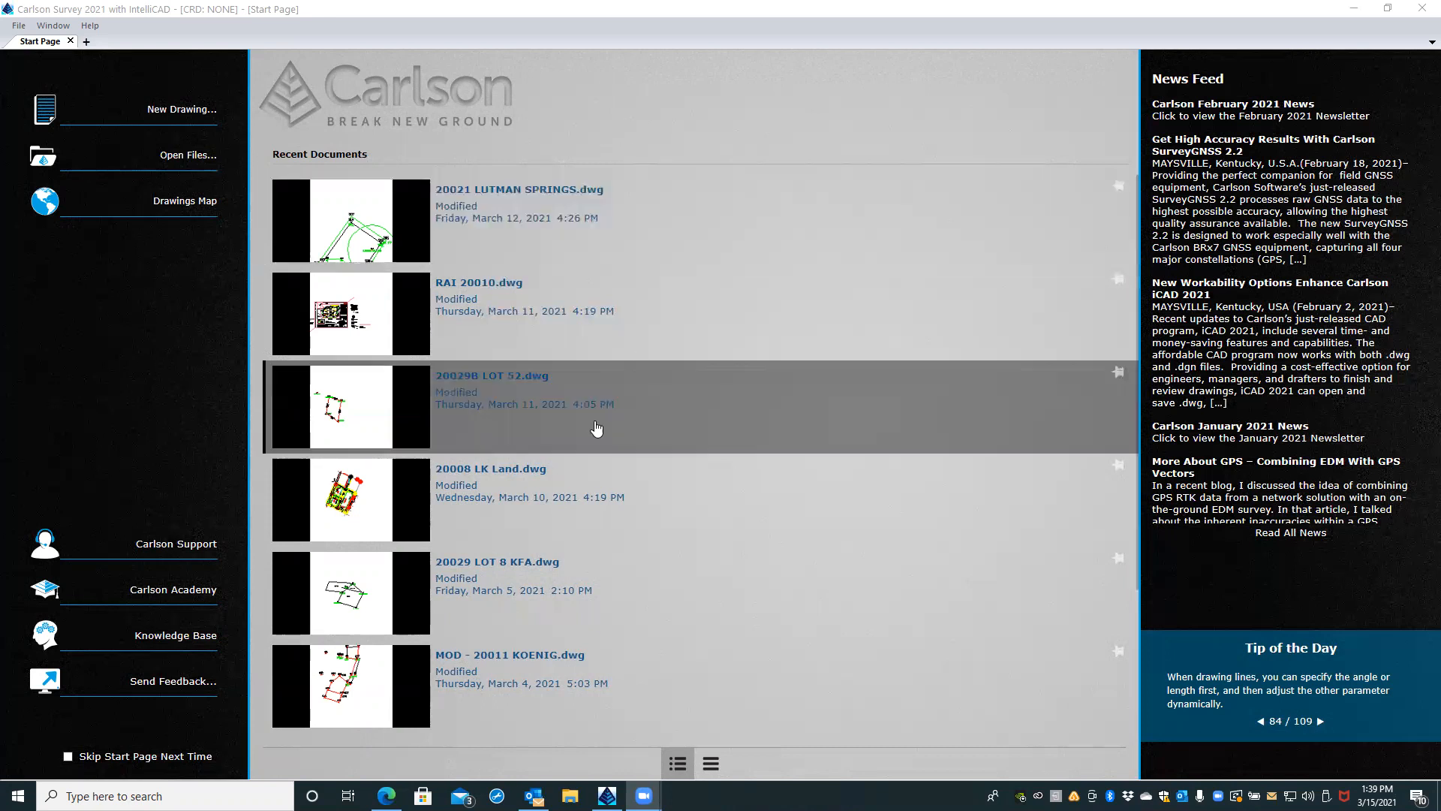
# Step: Try to open the drawing 20029B LOT 52.dwg from the recent documents
pyautogui.click(342, 437)
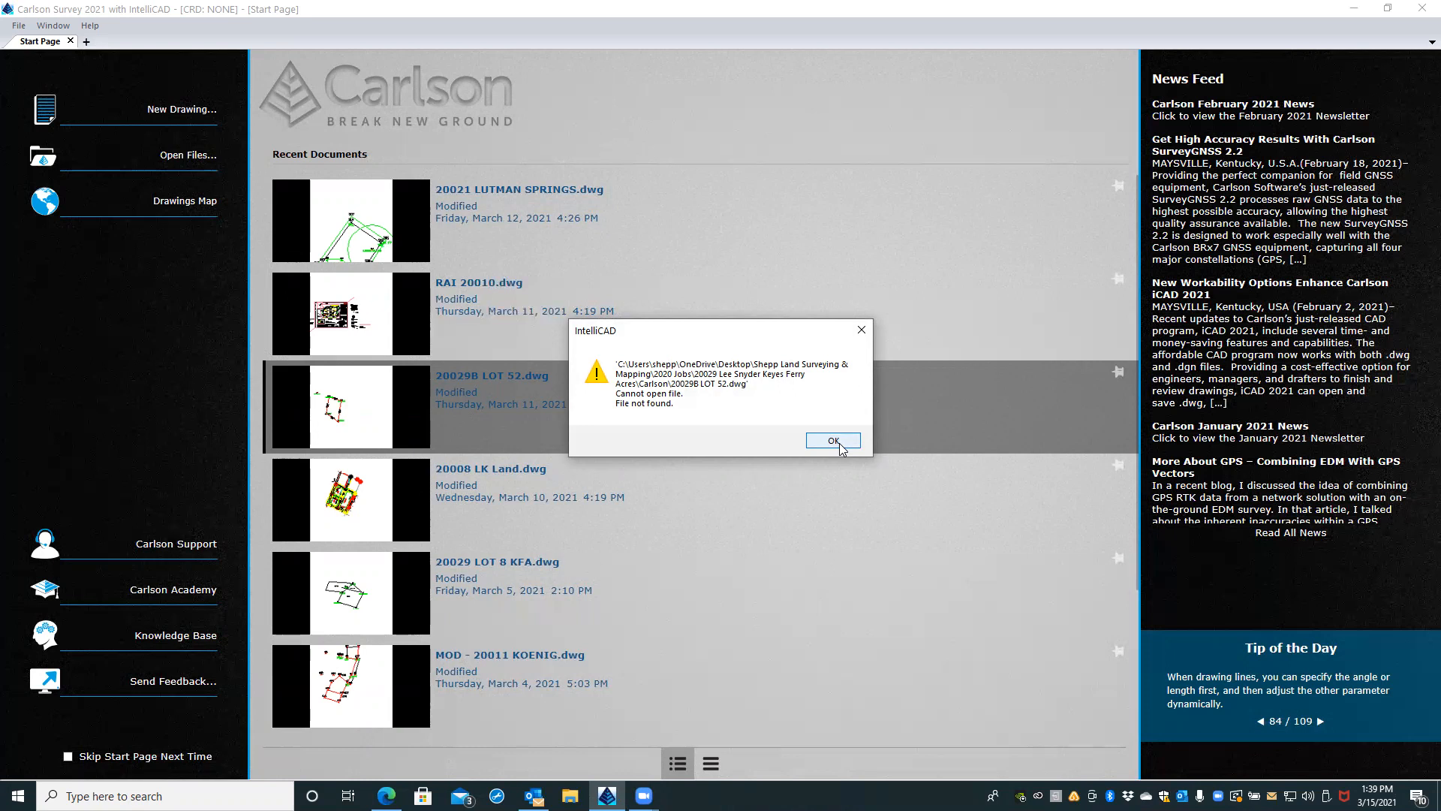
pyautogui.click(835, 443)
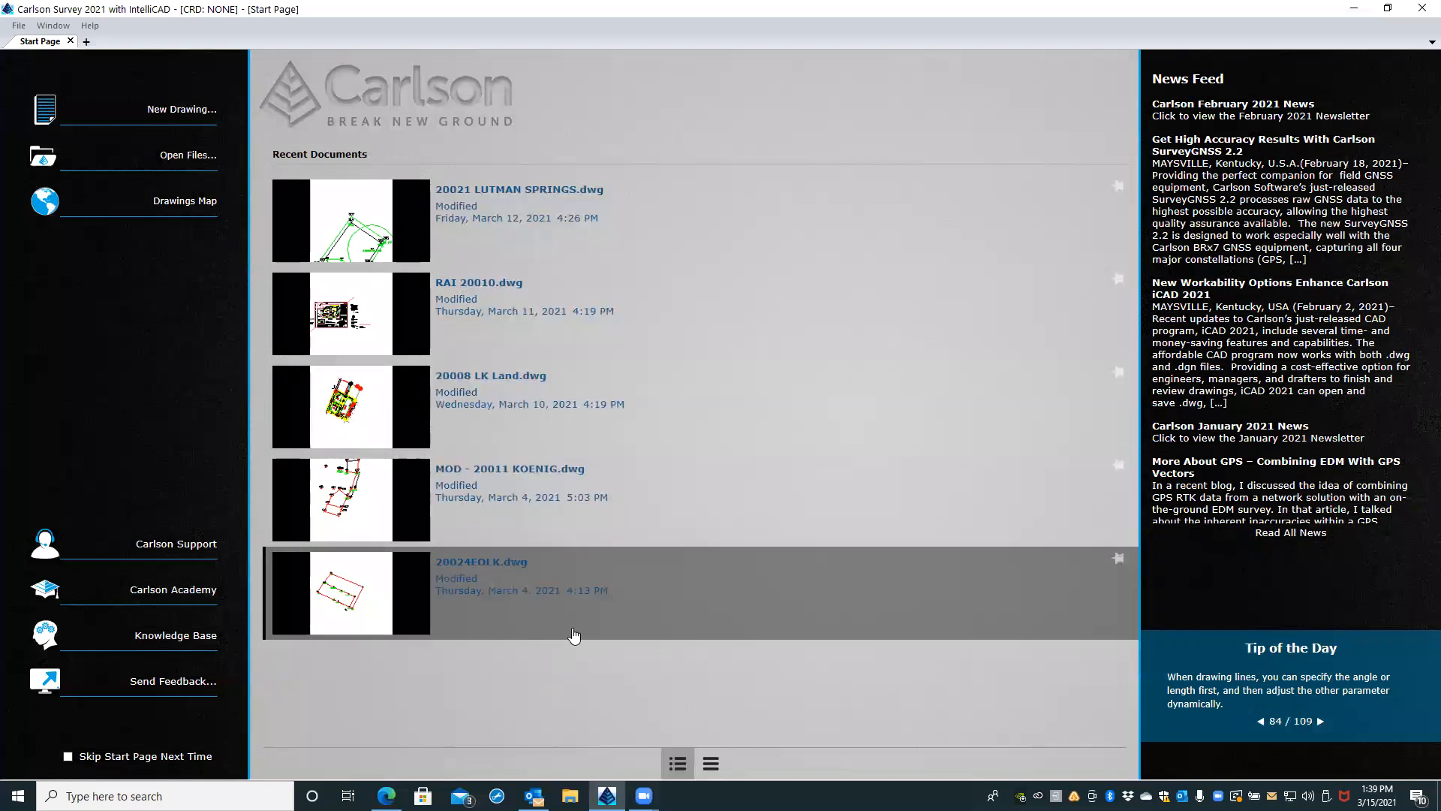
# Step: Browse for a drawing to open in the 2020 Jobs folder of Shepp Land Surveying & Mapping on the Desktop
pyautogui.click(66, 163)
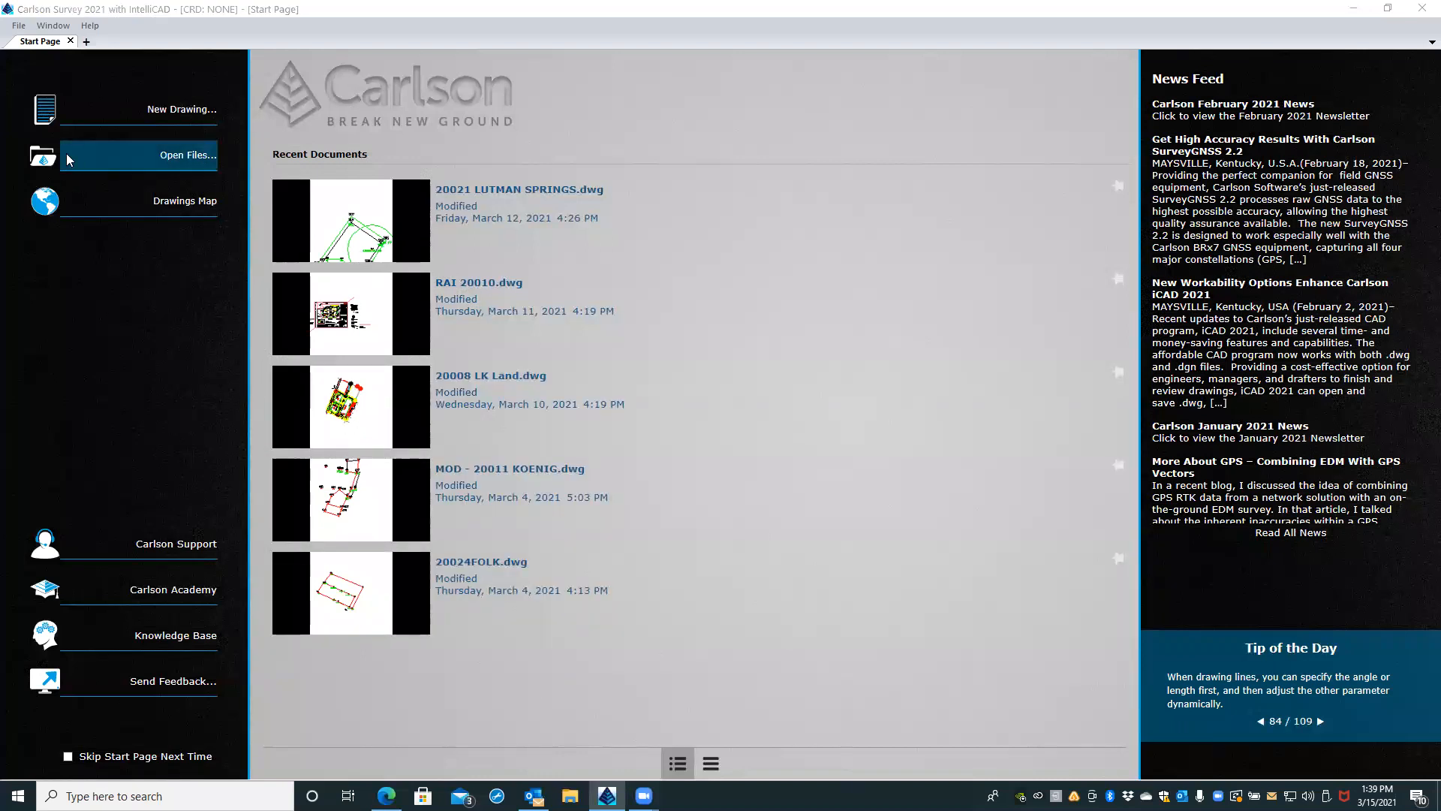
pyautogui.click(589, 460)
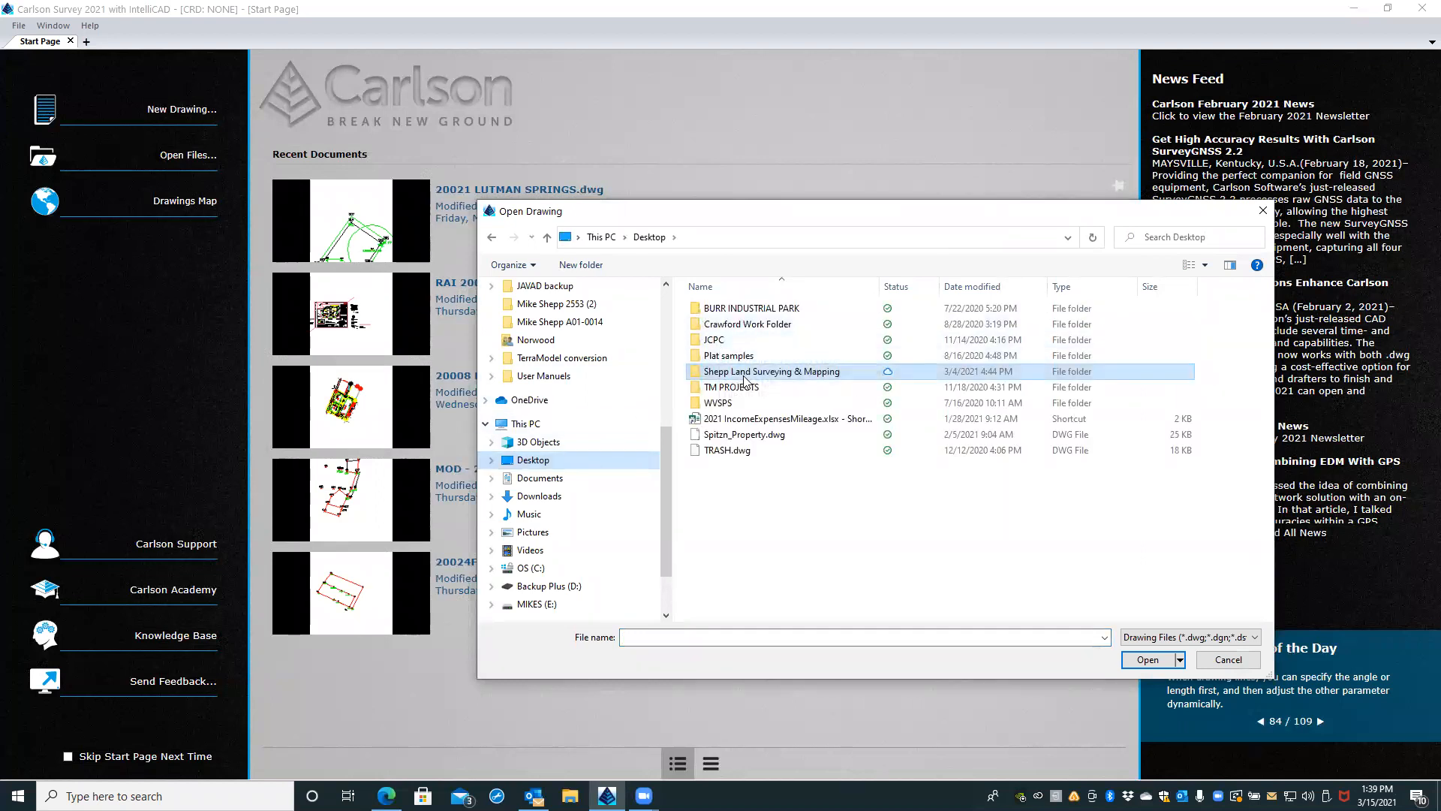
pyautogui.doubleClick(745, 373)
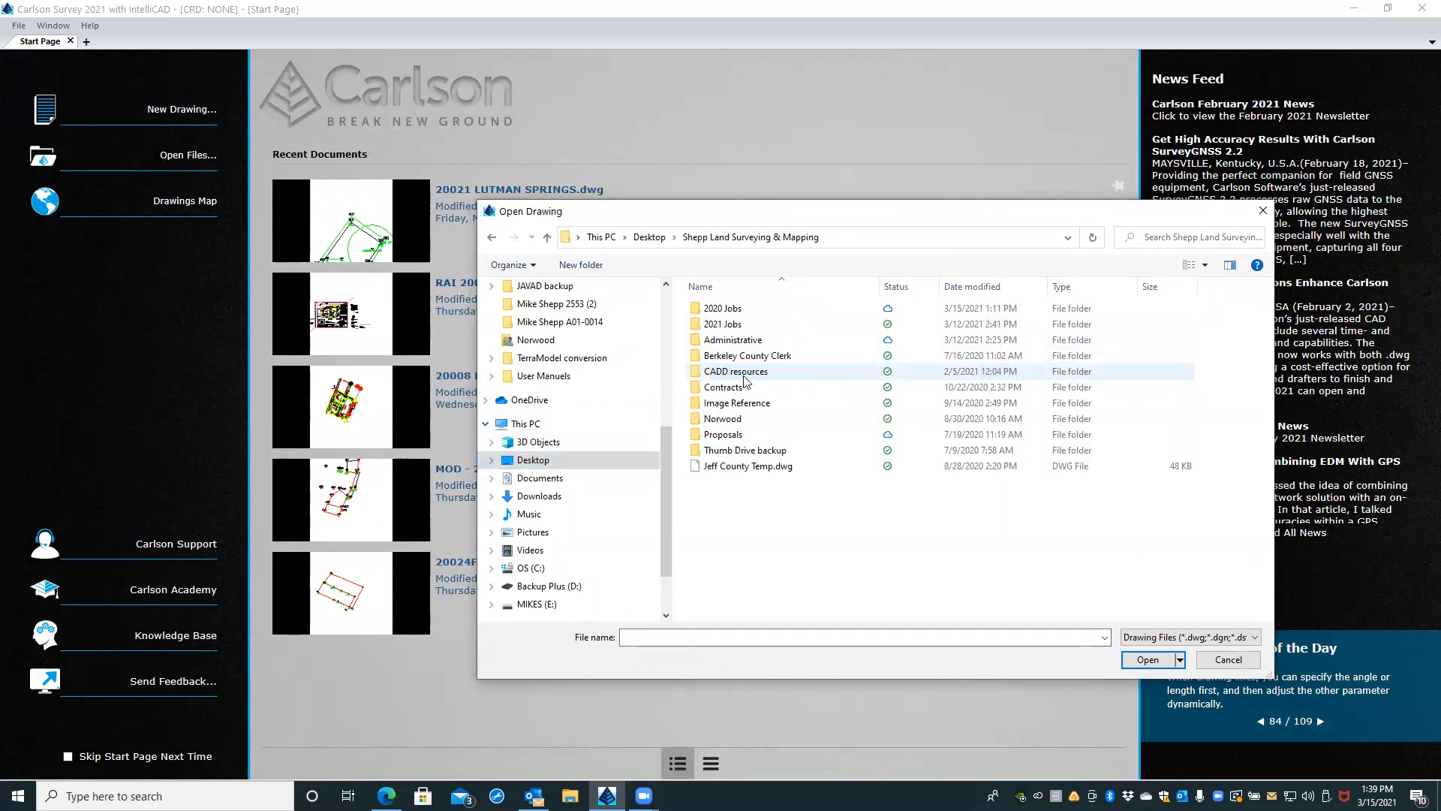
pyautogui.doubleClick(741, 310)
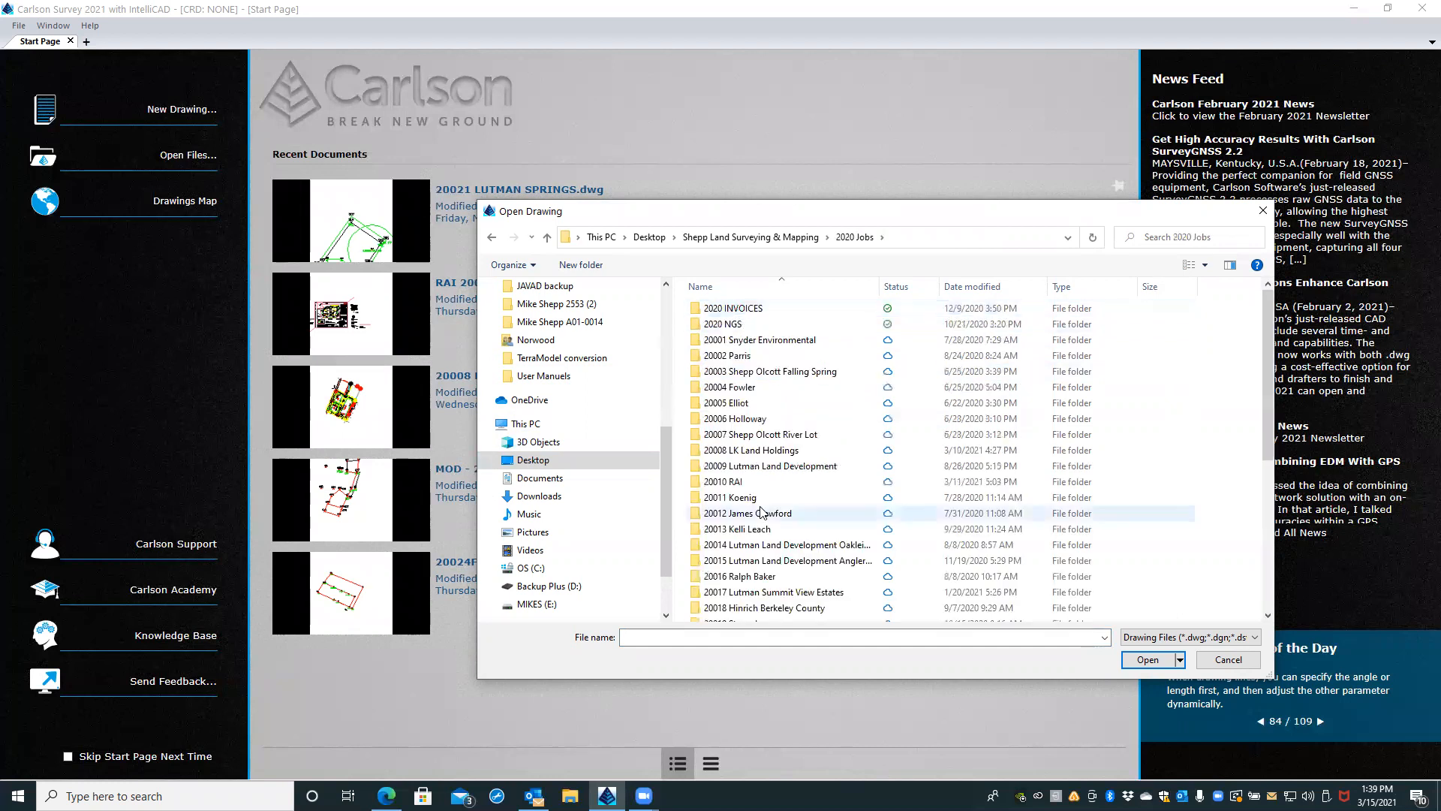
# Step: Open 20029B LOT 52.dwg from the Carlson subfolder of the 20029 job for KFA lots 8 and 52
pyautogui.scroll(-3, 762, 509)
pyautogui.scroll(-1, 763, 501)
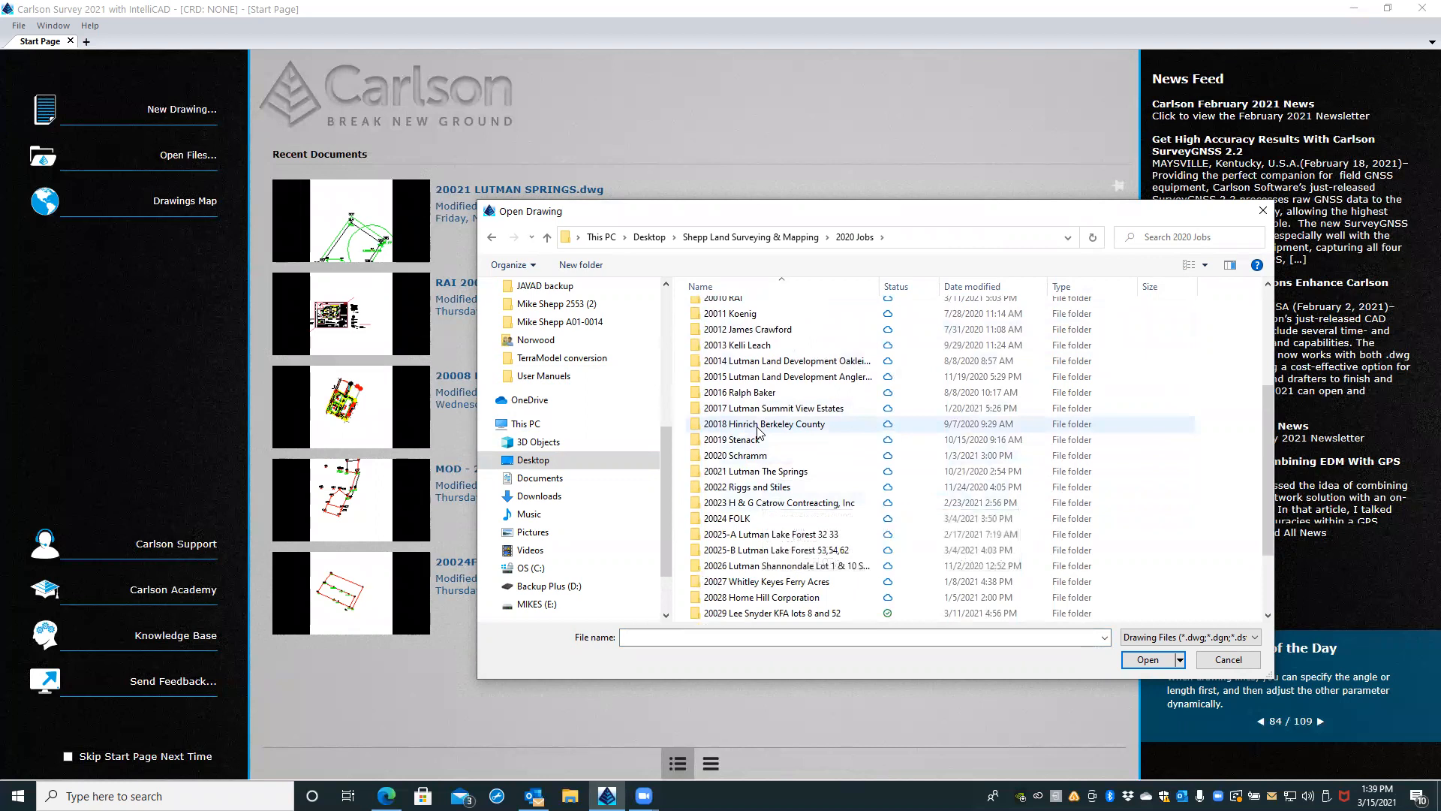
pyautogui.scroll(-2, 758, 430)
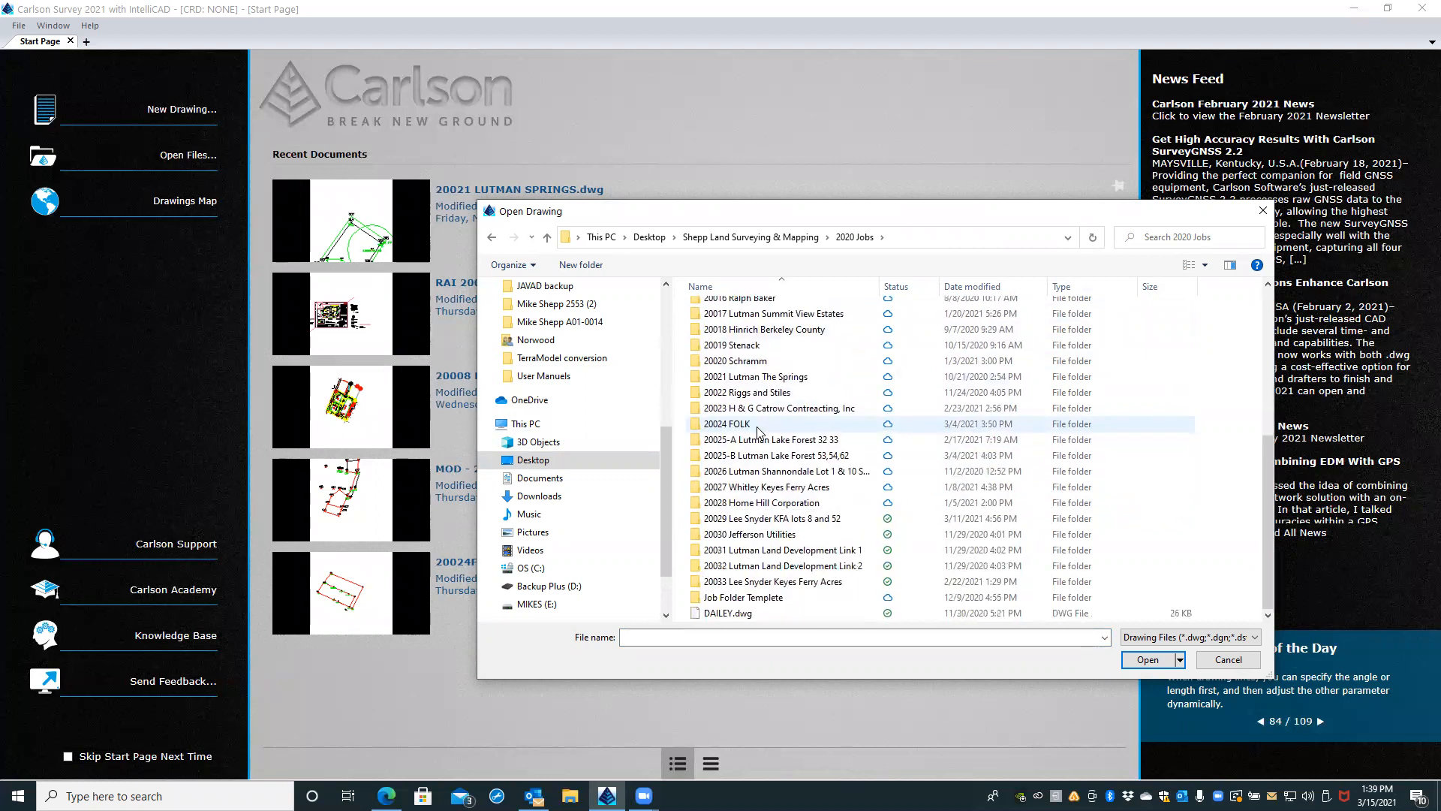
pyautogui.click(768, 519)
pyautogui.doubleClick(768, 519)
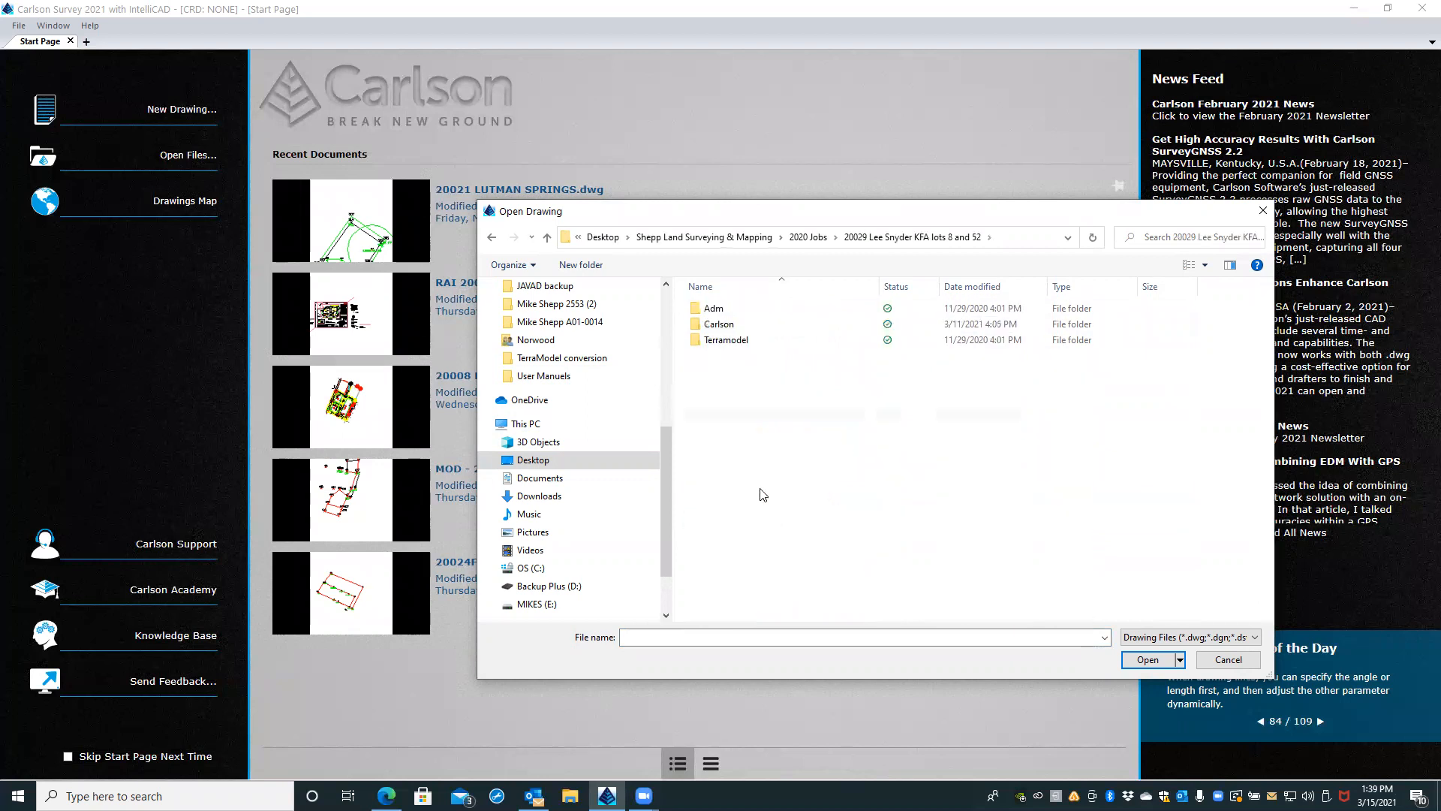
pyautogui.doubleClick(717, 326)
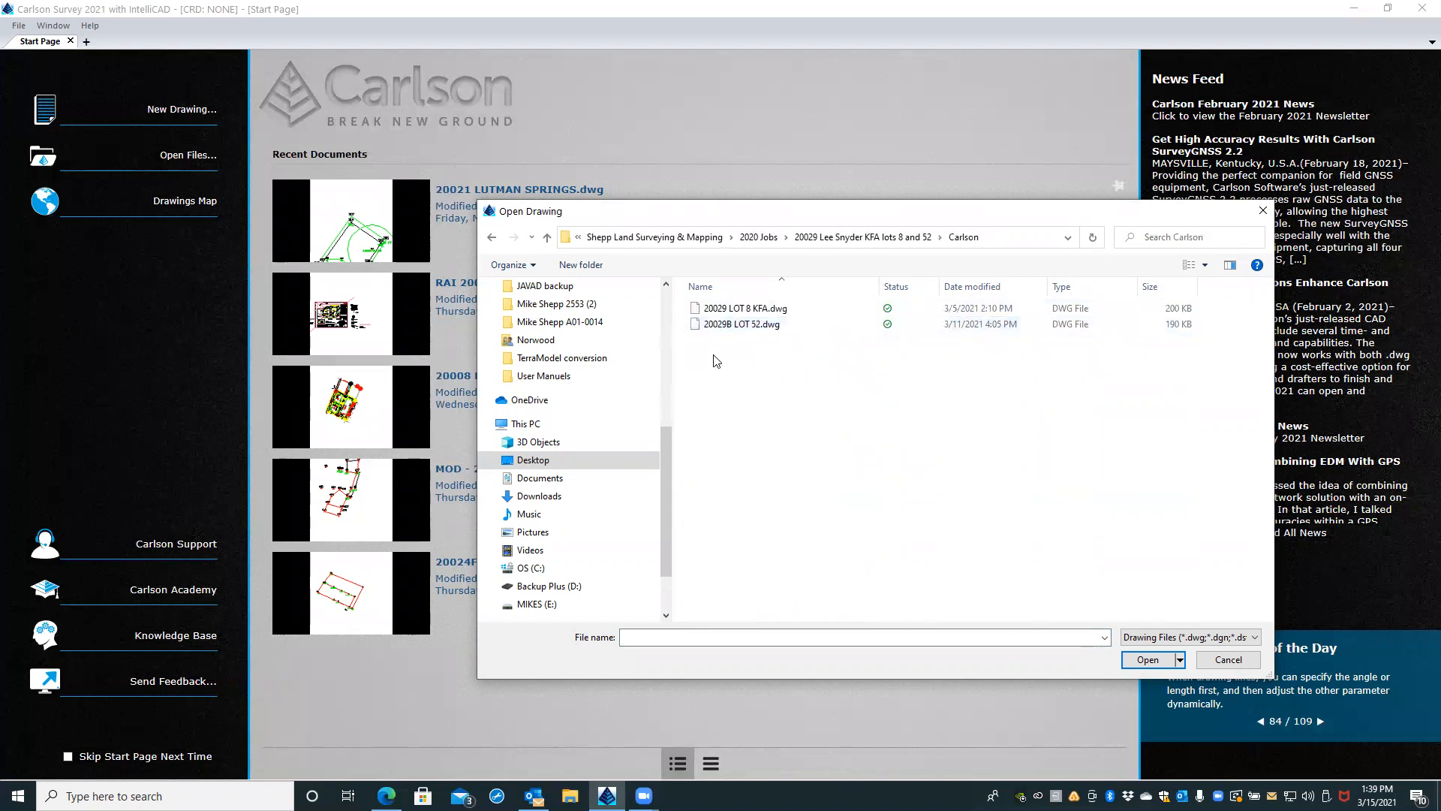
pyautogui.click(717, 326)
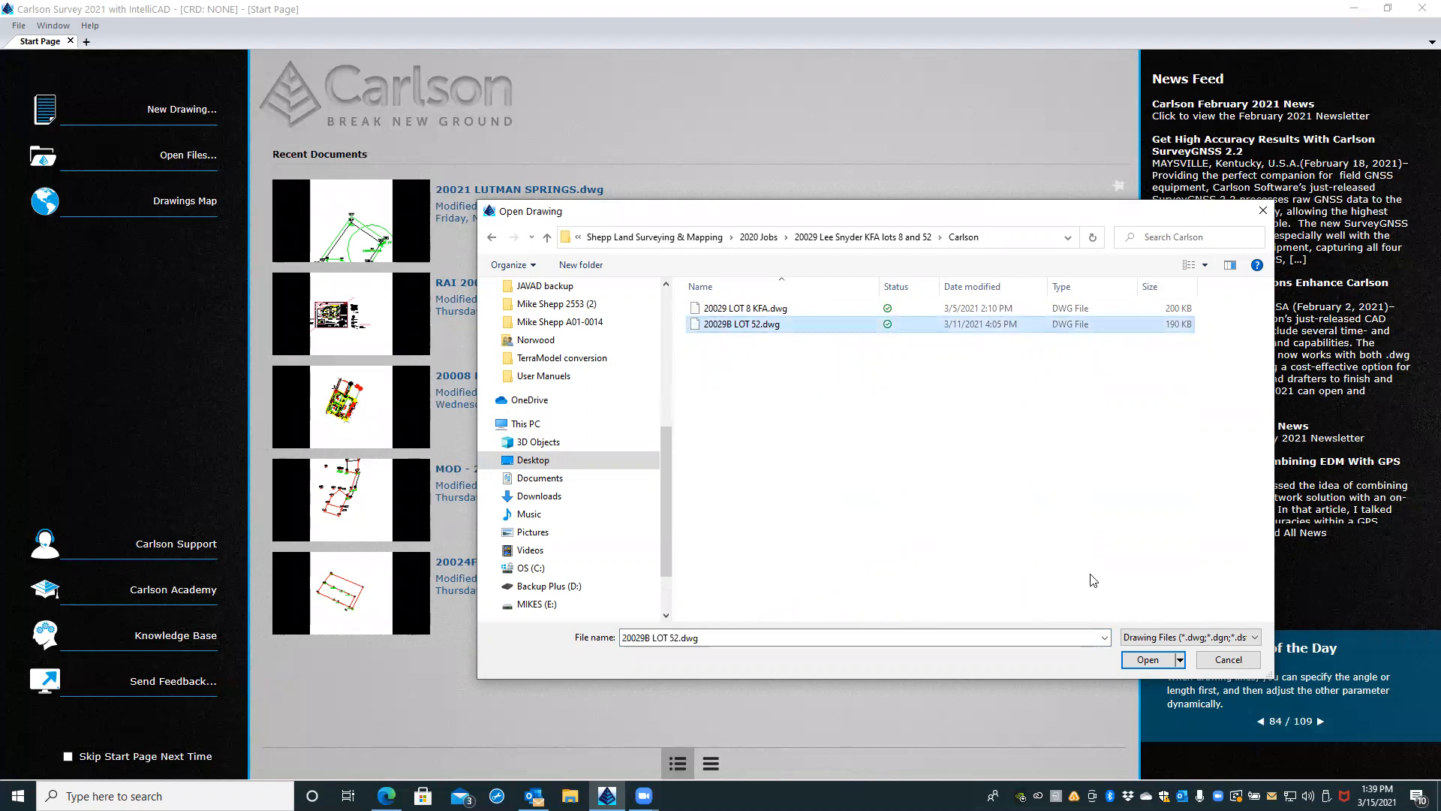
pyautogui.click(1148, 660)
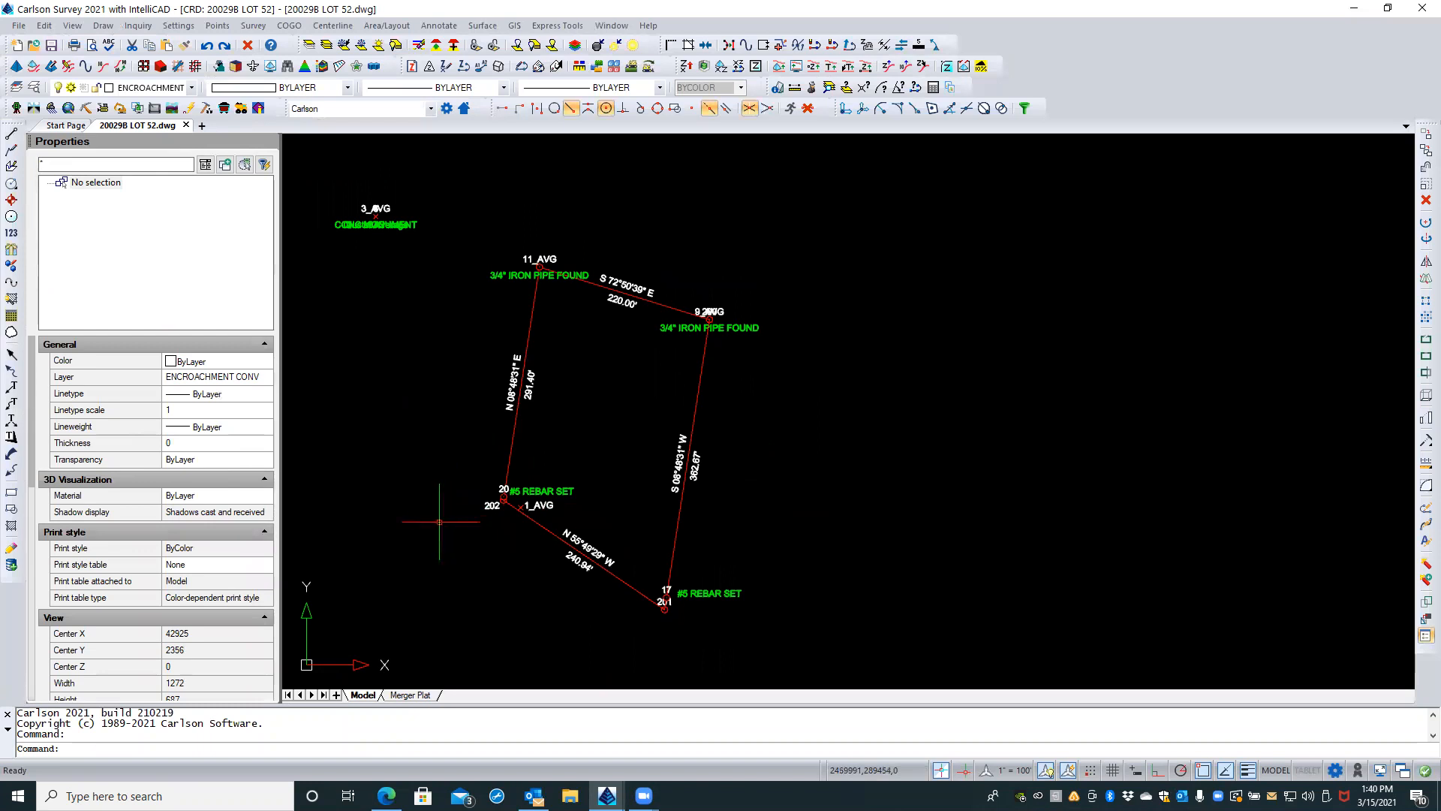
# Step: Compare the Merger Plat layout with the lot boundary drawn in model space
pyautogui.click(406, 696)
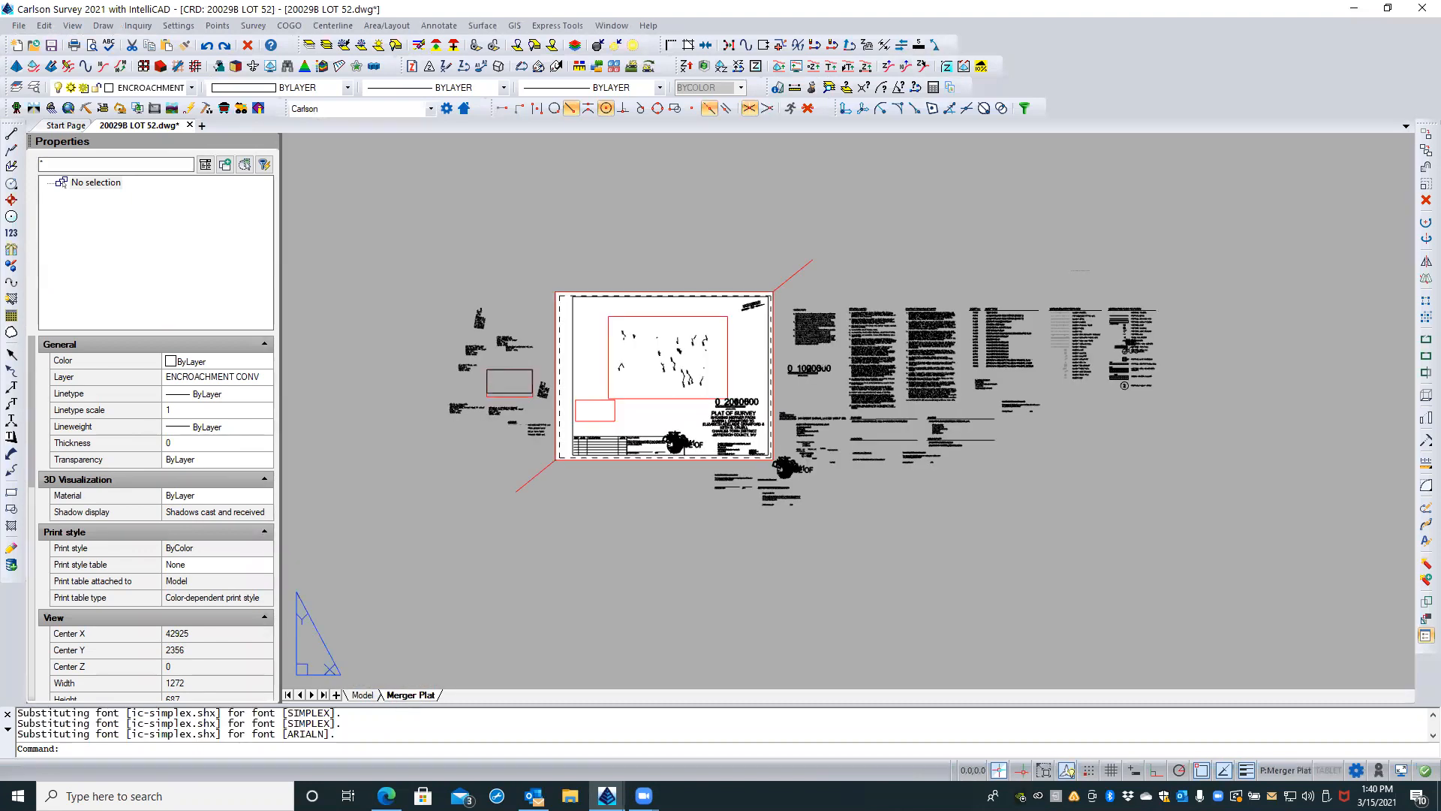
pyautogui.click(362, 695)
pyautogui.click(413, 696)
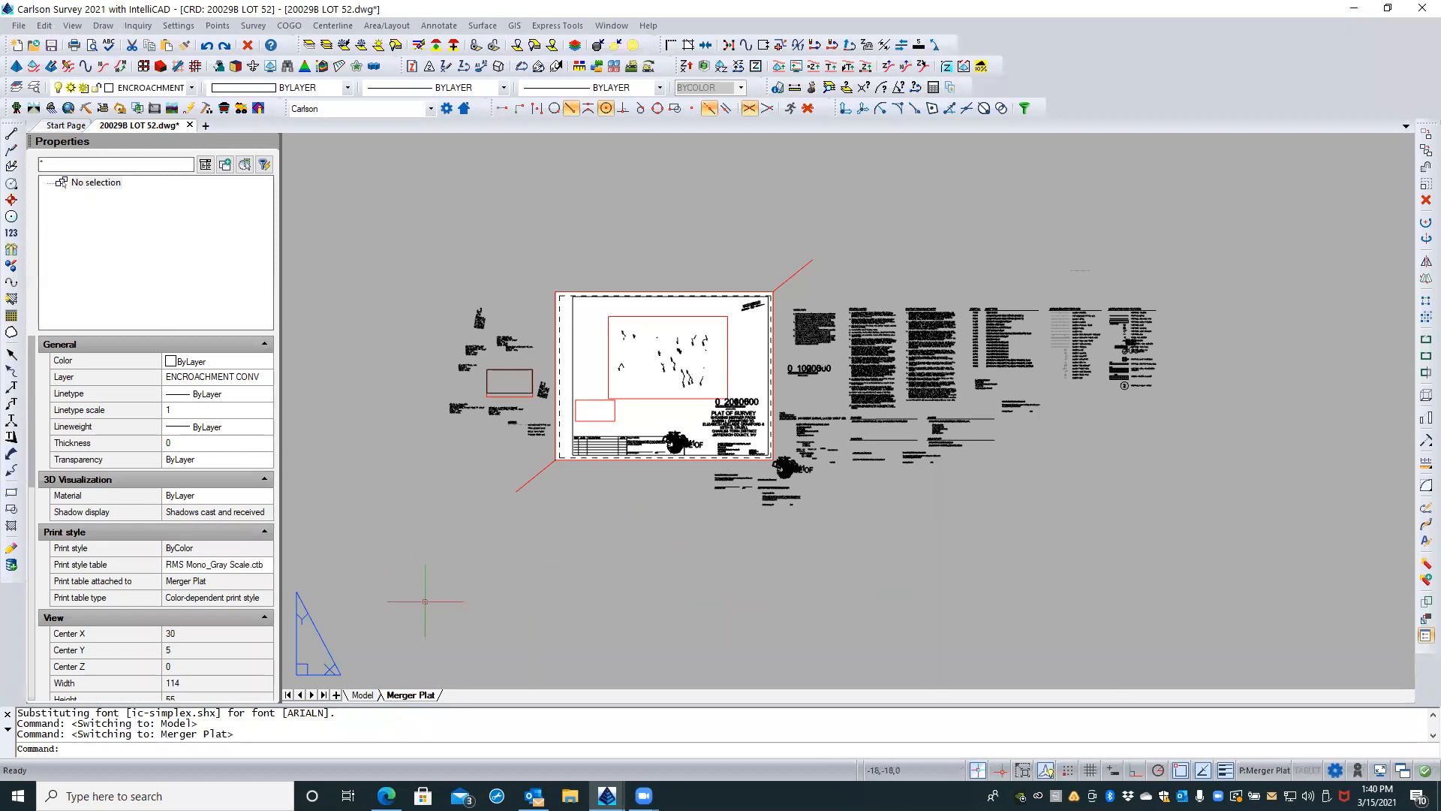
pyautogui.click(354, 695)
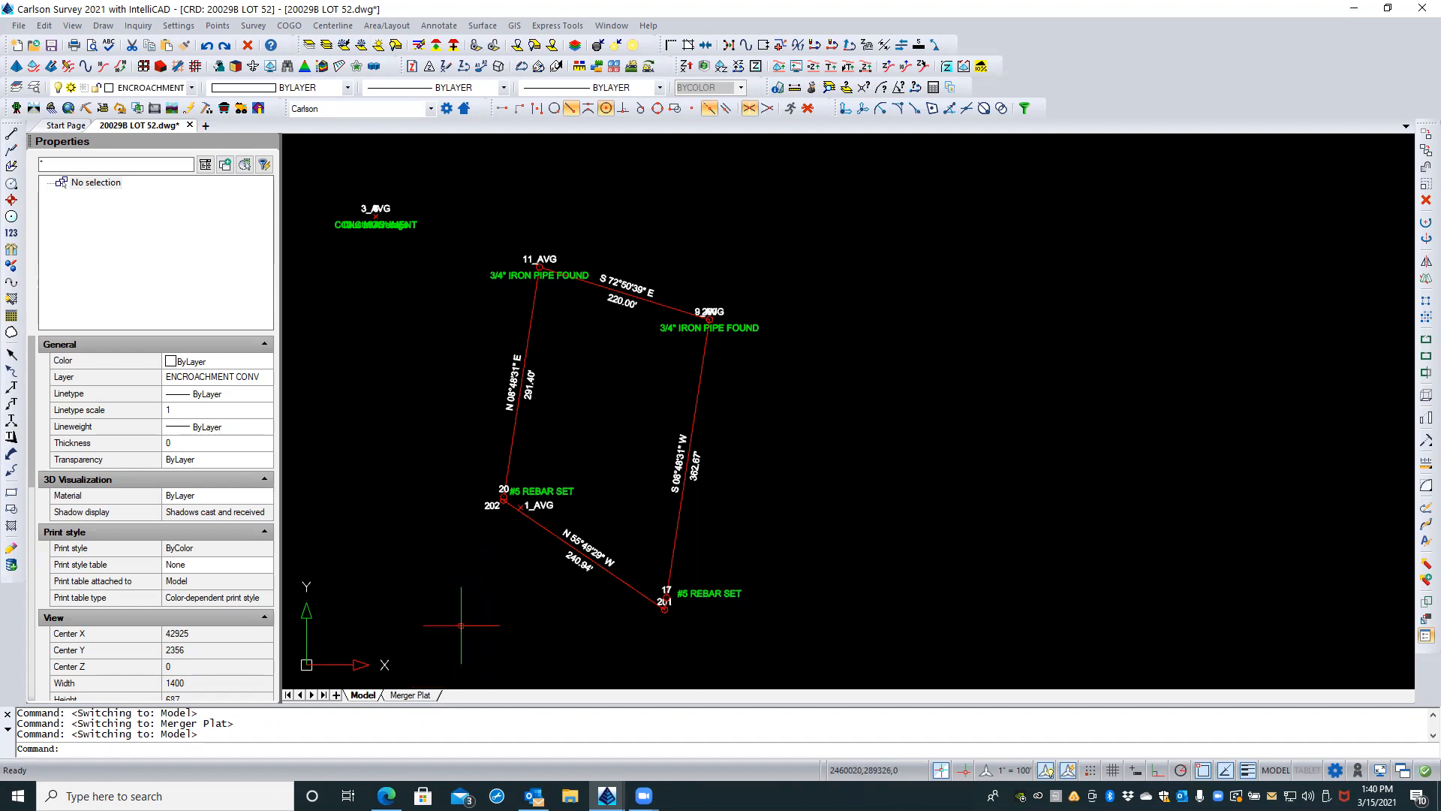
pyautogui.scroll(1, 461, 624)
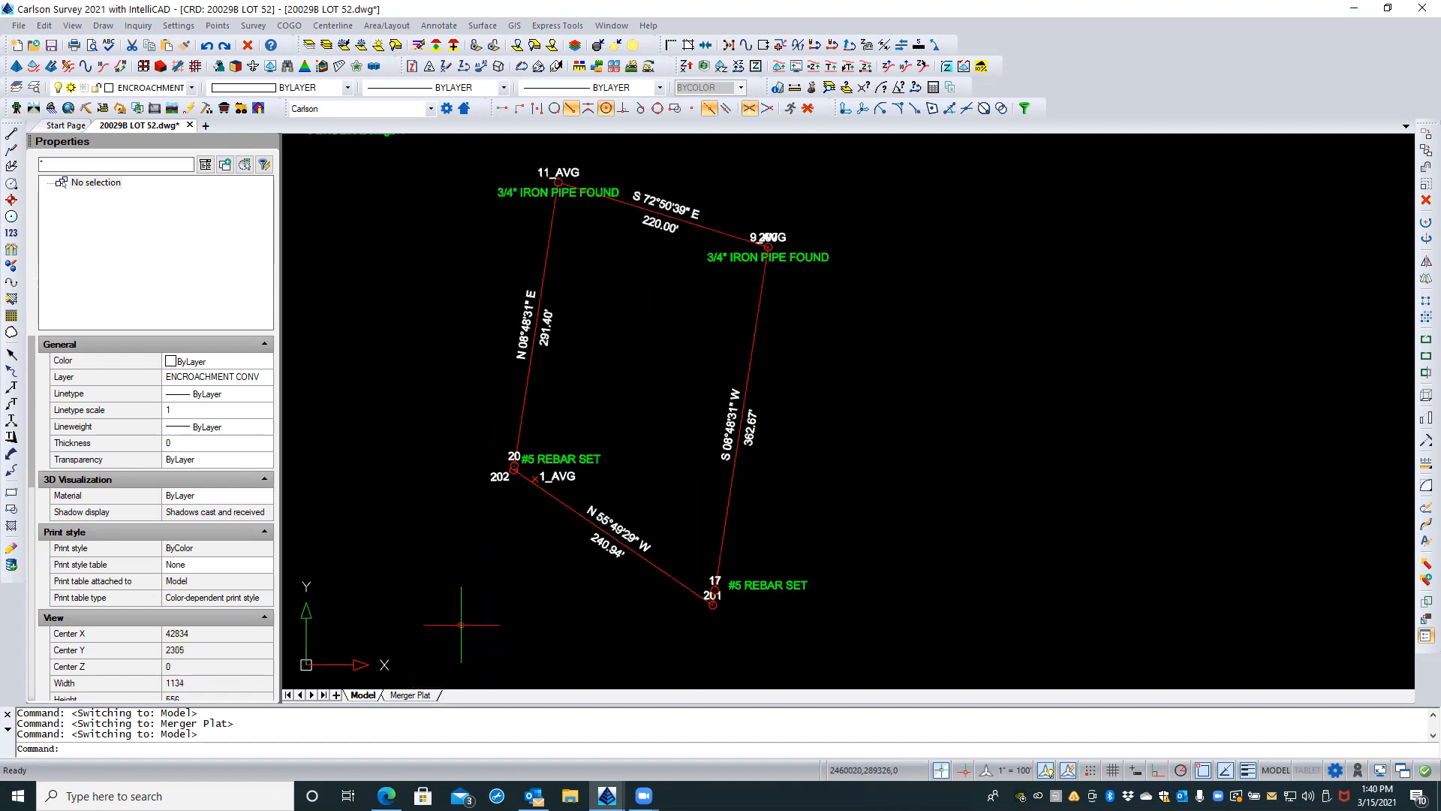
# Step: Examine the Merger Plat sheet up close, including its main viewport, title text and scale bar
pyautogui.click(410, 695)
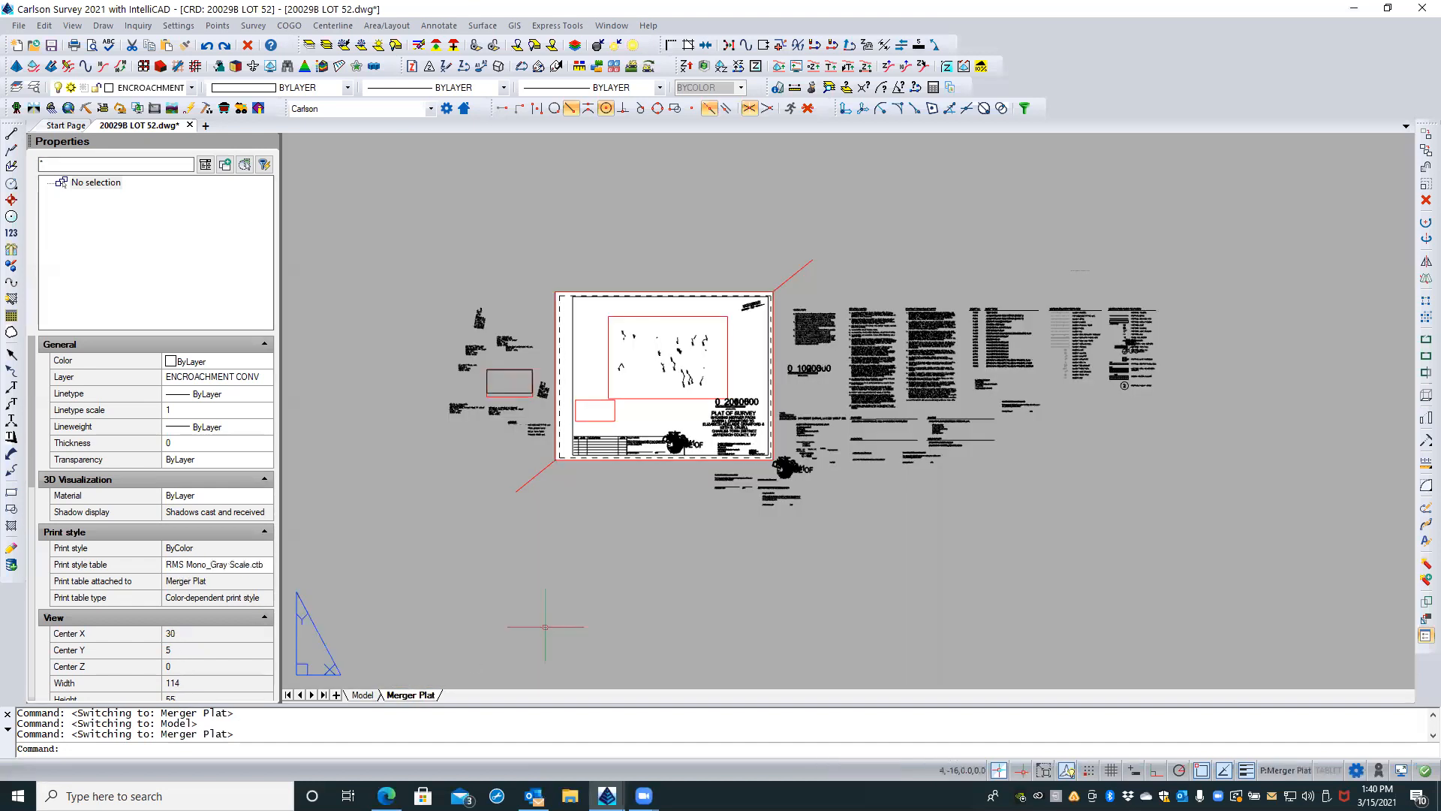
pyautogui.scroll(5, 685, 372)
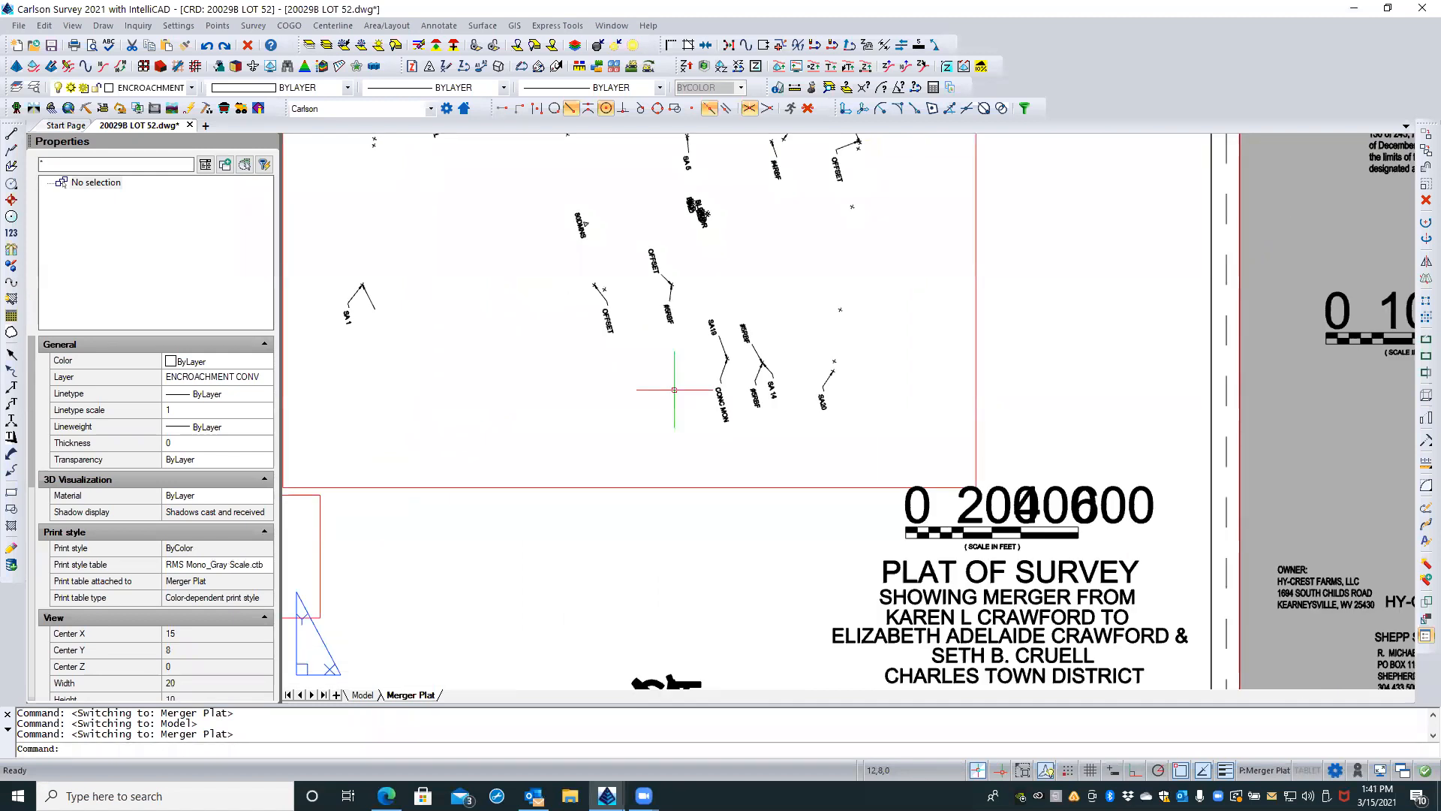
pyautogui.scroll(-1, 652, 406)
pyautogui.scroll(-2, 651, 412)
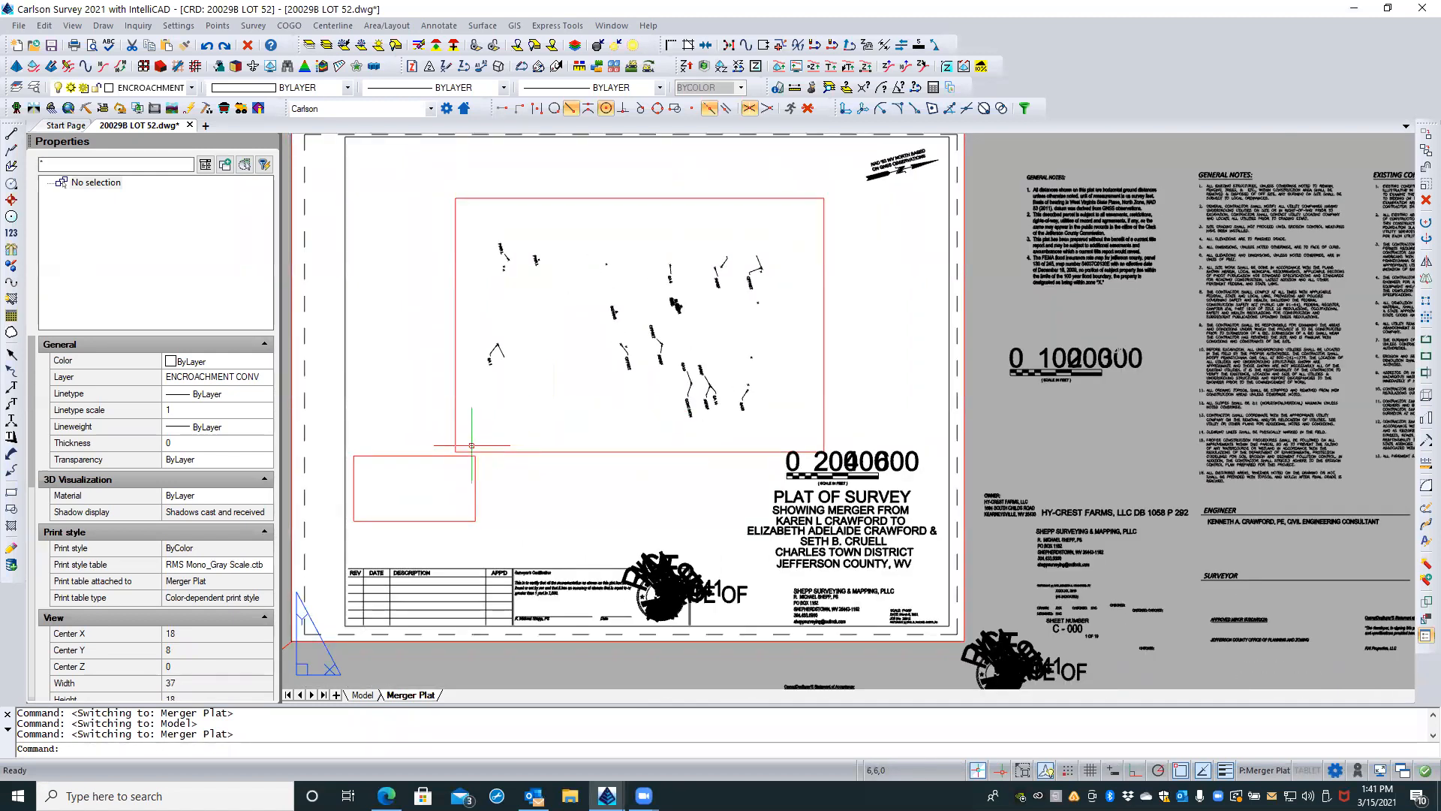
pyautogui.scroll(3, 605, 410)
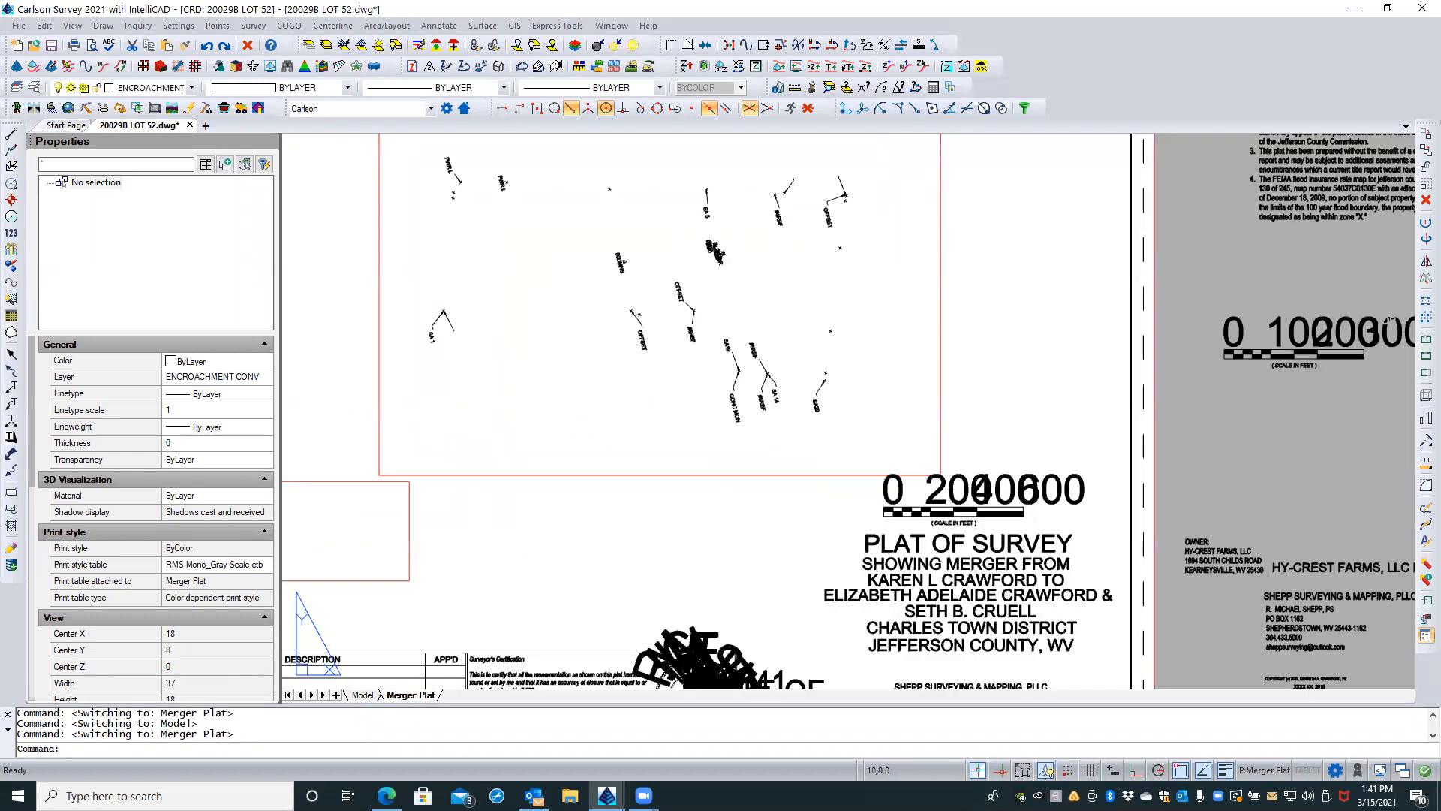
pyautogui.moveTo(612, 404); pyautogui.dragTo(682, 568, button='middle')
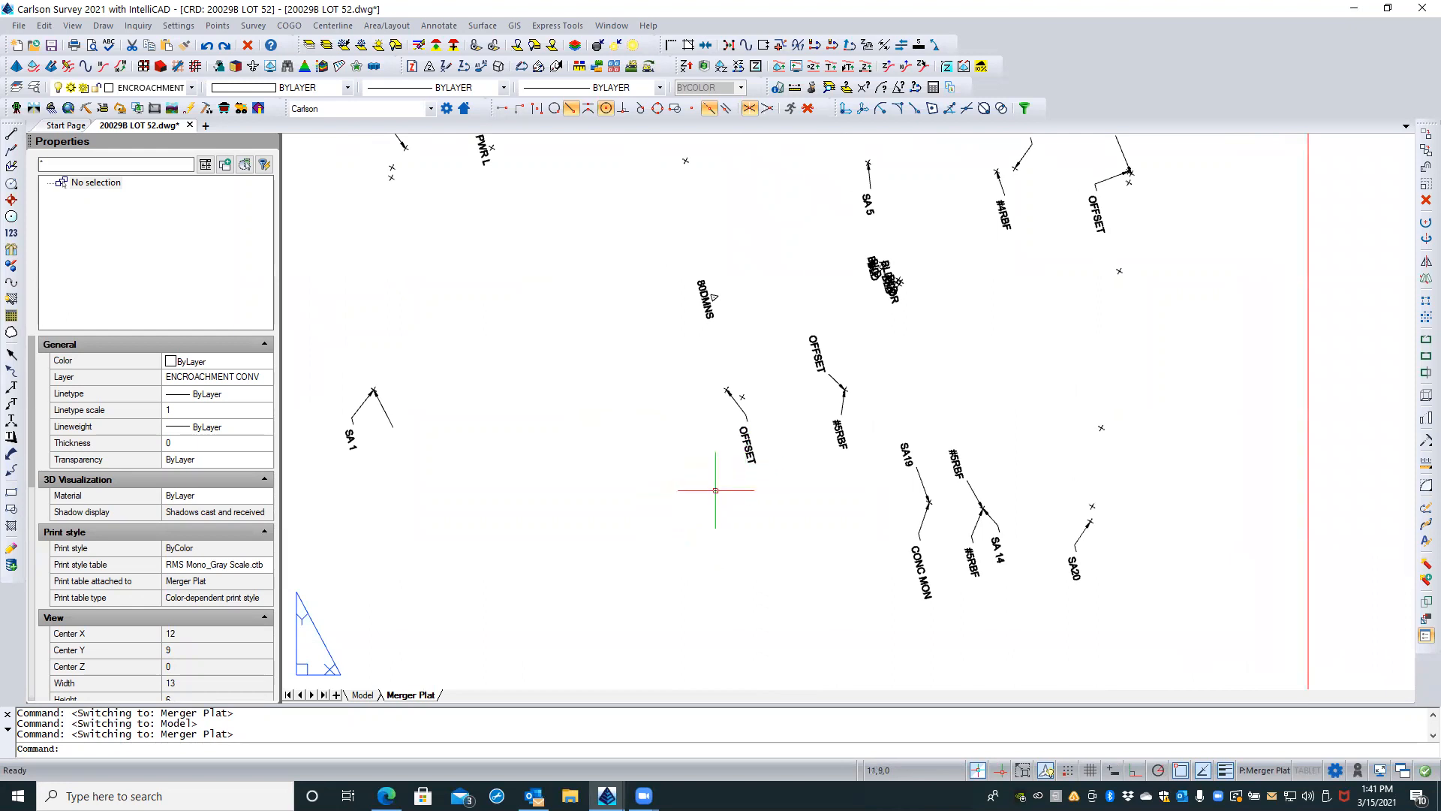
pyautogui.scroll(-2, 719, 486)
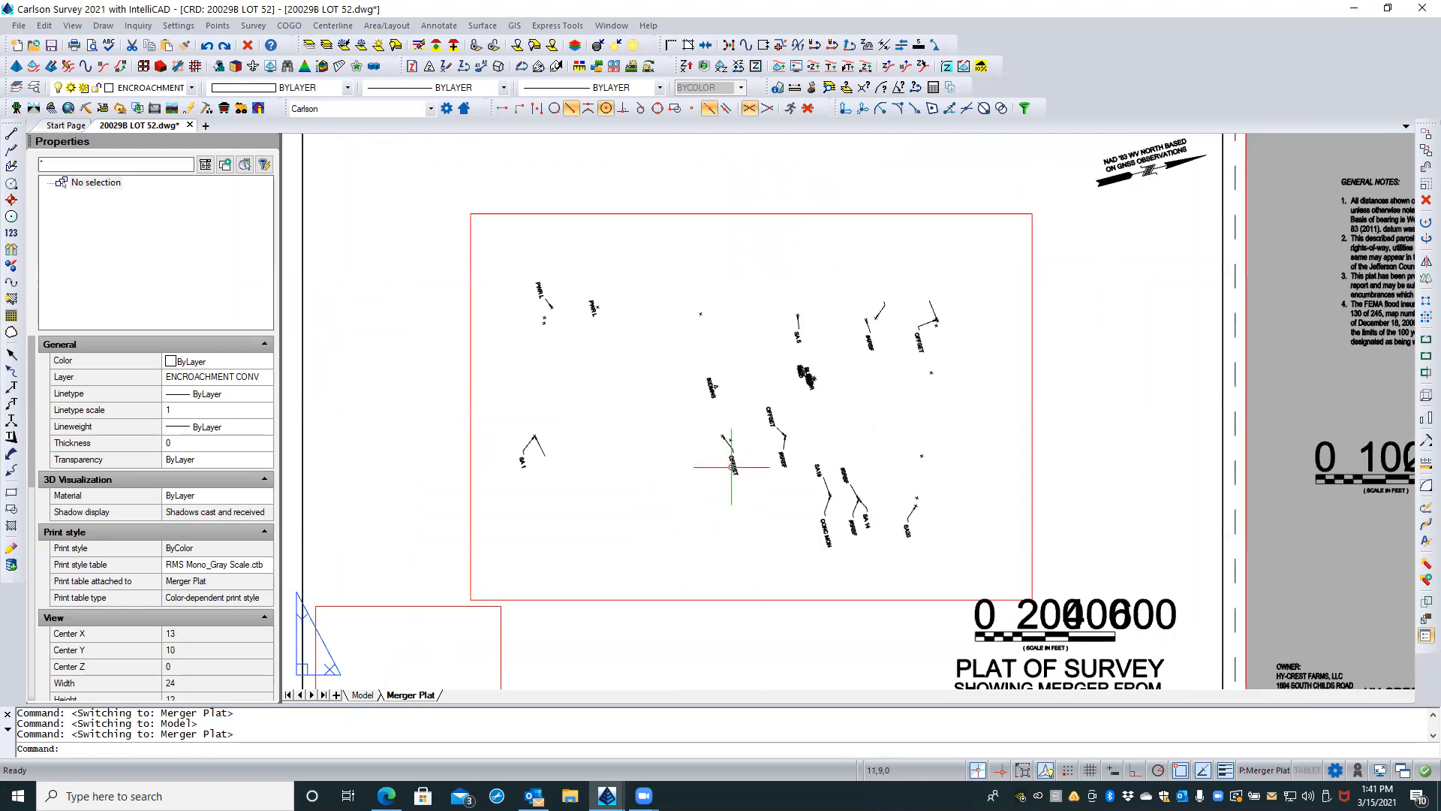
# Step: Activate the main viewport of the Merger Plat layout and select the survey point objects beside an OFFSET label
pyautogui.click(733, 466)
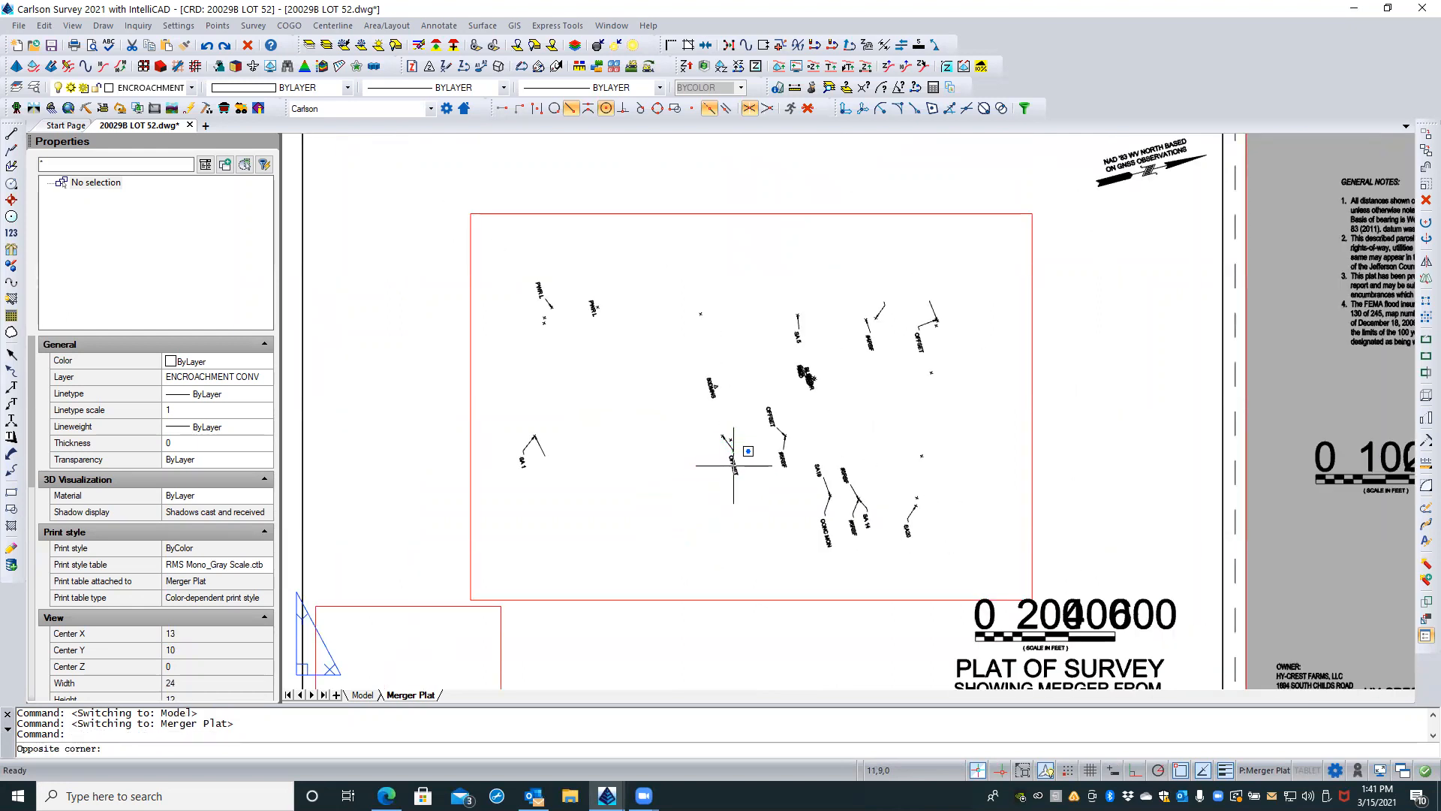
pyautogui.click(734, 466)
pyautogui.click(630, 509)
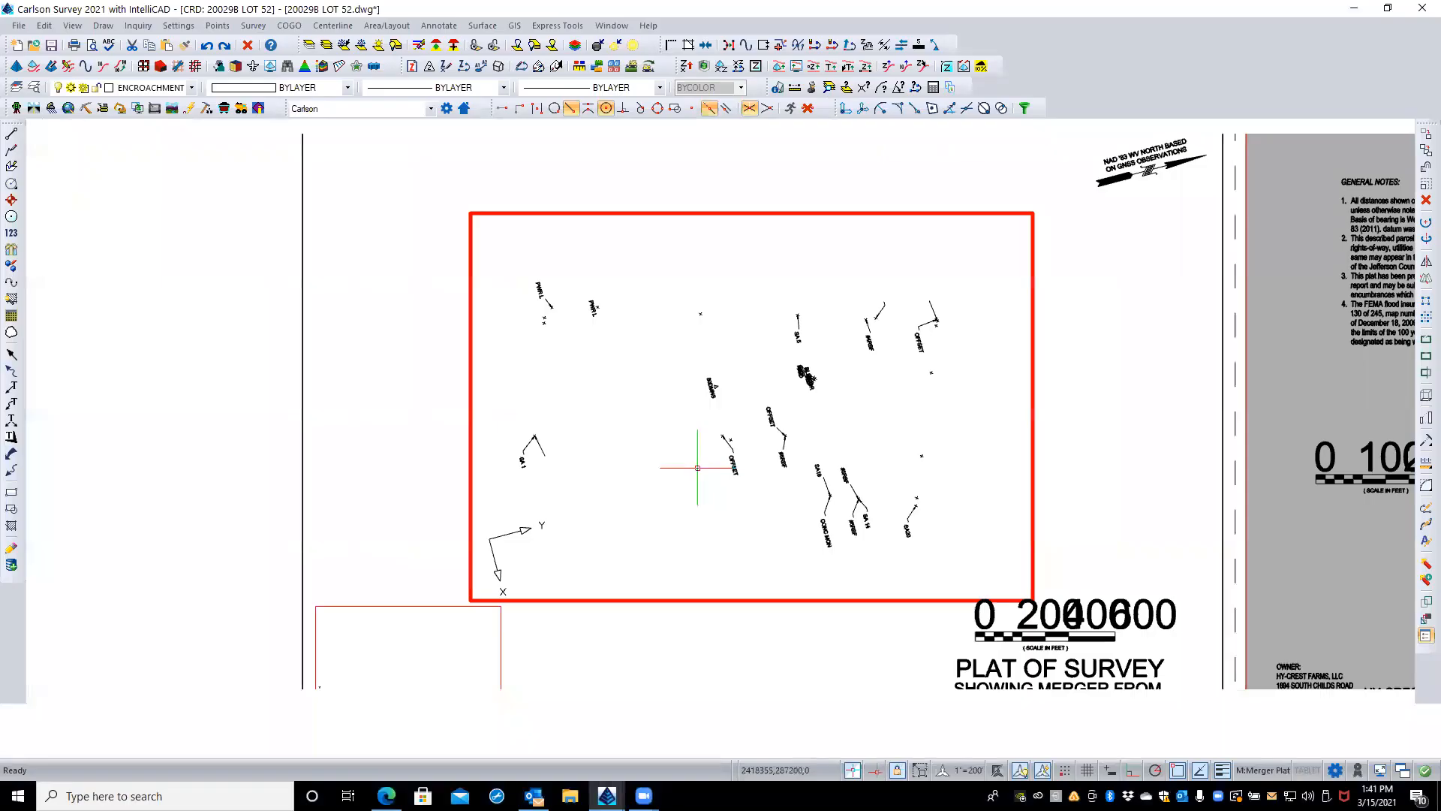
pyautogui.press('Escape')
pyautogui.click(736, 464)
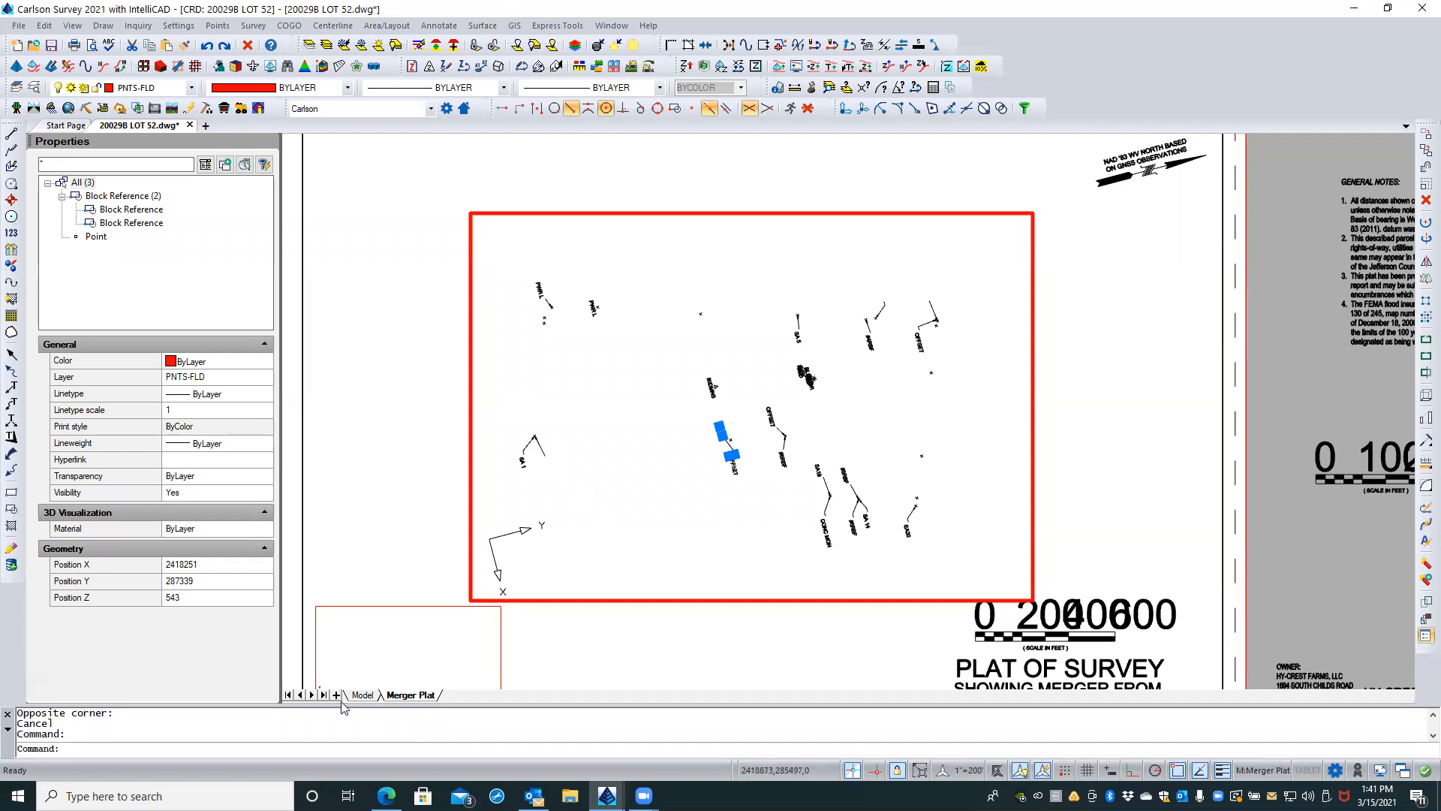
# Step: Return to model space and review the drawing's layer list in the Layers explorer
pyautogui.click(363, 696)
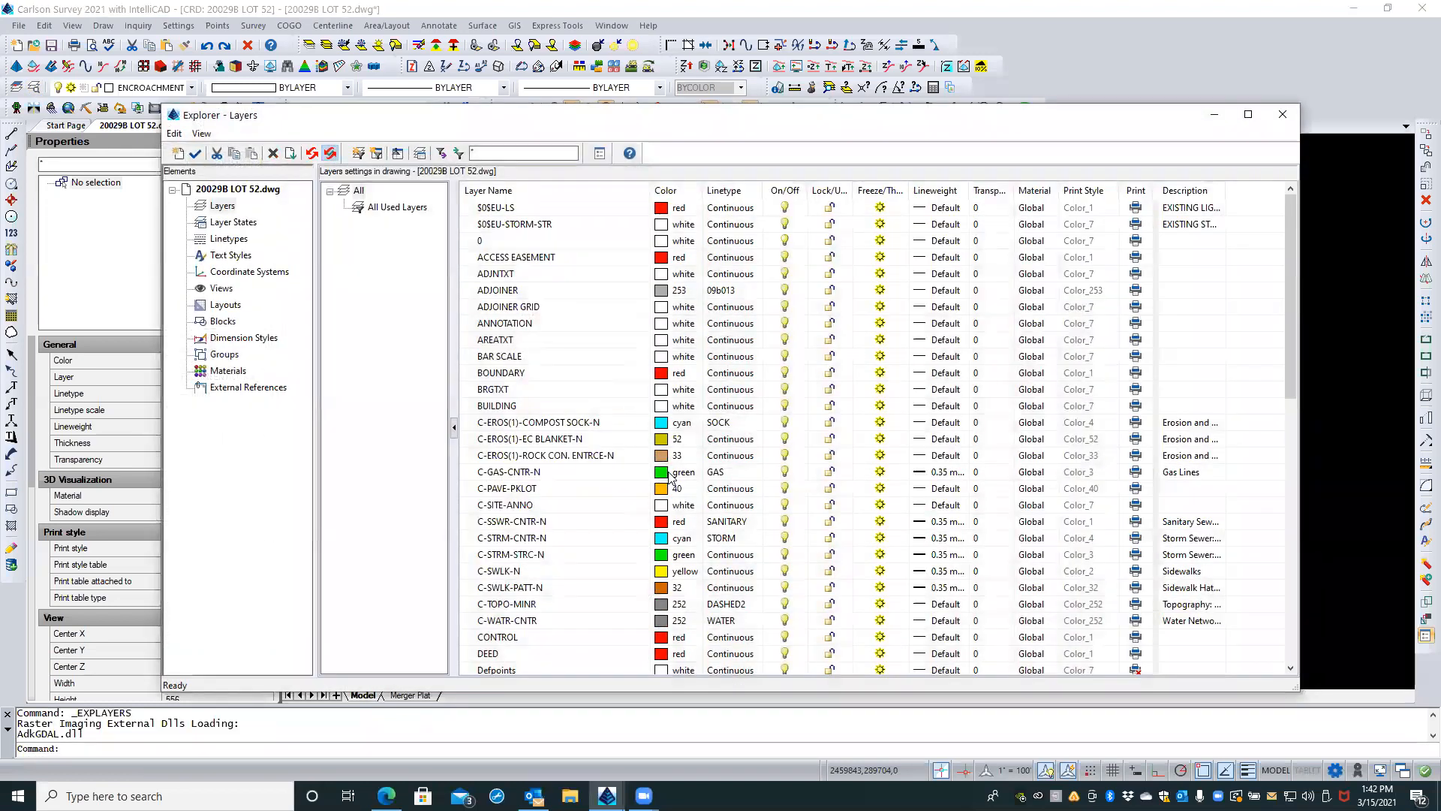
pyautogui.scroll(-15, 670, 476)
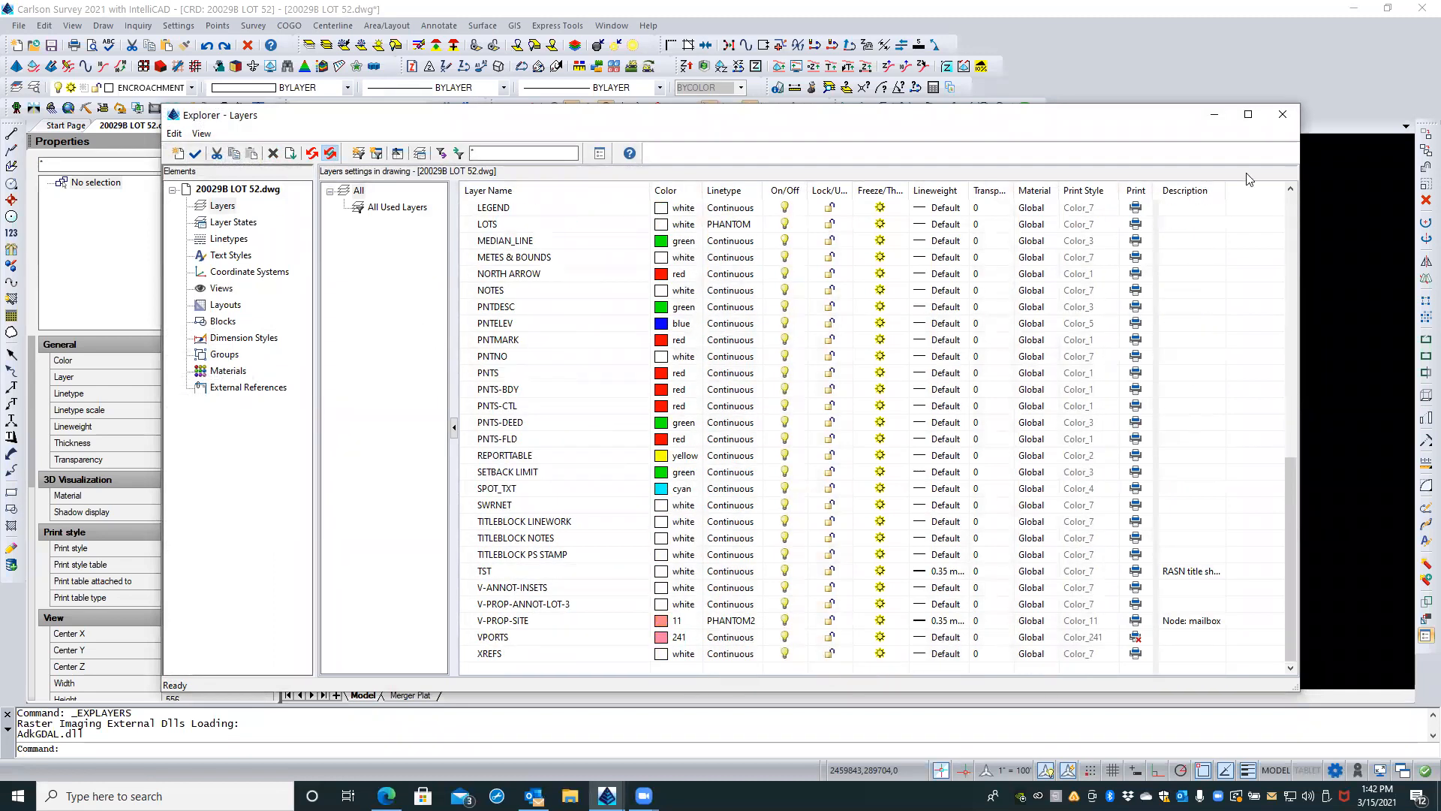
pyautogui.click(1283, 116)
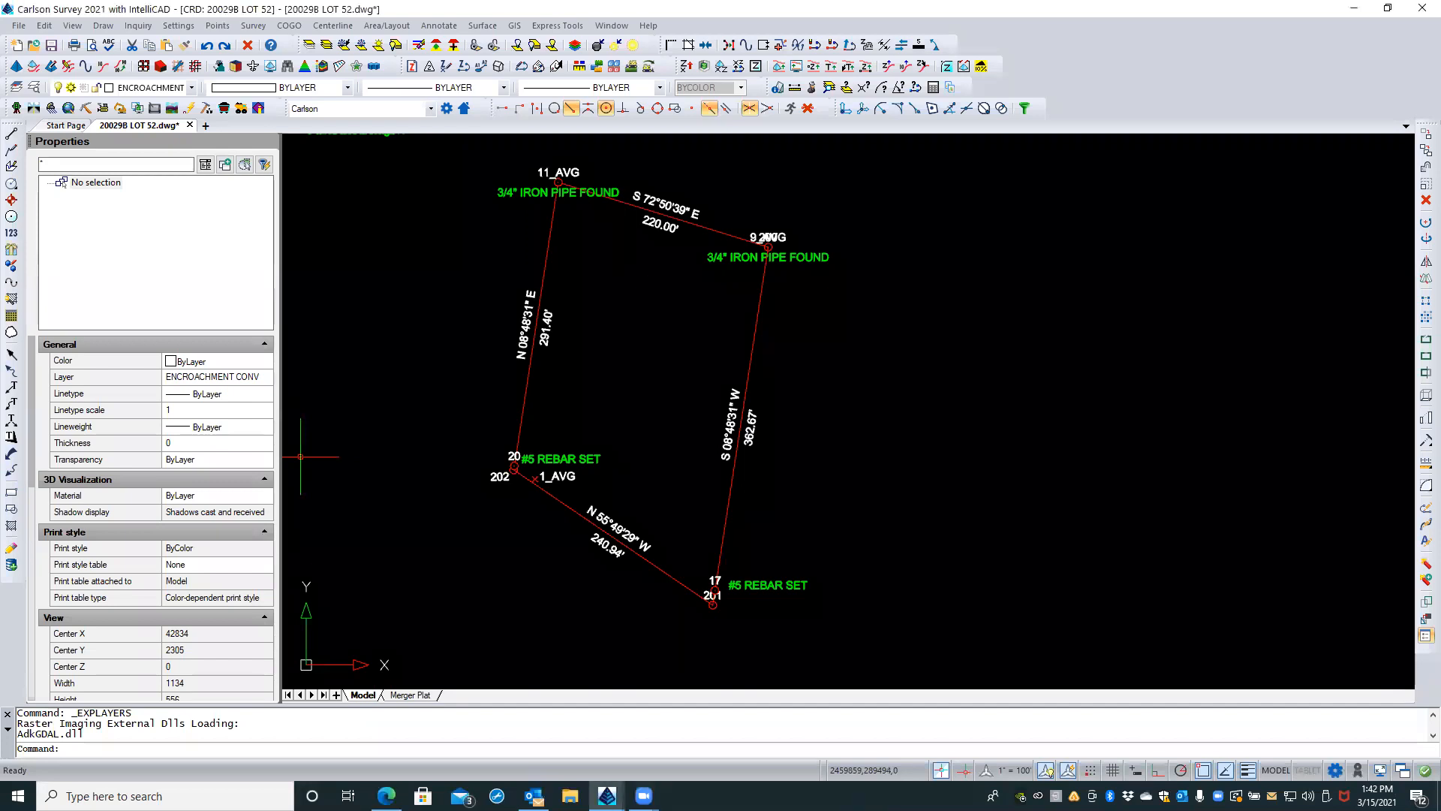
pyautogui.click(628, 376)
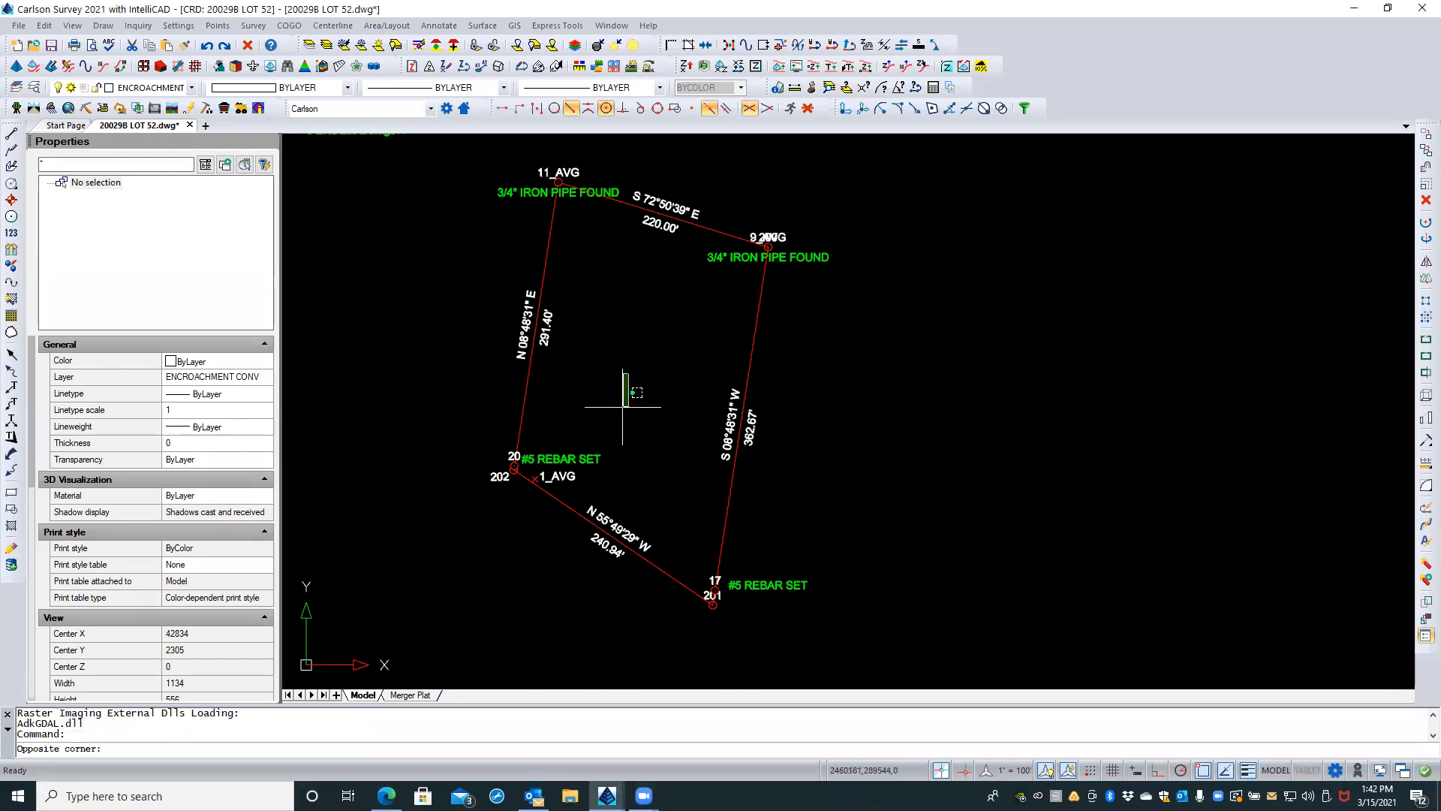
pyautogui.click(623, 403)
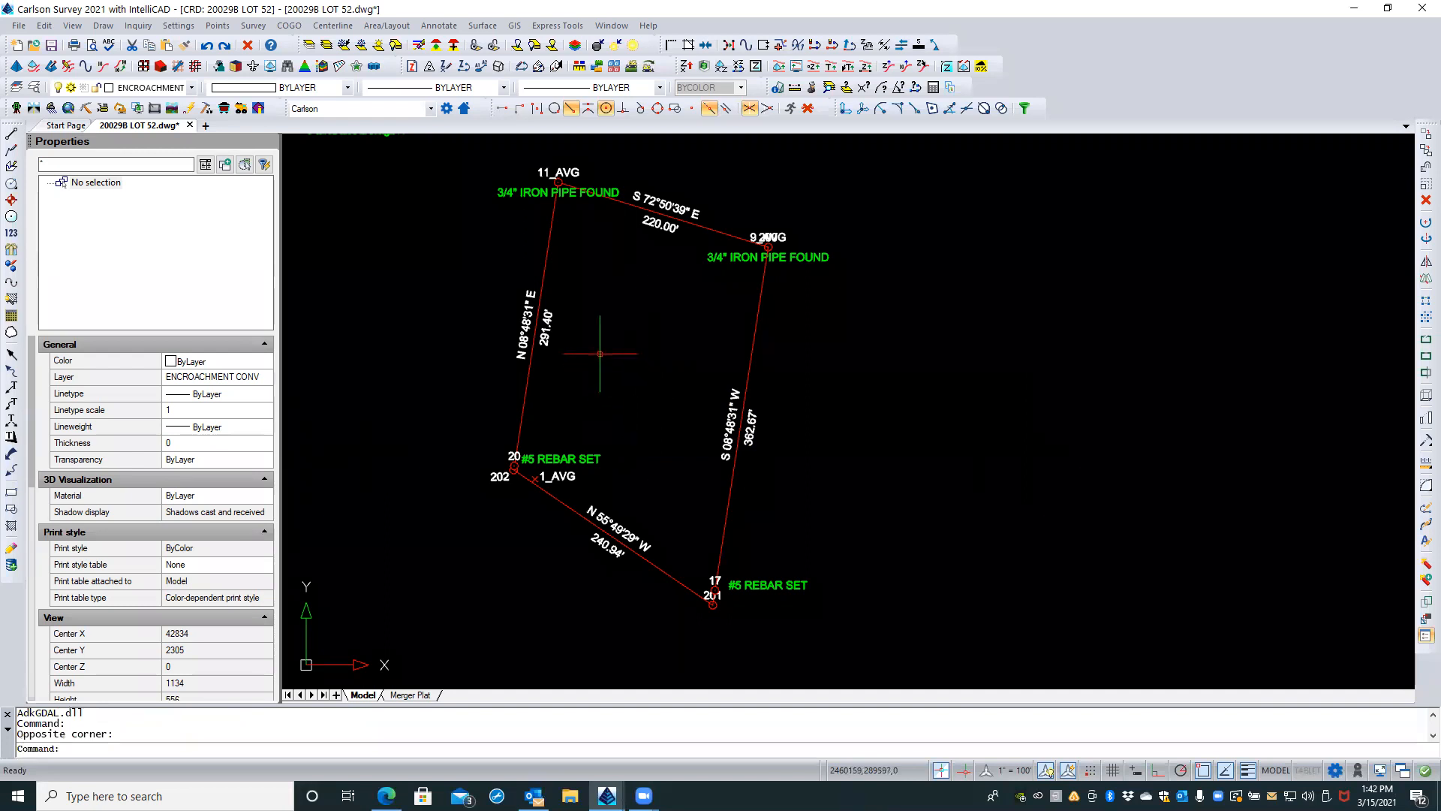
# Step: Frame the lot boundary in model space and save it as a model view named normal
pyautogui.scroll(-5, 601, 367)
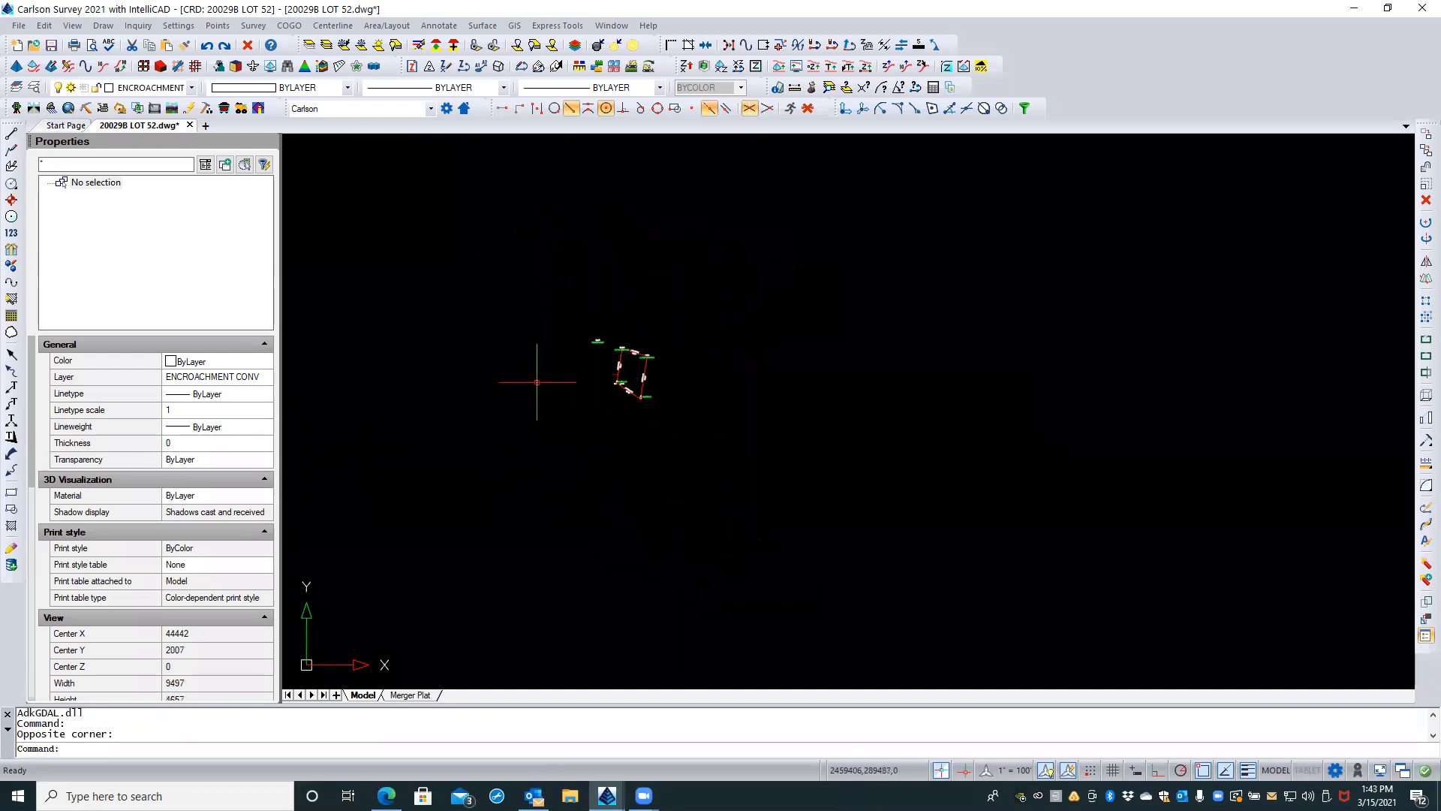
pyautogui.scroll(3, 629, 368)
pyautogui.scroll(5, 628, 367)
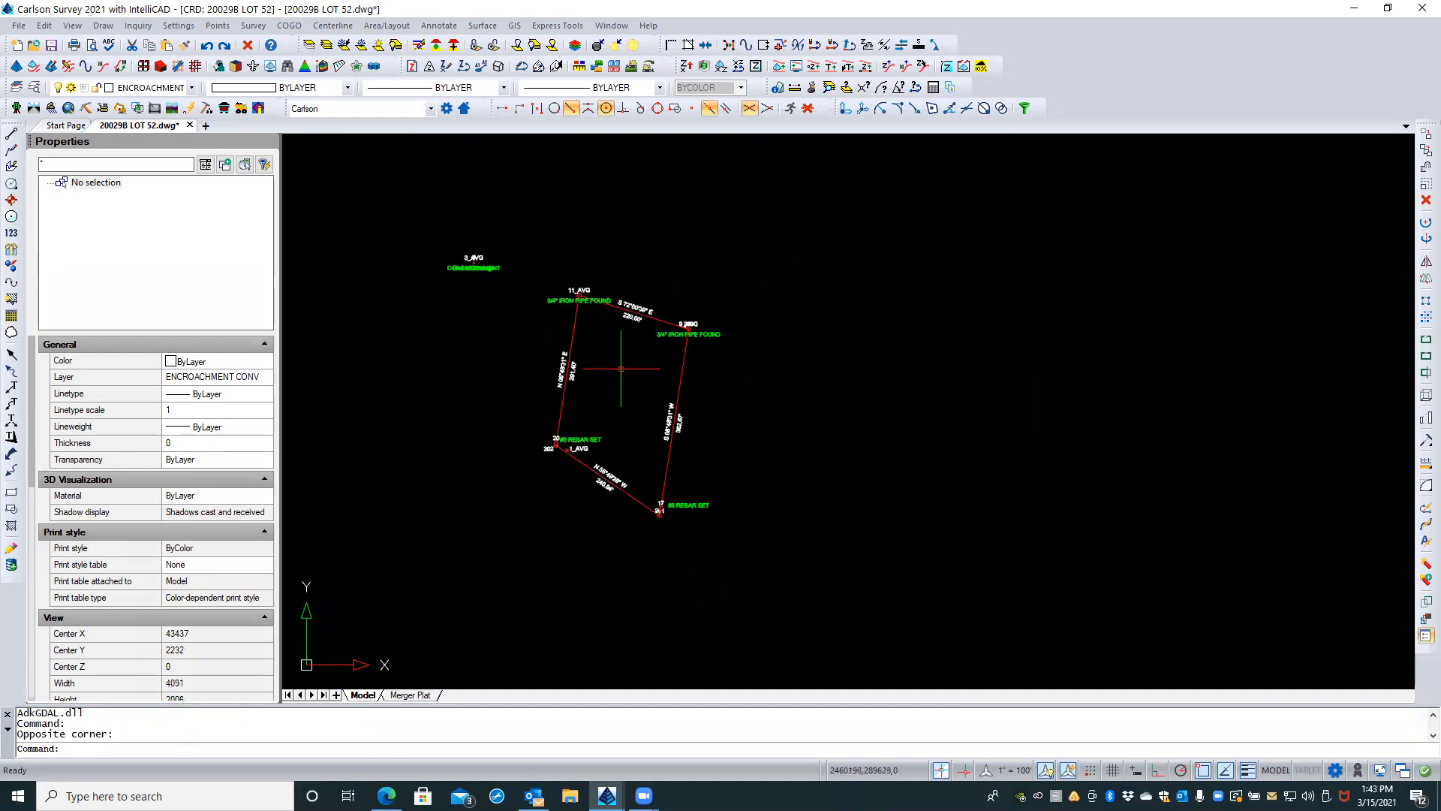
pyautogui.write('VIEW')
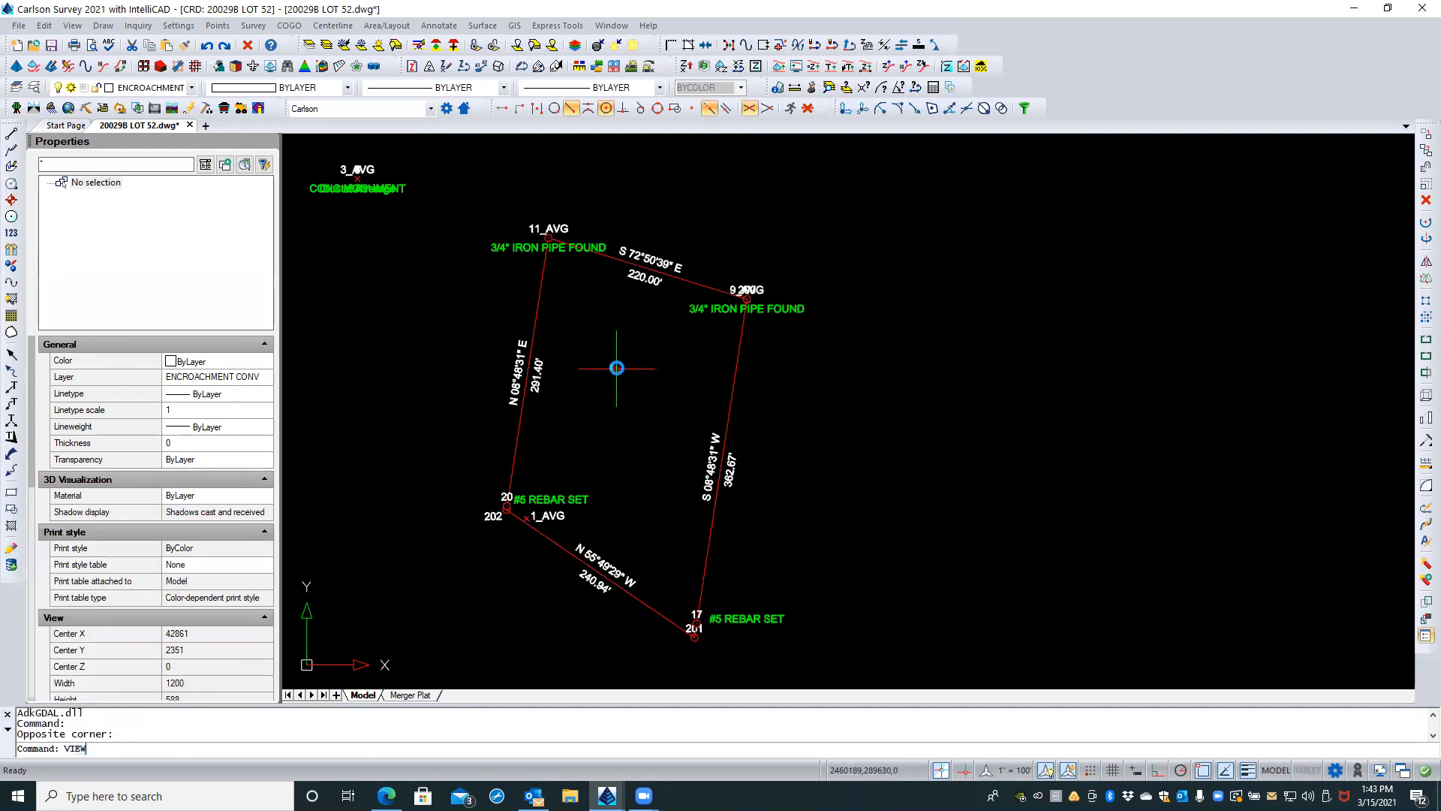
pyautogui.press('Return')
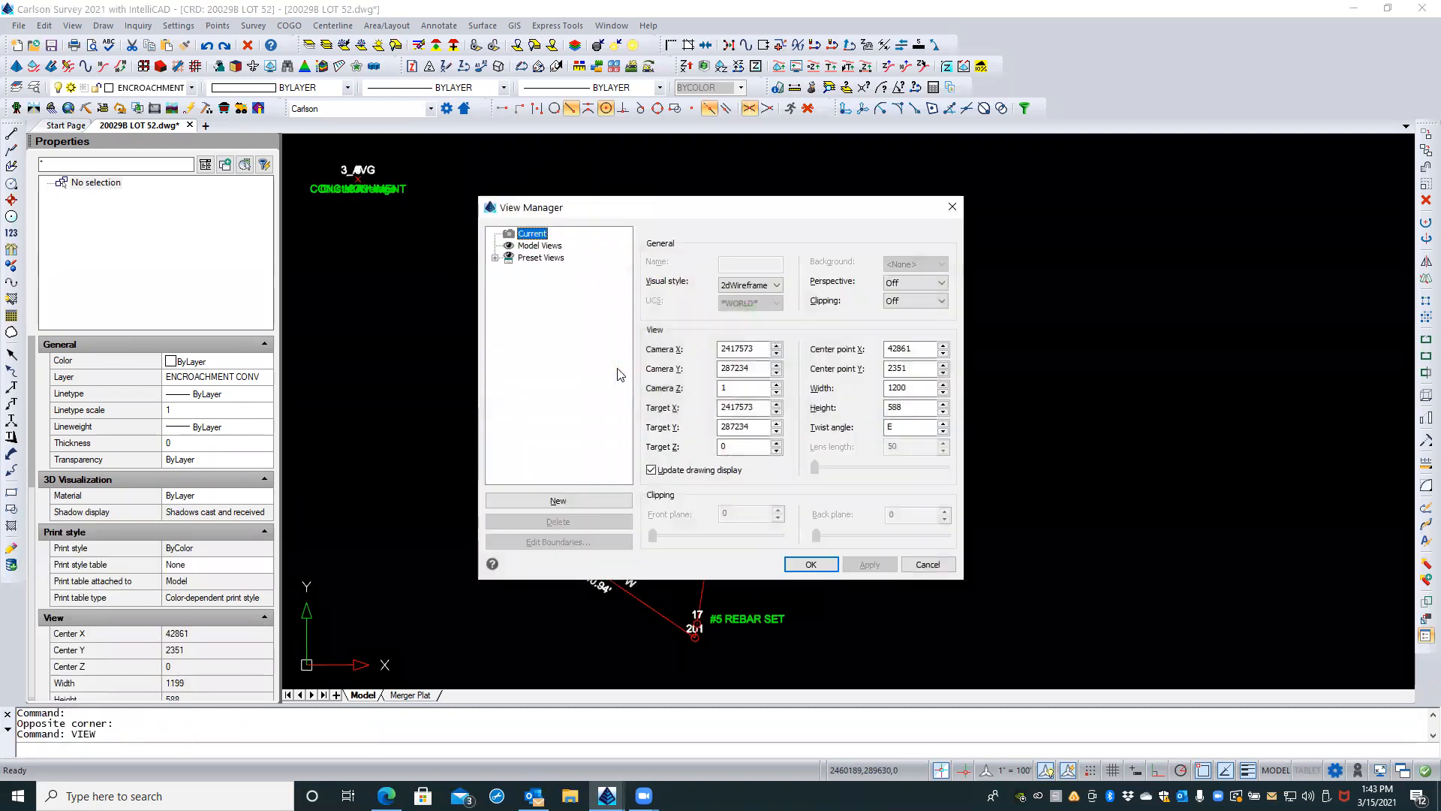
pyautogui.click(593, 503)
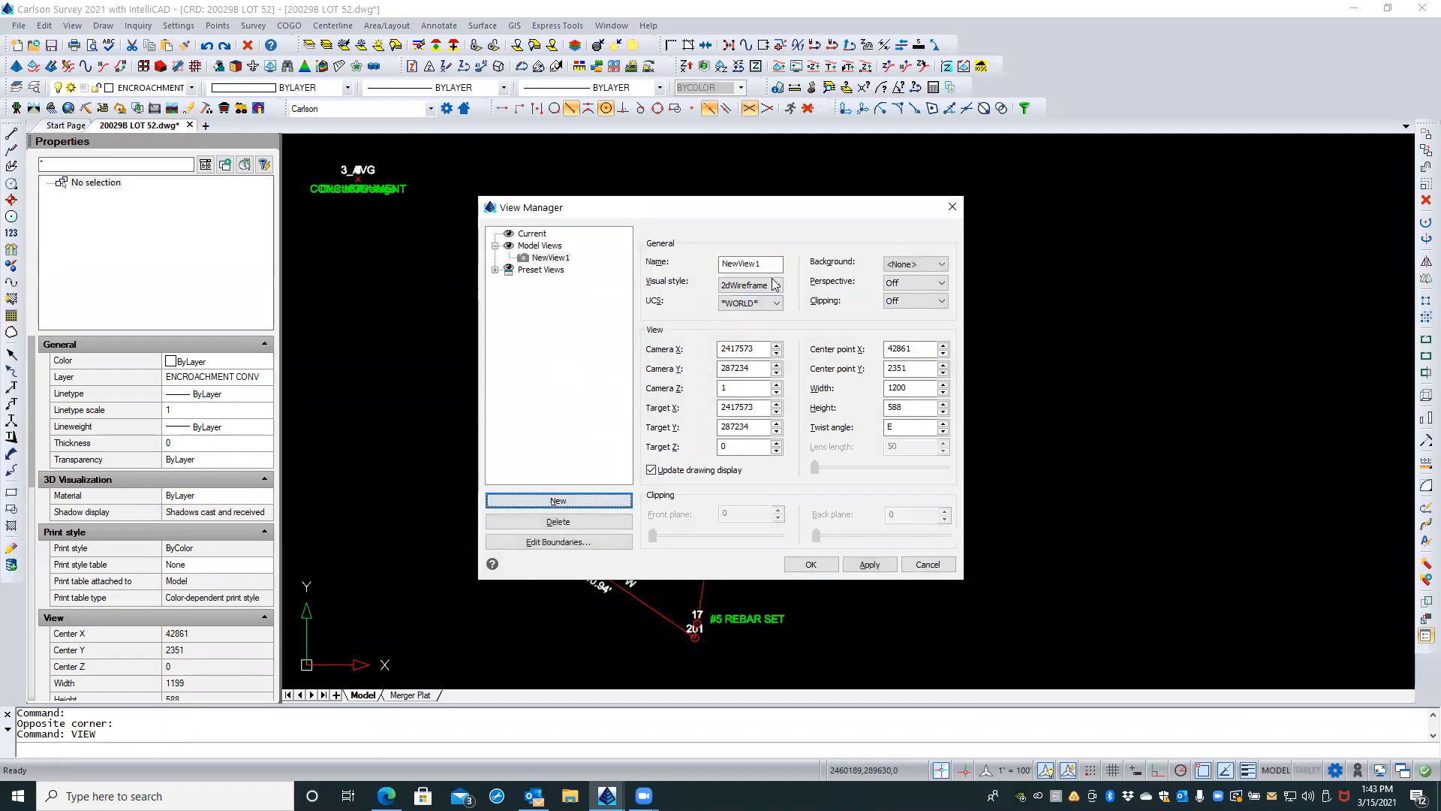
pyautogui.doubleClick(751, 260)
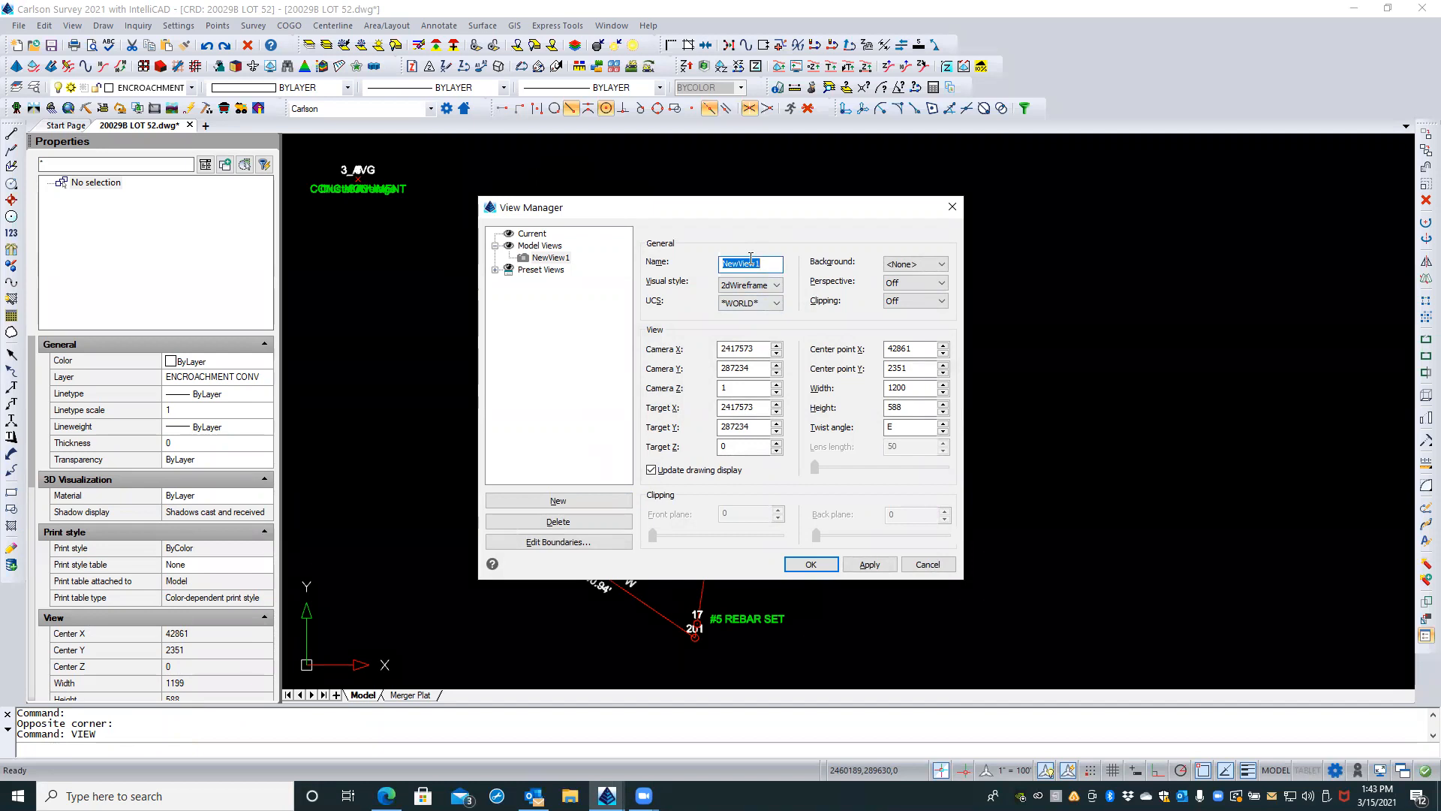
pyautogui.write('normal')
pyautogui.press('Return')
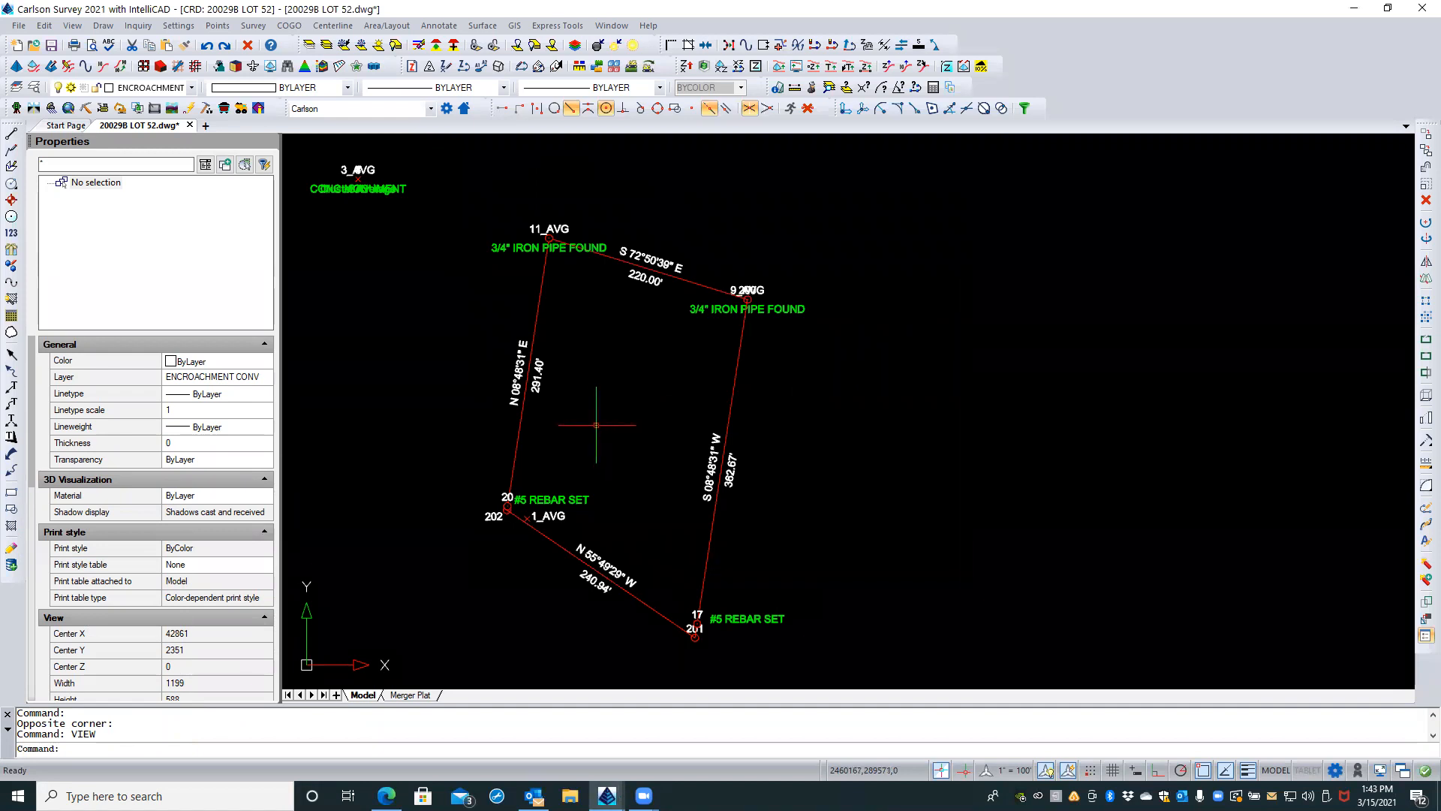
# Step: Examine the full extents of the model and compare the lot's location with the distant groups of objects
pyautogui.middleClick(597, 377)
pyautogui.middleClick(597, 377)
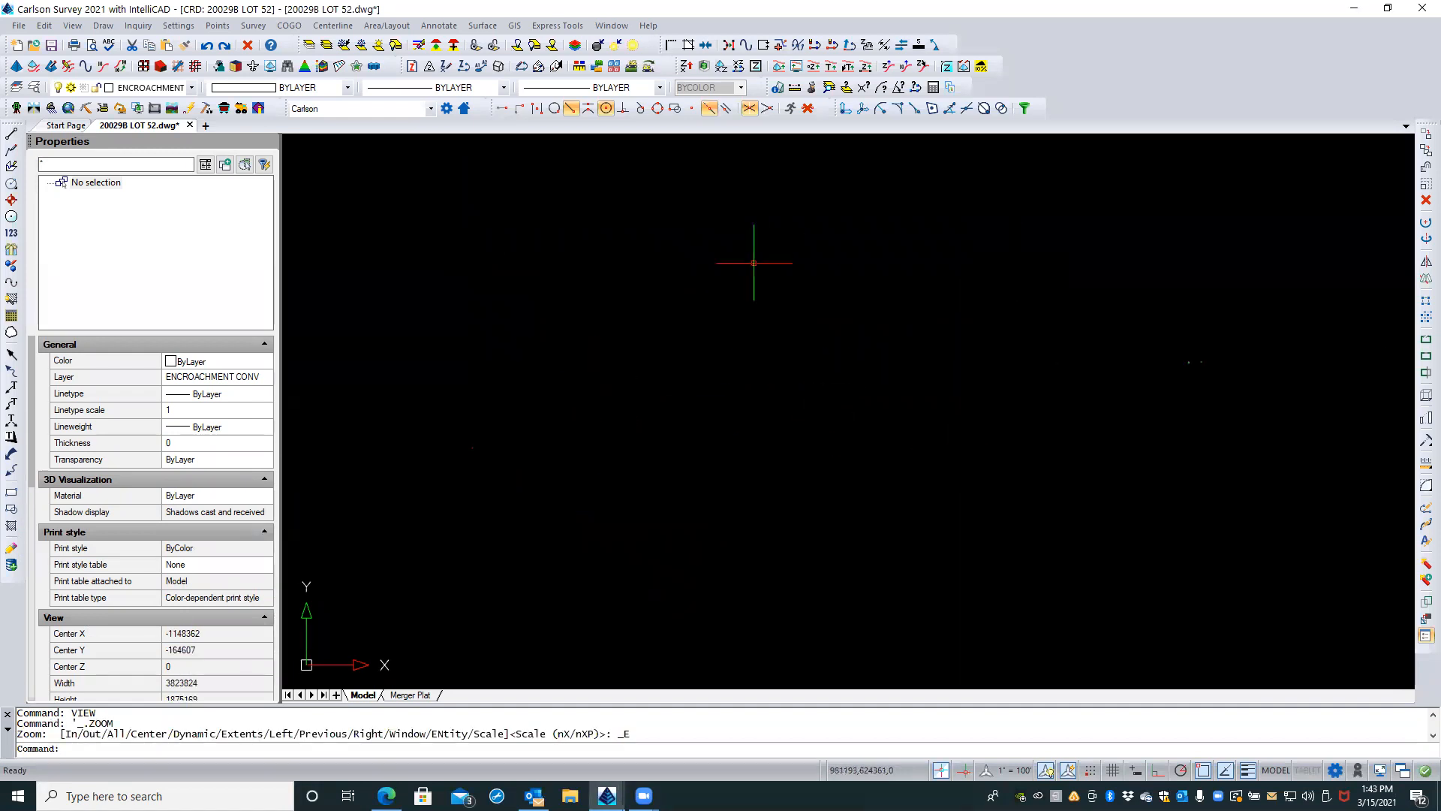
pyautogui.moveTo(985, 369)
pyautogui.mouseDown(button='middle')
pyautogui.moveTo(929, 368)
pyautogui.moveTo(1019, 384)
pyautogui.mouseUp(button='middle')
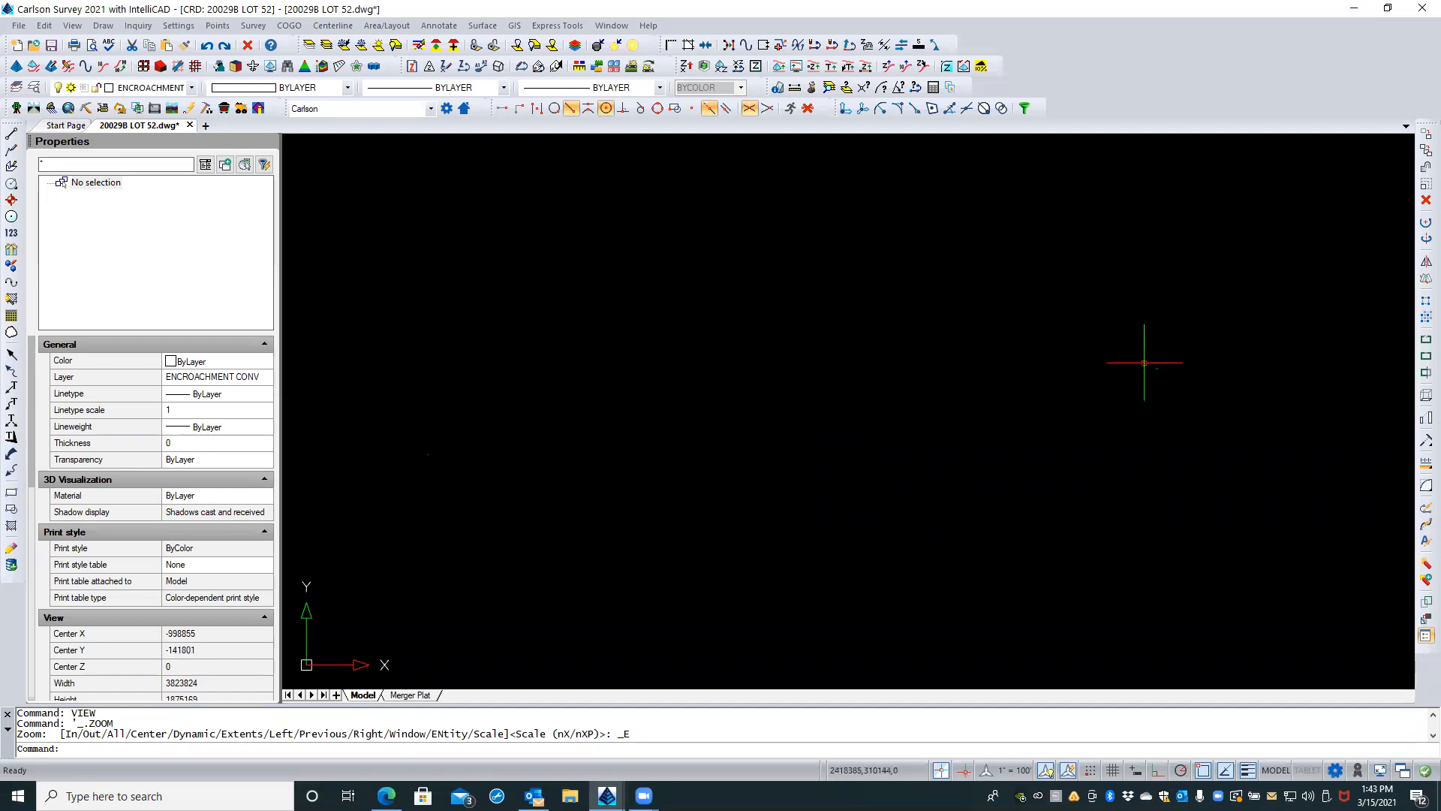
pyautogui.moveTo(1088, 419)
pyautogui.mouseDown(button='middle')
pyautogui.moveTo(1028, 409)
pyautogui.moveTo(1080, 397)
pyautogui.moveTo(997, 396)
pyautogui.moveTo(1119, 306)
pyautogui.mouseUp(button='middle')
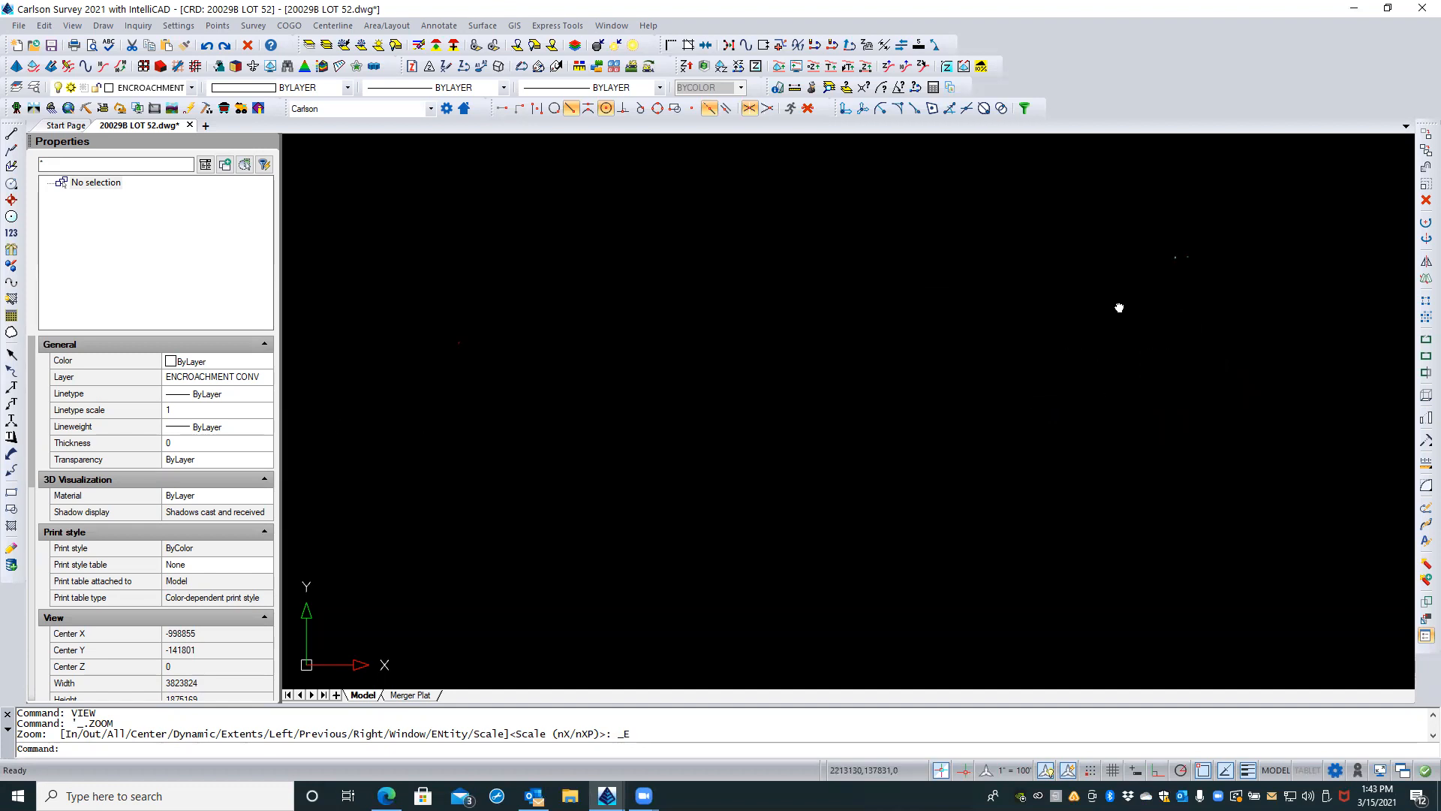
pyautogui.click(877, 346)
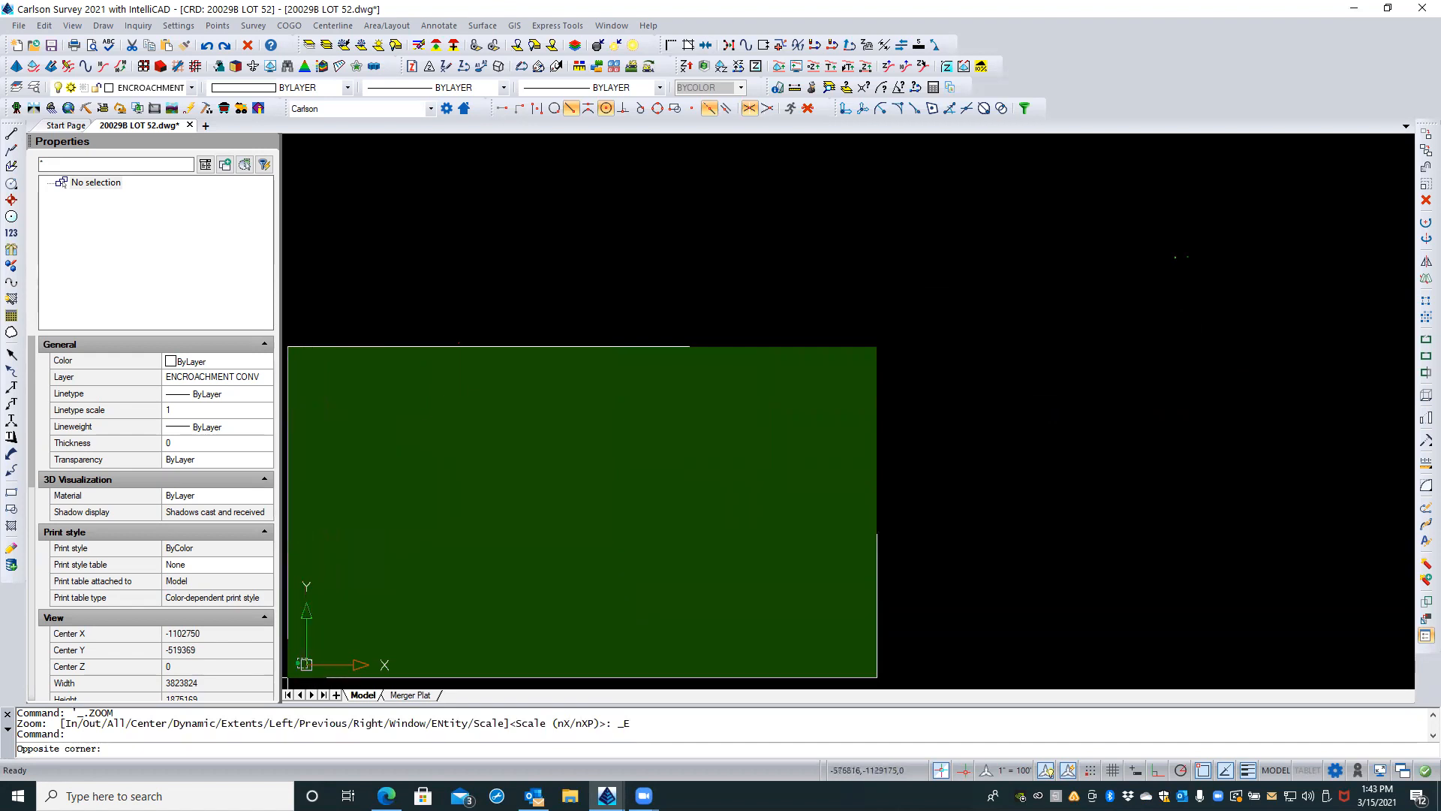
pyautogui.click(286, 675)
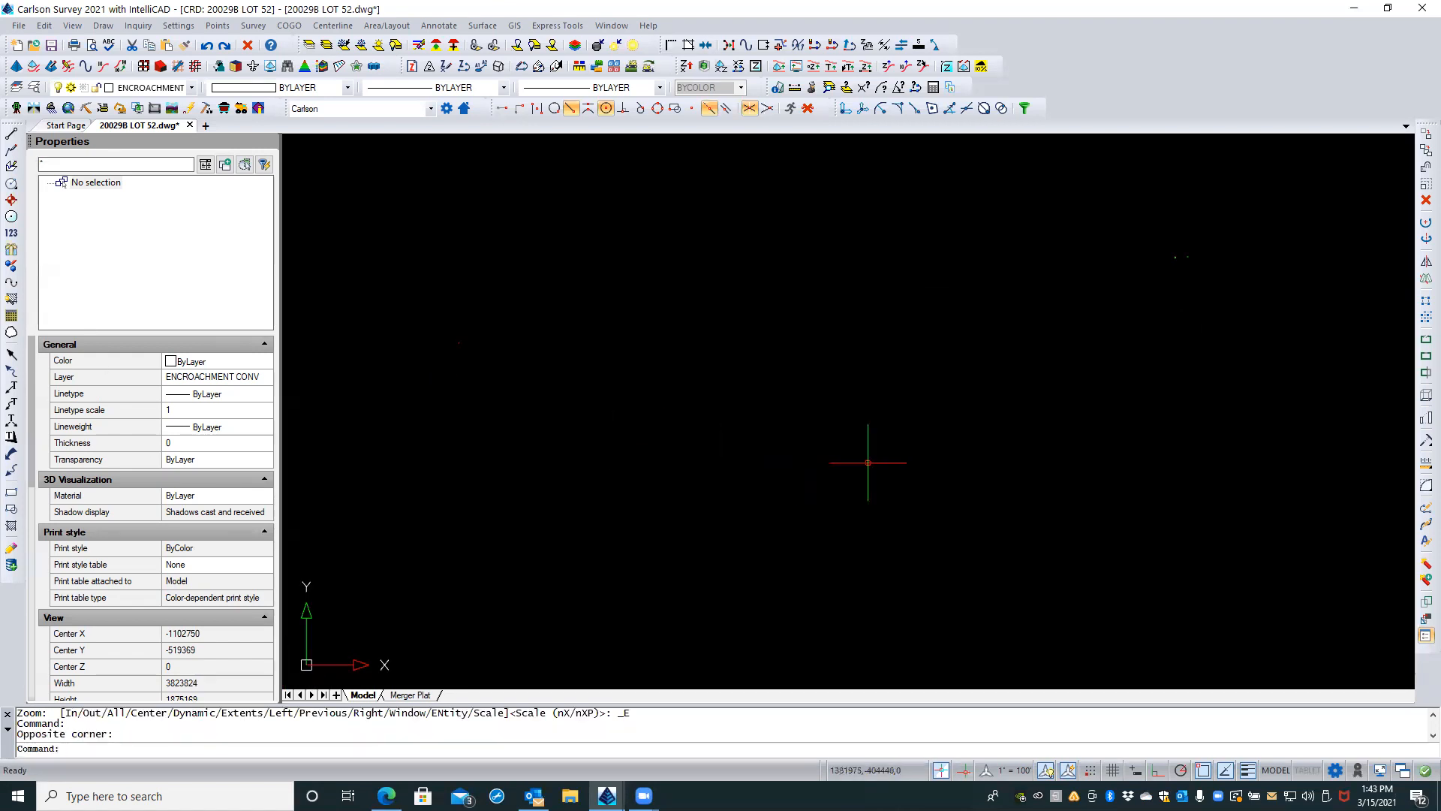
pyautogui.click(1077, 463)
pyautogui.click(762, 614)
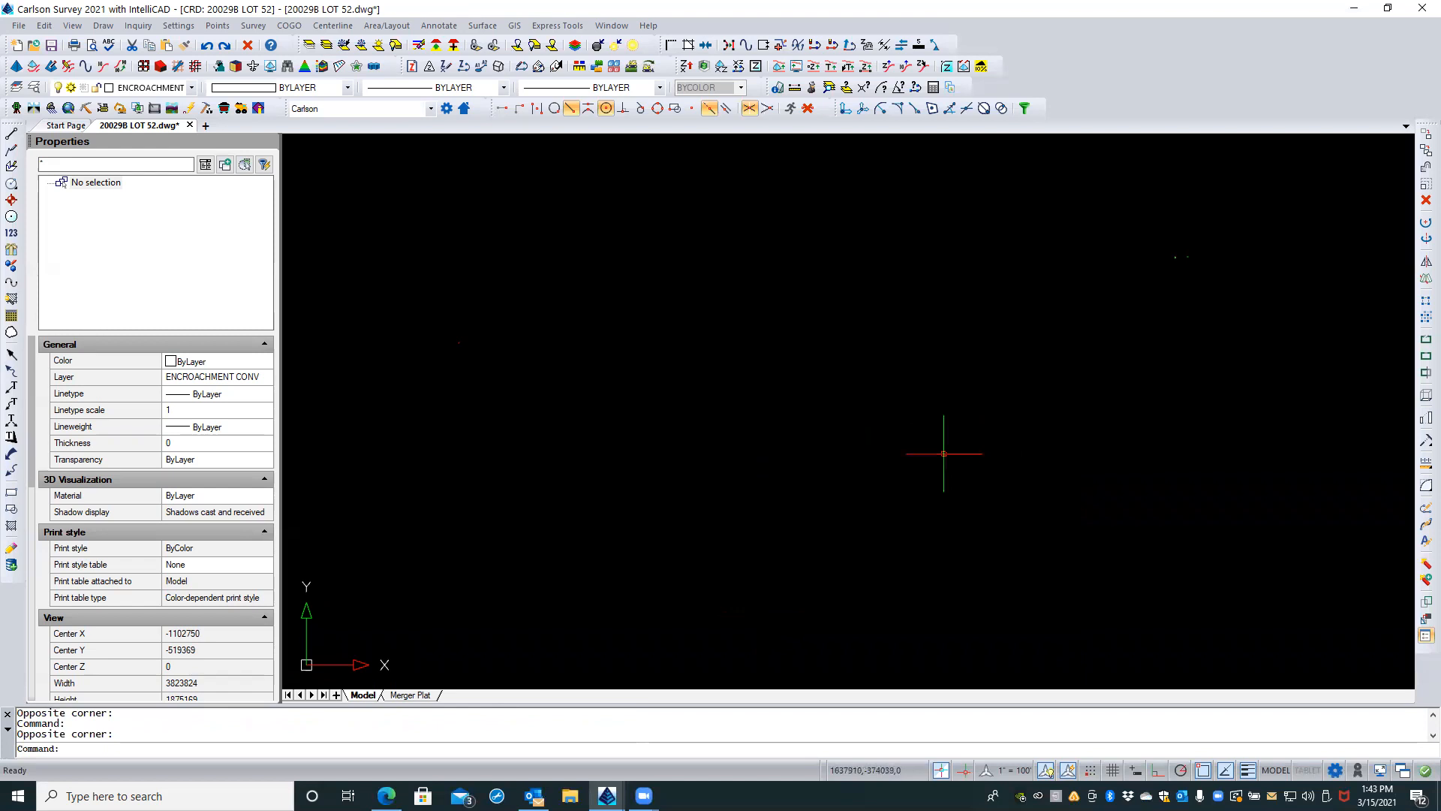
pyautogui.moveTo(1026, 364); pyautogui.dragTo(648, 415, button='middle')
pyautogui.scroll(2, 738, 312)
pyautogui.scroll(6, 762, 315)
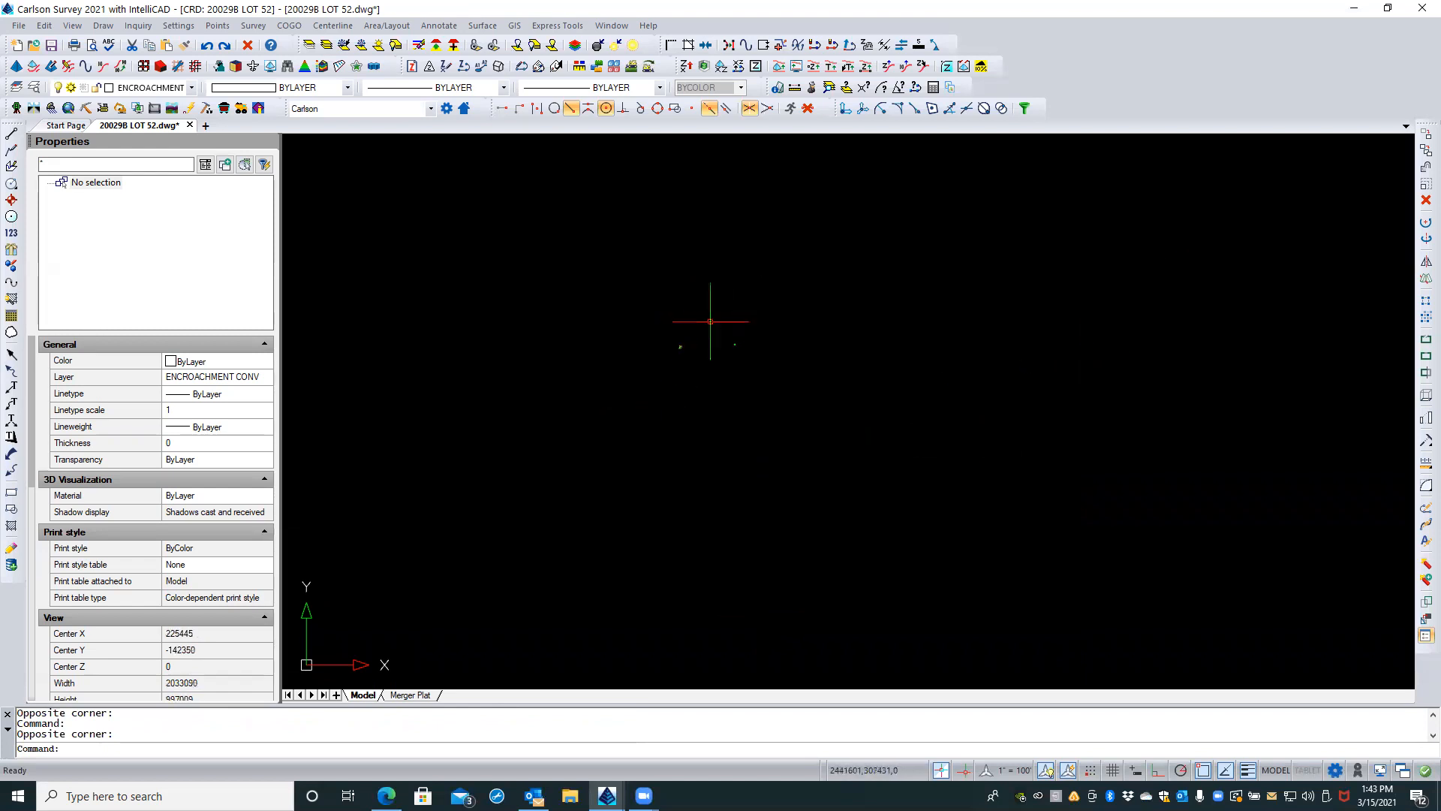
pyautogui.scroll(5, 772, 359)
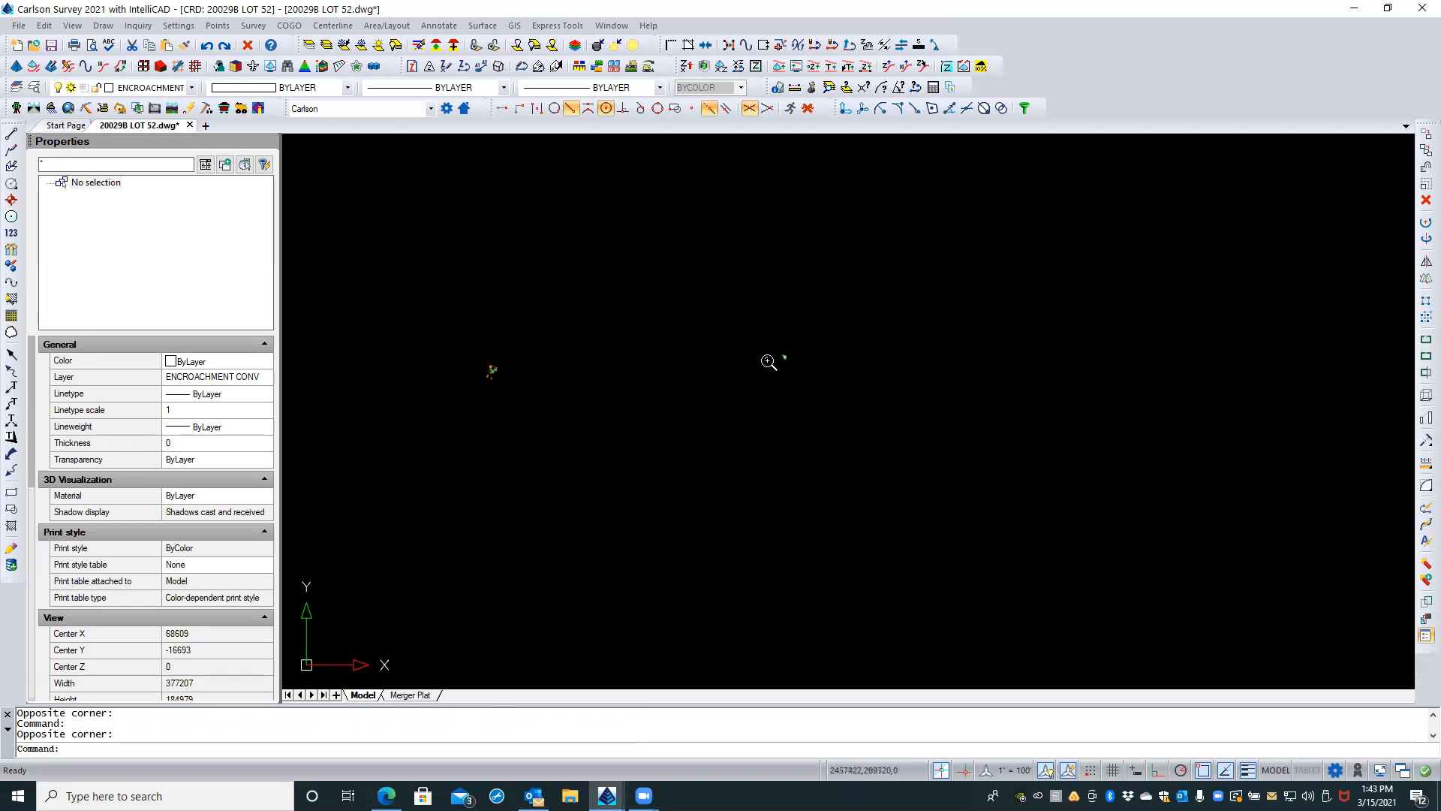
pyautogui.scroll(5, 797, 351)
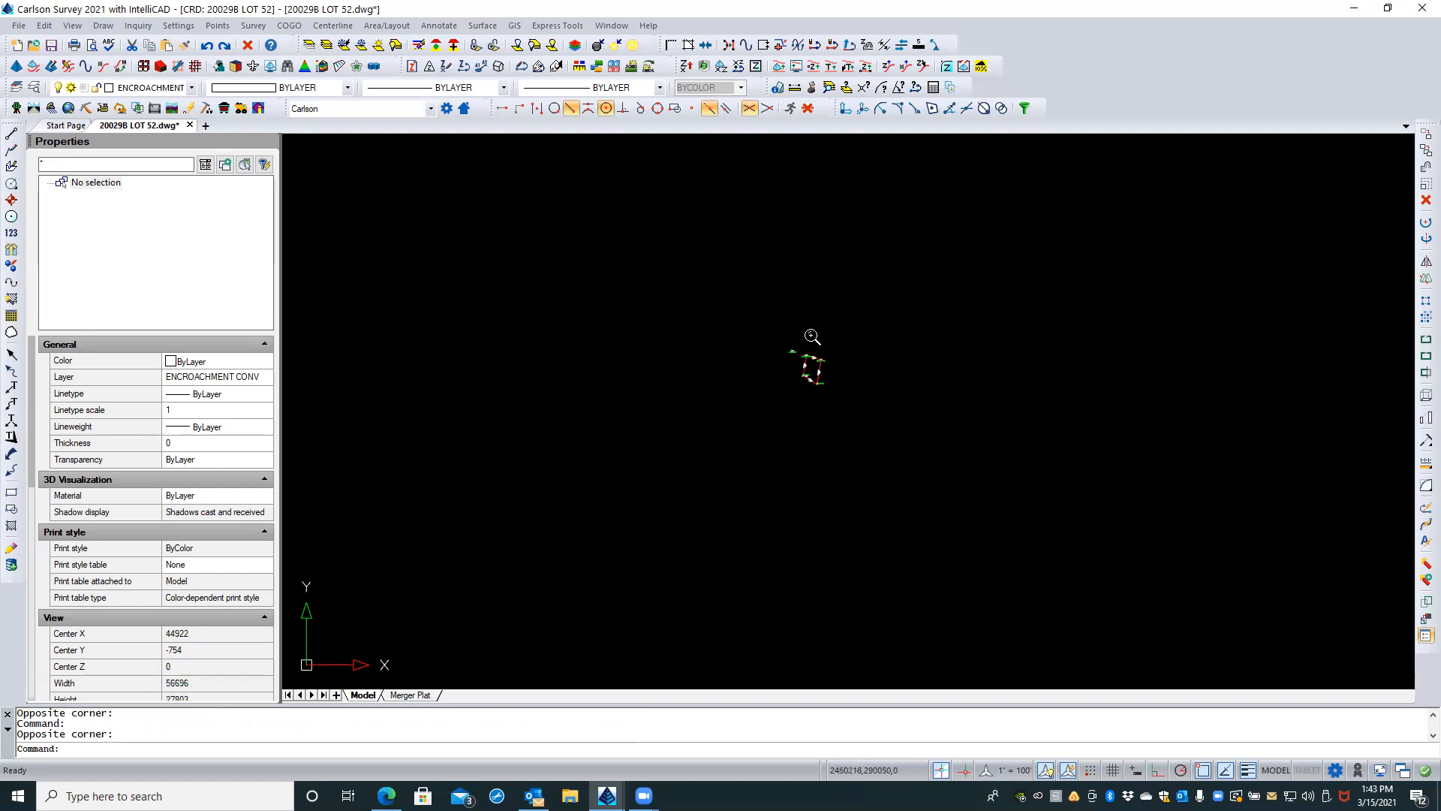
pyautogui.scroll(-5, 959, 351)
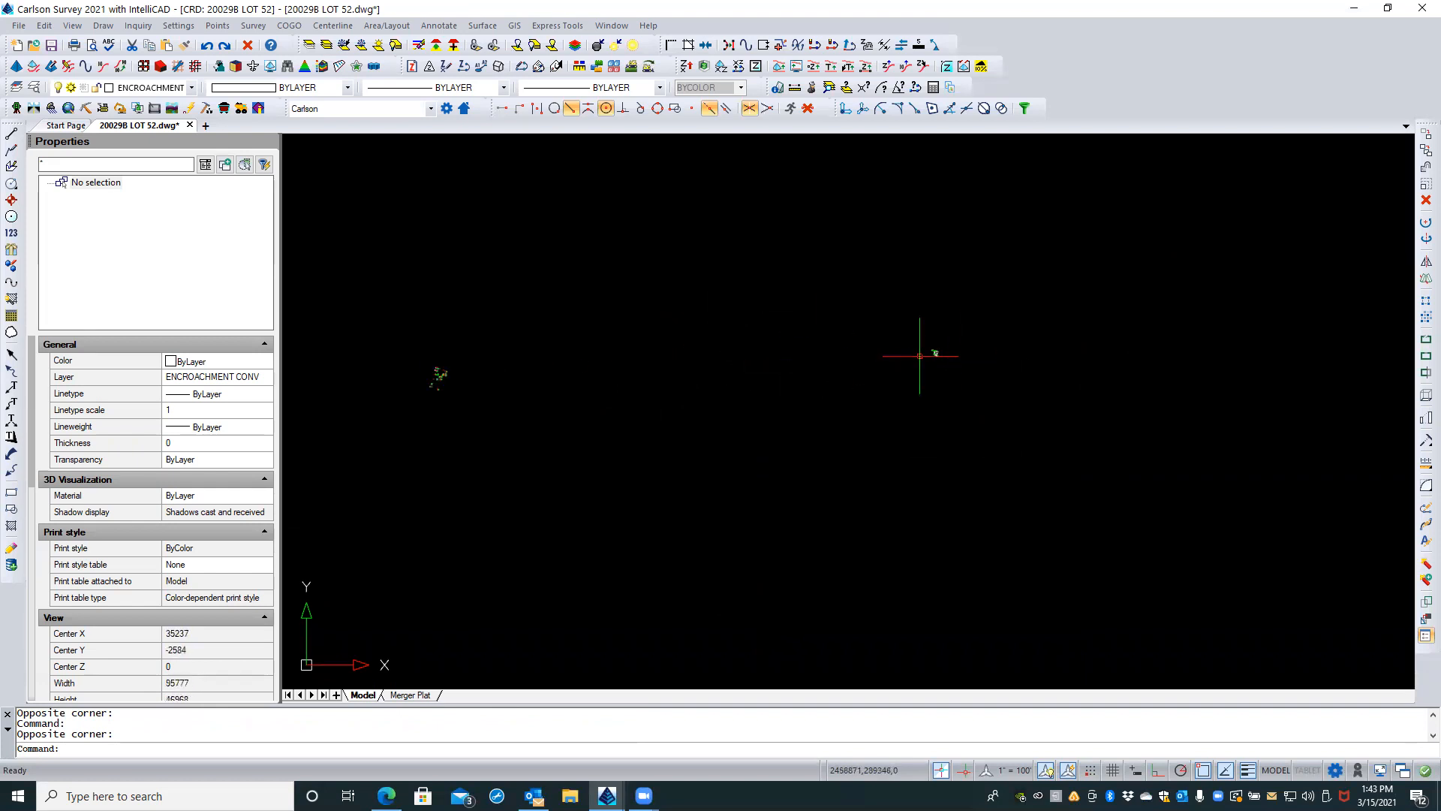
# Step: Examine the distant cluster of survey points around the BASE point, including the building shots and OFFSET points
pyautogui.scroll(8, 431, 381)
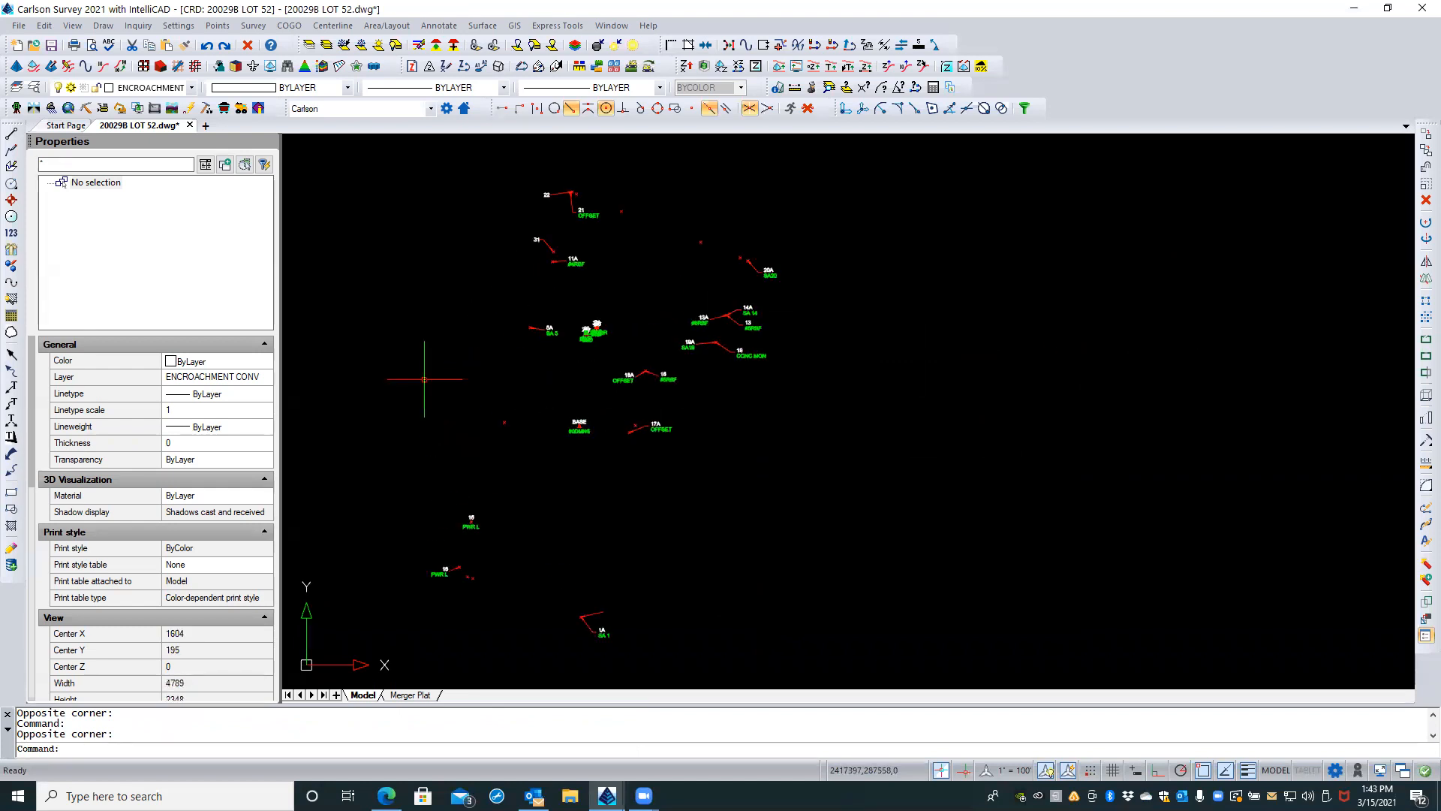
pyautogui.scroll(2, 451, 385)
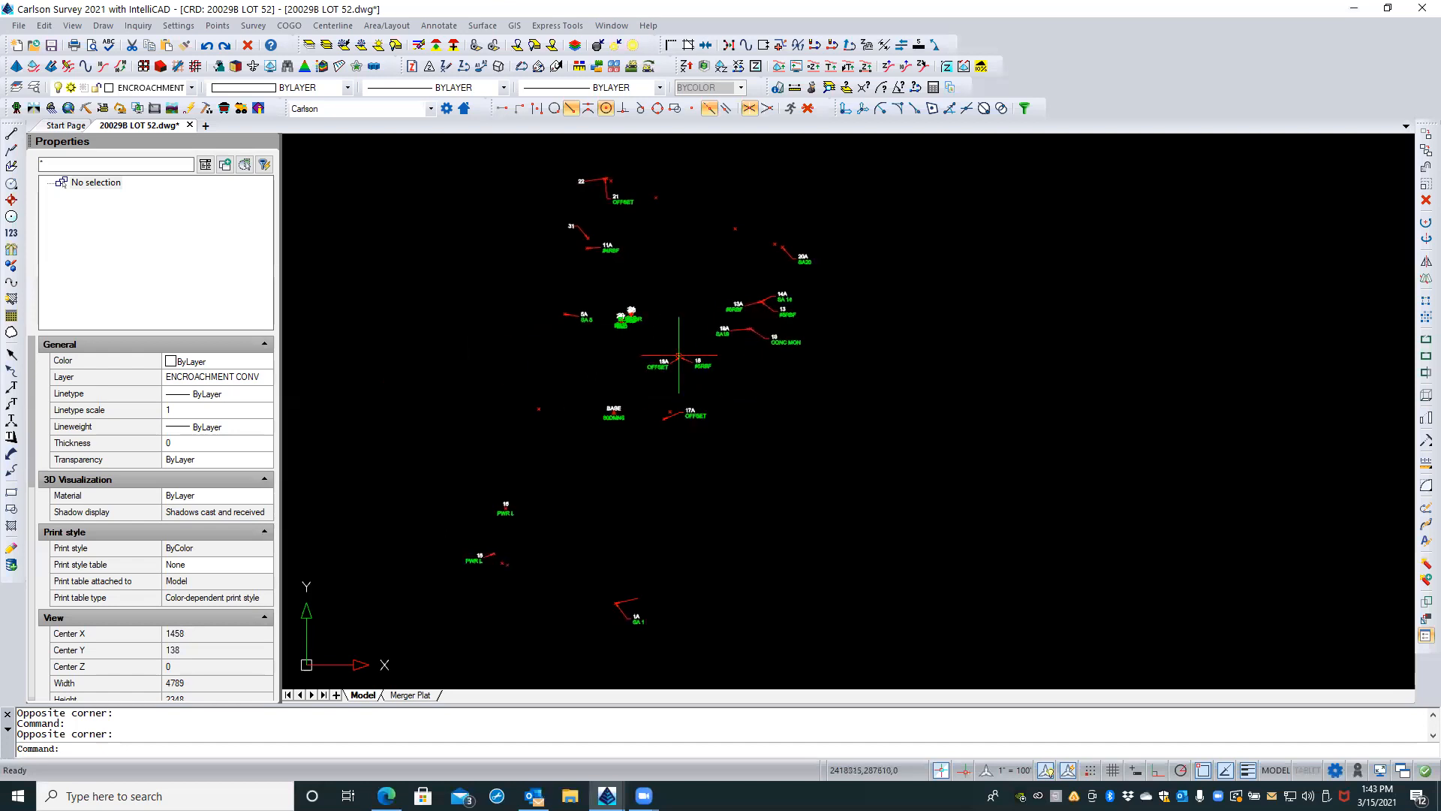
pyautogui.scroll(3, 626, 392)
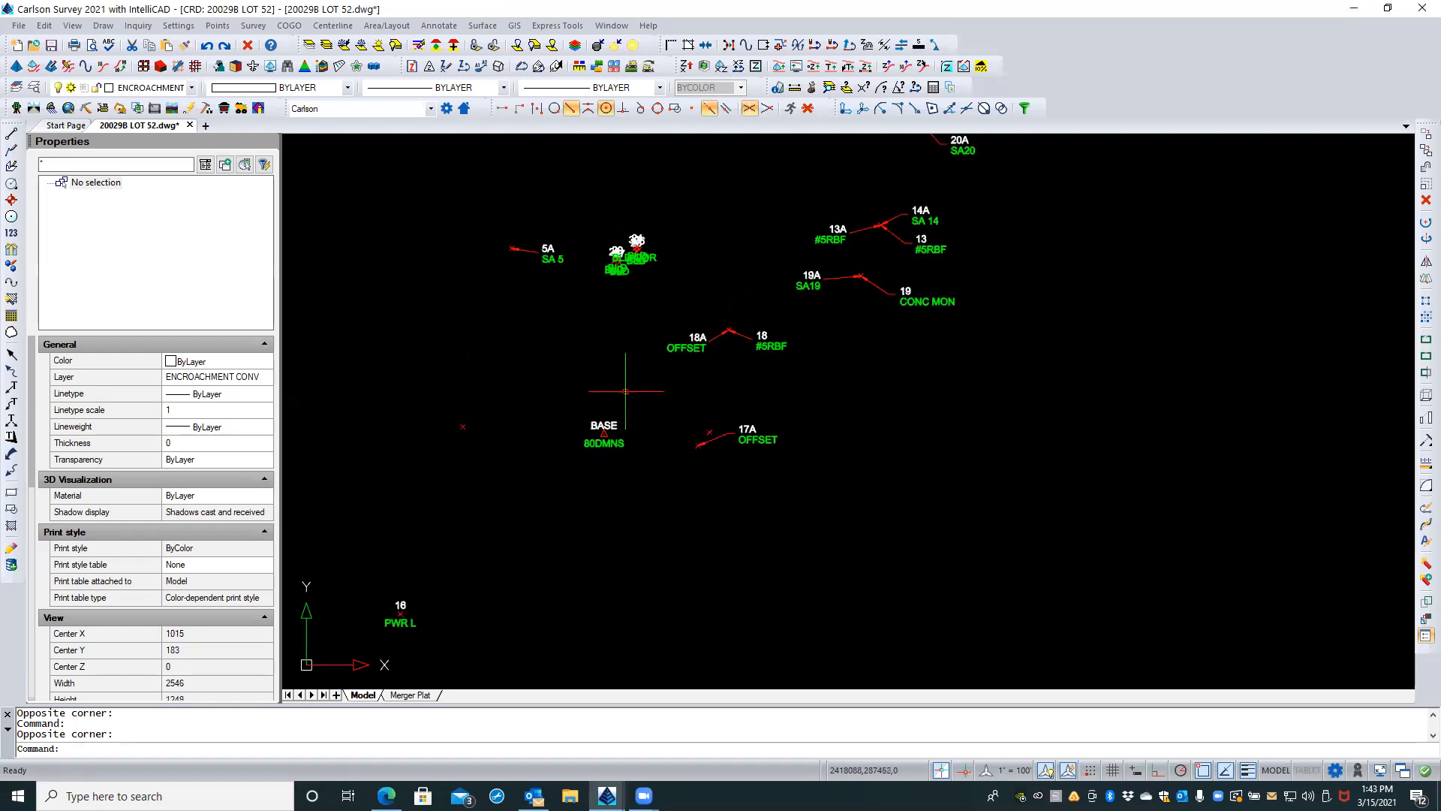
pyautogui.scroll(3, 627, 392)
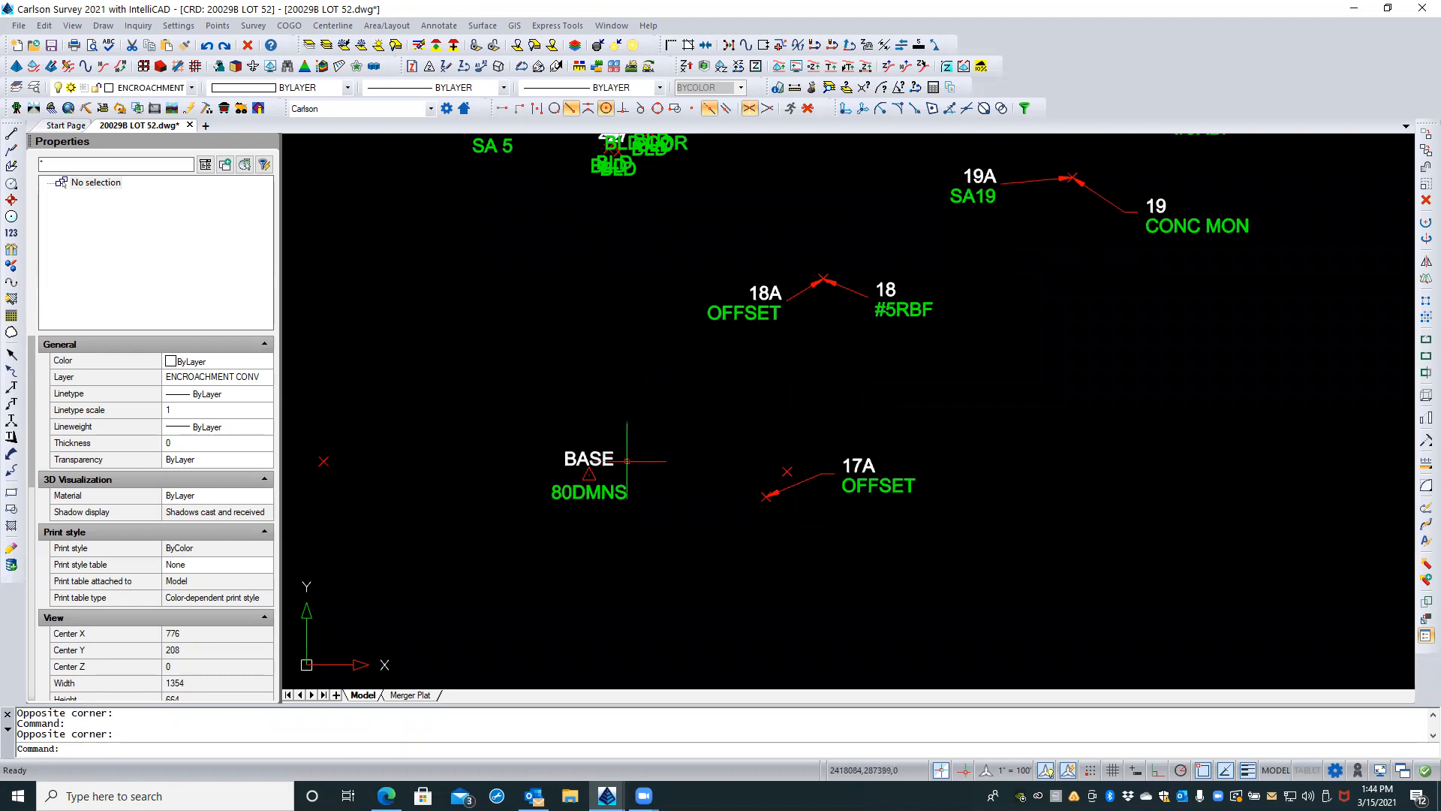
pyautogui.scroll(-2, 651, 528)
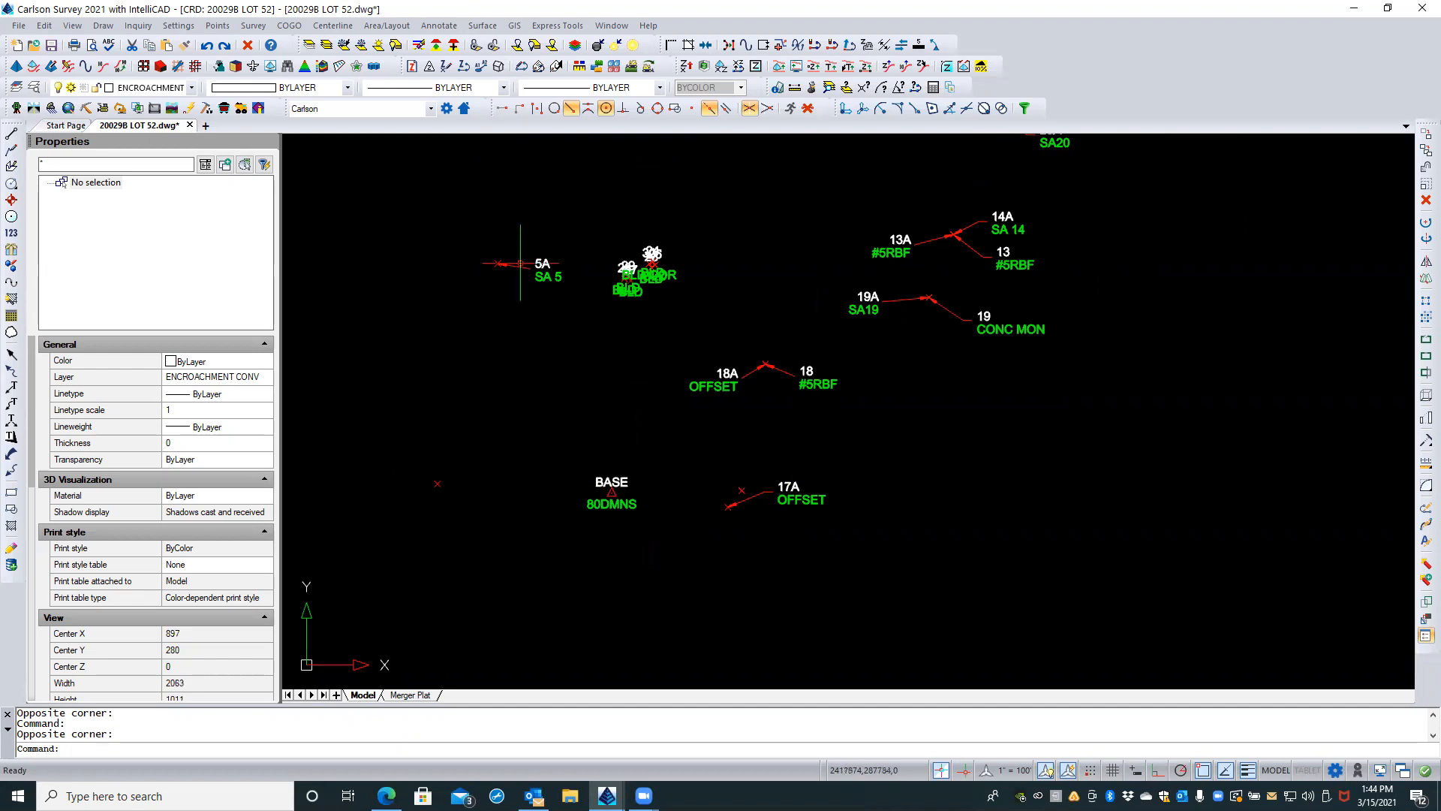
pyautogui.scroll(-3, 856, 366)
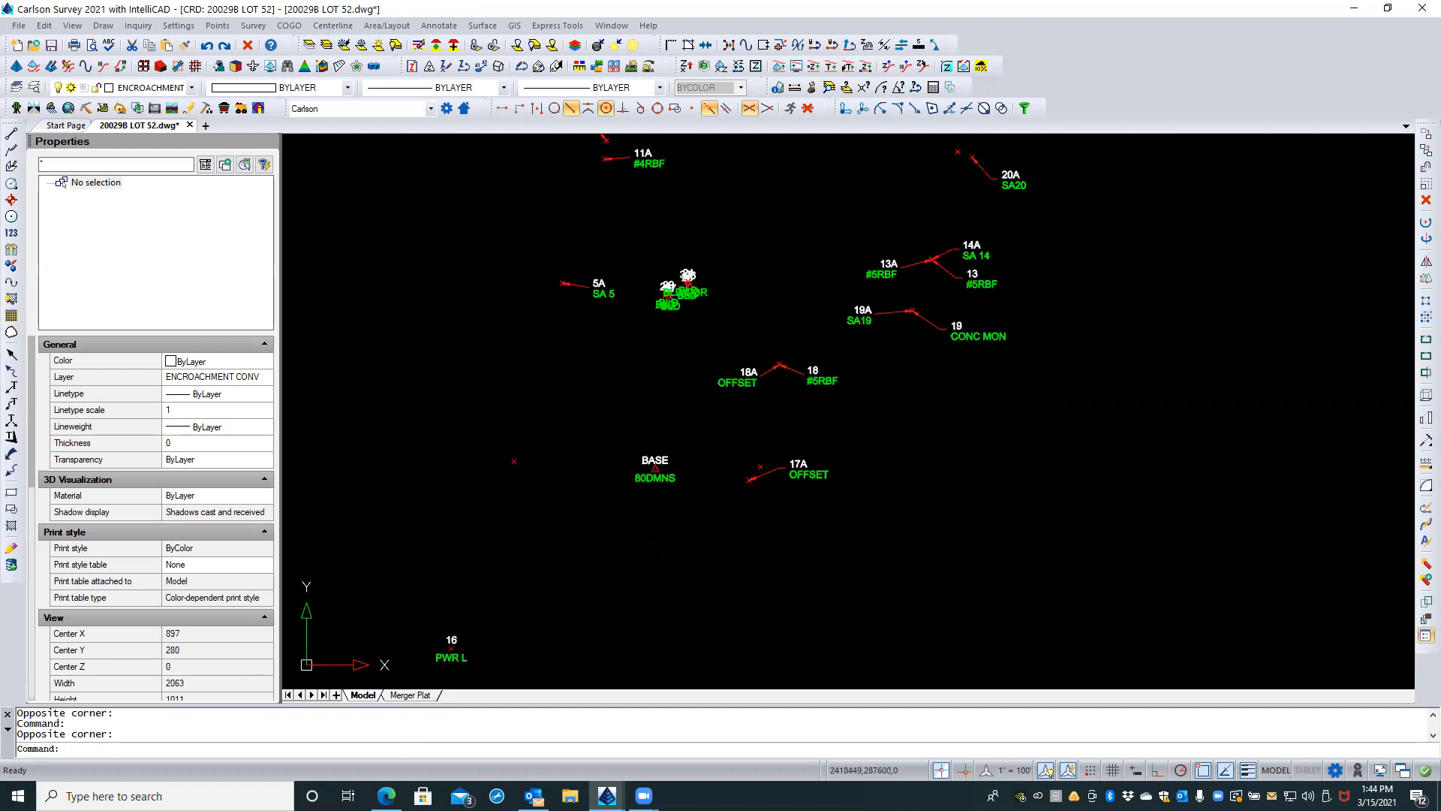
pyautogui.moveTo(855, 433); pyautogui.dragTo(839, 426, button='middle')
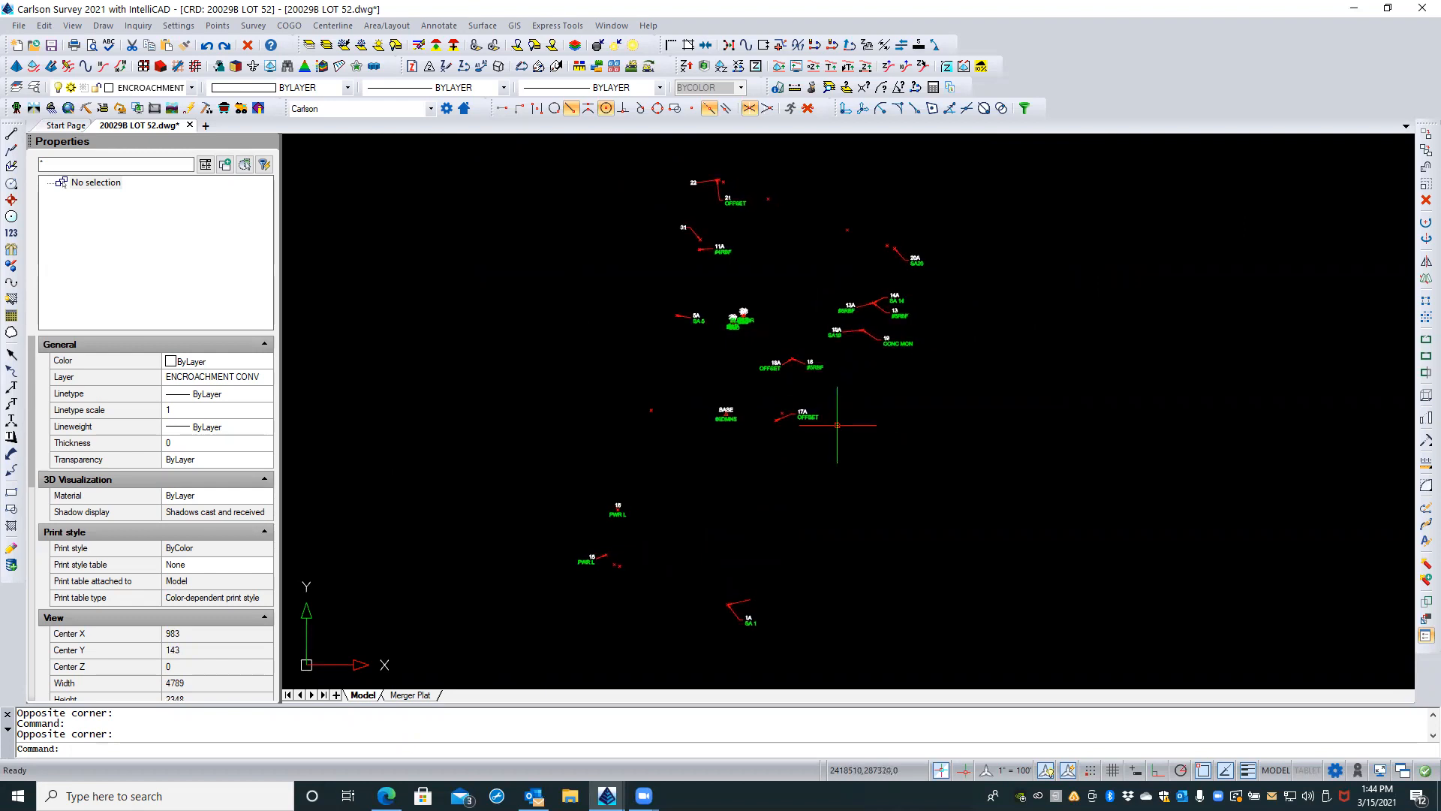
pyautogui.scroll(3, 831, 413)
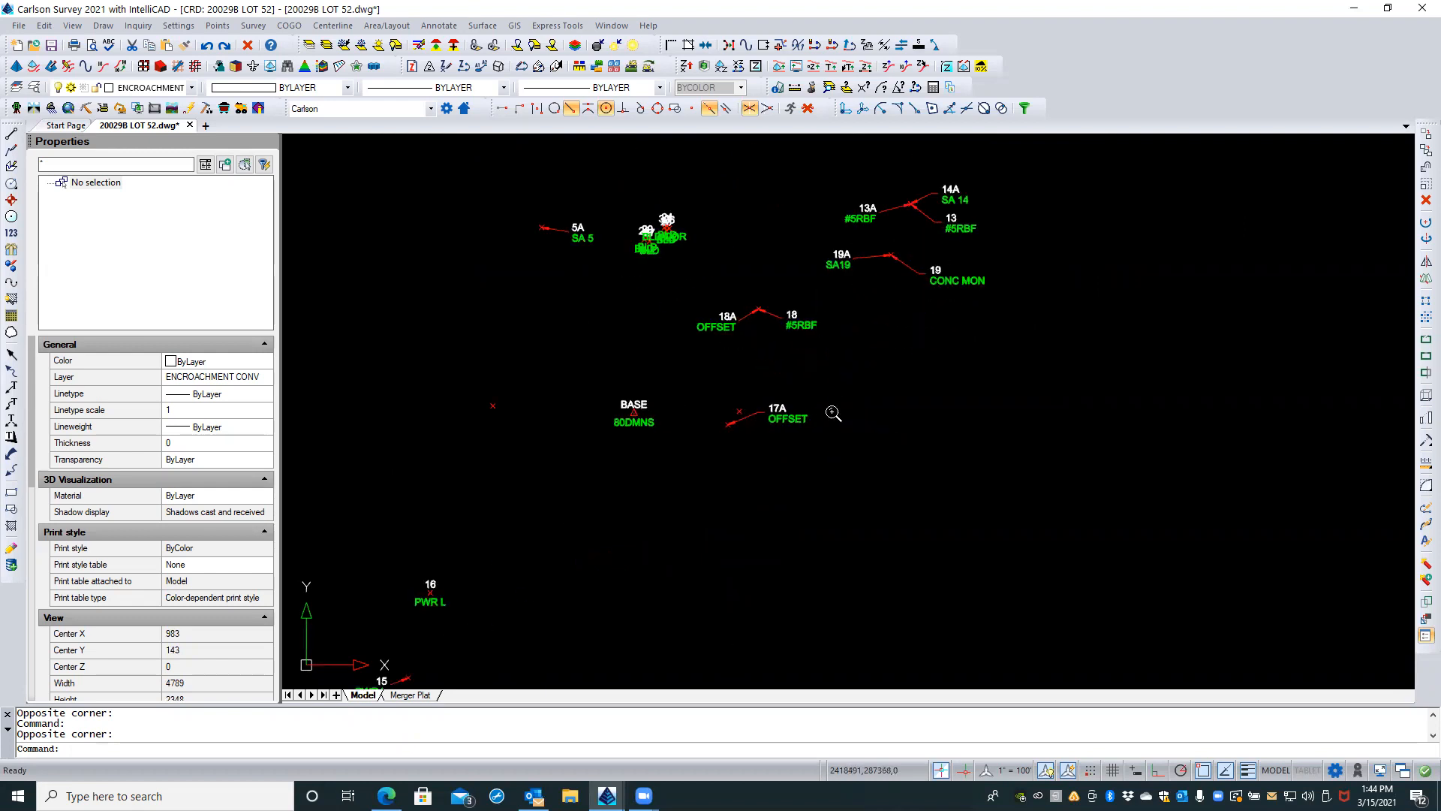
# Step: Review the coordinates, description and coordinate file of point 17A, closing its Edit Point dialog without changes
pyautogui.click(779, 416)
pyautogui.doubleClick(779, 417)
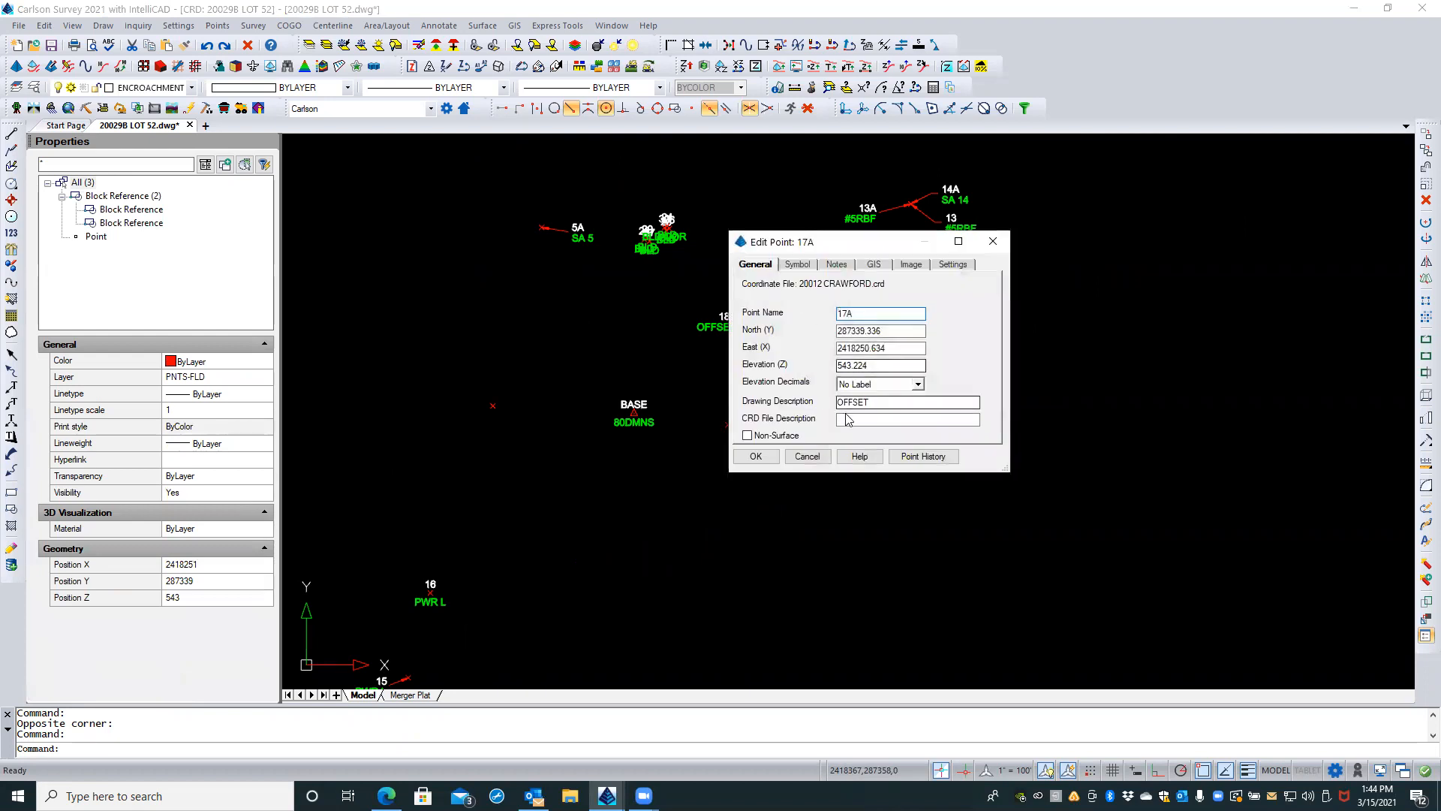
pyautogui.click(808, 456)
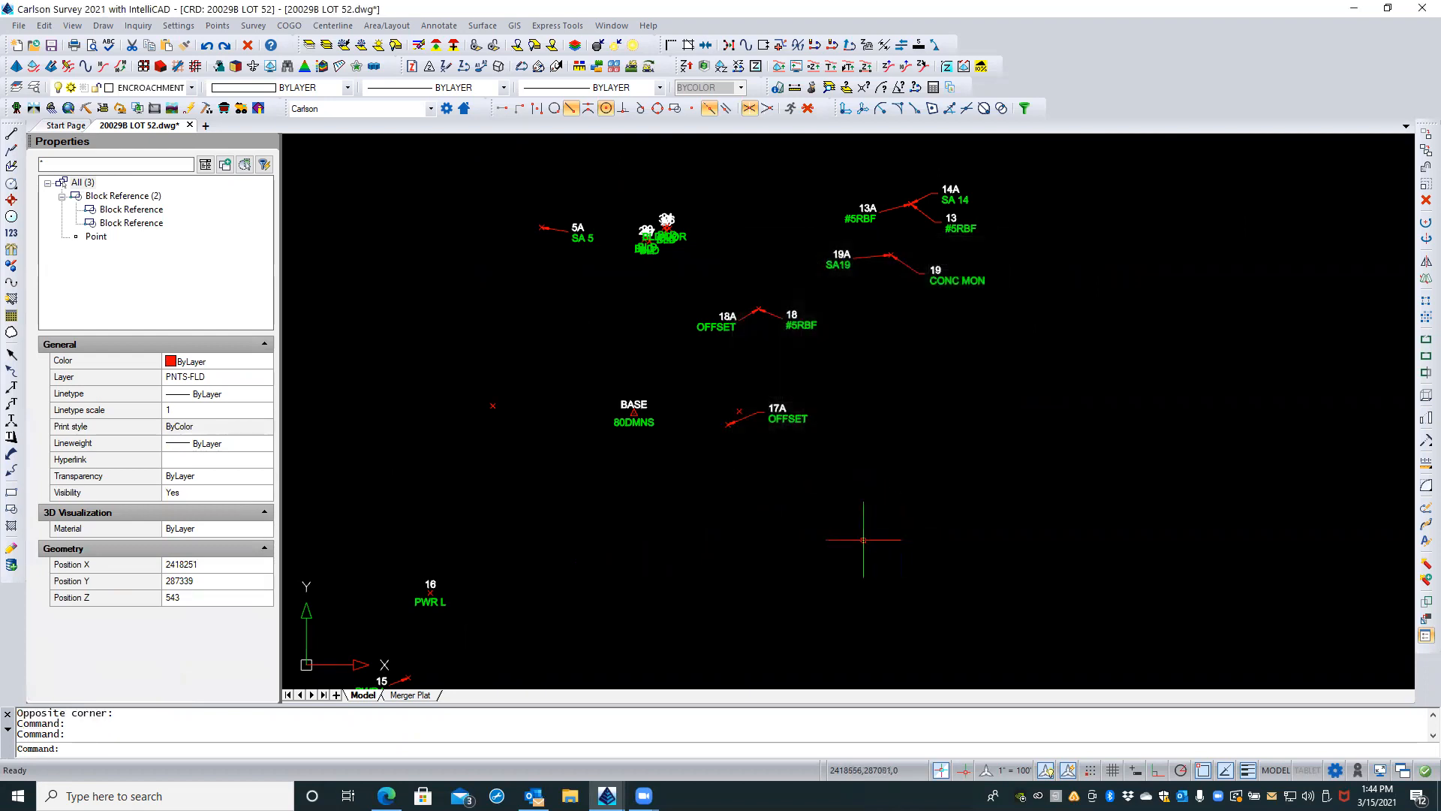
pyautogui.scroll(3, 796, 433)
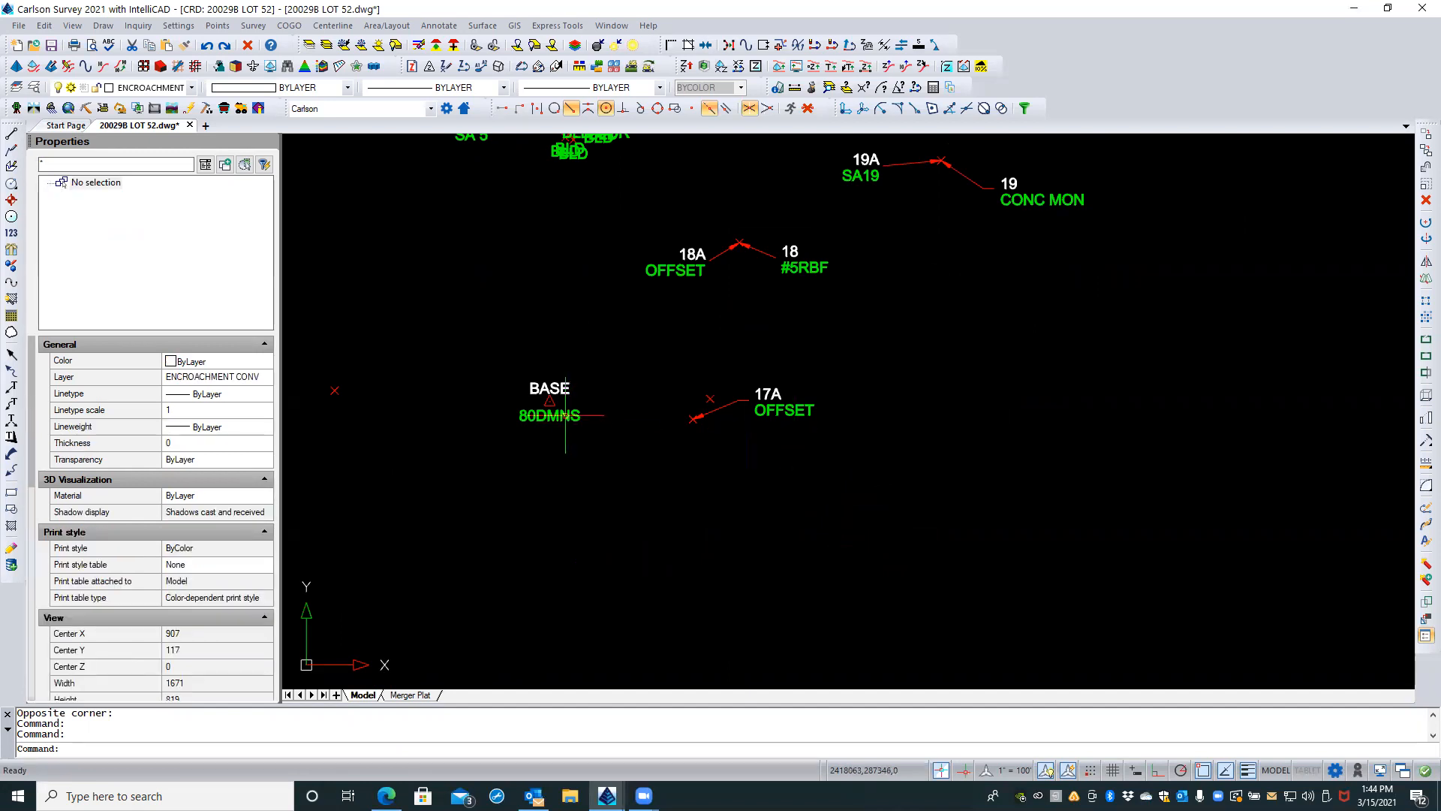
pyautogui.scroll(-2, 653, 564)
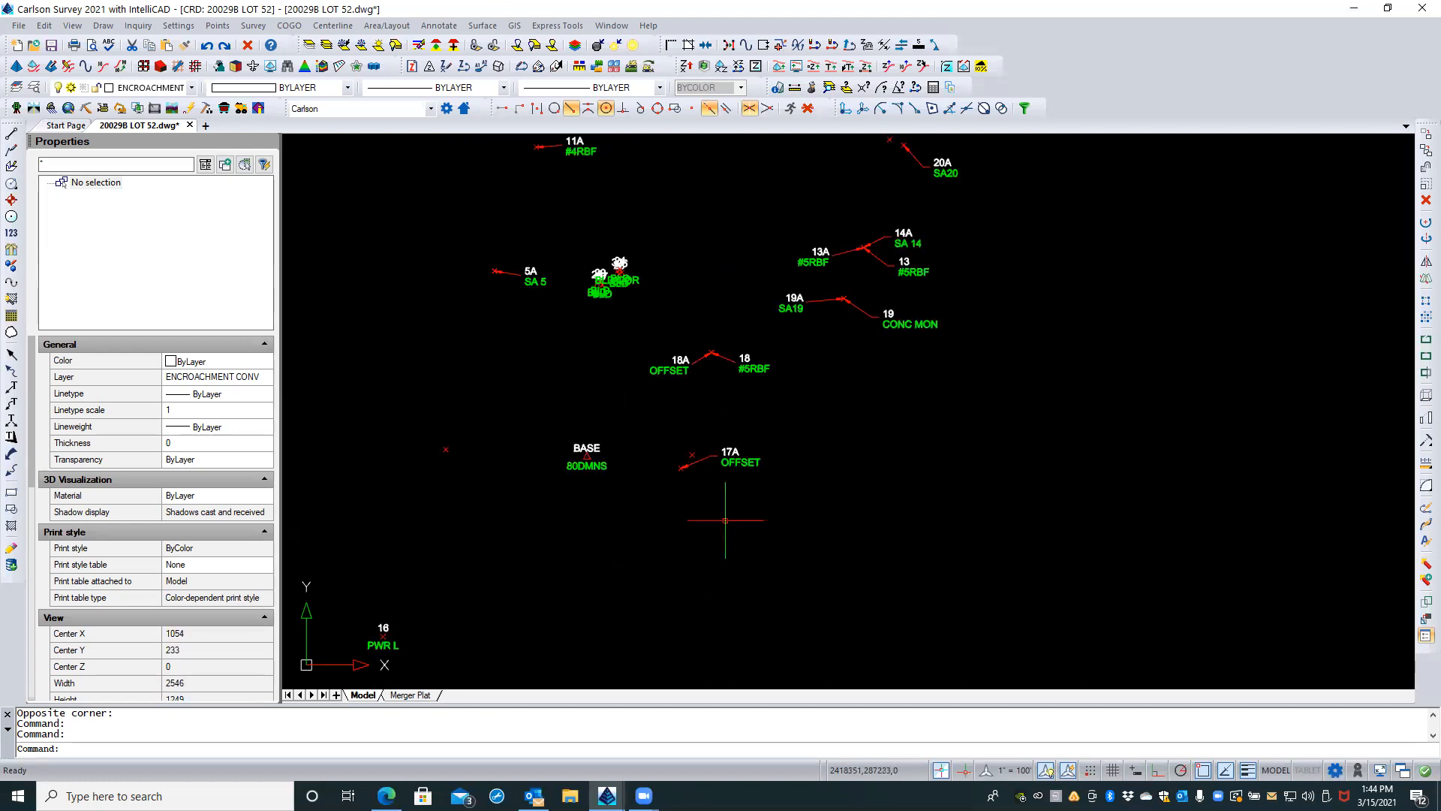
pyautogui.scroll(-4, 820, 384)
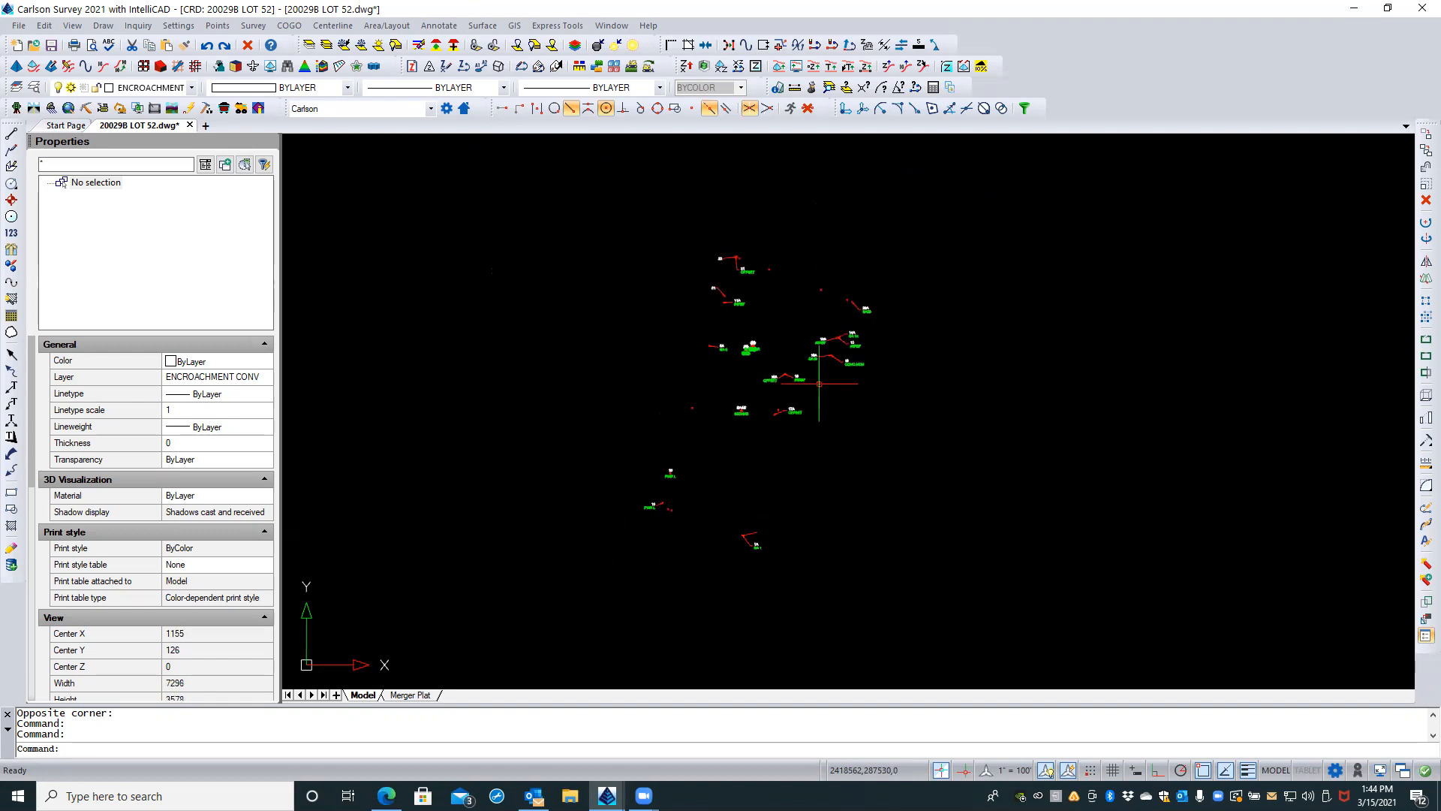
pyautogui.scroll(6, 831, 338)
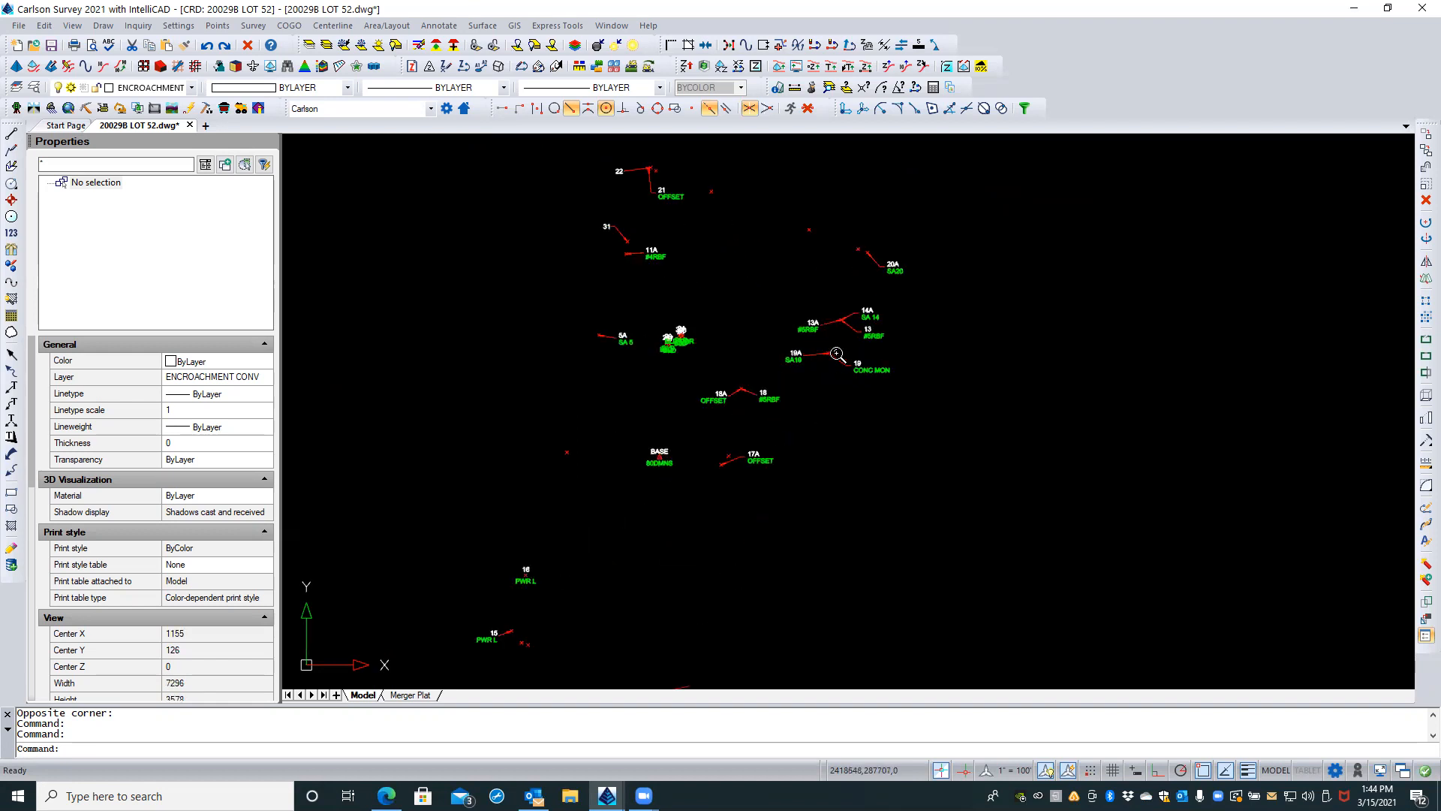
pyautogui.scroll(2, 811, 320)
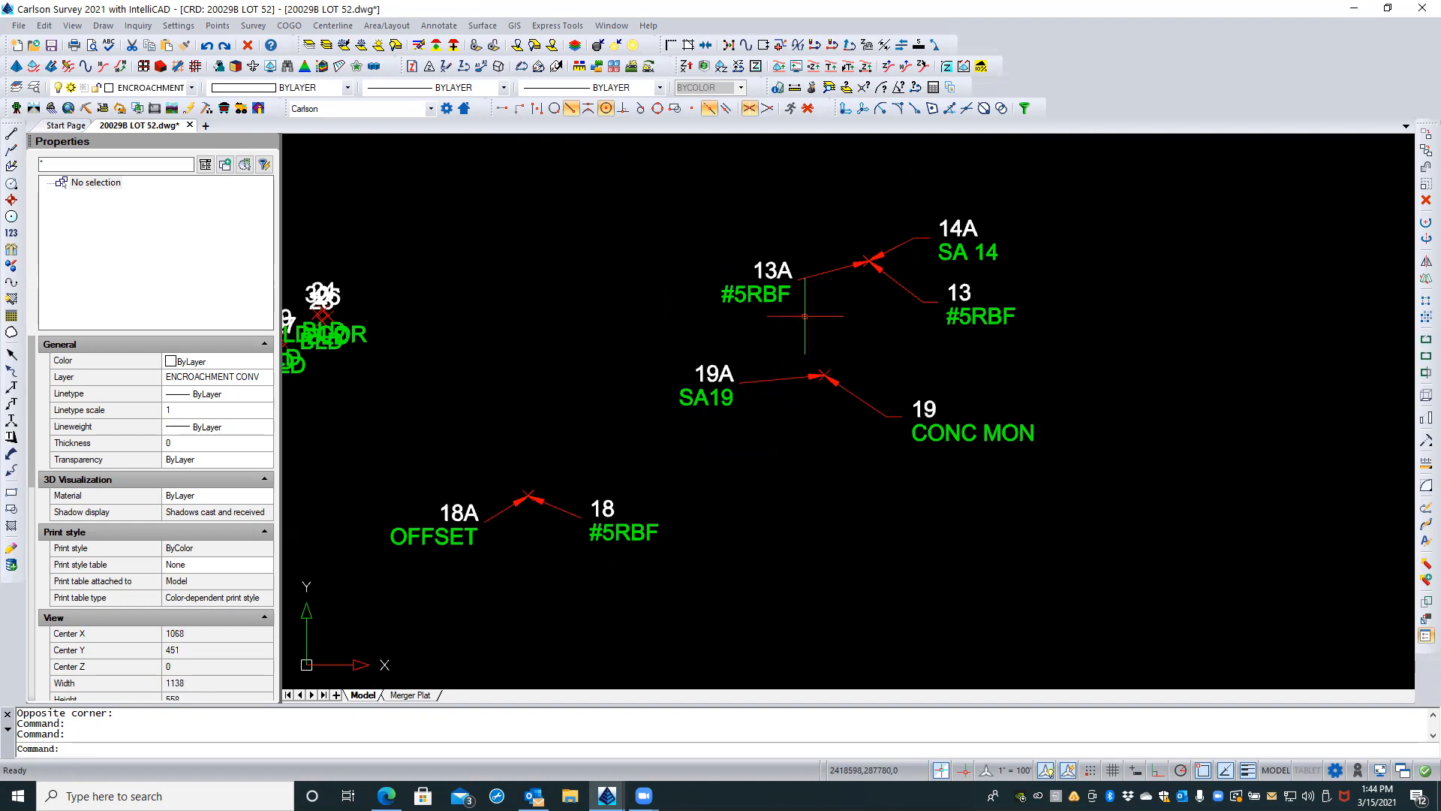
# Step: Generate a List Points report covering all points in the current coordinate file
pyautogui.click(215, 26)
pyautogui.moveTo(254, 26)
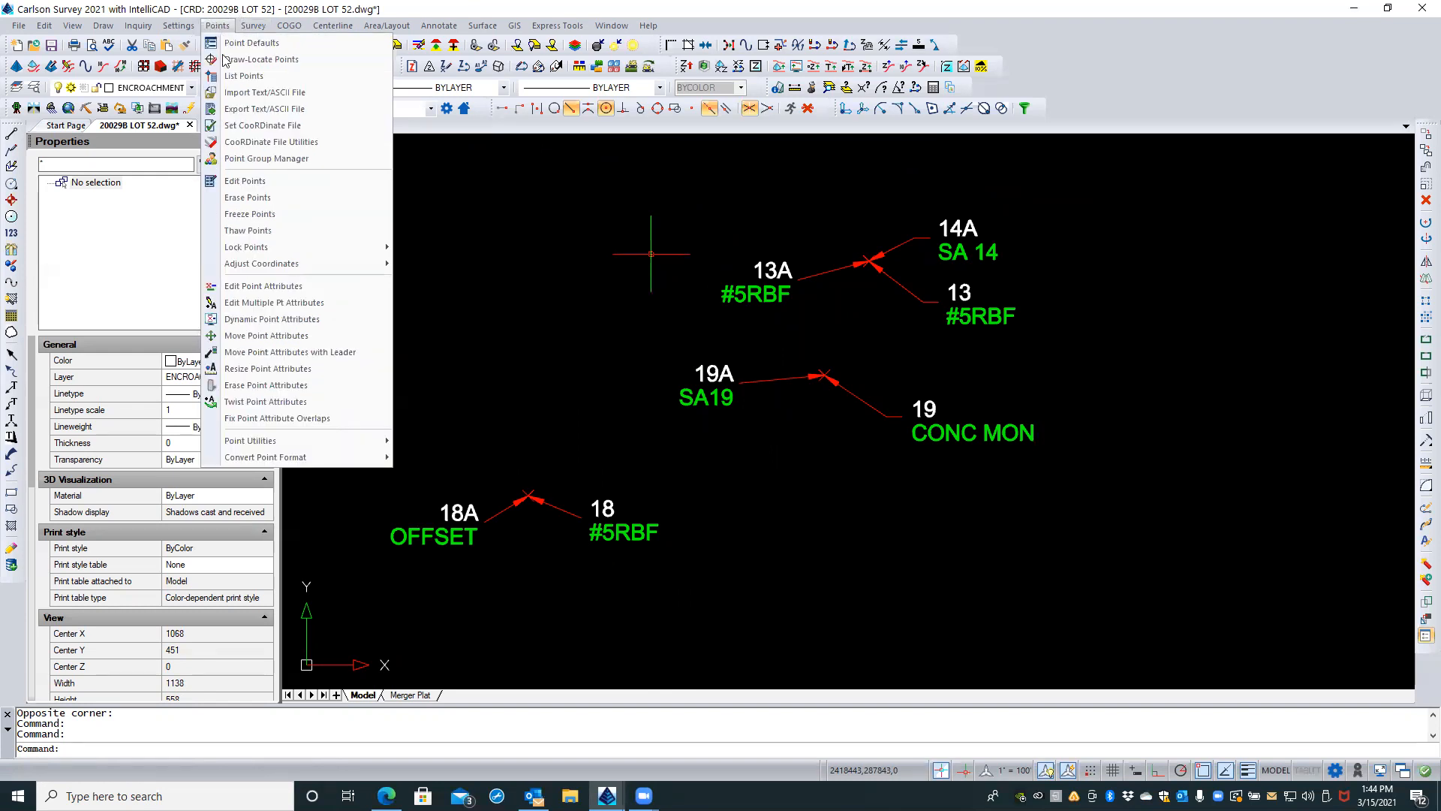
pyautogui.click(244, 76)
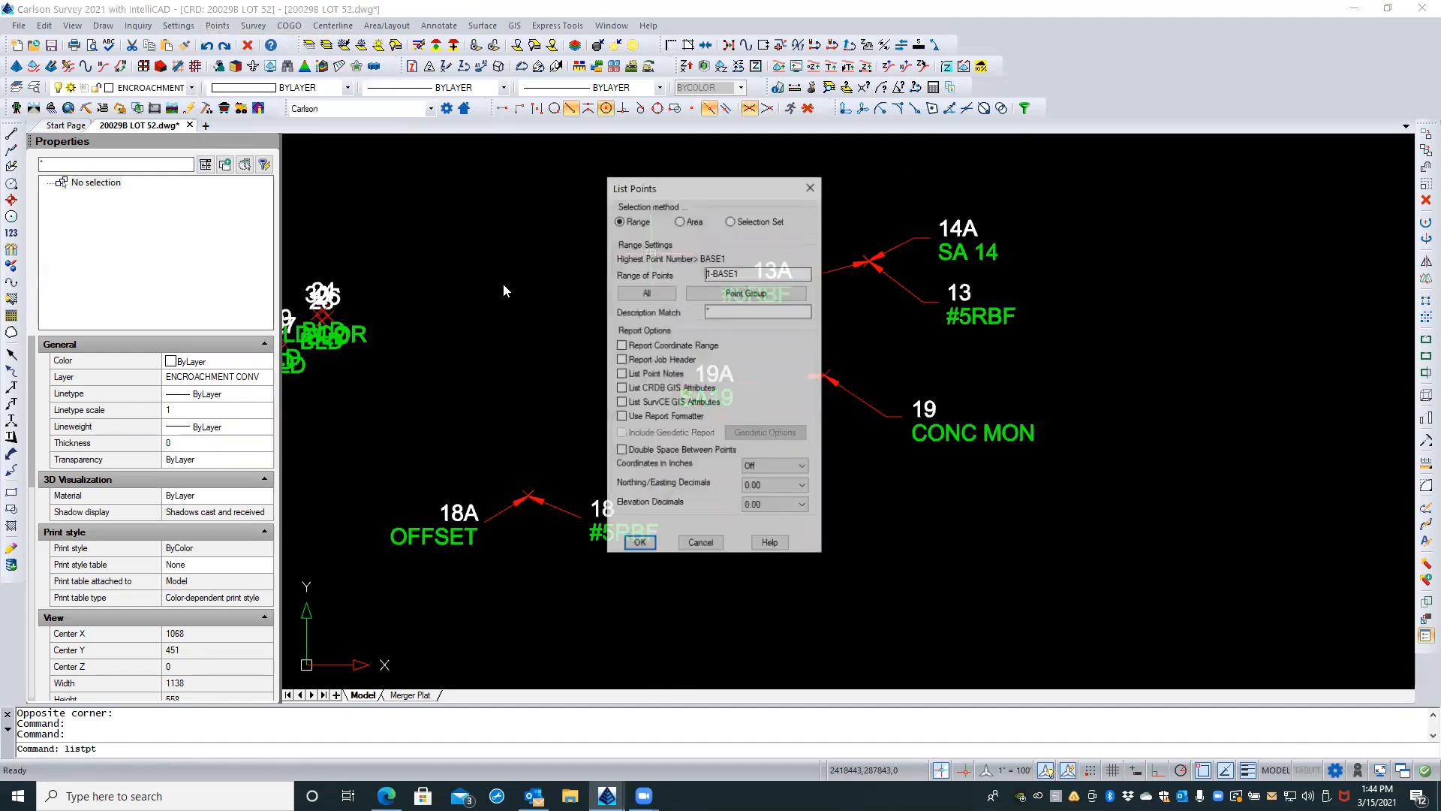
pyautogui.click(647, 293)
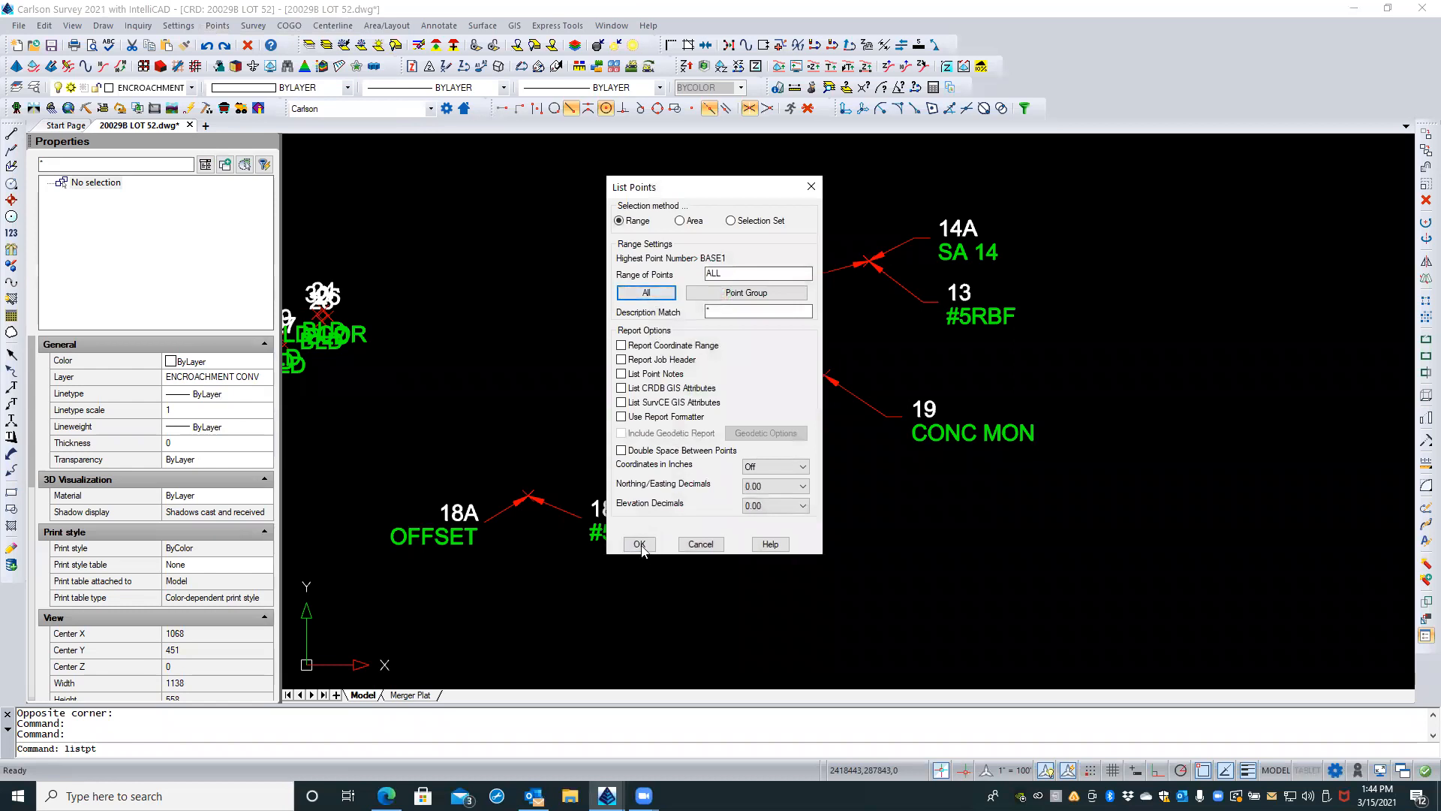
pyautogui.click(639, 544)
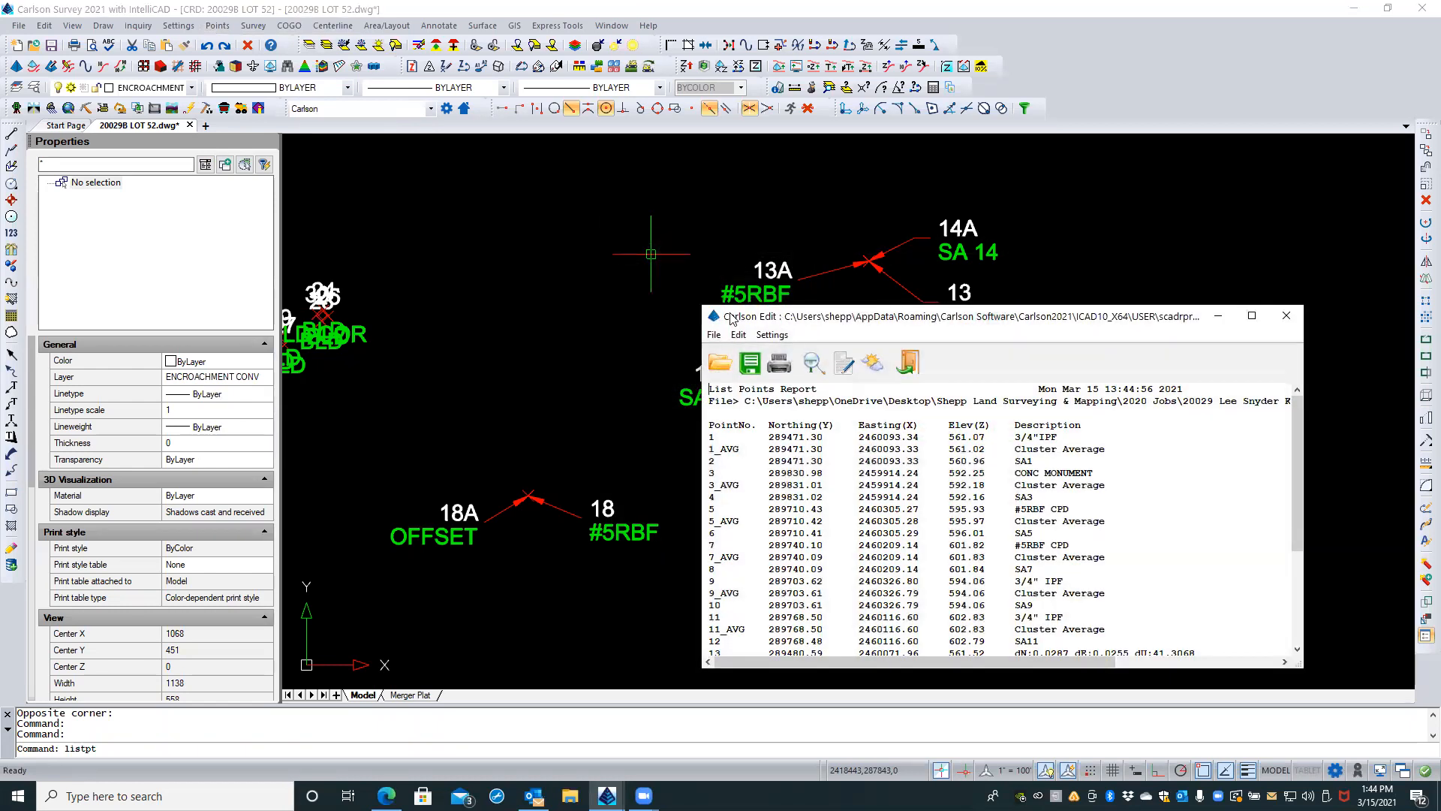
# Step: Examine the coordinates of BASE1 against the lot points in the List Points report, and close the report
pyautogui.moveTo(696, 303); pyautogui.dragTo(226, 78)
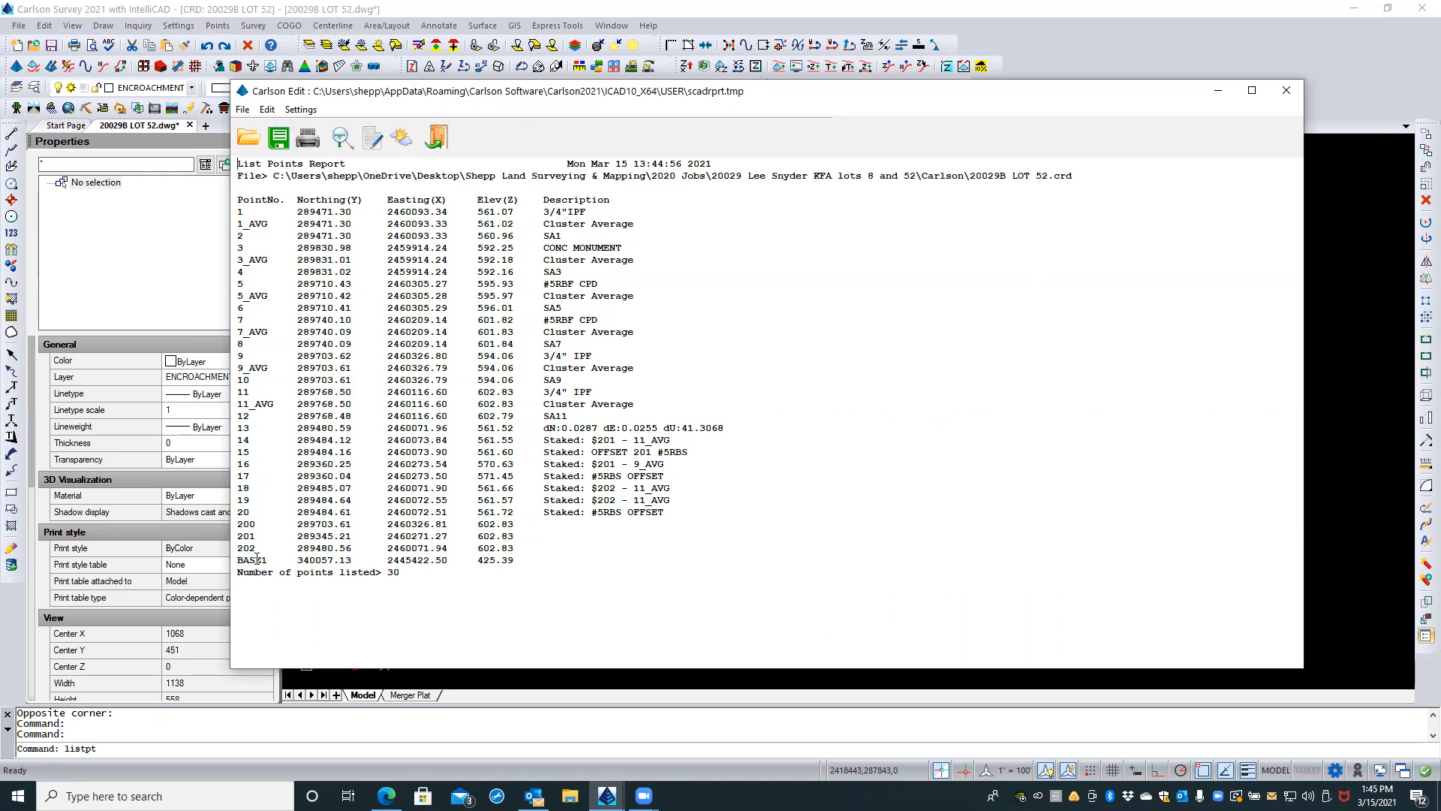
pyautogui.moveTo(296, 560); pyautogui.dragTo(372, 553)
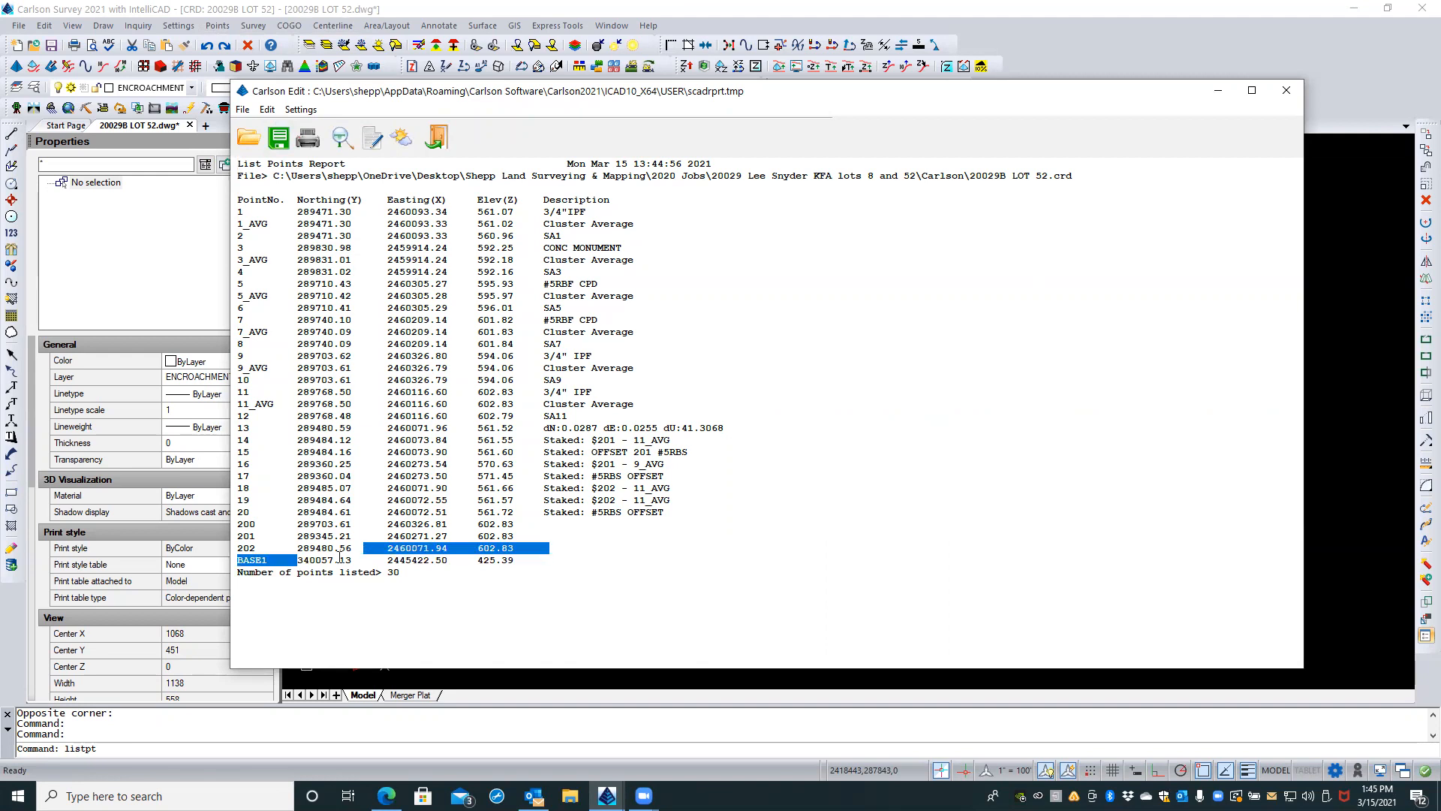
pyautogui.doubleClick(340, 559)
pyautogui.click(347, 547)
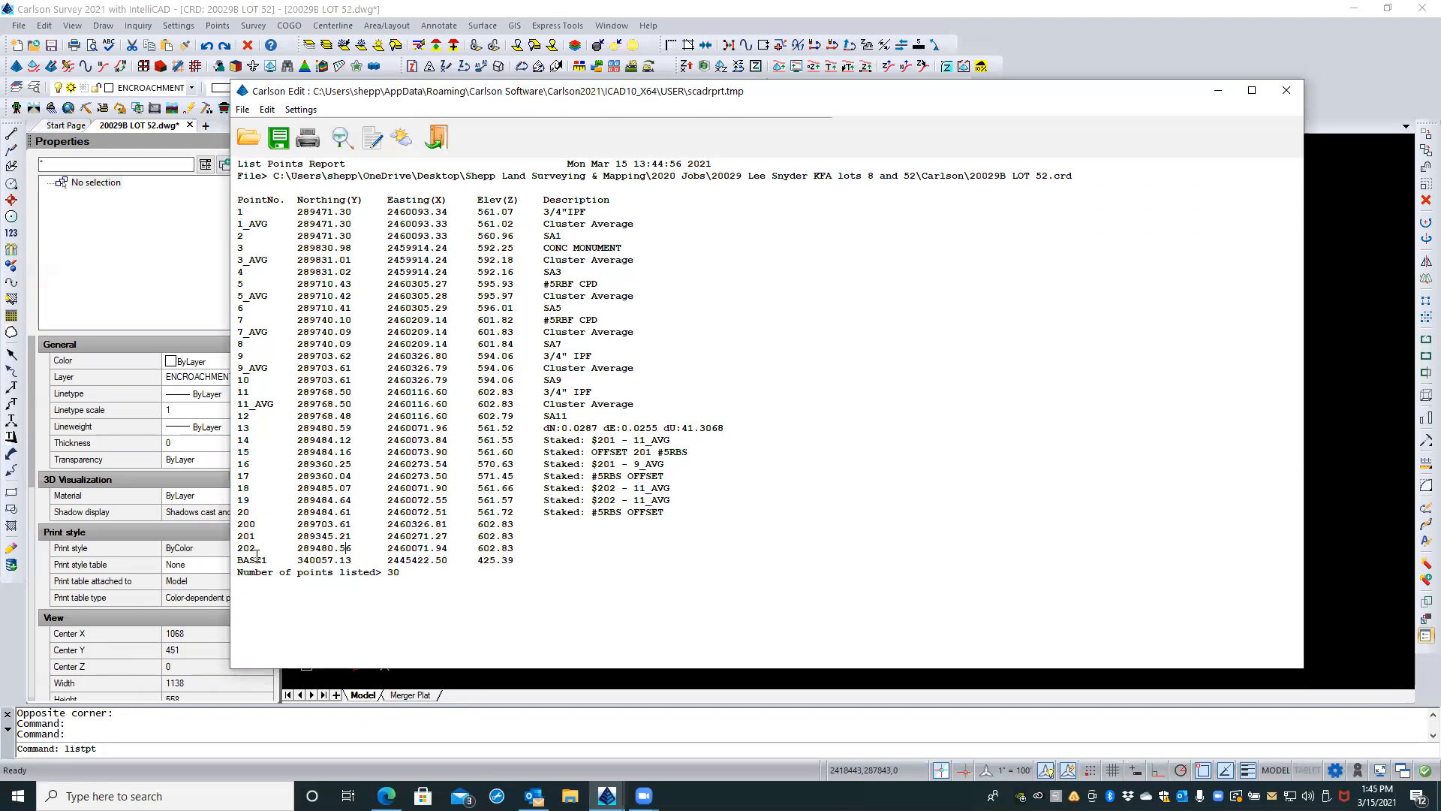
pyautogui.click(436, 139)
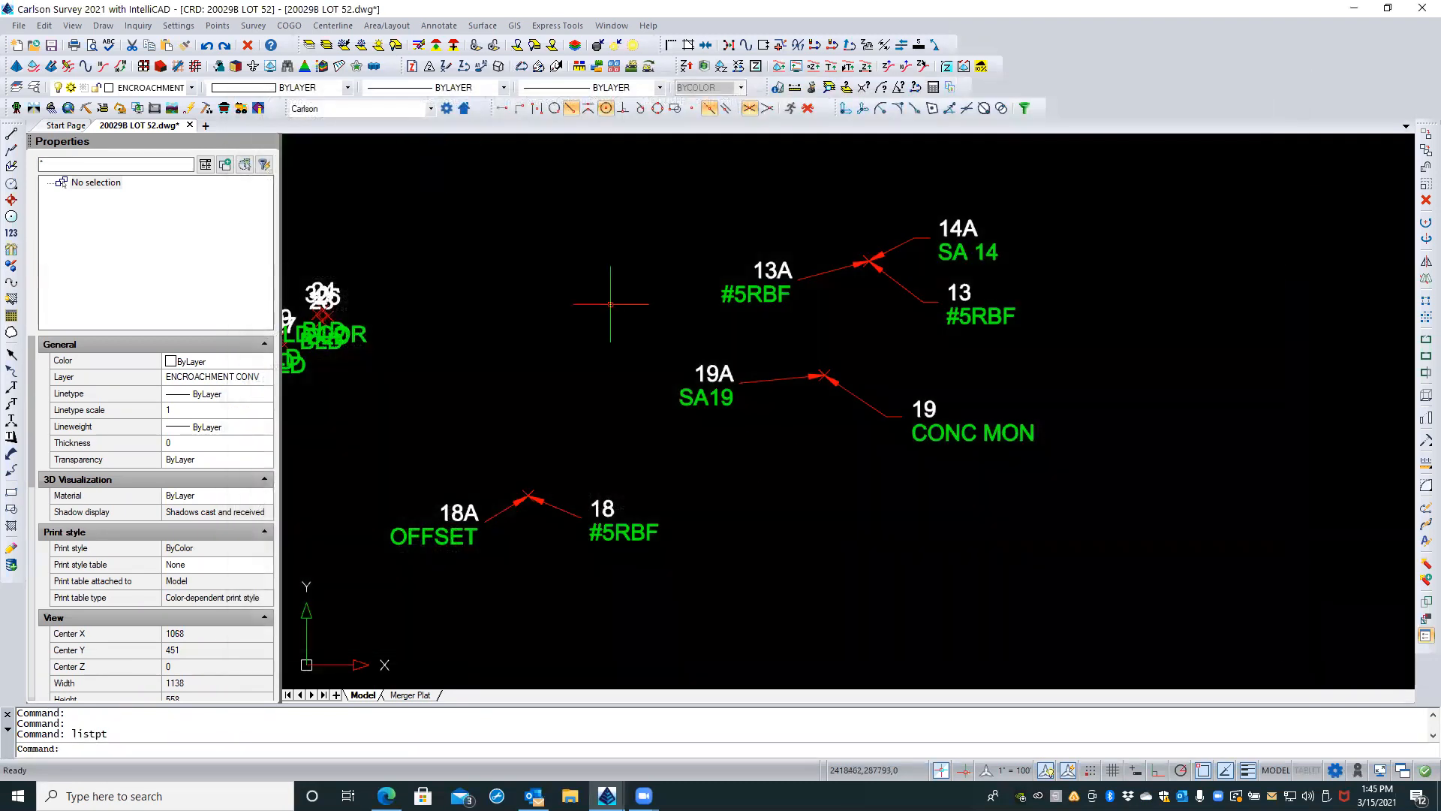
# Step: Review the coordinates and coordinate file of point 13A, closing its Edit Point dialog without changes
pyautogui.scroll(-1, 781, 459)
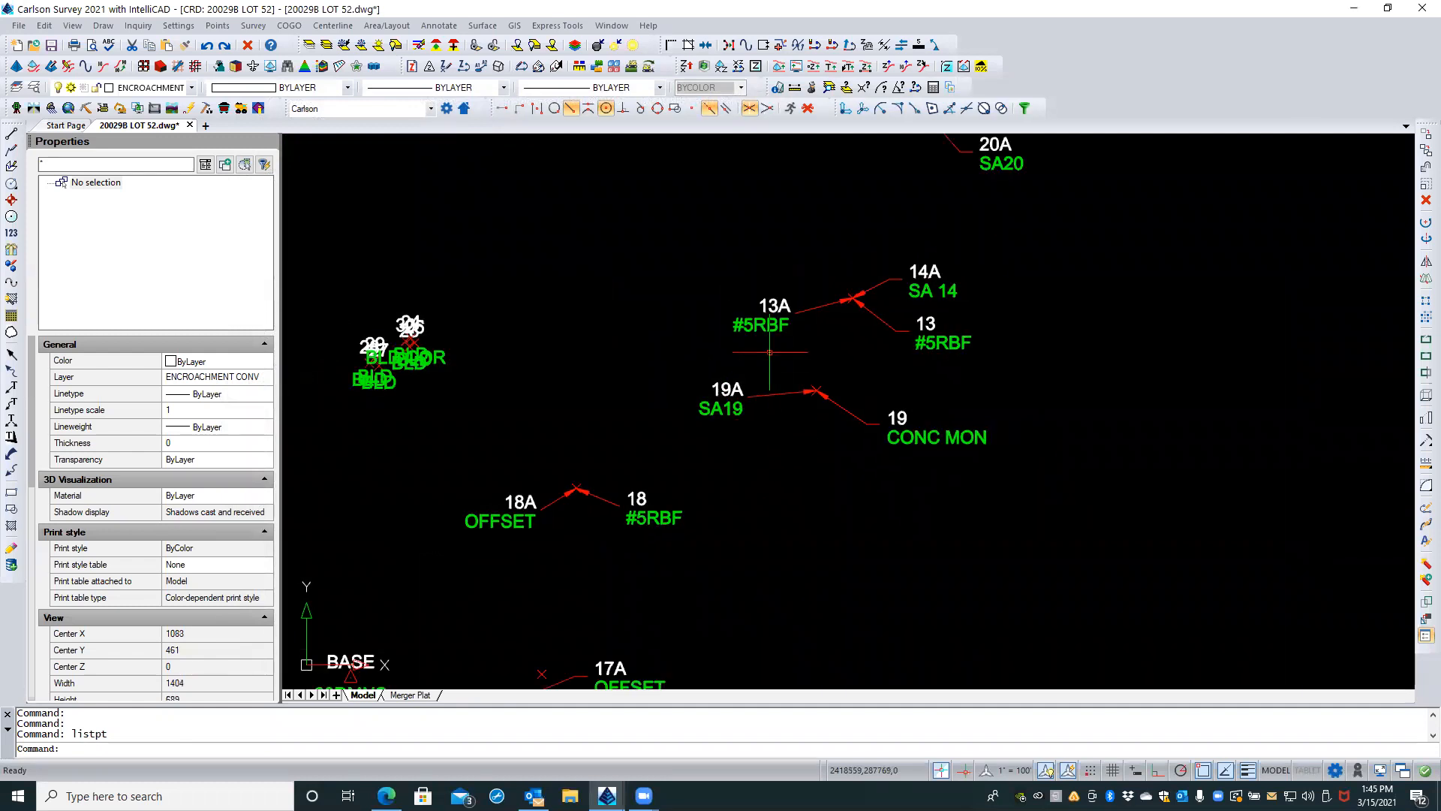
pyautogui.doubleClick(769, 306)
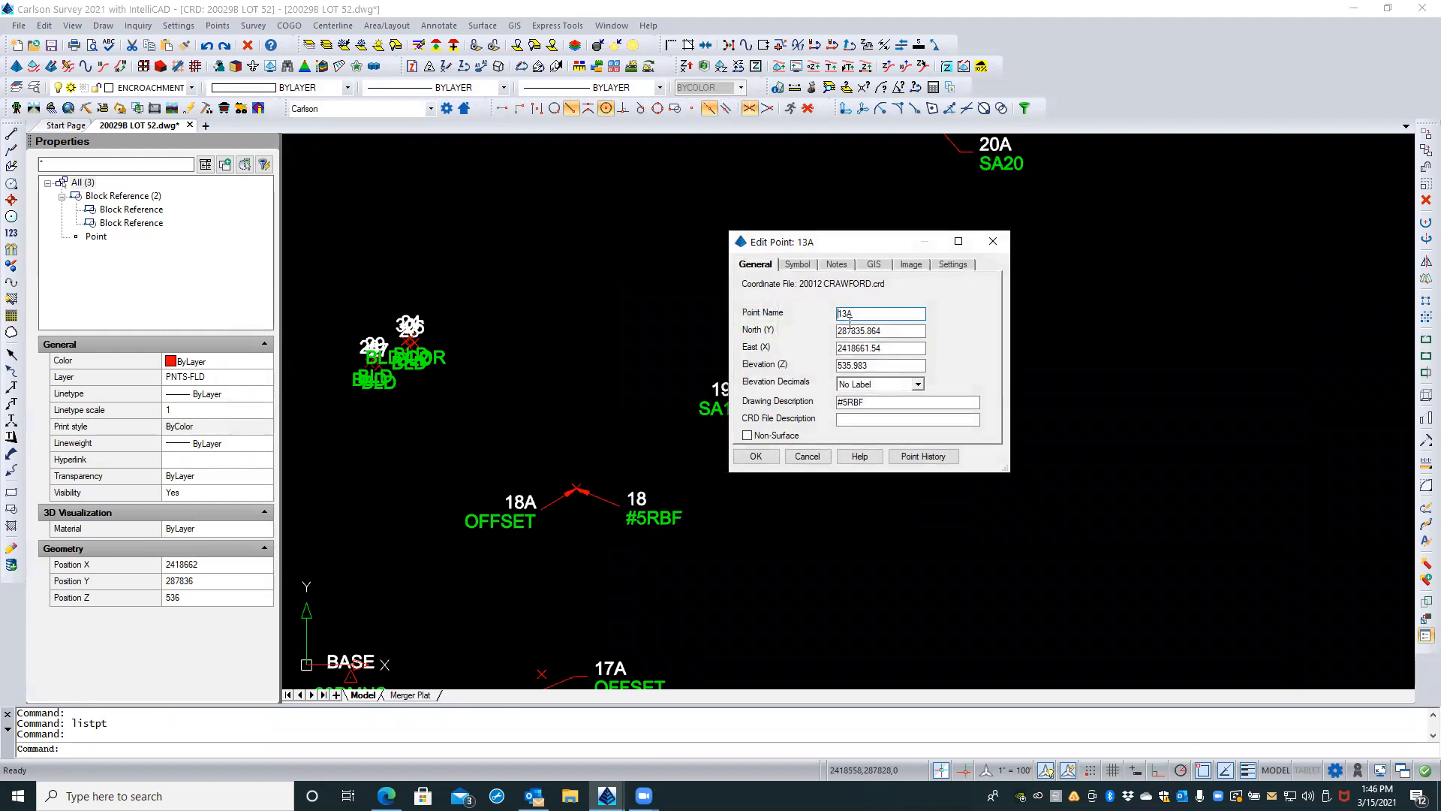
pyautogui.click(809, 456)
pyautogui.scroll(-2, 811, 456)
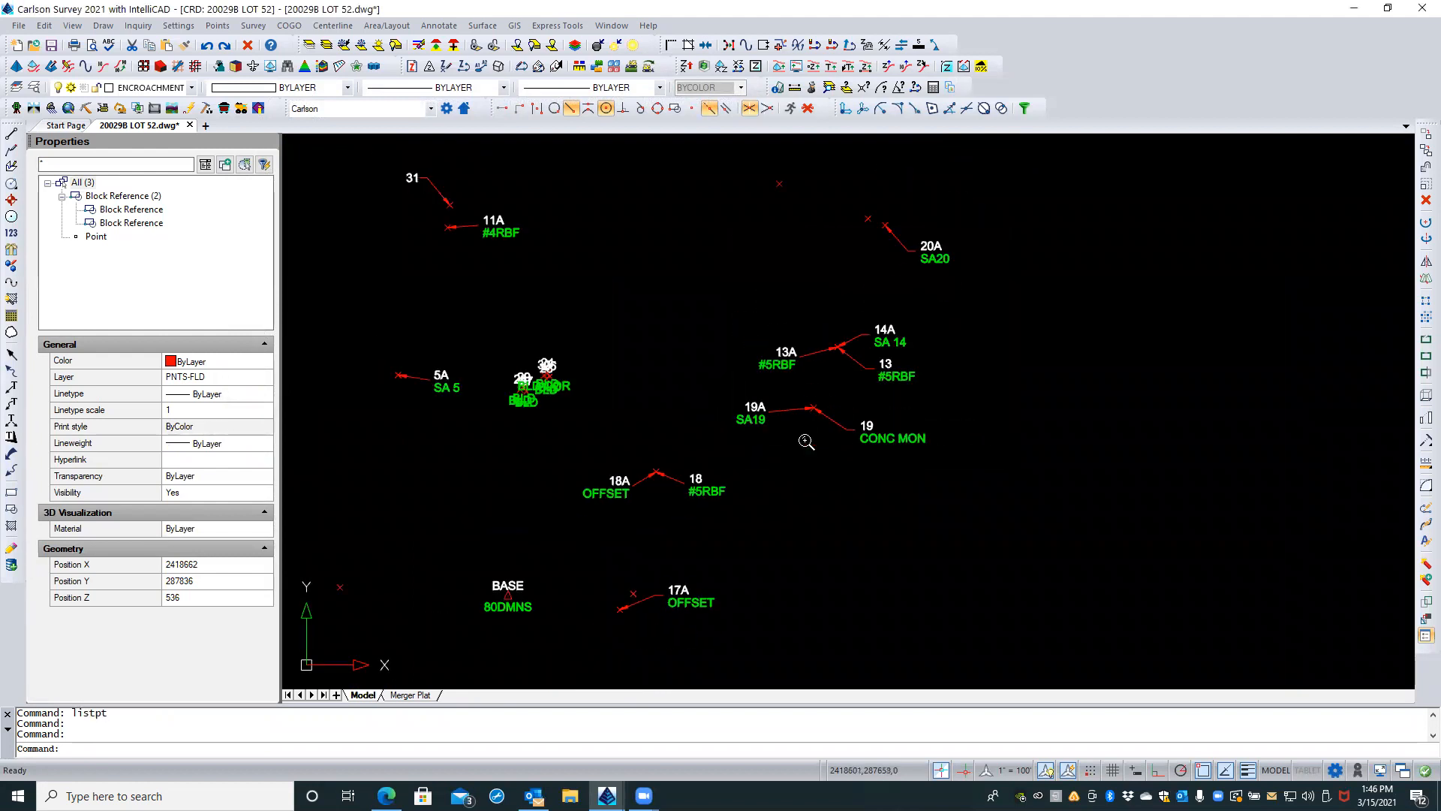
pyautogui.press('Escape')
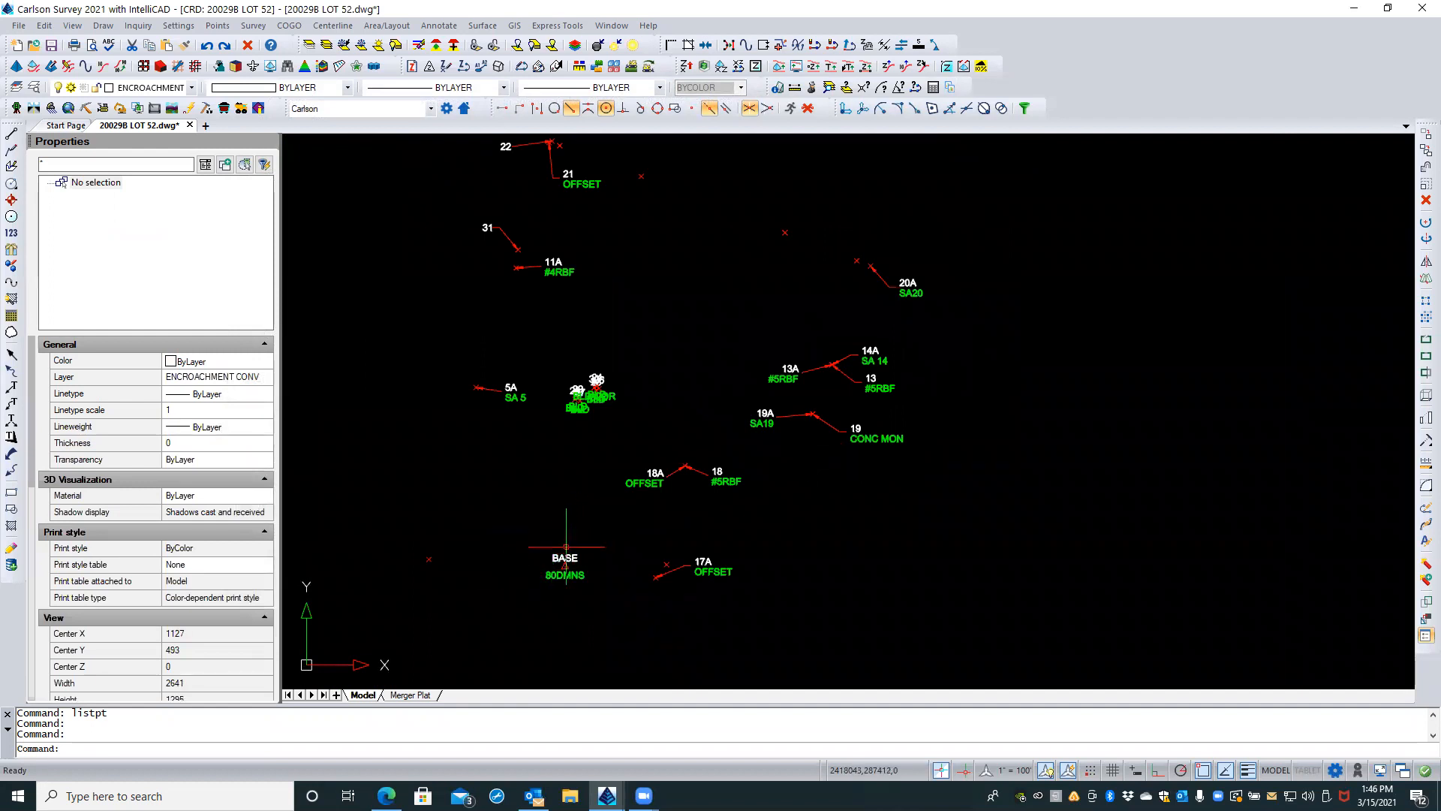
pyautogui.moveTo(569, 515); pyautogui.dragTo(558, 566, button='middle')
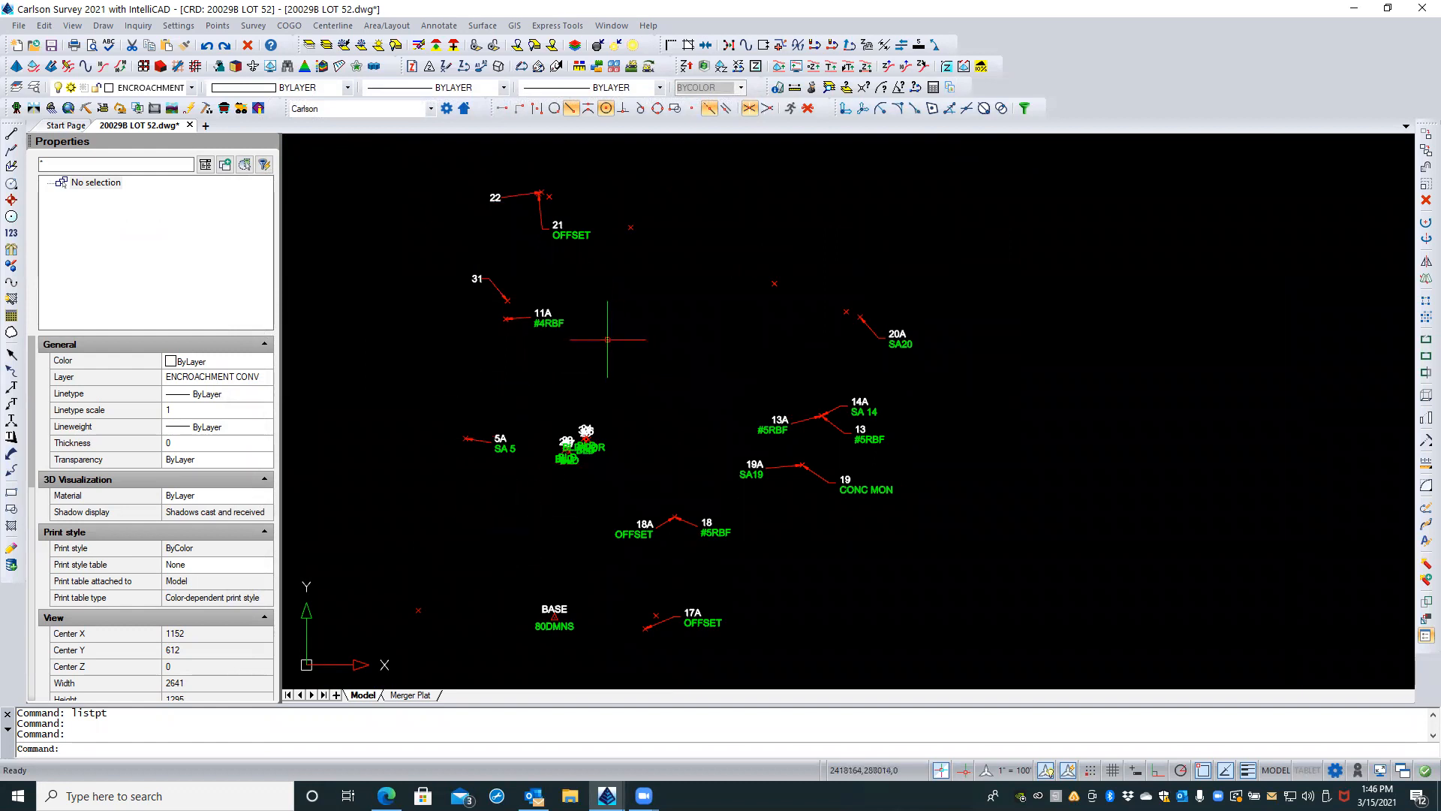
pyautogui.scroll(-2, 611, 338)
pyautogui.scroll(-2, 609, 338)
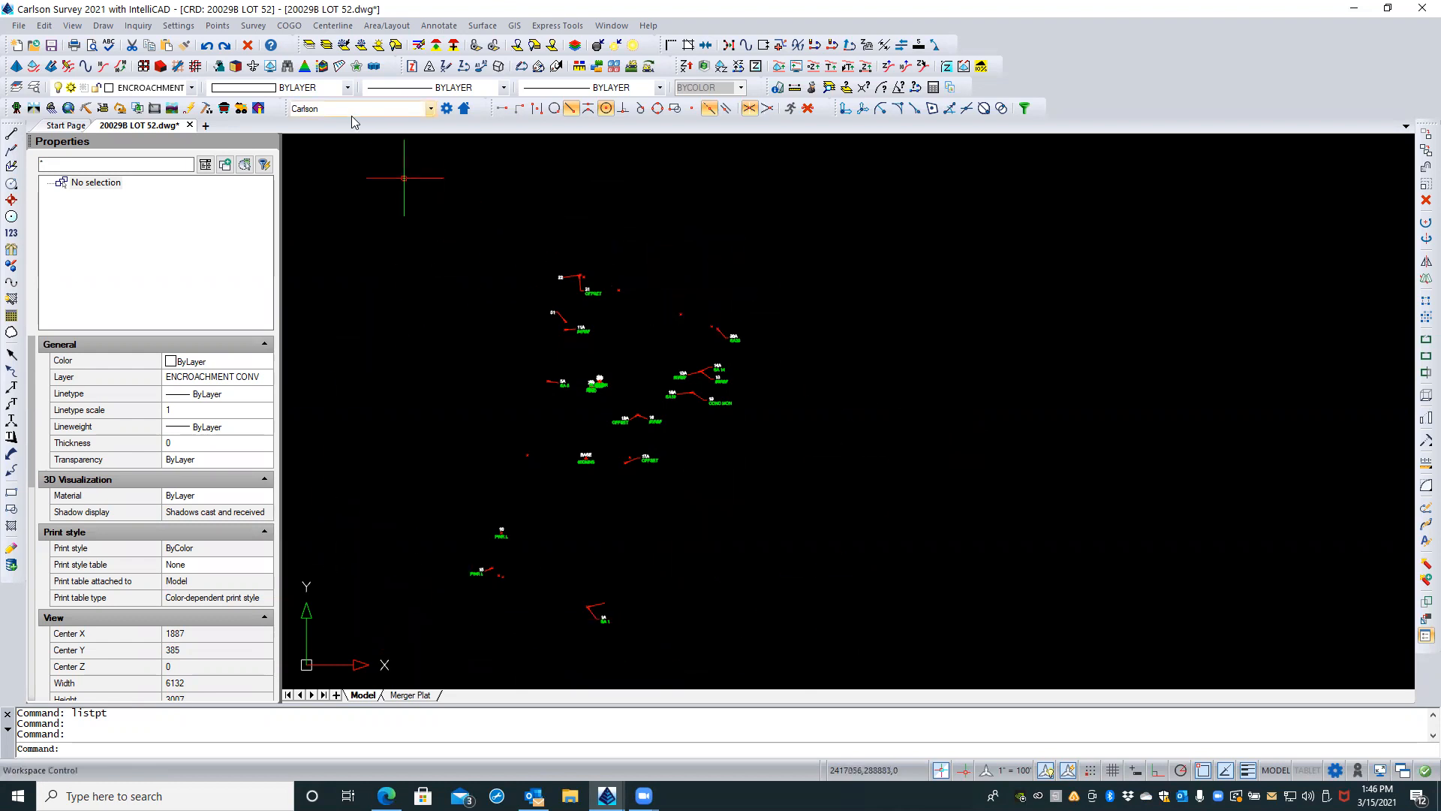
pyautogui.click(217, 26)
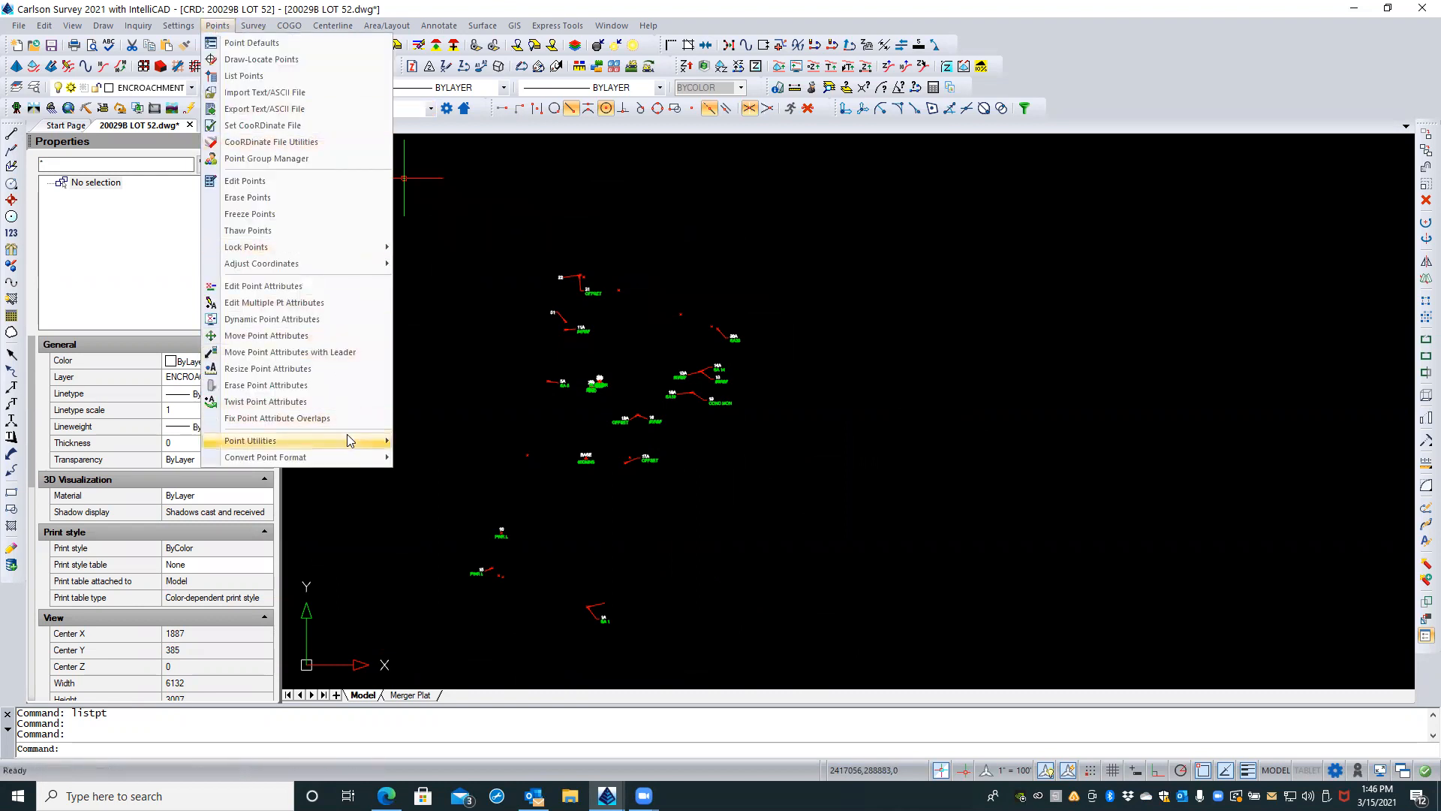
pyautogui.moveTo(347, 434)
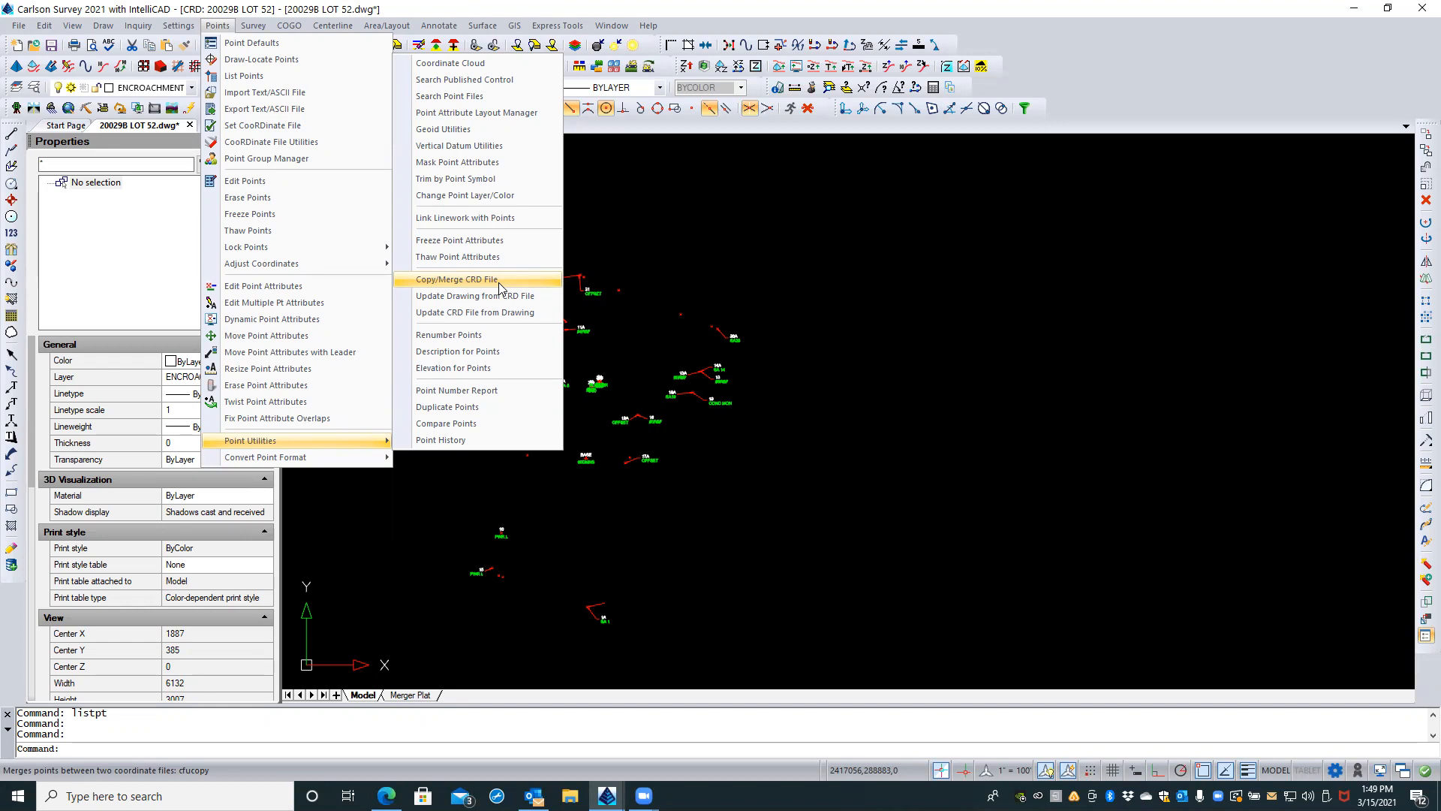
pyautogui.moveTo(399, 28)
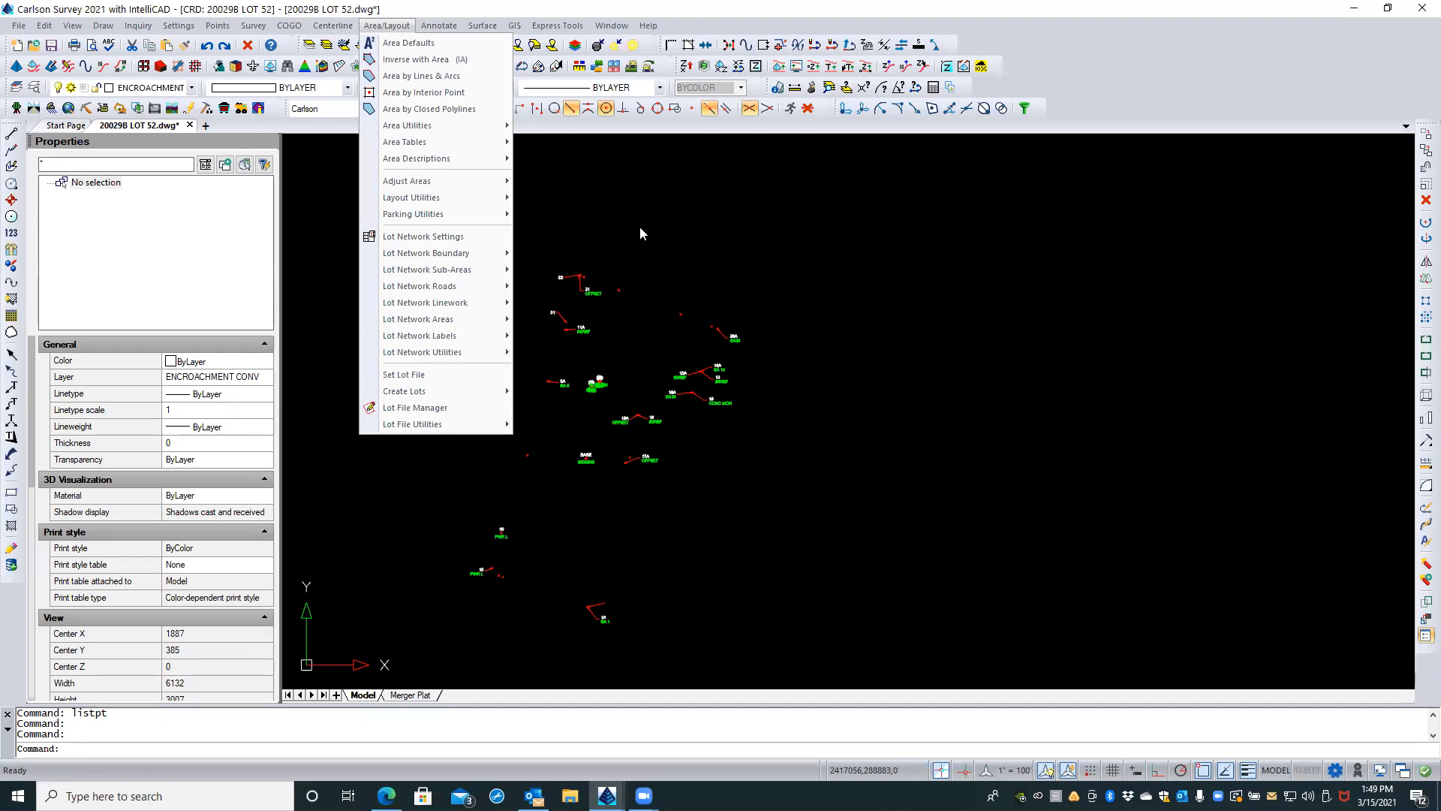
pyautogui.click(689, 268)
pyautogui.click(700, 250)
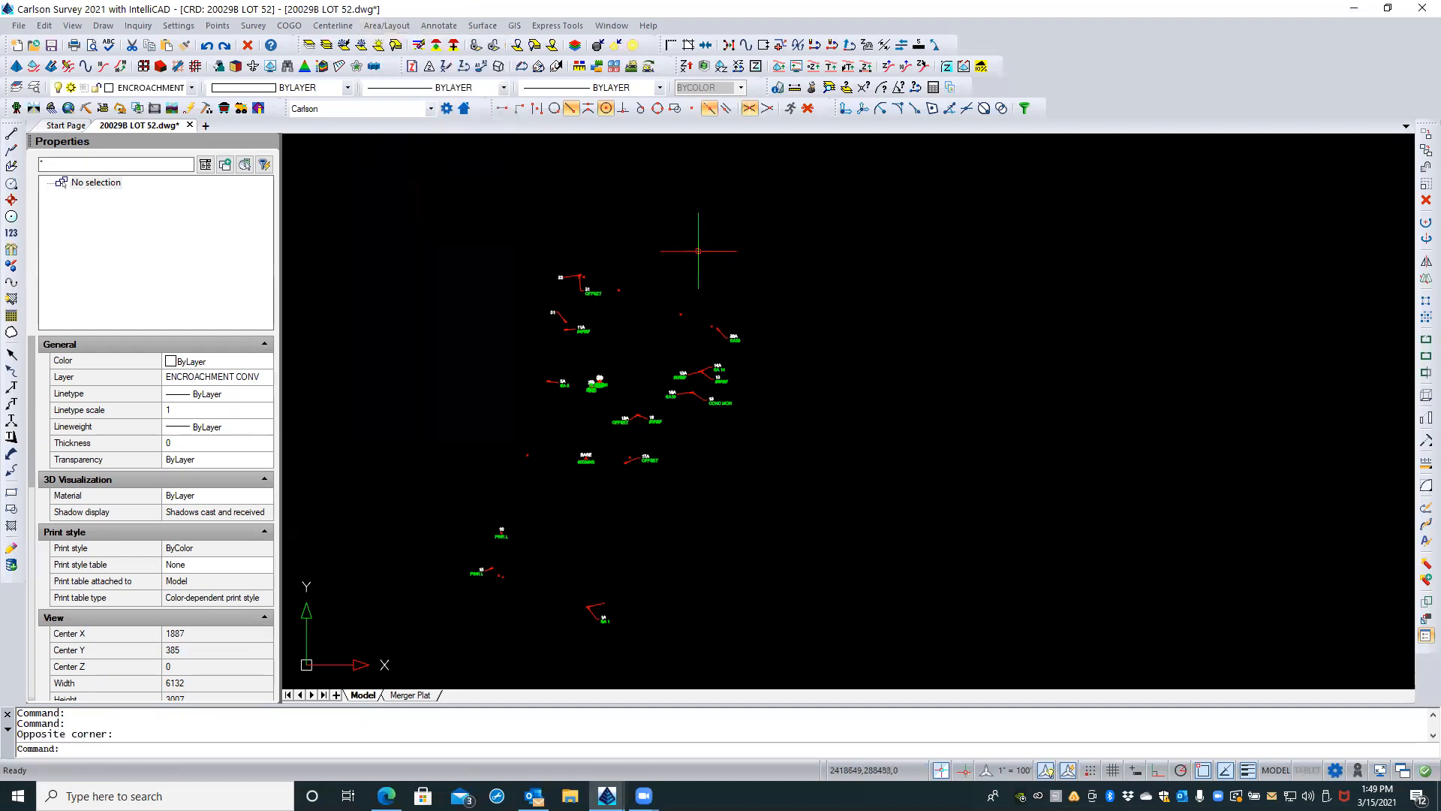
# Step: Erase the entire distant cluster of survey points, labels and leaders around the BASE point
pyautogui.click(344, 208)
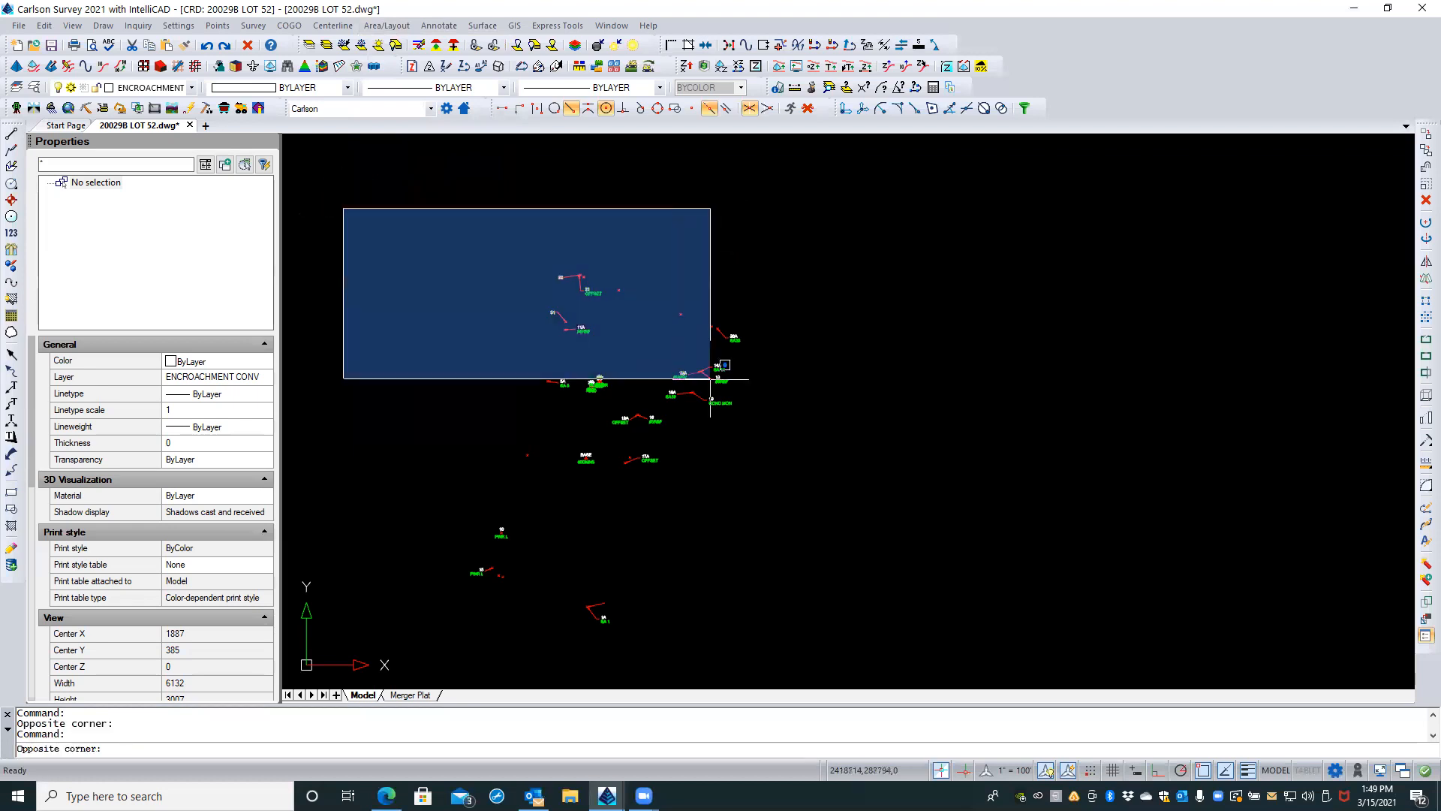
pyautogui.click(871, 660)
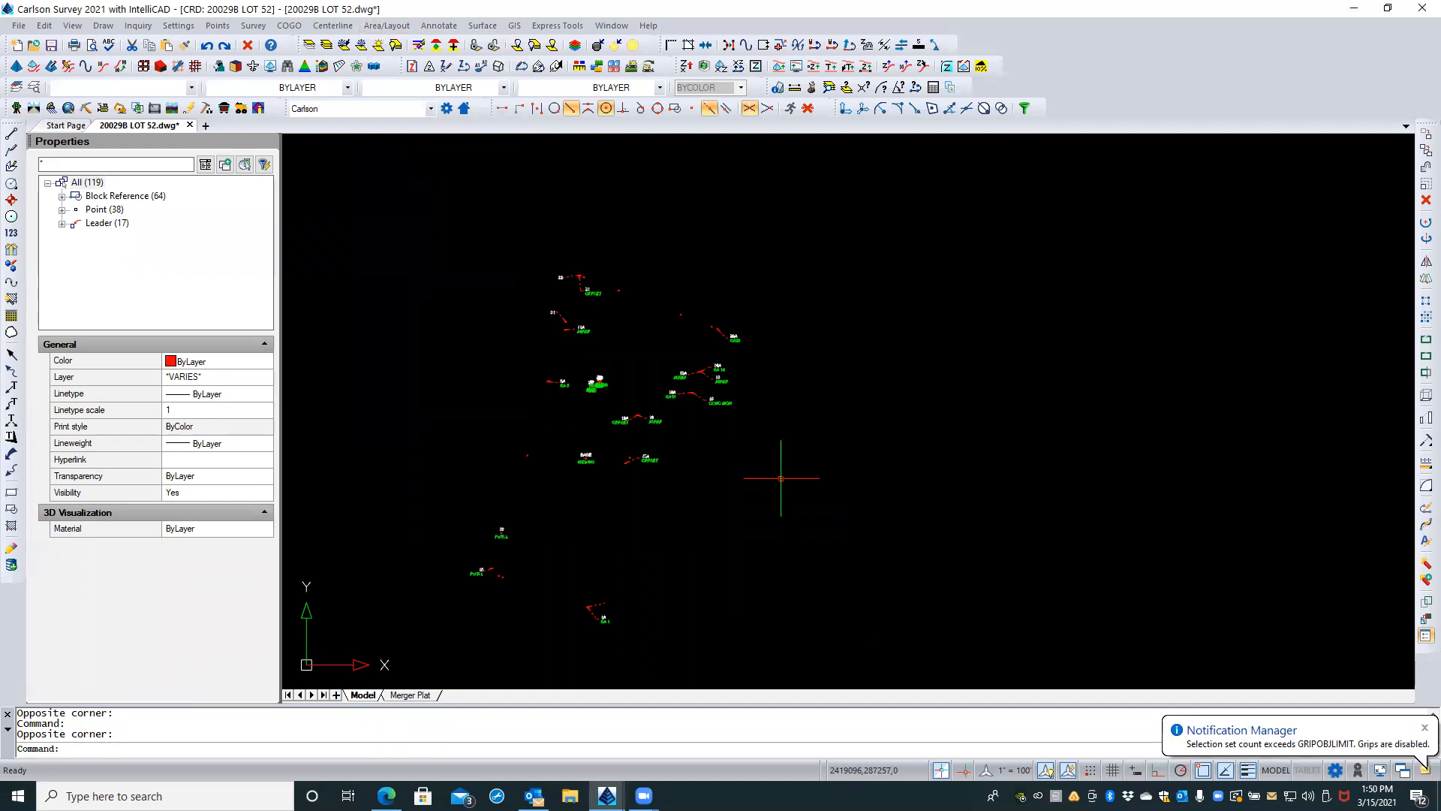
pyautogui.press('Delete')
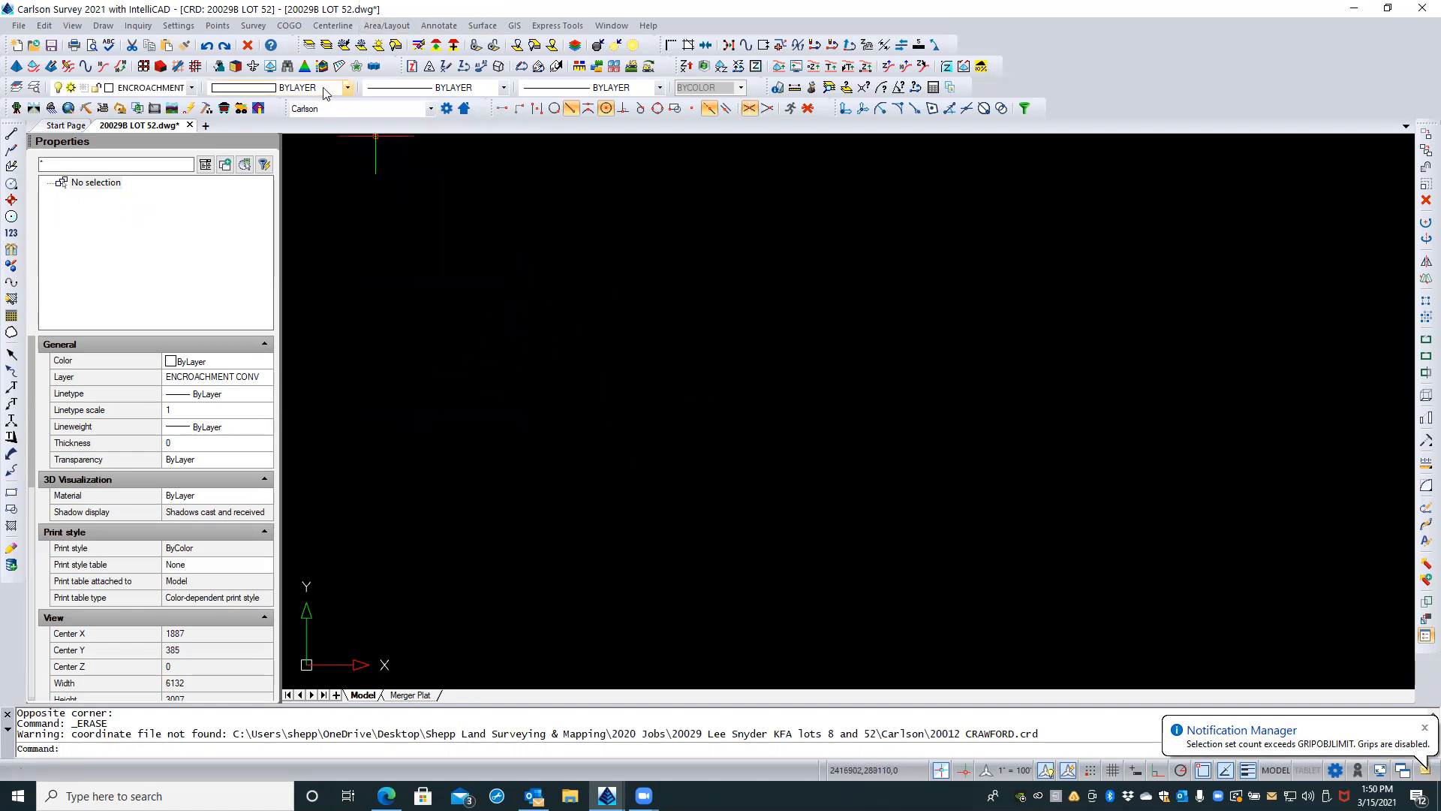
# Step: List all points again to check the Lot 52 coordinate file after the erasure, and close the report
pyautogui.click(217, 25)
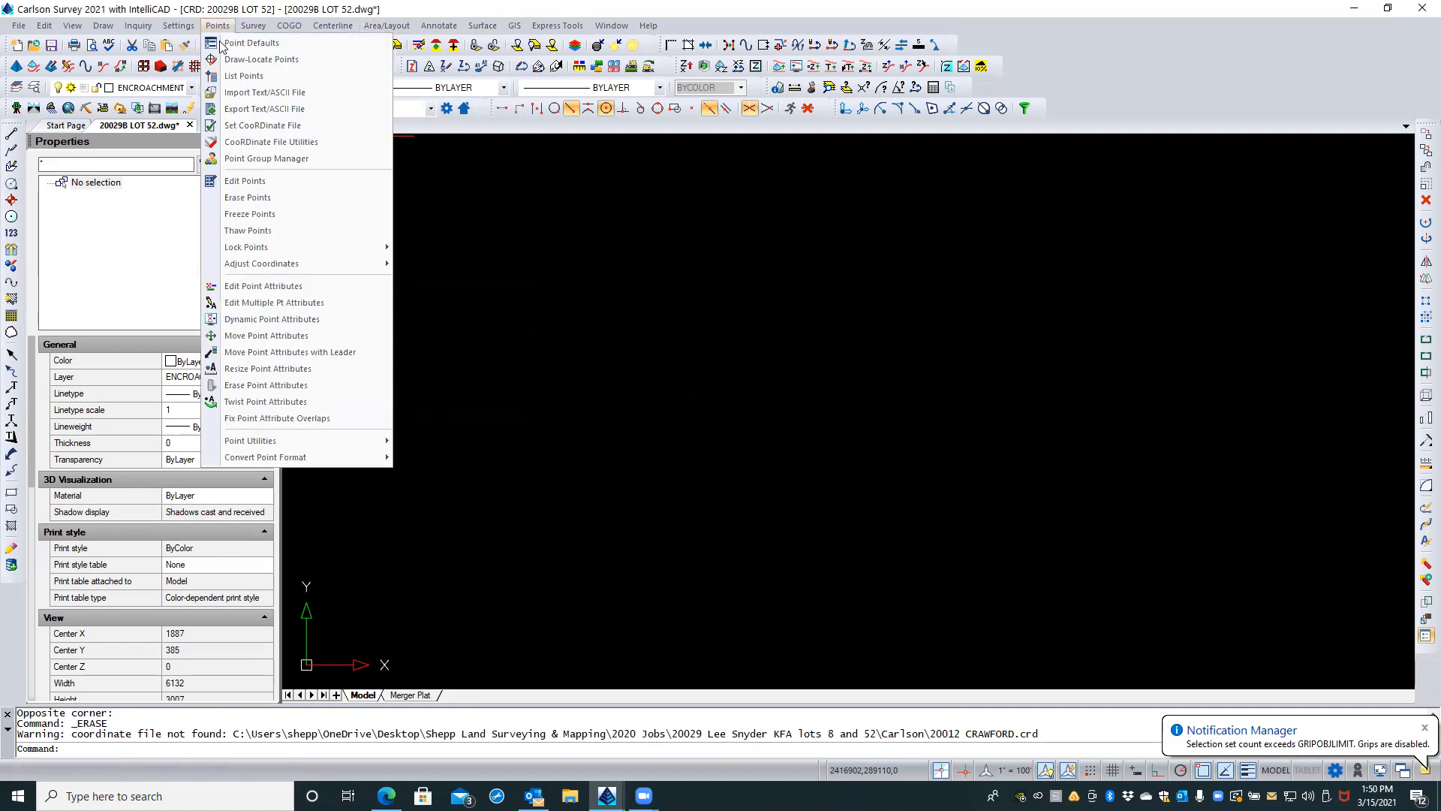
pyautogui.click(247, 81)
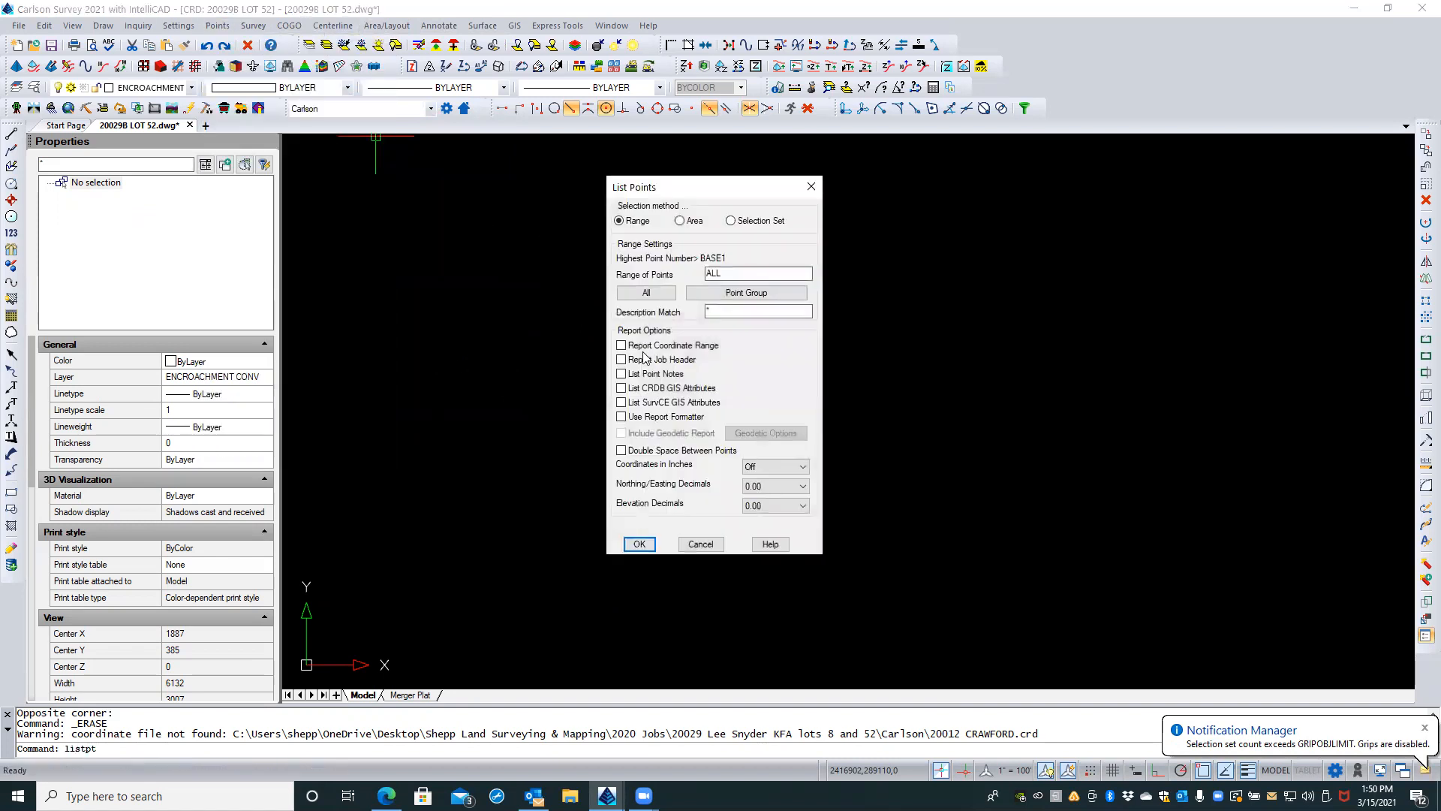
pyautogui.click(656, 293)
pyautogui.click(640, 543)
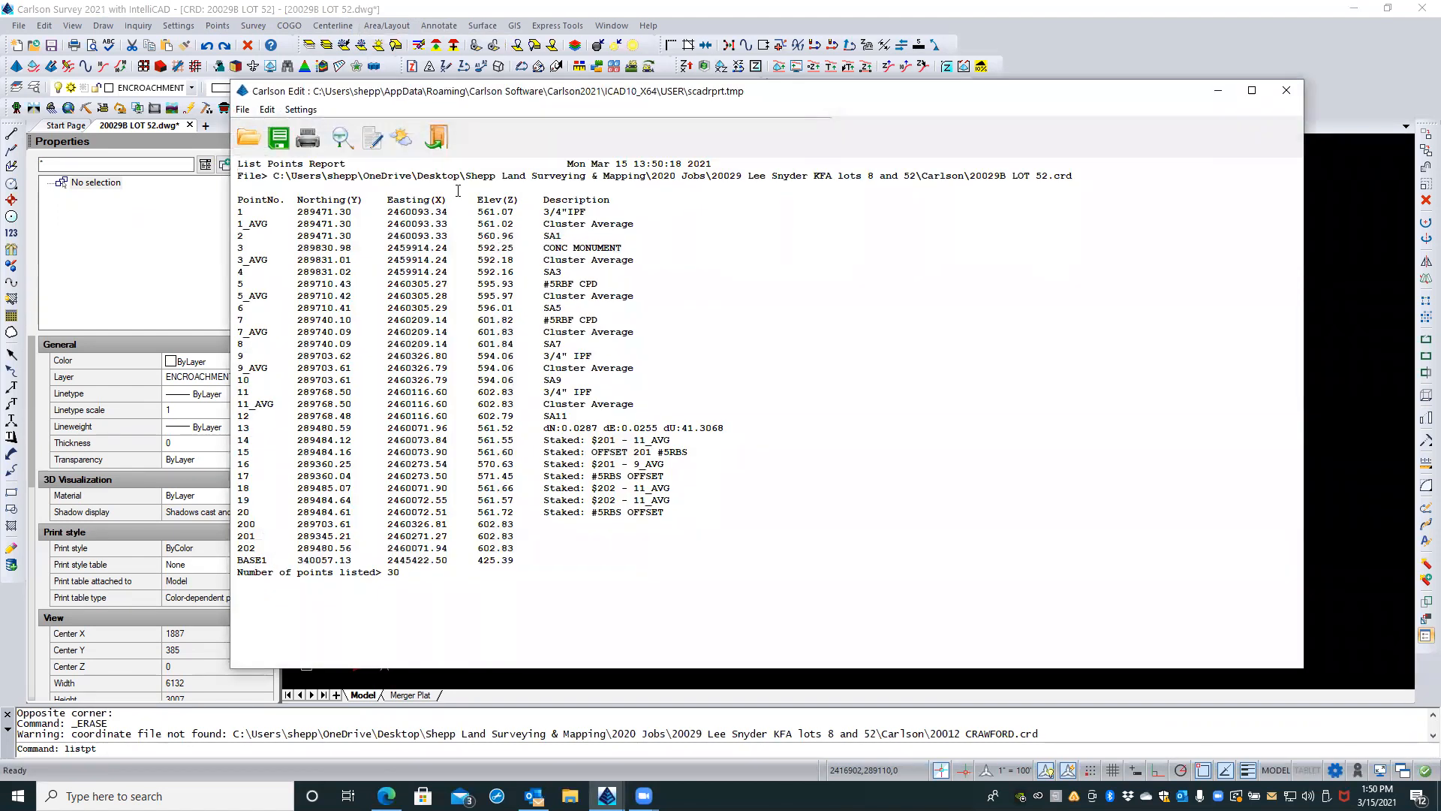
pyautogui.click(437, 136)
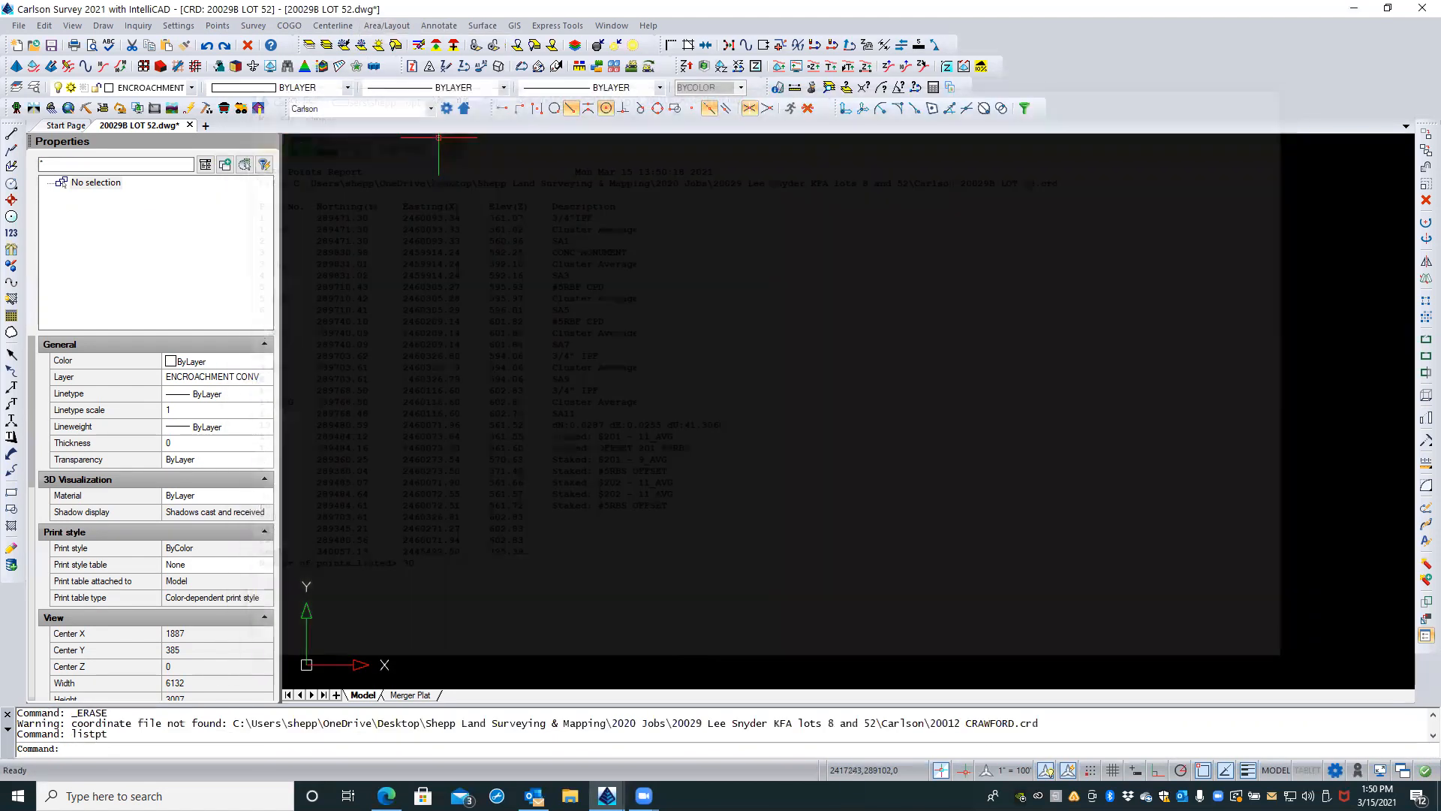
# Step: Locate the remaining stray object far from the lot at the drawing extents and select it with a crossing window
pyautogui.middleClick(515, 247)
pyautogui.middleClick(515, 248)
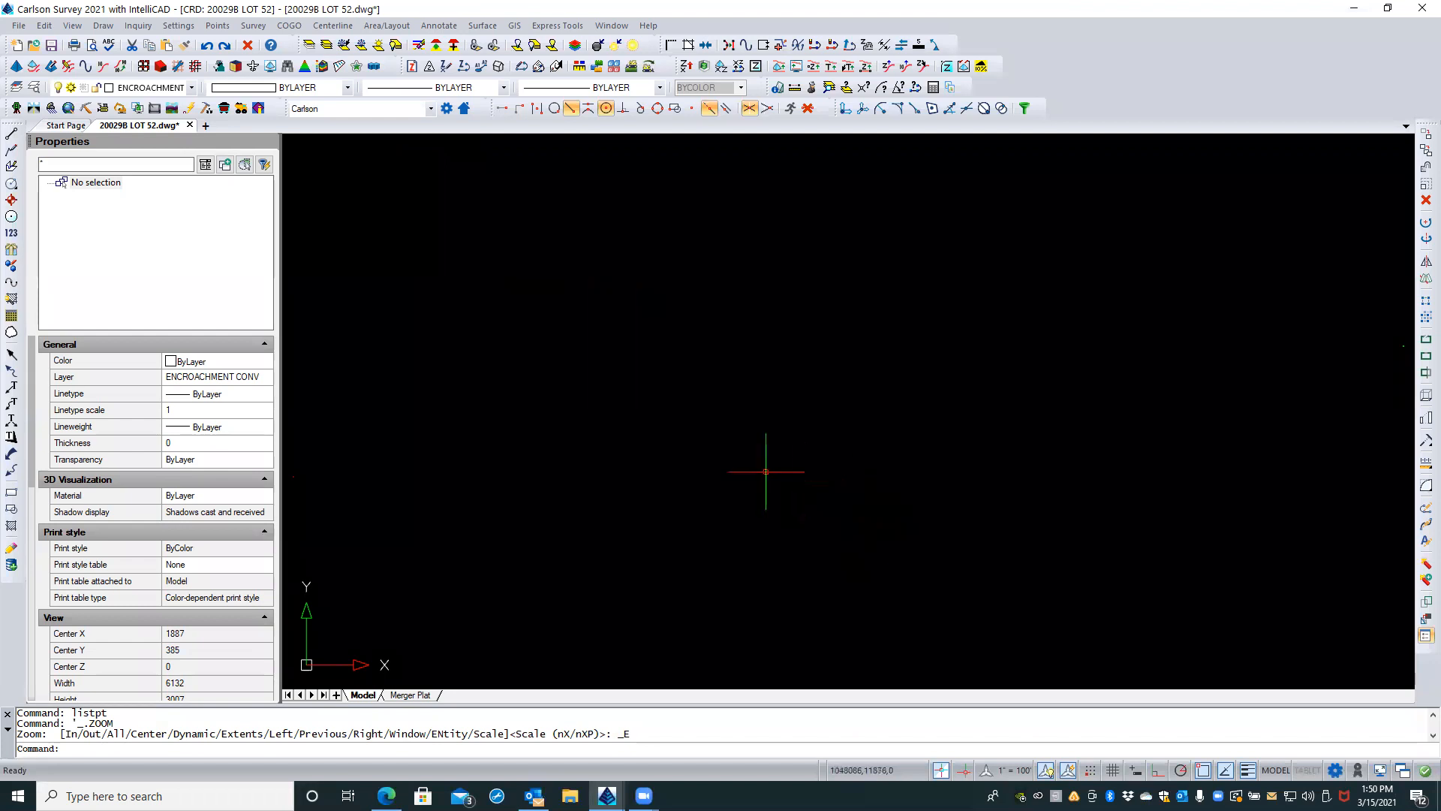
pyautogui.scroll(-1, 760, 476)
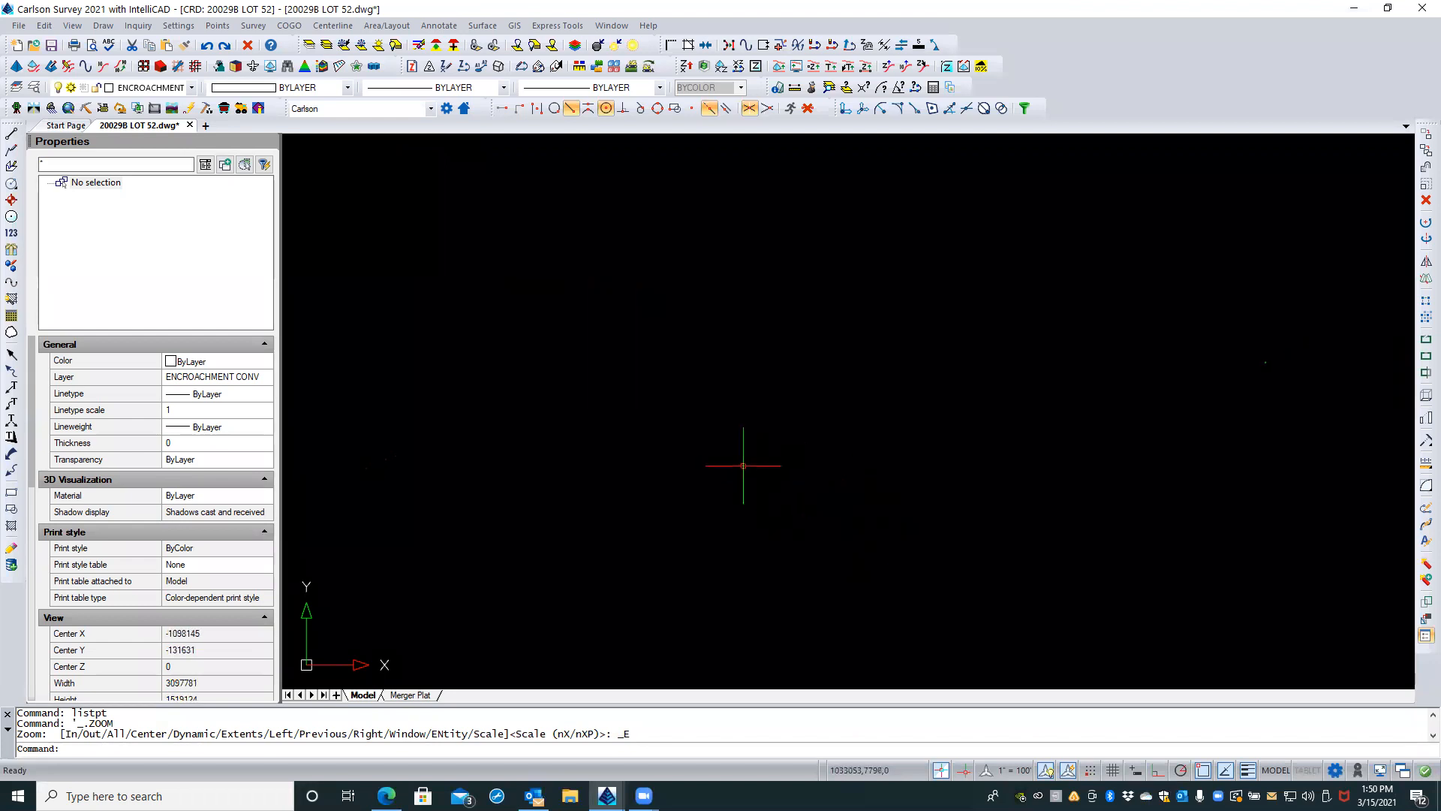
pyautogui.moveTo(853, 411); pyautogui.dragTo(725, 404, button='middle')
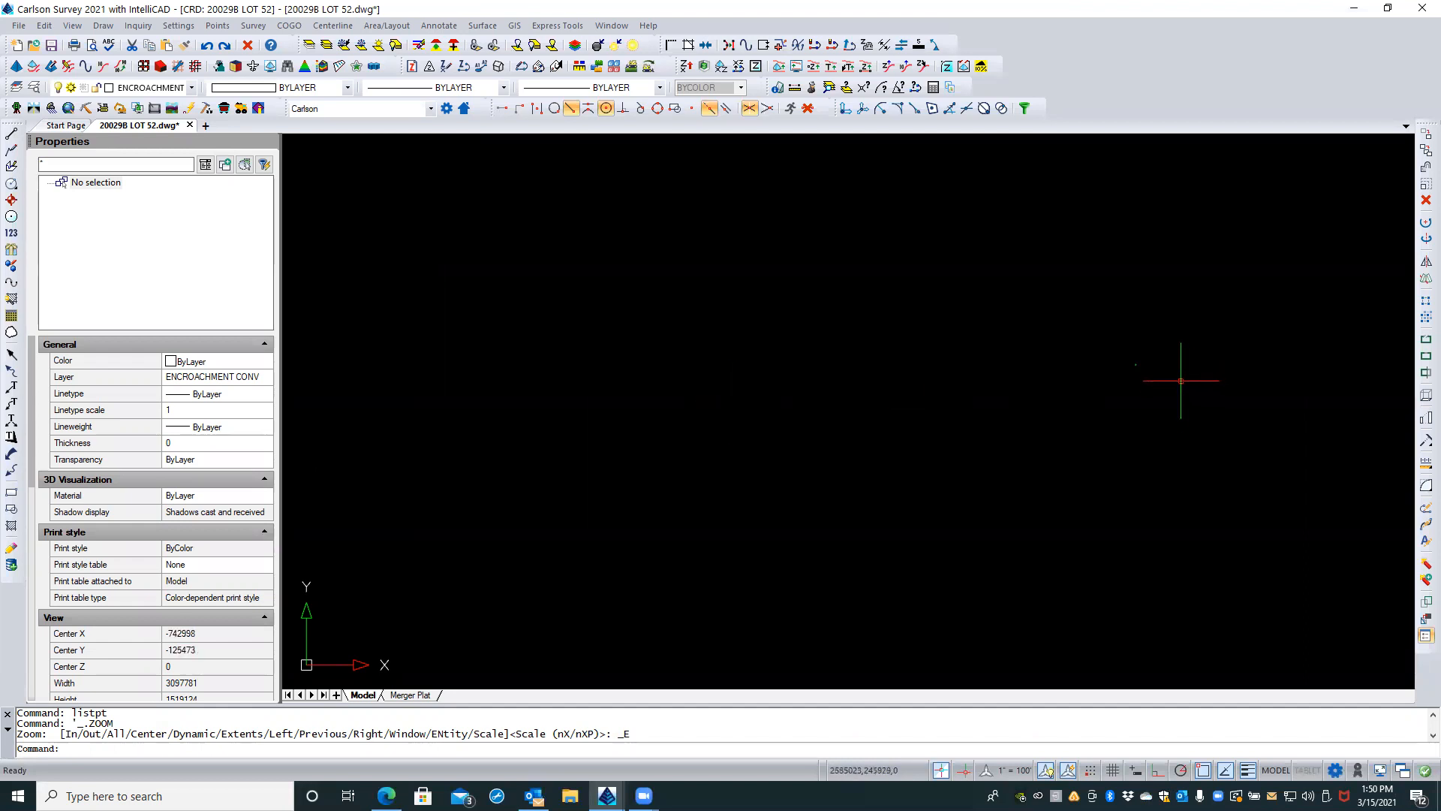
pyautogui.moveTo(1137, 389)
pyautogui.mouseDown(button='middle')
pyautogui.moveTo(1102, 399)
pyautogui.moveTo(1210, 278)
pyautogui.mouseUp(button='middle')
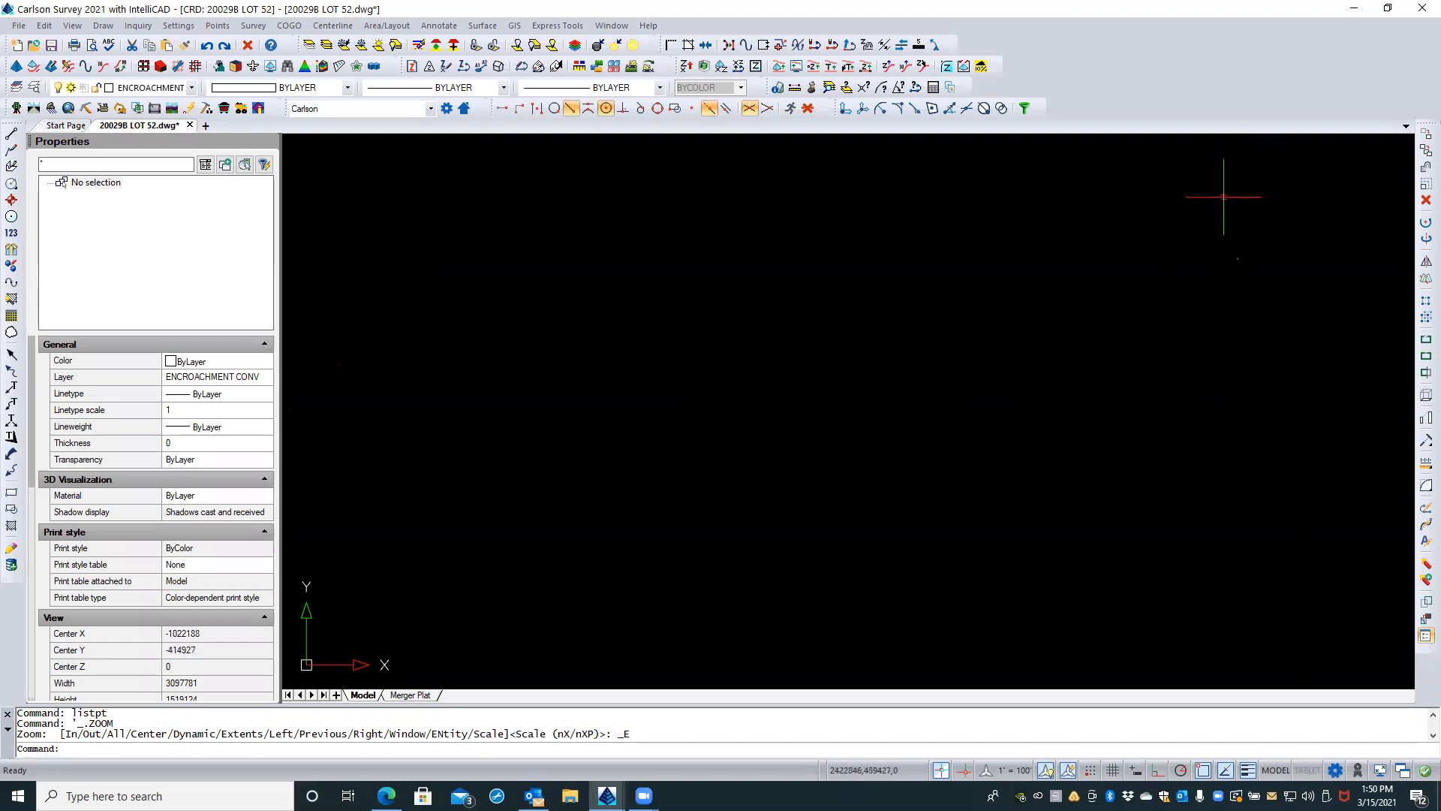
pyautogui.click(1211, 149)
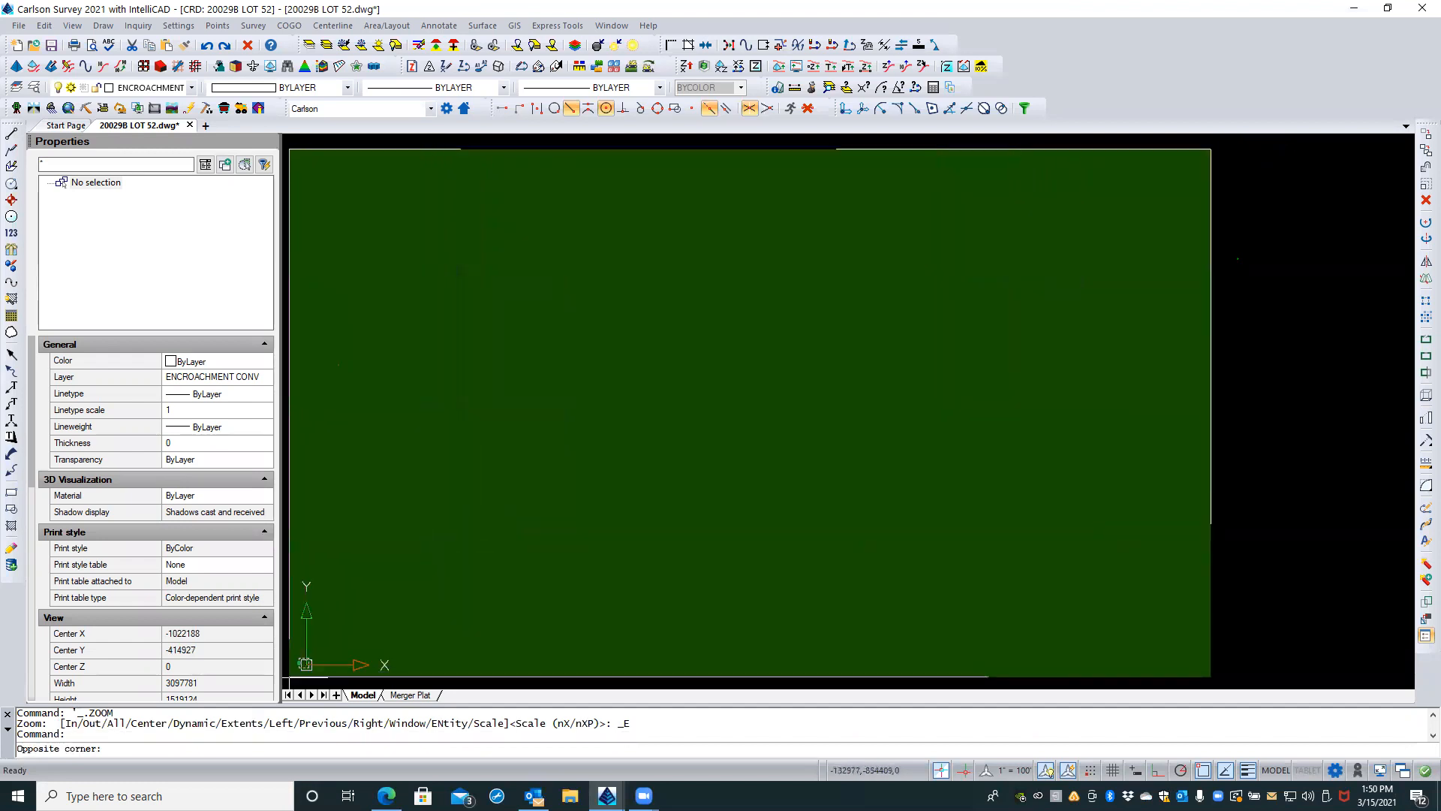
pyautogui.click(290, 680)
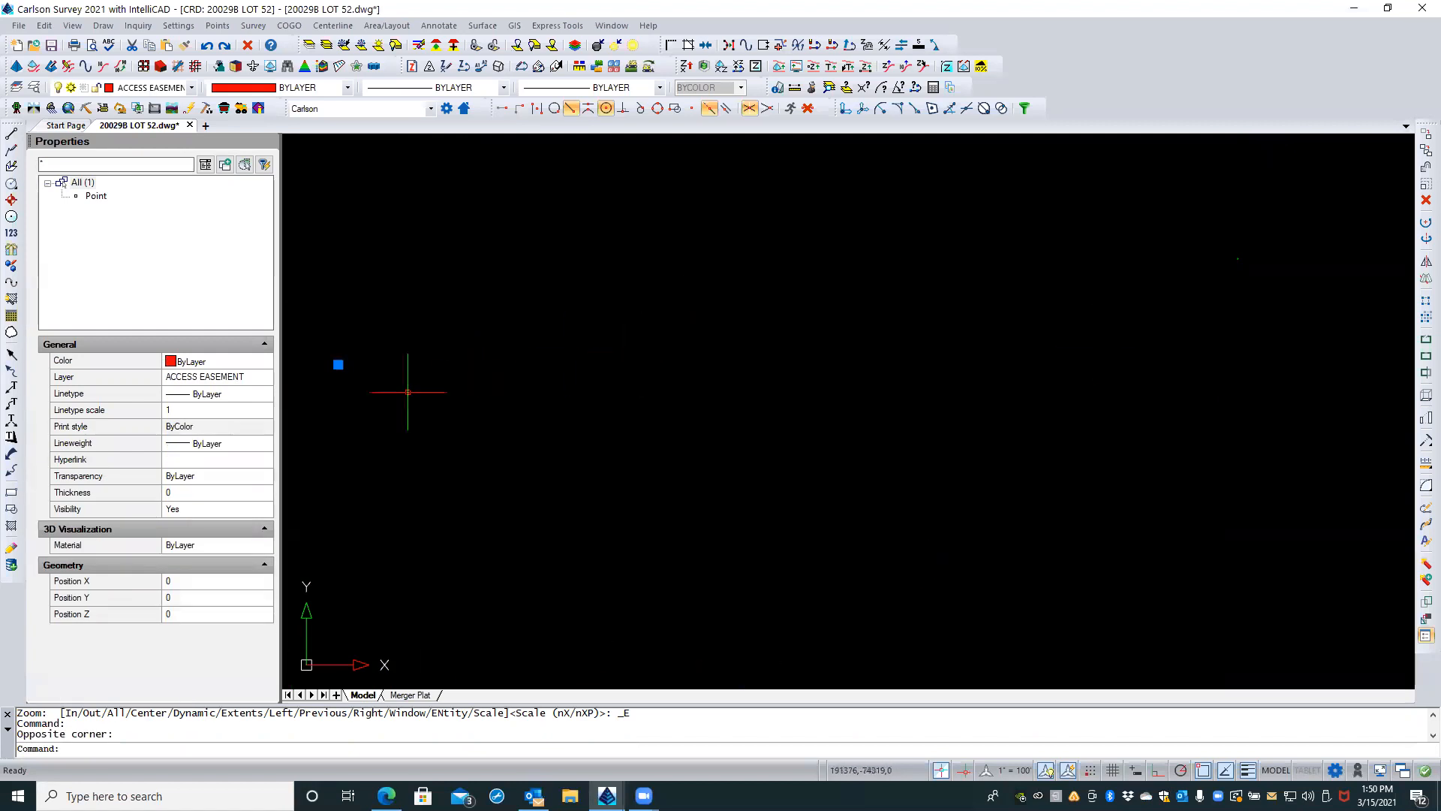
pyautogui.scroll(1, 329, 368)
pyautogui.scroll(4, 329, 368)
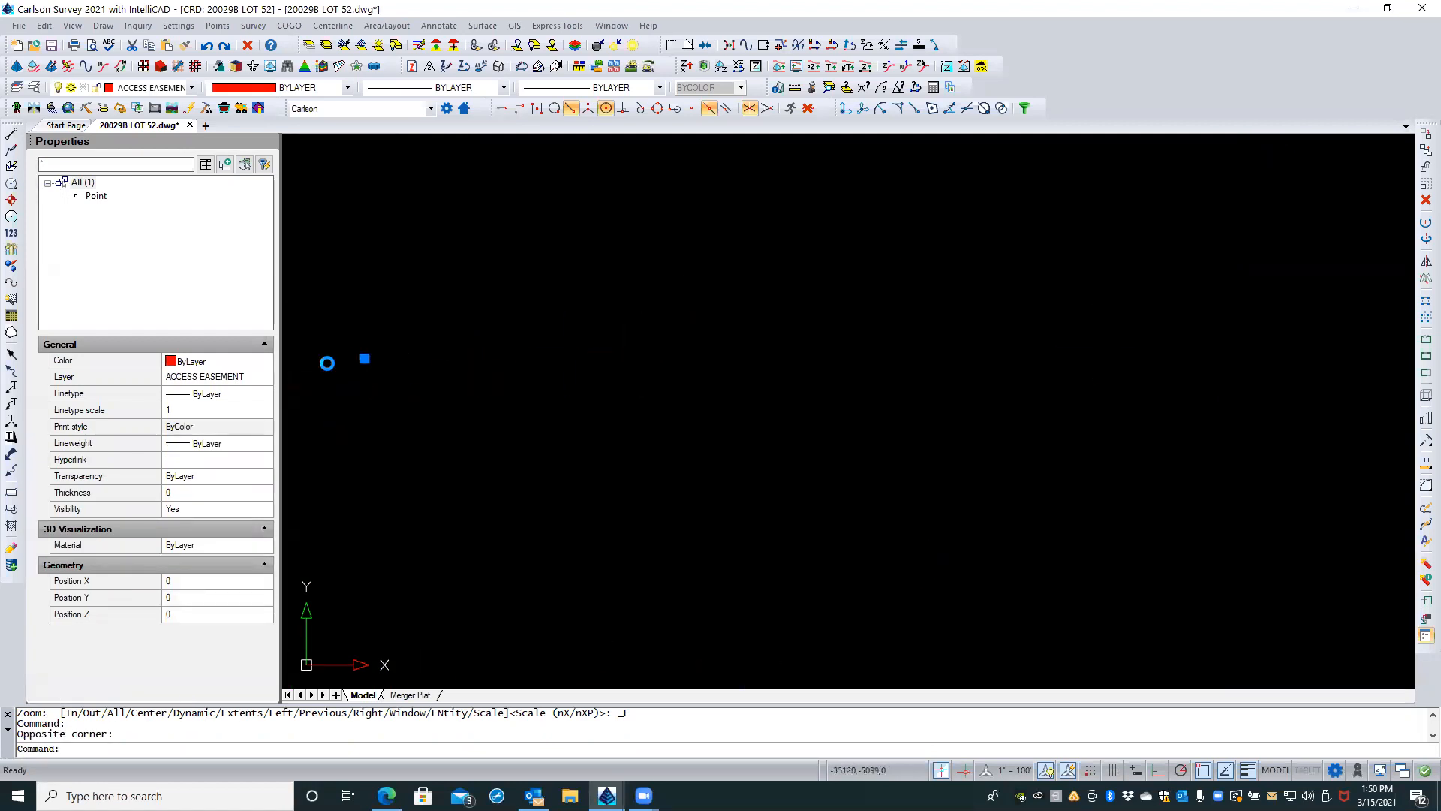
pyautogui.scroll(1, 431, 364)
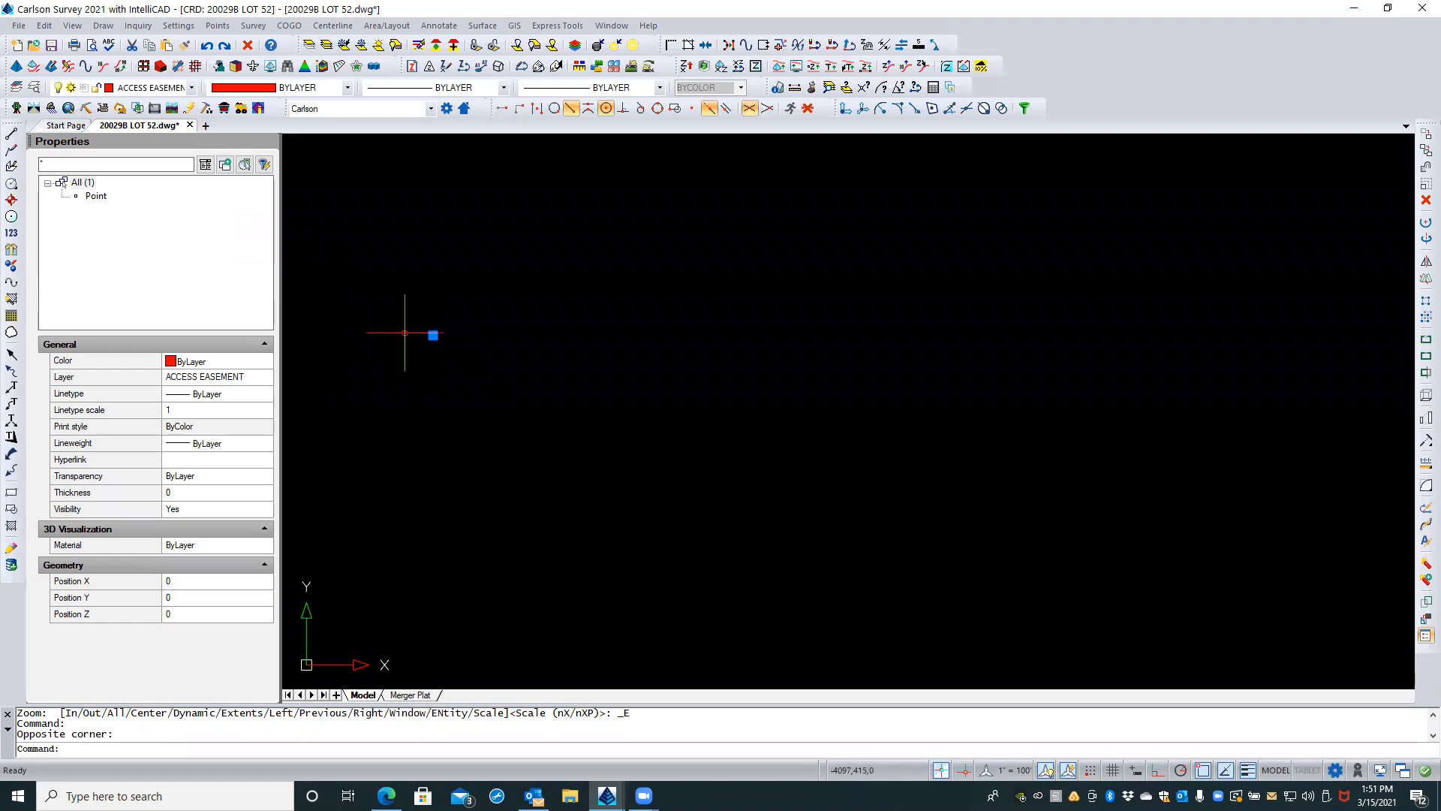
# Step: Examine the X, Y and Z position of the selected stray point on the ACCESS EASEMENT layer, and clear the selection
pyautogui.click(96, 197)
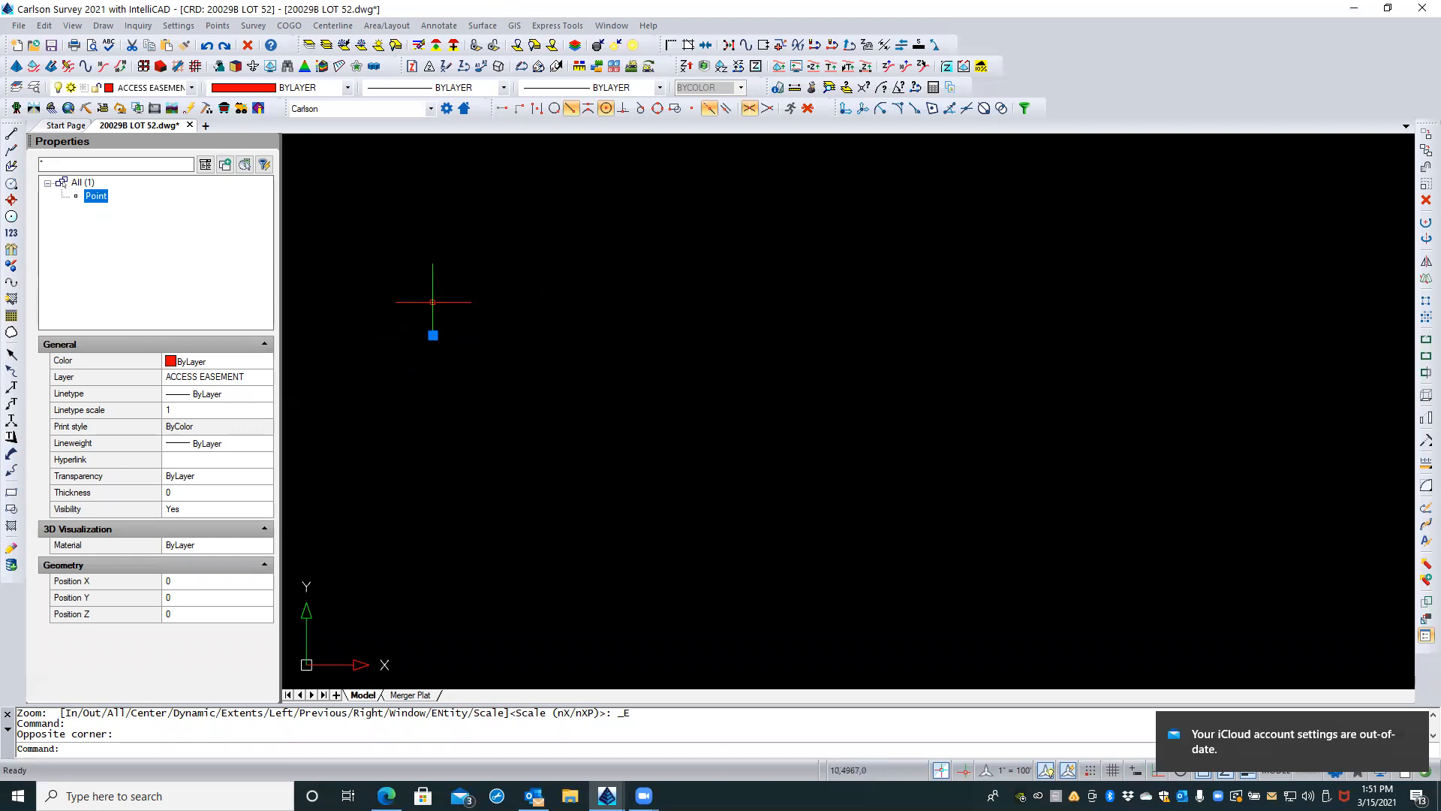
pyautogui.scroll(-2, 437, 304)
pyautogui.scroll(-2, 569, 384)
pyautogui.scroll(-1, 569, 384)
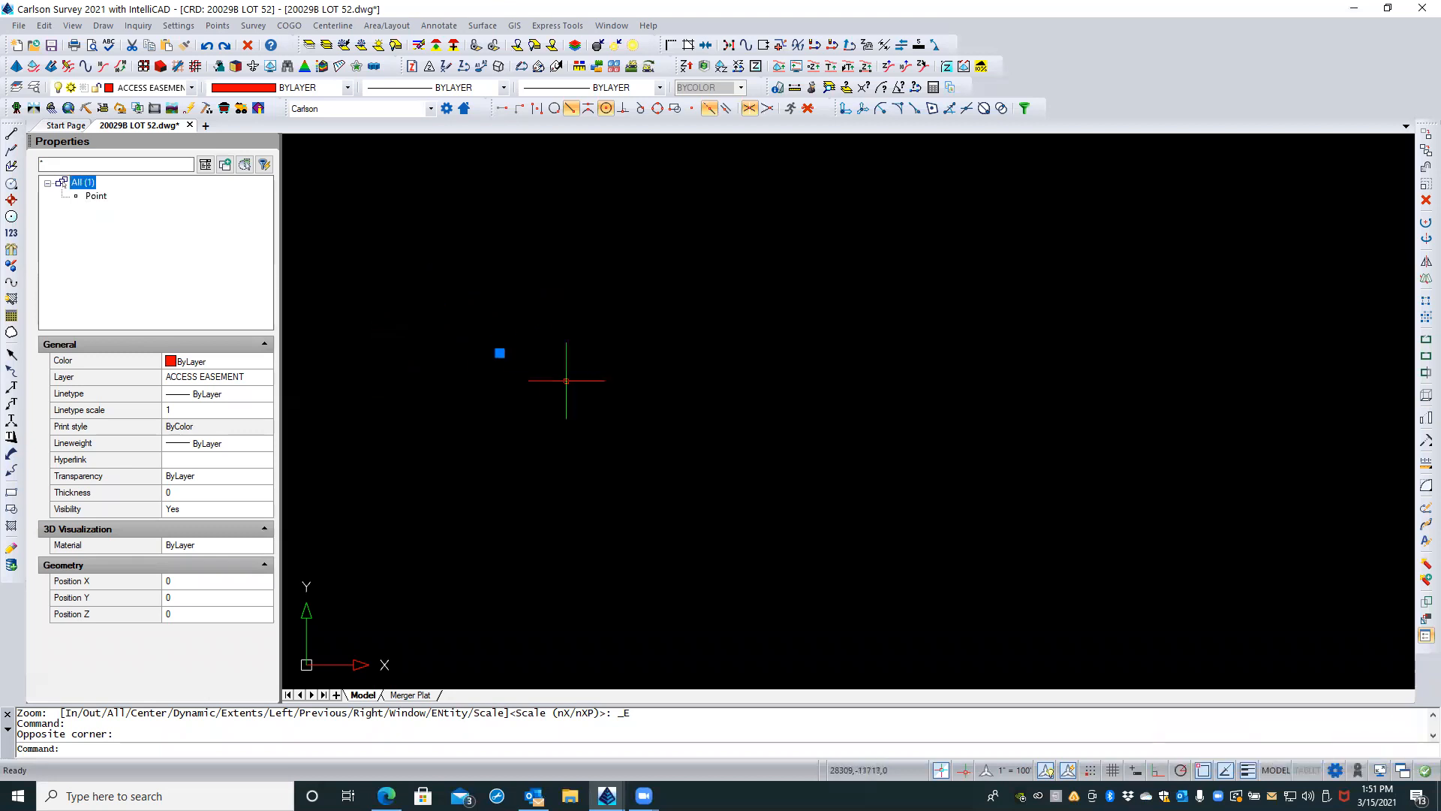
pyautogui.scroll(-1, 568, 382)
pyautogui.moveTo(579, 385); pyautogui.dragTo(514, 306, button='middle')
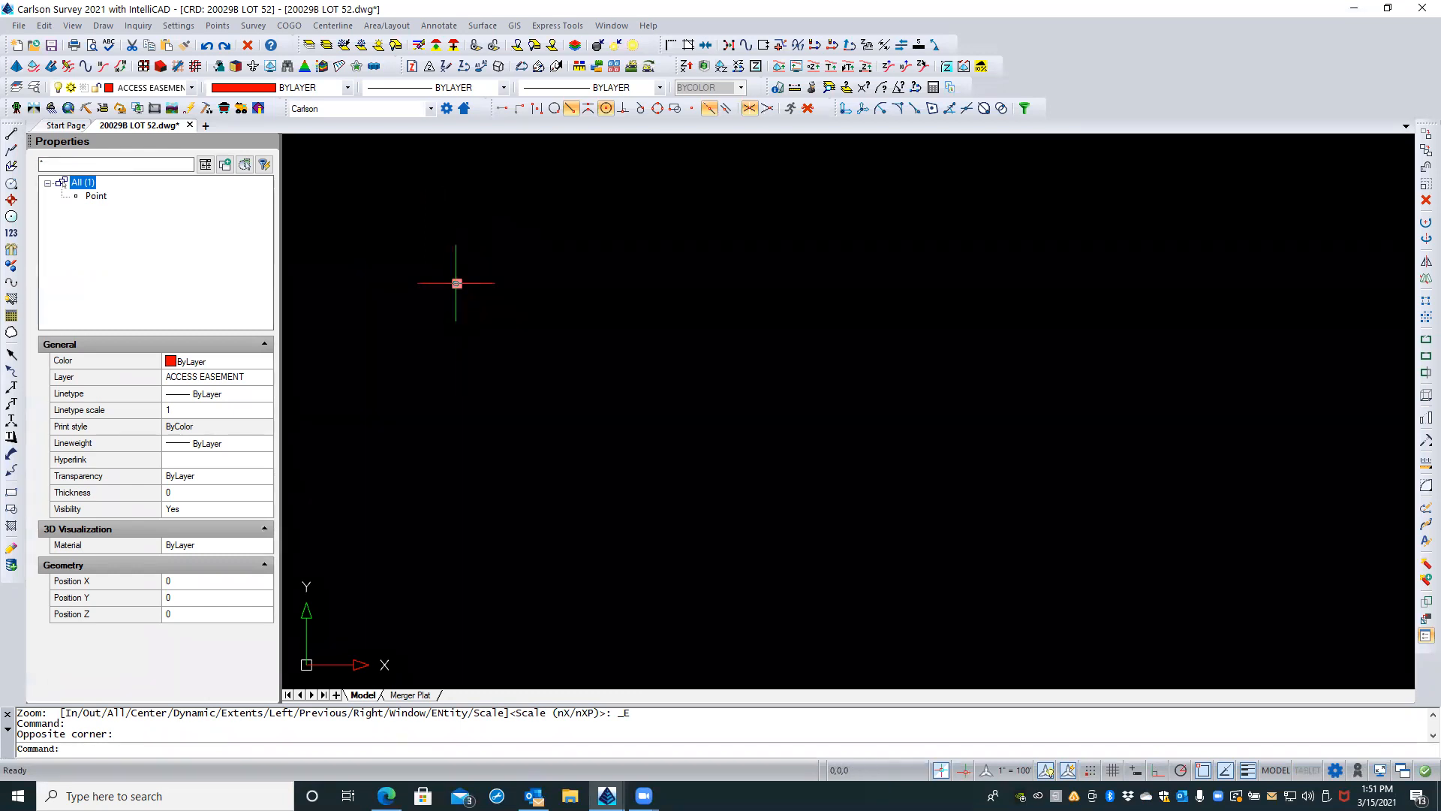
pyautogui.click(96, 196)
pyautogui.click(179, 582)
pyautogui.click(184, 599)
pyautogui.click(186, 614)
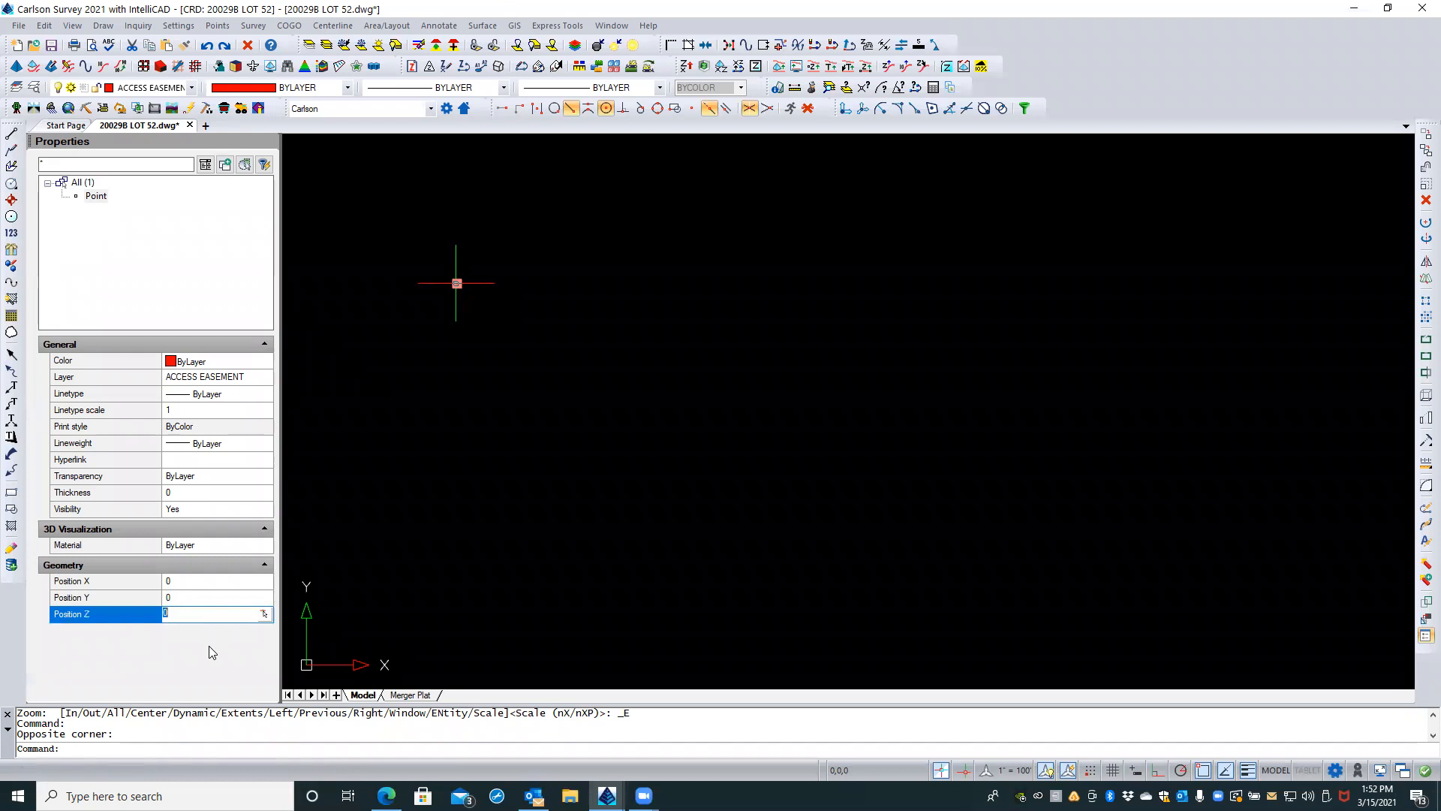
pyautogui.click(491, 497)
pyautogui.click(479, 496)
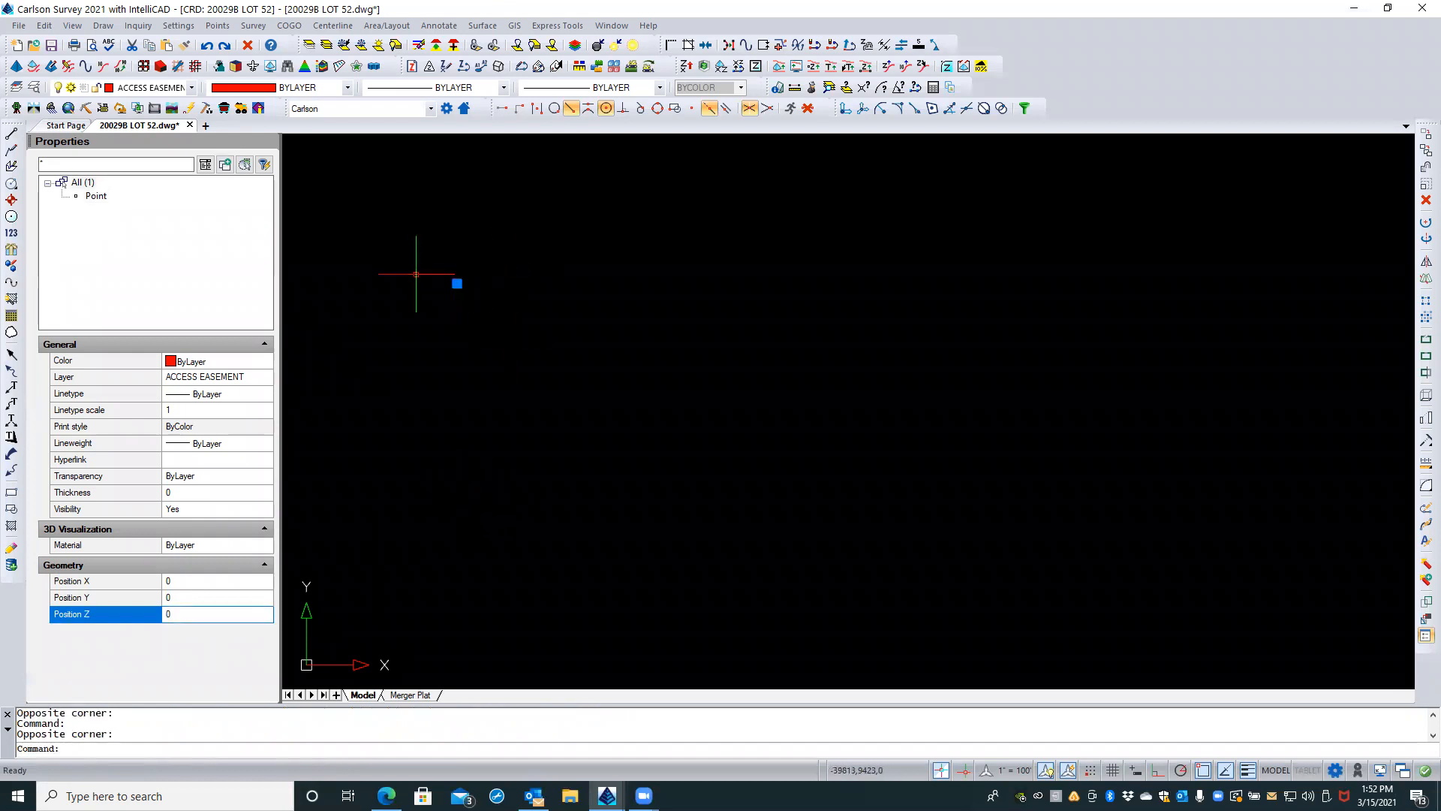
pyautogui.scroll(-3, 376, 408)
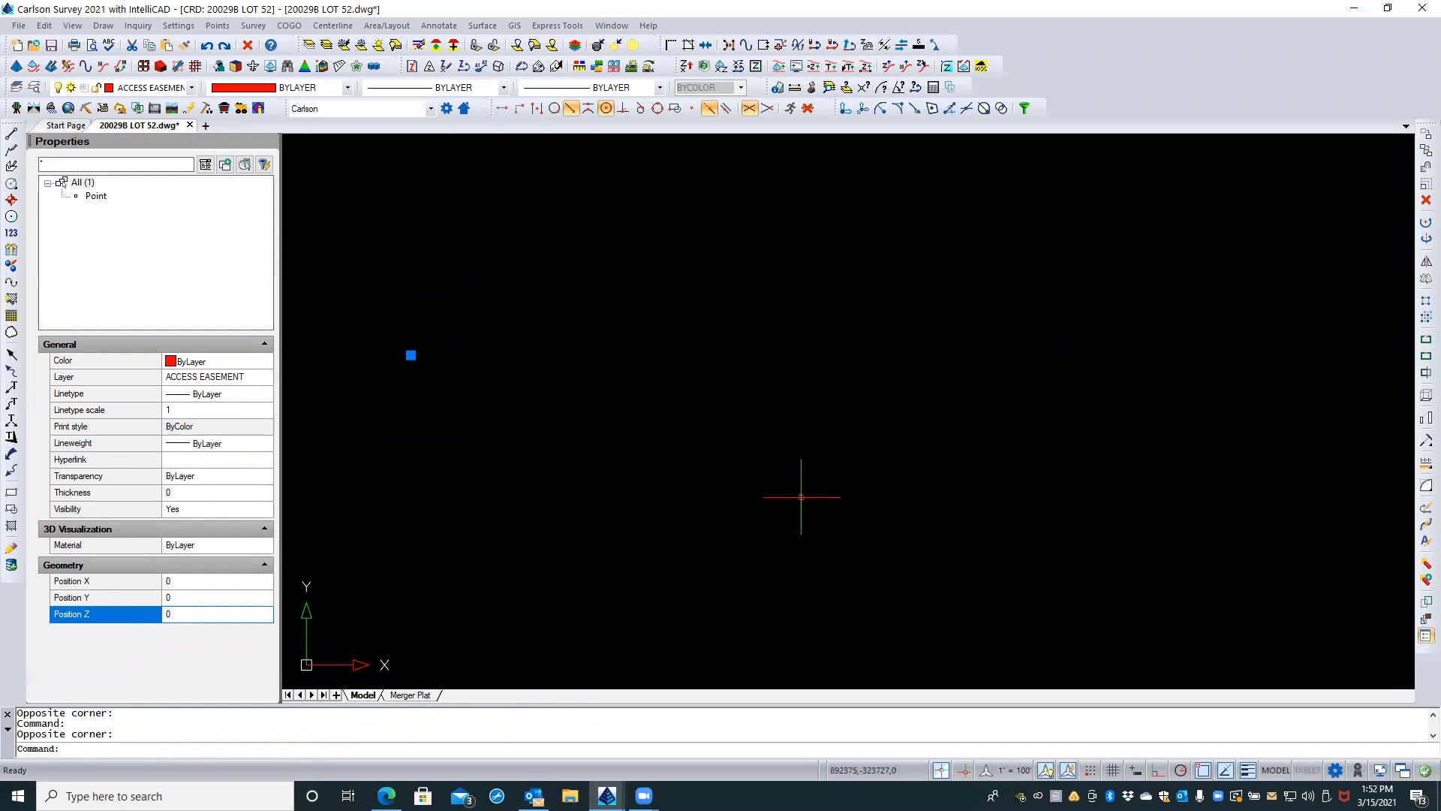
pyautogui.press('Escape')
pyautogui.press('Escape')
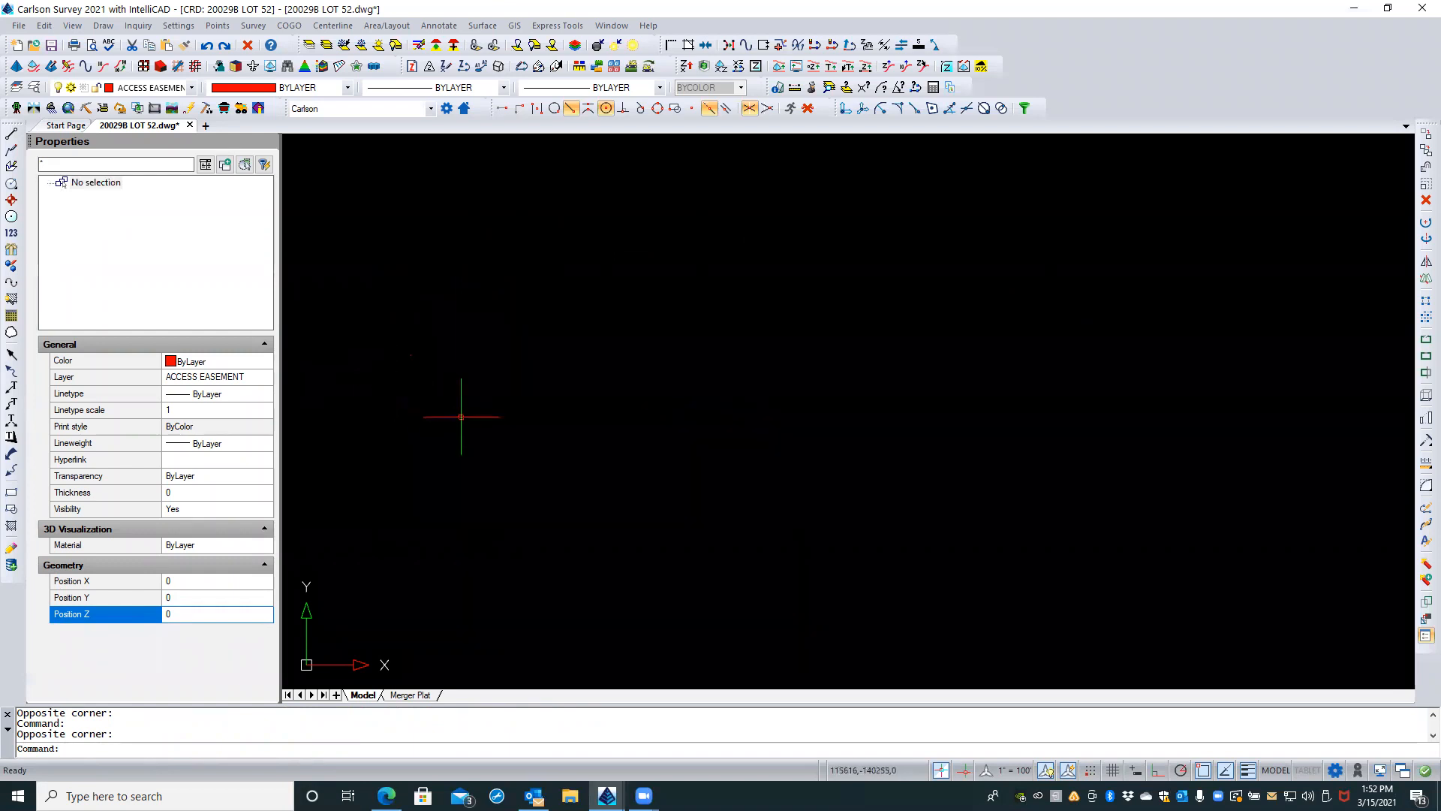
pyautogui.middleClick(574, 310)
pyautogui.middleClick(574, 310)
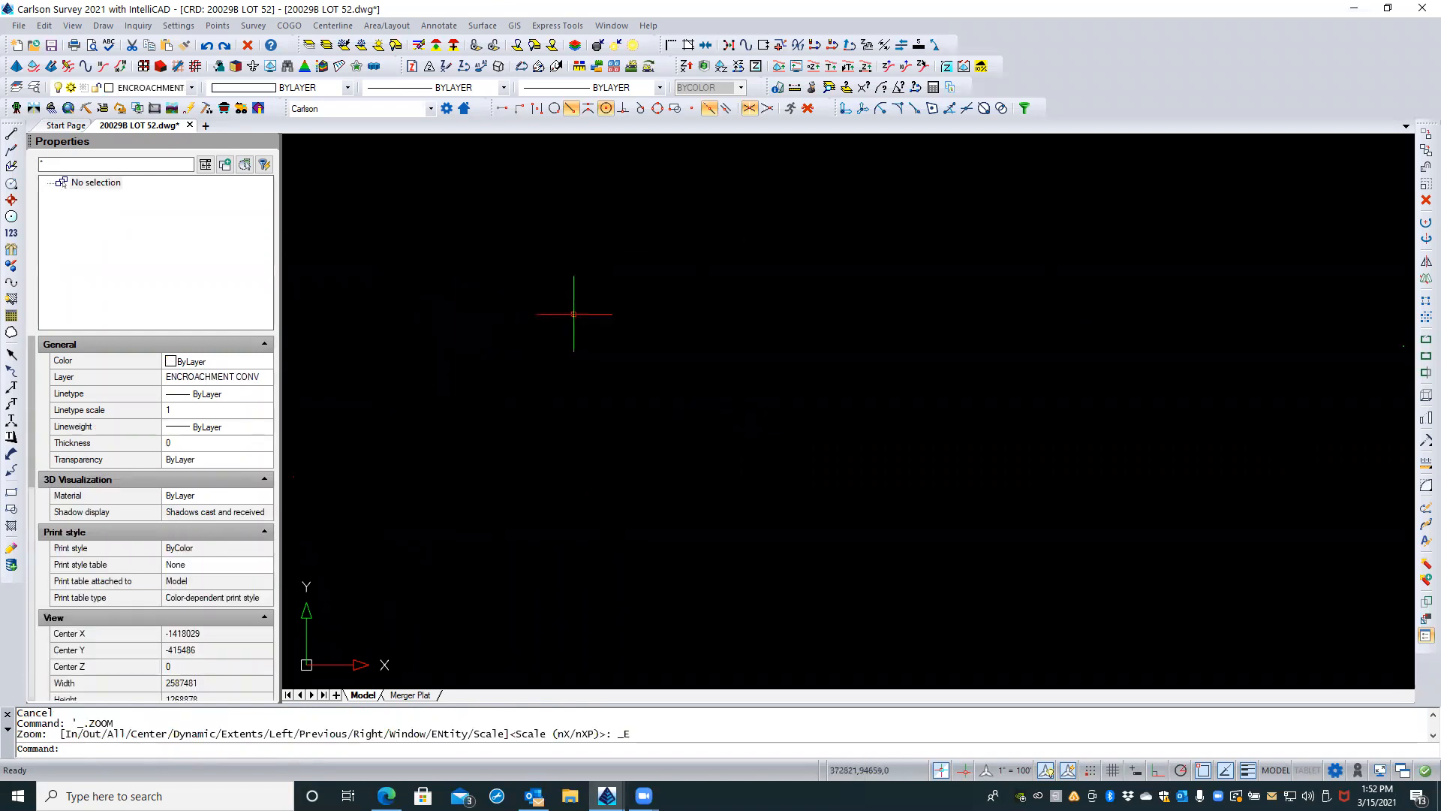
pyautogui.scroll(-2, 476, 359)
pyautogui.scroll(-1, 476, 359)
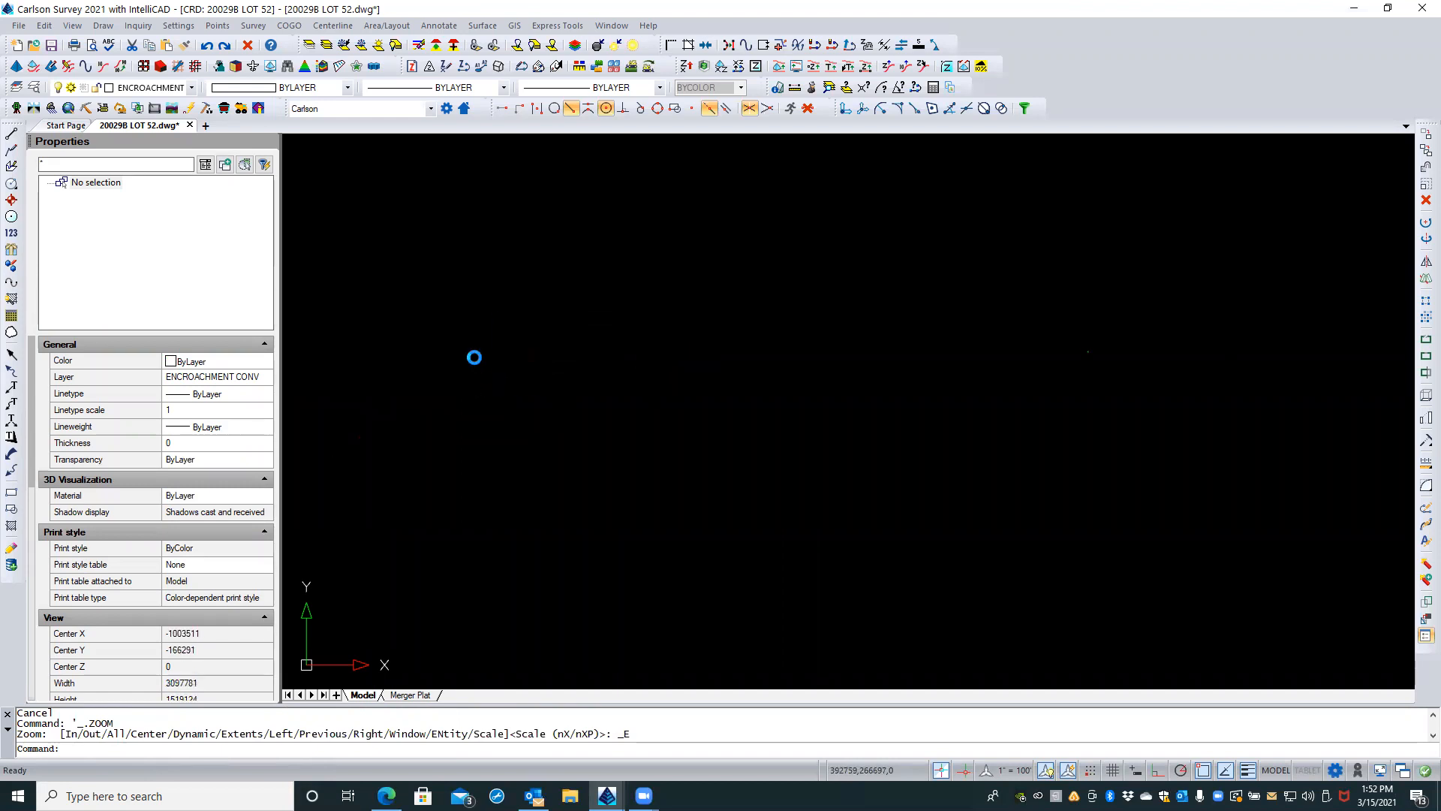
pyautogui.moveTo(868, 406)
pyautogui.mouseDown(button='middle')
pyautogui.moveTo(805, 335)
pyautogui.moveTo(830, 356)
pyautogui.mouseUp(button='middle')
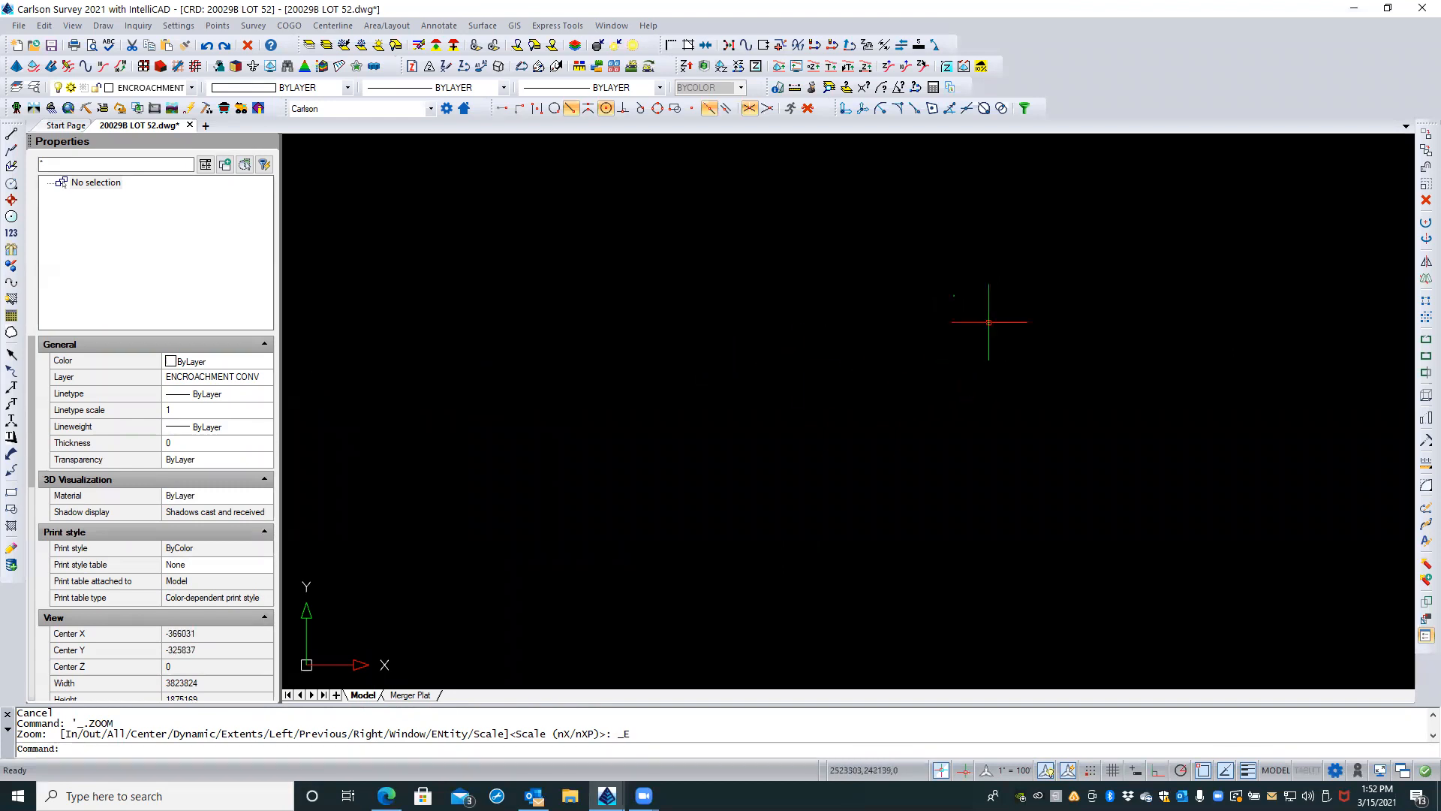
pyautogui.scroll(5, 946, 307)
pyautogui.moveTo(951, 371); pyautogui.dragTo(947, 368, button='middle')
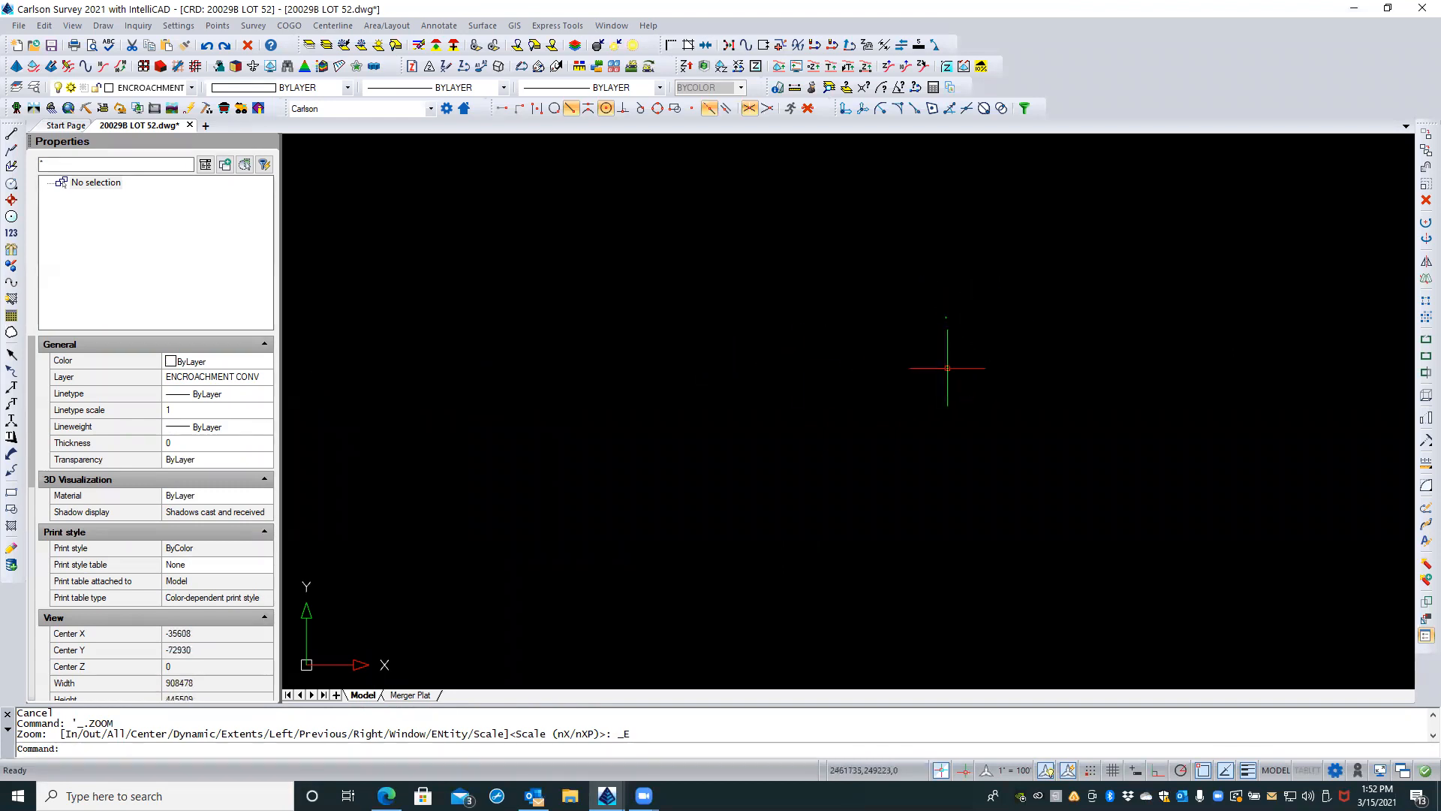
pyautogui.write('VIEW')
pyautogui.press('Return')
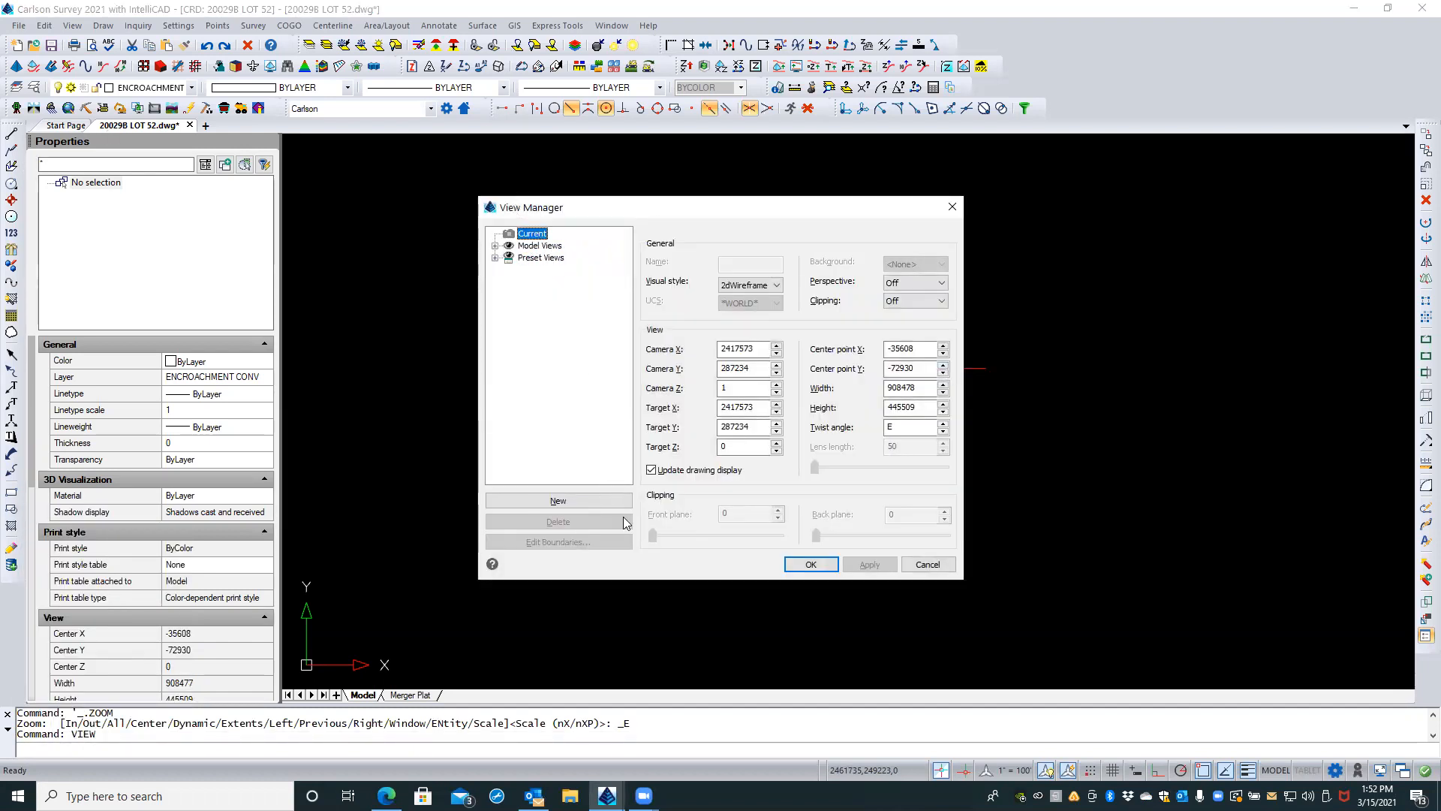
pyautogui.click(811, 565)
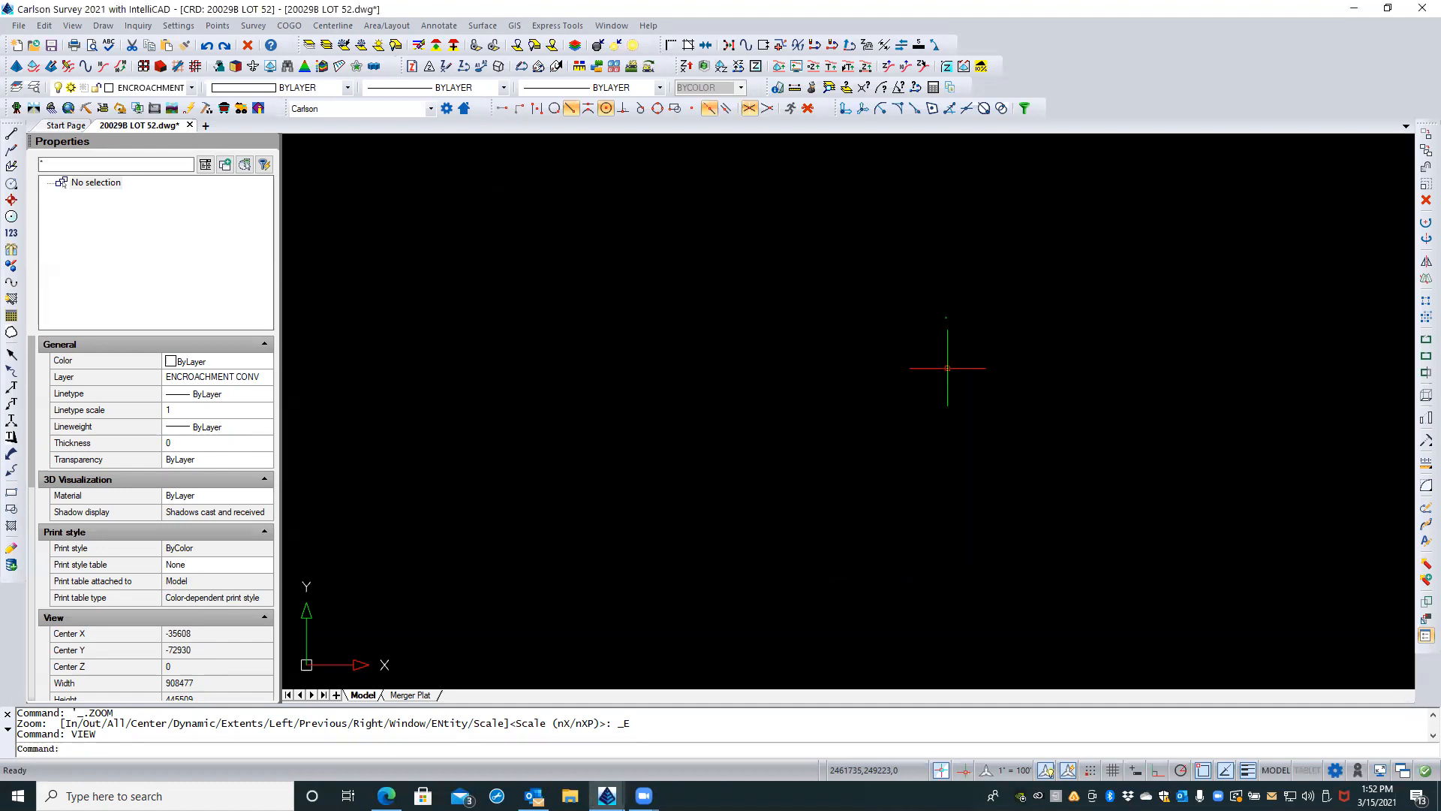
# Step: Restore the saved model view named "working" through the View Manager
pyautogui.rightClick(795, 551)
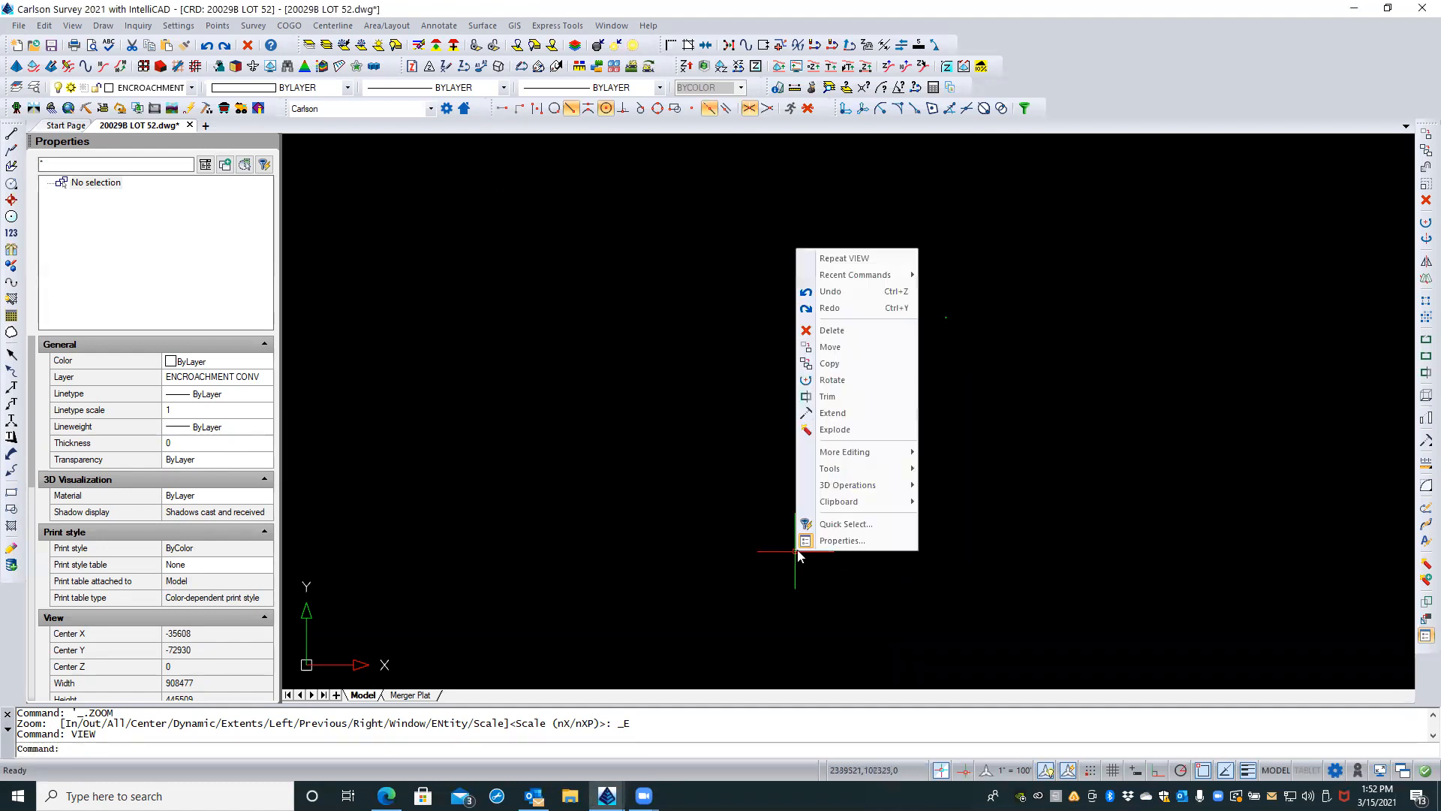
pyautogui.click(837, 260)
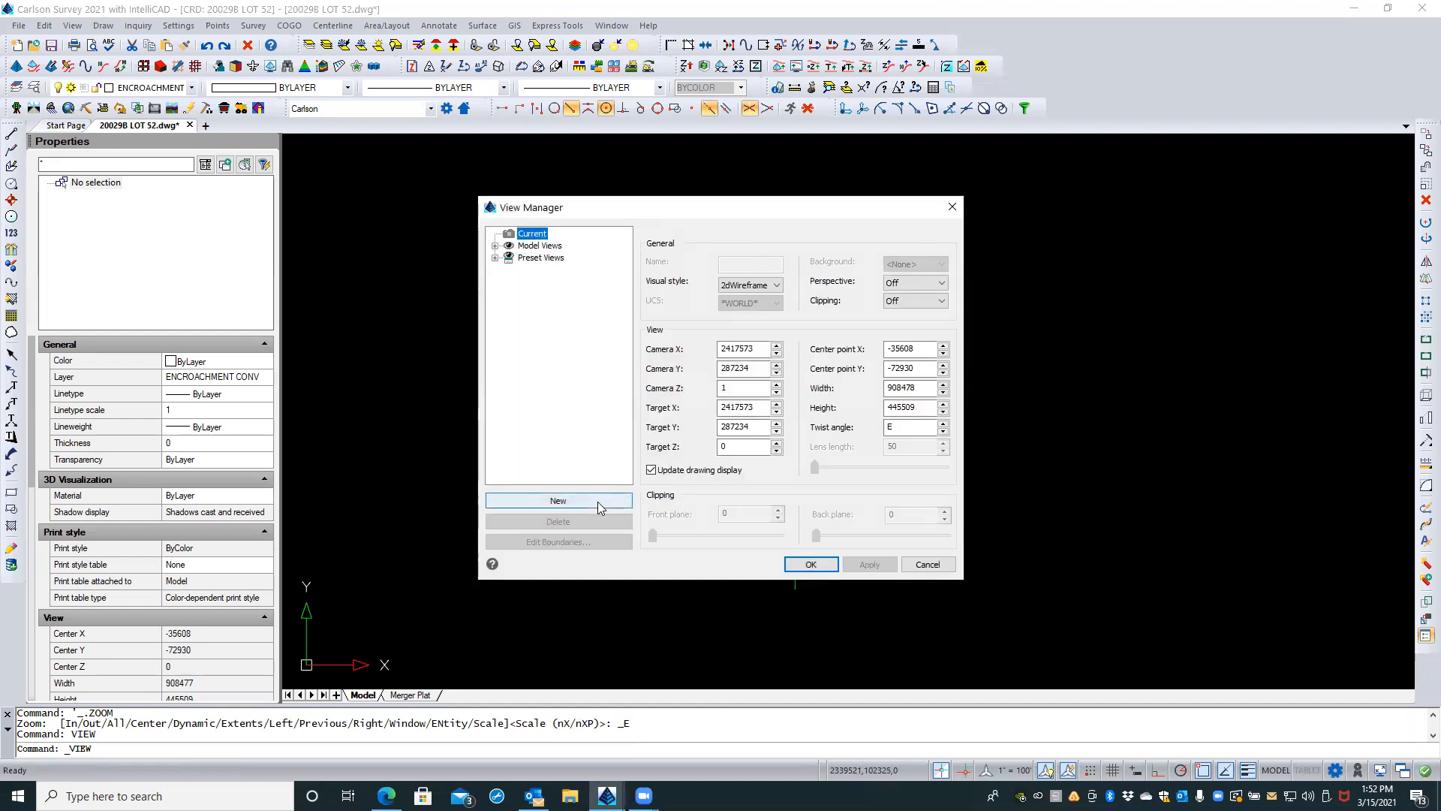
pyautogui.click(495, 246)
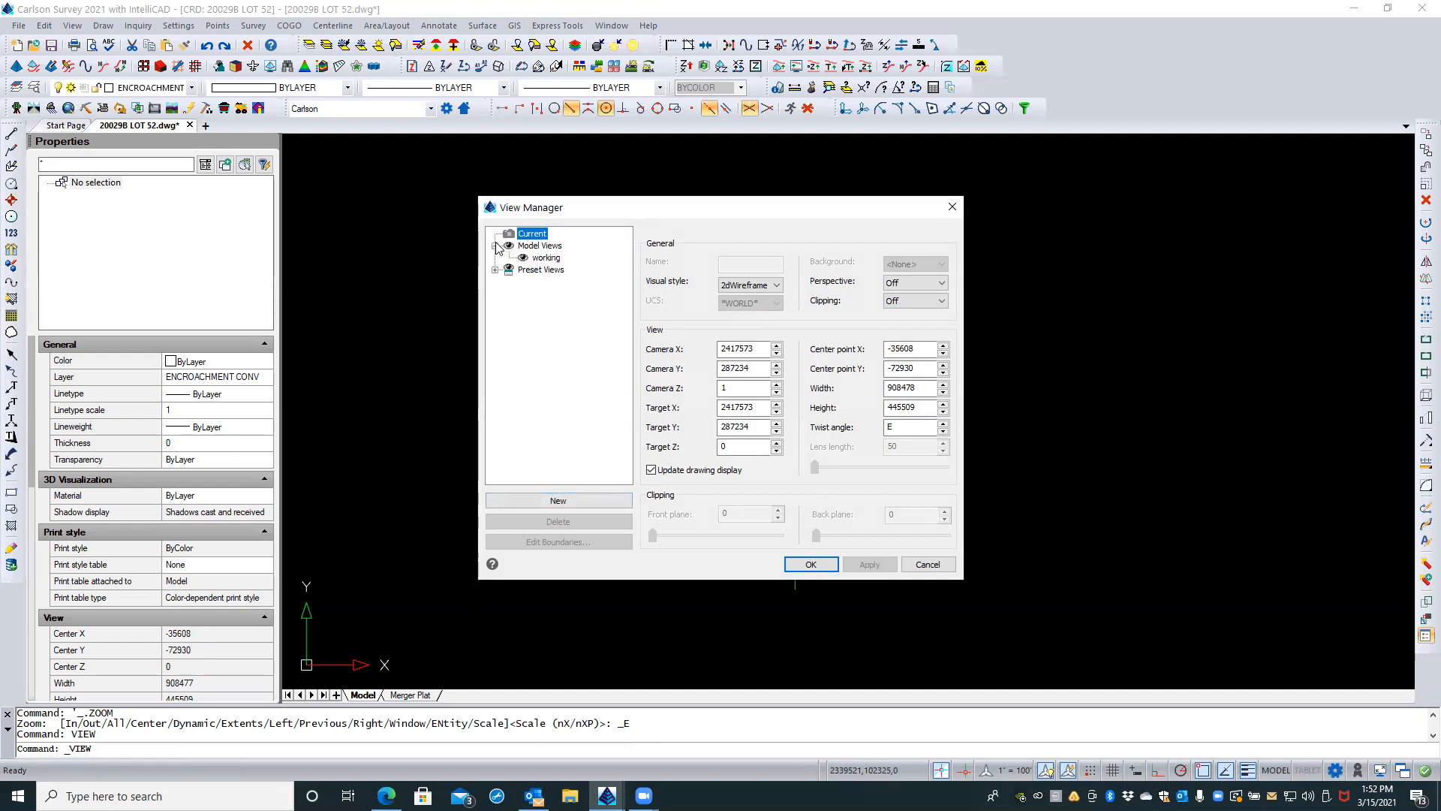
pyautogui.click(539, 258)
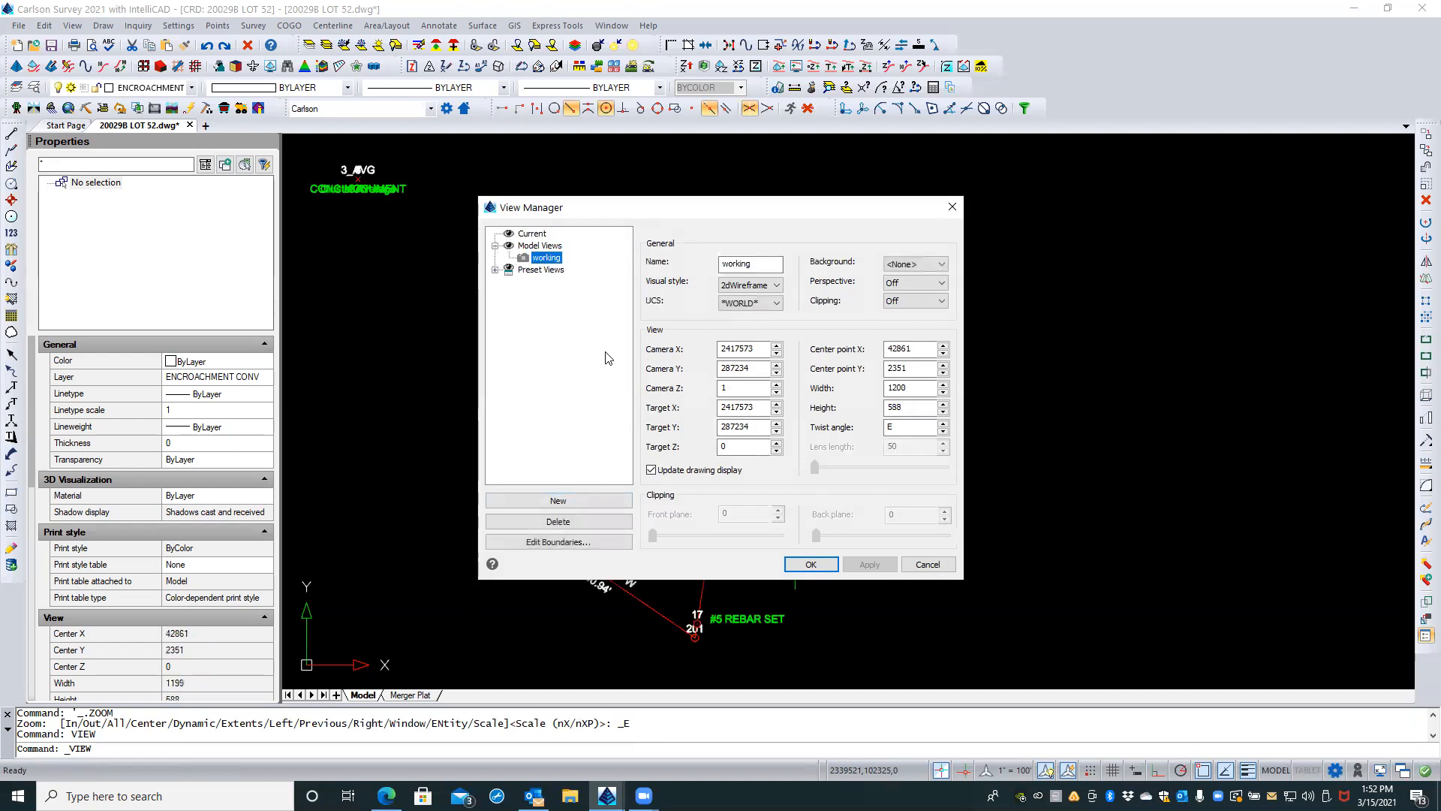
pyautogui.click(811, 564)
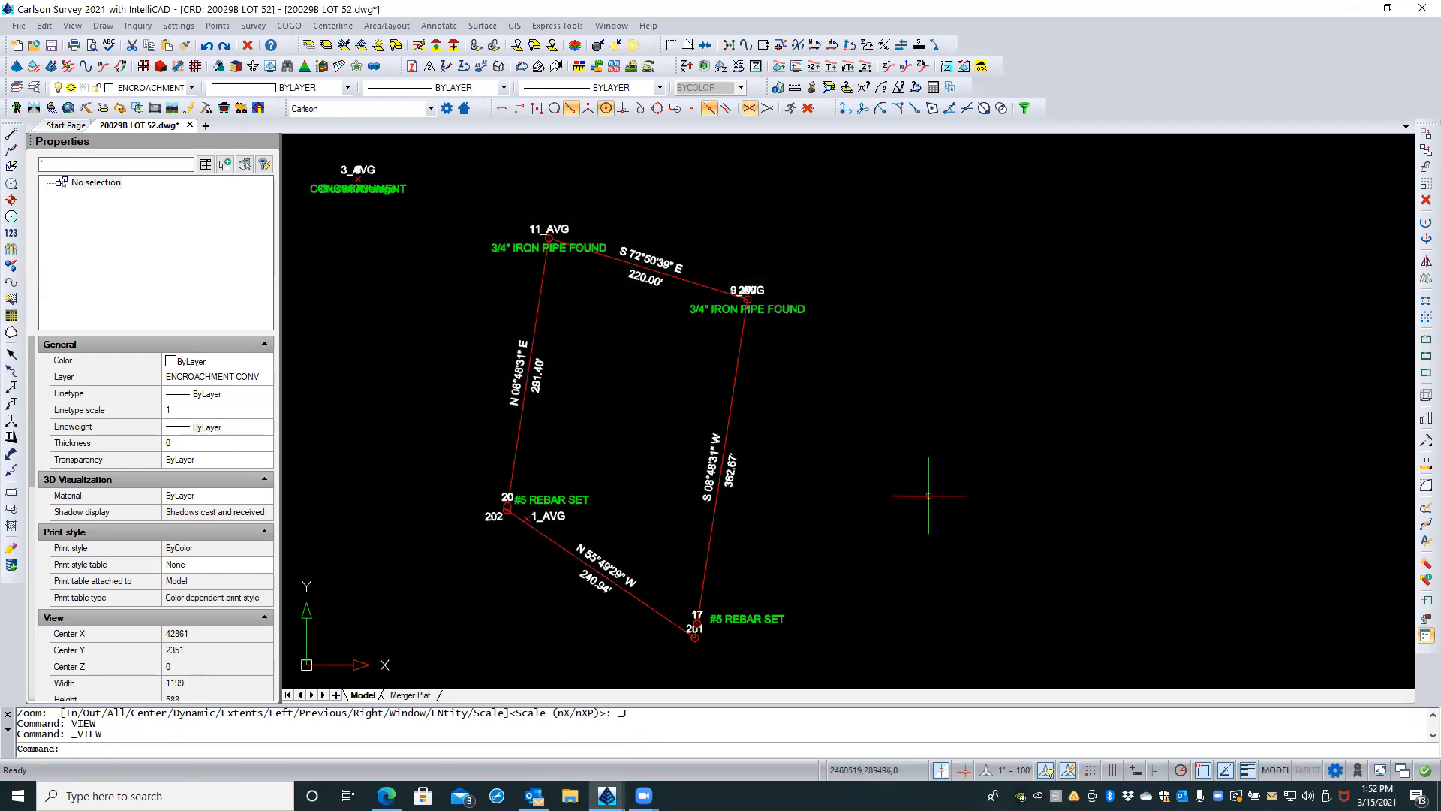
# Step: Erase everything outside a window around Lot 52 and the nearby concrete monument with Erase Outside, and check the drawing extents
pyautogui.moveTo(878, 502)
pyautogui.mouseDown(button='middle')
pyautogui.moveTo(1009, 493)
pyautogui.moveTo(986, 496)
pyautogui.mouseUp(button='middle')
pyautogui.scroll(-1, 1013, 489)
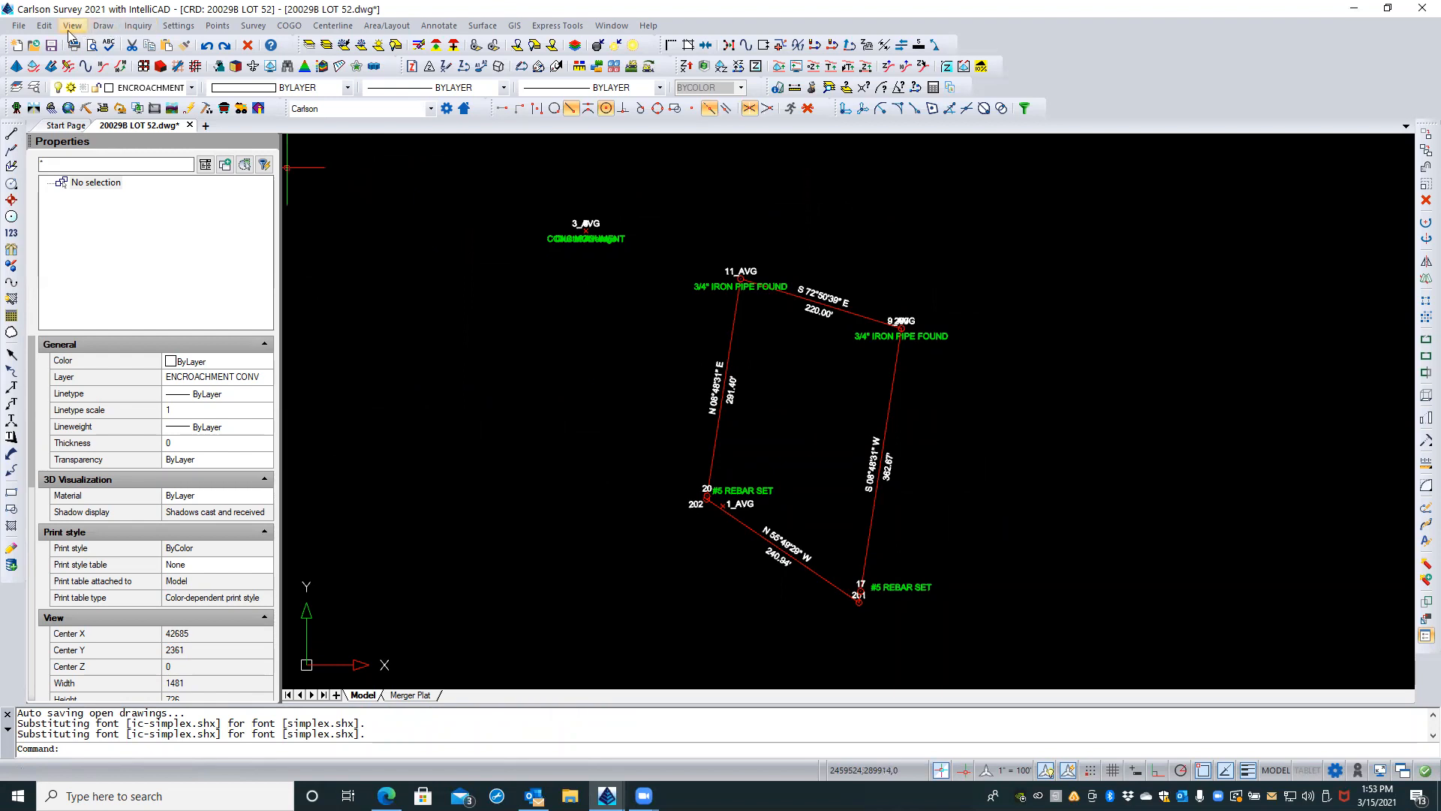
pyautogui.click(44, 26)
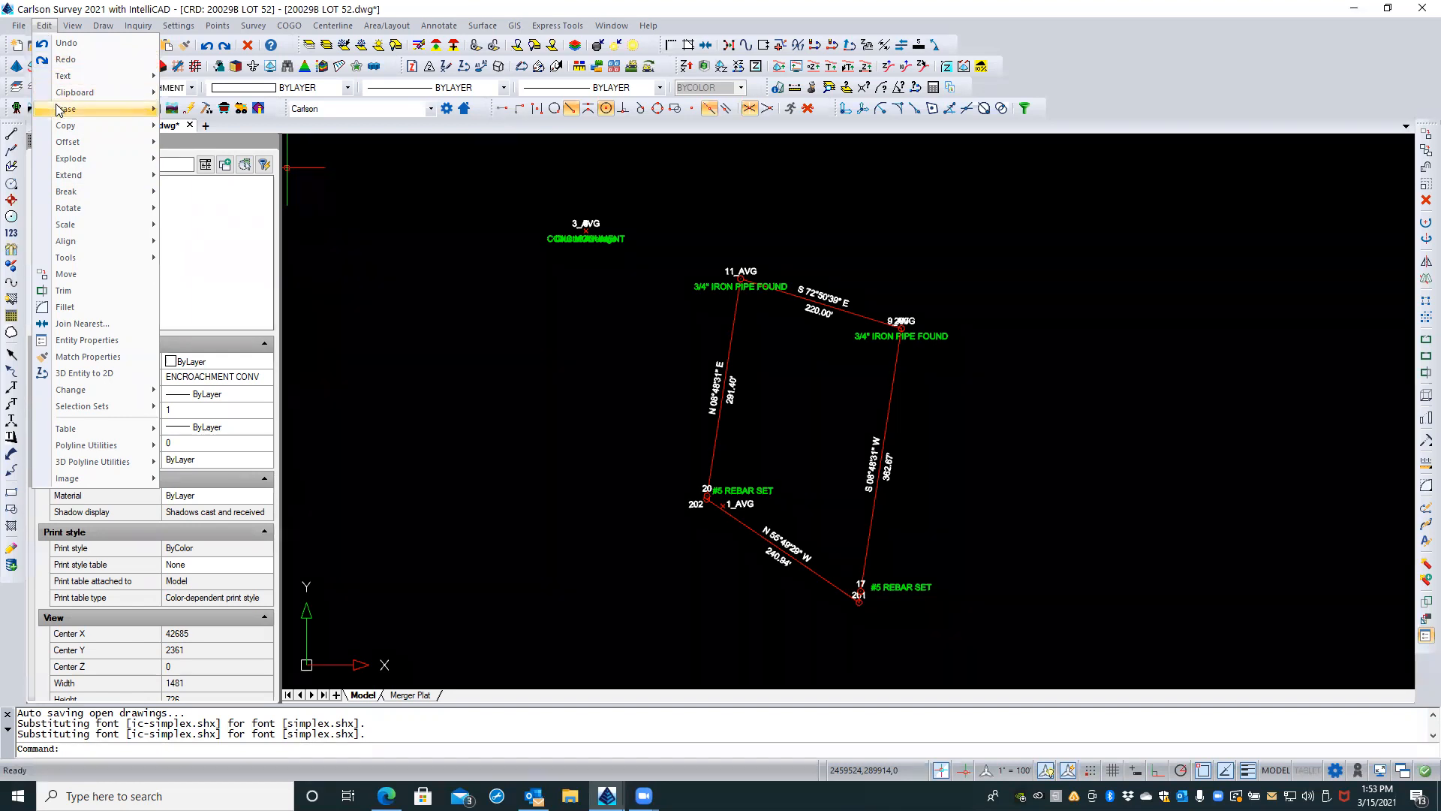
pyautogui.moveTo(60, 110)
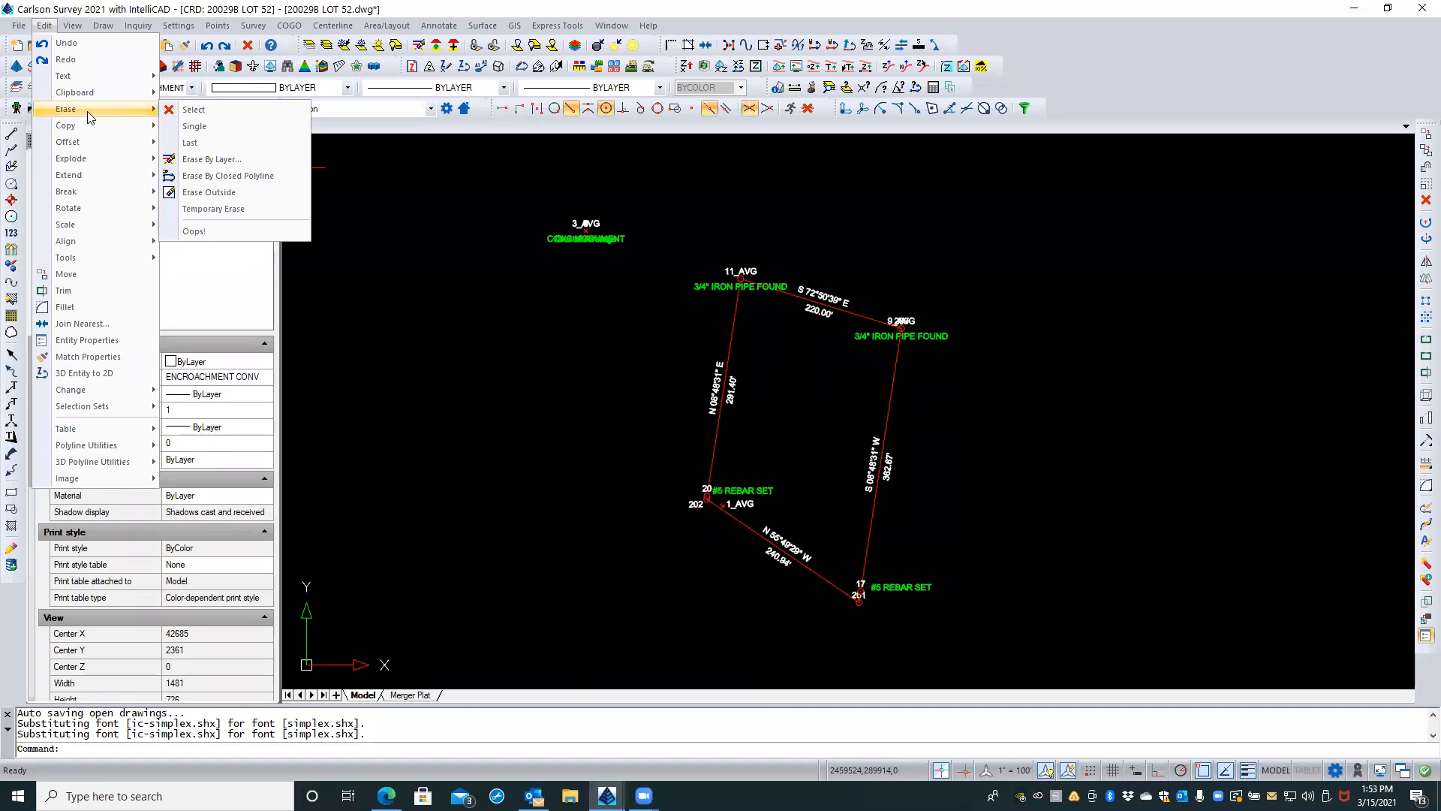
pyautogui.click(208, 193)
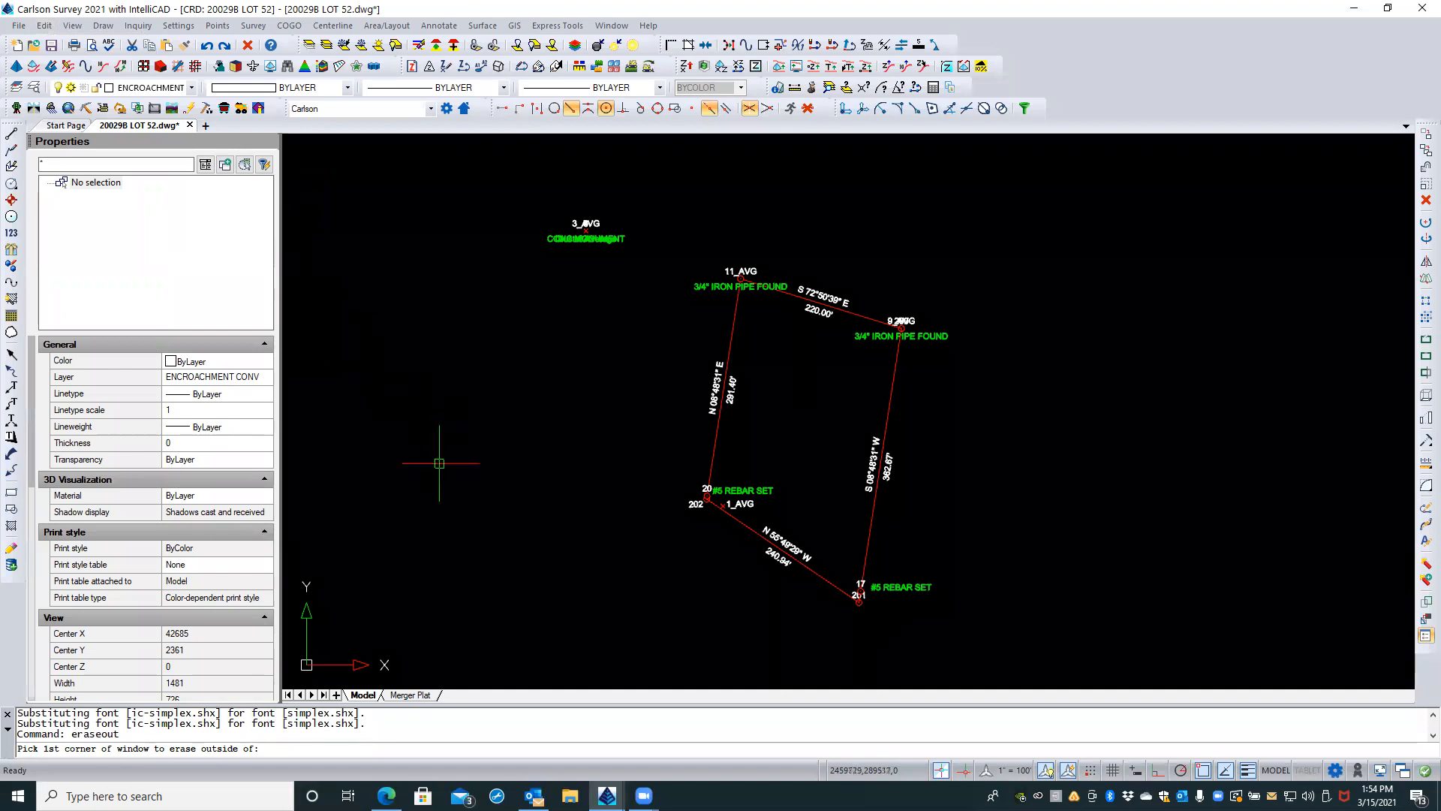
pyautogui.click(442, 631)
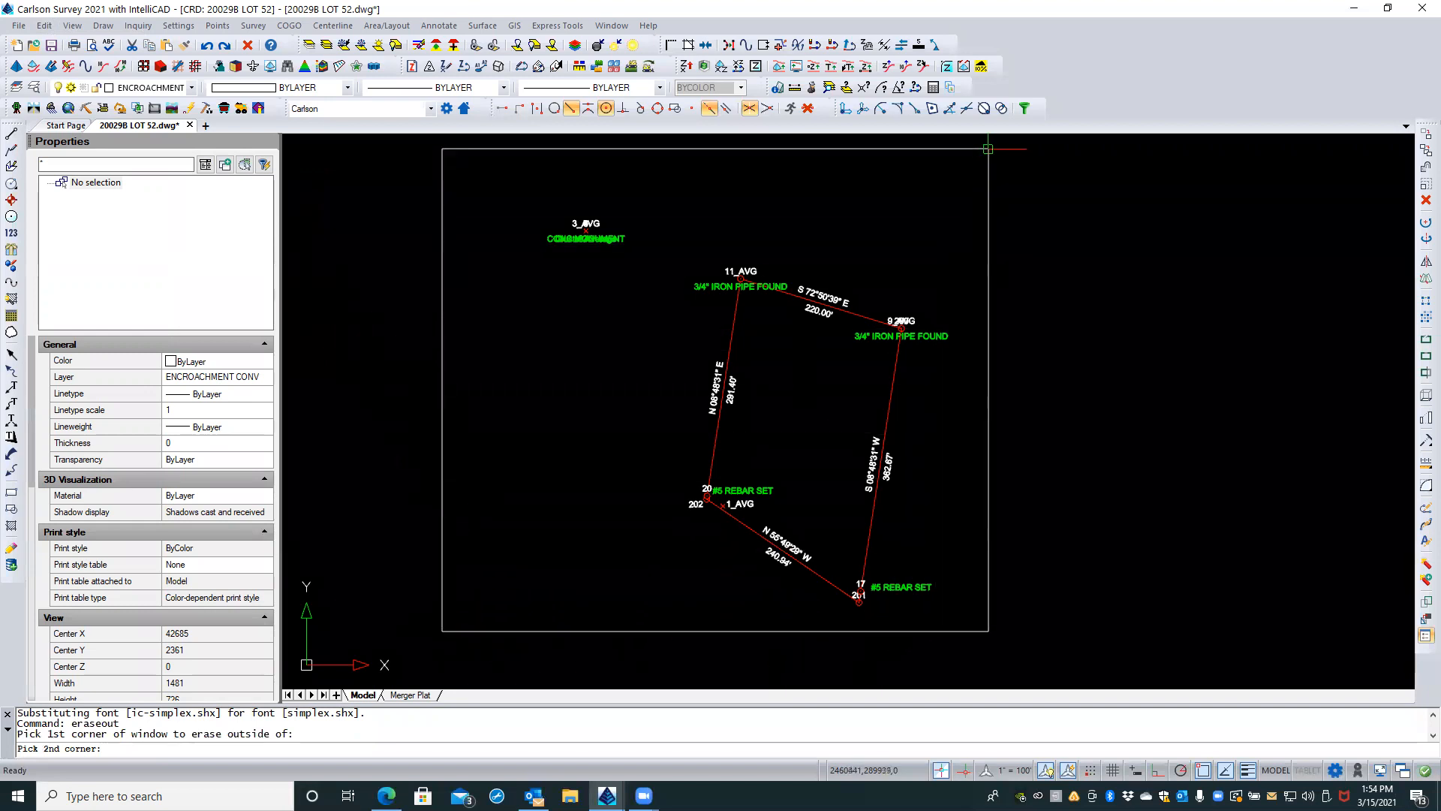
pyautogui.click(1031, 149)
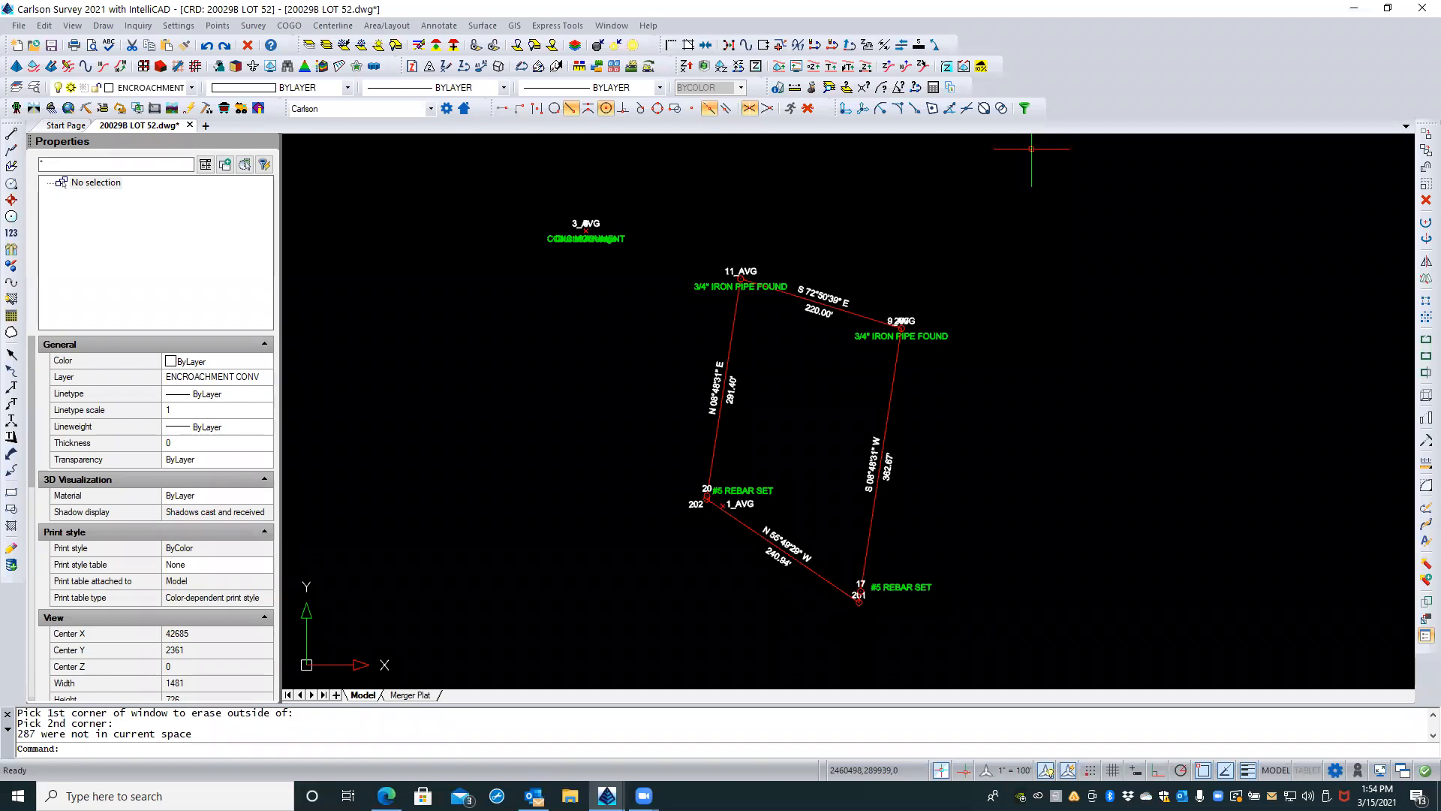
pyautogui.middleClick(996, 277)
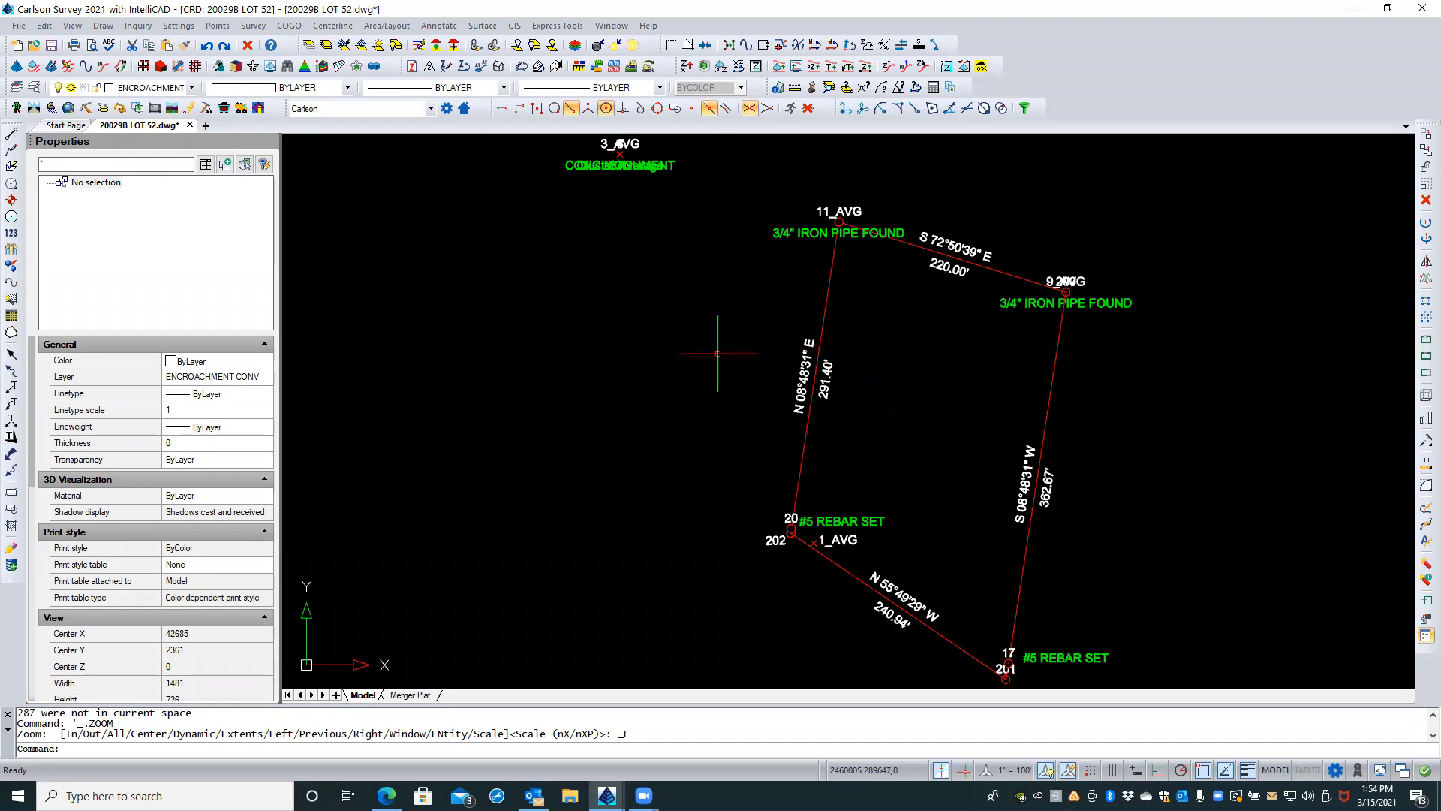
pyautogui.scroll(-2, 718, 353)
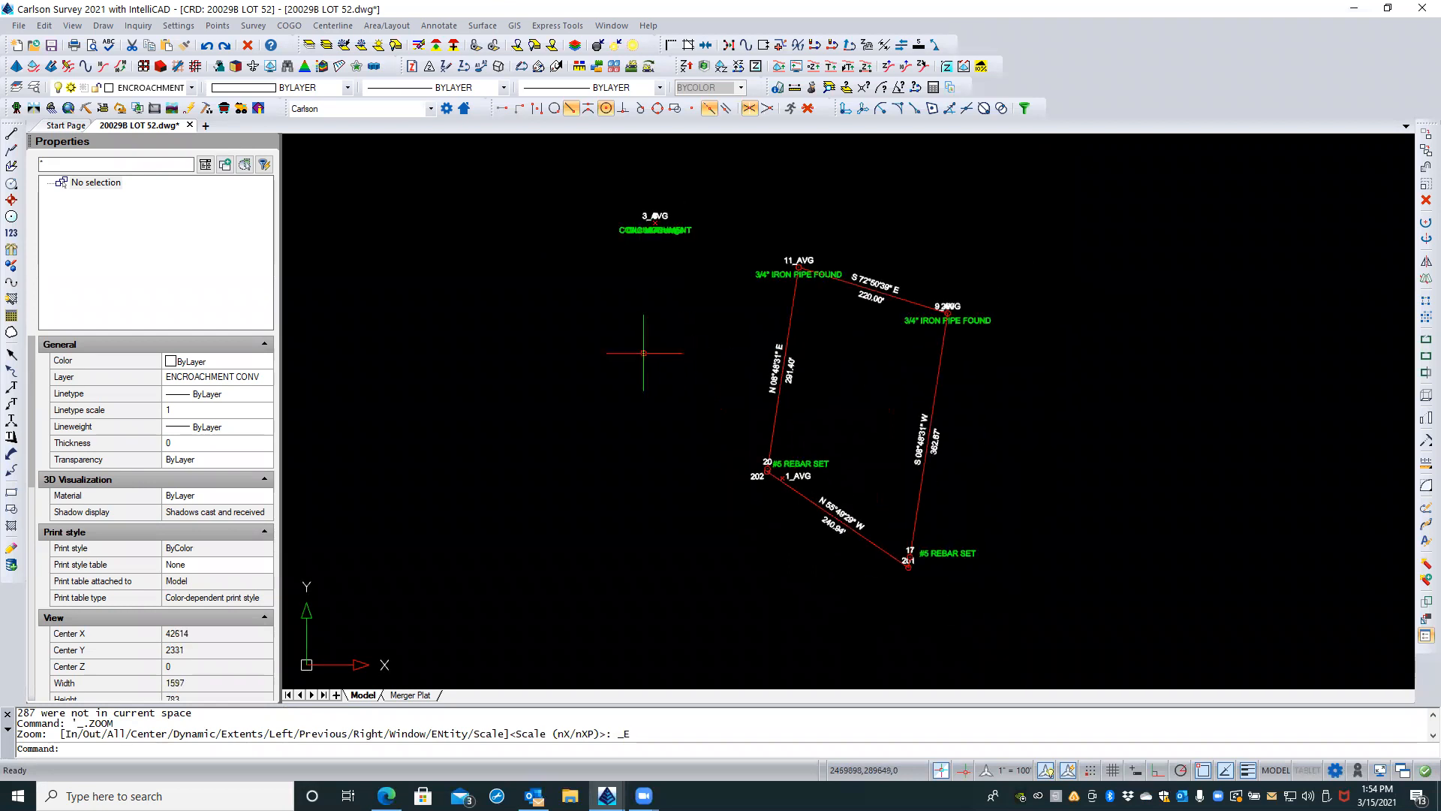
pyautogui.scroll(-1, 643, 353)
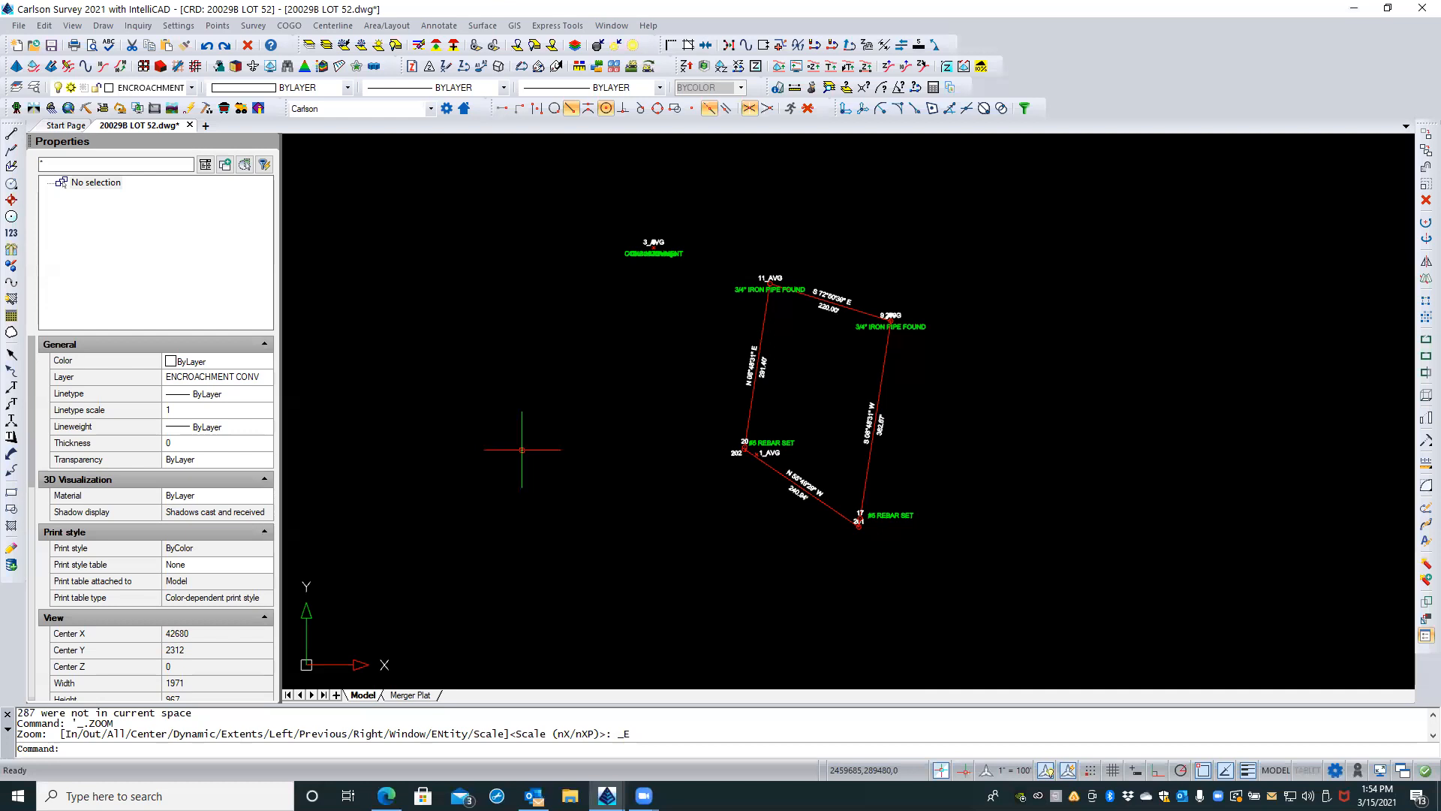
# Step: Switch from the viewport to paper space on the Merger Plat layout, review the whole sheet, and return to model space
pyautogui.click(411, 695)
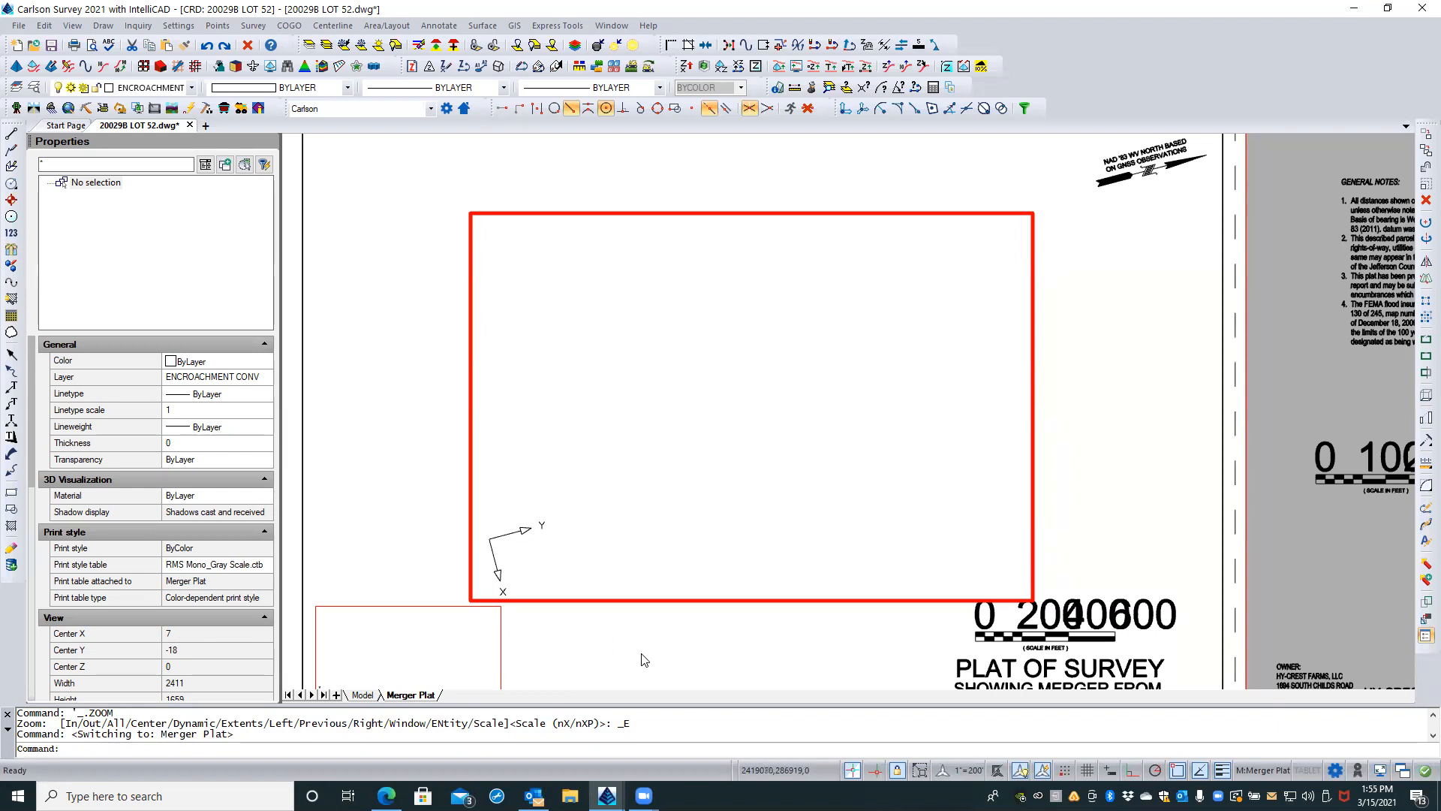
pyautogui.doubleClick(411, 551)
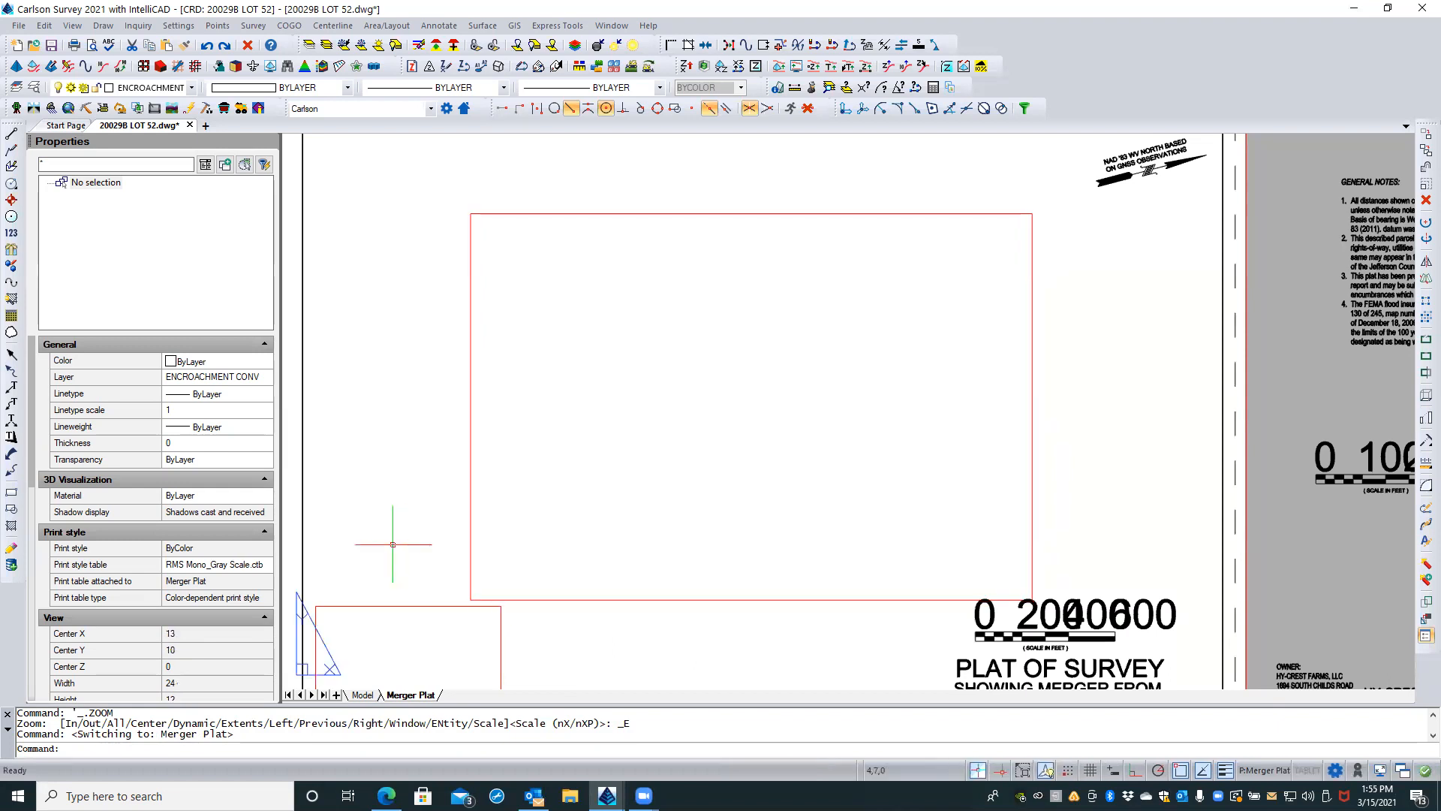
pyautogui.scroll(-4, 525, 436)
pyautogui.scroll(-2, 671, 433)
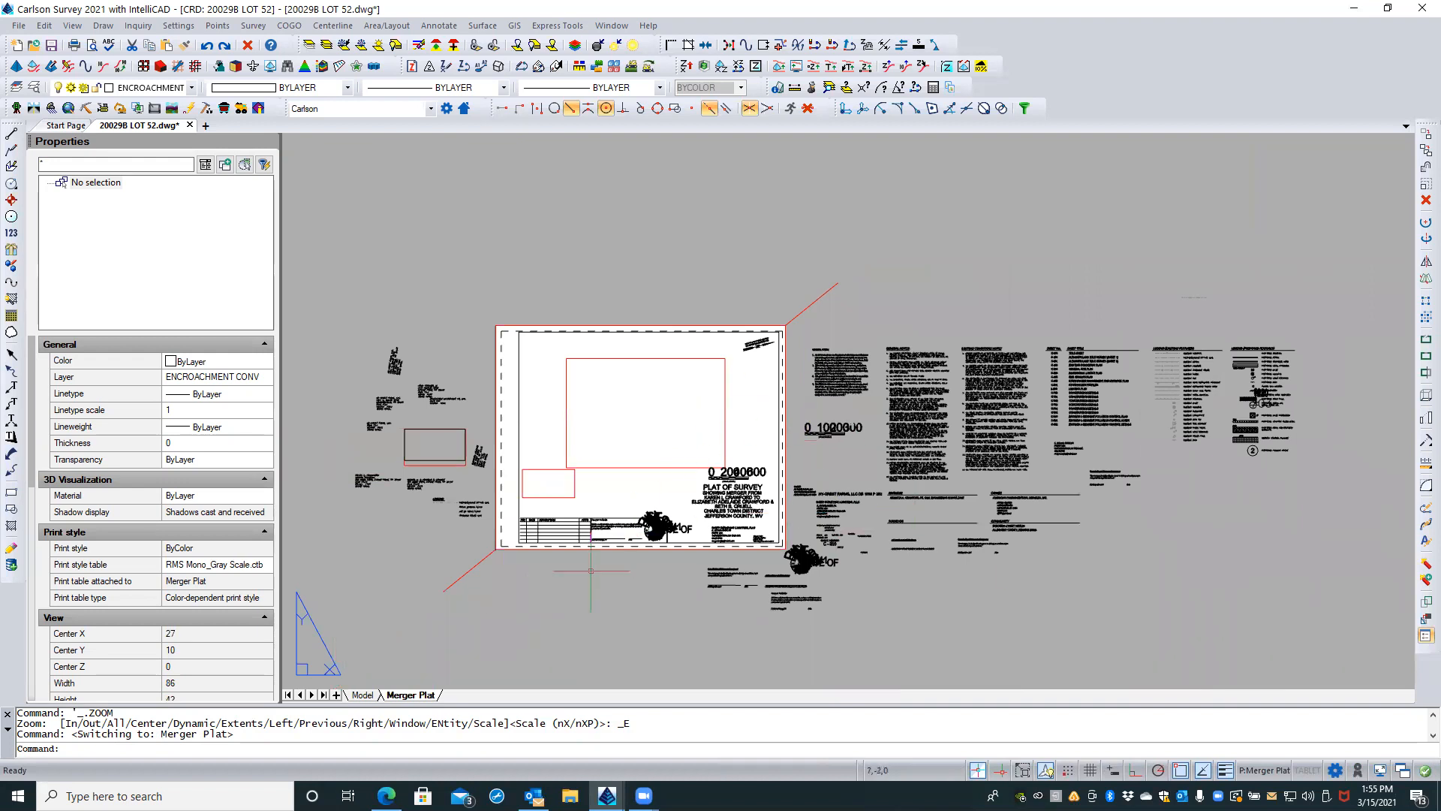
pyautogui.click(366, 696)
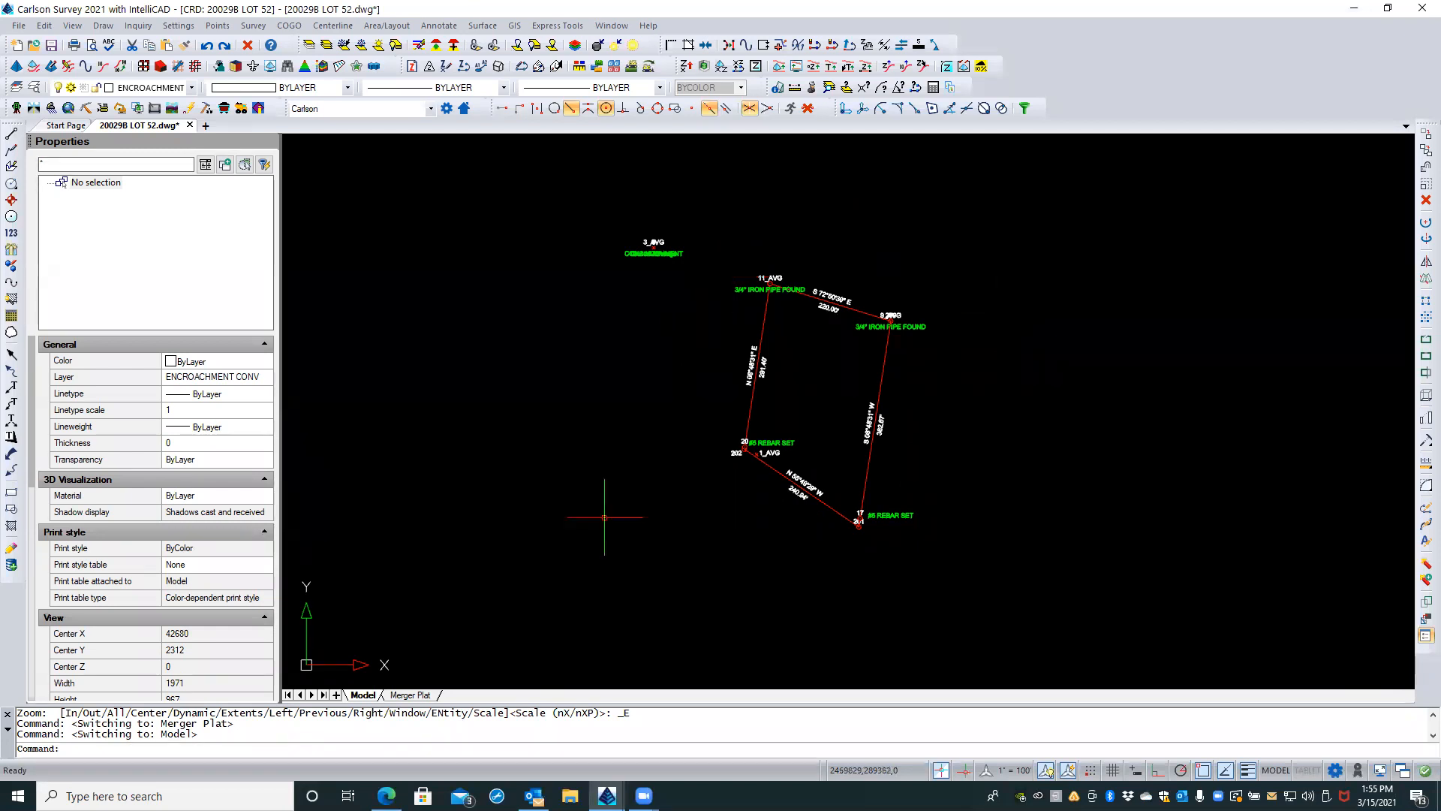
# Step: Move the label of point 3, CONC MONUMENT, below and to the left of its point with a leader
pyautogui.click(631, 321)
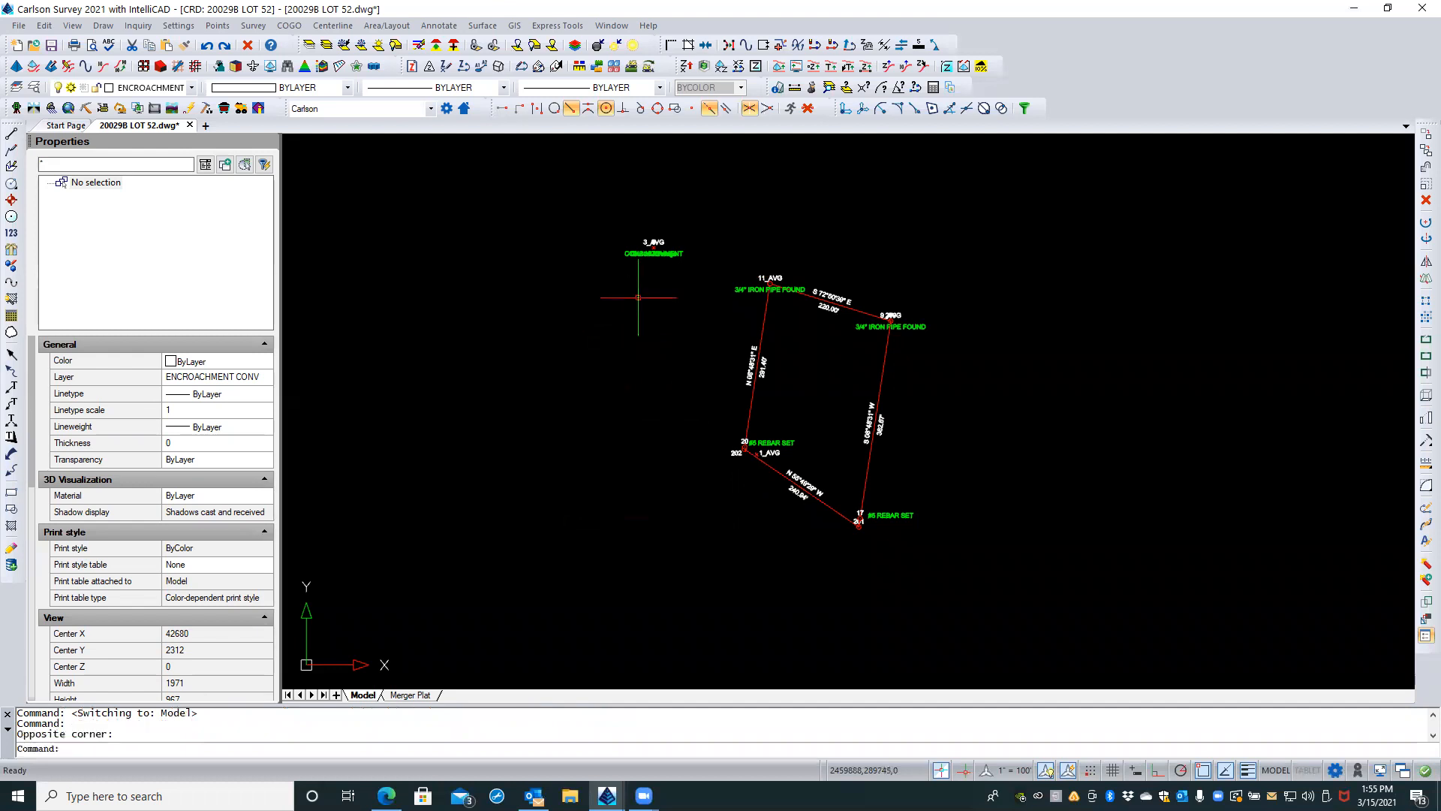
pyautogui.scroll(5, 655, 239)
pyautogui.scroll(1, 659, 237)
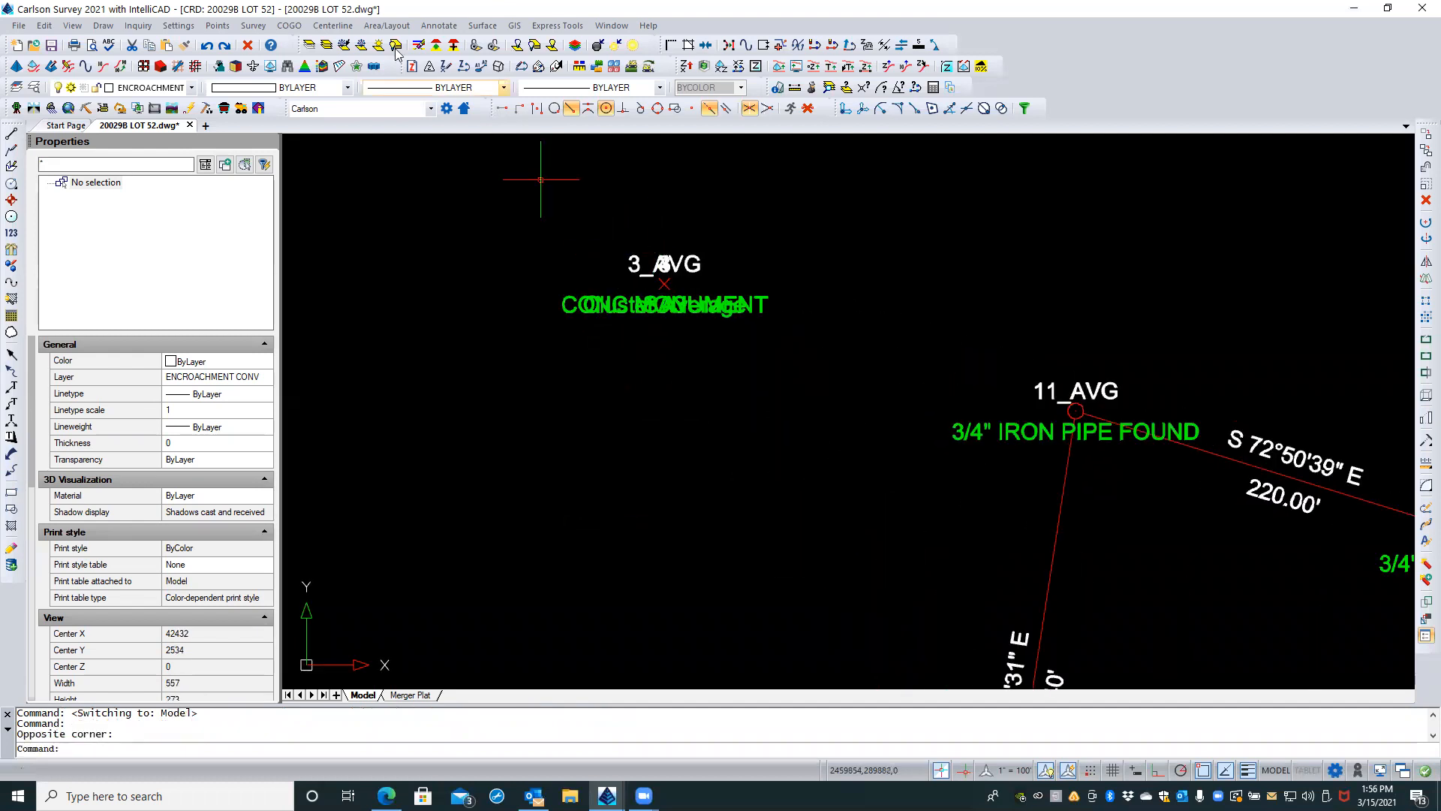
pyautogui.click(217, 26)
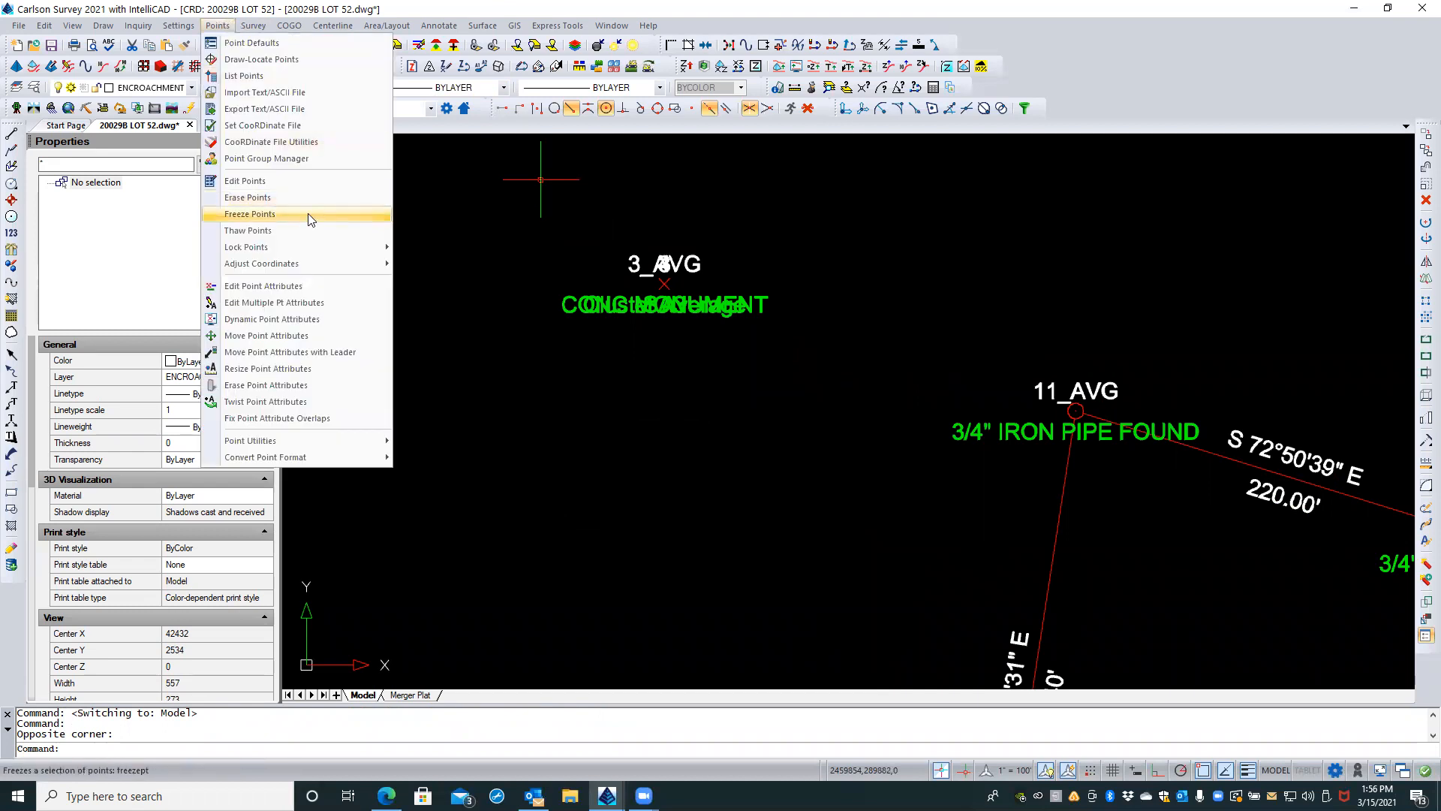
pyautogui.click(340, 356)
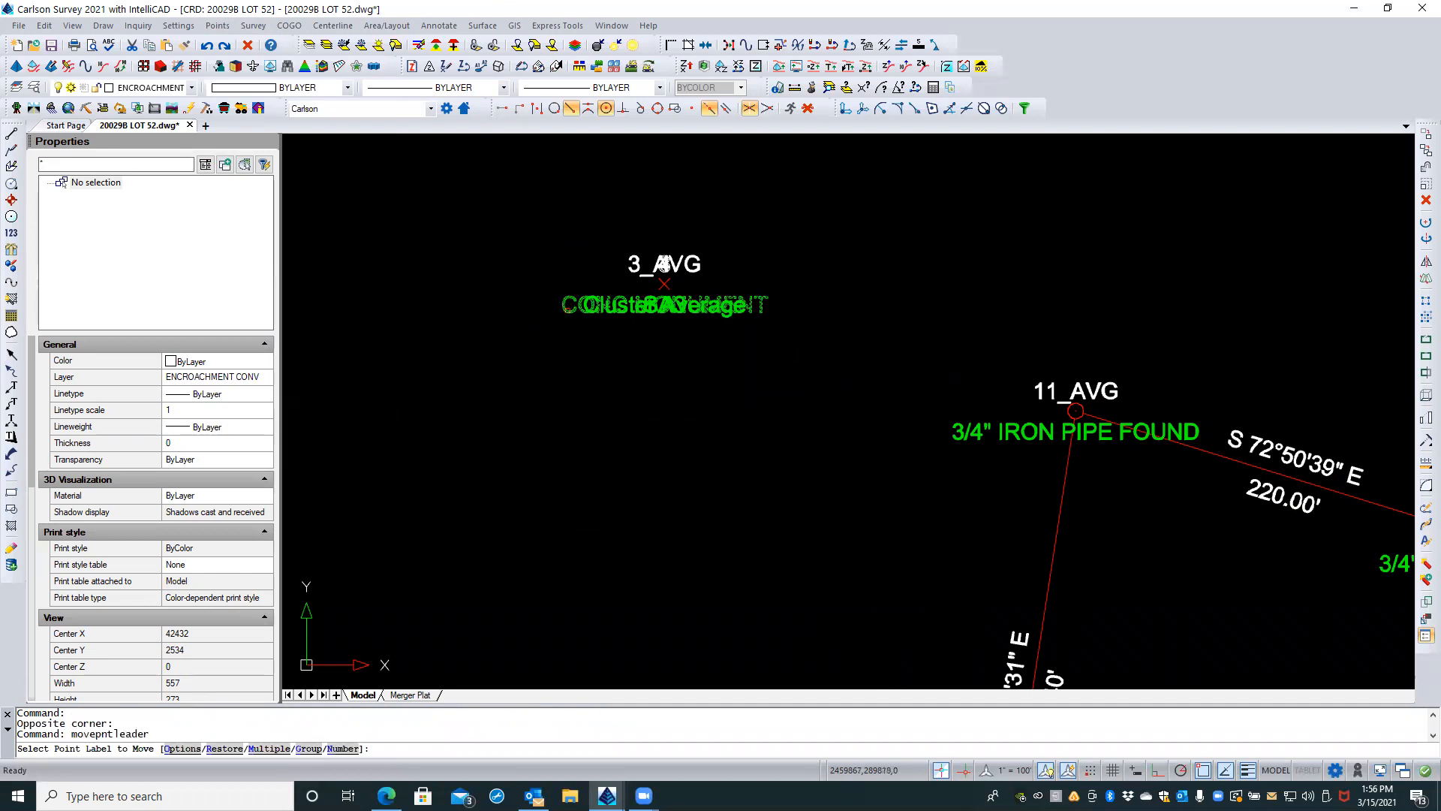
pyautogui.click(664, 304)
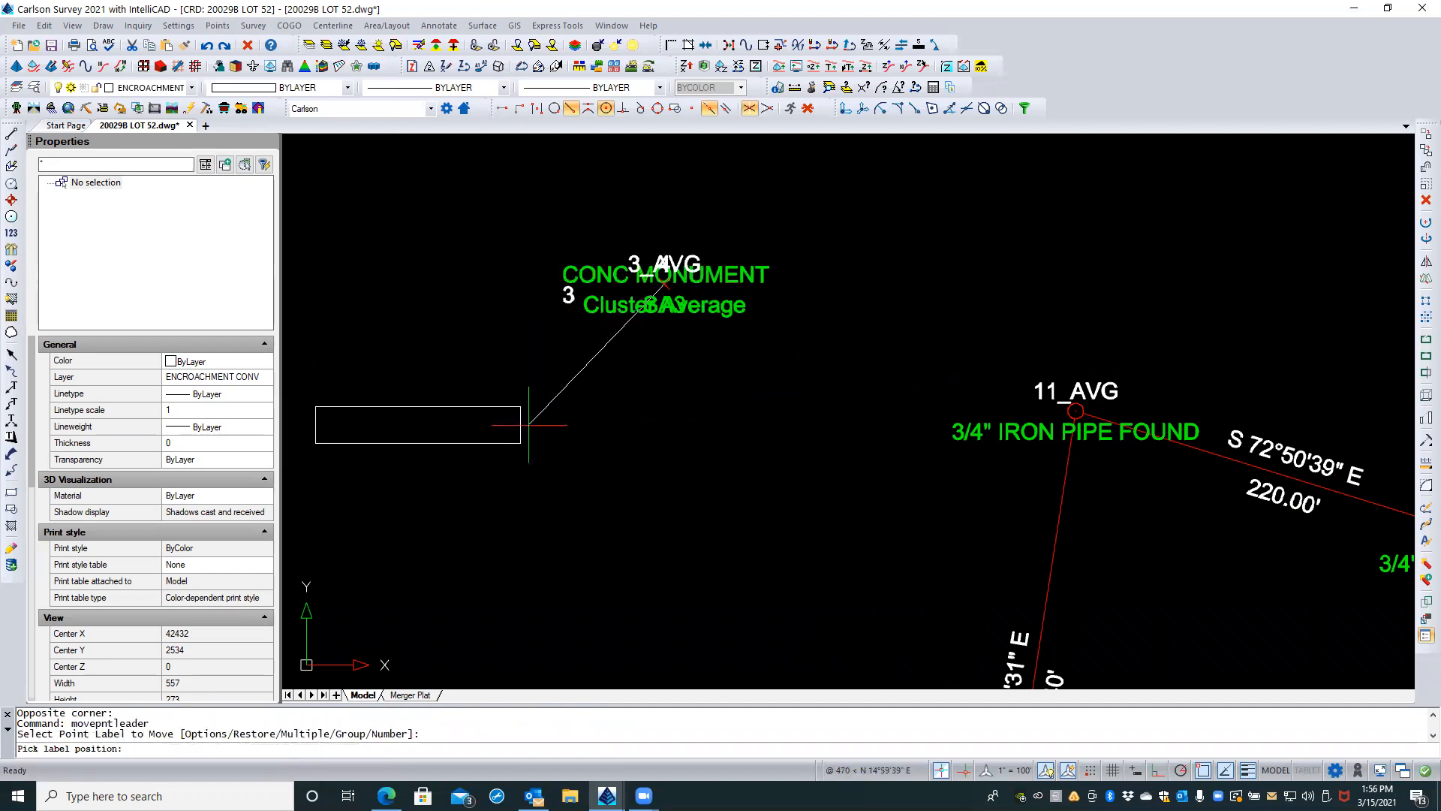
pyautogui.click(534, 425)
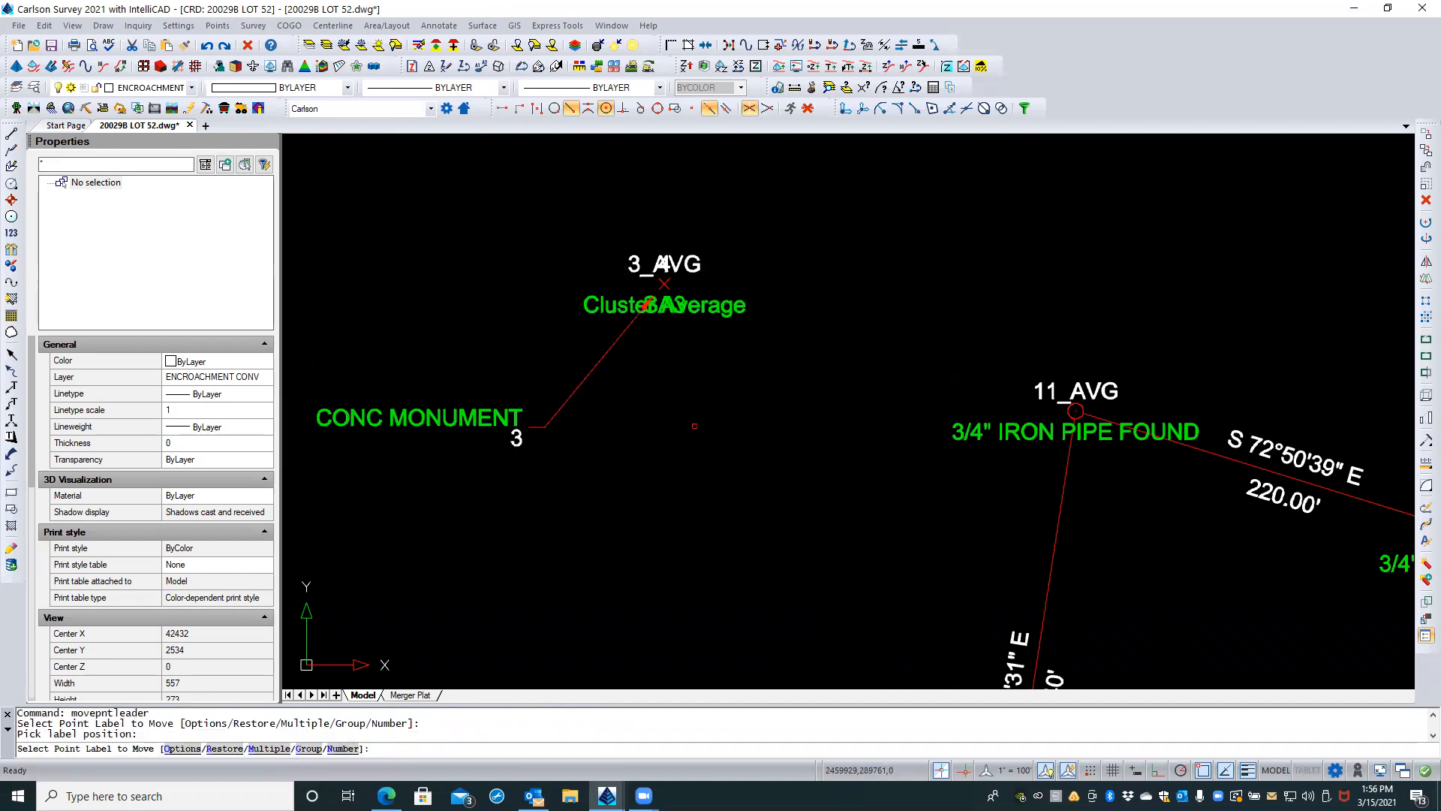
pyautogui.press('Return')
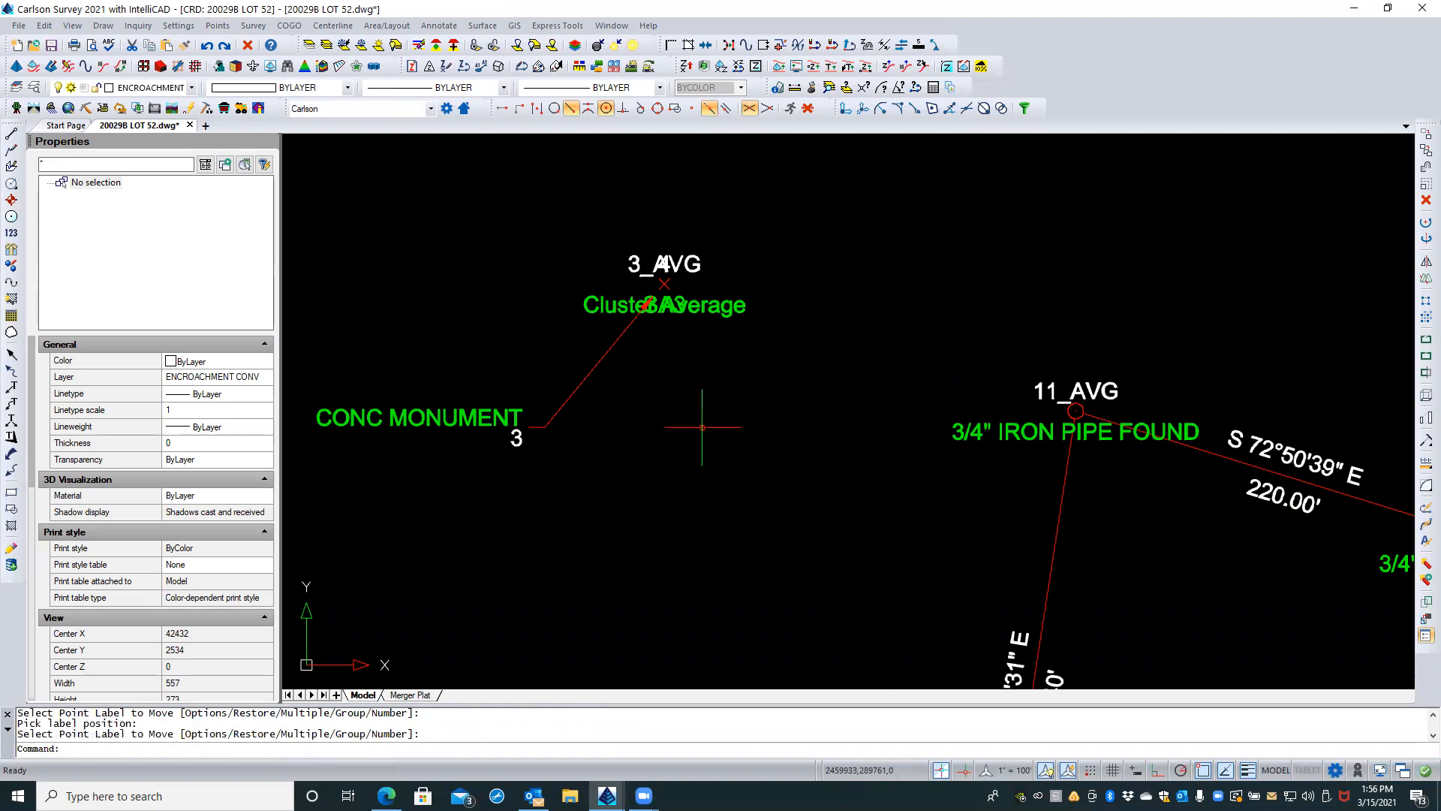
# Step: Erase the concrete monument's points together with their labels and leader, northwest of Lot 52
pyautogui.click(760, 210)
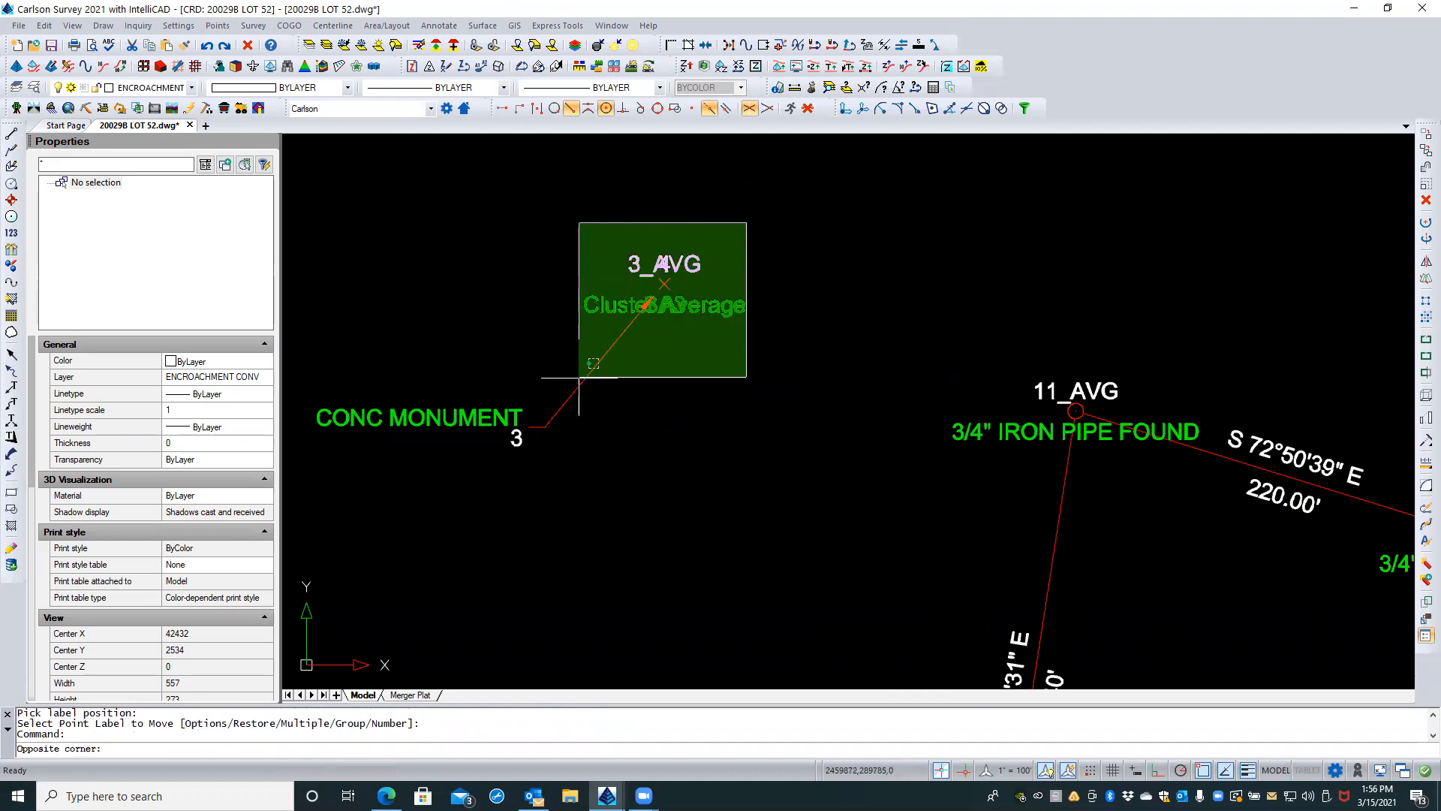
pyautogui.click(472, 463)
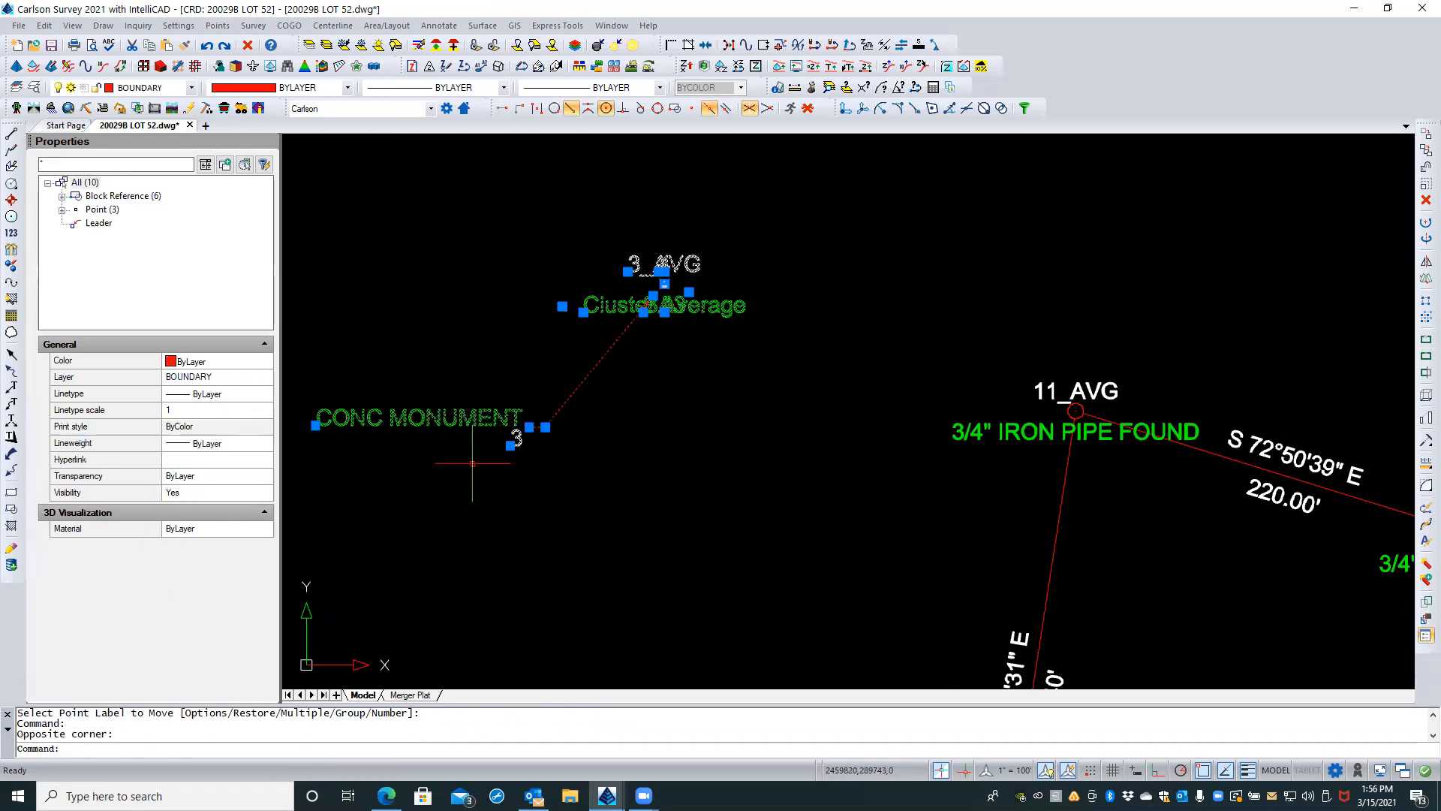
pyautogui.press('Delete')
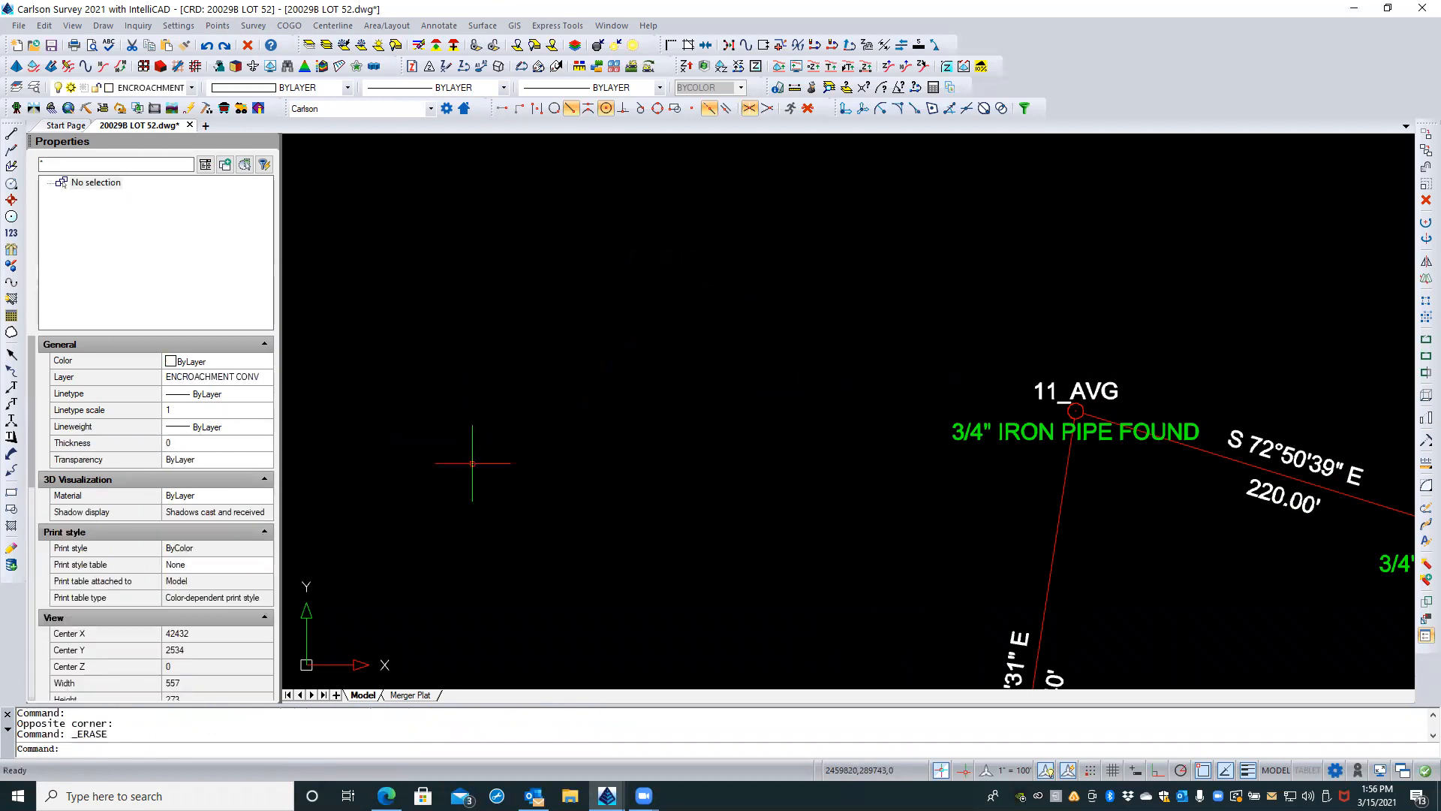
pyautogui.scroll(-1, 679, 340)
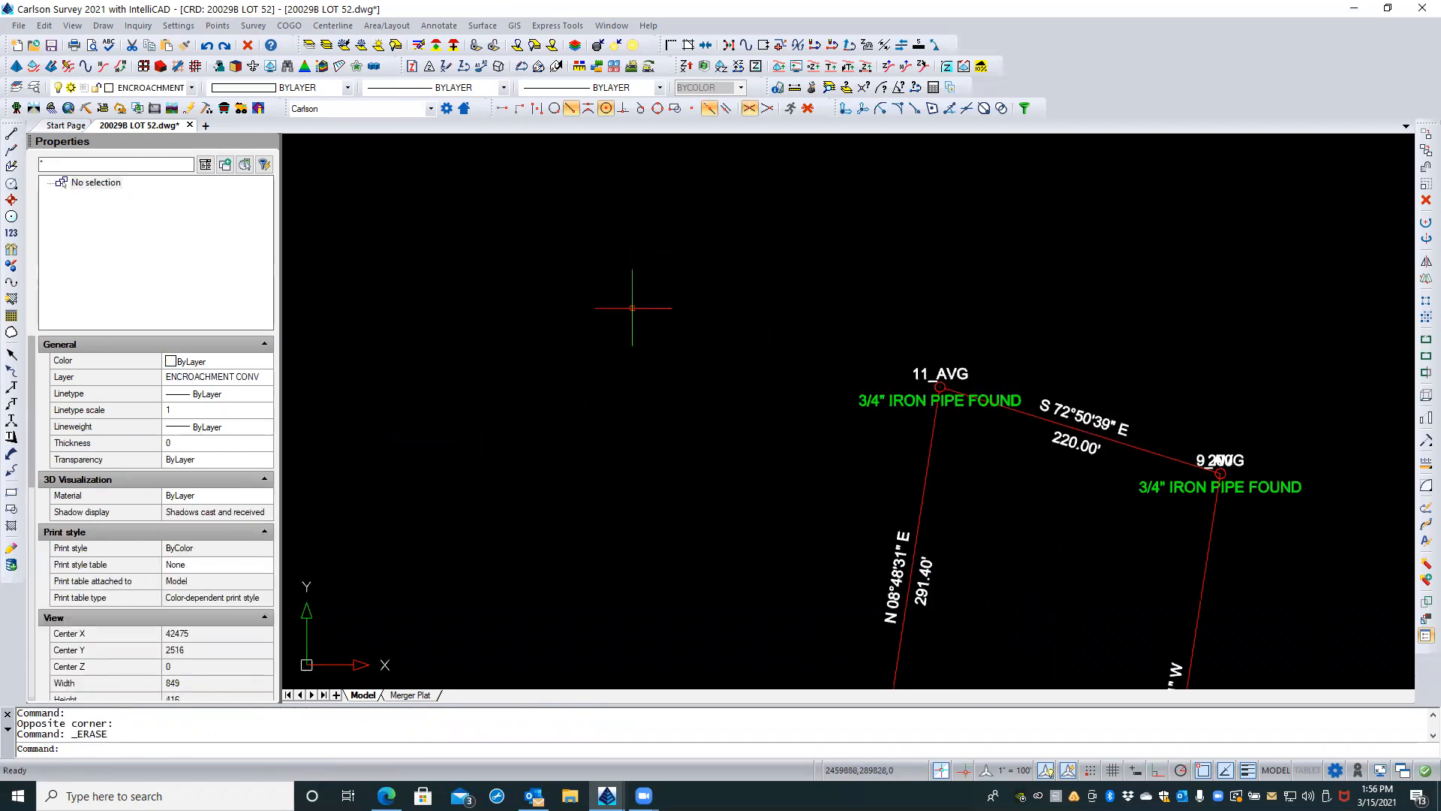
pyautogui.scroll(-1, 633, 305)
pyautogui.moveTo(949, 472)
pyautogui.mouseDown(button='middle')
pyautogui.moveTo(859, 325)
pyautogui.moveTo(846, 362)
pyautogui.moveTo(828, 346)
pyautogui.mouseUp(button='middle')
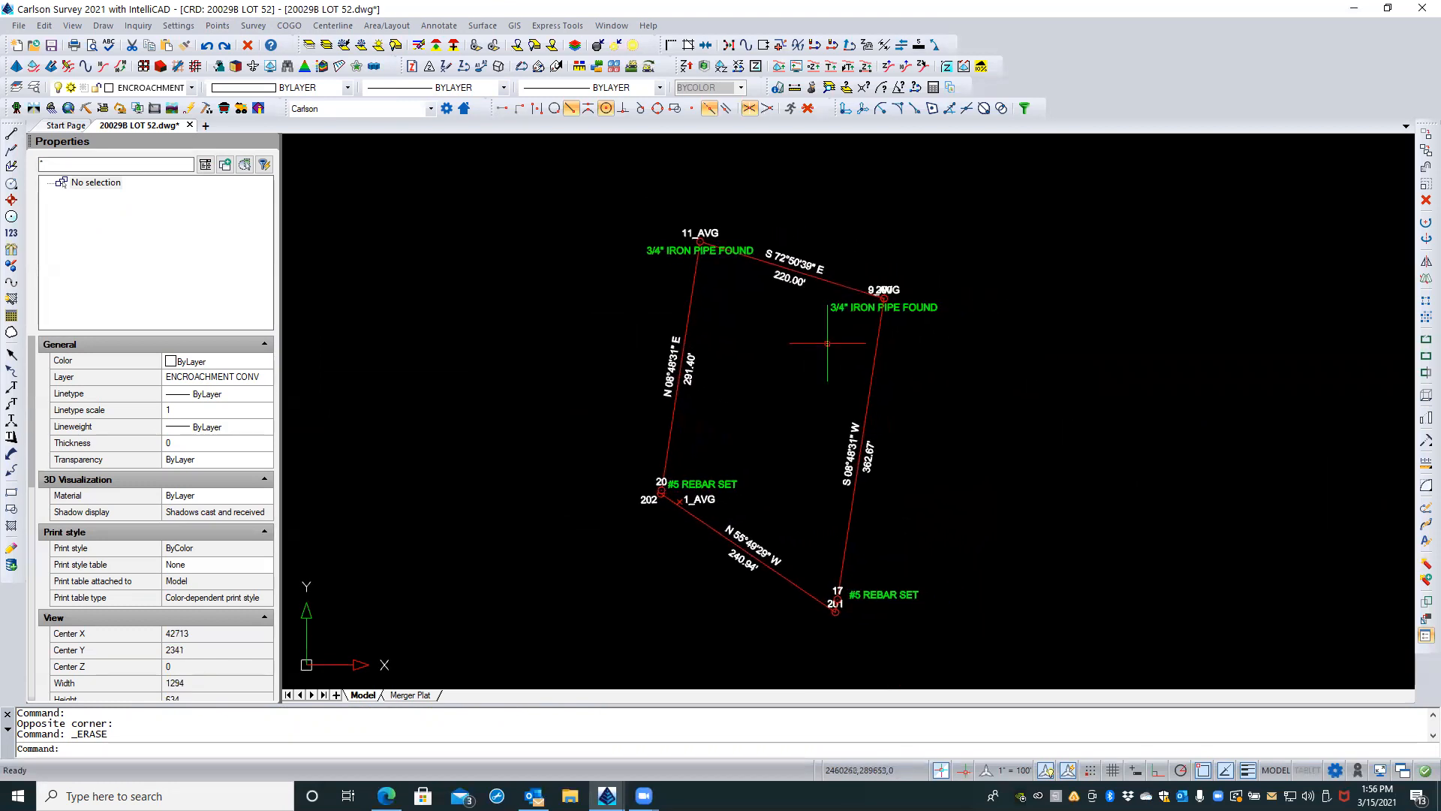
# Step: Examine the Lot 52 boundary in model space and compare it with the sheet space available on the Merger Plat layout
pyautogui.scroll(1, 940, 274)
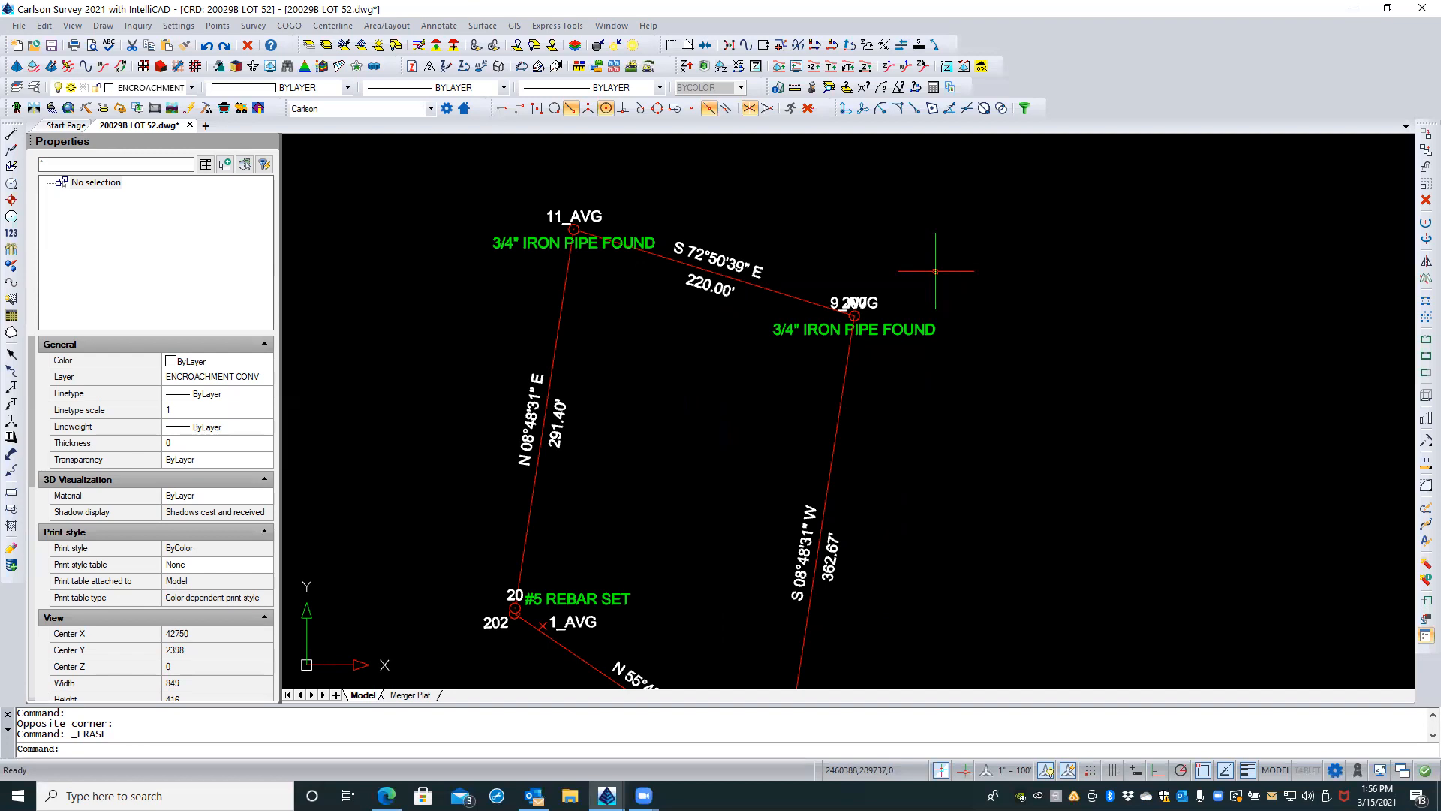
pyautogui.moveTo(795, 386); pyautogui.dragTo(824, 341, button='middle')
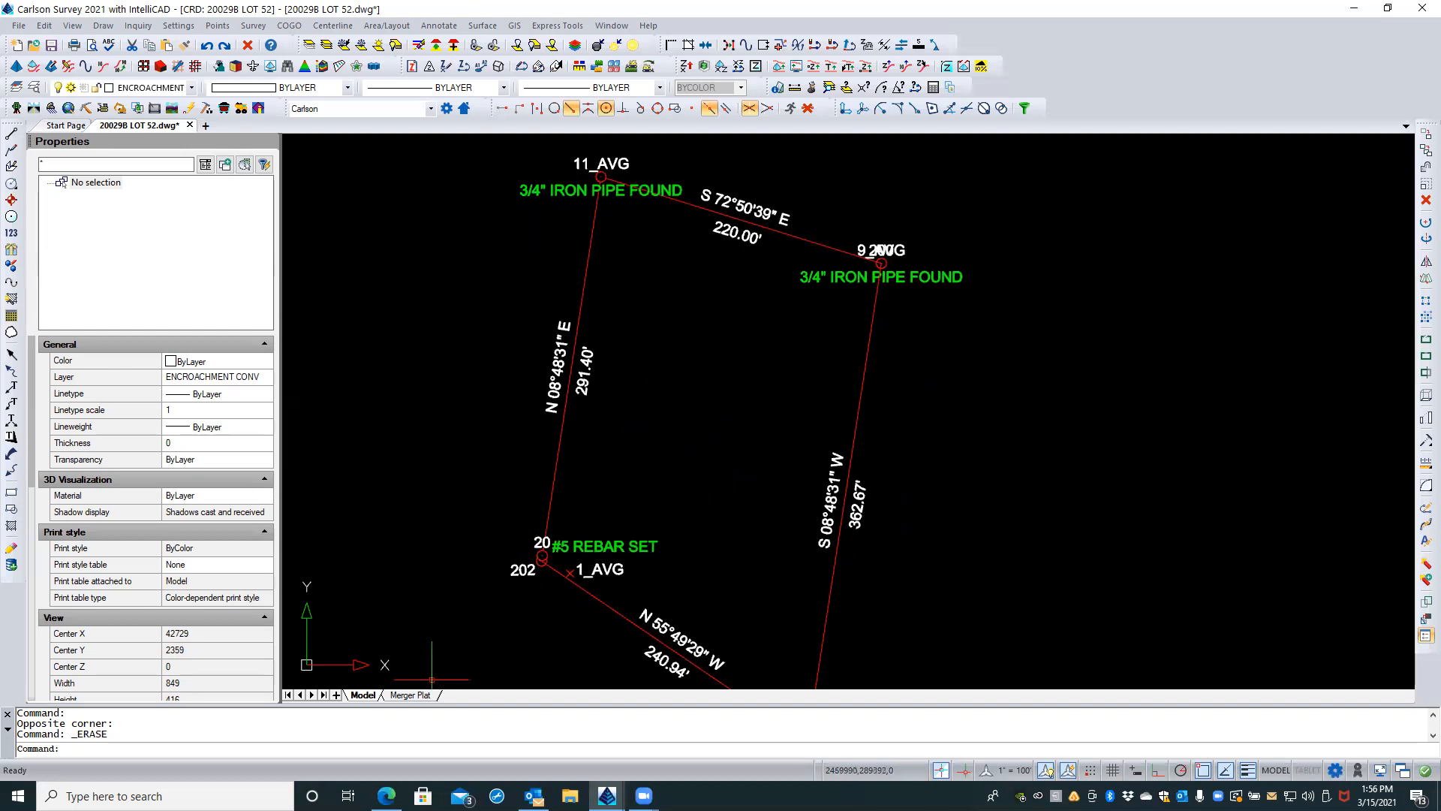
pyautogui.click(412, 695)
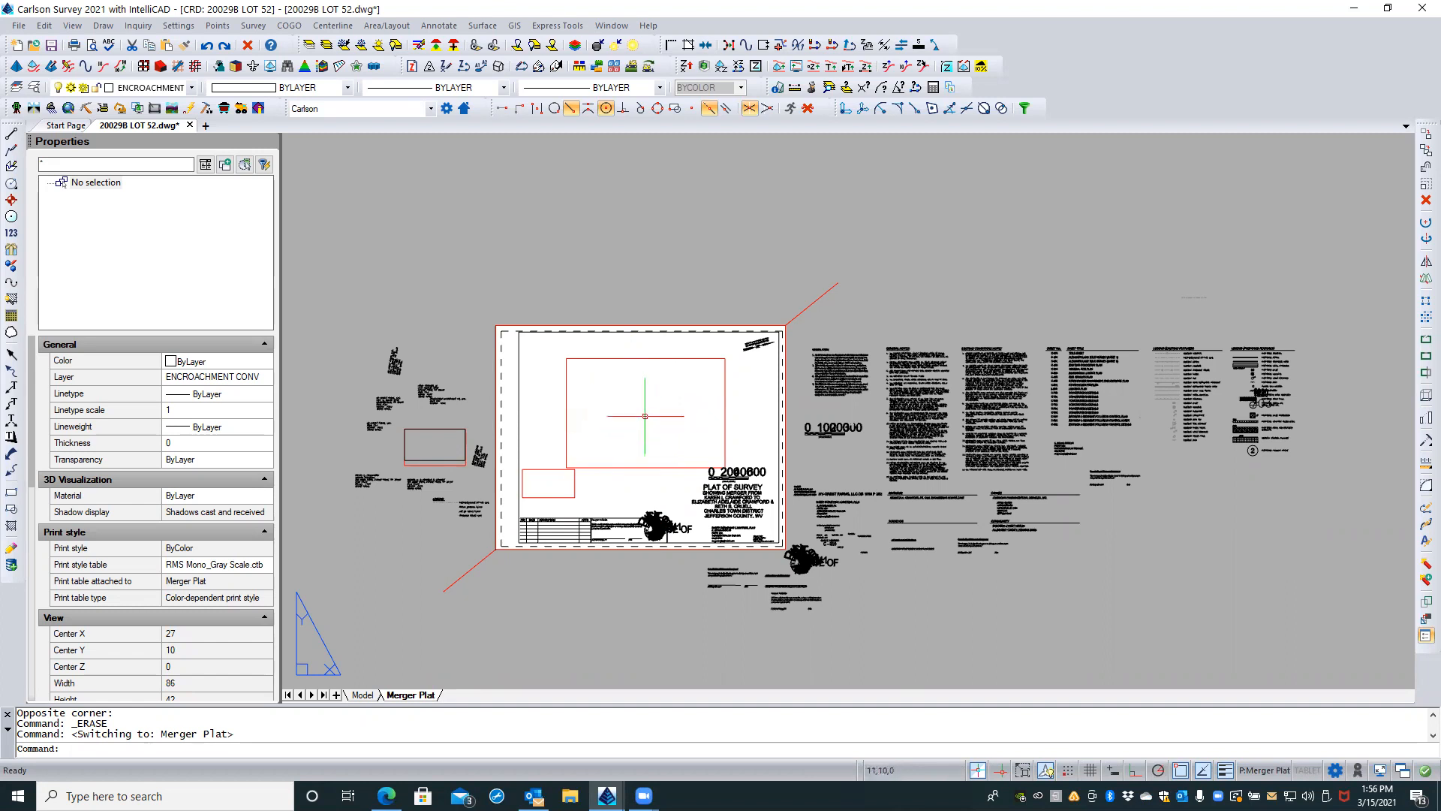
pyautogui.click(617, 473)
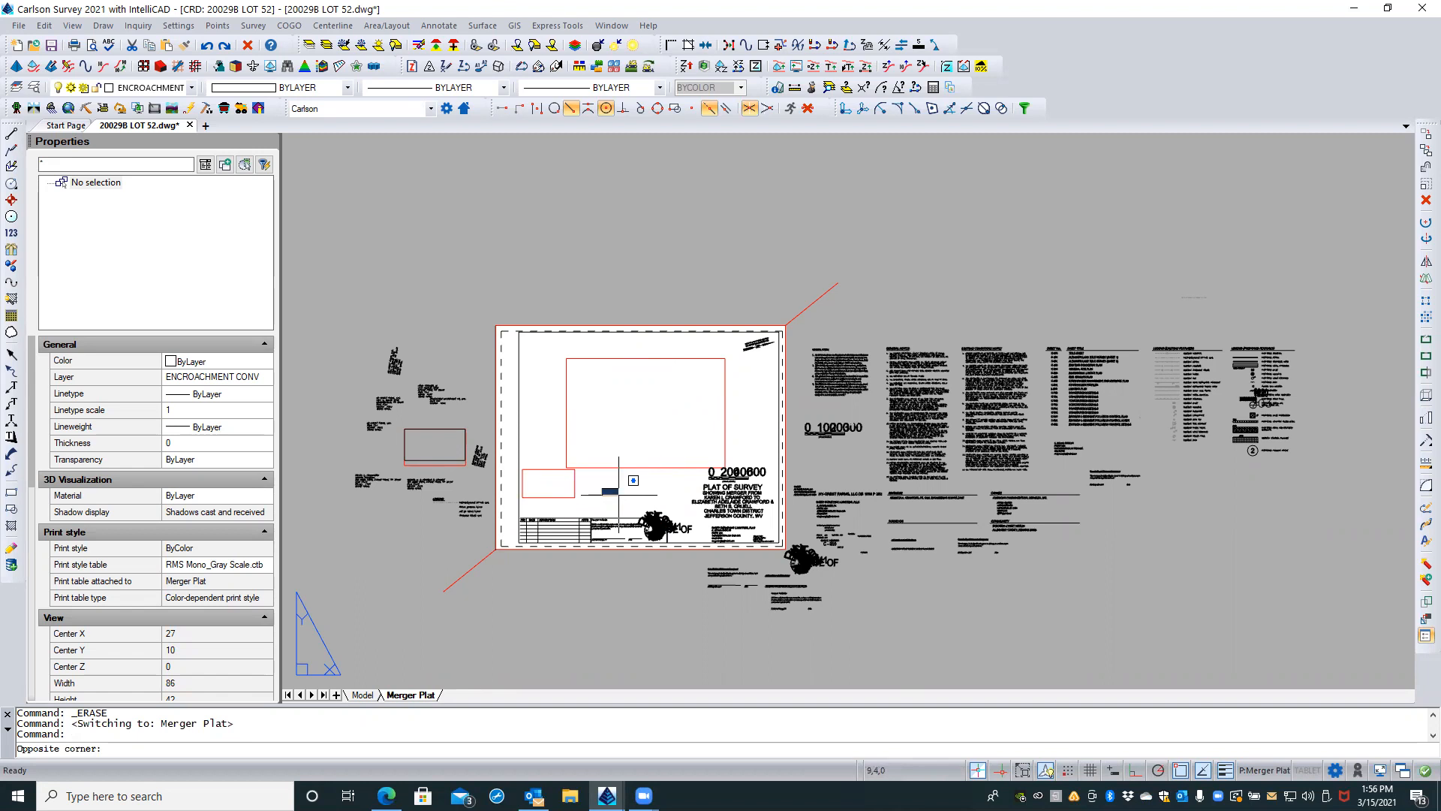
pyautogui.click(665, 433)
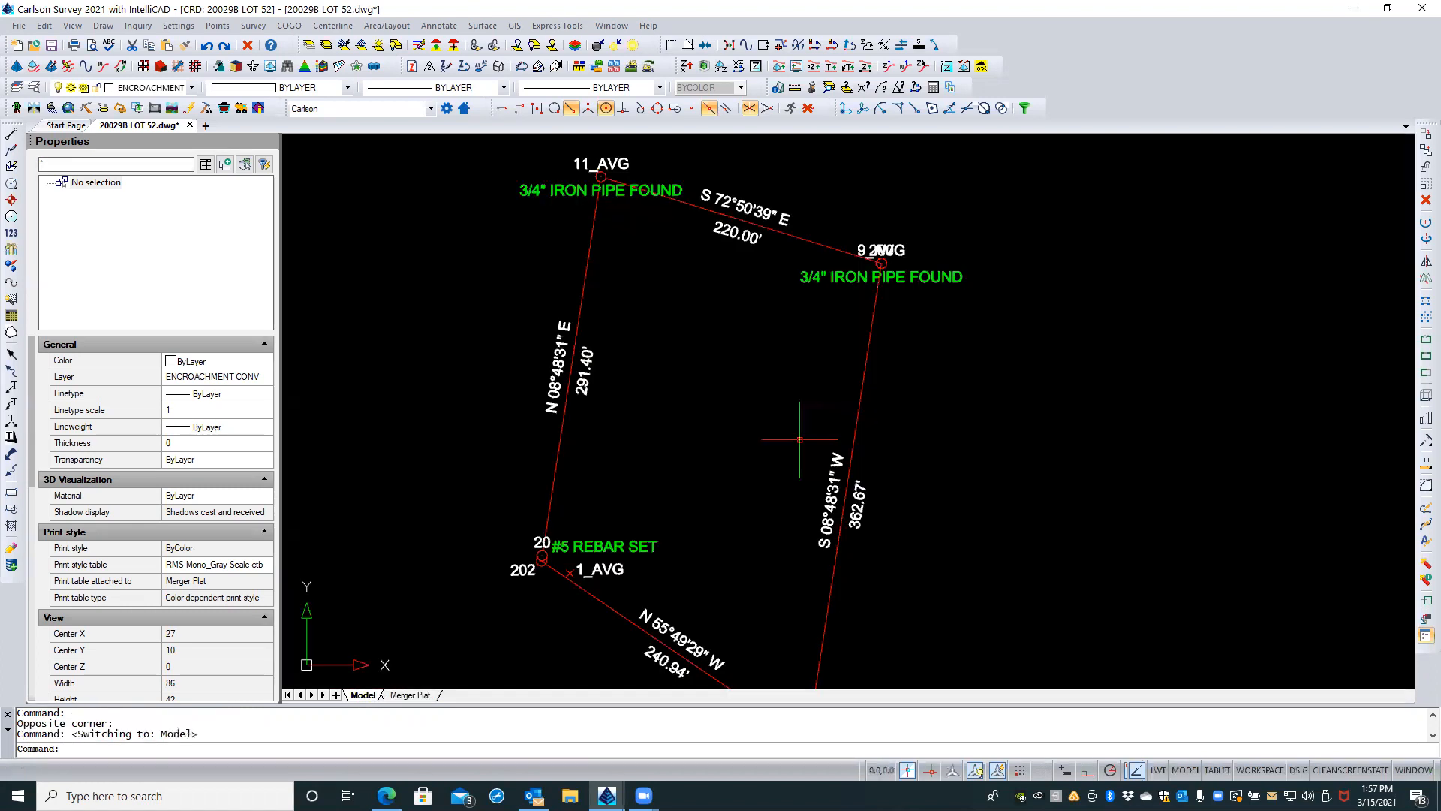
pyautogui.click(363, 695)
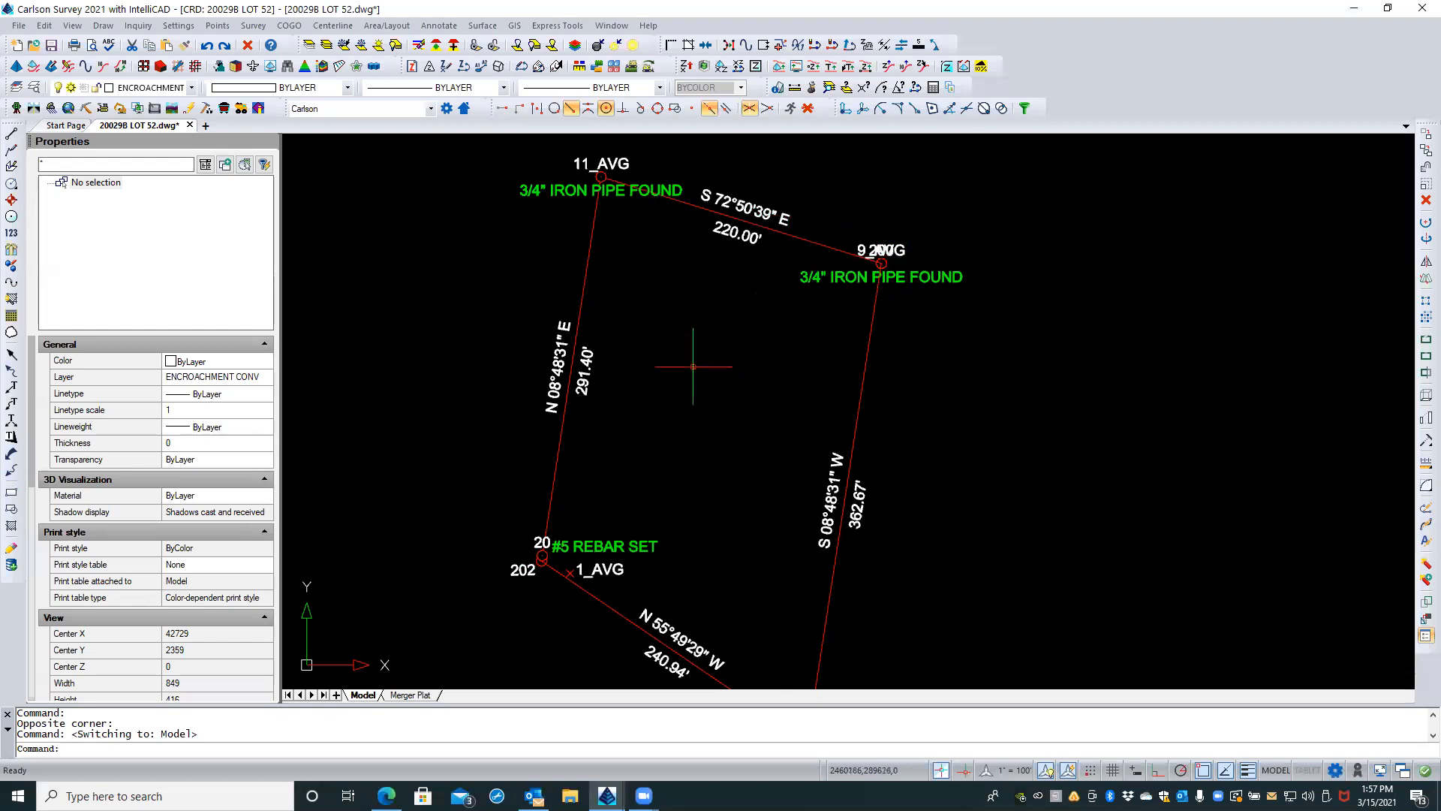
pyautogui.moveTo(686, 376); pyautogui.dragTo(711, 293, button='middle')
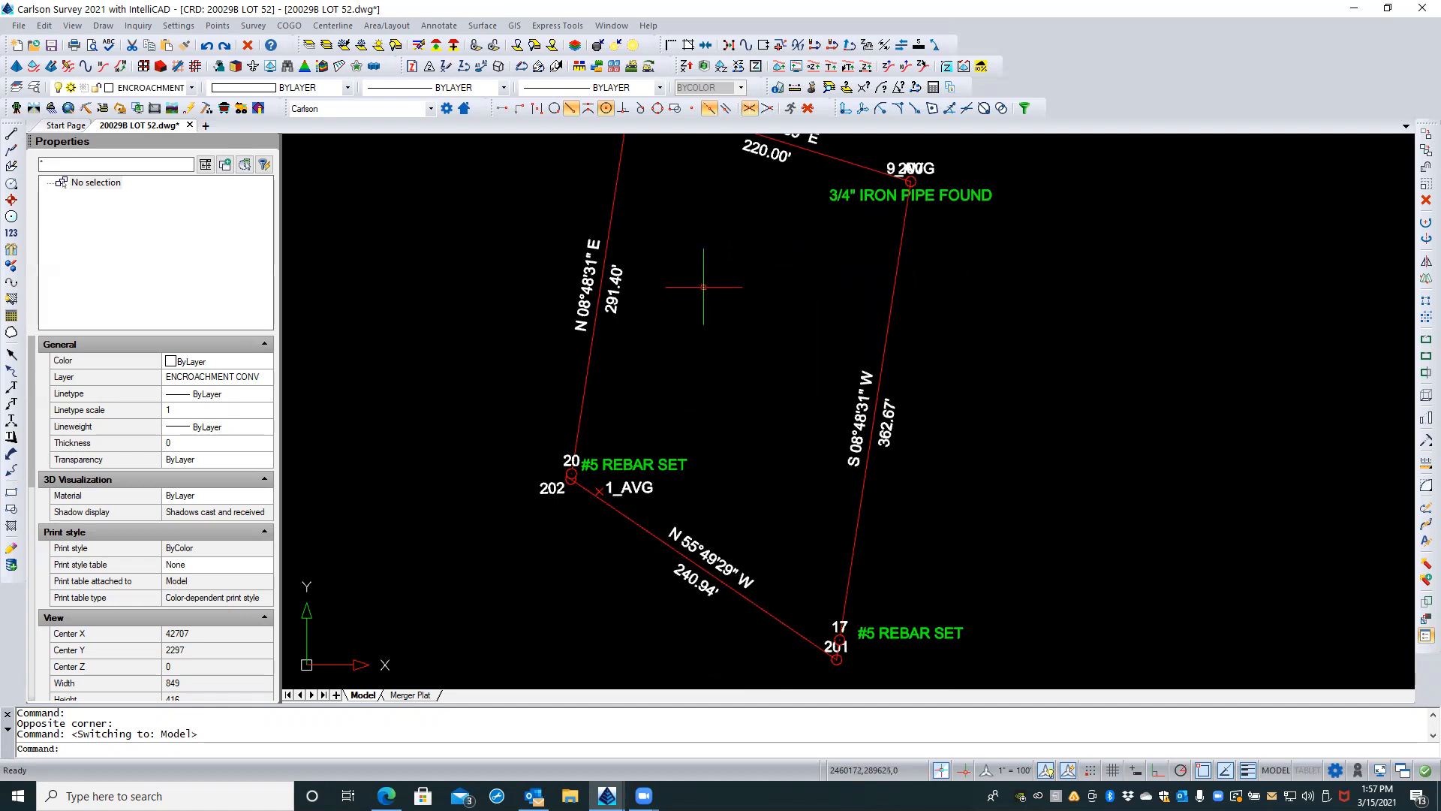
pyautogui.moveTo(675, 308); pyautogui.dragTo(626, 329, button='middle')
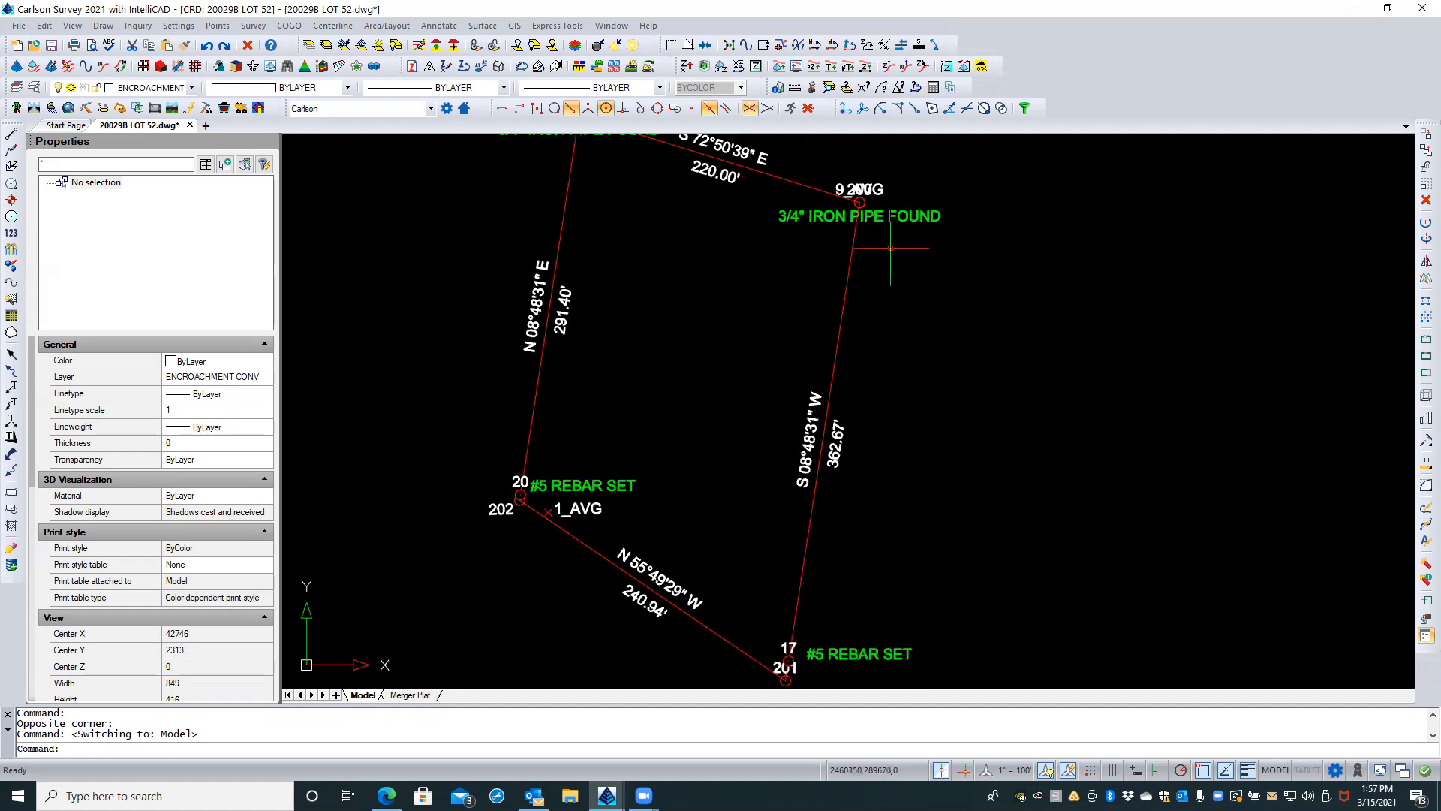
pyautogui.moveTo(747, 316)
pyautogui.mouseDown(button='middle')
pyautogui.moveTo(747, 461)
pyautogui.moveTo(698, 390)
pyautogui.moveTo(678, 423)
pyautogui.mouseUp(button='middle')
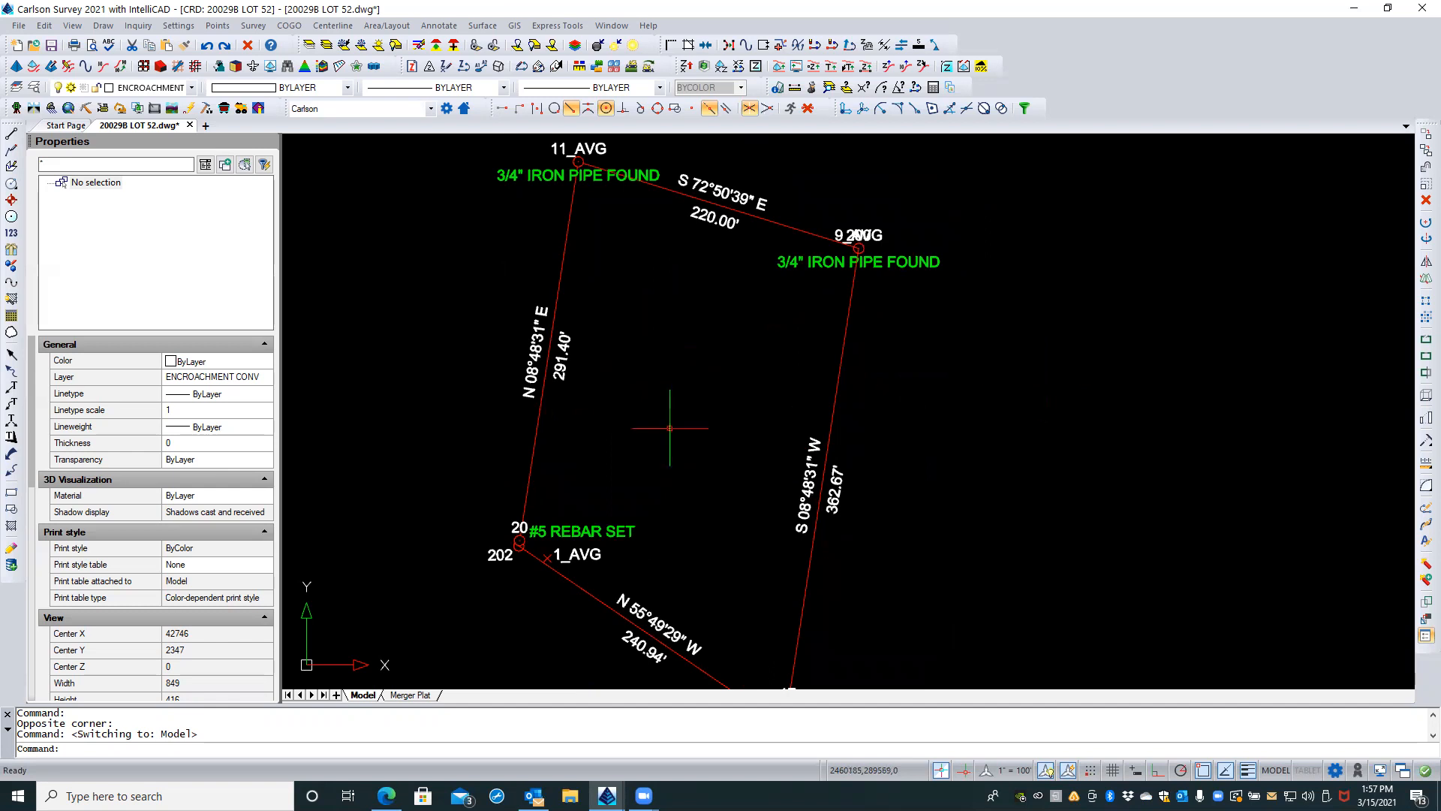
# Step: Inspect the north arrow on the Merger Plat layout and compare its direction with the lot's orientation in model space
pyautogui.click(416, 696)
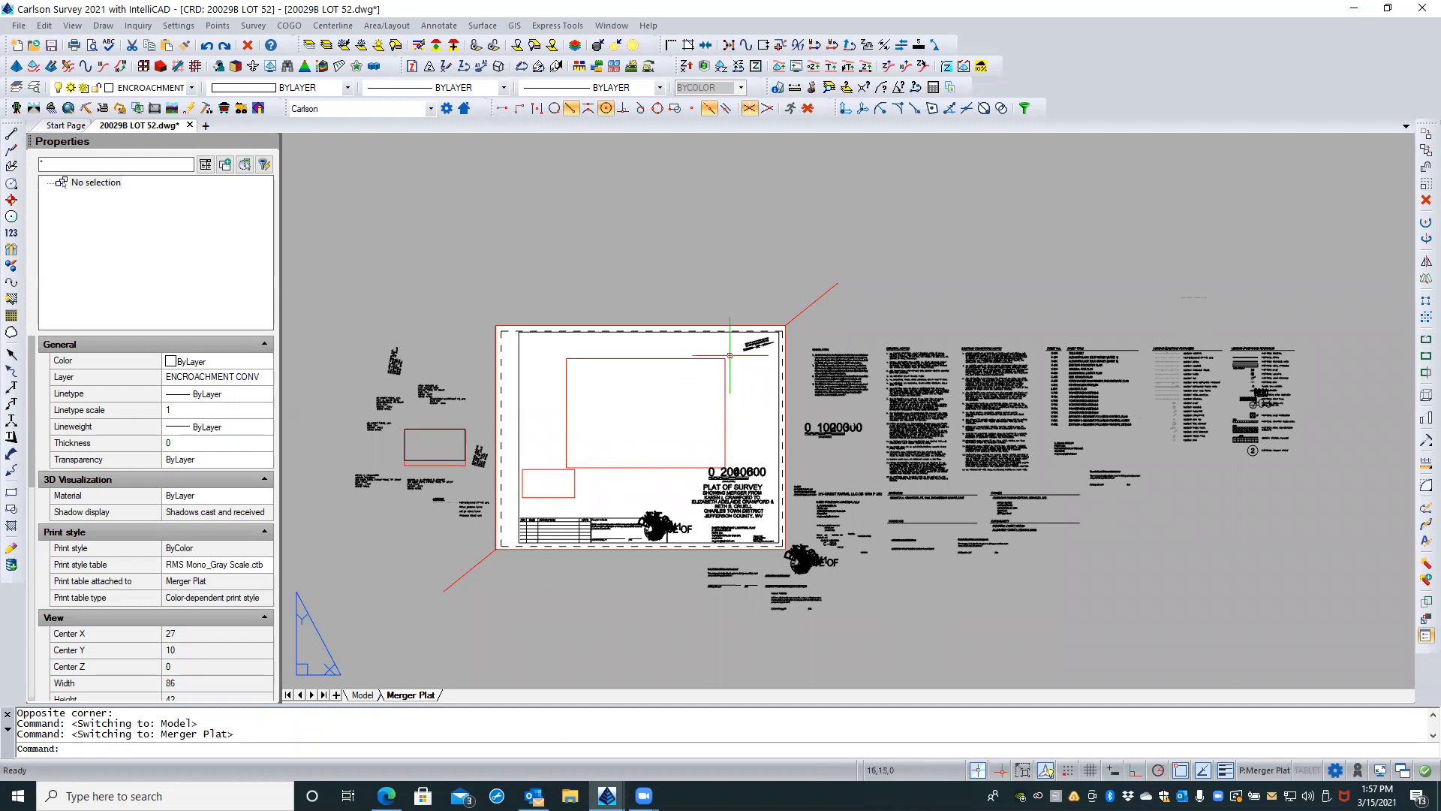
pyautogui.scroll(4, 766, 372)
pyautogui.scroll(5, 764, 373)
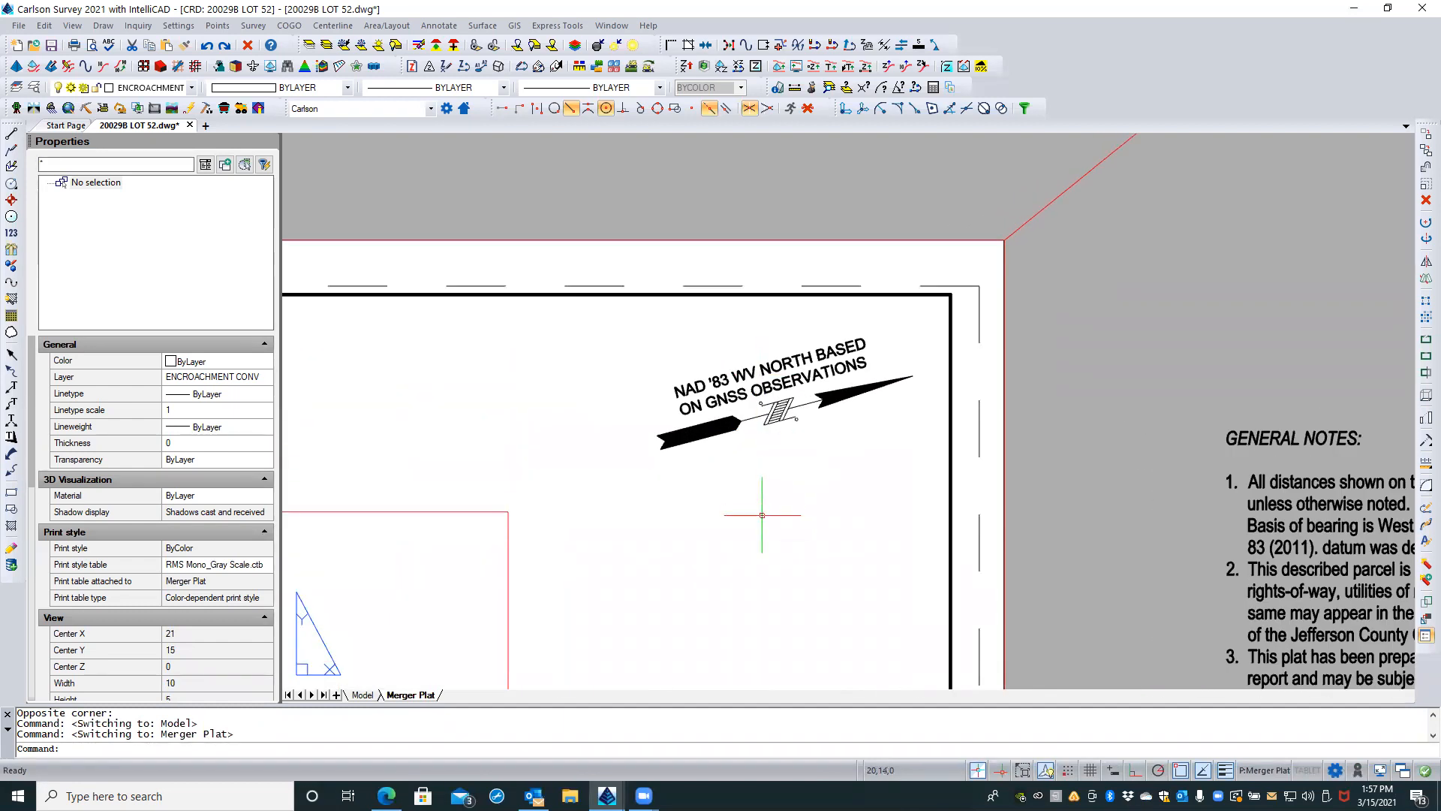
pyautogui.scroll(-3, 810, 363)
pyautogui.scroll(-2, 810, 362)
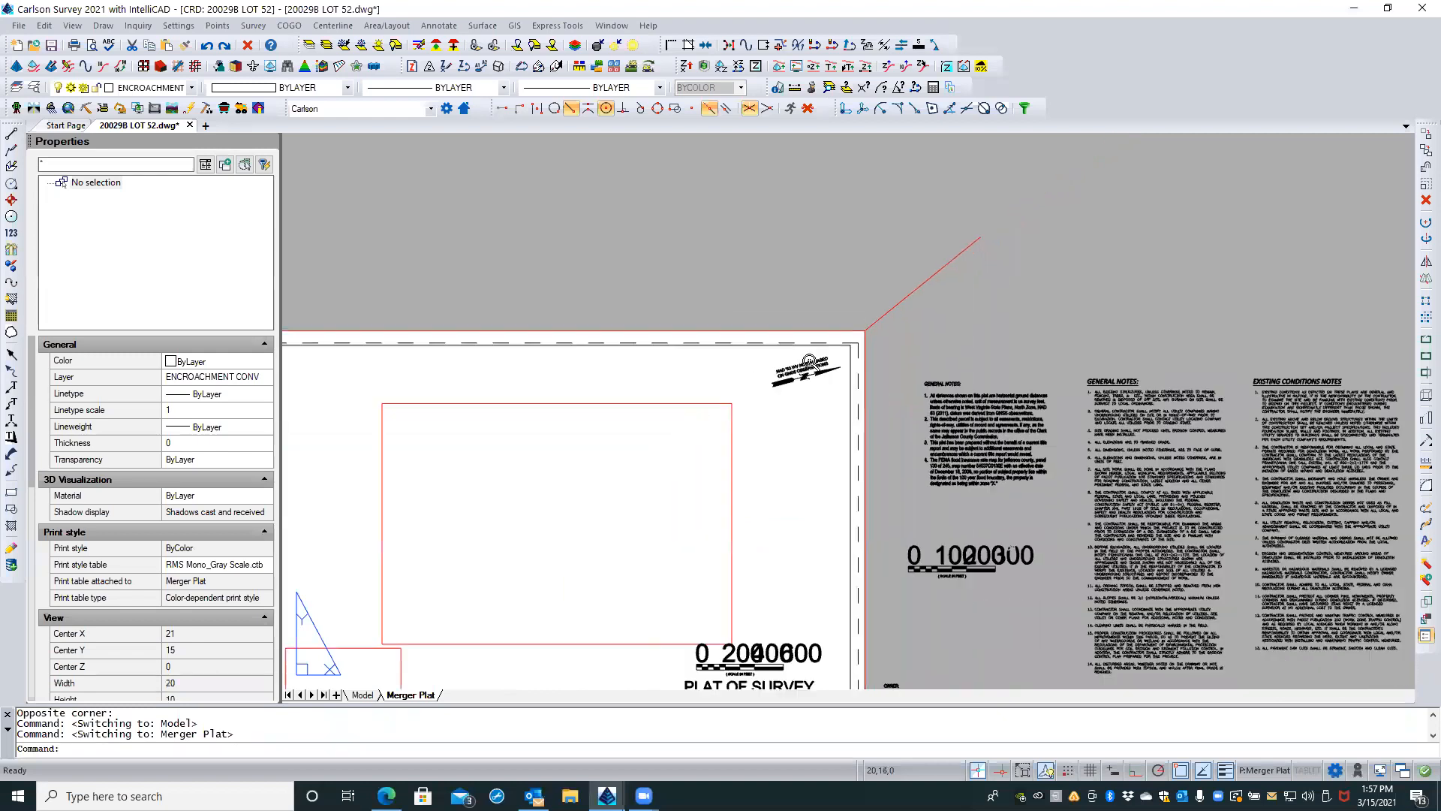
pyautogui.scroll(-1, 808, 362)
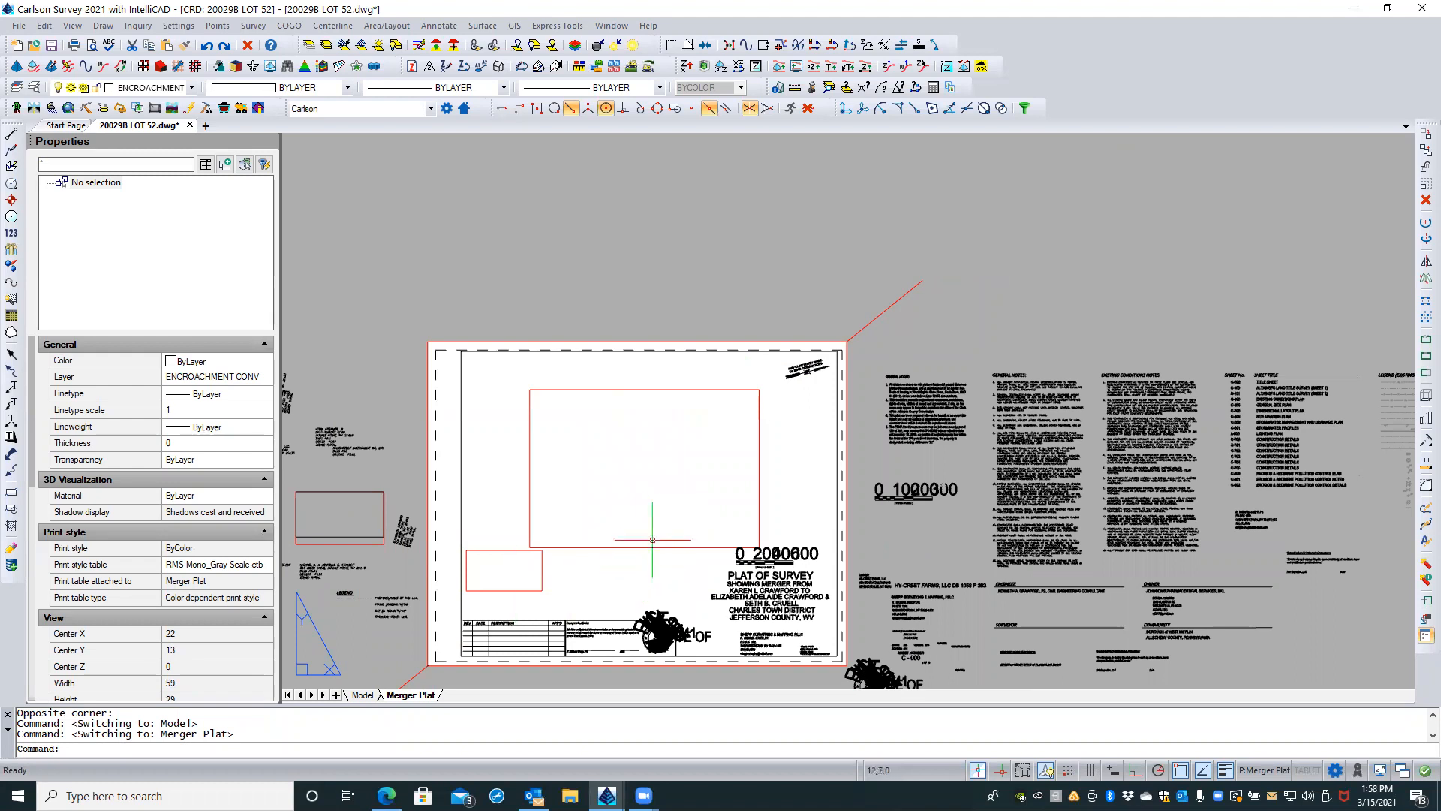
pyautogui.click(364, 695)
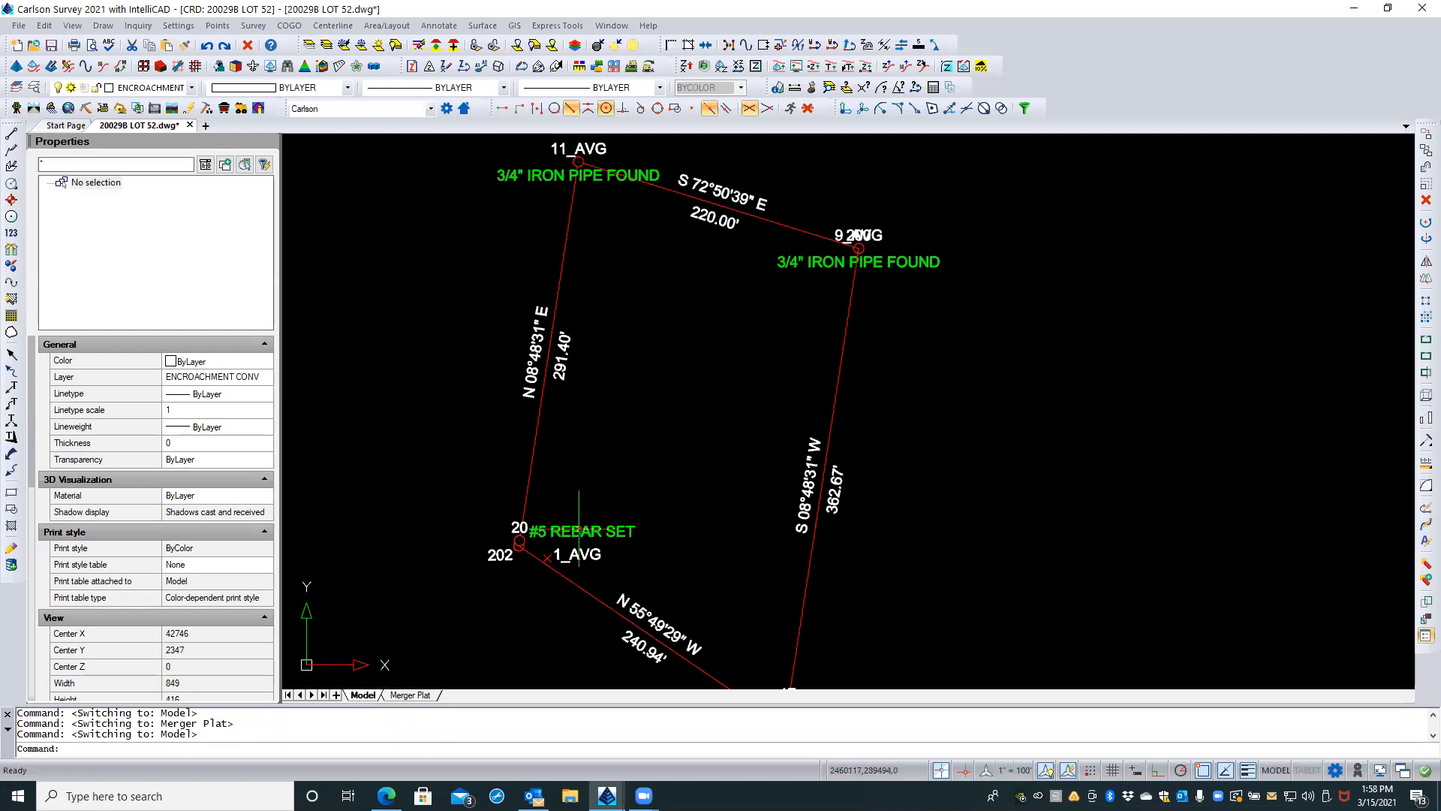
pyautogui.scroll(-2, 624, 511)
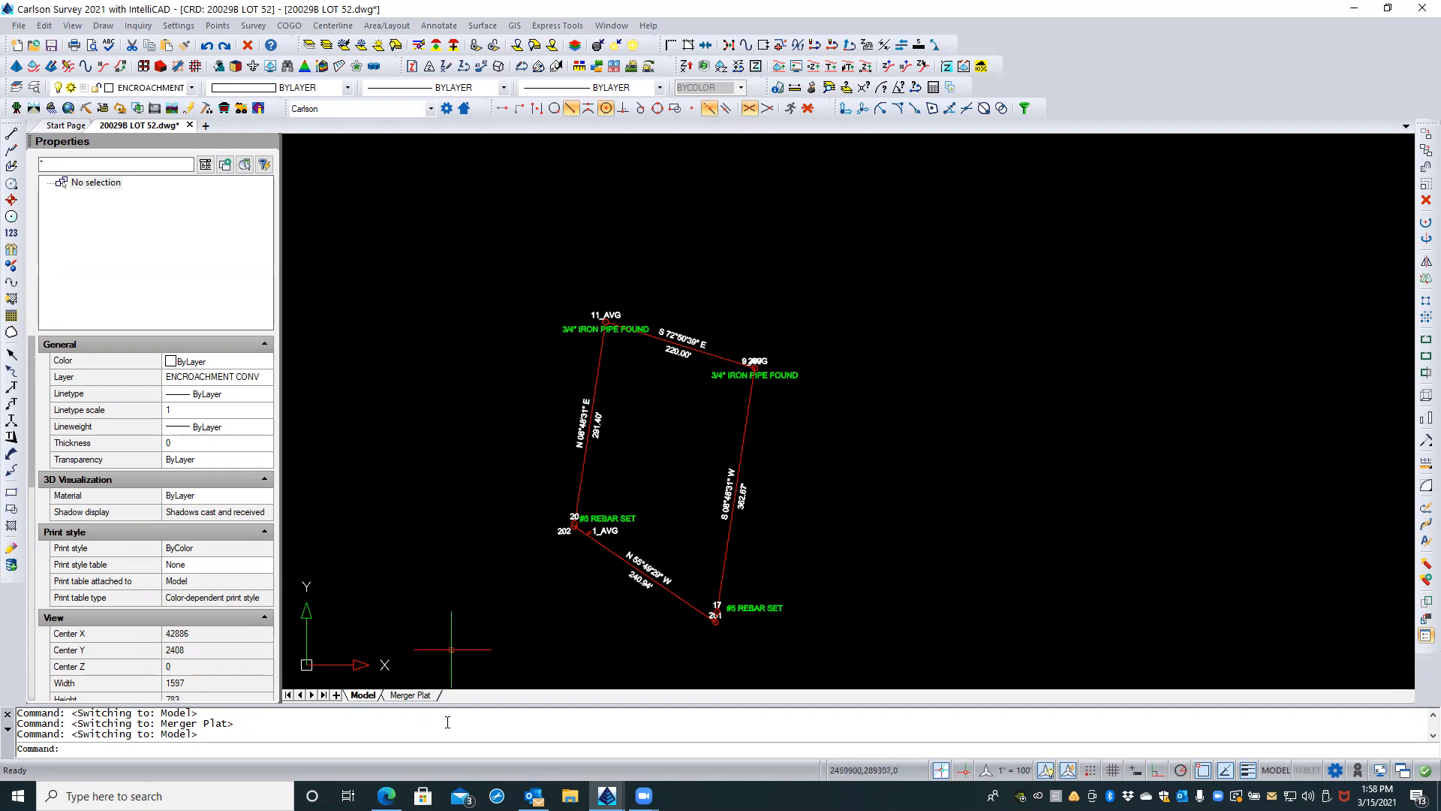
# Step: Inspect the overlapping numbers on the bar scale block above the plat title on the Merger Plat layout
pyautogui.click(412, 695)
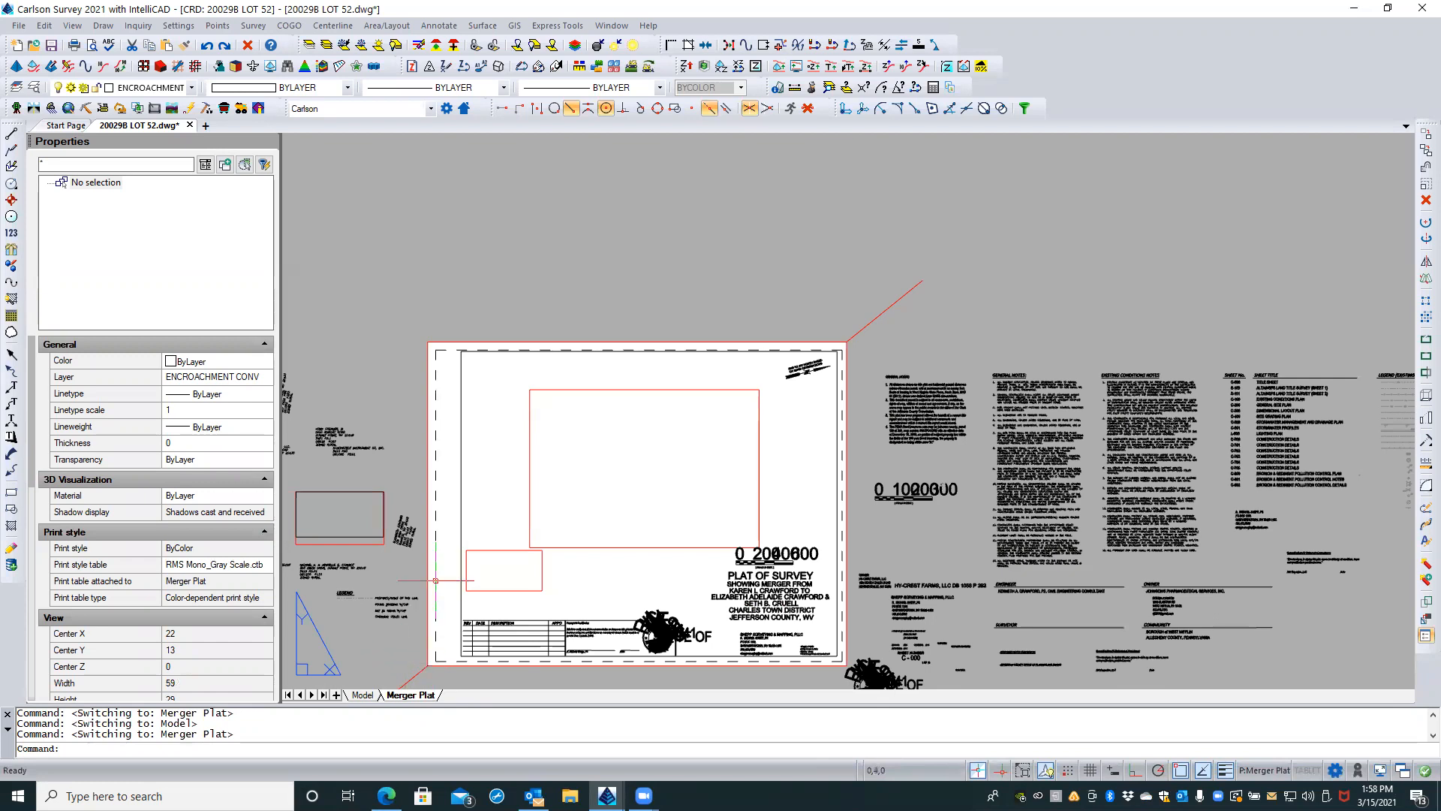
pyautogui.moveTo(496, 520); pyautogui.dragTo(658, 383, button='middle')
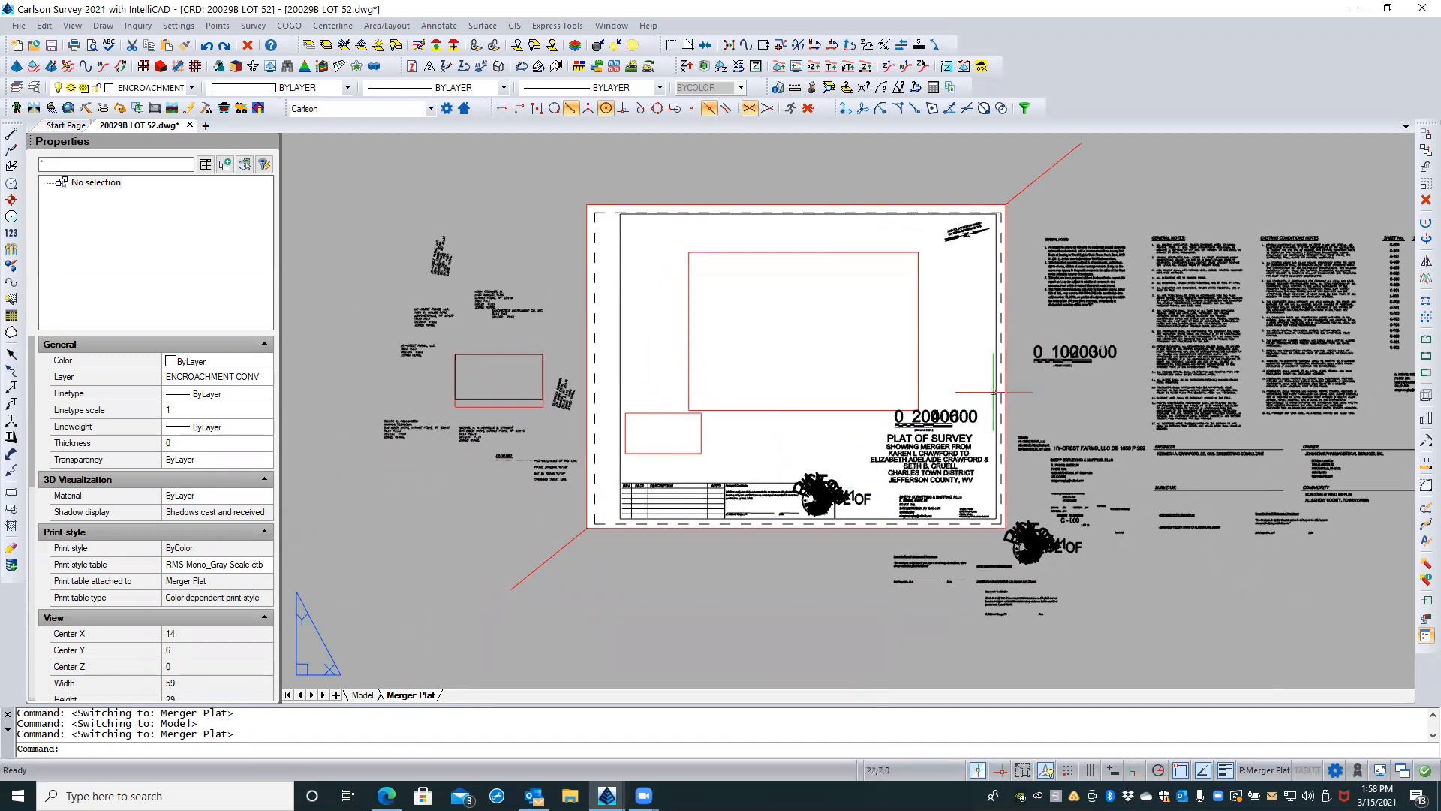
pyautogui.scroll(4, 984, 406)
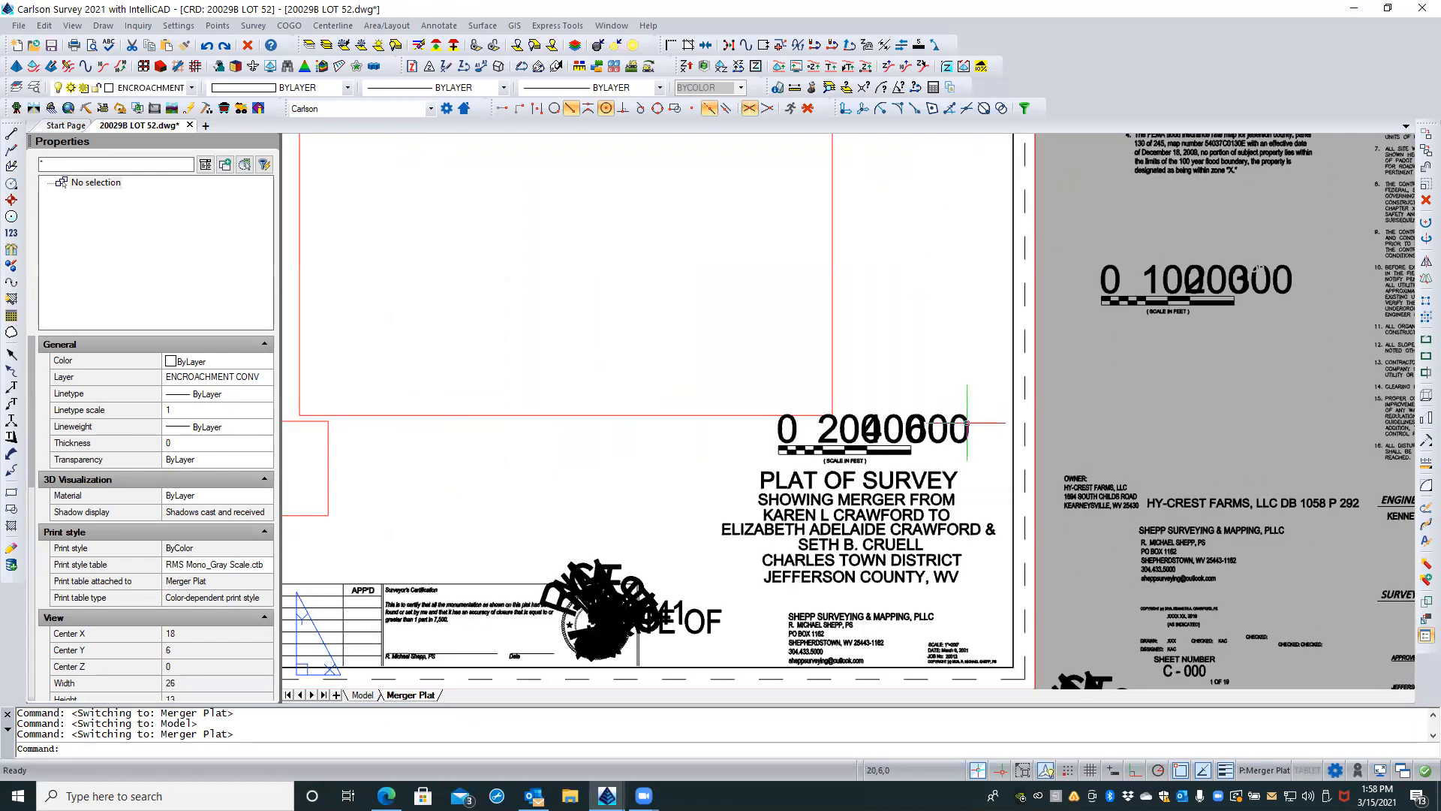
pyautogui.click(966, 422)
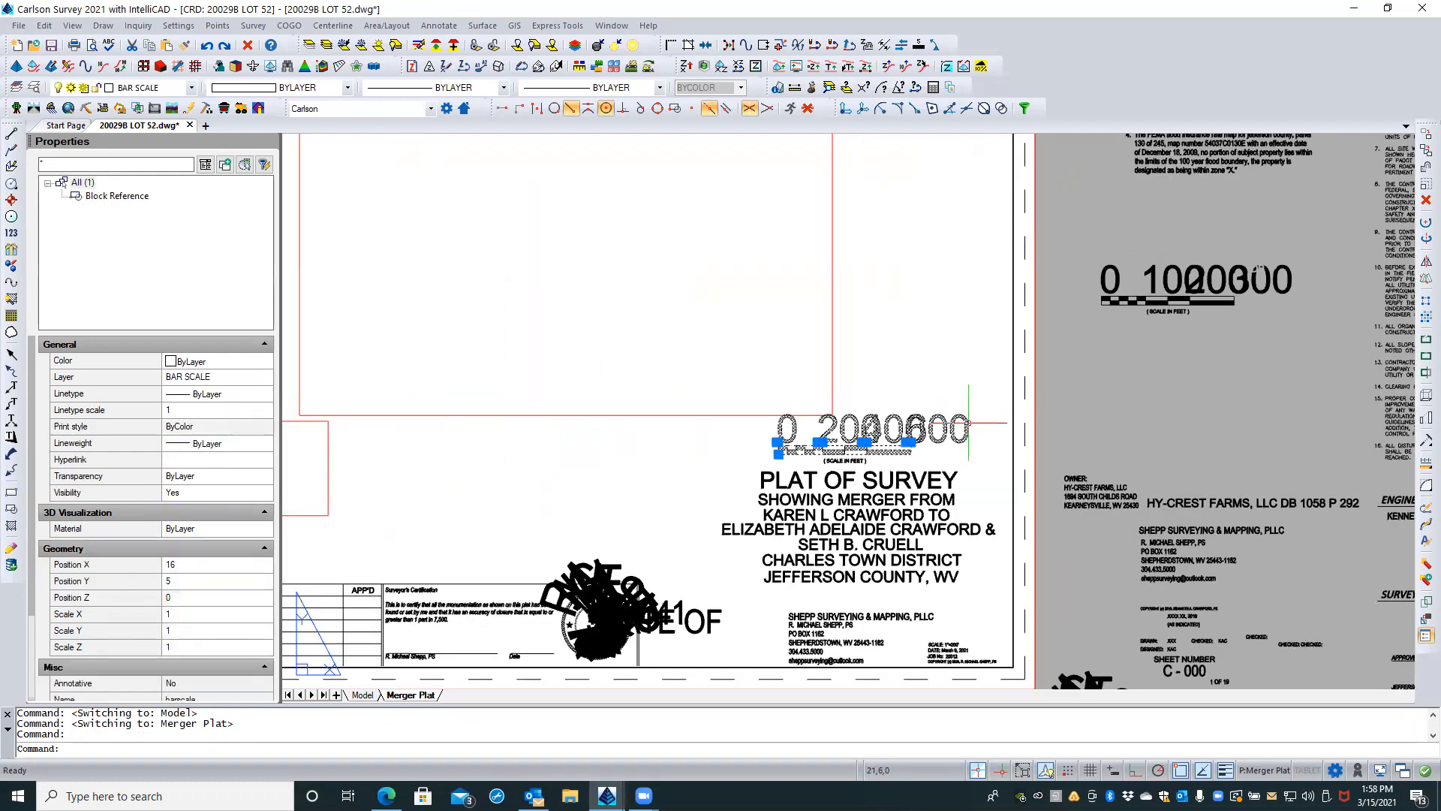
pyautogui.scroll(3, 967, 423)
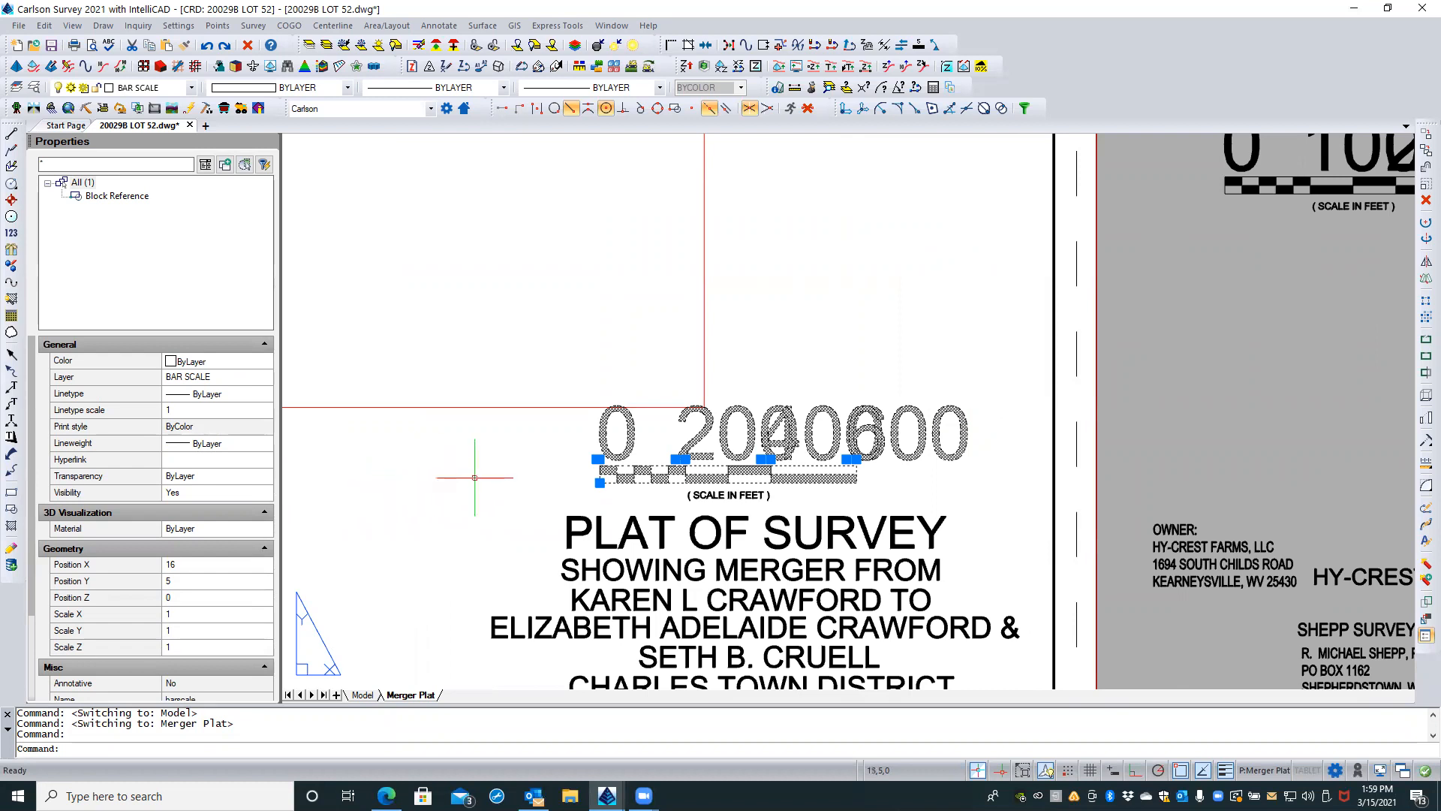
pyautogui.press('Escape')
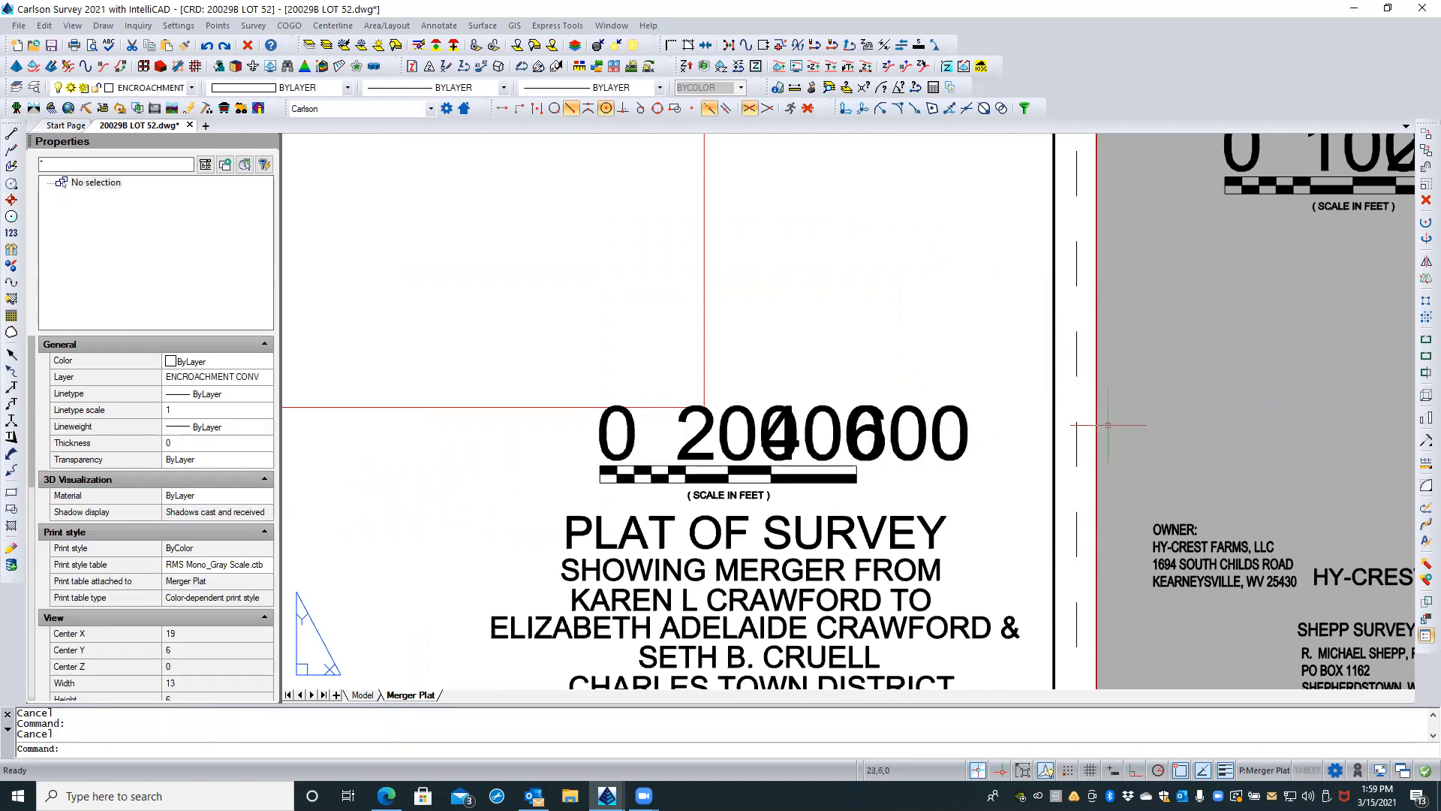
pyautogui.click(922, 438)
pyautogui.press('Escape')
pyautogui.press('Escape')
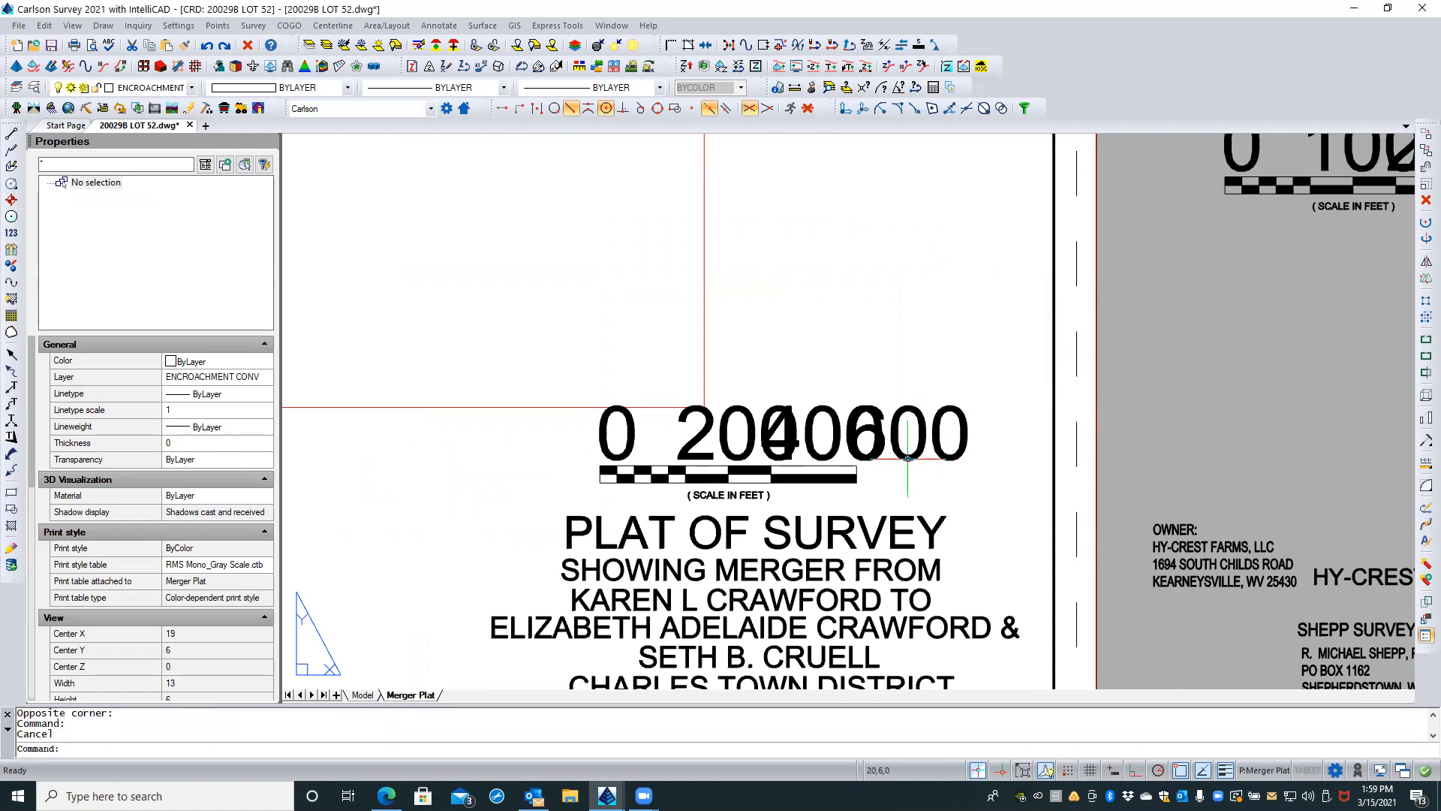
# Step: Review the four dimension attributes of the bar scale above the plat title and close them without changes
pyautogui.doubleClick(908, 458)
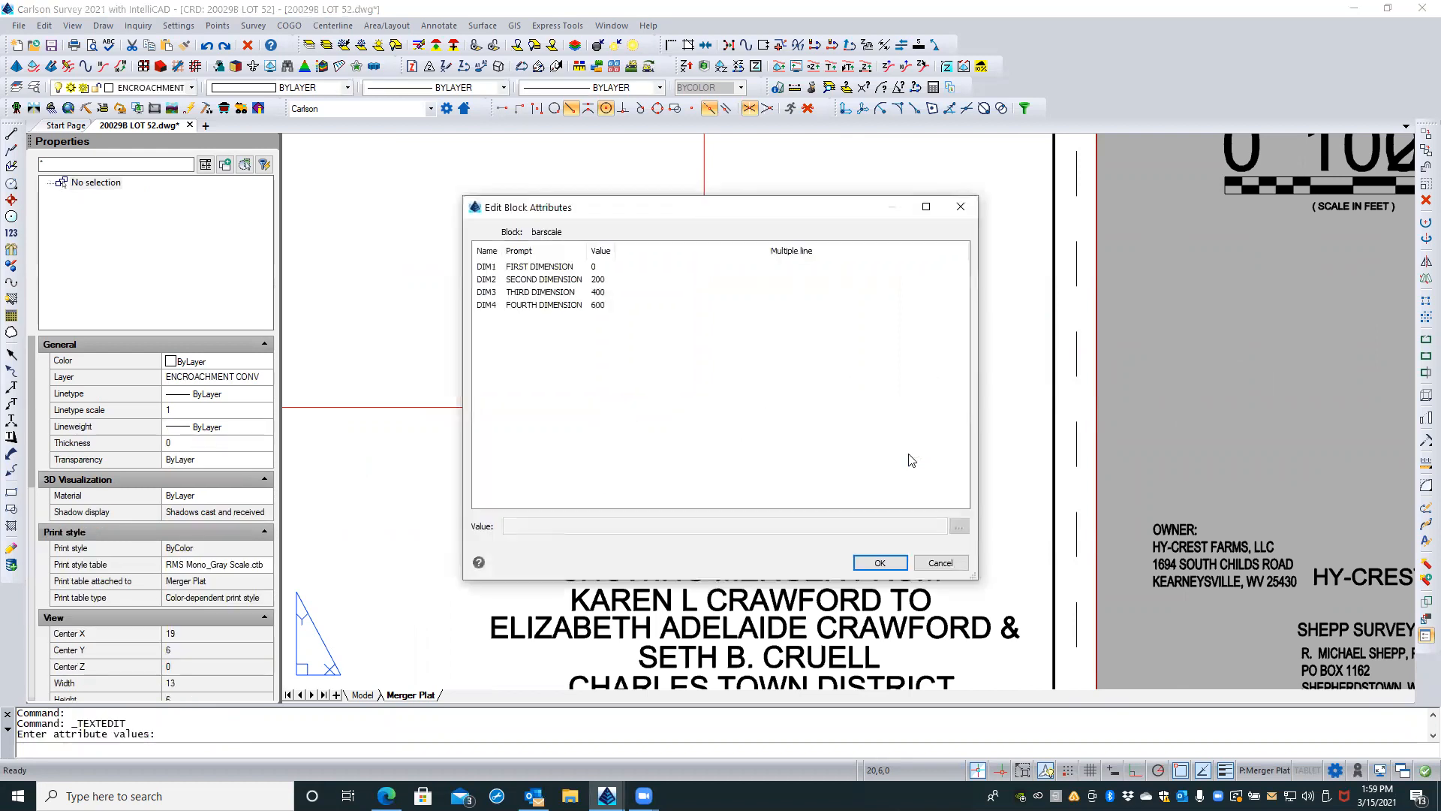
pyautogui.click(528, 249)
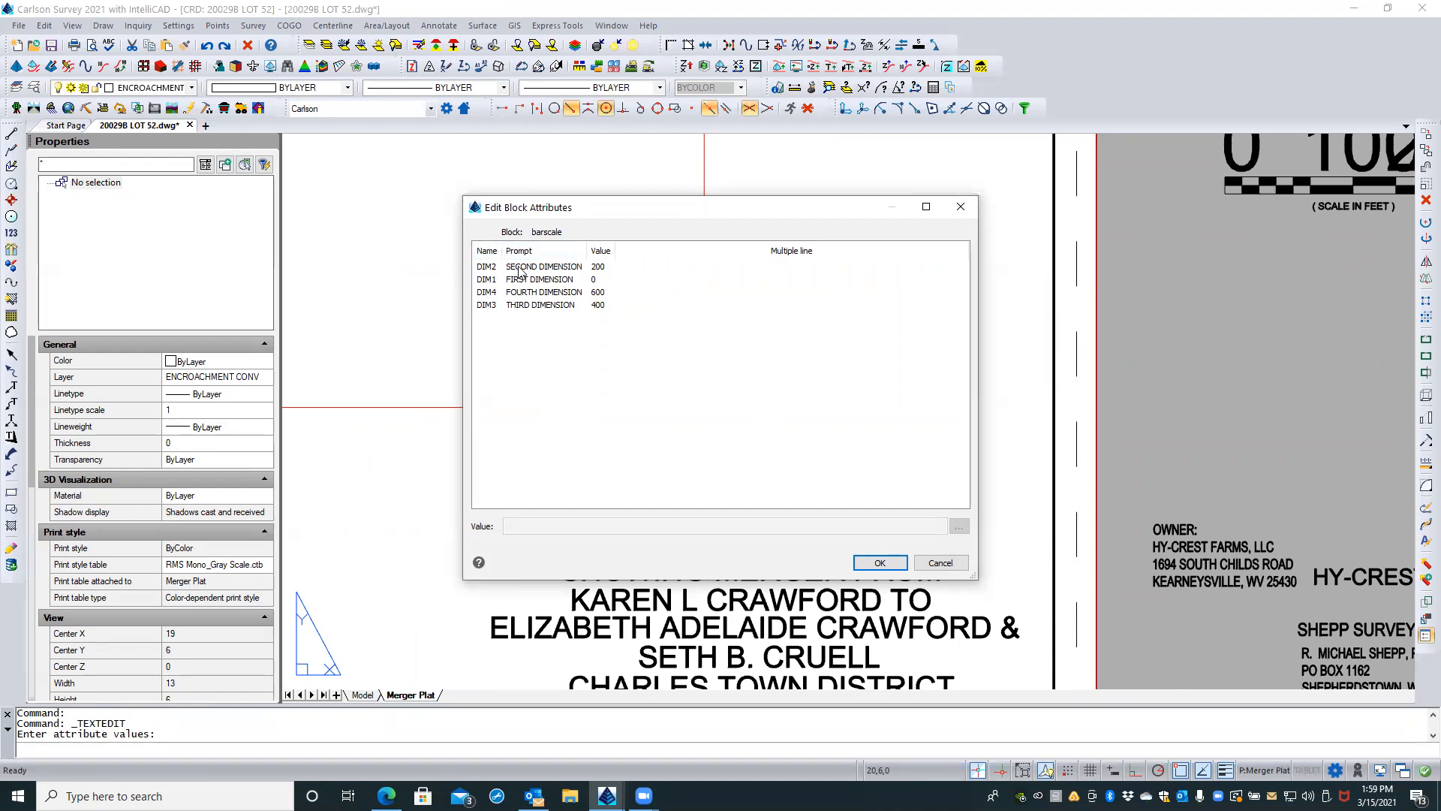
pyautogui.click(481, 268)
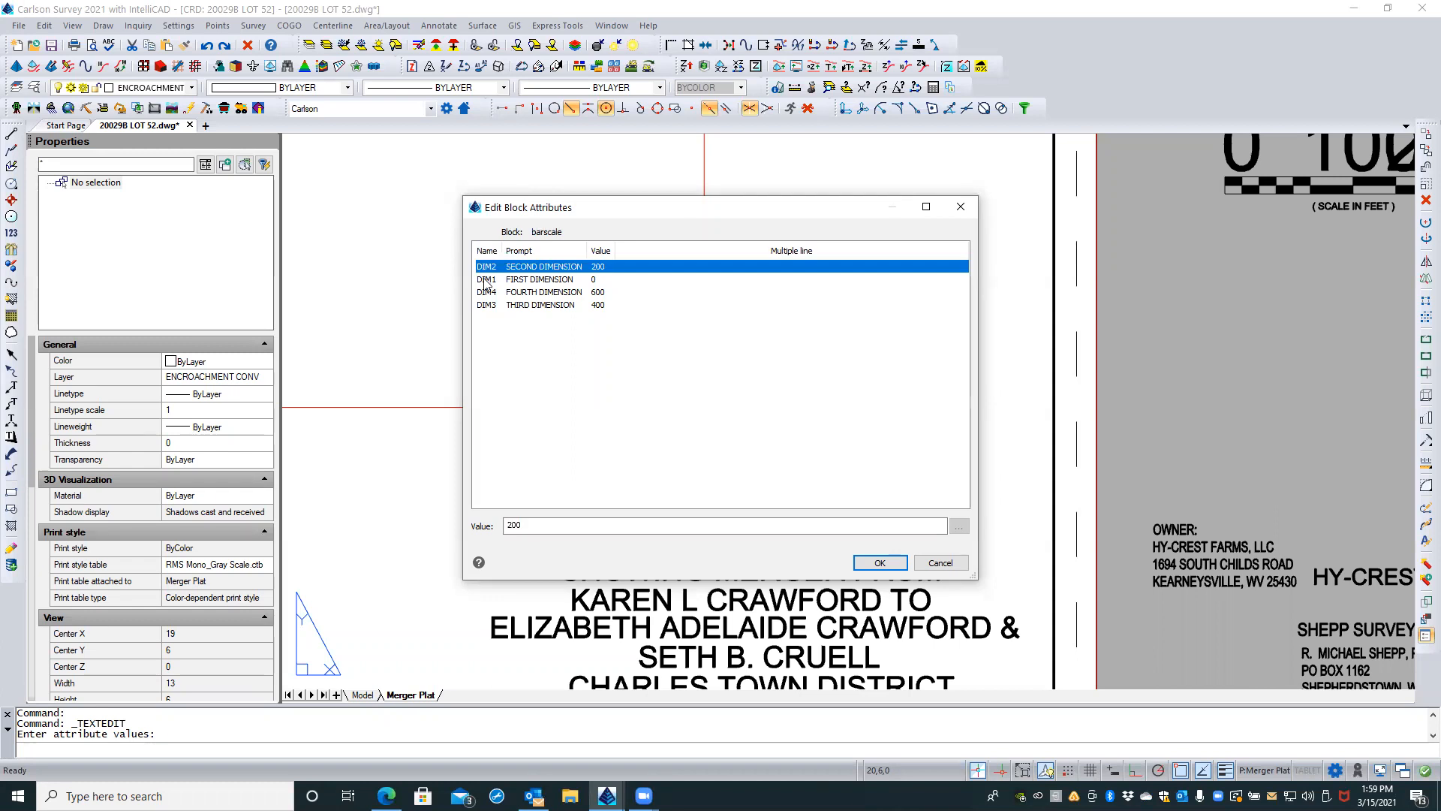
pyautogui.click(486, 280)
pyautogui.click(488, 293)
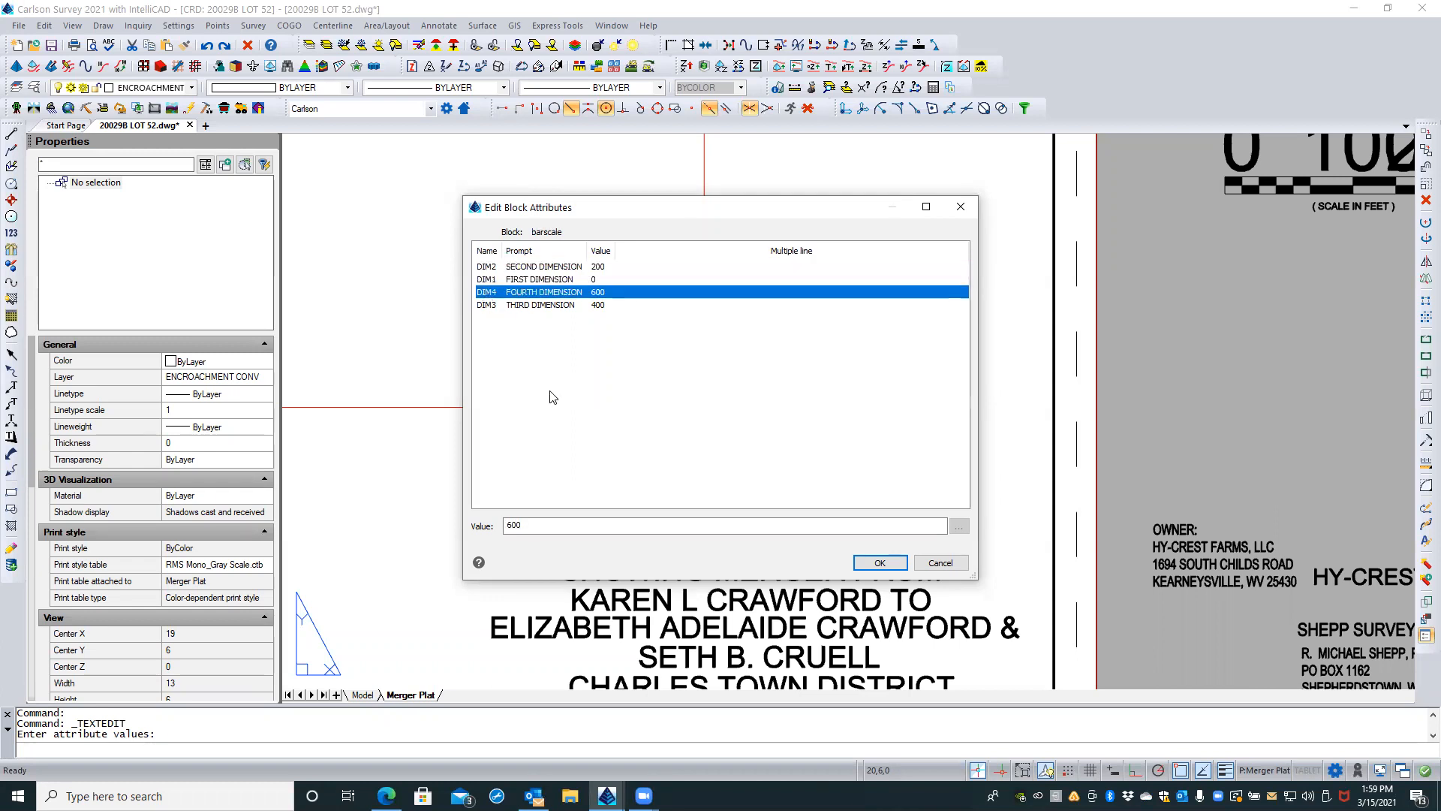
pyautogui.moveTo(713, 217); pyautogui.dragTo(454, 138)
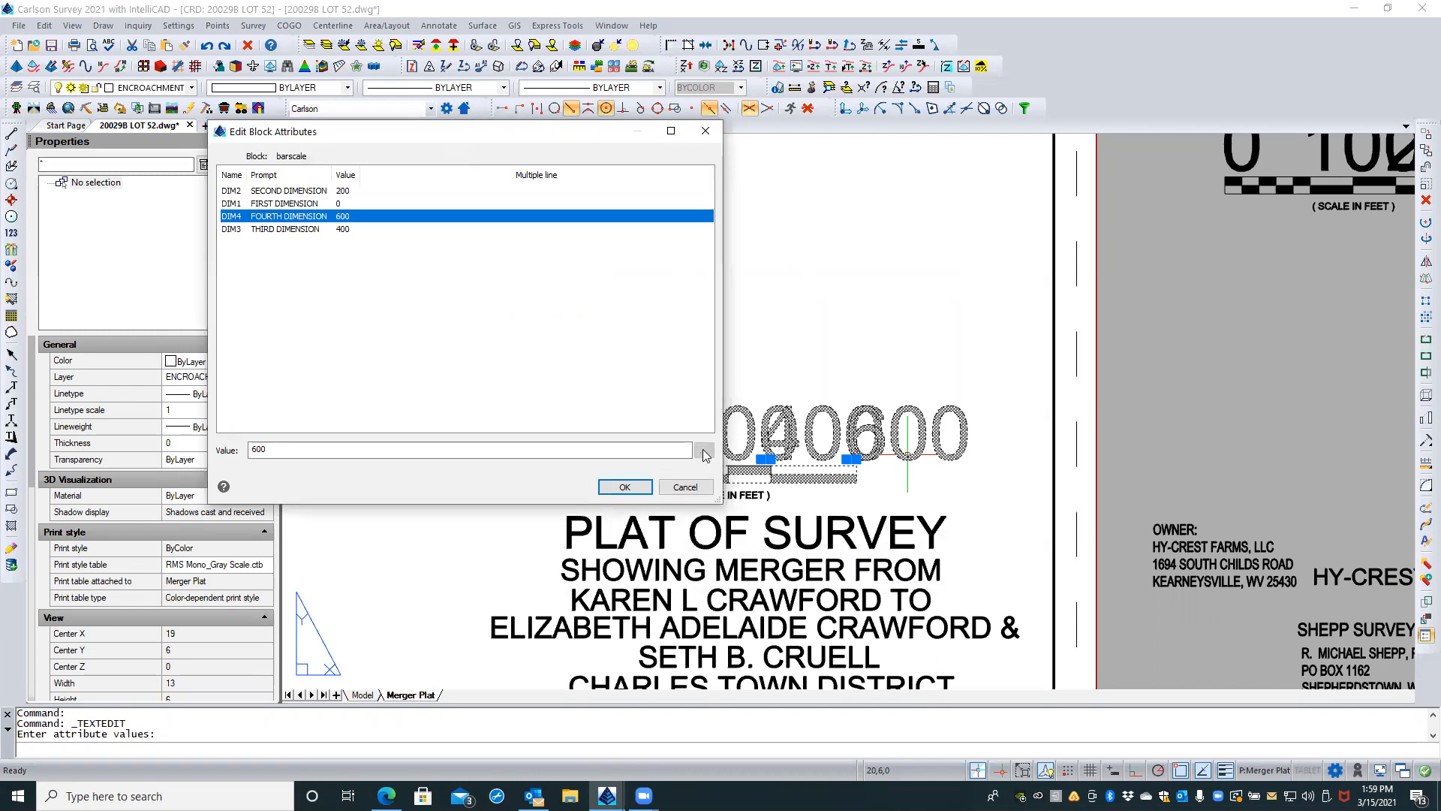
pyautogui.click(509, 443)
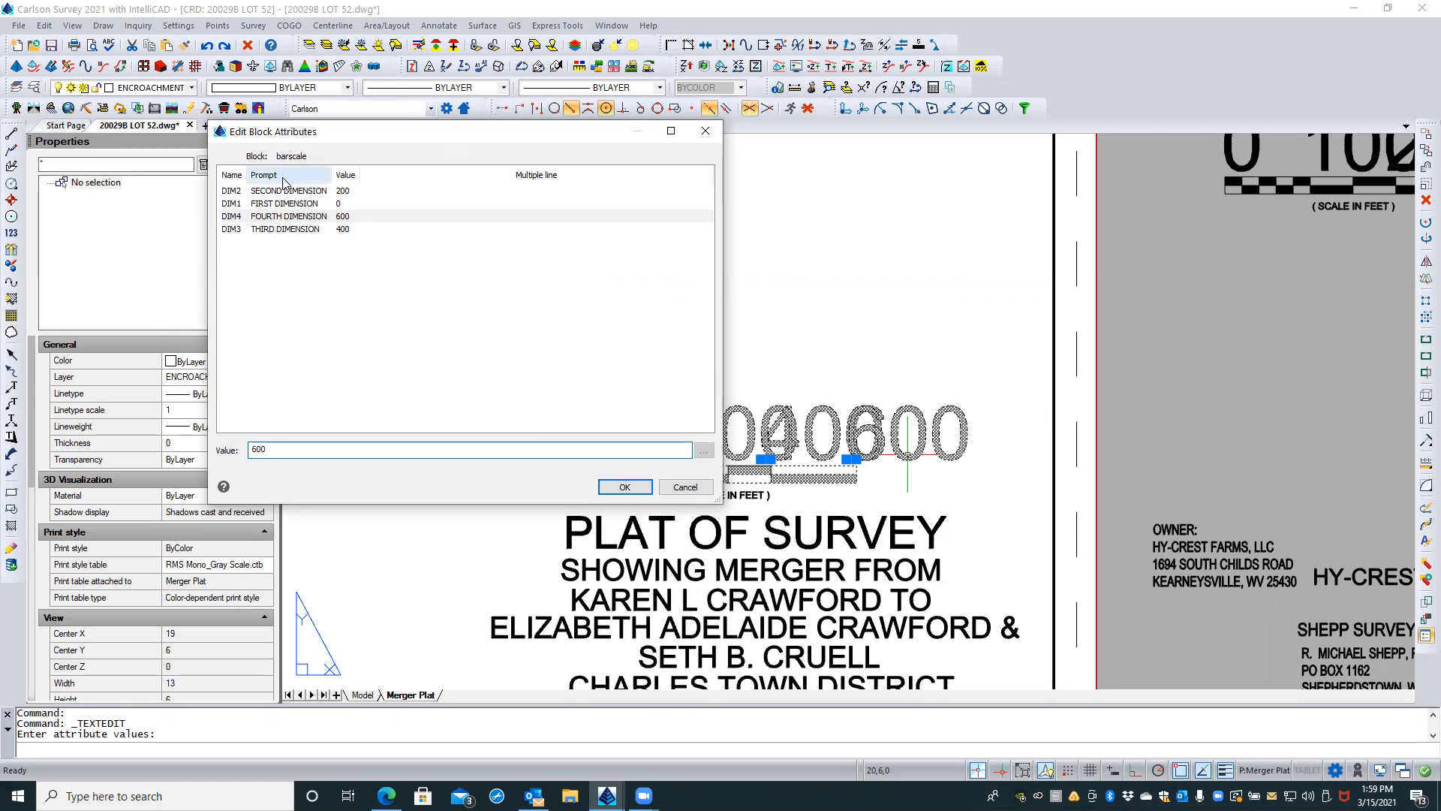
pyautogui.click(285, 217)
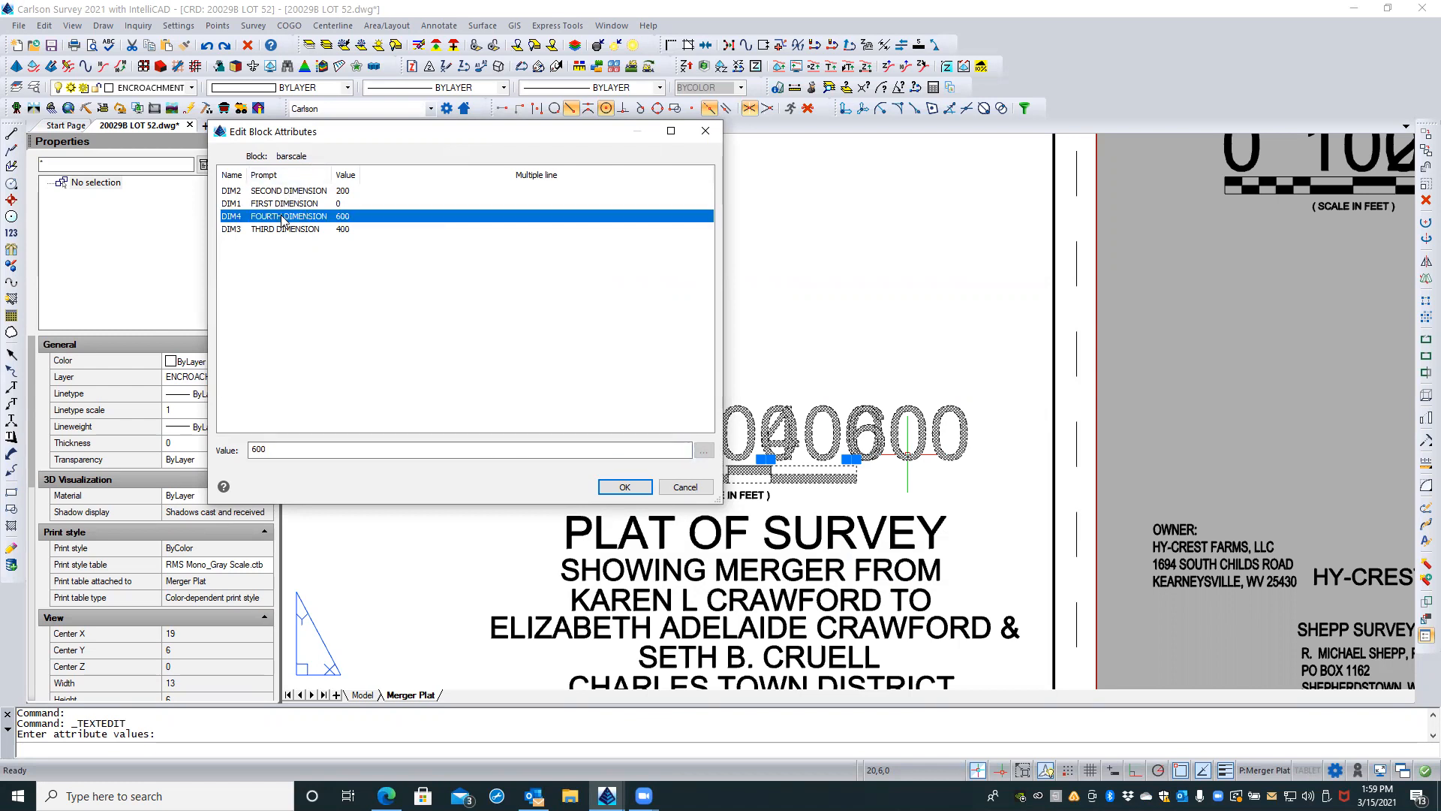
pyautogui.click(686, 486)
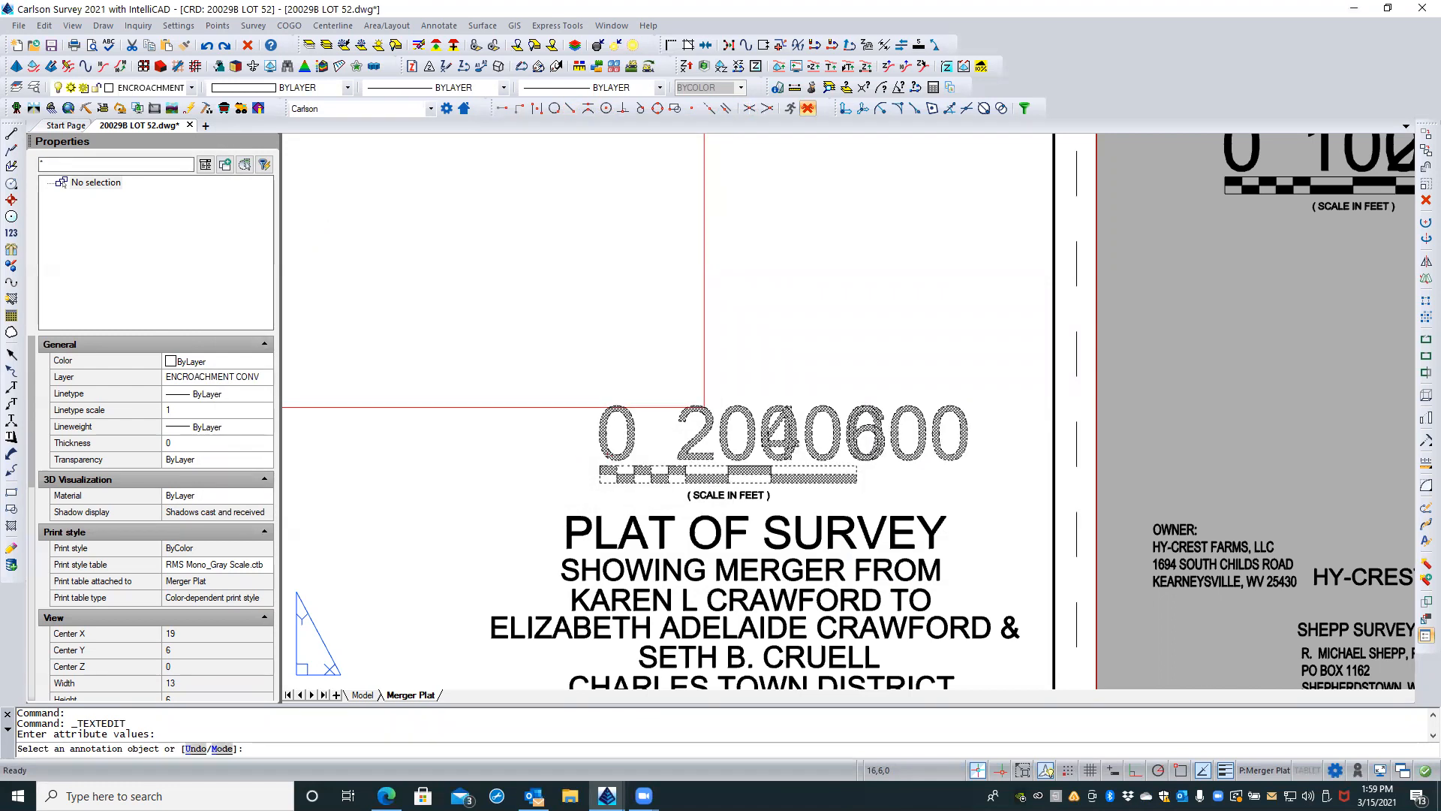
# Step: Check the attribute values of the spare 0-300 bar scale outside the sheet, leaving them as they are
pyautogui.scroll(-2, 1198, 441)
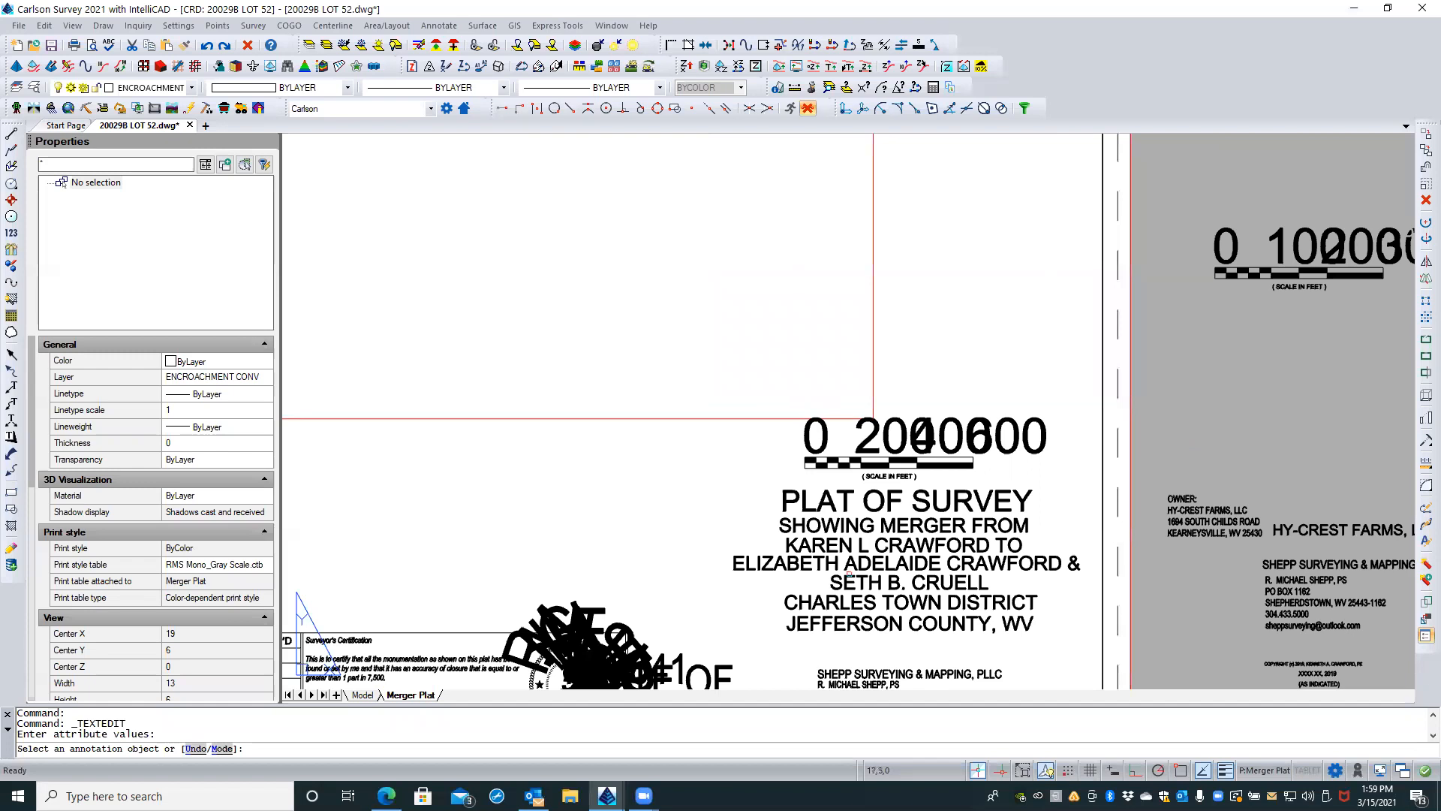
pyautogui.moveTo(749, 546)
pyautogui.mouseDown(button='middle')
pyautogui.moveTo(647, 521)
pyautogui.moveTo(618, 544)
pyautogui.moveTo(556, 494)
pyautogui.mouseUp(button='middle')
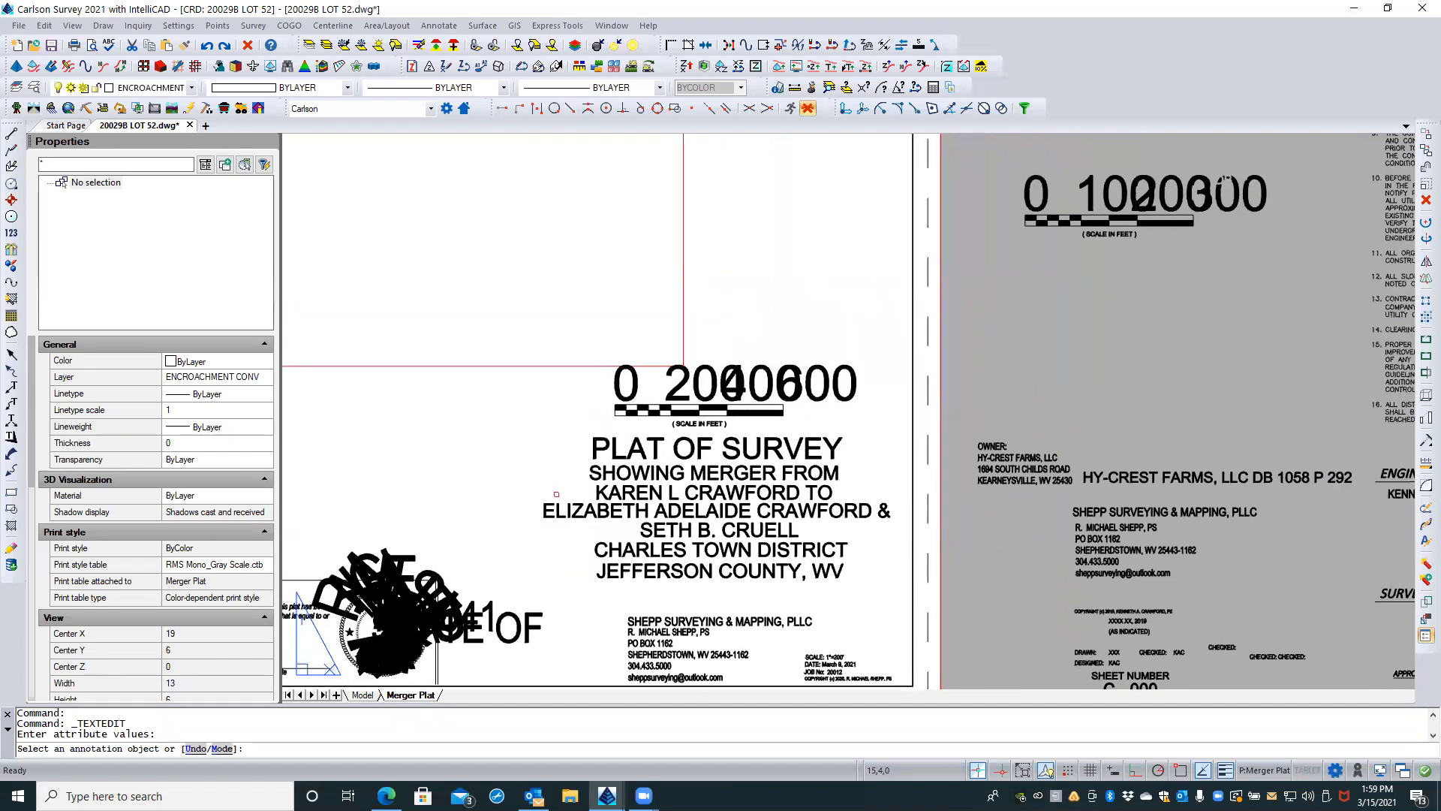
pyautogui.moveTo(1224, 179)
pyautogui.mouseDown(button='middle')
pyautogui.moveTo(1006, 341)
pyautogui.moveTo(998, 374)
pyautogui.mouseUp(button='middle')
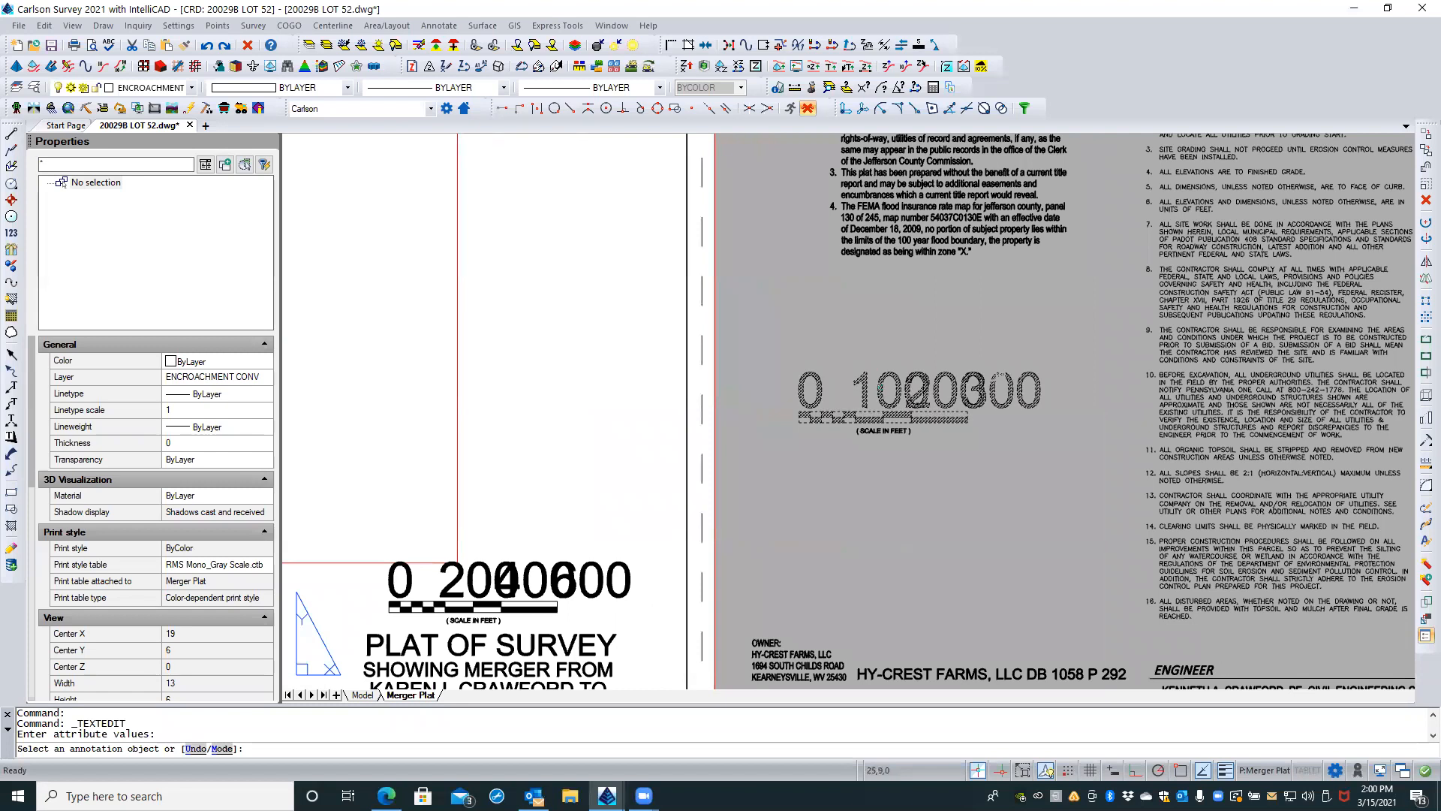
pyautogui.click(918, 392)
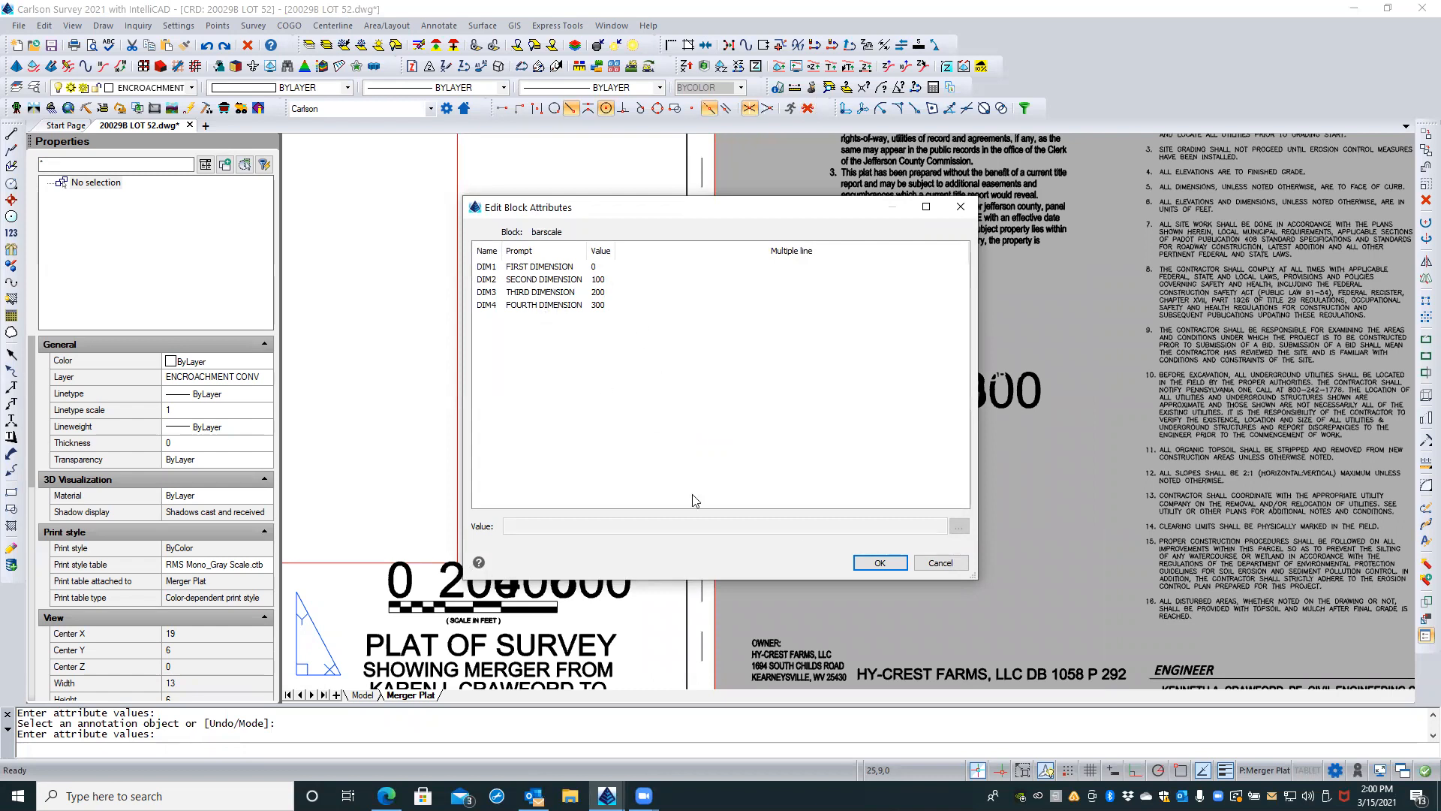
pyautogui.click(938, 562)
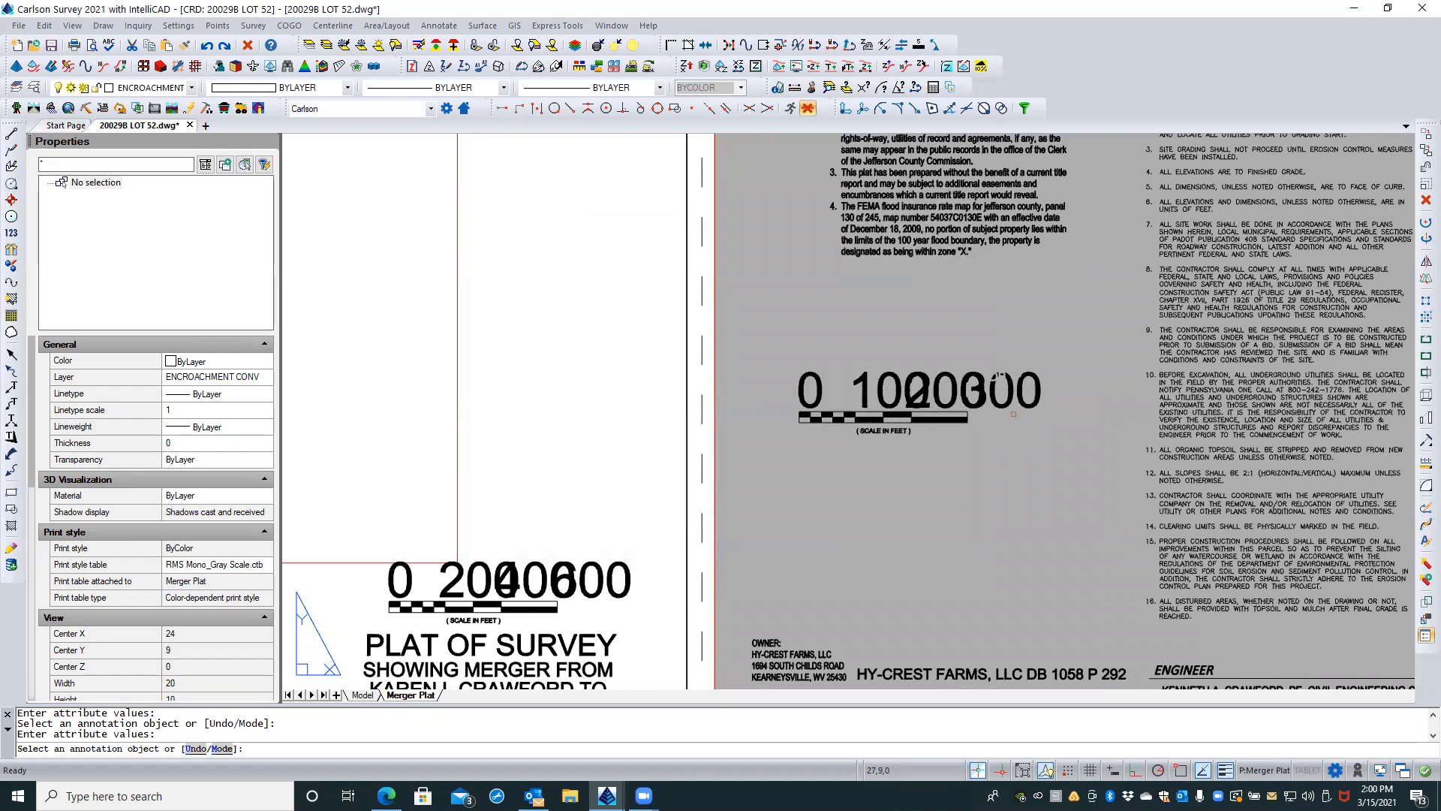
pyautogui.press('Escape')
pyautogui.press('Escape')
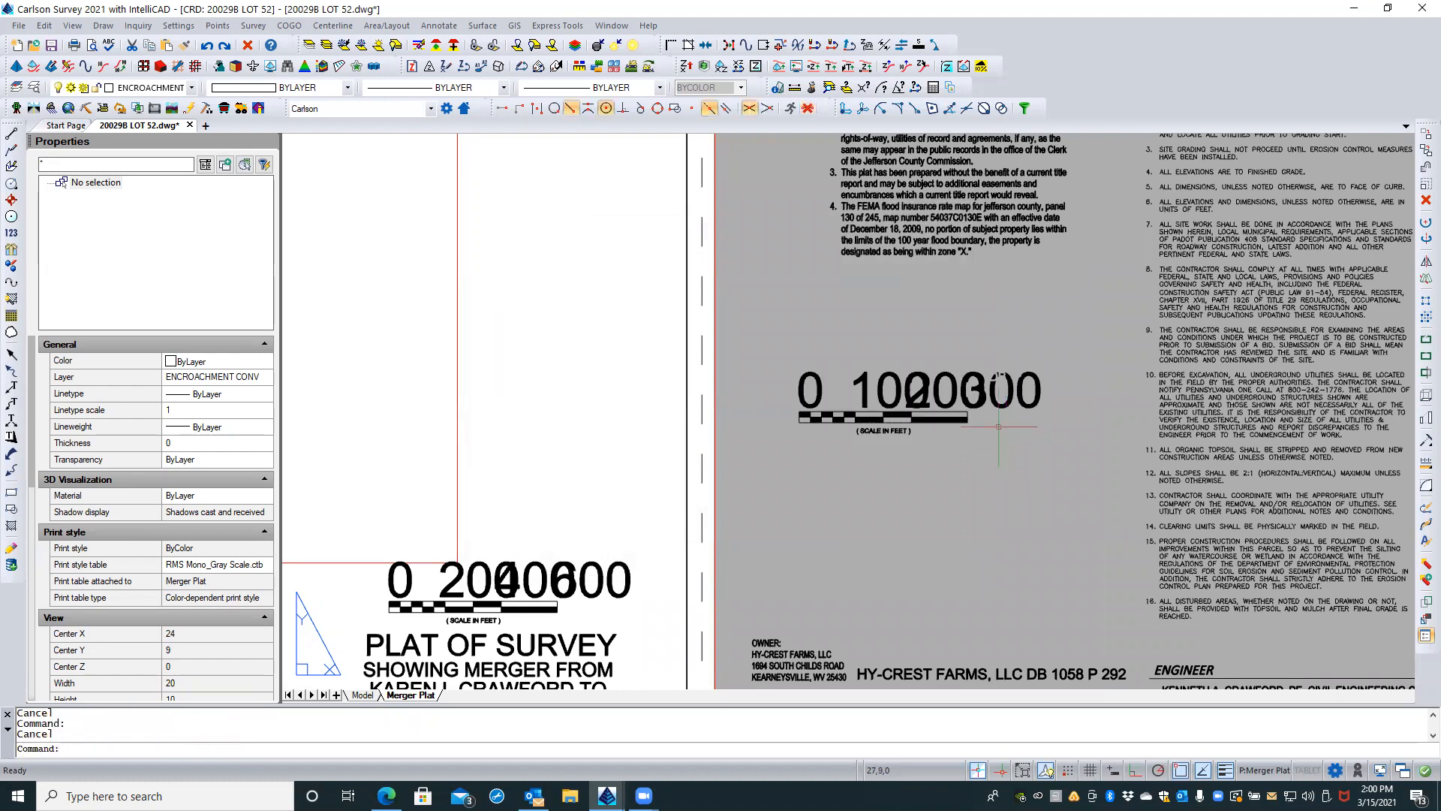
# Step: Try to open the spare 0-300 bar scale outside the sheet as an external reference for editing
pyautogui.click(976, 405)
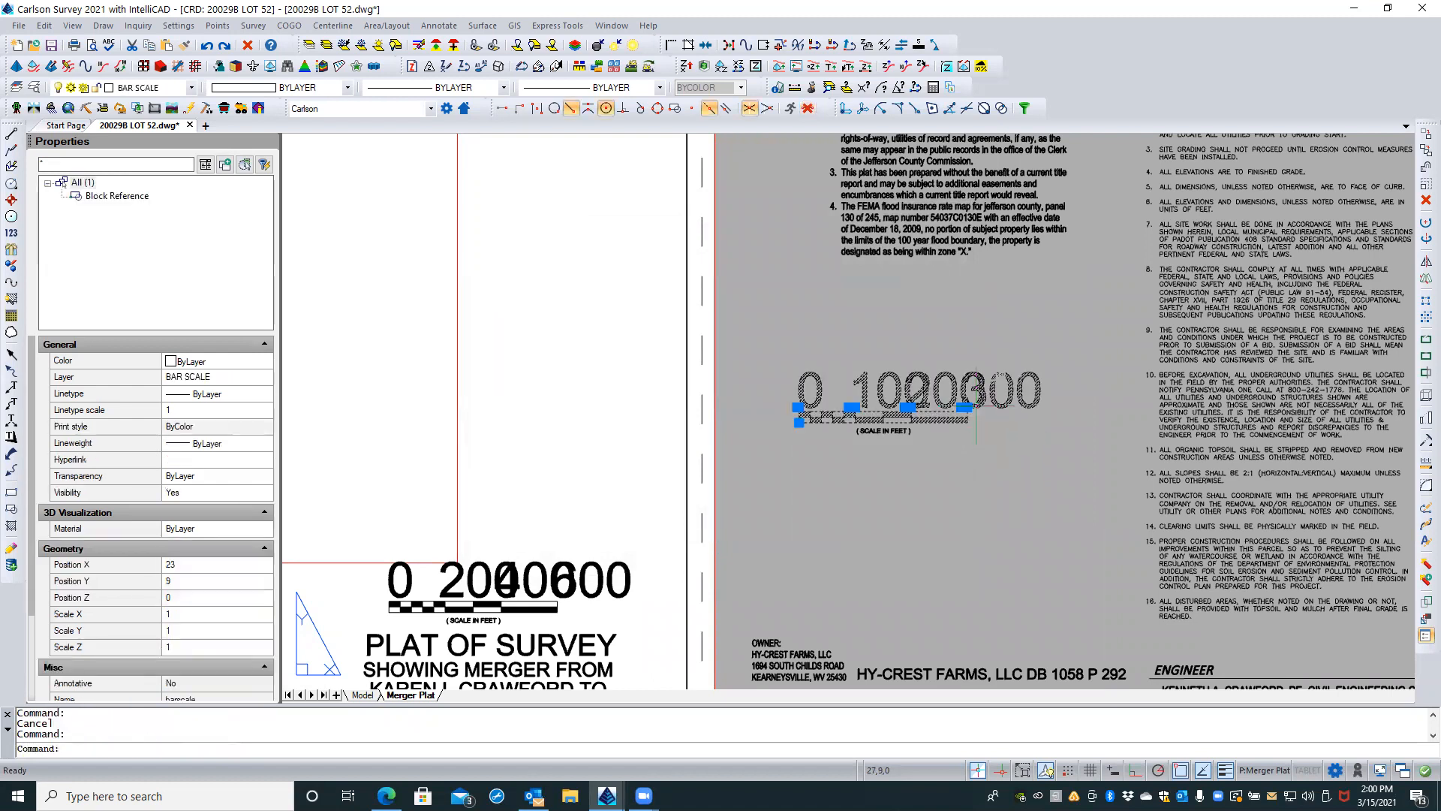
pyautogui.rightClick(976, 409)
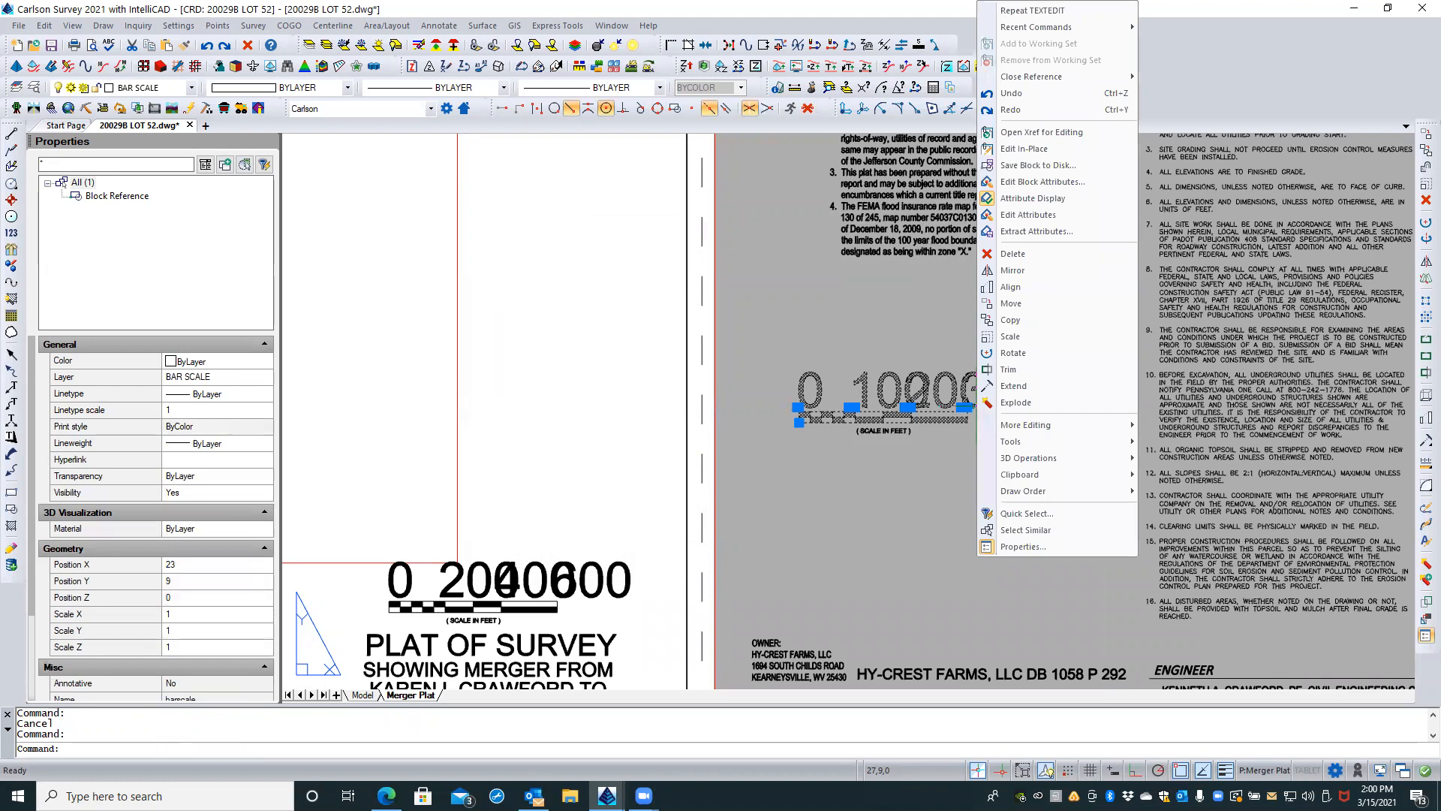
pyautogui.click(1054, 133)
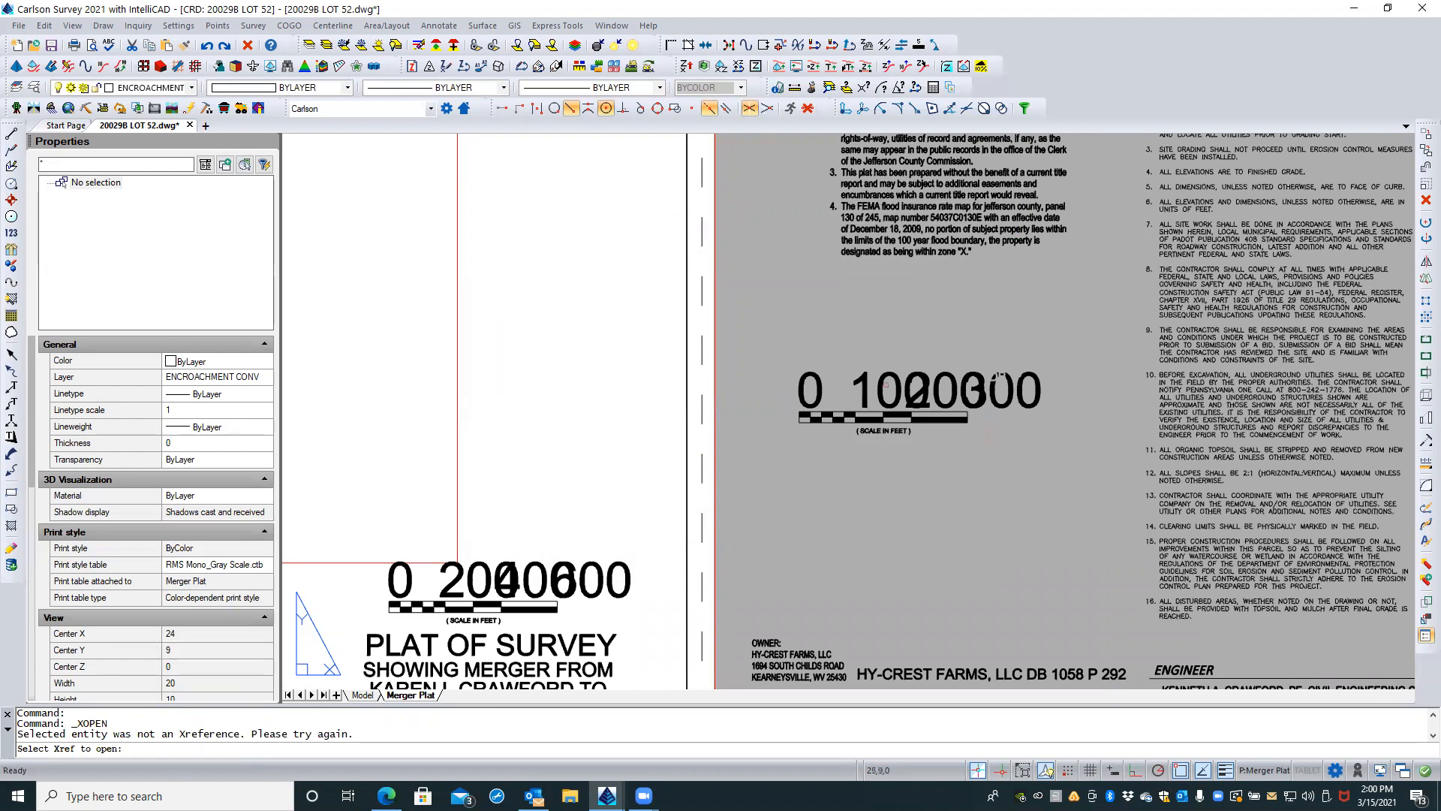
pyautogui.click(999, 376)
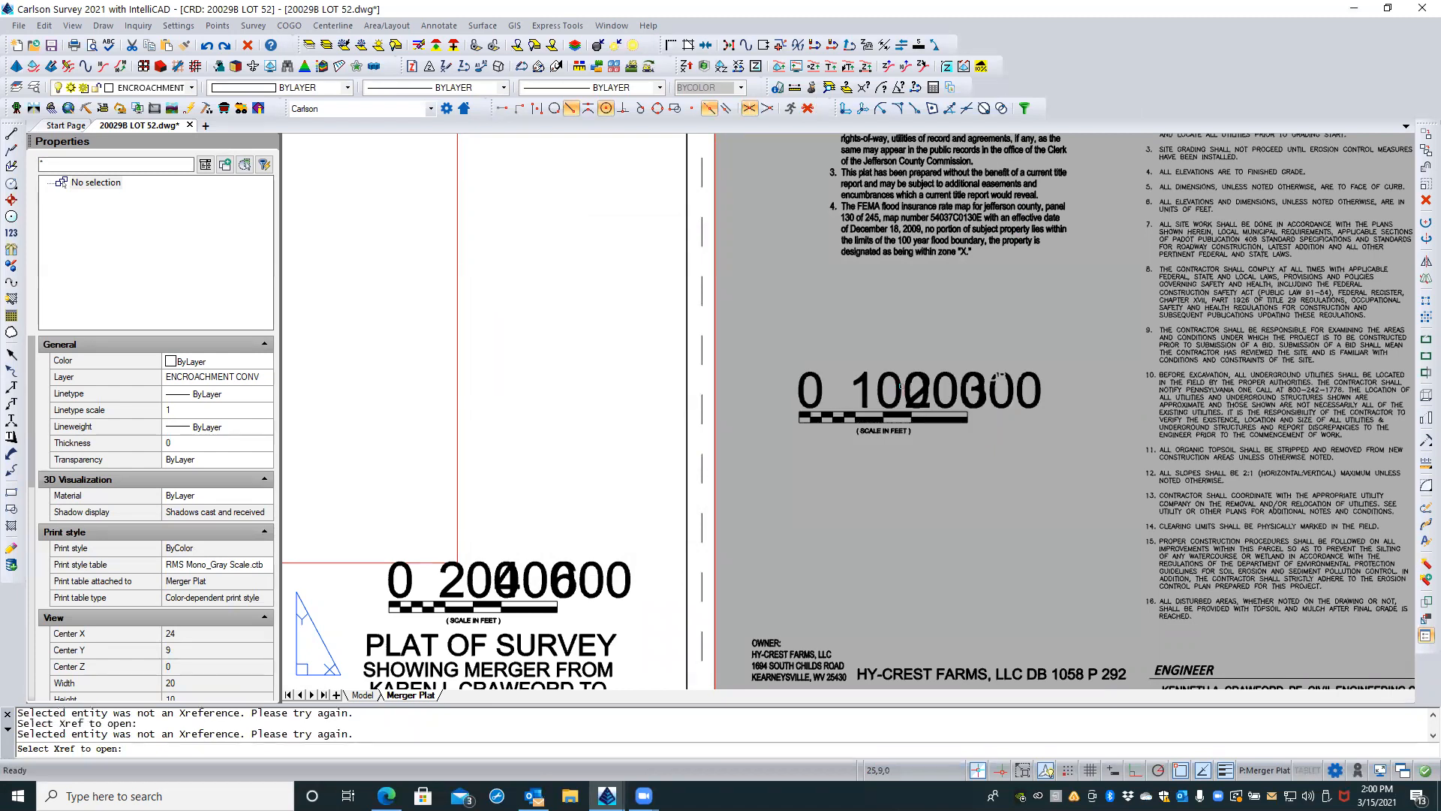
pyautogui.press('Escape')
pyautogui.press('Escape')
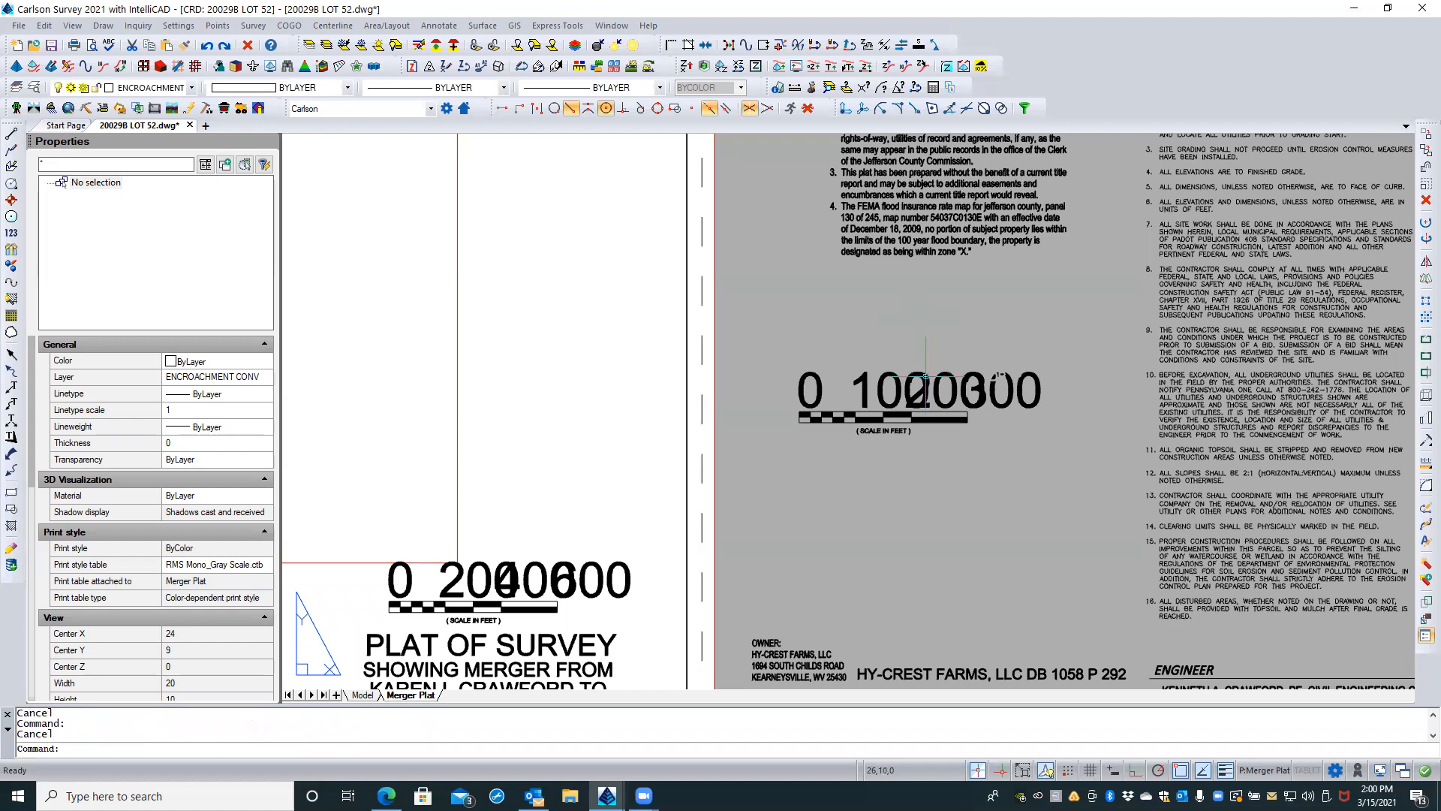
# Step: Look through the block attribute editing options for the spare 0-300 bar scale and cancel without changes
pyautogui.click(926, 379)
pyautogui.rightClick(925, 379)
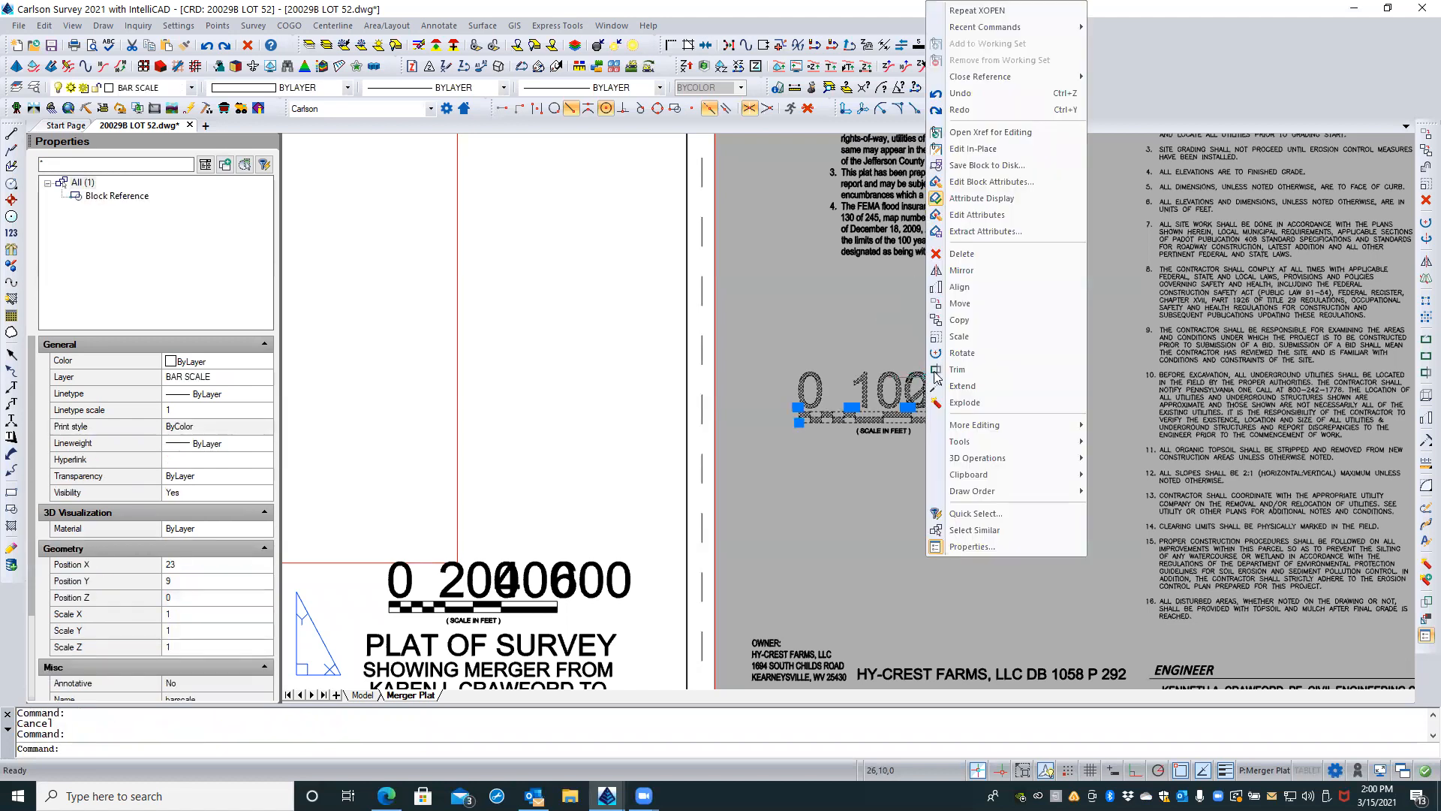
pyautogui.click(1025, 184)
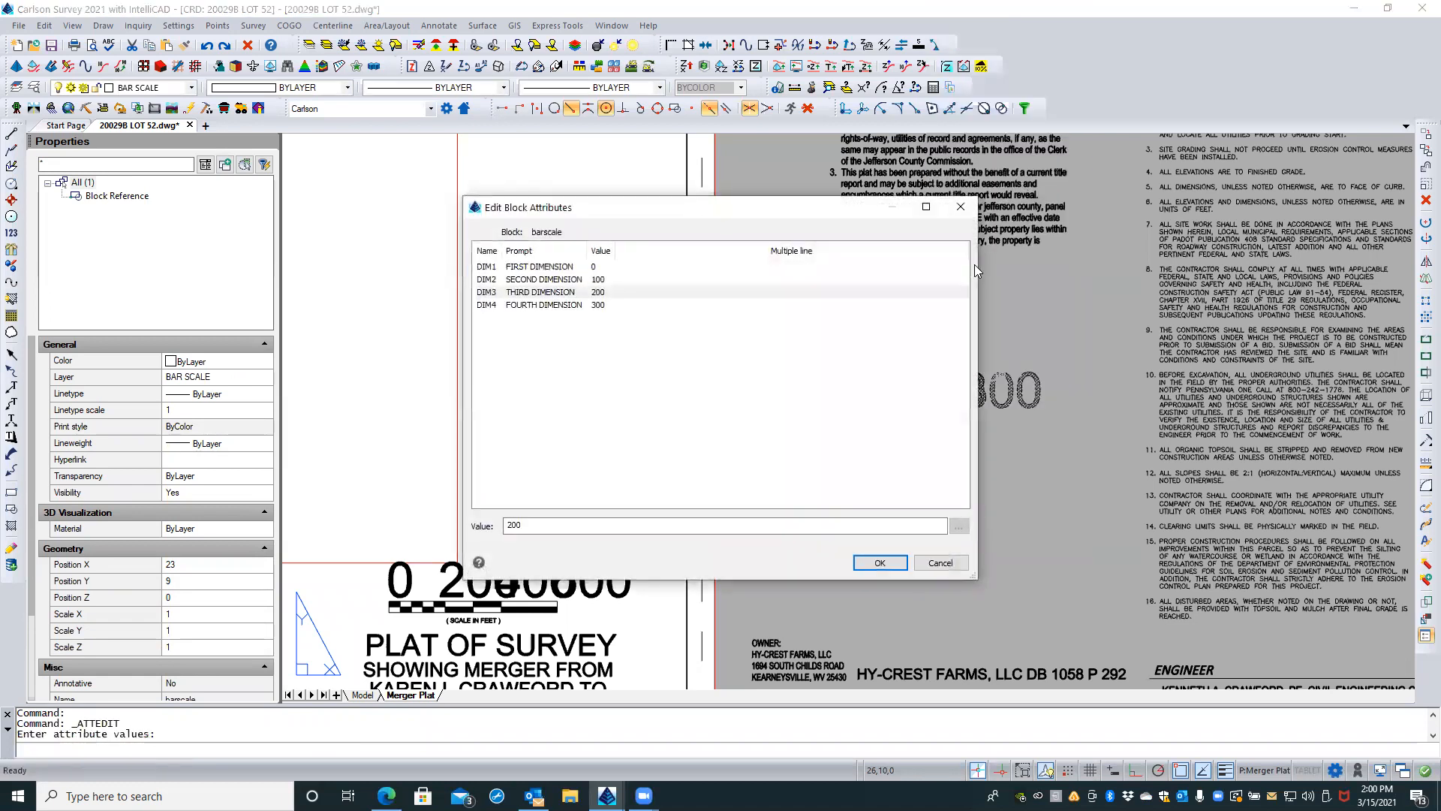
pyautogui.click(937, 565)
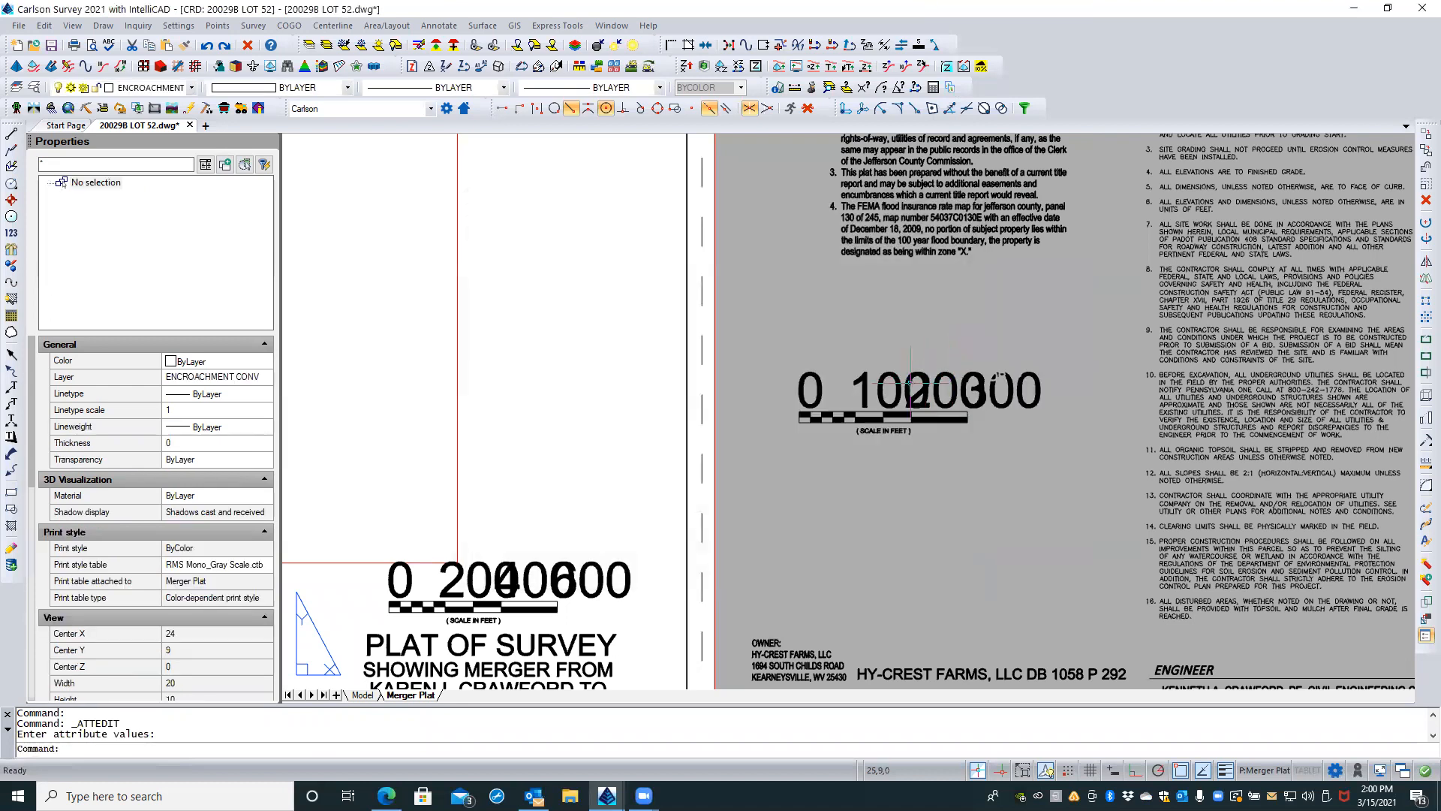
# Step: Start editing the spare 0-300 bar scale's attributes one at a time, accepting all block names, attribute names and text values
pyautogui.click(922, 377)
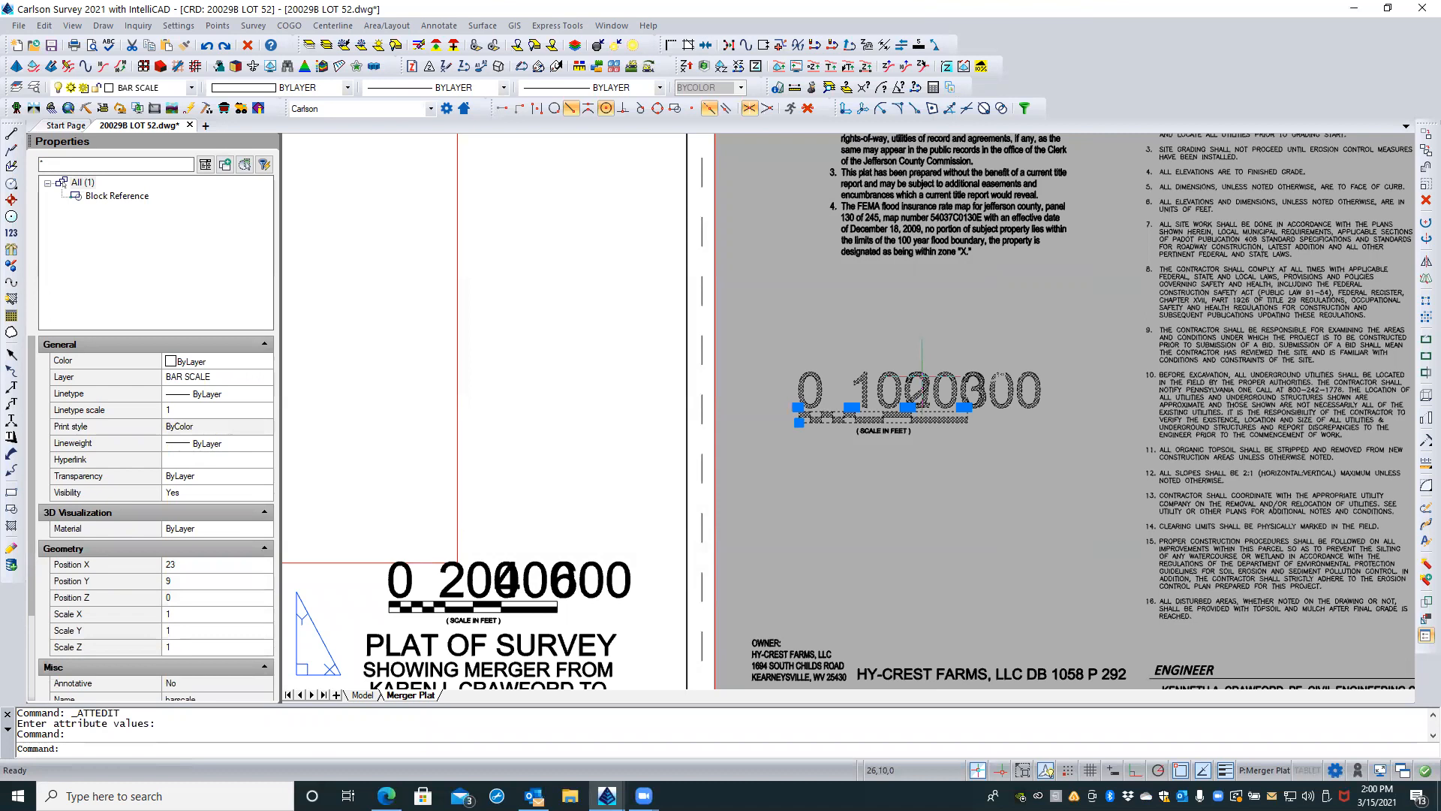
pyautogui.rightClick(922, 390)
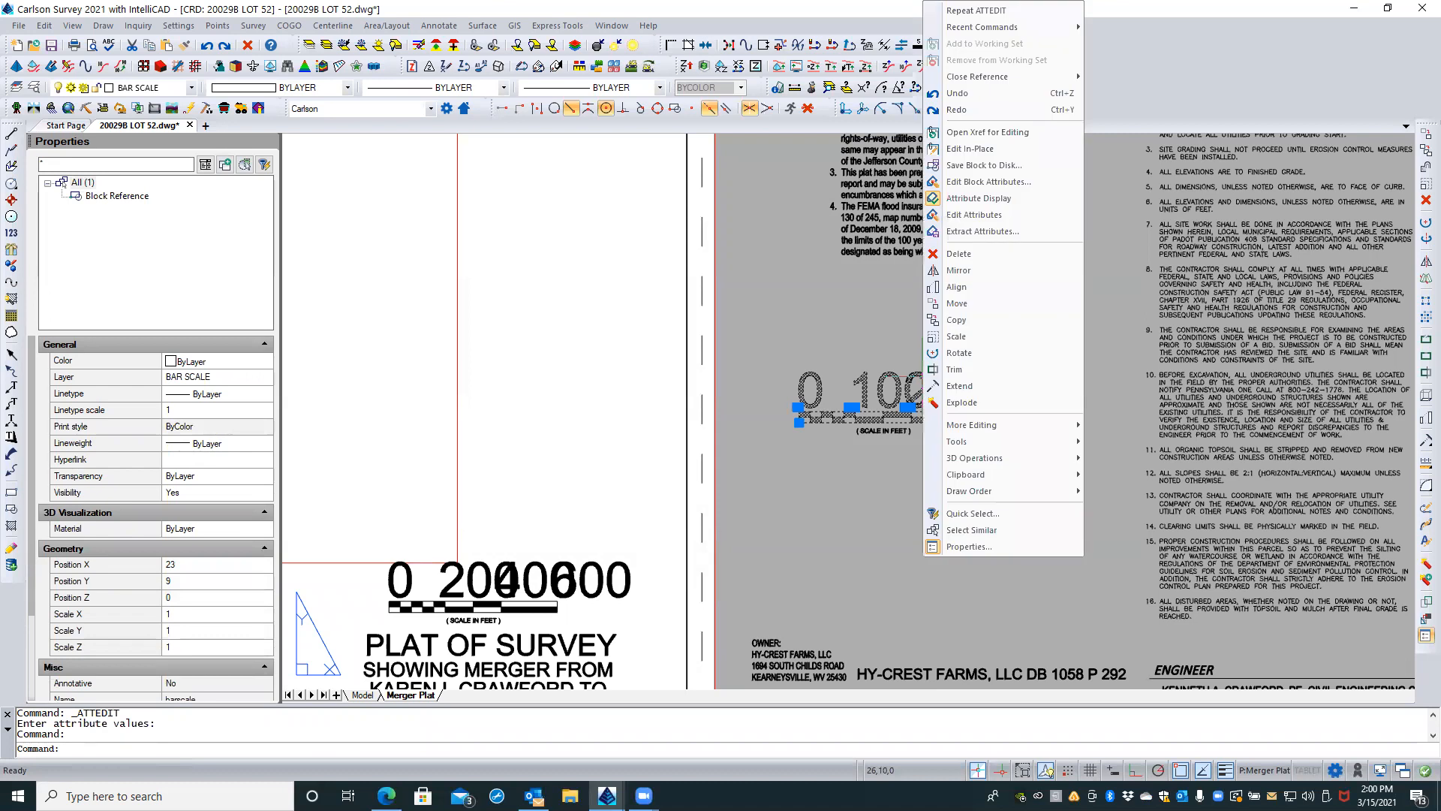
pyautogui.click(1004, 216)
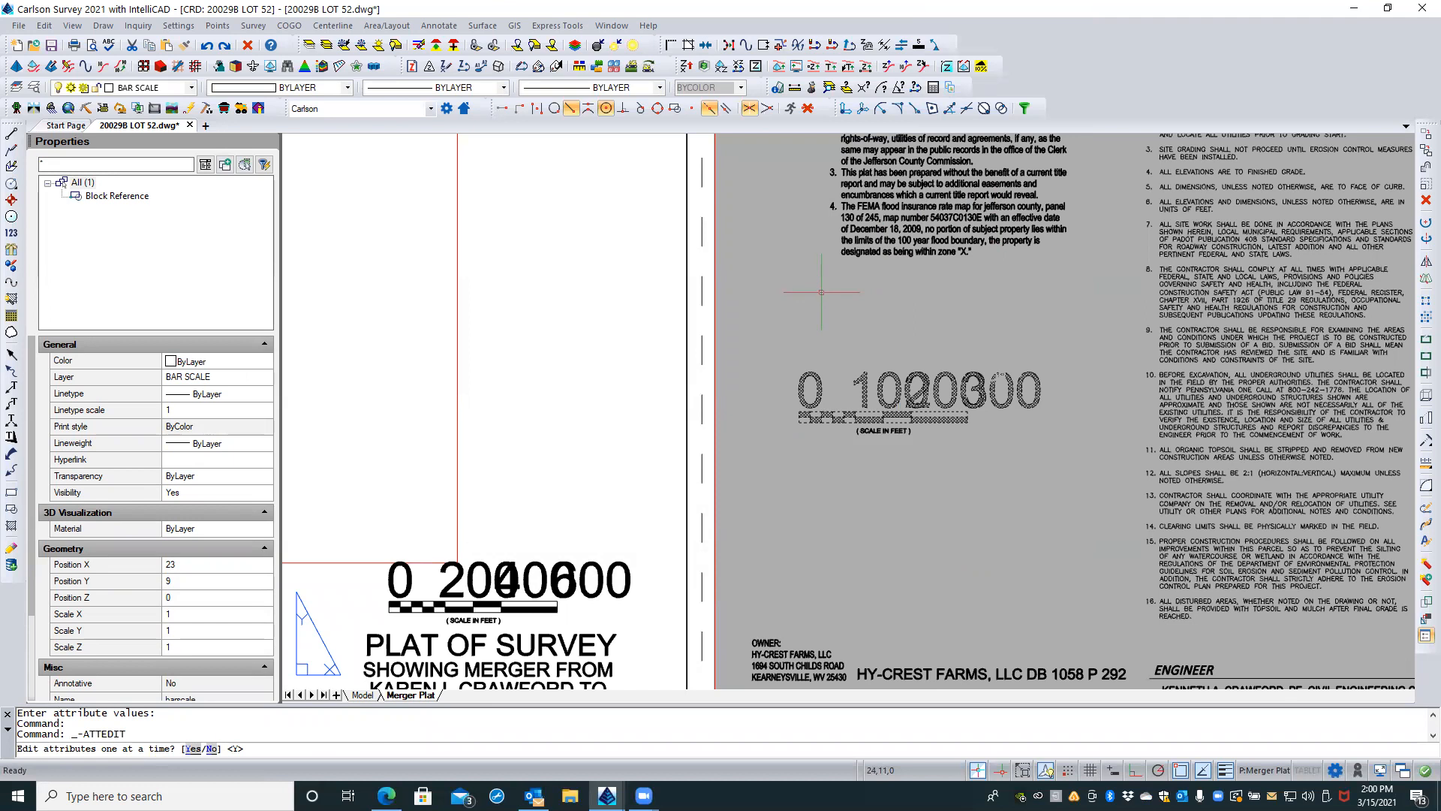
pyautogui.write('y')
pyautogui.press('Return')
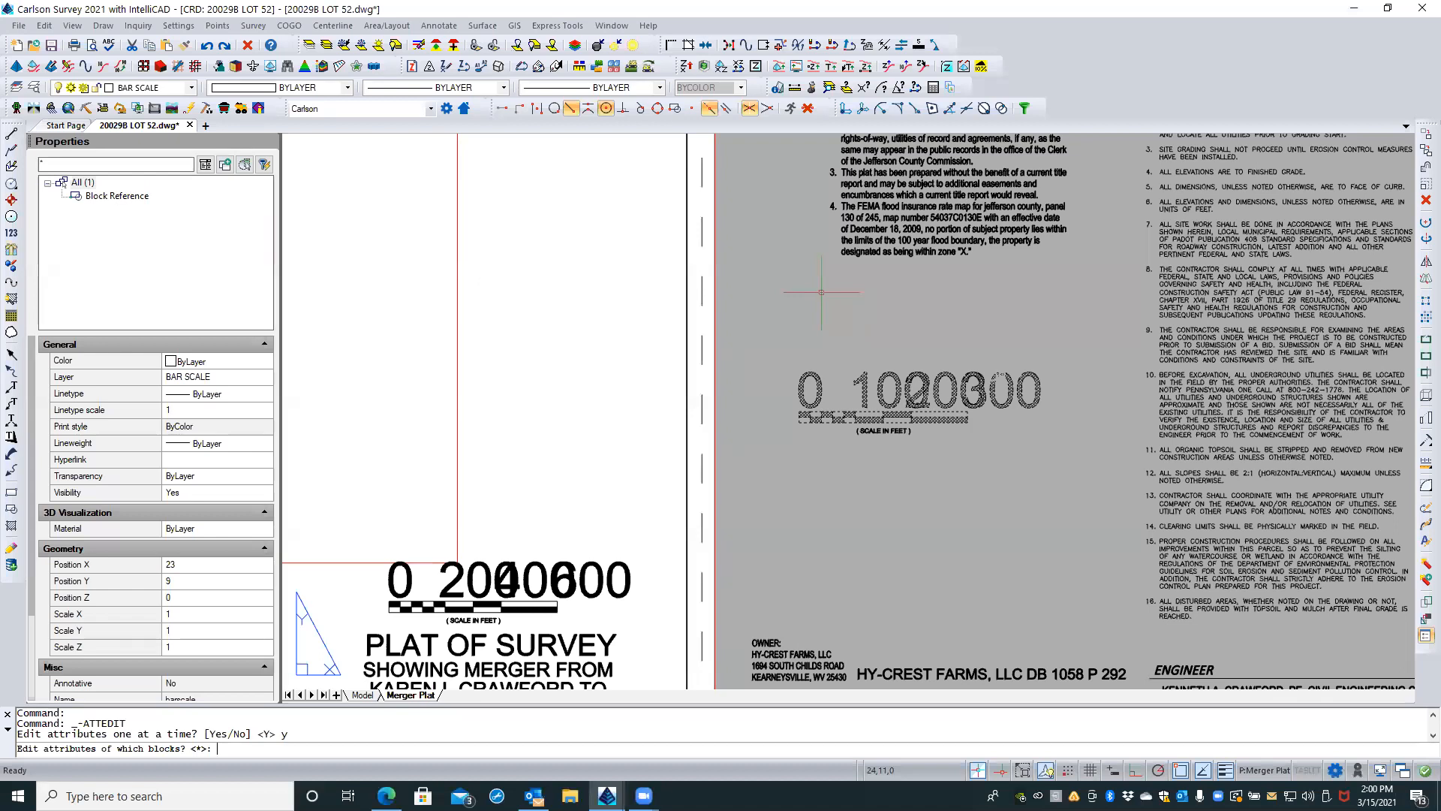
pyautogui.press('Return')
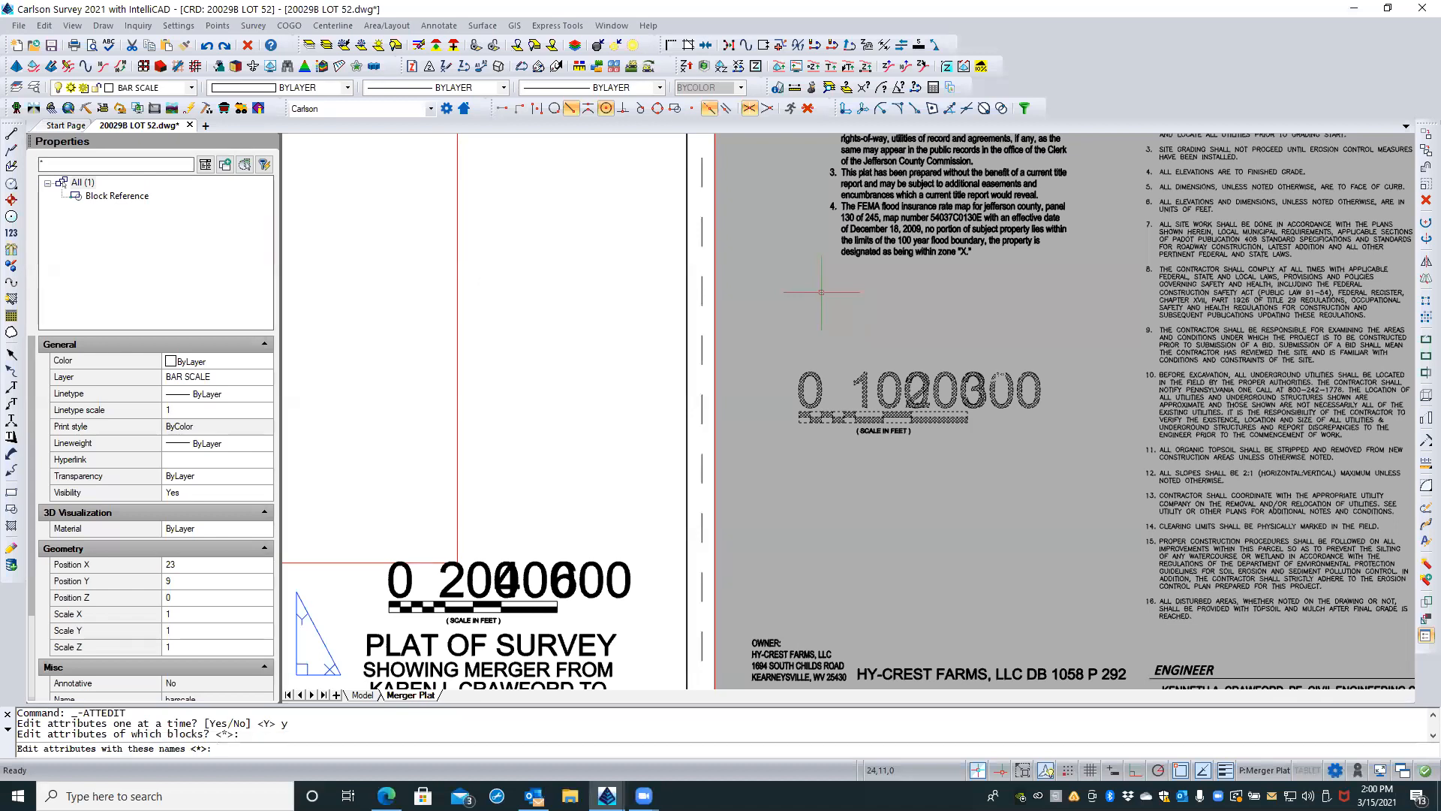
pyautogui.press('Return')
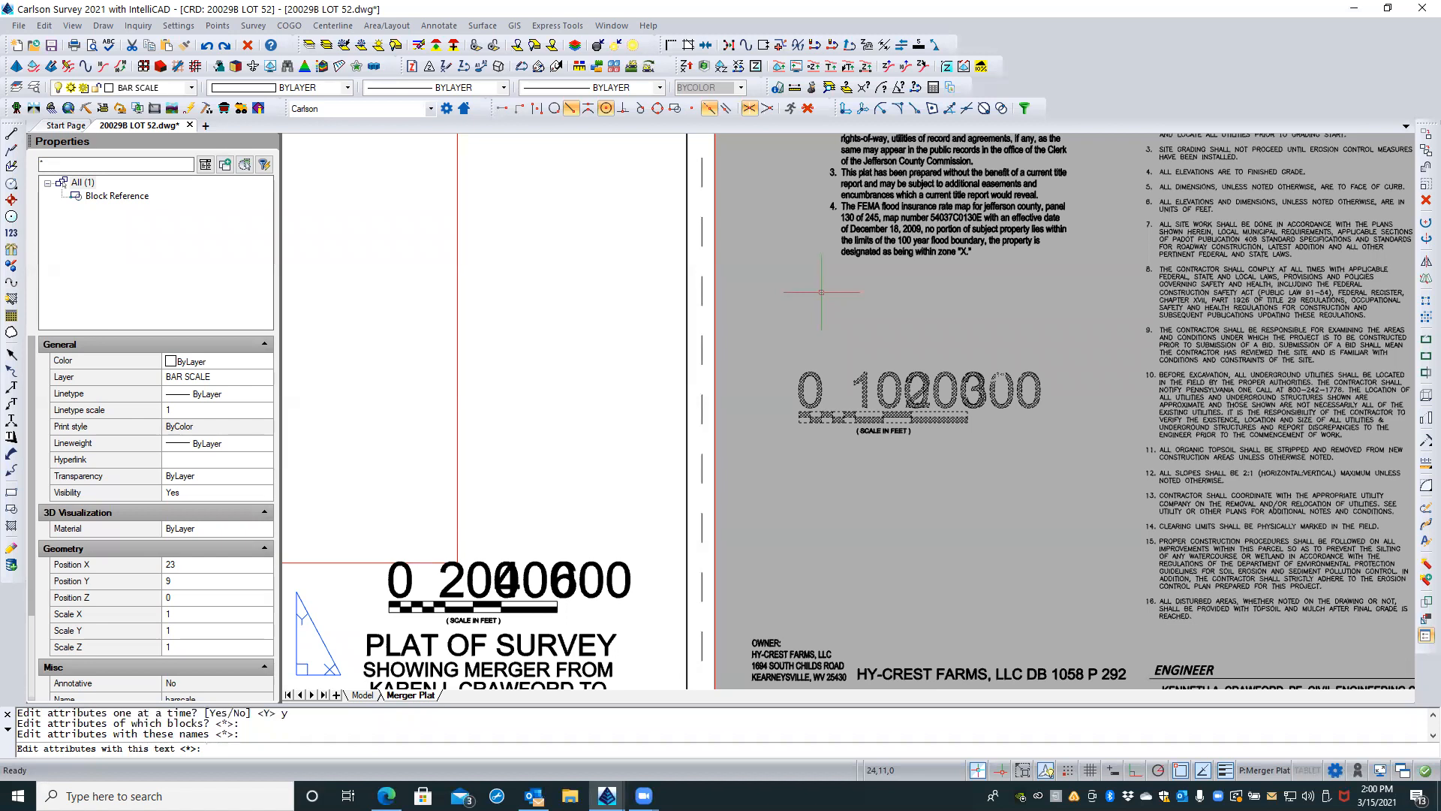
pyautogui.press('Return')
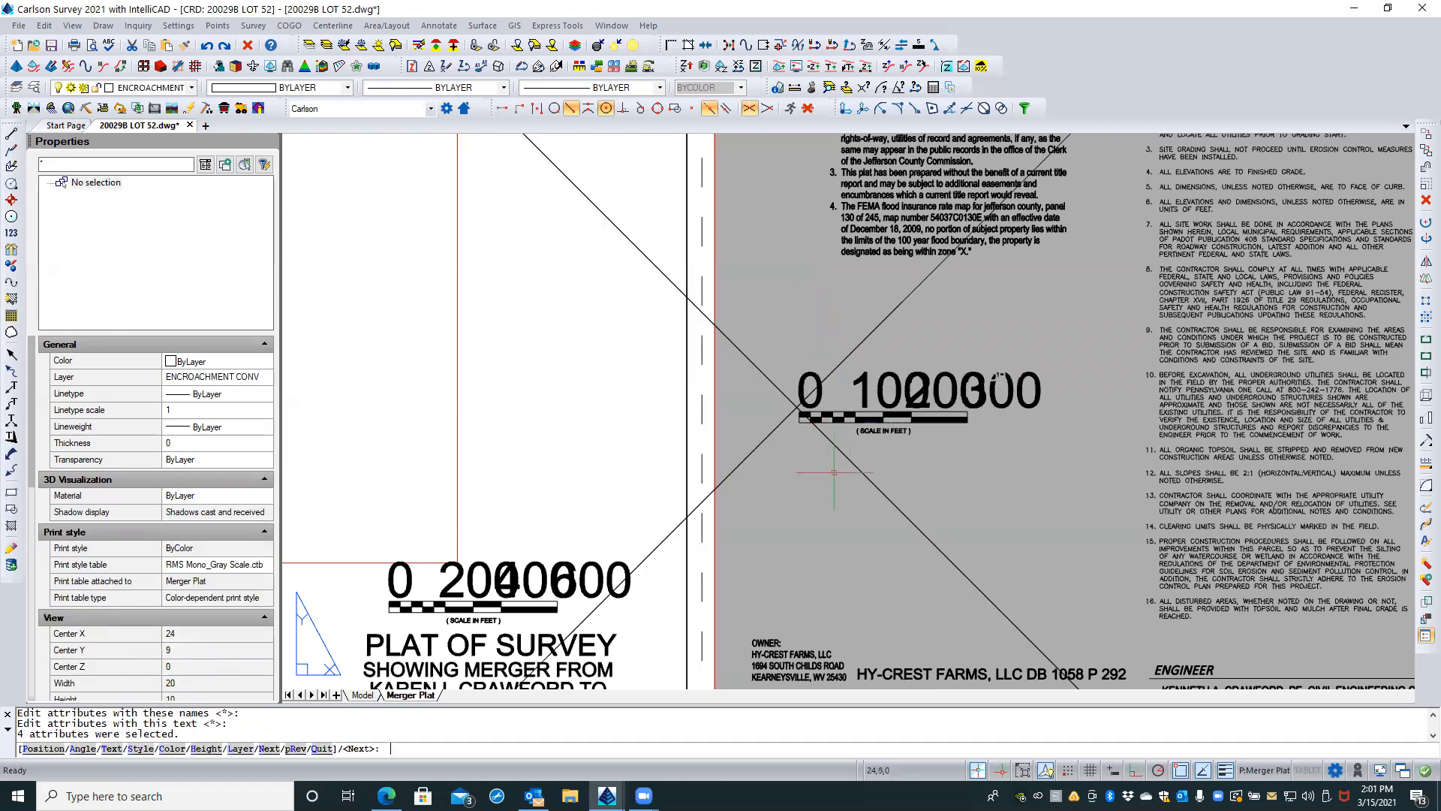
# Step: Try the text style option on the spare bar scale's first attribute and cancel the attribute edit
pyautogui.scroll(-1, 834, 471)
pyautogui.scroll(-3, 834, 471)
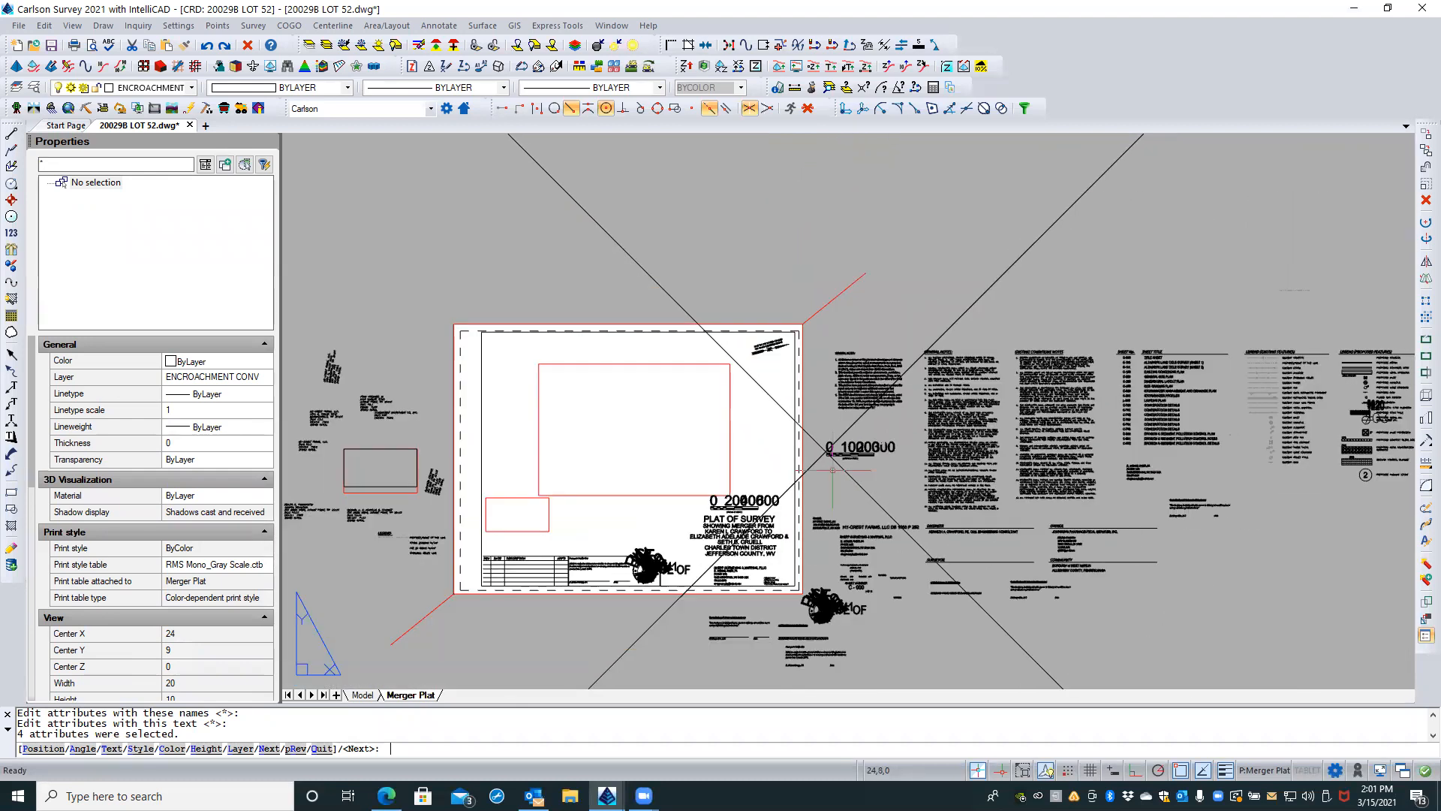
pyautogui.scroll(5, 833, 471)
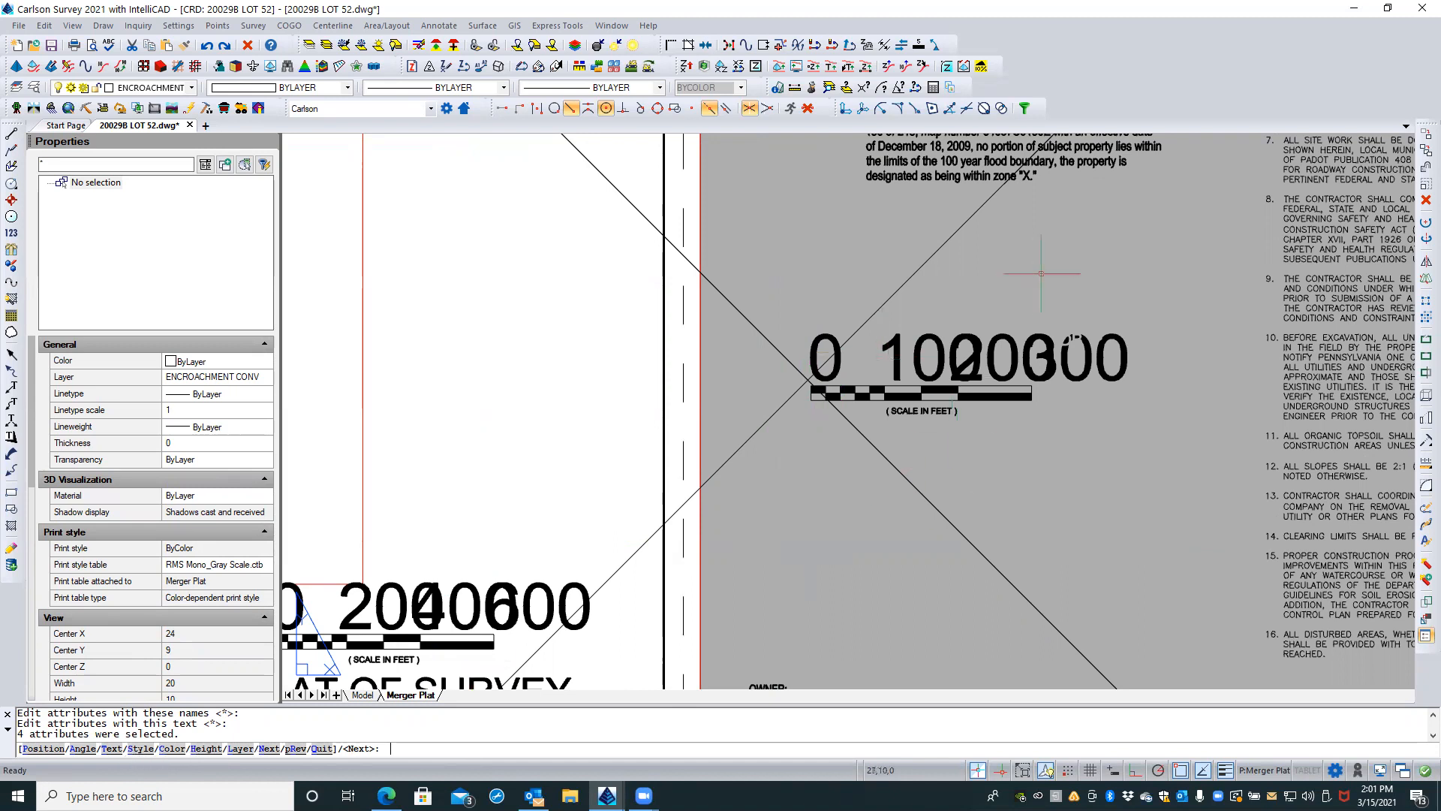
pyautogui.write('s')
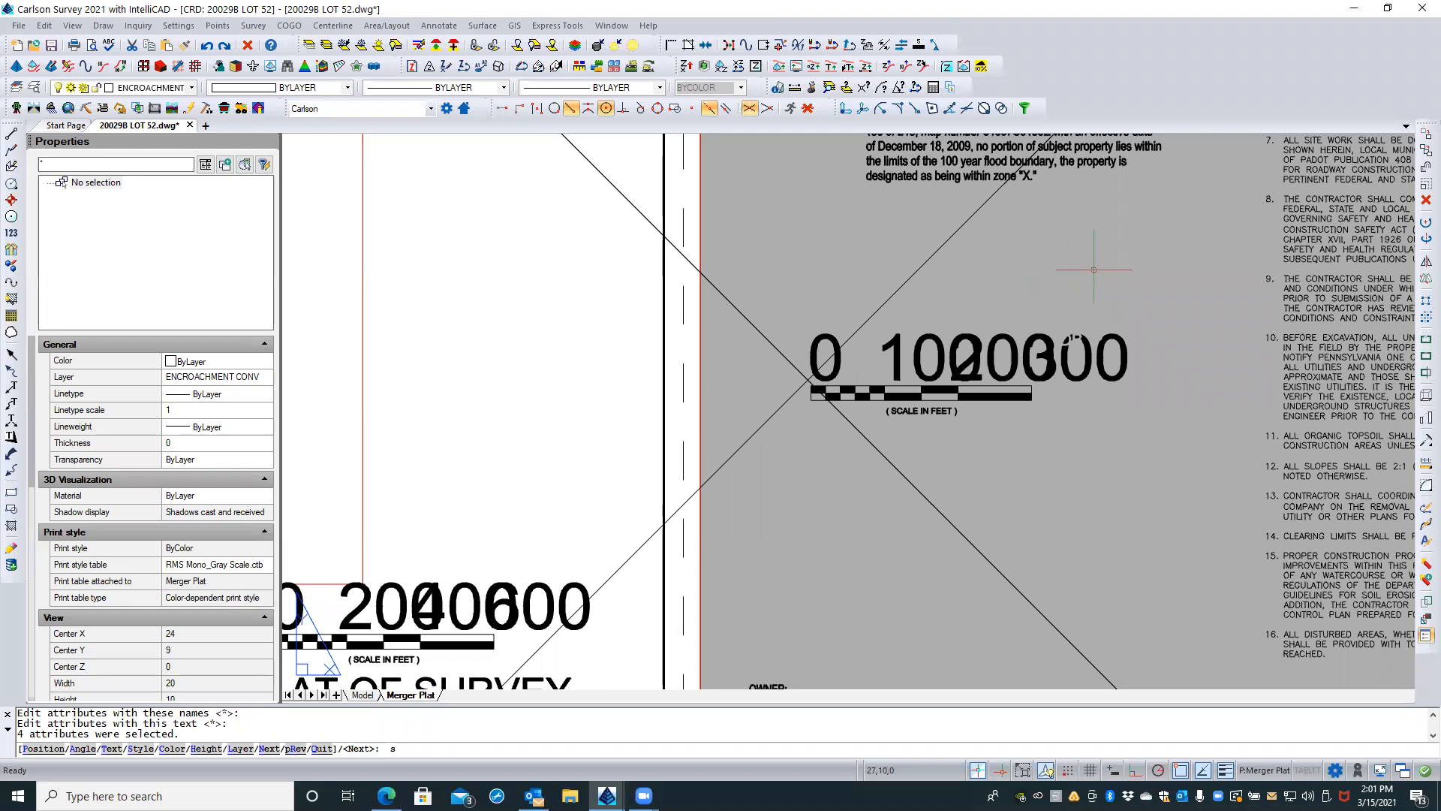
pyautogui.press('Return')
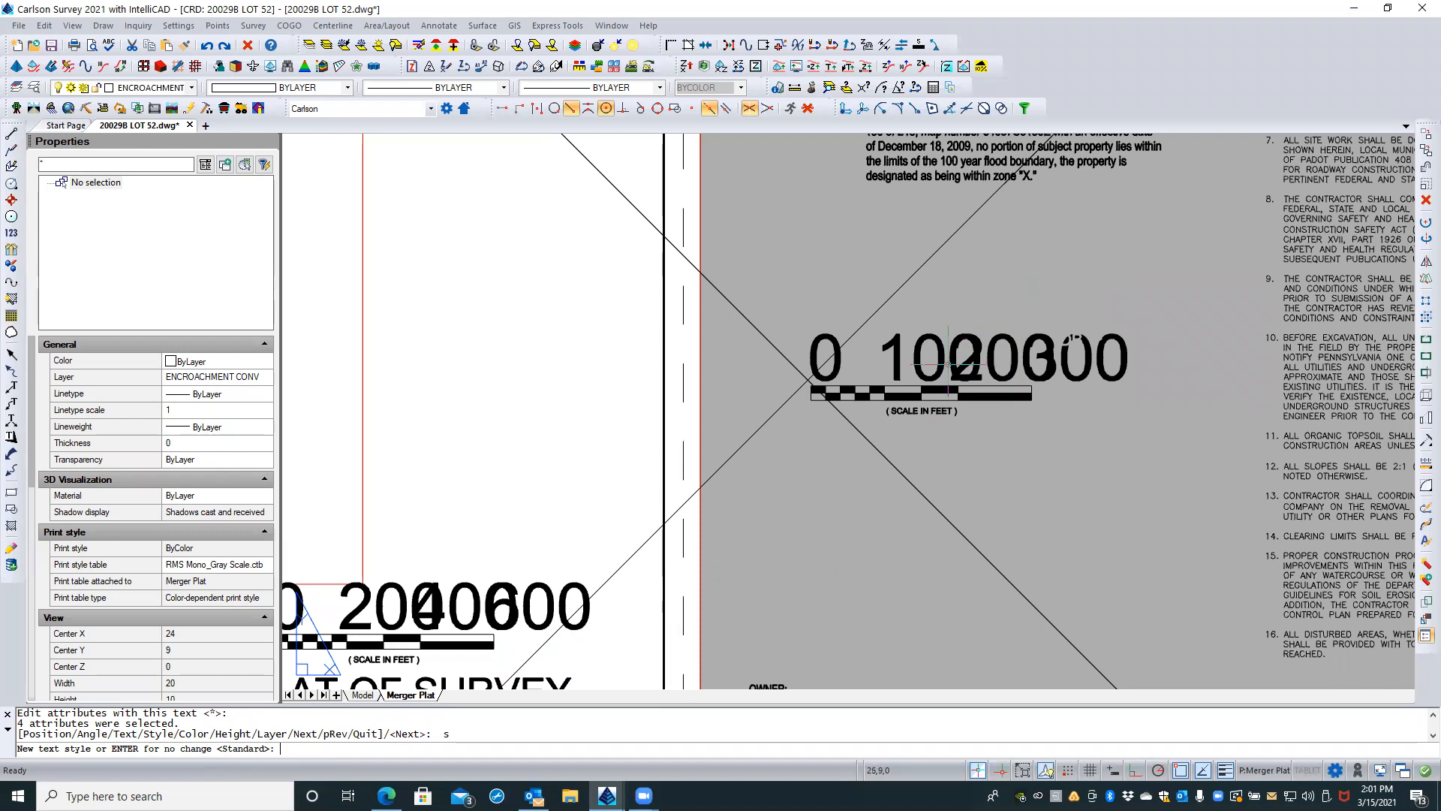
pyautogui.press('Escape')
pyautogui.press('Escape')
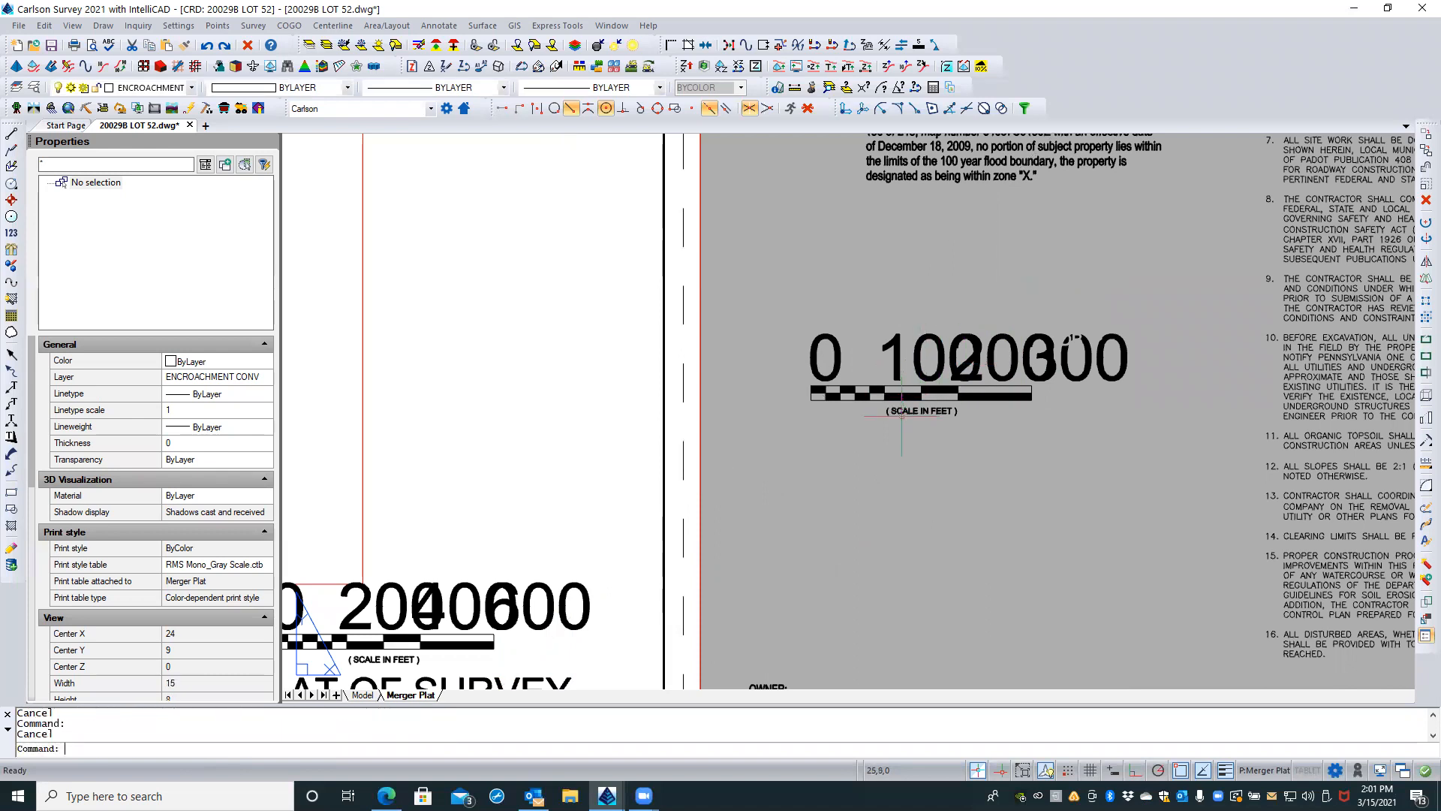
# Step: Inspect the overlapping numbers and the stray white lettering on the spare 0-300 bar scale
pyautogui.moveTo(938, 426); pyautogui.dragTo(955, 376, button='middle')
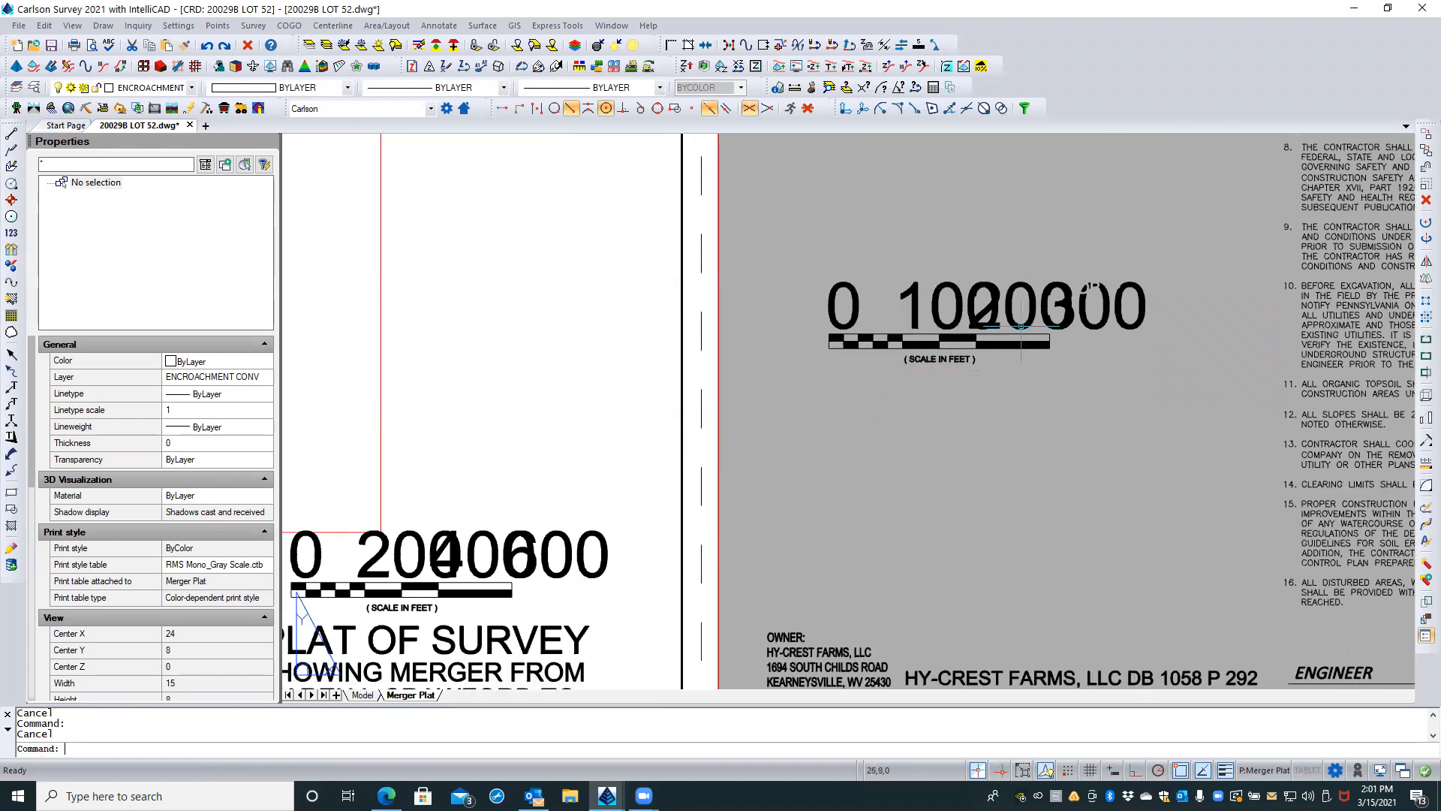
pyautogui.scroll(4, 1118, 275)
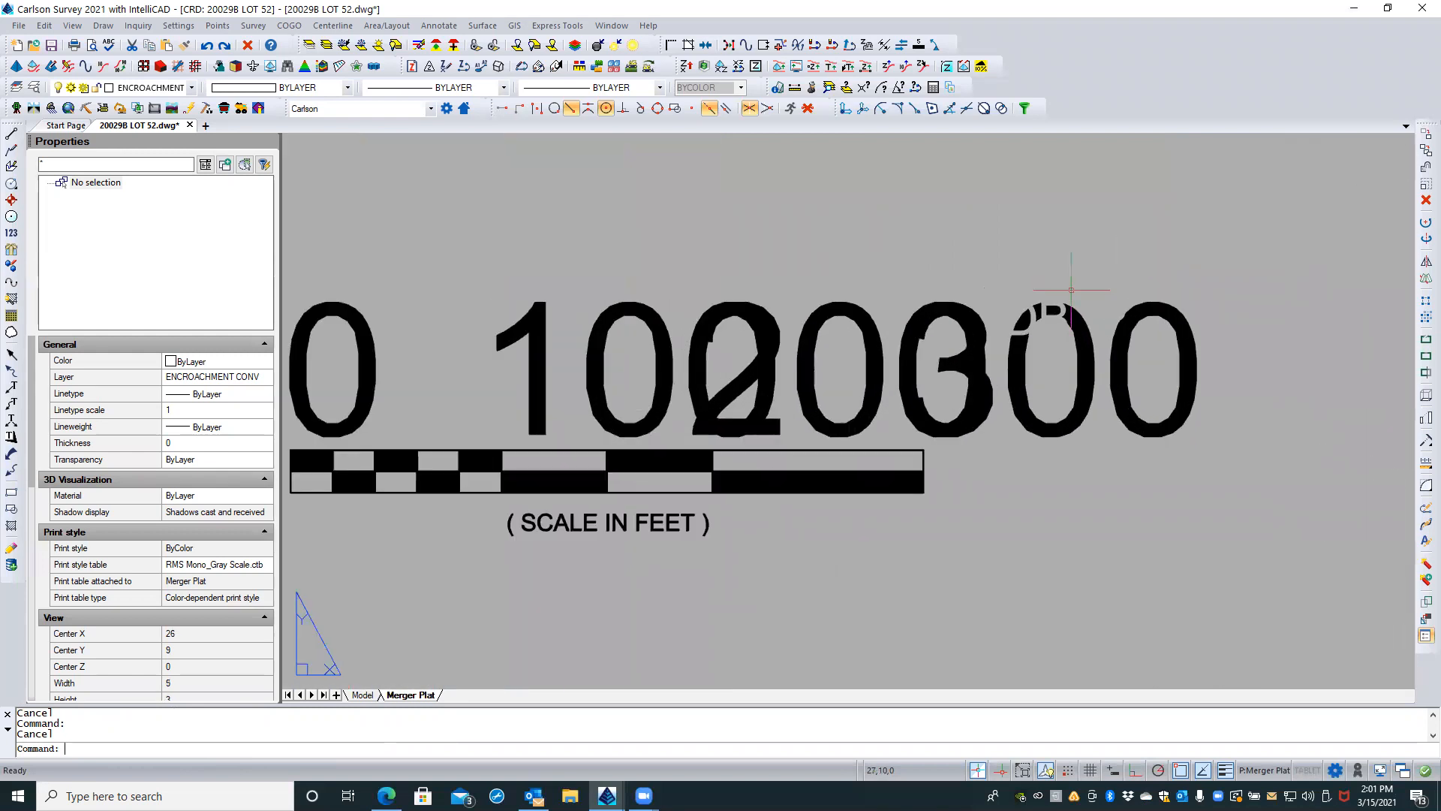
pyautogui.click(1077, 279)
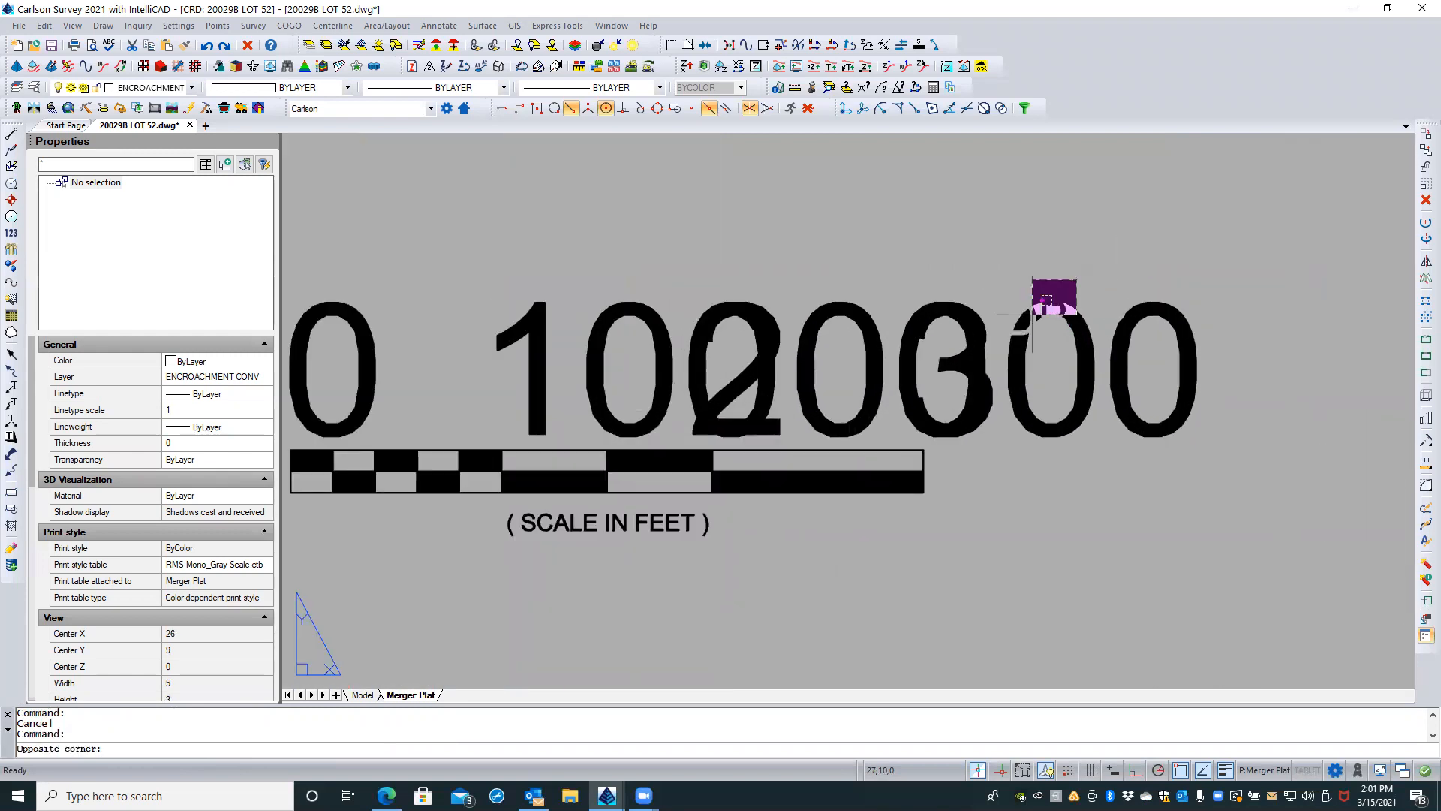
pyautogui.click(895, 394)
pyautogui.press('Escape')
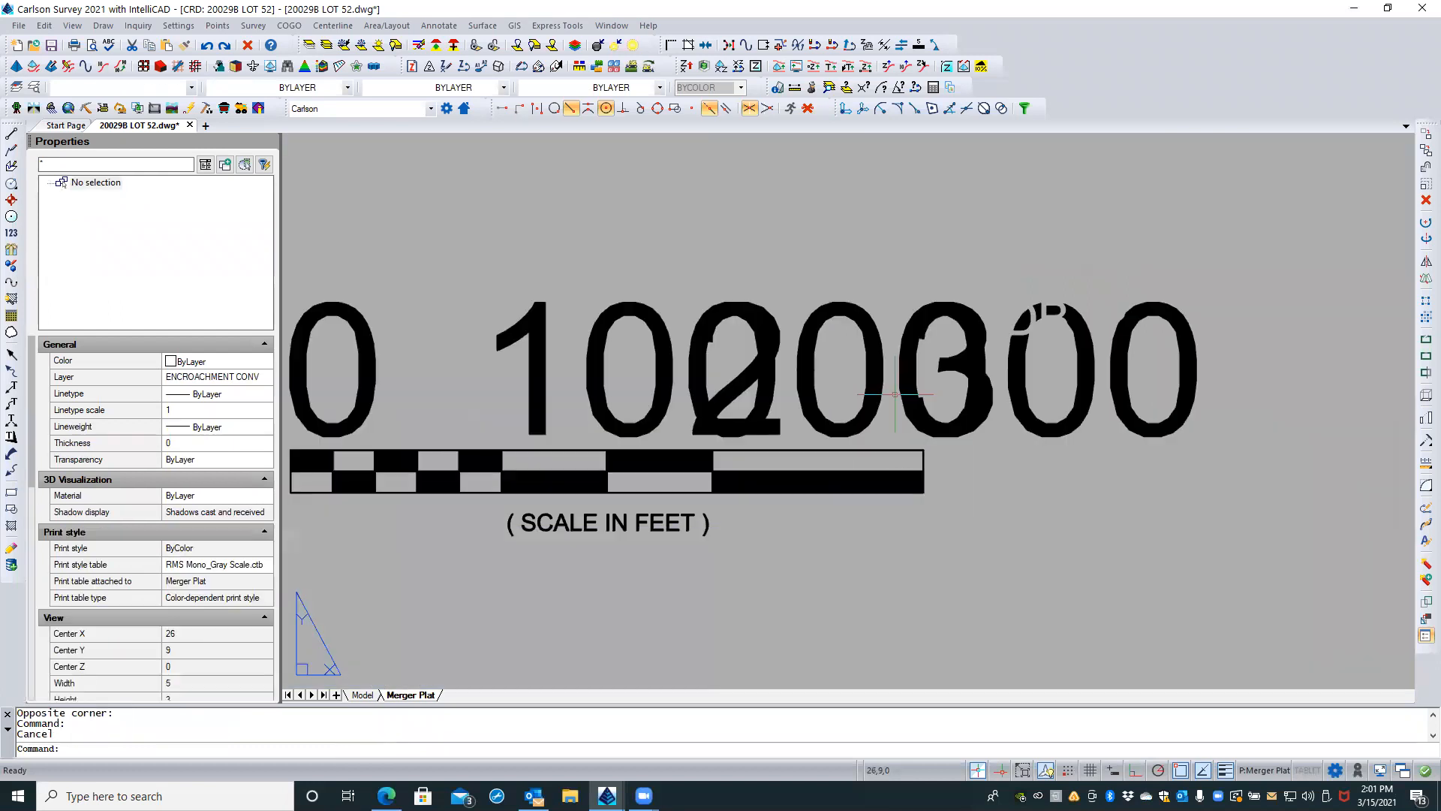
pyautogui.scroll(-2, 915, 378)
pyautogui.scroll(-2, 914, 377)
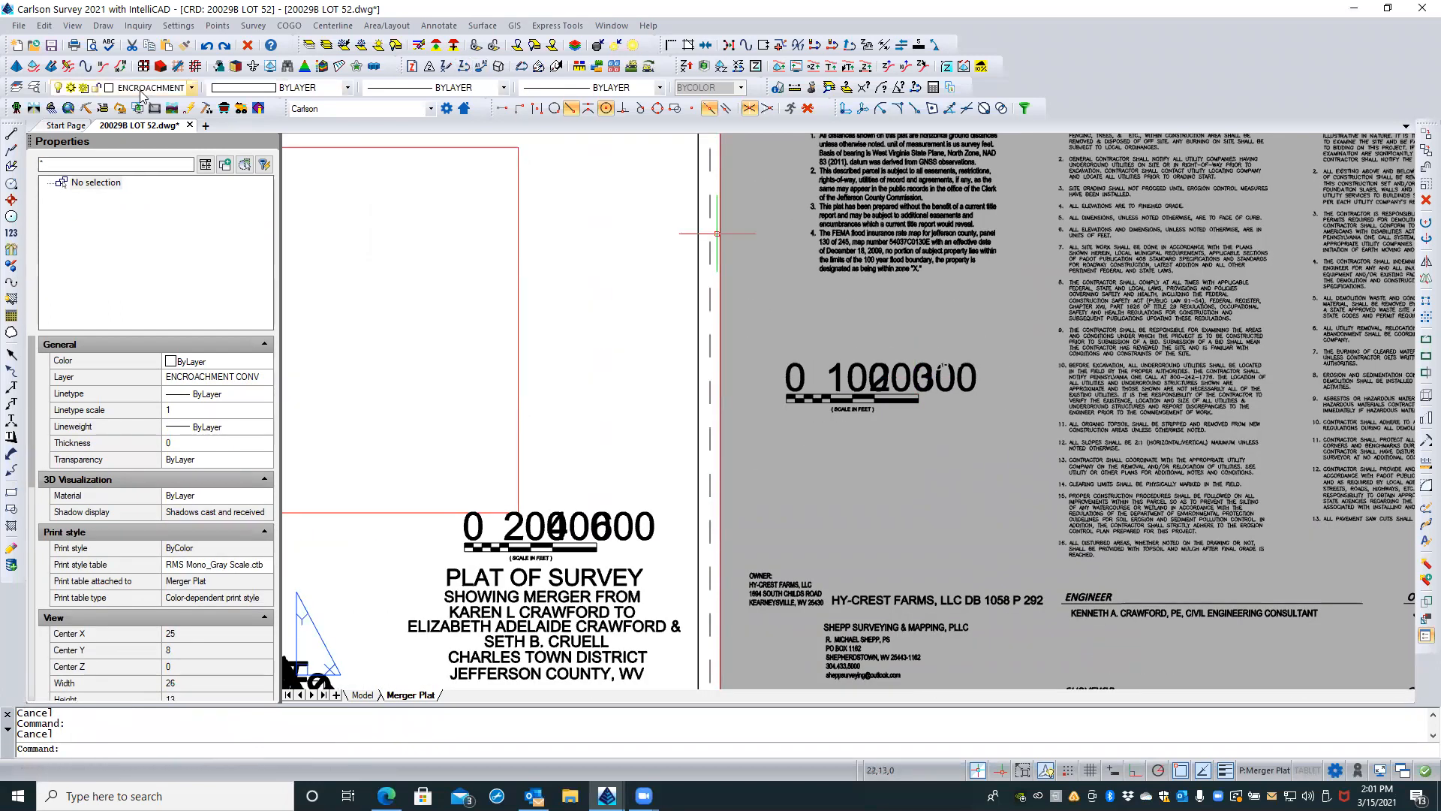
# Step: Open the drawing's text style settings and check the height of the Standard style
pyautogui.click(34, 89)
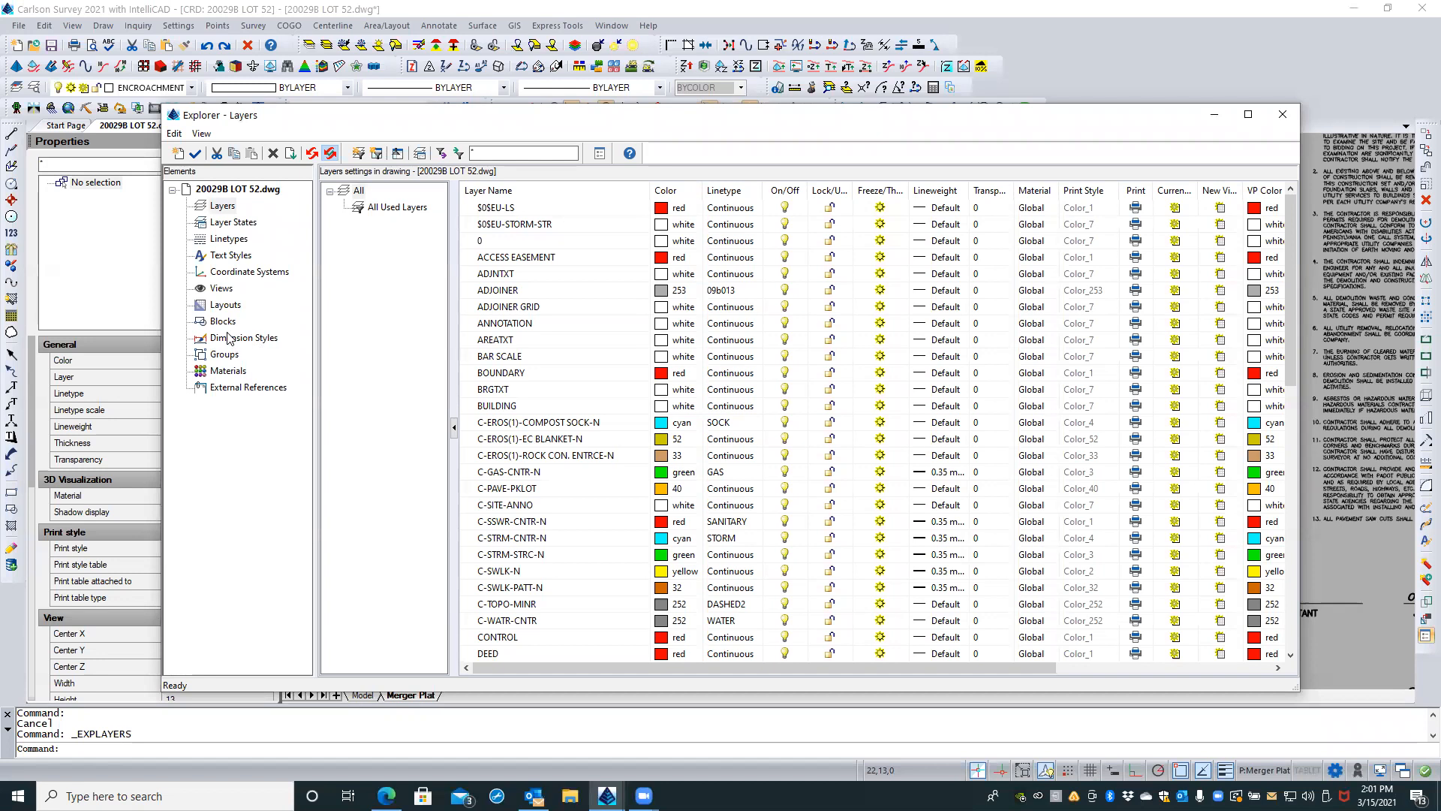
pyautogui.click(222, 256)
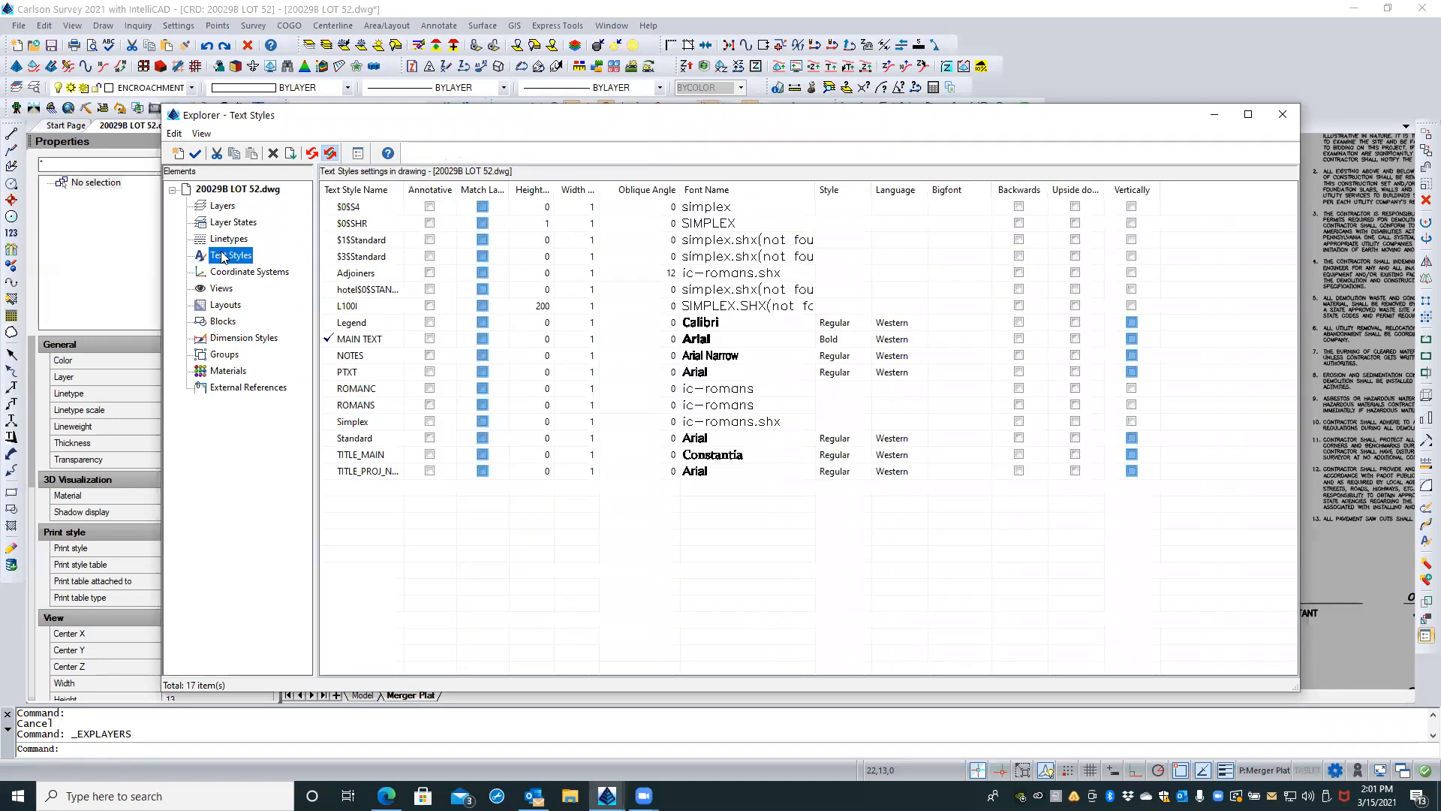
pyautogui.click(373, 440)
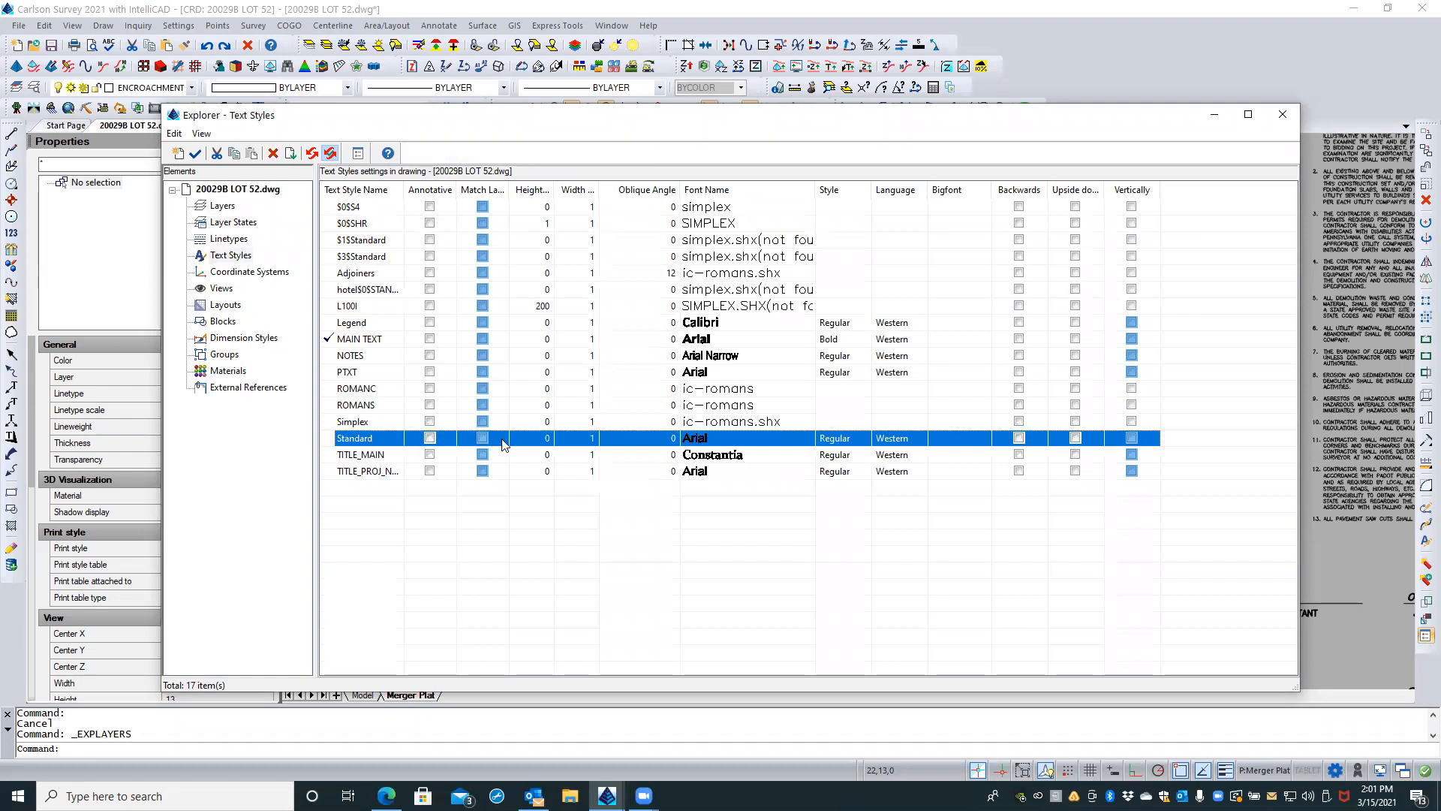
pyautogui.click(548, 437)
pyautogui.press('Escape')
# Step: Delete the L100I text style with its references changed to Simplex, and make Standard the current text style
pyautogui.click(379, 308)
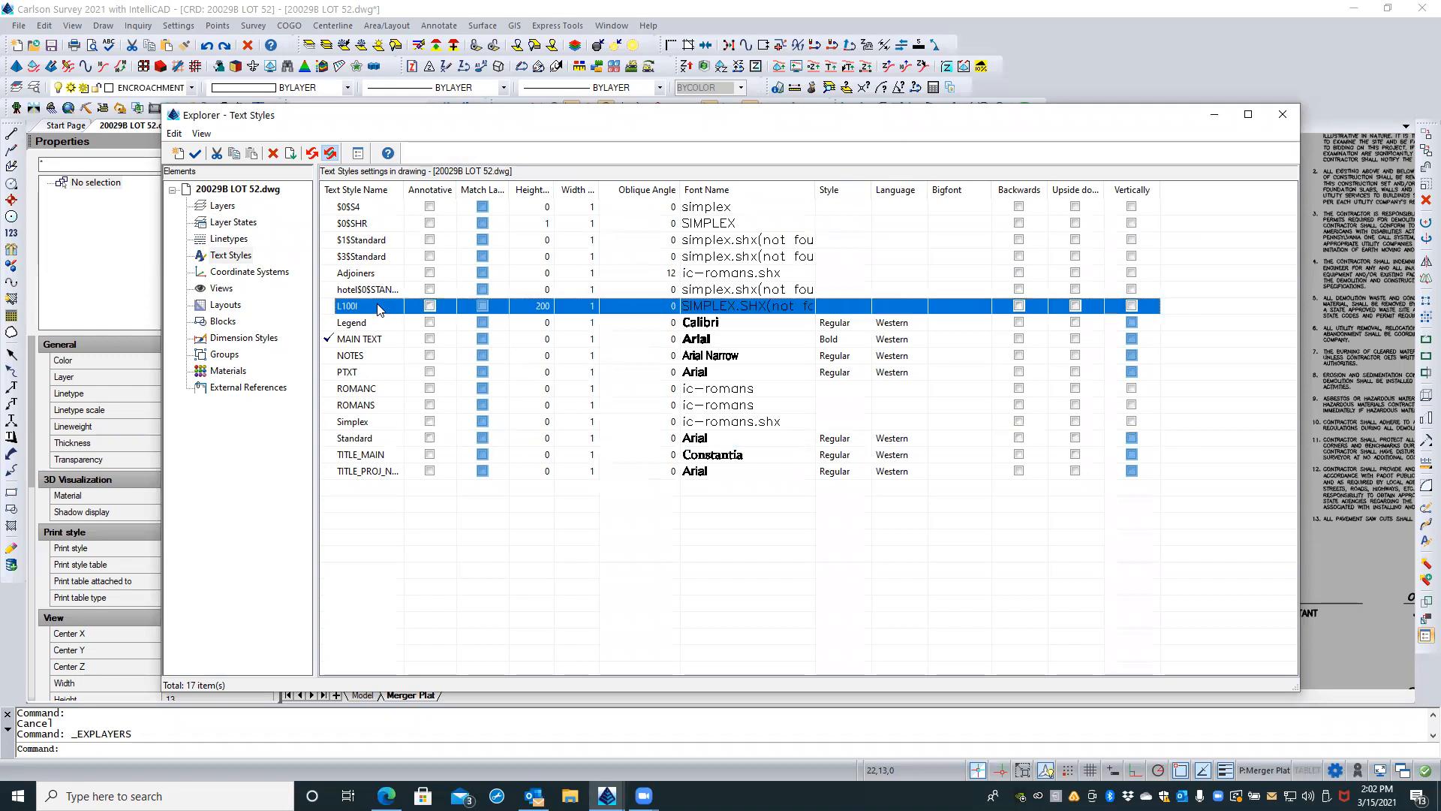
pyautogui.click(272, 154)
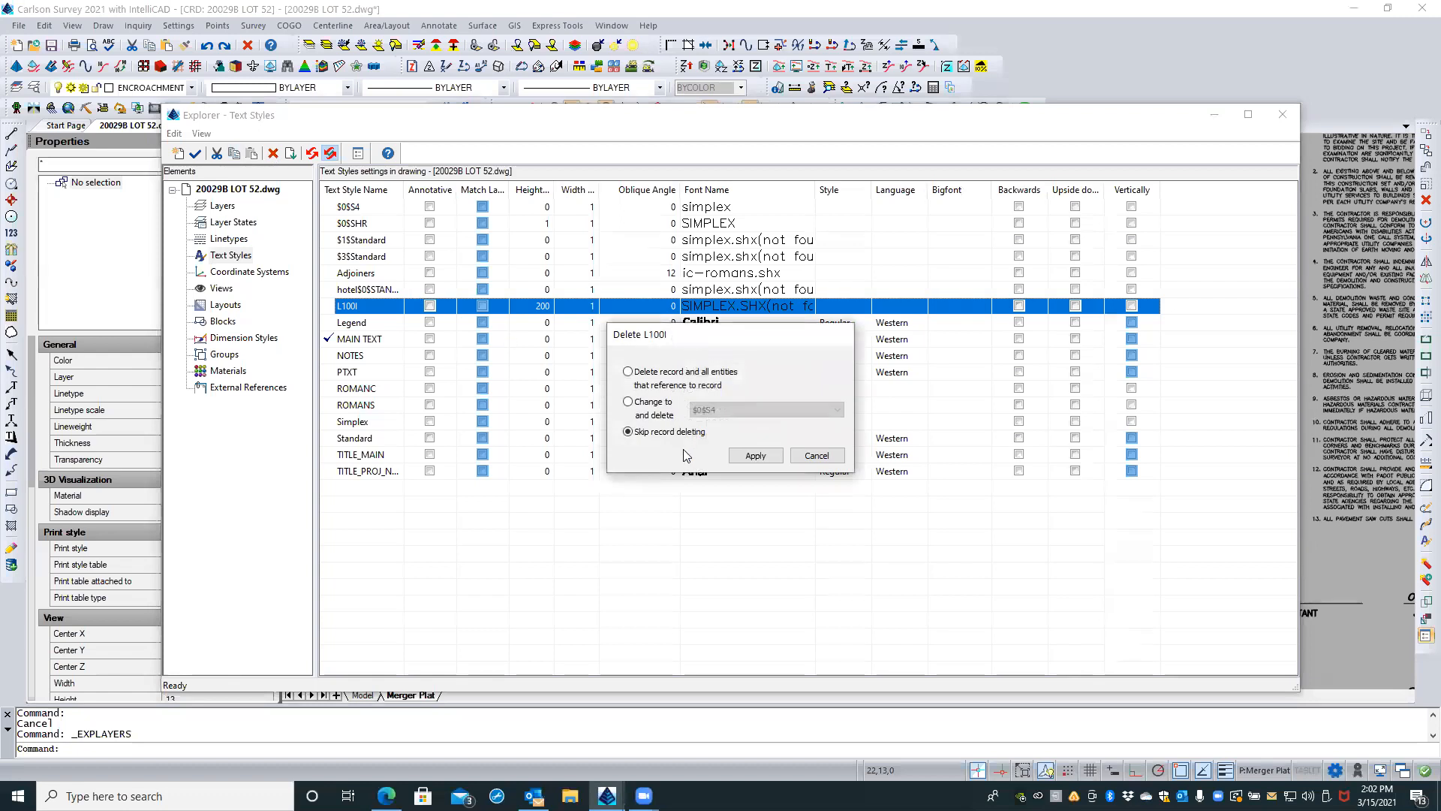
pyautogui.click(655, 409)
pyautogui.click(726, 411)
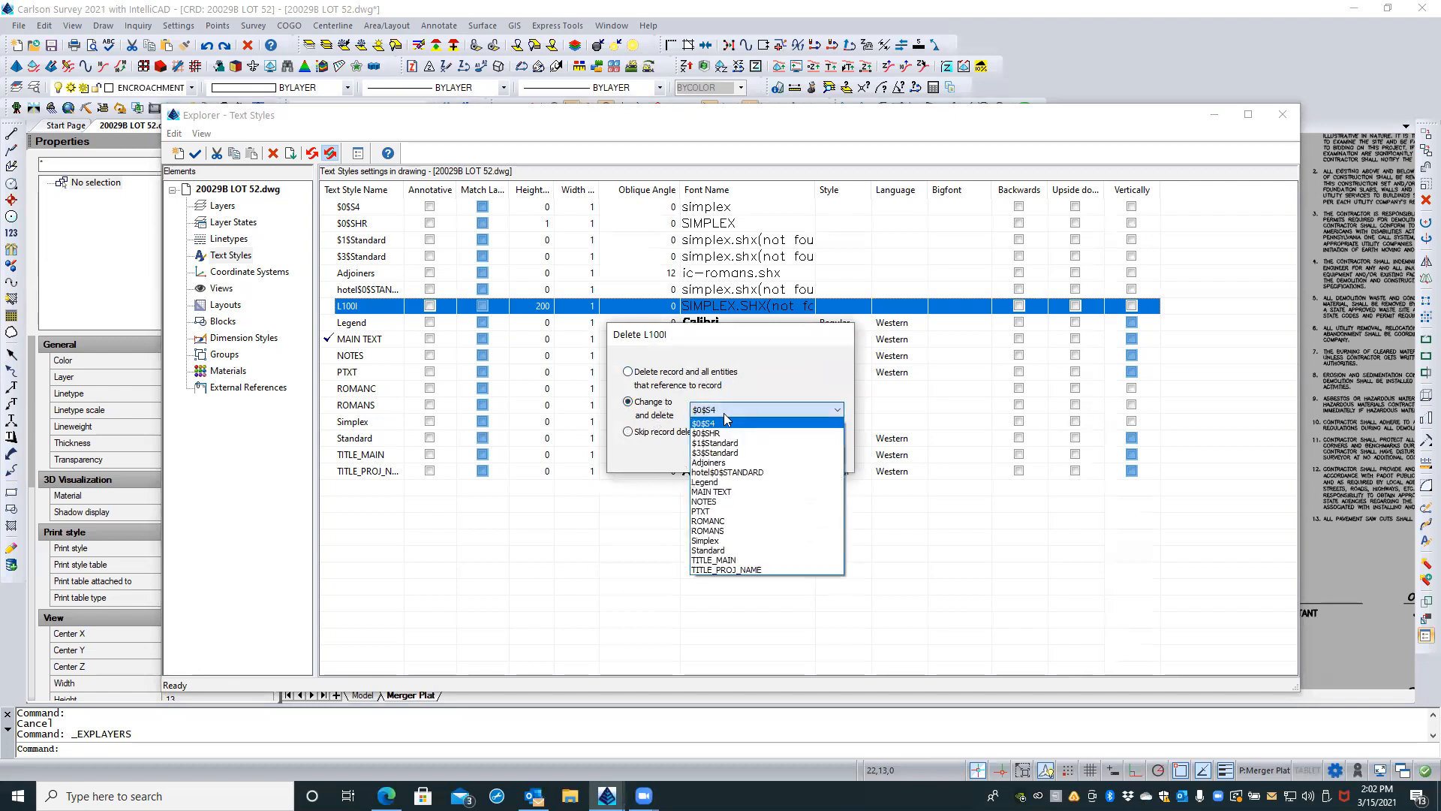
pyautogui.click(705, 541)
pyautogui.click(755, 456)
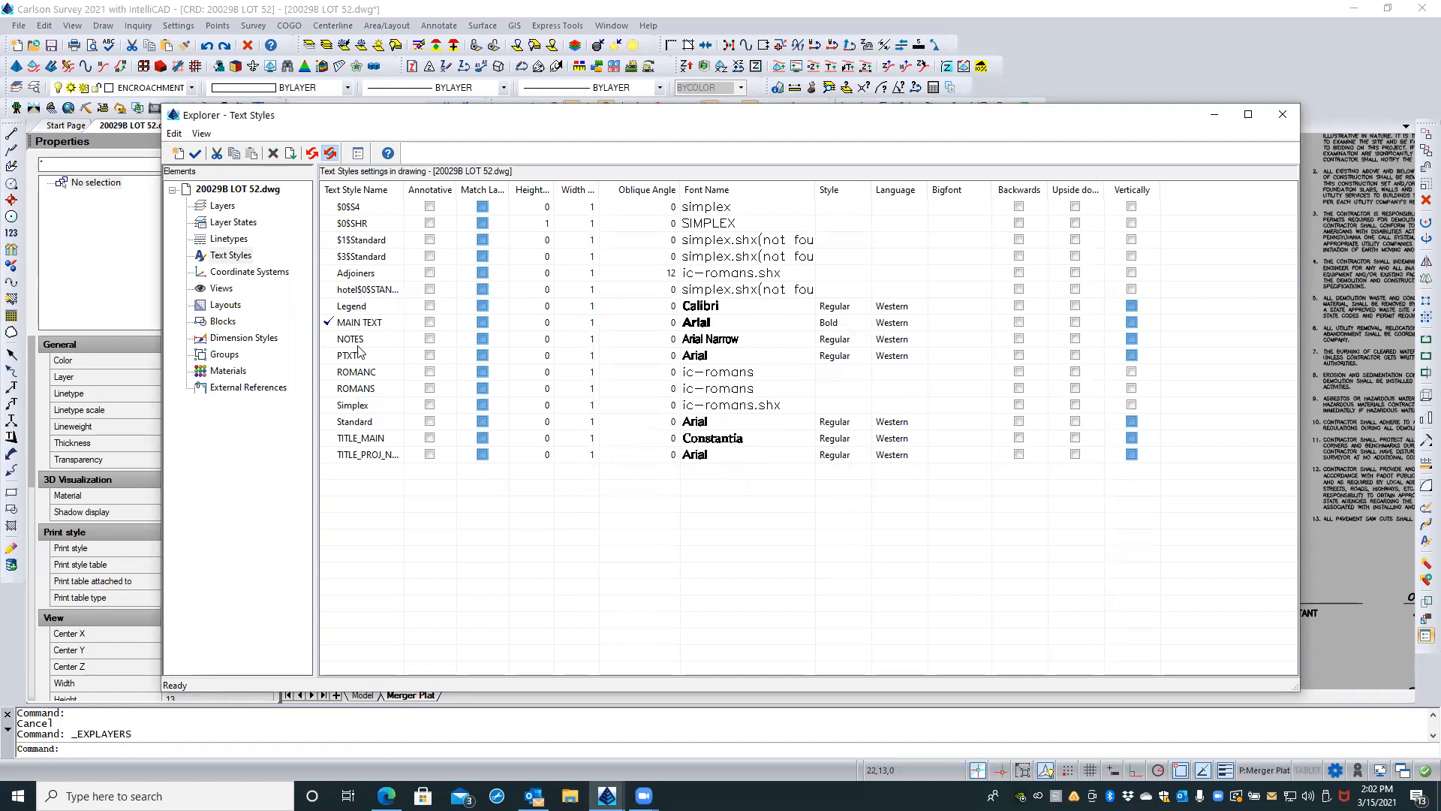
pyautogui.click(363, 425)
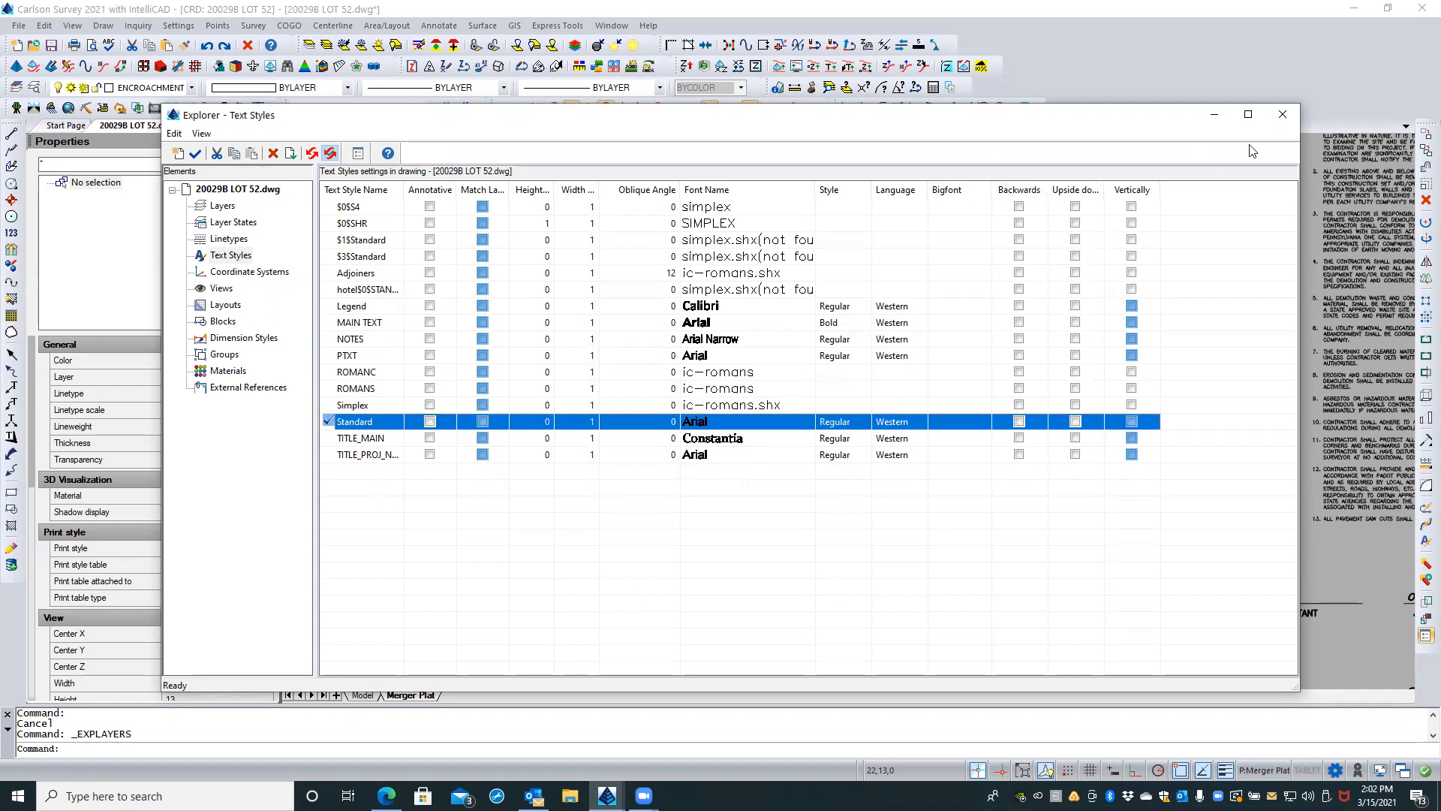
pyautogui.click(1280, 114)
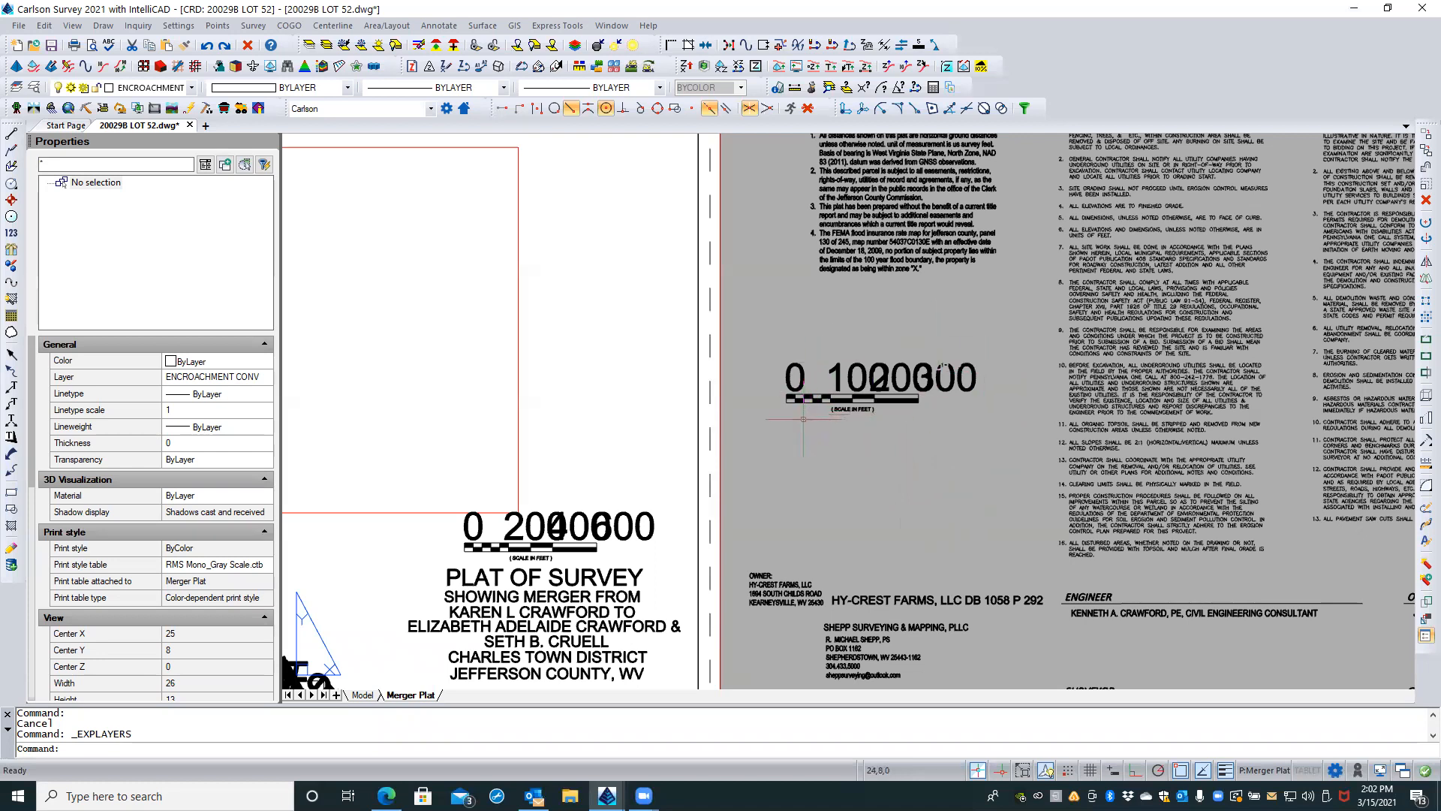
# Step: Examine the bar scales and the spare PS stamp block outside the sheet on the Merger Plat layout
pyautogui.scroll(-4, 899, 344)
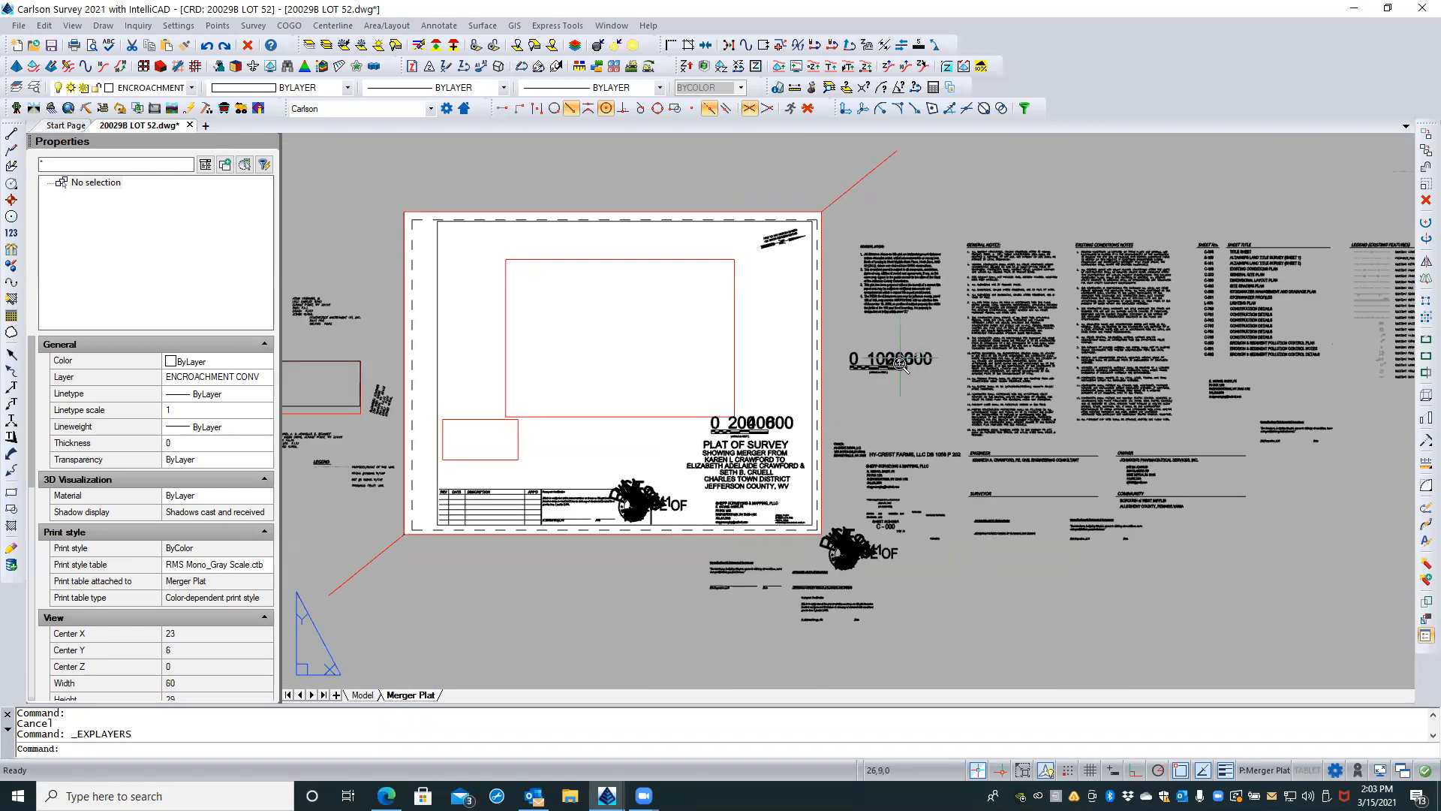
pyautogui.scroll(2, 900, 364)
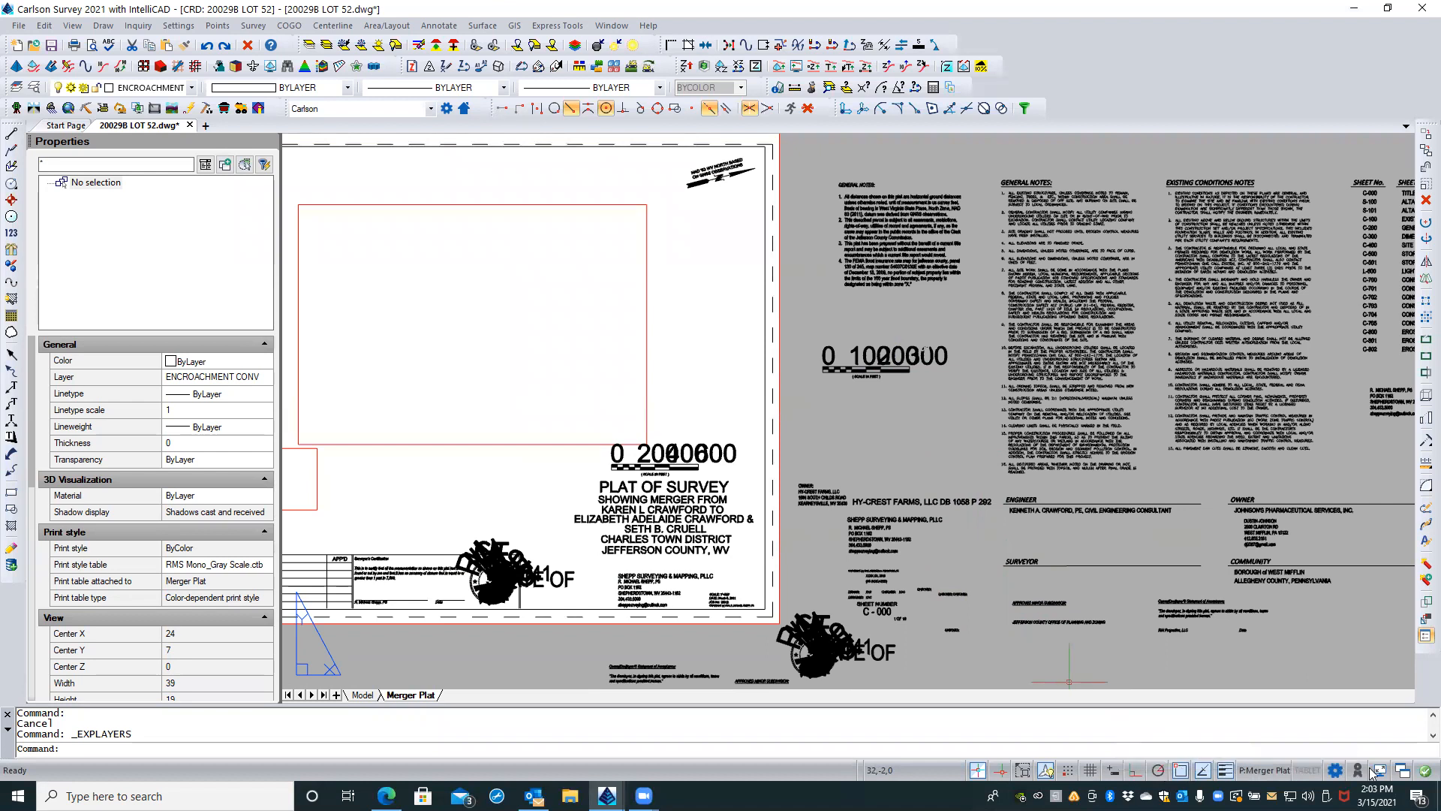
pyautogui.click(1292, 765)
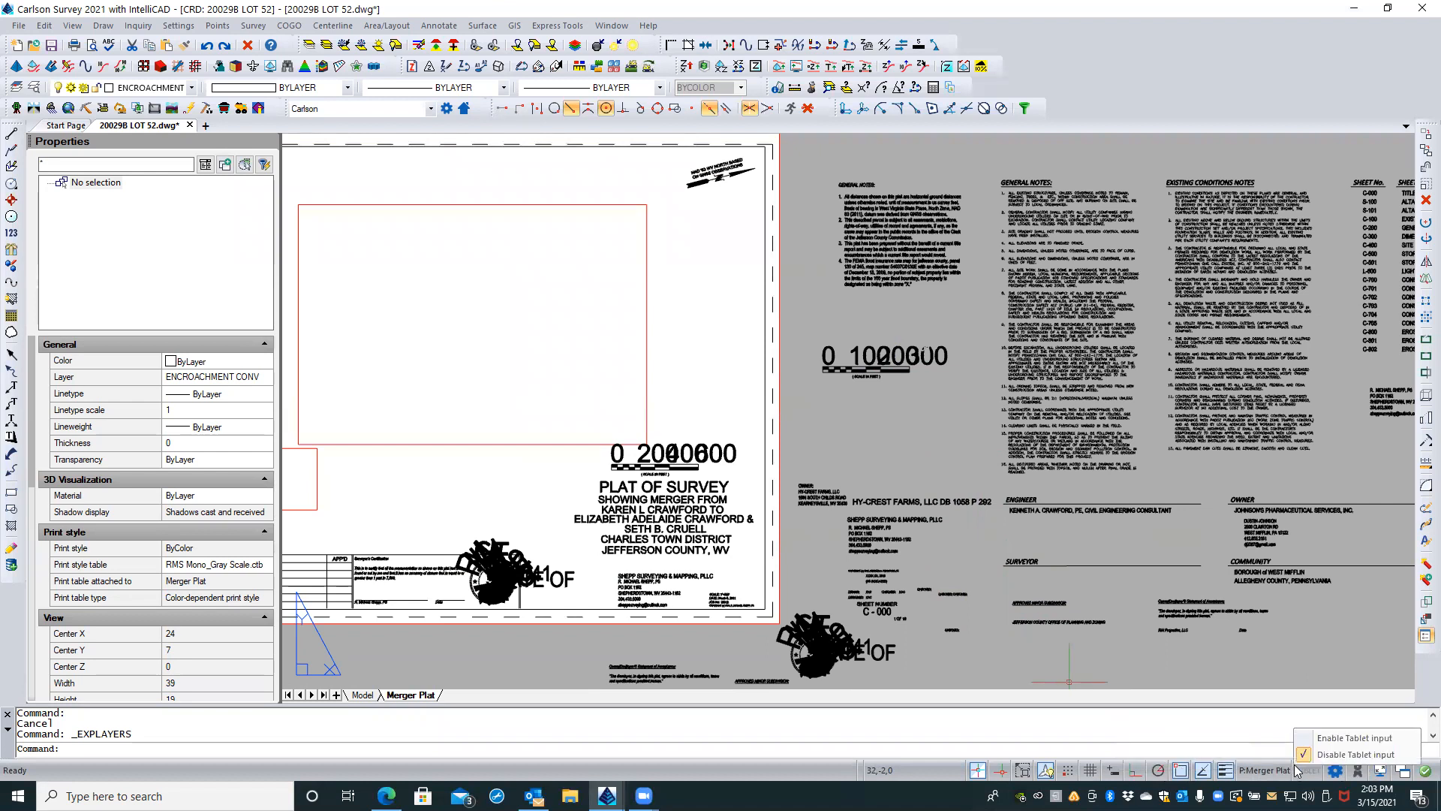
pyautogui.click(1197, 664)
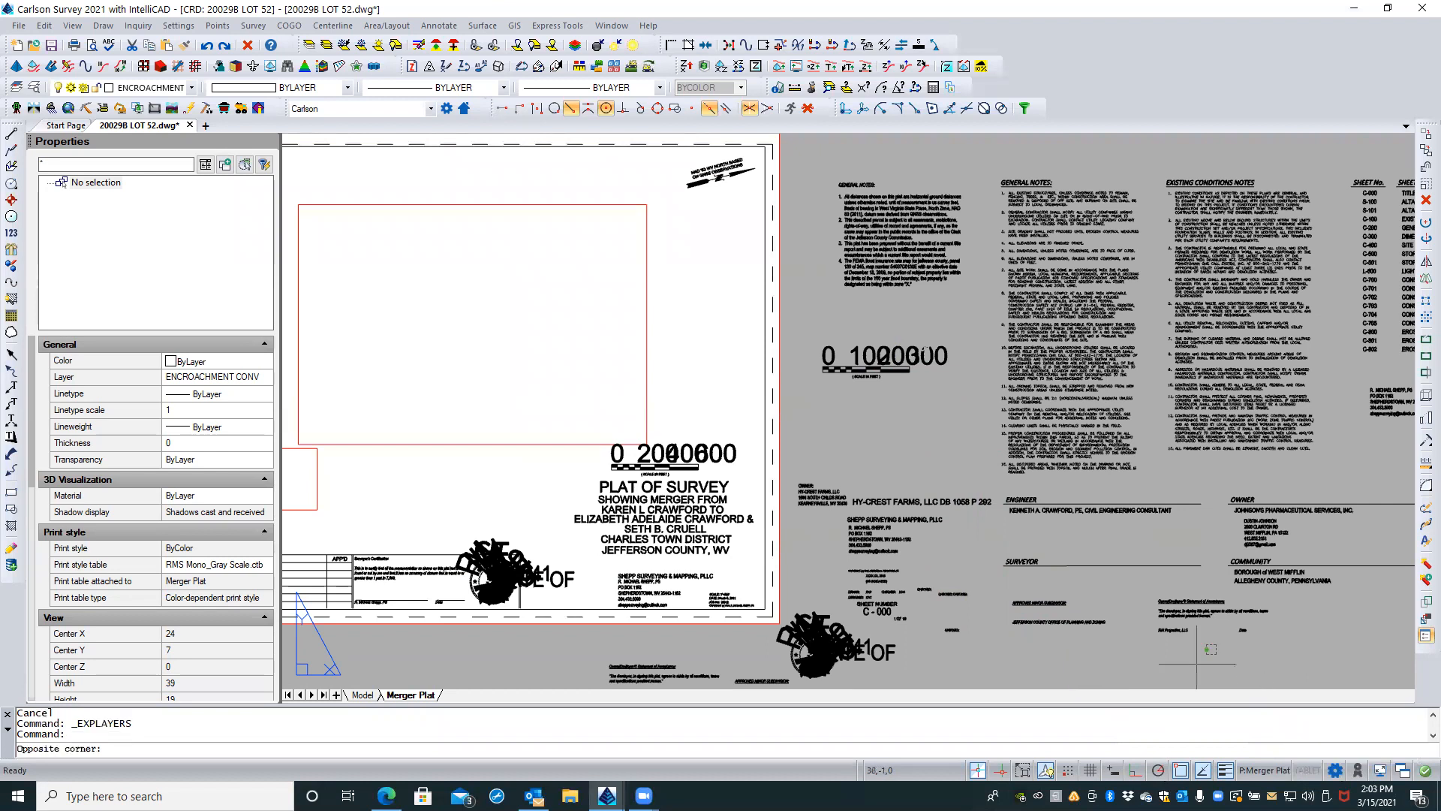
pyautogui.click(1152, 657)
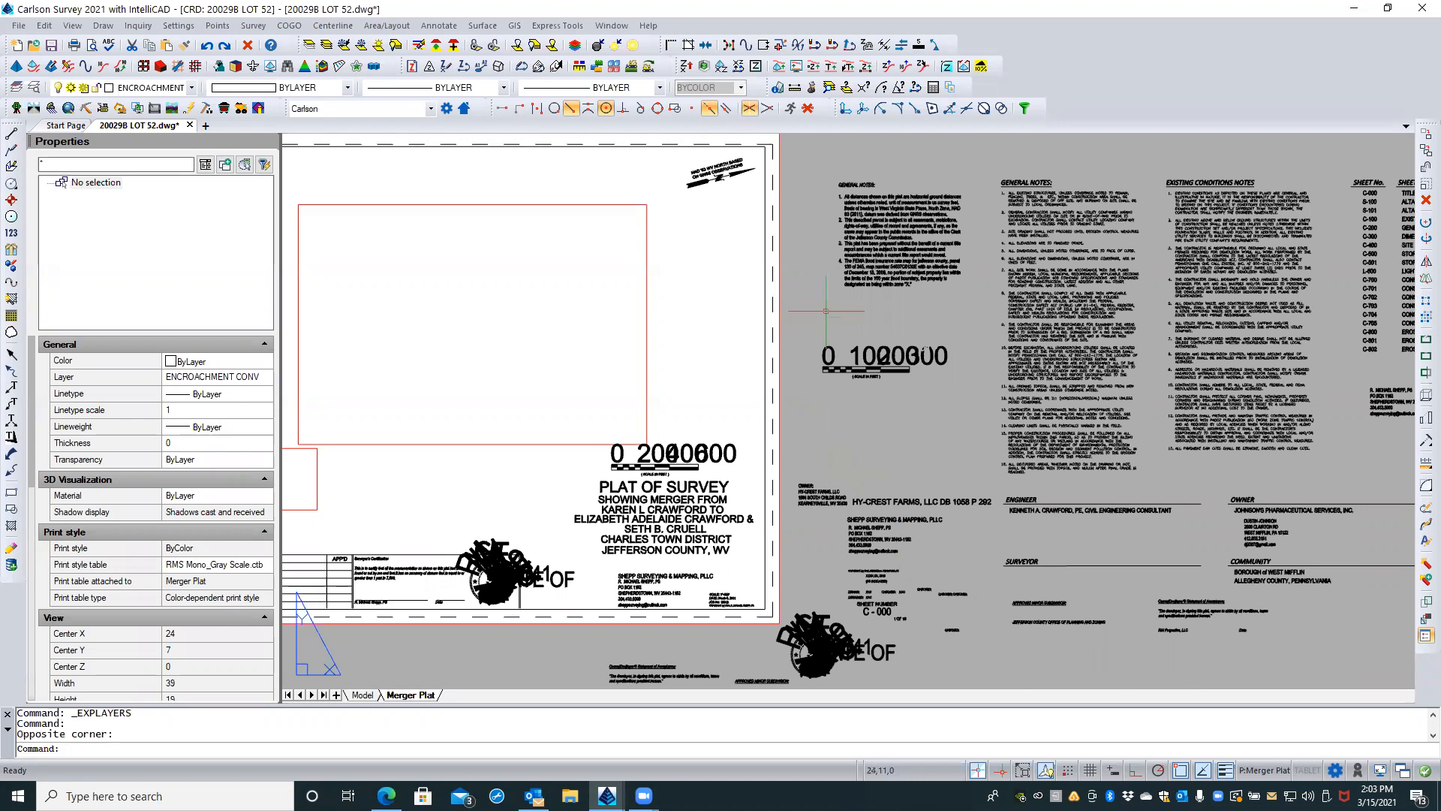
pyautogui.scroll(2, 868, 340)
pyautogui.scroll(-2, 868, 340)
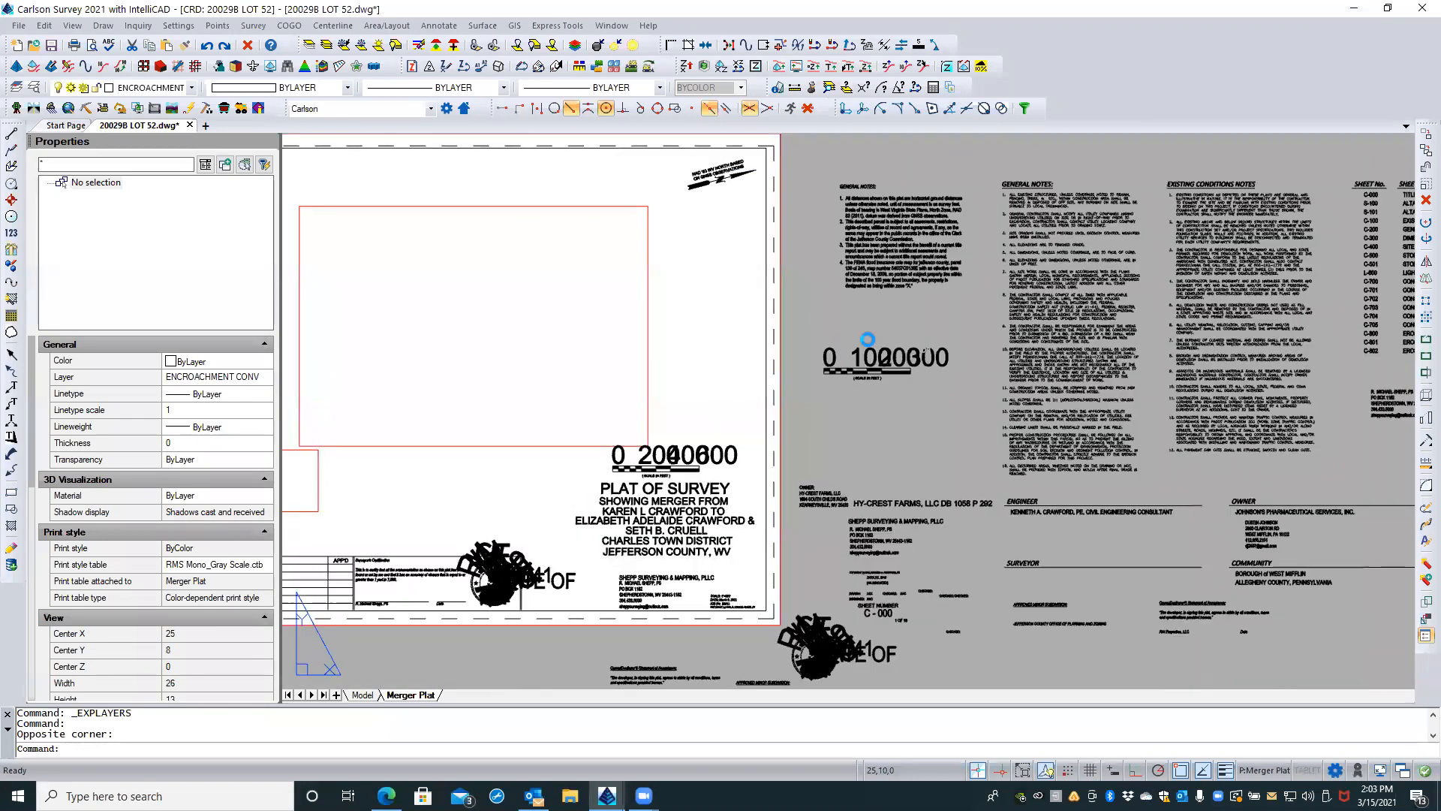
pyautogui.click(784, 647)
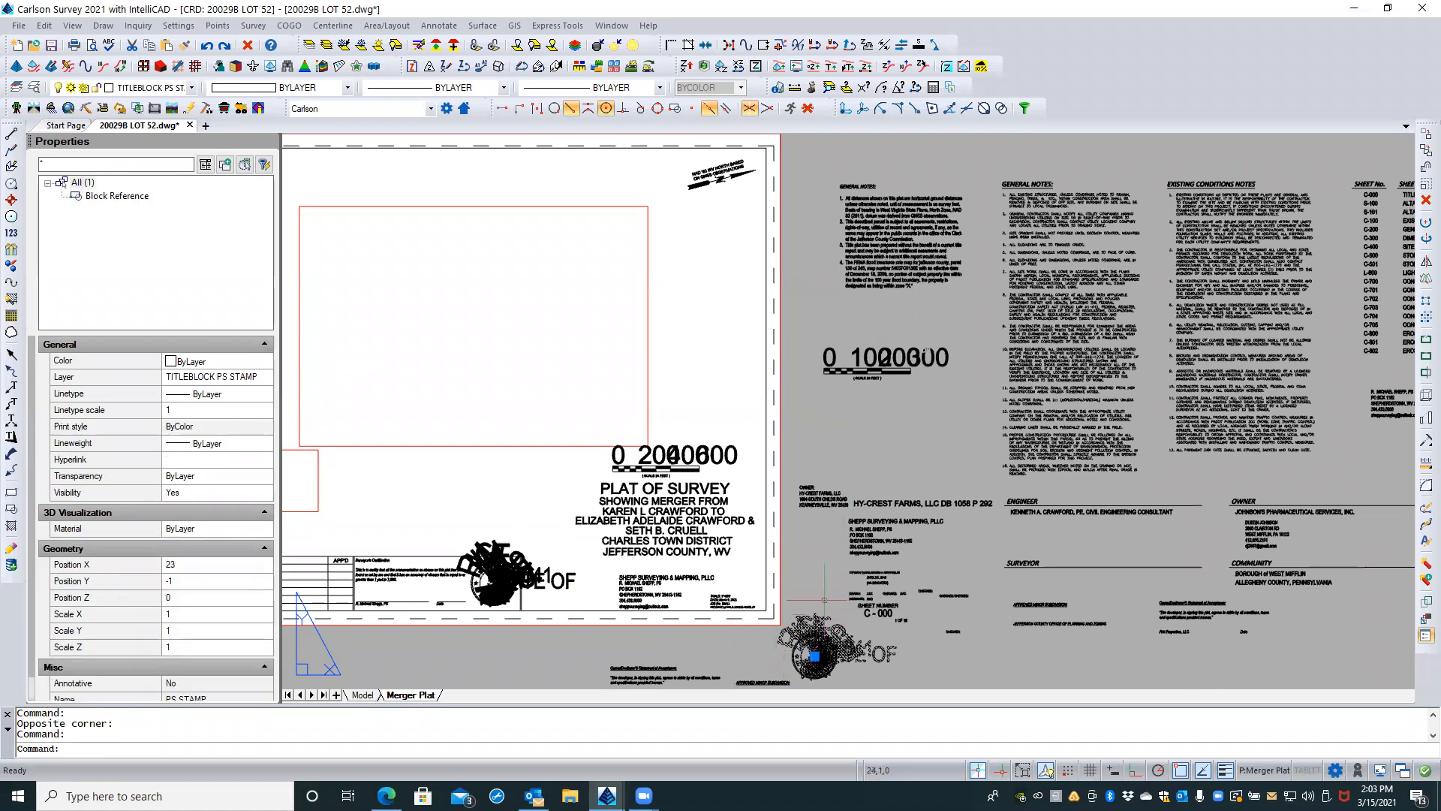
pyautogui.press('Escape')
pyautogui.press('Escape')
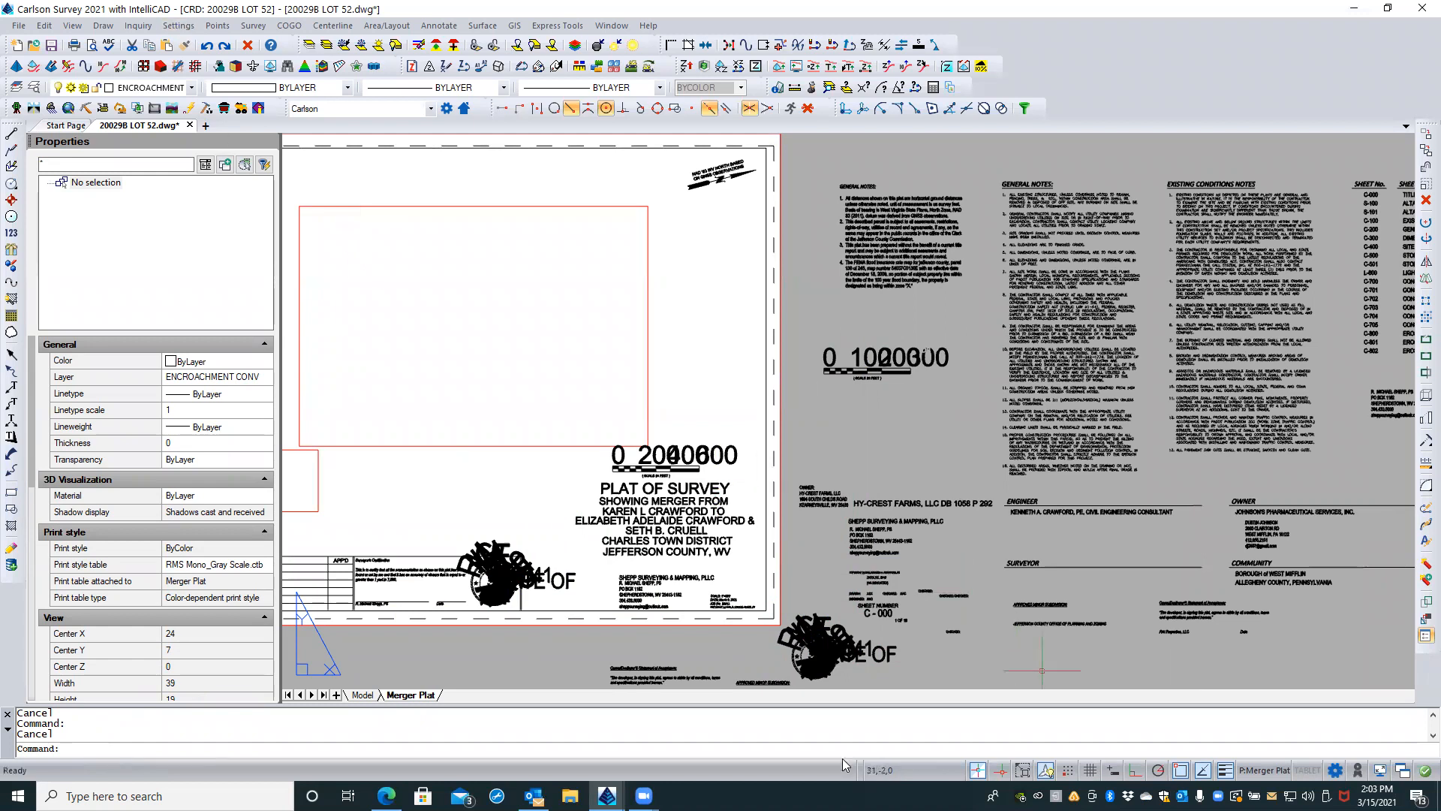
# Step: Switch from the Merger Plat layout to model space
pyautogui.click(363, 695)
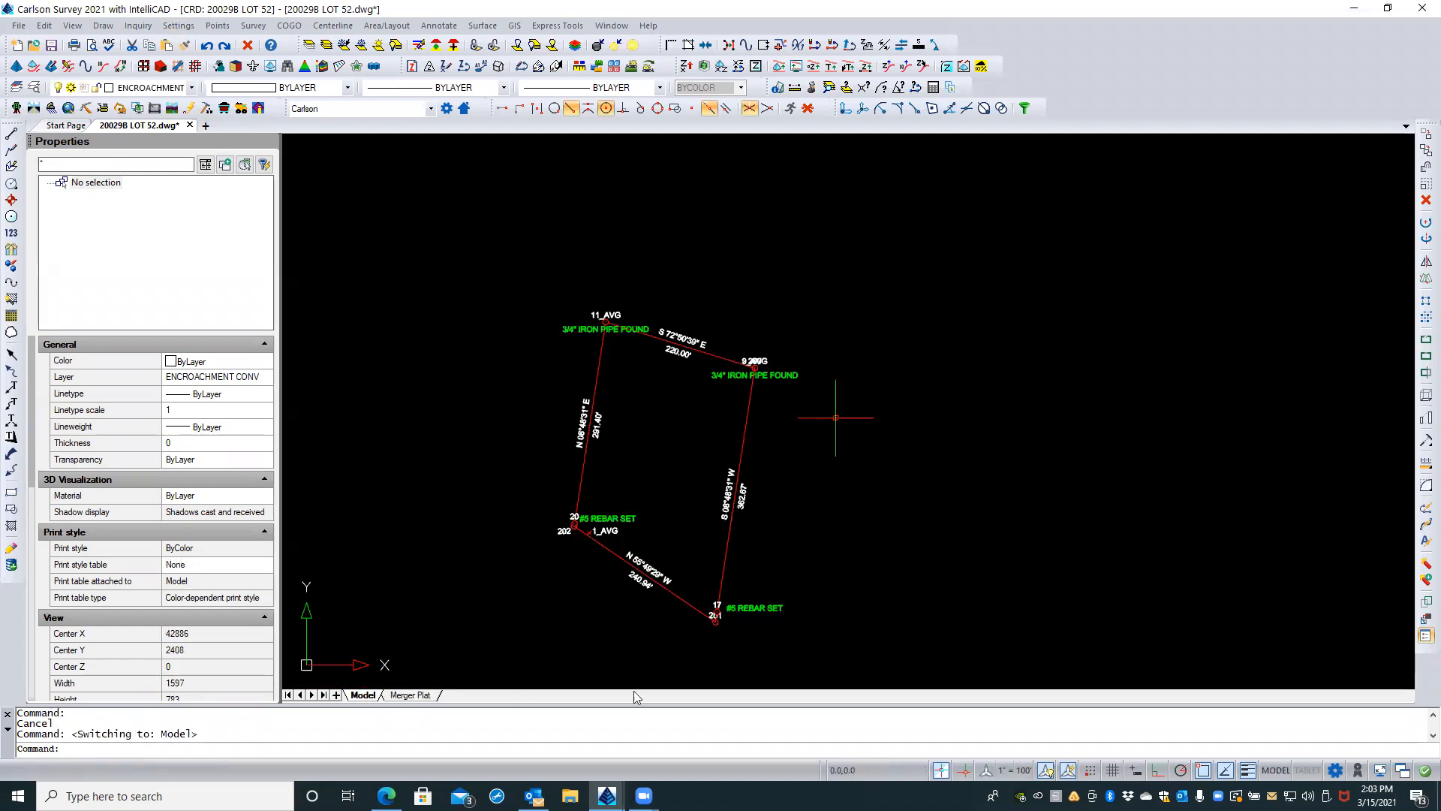
# Step: Set the model space annotation scale to 1" = 50'
pyautogui.click(987, 772)
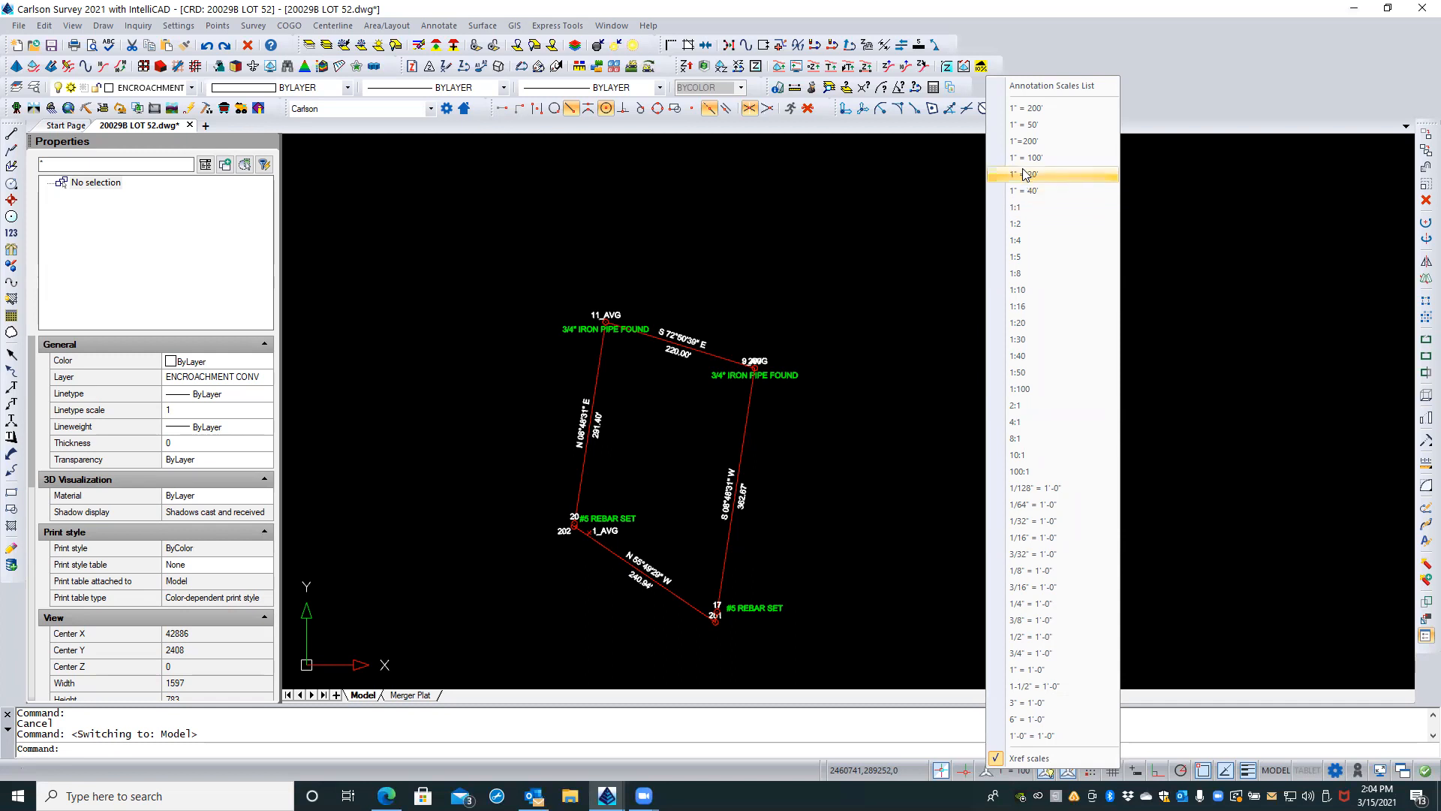
pyautogui.click(1028, 125)
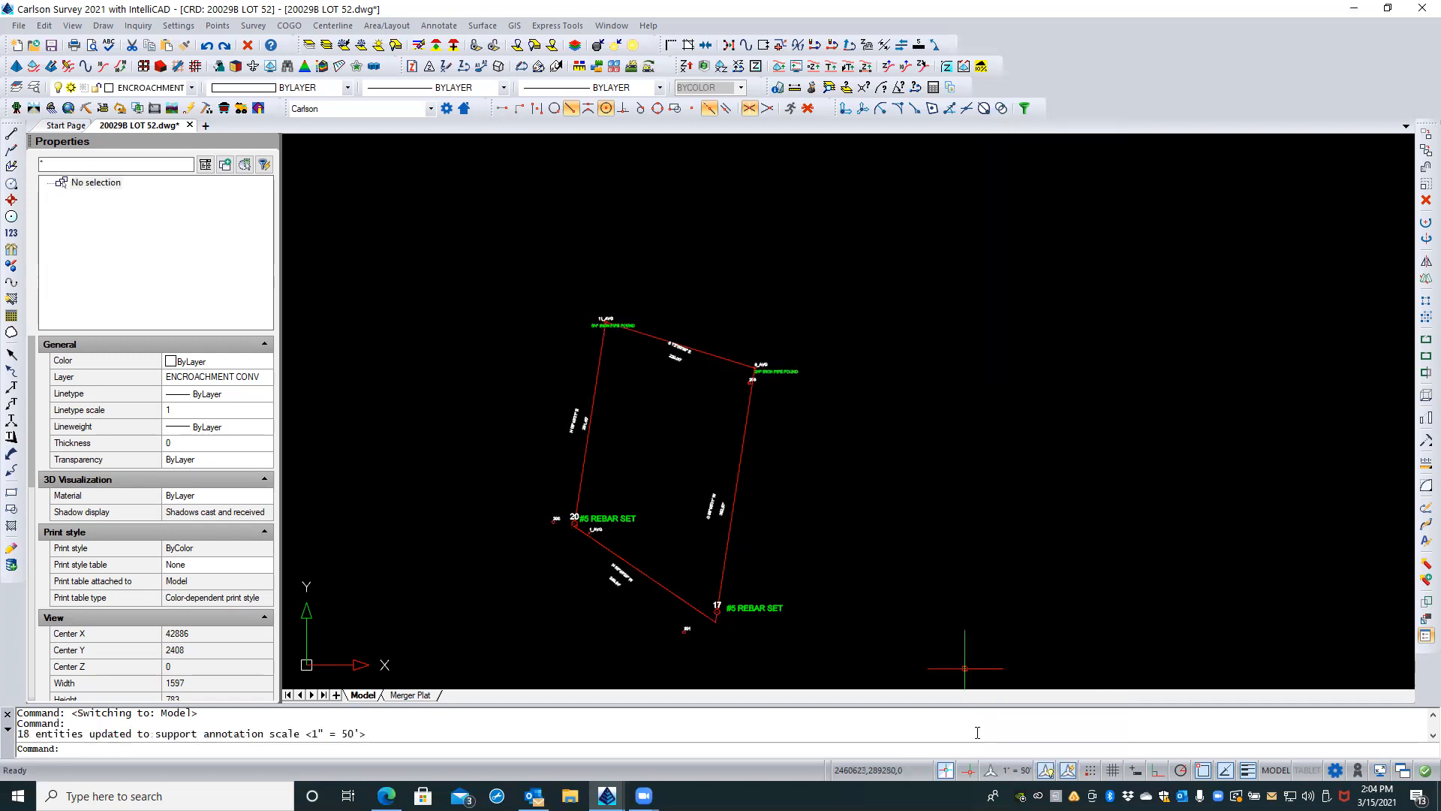
pyautogui.click(990, 774)
pyautogui.press('Escape')
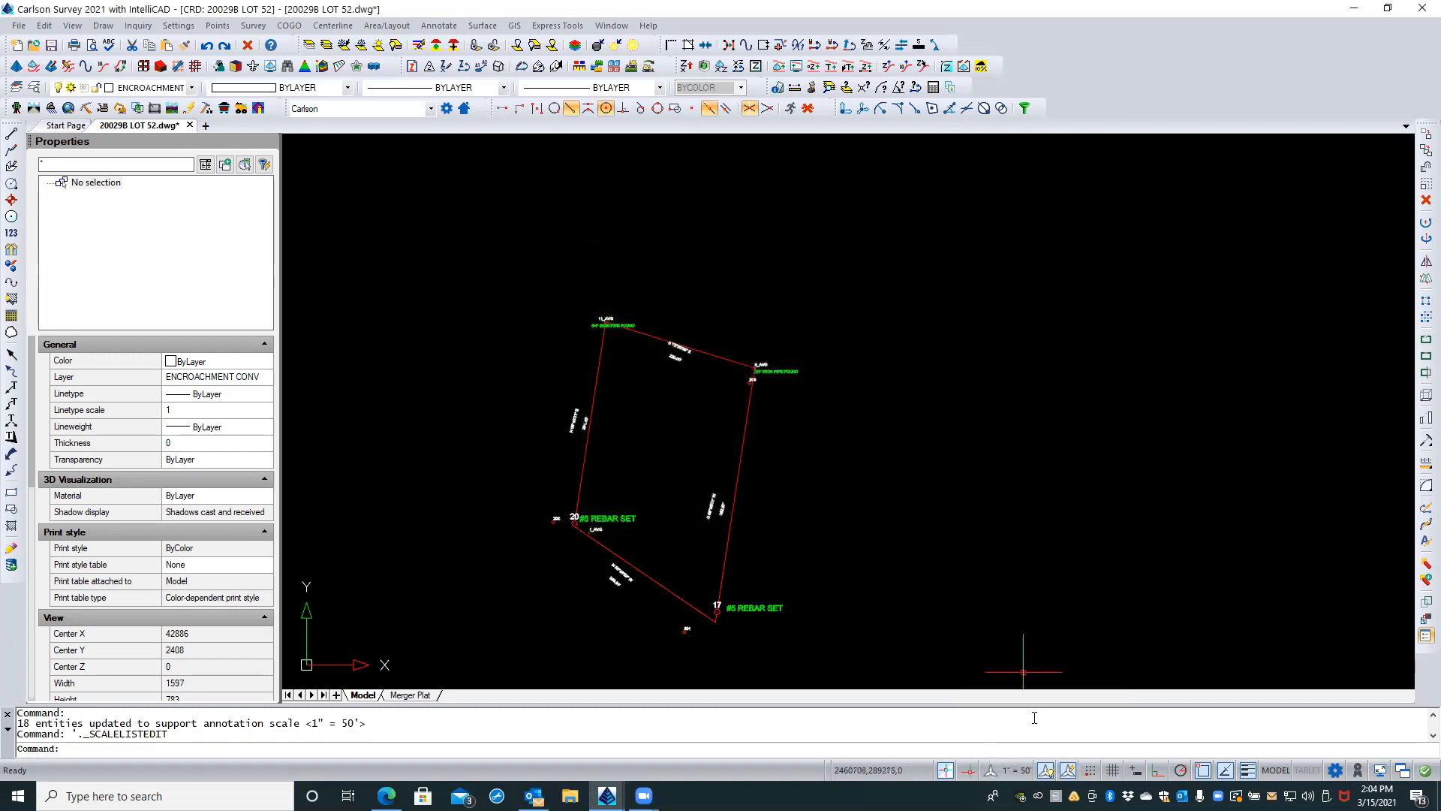
# Step: Turn on display of annotative objects for all scales, and toggle automatic annotation scaling so it ends on
pyautogui.click(1047, 771)
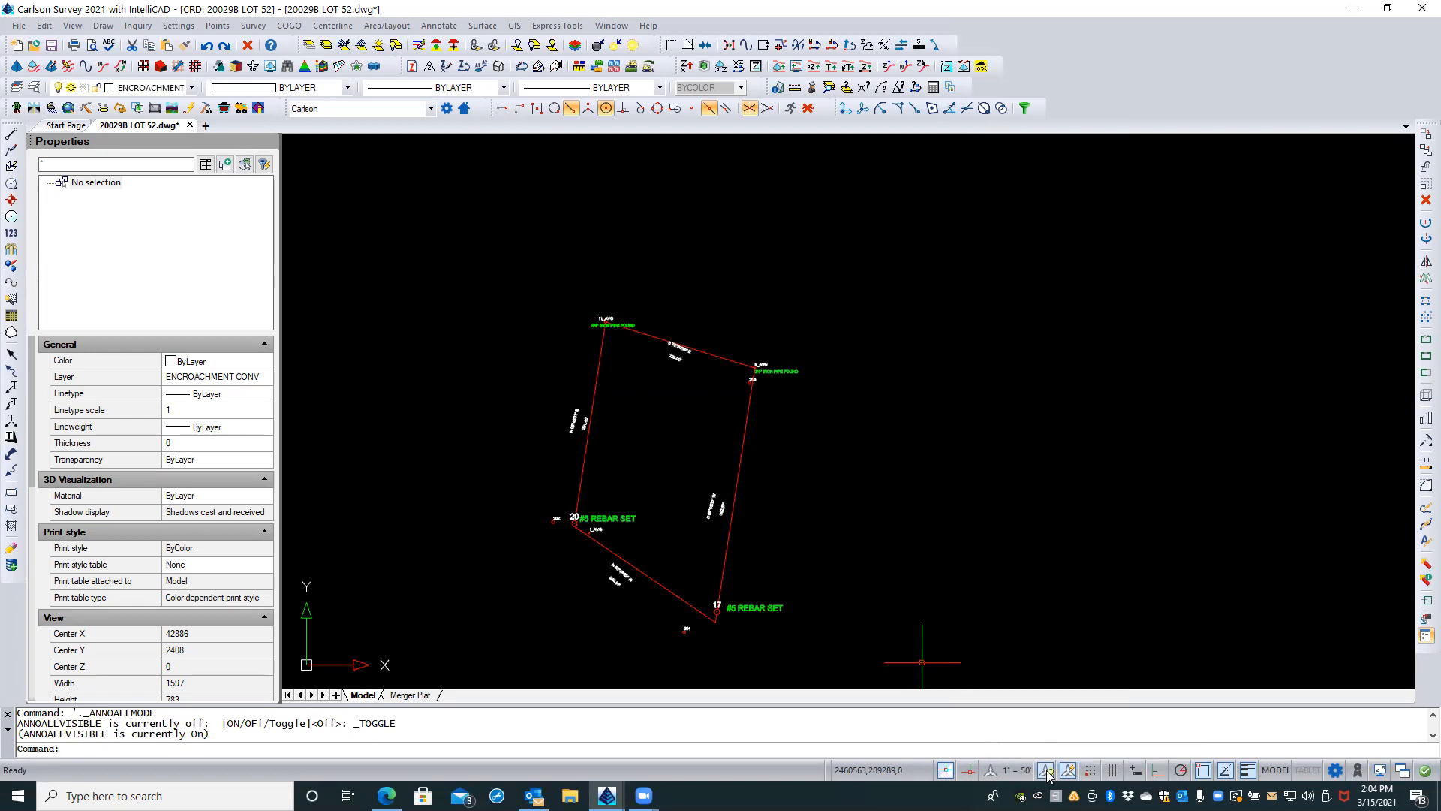
pyautogui.click(1067, 772)
pyautogui.click(1068, 775)
pyautogui.click(1075, 605)
pyautogui.click(1025, 620)
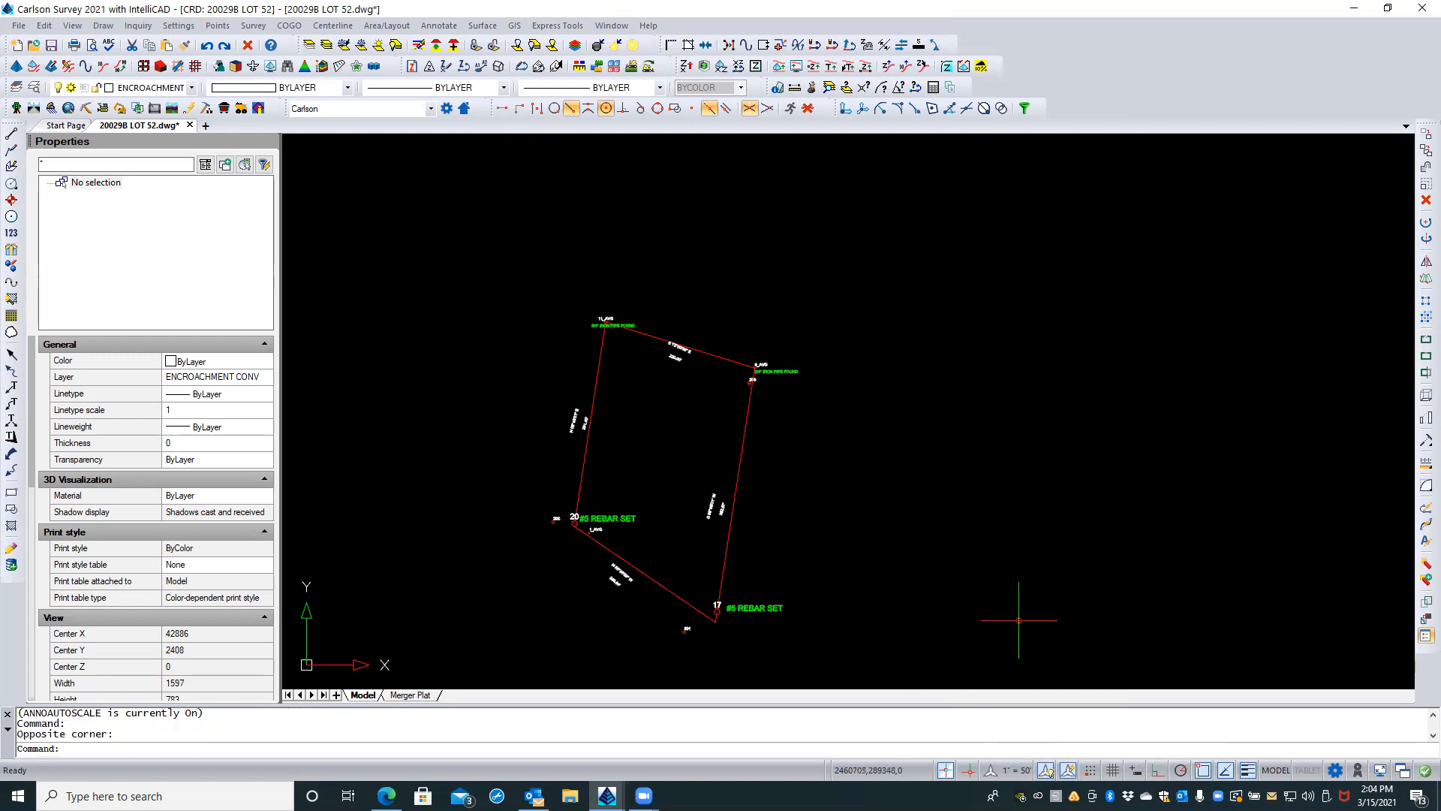
# Step: Return to the Merger Plat layout and regenerate all viewports with REA
pyautogui.click(408, 695)
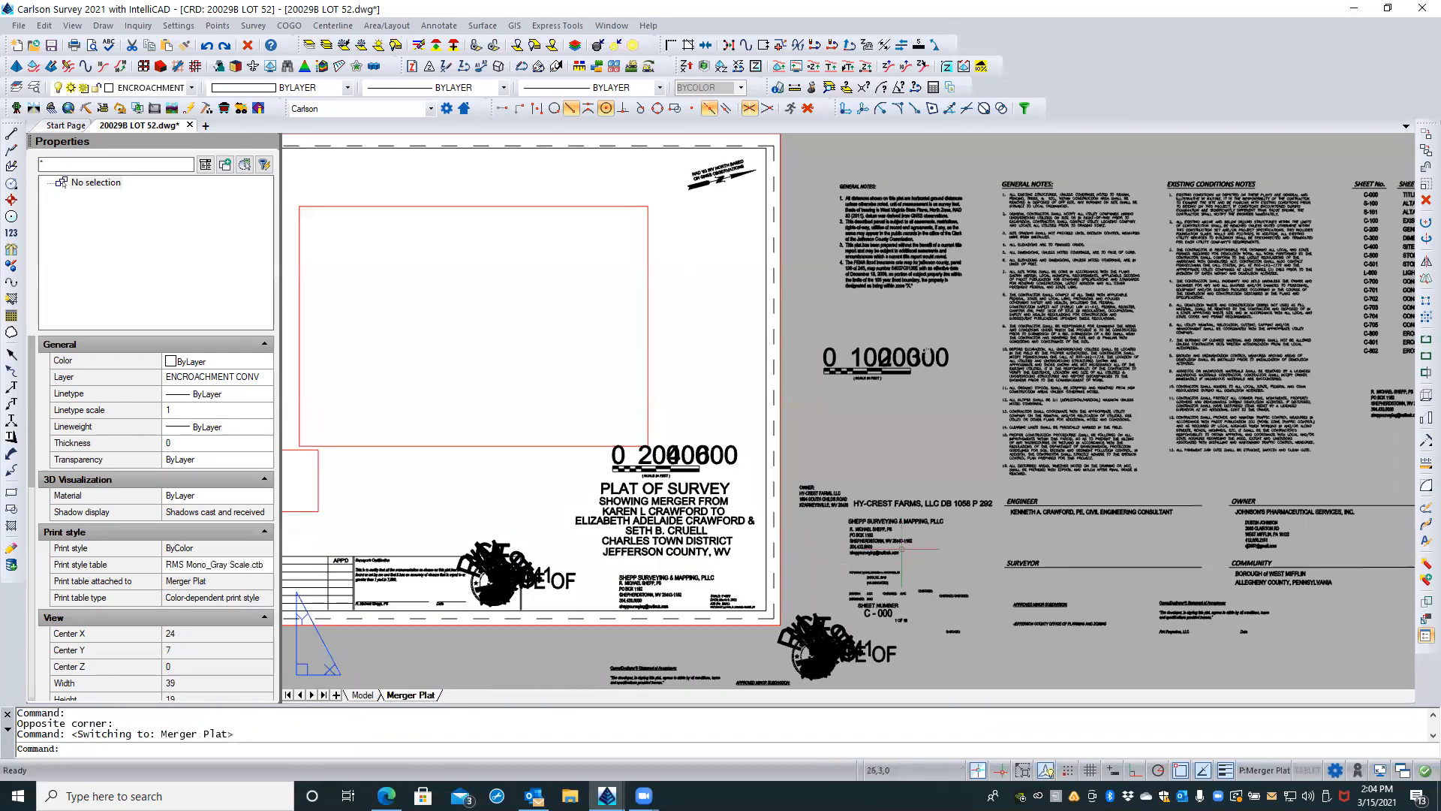
pyautogui.write('rea')
pyautogui.press('Return')
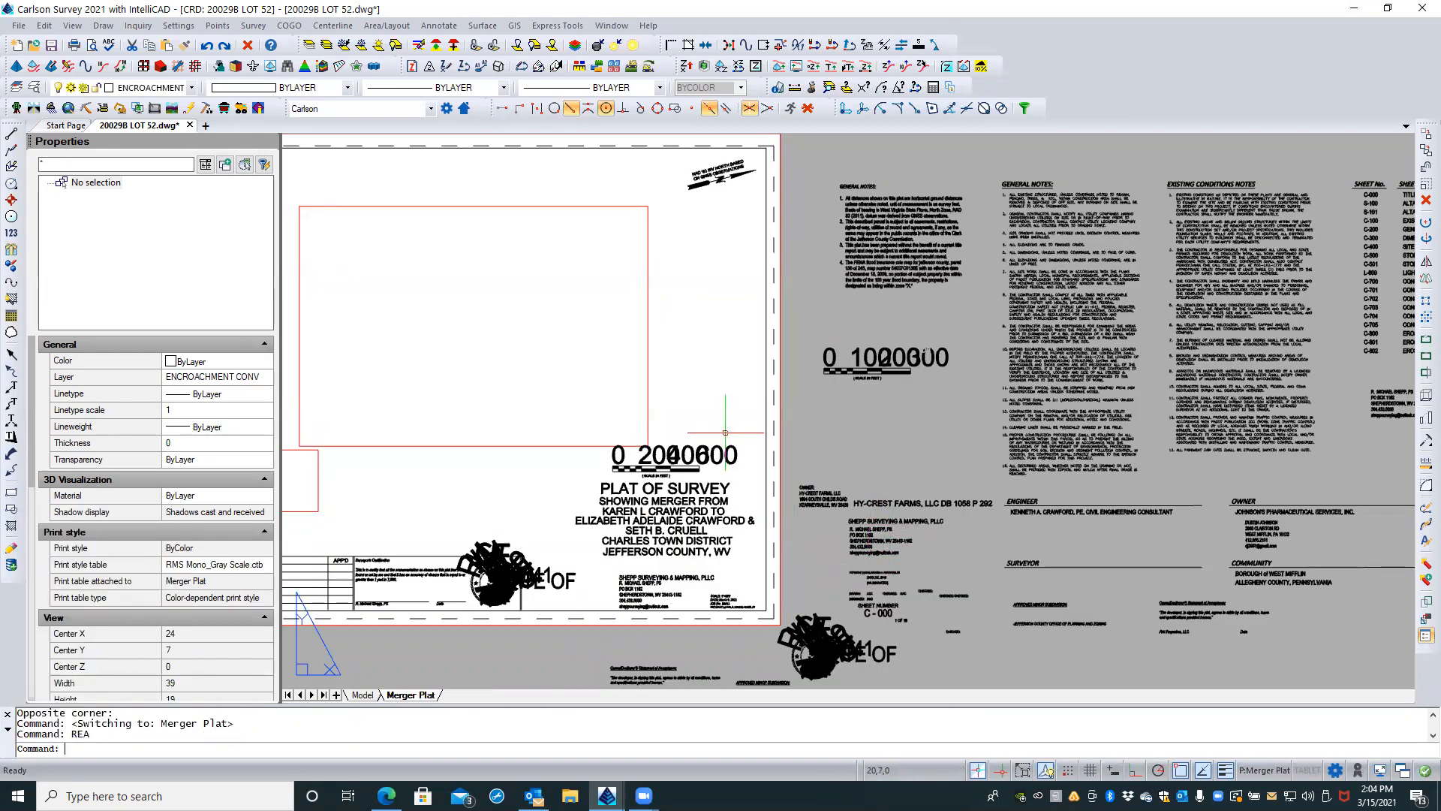
pyautogui.press('Escape')
pyautogui.press('Escape')
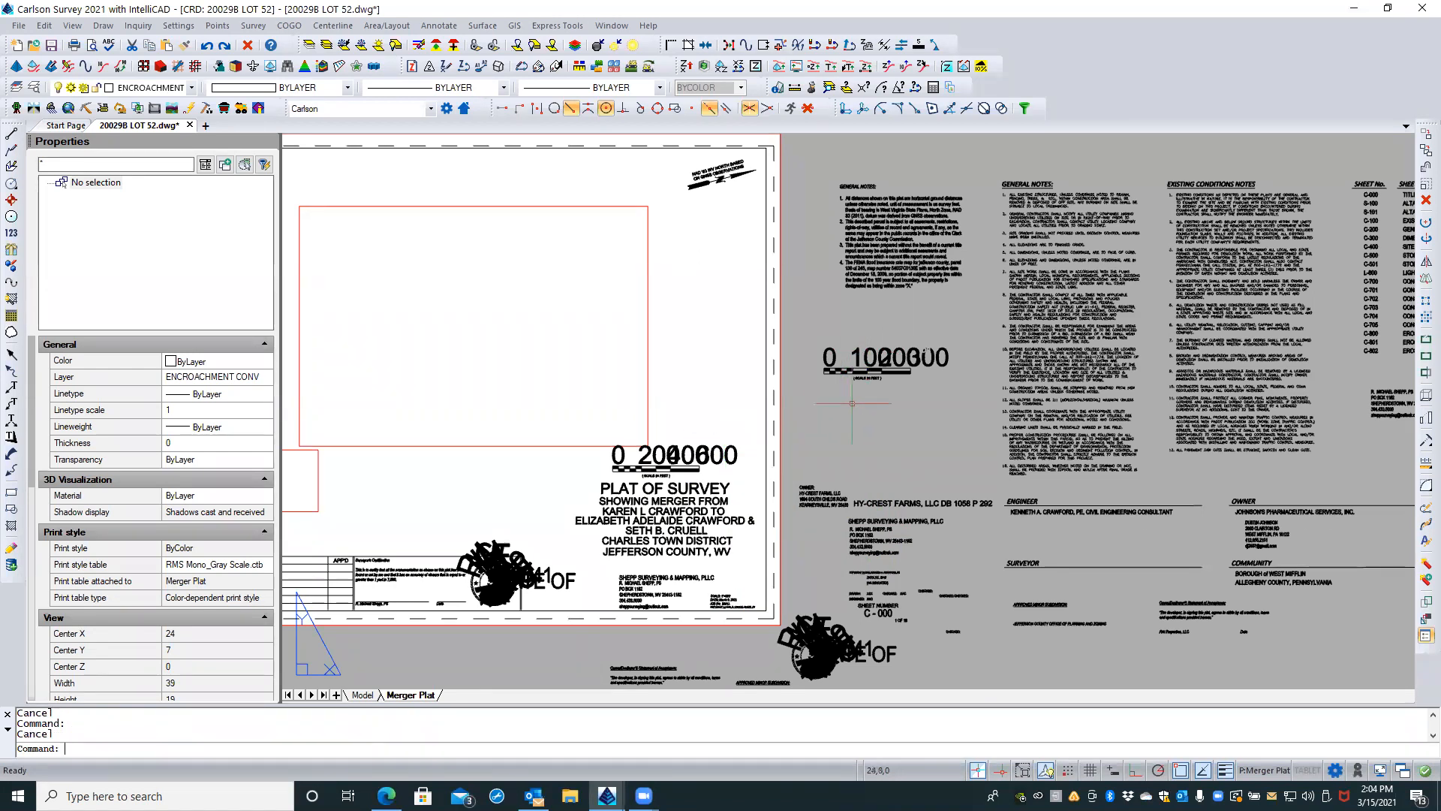
# Step: Check the print scale in the Merger Plat layout's page setup without changing it
pyautogui.rightClick(409, 696)
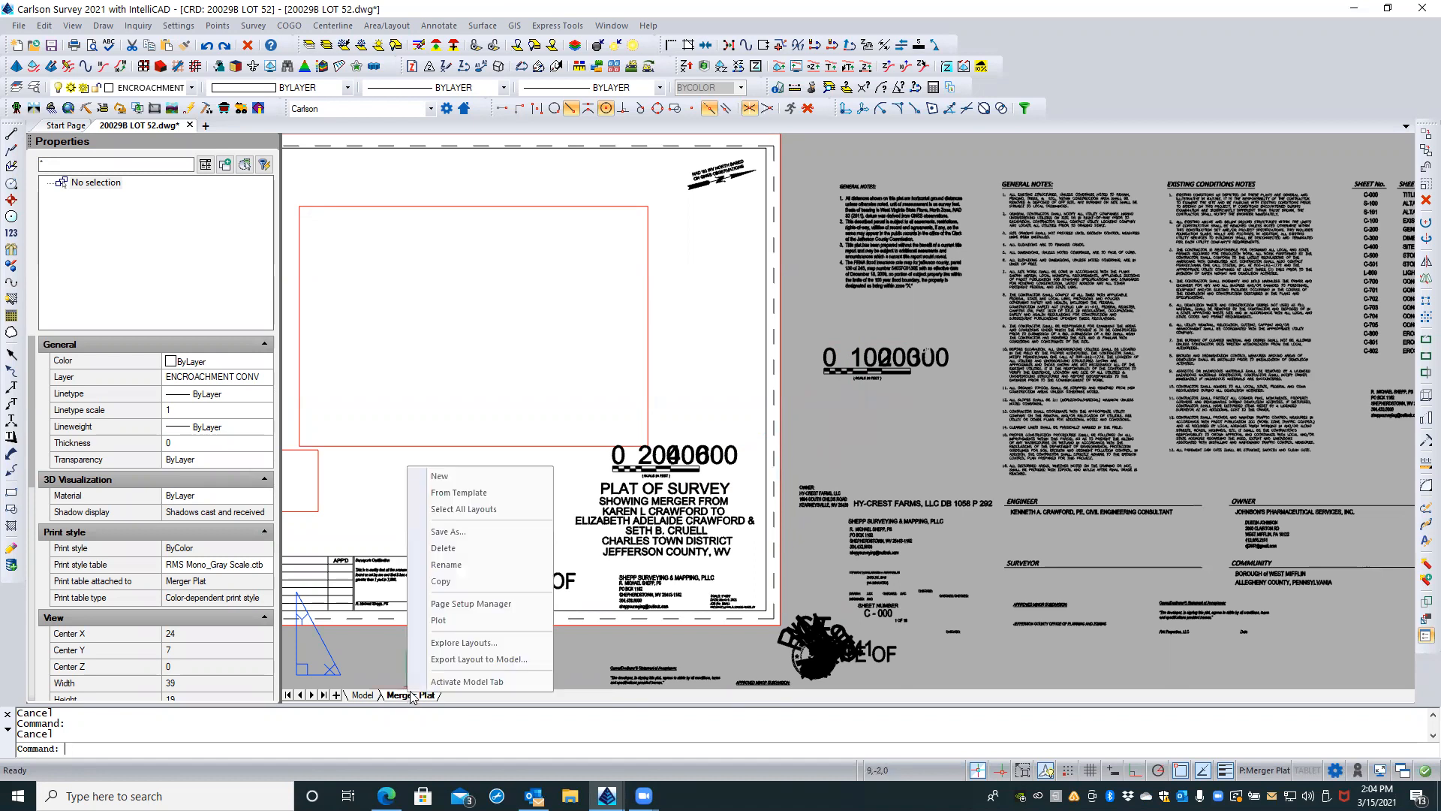
pyautogui.click(461, 609)
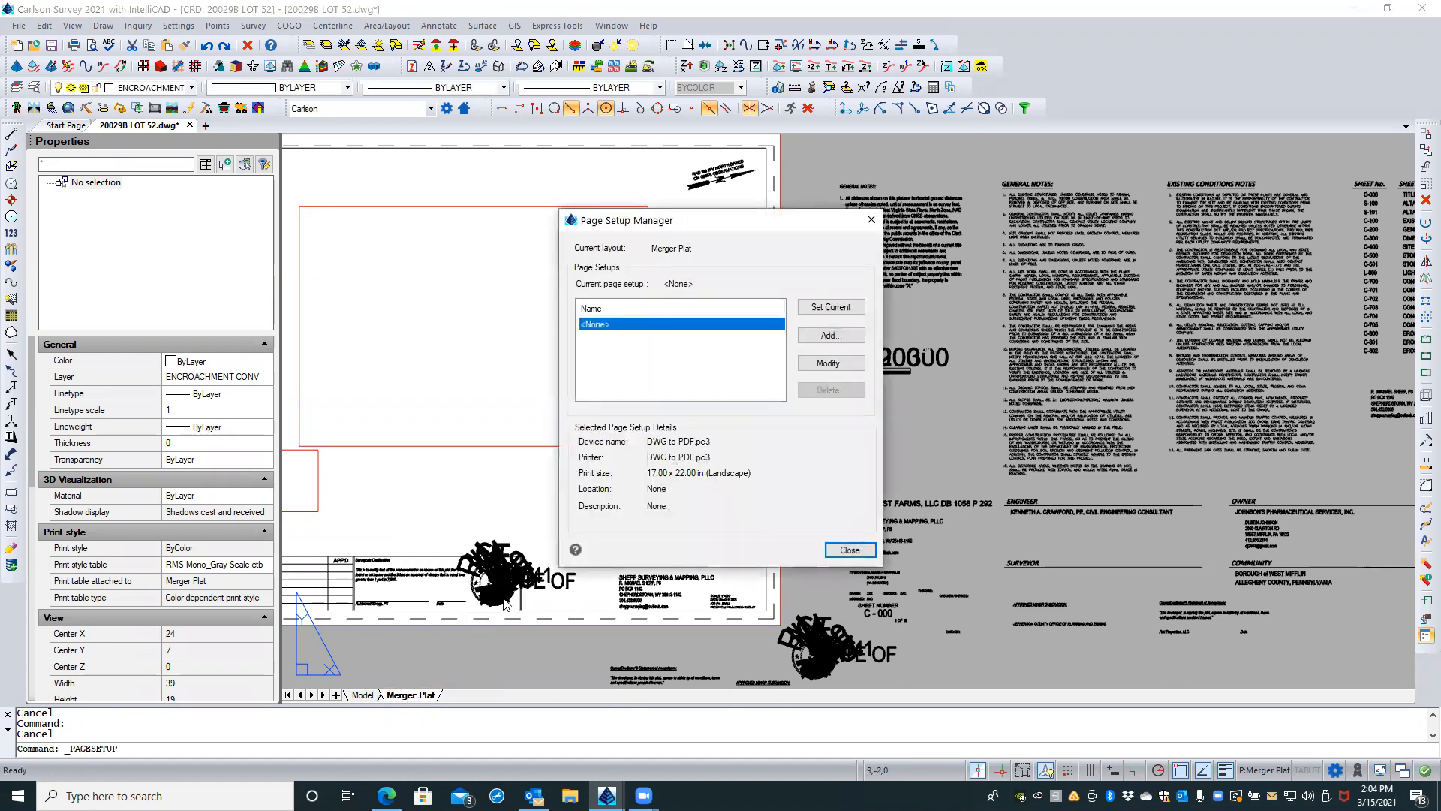
pyautogui.click(817, 366)
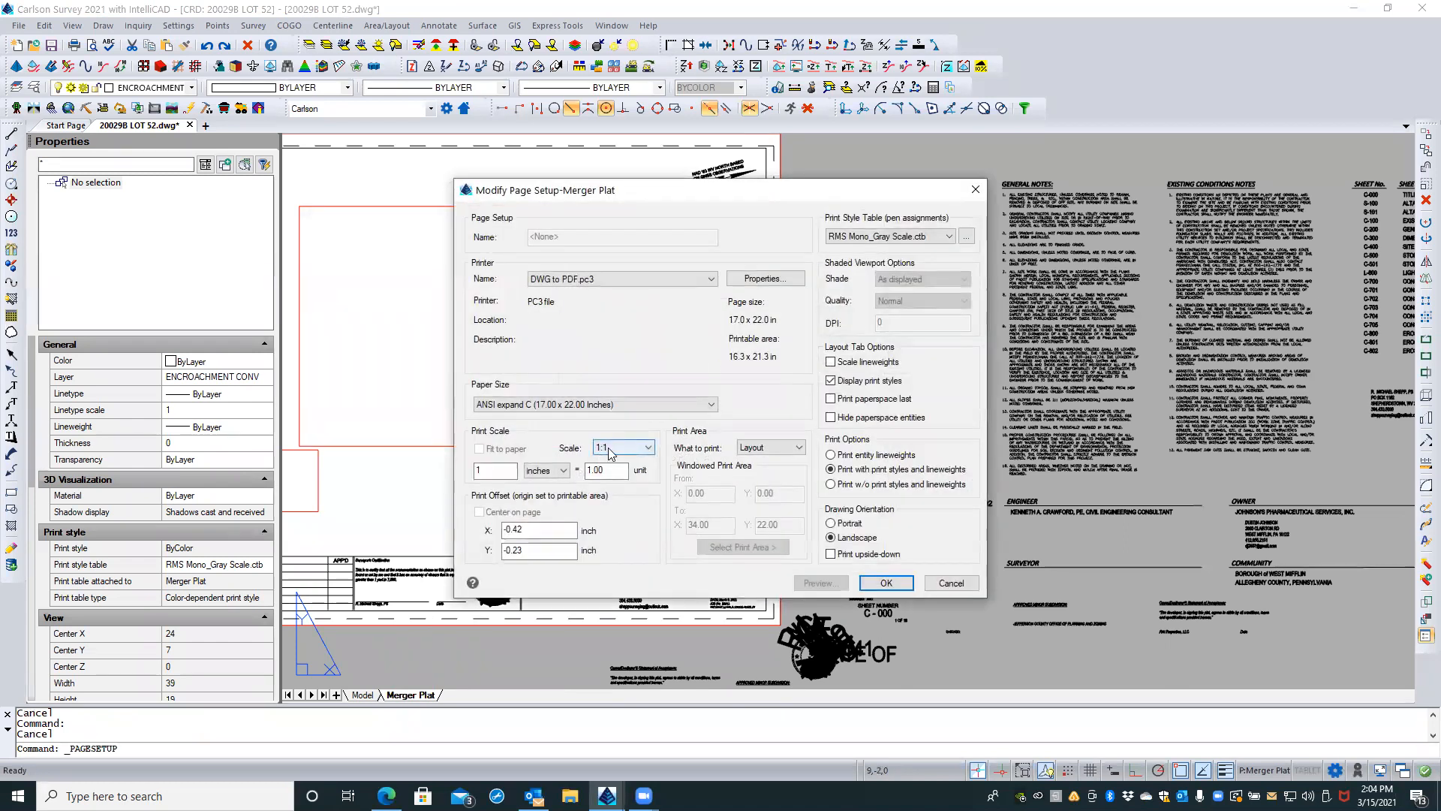
pyautogui.click(610, 449)
pyautogui.click(616, 455)
pyautogui.click(951, 583)
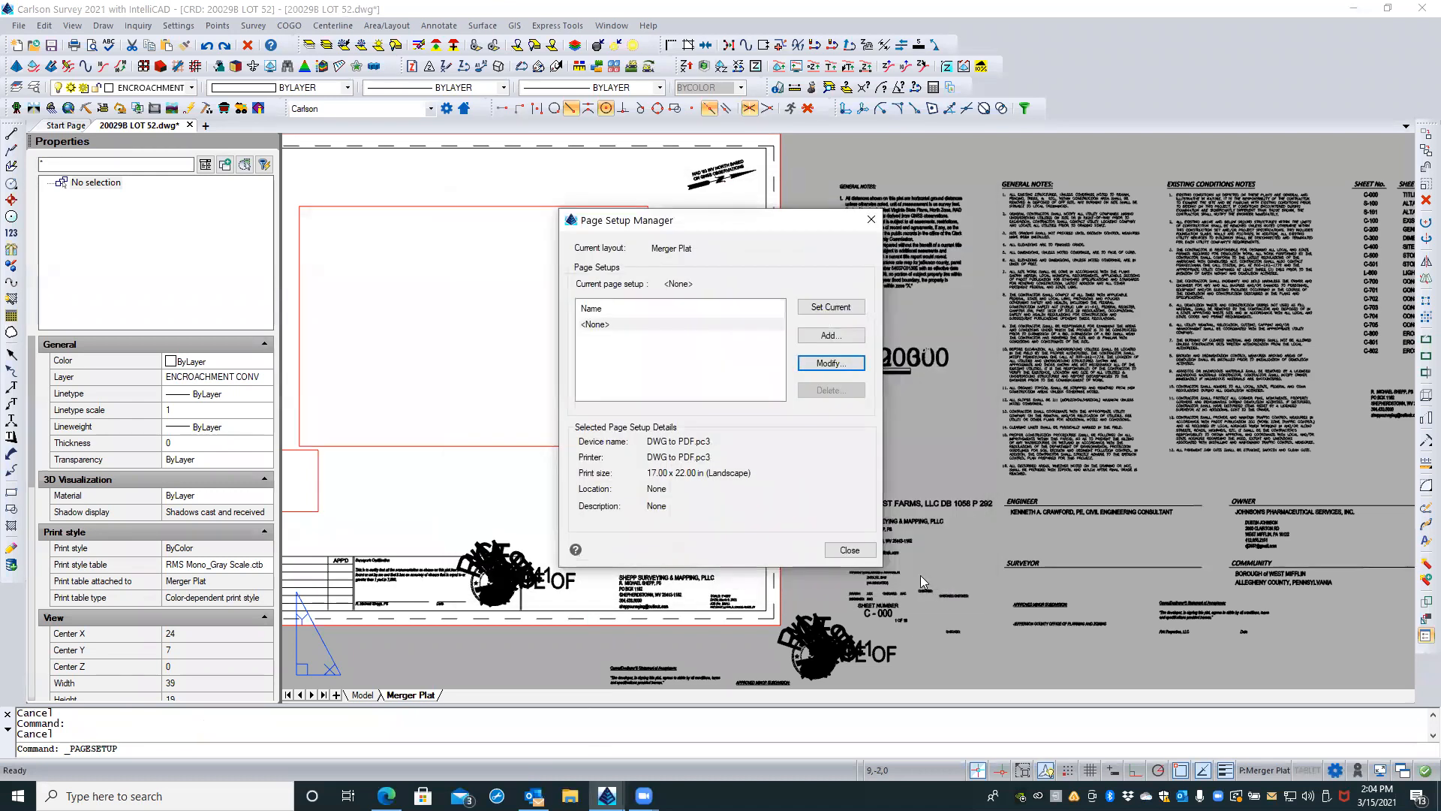
pyautogui.click(849, 550)
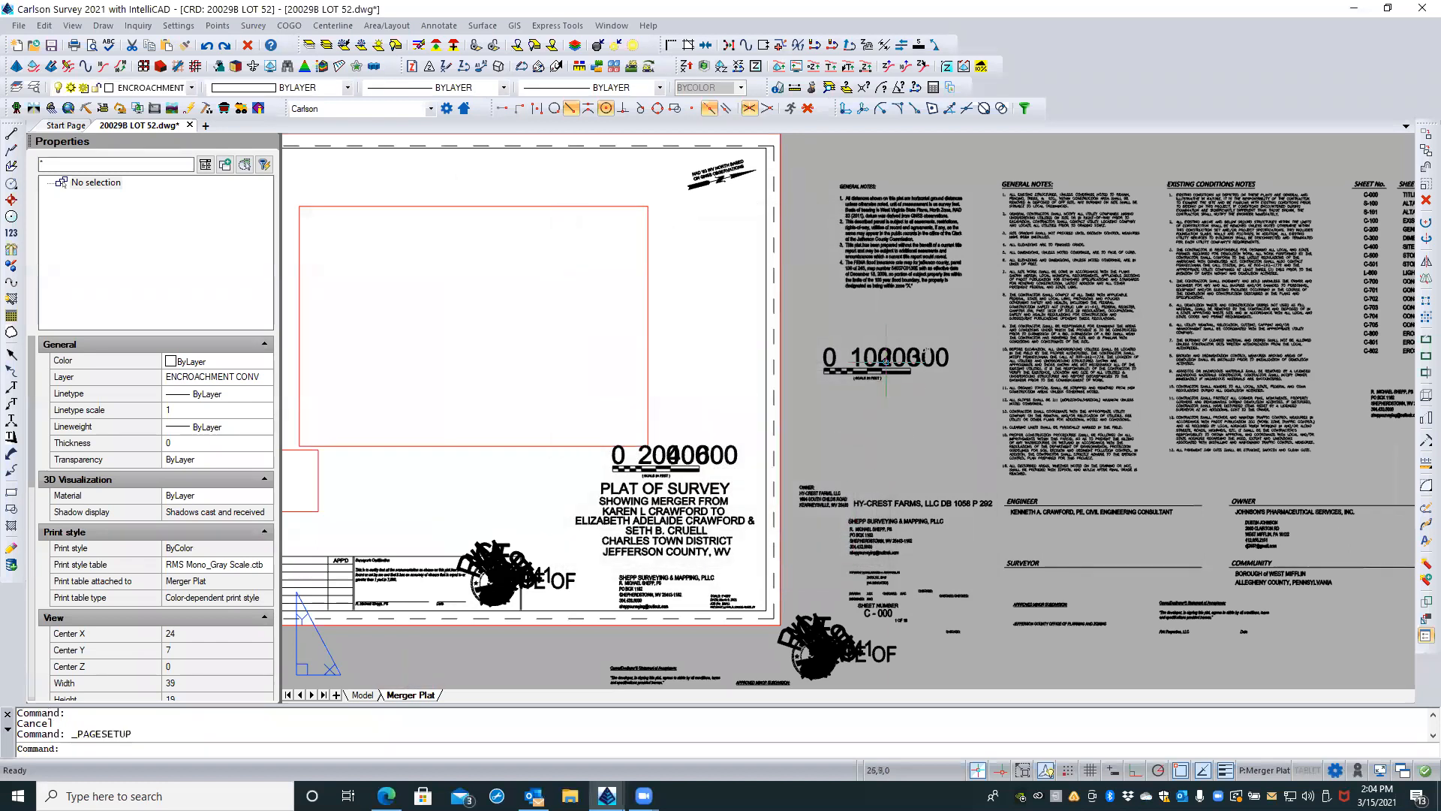
# Step: Explode the spare bar scale block outside the sheet, below the general notes
pyautogui.scroll(1, 883, 358)
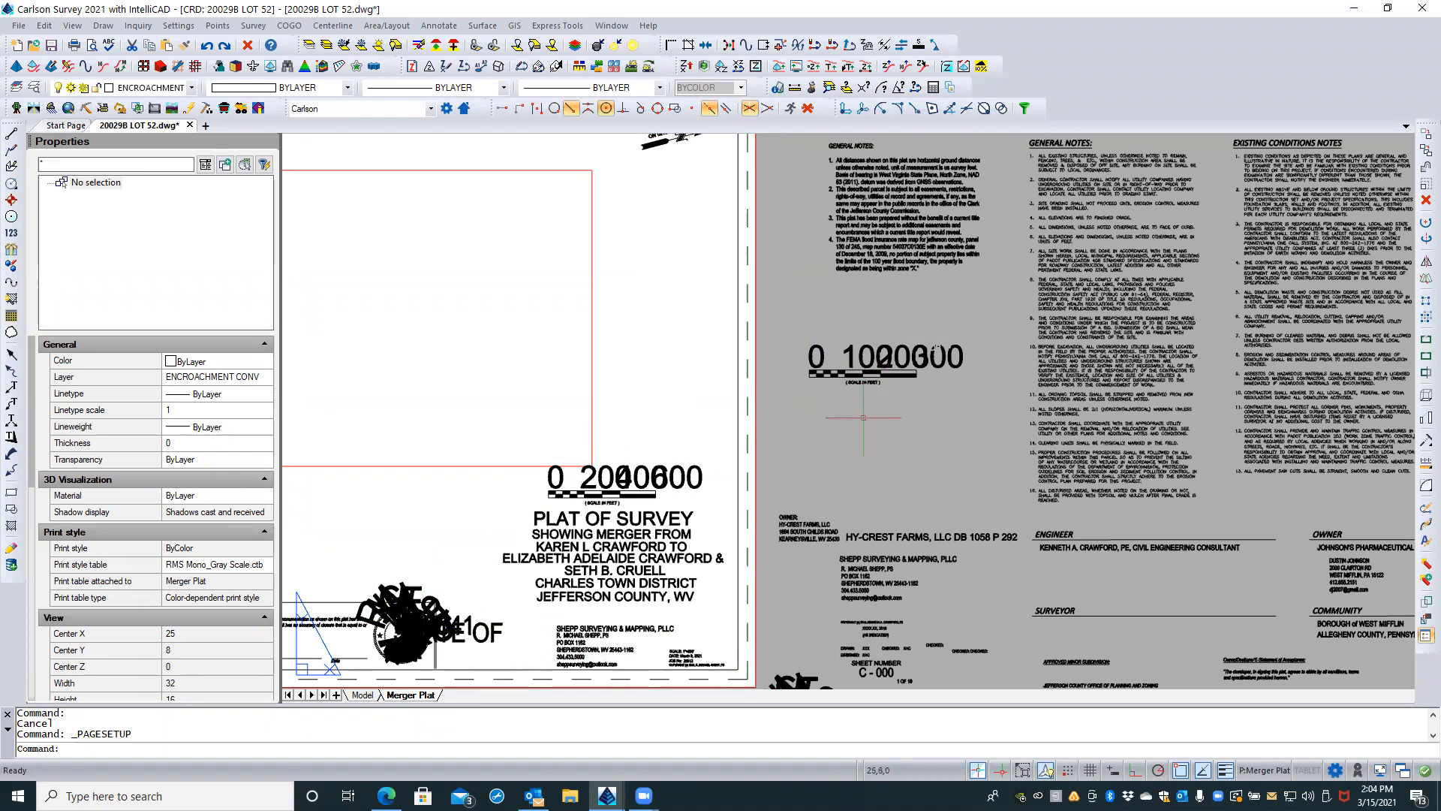
pyautogui.scroll(-1, 863, 418)
pyautogui.scroll(-2, 863, 417)
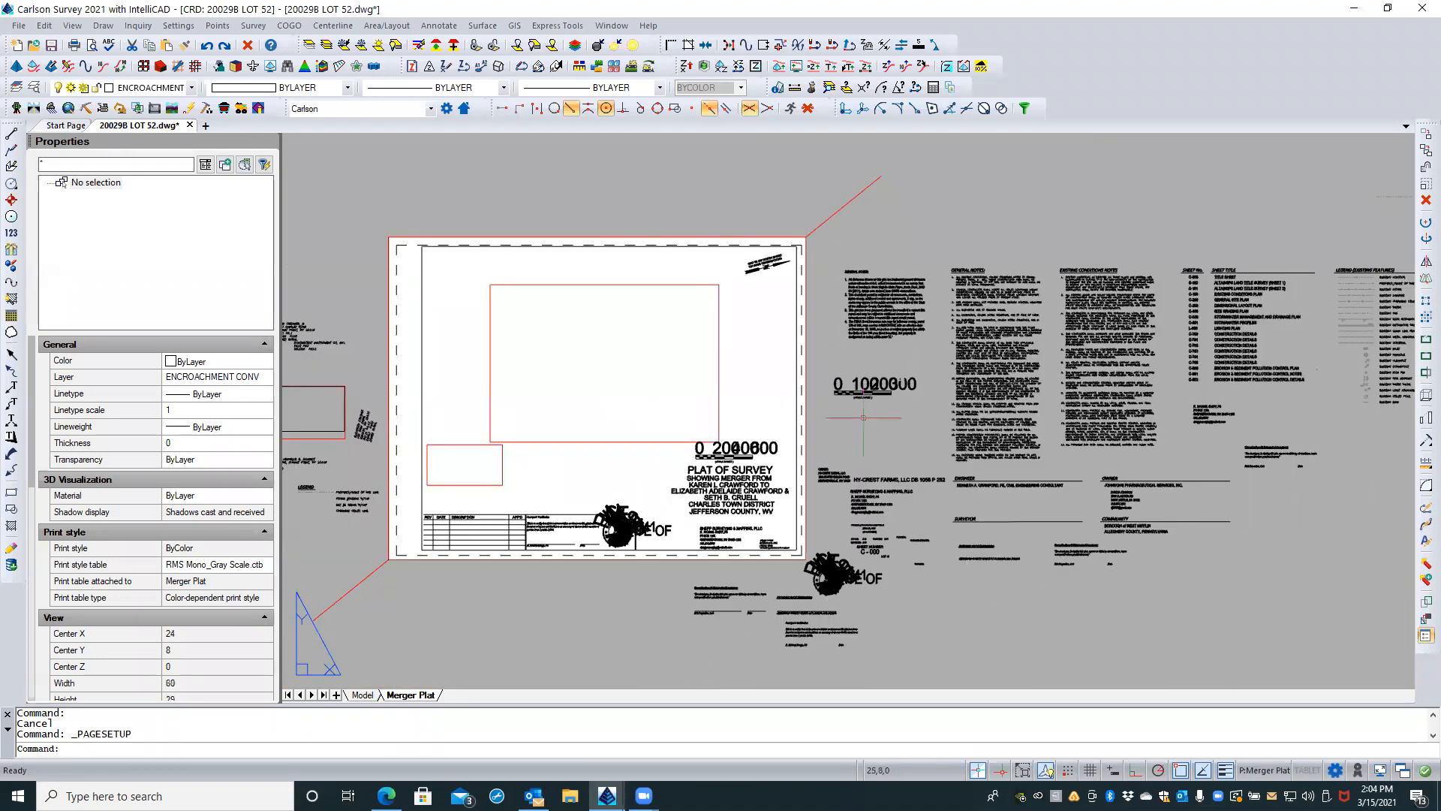
pyautogui.scroll(4, 885, 421)
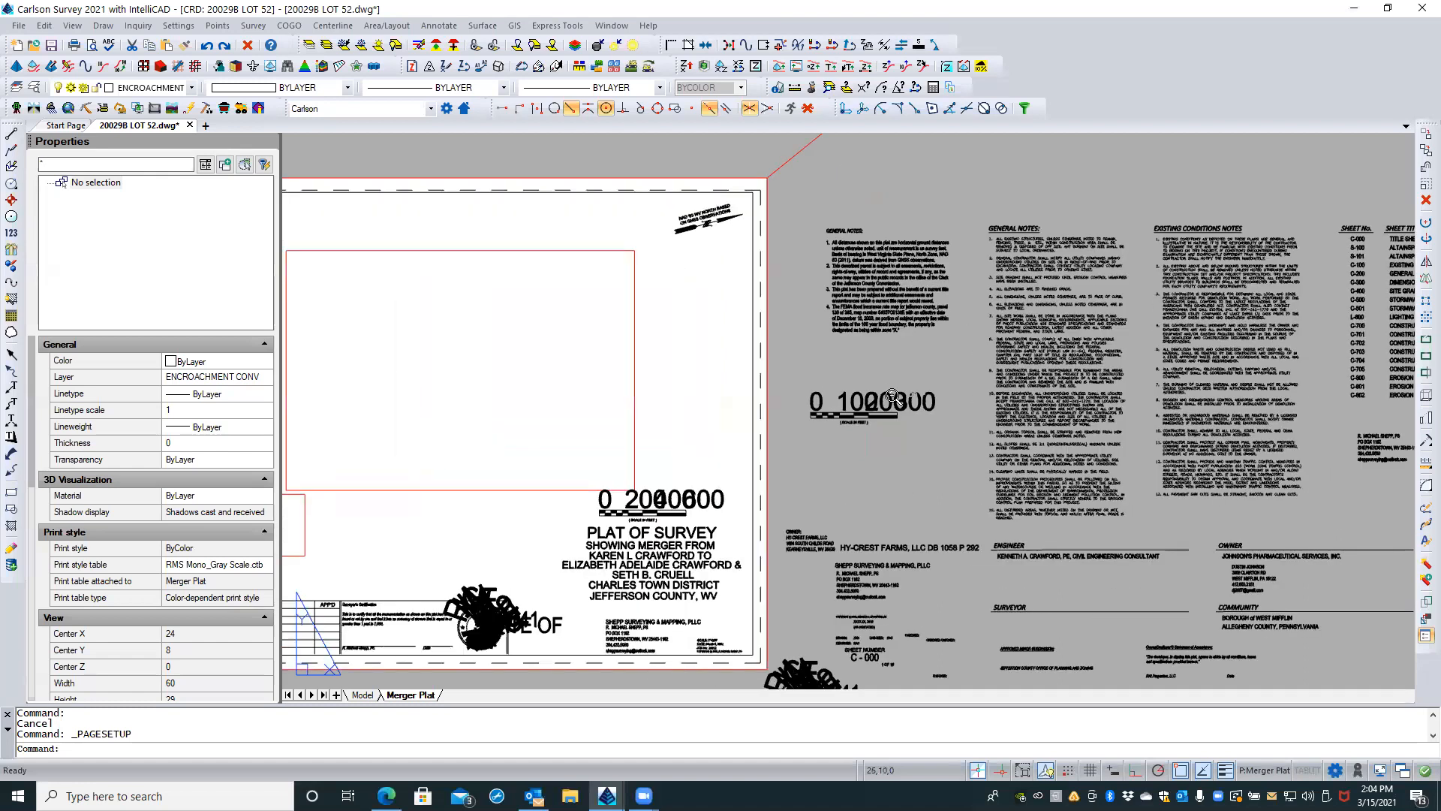
pyautogui.scroll(2, 879, 431)
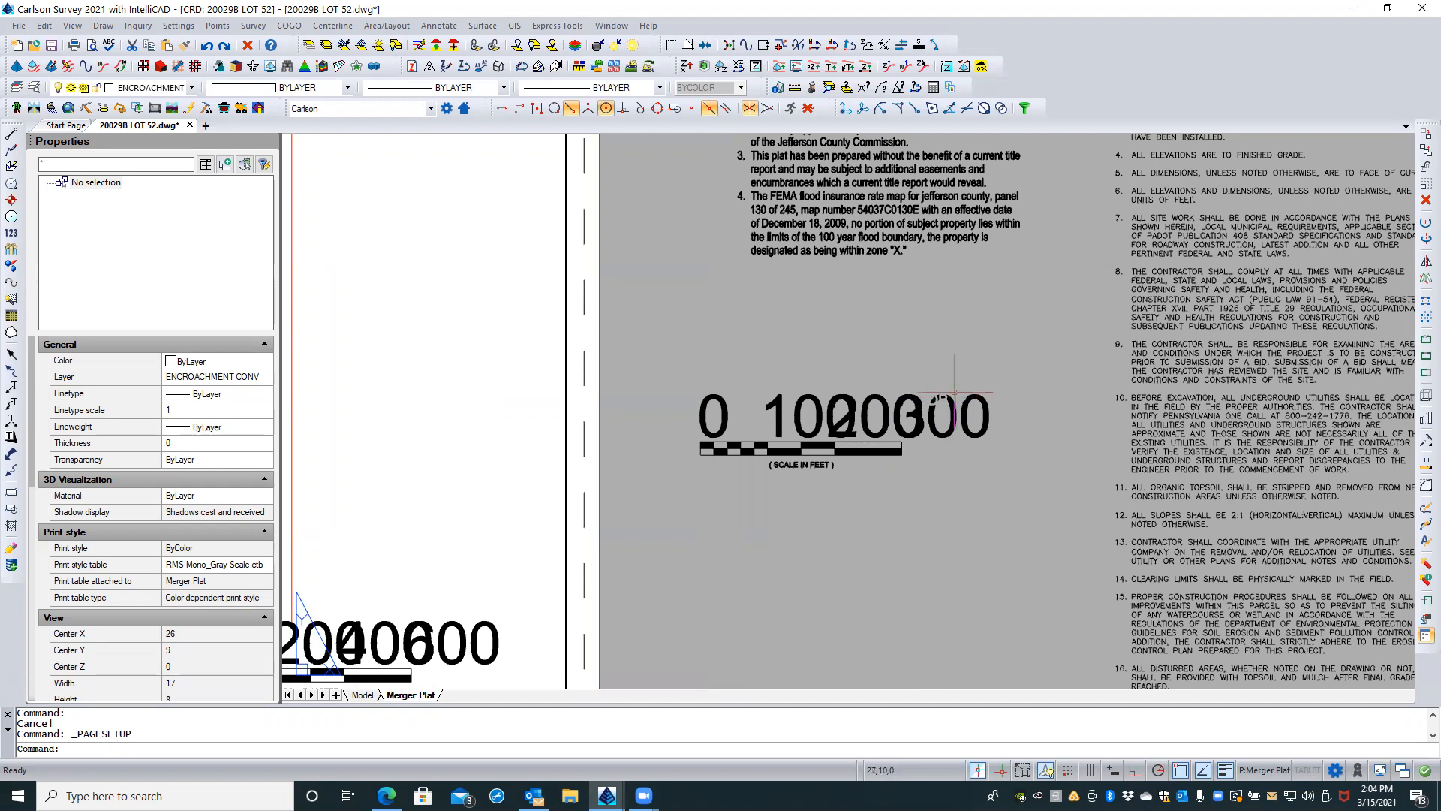
pyautogui.click(718, 454)
pyautogui.click(730, 563)
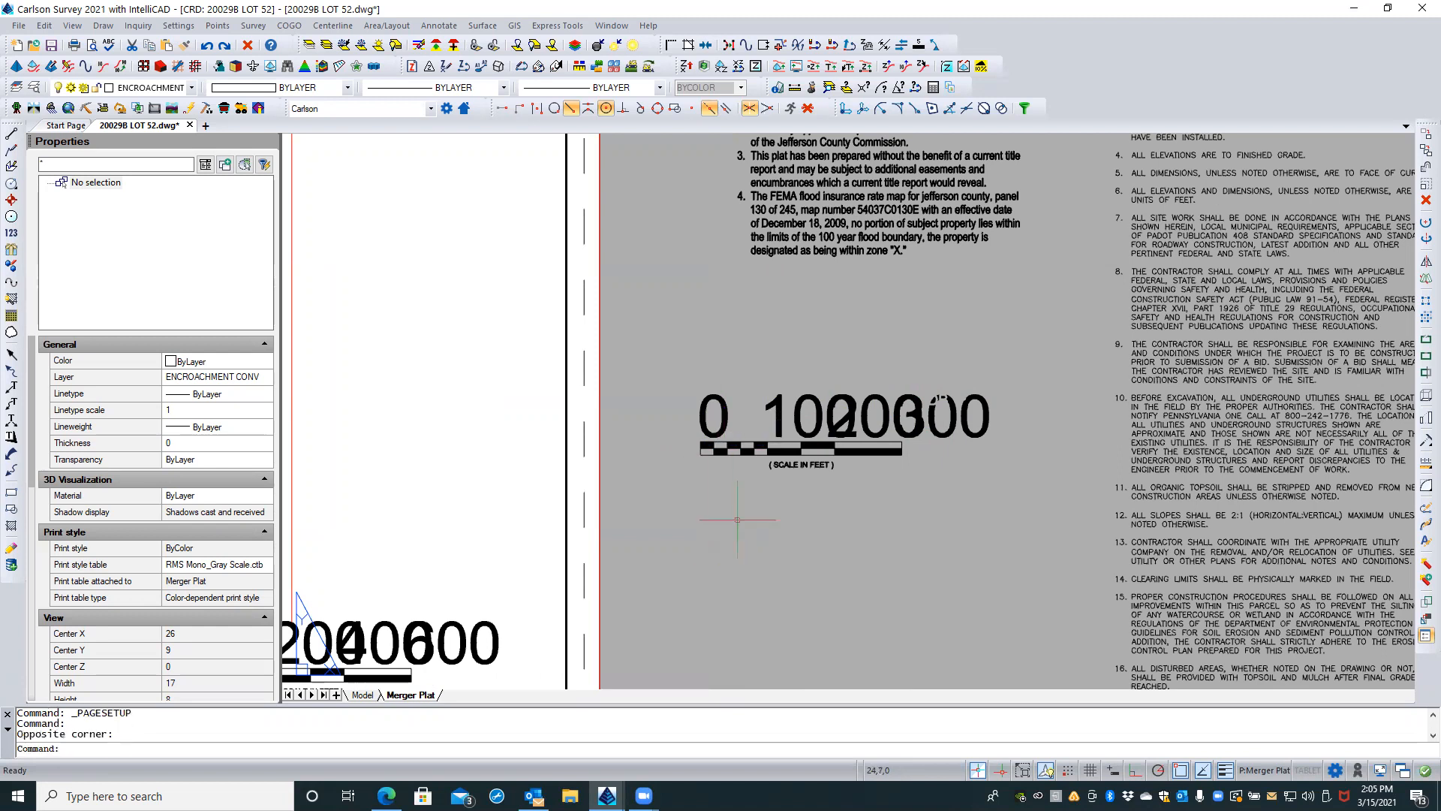
pyautogui.click(741, 448)
pyautogui.click(743, 441)
pyautogui.click(796, 425)
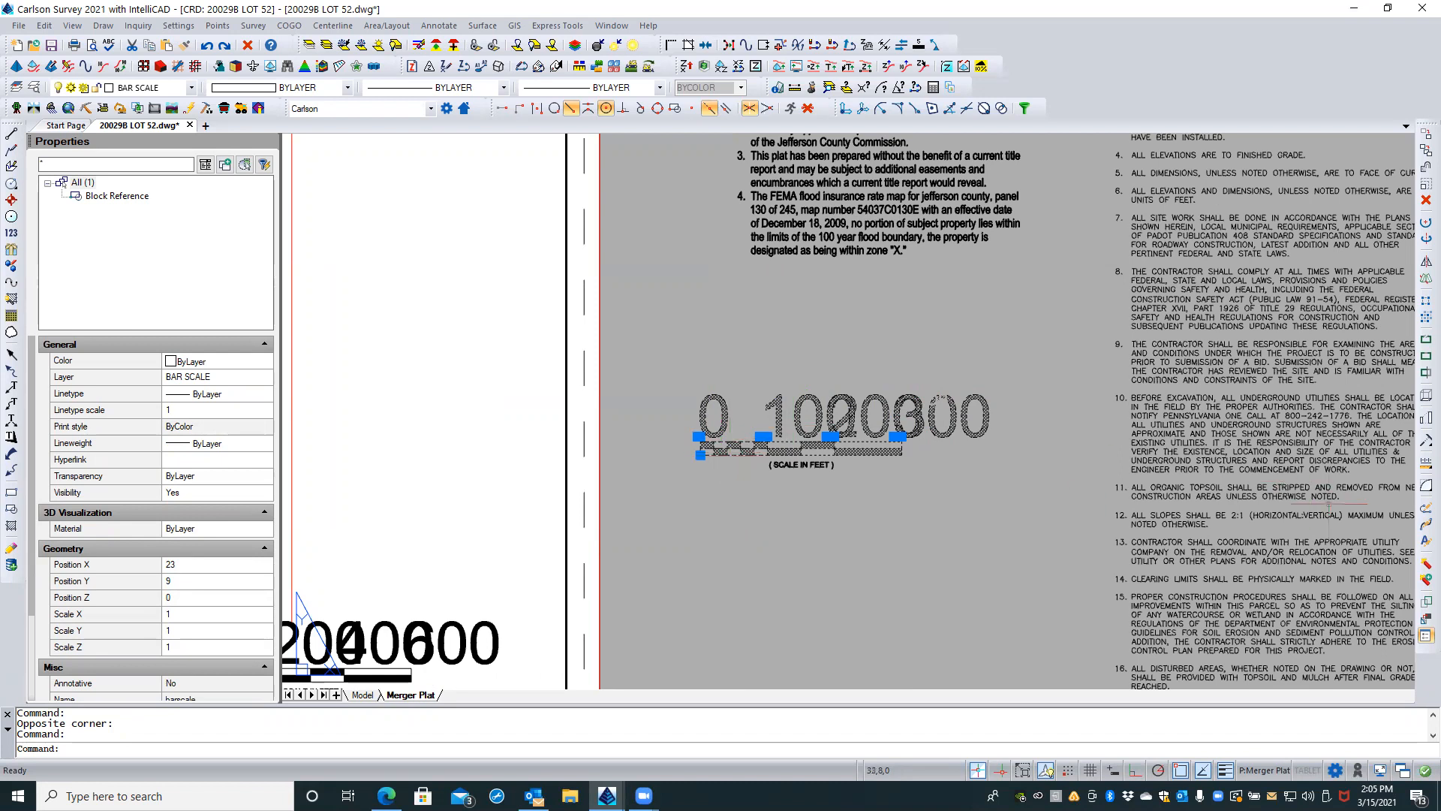
pyautogui.click(1424, 564)
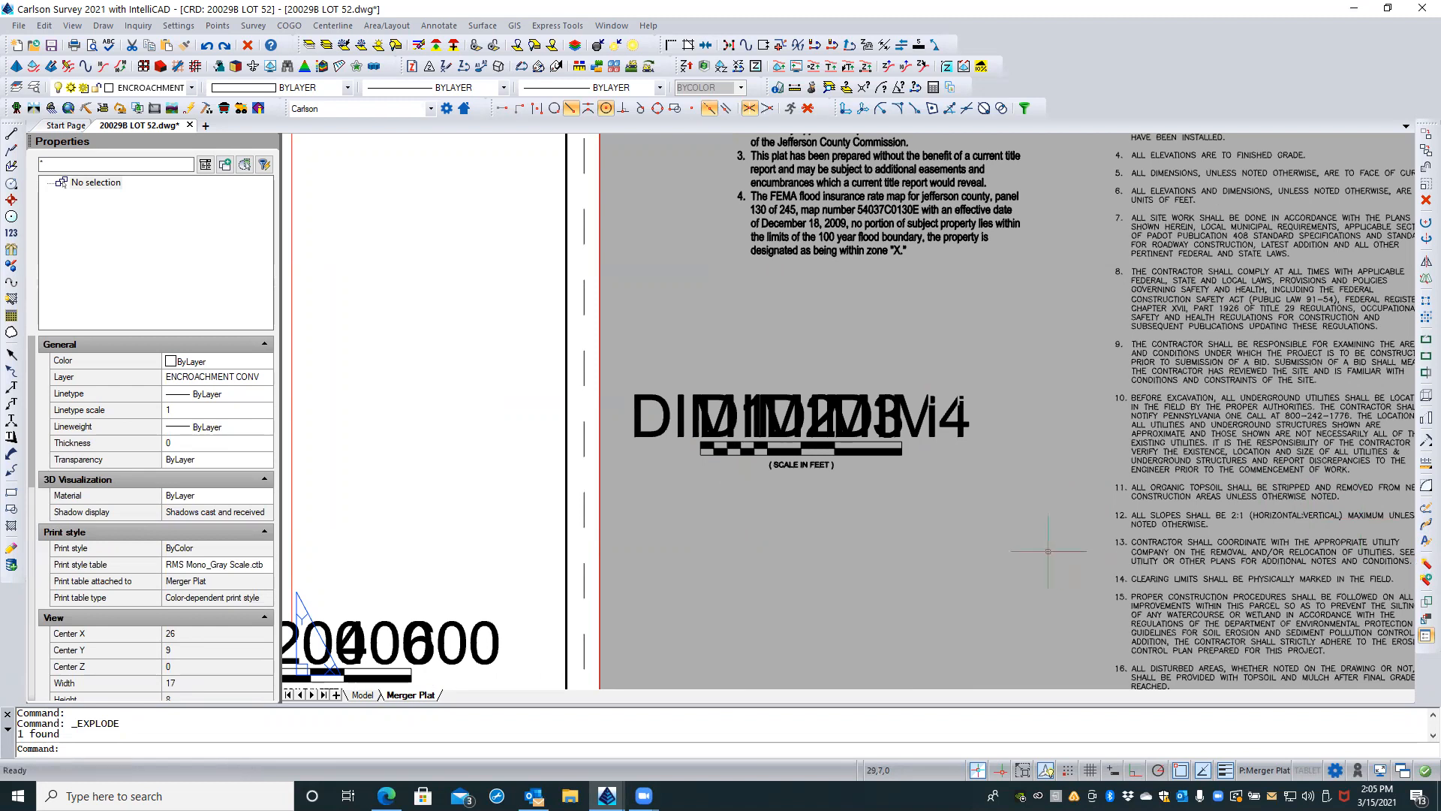
# Step: Make the exploded bar scale's DIM1 attribute definition annotative
pyautogui.click(662, 404)
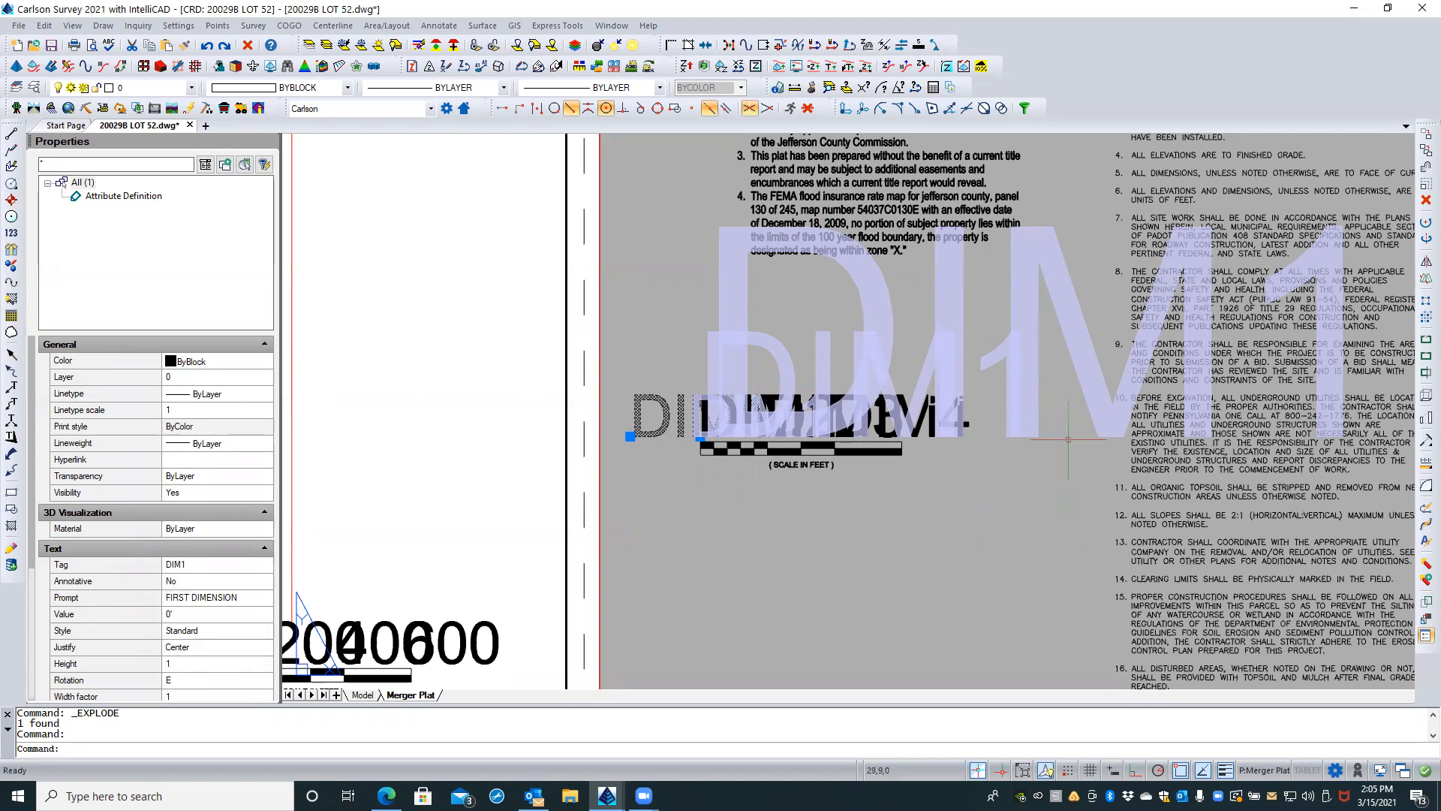
pyautogui.scroll(-1, 1069, 438)
pyautogui.scroll(-1, 1069, 438)
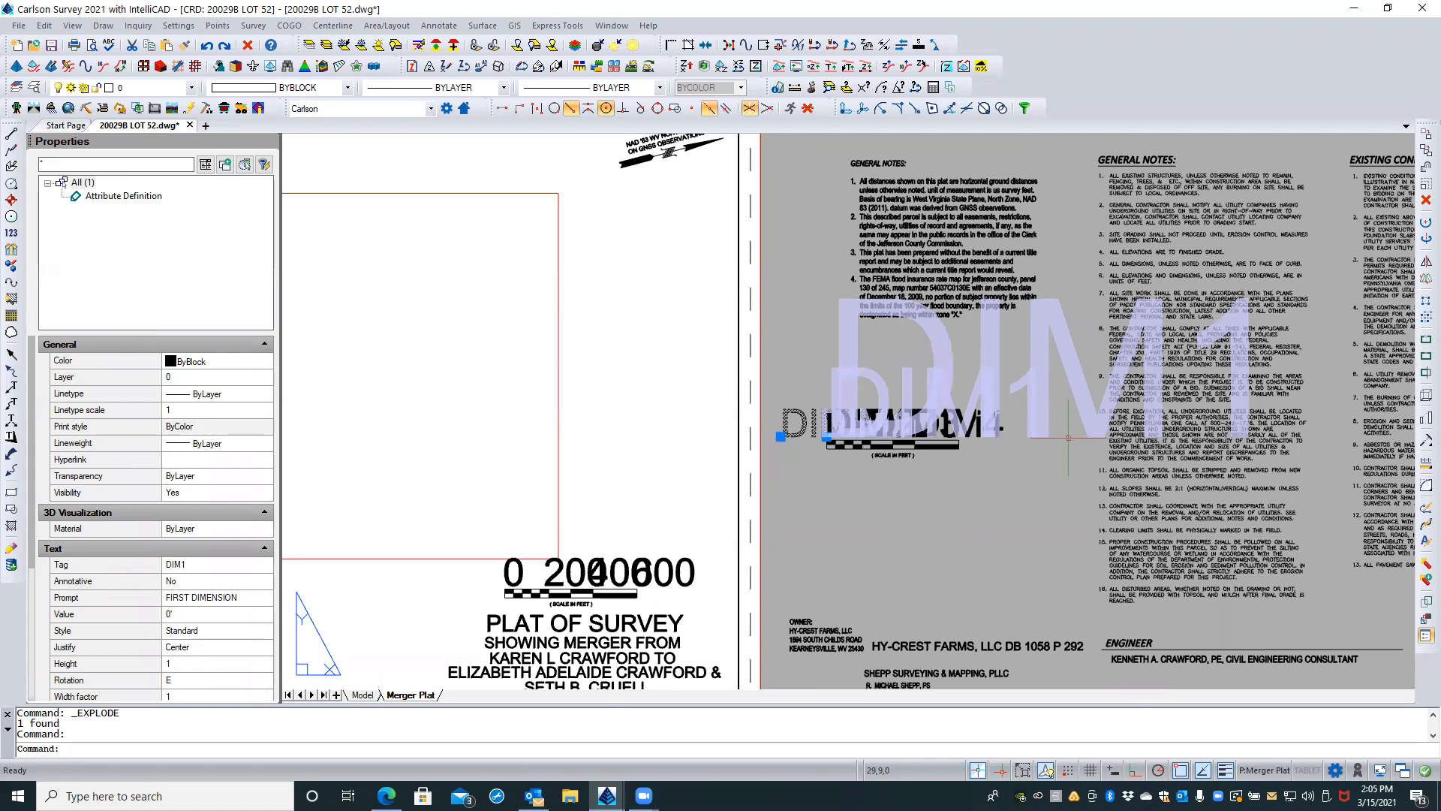
pyautogui.scroll(-3, 1068, 437)
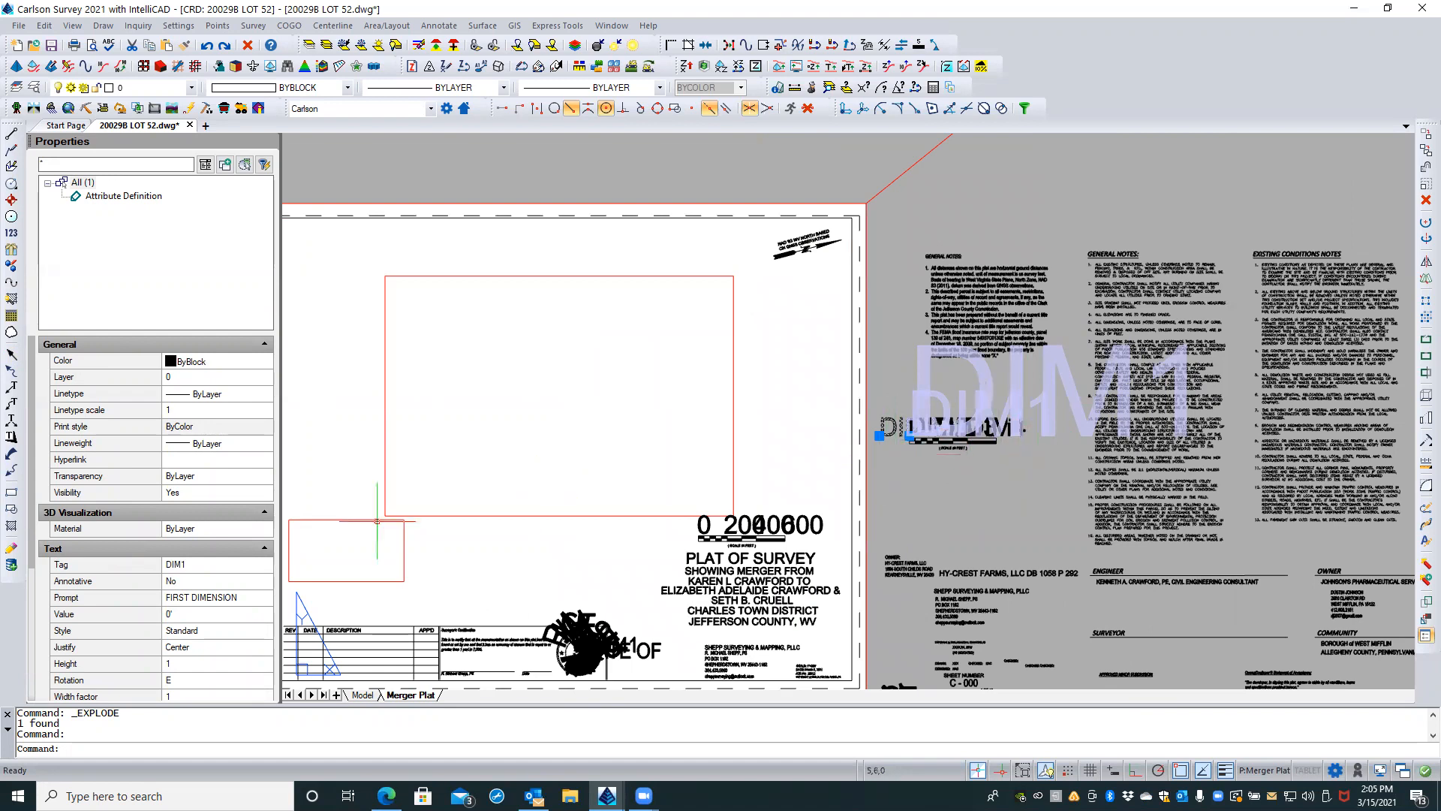
pyautogui.click(214, 583)
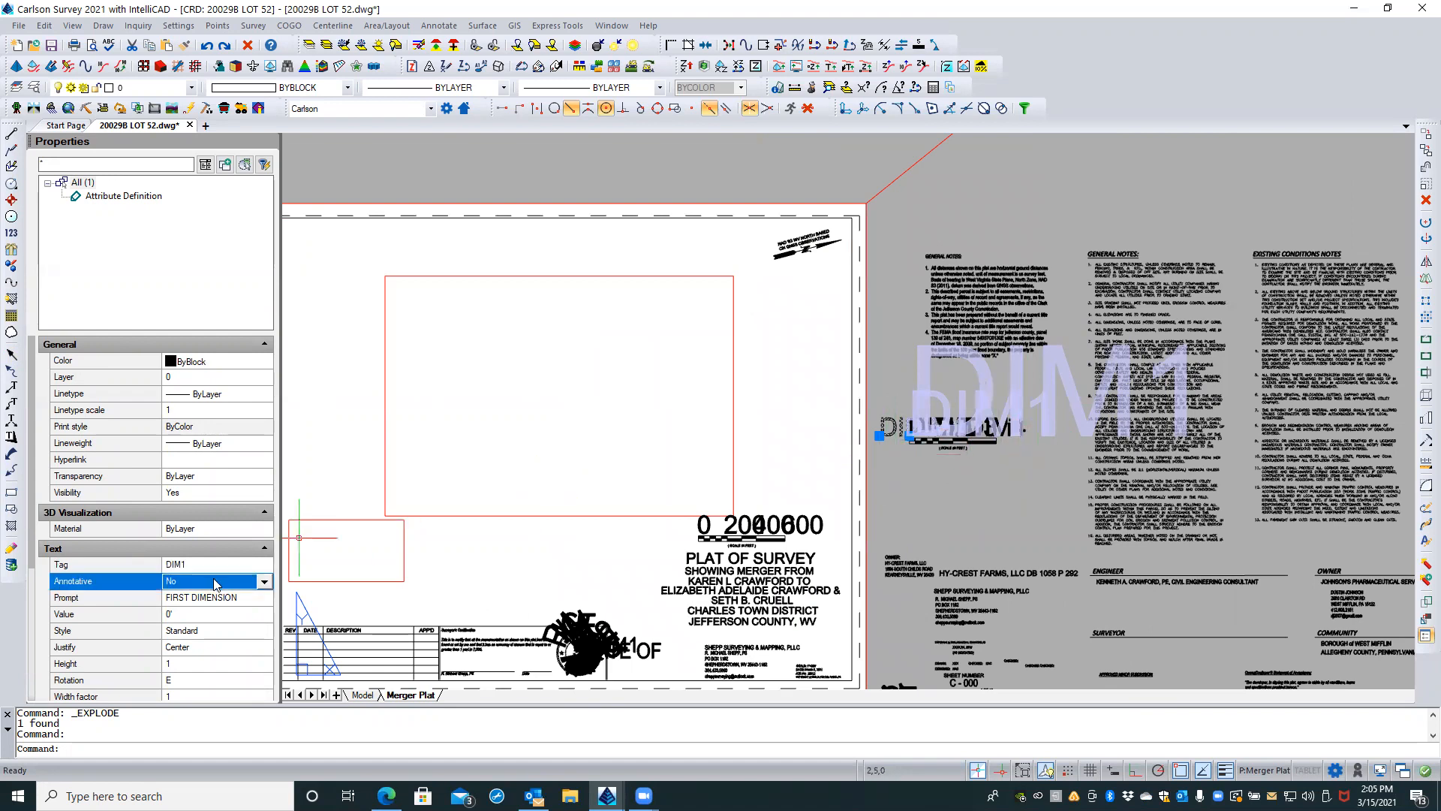
pyautogui.click(264, 582)
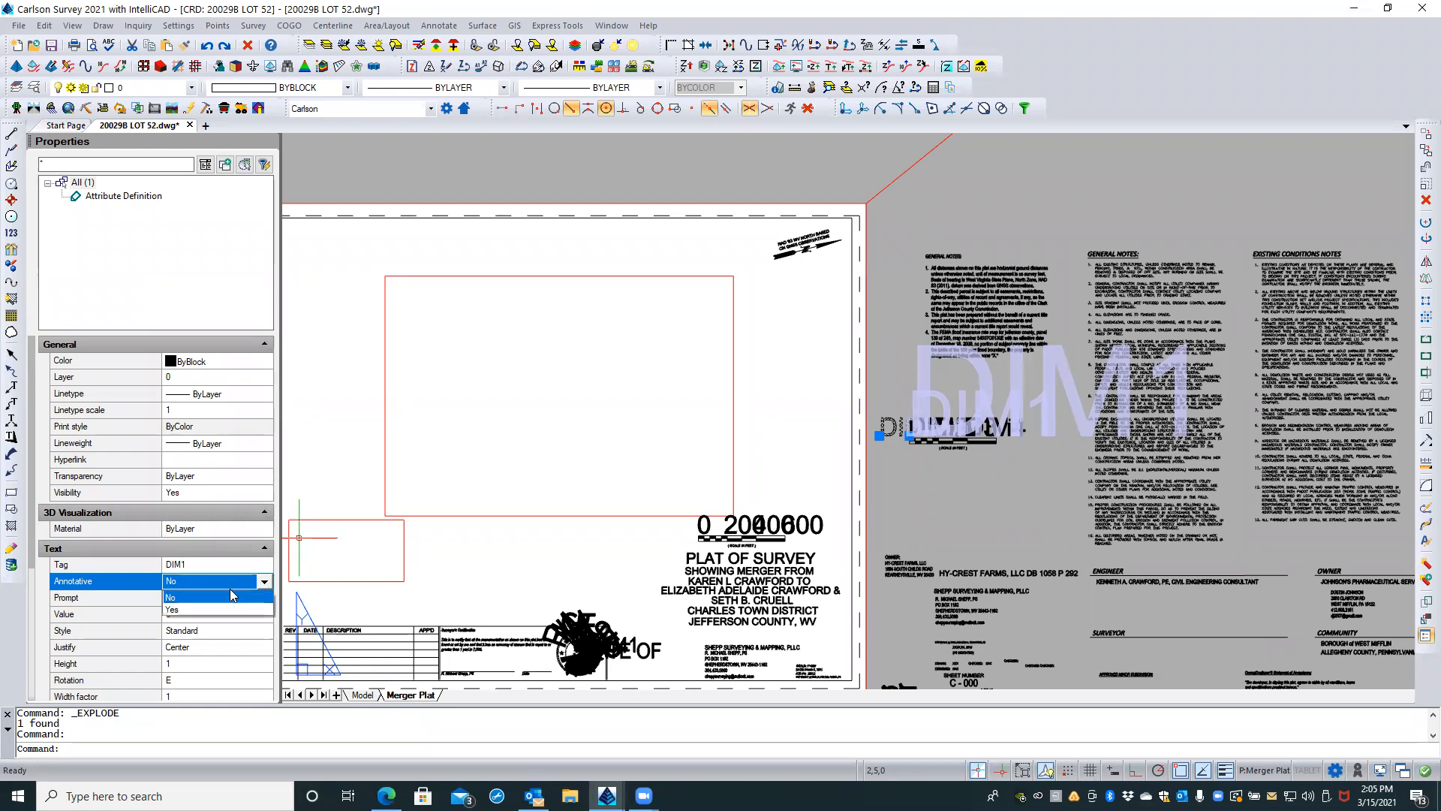
pyautogui.click(173, 613)
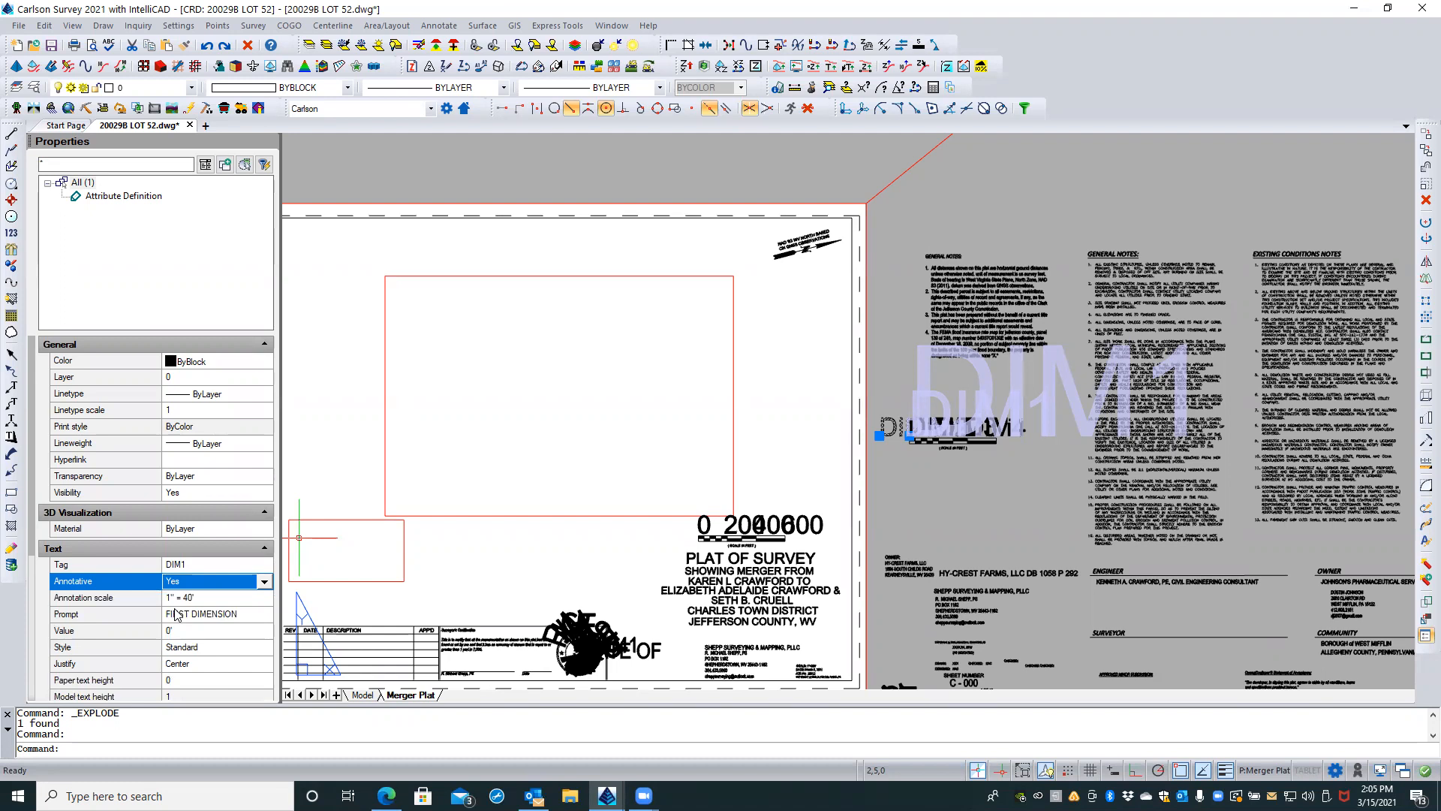
# Step: Change the DIM1 attribute's paper text height, inspect its size against the bar scale, and clear the selection
pyautogui.click(185, 676)
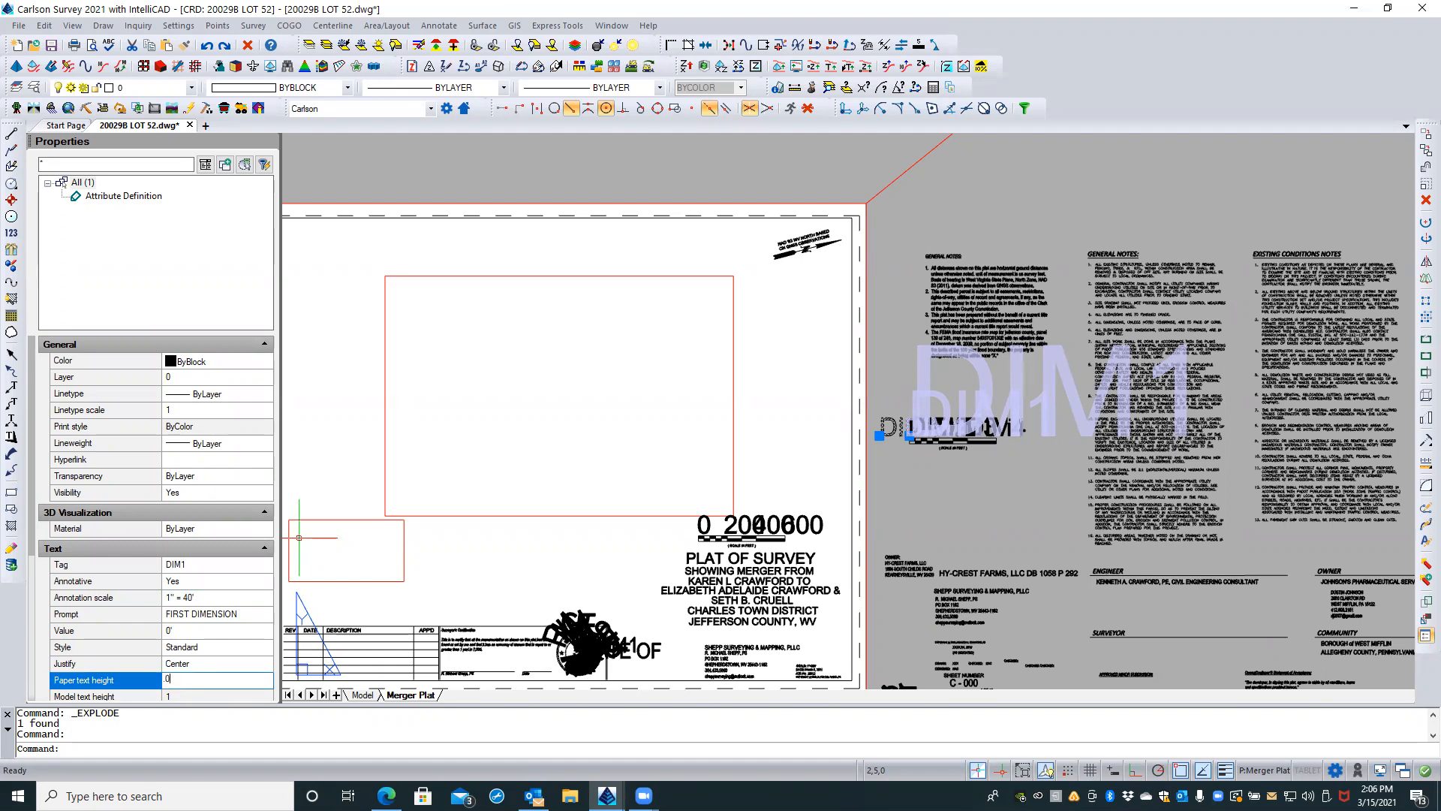
pyautogui.press('Return')
pyautogui.click(182, 676)
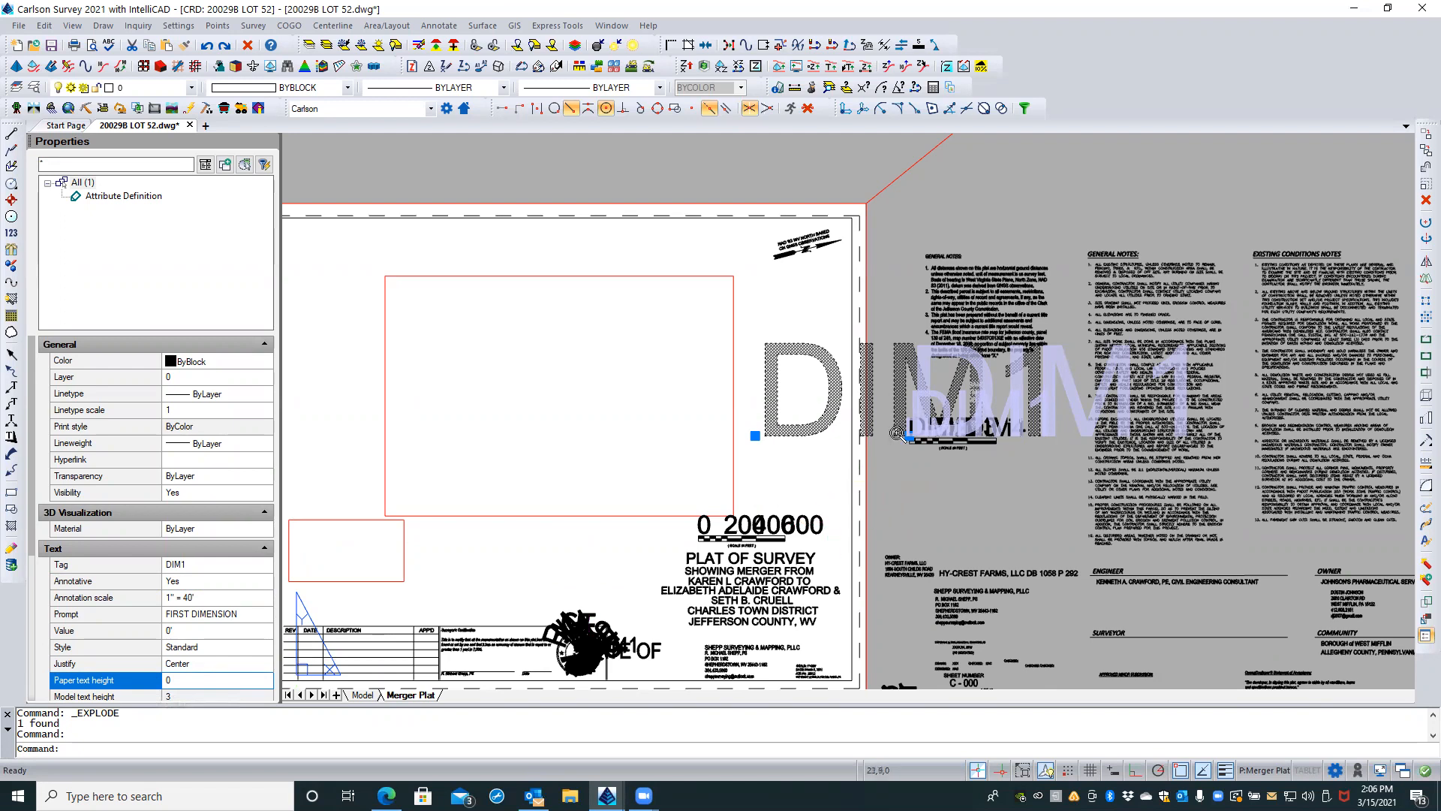
pyautogui.scroll(4, 901, 434)
pyautogui.scroll(2, 901, 432)
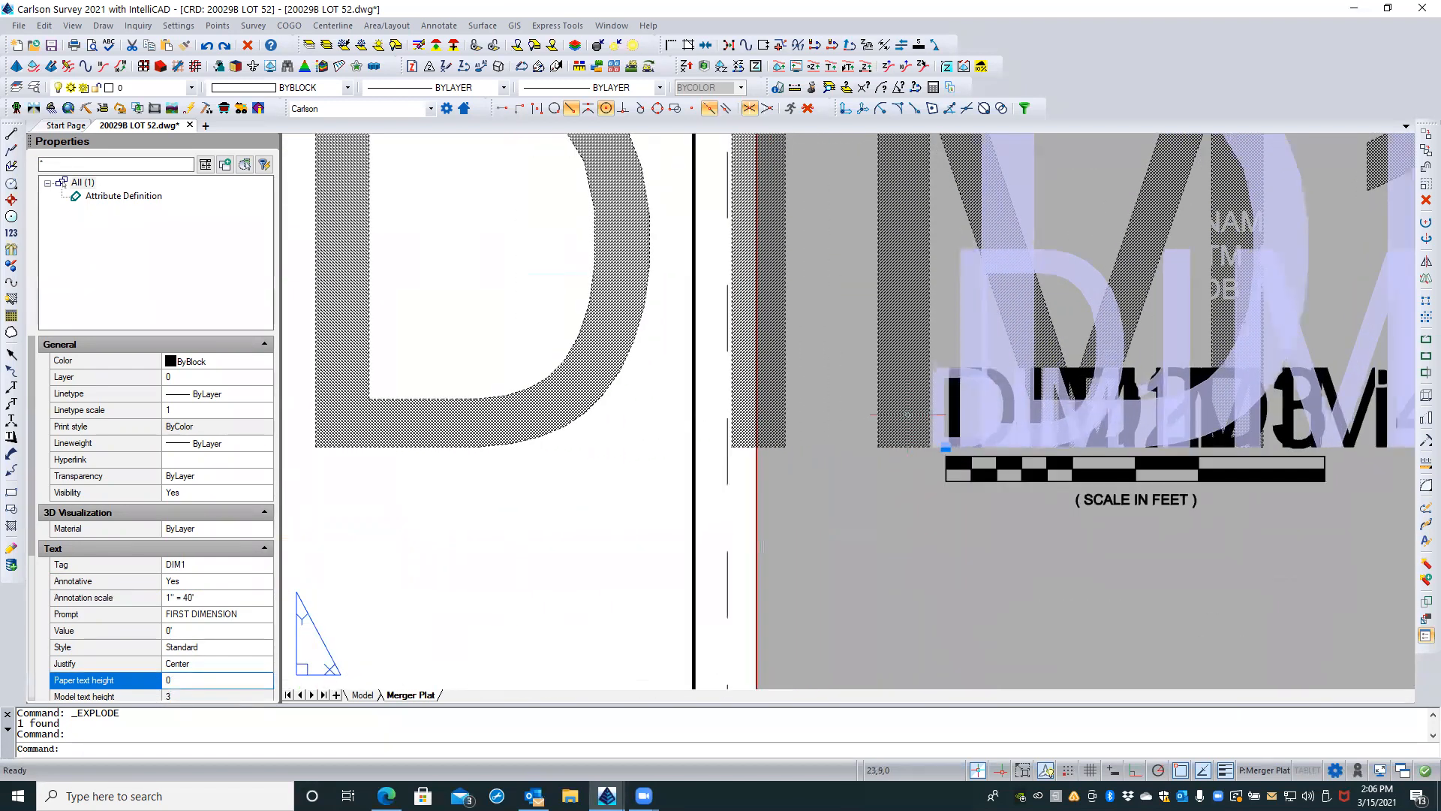
pyautogui.scroll(-1, 870, 568)
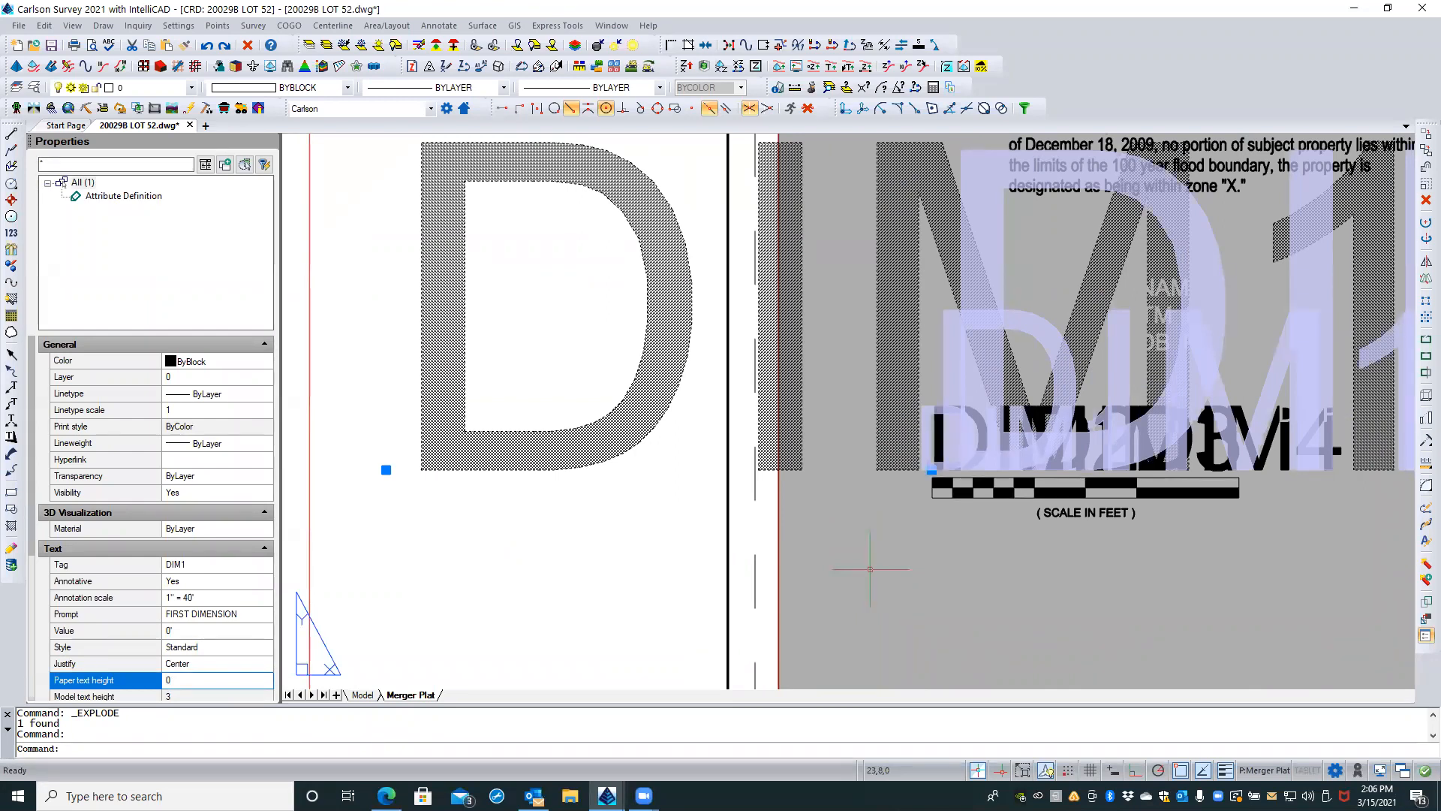
pyautogui.press('Escape')
pyautogui.press('Escape')
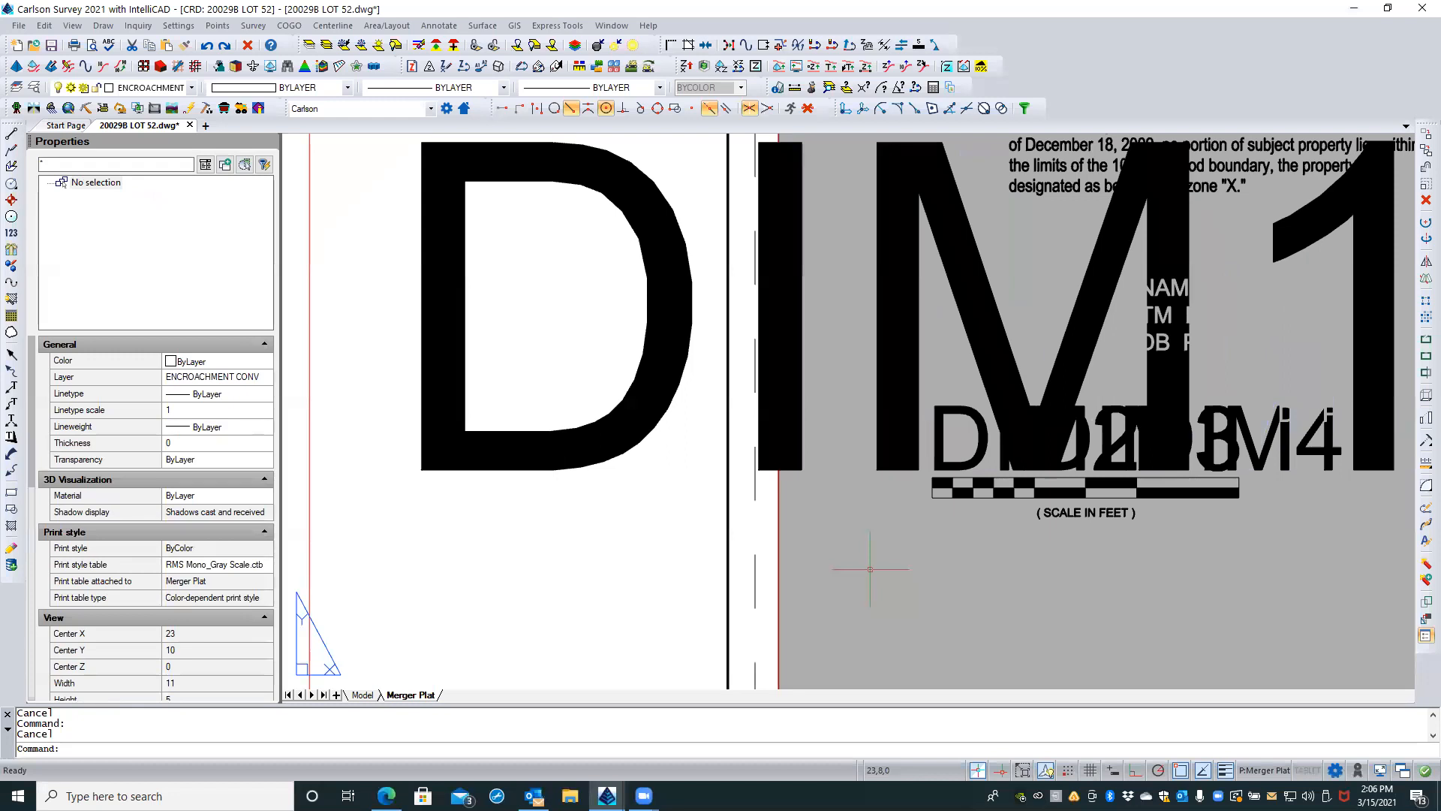
# Step: Open the drawing units settings and start editing the display precision of the decimal linear units
pyautogui.scroll(-2, 870, 568)
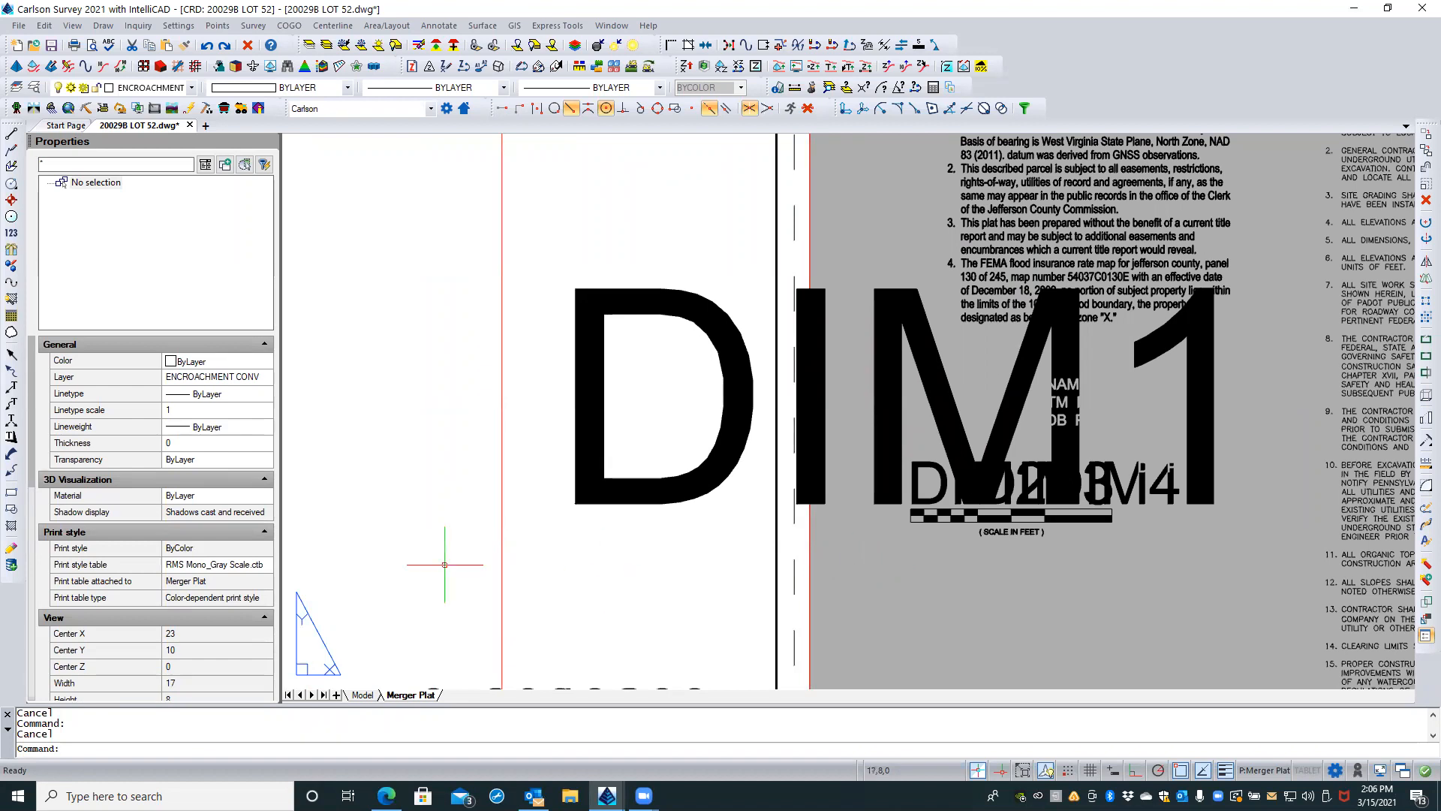
pyautogui.scroll(-5, 193, 642)
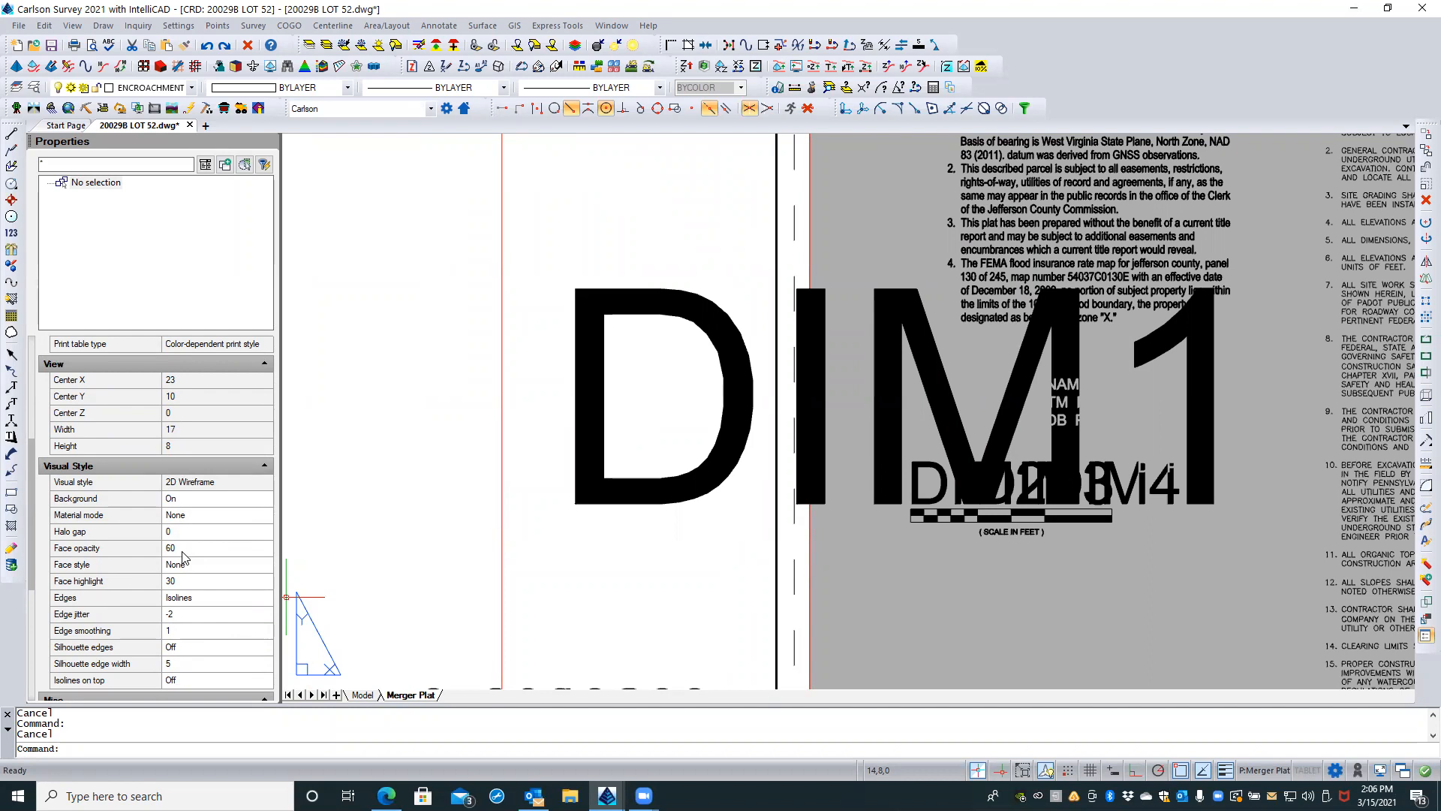
pyautogui.write('UNITS')
pyautogui.press('Return')
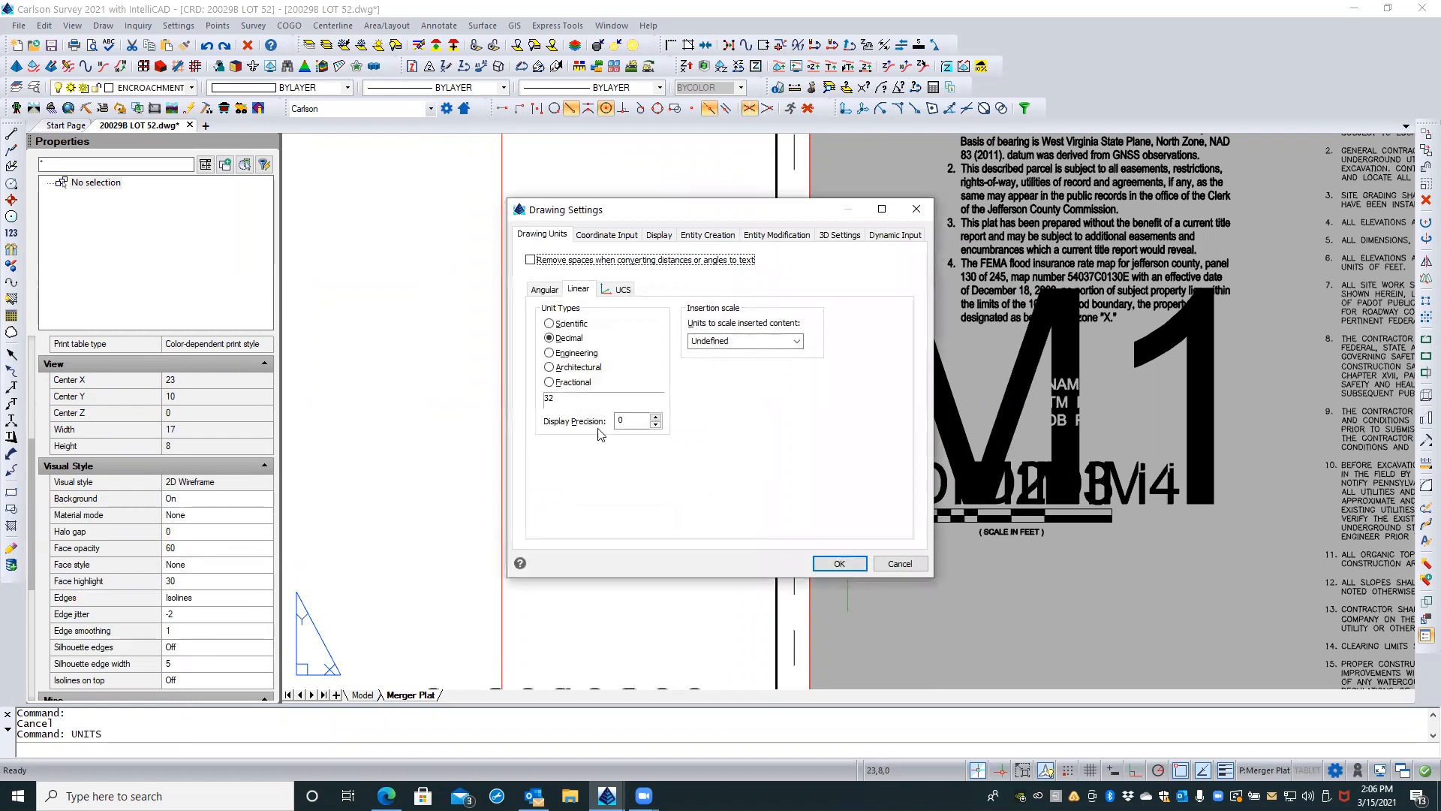
pyautogui.click(629, 420)
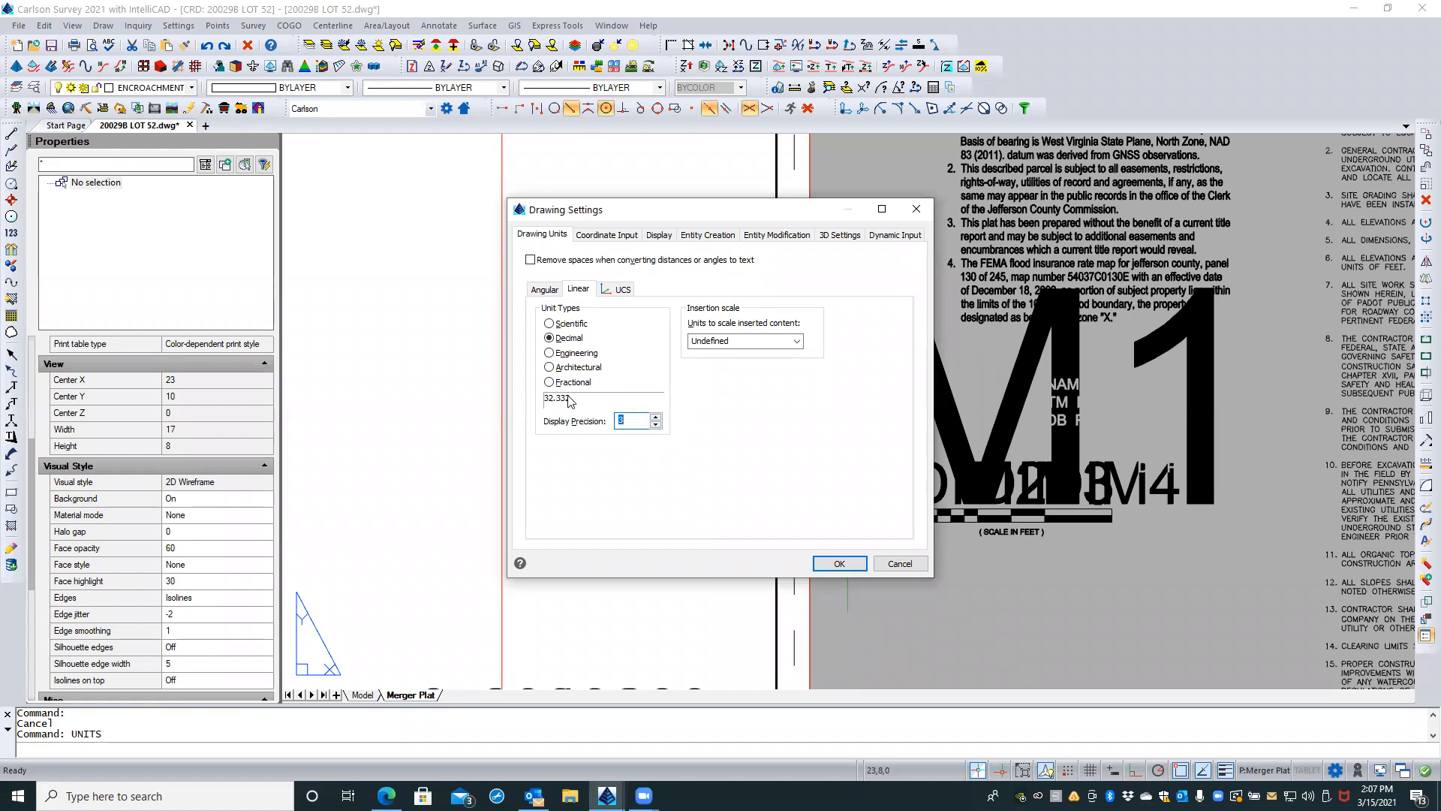
# Step: Adjust the linear display precision, check the angular units, accept the drawing unit settings, and save the drawing
pyautogui.click(656, 417)
pyautogui.click(545, 290)
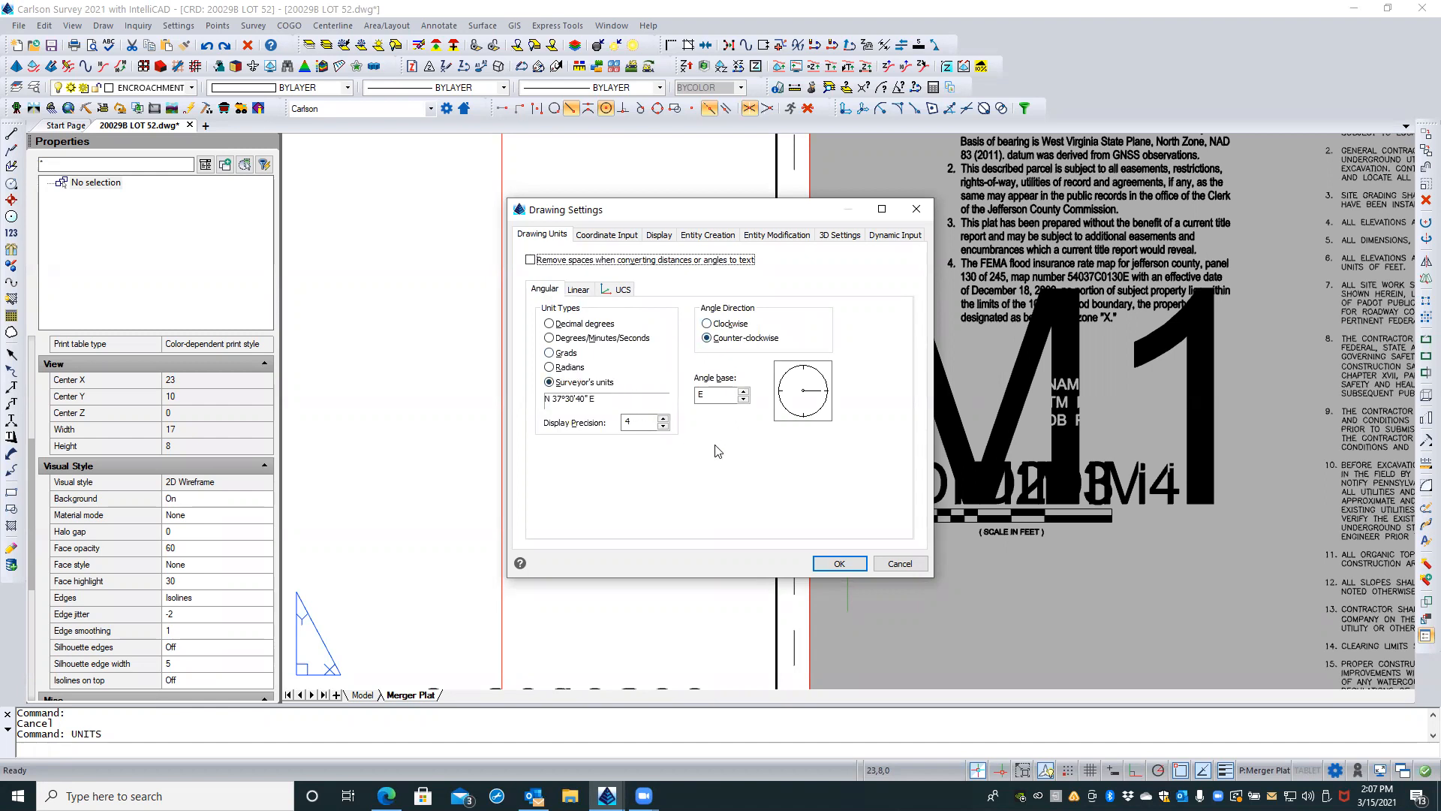
pyautogui.click(832, 564)
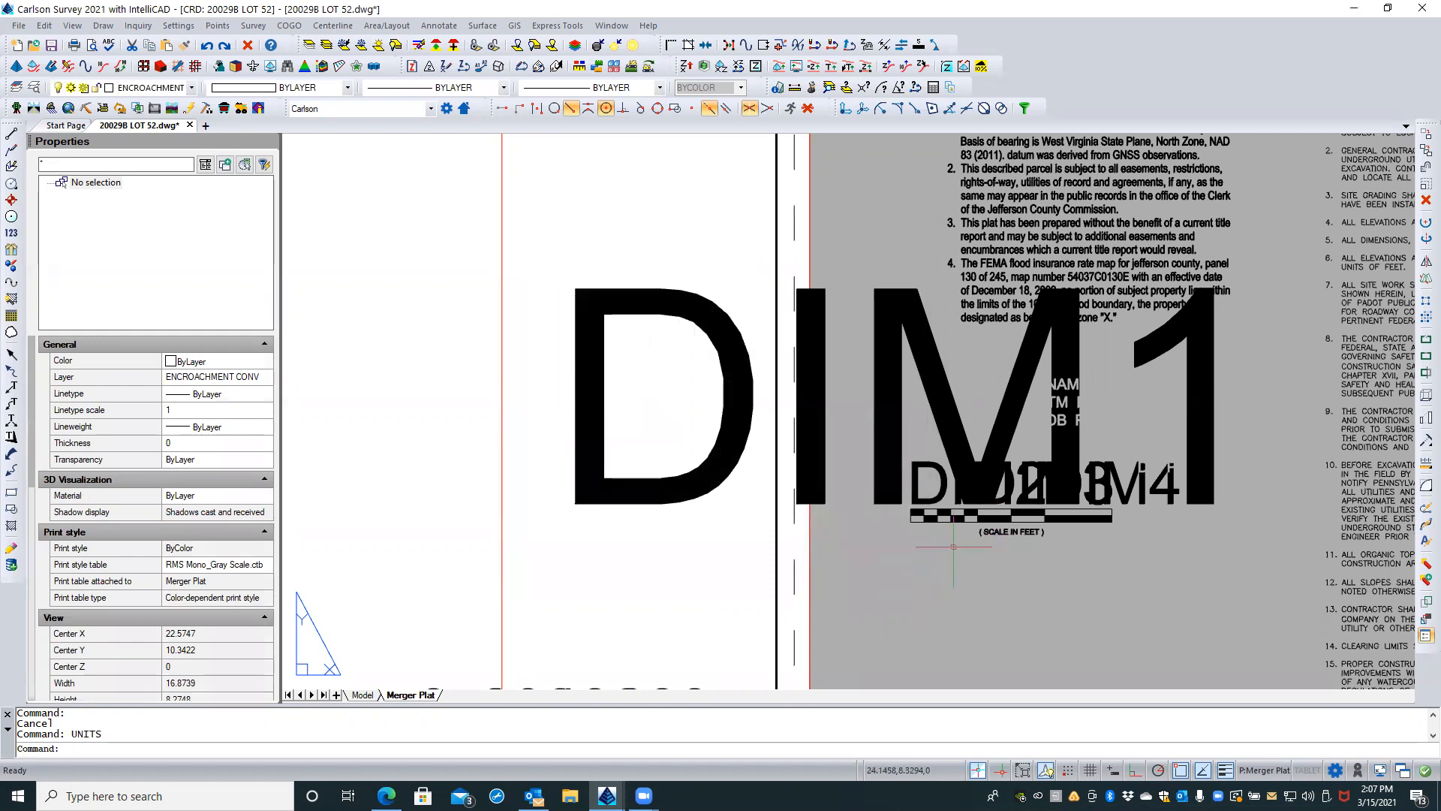
pyautogui.scroll(-1, 917, 552)
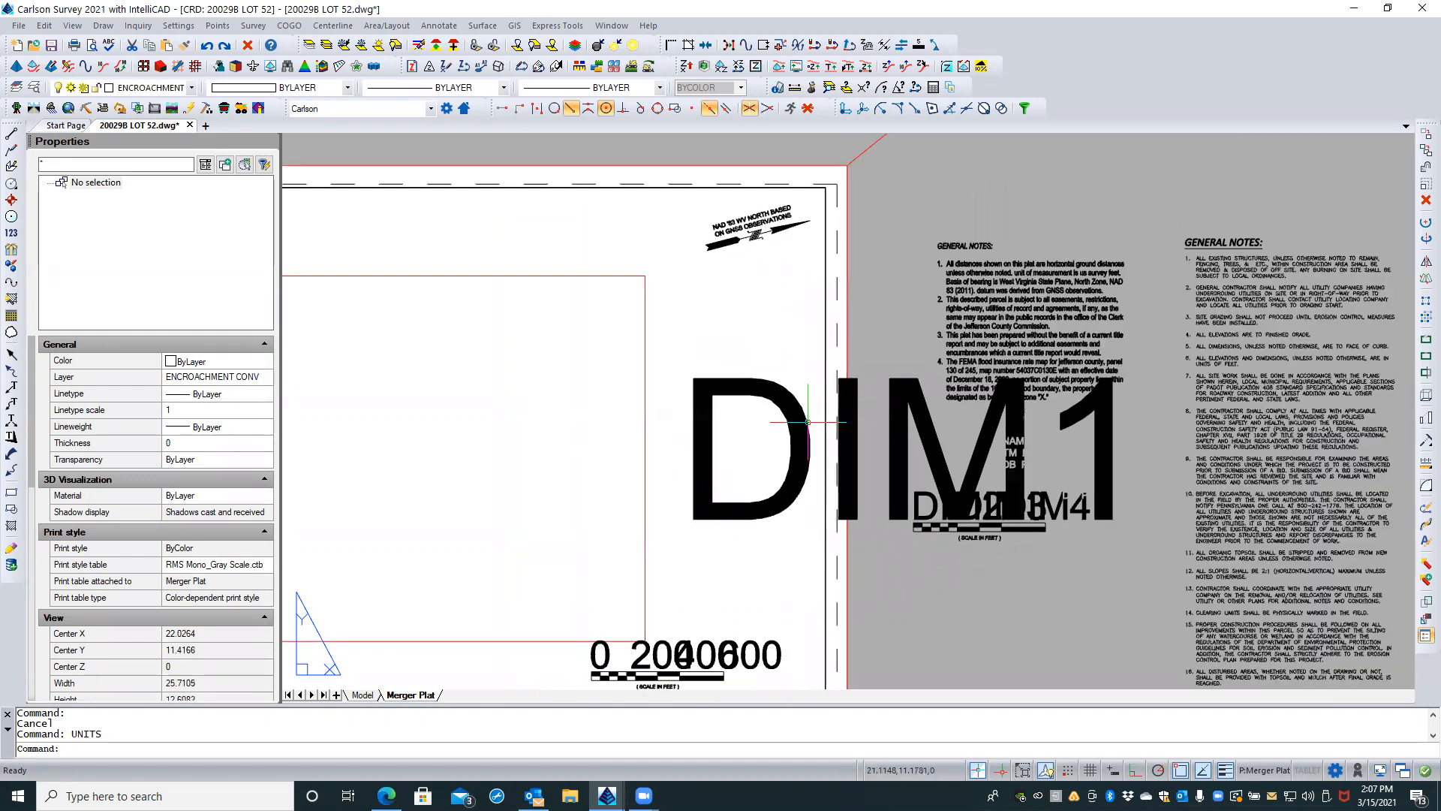
pyautogui.click(51, 45)
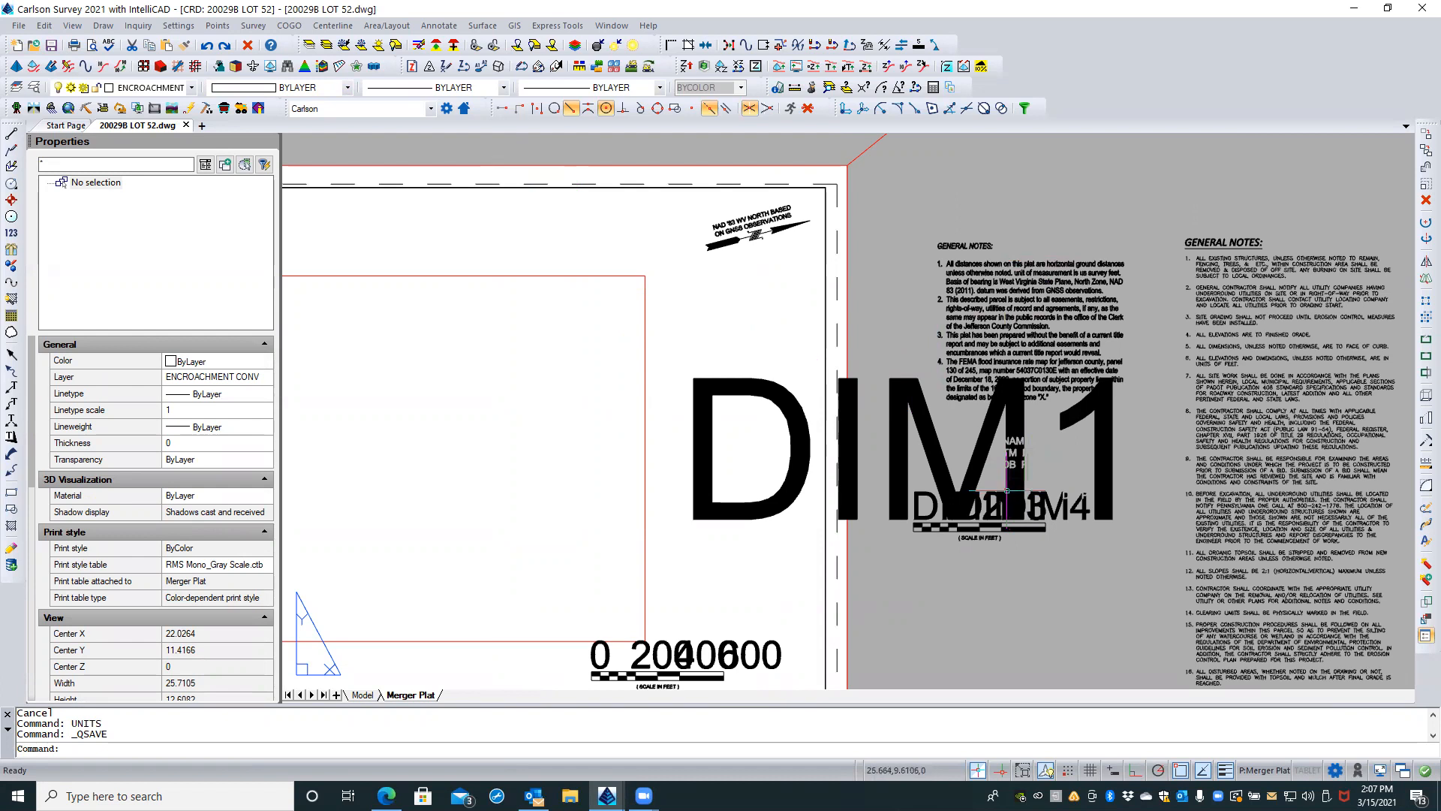
# Step: Select the DIM1 and DIM2 attribute definitions above the exploded bar scale and make both annotative
pyautogui.scroll(-1, 1009, 456)
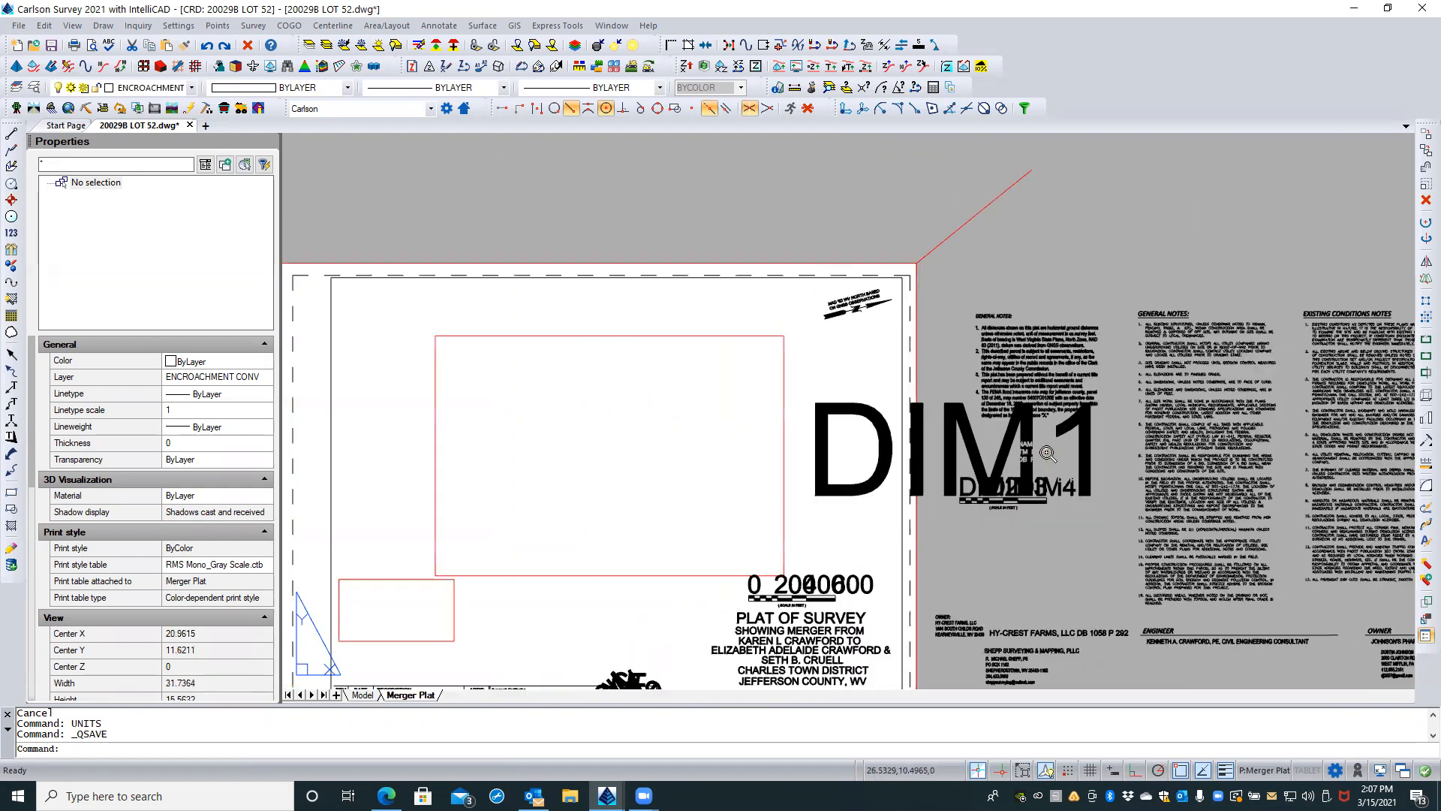
pyautogui.scroll(-2, 1043, 454)
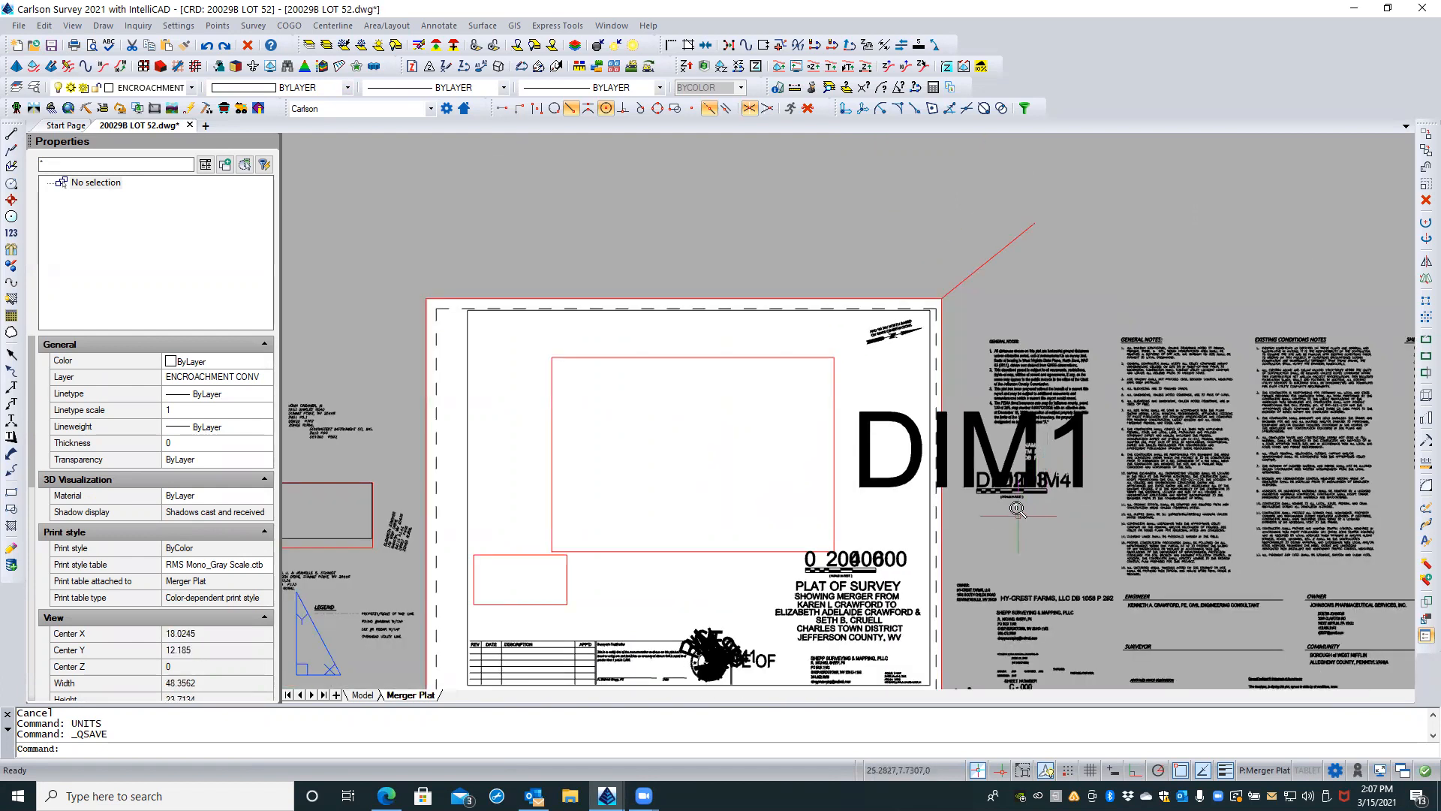
pyautogui.scroll(3, 1022, 511)
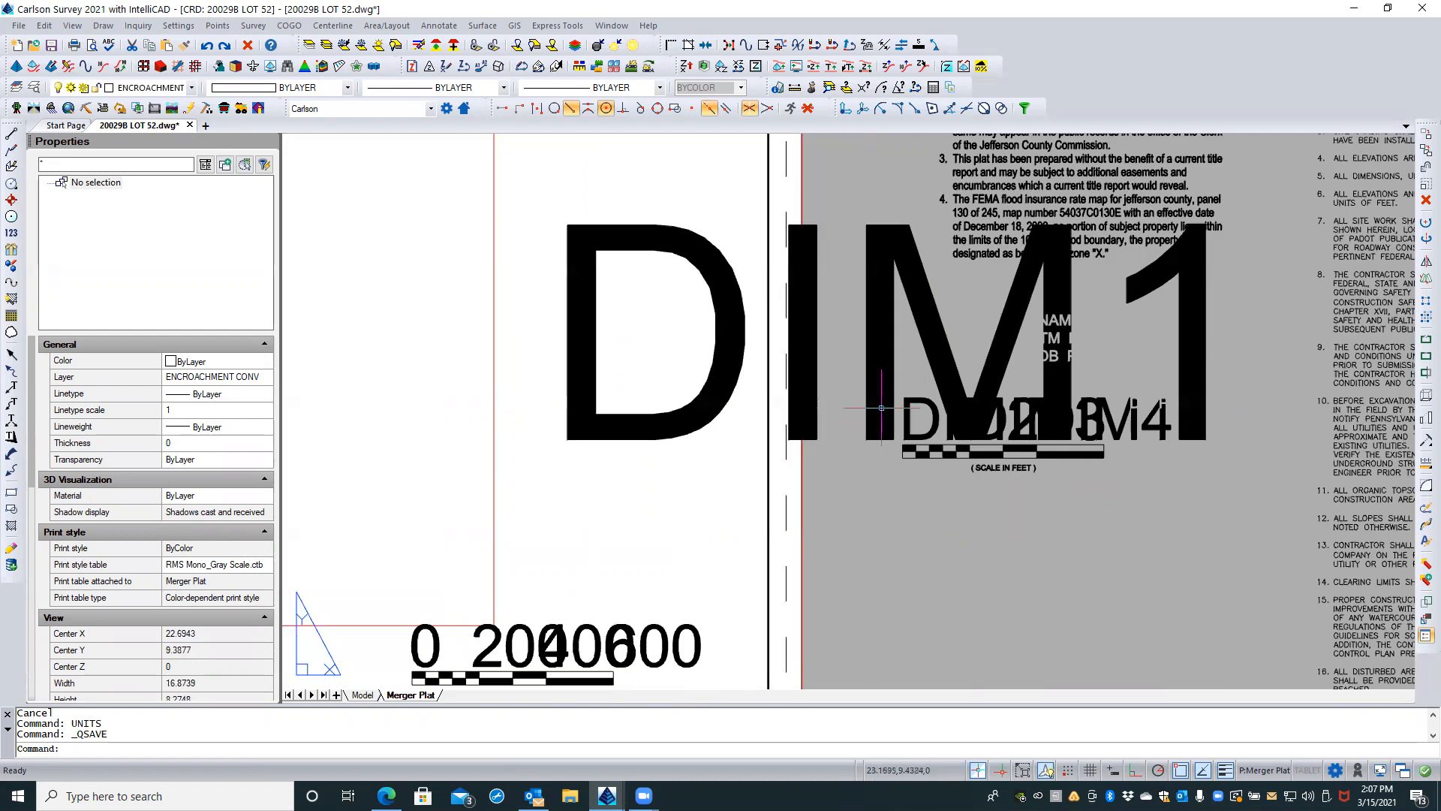
pyautogui.click(889, 402)
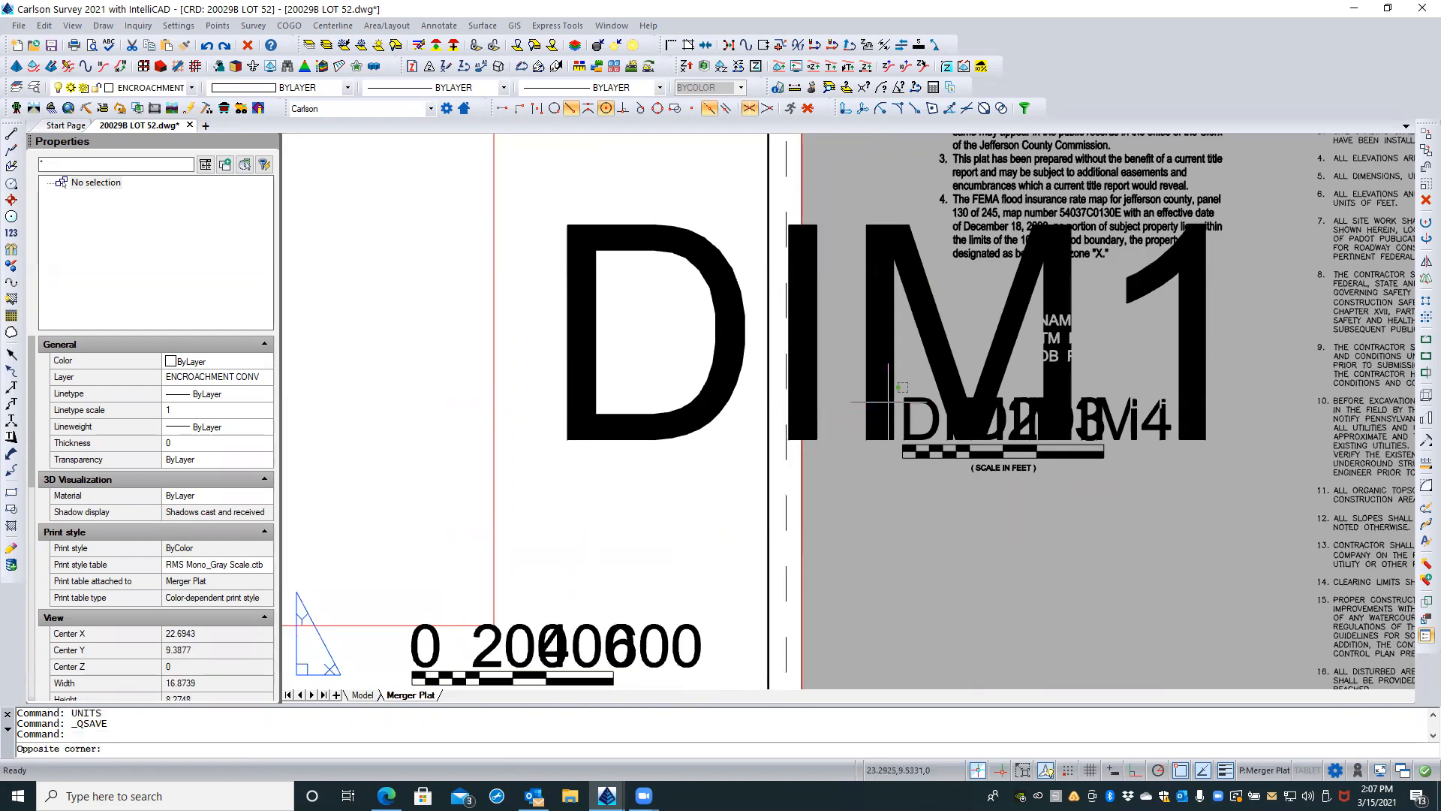
pyautogui.click(890, 398)
pyautogui.click(905, 371)
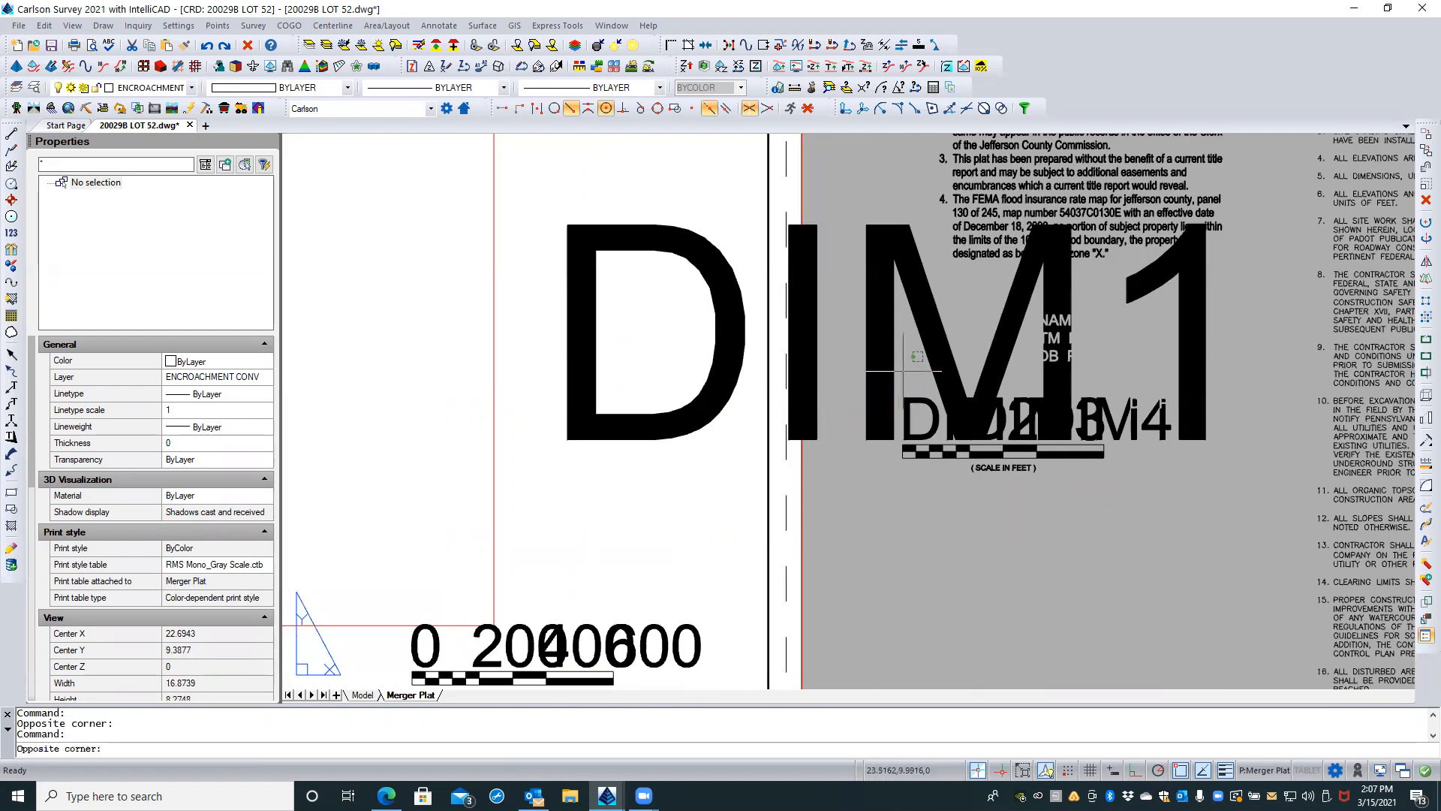
pyautogui.click(852, 400)
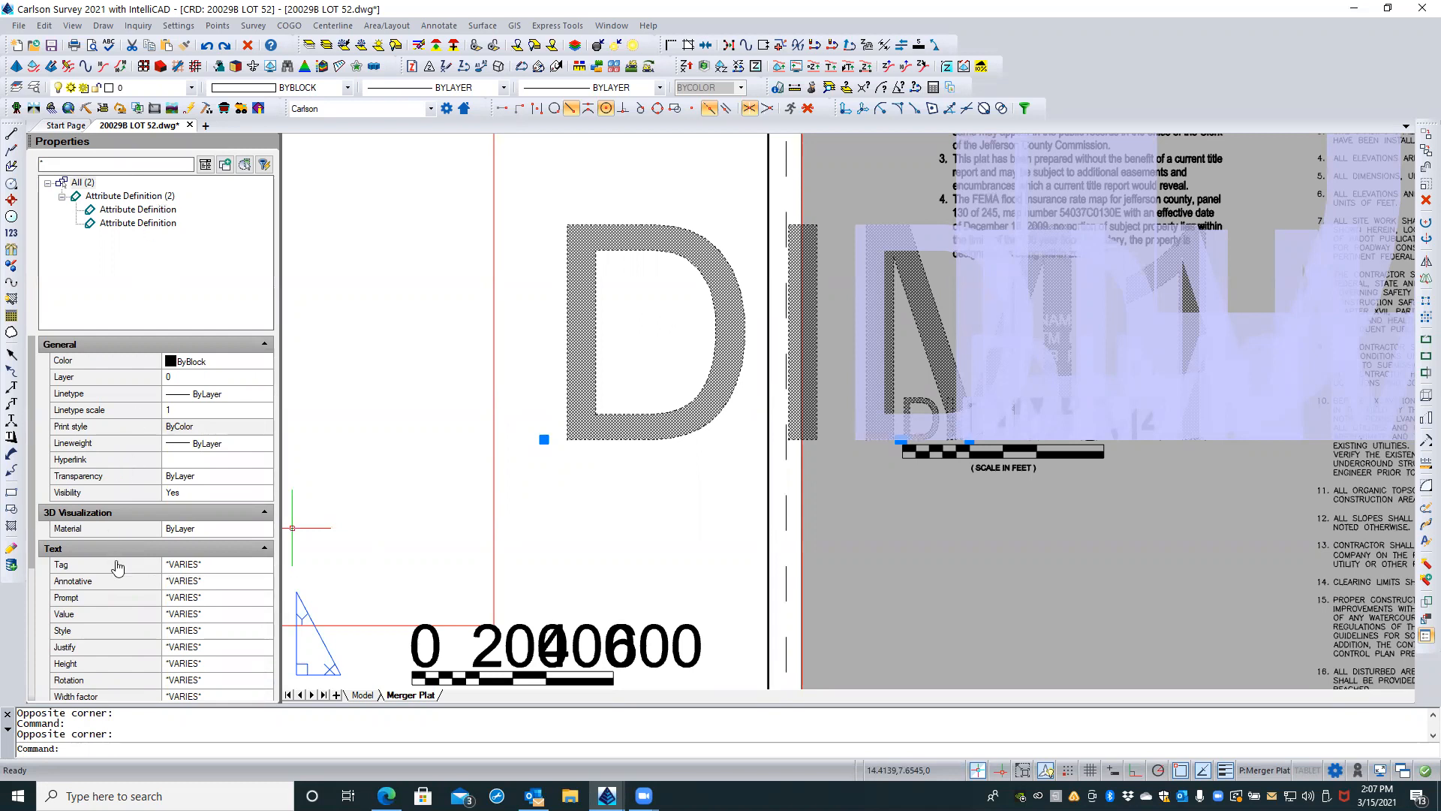
pyautogui.click(229, 582)
pyautogui.click(264, 582)
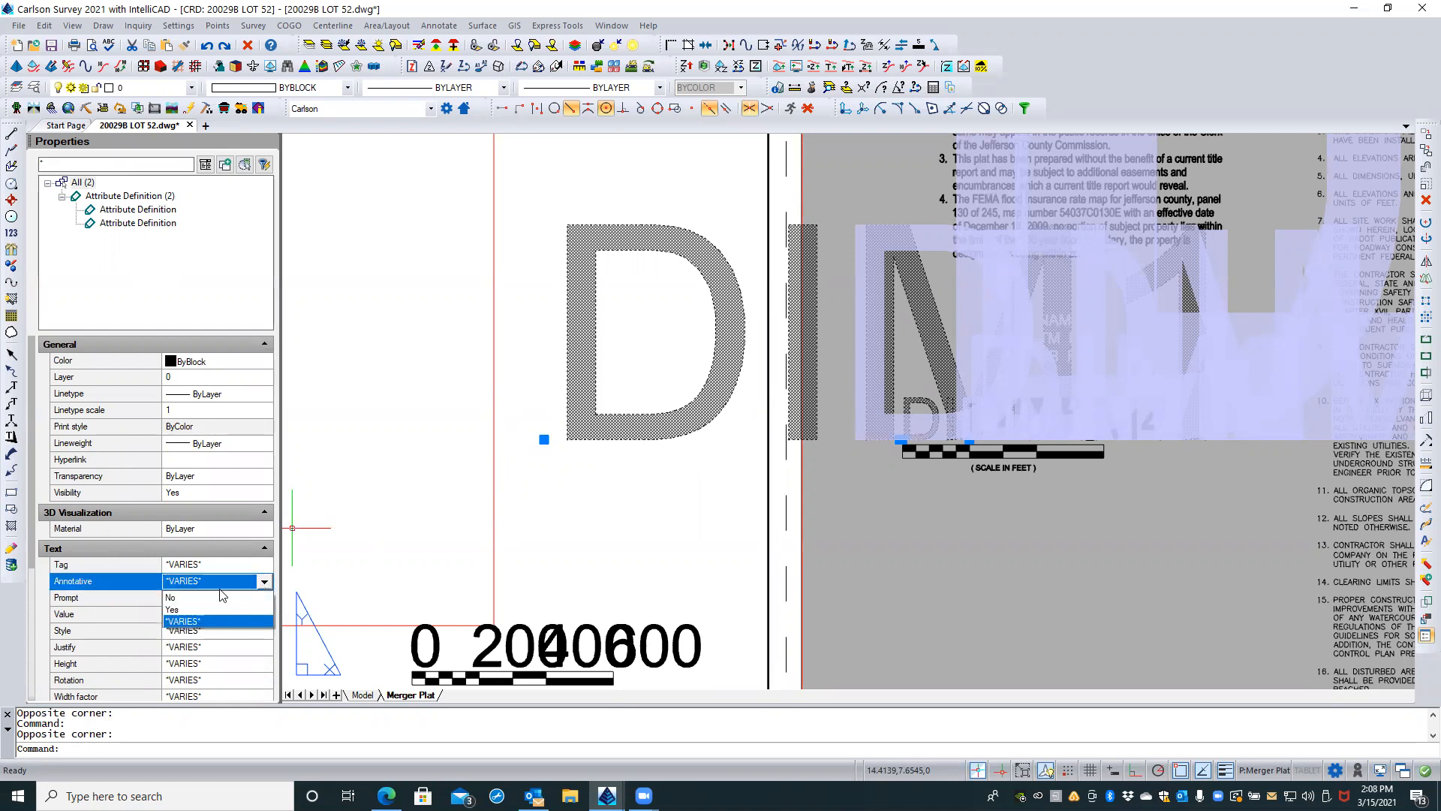
pyautogui.click(170, 609)
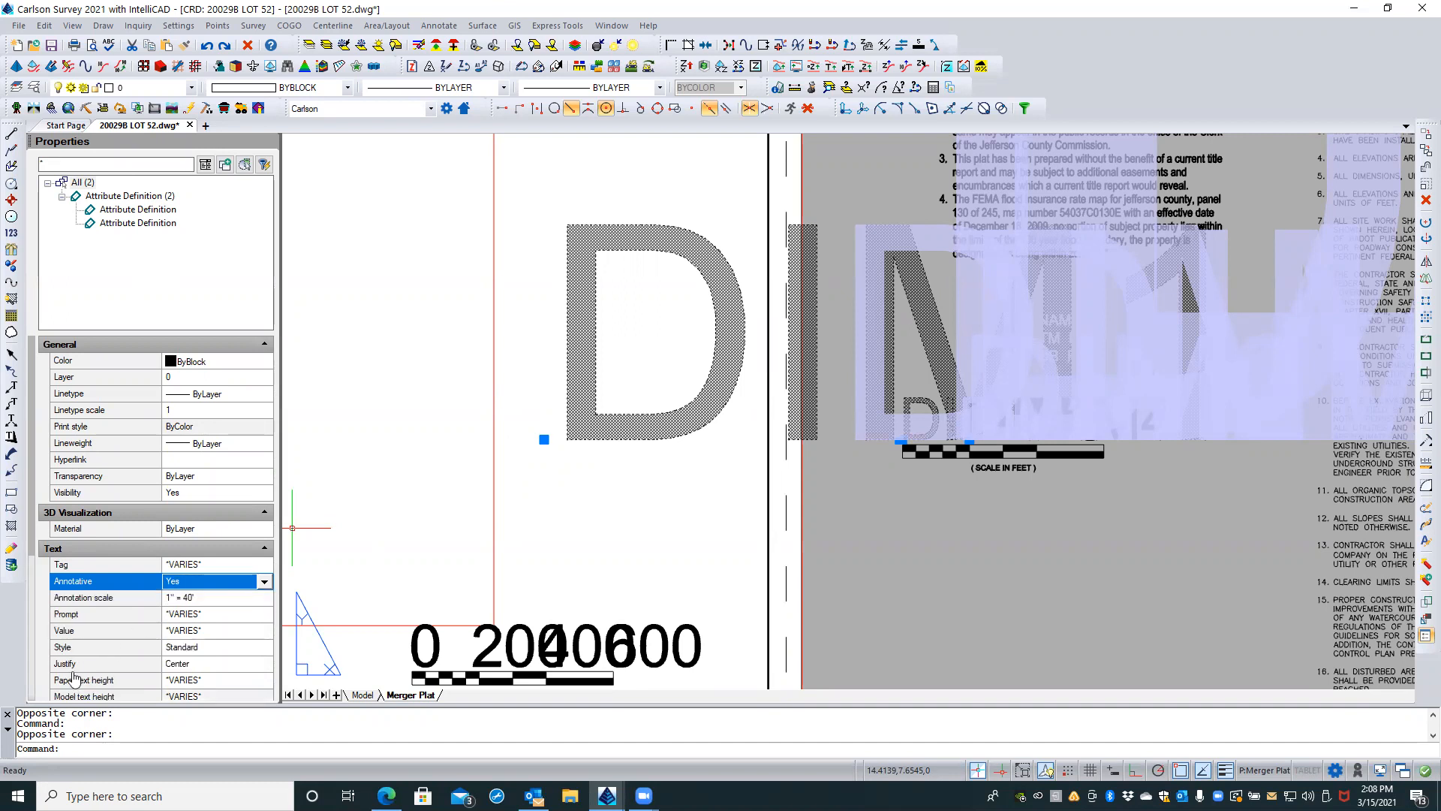
# Step: Set the paper text height of the DIM1 and DIM2 attribute definitions to 0.08 and clear the selection
pyautogui.click(224, 677)
pyautogui.press('BackSpace')
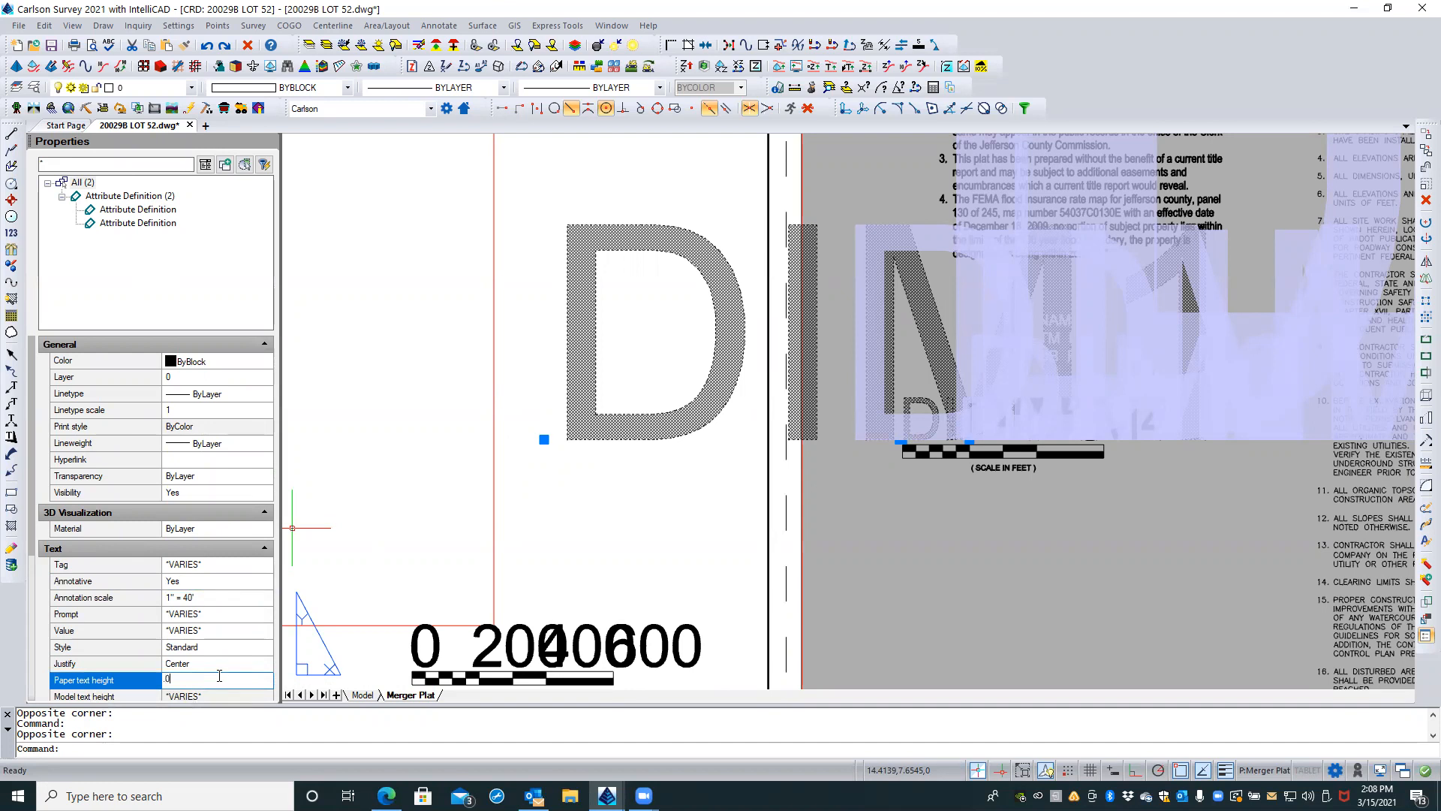
pyautogui.press('Return')
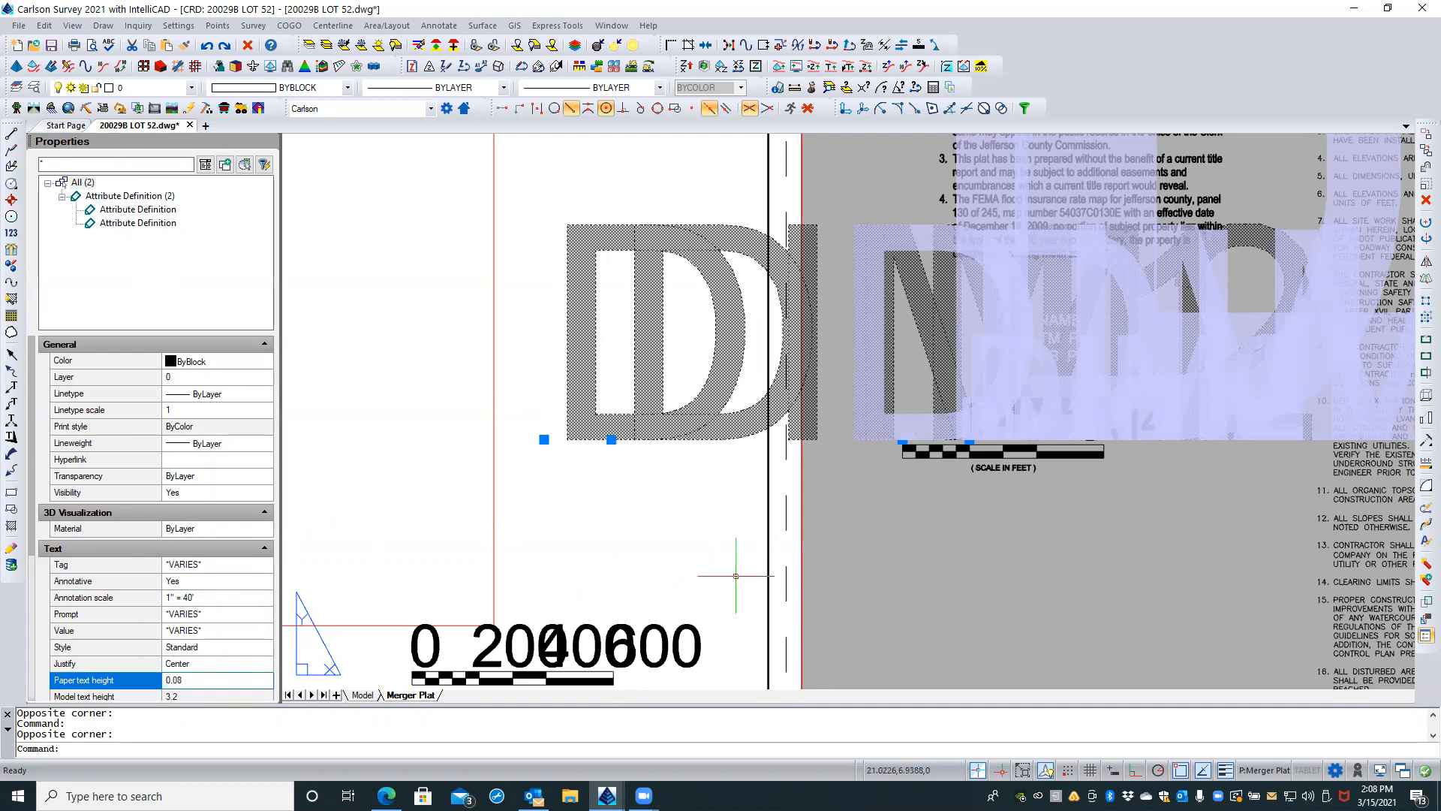
pyautogui.press('Escape')
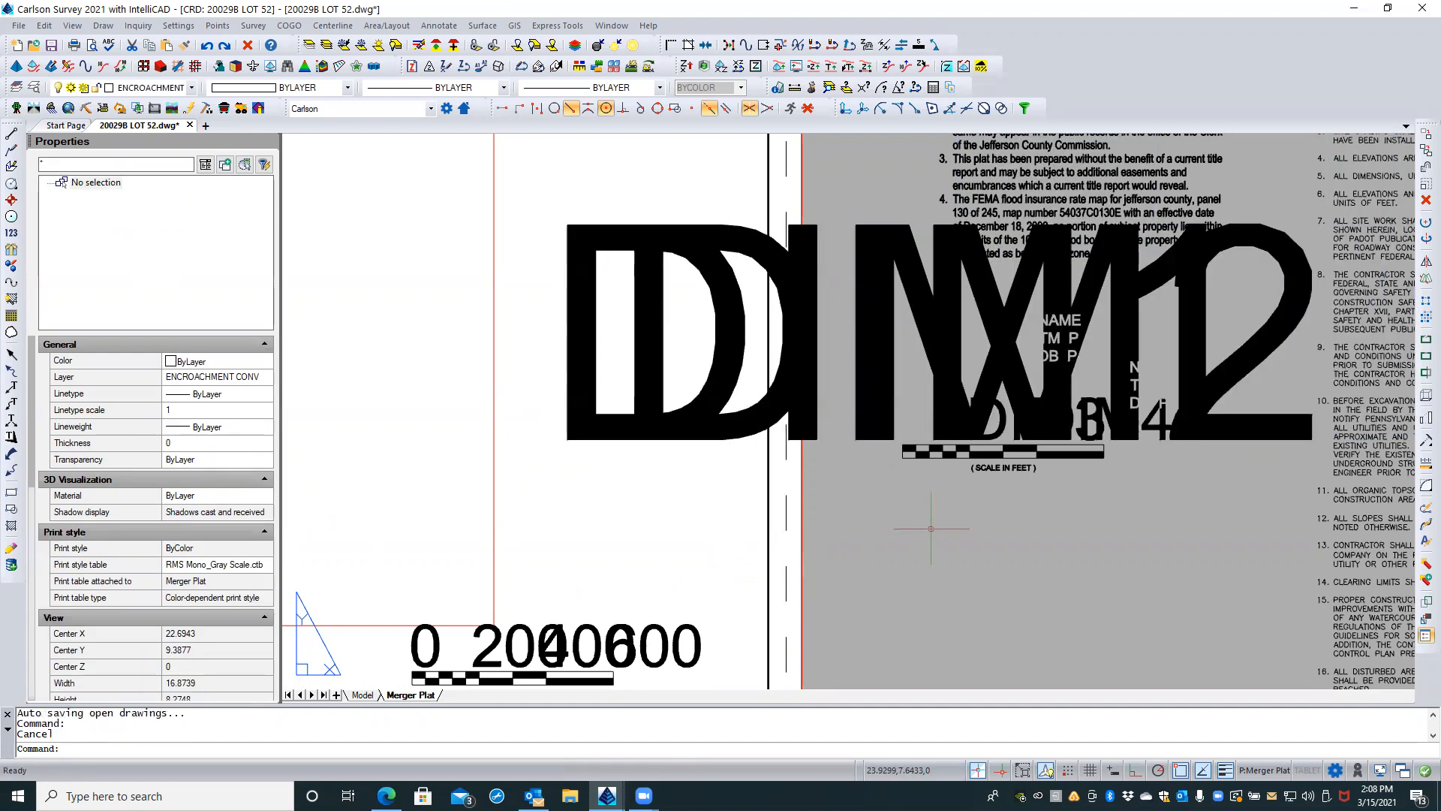
# Step: Examine the oversized attribute text and the properties of the NAME text behind it
pyautogui.scroll(-2, 928, 511)
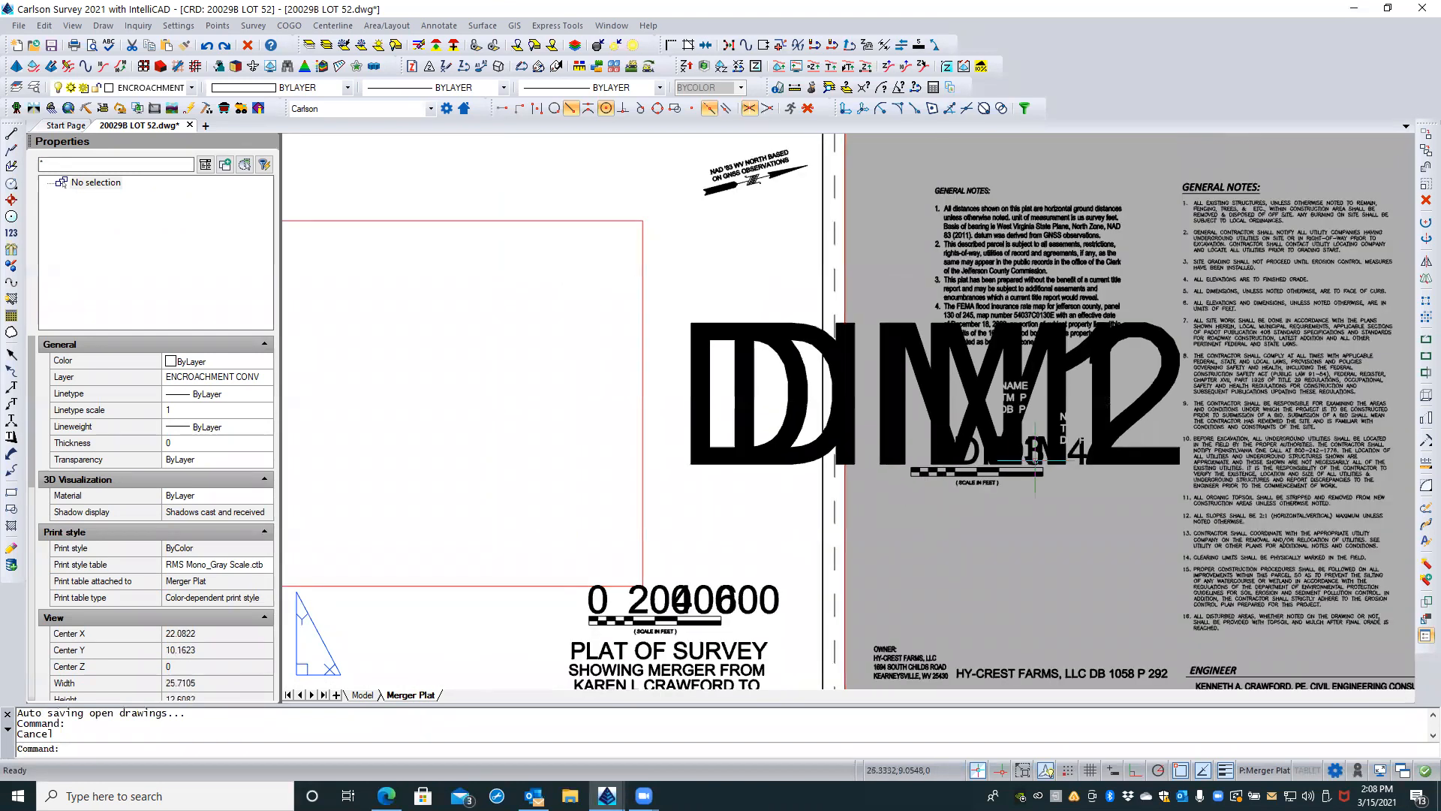
pyautogui.scroll(3, 1122, 457)
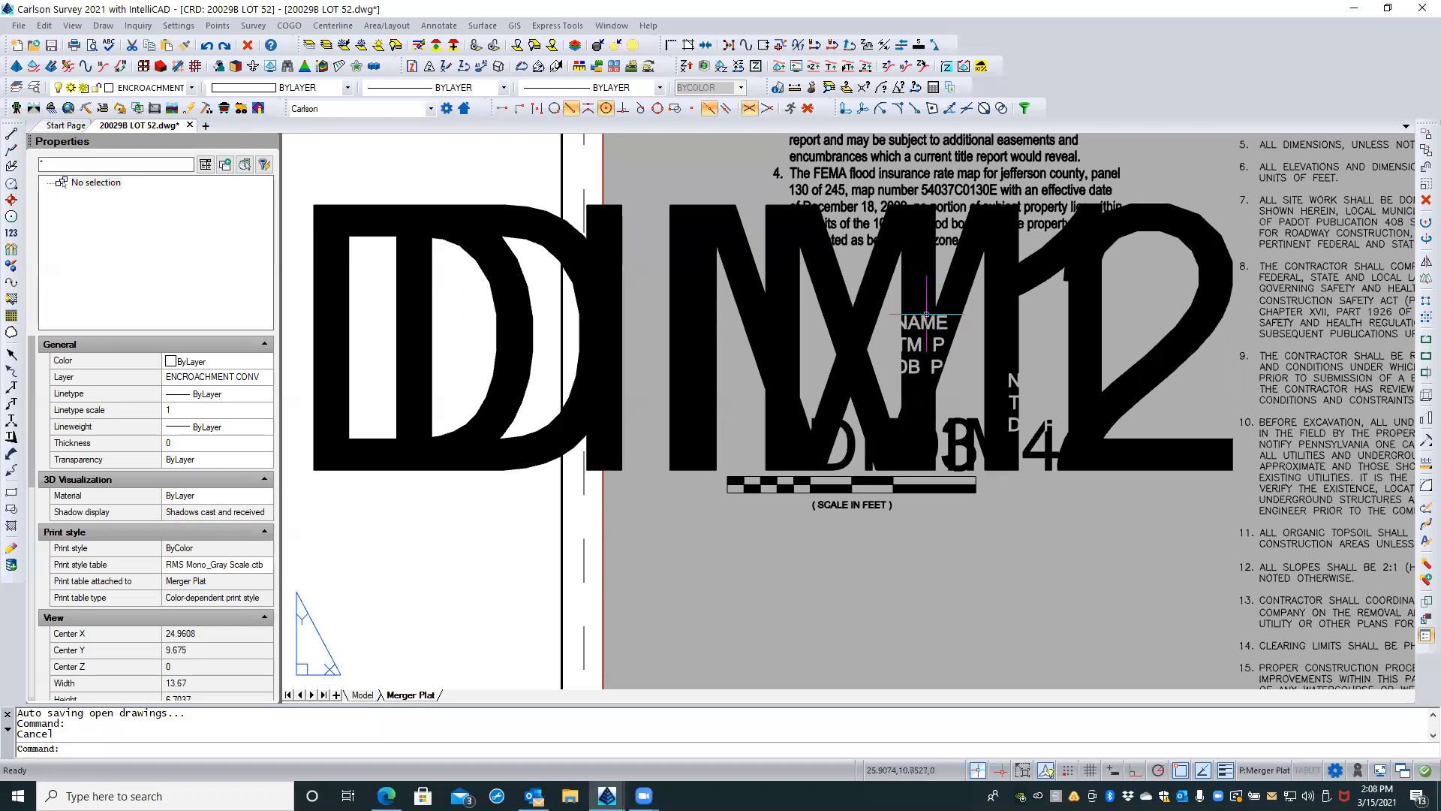
pyautogui.scroll(3, 926, 315)
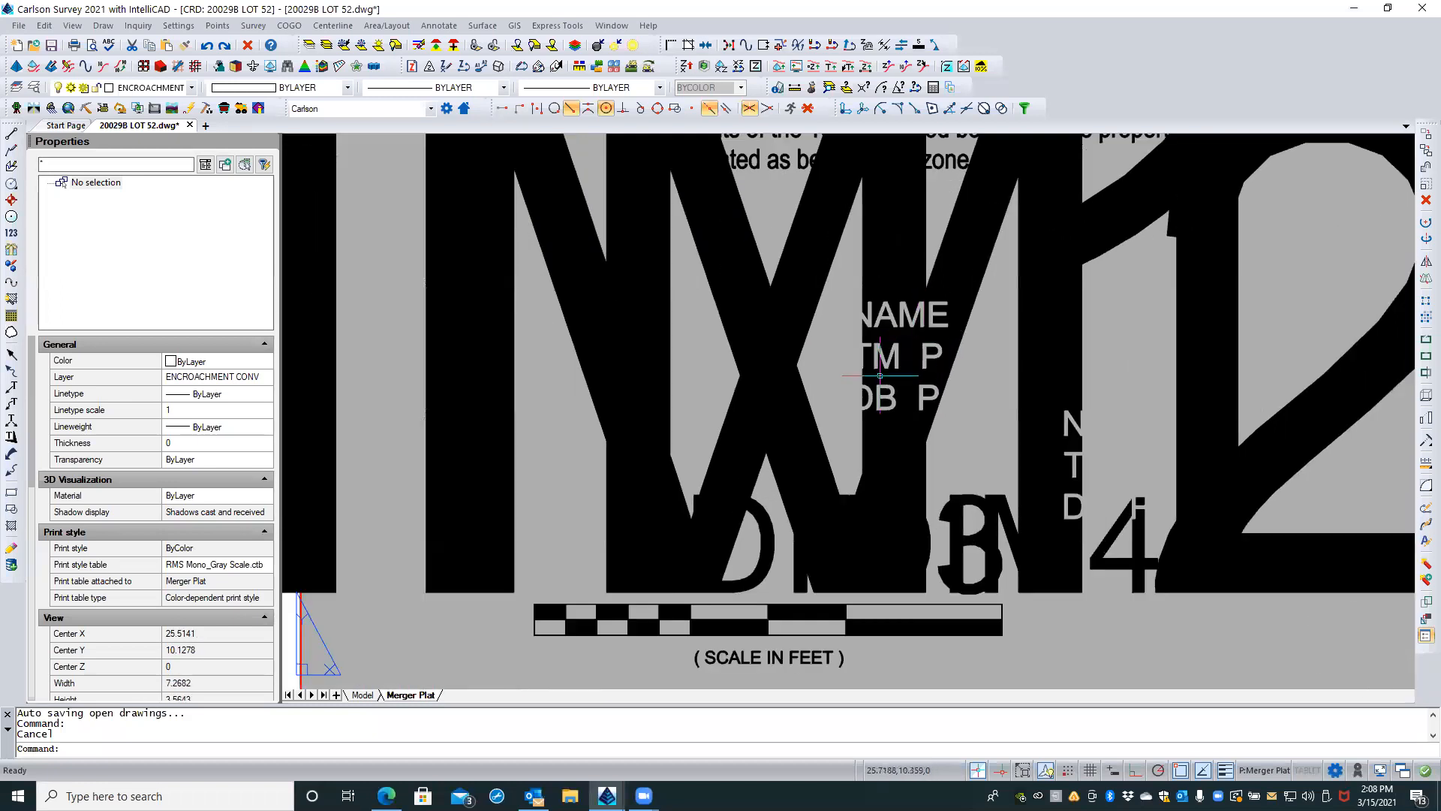
pyautogui.press('Escape')
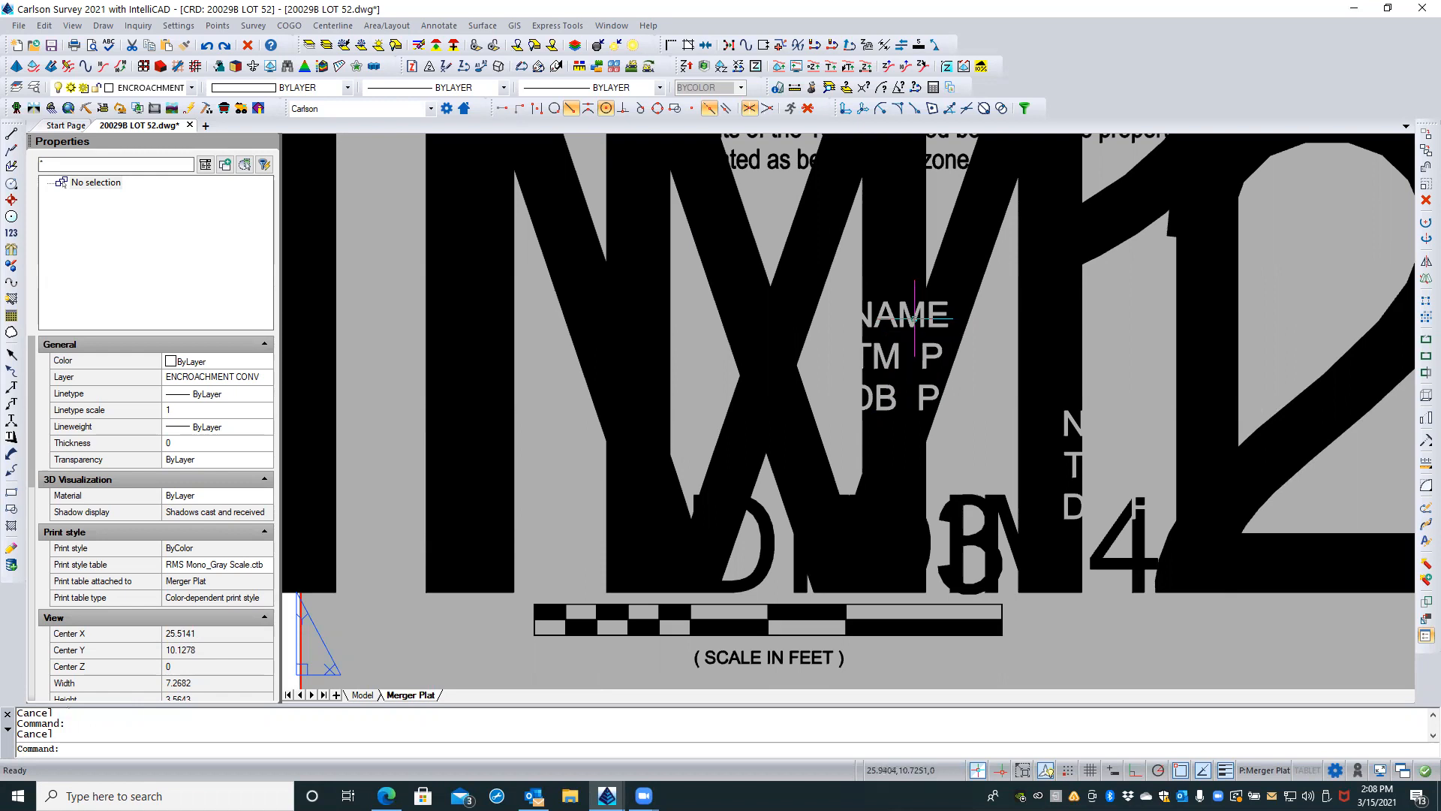
pyautogui.click(907, 318)
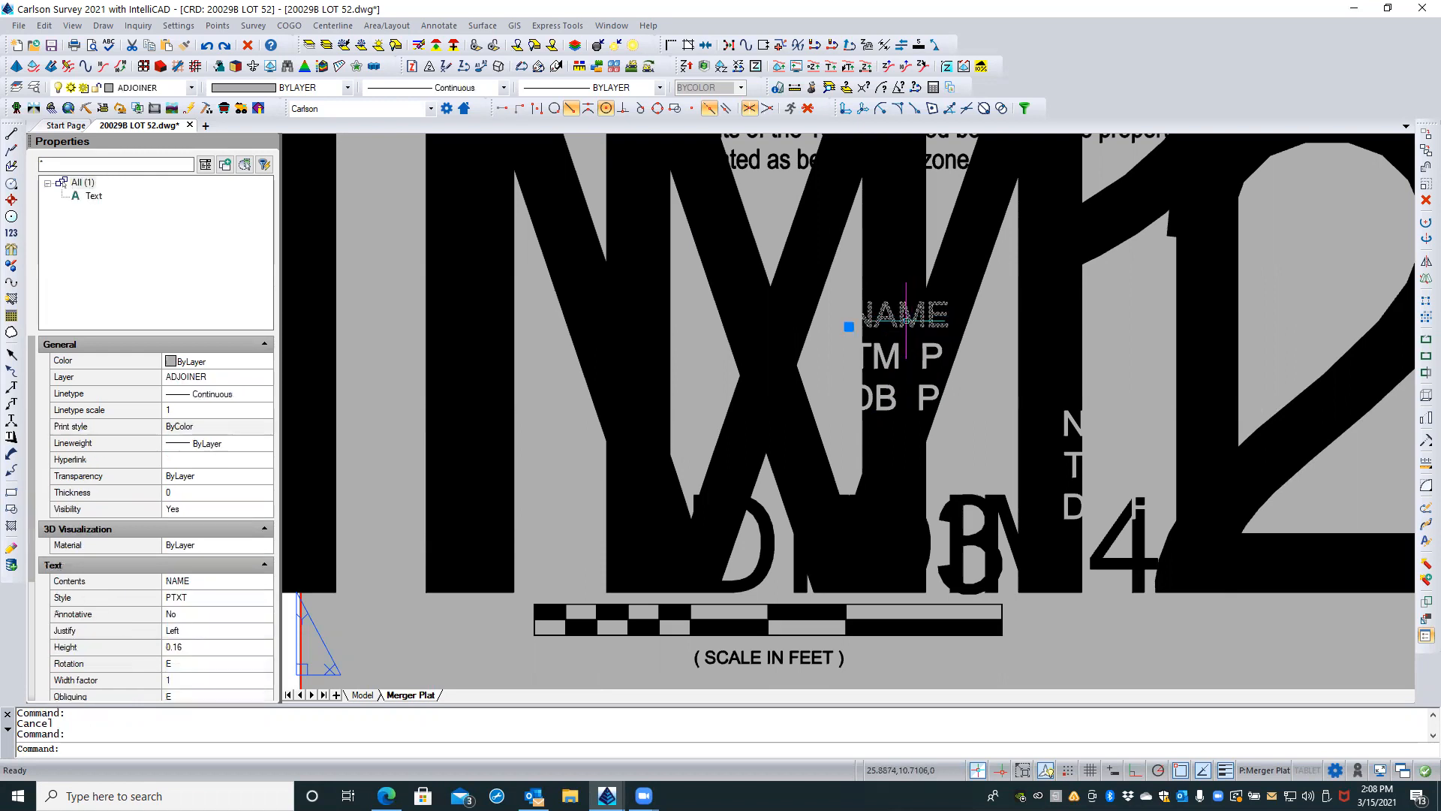
pyautogui.press('Escape')
pyautogui.scroll(-2, 947, 422)
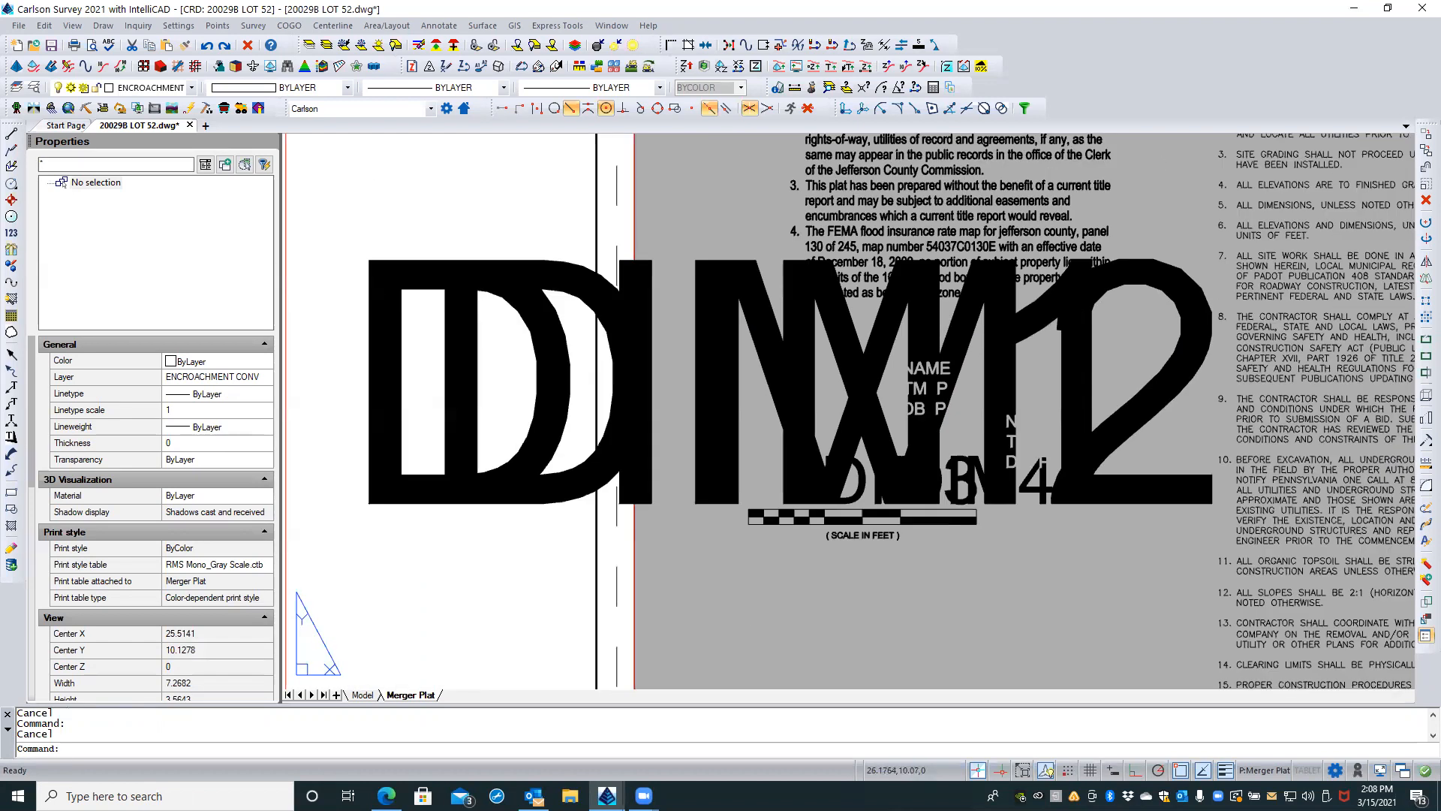
pyautogui.scroll(-3, 949, 422)
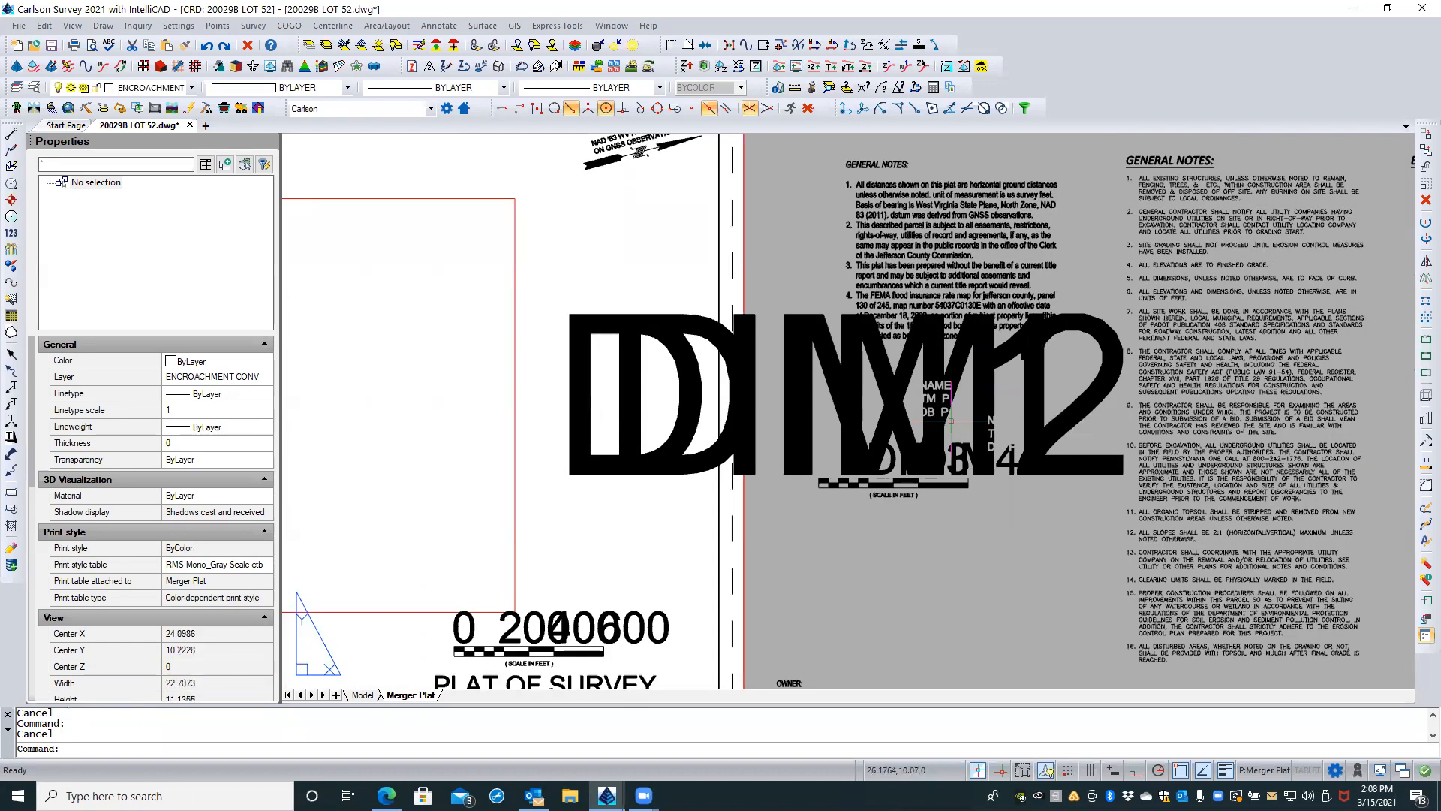
pyautogui.scroll(-3, 950, 421)
pyautogui.scroll(4, 952, 414)
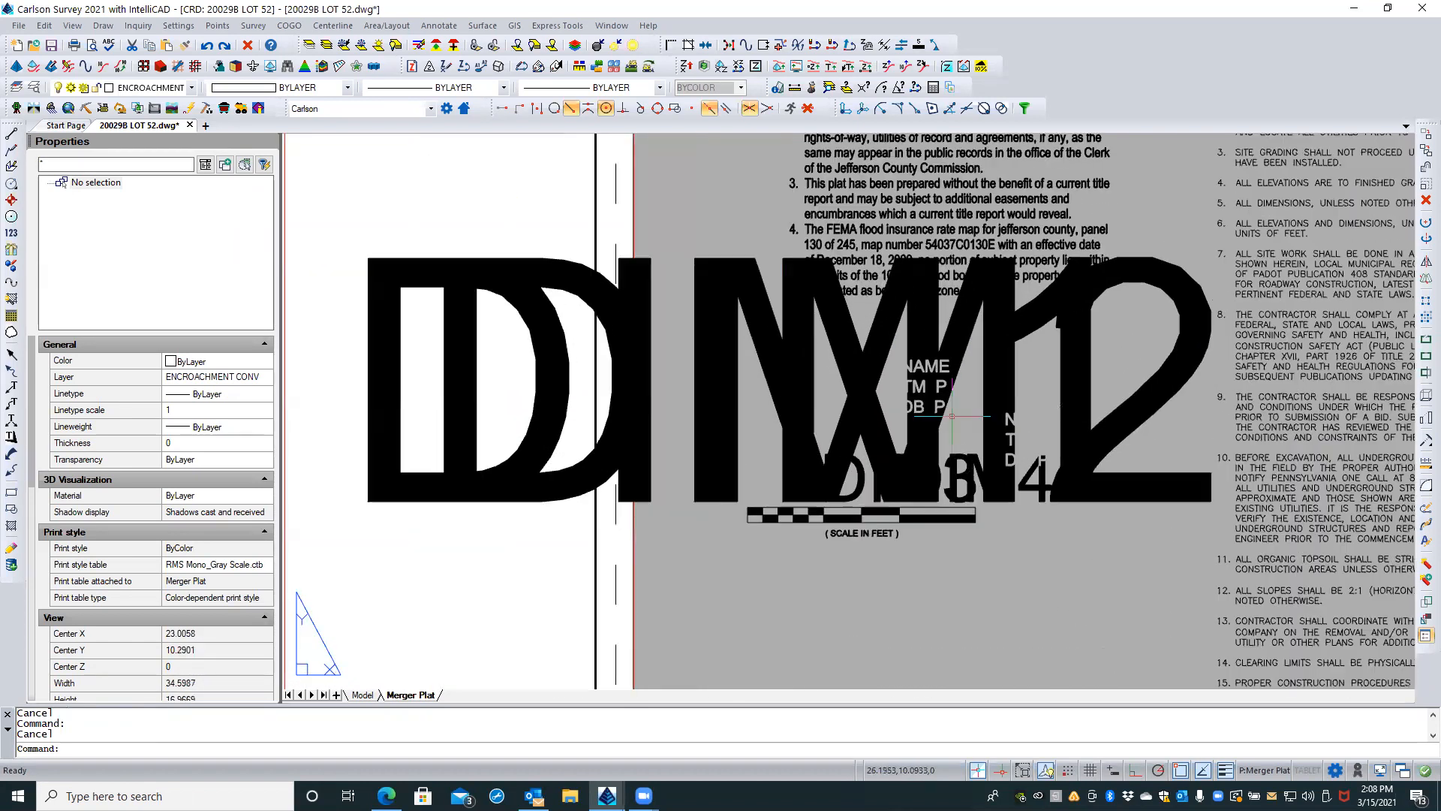
pyautogui.scroll(3, 952, 411)
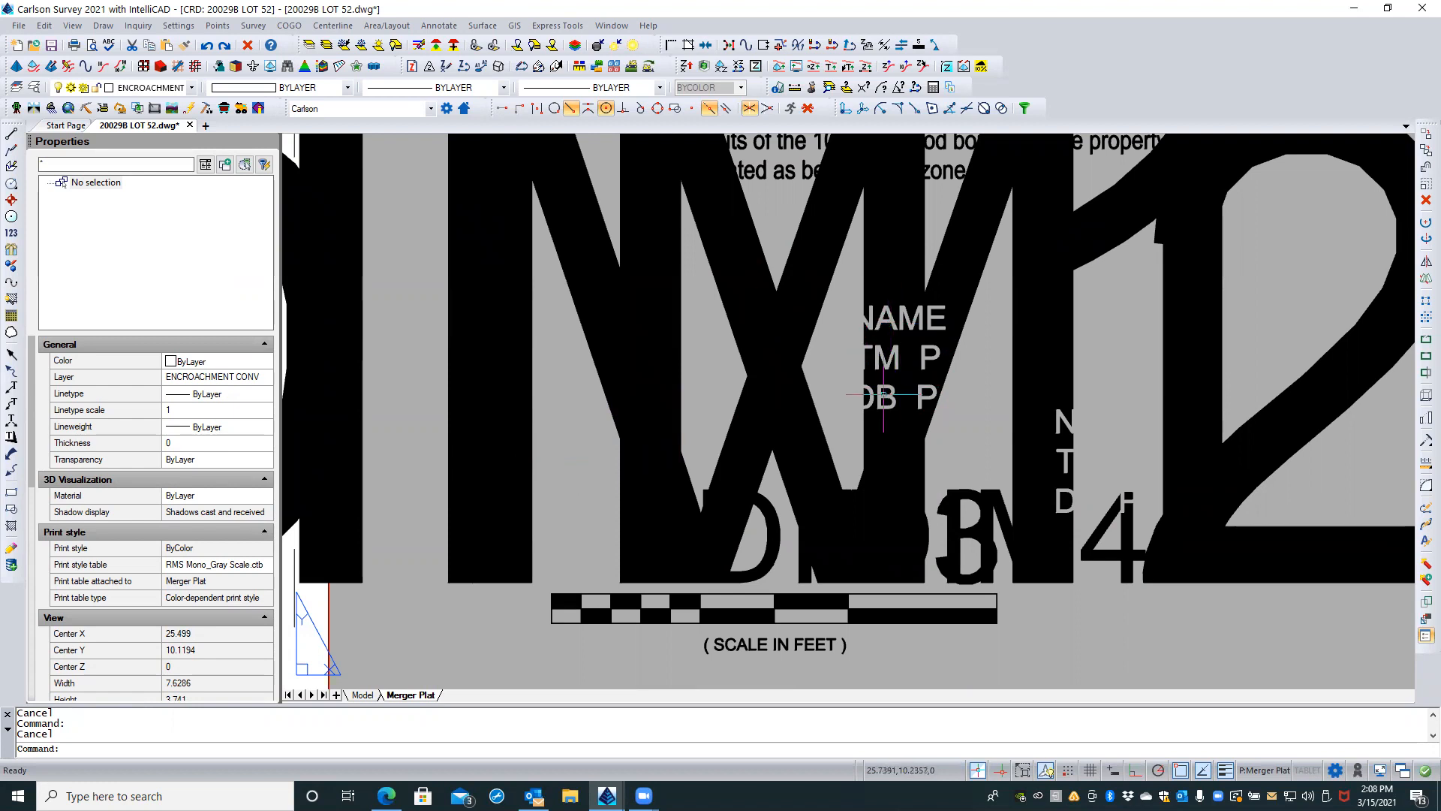
# Step: Select the DB P text and all similar single-line text on the ADJOINER layer, and delete them
pyautogui.click(884, 394)
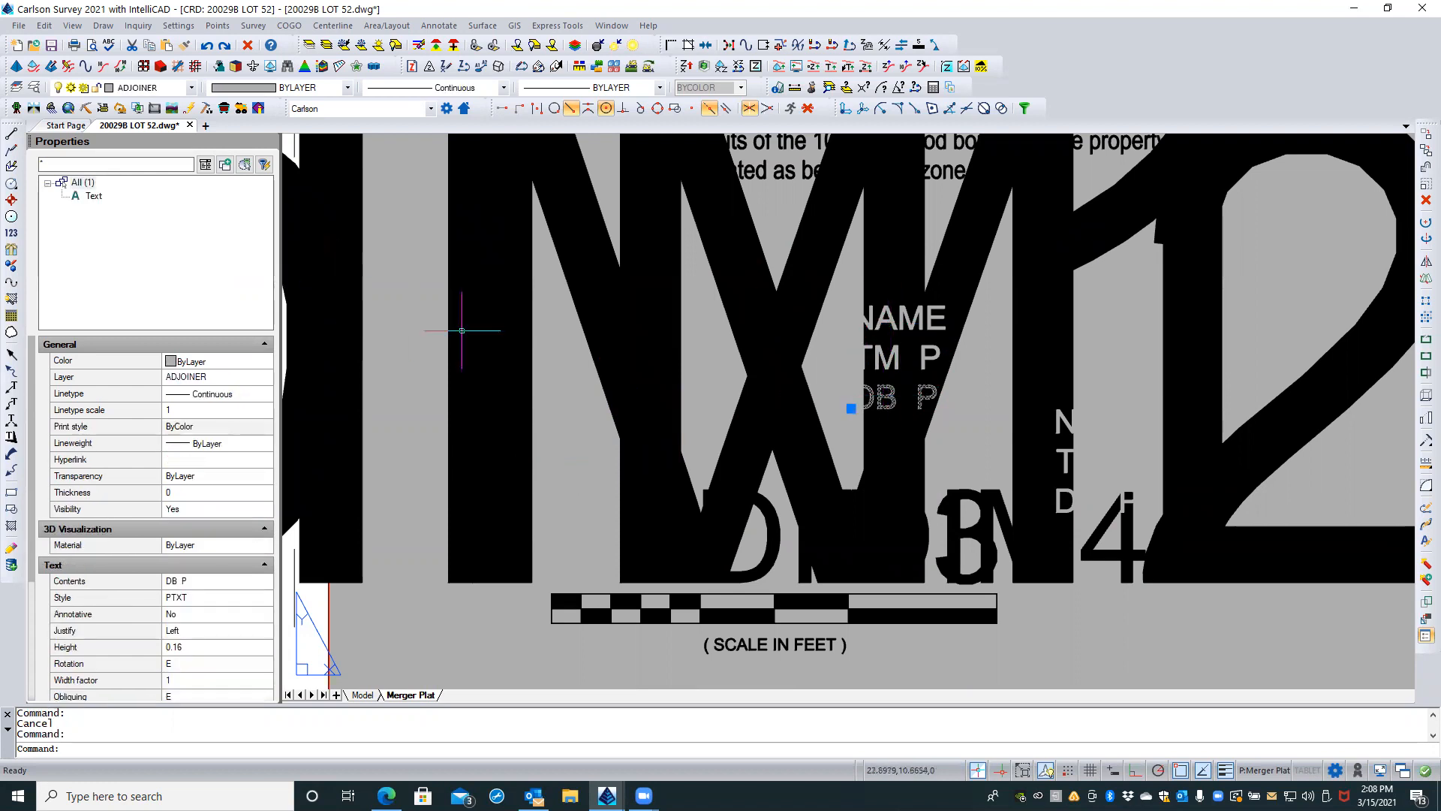
pyautogui.rightClick(892, 409)
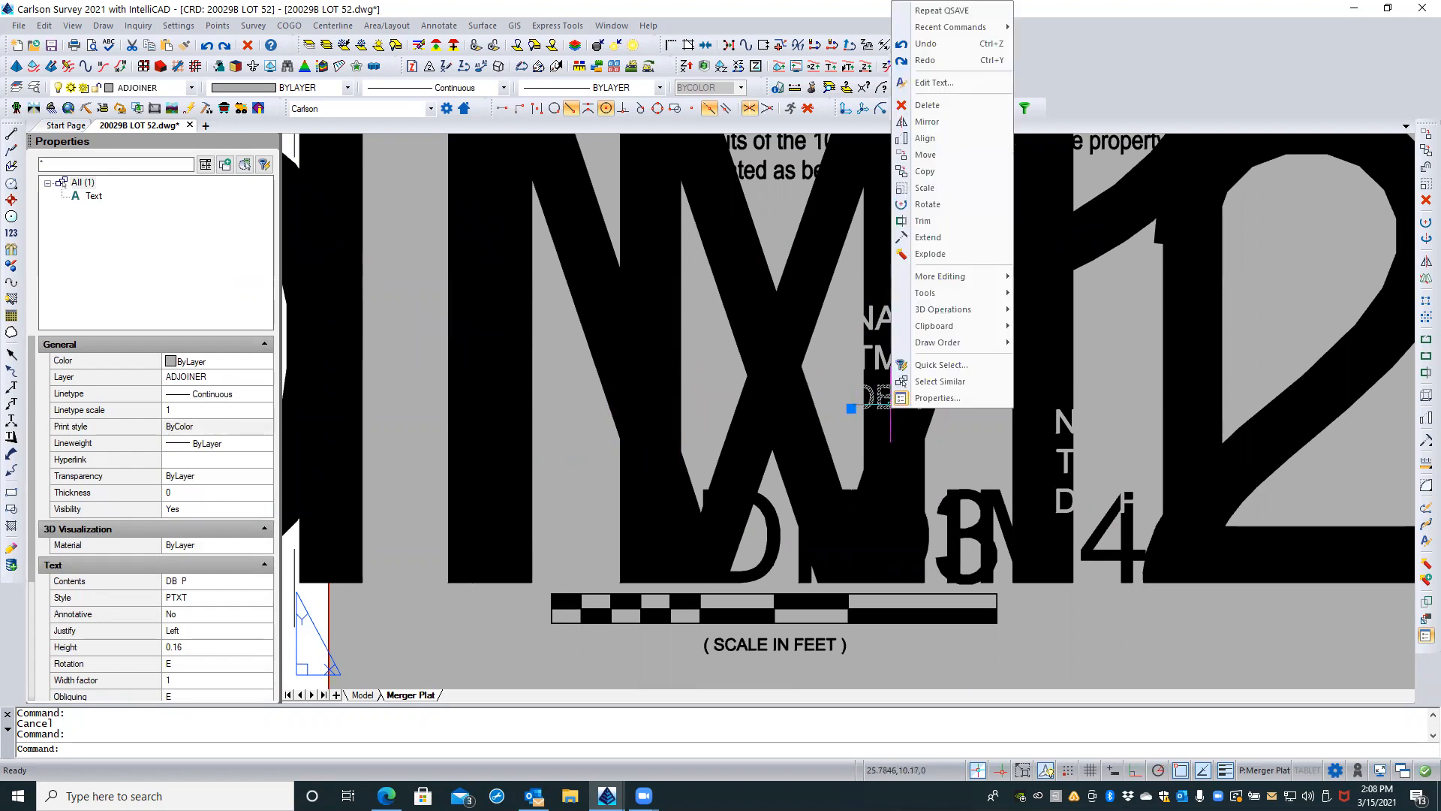
pyautogui.click(912, 381)
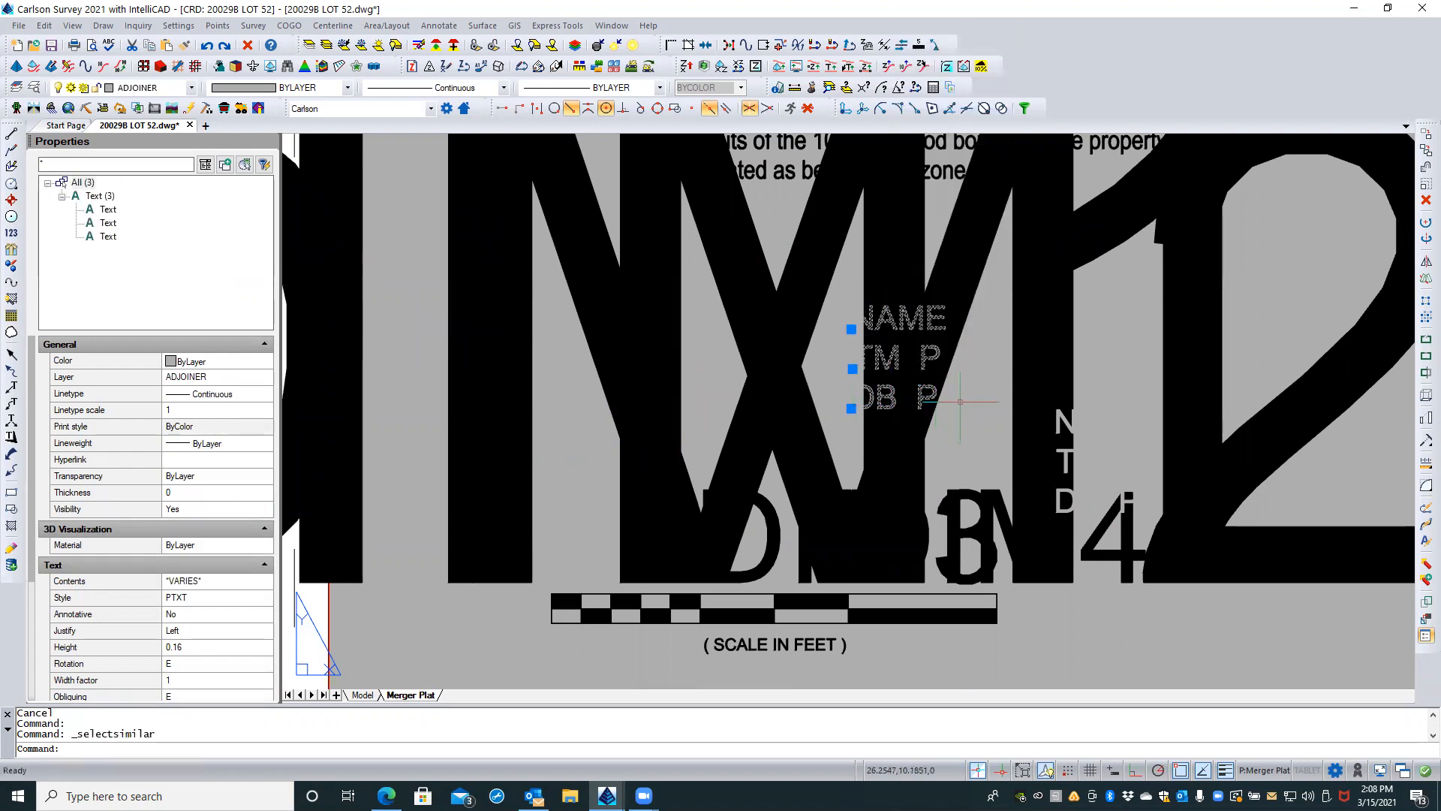
pyautogui.scroll(-3, 959, 398)
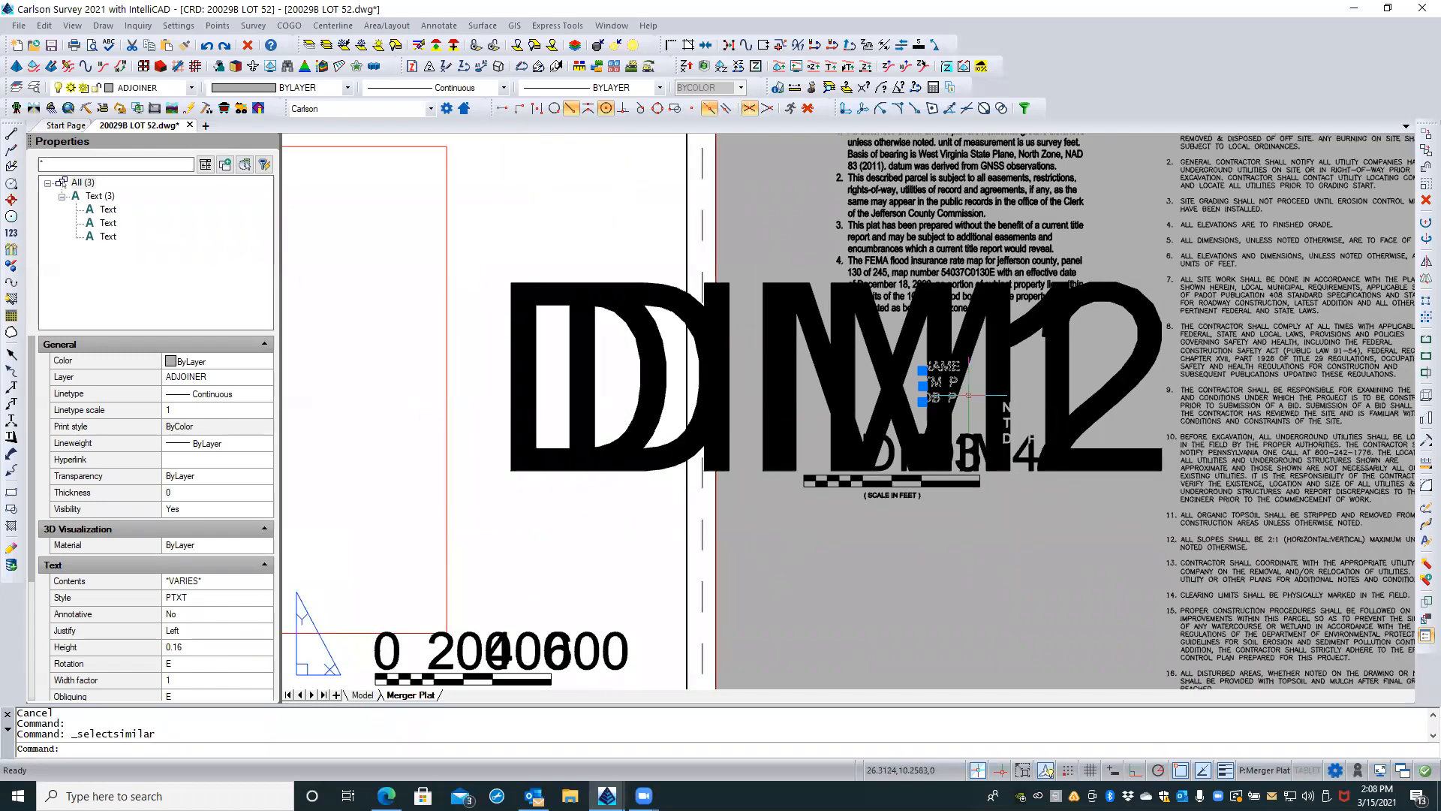
pyautogui.press('Delete')
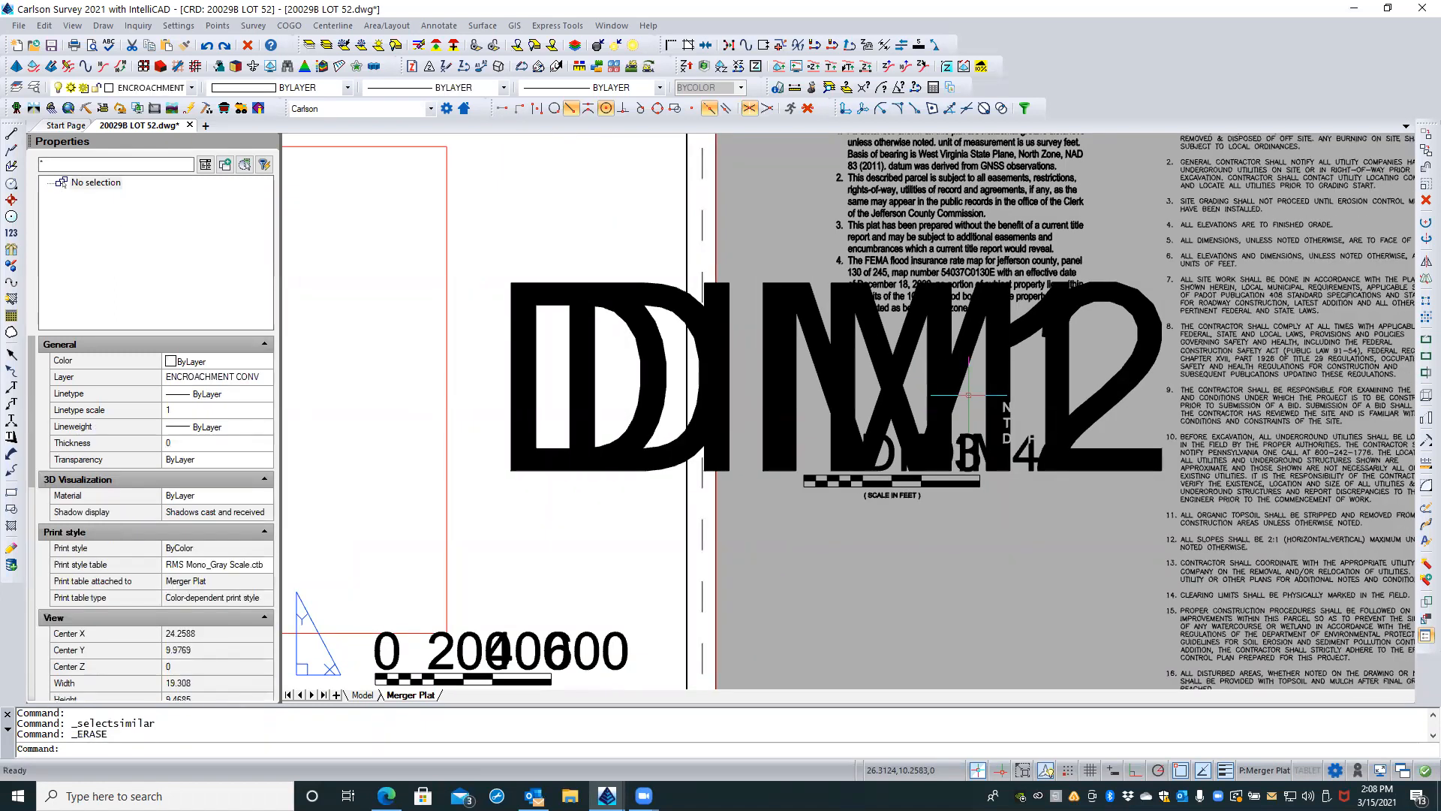
# Step: Select the NAME / TM P / DB P multiline text and all similar MText on the ADJOINER layer, and delete them
pyautogui.scroll(6, 1025, 421)
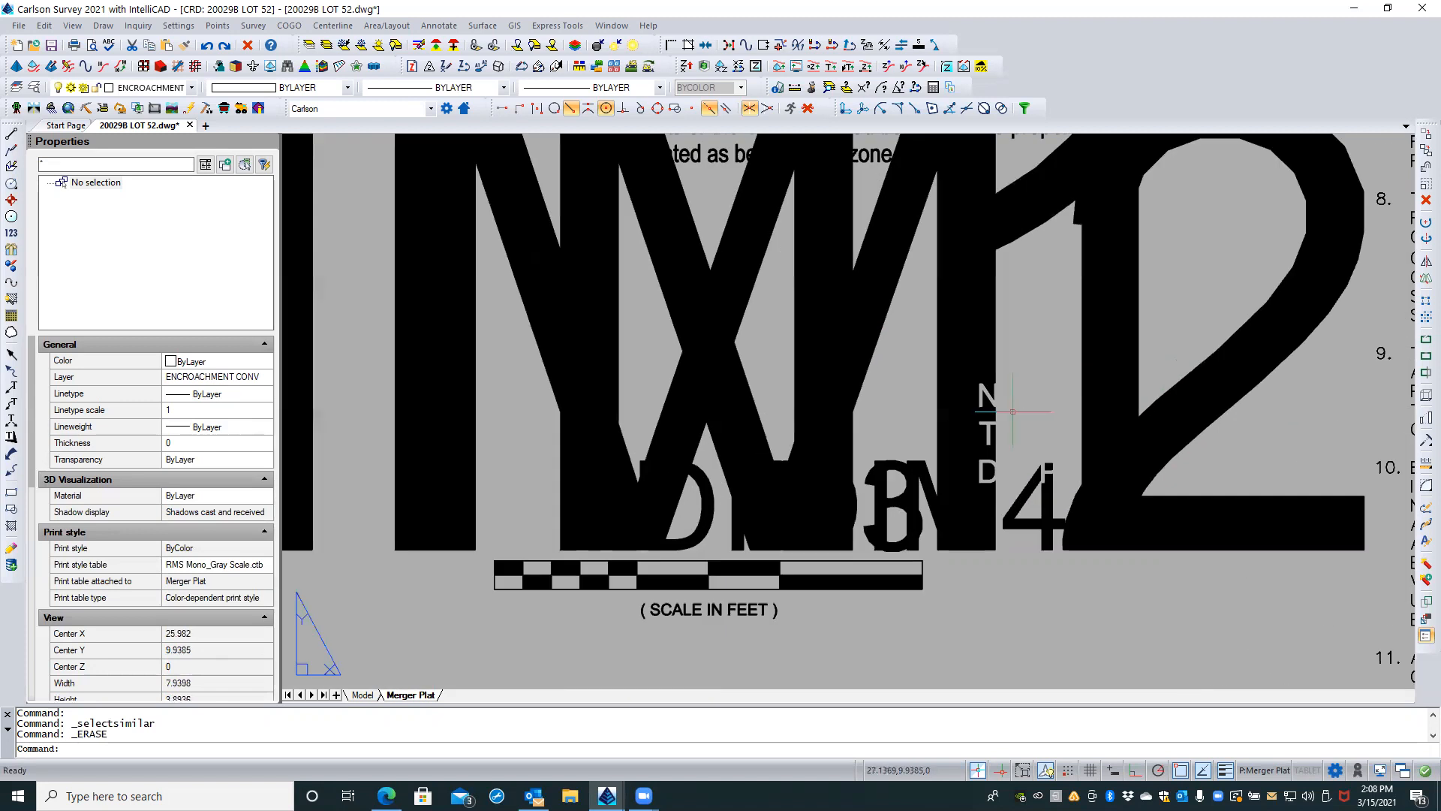
pyautogui.click(951, 375)
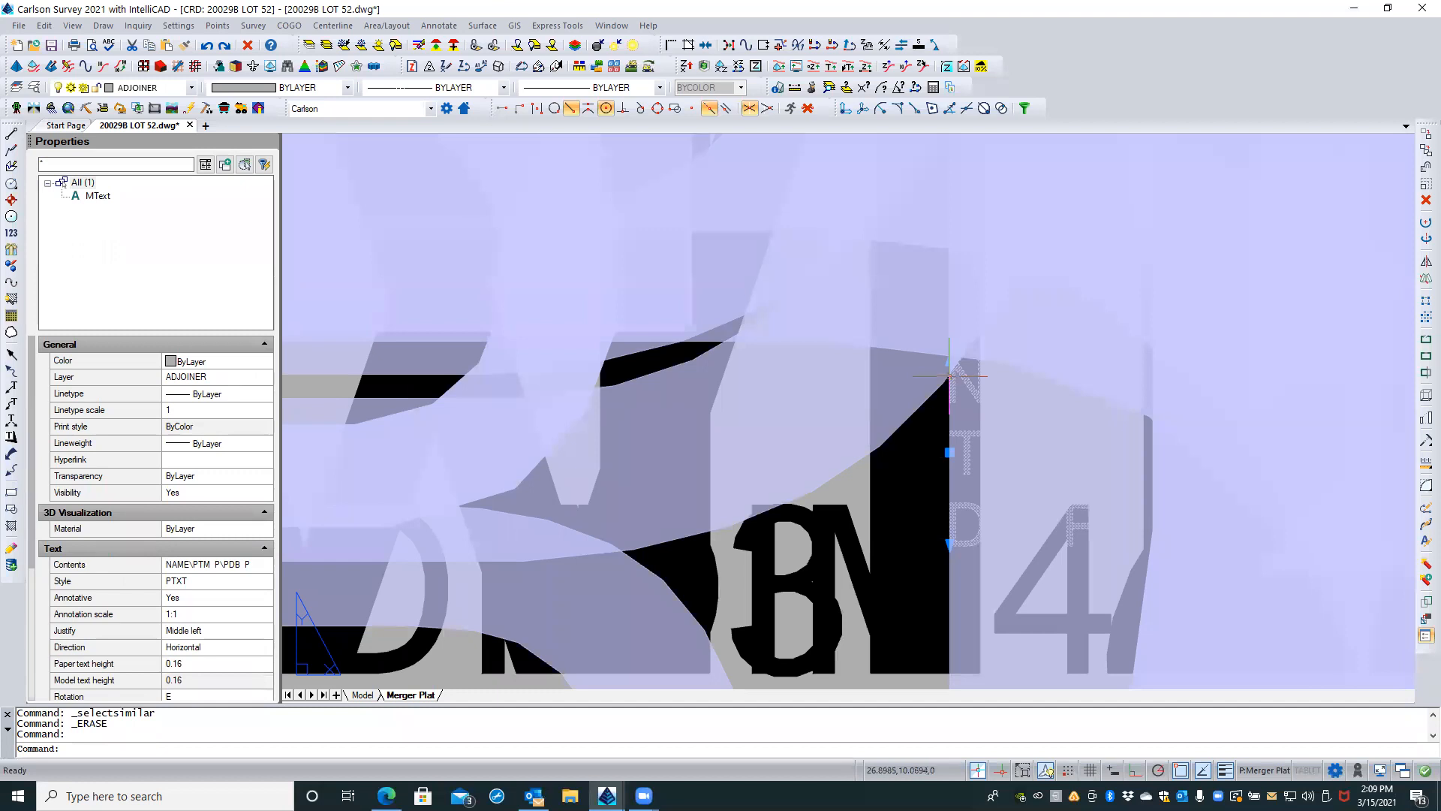
pyautogui.rightClick(952, 374)
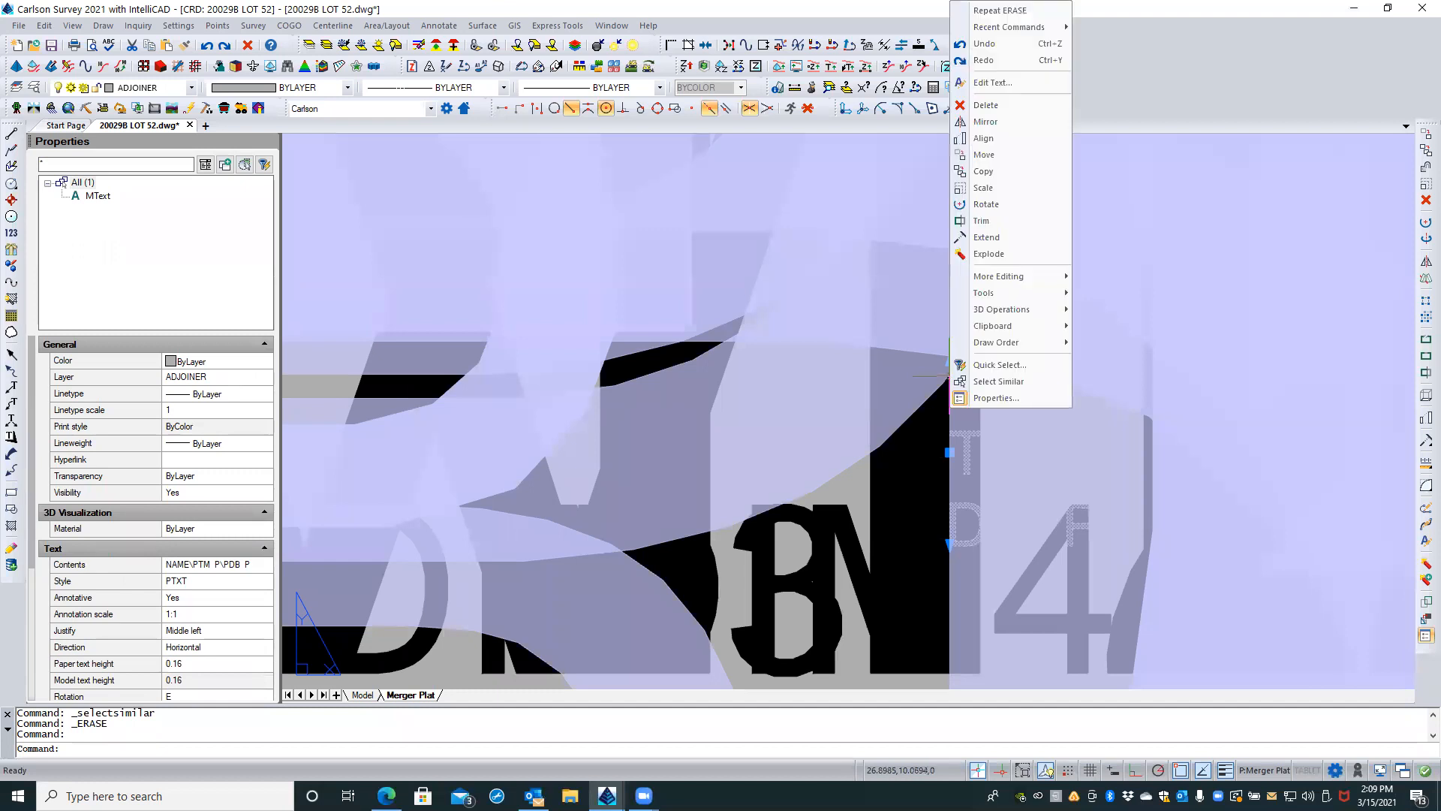
pyautogui.click(983, 382)
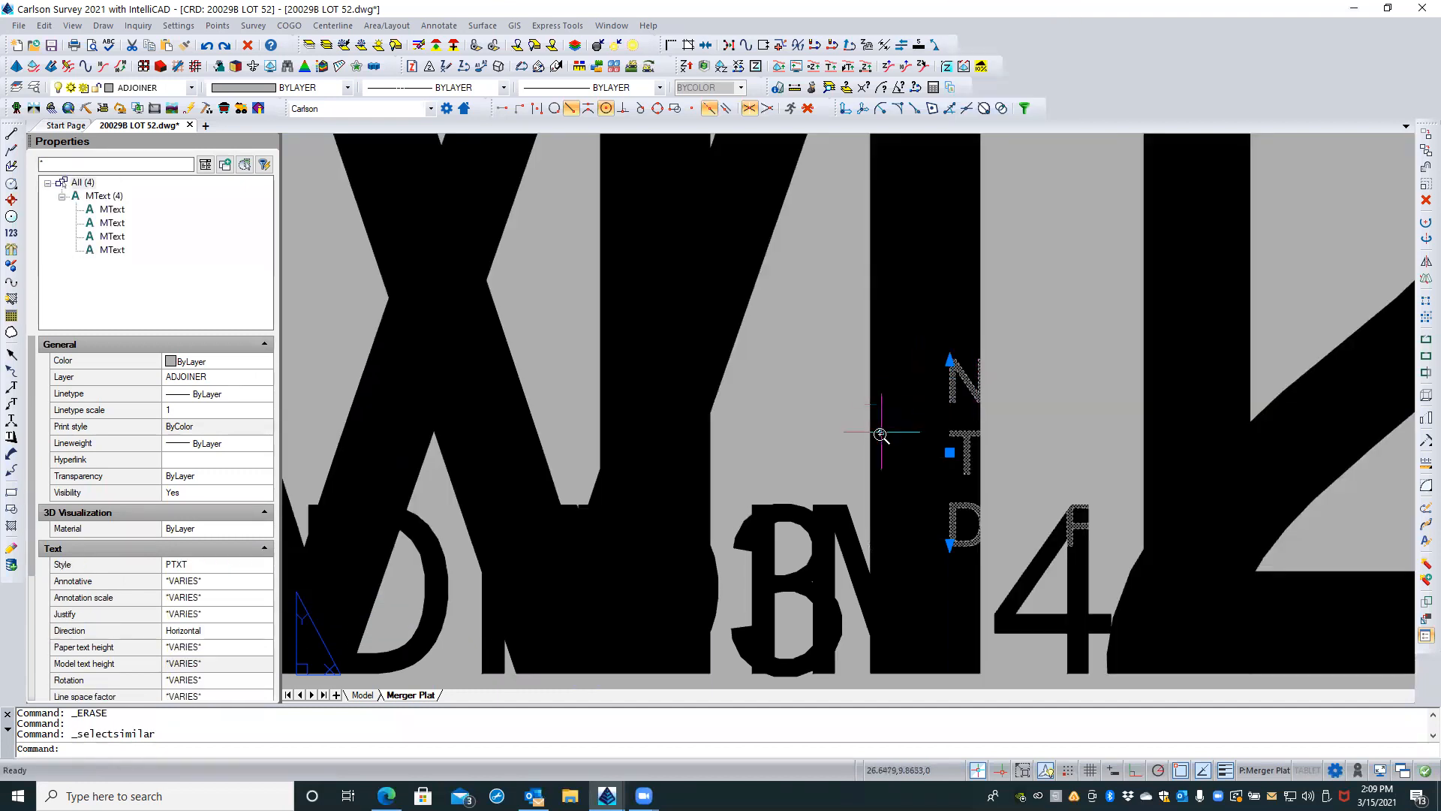
pyautogui.scroll(-10, 885, 428)
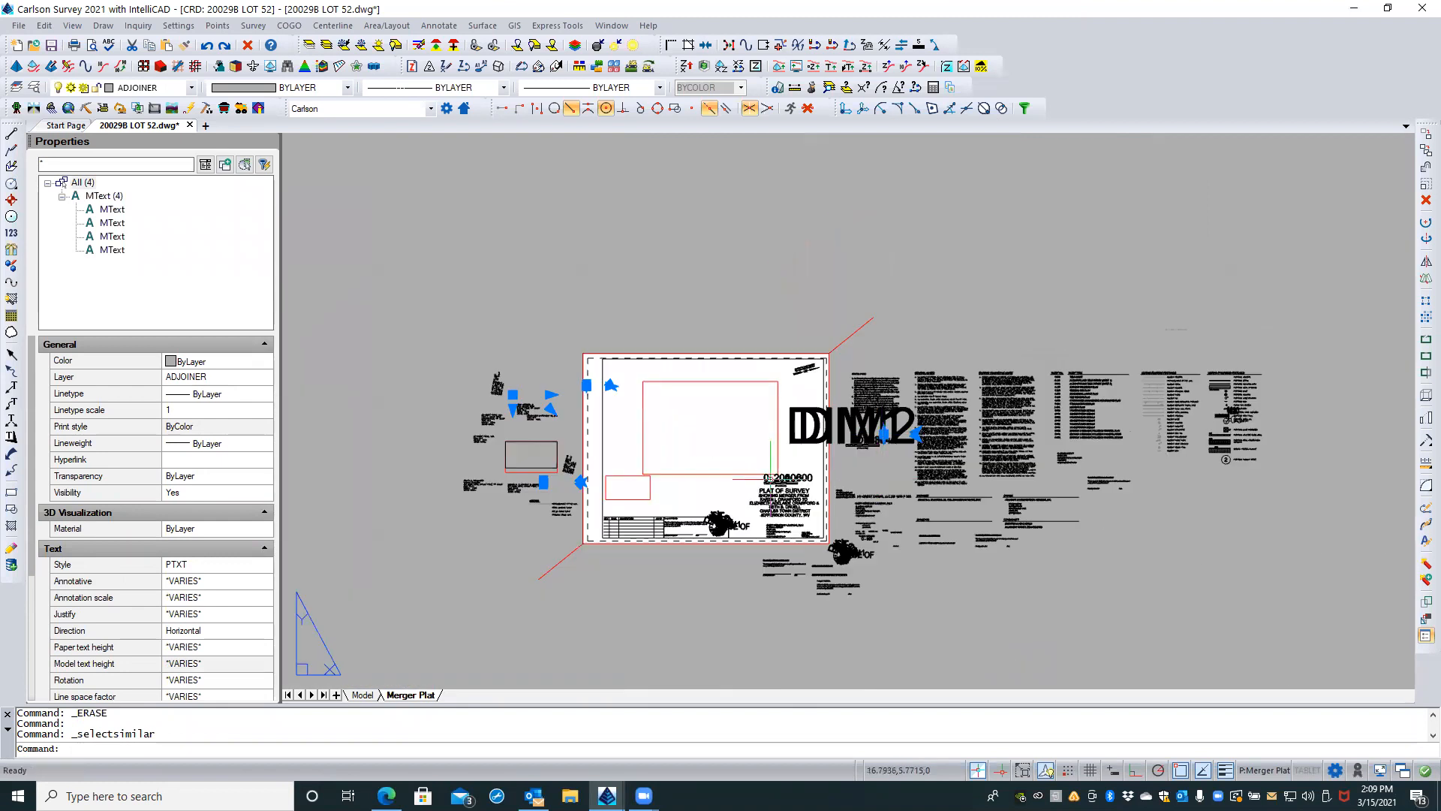
pyautogui.scroll(3, 553, 415)
pyautogui.scroll(3, 529, 421)
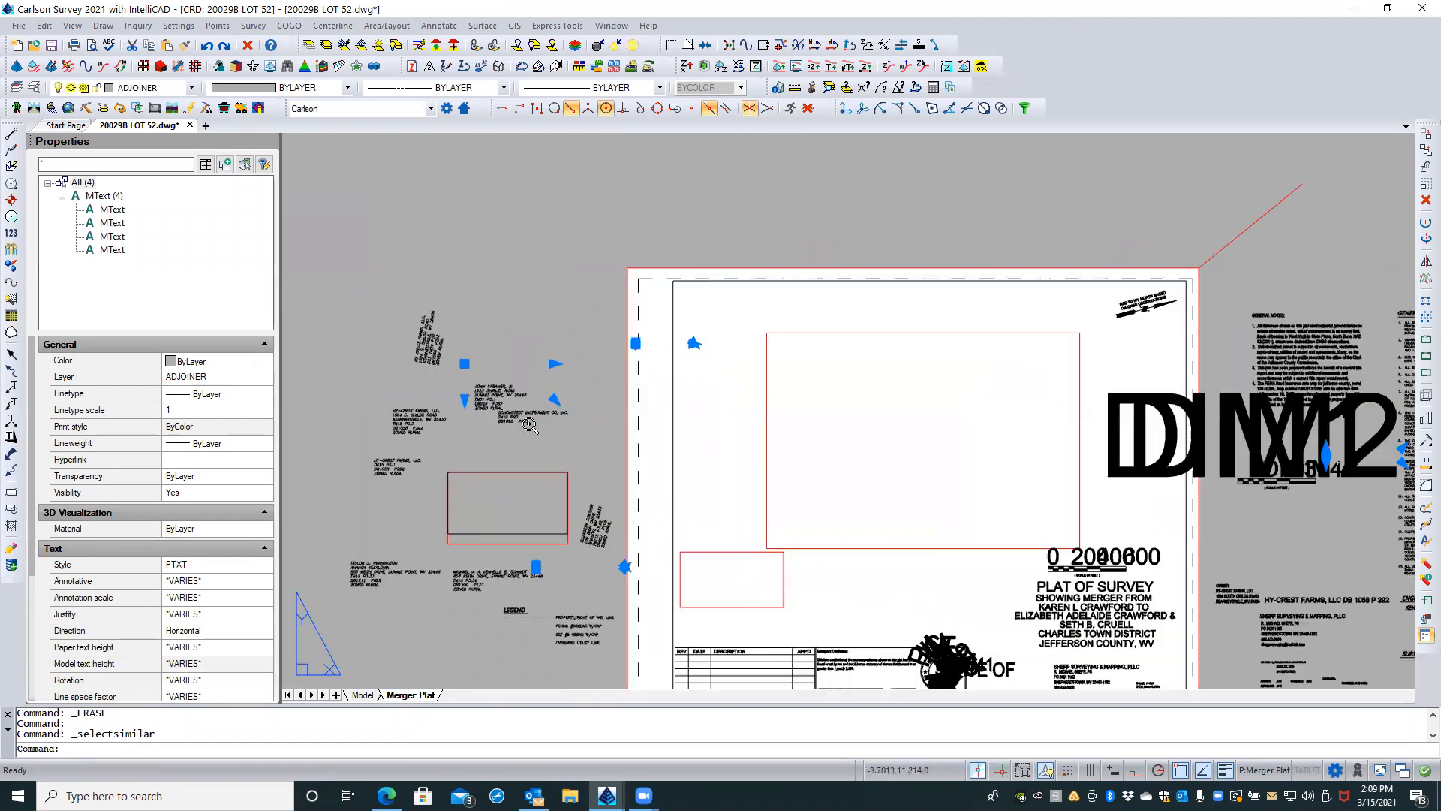
pyautogui.scroll(-2, 453, 264)
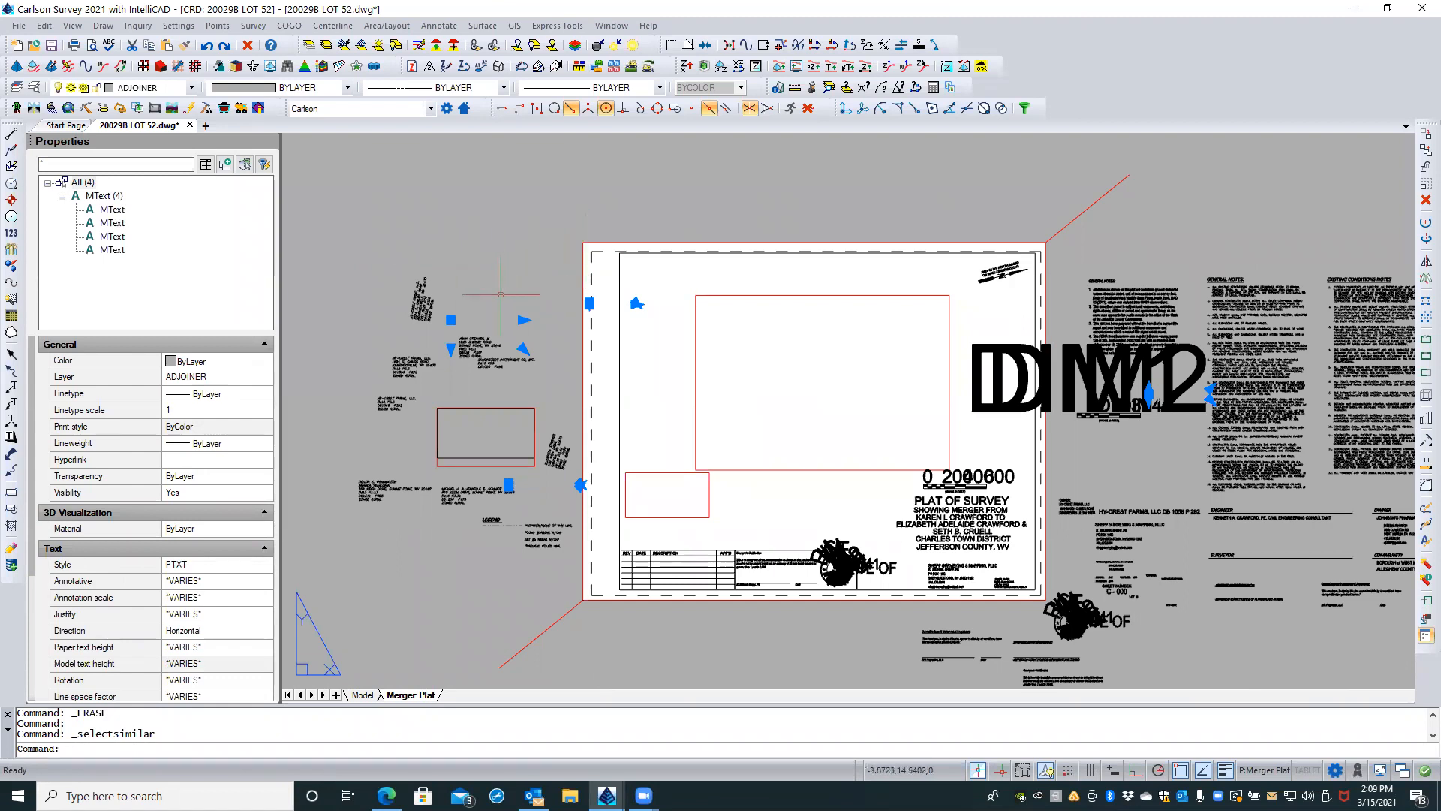
pyautogui.click(450, 320)
pyautogui.scroll(3, 478, 346)
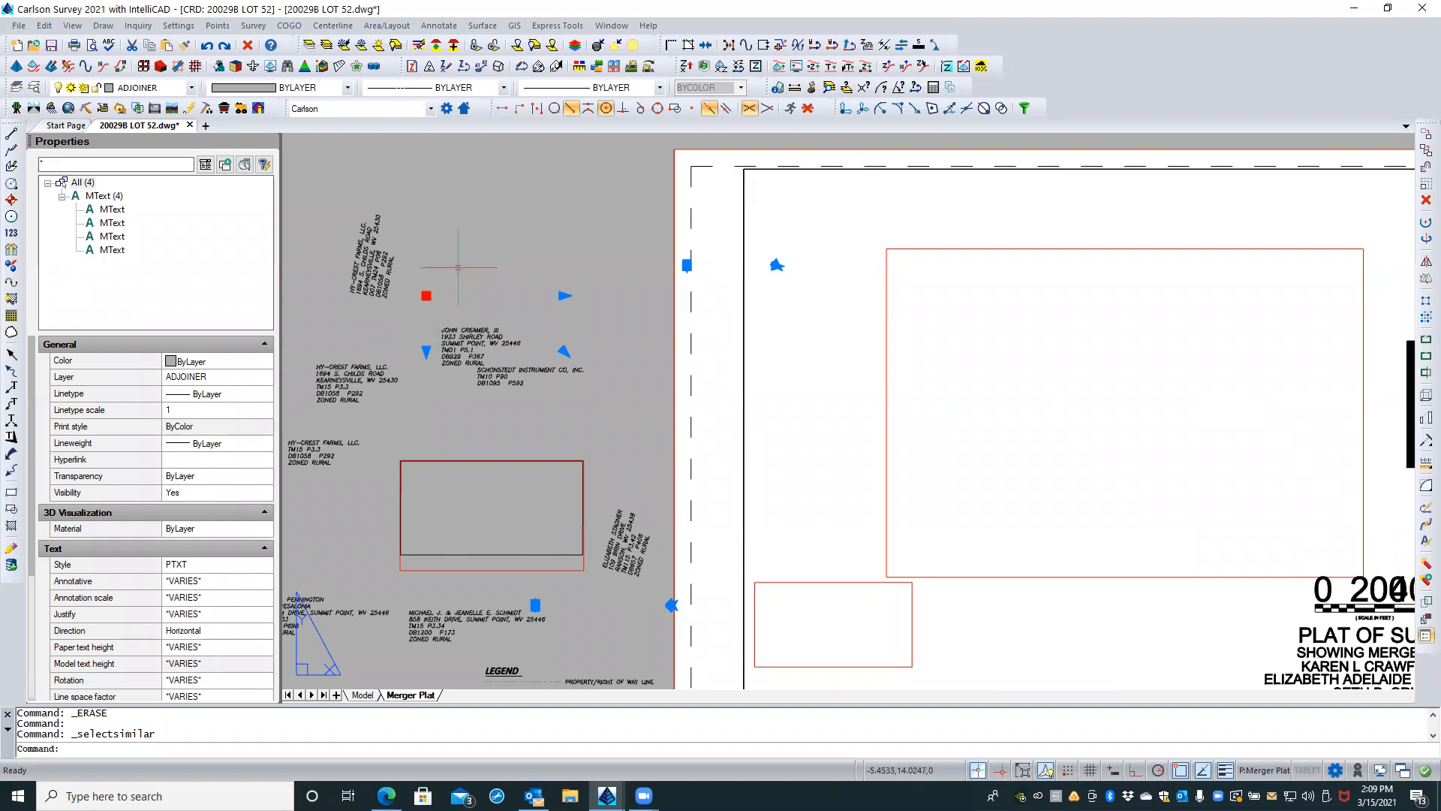
pyautogui.press('Delete')
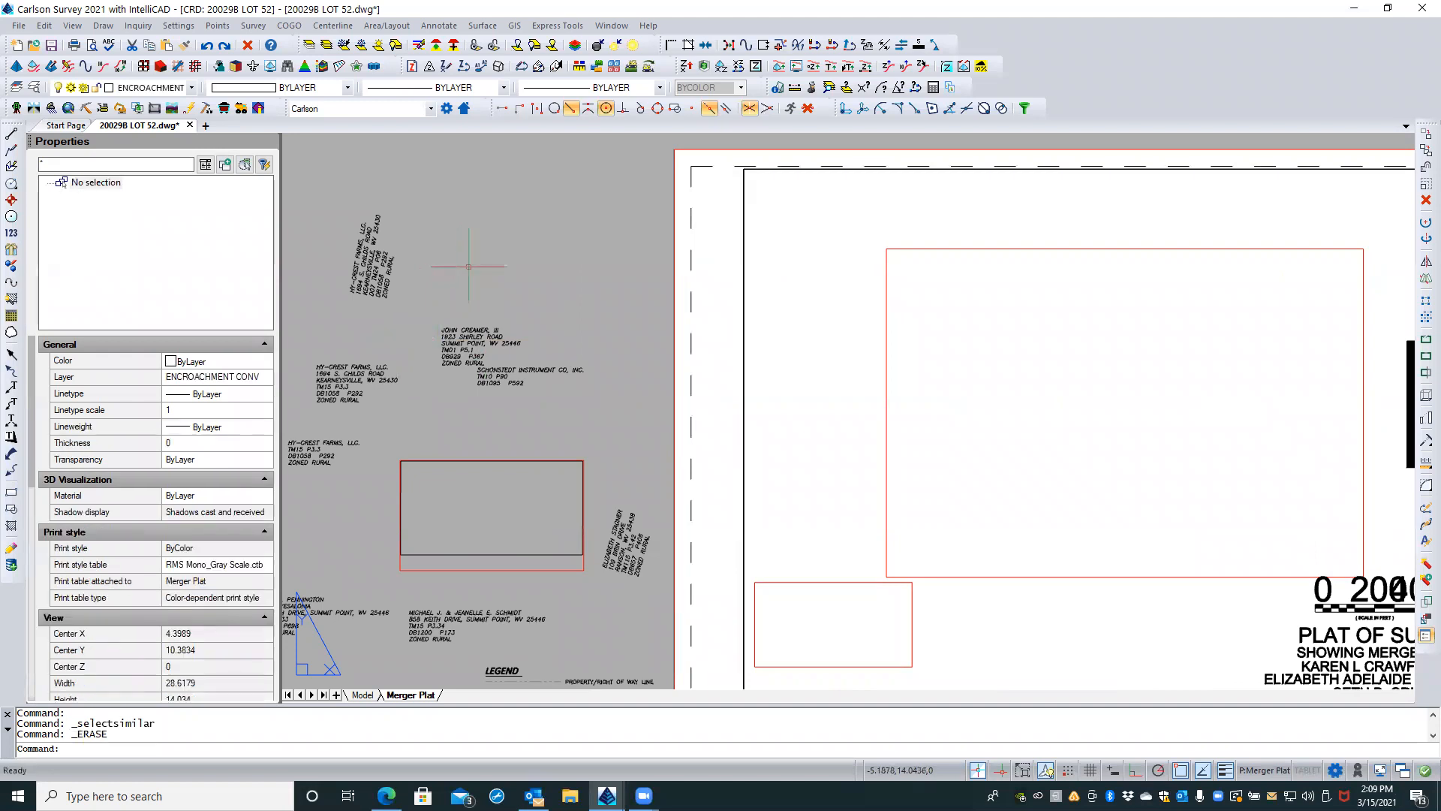
# Step: Select all four DIM attribute definitions above the exploded bar scale beside the sheet and make them annotative
pyautogui.scroll(-2, 471, 268)
pyautogui.scroll(-3, 470, 270)
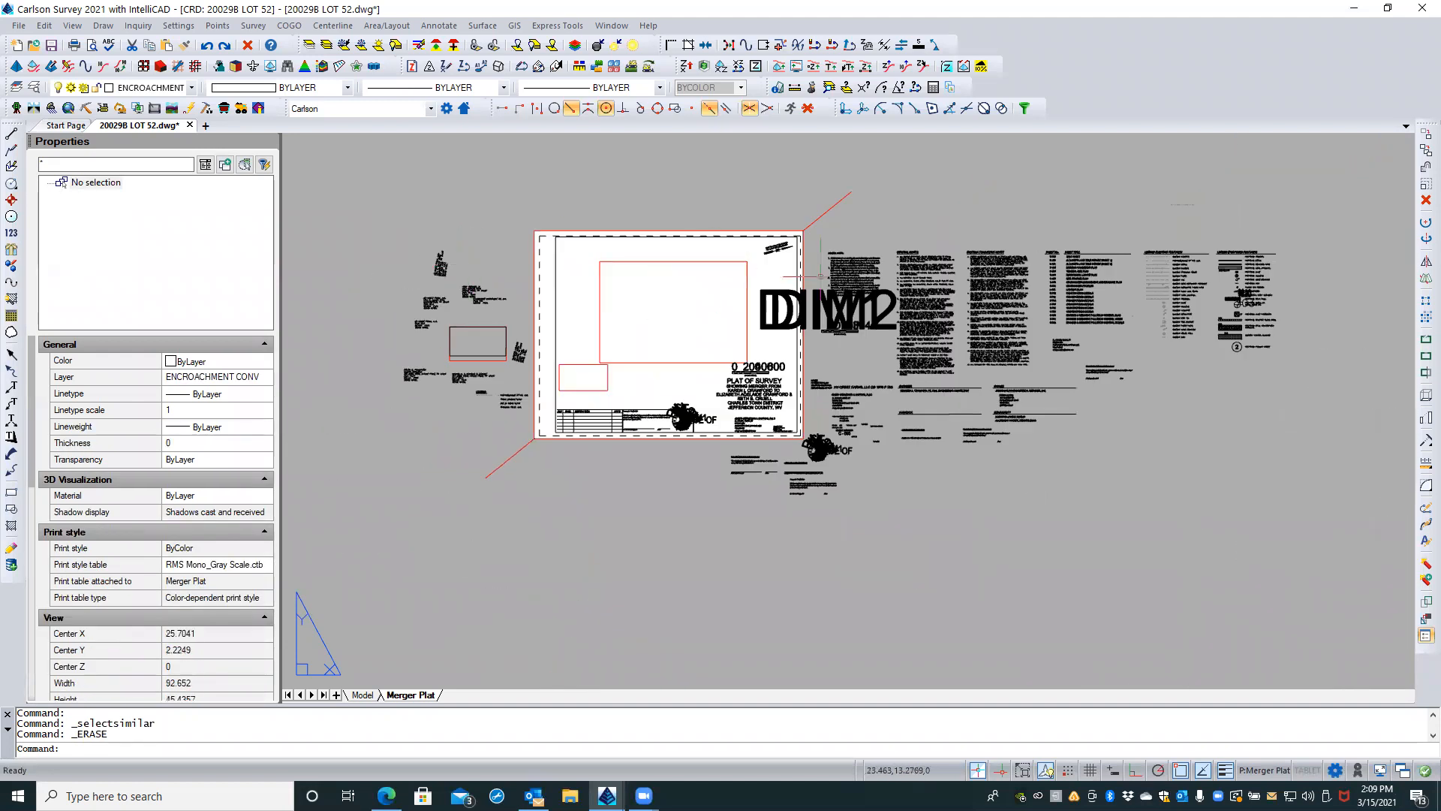
pyautogui.scroll(6, 914, 319)
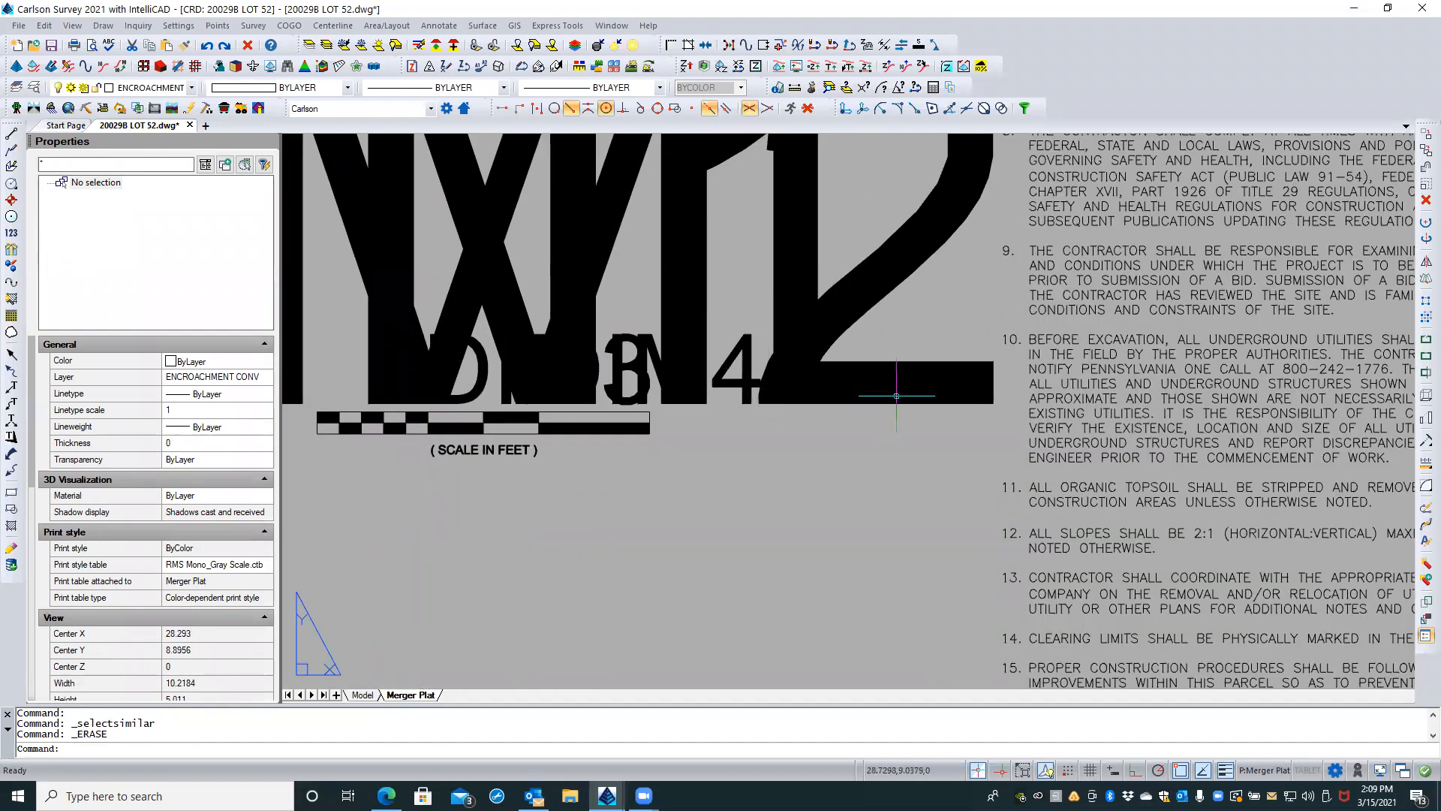
pyautogui.click(899, 342)
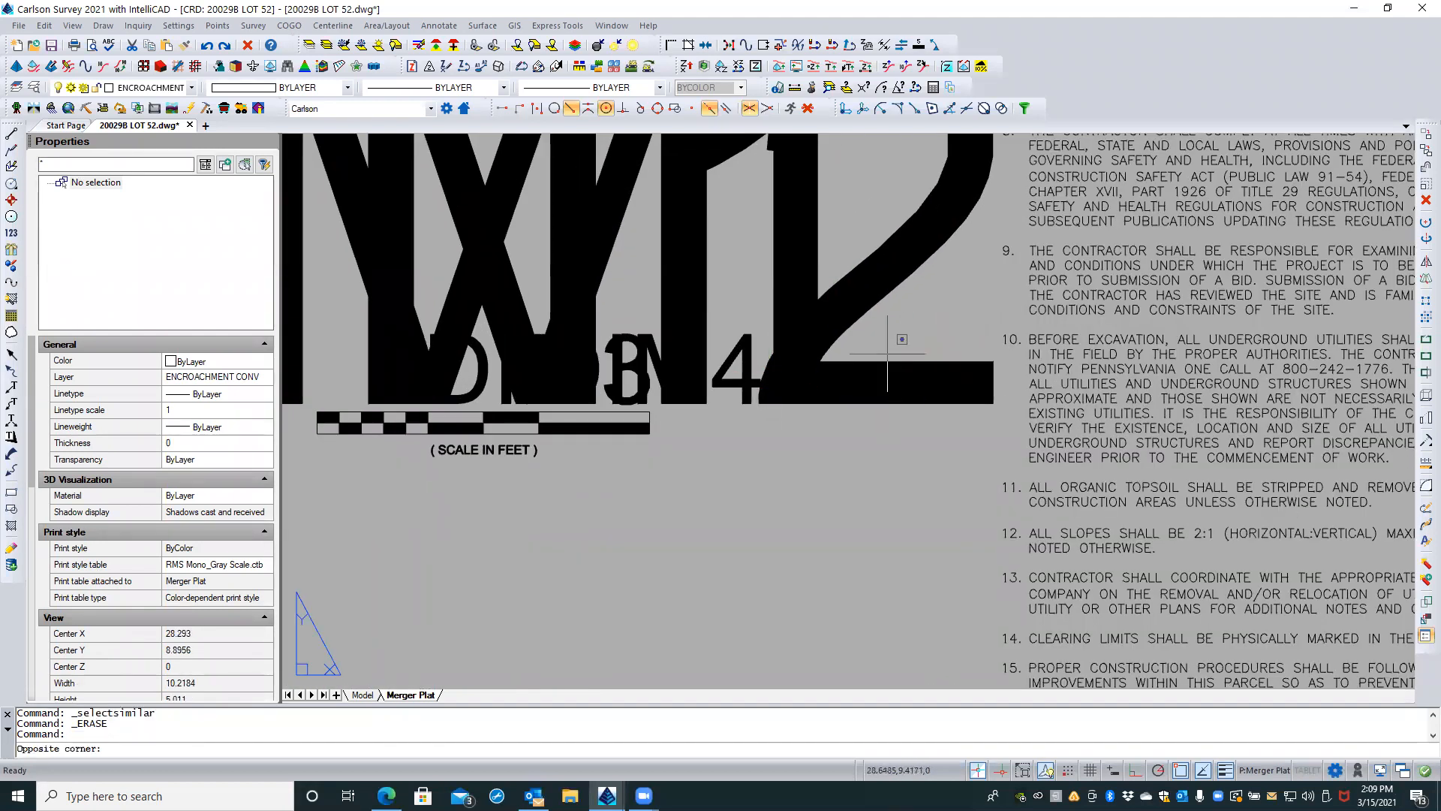
pyautogui.click(625, 377)
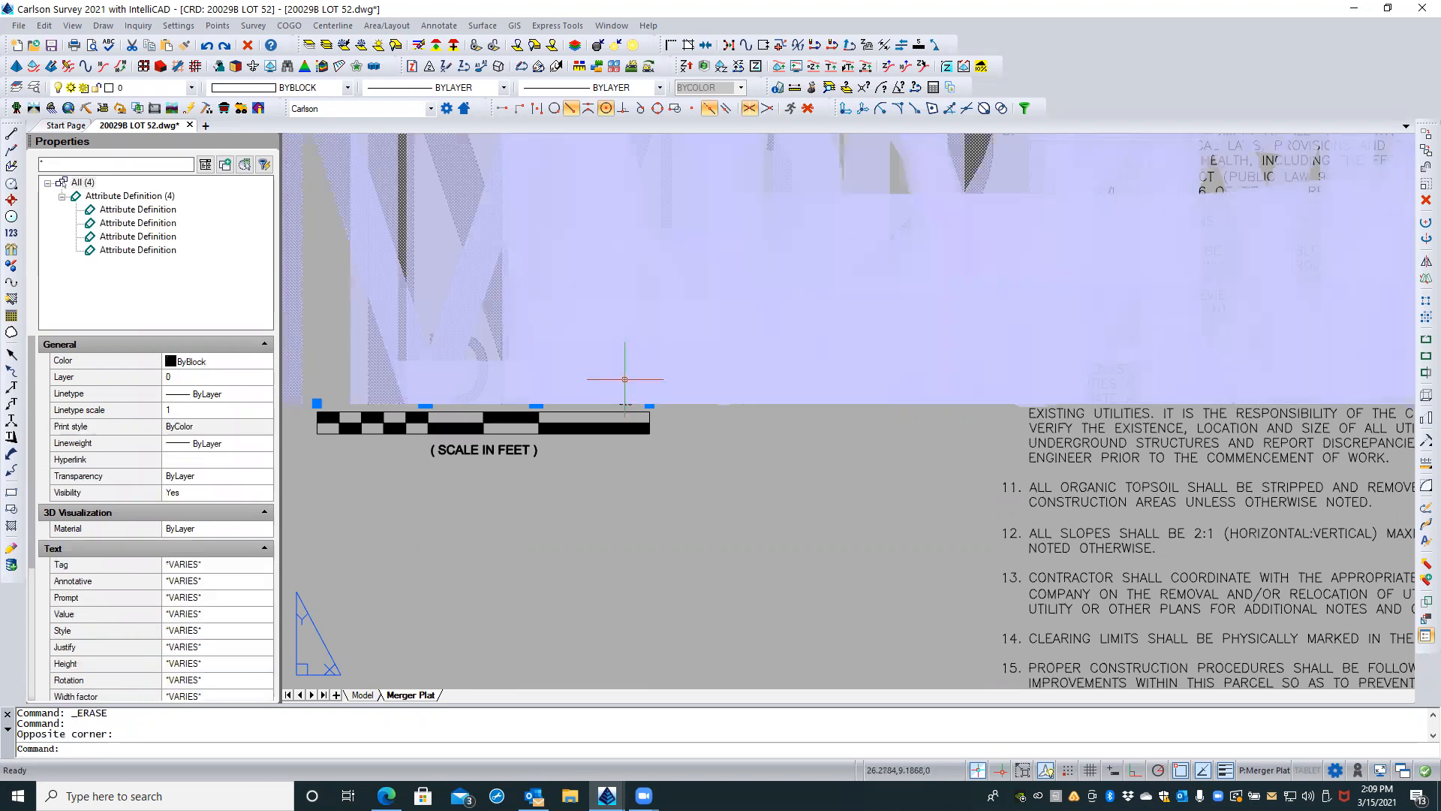
pyautogui.click(204, 580)
pyautogui.click(263, 581)
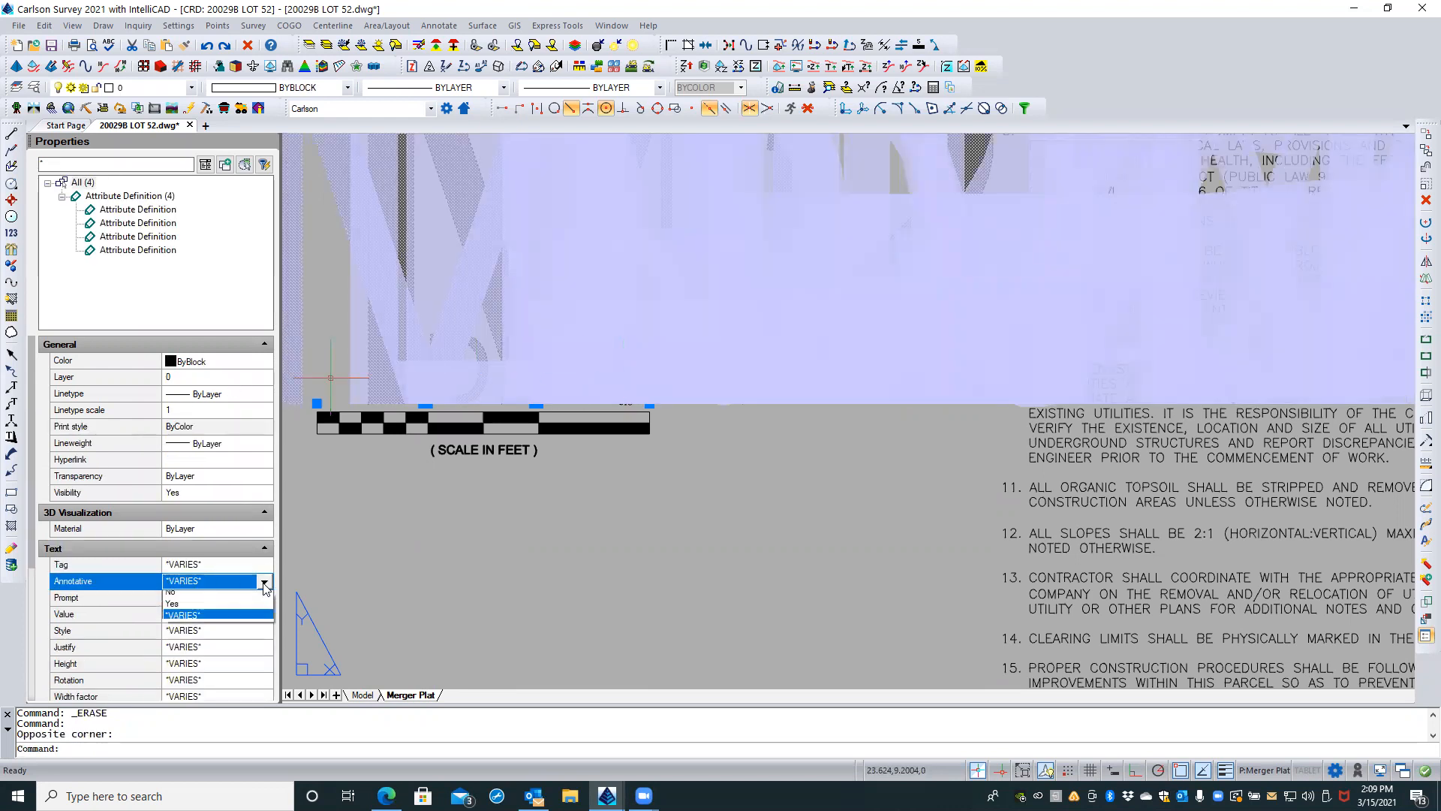
pyautogui.click(172, 611)
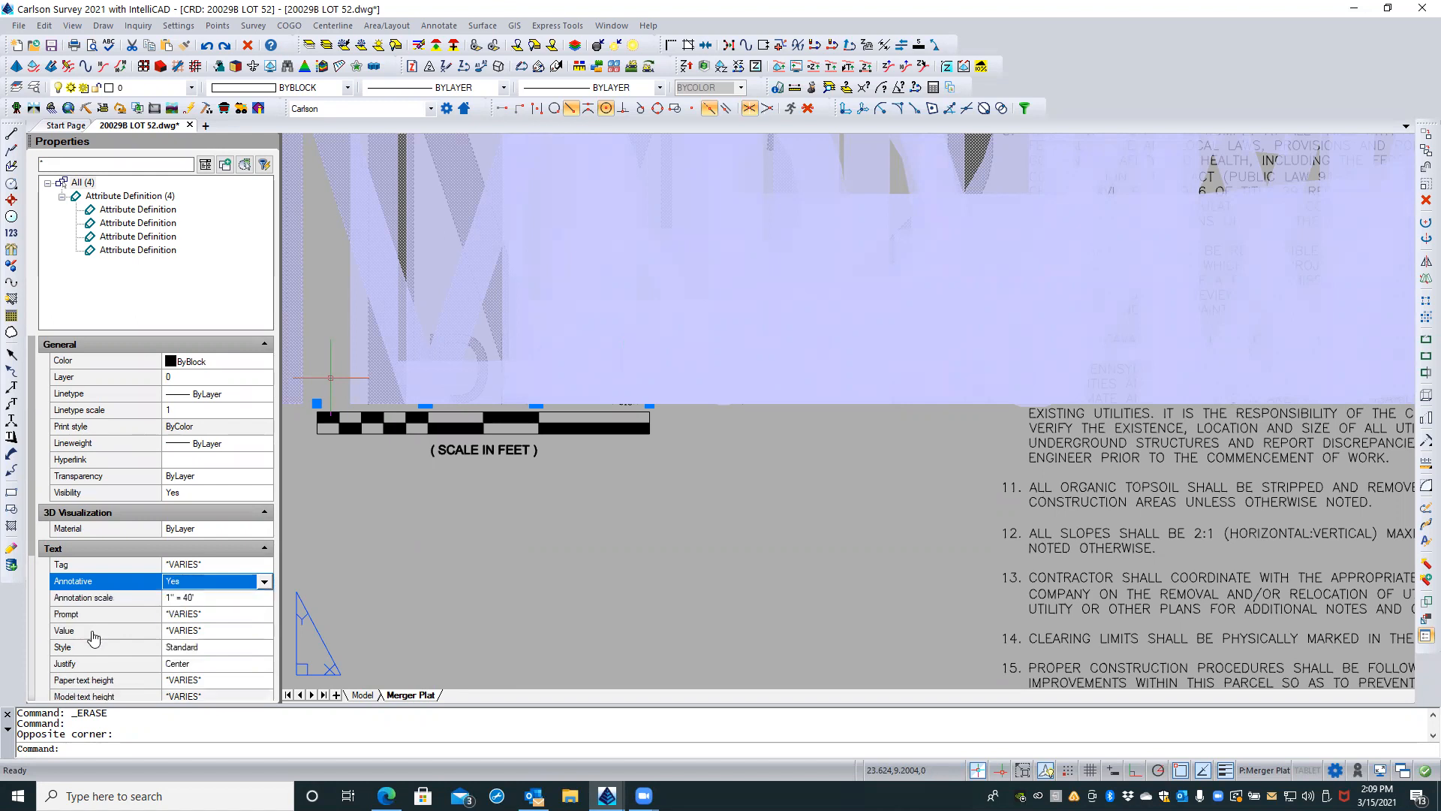
# Step: Set the paper text height of the four DIM attribute definitions to 0.08 and clear the selection
pyautogui.click(205, 678)
pyautogui.write('.0')
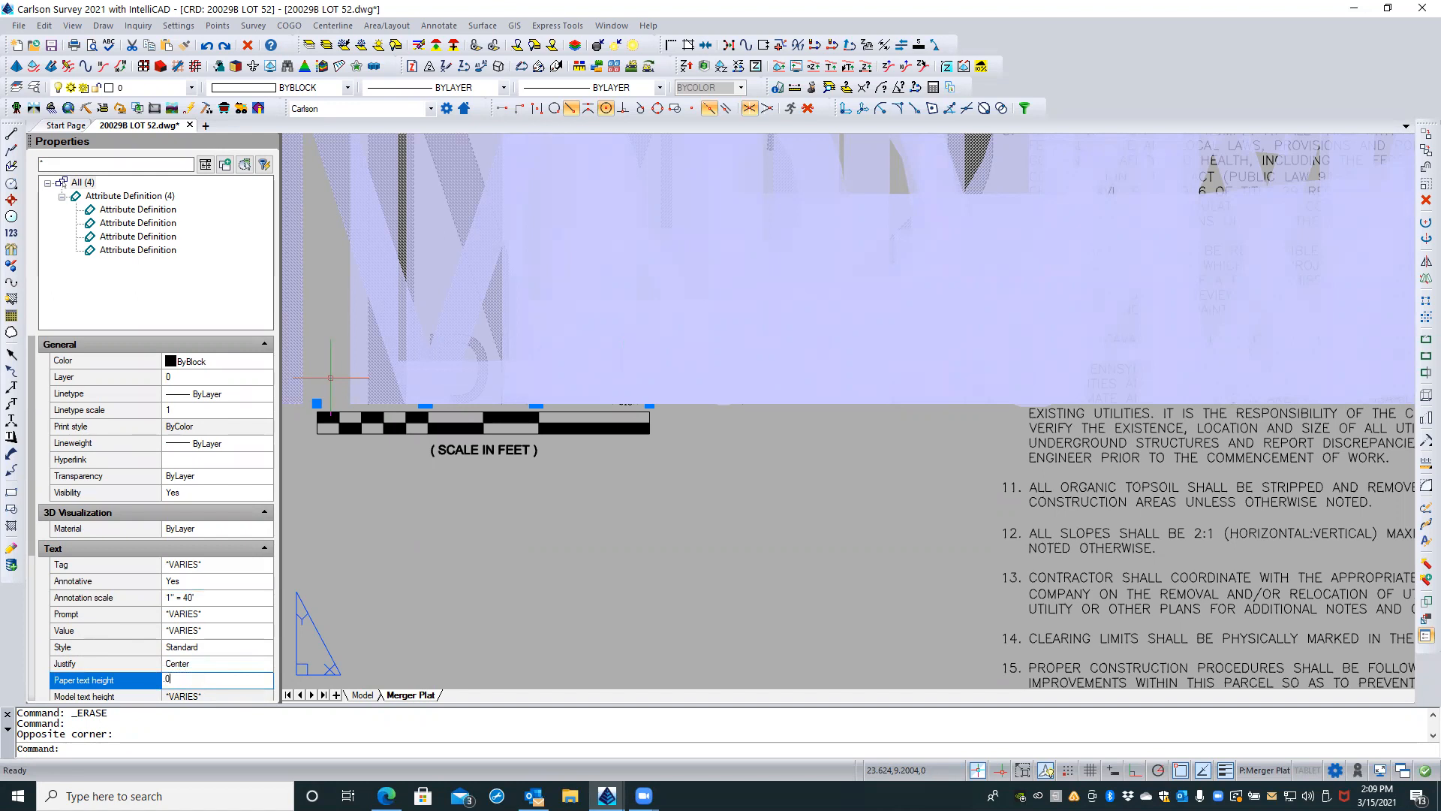
pyautogui.press('Return')
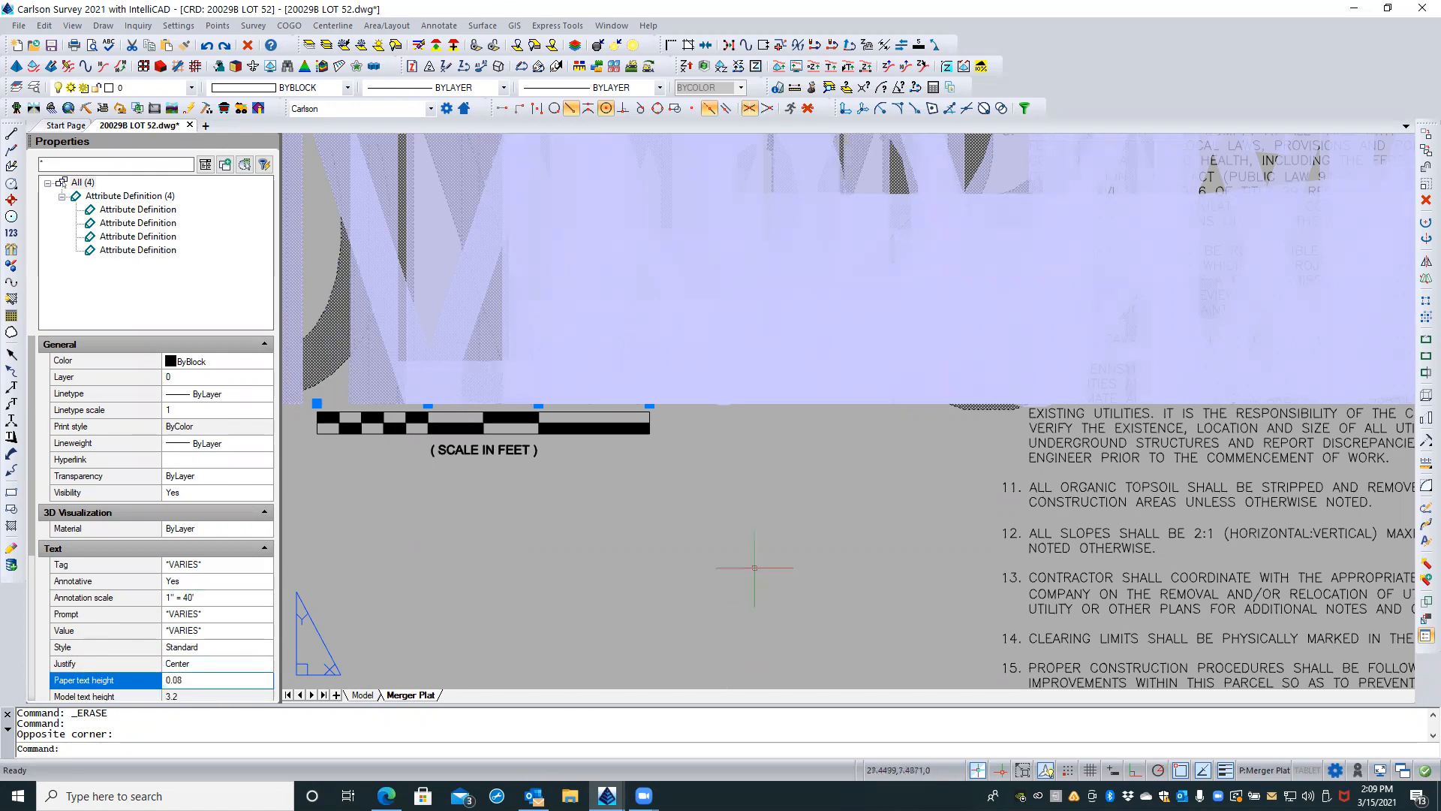
pyautogui.press('Escape')
pyautogui.press('Escape')
# Step: Examine the text properties and display of the oversized DIM attribute definitions, and clear the selection
pyautogui.scroll(-6, 871, 531)
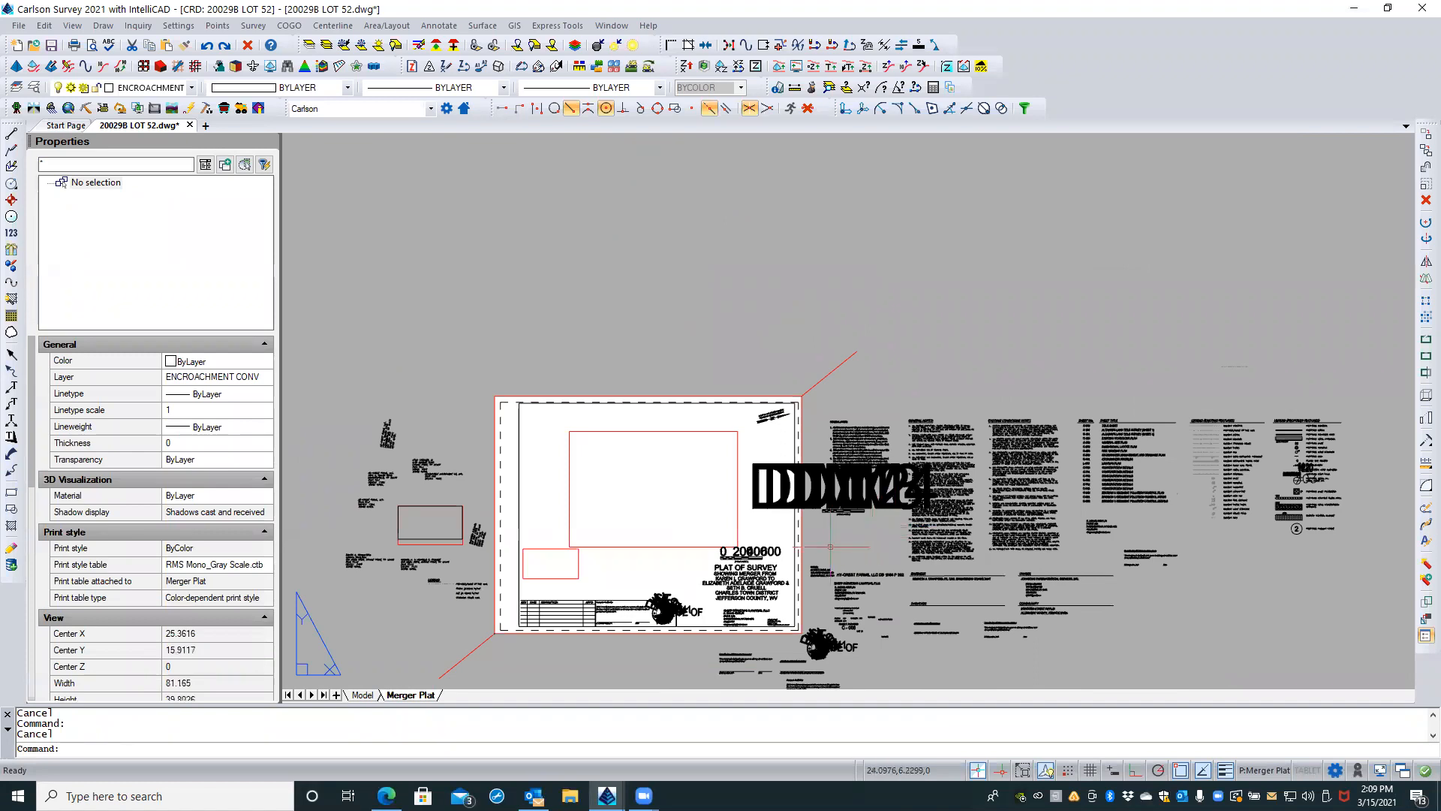
pyautogui.scroll(2, 828, 538)
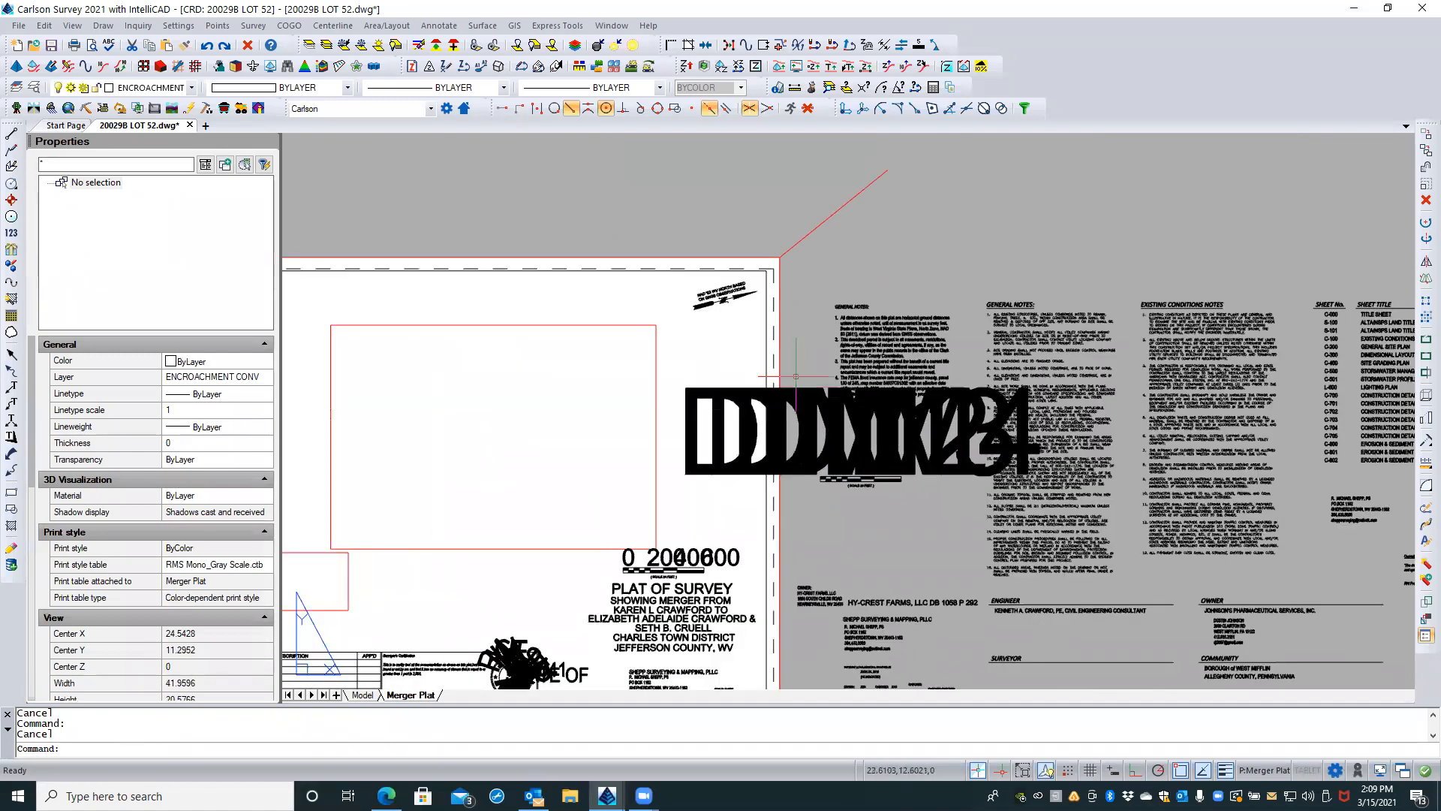
pyautogui.scroll(5, 796, 378)
pyautogui.click(835, 384)
pyautogui.click(792, 497)
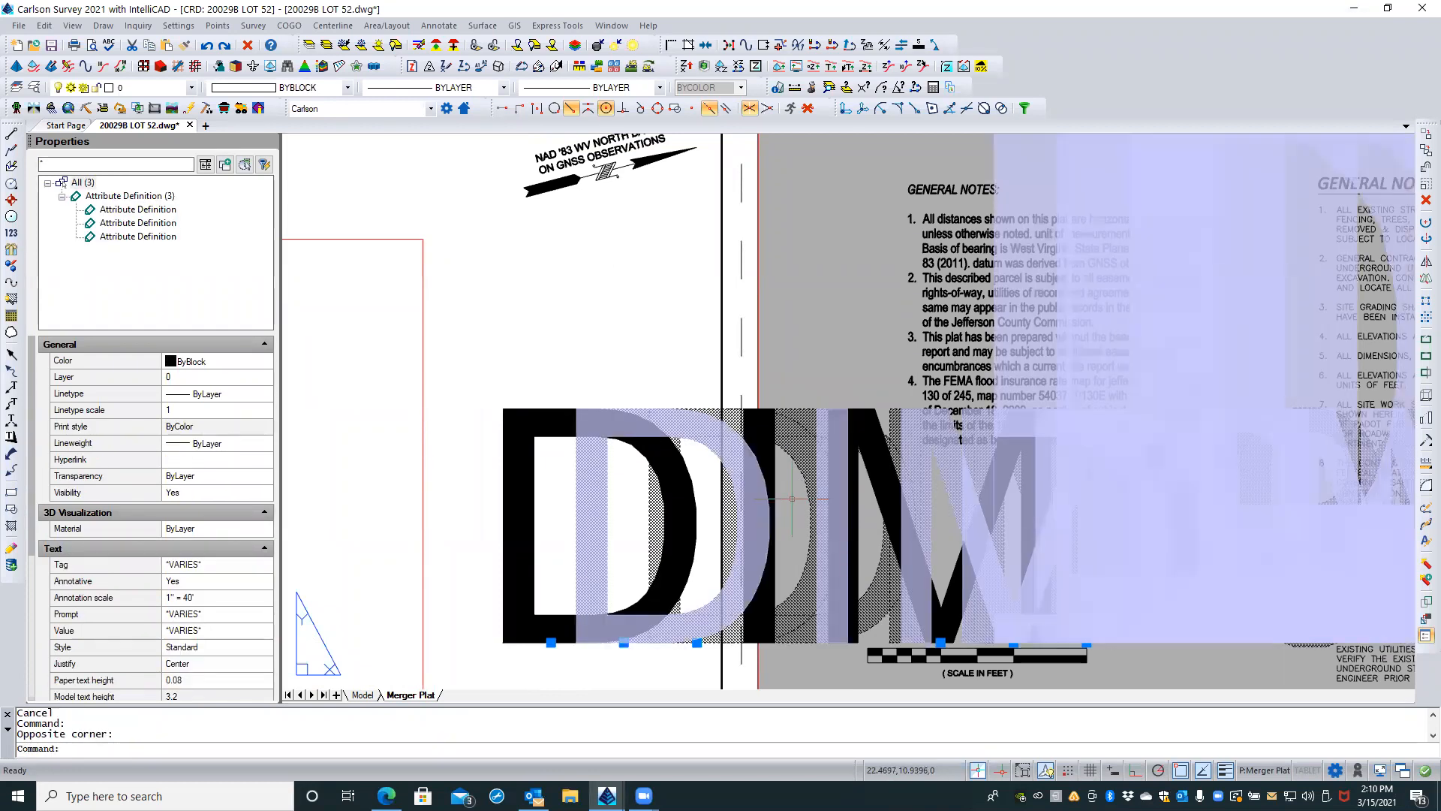
pyautogui.click(198, 680)
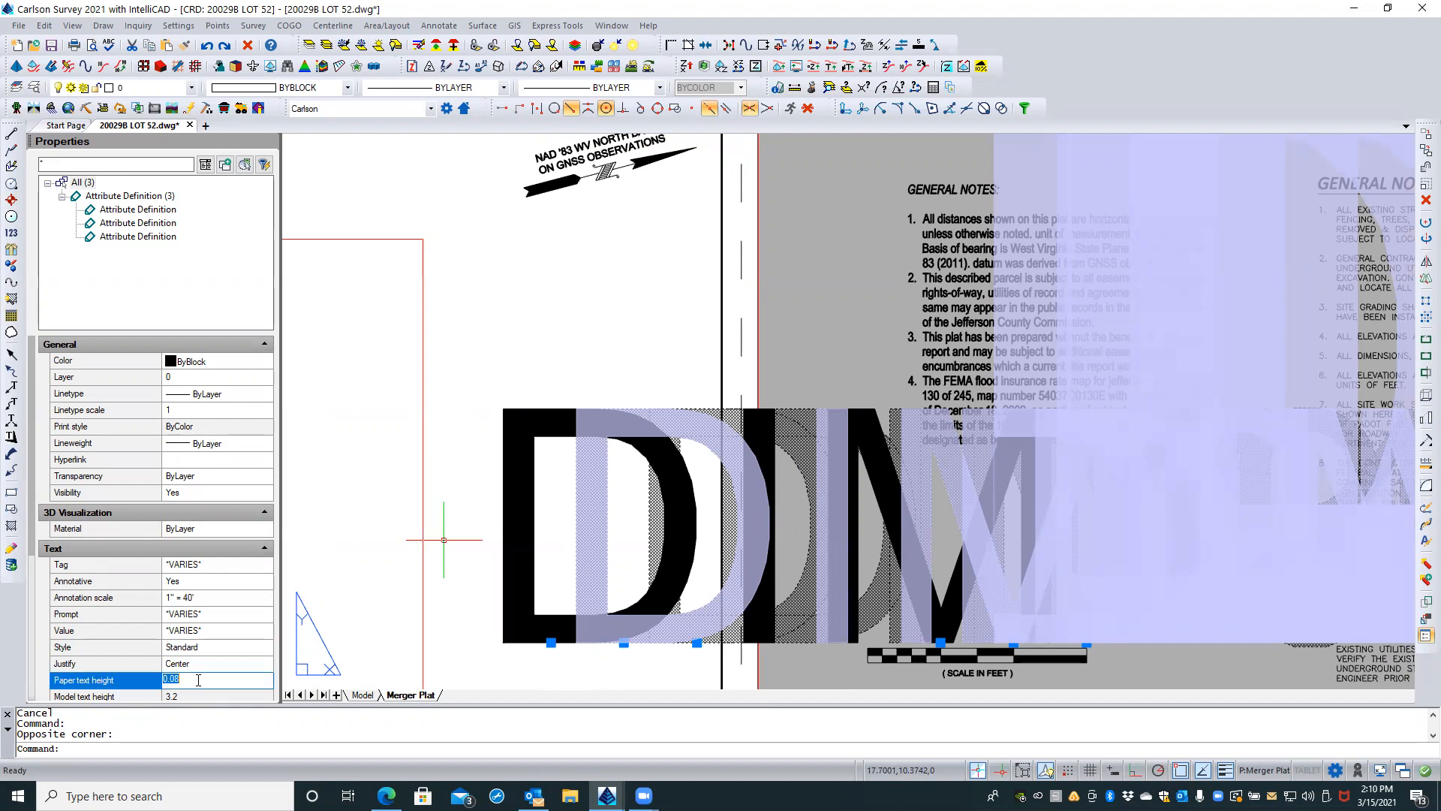
pyautogui.scroll(-4, 192, 653)
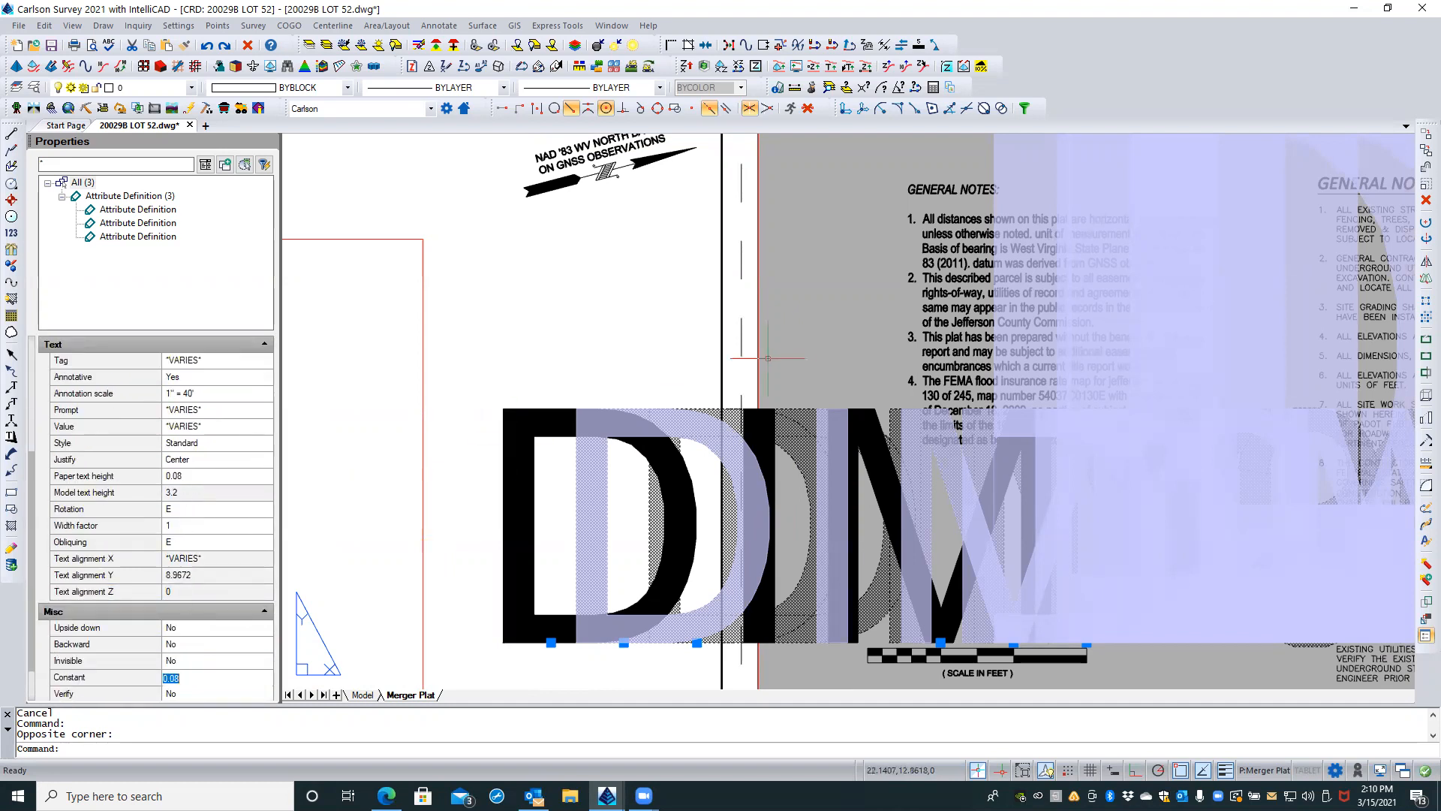
pyautogui.press('Escape')
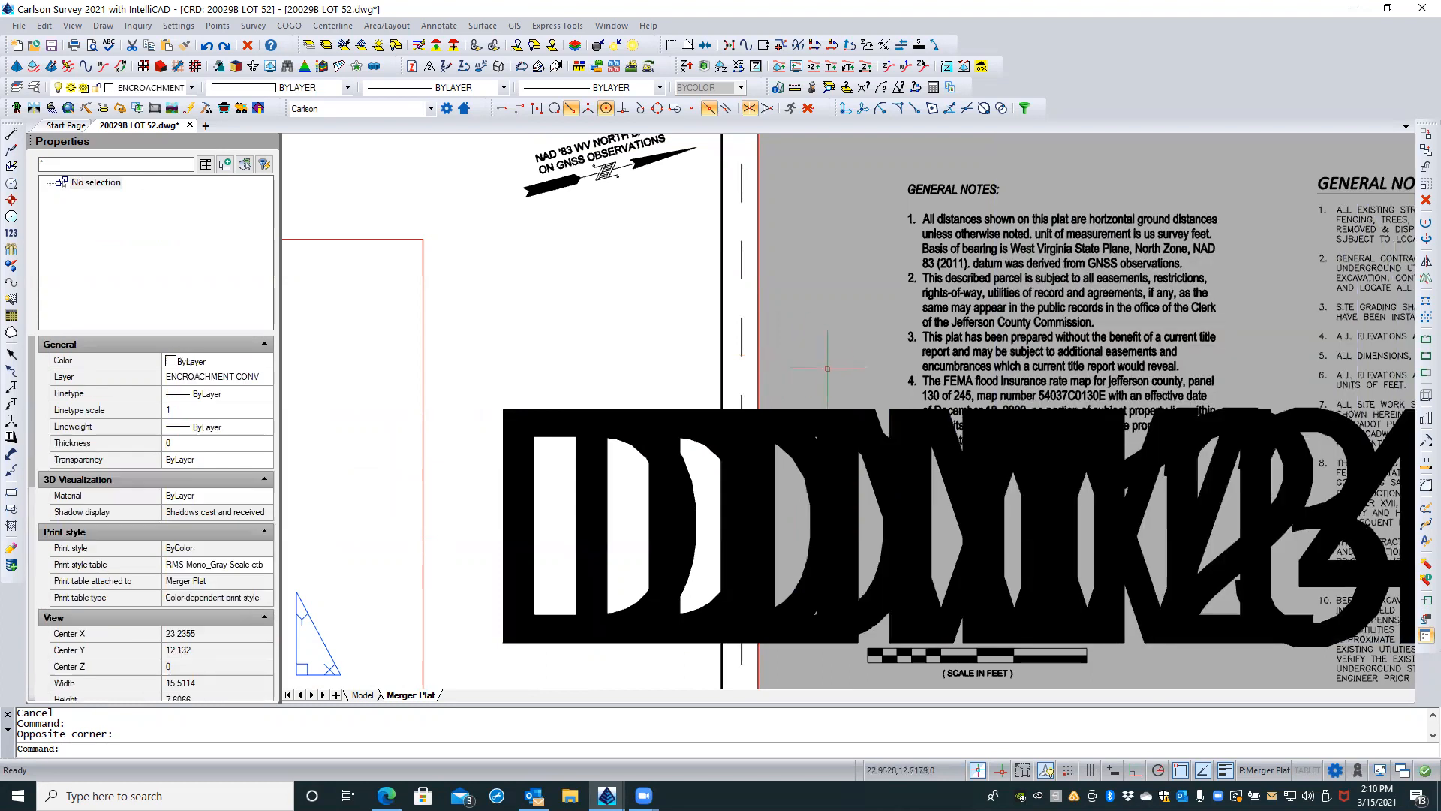
pyautogui.click(850, 402)
pyautogui.click(803, 518)
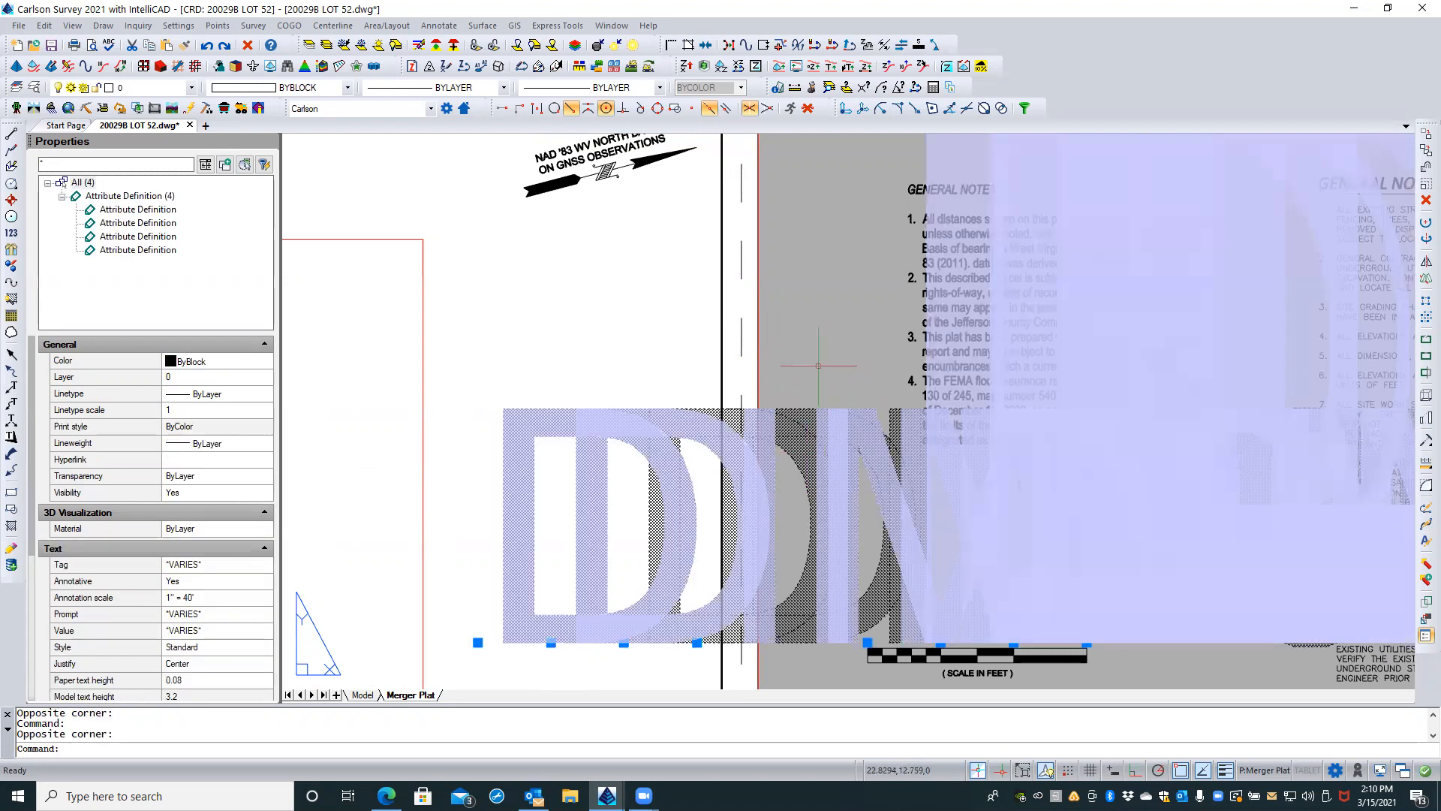
pyautogui.scroll(-5, 857, 321)
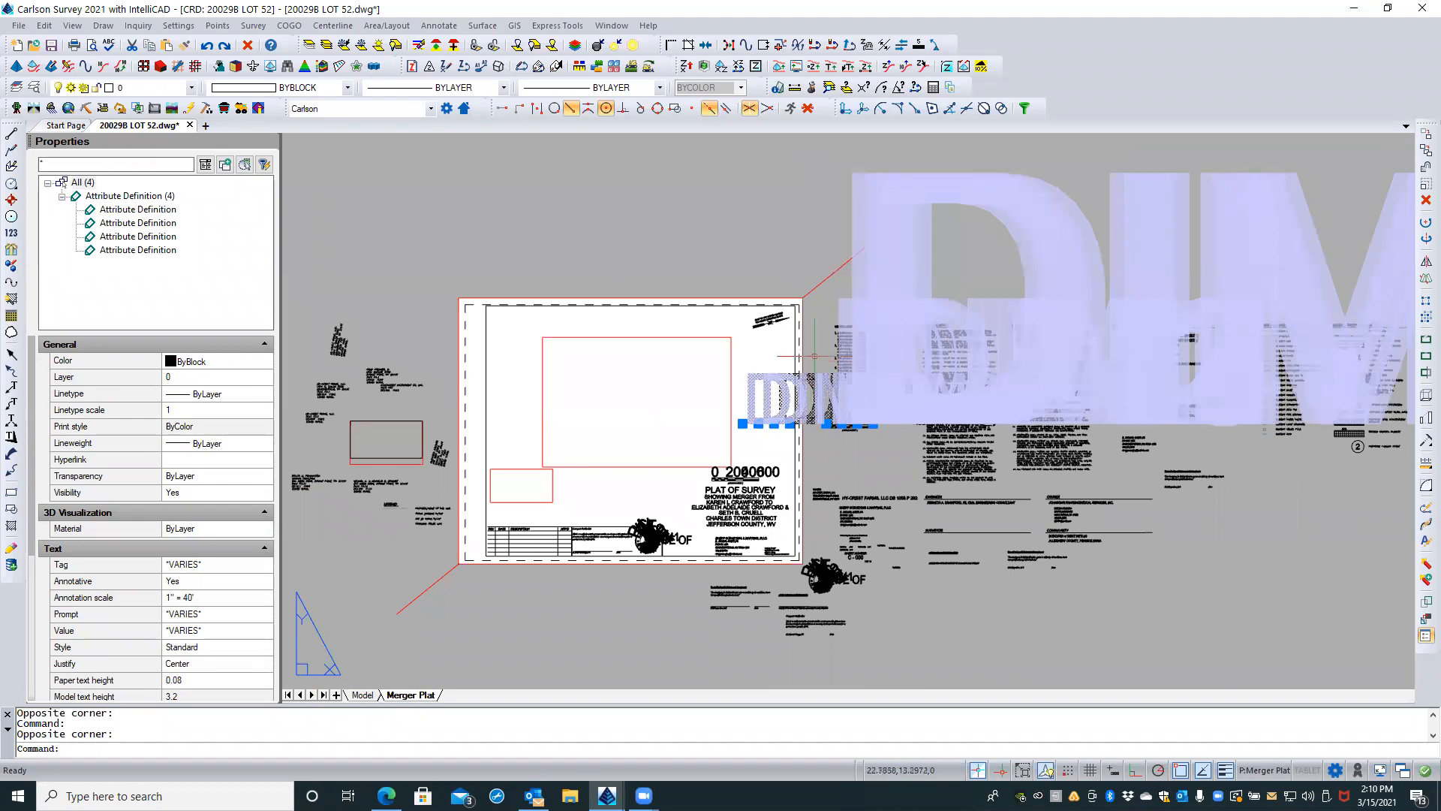
pyautogui.press('Escape')
pyautogui.press('Escape')
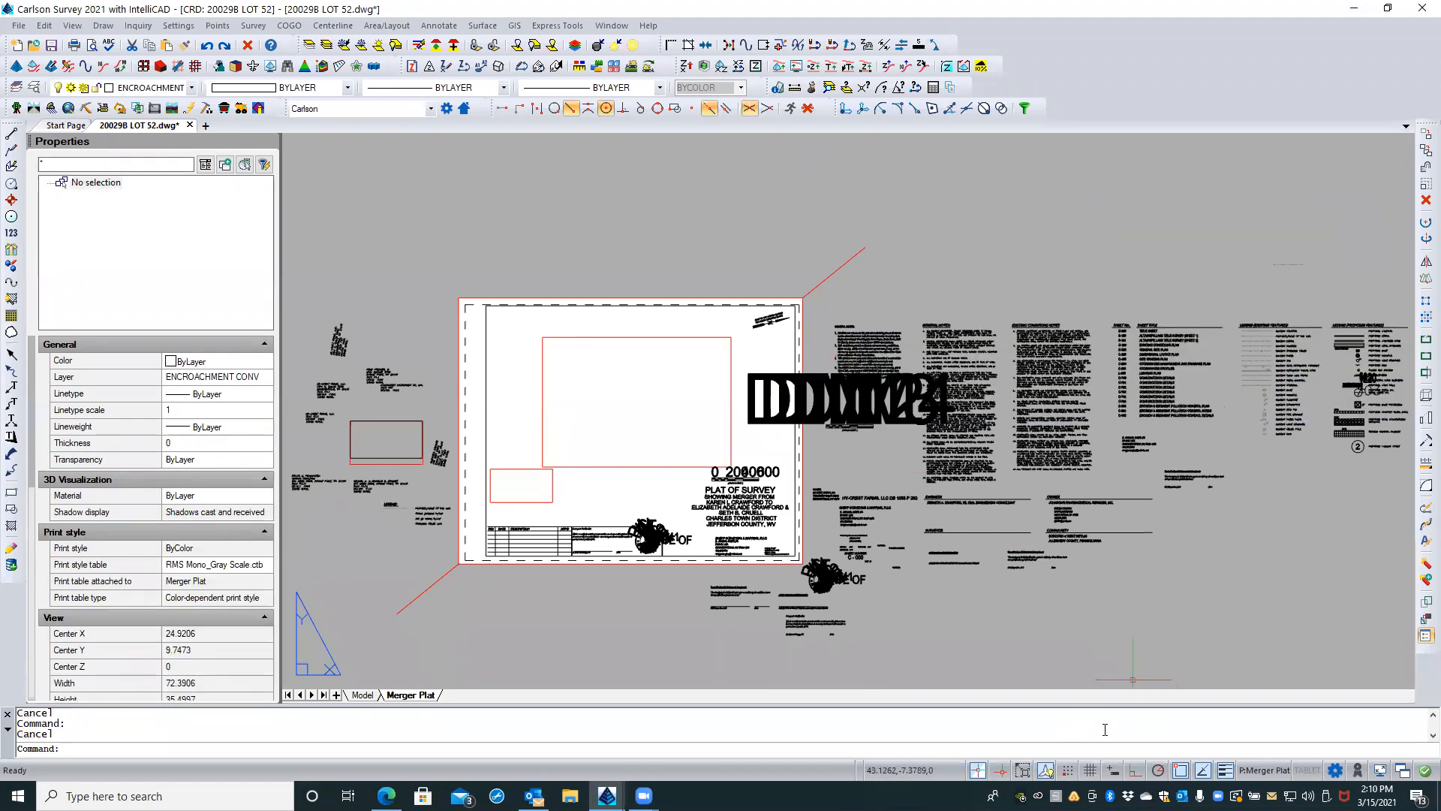
# Step: Toggle annotation visibility off and on repeatedly to check how it affects the oversized DIM attributes, leaving it on
pyautogui.click(1045, 771)
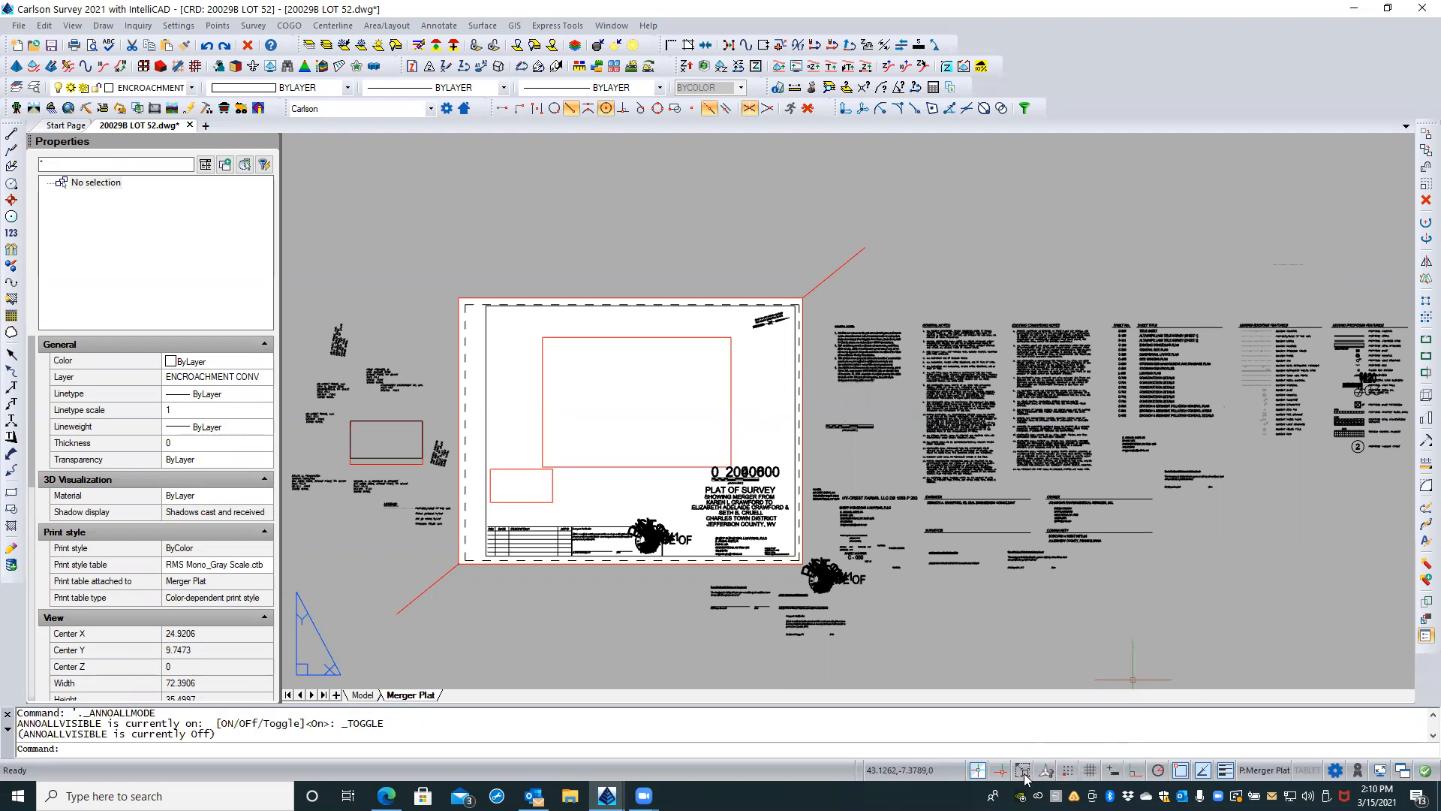
pyautogui.click(1024, 773)
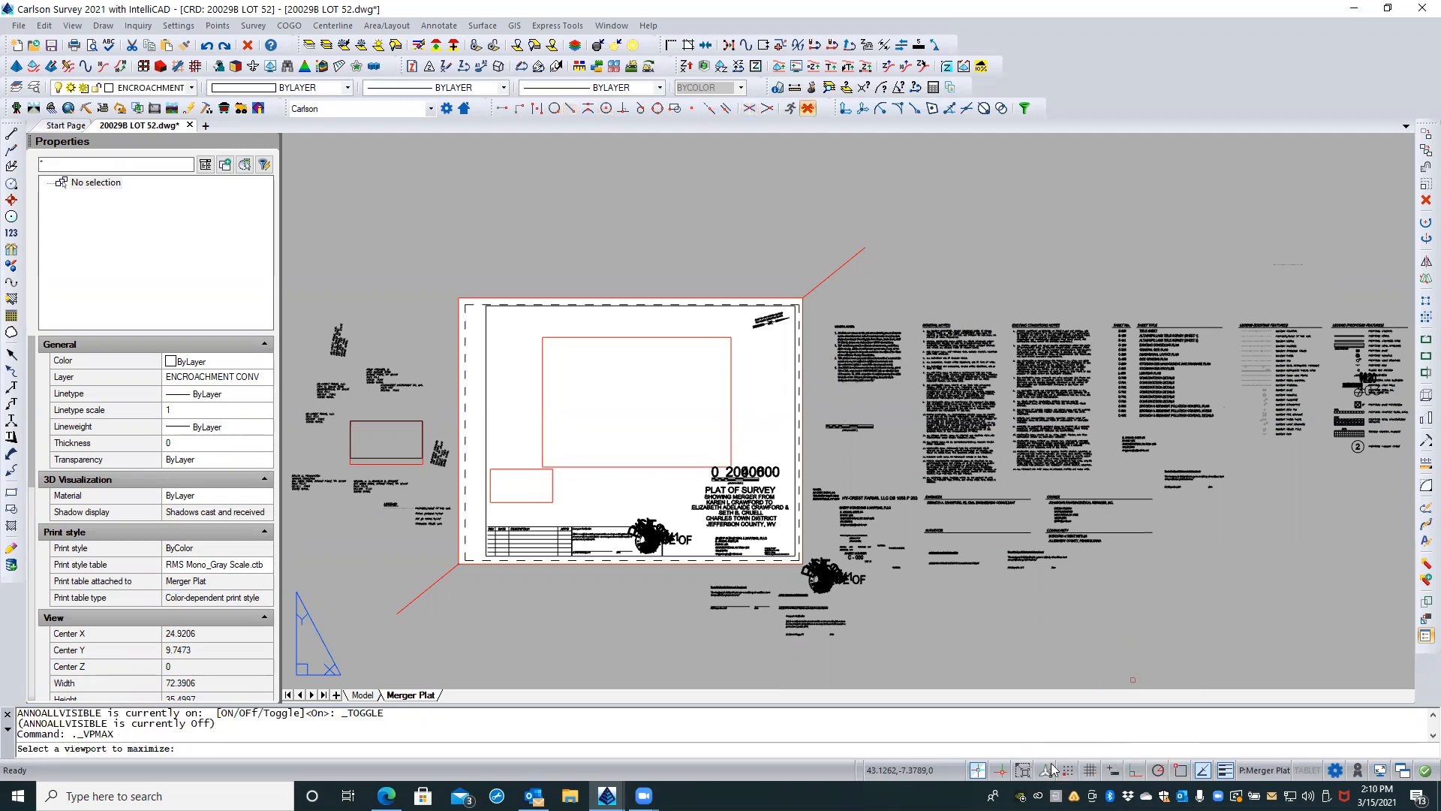
pyautogui.click(1046, 770)
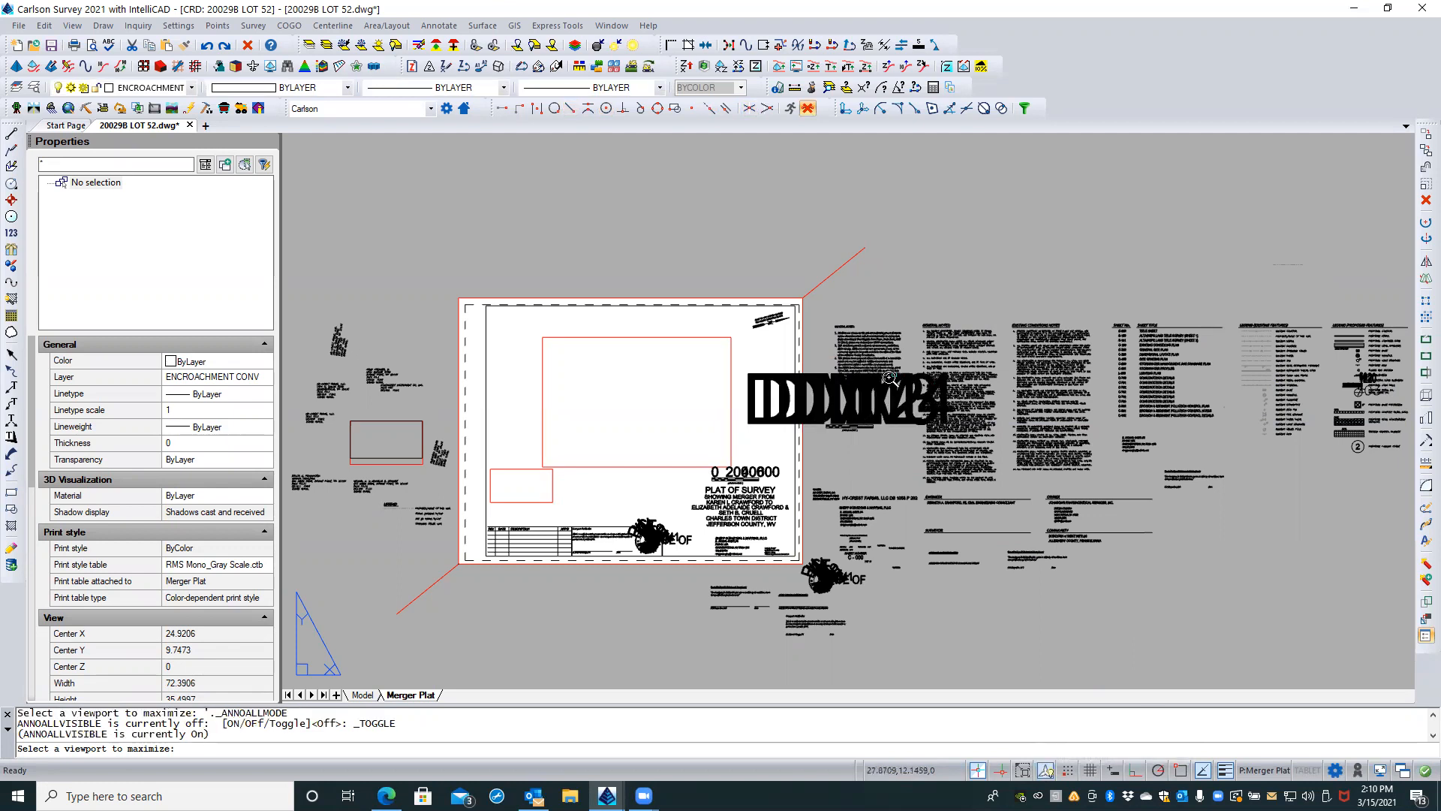
pyautogui.scroll(3, 890, 374)
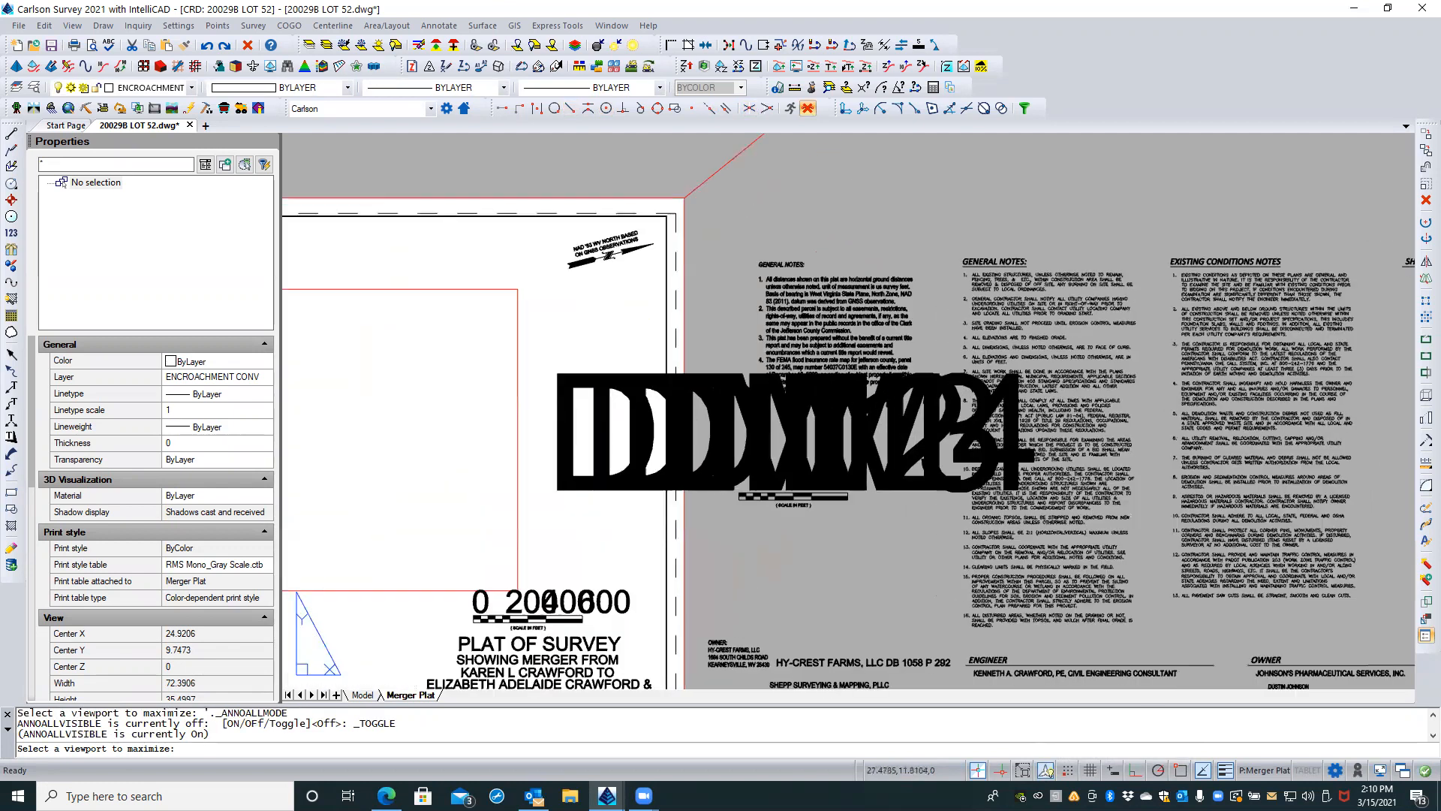
pyautogui.click(1050, 774)
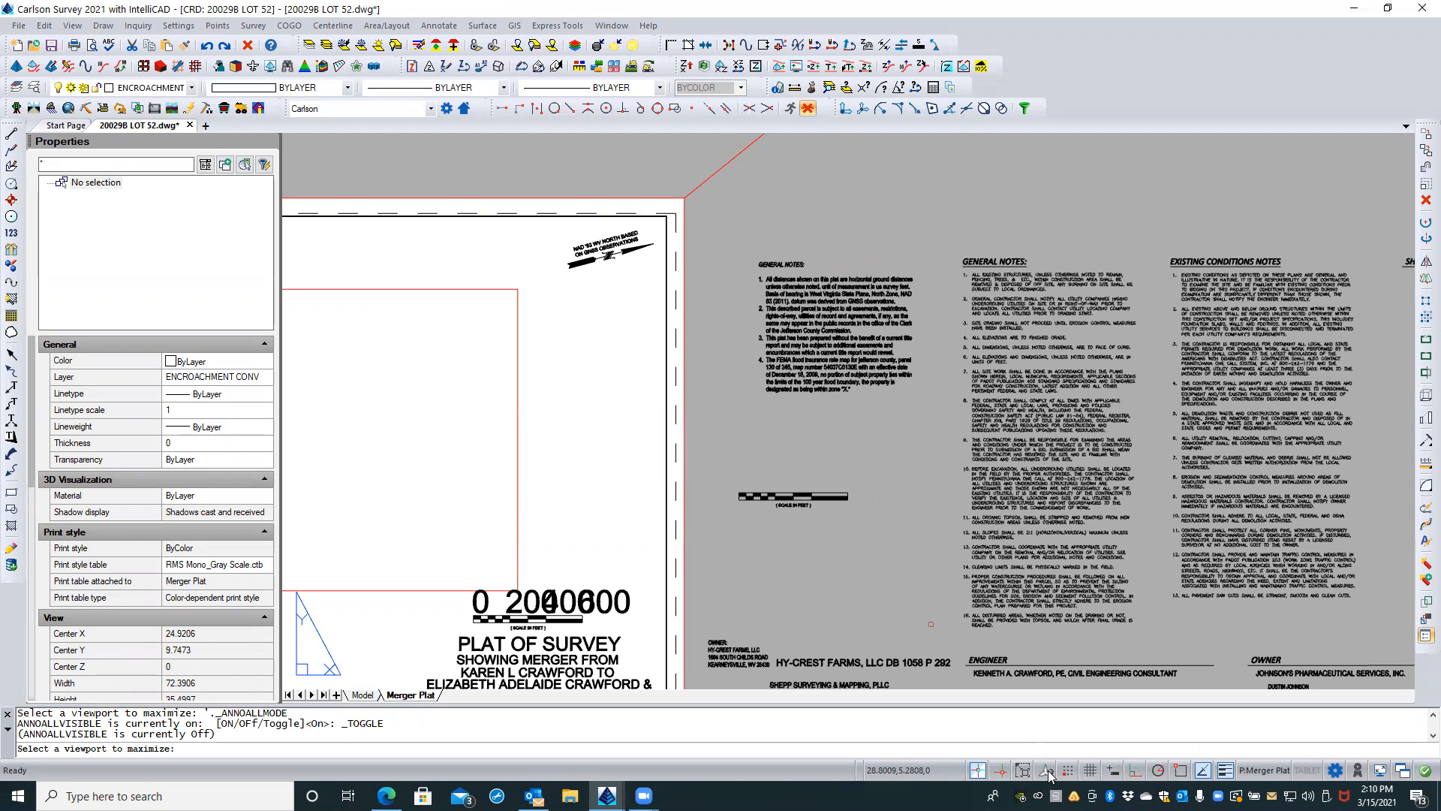
pyautogui.click(1046, 771)
pyautogui.click(1048, 773)
pyautogui.click(1048, 773)
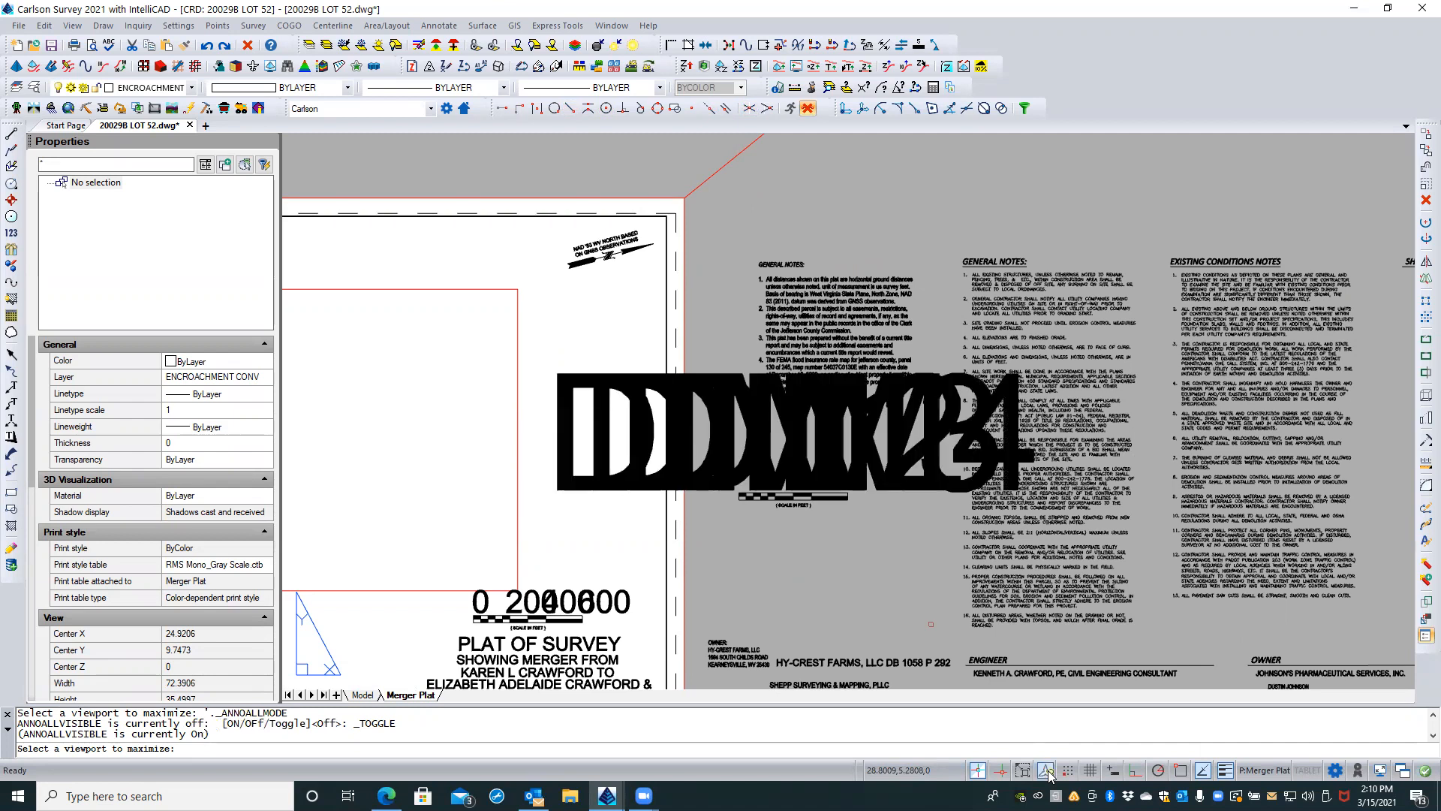
pyautogui.click(1048, 773)
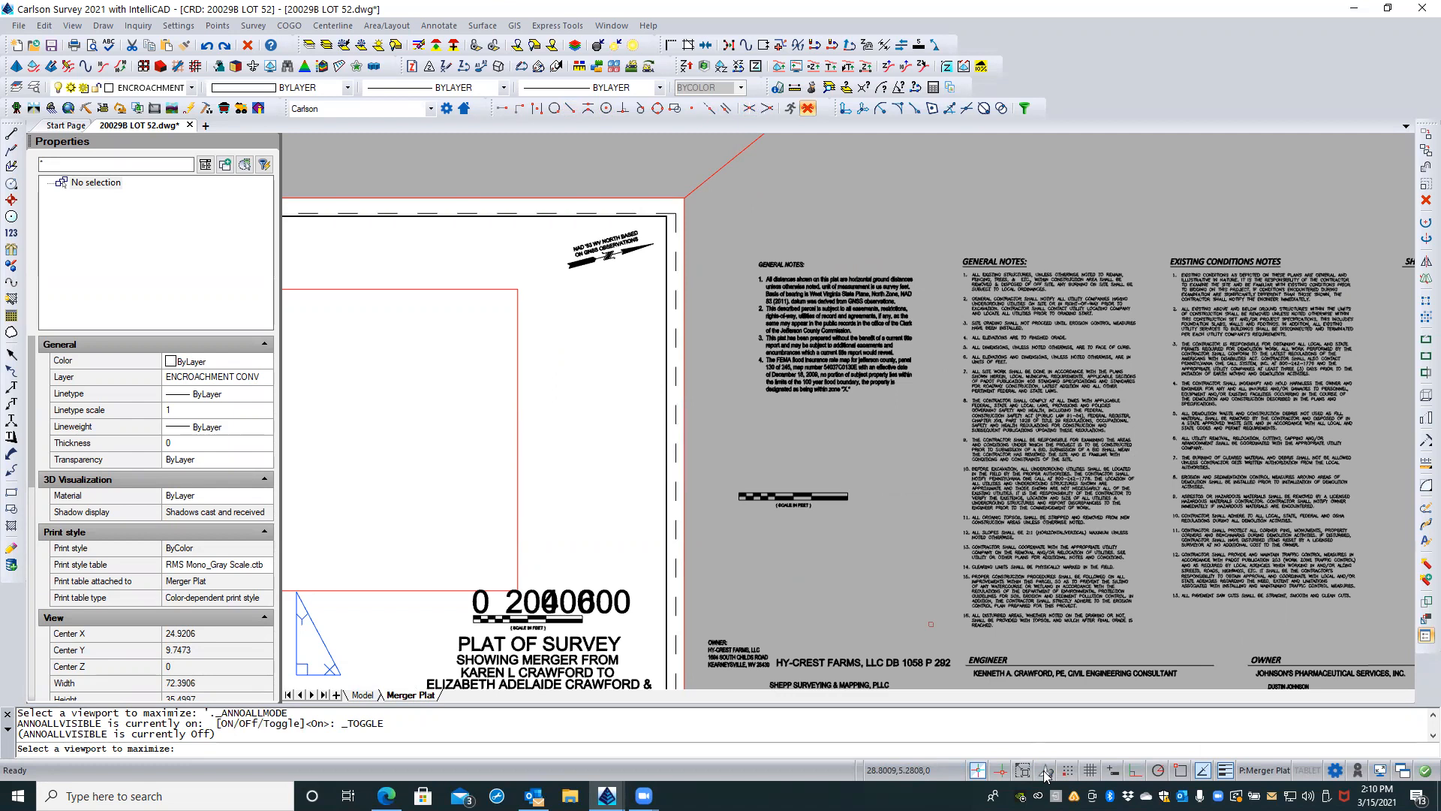
pyautogui.click(1046, 772)
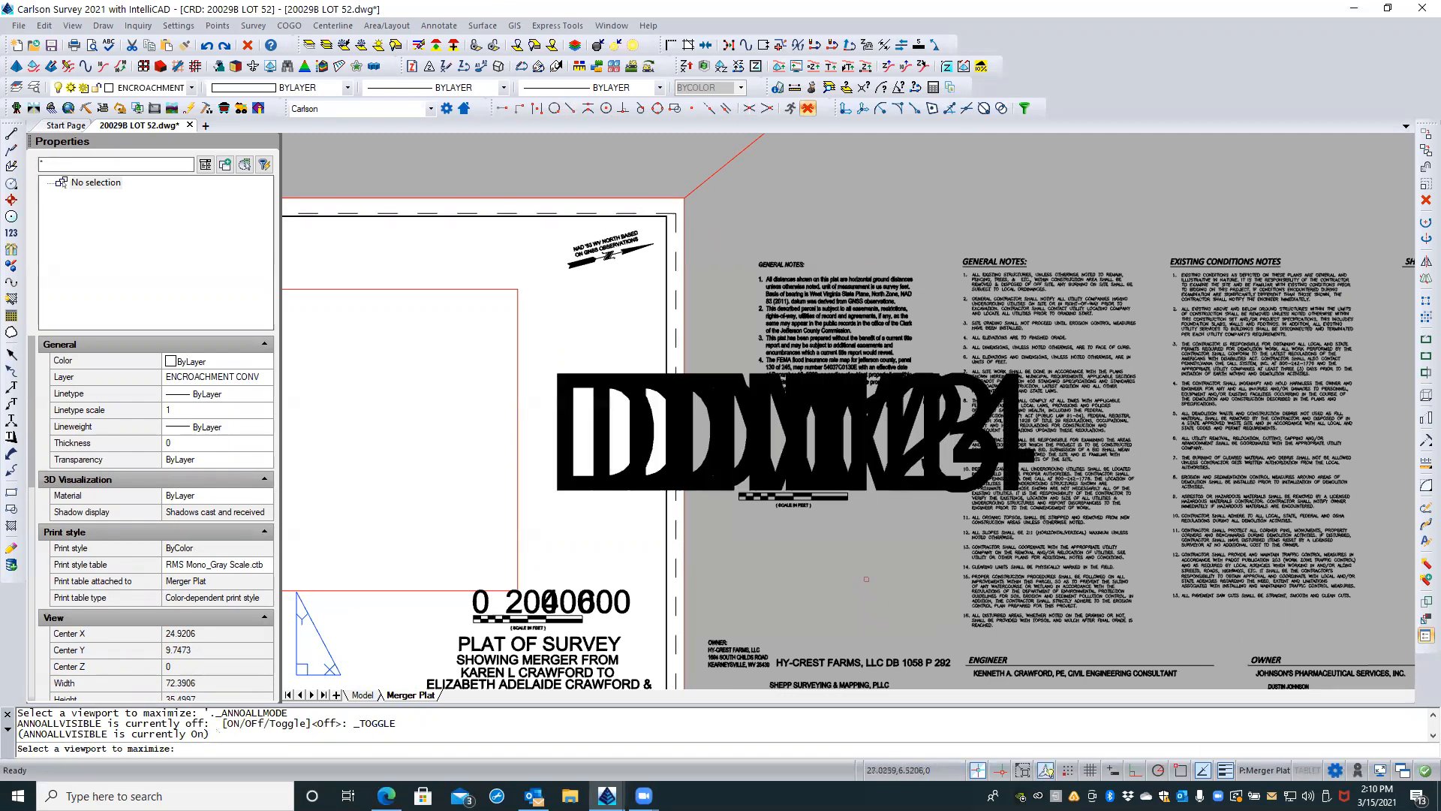
pyautogui.click(902, 495)
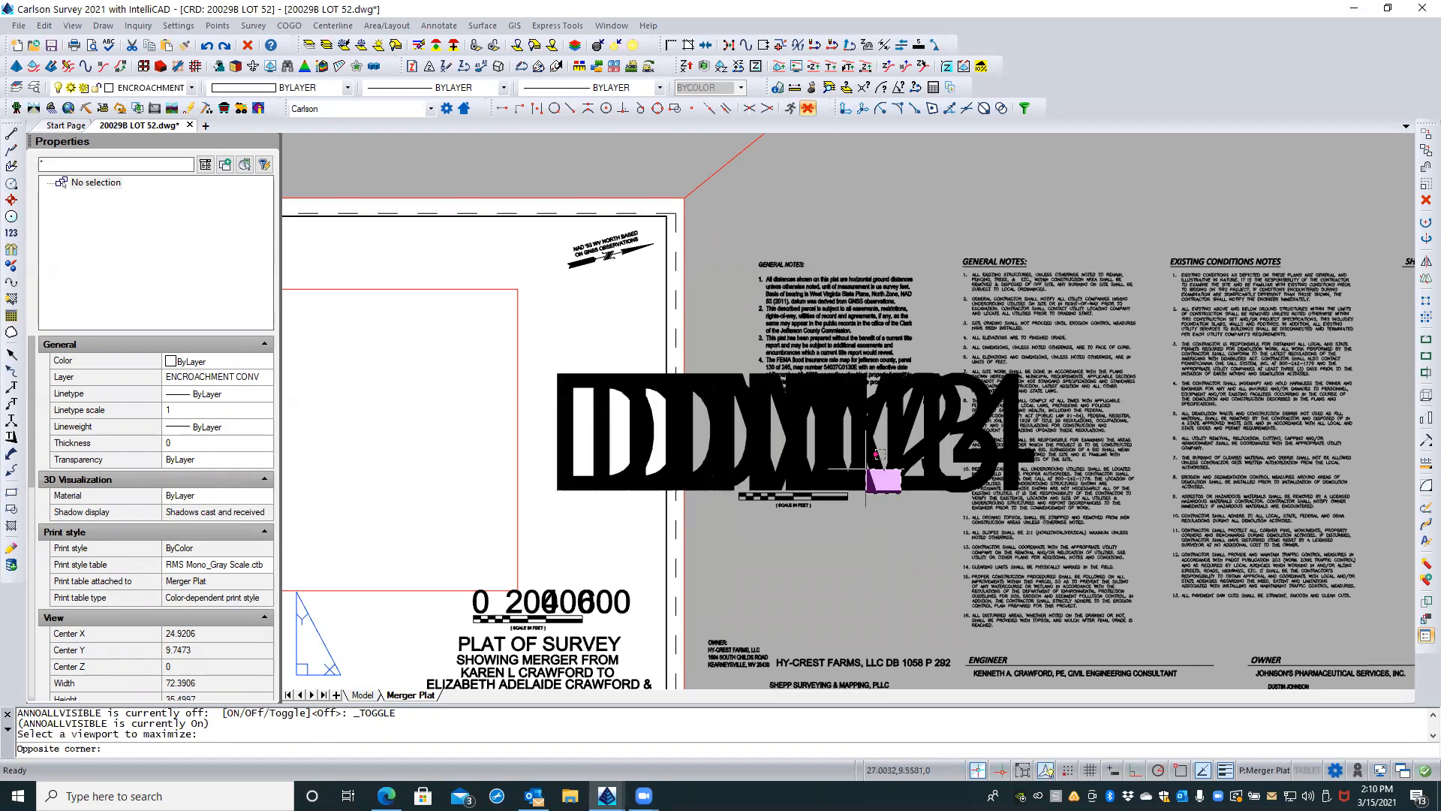
pyautogui.click(868, 469)
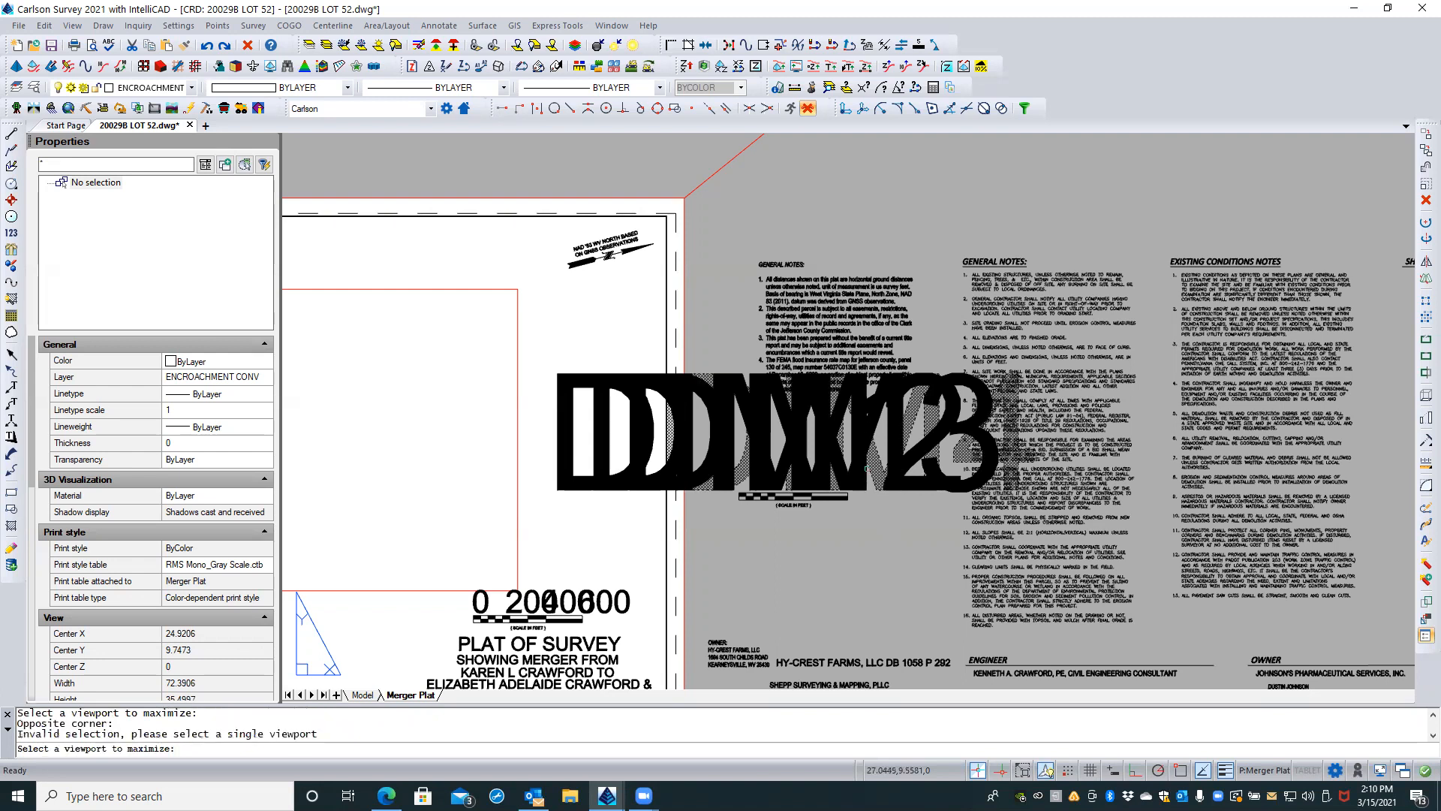
pyautogui.press('Escape')
pyautogui.press('Escape')
# Step: Examine the annotation scales assigned to the four oversized DIM attribute definitions above the exploded bar scale, and clear the selection
pyautogui.scroll(5, 873, 515)
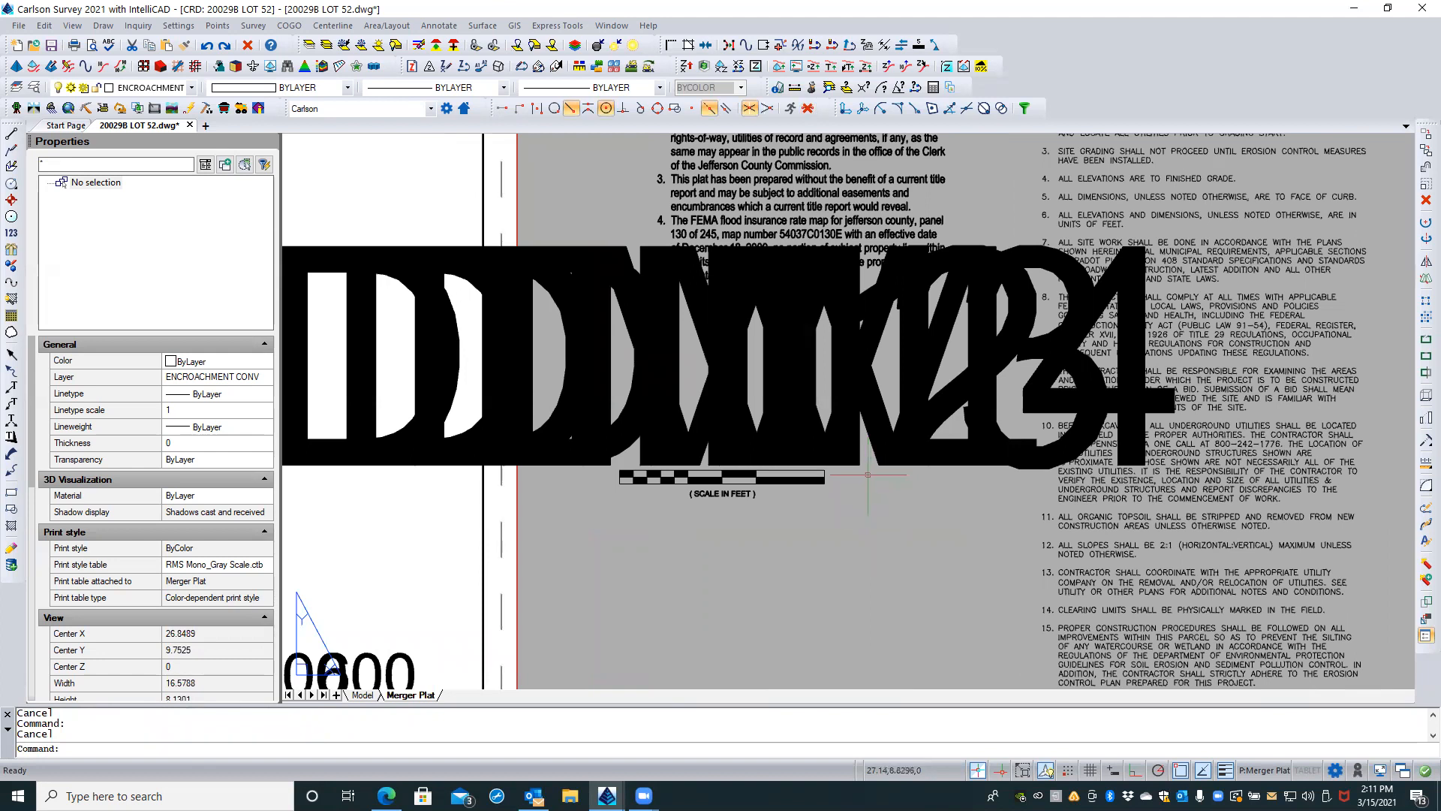
pyautogui.click(869, 461)
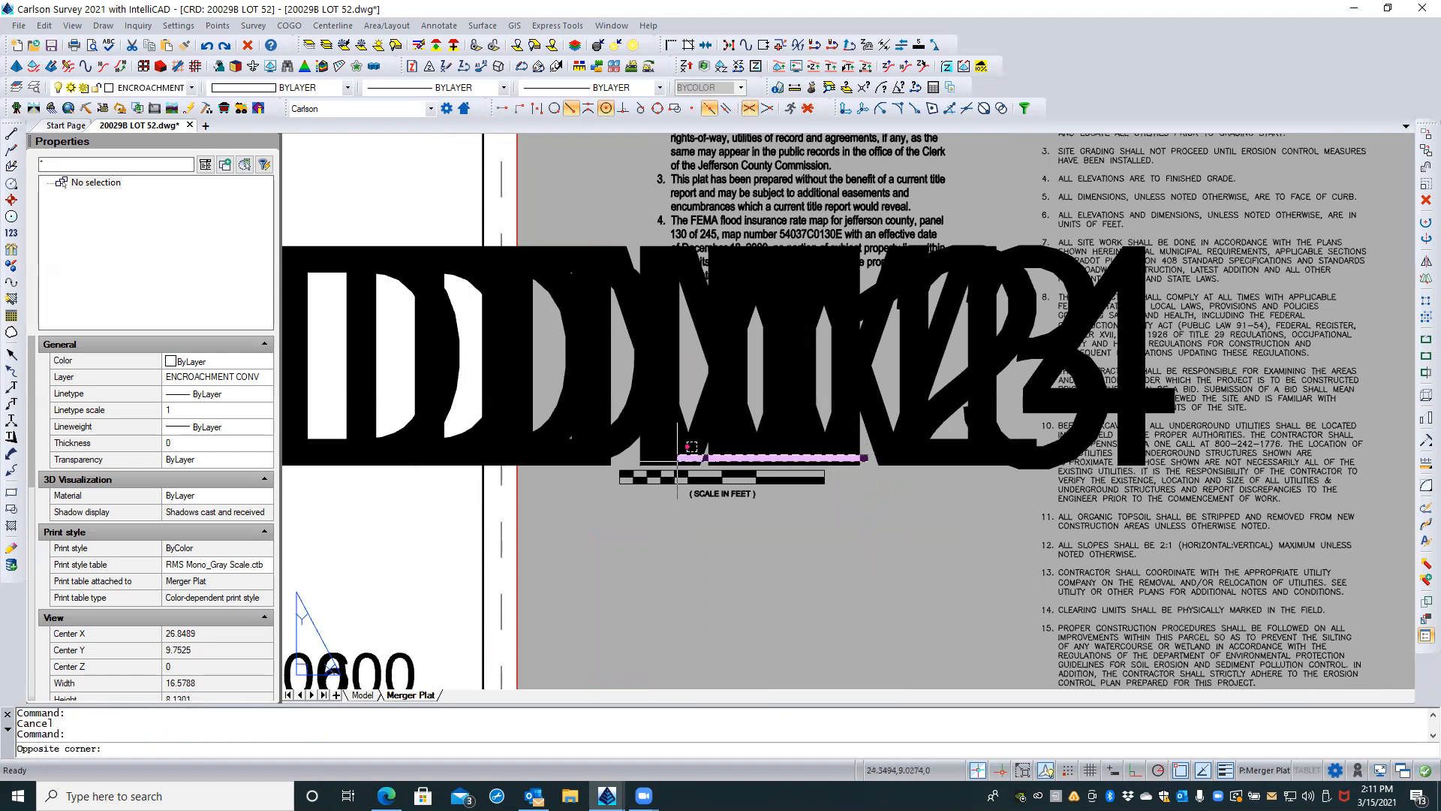
pyautogui.click(613, 459)
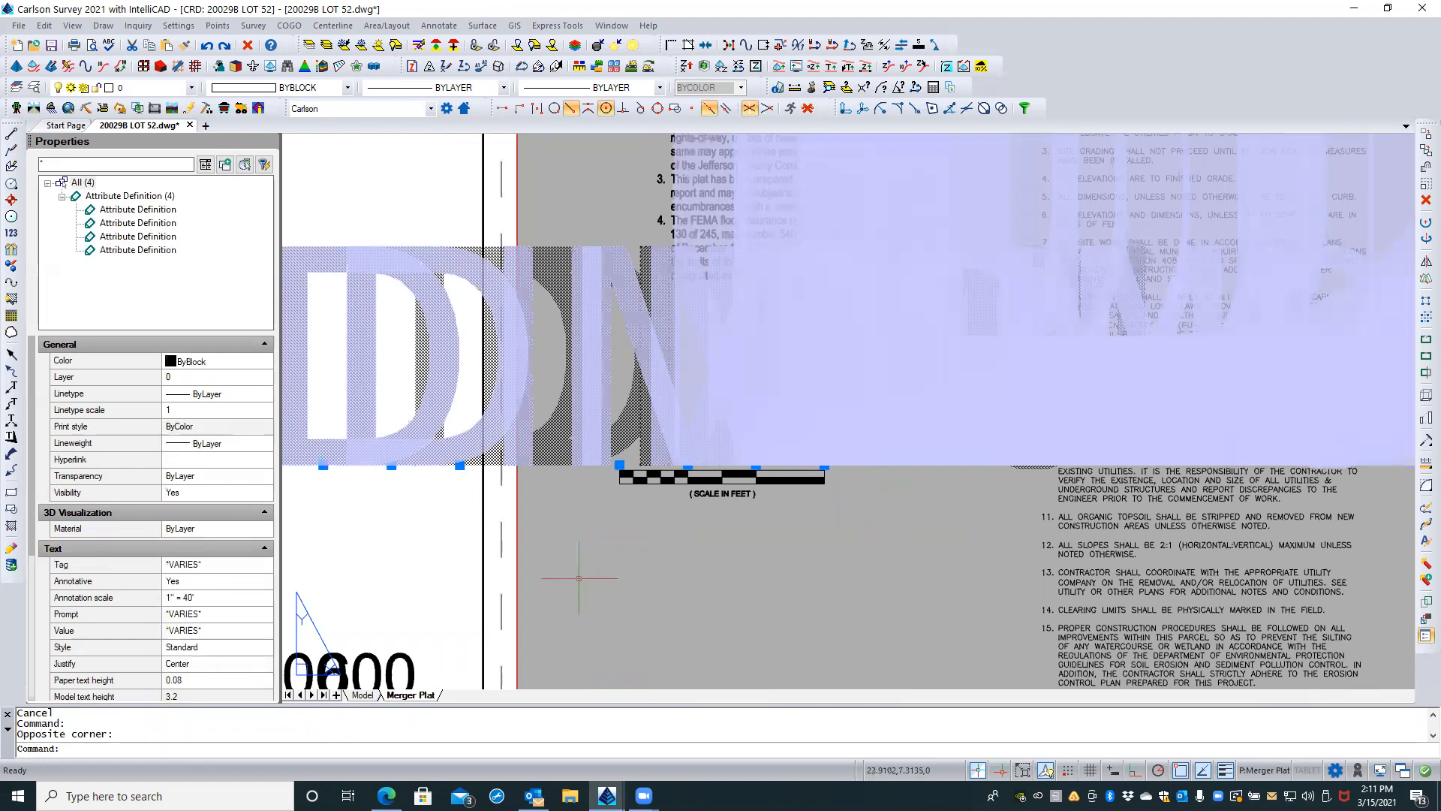
pyautogui.click(220, 601)
pyautogui.click(263, 599)
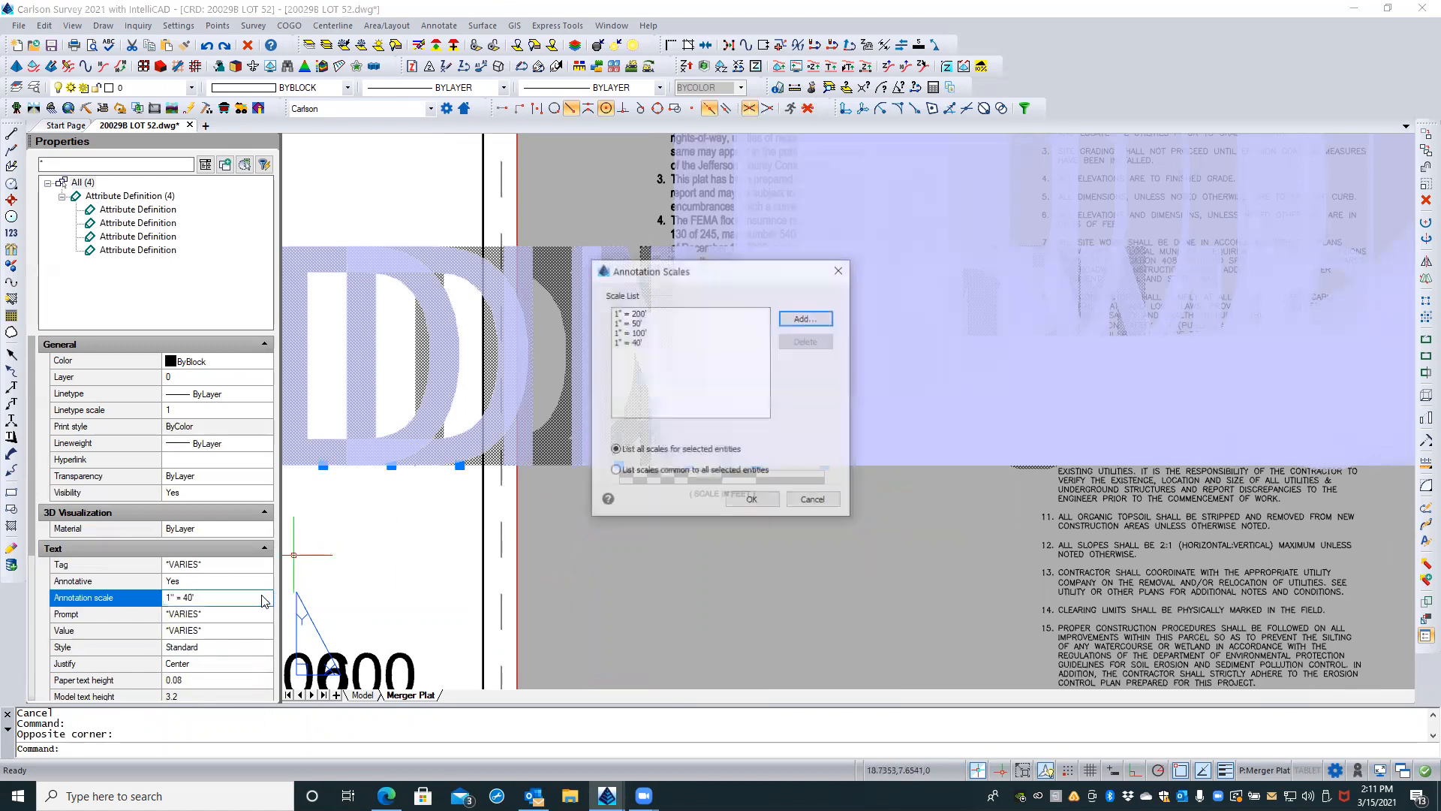
pyautogui.click(644, 333)
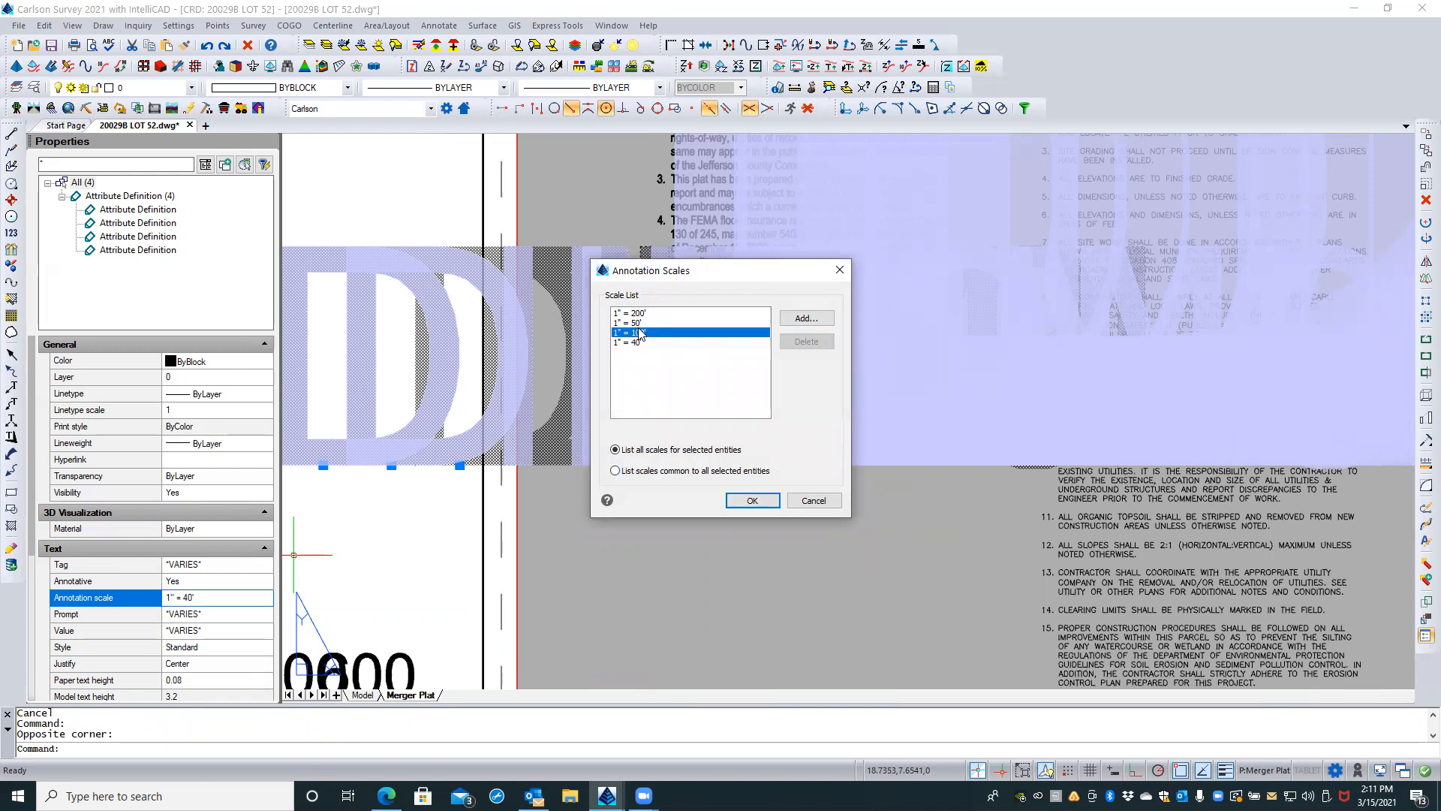
pyautogui.click(751, 501)
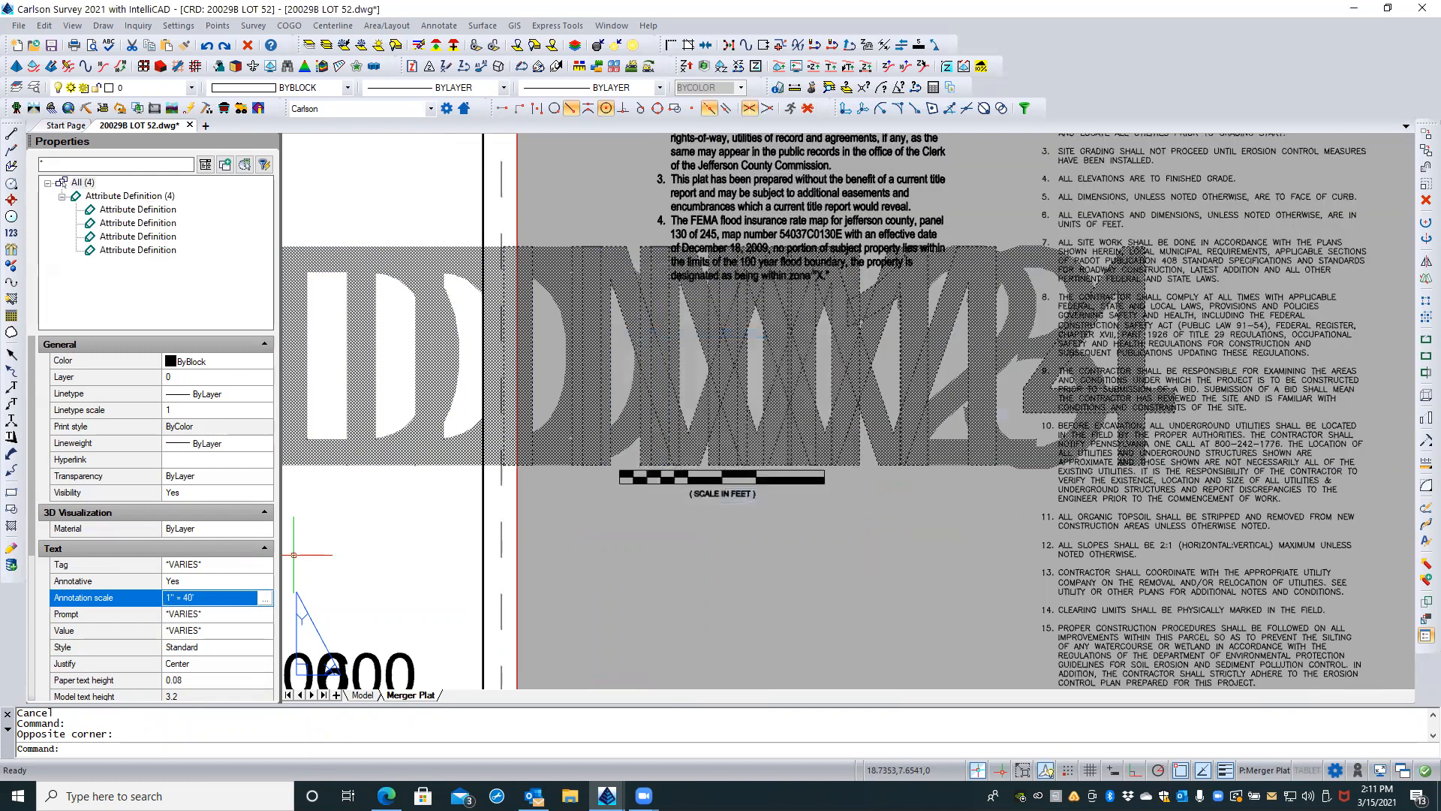
pyautogui.press('Escape')
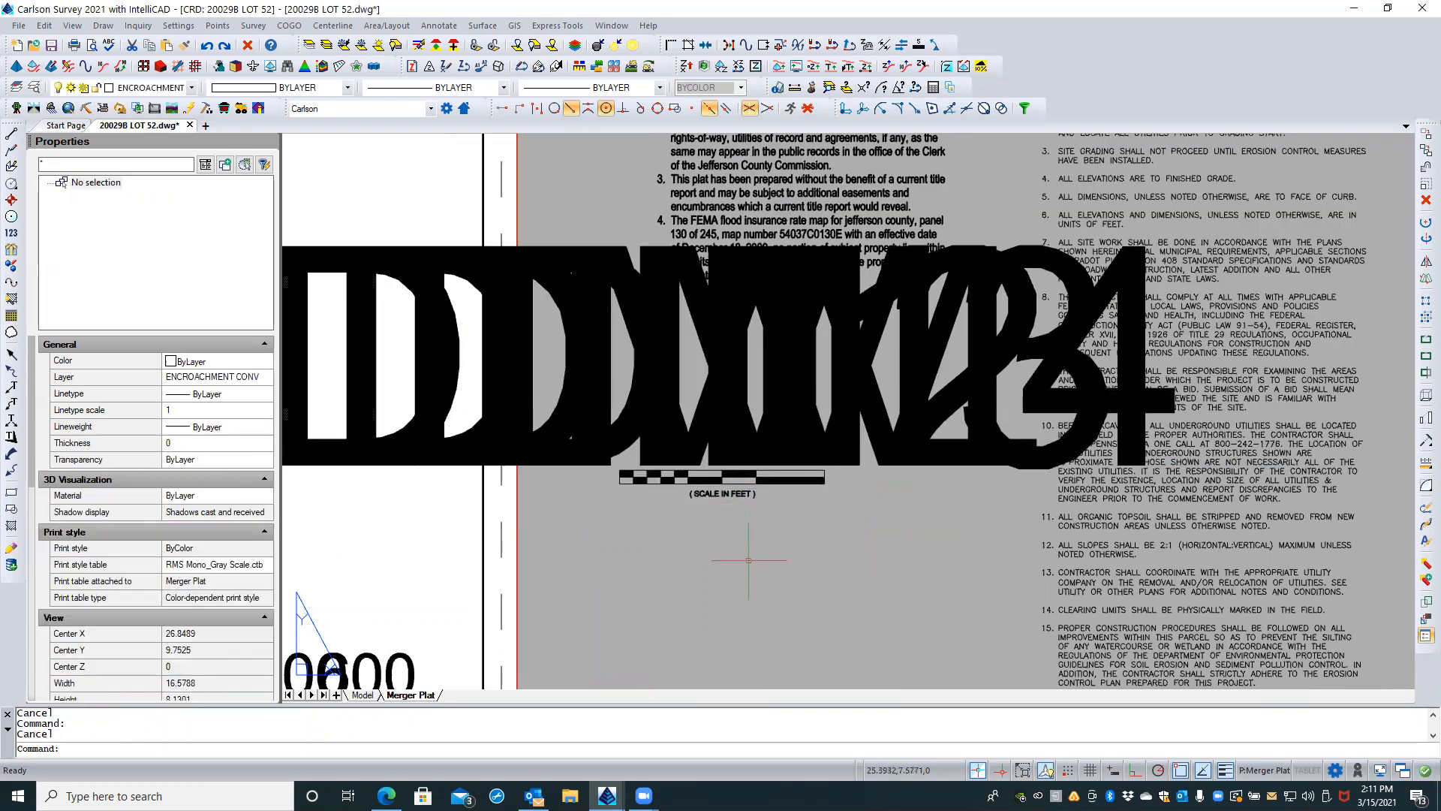
# Step: Add the 1:1 annotation scale to the four DIM attribute definitions, listing only scales common to all selected entities
pyautogui.click(863, 450)
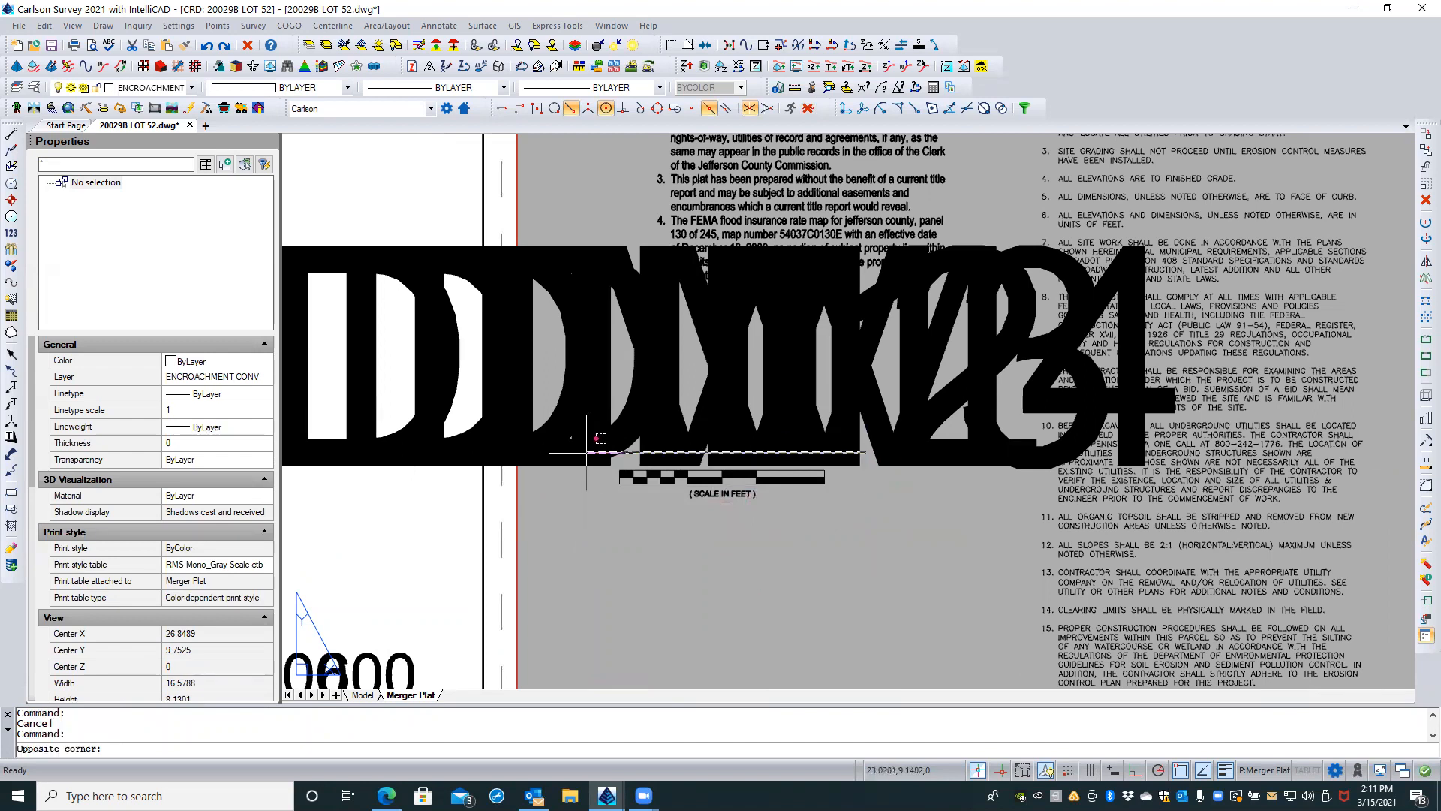
pyautogui.click(585, 452)
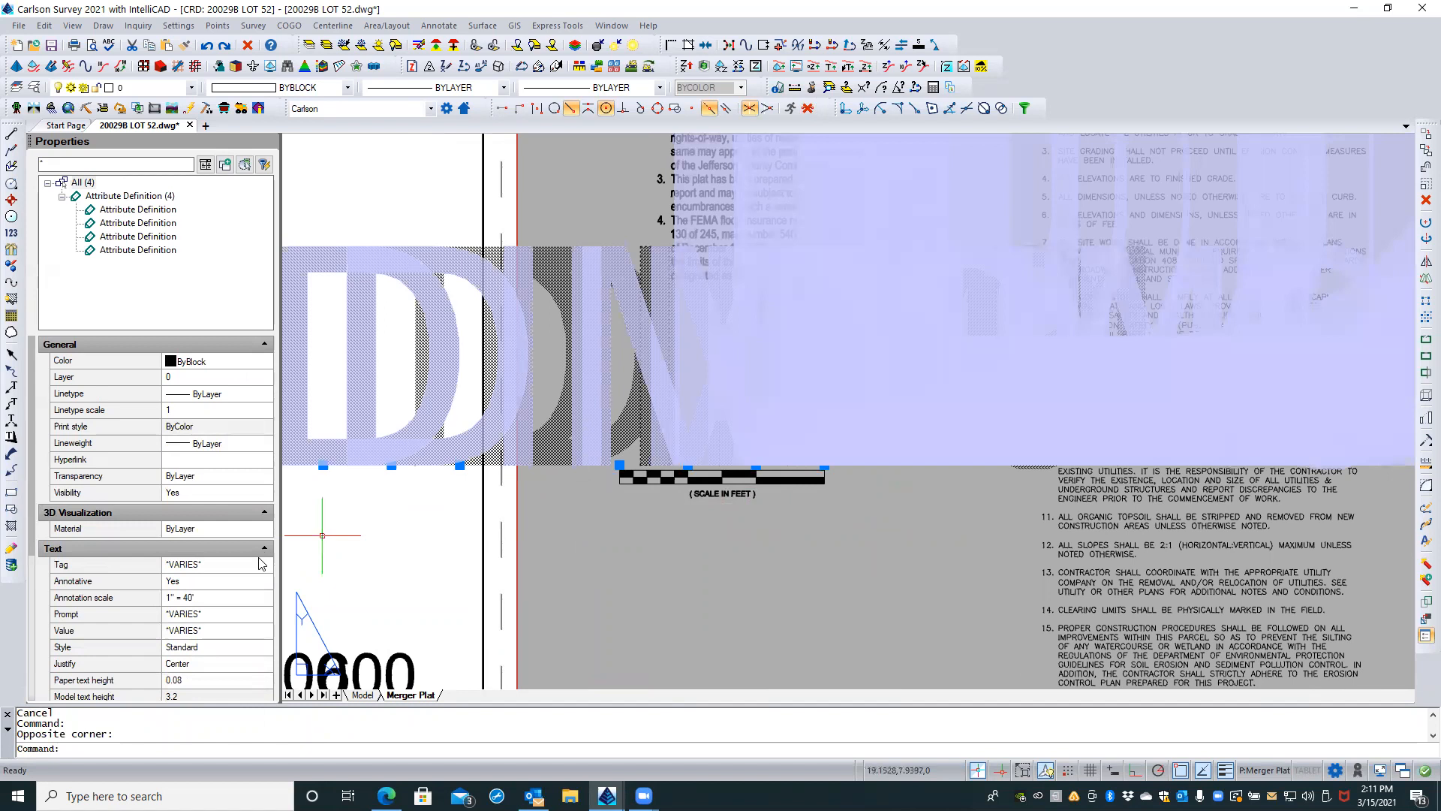
pyautogui.click(199, 598)
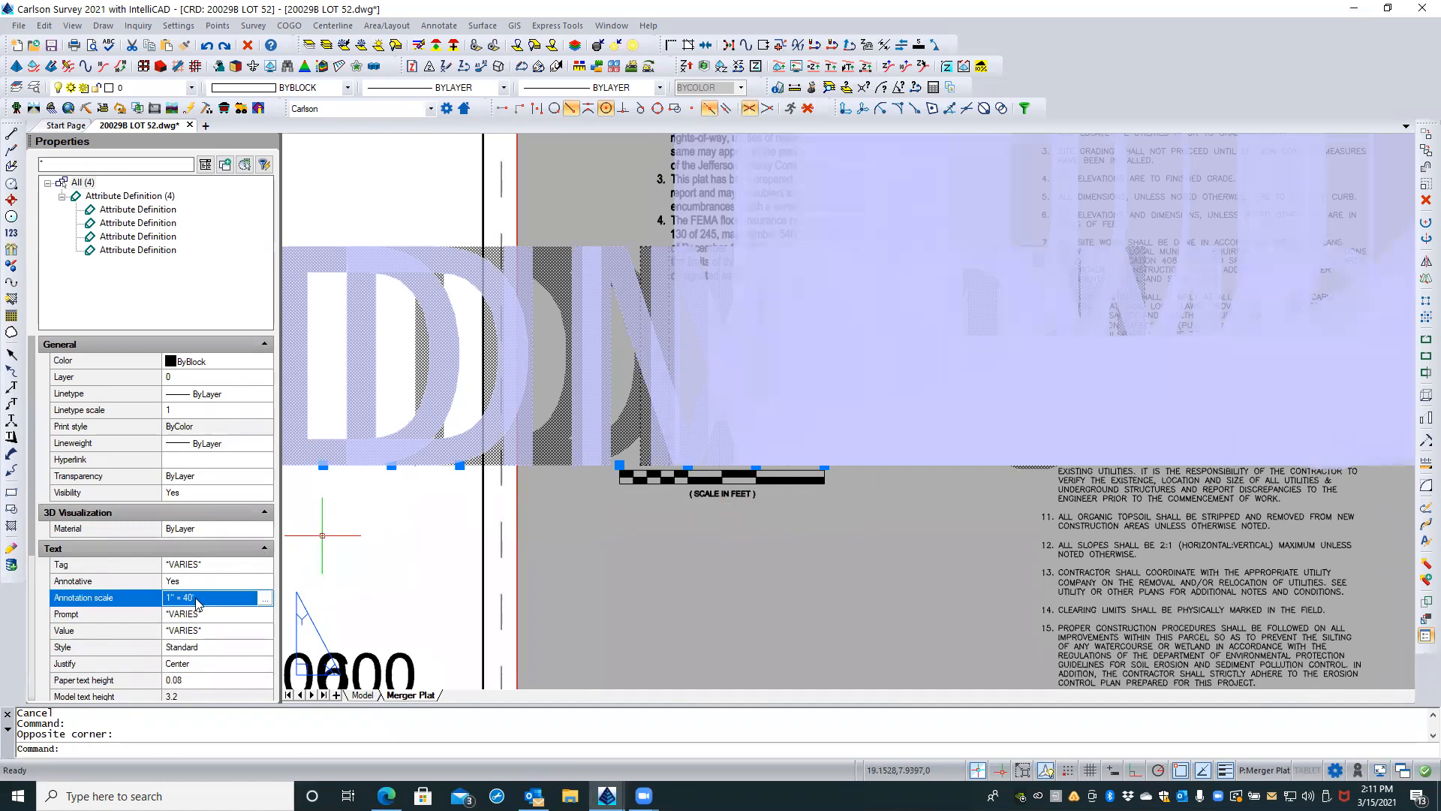
pyautogui.click(265, 598)
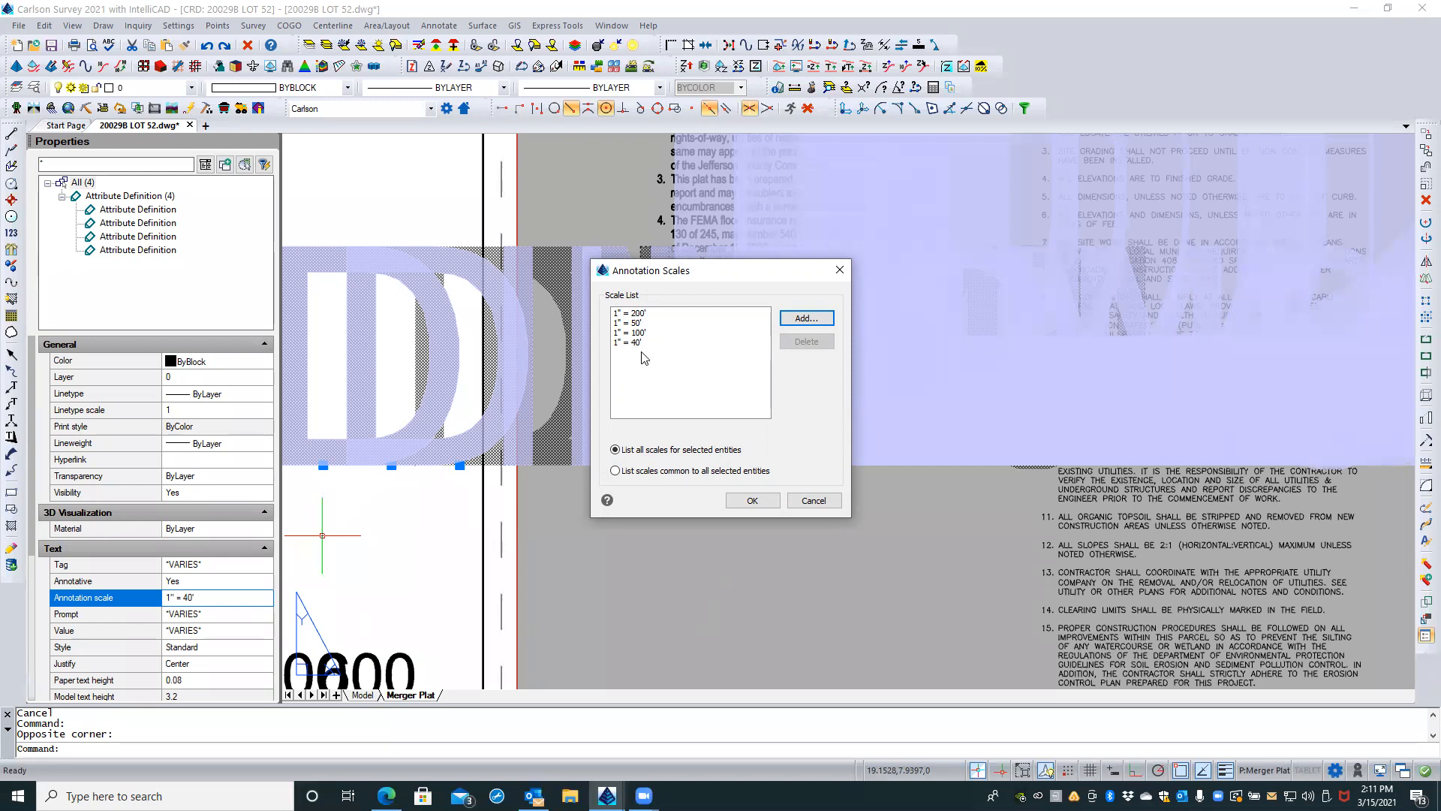
pyautogui.click(675, 470)
pyautogui.click(790, 320)
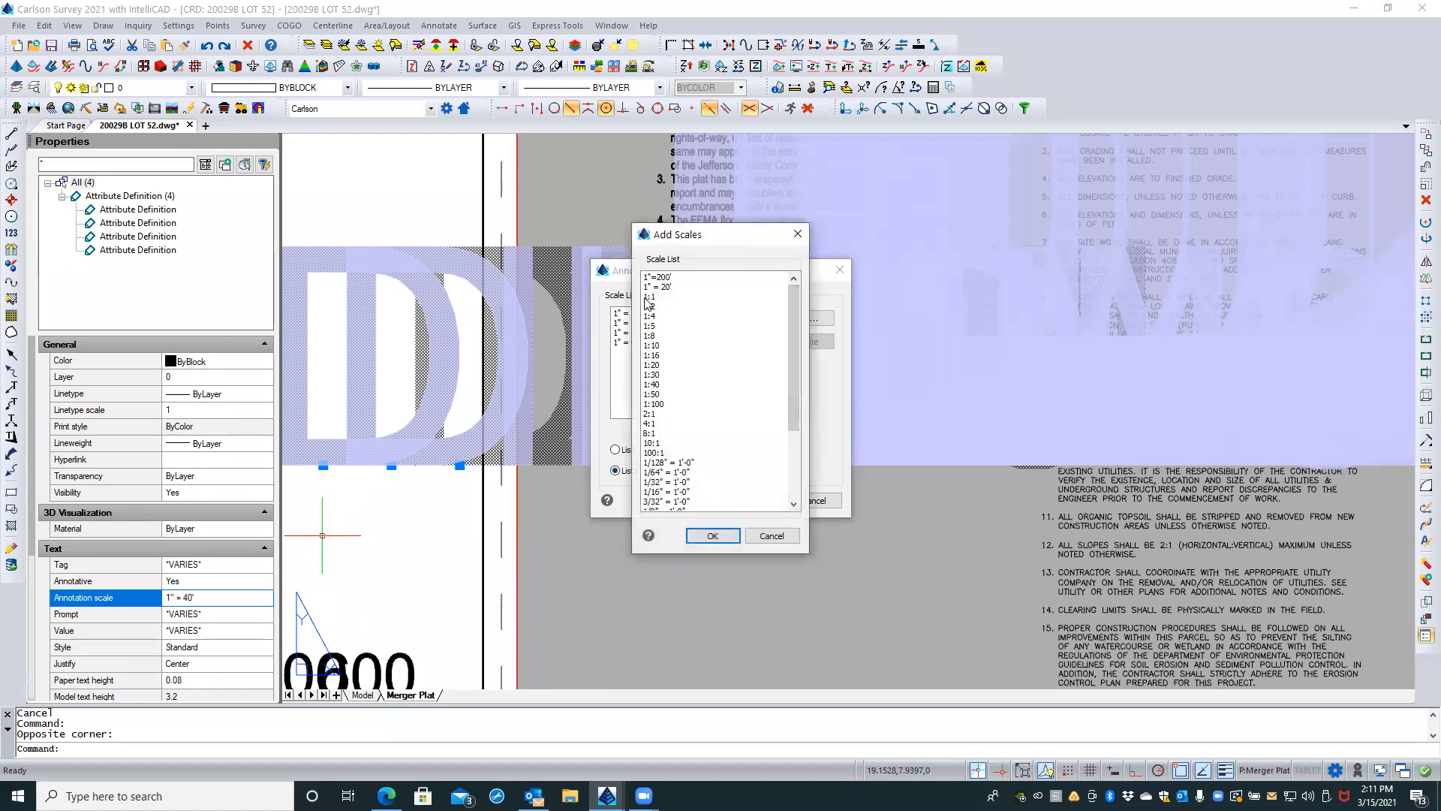
pyautogui.click(648, 297)
pyautogui.click(713, 536)
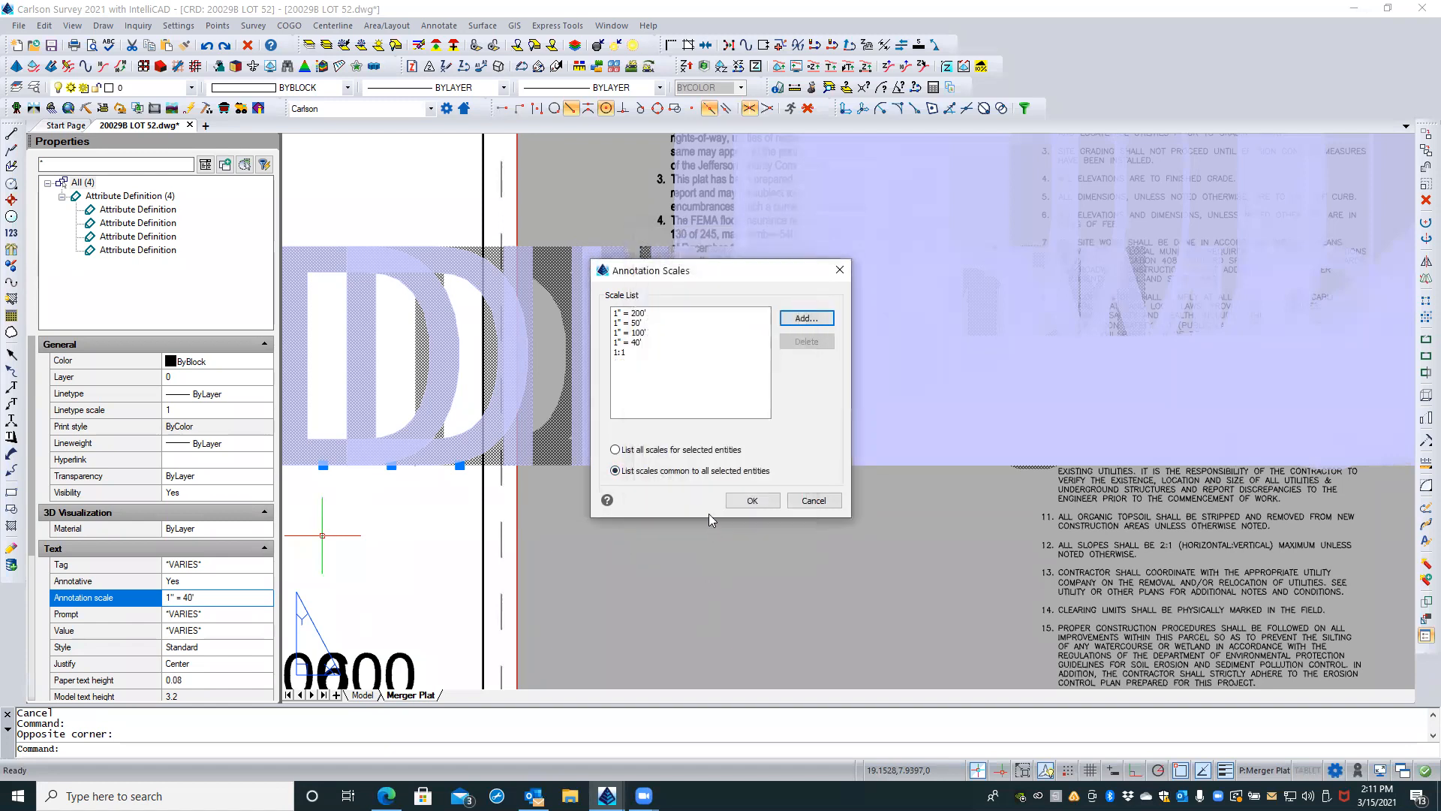
# Step: Delete the 1"=200', 1"=50', 1"=100' and 1"=40' annotation scales from the four DIM attribute definitions, apply, and clear the selection
pyautogui.click(639, 313)
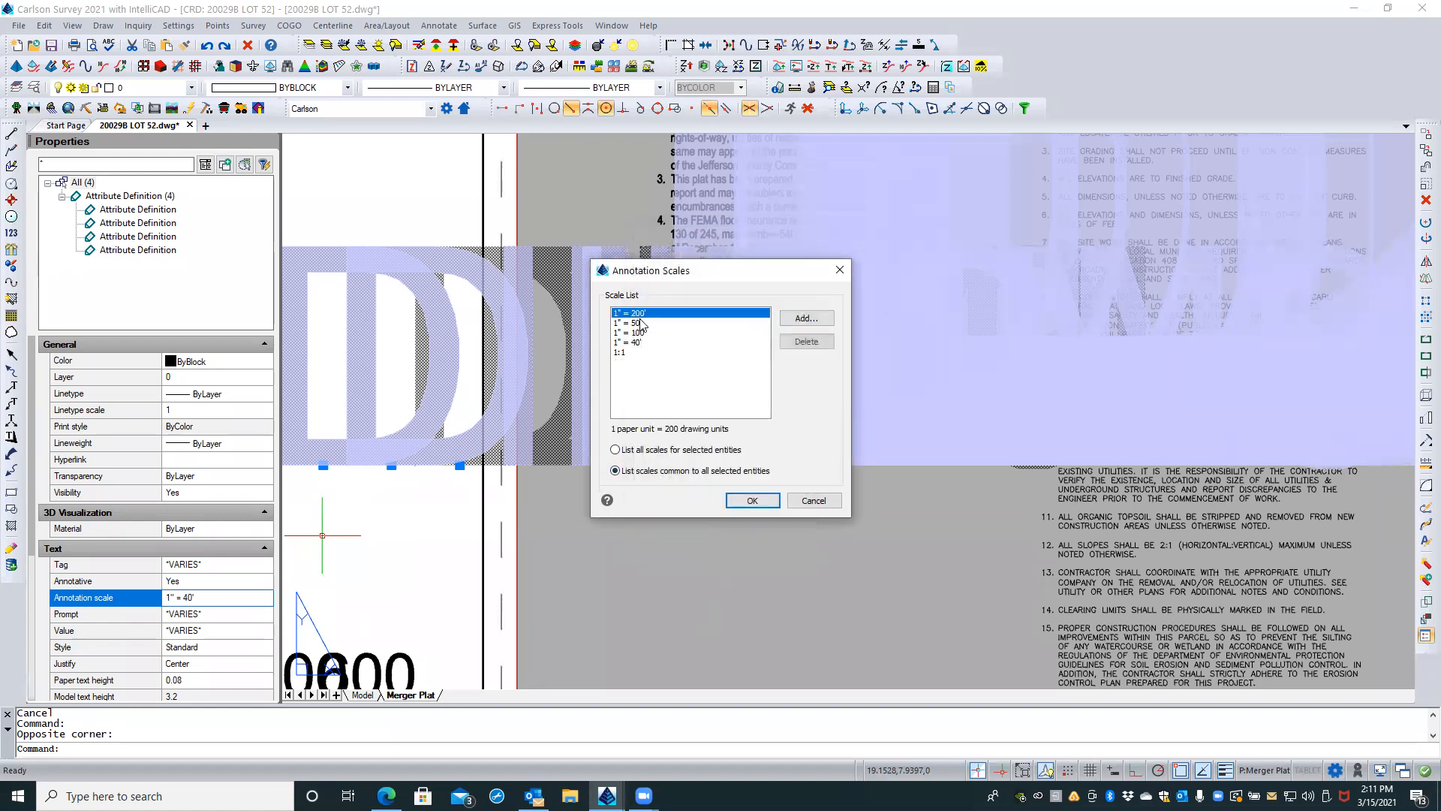
pyautogui.keyDown('shift'); pyautogui.click(633, 342); pyautogui.keyUp('shift')
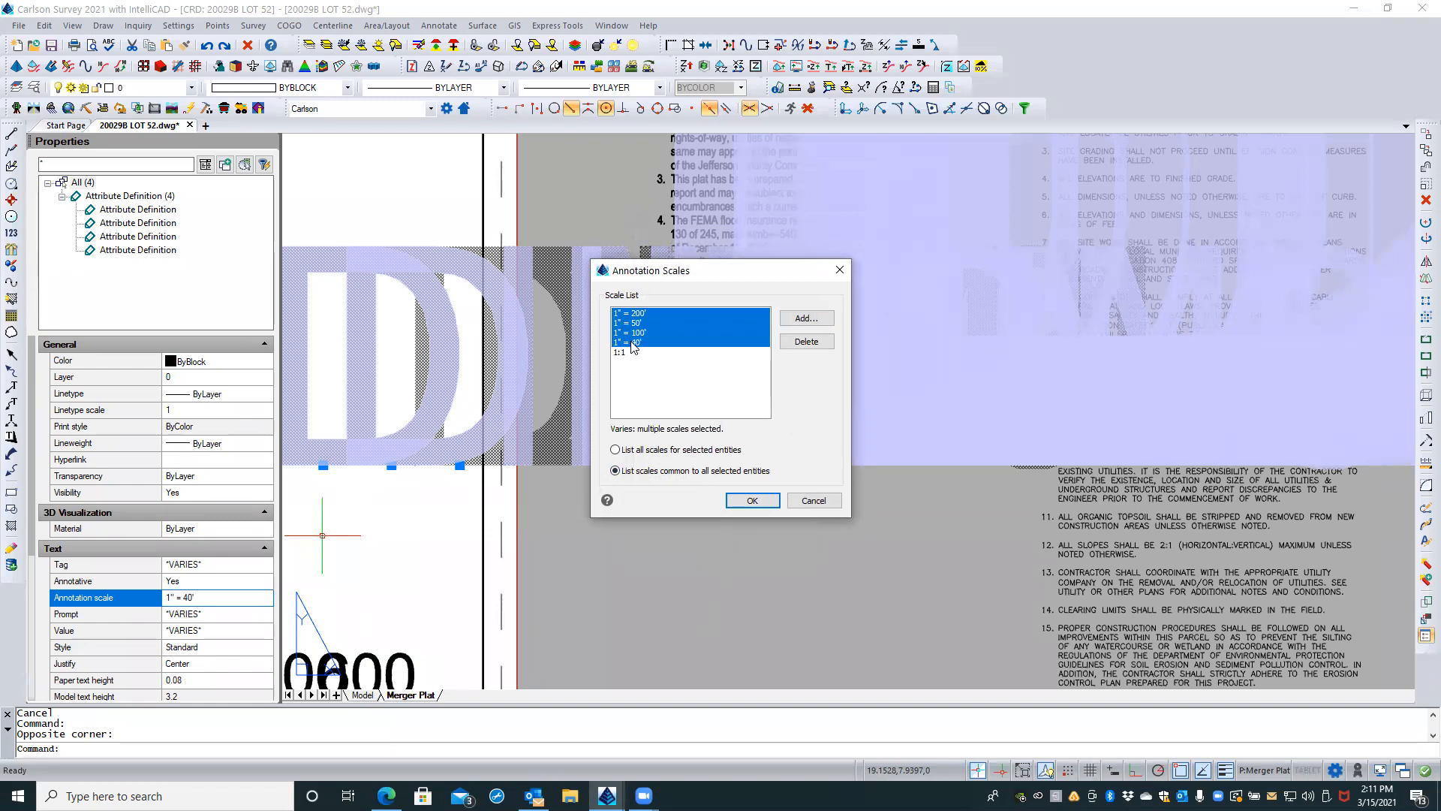
pyautogui.click(785, 341)
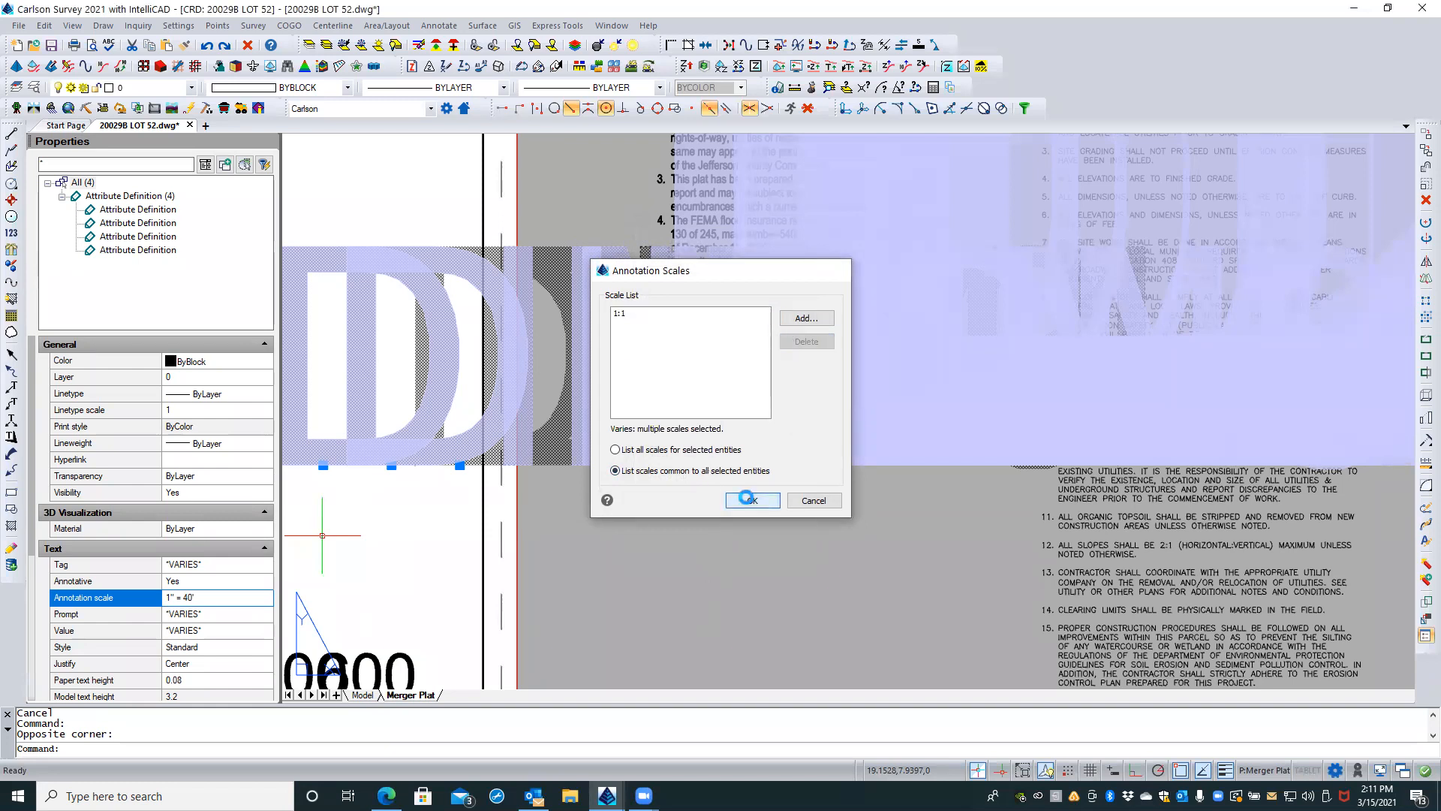
pyautogui.click(752, 500)
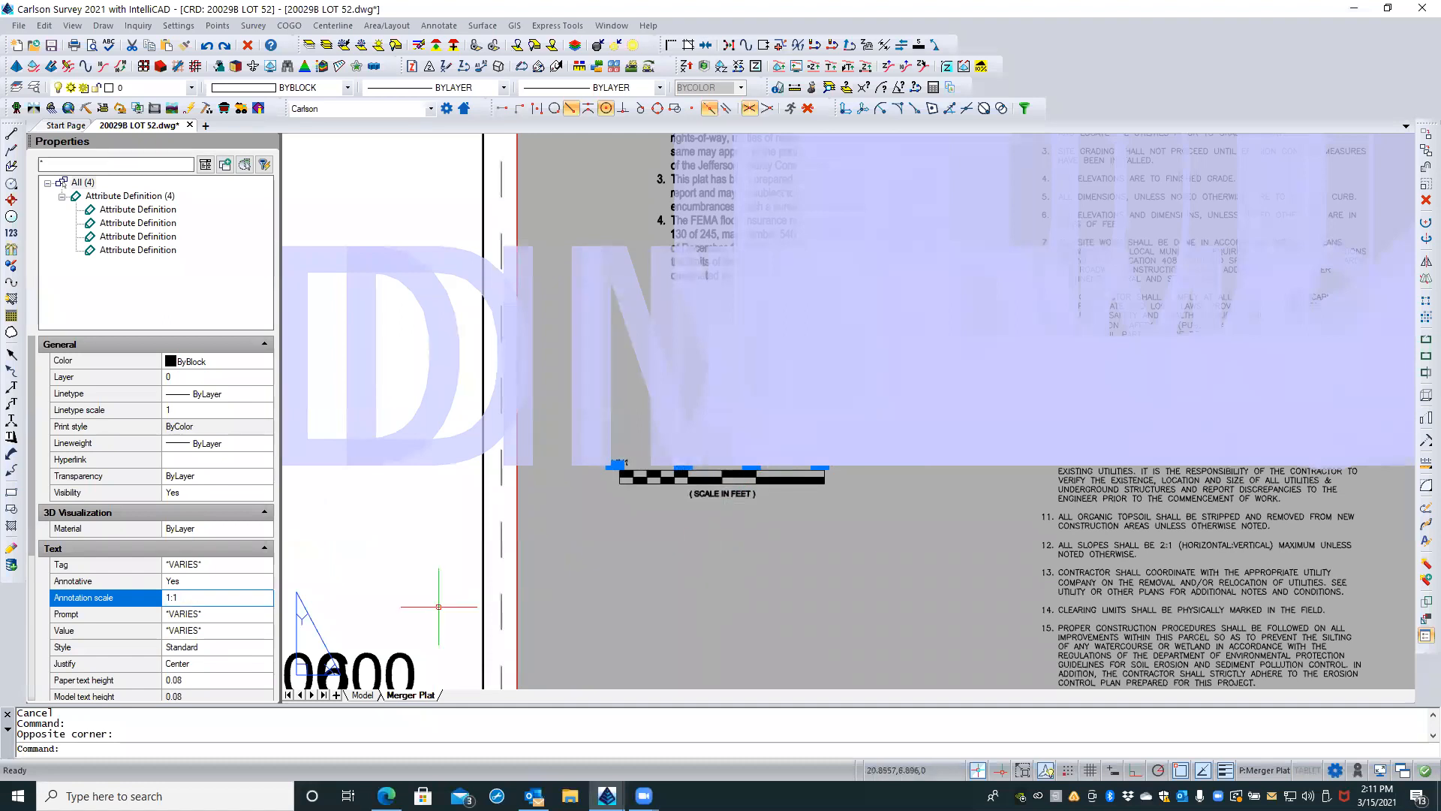
pyautogui.press('Escape')
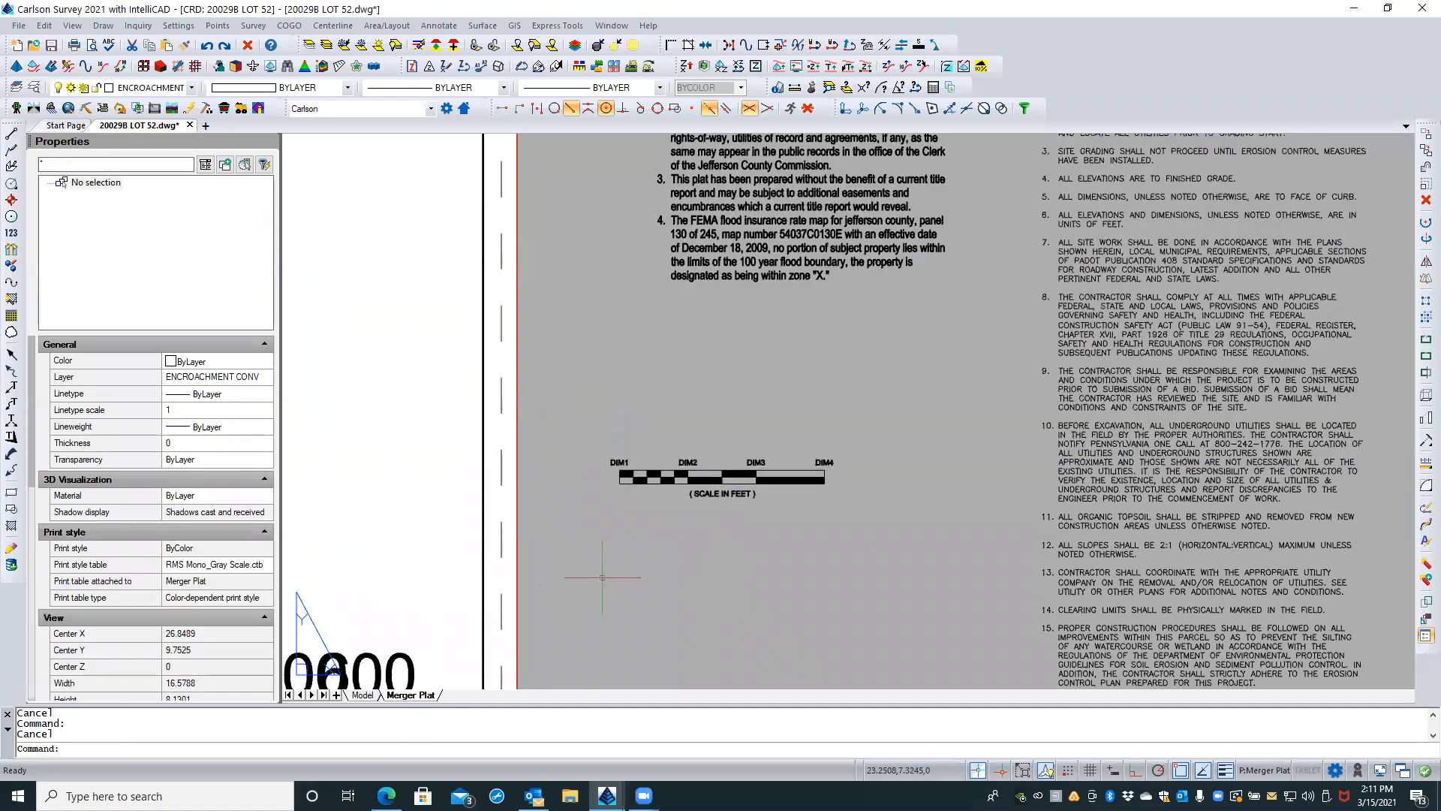
# Step: Compare the DIM labels of the exploded bar scale with the bar scale block above the plat title, examining the block's annotative property and attributes
pyautogui.scroll(2, 742, 463)
pyautogui.scroll(4, 741, 464)
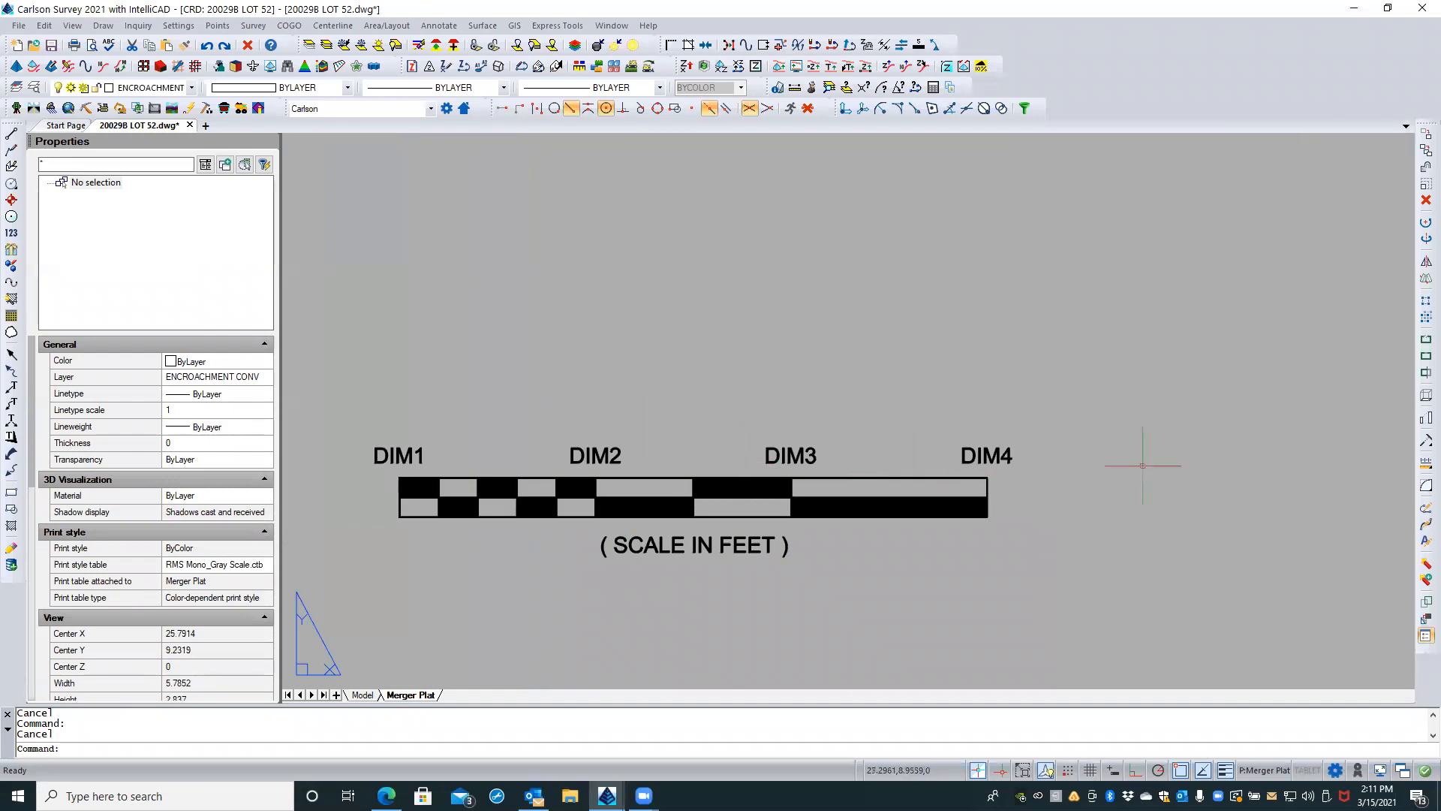
pyautogui.scroll(-3, 1147, 458)
pyautogui.scroll(-2, 1142, 451)
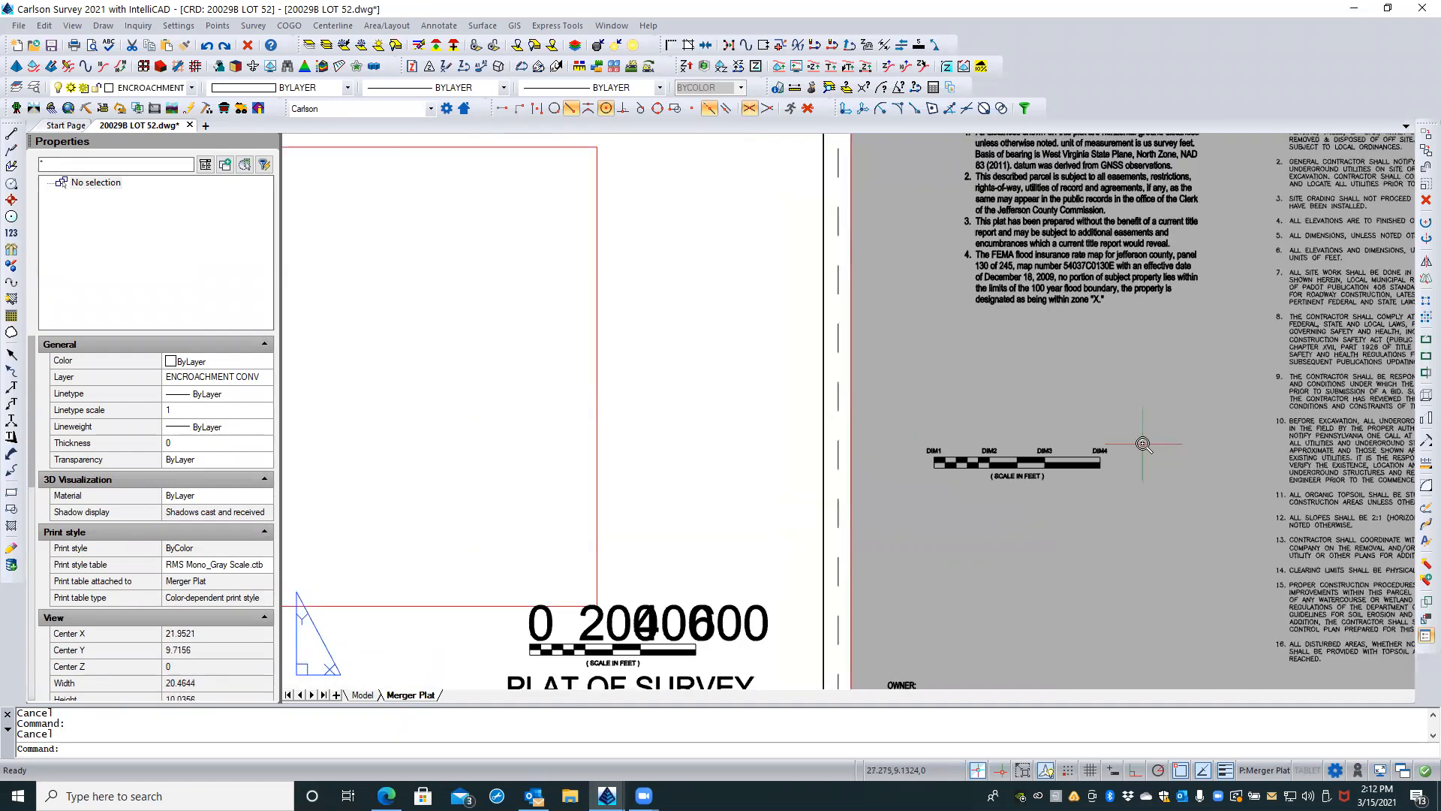
pyautogui.scroll(-2, 1137, 455)
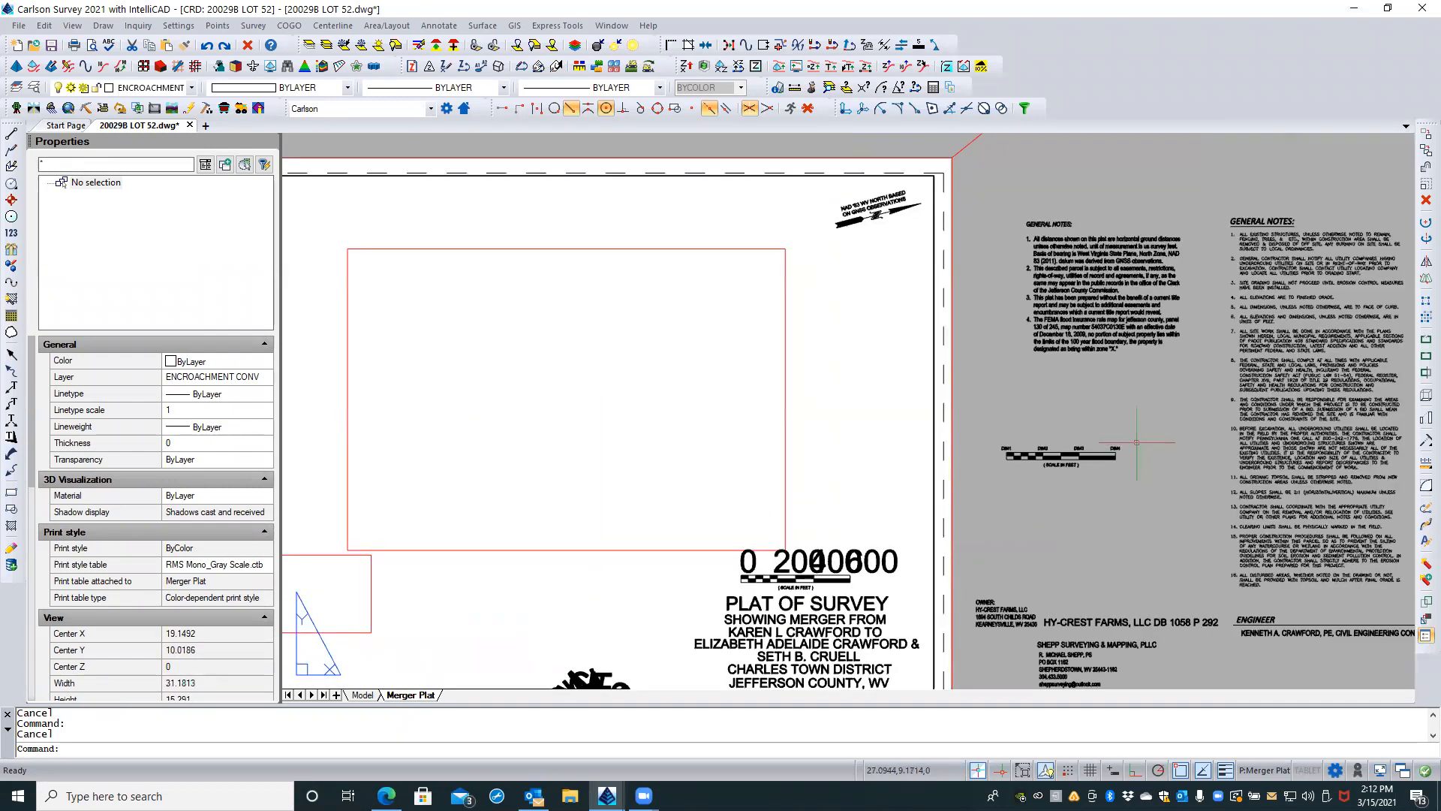
pyautogui.click(854, 575)
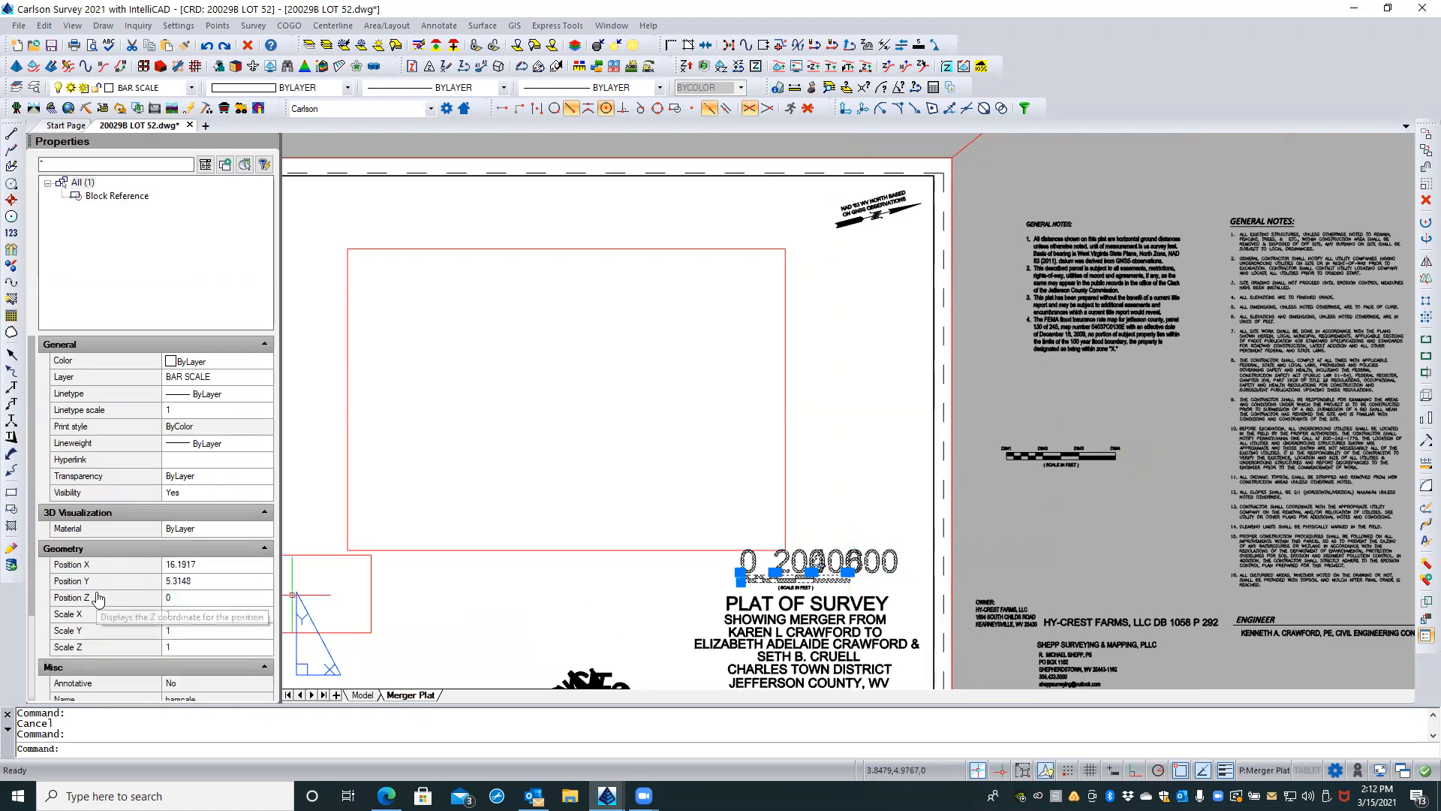
pyautogui.scroll(-2, 131, 577)
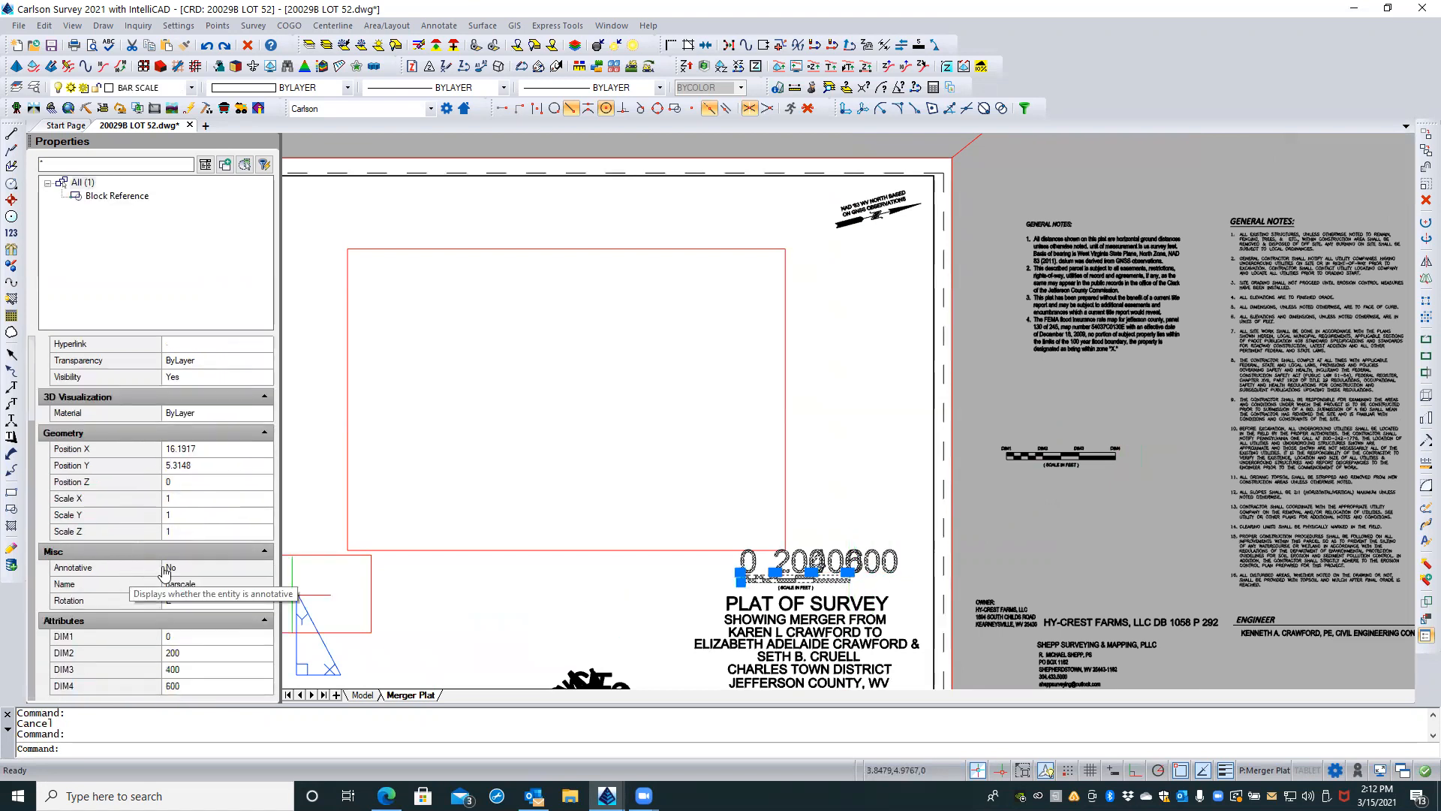
pyautogui.click(194, 571)
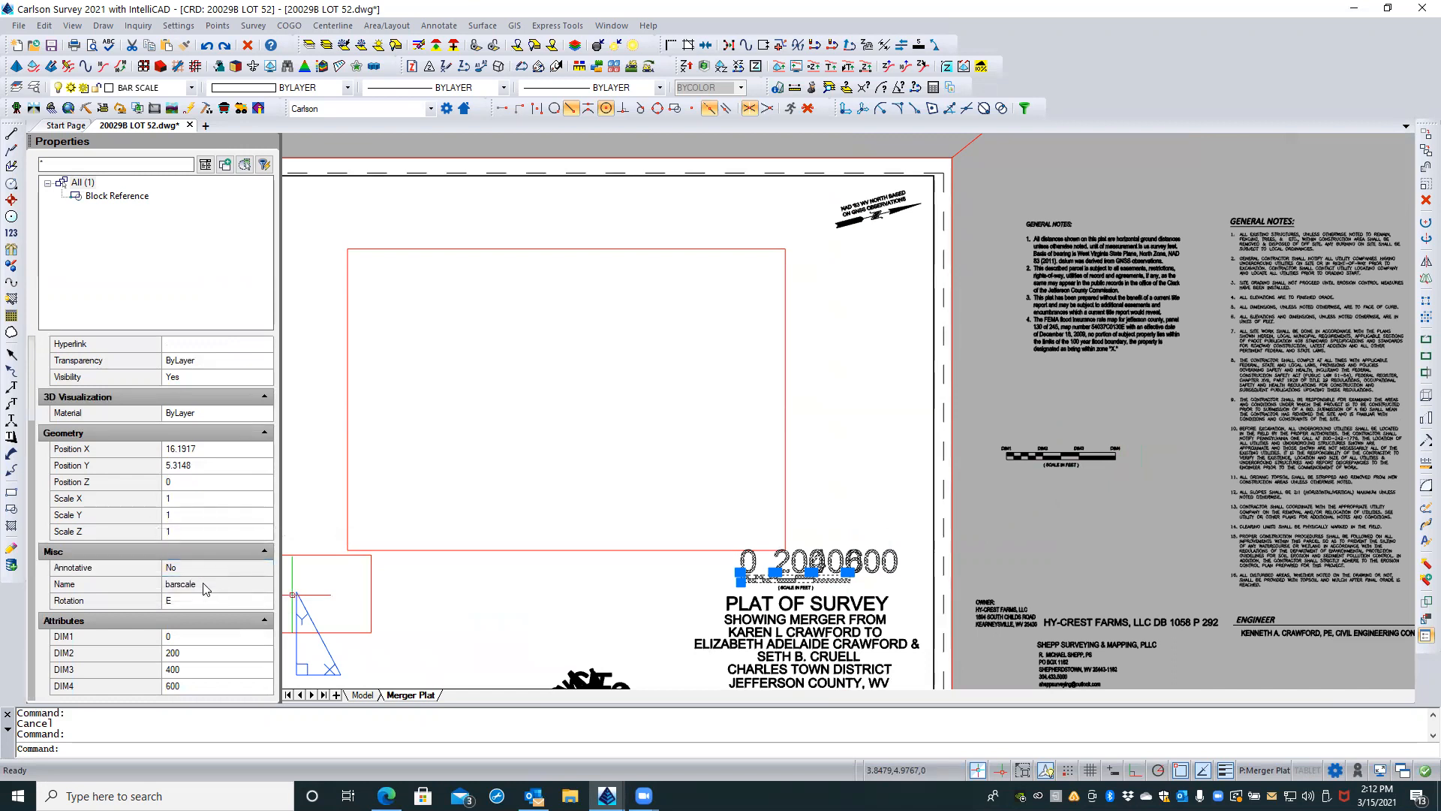
pyautogui.moveTo(831, 570); pyautogui.dragTo(826, 420, button='middle')
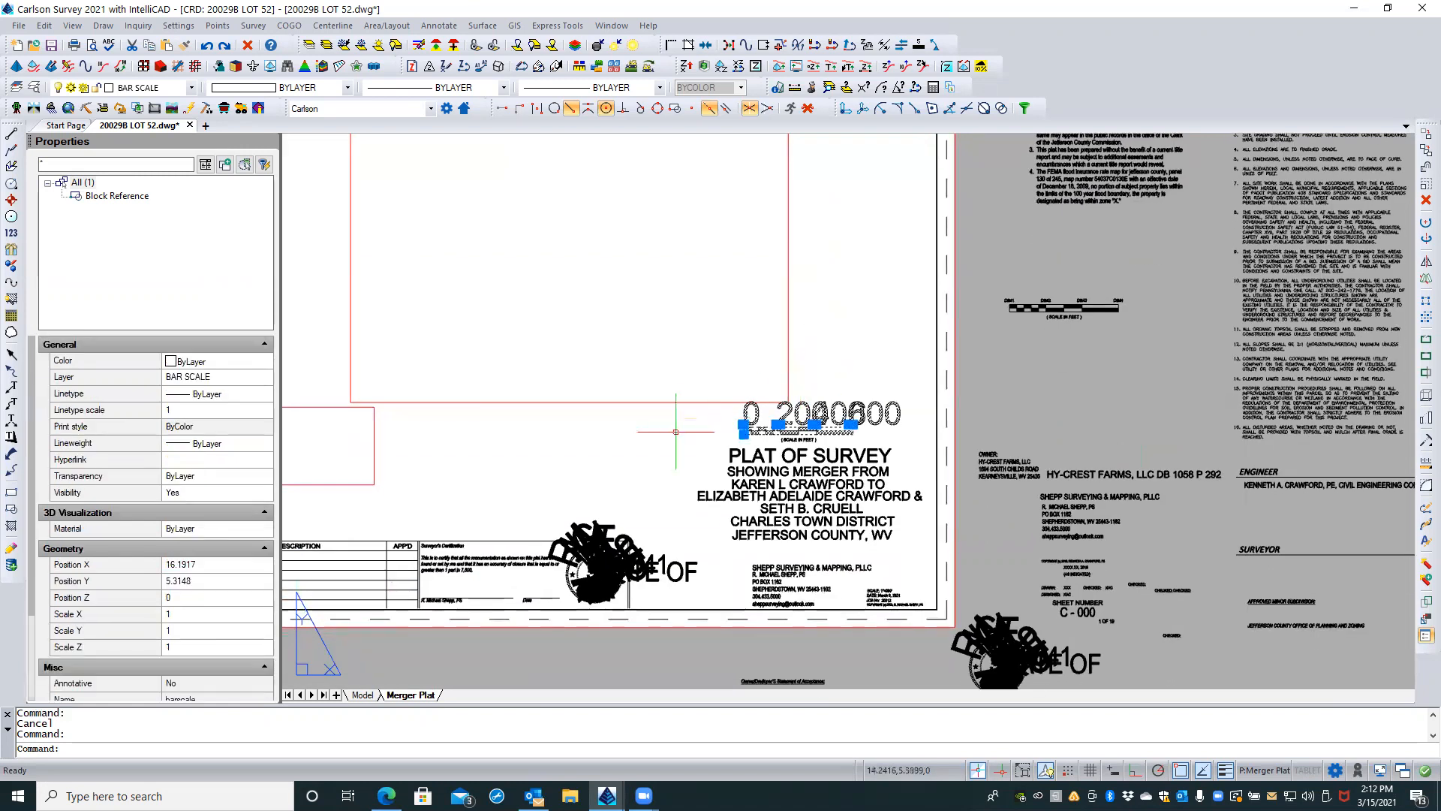
pyautogui.press('Escape')
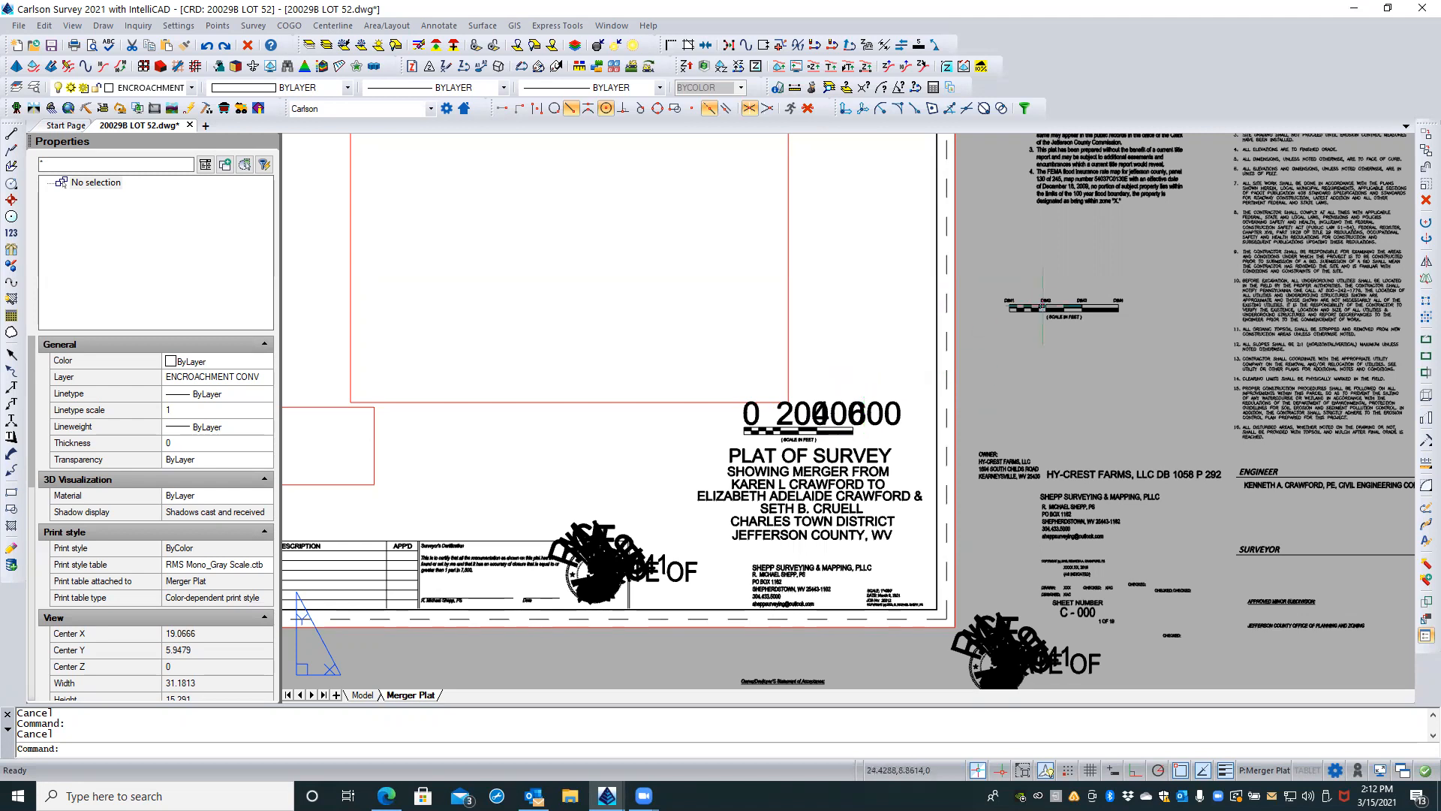
# Step: Set the annotative property of the four DIM attribute definitions above the exploded bar scale to No
pyautogui.scroll(3, 1093, 283)
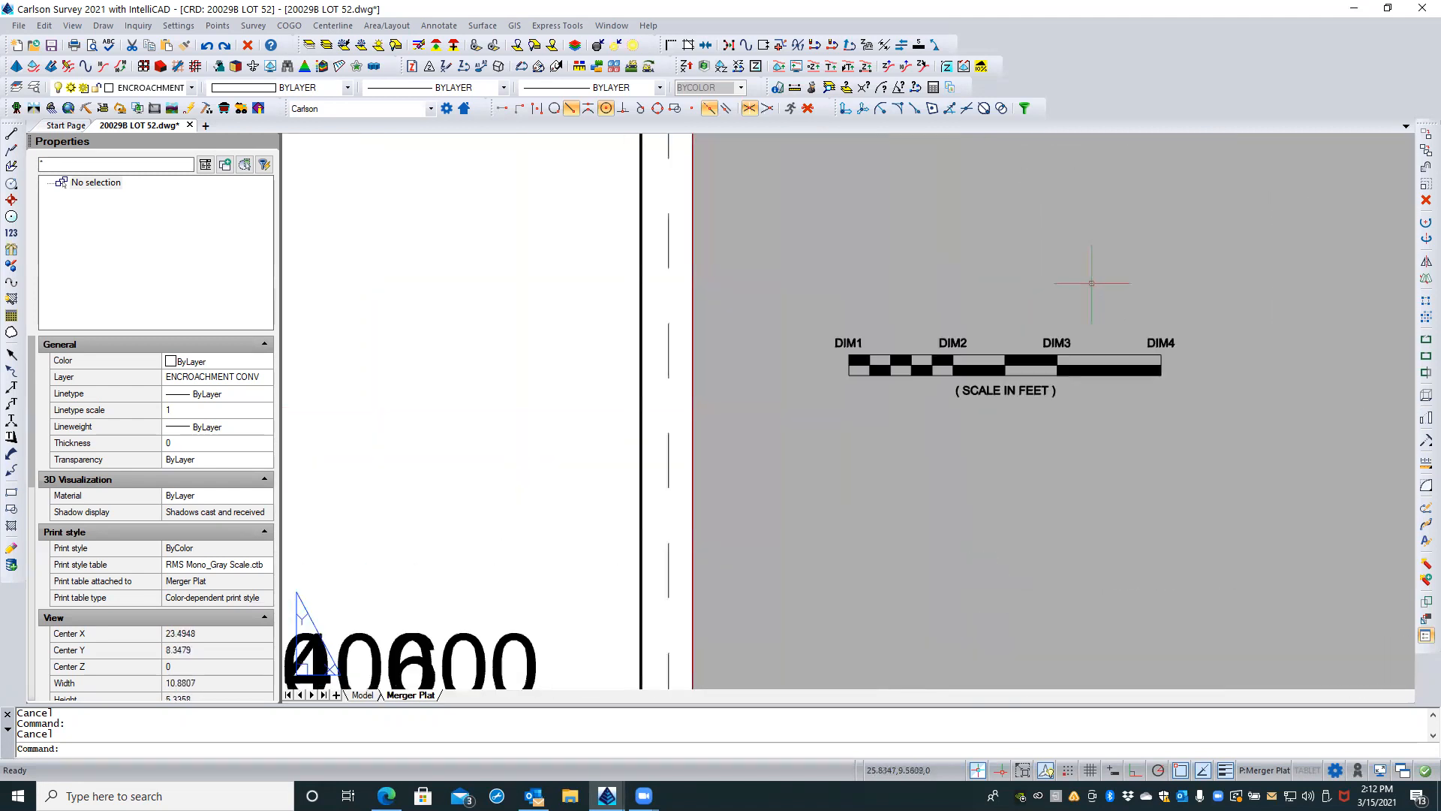
pyautogui.scroll(2, 1092, 283)
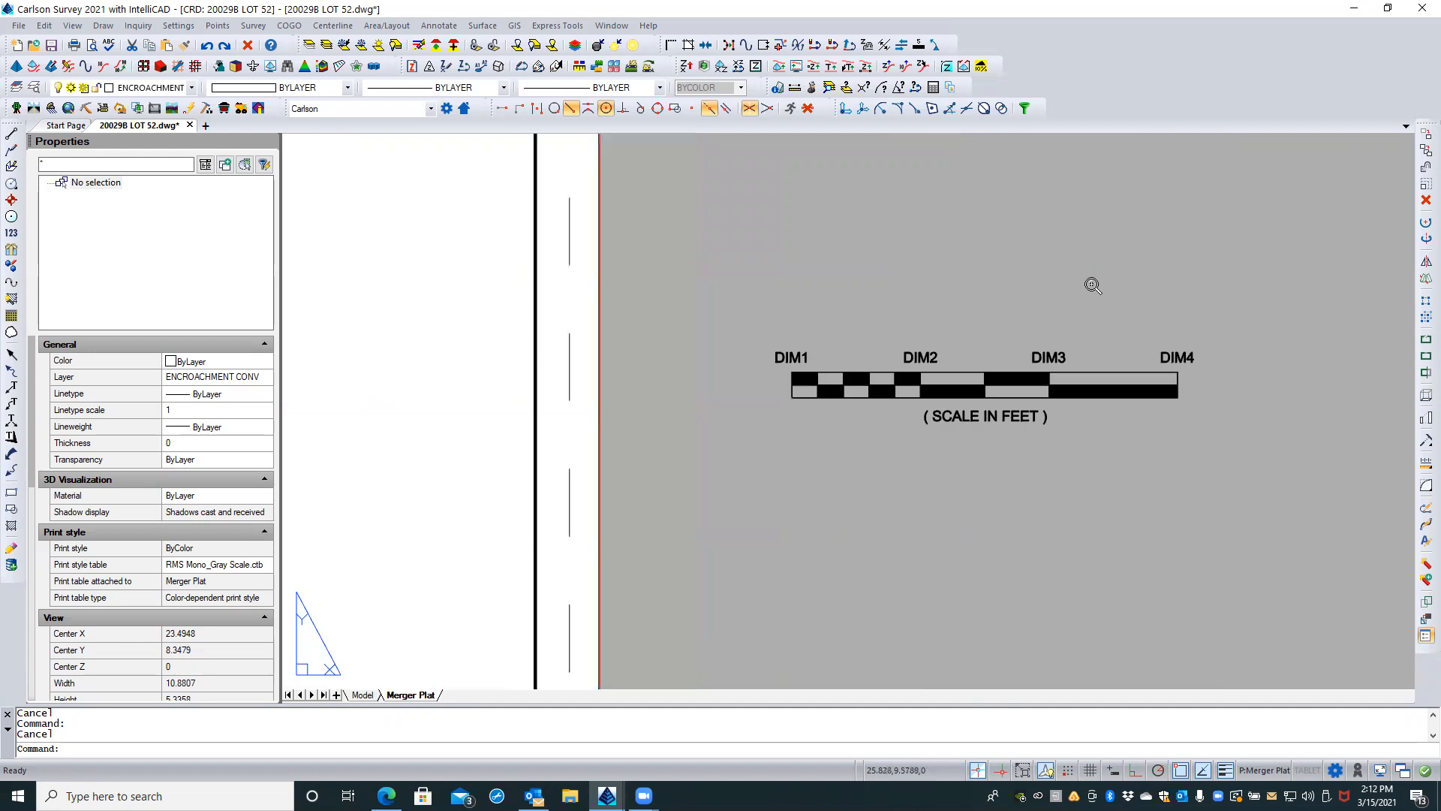
pyautogui.click(1225, 361)
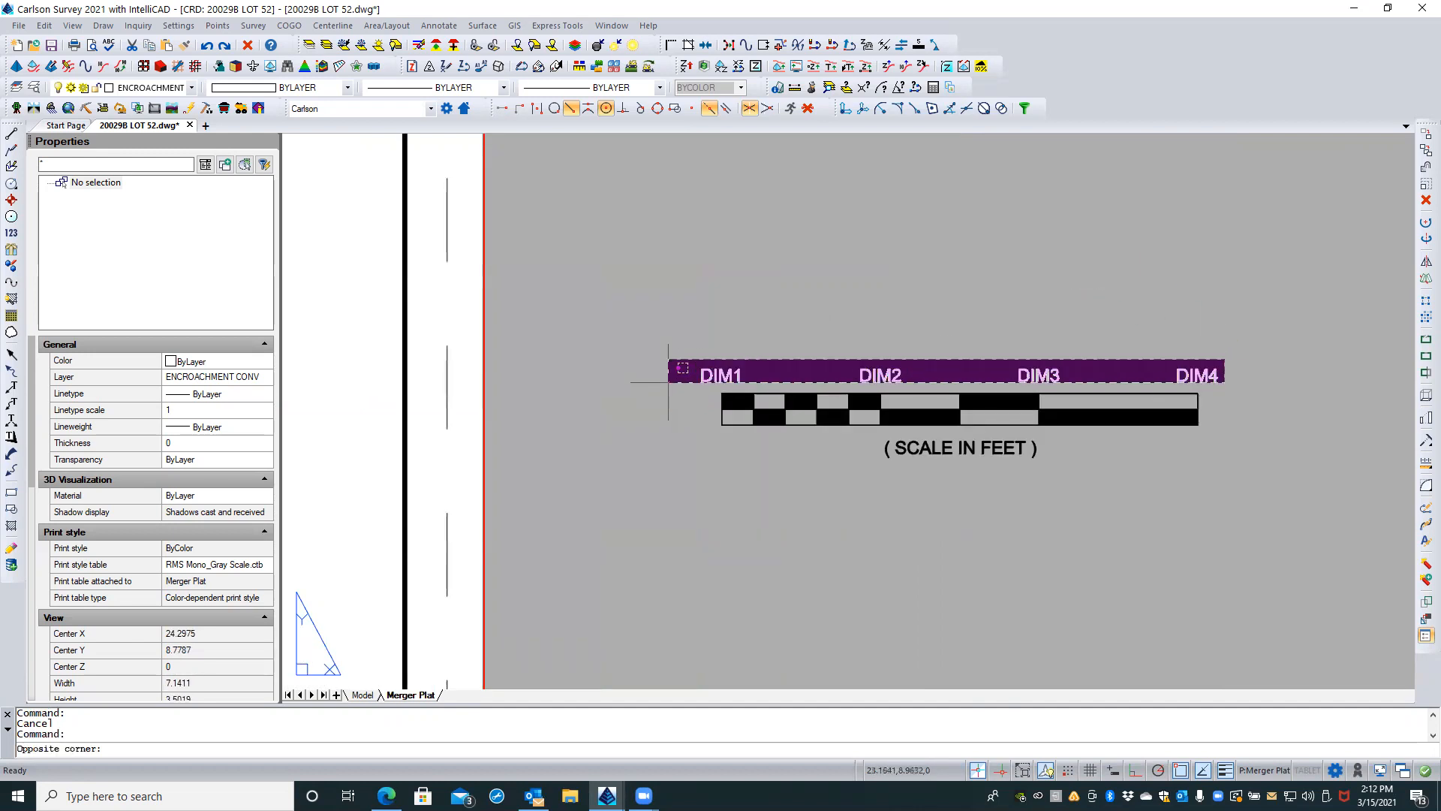
pyautogui.click(672, 379)
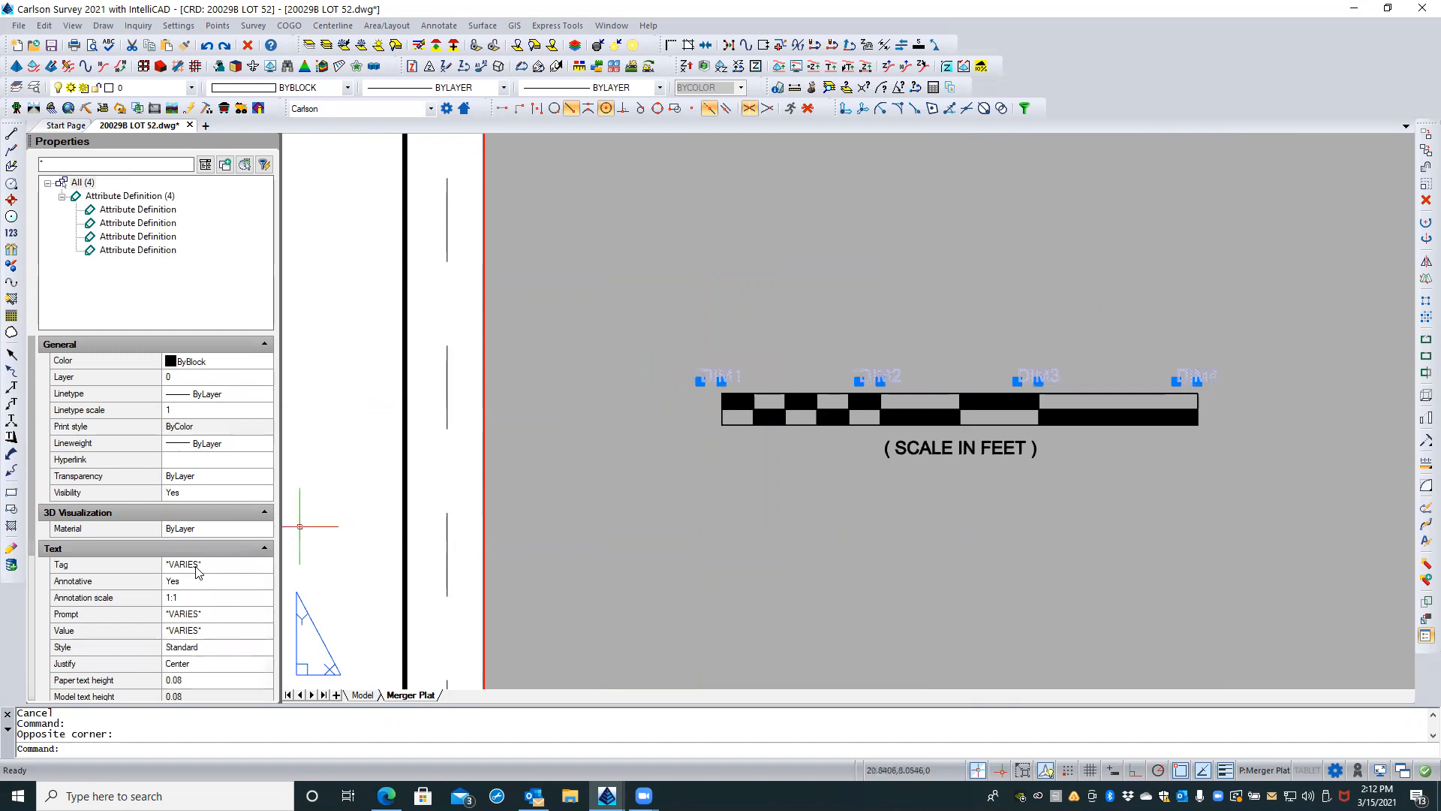
pyautogui.click(184, 585)
pyautogui.click(184, 585)
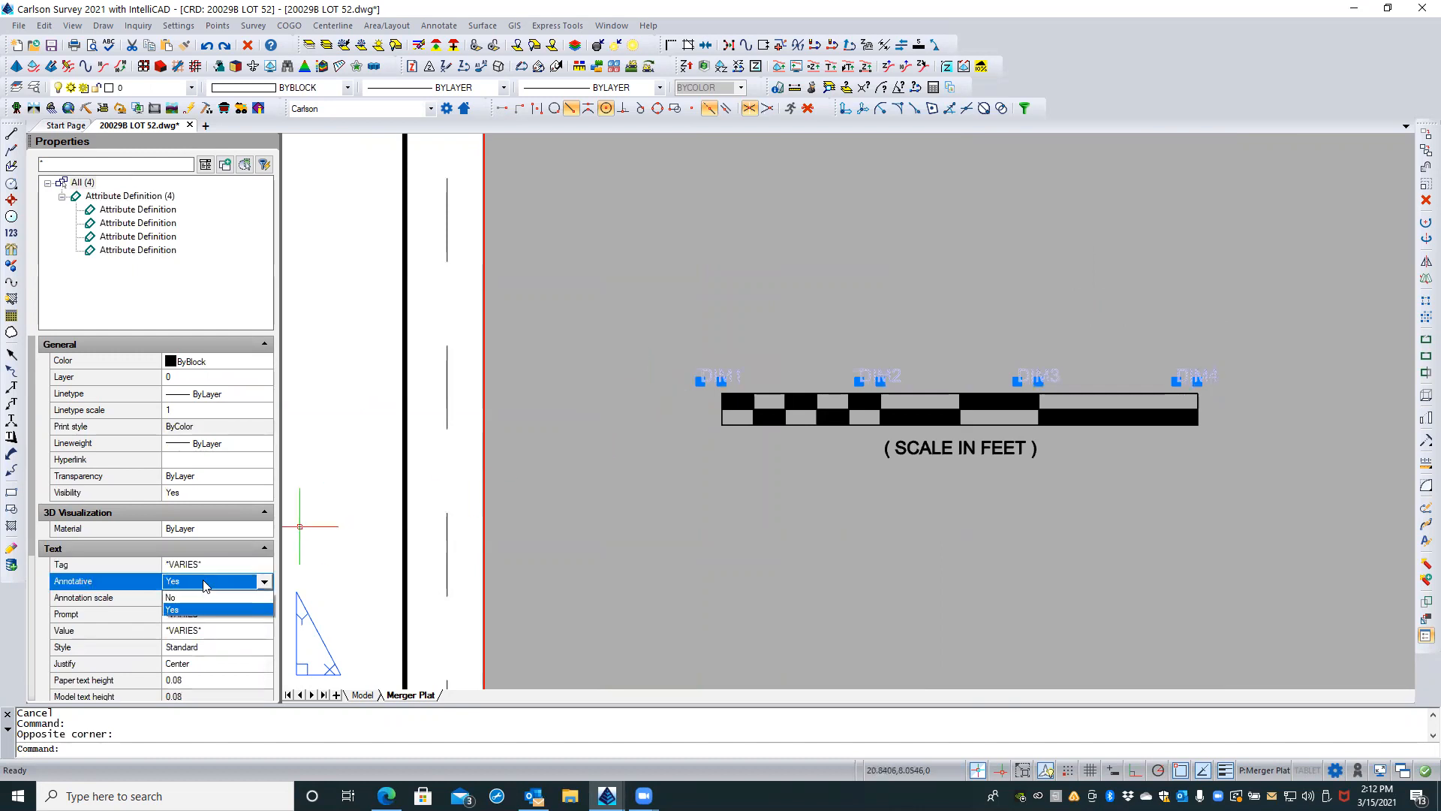
pyautogui.click(178, 598)
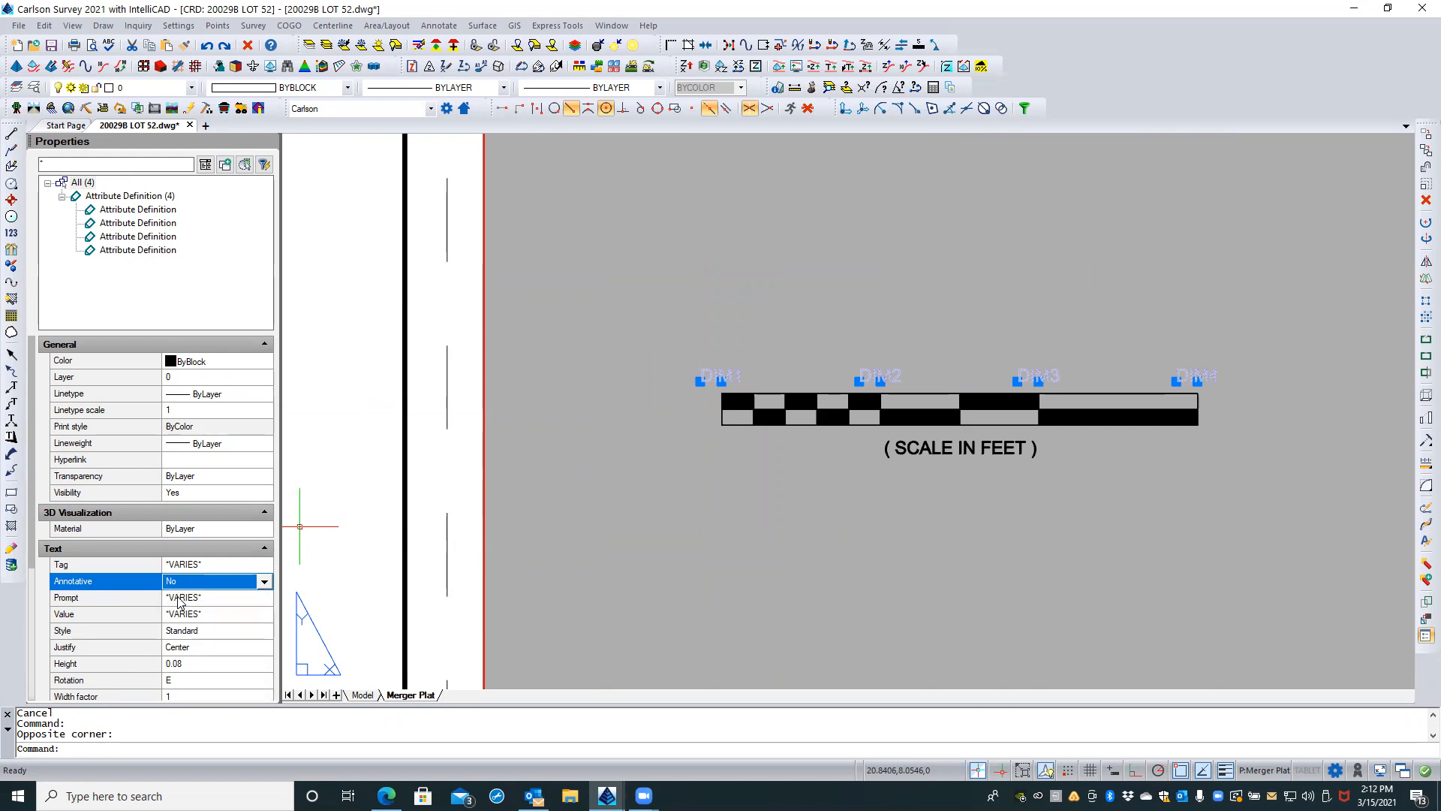
# Step: Set the text height of the four DIM attribute definitions to 0.12 and clear the selection
pyautogui.click(192, 664)
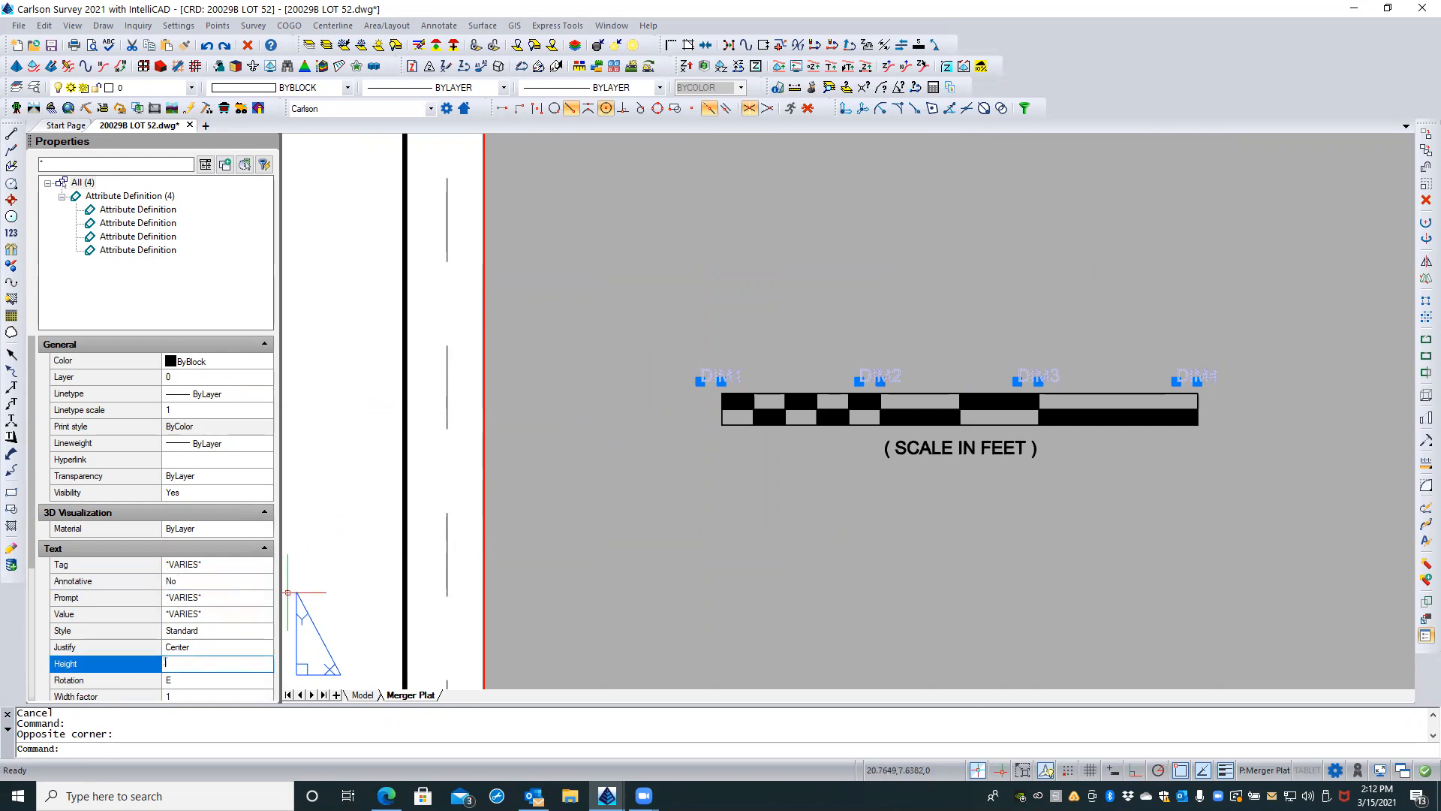
pyautogui.write('.12')
pyautogui.press('Return')
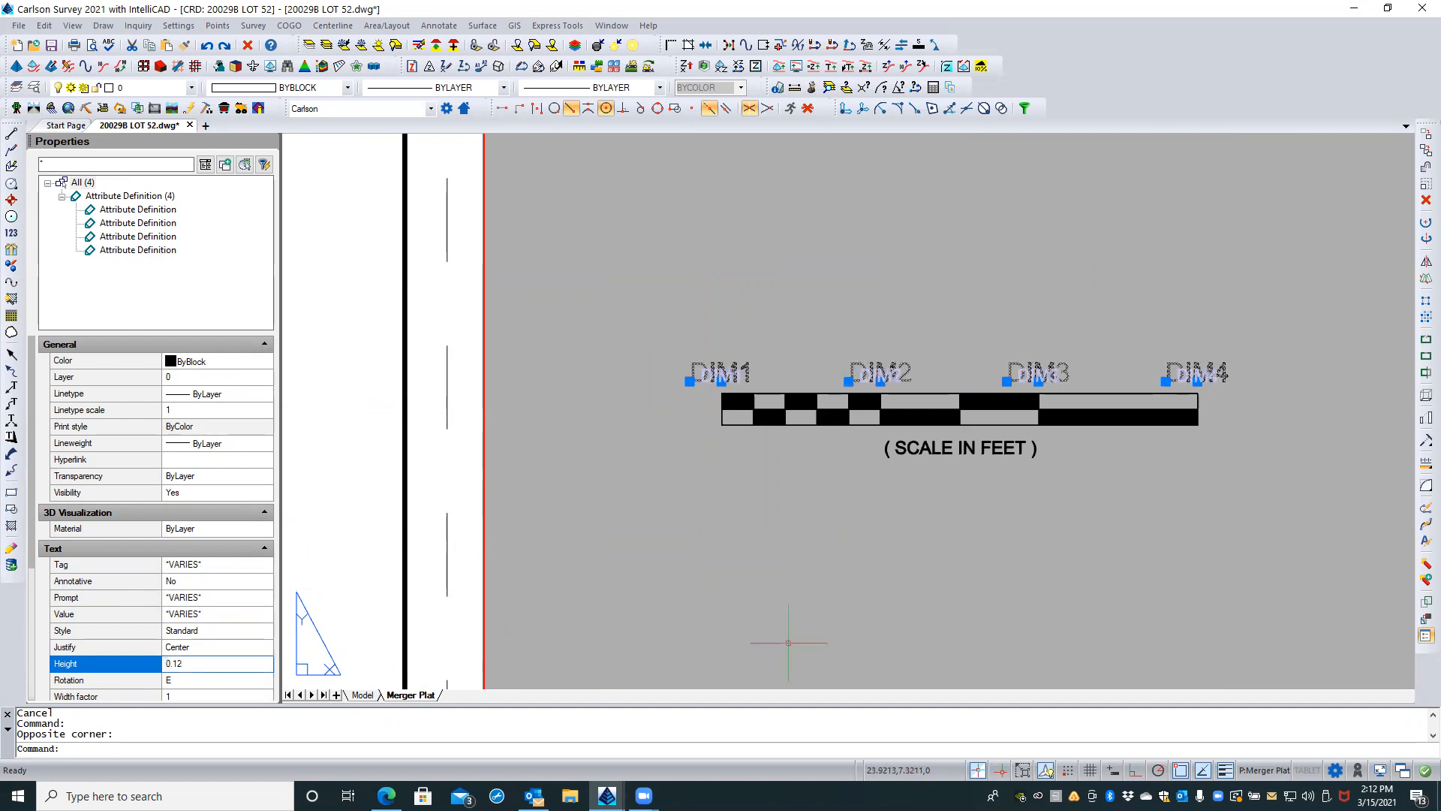
pyautogui.press('Escape')
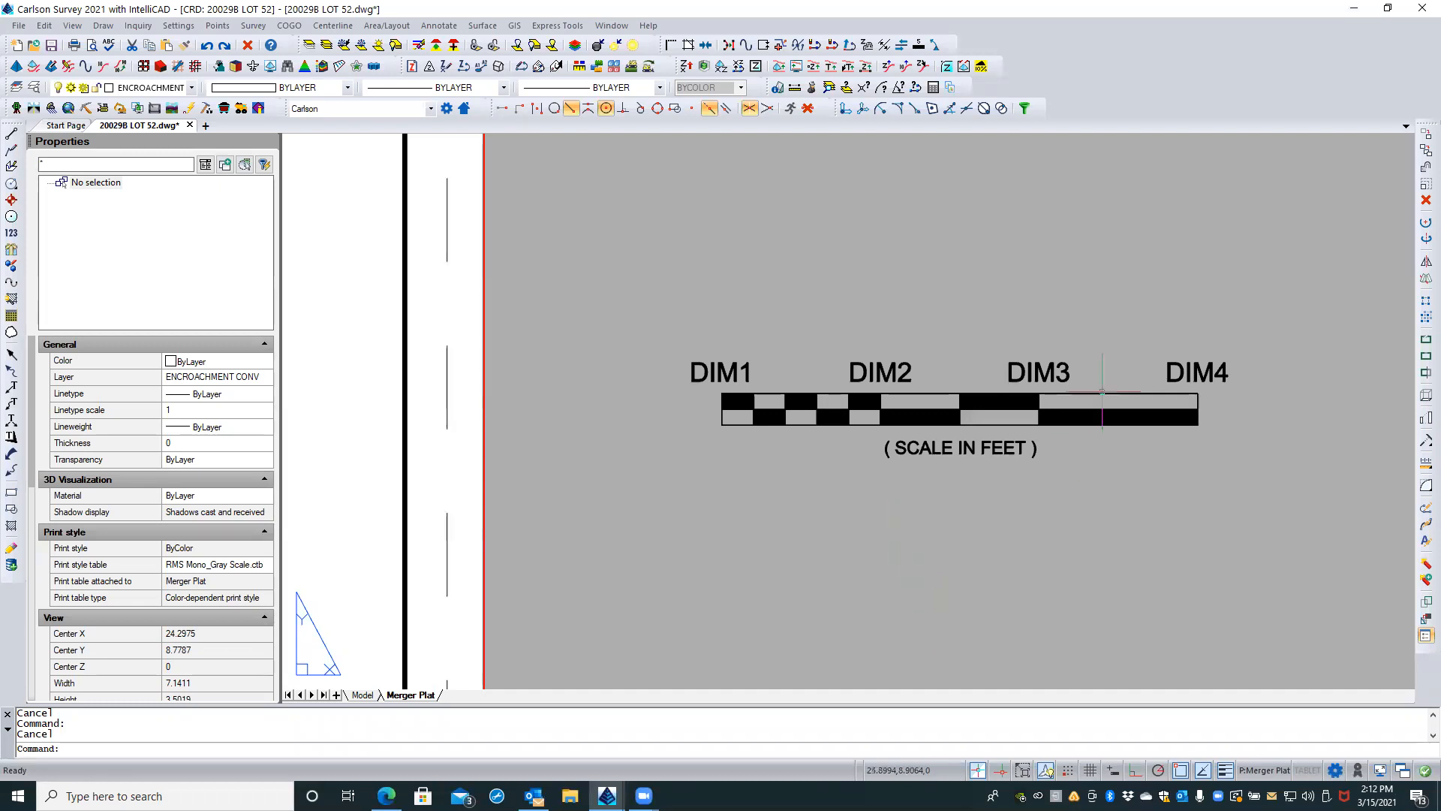
# Step: Look up the block name of the bar scale above the plat title and clear the selection
pyautogui.scroll(-3, 1101, 393)
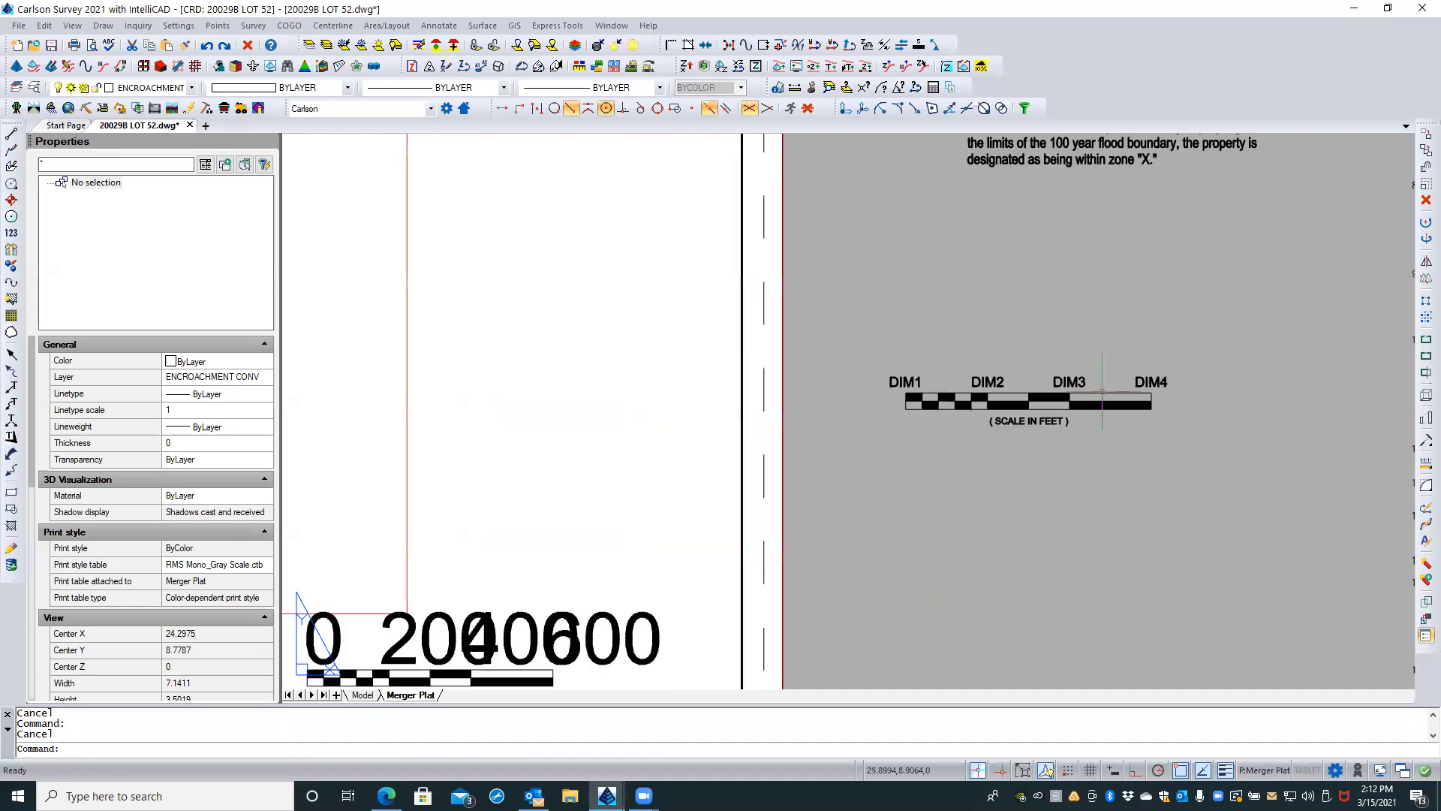
pyautogui.click(560, 636)
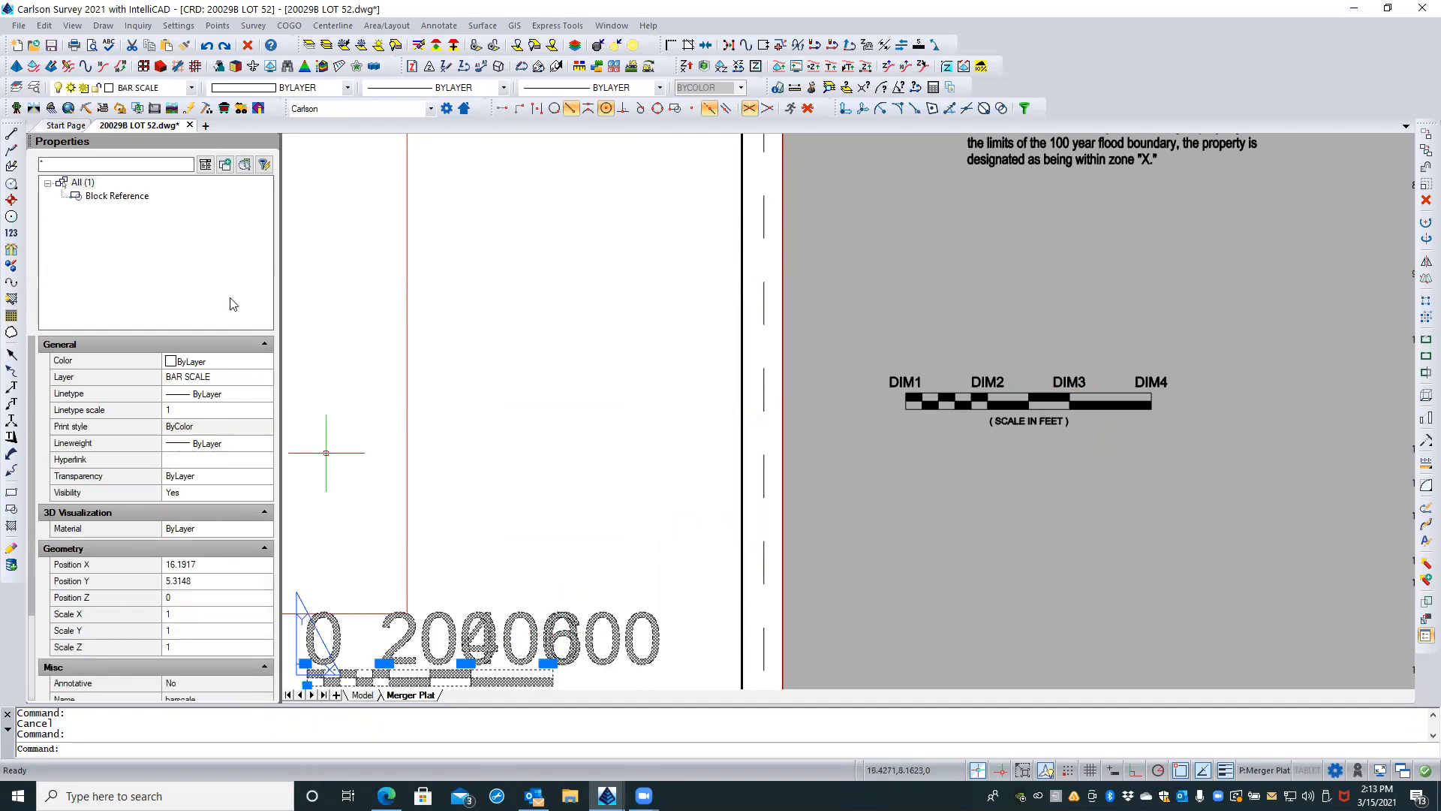
pyautogui.scroll(-2, 141, 612)
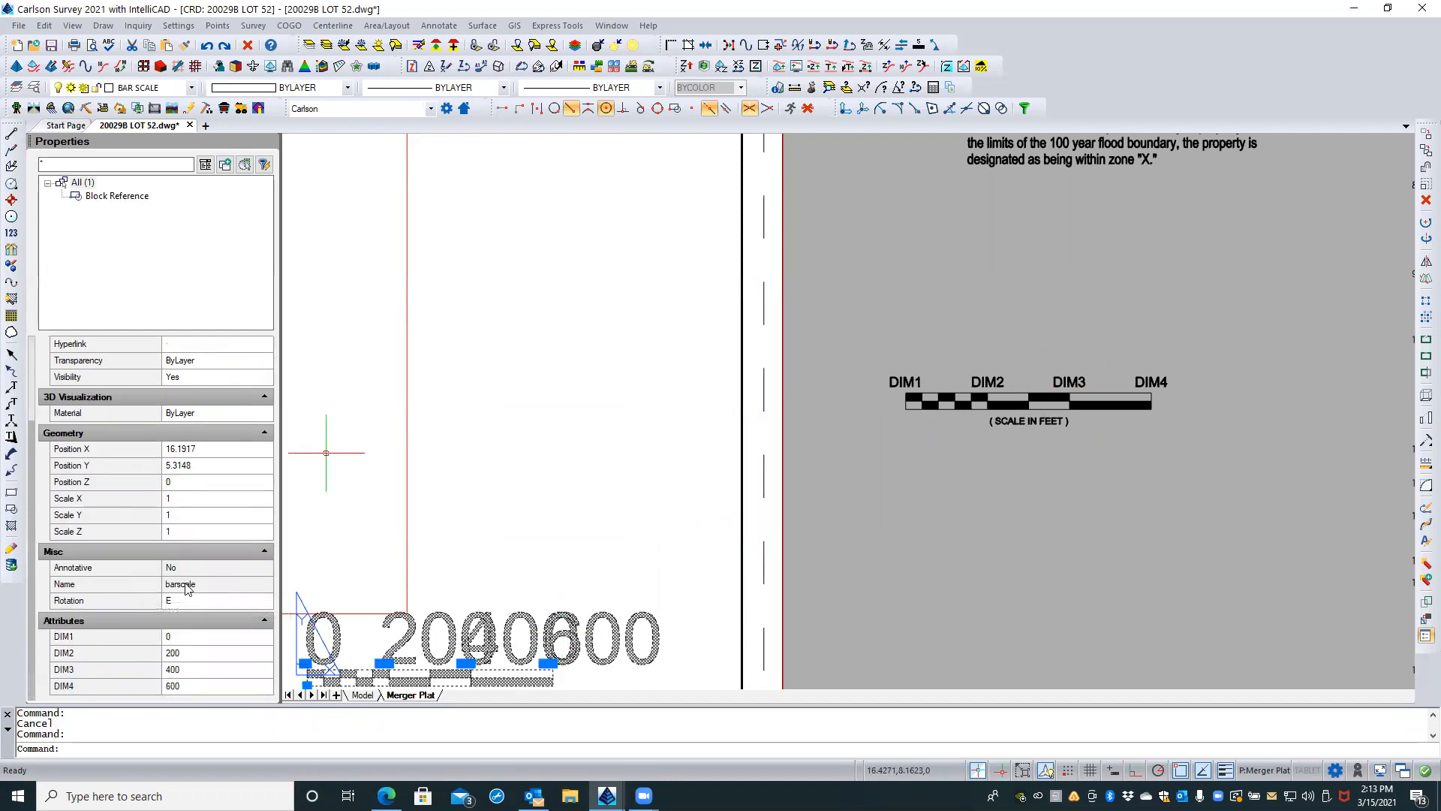
pyautogui.click(198, 587)
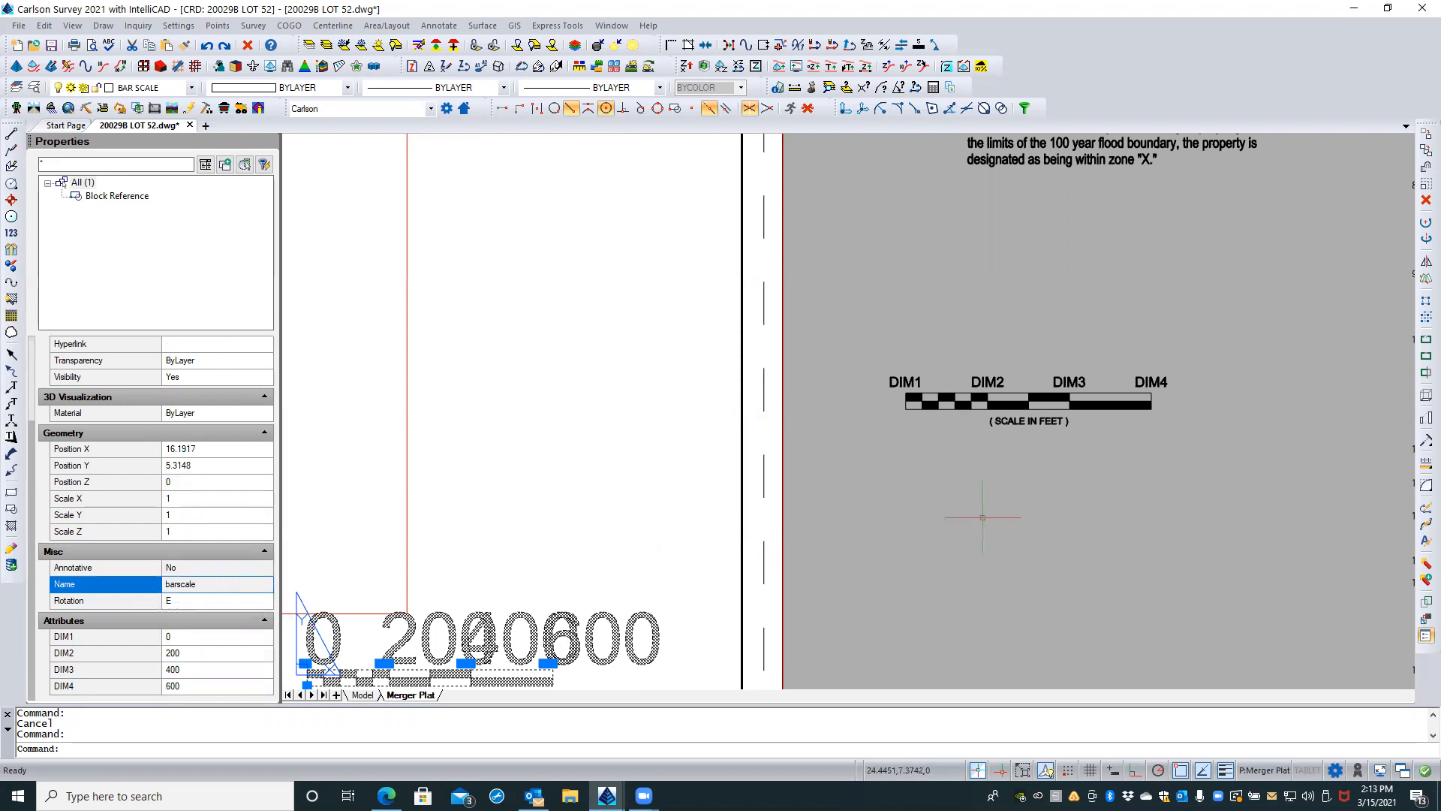
pyautogui.press('Escape')
pyautogui.scroll(1, 1069, 338)
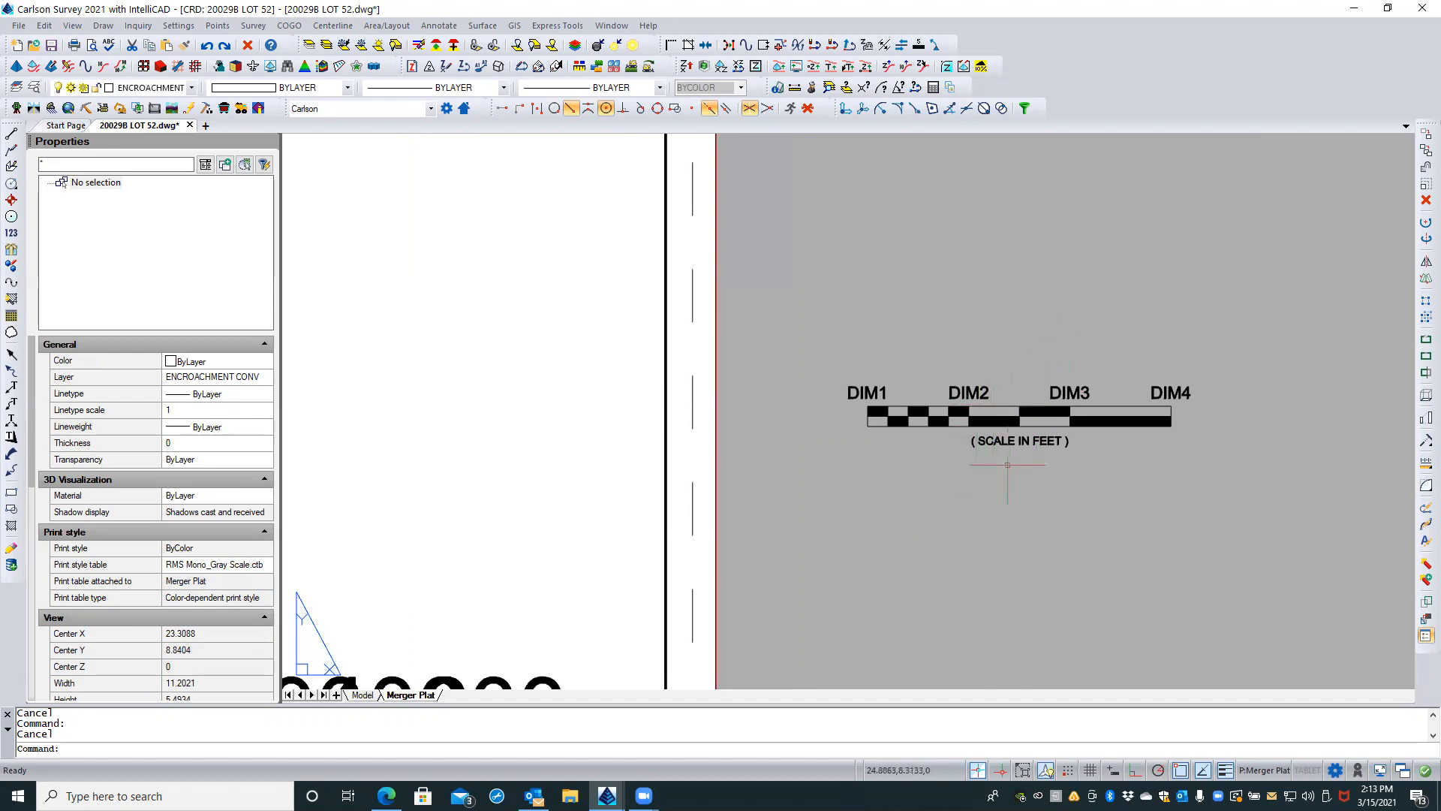
pyautogui.scroll(-2, 1007, 465)
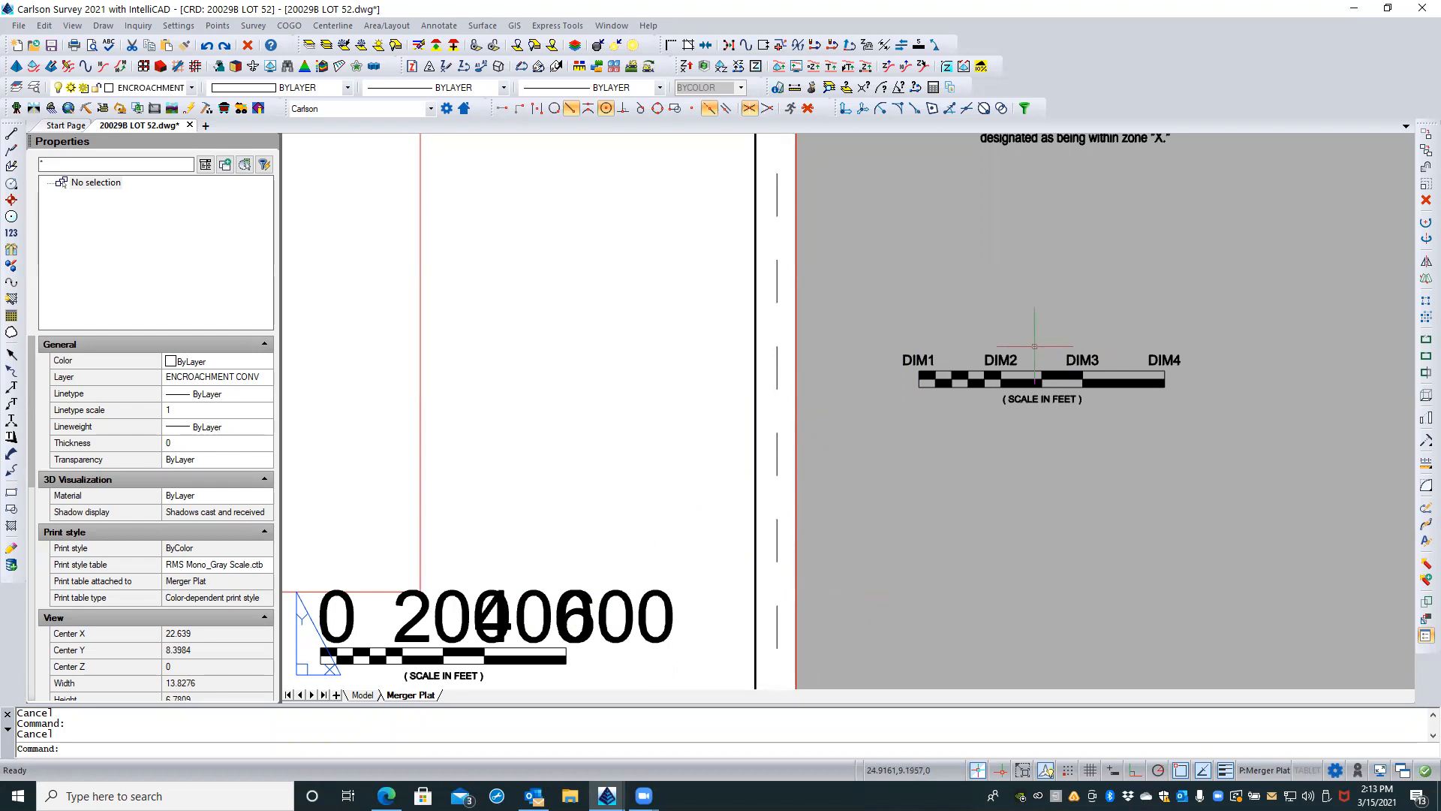
pyautogui.scroll(2, 972, 352)
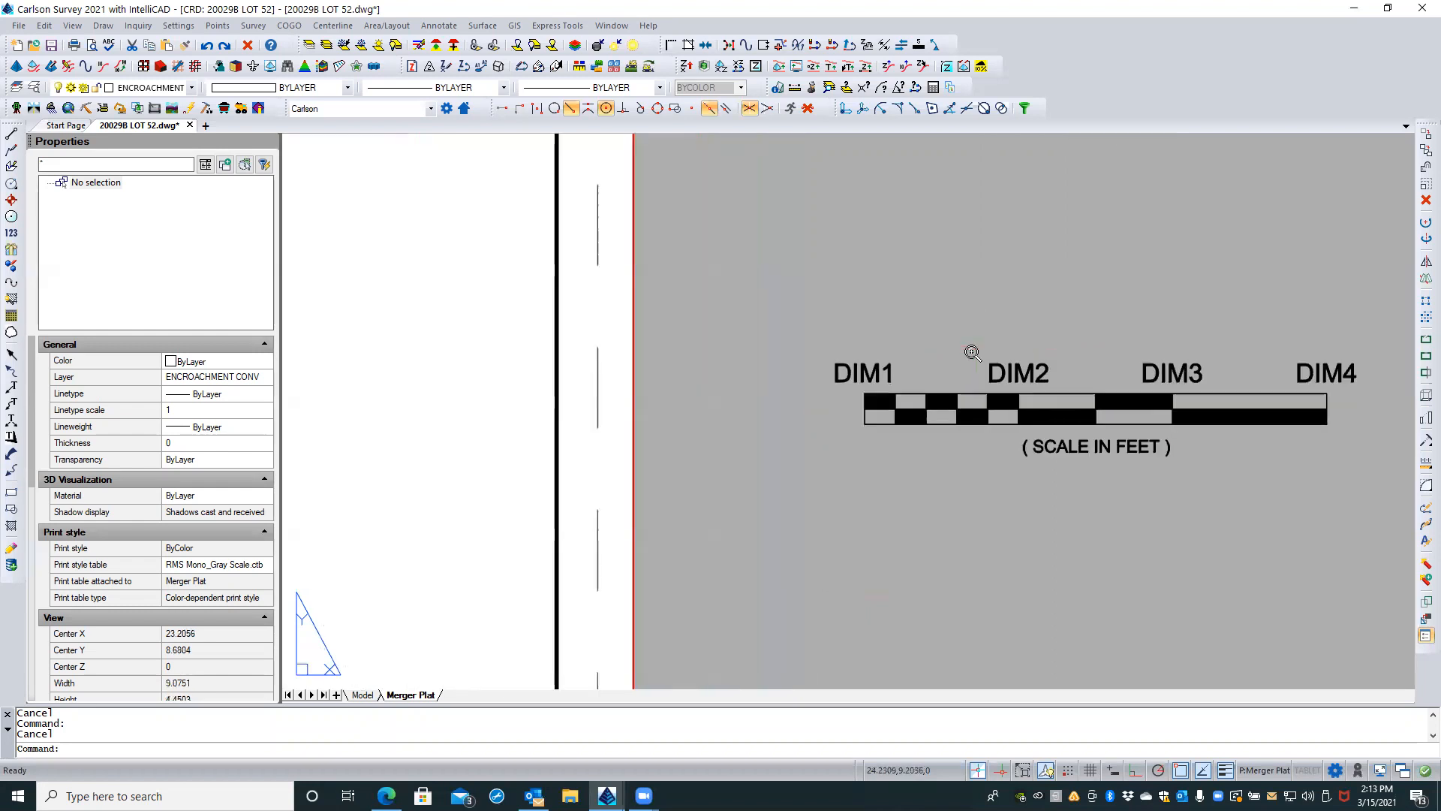
pyautogui.scroll(2, 972, 353)
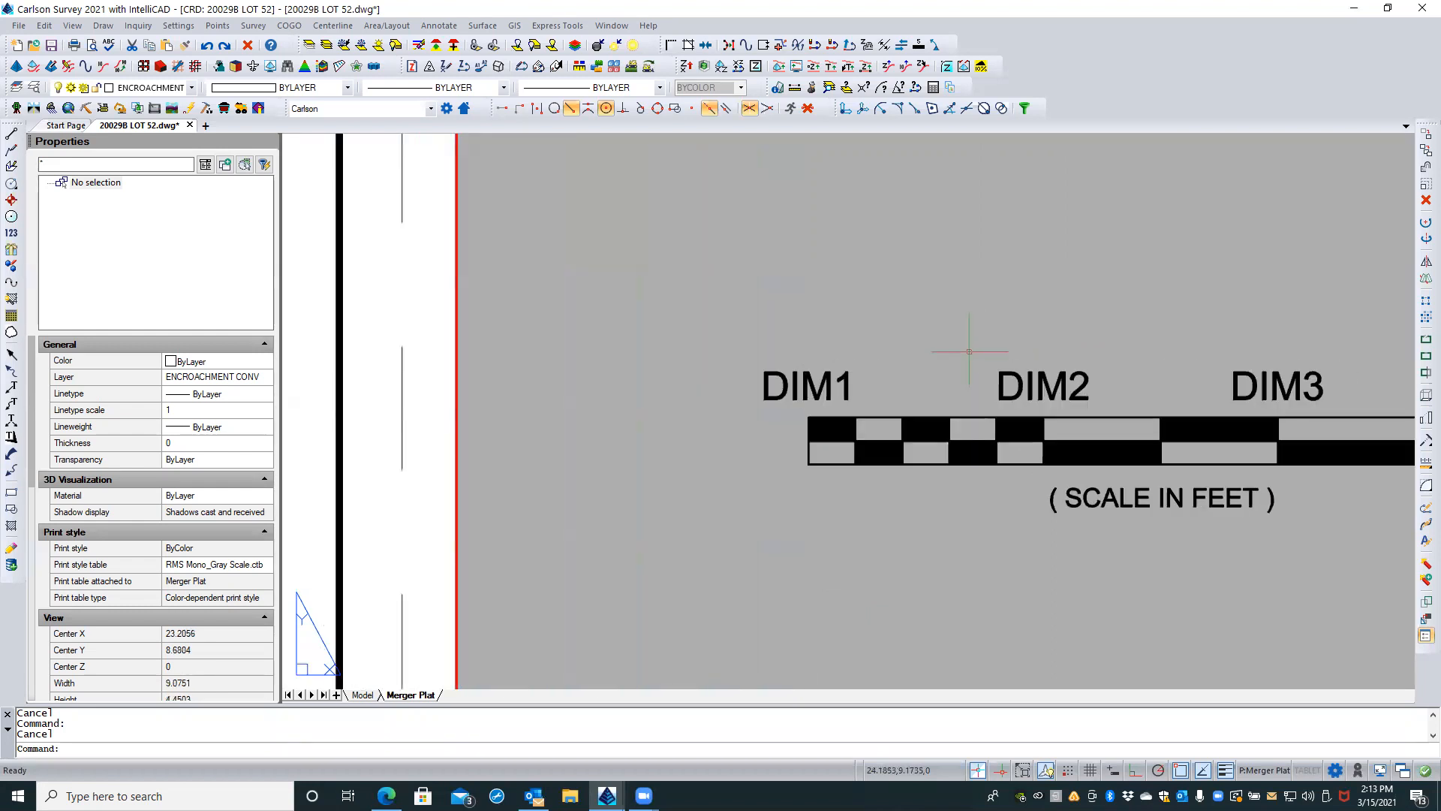
pyautogui.click(807, 452)
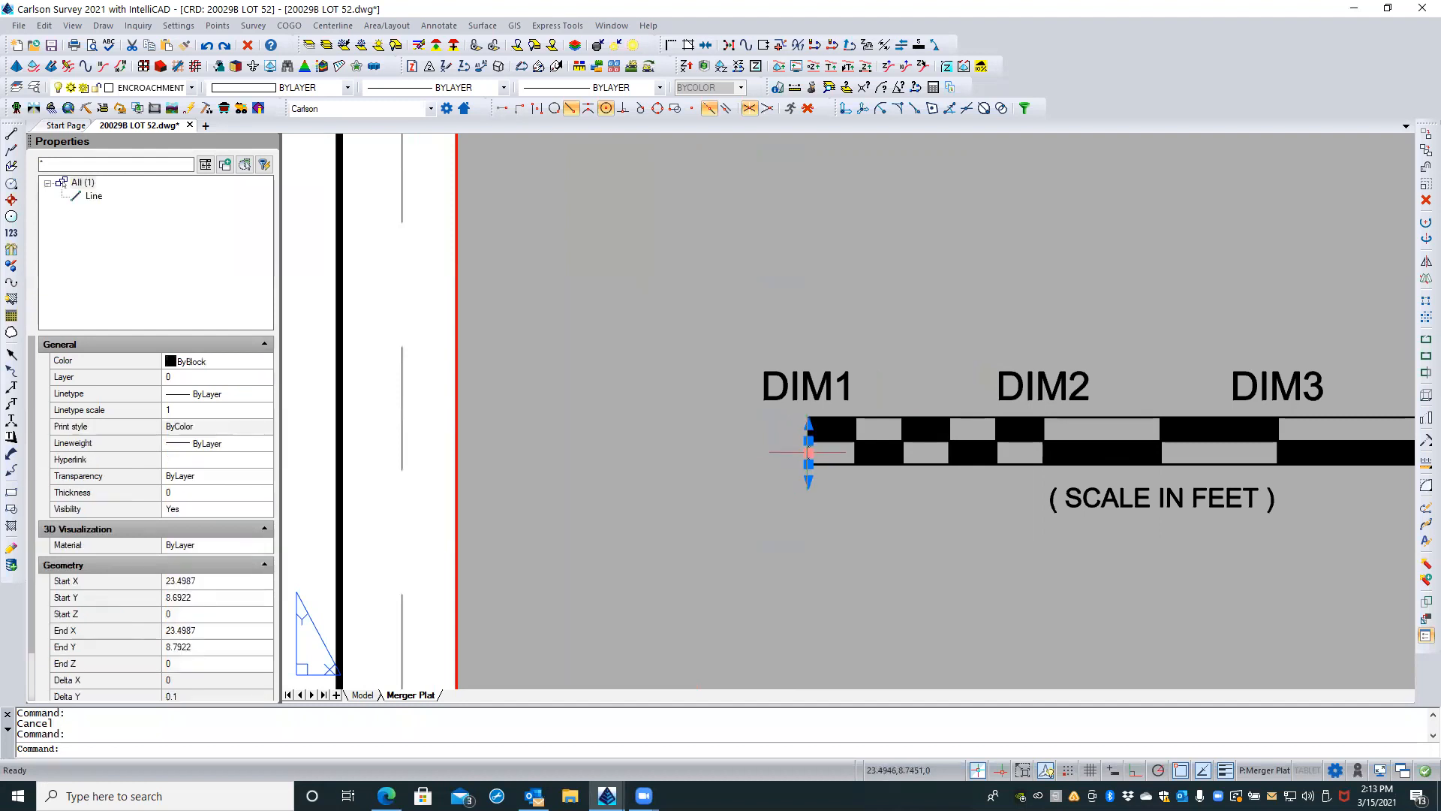
pyautogui.scroll(2, 785, 410)
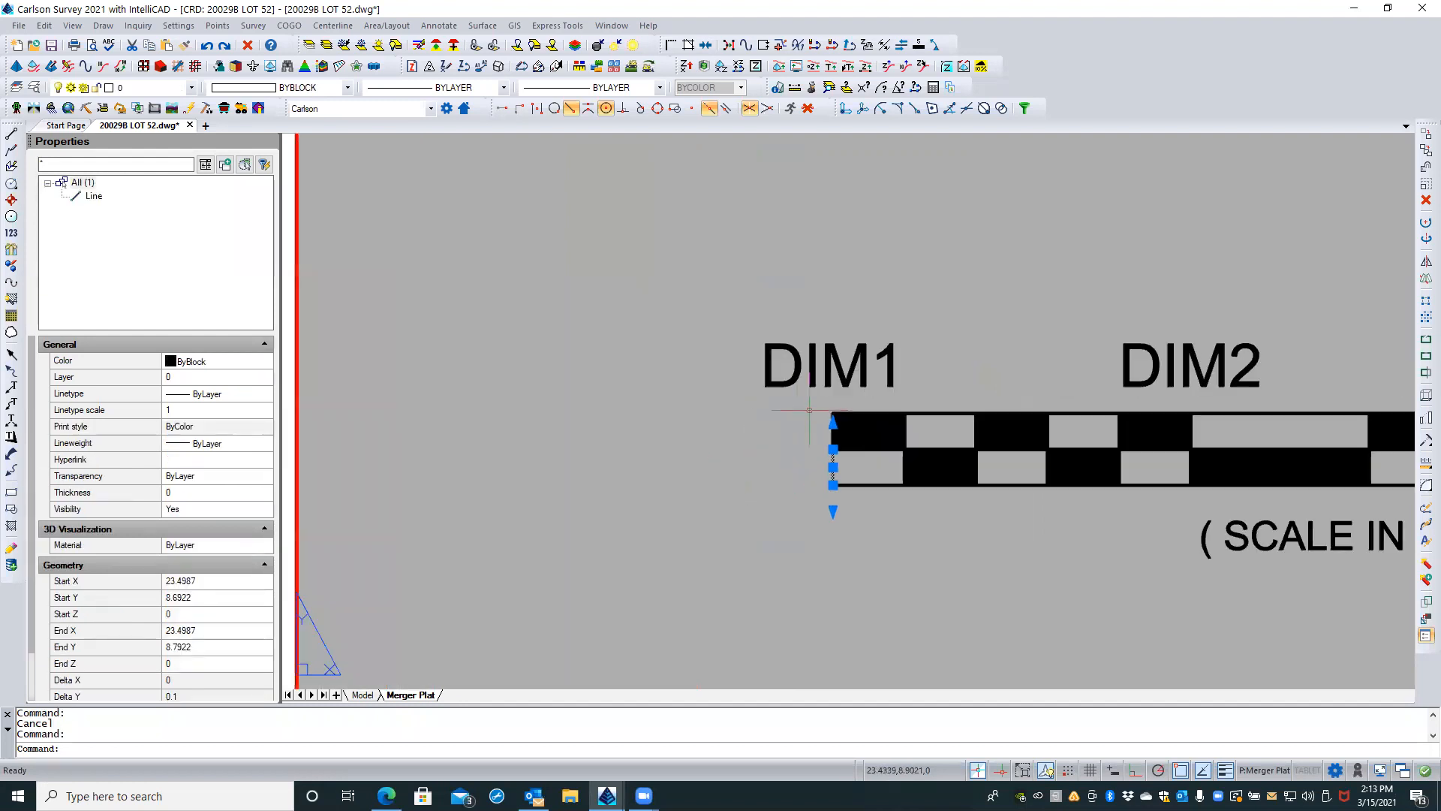
pyautogui.scroll(2, 809, 413)
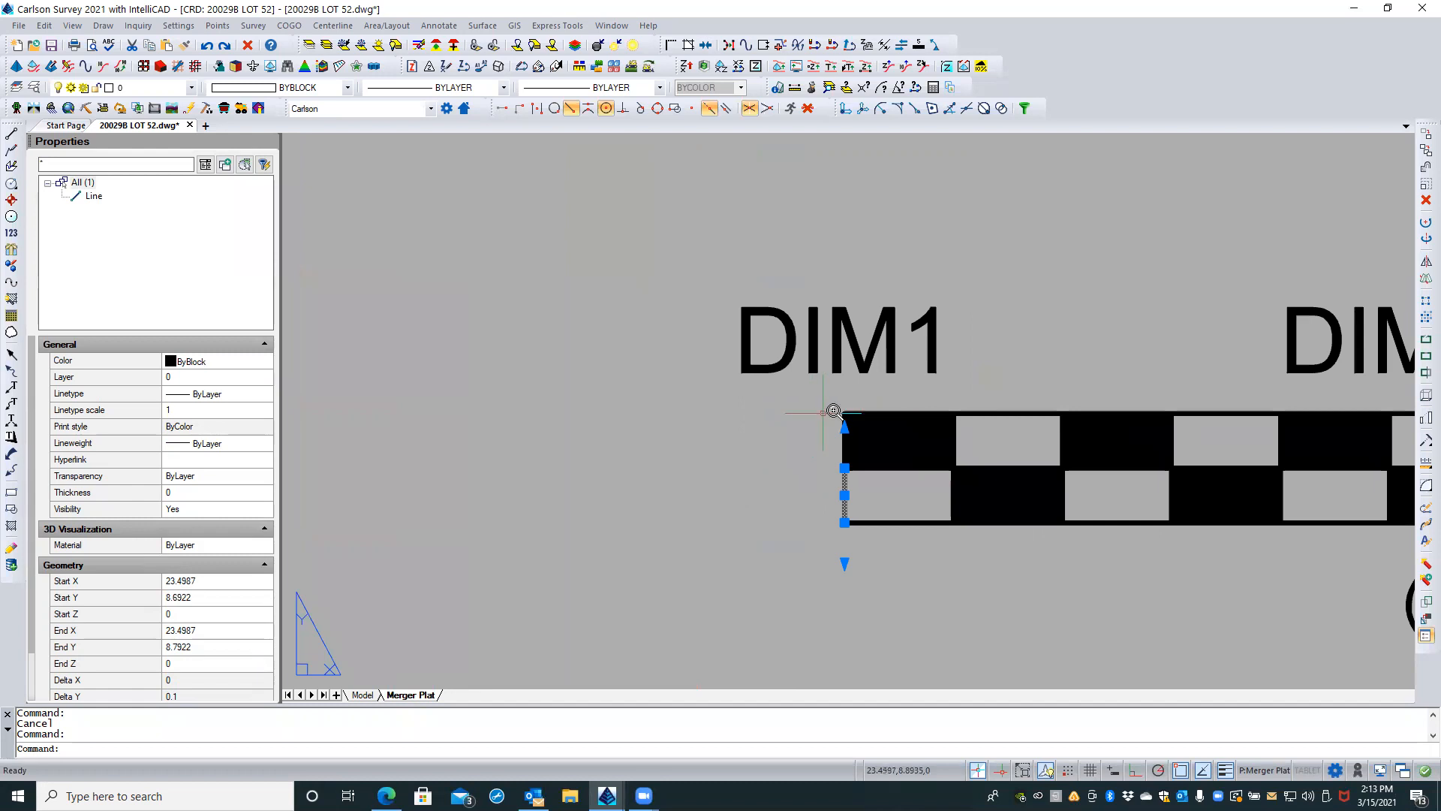
pyautogui.scroll(2, 833, 413)
pyautogui.press('Escape')
pyautogui.click(850, 447)
pyautogui.press('Escape')
pyautogui.click(848, 448)
pyautogui.press('Escape')
# Step: Stretch the top end of the bar's upper-left edge line up toward DIM1, making the line about 0.16 long as a tick mark
pyautogui.click(852, 442)
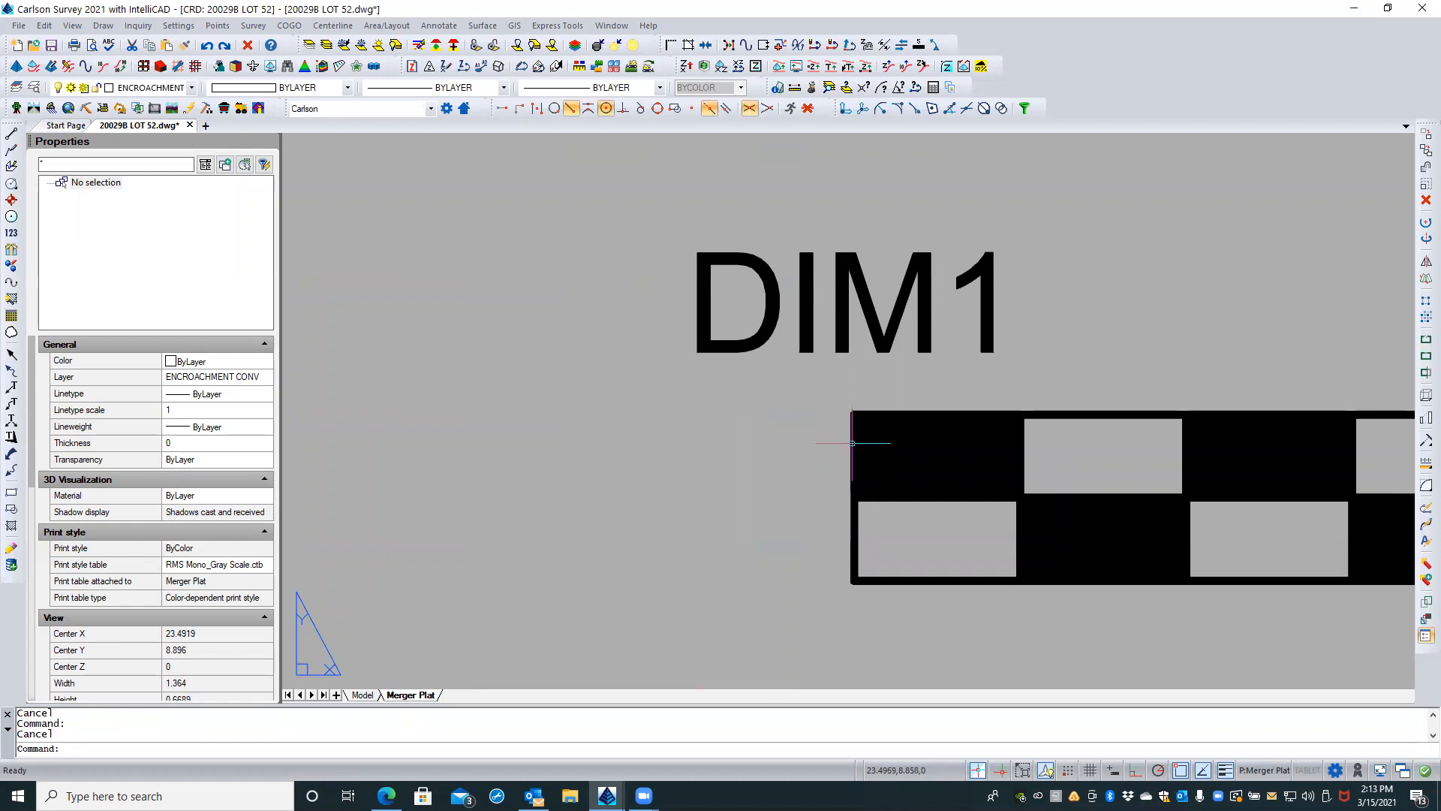
pyautogui.click(891, 525)
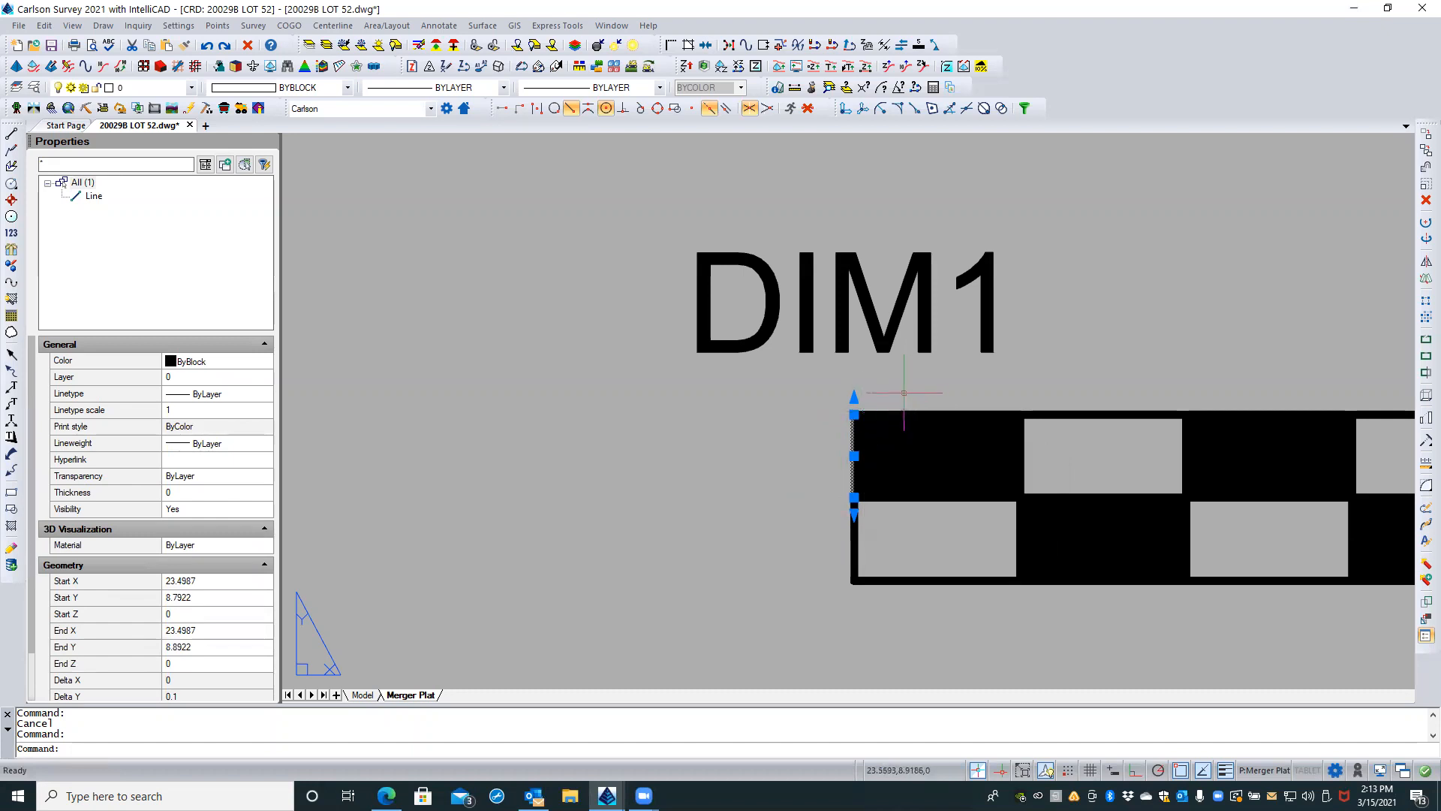
pyautogui.click(854, 412)
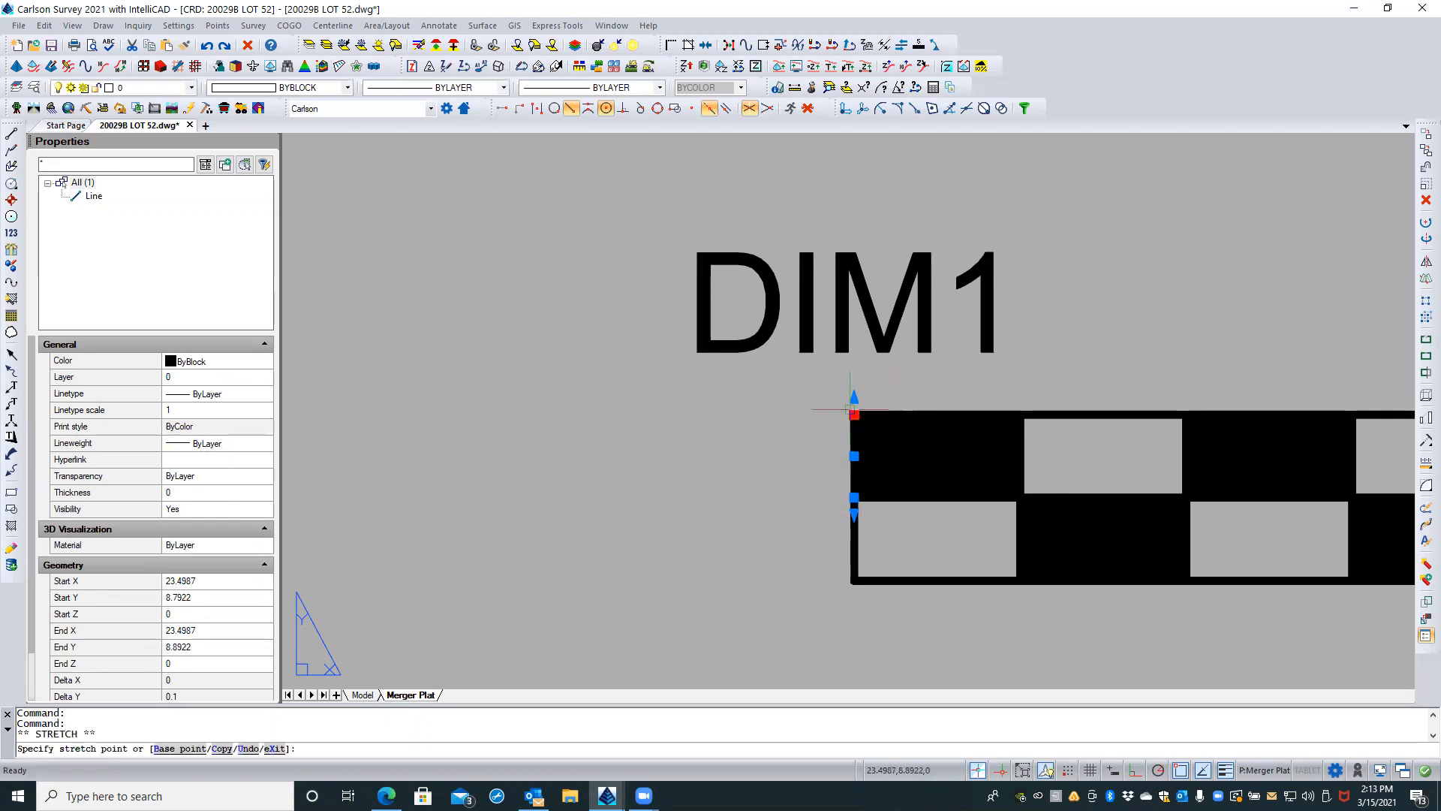
pyautogui.click(846, 368)
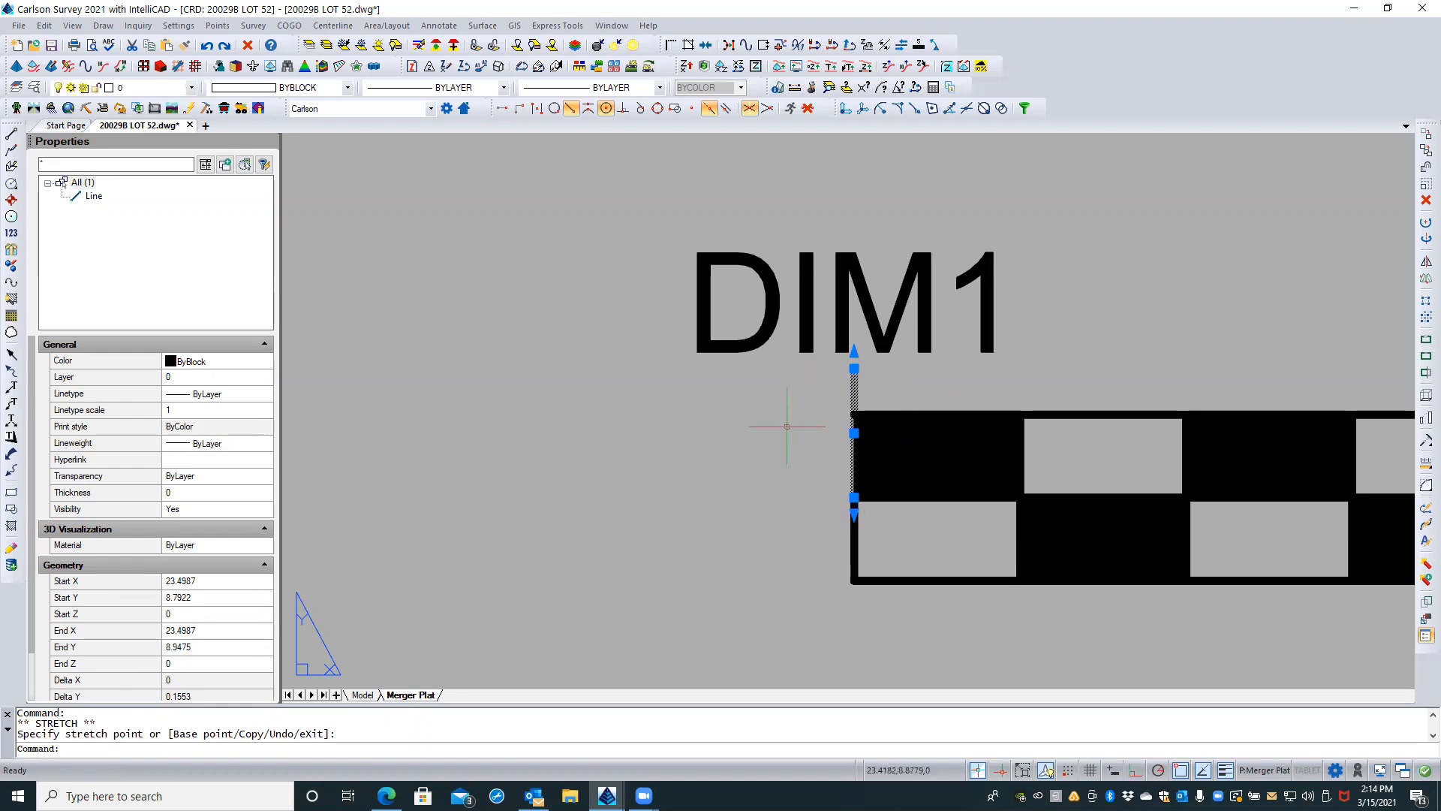
pyautogui.press('Escape')
pyautogui.press('Escape')
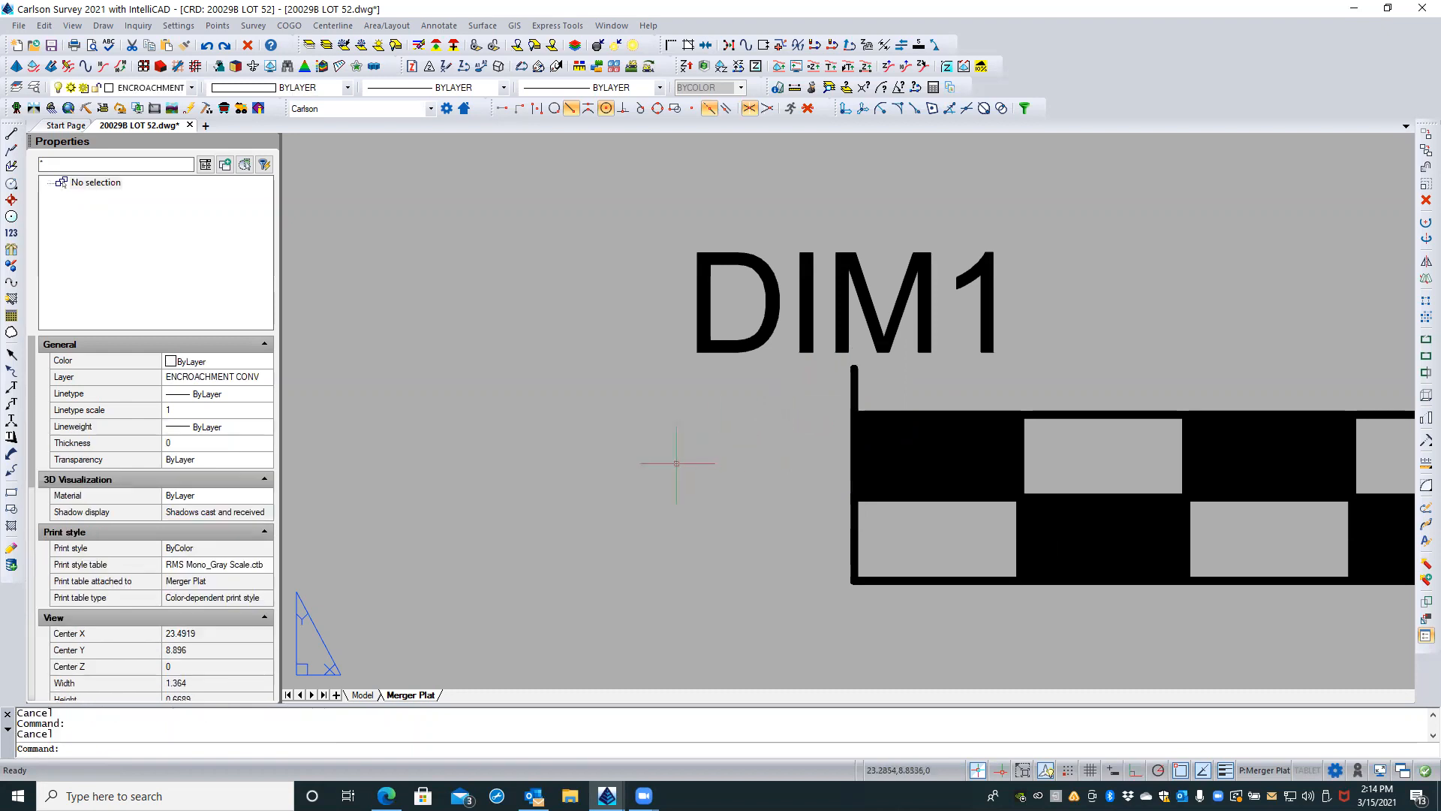
# Step: Copy the DIM1 tick line from the bar's lower-left corner to the matching bottom-edge points under DIM2, DIM3 and DIM4
pyautogui.scroll(-2, 680, 459)
pyautogui.scroll(-3, 673, 460)
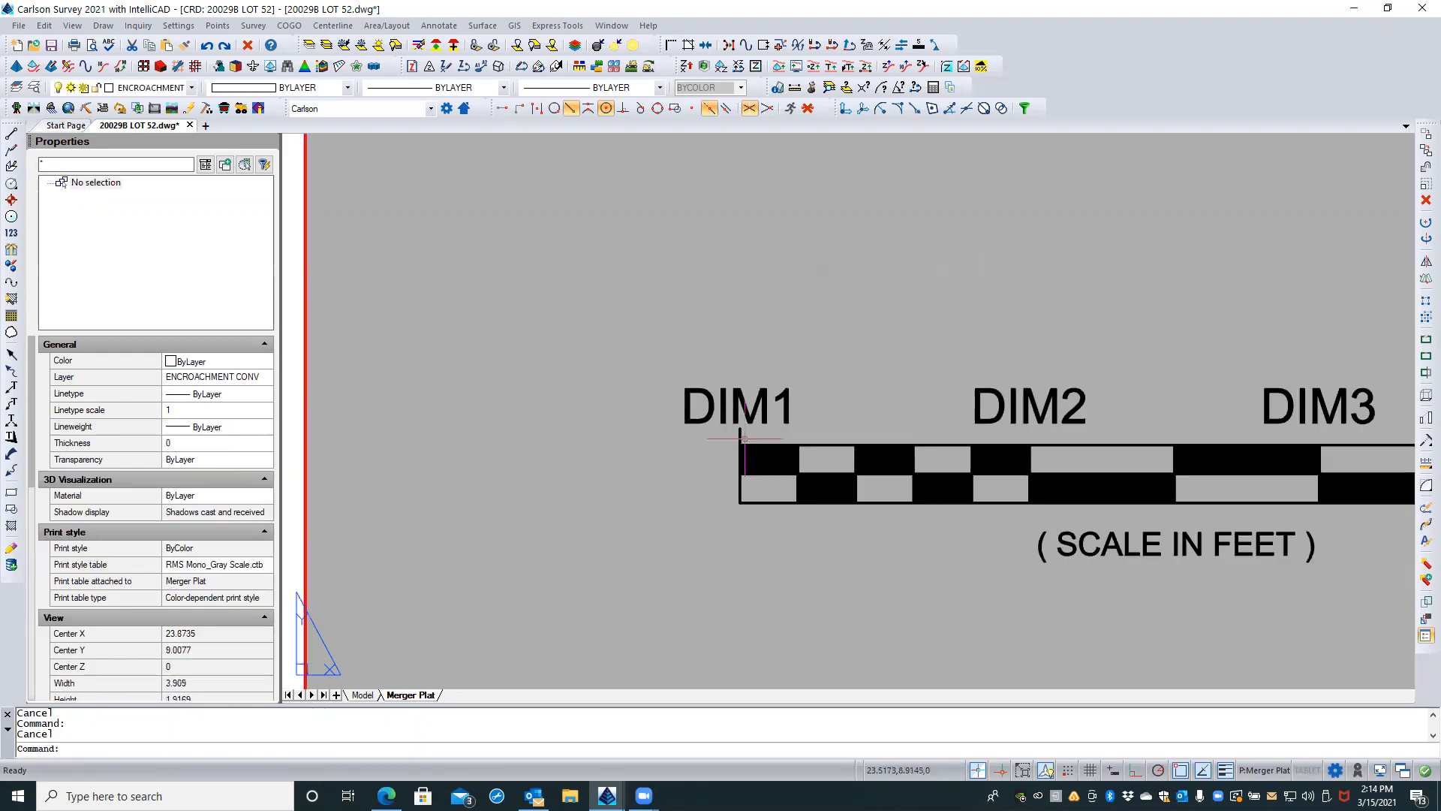
pyautogui.click(743, 436)
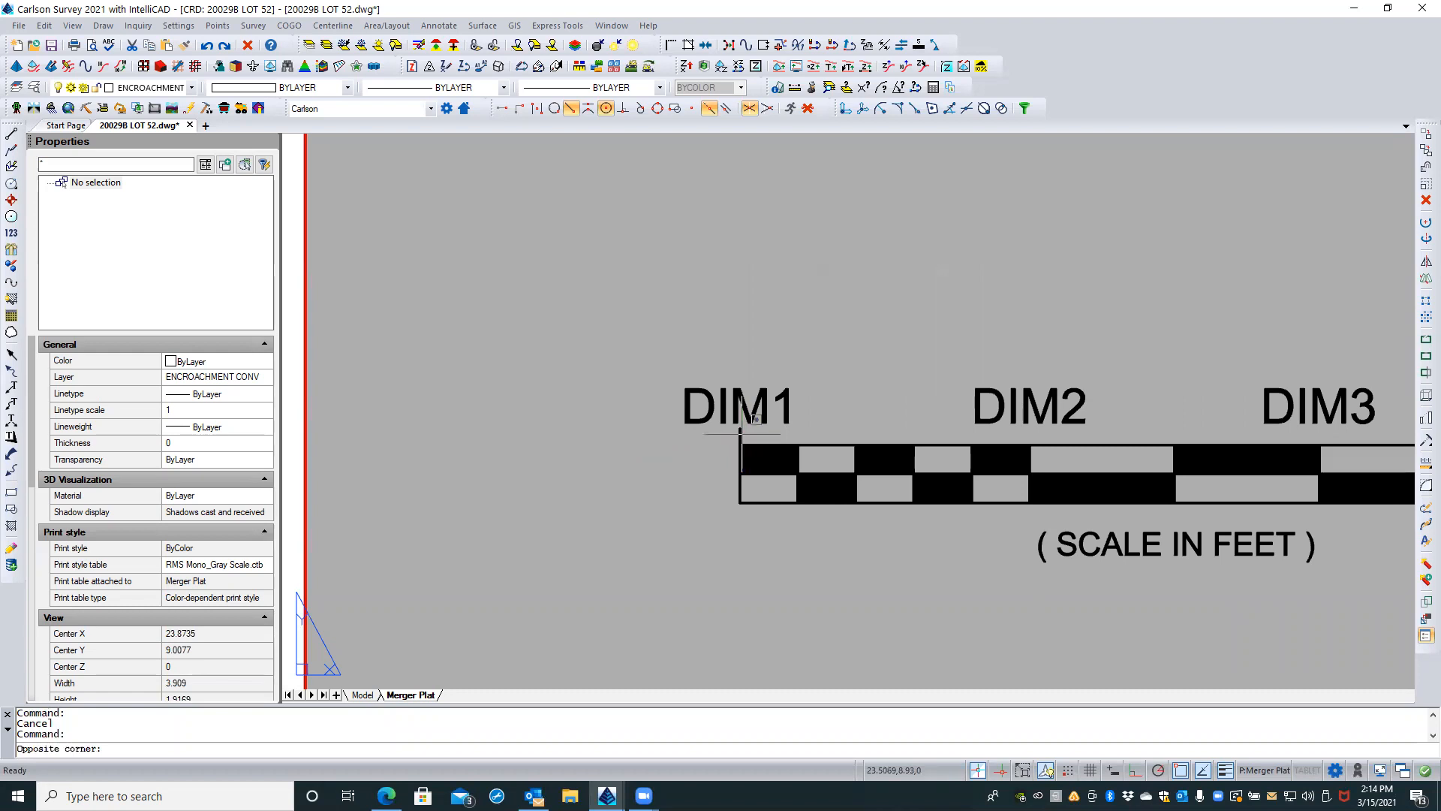
pyautogui.click(704, 439)
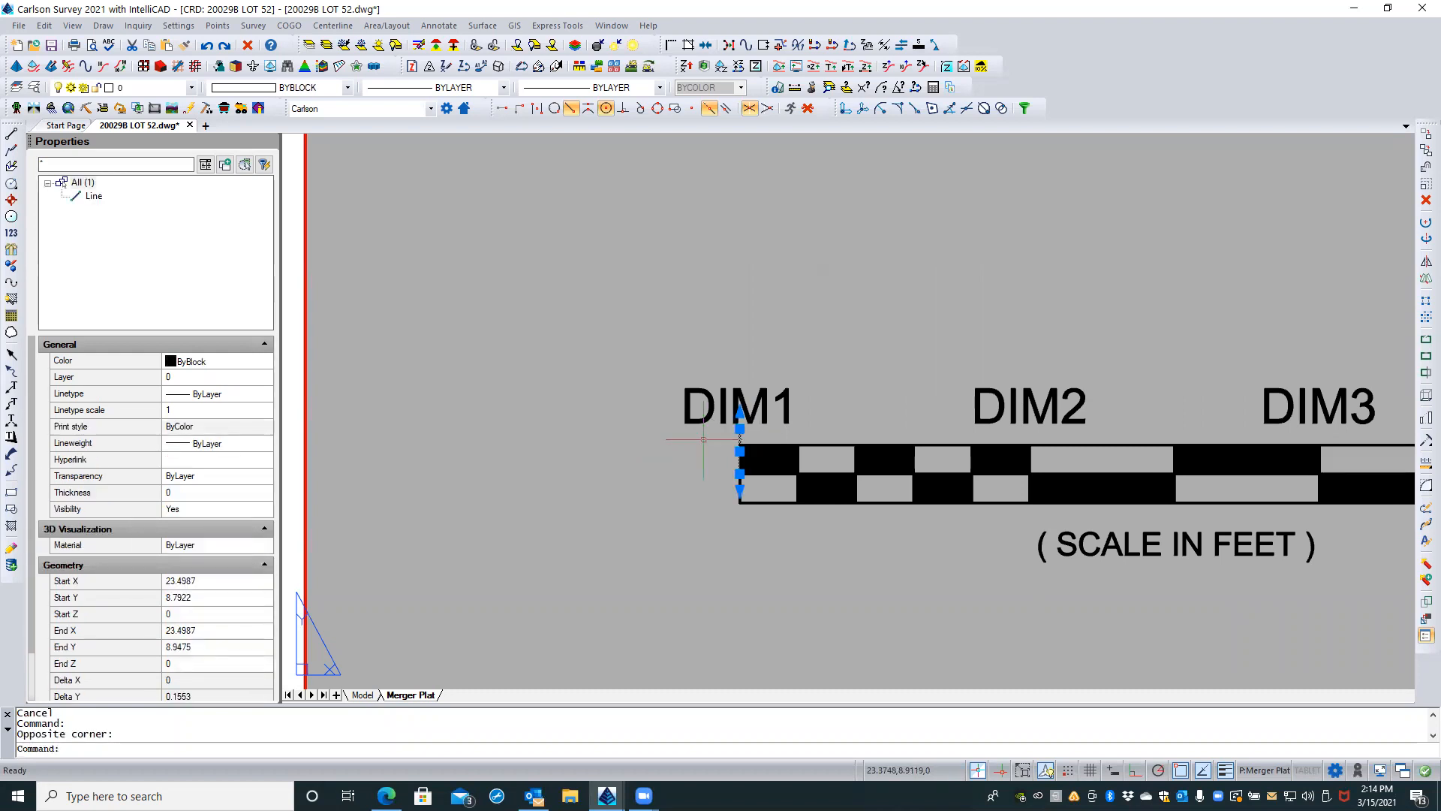
pyautogui.rightClick(703, 468)
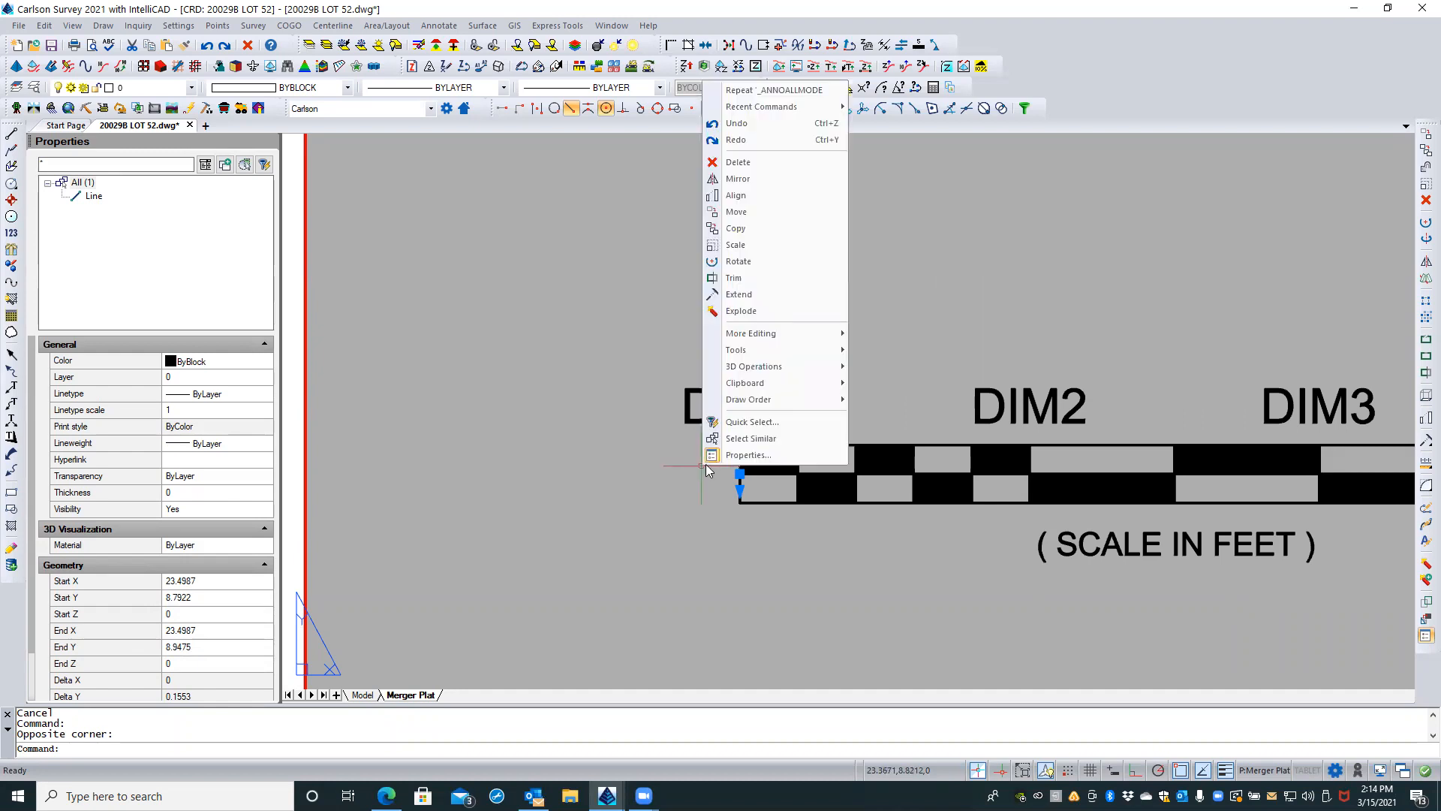
pyautogui.click(751, 230)
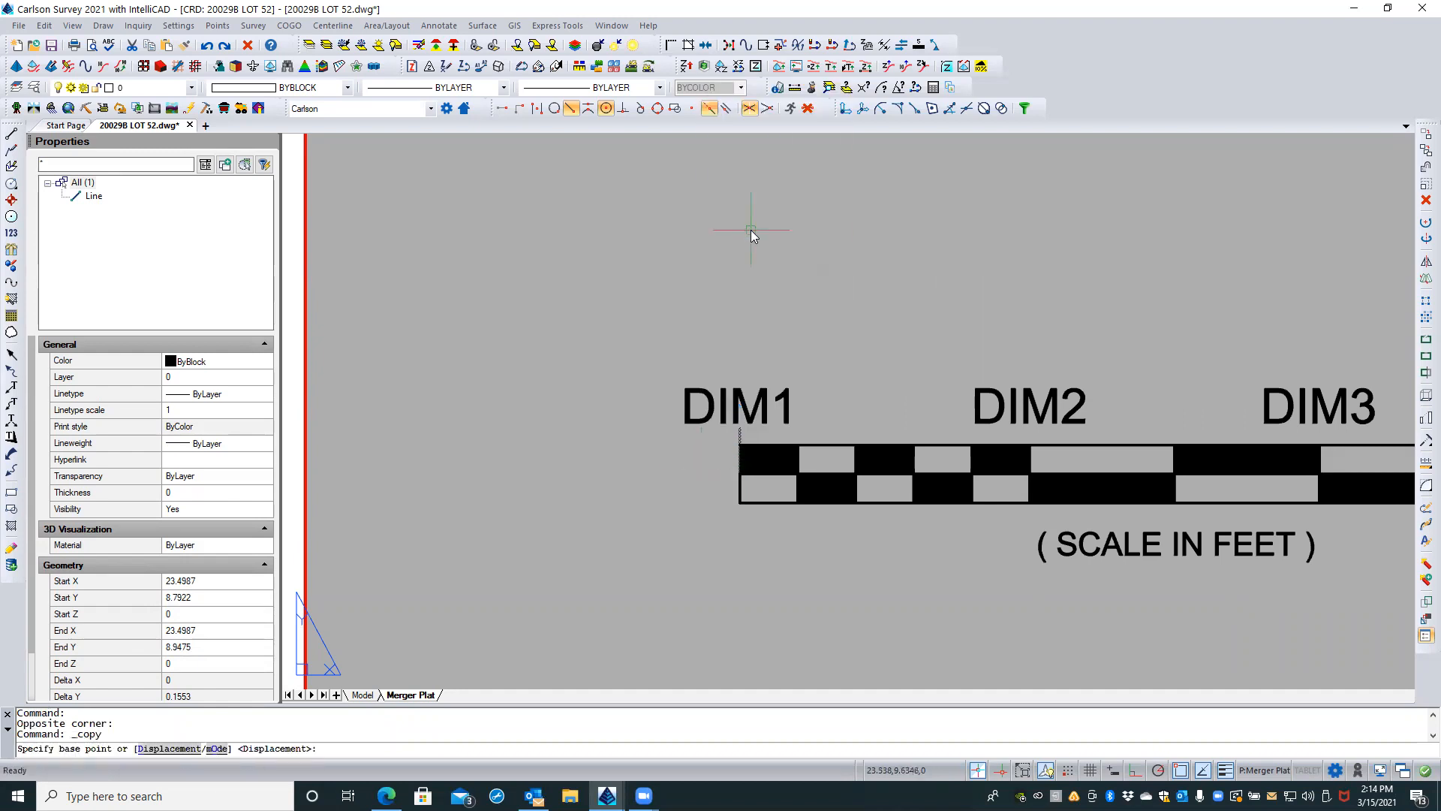
pyautogui.click(739, 502)
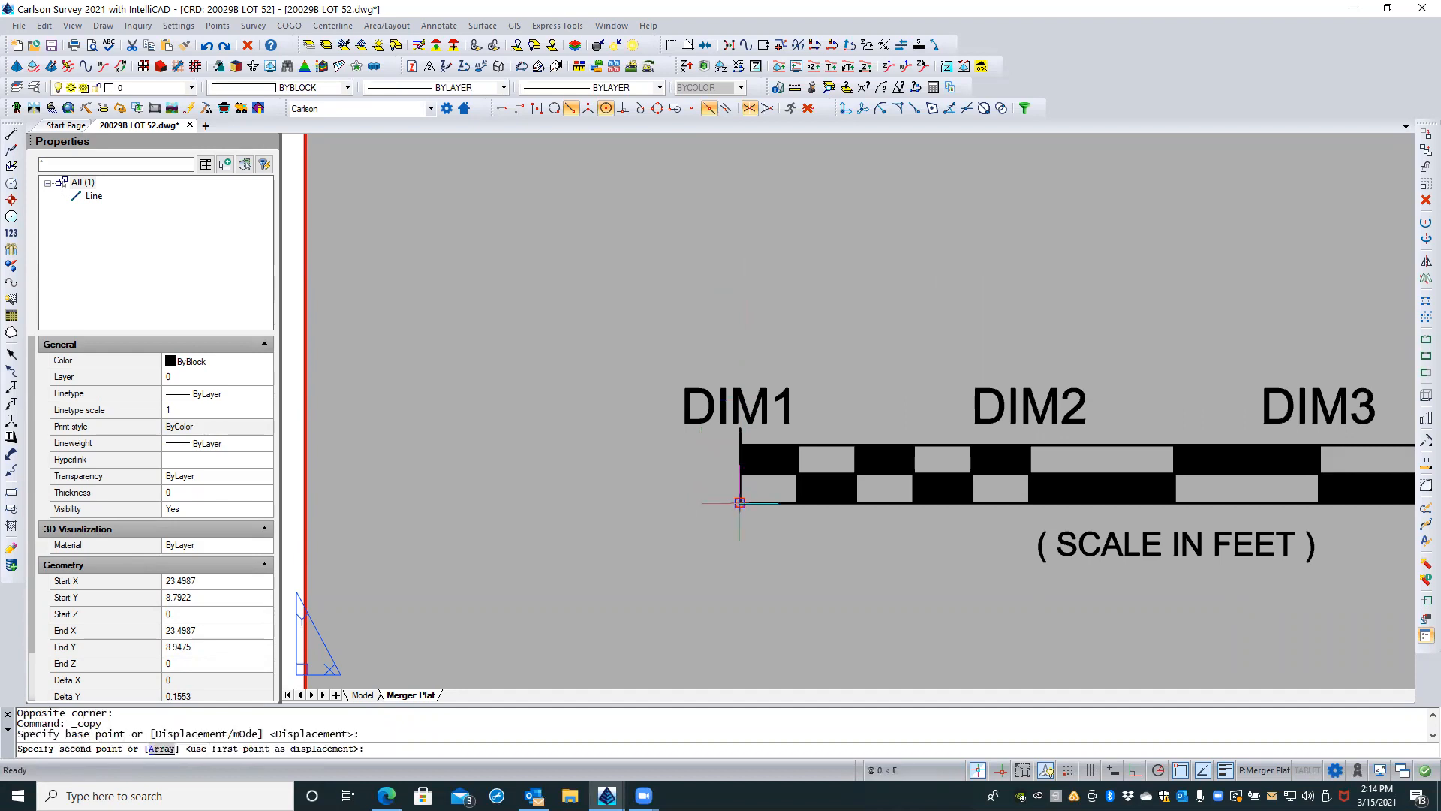
pyautogui.click(1029, 503)
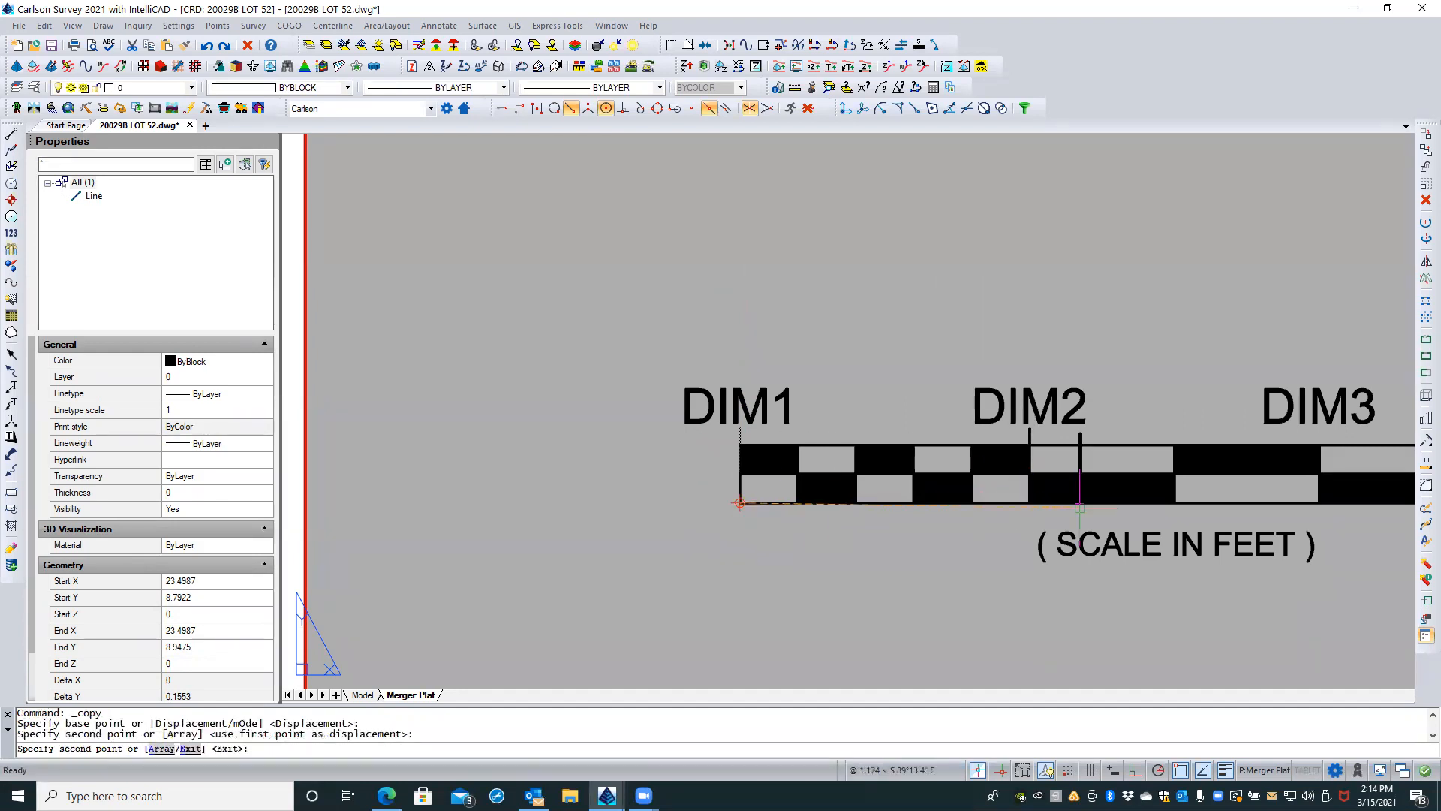
pyautogui.click(1319, 502)
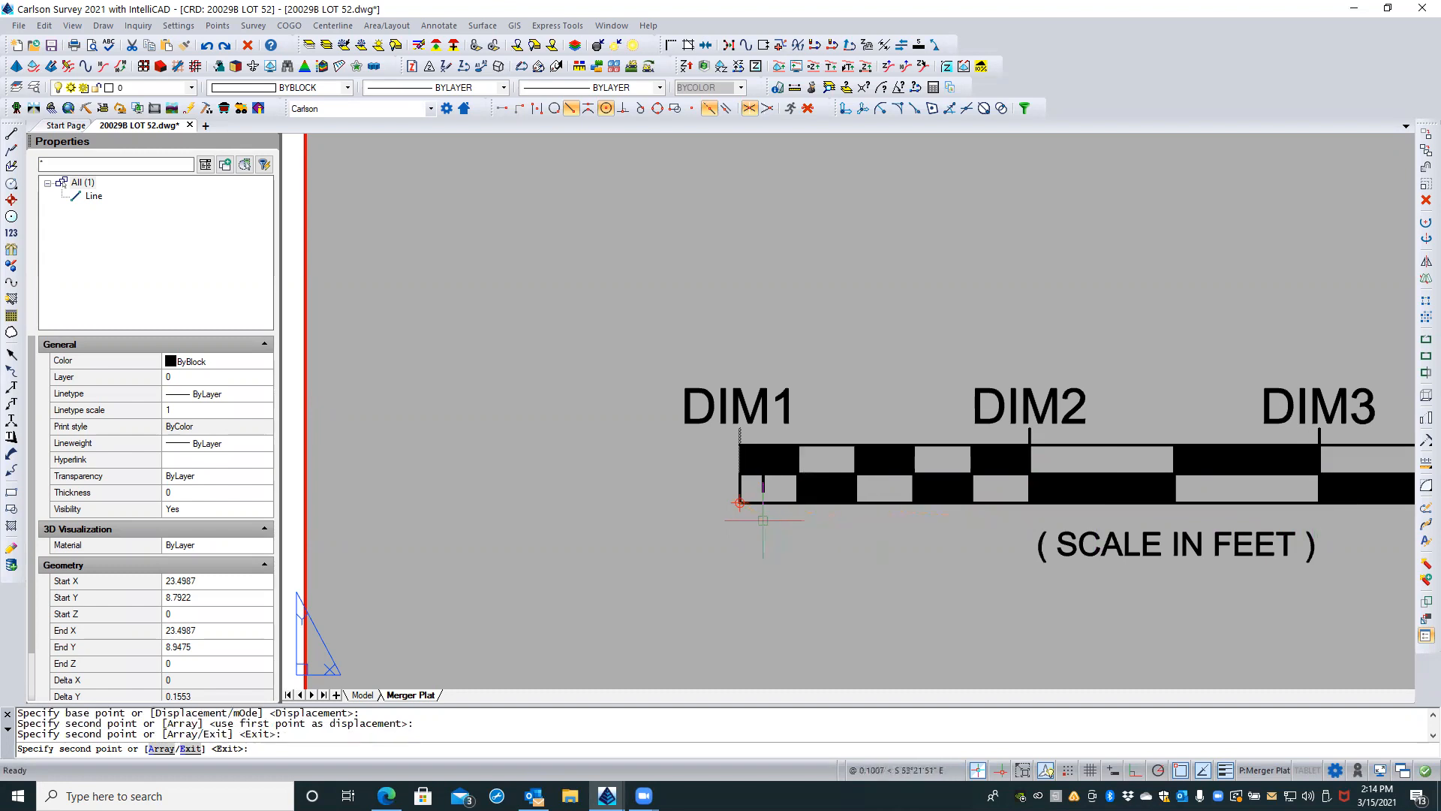
pyautogui.scroll(-3, 763, 520)
pyautogui.click(1204, 525)
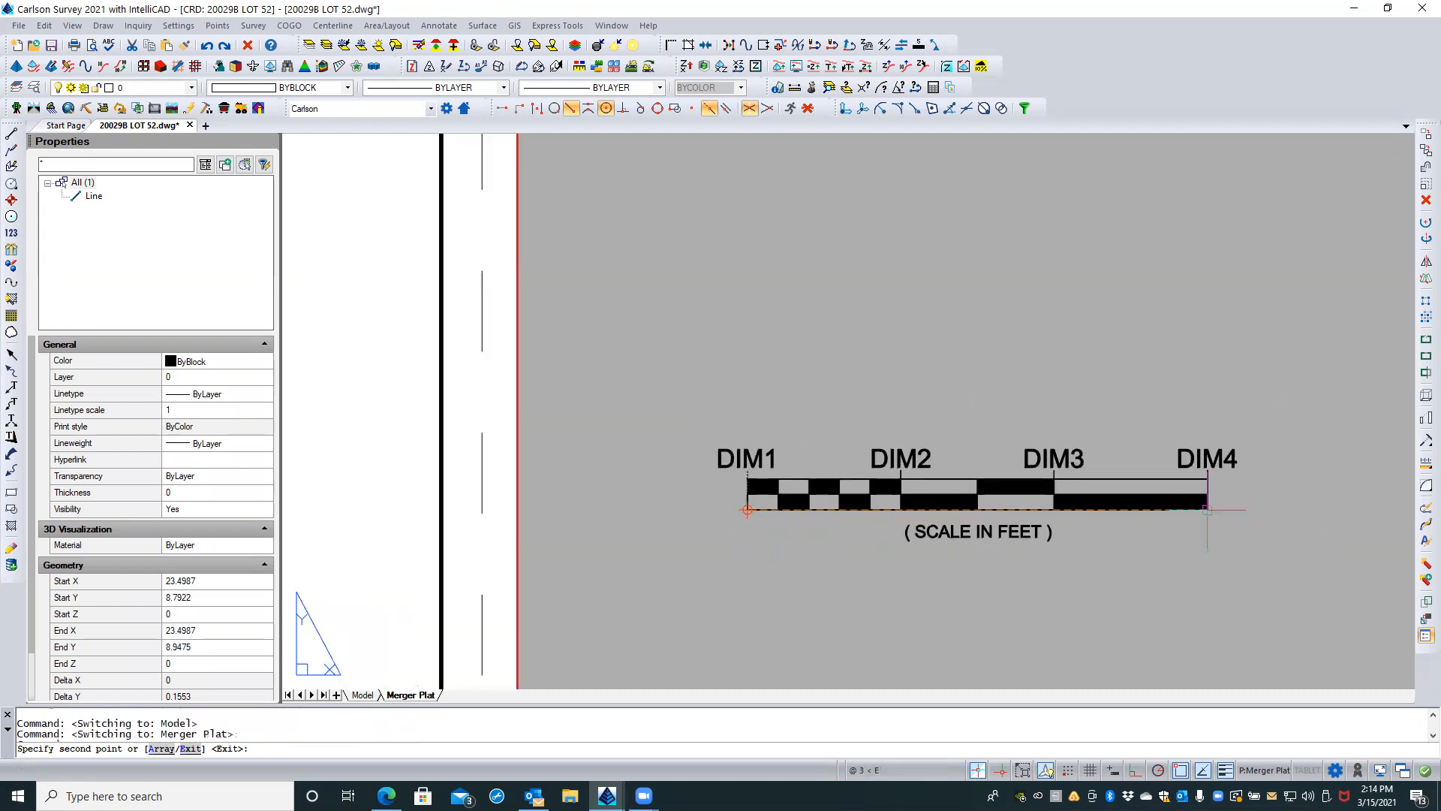
pyautogui.press('Return')
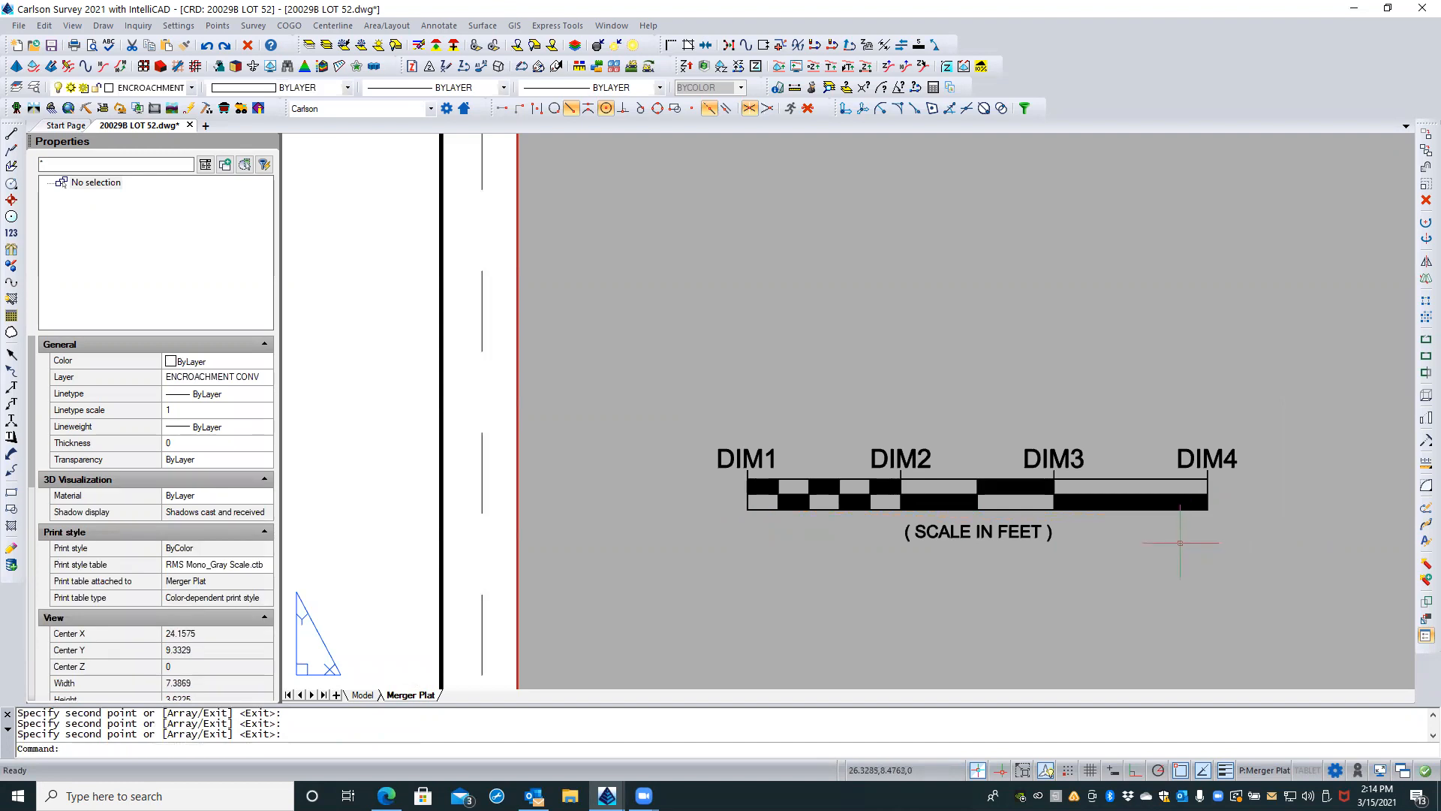
# Step: Move the four DIM attribute definitions straight up about 0.04 to clear the tick marks above the bar
pyautogui.press('Escape')
pyautogui.click(1213, 416)
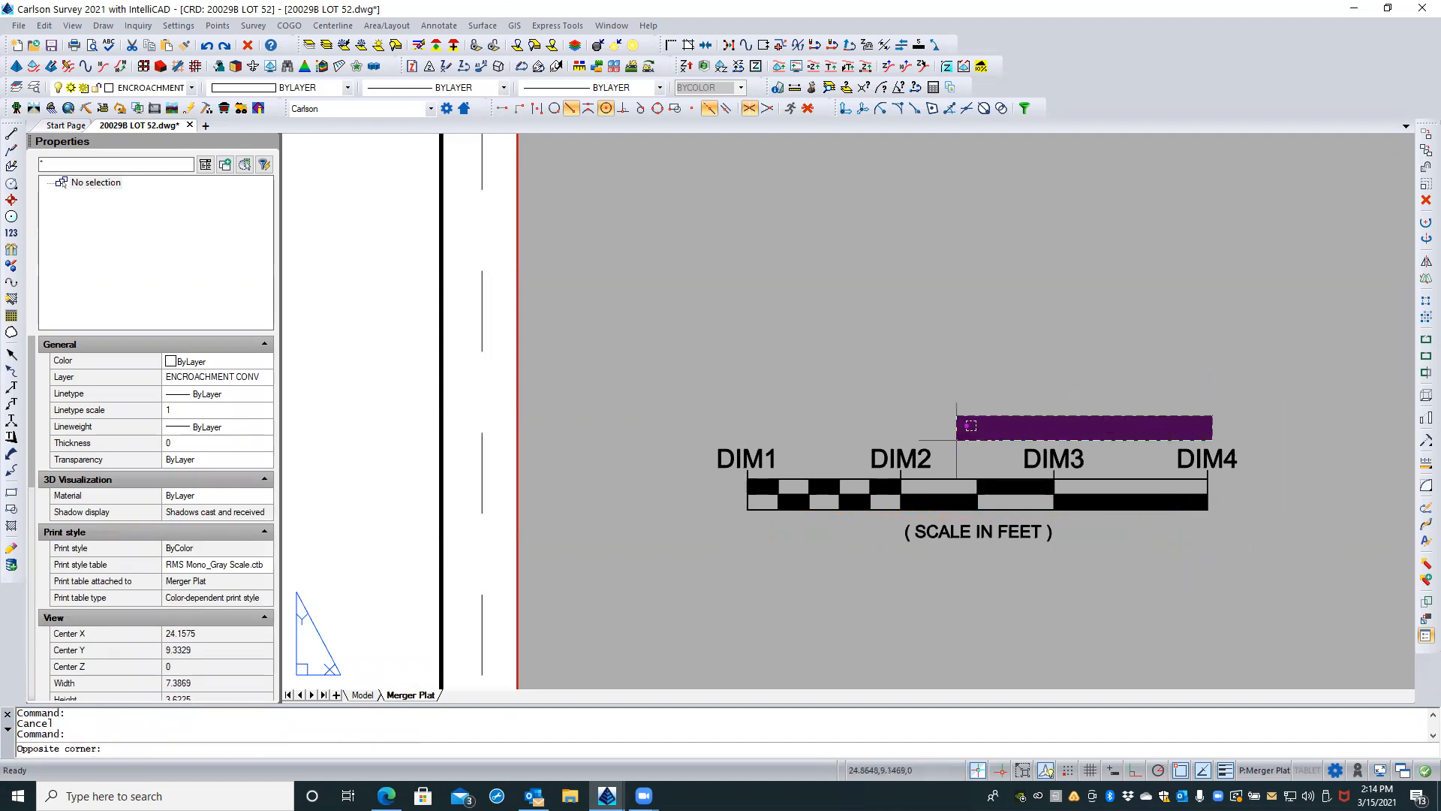
pyautogui.click(751, 458)
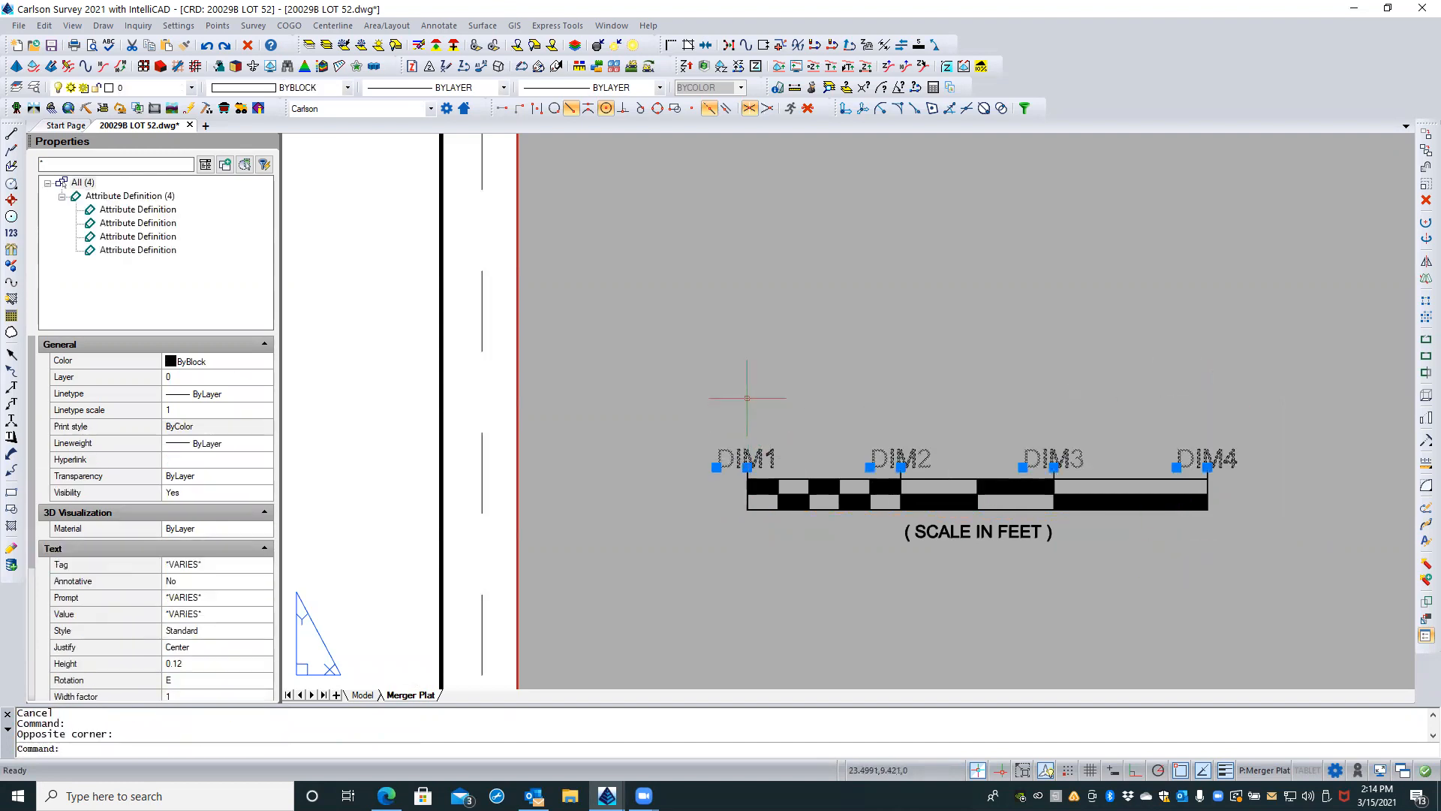
pyautogui.rightClick(747, 398)
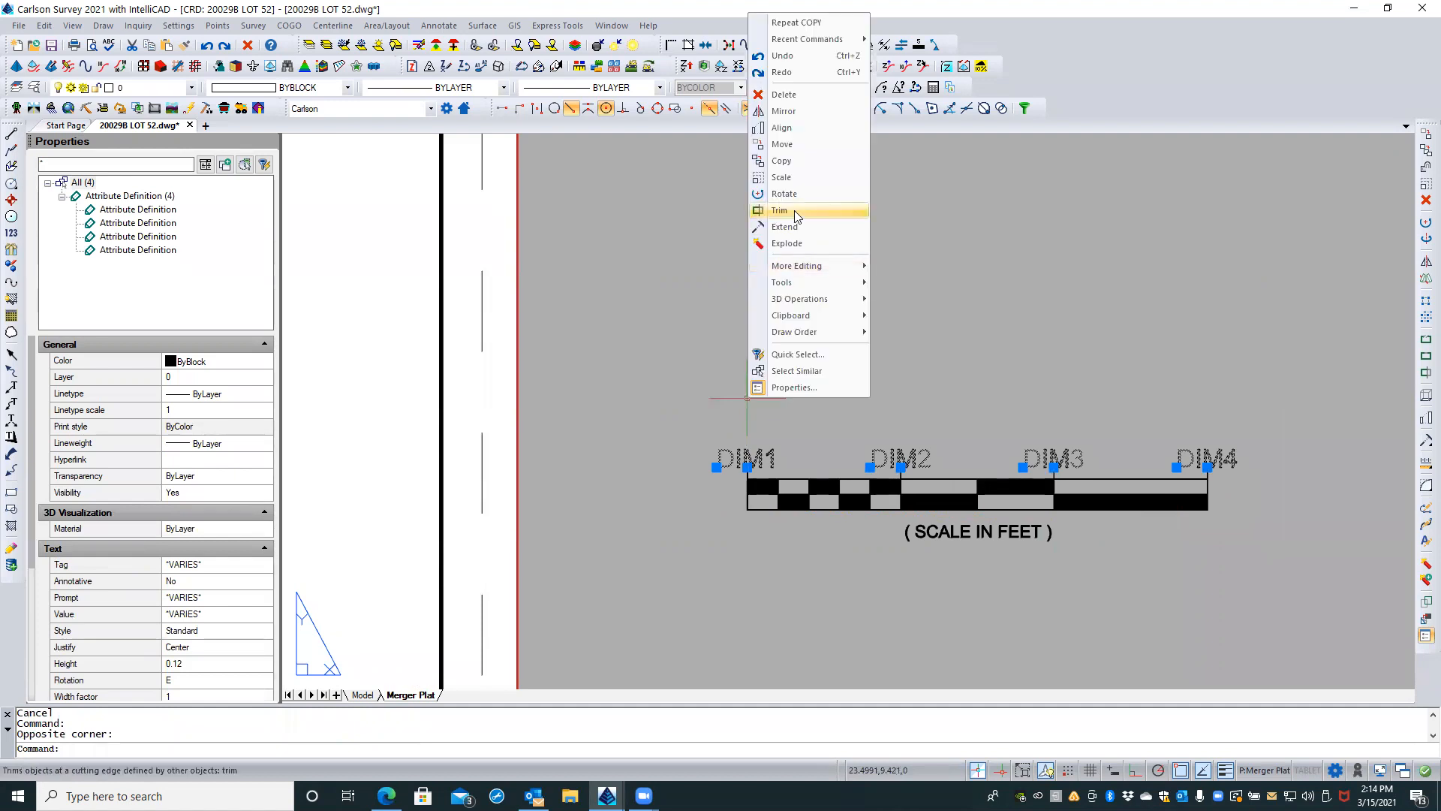
pyautogui.click(815, 146)
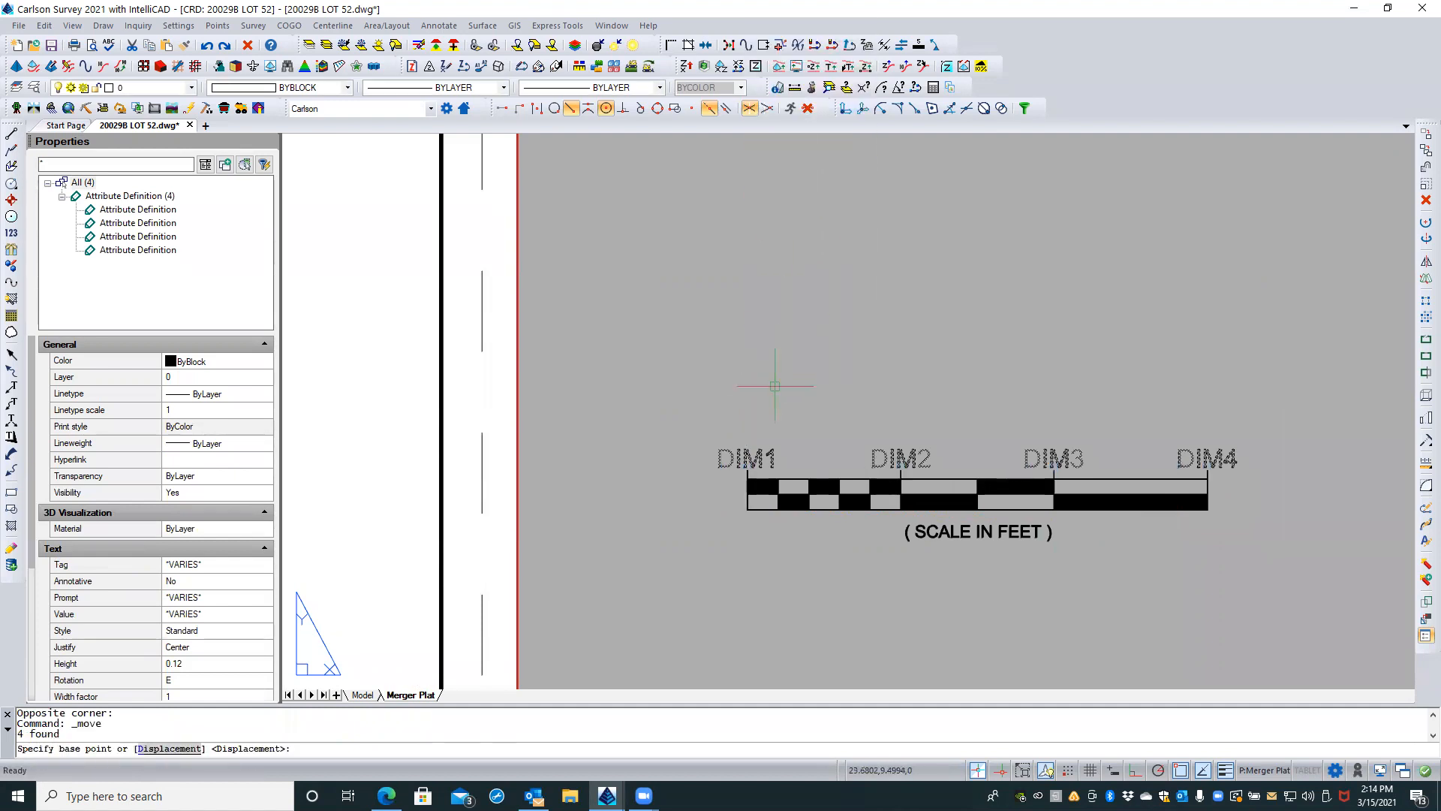
pyautogui.click(774, 389)
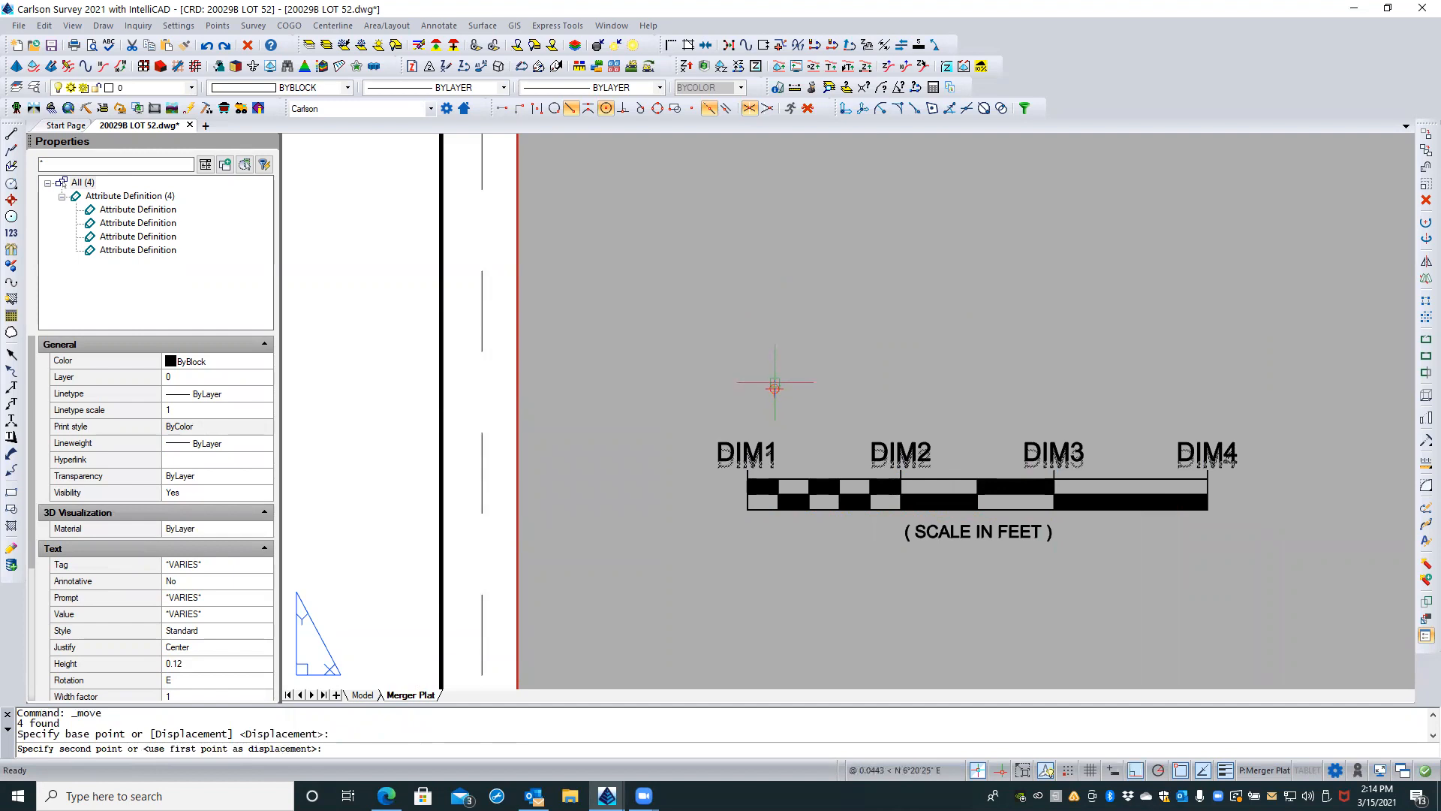
pyautogui.click(774, 383)
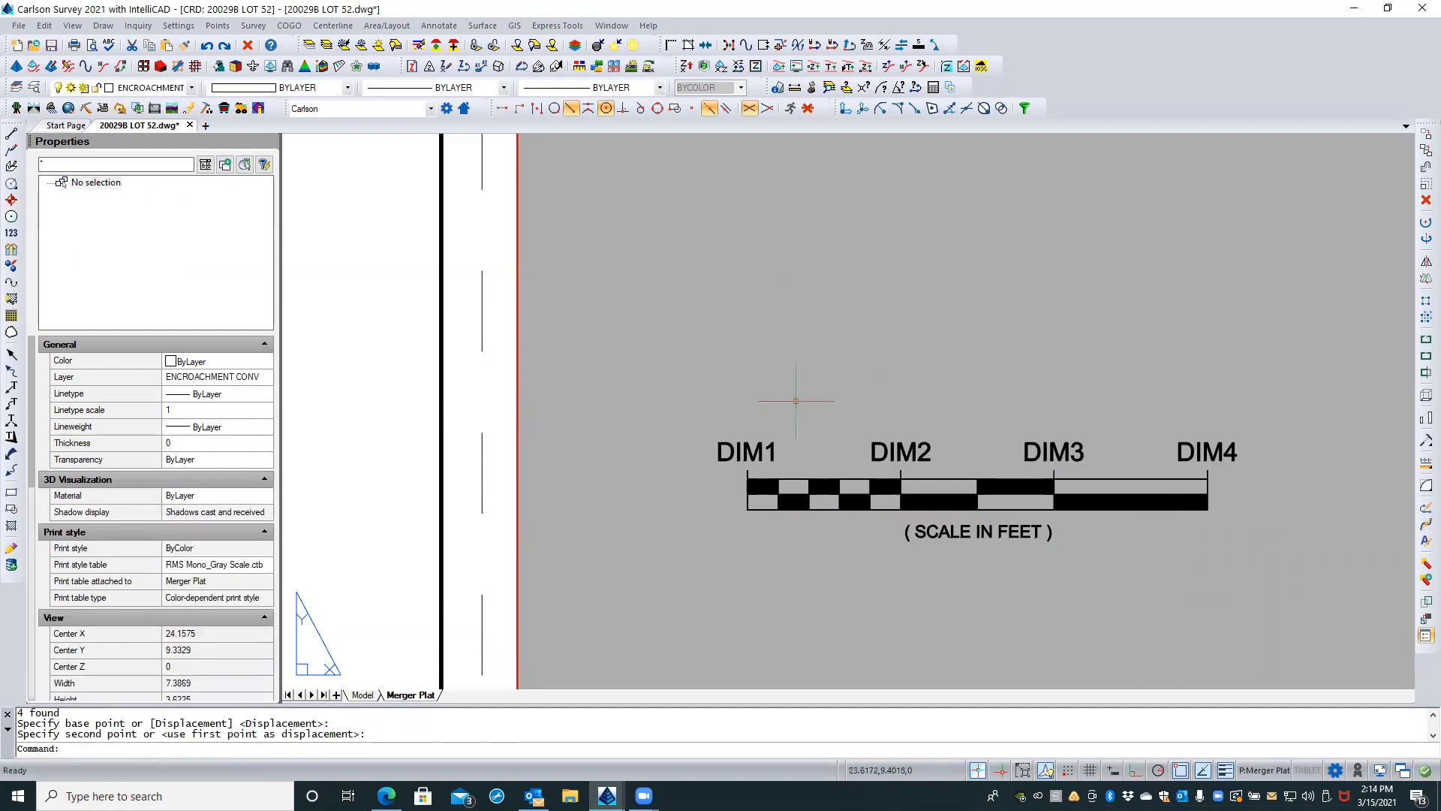
pyautogui.press('Escape')
pyautogui.press('Escape')
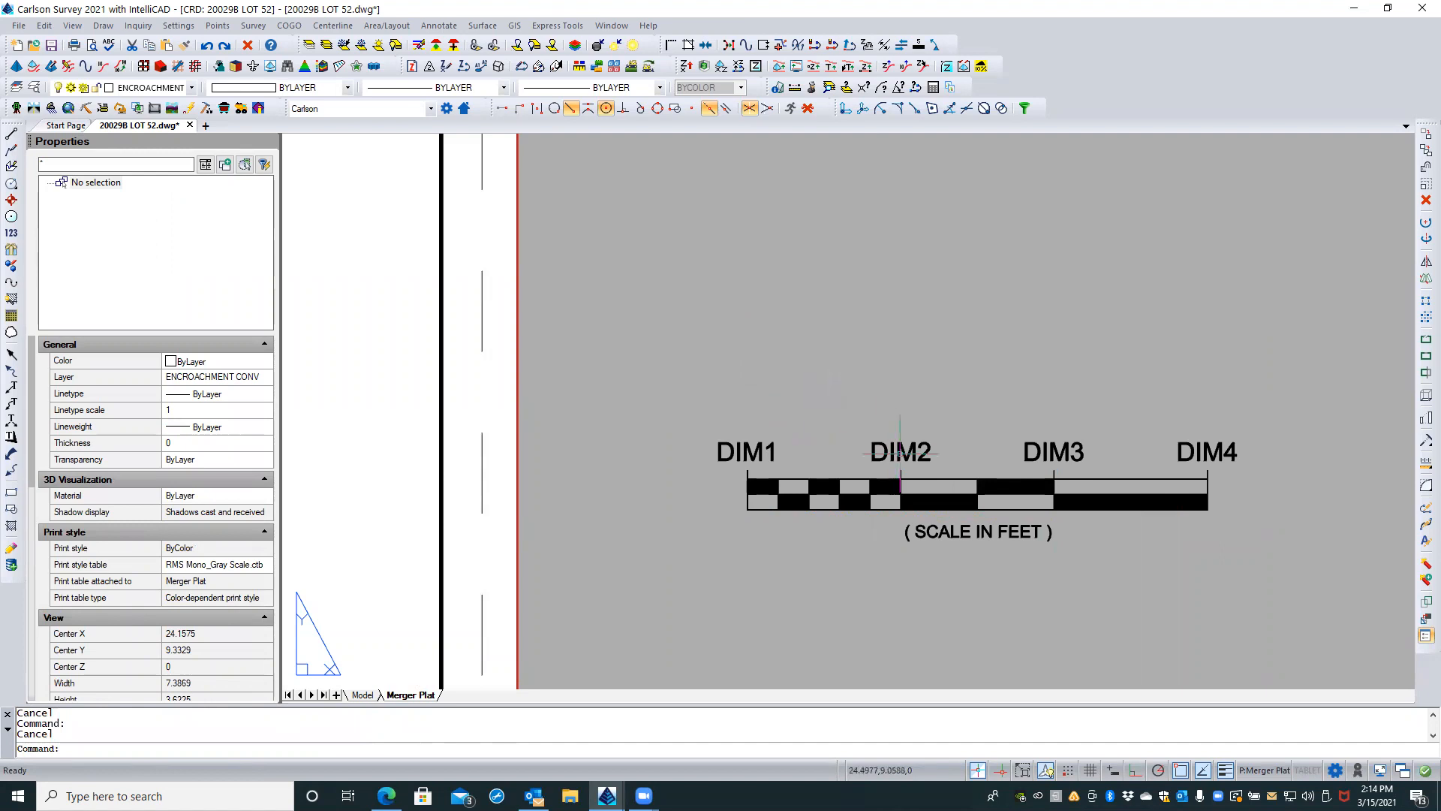
# Step: Set the default value of the DIM2 attribute definition to 0 and finish text editing
pyautogui.click(899, 451)
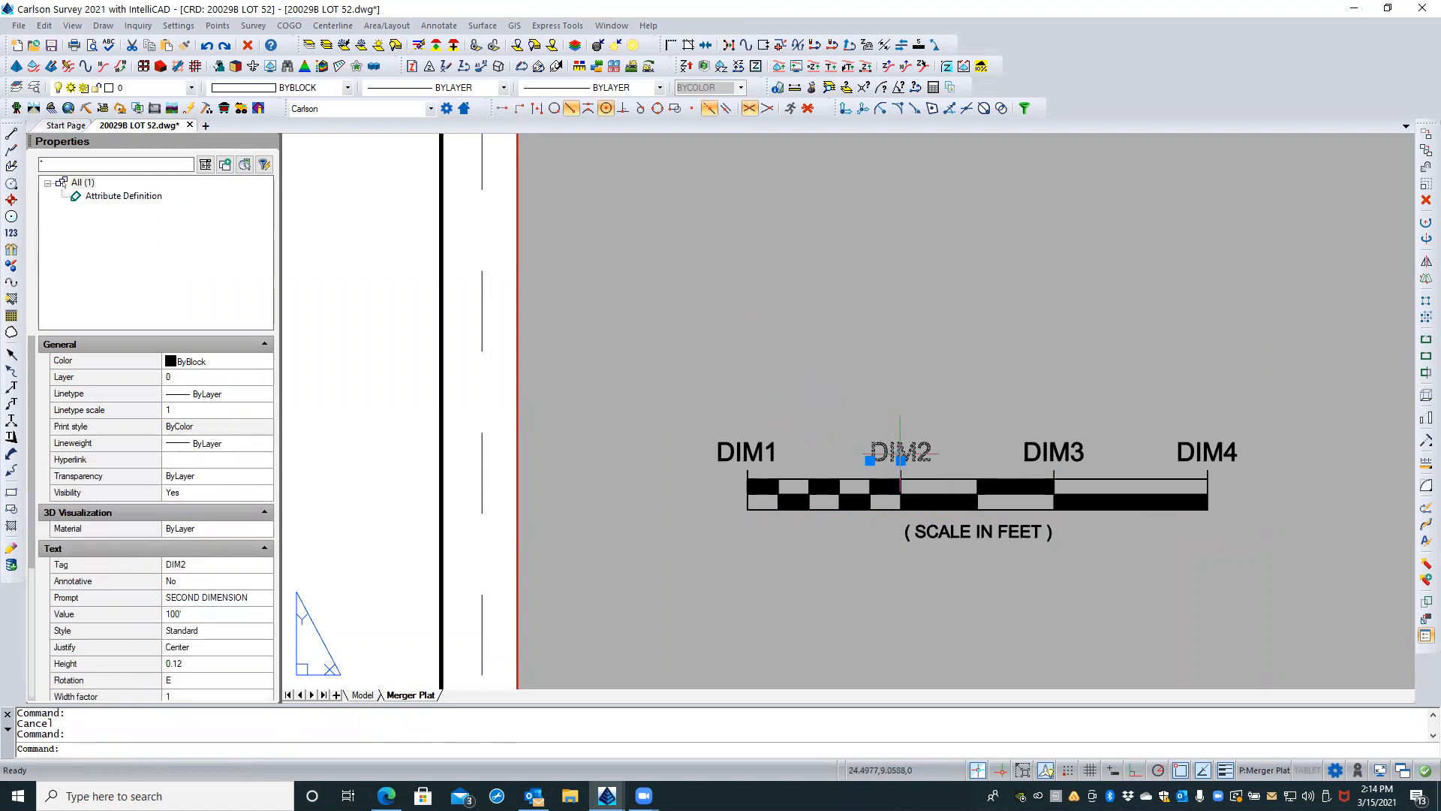
pyautogui.doubleClick(900, 452)
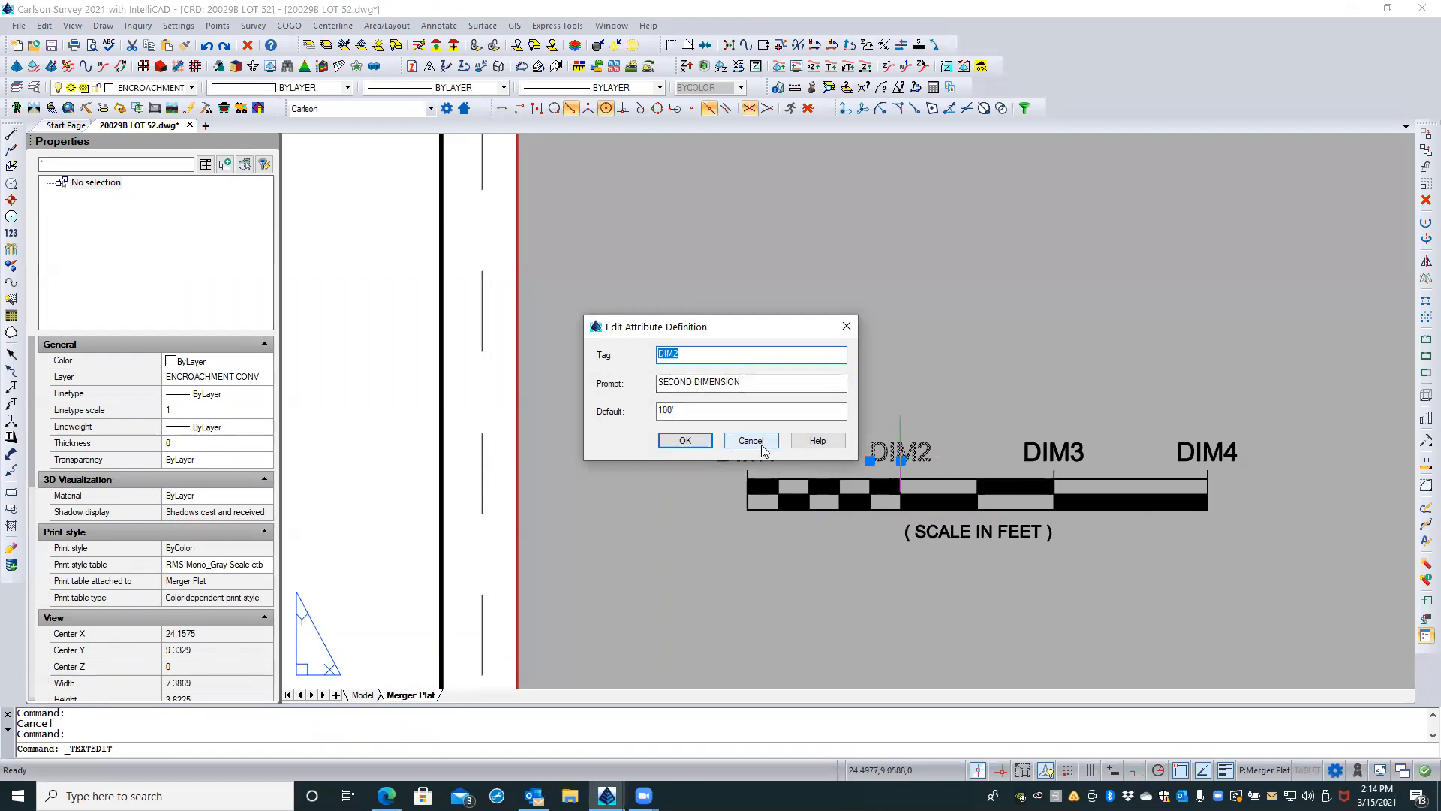
pyautogui.click(670, 411)
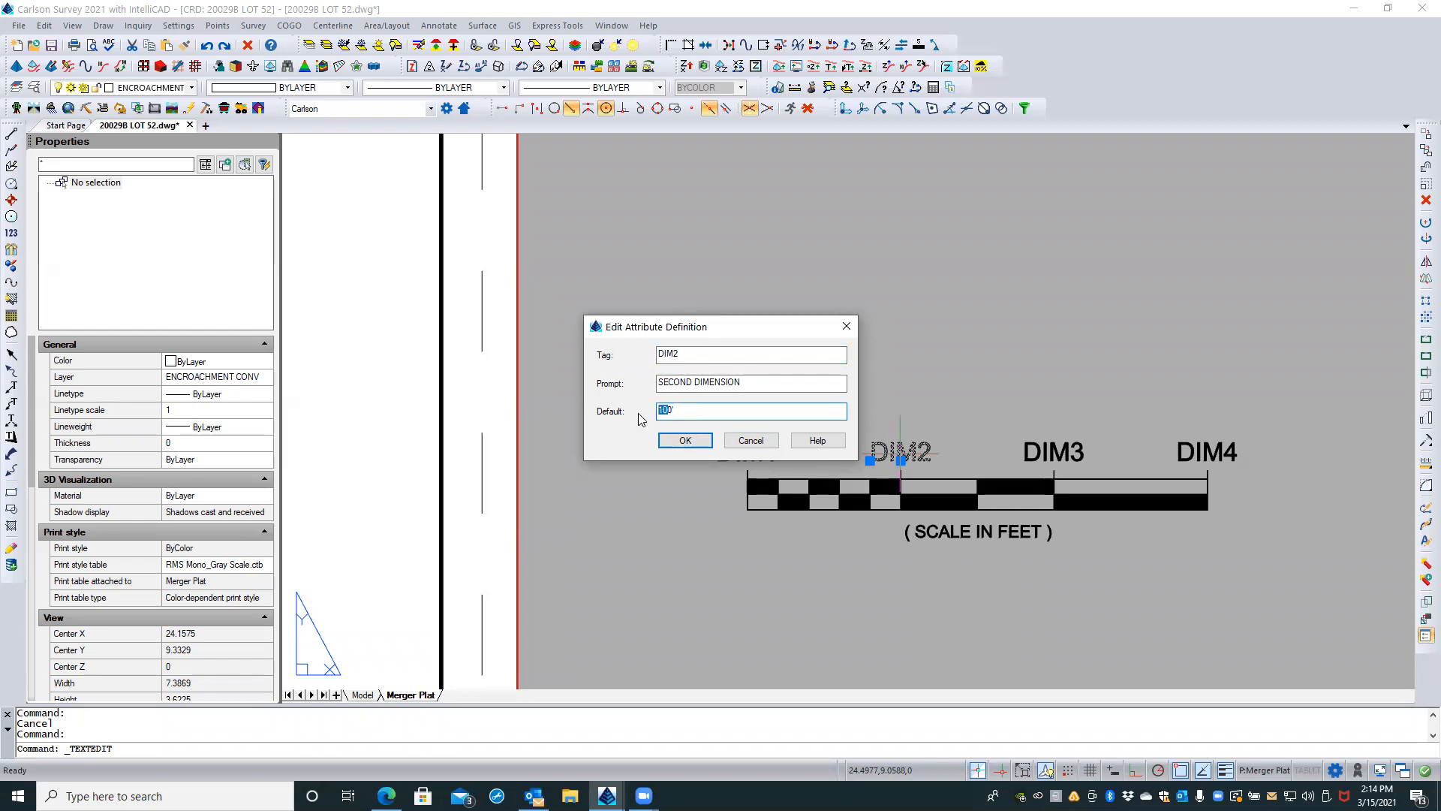
pyautogui.press('BackSpace')
pyautogui.click(681, 440)
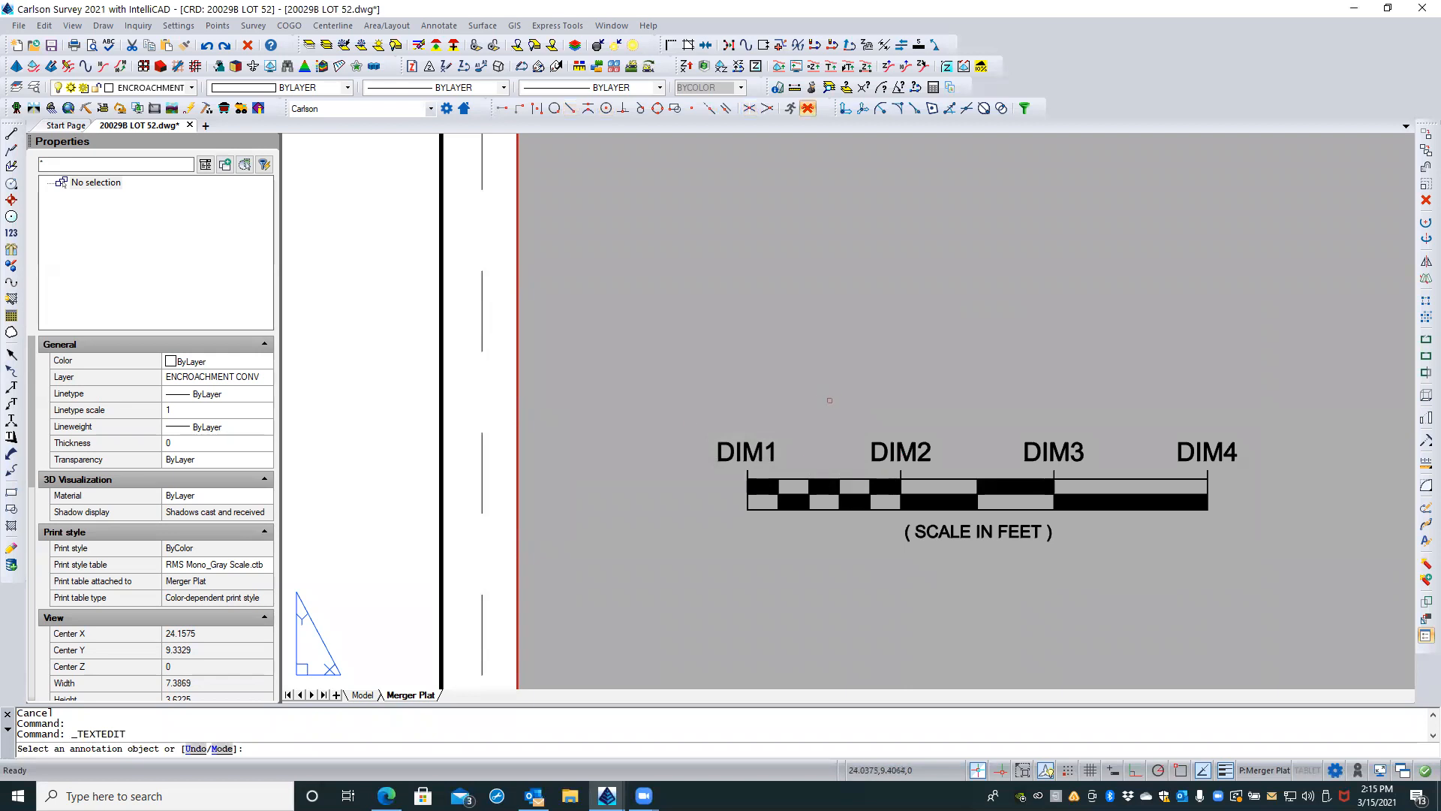
pyautogui.press('Return')
# Step: Try to explode the DIM2 attribute definition and clear the selection
pyautogui.click(861, 423)
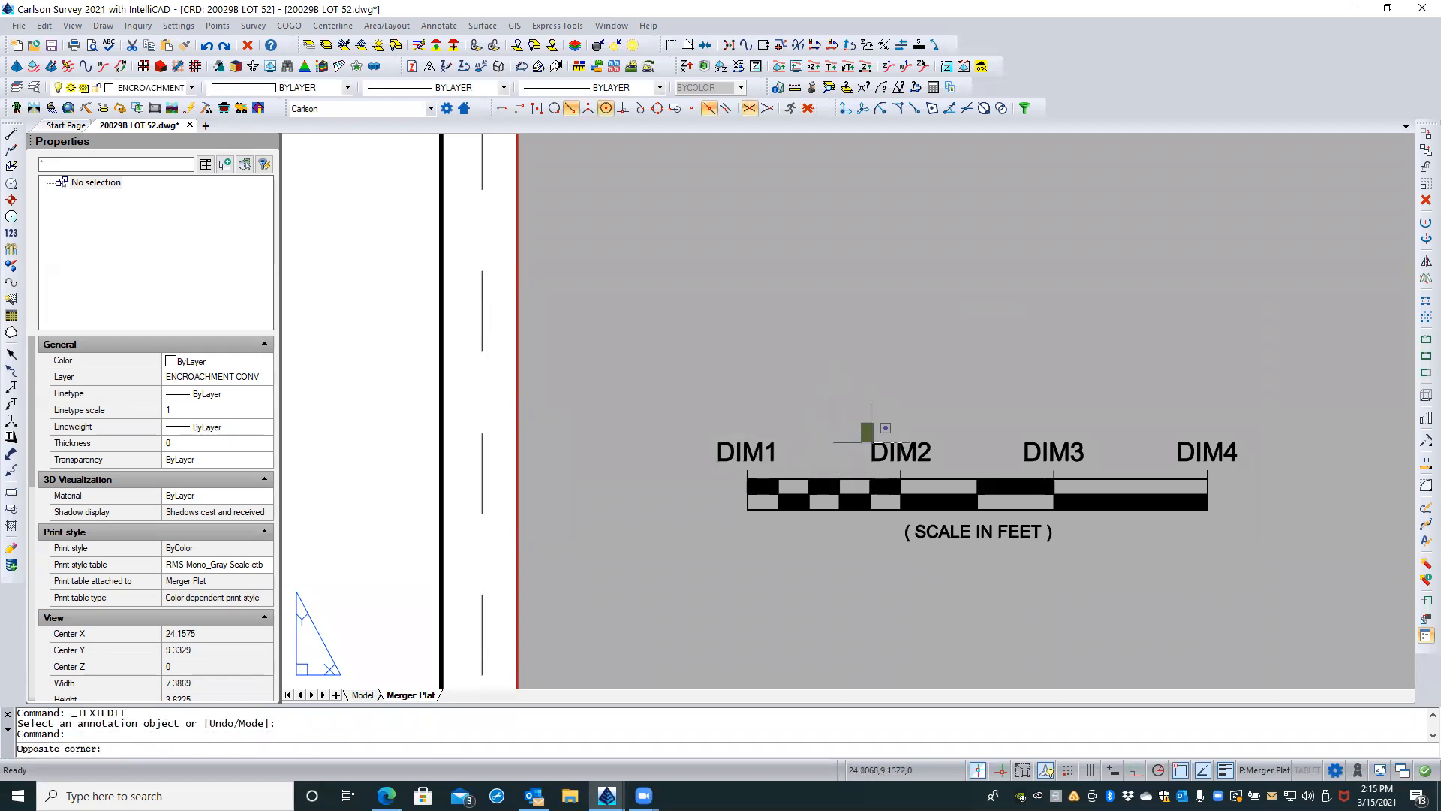
pyautogui.click(868, 440)
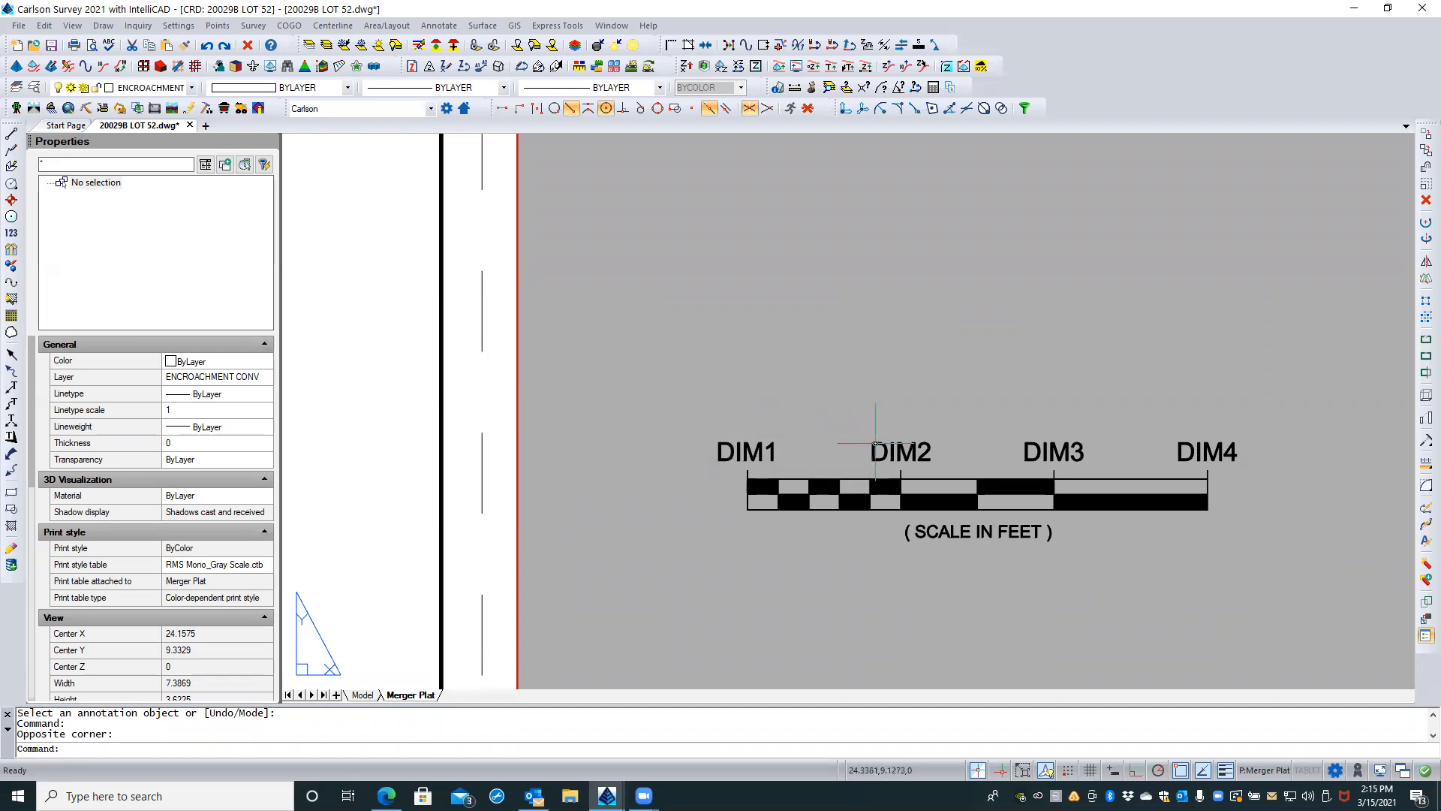
pyautogui.click(876, 445)
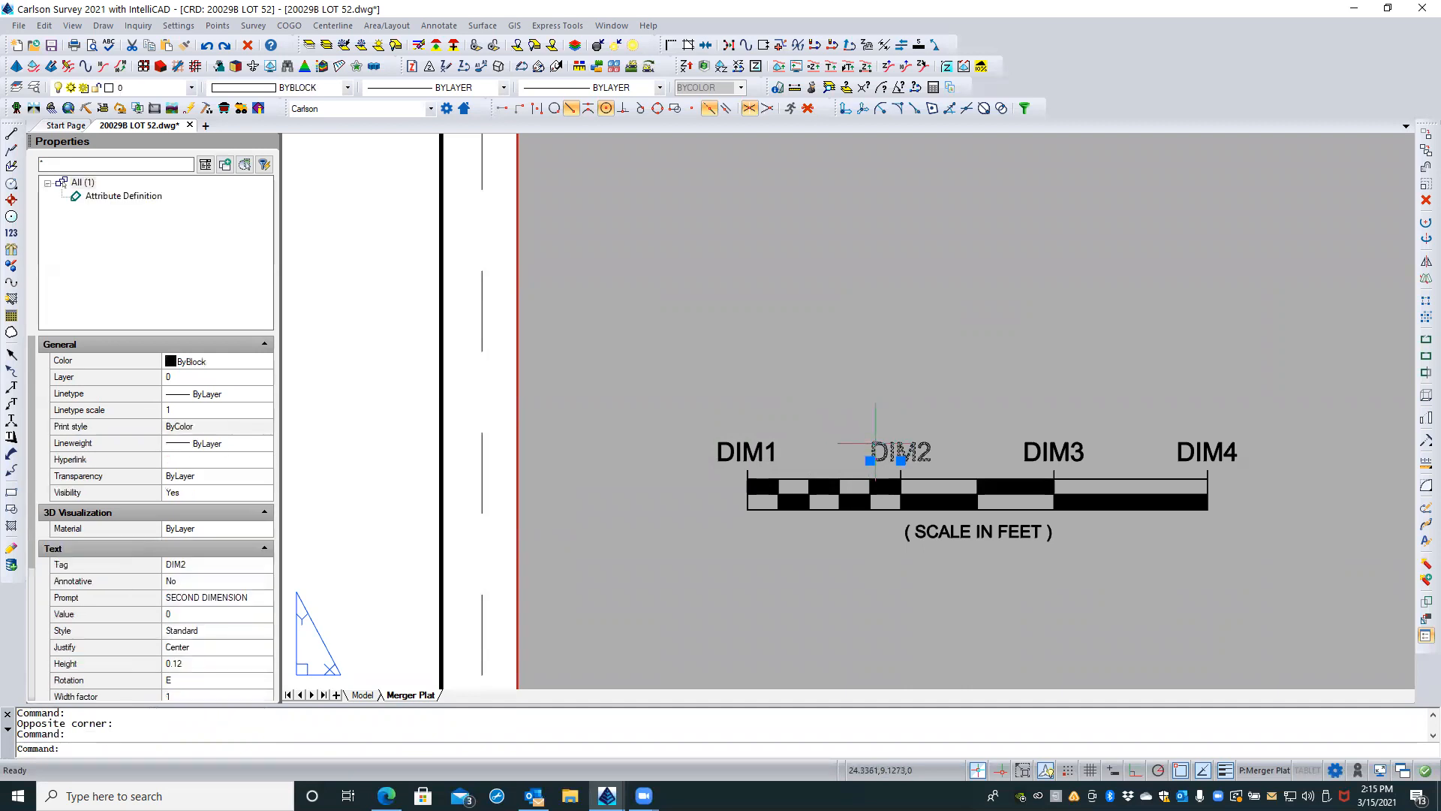
pyautogui.click(1421, 566)
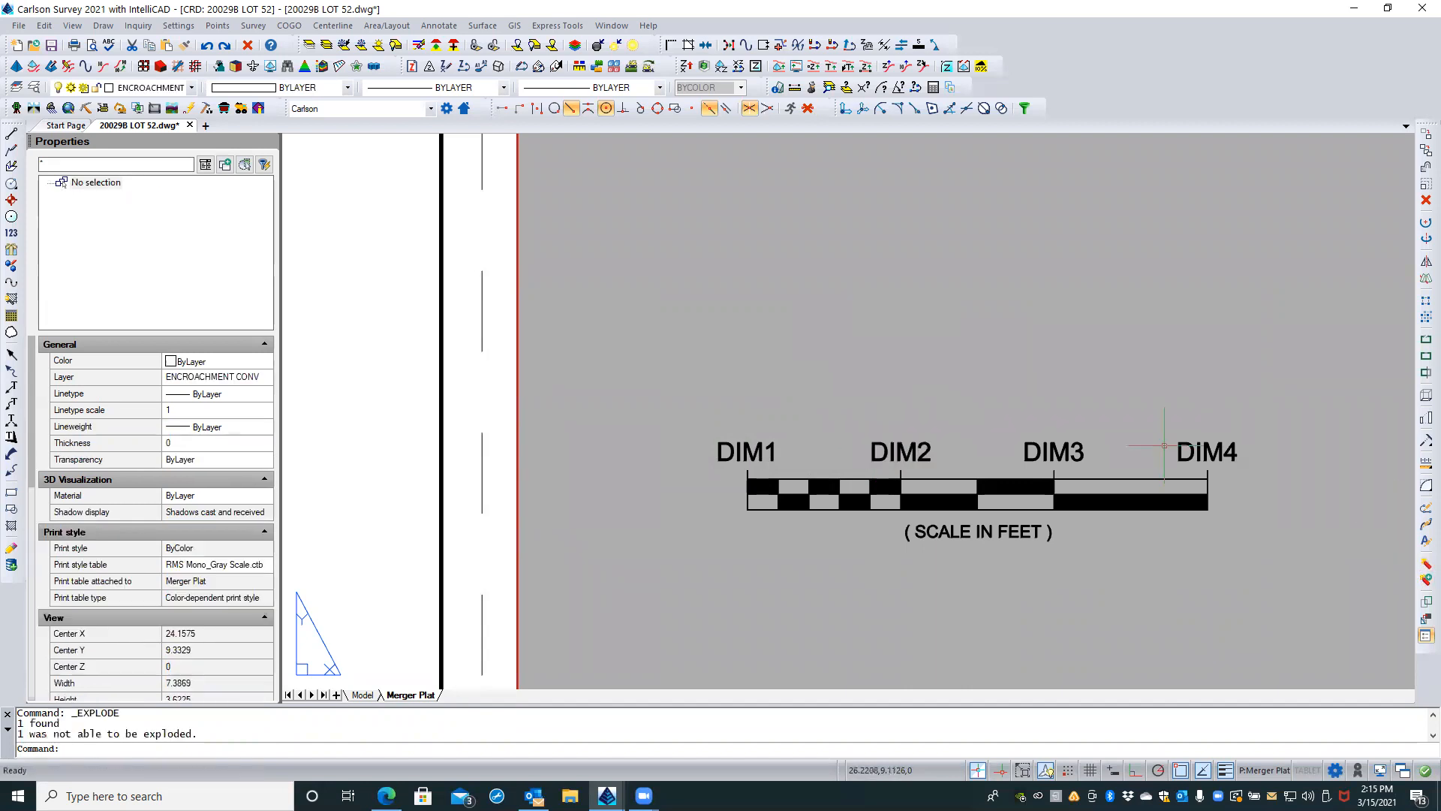
pyautogui.click(926, 444)
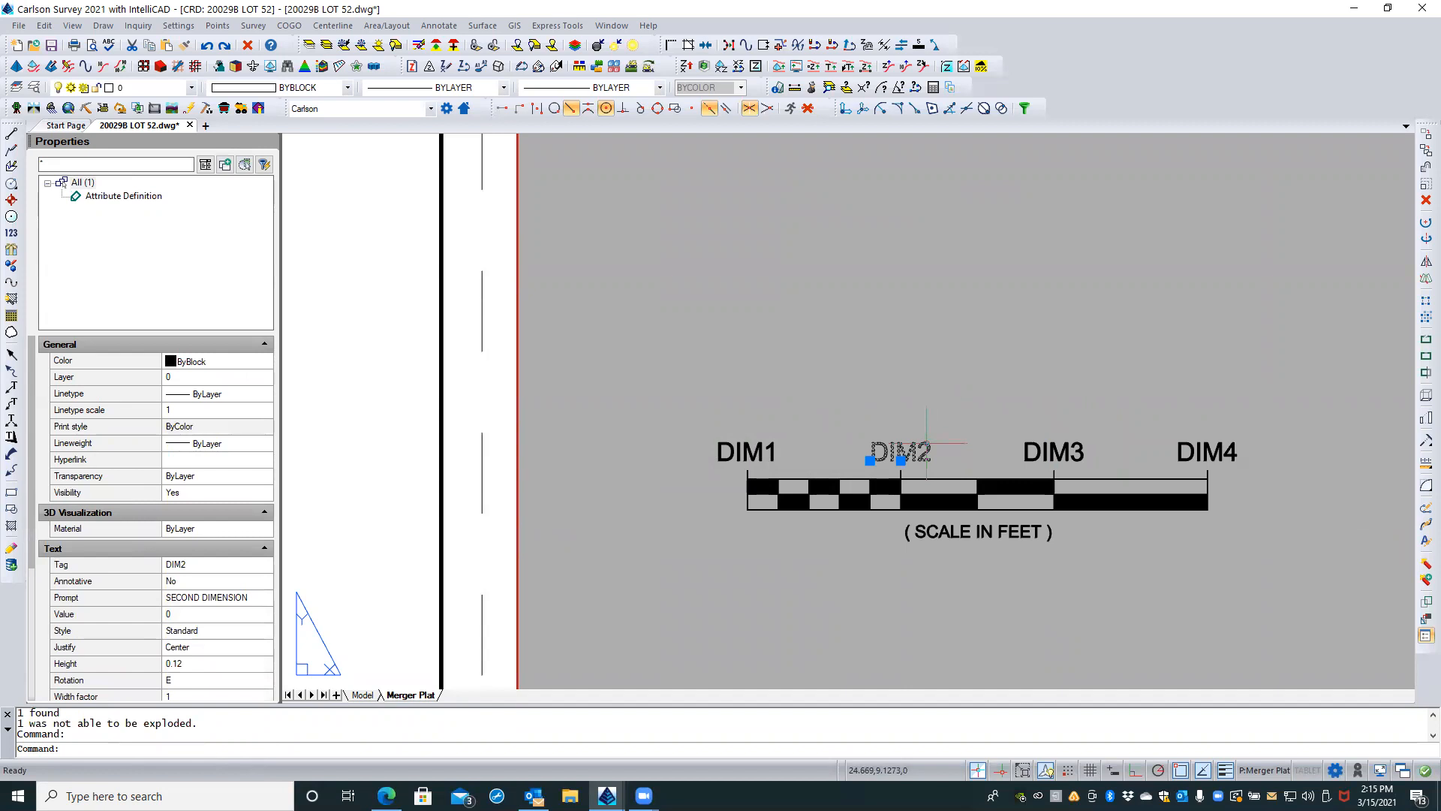
pyautogui.click(1421, 567)
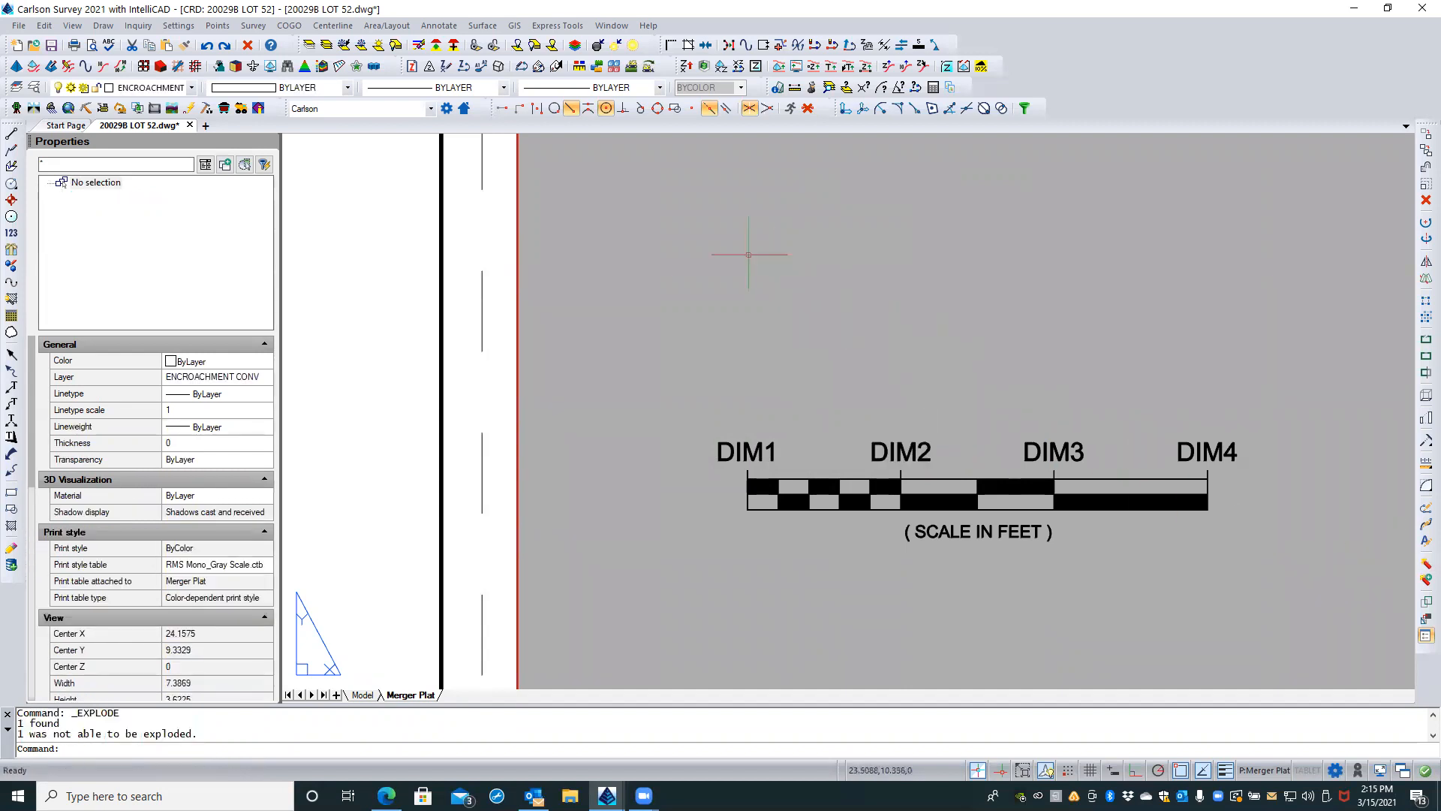
pyautogui.press('Escape')
pyautogui.press('Escape')
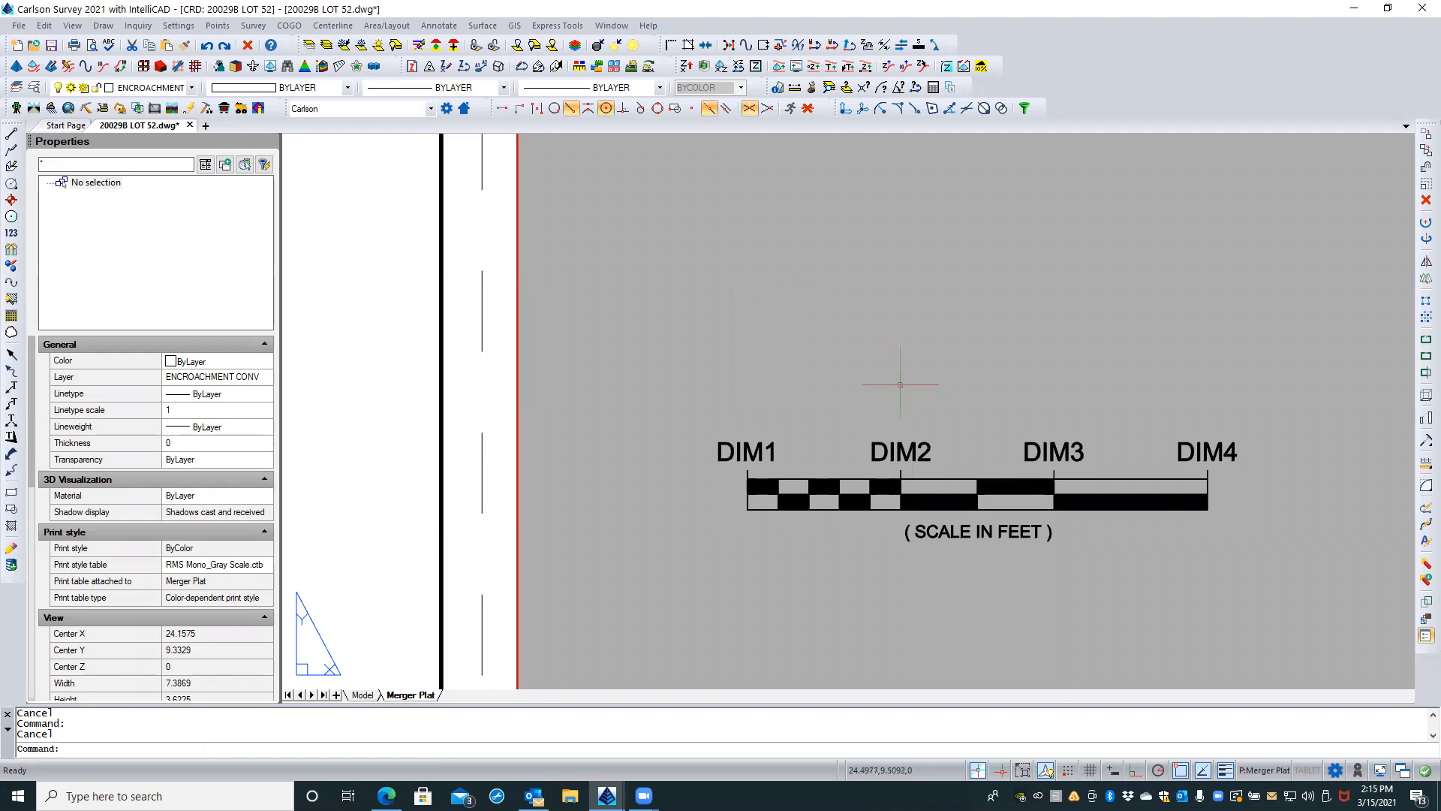
# Step: Start a block definition named barscale with the description "Bar Scale for plats"
pyautogui.scroll(-2, 980, 336)
pyautogui.scroll(2, 968, 341)
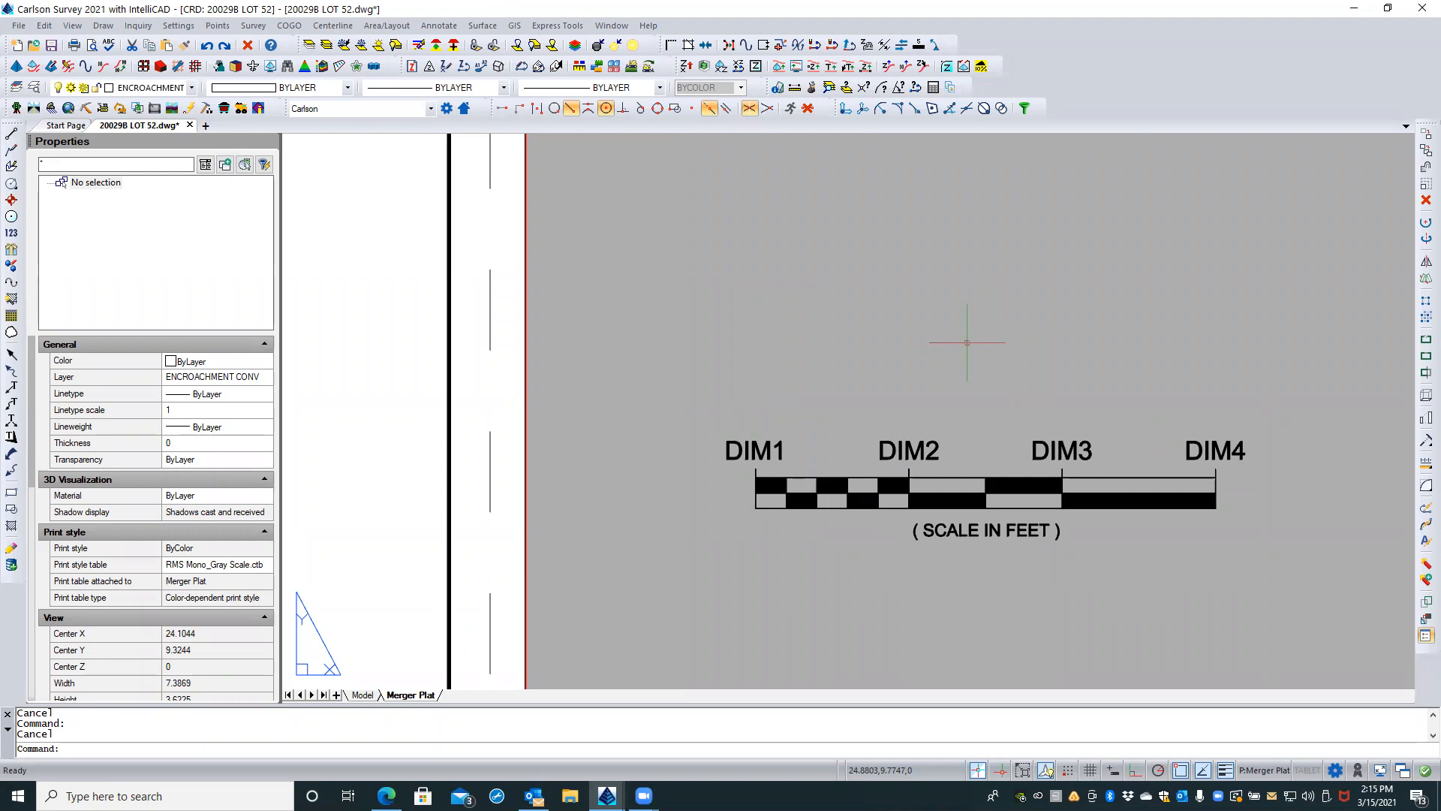
pyautogui.write('BLOCK')
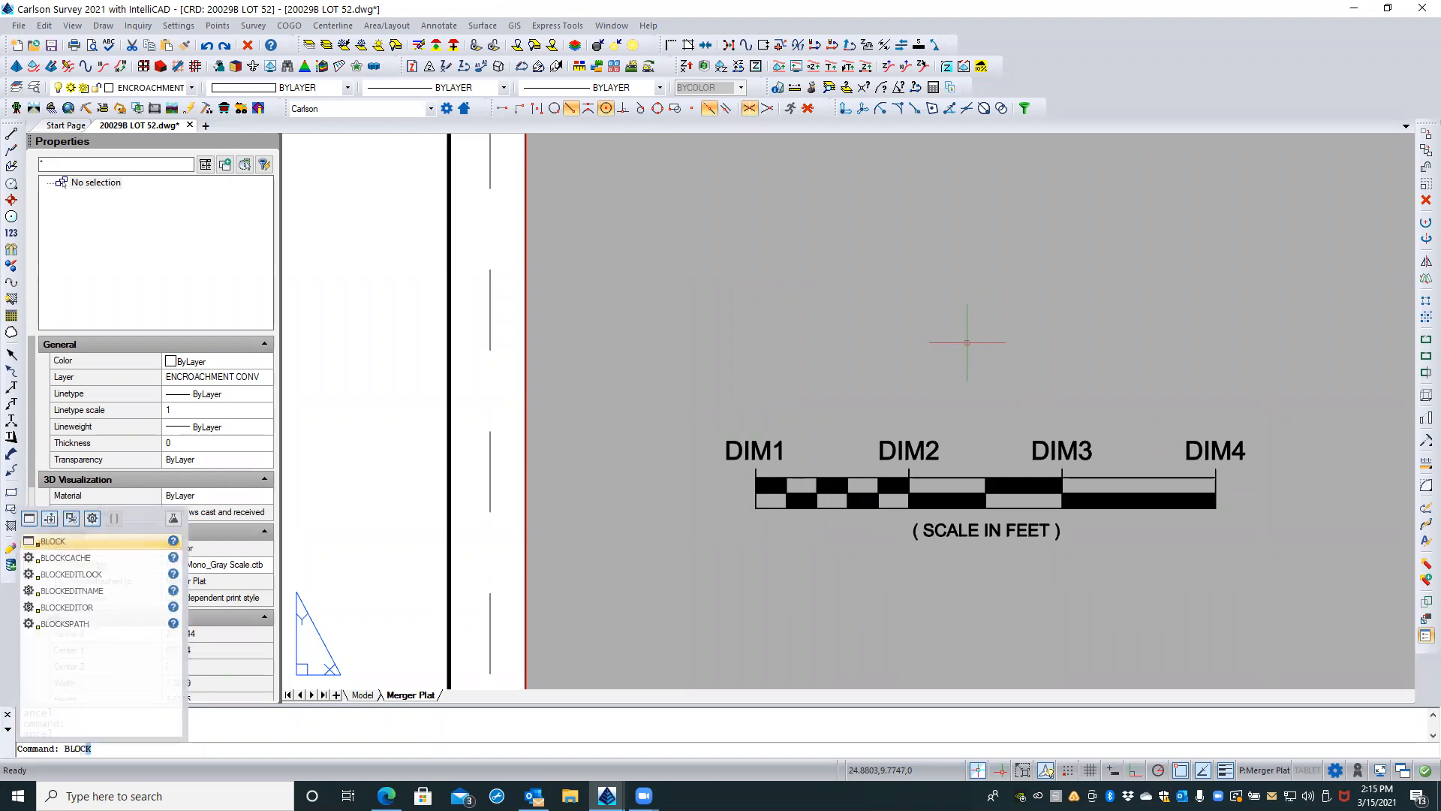
pyautogui.press('Return')
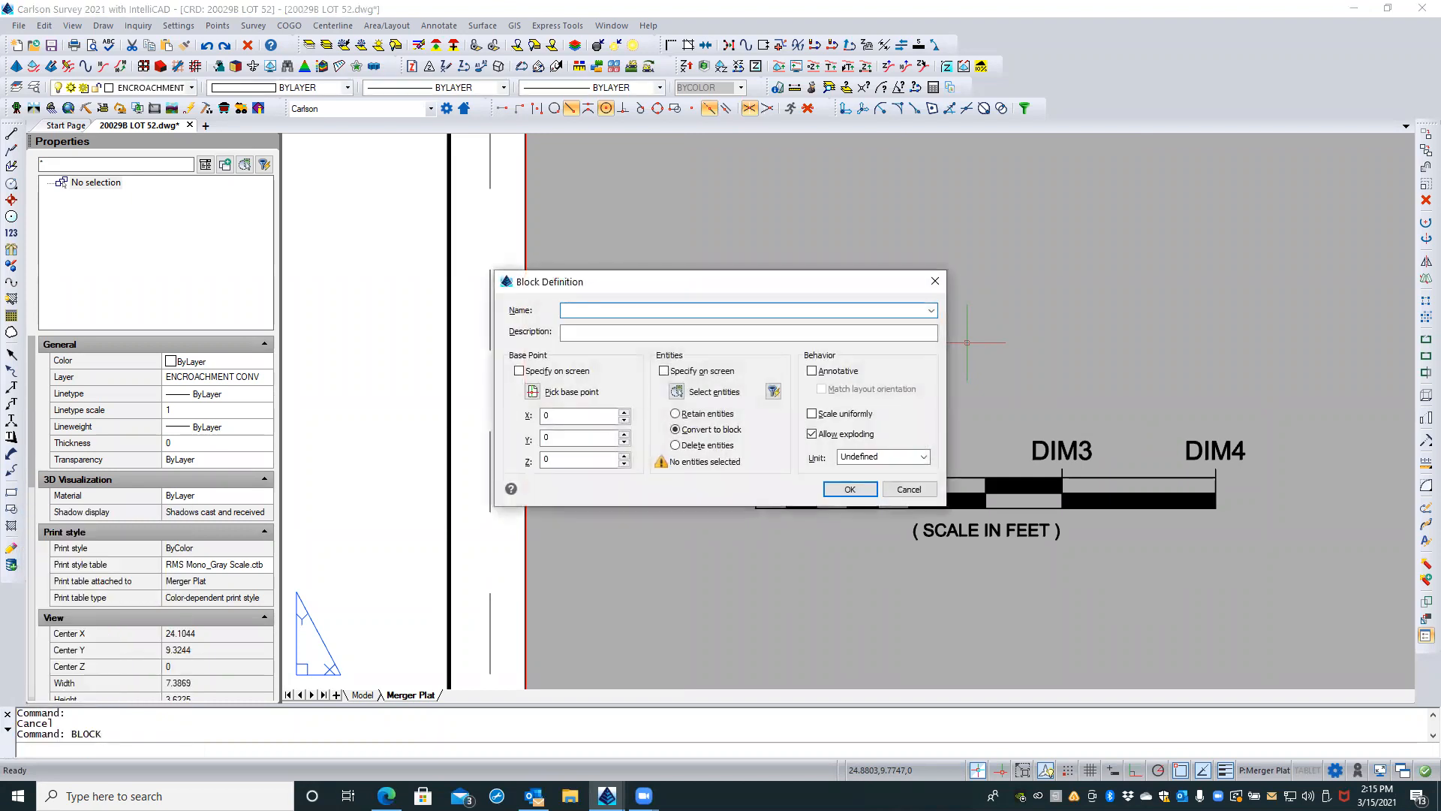
pyautogui.write('barscale')
pyautogui.press('Tab')
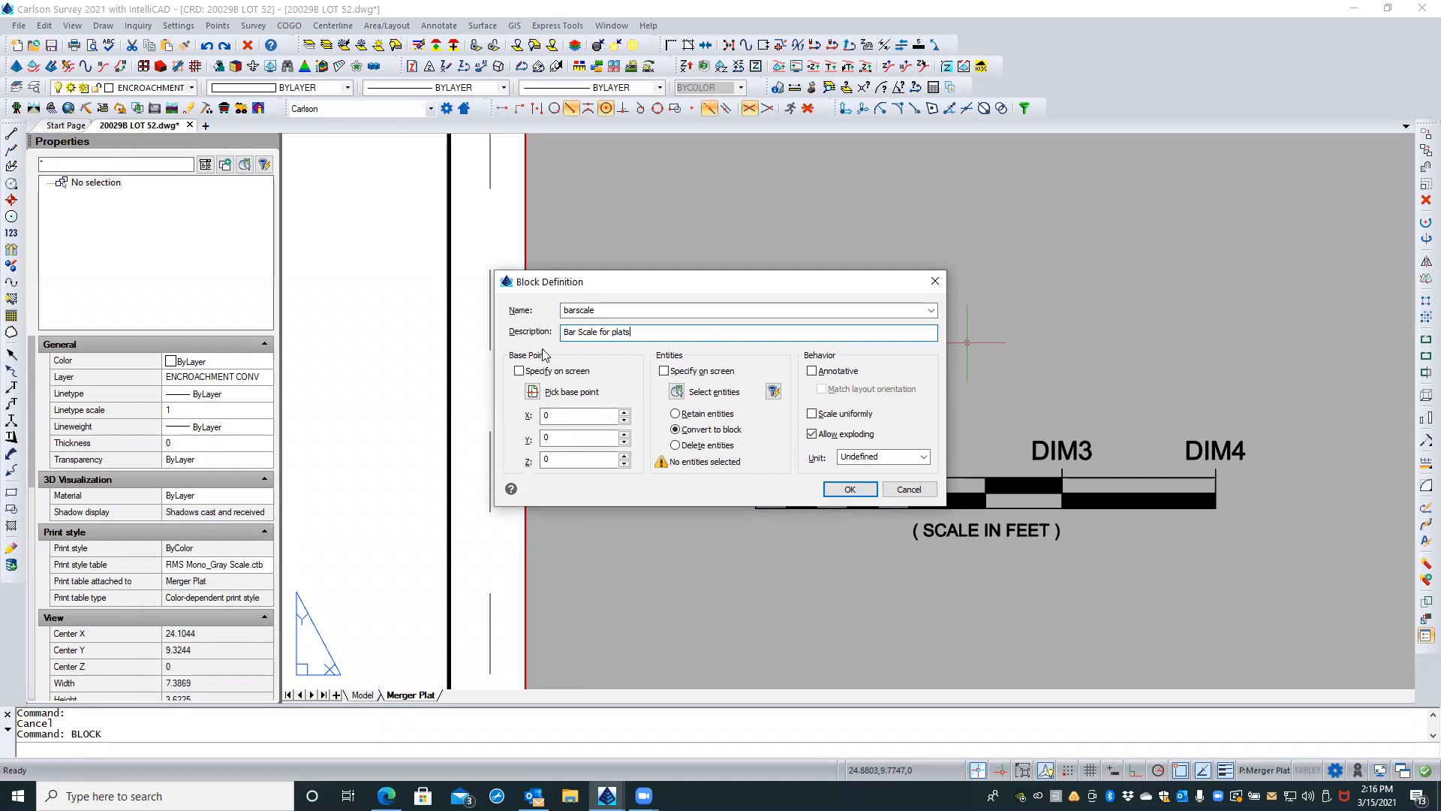
# Step: Set the block's base point at the bar's bottom-edge endpoint midway between DIM2 and DIM3
pyautogui.click(519, 371)
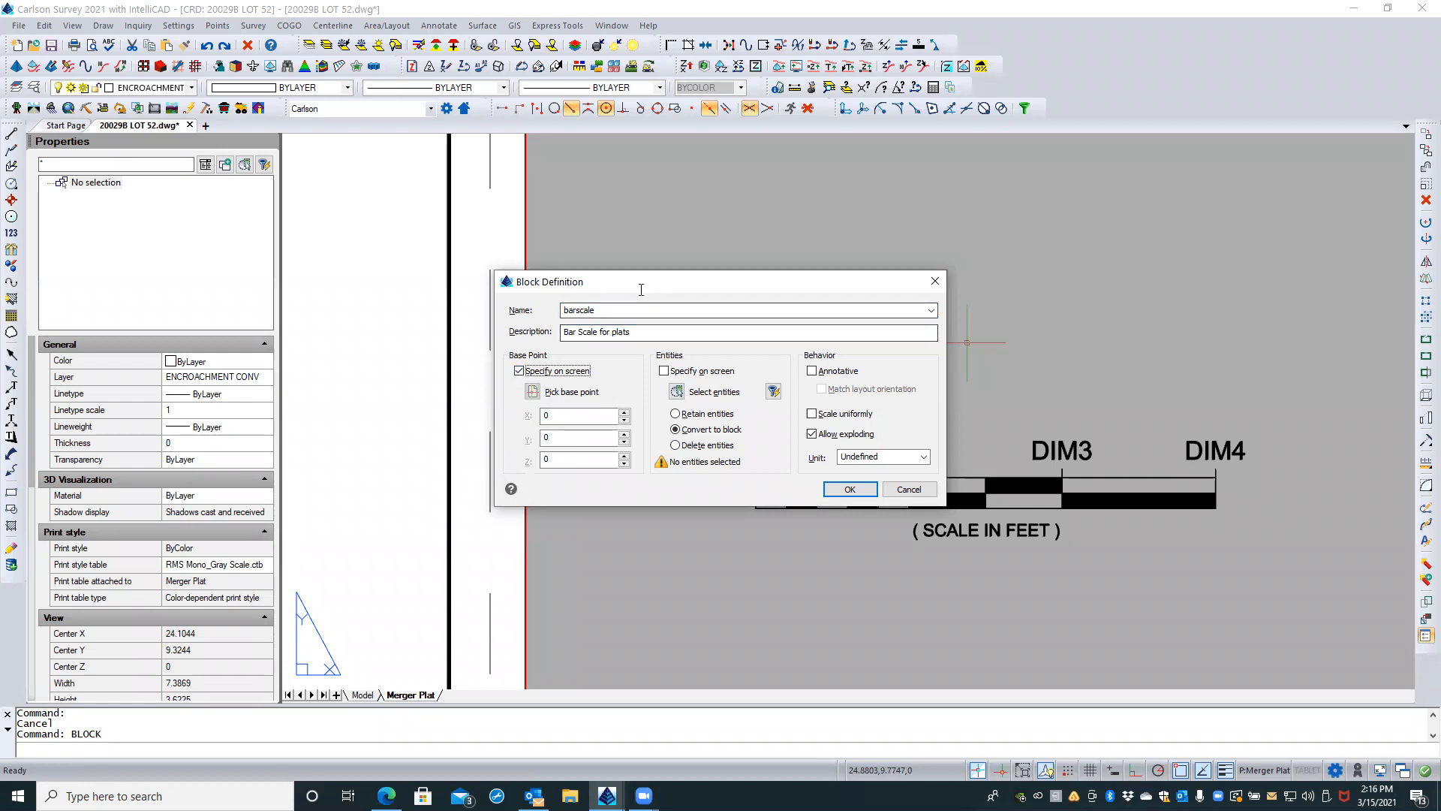
pyautogui.press('space')
pyautogui.moveTo(649, 292); pyautogui.dragTo(544, 202)
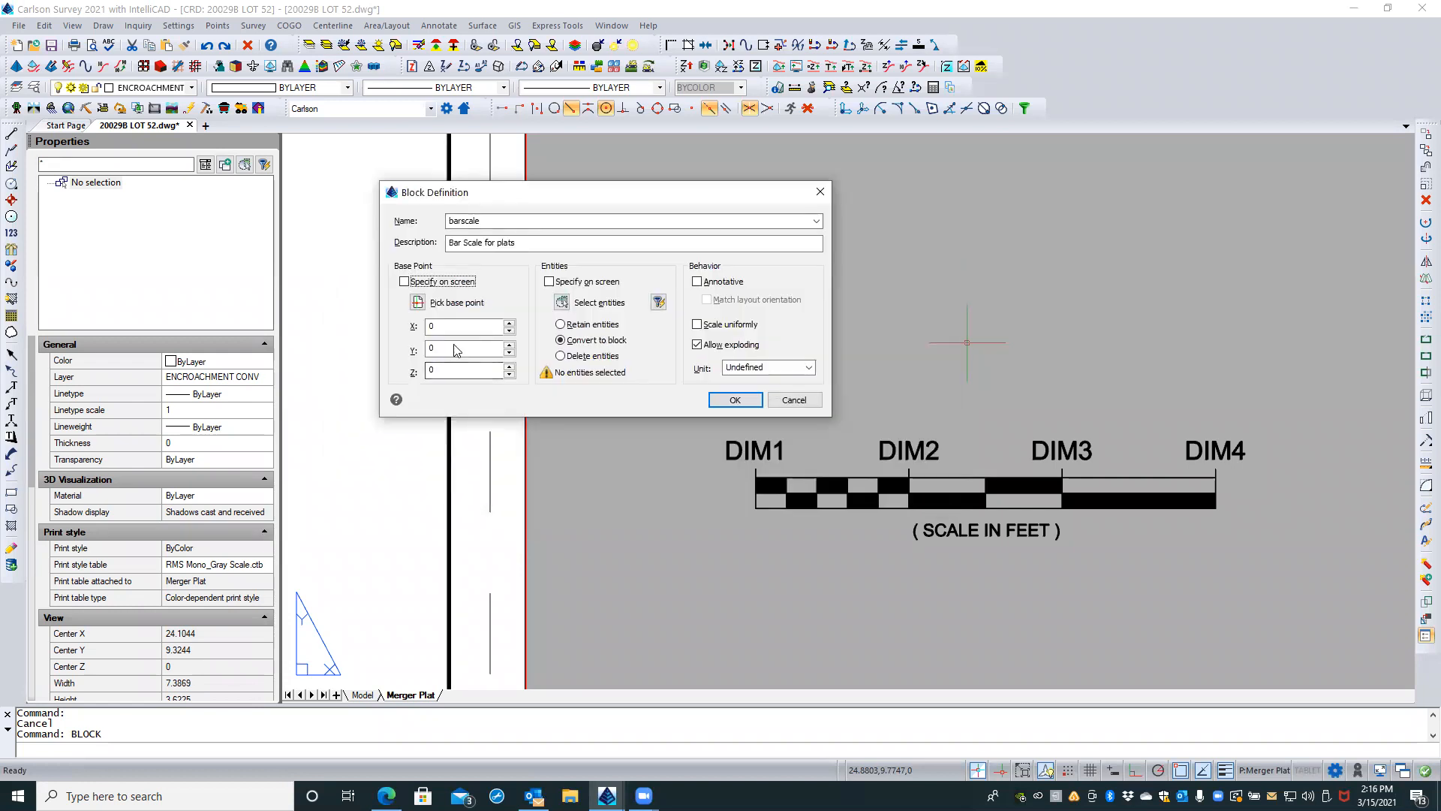
pyautogui.click(418, 302)
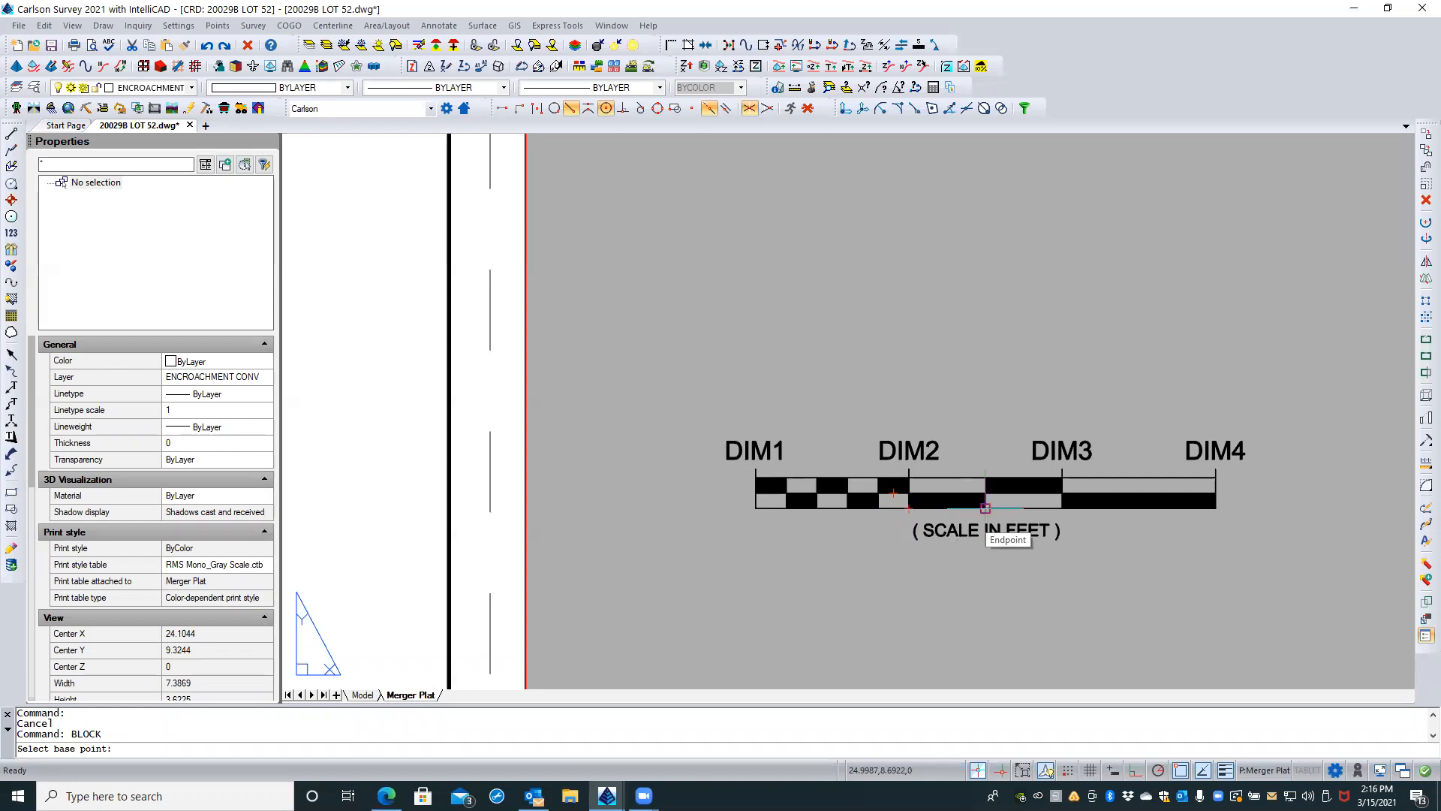
pyautogui.click(985, 508)
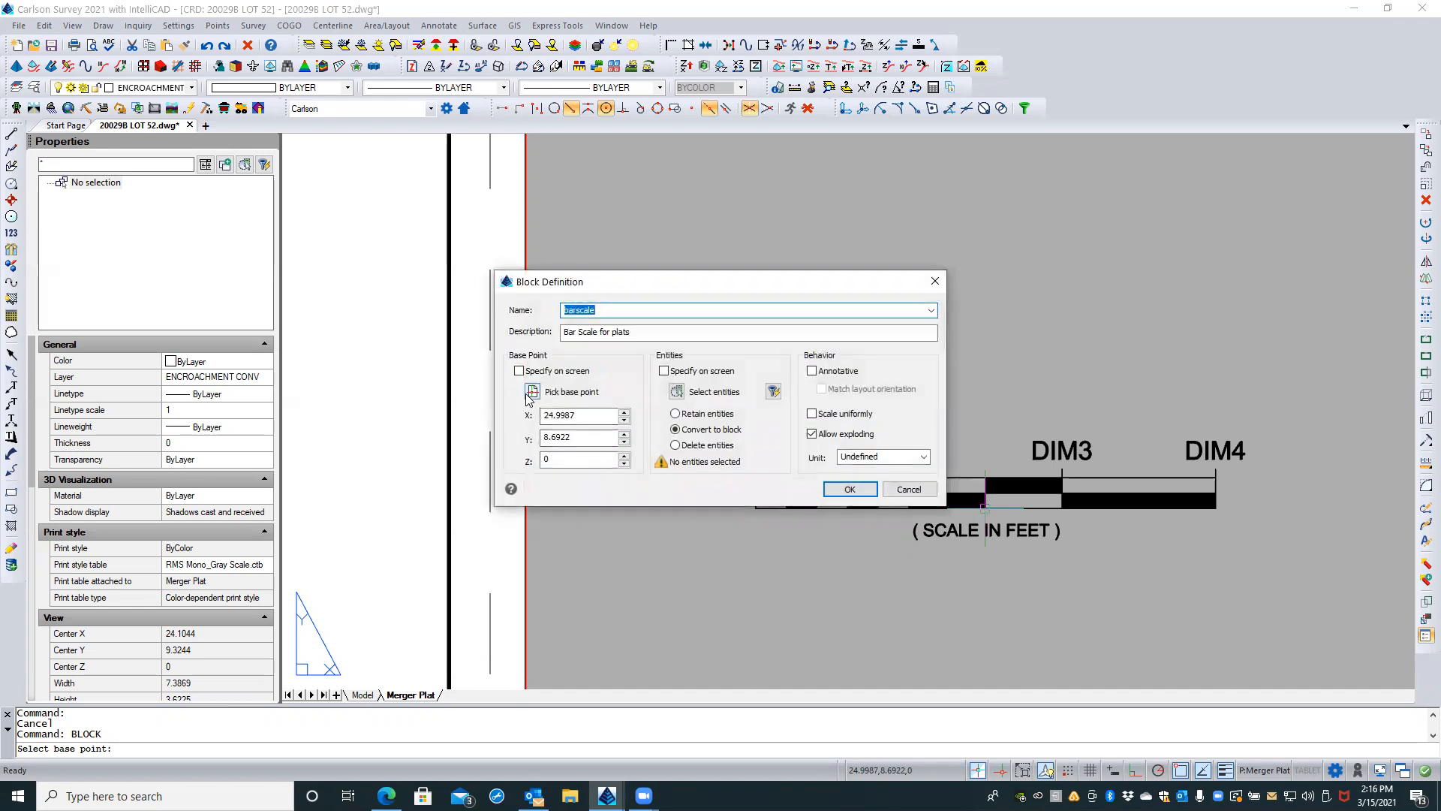
# Step: Select the bar, tick marks and SCALE IN FEET text as block entities, adding DIM1, DIM2, DIM3 and DIM4 in order
pyautogui.click(676, 391)
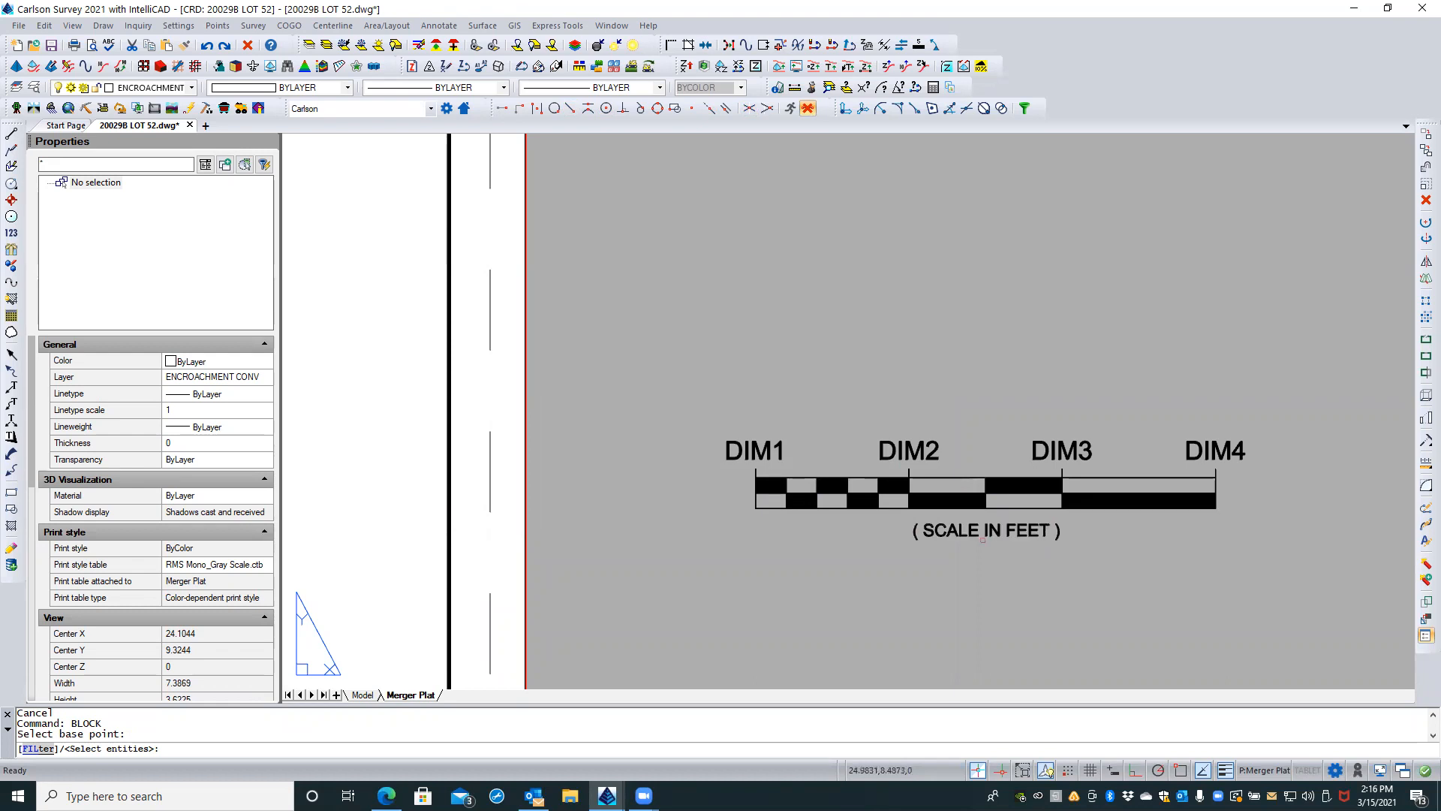
pyautogui.click(721, 551)
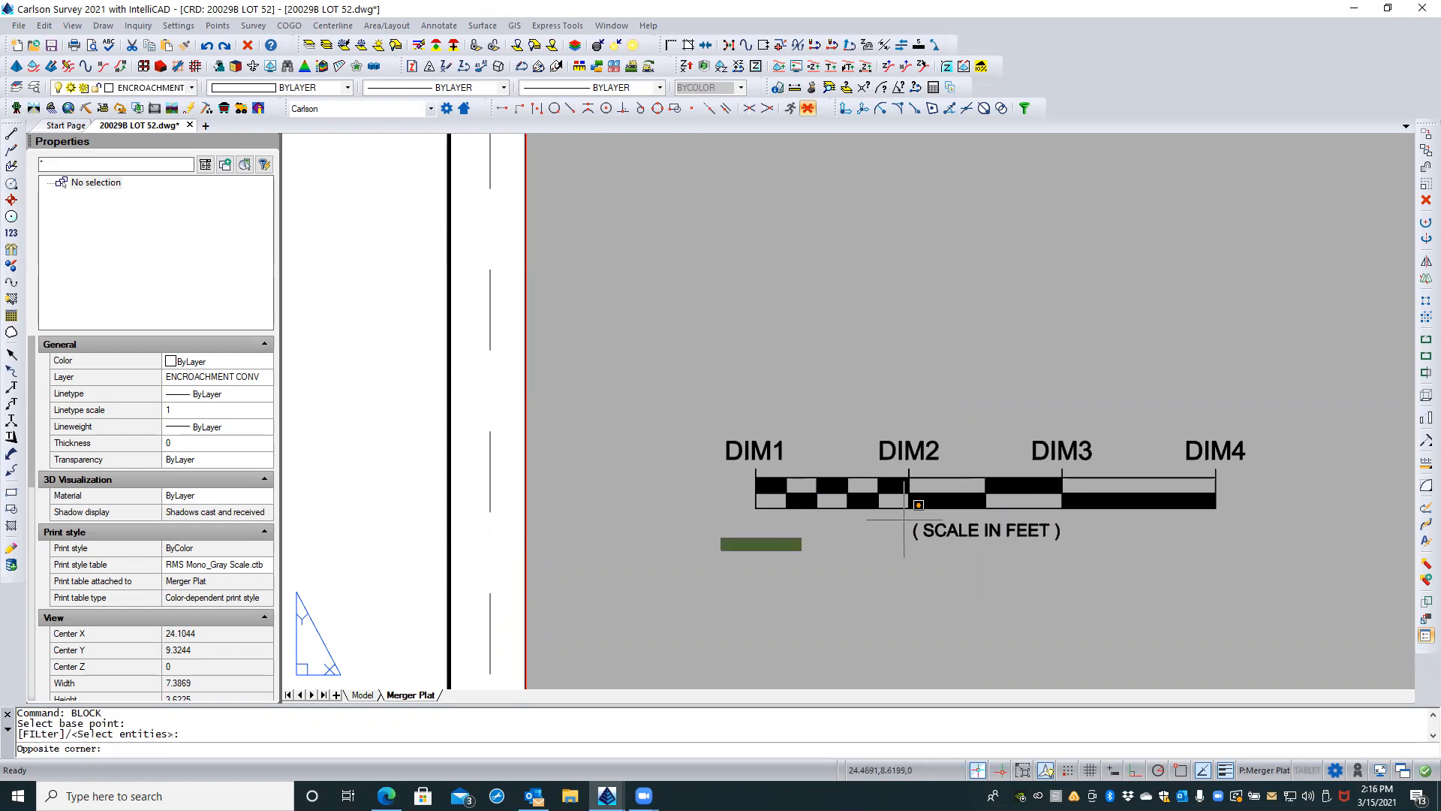
pyautogui.click(1233, 448)
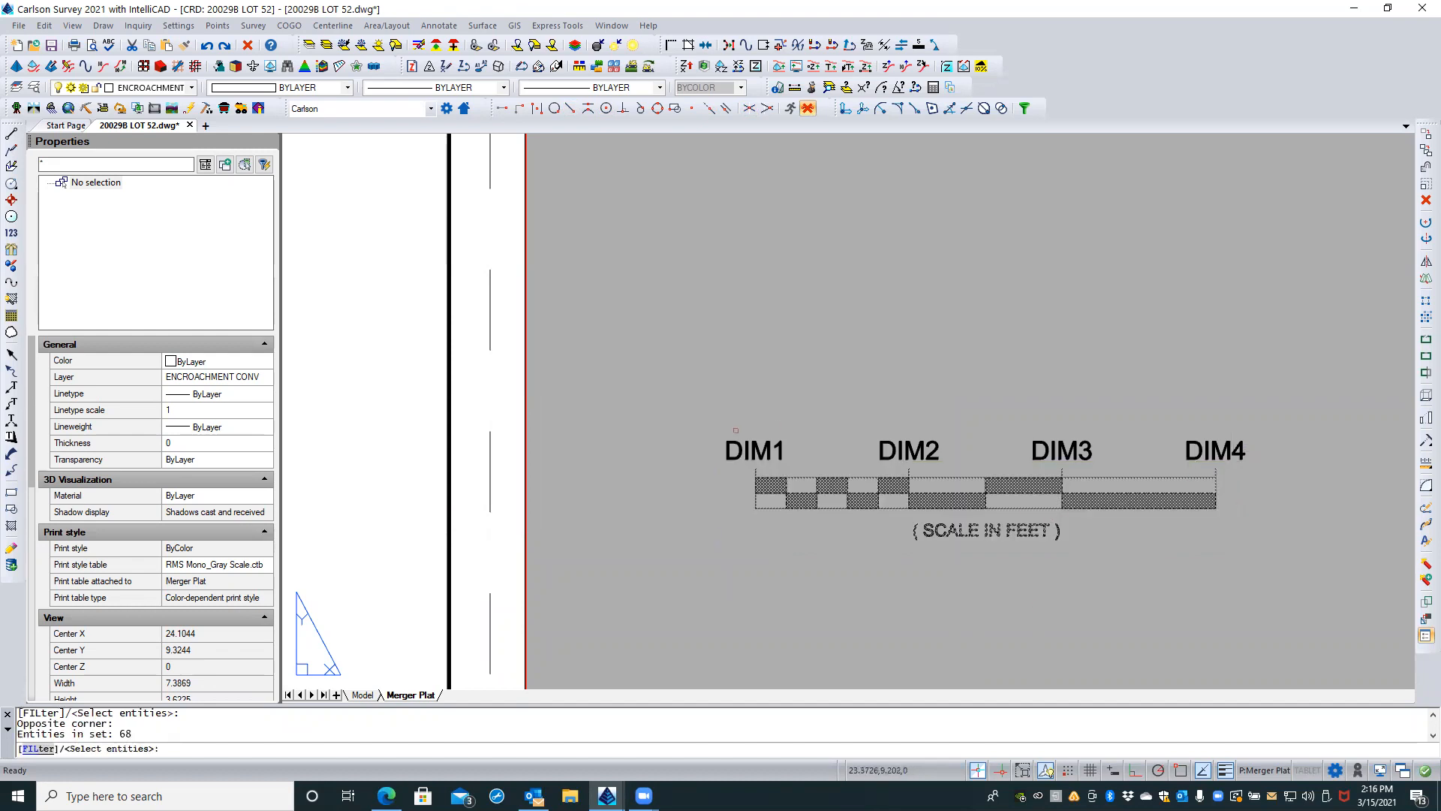
pyautogui.click(754, 443)
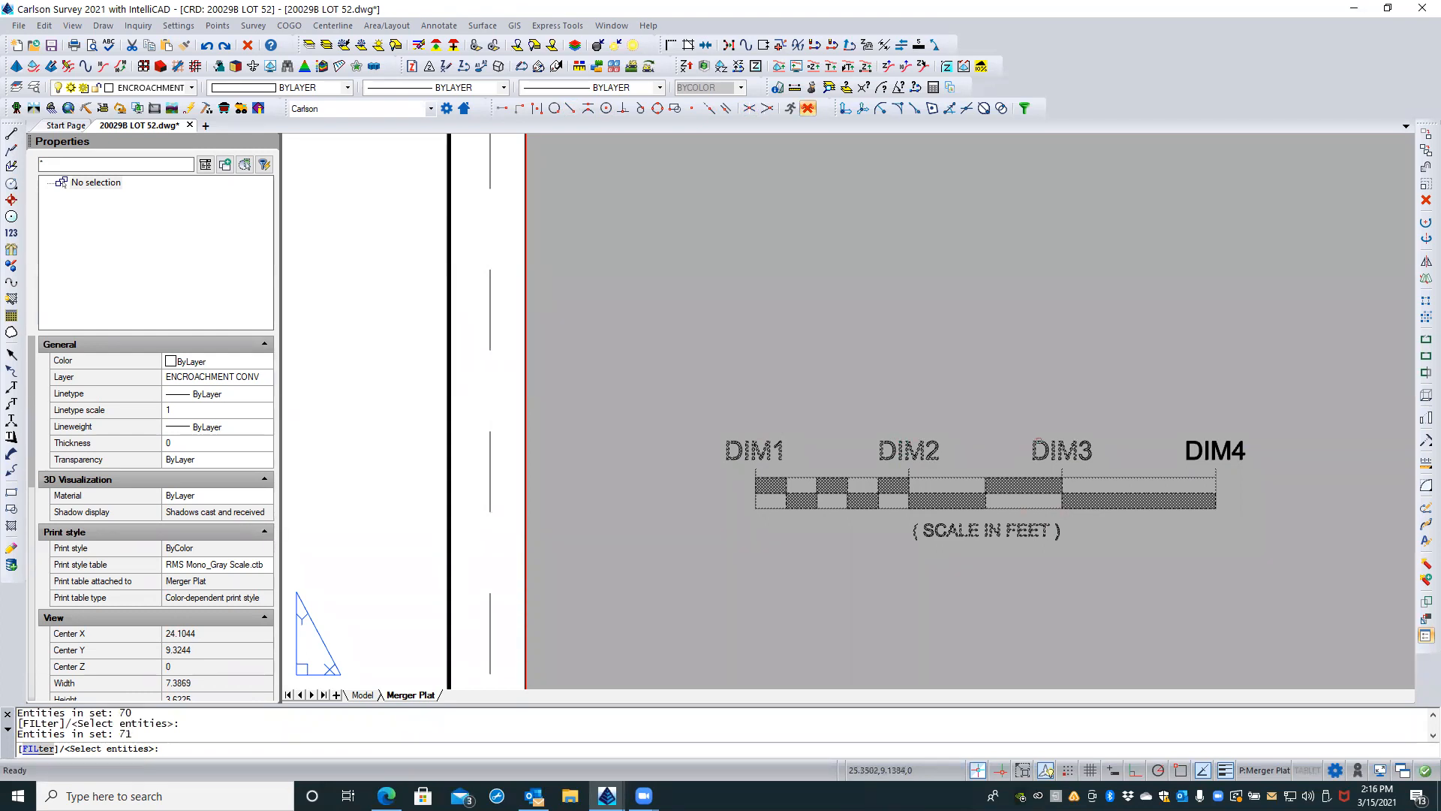
pyautogui.click(1187, 440)
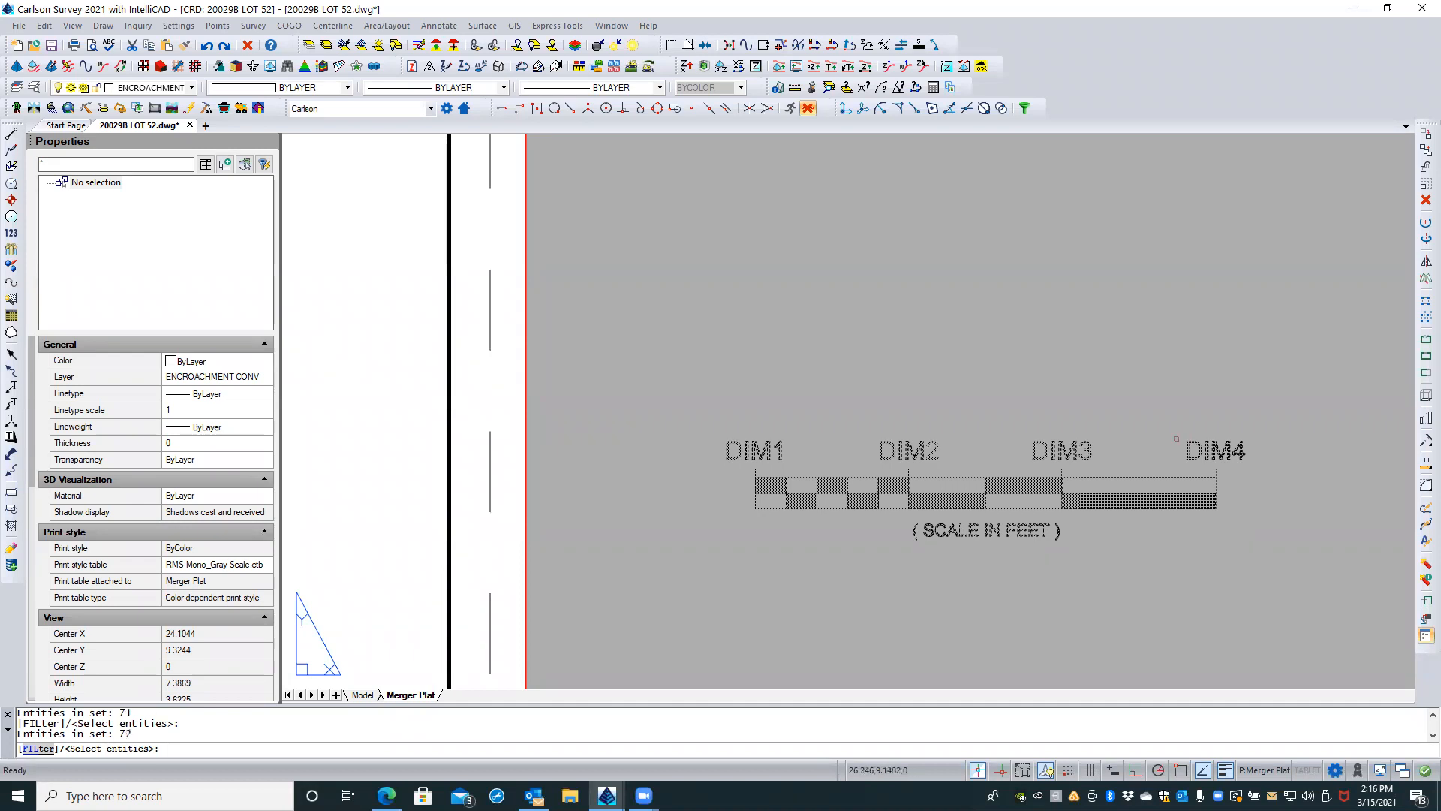
pyautogui.press('Return')
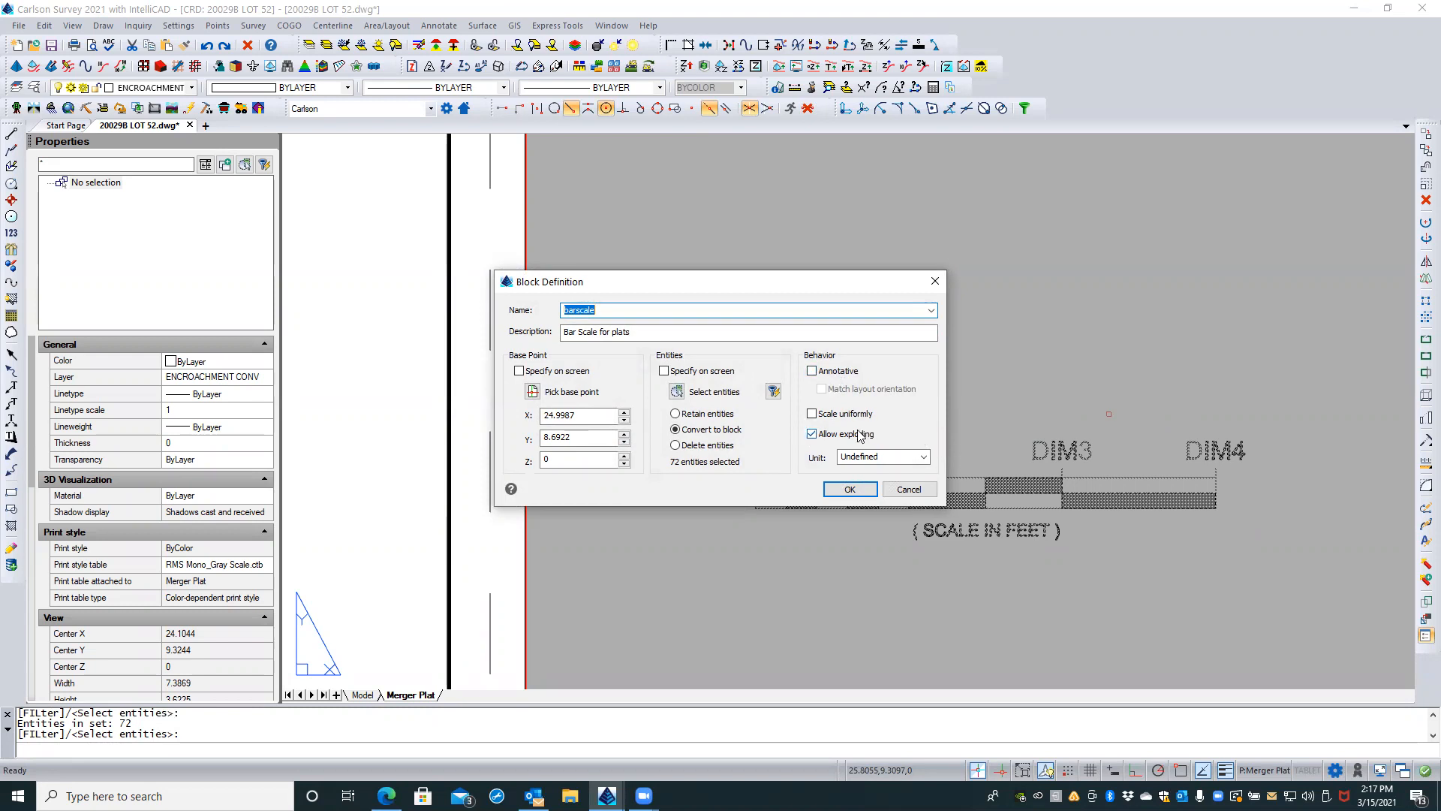
# Step: Enable uniform scaling for the block and redefine the existing barscale block with the selected entities
pyautogui.click(811, 413)
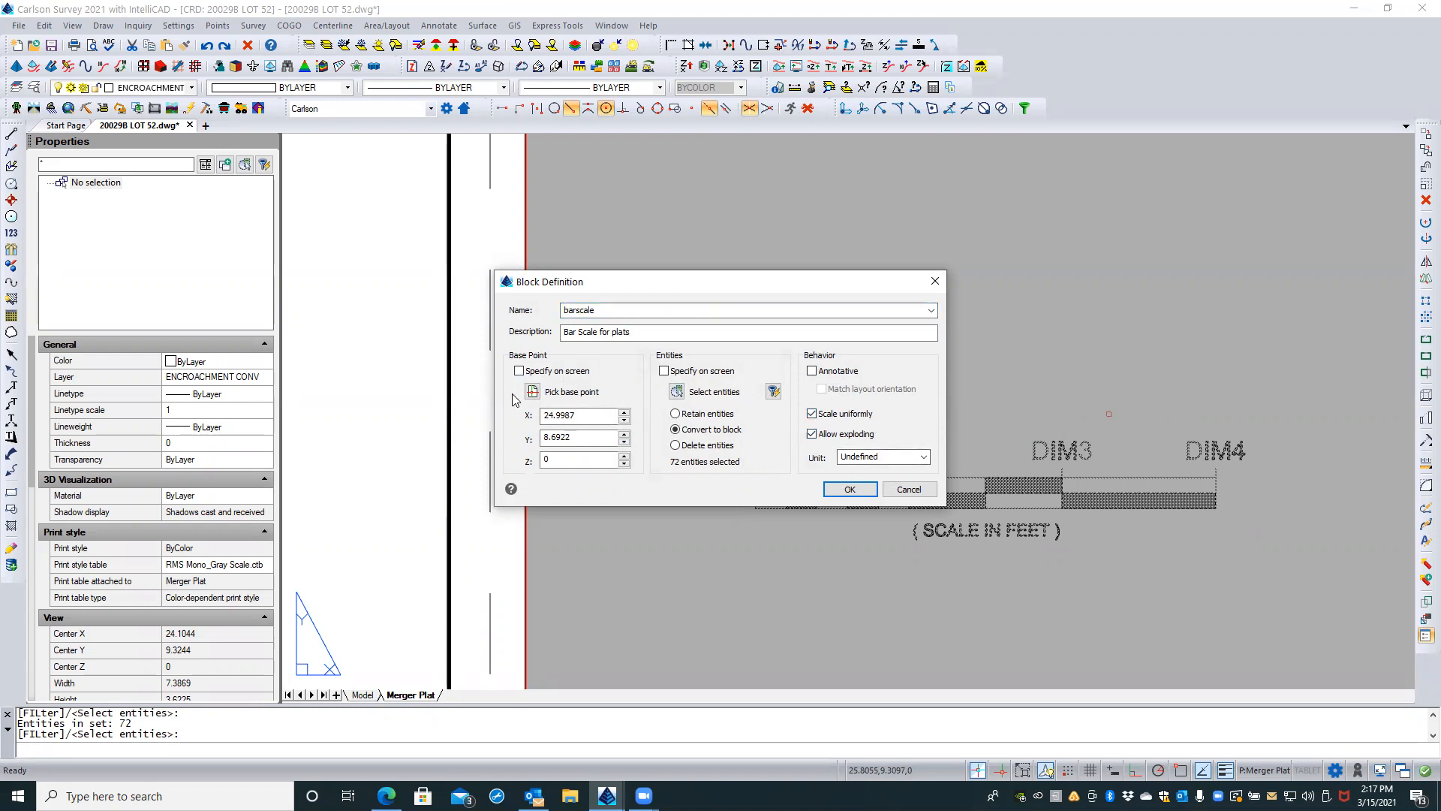
pyautogui.click(850, 490)
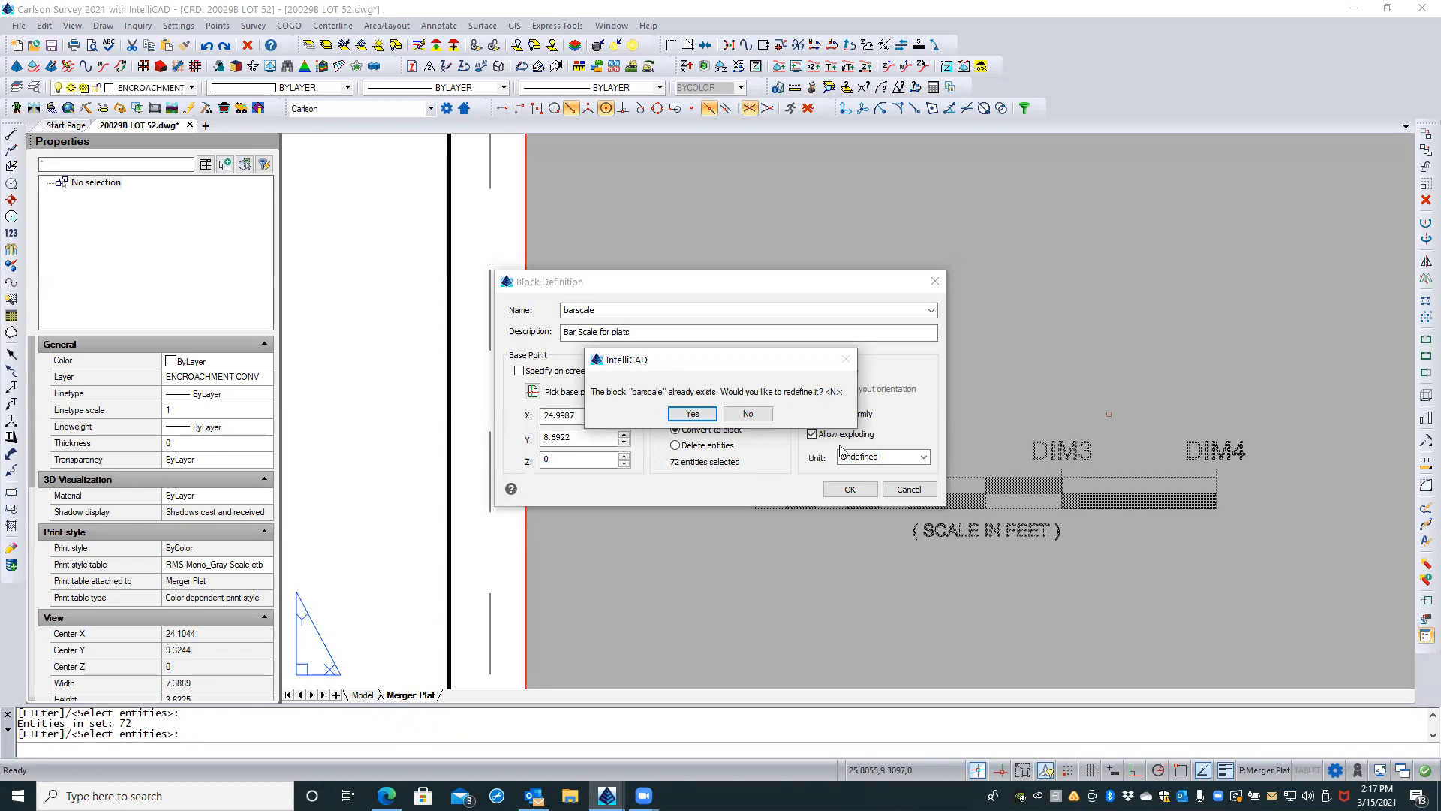
pyautogui.click(692, 413)
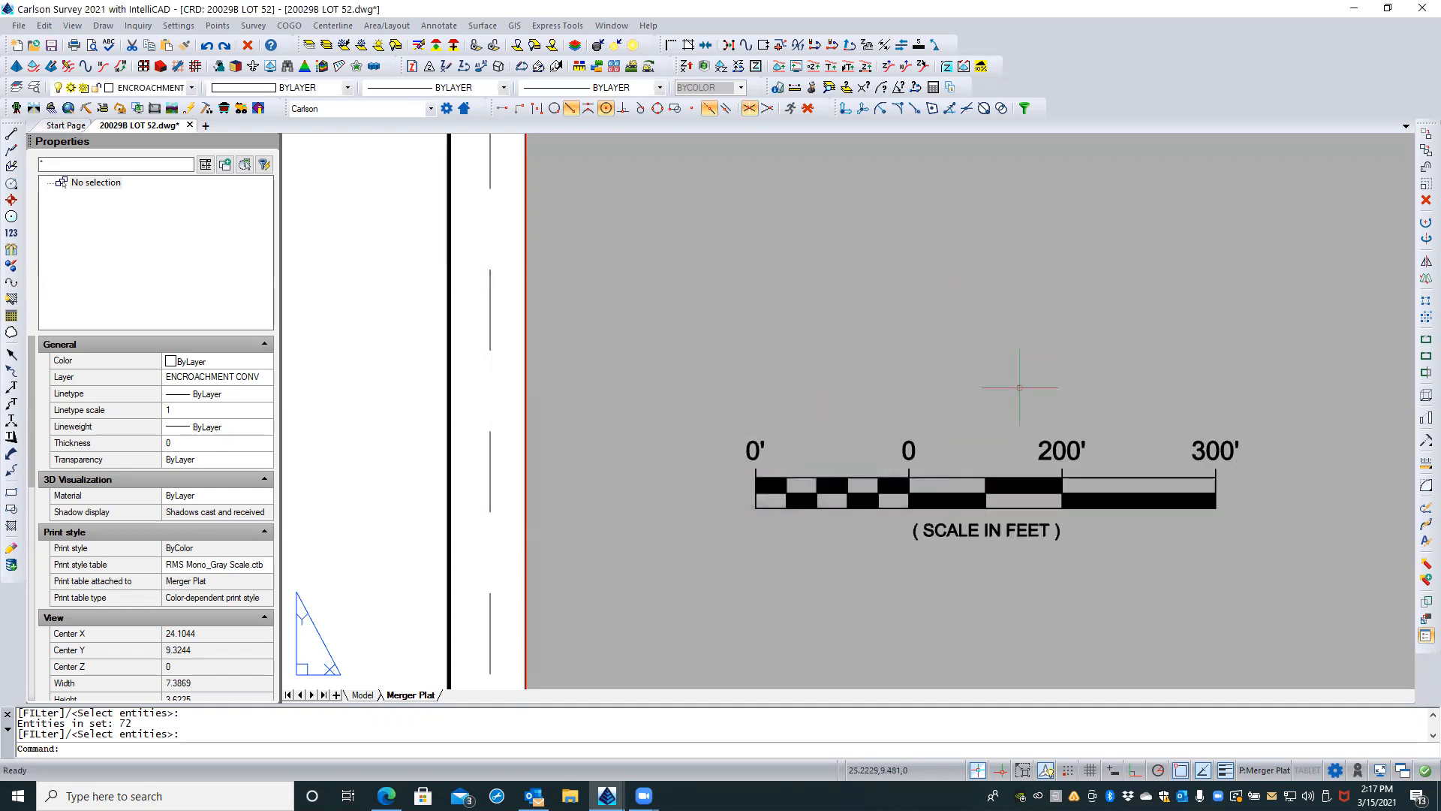
# Step: Erase the old bar scale with oversized labels and its duplicate SCALE IN FEET text above the PLAT OF SURVEY title
pyautogui.scroll(-3, 1224, 358)
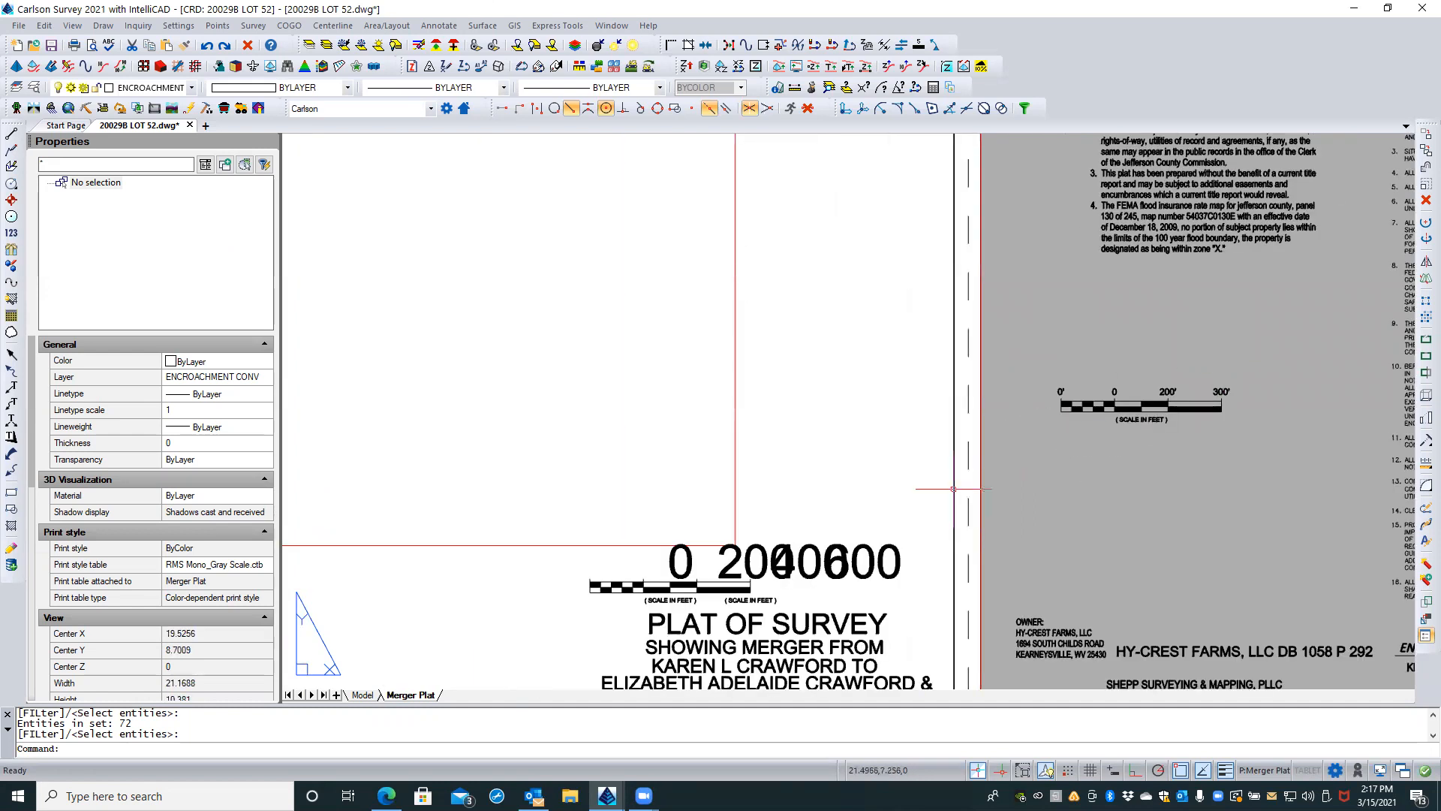
pyautogui.click(812, 572)
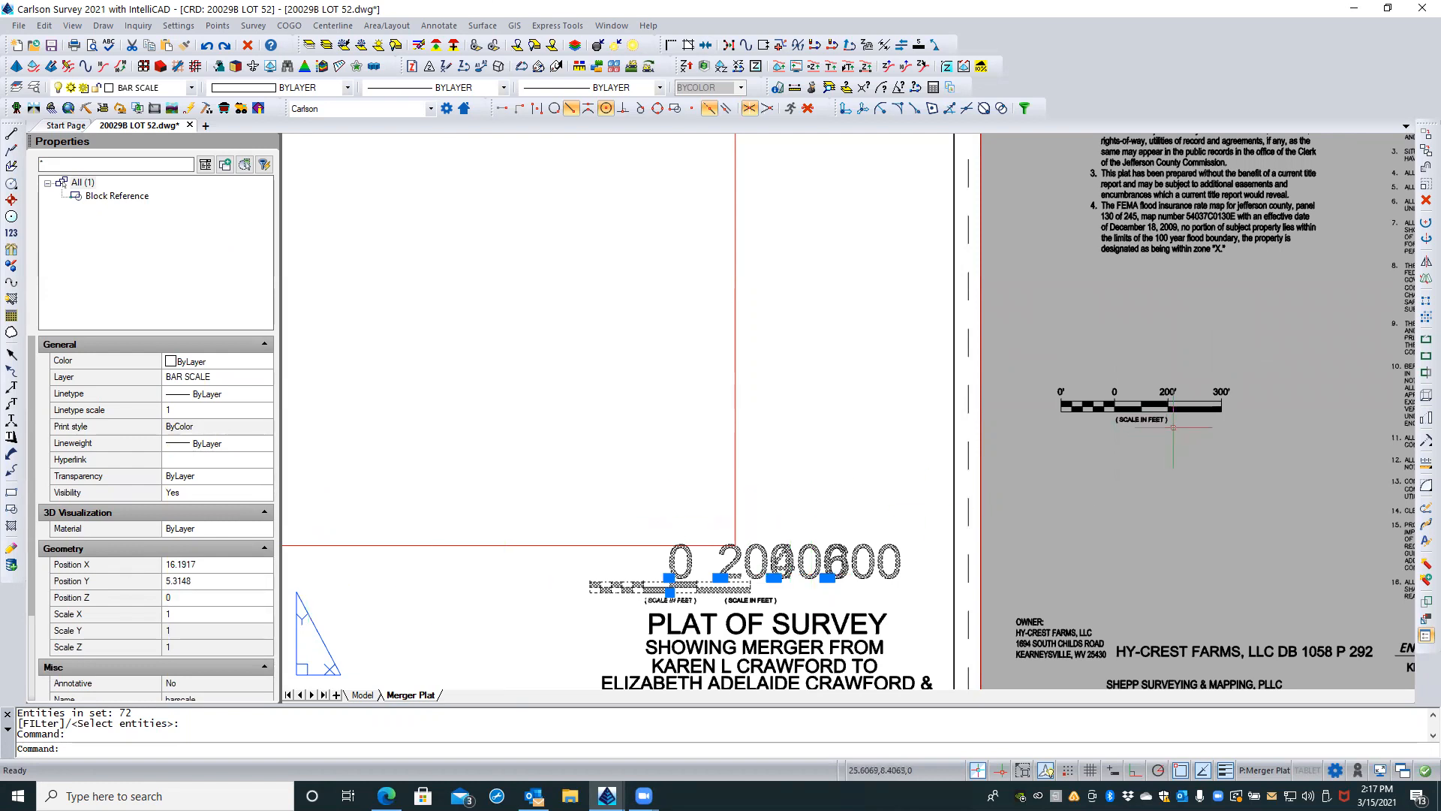
pyautogui.press('Escape')
pyautogui.press('Escape')
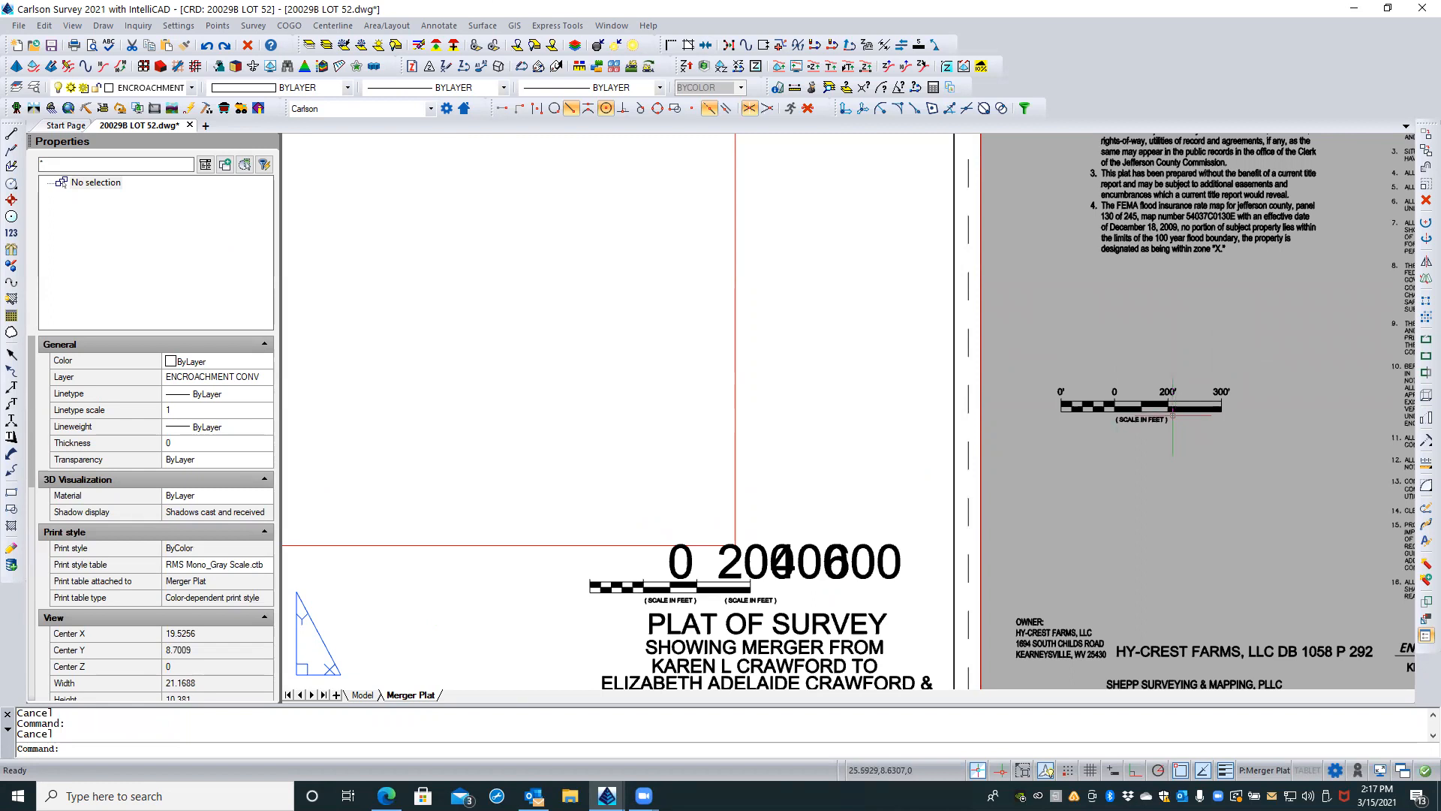
pyautogui.moveTo(791, 454); pyautogui.dragTo(713, 354, button='middle')
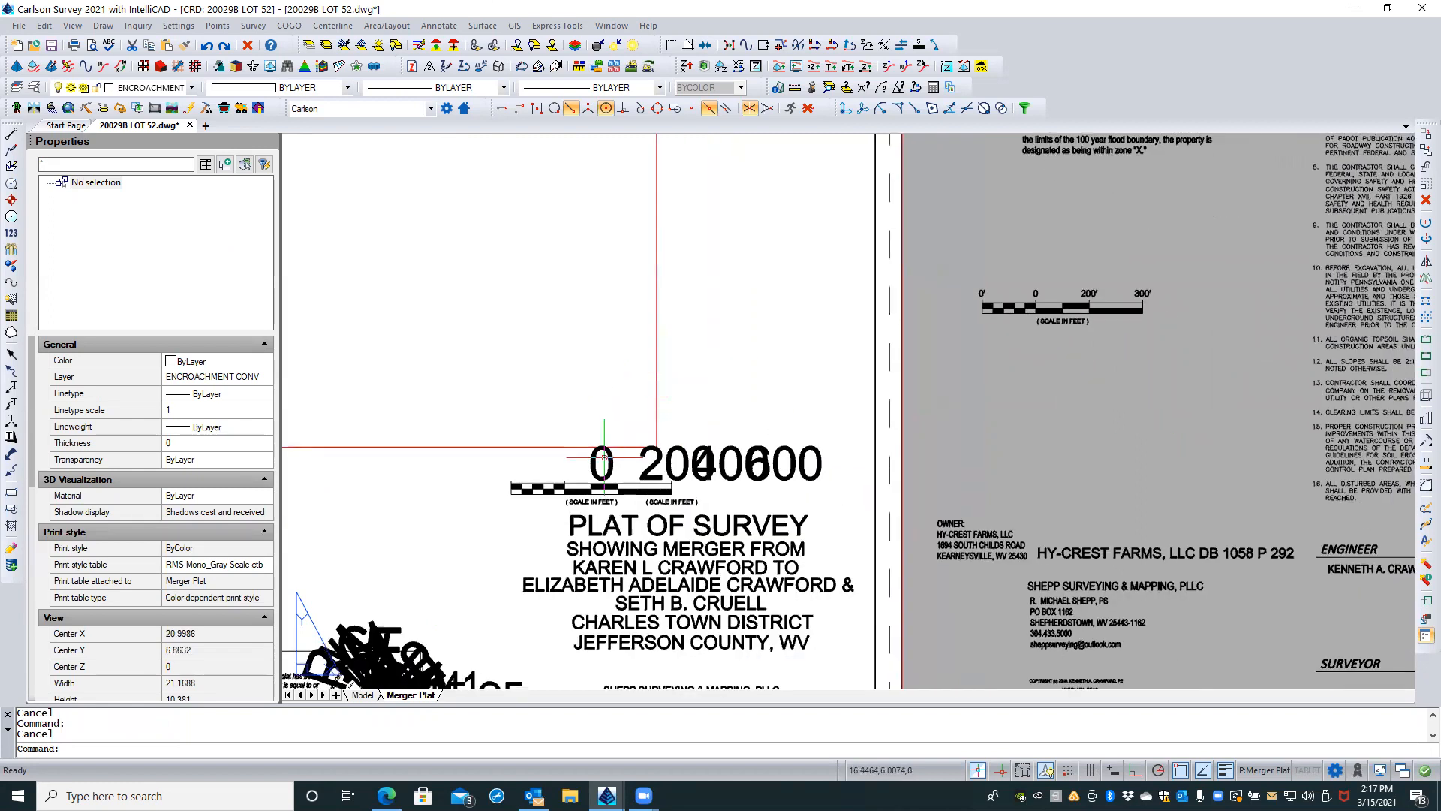
pyautogui.scroll(2, 605, 446)
pyautogui.click(614, 463)
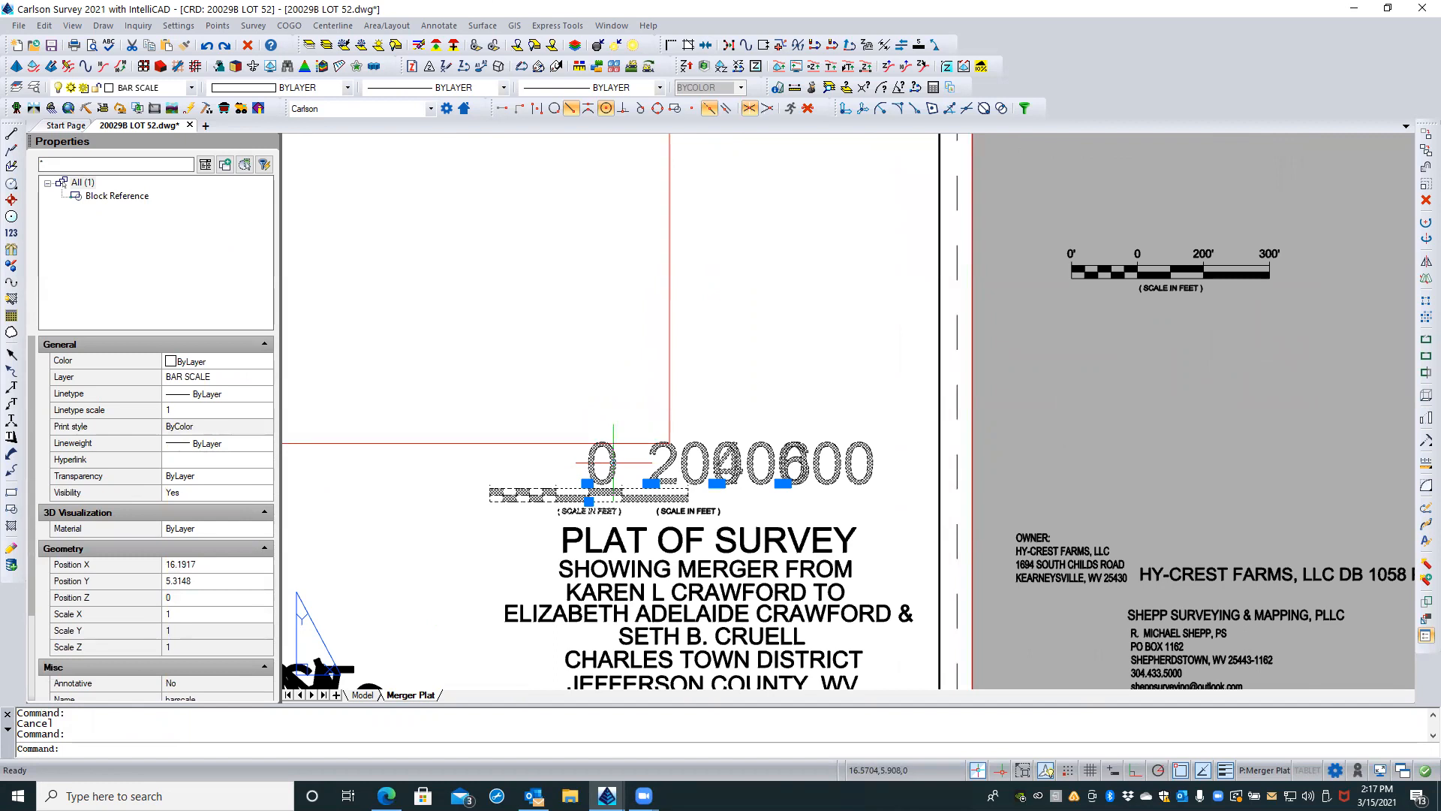
pyautogui.scroll(1, 617, 509)
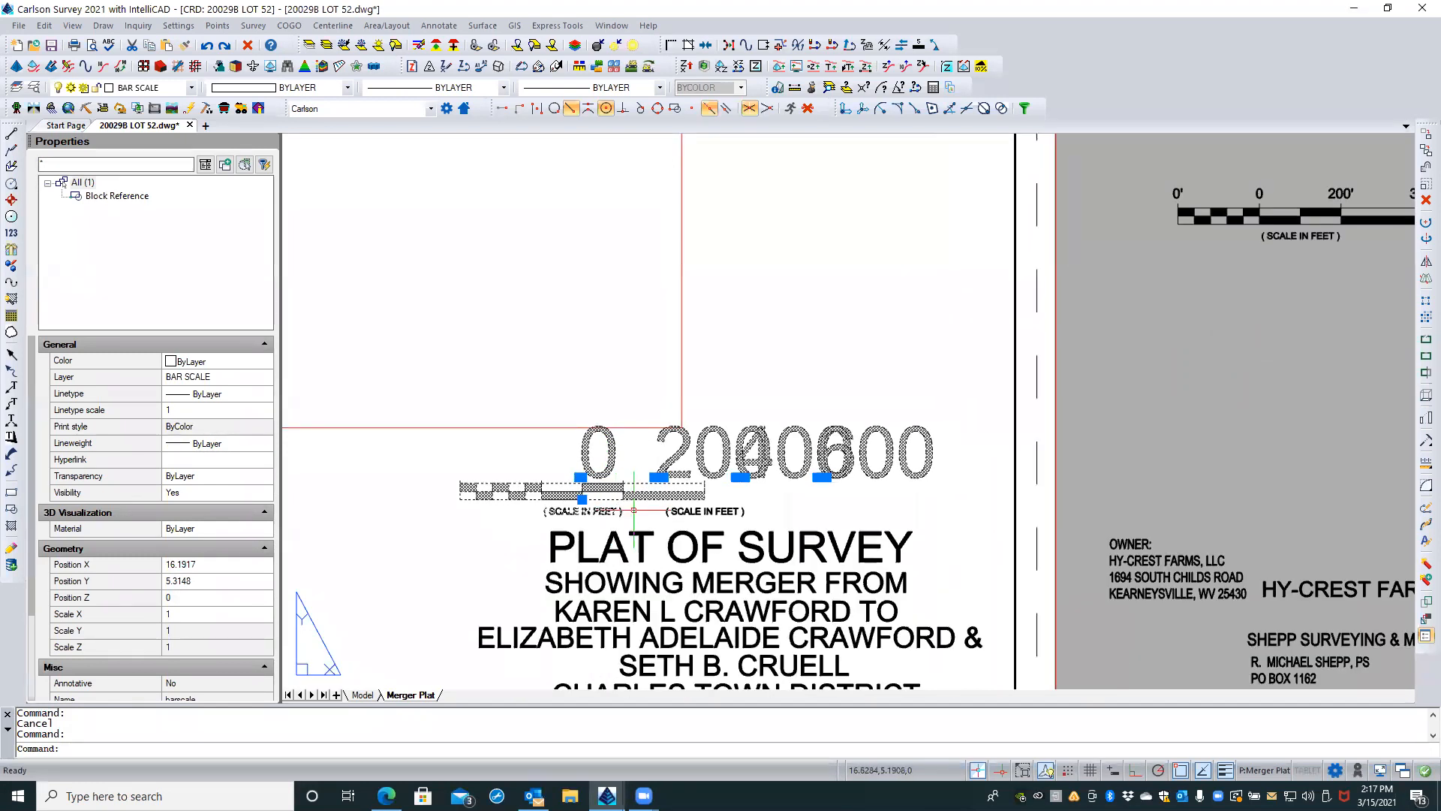
pyautogui.press('Delete')
pyautogui.click(689, 509)
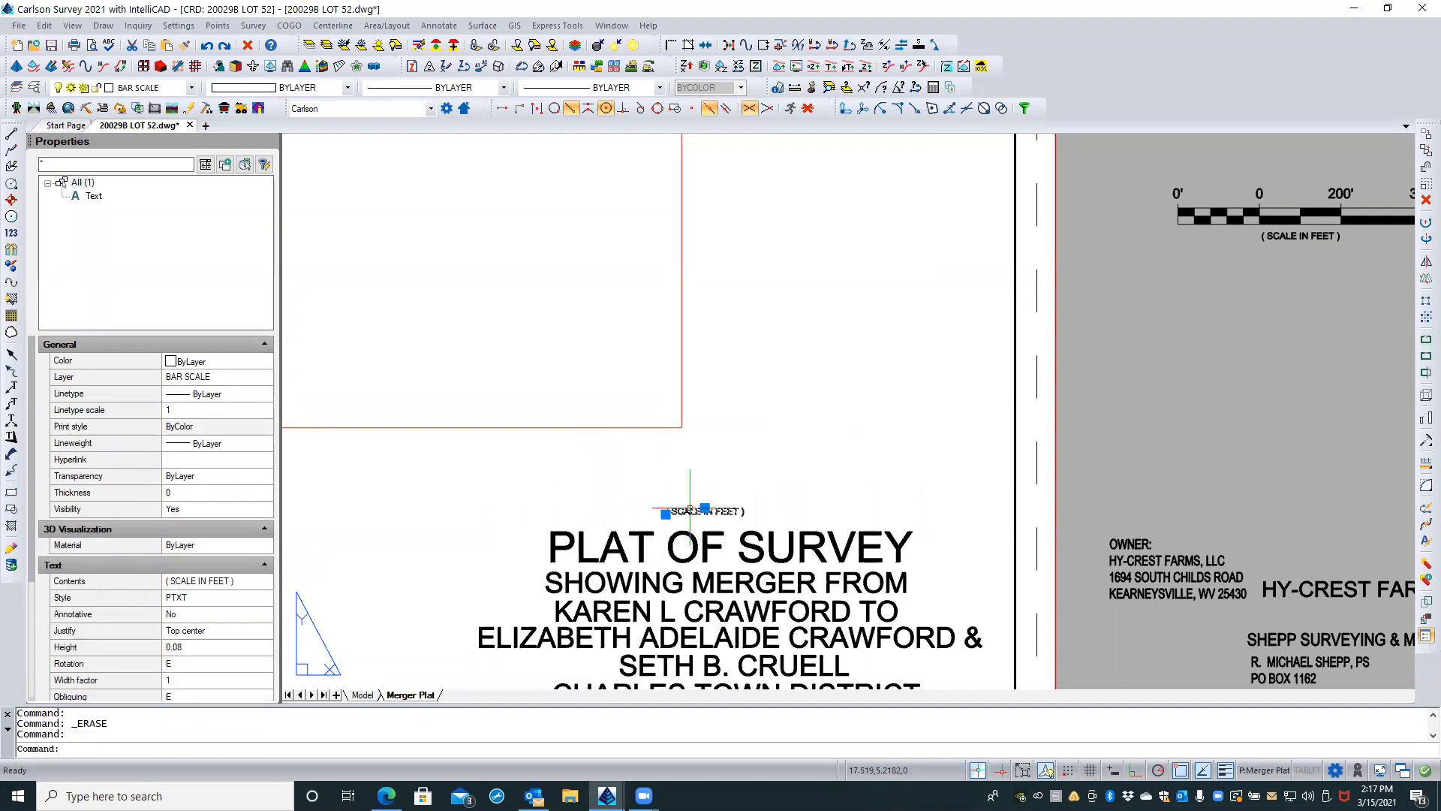
pyautogui.press('Delete')
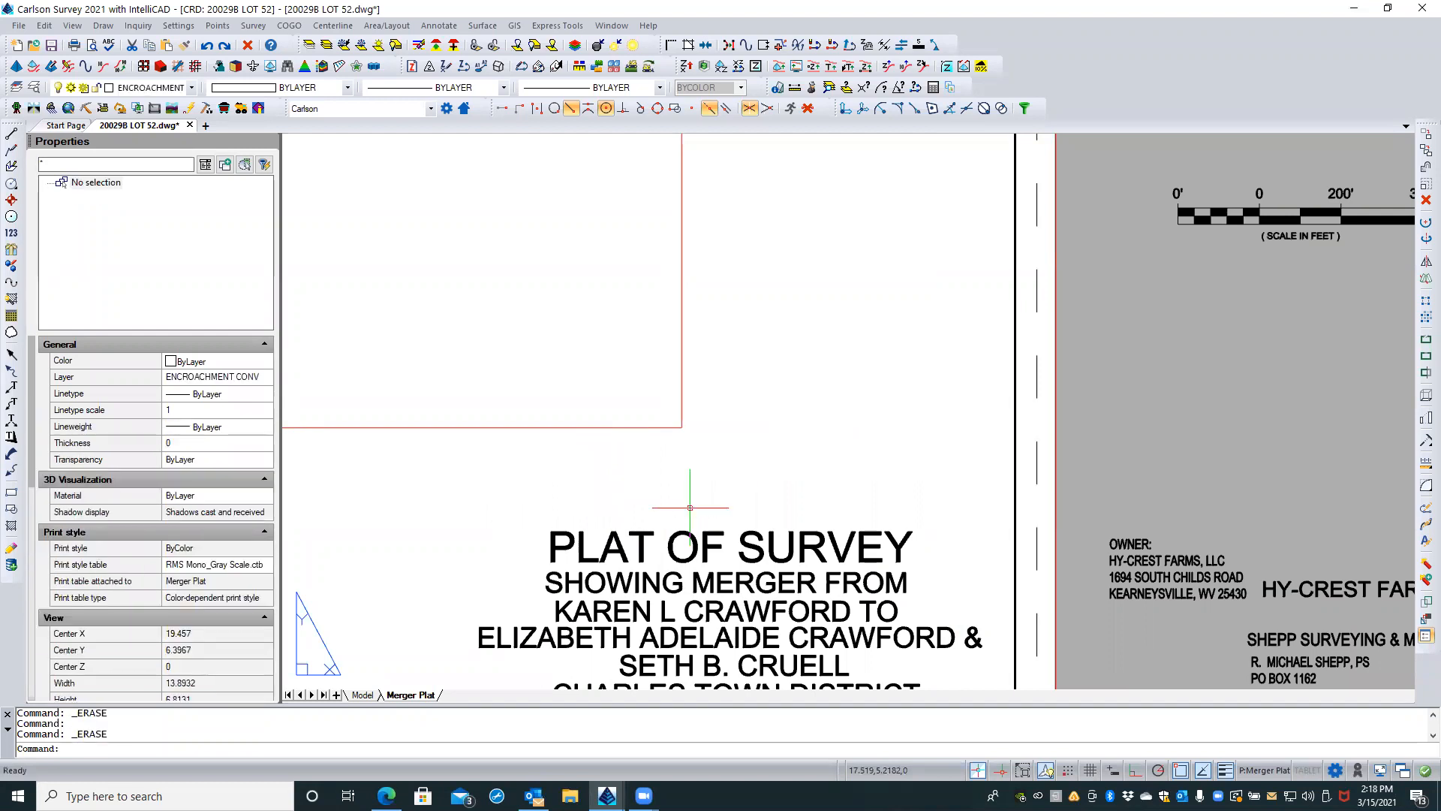
# Step: Copy the corrected barscale block from outside the sheet to the space above the PLAT OF SURVEY title
pyautogui.scroll(-1, 690, 507)
pyautogui.click(1185, 278)
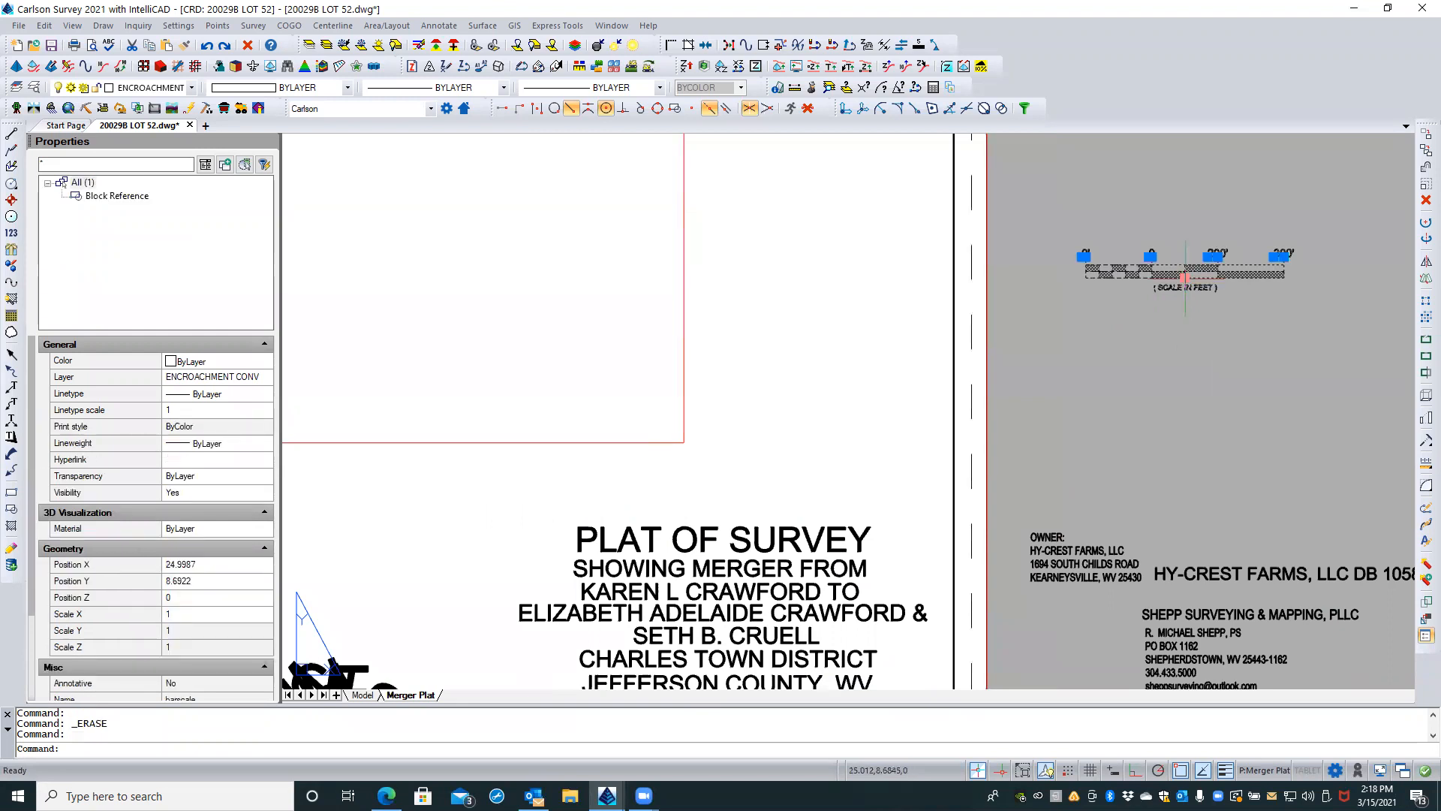
pyautogui.rightClick(1186, 279)
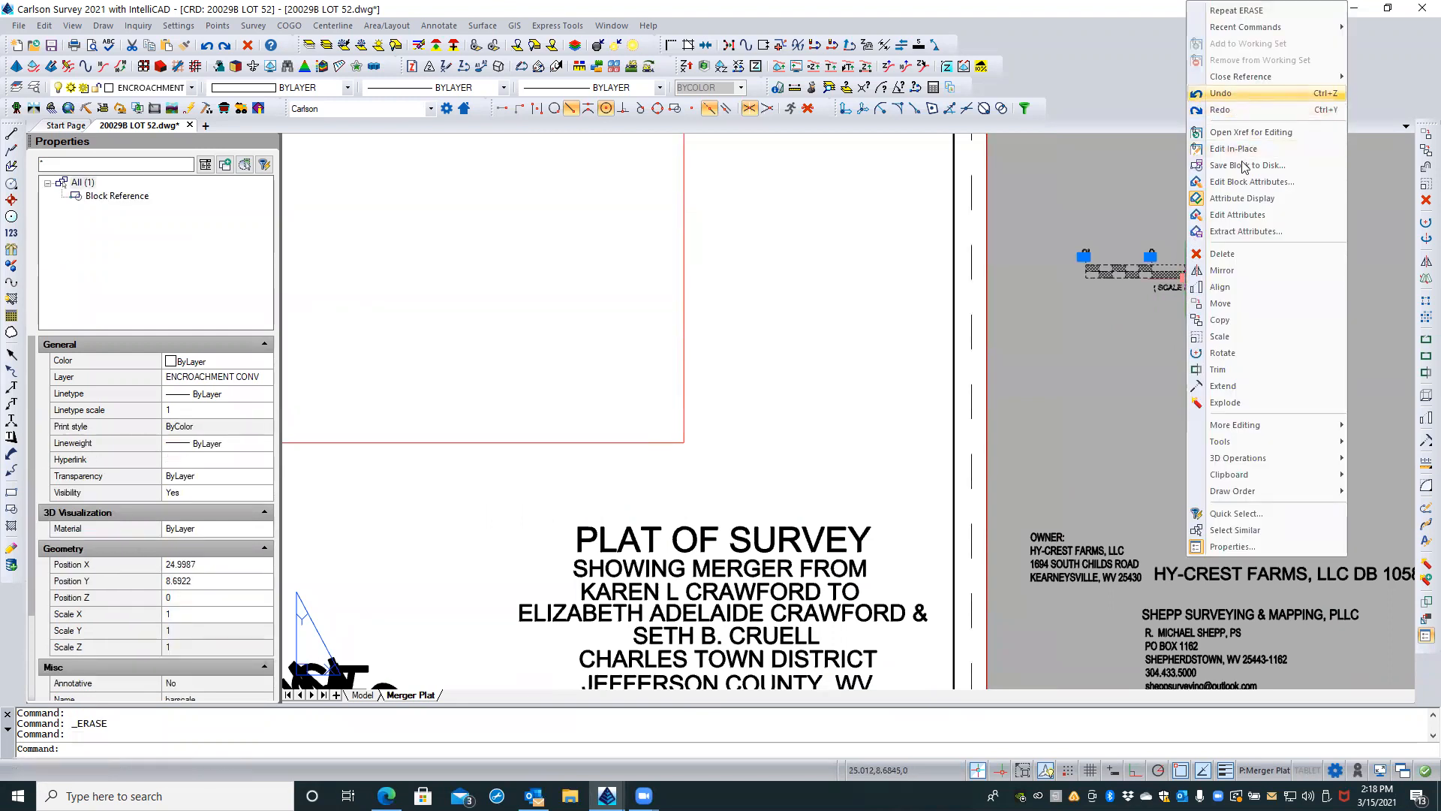
pyautogui.click(1236, 315)
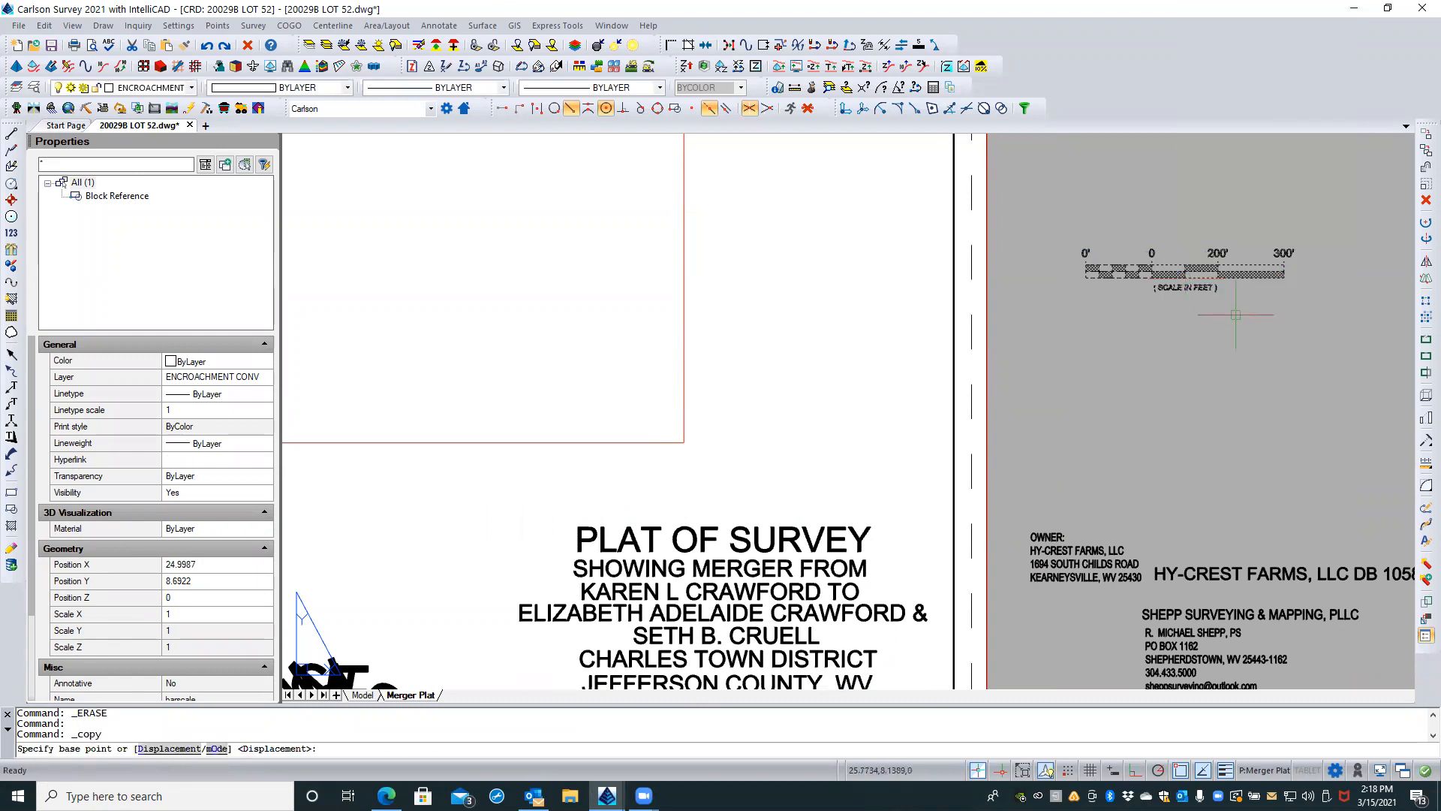
pyautogui.click(1235, 315)
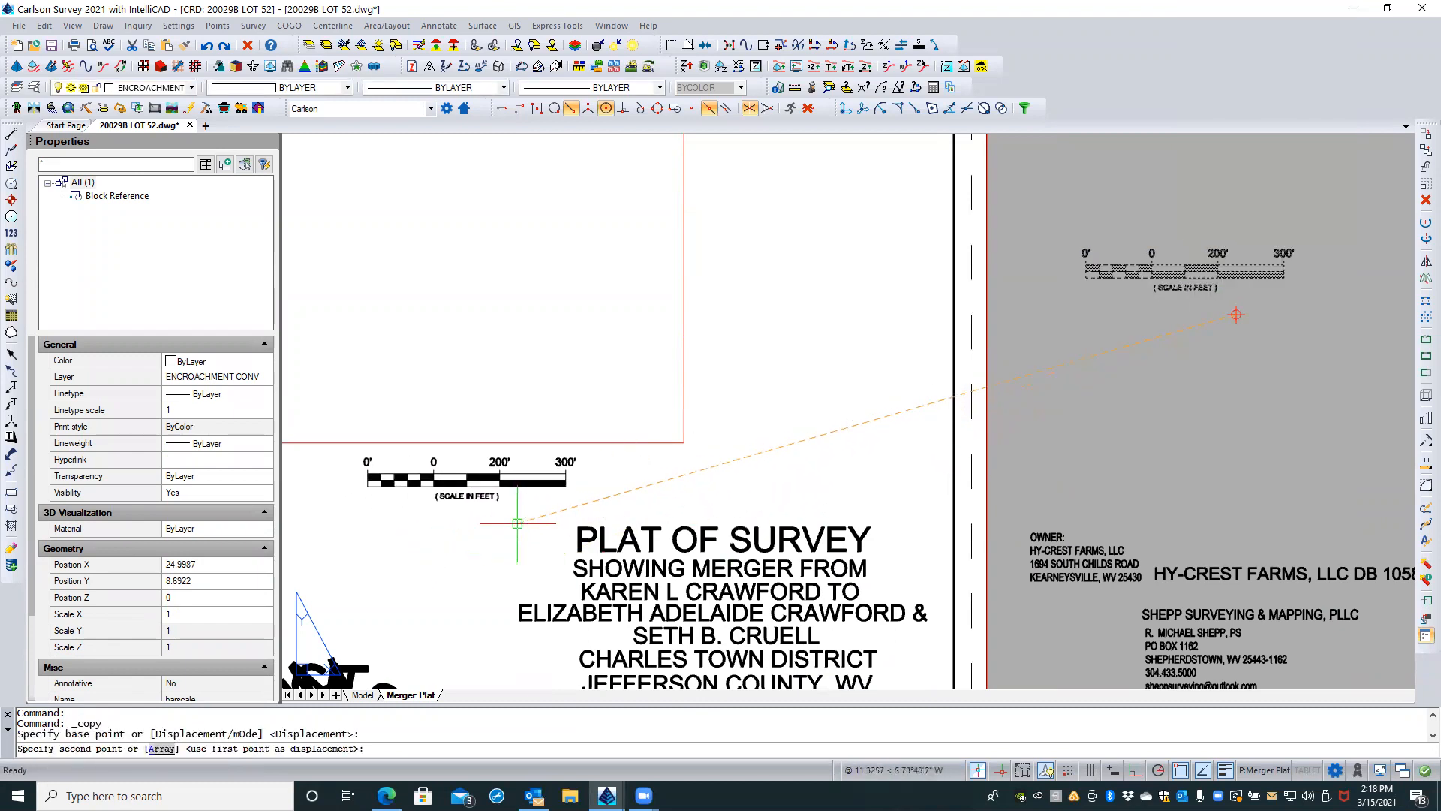
pyautogui.click(585, 520)
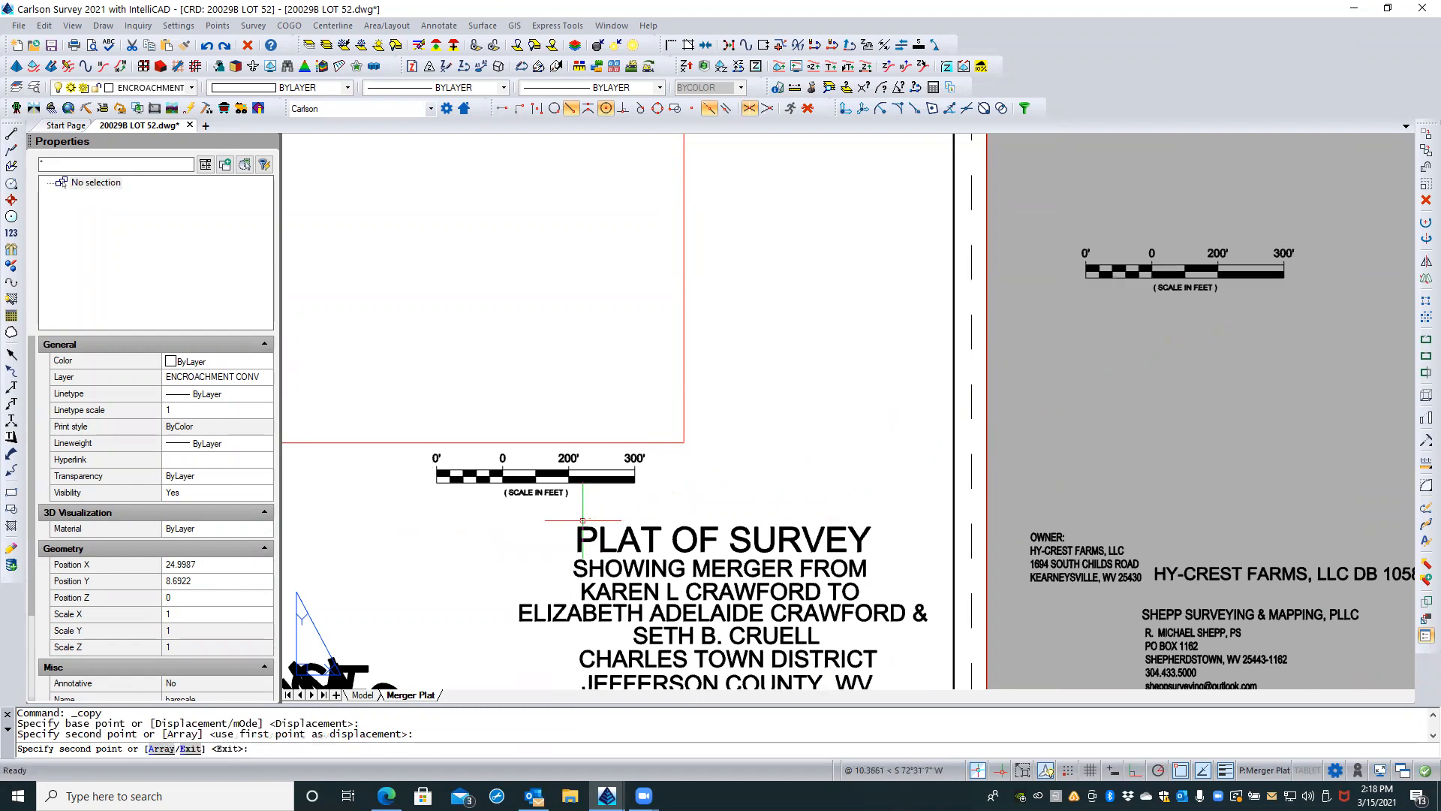
pyautogui.press('Escape')
# Step: Open the copied bar scale's block attributes and set the first dimension, DIM1, to 50'
pyautogui.scroll(1, 527, 467)
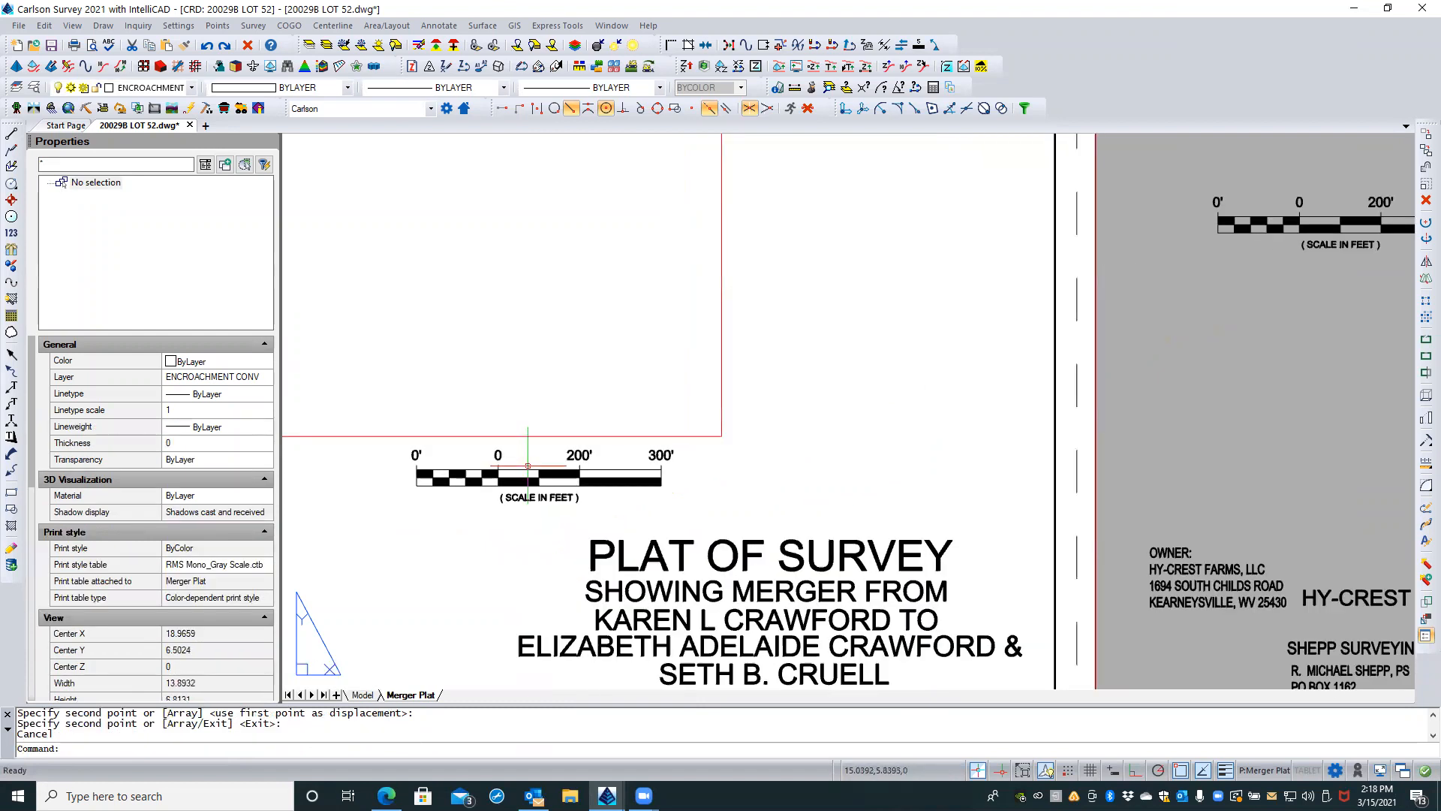
pyautogui.scroll(1, 446, 467)
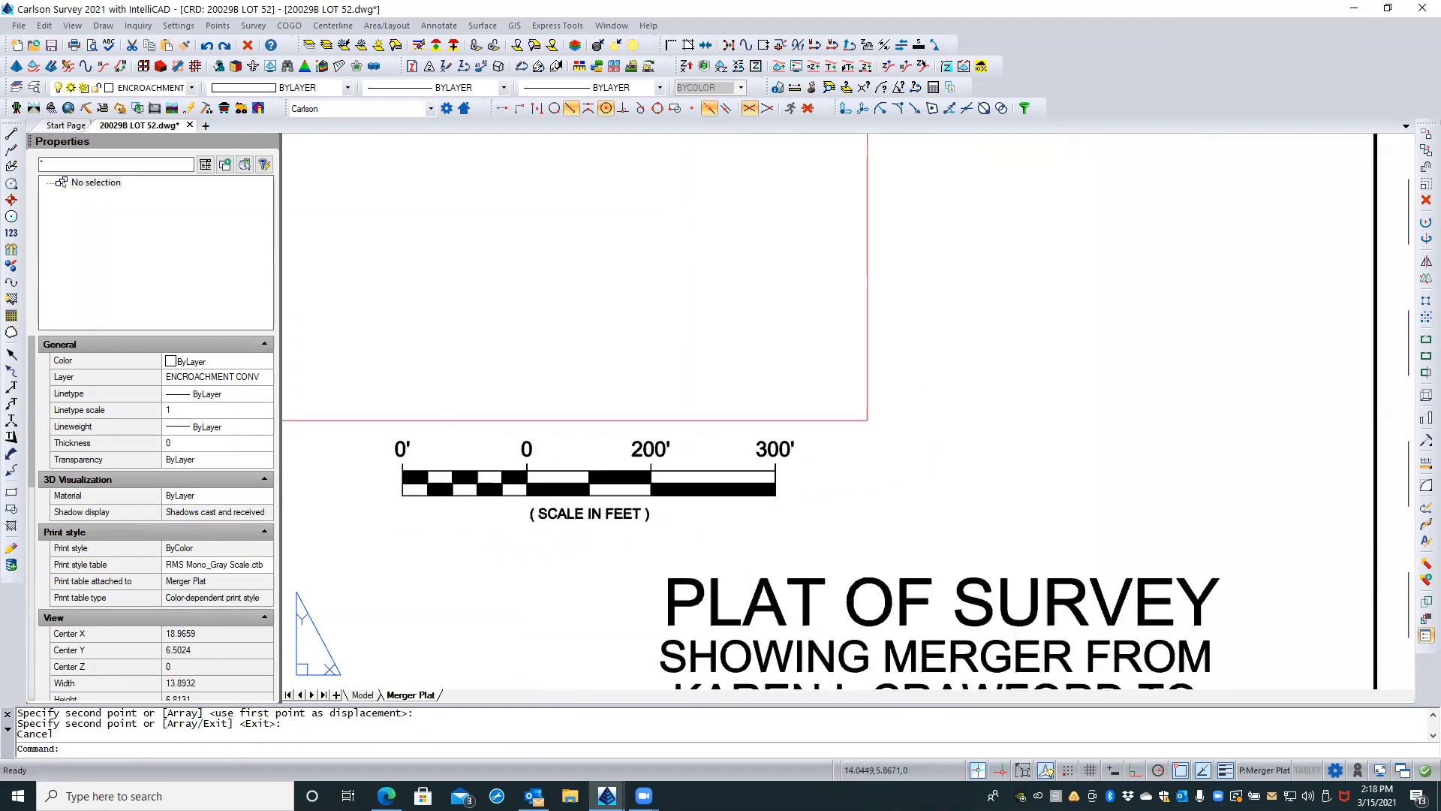
pyautogui.doubleClick(484, 475)
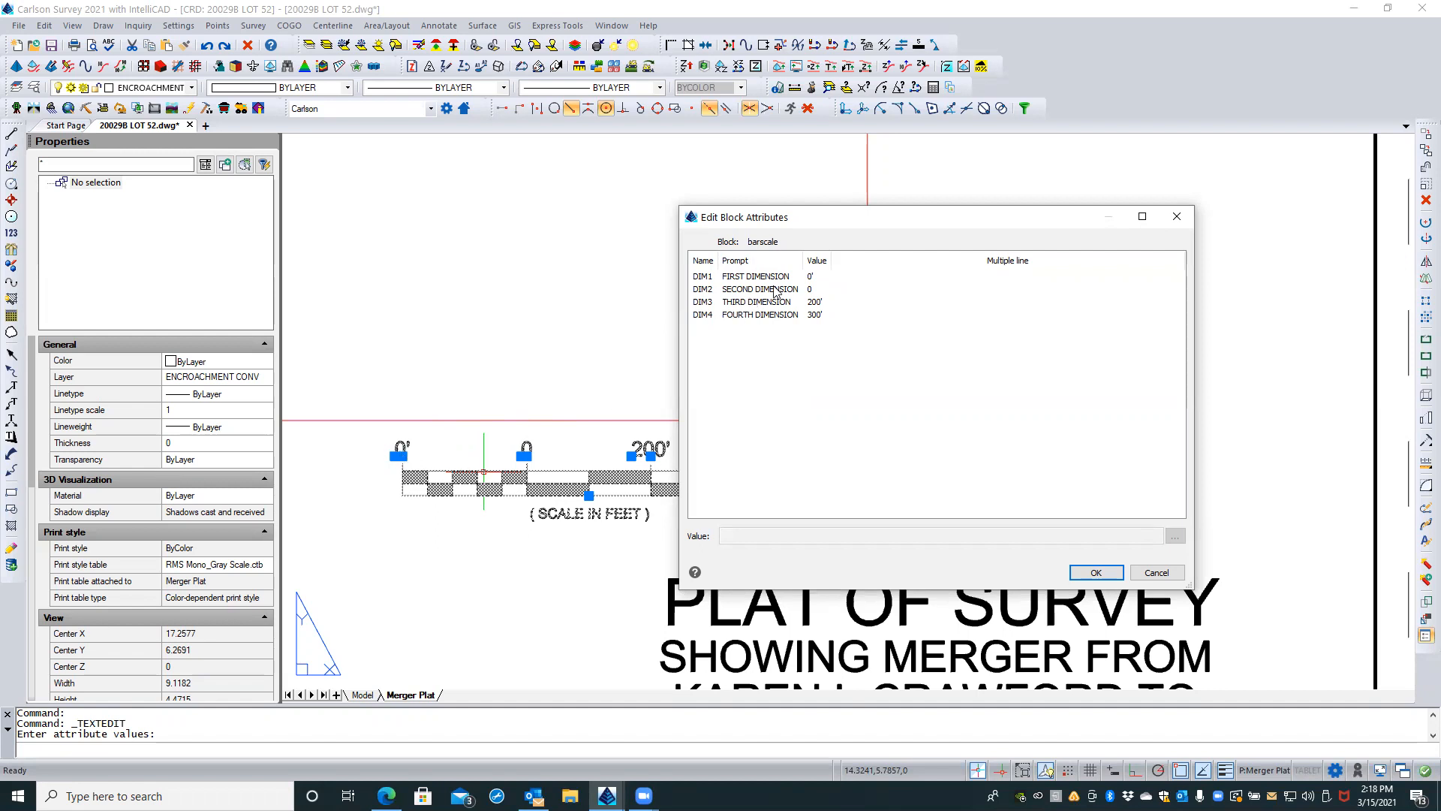
pyautogui.click(816, 278)
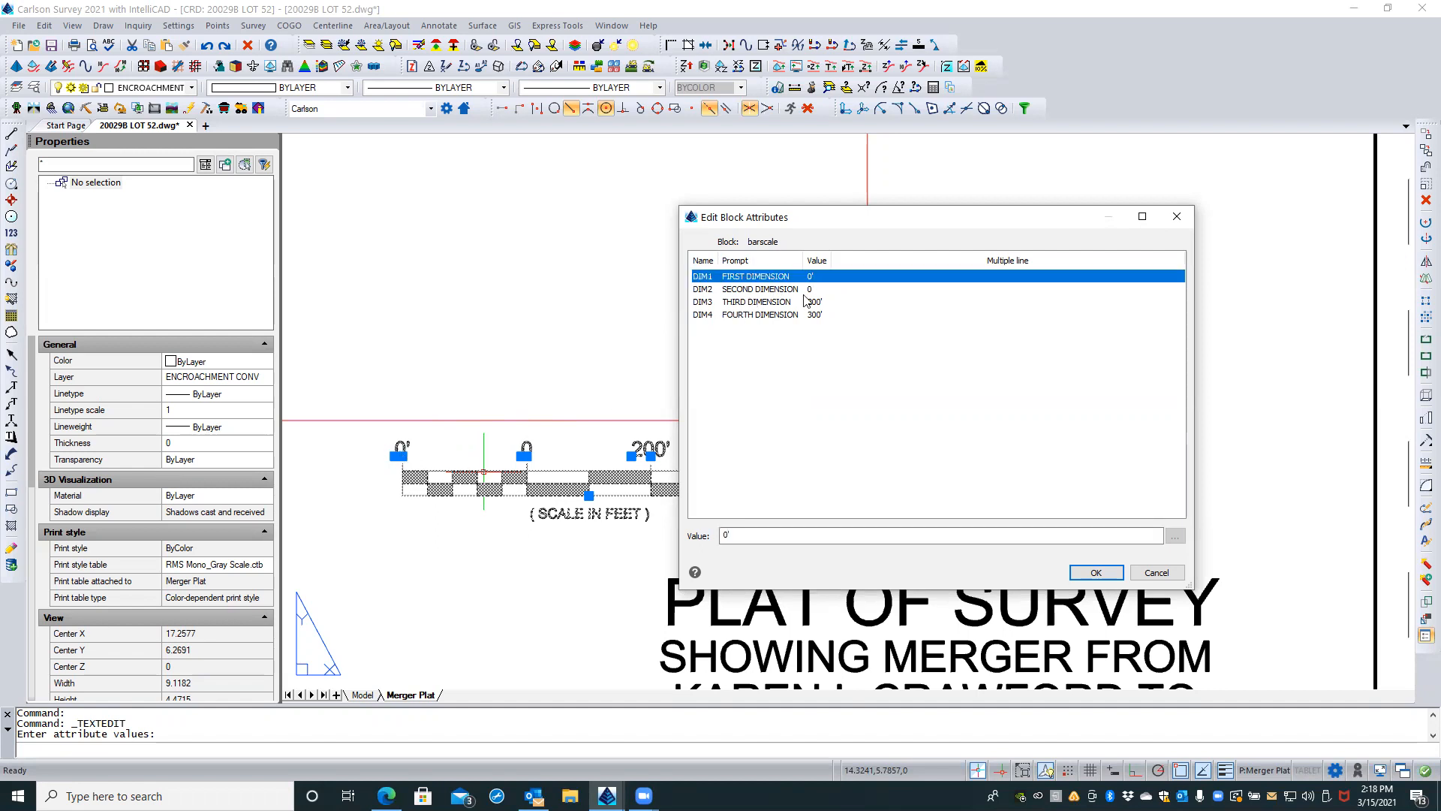
pyautogui.click(727, 538)
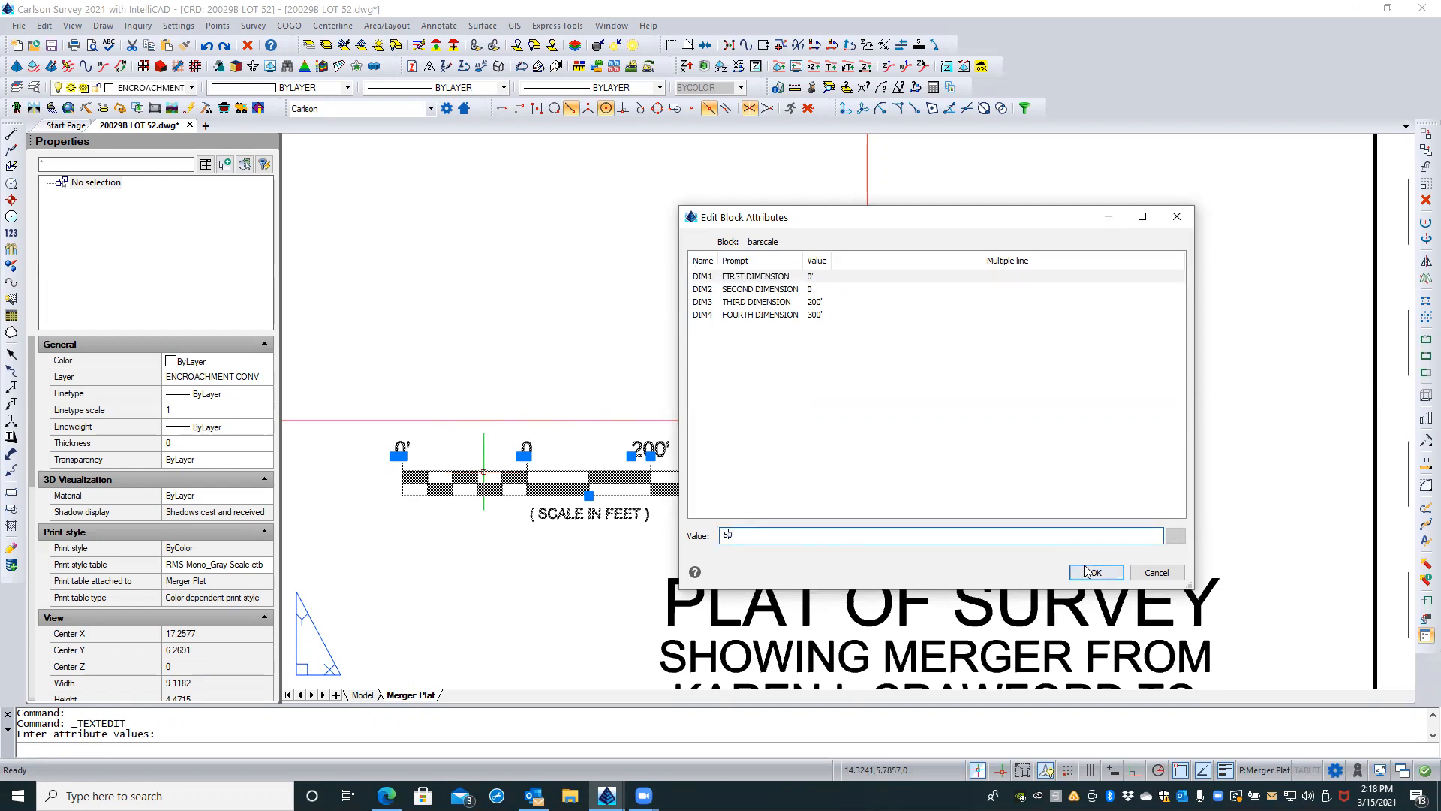
# Step: Set the bar scale's third dimension to 50' and its fourth dimension to 100', and apply the attribute values
pyautogui.click(810, 302)
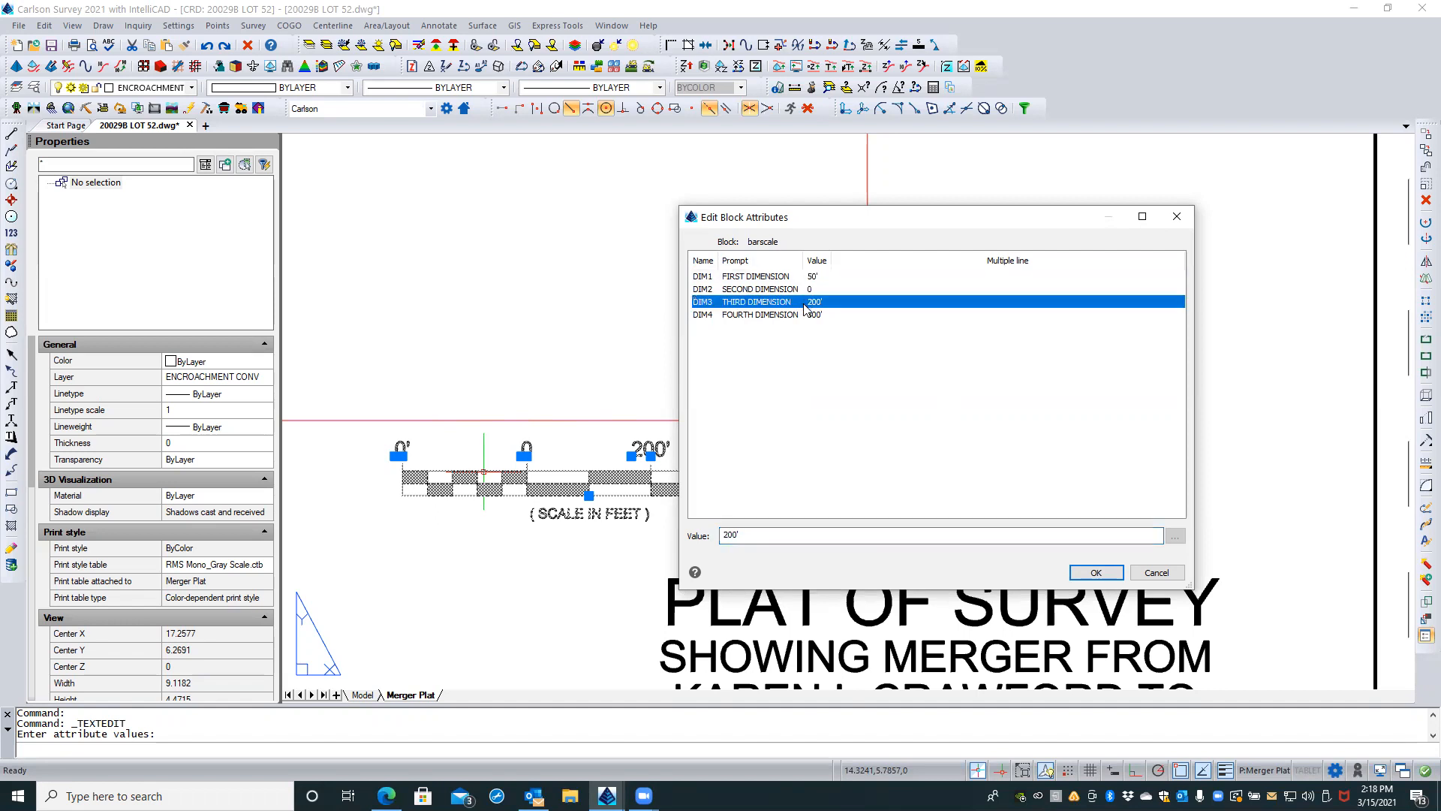
pyautogui.moveTo(813, 220); pyautogui.dragTo(1032, 186)
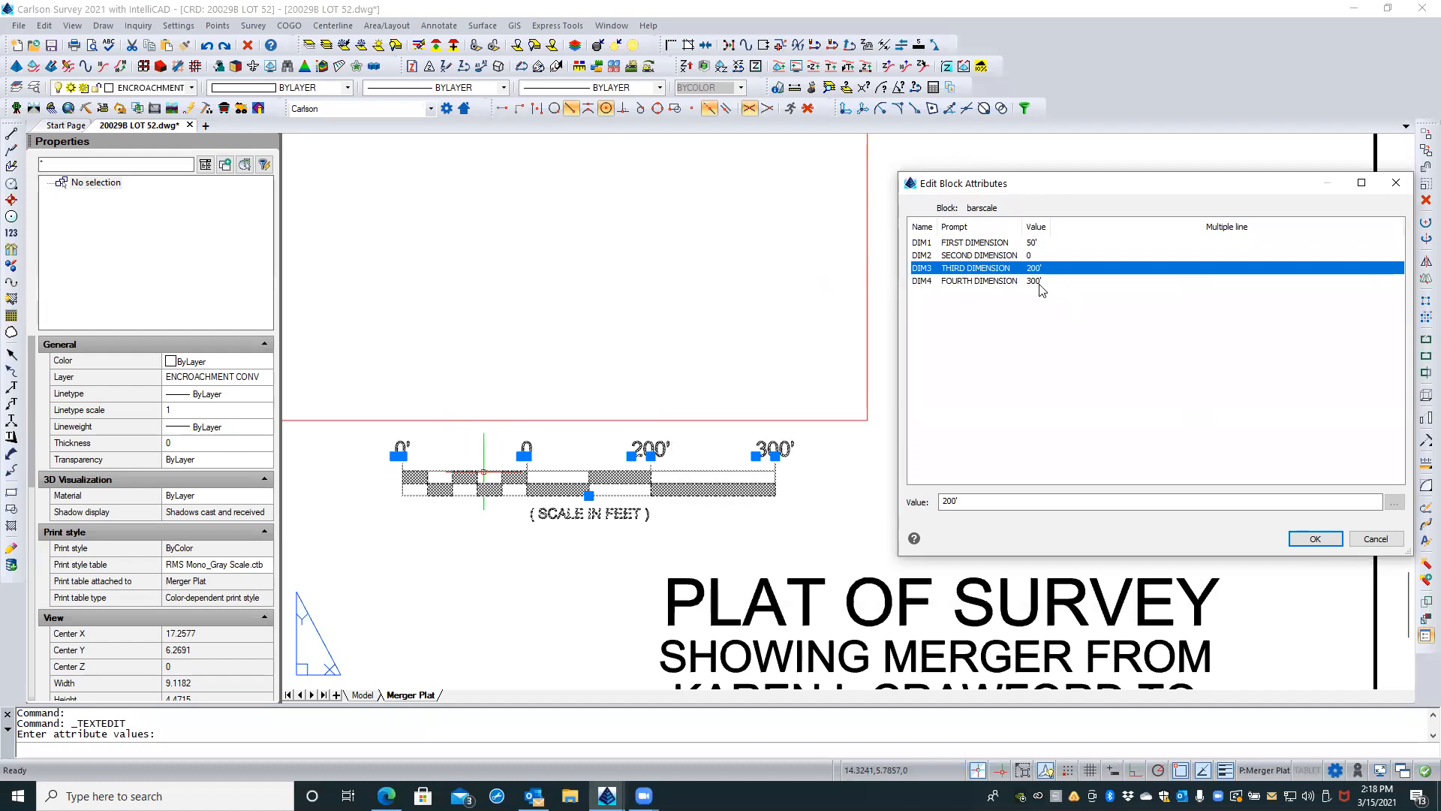
pyautogui.click(948, 500)
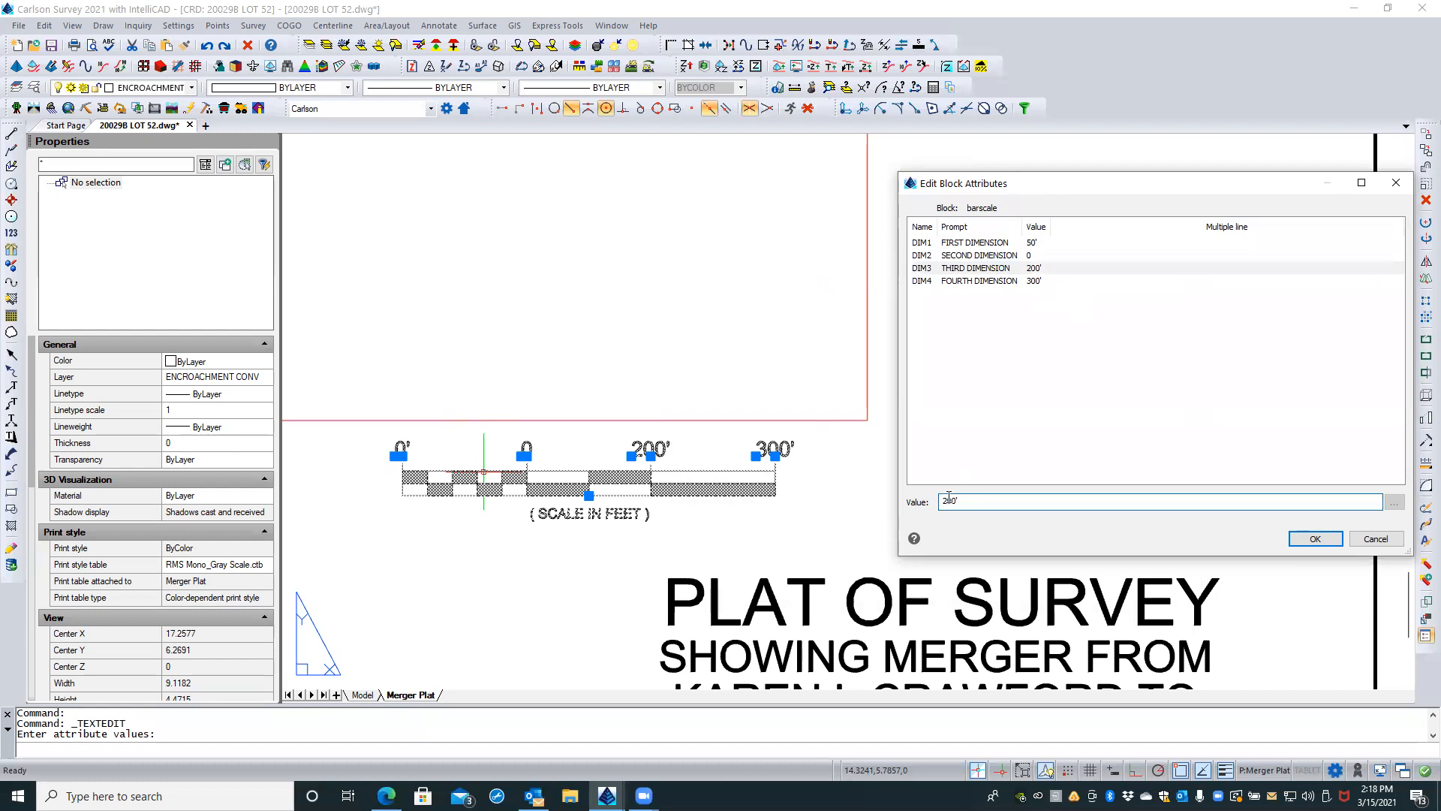
pyautogui.write("50'")
pyautogui.press('Return')
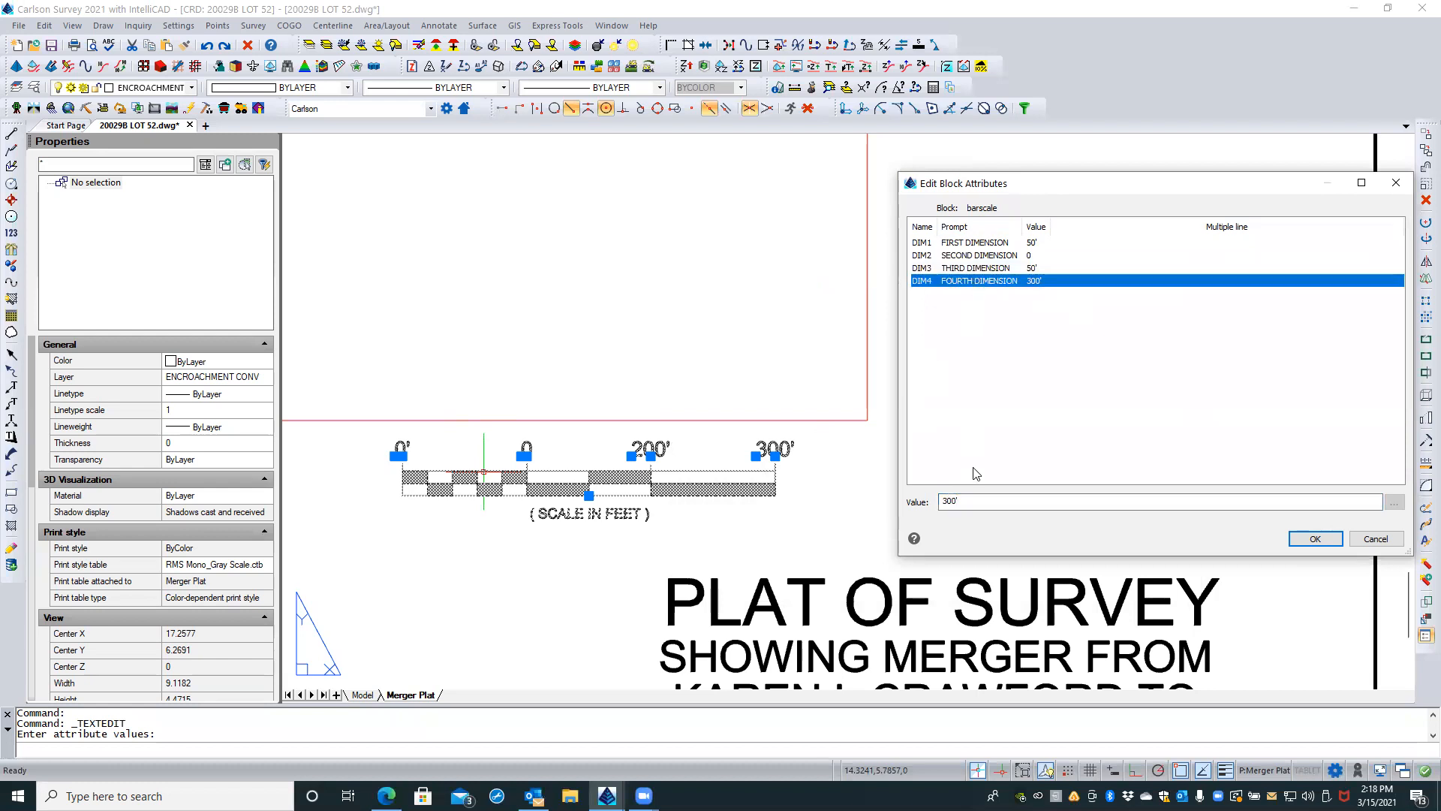
pyautogui.click(946, 500)
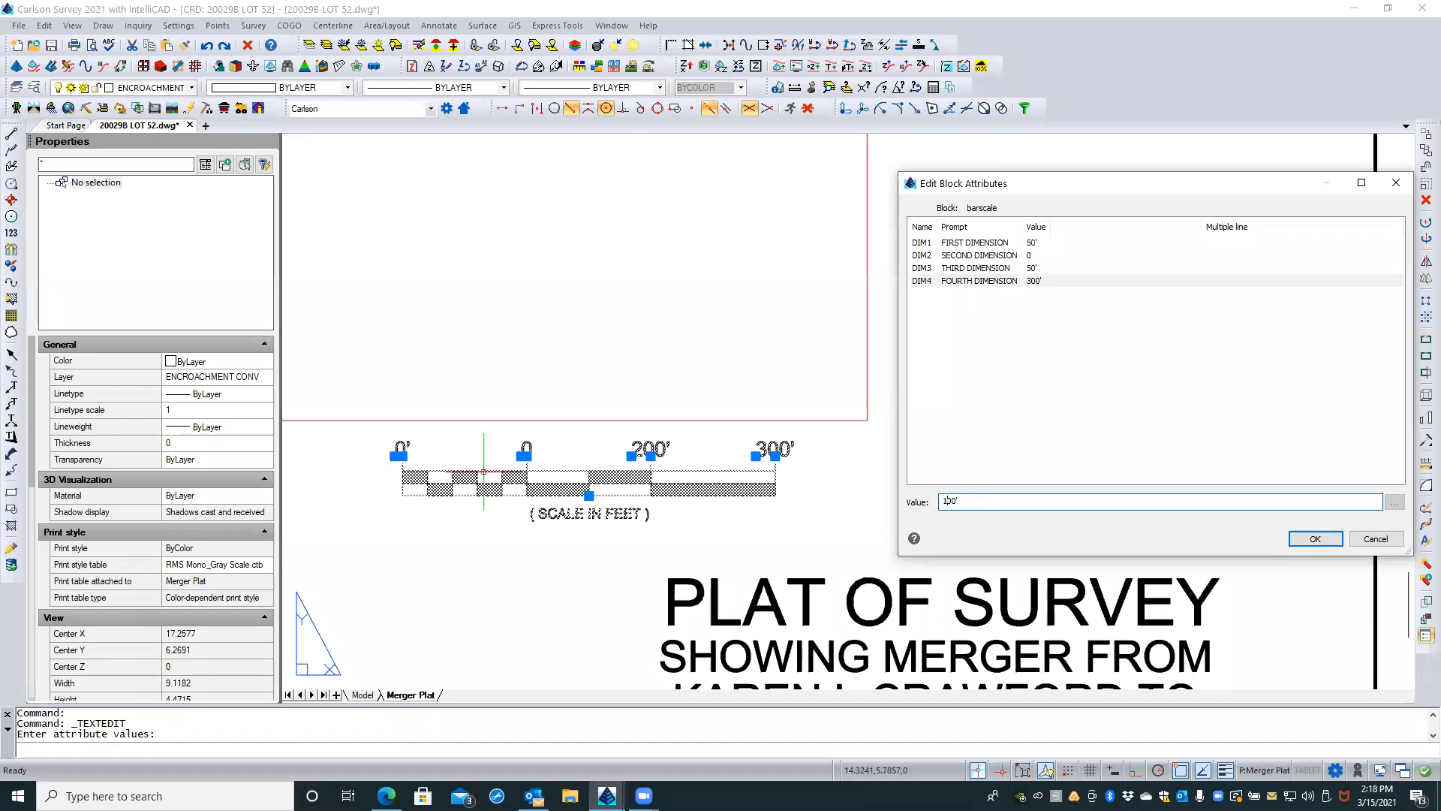
pyautogui.click(1317, 539)
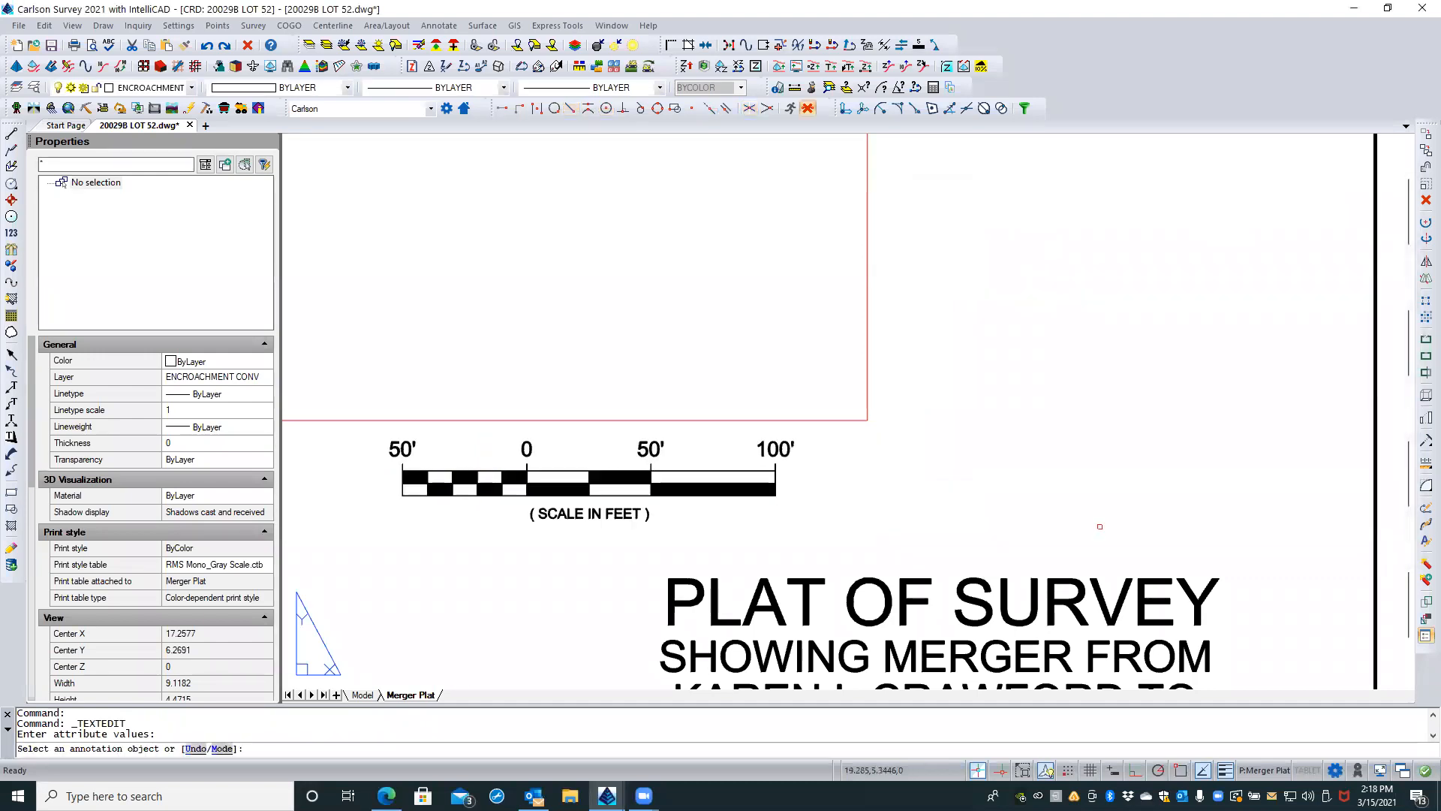
pyautogui.press('Escape')
pyautogui.press('Escape')
# Step: Move the PS STAMP block lying outside the sheet to the empty area below the plat's surveyor stamp
pyautogui.scroll(-4, 846, 310)
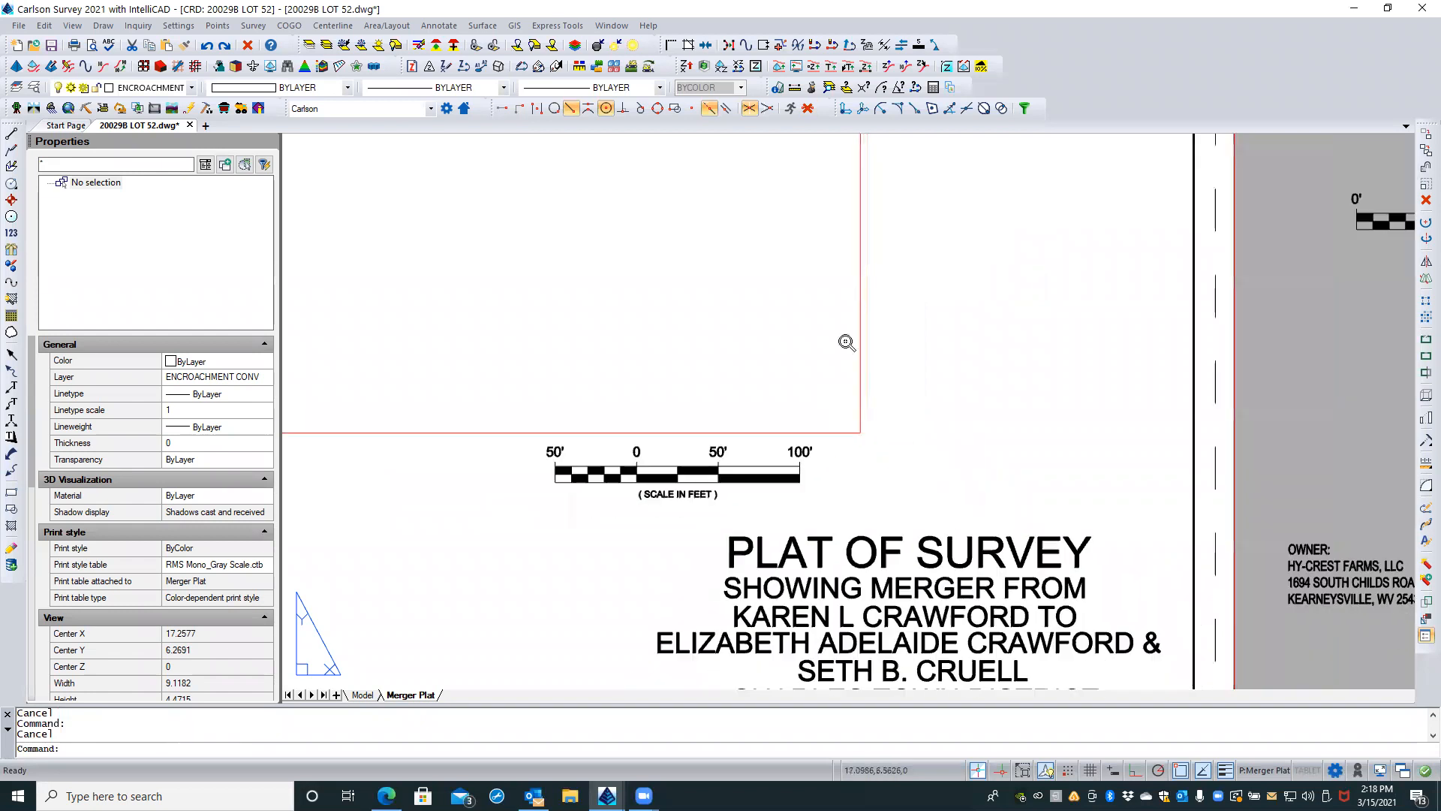
pyautogui.scroll(-2, 743, 327)
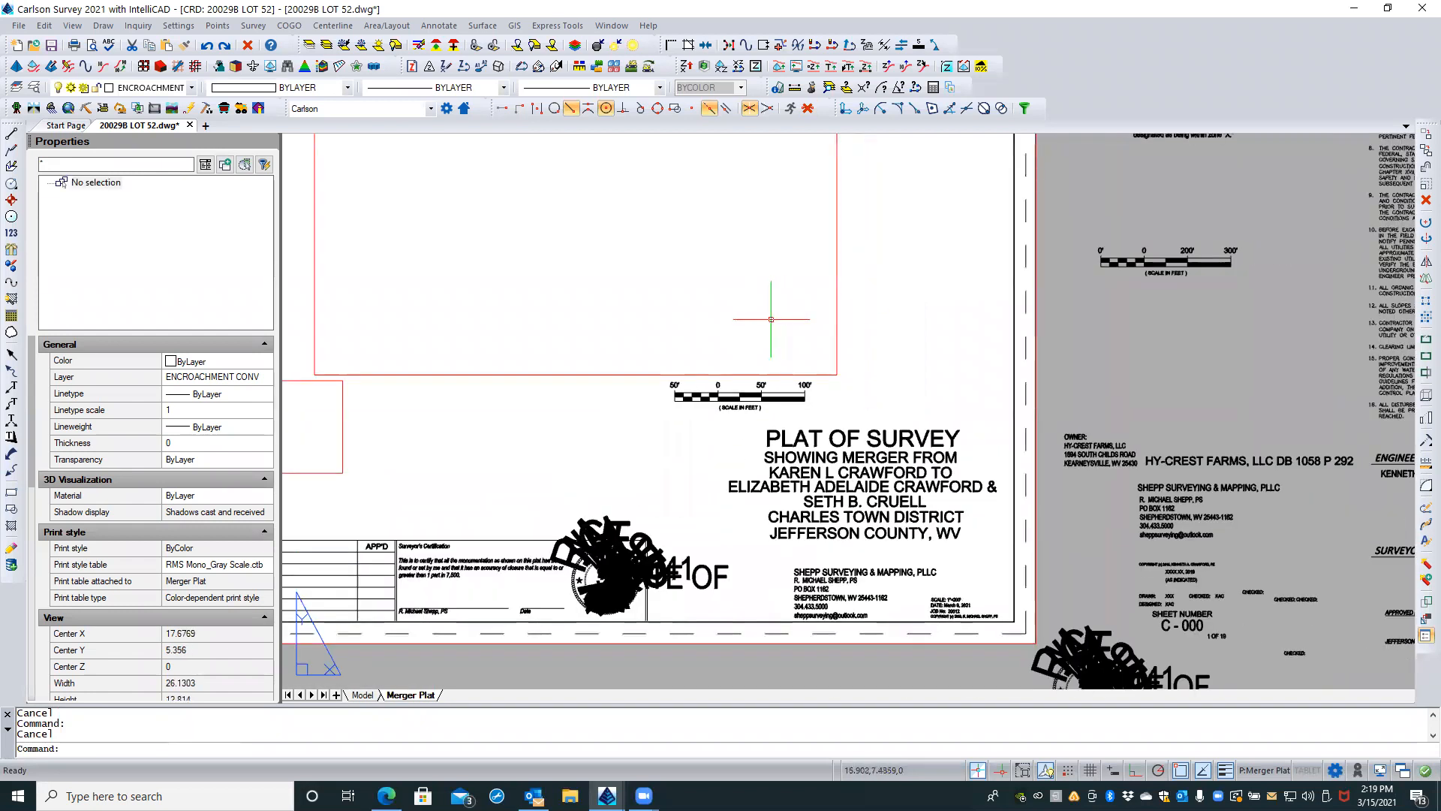
pyautogui.scroll(-2, 612, 303)
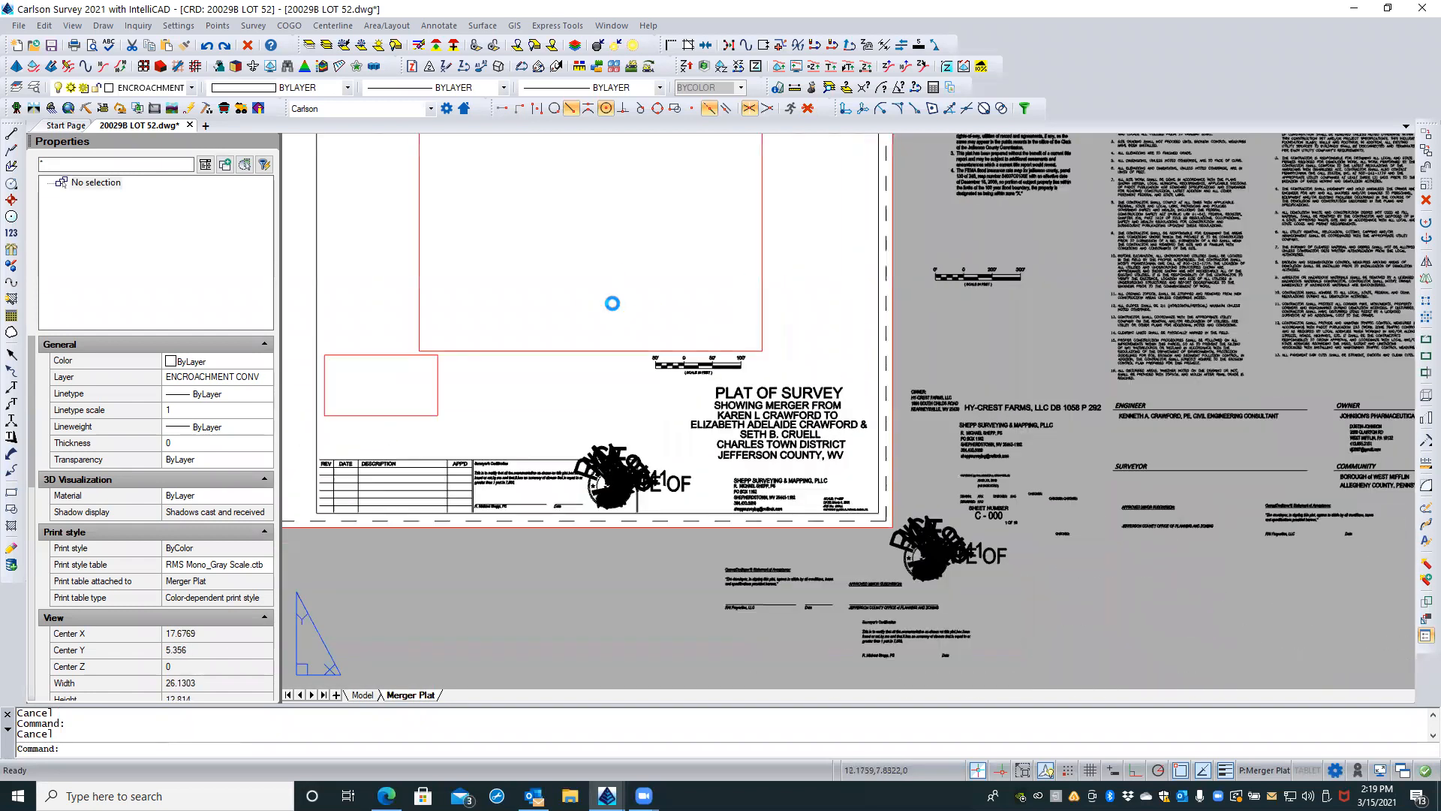
pyautogui.click(921, 550)
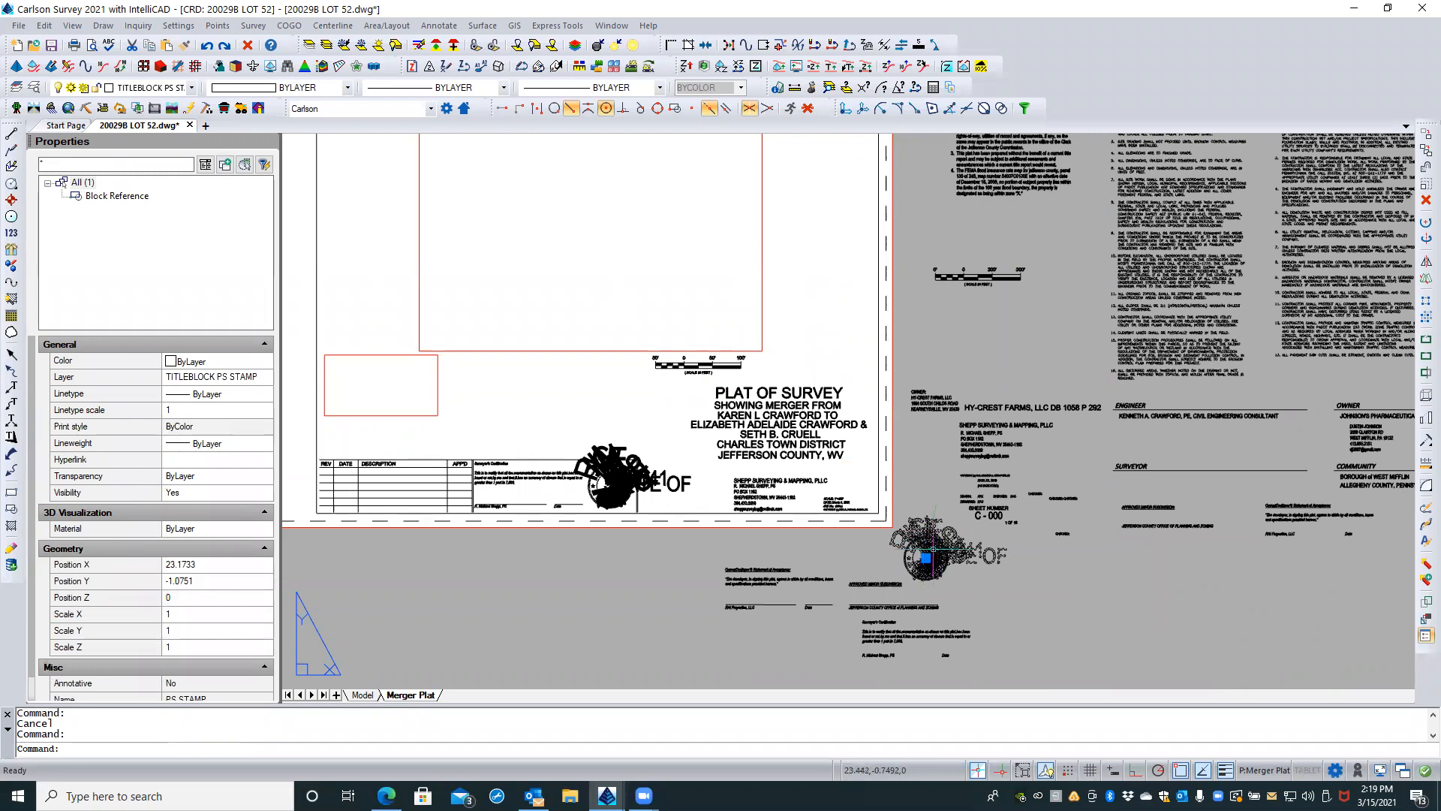
pyautogui.click(925, 558)
pyautogui.scroll(-3, 950, 494)
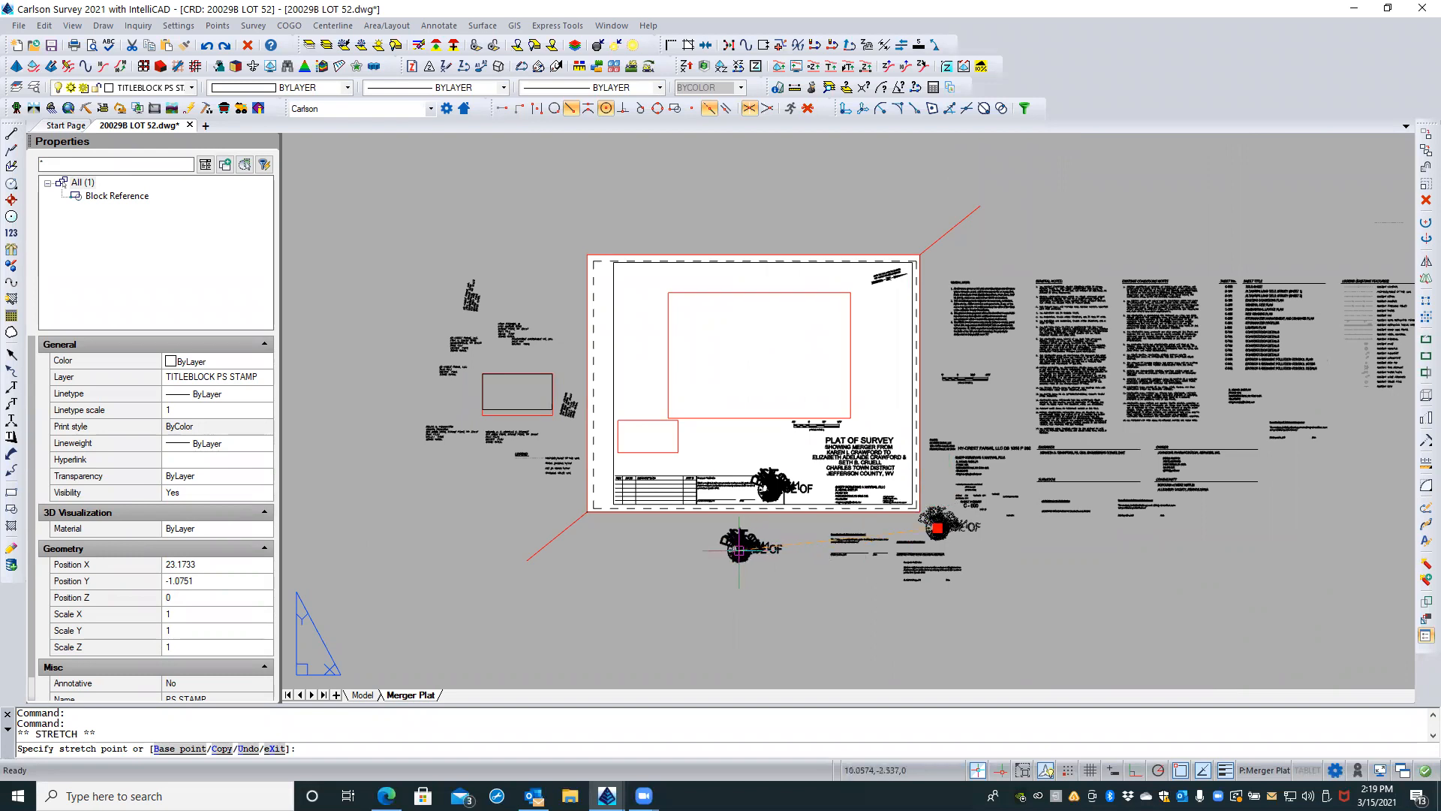
pyautogui.click(743, 550)
pyautogui.scroll(6, 754, 547)
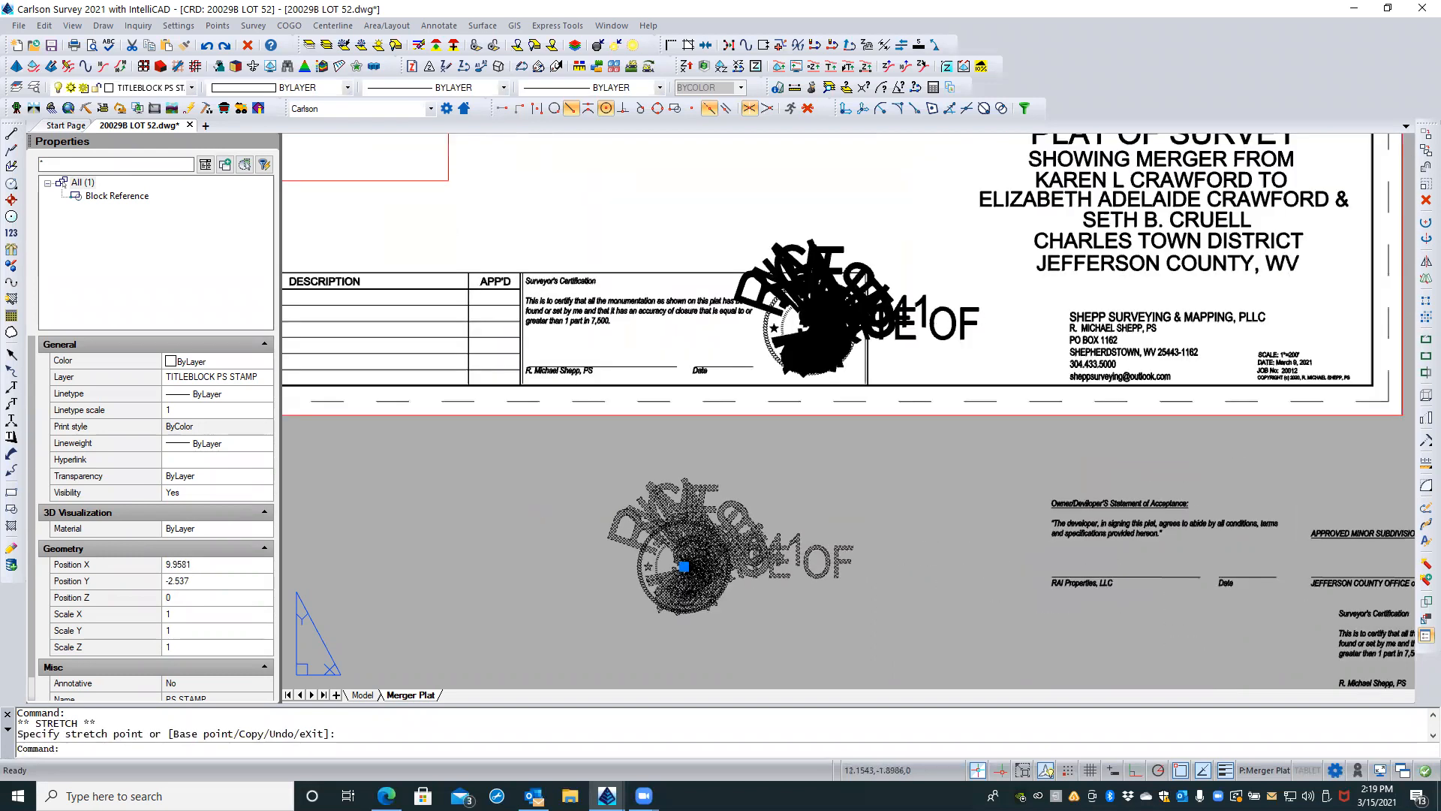
# Step: Explode the moved PS STAMP block into separate entities
pyautogui.click(1426, 564)
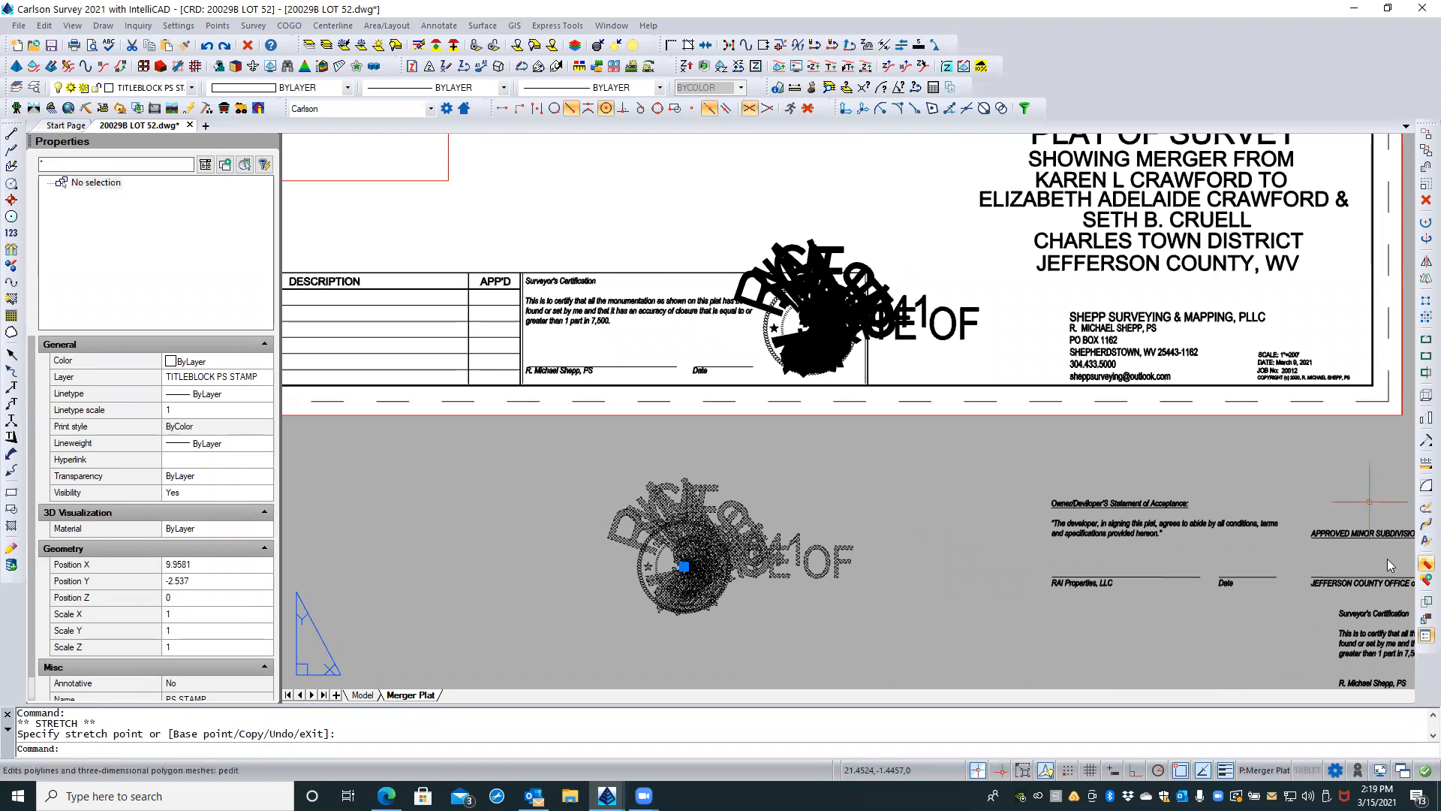
pyautogui.scroll(3, 665, 520)
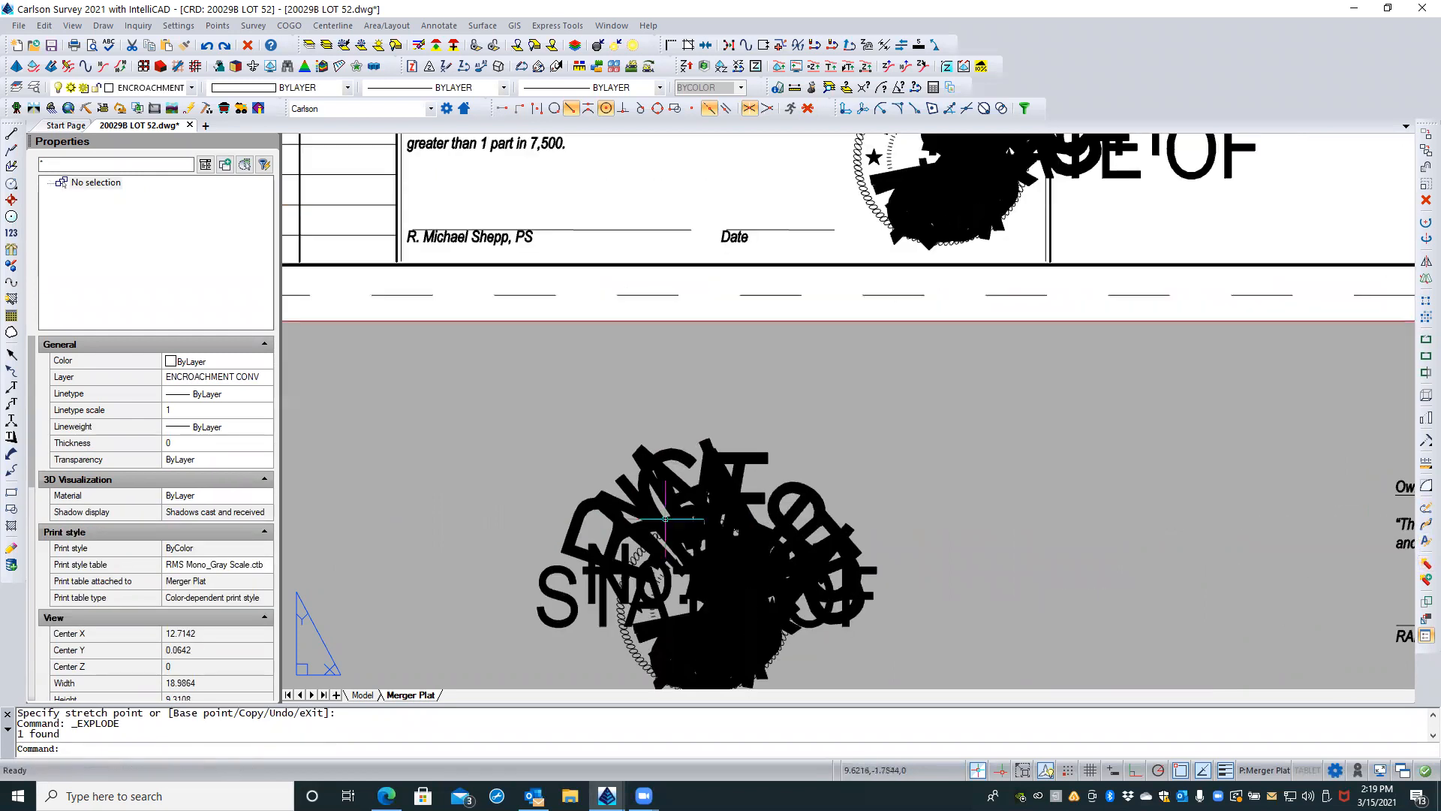
pyautogui.scroll(-2, 581, 451)
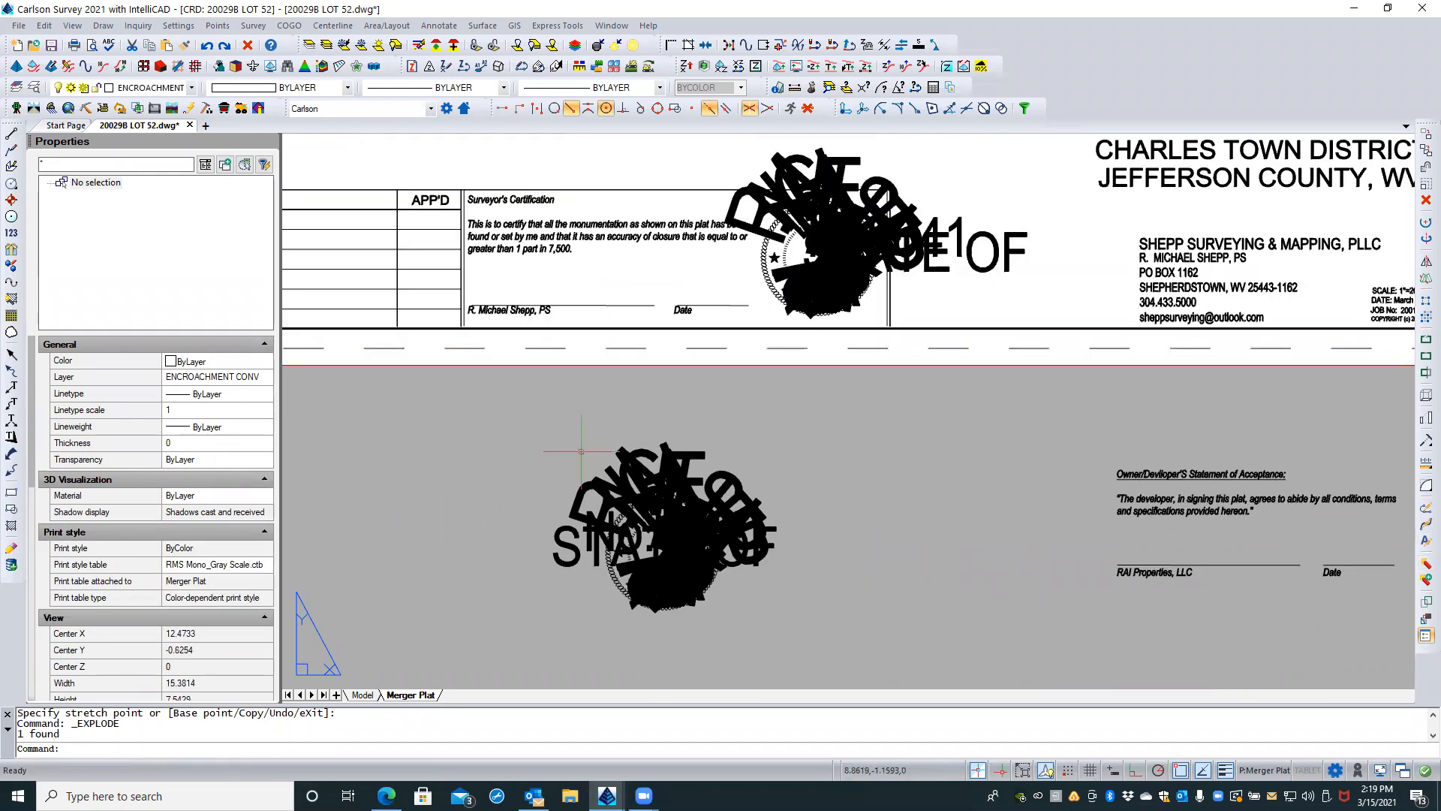
pyautogui.click(636, 449)
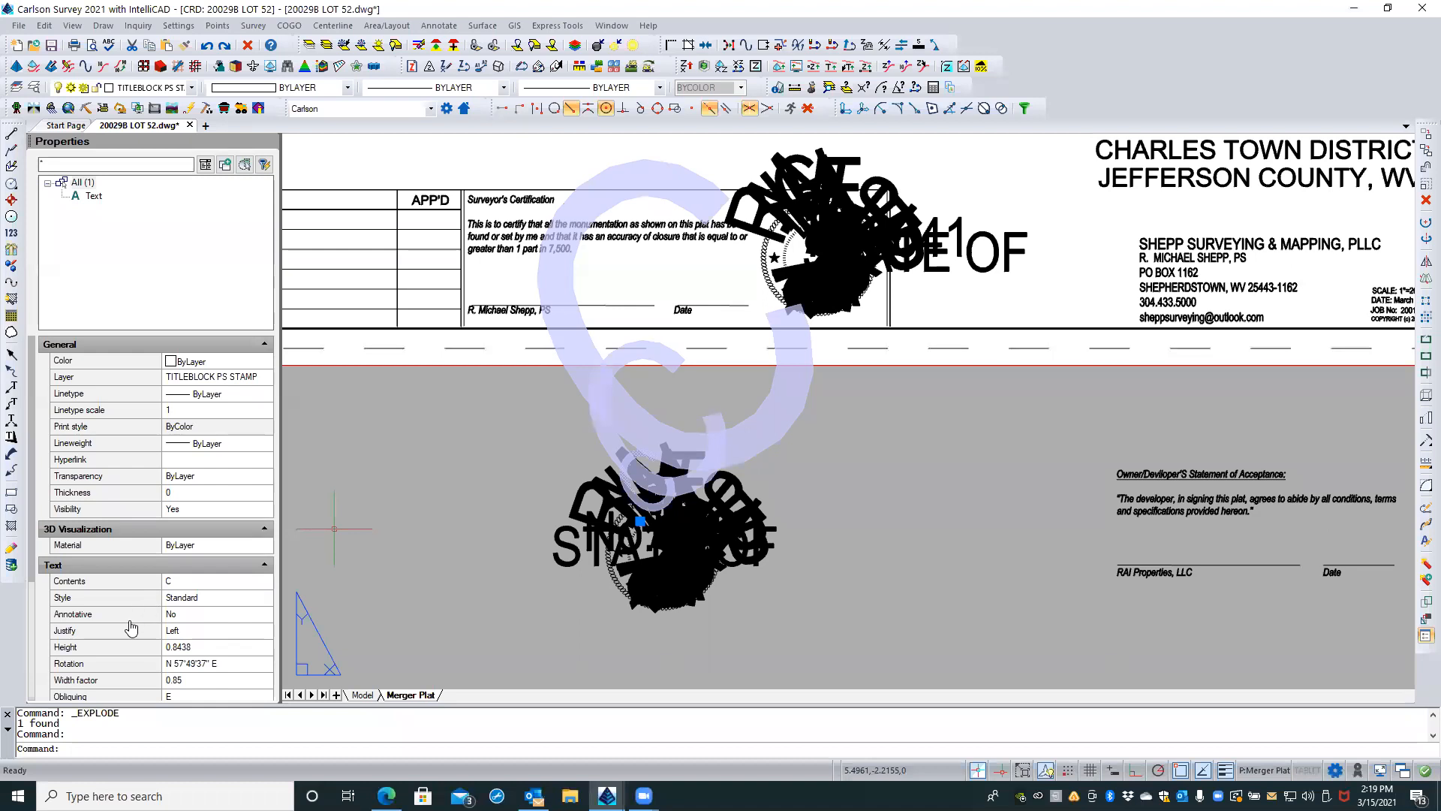
pyautogui.click(204, 648)
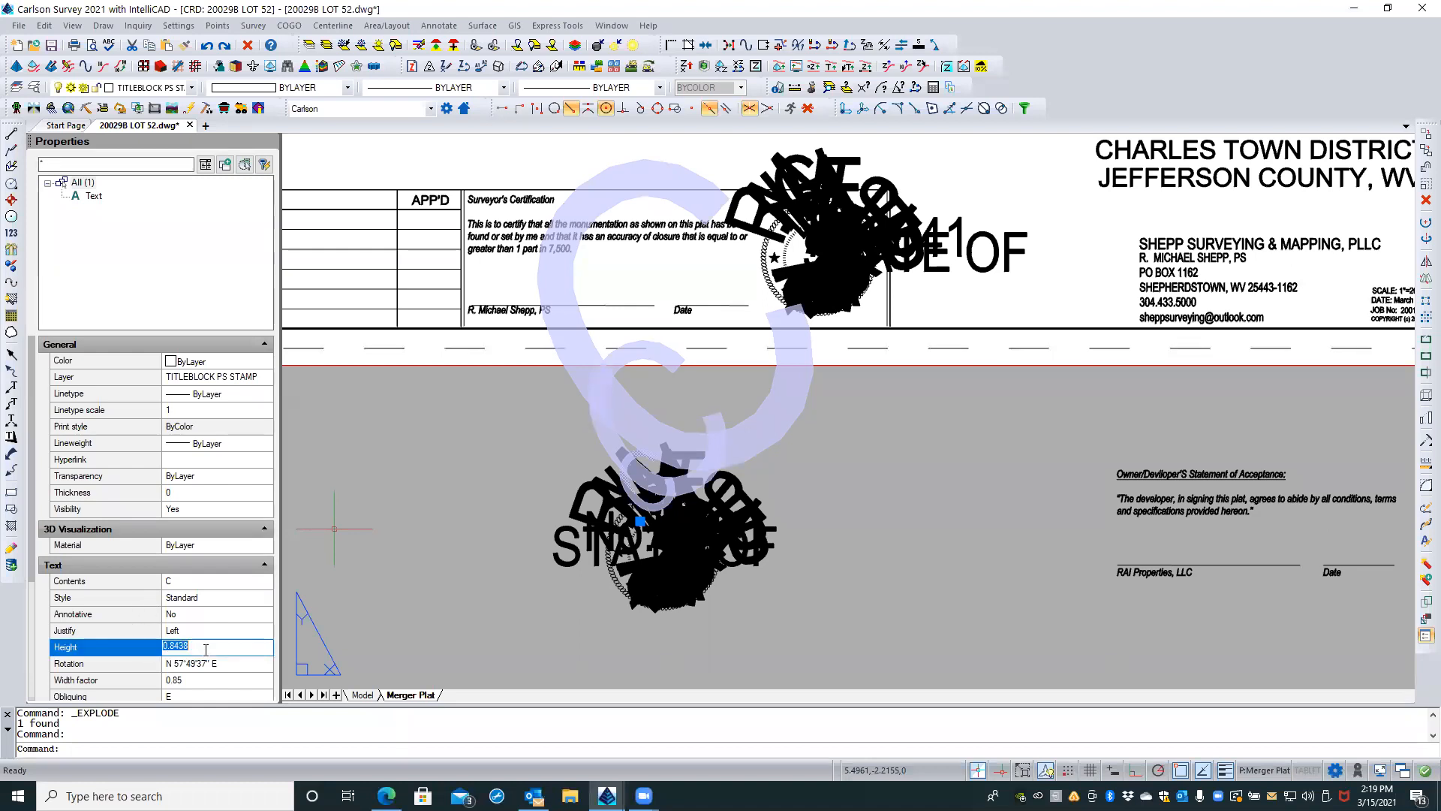
pyautogui.rightClick(582, 396)
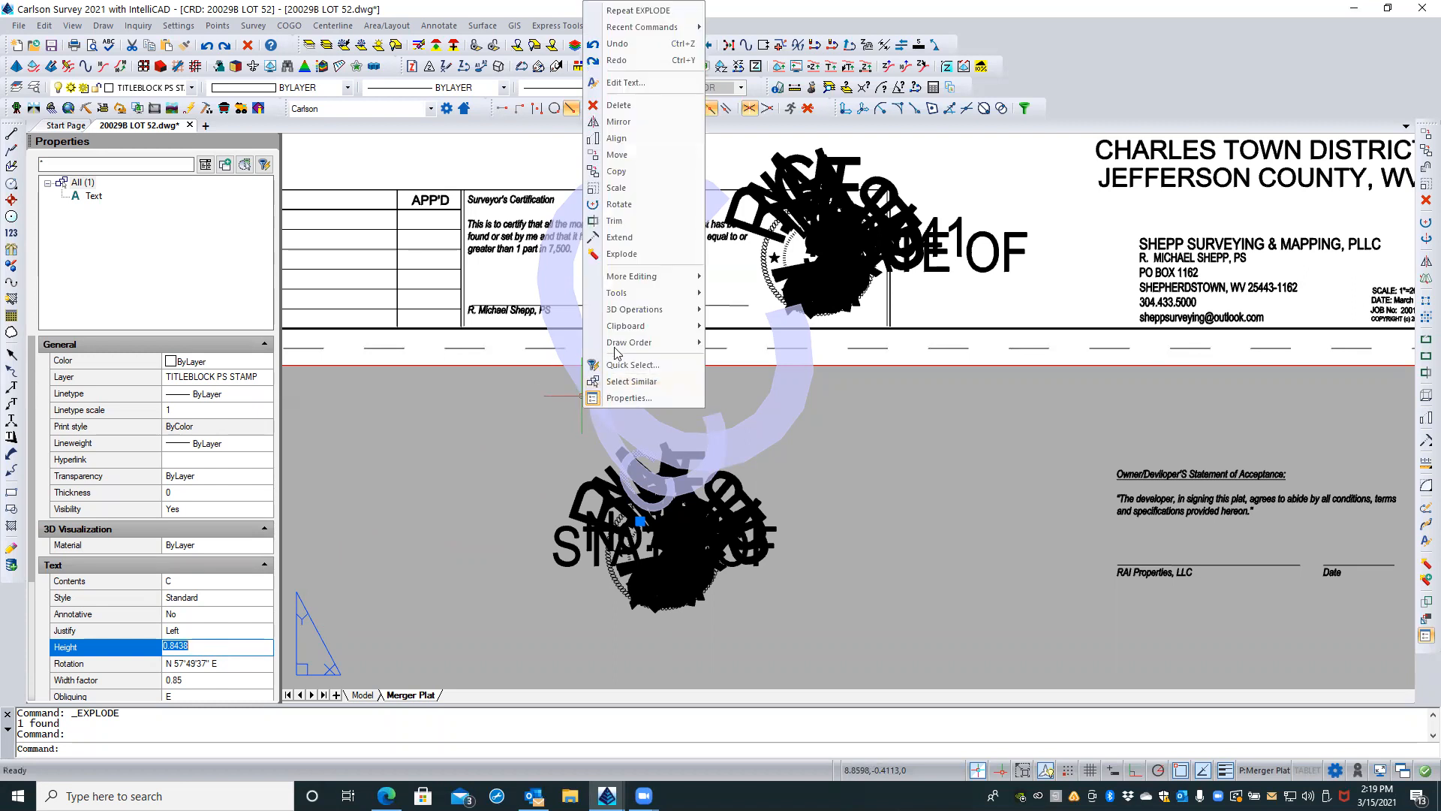
pyautogui.click(644, 381)
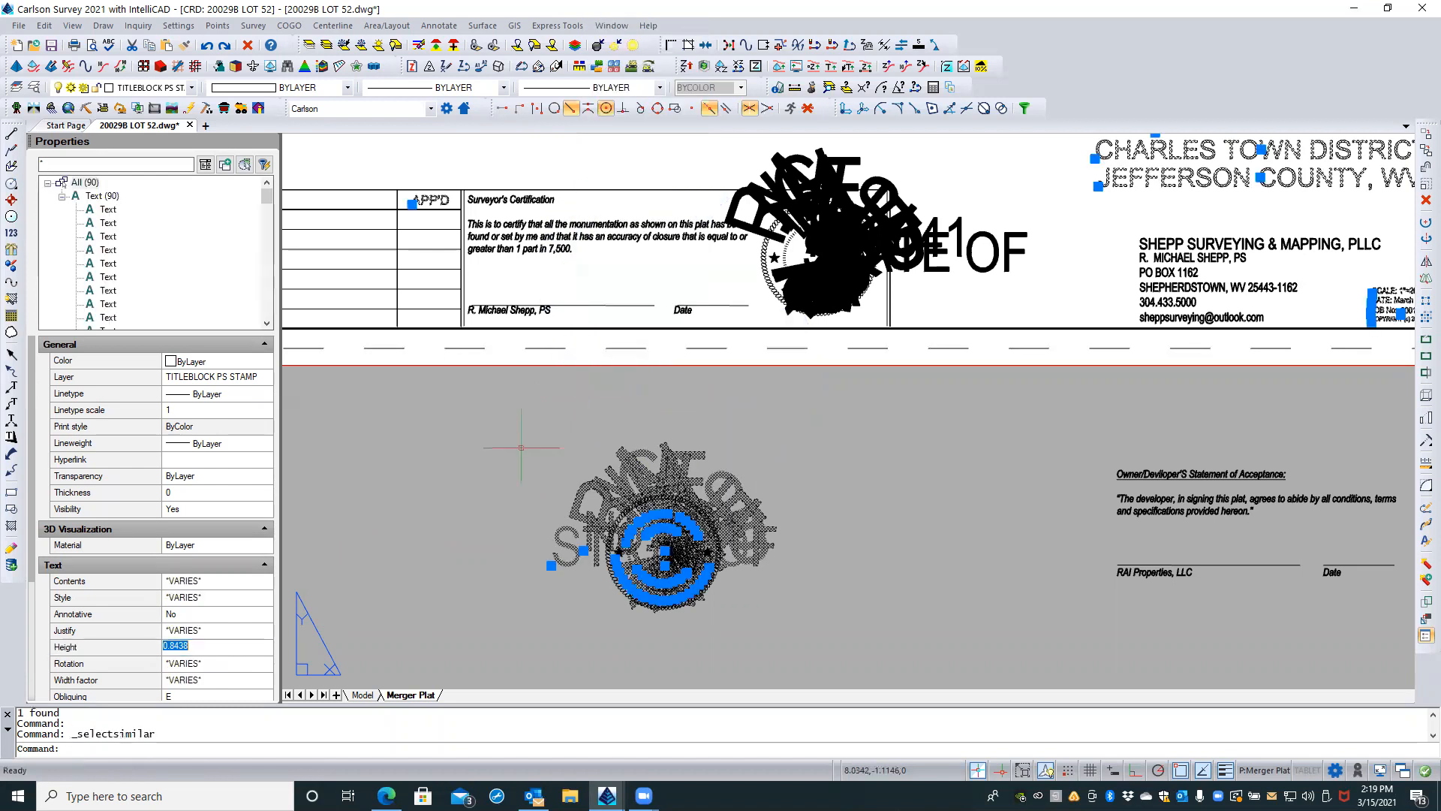
pyautogui.scroll(-4, 481, 526)
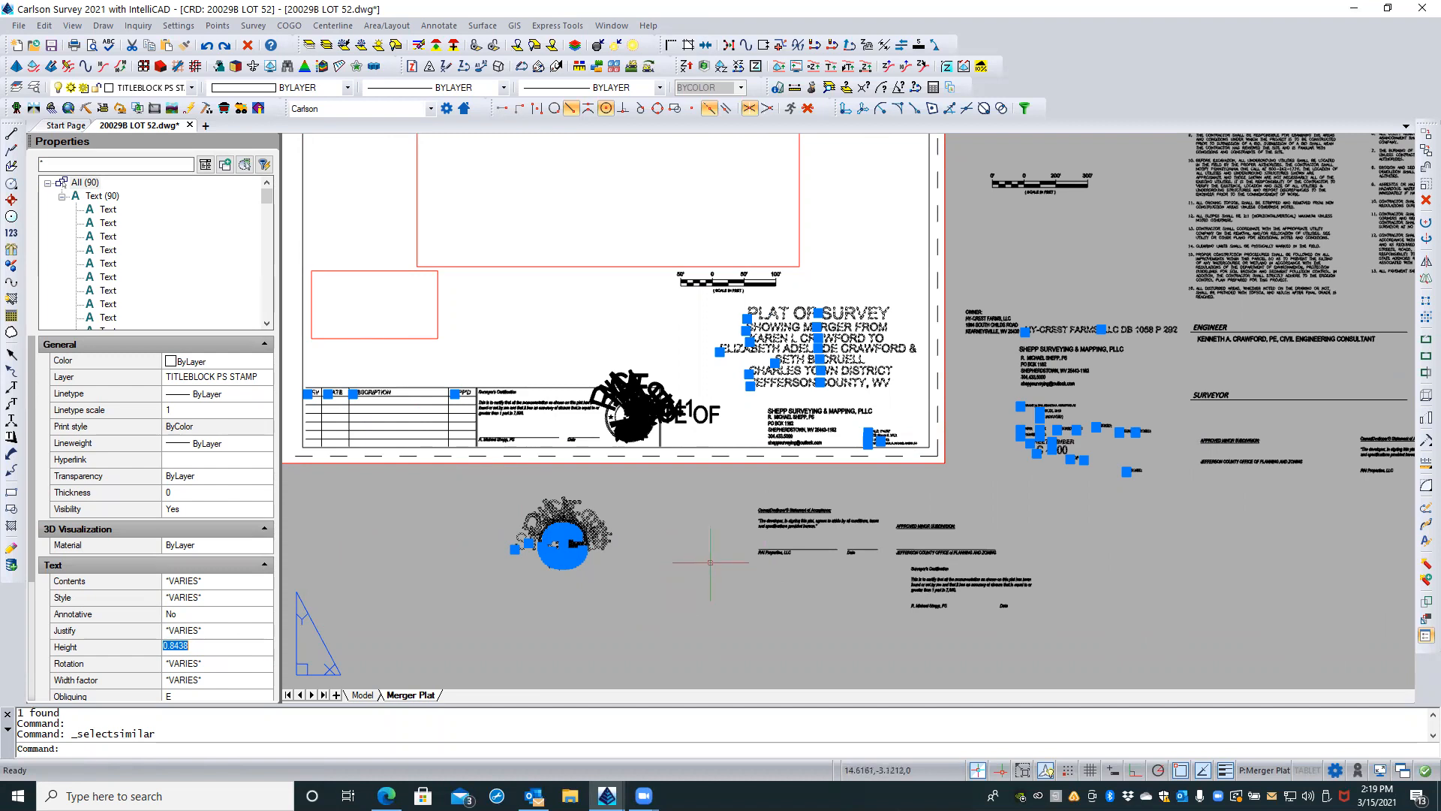
pyautogui.press('Escape')
pyautogui.press('Escape')
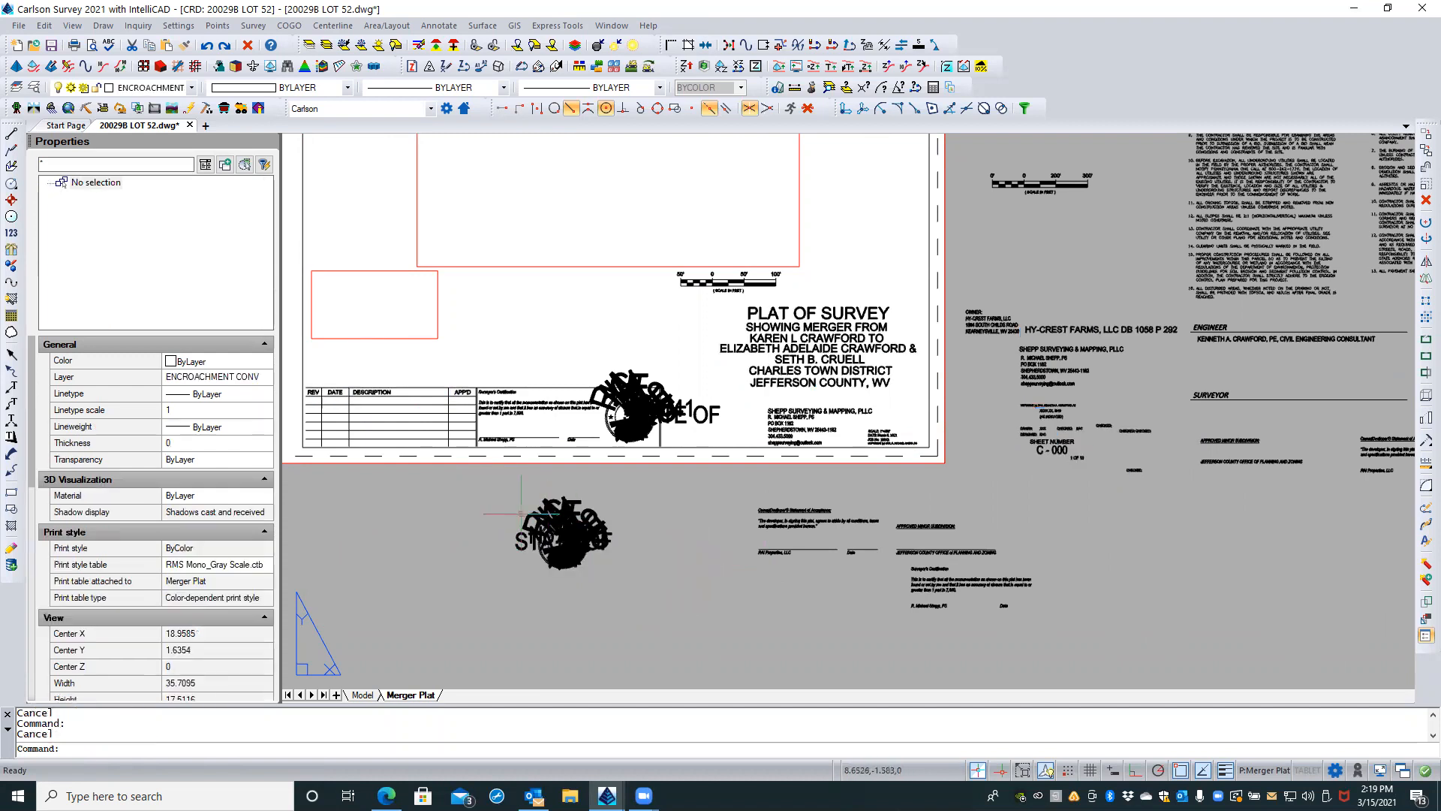
# Step: Select all entities of the exploded stamp below the sheet, narrow the selection to its text, and set the text height to 0.08
pyautogui.scroll(2, 491, 499)
pyautogui.click(498, 488)
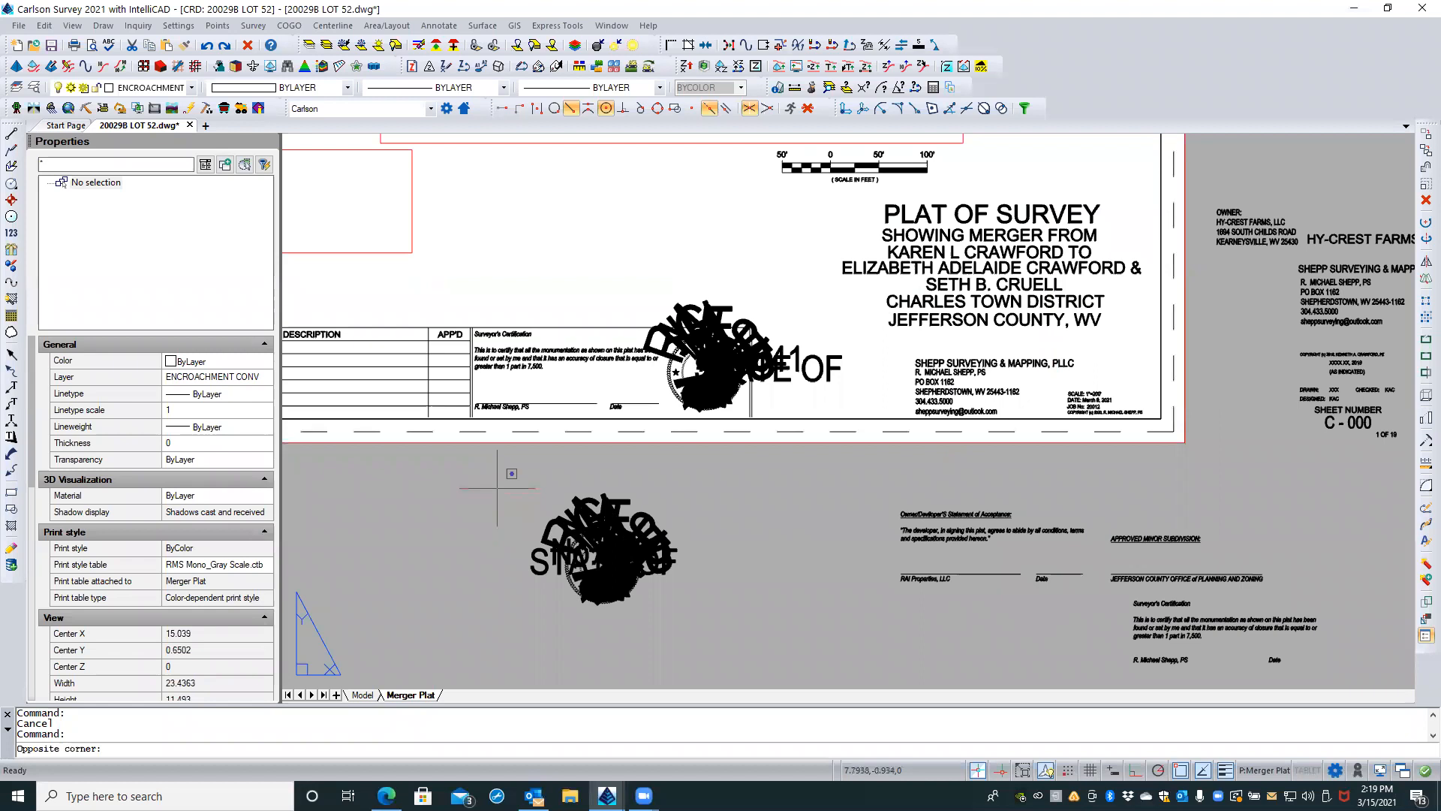
pyautogui.click(769, 665)
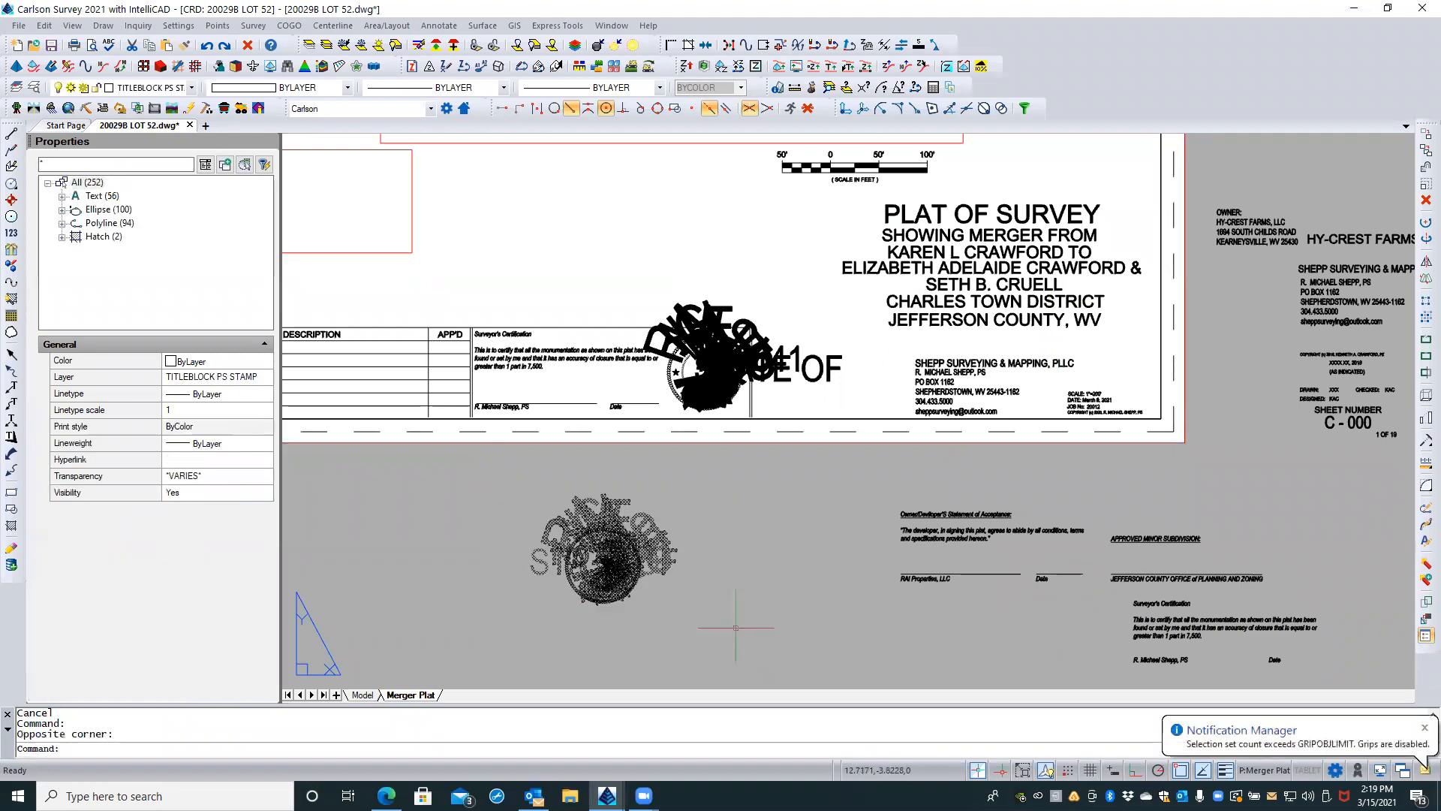
pyautogui.click(96, 197)
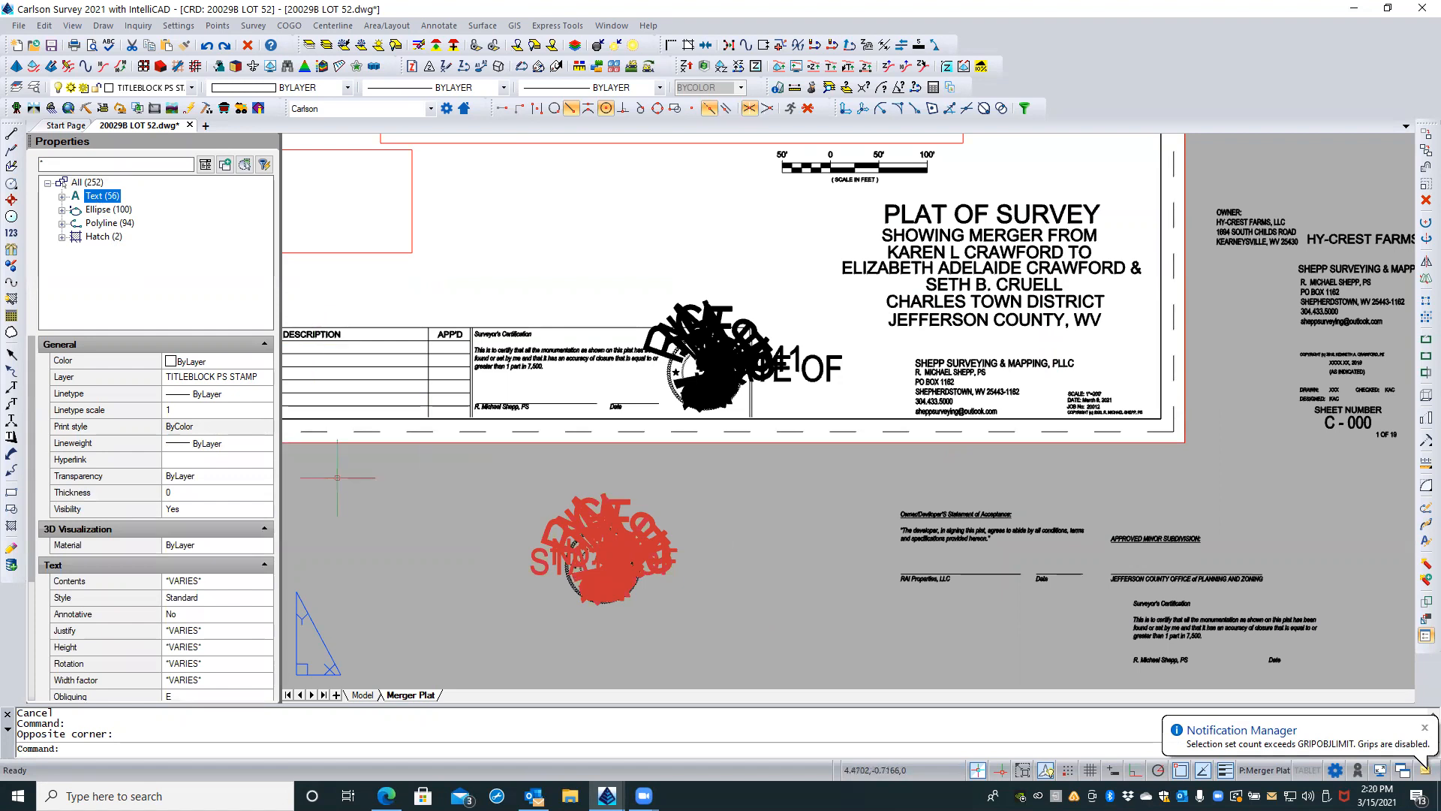
pyautogui.click(61, 197)
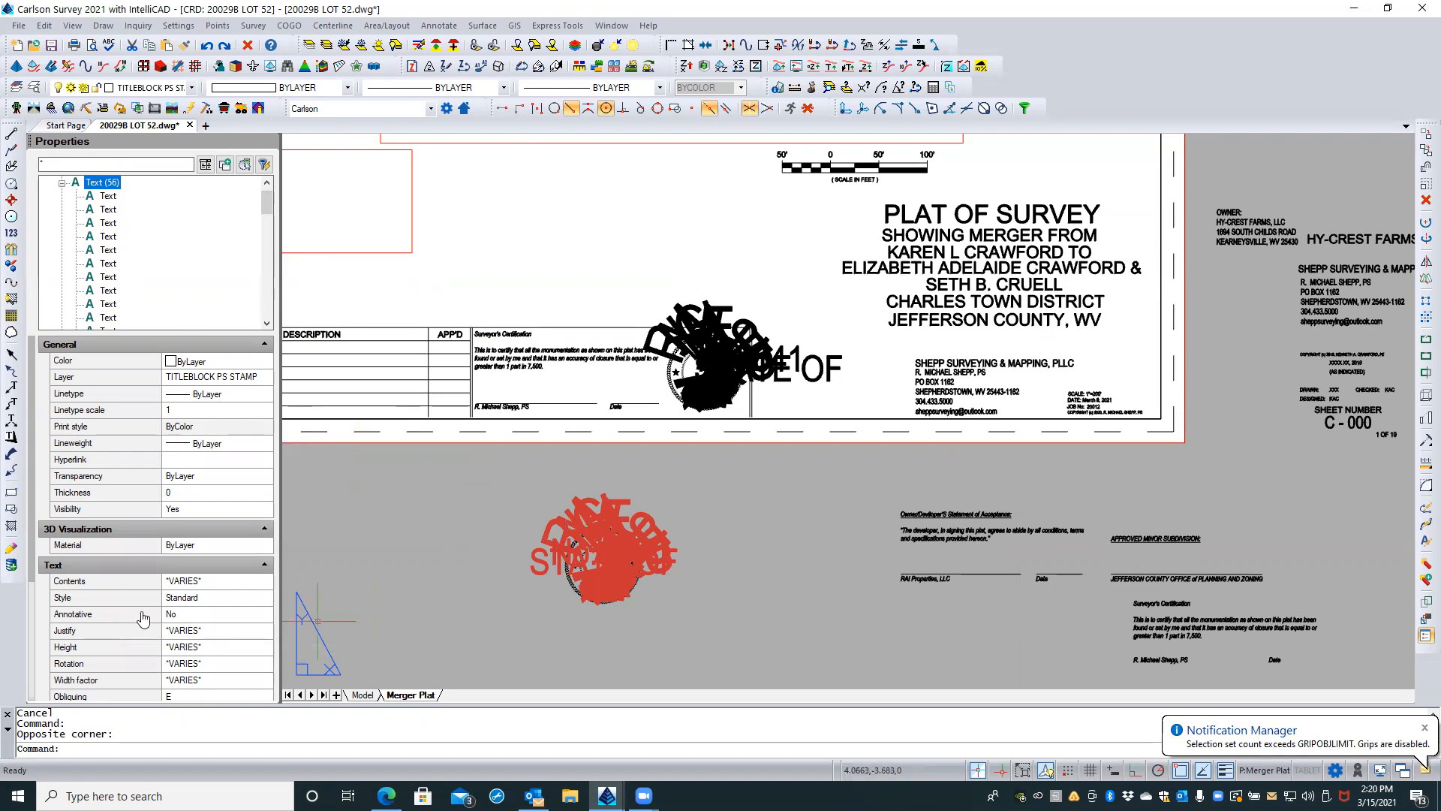
pyautogui.click(207, 648)
pyautogui.press('BackSpace')
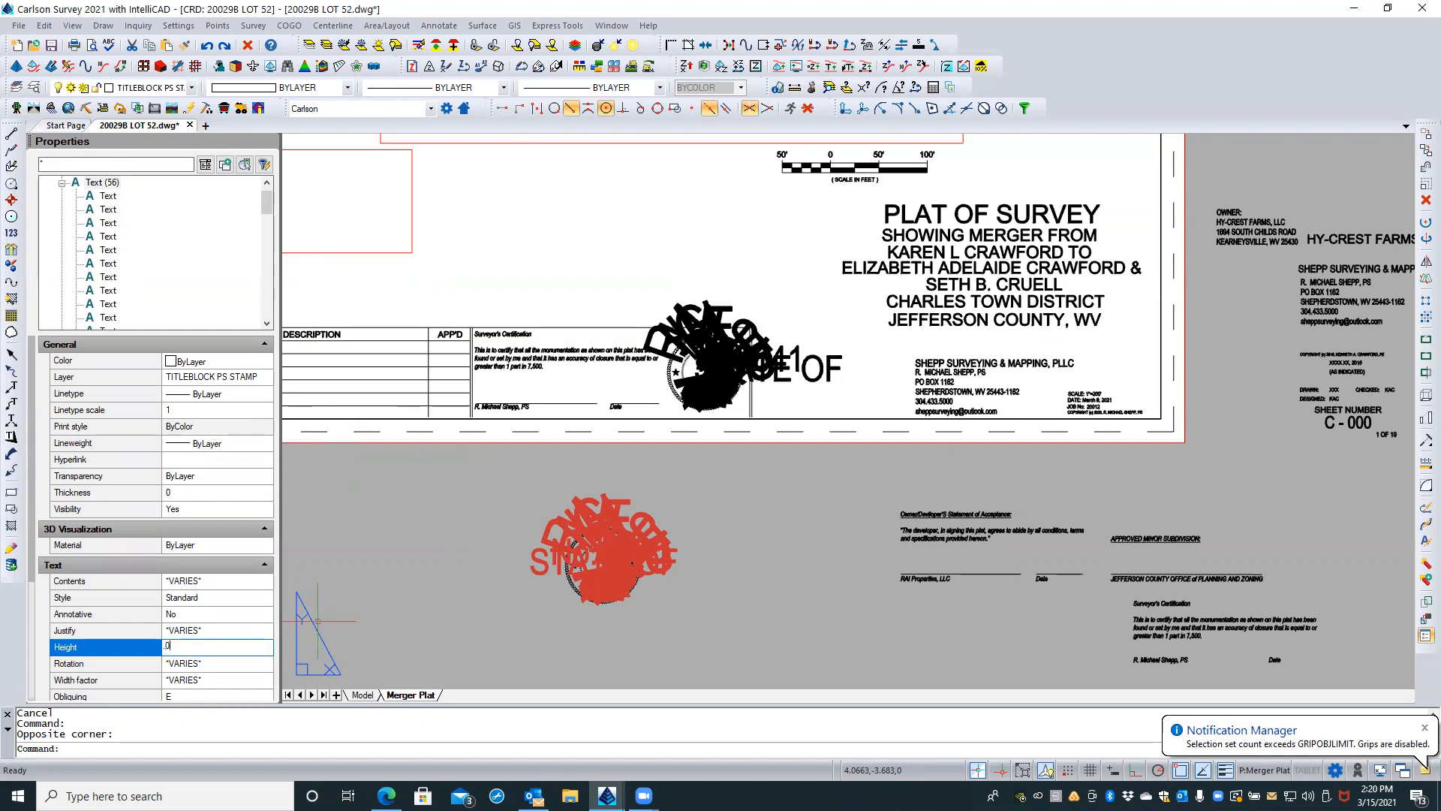
pyautogui.write('.08')
pyautogui.press('Return')
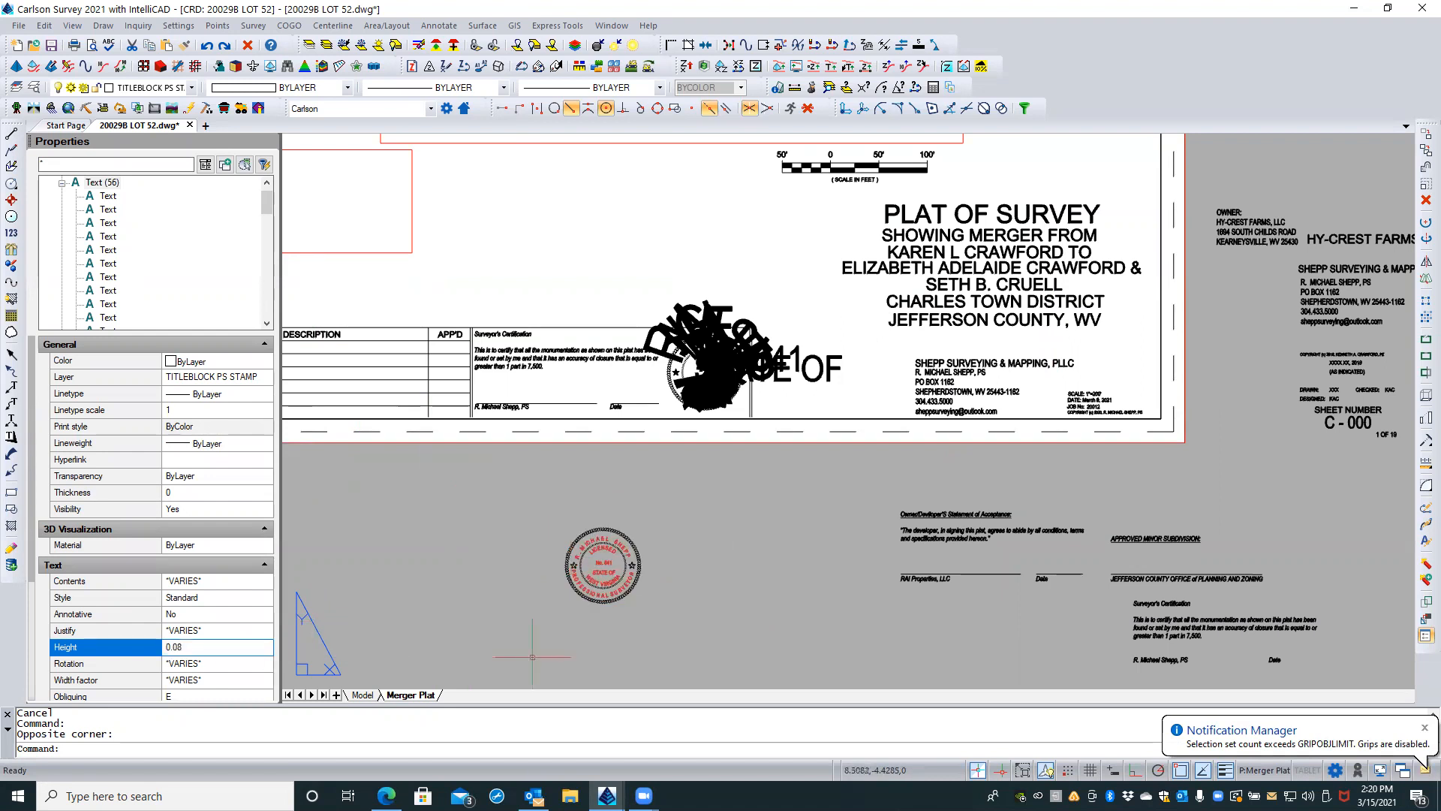
# Step: Clear the selection and examine the exploded stamp's lettering up close, including the text properties of the letter R
pyautogui.scroll(1, 589, 596)
pyautogui.scroll(2, 589, 597)
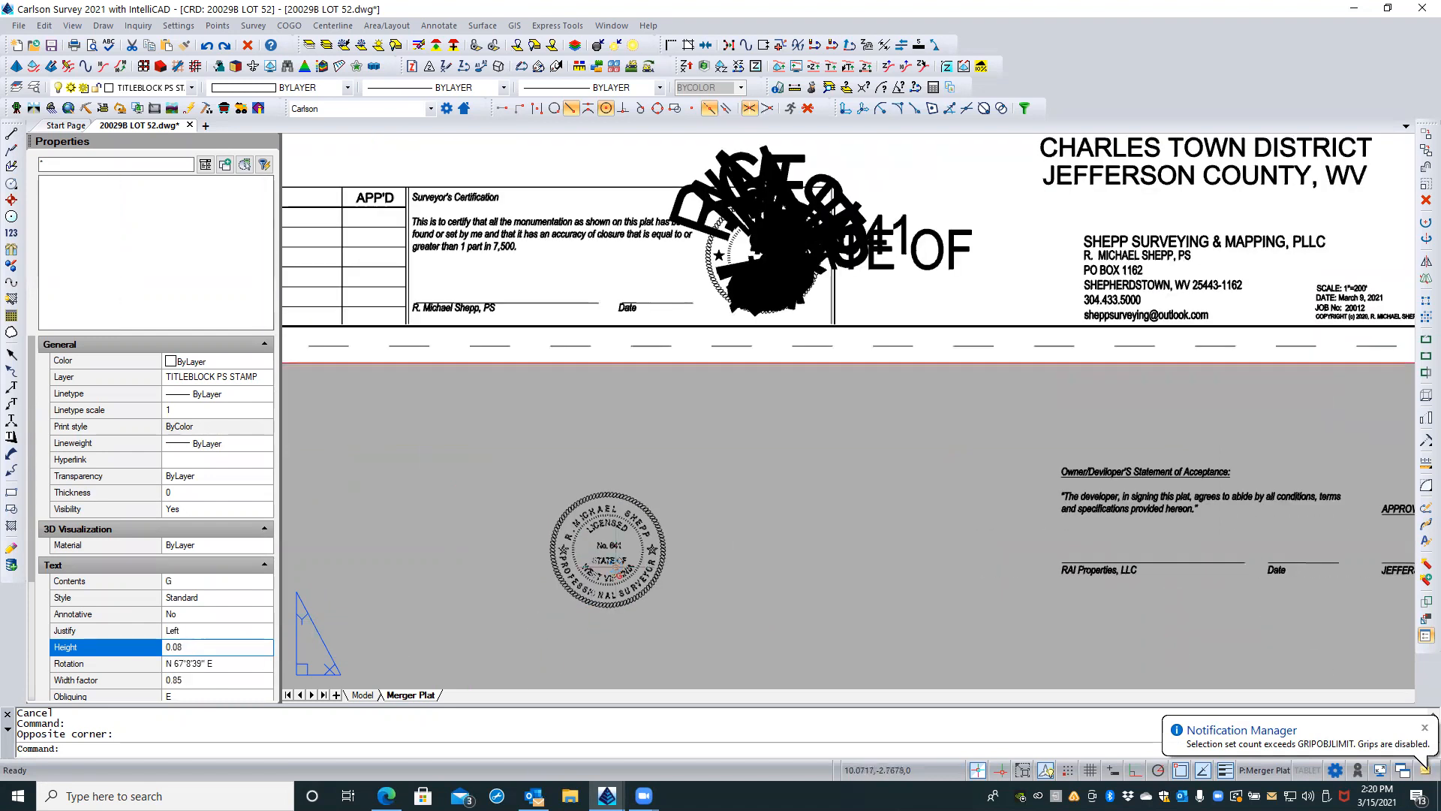
pyautogui.scroll(1, 705, 506)
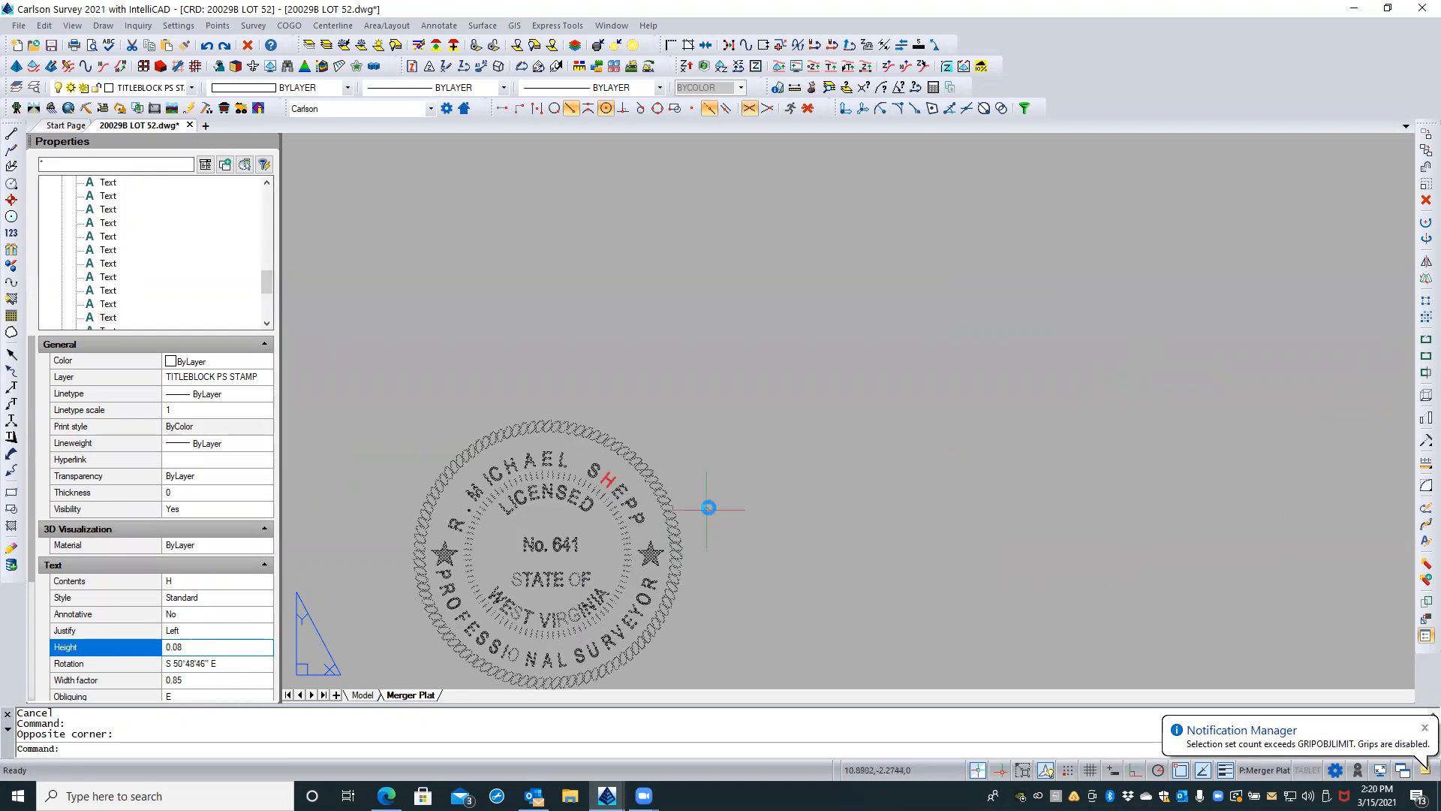
pyautogui.press('Escape')
pyautogui.moveTo(714, 553); pyautogui.dragTo(765, 484, button='middle')
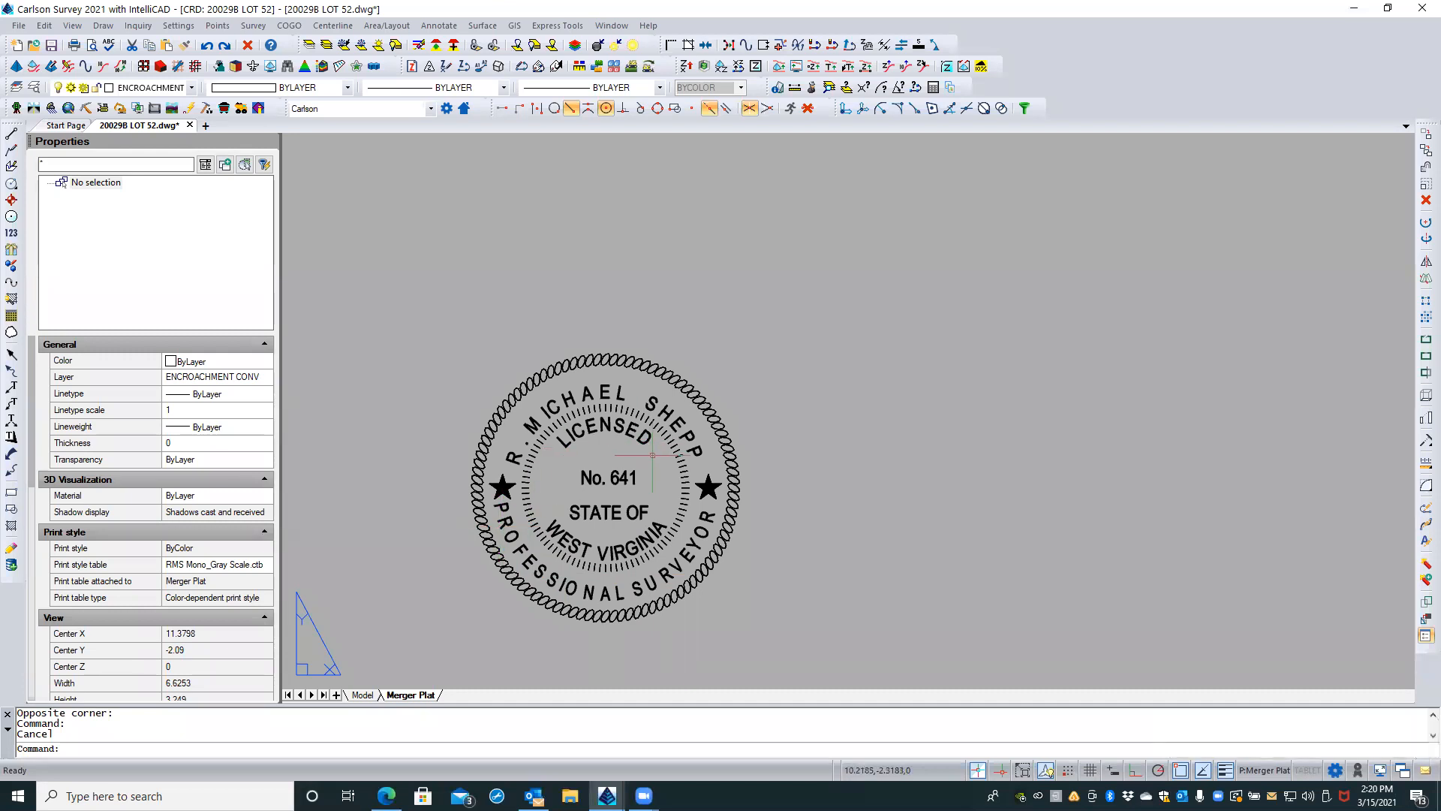
pyautogui.click(508, 454)
pyautogui.scroll(2, 512, 456)
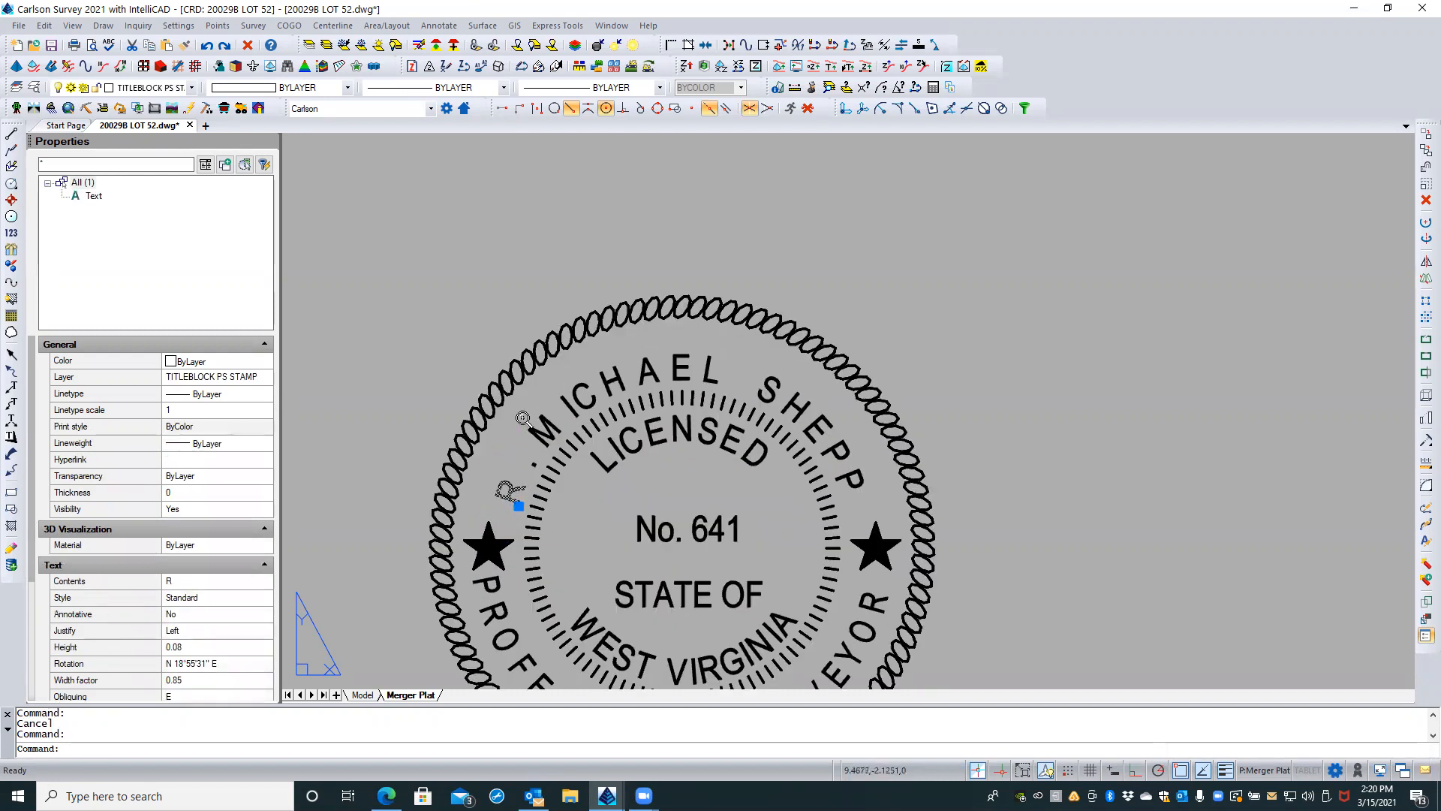
pyautogui.moveTo(511, 455); pyautogui.dragTo(512, 358, button='middle')
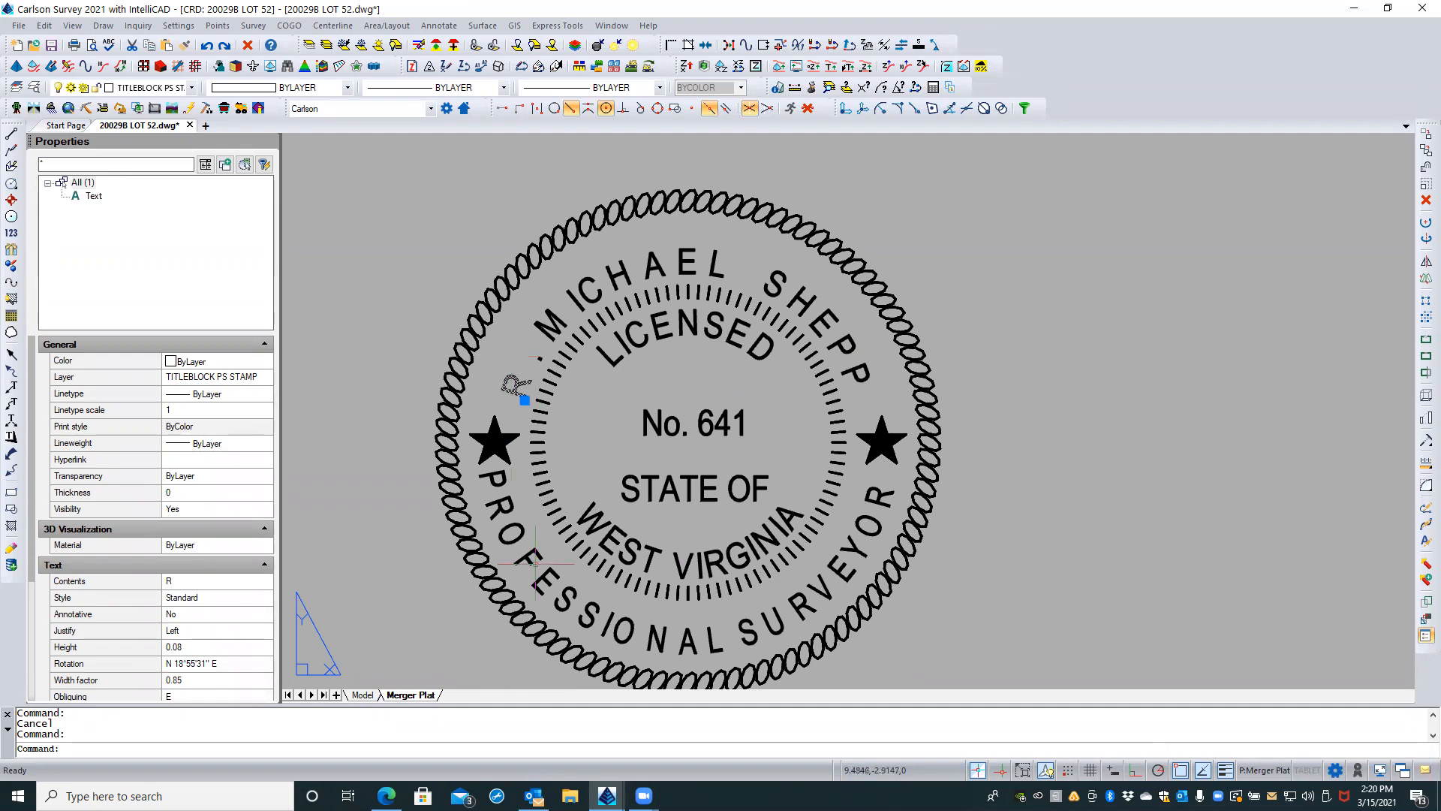
pyautogui.press('Escape')
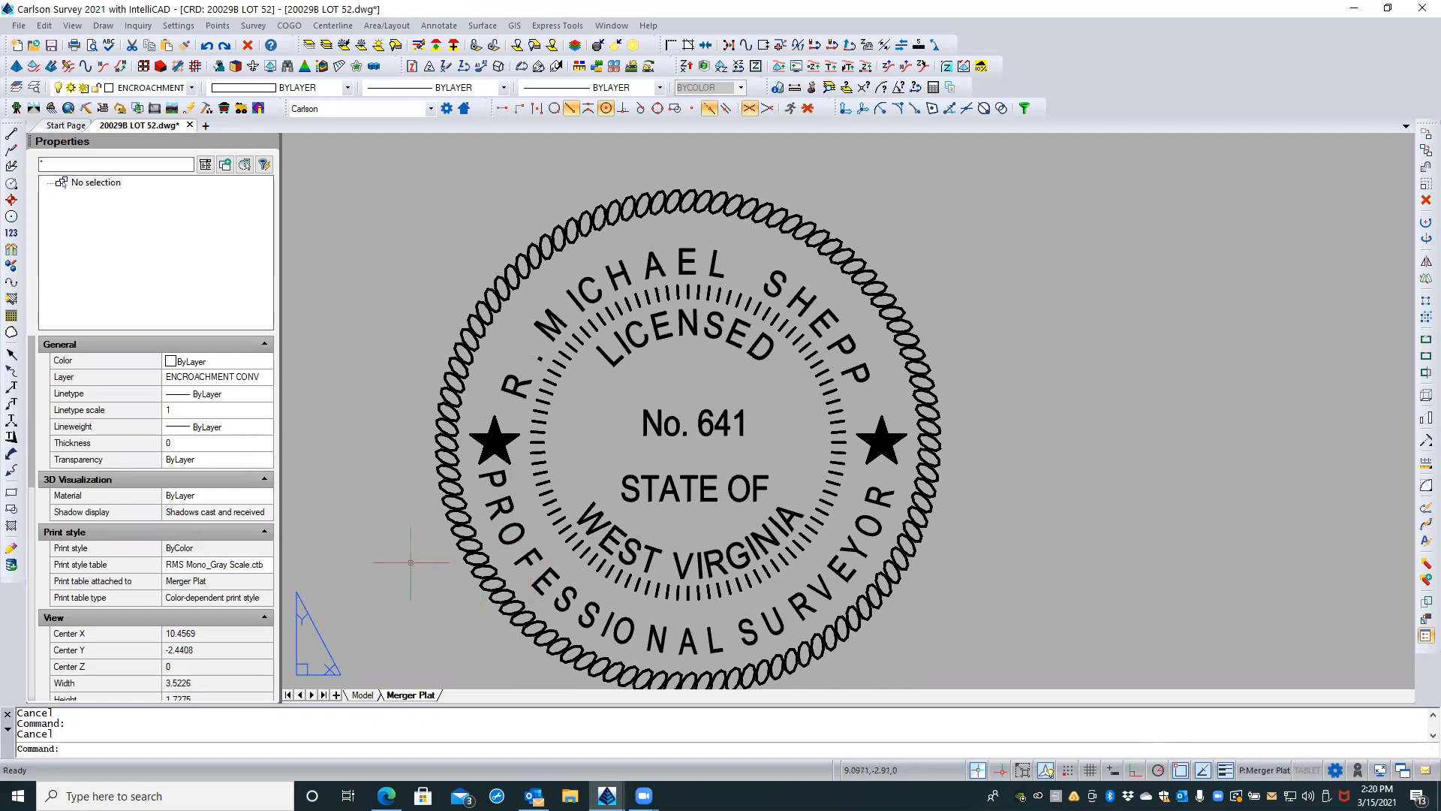
# Step: Save the drawing and run the REA command to regenerate the display
pyautogui.click(51, 47)
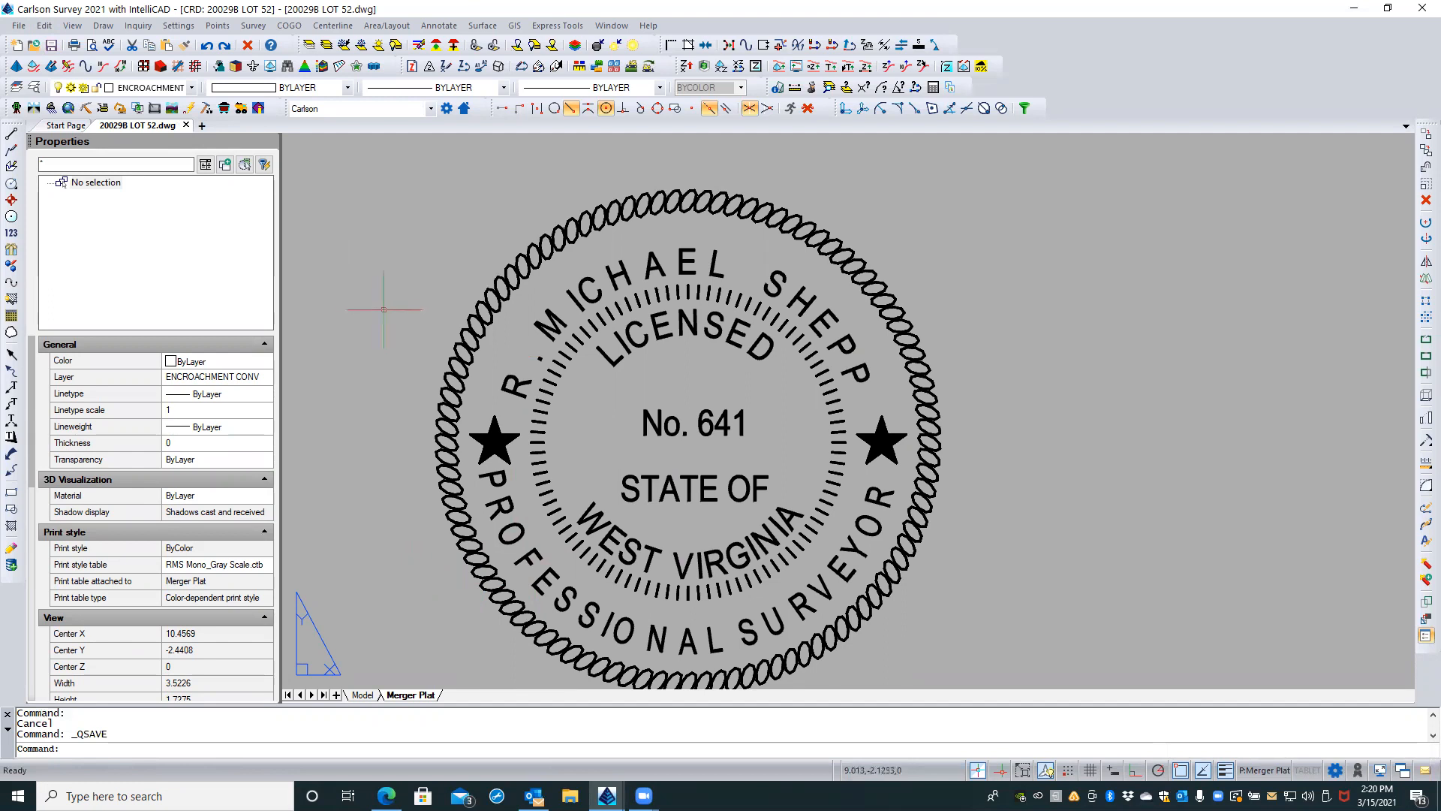
pyautogui.write('REA')
pyautogui.press('Return')
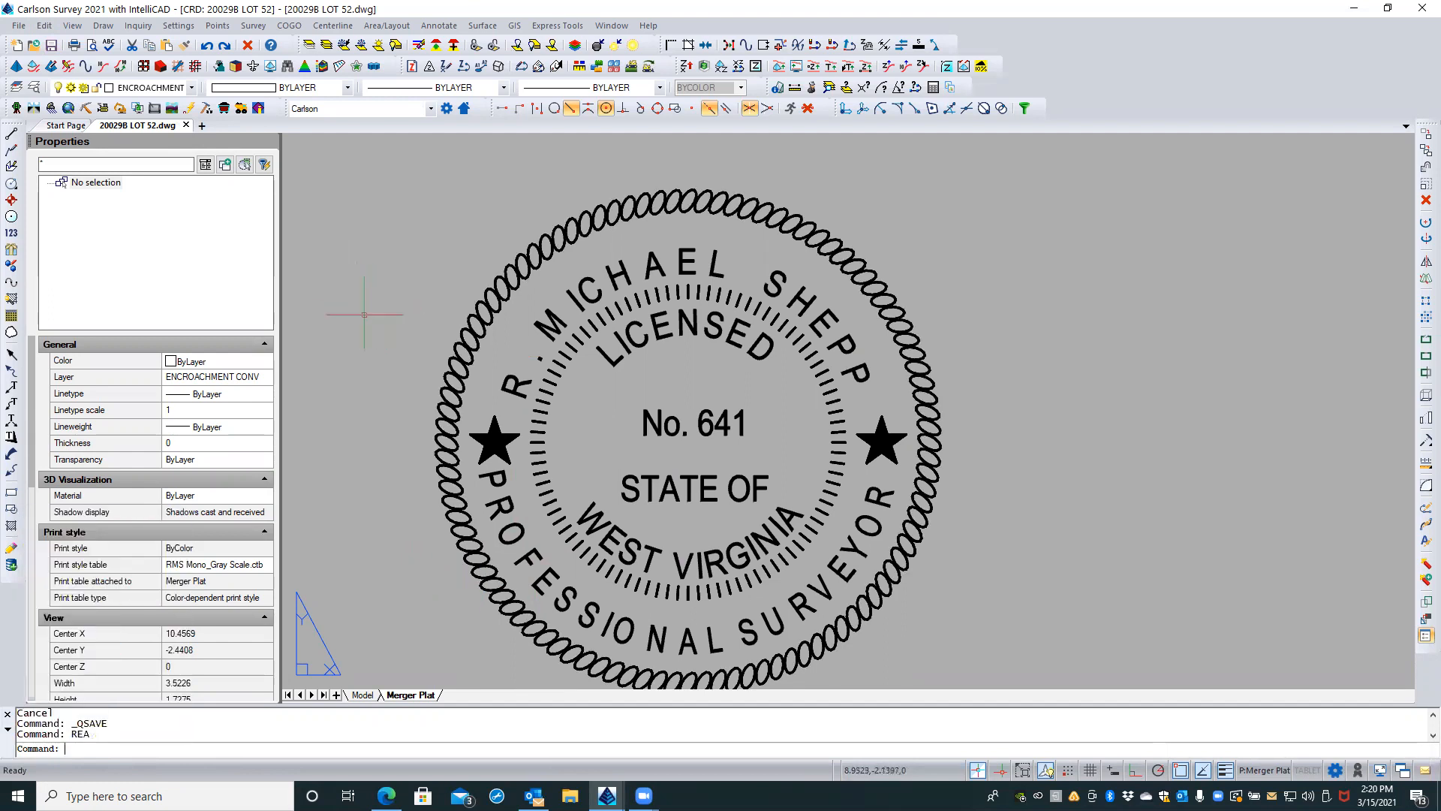
pyautogui.moveTo(371, 359); pyautogui.dragTo(364, 308, button='middle')
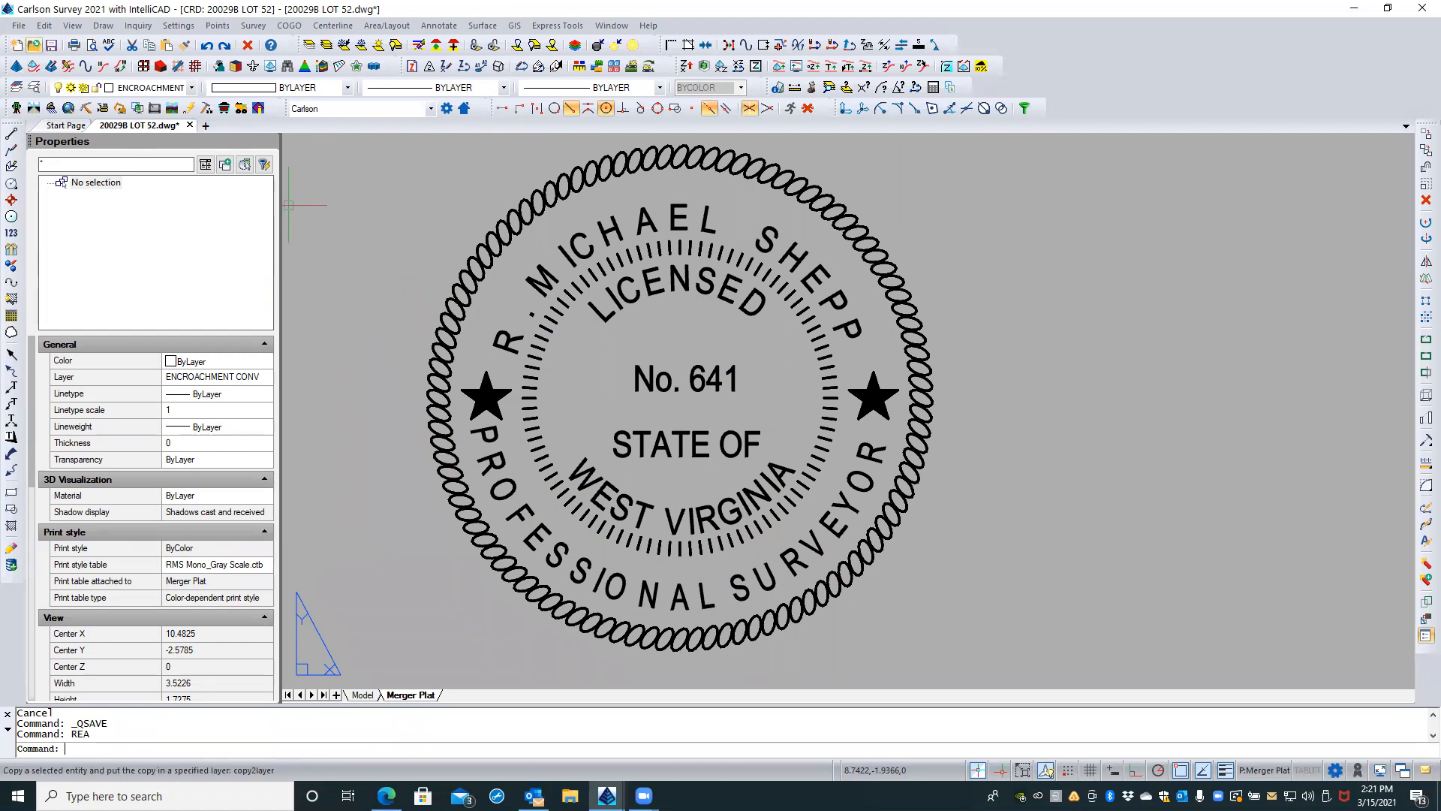
# Step: Open the drawing SUMMIT VIEW FINAL PLAT.dwg
pyautogui.hotkey('ctrl', 'o')
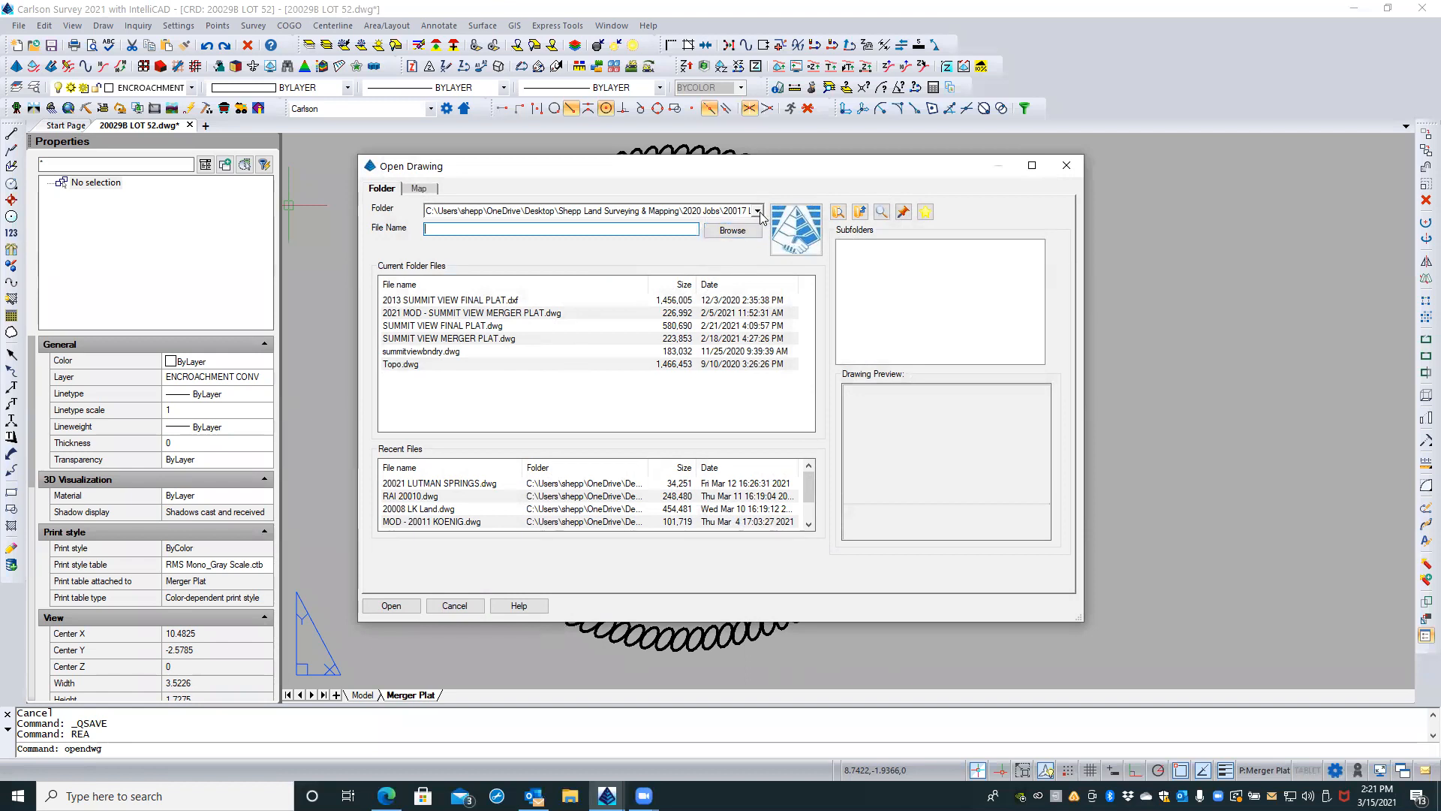
pyautogui.click(508, 325)
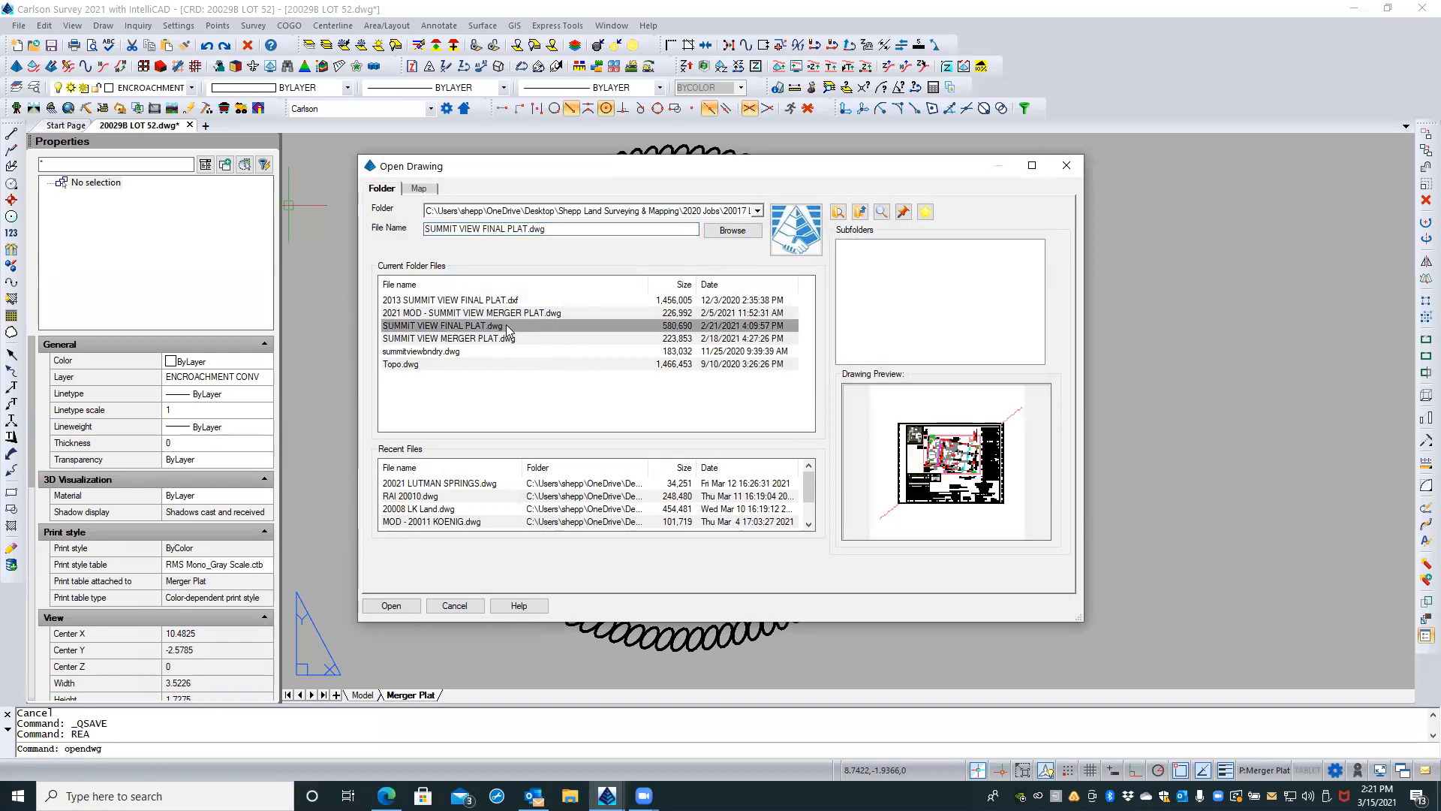
pyautogui.click(403, 609)
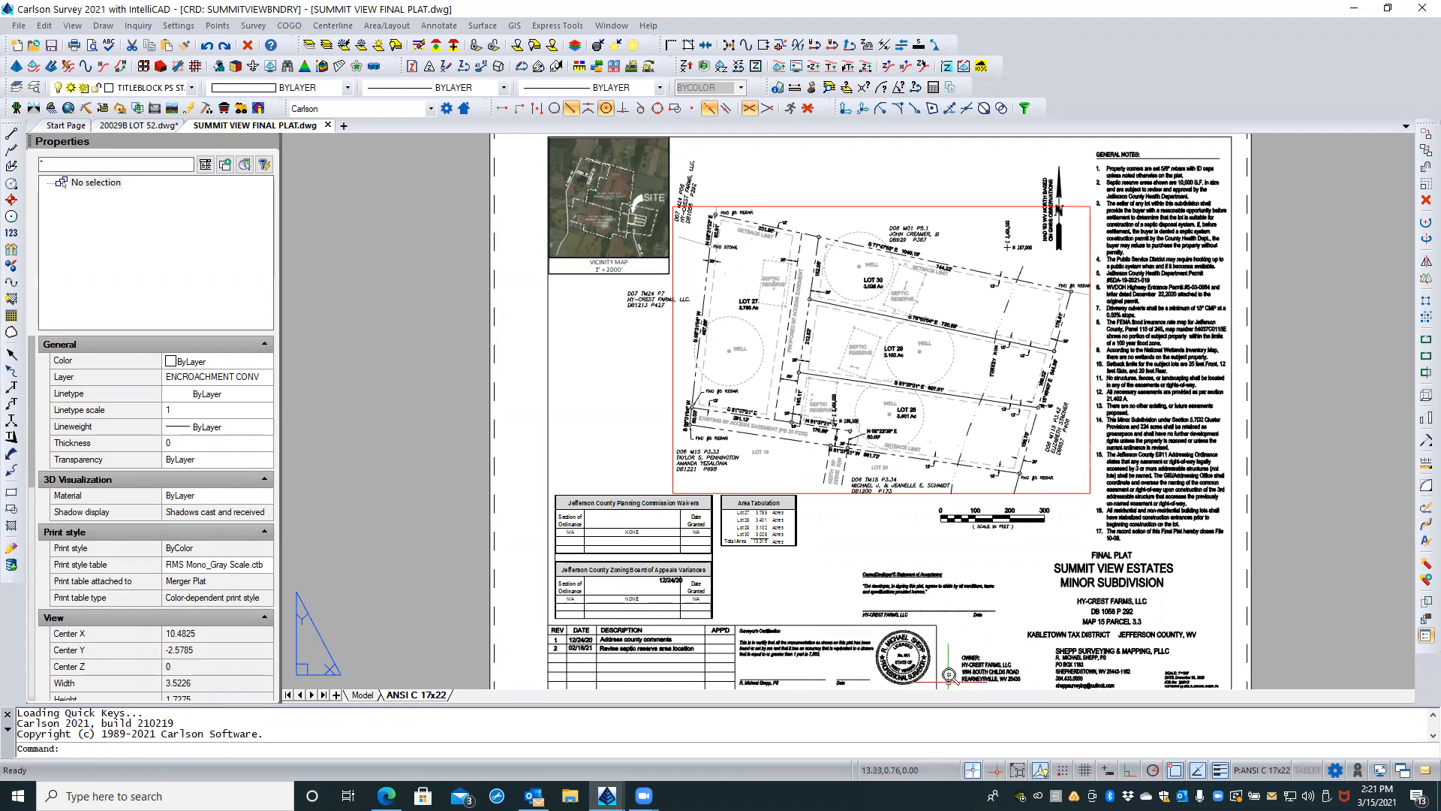
# Step: Copy the surveyor stamp block beside the certification to the clipboard, using its insertion point at the stamp's centre as the base point
pyautogui.scroll(6, 948, 668)
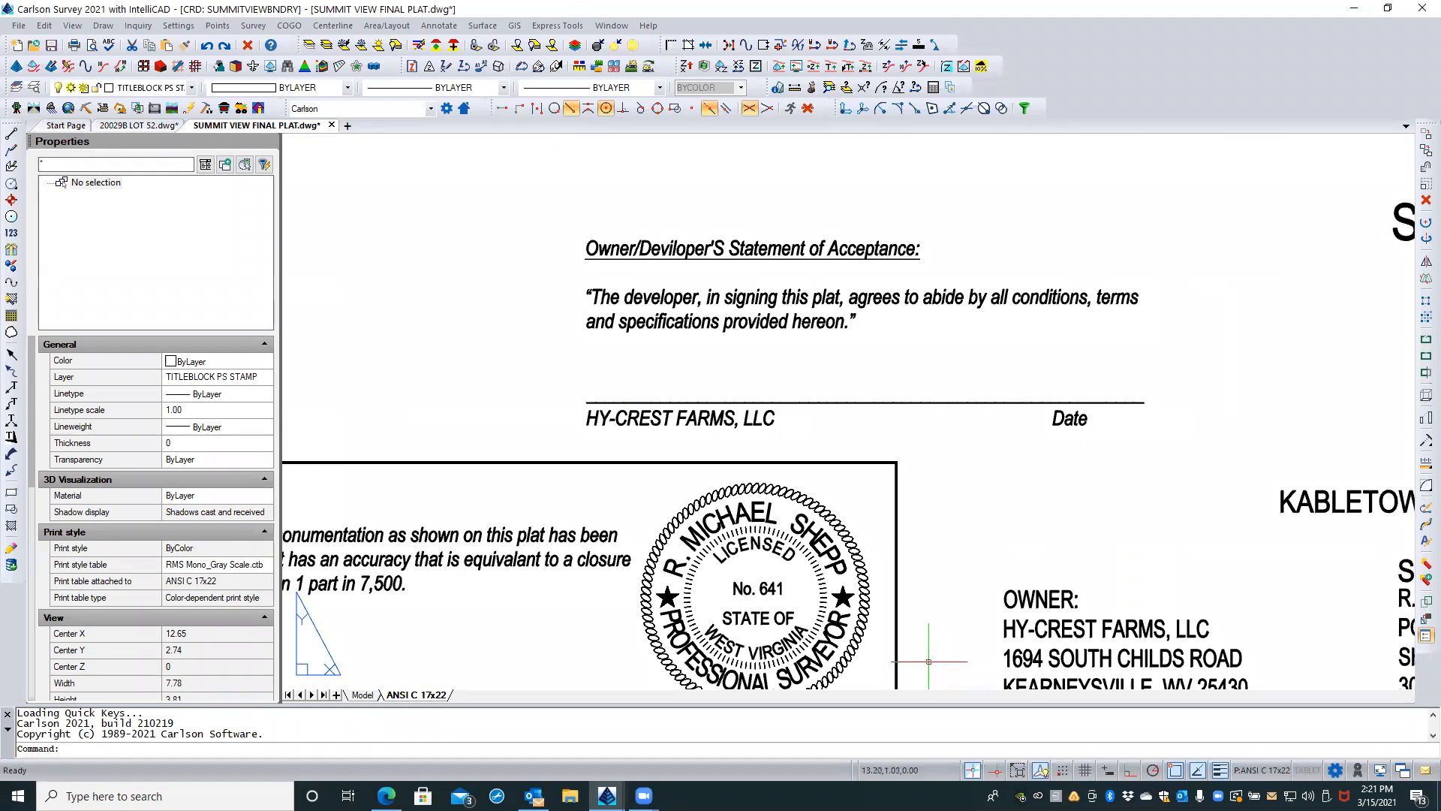
pyautogui.click(846, 535)
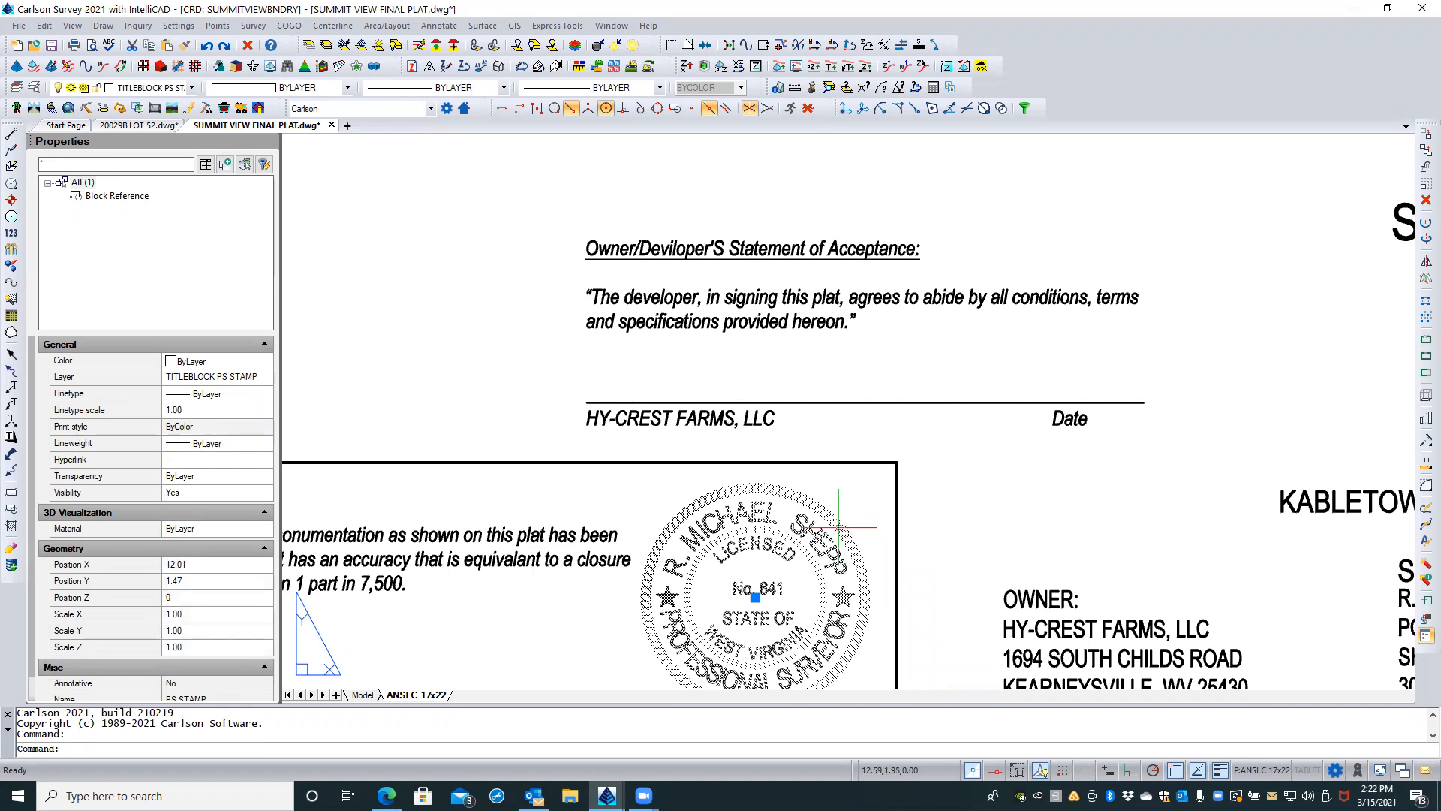
pyautogui.rightClick(839, 527)
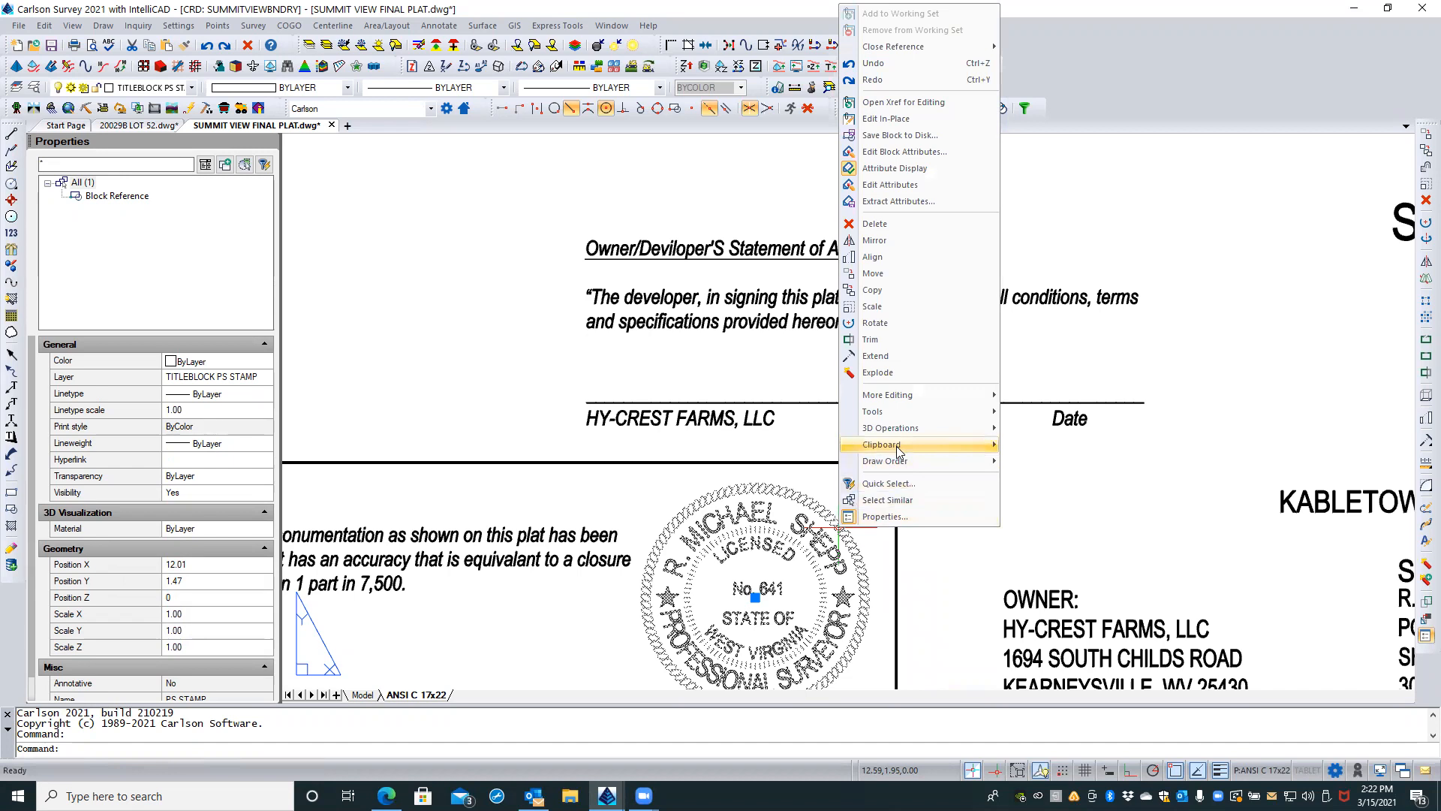
pyautogui.moveTo(928, 451)
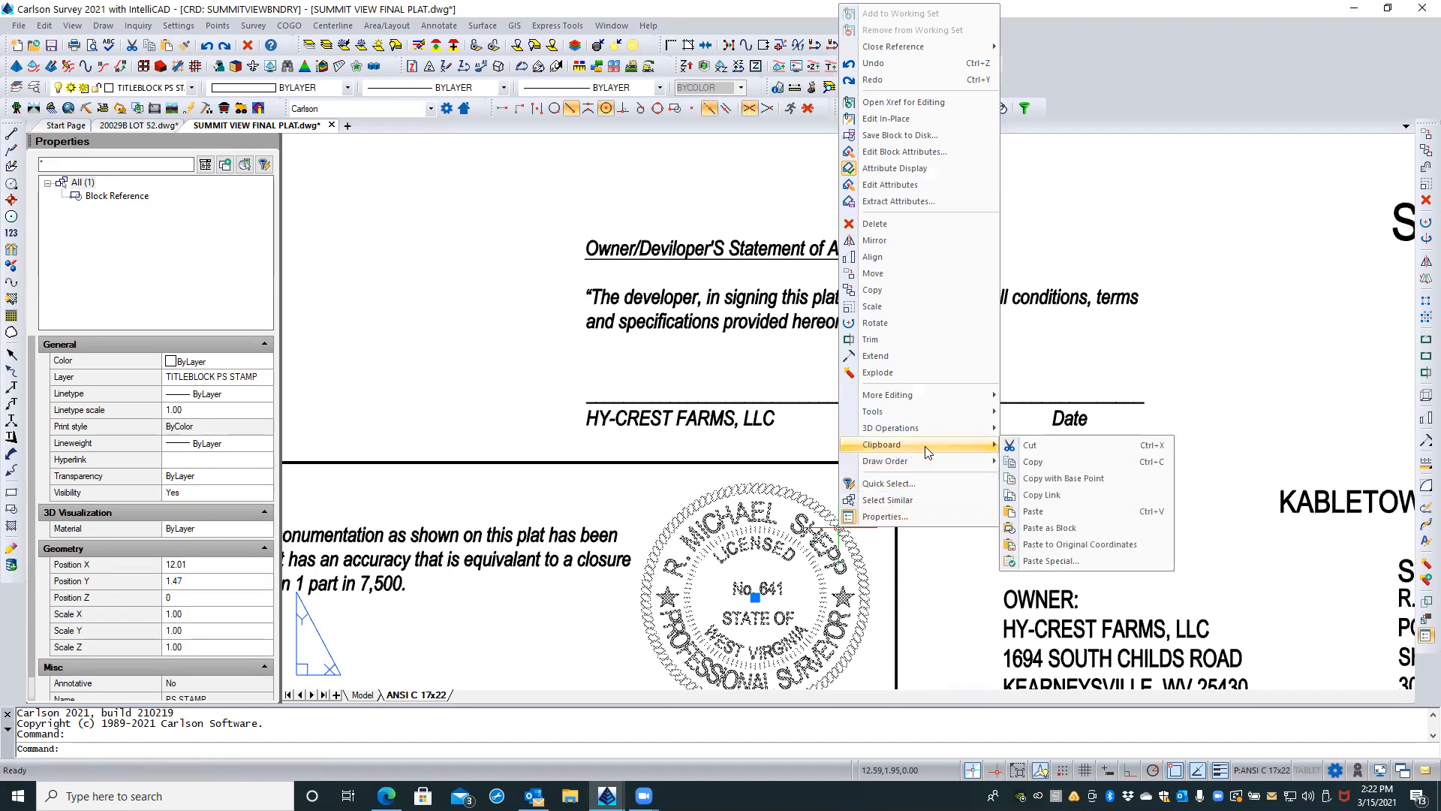
pyautogui.click(1033, 479)
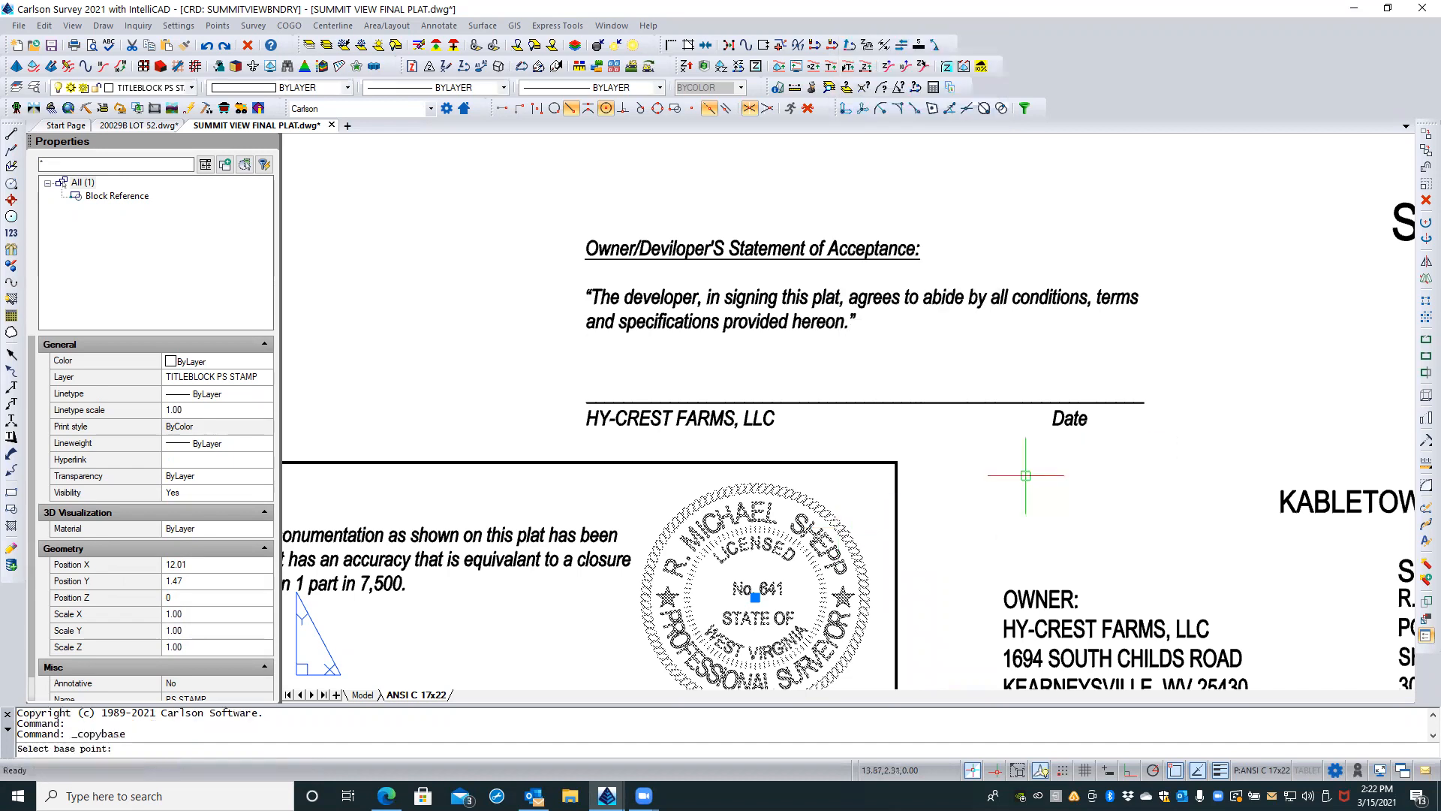
pyautogui.click(754, 597)
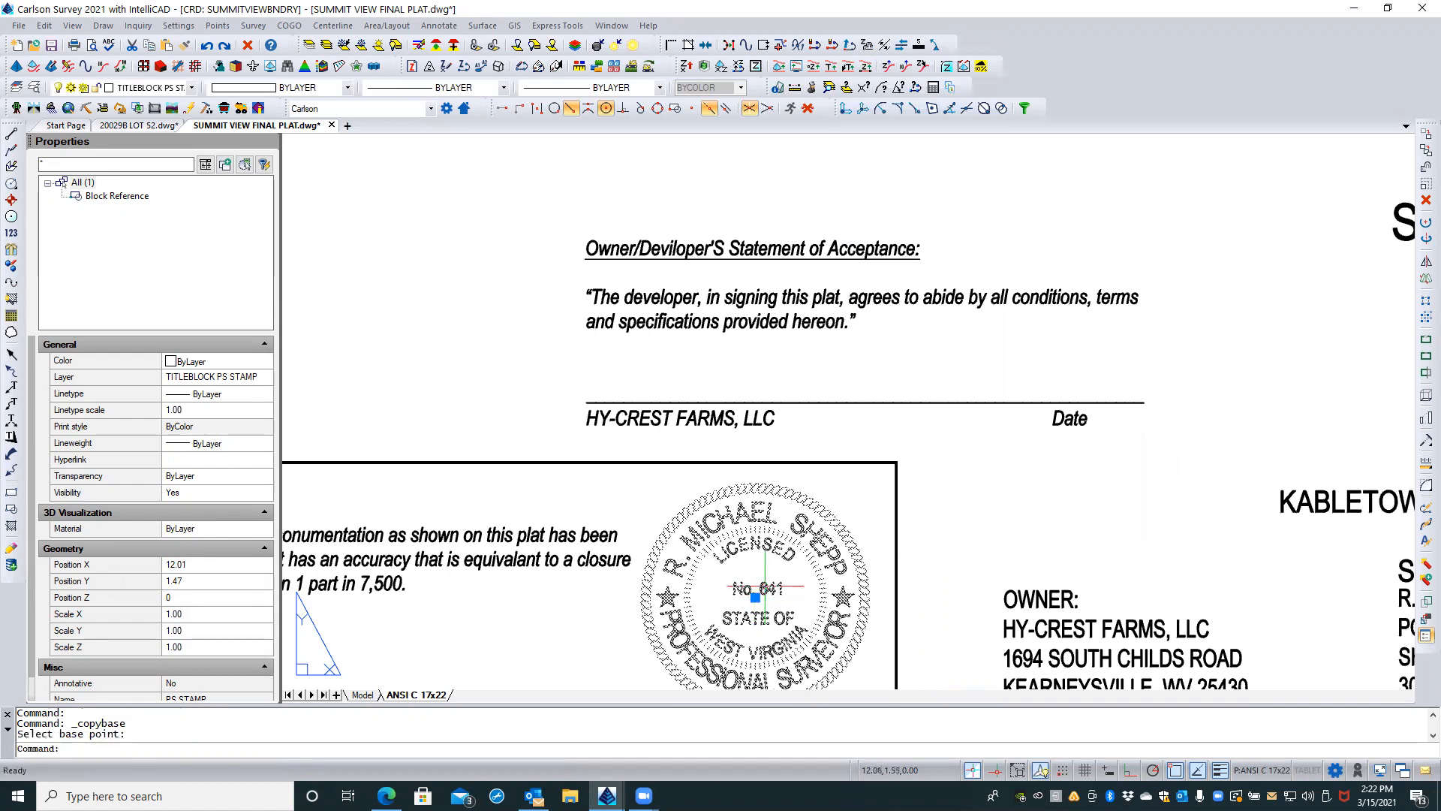
# Step: Switch to 20029B LOT 52.dwg and paste the copied surveyor stamp beside the existing stamp below the sheet
pyautogui.click(133, 127)
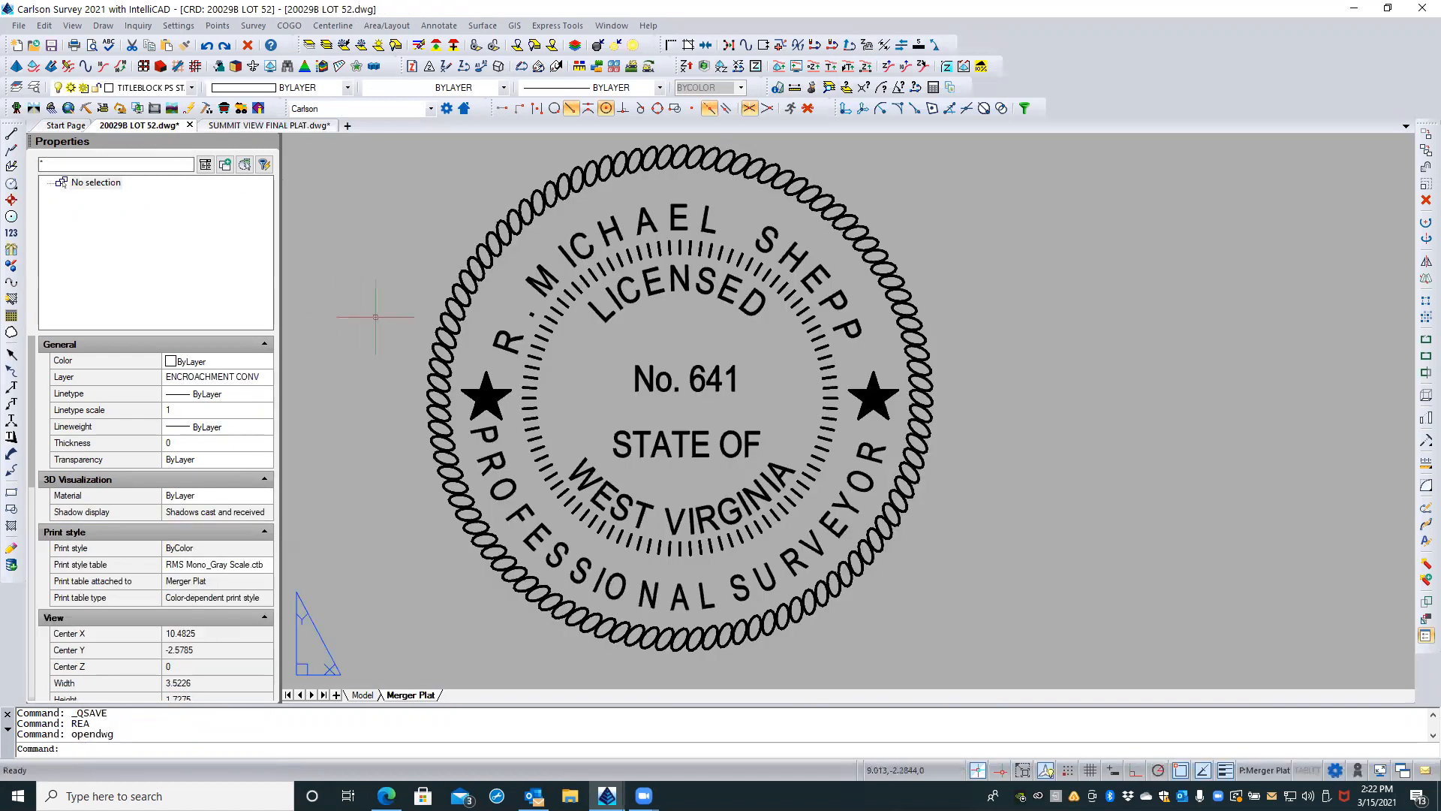
pyautogui.scroll(-3, 383, 318)
pyautogui.scroll(-3, 575, 527)
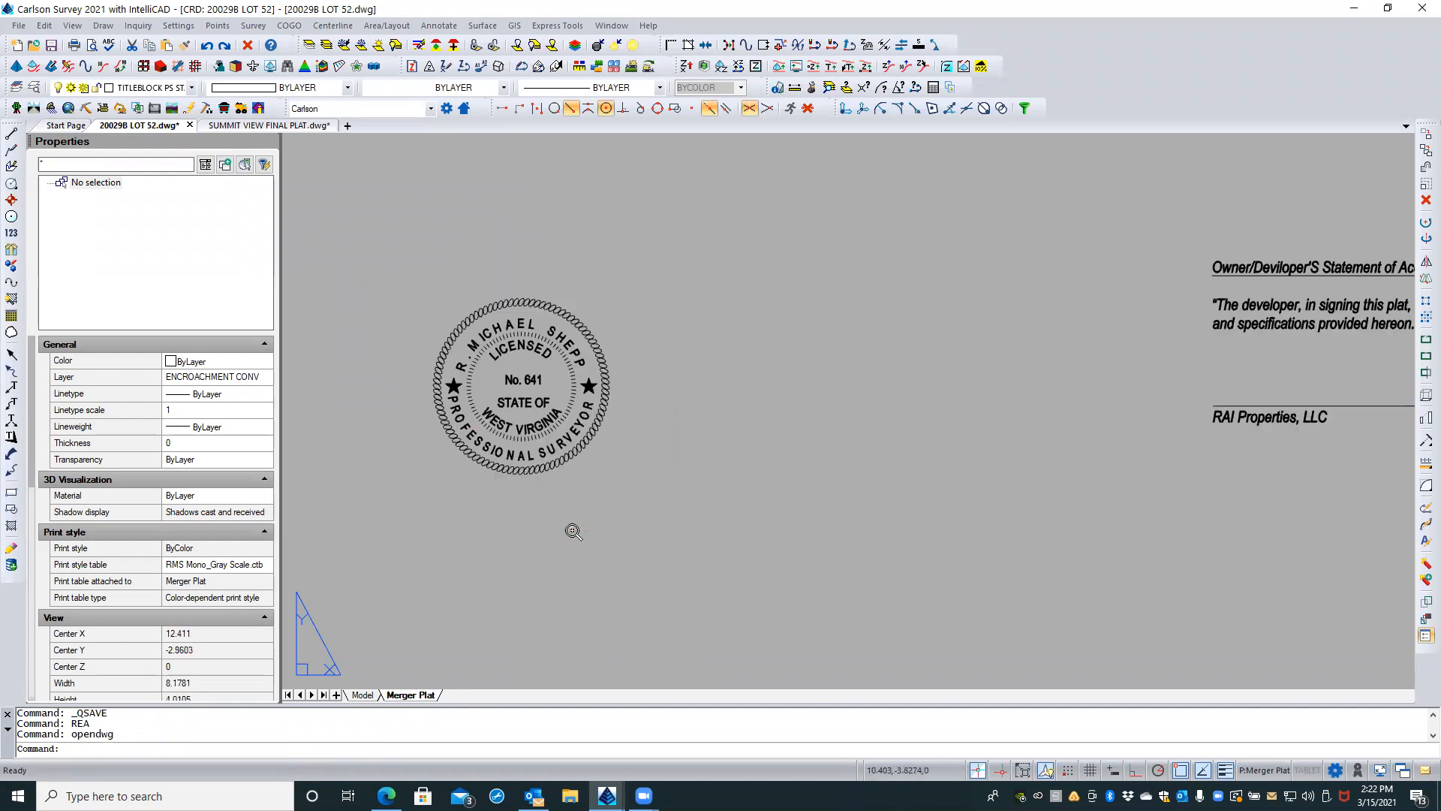
pyautogui.rightClick(637, 377)
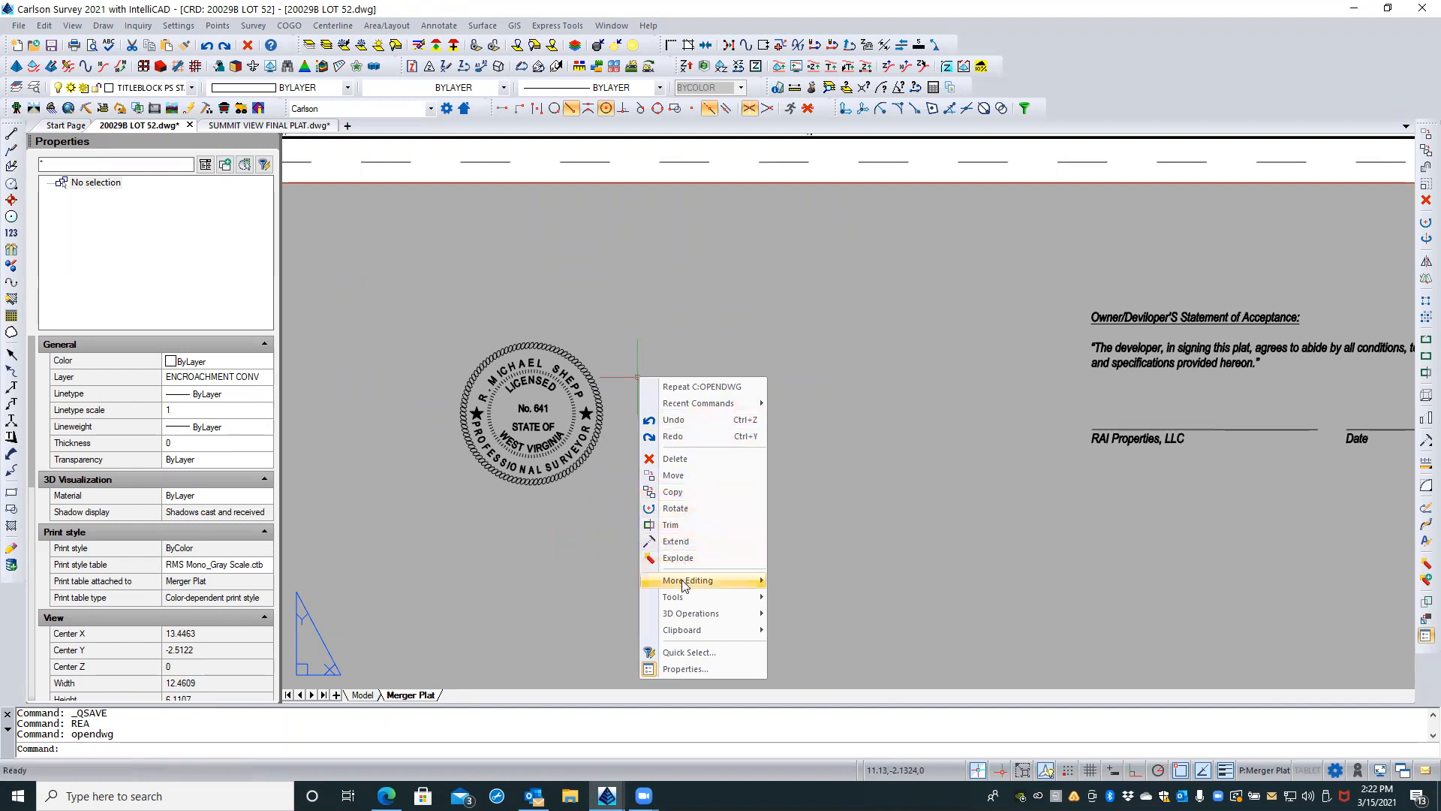
pyautogui.moveTo(682, 579)
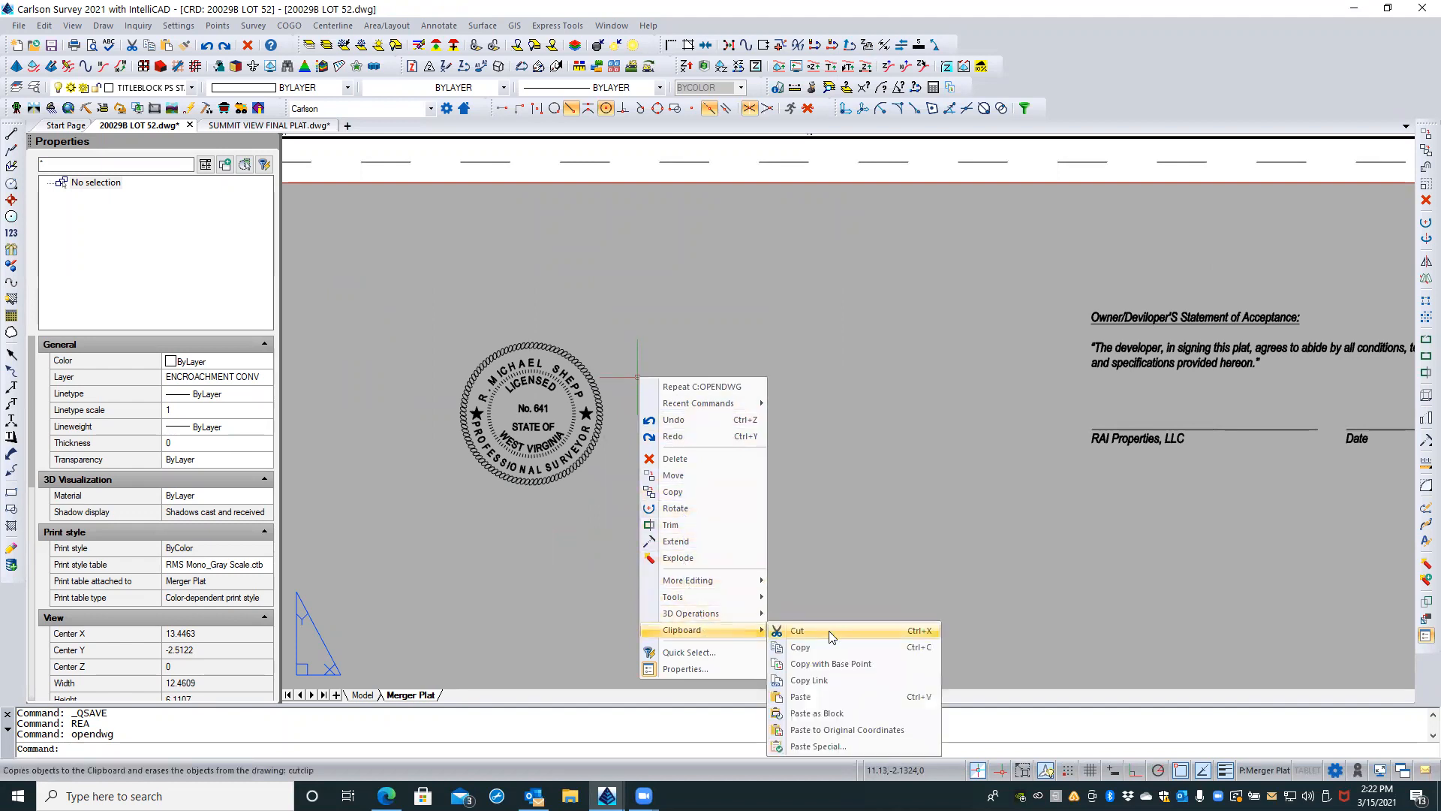
pyautogui.click(793, 699)
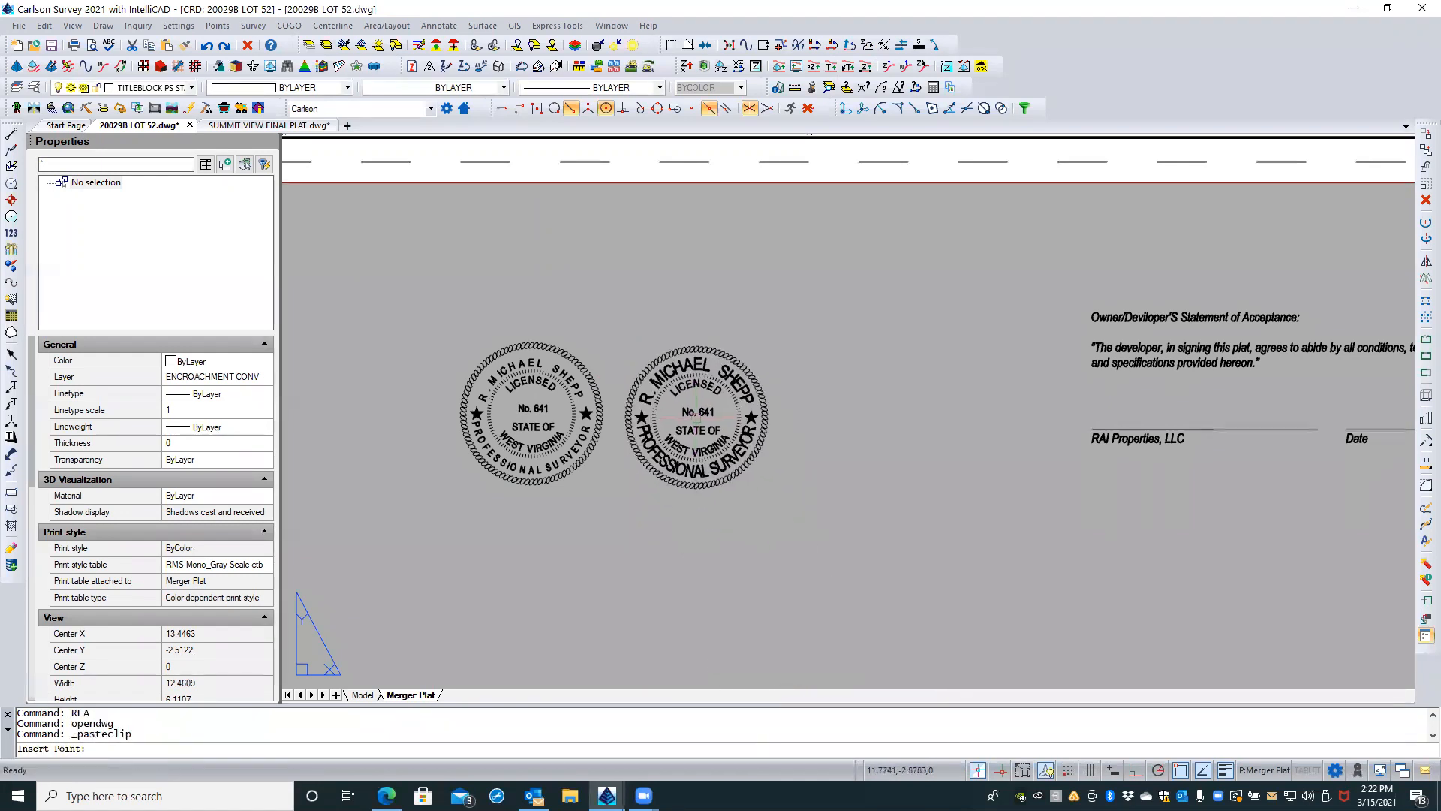
pyautogui.click(691, 412)
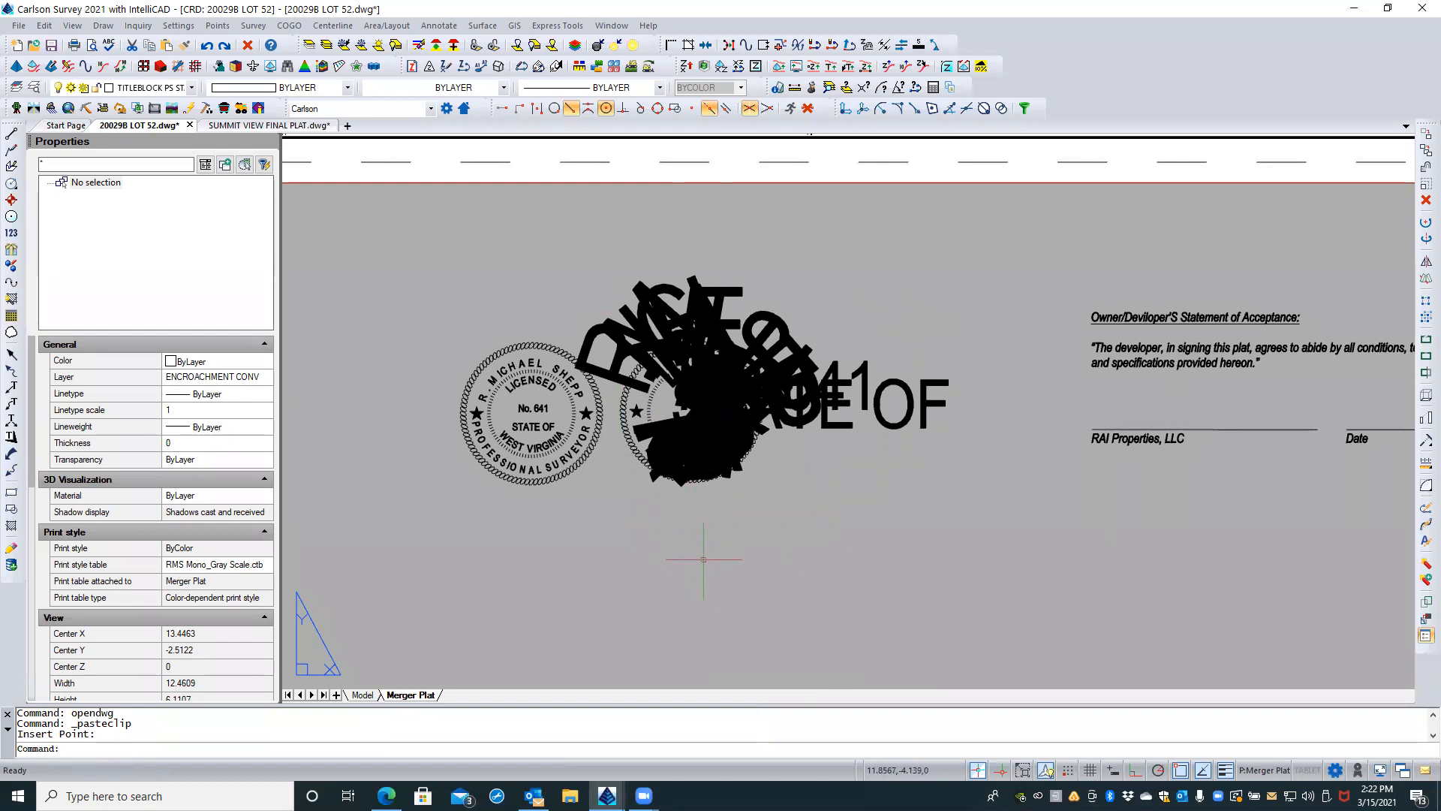
# Step: Delete the garbled stamp block pasted beside the existing stamp
pyautogui.rightClick(655, 539)
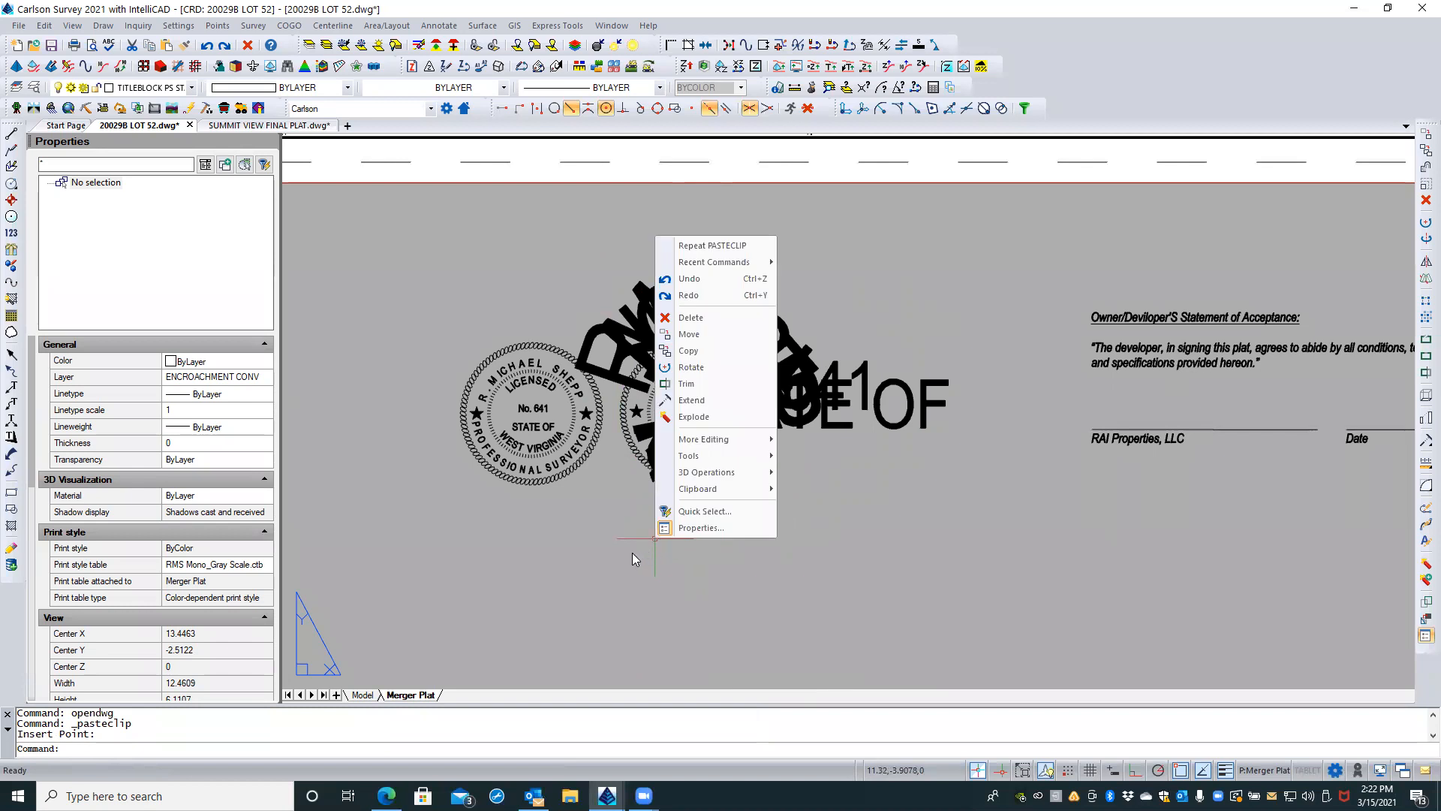
pyautogui.press('Escape')
pyautogui.press('Escape')
pyautogui.click(610, 379)
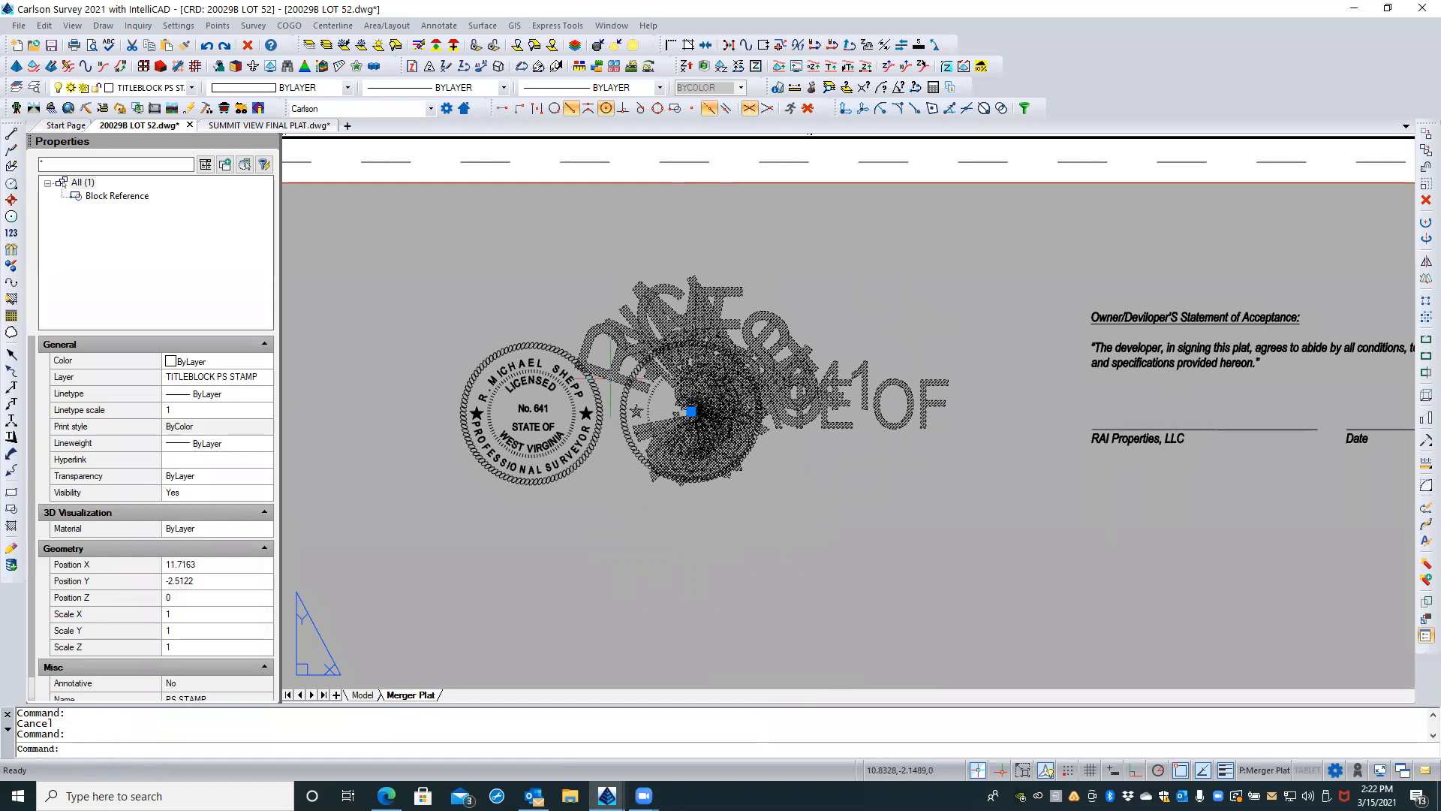
pyautogui.press('Delete')
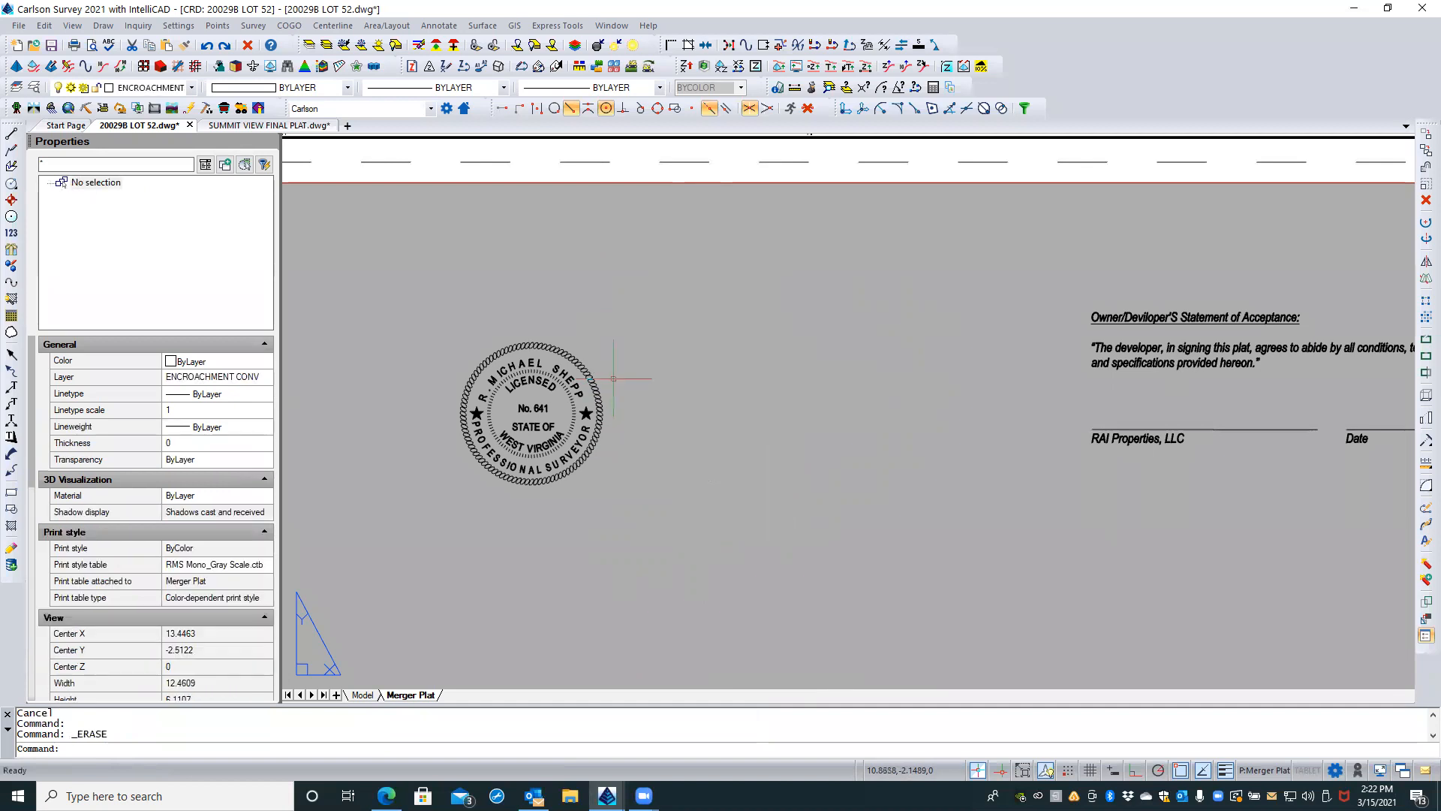
# Step: Try inserting the copied stamp through Paste Special as IntelliCAD Entities beside the existing stamp, and erase the pasted block
pyautogui.rightClick(641, 375)
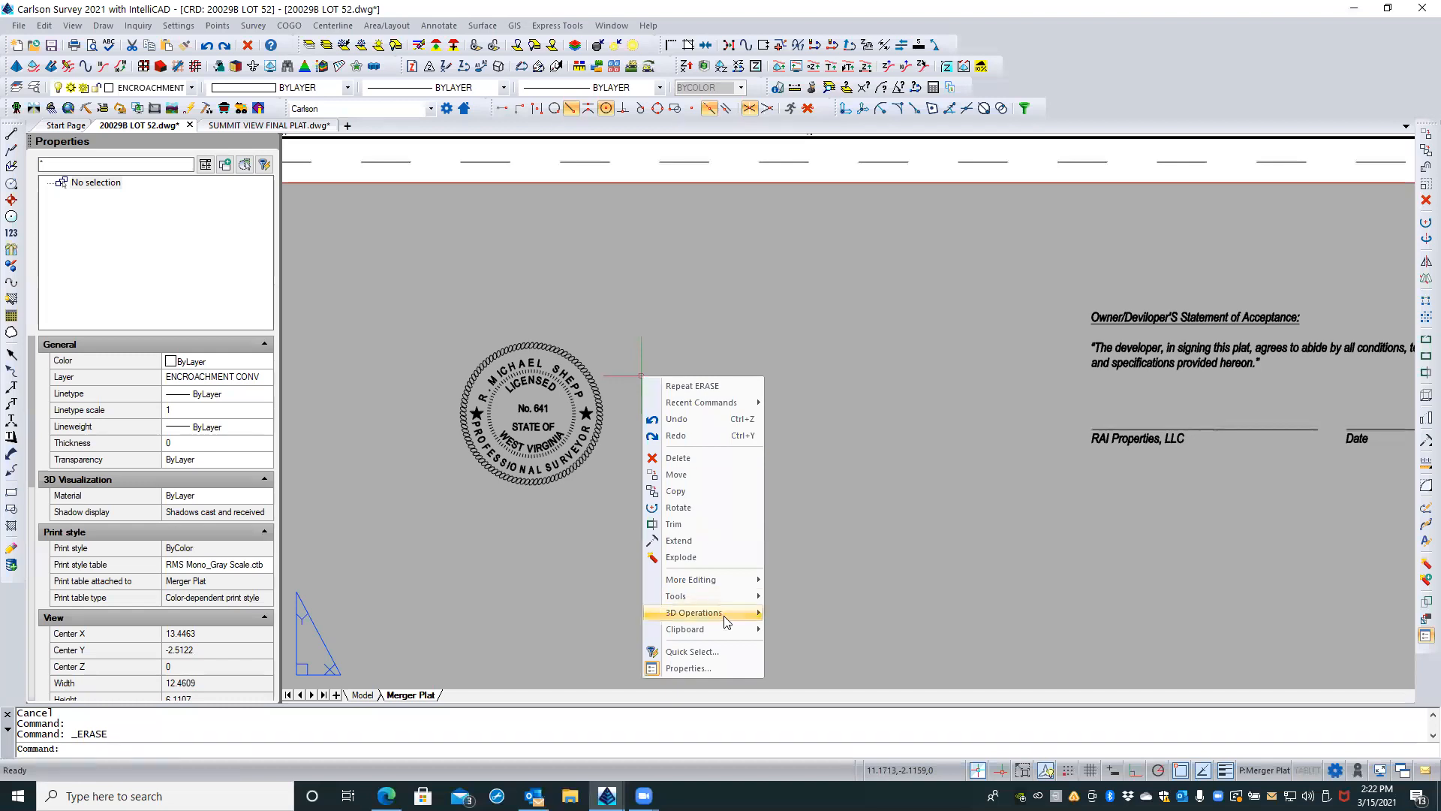
pyautogui.moveTo(721, 629)
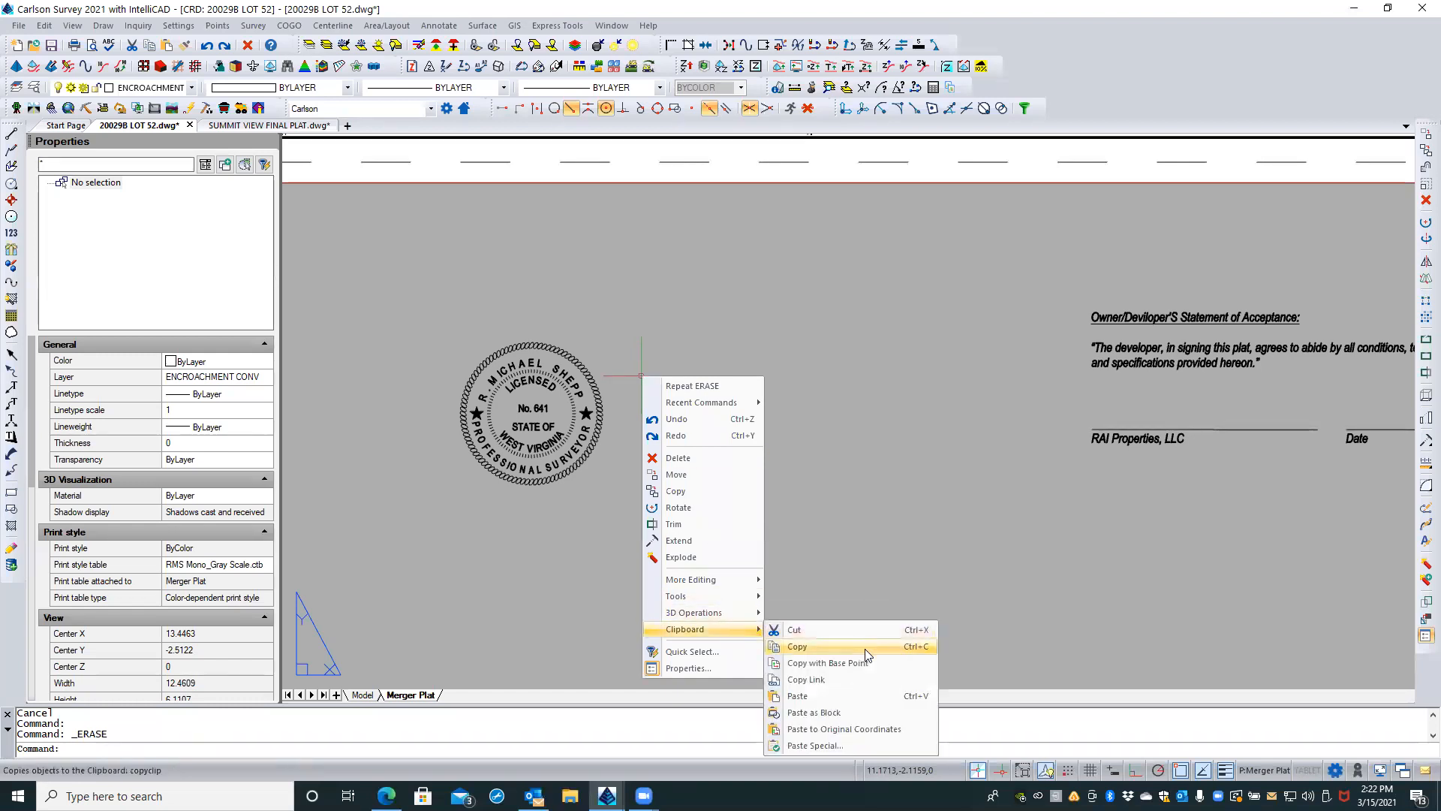
pyautogui.click(805, 746)
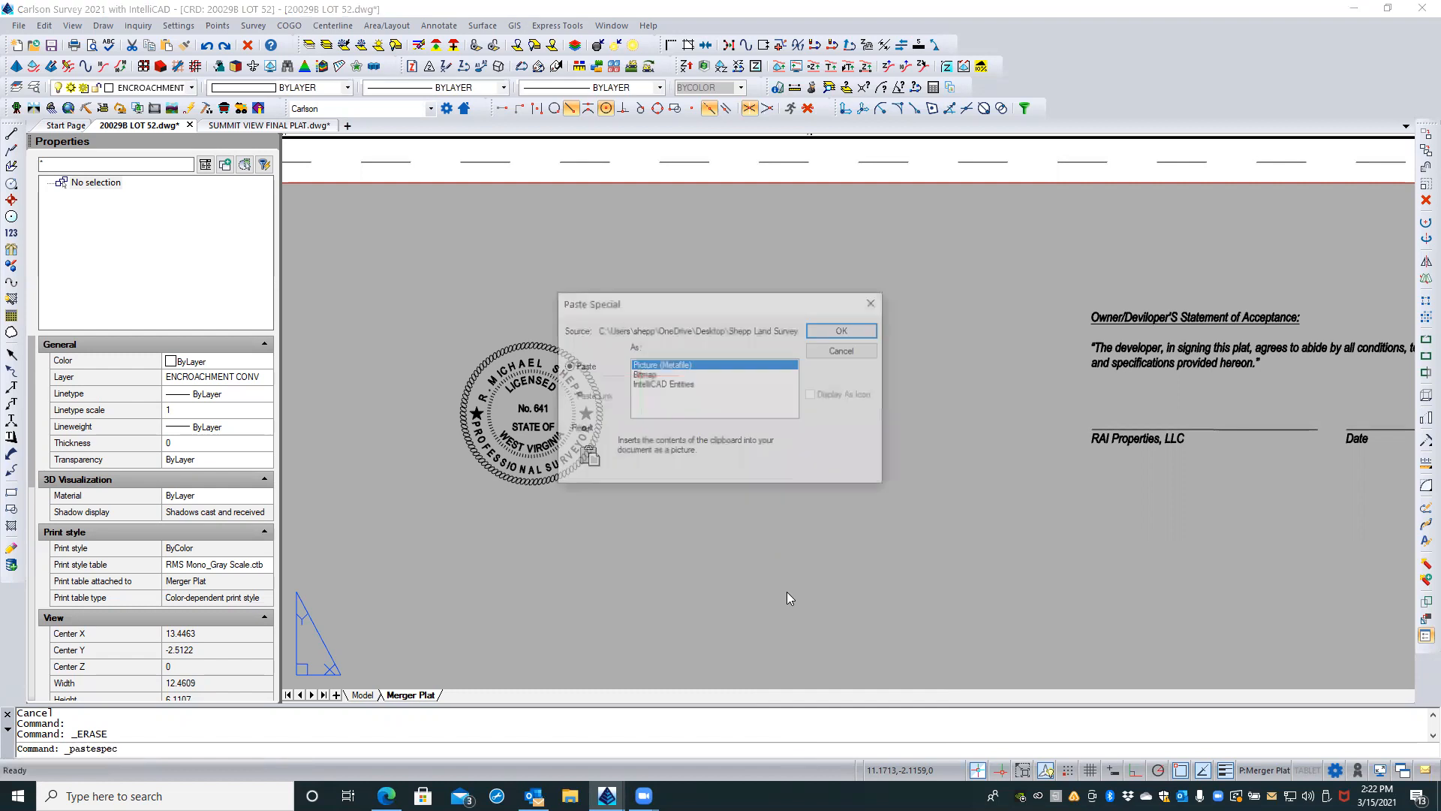
pyautogui.click(643, 385)
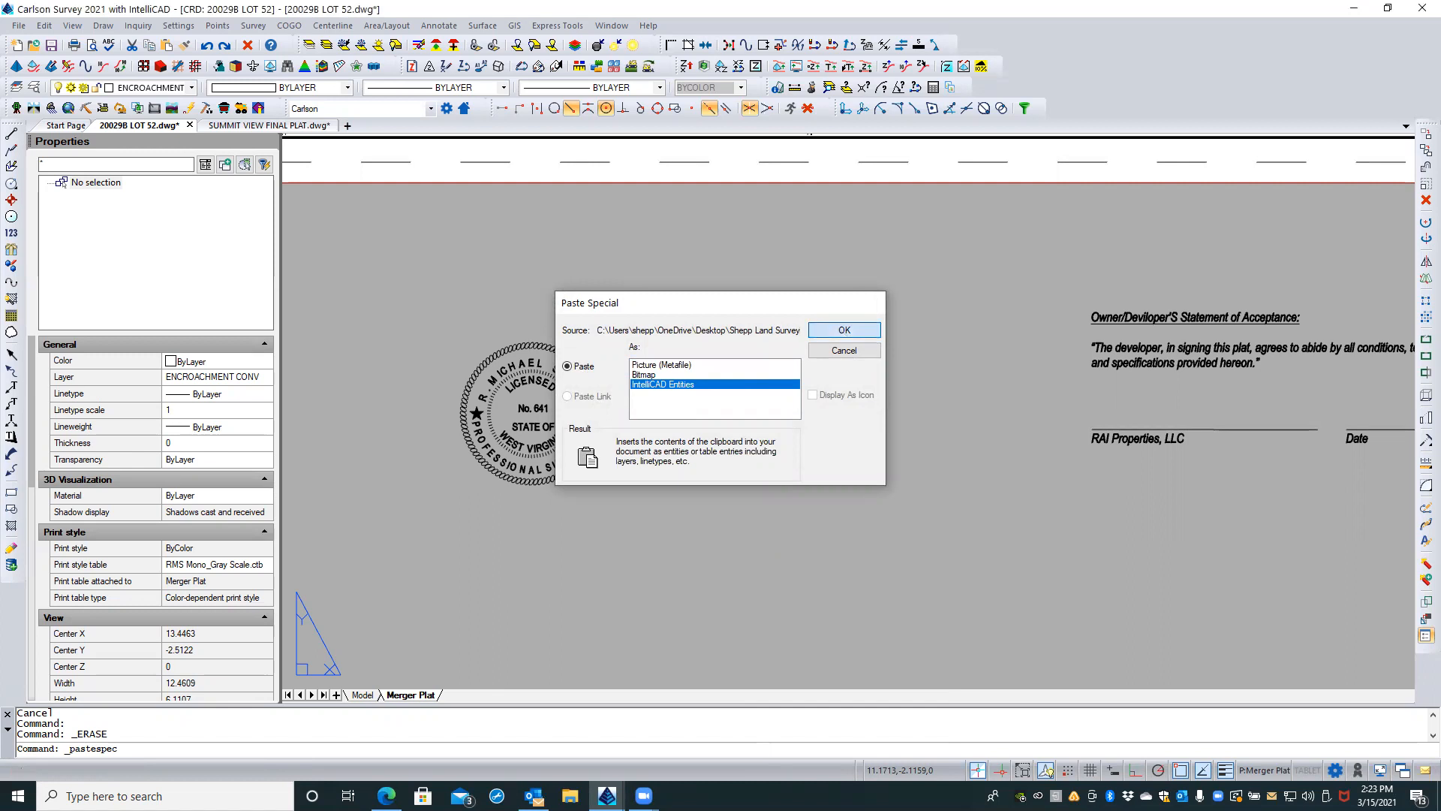
pyautogui.click(844, 330)
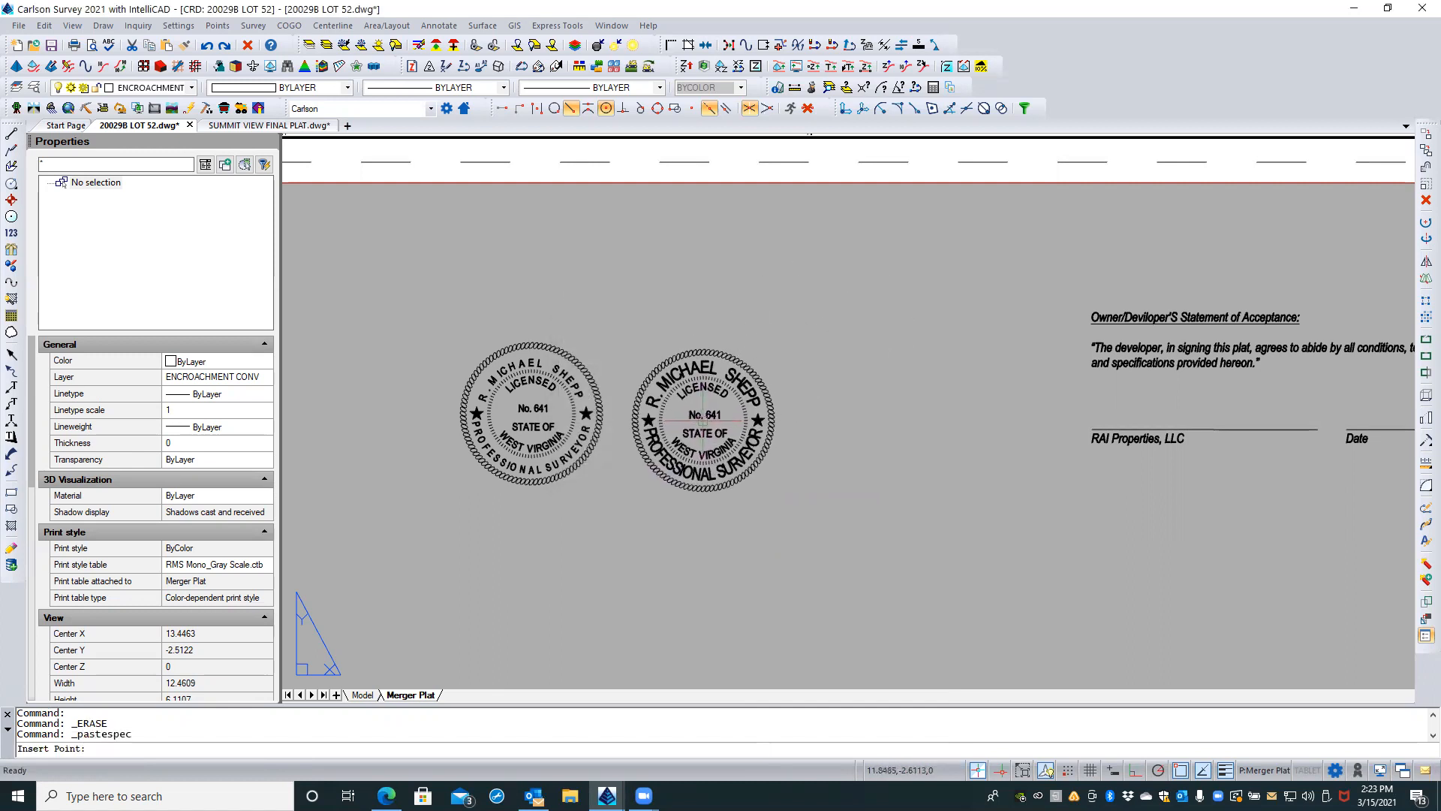
pyautogui.click(702, 412)
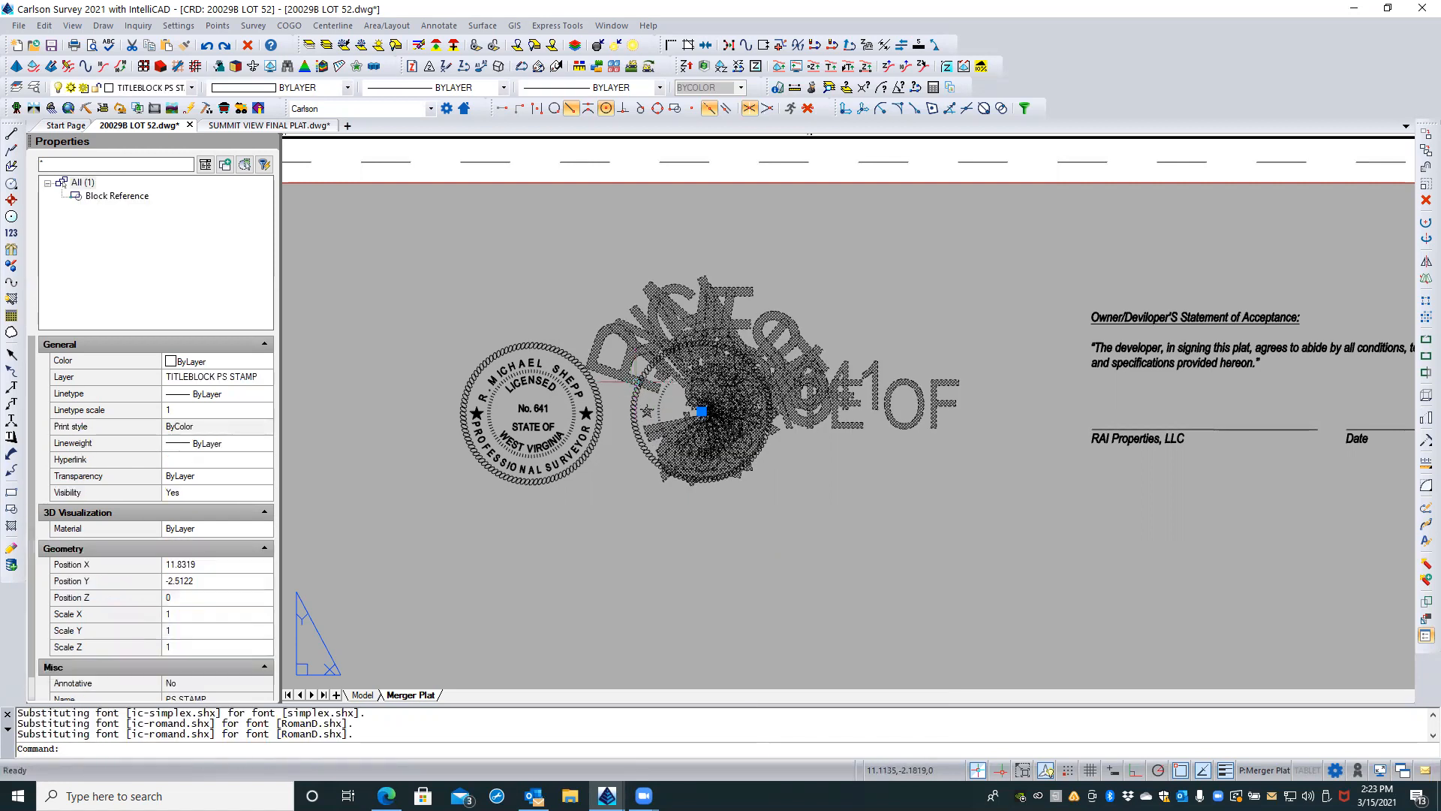
pyautogui.press('Delete')
# Step: Try inserting the copied stamp through Paste Special as Picture (Metafile), and cancel before placing it
pyautogui.rightClick(636, 381)
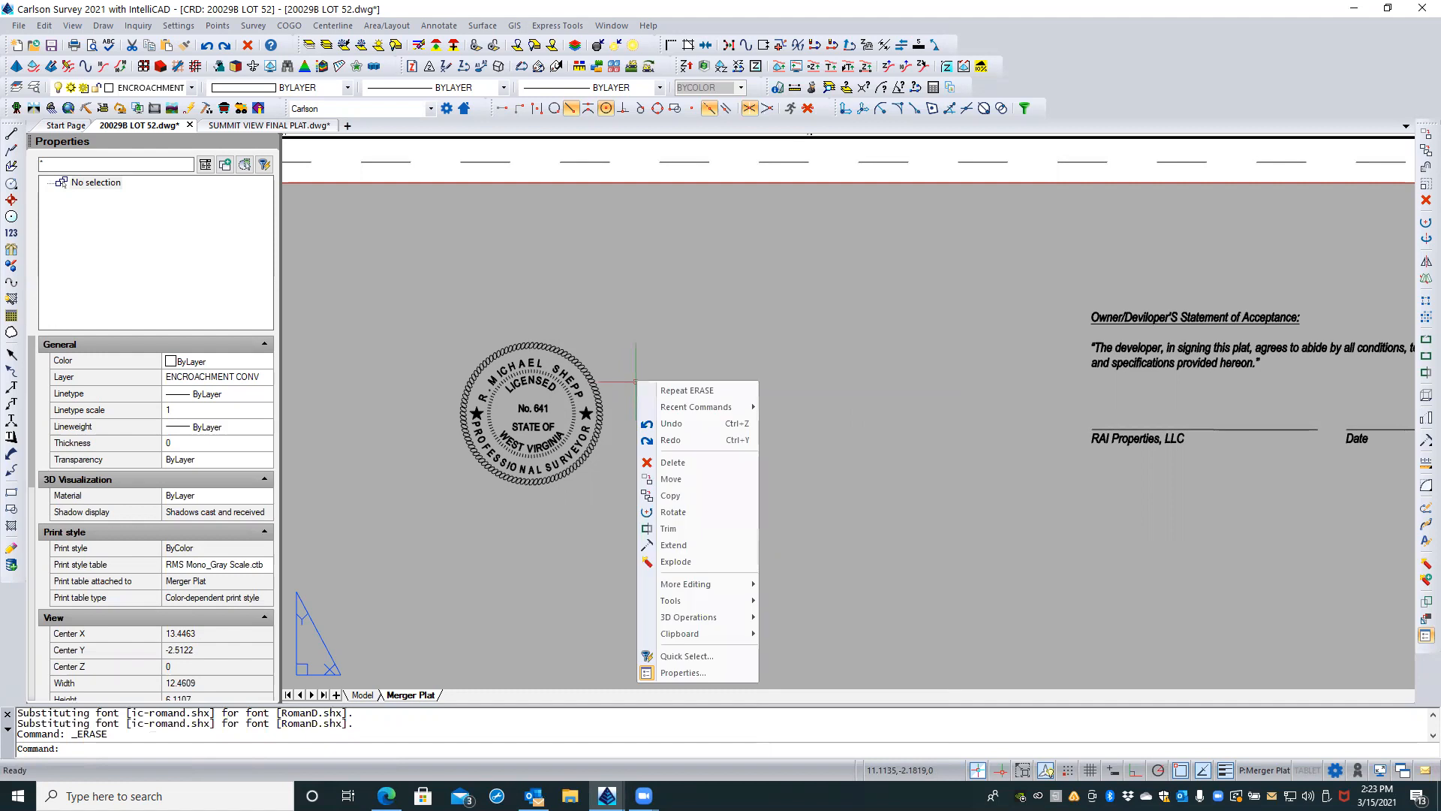
pyautogui.moveTo(719, 642)
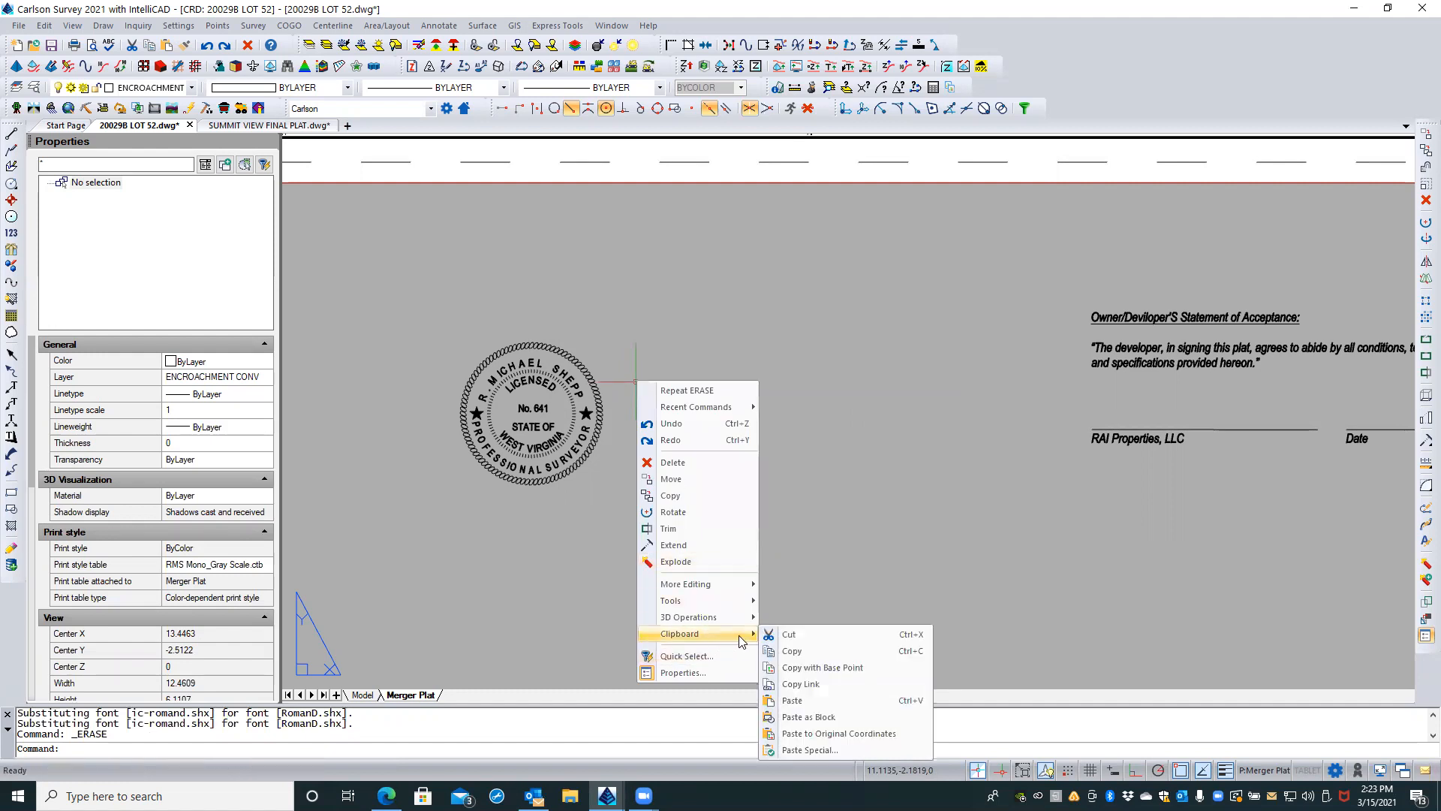
pyautogui.click(797, 750)
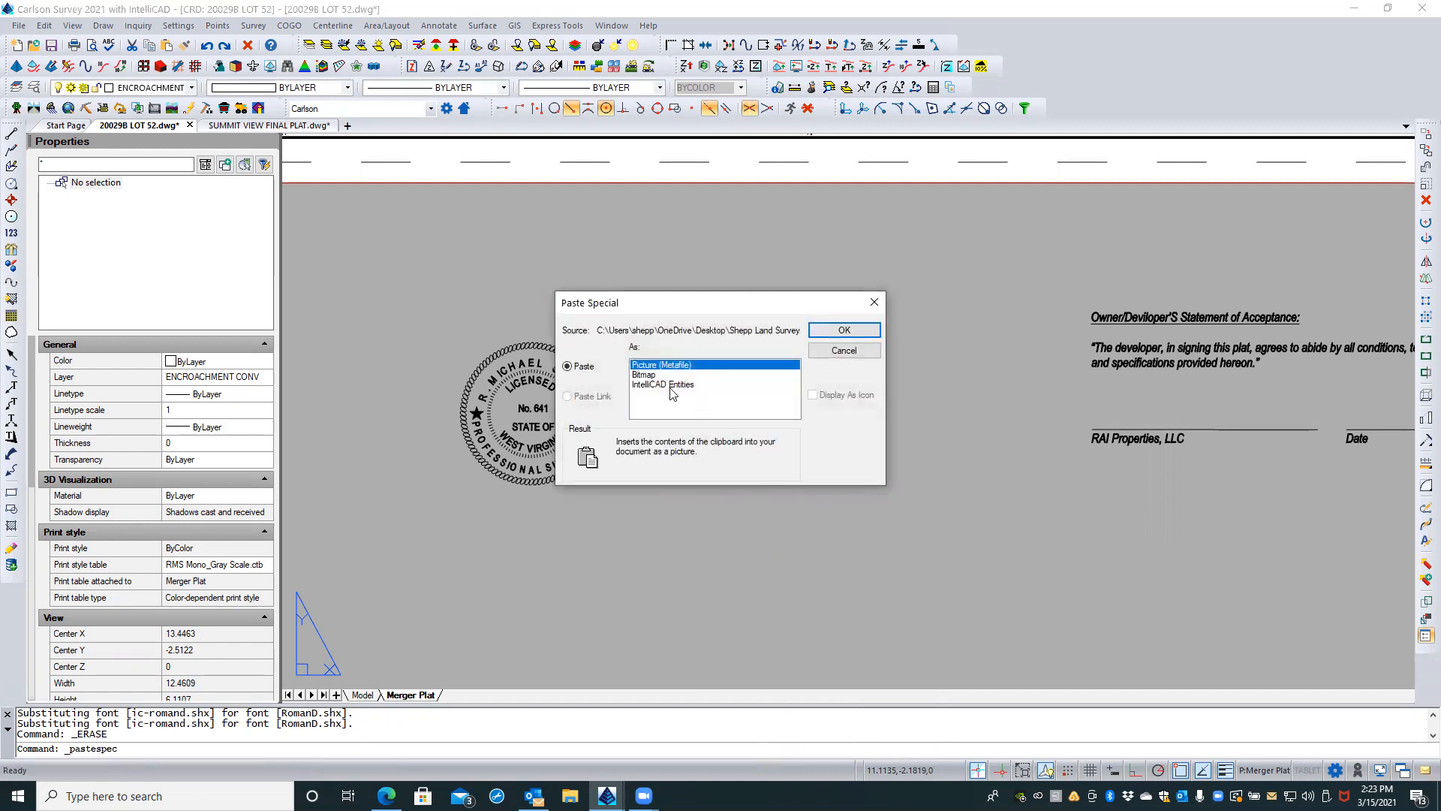
pyautogui.click(841, 331)
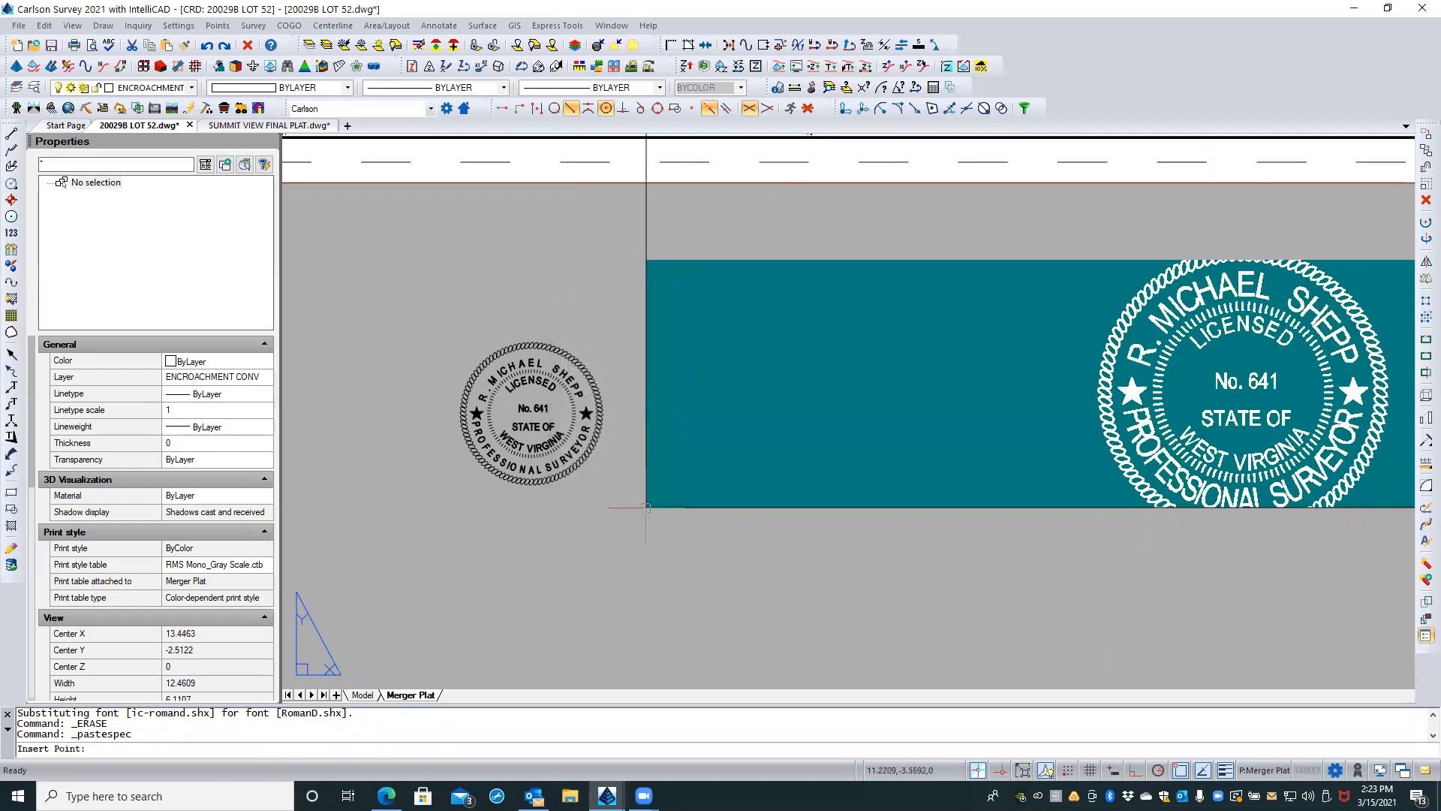
pyautogui.press('Escape')
pyautogui.press('Escape')
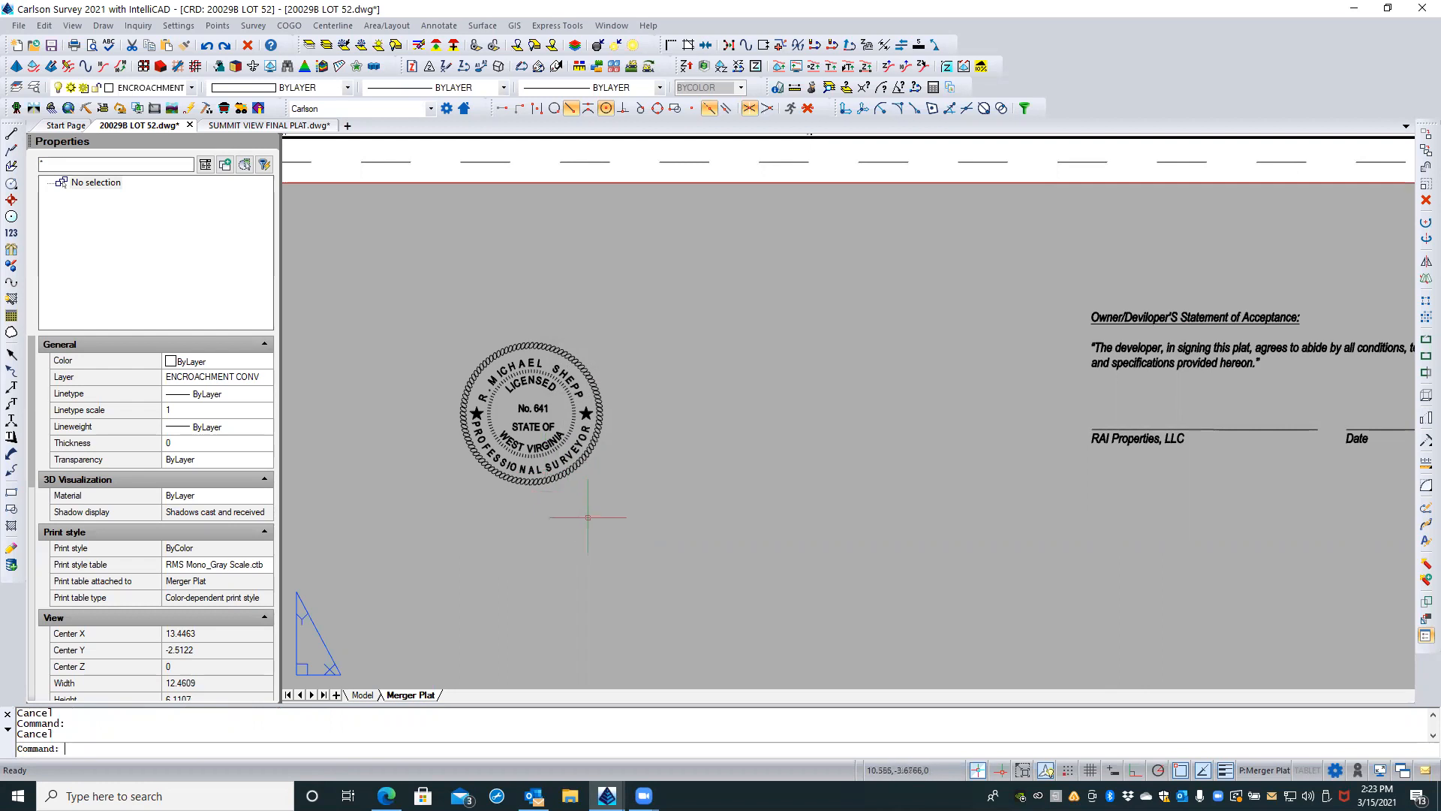
# Step: In SUMMIT VIEW FINAL PLAT.dwg, copy the surveyor stamp block from its centre to the empty area below the sheet
pyautogui.click(299, 125)
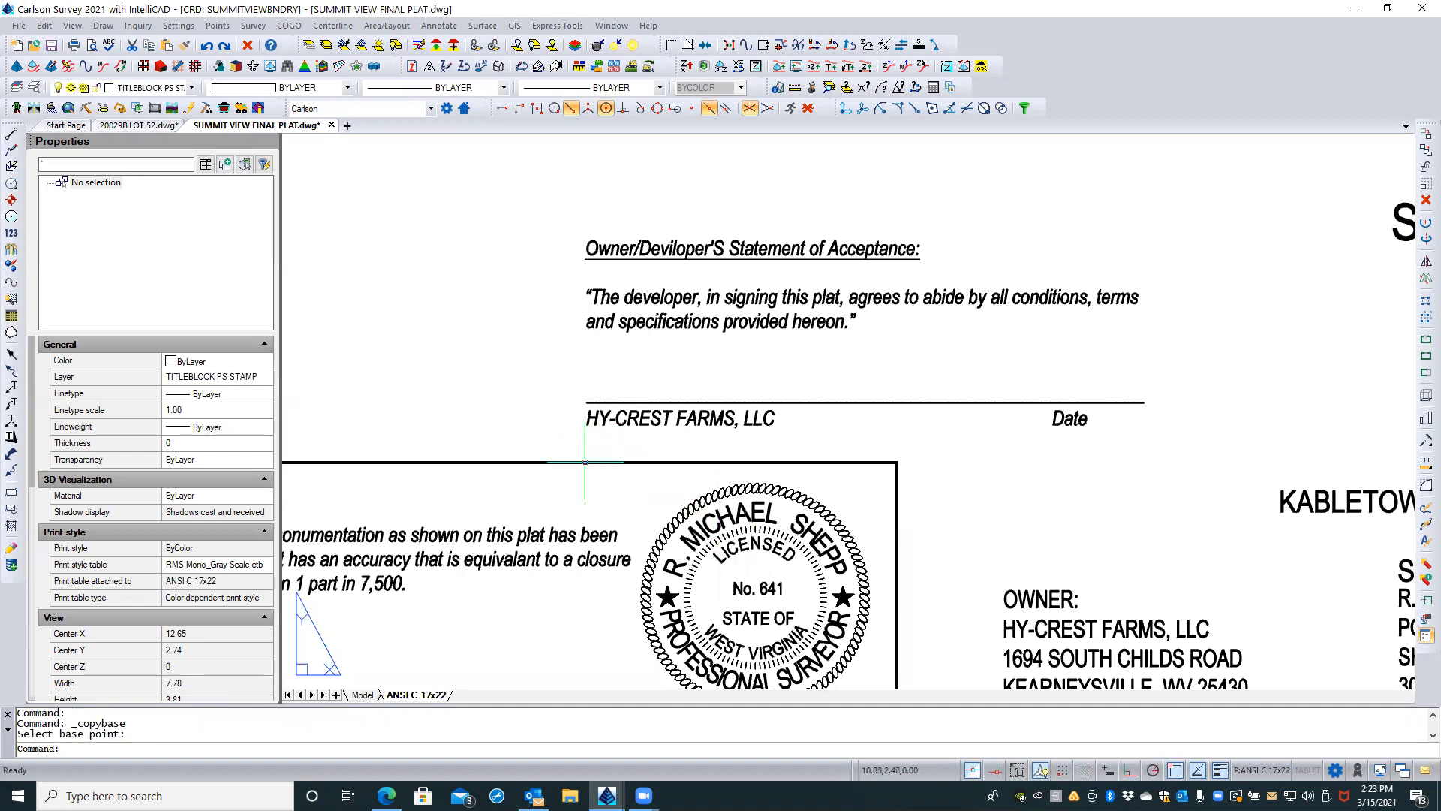
pyautogui.scroll(-5, 567, 272)
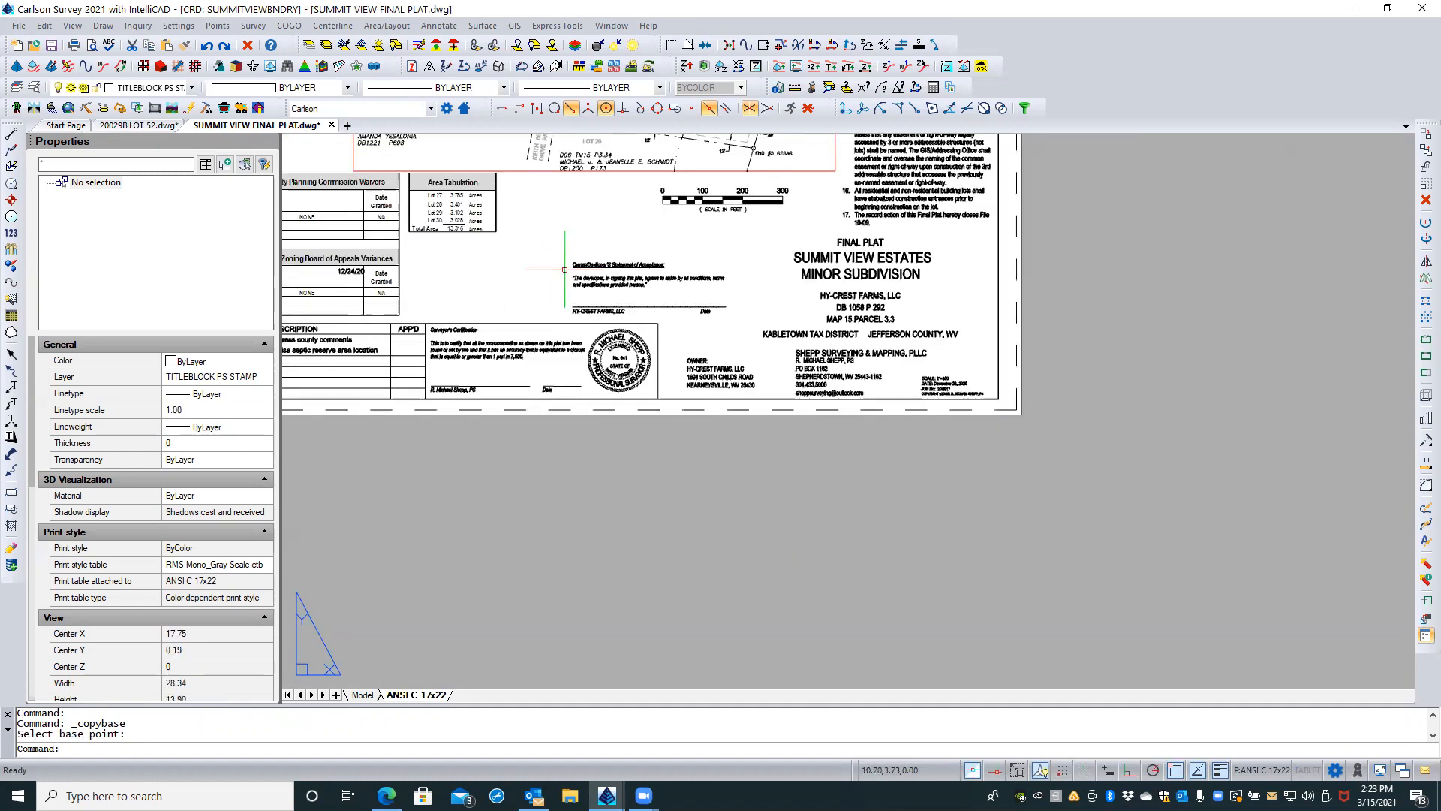
pyautogui.click(619, 361)
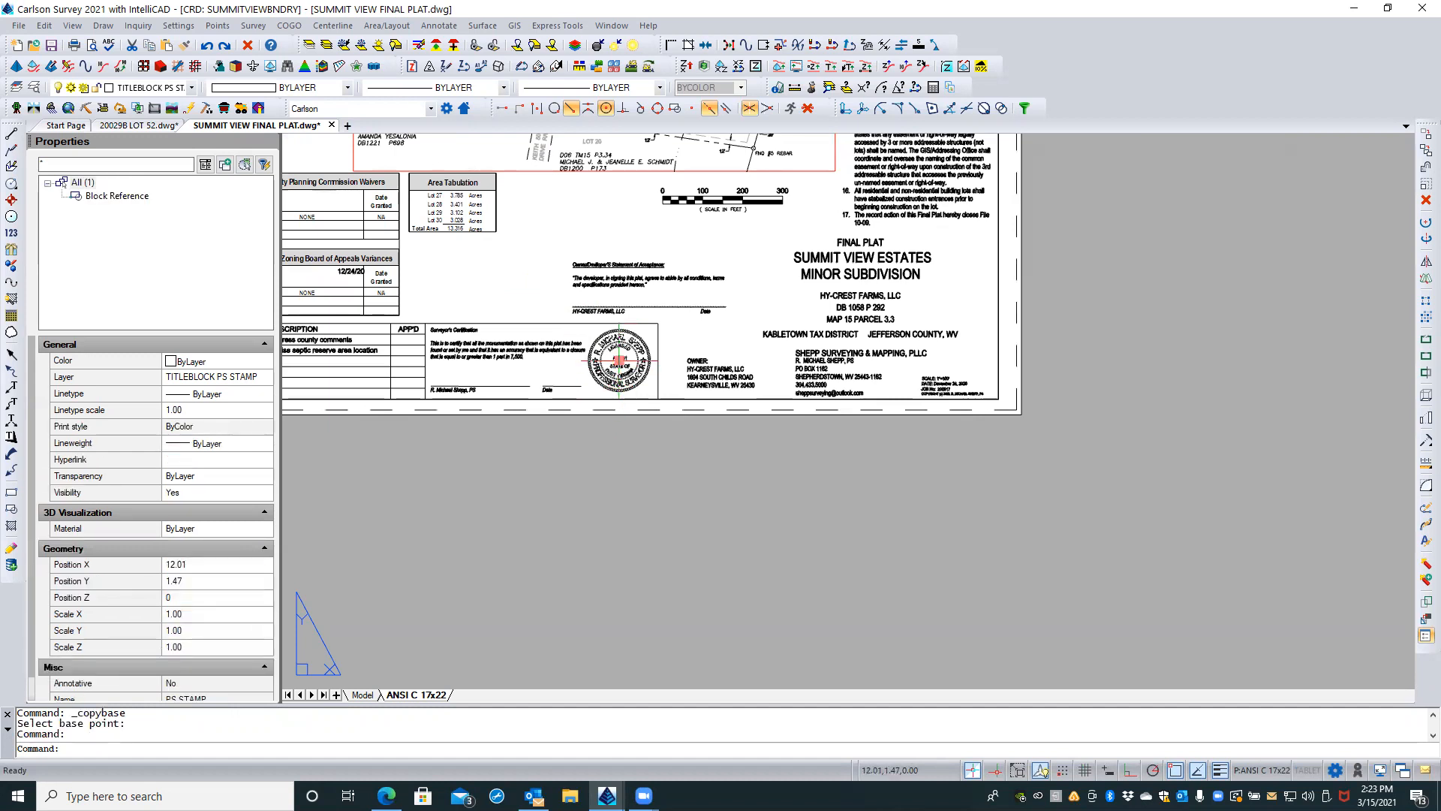
pyautogui.rightClick(620, 362)
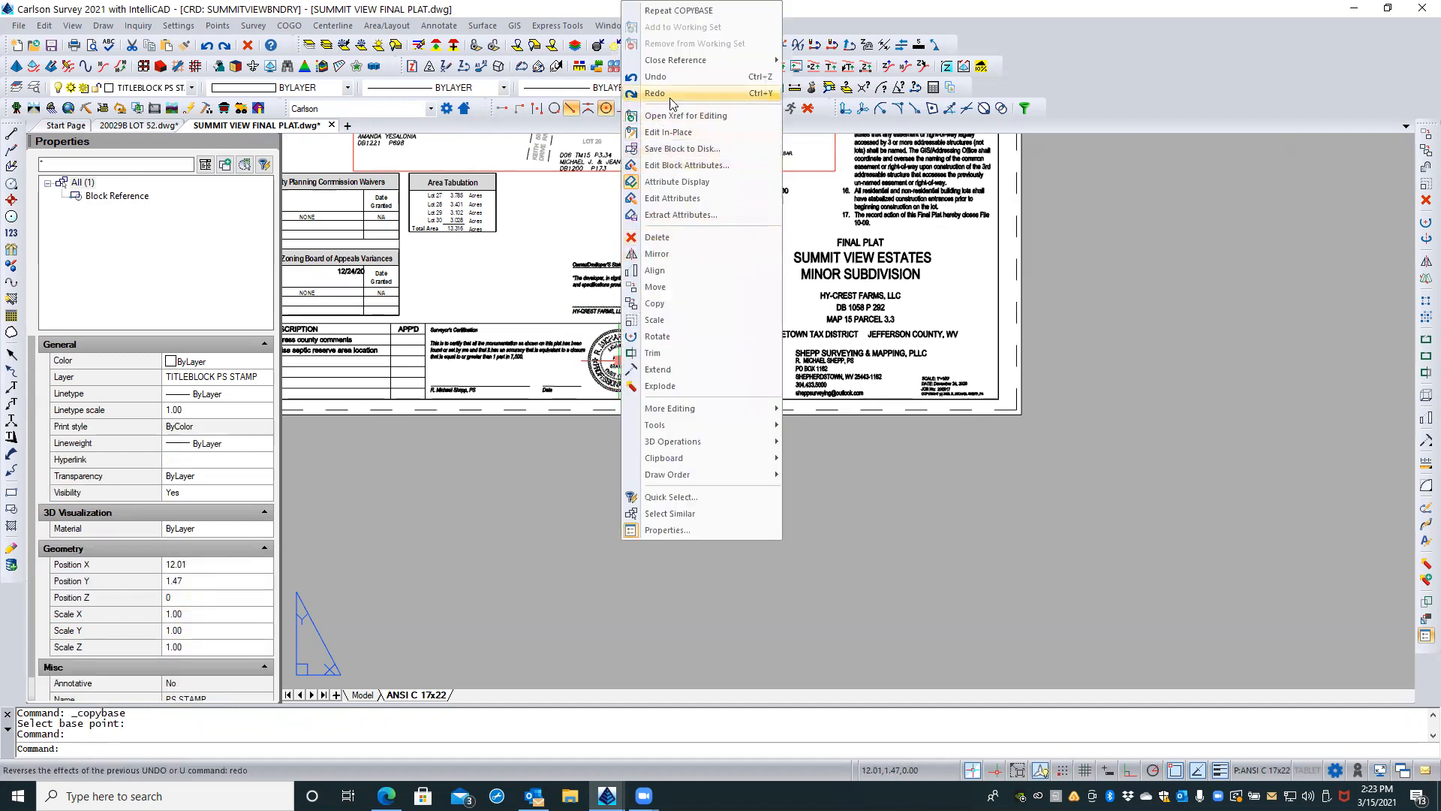
pyautogui.click(666, 307)
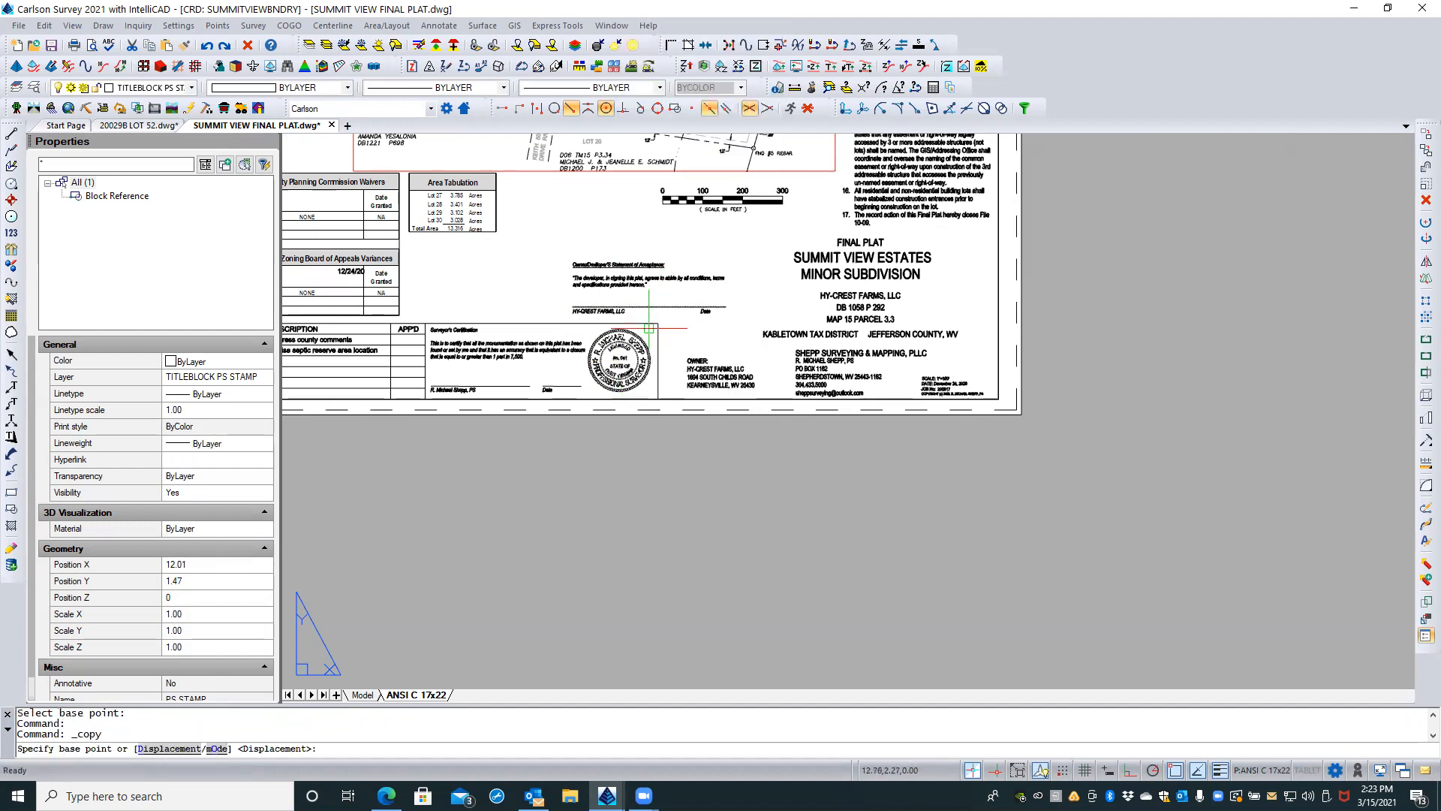
pyautogui.click(616, 359)
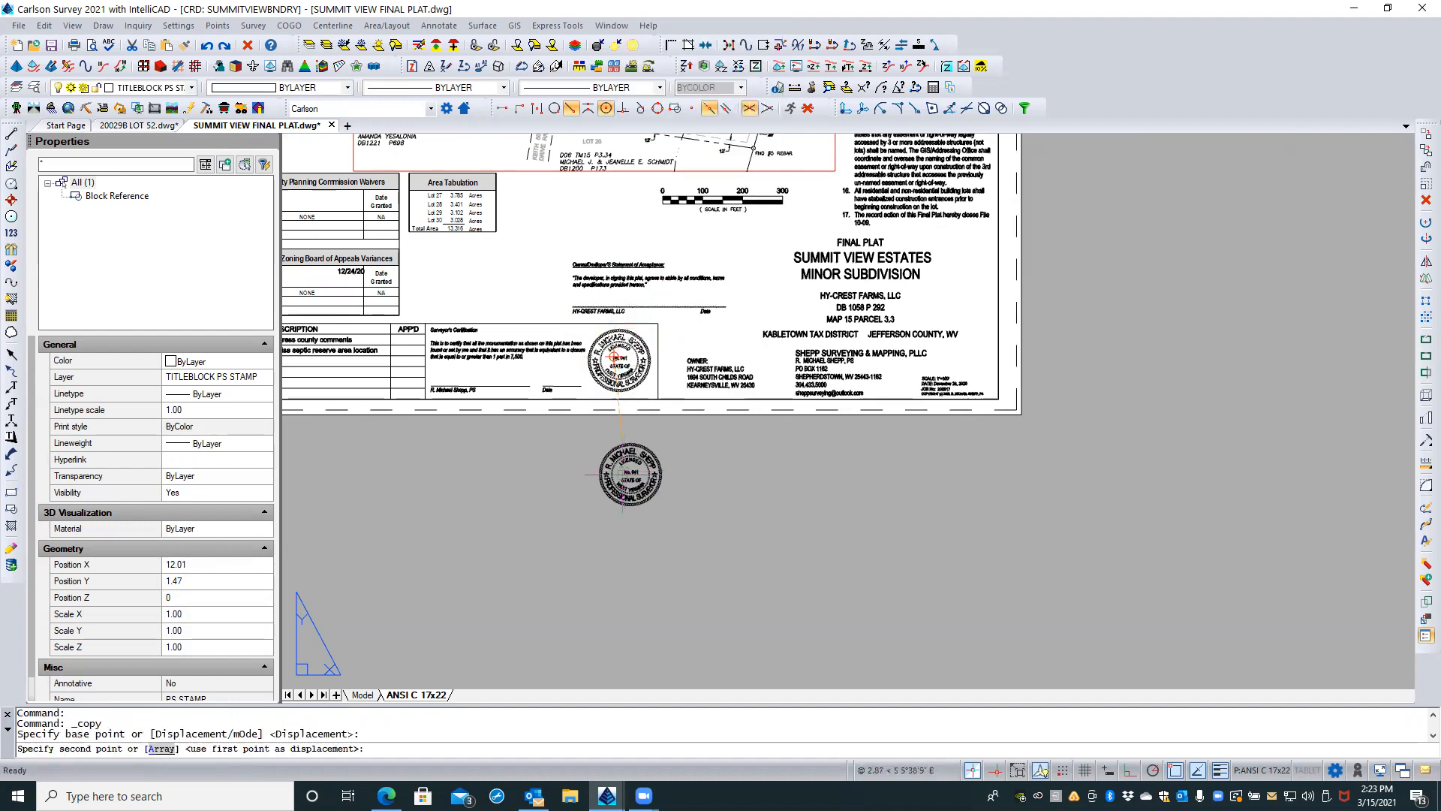
pyautogui.click(624, 482)
pyautogui.press('Escape')
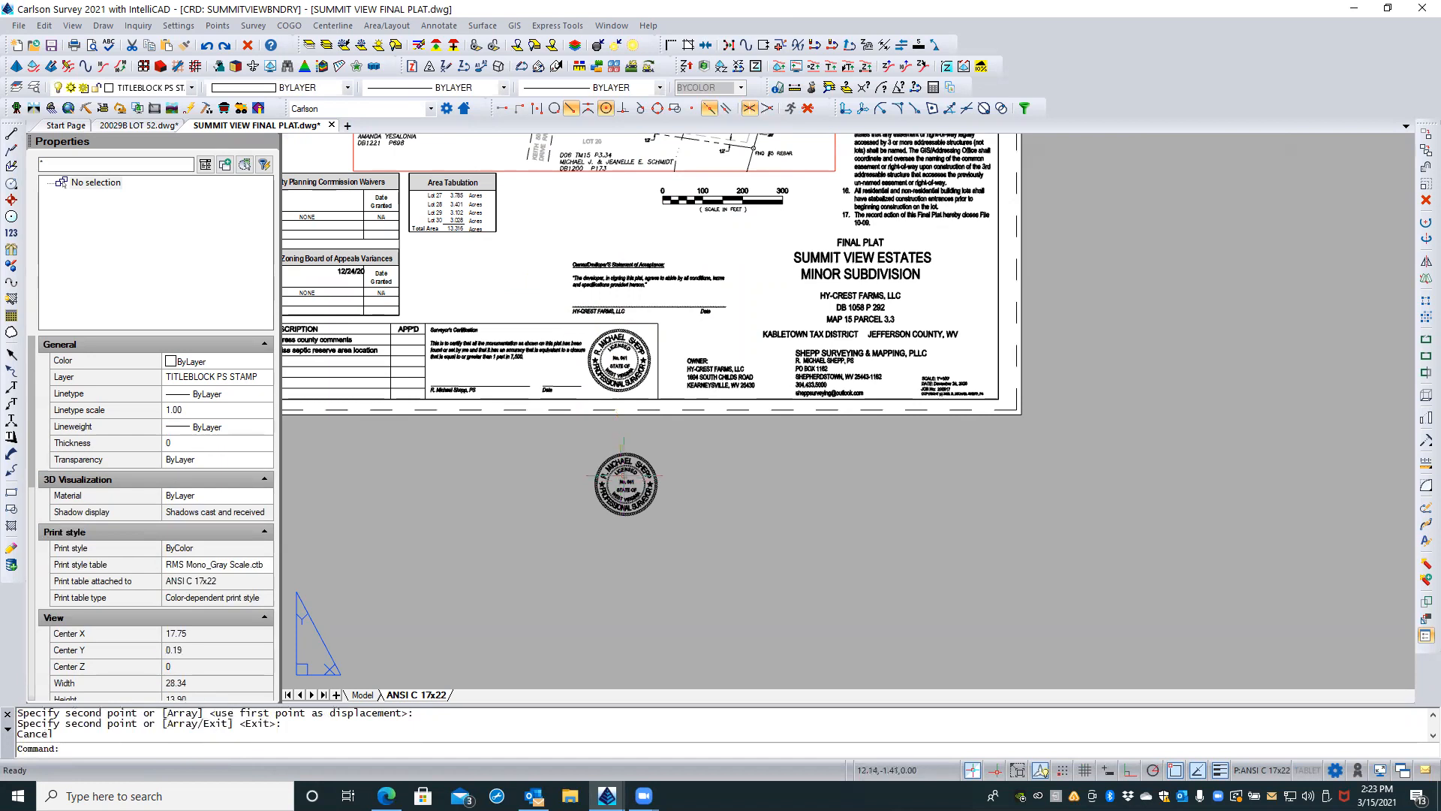
# Step: Explode the stamp copy below the sheet and check its lettering up close, leaving nothing selected
pyautogui.click(627, 470)
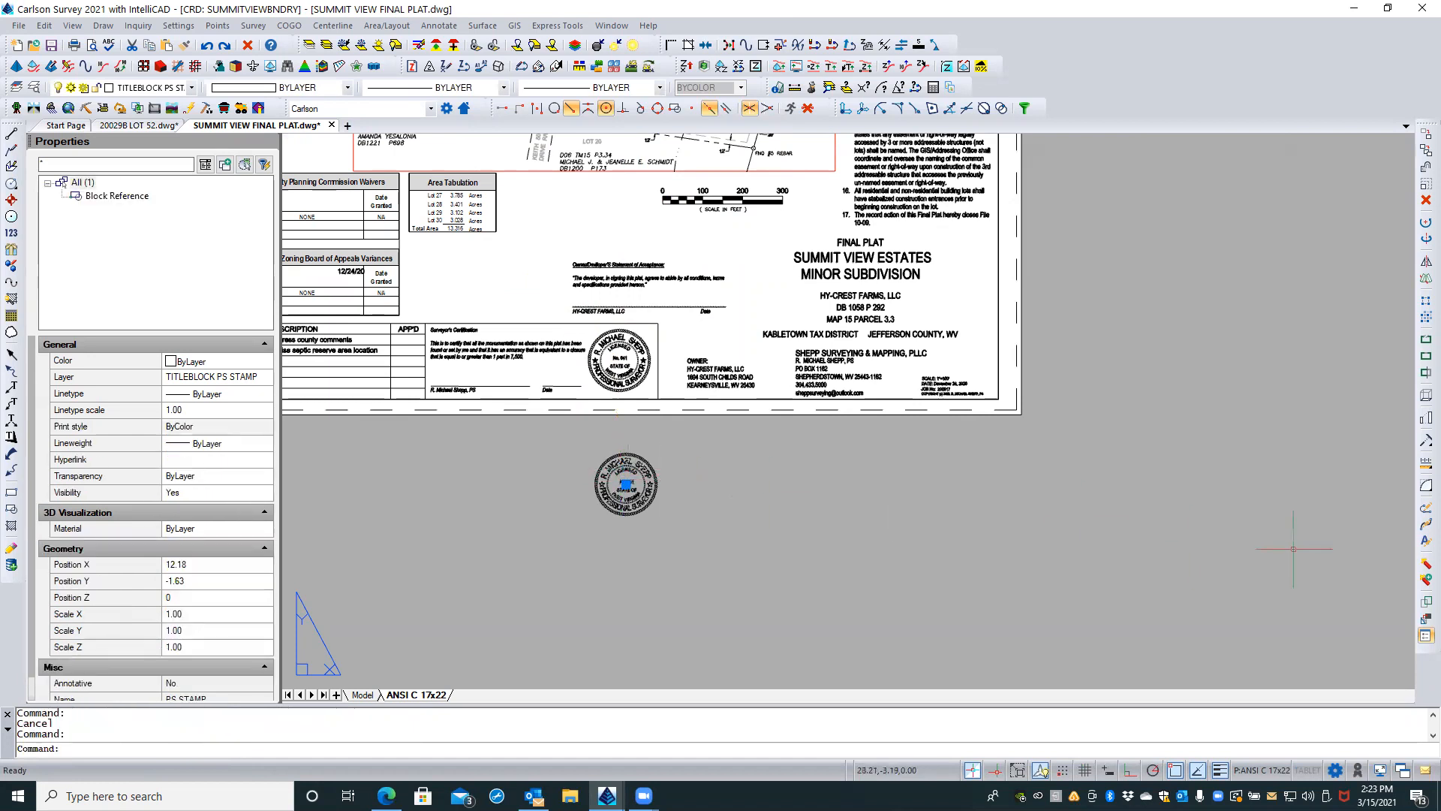
pyautogui.click(1426, 563)
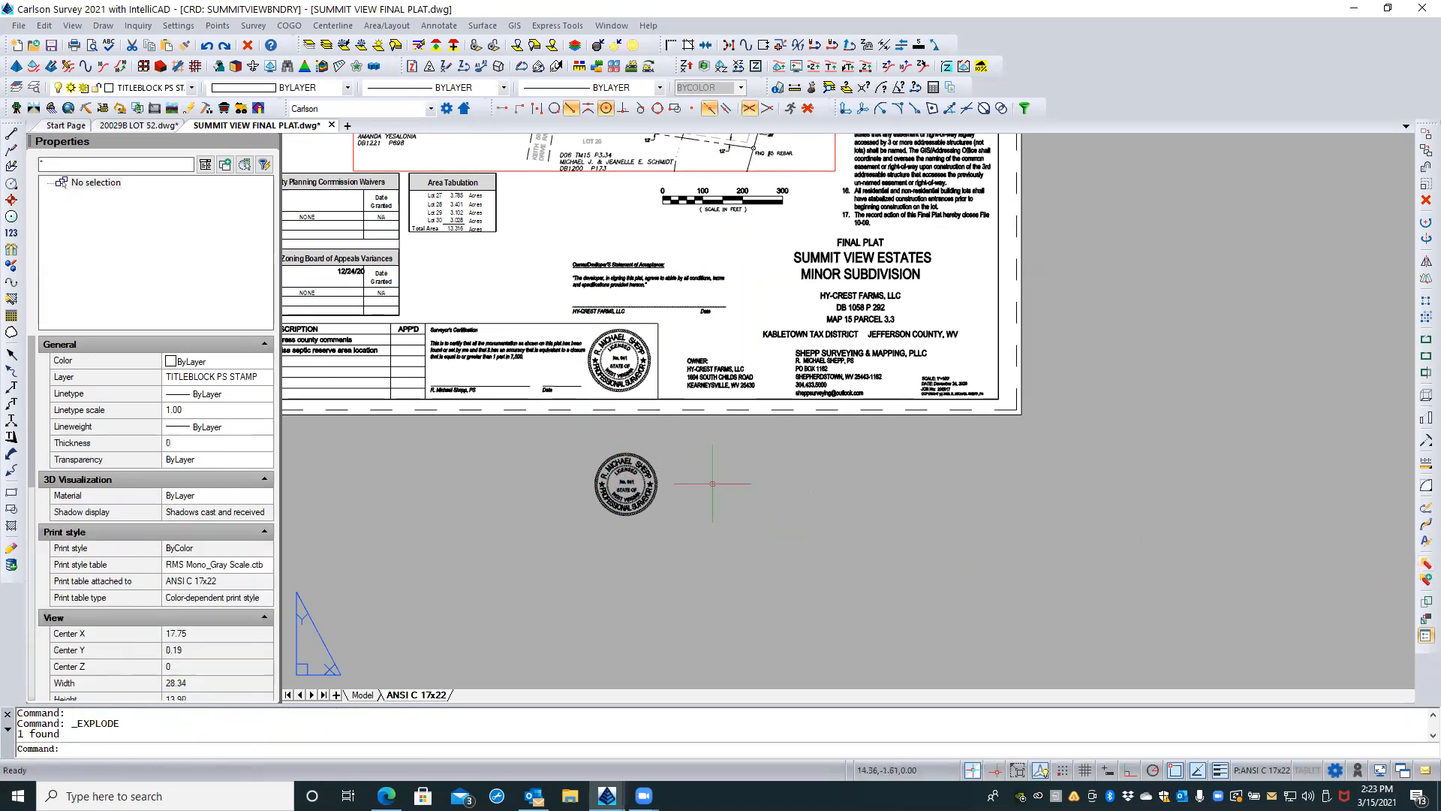
pyautogui.scroll(2, 653, 474)
pyautogui.scroll(2, 634, 467)
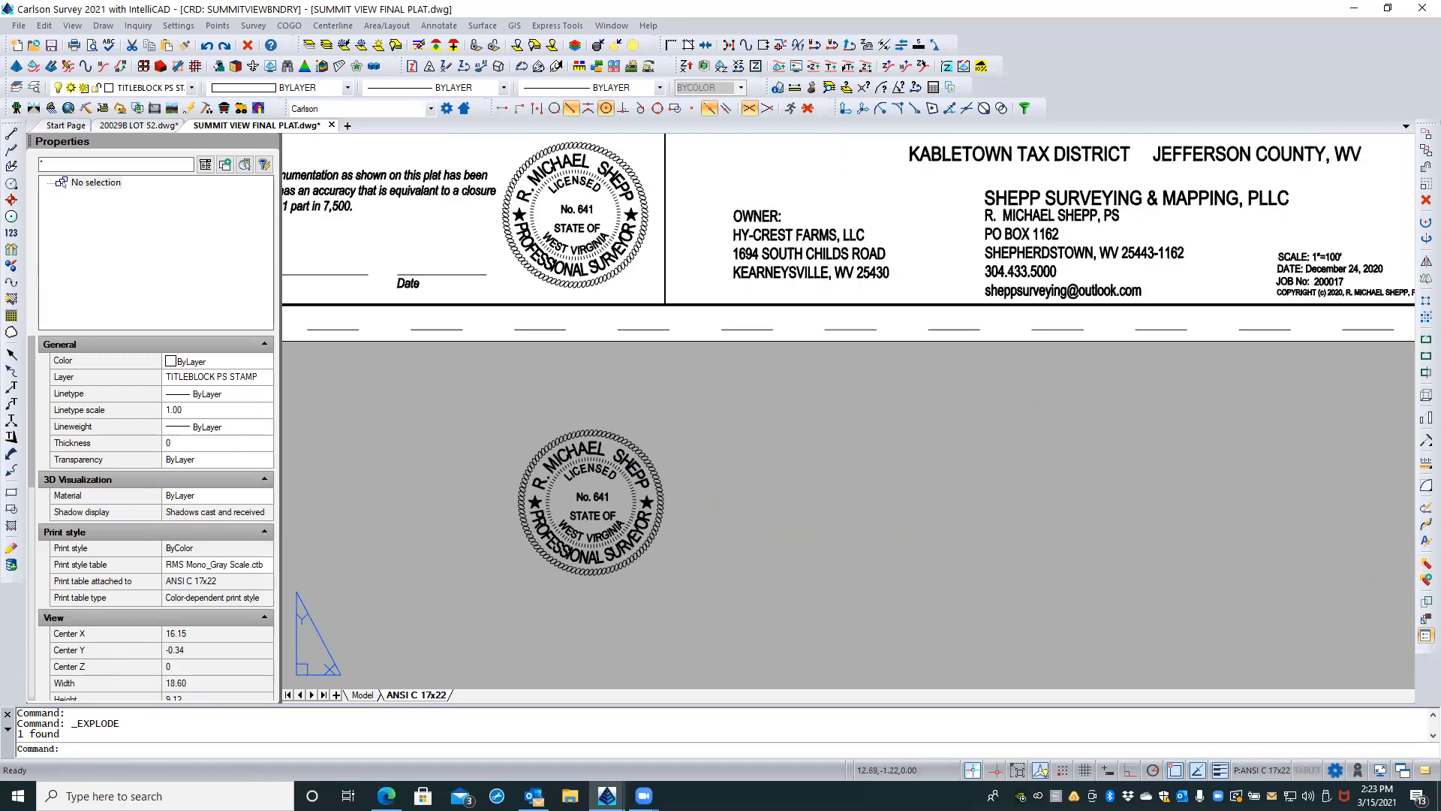
pyautogui.click(630, 467)
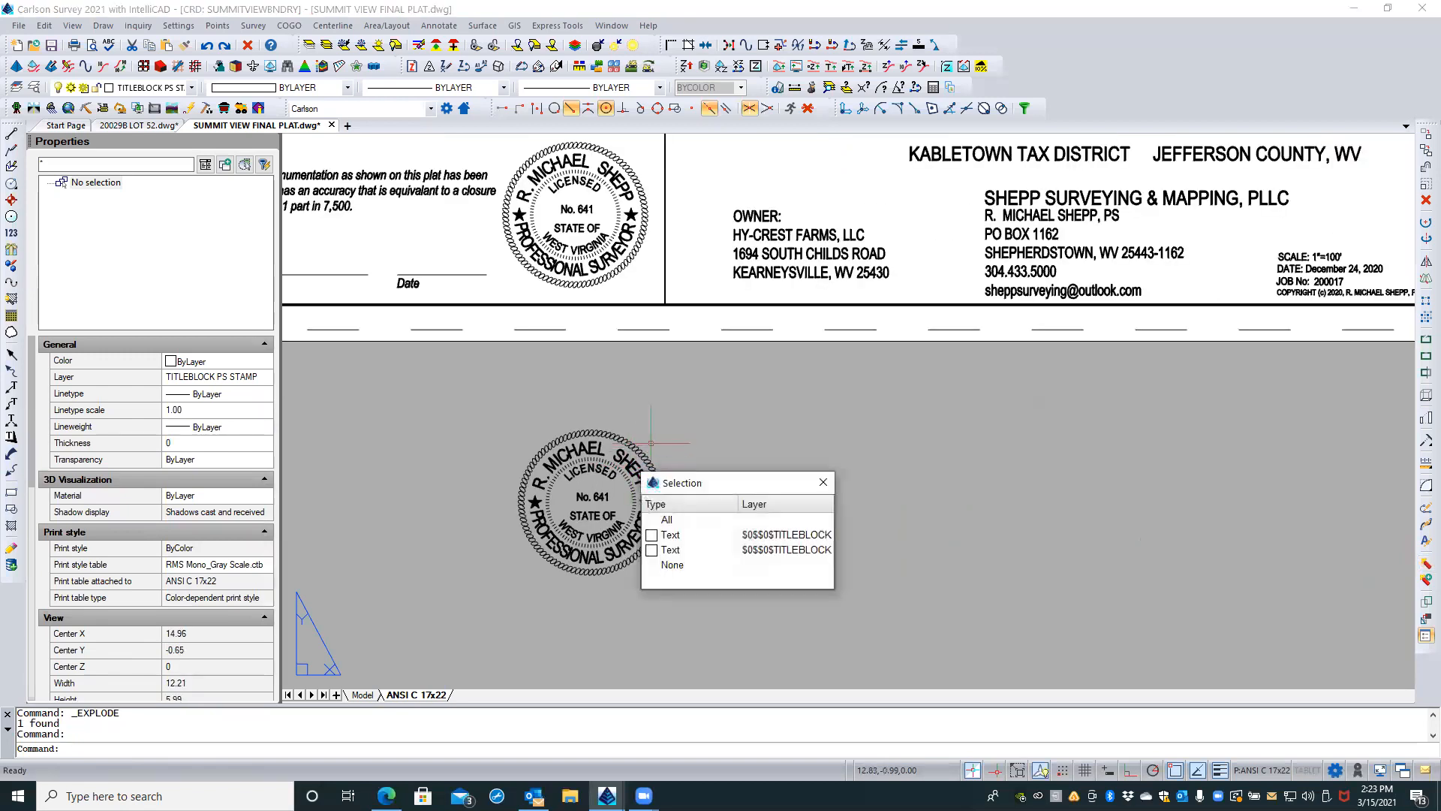
pyautogui.press('Escape')
pyautogui.press('Escape')
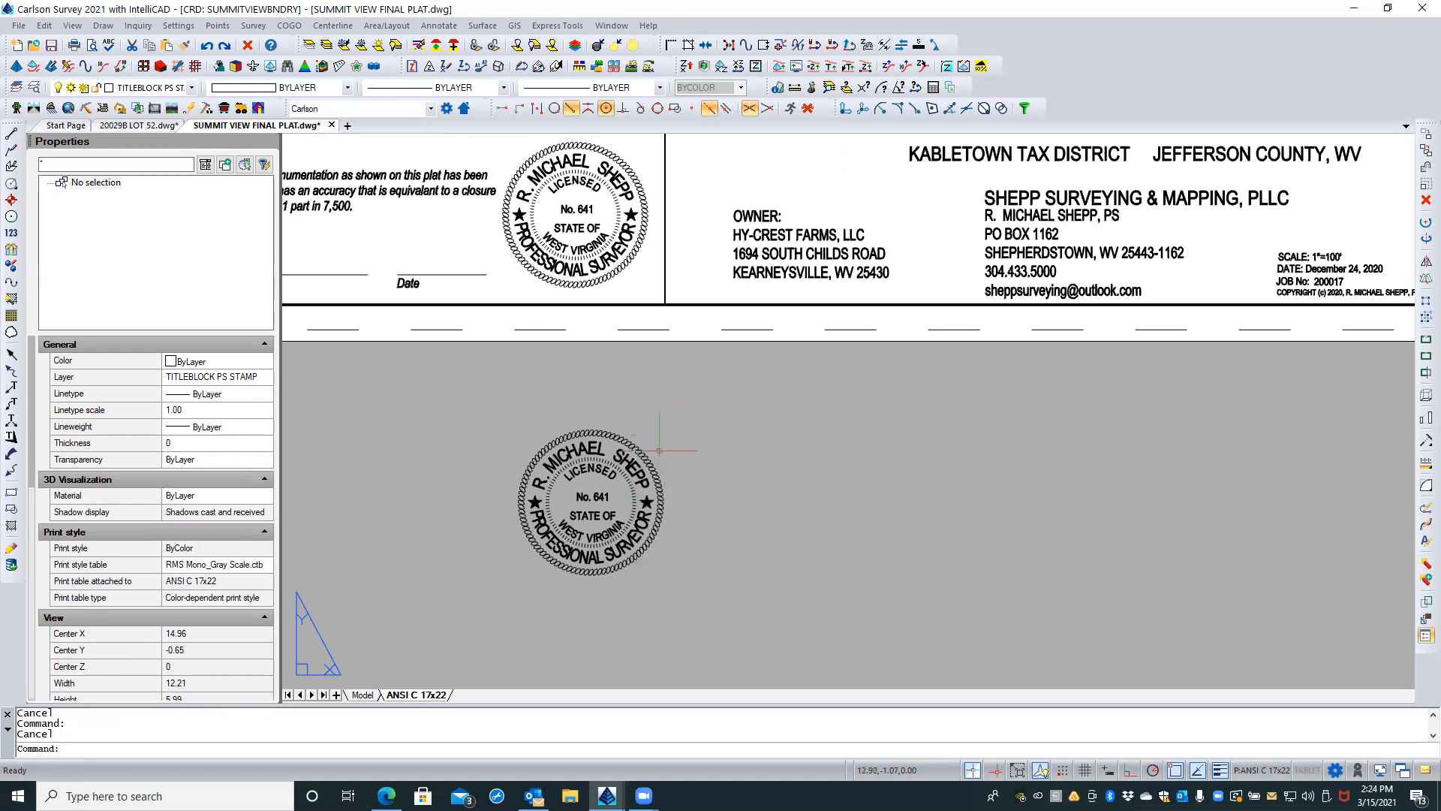
pyautogui.scroll(2, 663, 428)
pyautogui.scroll(-1, 662, 422)
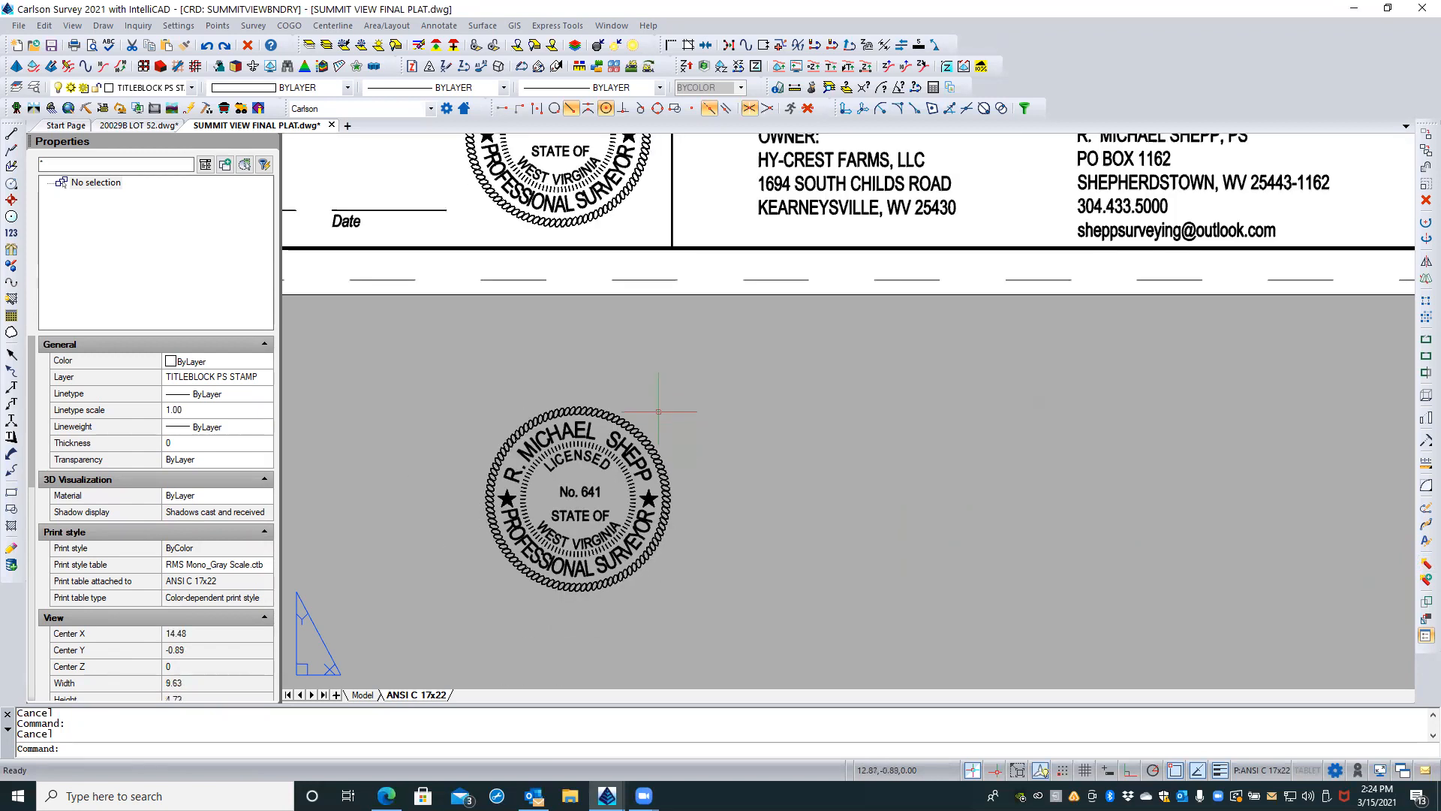
# Step: Copy the bar scale block from its right end to the empty area below the sheet, beside the stamp copy
pyautogui.scroll(-3, 388, 590)
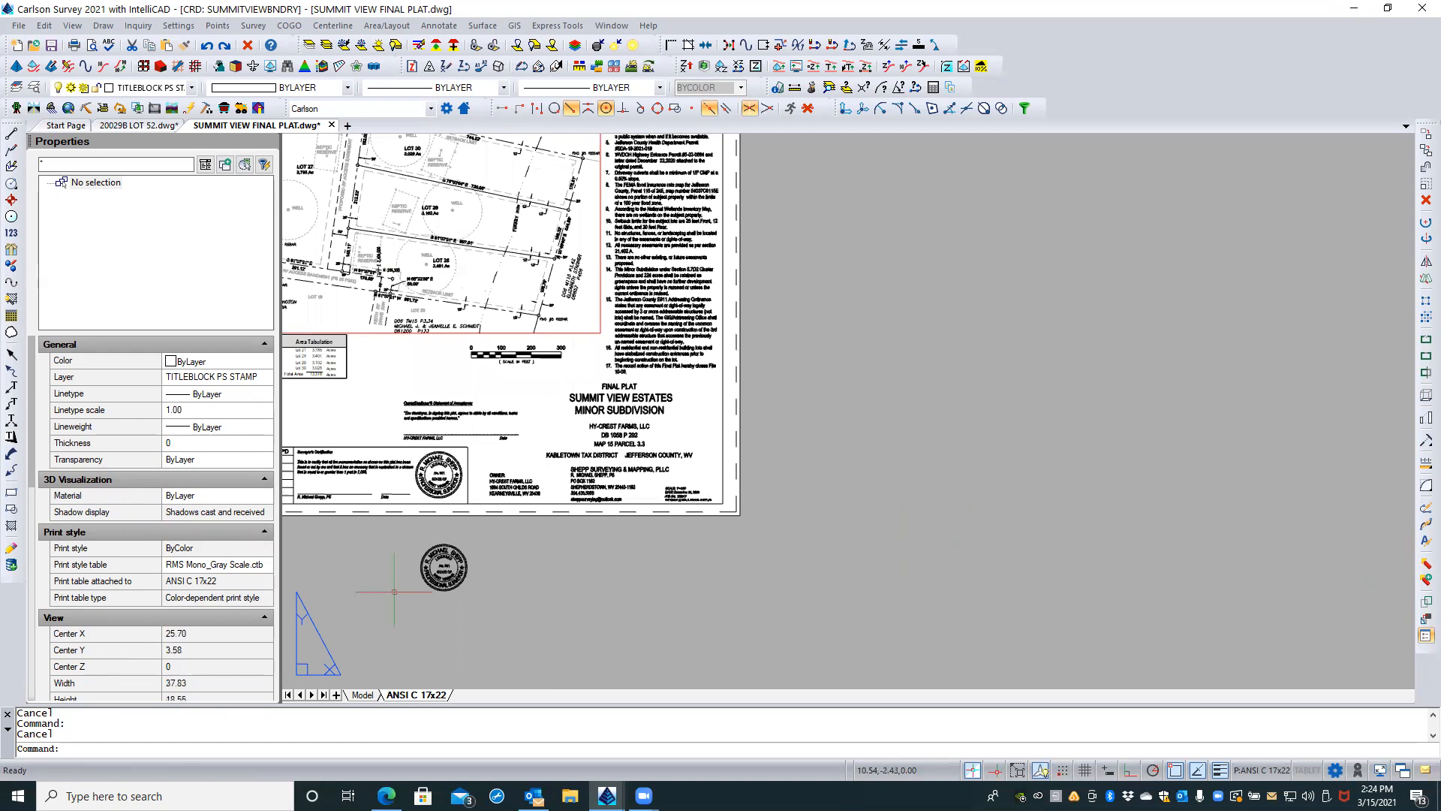
pyautogui.click(519, 357)
pyautogui.rightClick(519, 358)
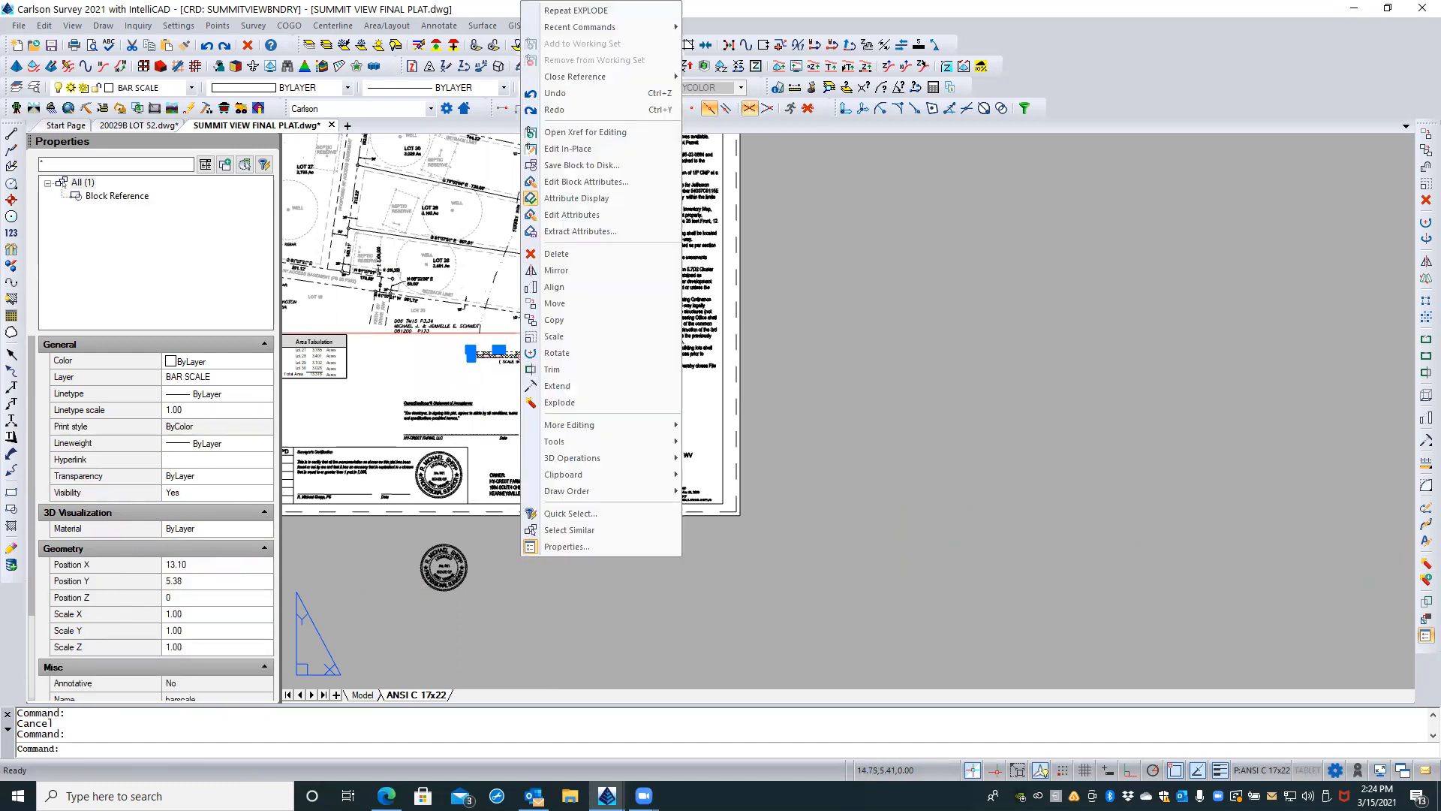
pyautogui.click(555, 320)
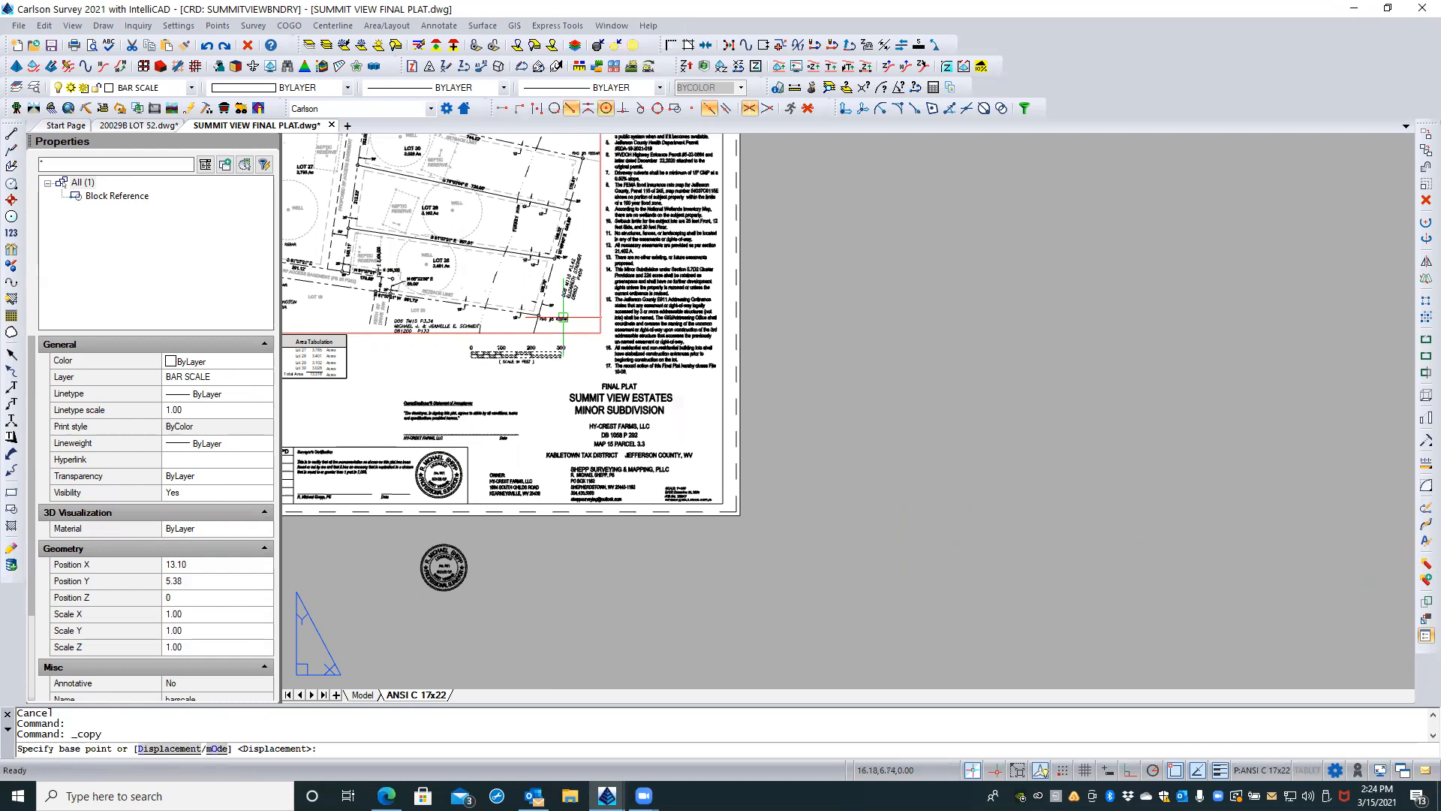
pyautogui.click(561, 354)
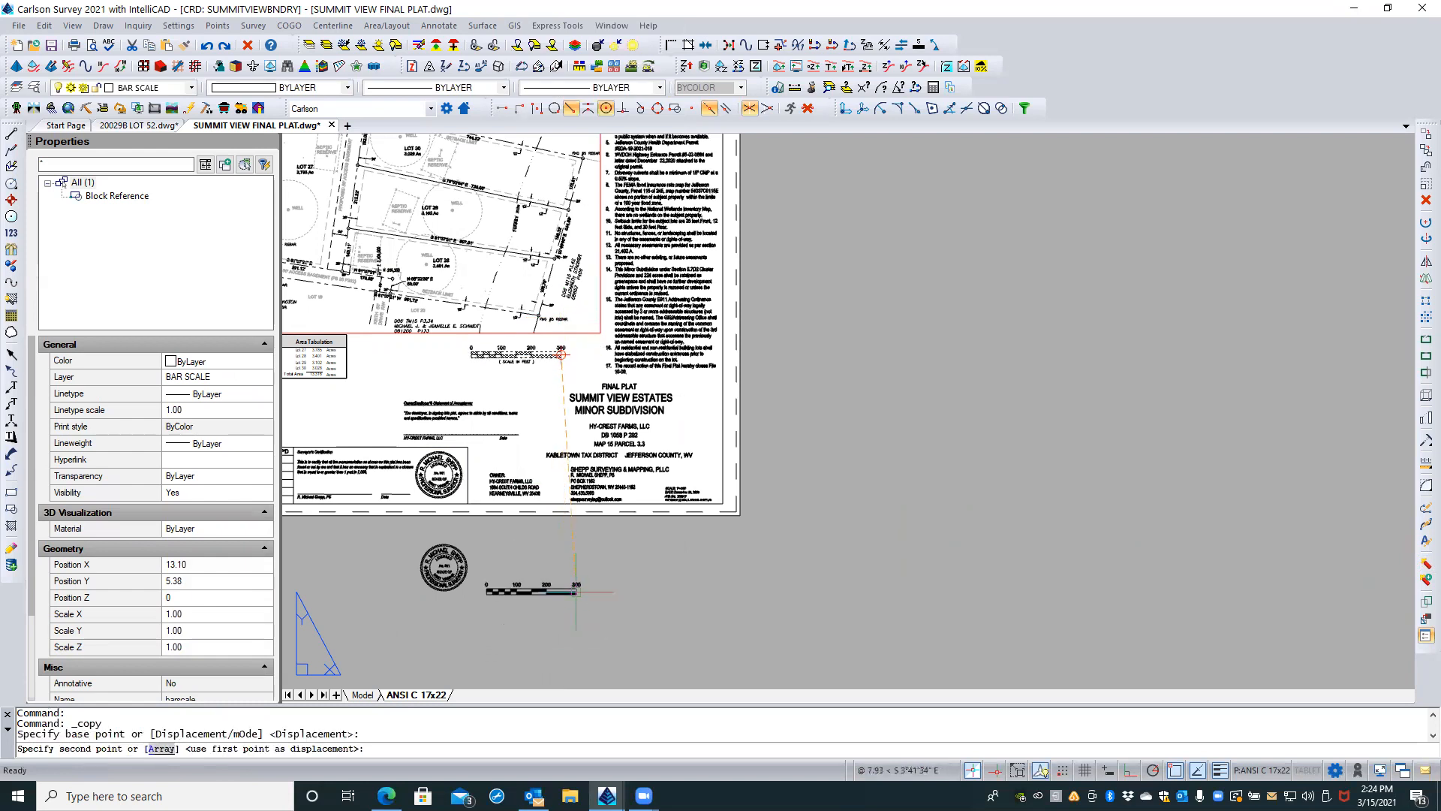
pyautogui.click(580, 559)
pyautogui.press('Escape')
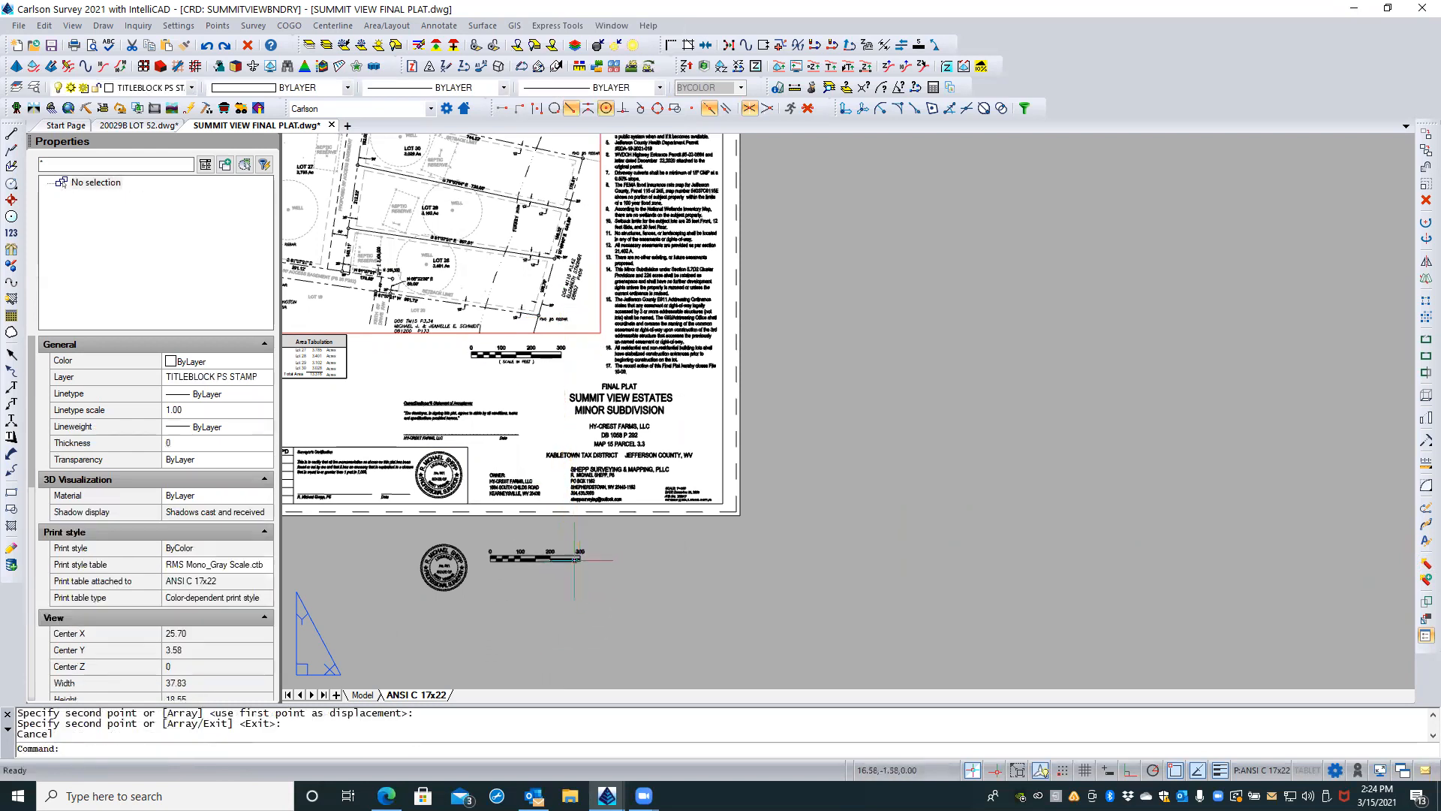
# Step: Explode the bar scale copy below the sheet and inspect the properties of its DIM3 attribute definition, leaving nothing selected
pyautogui.click(568, 559)
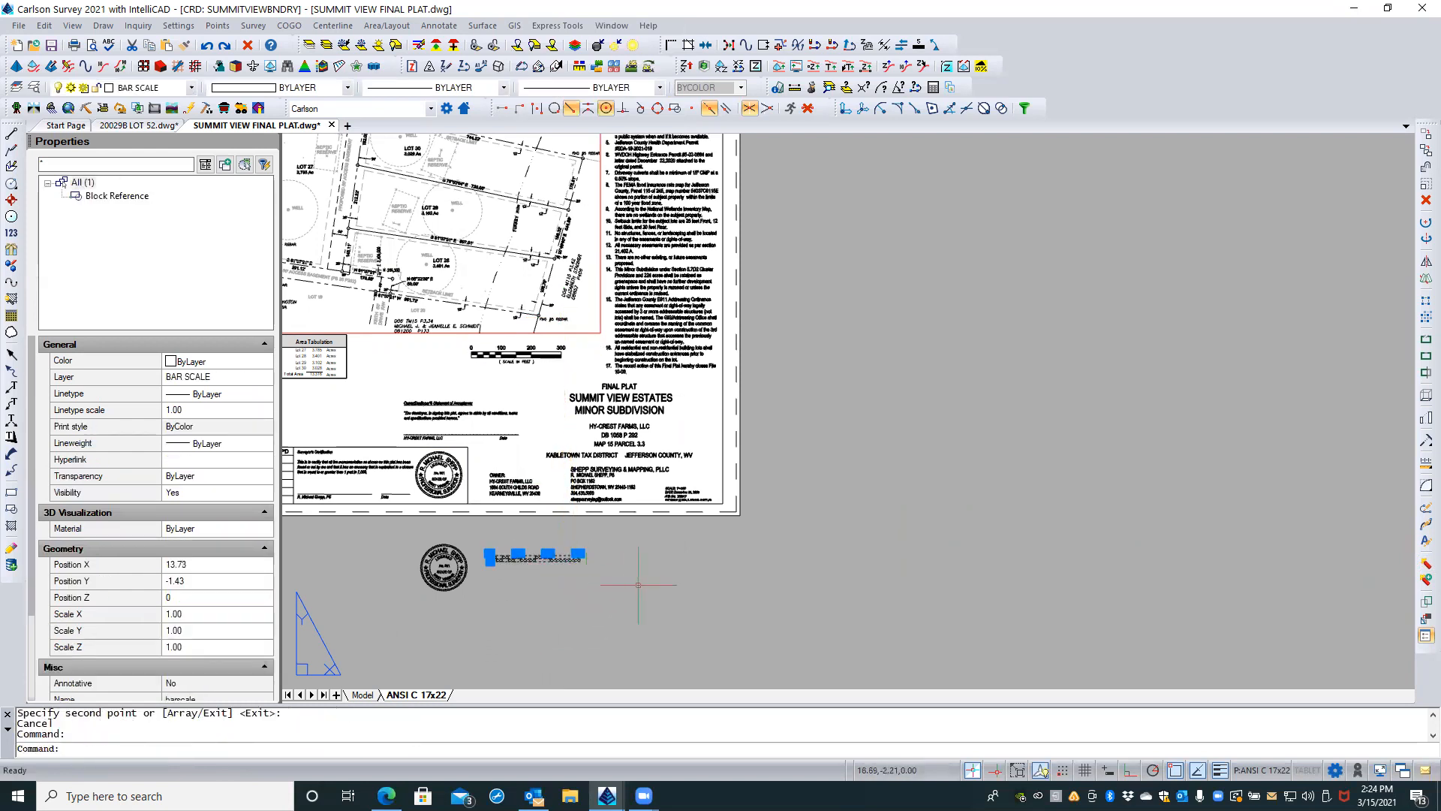
pyautogui.click(1425, 565)
pyautogui.scroll(4, 540, 553)
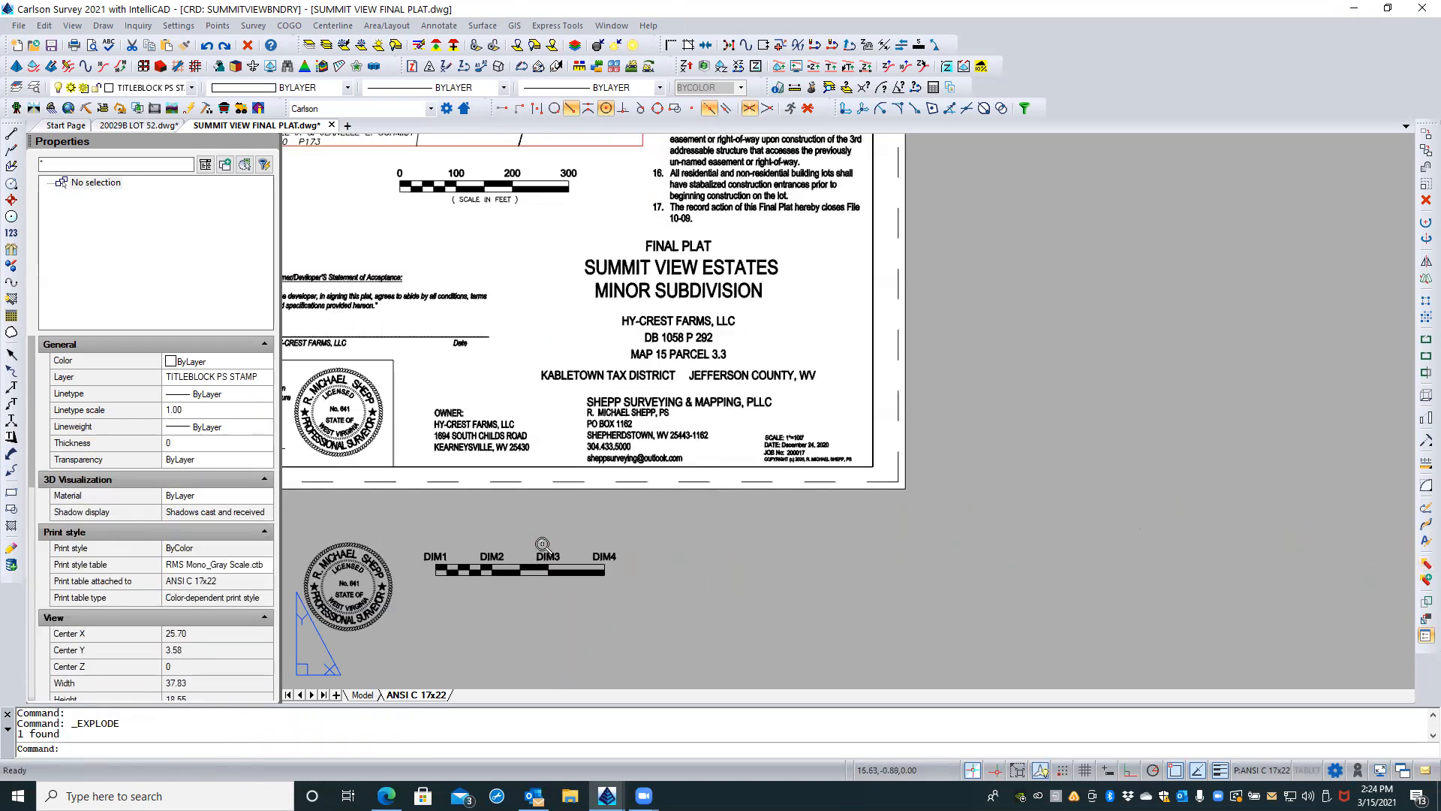
pyautogui.scroll(3, 541, 553)
pyautogui.click(559, 571)
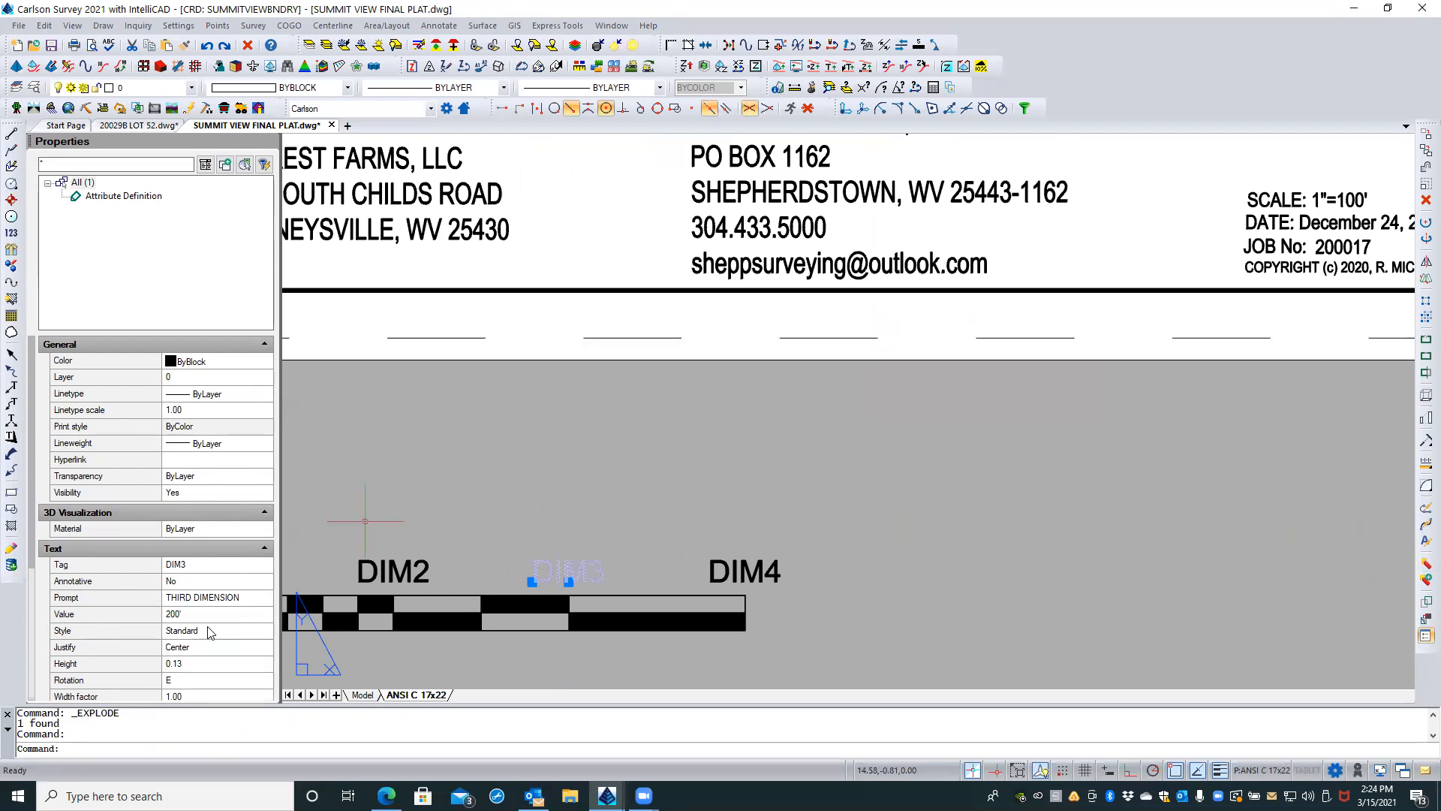
pyautogui.press('Escape')
pyautogui.press('Escape')
# Step: Erase all the exploded pieces of the bar scale copy below the sheet
pyautogui.scroll(-5, 976, 518)
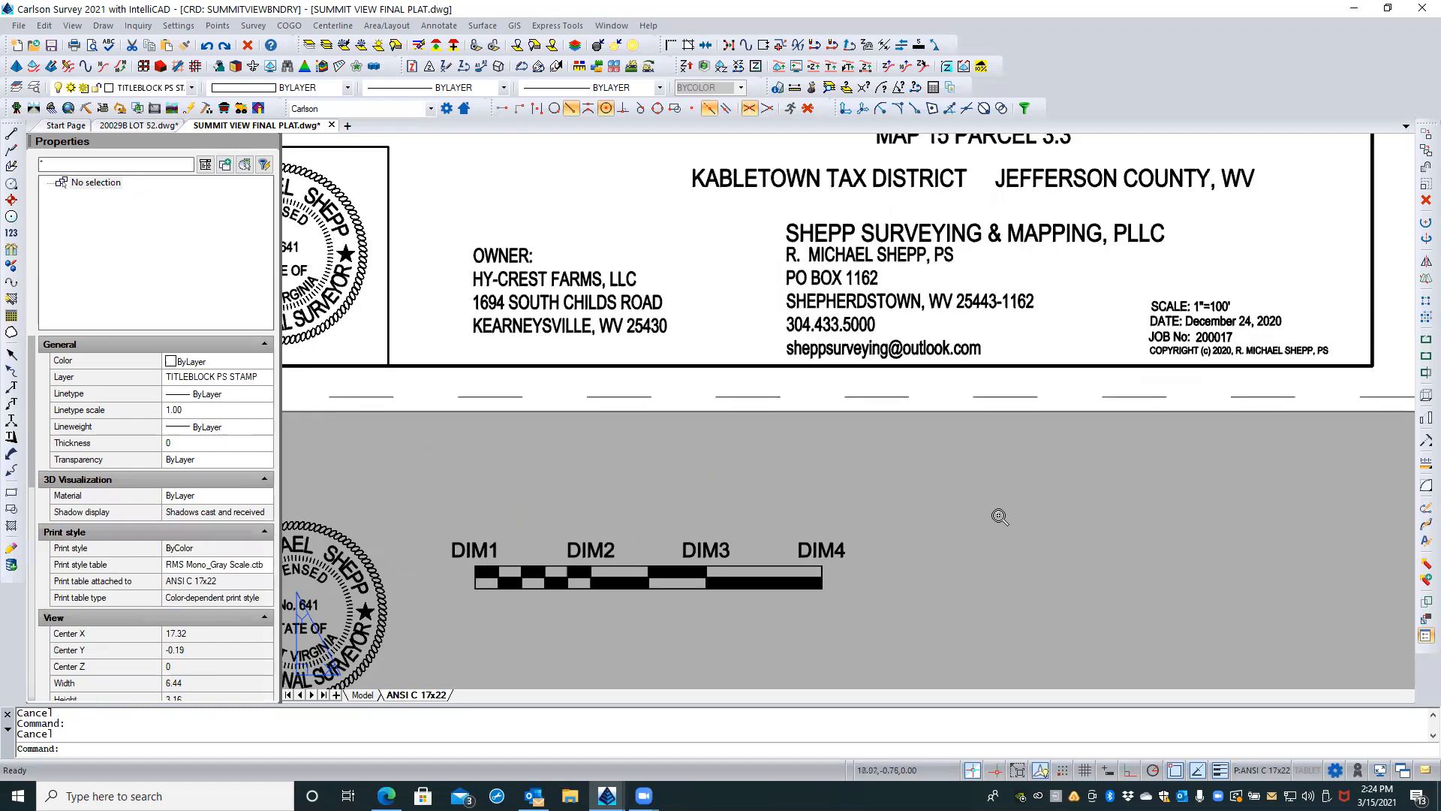
pyautogui.click(940, 522)
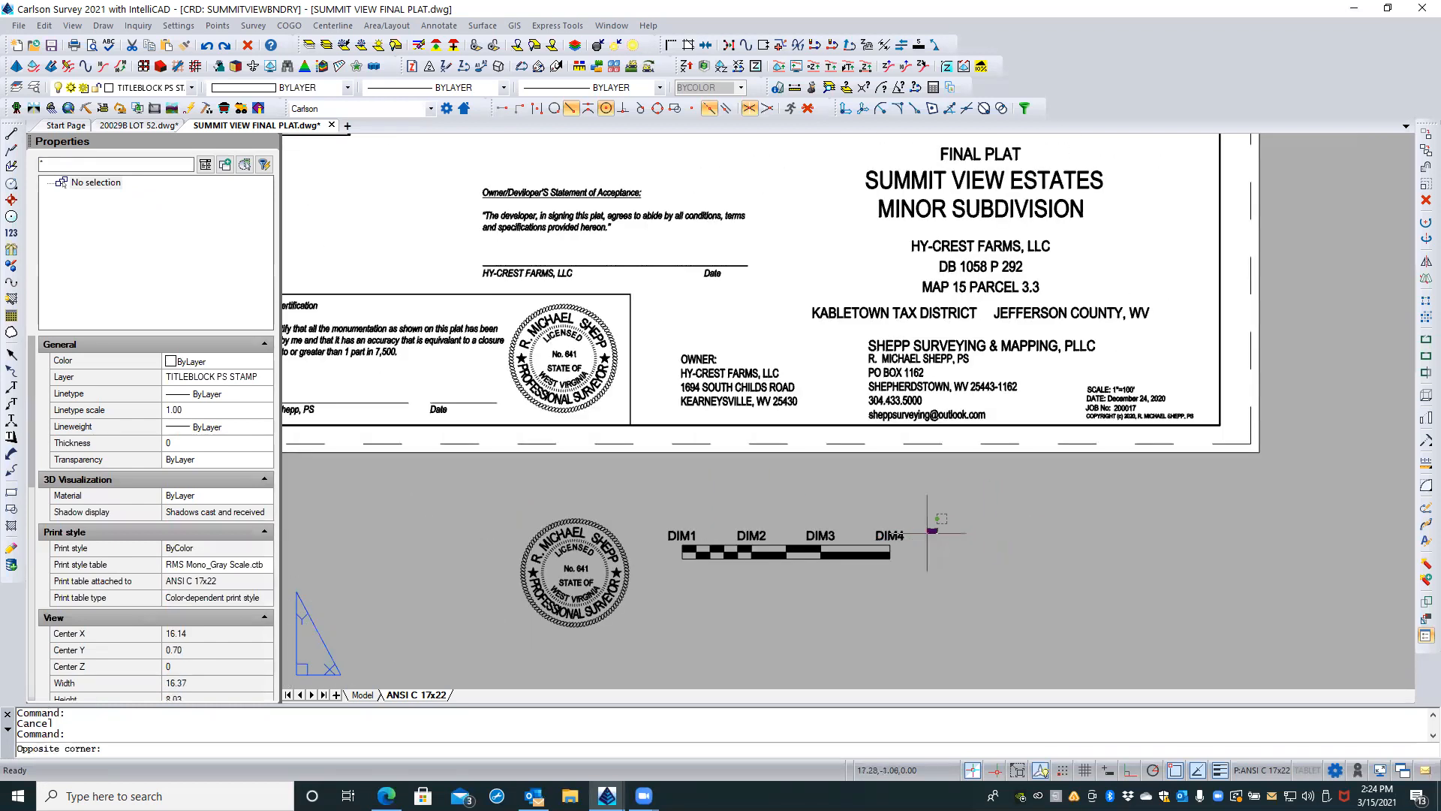
pyautogui.click(647, 556)
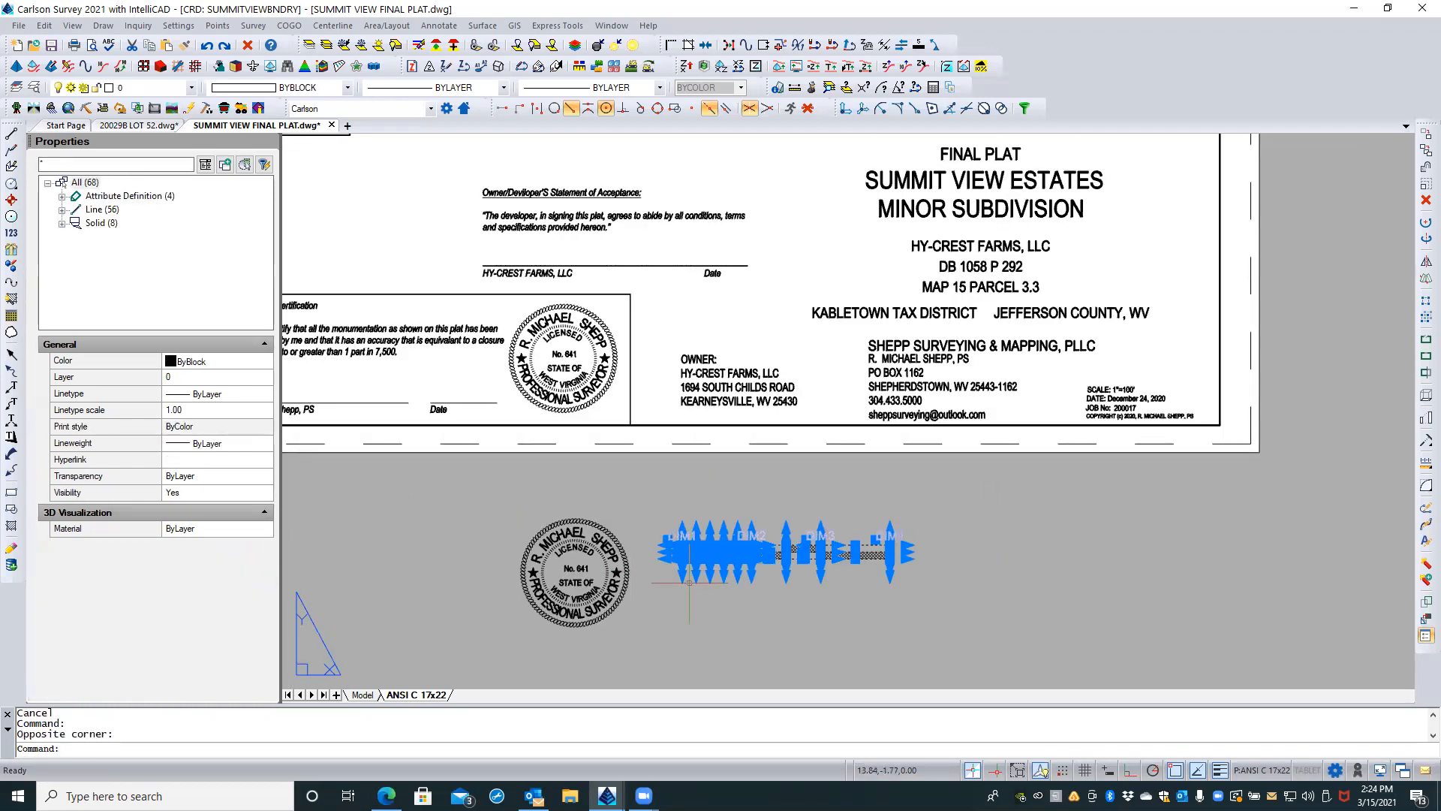
pyautogui.press('Delete')
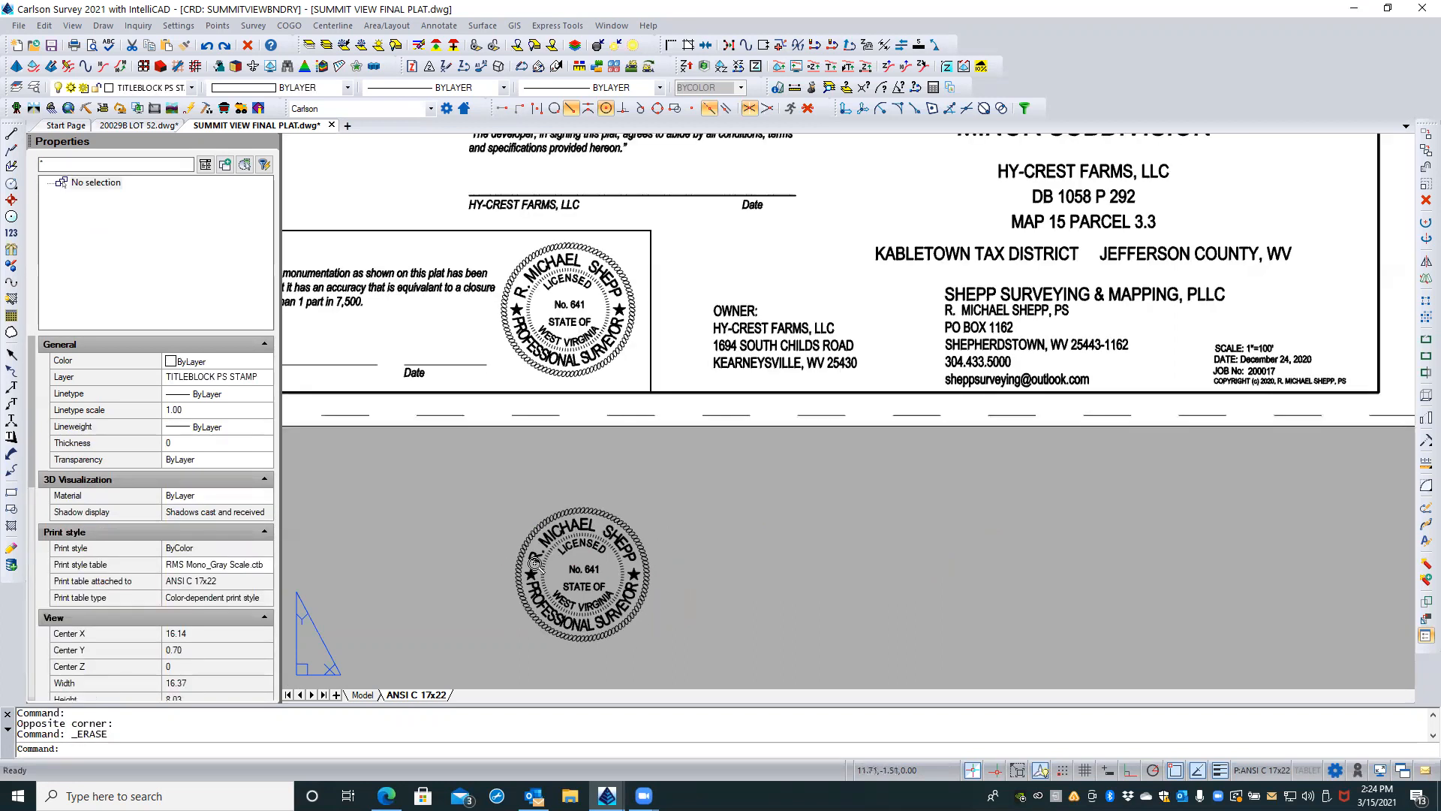
# Step: Check the layer, text style and height of the letter R in the exploded stamp copy, leaving it unselected
pyautogui.scroll(2, 534, 564)
pyautogui.click(533, 560)
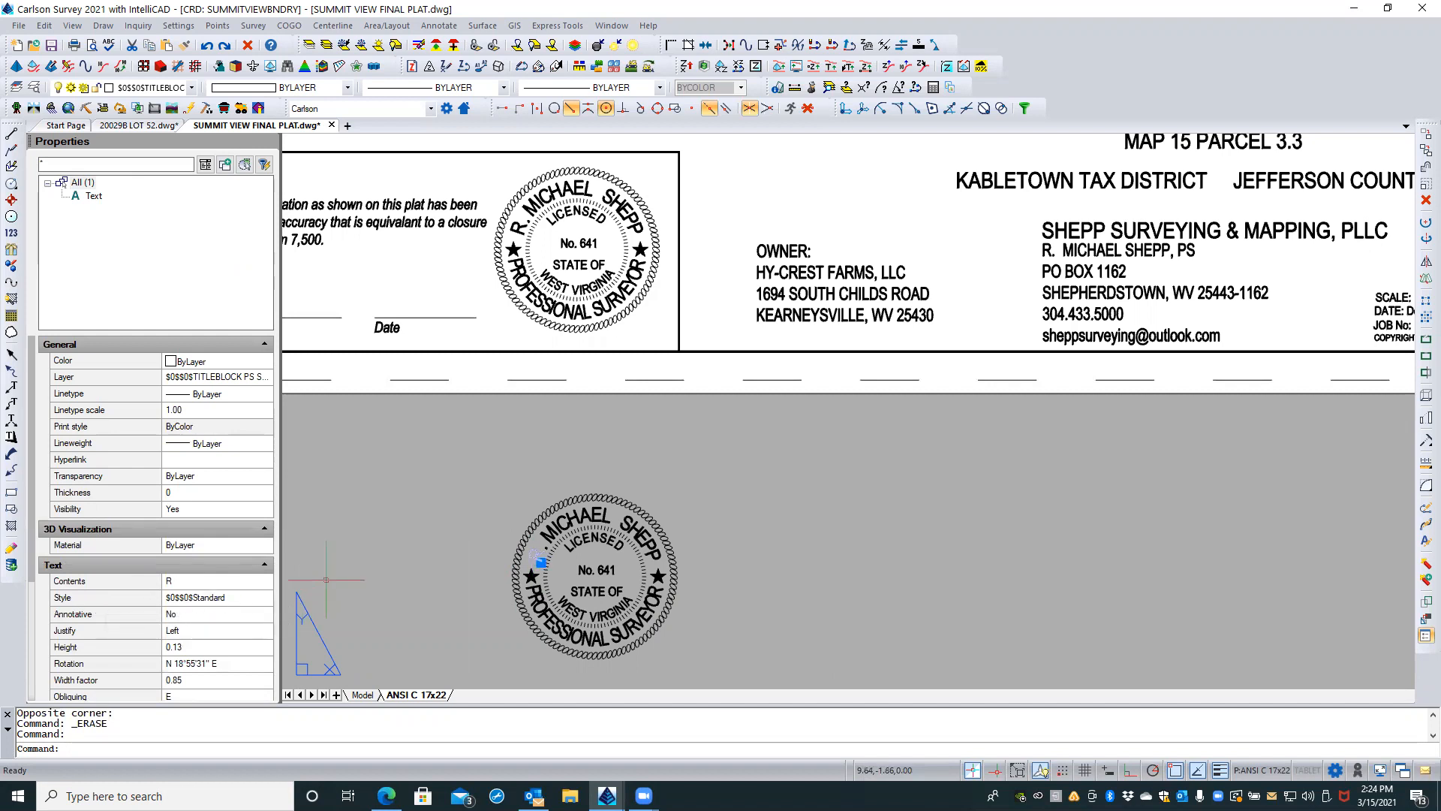
pyautogui.press('Escape')
pyautogui.press('Escape')
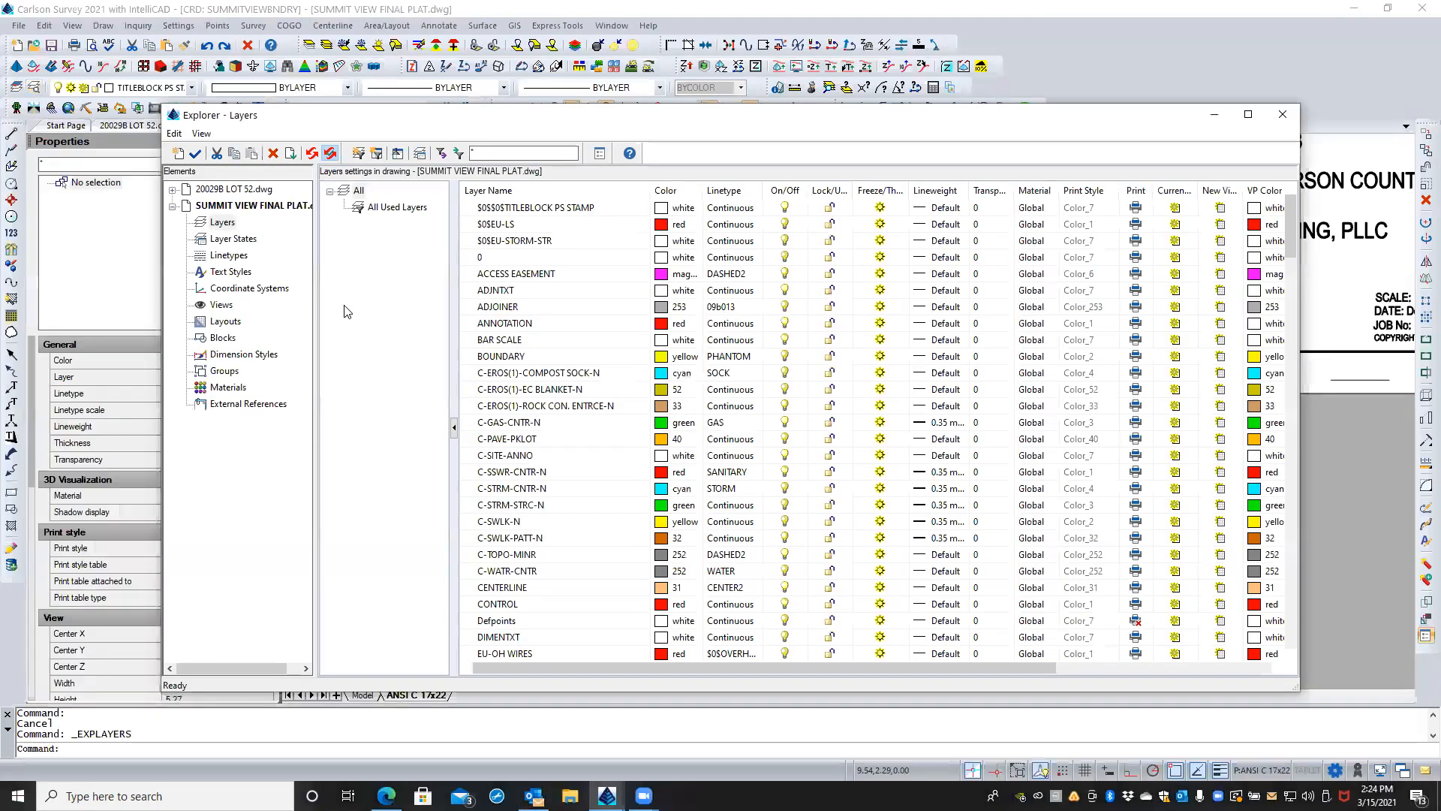
# Step: Compare the fonts and heights of the $0$$0$Standard and Standard text styles in the drawing explorer, and close it unchanged
pyautogui.click(227, 272)
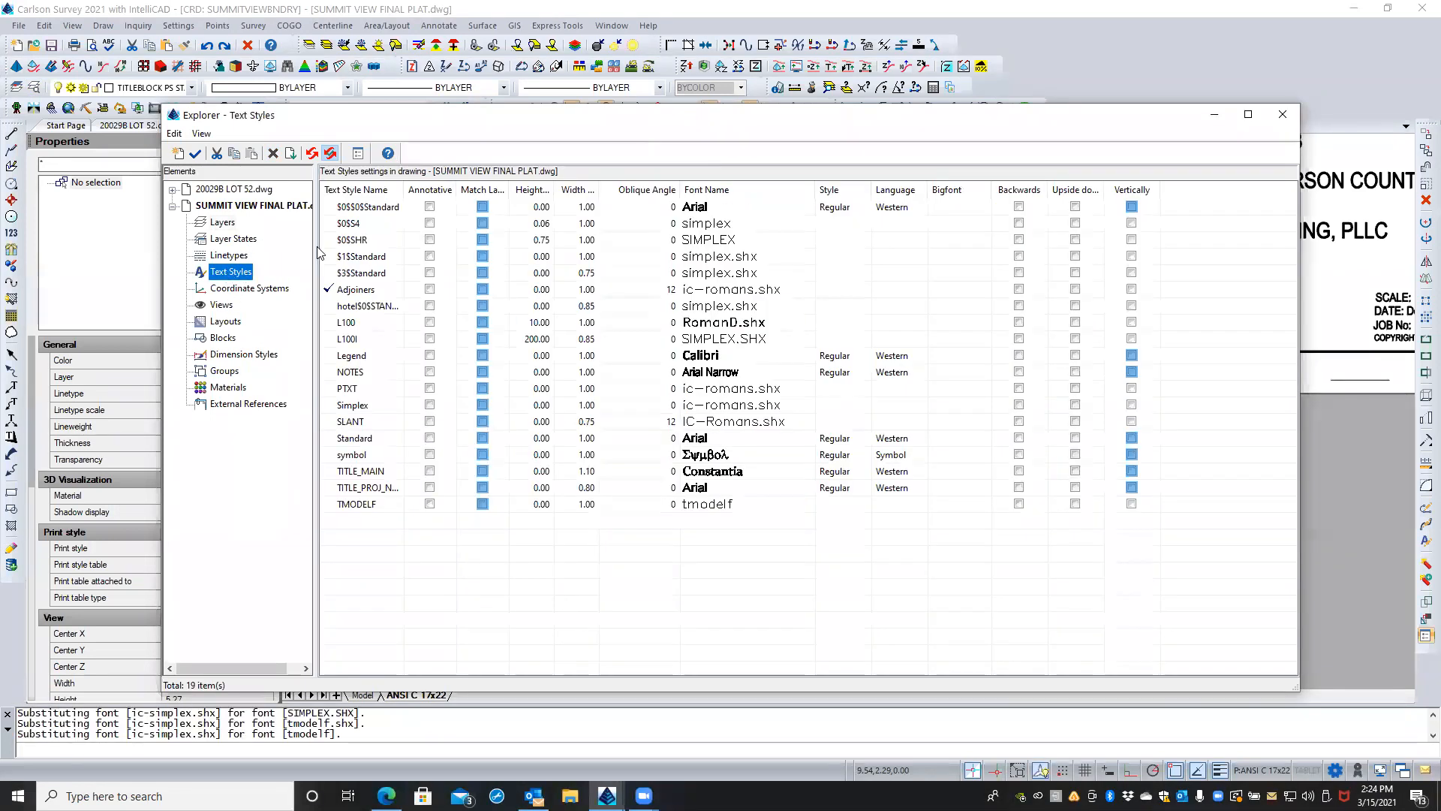
pyautogui.click(370, 209)
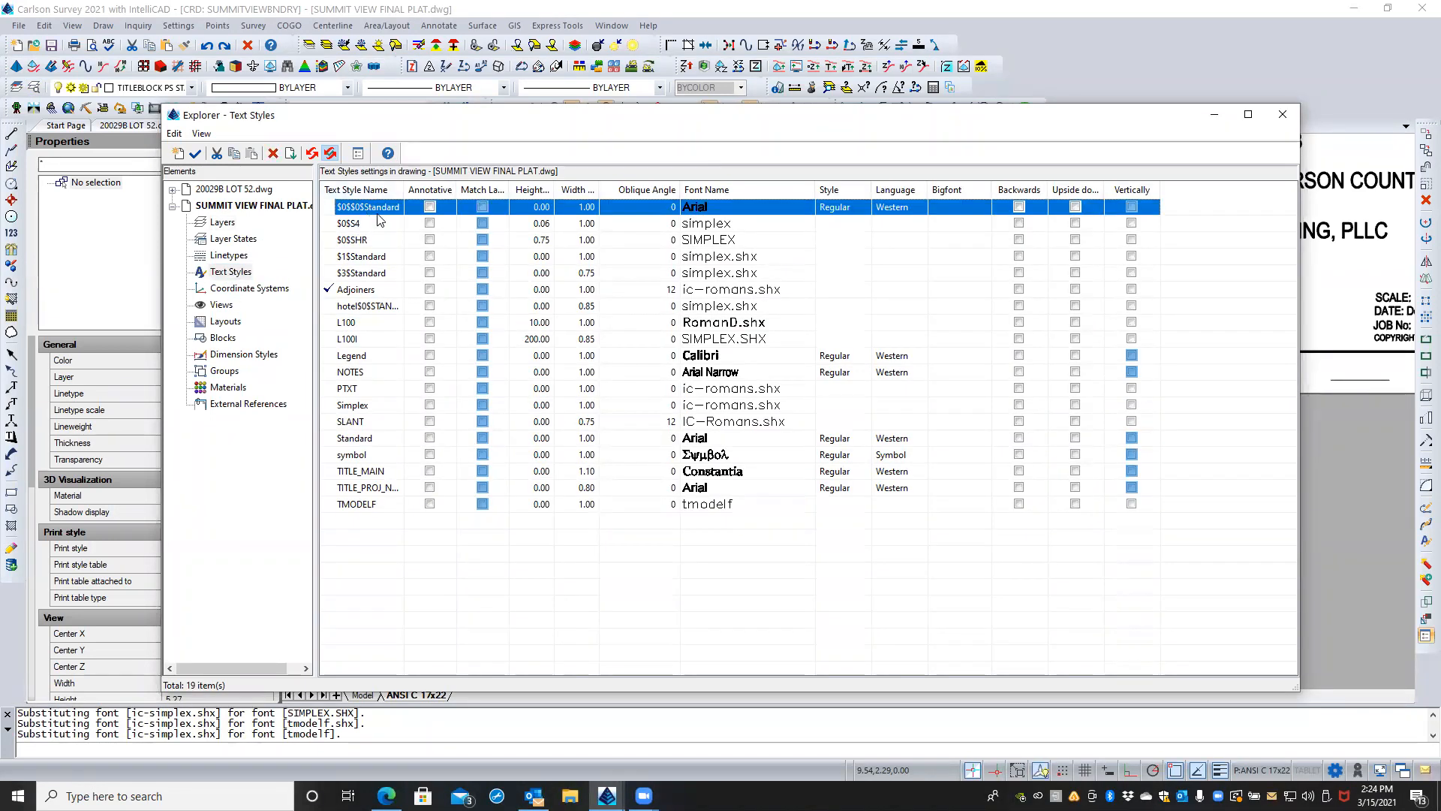
pyautogui.click(539, 207)
pyautogui.click(532, 204)
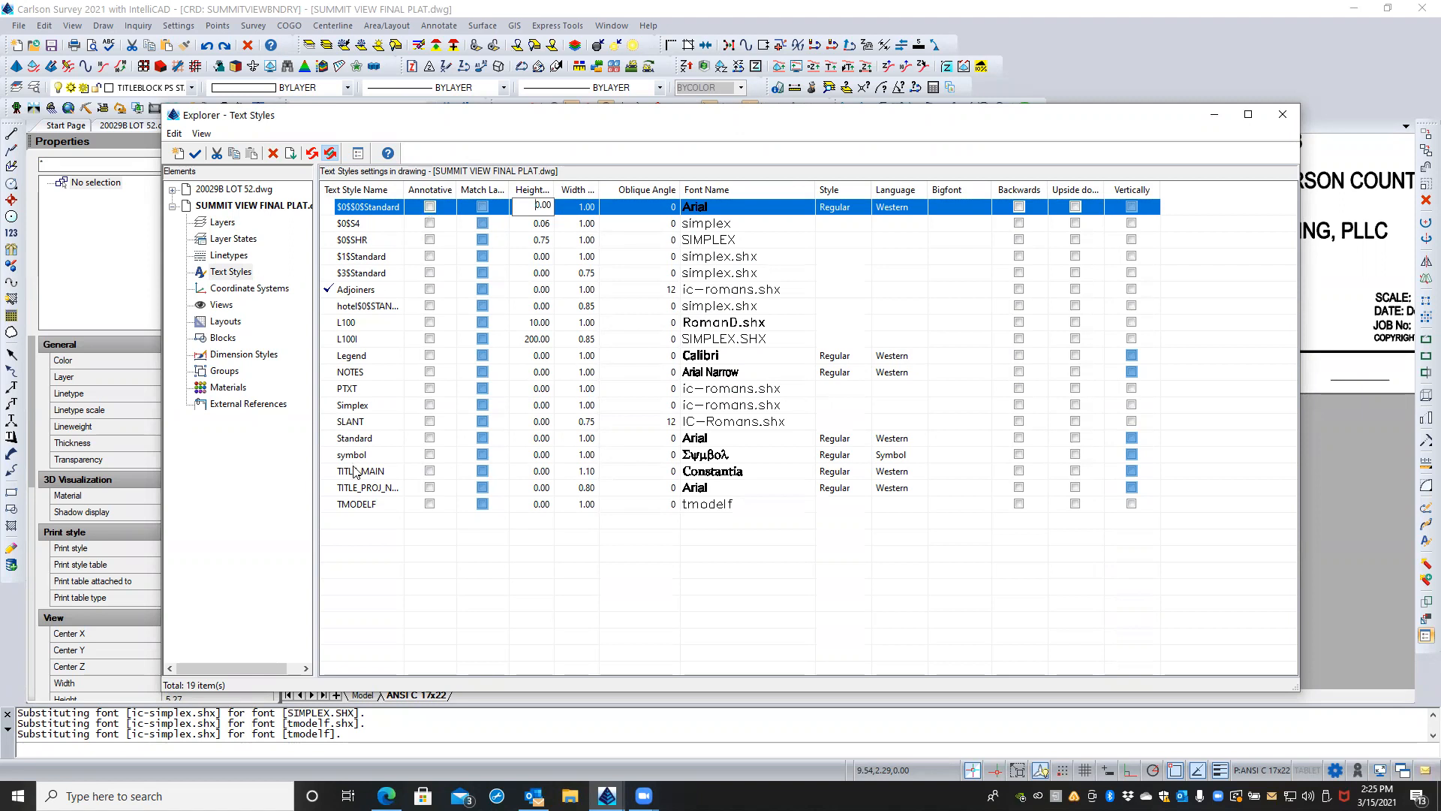
pyautogui.click(368, 439)
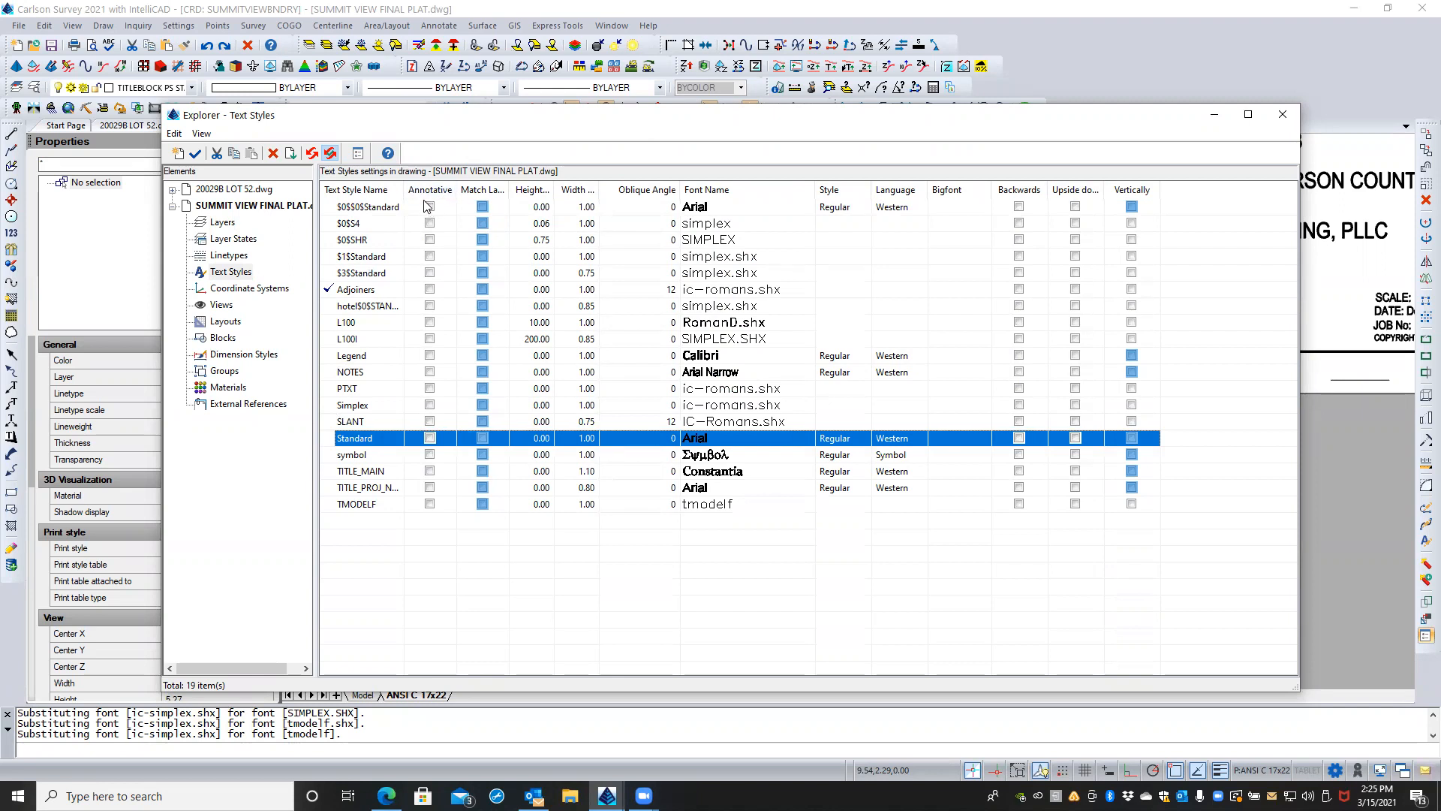
pyautogui.click(1279, 116)
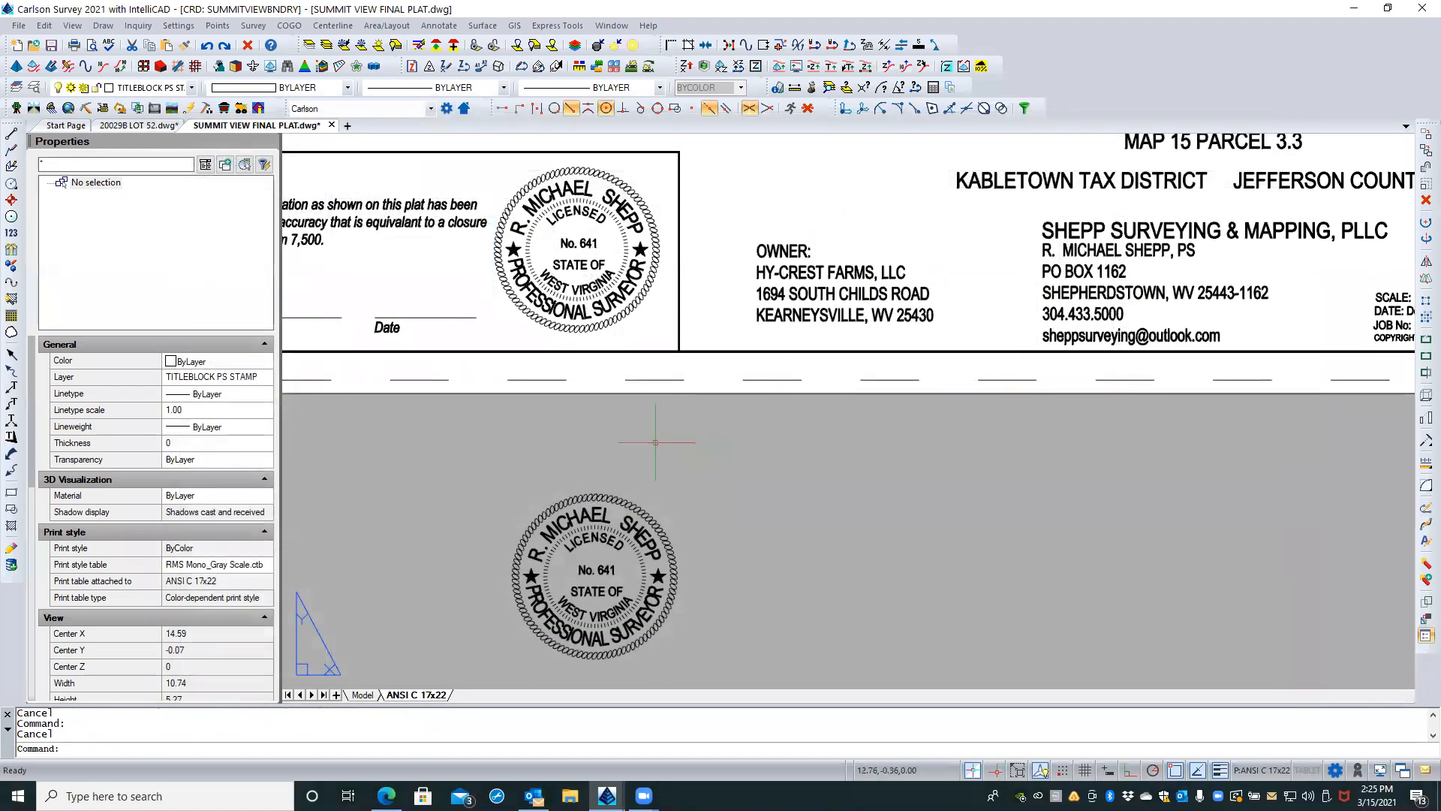
# Step: Recheck the text style, height and width factor of the stamp copy's letter R, and deselect it
pyautogui.moveTo(566, 568); pyautogui.dragTo(558, 543, button='middle')
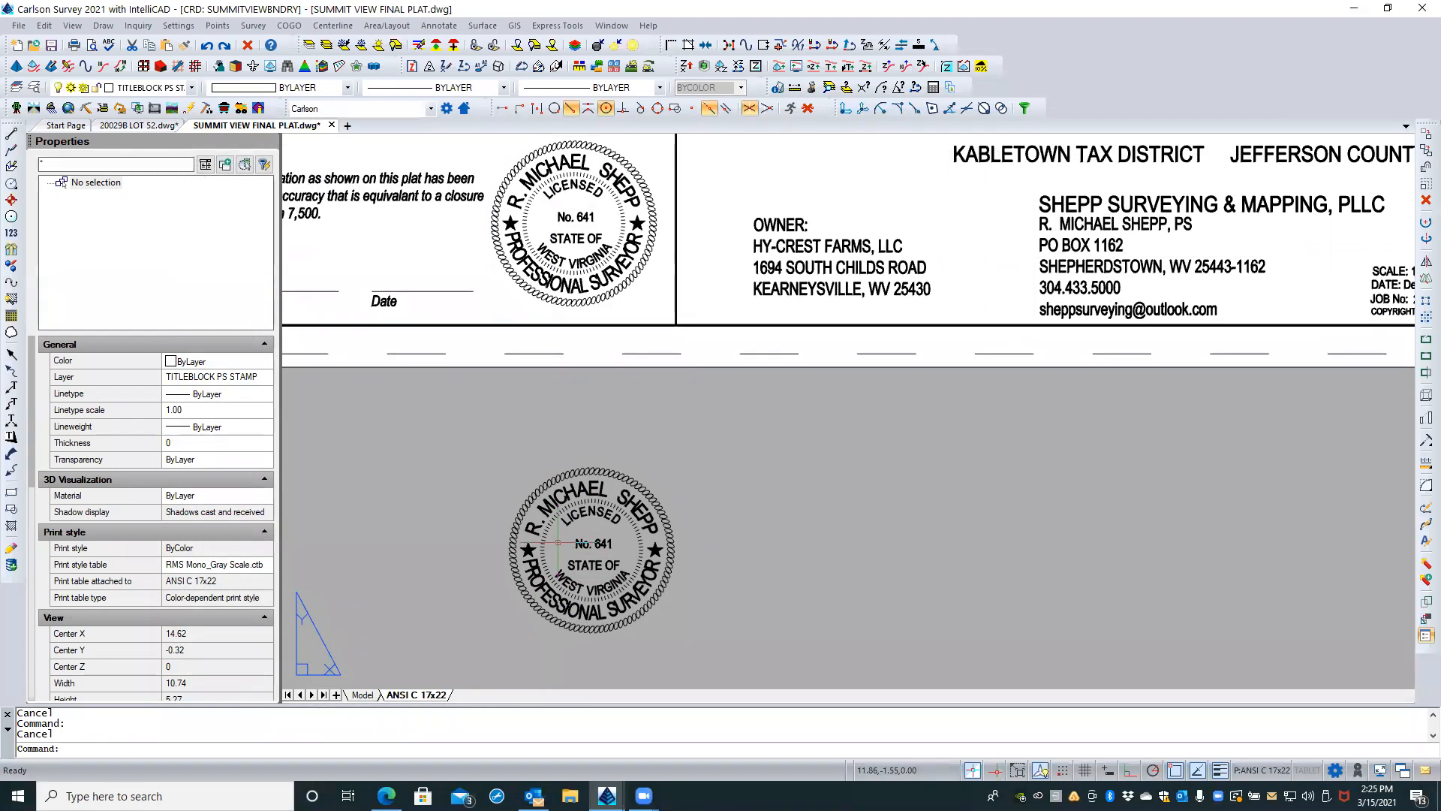
pyautogui.click(532, 529)
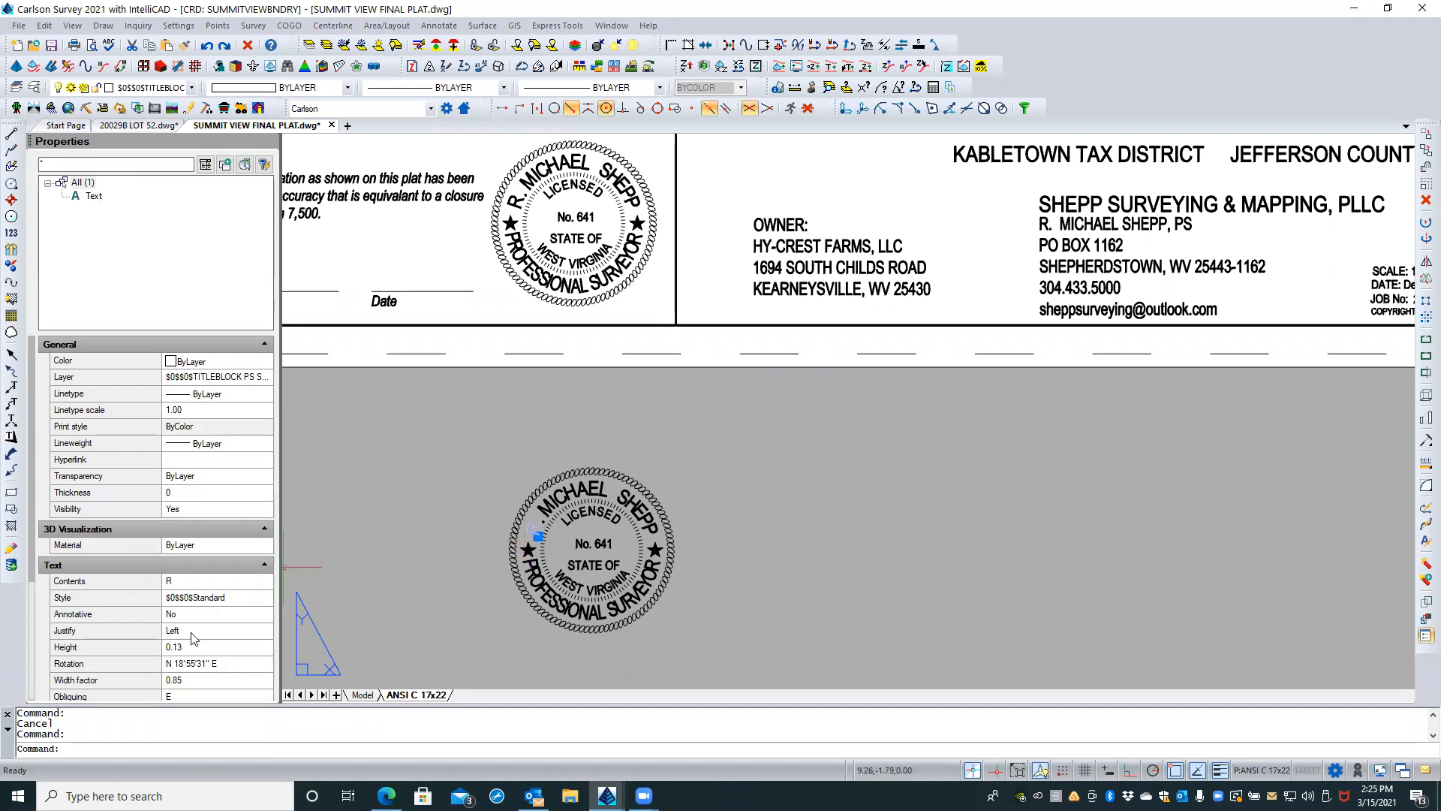
pyautogui.press('Escape')
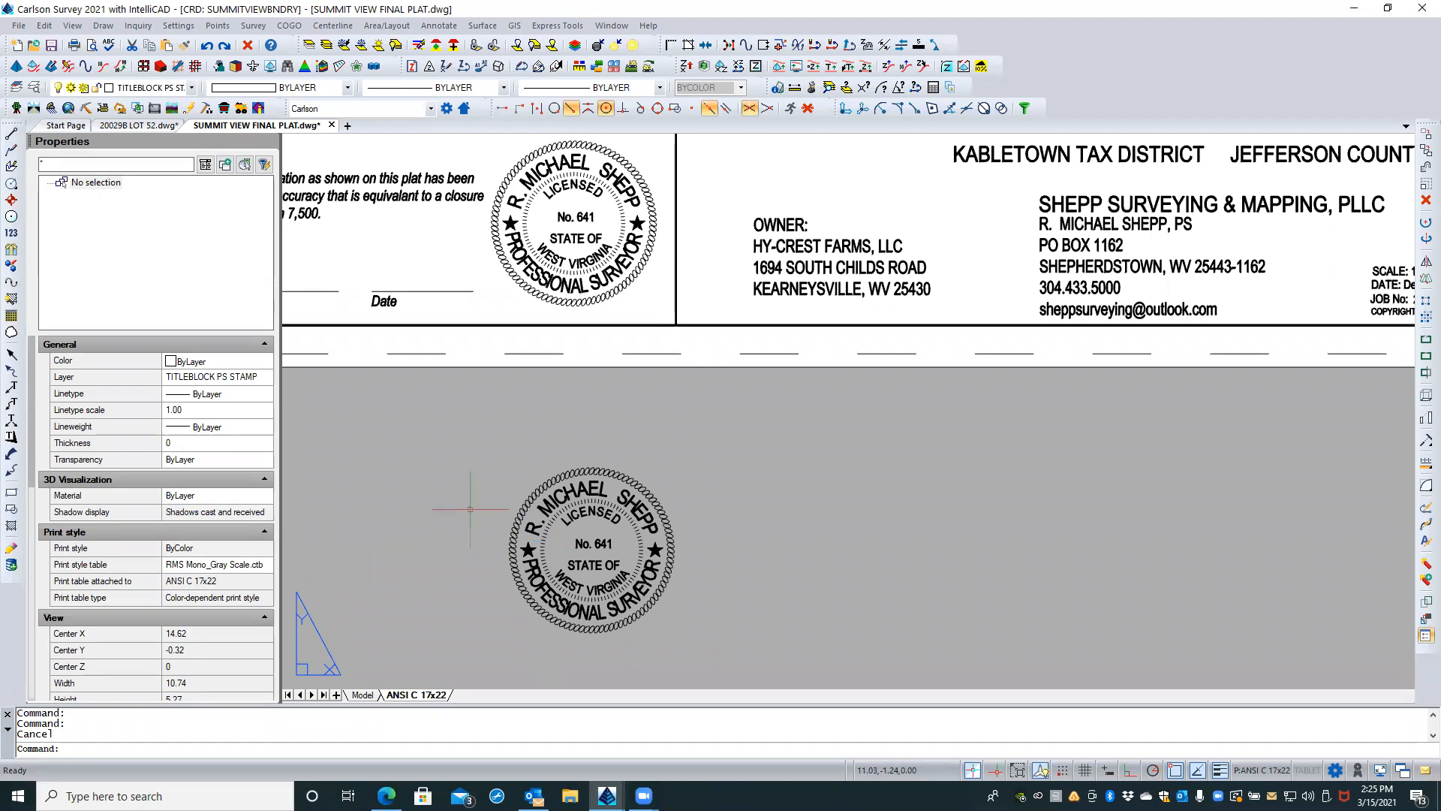
# Step: Set the drawing's linear display precision to 4 decimal places and read the exact height of the stamp's letter R
pyautogui.write('units')
pyautogui.press('Return')
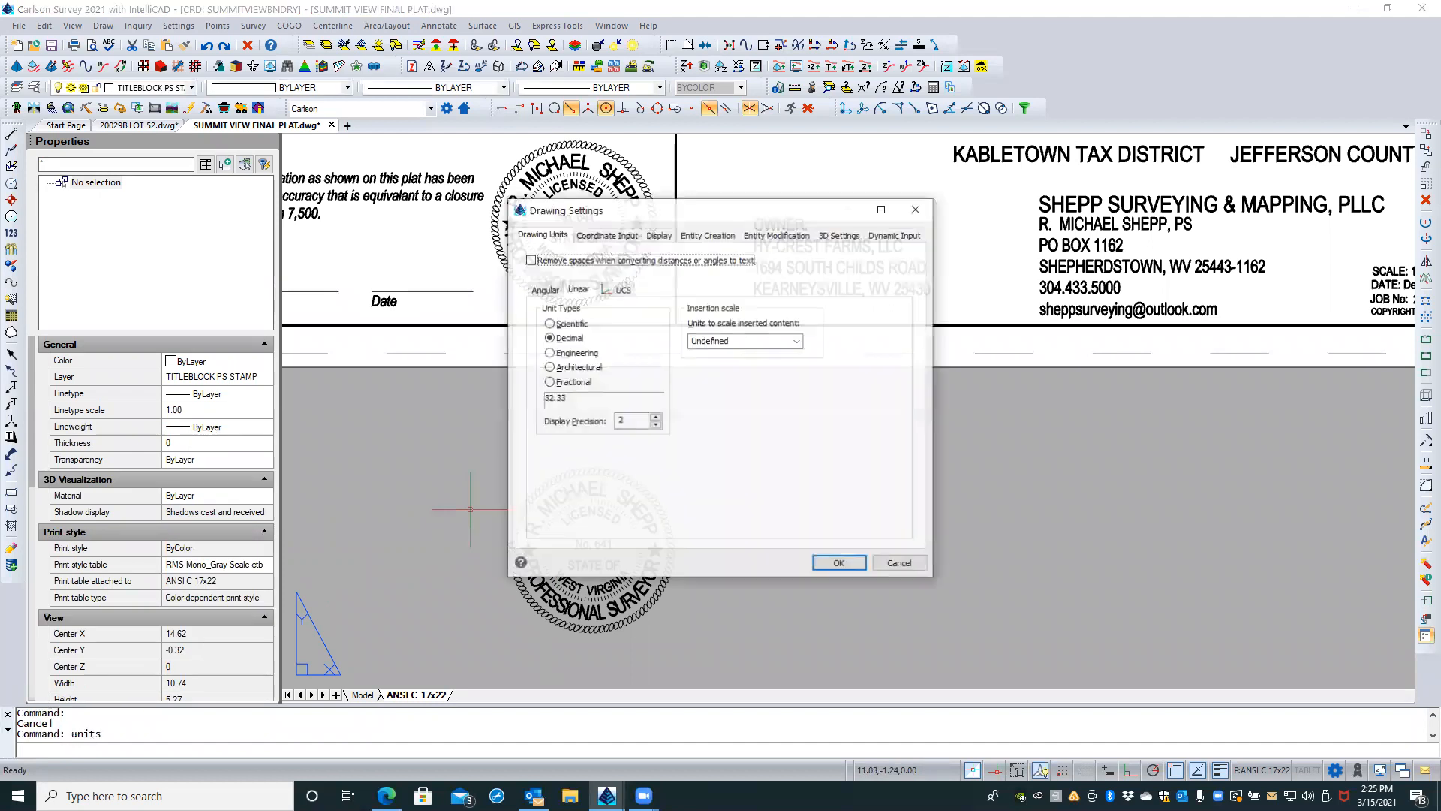
pyautogui.click(655, 417)
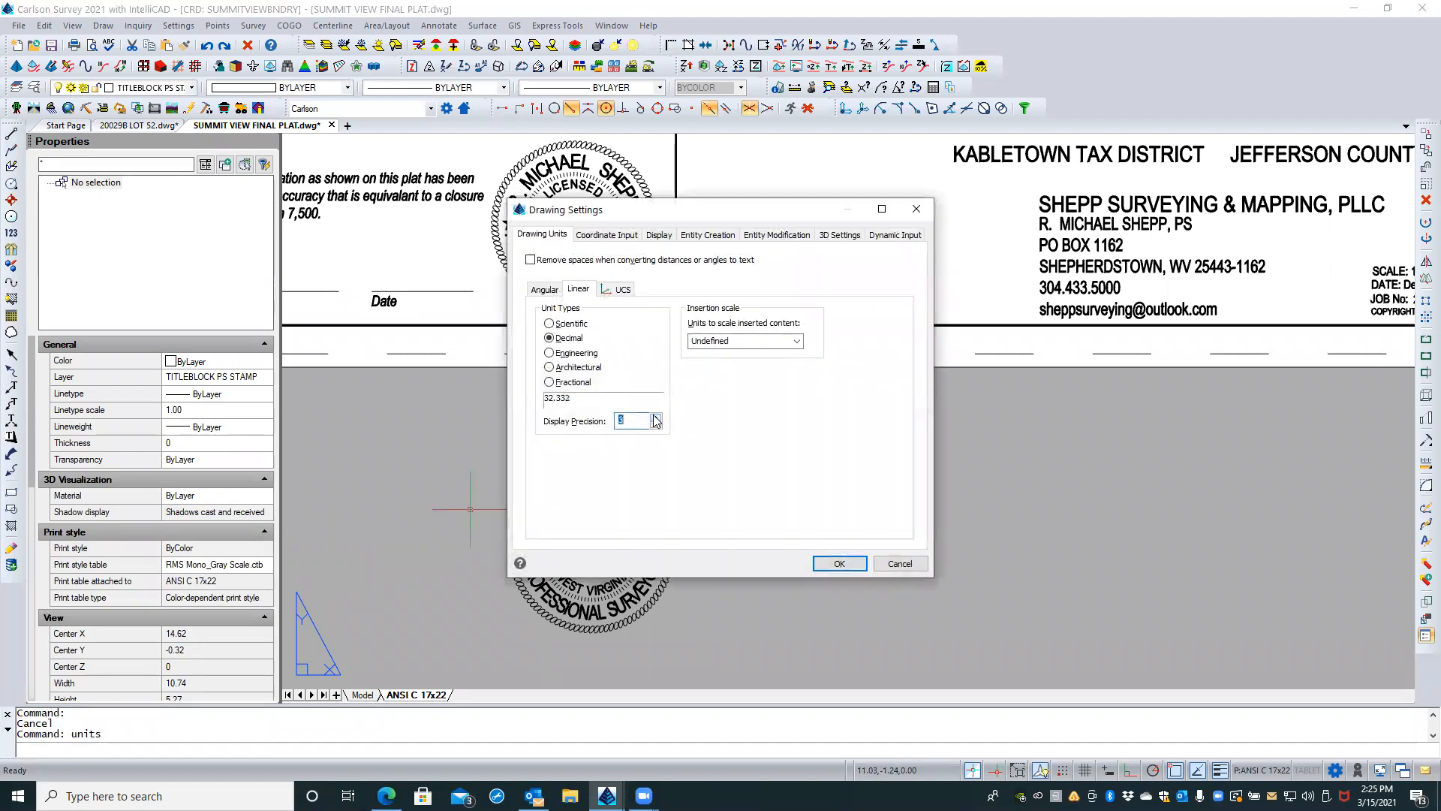
pyautogui.click(826, 563)
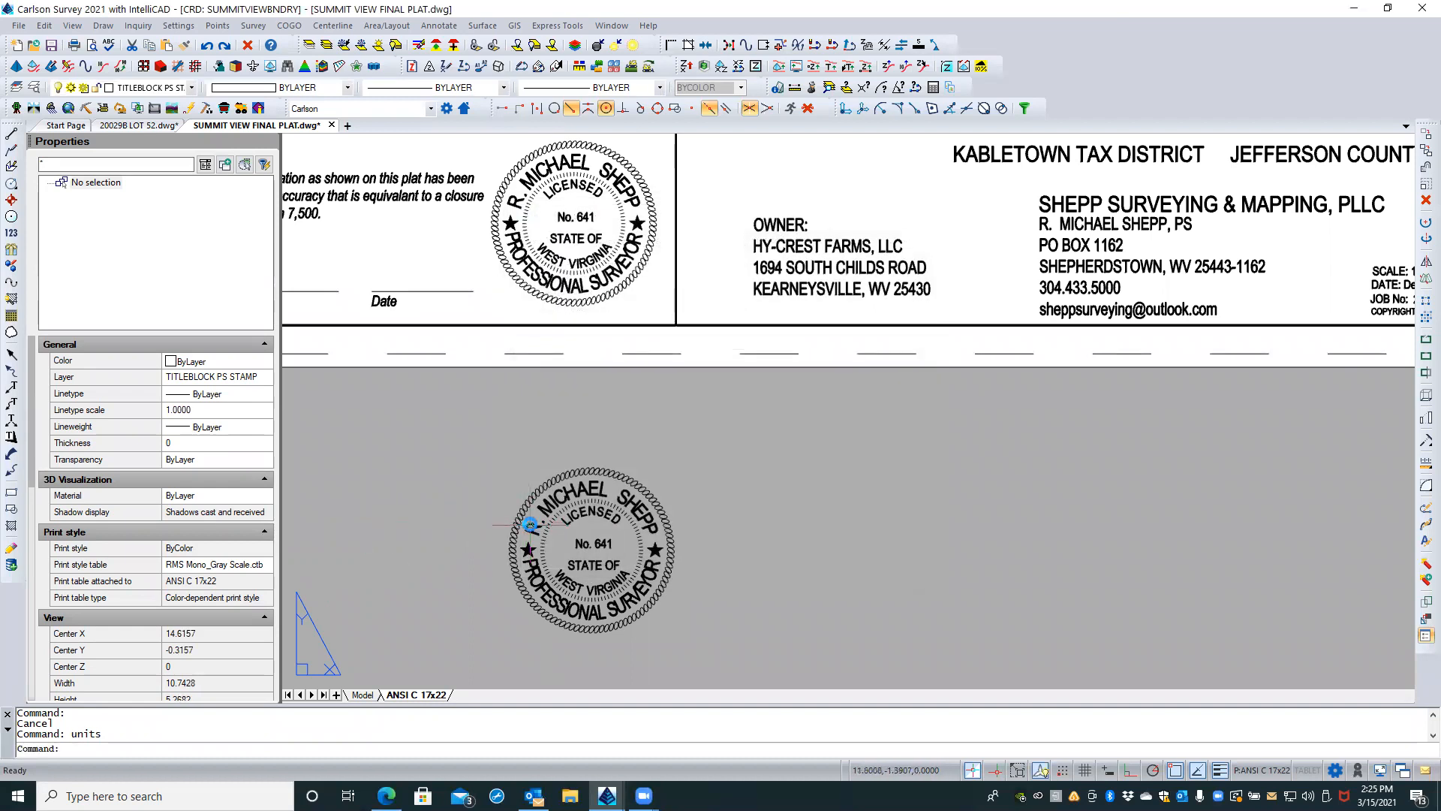
pyautogui.click(531, 525)
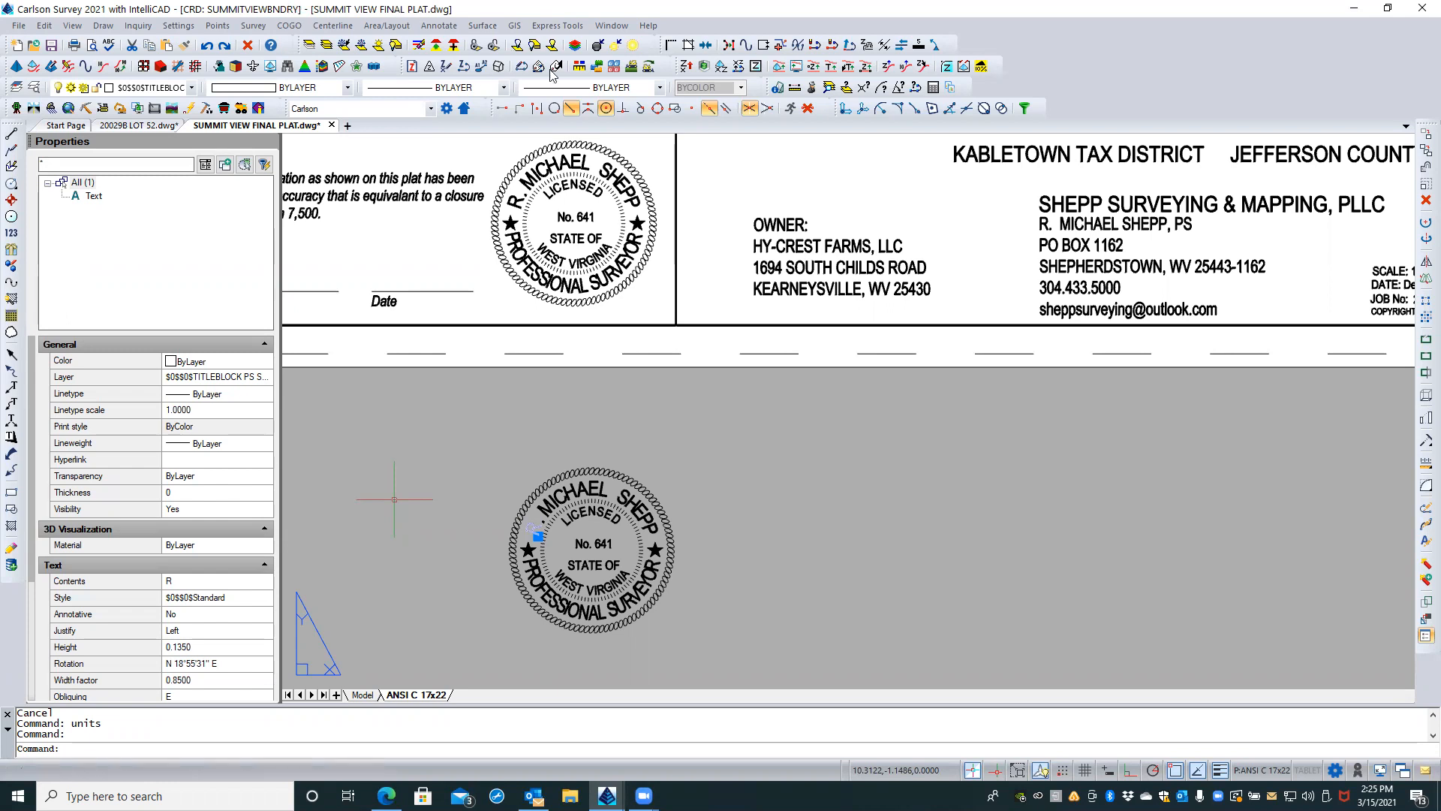
# Step: Check the text heights and width factors of letters N in LICENSED and A in PROFESSIONAL in the exploded stamp copy
pyautogui.press('Escape')
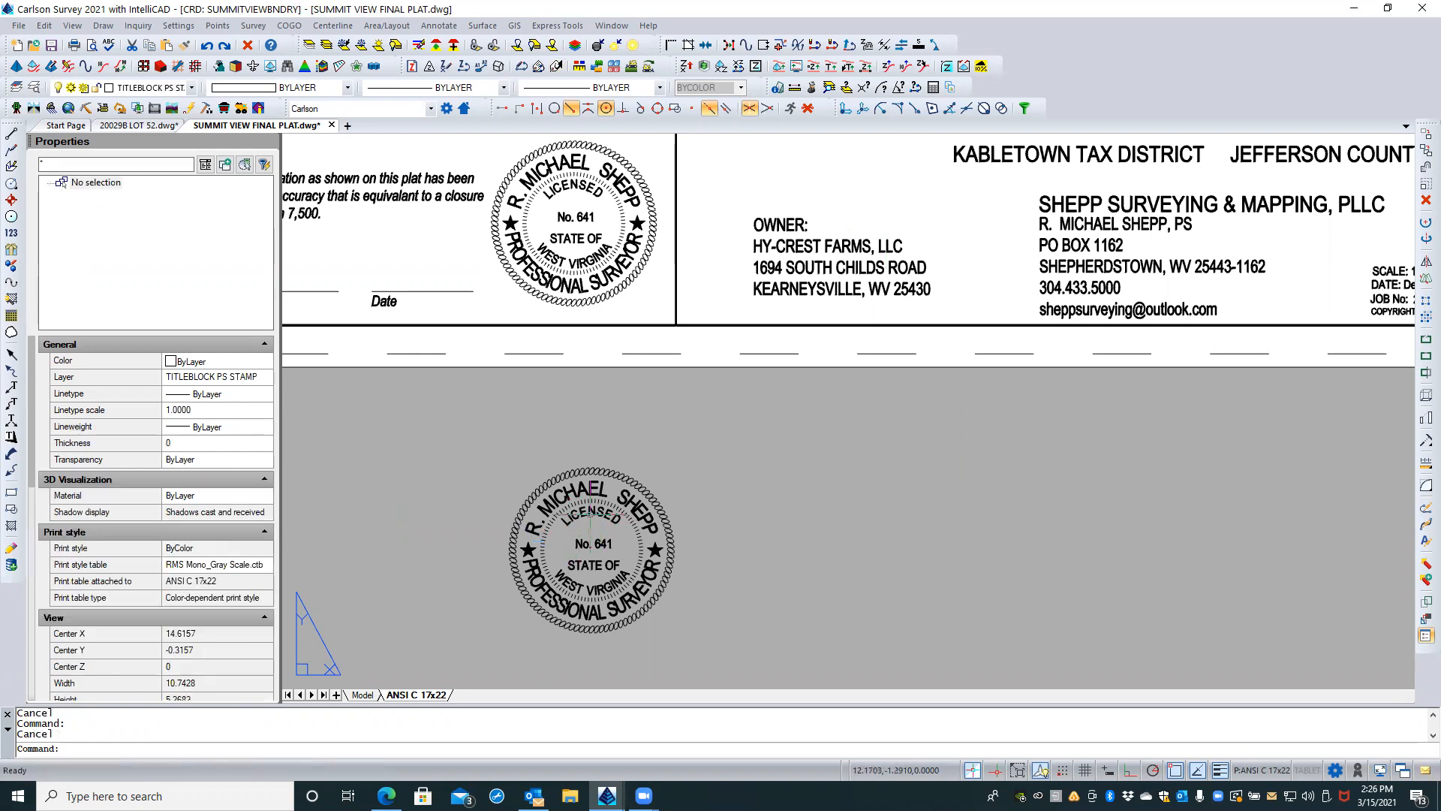
pyautogui.click(585, 525)
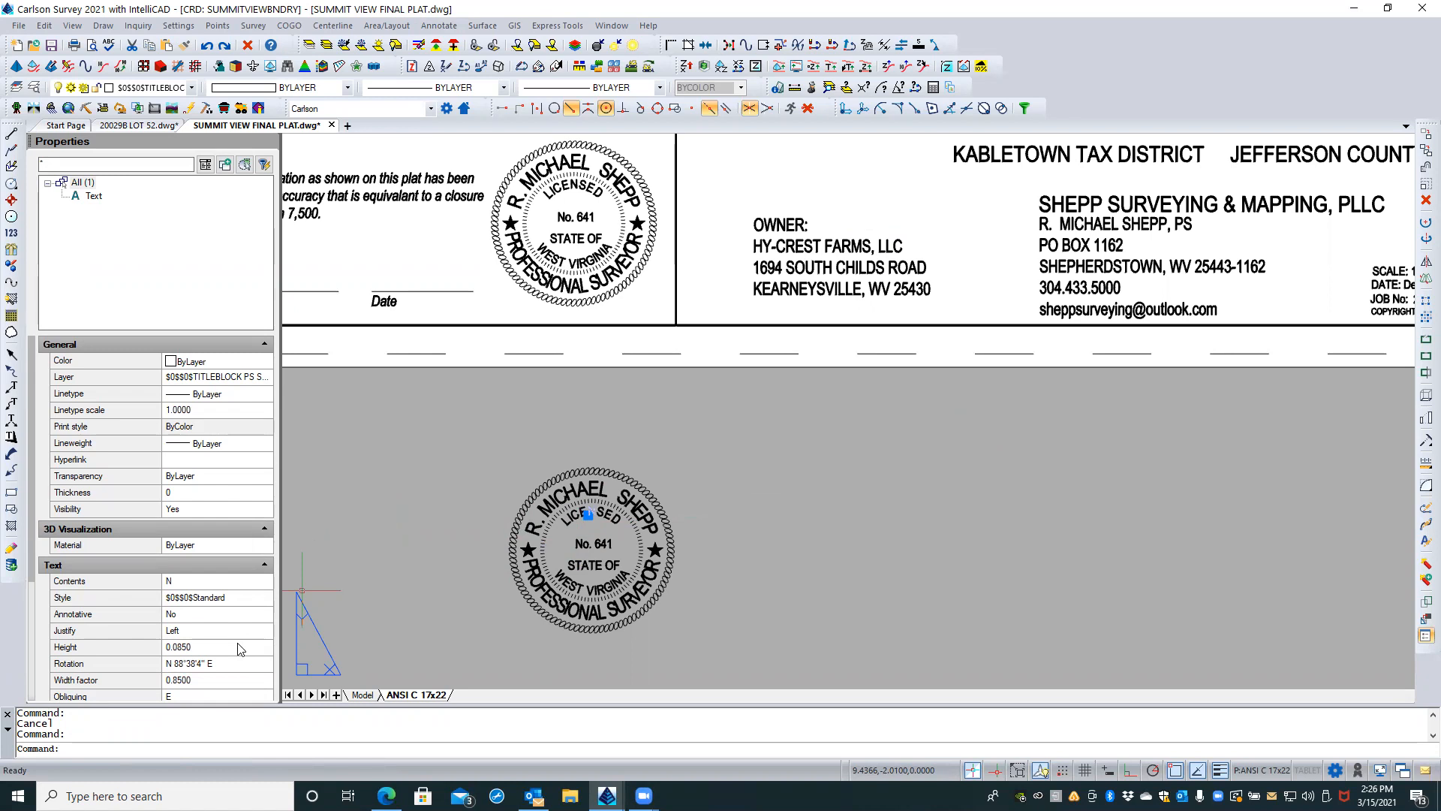
pyautogui.press('Escape')
pyautogui.click(590, 618)
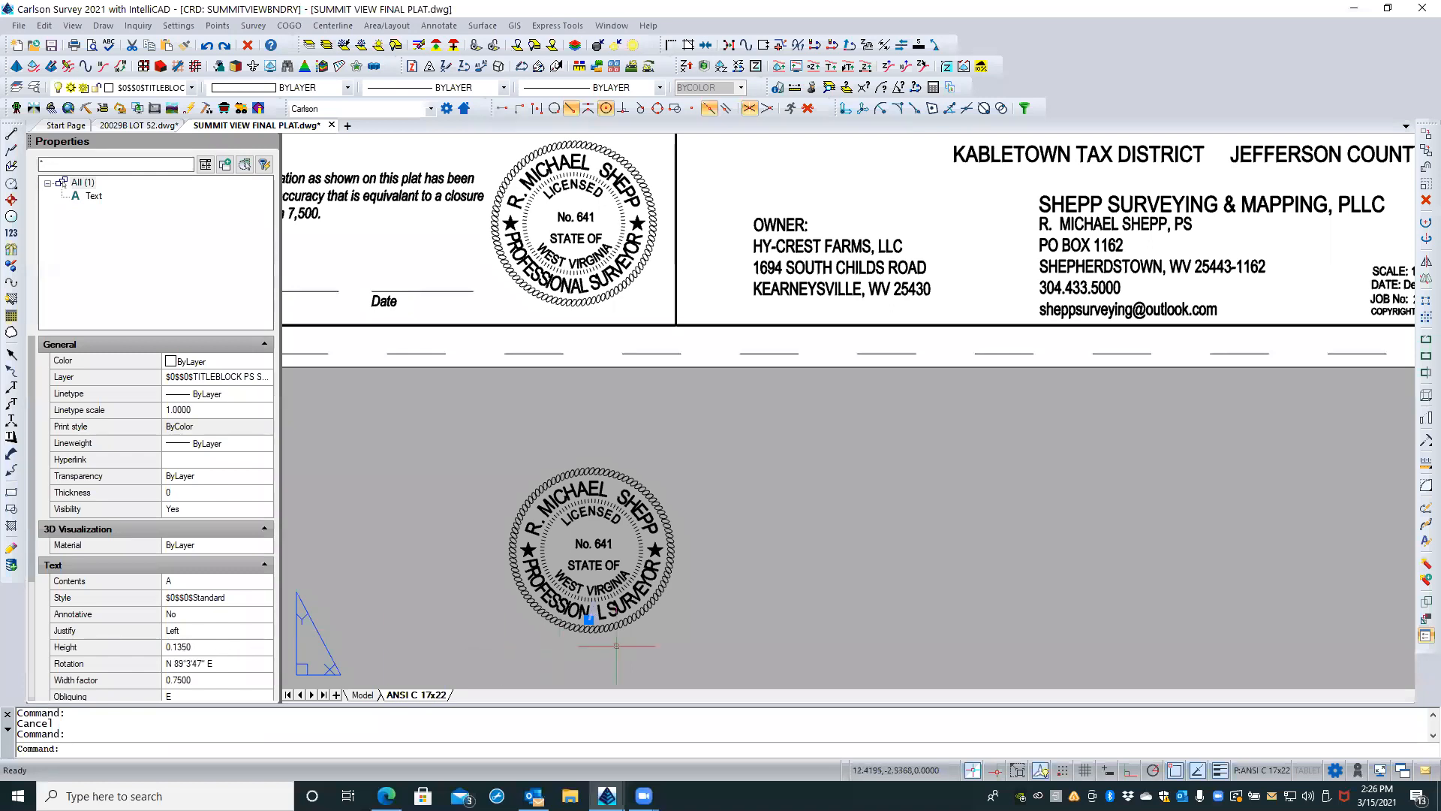
pyautogui.press('Escape')
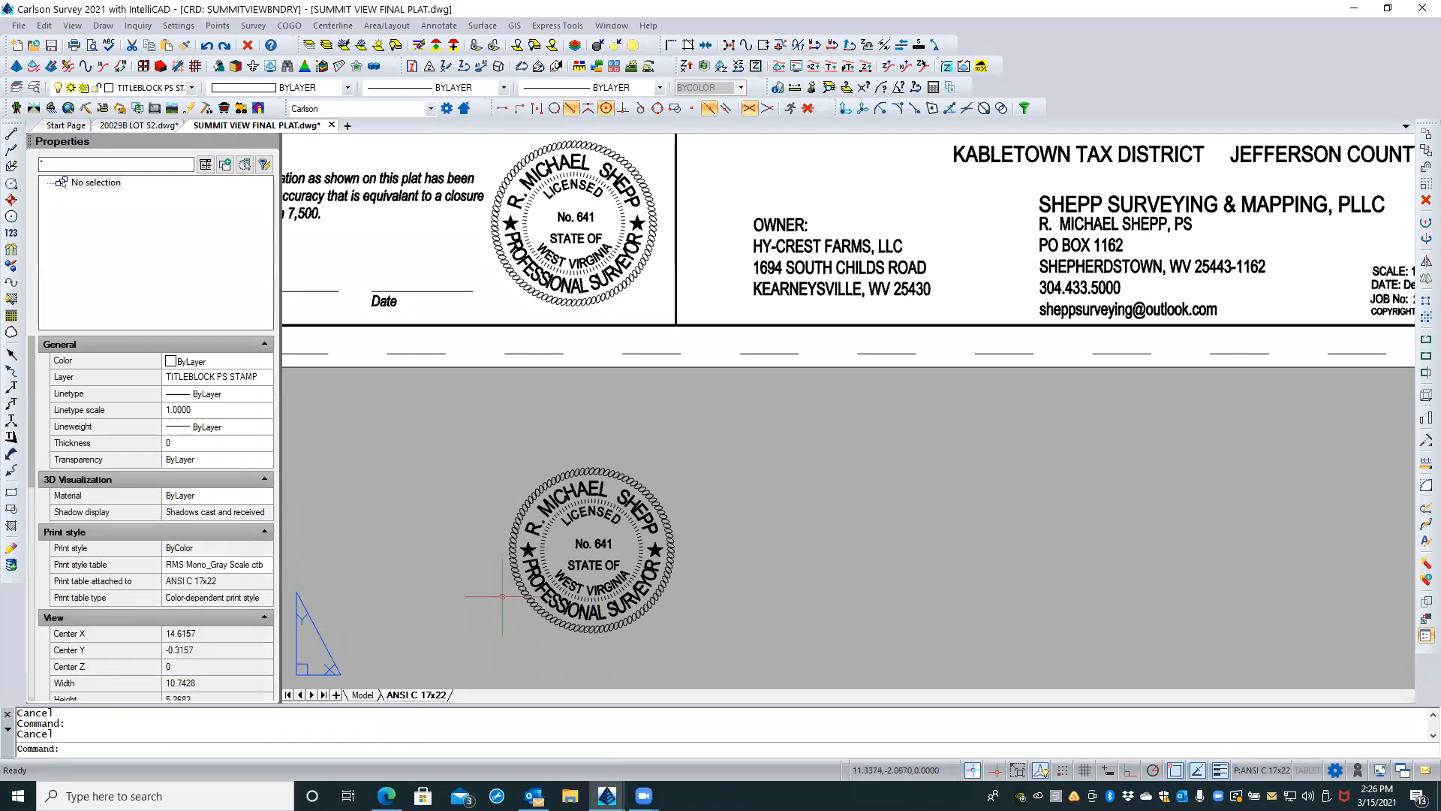
# Step: Delete the entire exploded stamp copy below the plat sheet, including the remaining border ellipses
pyautogui.click(478, 434)
pyautogui.click(651, 568)
pyautogui.press('Escape')
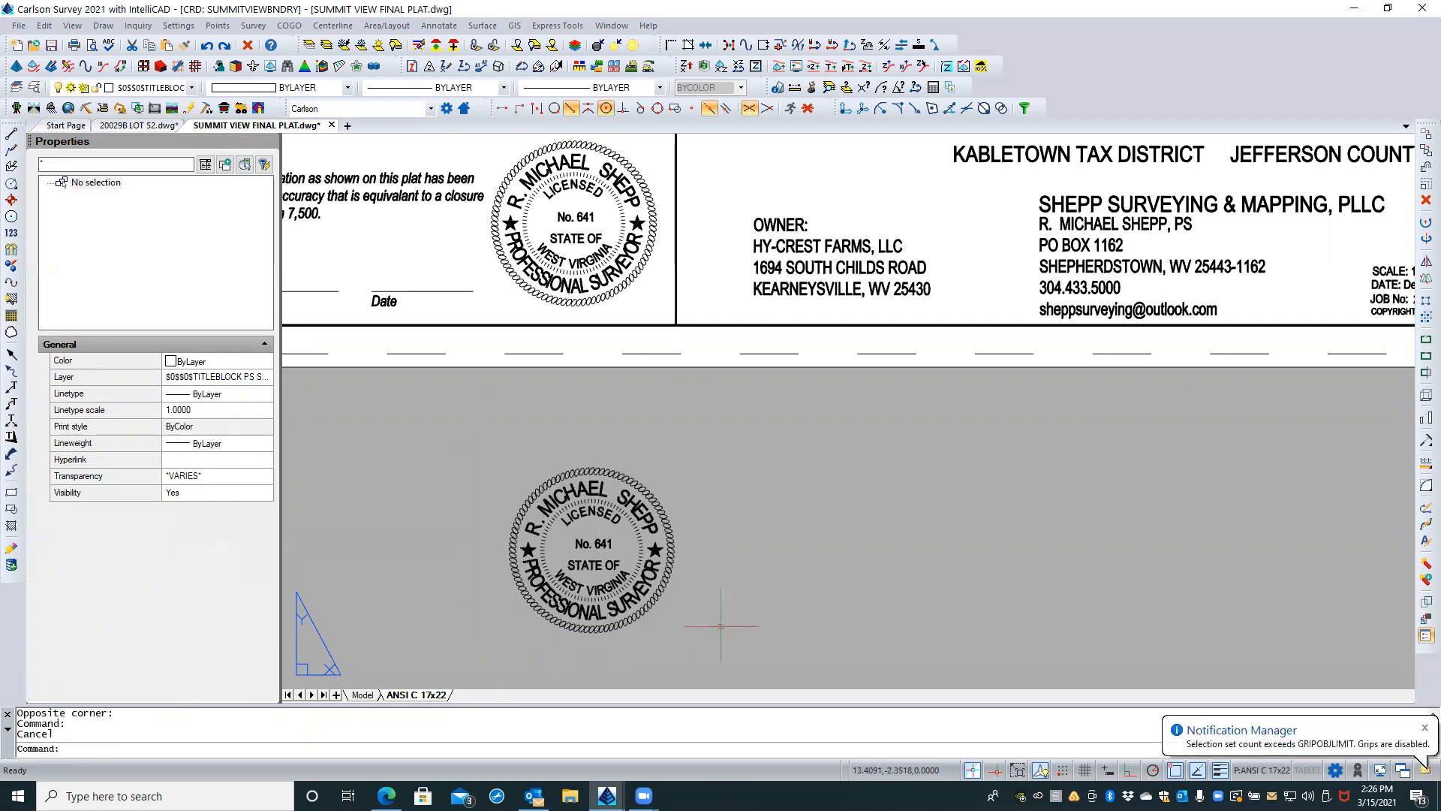
pyautogui.click(497, 459)
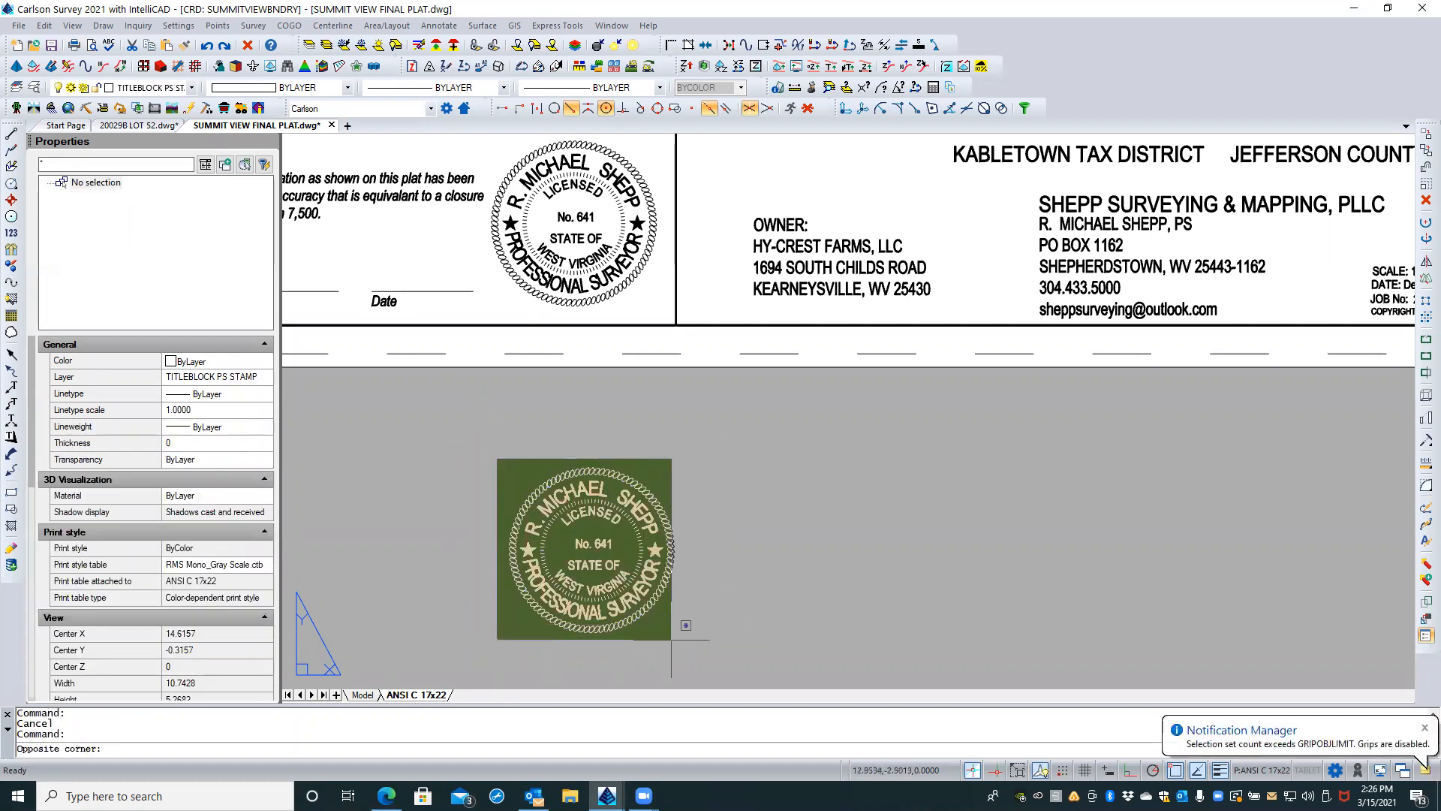
pyautogui.click(673, 642)
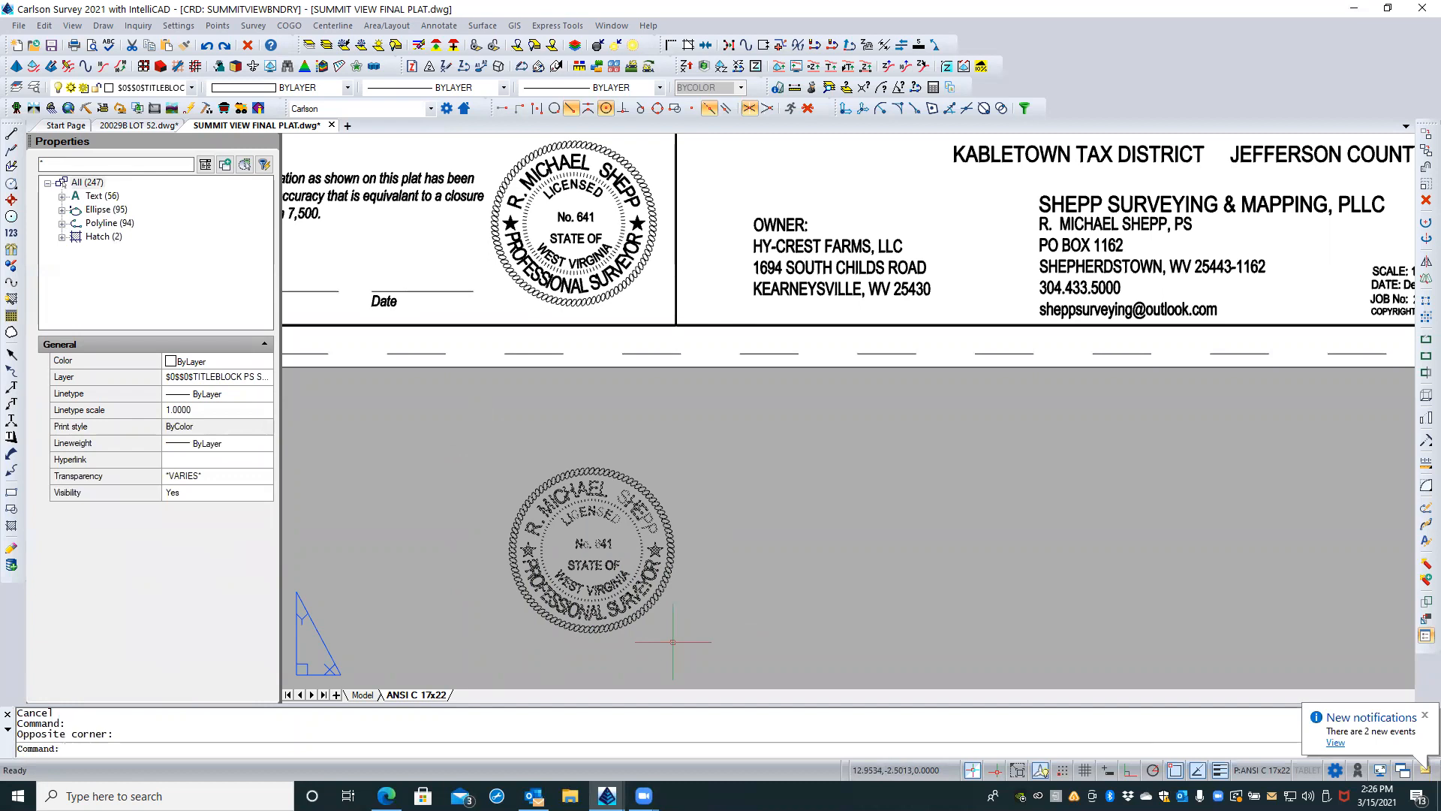
pyautogui.press('Delete')
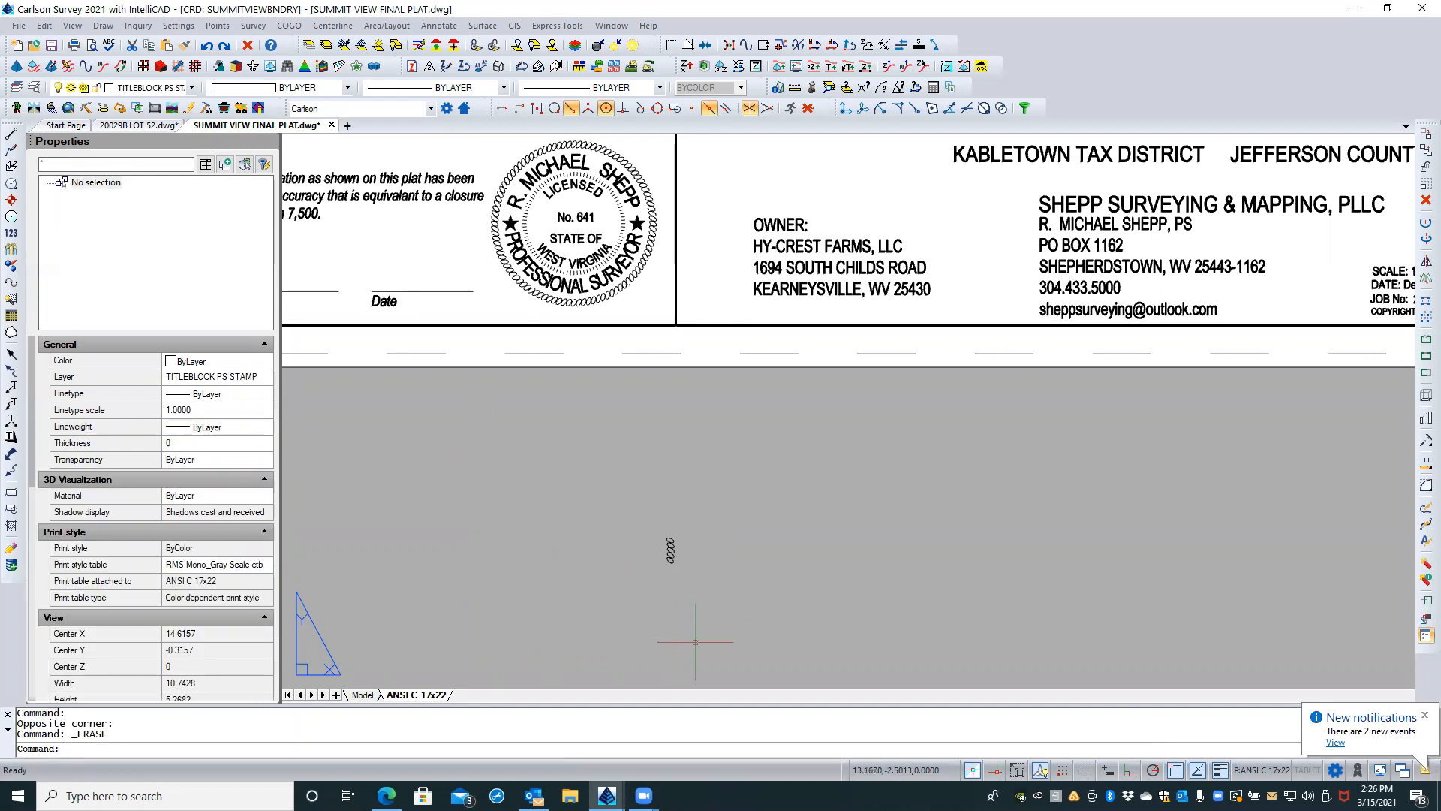
pyautogui.click(702, 628)
pyautogui.click(611, 456)
pyautogui.press('Delete')
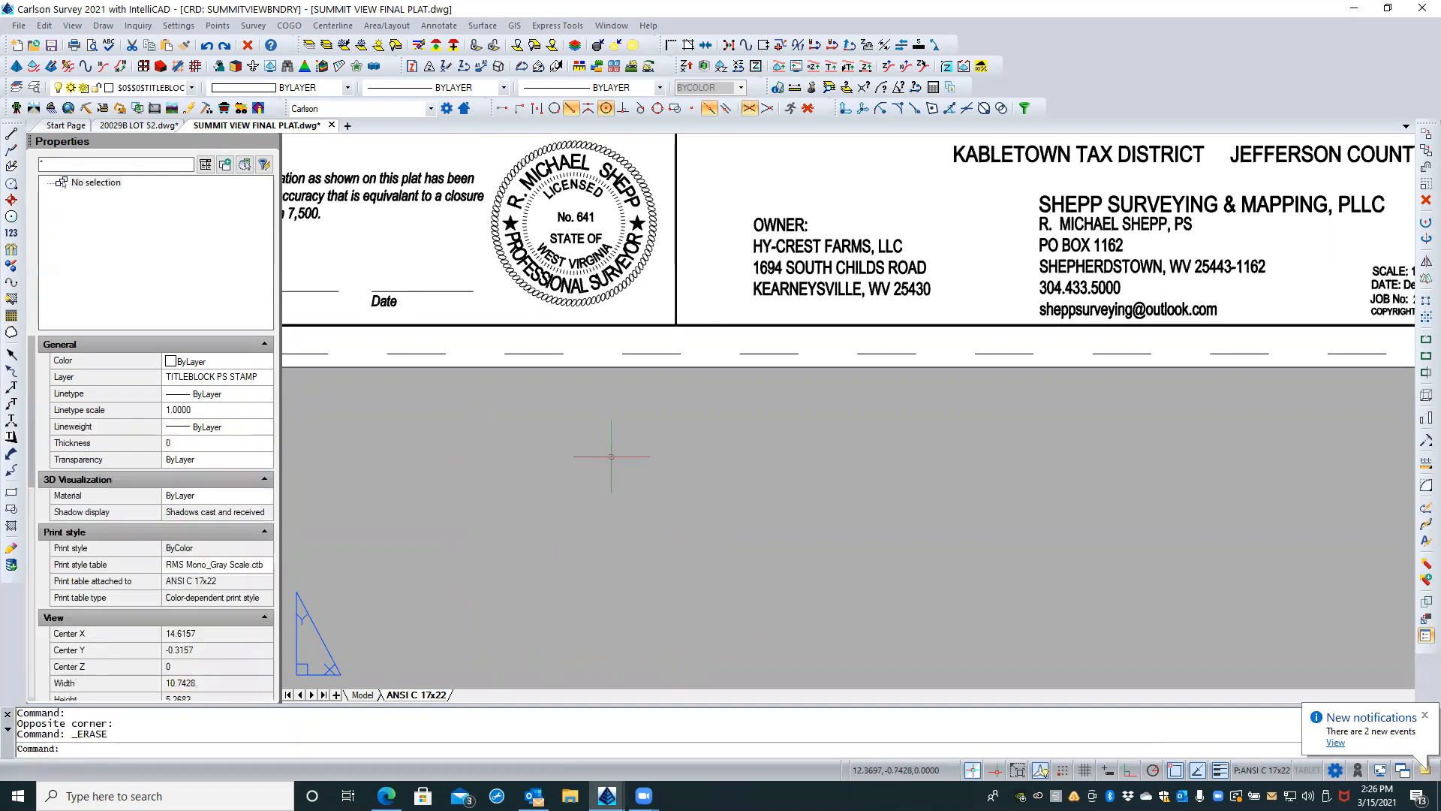
# Step: Close SUMMIT VIEW FINAL PLAT.dwg without saving changes and return to the stamp in the Lot 52 drawing
pyautogui.click(331, 125)
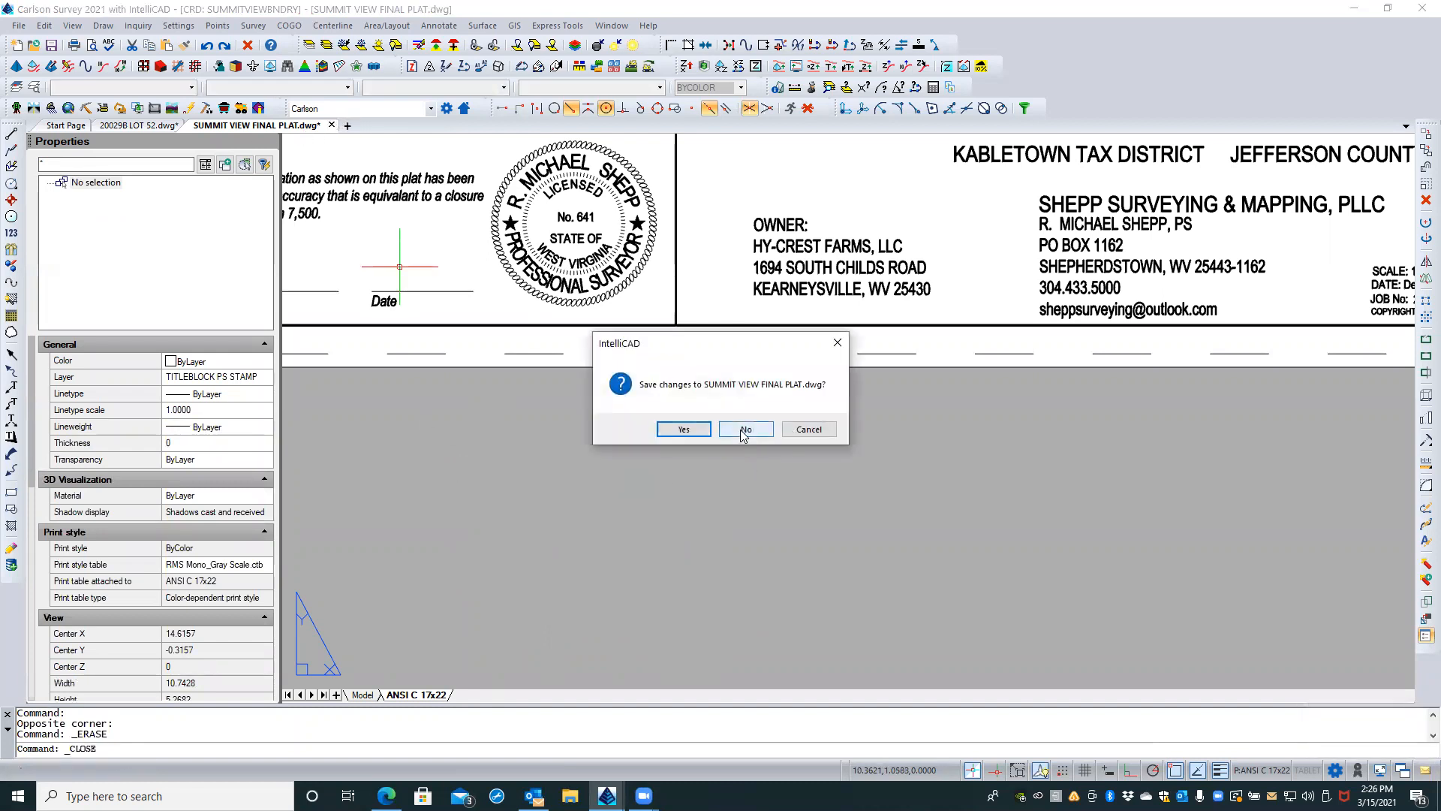
pyautogui.click(743, 430)
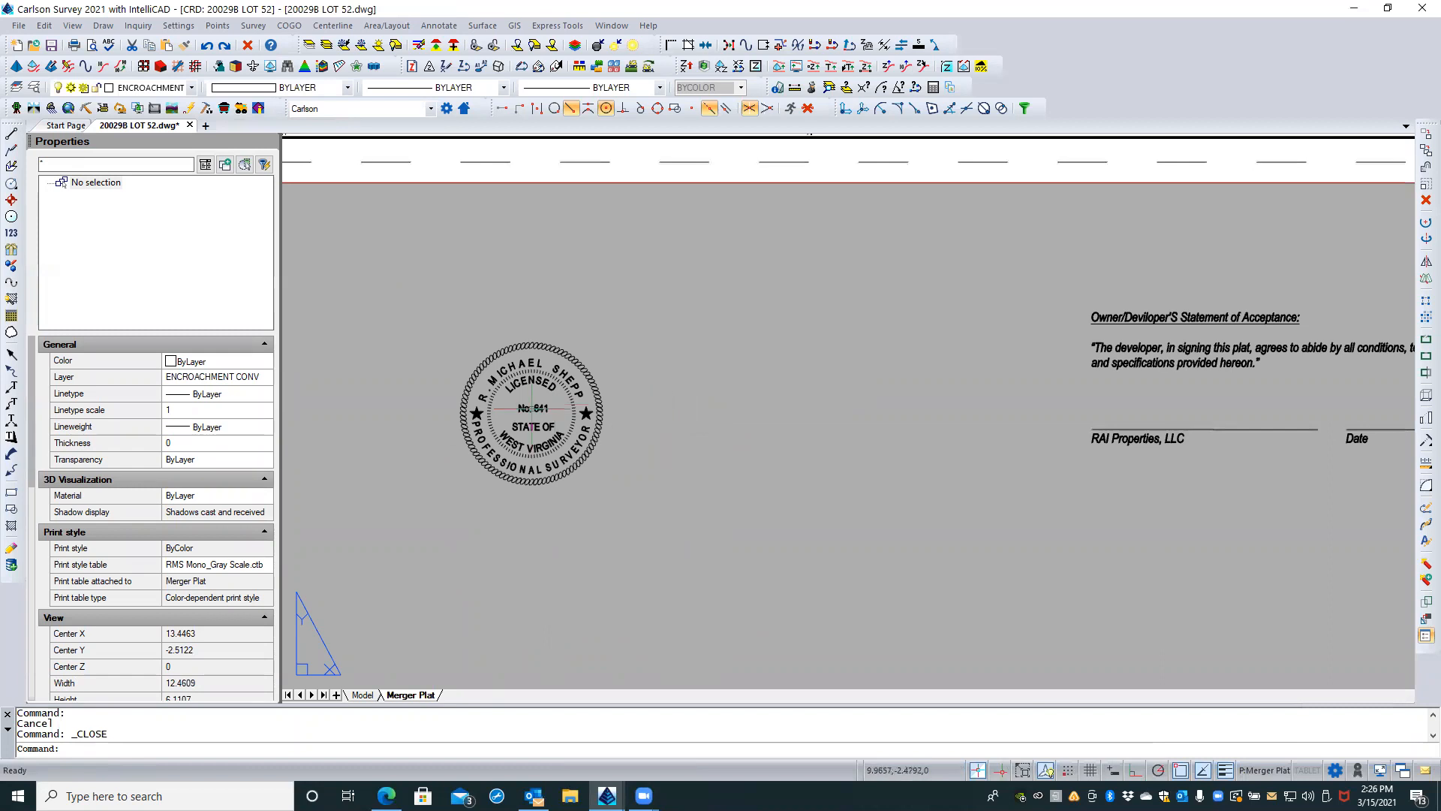
pyautogui.scroll(4, 496, 409)
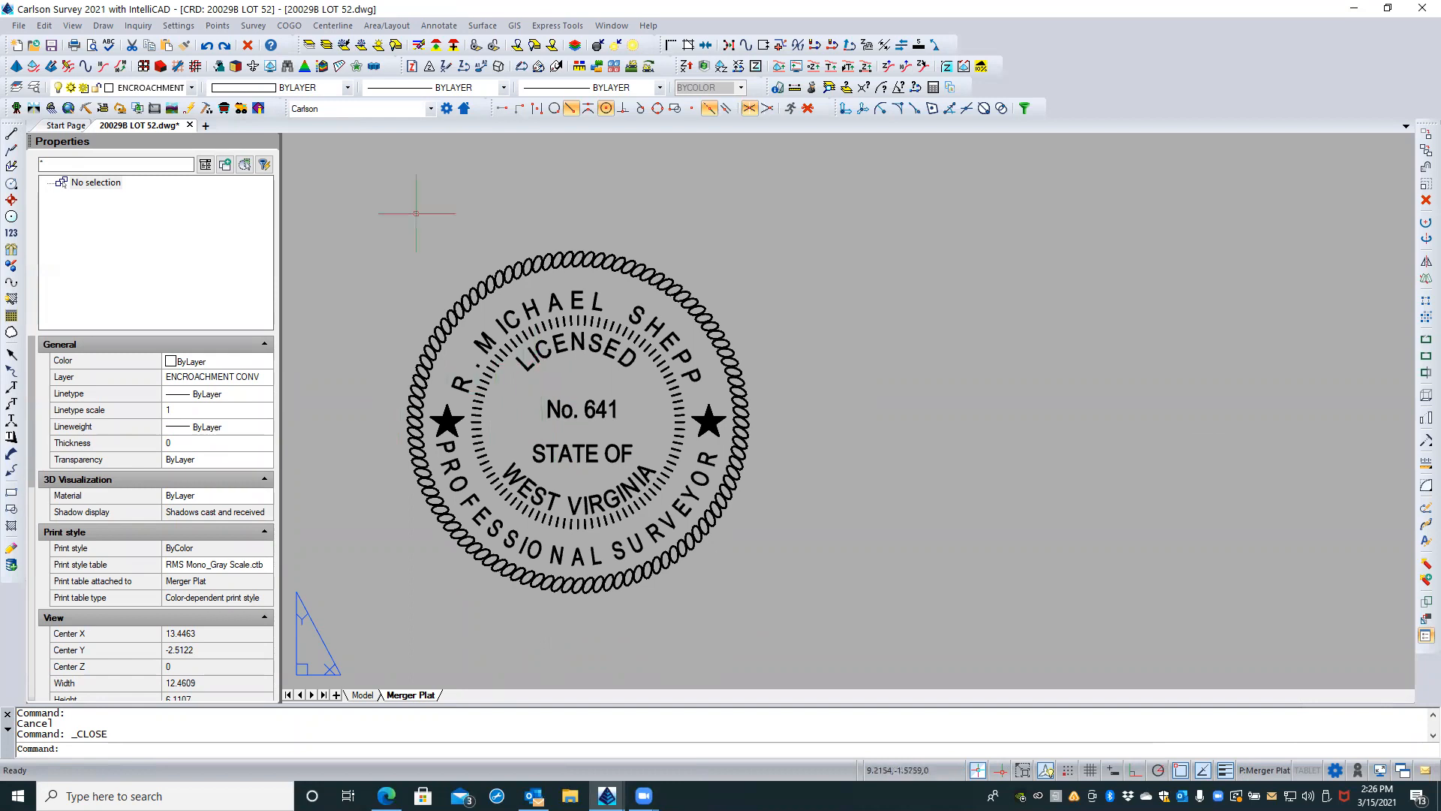
pyautogui.click(401, 218)
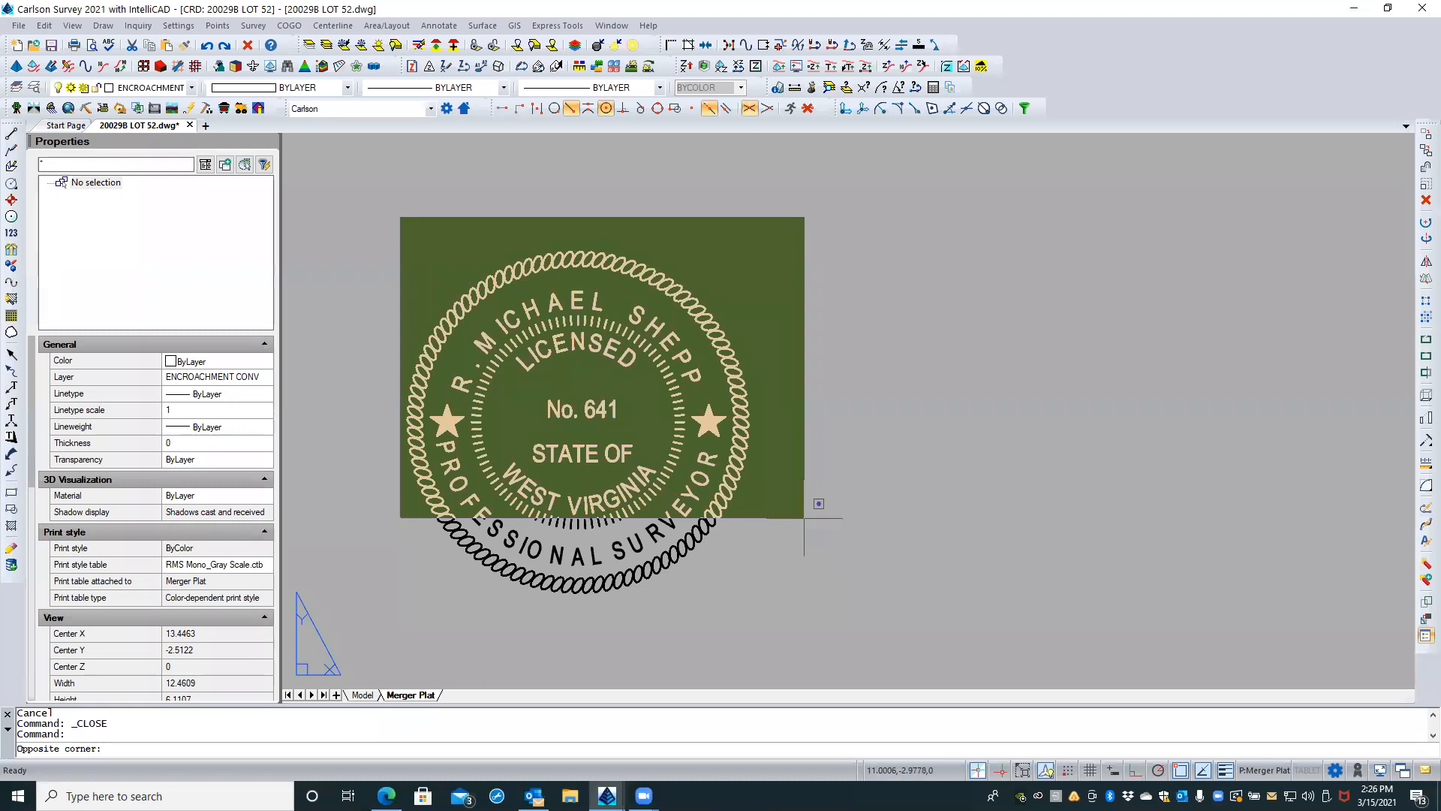
pyautogui.press('Escape')
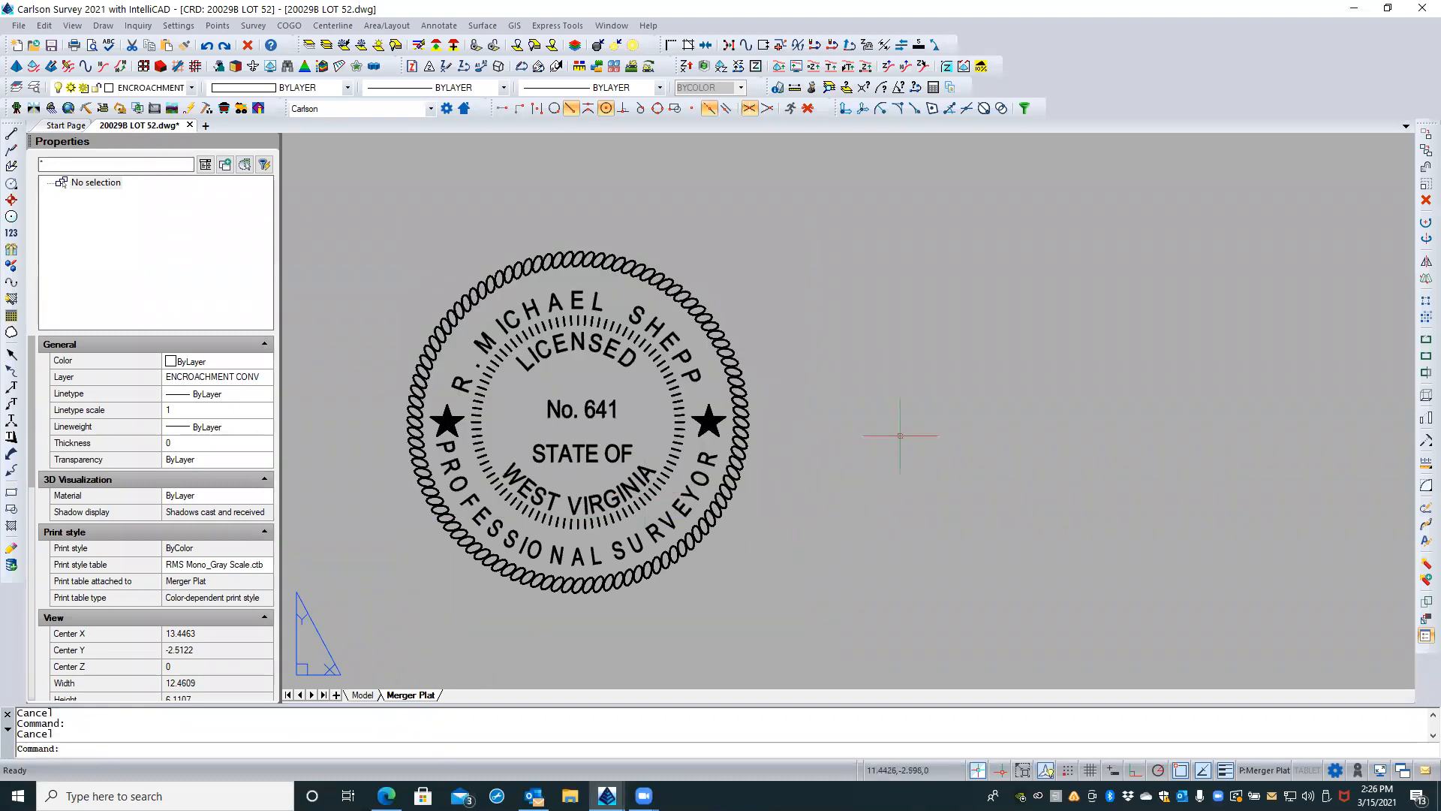
# Step: Select all text inside the stamp's inner tick-mark ring with a window circle and set its height to 0.085
pyautogui.write('SELECT')
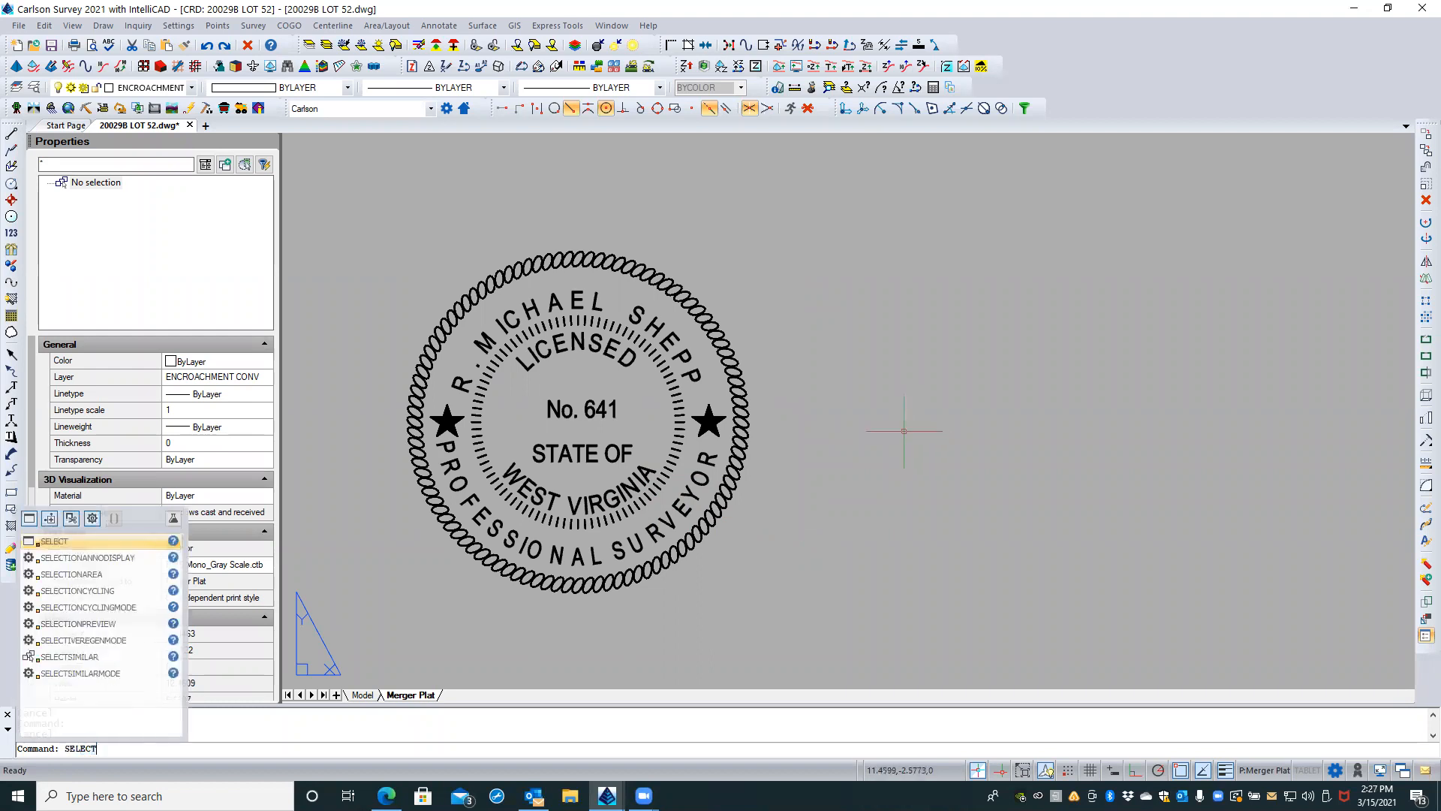
pyautogui.press('Return')
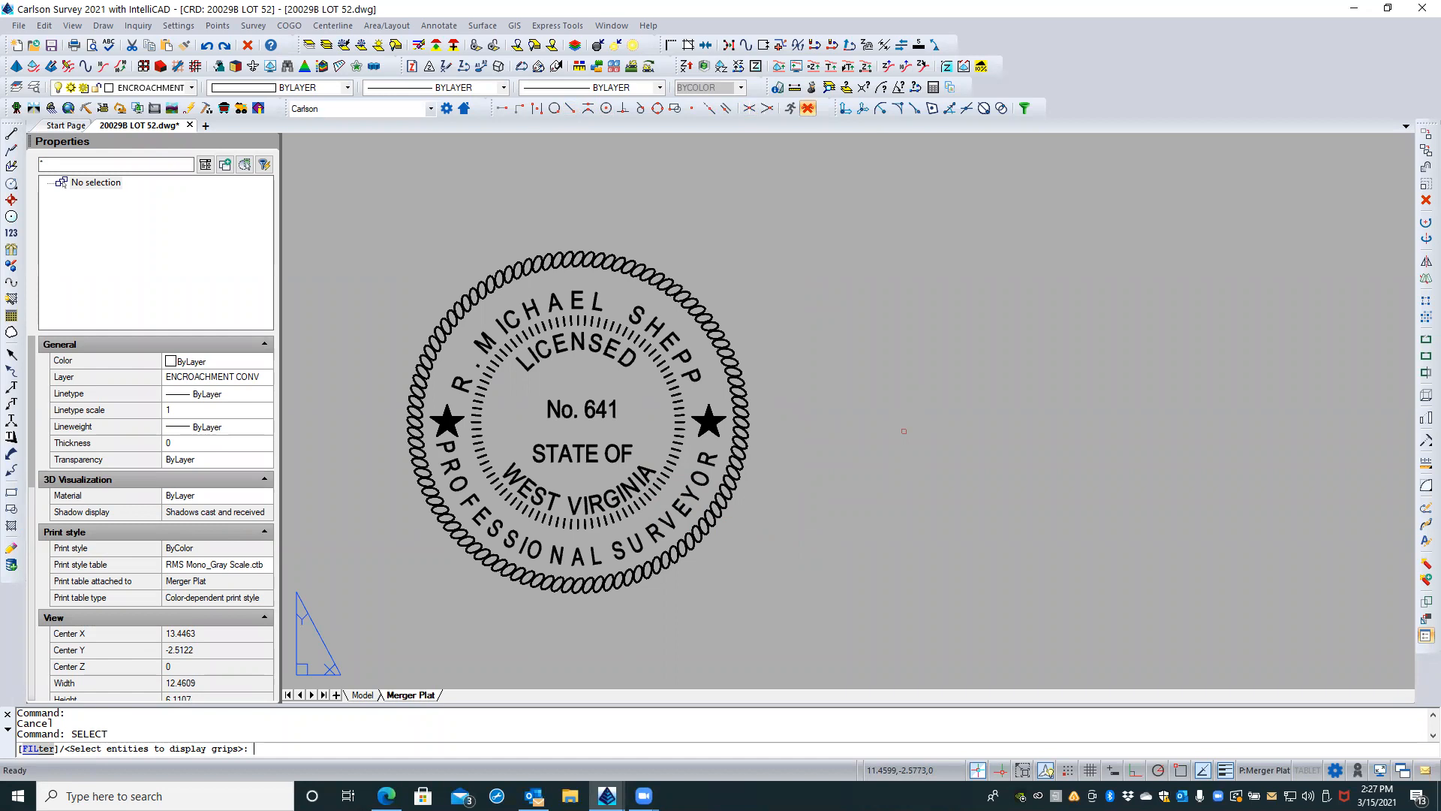
pyautogui.write('cw')
pyautogui.press('Return')
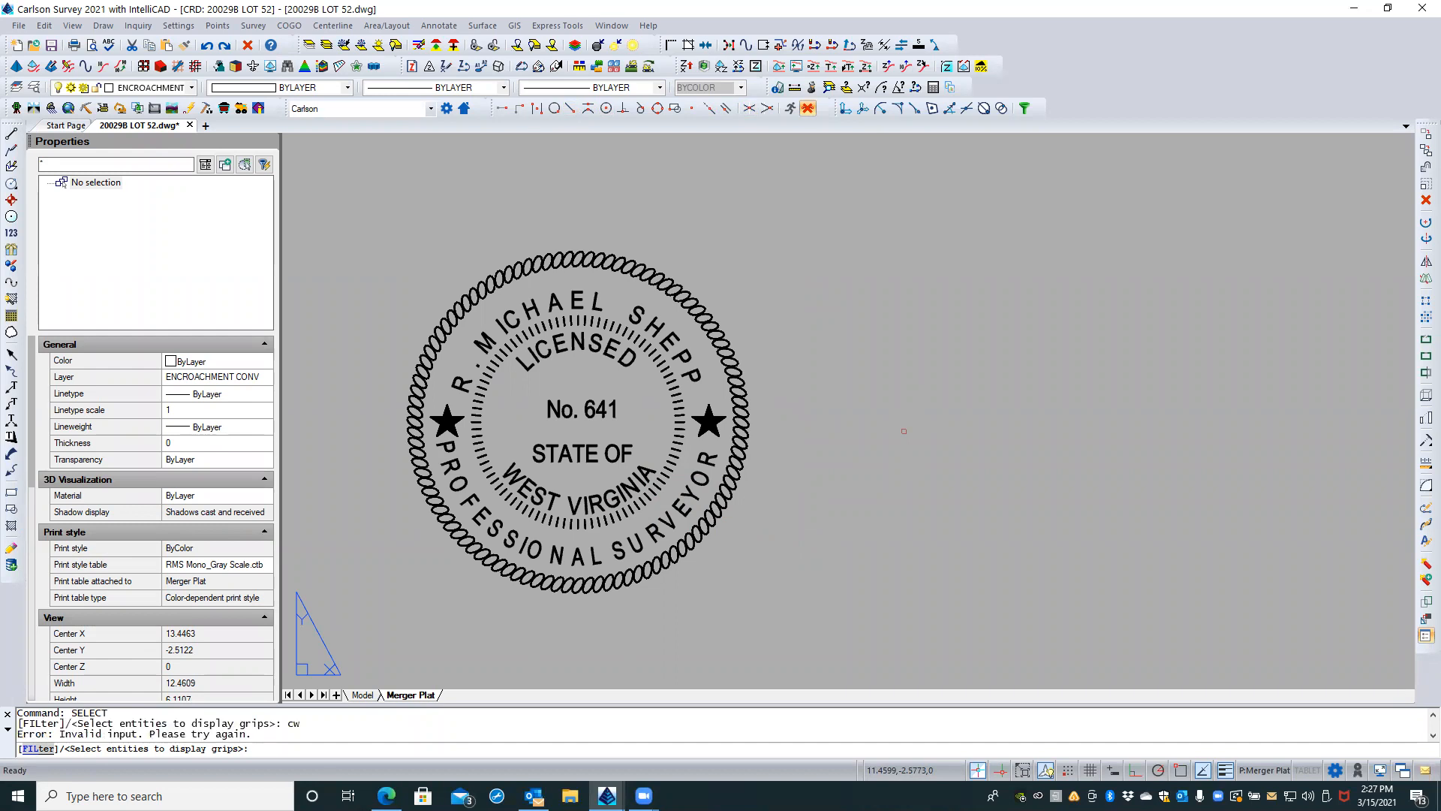
pyautogui.write('wc')
pyautogui.press('Return')
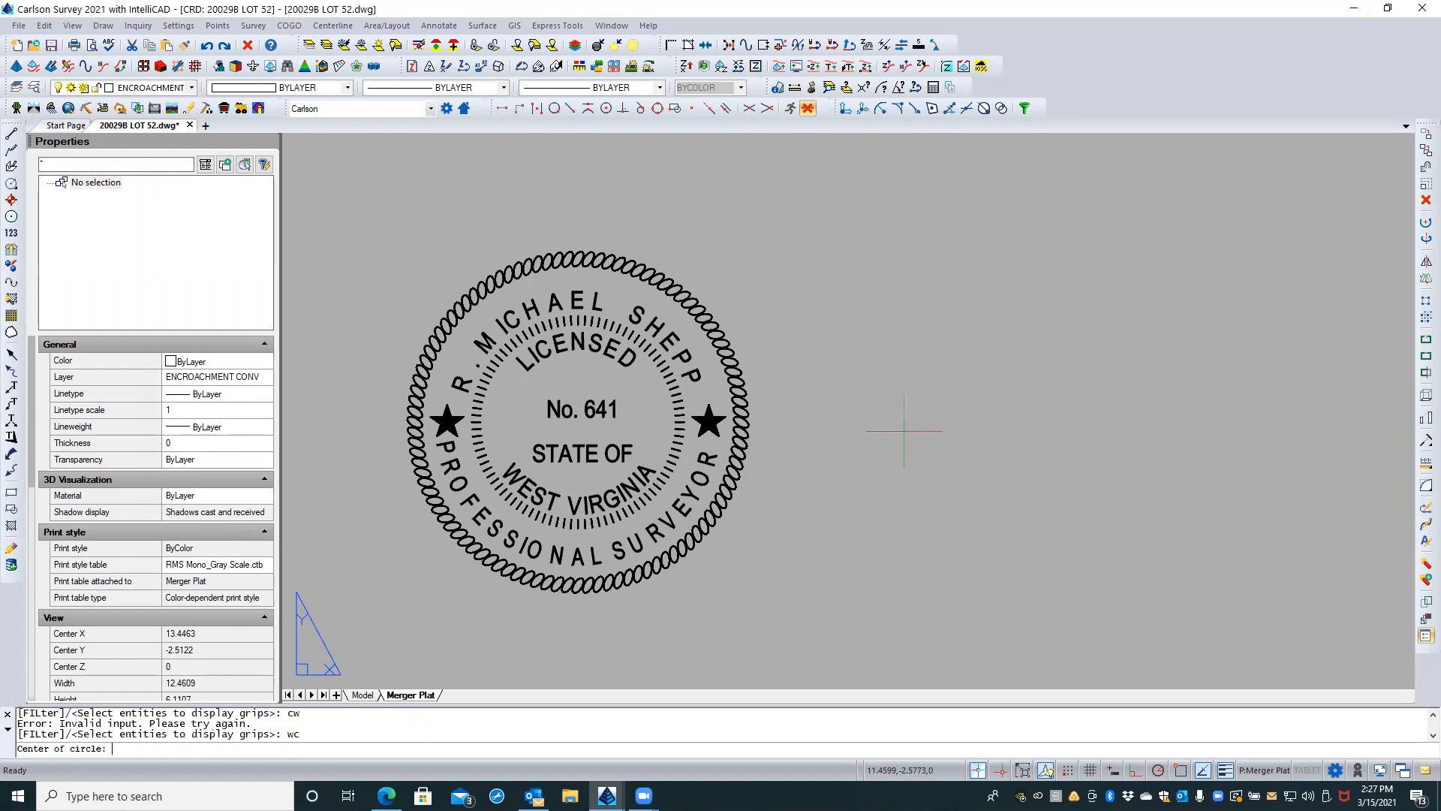
pyautogui.click(577, 427)
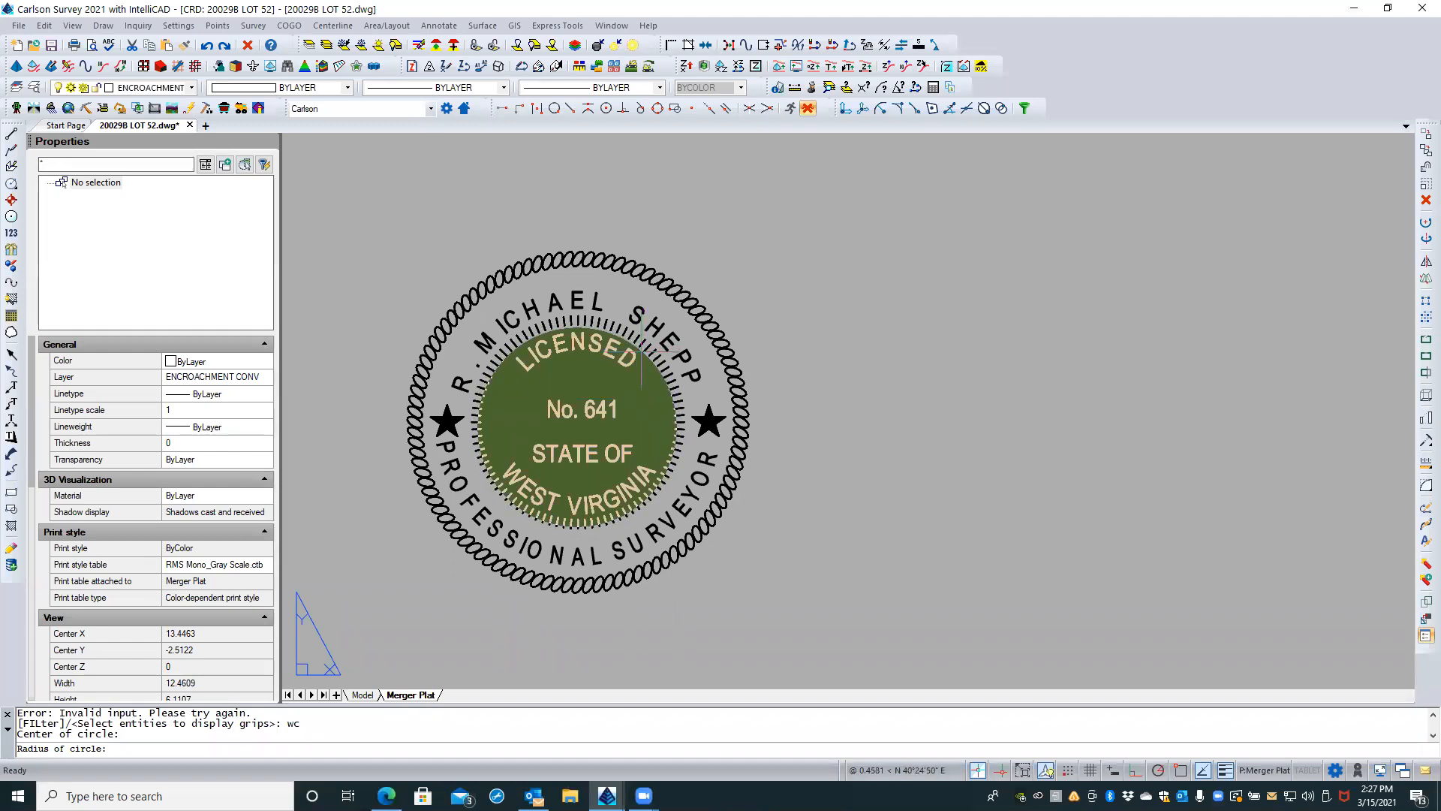
pyautogui.click(641, 350)
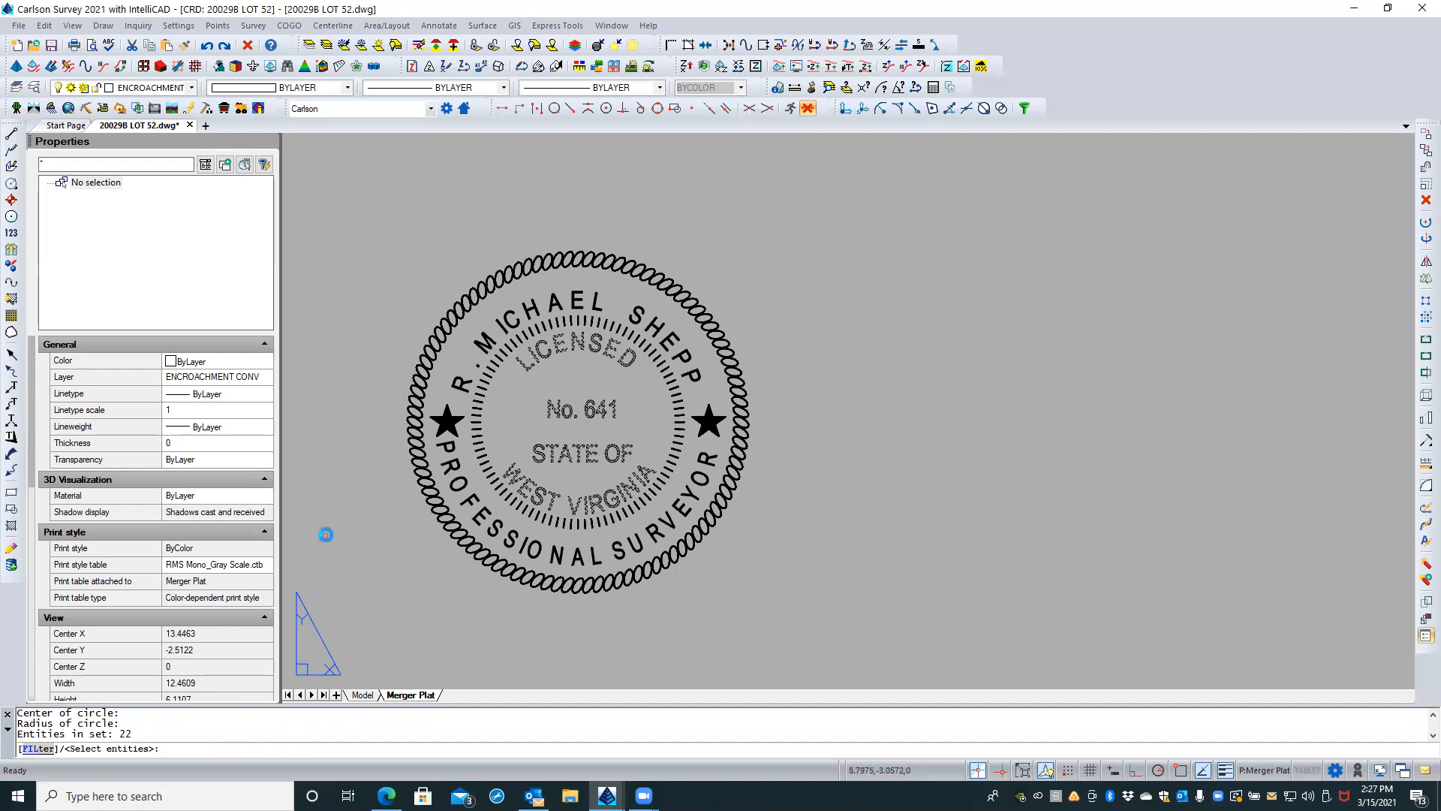
pyautogui.press('Return')
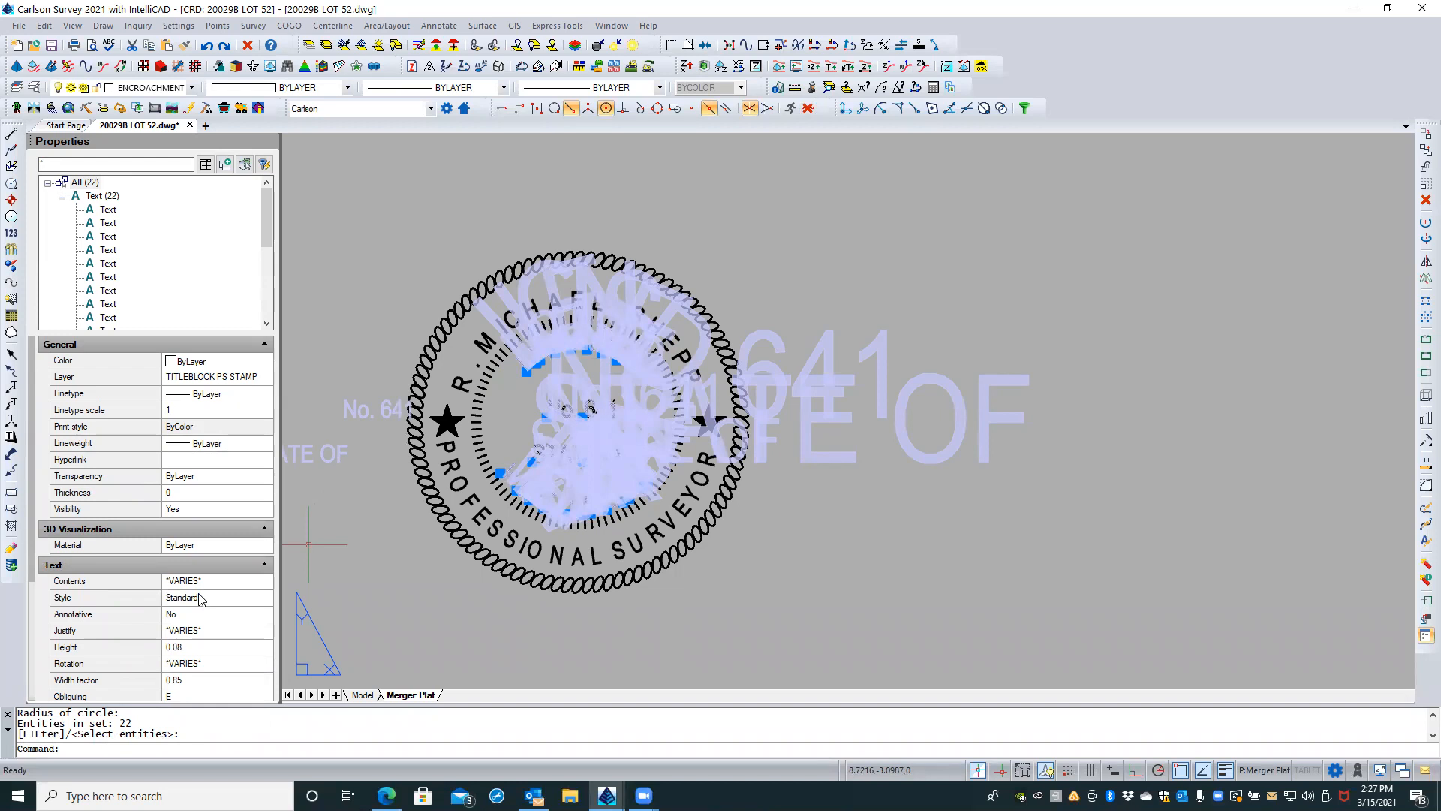
pyautogui.click(205, 644)
pyautogui.write('.0')
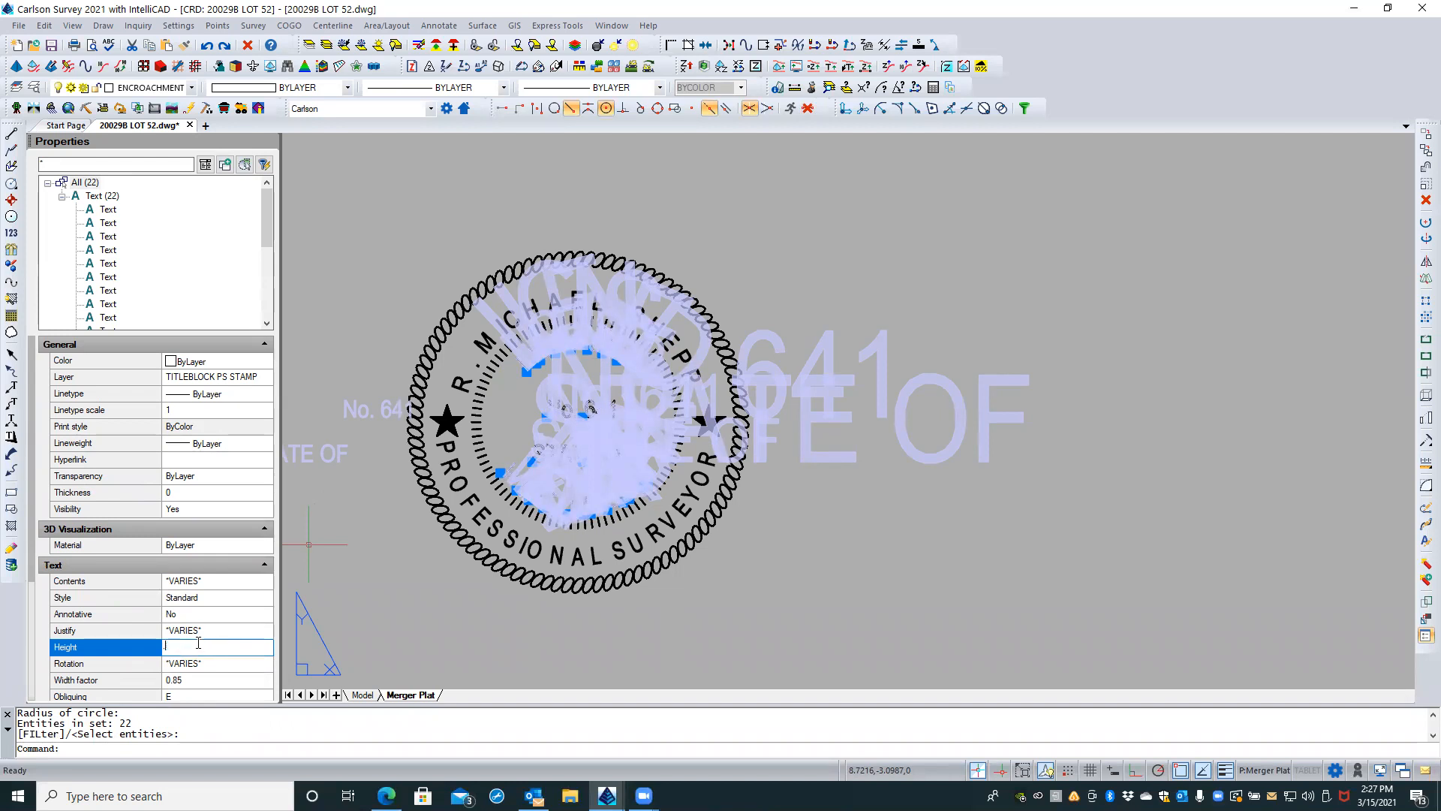
pyautogui.write('85')
pyautogui.press('Return')
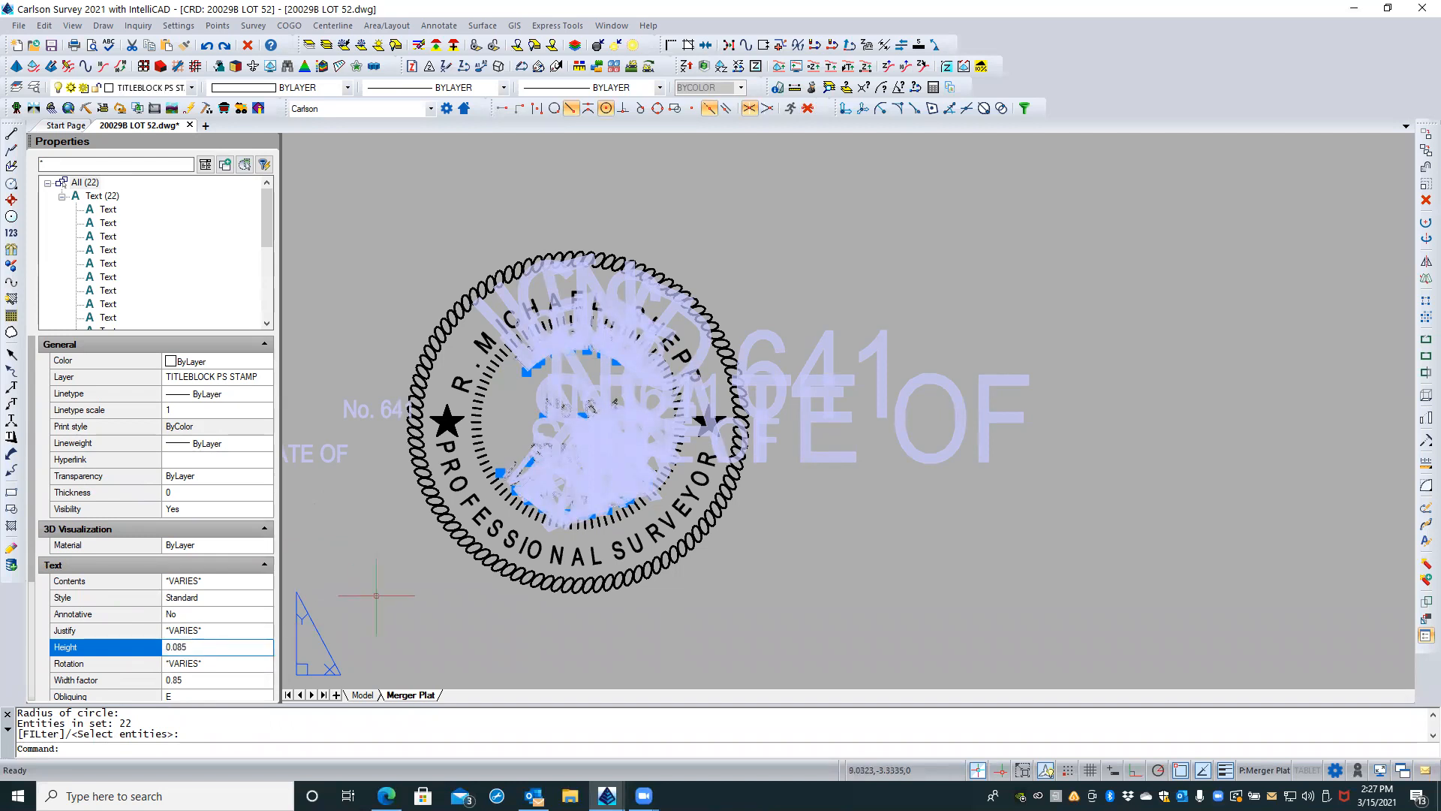
pyautogui.press('Escape')
pyautogui.press('Escape')
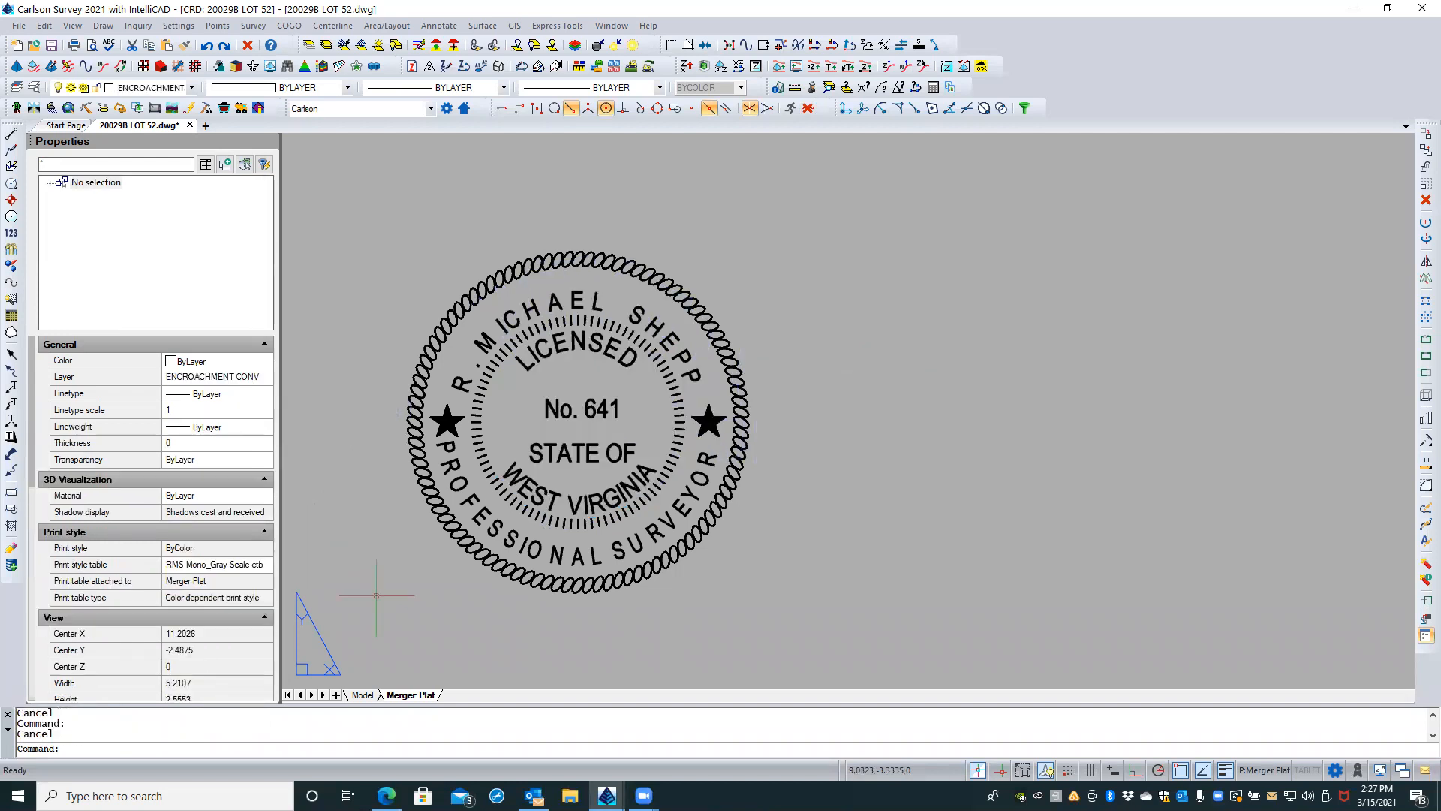
# Step: Check the linear display precision in the Lot 52 drawing units and accept the settings
pyautogui.write('UNITS')
pyautogui.press('Return')
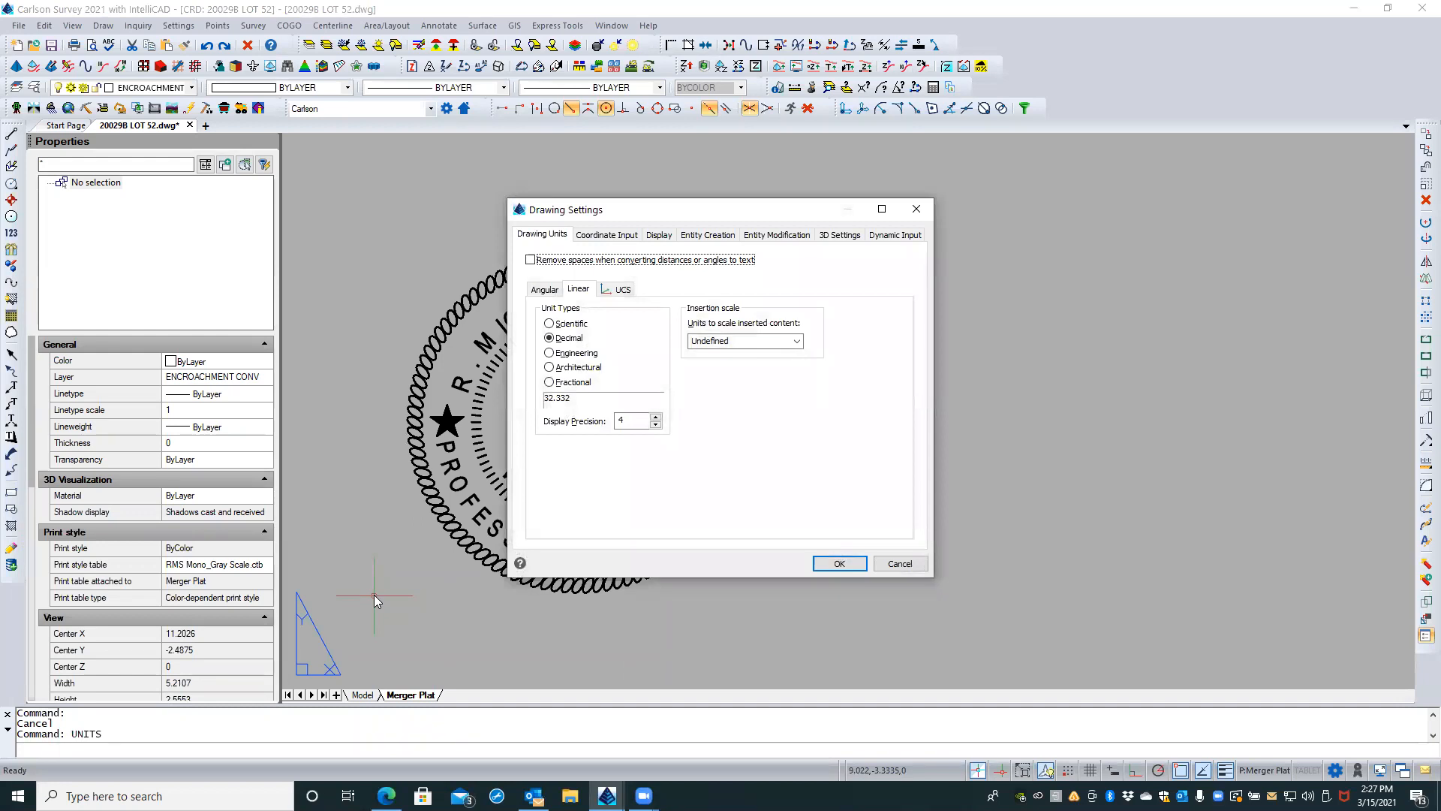
pyautogui.click(839, 563)
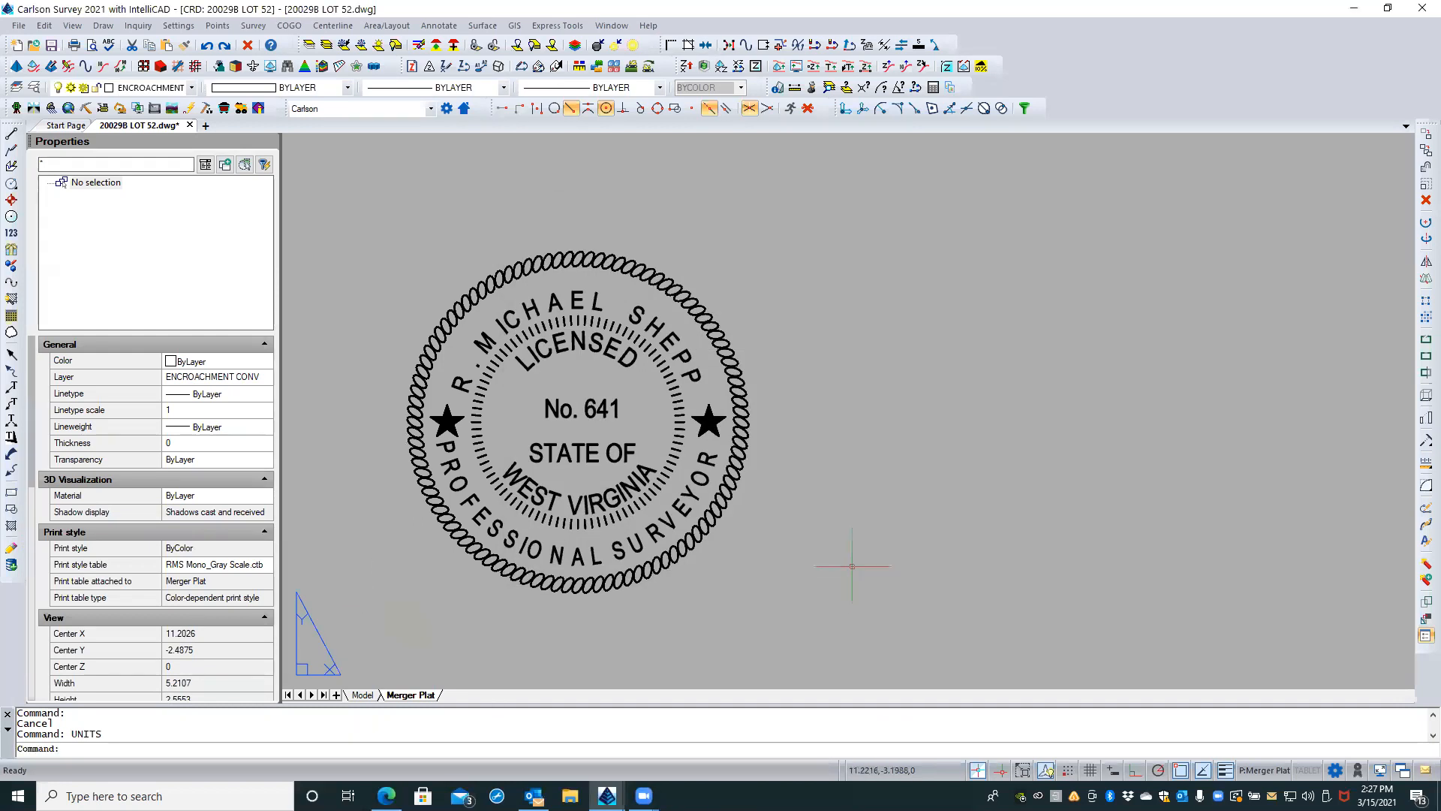
pyautogui.click(456, 378)
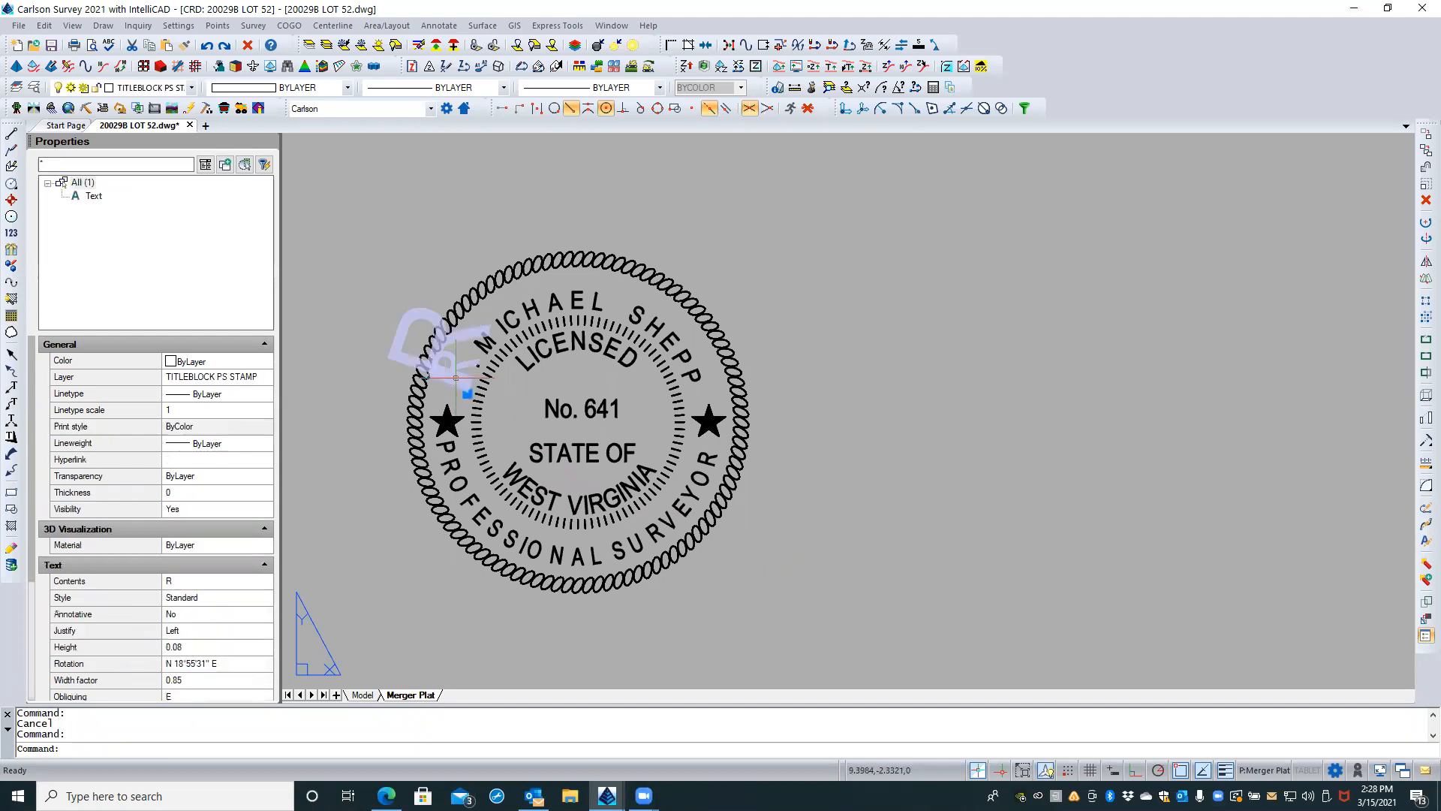
pyautogui.scroll(1, 479, 360)
pyautogui.scroll(2, 478, 359)
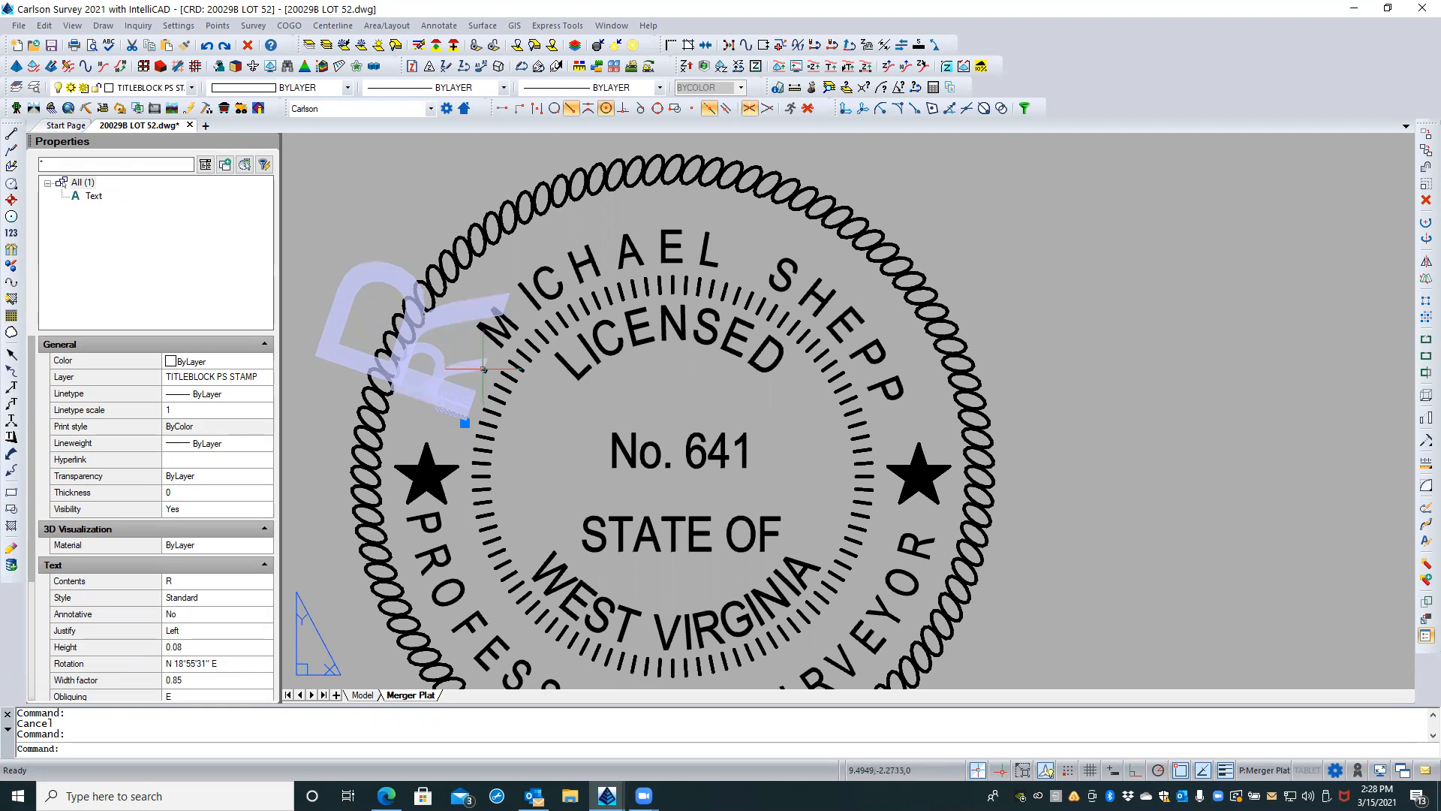
pyautogui.click(484, 368)
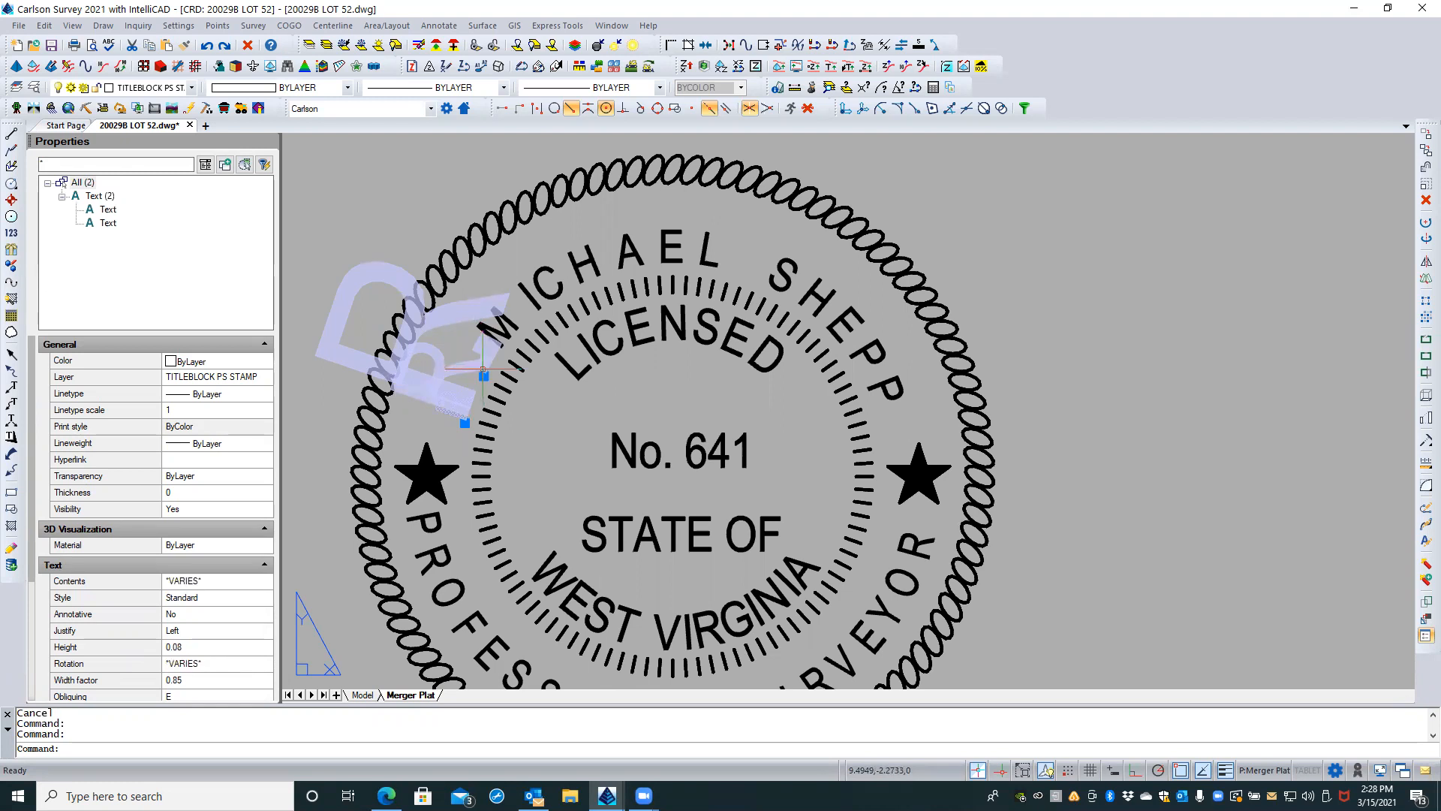
pyautogui.click(507, 336)
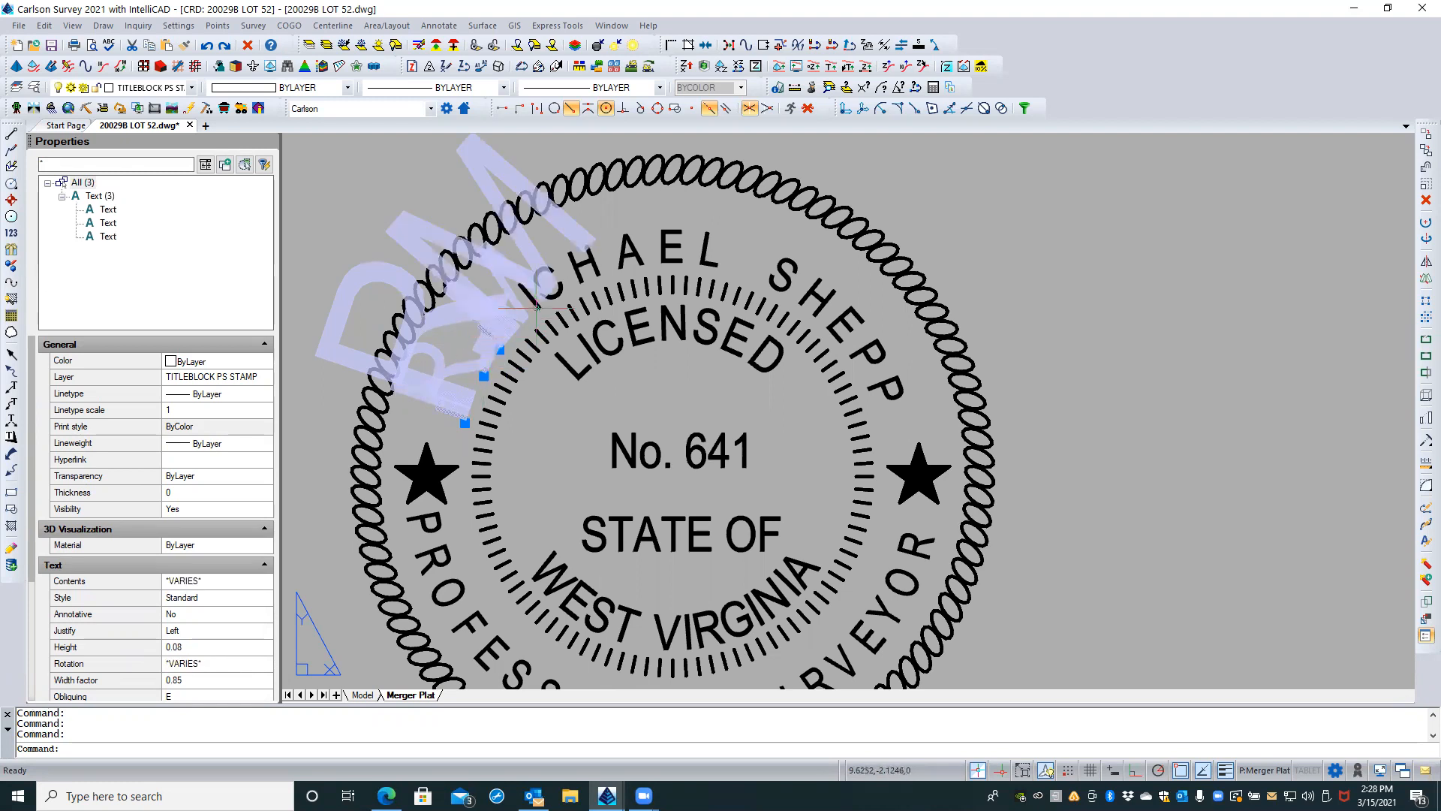
pyautogui.click(539, 297)
pyautogui.click(564, 282)
pyautogui.press('Escape')
pyautogui.press('Escape')
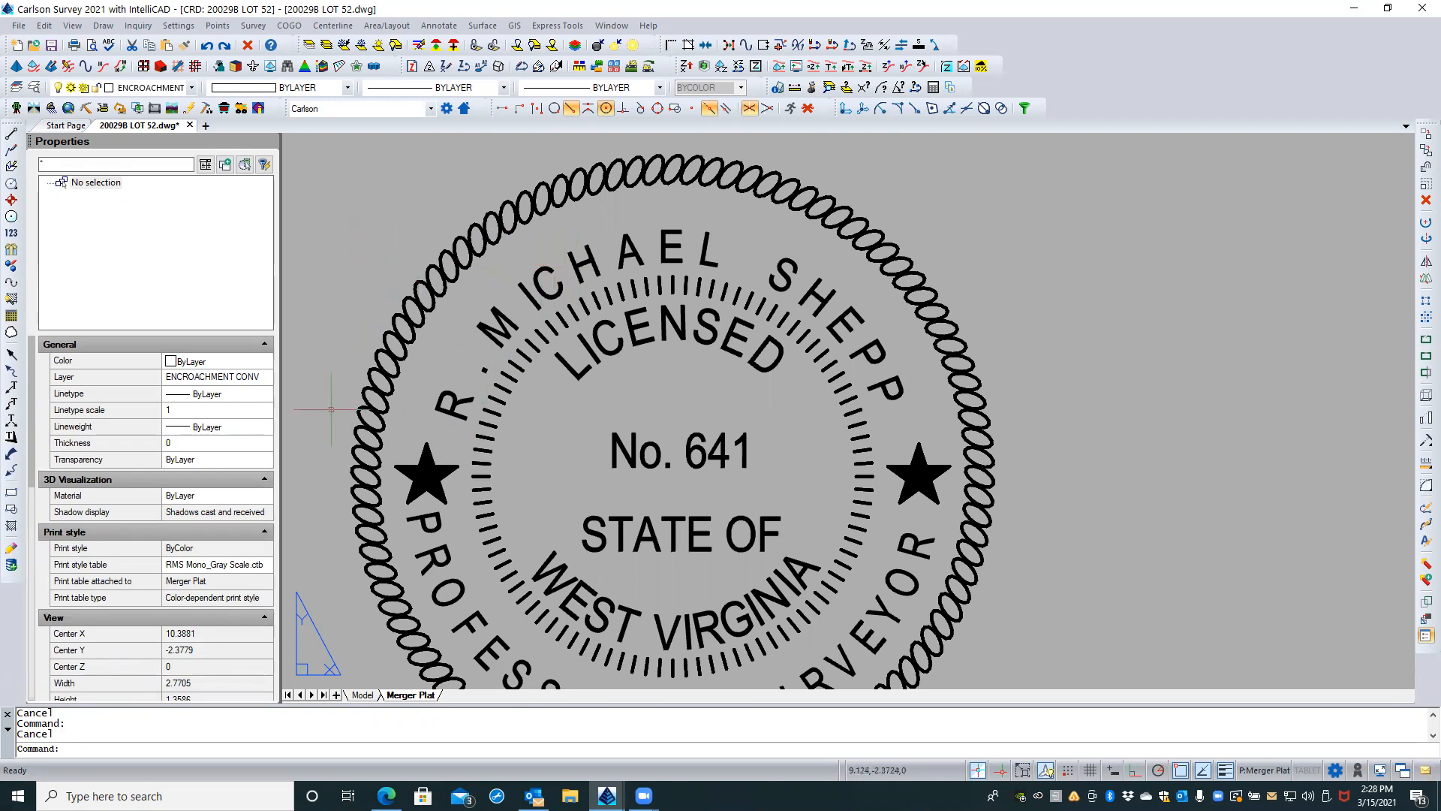
# Step: Check the text style, height and width factor of the stamp's outer-ring letter R, leaving it unselected
pyautogui.click(415, 425)
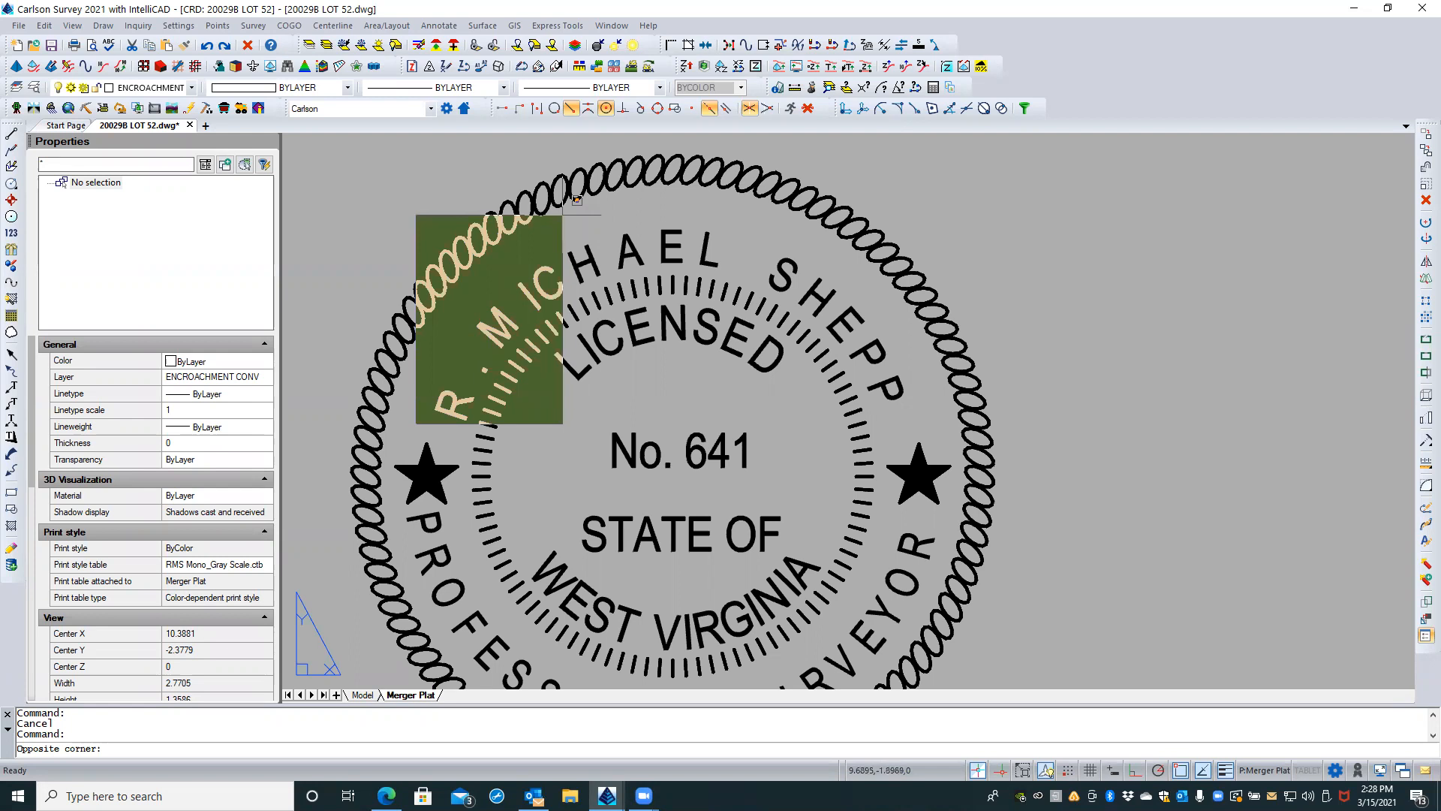
pyautogui.press('Escape')
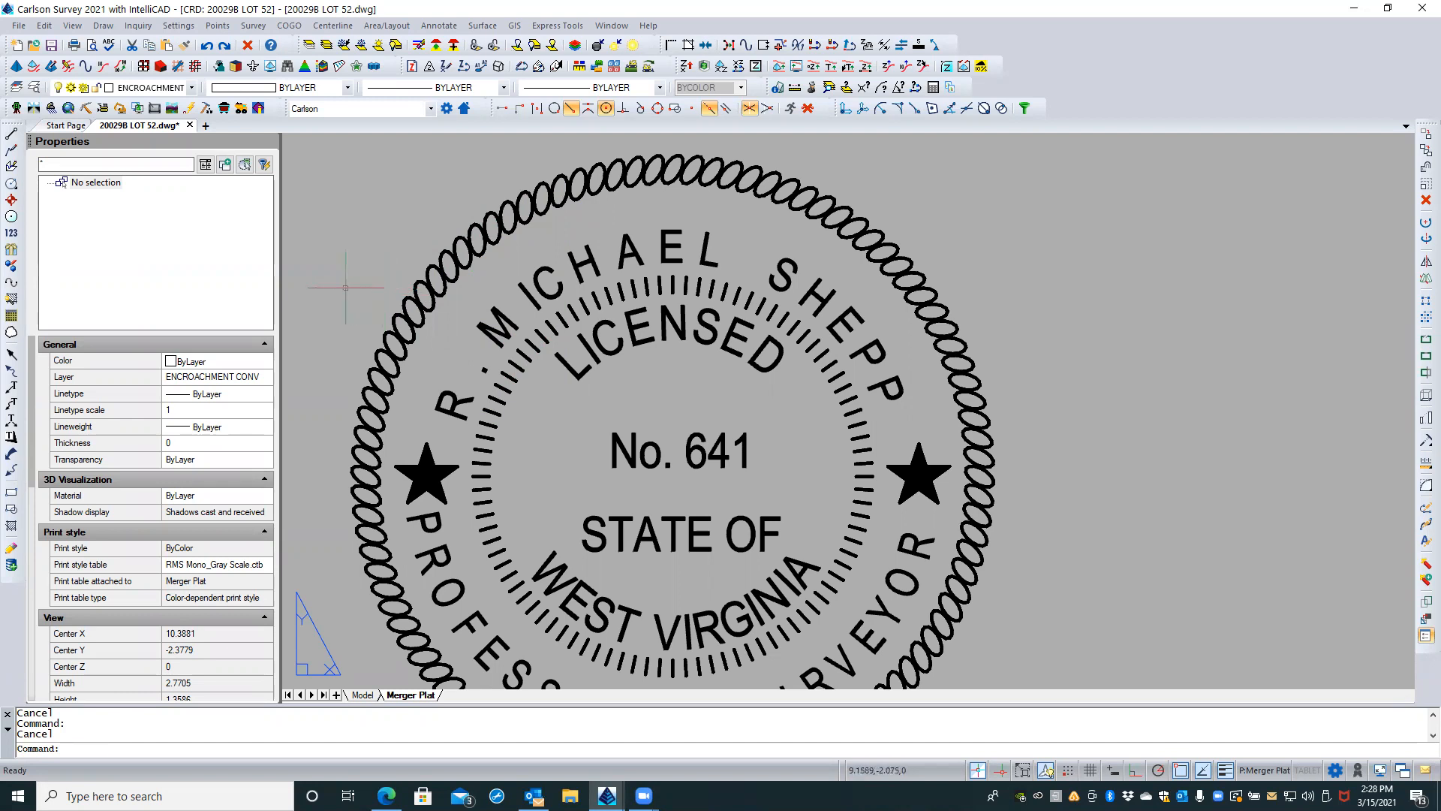
pyautogui.click(443, 396)
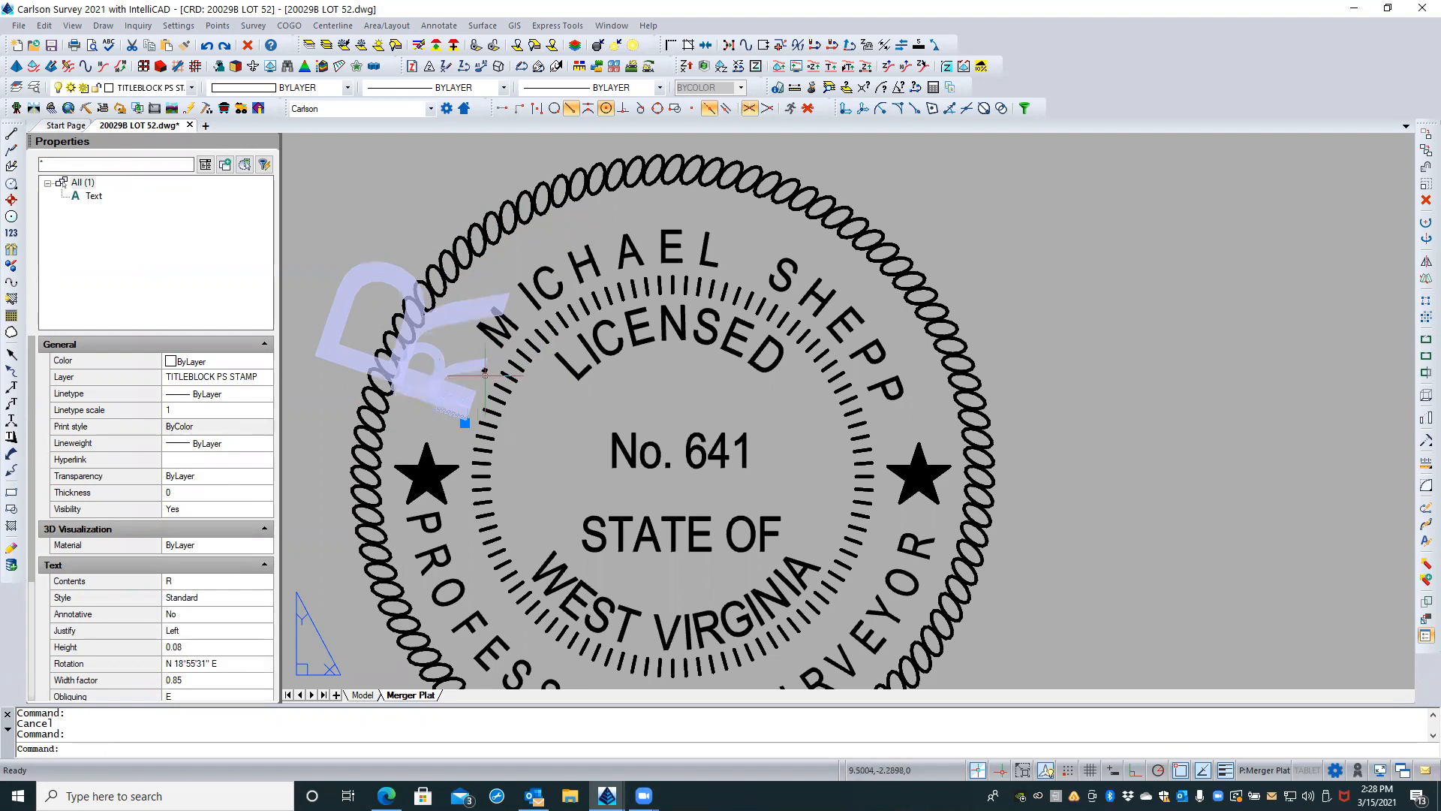
pyautogui.press('Escape')
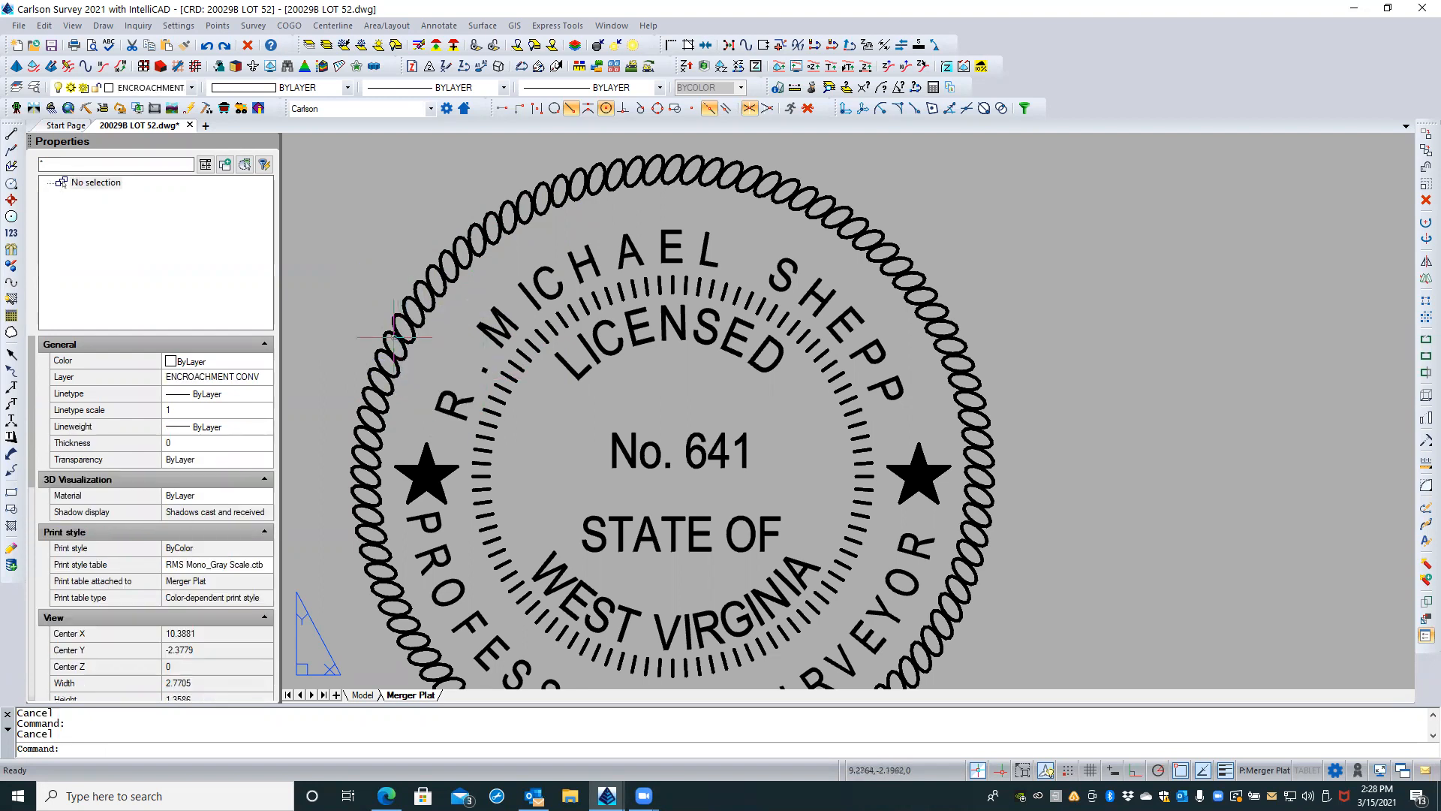
pyautogui.write('select')
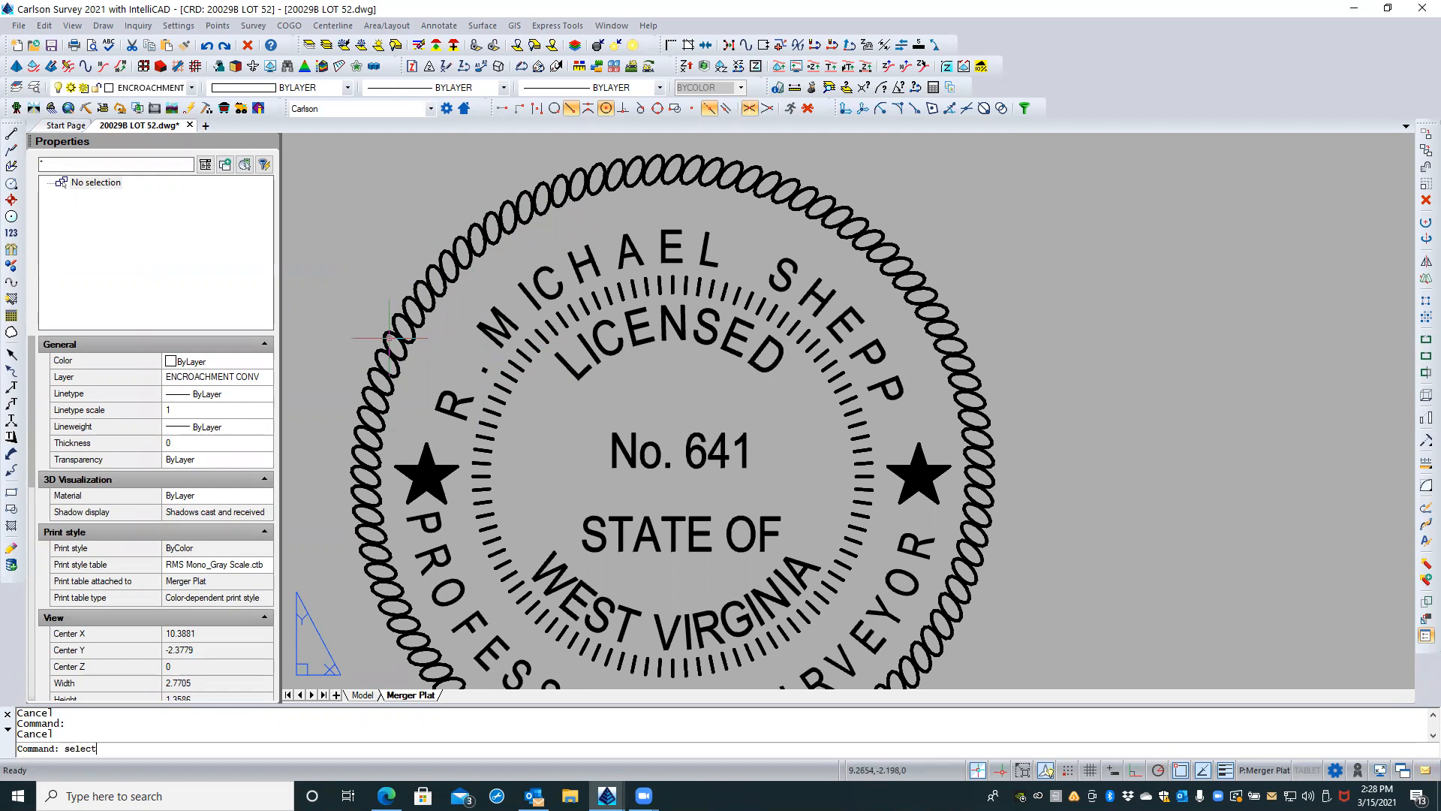
pyautogui.press('Return')
pyautogui.write('f')
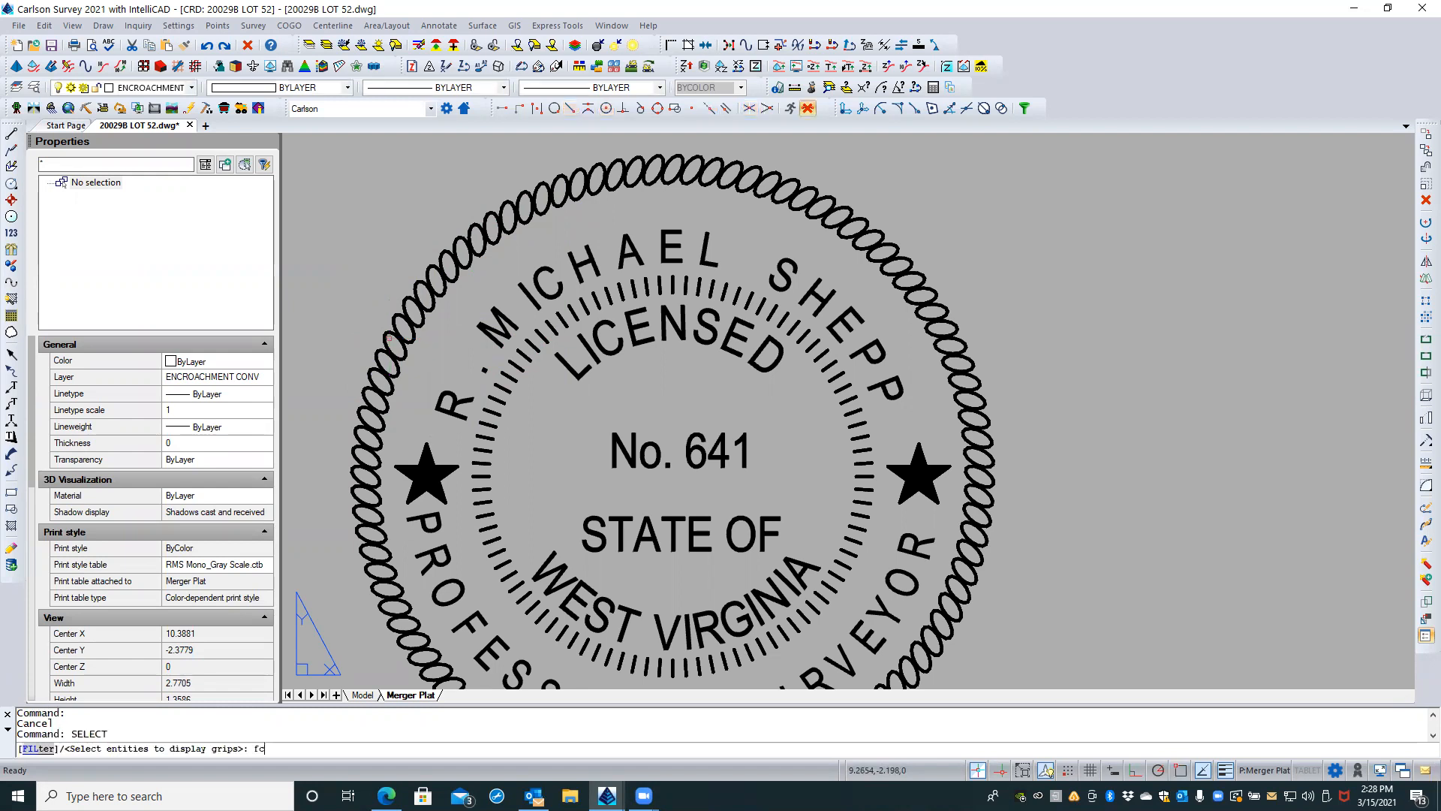
pyautogui.write('c')
pyautogui.press('Return')
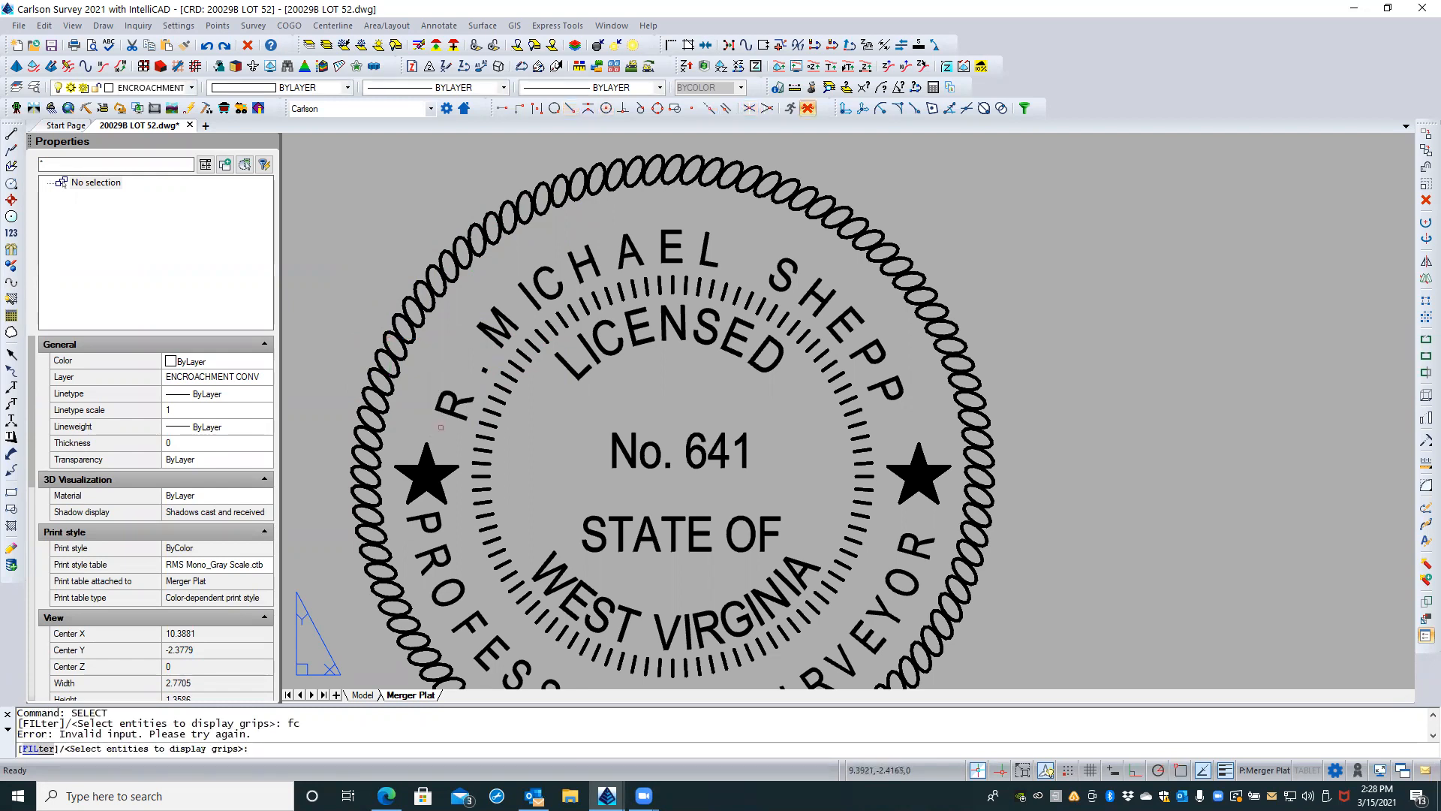
pyautogui.click(447, 424)
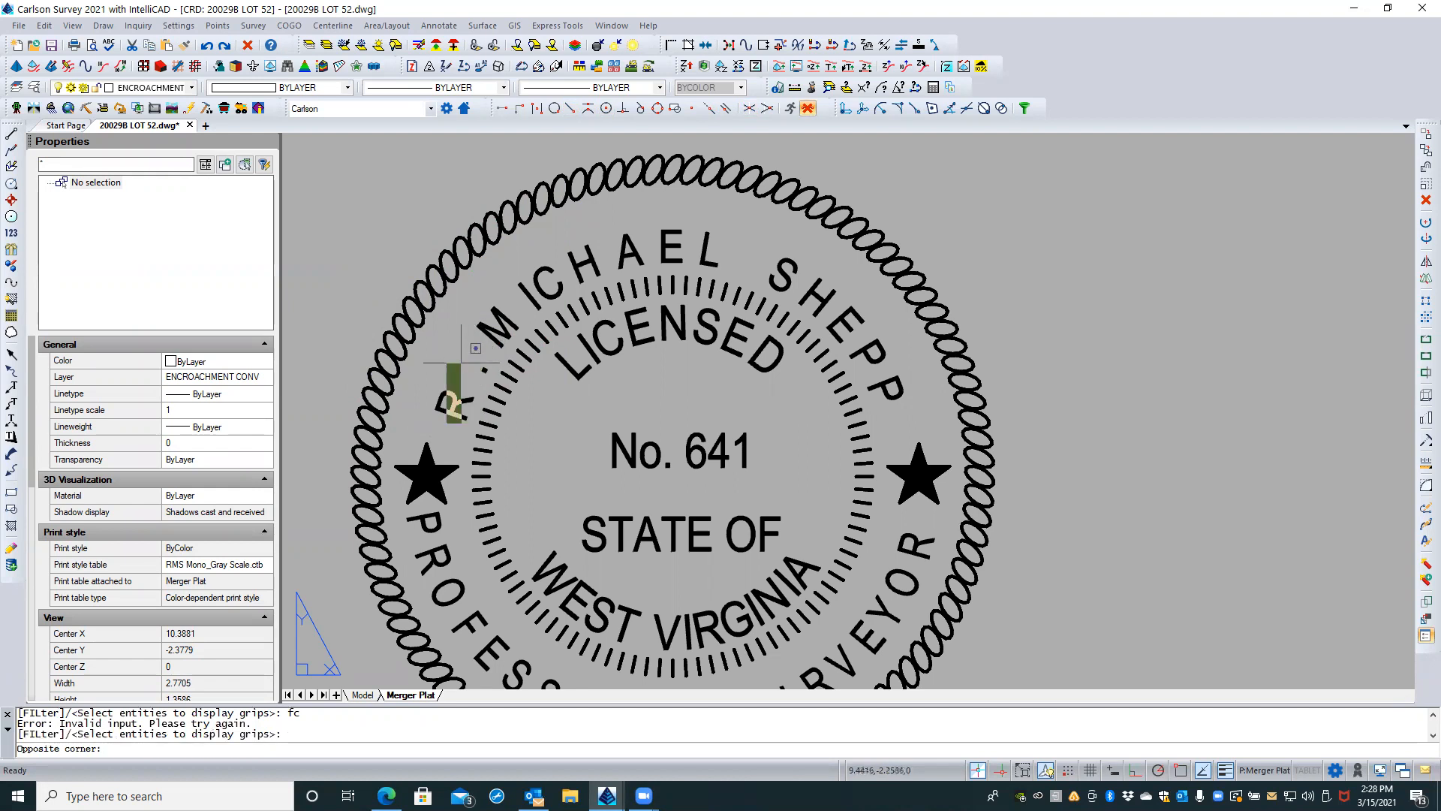
pyautogui.press('Escape')
pyautogui.press('Escape')
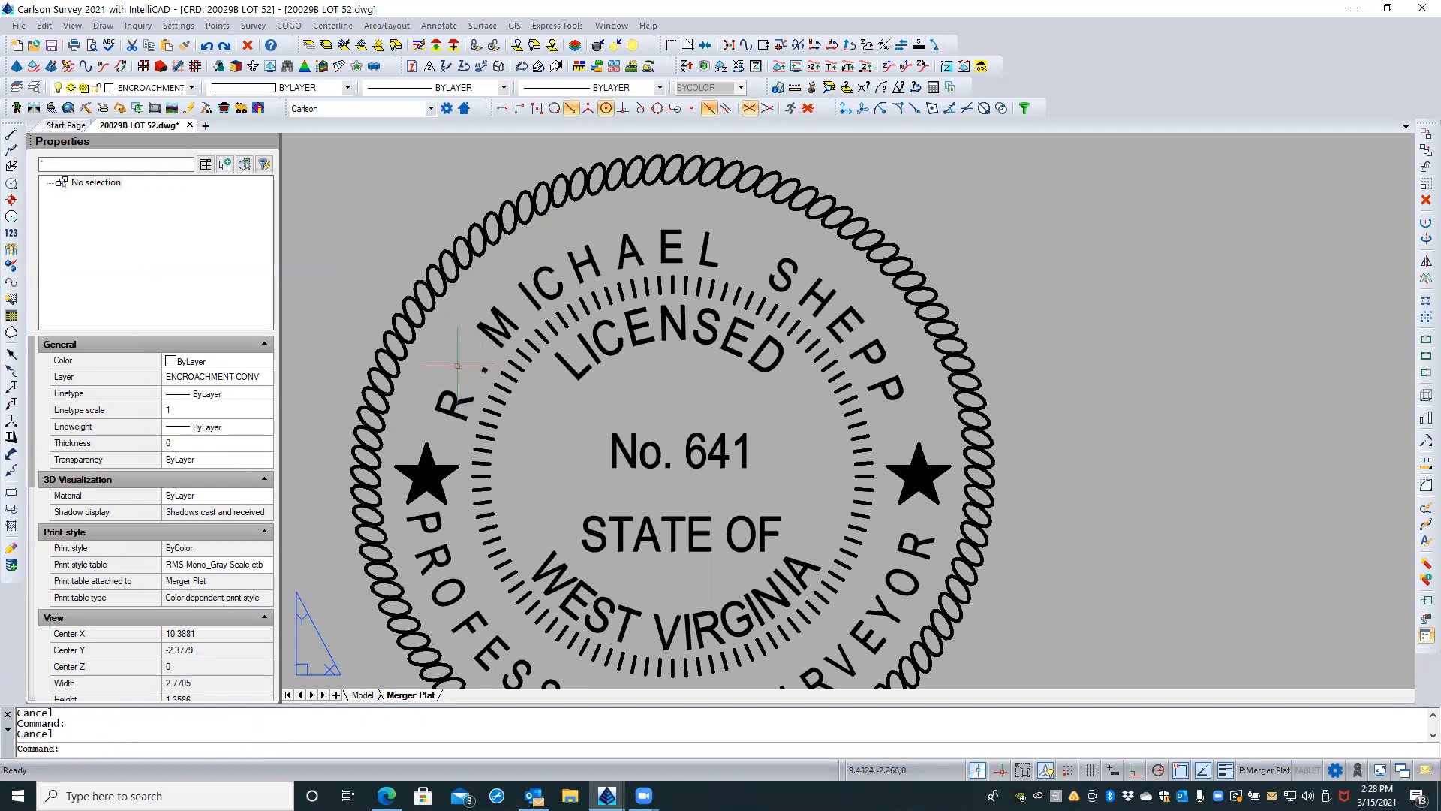
# Step: Fence-select every letter of the surveyor's name along the stamp's upper arc and set the text height to 0.135
pyautogui.write('selec')
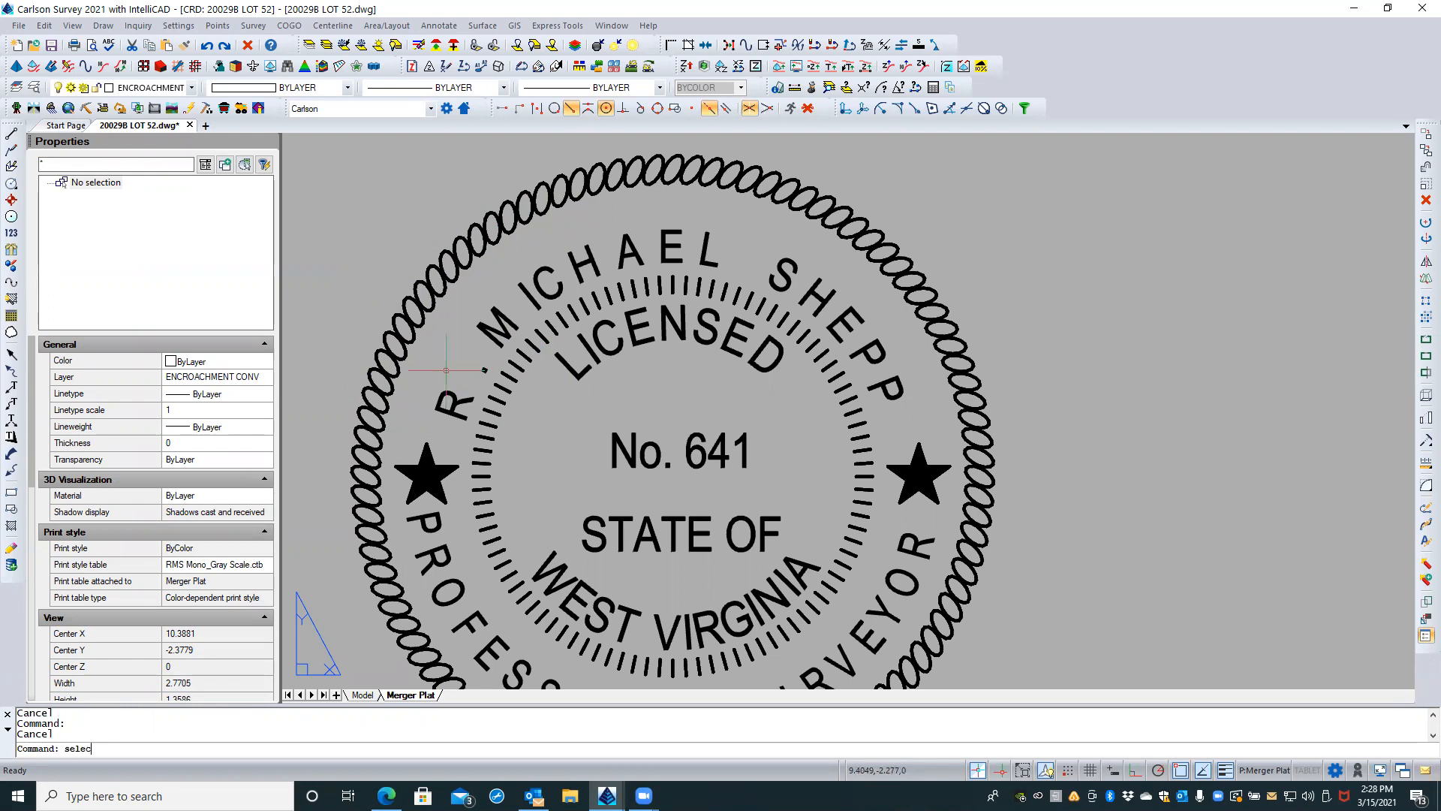
pyautogui.write('t')
pyautogui.press('Return')
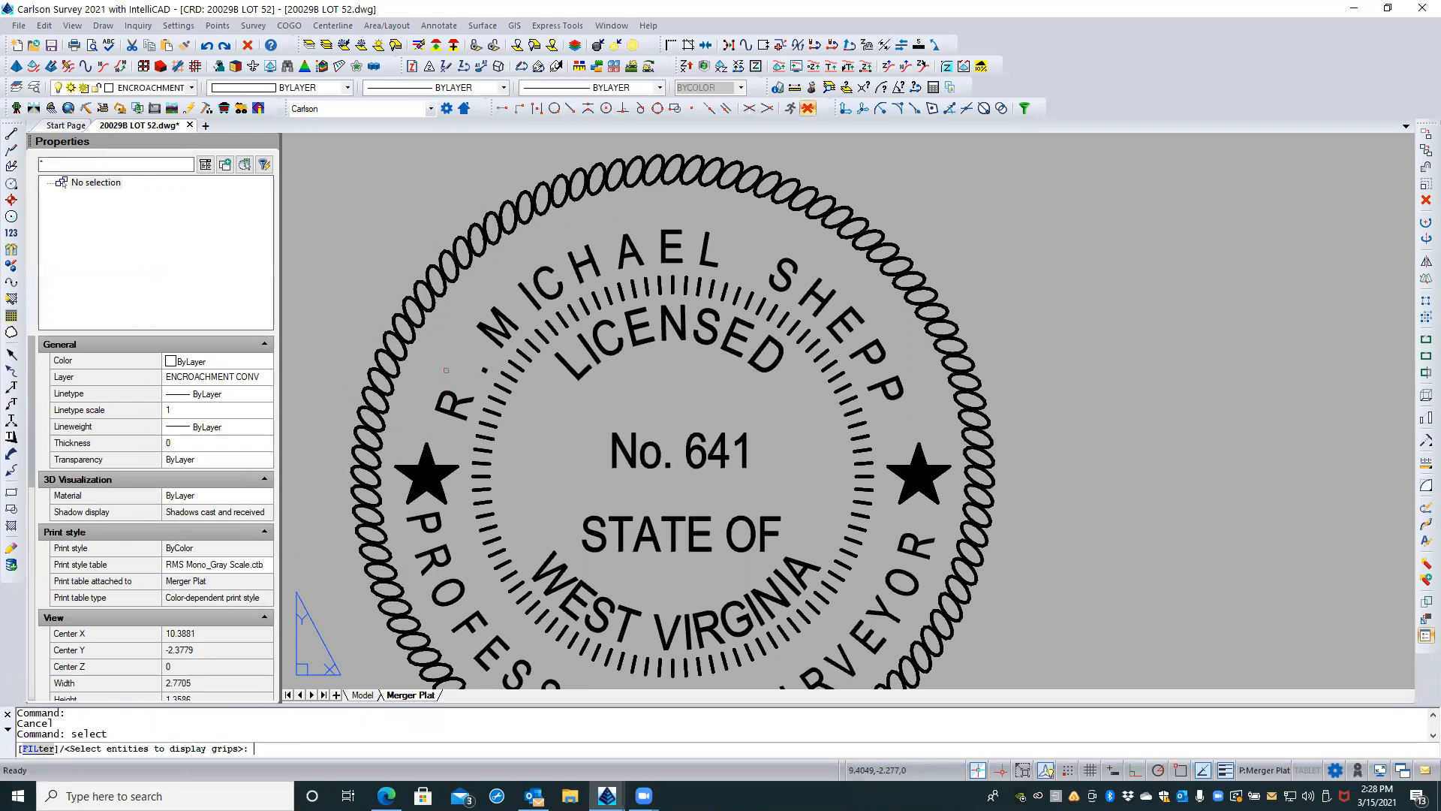
pyautogui.write('f')
pyautogui.press('Return')
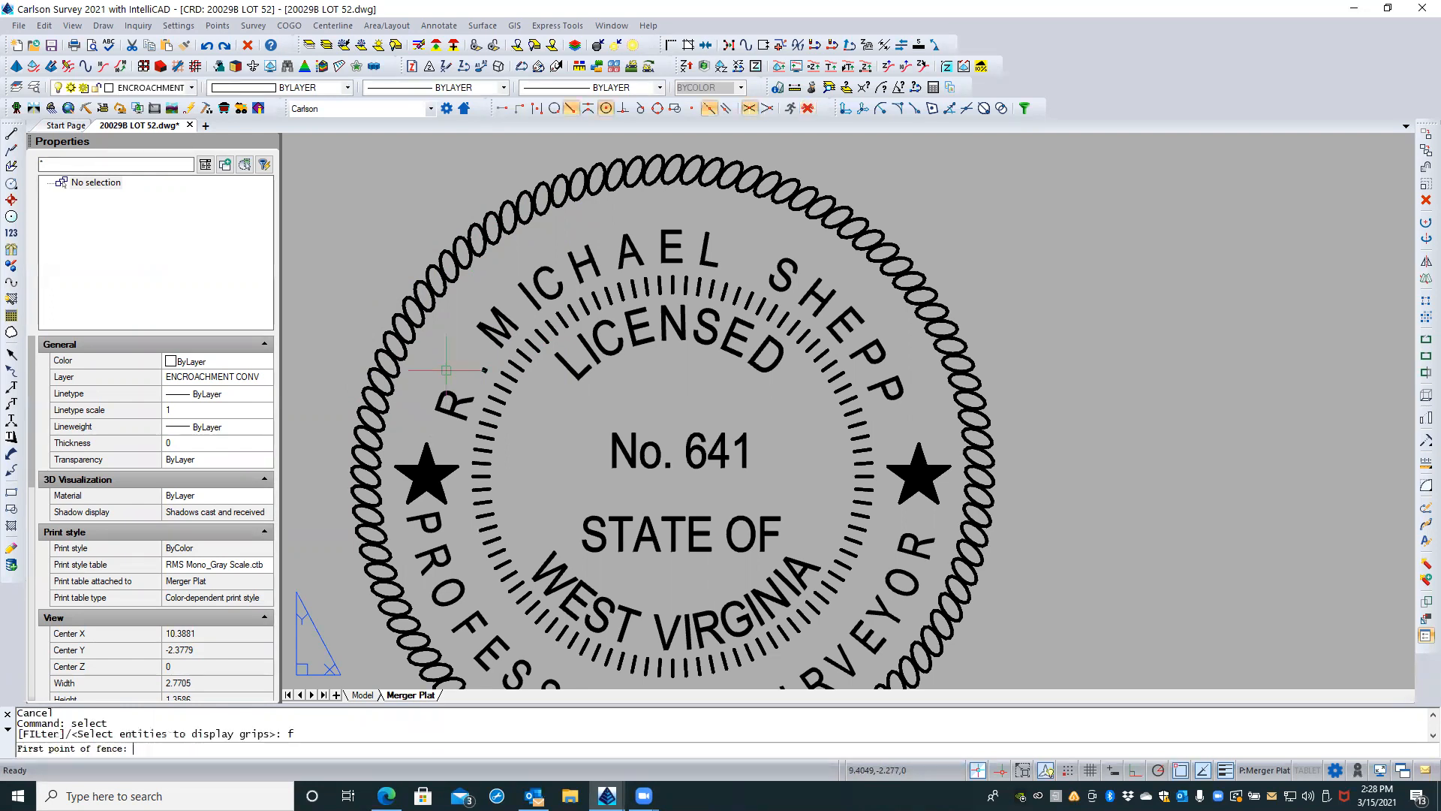
pyautogui.click(448, 425)
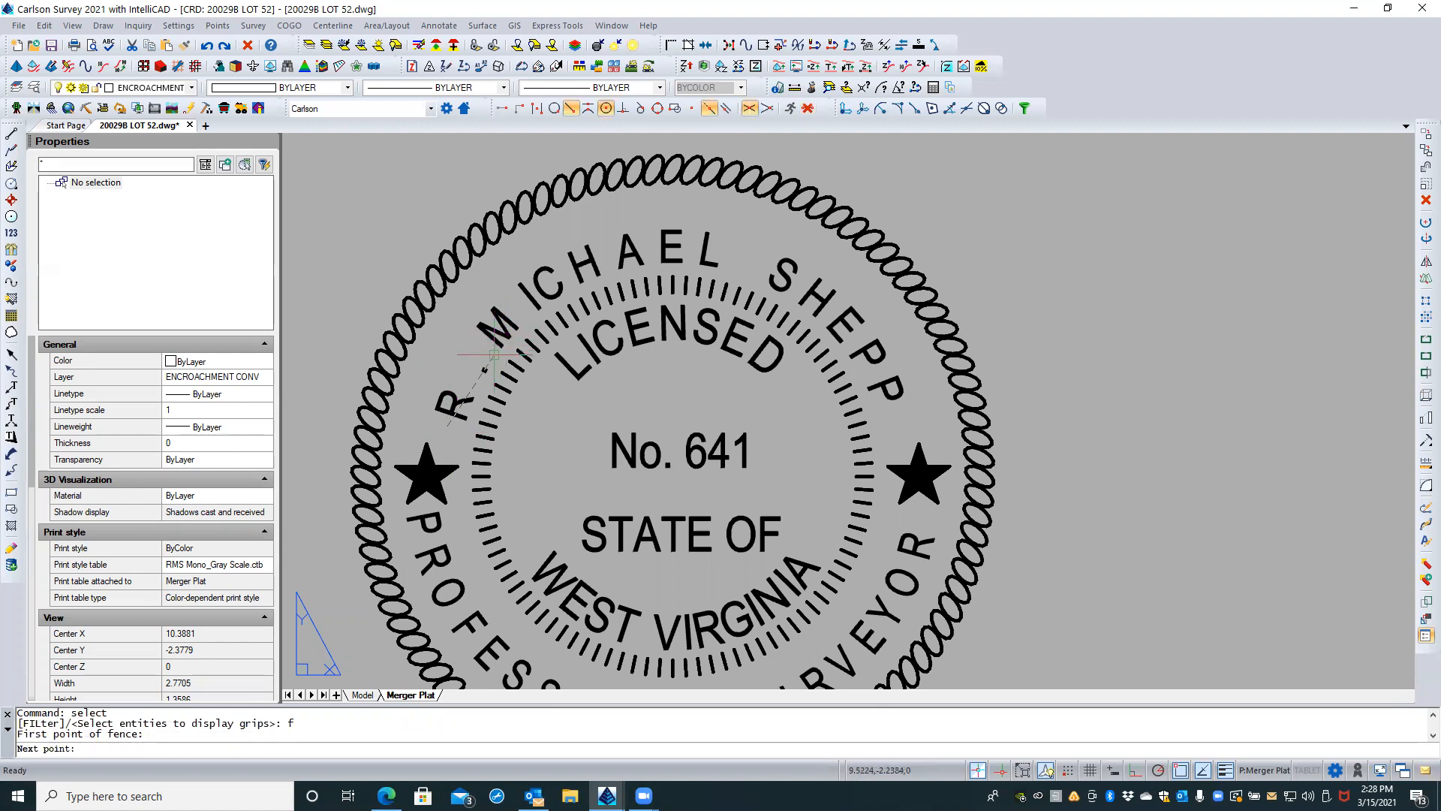
pyautogui.click(495, 349)
pyautogui.click(518, 302)
pyautogui.click(601, 250)
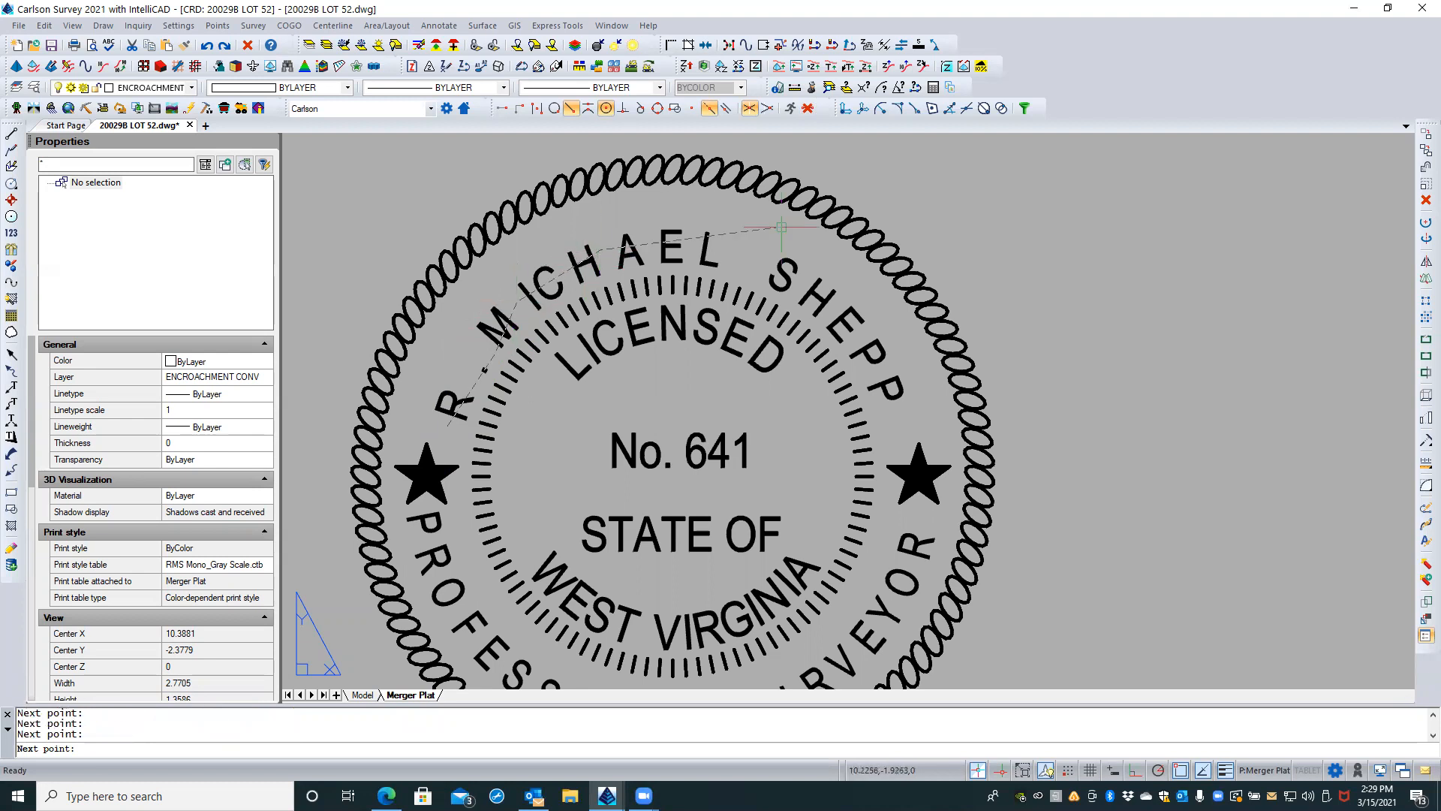
pyautogui.click(721, 248)
pyautogui.click(824, 289)
pyautogui.click(905, 408)
pyautogui.press('Return')
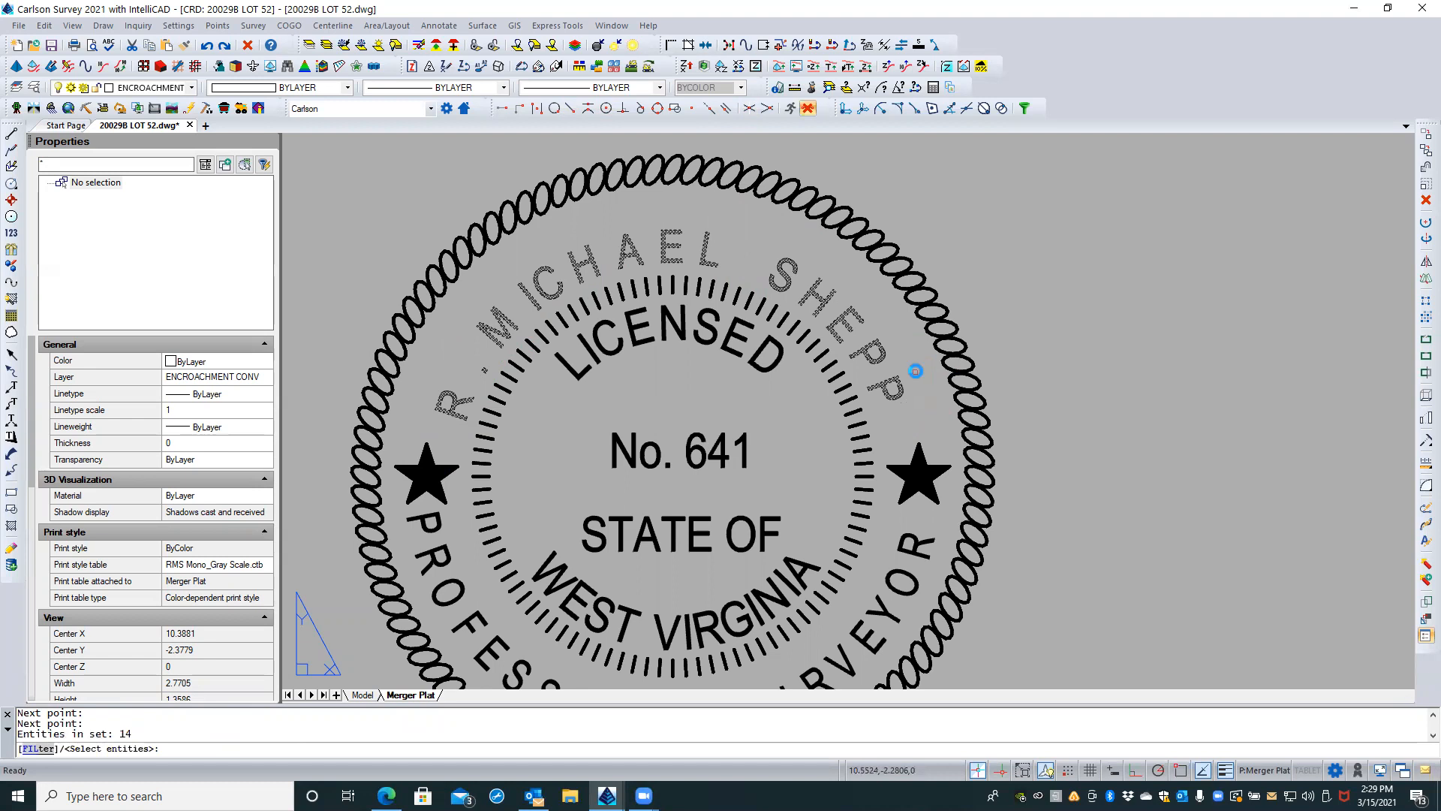
pyautogui.press('Return')
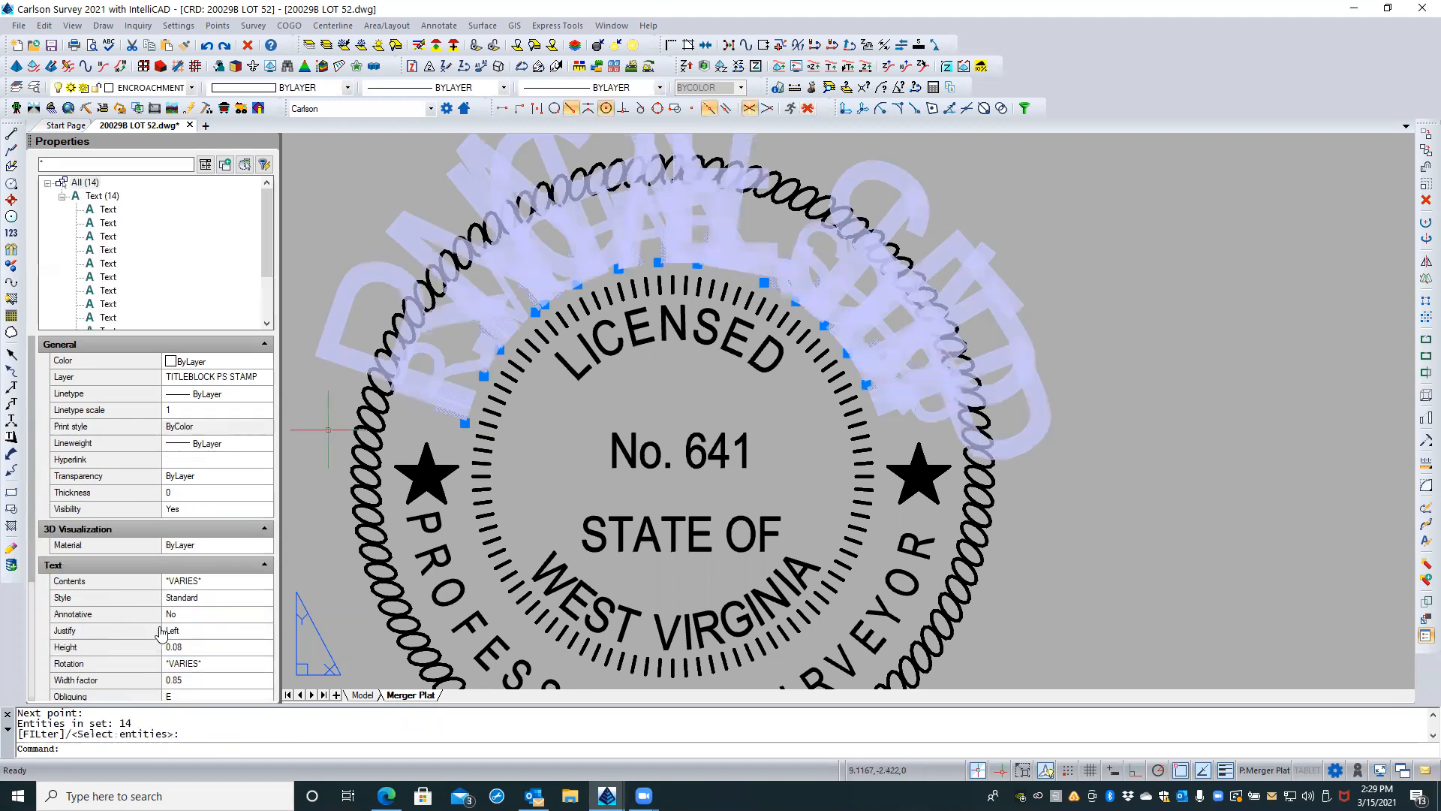
pyautogui.click(200, 647)
pyautogui.press('BackSpace')
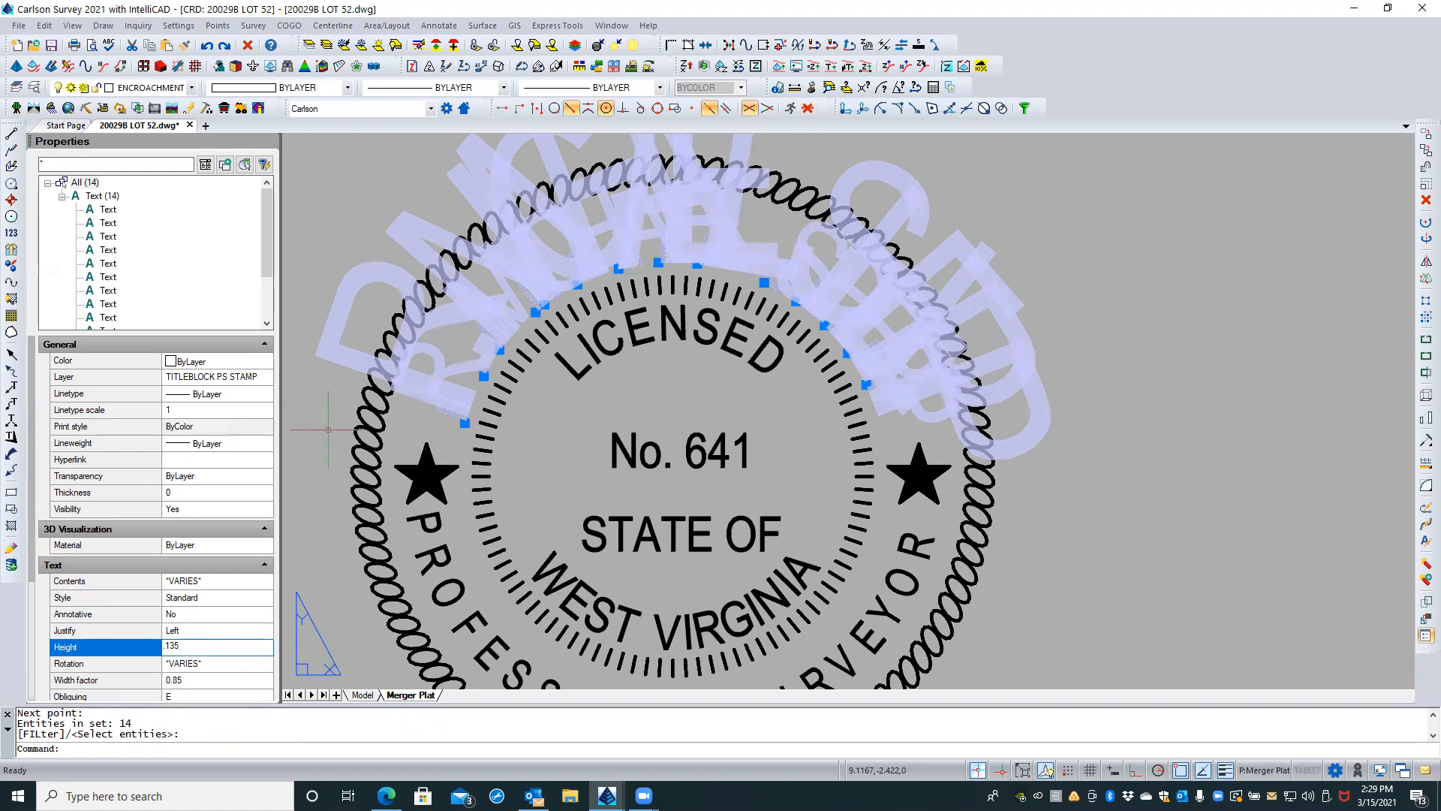
pyautogui.write('.135')
pyautogui.press('Return')
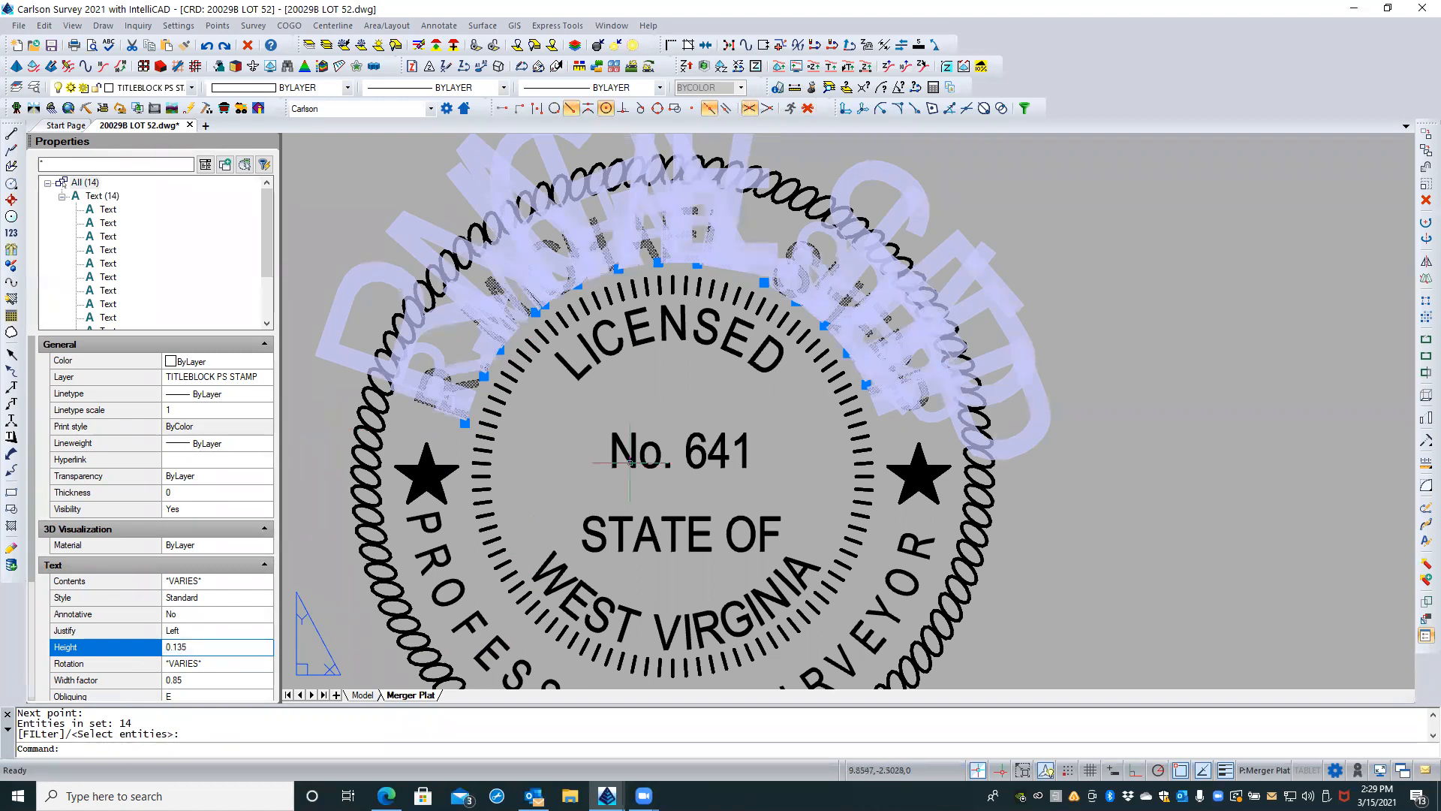
pyautogui.press('Escape')
pyautogui.press('Escape')
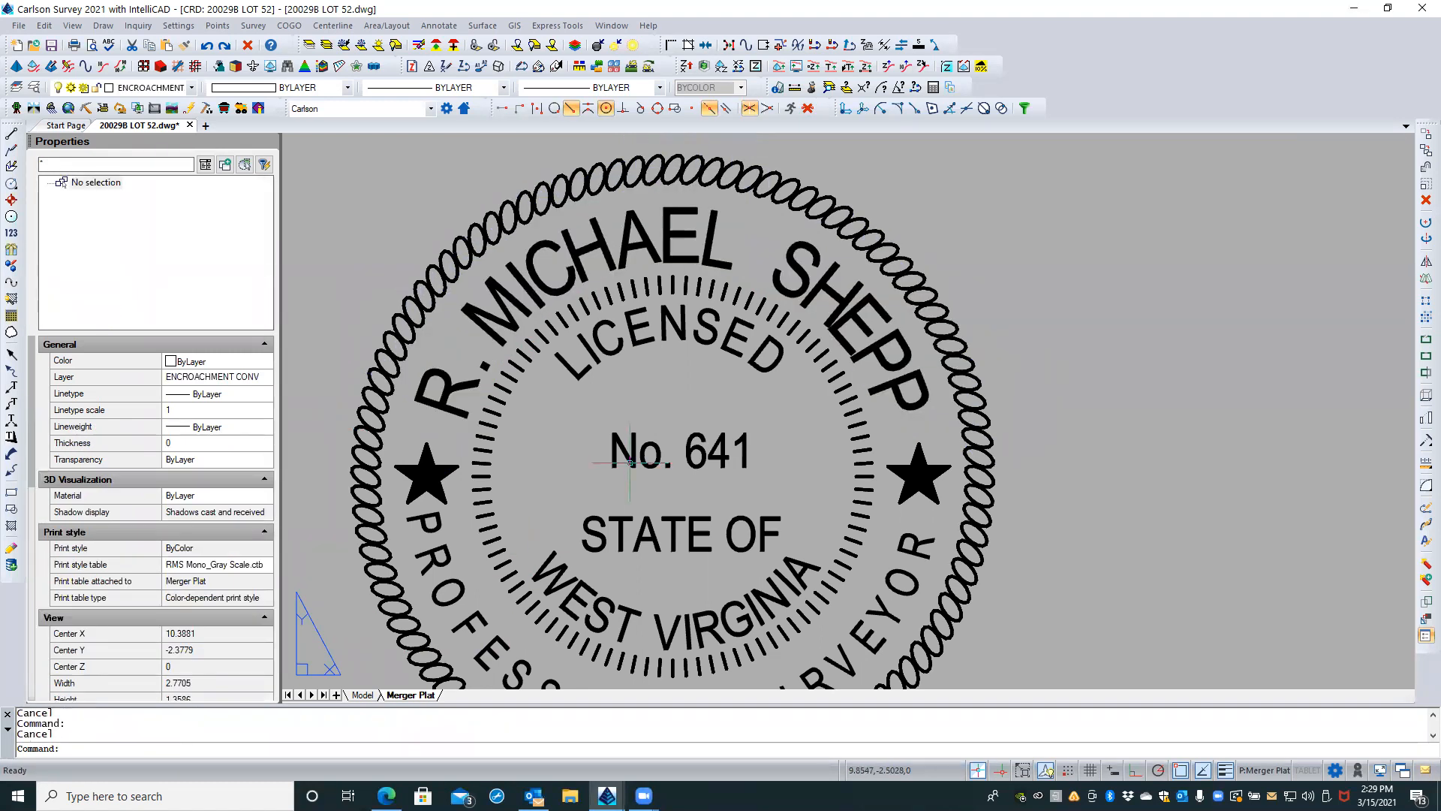
# Step: Try hiding annotative objects of other scales to check how the upper arc's letter R highlights, and restore the setting
pyautogui.click(453, 384)
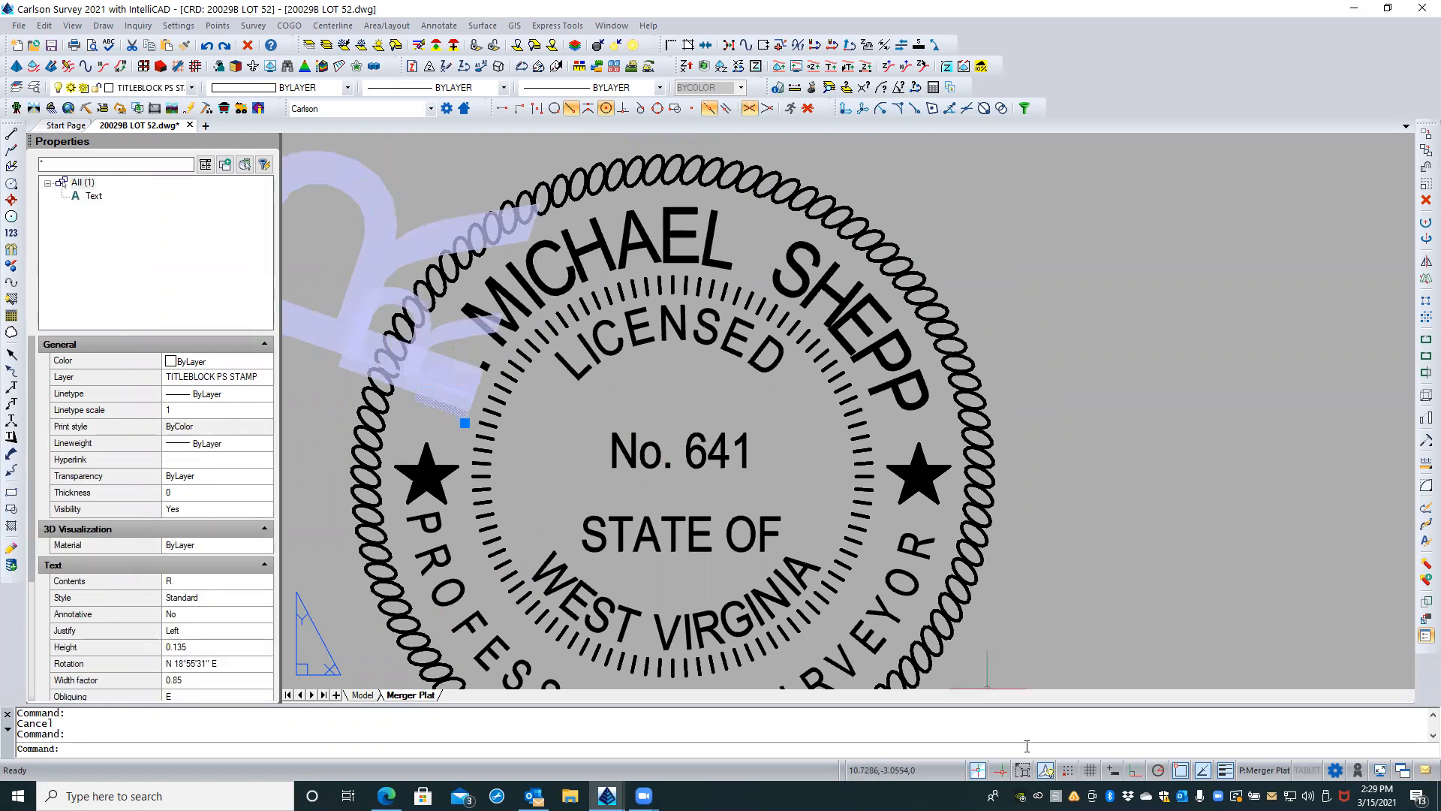
pyautogui.press('Escape')
pyautogui.click(1046, 770)
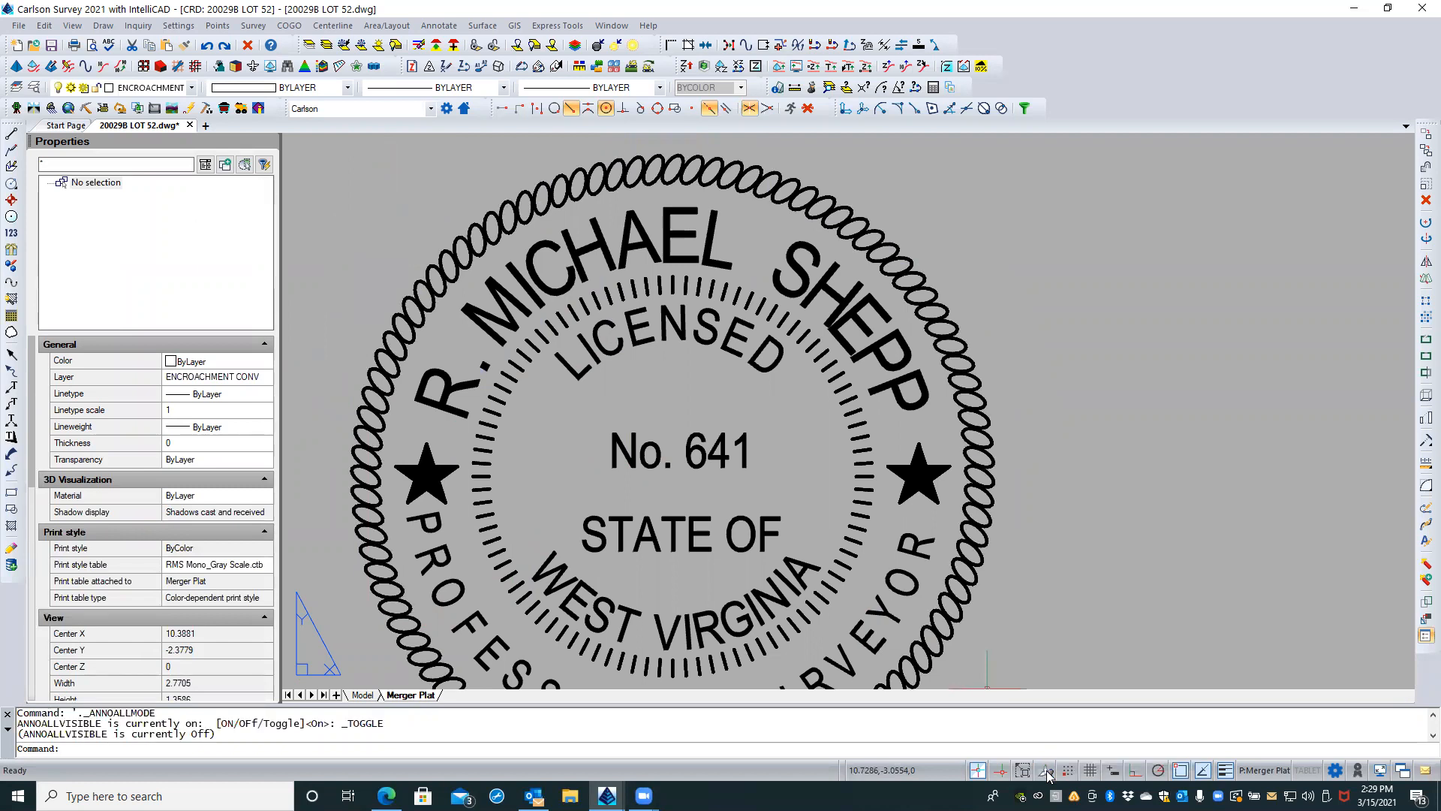
pyautogui.click(448, 408)
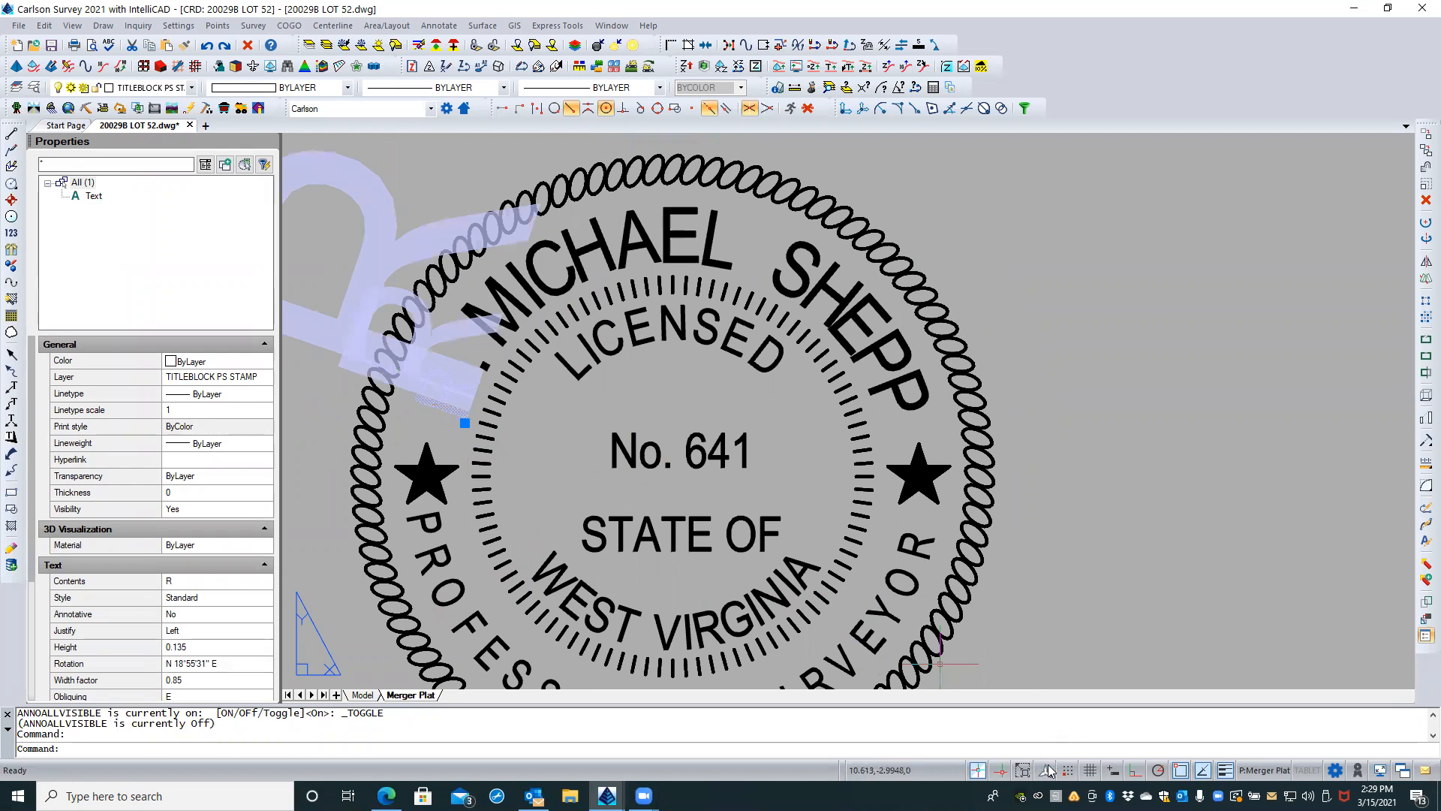
pyautogui.click(1046, 771)
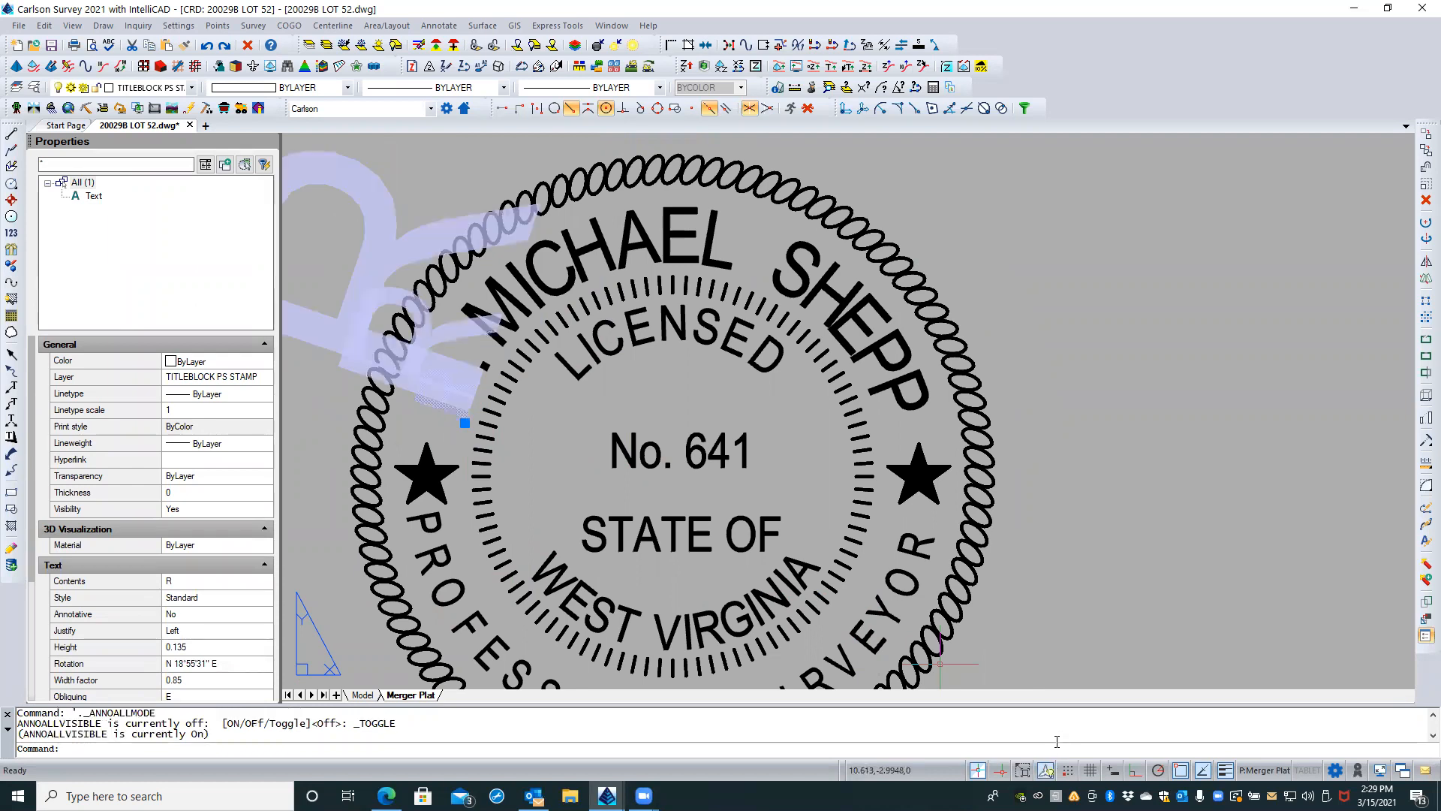
pyautogui.press('Escape')
pyautogui.press('Escape')
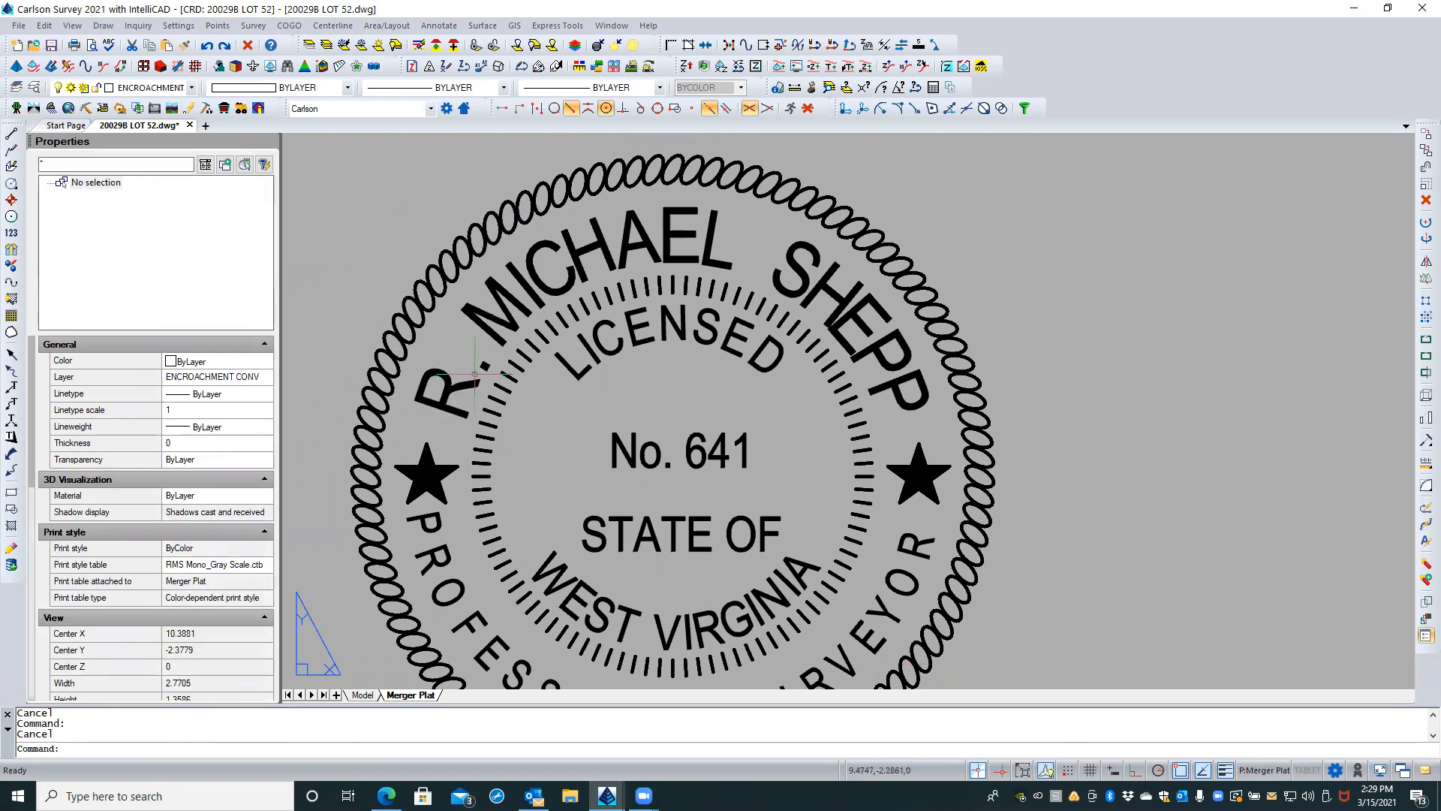
# Step: Try making the upper arc's letter R annotative, set it back to non-annotative and deselect it
pyautogui.click(436, 371)
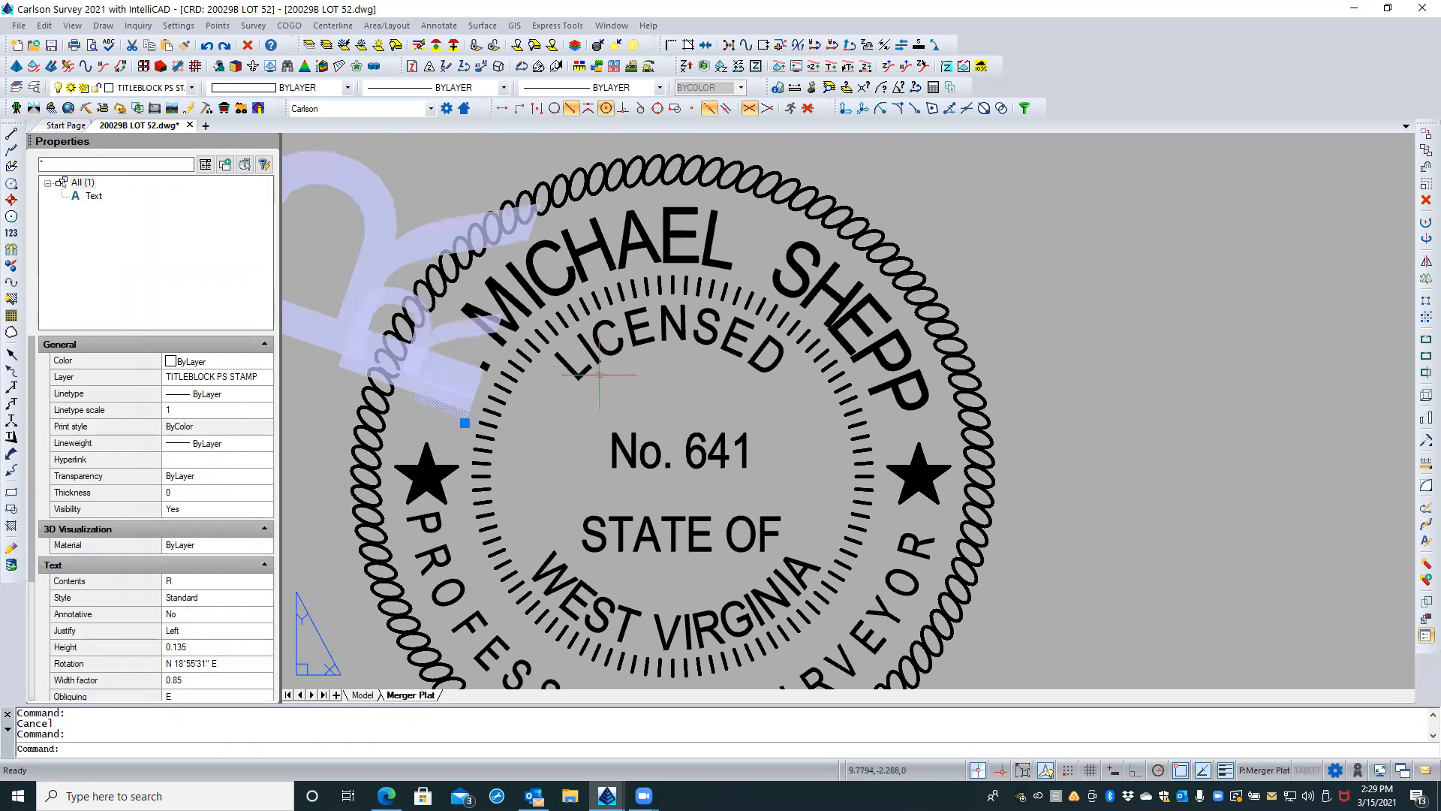
pyautogui.click(199, 617)
pyautogui.click(265, 614)
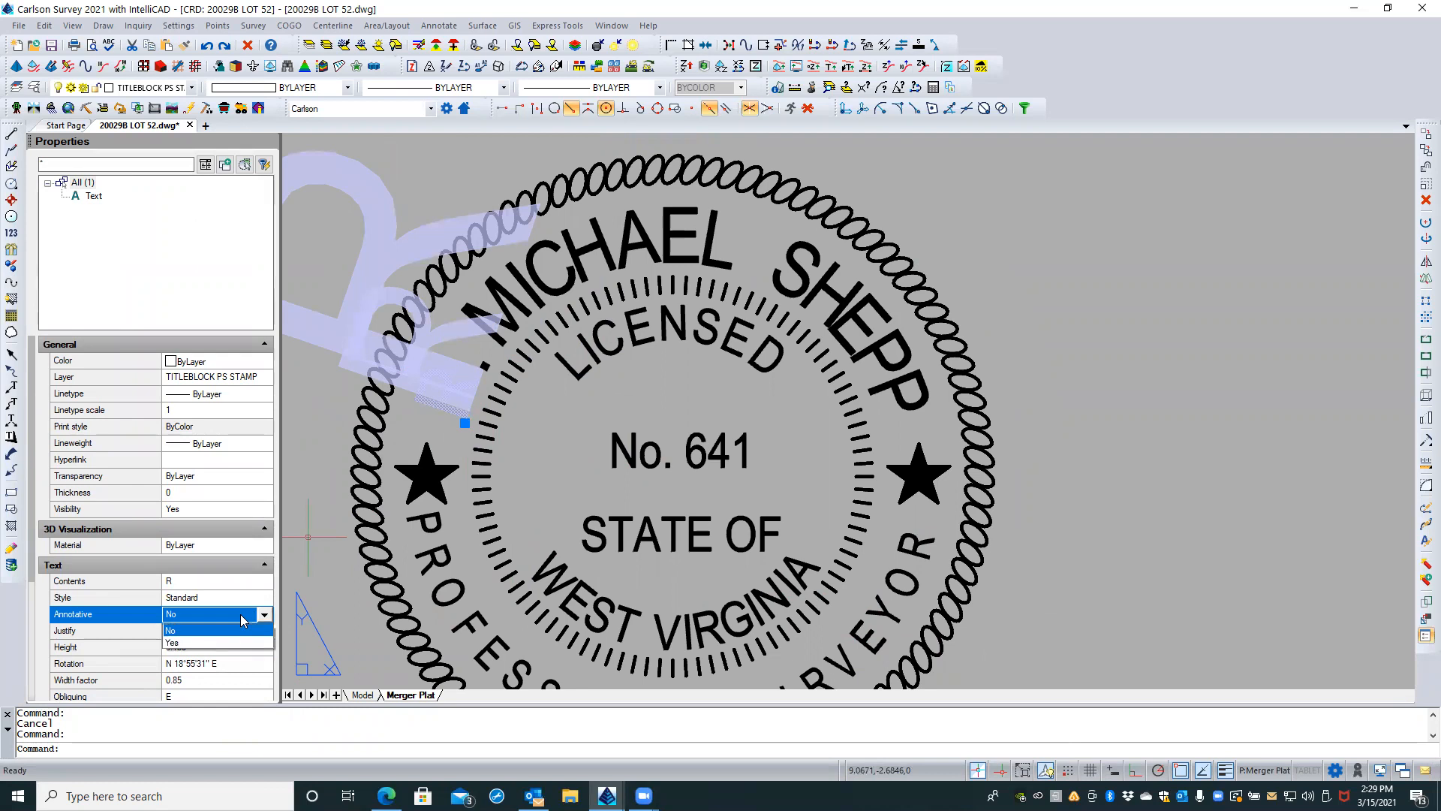
pyautogui.click(210, 644)
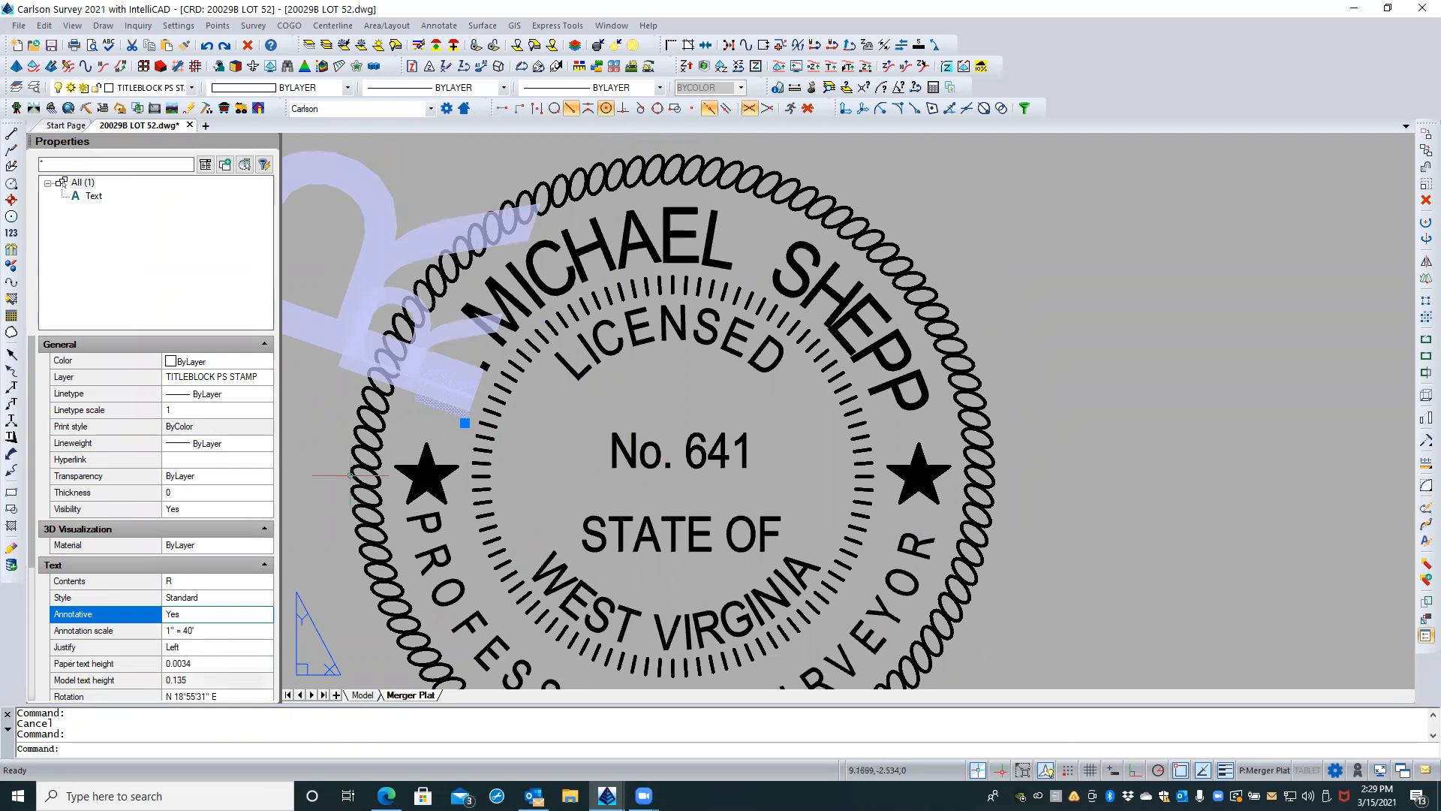
pyautogui.click(252, 598)
pyautogui.click(251, 616)
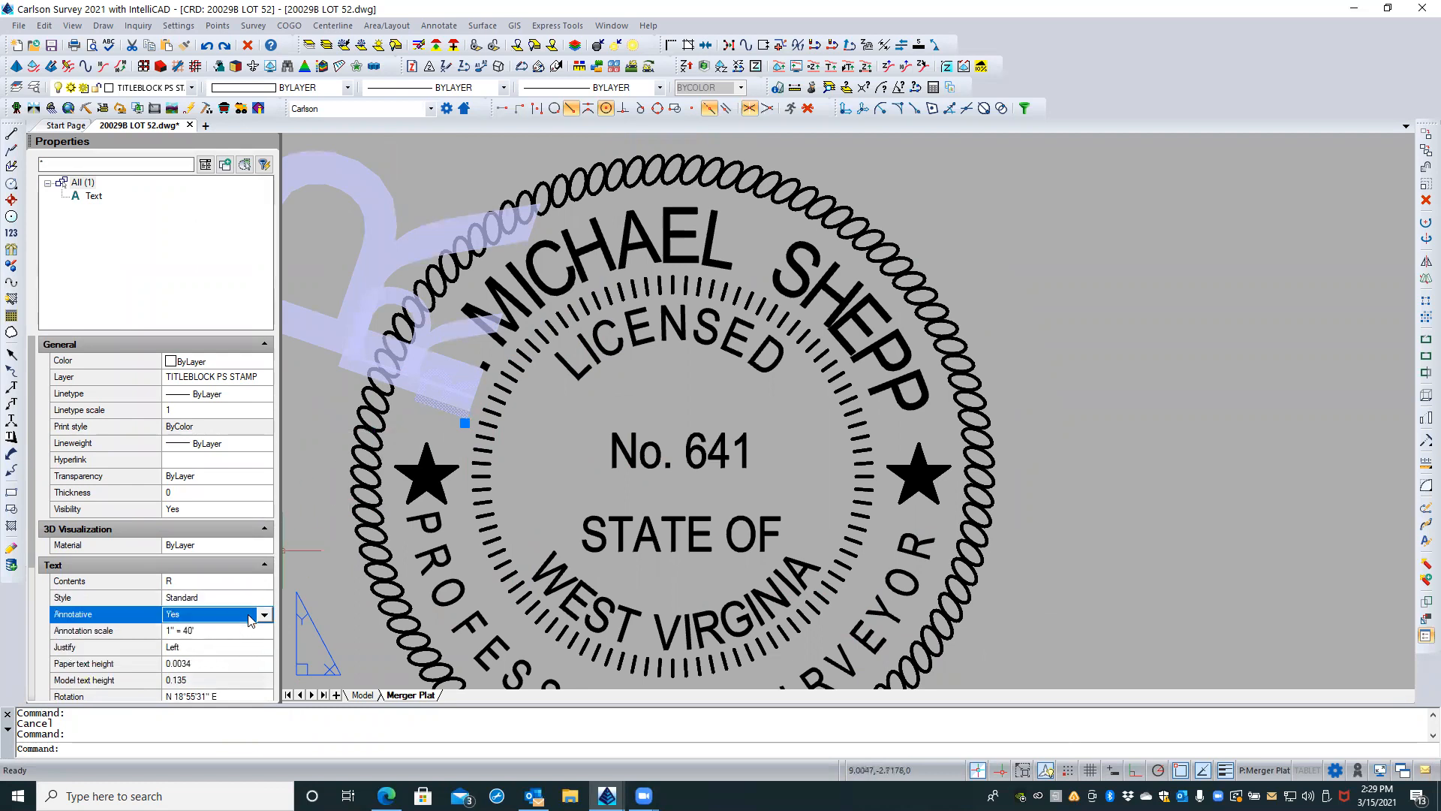
pyautogui.click(263, 616)
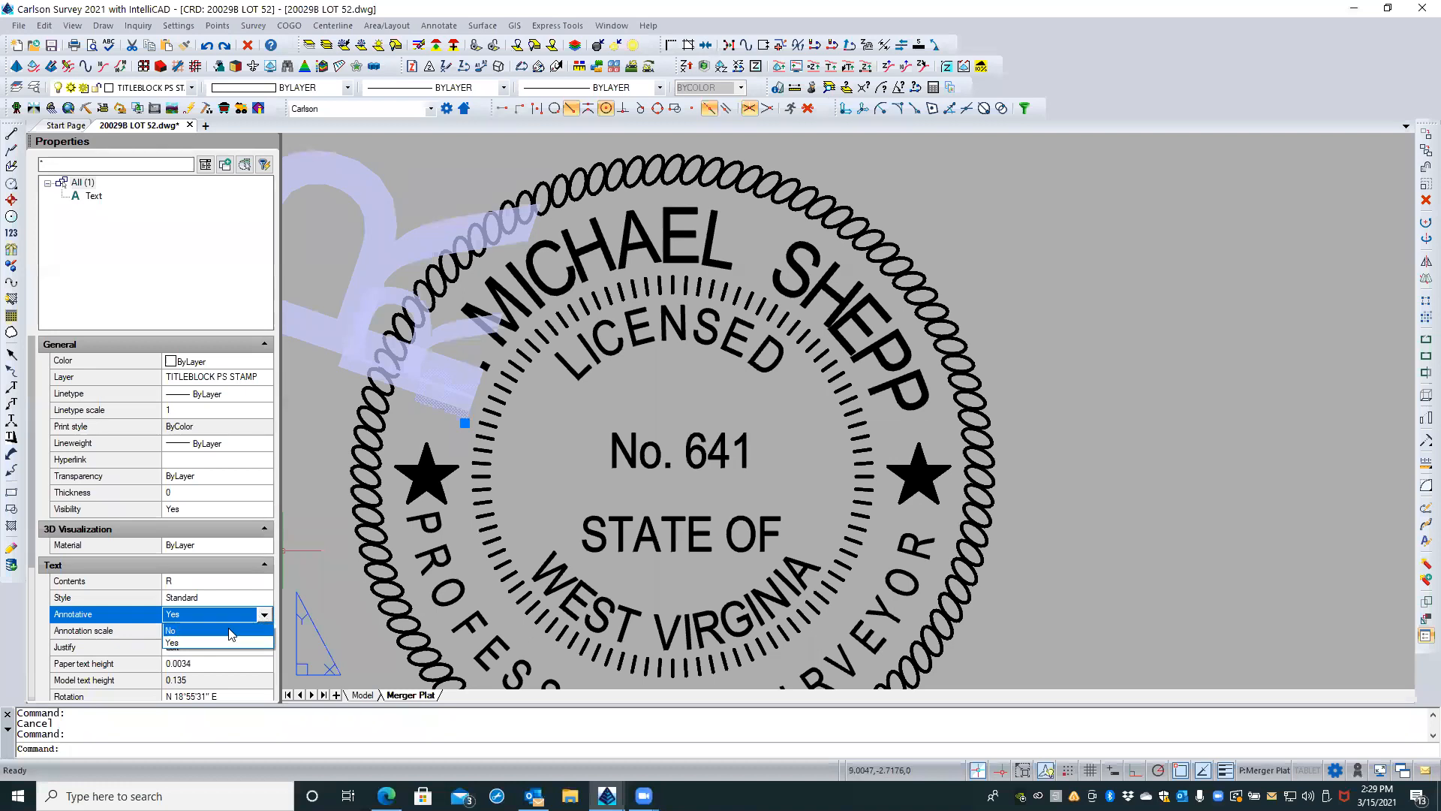
pyautogui.click(231, 632)
pyautogui.press('Escape')
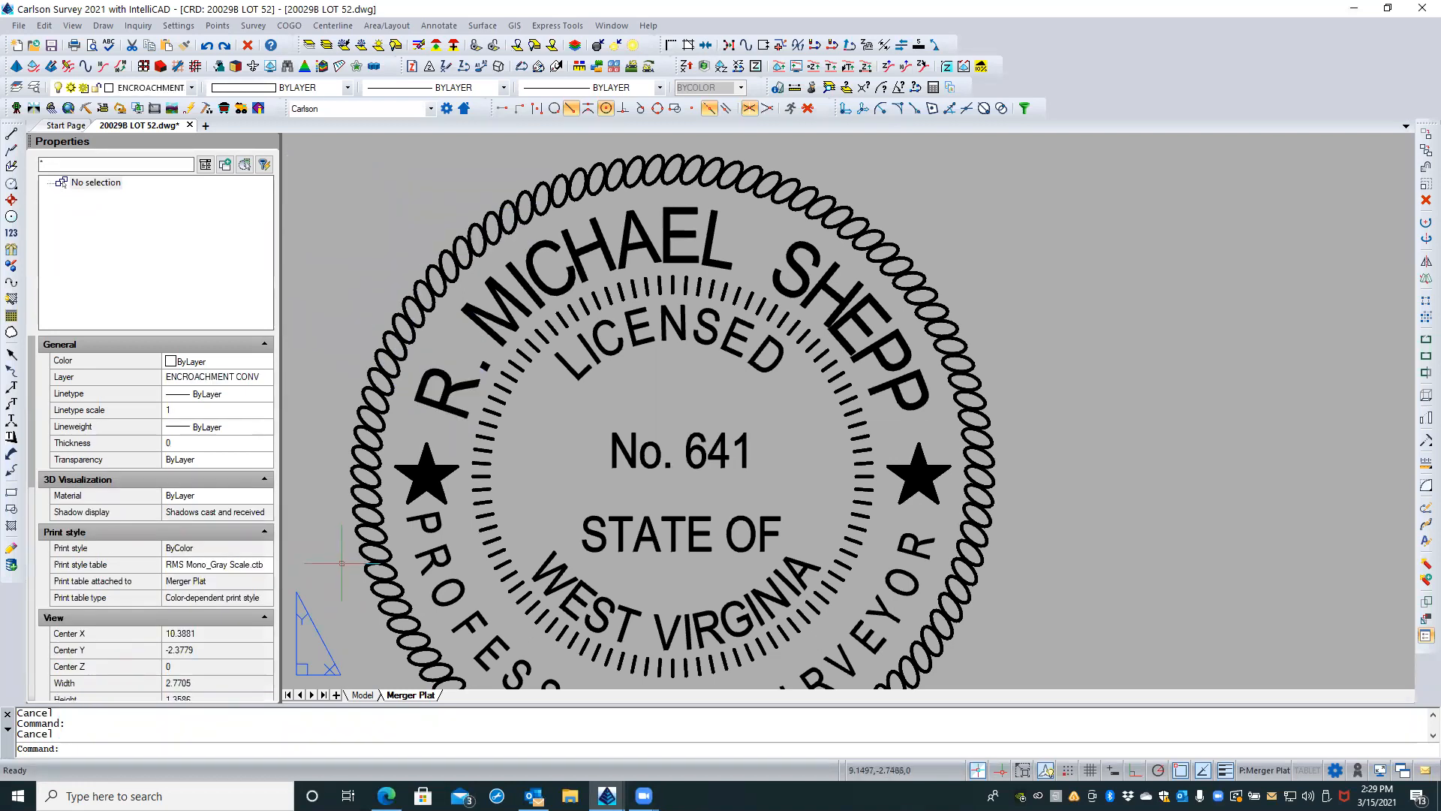
# Step: Fence-select every letter of PROFESSIONAL SURVEYOR along the stamp's lower arc, set the text height to 0.135, and deselect them
pyautogui.scroll(-1, 669, 301)
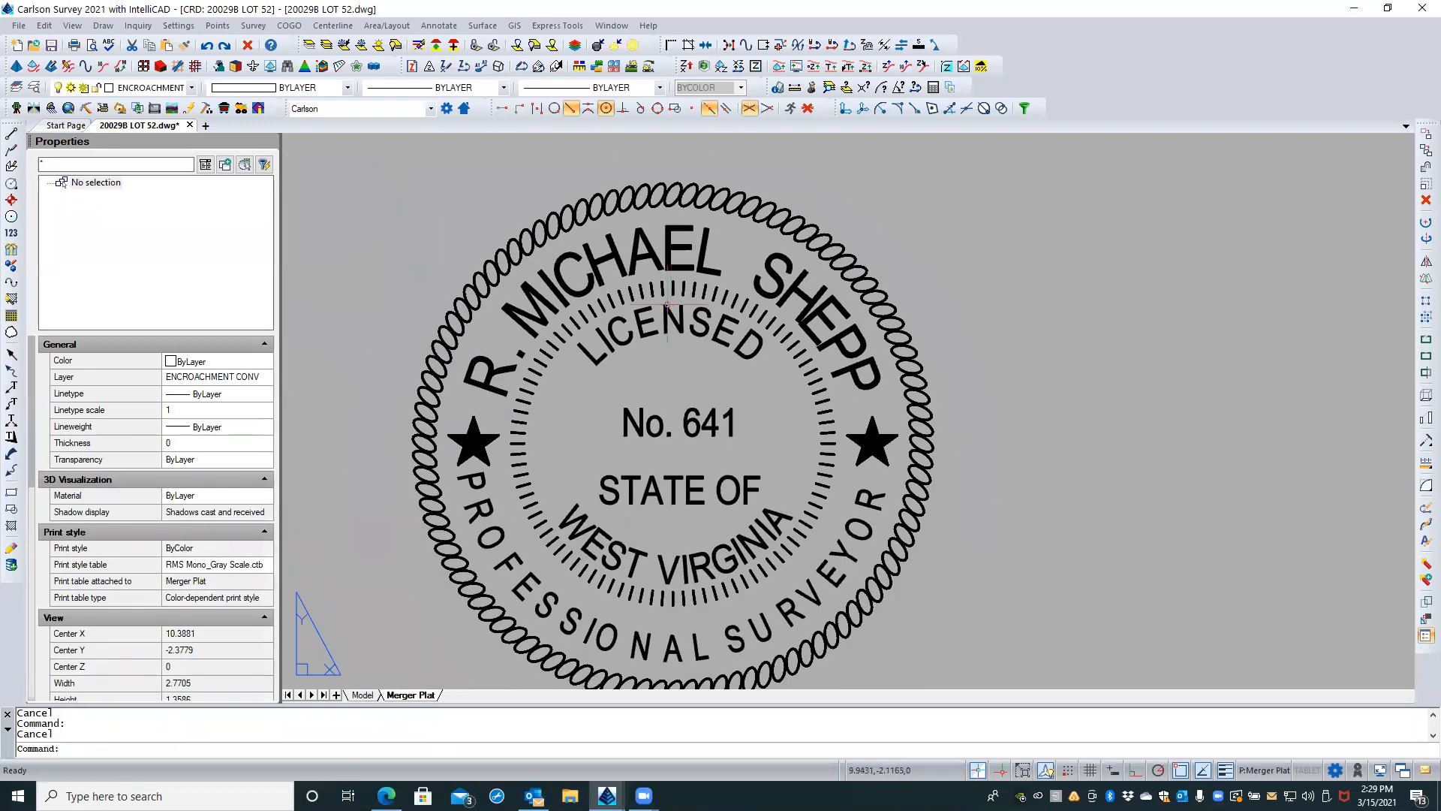
pyautogui.scroll(-1, 666, 277)
pyautogui.scroll(-1, 660, 273)
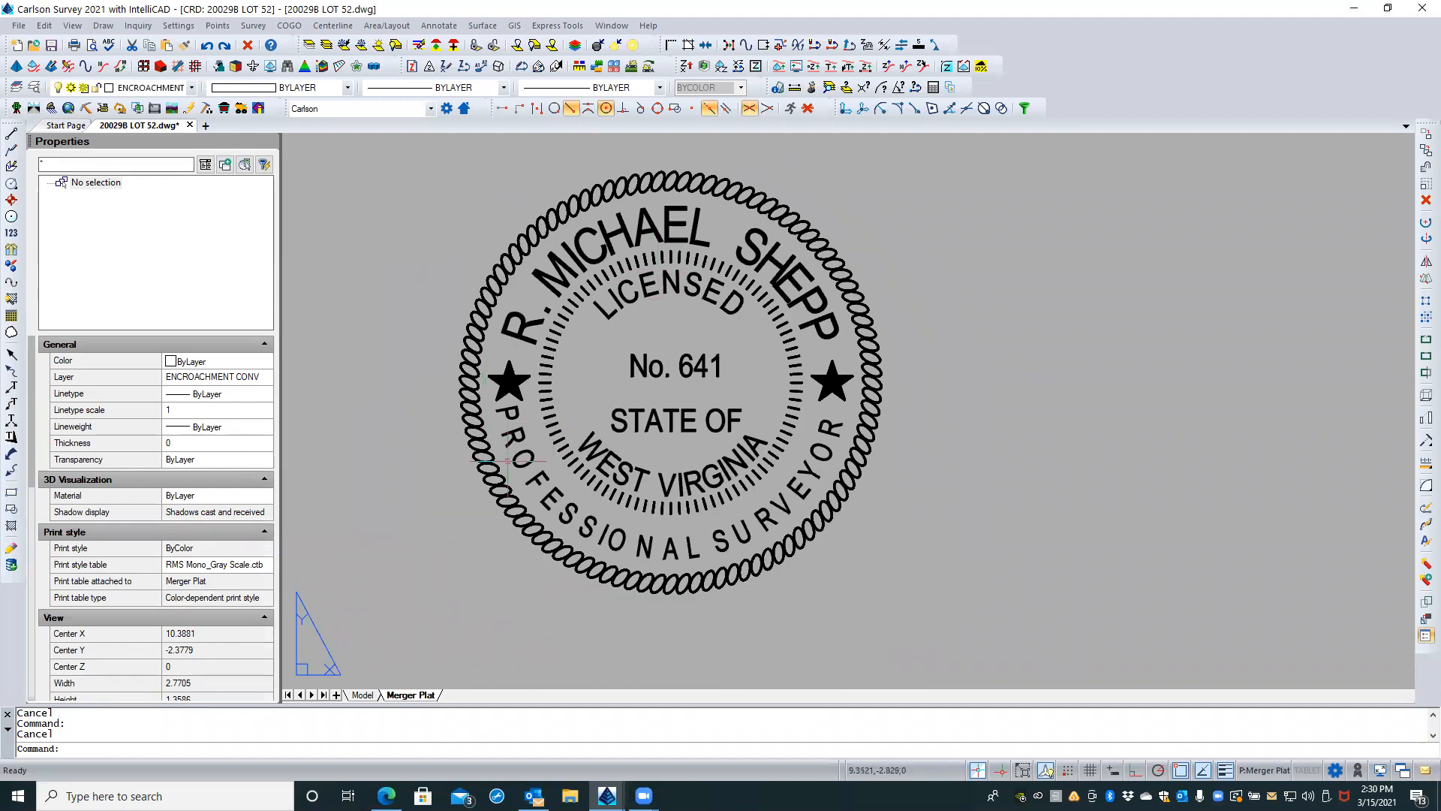
pyautogui.write('SELECT')
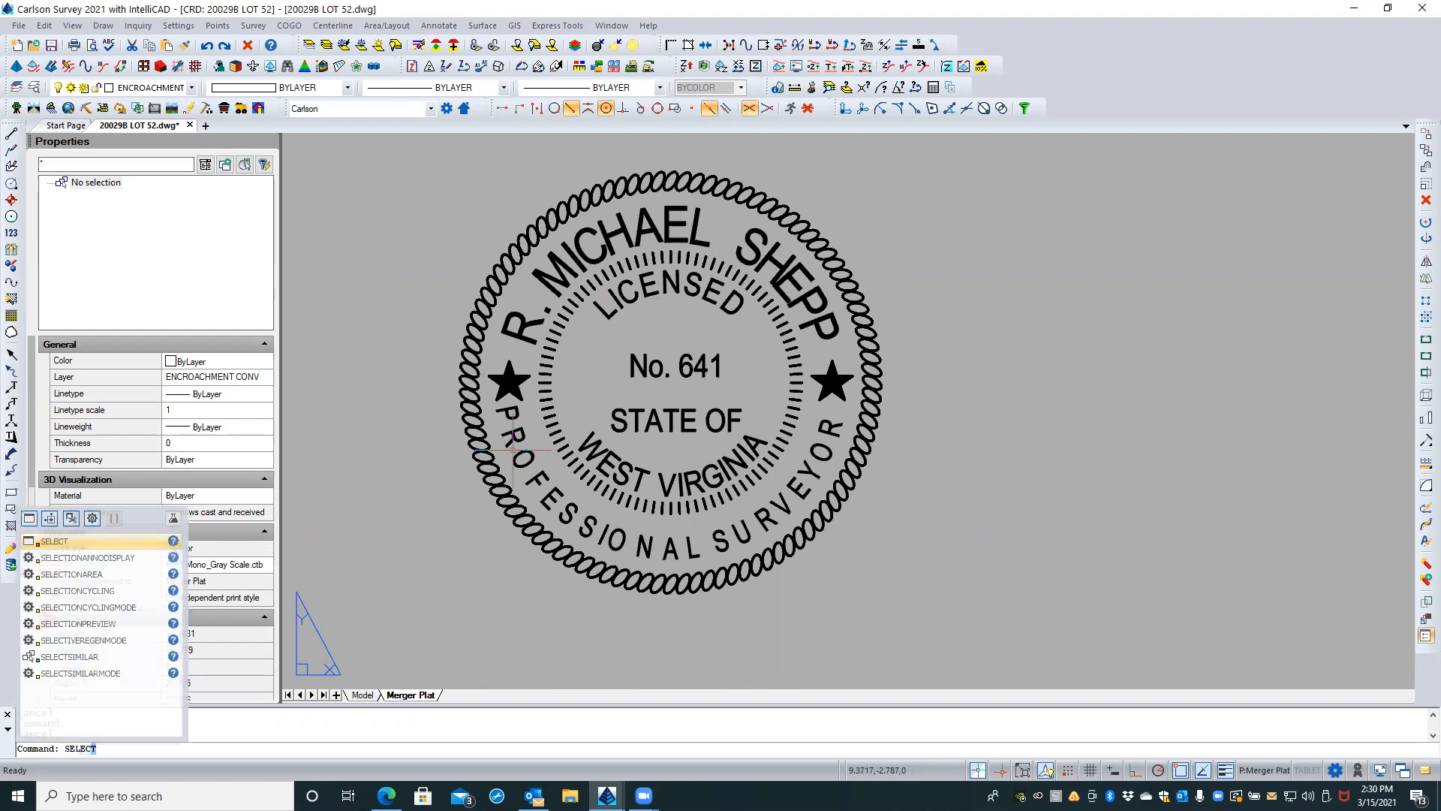
pyautogui.press('Return')
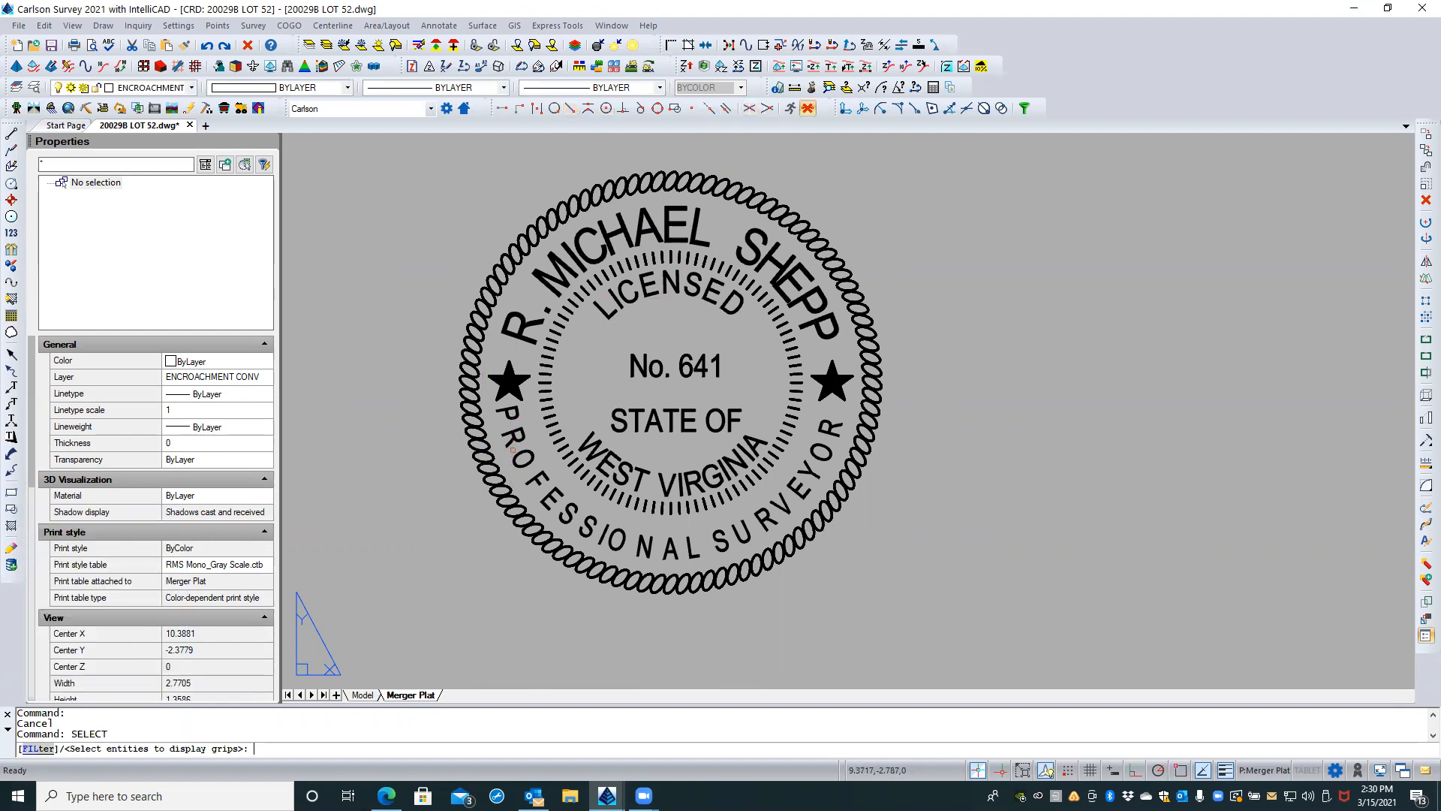
pyautogui.write('f')
pyautogui.press('Return')
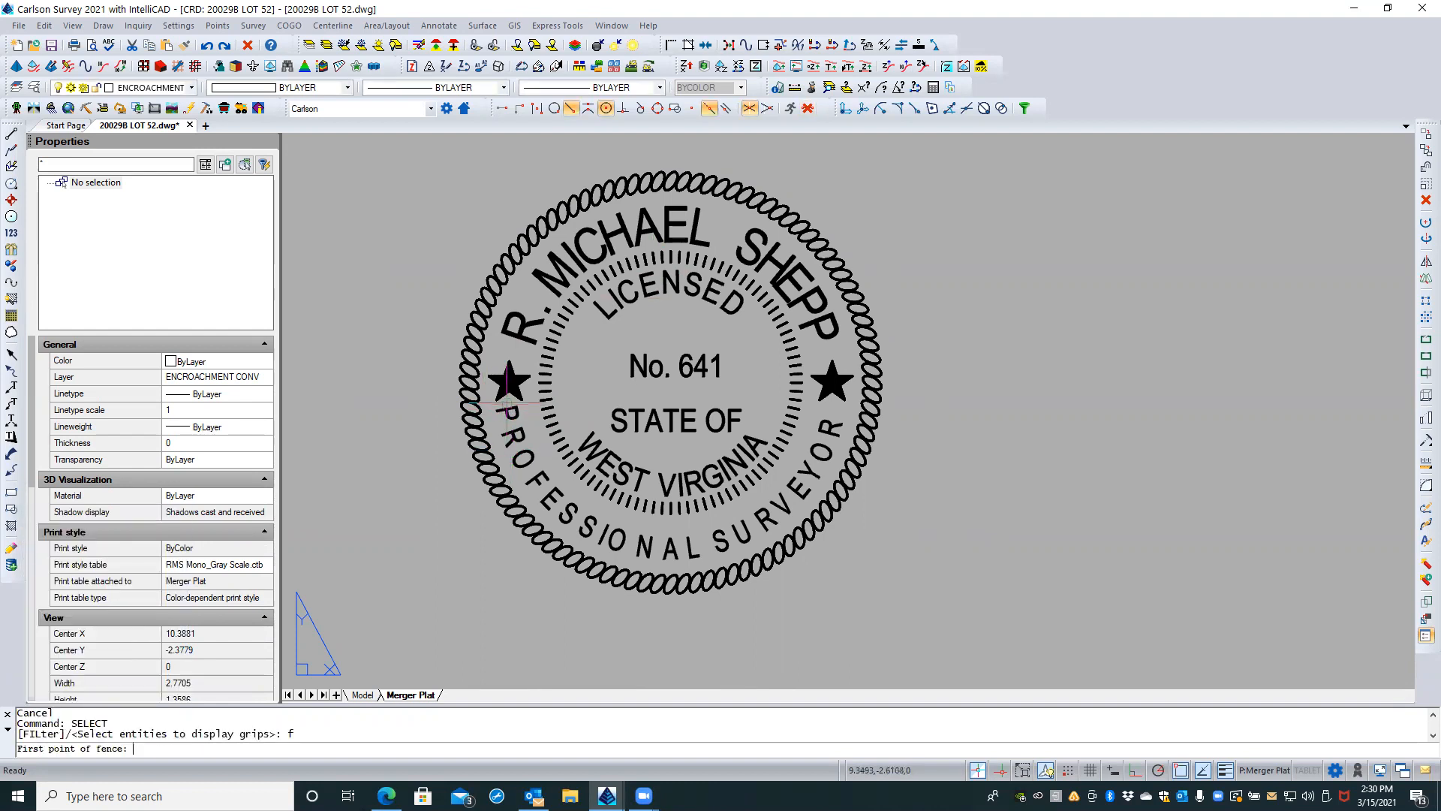
pyautogui.click(508, 412)
pyautogui.click(516, 457)
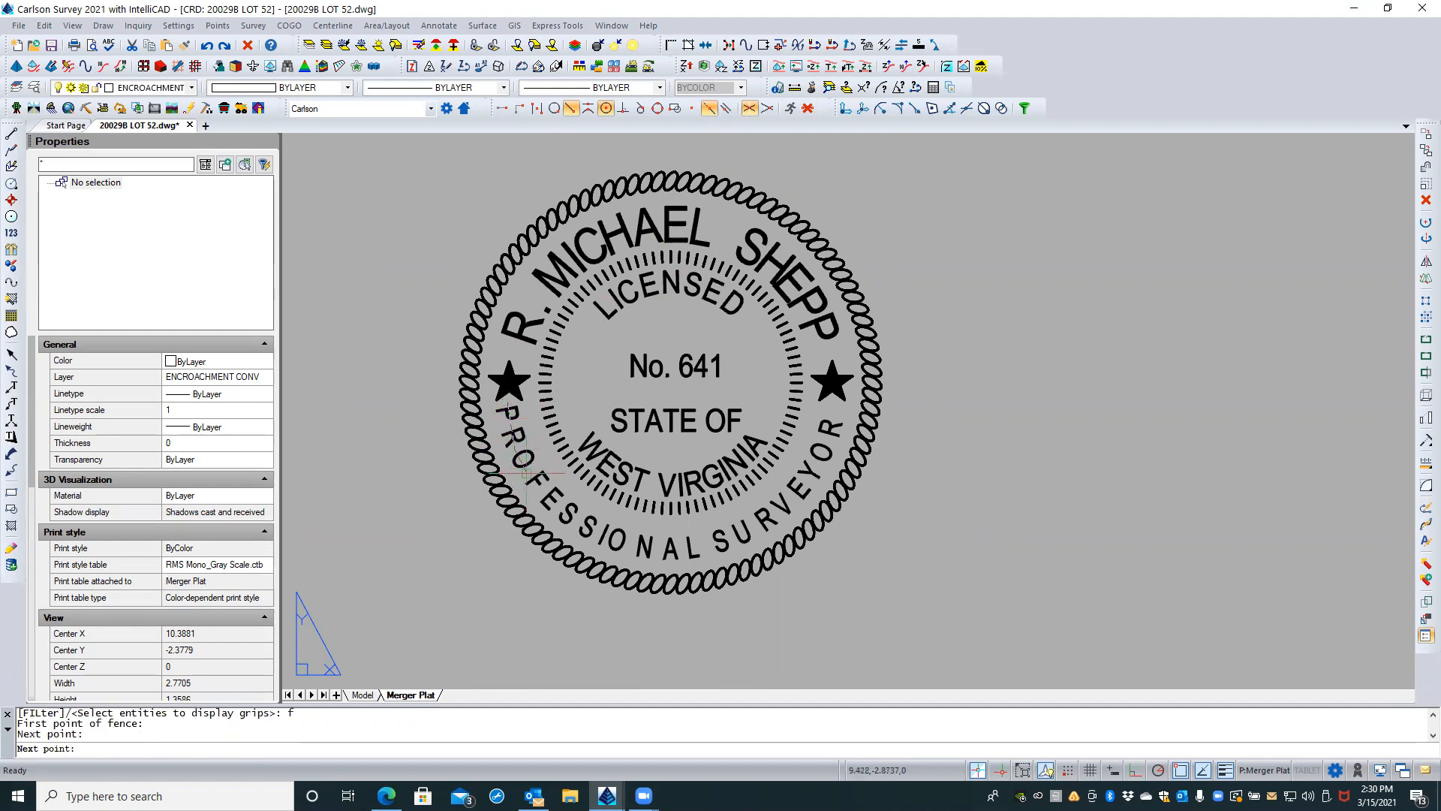
pyautogui.click(537, 488)
pyautogui.click(593, 529)
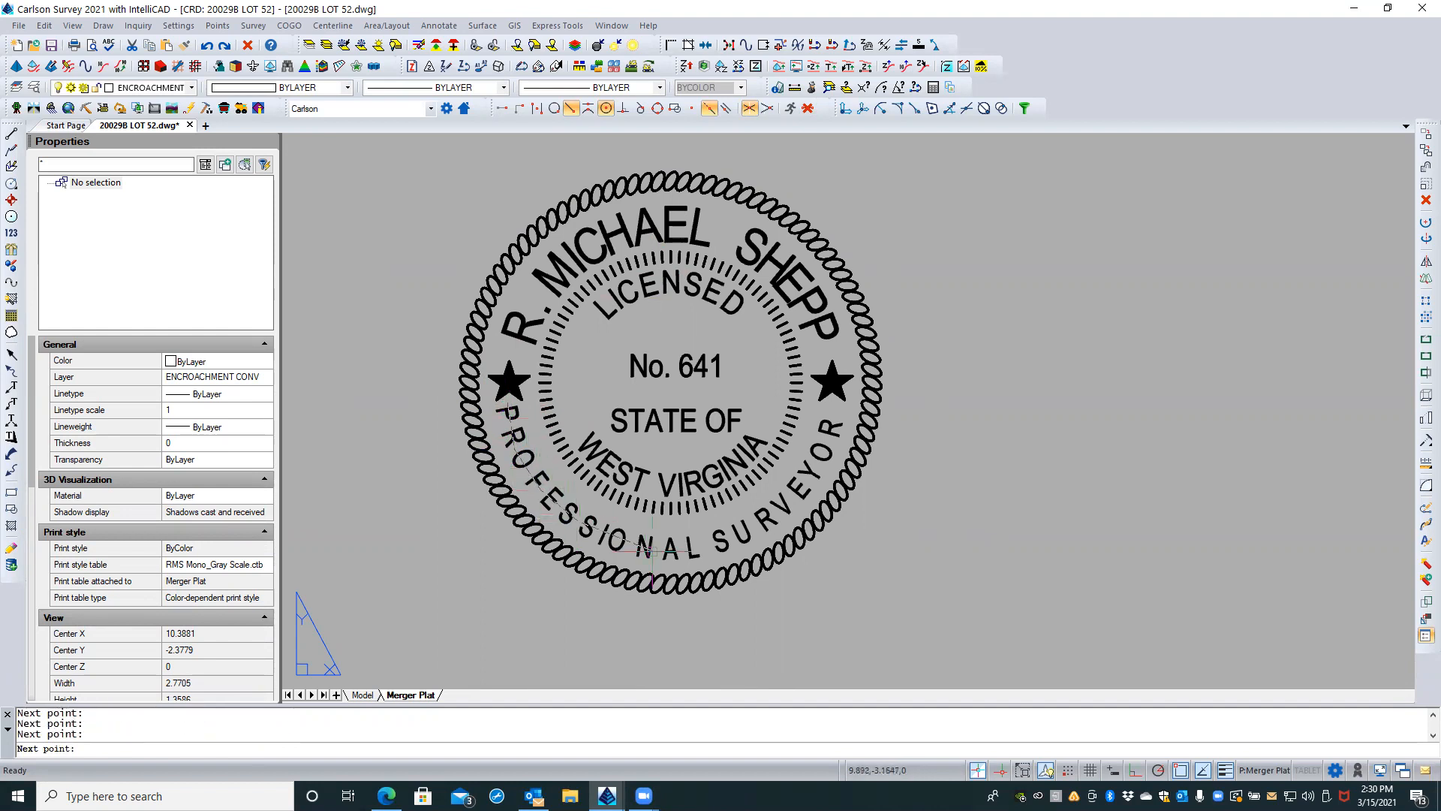
pyautogui.click(698, 549)
pyautogui.click(745, 528)
pyautogui.click(787, 498)
pyautogui.click(813, 461)
pyautogui.click(836, 425)
pyautogui.press('Return')
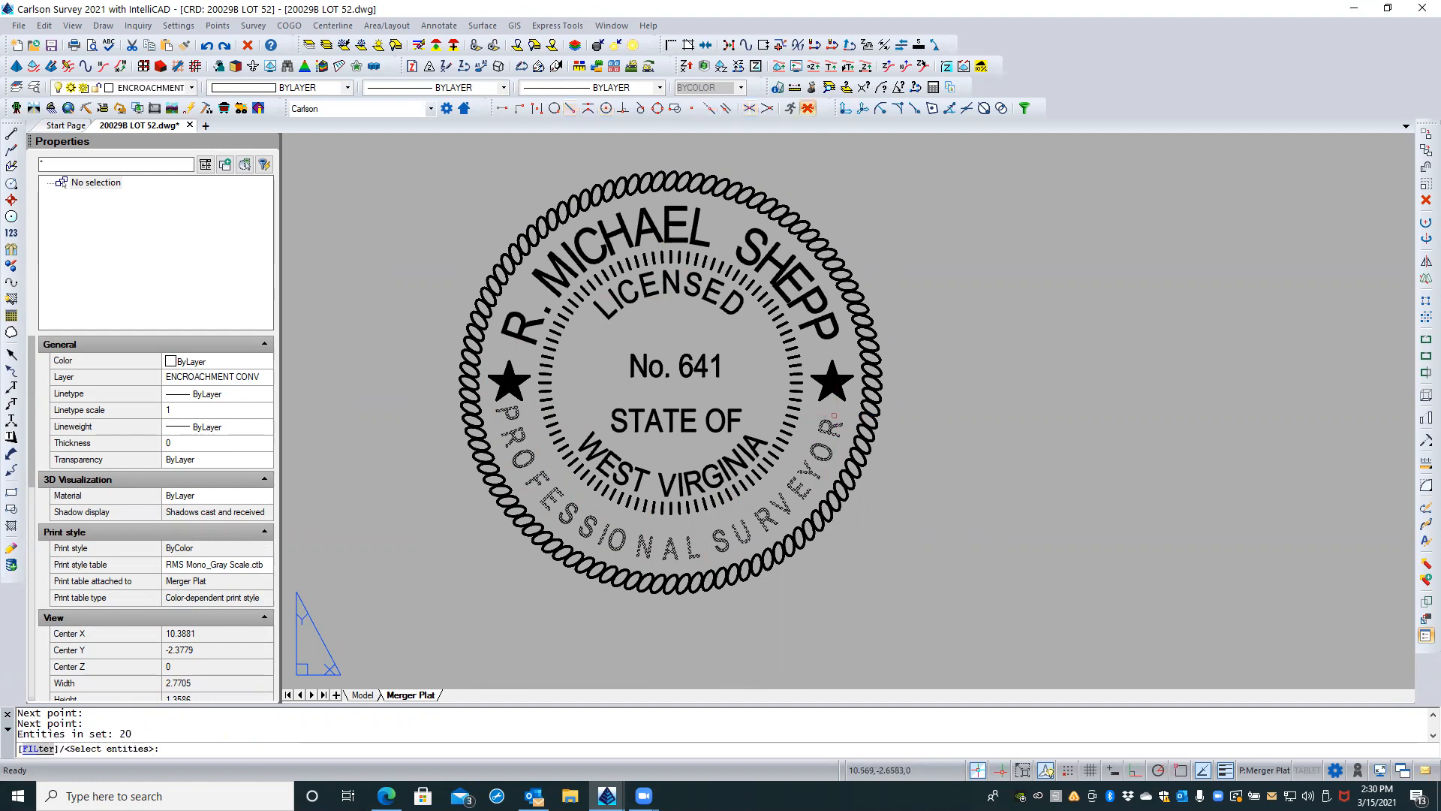
pyautogui.press('Return')
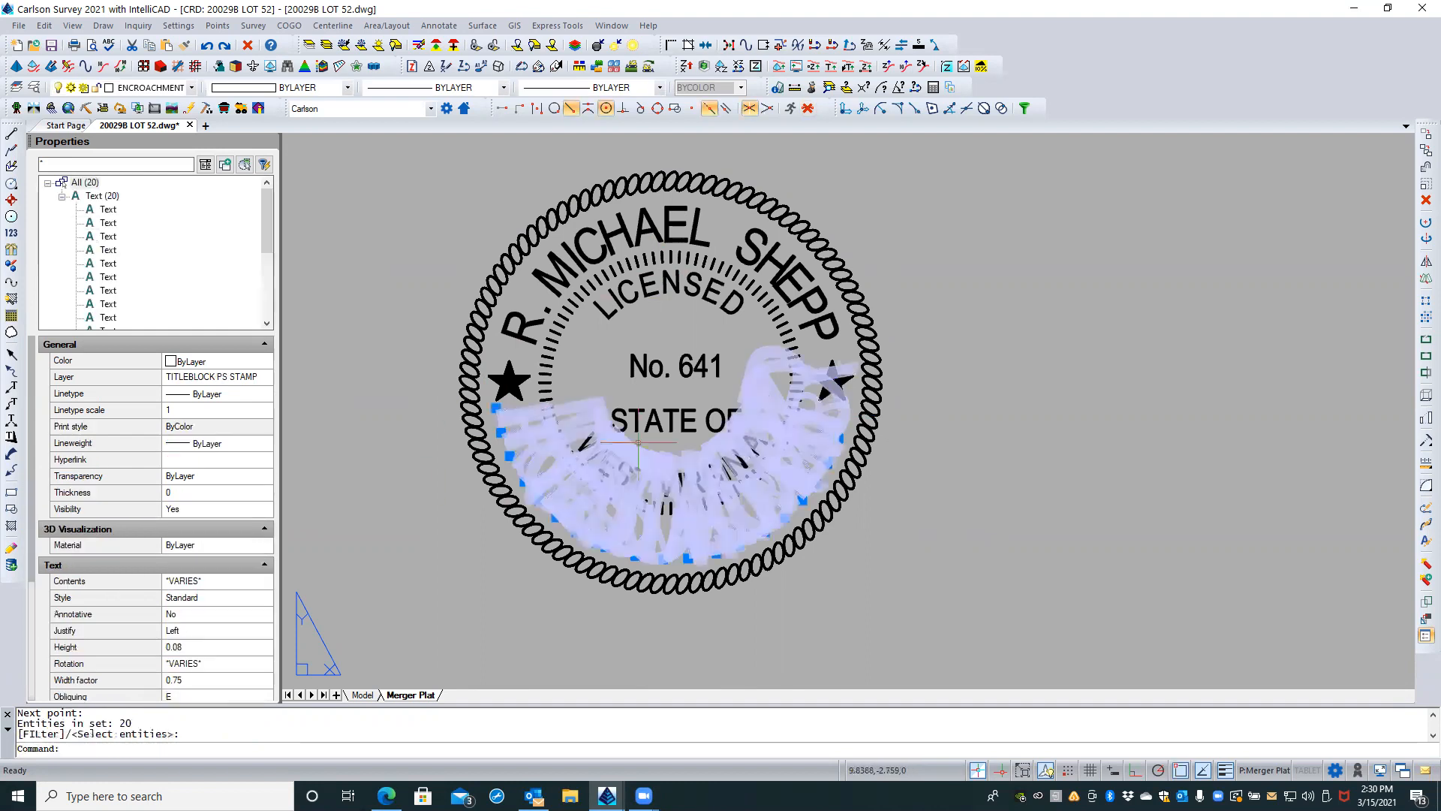
pyautogui.click(195, 647)
pyautogui.press('BackSpace')
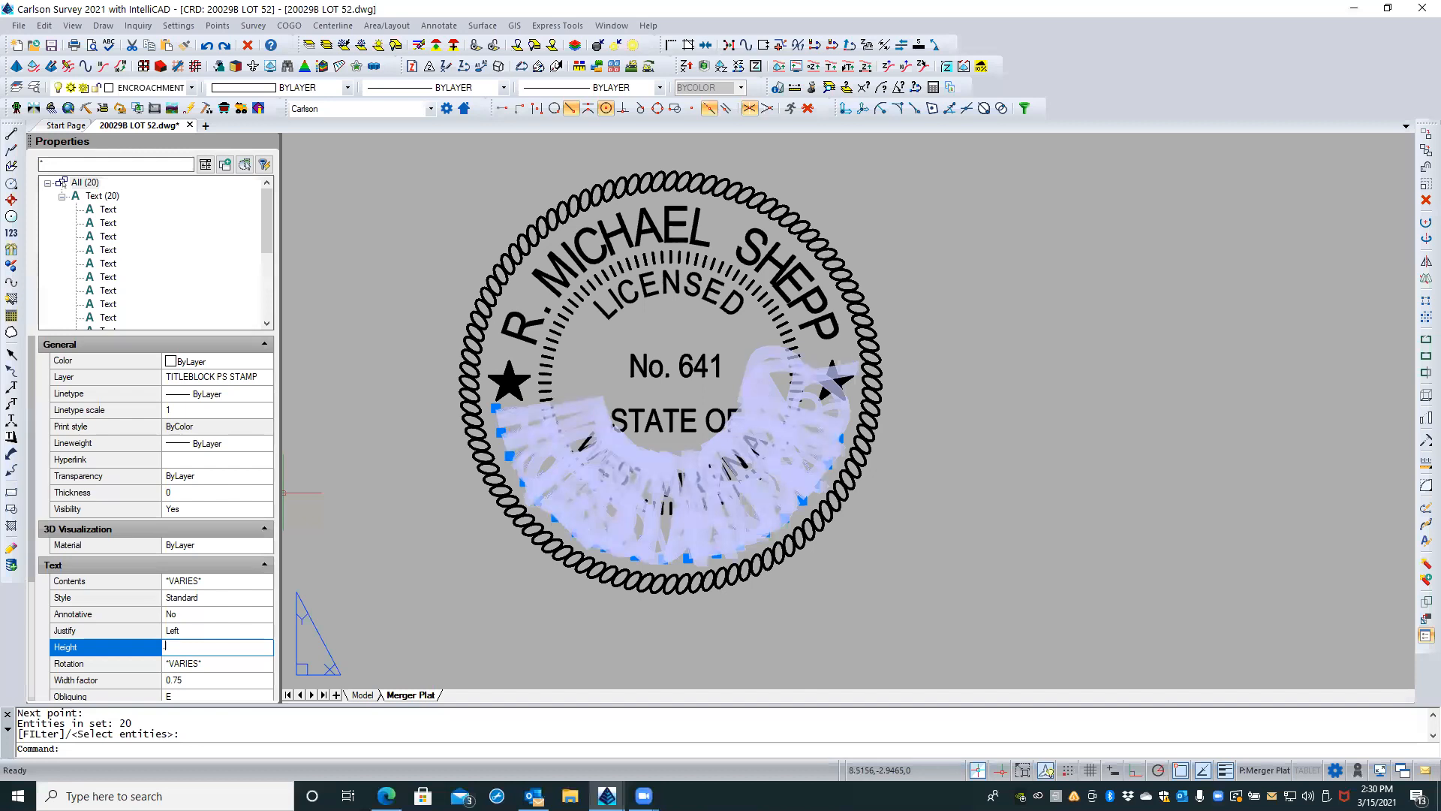
pyautogui.write('.135')
pyautogui.press('Return')
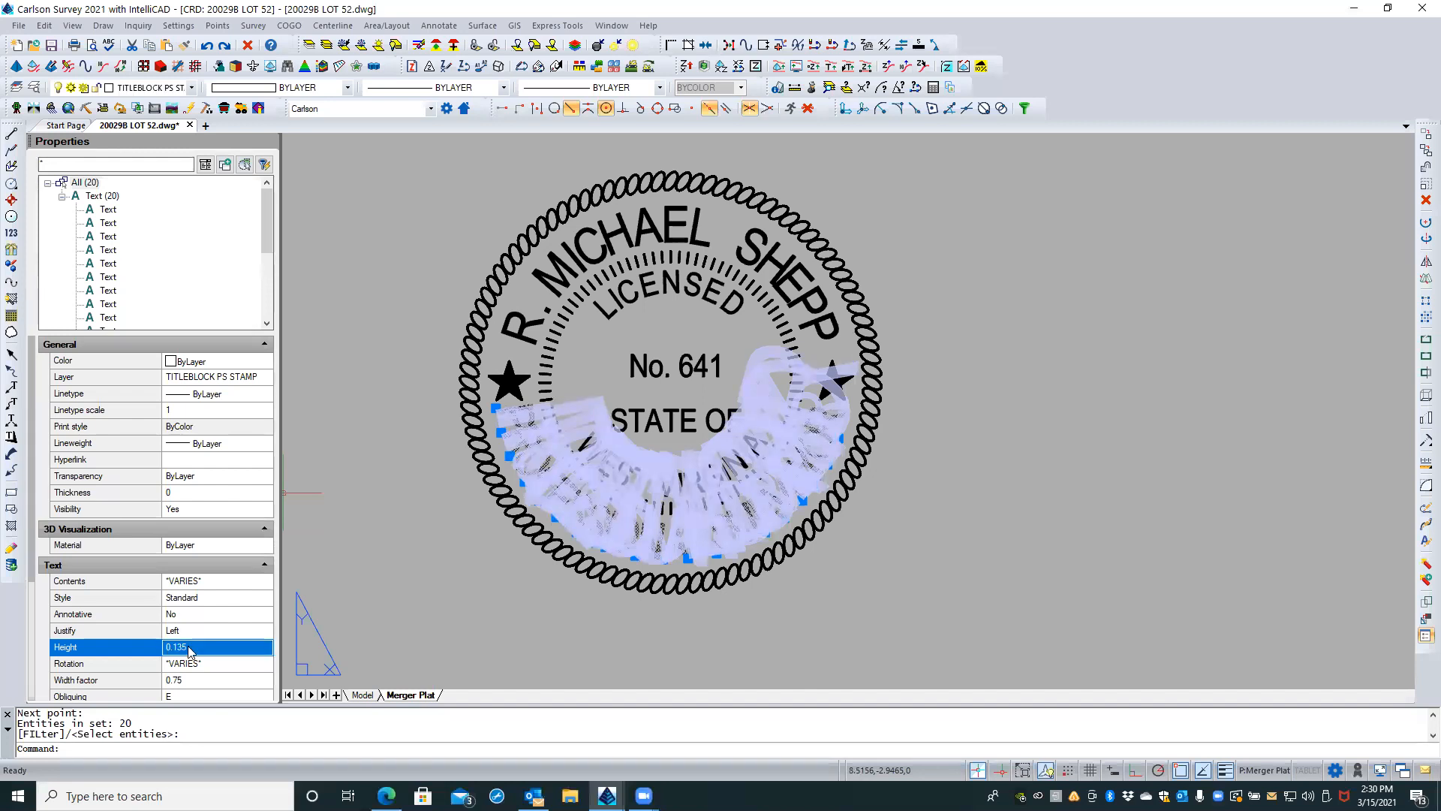
pyautogui.press('Escape')
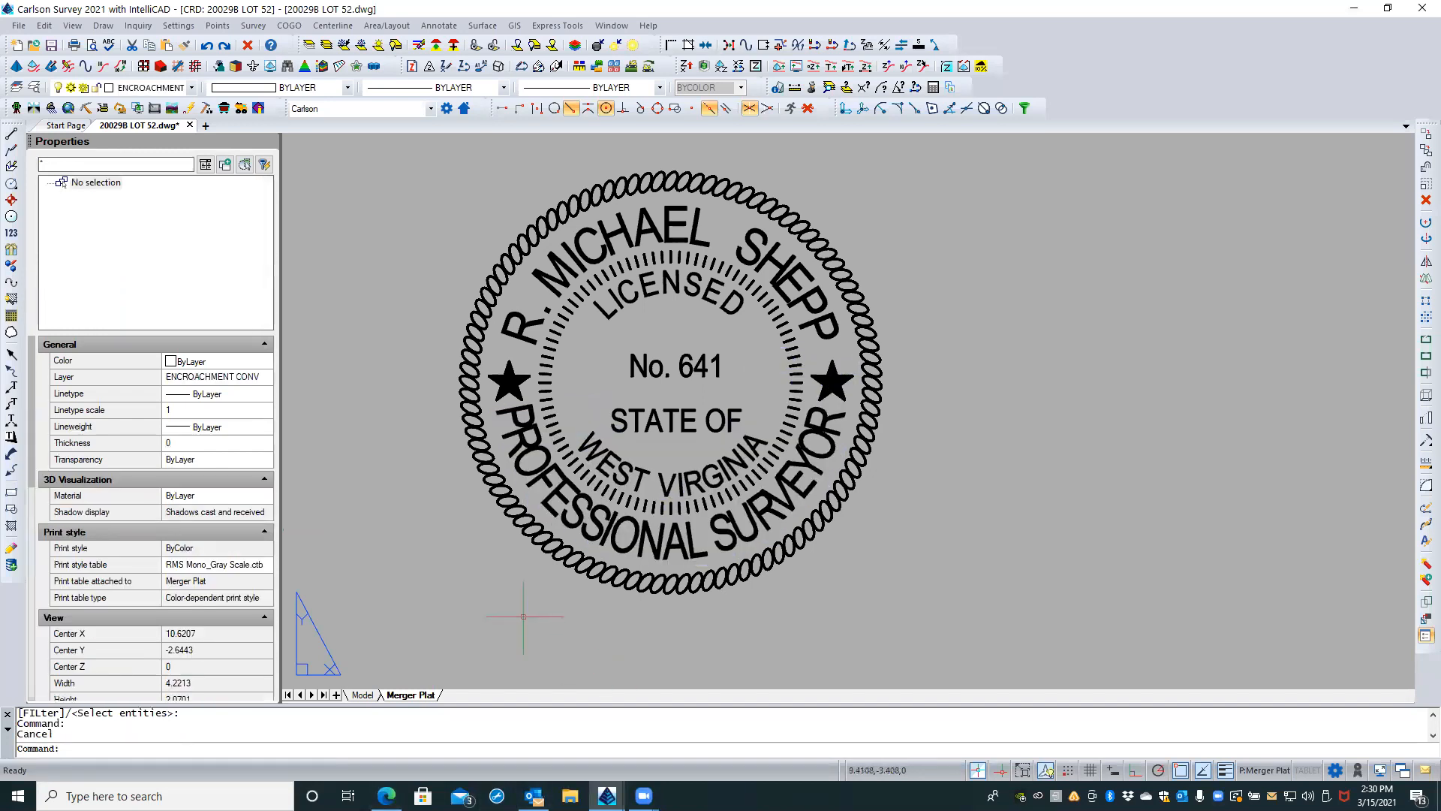
# Step: Check the block name and properties of the garbled stamp in the plat's title block, leaving it unselected
pyautogui.scroll(-1, 530, 601)
pyautogui.scroll(-2, 469, 594)
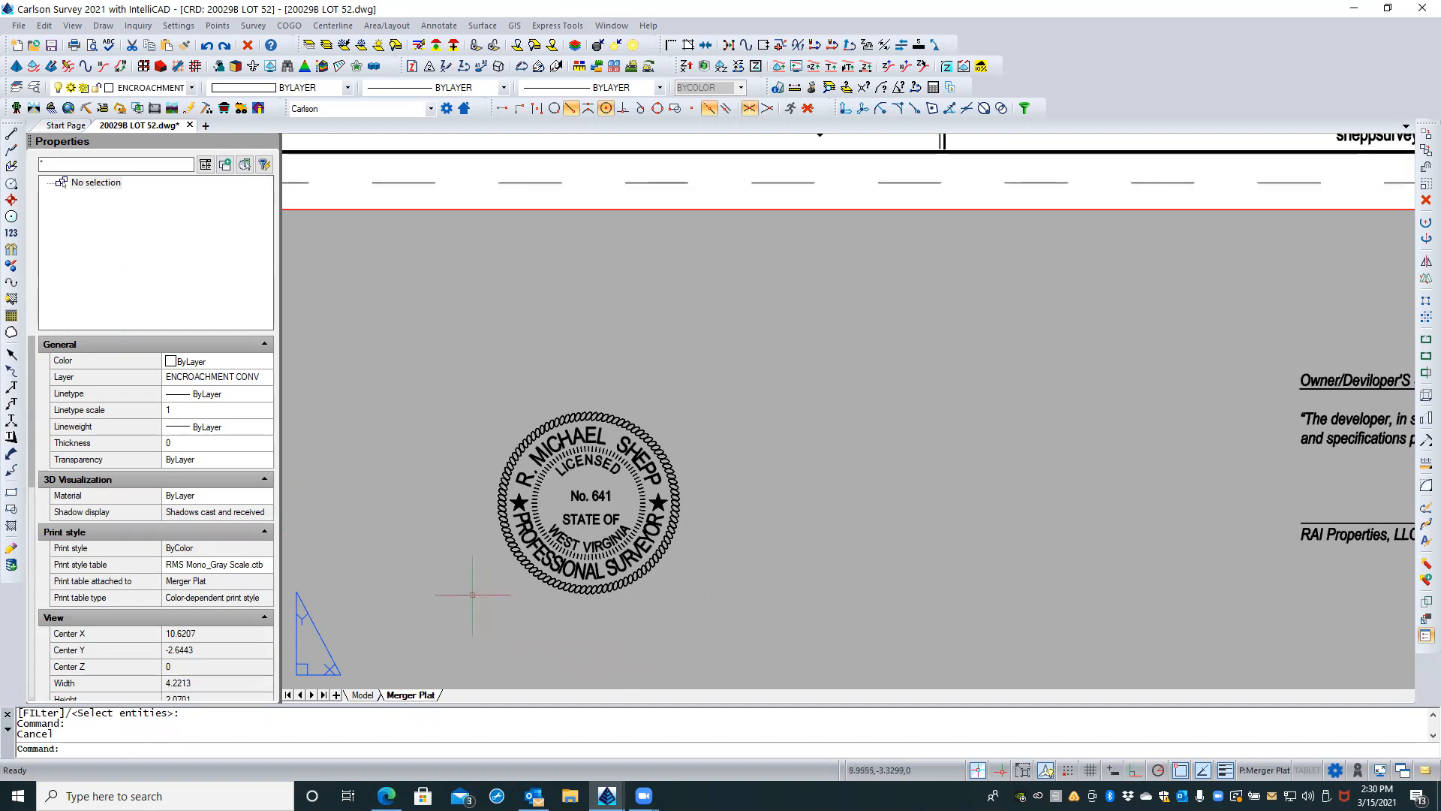
pyautogui.scroll(-1, 470, 595)
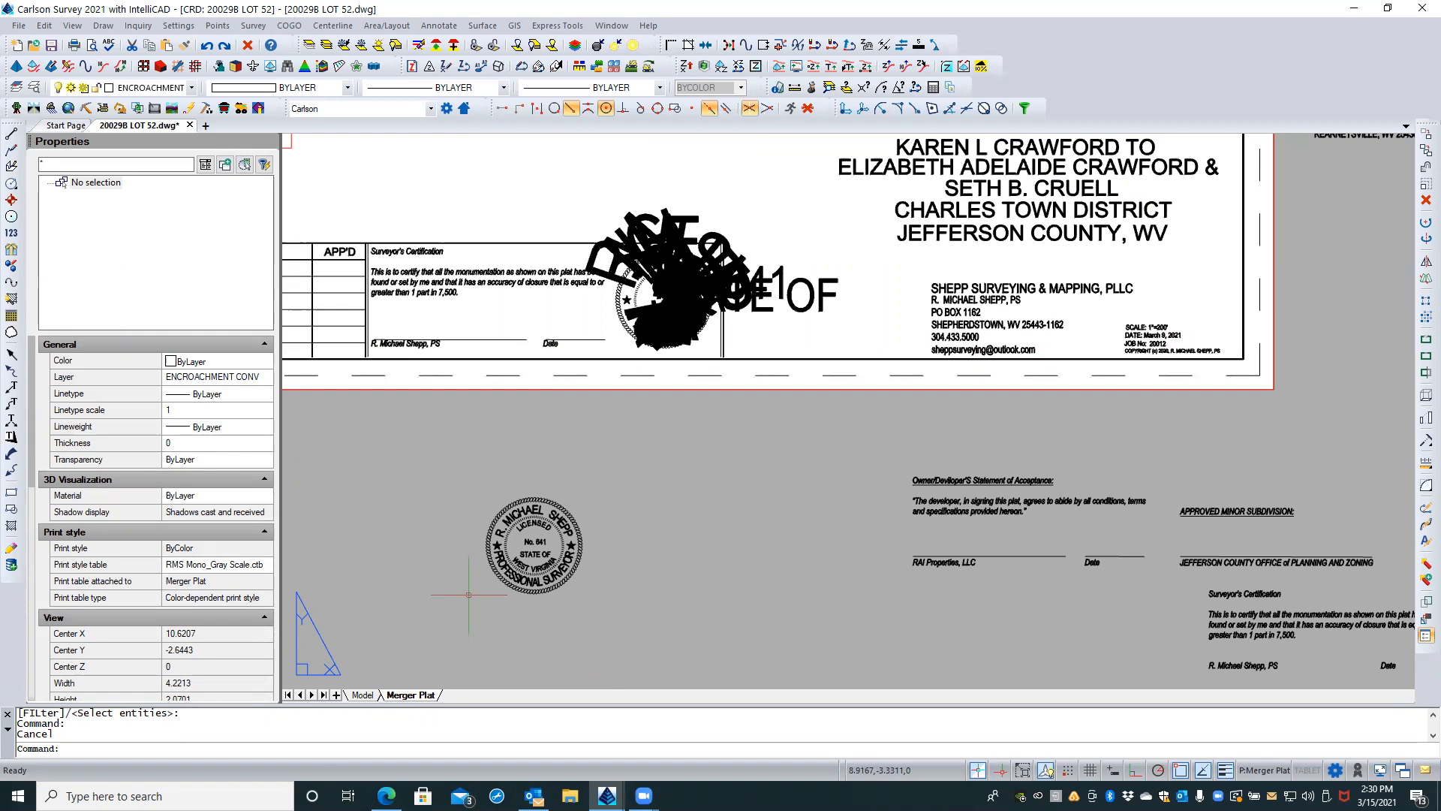
pyautogui.scroll(1, 506, 595)
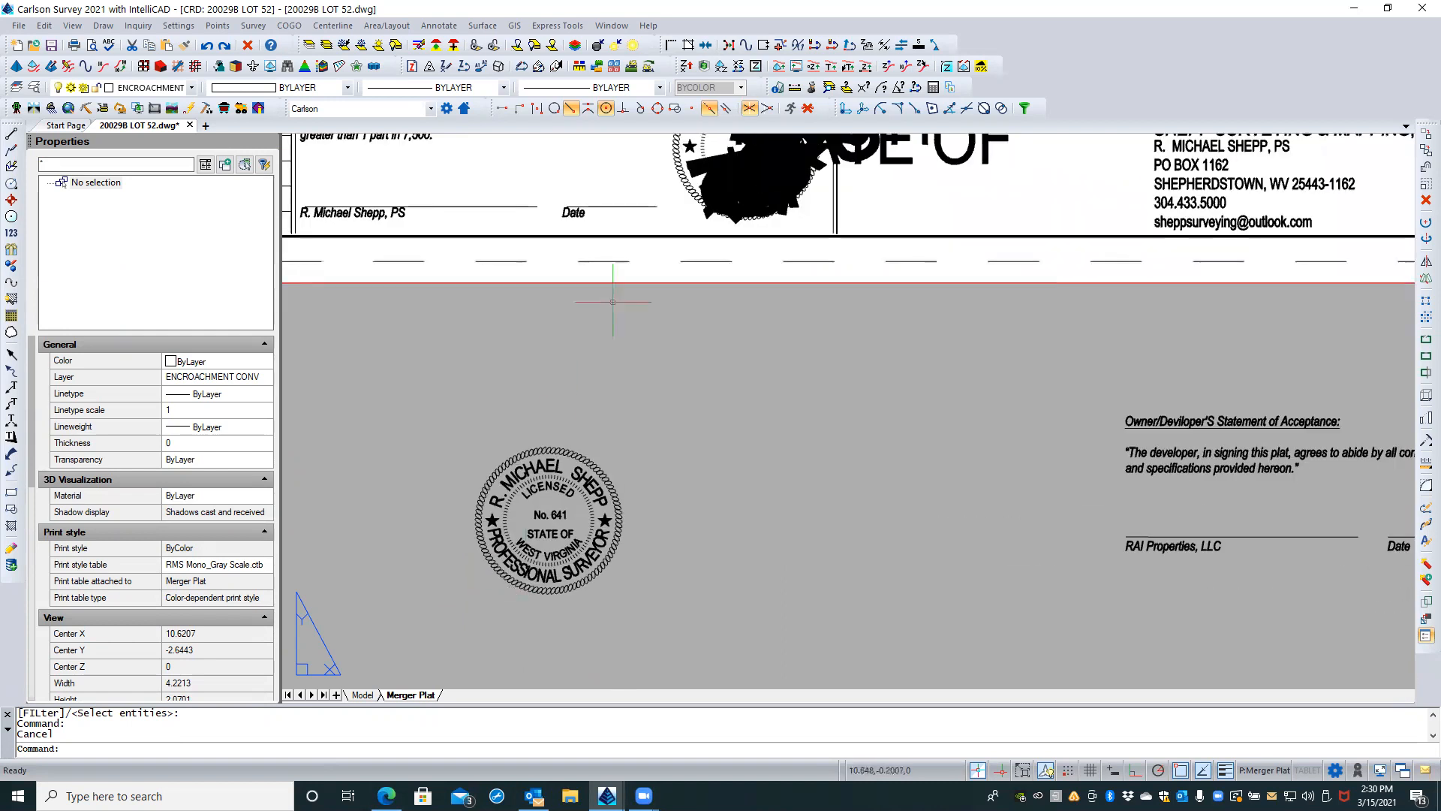
pyautogui.click(688, 184)
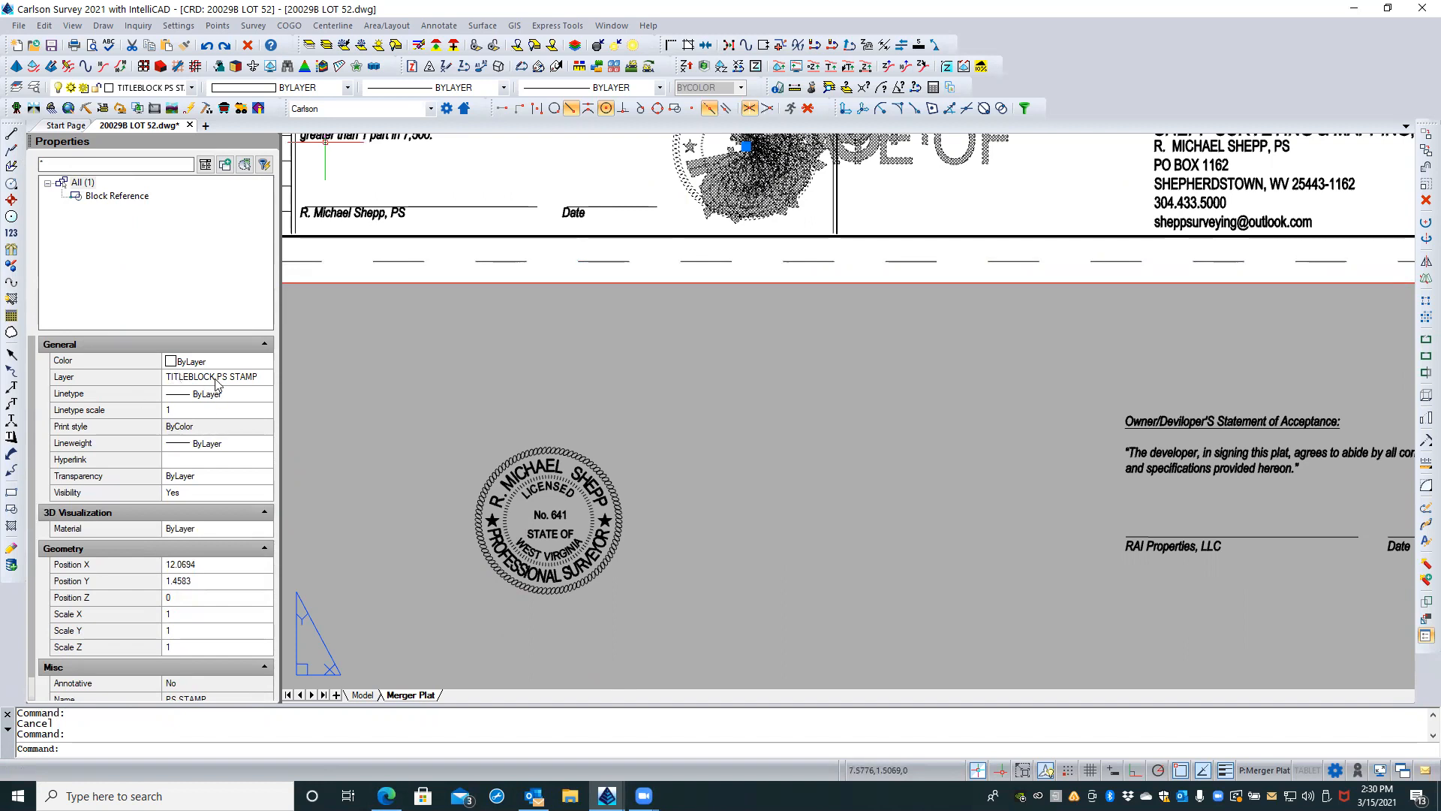
pyautogui.scroll(-1, 230, 615)
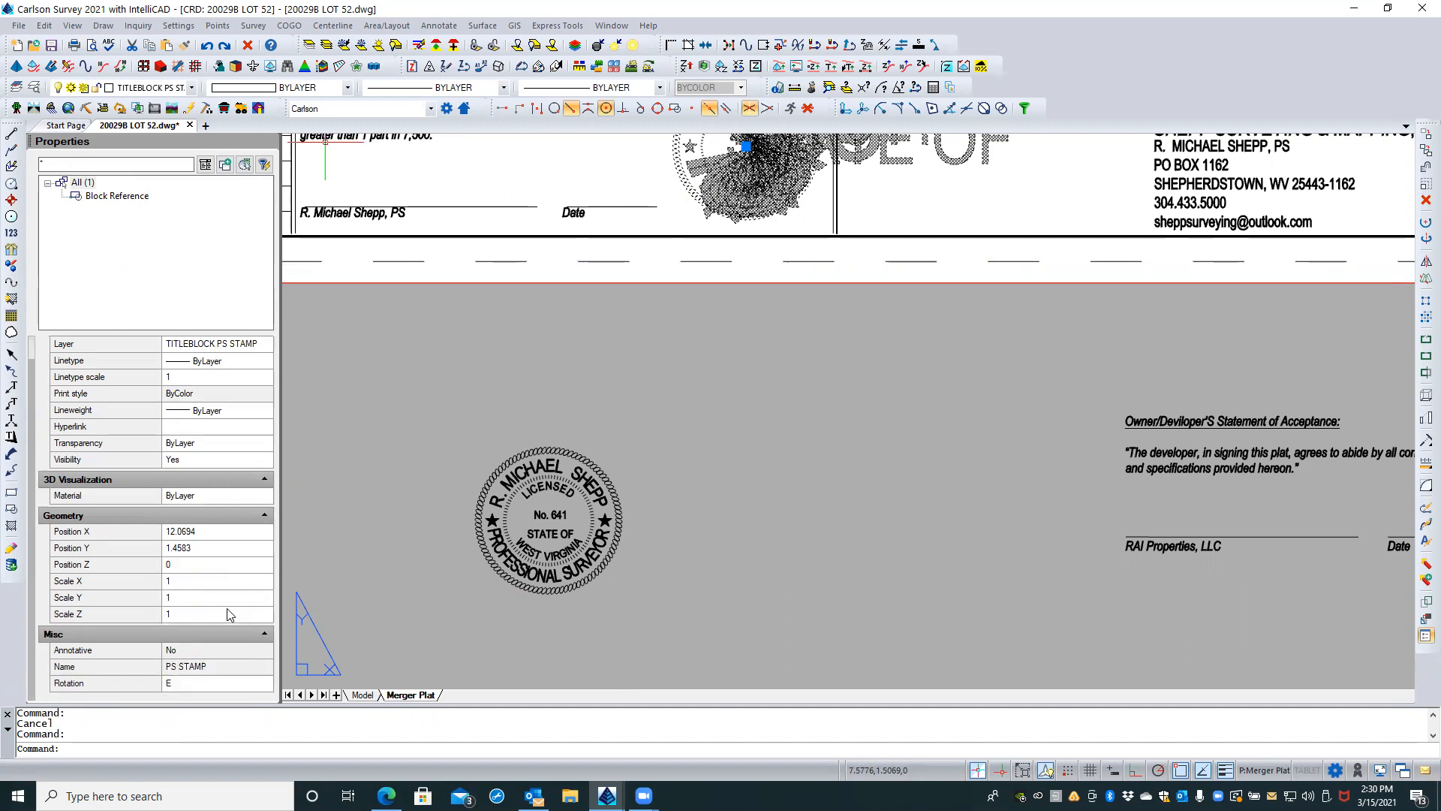
pyautogui.click(184, 678)
pyautogui.press('Escape')
pyautogui.press('Escape')
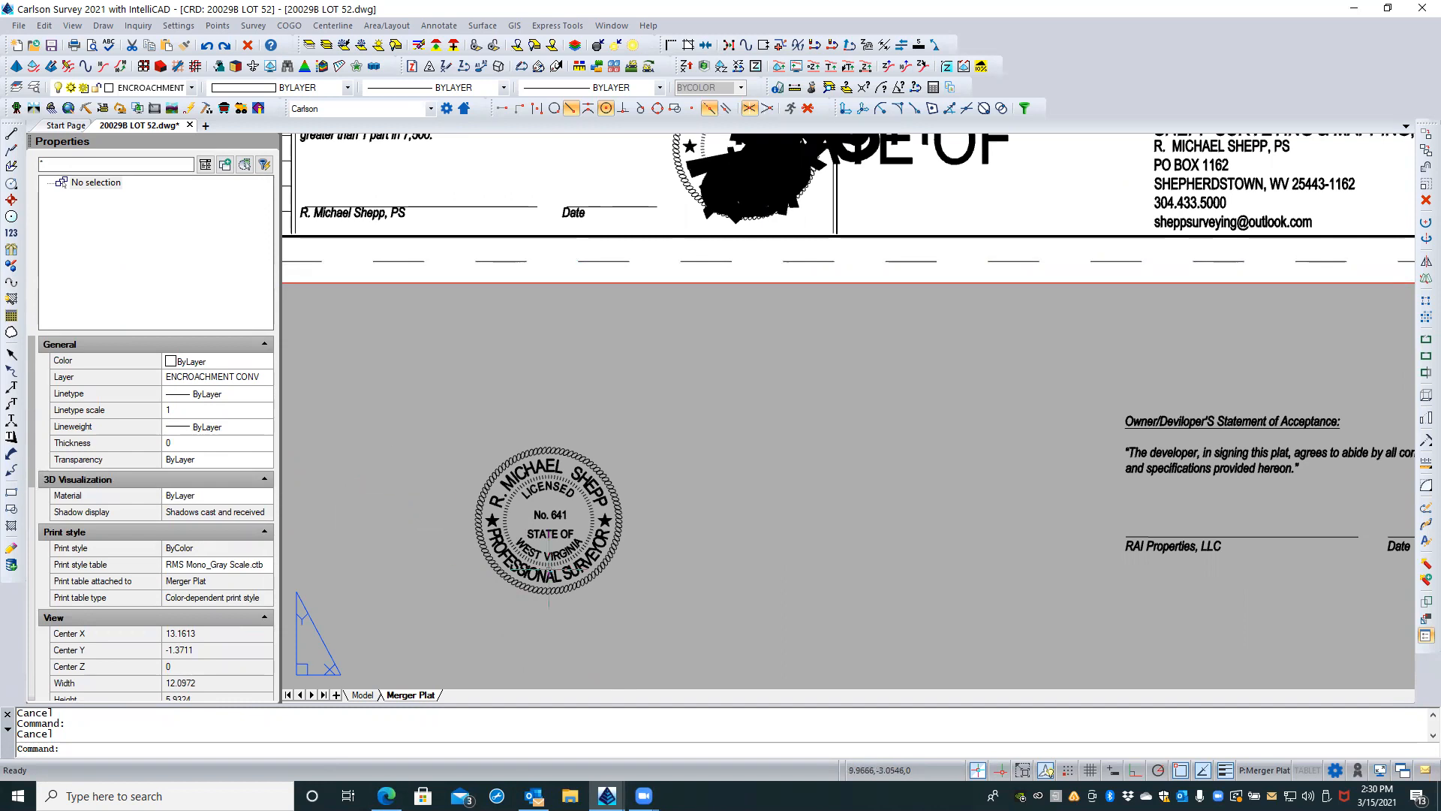
pyautogui.scroll(3, 549, 535)
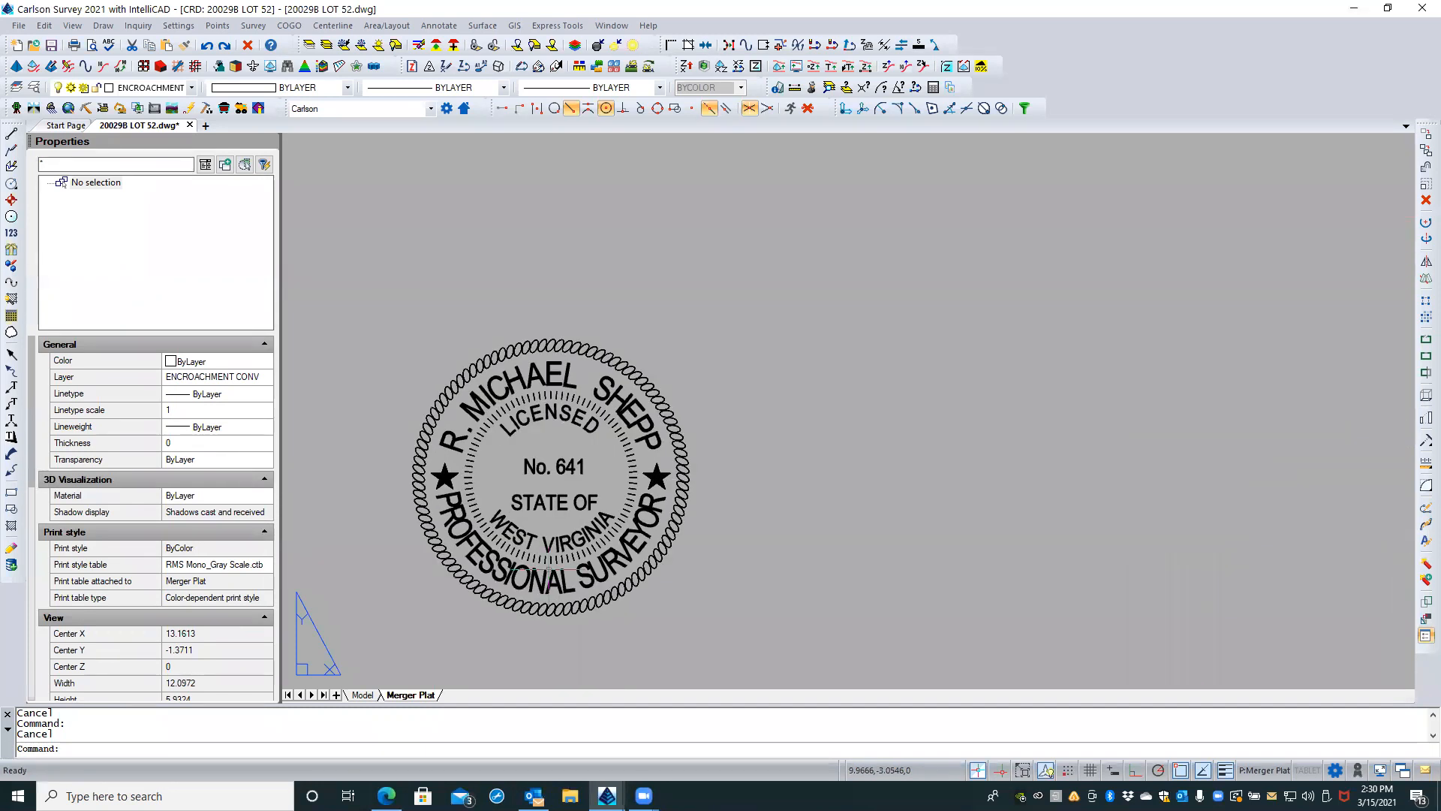
pyautogui.click(554, 469)
pyautogui.press('Escape')
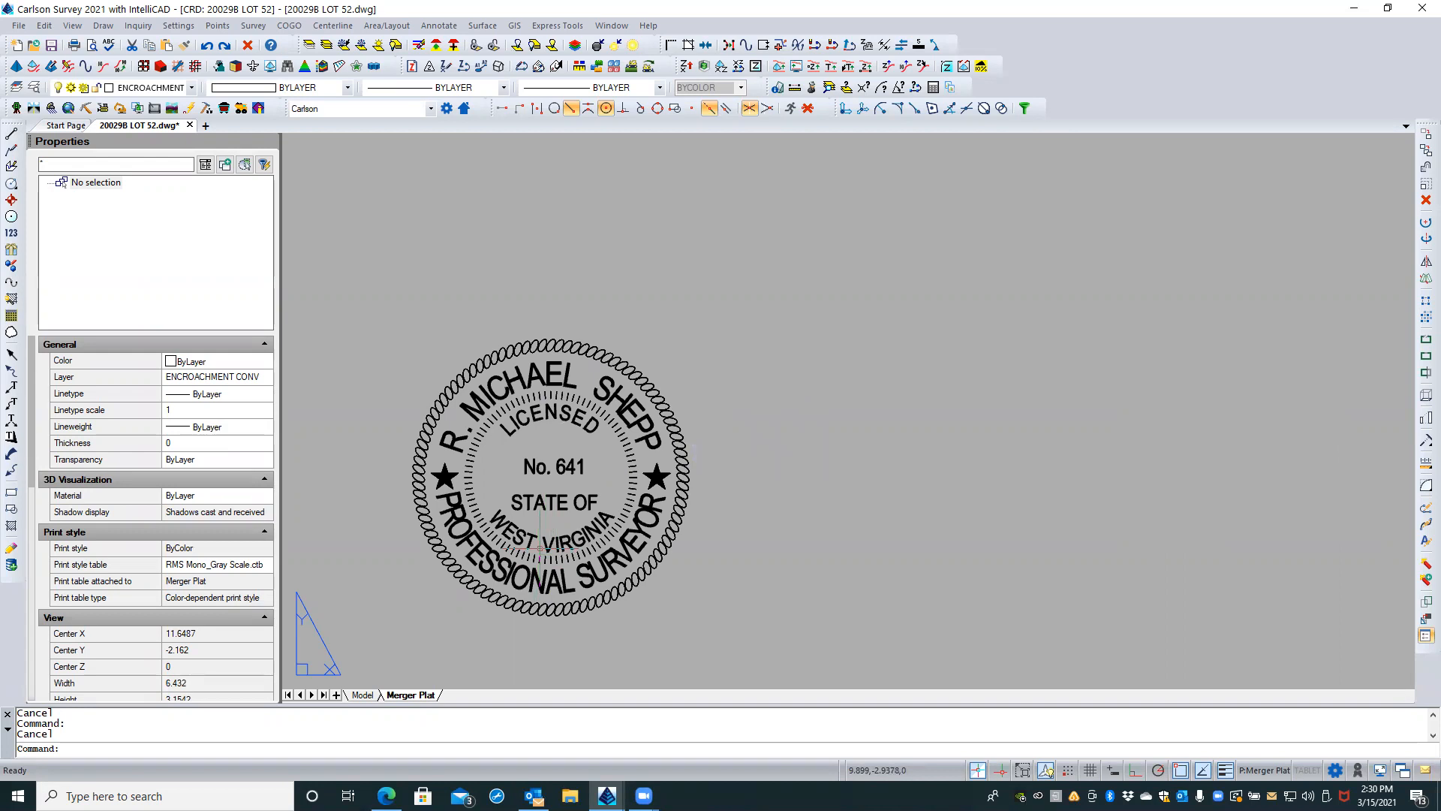
pyautogui.write('CIRCLE')
pyautogui.press('Return')
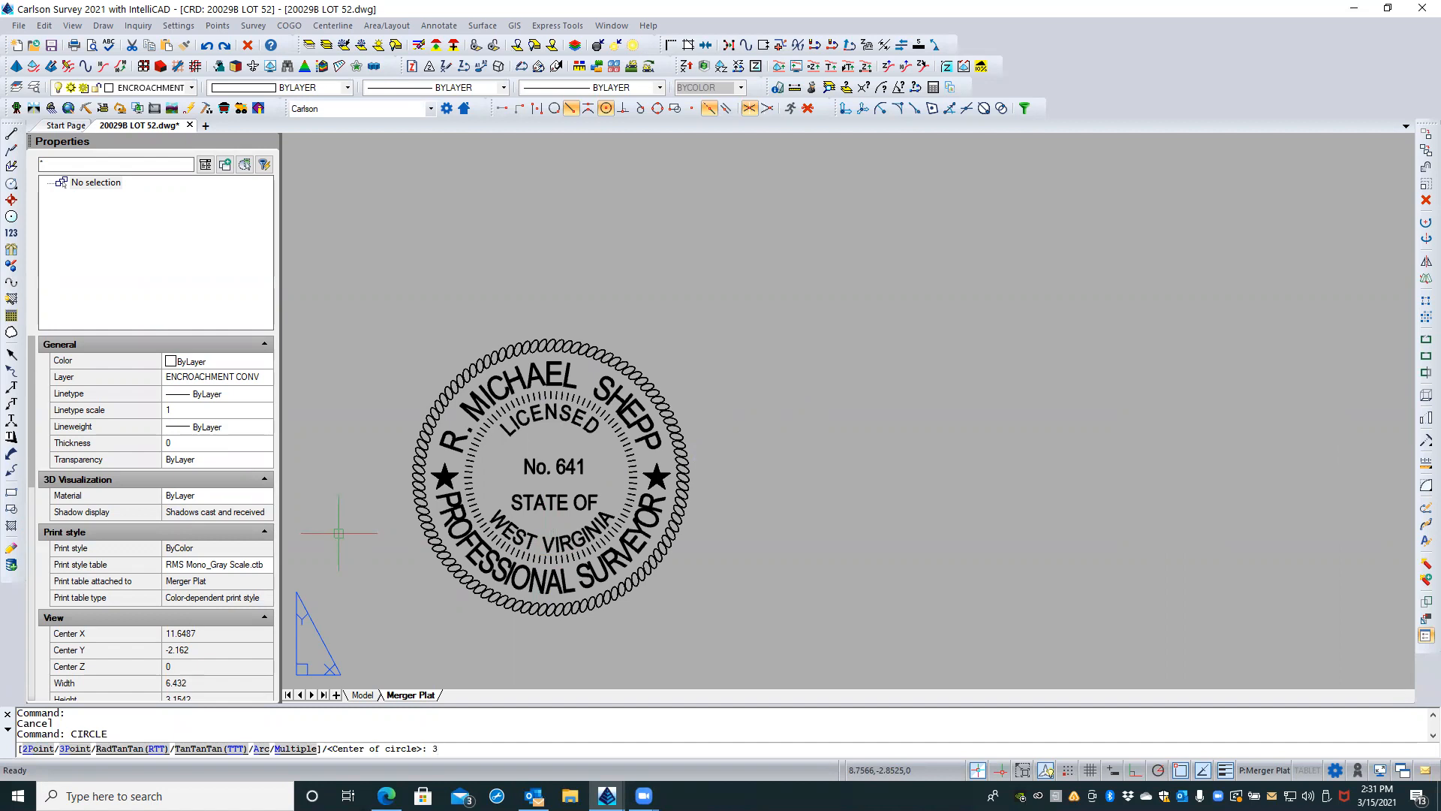
pyautogui.write('3')
pyautogui.press('Return')
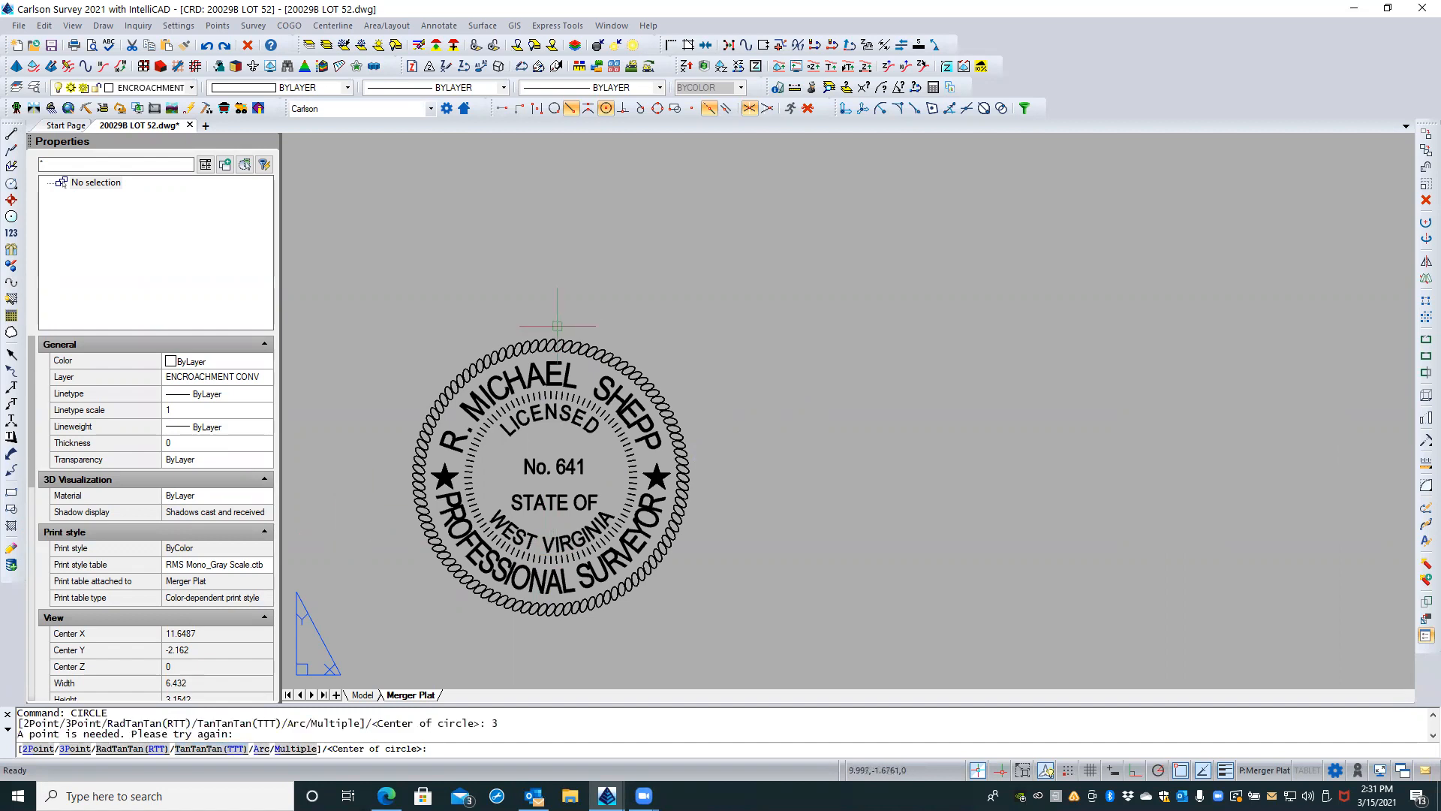
pyautogui.scroll(2, 560, 331)
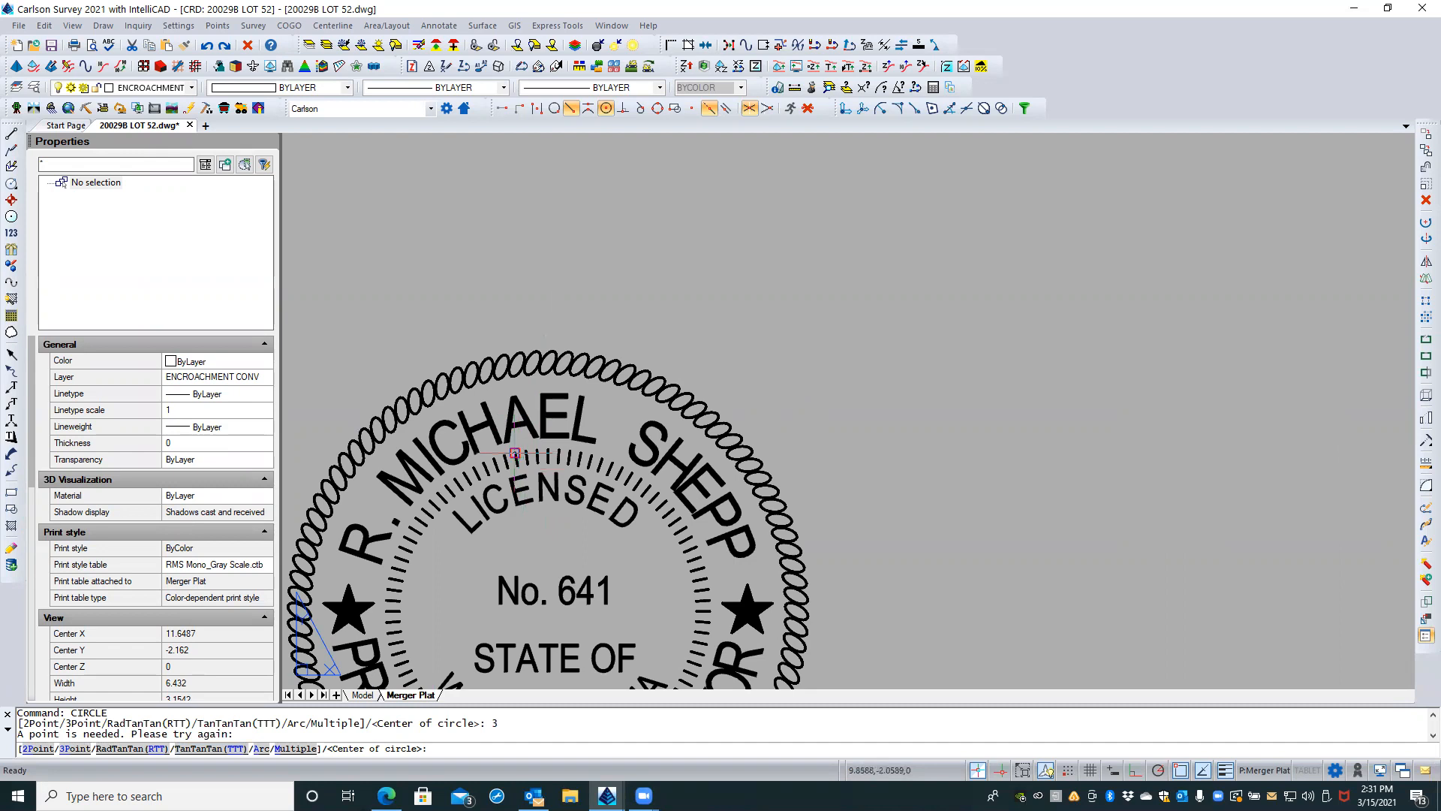
pyautogui.click(515, 452)
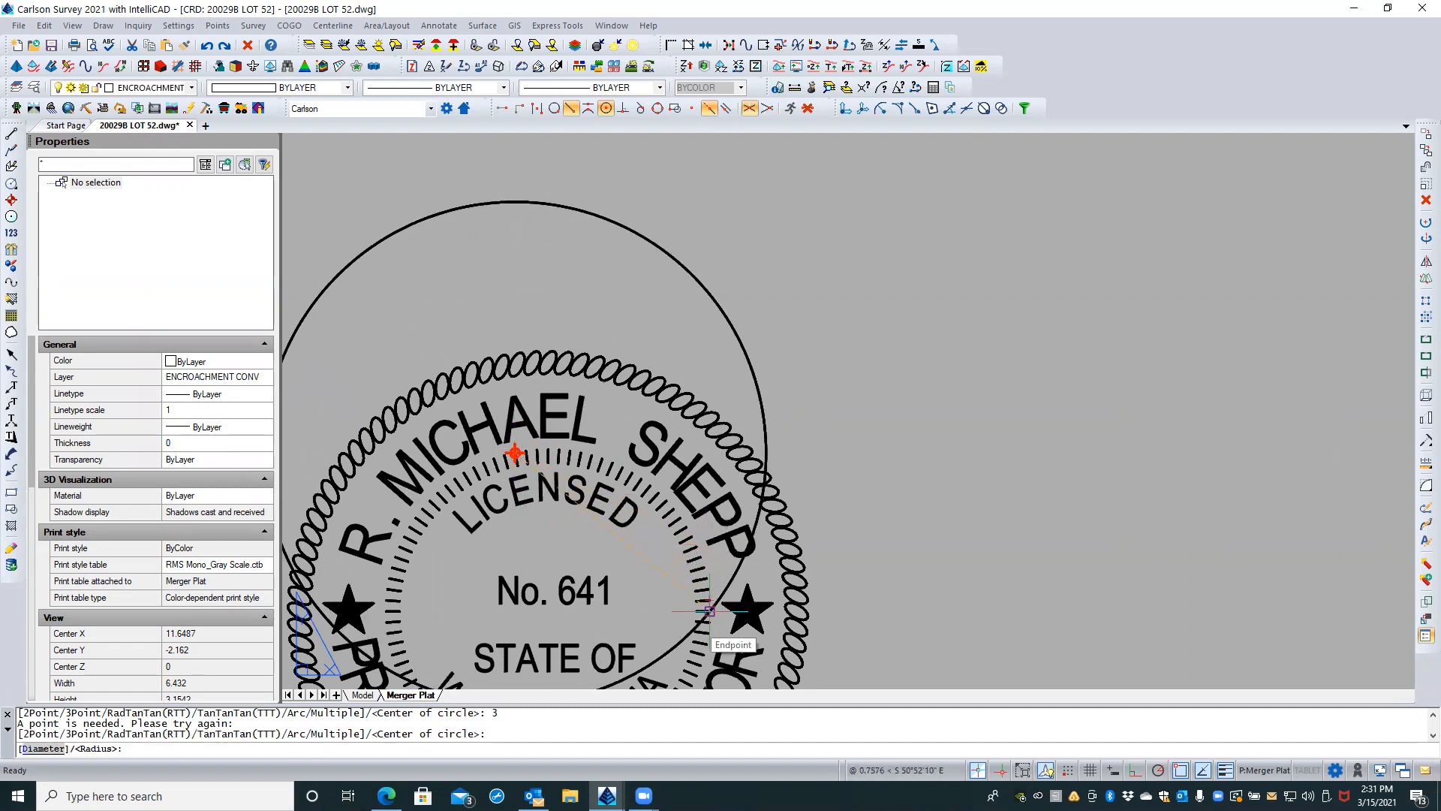
pyautogui.press('Escape')
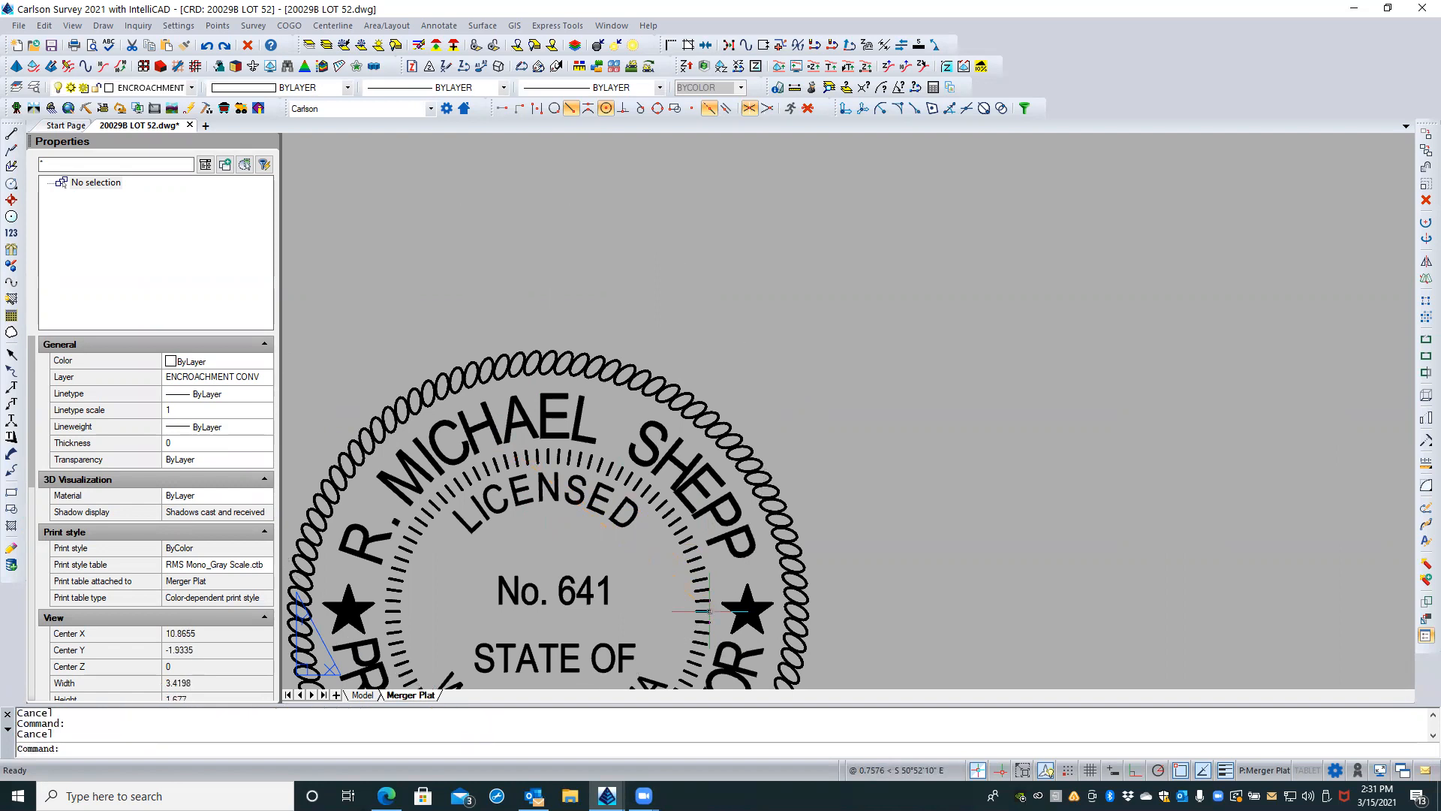
# Step: Draw a three-point circle through the outer ends of the tick marks around the stamp's inner ring
pyautogui.press('Return')
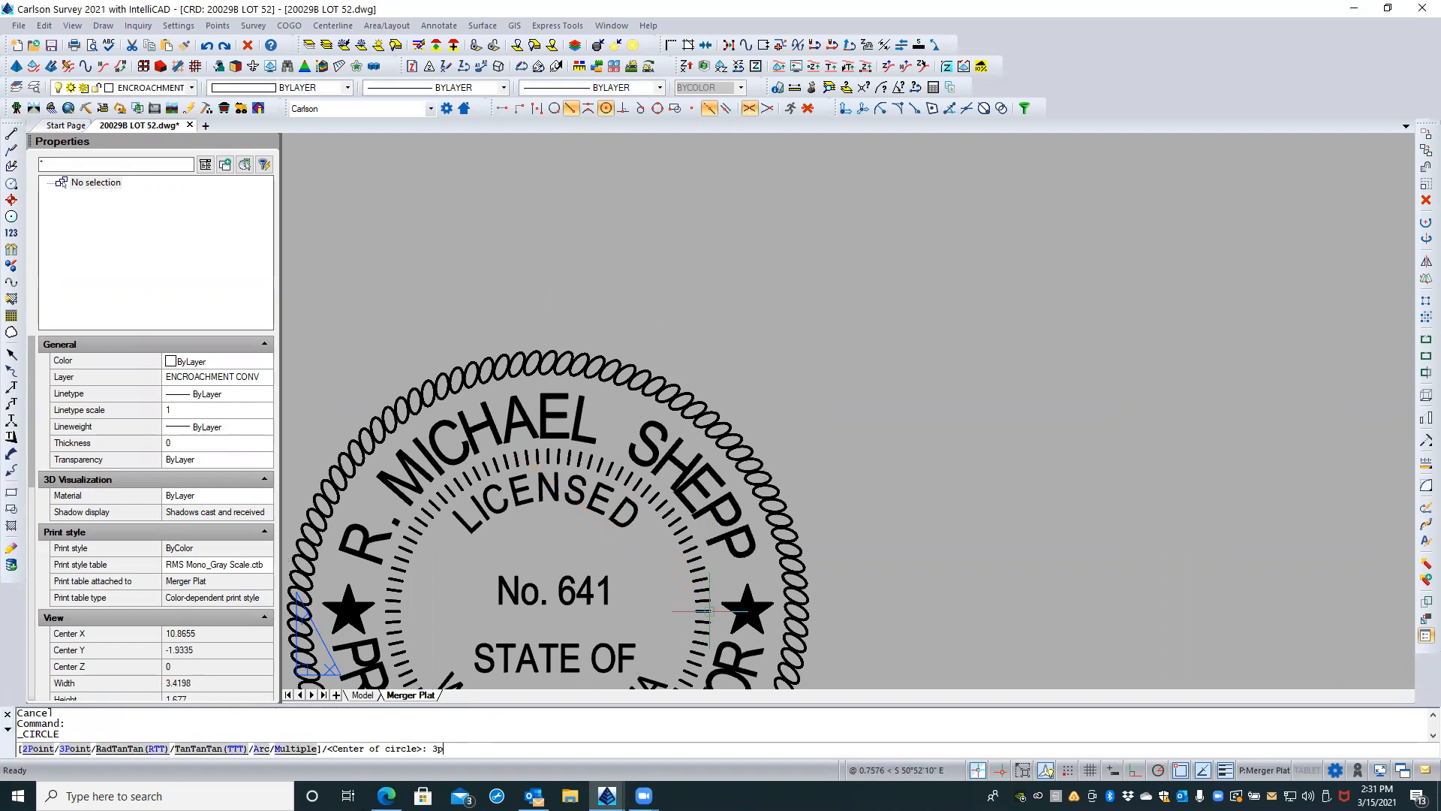
pyautogui.write('3p')
pyautogui.press('Return')
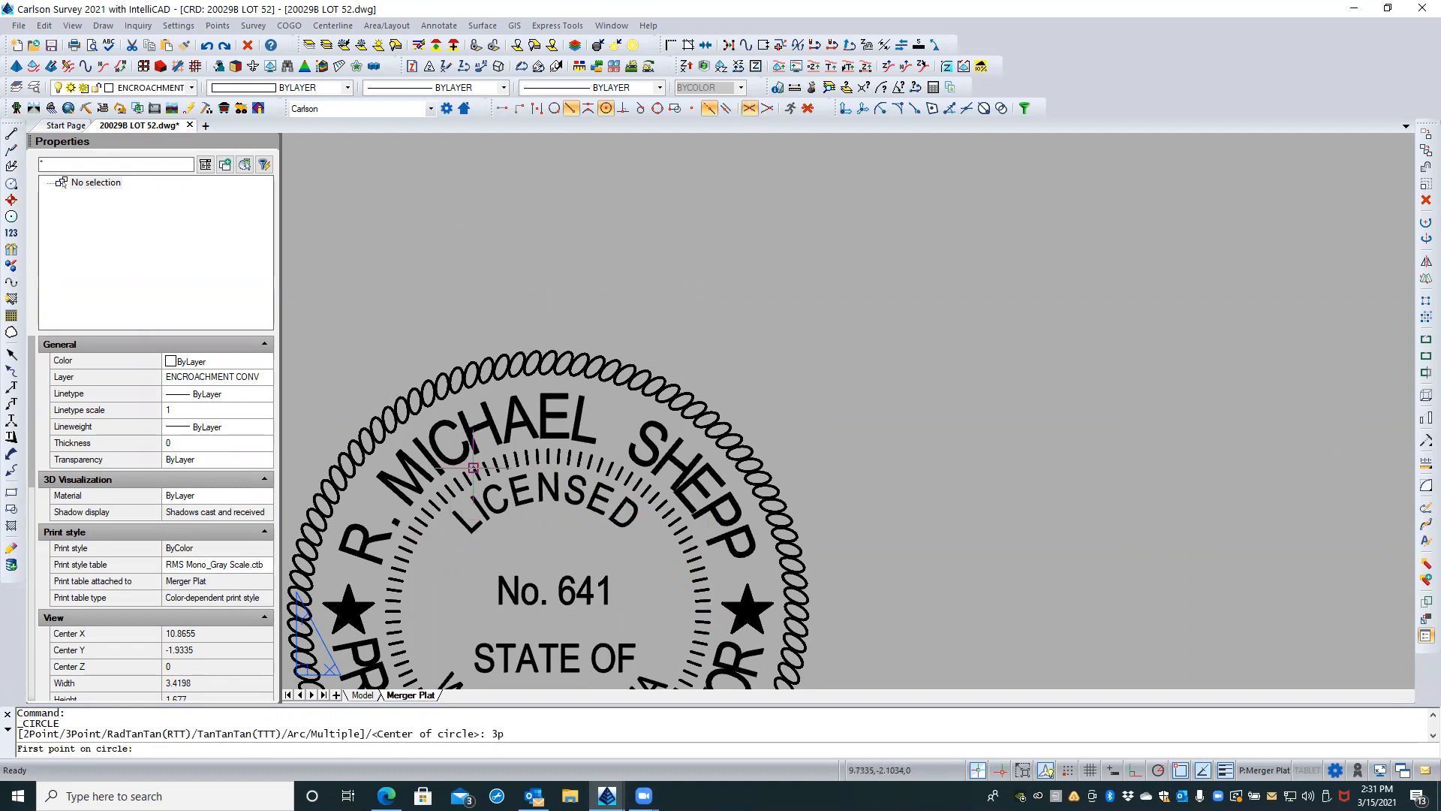
pyautogui.click(473, 467)
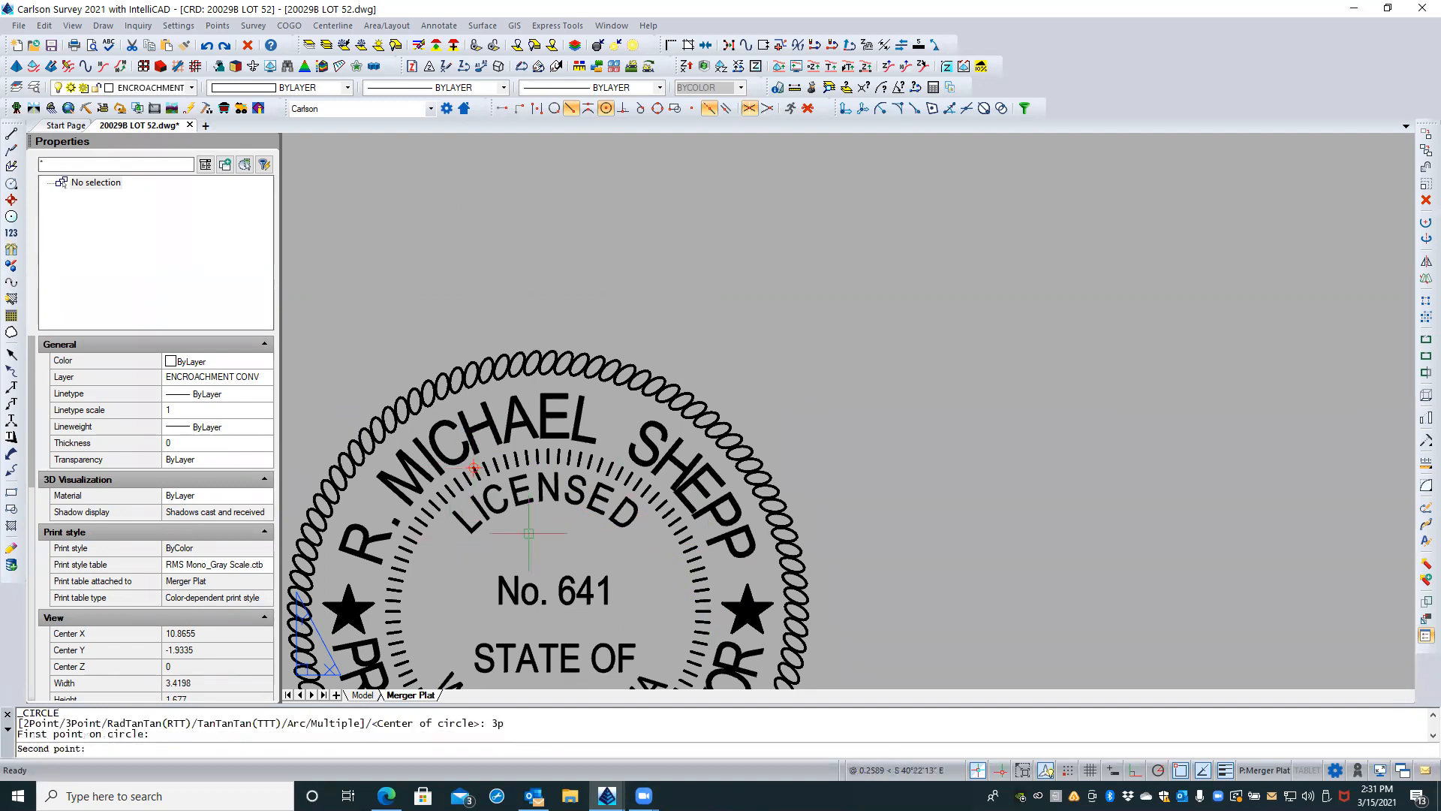
pyautogui.click(708, 633)
pyautogui.scroll(-1, 541, 416)
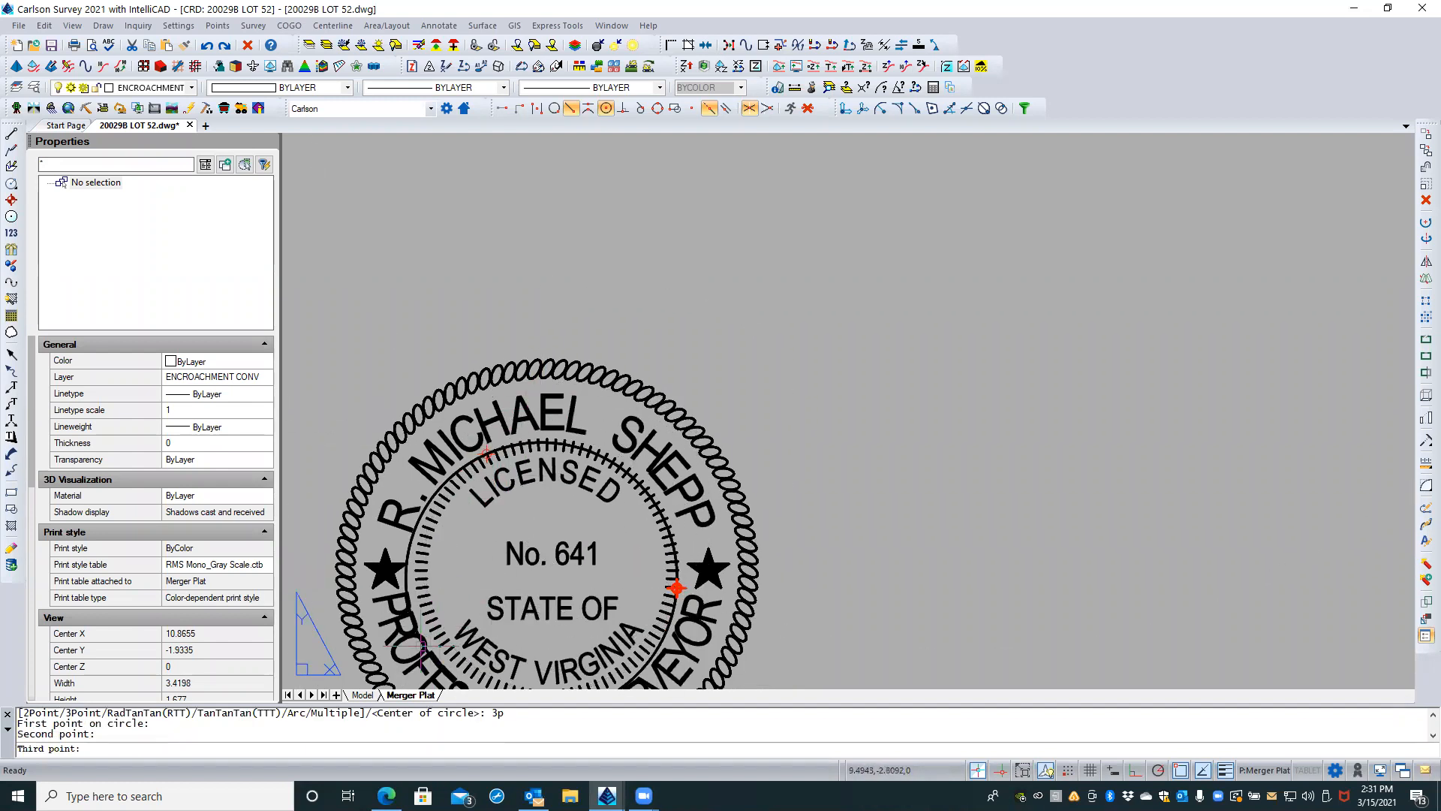
pyautogui.scroll(1, 422, 645)
pyautogui.press('Escape')
pyautogui.press('Escape')
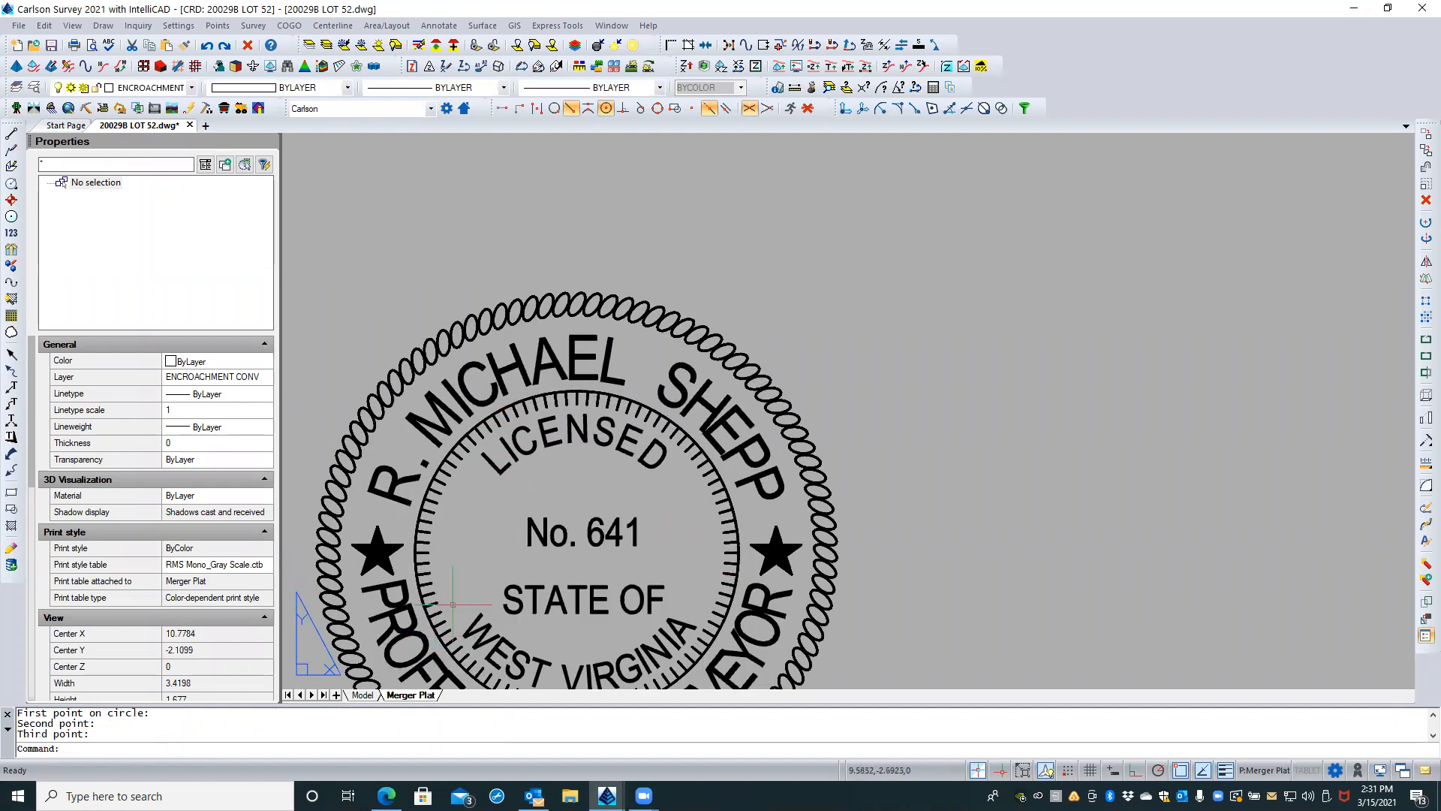
# Step: Start a block definition under the existing name PS STAMP, with its base point at the center of the stamp's inner-ring circle
pyautogui.scroll(-1, 625, 221)
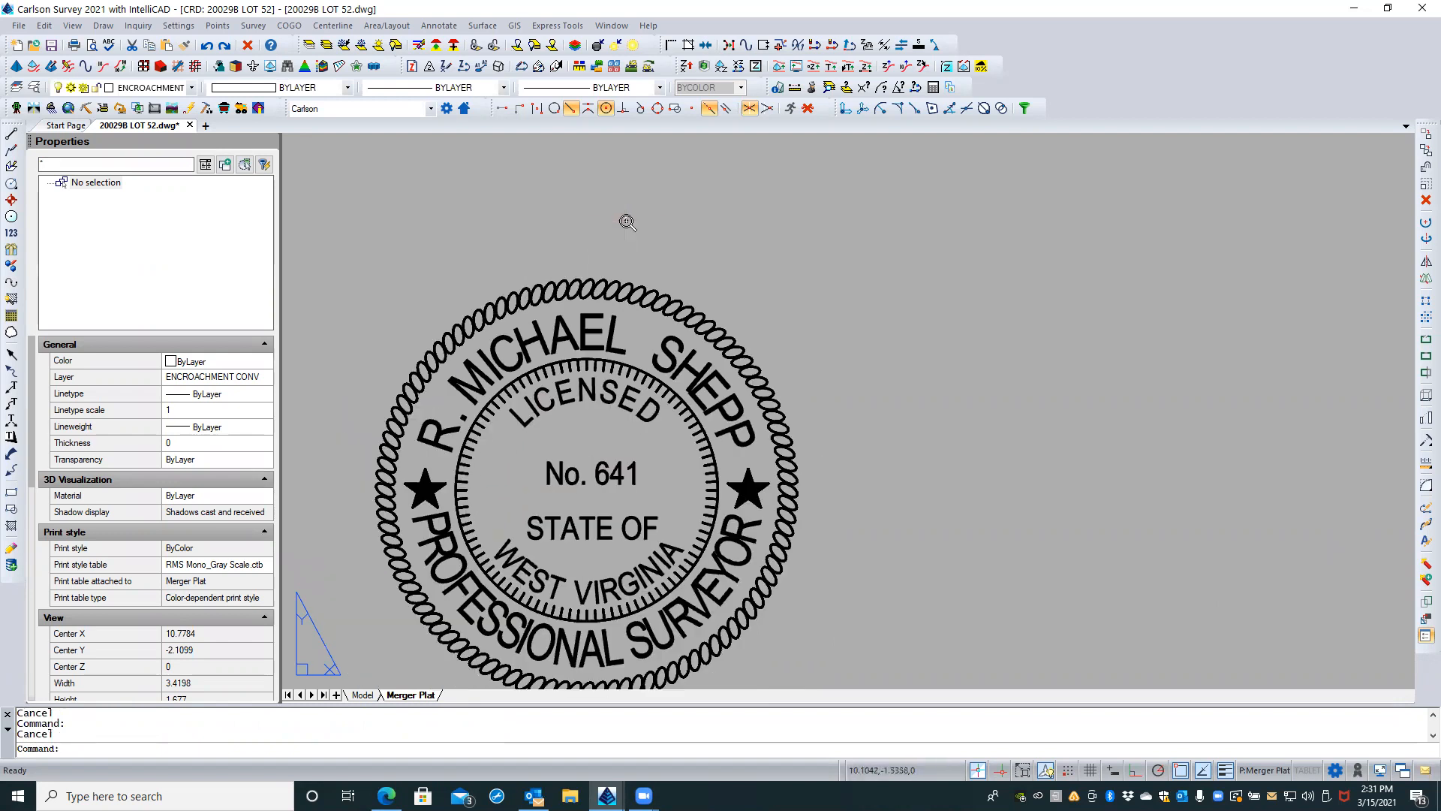
pyautogui.scroll(-1, 625, 222)
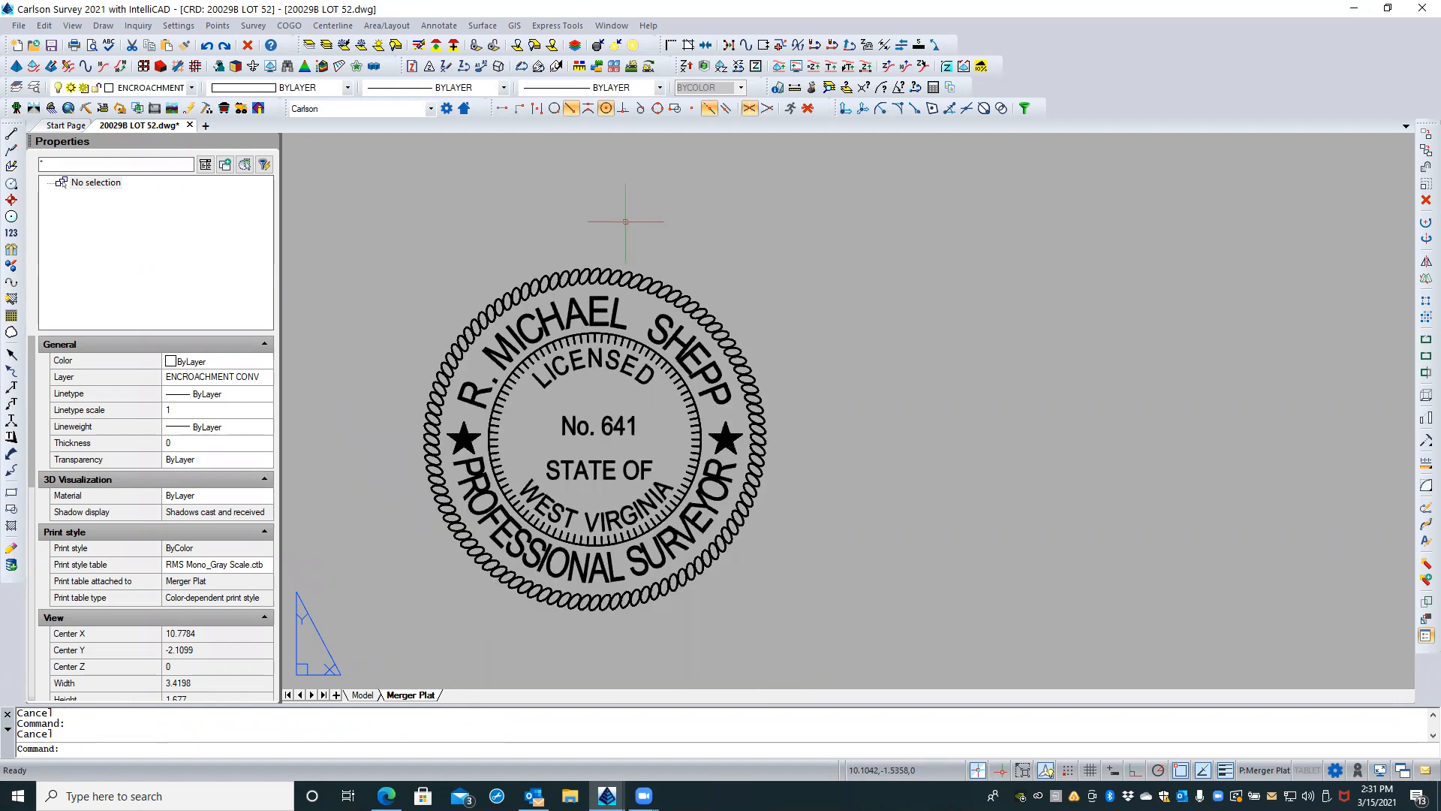
pyautogui.write('block')
pyautogui.press('Return')
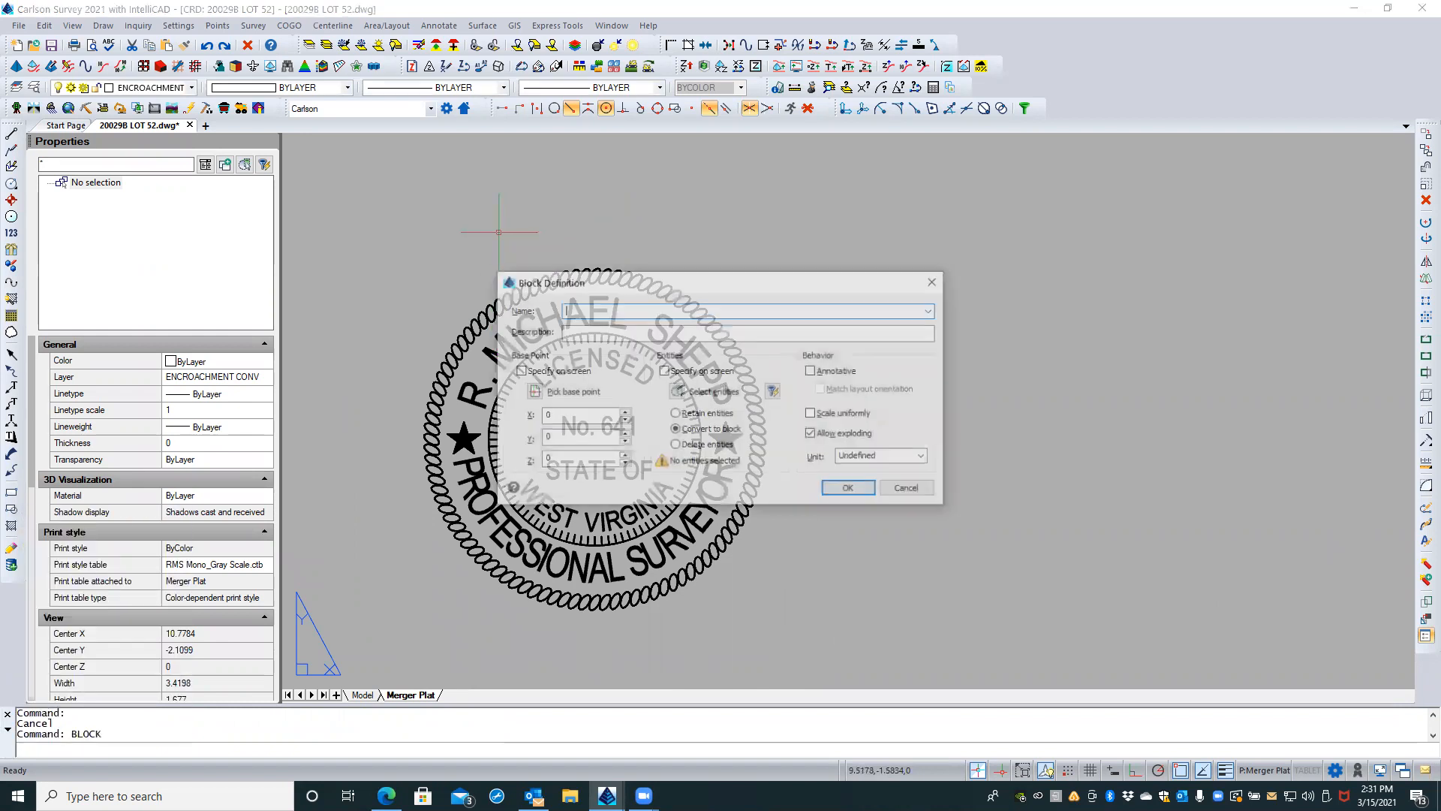
pyautogui.click(931, 311)
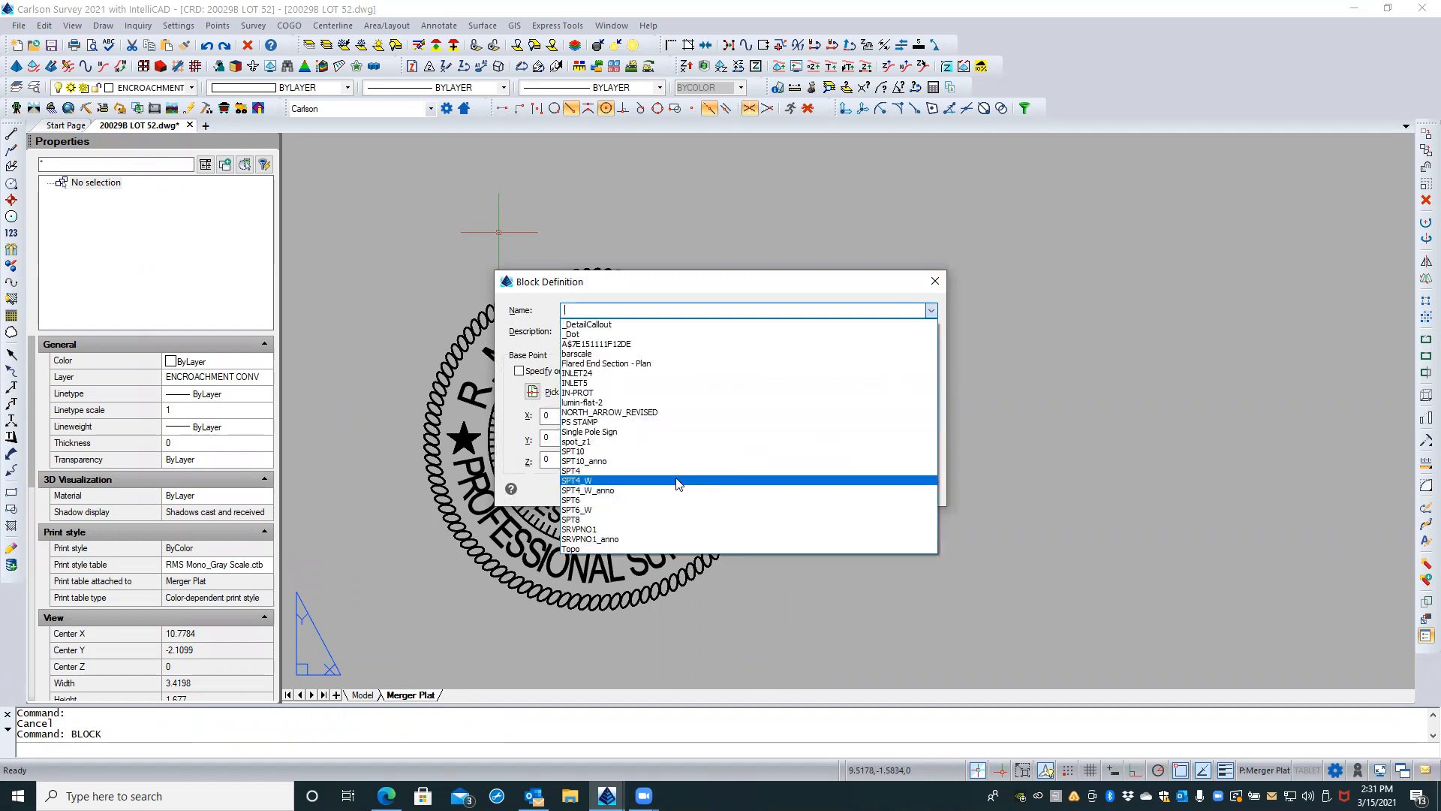
pyautogui.click(590, 422)
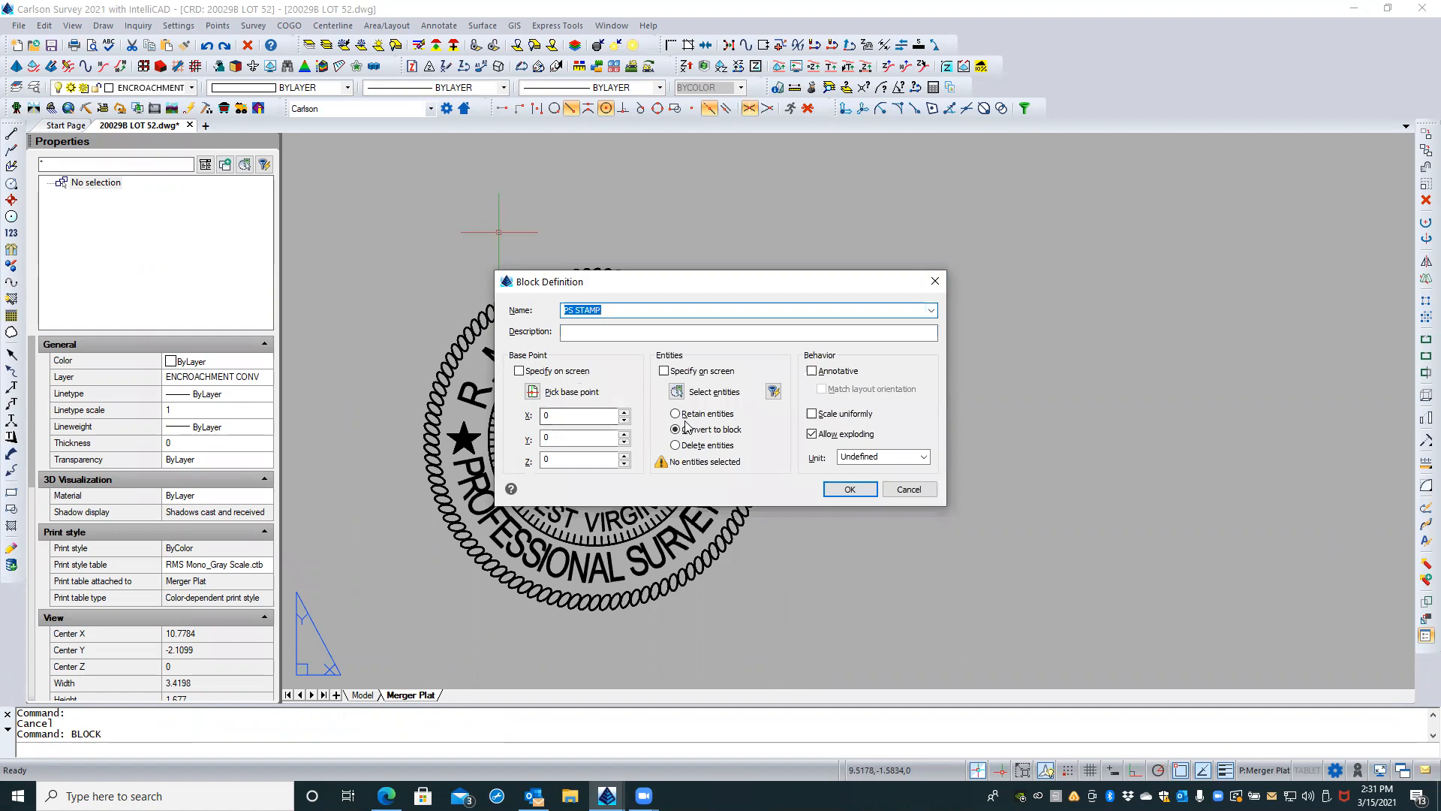
pyautogui.click(533, 392)
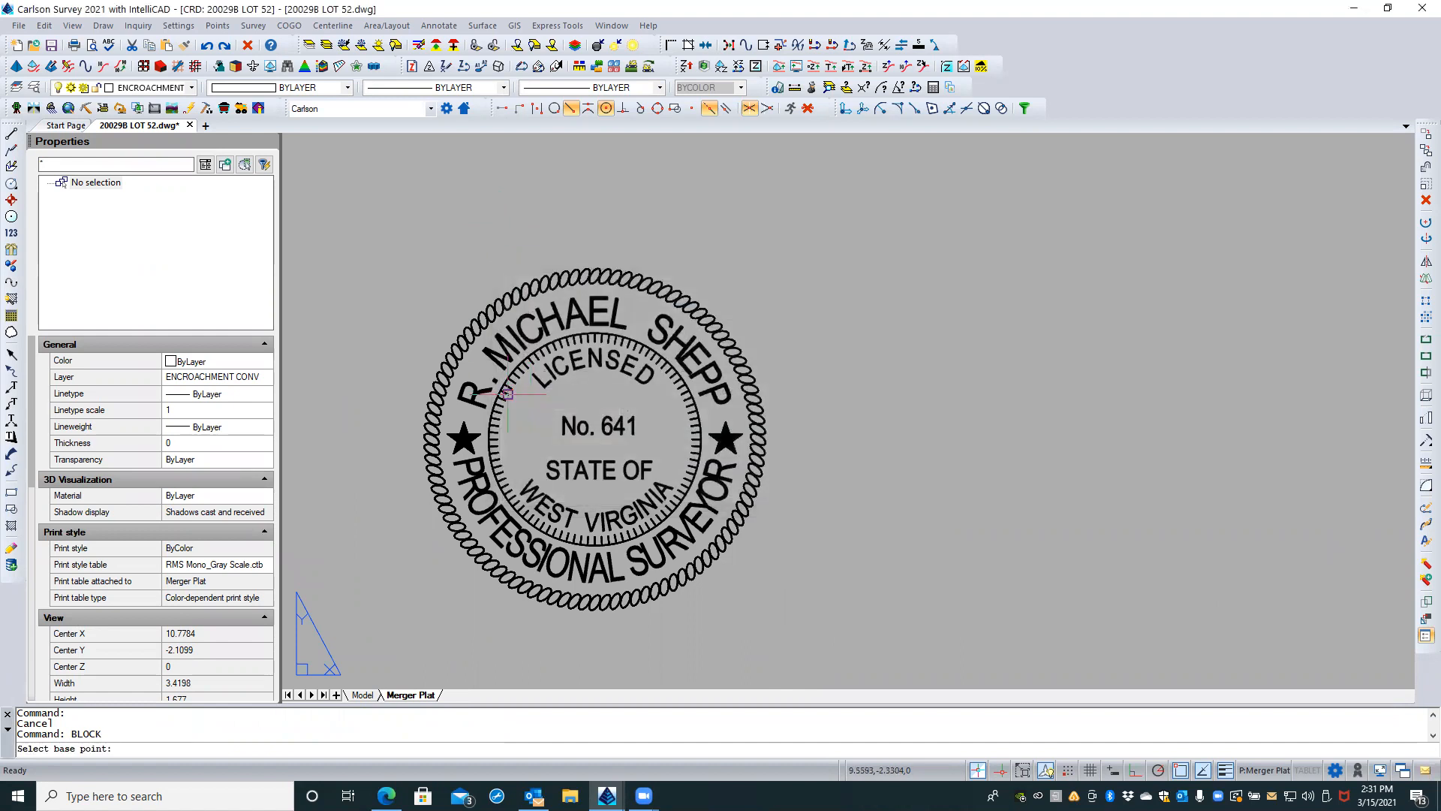
pyautogui.keyDown('shift'); pyautogui.rightClick(395, 406); pyautogui.keyUp('shift')
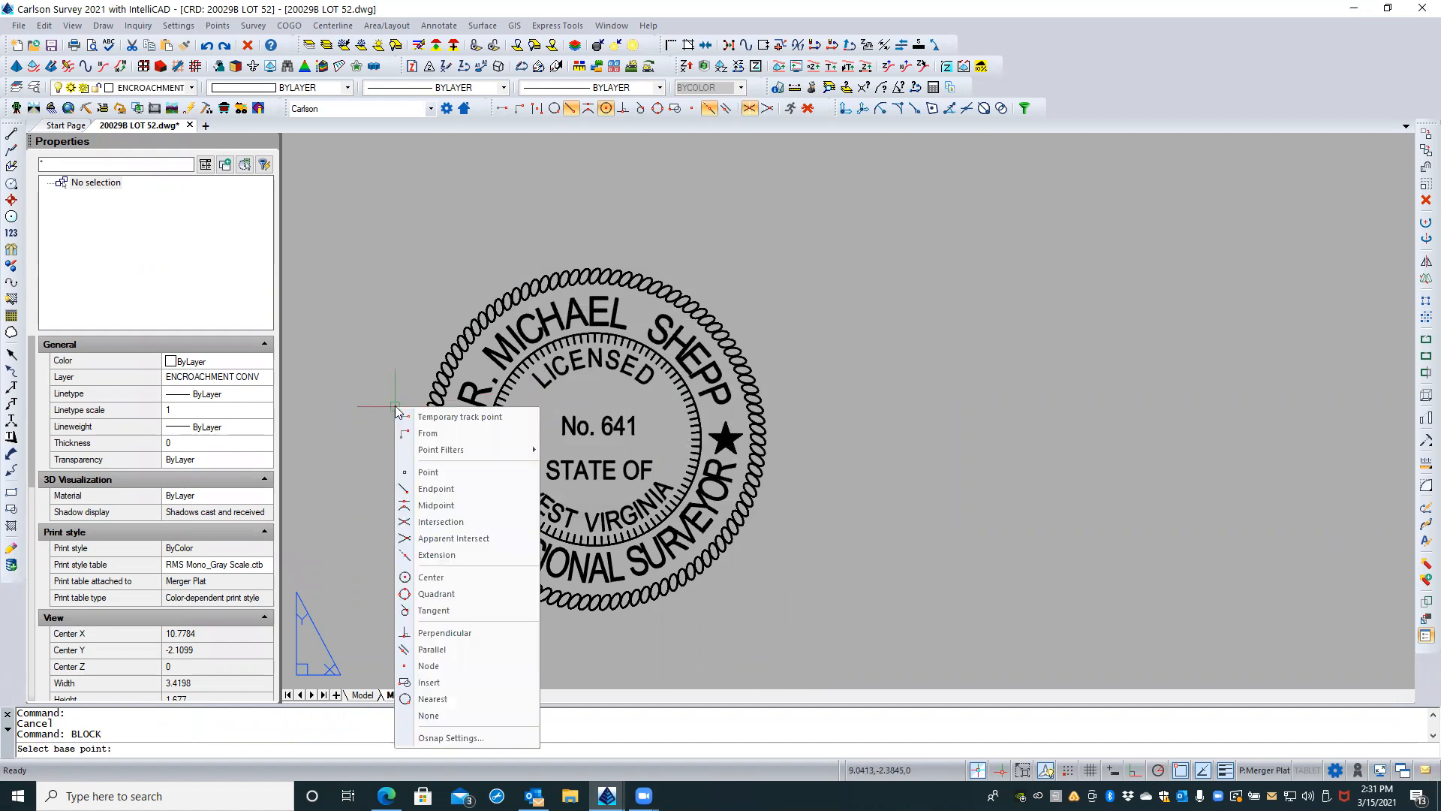
pyautogui.click(451, 577)
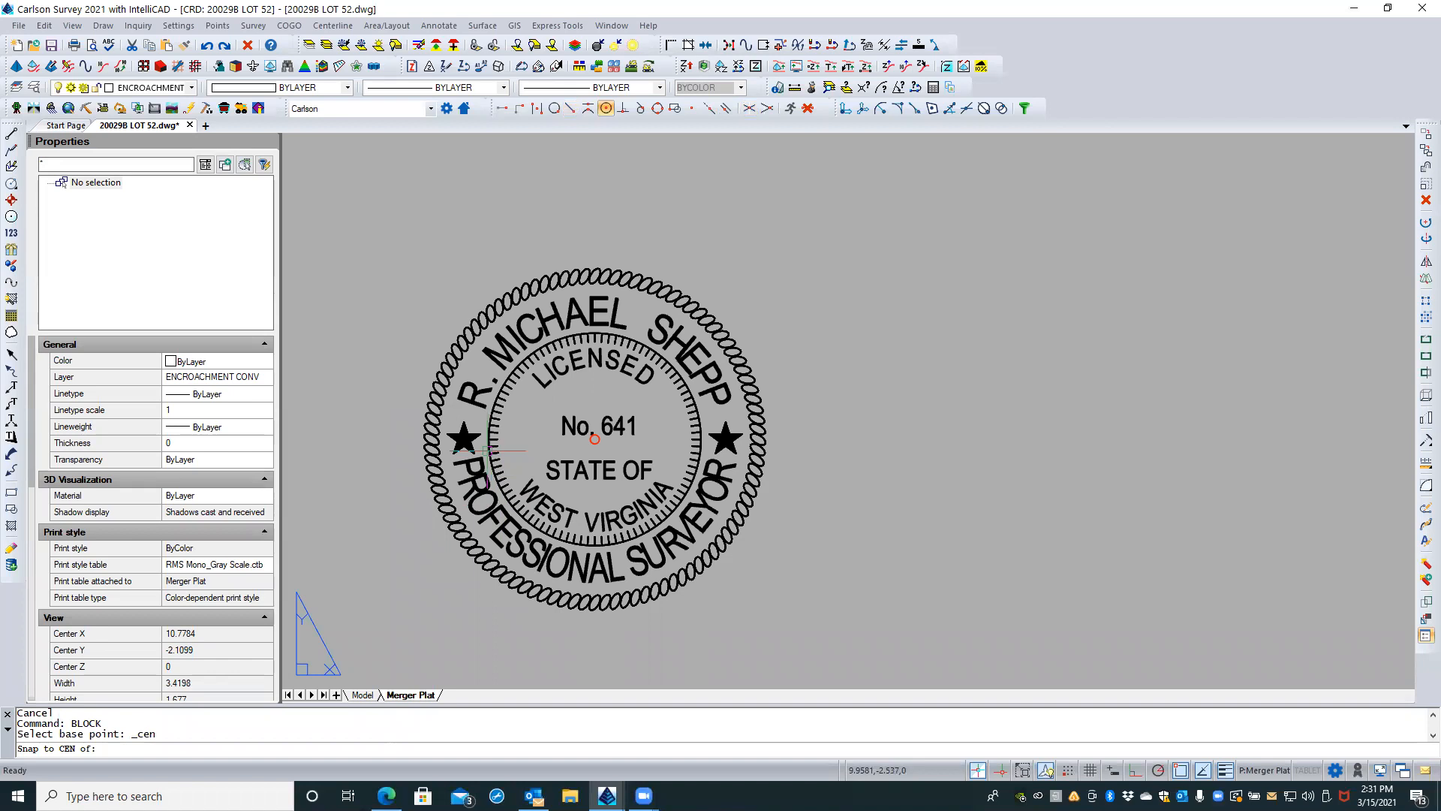
pyautogui.click(488, 451)
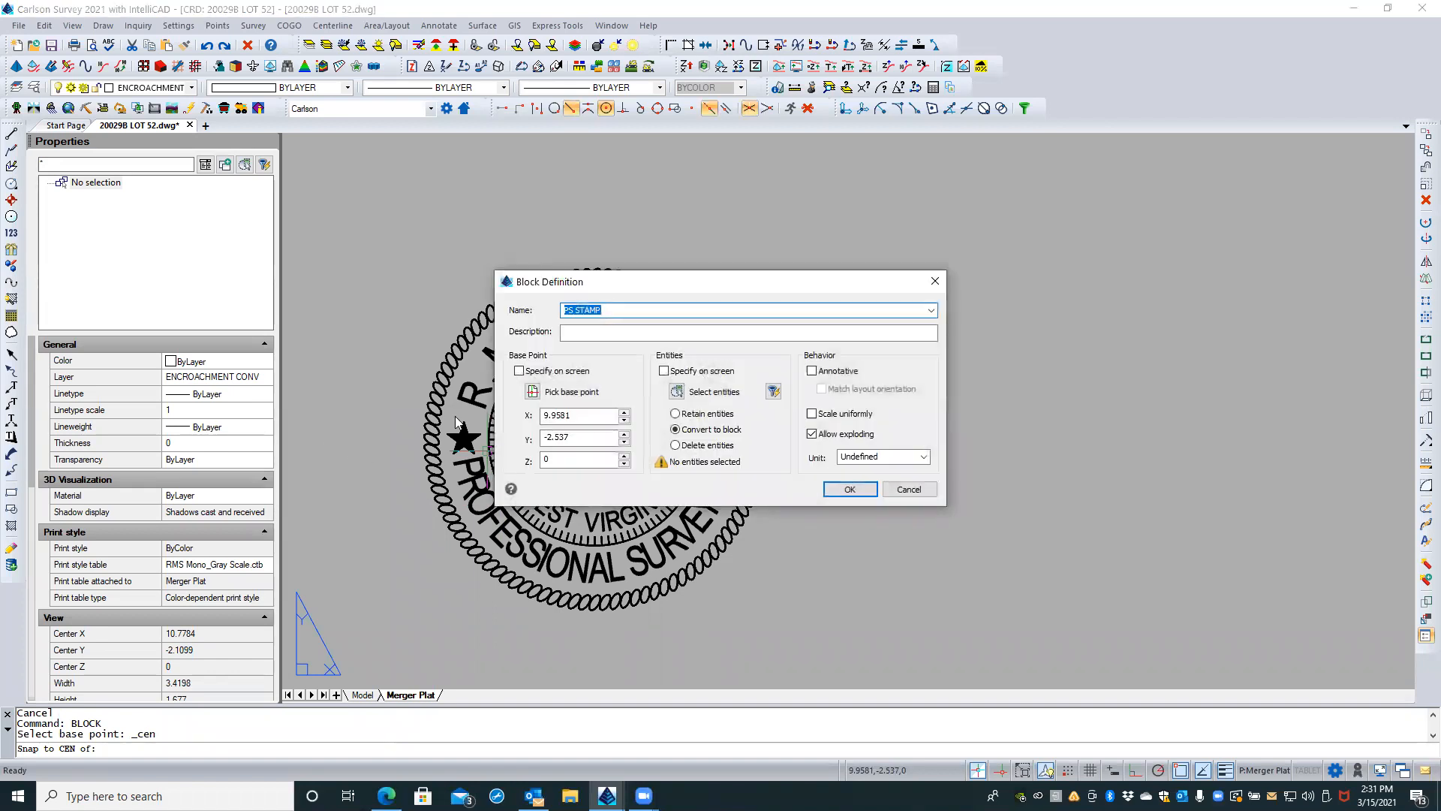
# Step: Window-select the whole stamp as the block's entities, removing the three-point construction circle from the selection
pyautogui.click(676, 392)
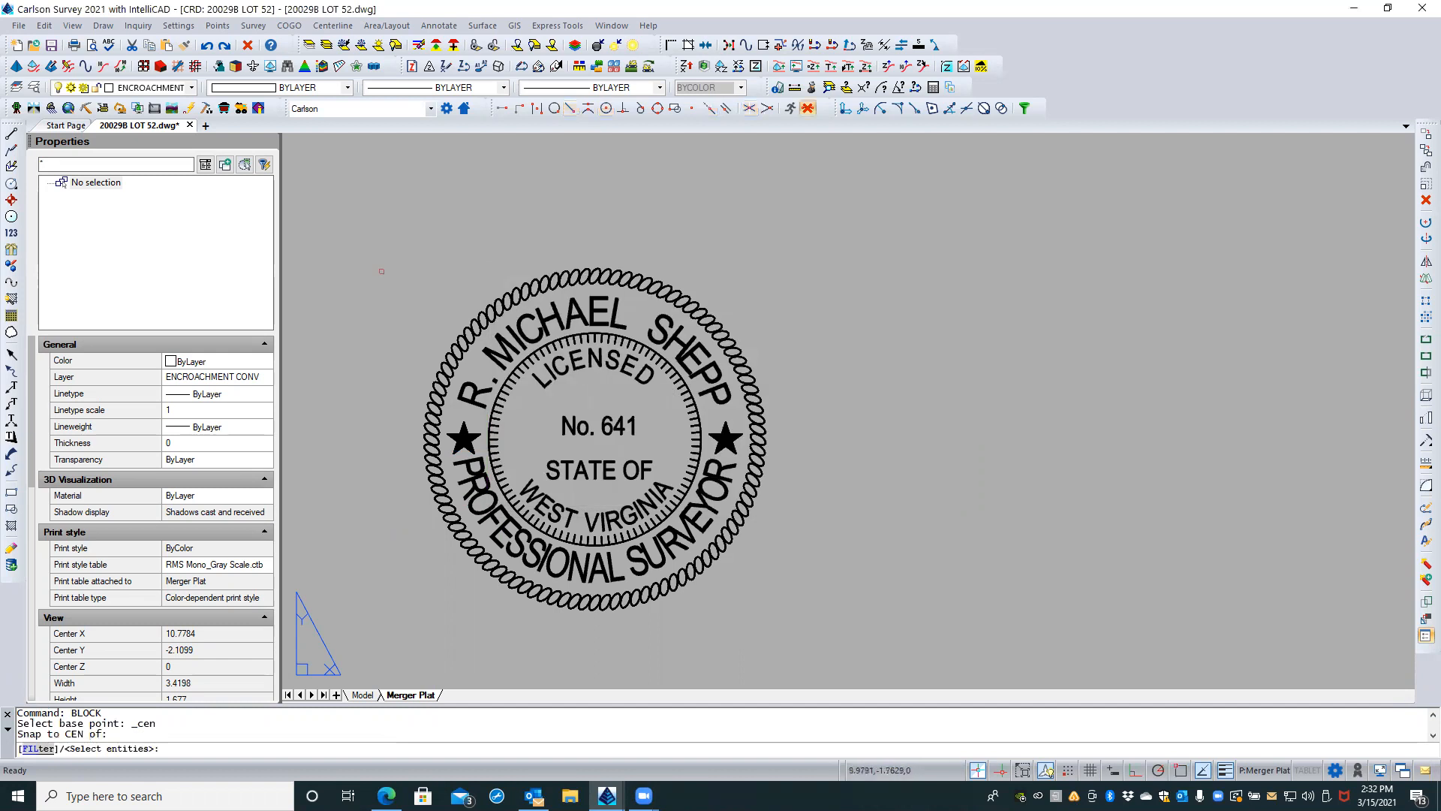
pyautogui.click(371, 252)
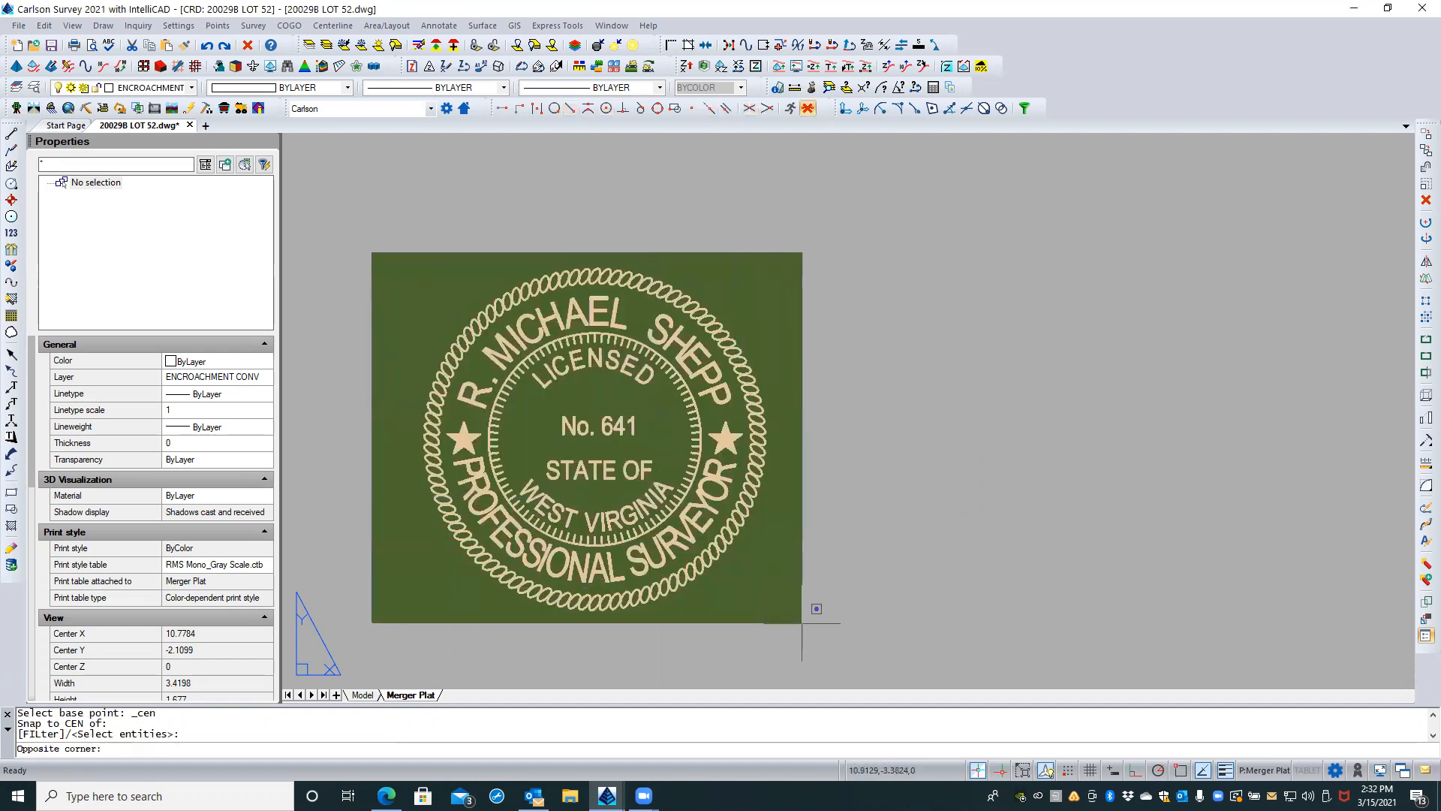
pyautogui.click(841, 659)
pyautogui.write('r')
pyautogui.press('Return')
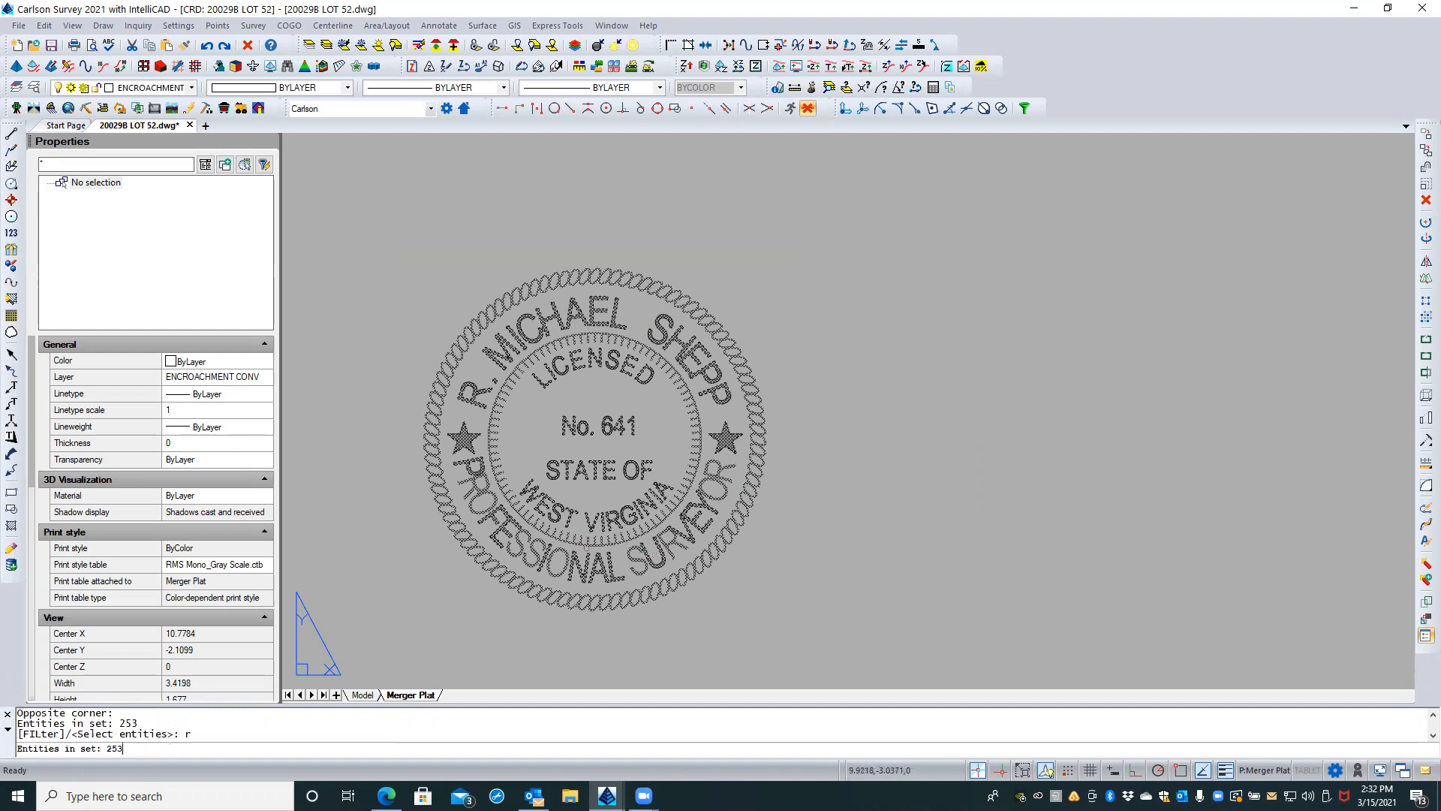
pyautogui.click(590, 547)
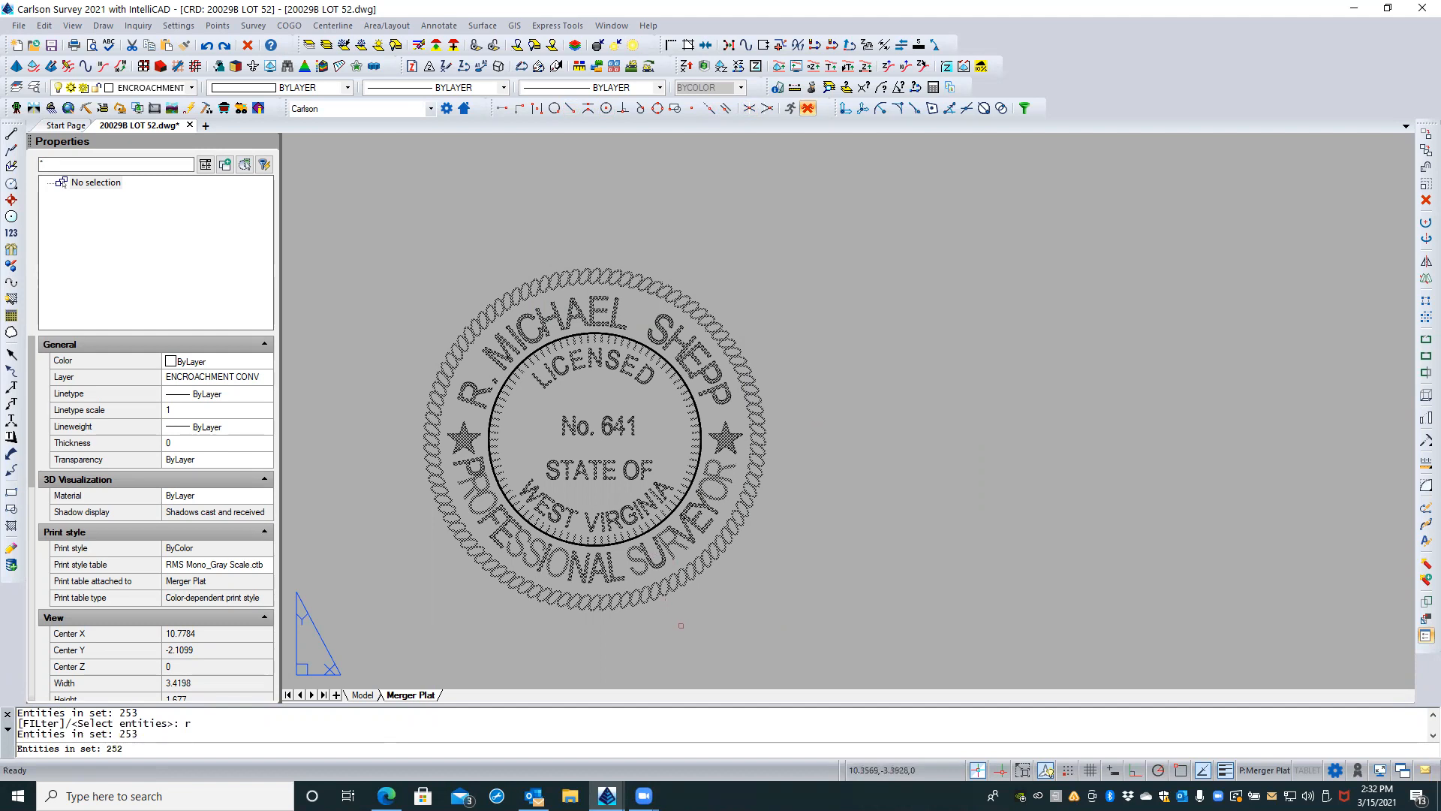
pyautogui.press('Return')
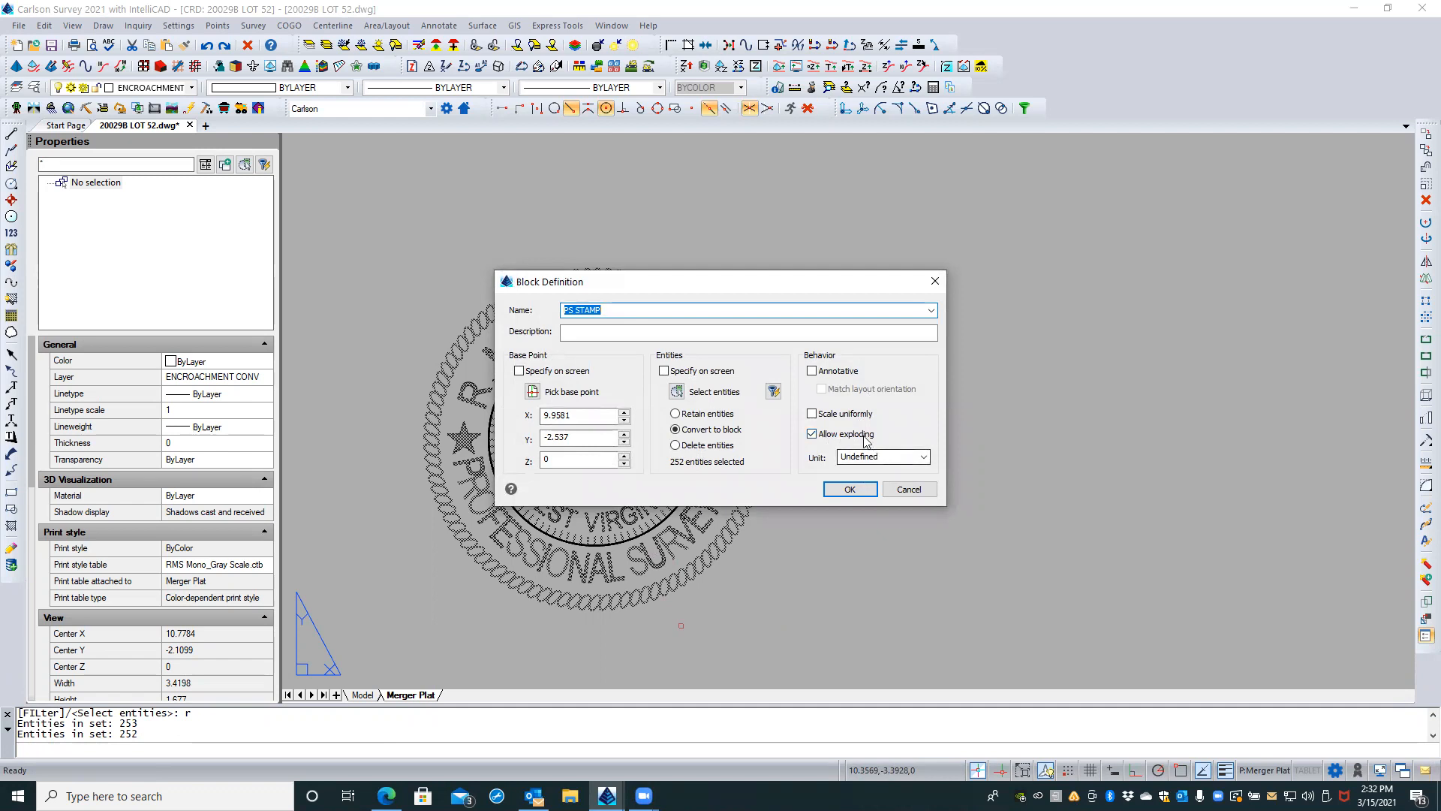
# Step: Enable uniform scaling for the PS STAMP block and redefine the existing block
pyautogui.click(813, 416)
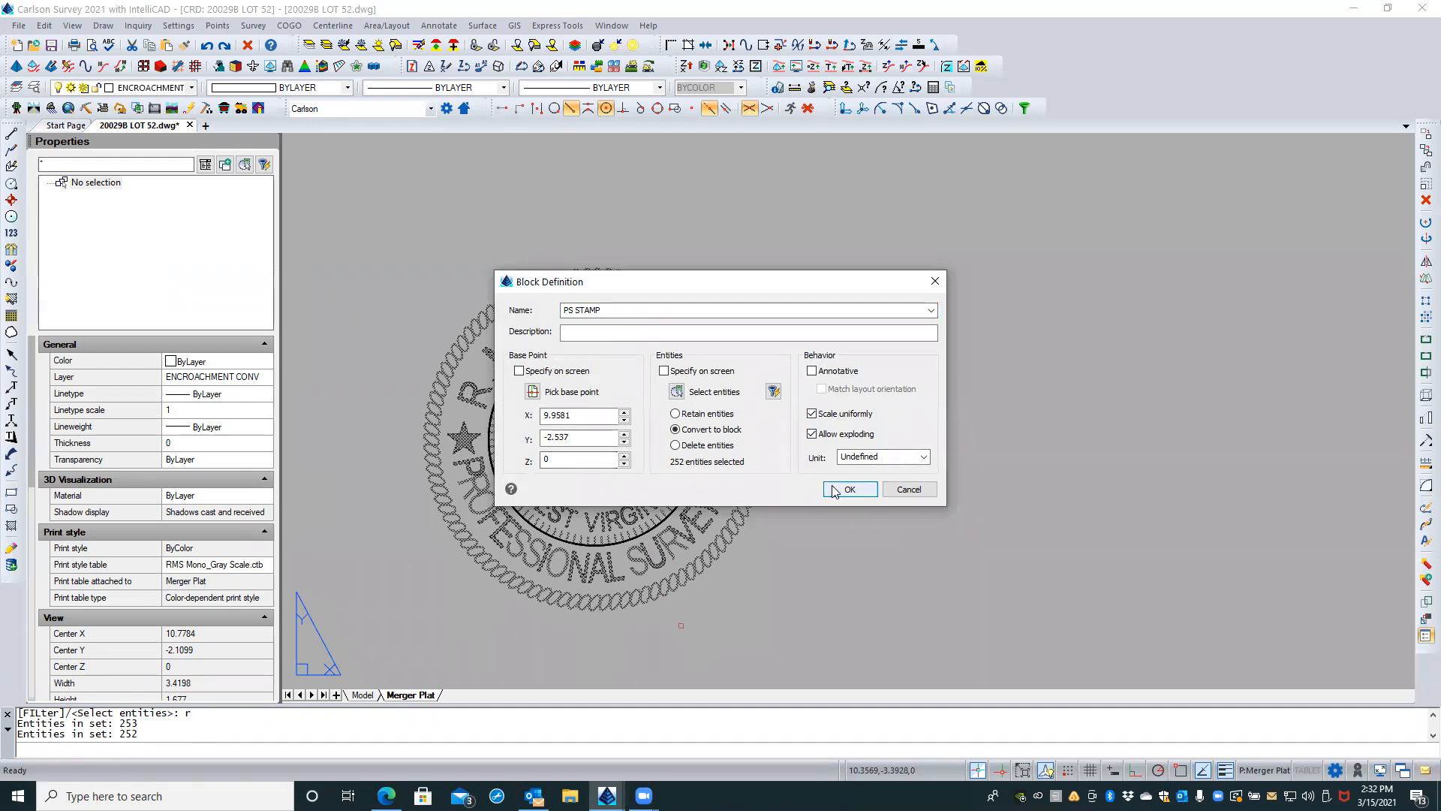
pyautogui.click(834, 490)
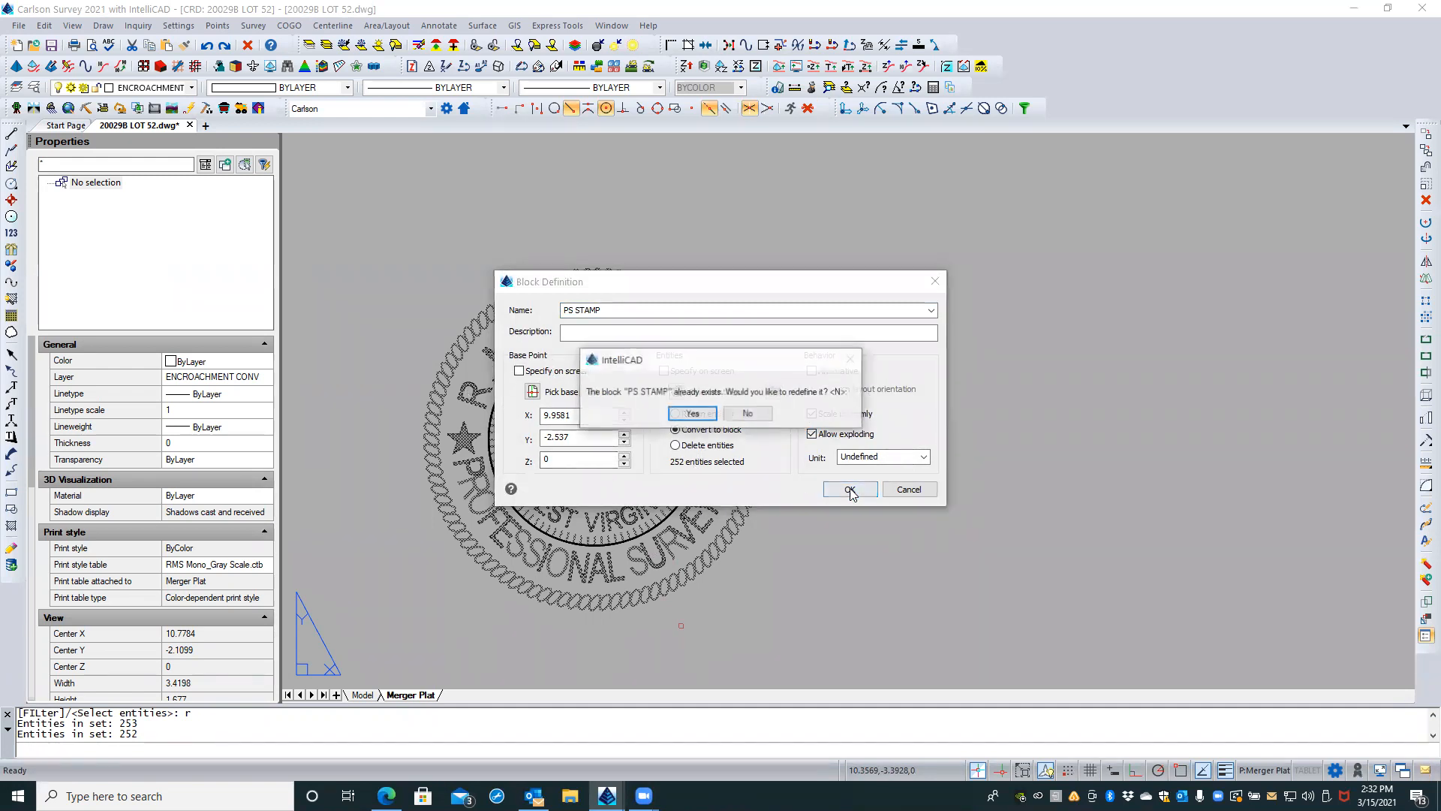
pyautogui.click(685, 413)
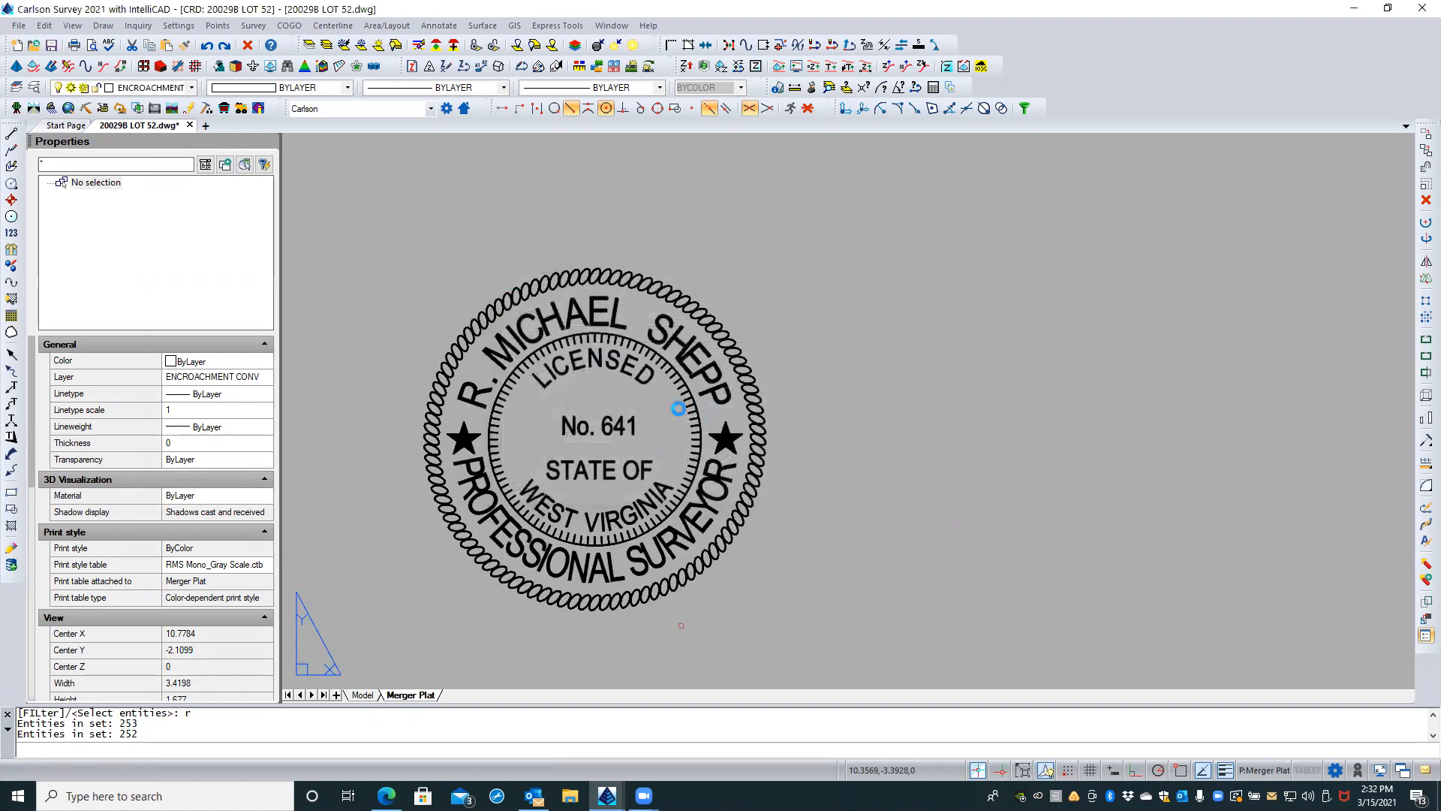
# Step: Check the redefined PS STAMP block reference in the plat's title block, leaving it unselected
pyautogui.scroll(-5, 799, 435)
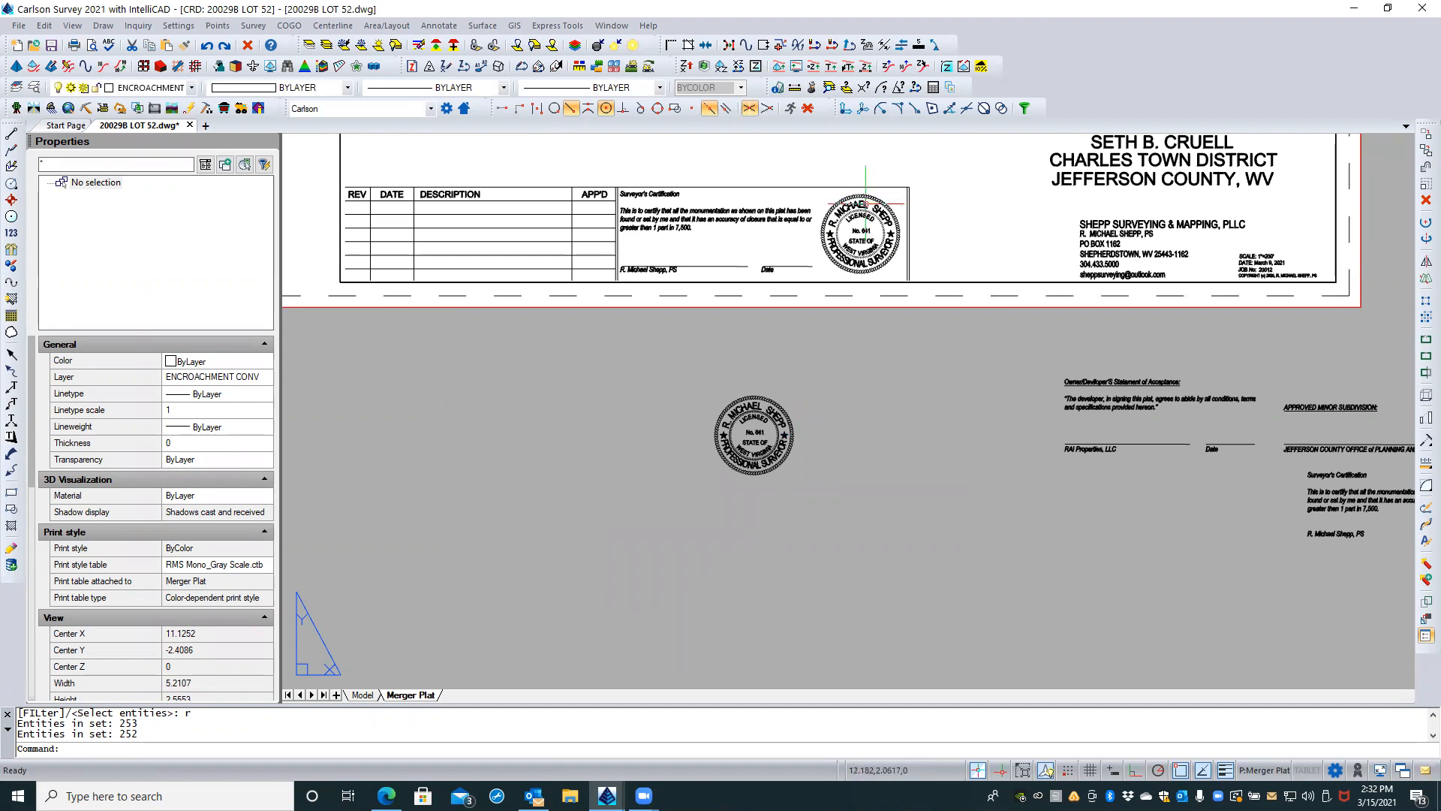
pyautogui.scroll(3, 877, 199)
pyautogui.click(895, 195)
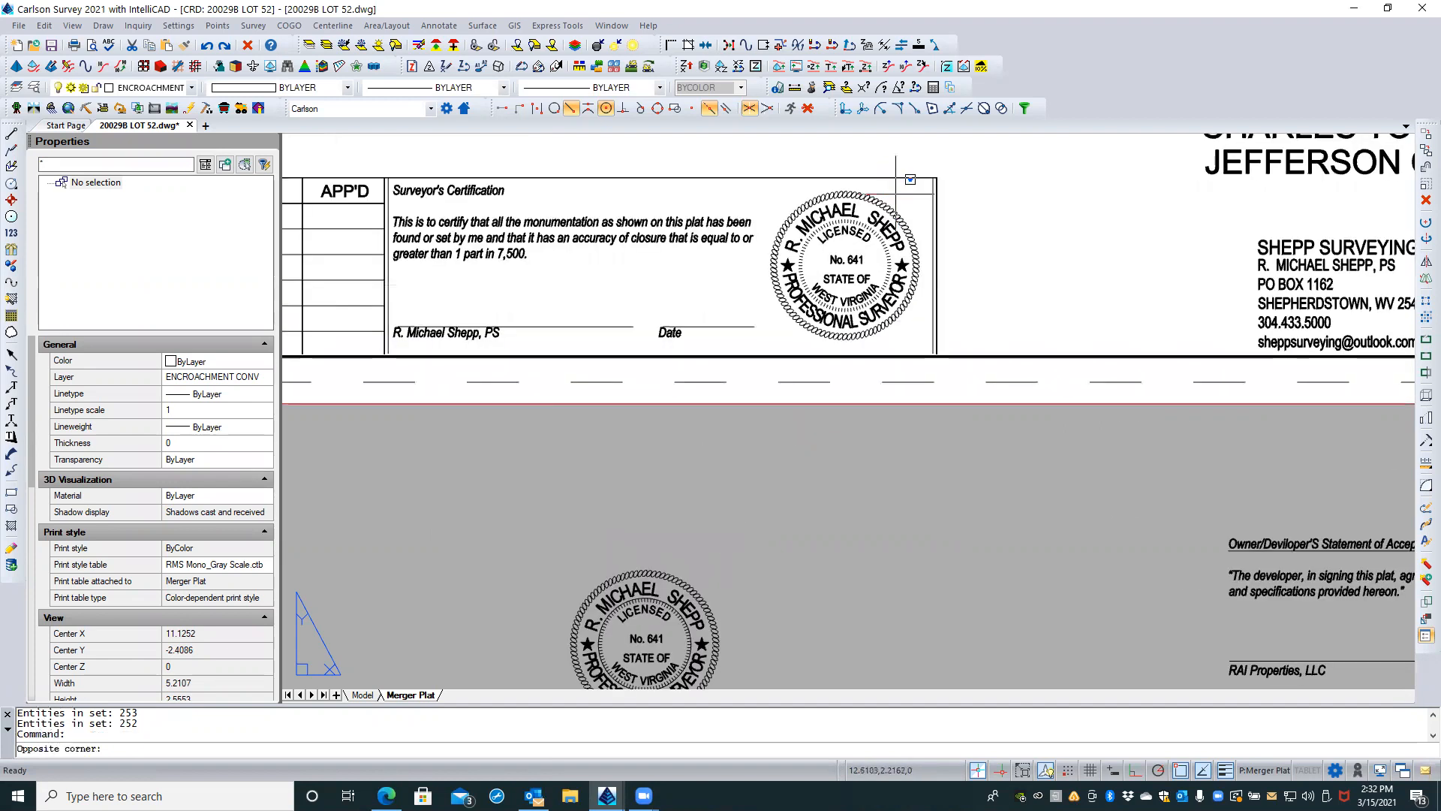
pyautogui.click(868, 251)
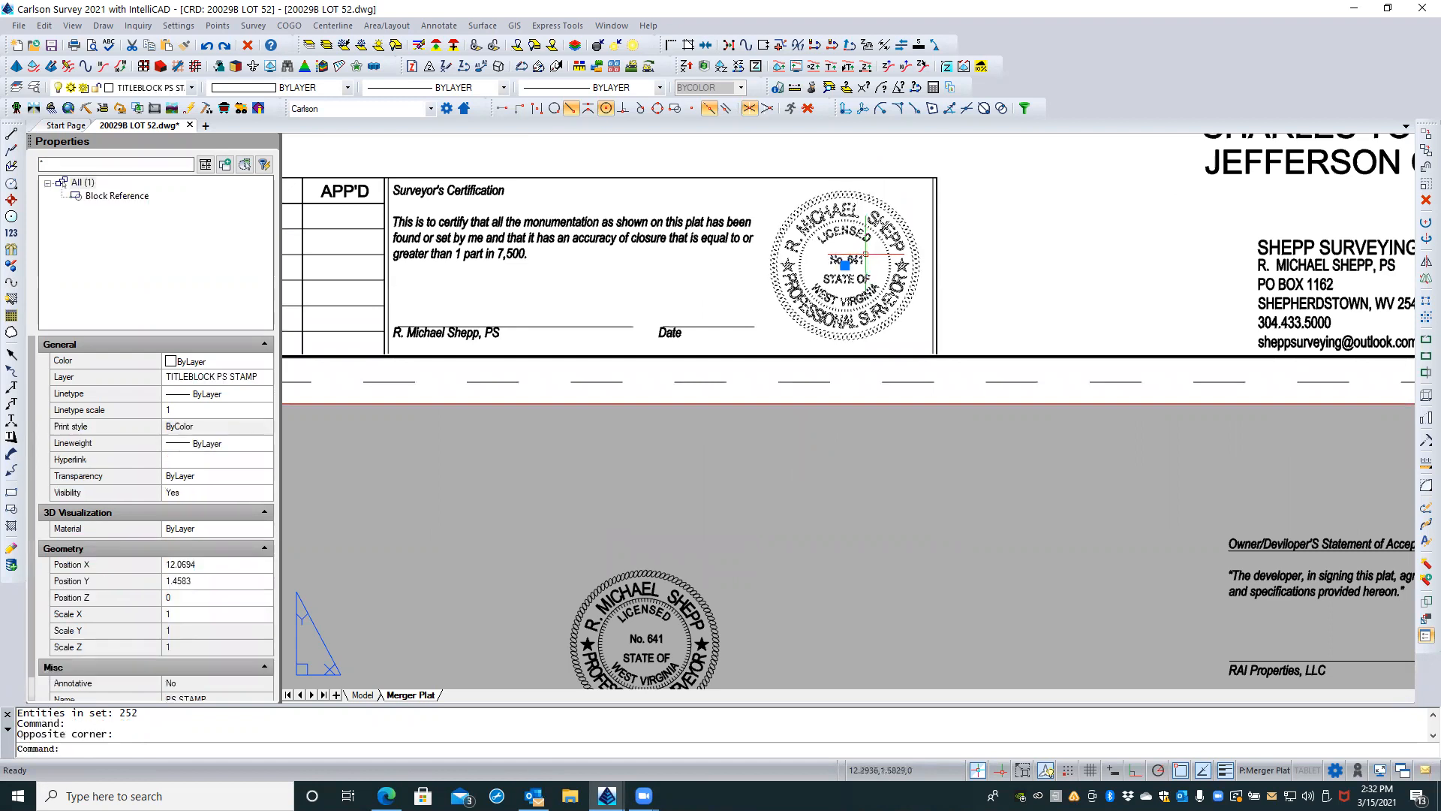
pyautogui.press('Escape')
pyautogui.press('Escape')
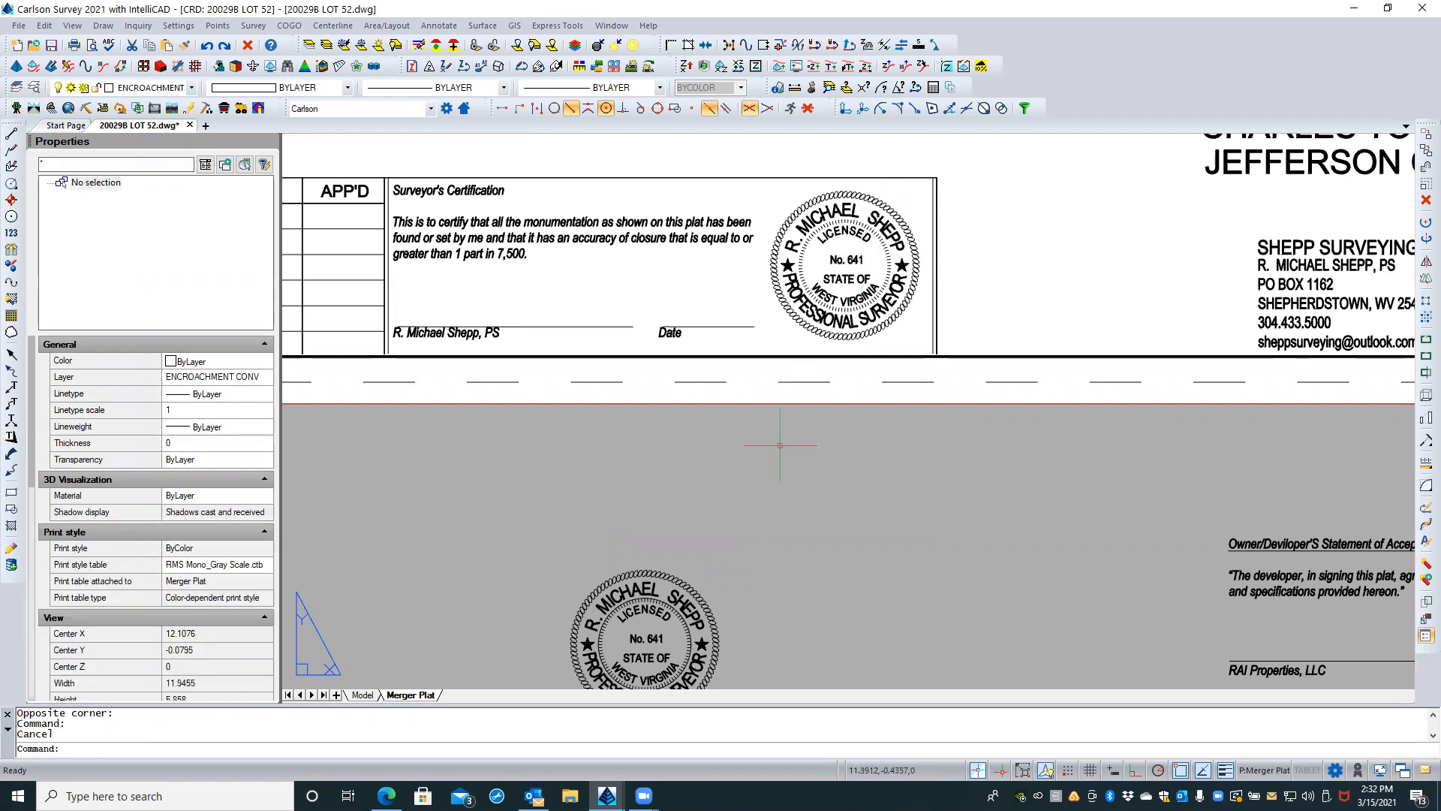
# Step: Erase the working copy of the stamp below the sheet and the leftover construction circle
pyautogui.click(679, 579)
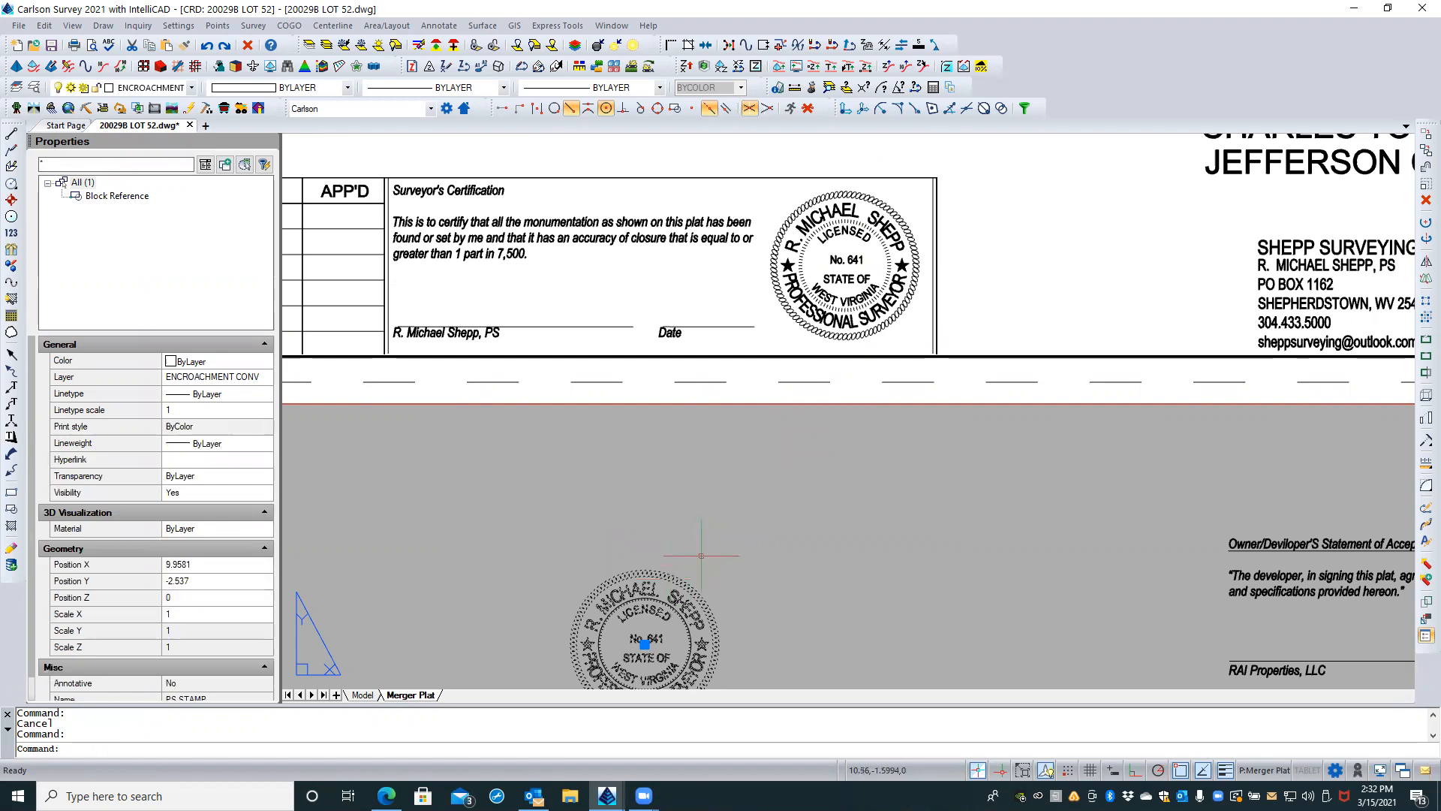
pyautogui.press('Delete')
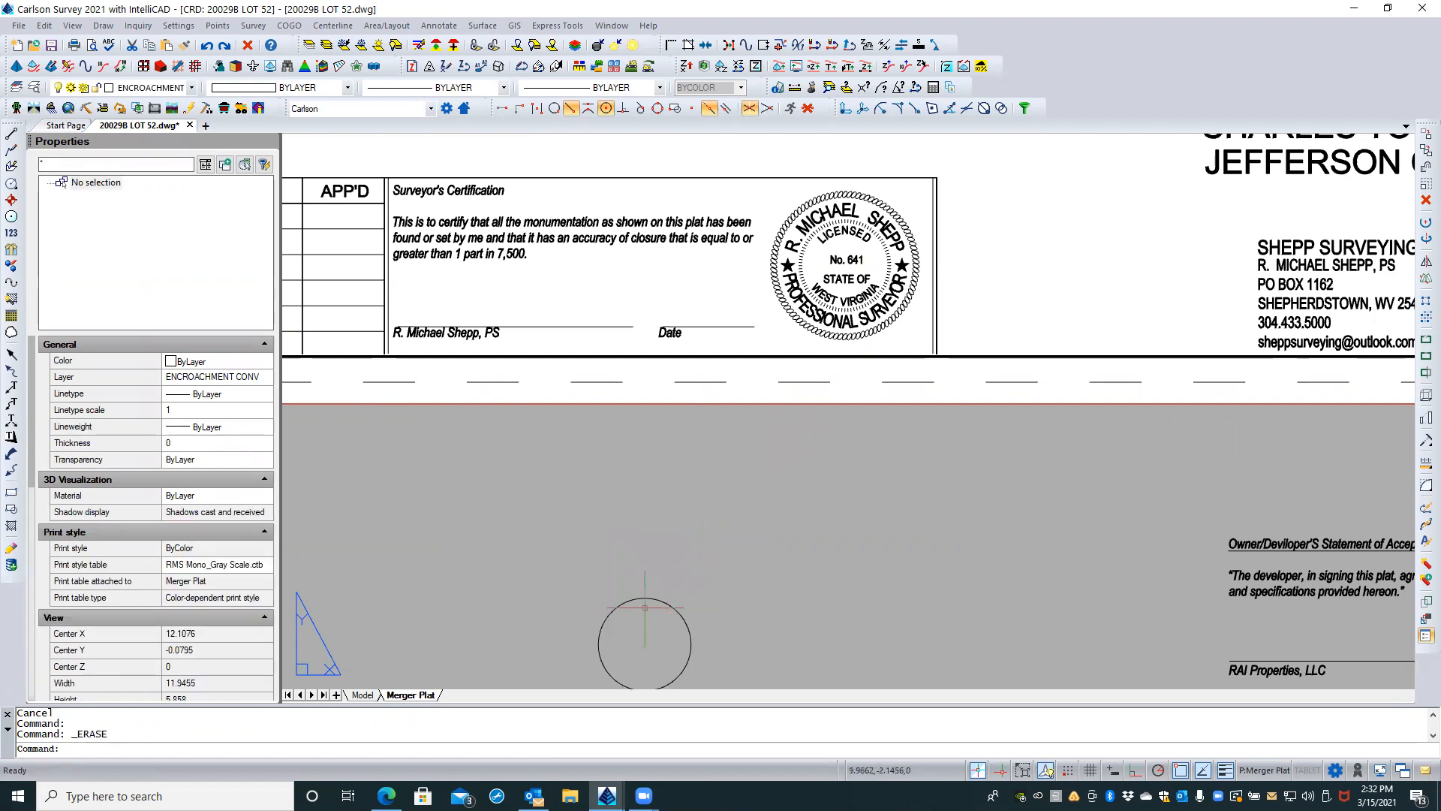
pyautogui.click(652, 594)
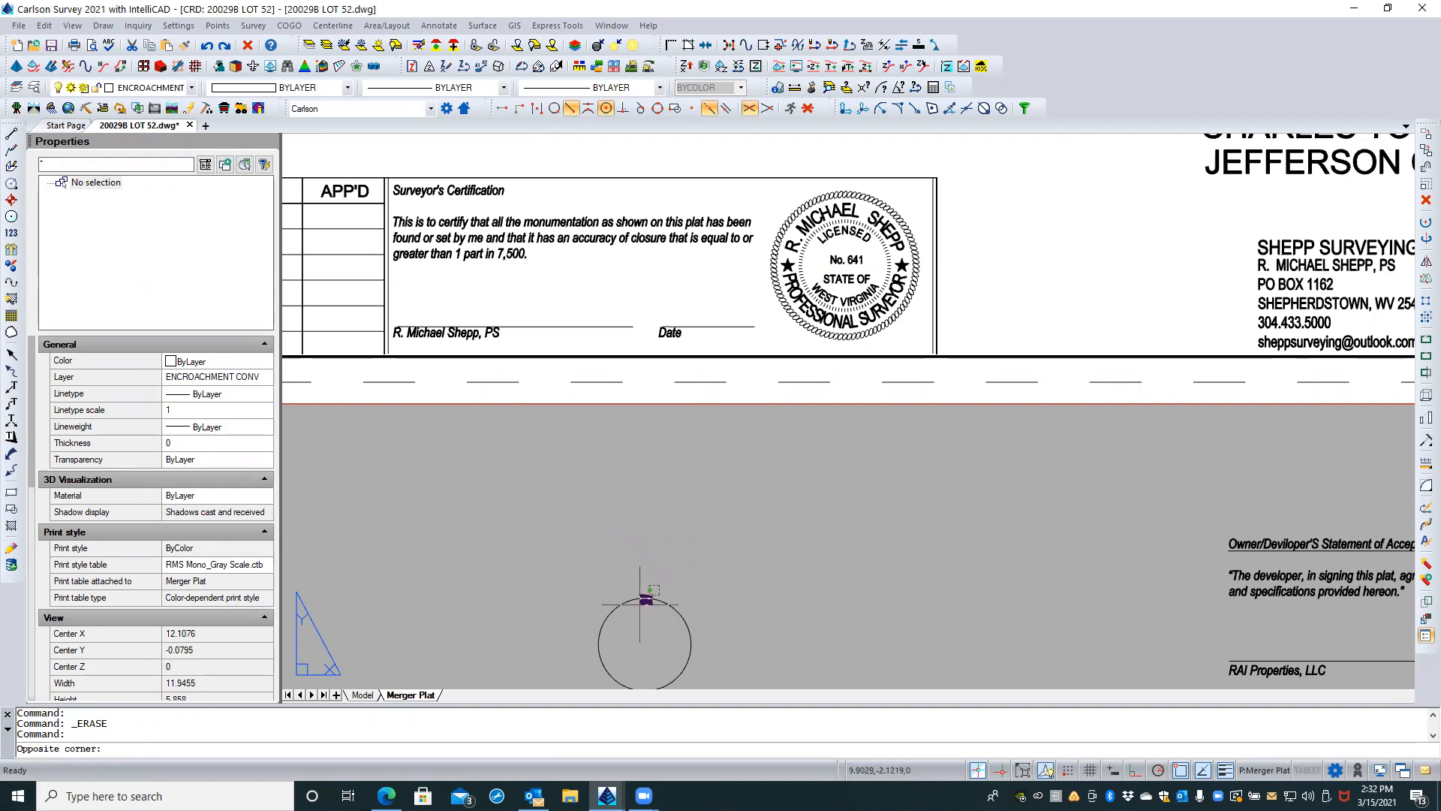
pyautogui.click(639, 605)
pyautogui.press('Delete')
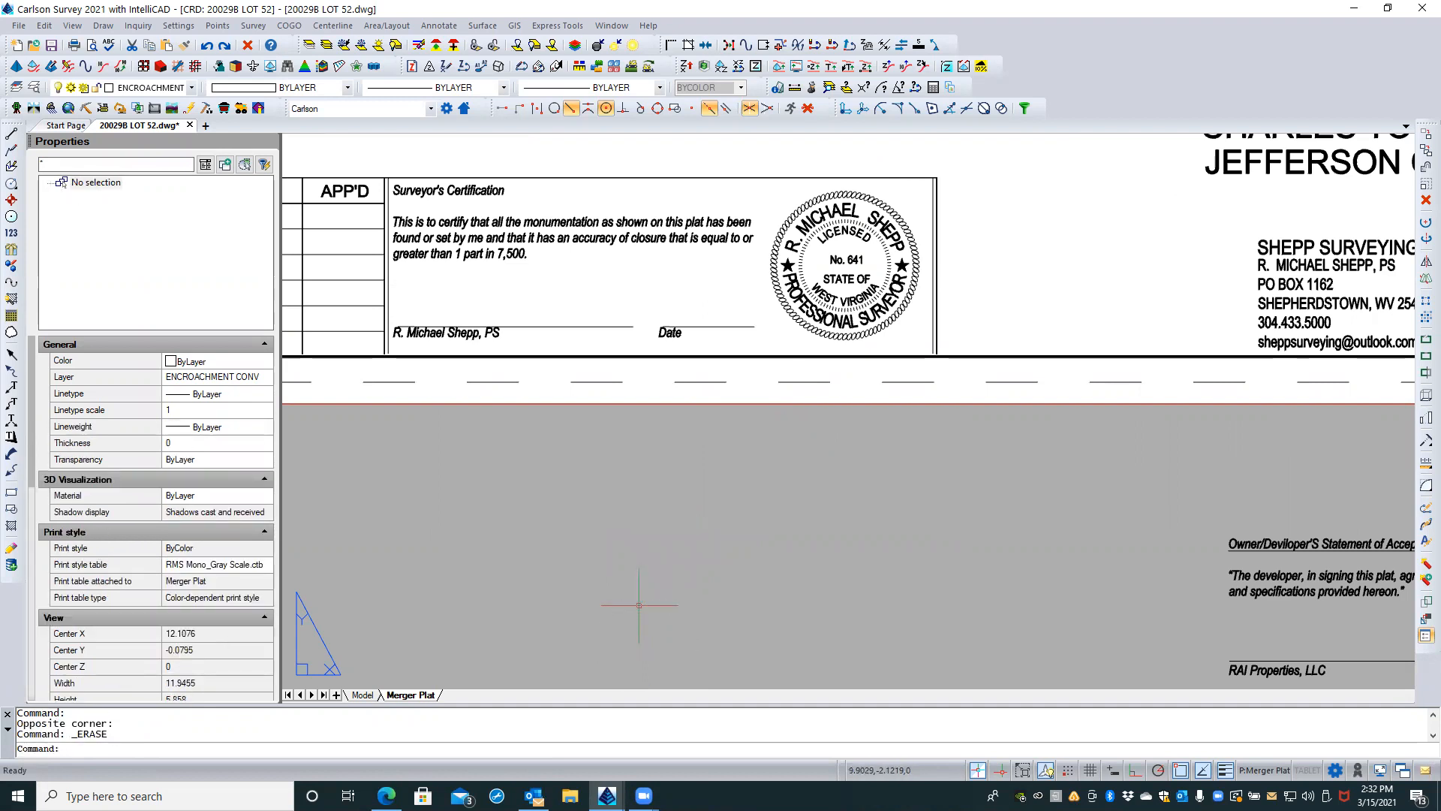
# Step: Examine the title block stamp and the whole Merger Plat layout
pyautogui.middleClick(638, 567)
pyautogui.middleClick(638, 567)
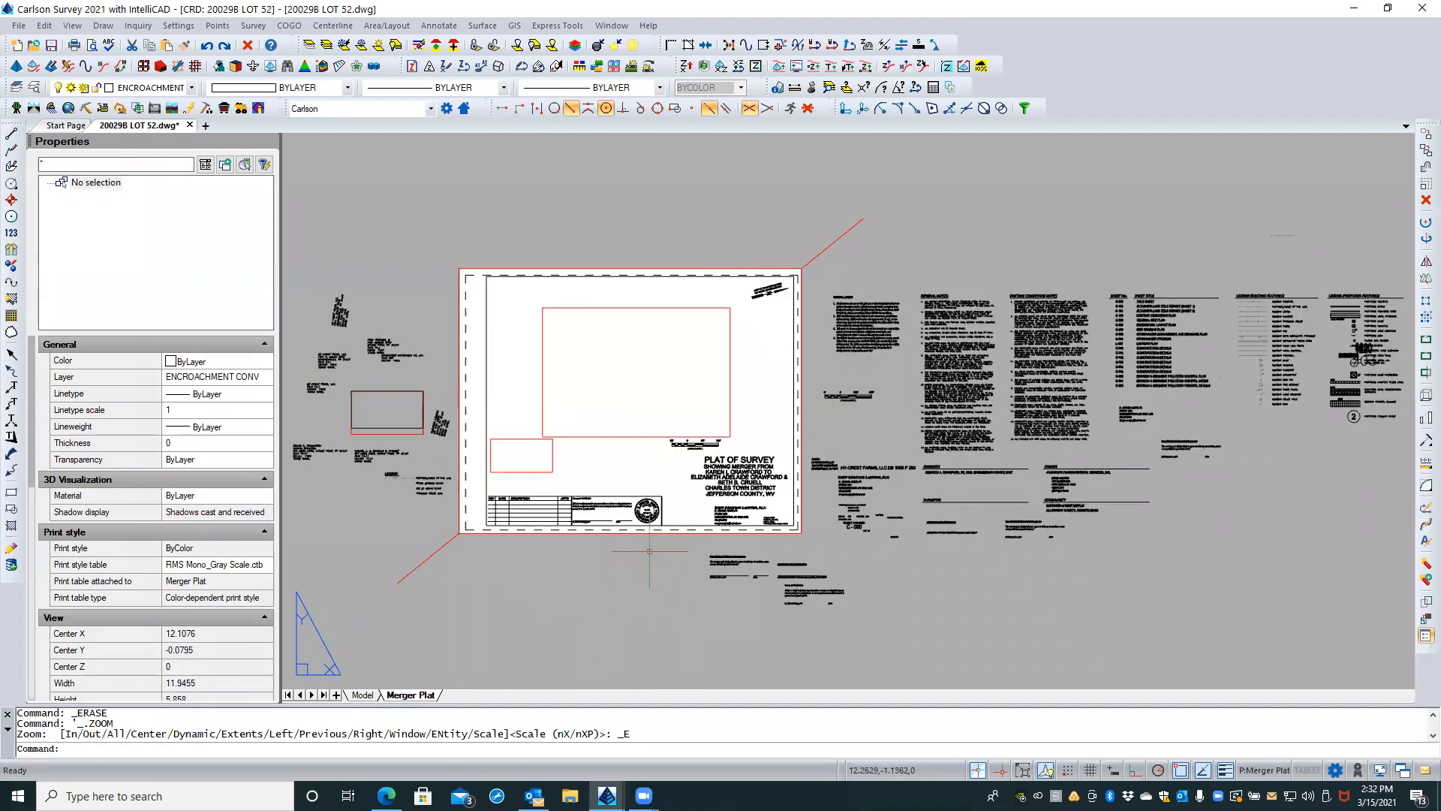
pyautogui.scroll(4, 736, 525)
pyautogui.scroll(3, 650, 530)
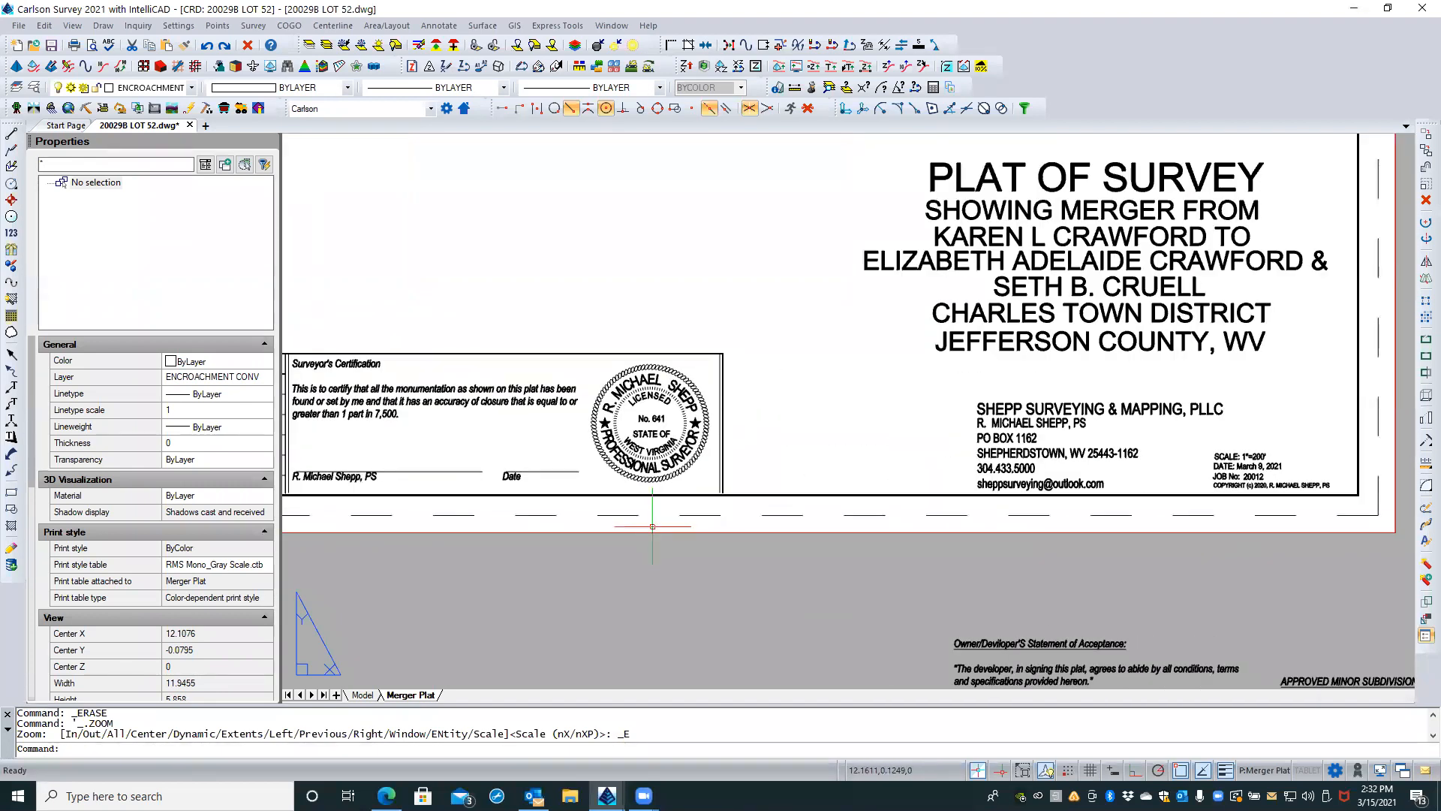
pyautogui.scroll(-3, 553, 524)
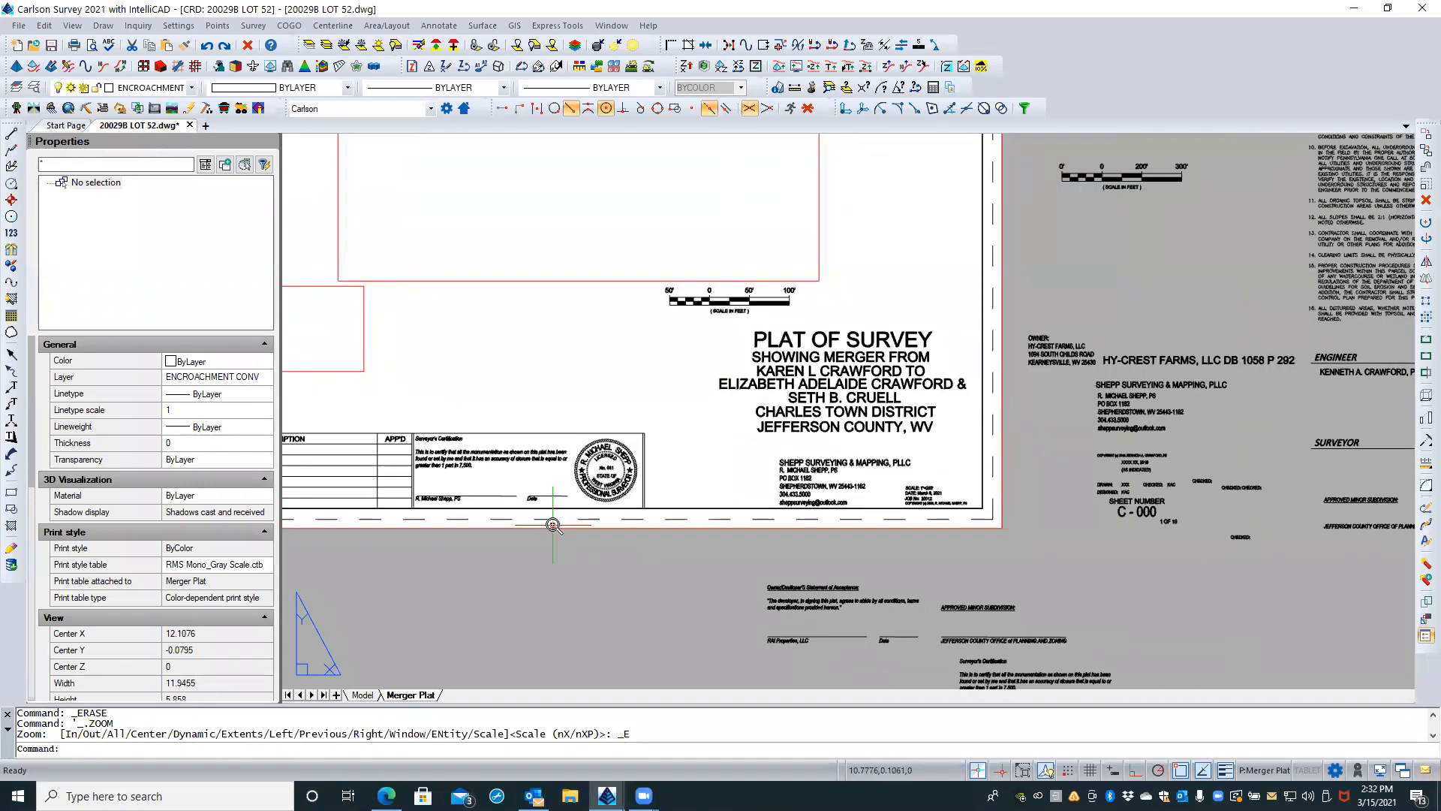
pyautogui.scroll(-3, 554, 524)
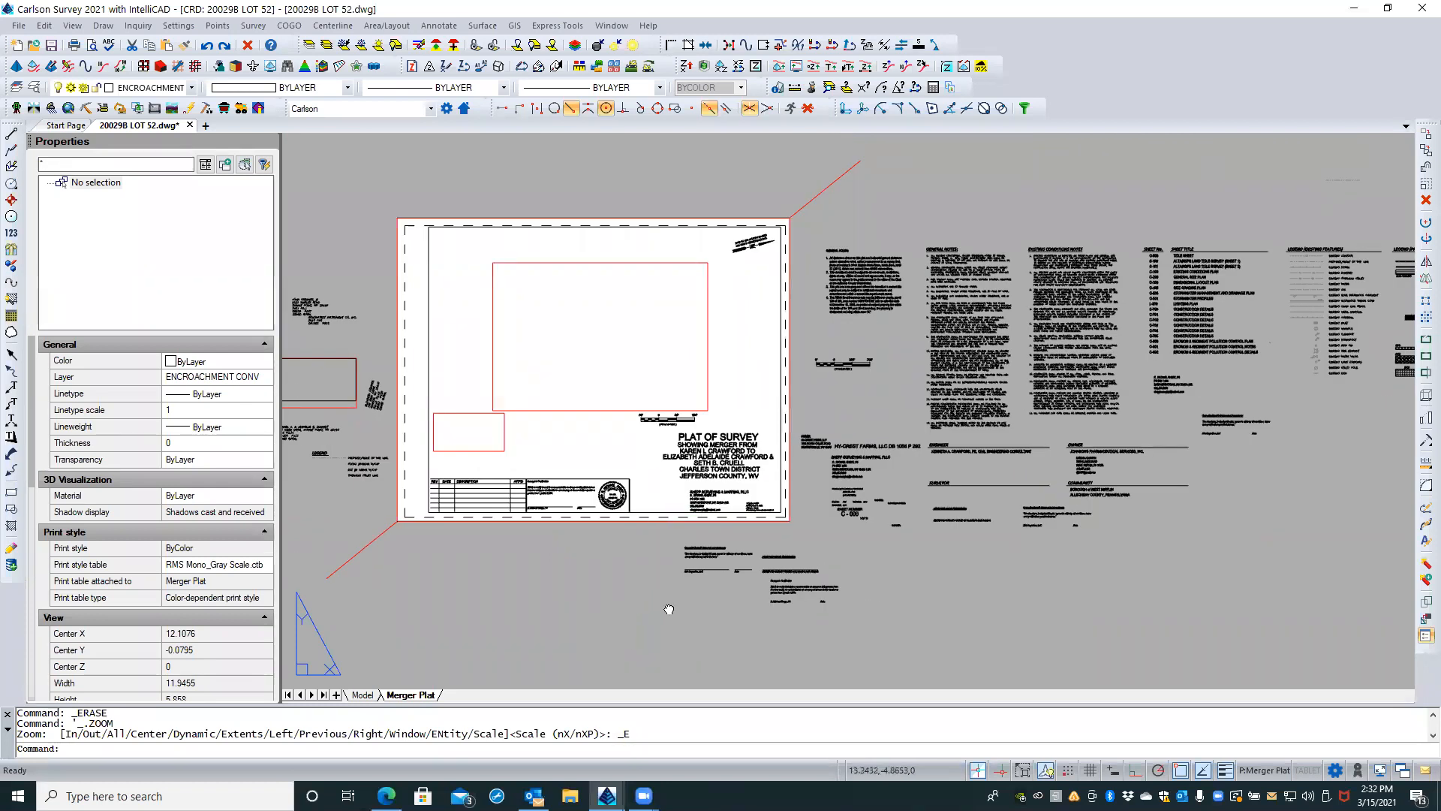
pyautogui.moveTo(631, 607); pyautogui.dragTo(709, 597, button='middle')
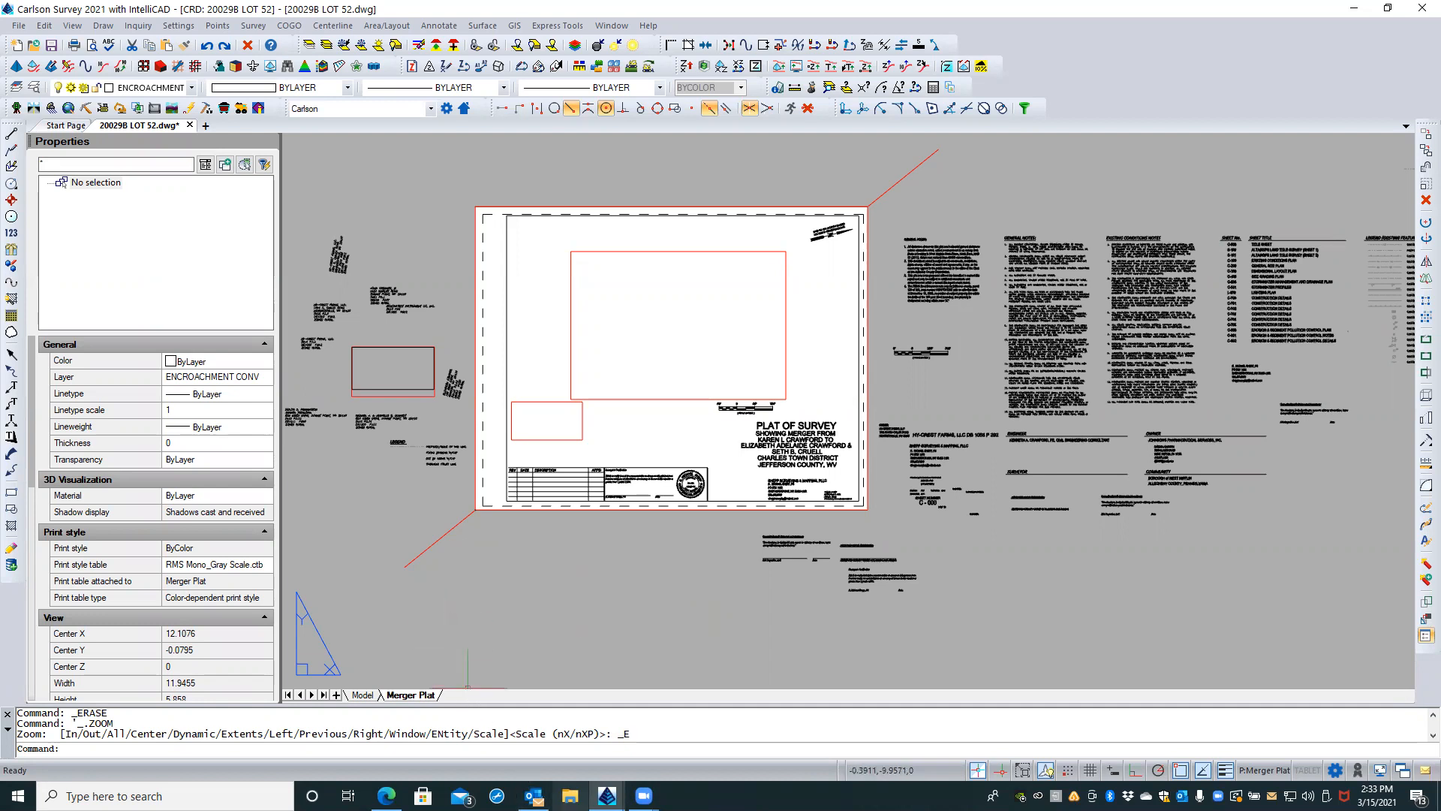
# Step: Search the C: drive in File Explorer for "ps stamp.dwg", and close the search window
pyautogui.press('super+e')
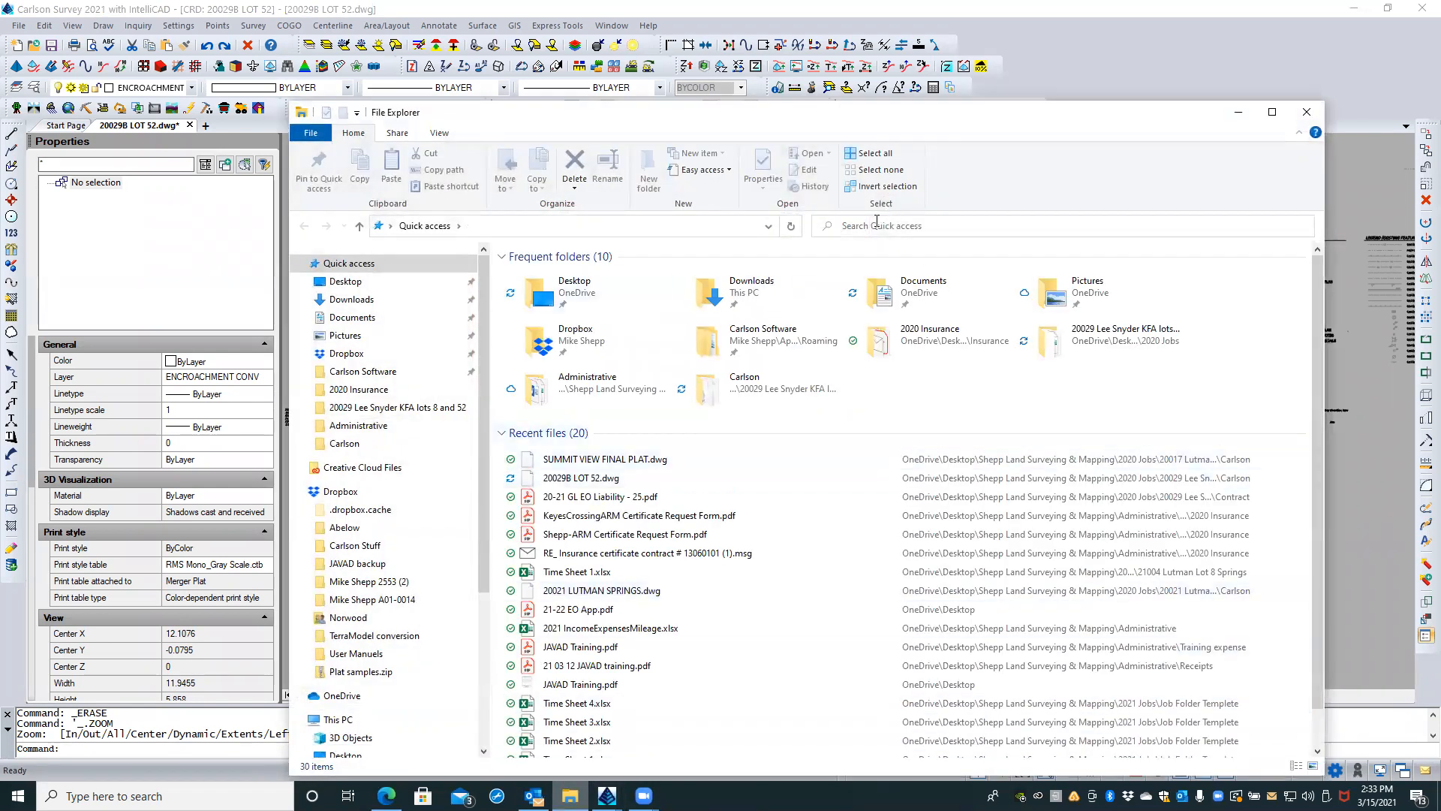
pyautogui.click(827, 225)
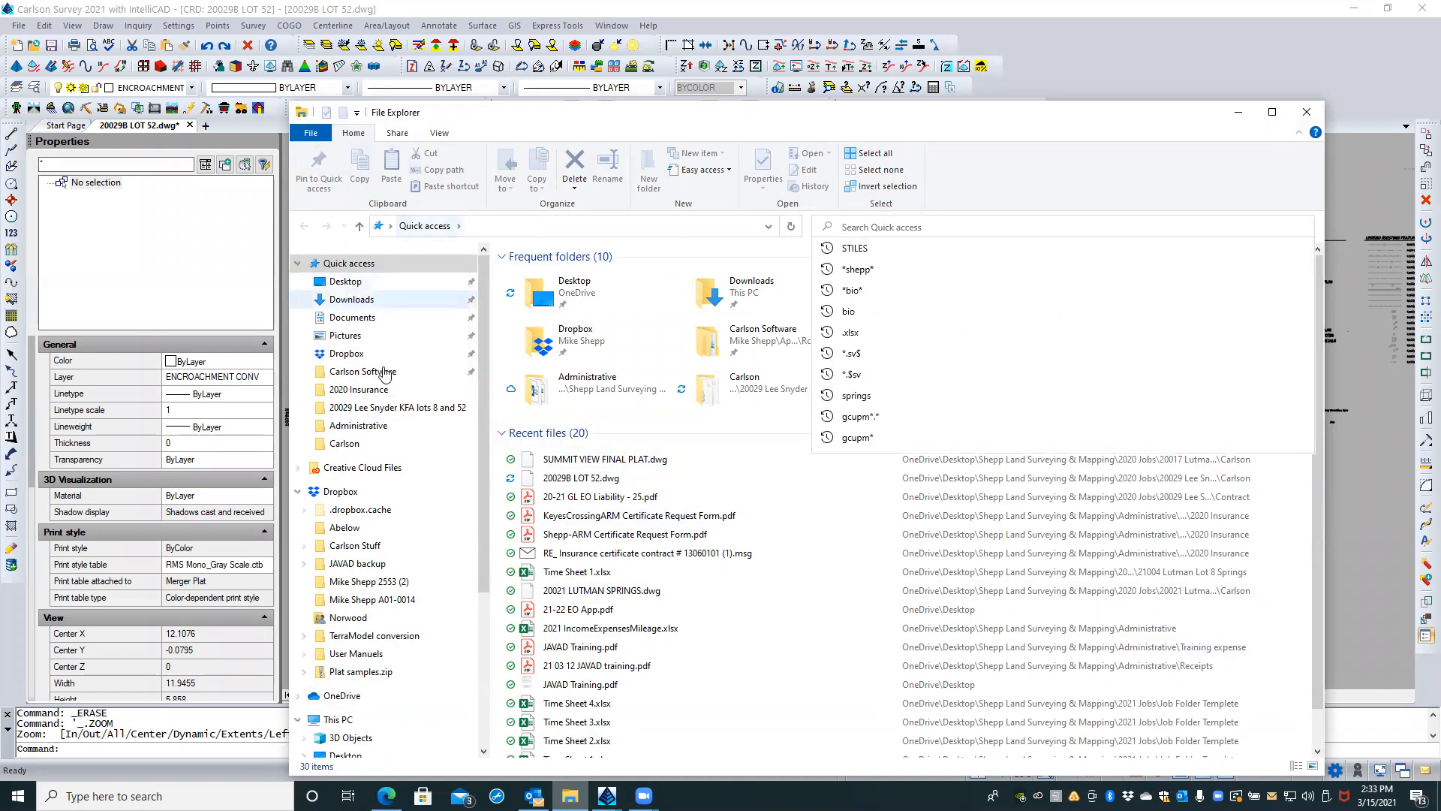
pyautogui.scroll(-4, 372, 582)
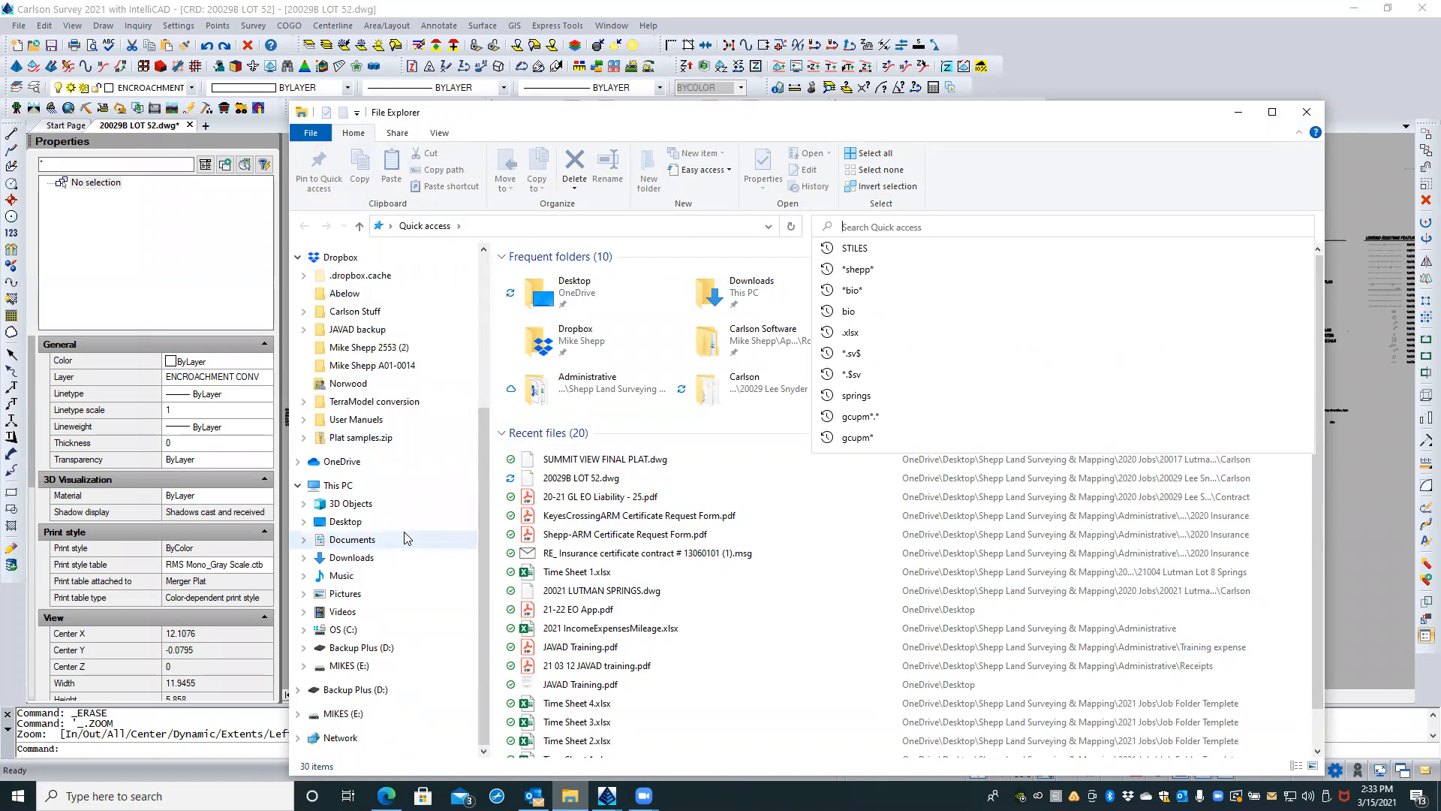
pyautogui.click(348, 631)
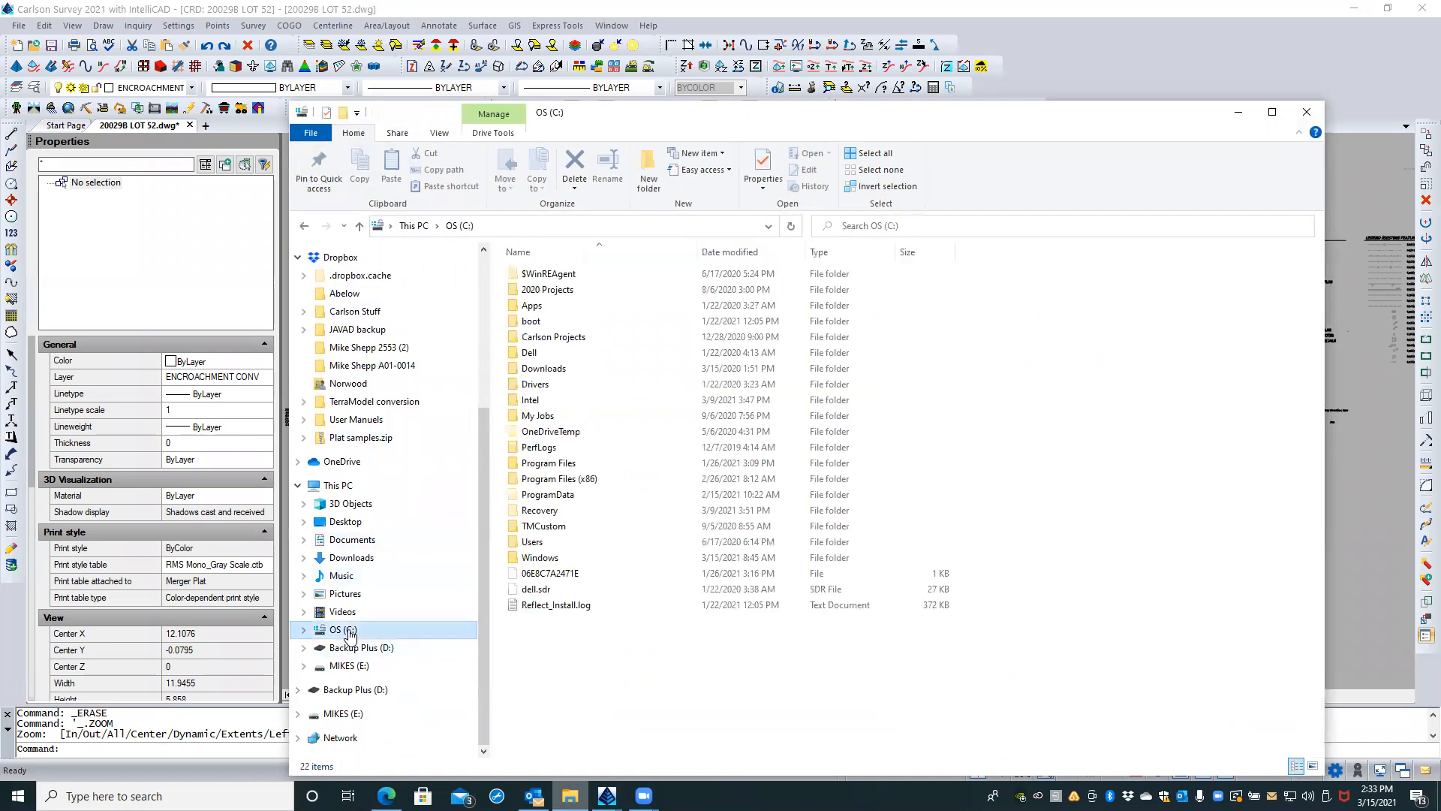
pyautogui.click(900, 226)
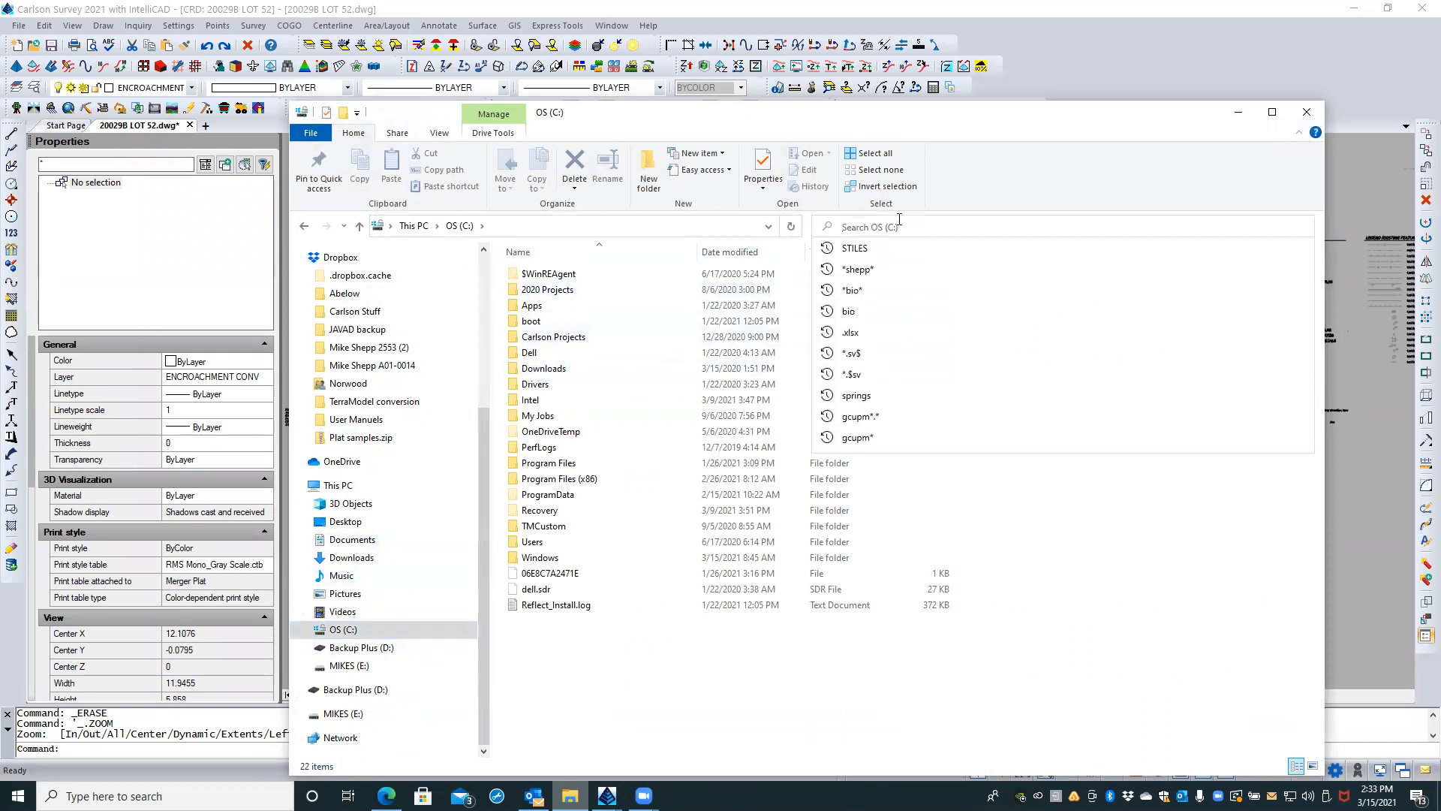
pyautogui.write('ps sta')
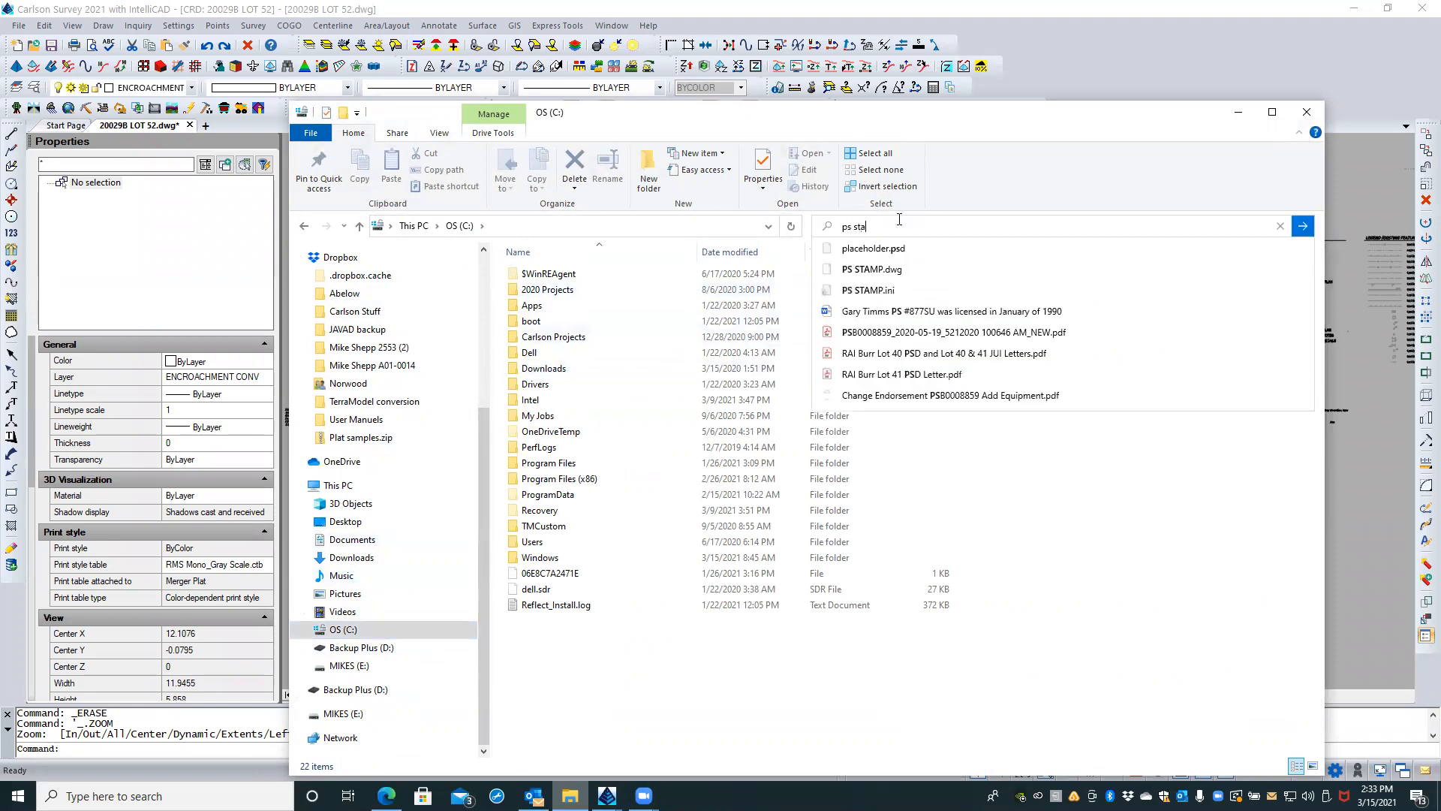
pyautogui.write('mp.dwg')
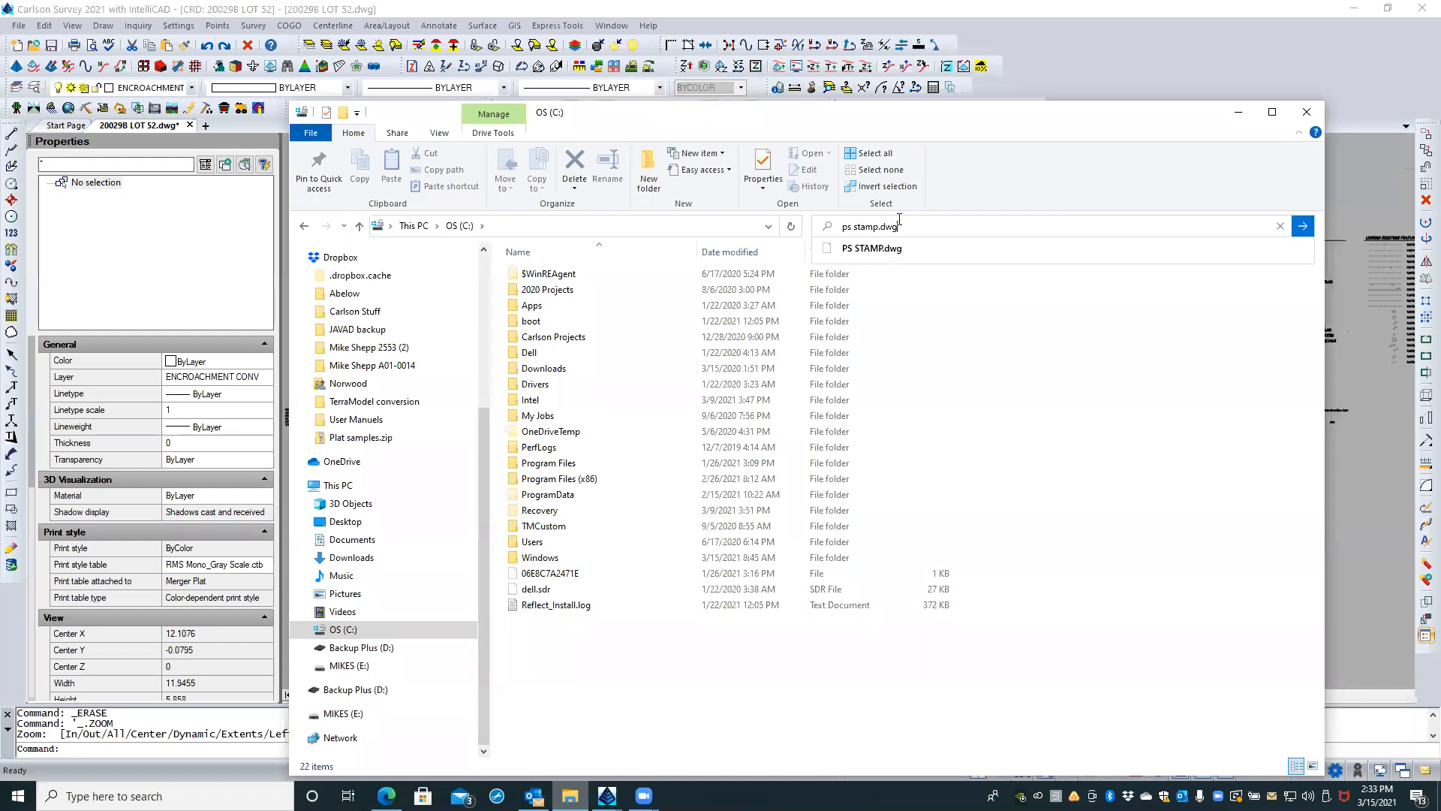
pyautogui.press('Return')
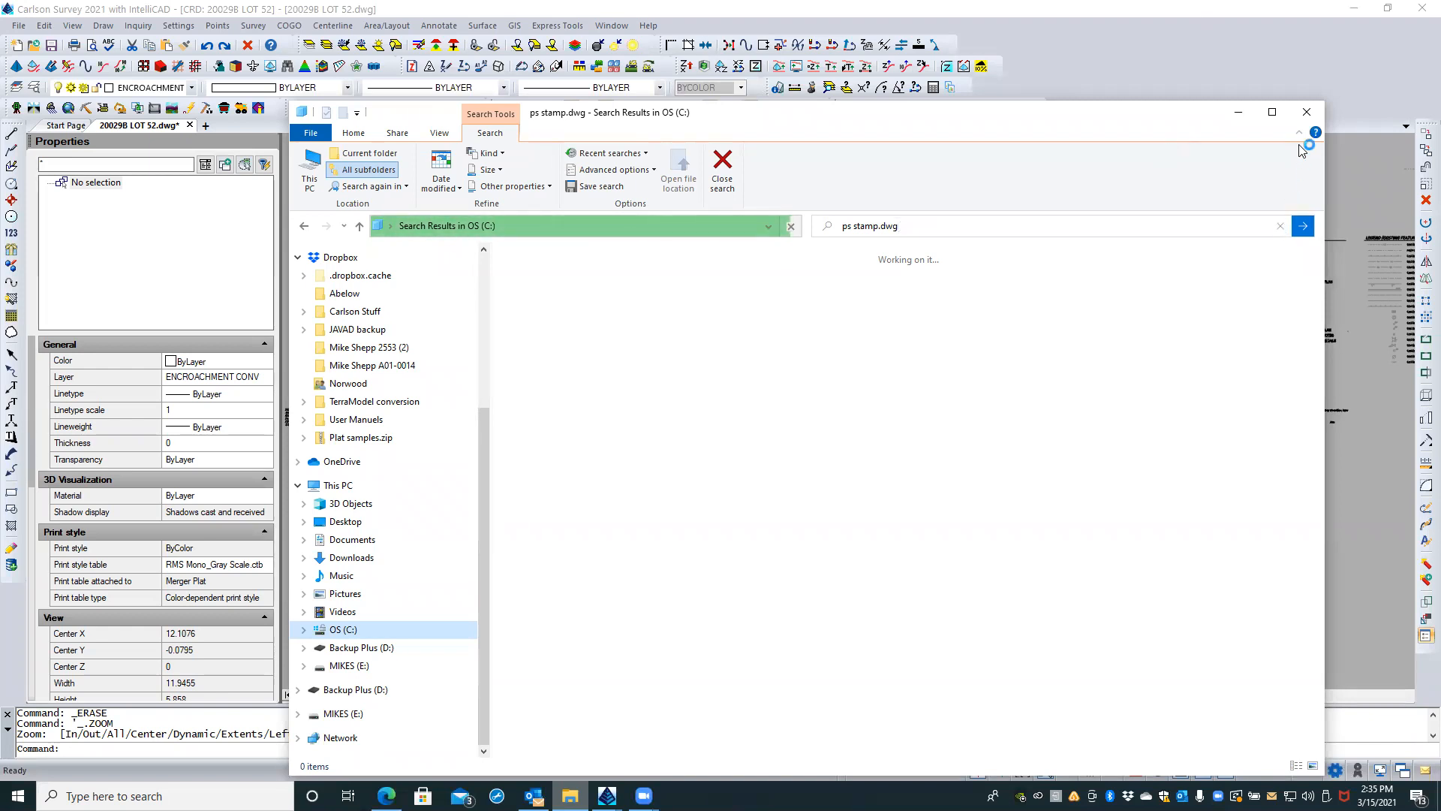
pyautogui.click(1307, 117)
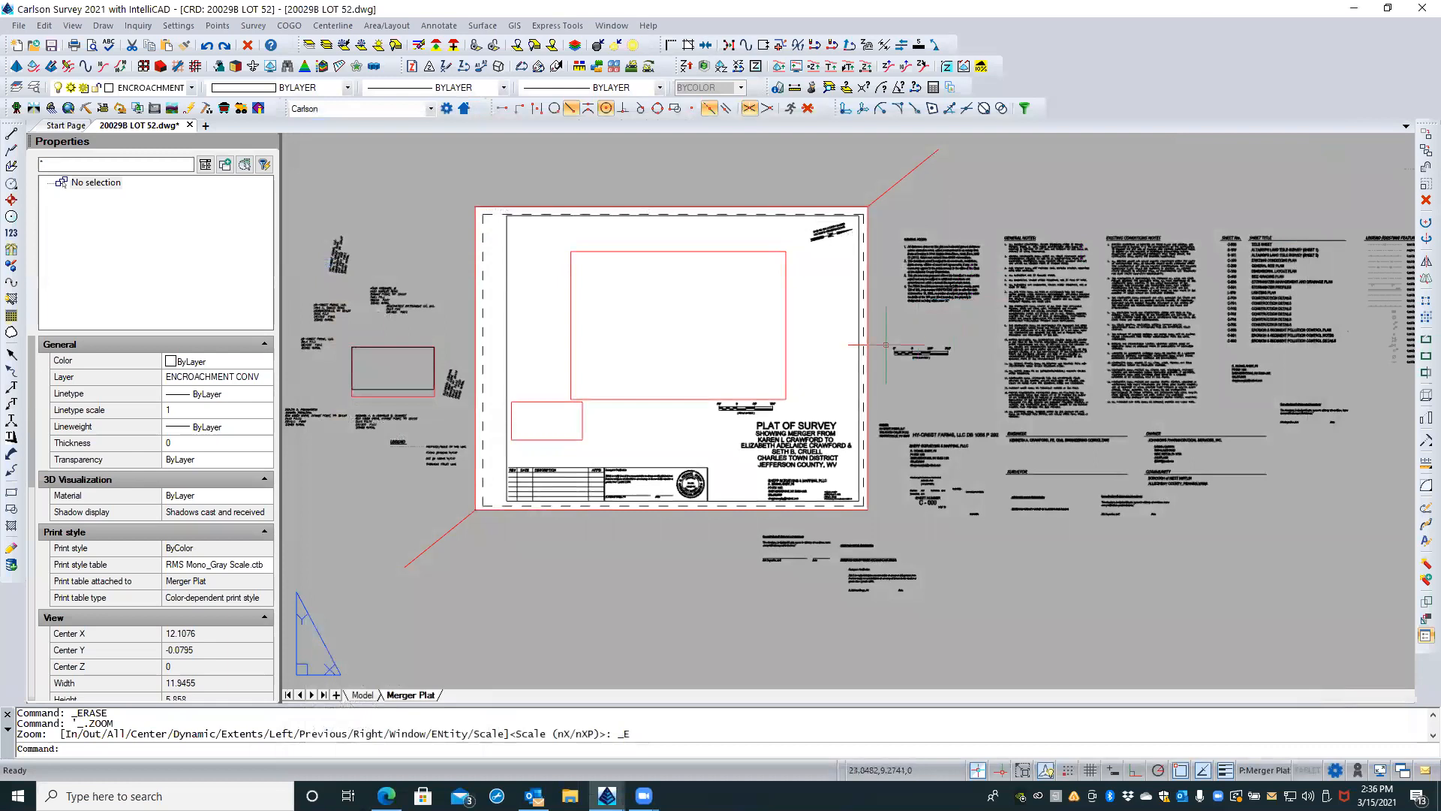
# Step: Start the WBLOCK command with the existing PS STAMP block as the source to save to disk
pyautogui.write('WBLOCK')
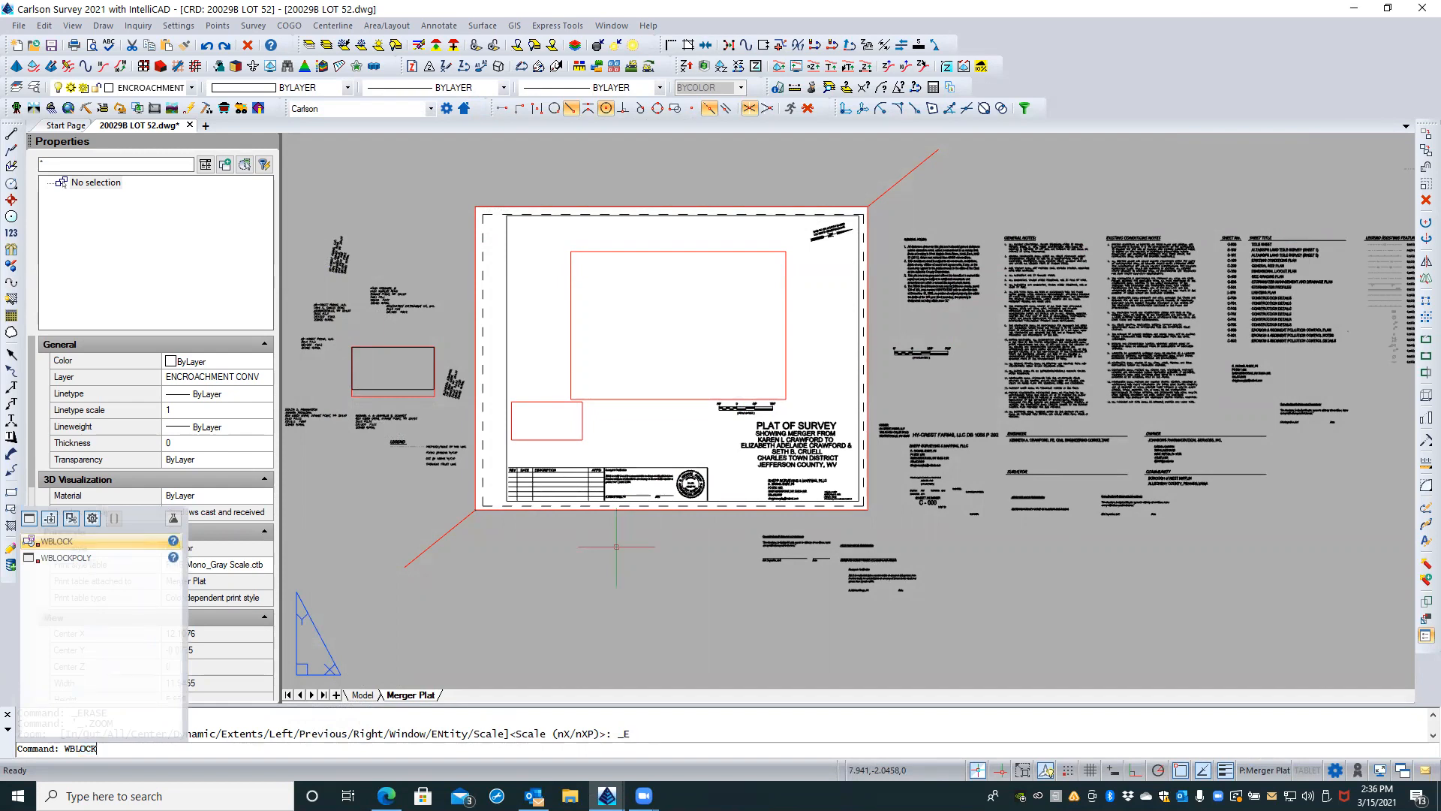
pyautogui.press('Return')
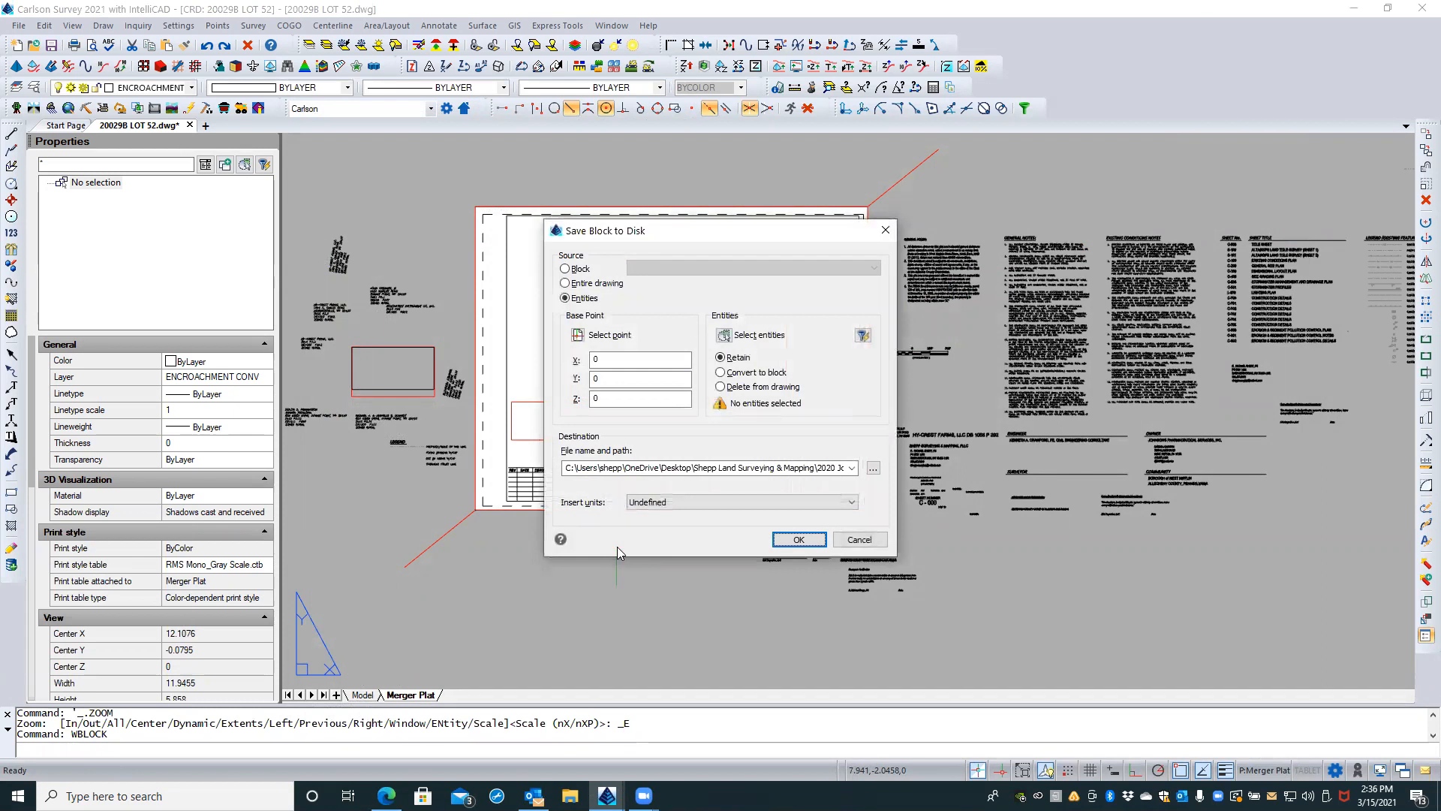
pyautogui.click(565, 269)
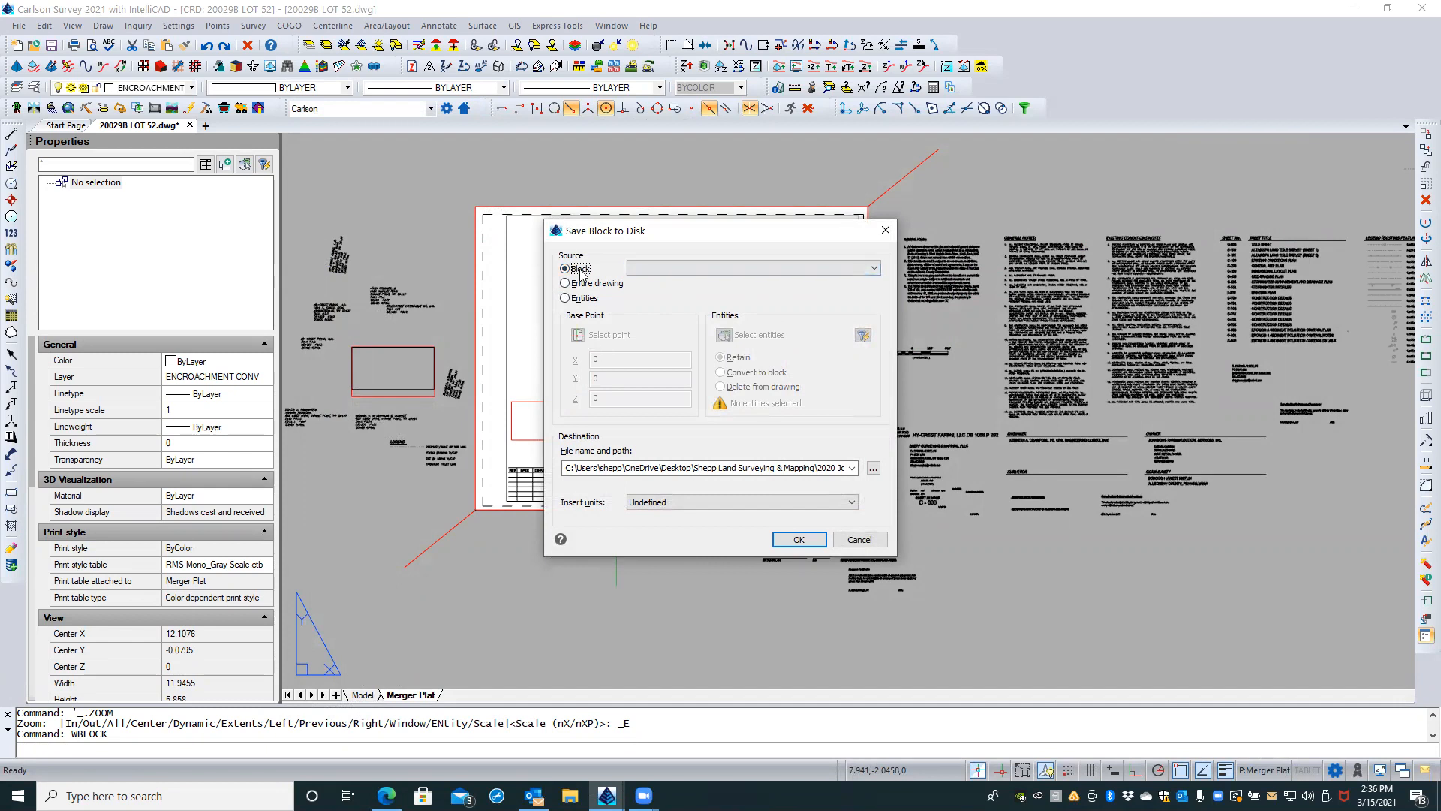
pyautogui.click(875, 268)
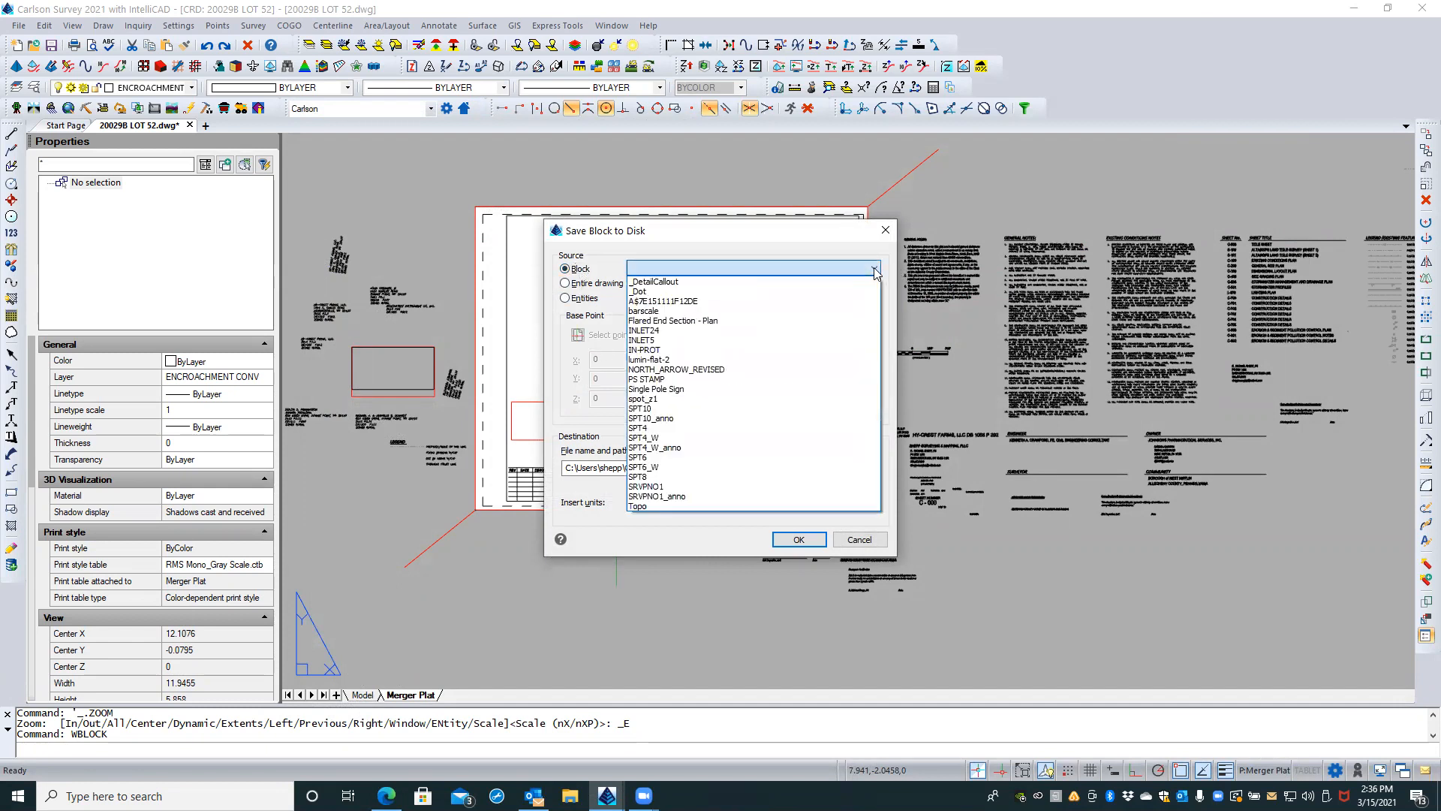
pyautogui.click(655, 379)
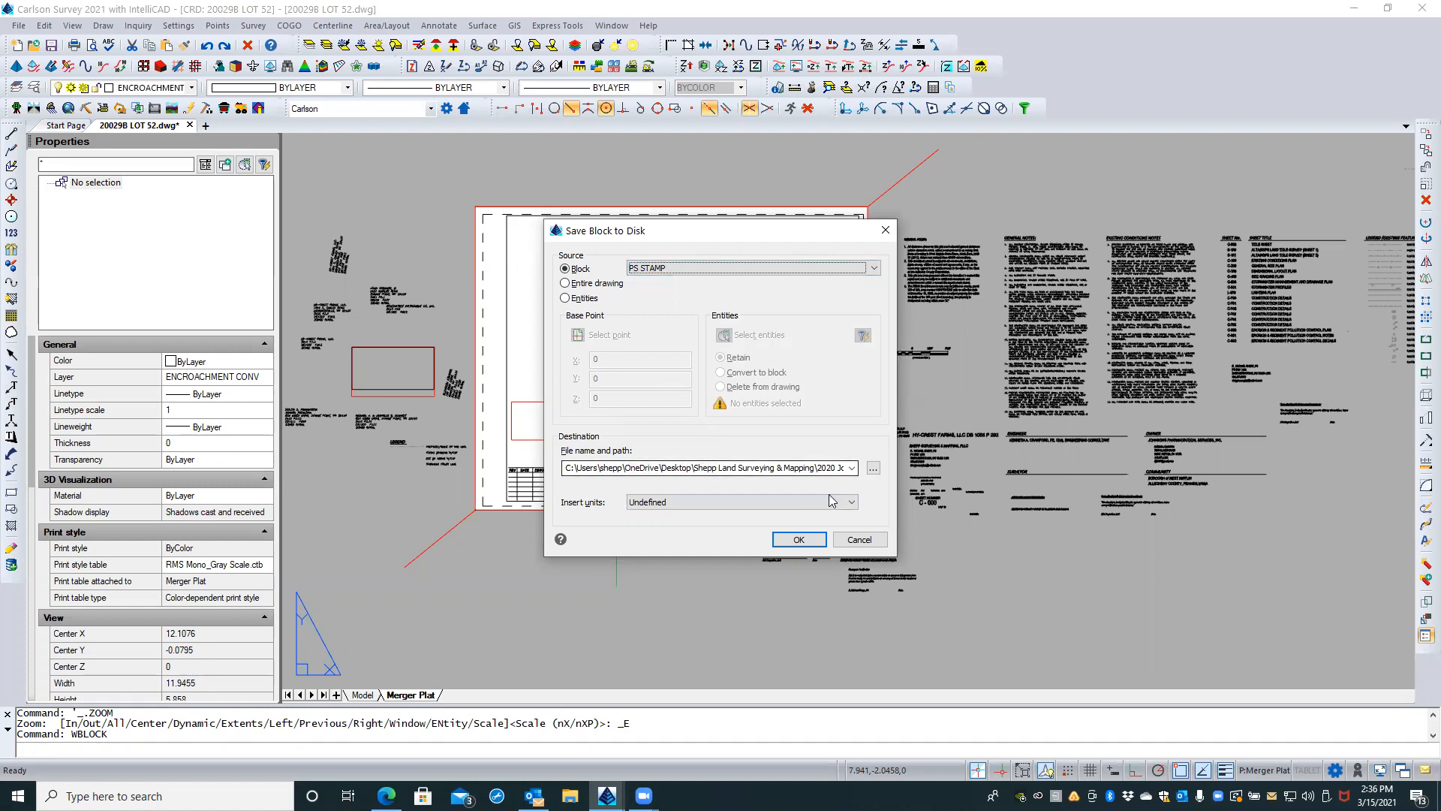
# Step: Browse for the PS STAMP.dwg destination and open the Shepp Land Surveying & Mapping folder
pyautogui.click(854, 469)
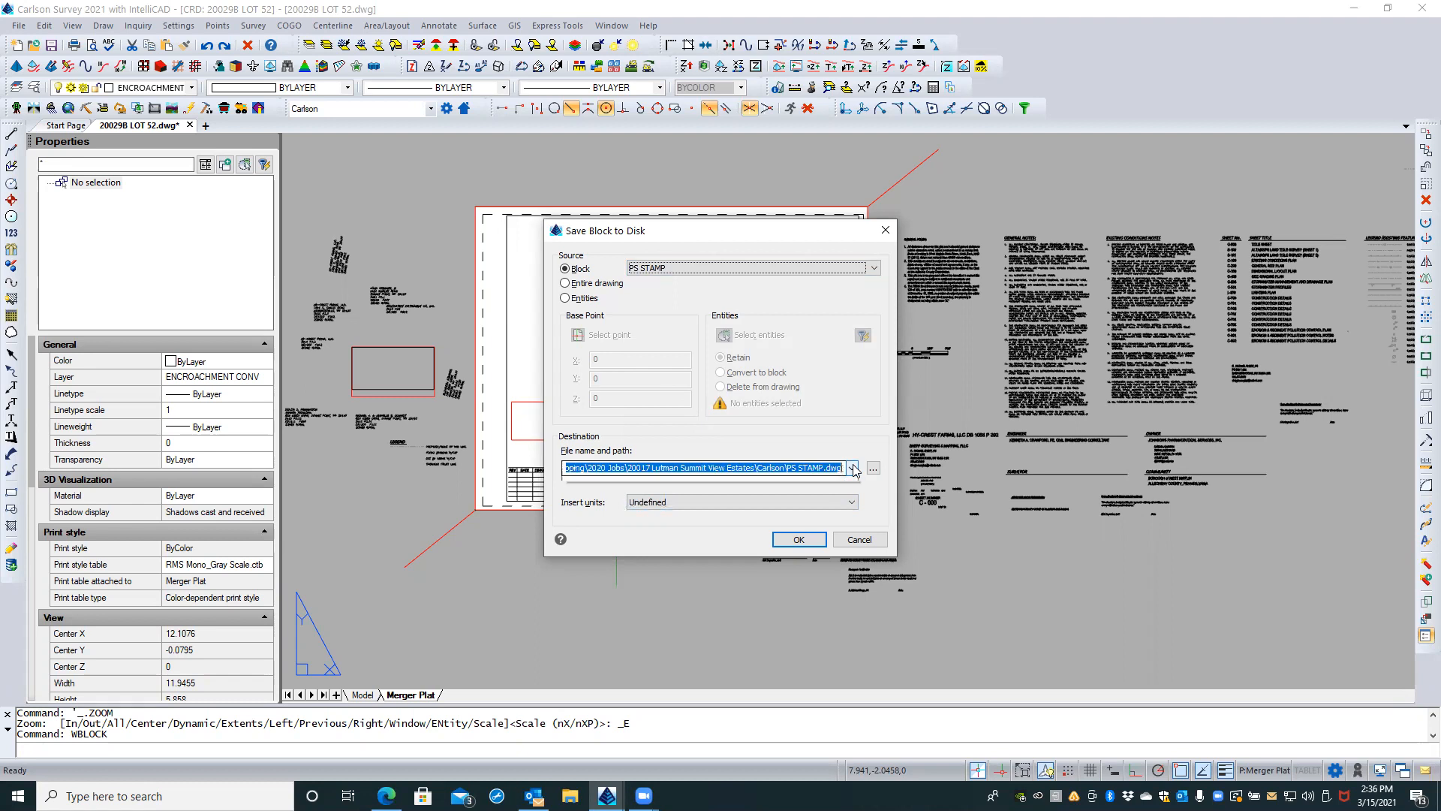
pyautogui.click(857, 449)
pyautogui.click(874, 468)
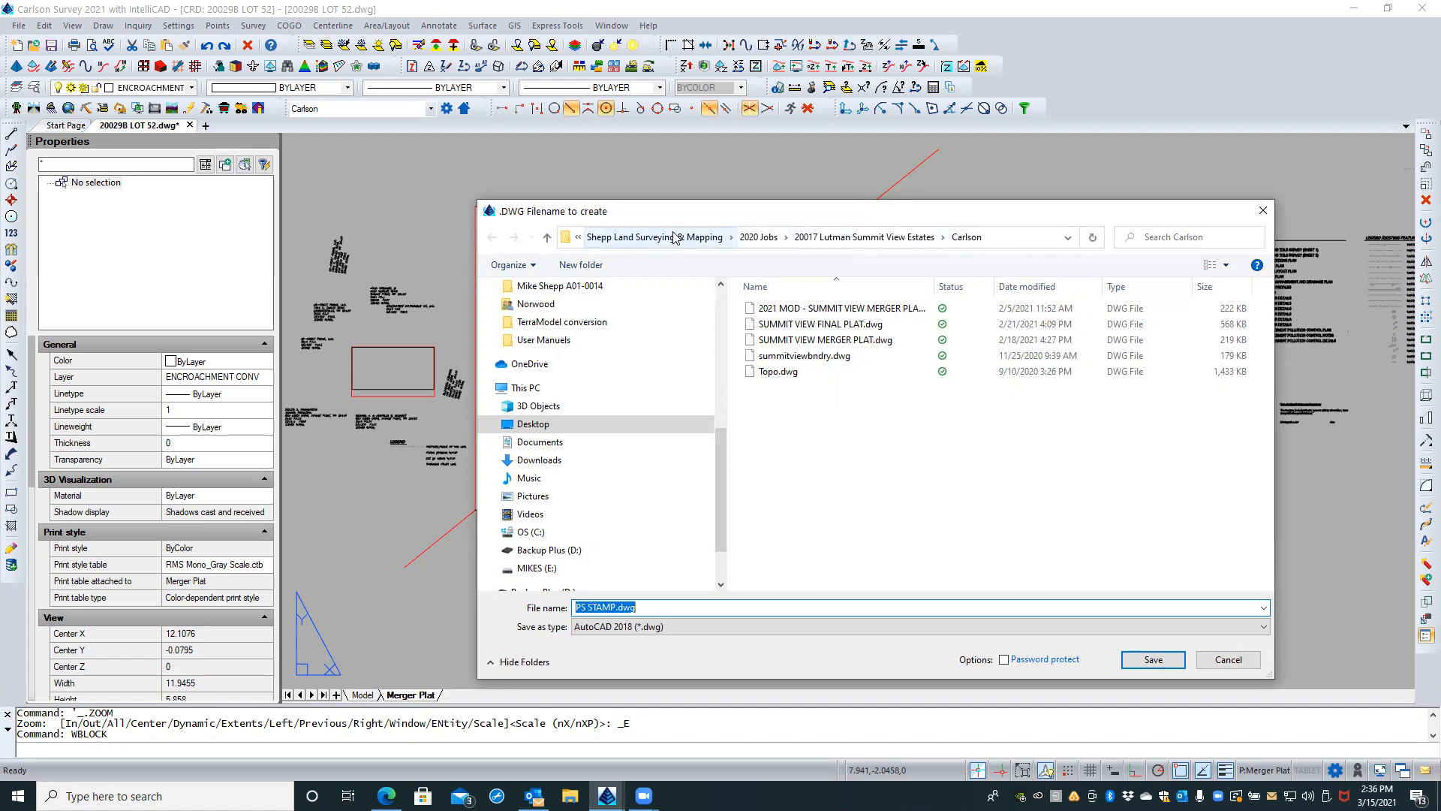
pyautogui.click(577, 237)
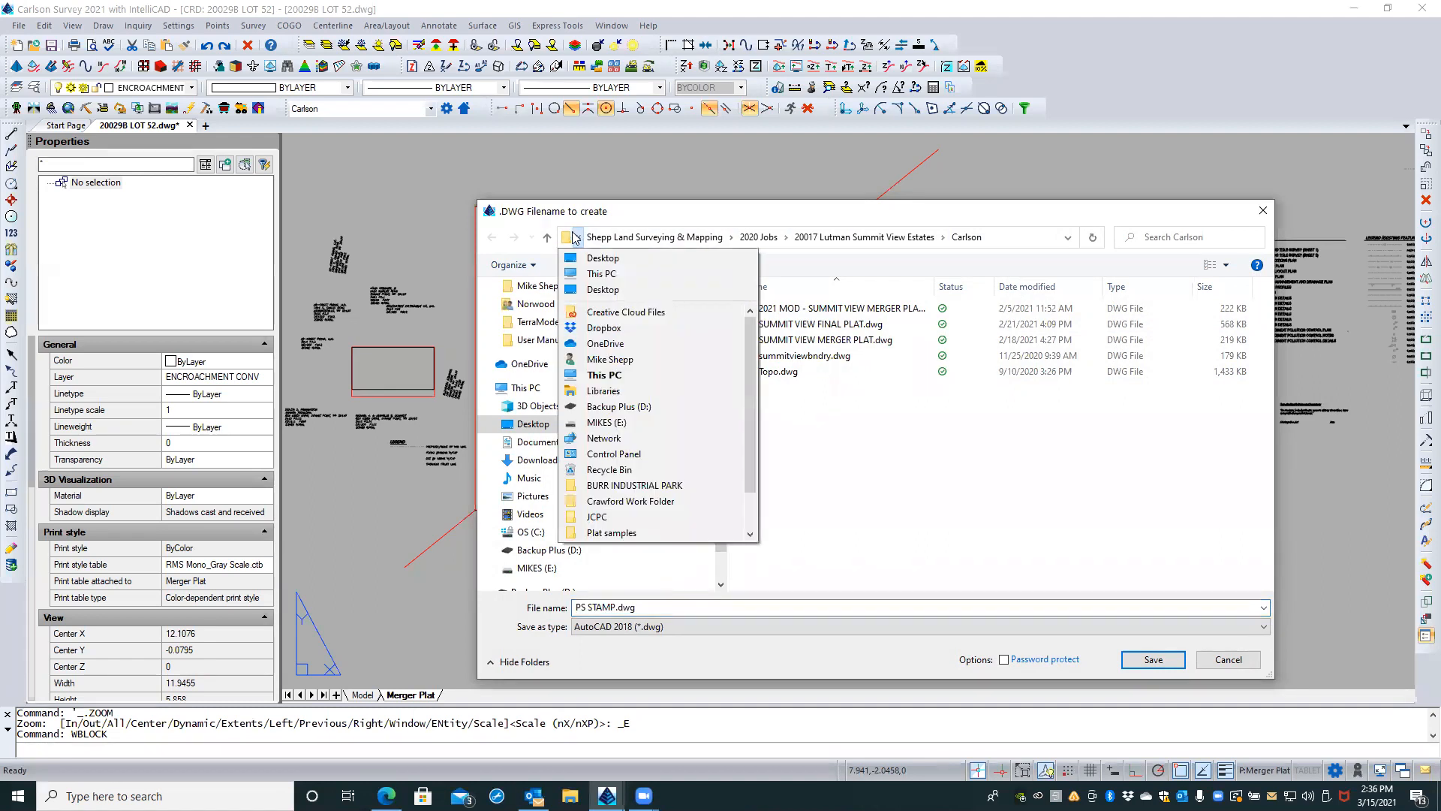
pyautogui.click(680, 201)
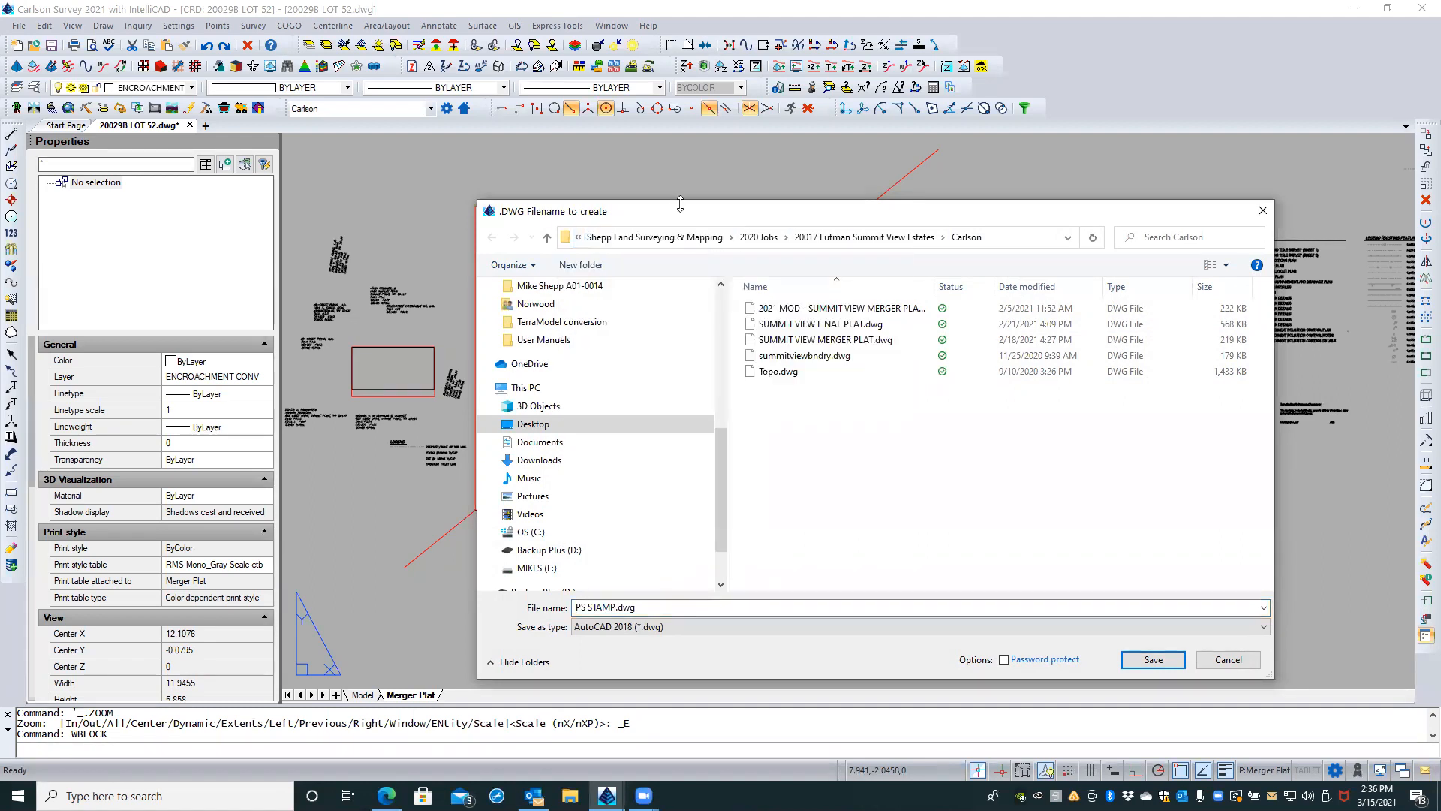
pyautogui.click(685, 237)
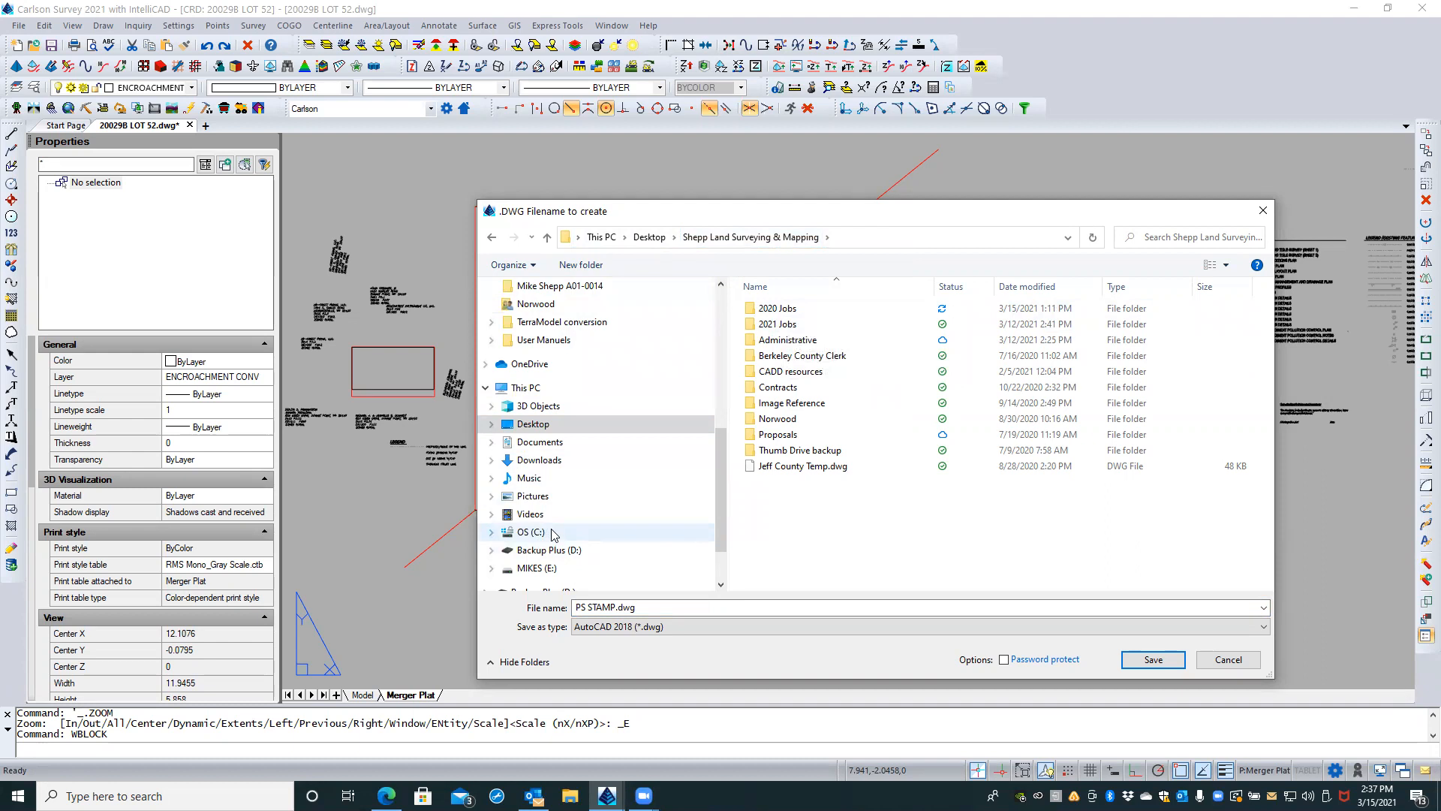
# Step: Expand the C: drive's folder tree through ProgramData, Carlson Software, Carlson2021 and Icad10_X64 to the user folder
pyautogui.scroll(-1, 553, 533)
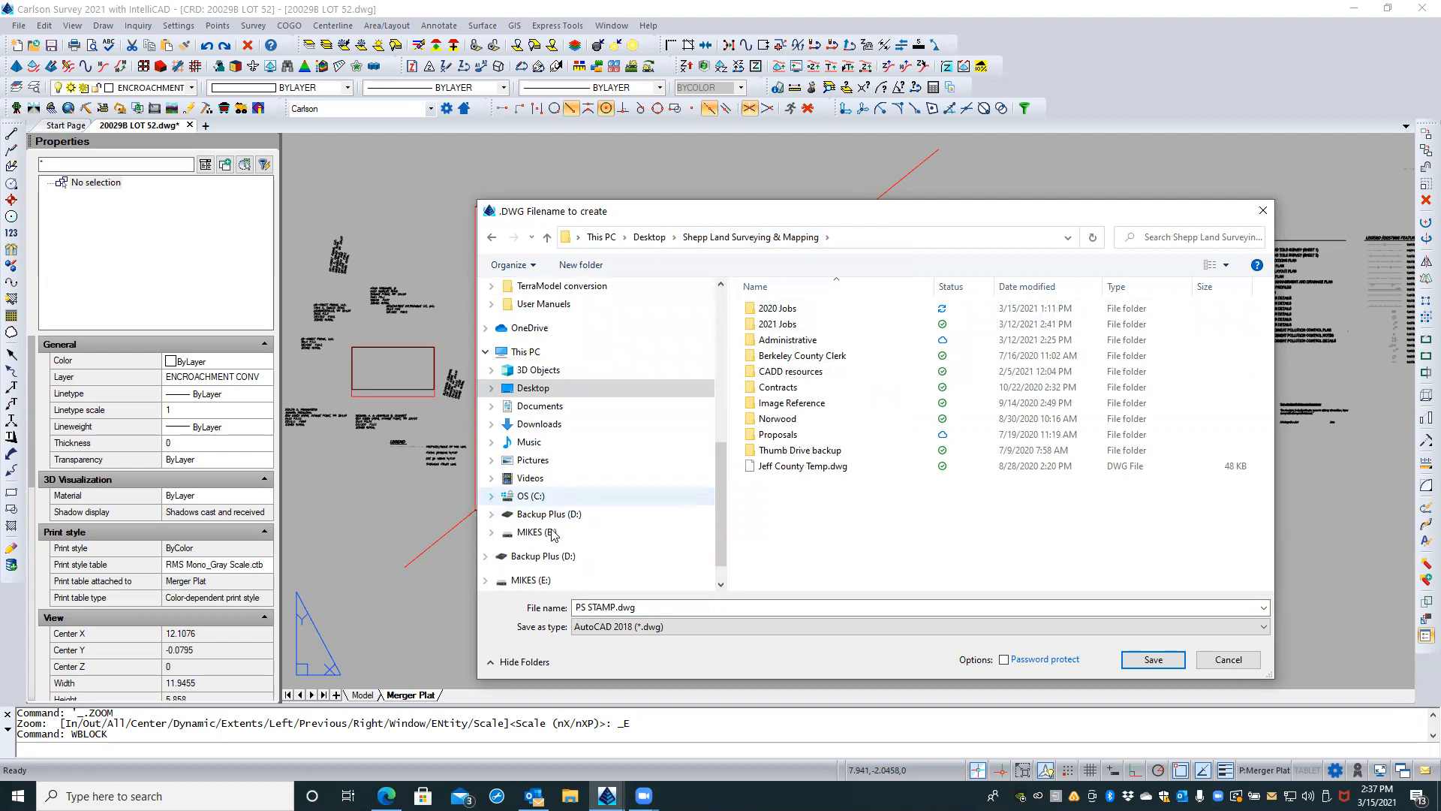
pyautogui.click(491, 496)
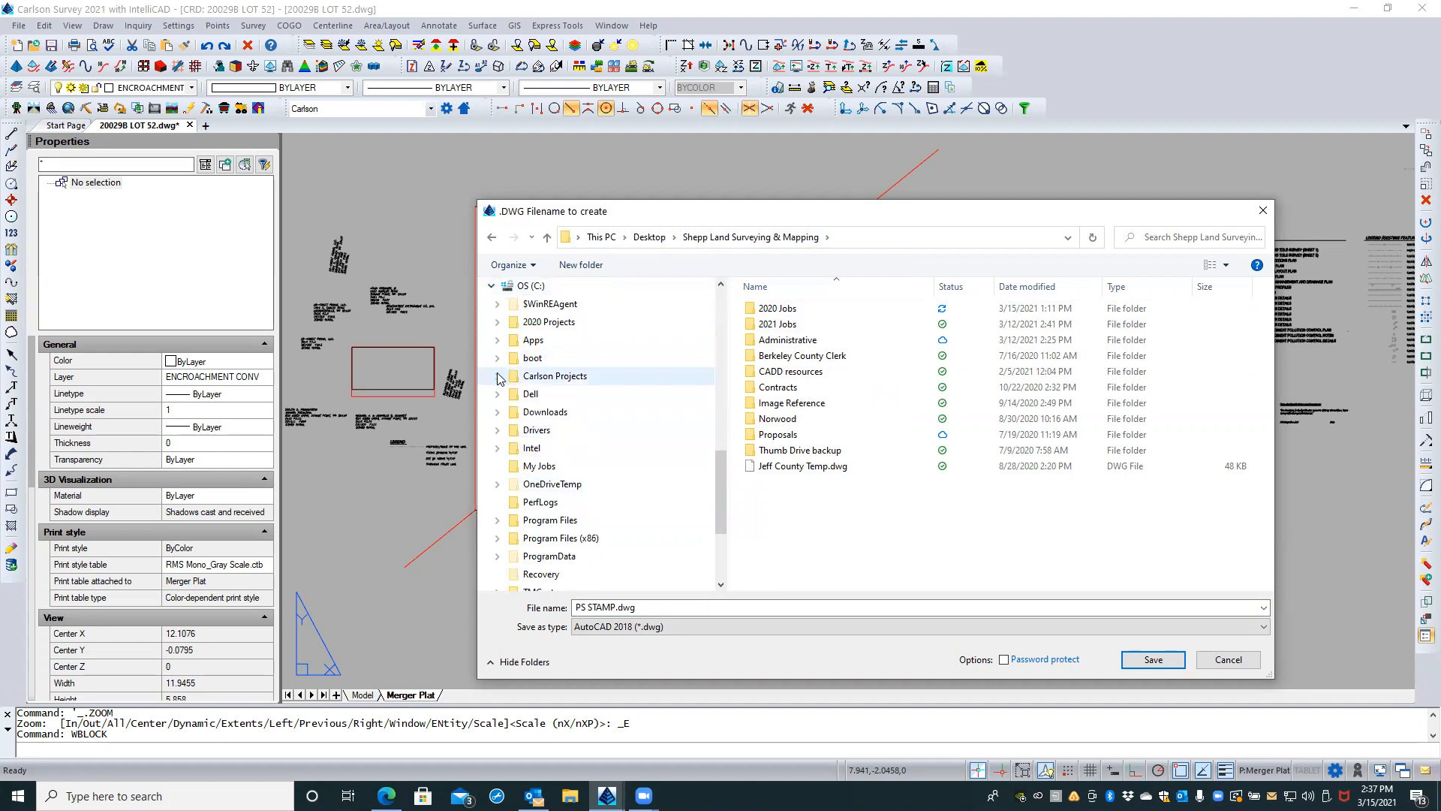
pyautogui.click(498, 556)
pyautogui.scroll(-1, 526, 525)
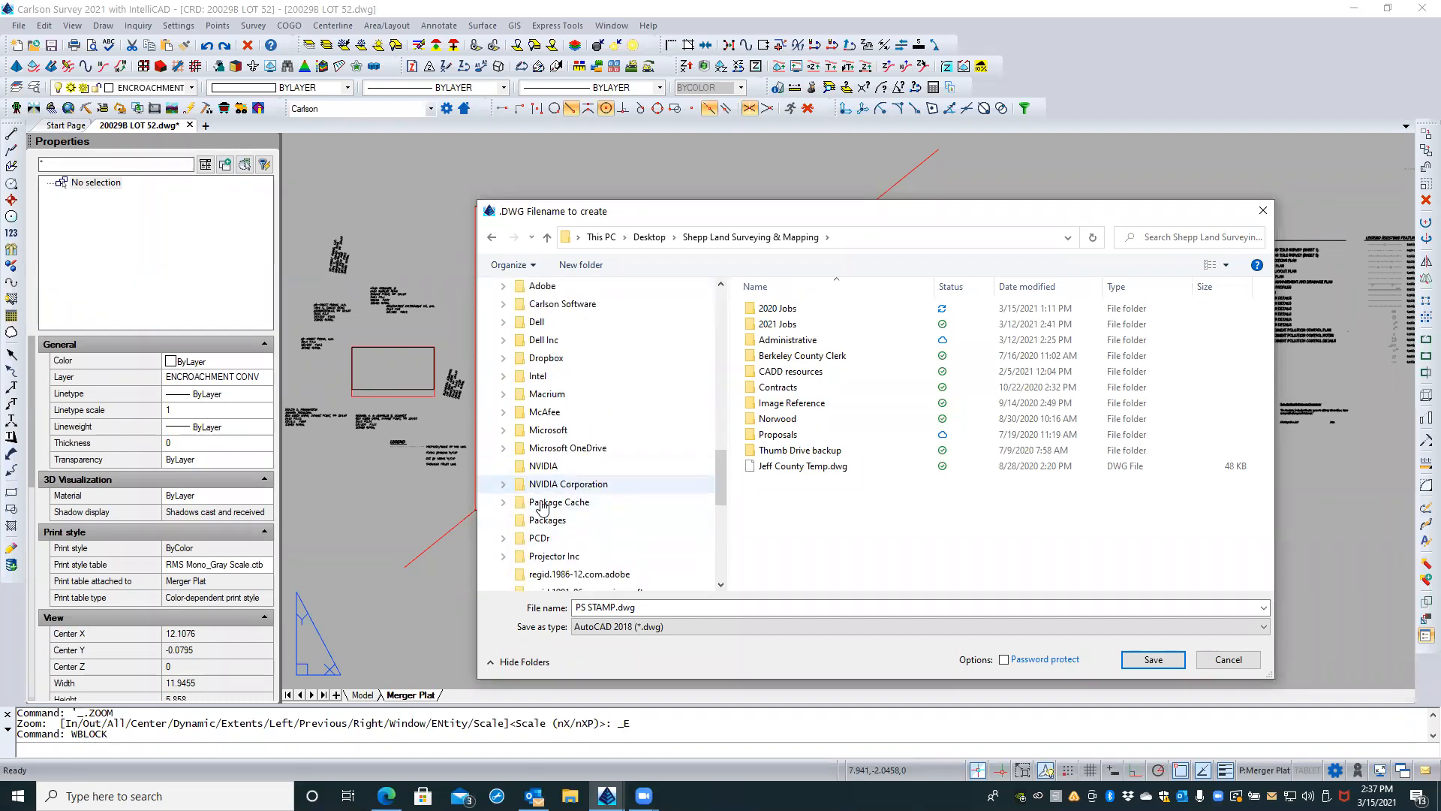
pyautogui.click(502, 304)
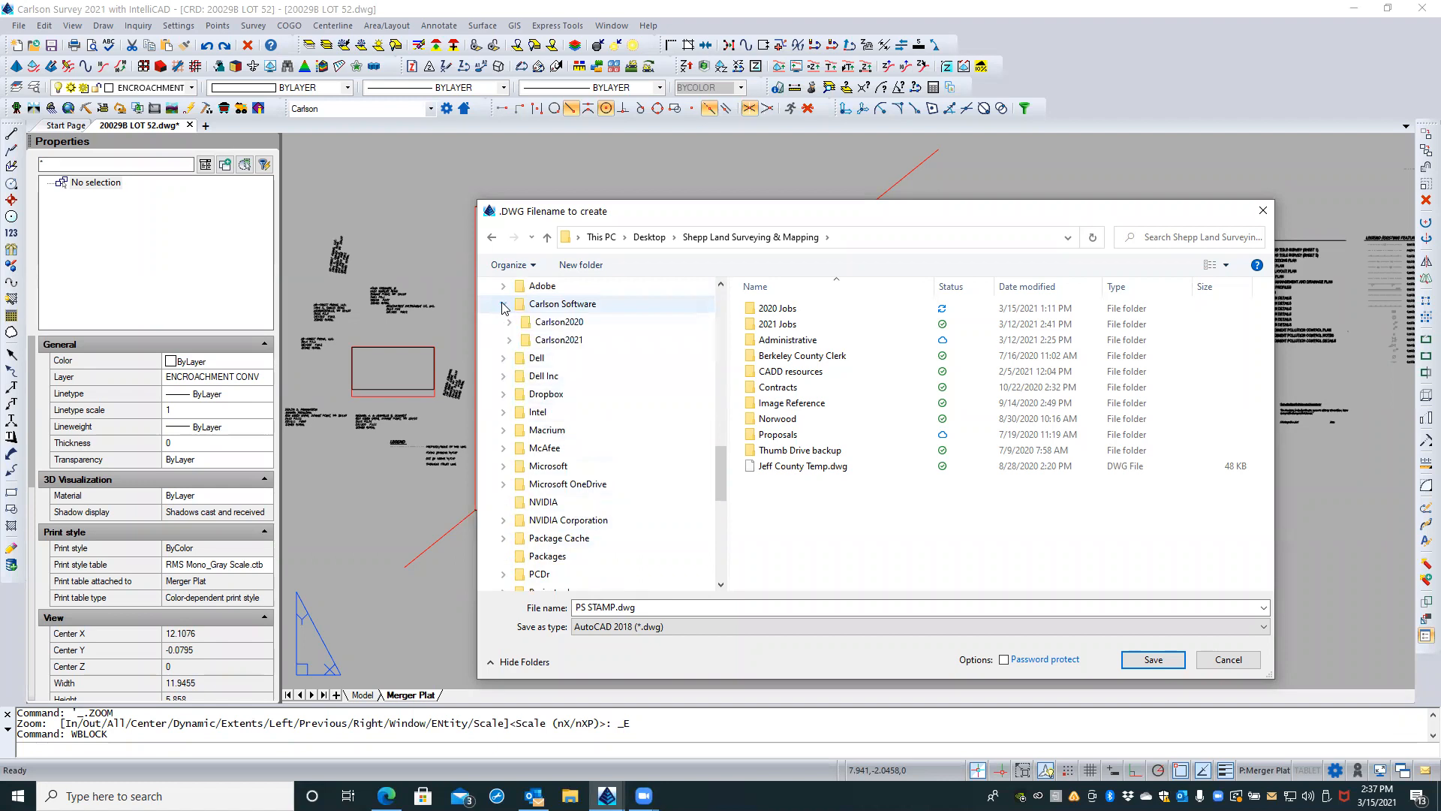
pyautogui.click(510, 341)
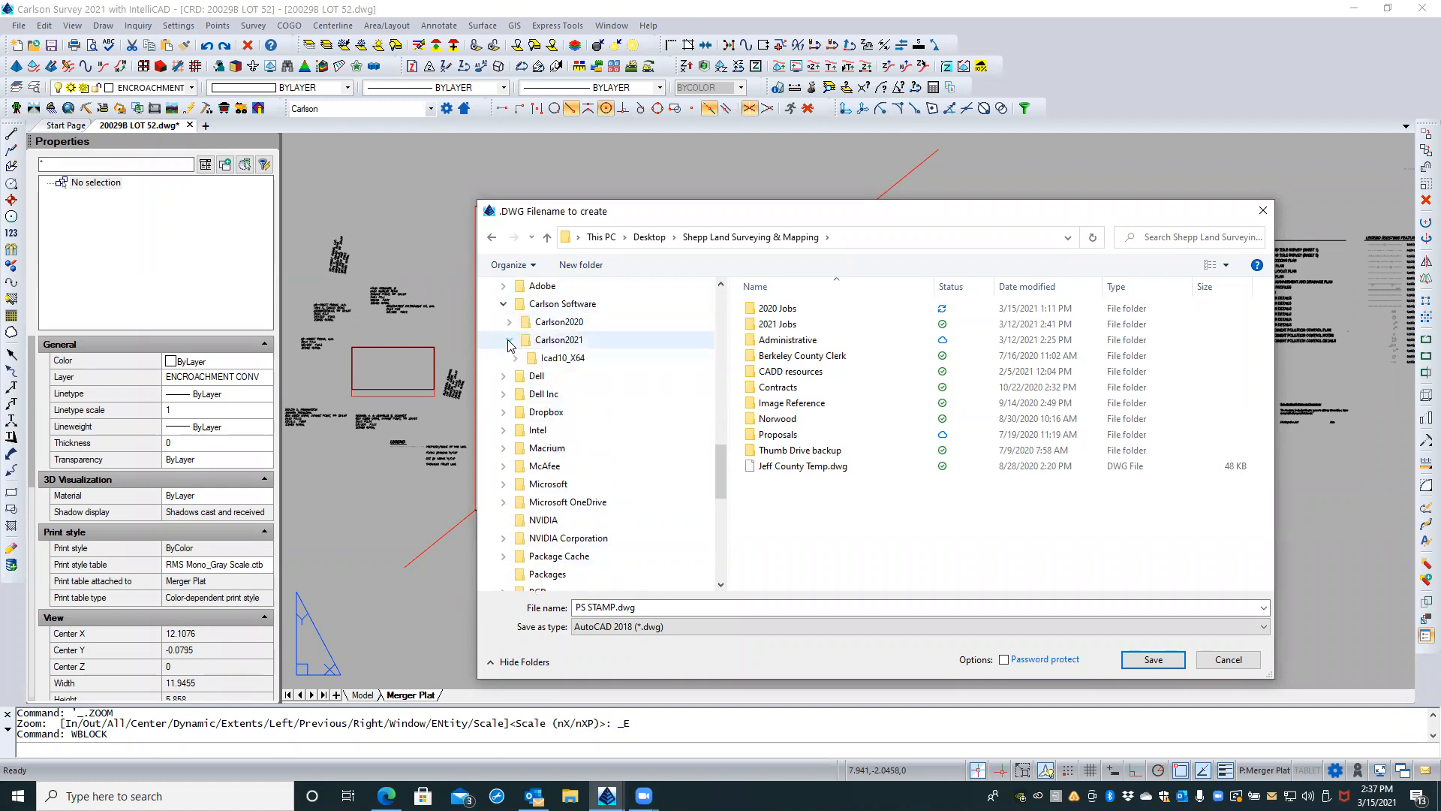
pyautogui.click(514, 358)
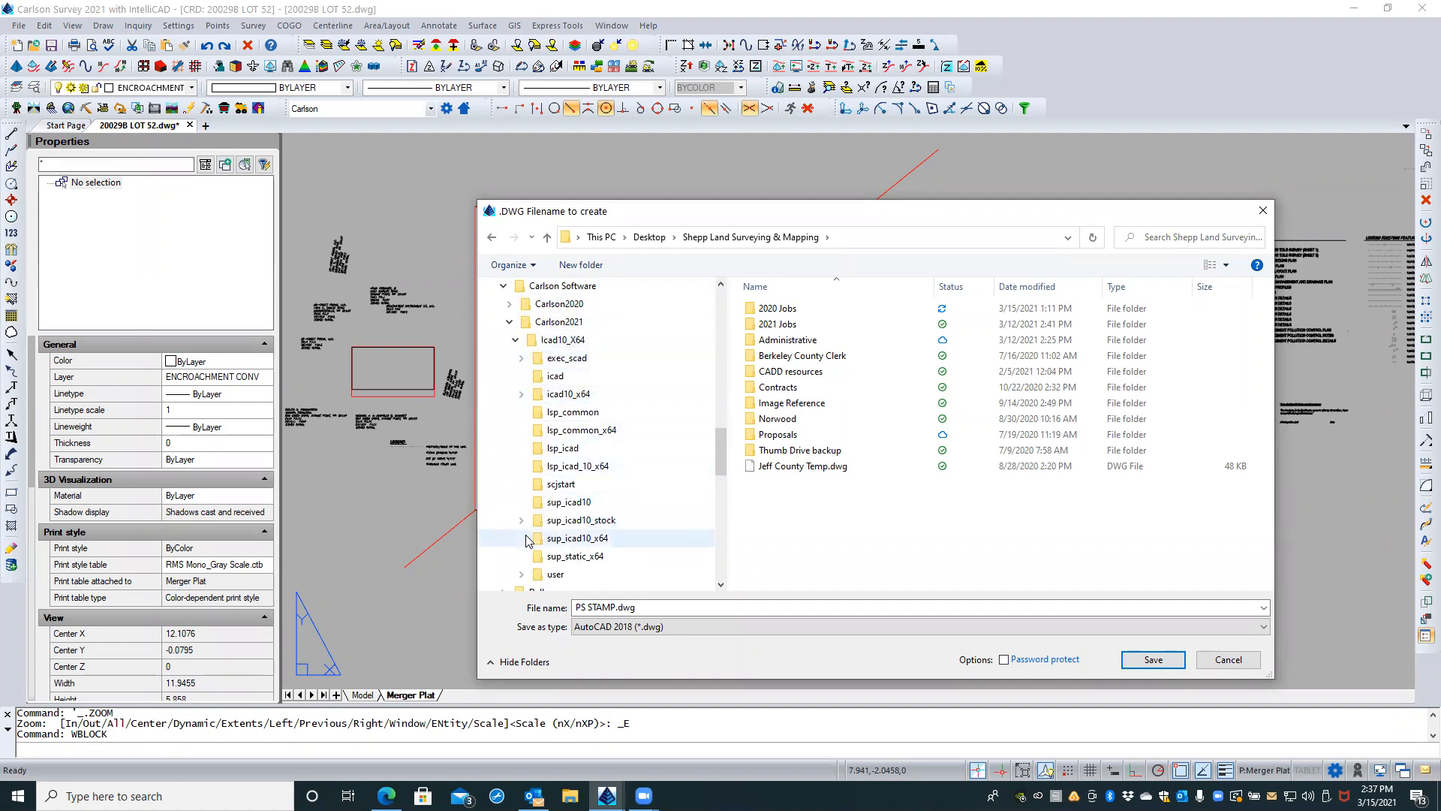
pyautogui.click(522, 574)
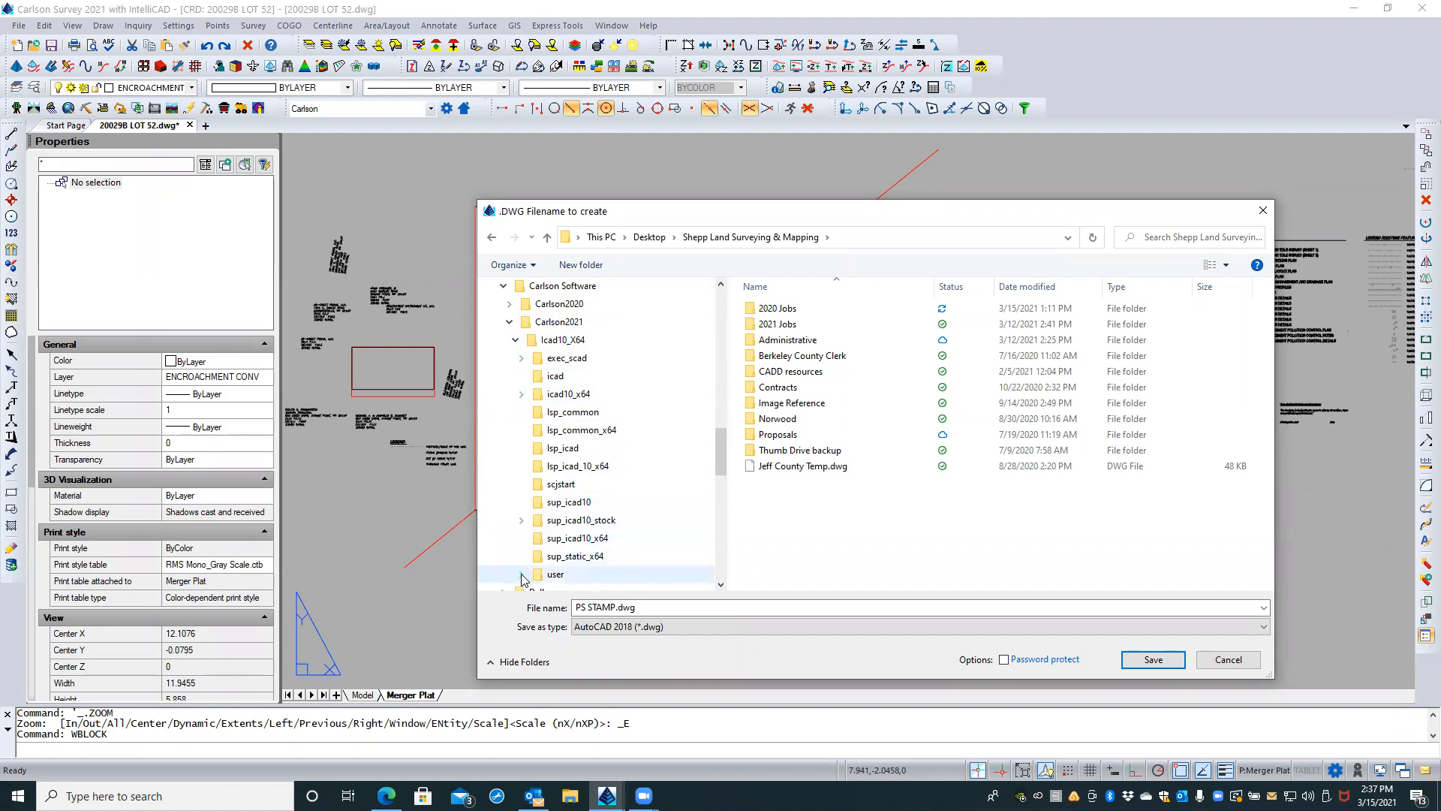
# Step: Look through the Icad10_X64 subfolders under Carlson2021 for a suitable save location, and collapse that branch
pyautogui.scroll(-1, 523, 577)
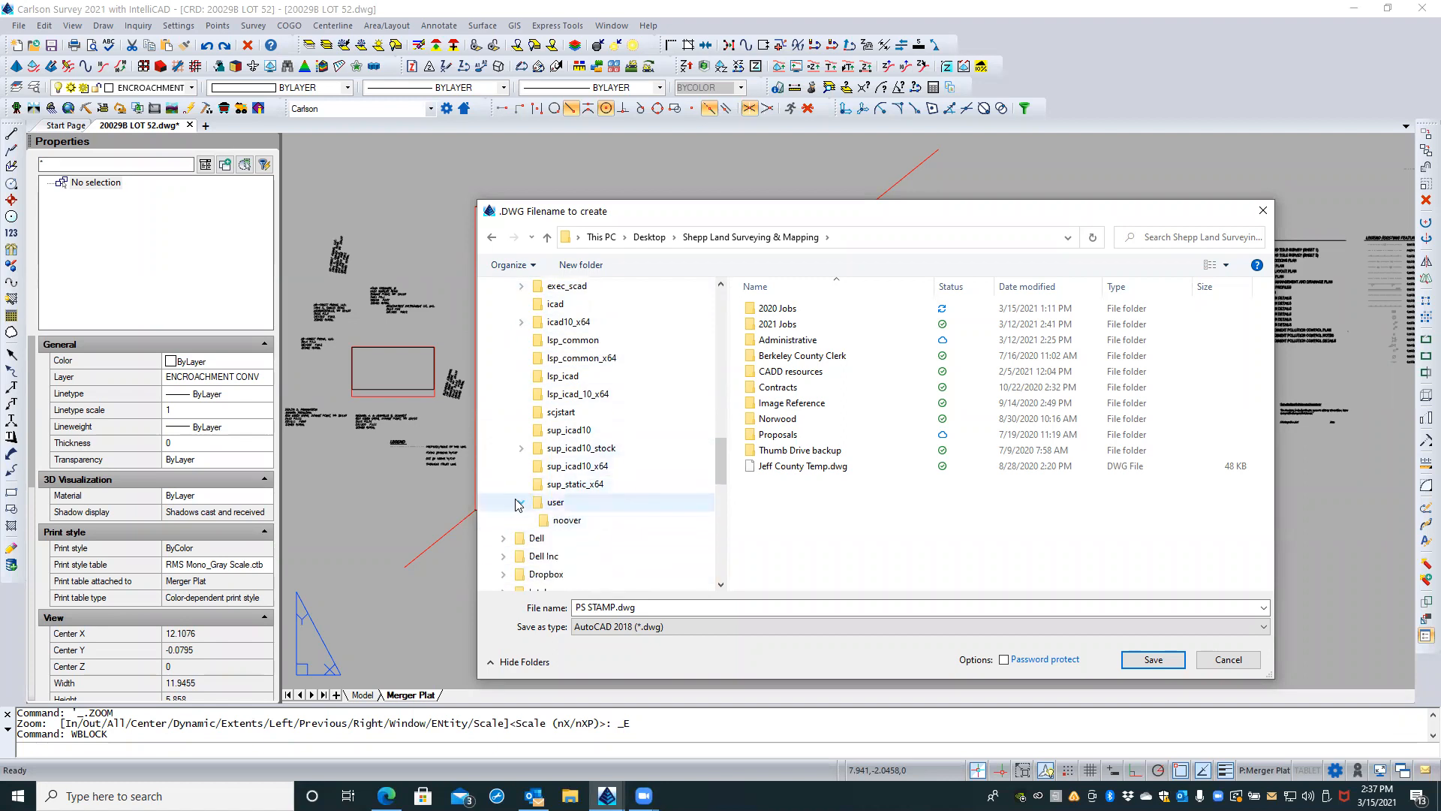
pyautogui.scroll(1, 517, 504)
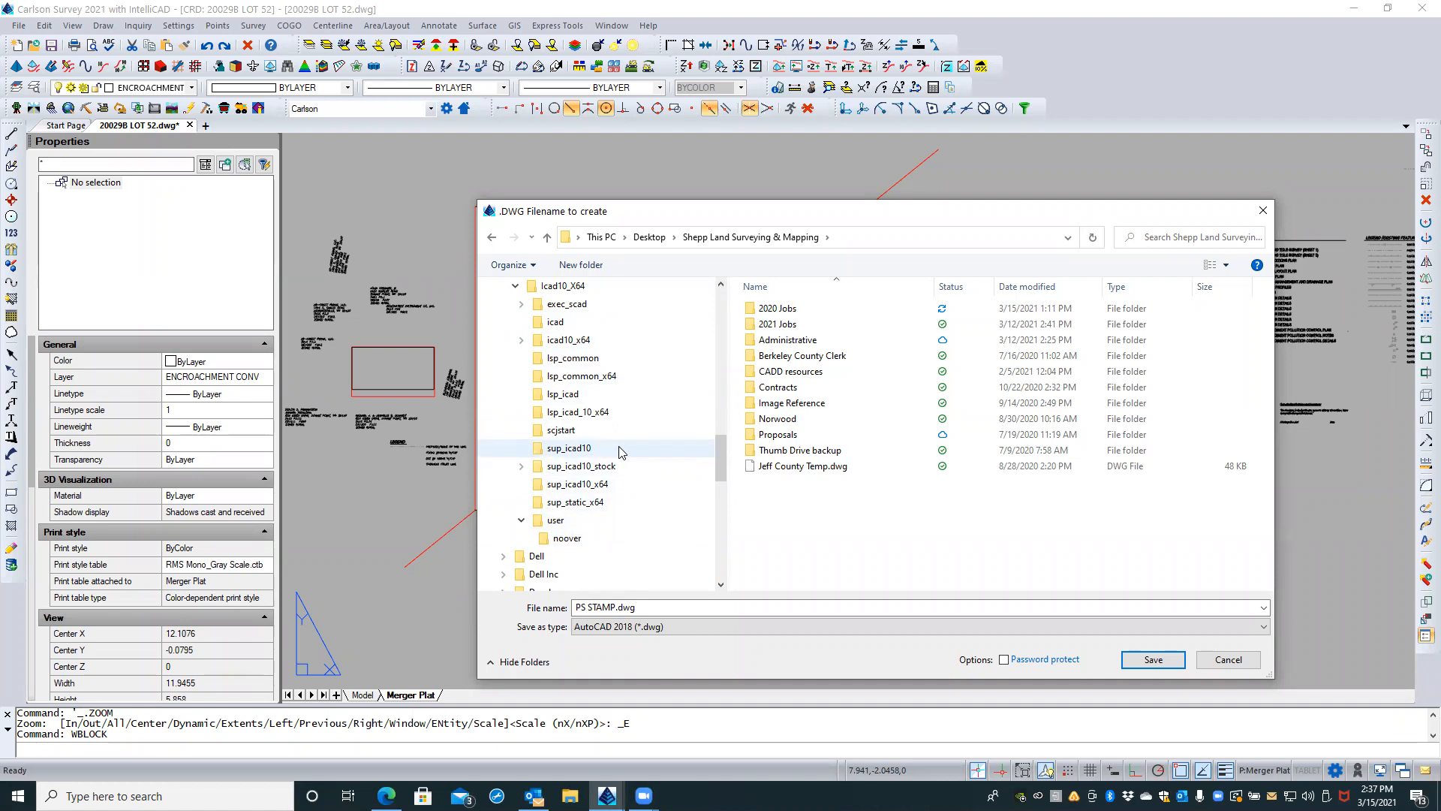
pyautogui.scroll(1, 607, 486)
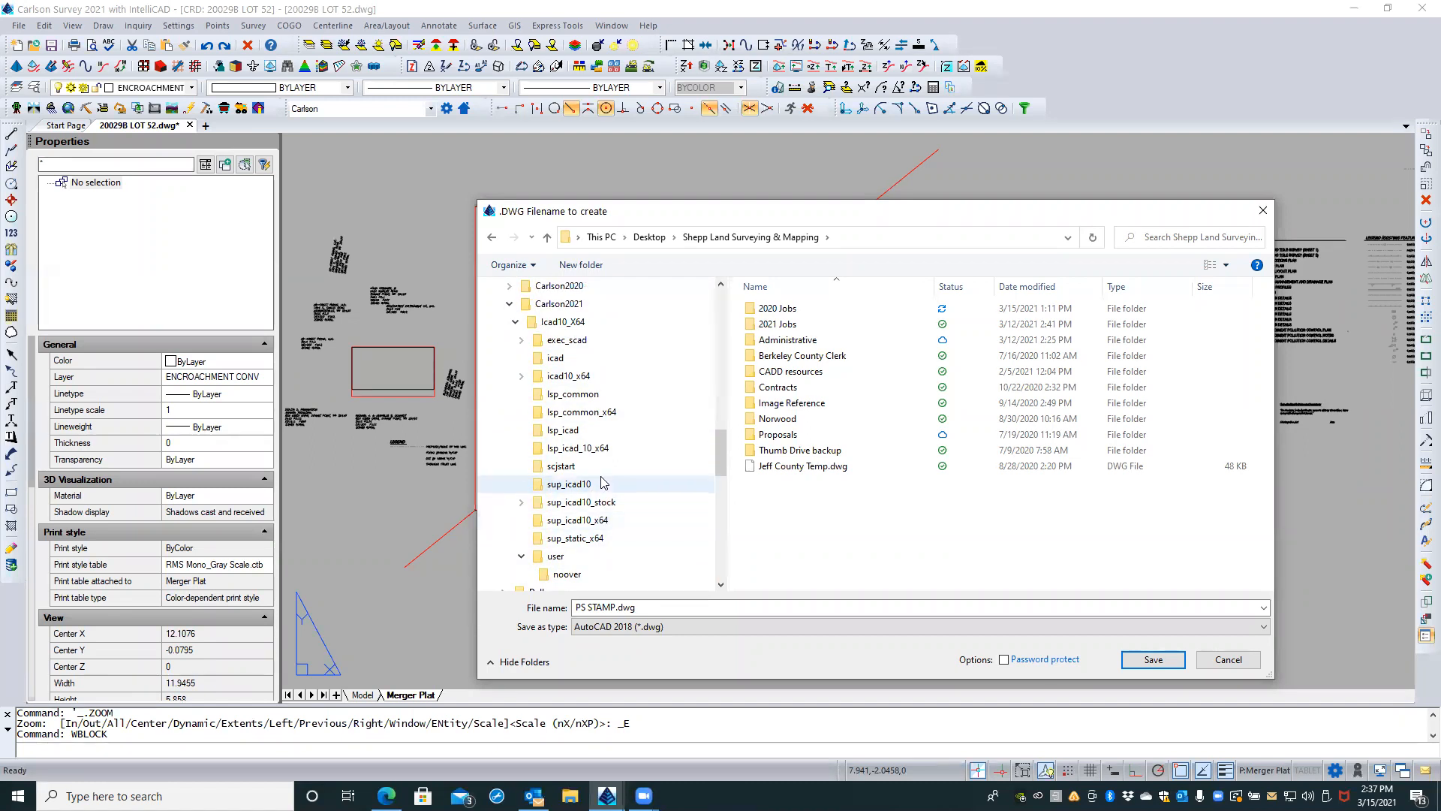
pyautogui.click(515, 322)
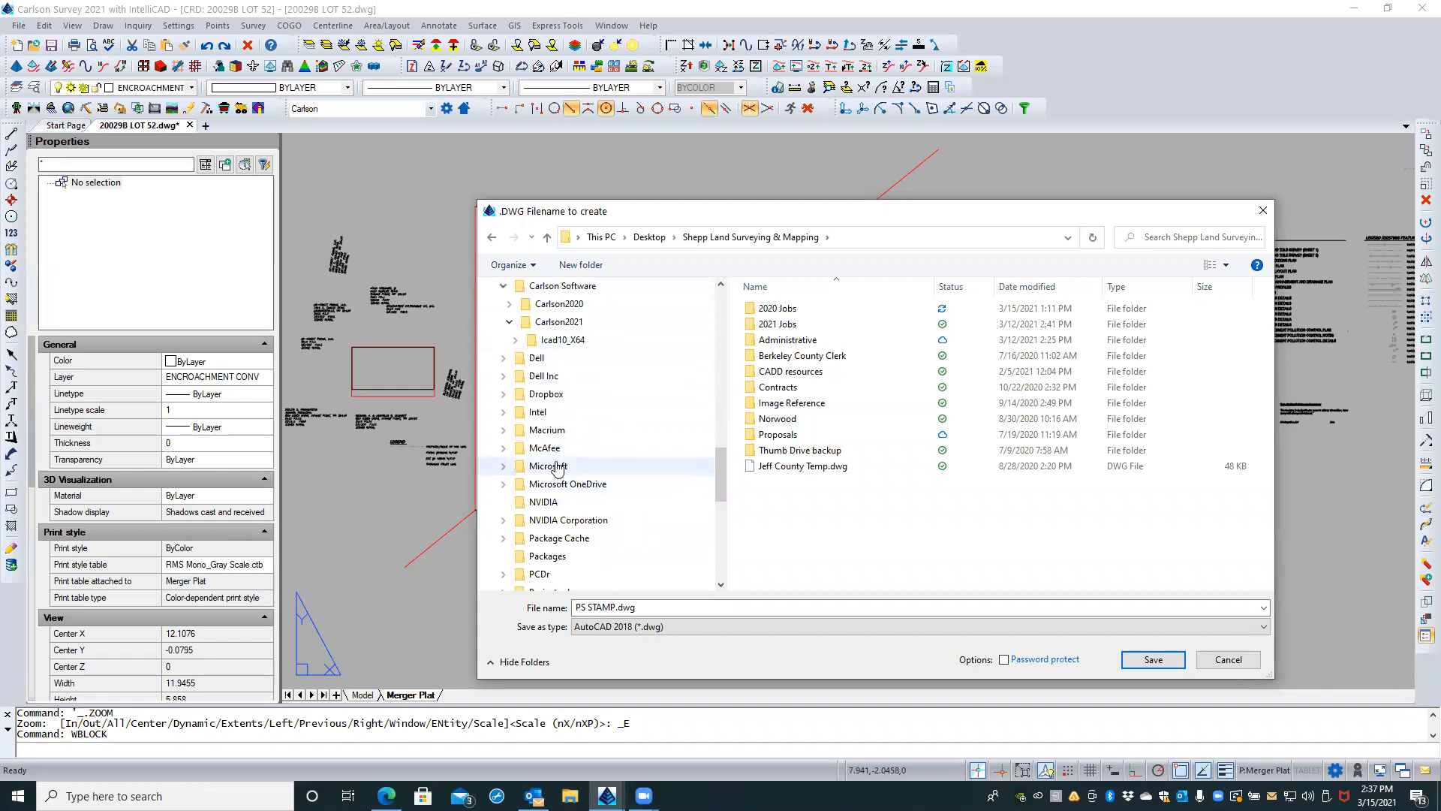
pyautogui.scroll(1, 554, 458)
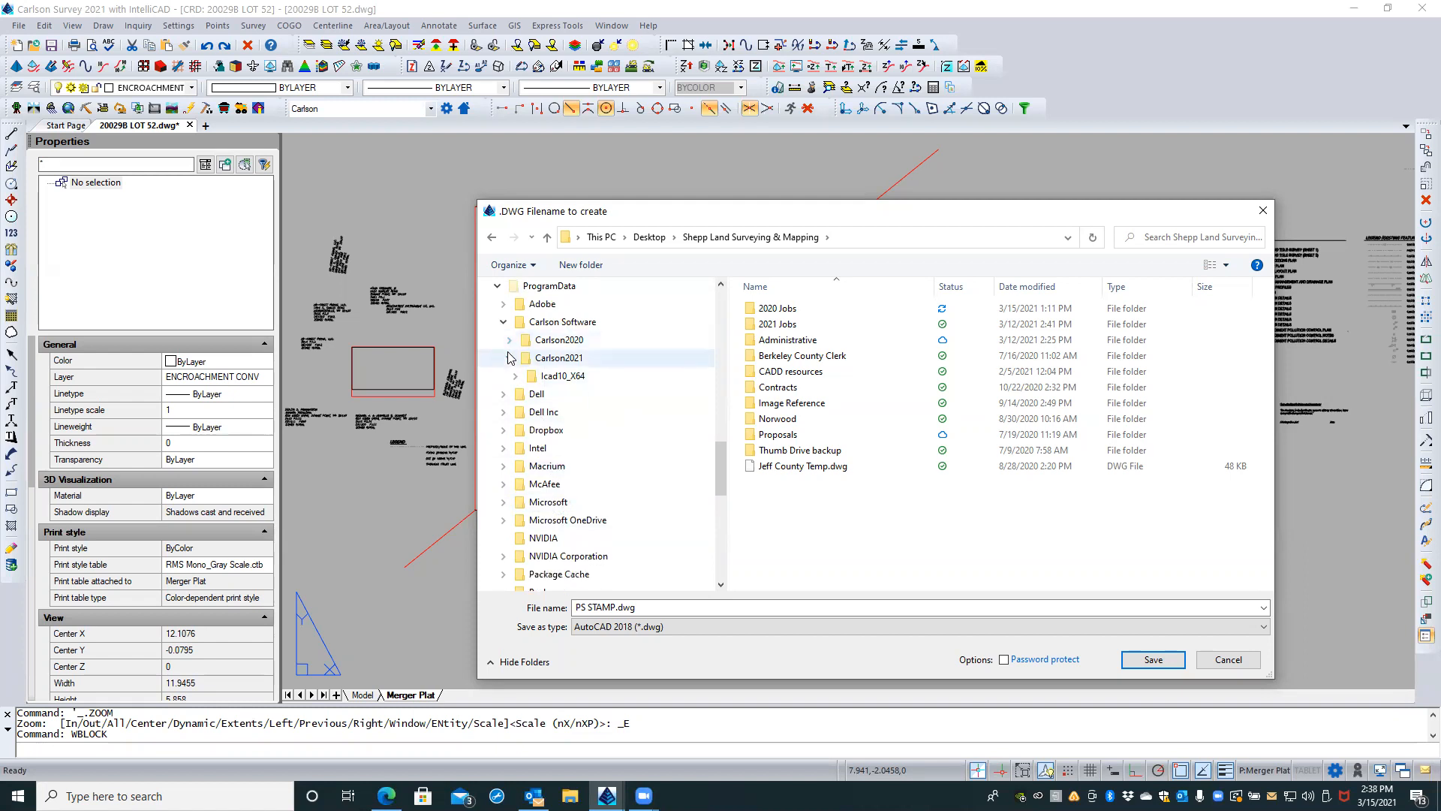
pyautogui.scroll(1, 509, 356)
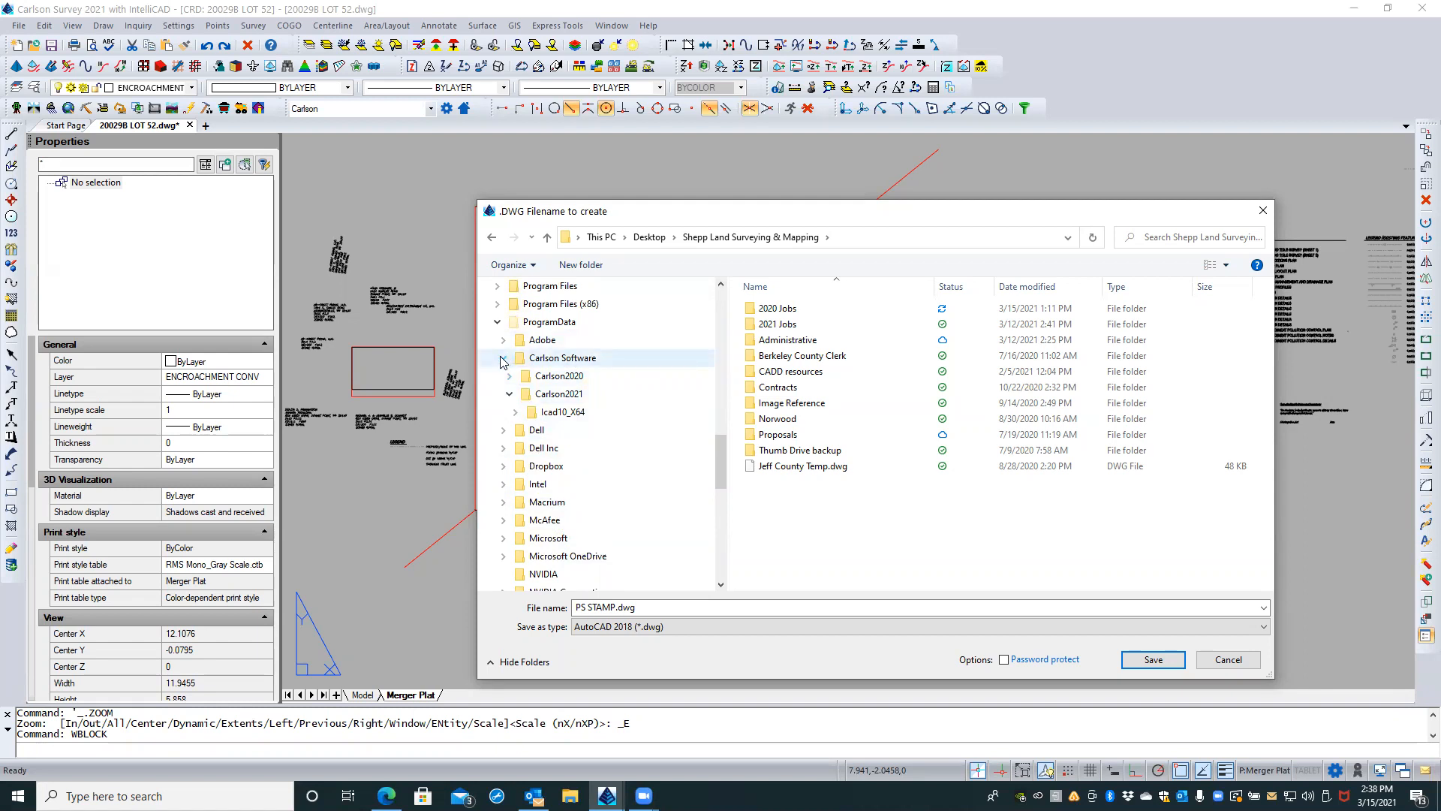
pyautogui.scroll(1, 501, 361)
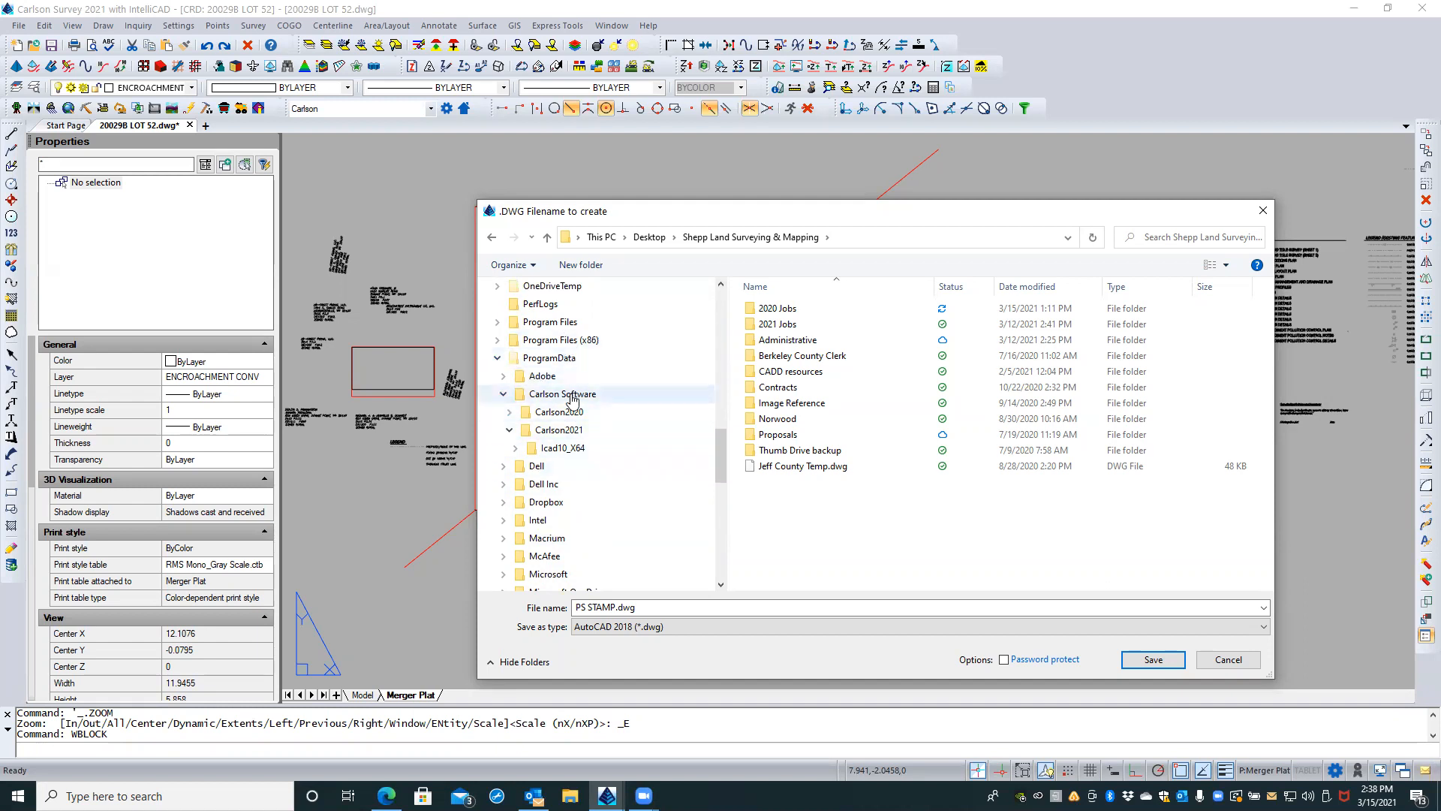
# Step: Expand Icad10_X64 again and check its exec_scad, icad10_x64 and sup_icad10_stock subfolders, collapsing the user folder
pyautogui.click(514, 453)
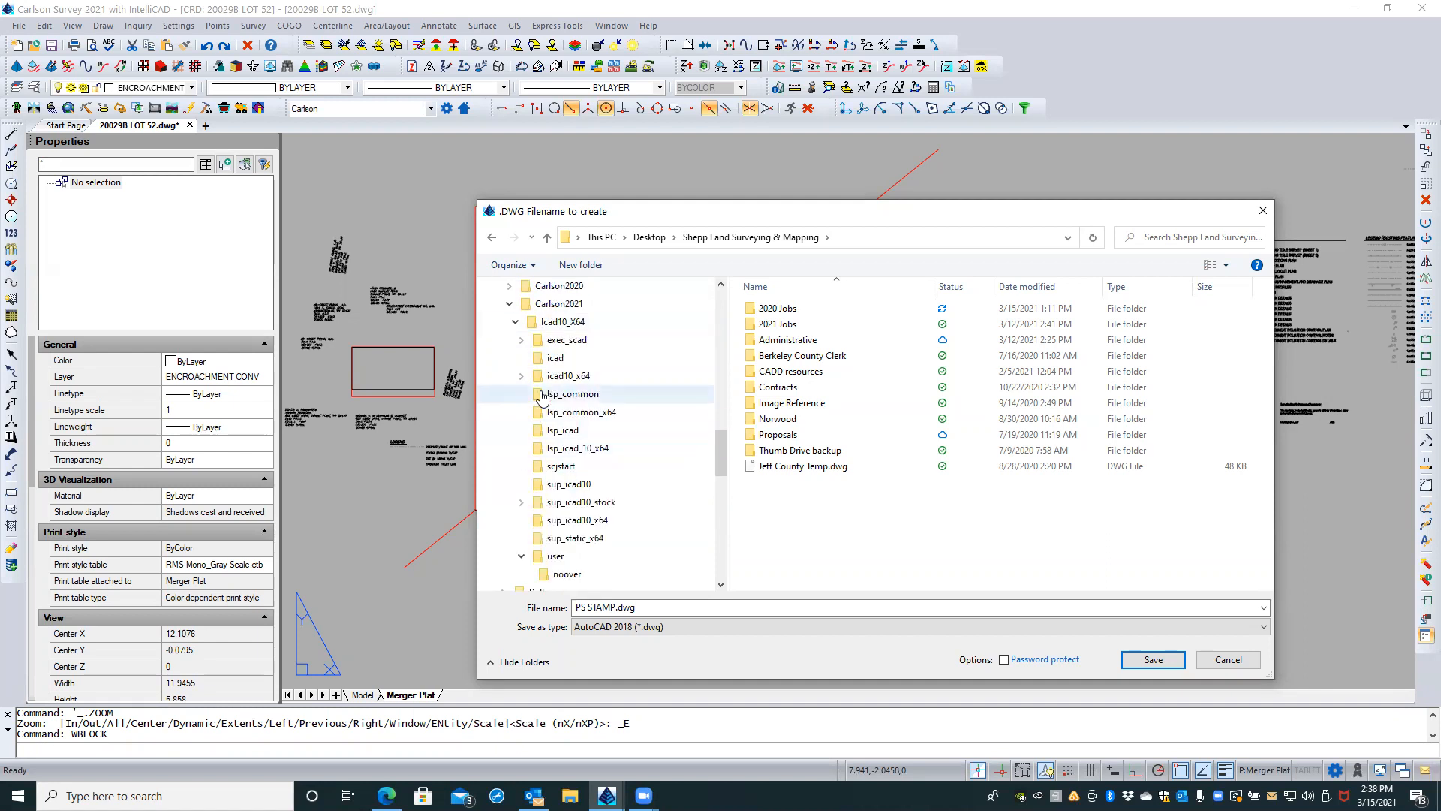
pyautogui.click(521, 340)
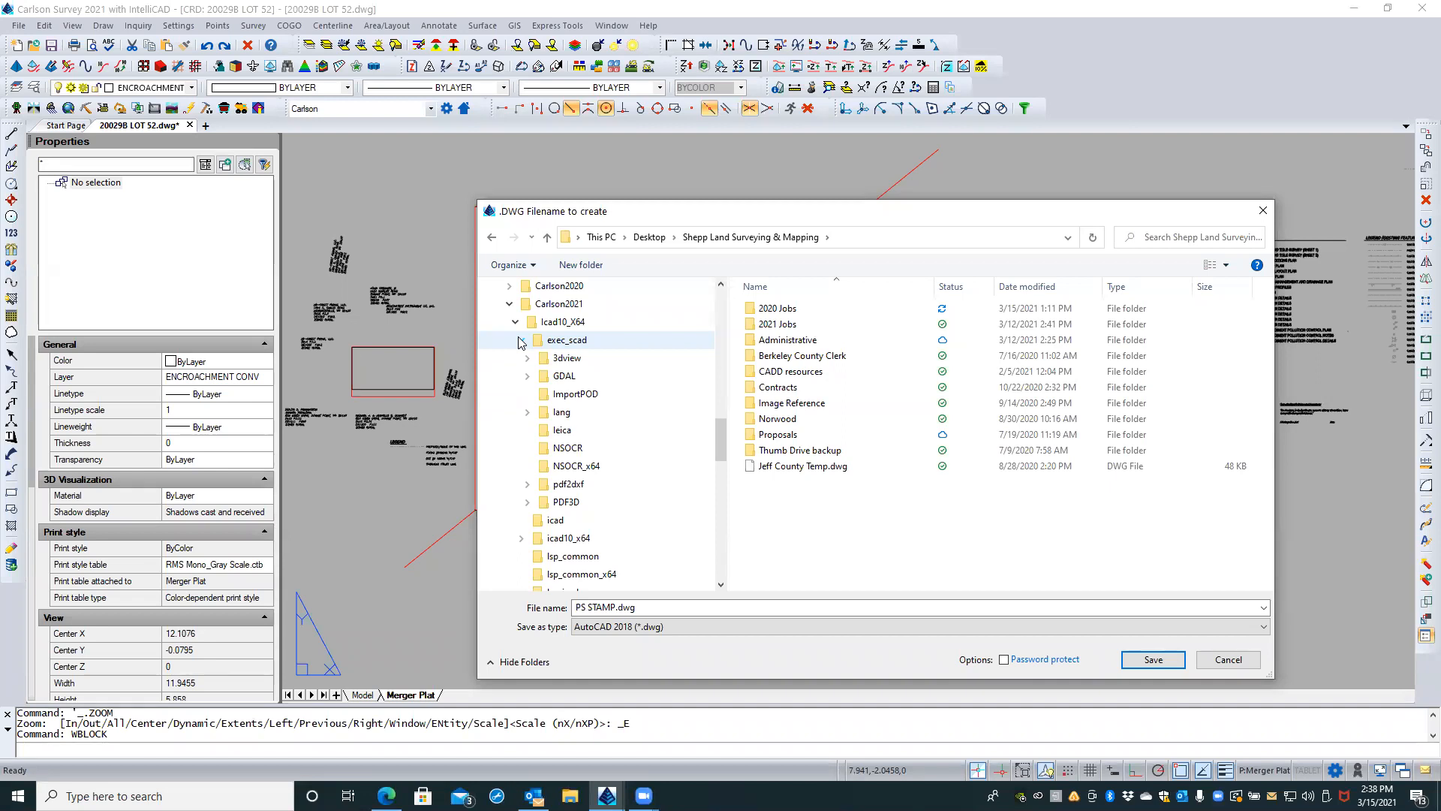
pyautogui.click(521, 340)
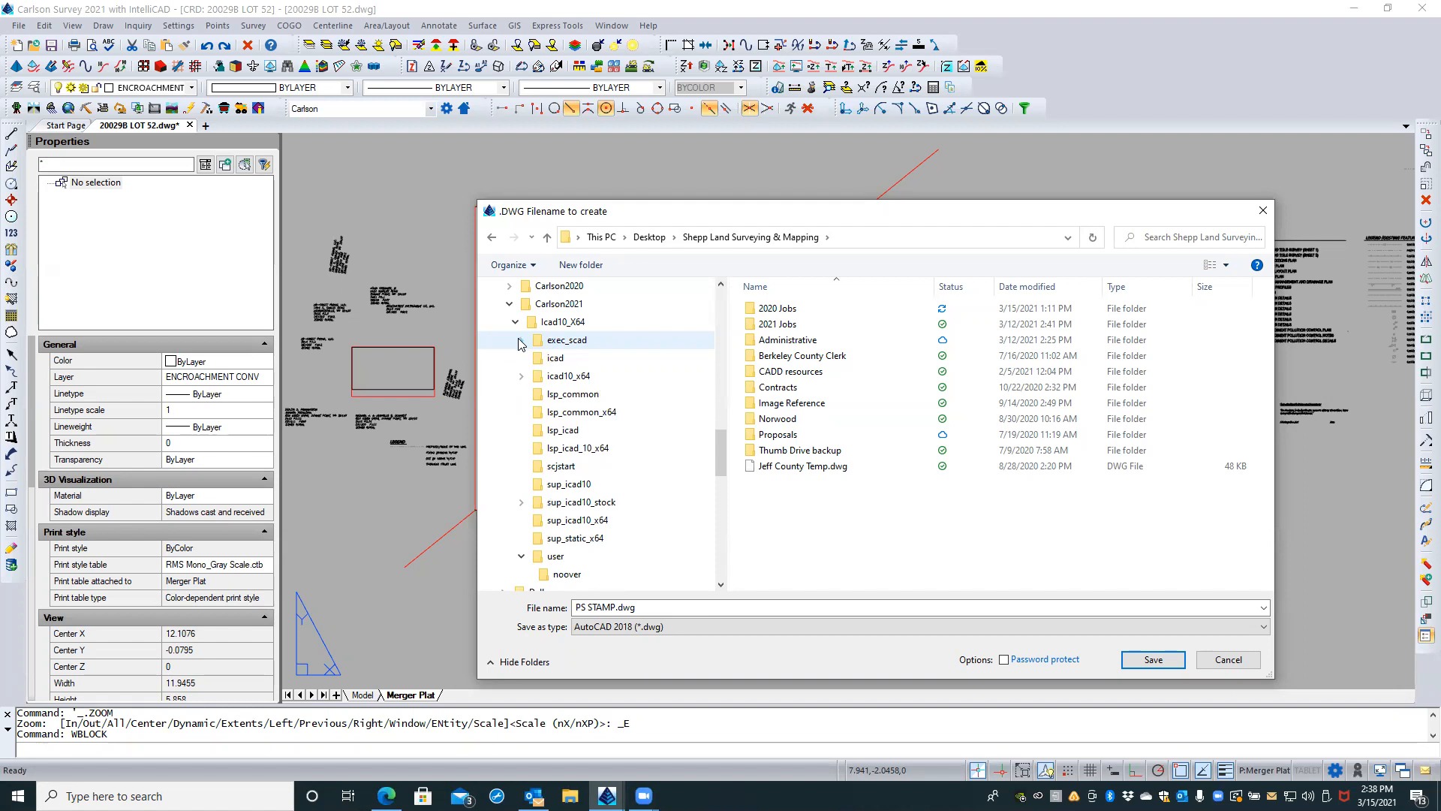
pyautogui.click(521, 376)
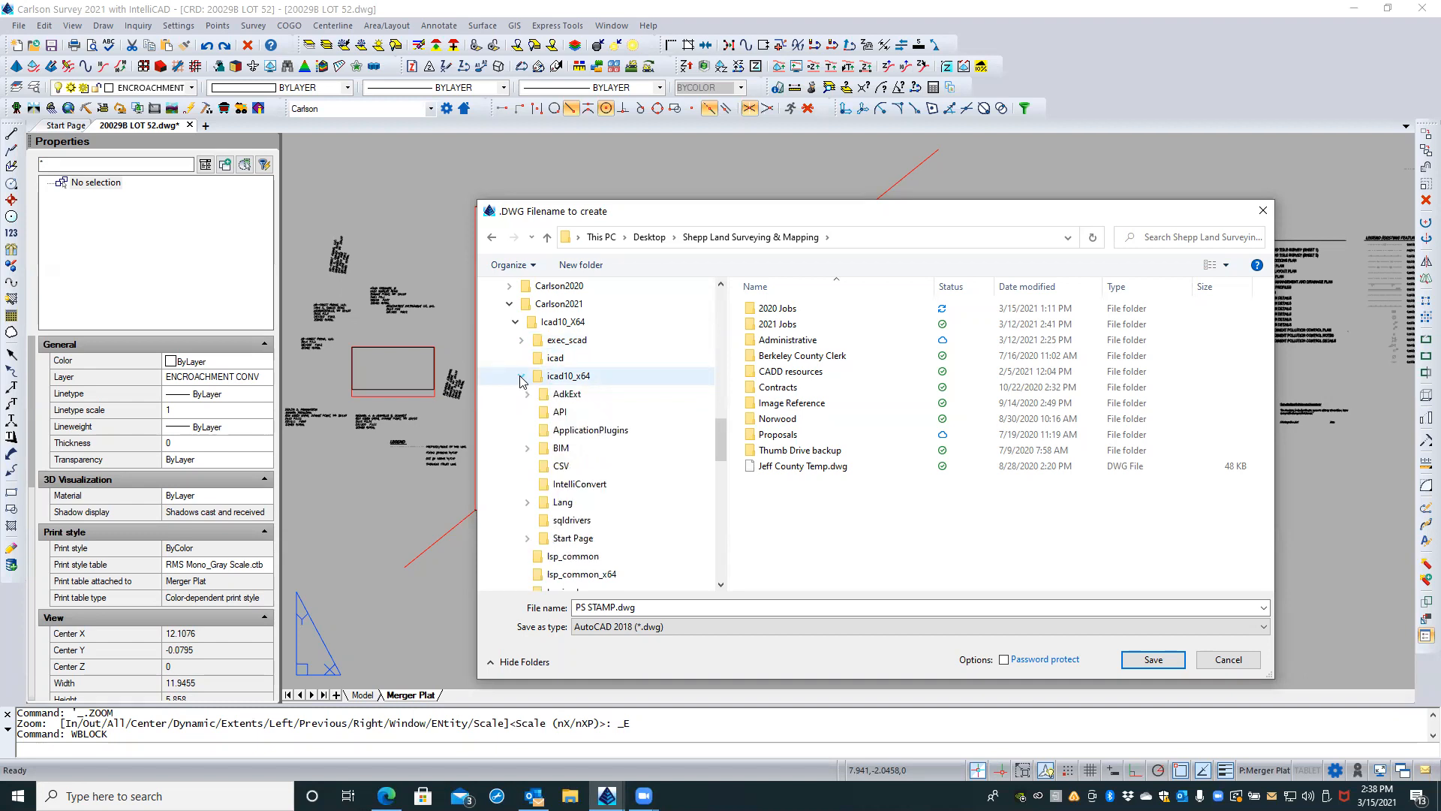
pyautogui.click(521, 376)
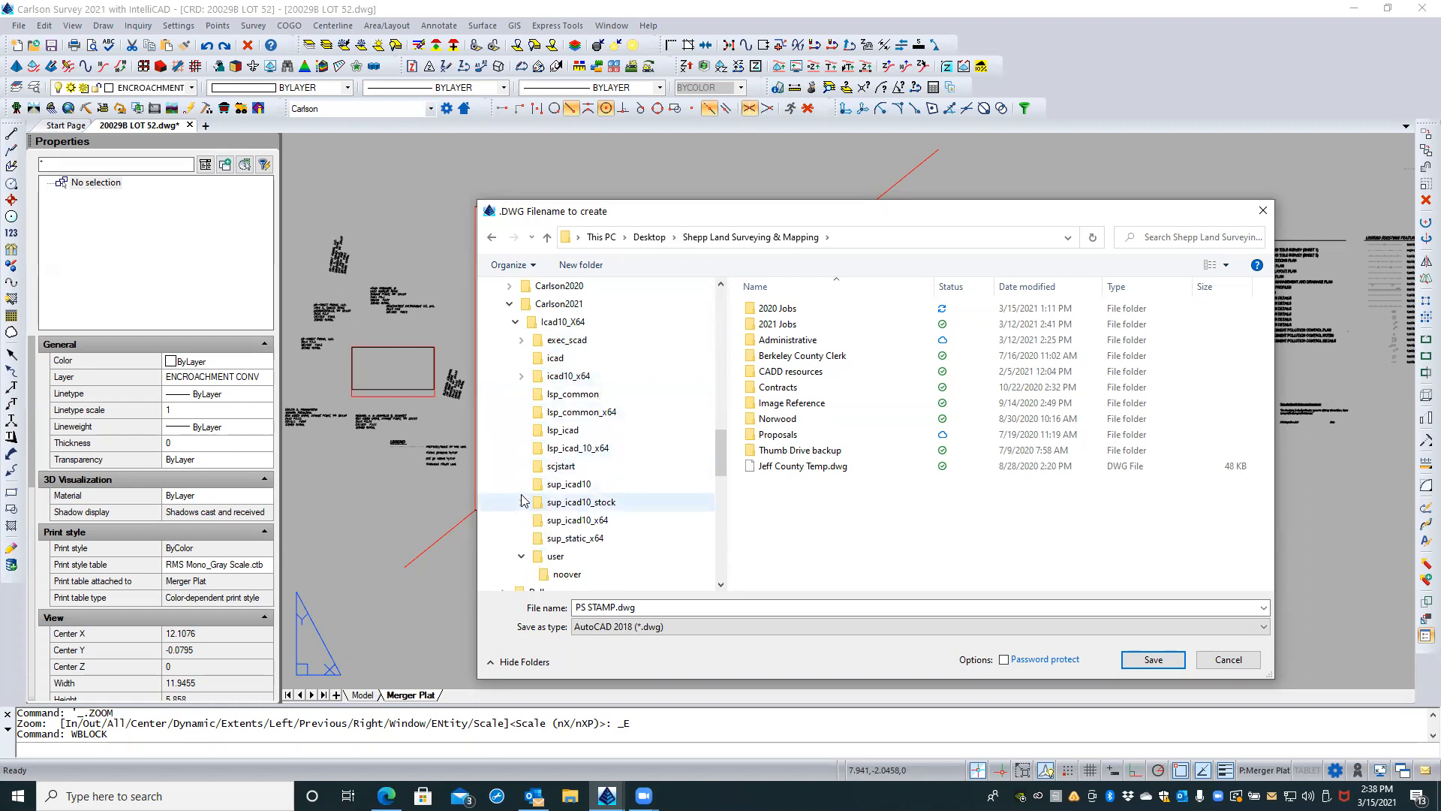
pyautogui.click(521, 557)
pyautogui.click(522, 503)
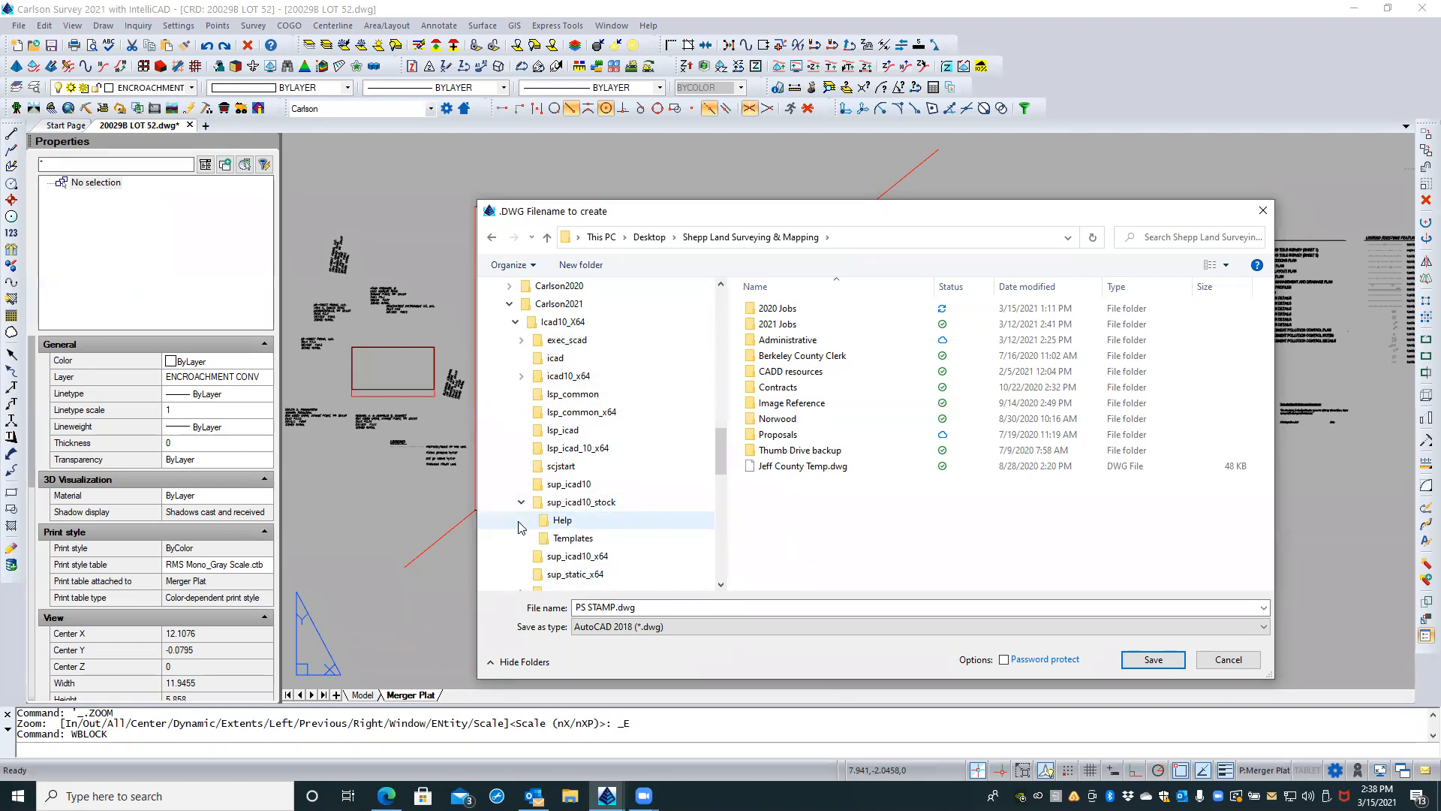
# Step: Check the Carlson2020 folder and its Icad9_X64 subfolder for existing files
pyautogui.click(510, 286)
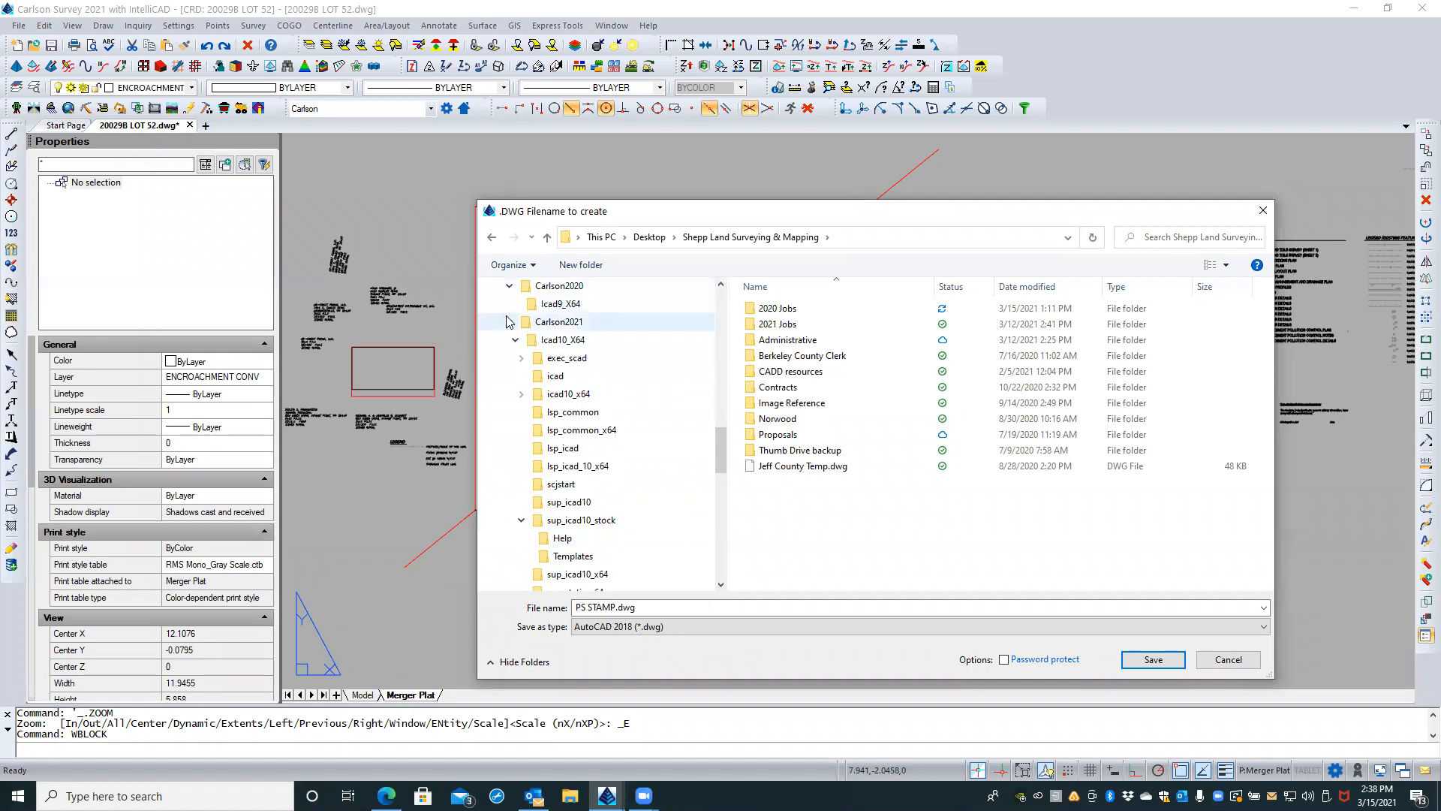
pyautogui.click(533, 304)
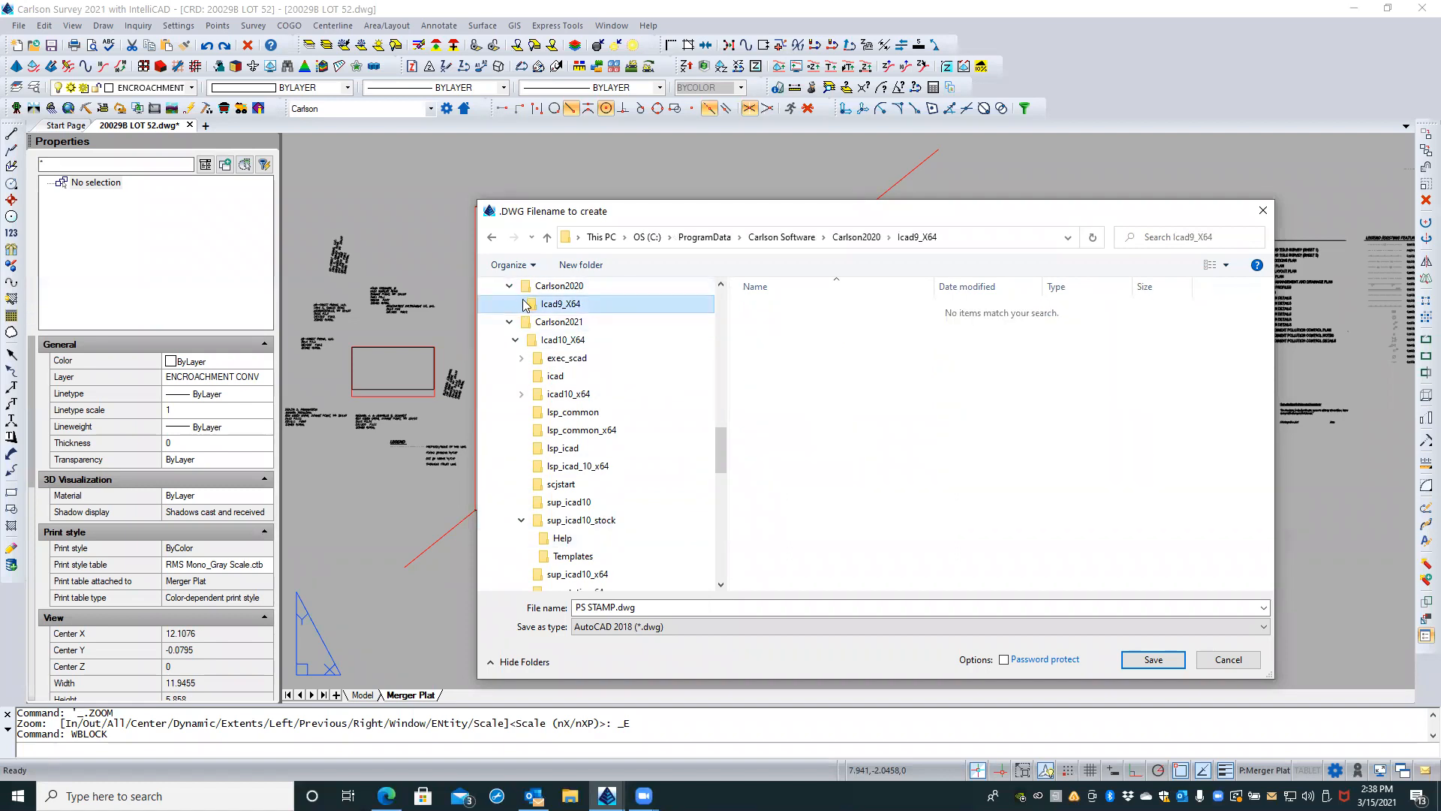
pyautogui.click(511, 286)
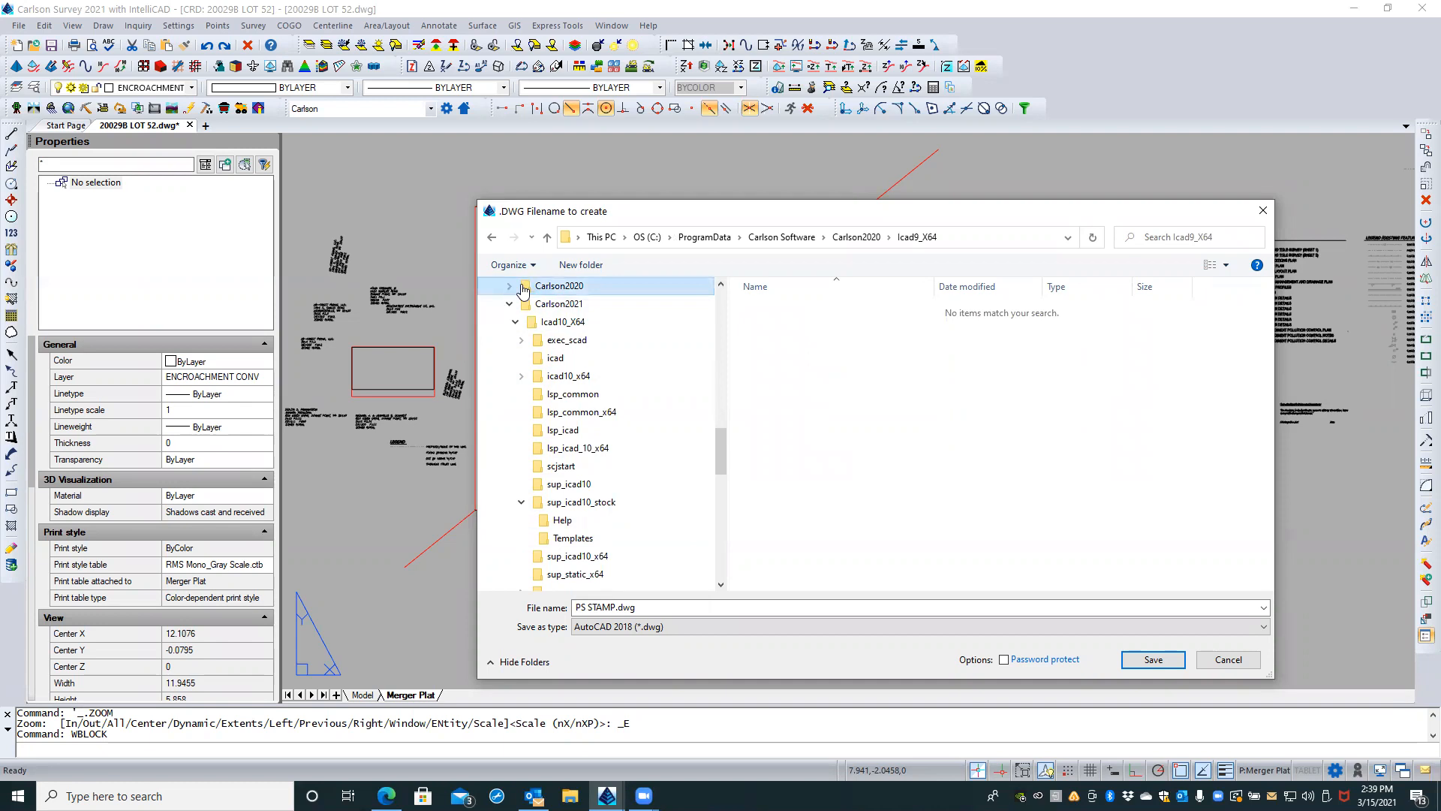
pyautogui.click(523, 289)
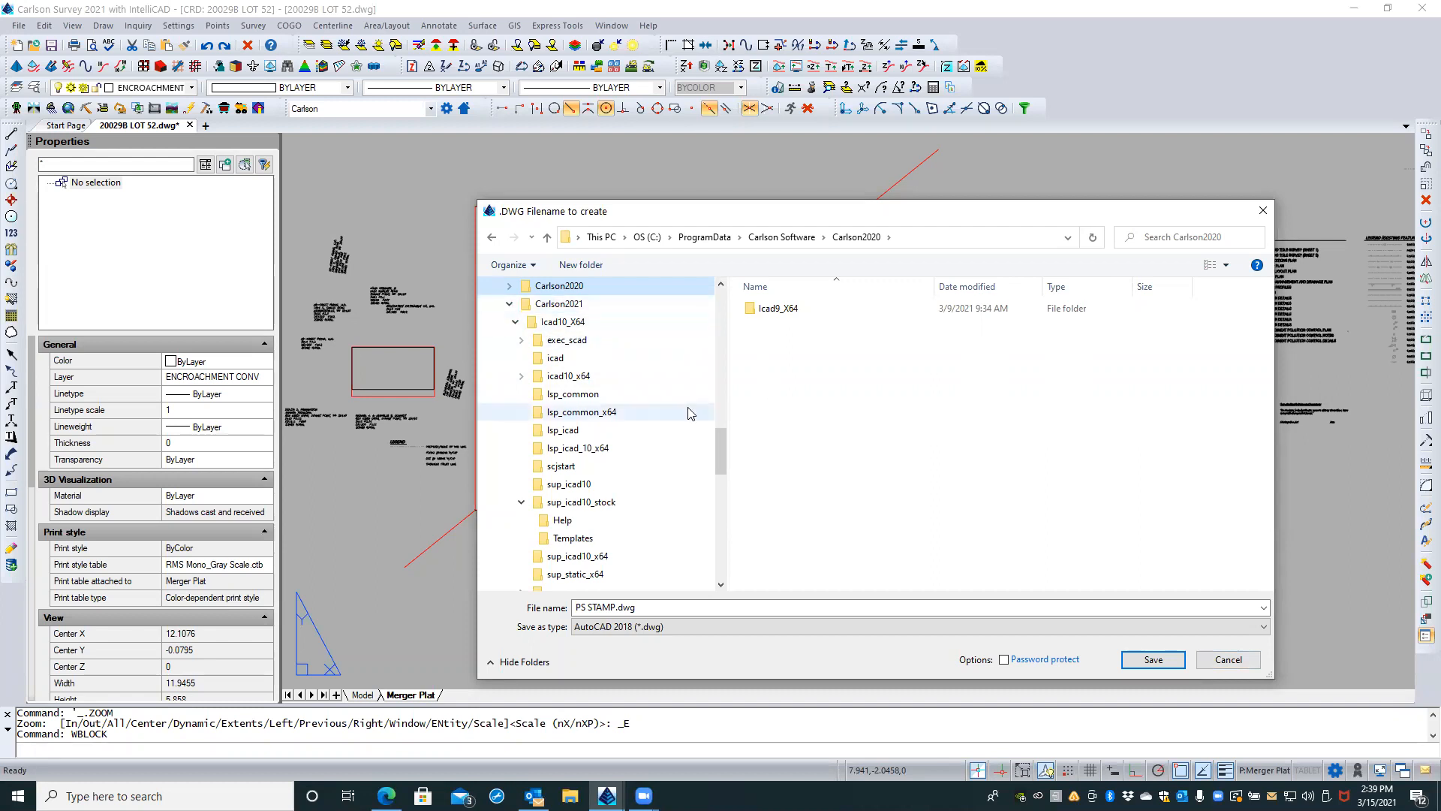
# Step: Open the Settings folder inside Carlson Projects on the C: drive
pyautogui.moveTo(719, 443); pyautogui.dragTo(712, 377)
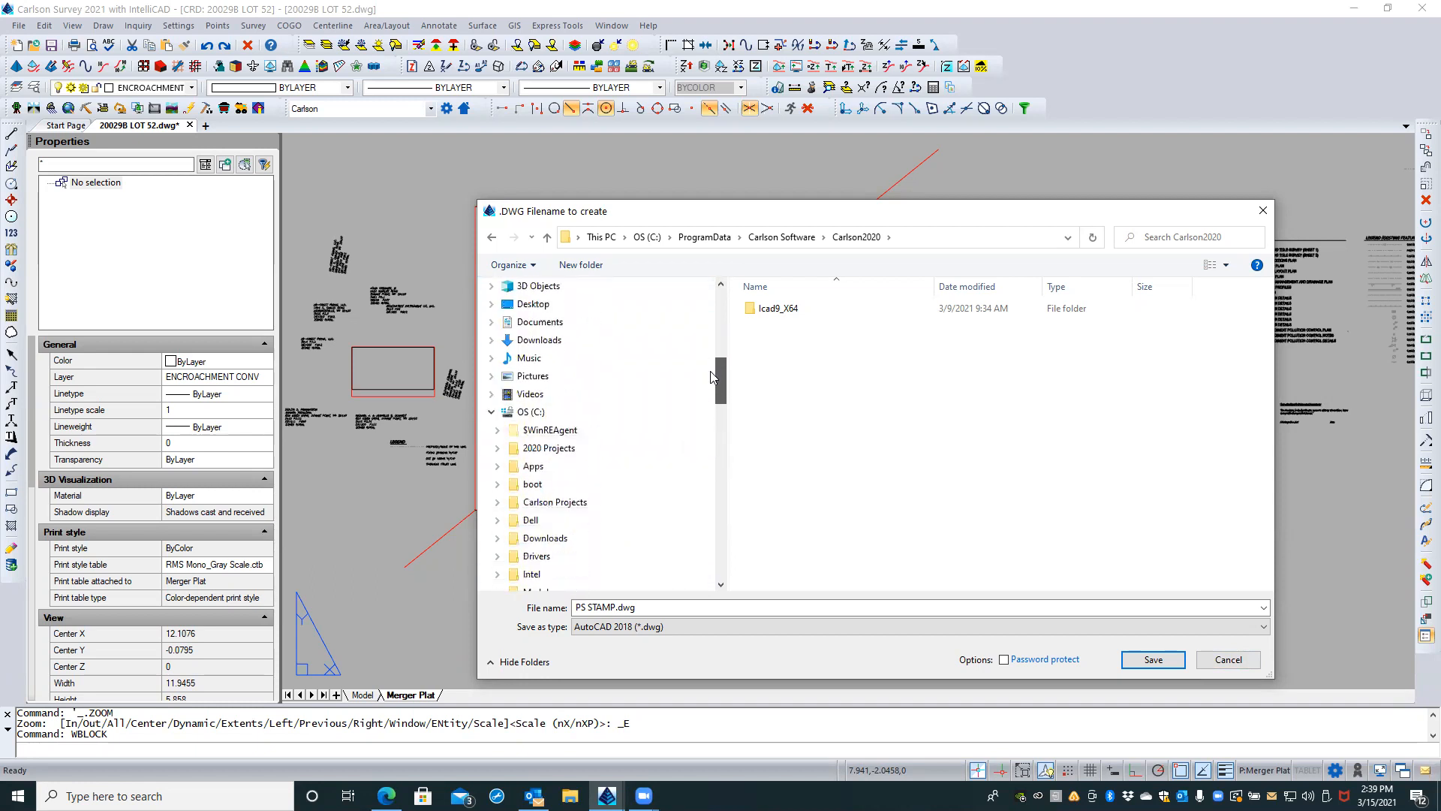
pyautogui.click(517, 414)
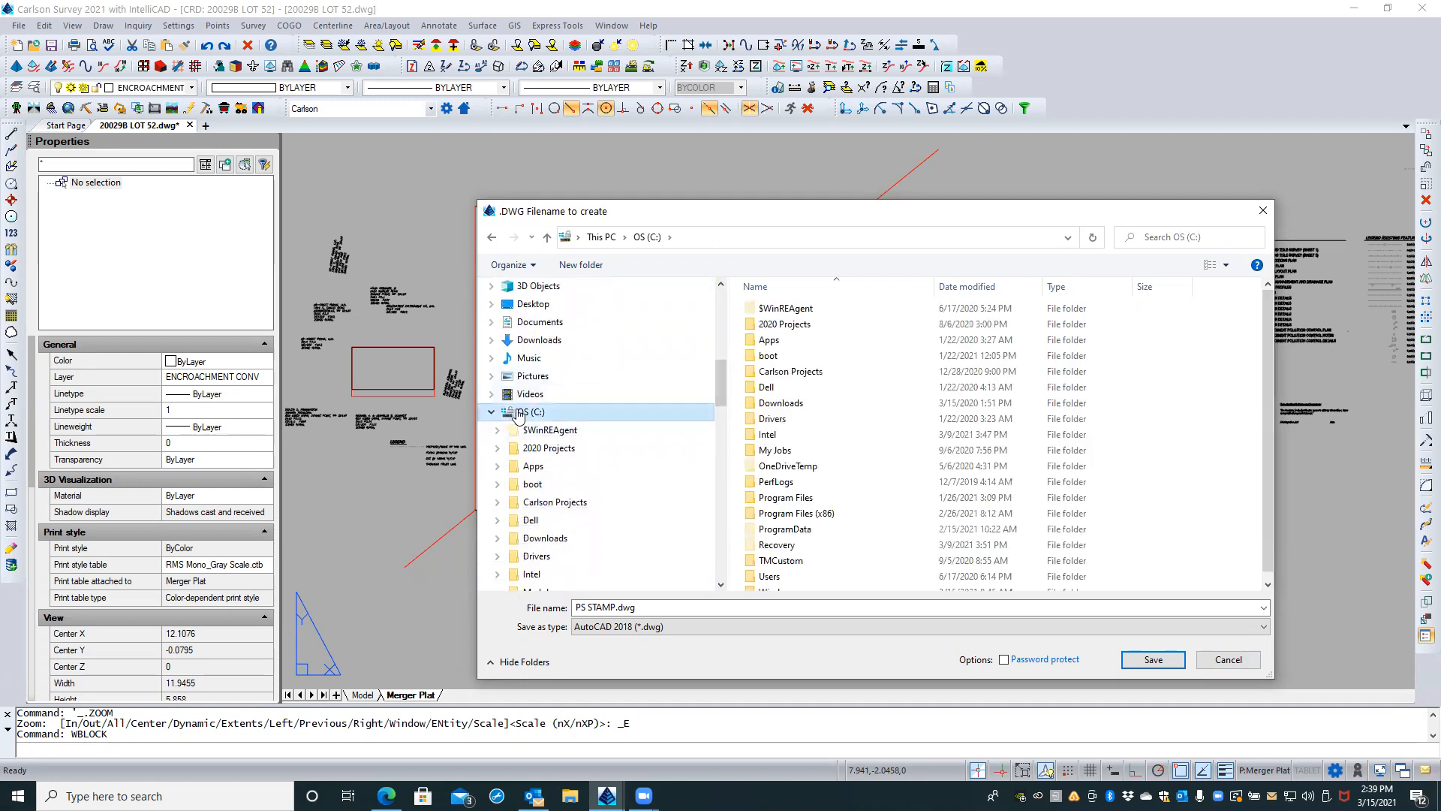
pyautogui.doubleClick(808, 374)
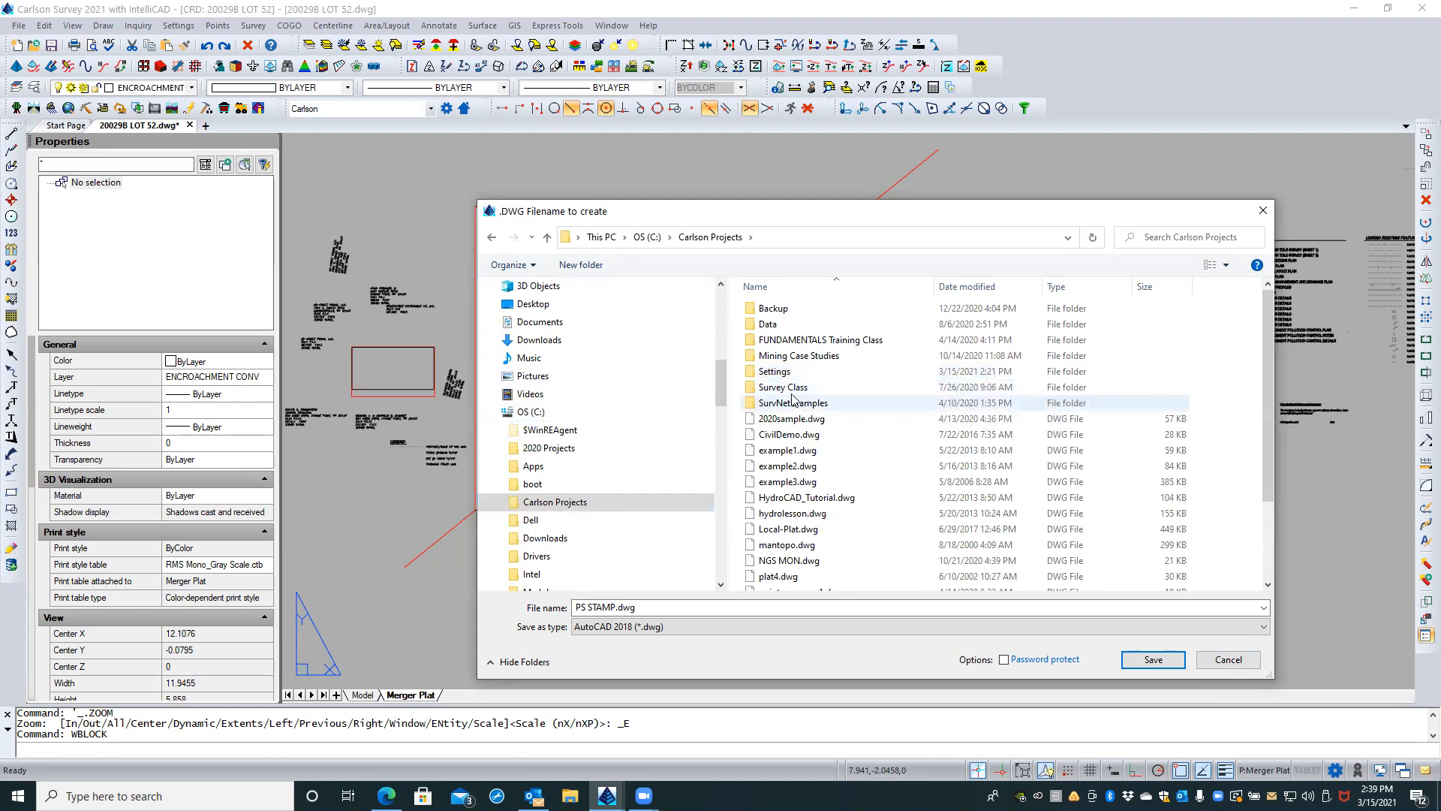
pyautogui.doubleClick(784, 370)
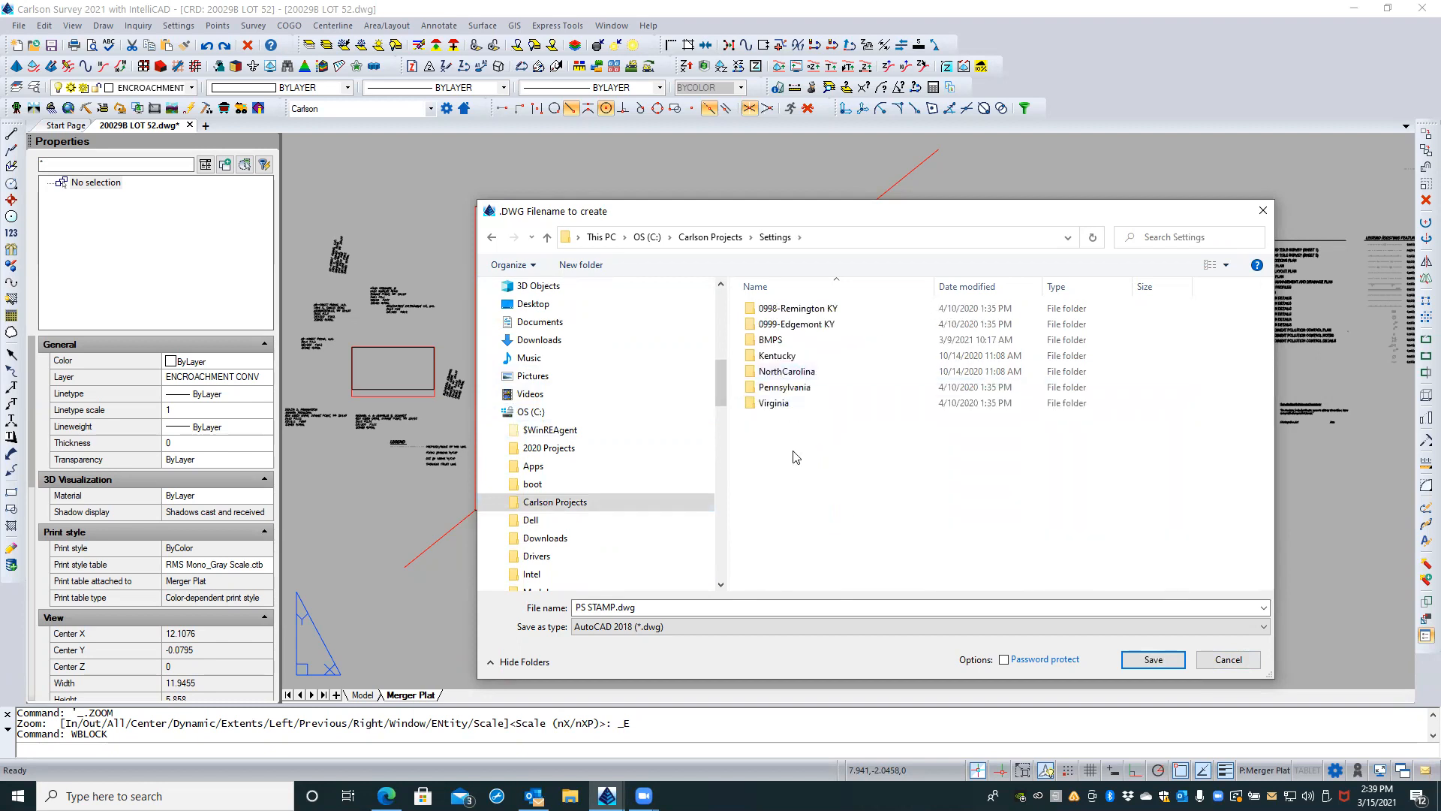
# Step: Create a new folder named CAD Resources inside the Settings folder
pyautogui.rightClick(792, 455)
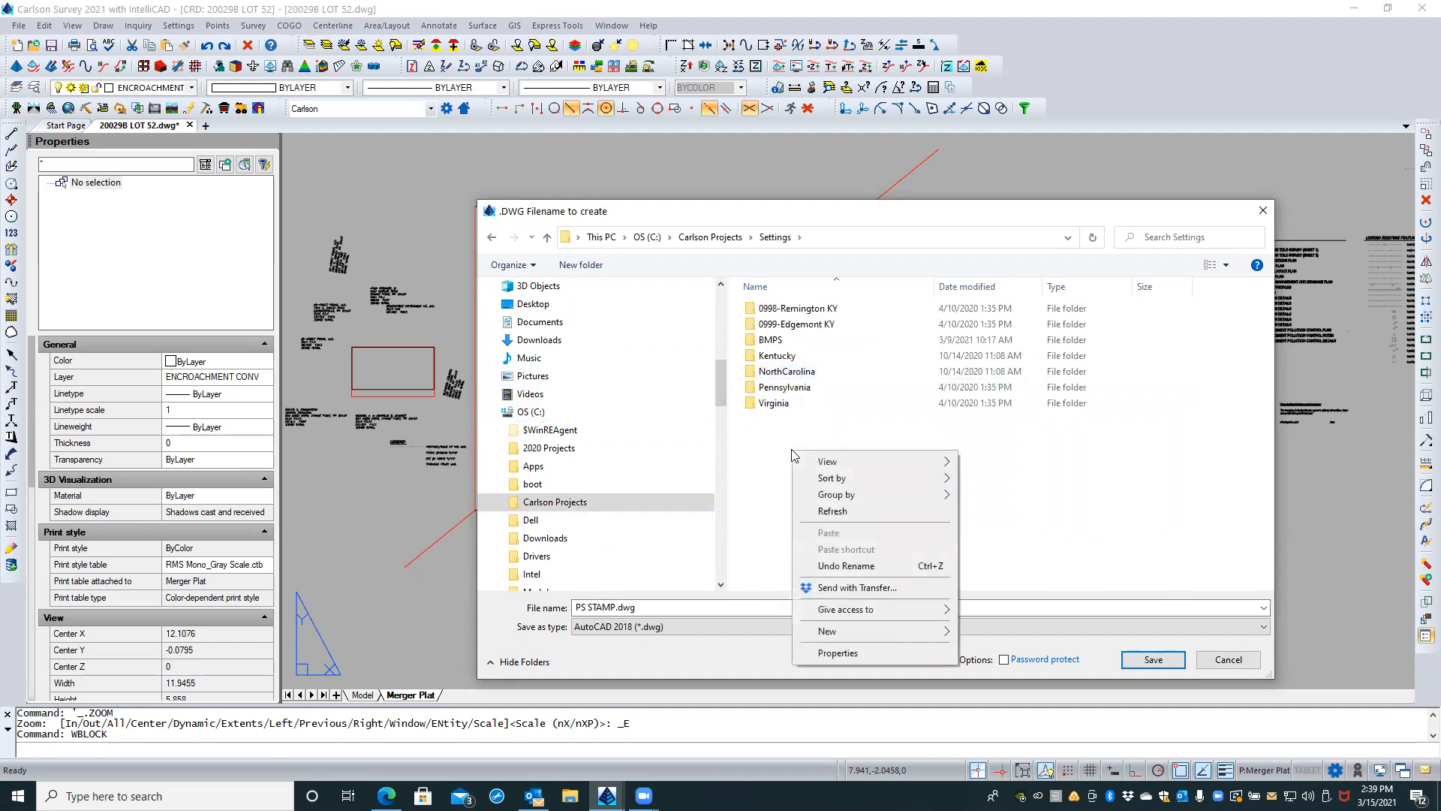
pyautogui.moveTo(857, 634)
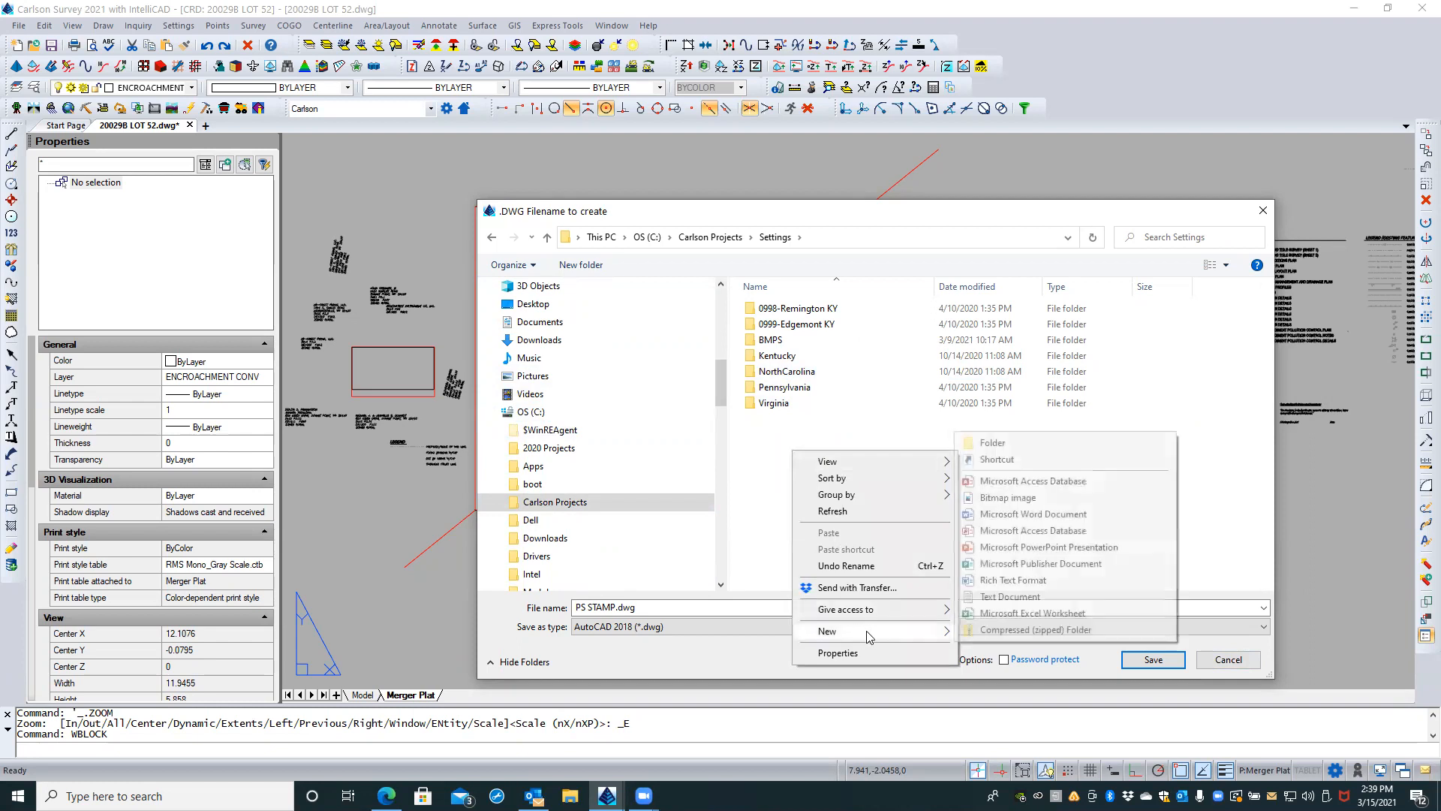
pyautogui.click(992, 443)
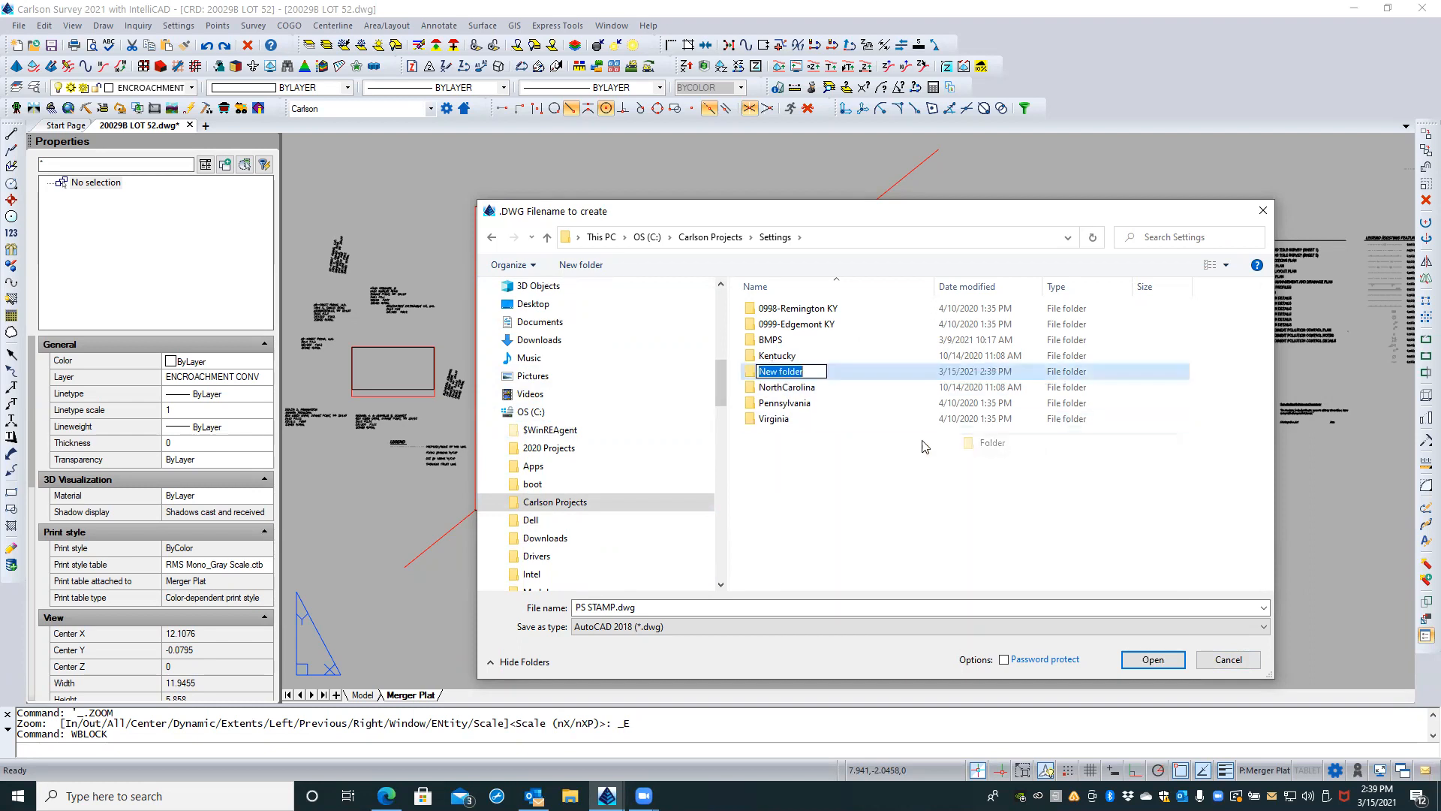
pyautogui.write('B')
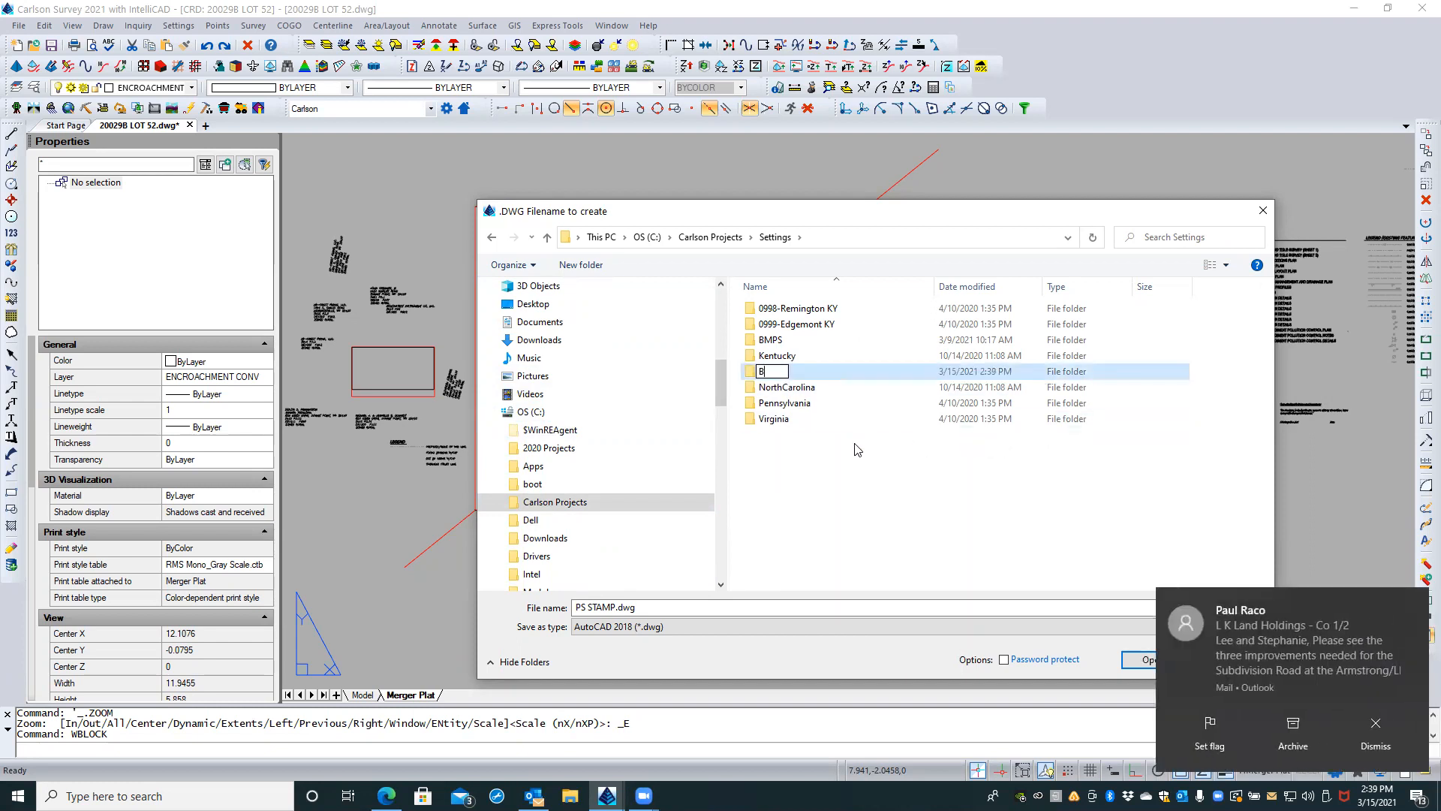
pyautogui.press('BackSpace')
pyautogui.write('CAD Resources')
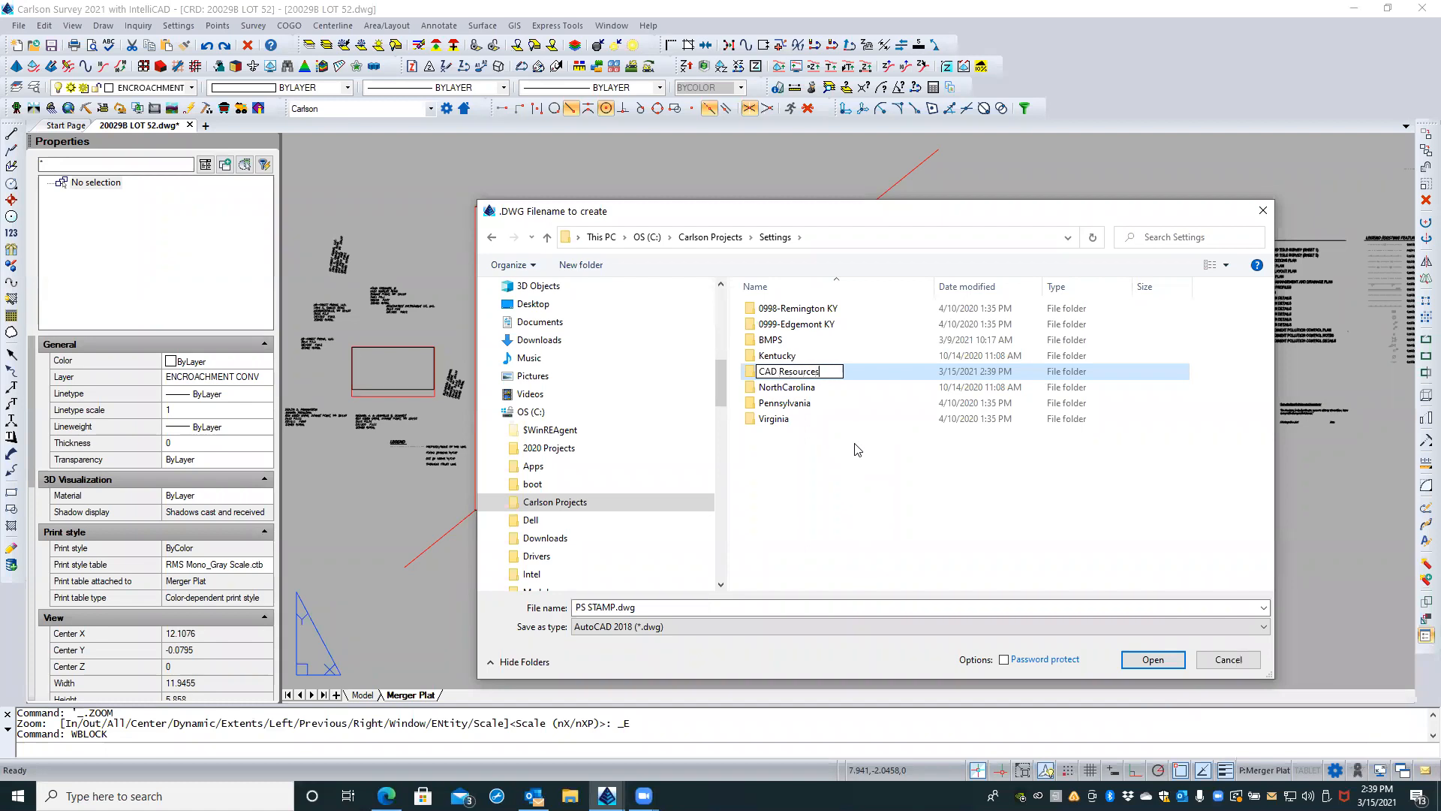
pyautogui.press('Return')
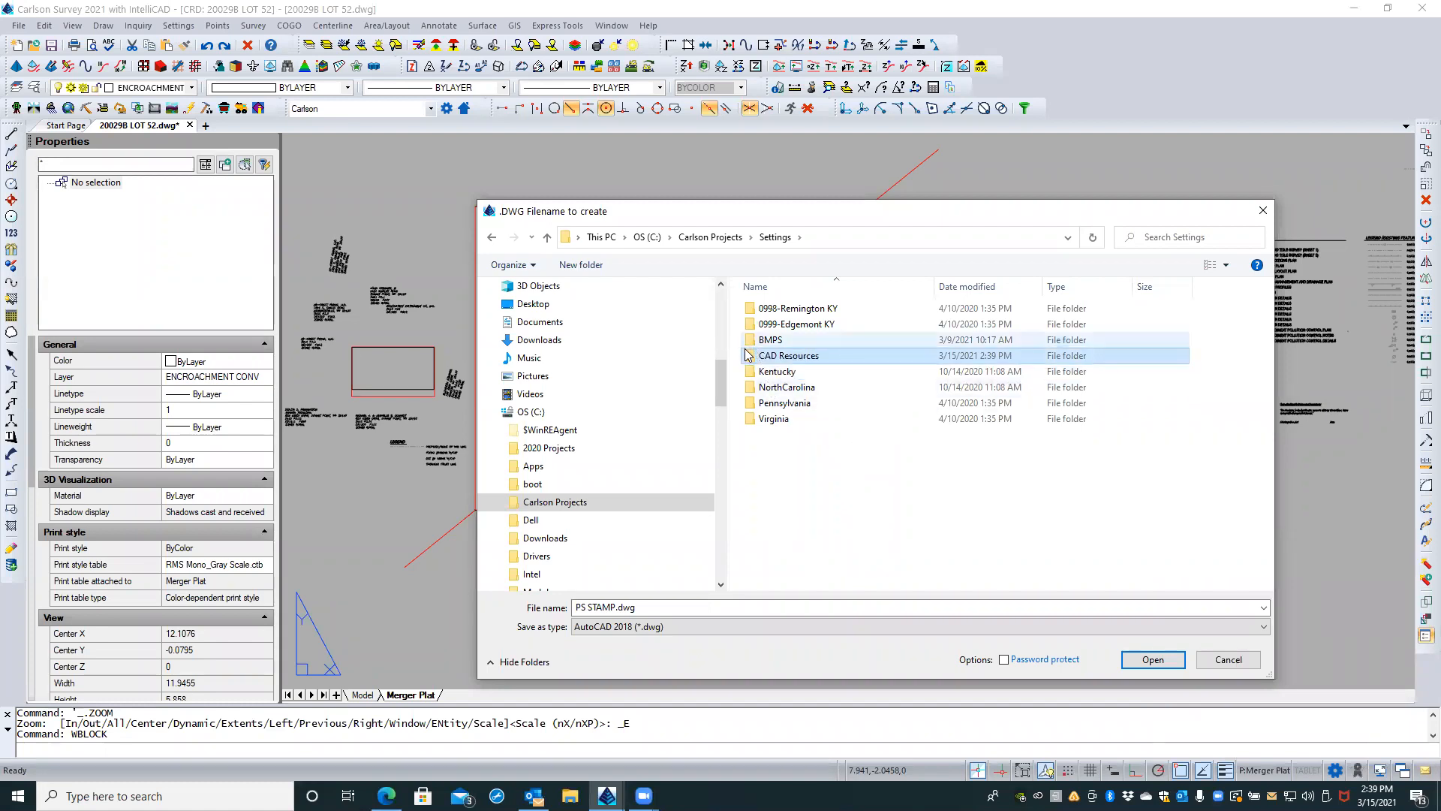
# Step: Open the CAD Resources folder and create a new subfolder named Blocks
pyautogui.doubleClick(751, 355)
pyautogui.rightClick(828, 454)
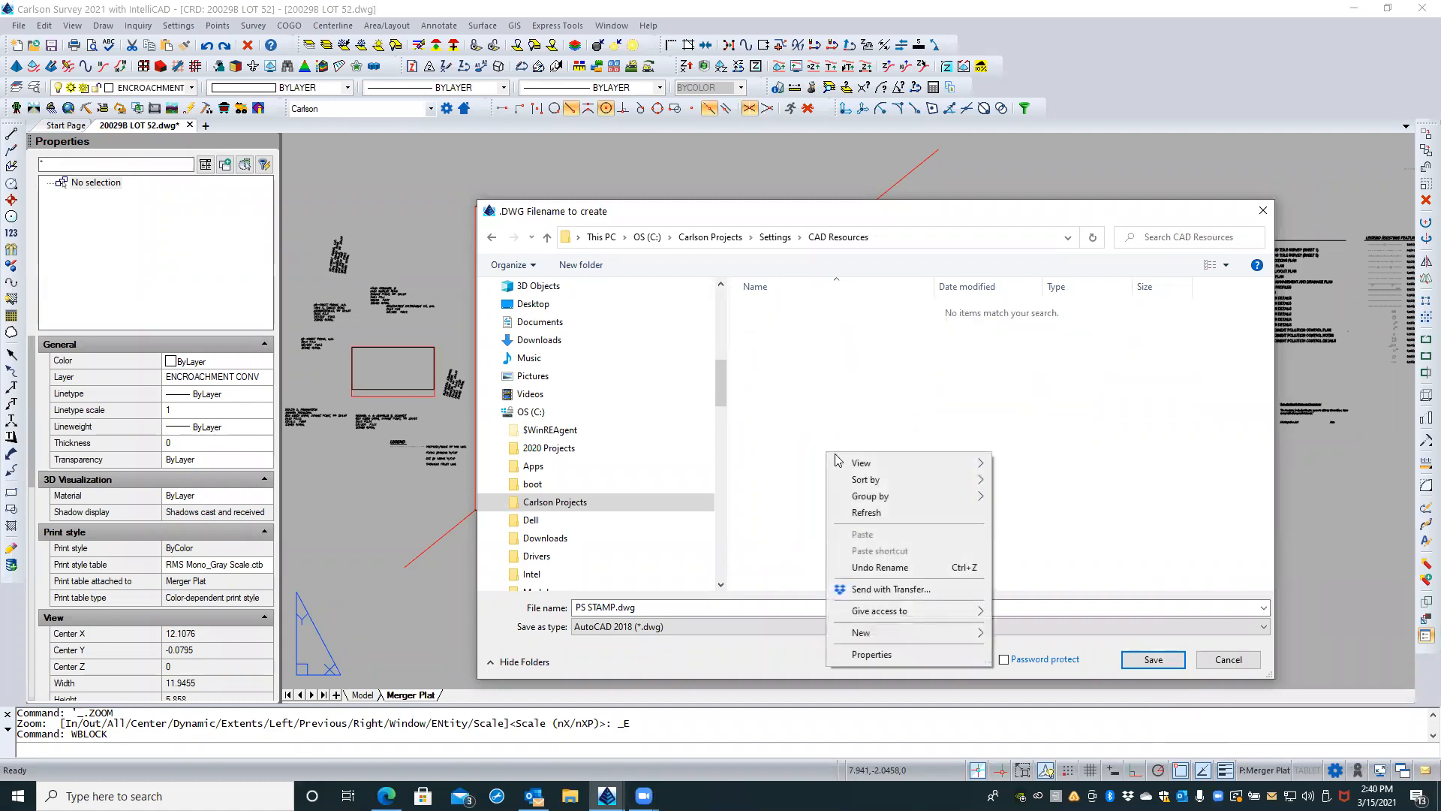
pyautogui.moveTo(916, 635)
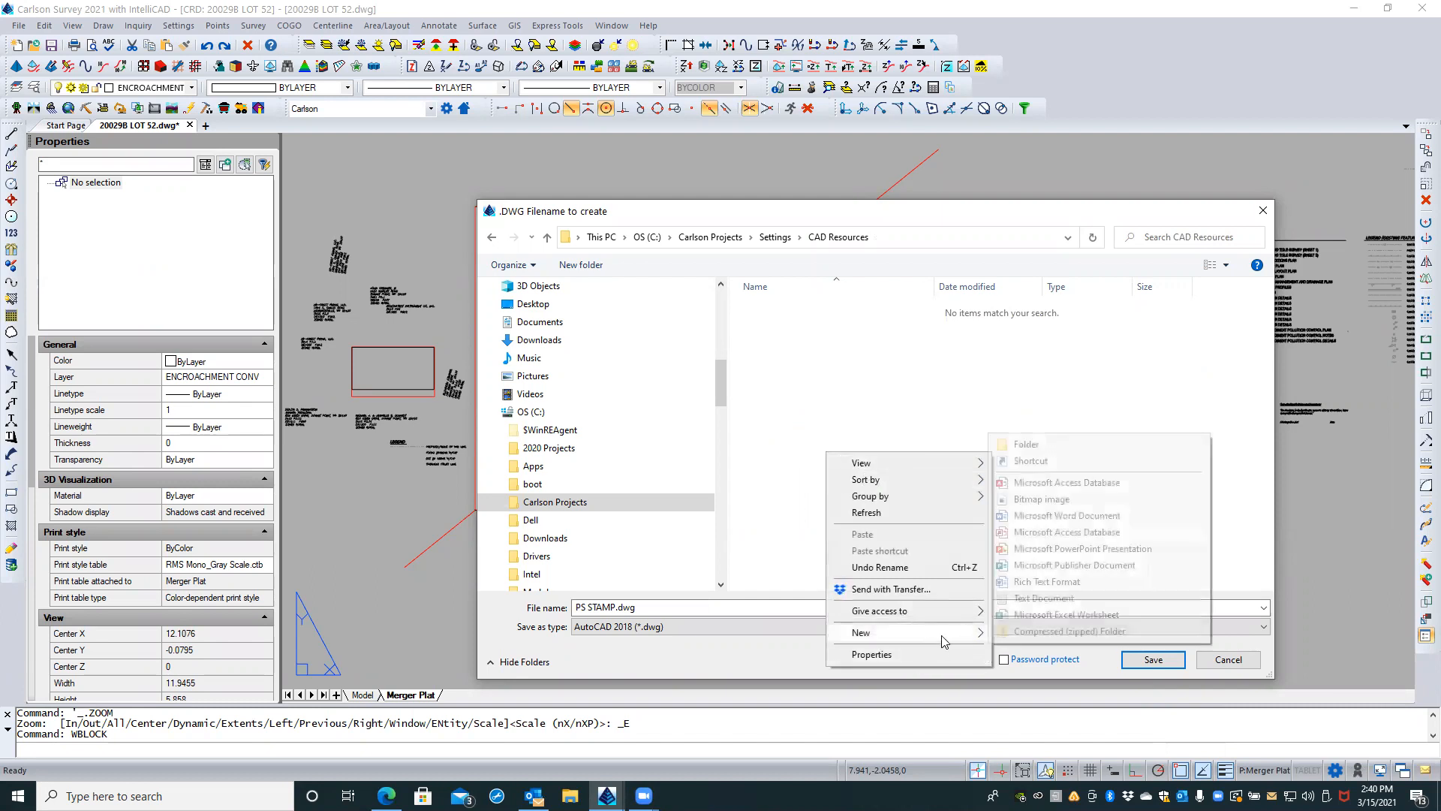
pyautogui.click(992, 441)
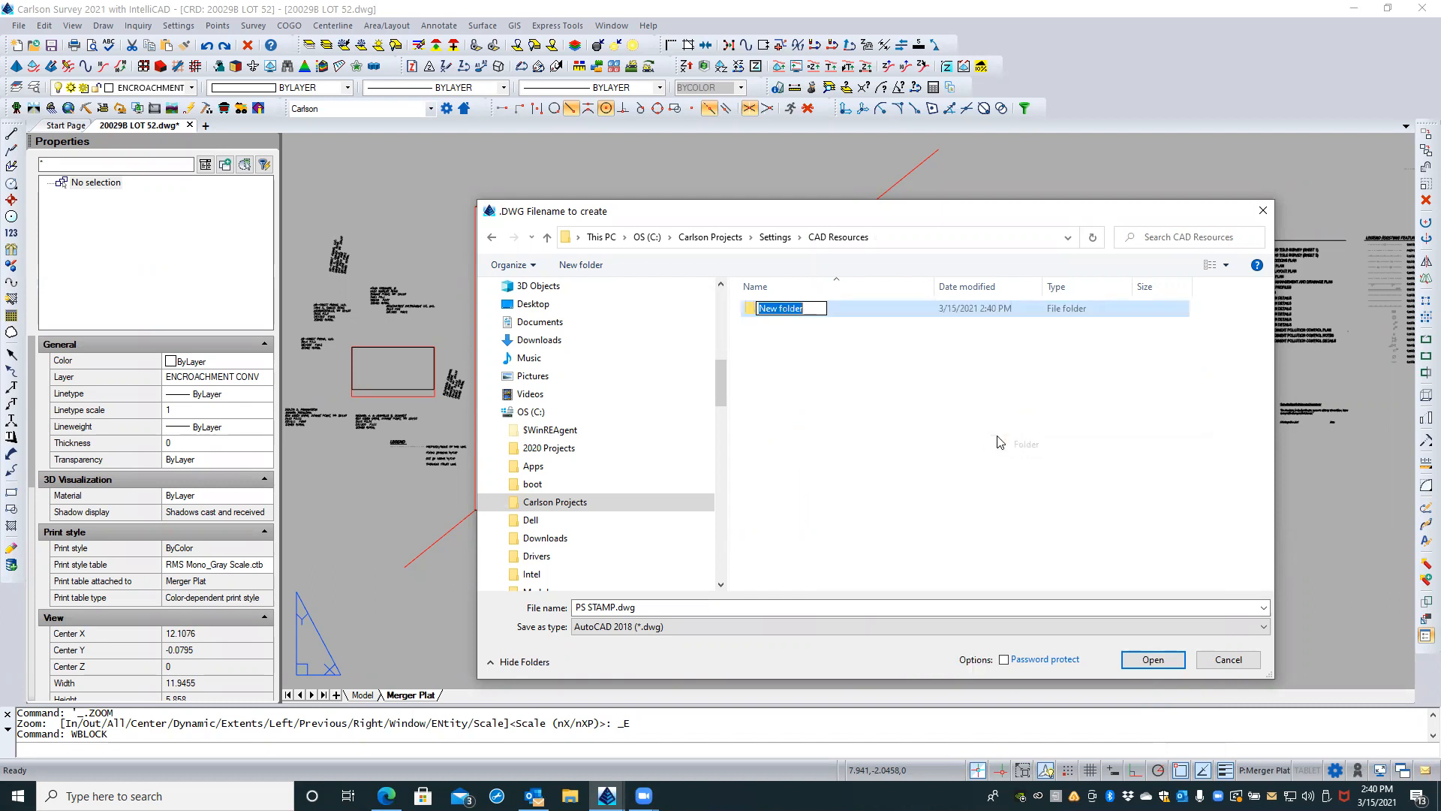
pyautogui.write('Blocks')
pyautogui.press('Return')
pyautogui.click(992, 439)
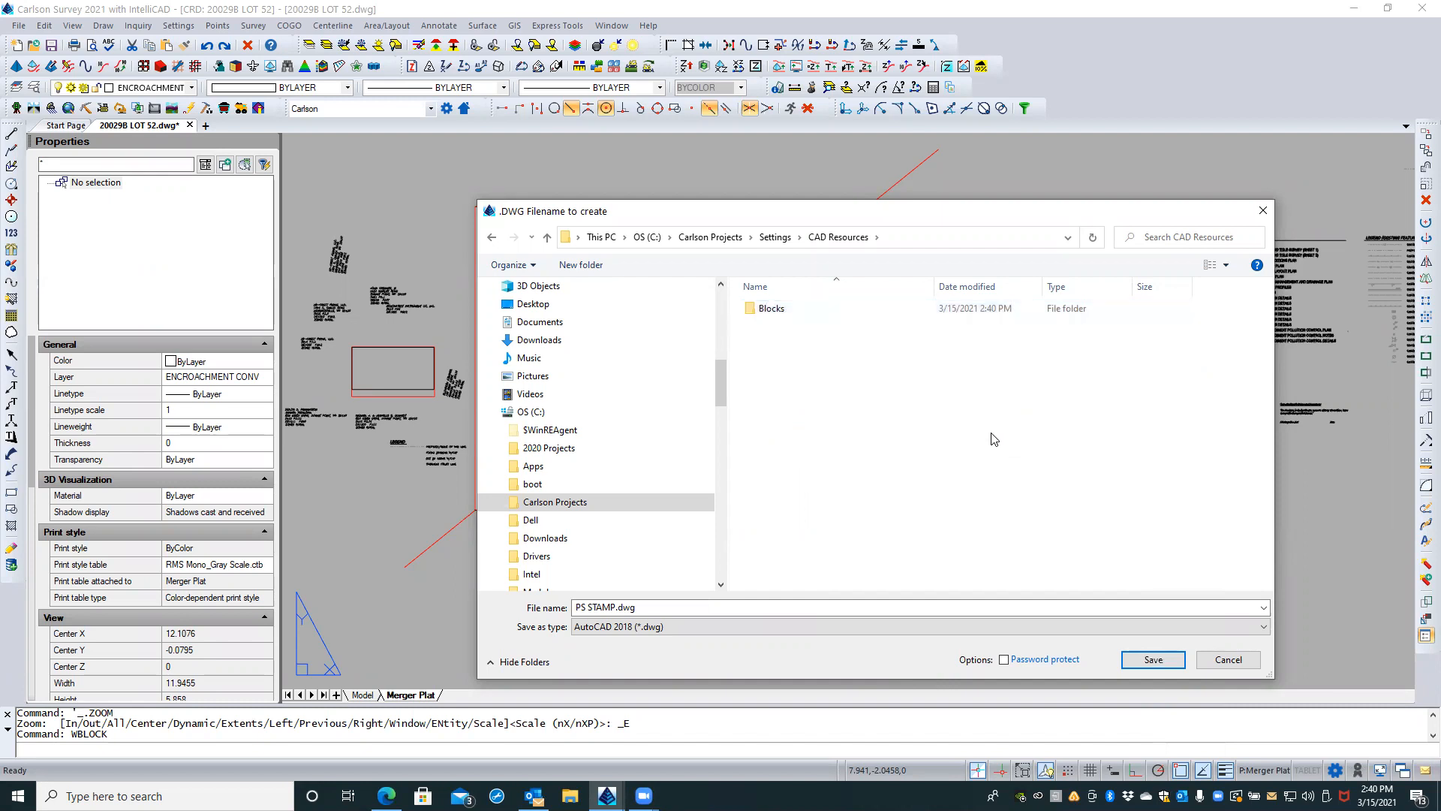
# Step: Save the PS STAMP block to disk as PS STAMP.dwg in the new Blocks folder
pyautogui.doubleClick(748, 310)
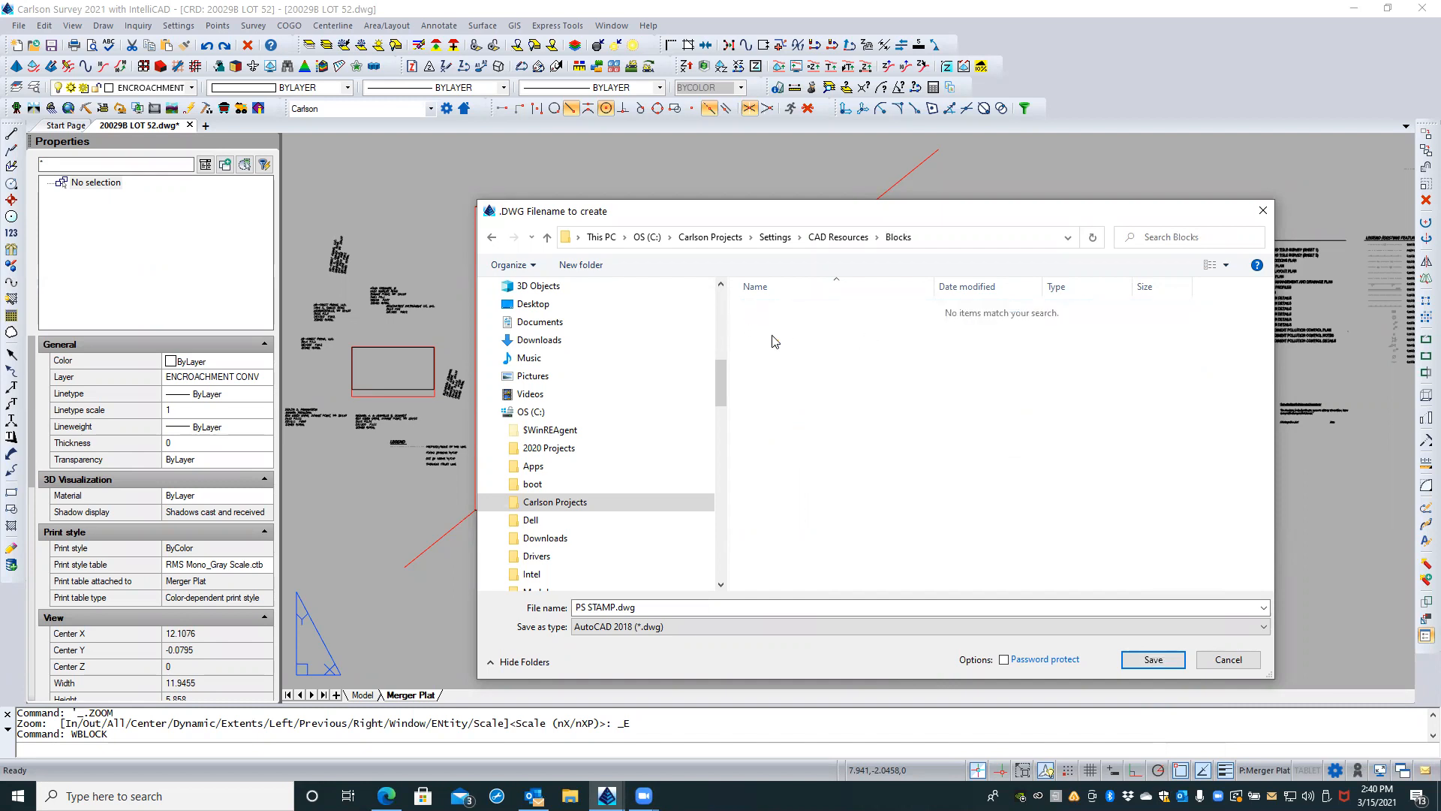
pyautogui.click(655, 607)
pyautogui.click(655, 606)
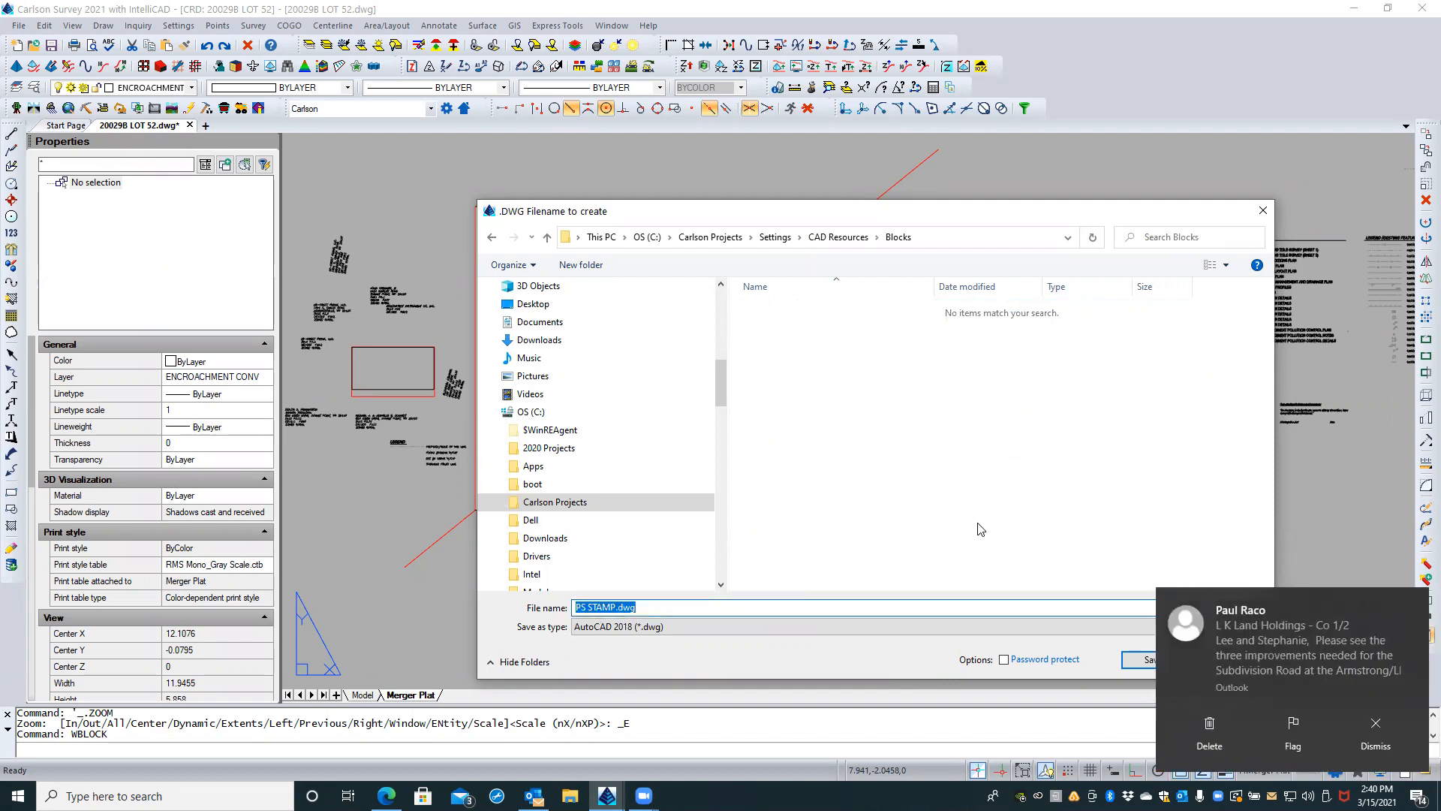
pyautogui.moveTo(969, 210); pyautogui.dragTo(968, 168)
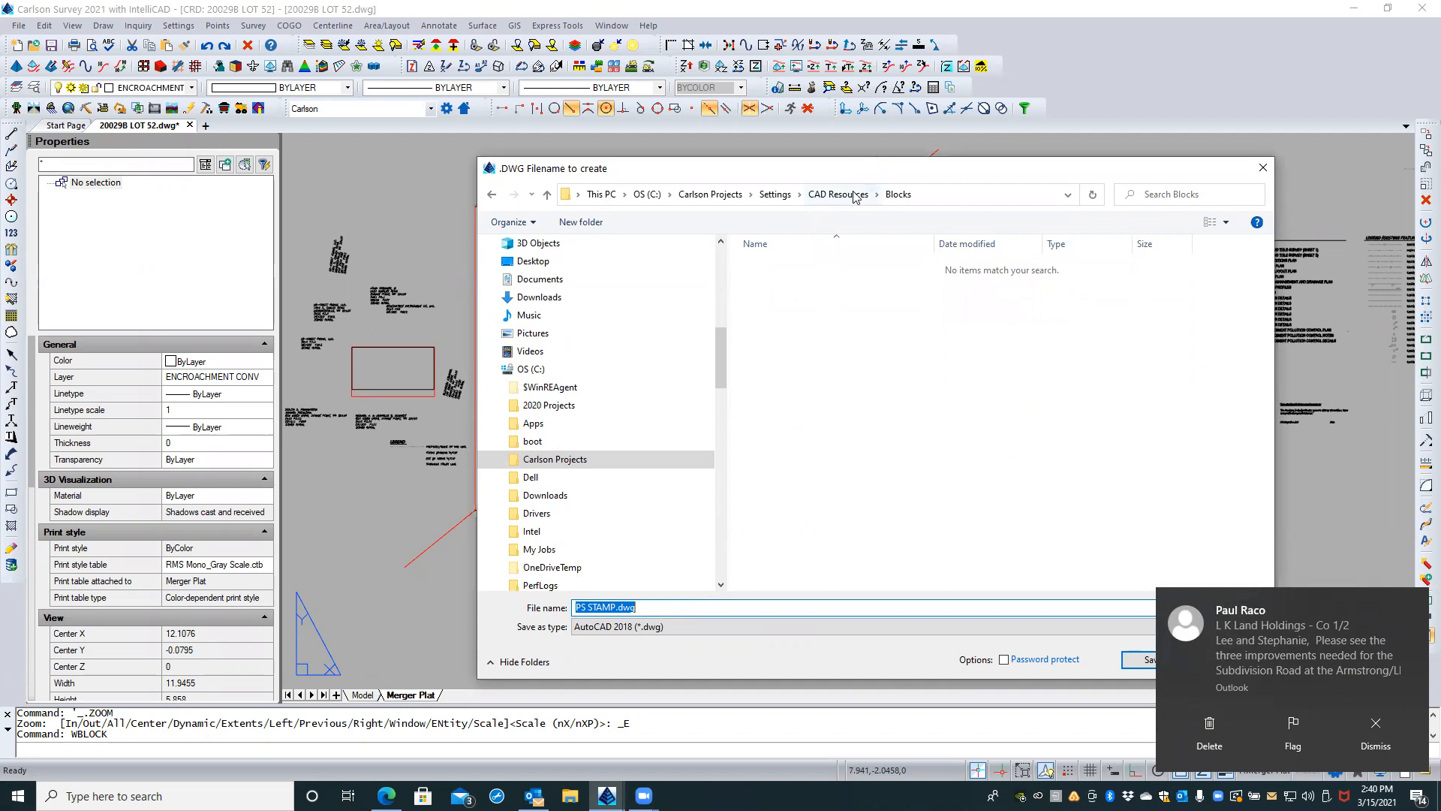
pyautogui.click(1129, 659)
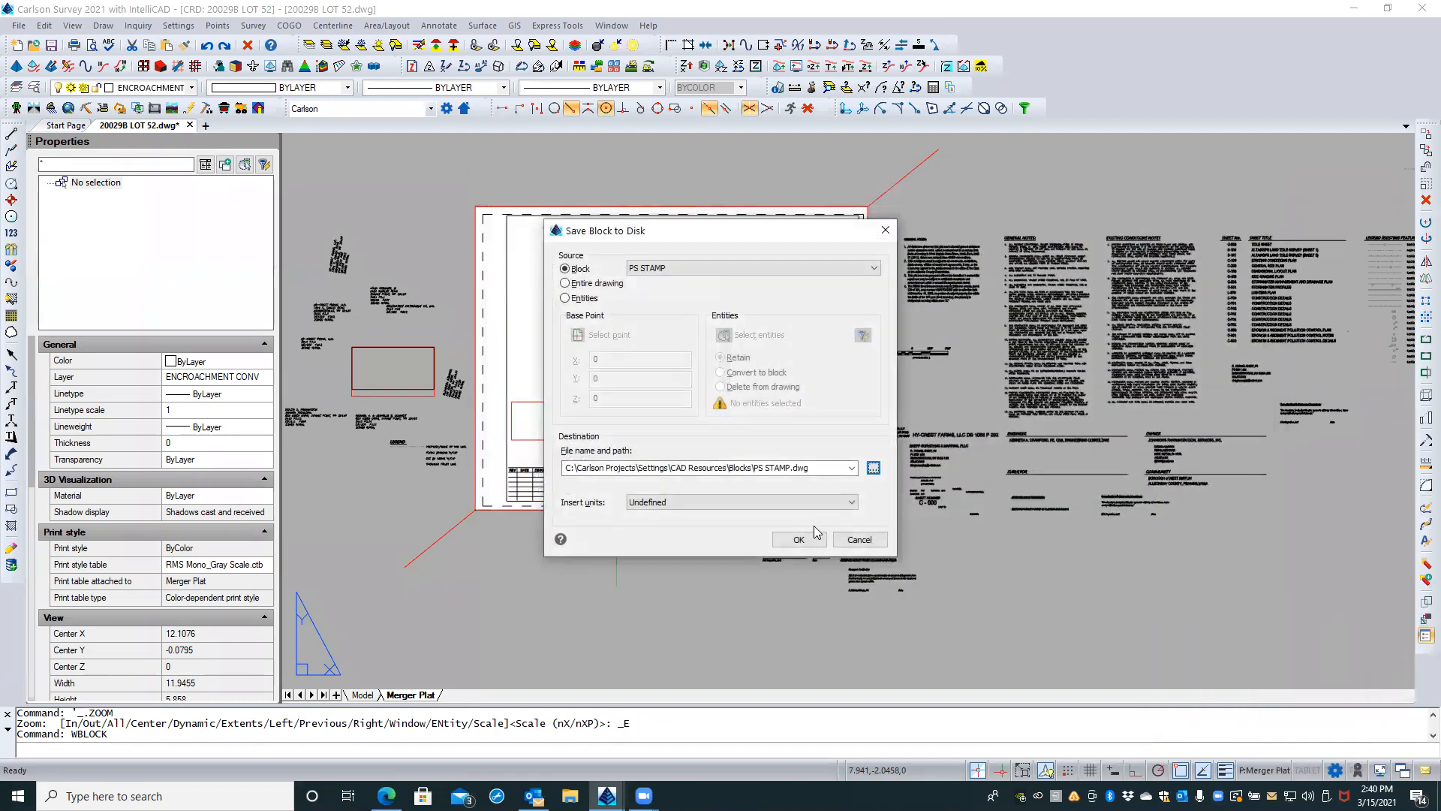
pyautogui.click(799, 539)
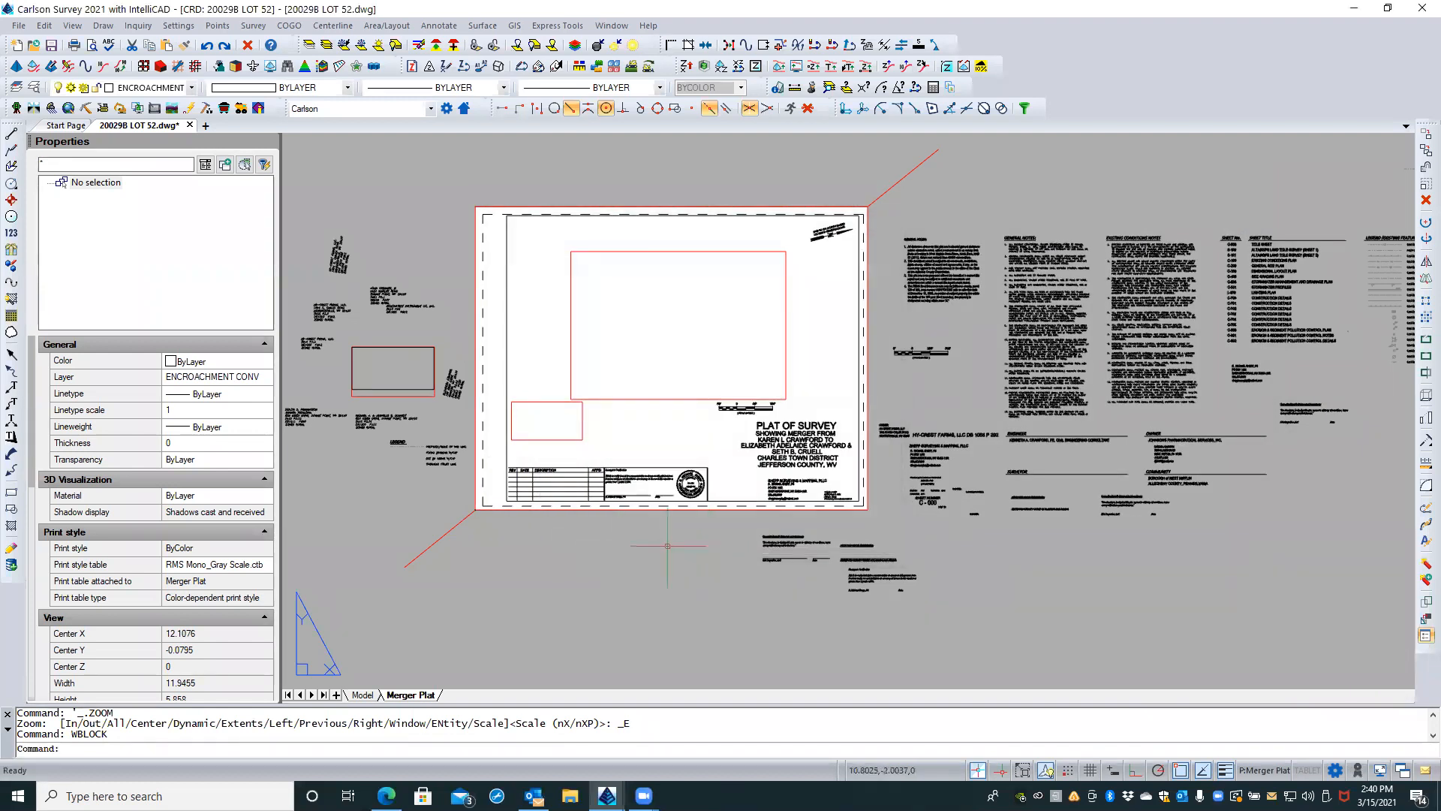
# Step: Write the NORTH_ARROW_REVISED block to disk in the CAD Resources\Blocks folder
pyautogui.press('Return')
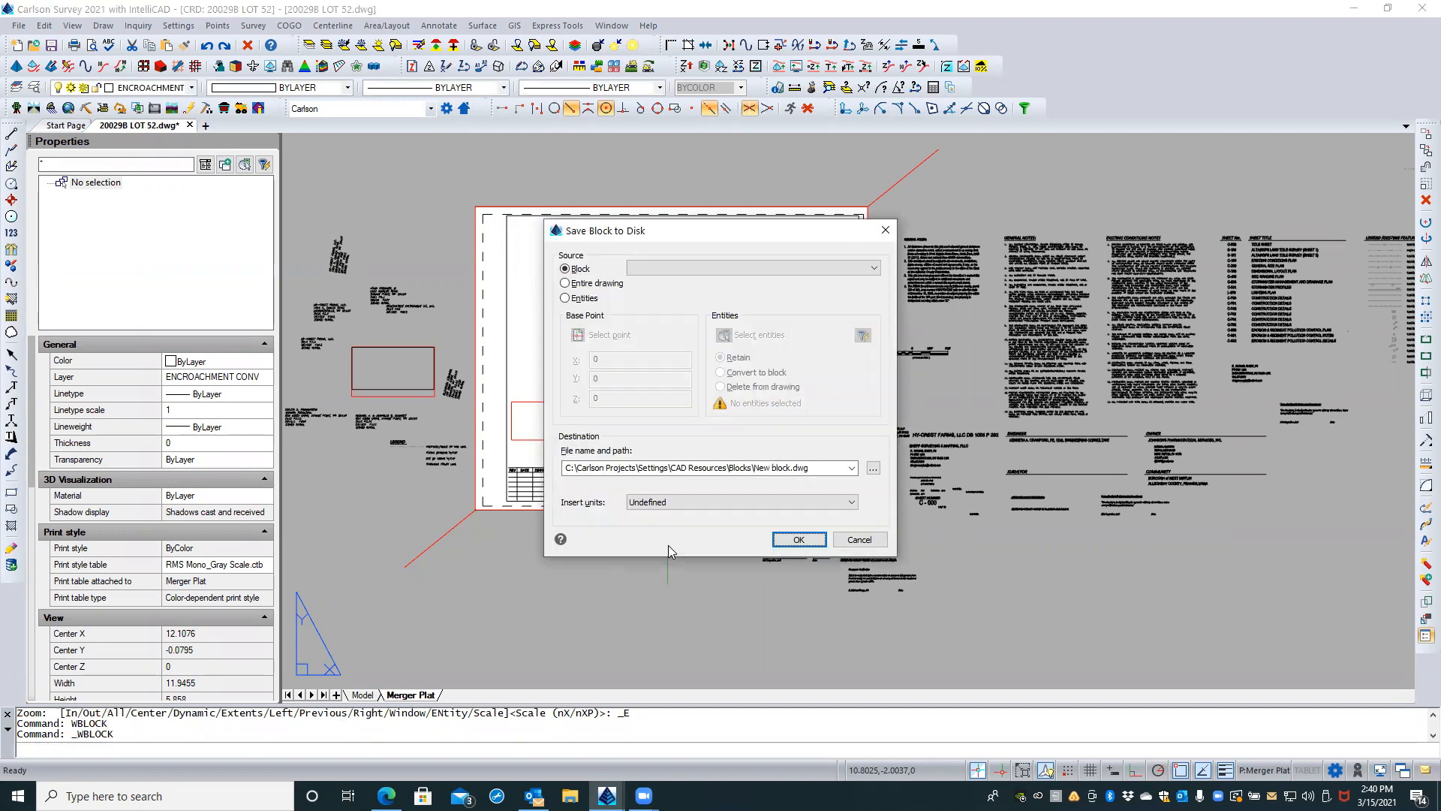
pyautogui.click(712, 269)
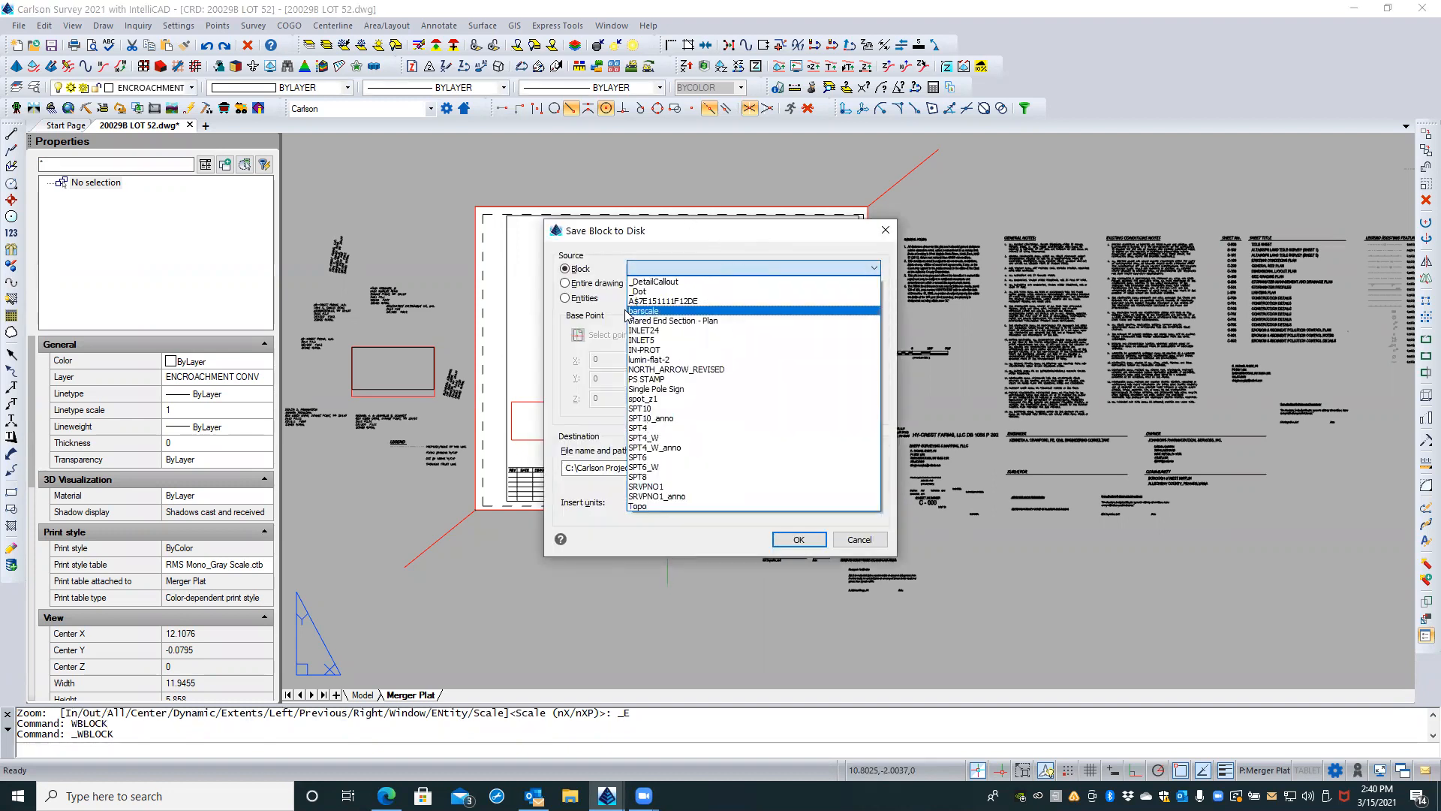
pyautogui.click(652, 369)
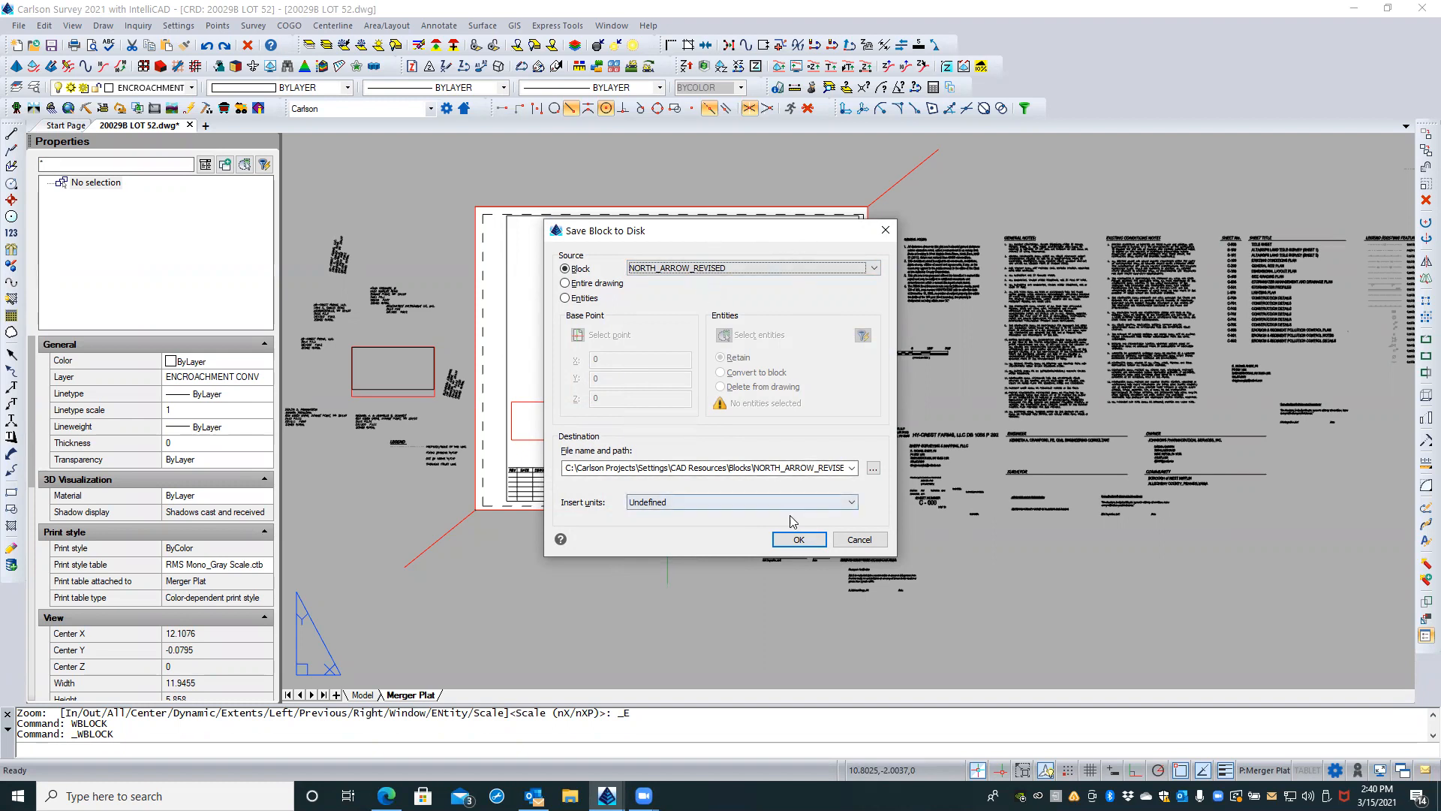
pyautogui.click(796, 541)
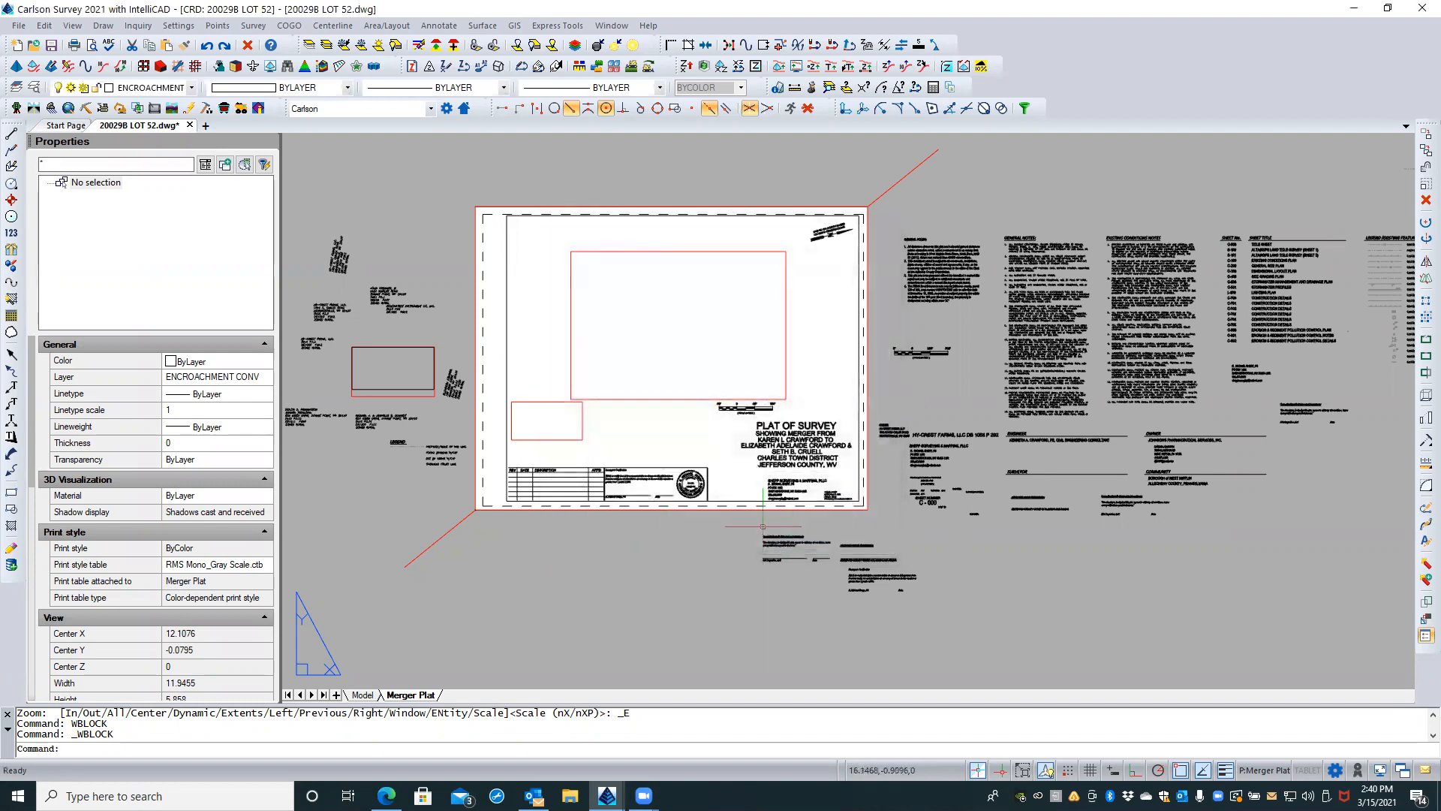
# Step: Write the barscale block to disk as barscale.dwg in the CAD Resources\Blocks folder
pyautogui.rightClick(634, 551)
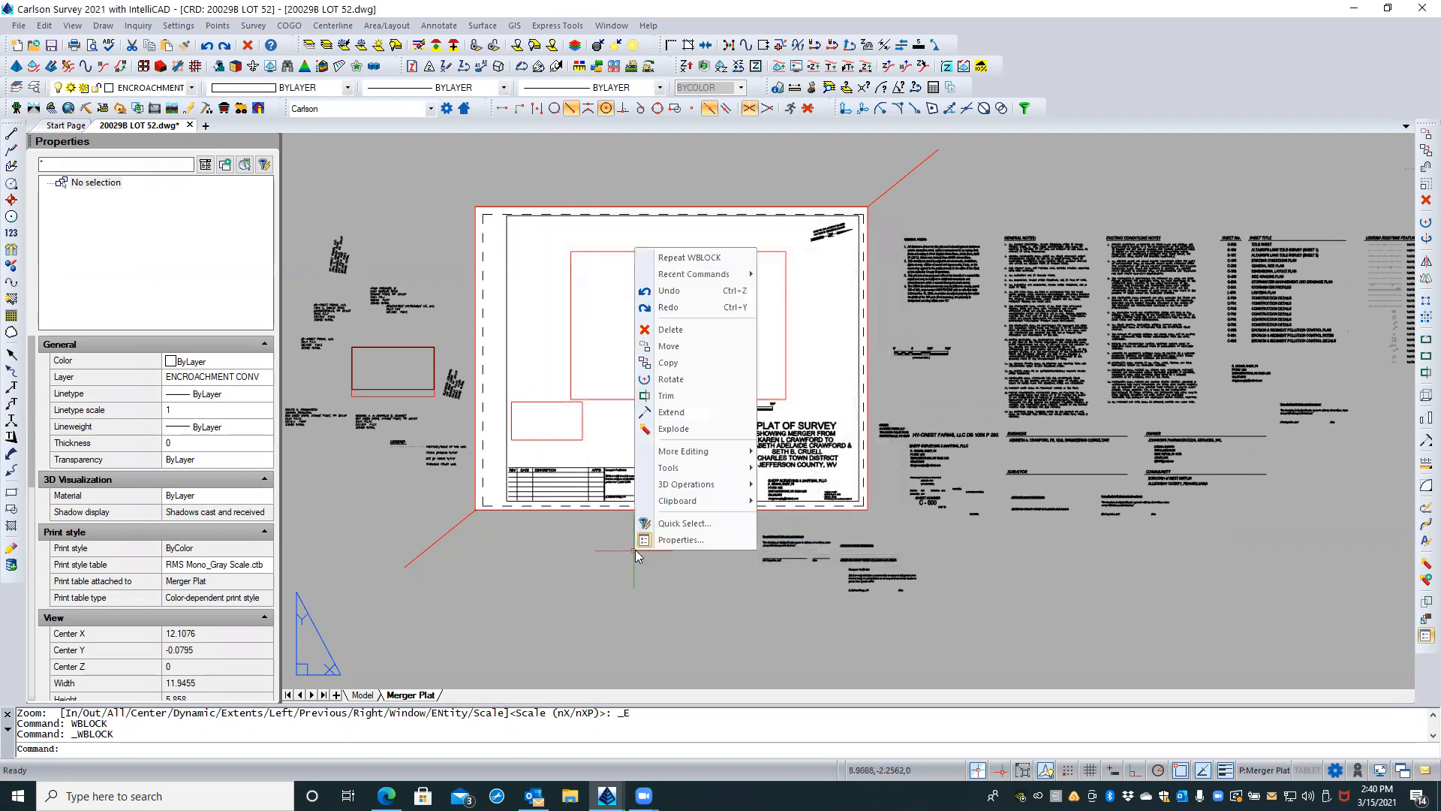
pyautogui.click(724, 260)
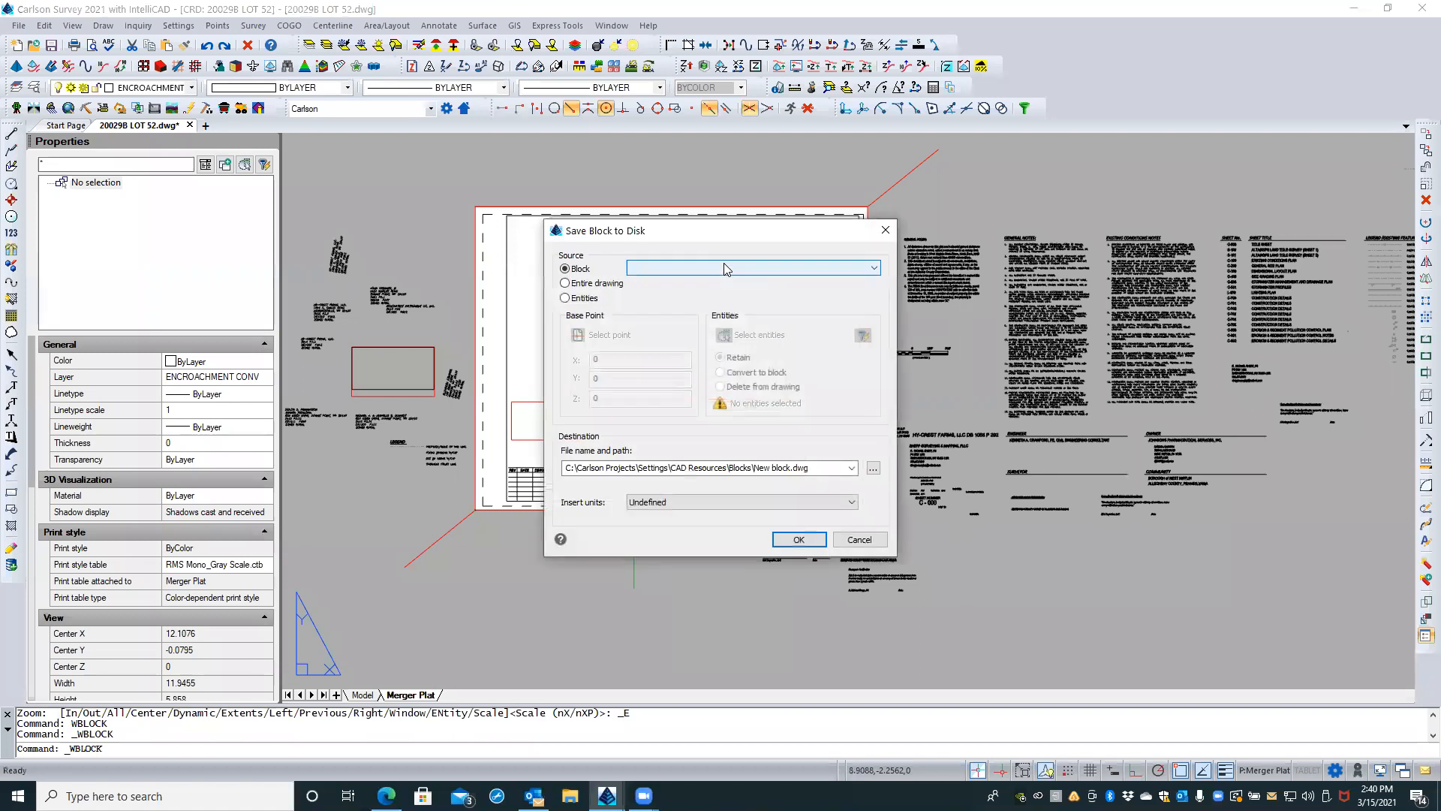
pyautogui.click(725, 268)
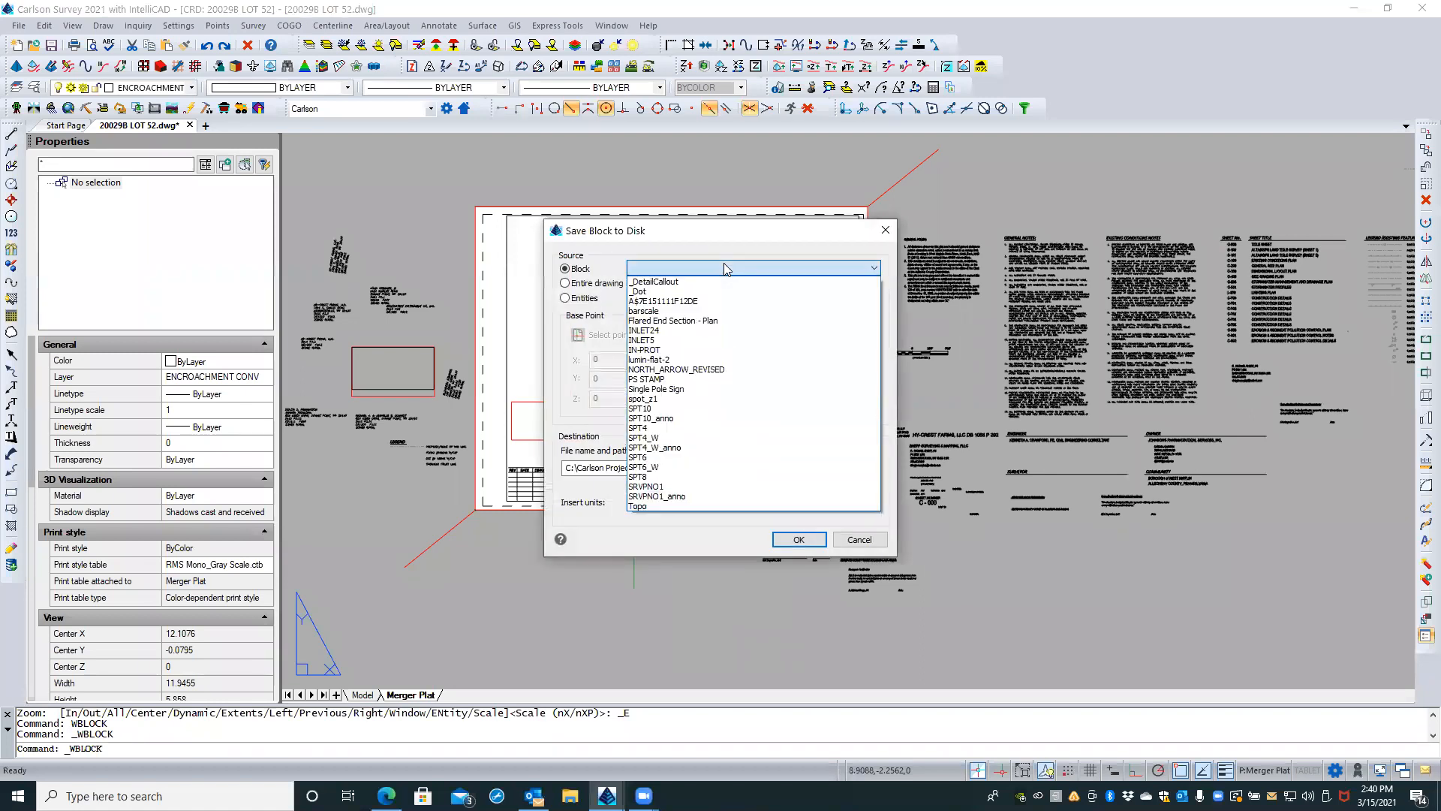
pyautogui.click(673, 311)
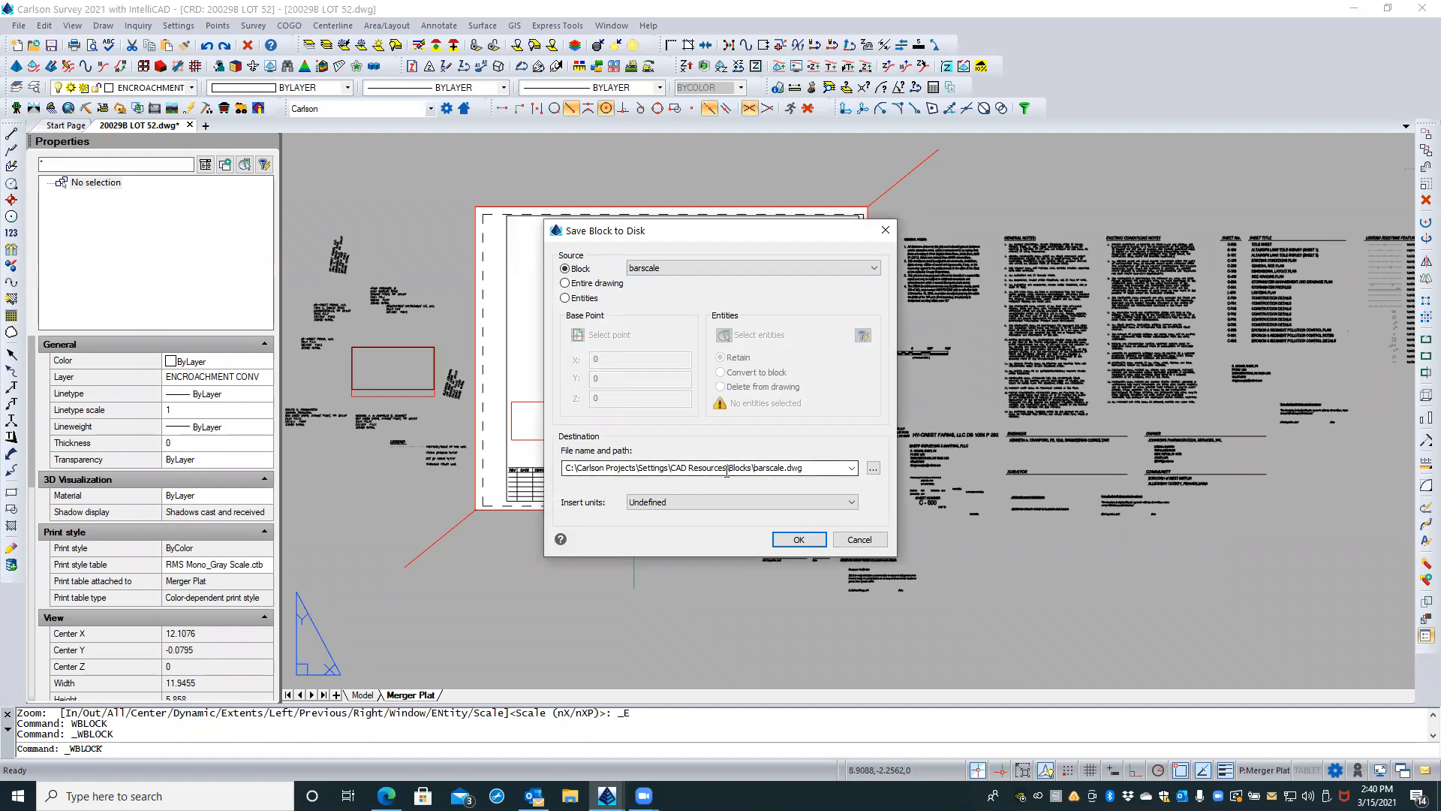
pyautogui.click(796, 540)
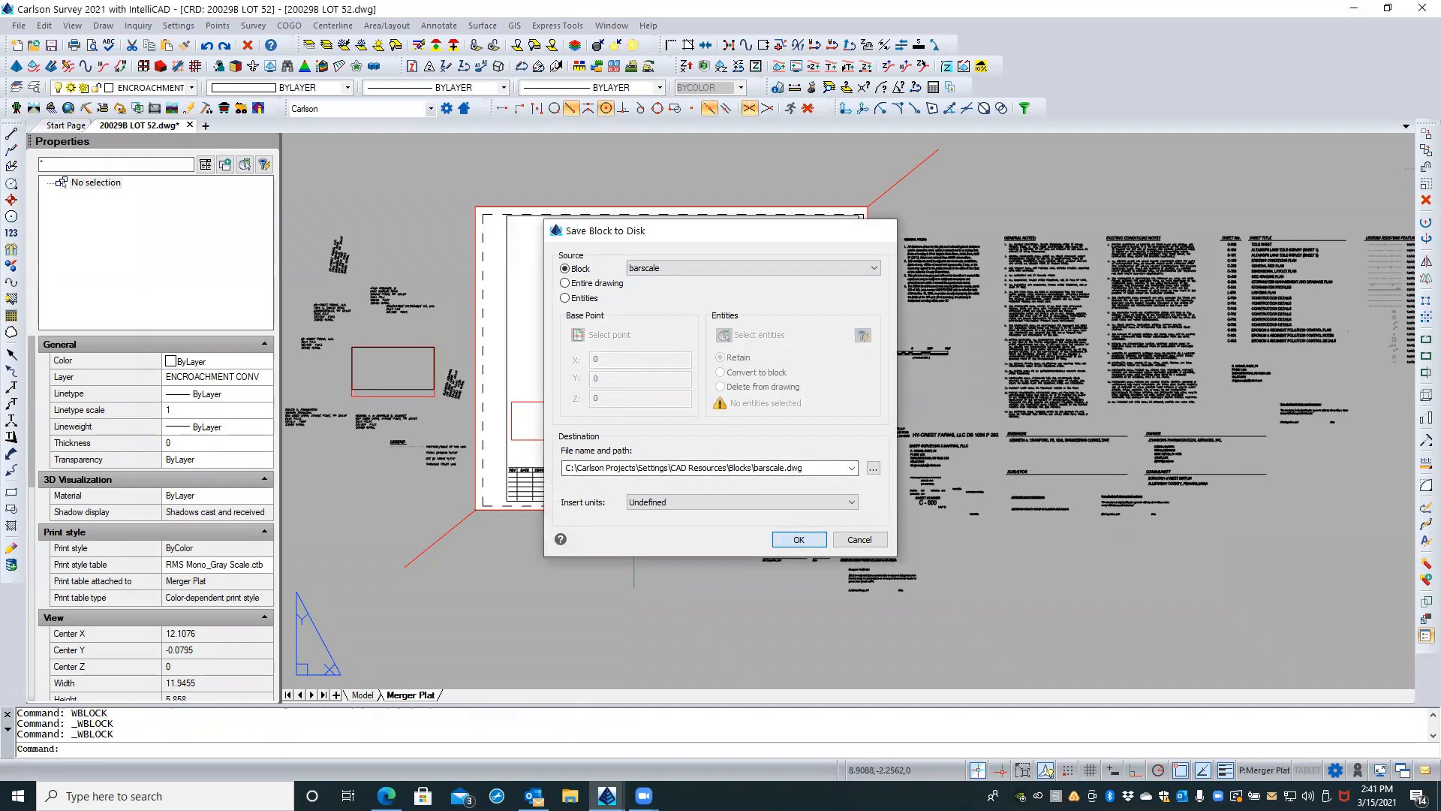
pyautogui.rightClick(659, 540)
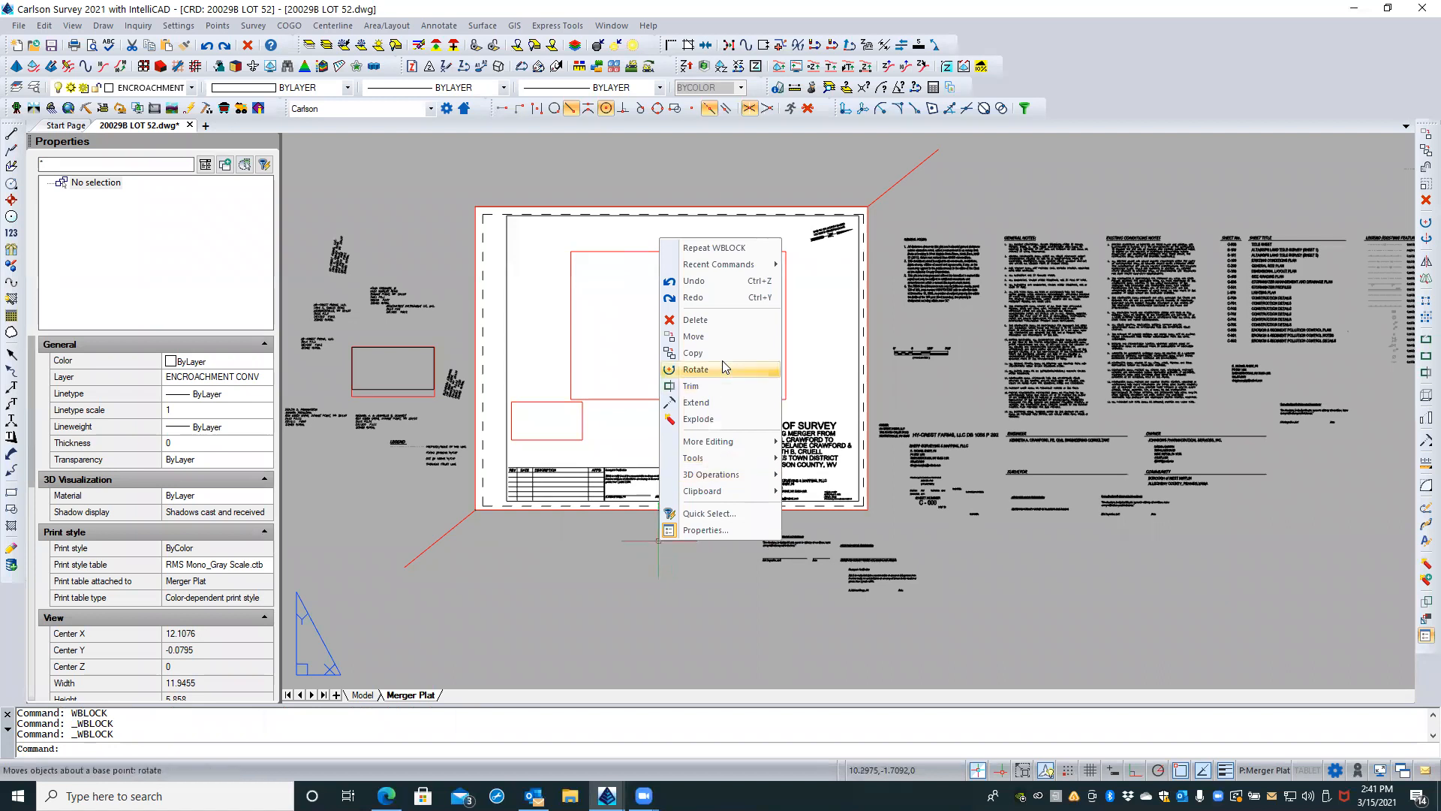
pyautogui.click(732, 249)
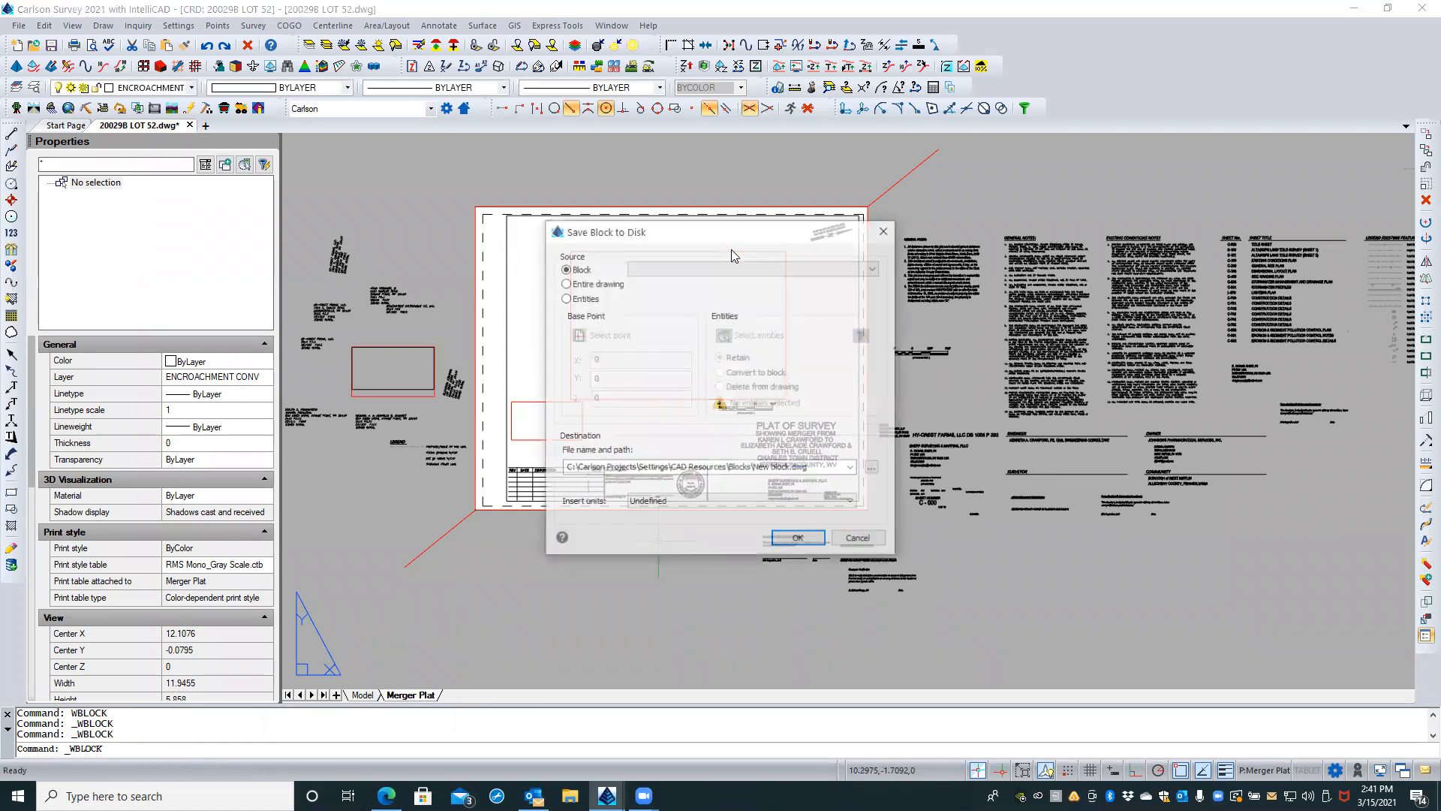
pyautogui.click(691, 266)
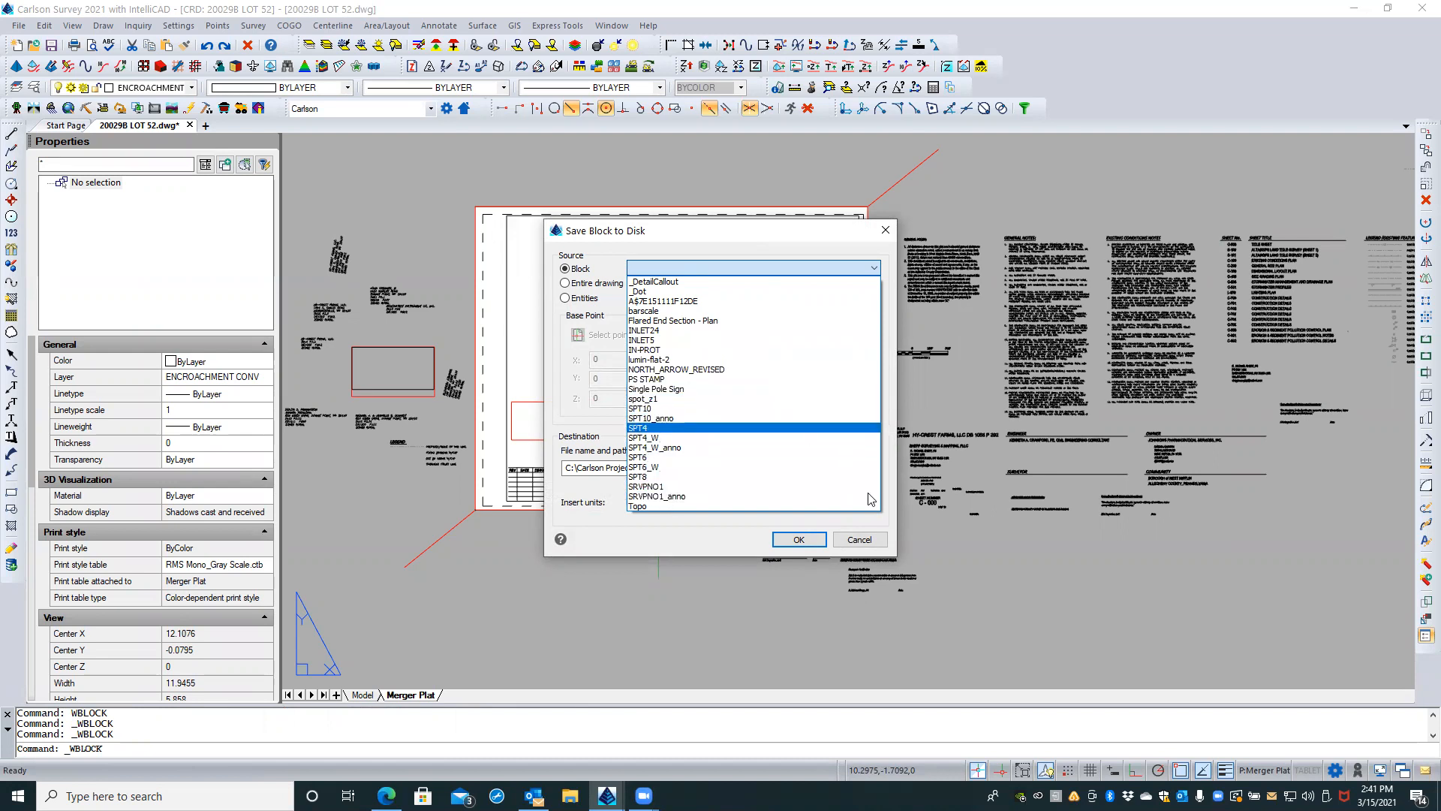
pyautogui.click(873, 542)
pyautogui.click(862, 541)
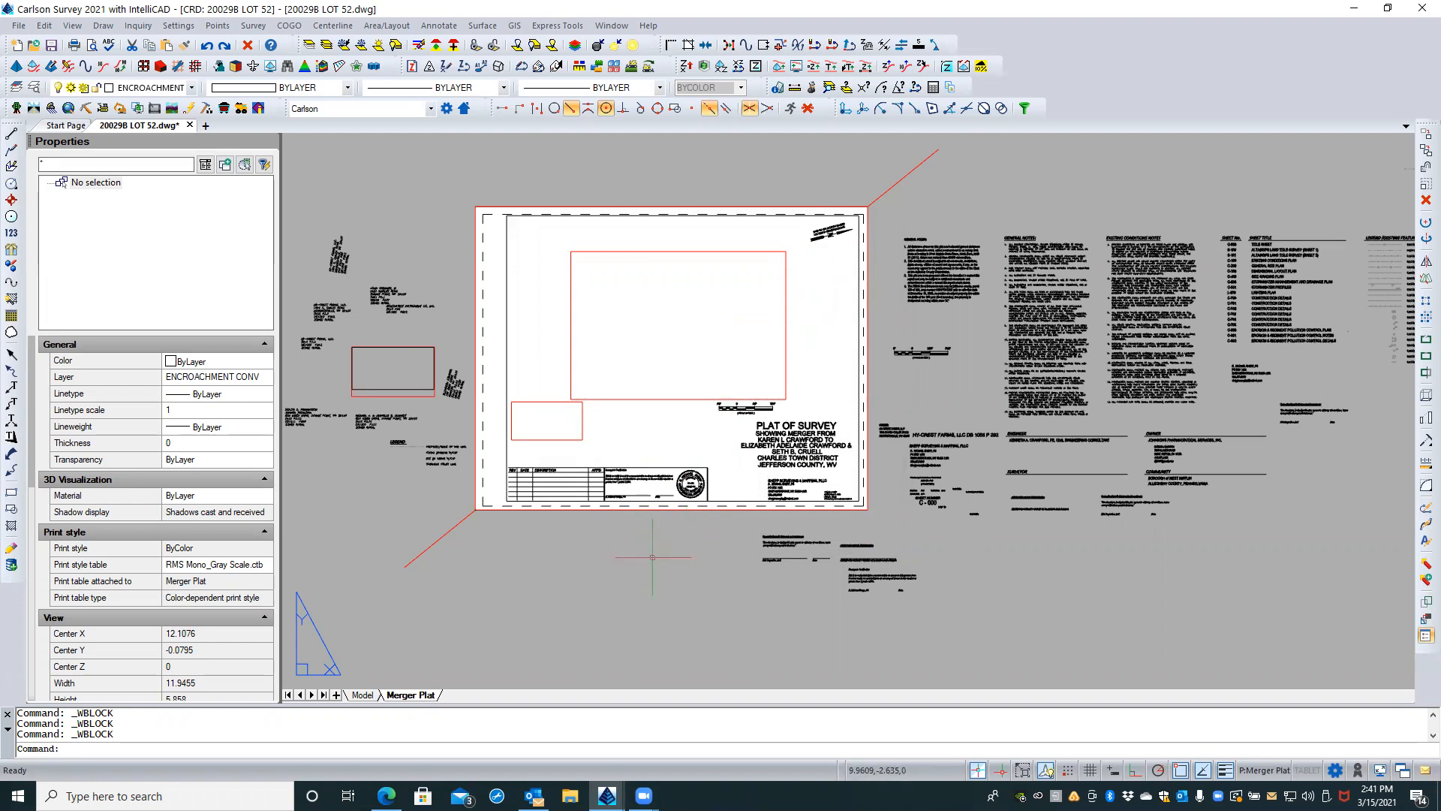
# Step: Start inserting a block from file and browse to C:\Carlson Projects\Settings\CAD Resources\Blocks
pyautogui.scroll(-1, 703, 552)
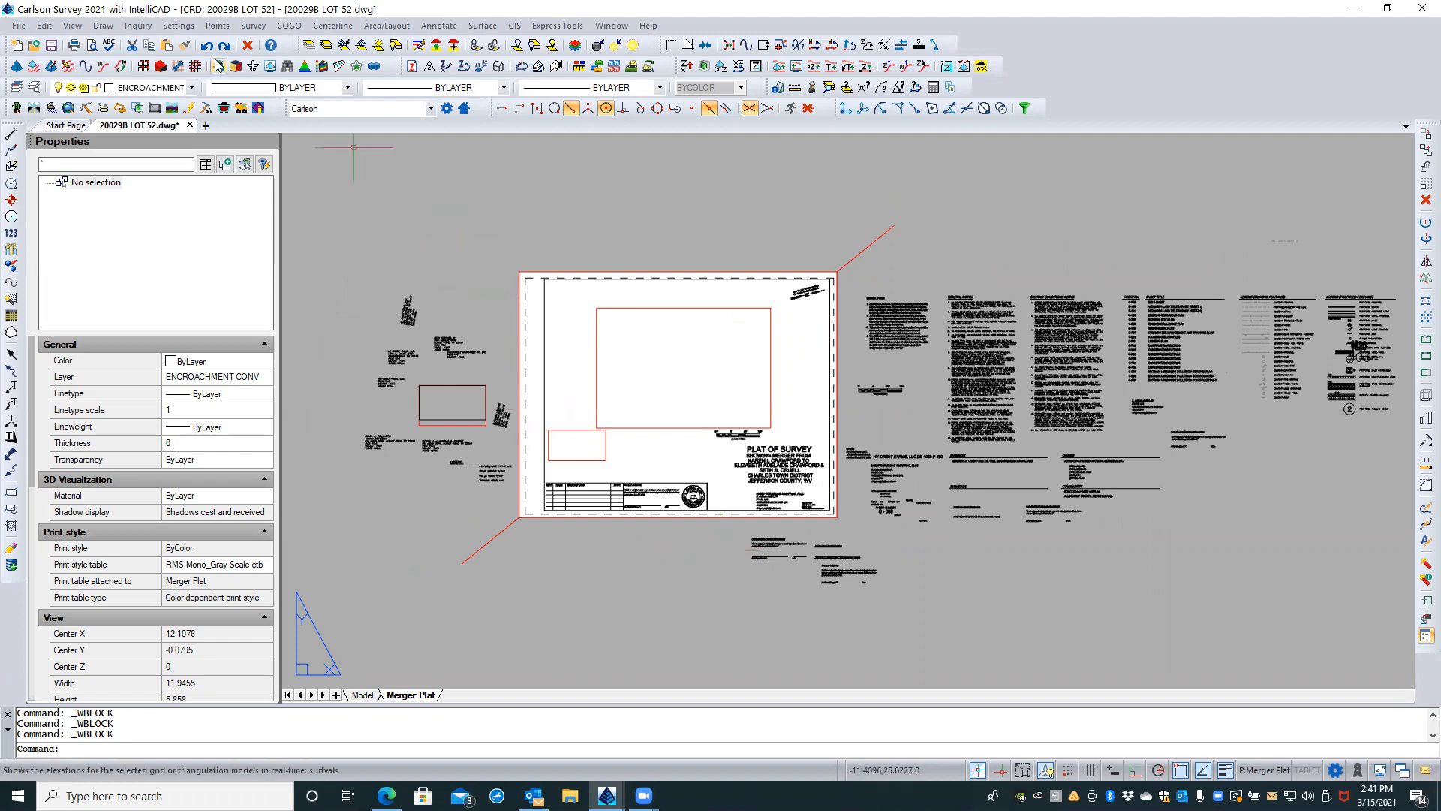
pyautogui.click(102, 26)
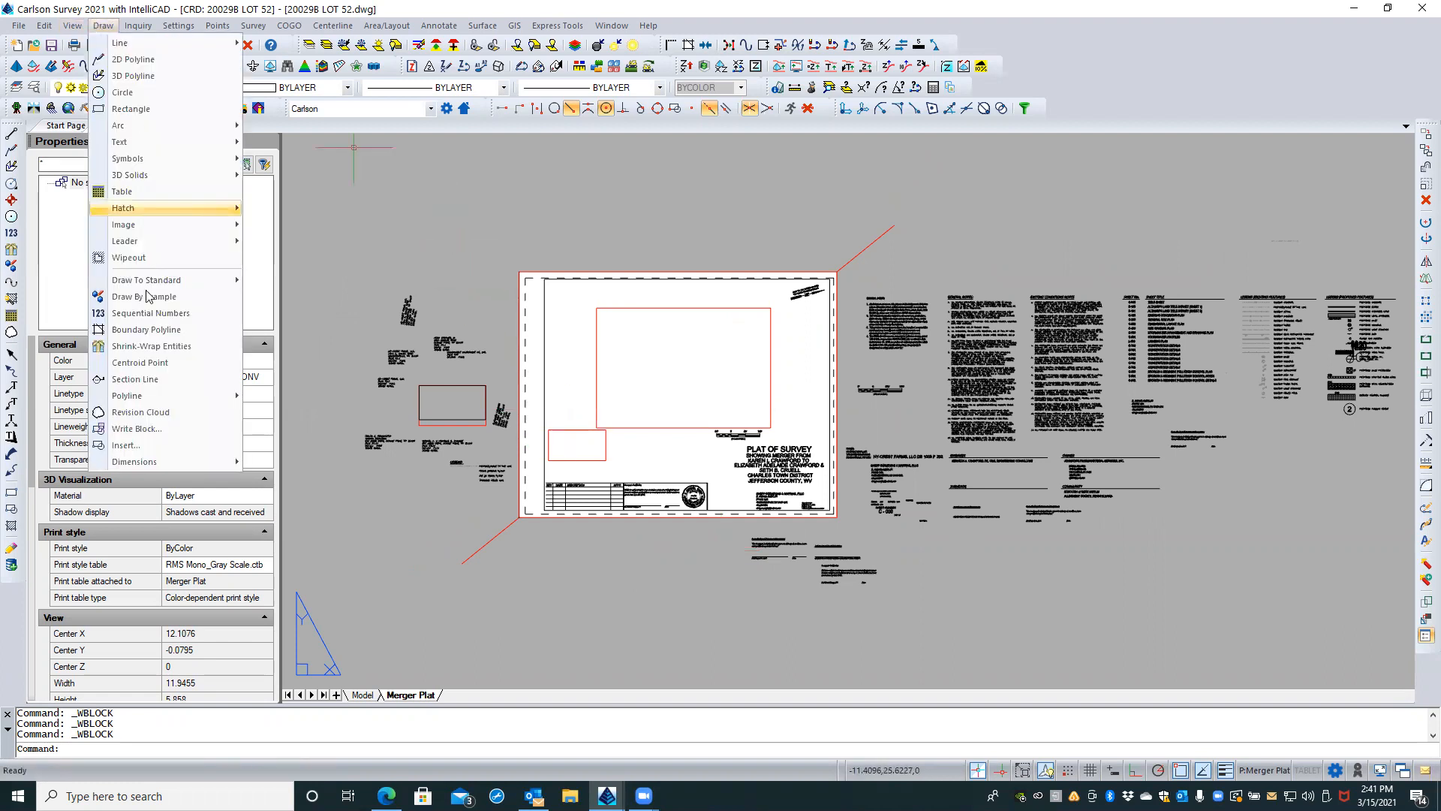
pyautogui.click(136, 443)
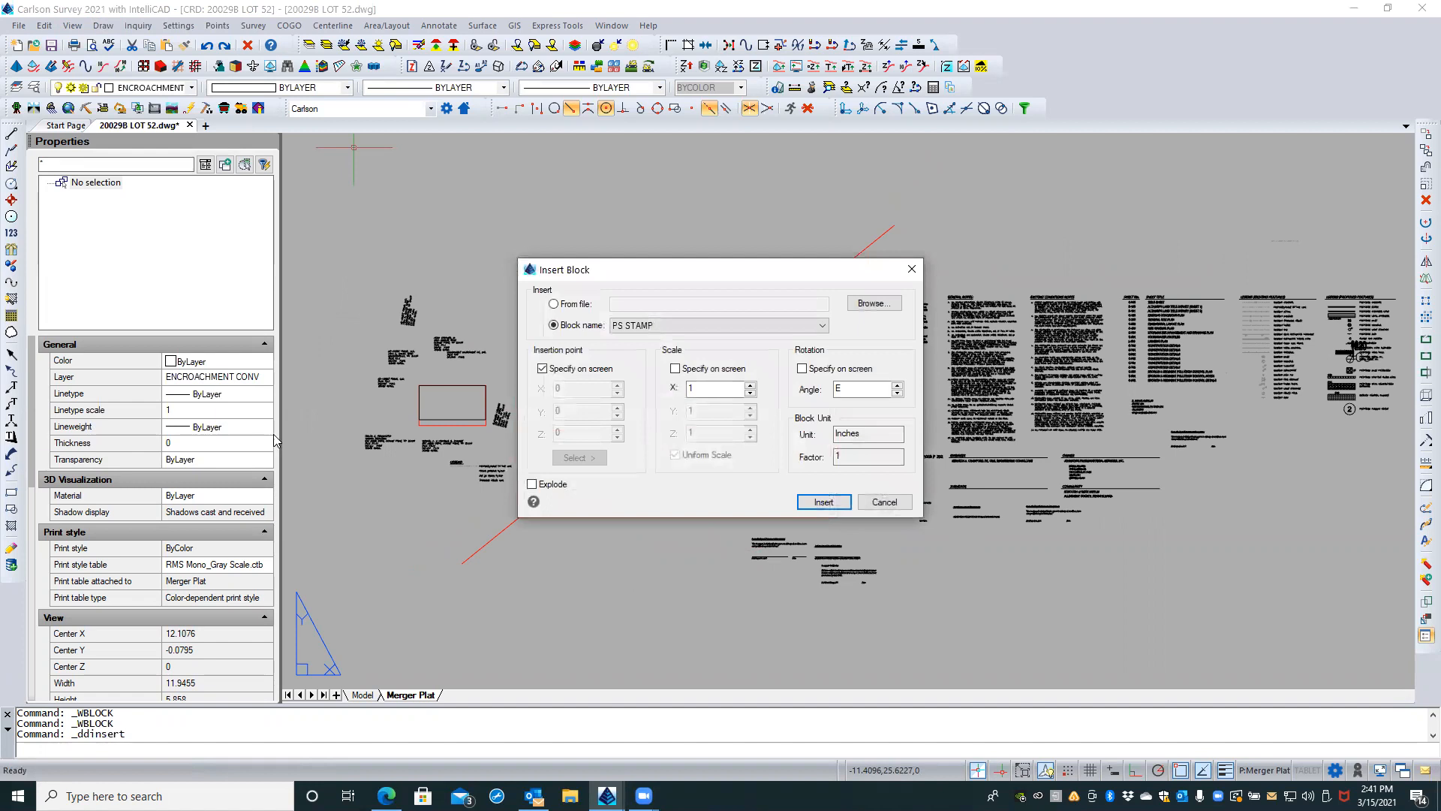
pyautogui.click(554, 305)
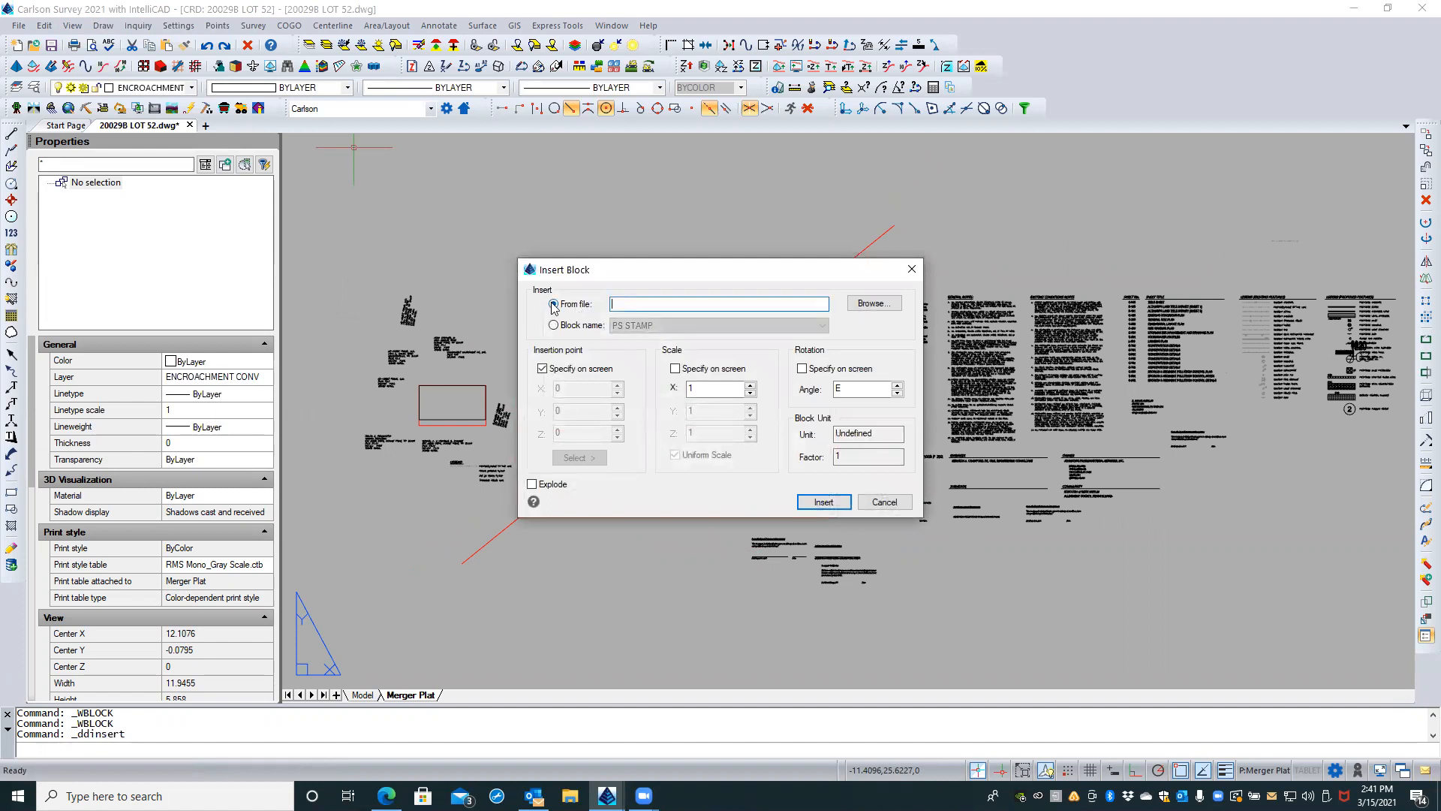
pyautogui.click(875, 304)
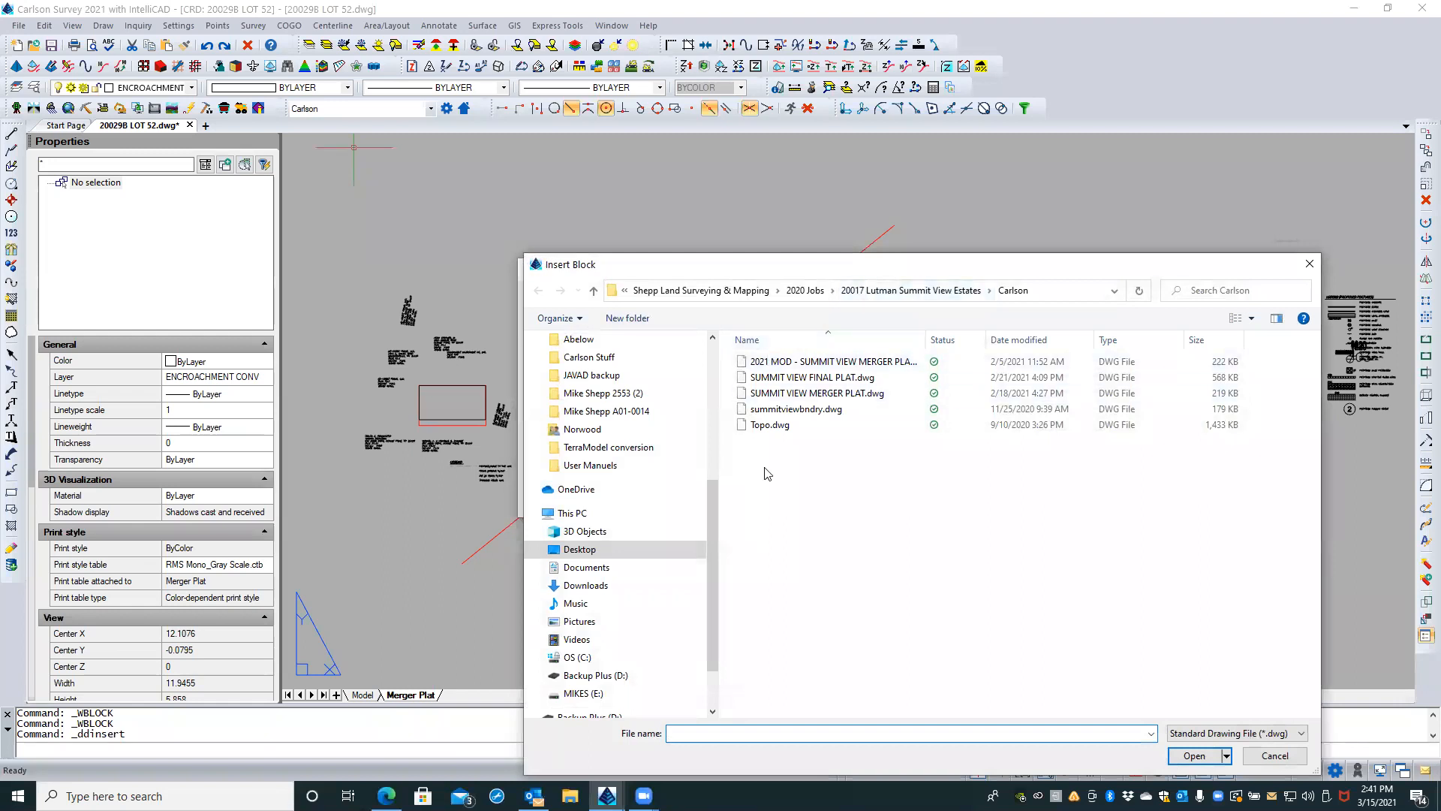
pyautogui.click(747, 292)
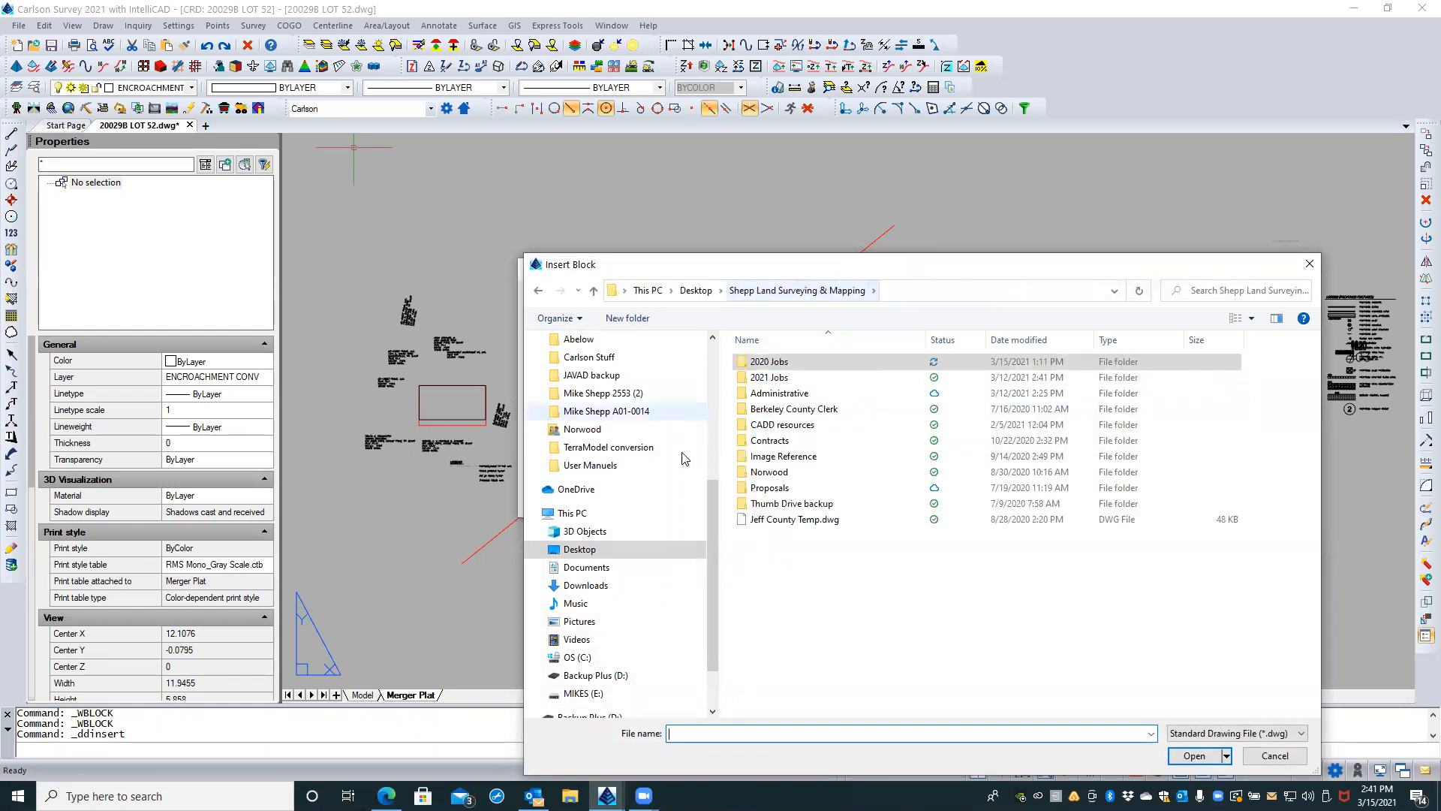
pyautogui.click(536, 660)
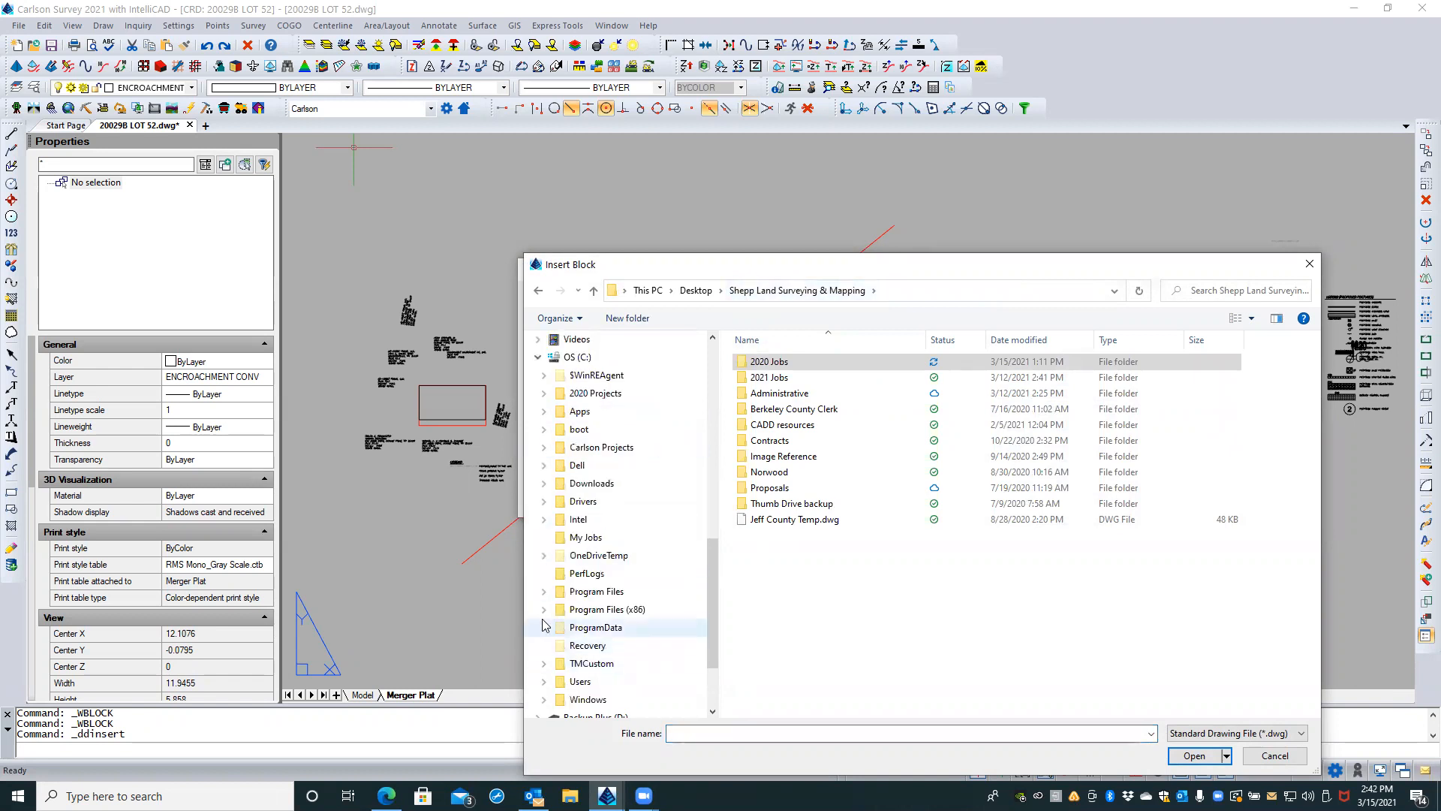
pyautogui.click(544, 447)
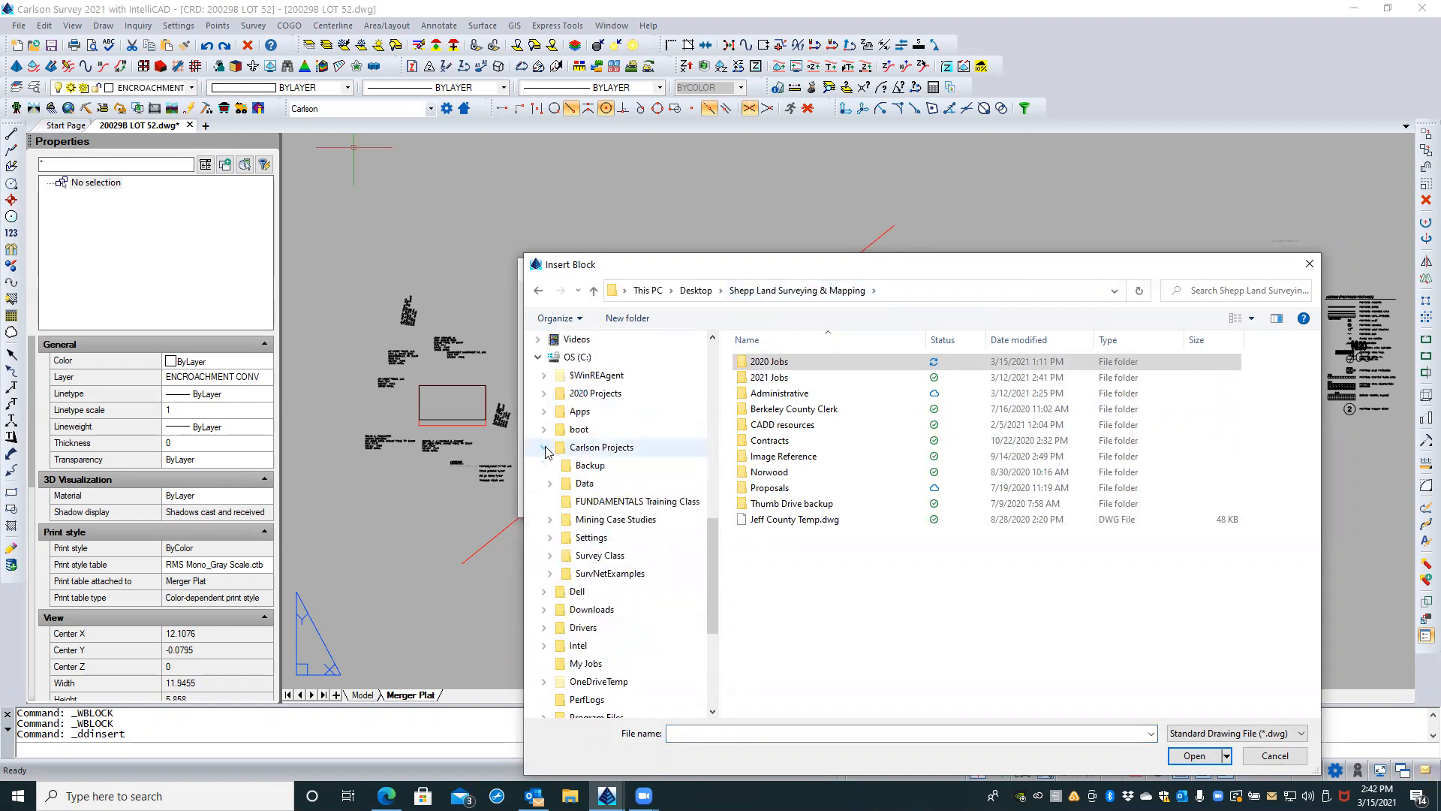
pyautogui.click(550, 537)
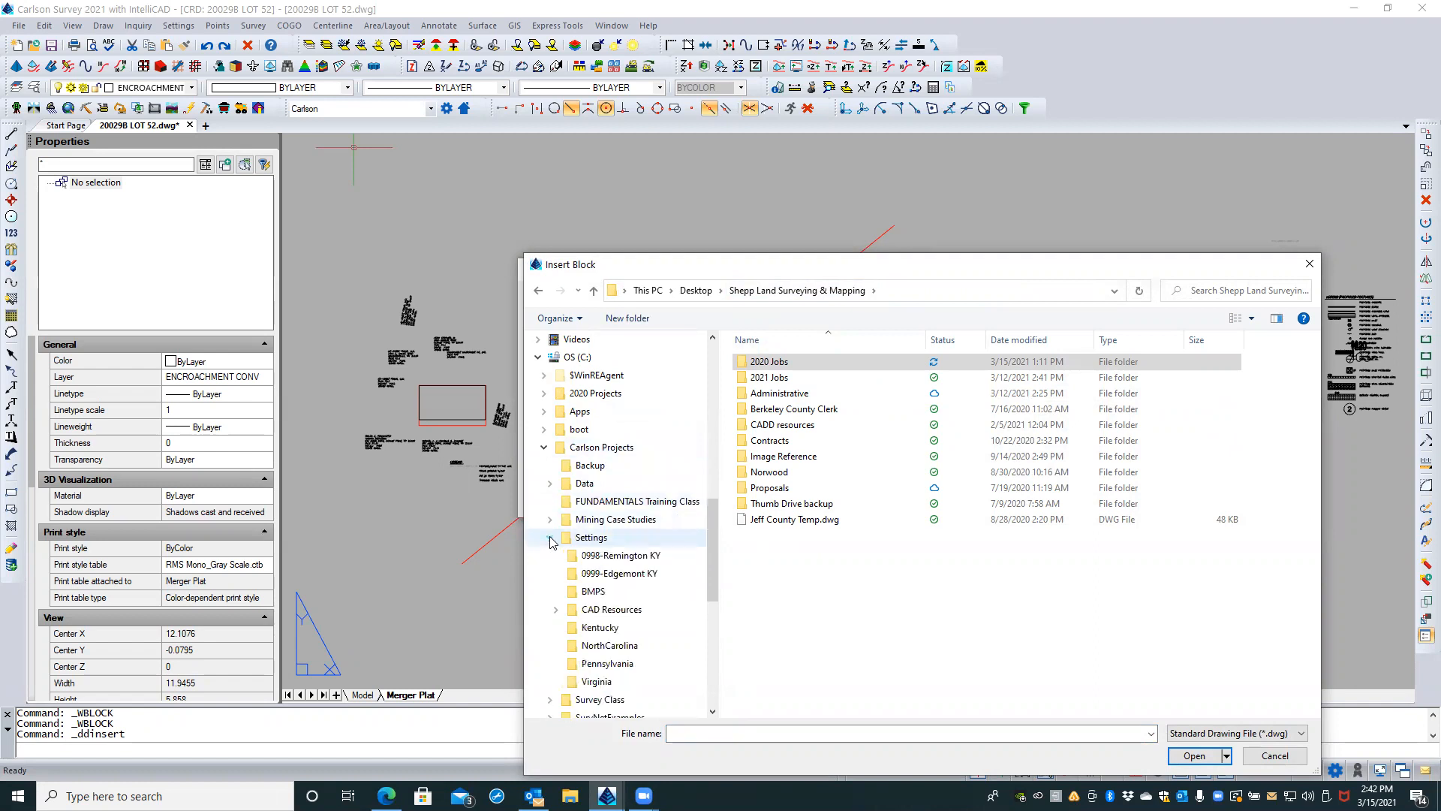
pyautogui.click(557, 609)
pyautogui.click(599, 628)
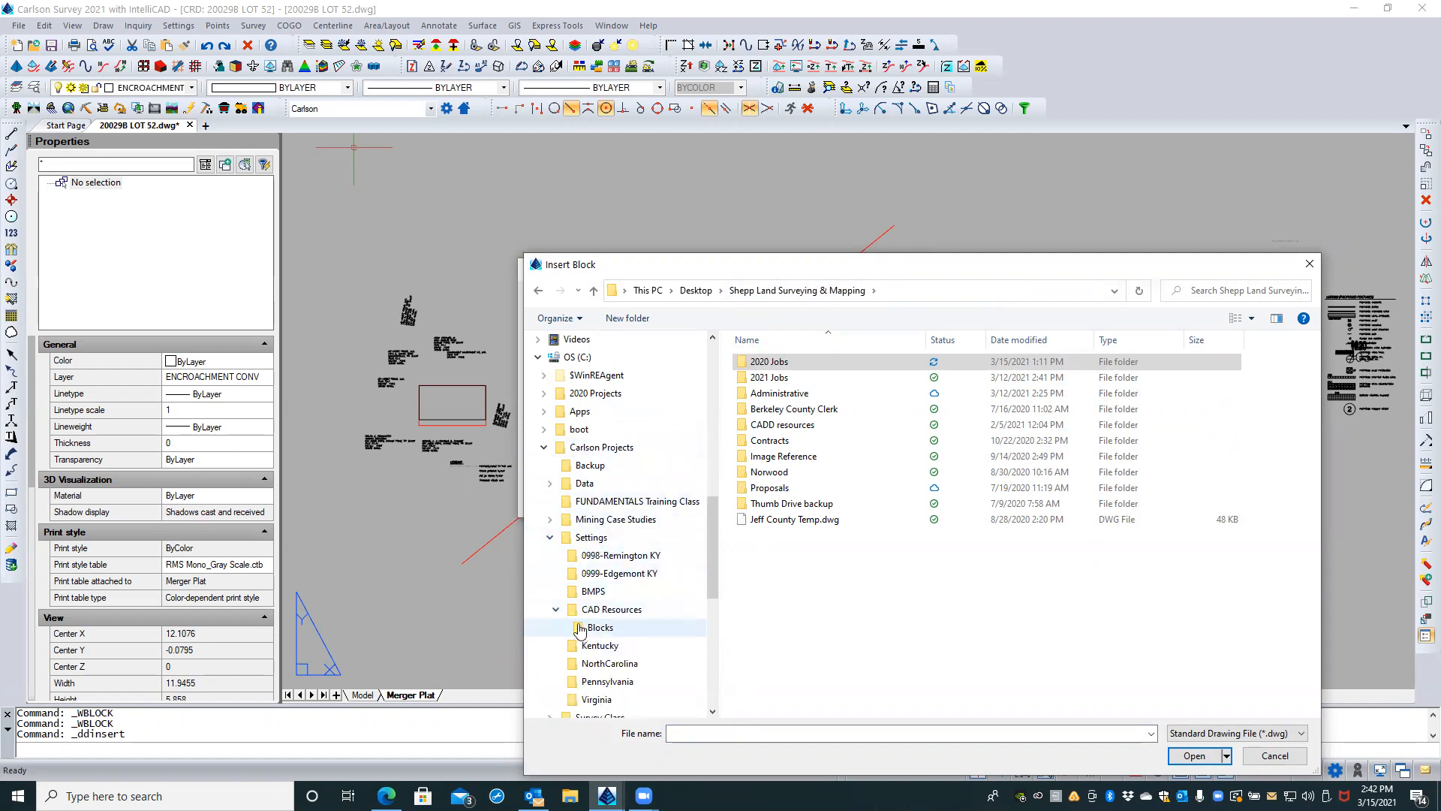
# Step: Try to insert NORTH_ARROW_REVISED.dwg from the CAD Resources\Blocks folder without redefining the existing block
pyautogui.click(793, 364)
pyautogui.click(790, 378)
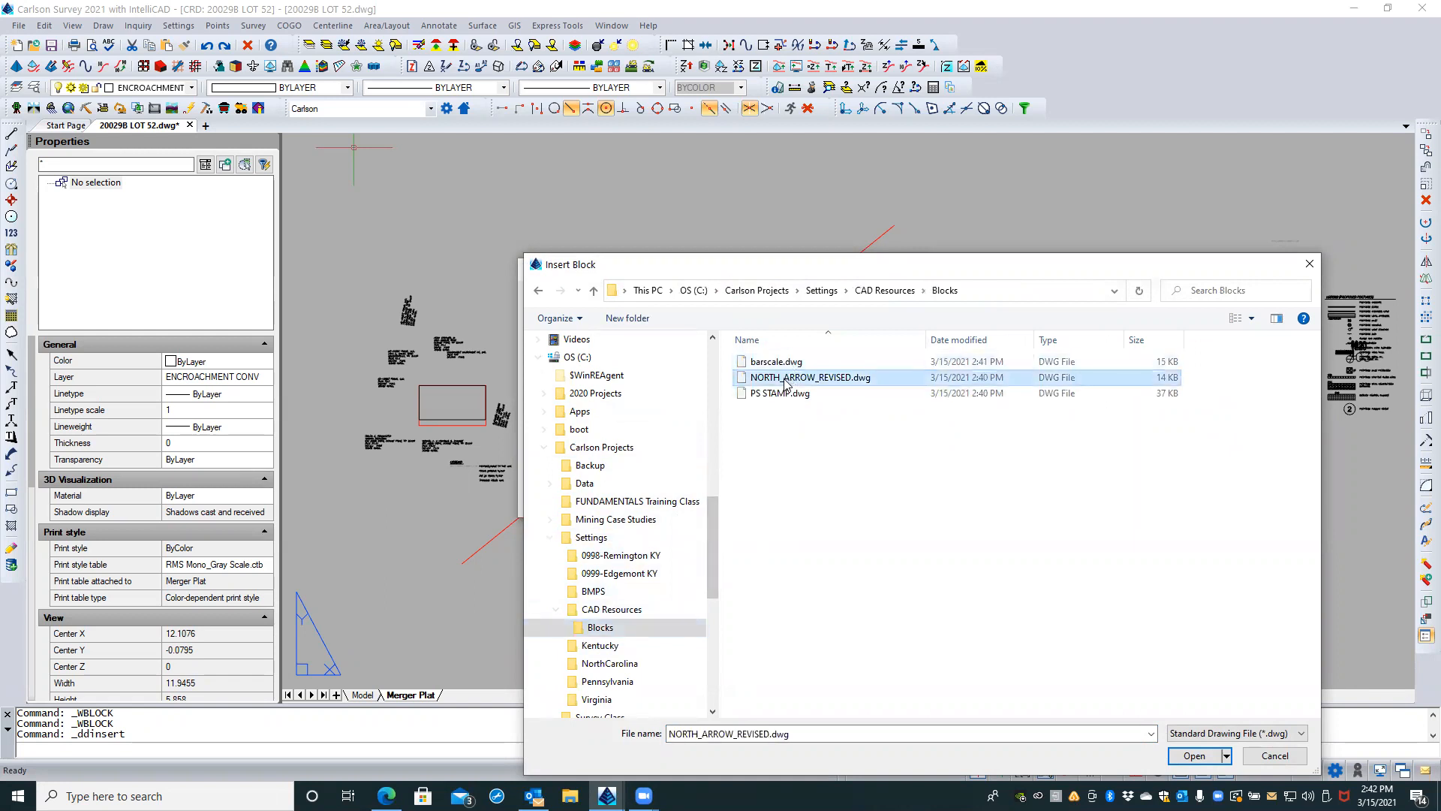
pyautogui.click(782, 394)
pyautogui.click(778, 424)
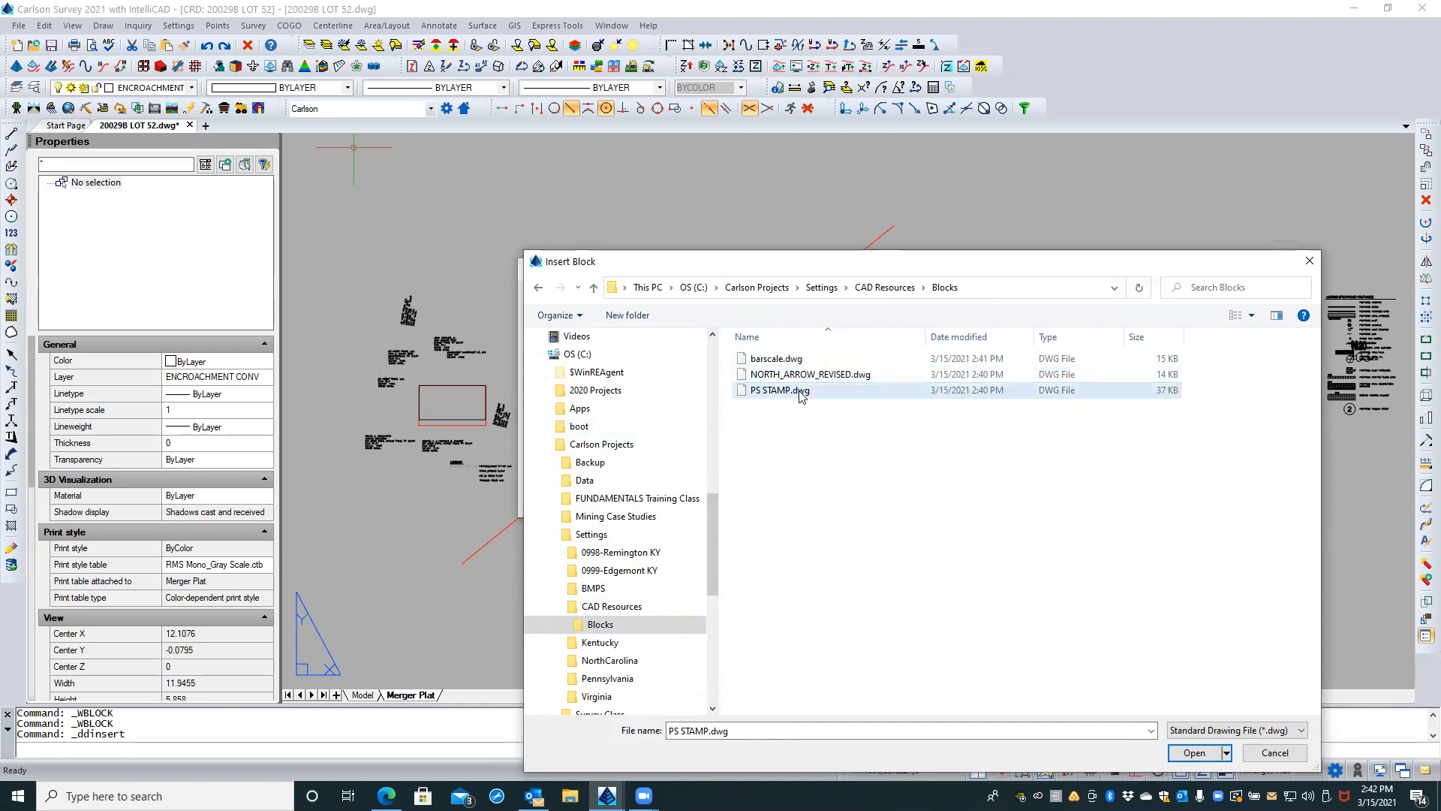
pyautogui.click(1261, 755)
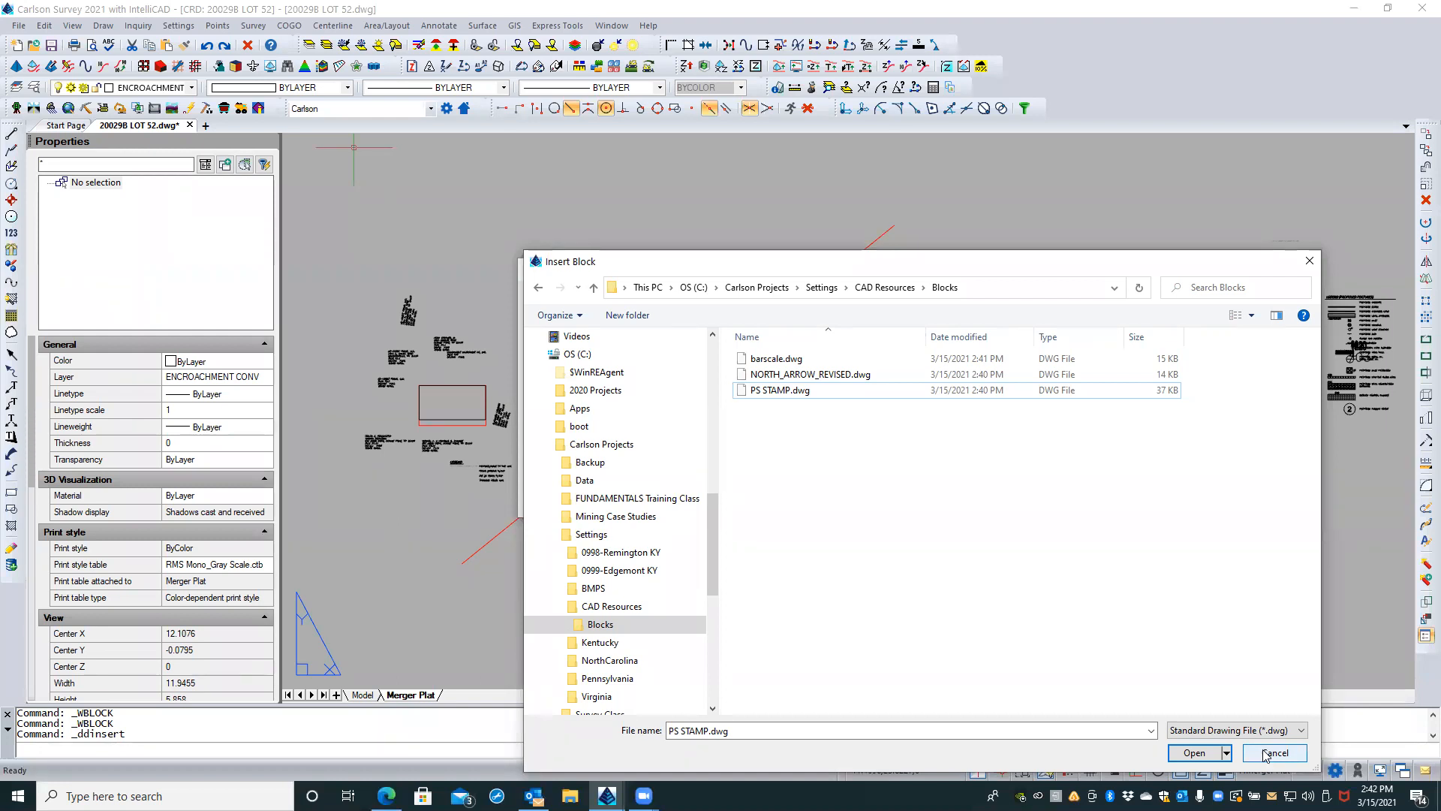
pyautogui.click(771, 375)
pyautogui.click(798, 391)
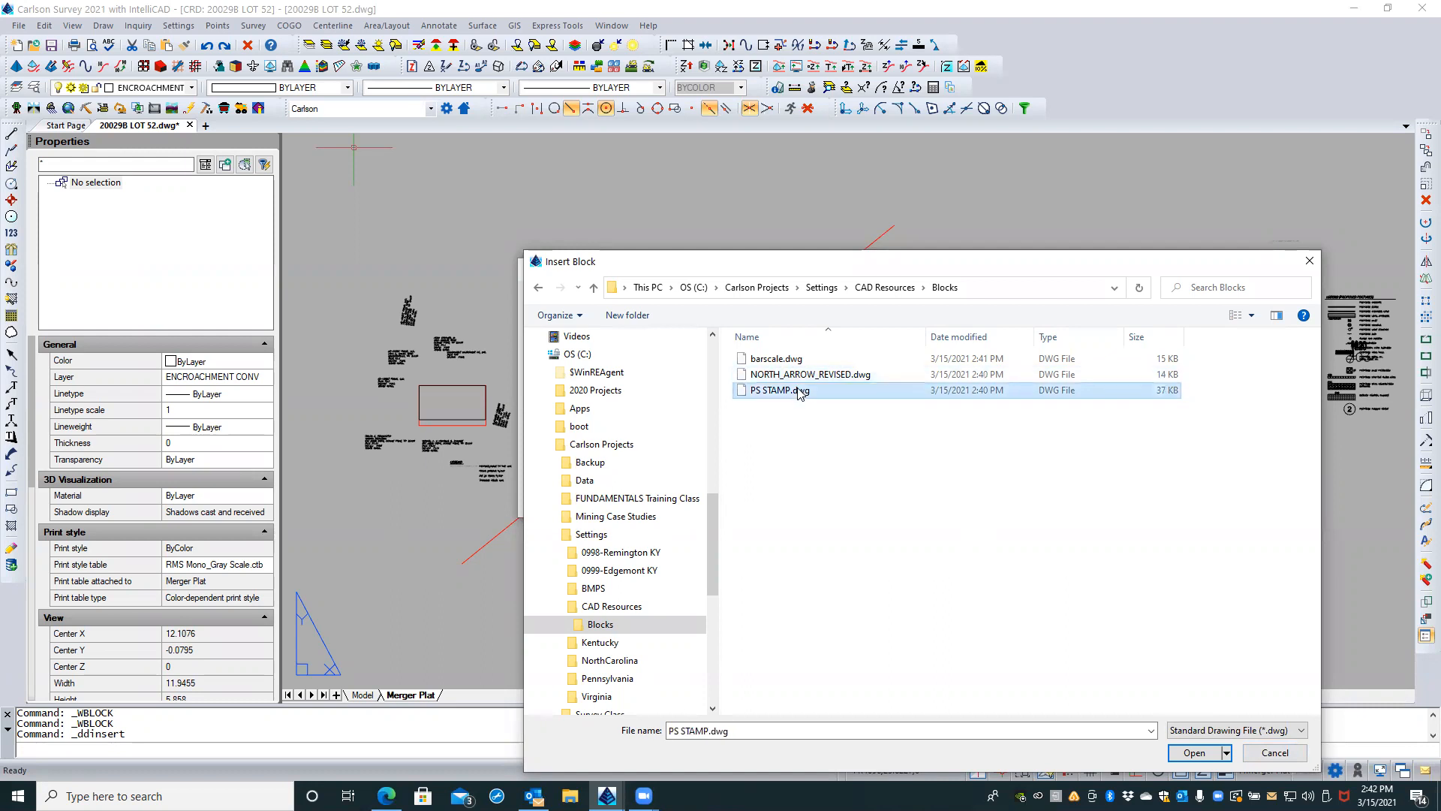
pyautogui.click(819, 375)
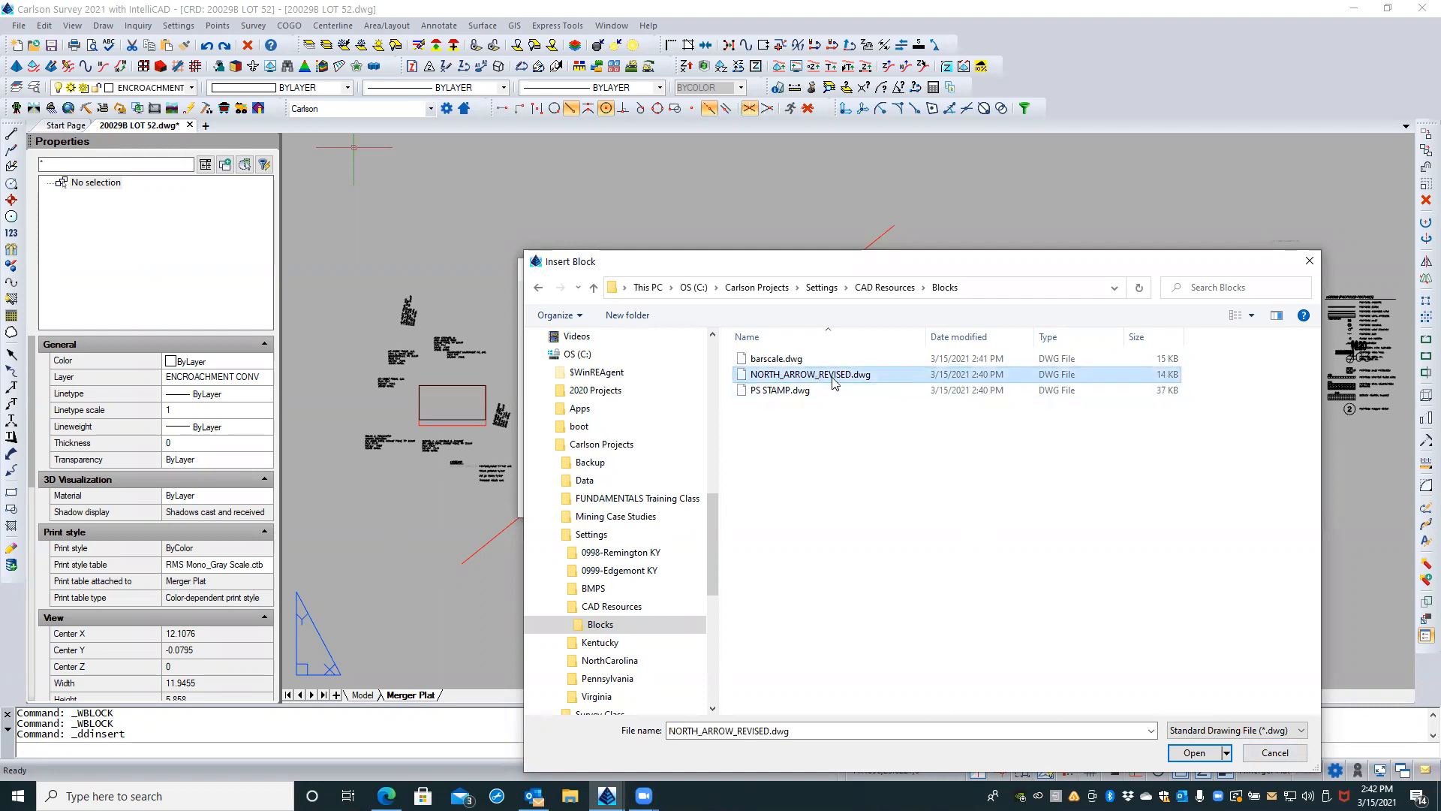
pyautogui.click(1194, 753)
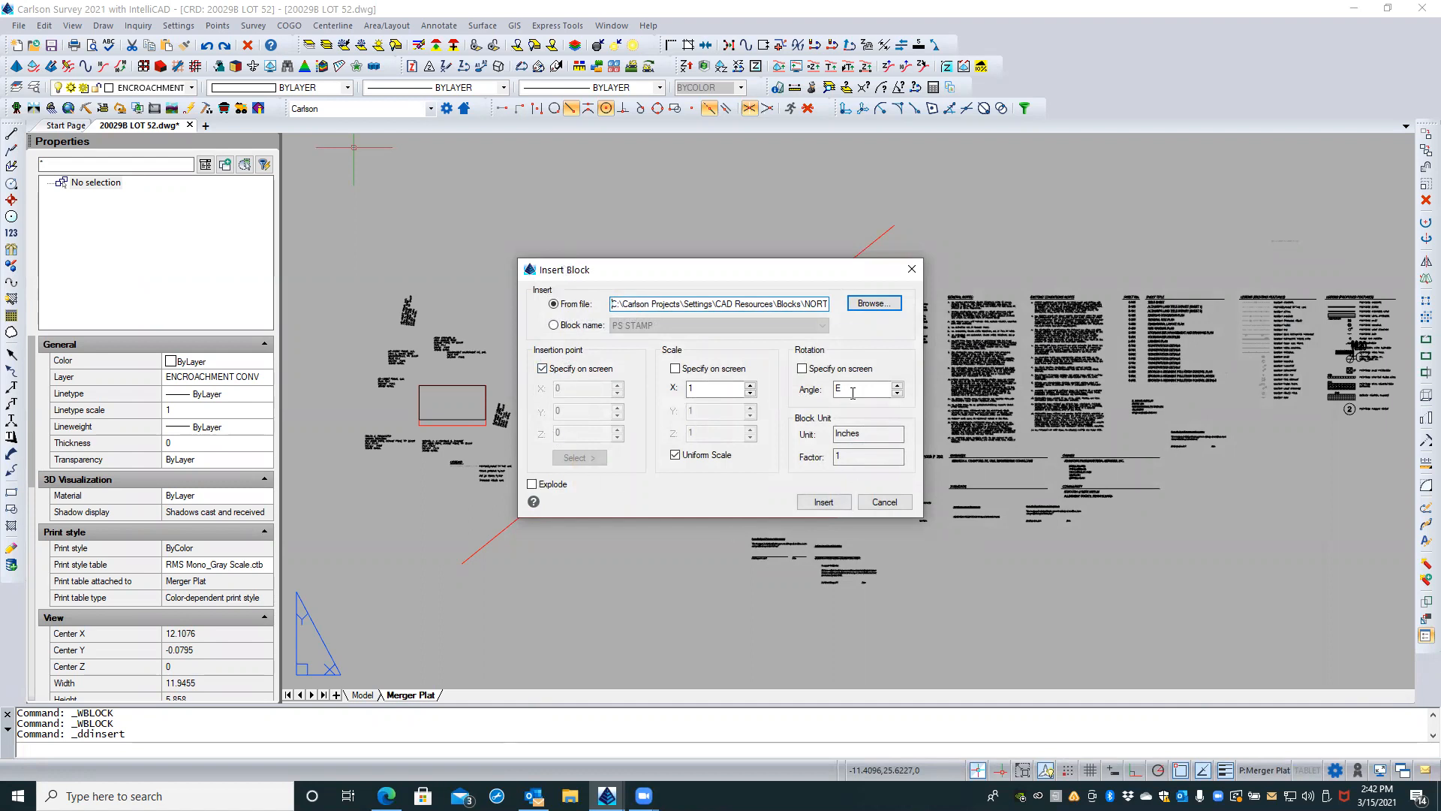
pyautogui.click(824, 503)
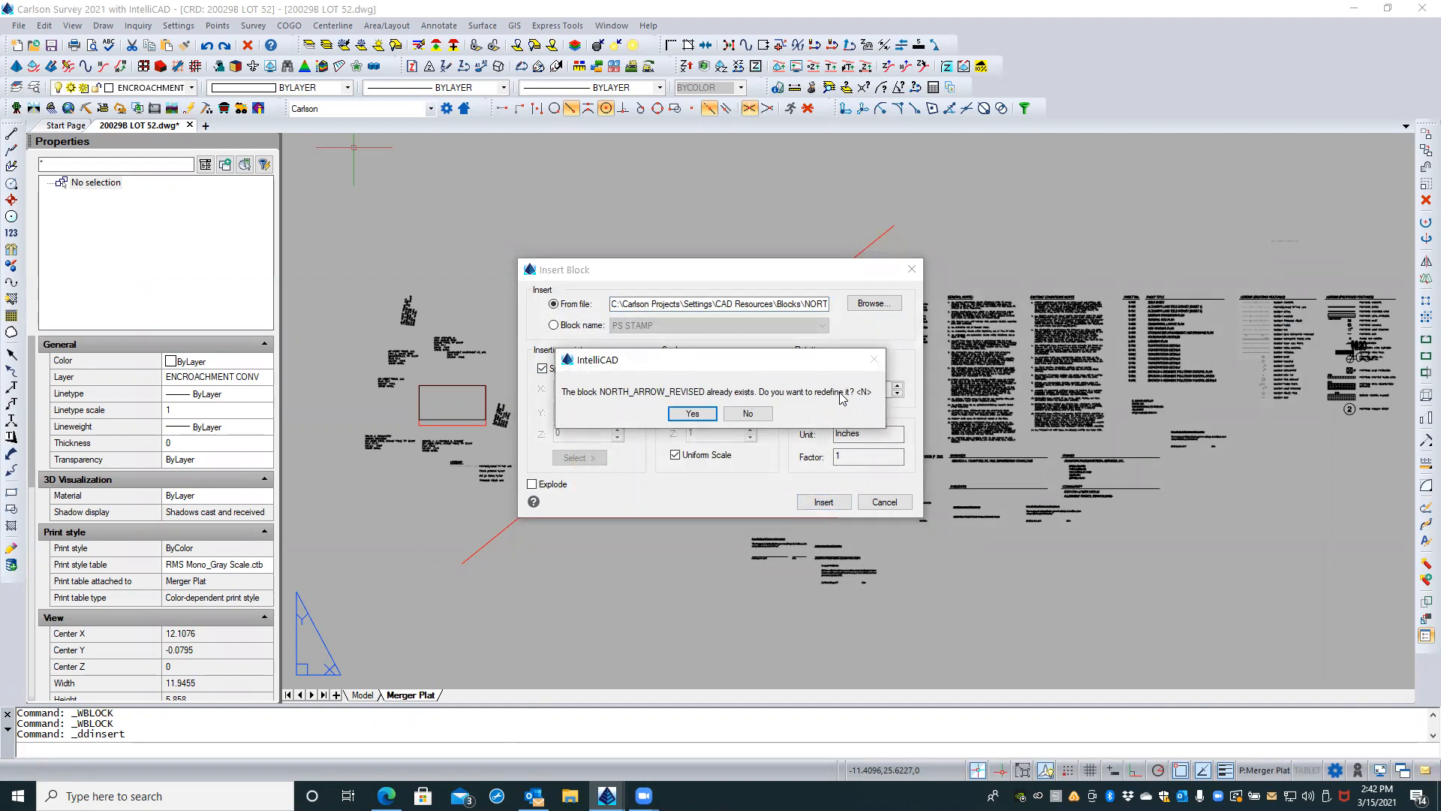
pyautogui.click(741, 414)
pyautogui.press('Escape')
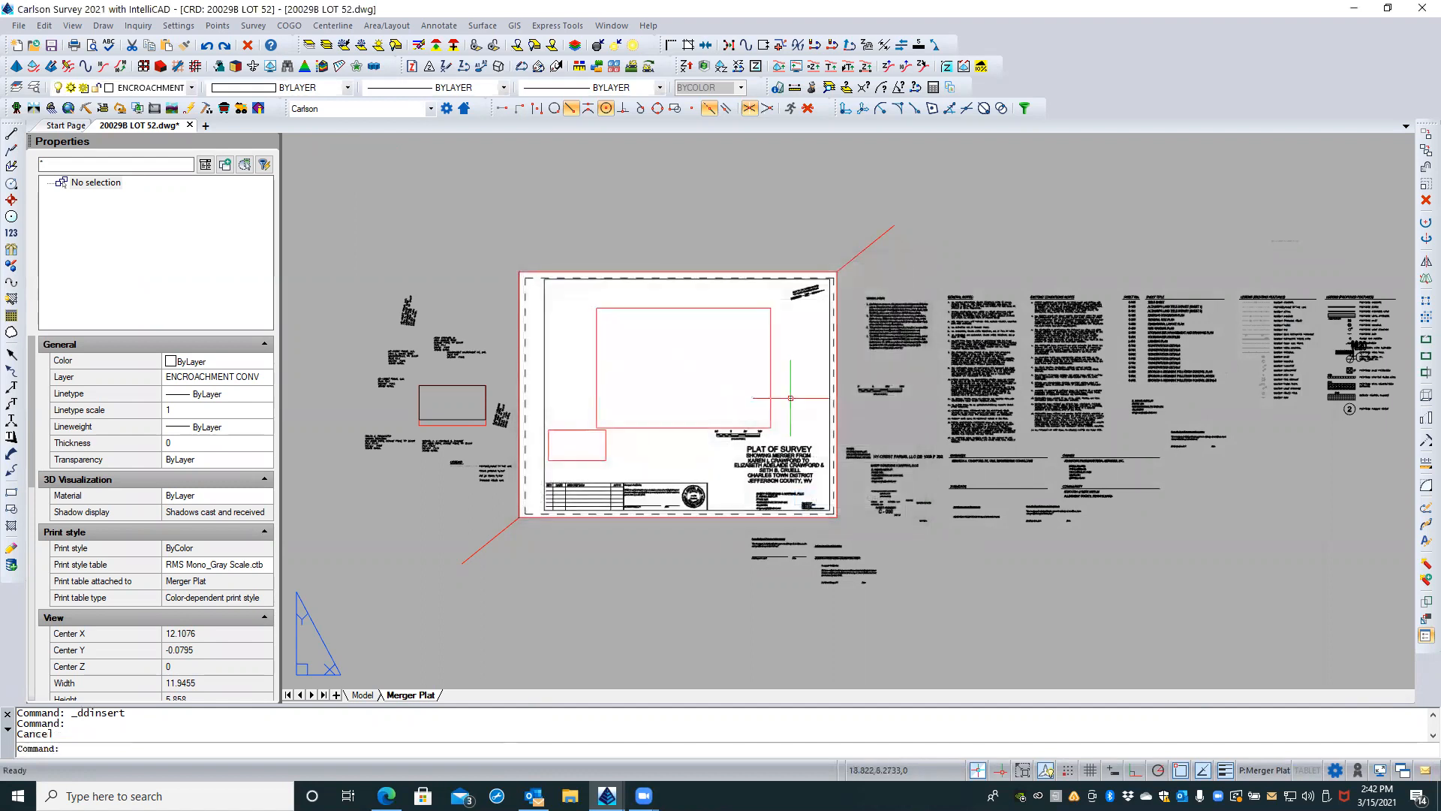
# Step: Inspect the north arrow and the professional surveyor's stamp on the Merger Plat sheet
pyautogui.scroll(2, 812, 289)
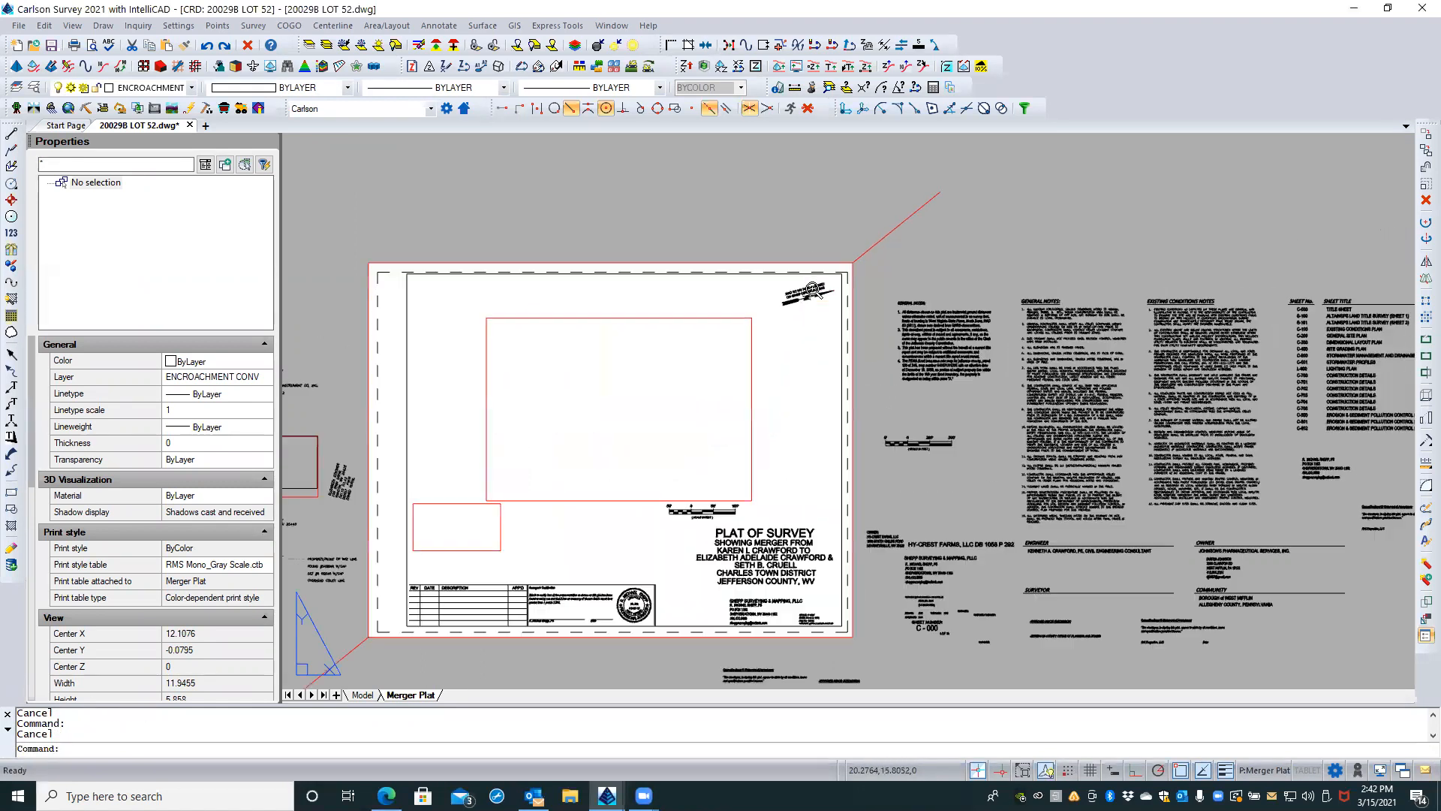
pyautogui.scroll(-2, 812, 288)
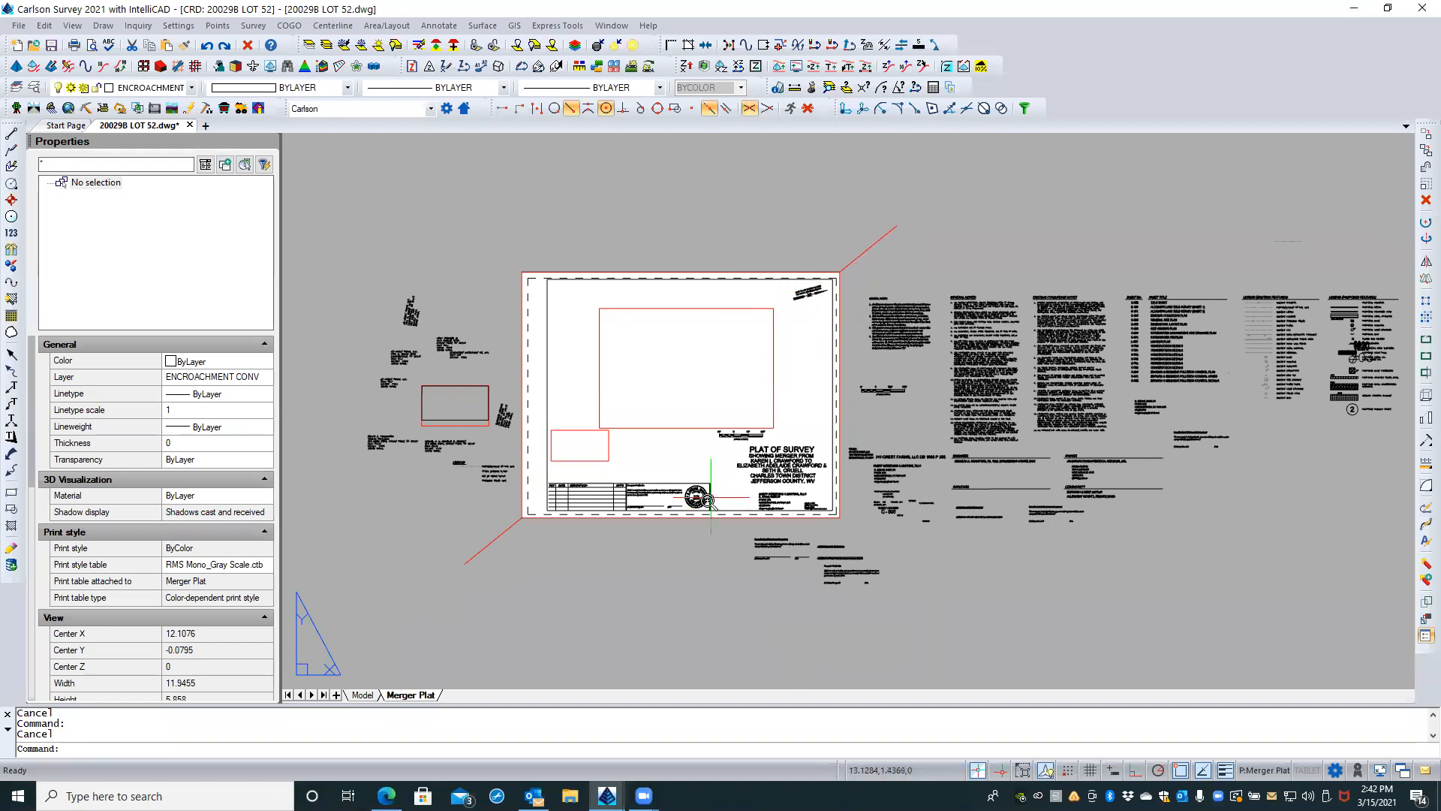
pyautogui.scroll(5, 706, 501)
pyautogui.scroll(2, 706, 500)
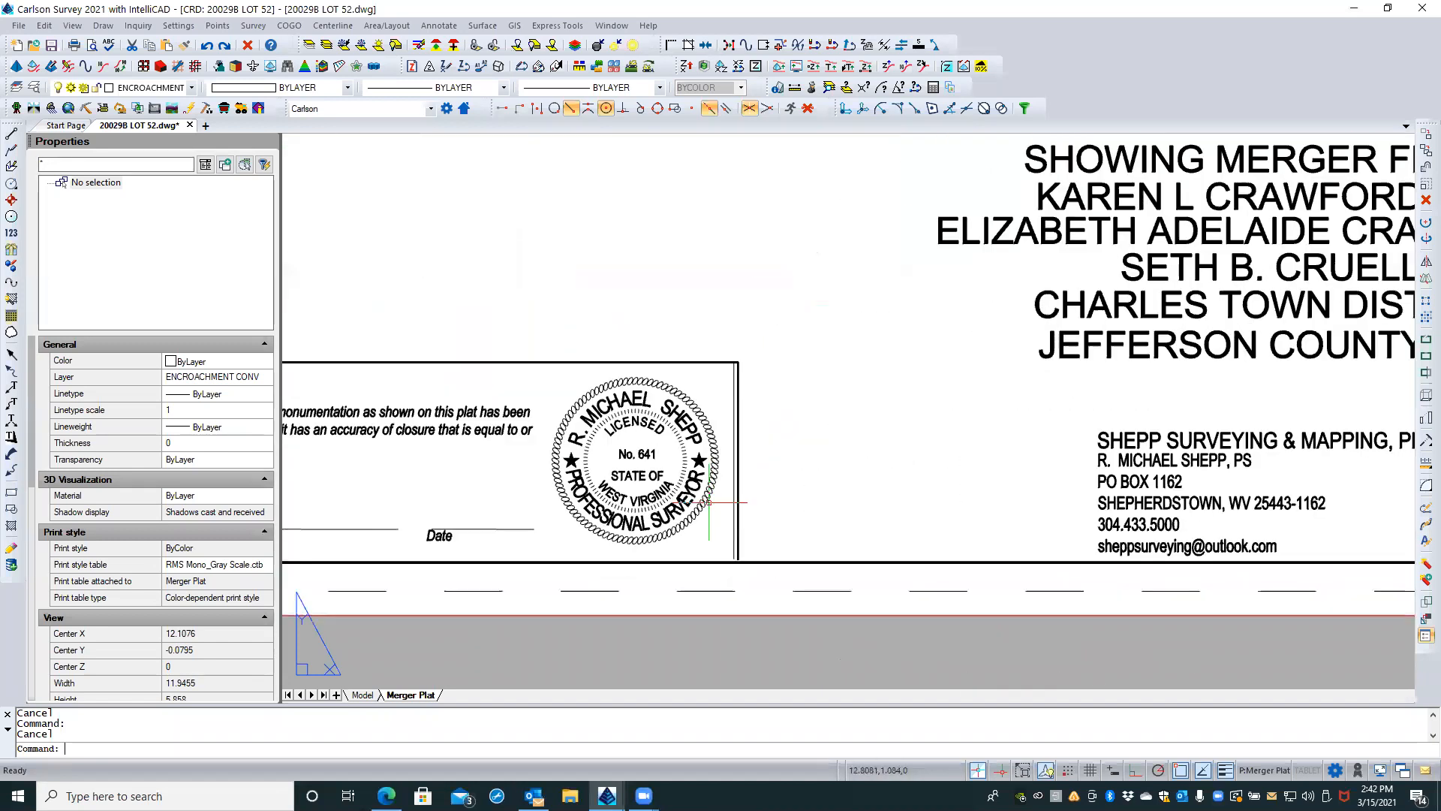
pyautogui.scroll(-3, 772, 483)
pyautogui.scroll(-4, 771, 483)
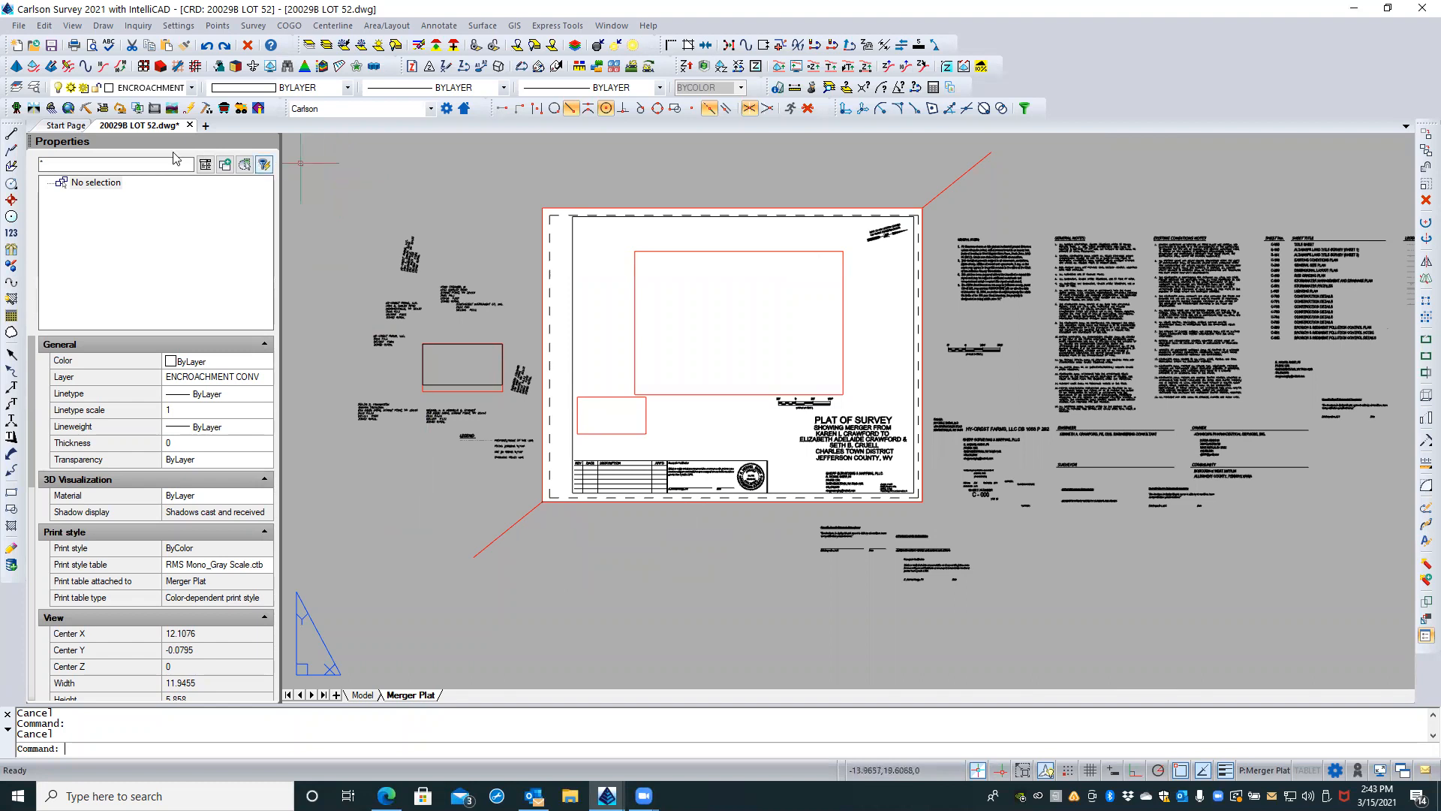
# Step: Start opening another drawing and browse to the 2020 Jobs folder
pyautogui.click(34, 46)
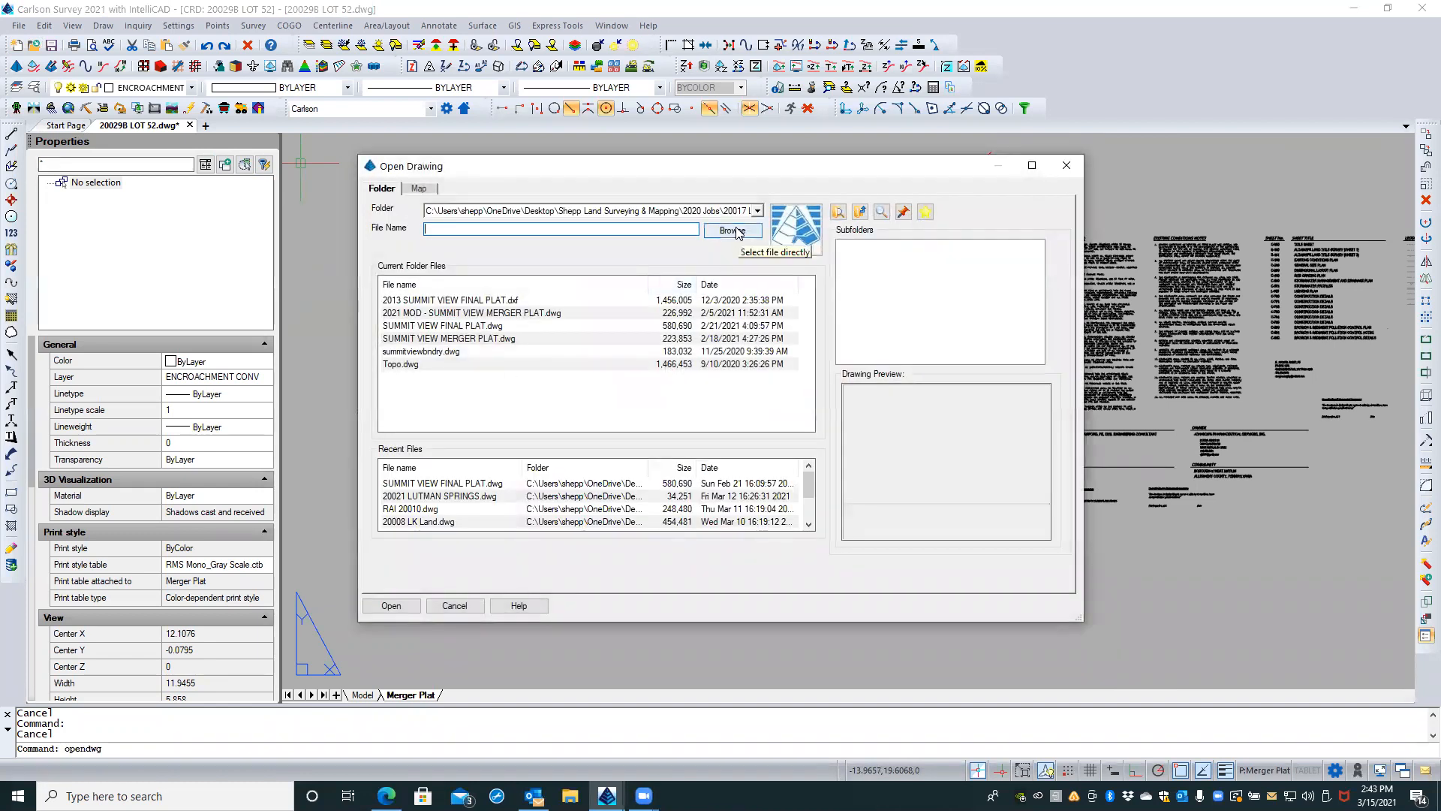
pyautogui.click(759, 211)
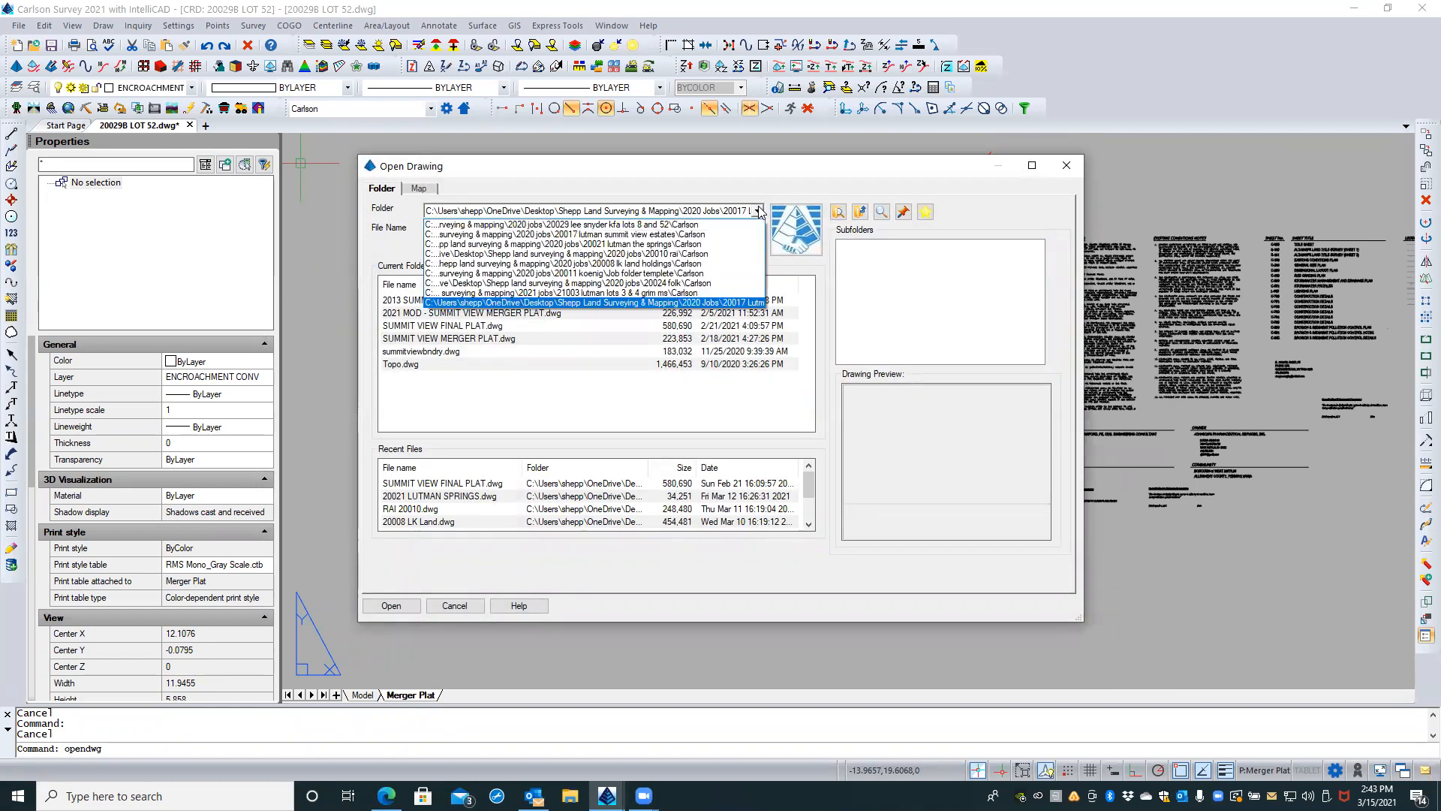
pyautogui.click(758, 210)
pyautogui.click(740, 229)
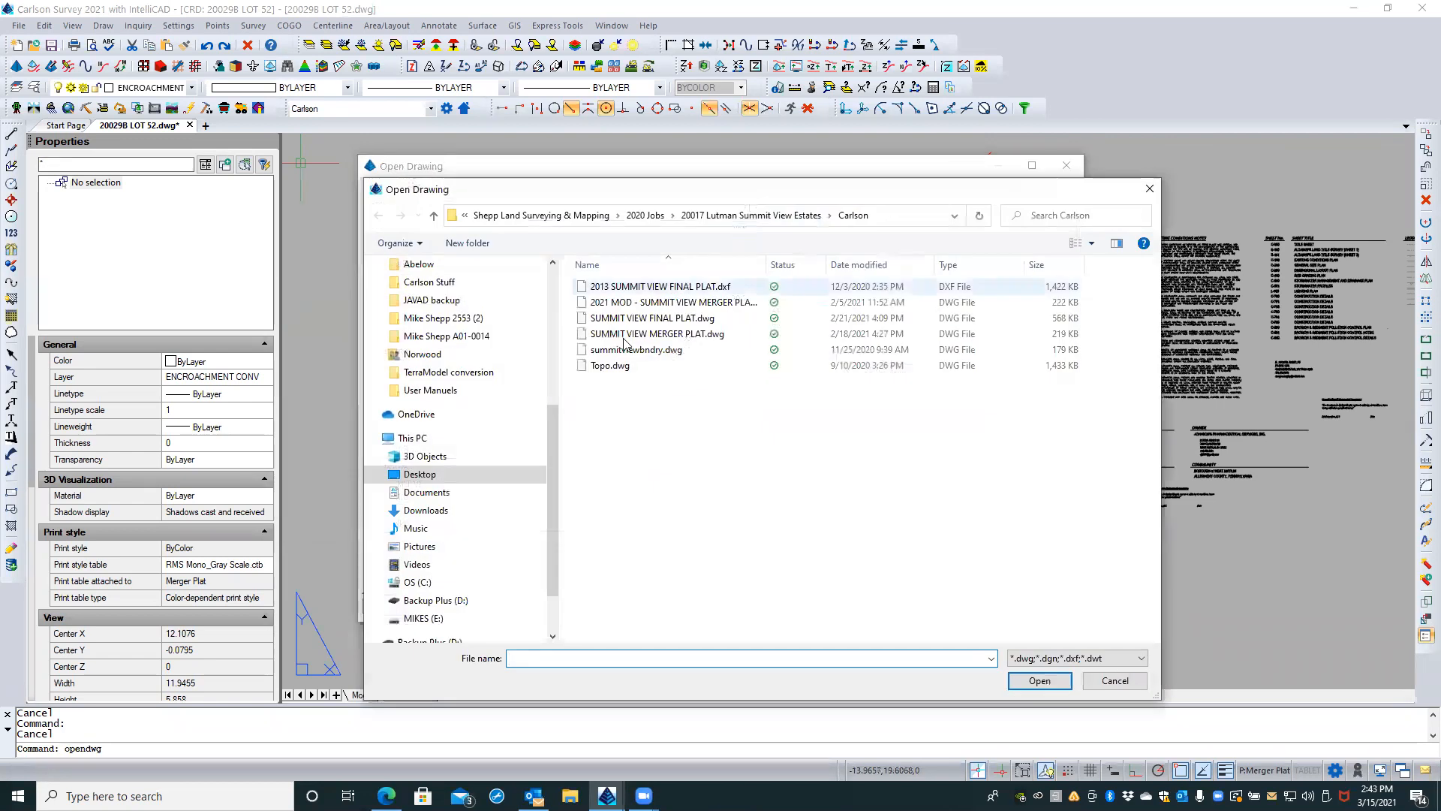
pyautogui.click(540, 215)
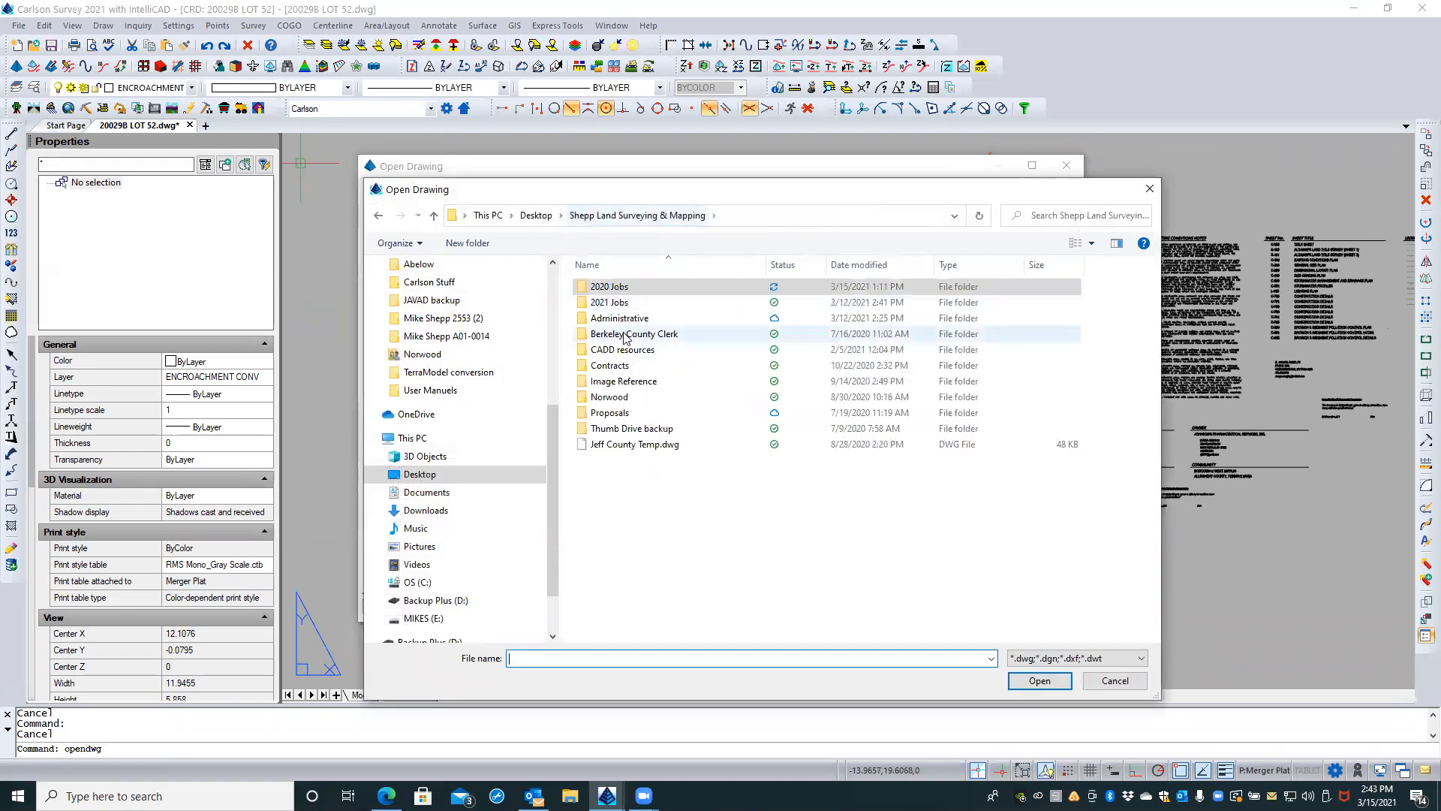
pyautogui.click(612, 286)
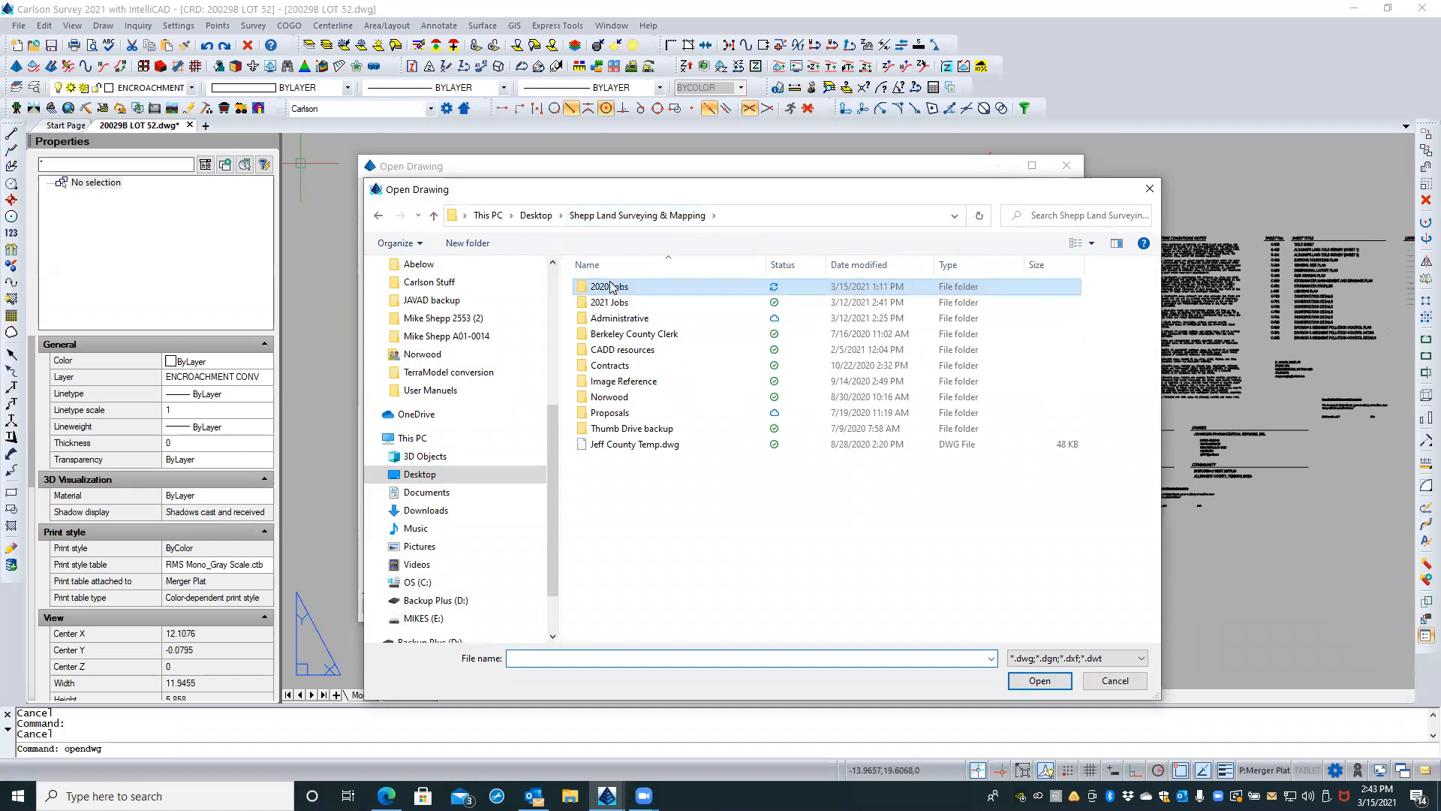
pyautogui.doubleClick(612, 286)
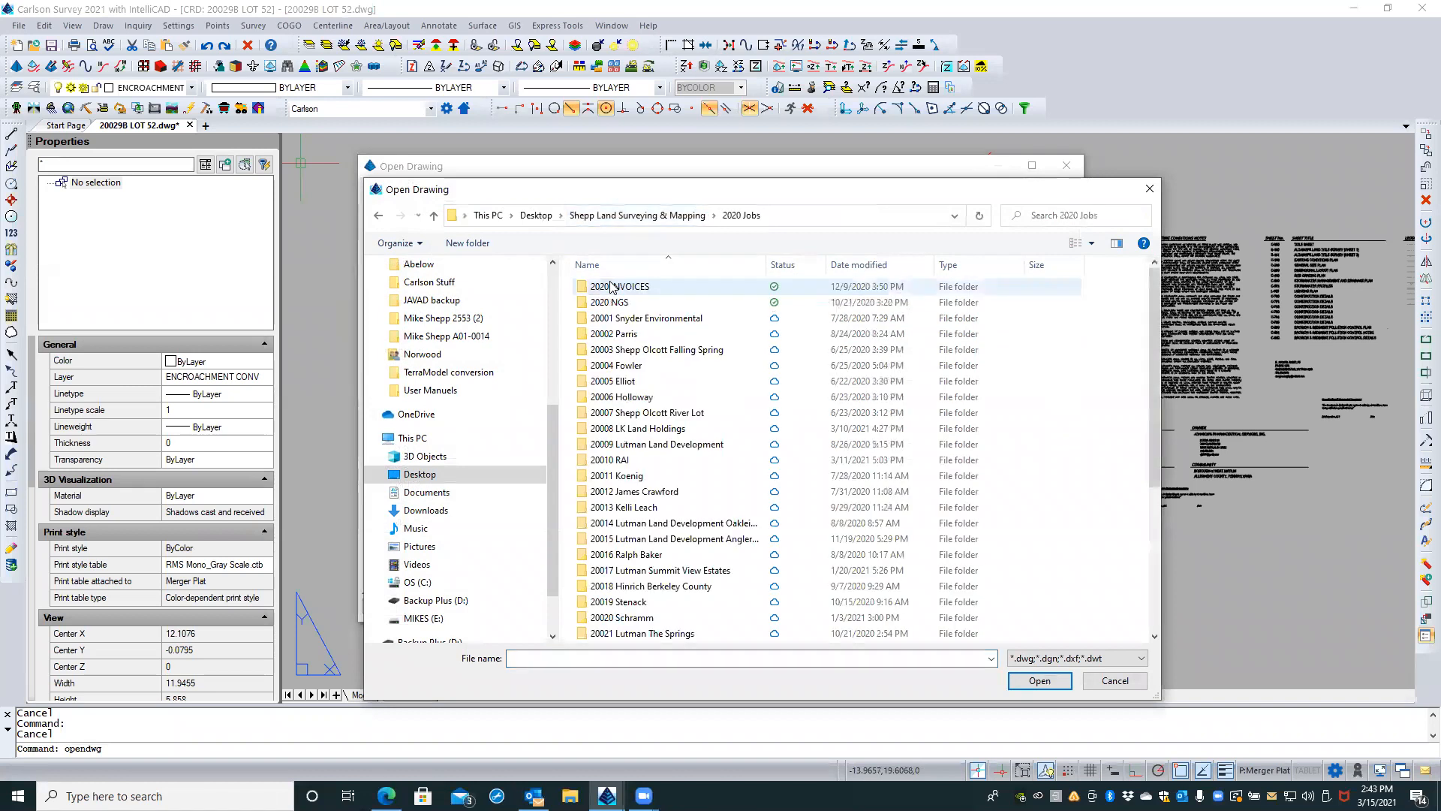
# Step: Open 20008 LK Land.dwg from 20008 LK Land Holdings\Carlson and switch to its ANSI C 17x22 layout
pyautogui.doubleClick(634, 429)
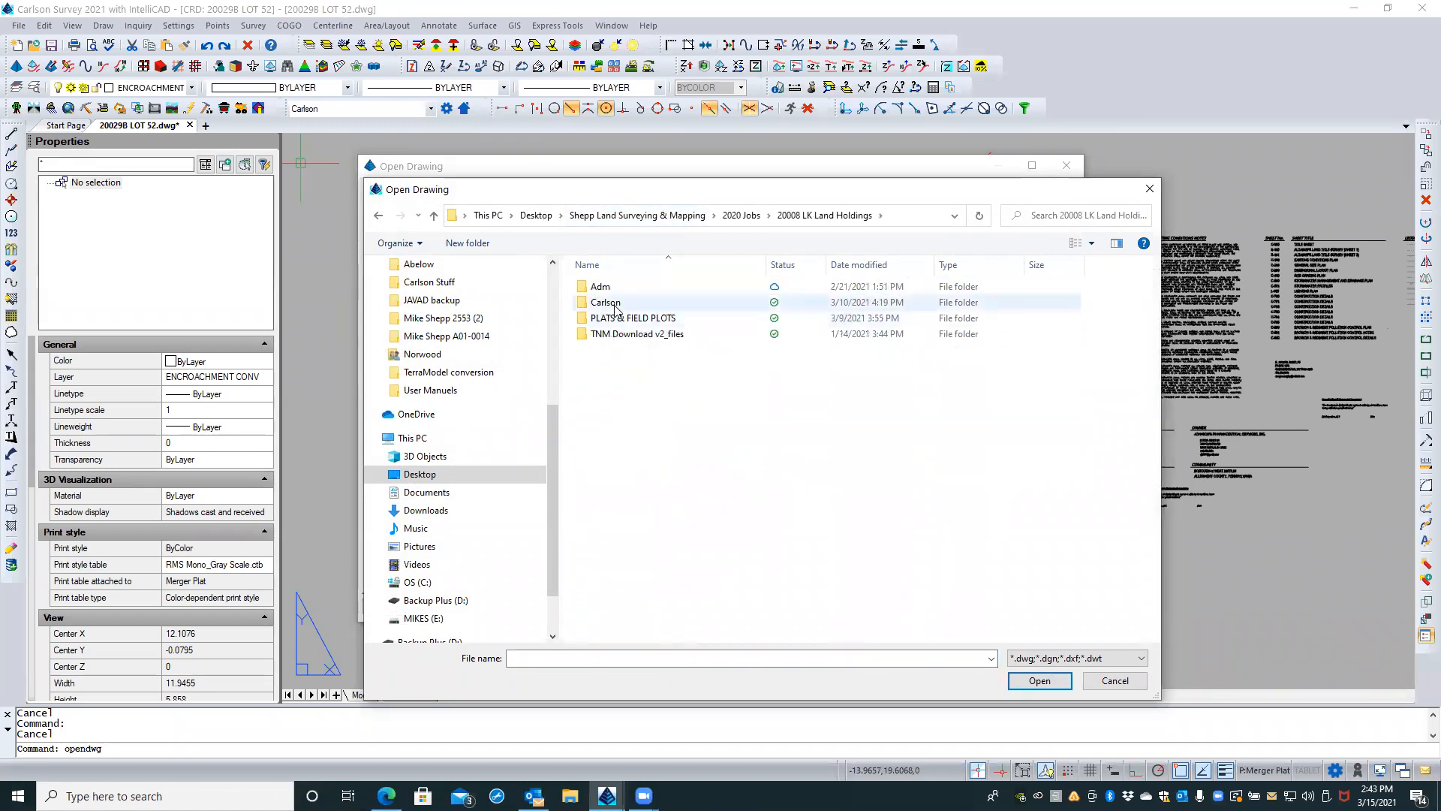
pyautogui.doubleClick(606, 302)
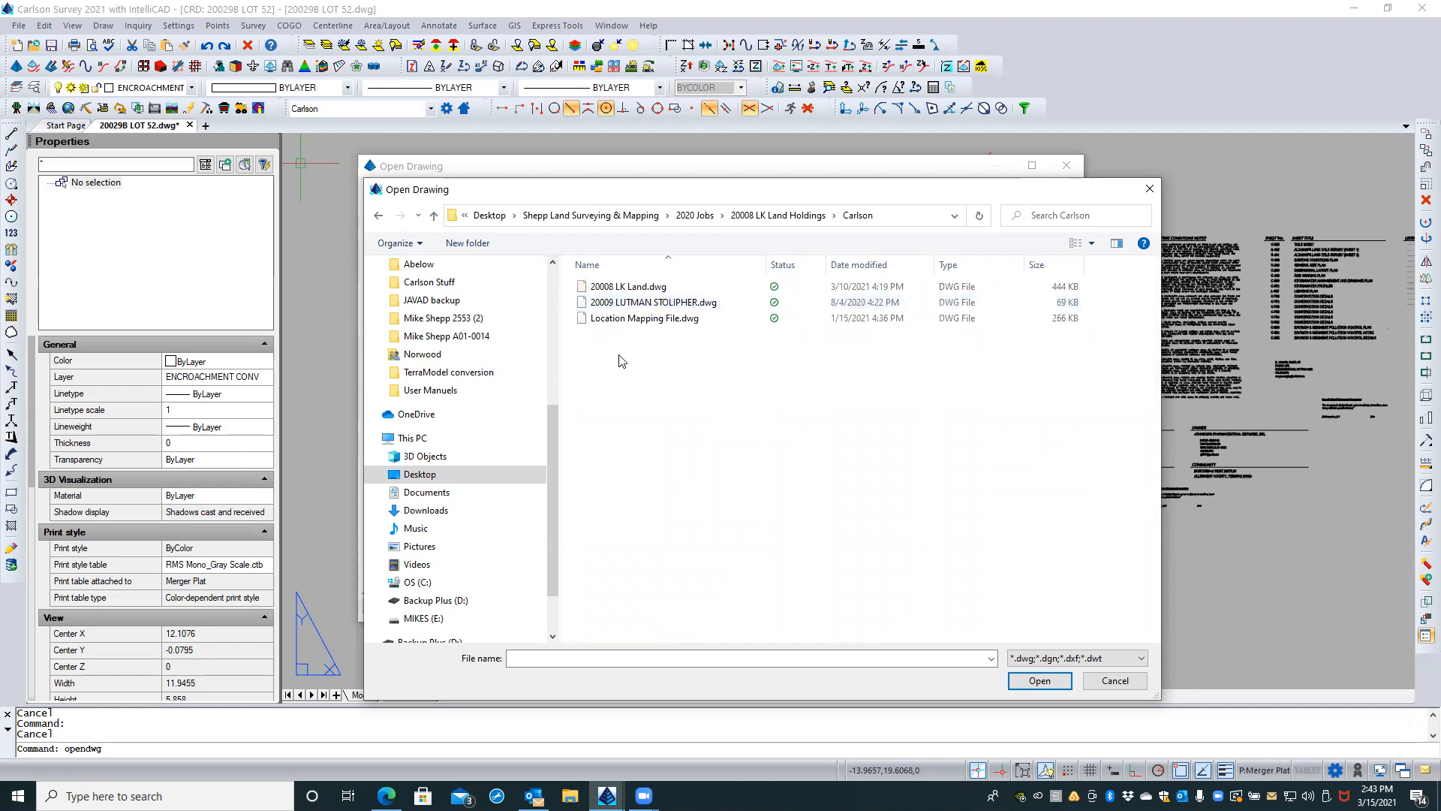
pyautogui.click(621, 288)
pyautogui.click(1039, 680)
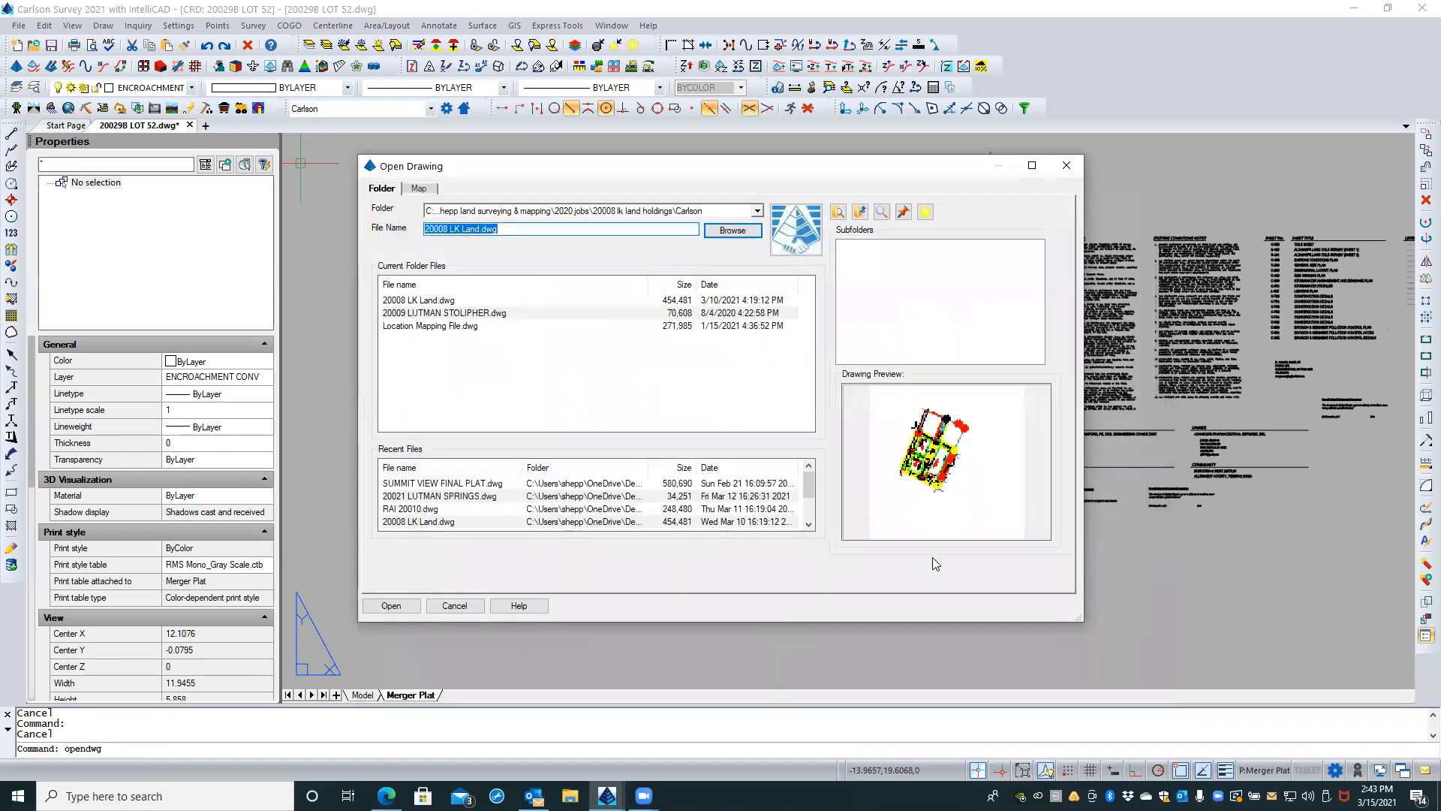
pyautogui.click(375, 608)
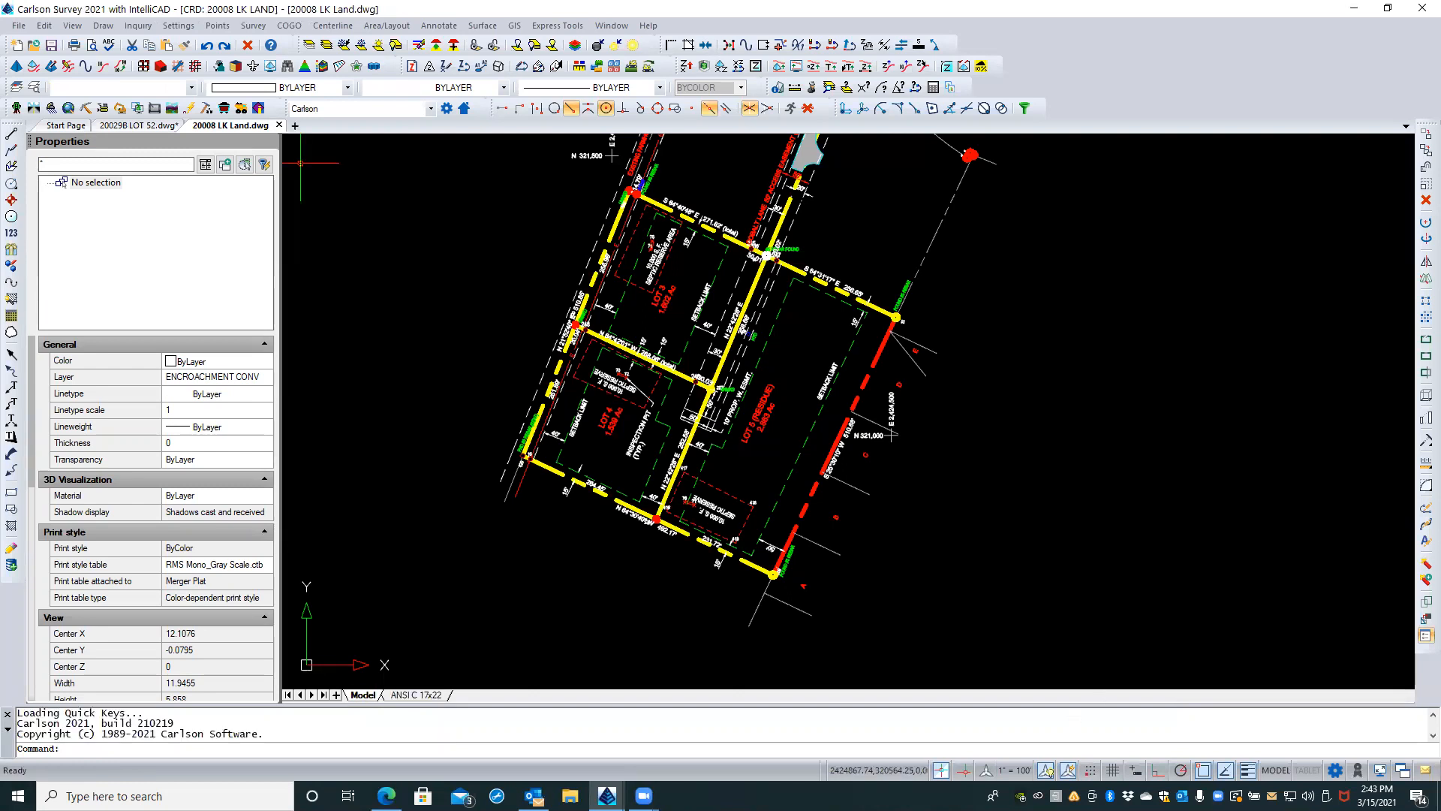
pyautogui.click(450, 695)
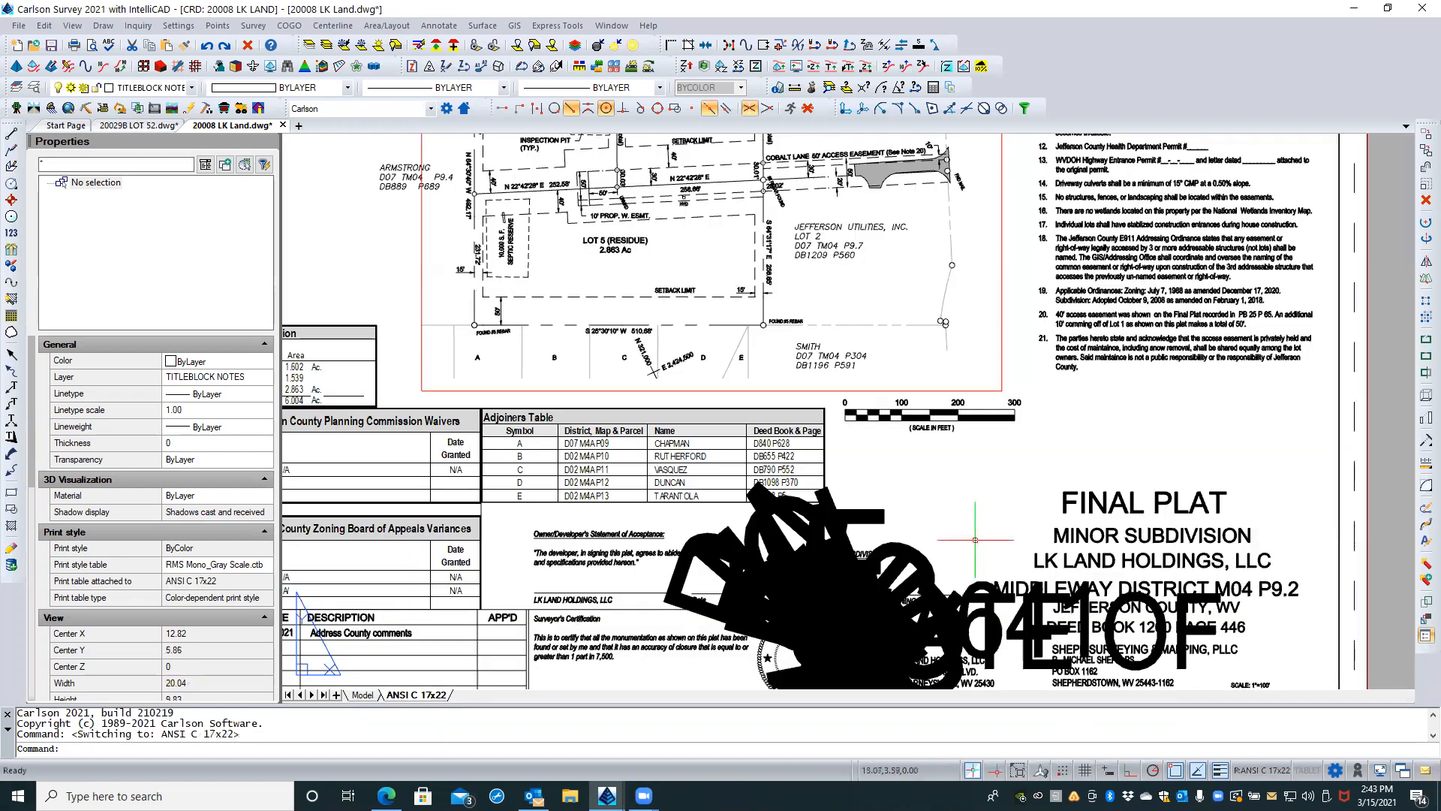
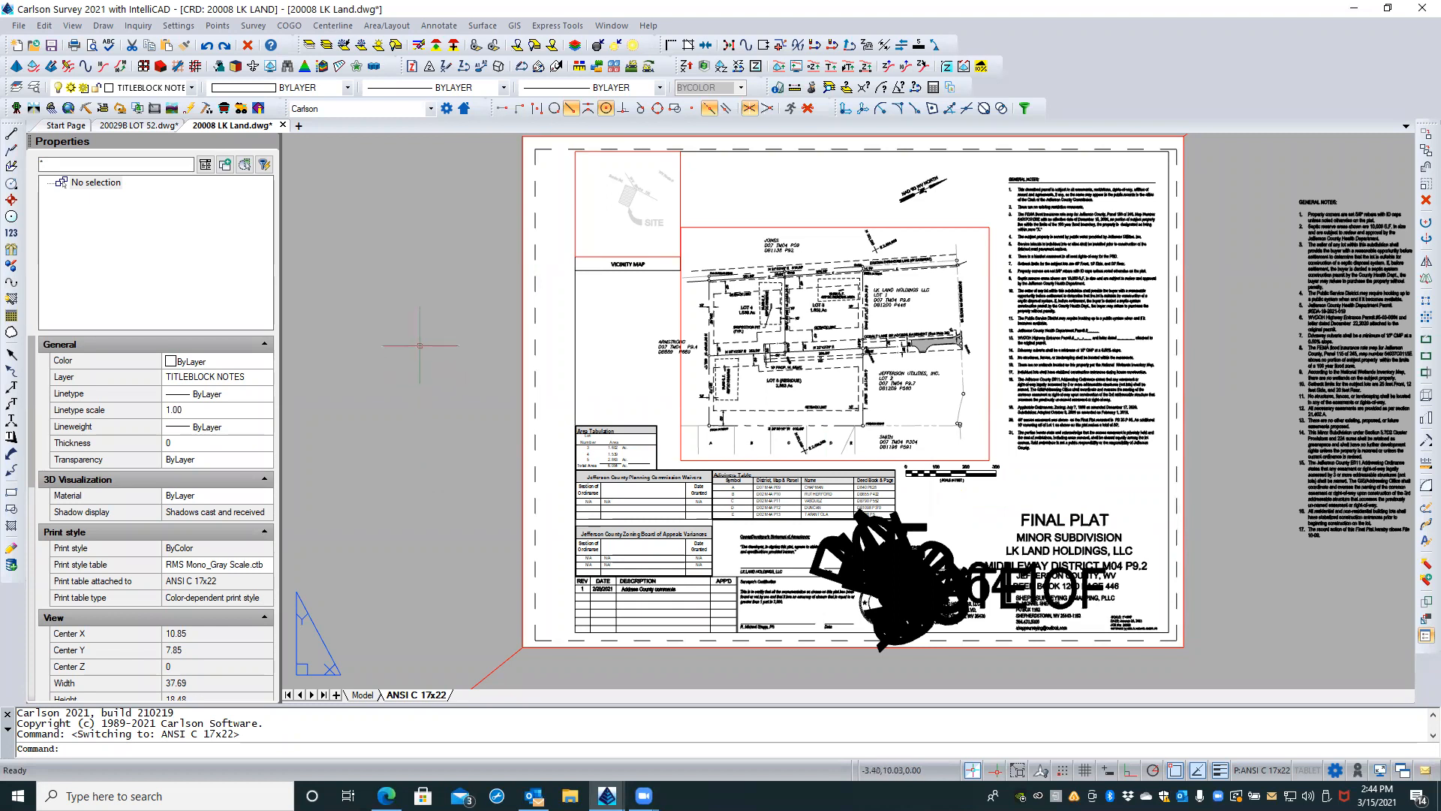
# Step: Try to insert PS STAMP.dwg from the CAD Resources\Blocks folder into the ANSI C 17x22 layout
pyautogui.click(105, 27)
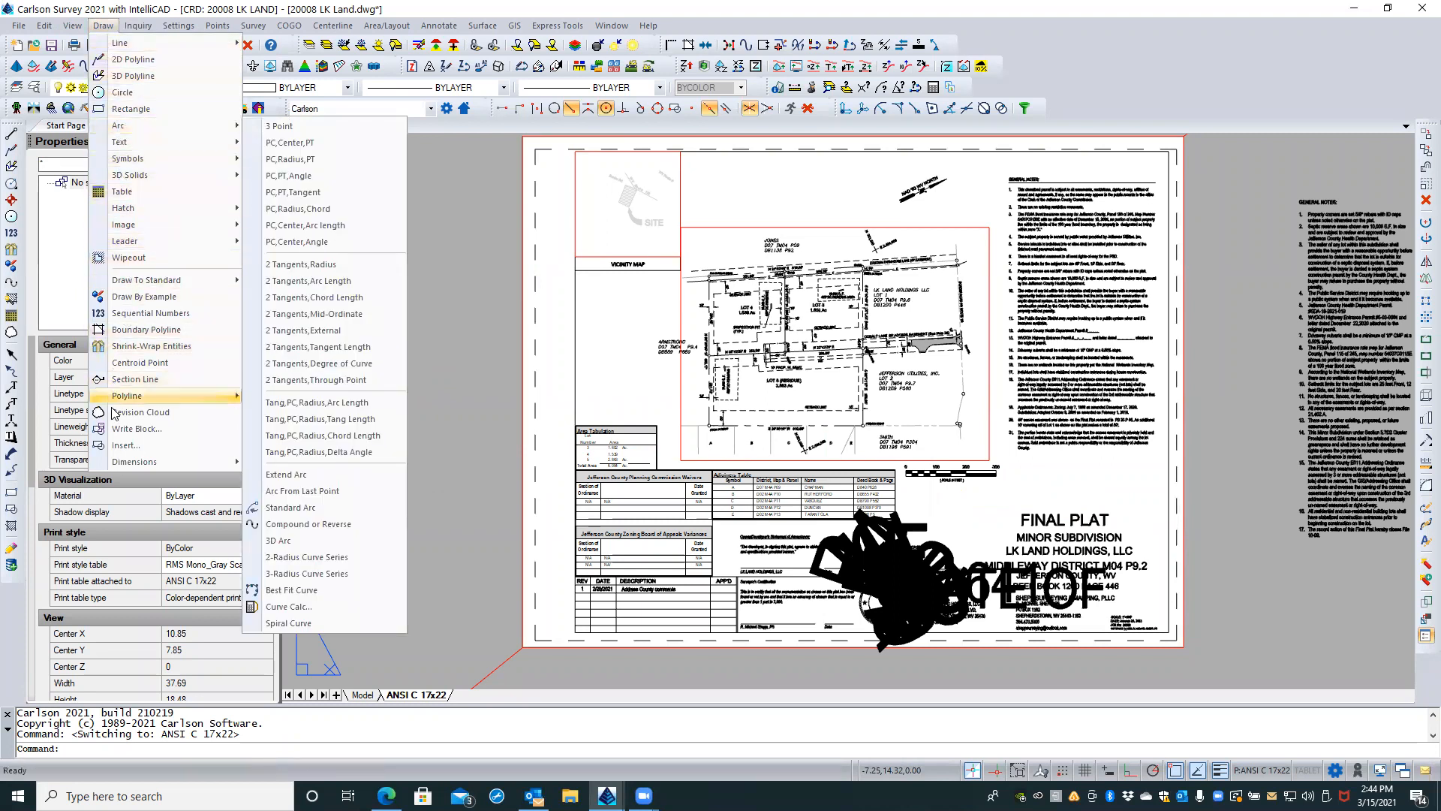
pyautogui.click(118, 445)
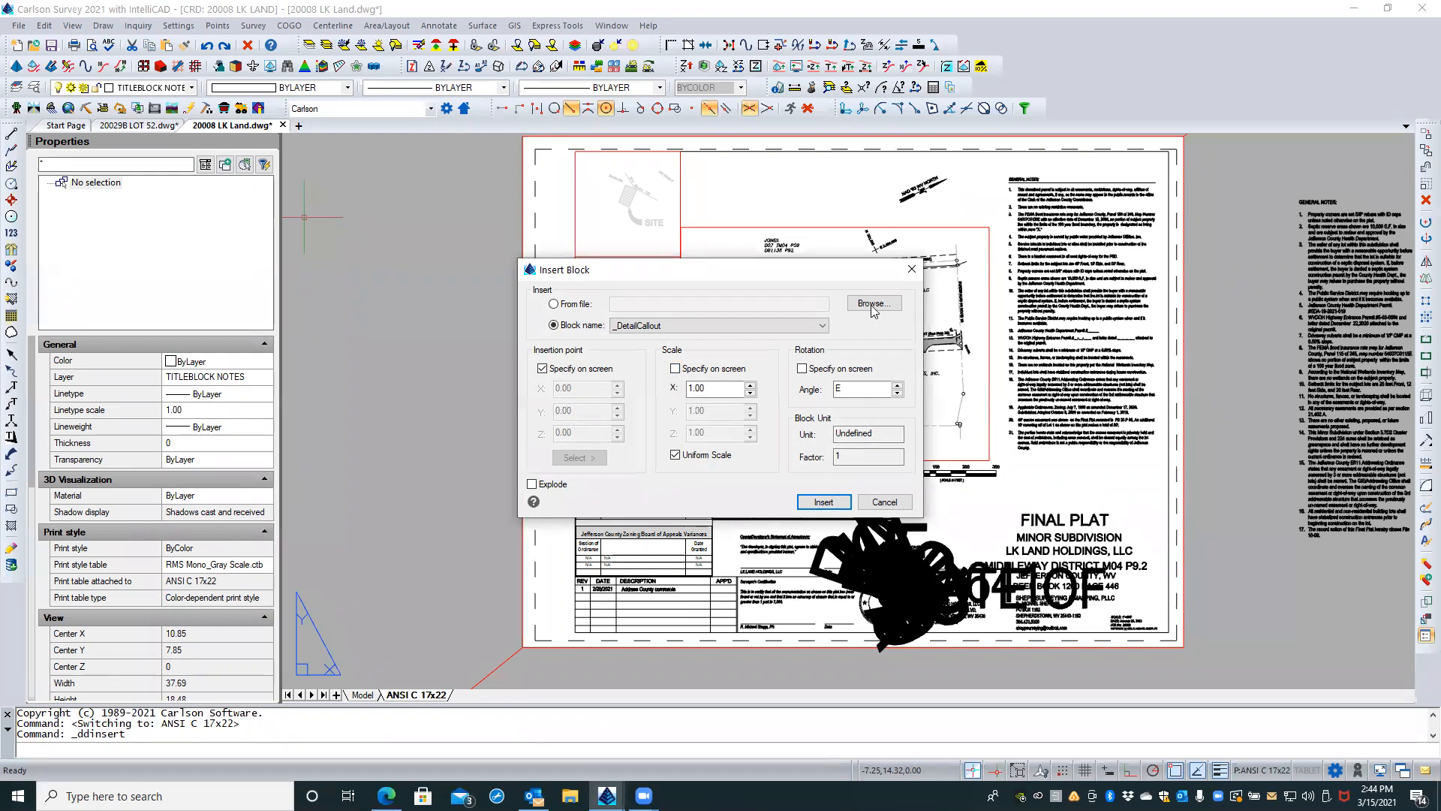
pyautogui.click(554, 304)
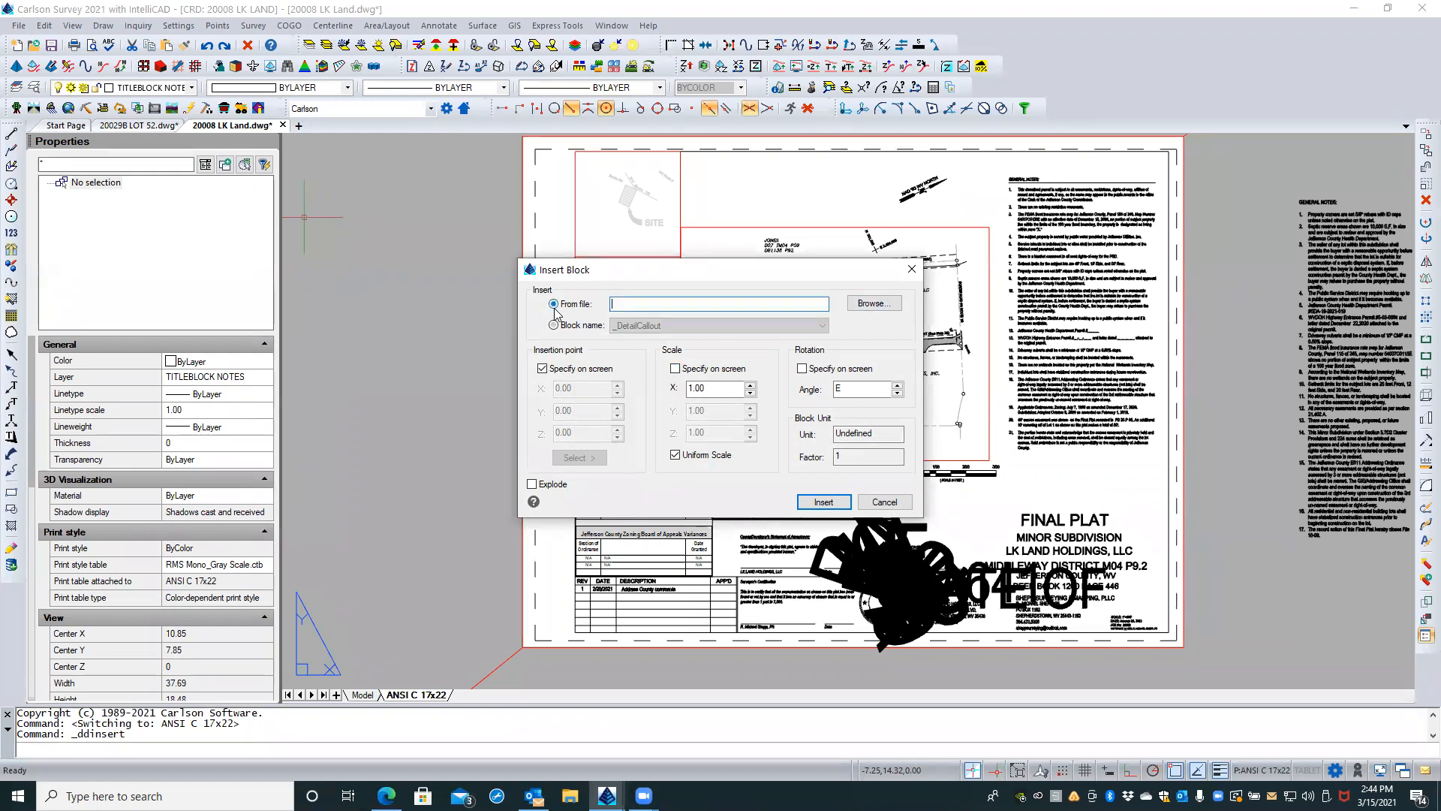
pyautogui.click(874, 304)
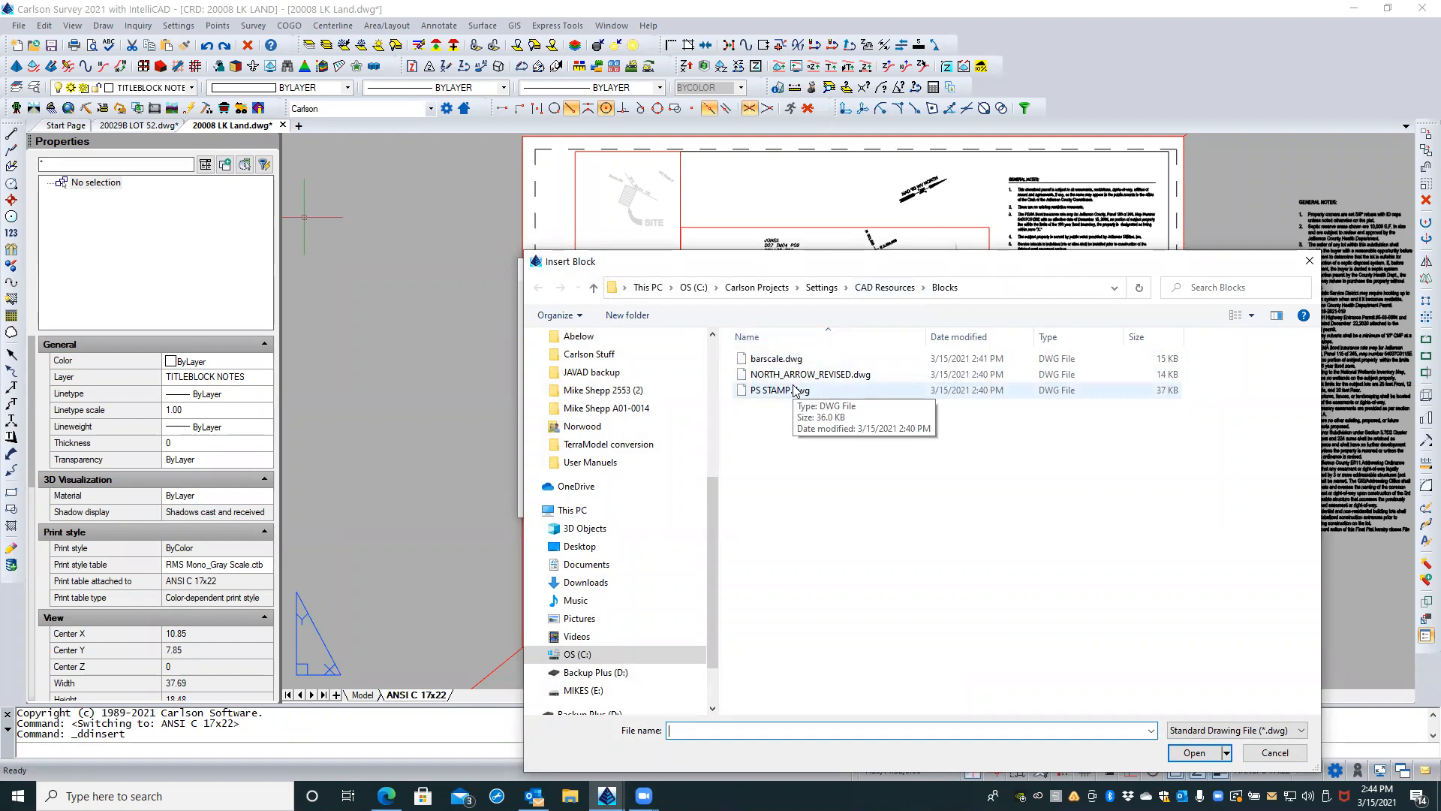
pyautogui.click(795, 391)
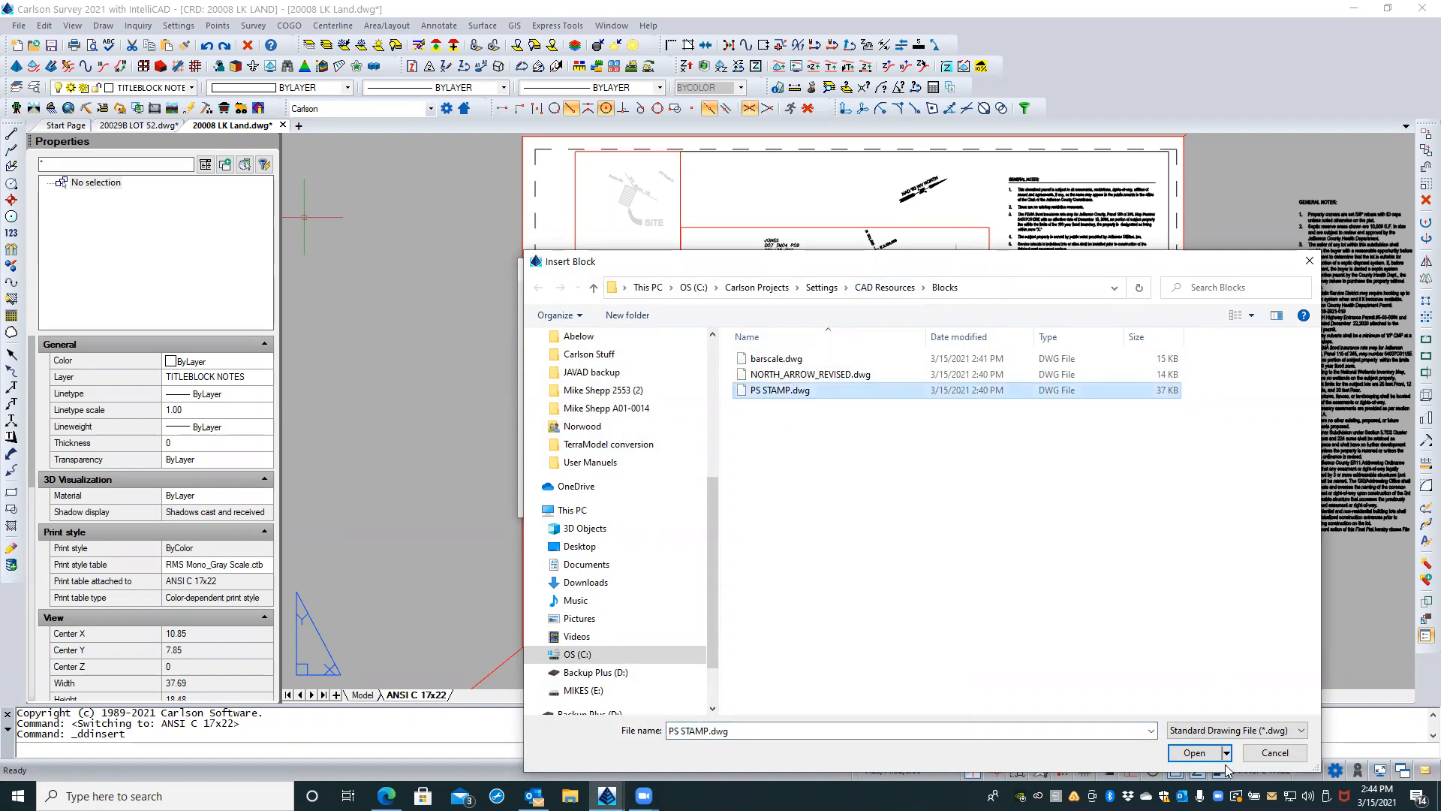
pyautogui.click(1204, 751)
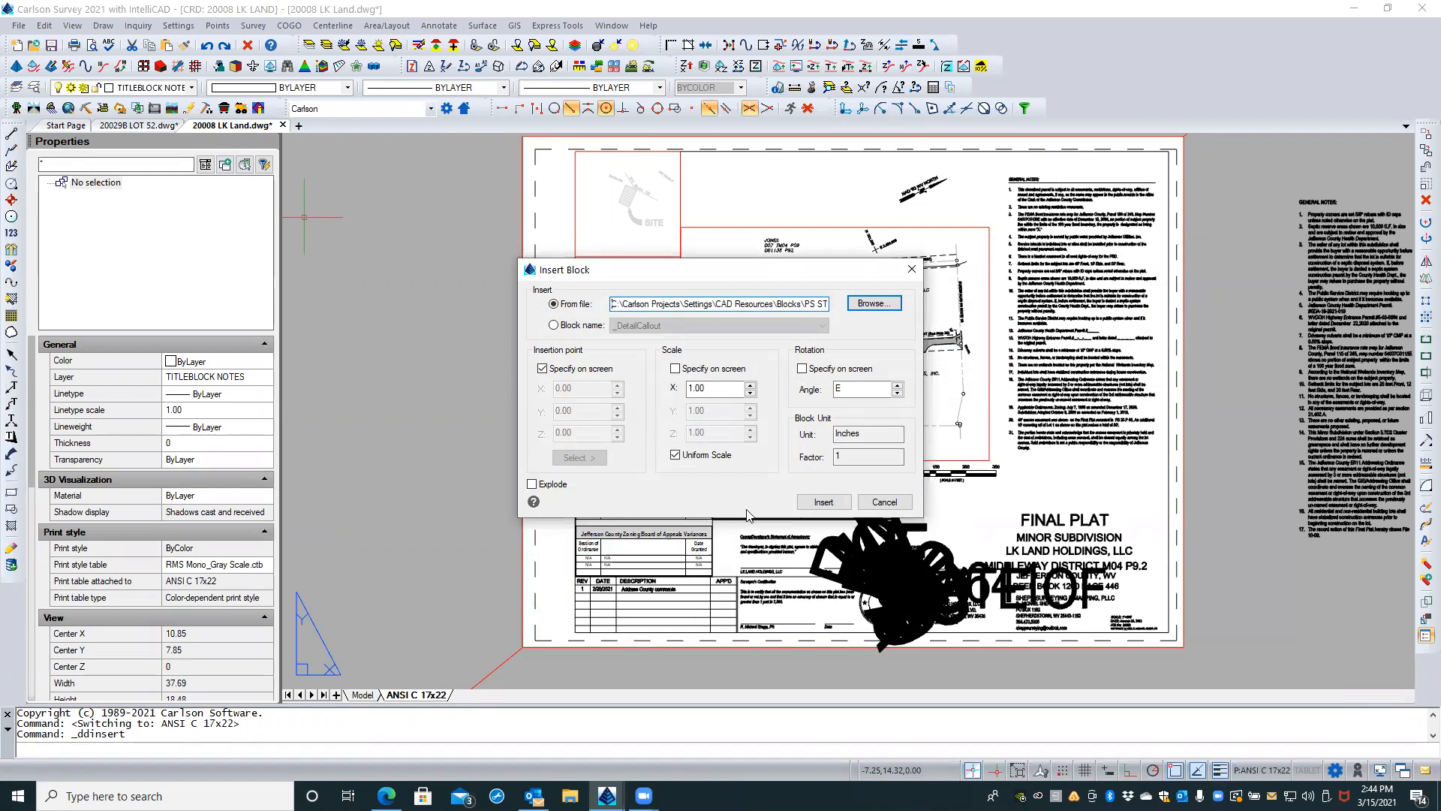
pyautogui.click(824, 503)
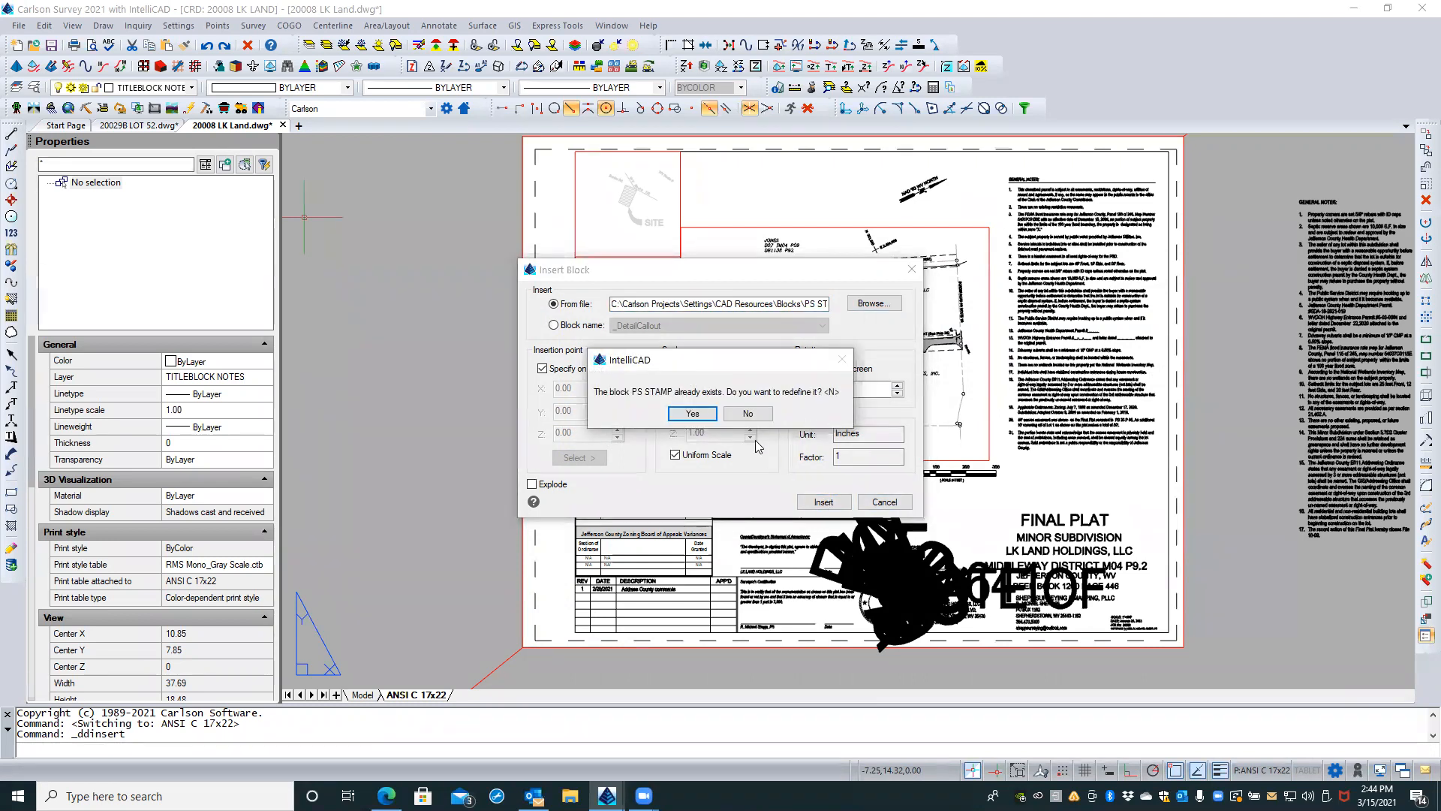
pyautogui.click(692, 413)
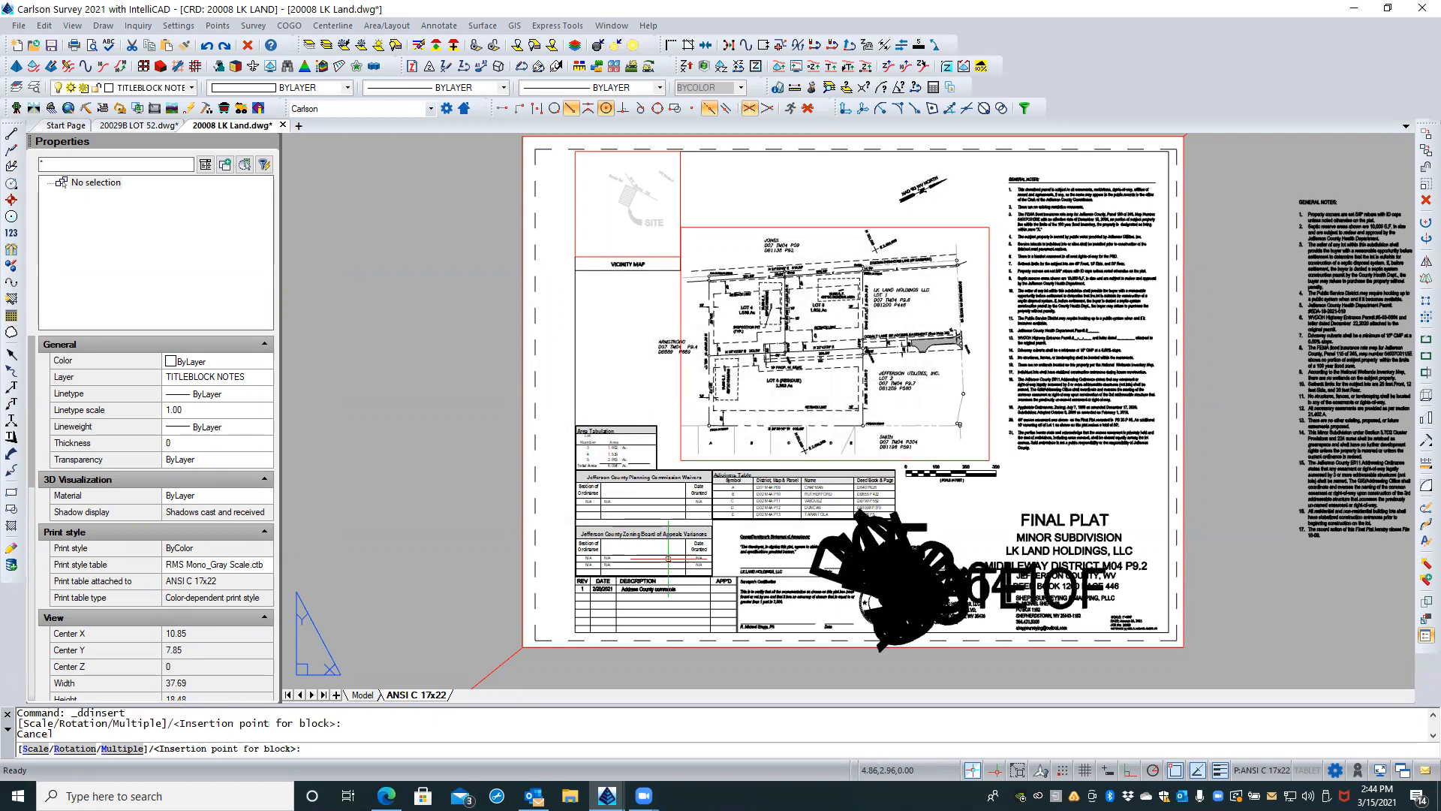
pyautogui.press('Escape')
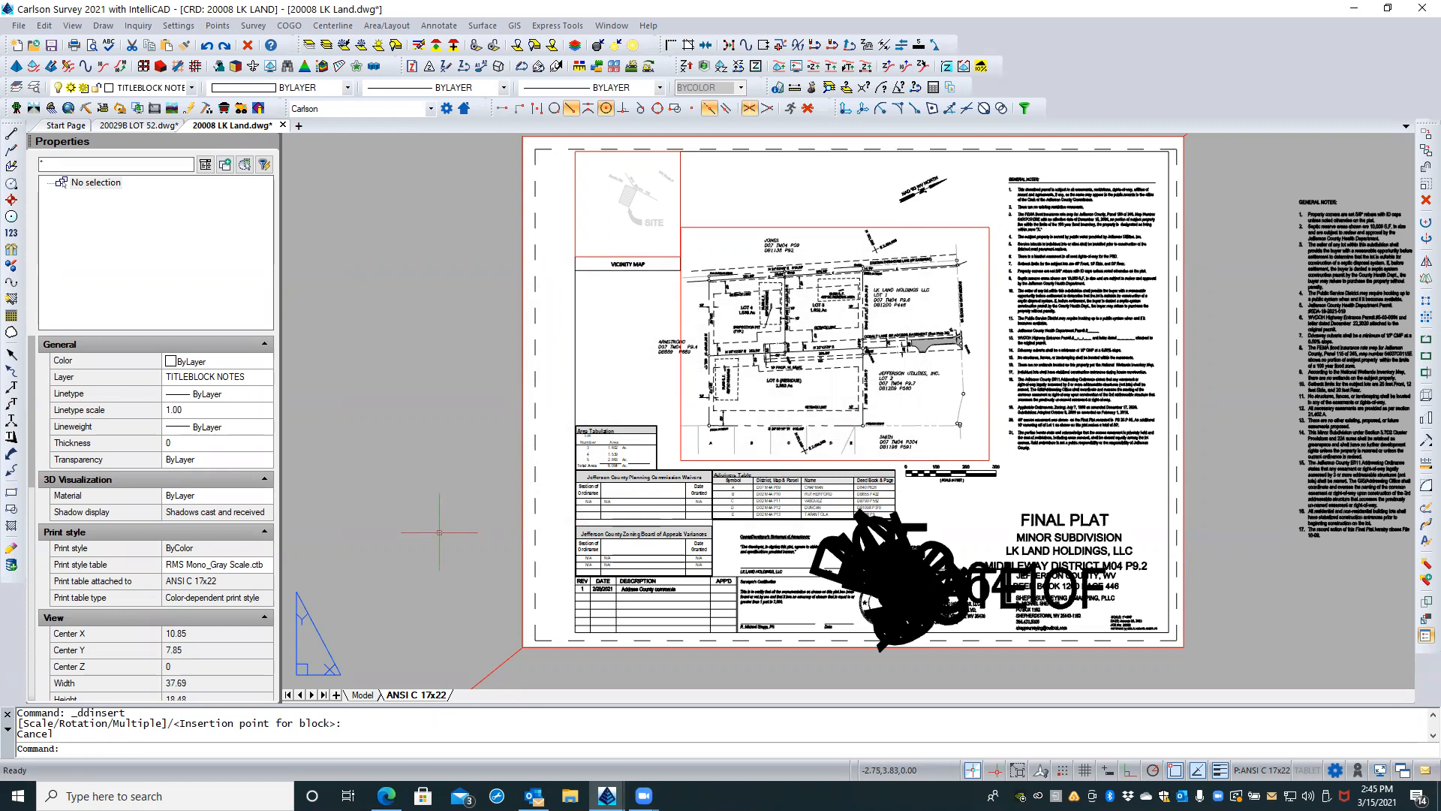
# Step: Regenerate the whole drawing to refresh the stamp's display on the Final Plat sheet
pyautogui.write('rea')
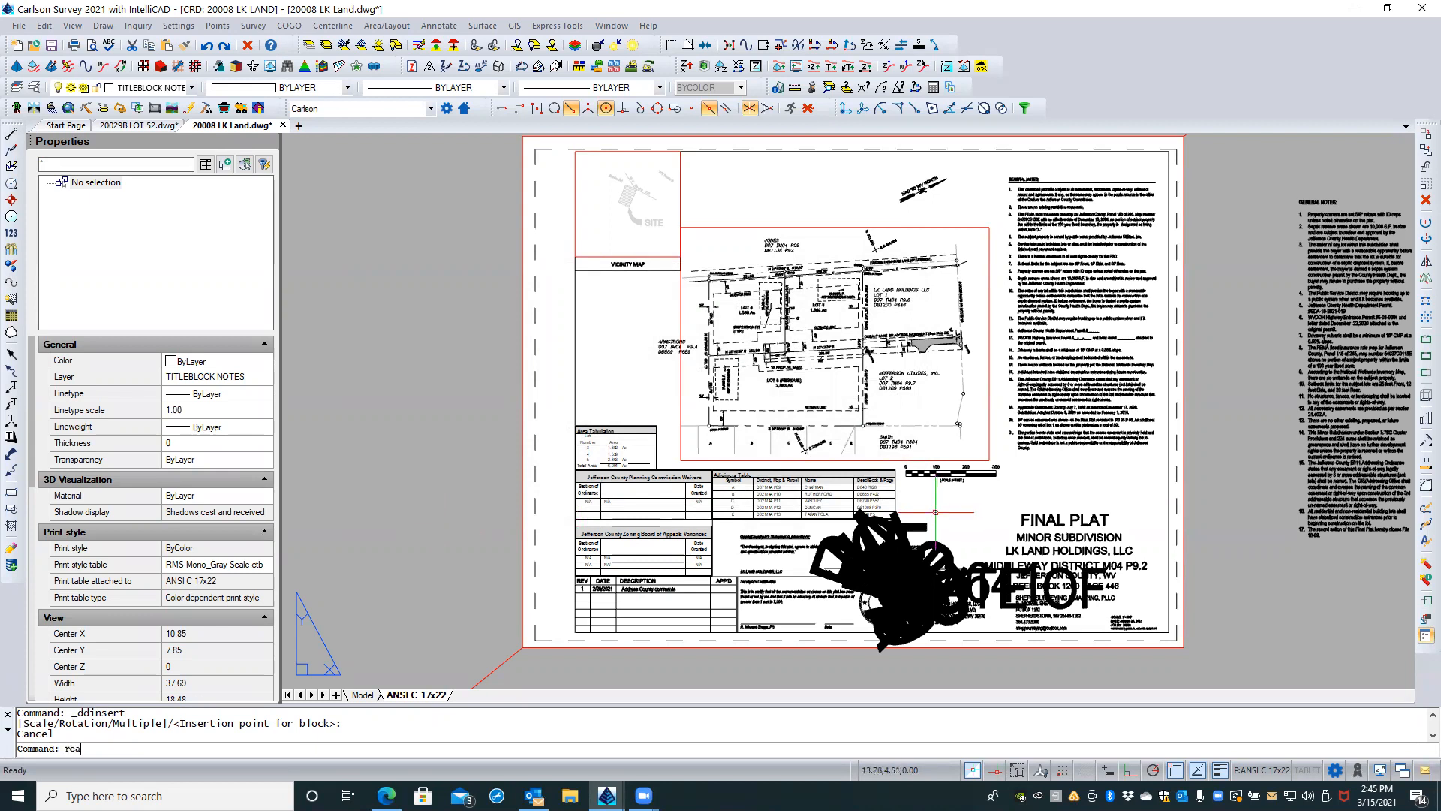
pyautogui.press('Return')
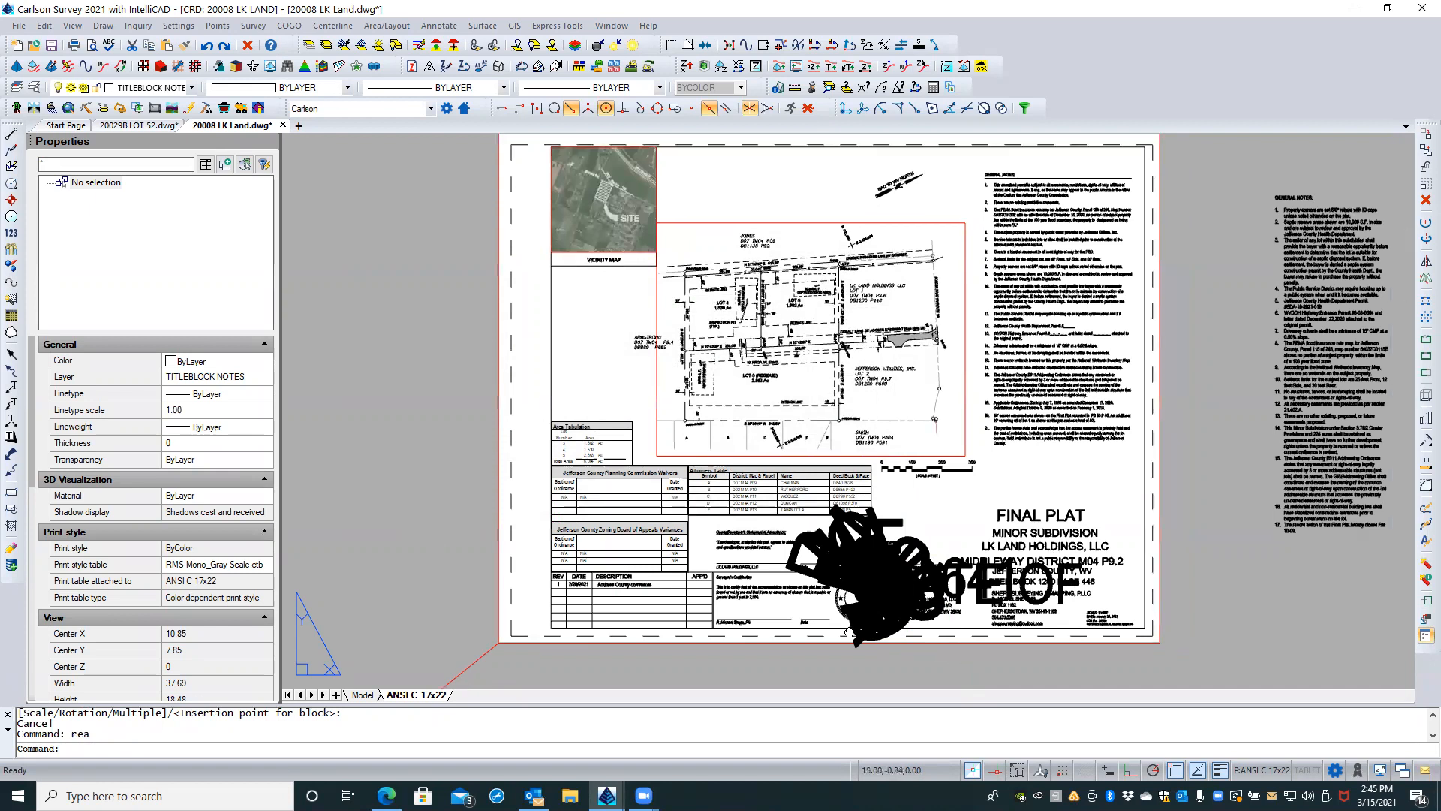
pyautogui.moveTo(952, 659); pyautogui.dragTo(848, 631, button='middle')
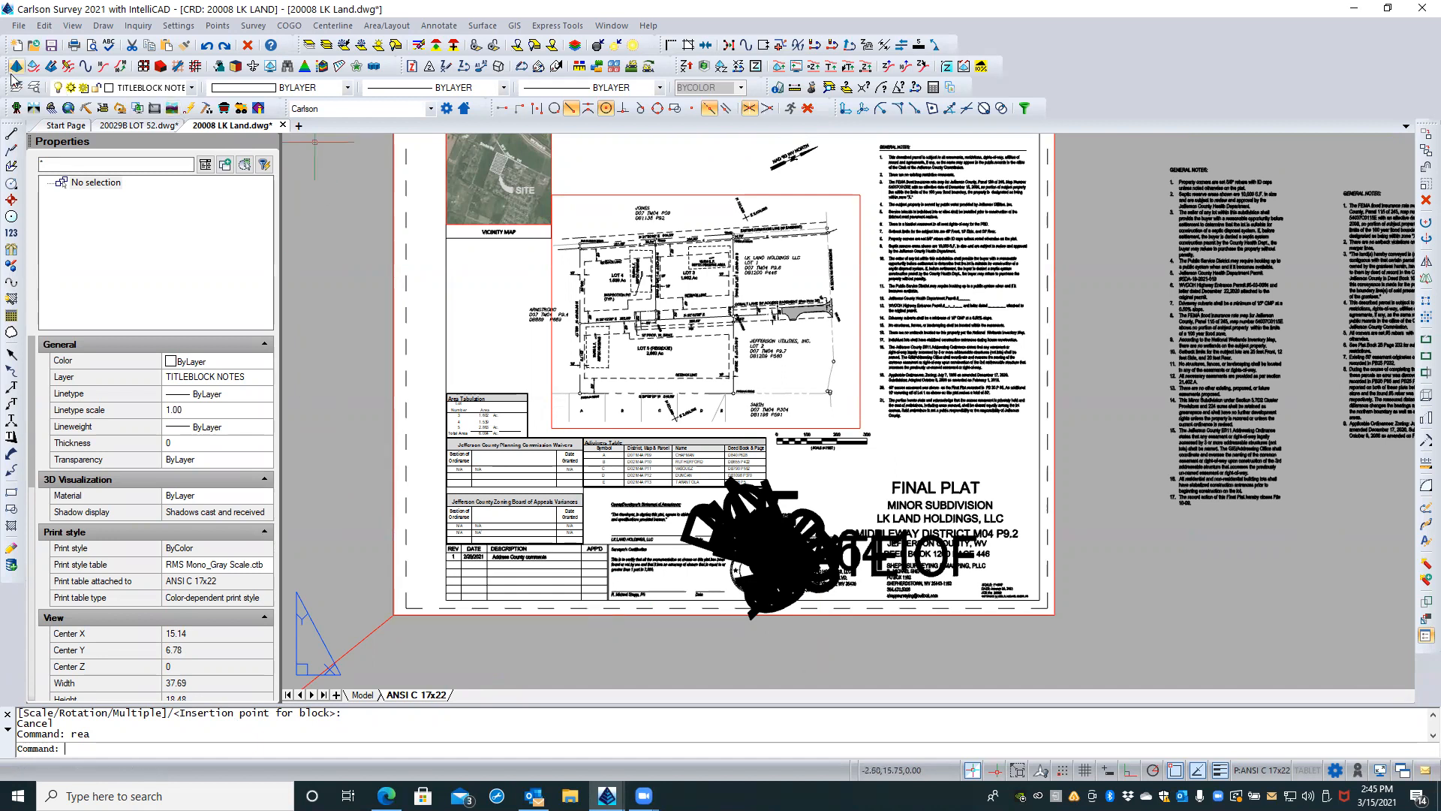
# Step: Examine the drawing's text styles, comparing Standard with $0$Standard, $1$Standard and $3$Standard
pyautogui.click(35, 88)
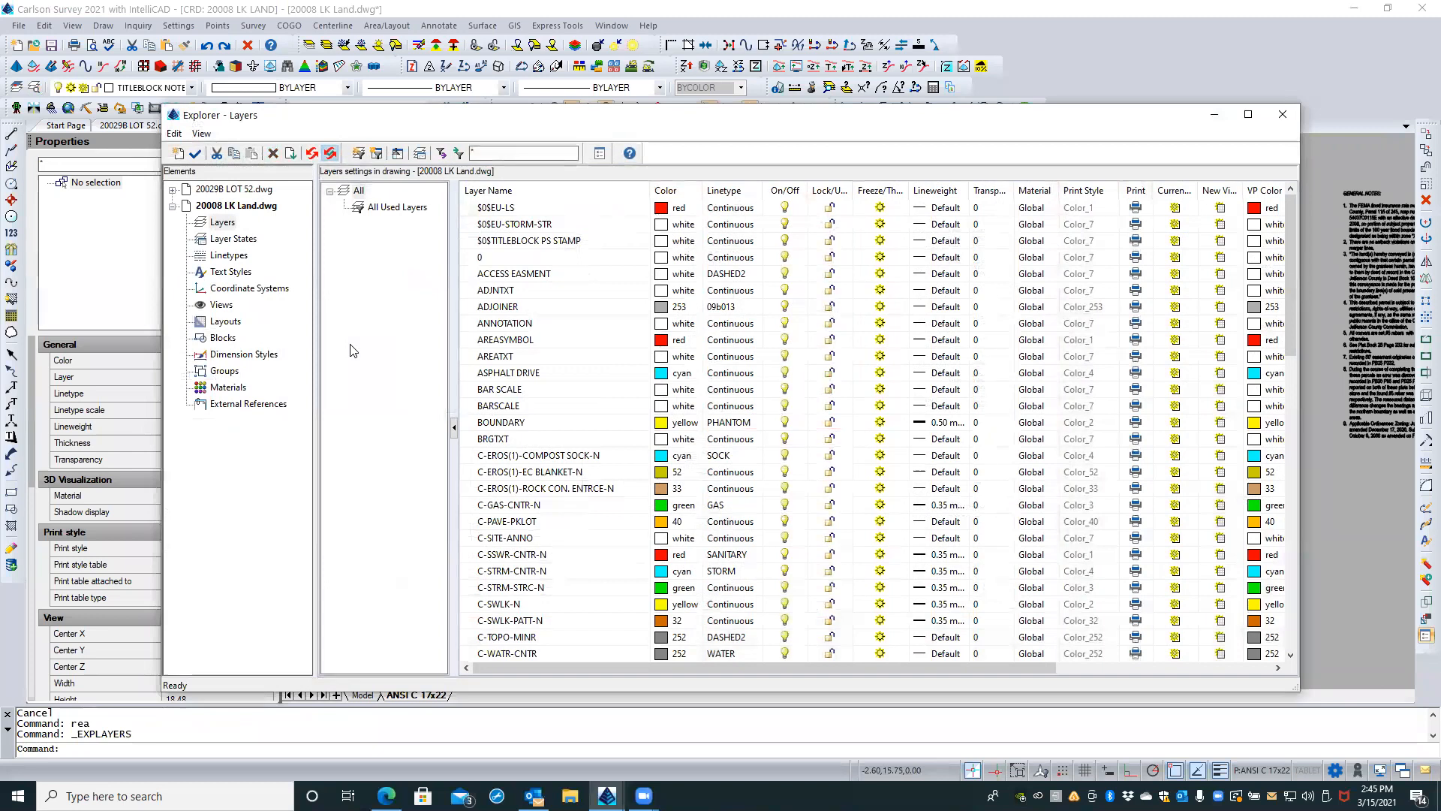
pyautogui.click(227, 273)
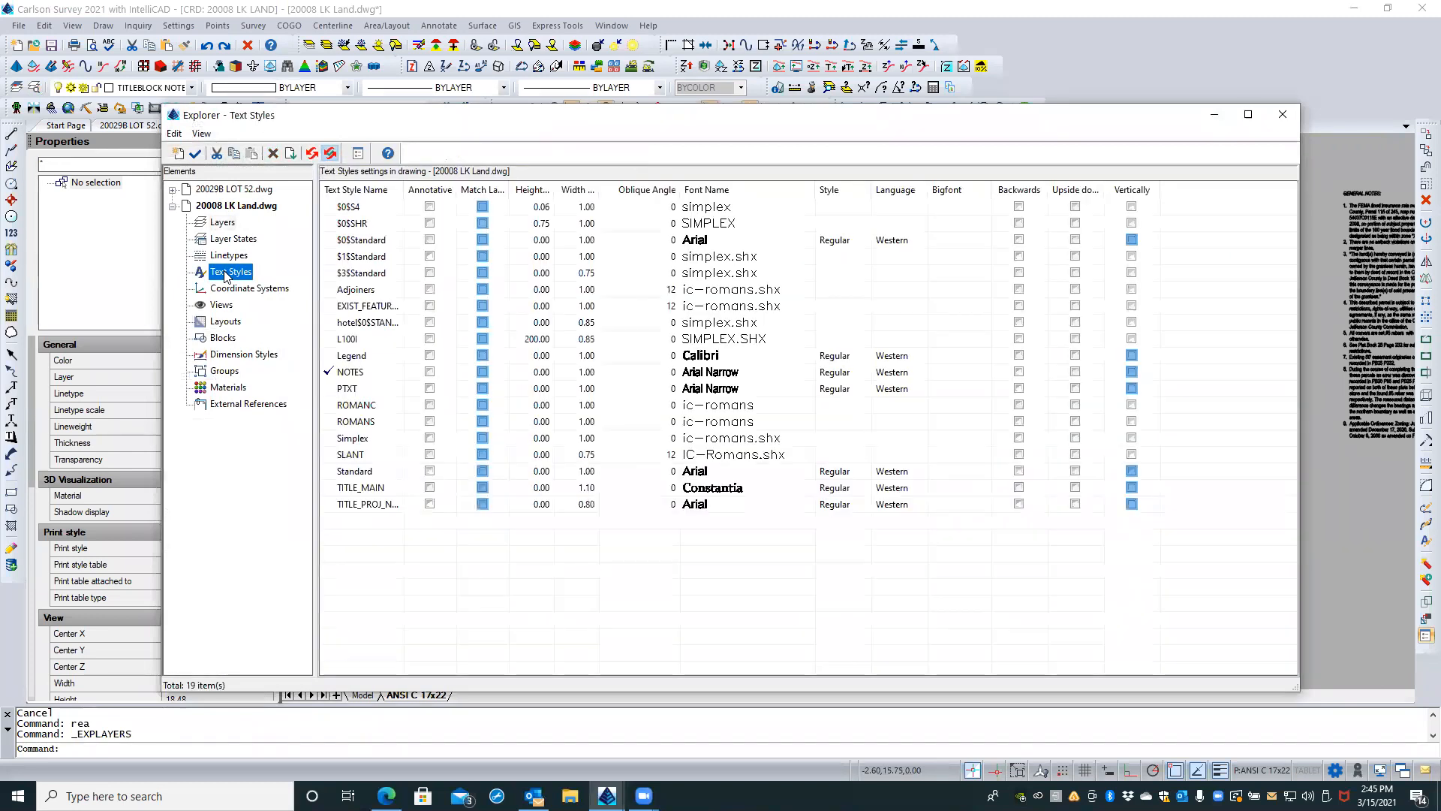
pyautogui.click(366, 473)
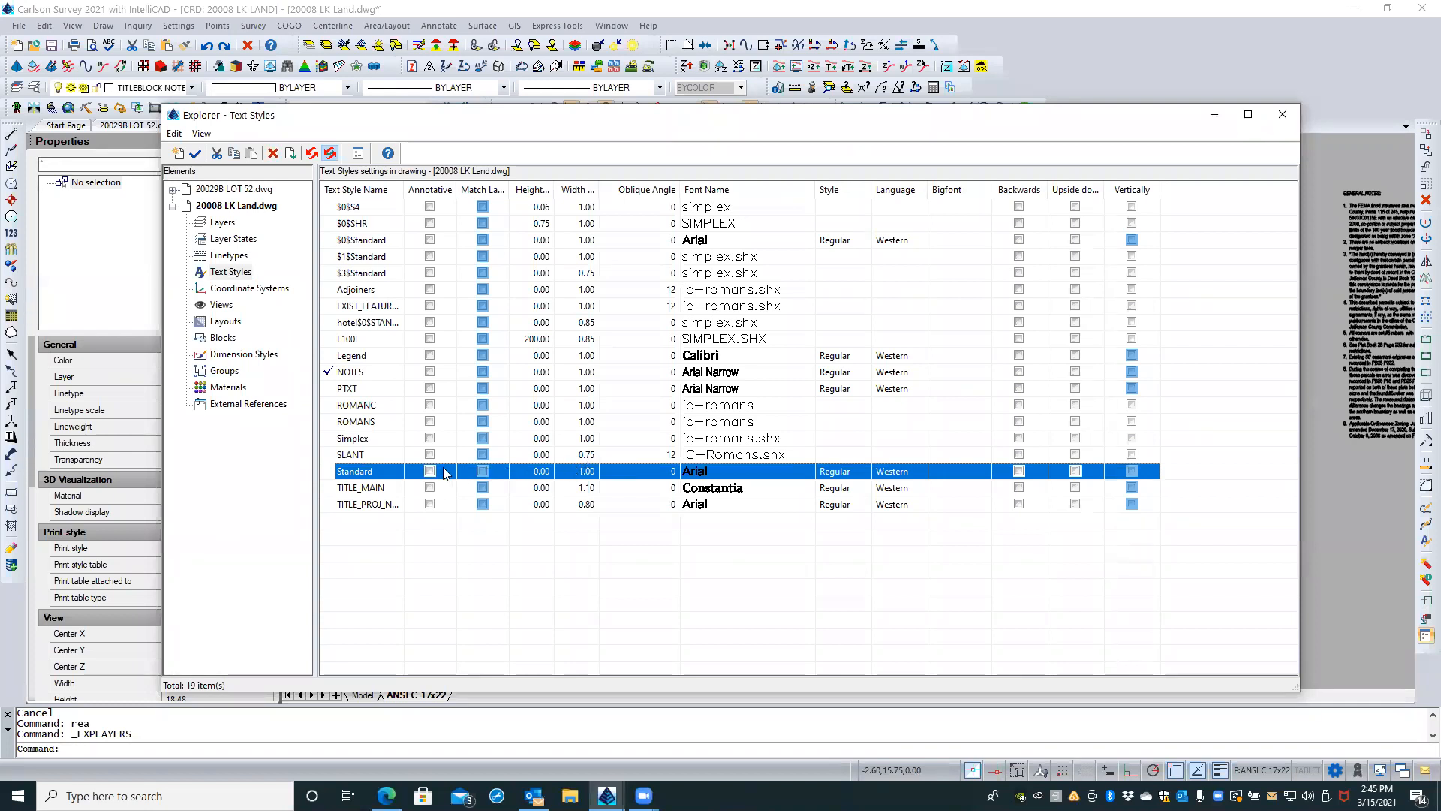
pyautogui.click(370, 241)
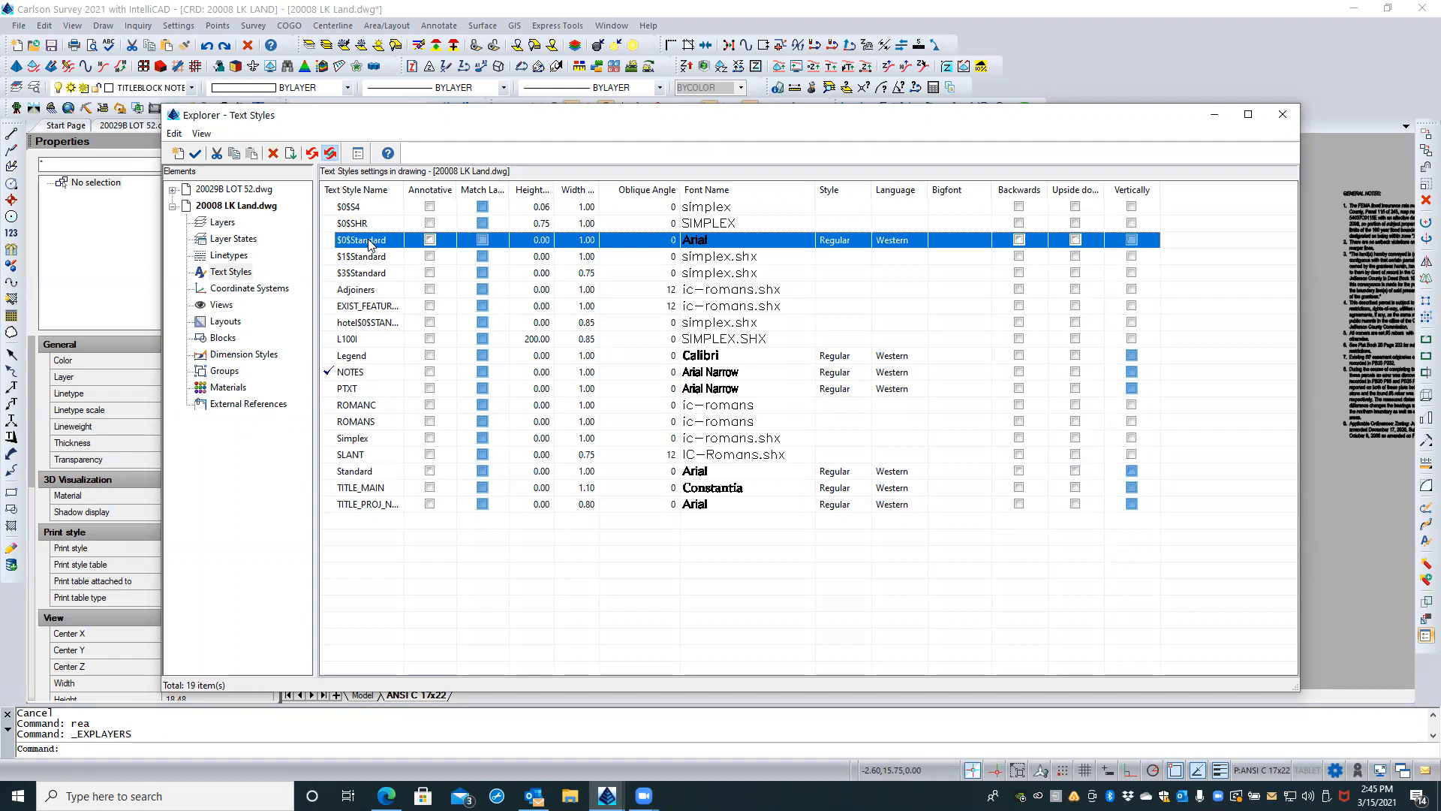
pyautogui.click(369, 258)
pyautogui.click(370, 274)
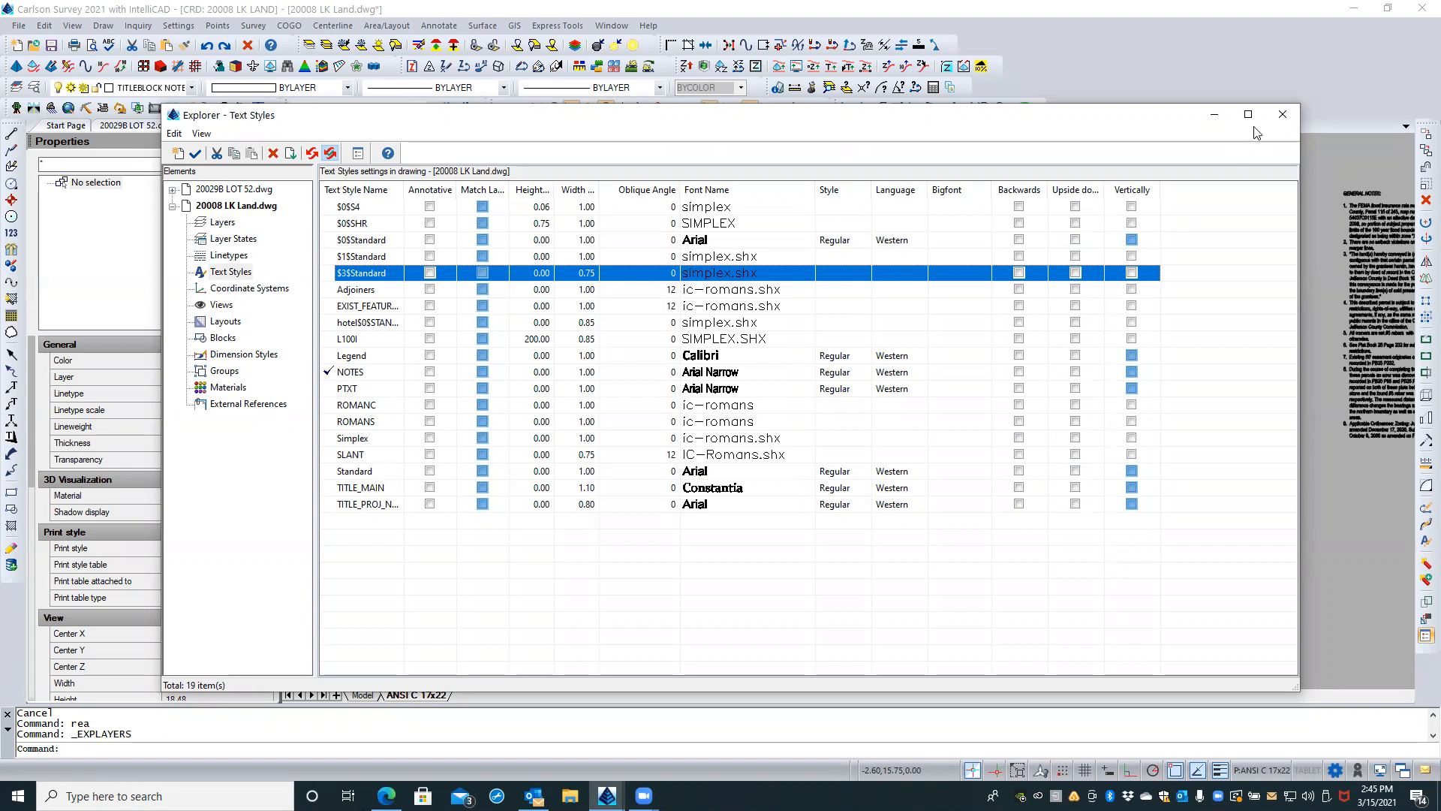
pyautogui.click(1280, 116)
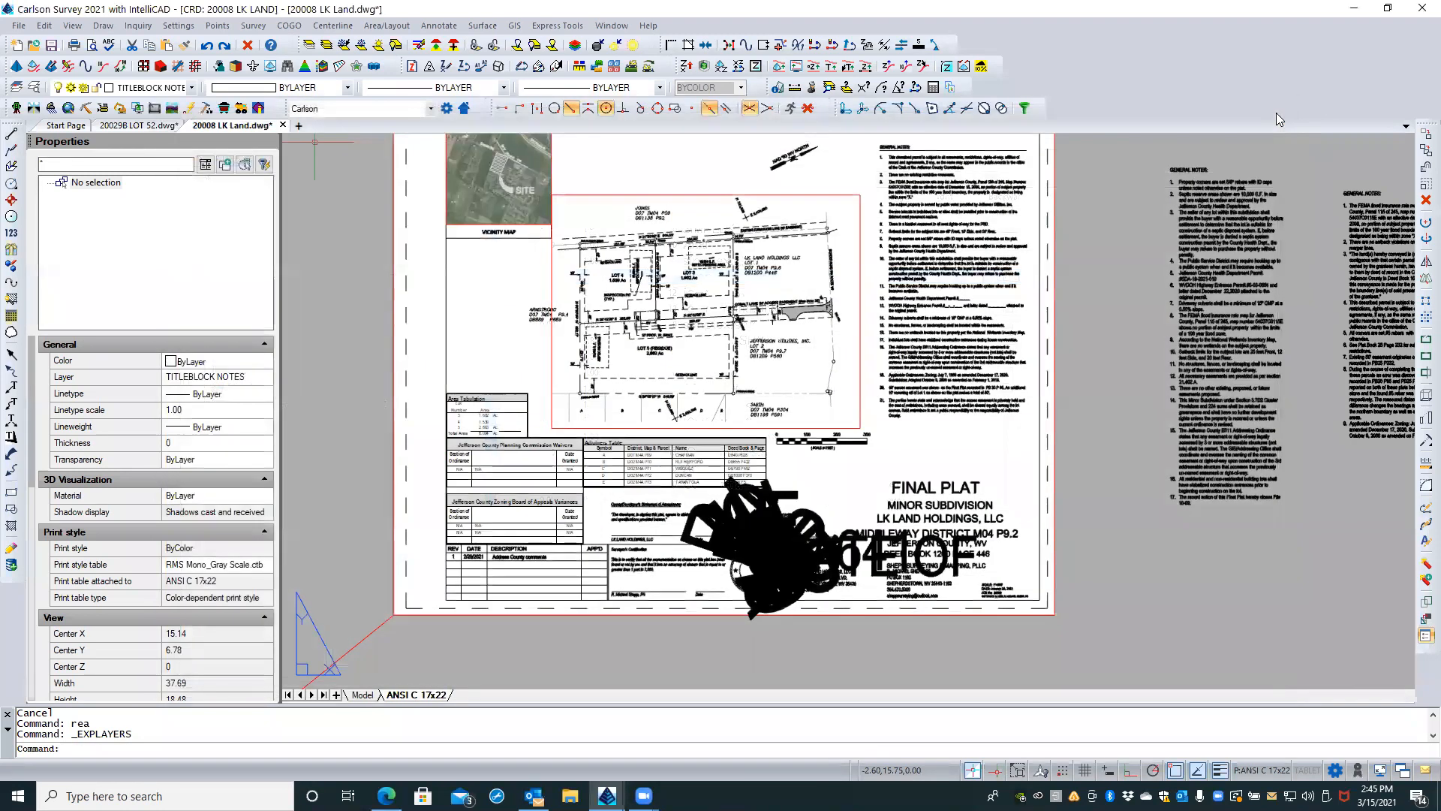
# Step: Inspect the properties of the garbled stamp block in the title block, including its name and annotative setting
pyautogui.click(765, 646)
pyautogui.click(813, 534)
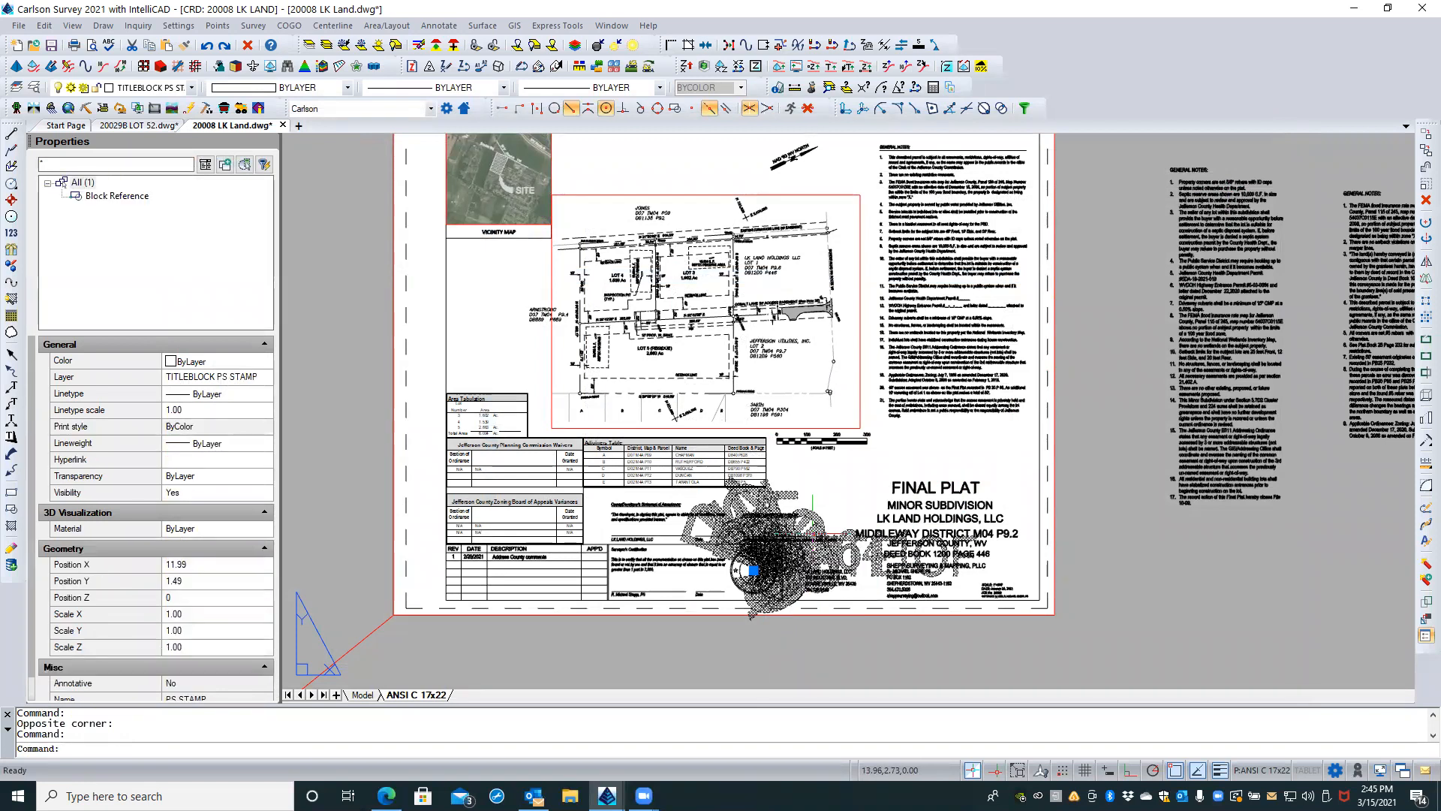
pyautogui.scroll(-1, 145, 553)
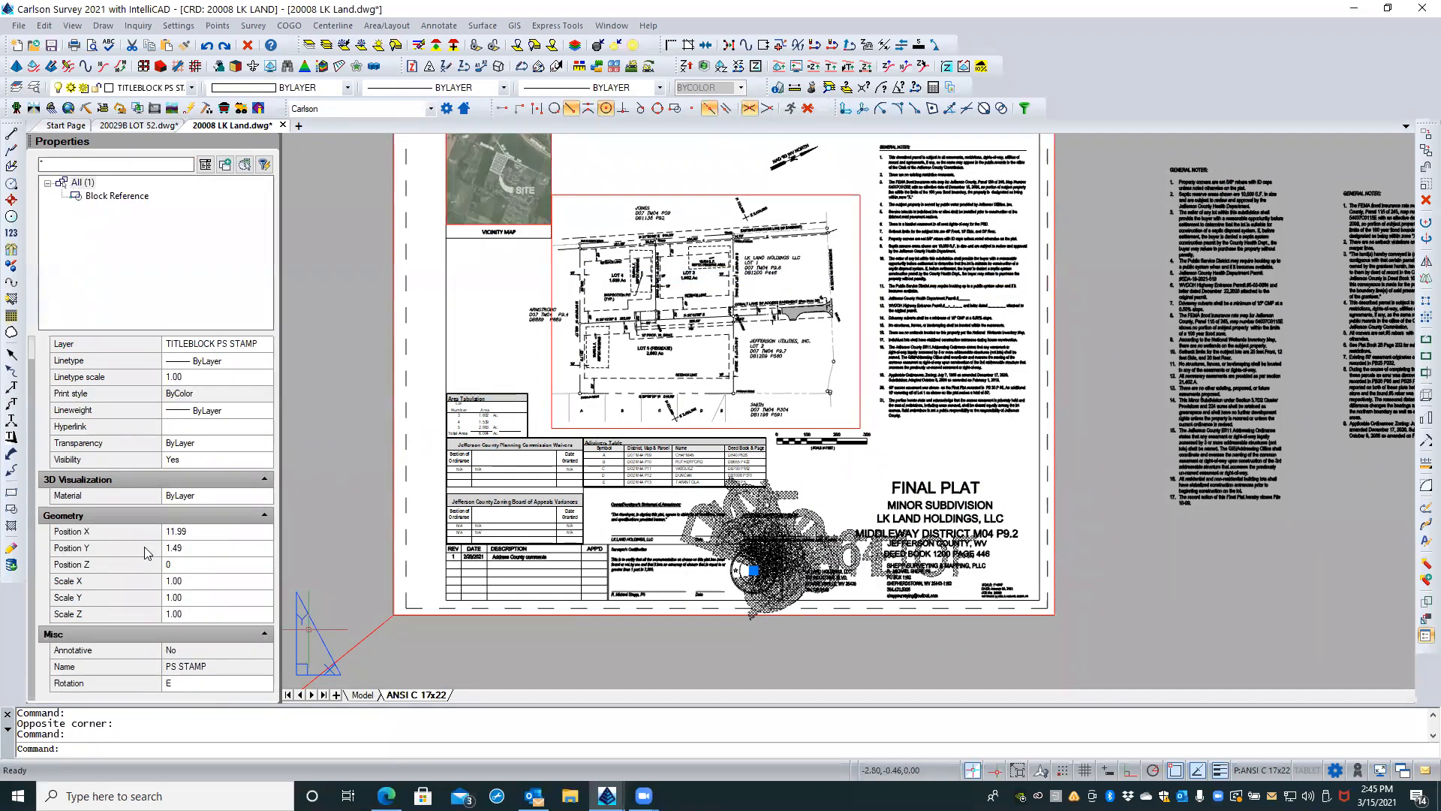
pyautogui.click(188, 654)
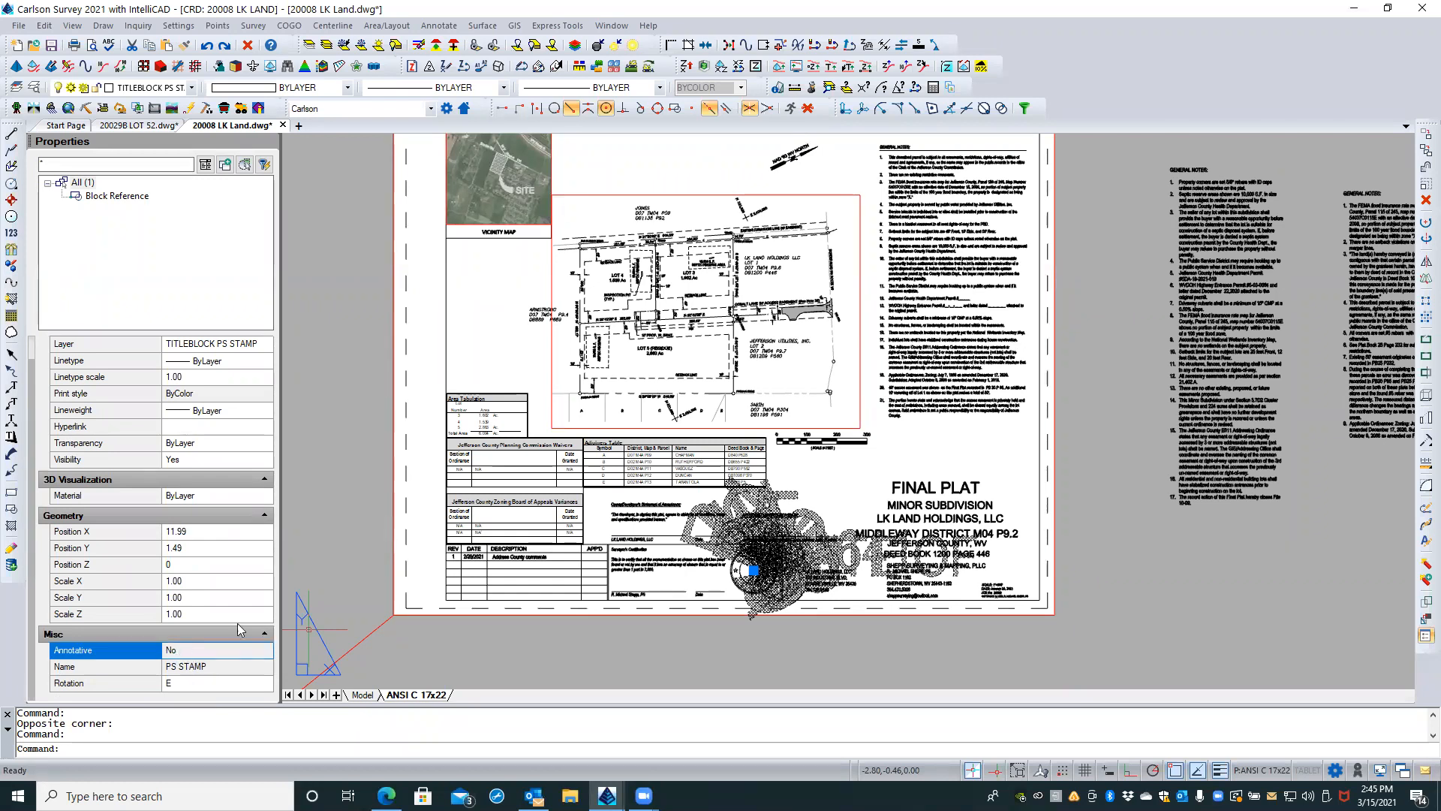
pyautogui.press('Escape')
pyautogui.press('Escape')
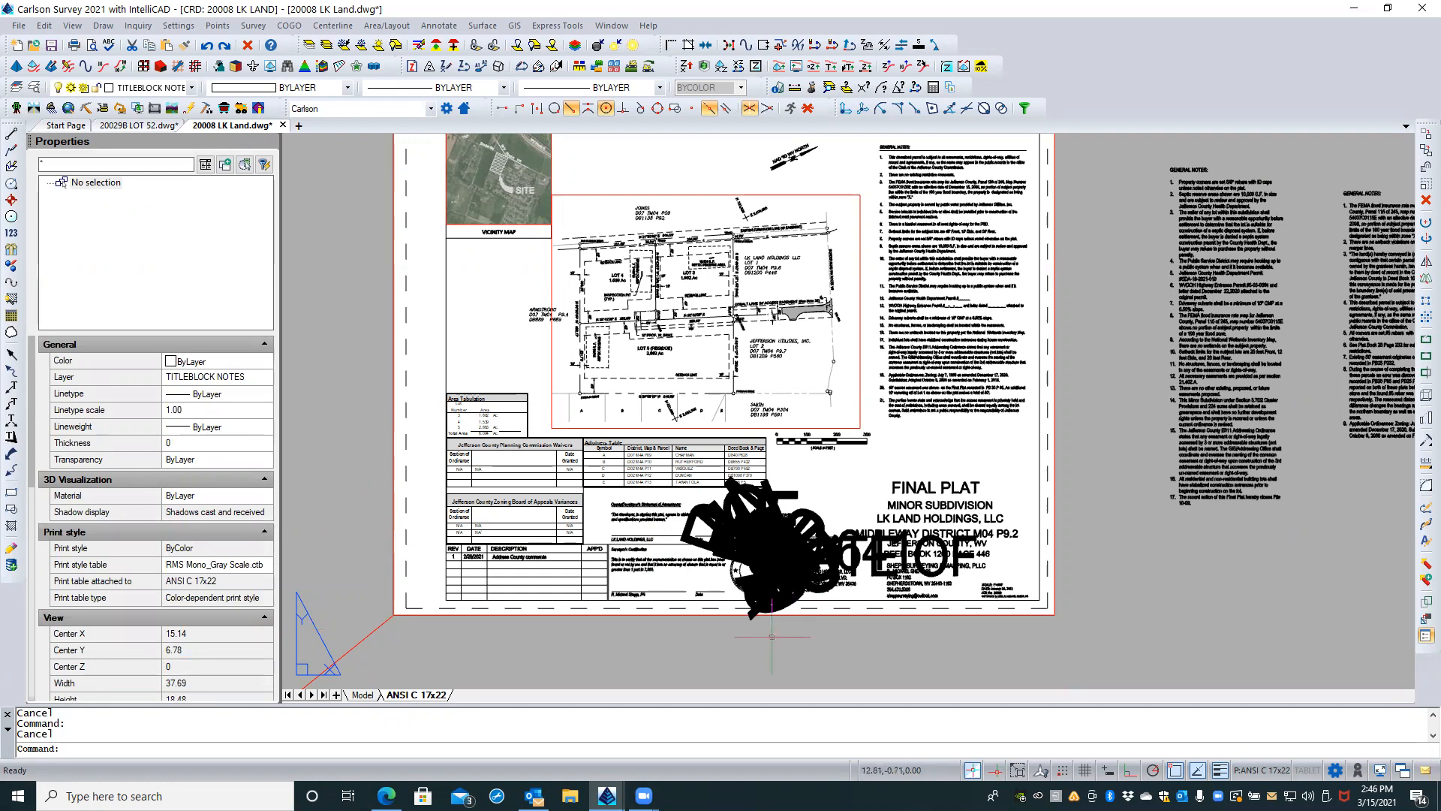
# Step: Start inserting PS STAMP.dwg from the CAD Resources\Blocks folder and redefine the existing PS STAMP block with it
pyautogui.press('Return')
pyautogui.press('Up')
pyautogui.press('Up')
pyautogui.press('Return')
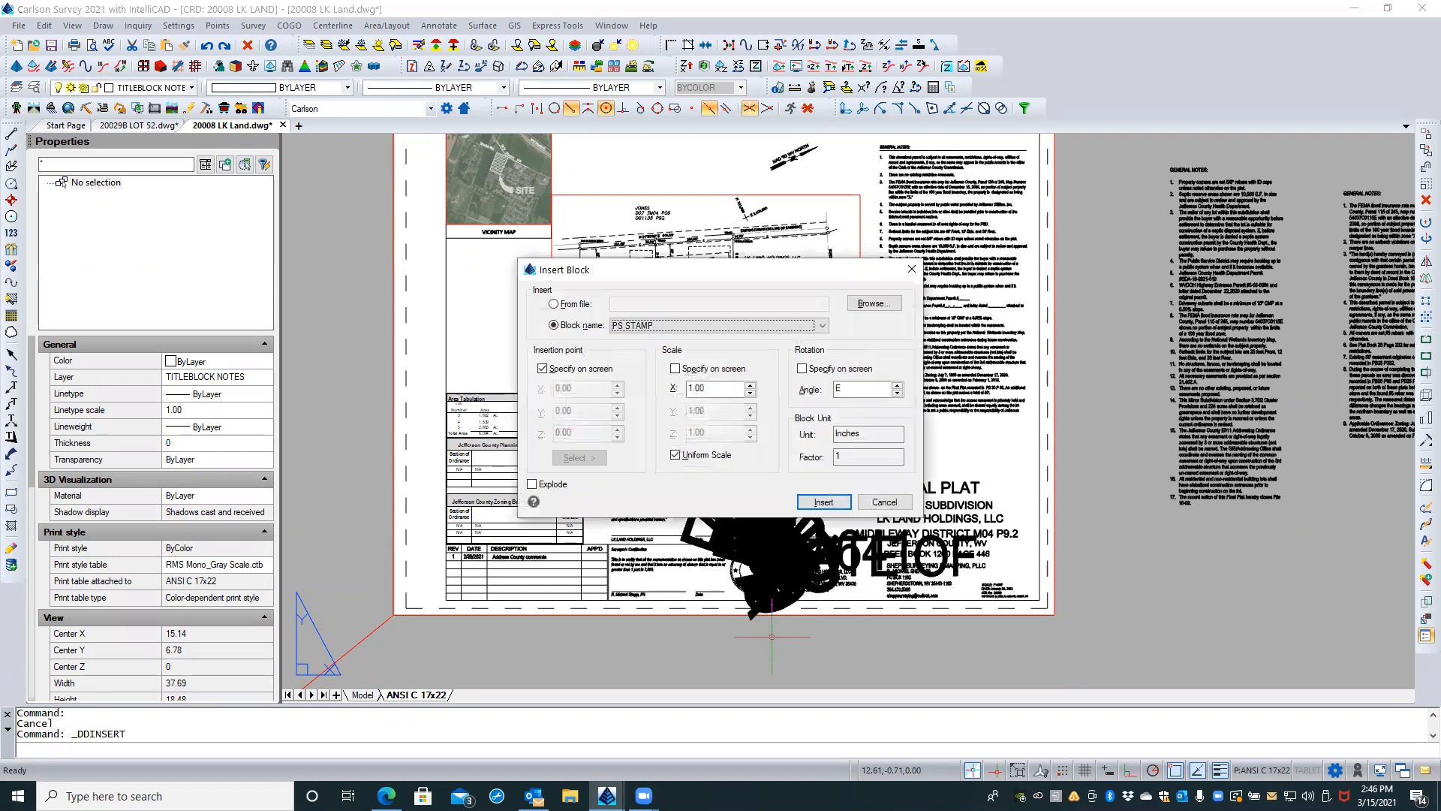
pyautogui.click(575, 304)
pyautogui.click(873, 304)
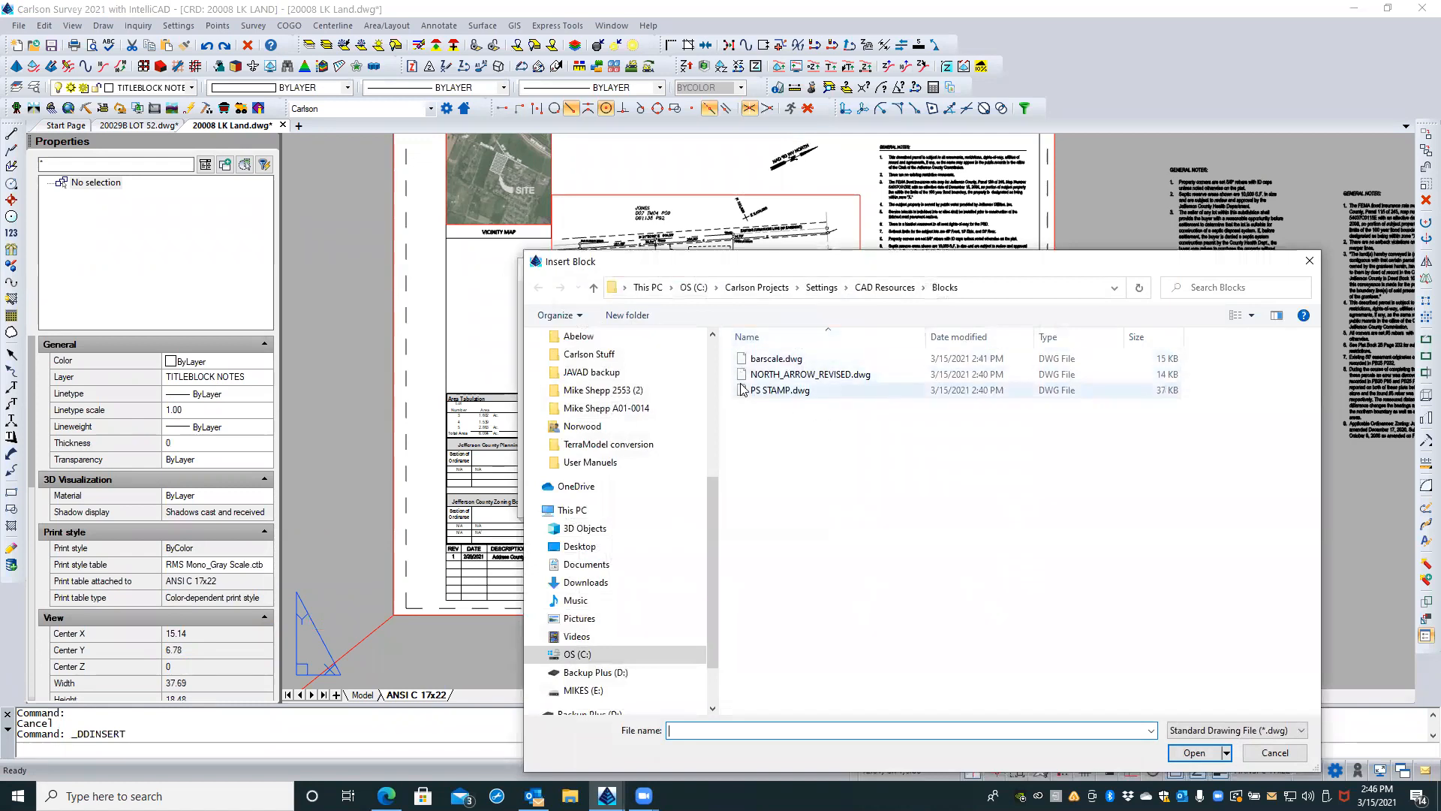
pyautogui.doubleClick(779, 390)
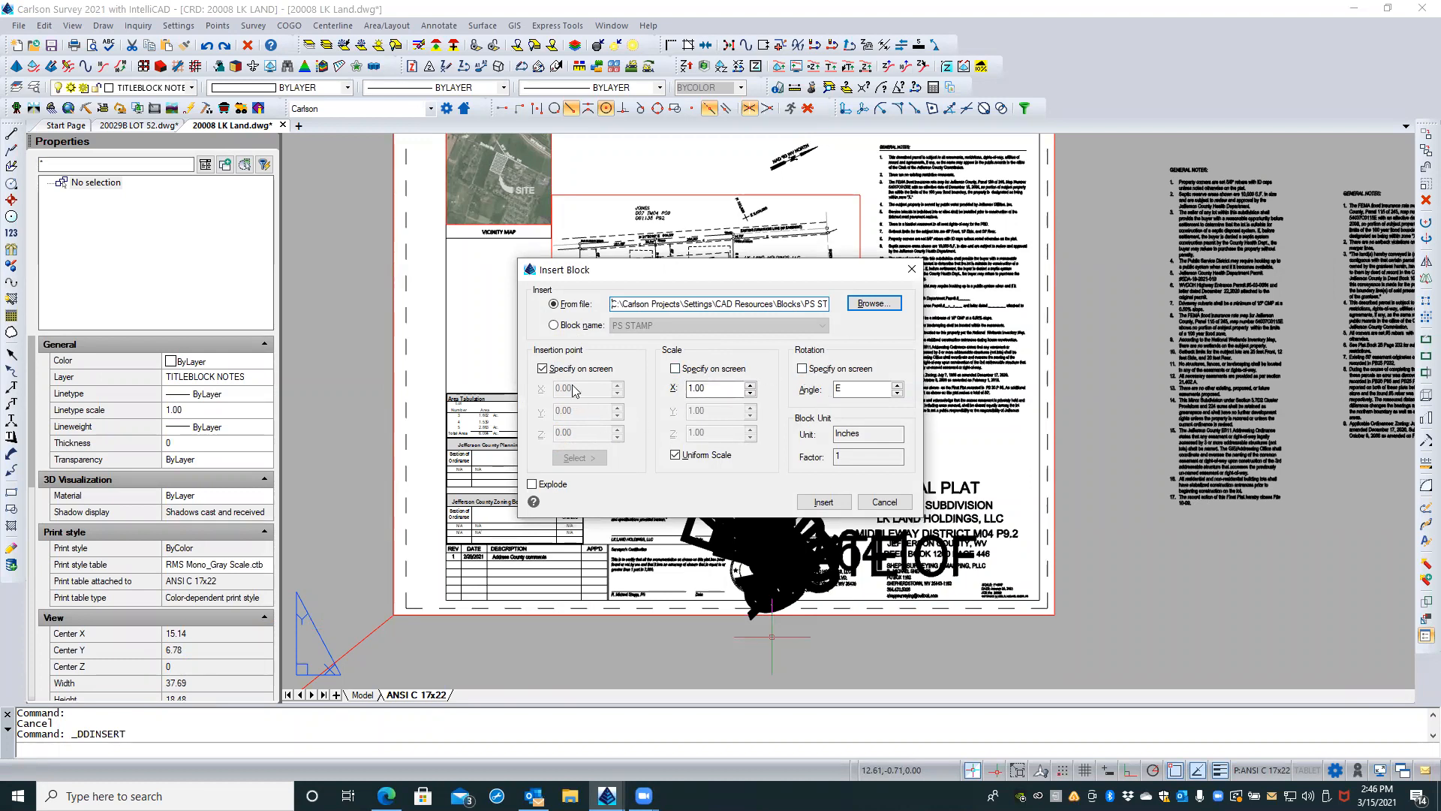
pyautogui.click(813, 504)
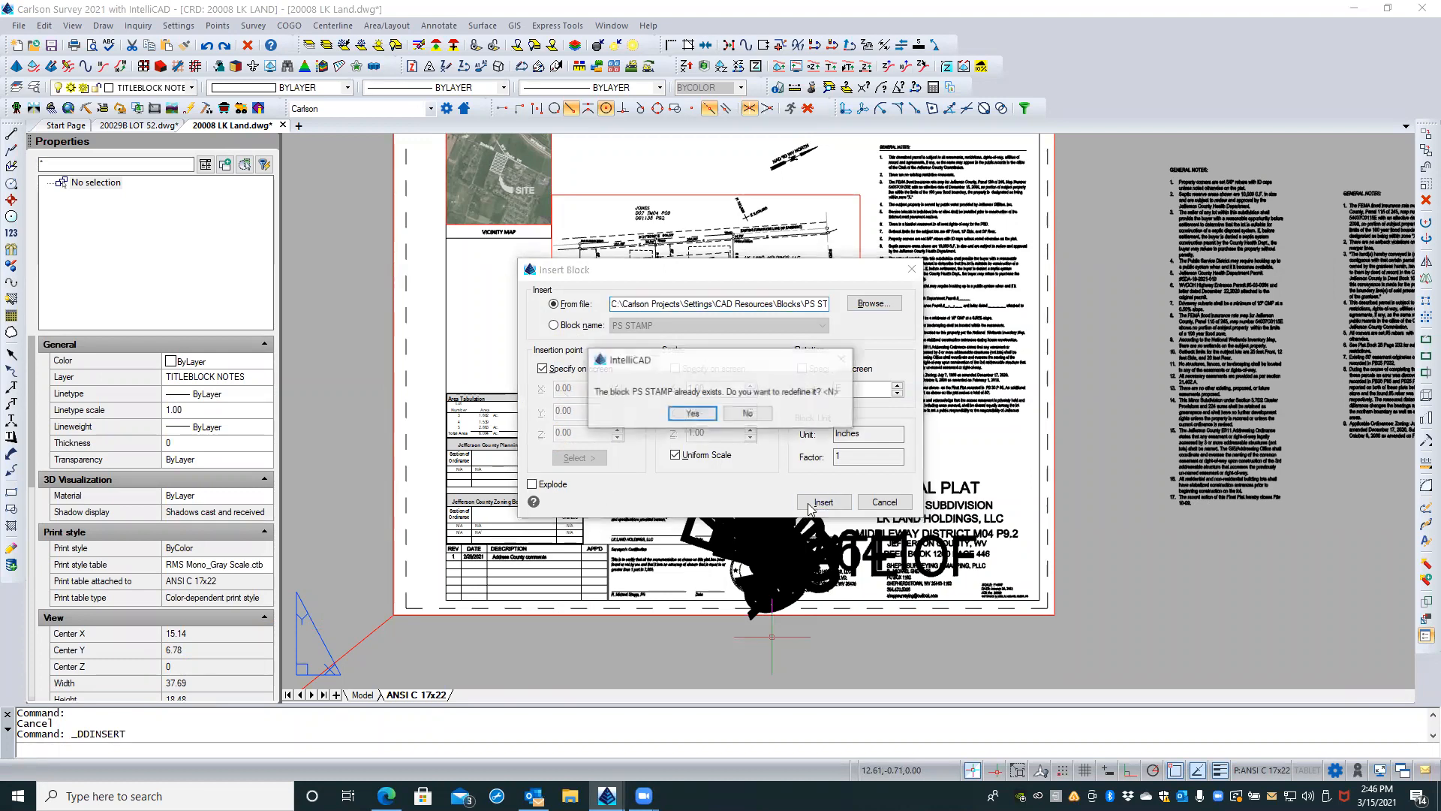
pyautogui.click(692, 415)
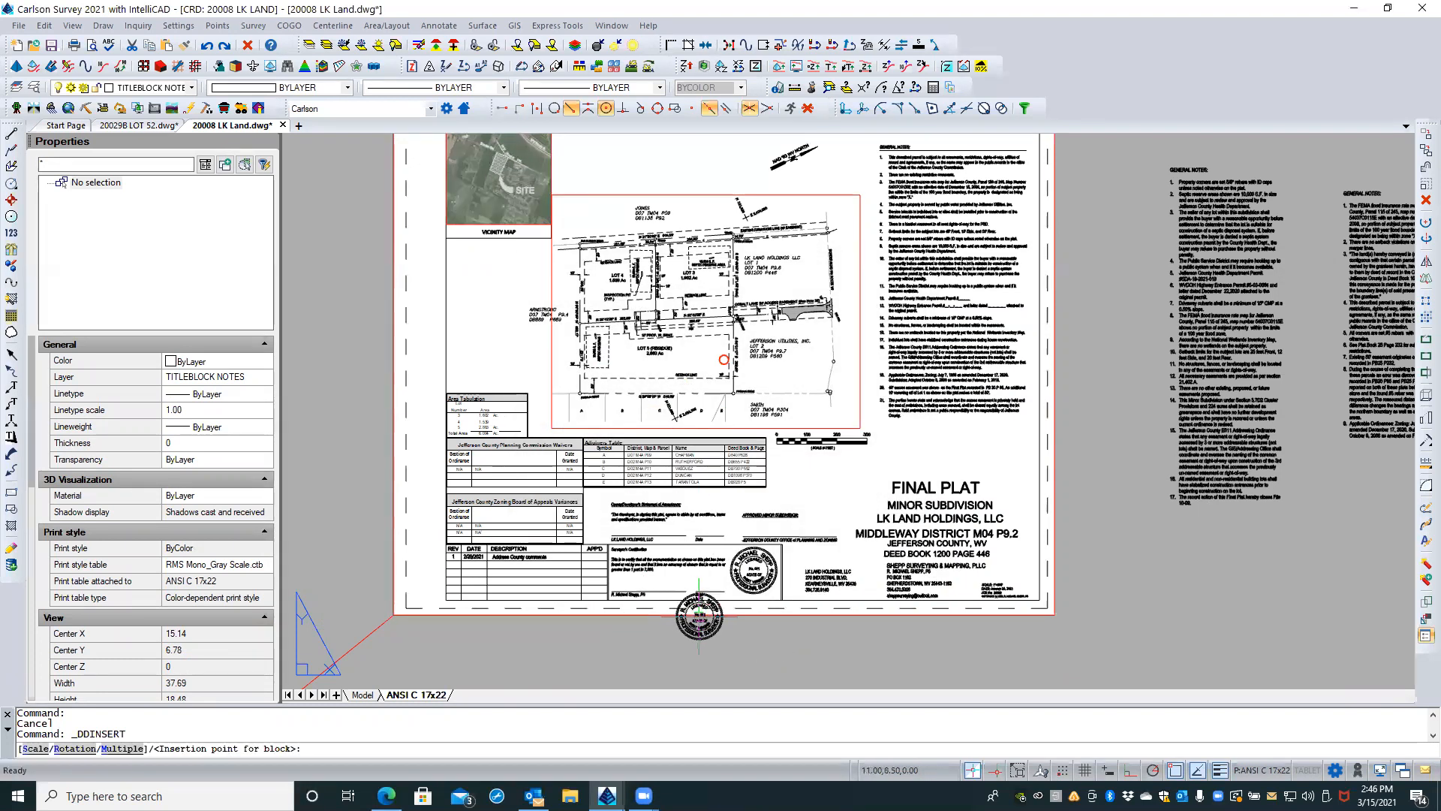
# Step: Place the inserted stamp below the sheet, outside the border and under the title block's existing stamp
pyautogui.scroll(2, 702, 612)
pyautogui.scroll(2, 743, 589)
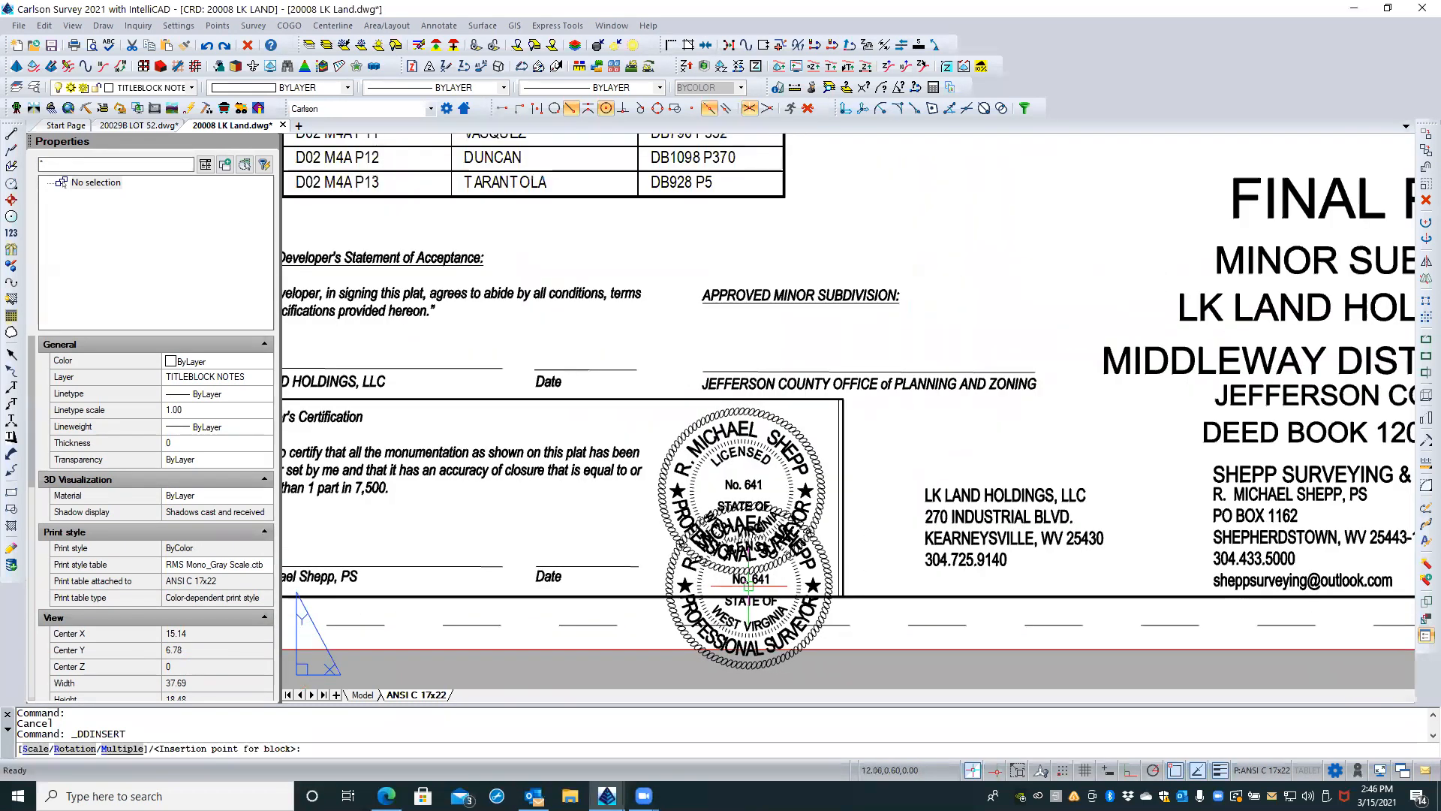
pyautogui.moveTo(731, 587); pyautogui.dragTo(698, 220, button='middle')
pyautogui.scroll(-1, 697, 281)
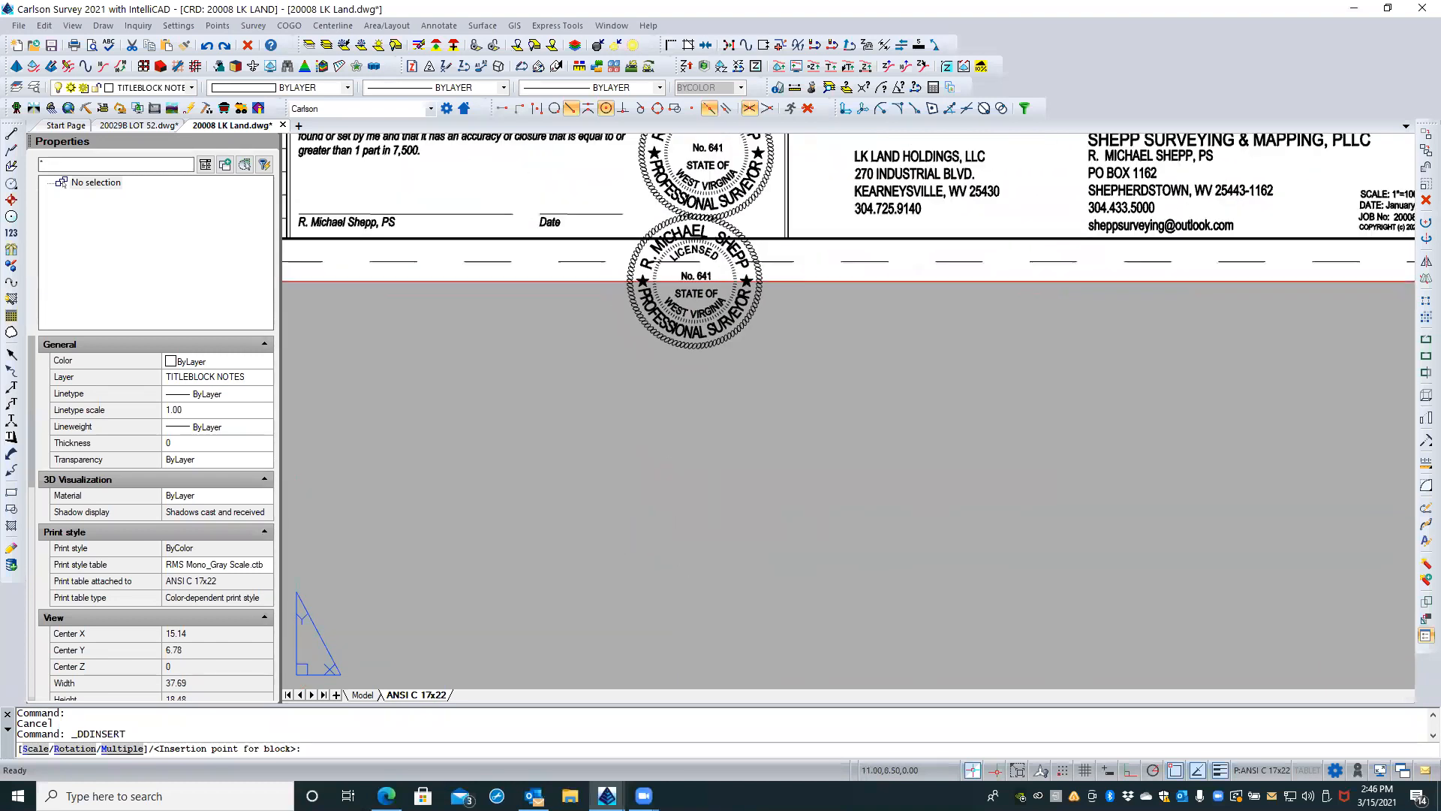
pyautogui.scroll(-1, 695, 281)
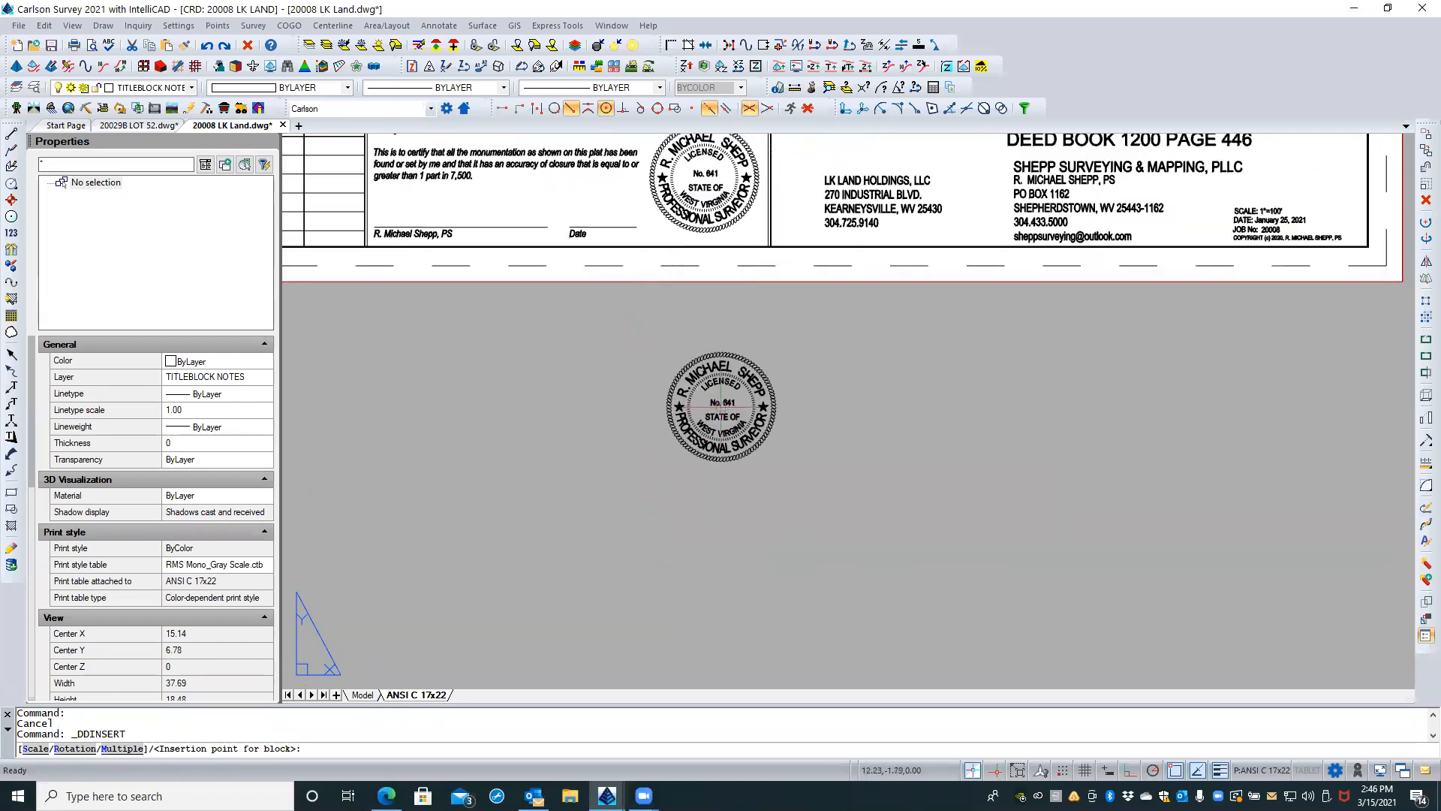
pyautogui.click(707, 411)
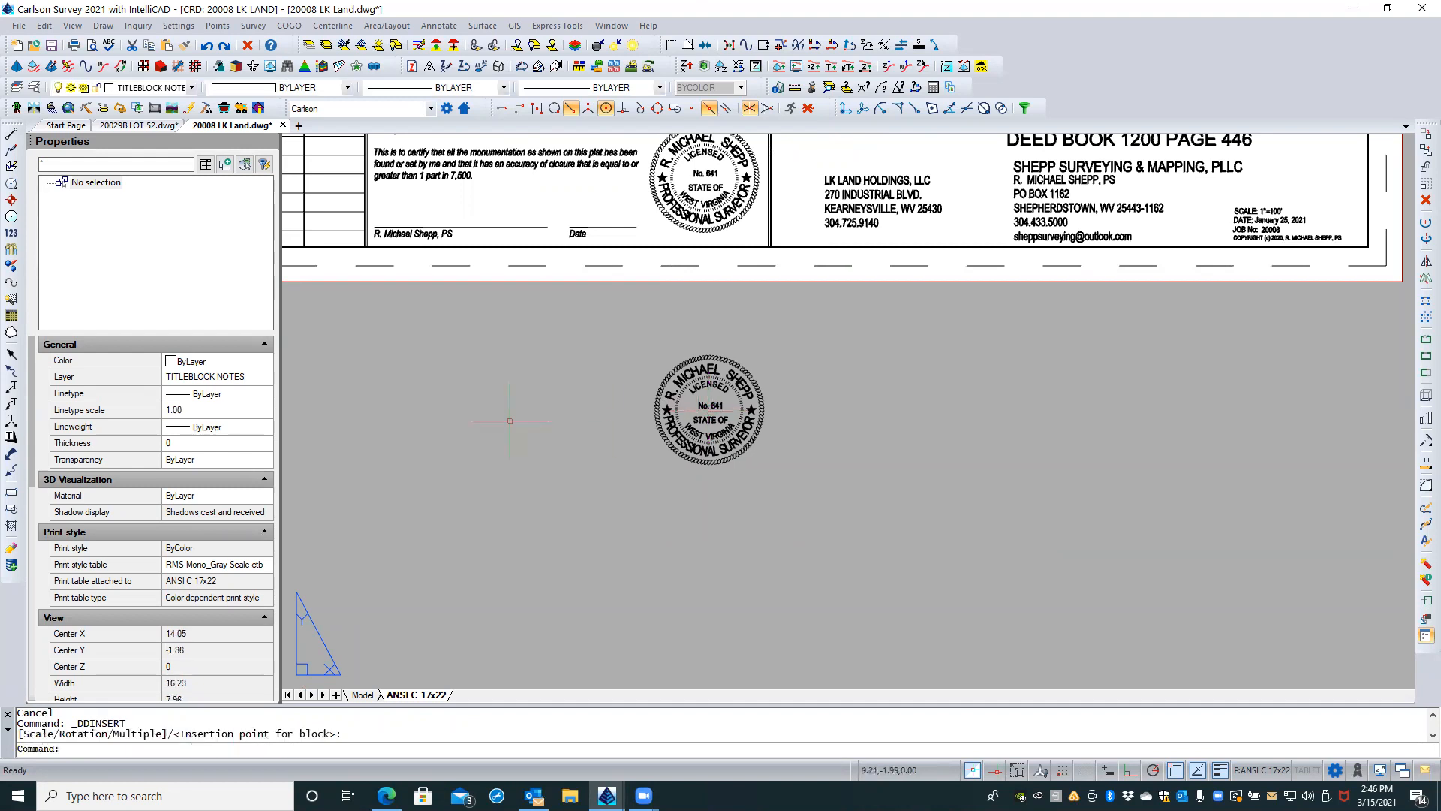
# Step: Erase the extra stamp inserted below the sheet and regenerate all views
pyautogui.scroll(-2, 706, 510)
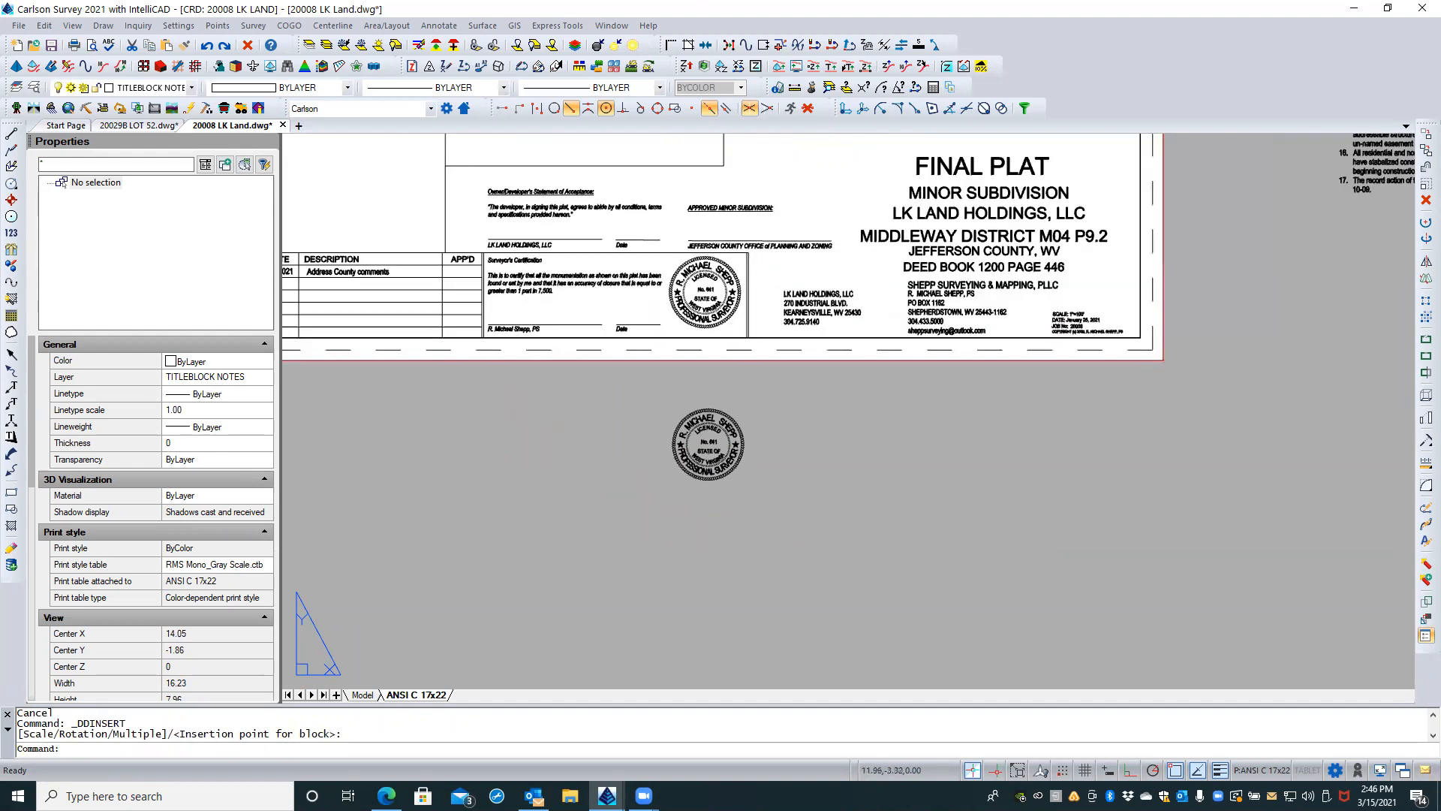
pyautogui.scroll(-1, 702, 514)
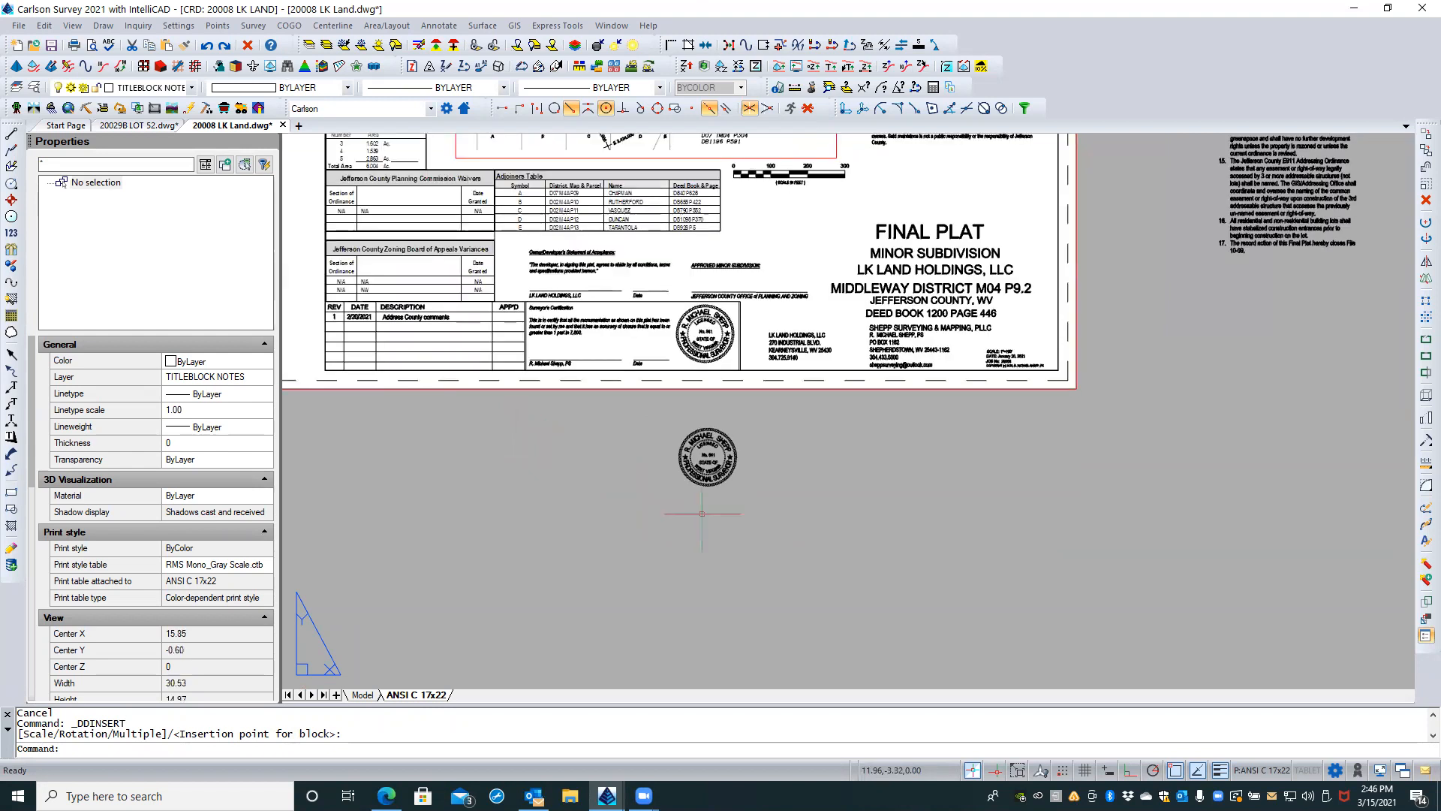
pyautogui.moveTo(686, 510); pyautogui.dragTo(734, 577, button='middle')
pyautogui.write('rea')
pyautogui.press('Return')
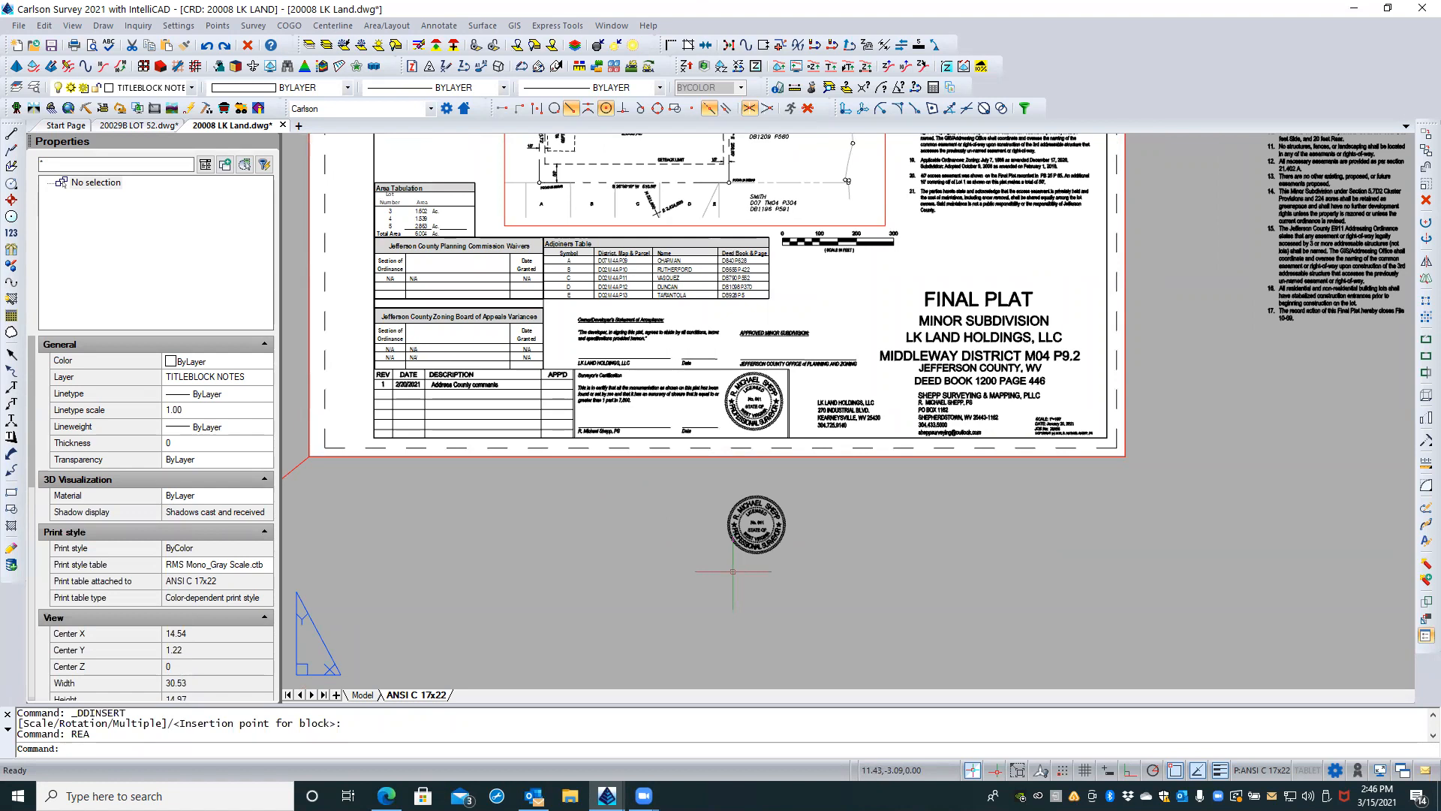
pyautogui.click(754, 544)
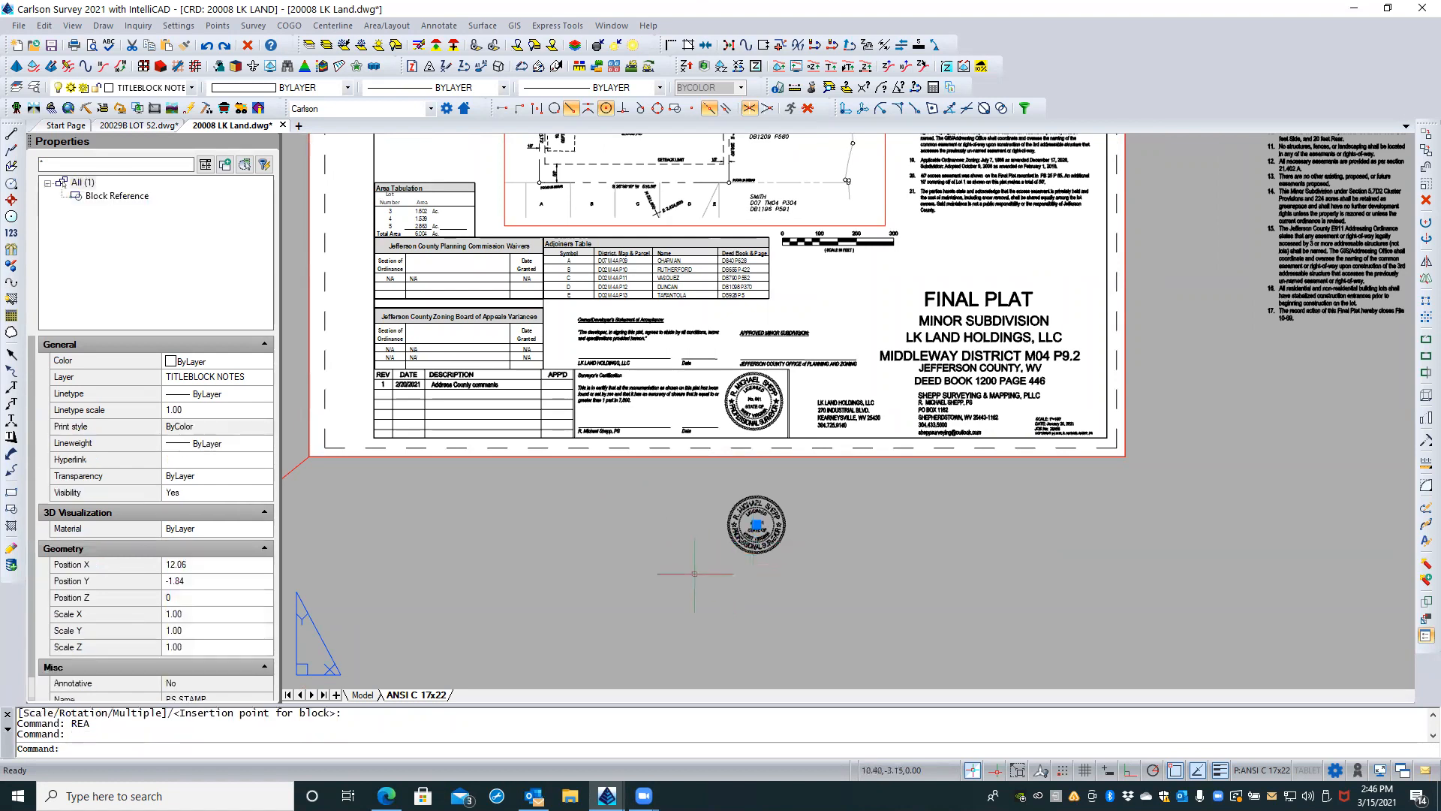
pyautogui.press('Delete')
pyautogui.write('rea')
pyautogui.press('Return')
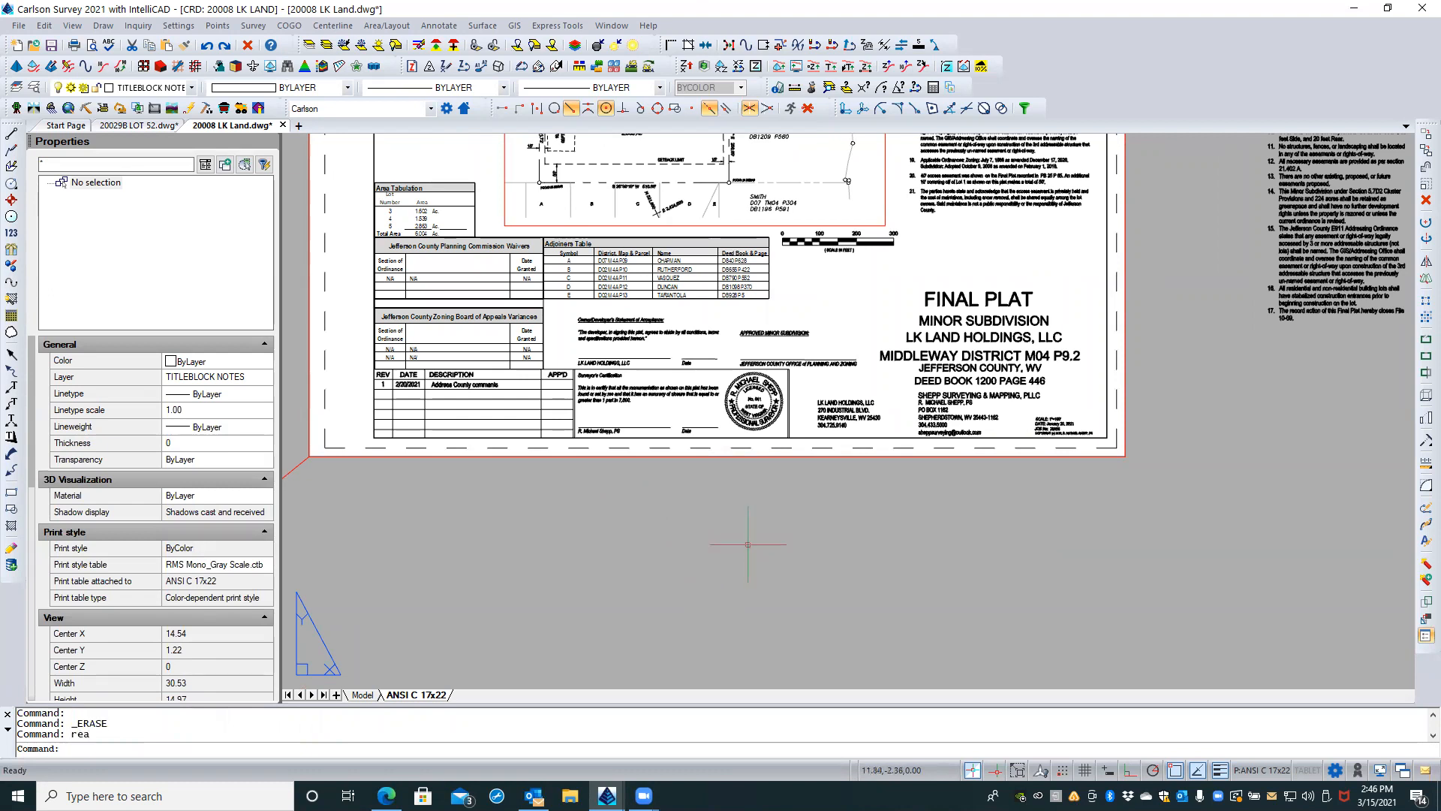
# Step: Regenerate the whole sheet, then save and close 20008 LK Land.dwg
pyautogui.middleClick(747, 519)
pyautogui.press('Escape')
pyautogui.press('Escape')
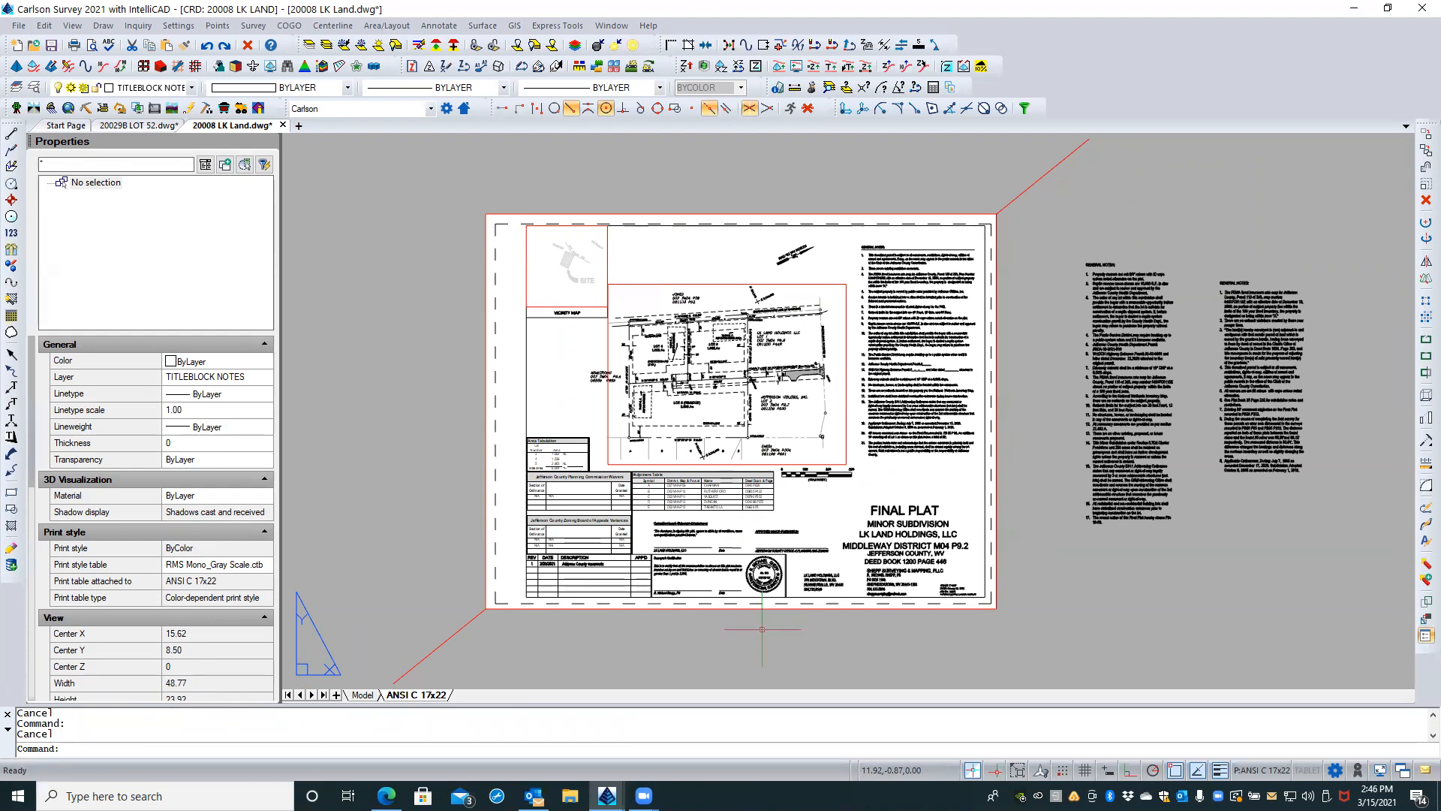
pyautogui.write('REA')
pyautogui.press('Return')
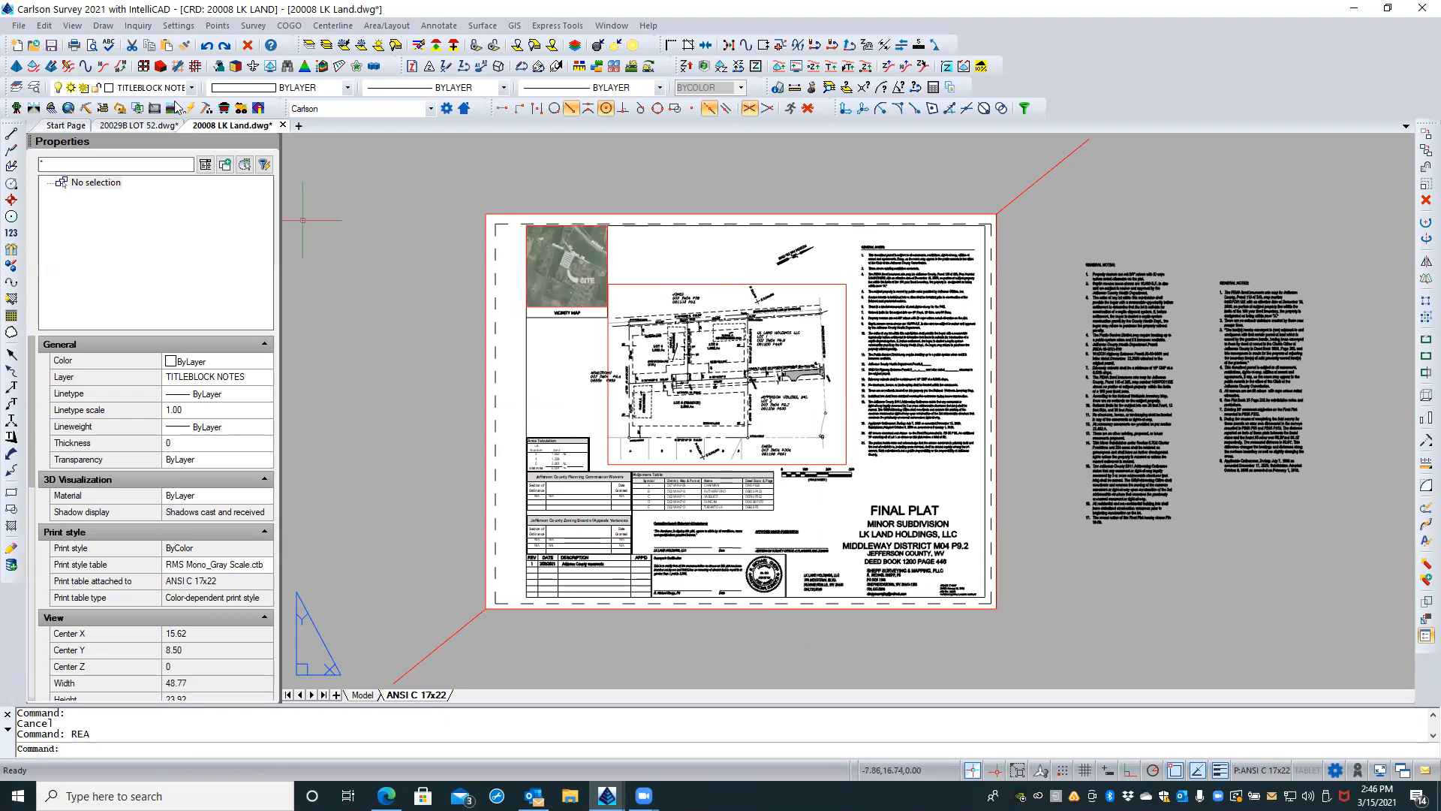
pyautogui.click(49, 47)
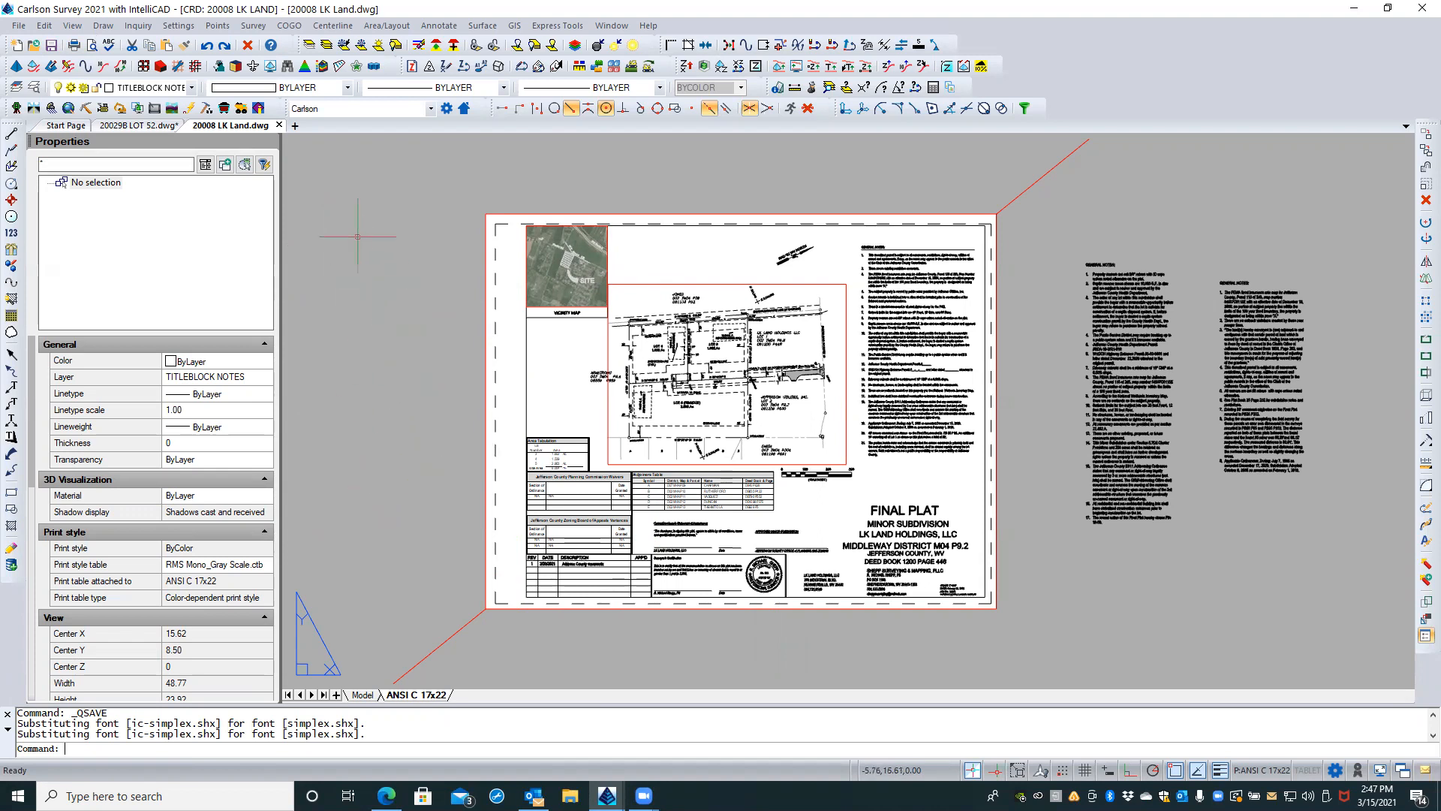
pyautogui.click(279, 126)
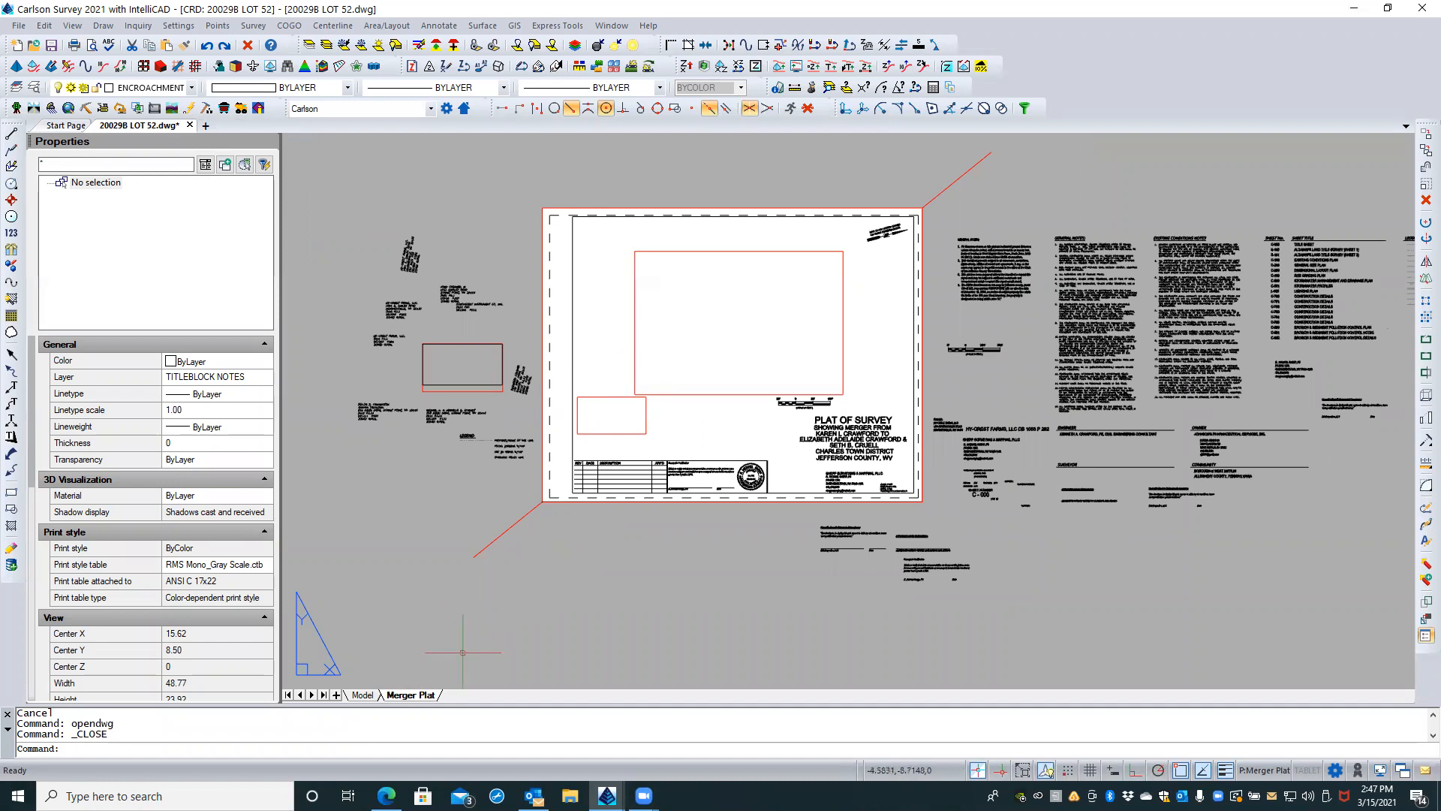
# Step: Copy the Merger Plat layout to a new layout named 8.5x11
pyautogui.click(362, 695)
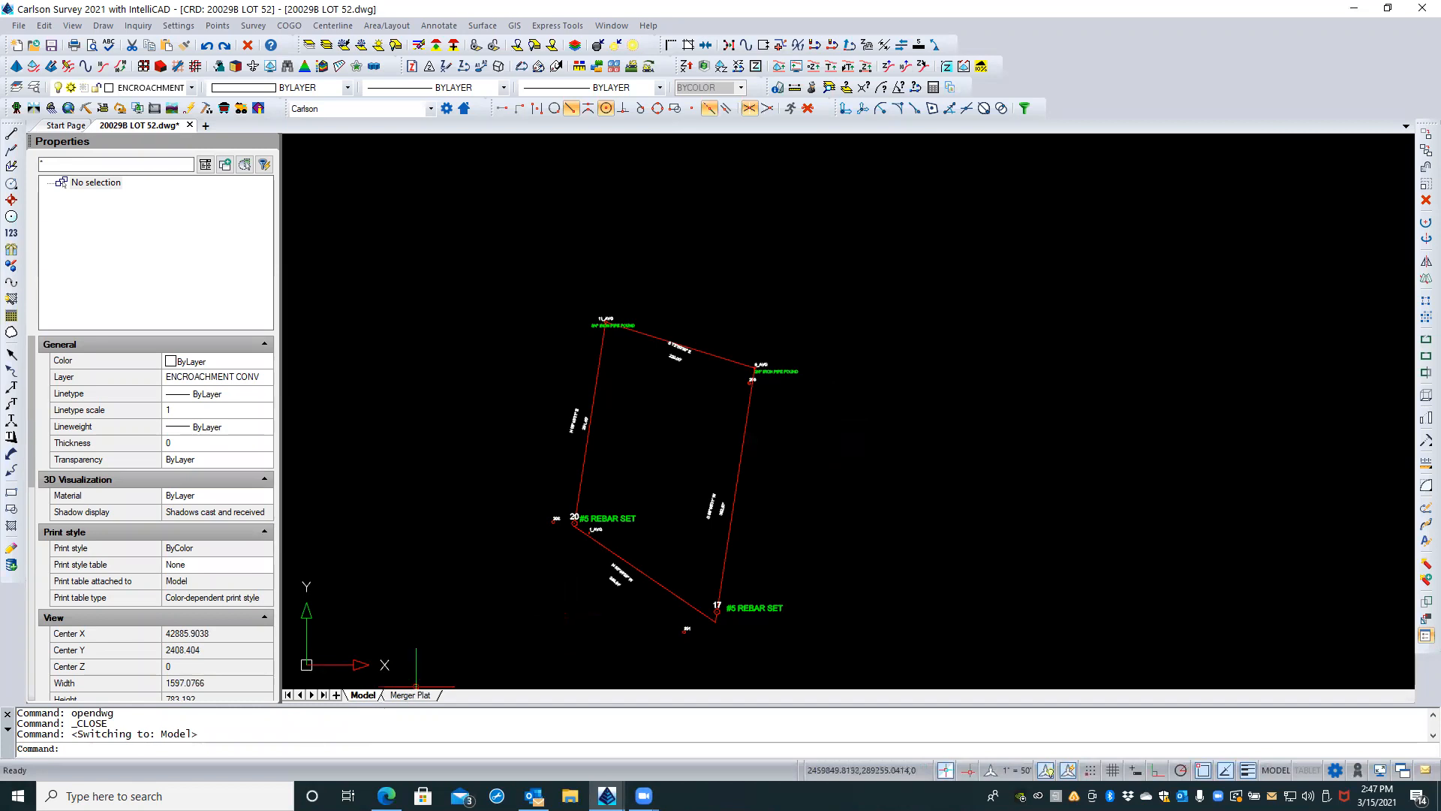
pyautogui.click(405, 695)
pyautogui.rightClick(412, 696)
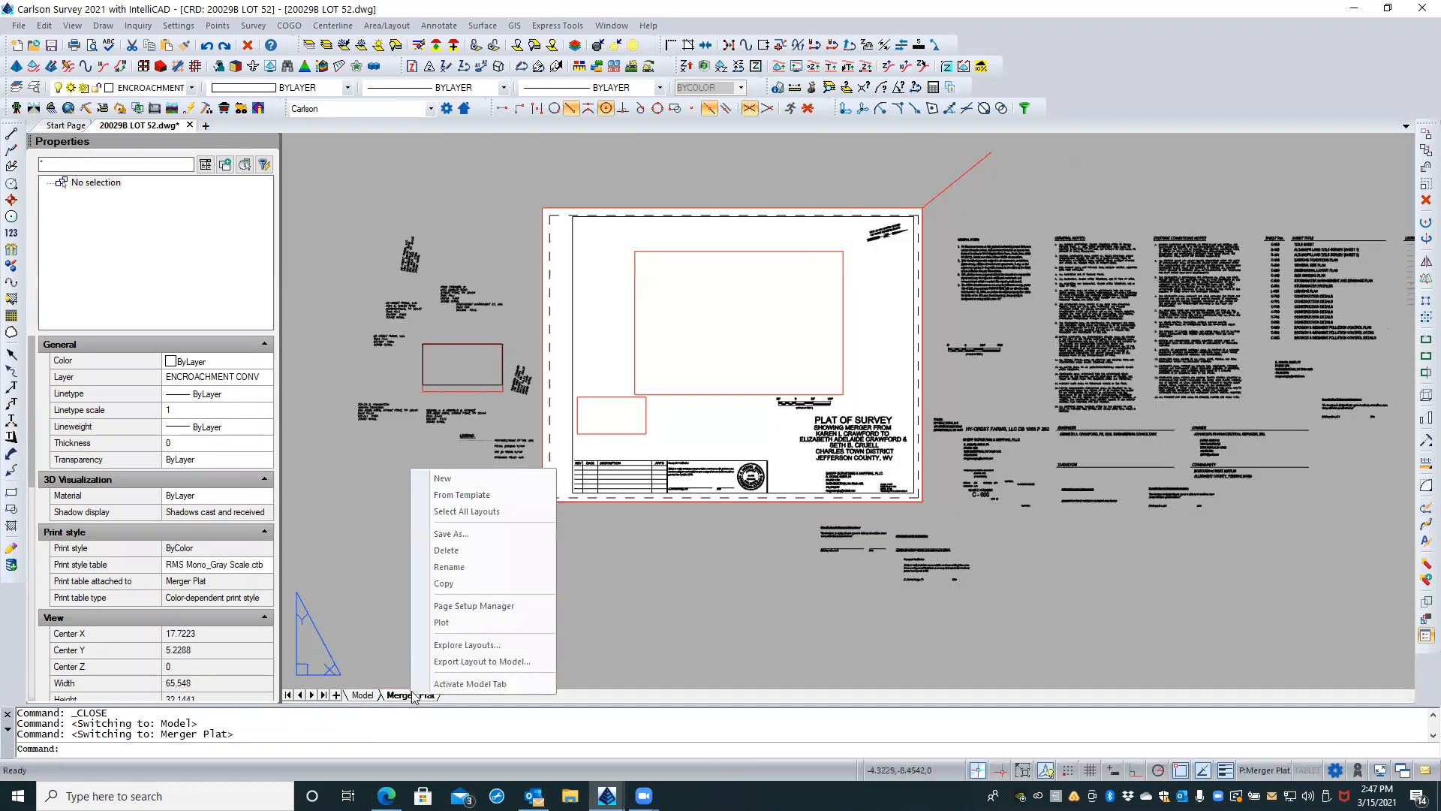
pyautogui.click(467, 583)
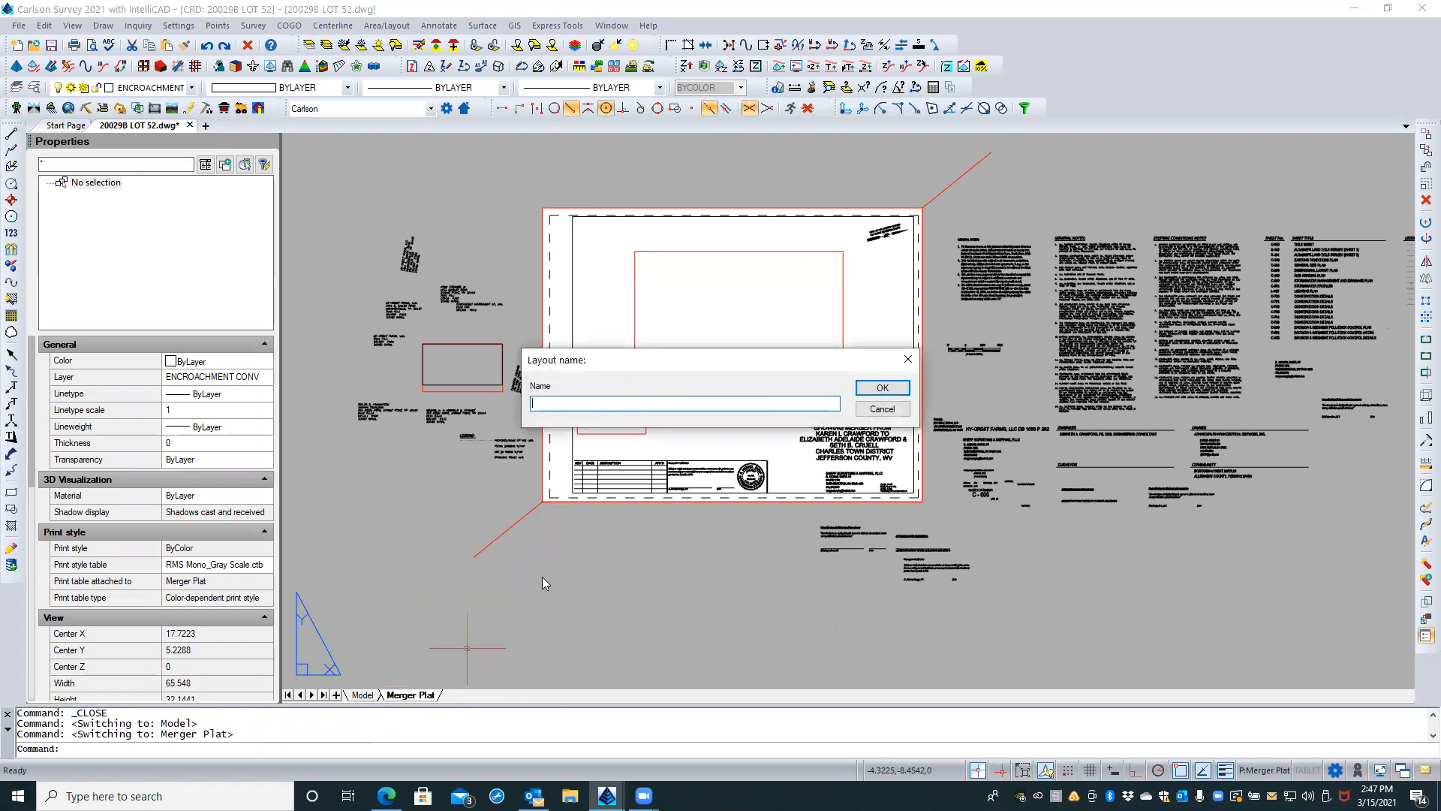
pyautogui.write('8.5x11')
pyautogui.press('Return')
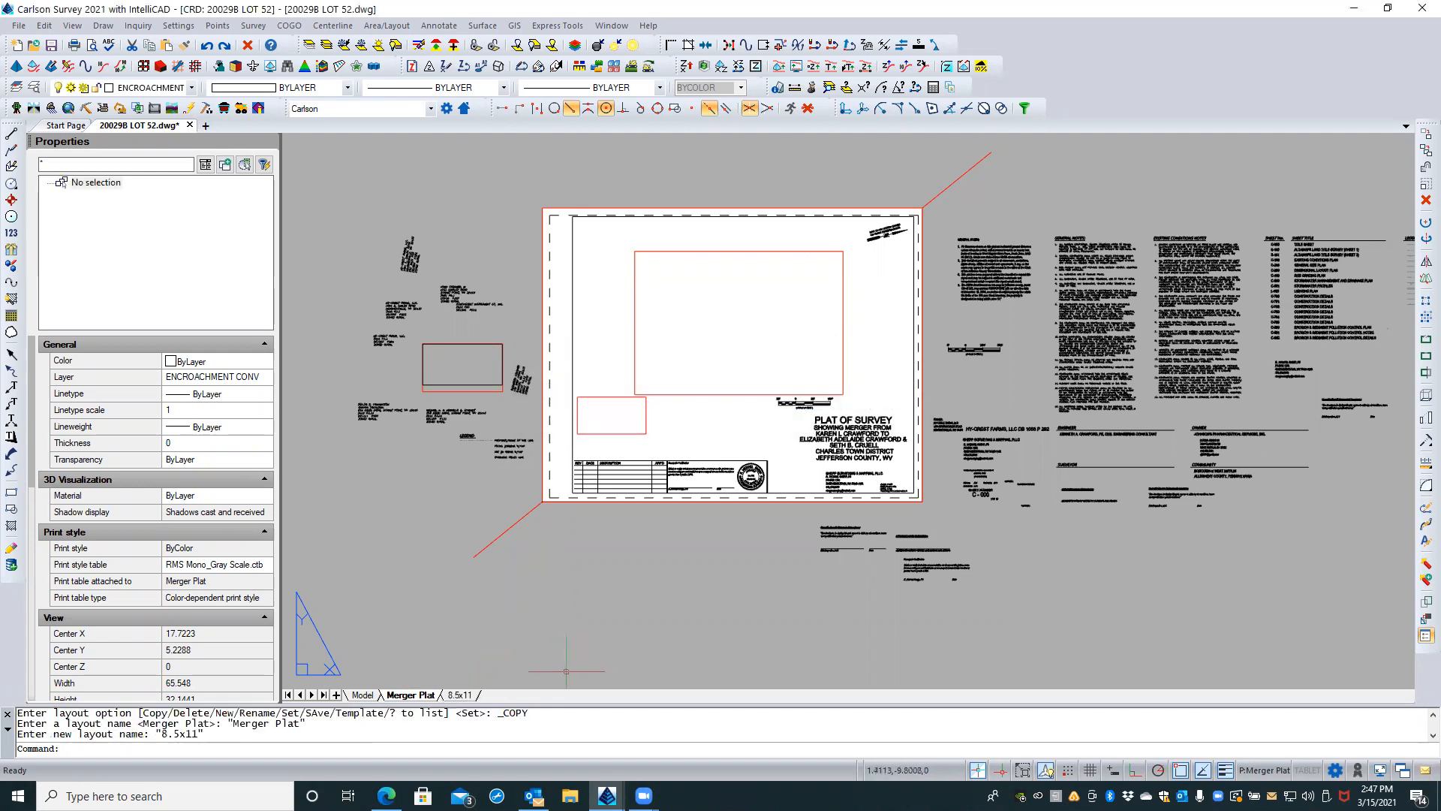
# Step: Move the 8.5x11 layout one position ahead of the Merger Plat layout
pyautogui.click(460, 695)
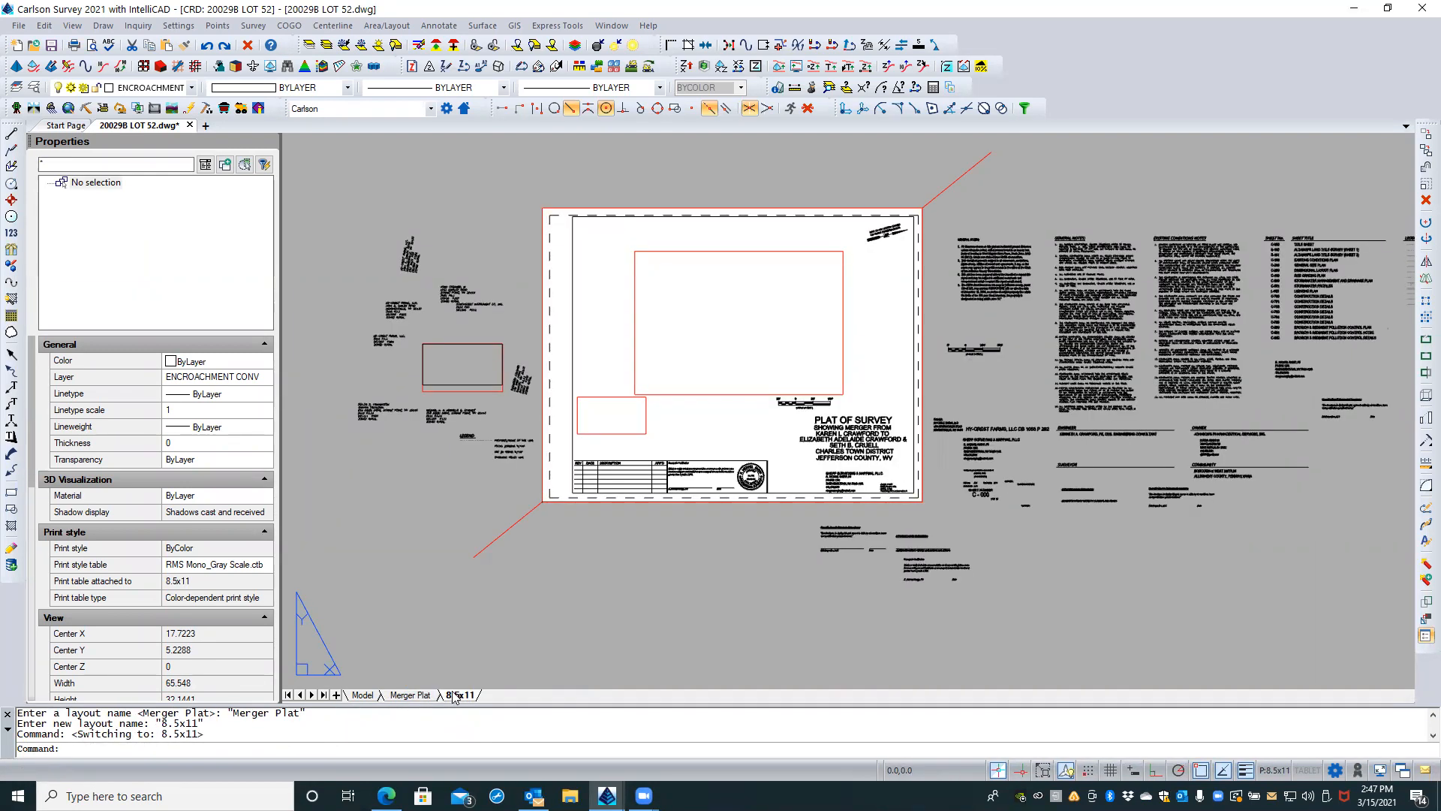
pyautogui.click(411, 695)
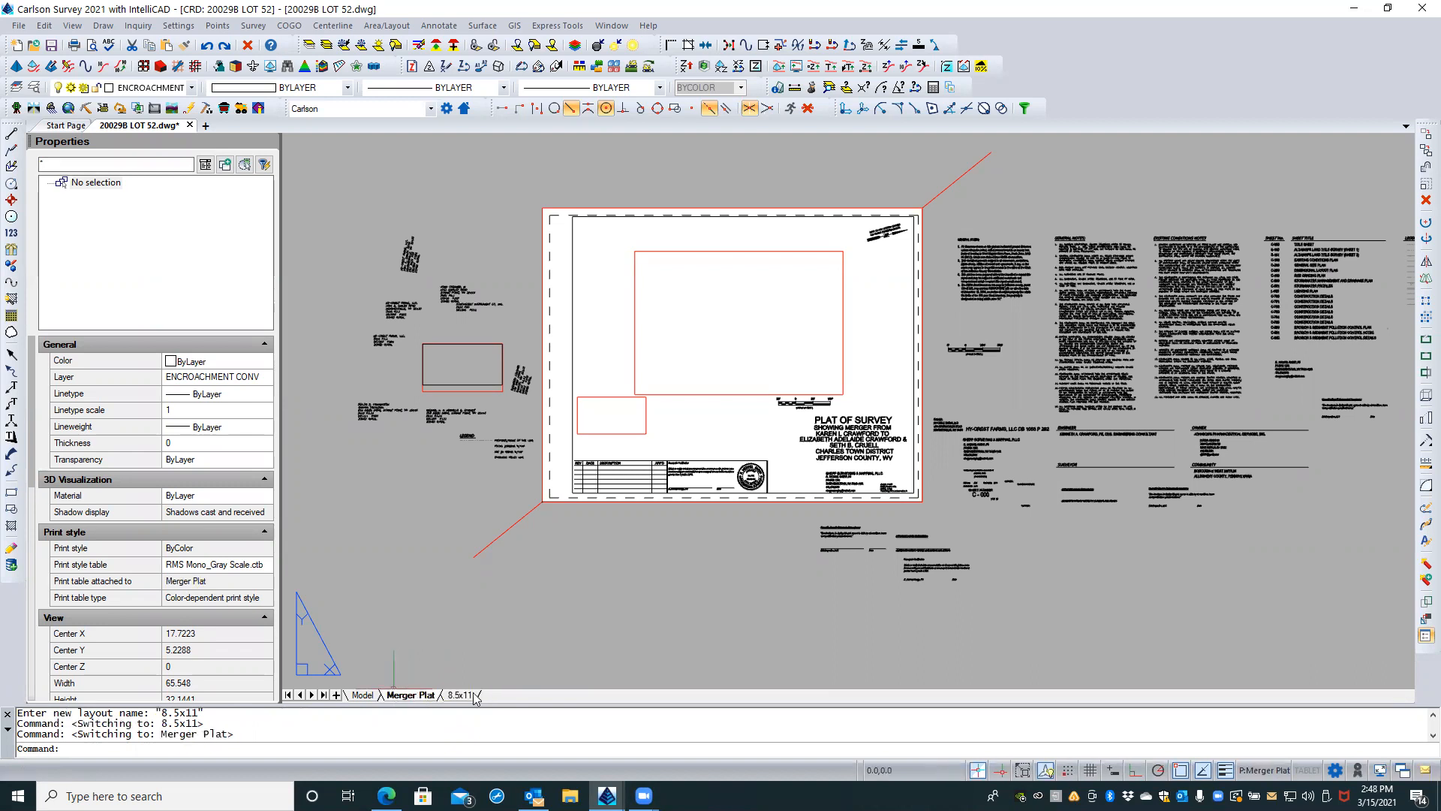
pyautogui.click(462, 695)
pyautogui.rightClick(463, 698)
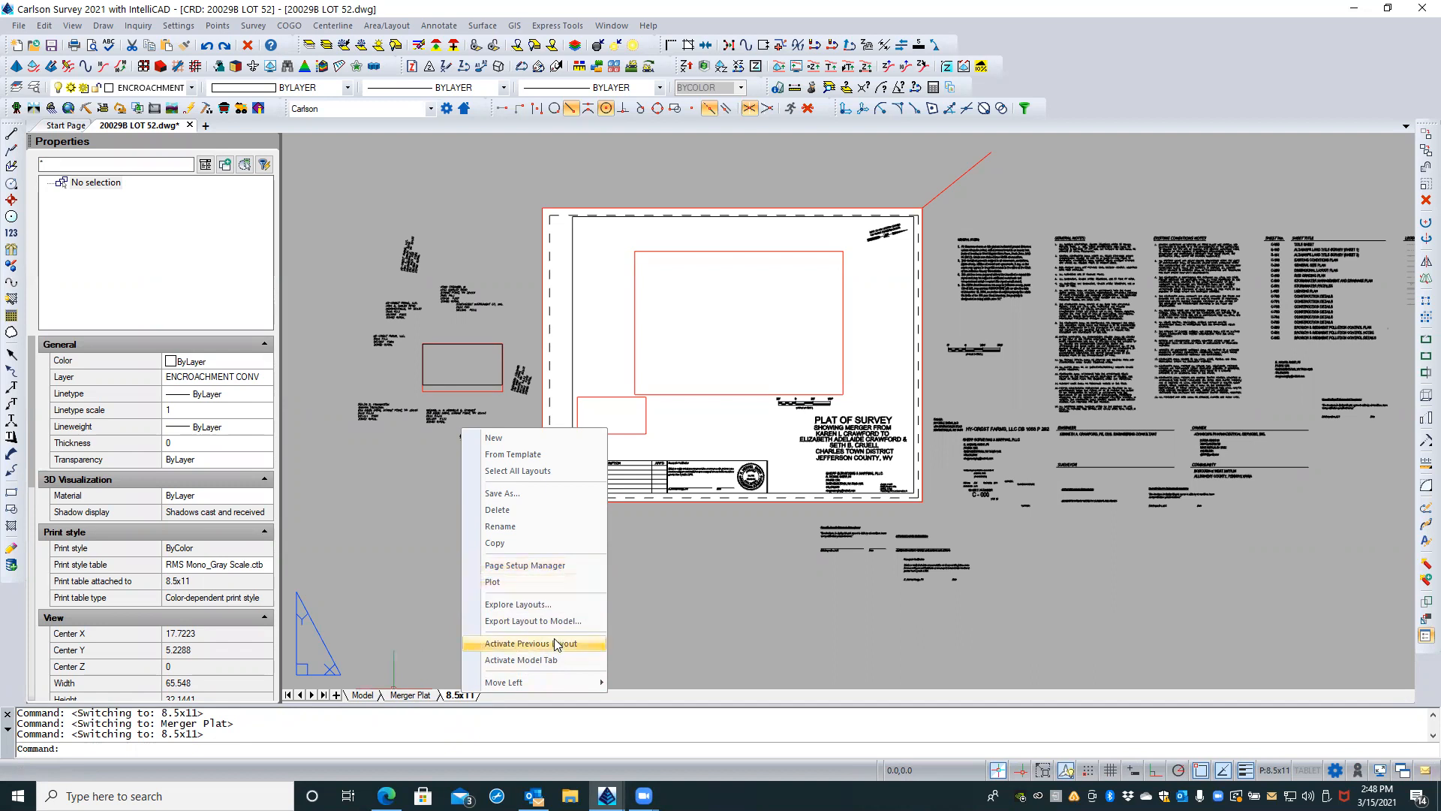
pyautogui.moveTo(530, 680)
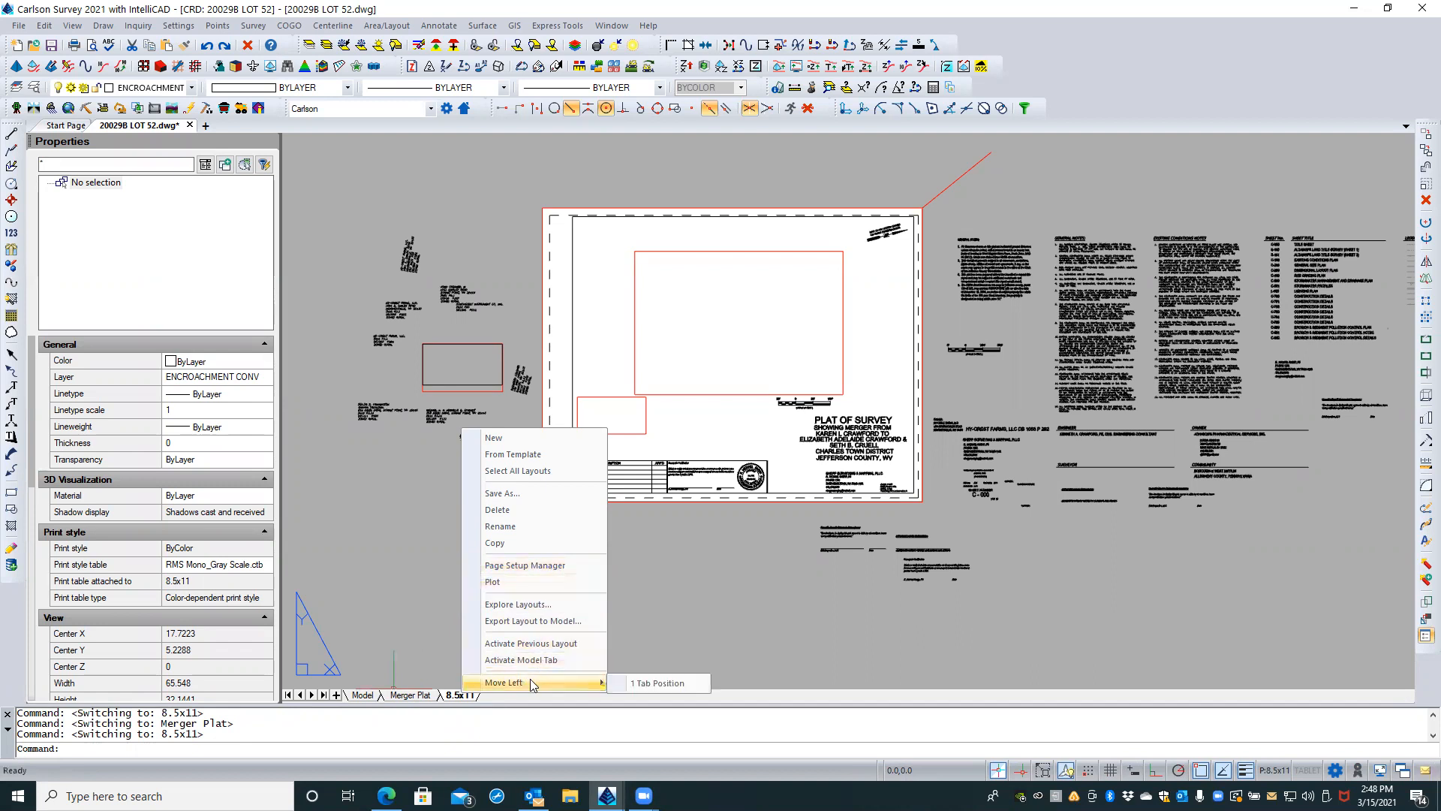
pyautogui.click(635, 683)
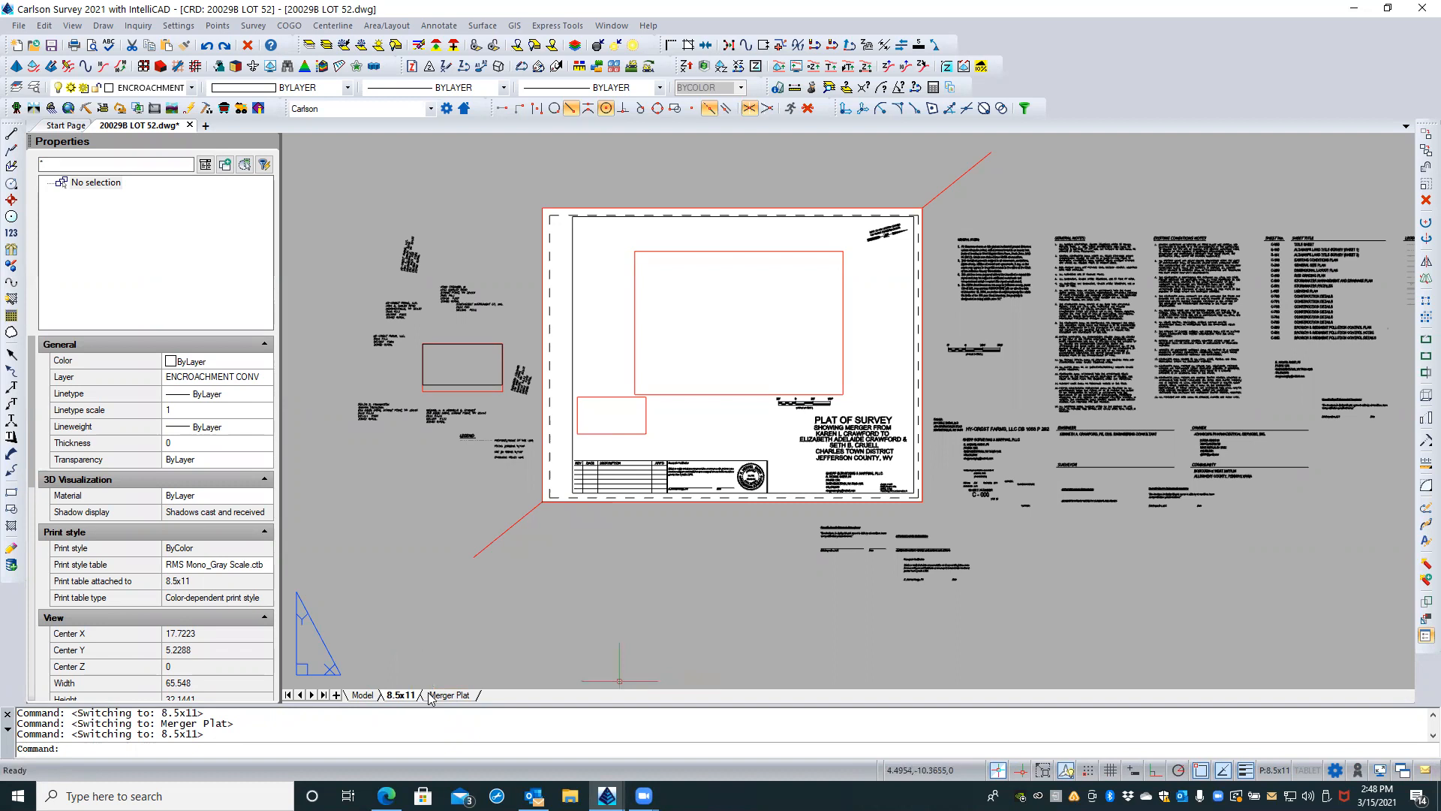
pyautogui.click(429, 695)
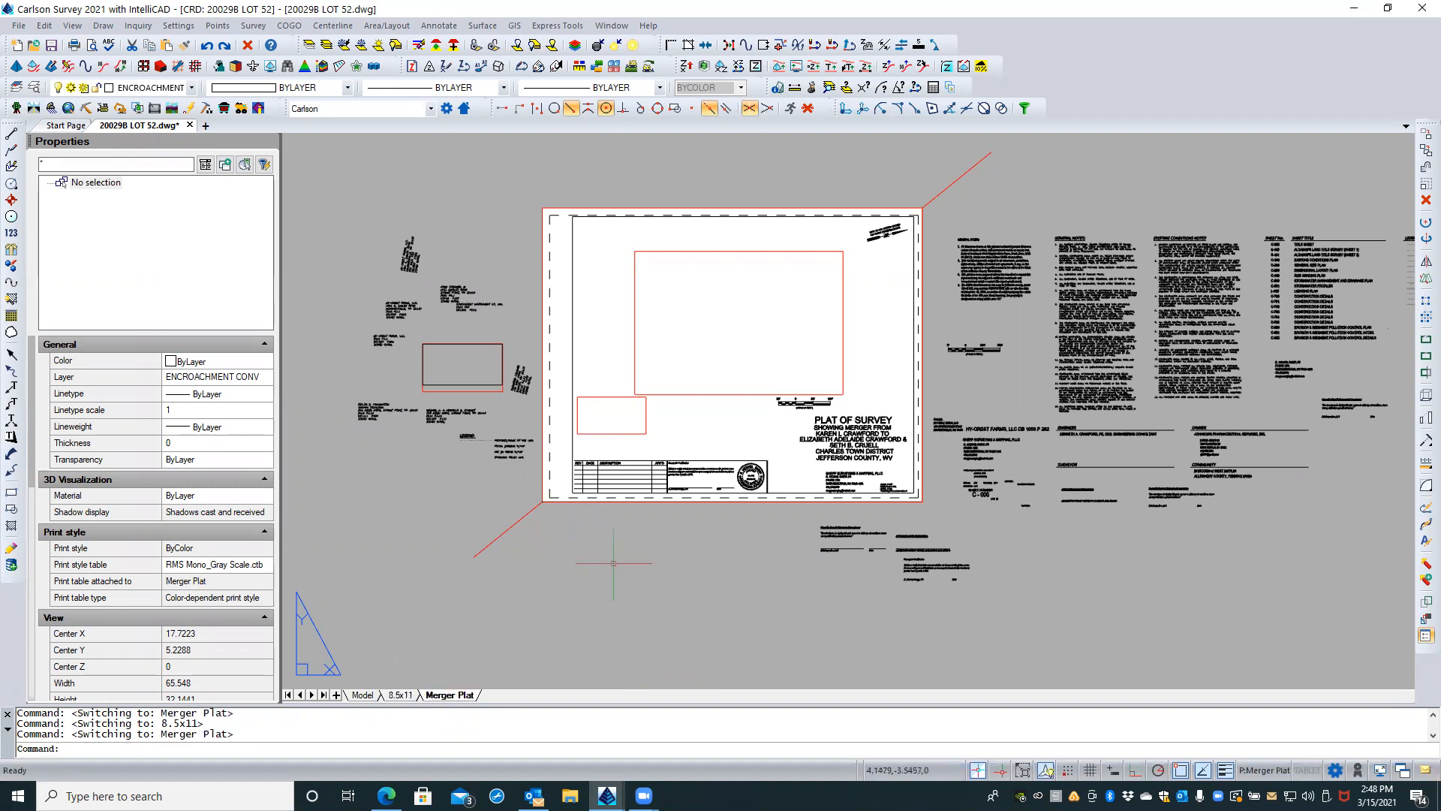
# Step: On the 8.5x11 layout, erase the labels and viewport left of the sheet and the small viewport above the revision table
pyautogui.click(399, 695)
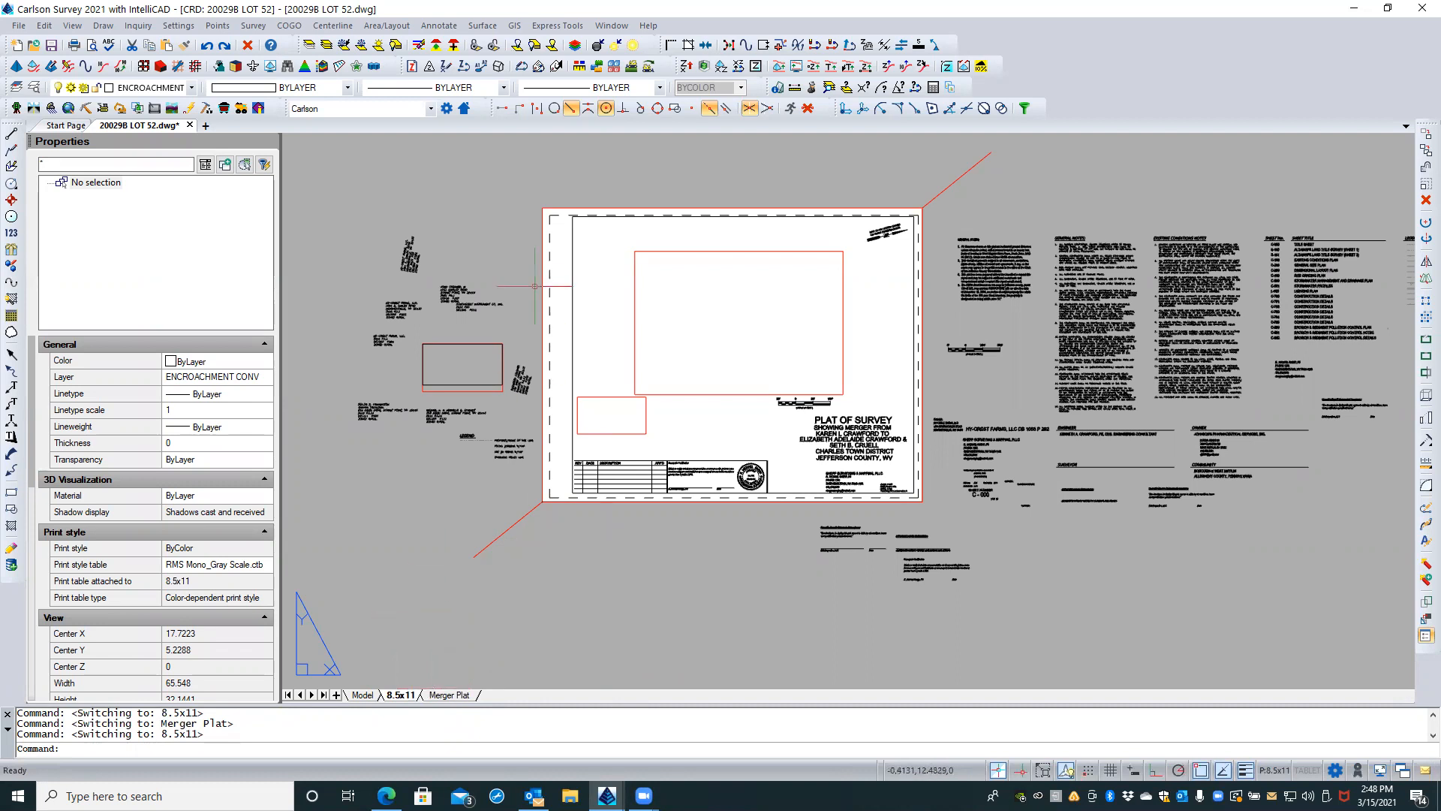
pyautogui.click(537, 193)
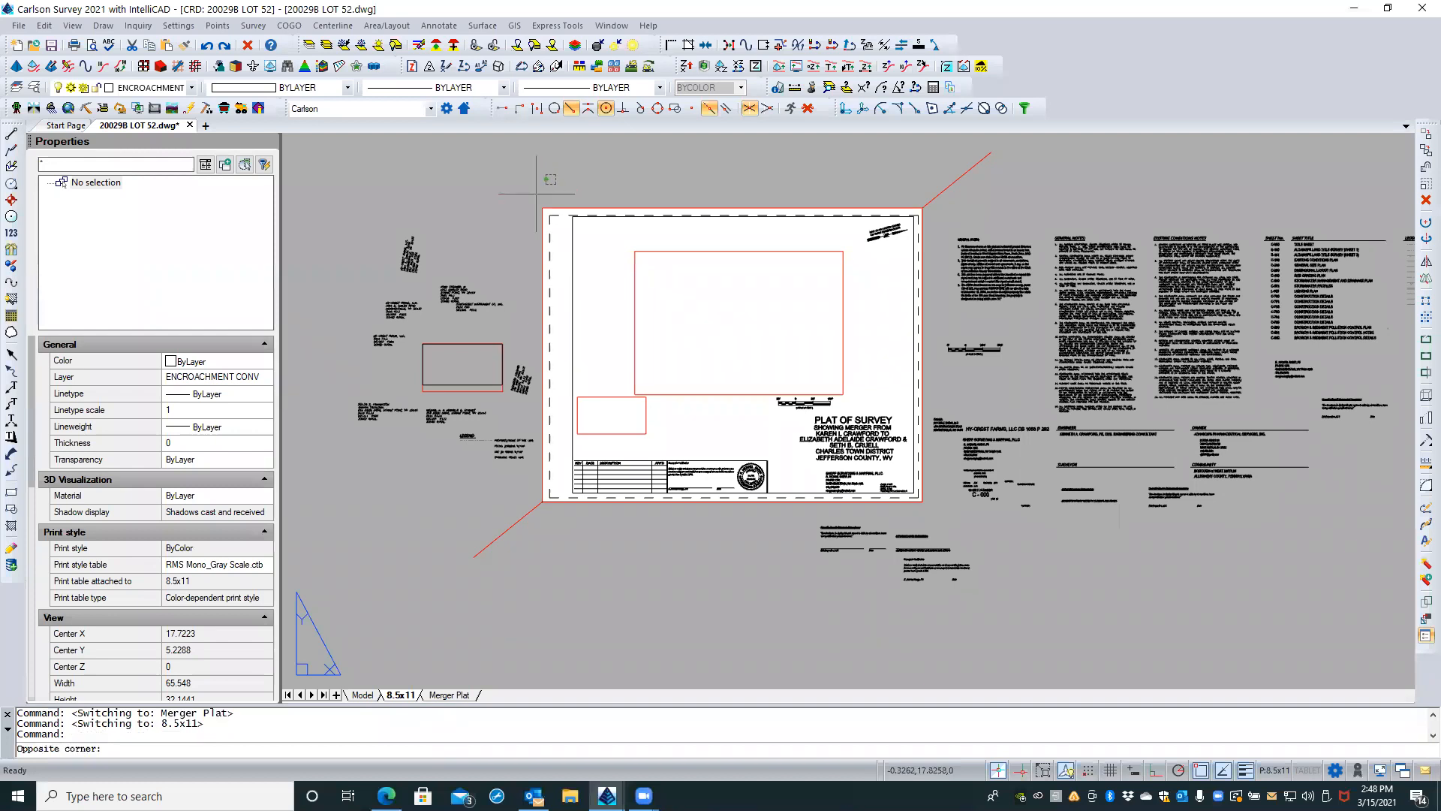
pyautogui.click(350, 465)
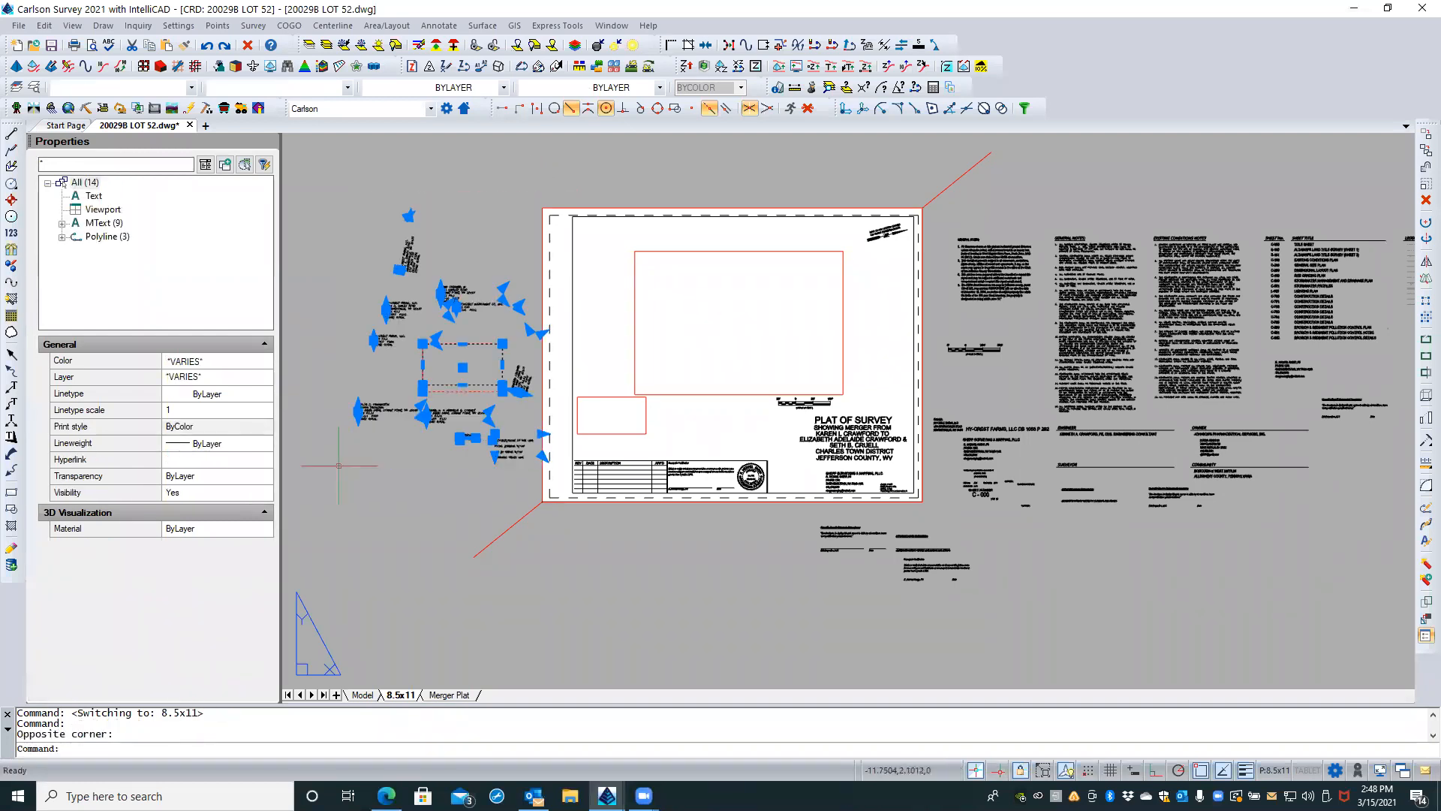
pyautogui.press('Delete')
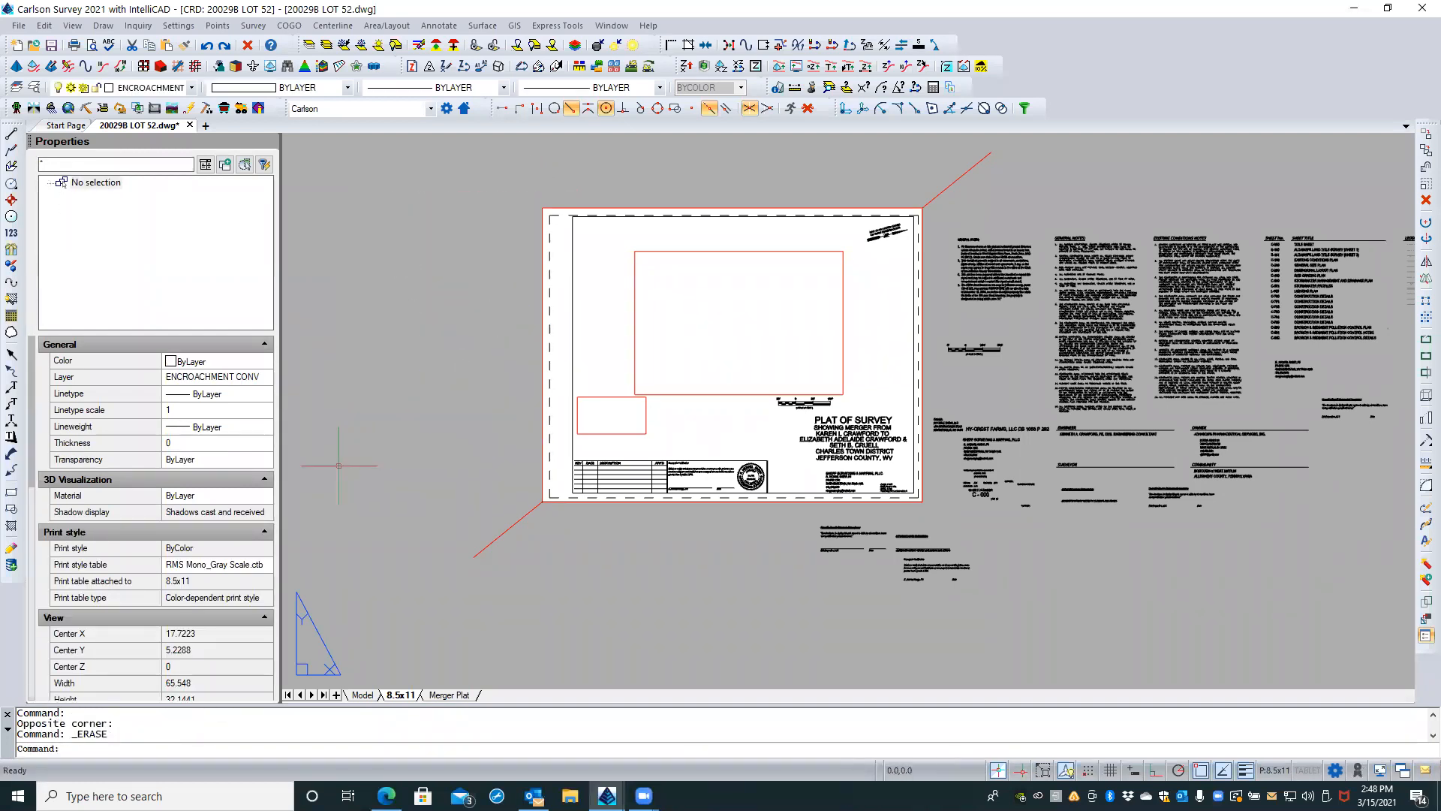
pyautogui.click(636, 433)
pyautogui.press('Delete')
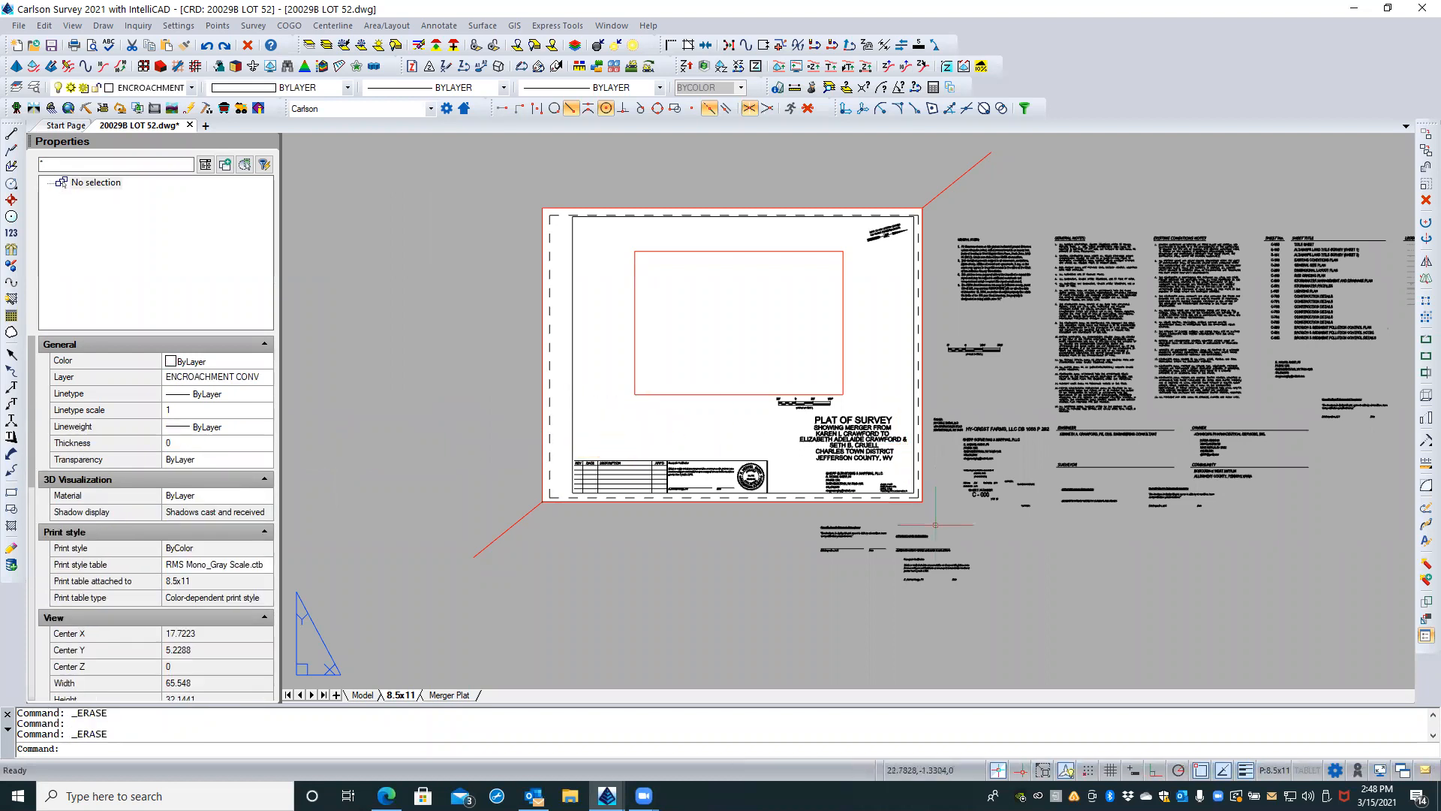
# Step: Erase the certification texts and signature lines below the sheet on the 8.5x11 layout
pyautogui.click(993, 621)
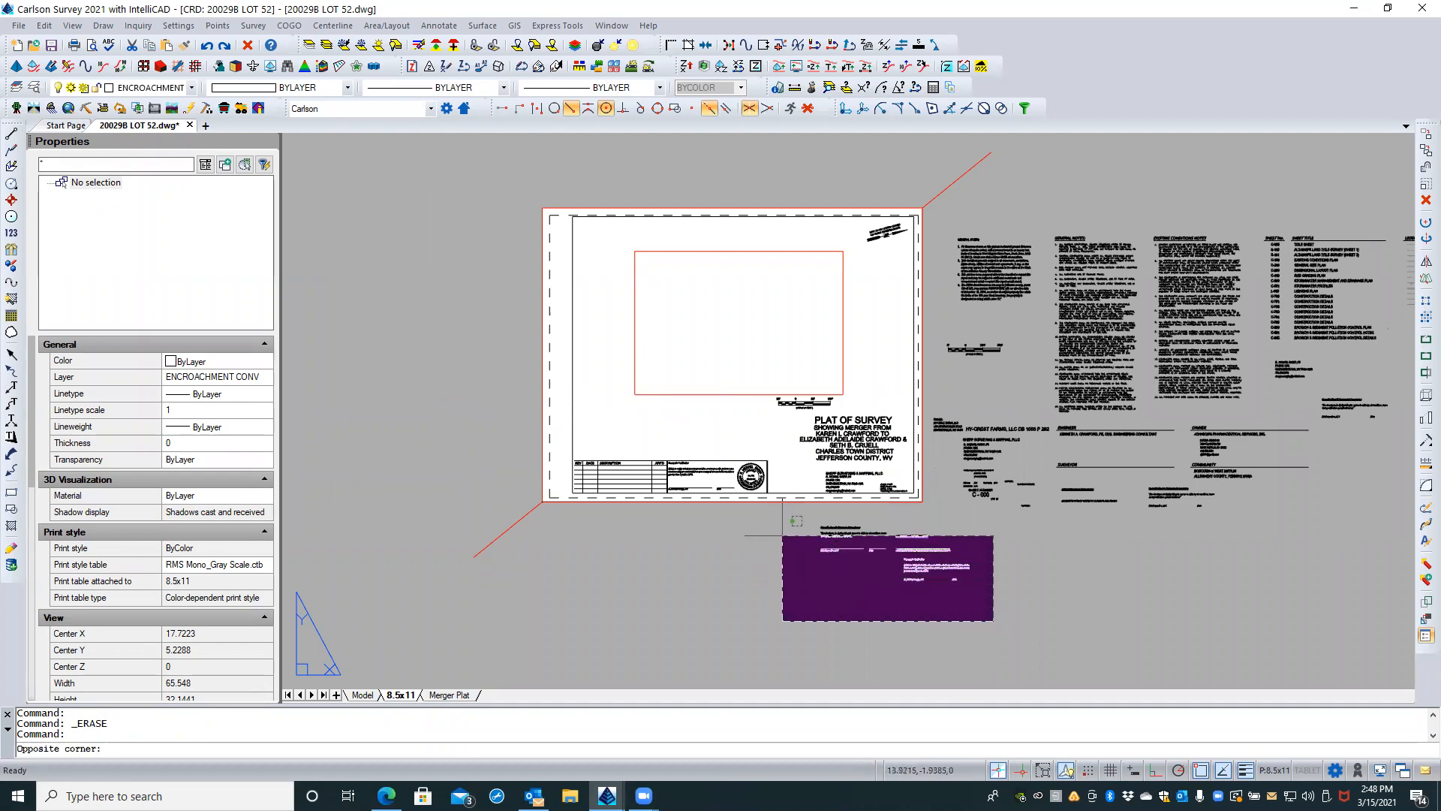
pyautogui.click(787, 523)
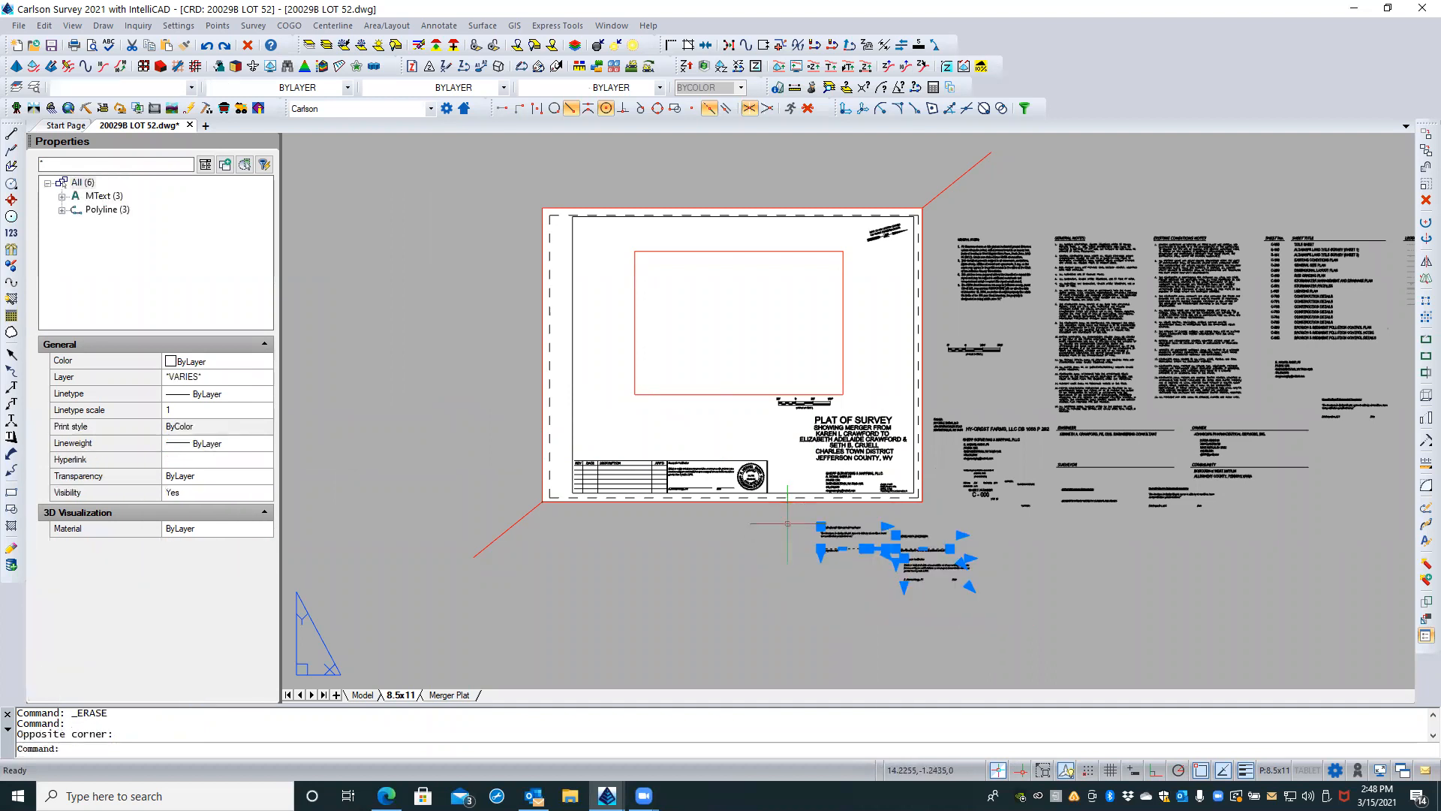
pyautogui.press('Delete')
# Step: Erase all the notes, sheet lists and legends right of the sheet, keeping the diagonal line at the sheet's upper-right corner
pyautogui.scroll(-2, 671, 525)
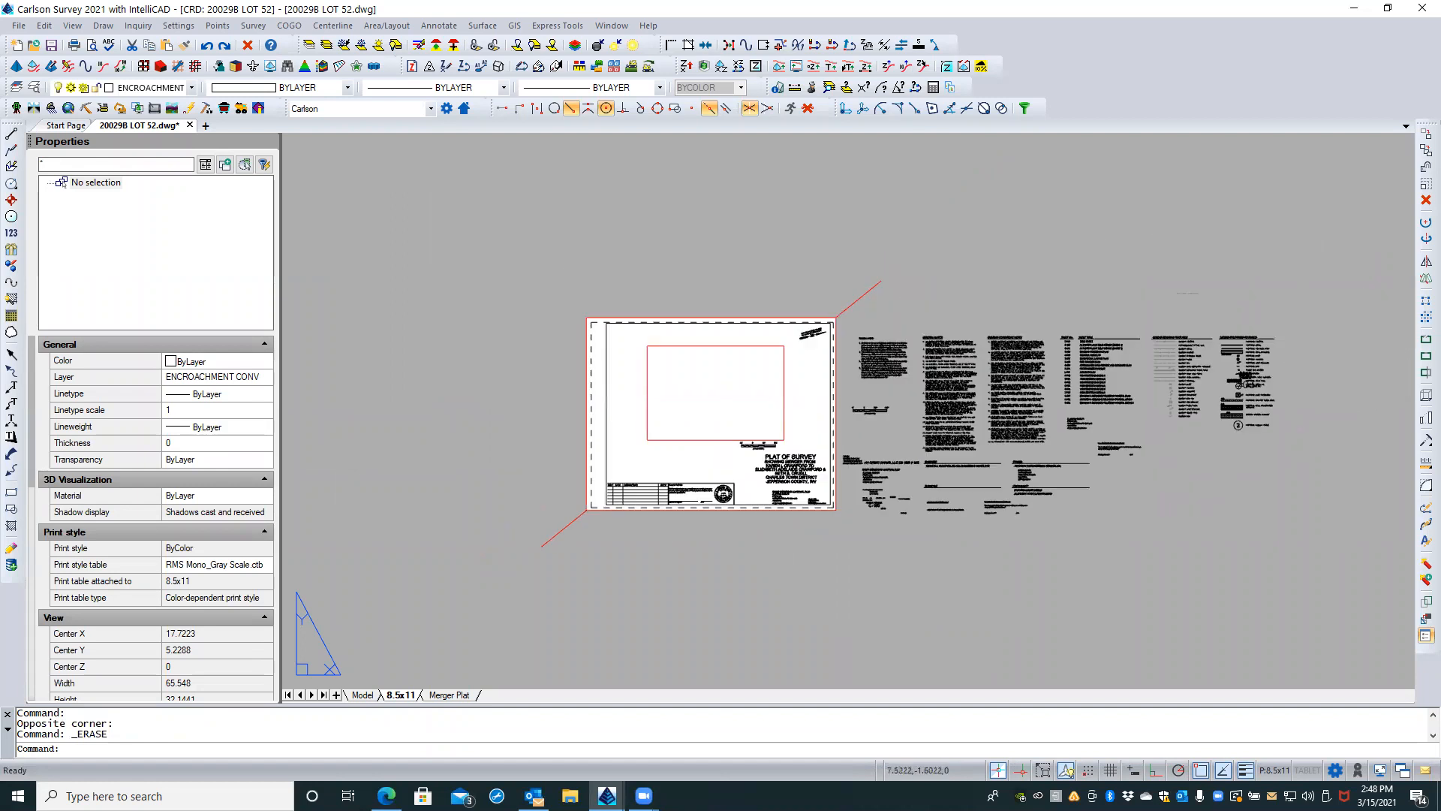
pyautogui.click(1327, 279)
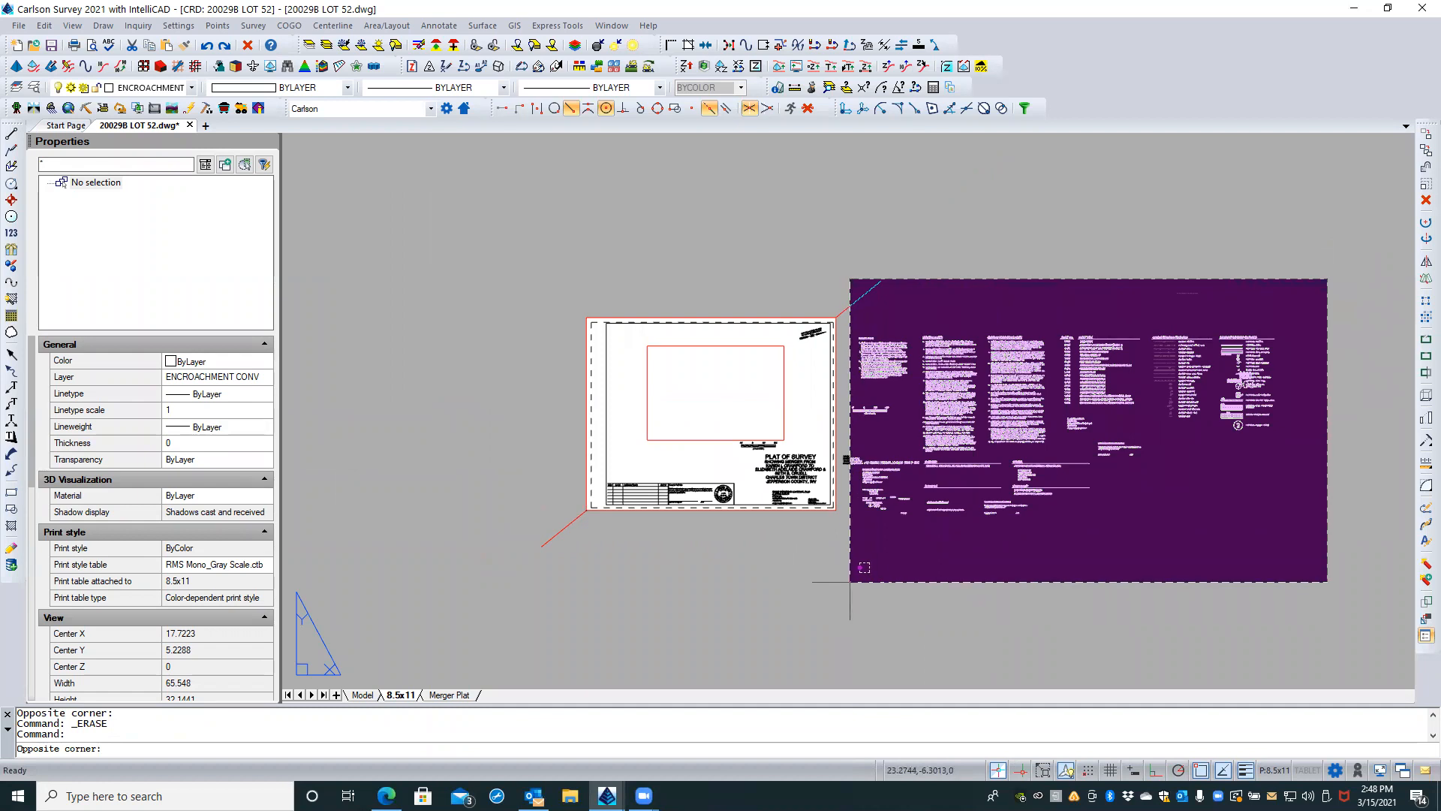
pyautogui.click(845, 582)
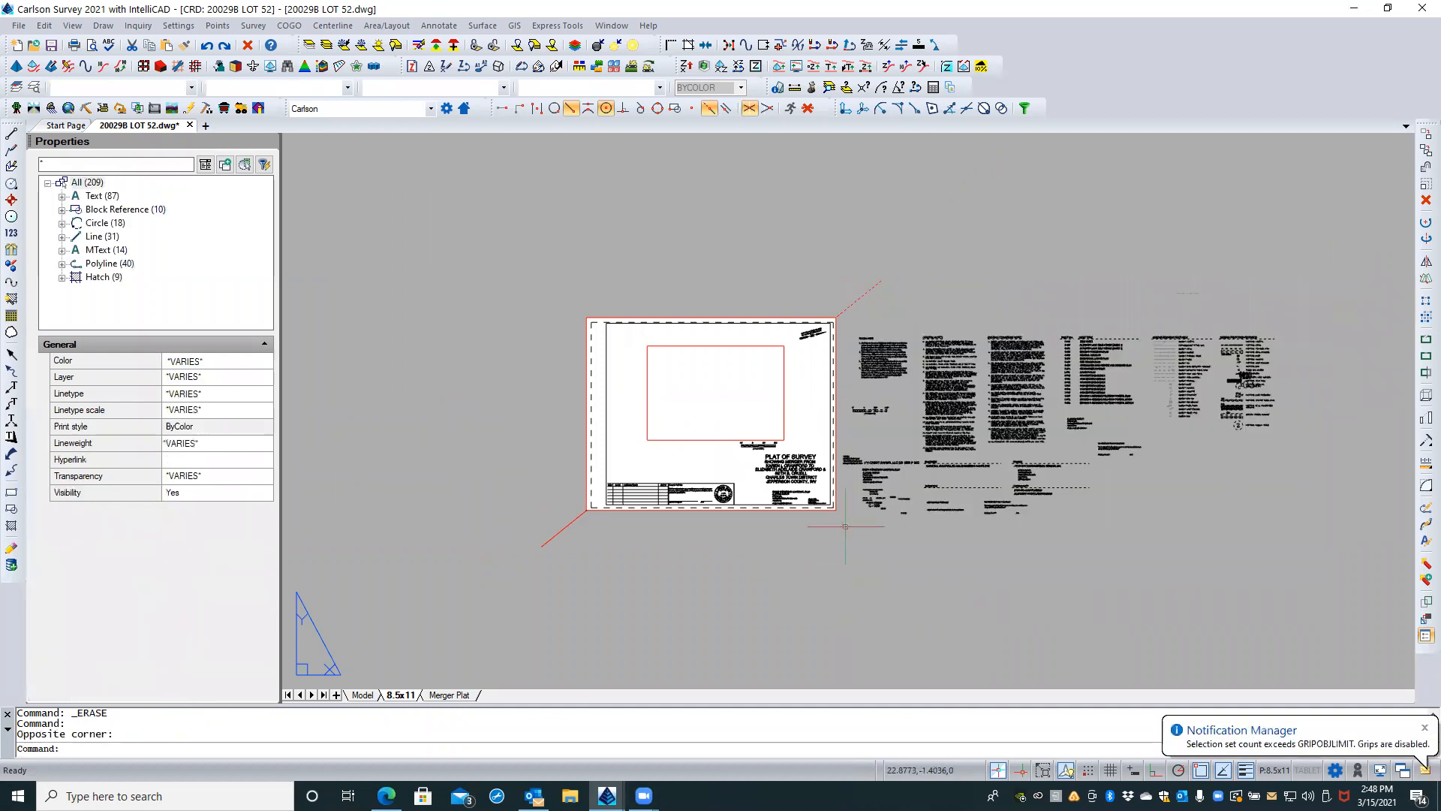
pyautogui.scroll(3, 867, 300)
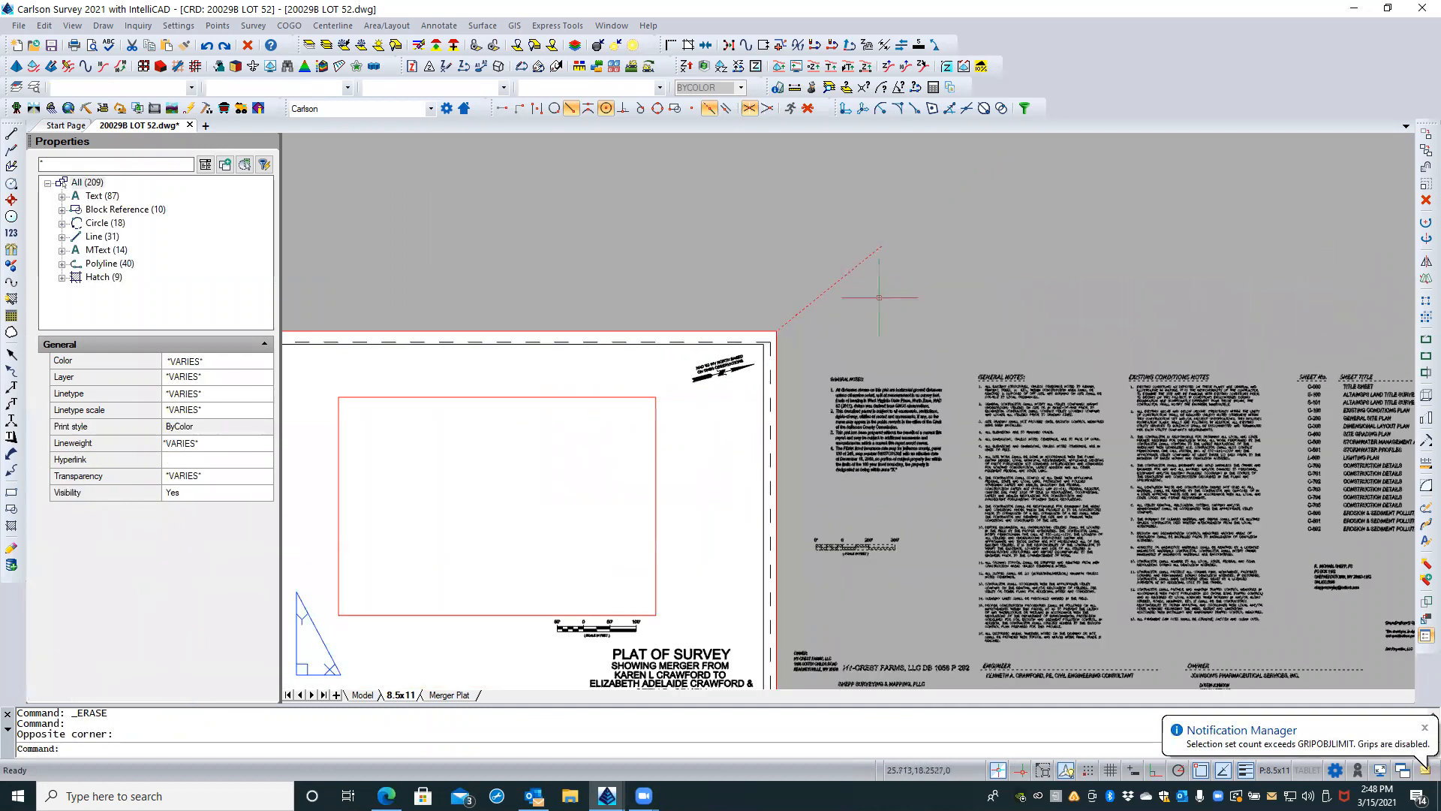
pyautogui.keyDown('shift'); pyautogui.click(793, 316); pyautogui.keyUp('shift')
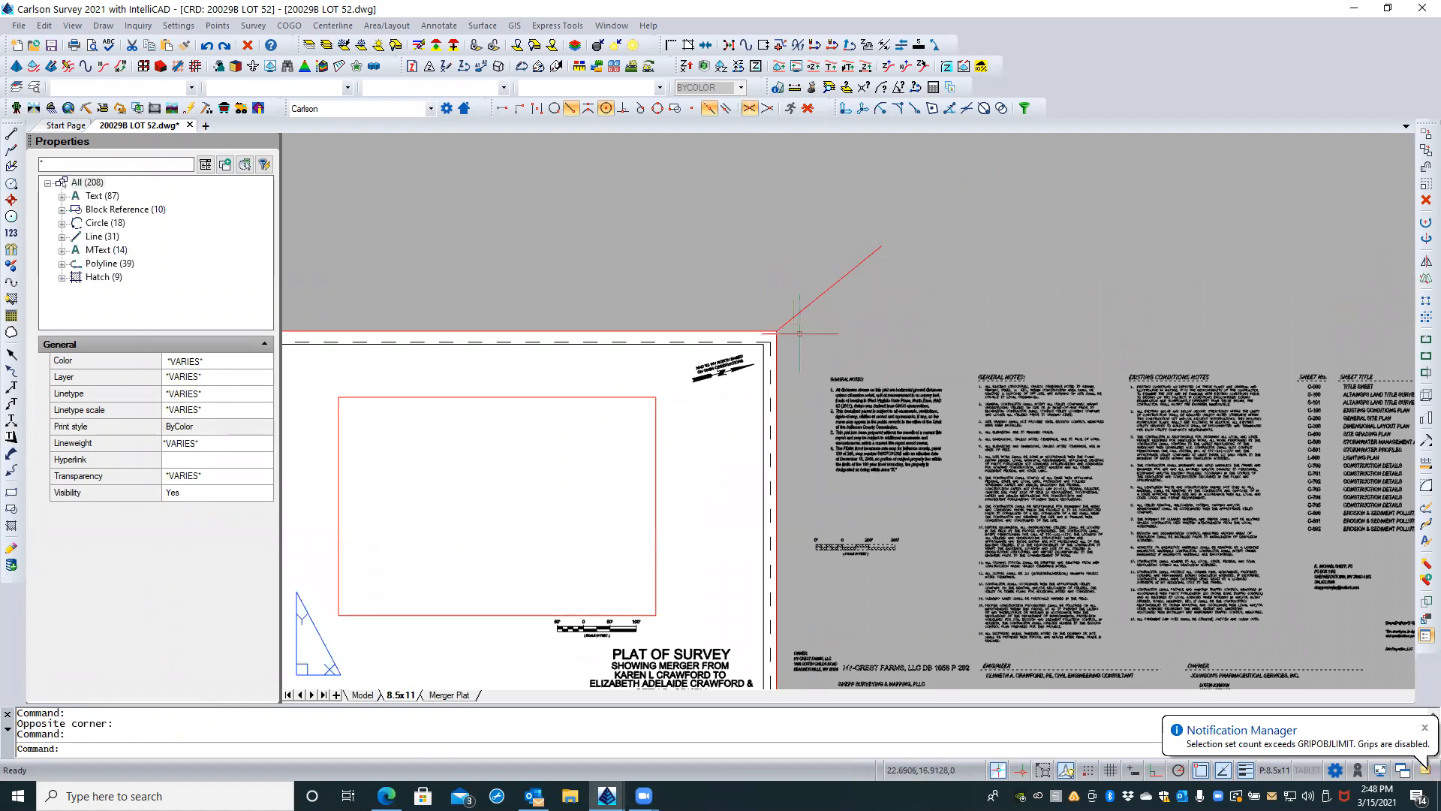
pyautogui.press('Delete')
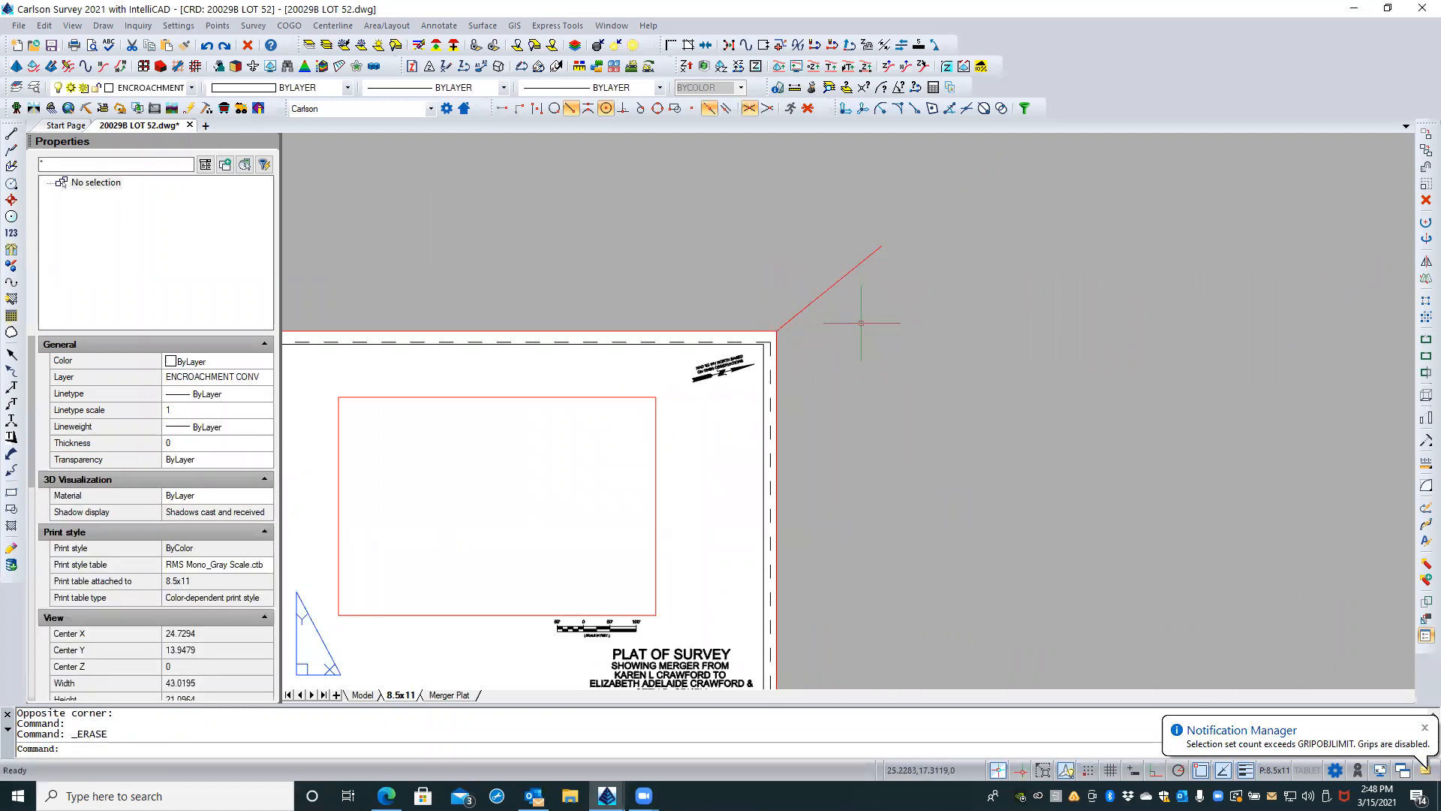
pyautogui.scroll(-2, 969, 223)
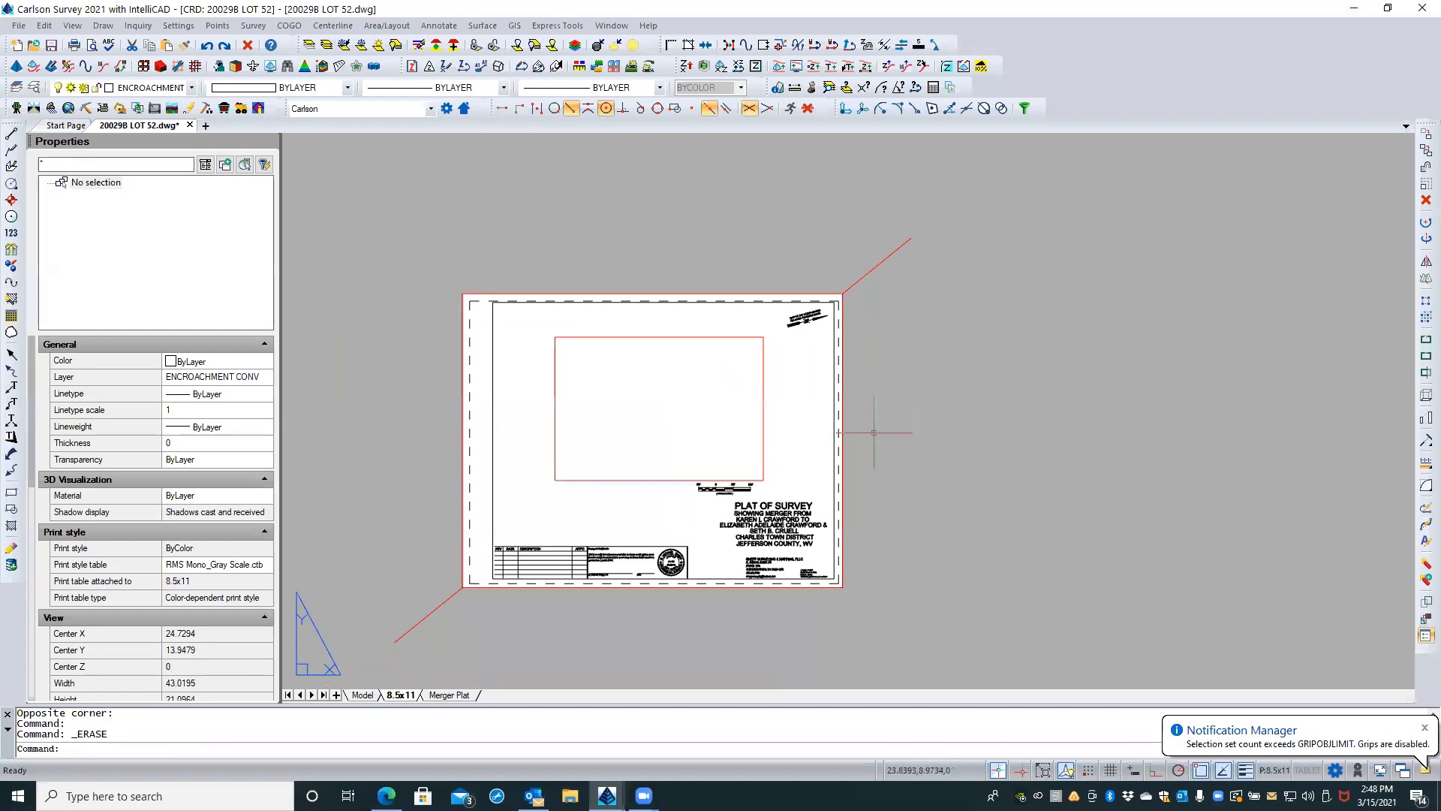
pyautogui.scroll(2, 710, 604)
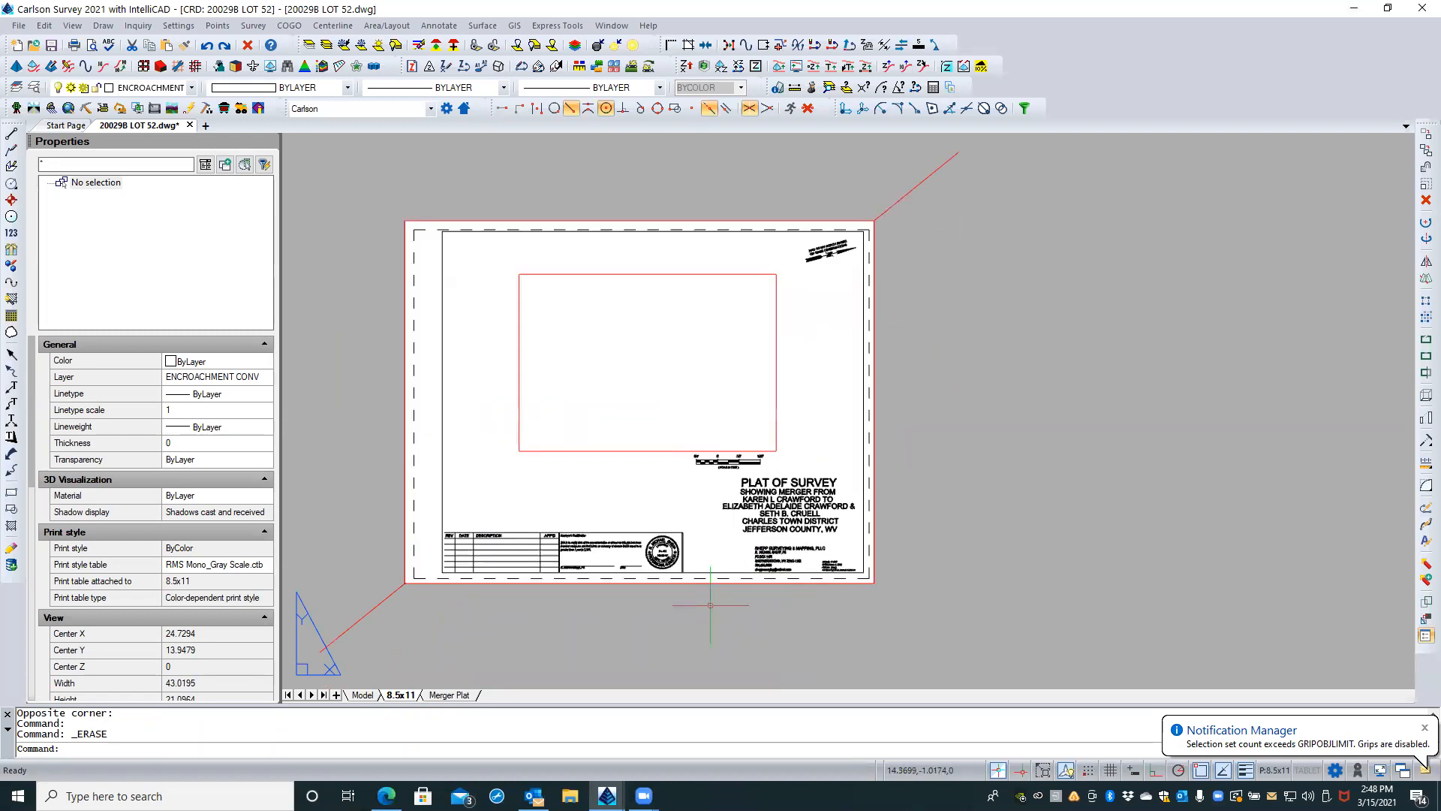
pyautogui.scroll(1, 518, 587)
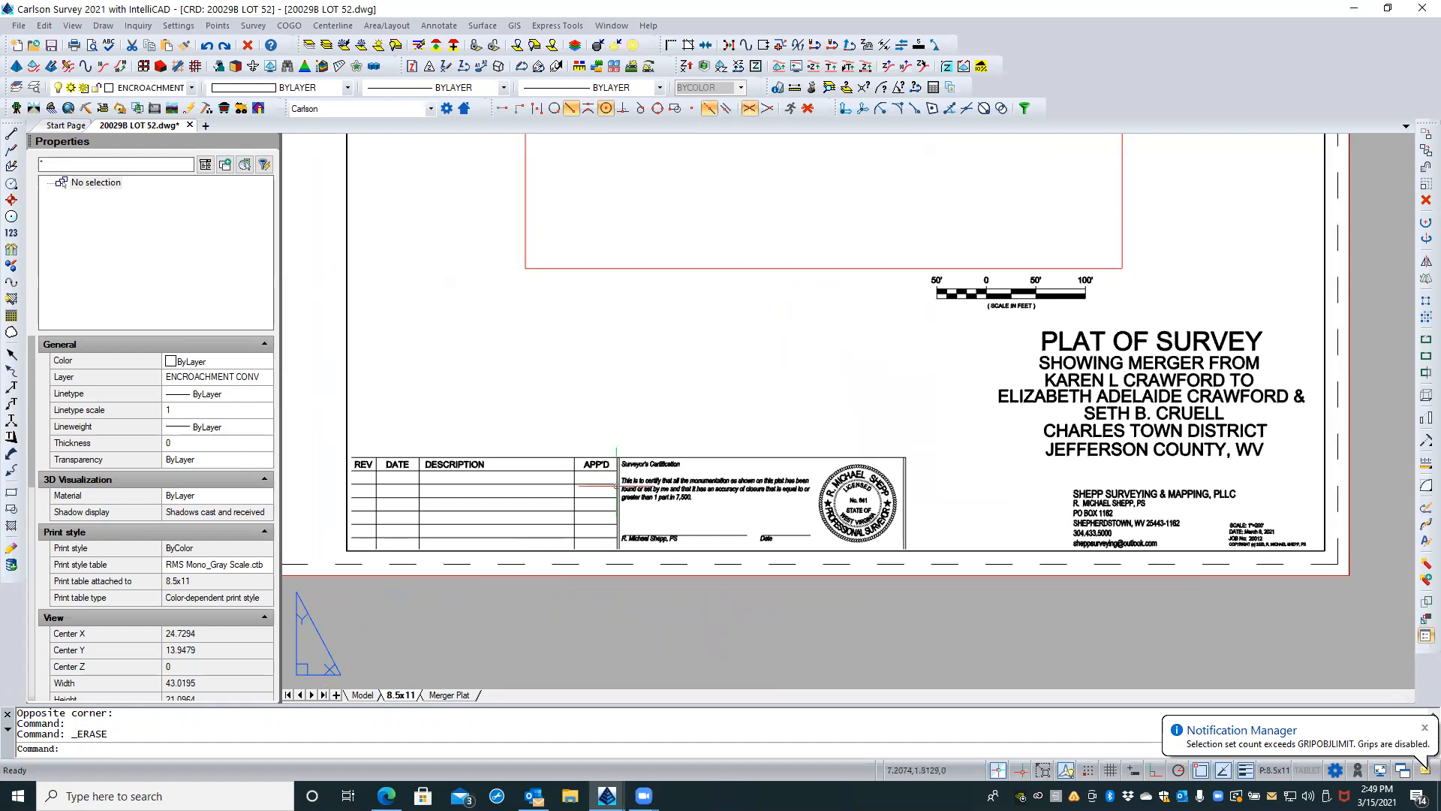
# Step: Erase the revision table together with the adjoining Surveyor's Certification text, signature lines and seal on the 8.5x11 layout
pyautogui.scroll(1, 805, 414)
pyautogui.scroll(2, 791, 491)
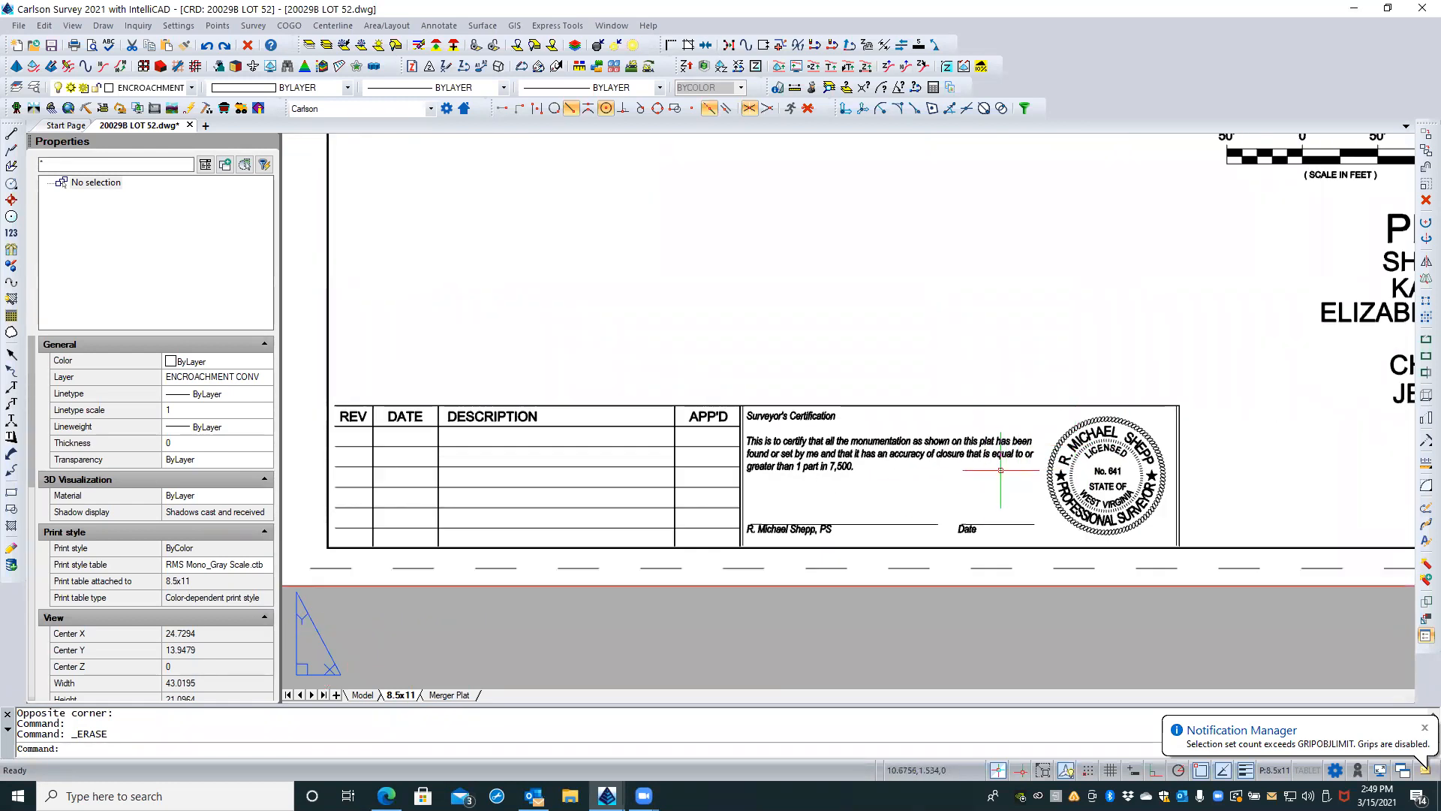
pyautogui.click(1195, 396)
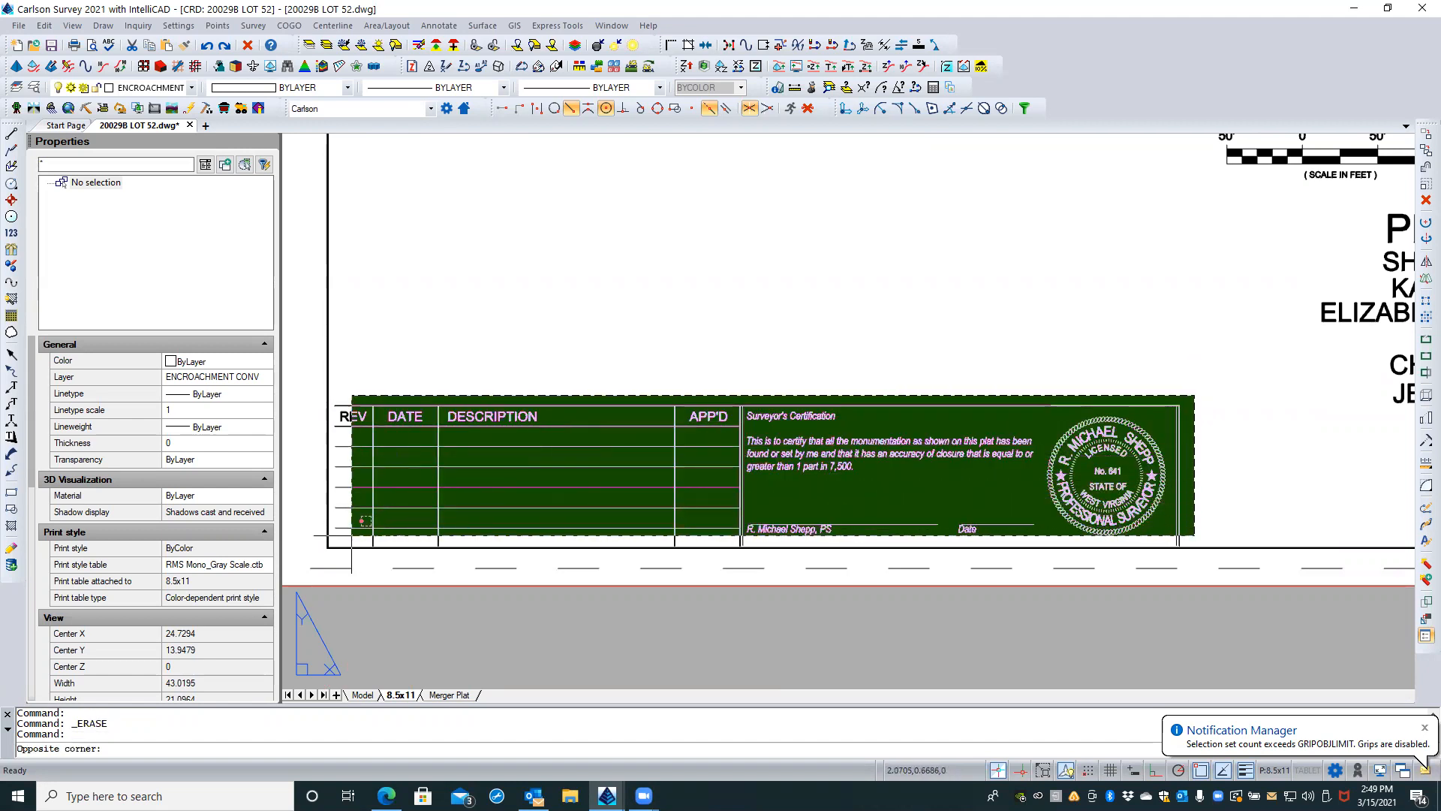
pyautogui.click(355, 522)
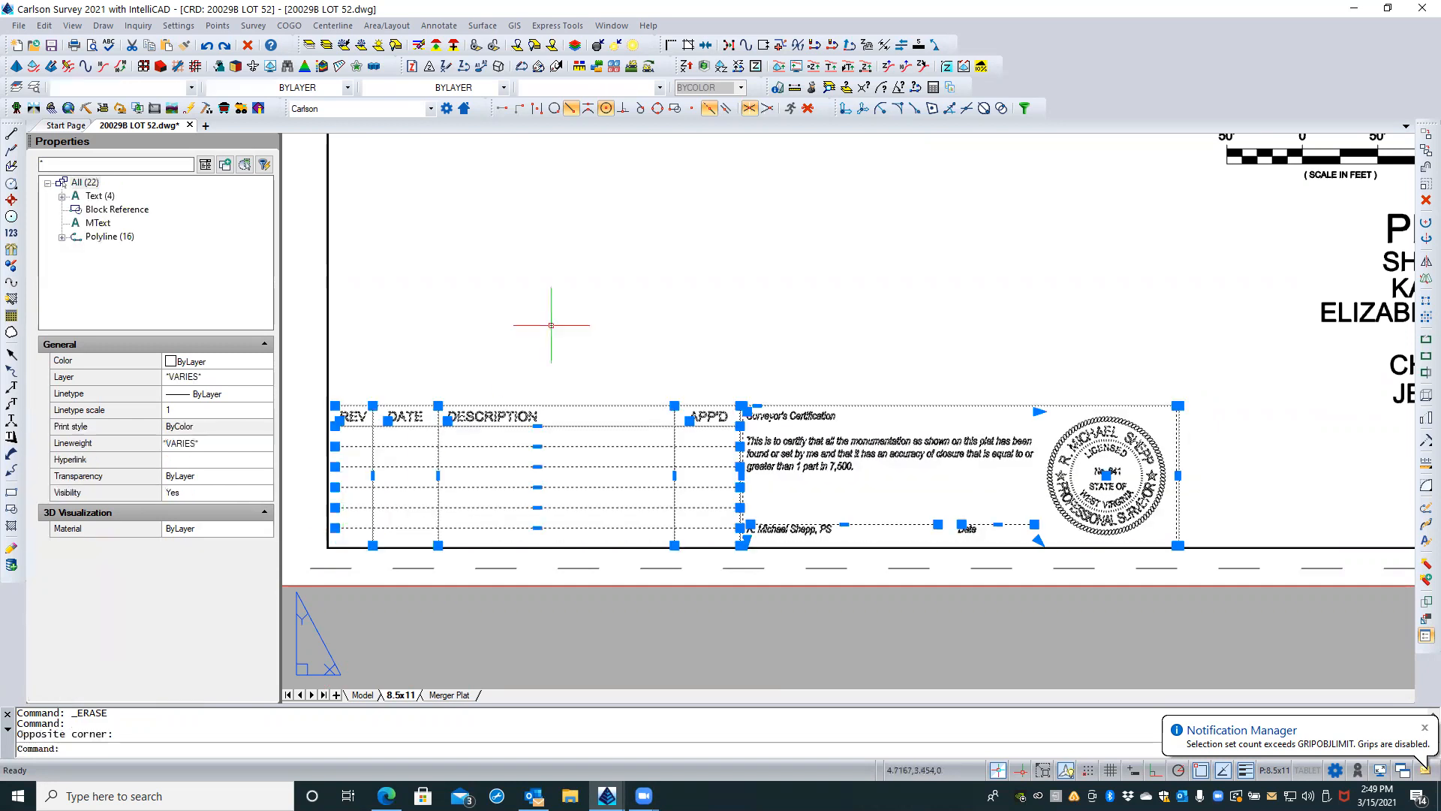
pyautogui.press('Delete')
pyautogui.scroll(-4, 343, 559)
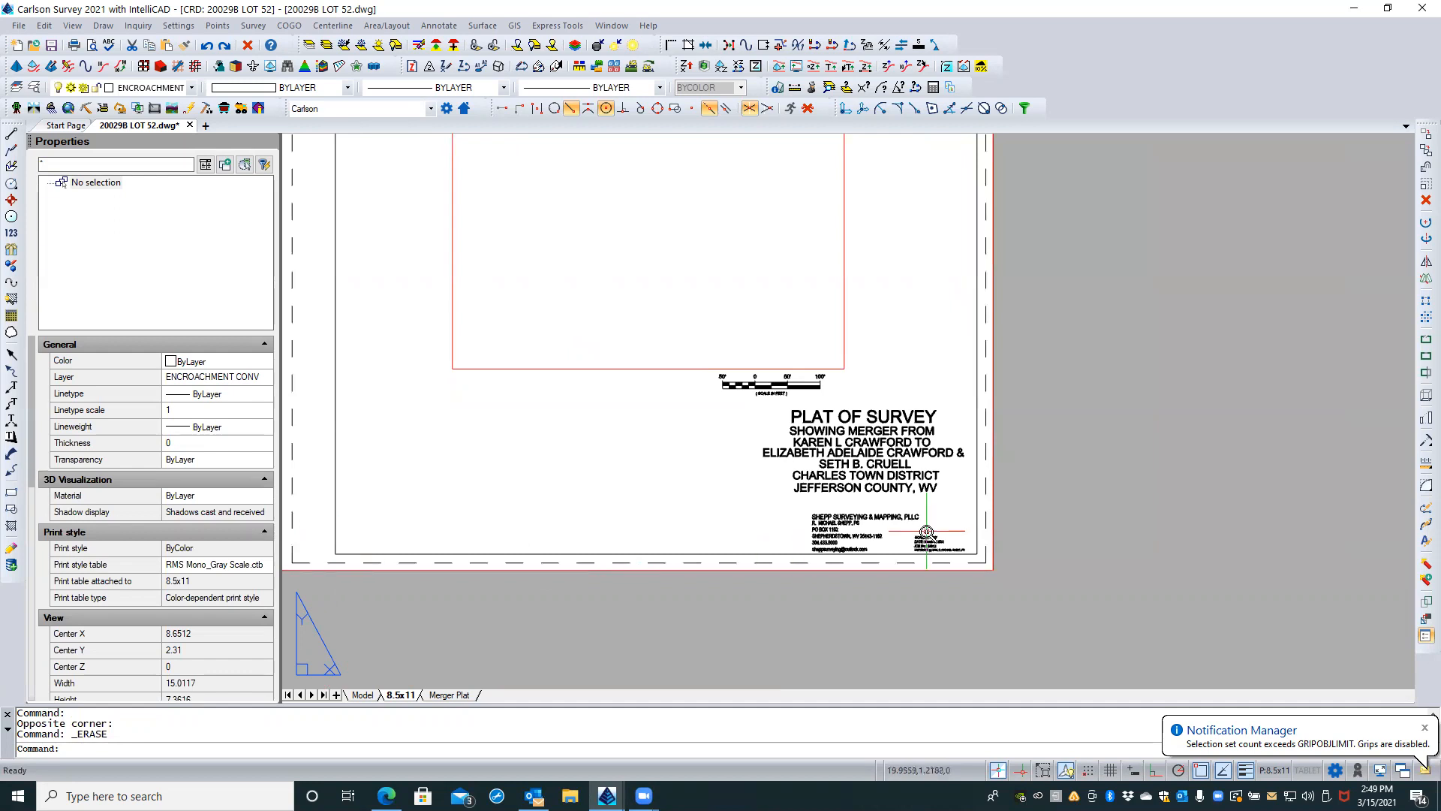
# Step: Examine the plat title, surveyor contact text and scale and date notes in the title block, and the sheet as a whole
pyautogui.scroll(2, 926, 533)
pyautogui.scroll(2, 926, 534)
pyautogui.scroll(2, 826, 523)
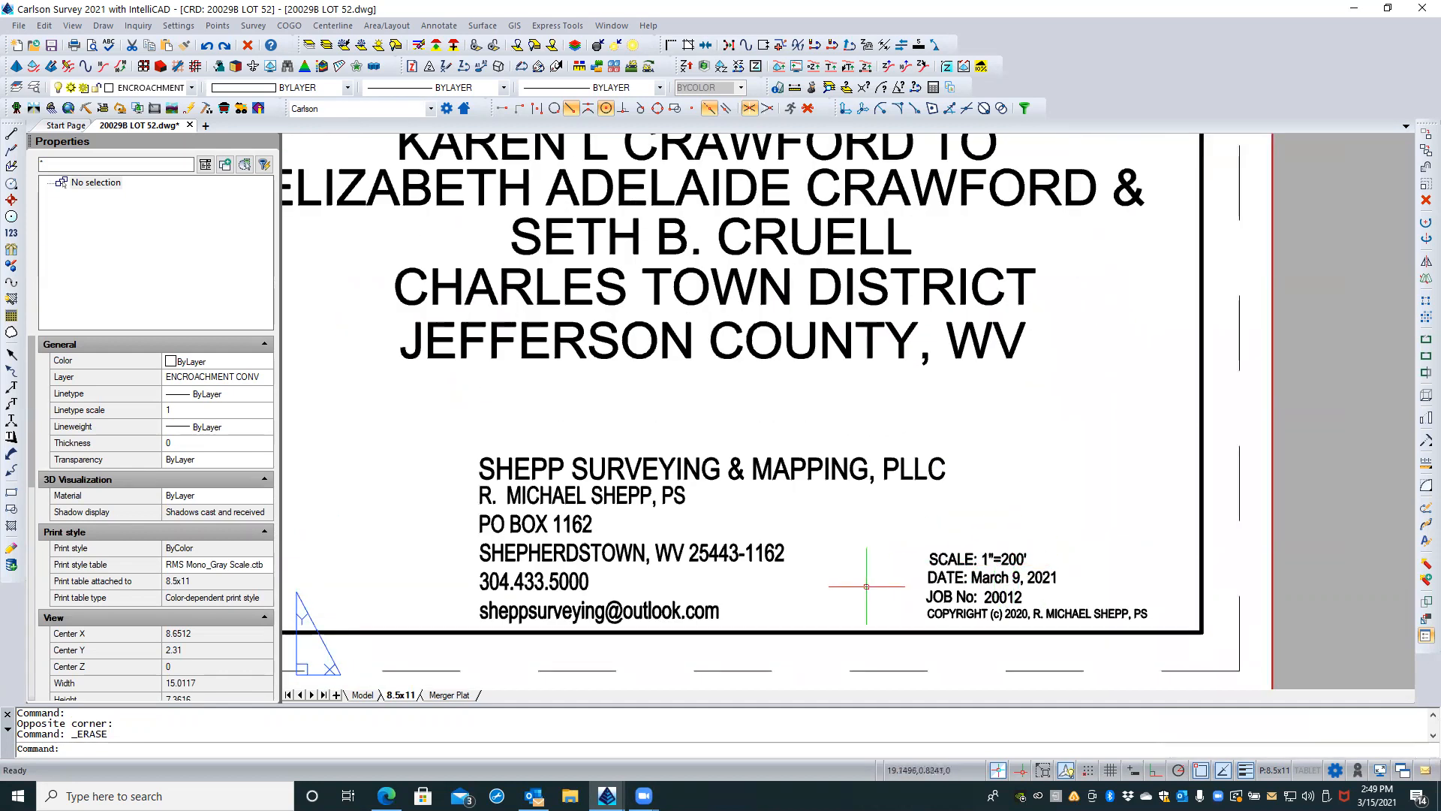
pyautogui.scroll(-2, 859, 599)
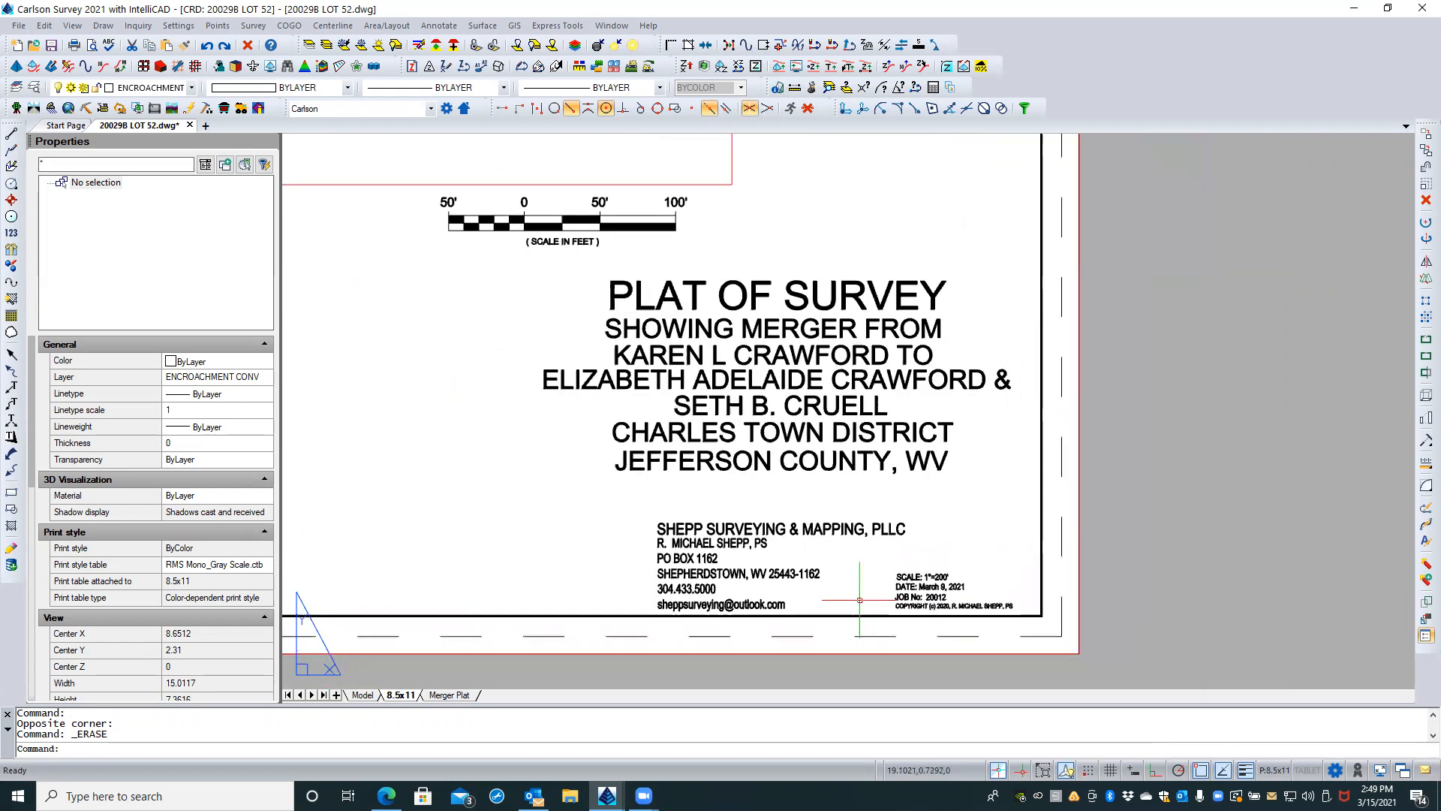
pyautogui.scroll(-3, 861, 601)
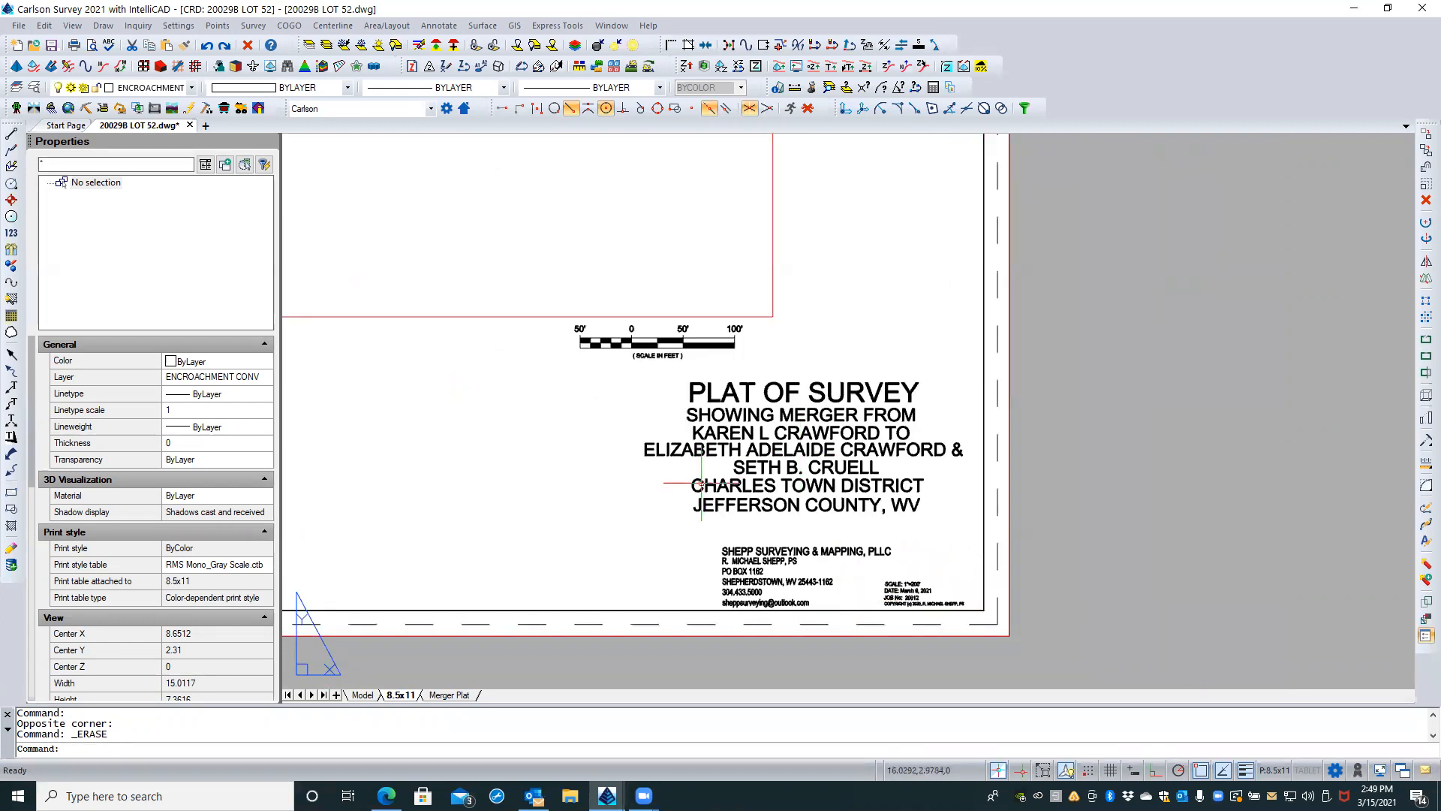
pyautogui.scroll(3, 711, 449)
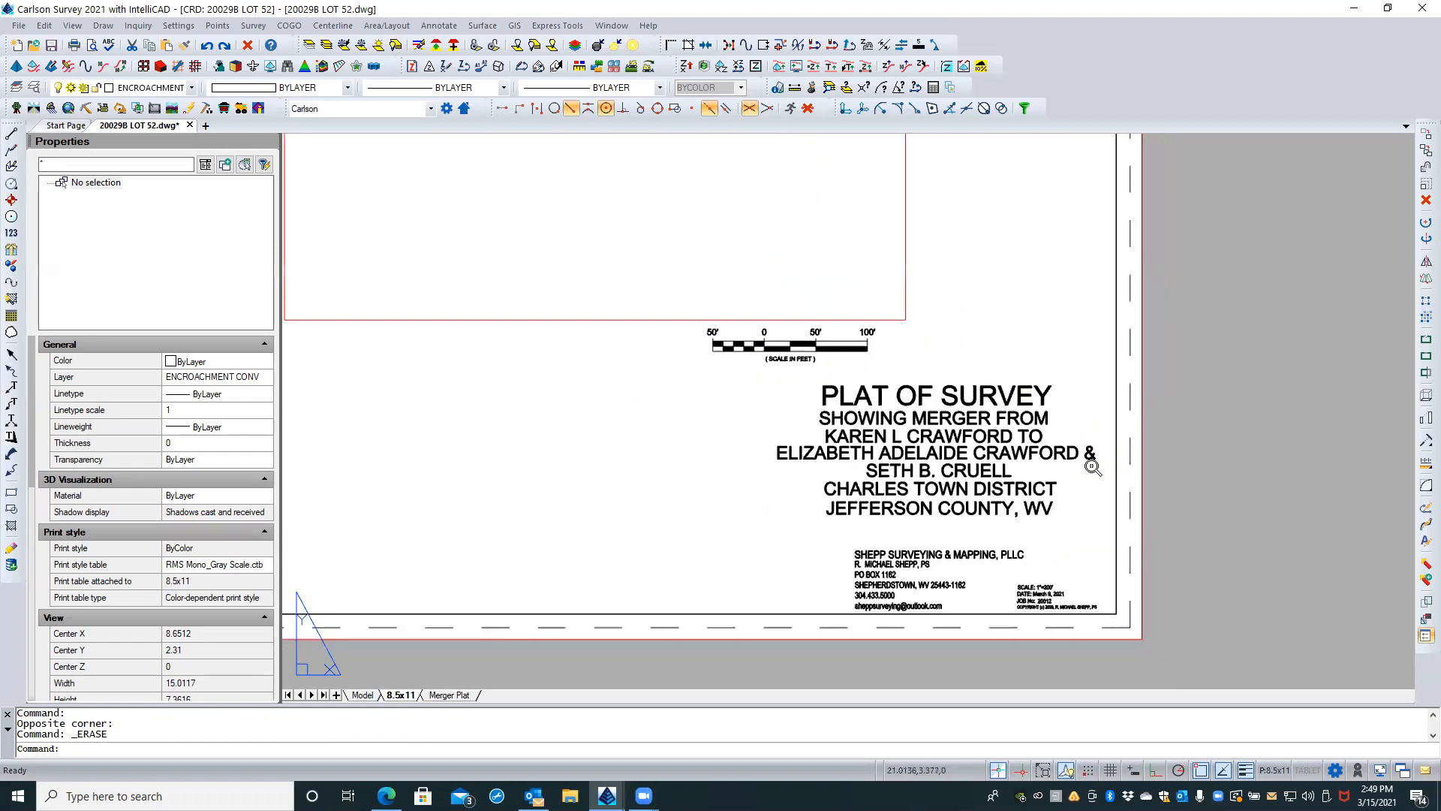
pyautogui.scroll(-2, 1099, 470)
pyautogui.scroll(-5, 1102, 470)
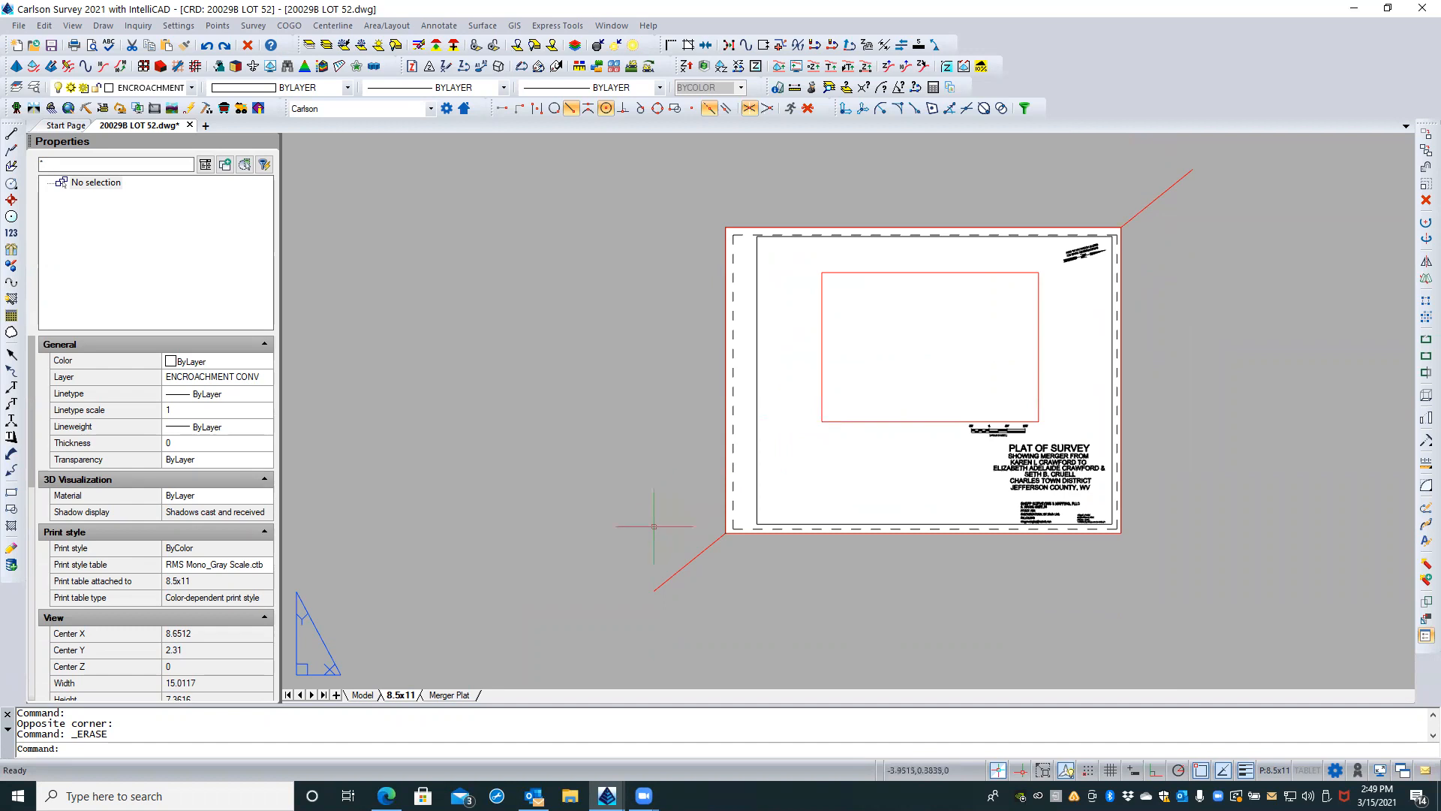
# Step: Check the page setup details assigned to the 8.5x11 layout
pyautogui.rightClick(402, 697)
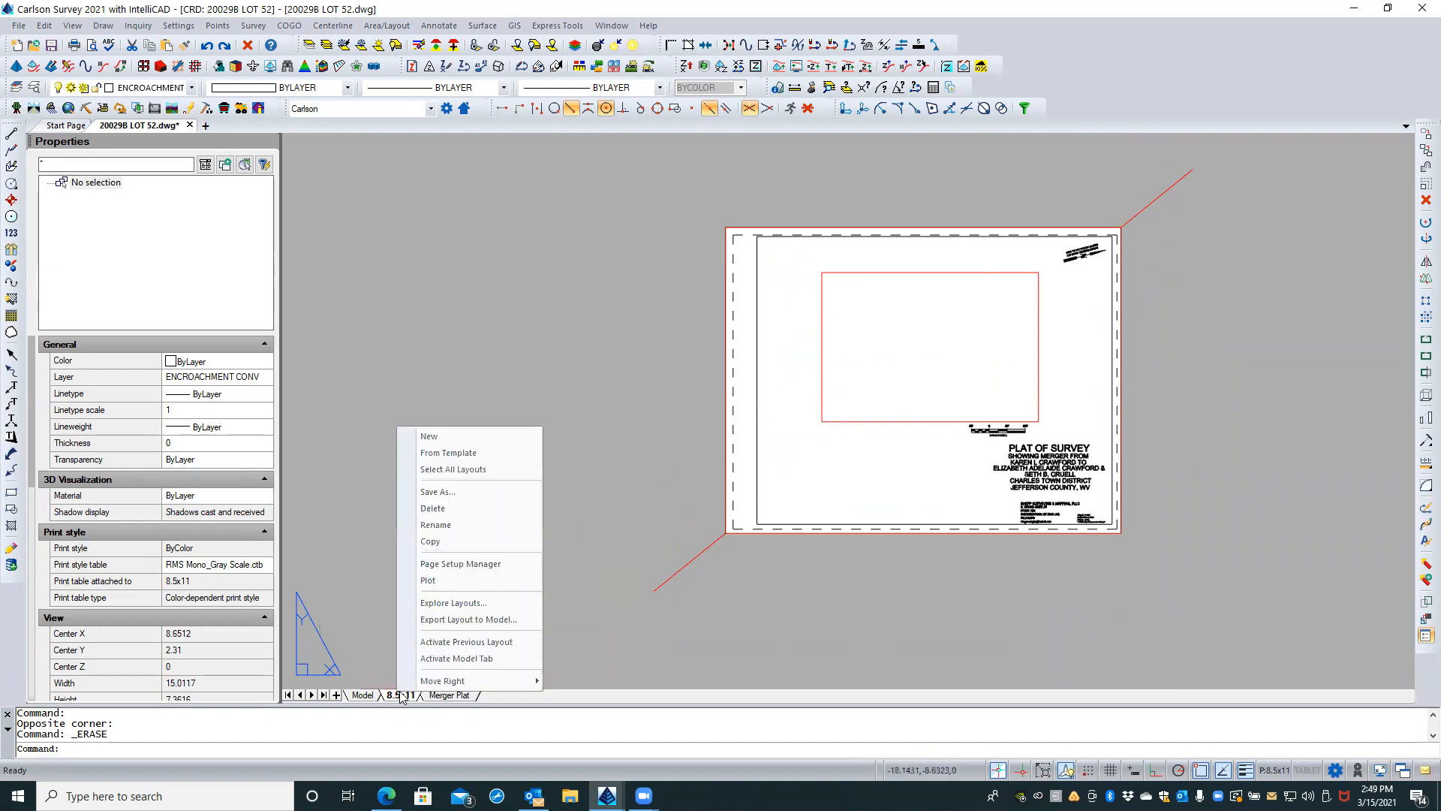
pyautogui.click(446, 564)
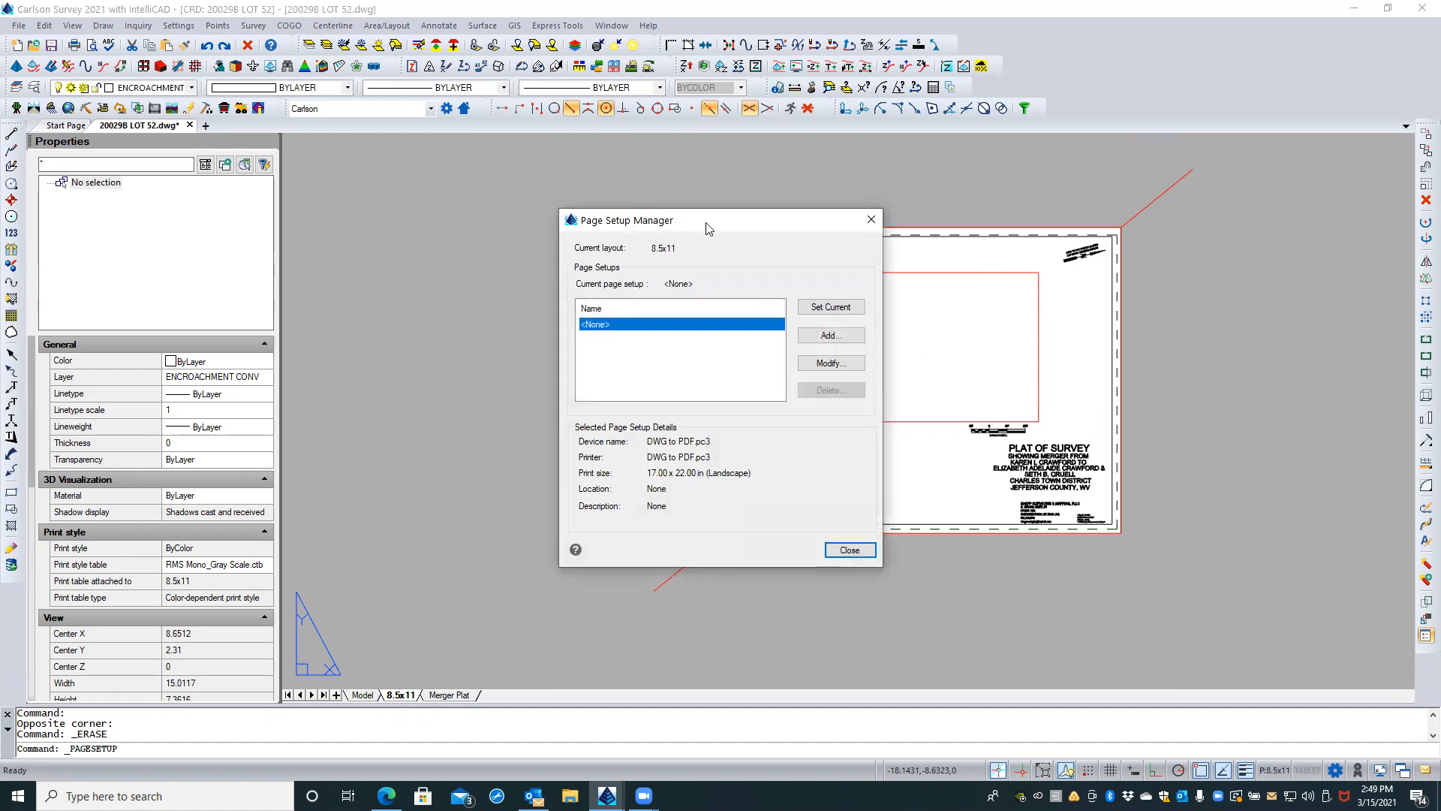
pyautogui.moveTo(705, 223); pyautogui.dragTo(507, 223)
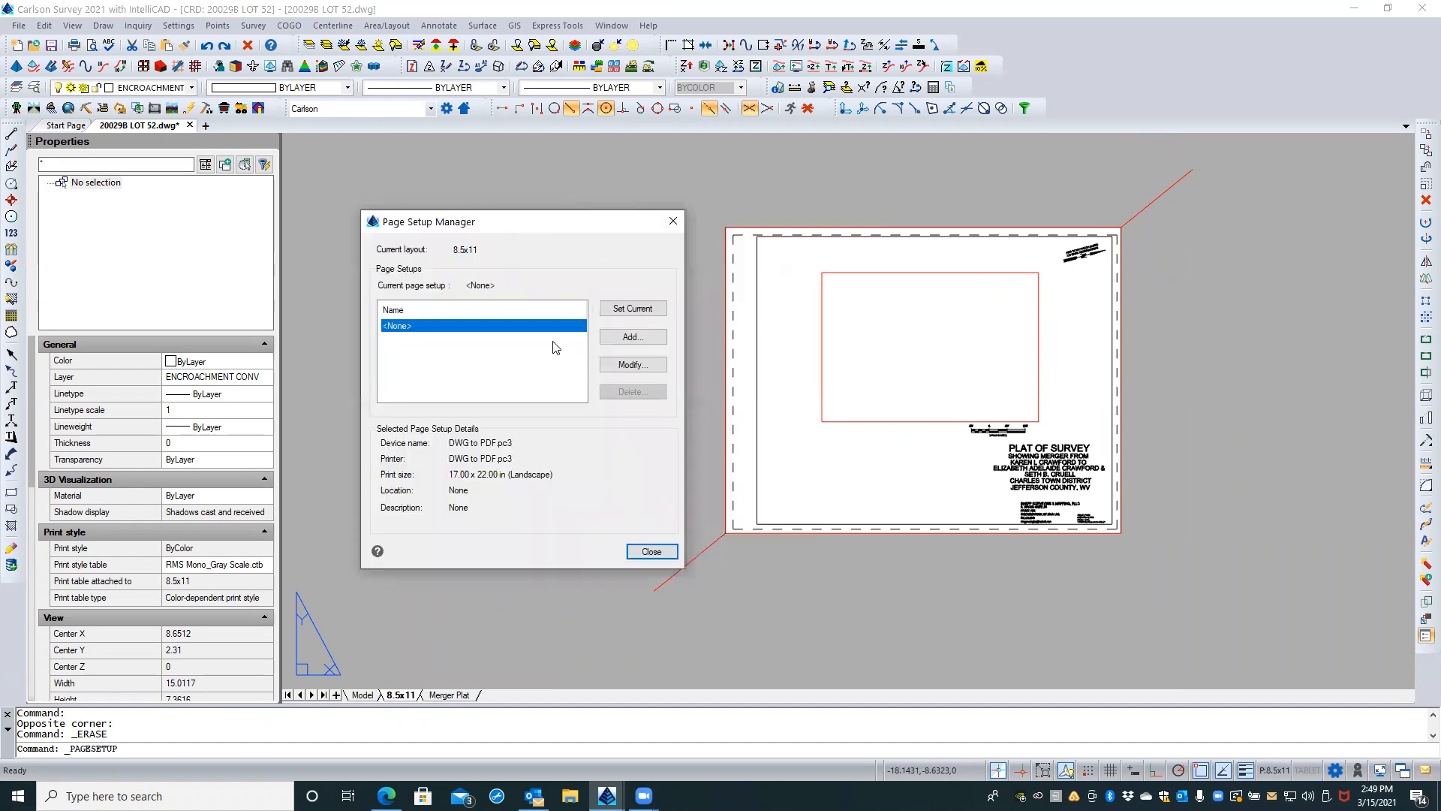
pyautogui.click(650, 553)
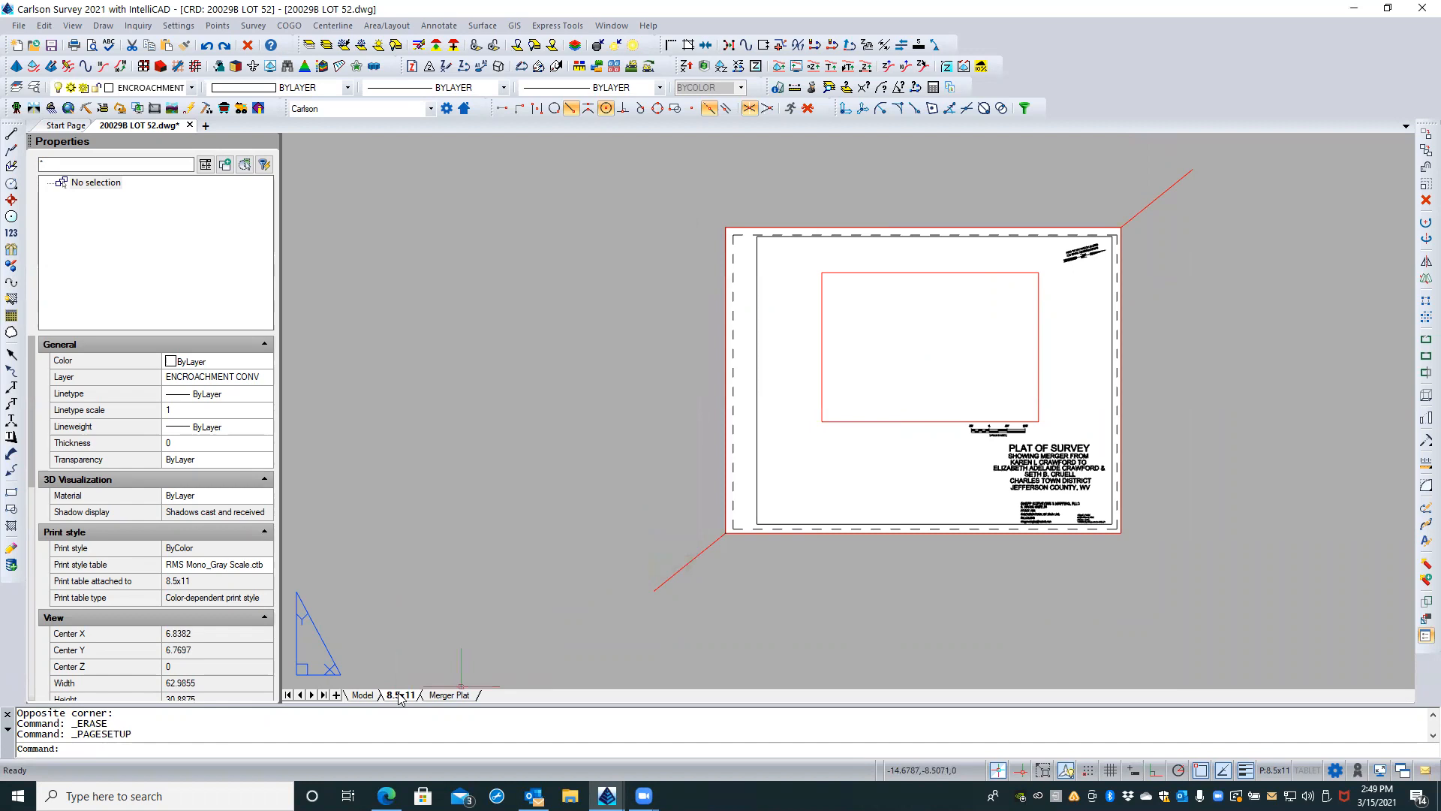
pyautogui.rightClick(400, 696)
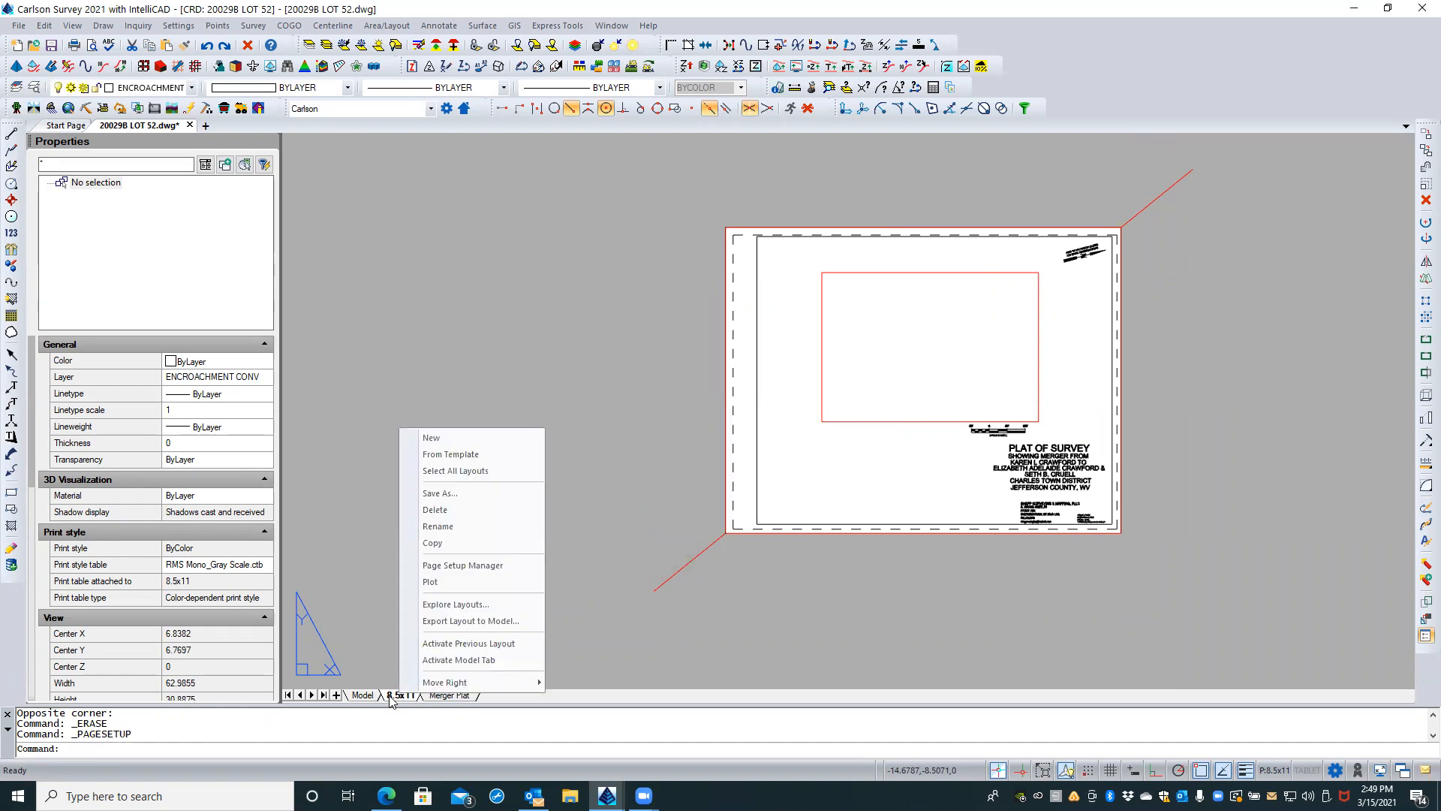
pyautogui.click(469, 567)
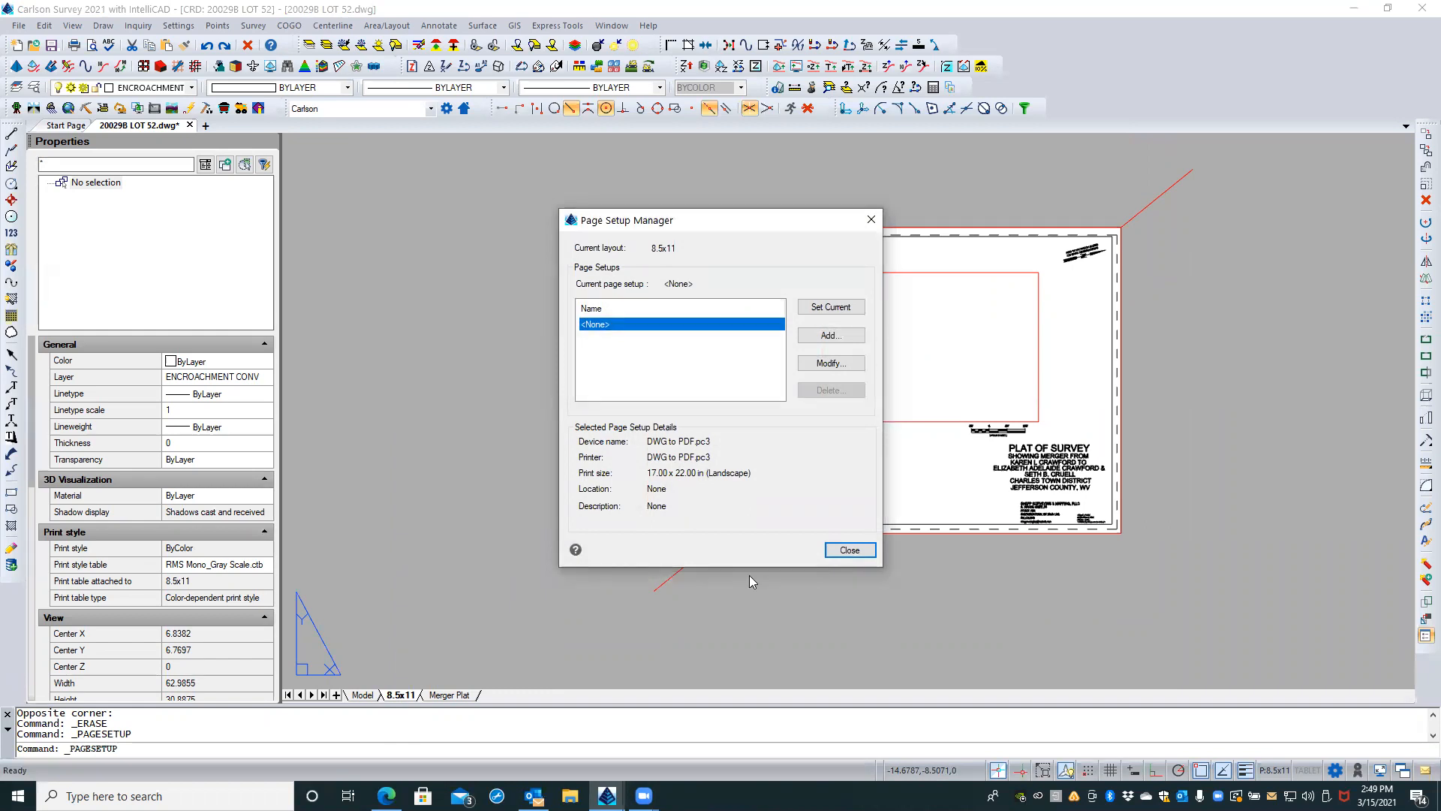
pyautogui.click(850, 550)
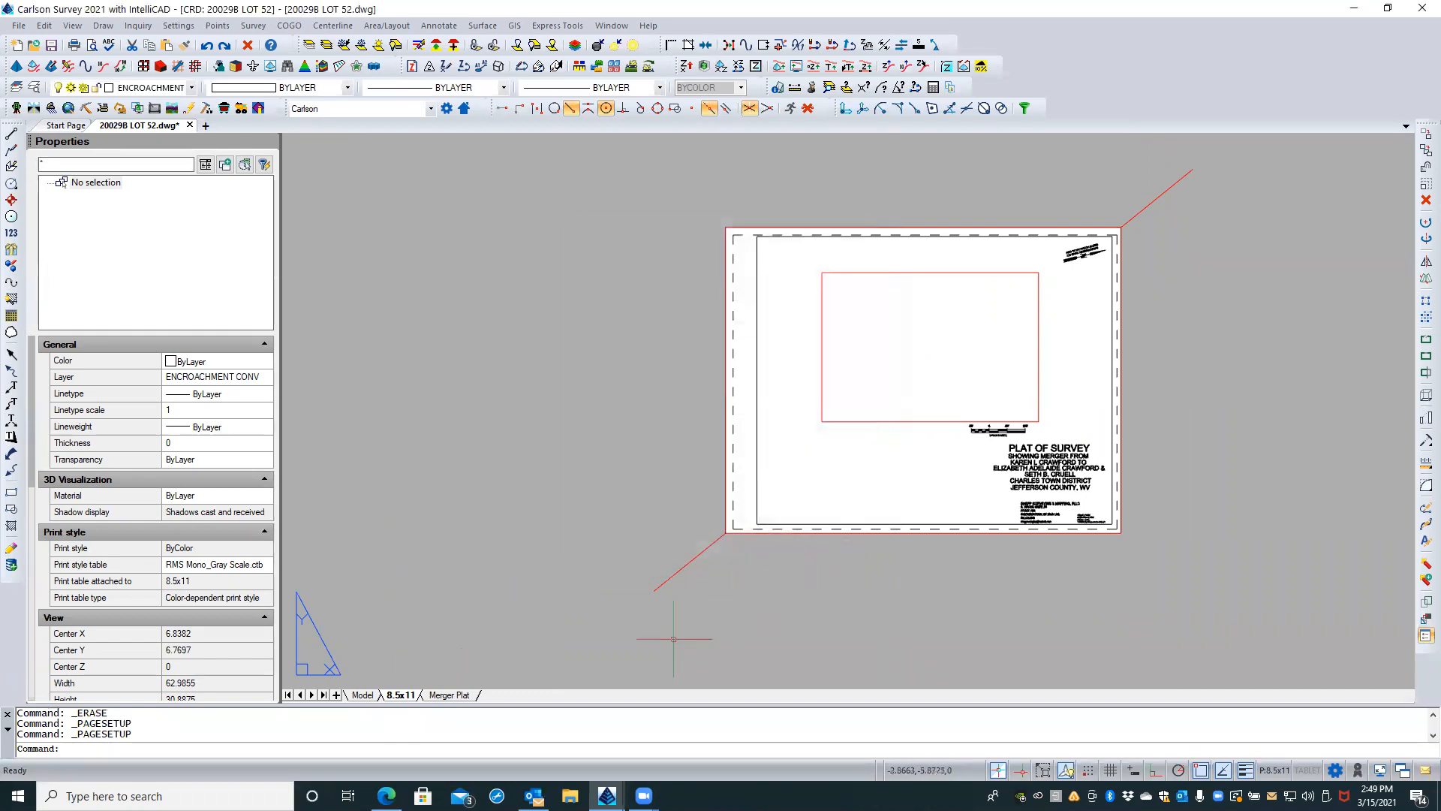
# Step: View the model space drawing and the Merger Plat layout for comparison, and return to the 8.5x11 layout
pyautogui.click(362, 695)
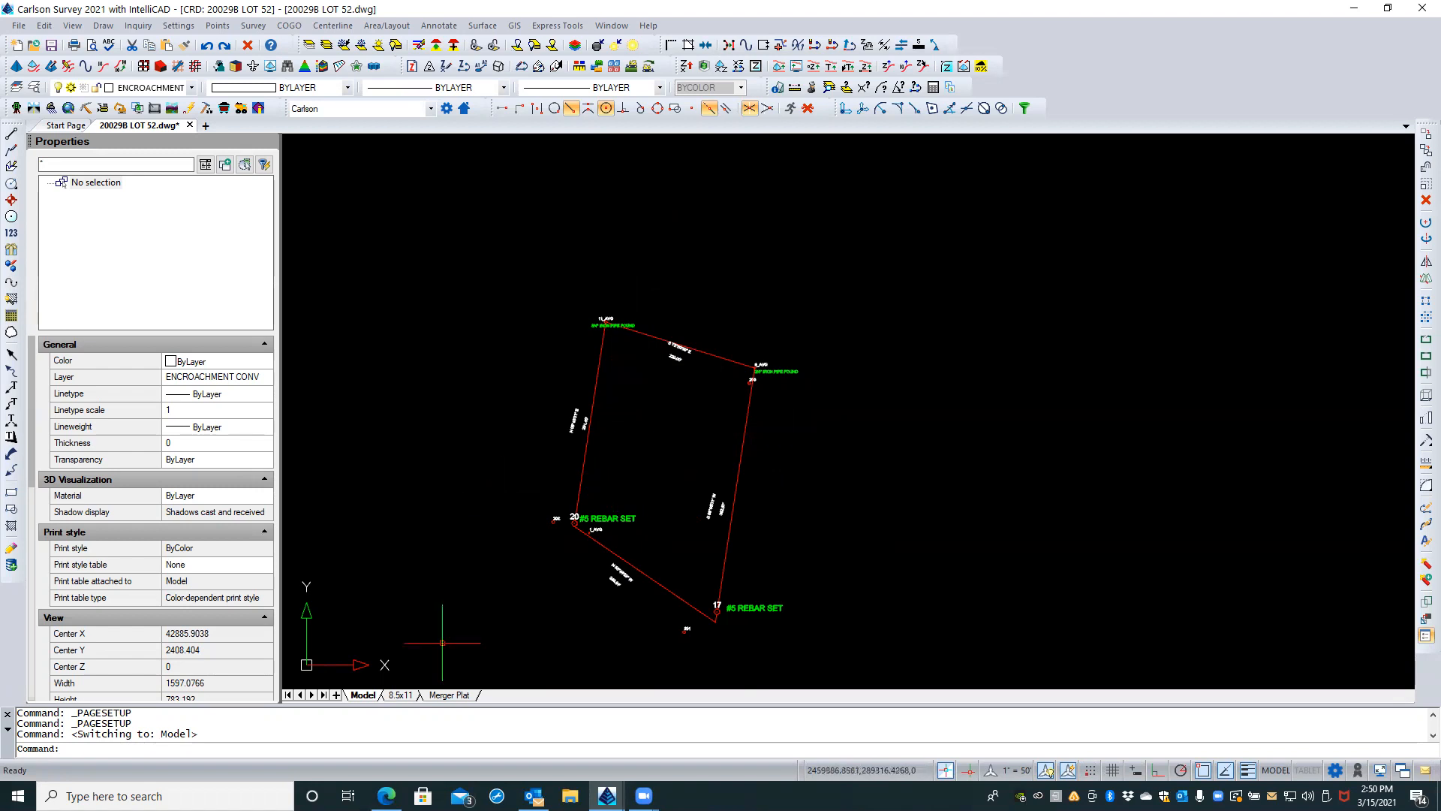
pyautogui.click(449, 695)
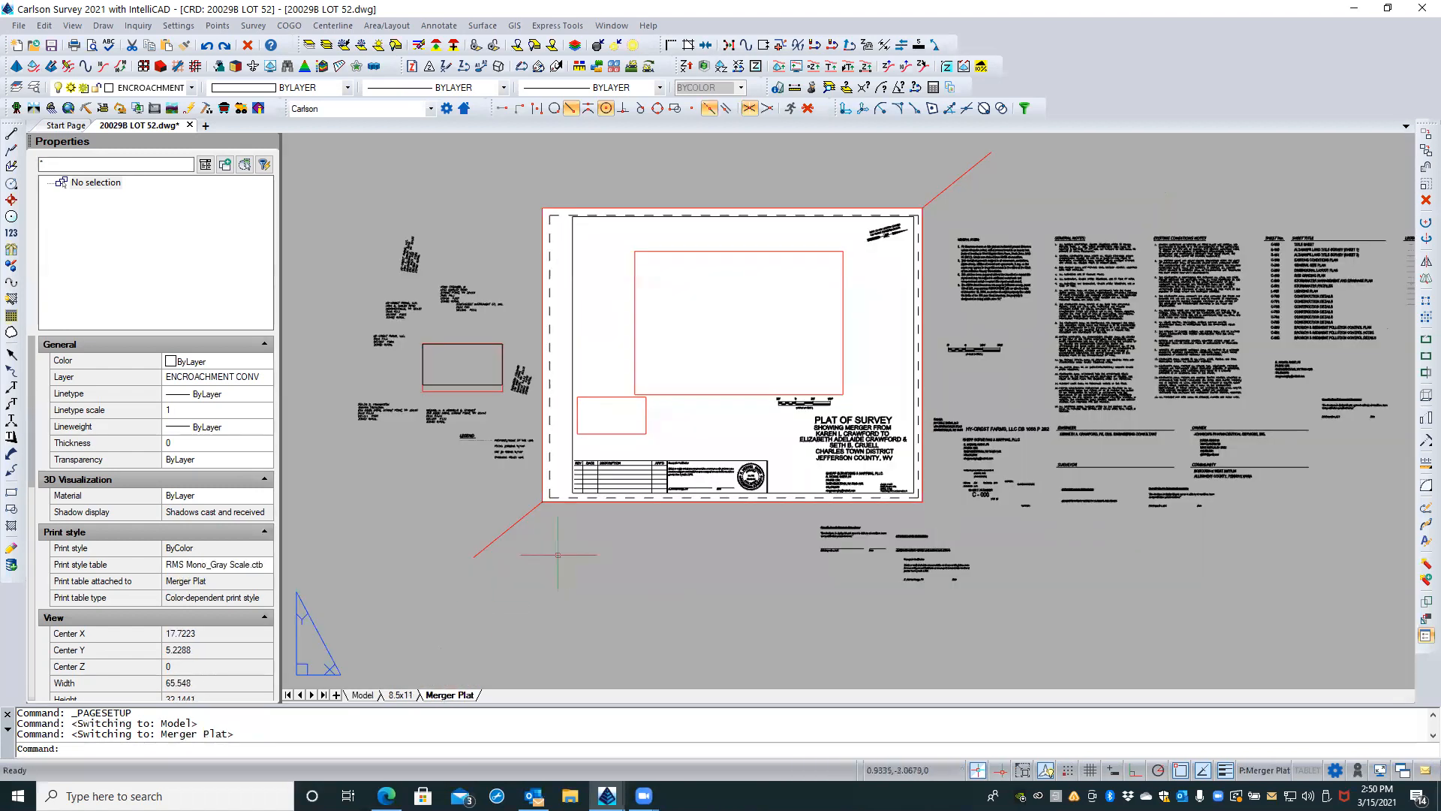
pyautogui.click(400, 695)
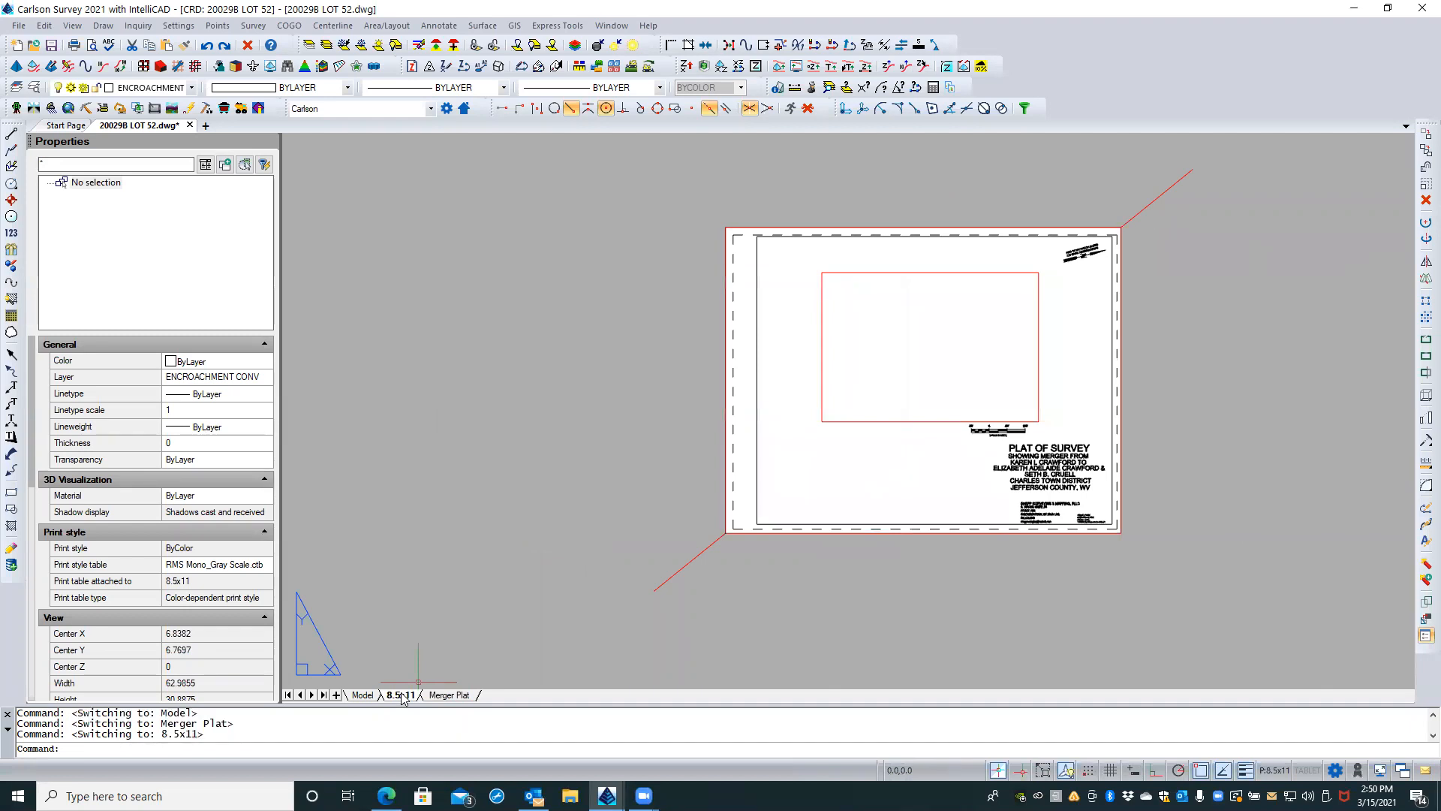
# Step: Modify the 8.5x11 layout's page setup to ANSI expand A (11.00 x 8.50 Inches) paper in portrait orientation
pyautogui.rightClick(402, 697)
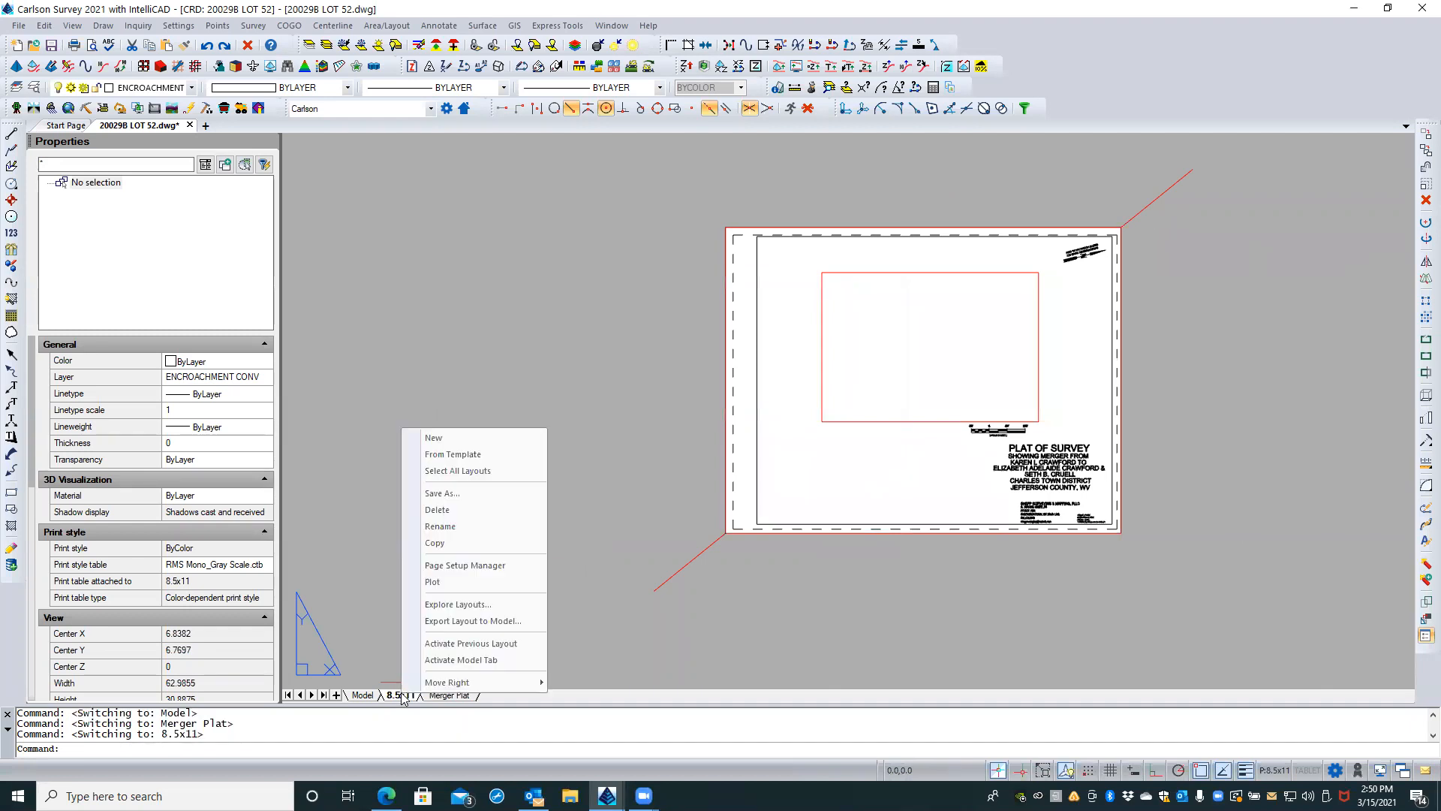
pyautogui.click(478, 569)
pyautogui.click(810, 367)
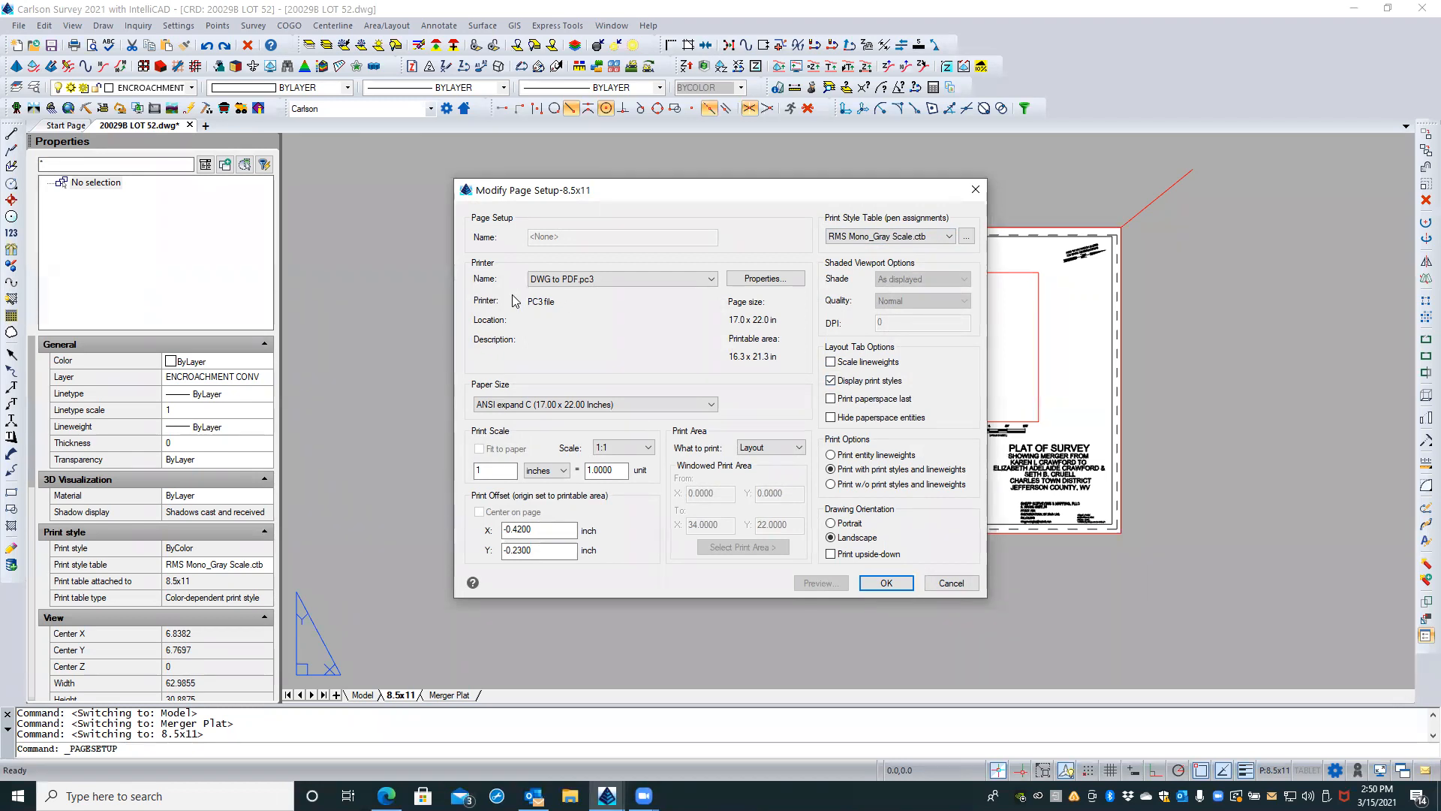
pyautogui.click(512, 403)
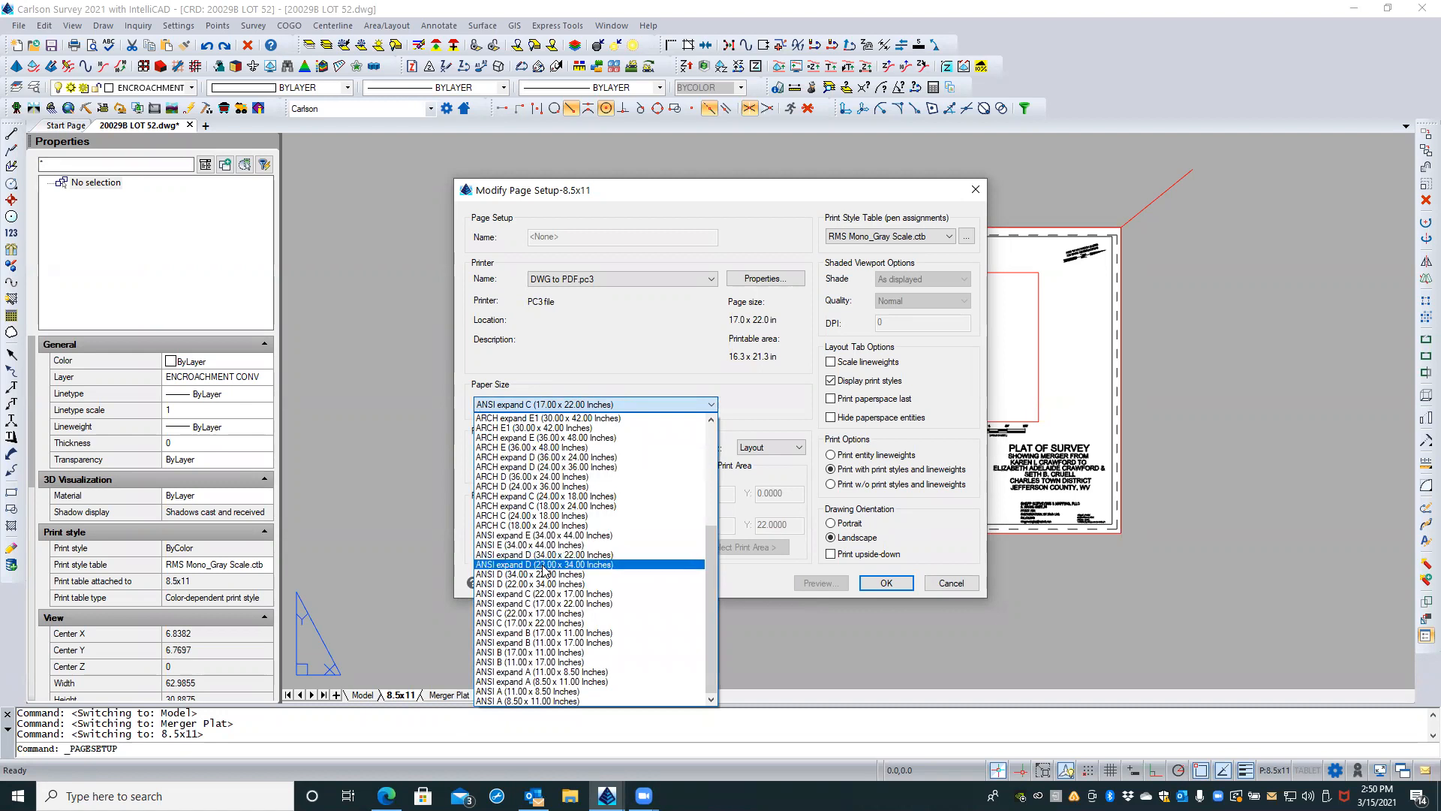
pyautogui.click(521, 672)
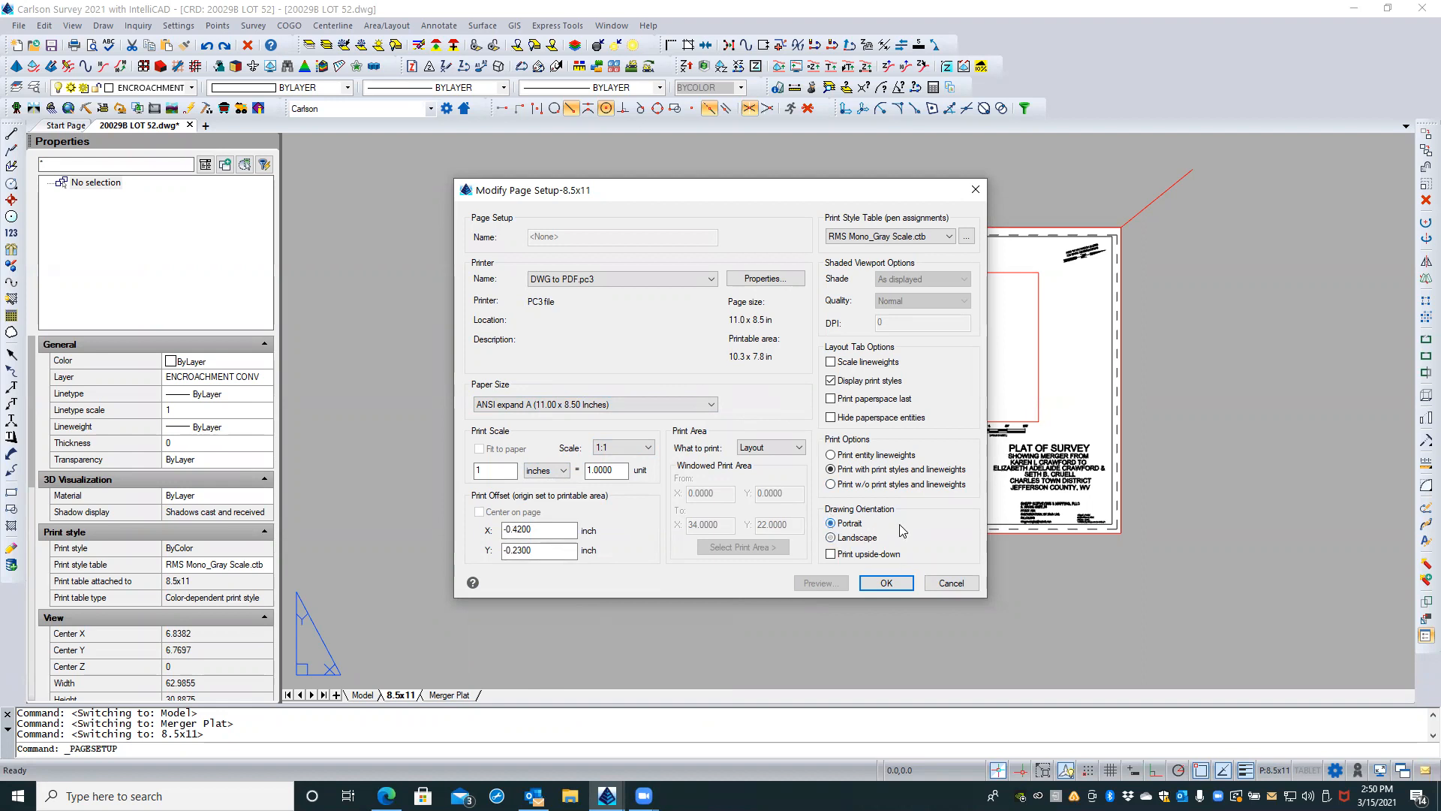
pyautogui.click(888, 583)
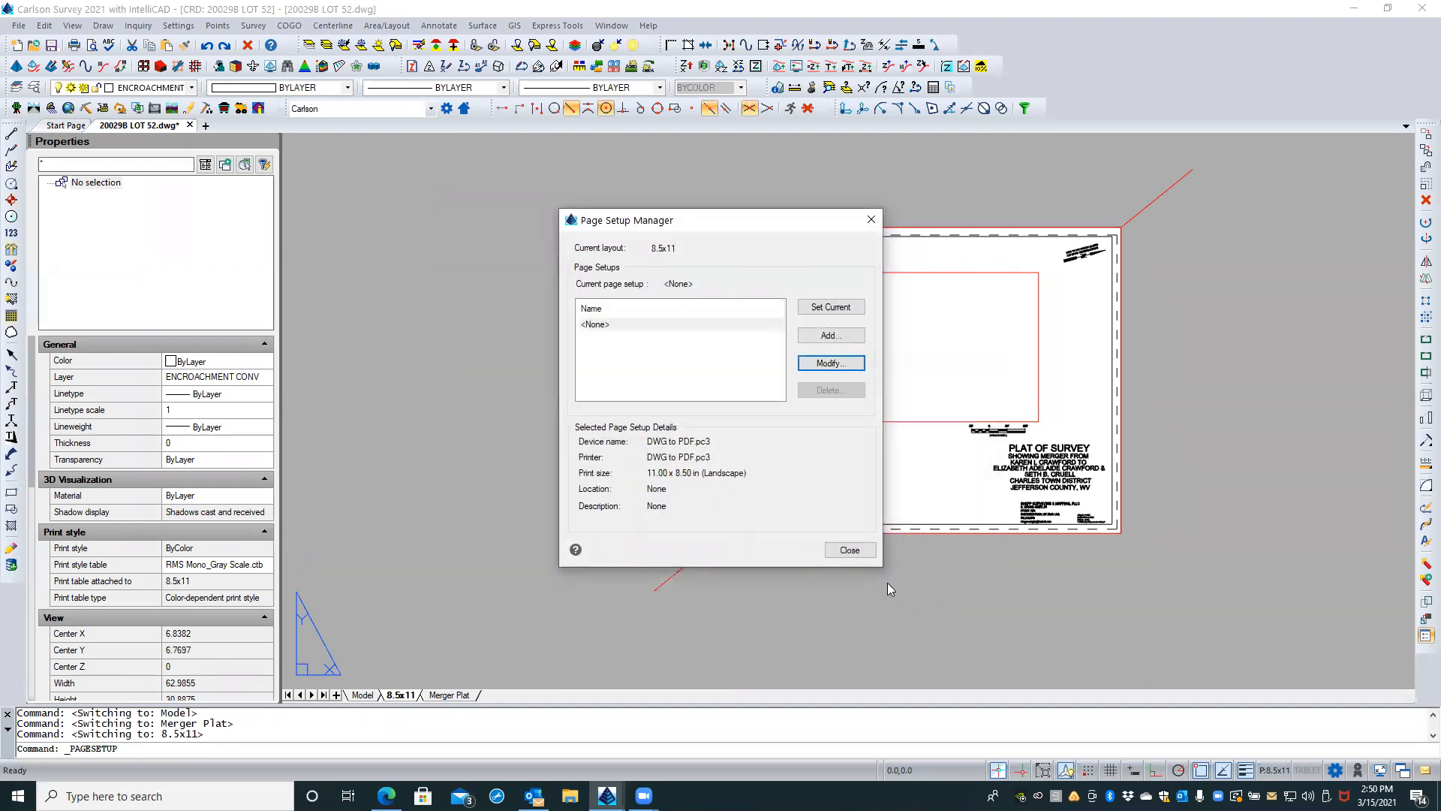
pyautogui.click(859, 555)
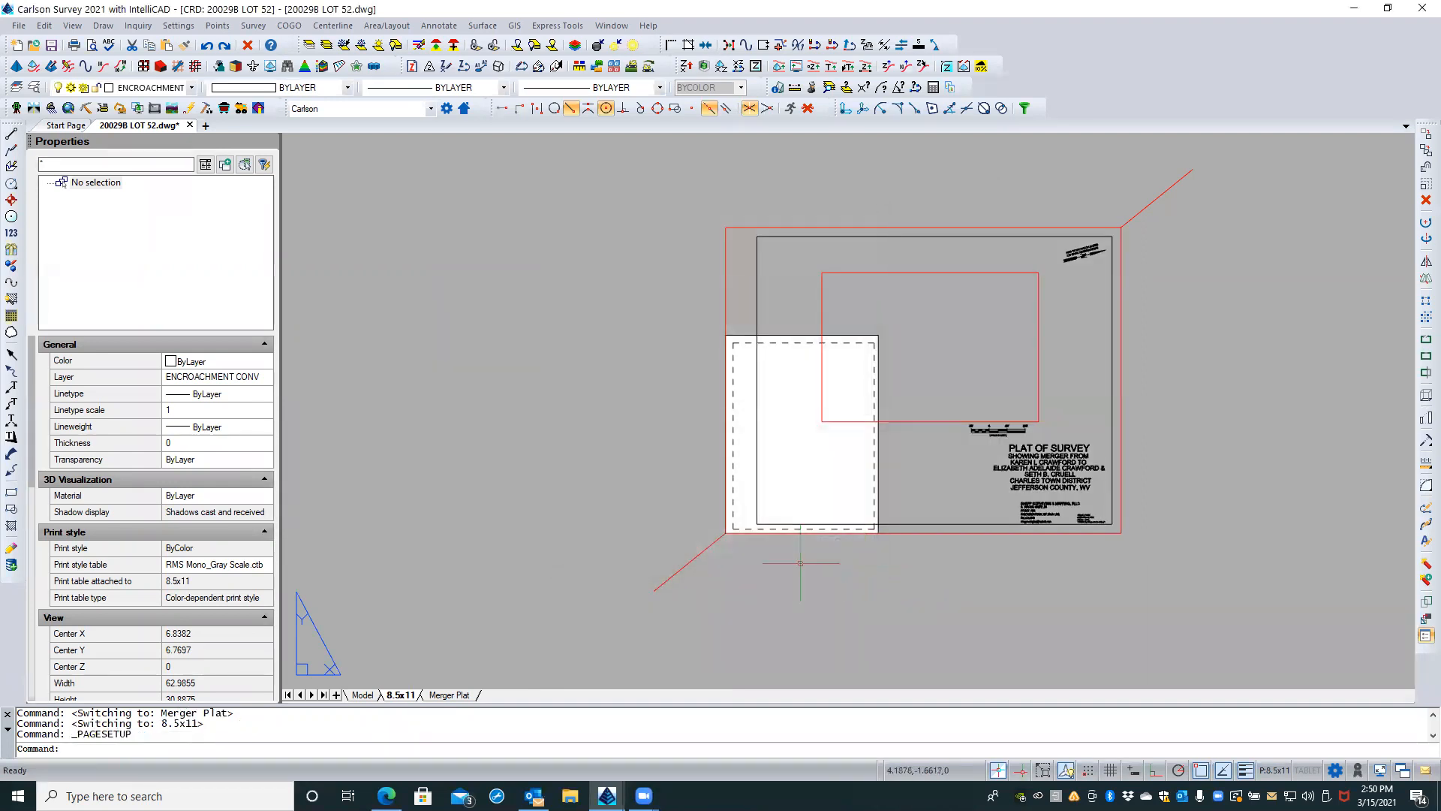
# Step: Inspect how the outer red border polyline's lower-left corner lines up with the sheet corner and the diagonal line
pyautogui.scroll(5, 735, 541)
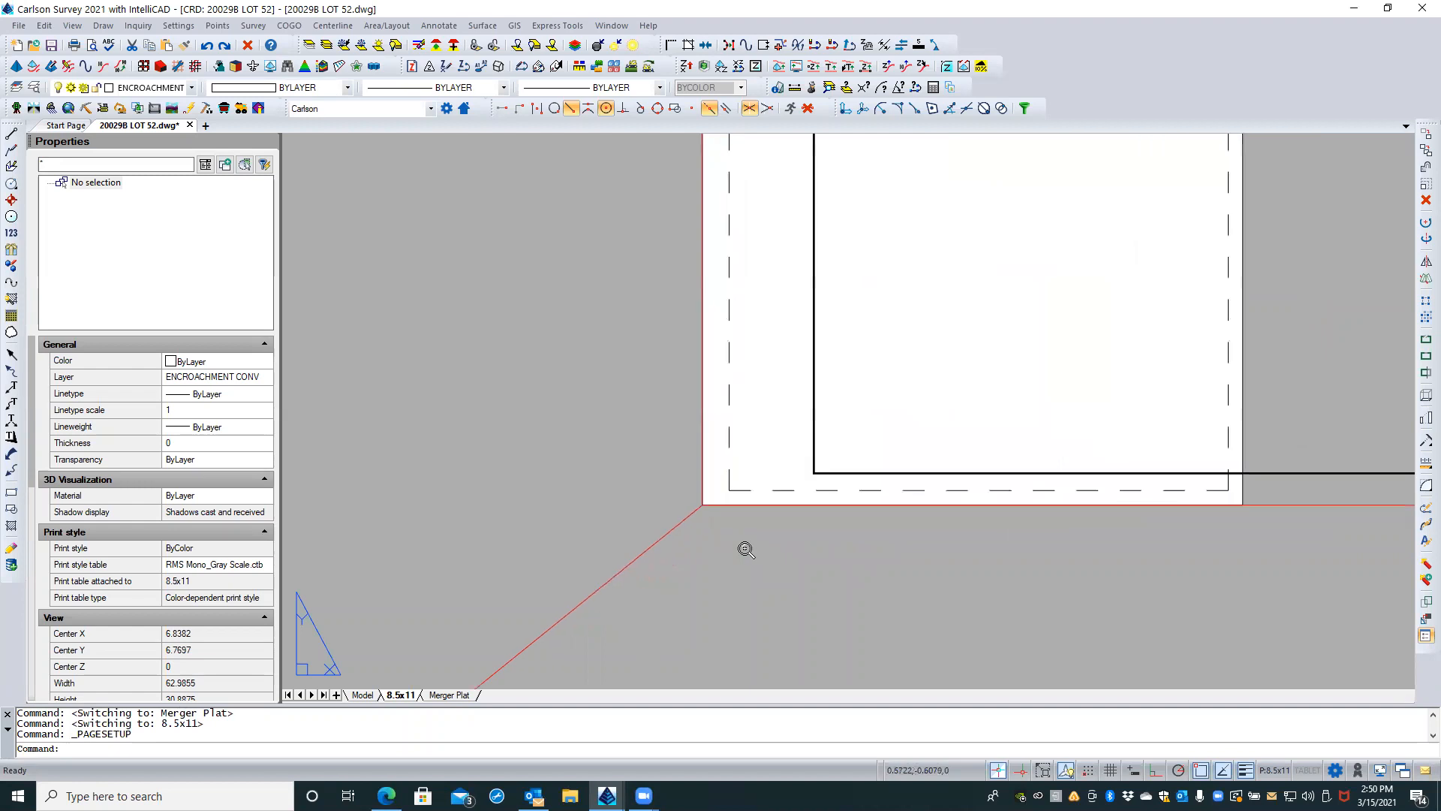
pyautogui.scroll(-5, 534, 547)
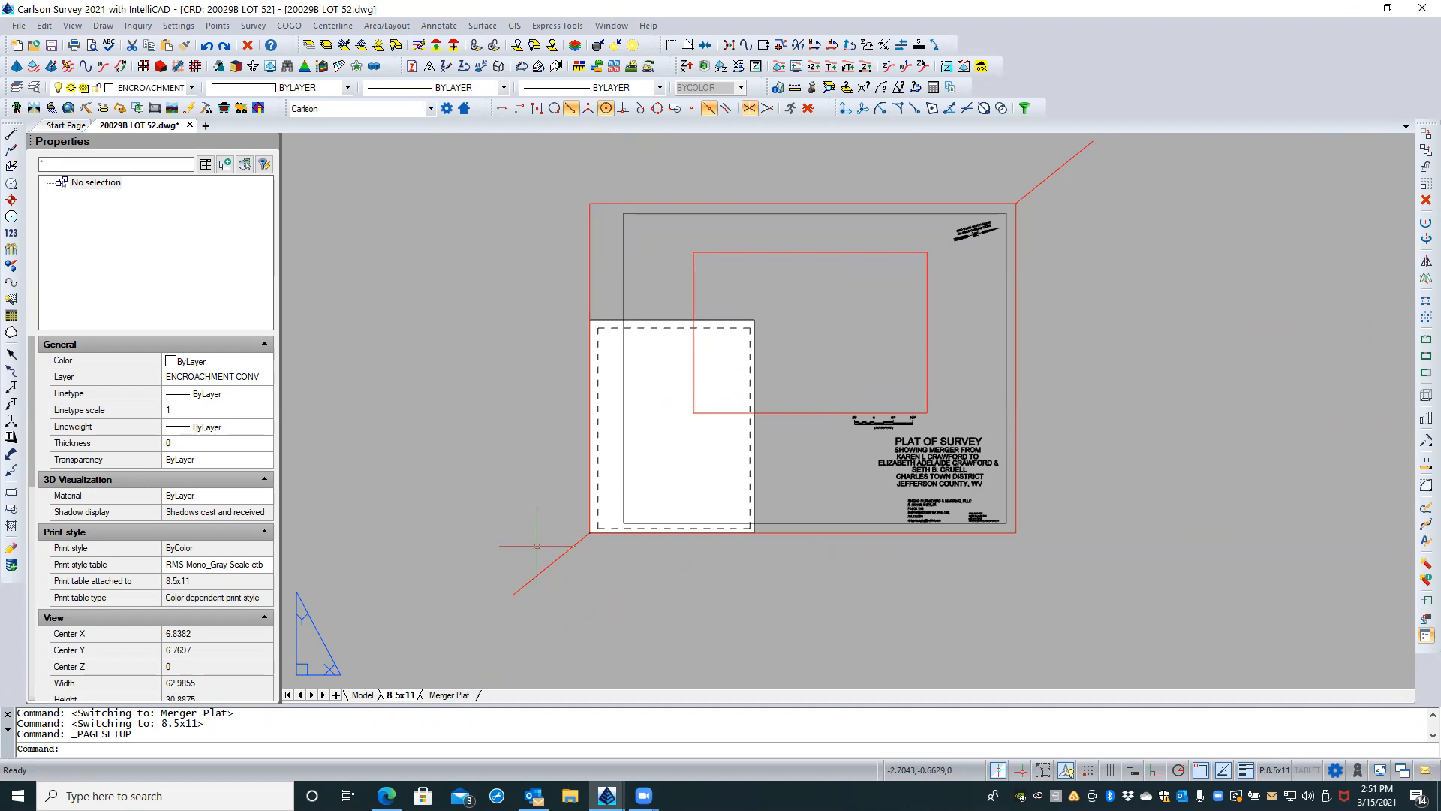
pyautogui.click(589, 307)
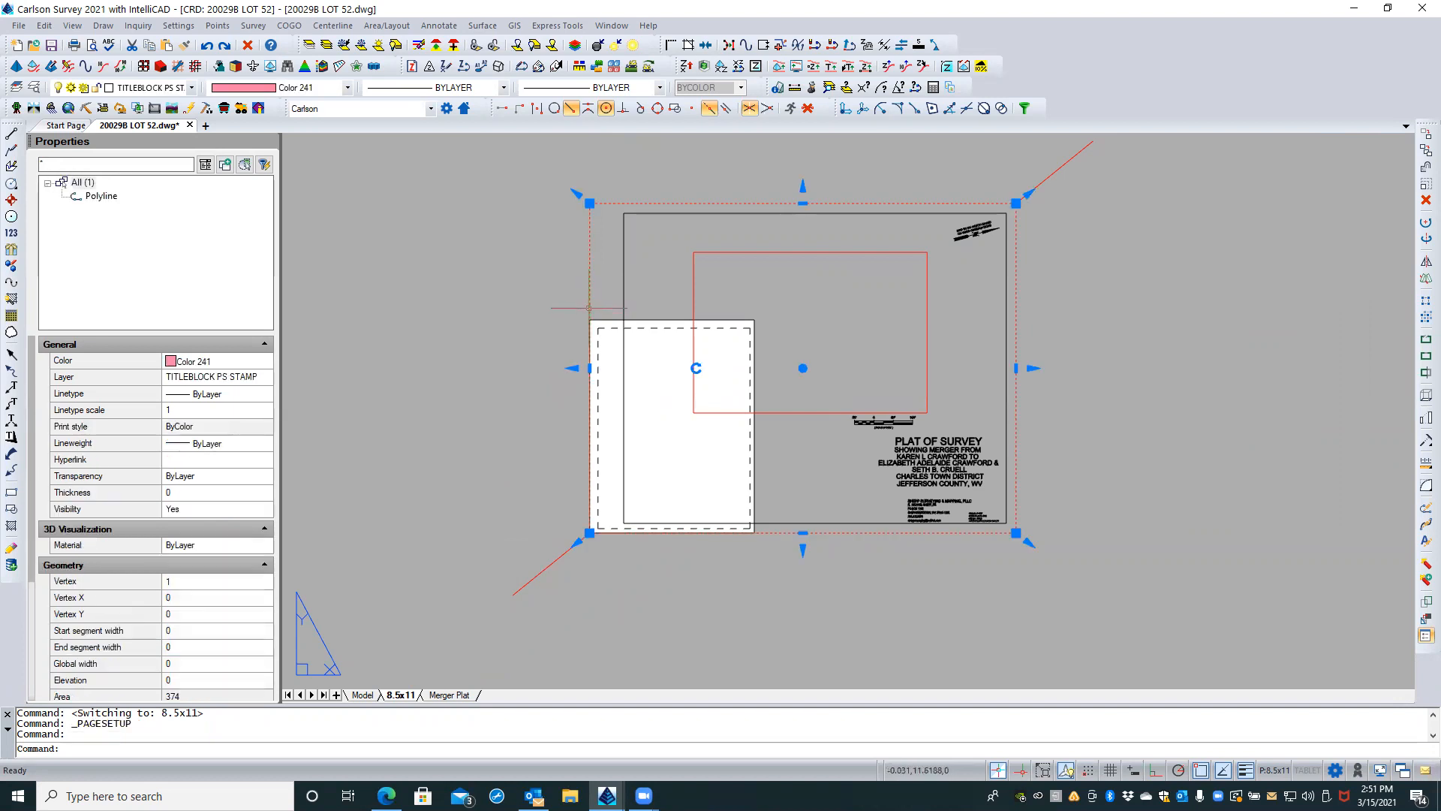
pyautogui.scroll(6, 596, 547)
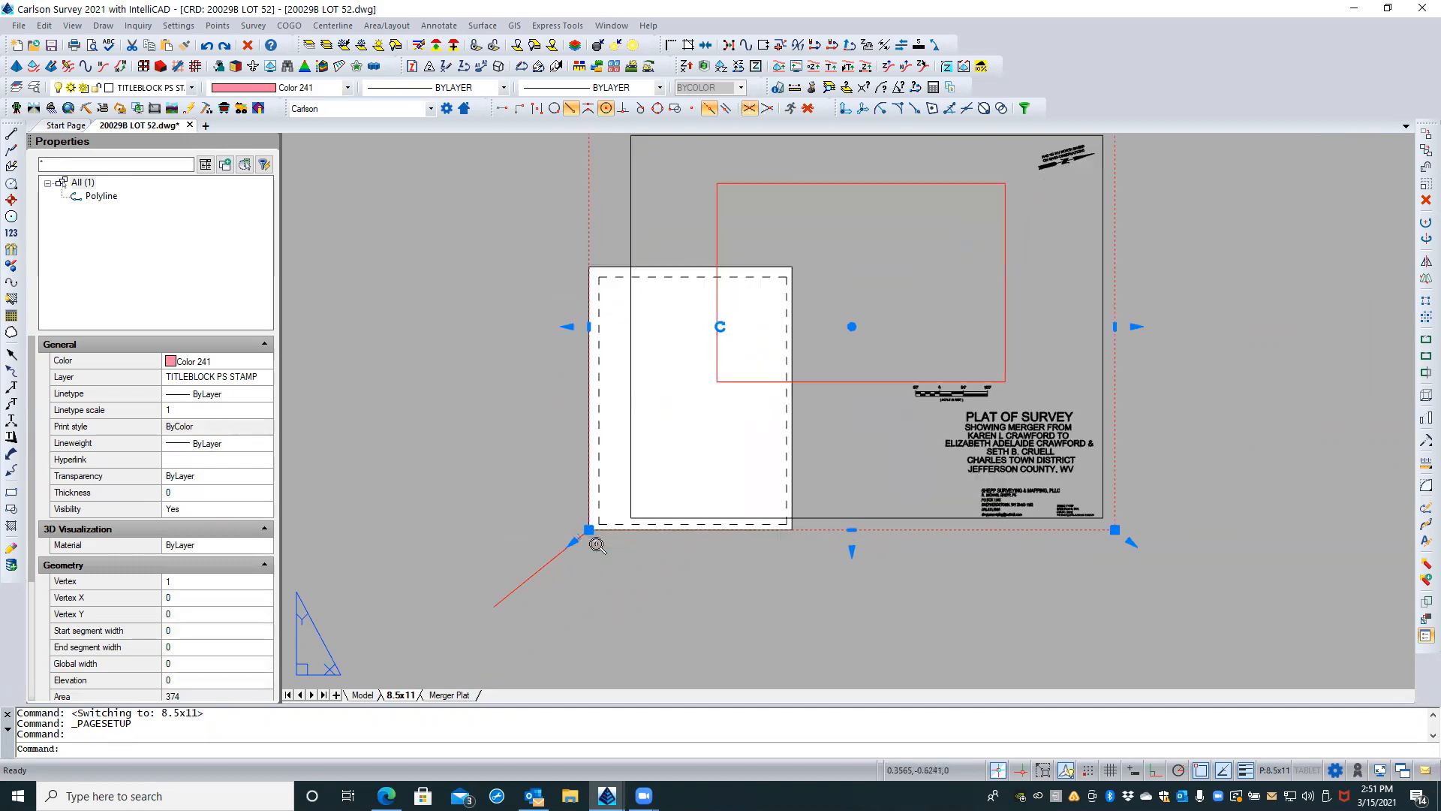
pyautogui.scroll(5, 560, 473)
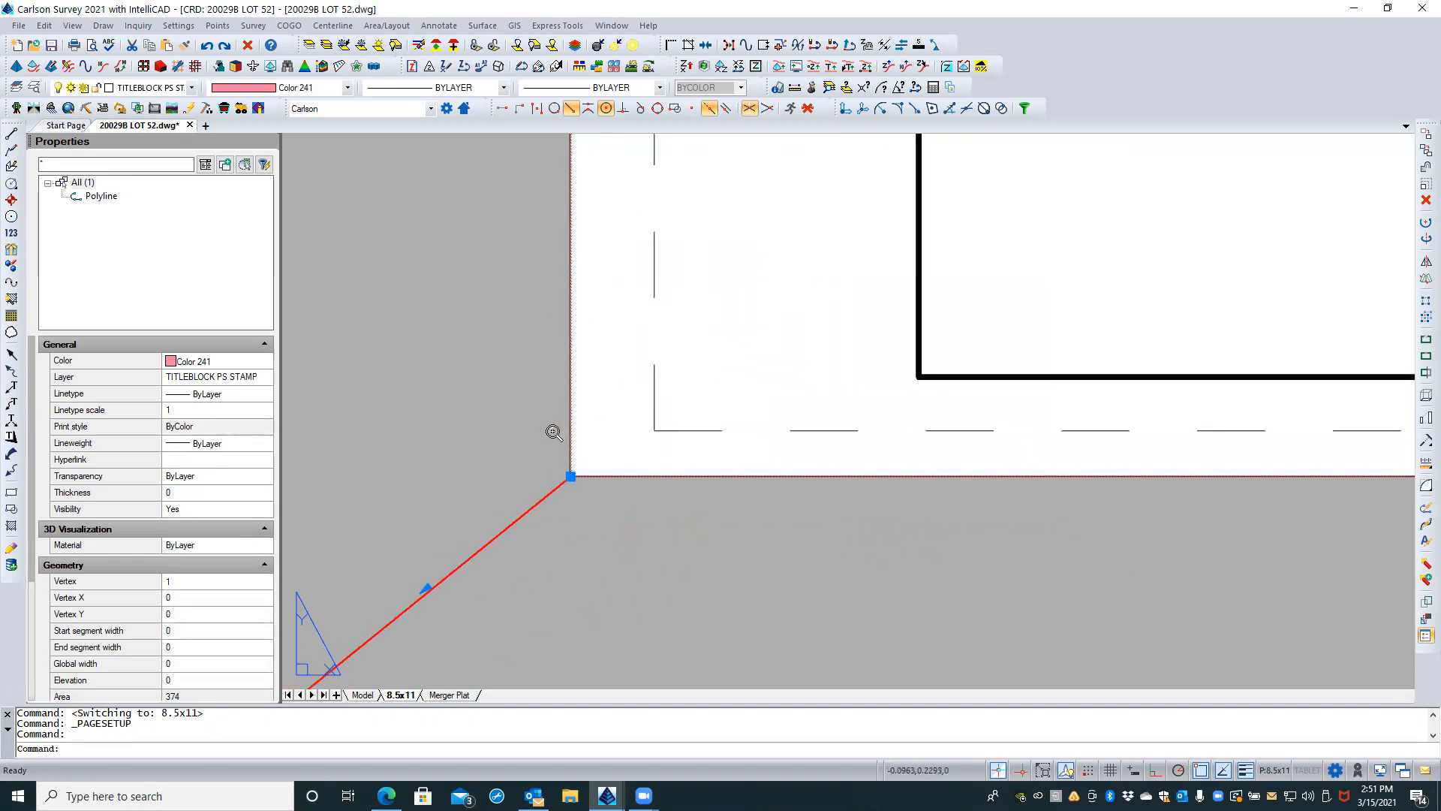
pyautogui.scroll(1, 560, 476)
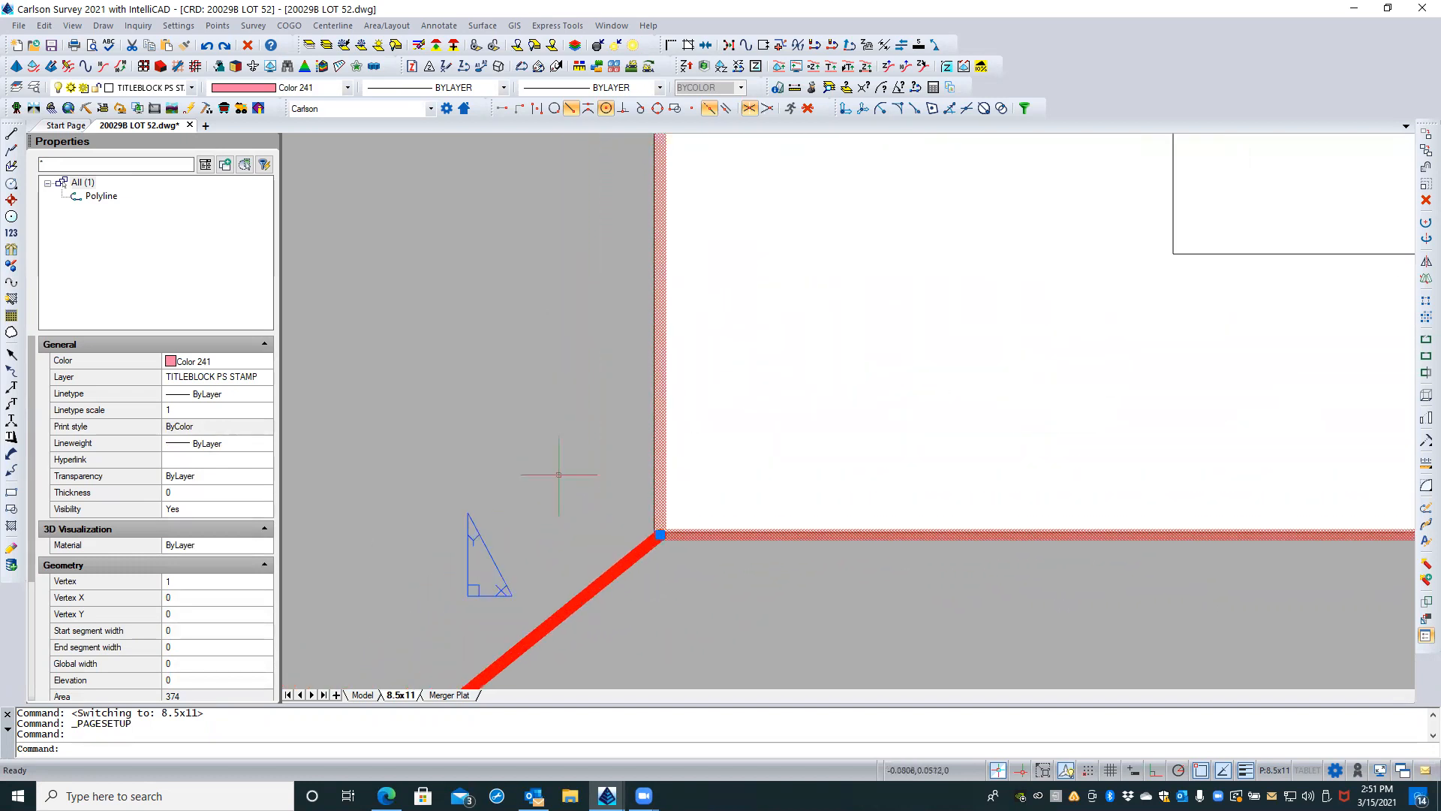
pyautogui.scroll(3, 681, 573)
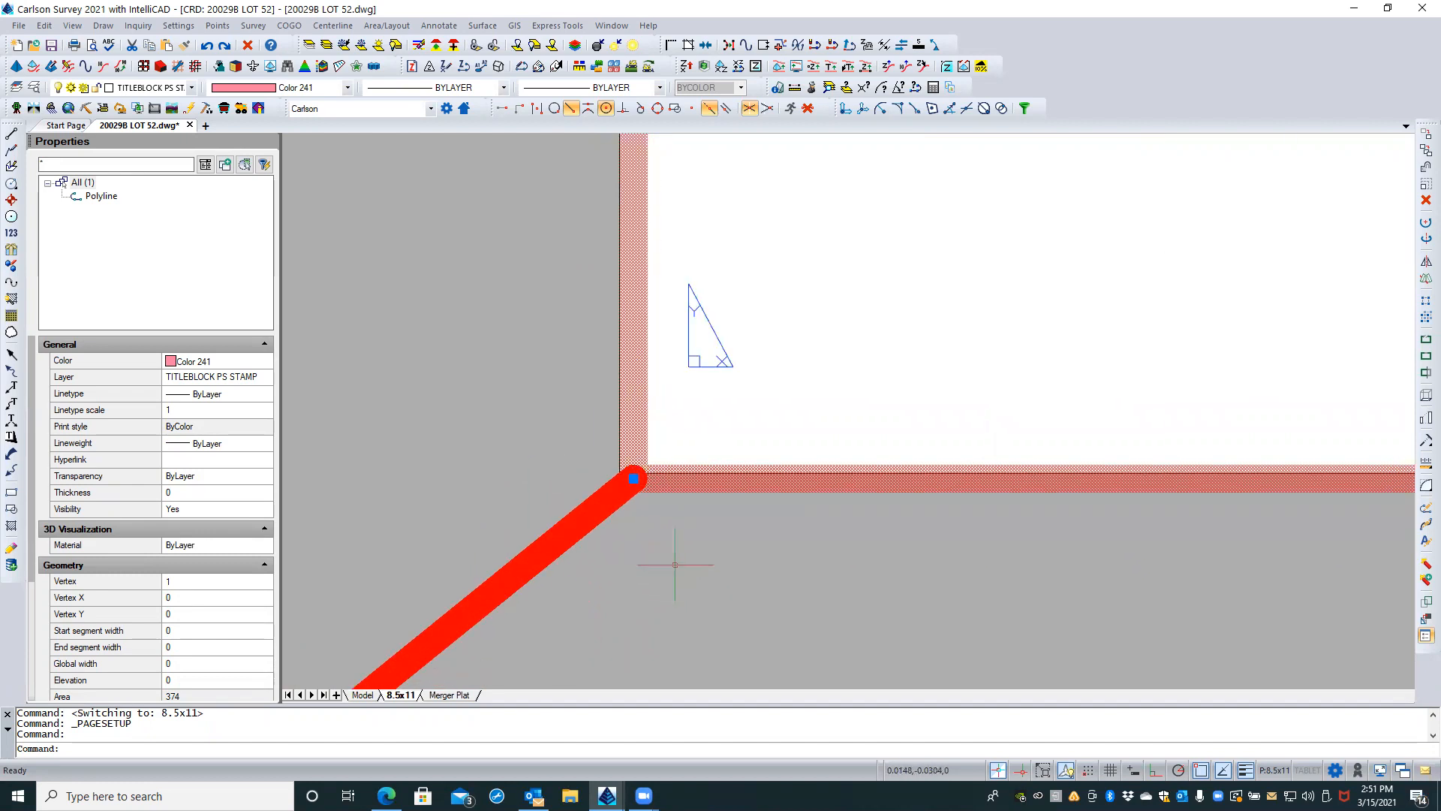
pyautogui.press('Escape')
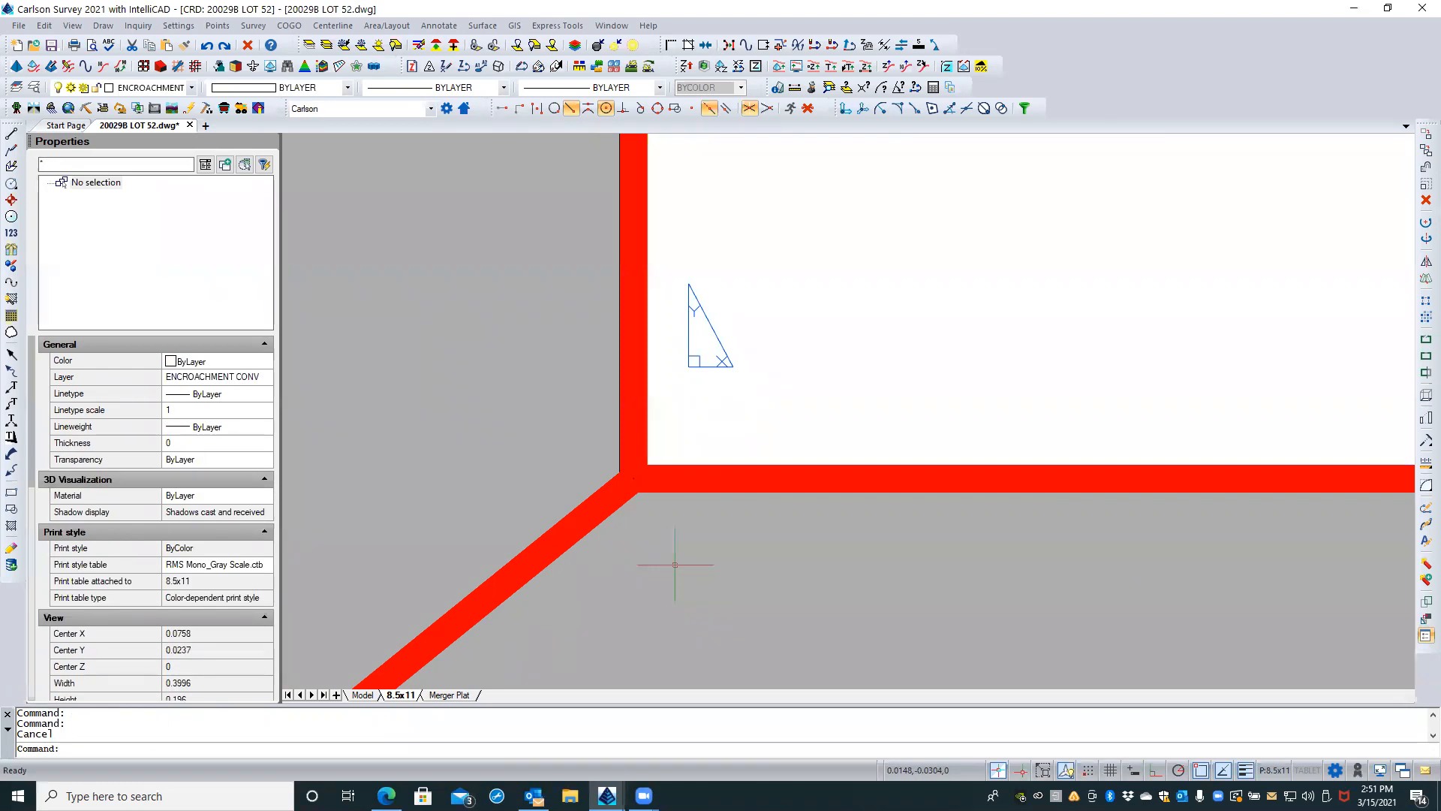
pyautogui.scroll(-6, 675, 565)
pyautogui.click(660, 497)
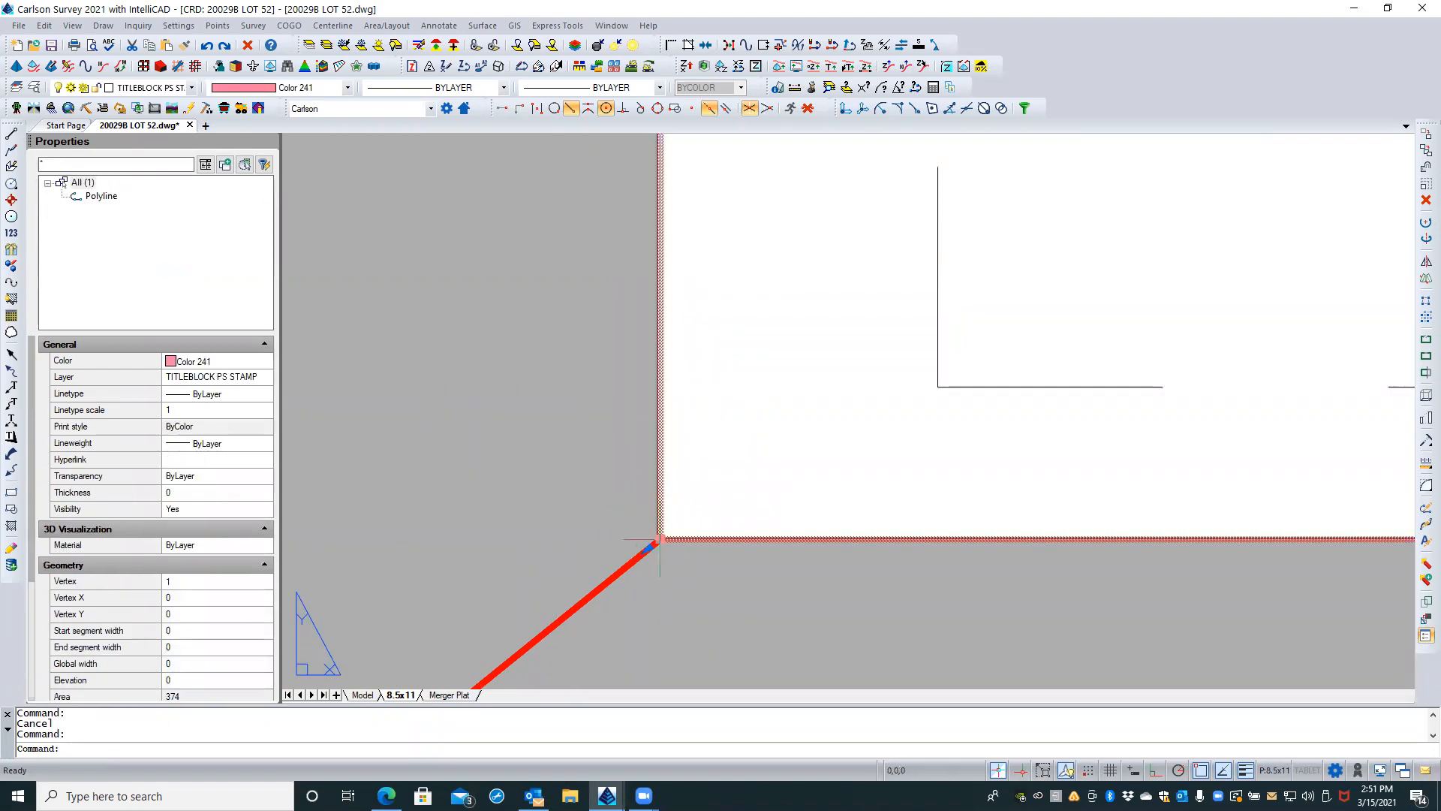
pyautogui.moveTo(663, 540)
pyautogui.press('Escape')
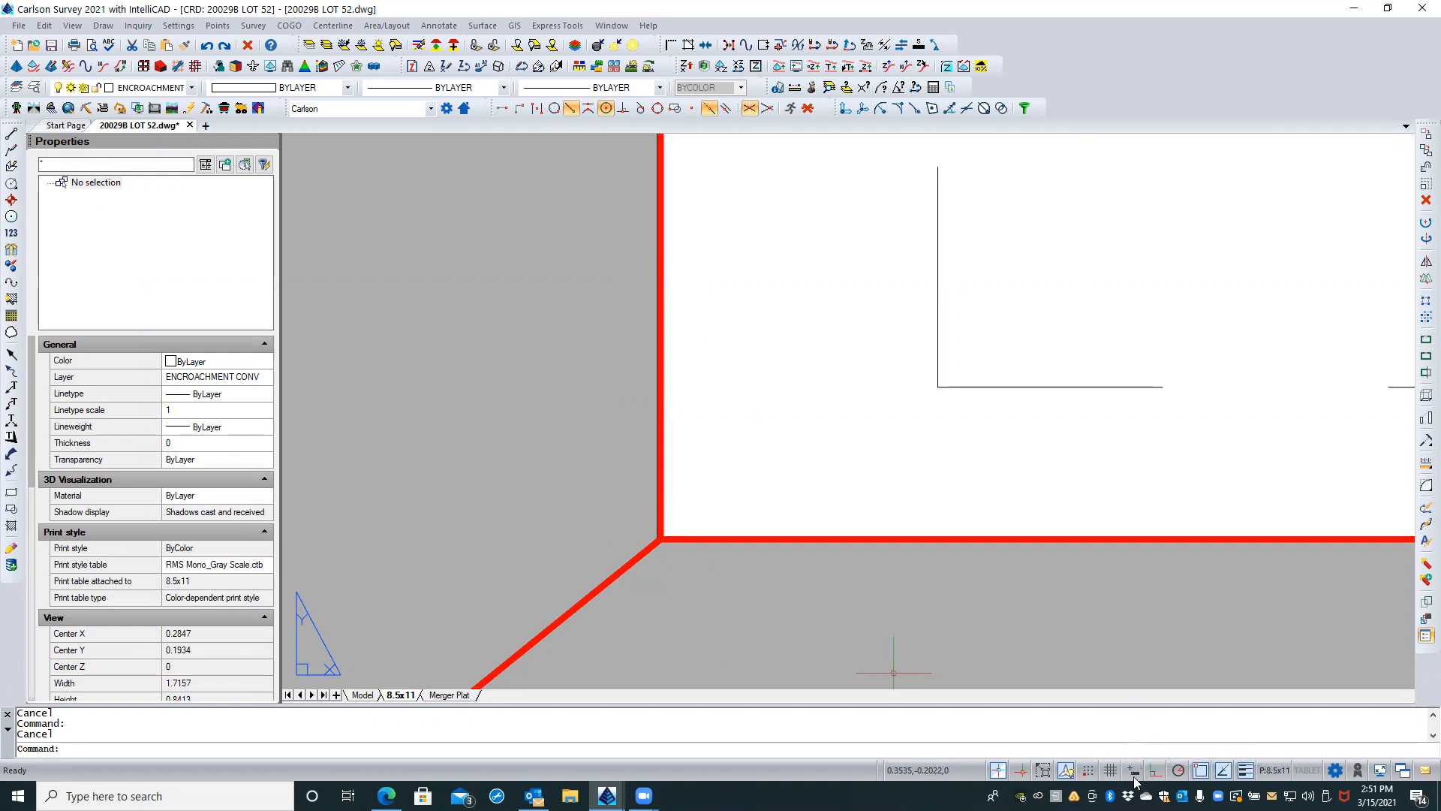
# Step: Check the outer red border polyline's starting vertex coordinates and the drawing's linear unit settings
pyautogui.click(686, 539)
pyautogui.moveTo(661, 540)
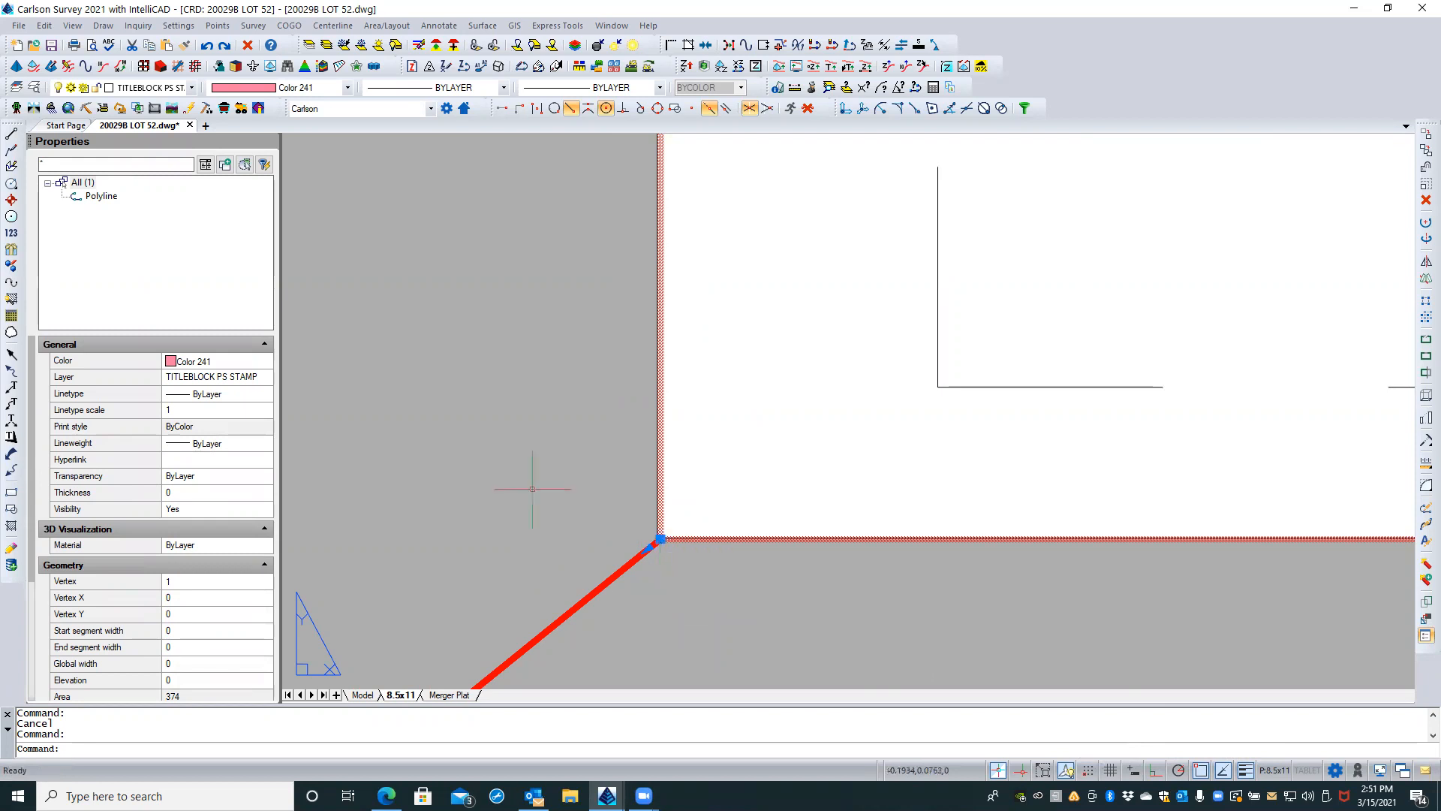
pyautogui.press('Escape')
pyautogui.write('units')
pyautogui.press('Return')
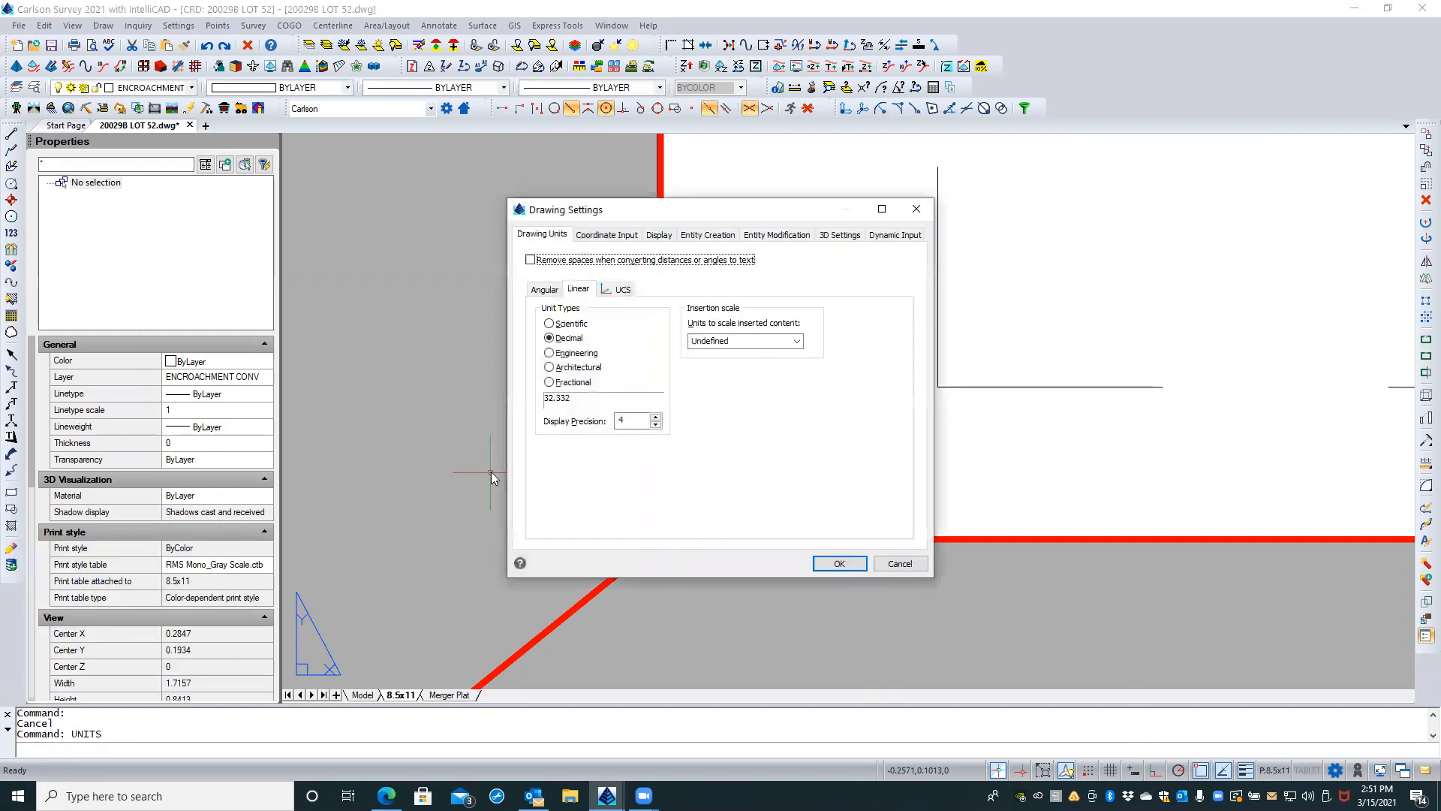
pyautogui.press('Escape')
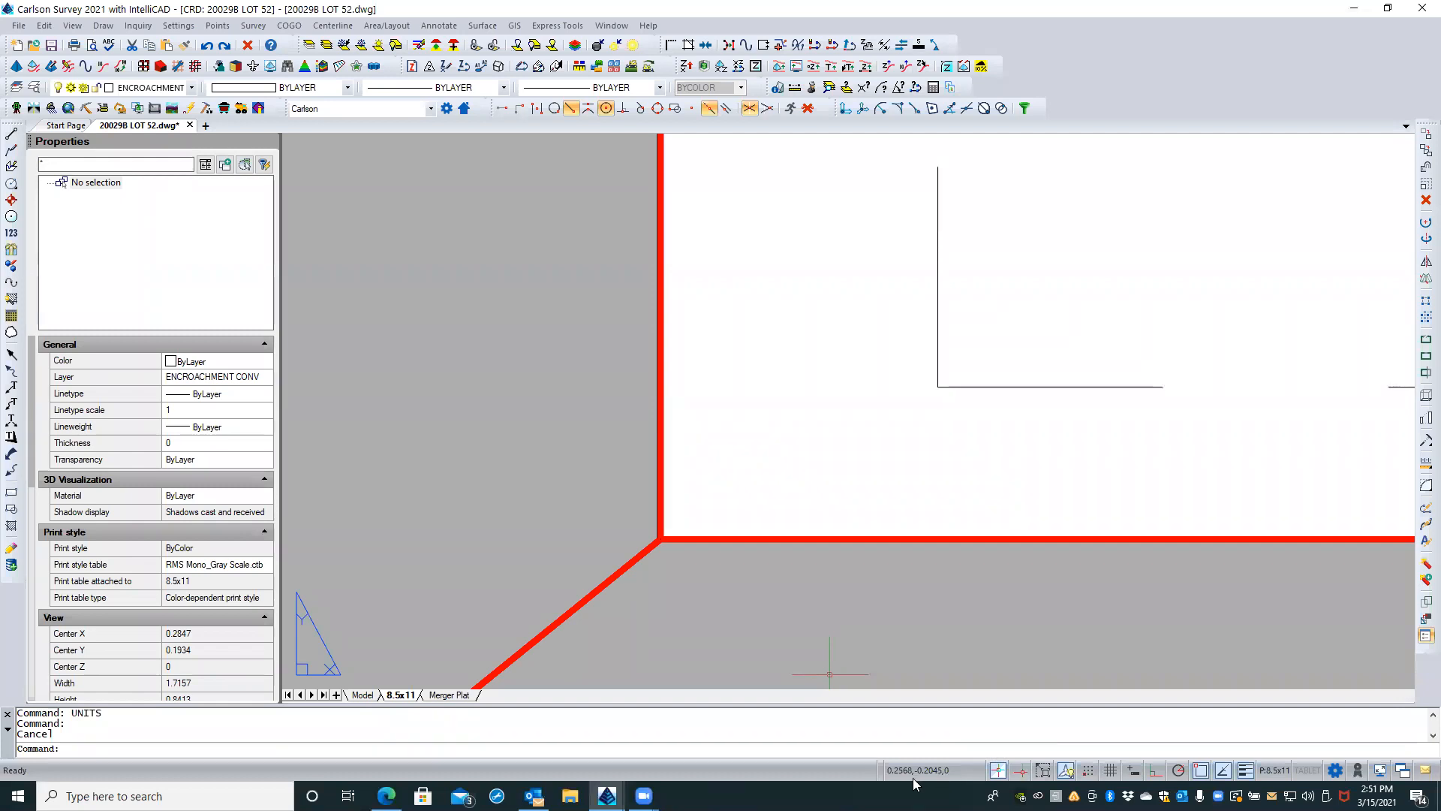
pyautogui.click(771, 584)
pyautogui.press('Escape')
pyautogui.click(763, 539)
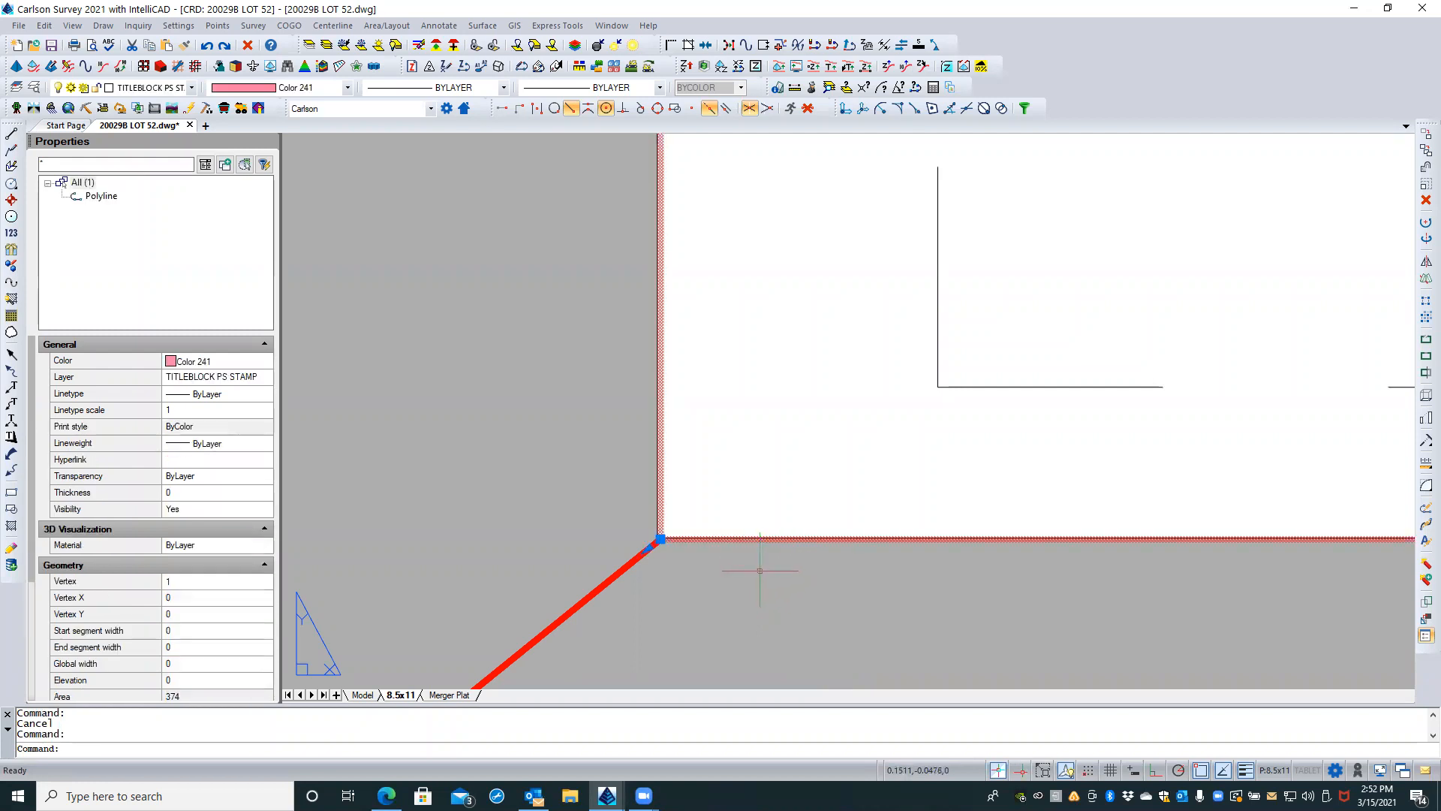
pyautogui.press('Escape')
pyautogui.press('Escape')
# Step: Modify the 8.5x11 layout's page setup so the print offset is 0 inches in both X and Y
pyautogui.scroll(-3, 720, 577)
pyautogui.scroll(-1, 722, 580)
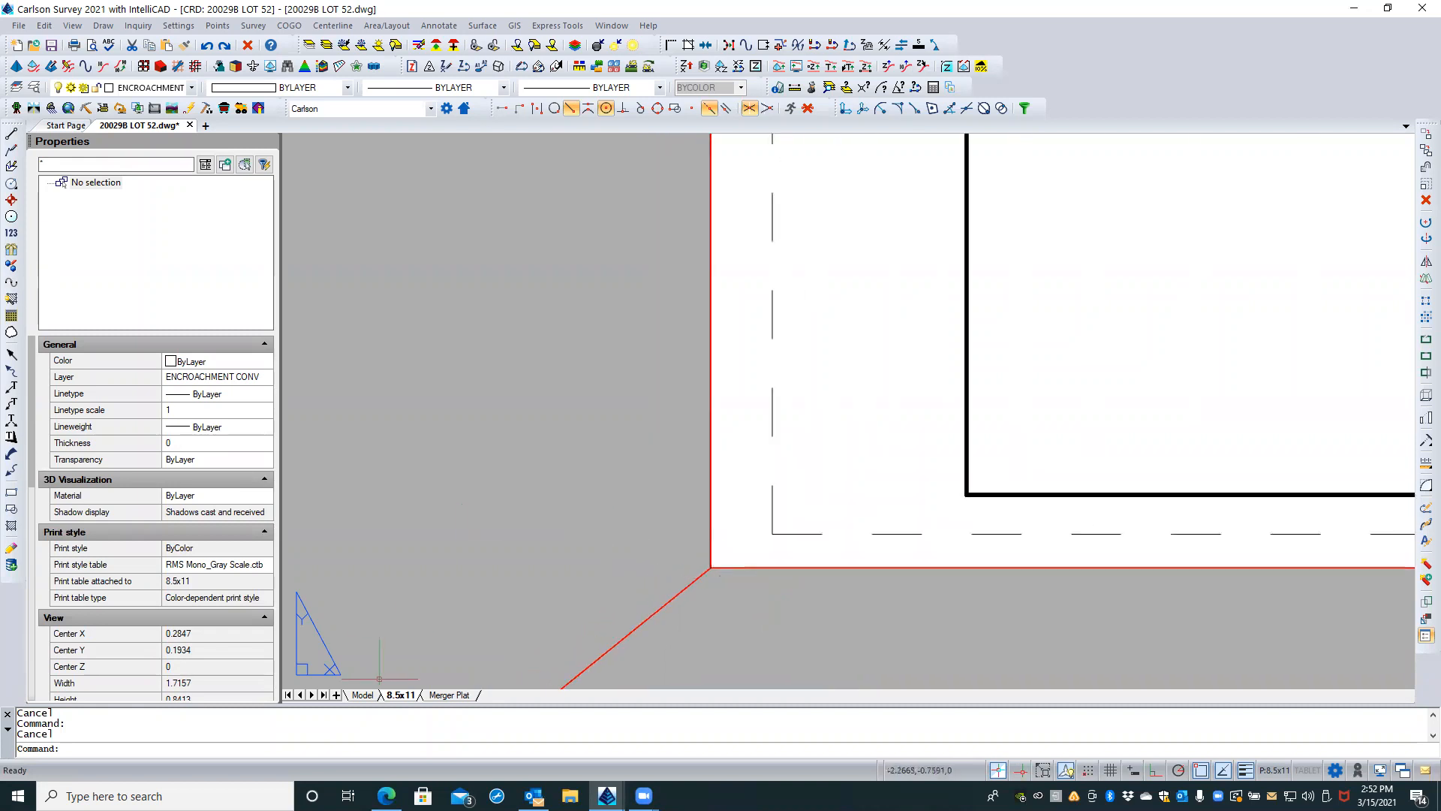
pyautogui.rightClick(402, 697)
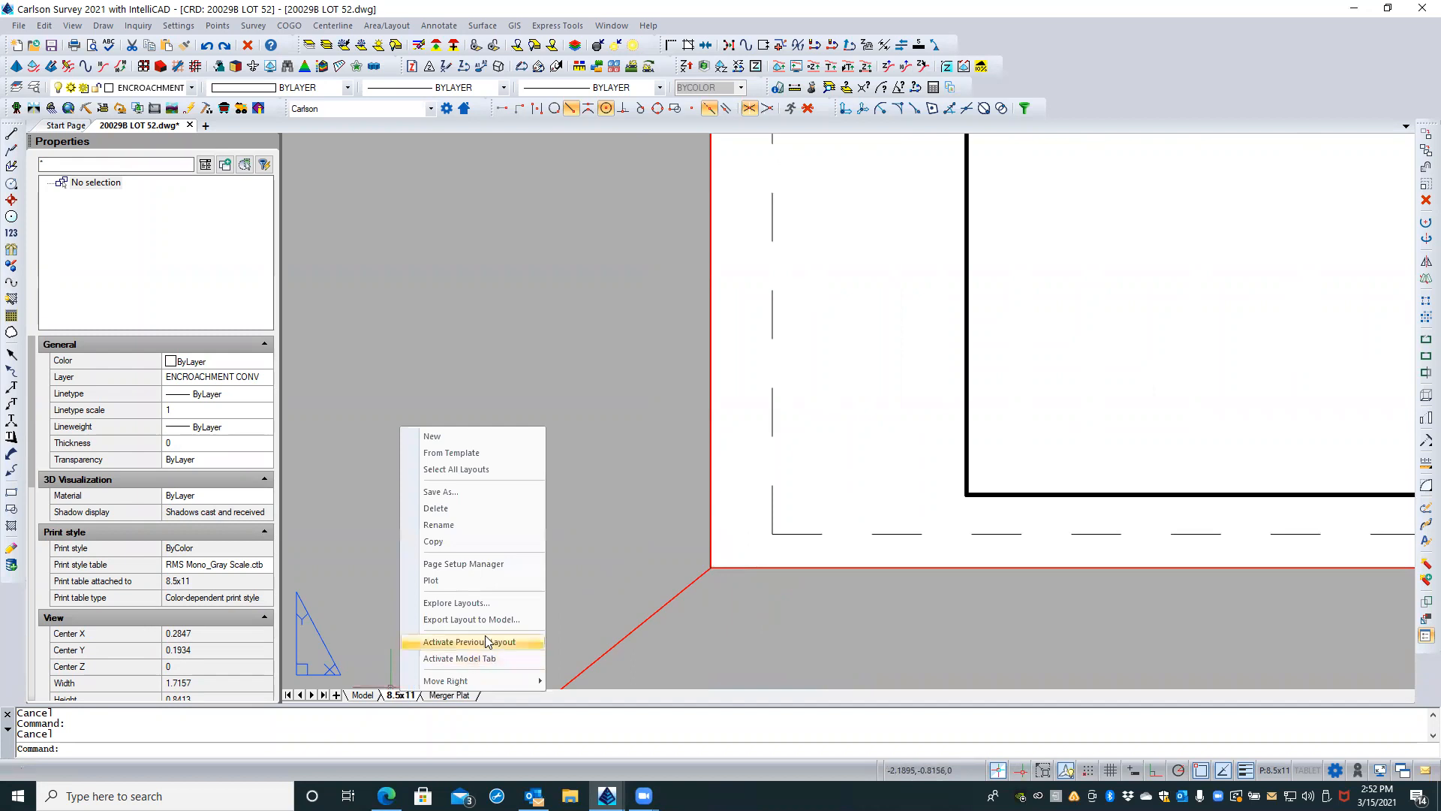
pyautogui.click(482, 565)
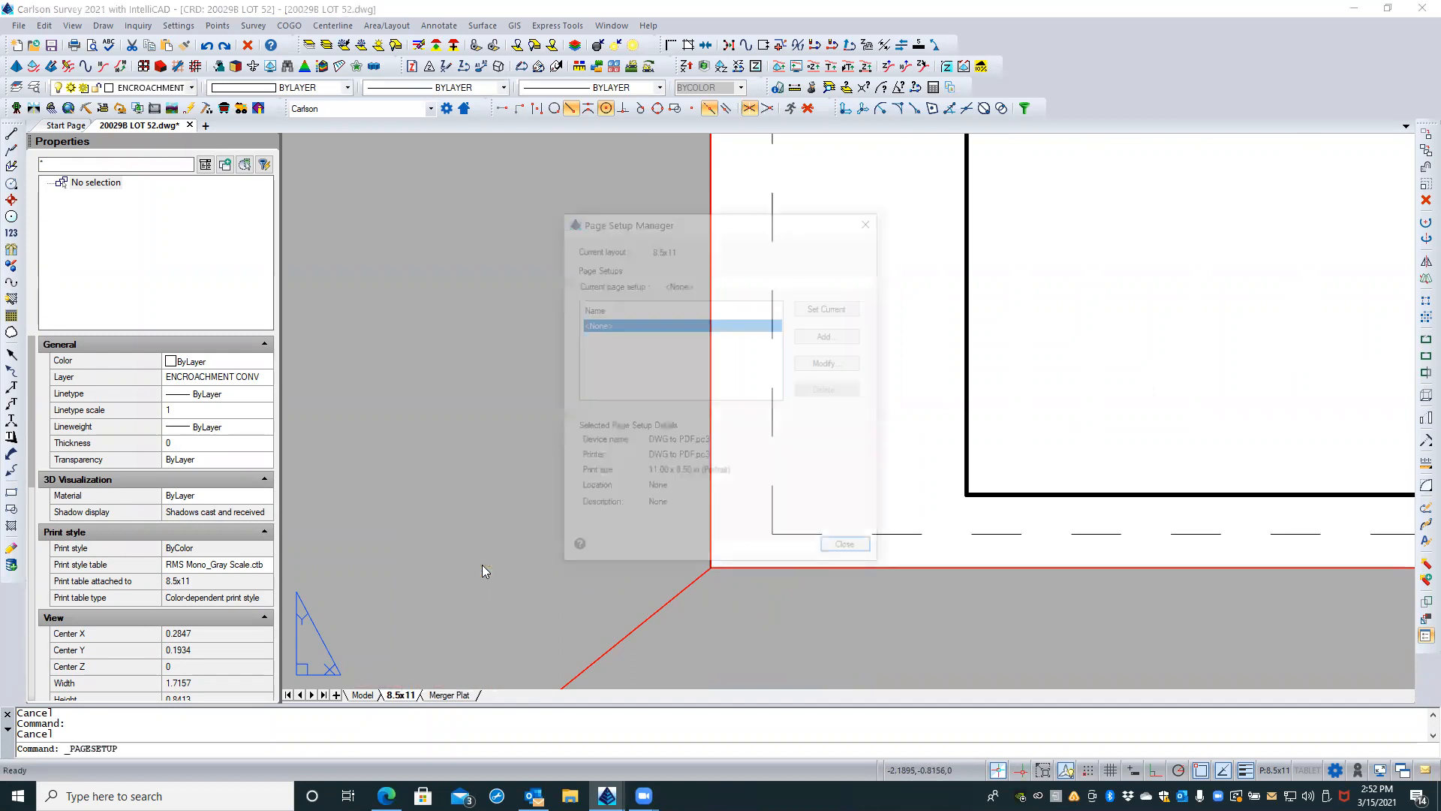
pyautogui.click(845, 365)
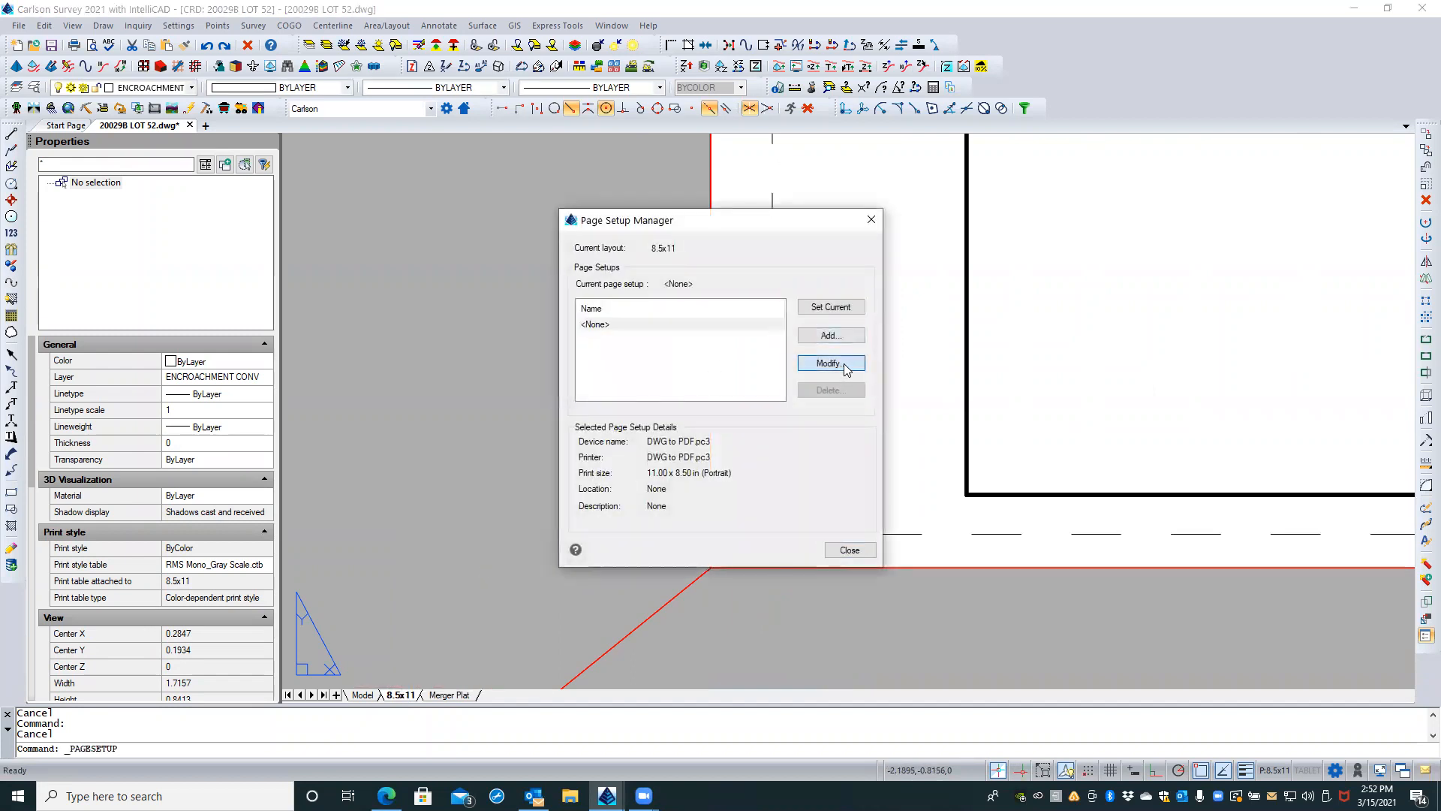
pyautogui.click(542, 529)
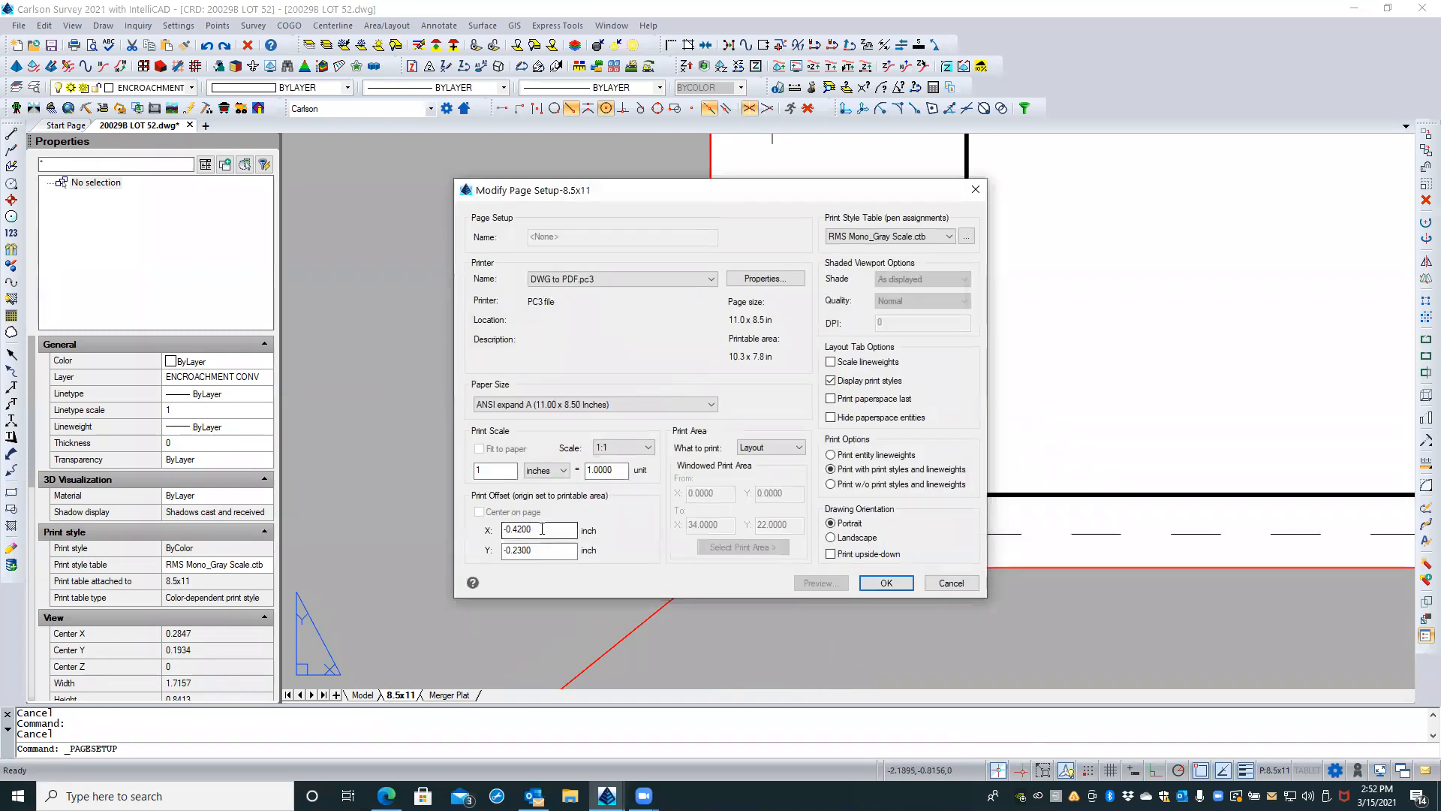
pyautogui.moveTo(542, 529); pyautogui.dragTo(495, 531)
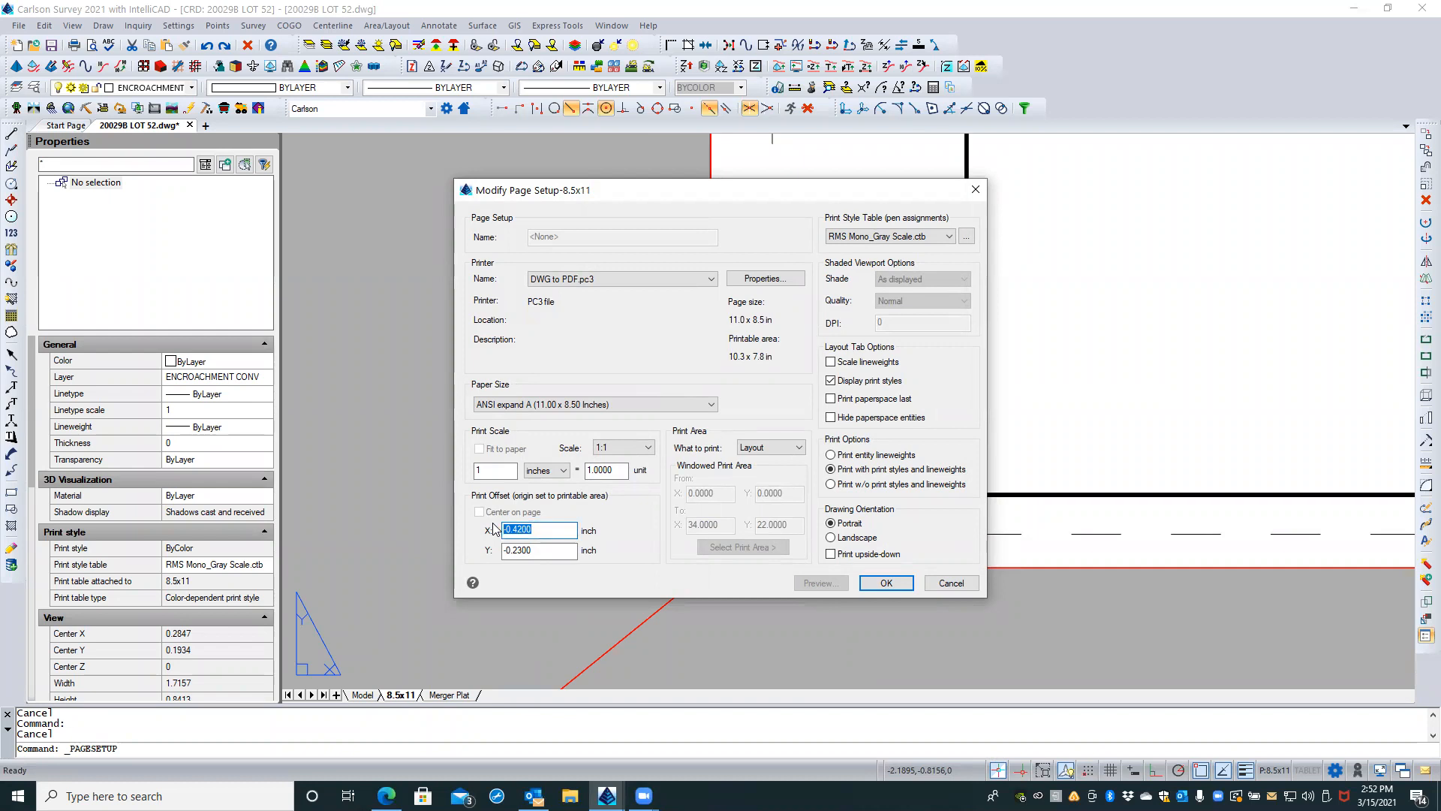
pyautogui.write('0')
pyautogui.press('Tab')
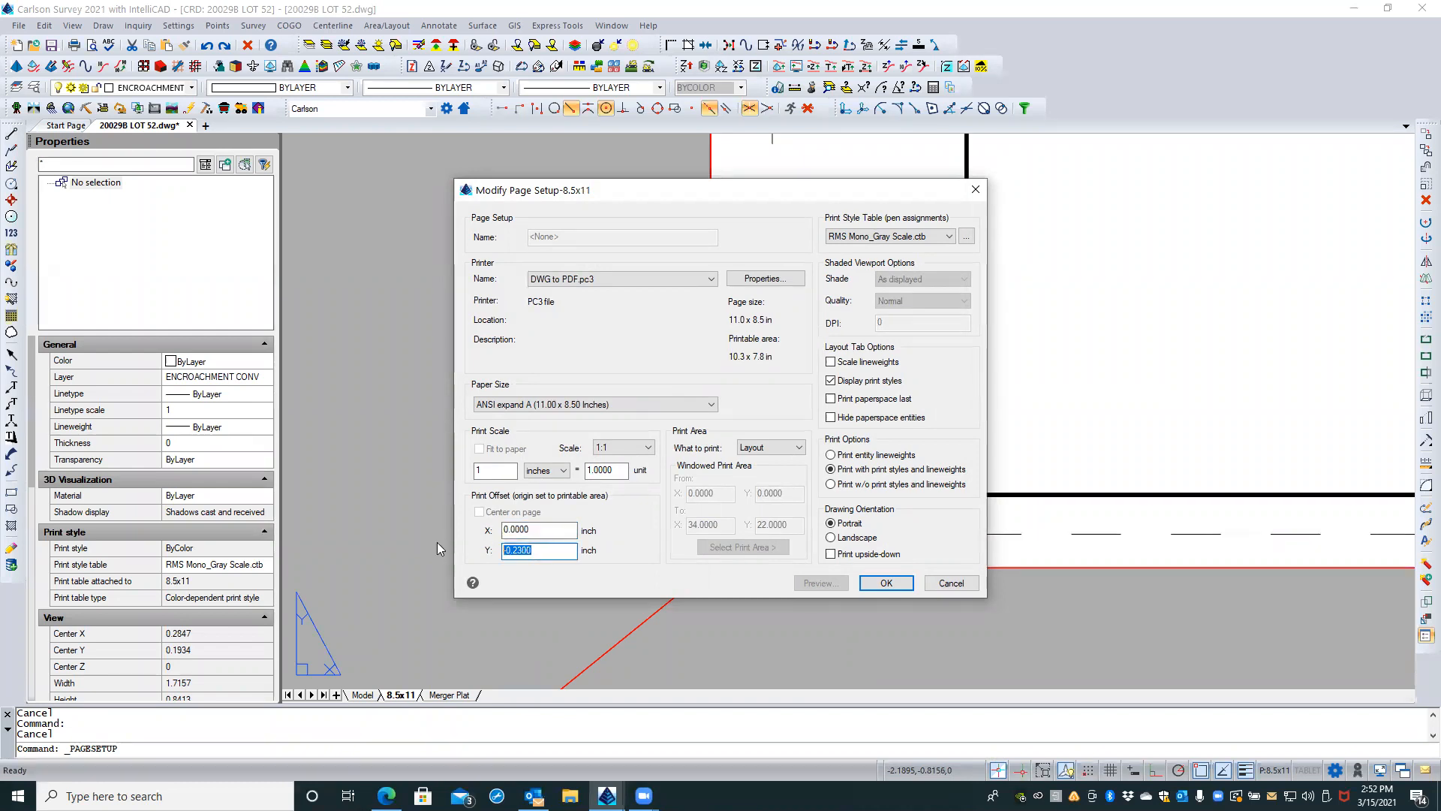
pyautogui.write('0')
pyautogui.press('Return')
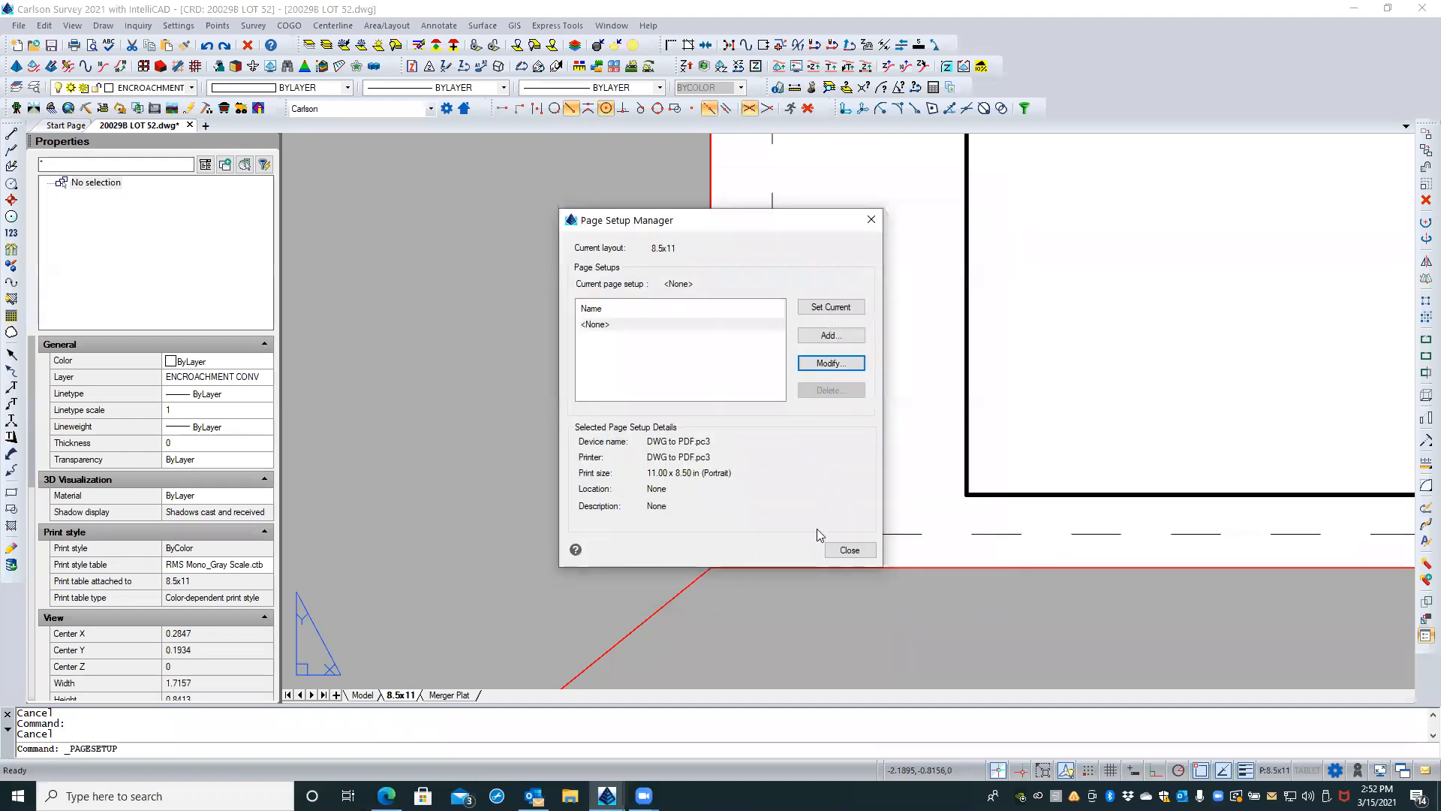
pyautogui.click(851, 551)
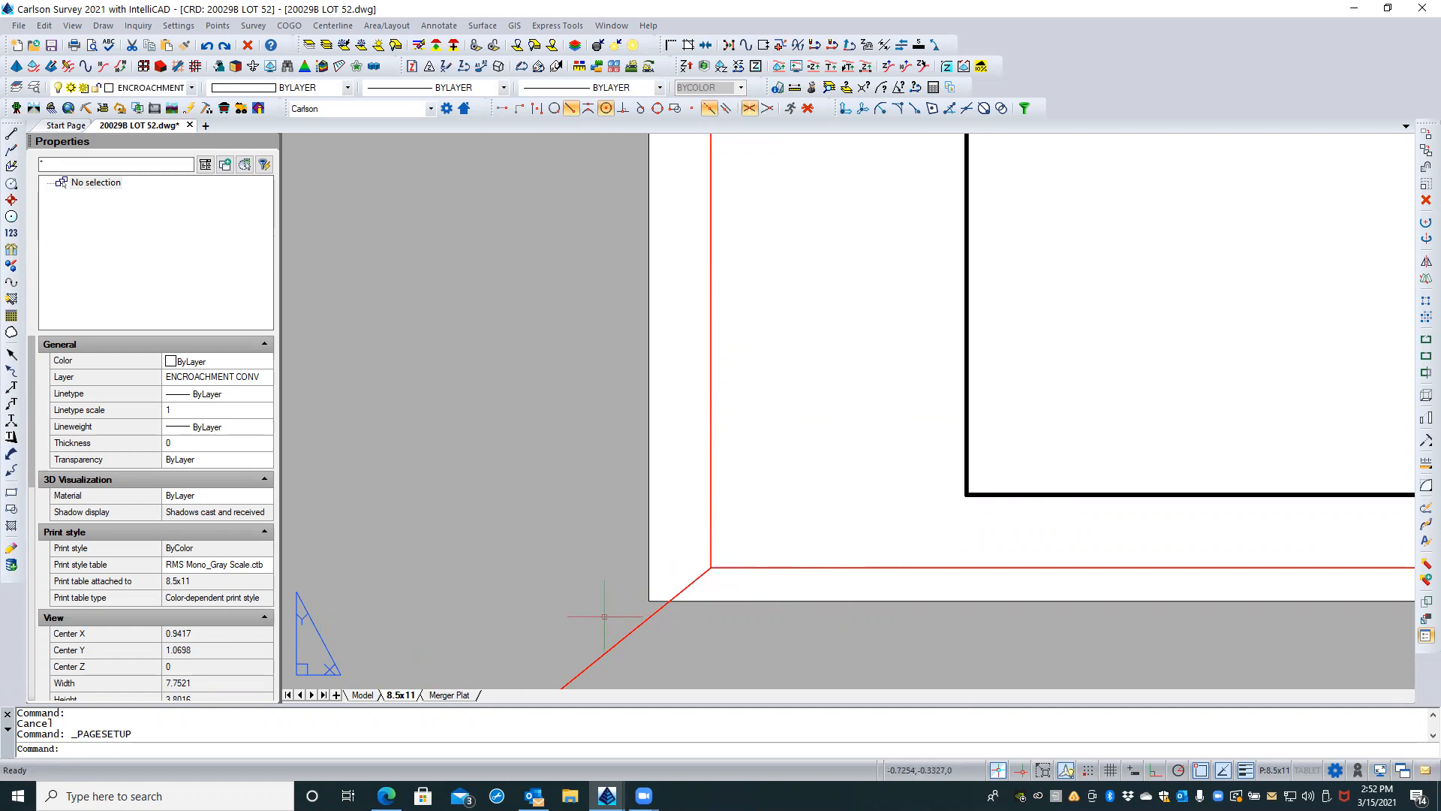
# Step: Restore the 8.5x11 layout's print offset to X -0.42 and Y -0.23 inches in its page setup
pyautogui.scroll(-2, 603, 616)
pyautogui.scroll(-2, 602, 616)
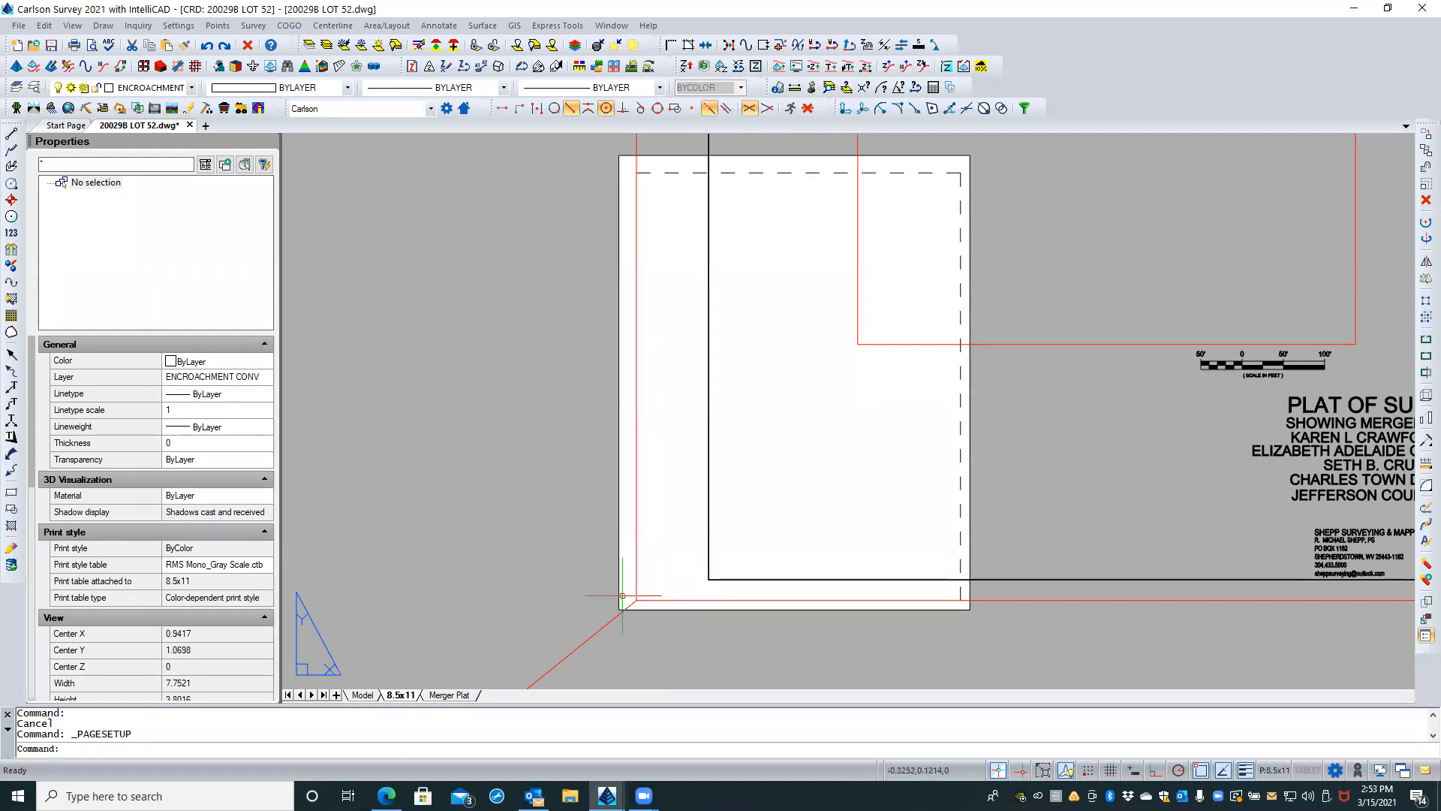
pyautogui.scroll(4, 631, 605)
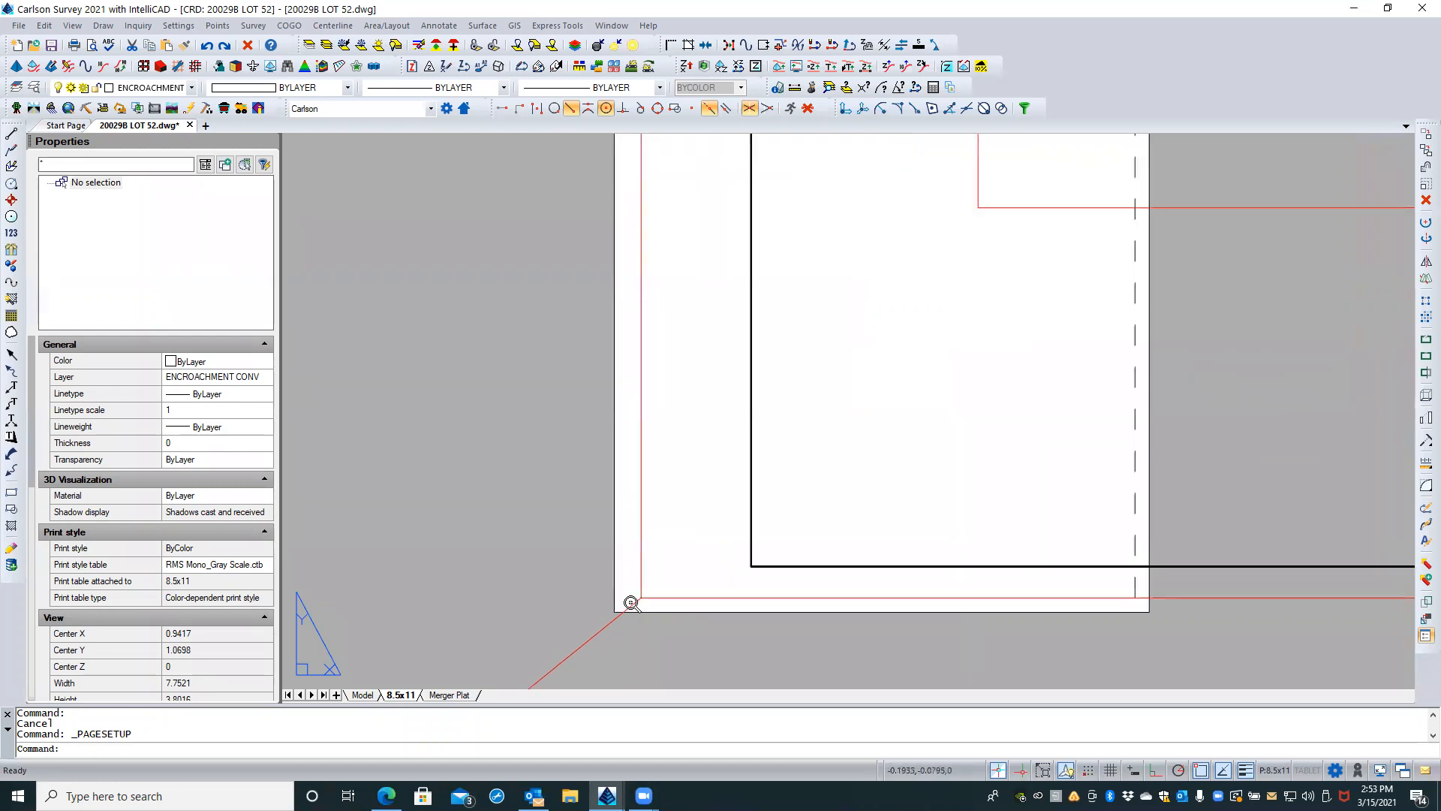
pyautogui.scroll(2, 638, 600)
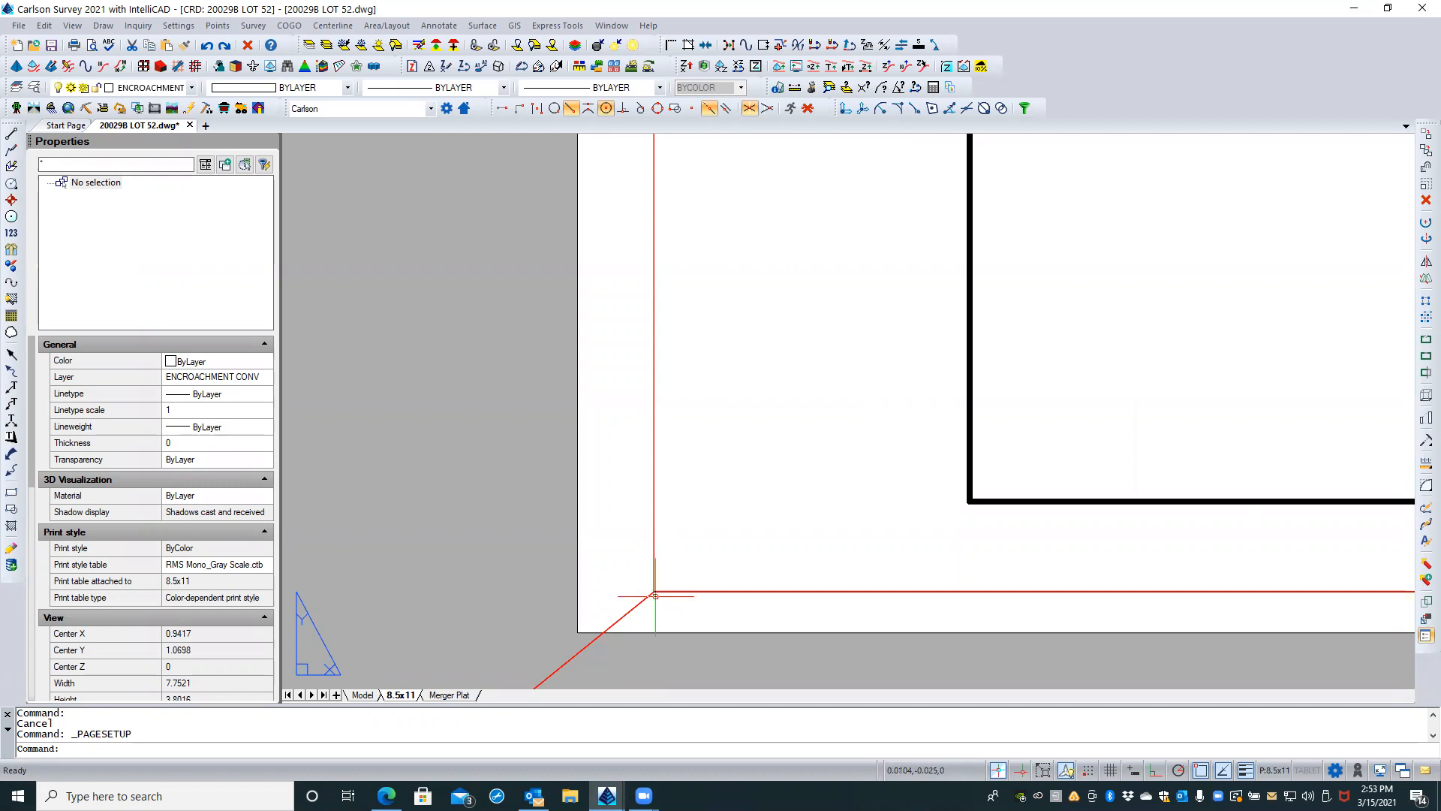
pyautogui.scroll(-2, 646, 534)
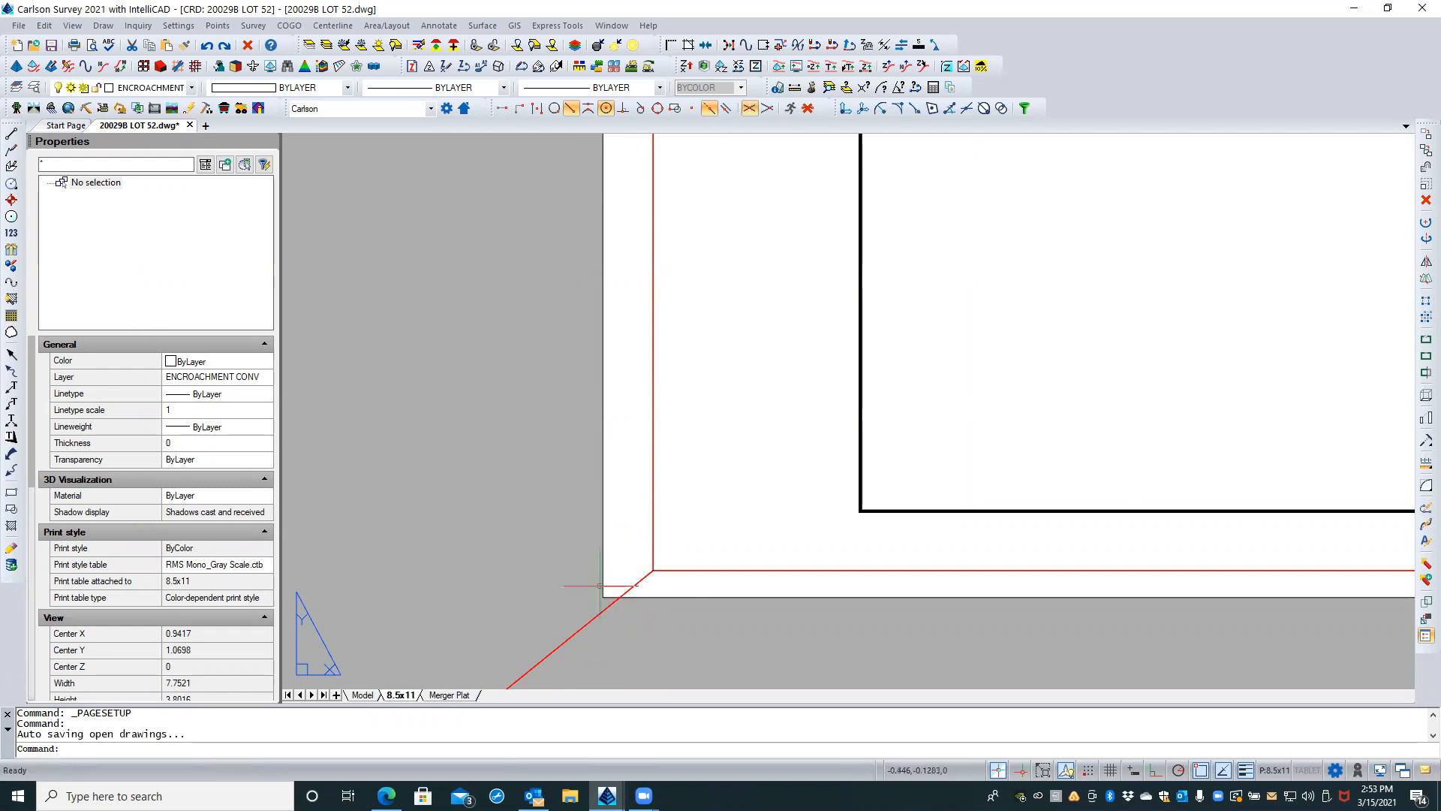
pyautogui.rightClick(398, 695)
pyautogui.click(440, 565)
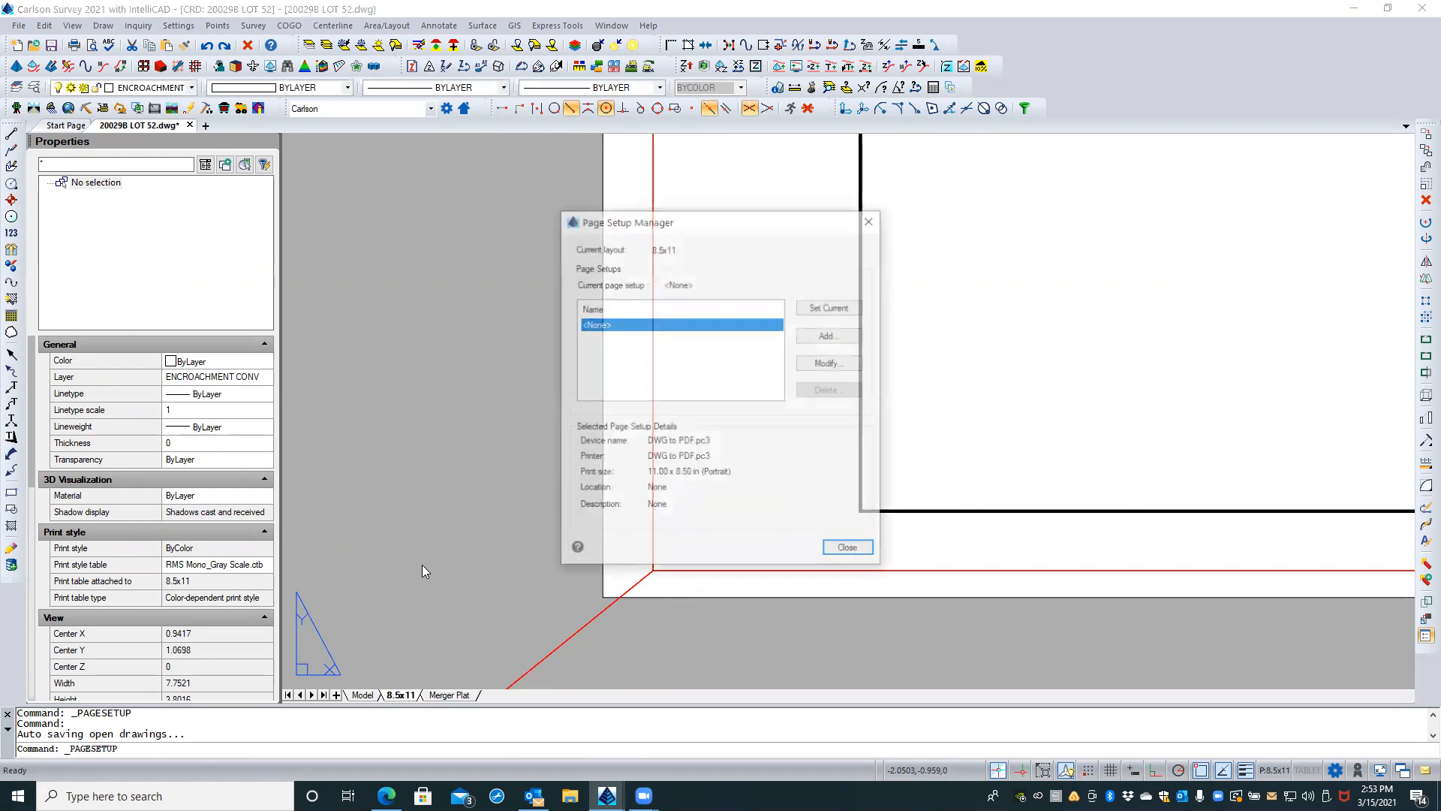
pyautogui.click(830, 363)
pyautogui.moveTo(536, 530); pyautogui.dragTo(400, 533)
pyautogui.write('.')
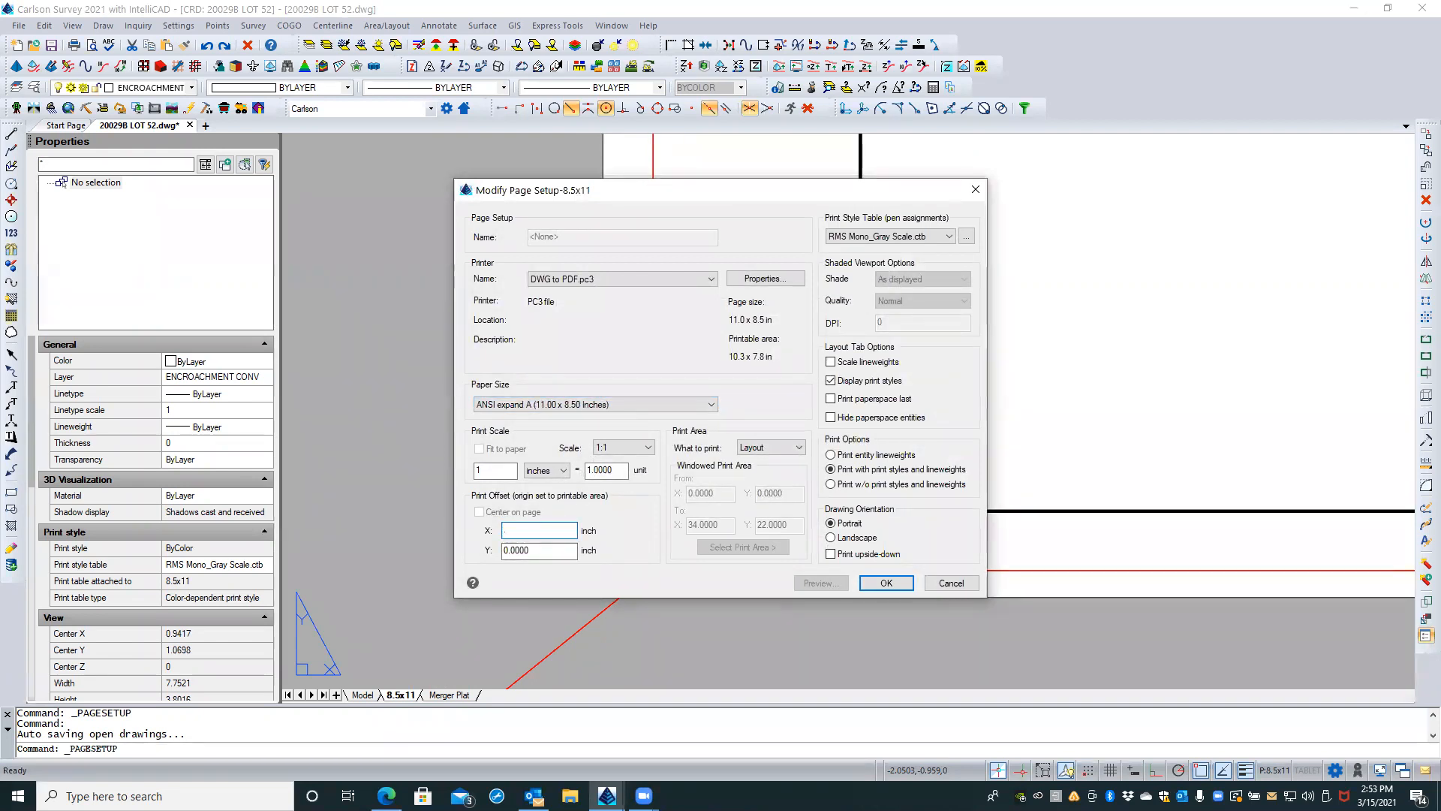
pyautogui.write('.42')
pyautogui.press('Tab')
pyautogui.write('-.23')
pyautogui.press('Return')
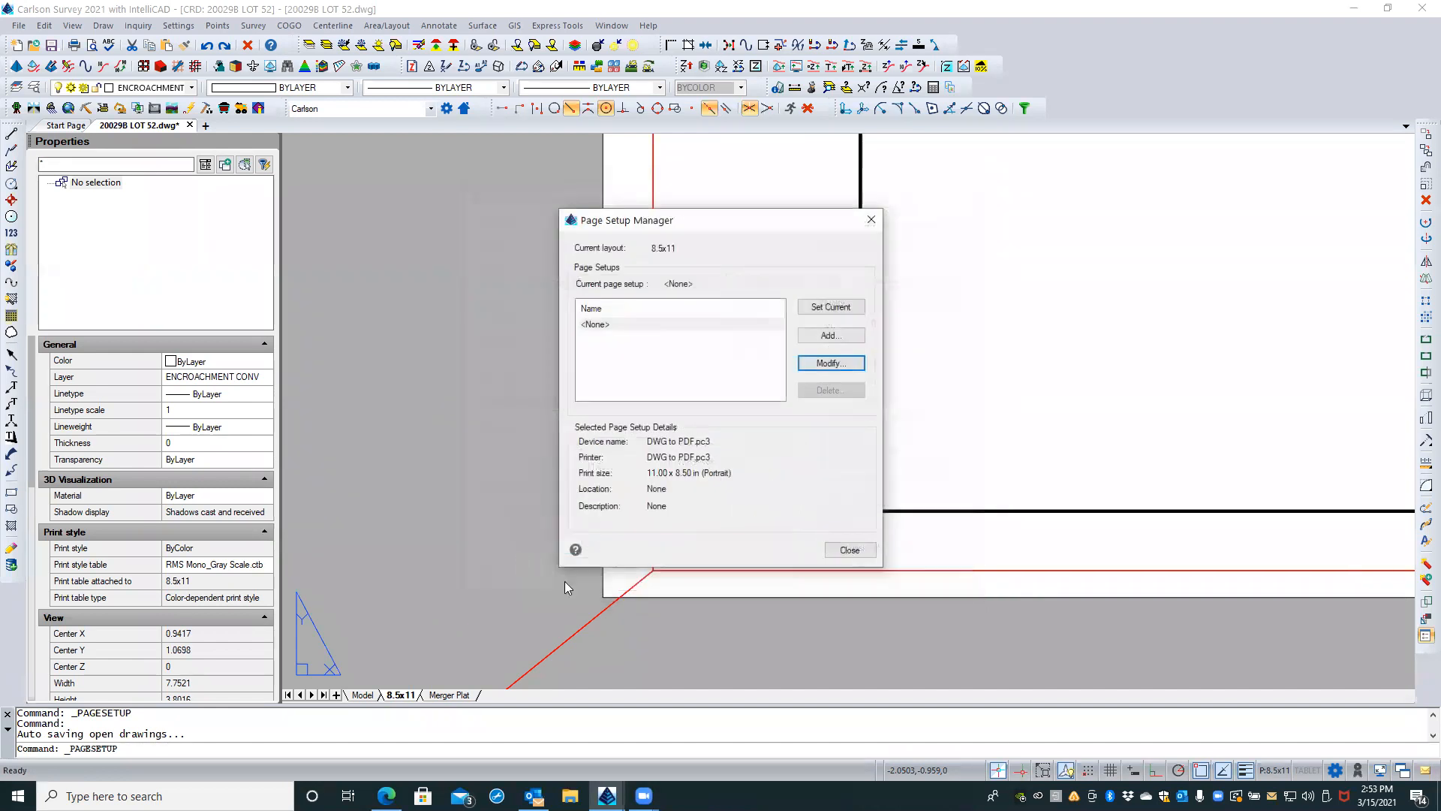
pyautogui.click(841, 551)
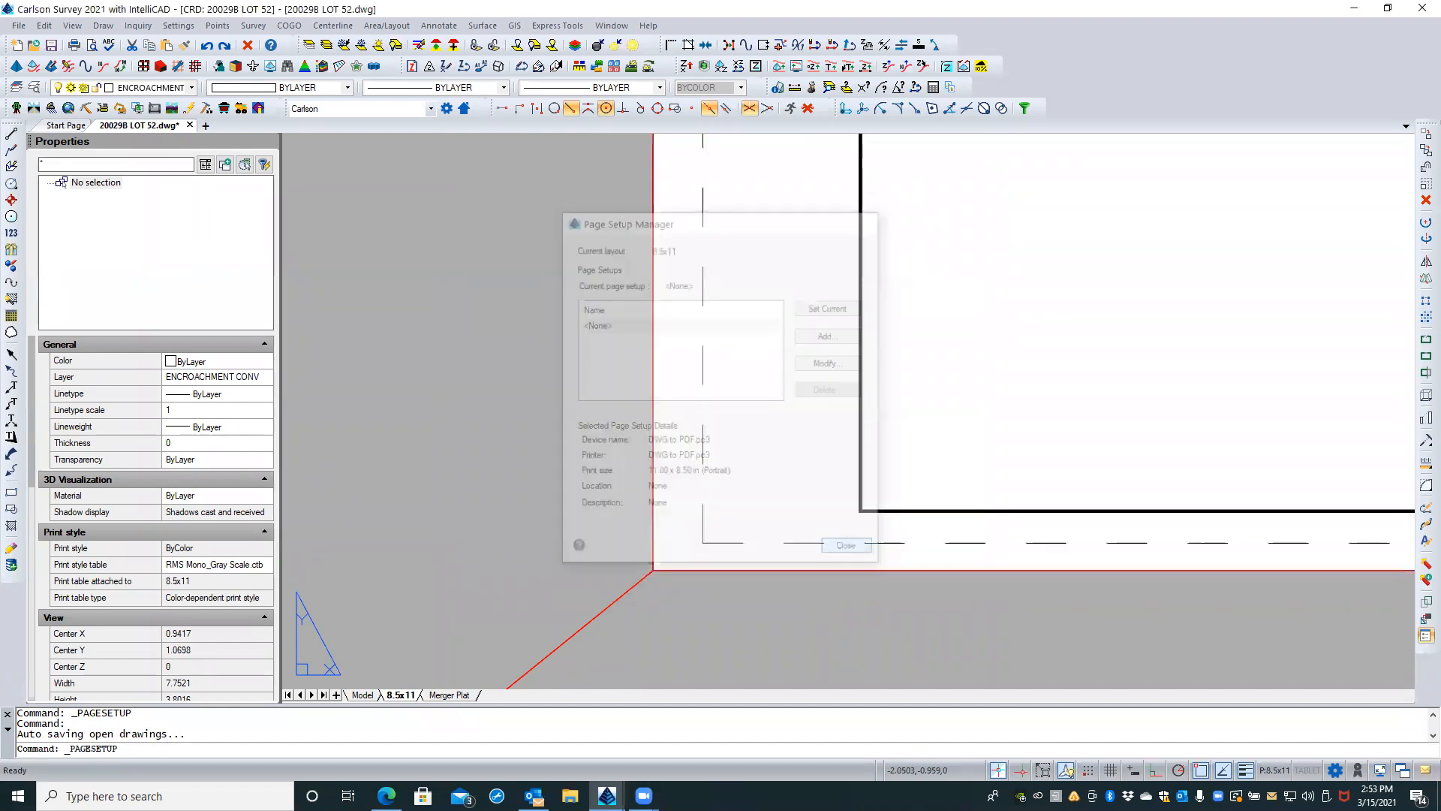
# Step: Inspect how the outer red border's lower-left corner aligns with the sheet corner and how its extents compare with the portrait page
pyautogui.scroll(5, 679, 573)
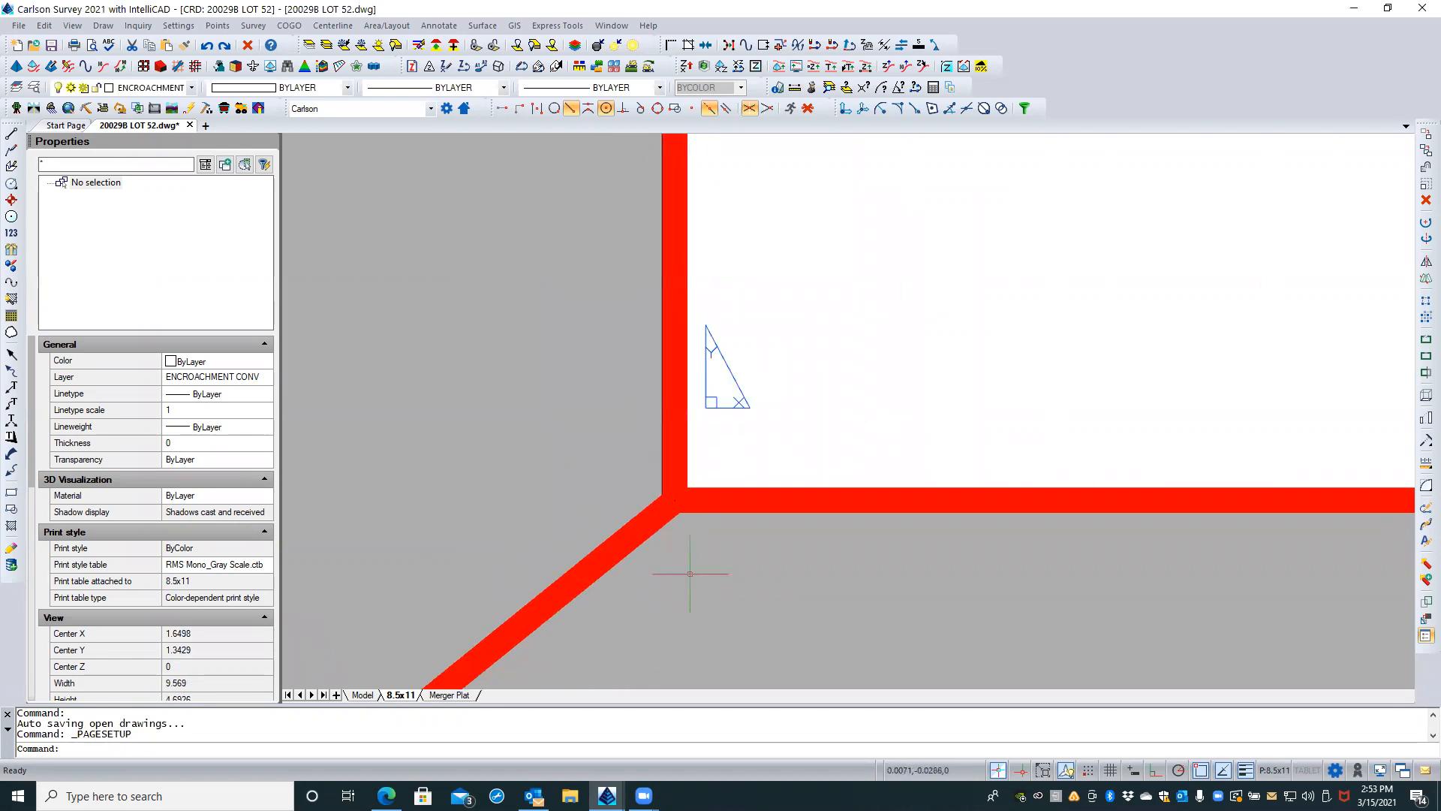
pyautogui.press('Escape')
pyautogui.press('Escape')
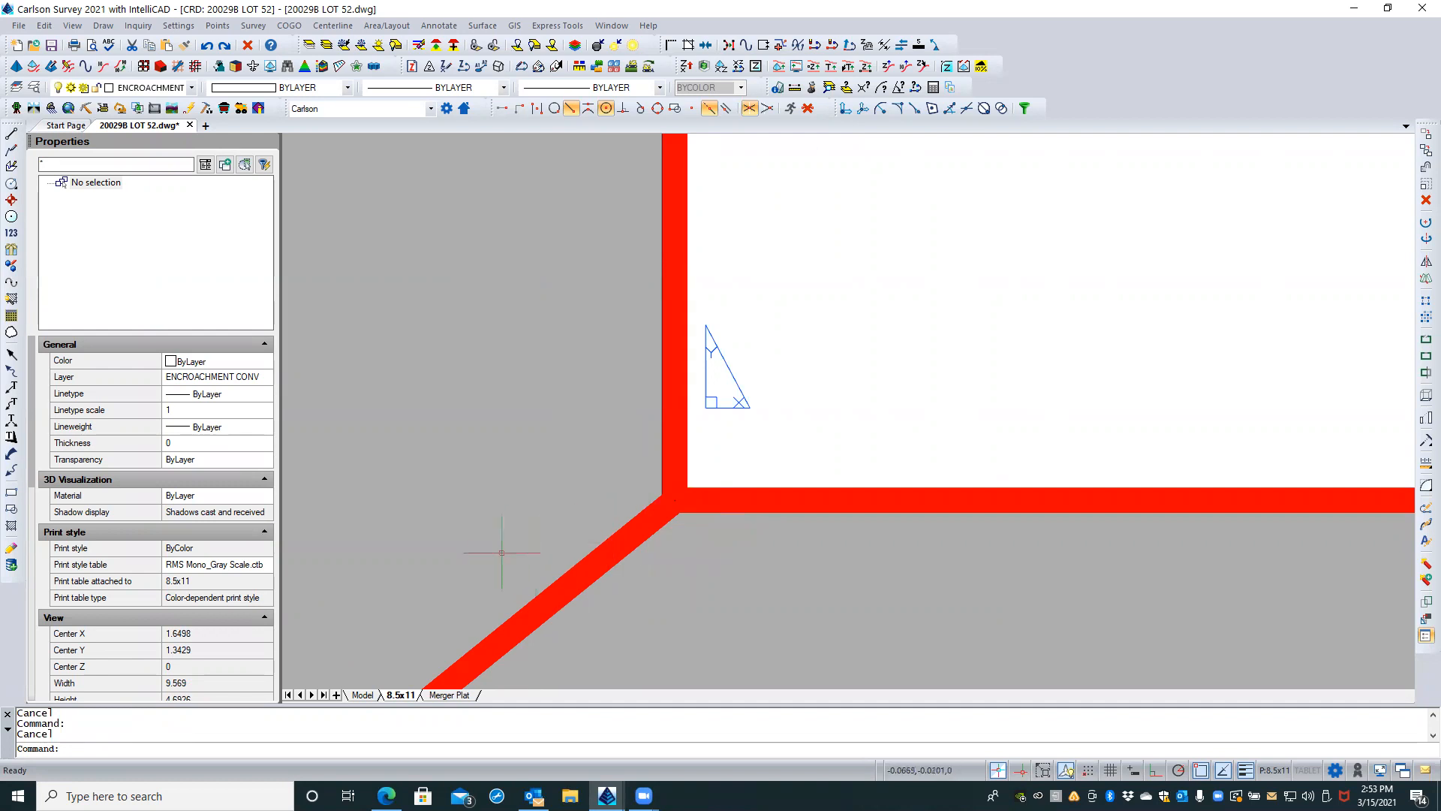
pyautogui.scroll(-5, 495, 555)
pyautogui.scroll(-5, 697, 594)
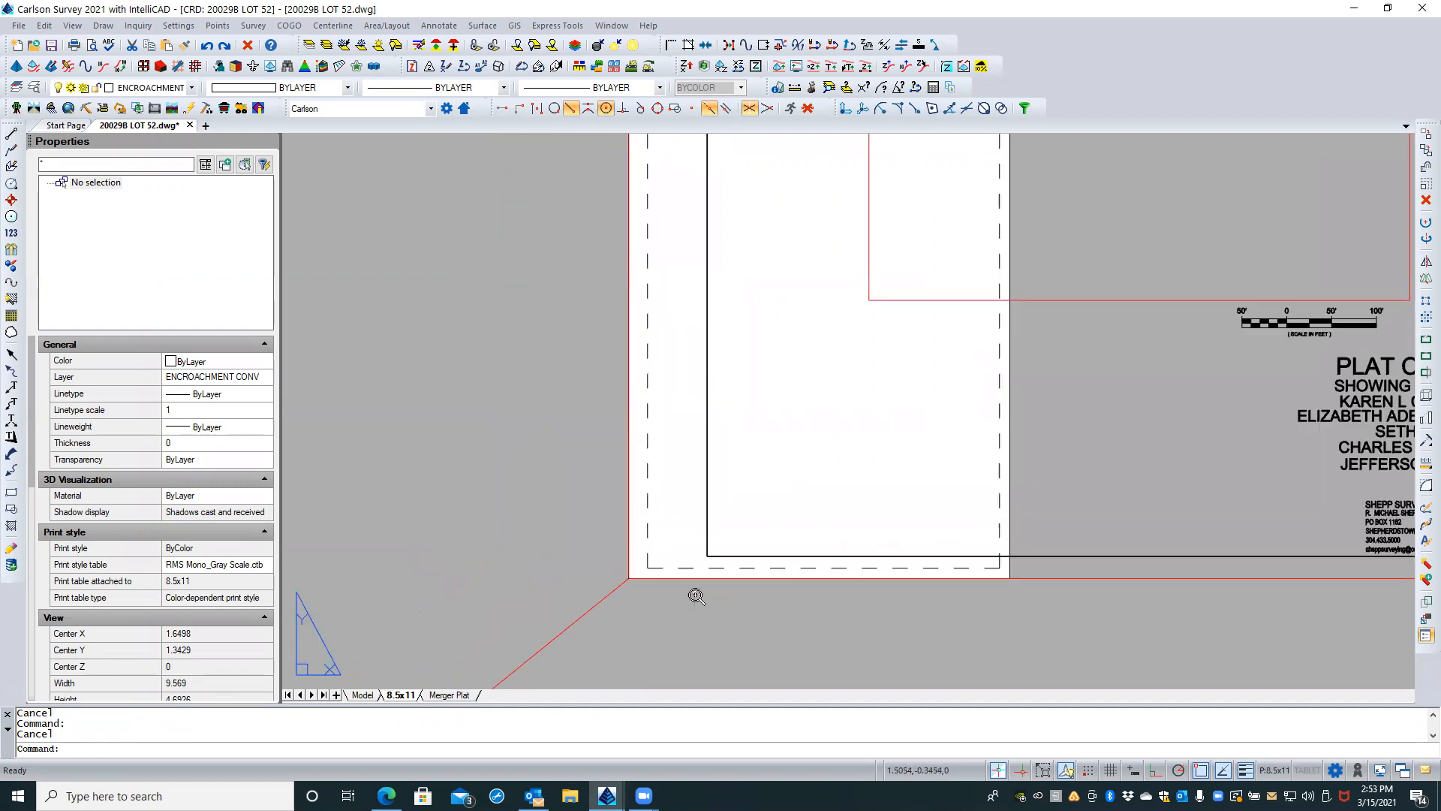
pyautogui.scroll(-5, 693, 597)
pyautogui.scroll(3, 692, 593)
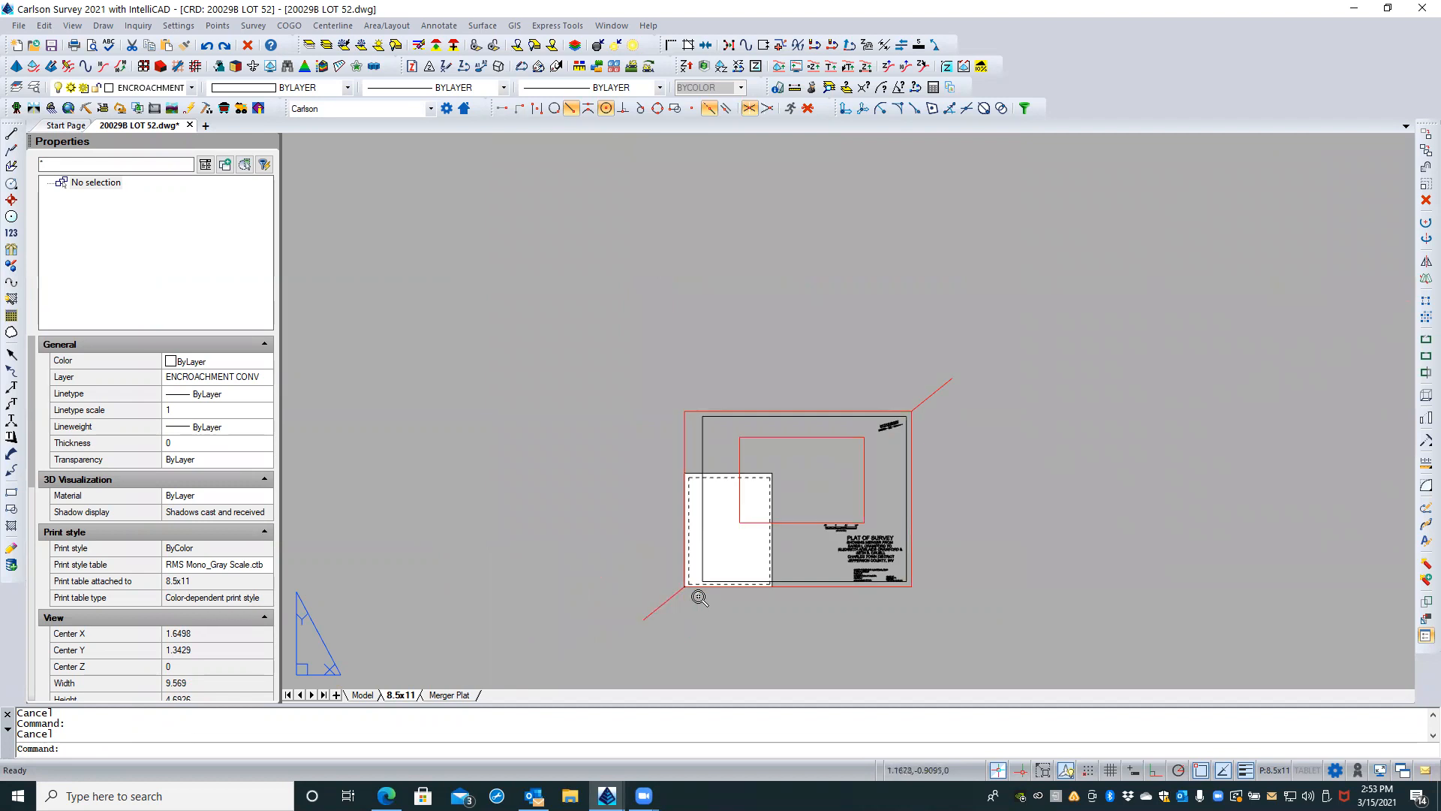
pyautogui.scroll(2, 789, 569)
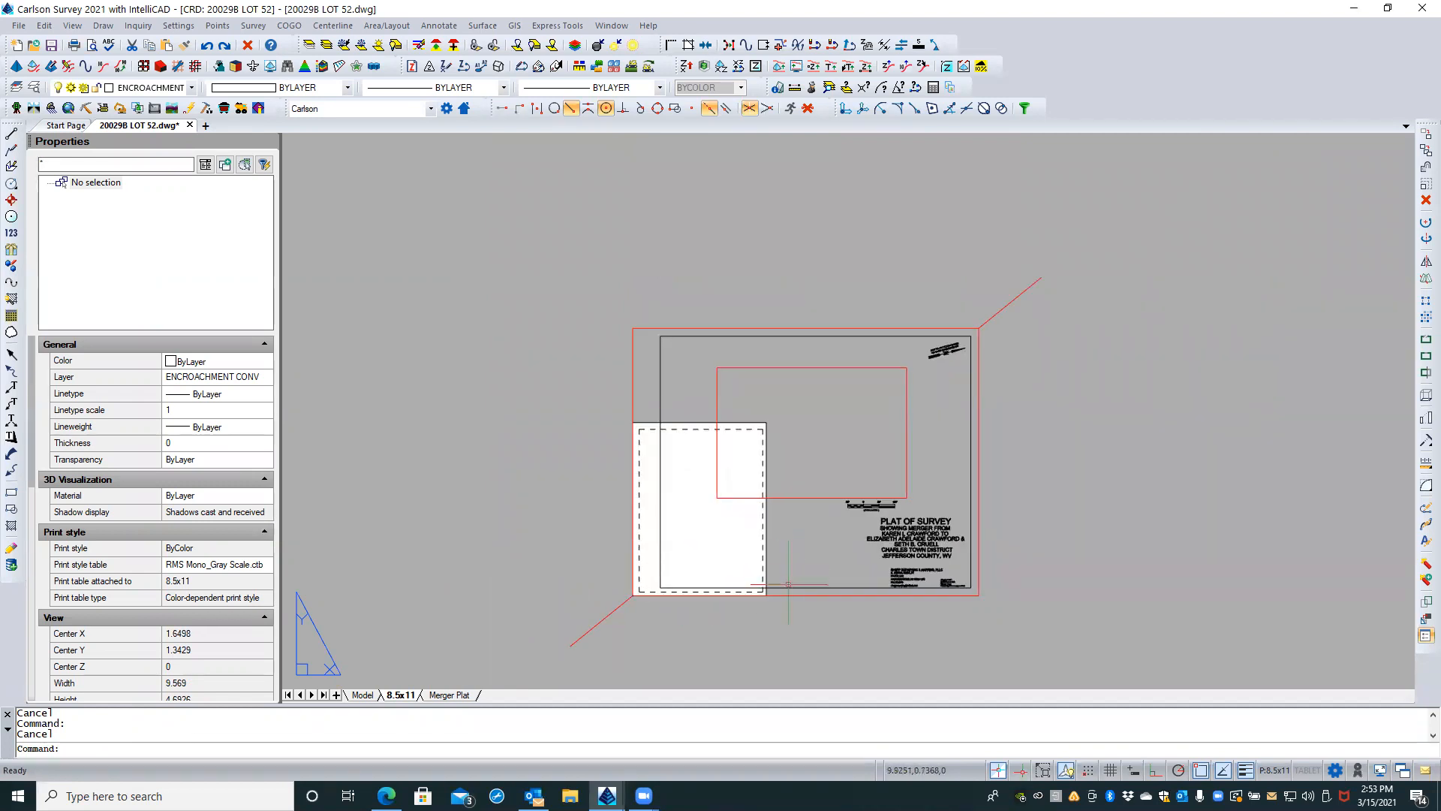
pyautogui.click(787, 596)
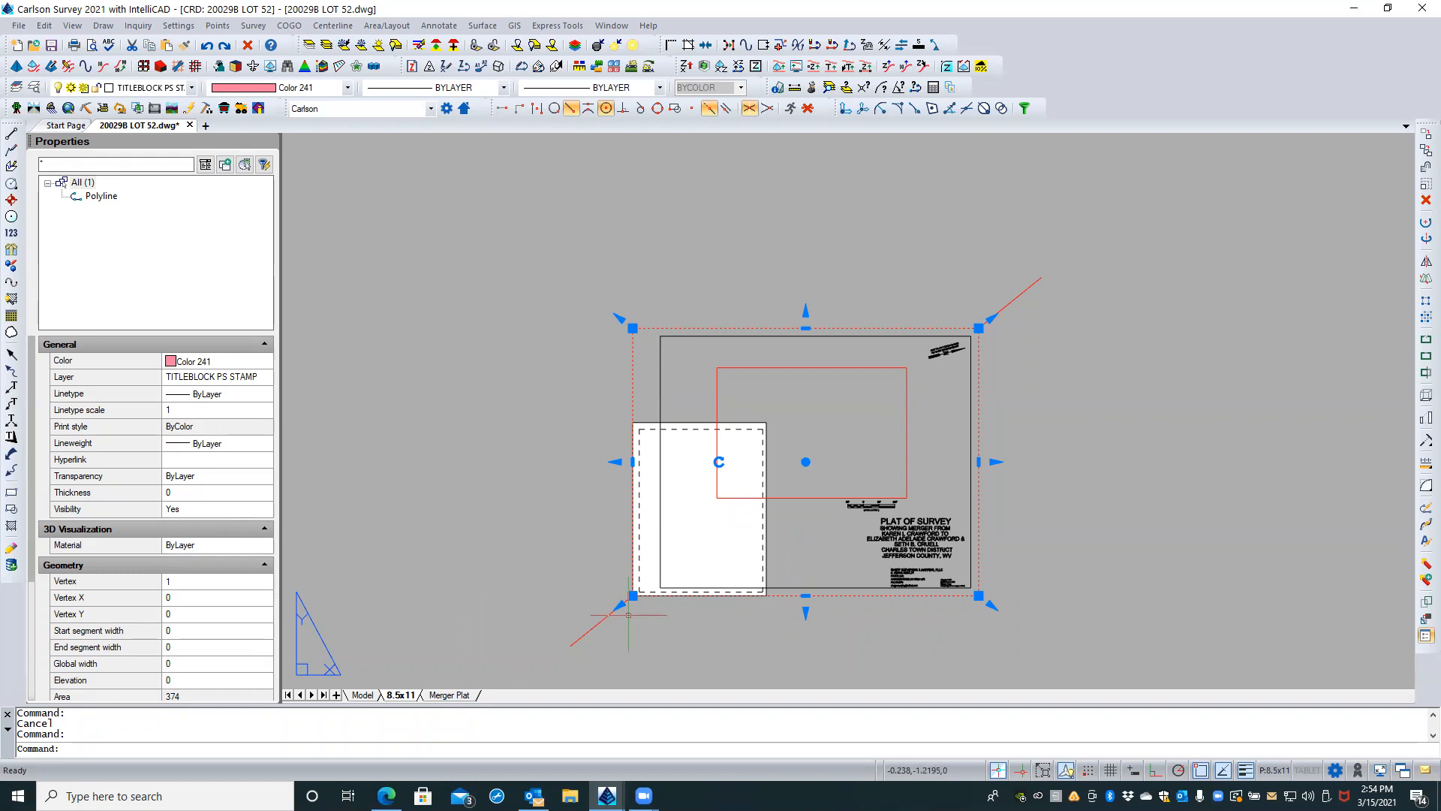
pyautogui.press('Escape')
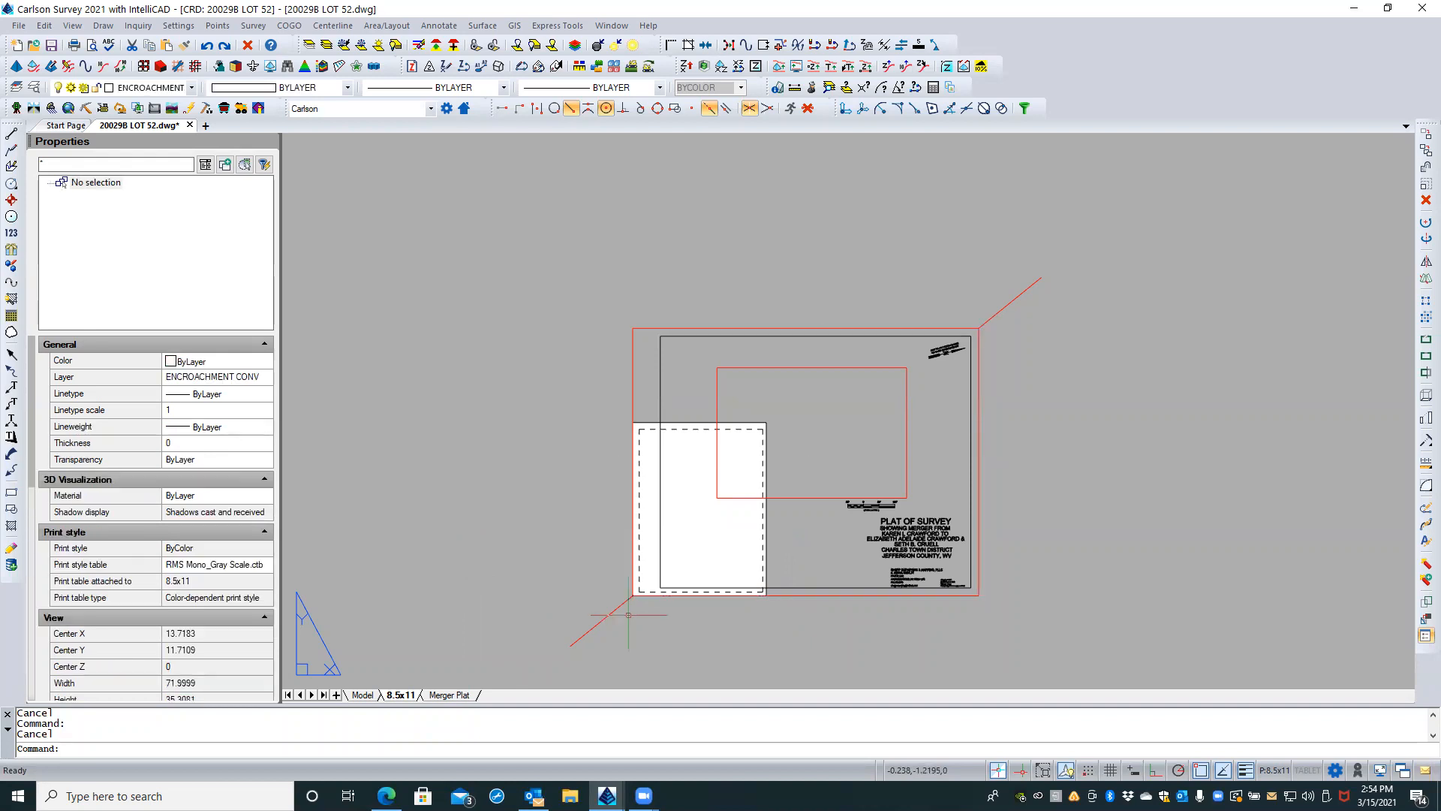
# Step: Draw a rectangle on the 8.5x11 layout from 0,0 to the relative corner @8.5,11
pyautogui.write('rect')
pyautogui.press('Return')
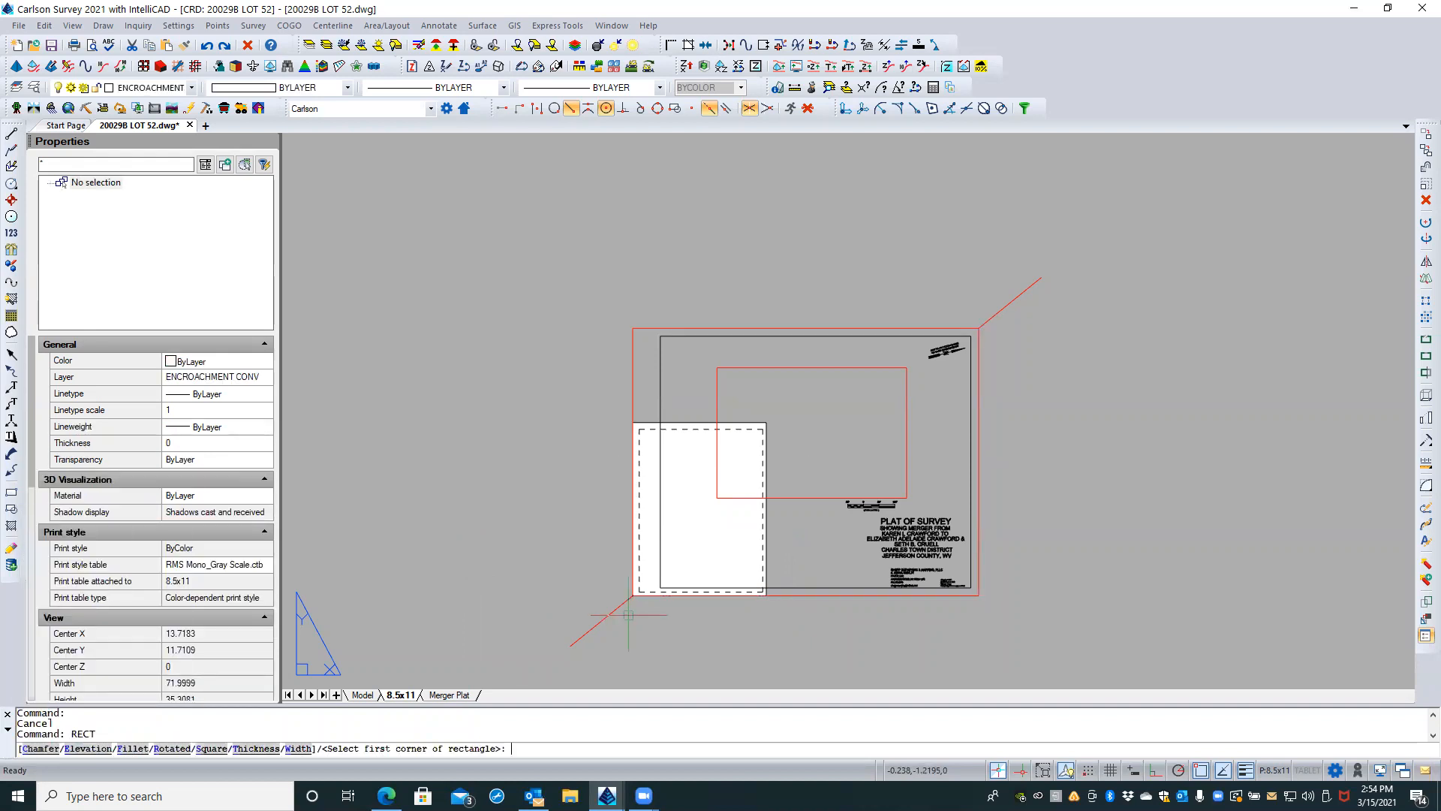
pyautogui.write('0,0')
pyautogui.press('Return')
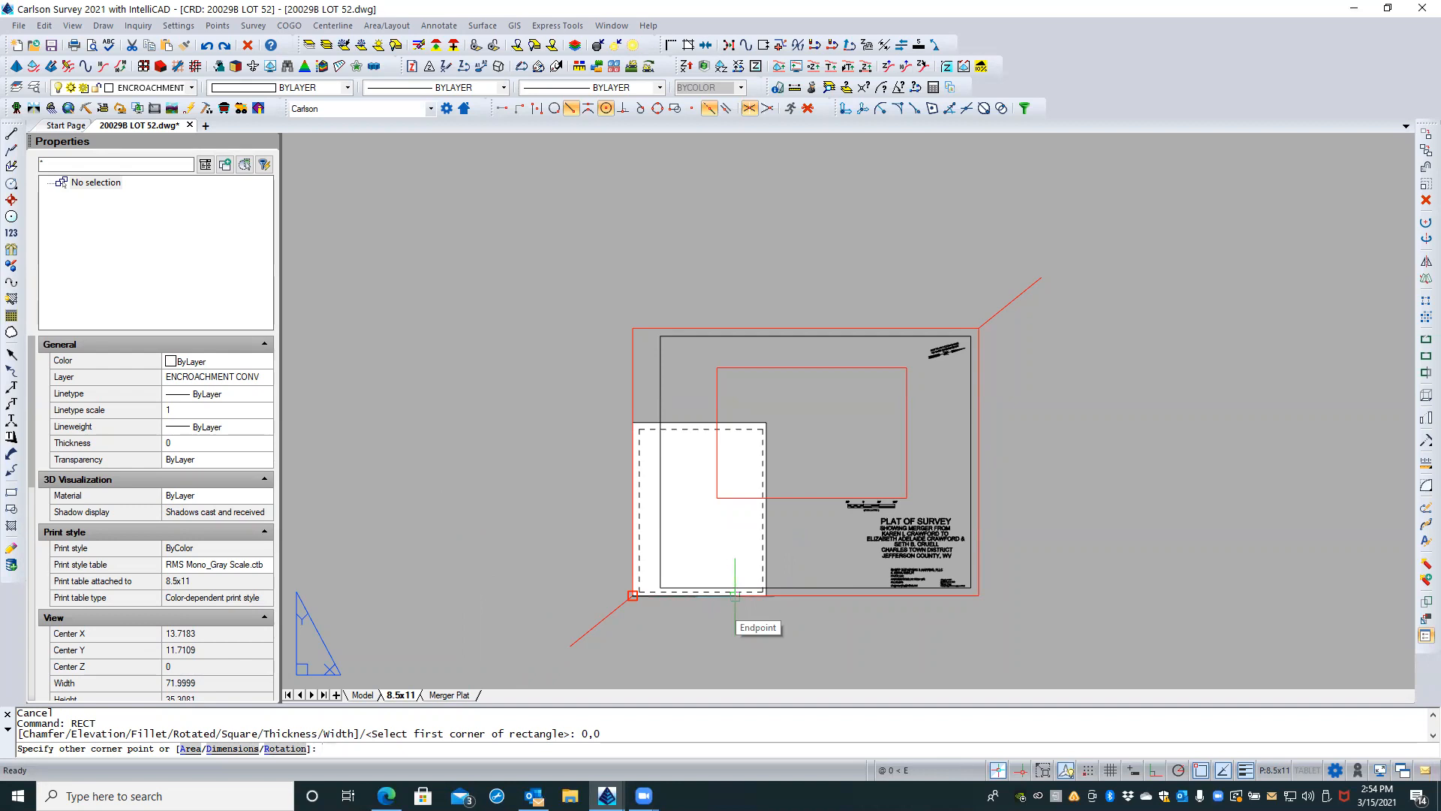
pyautogui.write('@8.5,11')
pyautogui.press('Return')
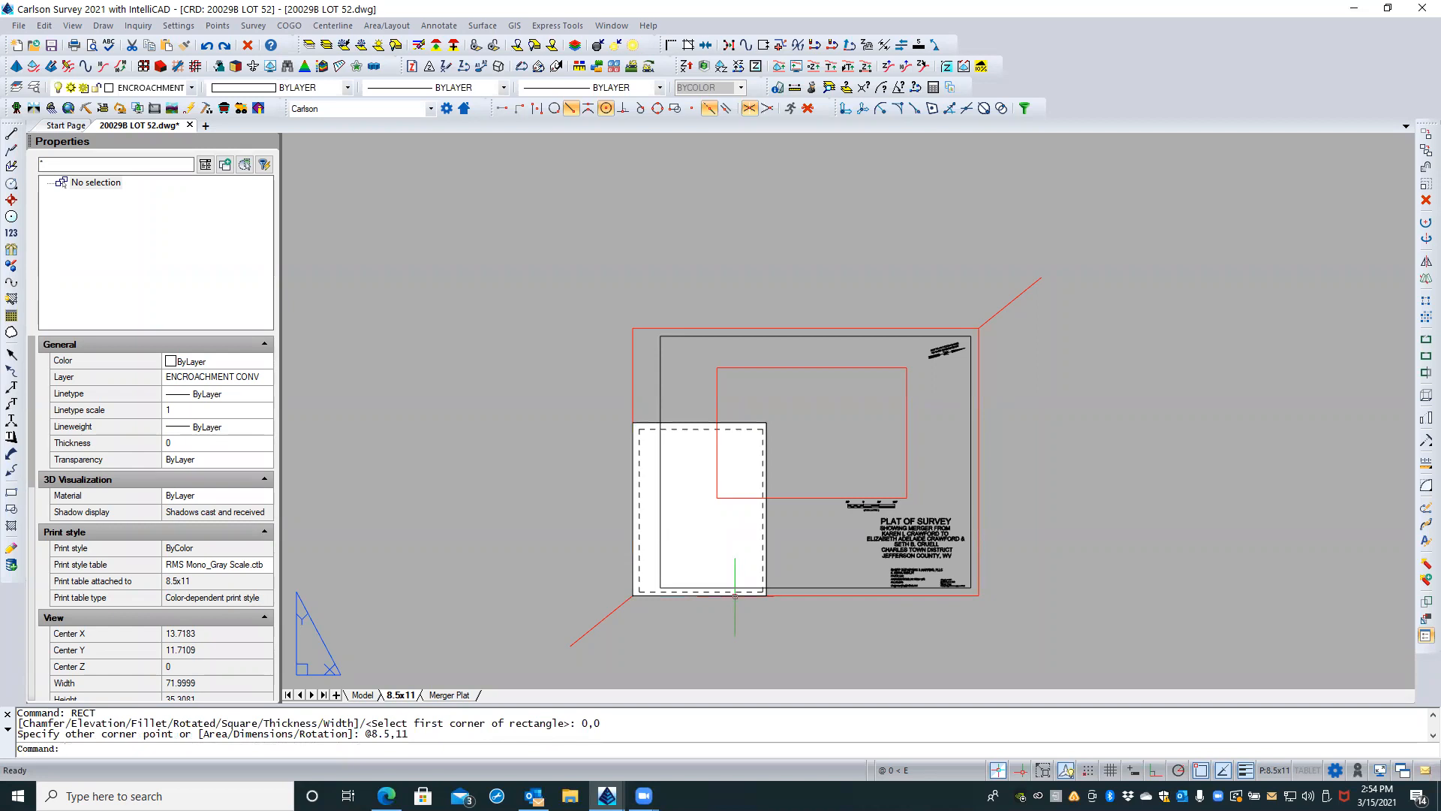
# Step: Review the new sheet rectangle's extents and its origin and relative corner entries in the command history
pyautogui.click(766, 553)
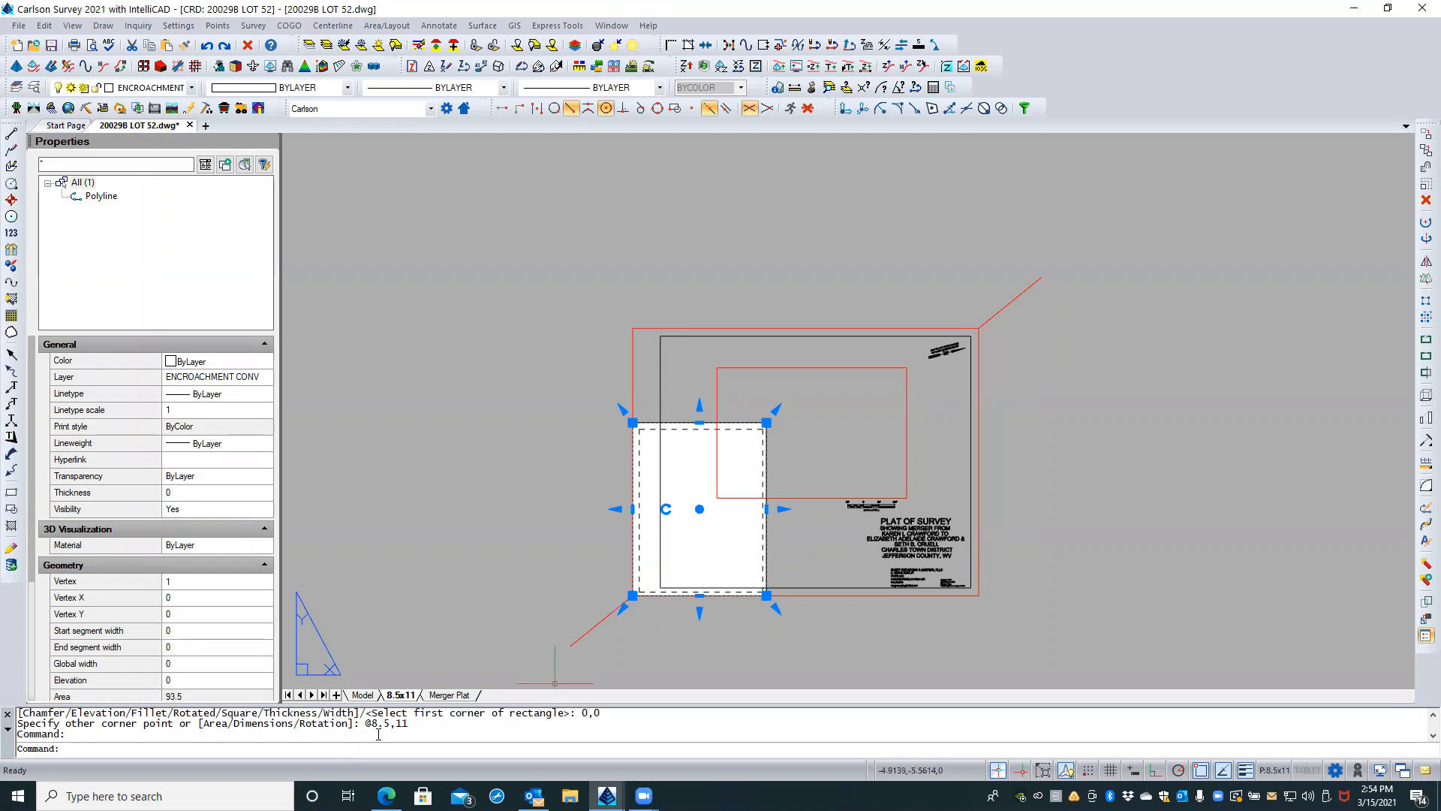
pyautogui.moveTo(364, 725); pyautogui.dragTo(418, 725)
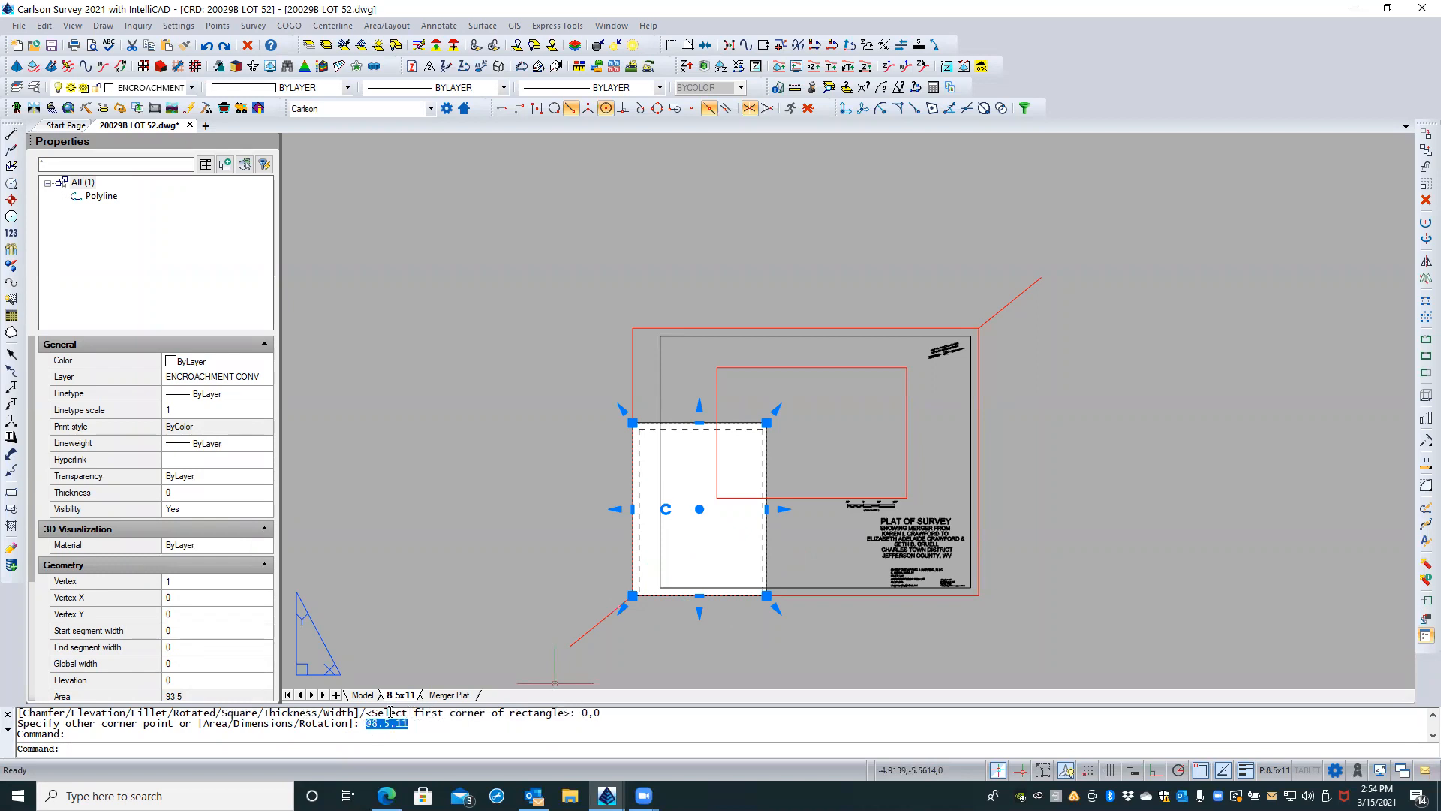
pyautogui.moveTo(582, 713); pyautogui.dragTo(601, 713)
pyautogui.moveTo(363, 724); pyautogui.dragTo(407, 724)
pyautogui.moveTo(580, 713); pyautogui.dragTo(598, 712)
pyautogui.click(369, 723)
pyautogui.moveTo(364, 724); pyautogui.dragTo(379, 725)
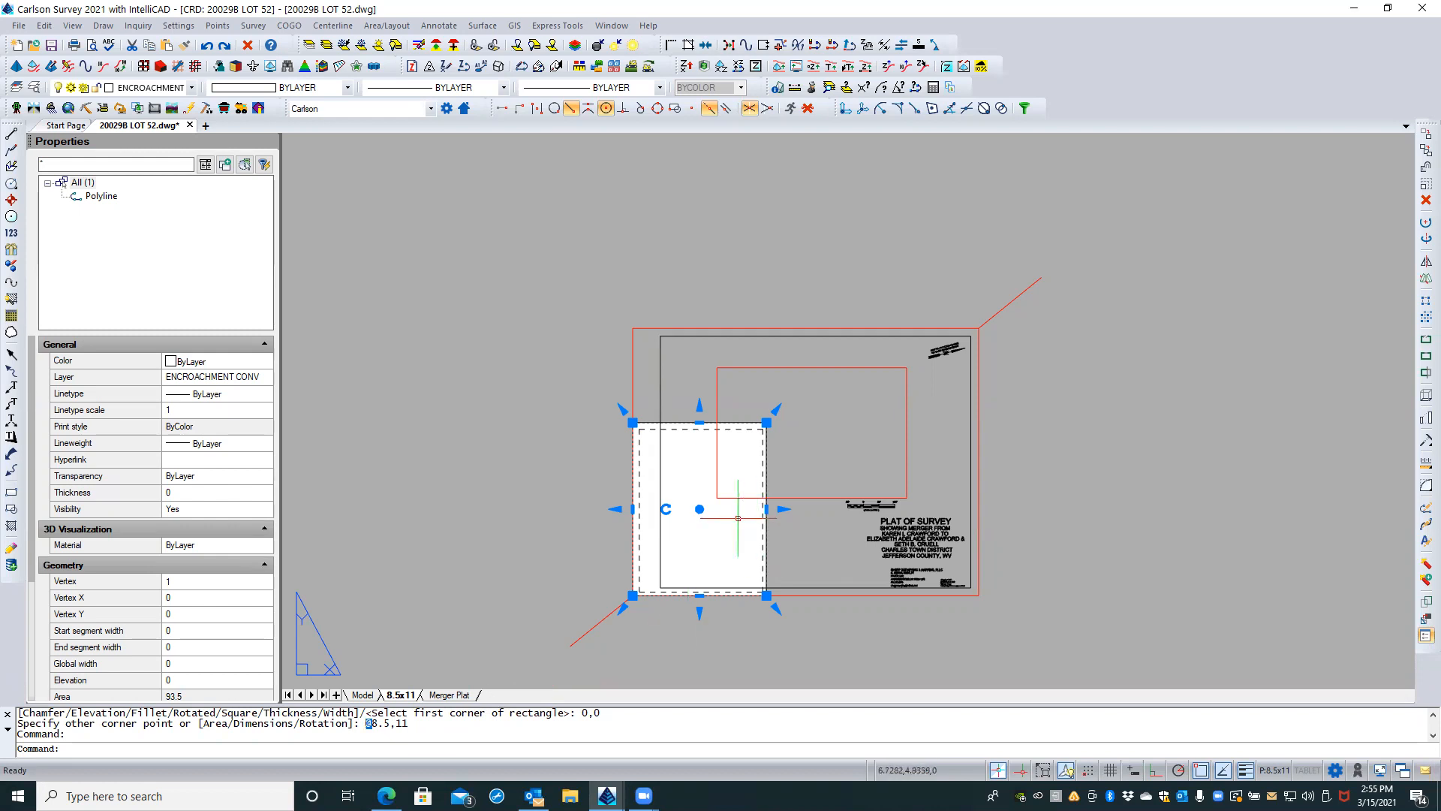
pyautogui.press('Escape')
pyautogui.press('Escape')
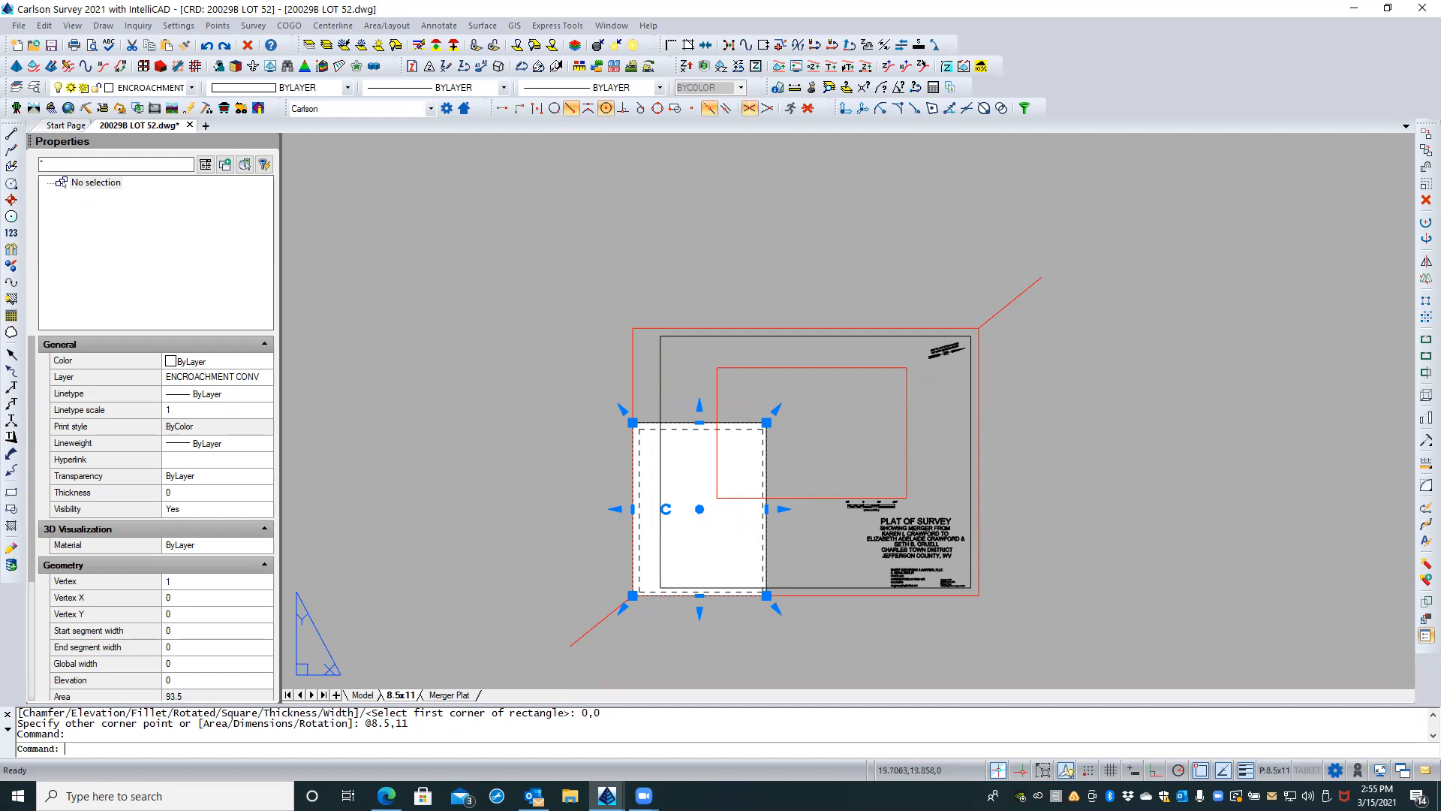
# Step: Move the upper-right red diagonal line from the large red border's corner to the upper-right corner of the portrait sheet's printable area
pyautogui.click(1006, 305)
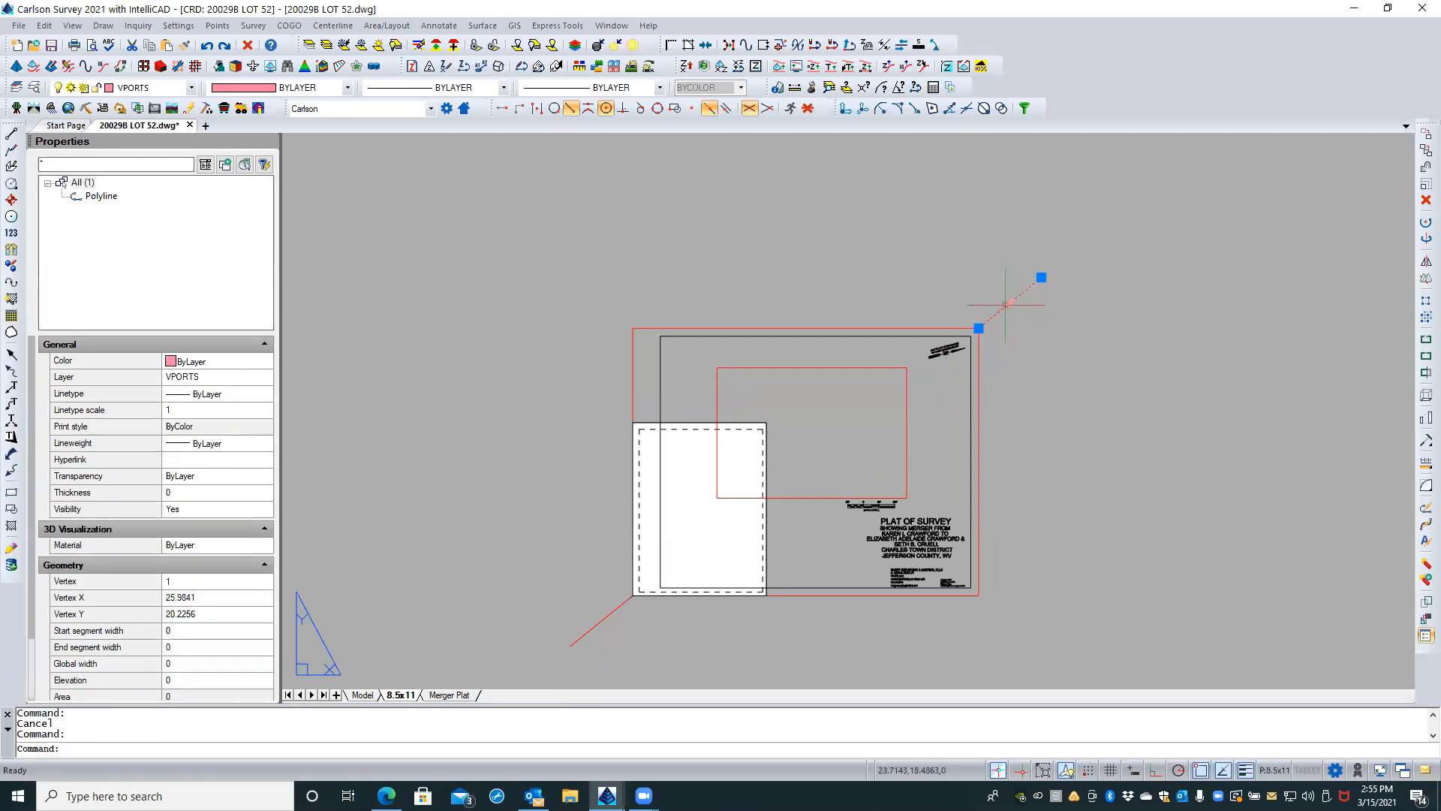
pyautogui.write('m')
pyautogui.press('Return')
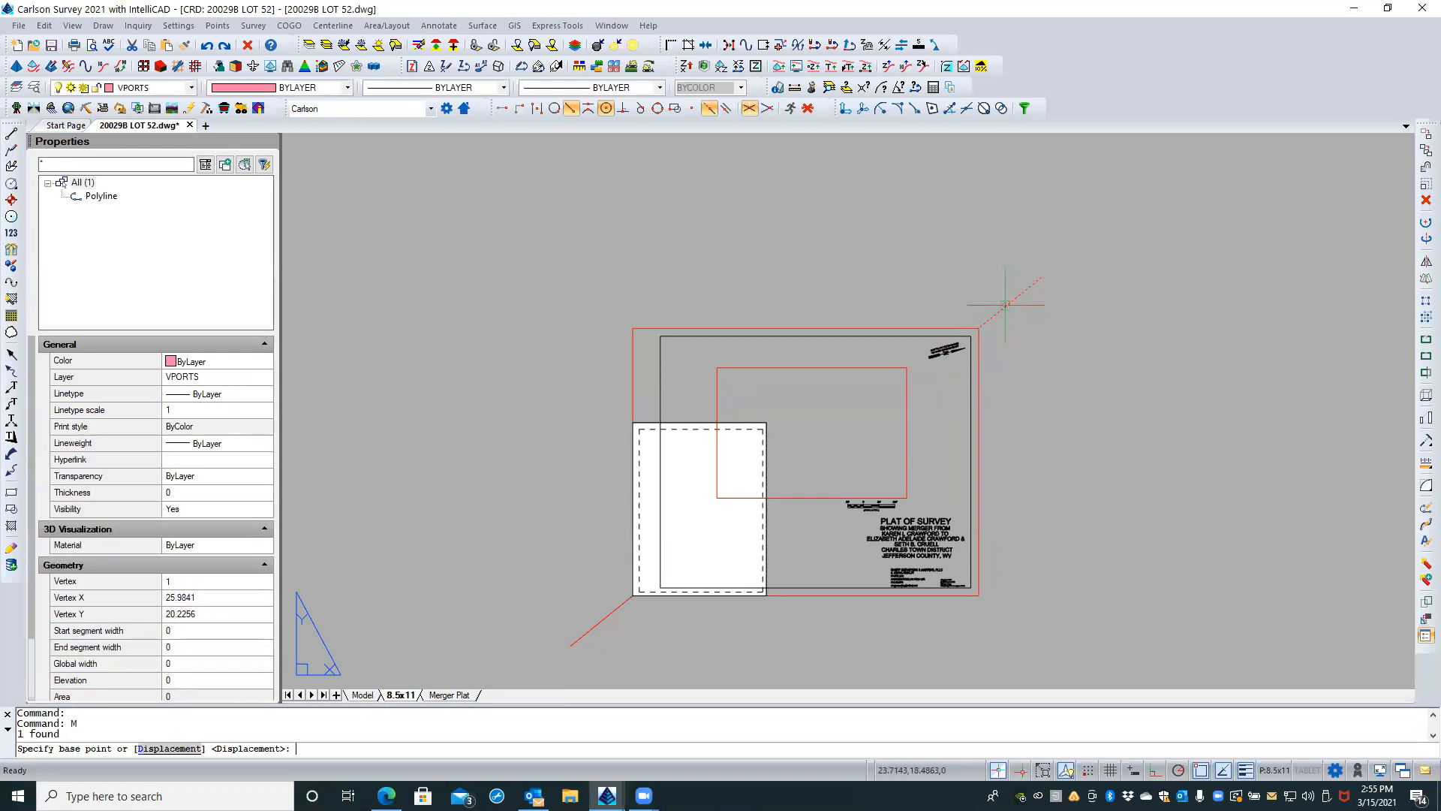
pyautogui.click(997, 317)
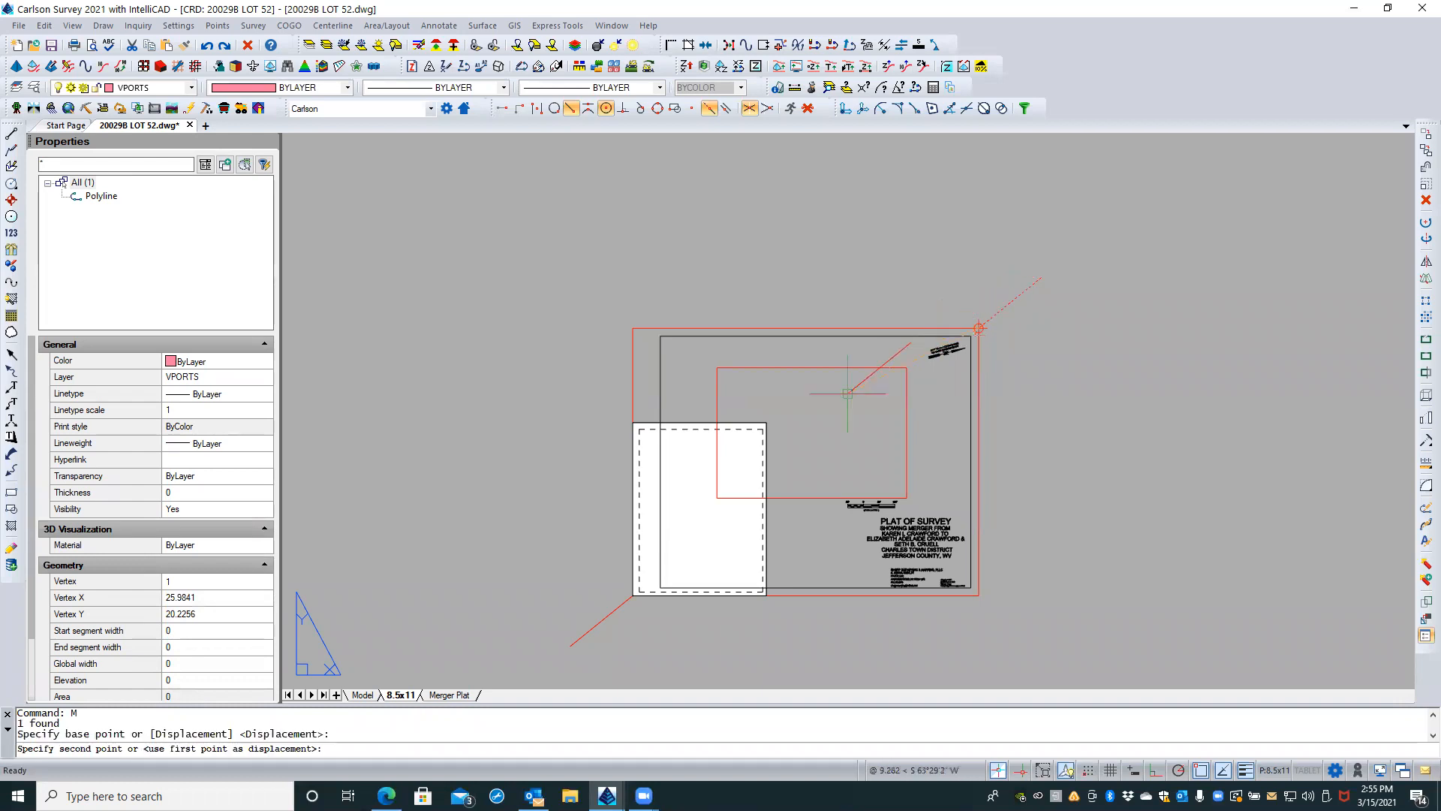
pyautogui.click(762, 429)
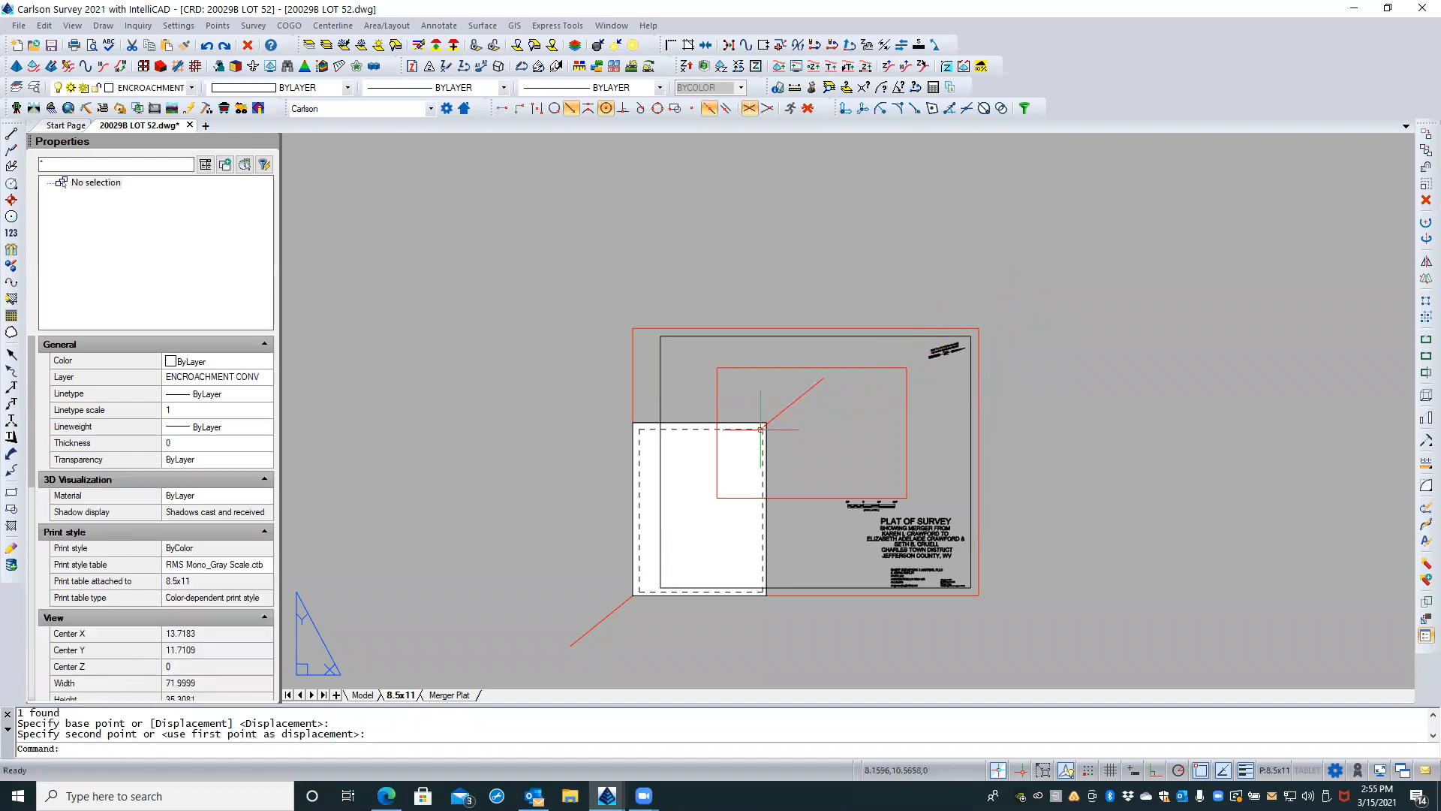
# Step: Move the red diagonal line again so its lower end sits on the portrait sheet's upper-right corner
pyautogui.click(774, 419)
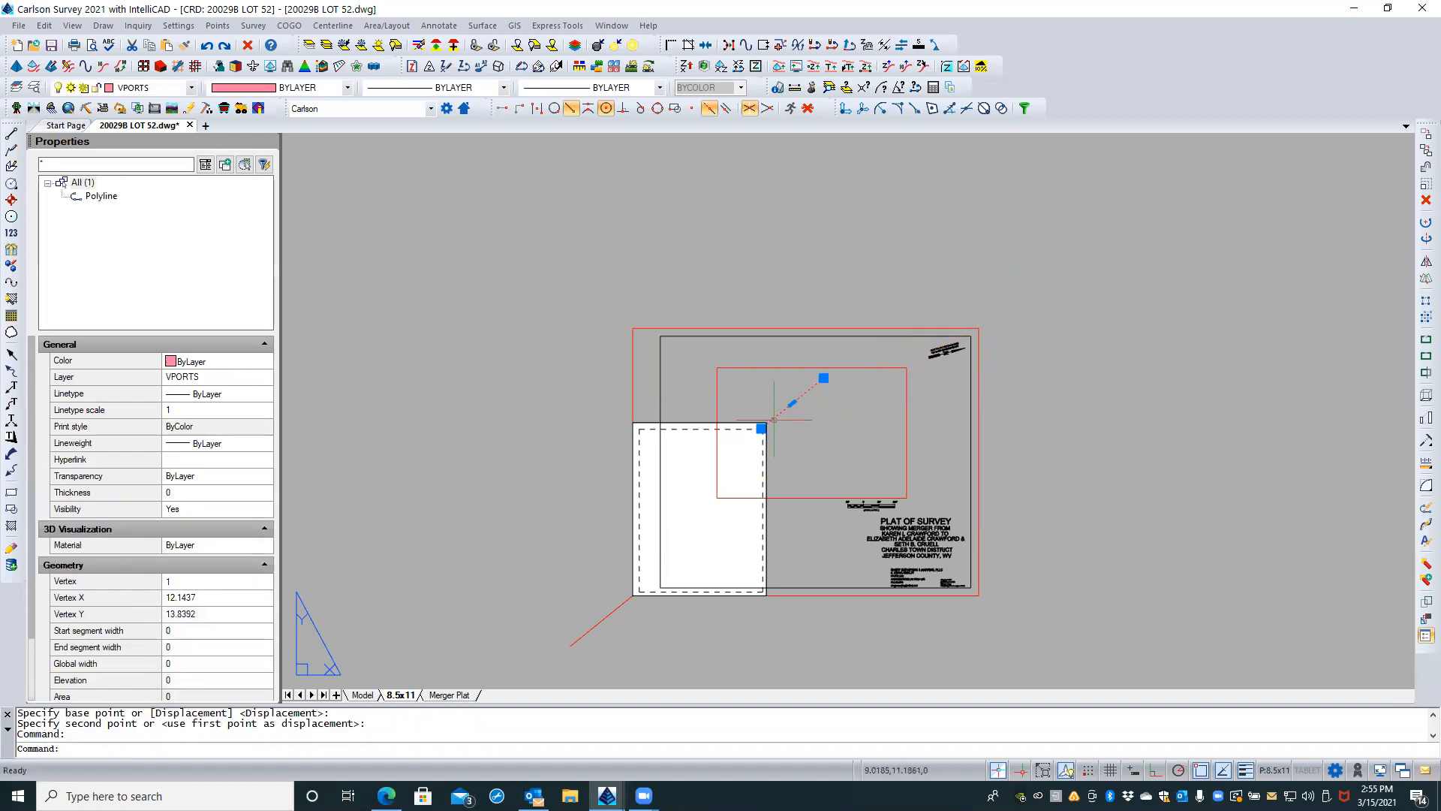
pyautogui.write('M')
pyautogui.press('Return')
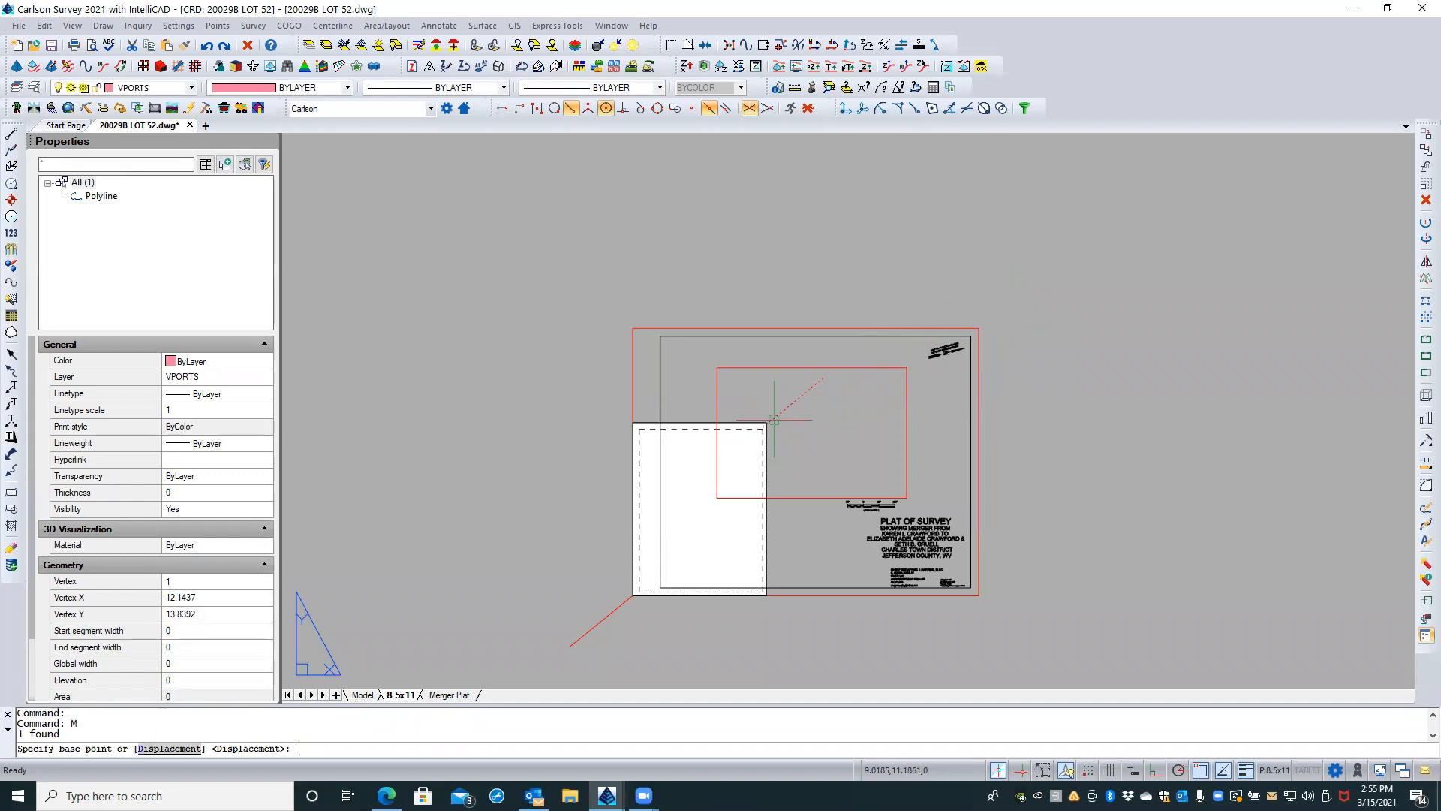
pyautogui.click(773, 418)
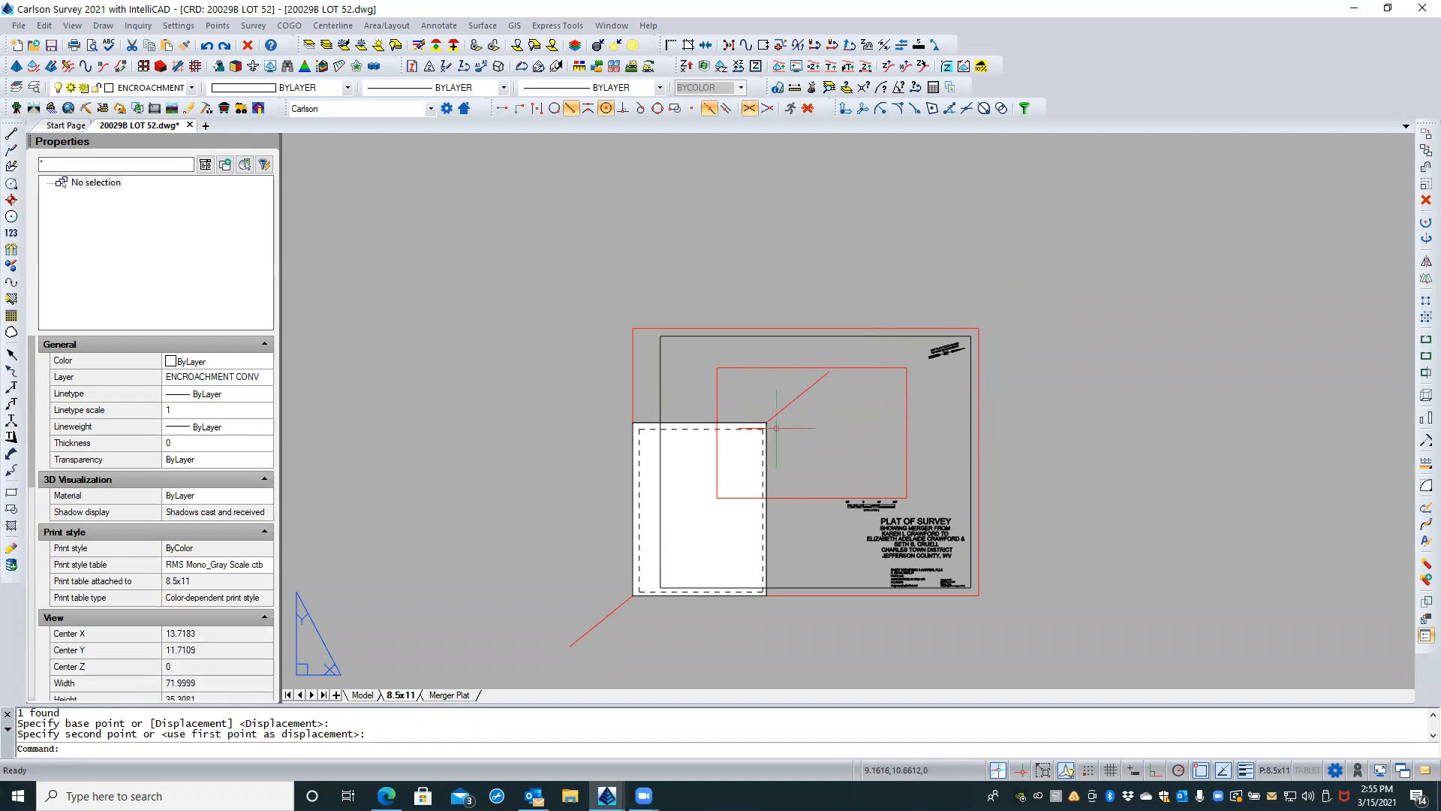
pyautogui.press('Escape')
pyautogui.press('Escape')
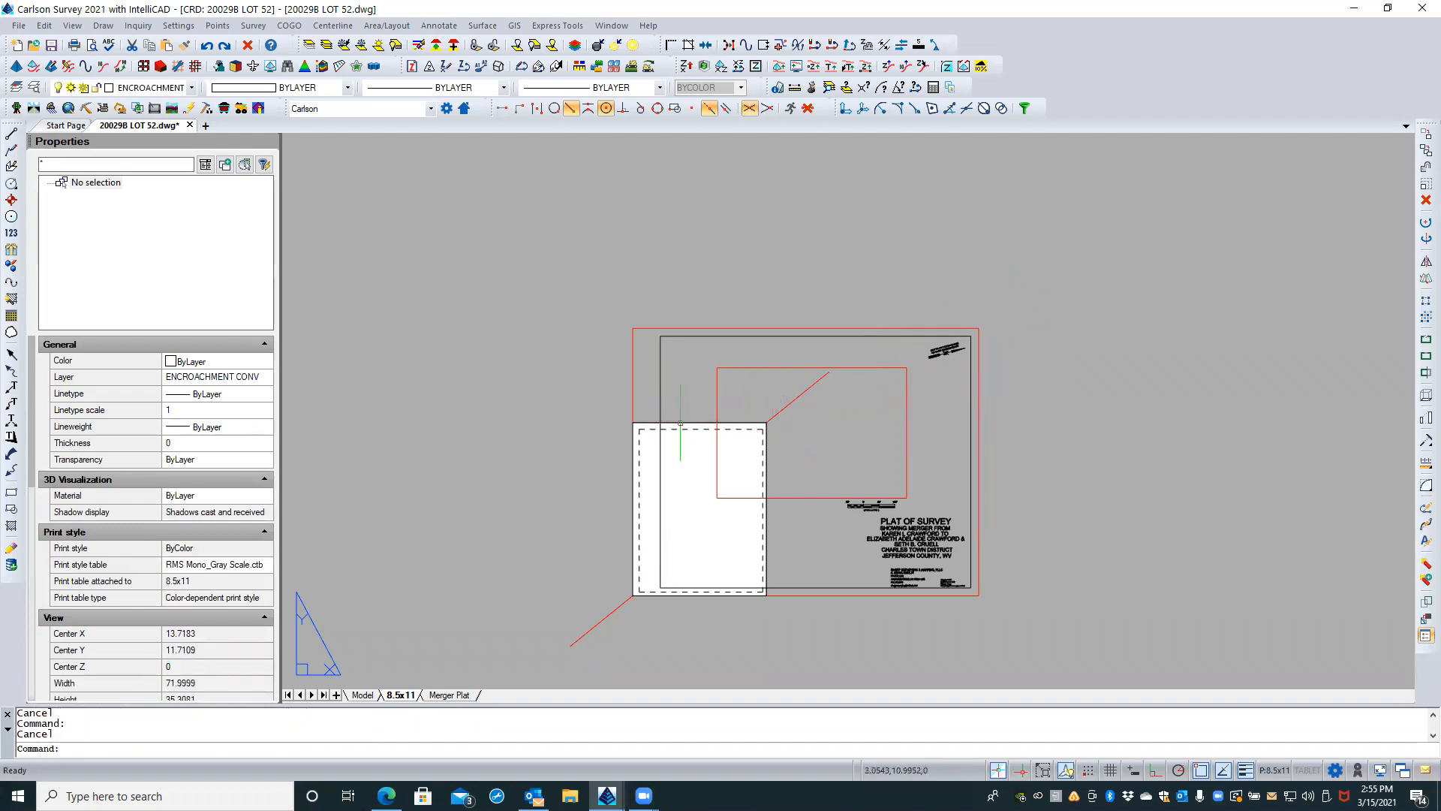
# Step: Delete the 8.5x11 sheet rectangle and the large outer red border from the layout
pyautogui.click(680, 421)
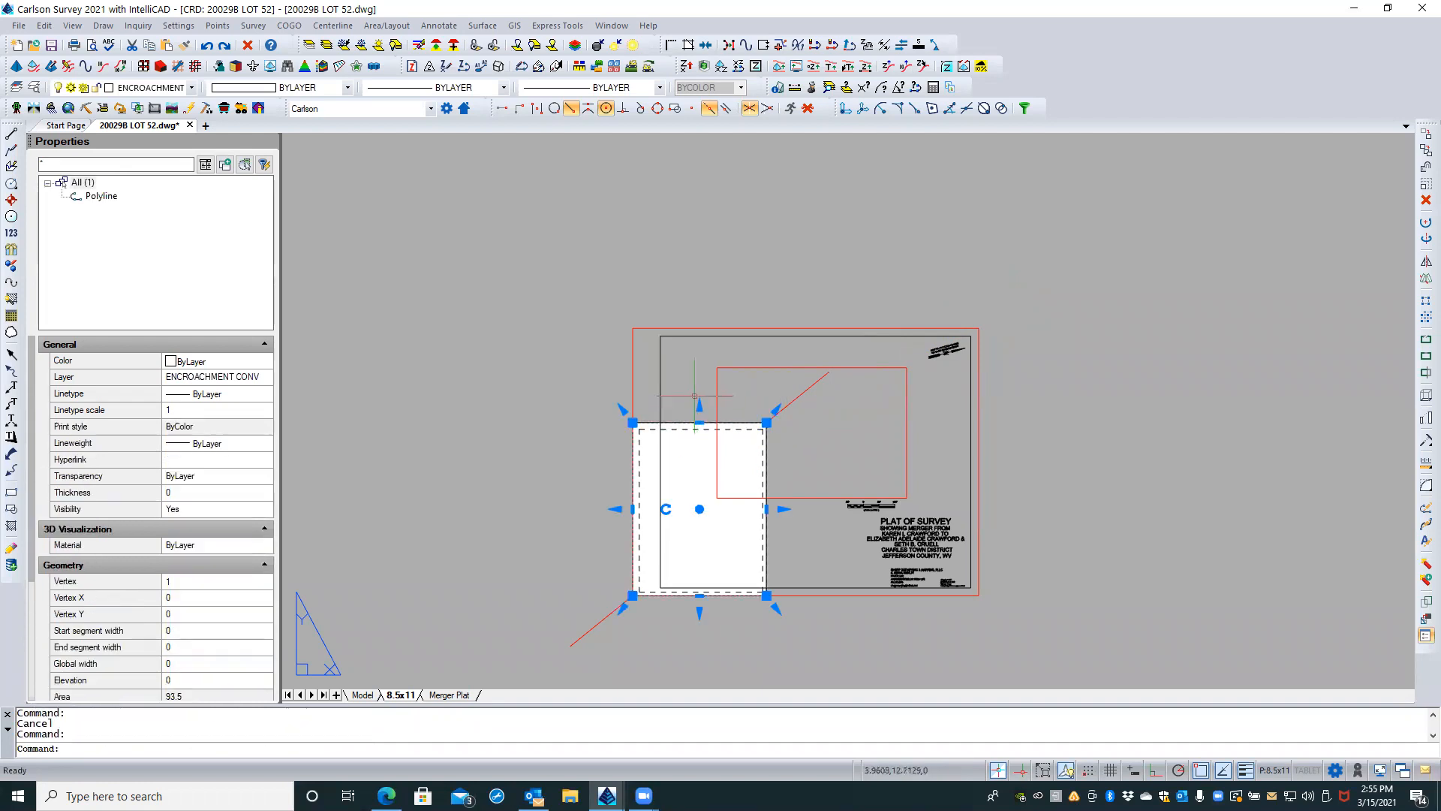
pyautogui.press('Delete')
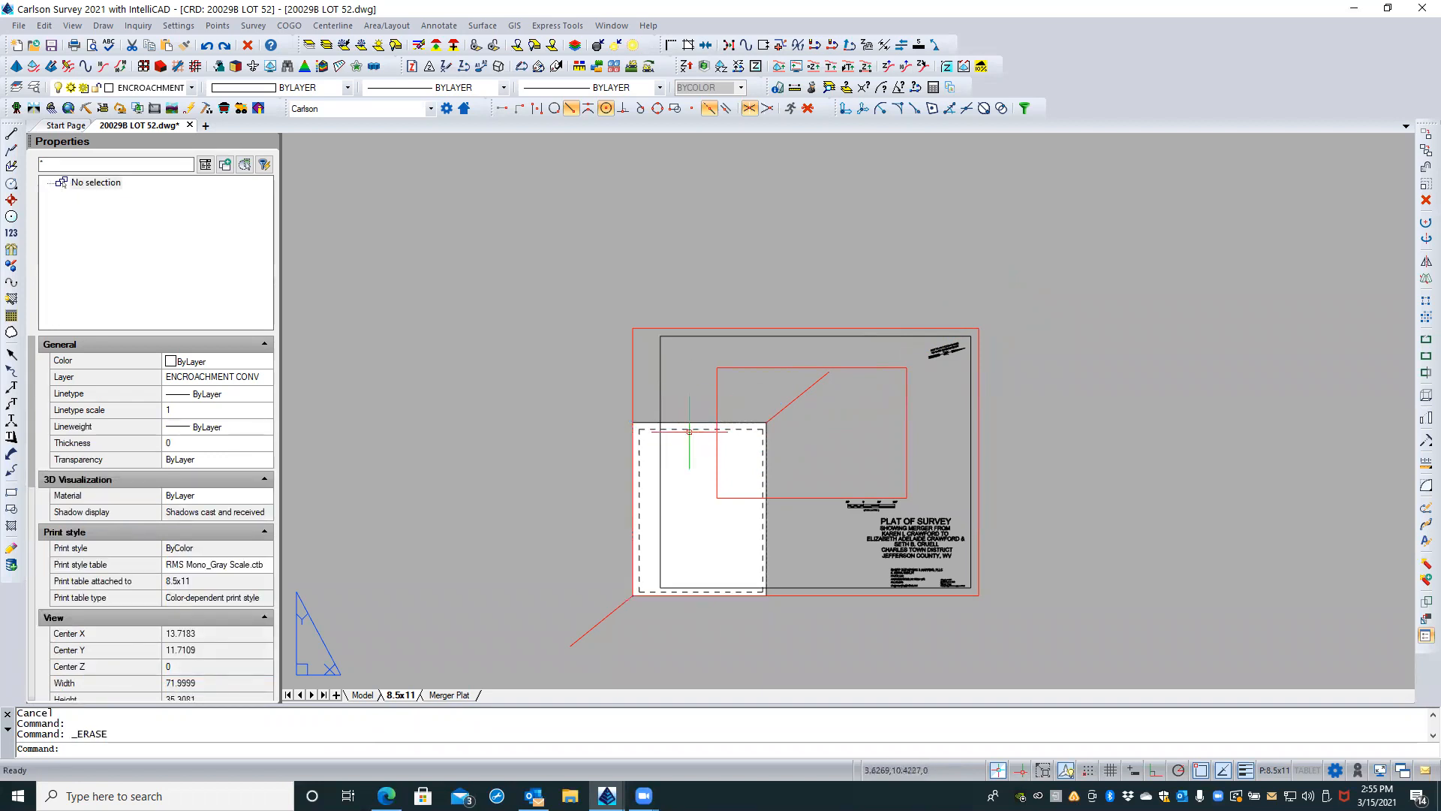
pyautogui.click(745, 328)
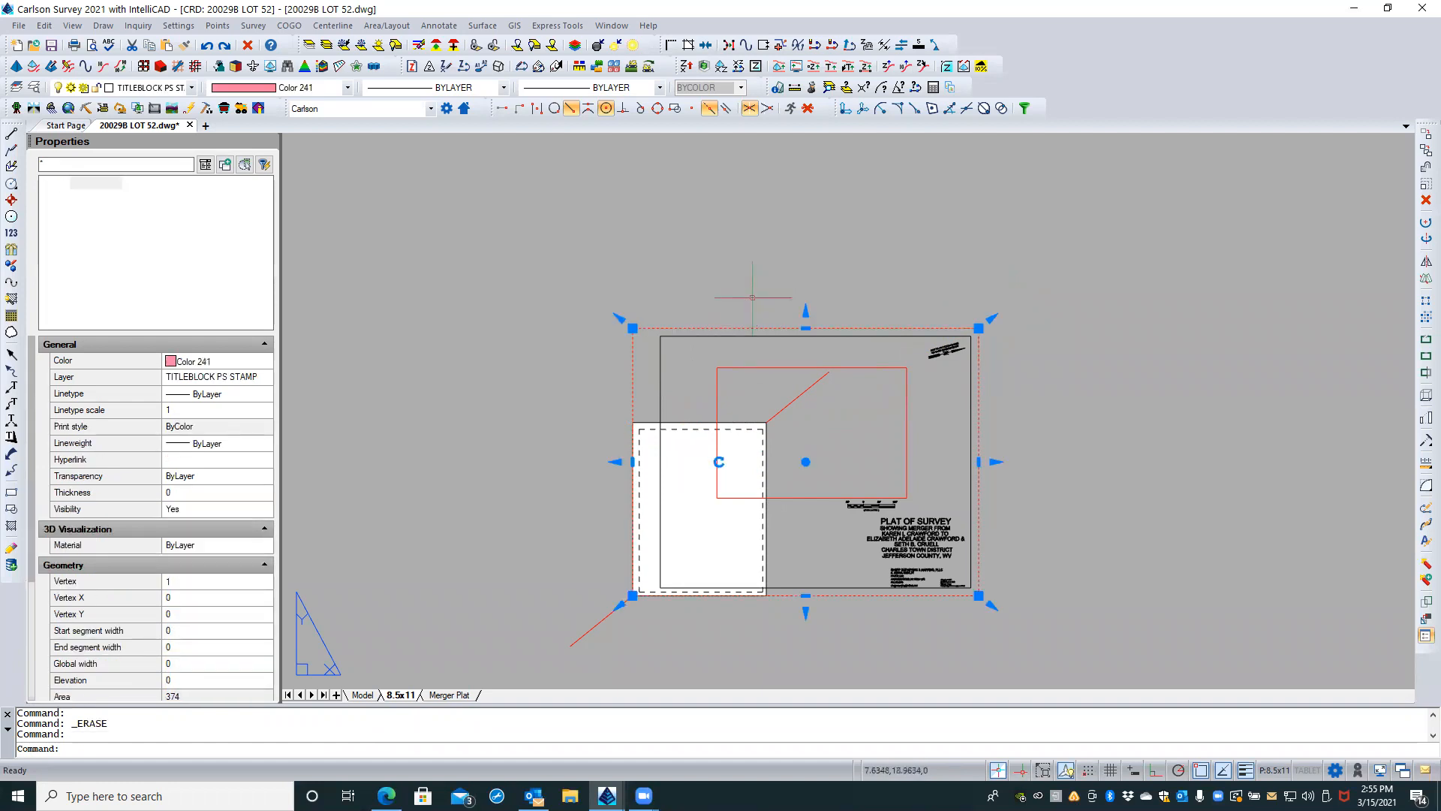
pyautogui.press('Delete')
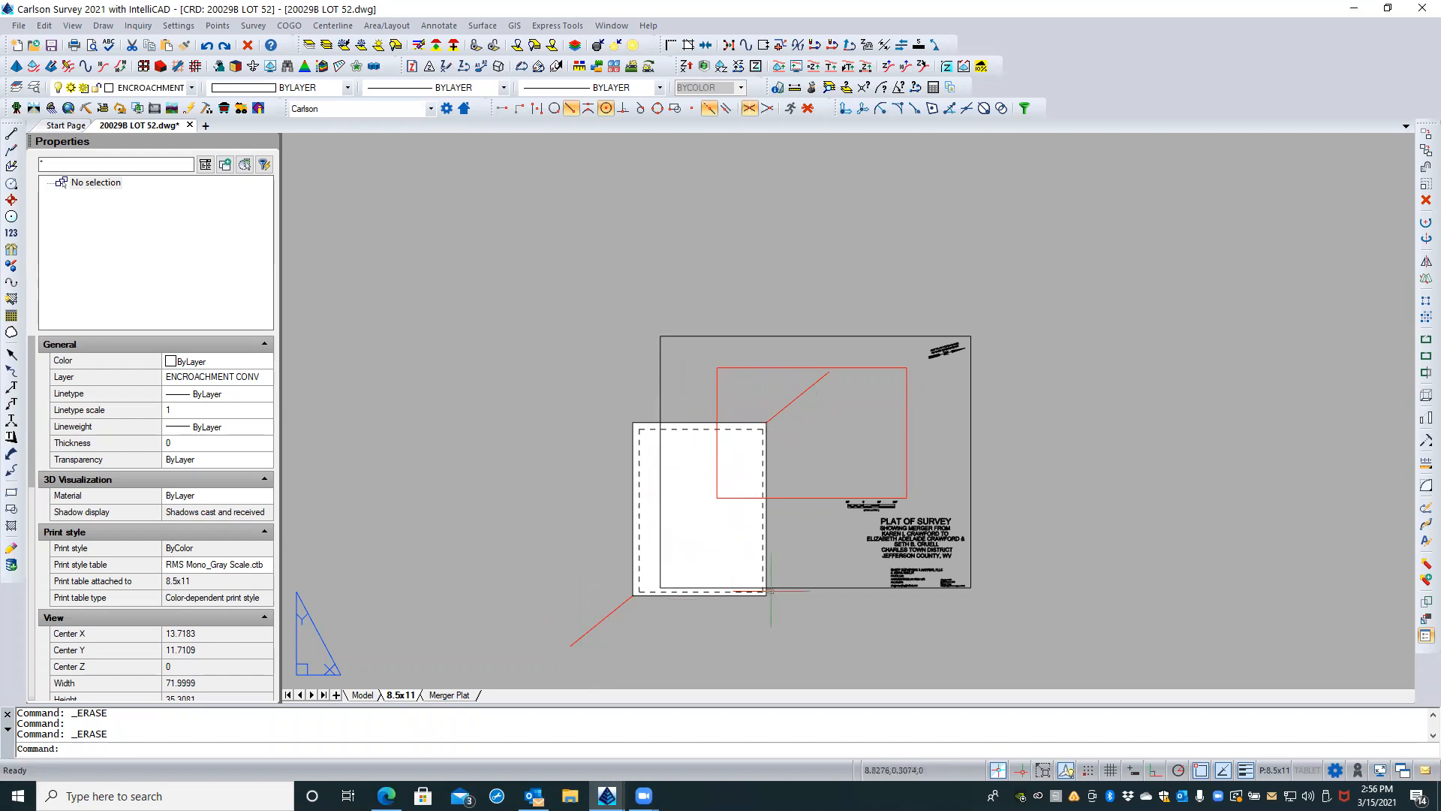
pyautogui.moveTo(828, 421); pyautogui.dragTo(964, 386, button='middle')
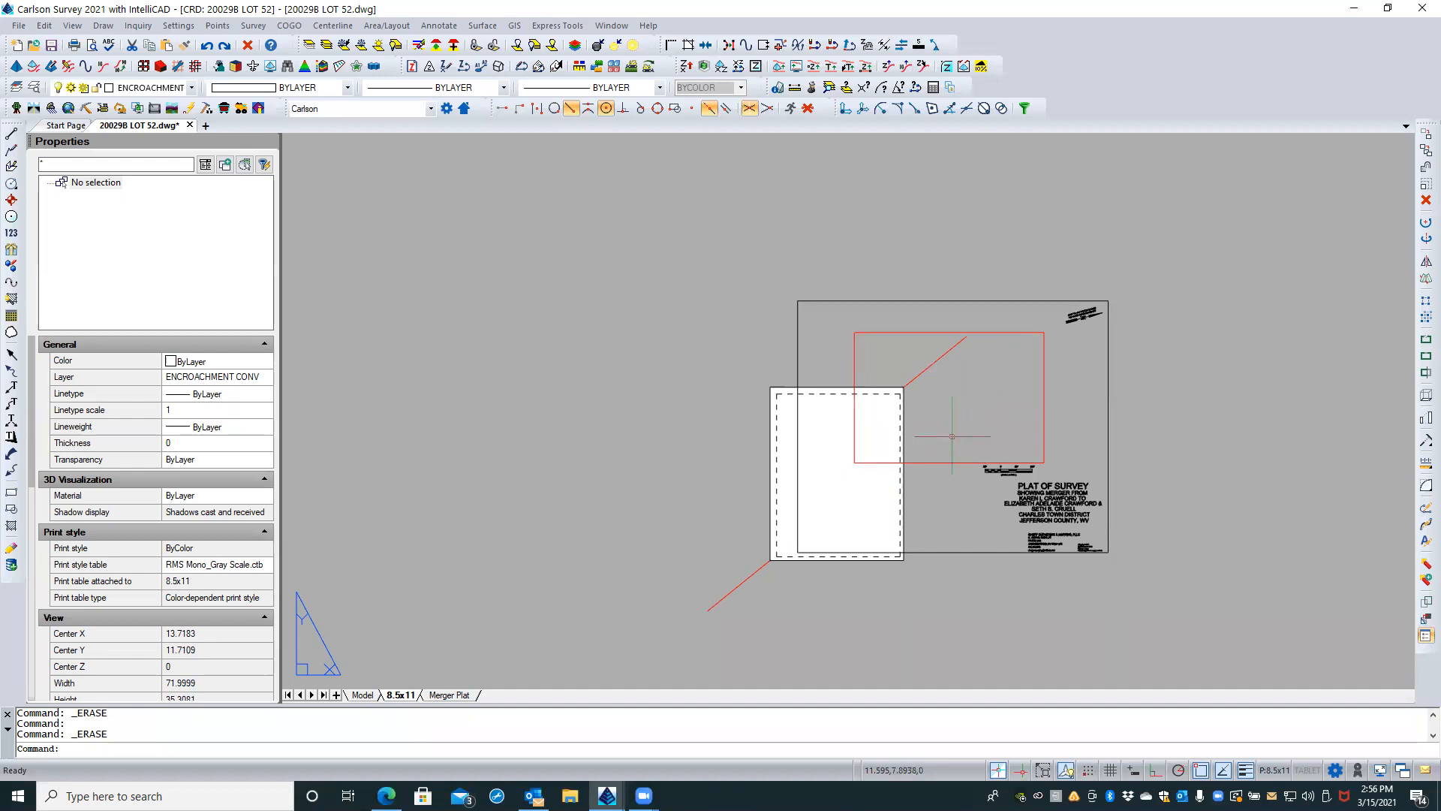
pyautogui.click(1107, 402)
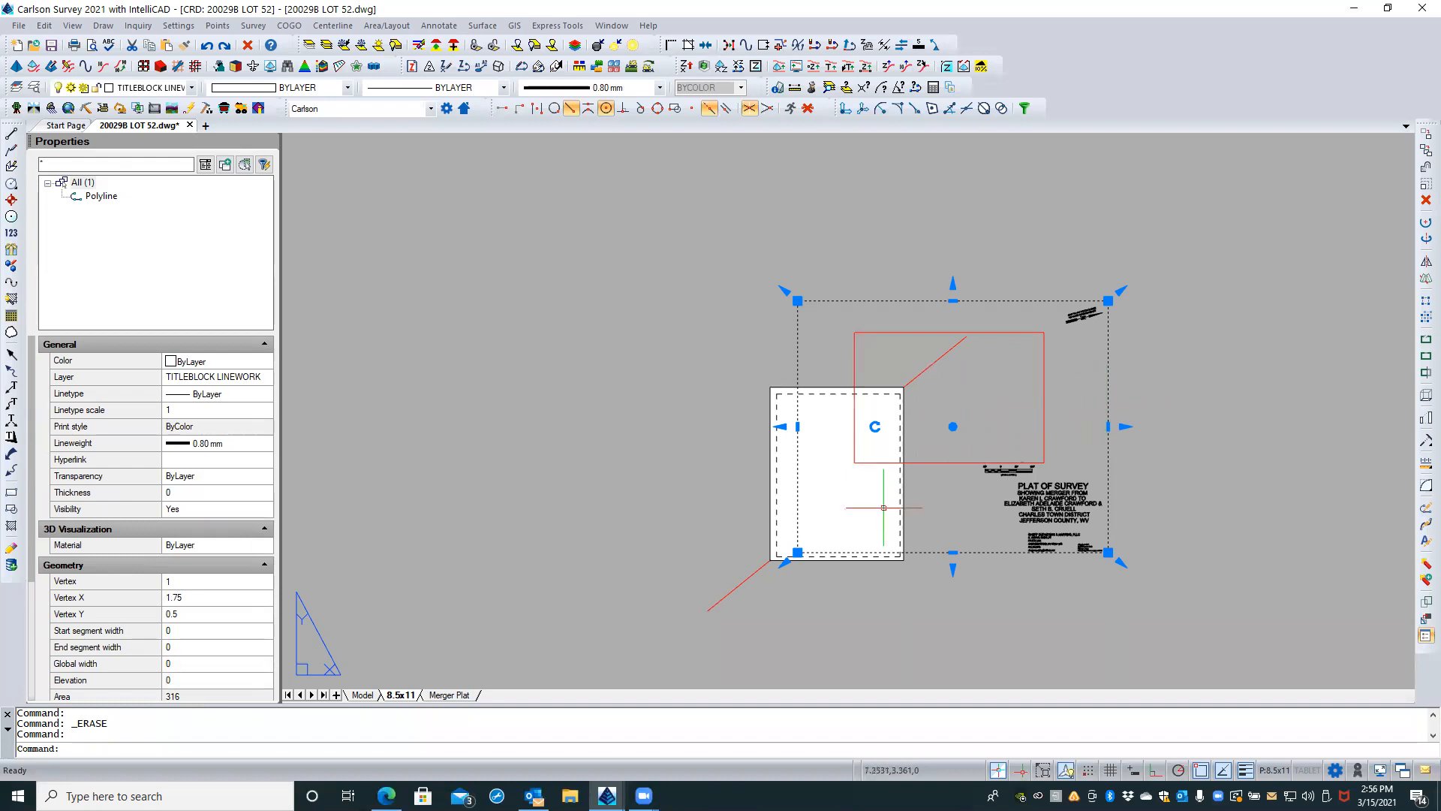
pyautogui.moveTo(797, 552)
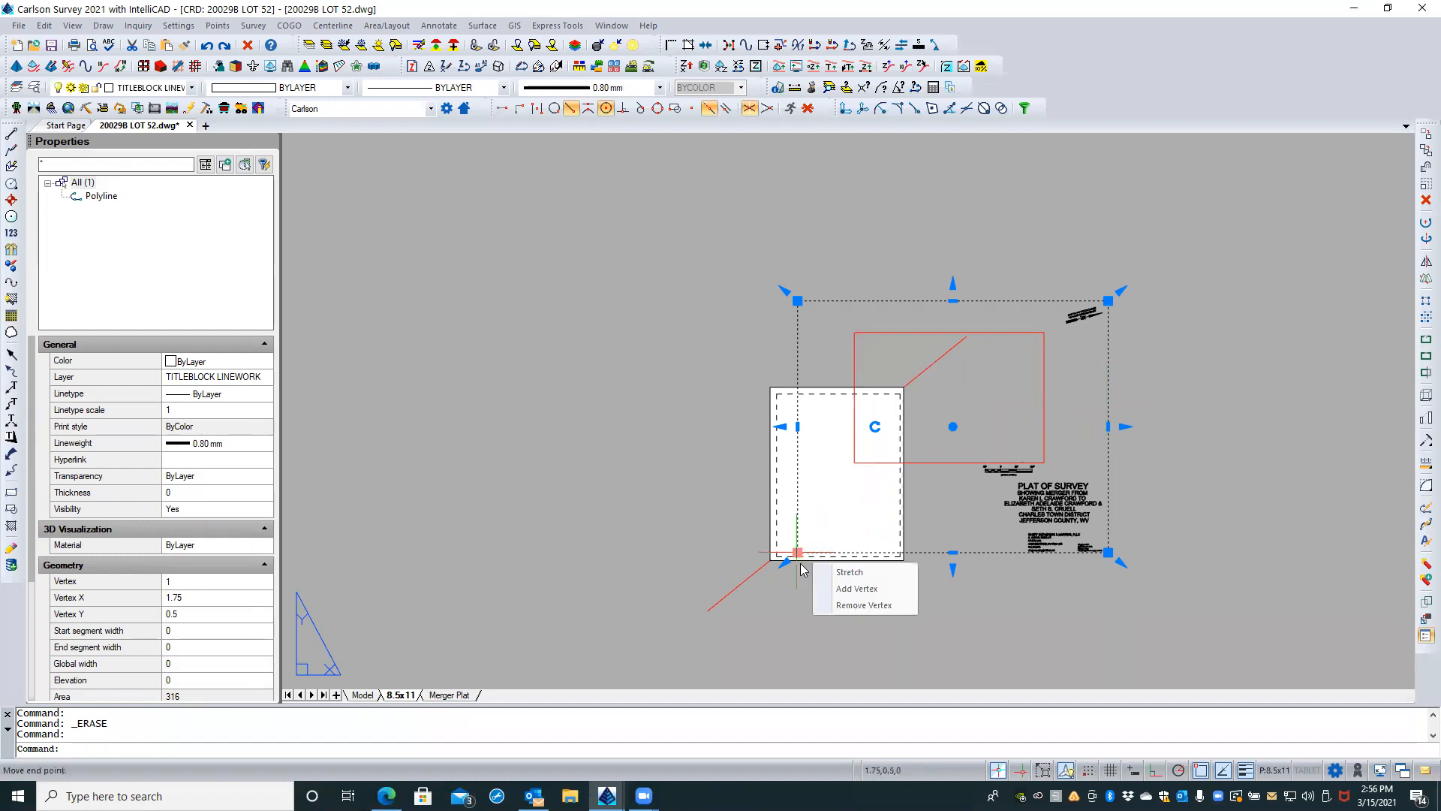
pyautogui.scroll(4, 836, 515)
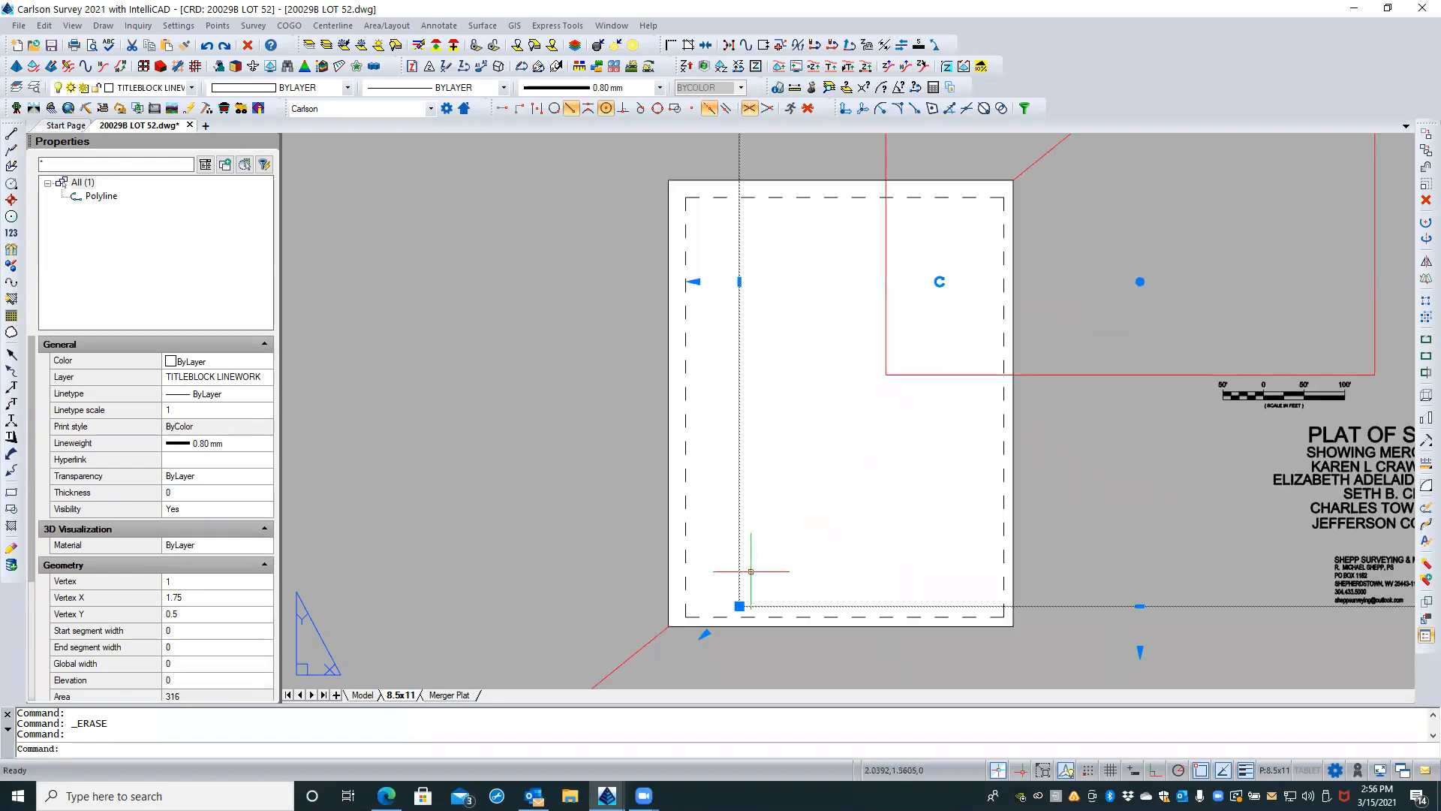
pyautogui.click(739, 606)
pyautogui.scroll(4, 743, 602)
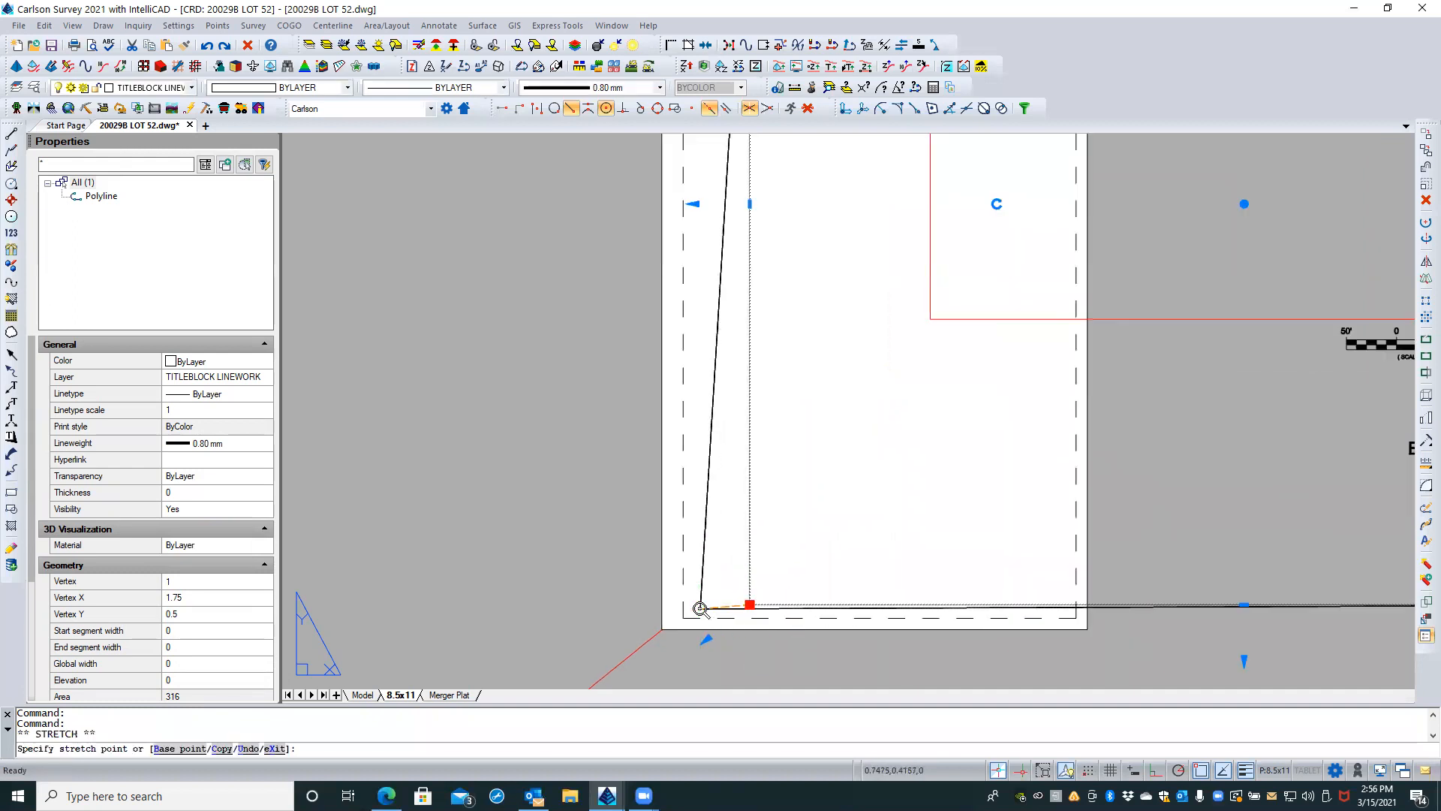
pyautogui.scroll(-4, 700, 603)
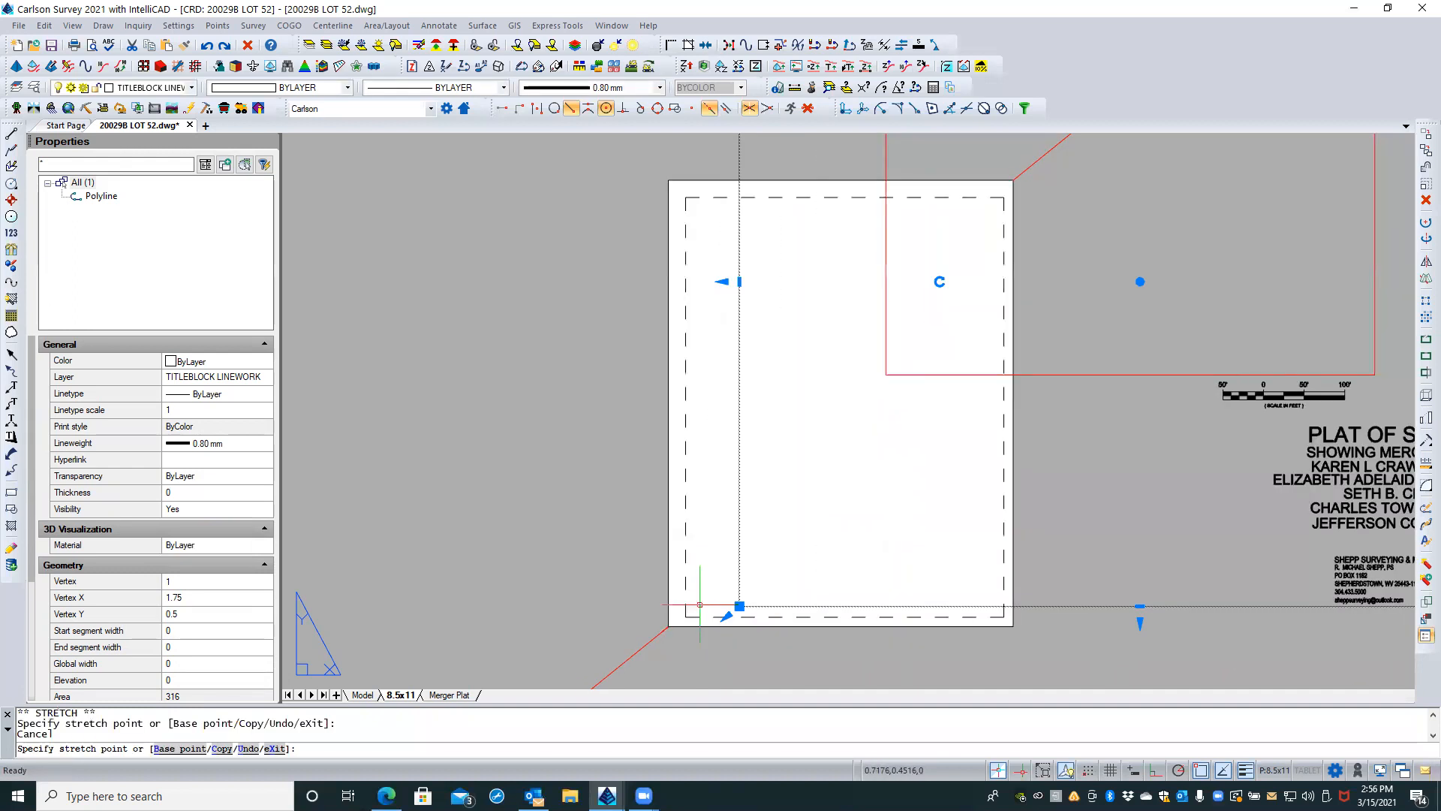
pyautogui.press('Escape')
pyautogui.press('Escape')
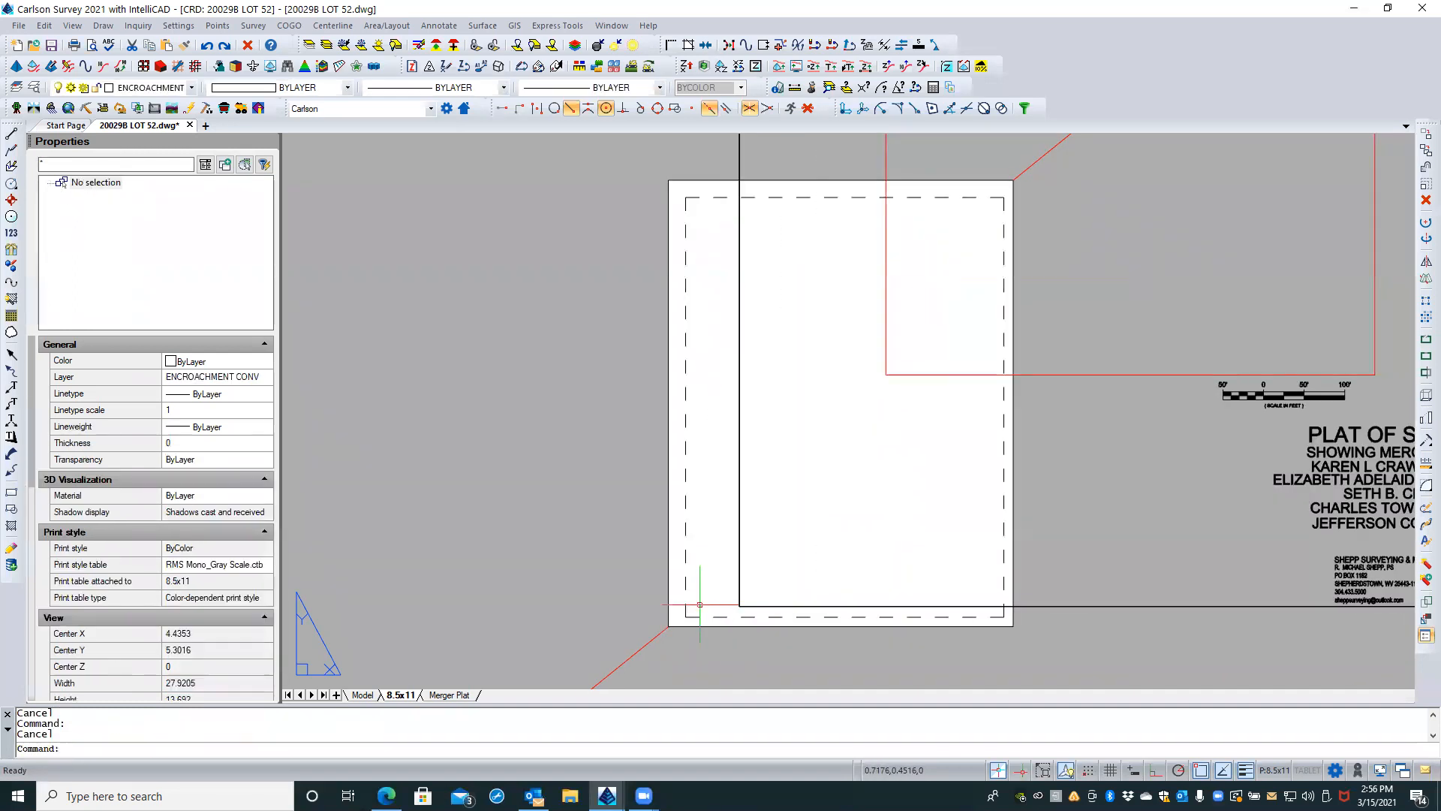
# Step: Move the black title block border by its lower-left corner to just inside the lower-left corner of the sheet's dashed printable margin
pyautogui.click(741, 569)
pyautogui.write('M')
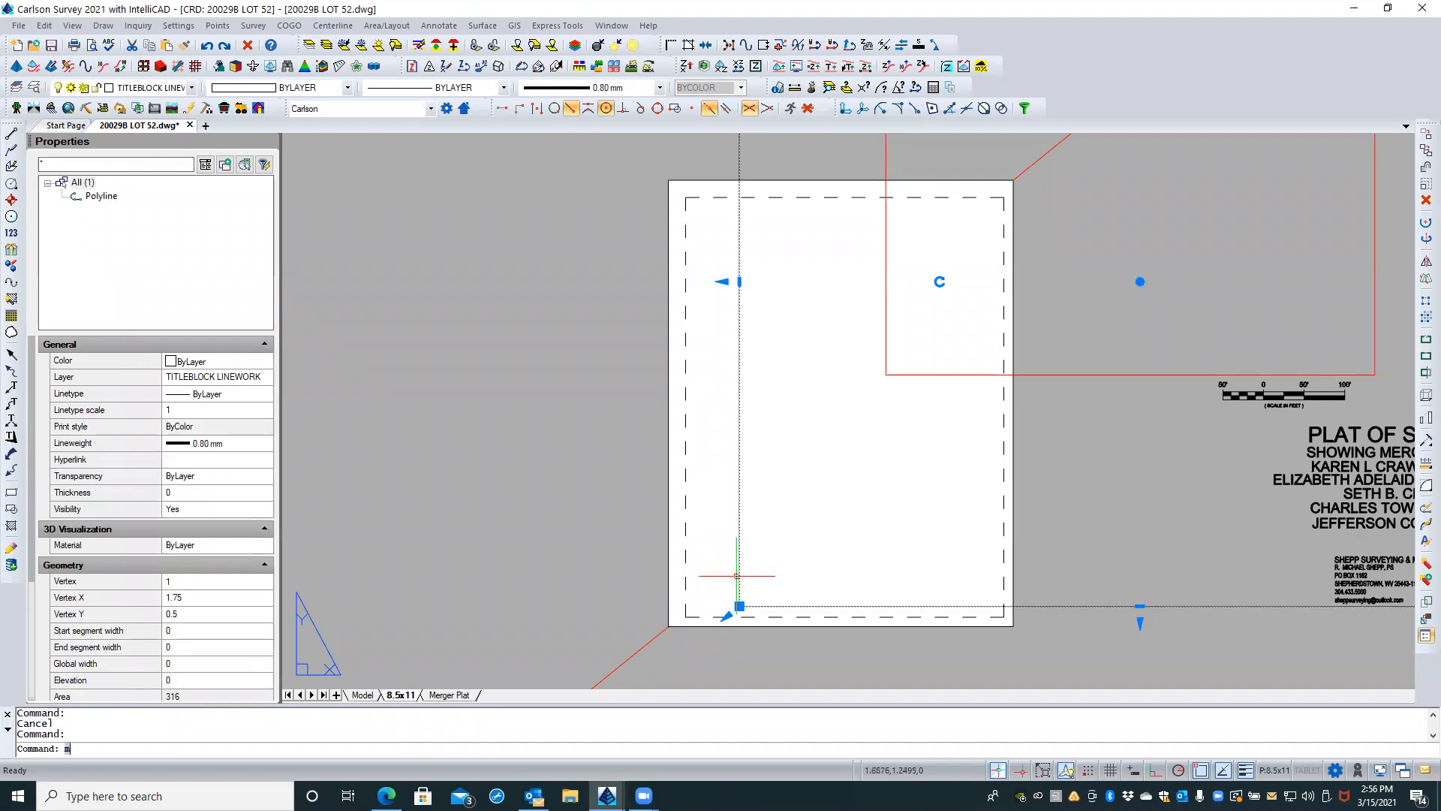
pyautogui.press('Return')
pyautogui.scroll(4, 733, 606)
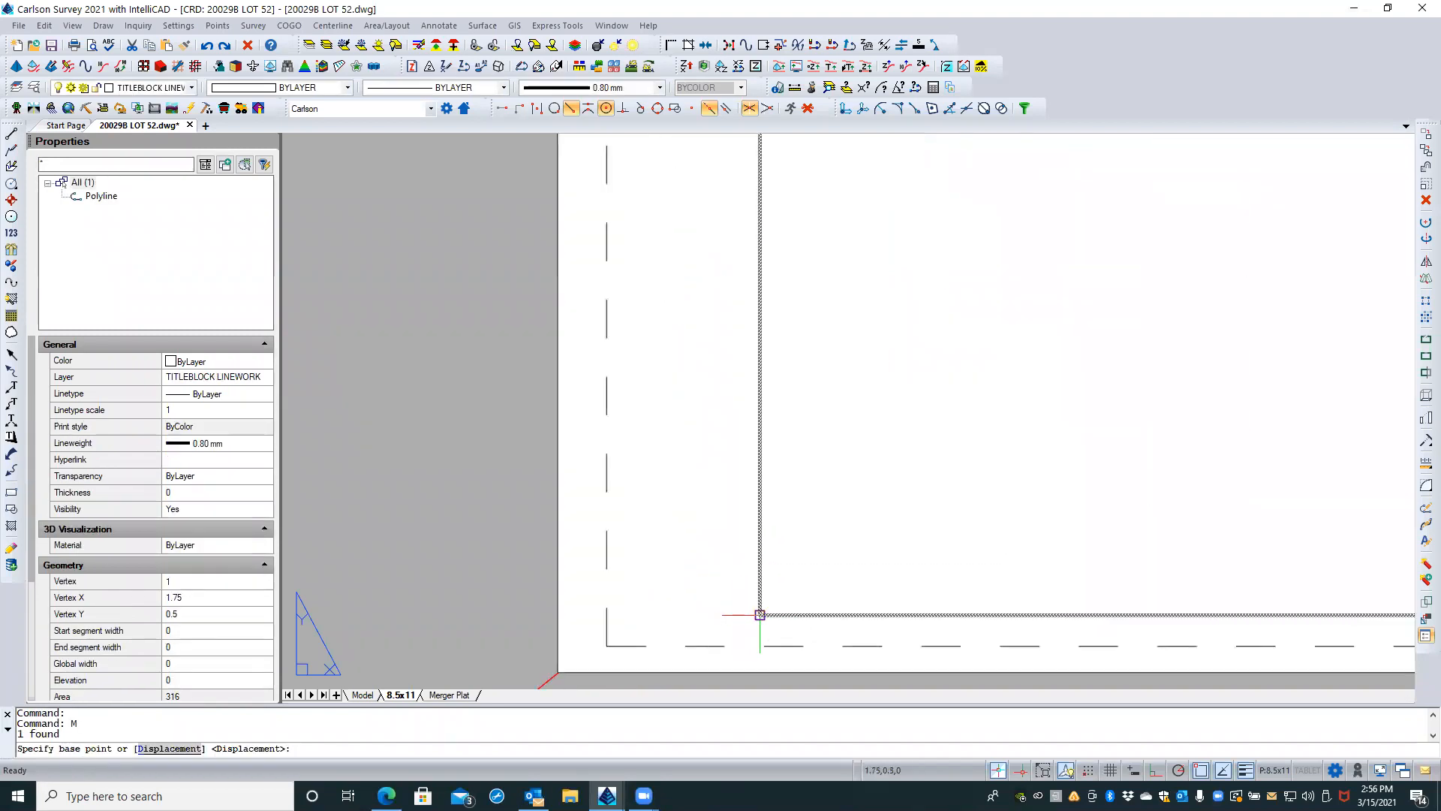
pyautogui.click(760, 615)
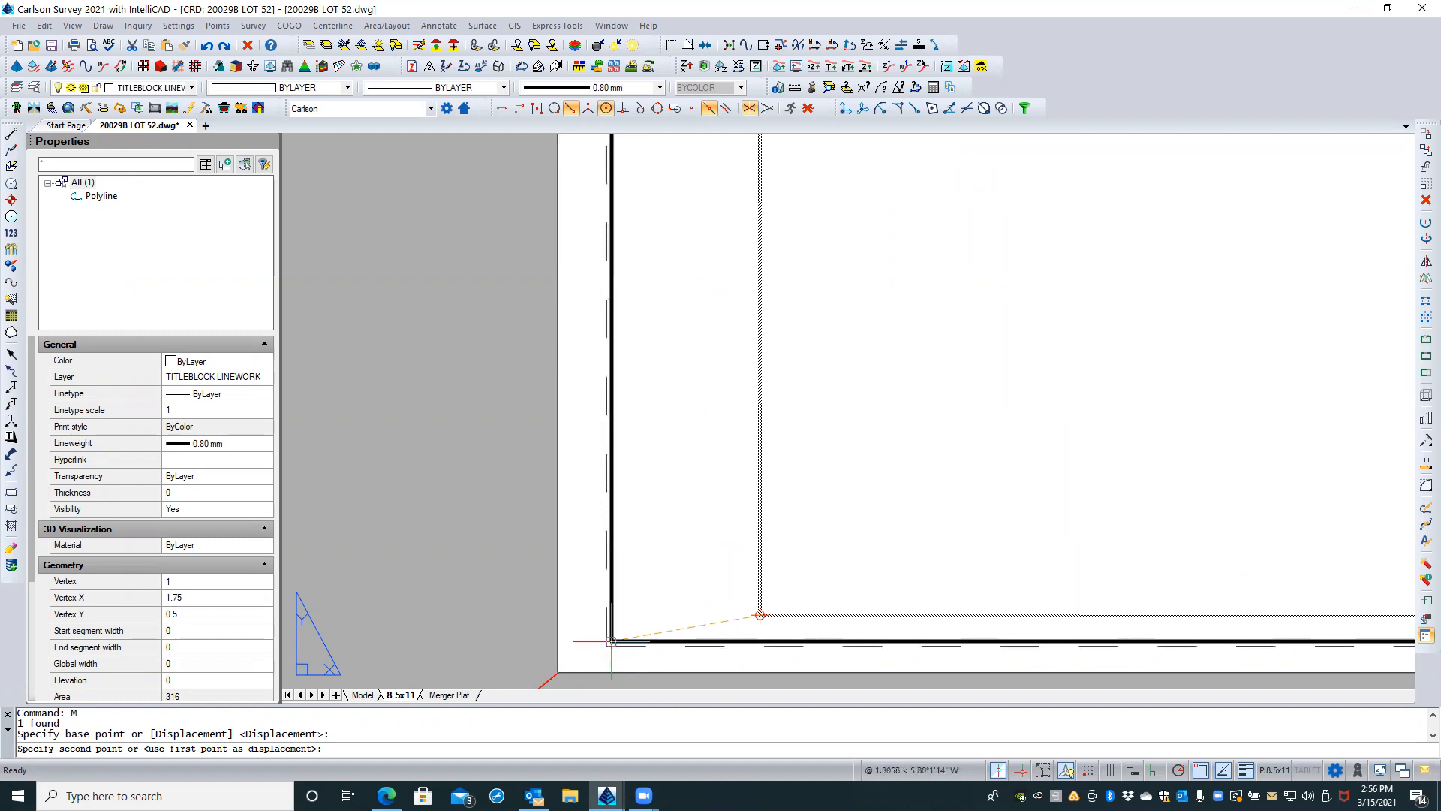
pyautogui.click(611, 641)
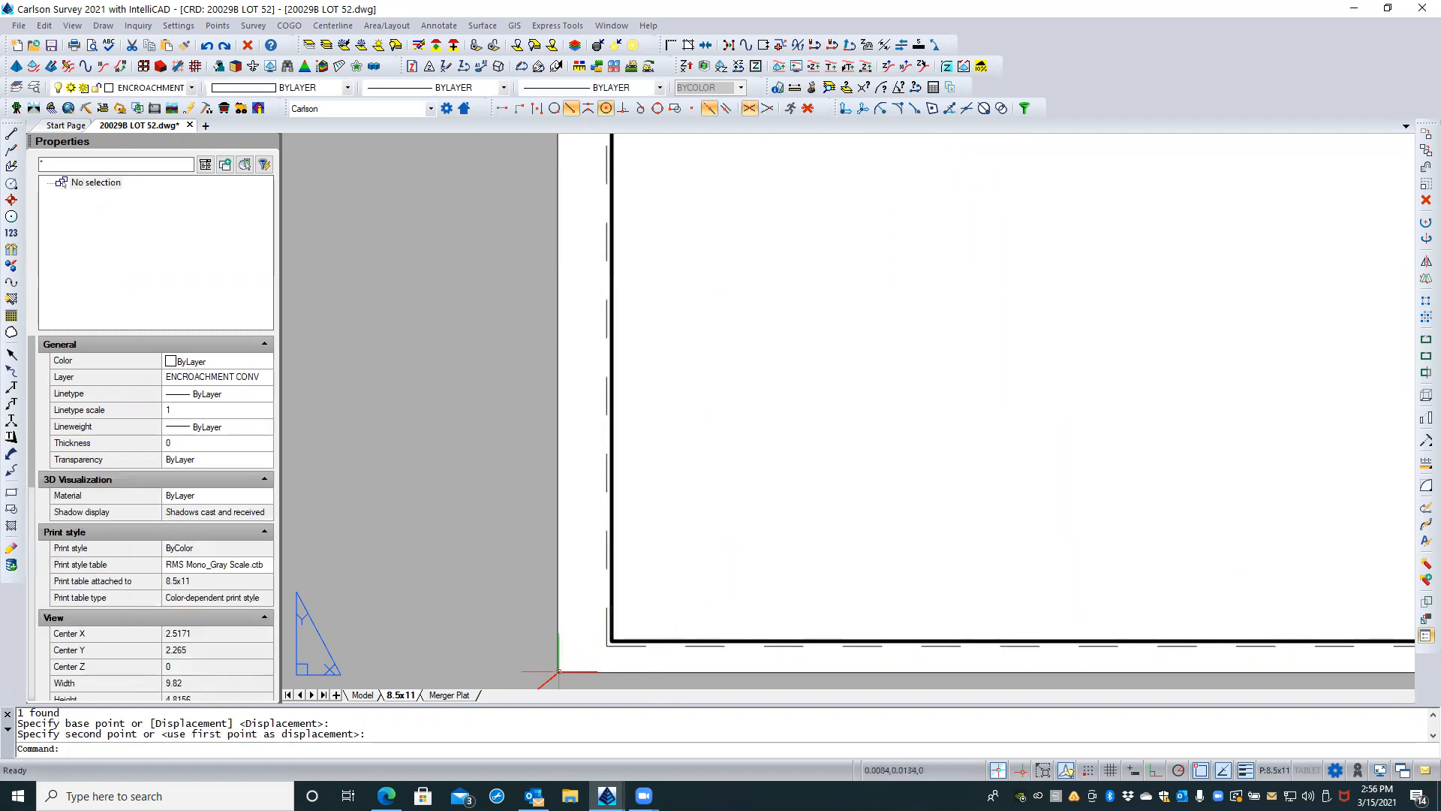
# Step: Stretch the black border's right edge inward to just inside the portrait sheet's right printable margin
pyautogui.scroll(-3, 546, 672)
pyautogui.scroll(-2, 546, 670)
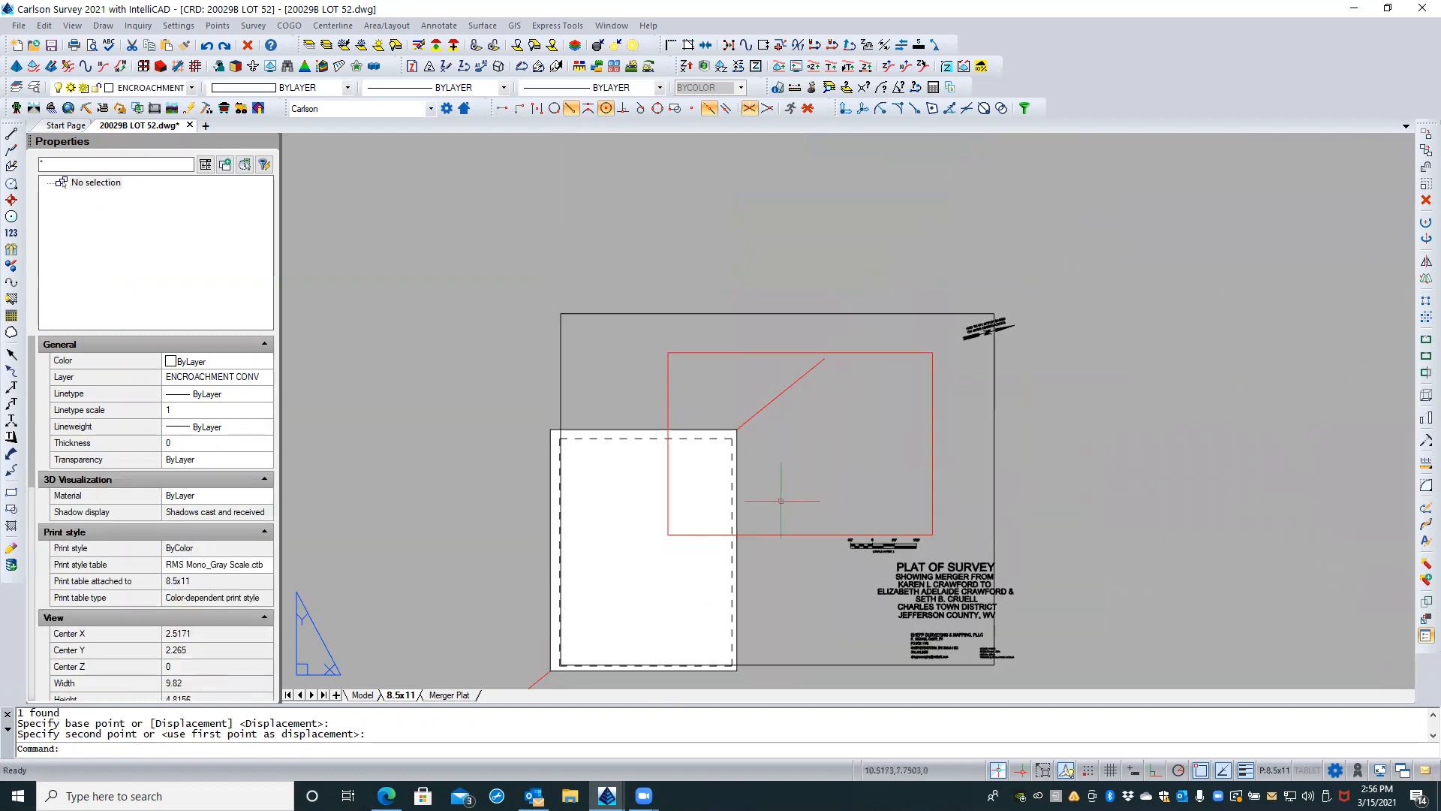
pyautogui.click(947, 313)
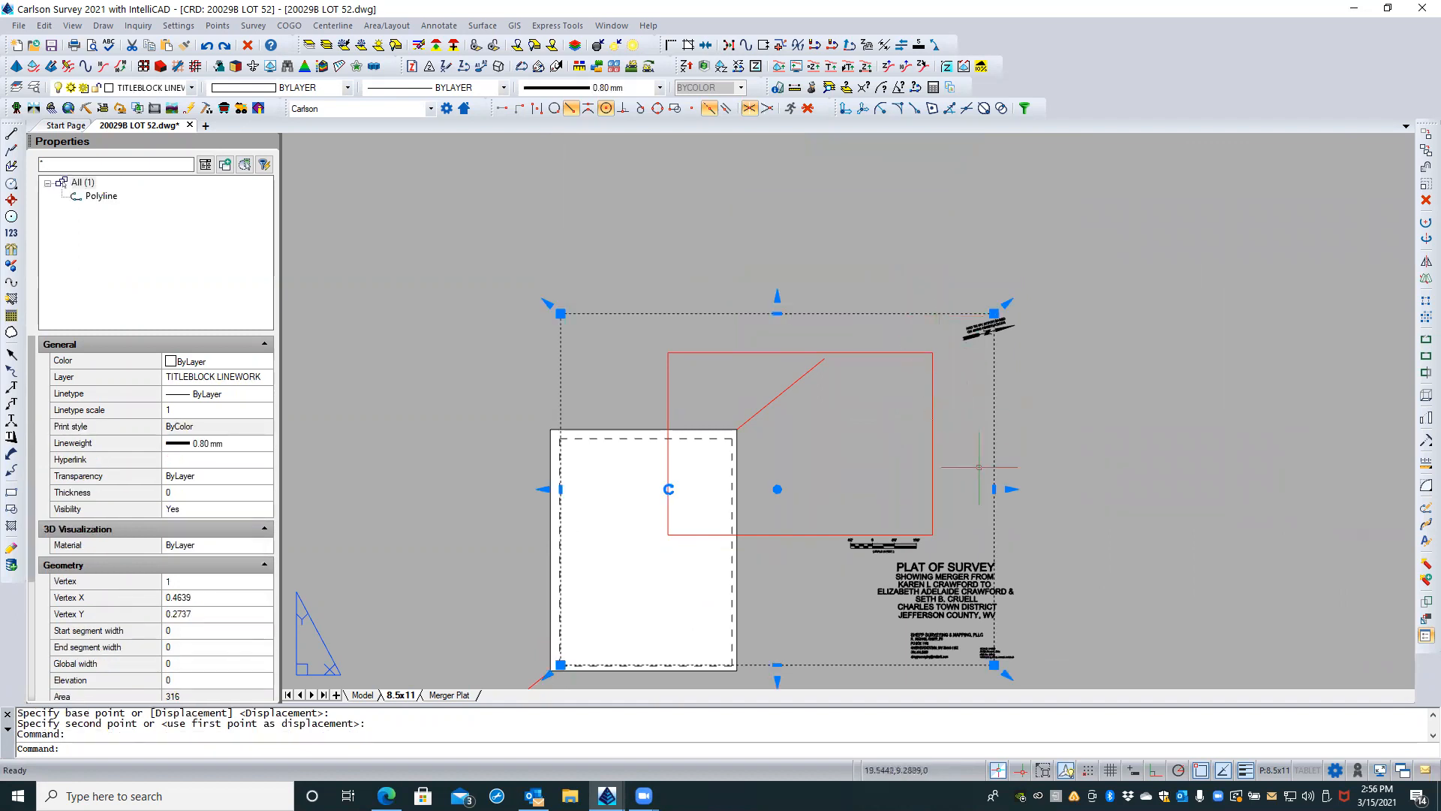
pyautogui.click(994, 489)
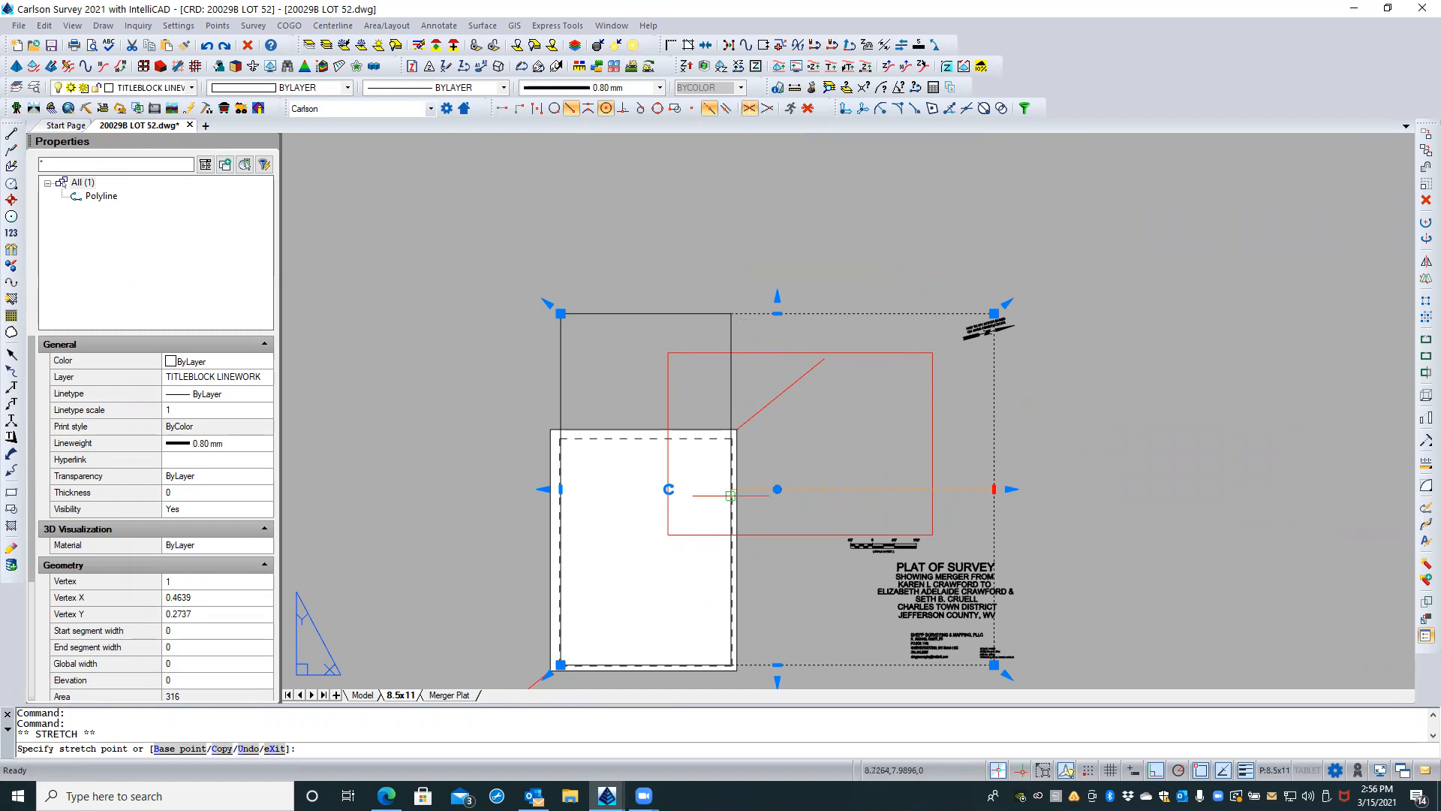
pyautogui.scroll(6, 730, 495)
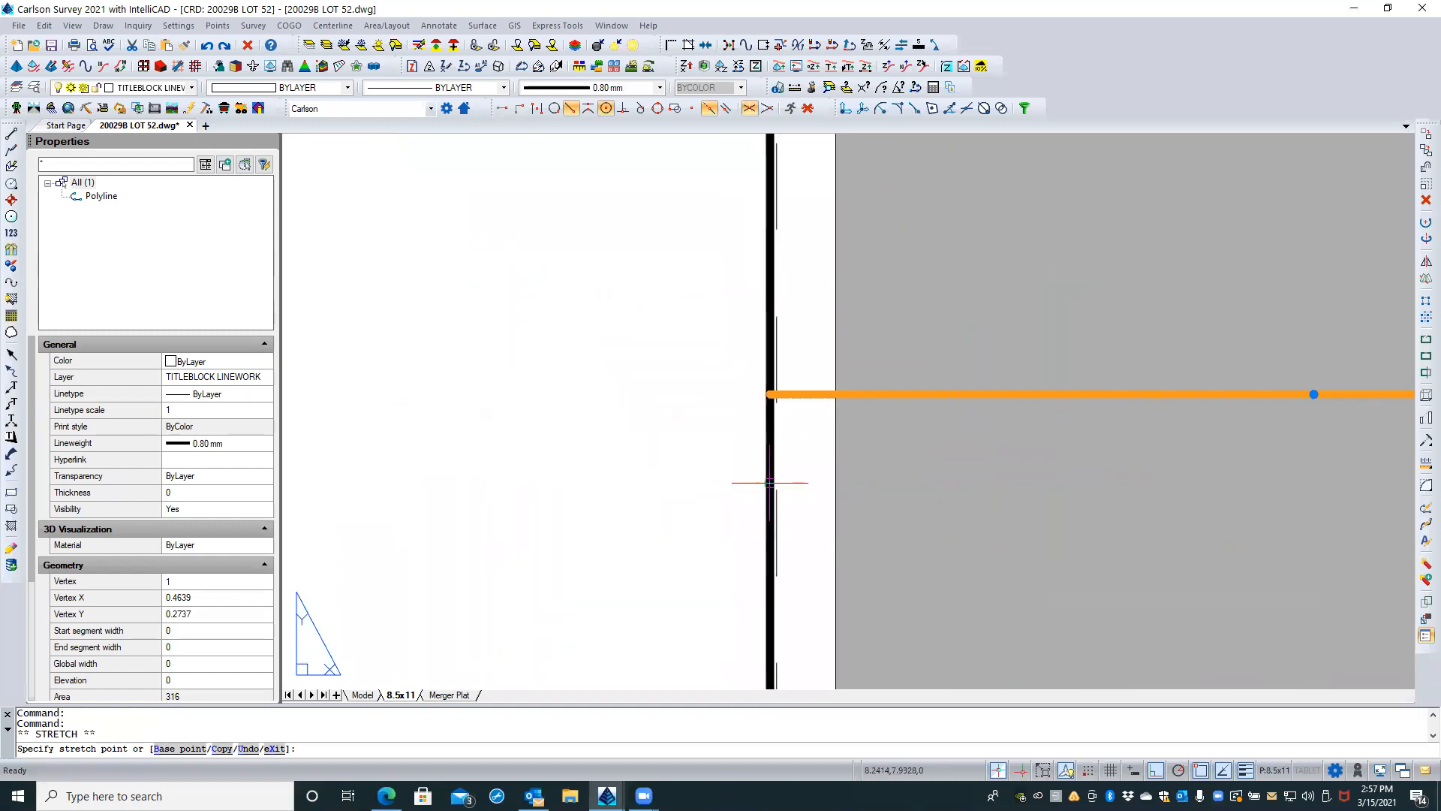
pyautogui.click(771, 483)
# Step: Stretch the black border's top edge down to the portrait sheet's top dashed printable margin
pyautogui.scroll(-4, 949, 499)
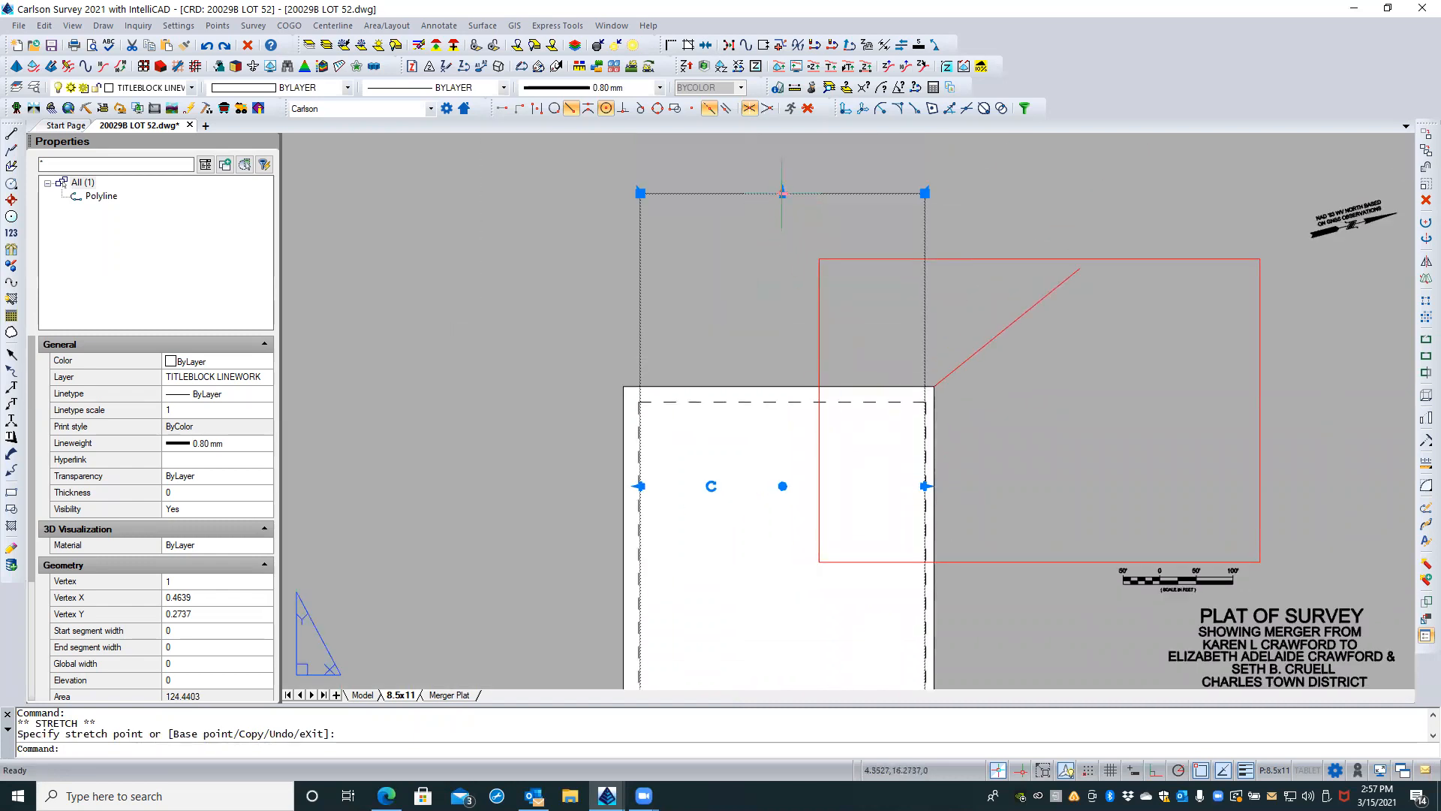
pyautogui.click(782, 194)
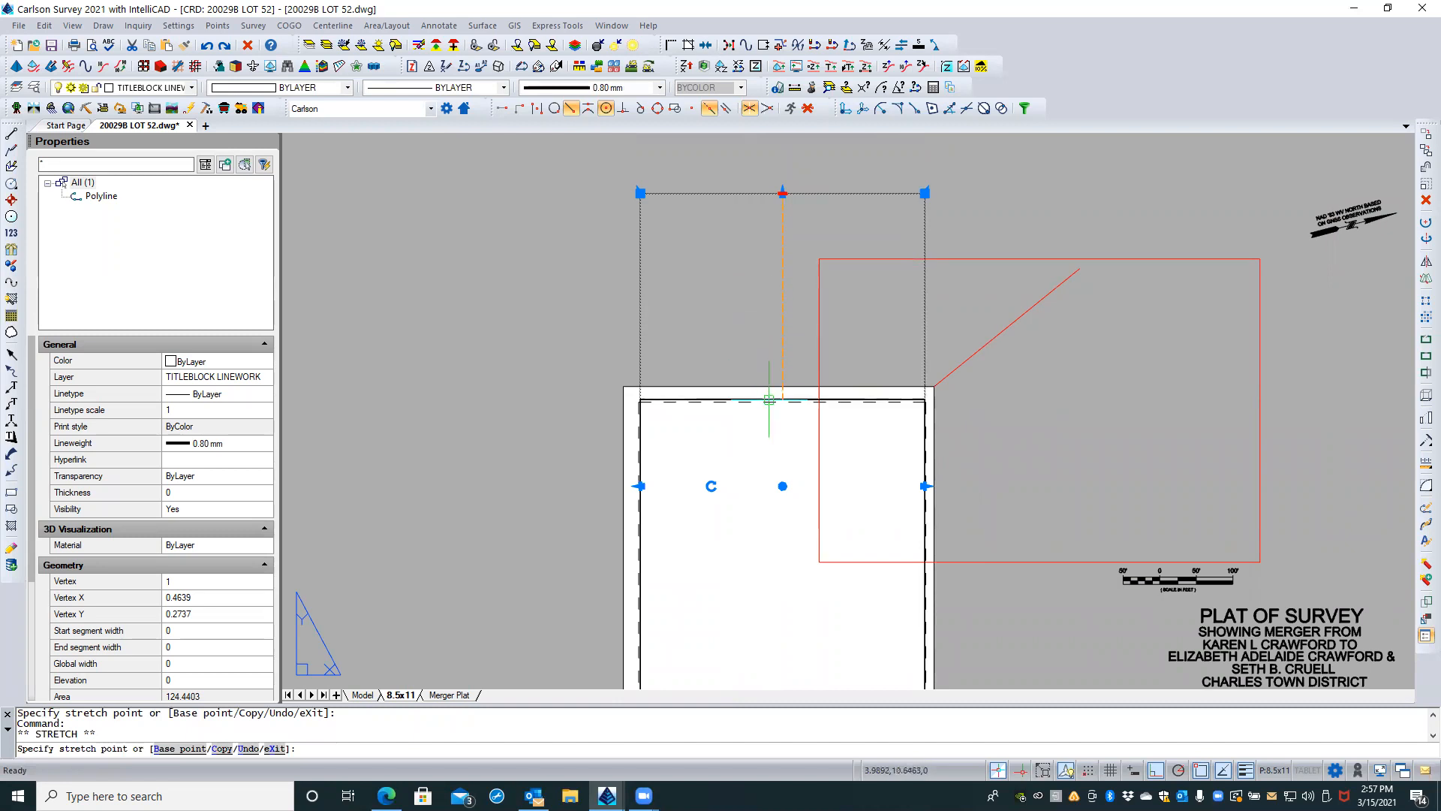
pyautogui.scroll(5, 769, 400)
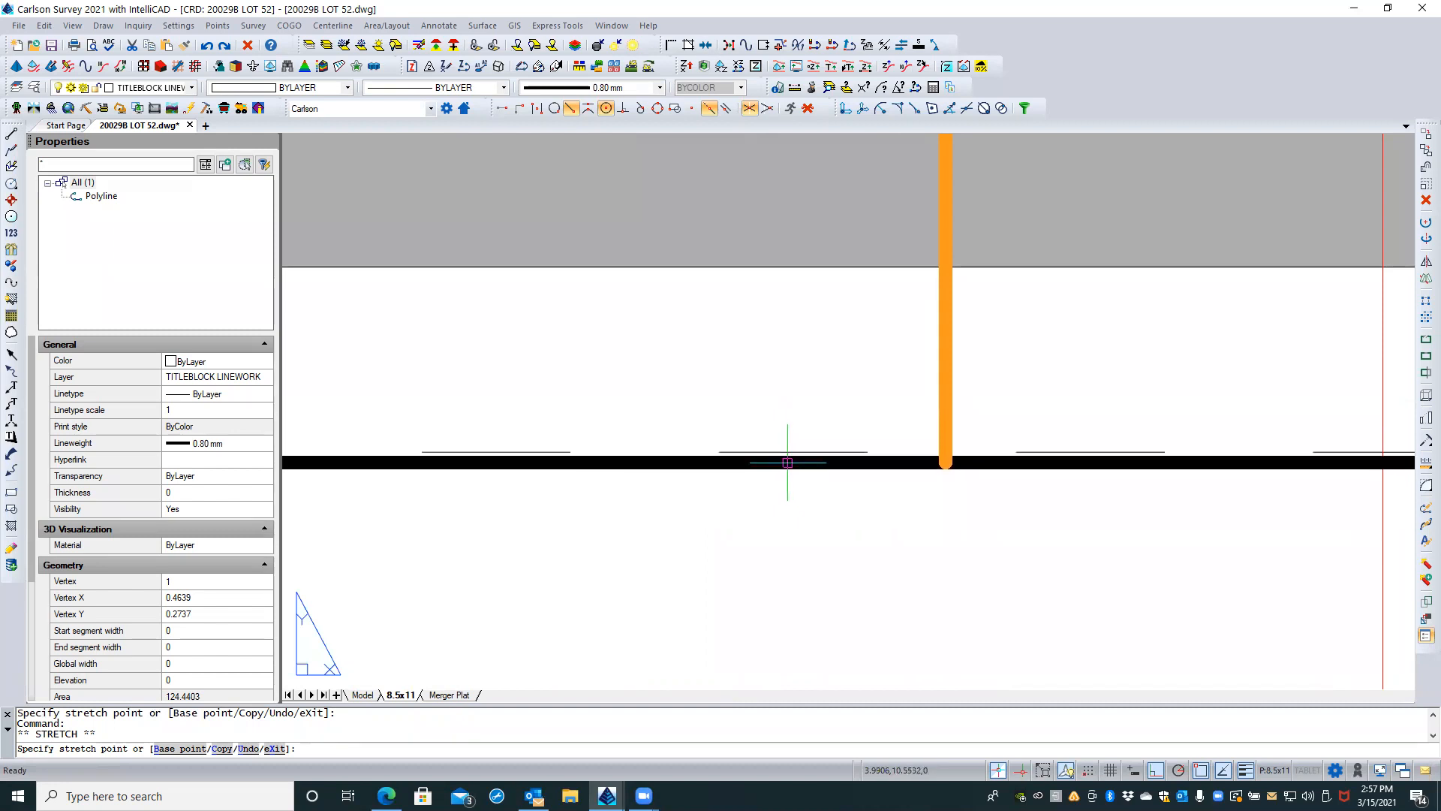
pyautogui.press('Escape')
pyautogui.press('Escape')
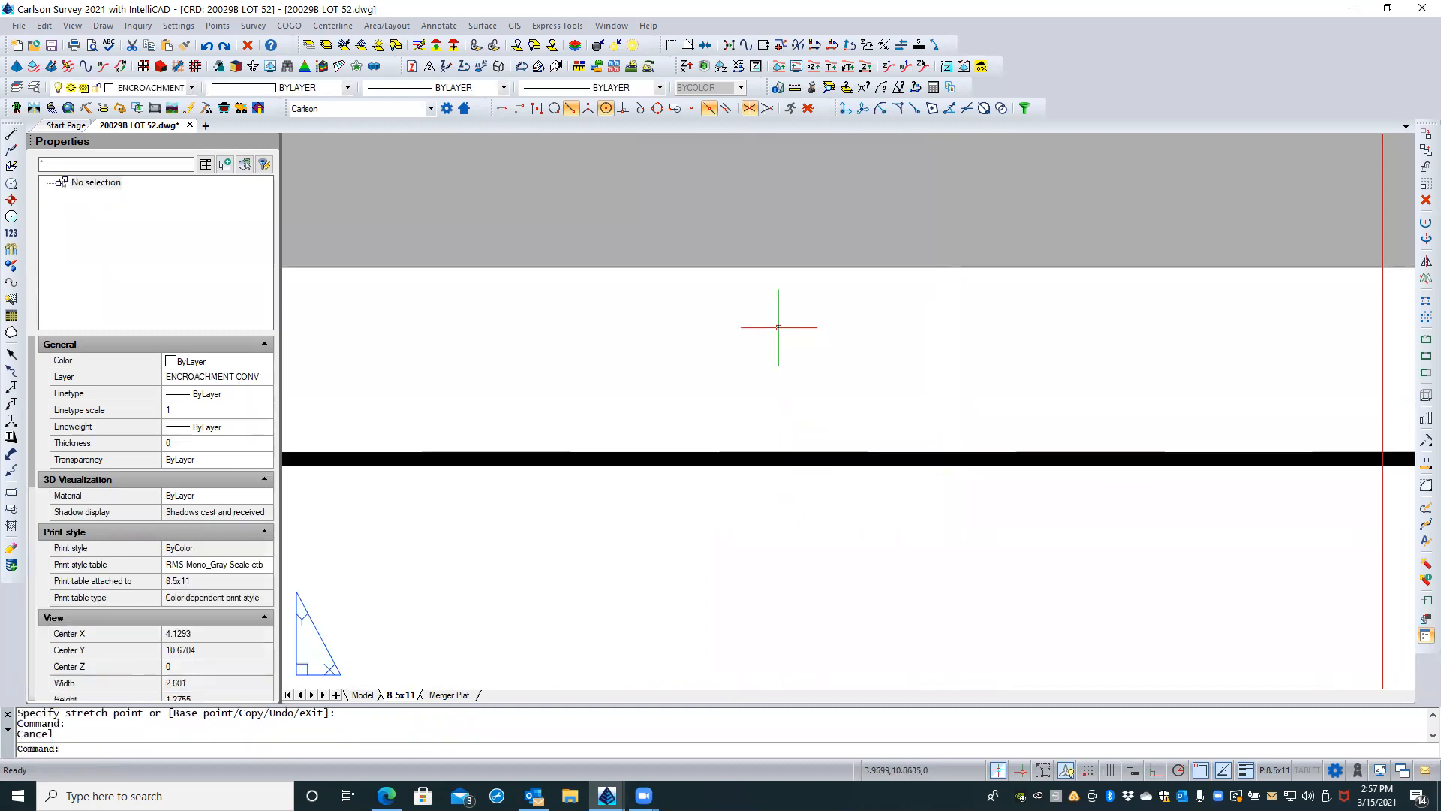
# Step: Select the resized black border and inspect how its edges and corners fit the portrait sheet's dashed printable margin
pyautogui.scroll(-4, 775, 326)
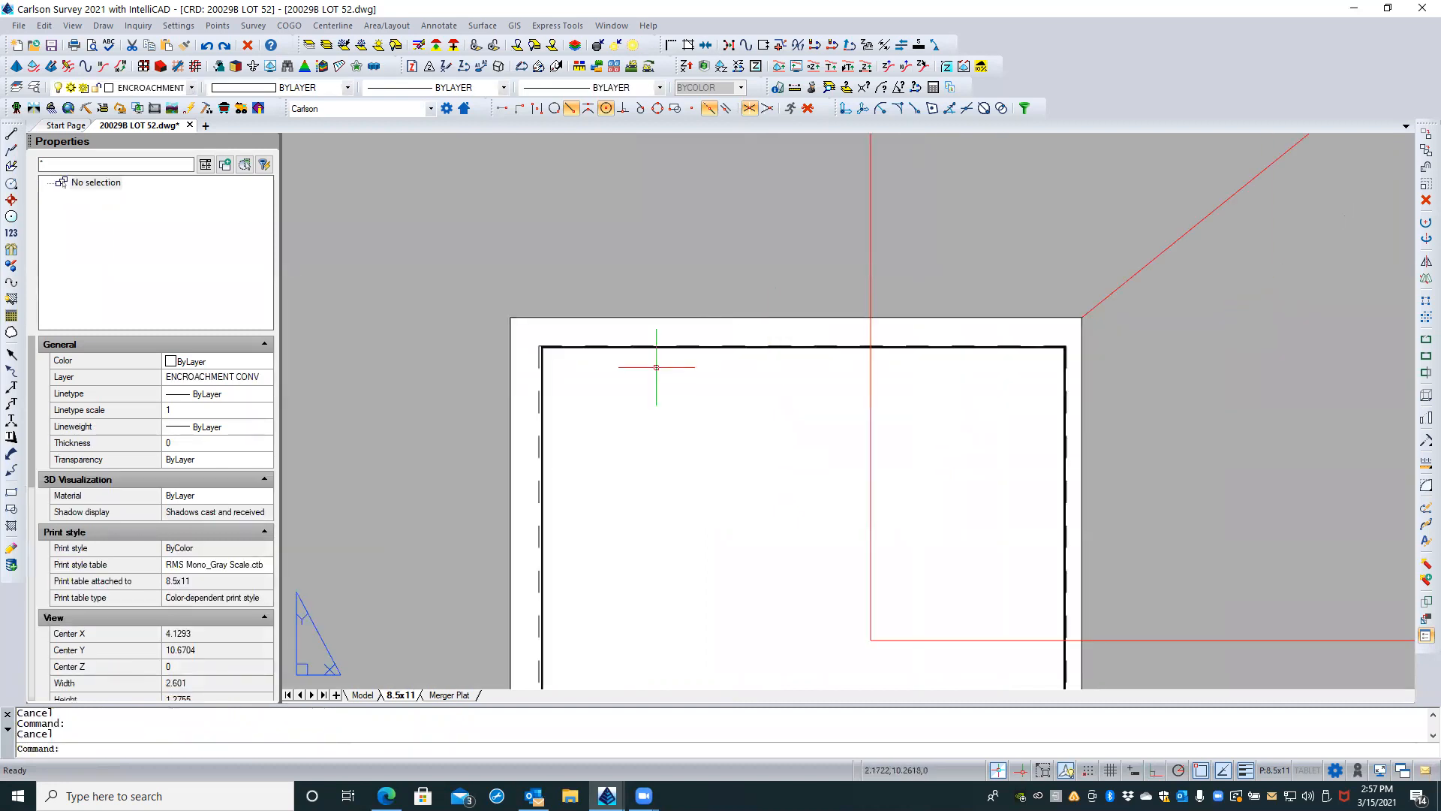
pyautogui.scroll(3, 515, 410)
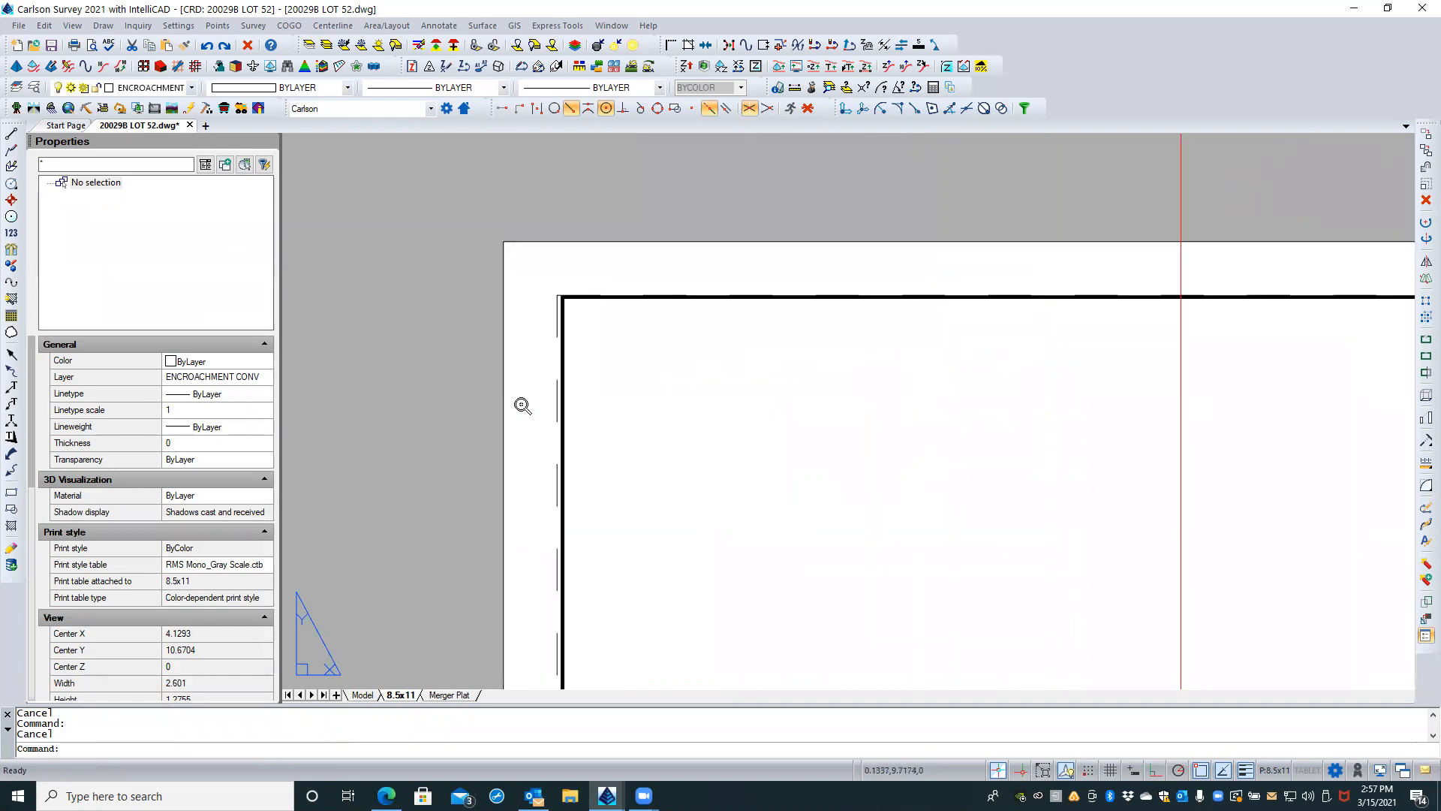
pyautogui.click(562, 350)
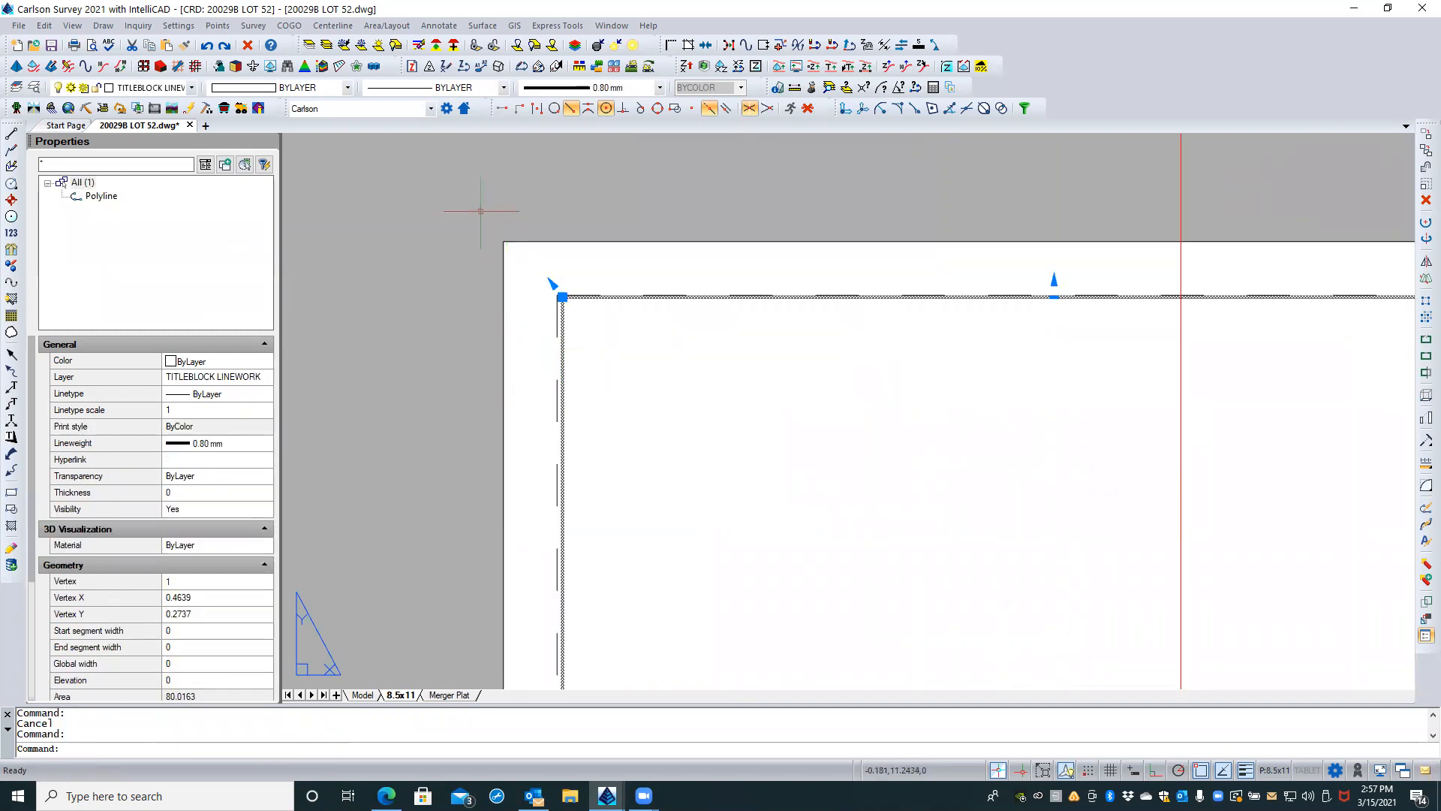
pyautogui.scroll(-2, 483, 209)
pyautogui.scroll(-3, 480, 211)
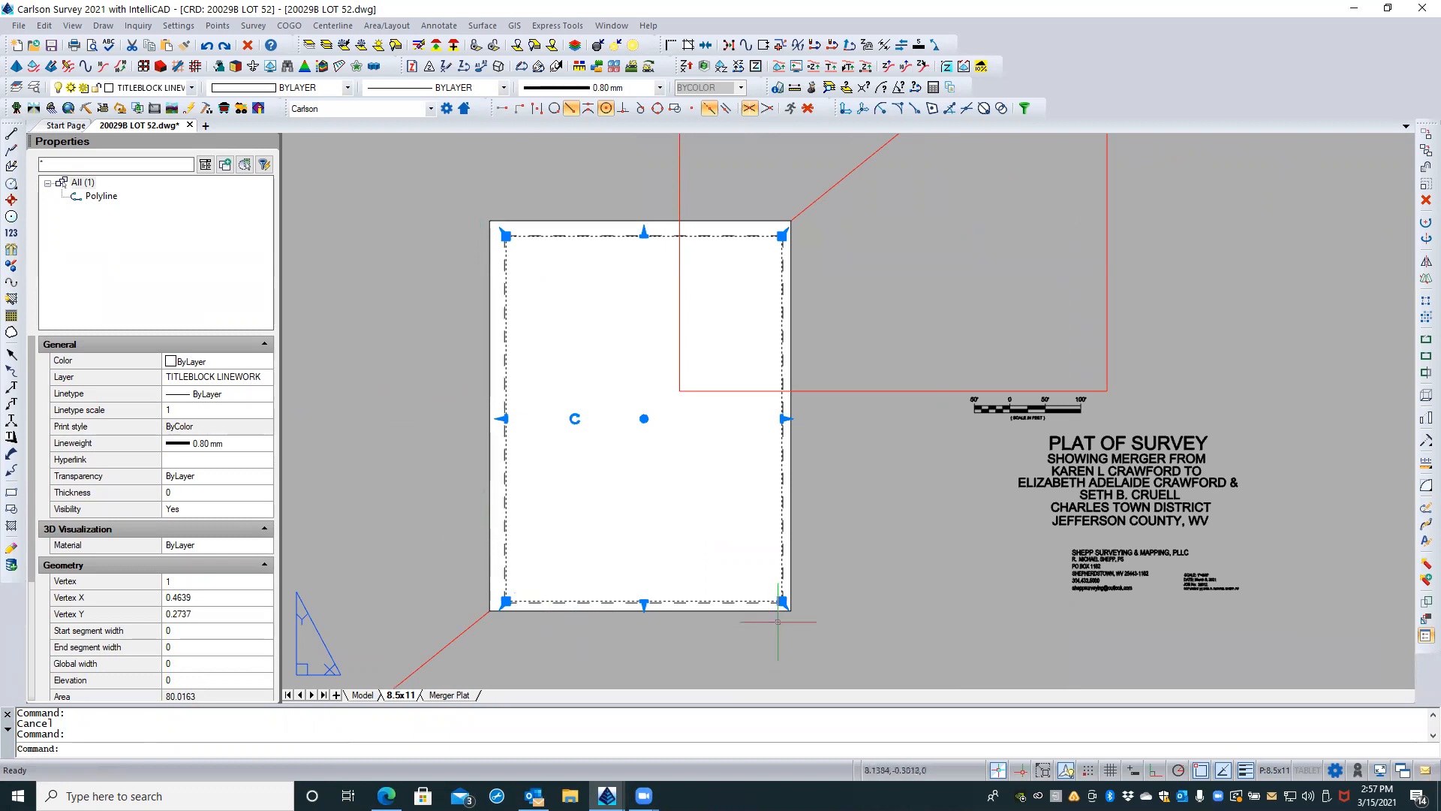
pyautogui.scroll(5, 782, 572)
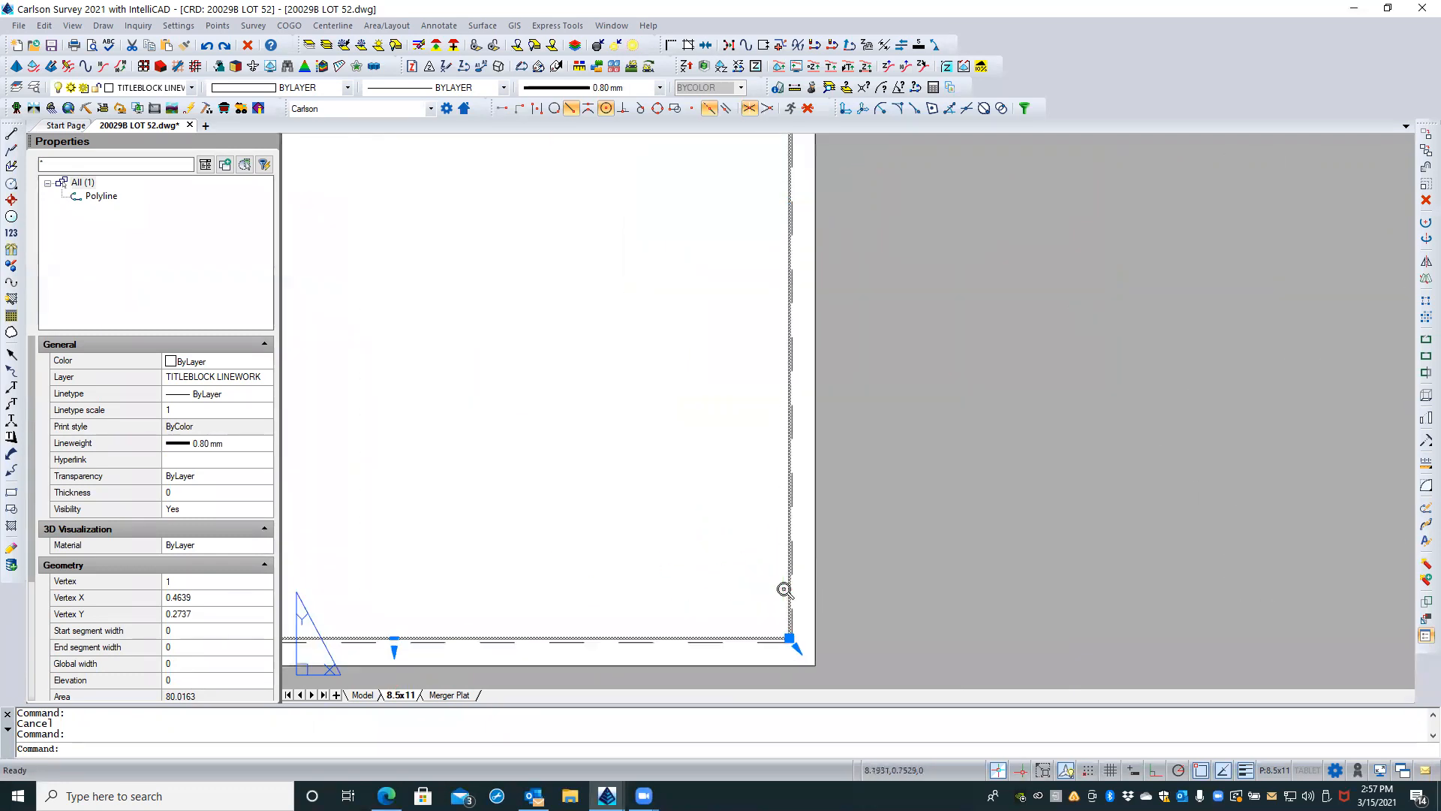
pyautogui.scroll(-2, 1025, 594)
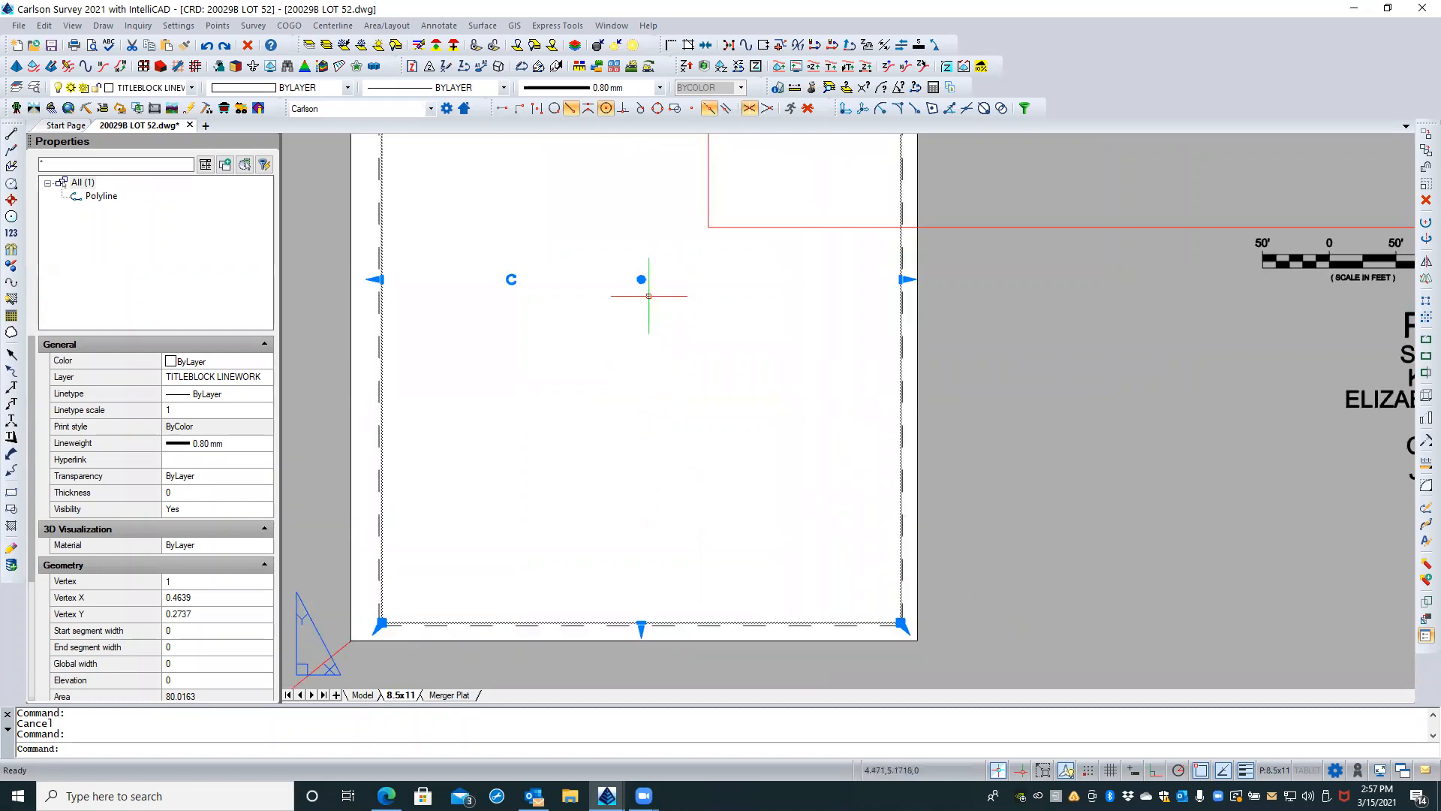
pyautogui.click(641, 279)
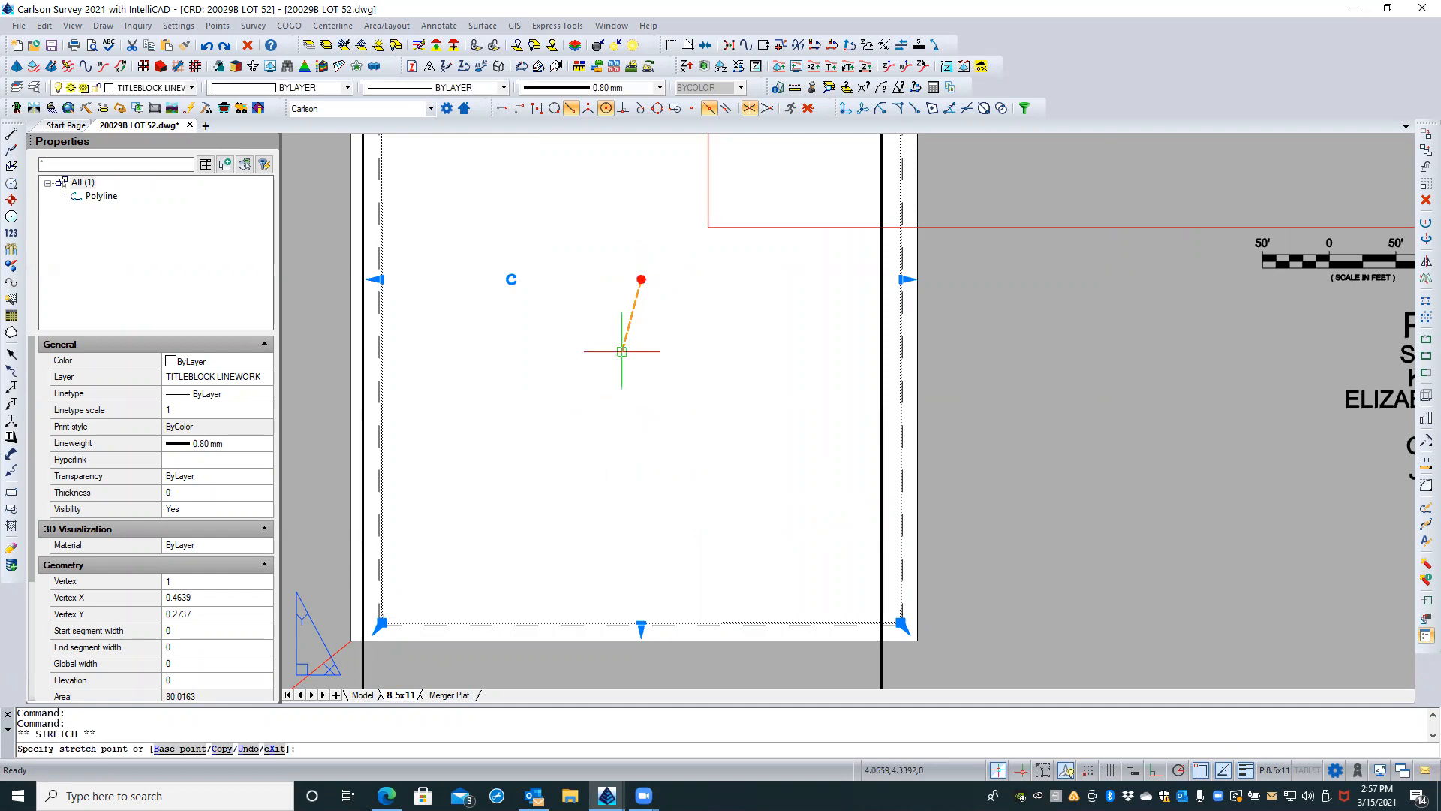
pyautogui.press('Escape')
pyautogui.press('Escape')
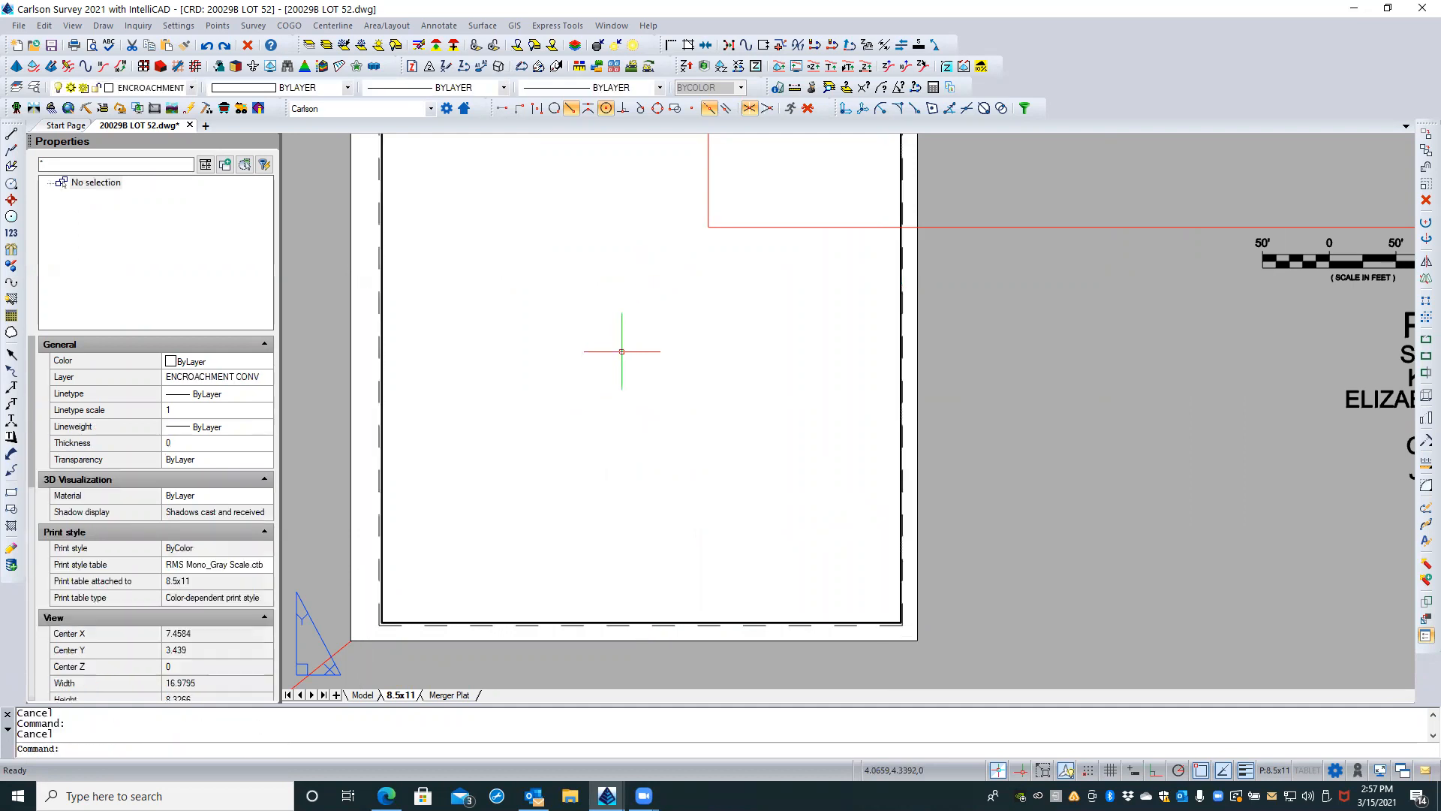
# Step: Try to move the black border from its center point to sheet coordinates 4.25,5.5
pyautogui.click(380, 541)
pyautogui.write('m')
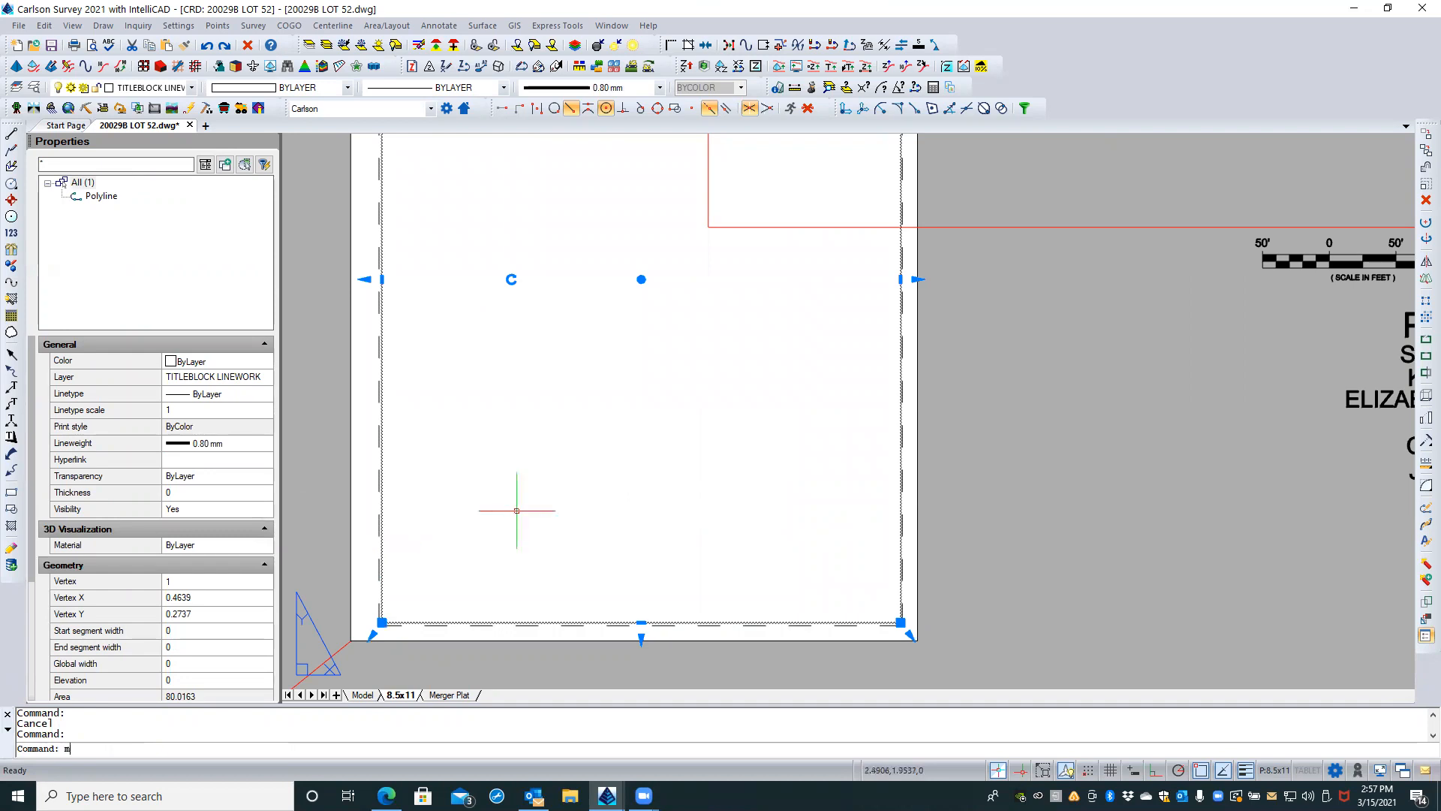
pyautogui.press('Return')
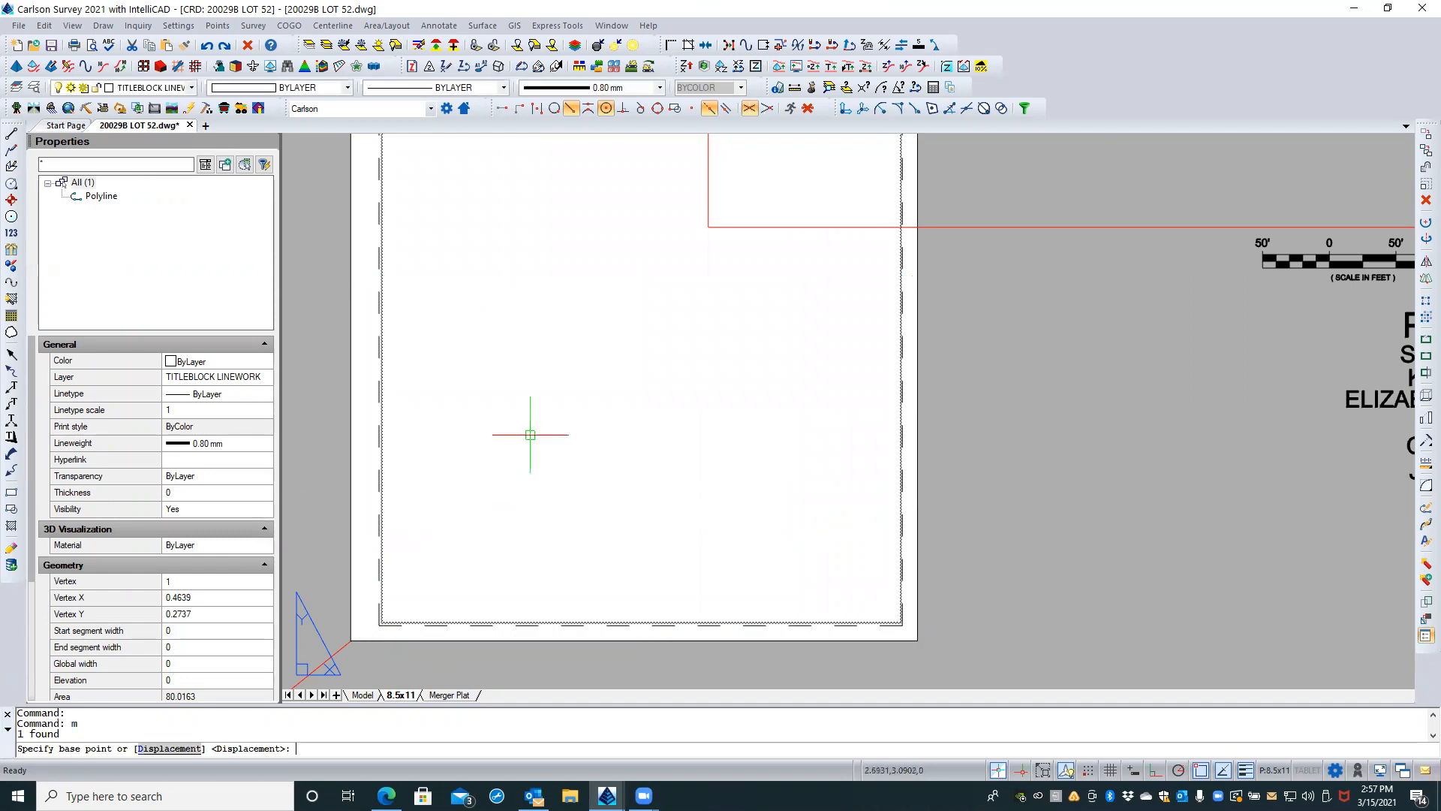
pyautogui.keyDown('shift'); pyautogui.rightClick(641, 288); pyautogui.keyUp('shift')
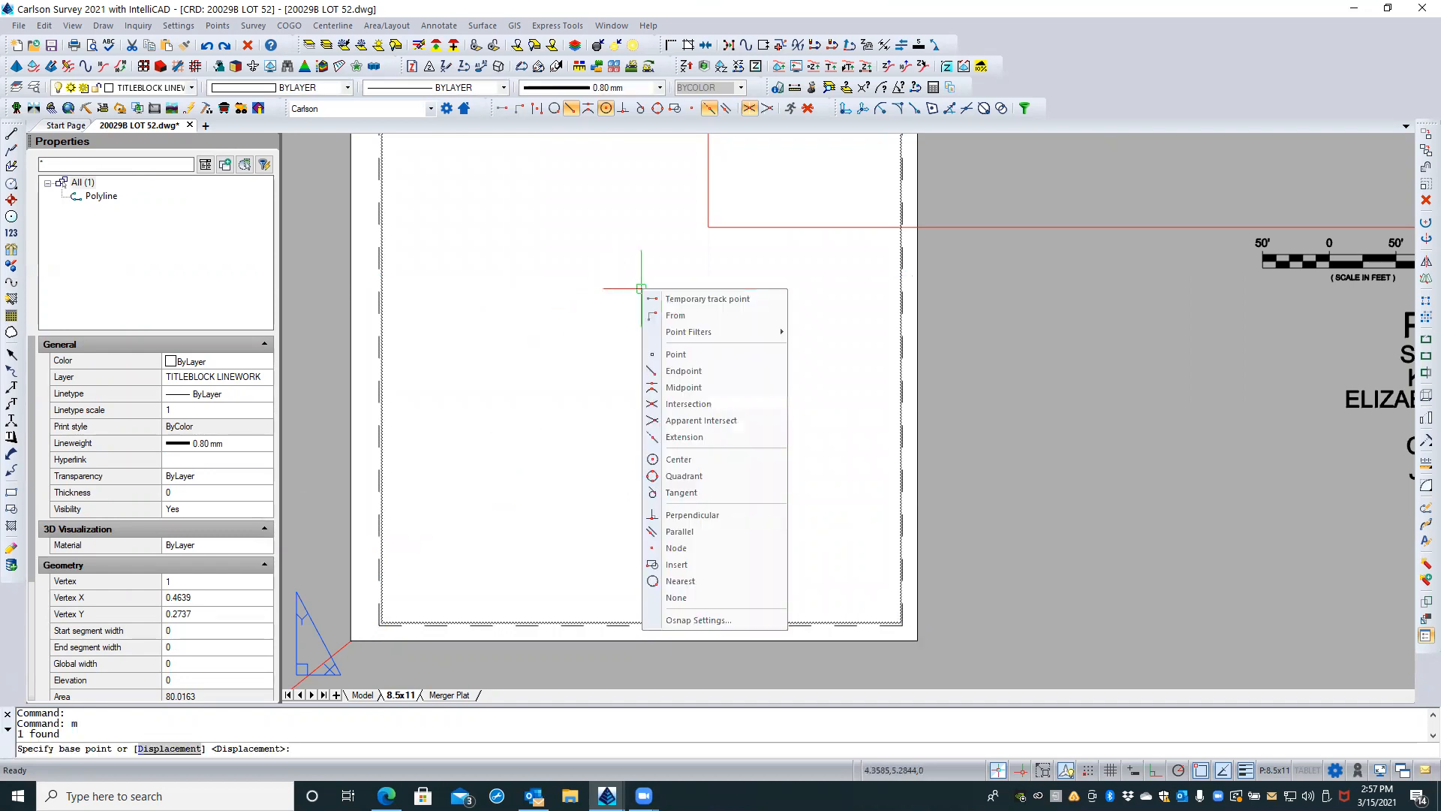
pyautogui.click(674, 461)
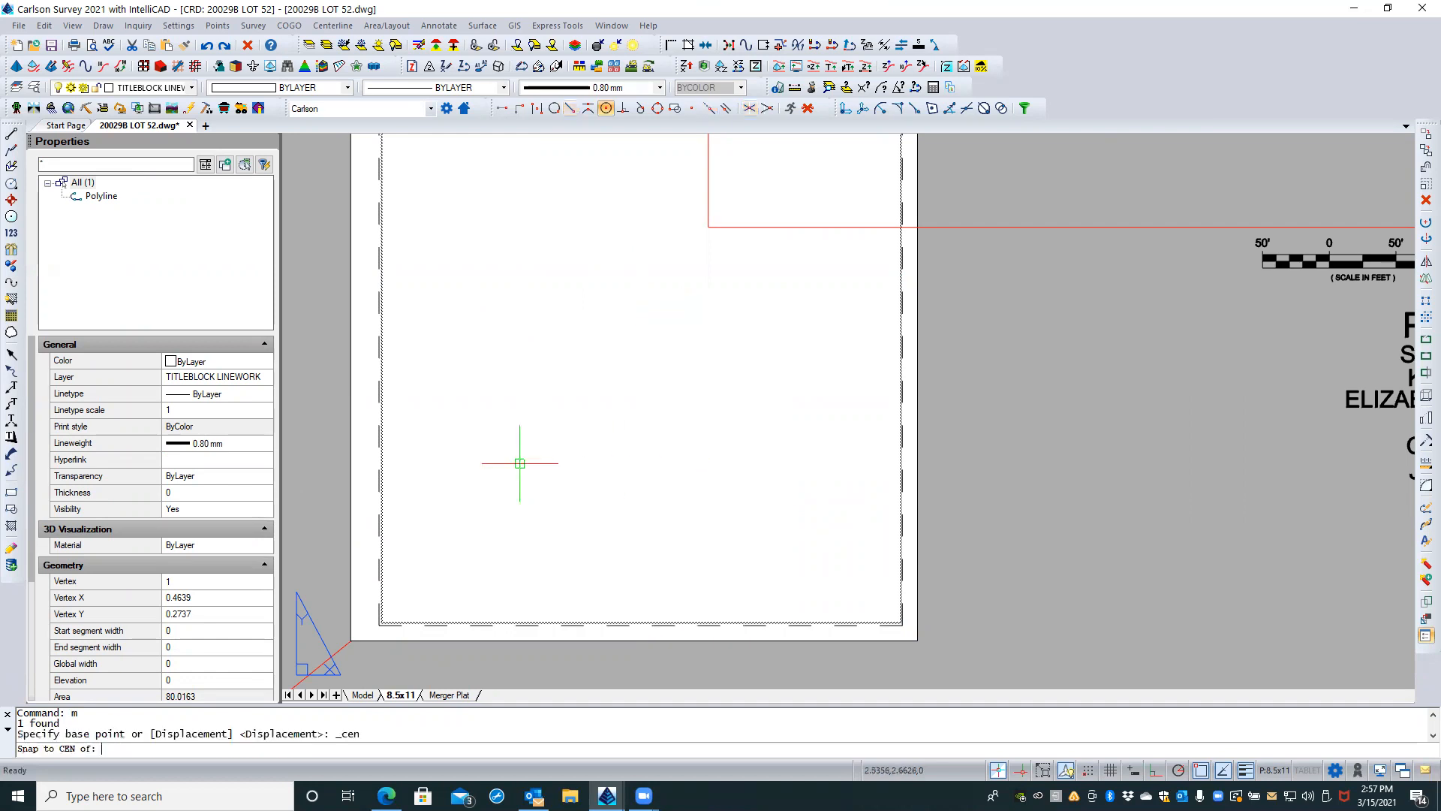
pyautogui.click(382, 506)
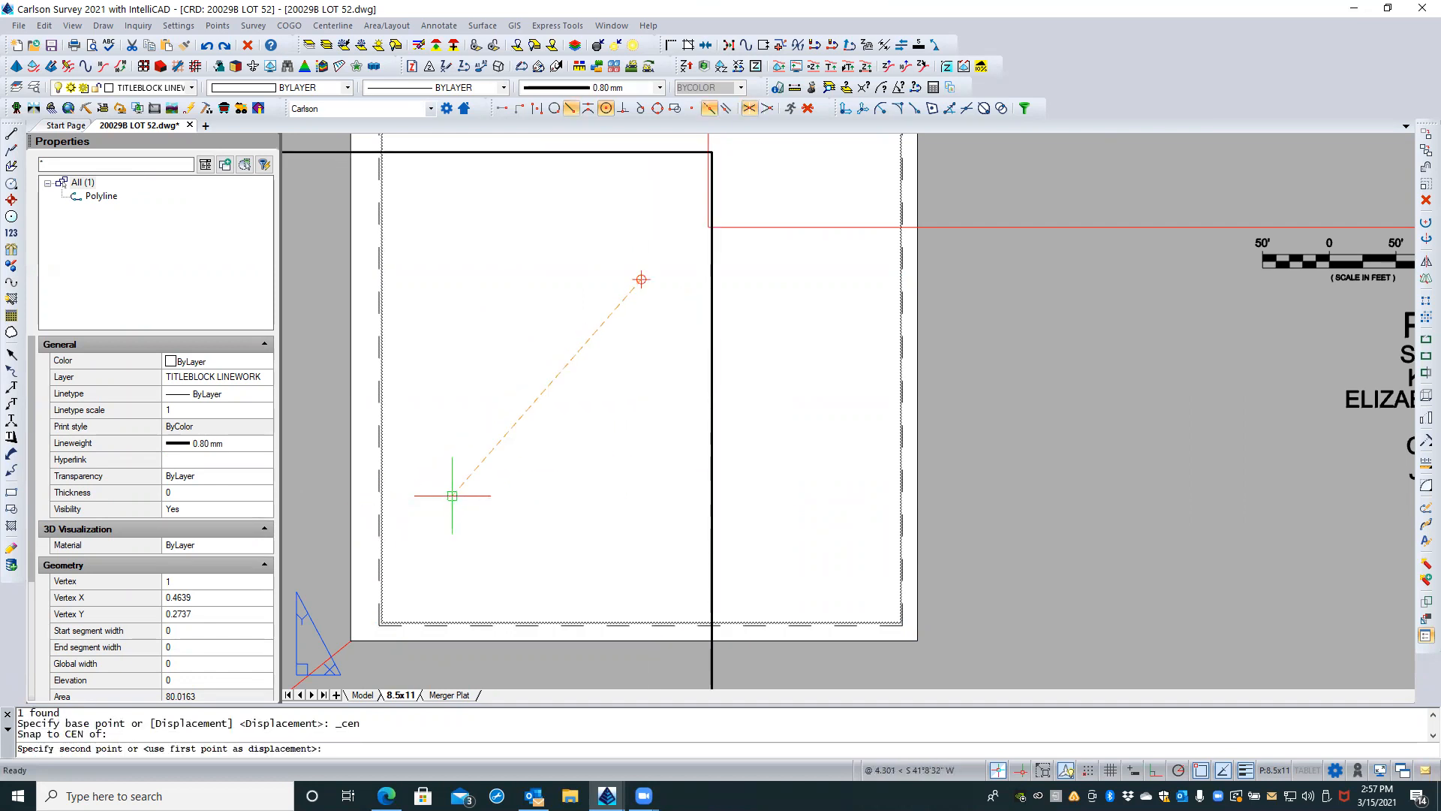
pyautogui.write('4.25,5.5')
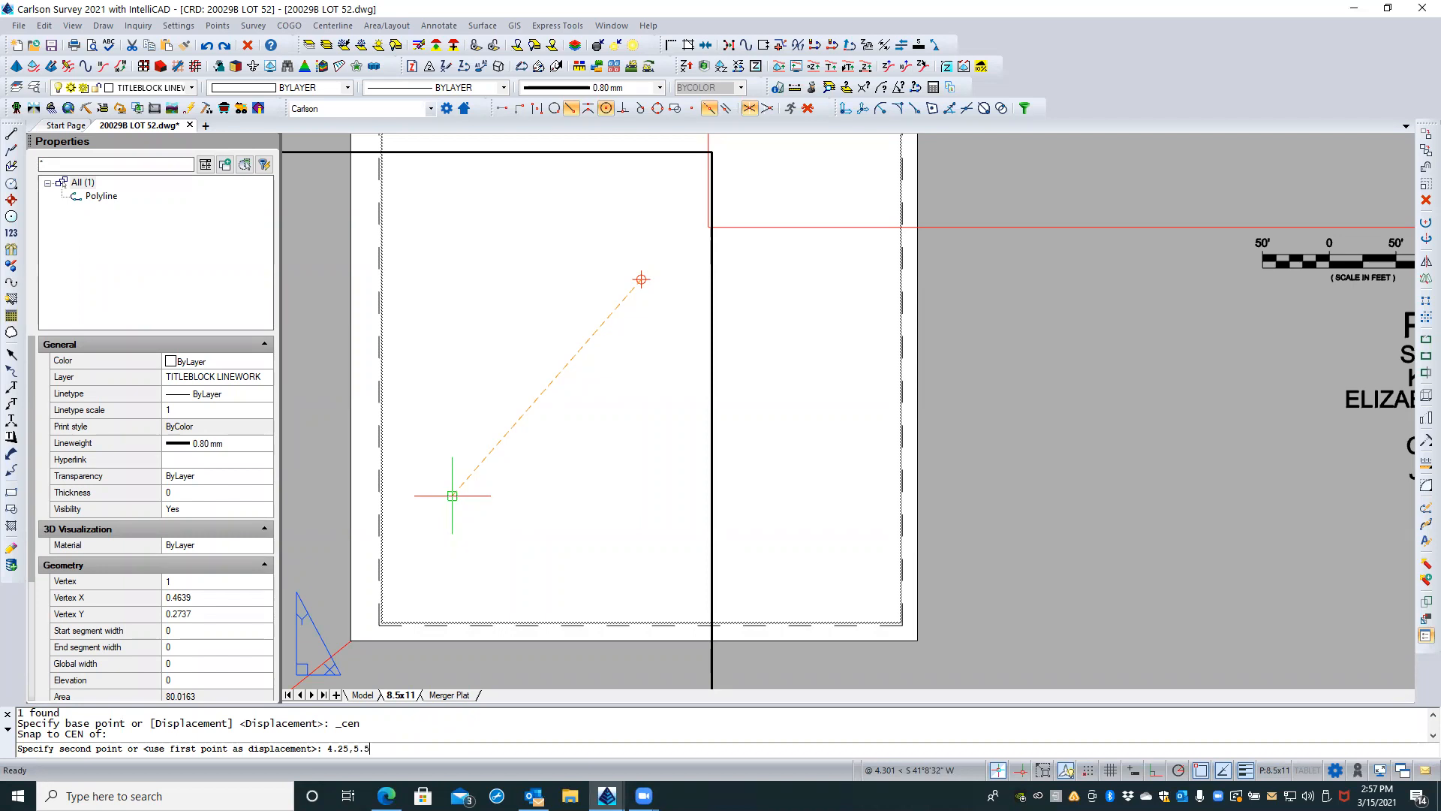
pyautogui.press('Return')
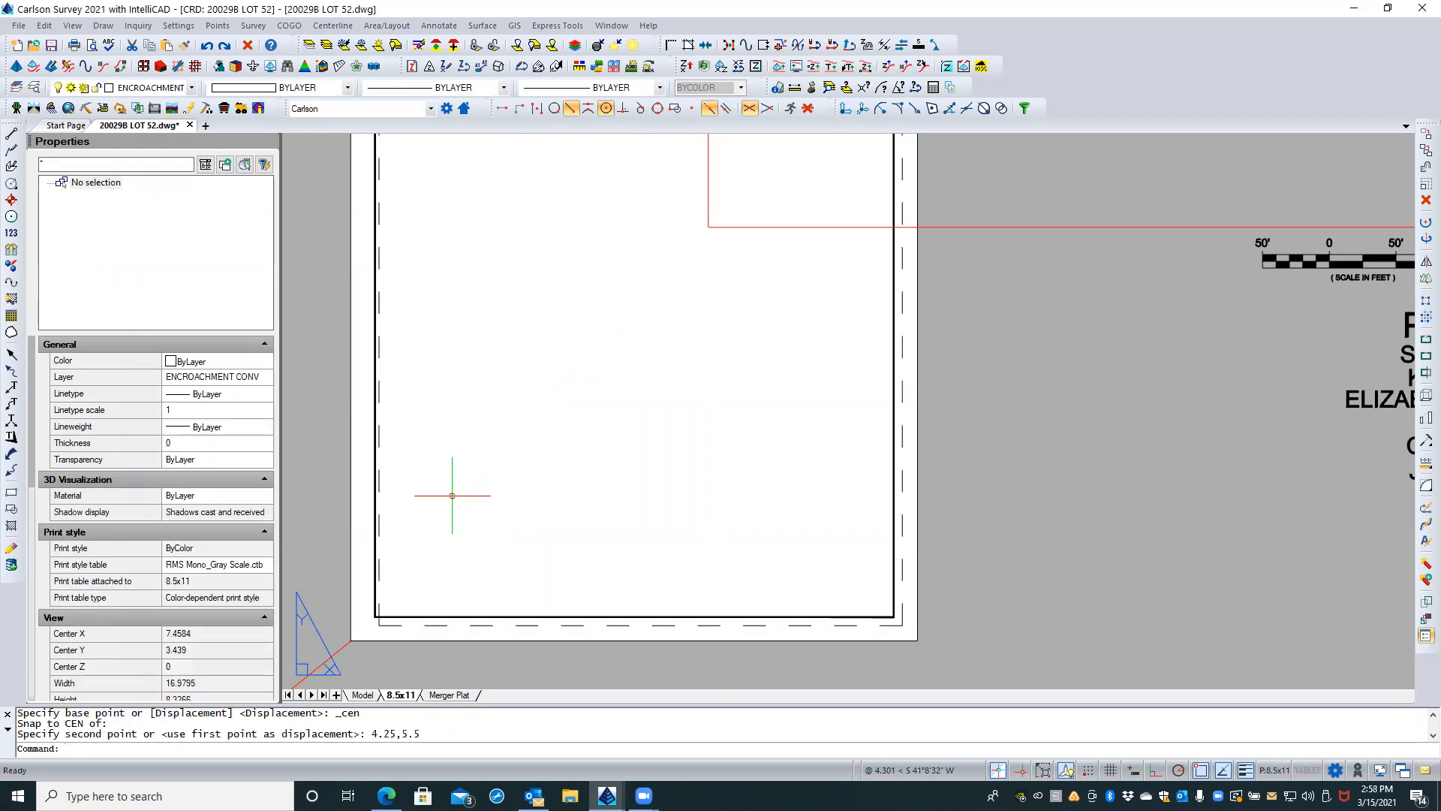
# Step: Undo the move of the black border to 4.25,5.5
pyautogui.scroll(-4, 688, 572)
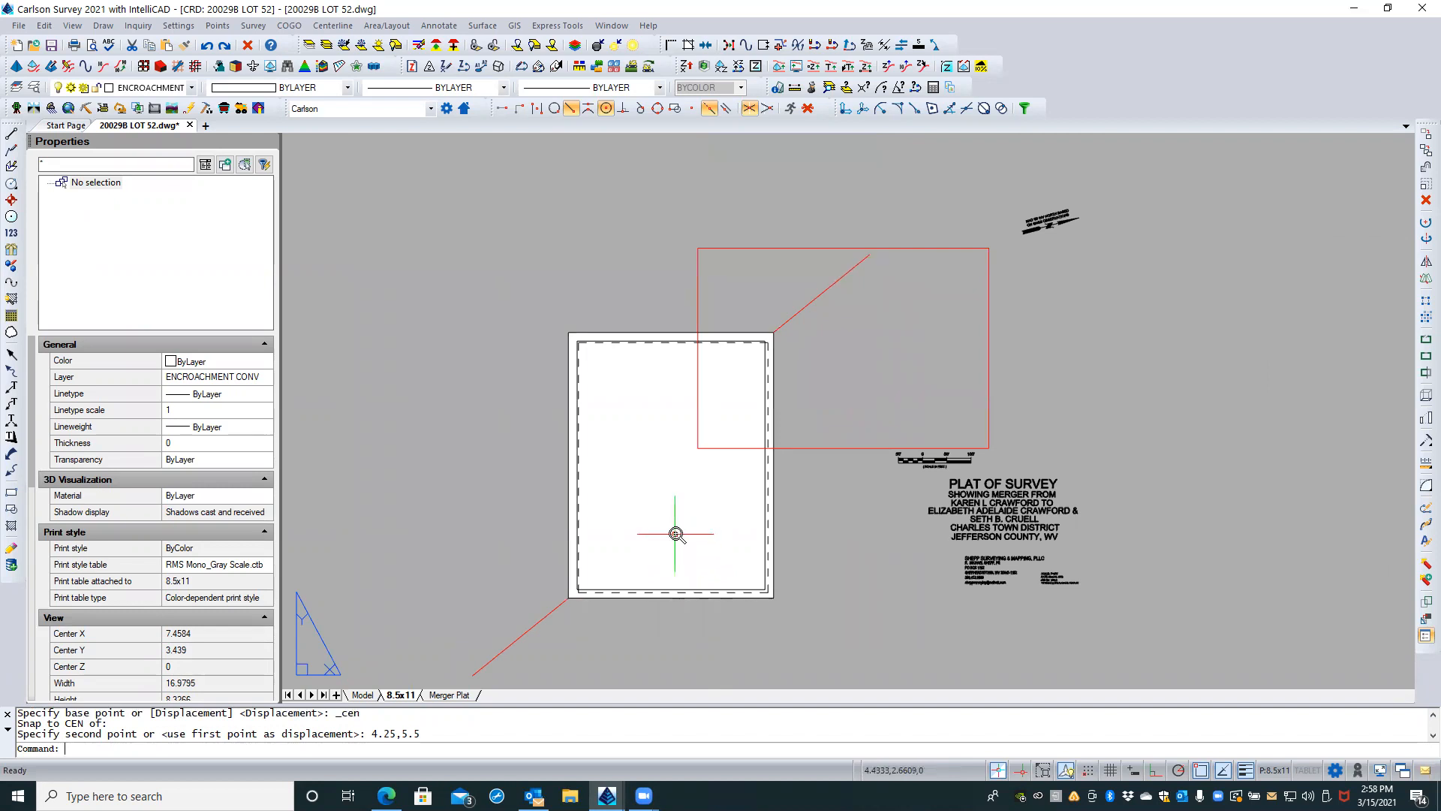
pyautogui.scroll(1, 675, 534)
pyautogui.press('Return')
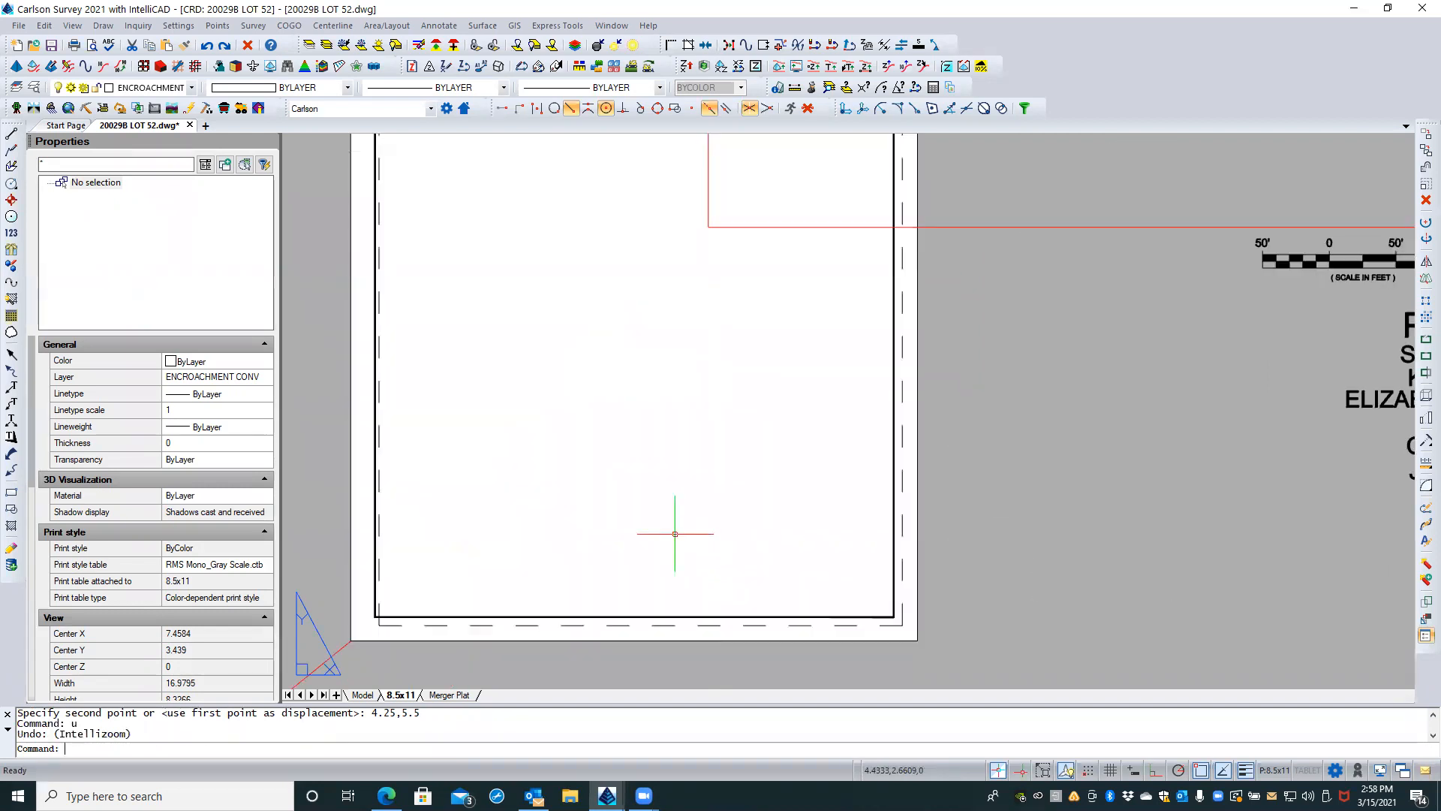
pyautogui.hotkey('ctrl', 'z')
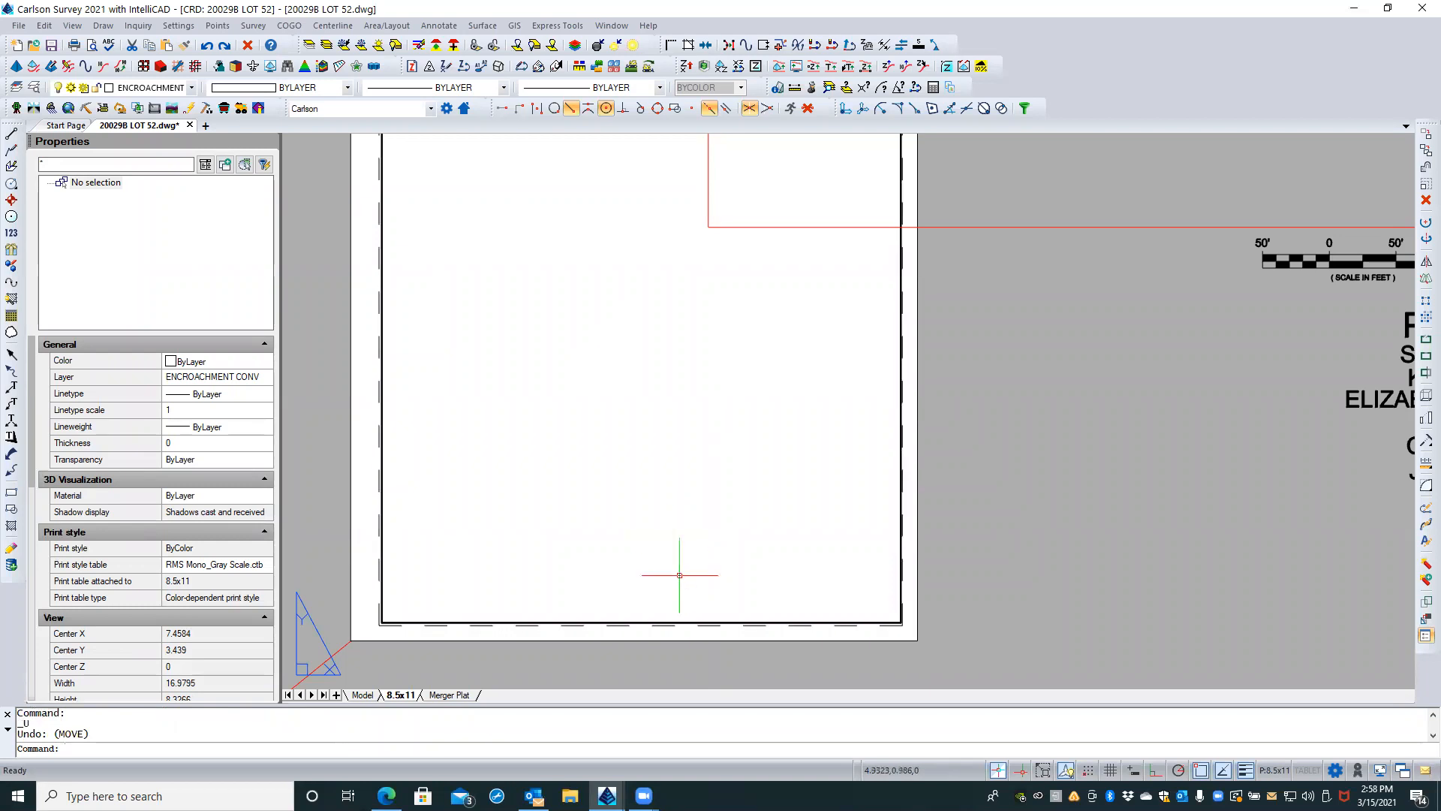
# Step: Stretch the black border's bottom edge down onto the portrait sheet's bottom dashed printable margin
pyautogui.click(694, 622)
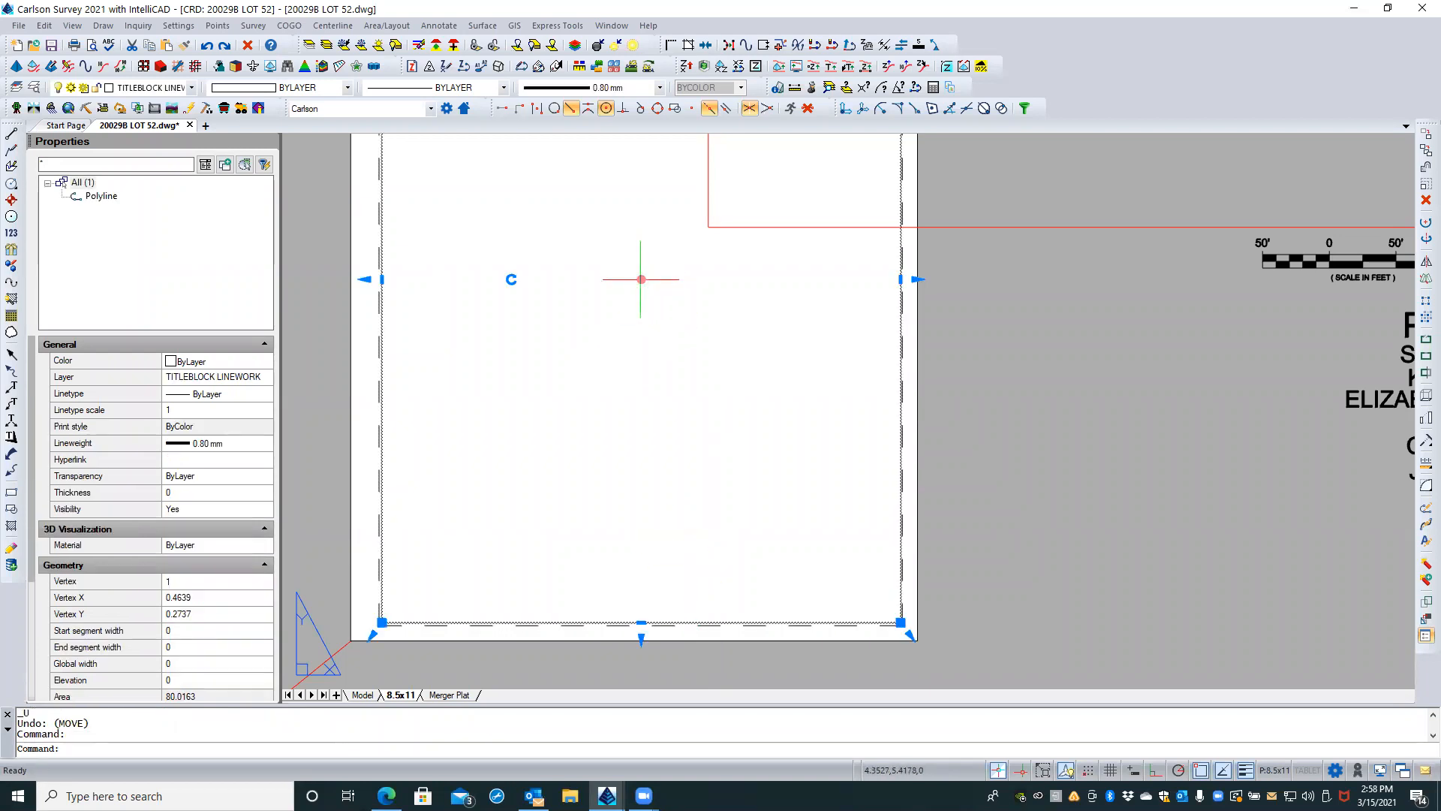
pyautogui.scroll(-2, 631, 518)
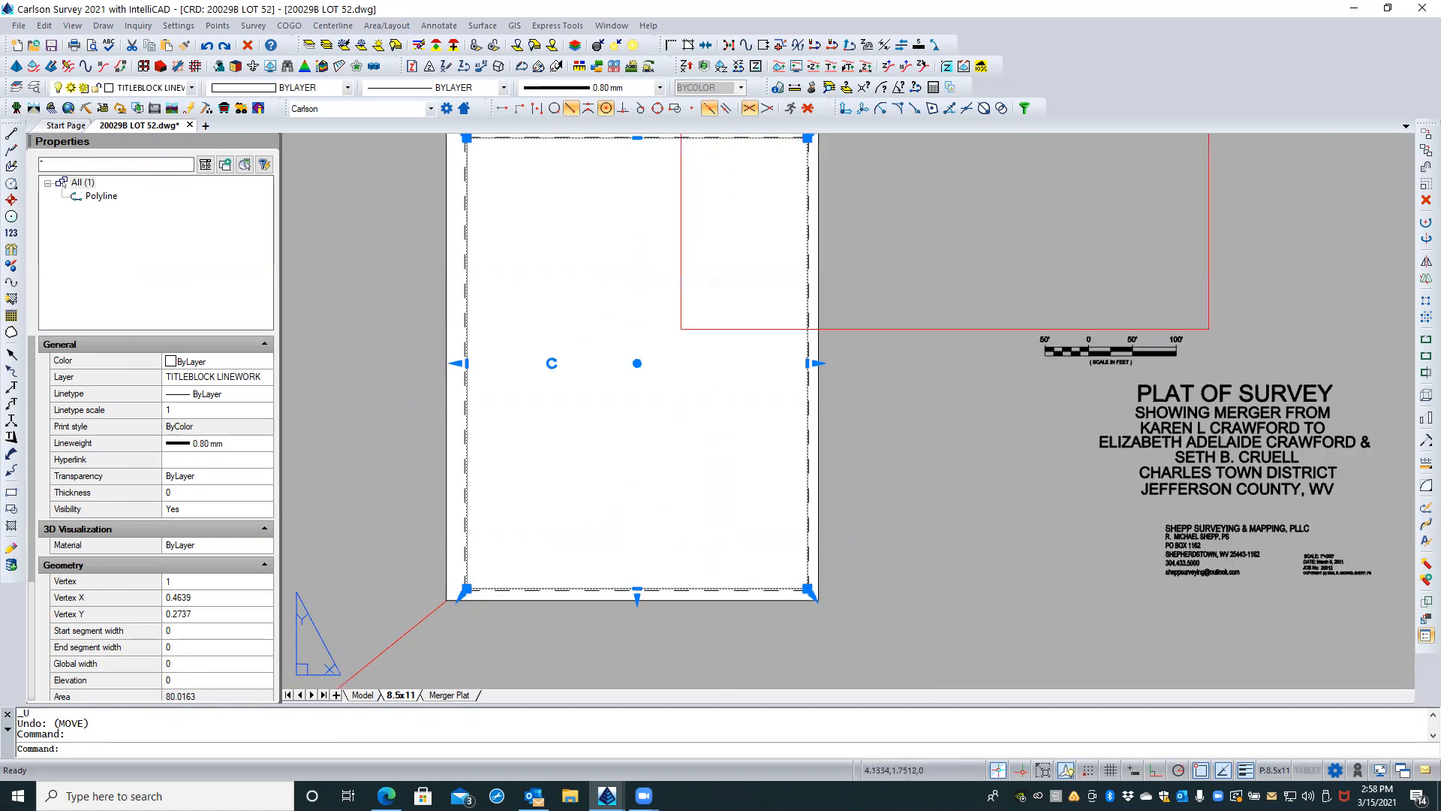
pyautogui.scroll(-1, 627, 524)
pyautogui.scroll(2, 627, 524)
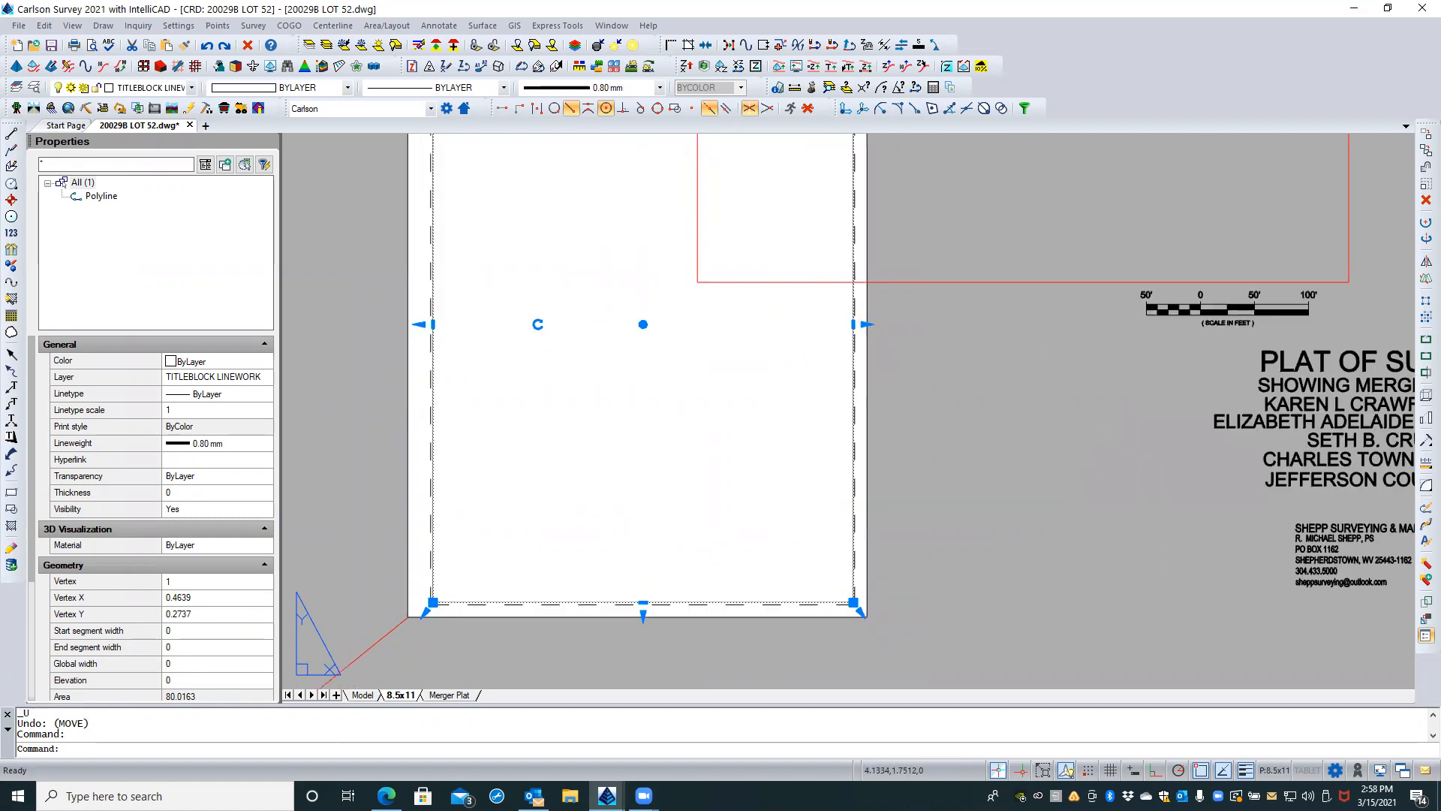
pyautogui.scroll(3, 629, 632)
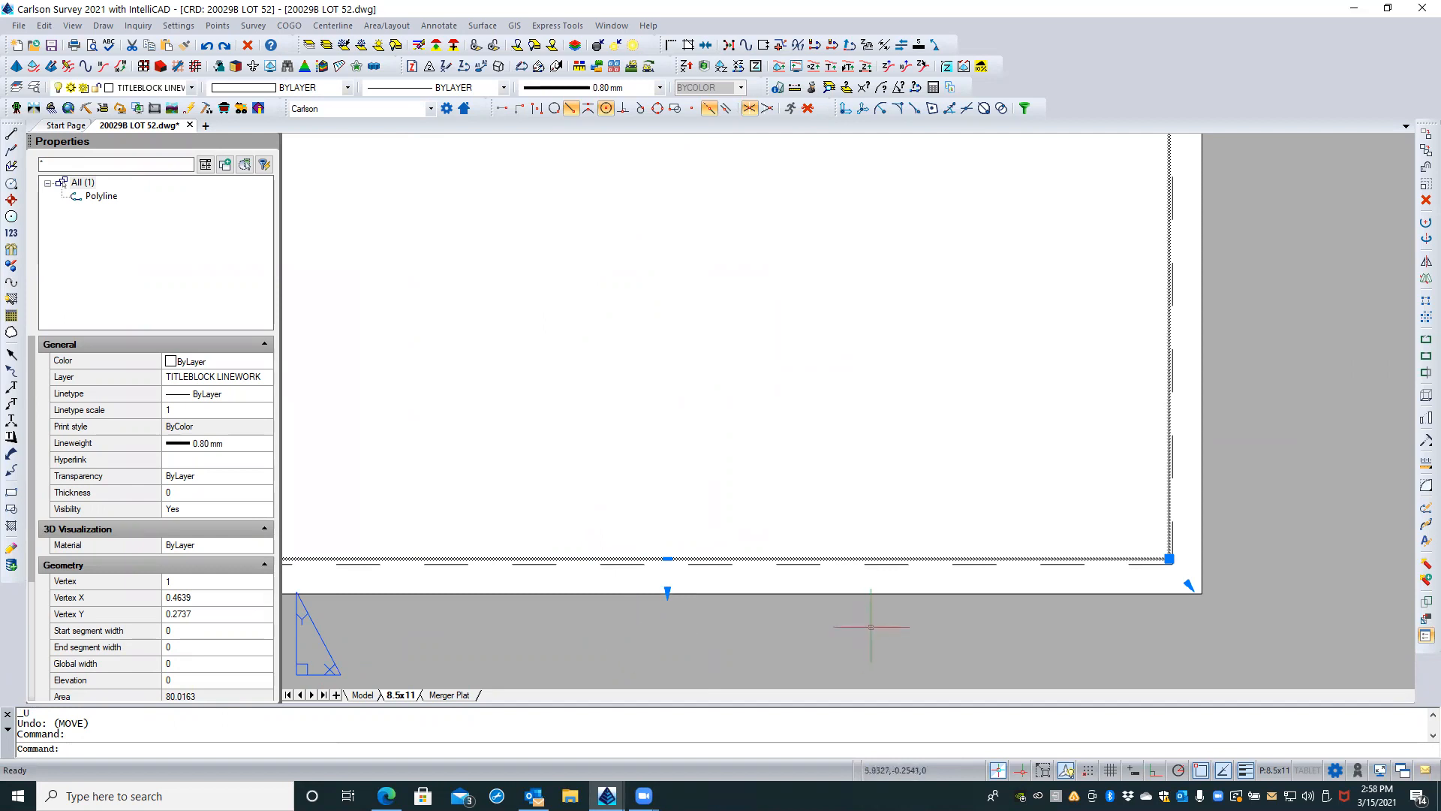
pyautogui.click(668, 560)
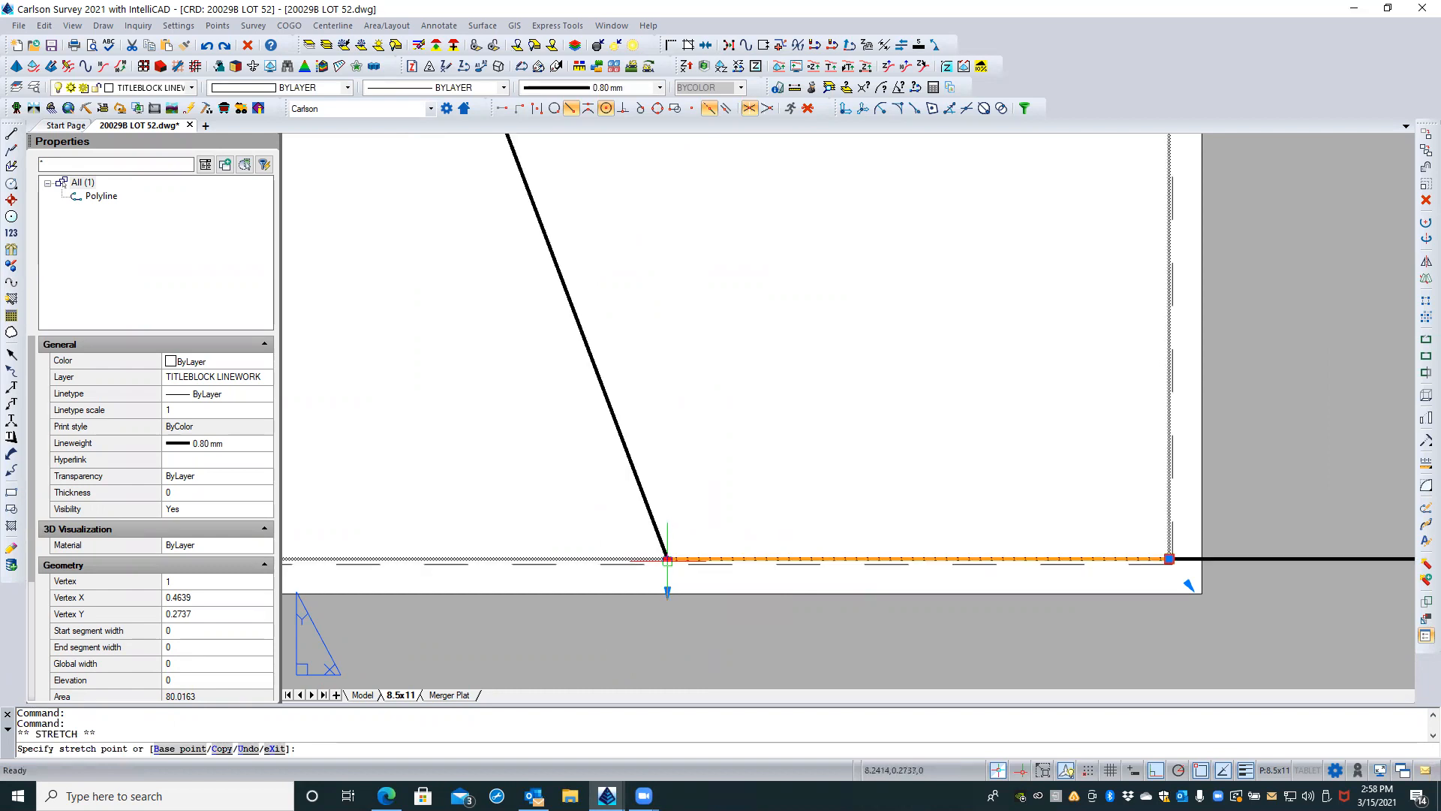
pyautogui.scroll(4, 661, 560)
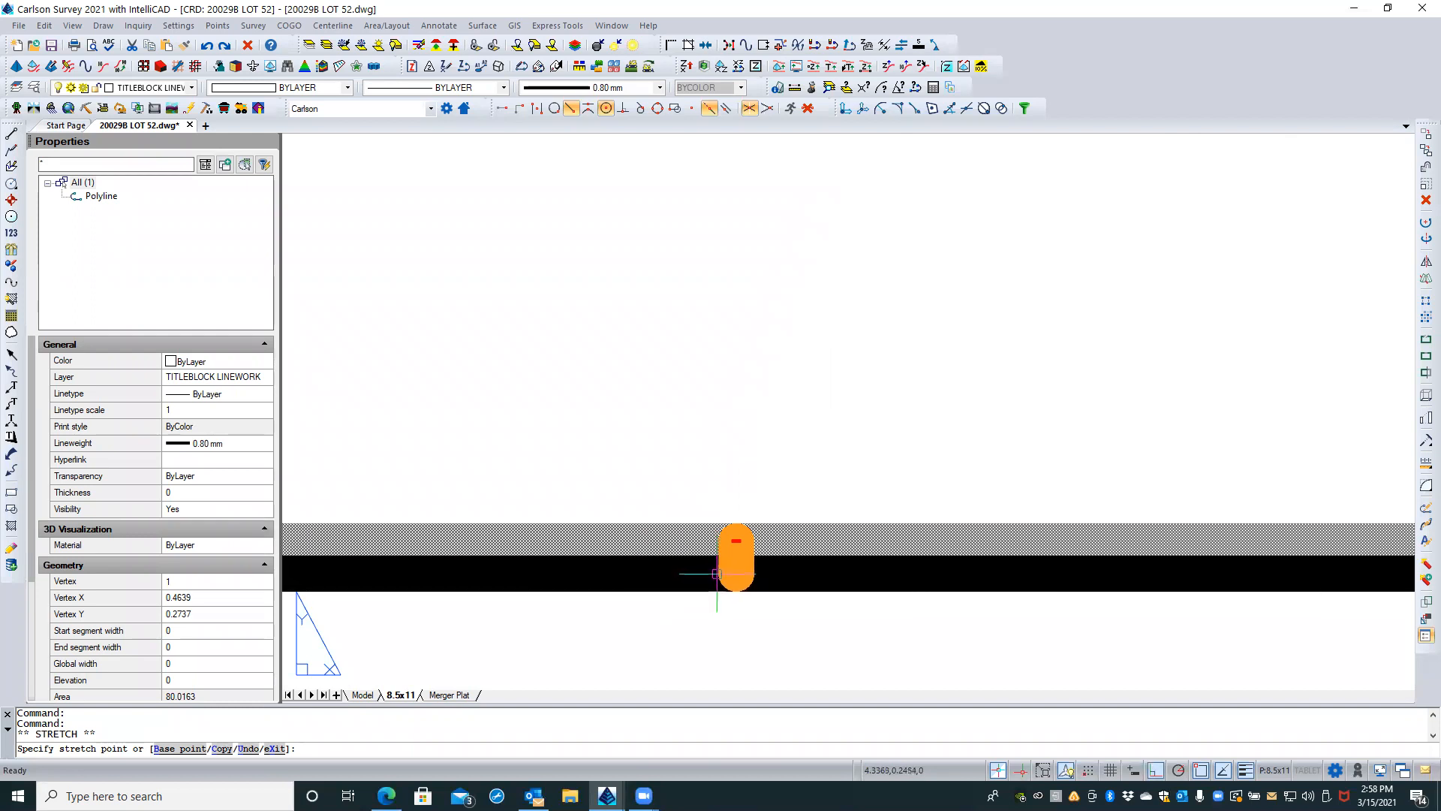
pyautogui.press('Escape')
pyautogui.keyDown('shift'); pyautogui.click(716, 574); pyautogui.keyUp('shift')
pyautogui.scroll(-8, 740, 476)
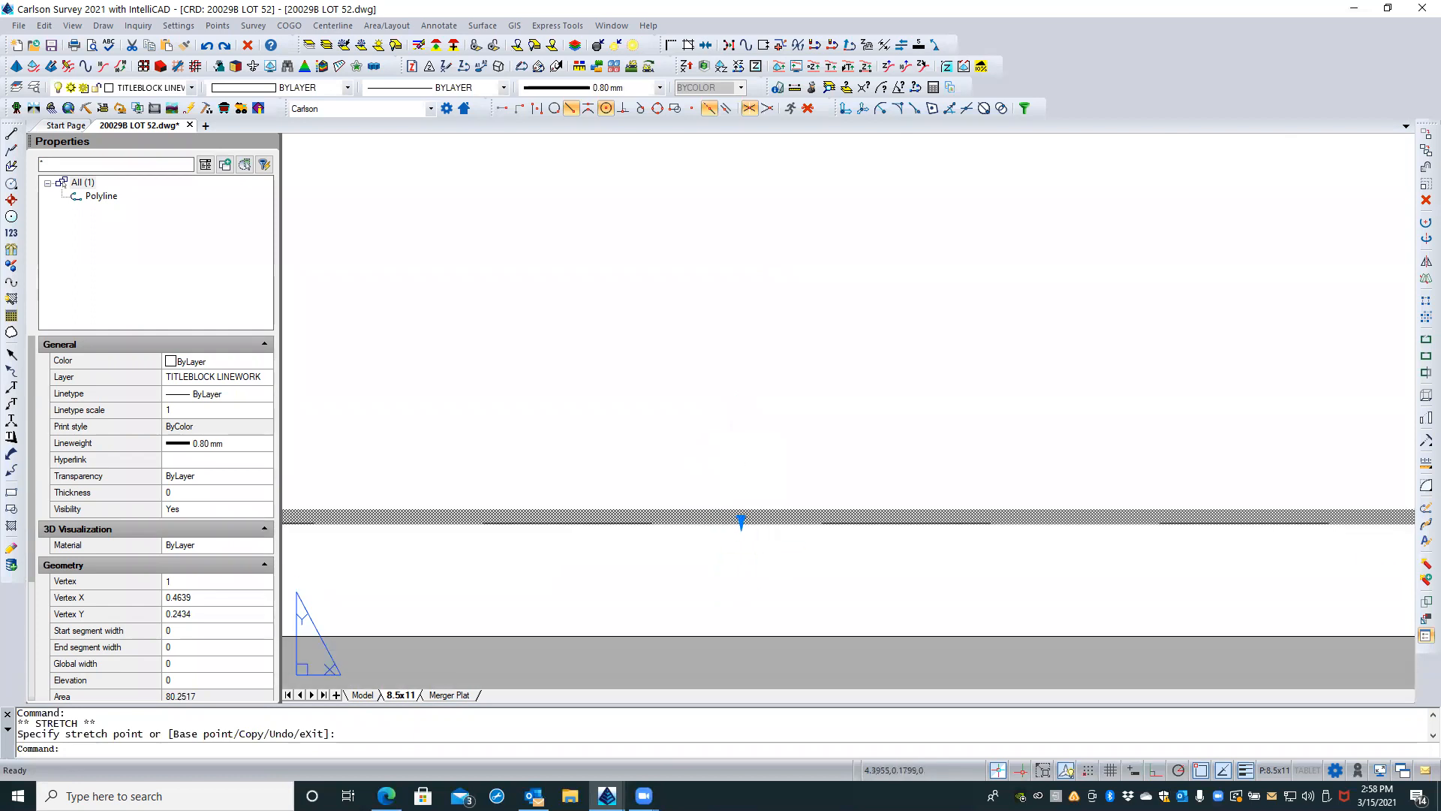
# Step: Stretch the black border's left edge outward onto the sheet's left dashed printable margin and deselect the border
pyautogui.scroll(-4, 762, 547)
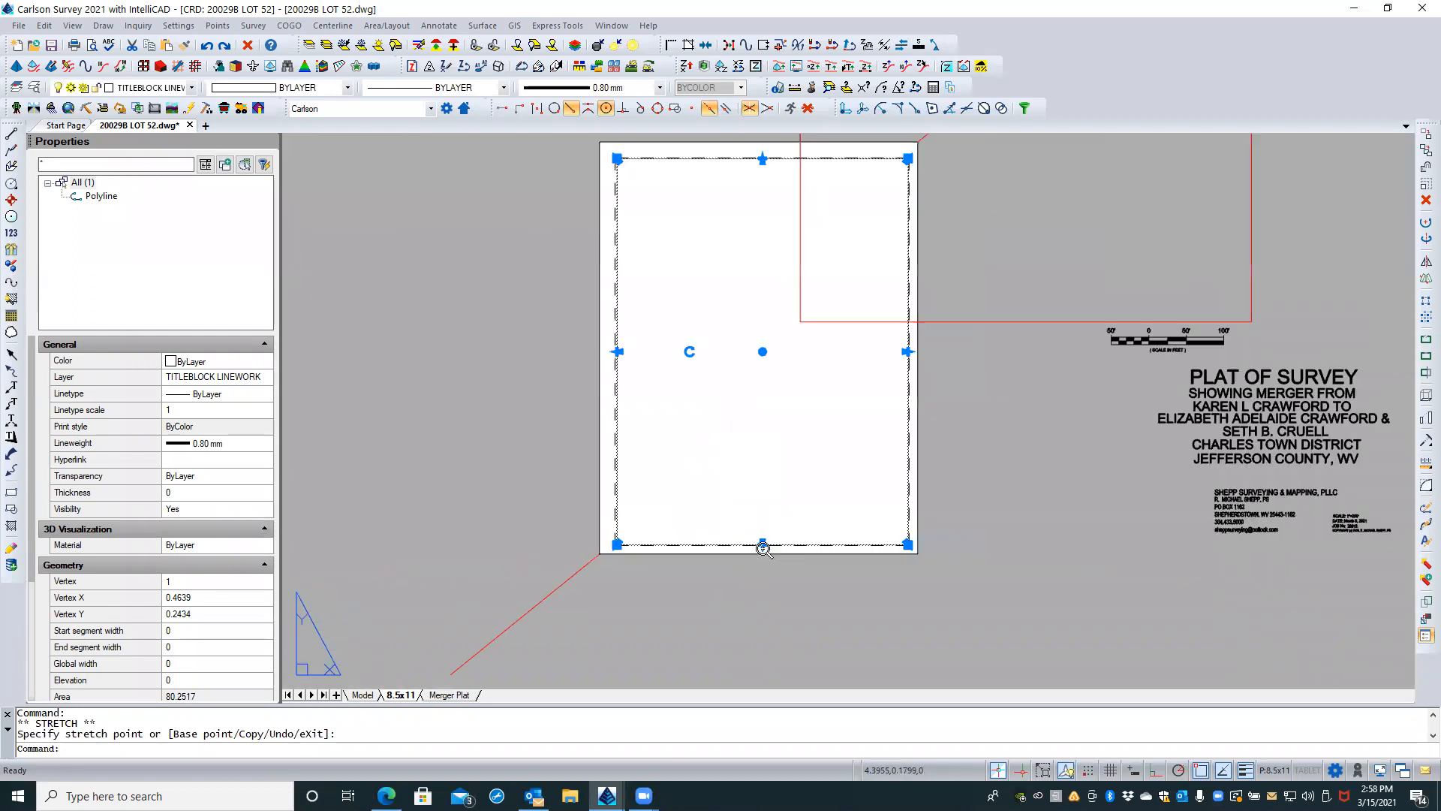
pyautogui.scroll(10, 619, 330)
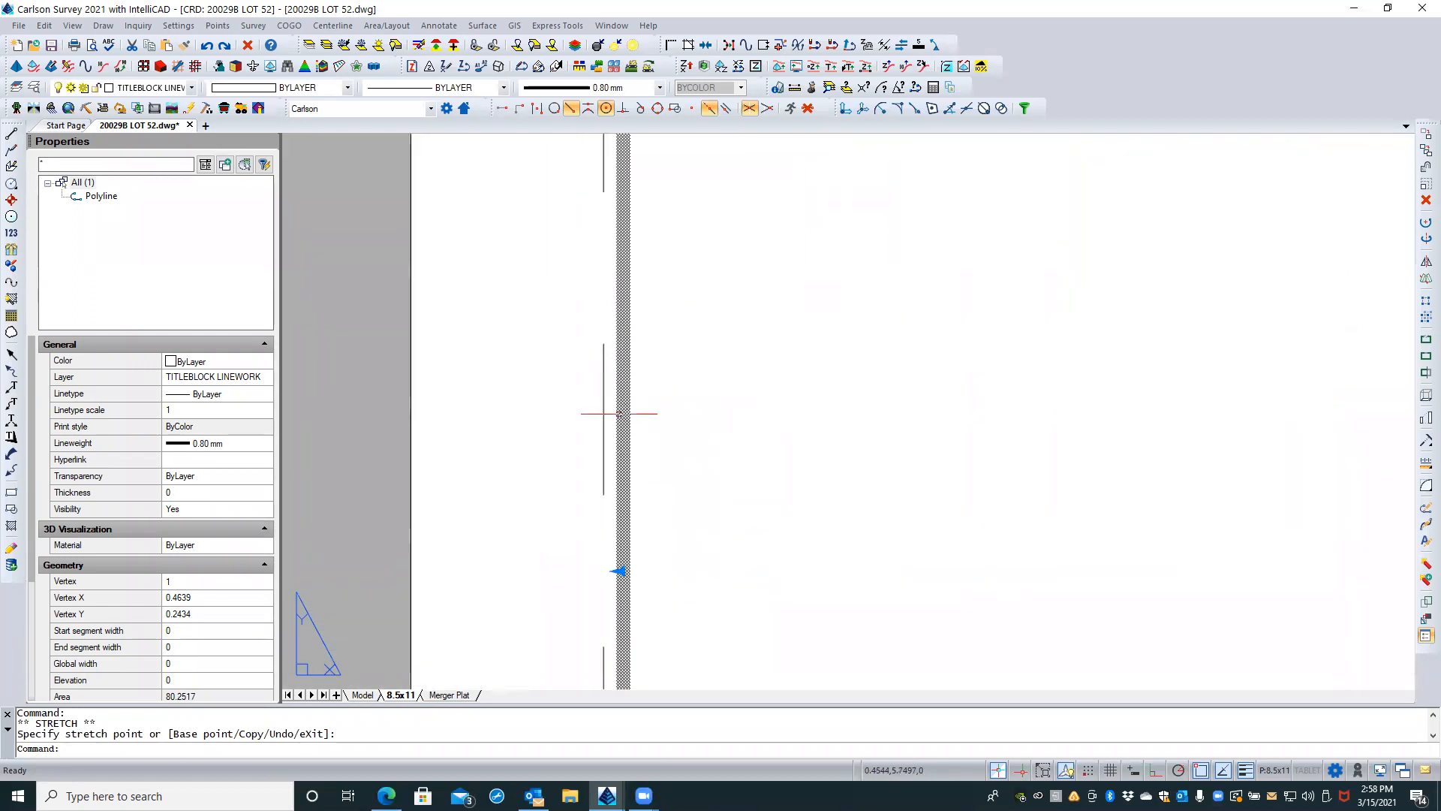
pyautogui.click(622, 572)
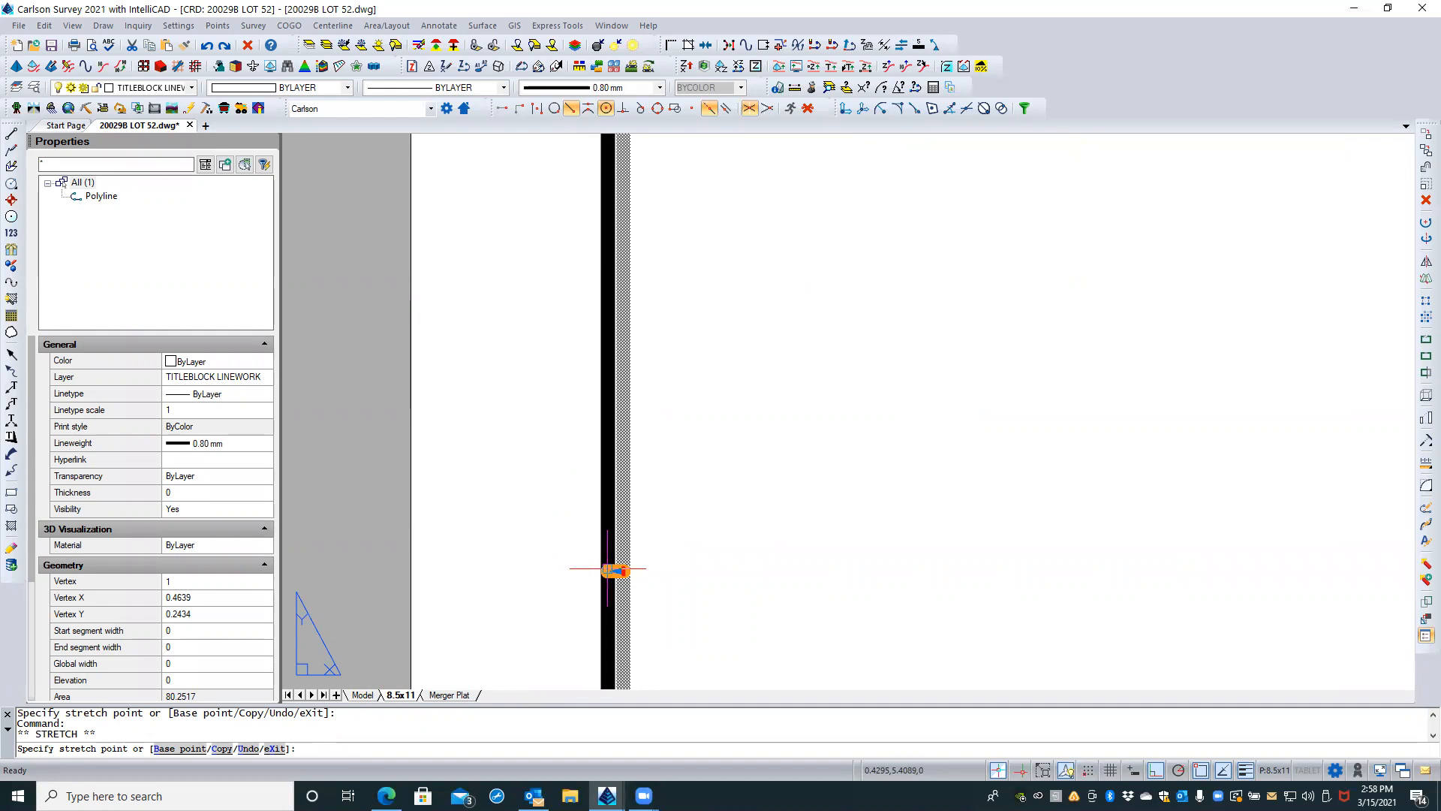
pyautogui.press('Escape')
pyautogui.press('Escape')
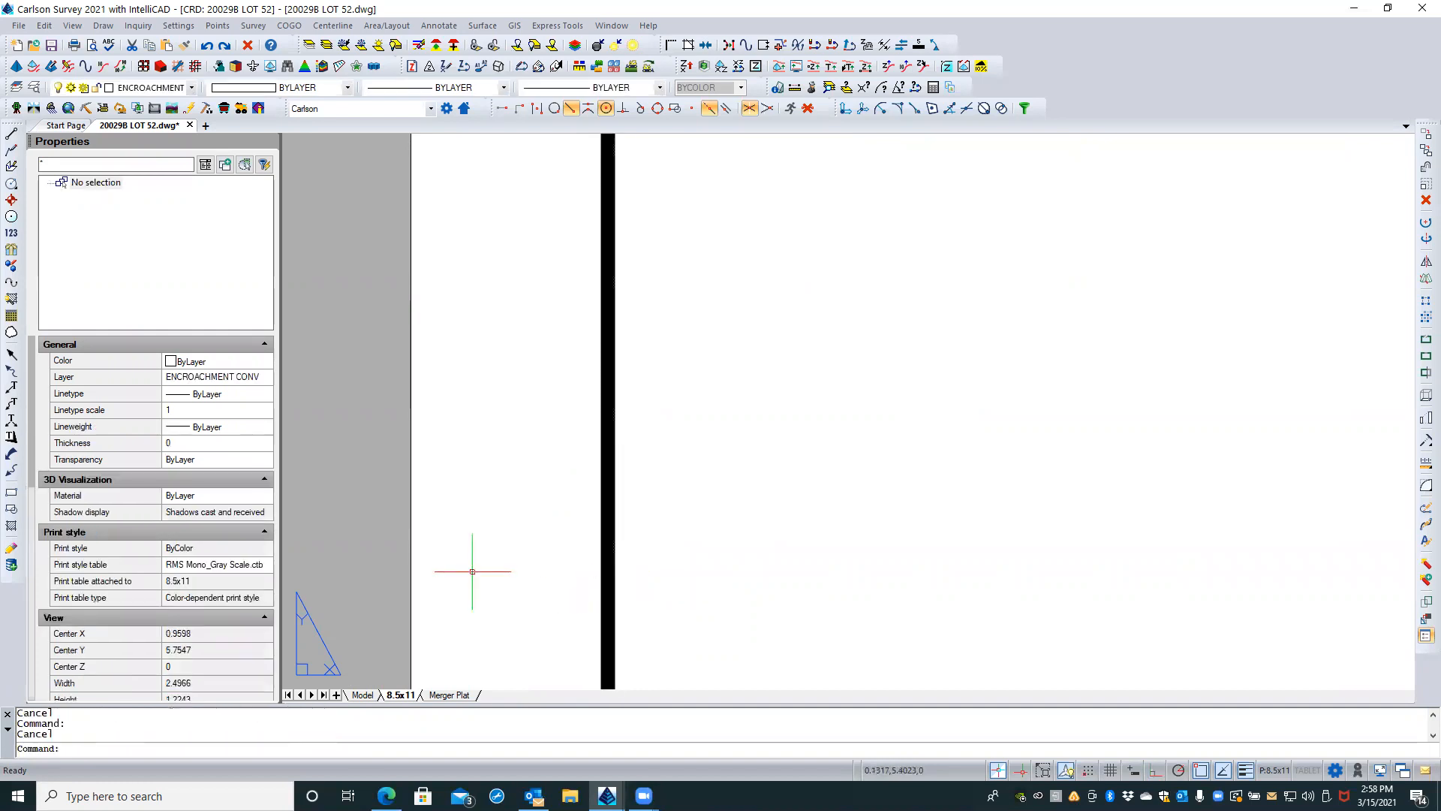
# Step: Stretch the black border's right edge outward onto the sheet's right dashed printable margin and deselect the border
pyautogui.scroll(-10, 473, 571)
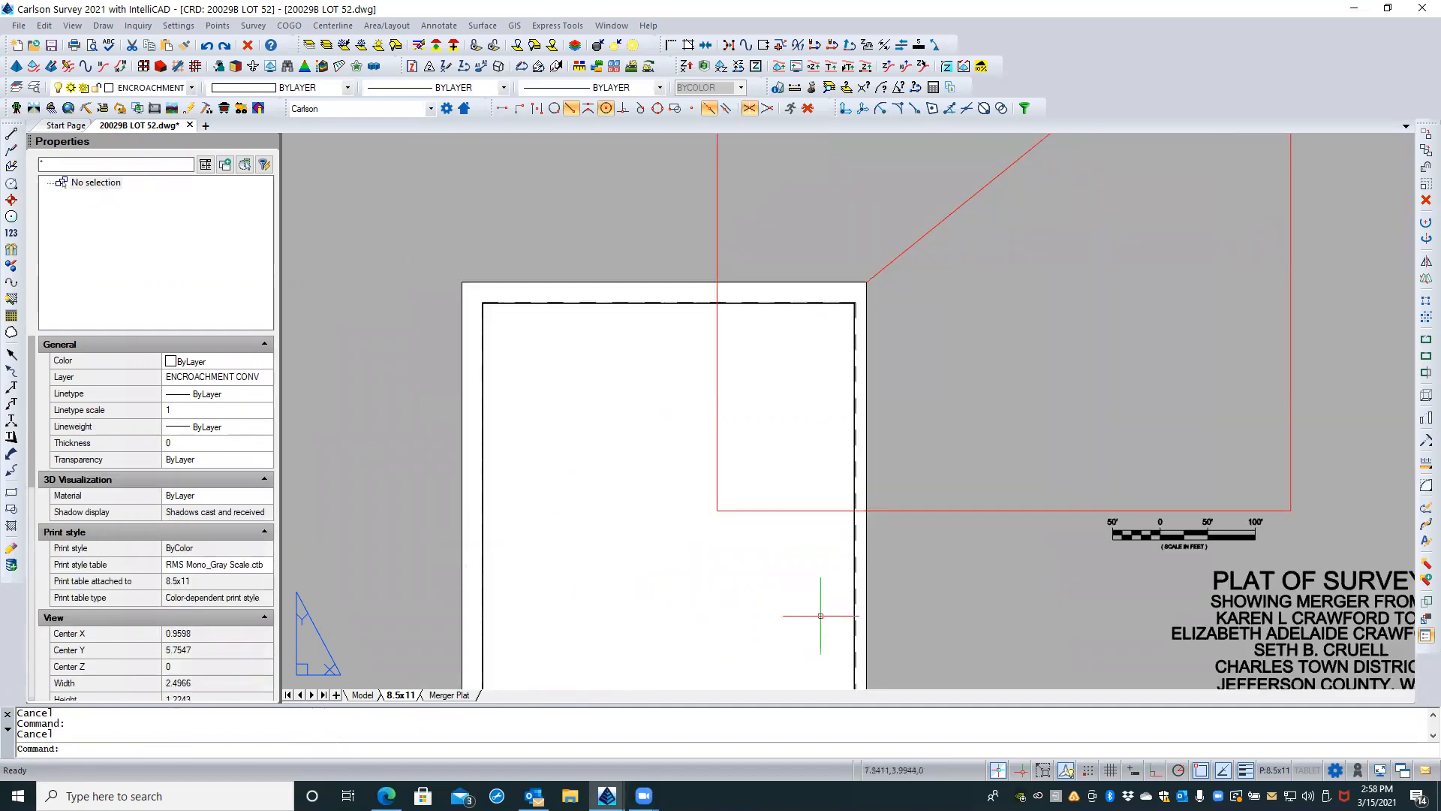
pyautogui.scroll(3, 870, 664)
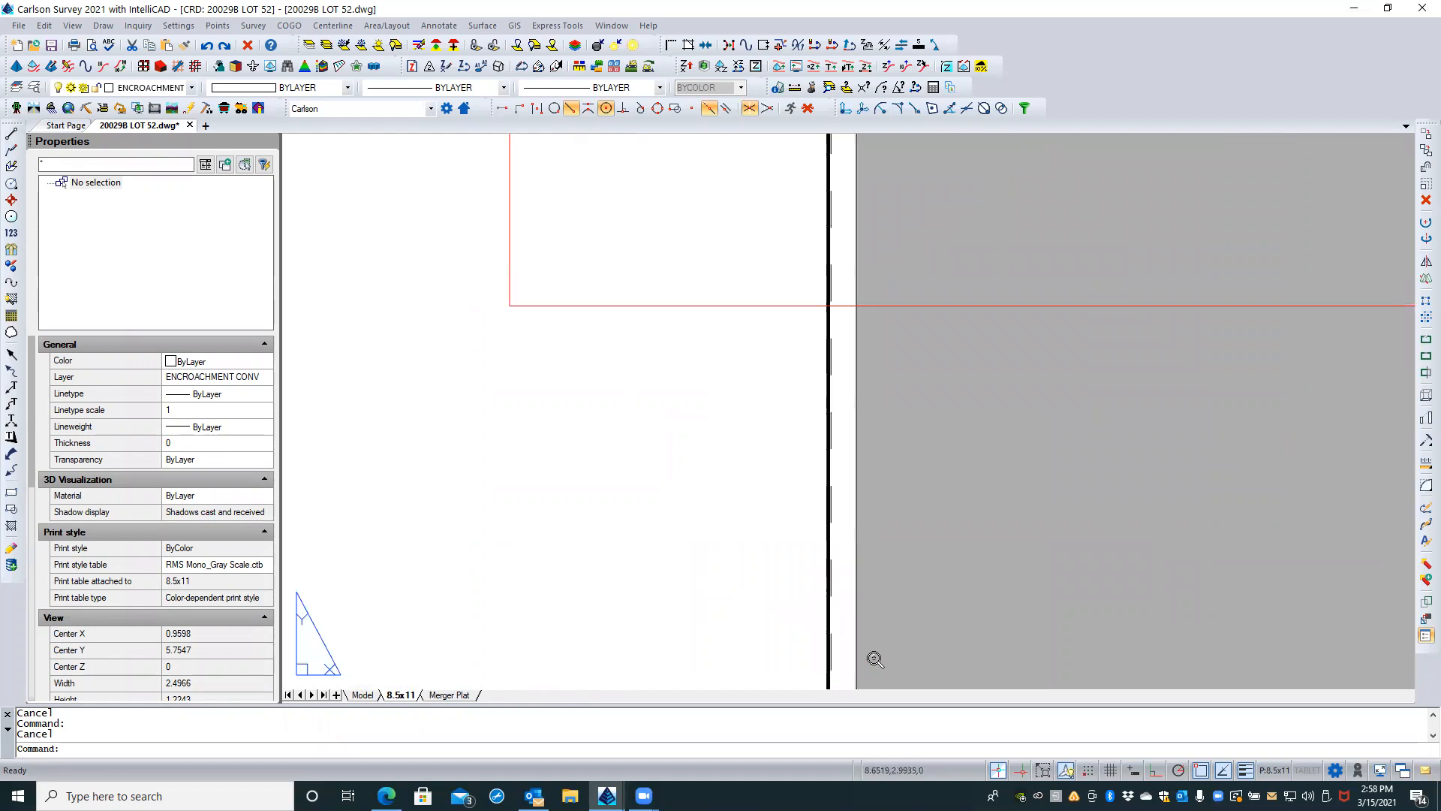
pyautogui.click(828, 538)
pyautogui.scroll(2, 843, 476)
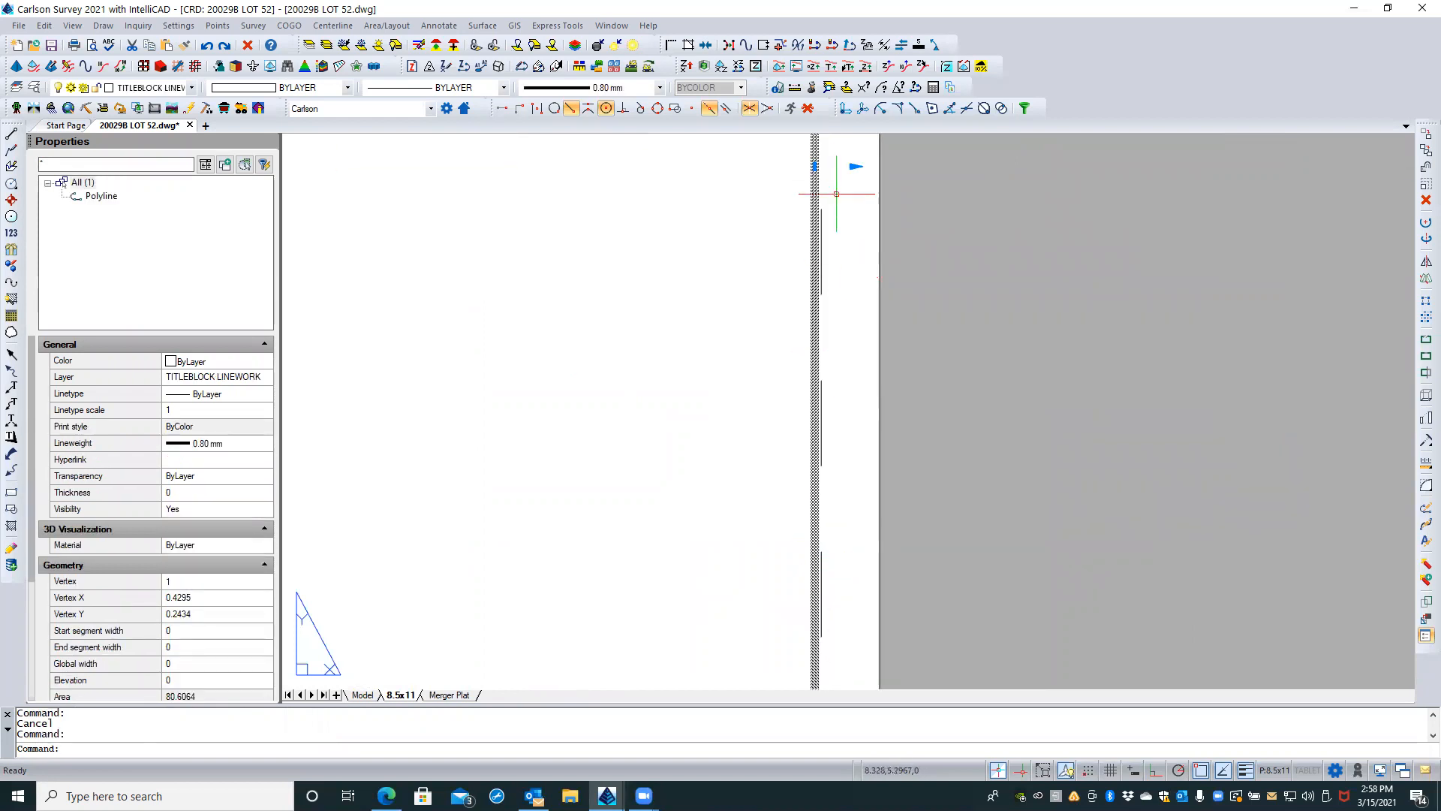
pyautogui.click(815, 166)
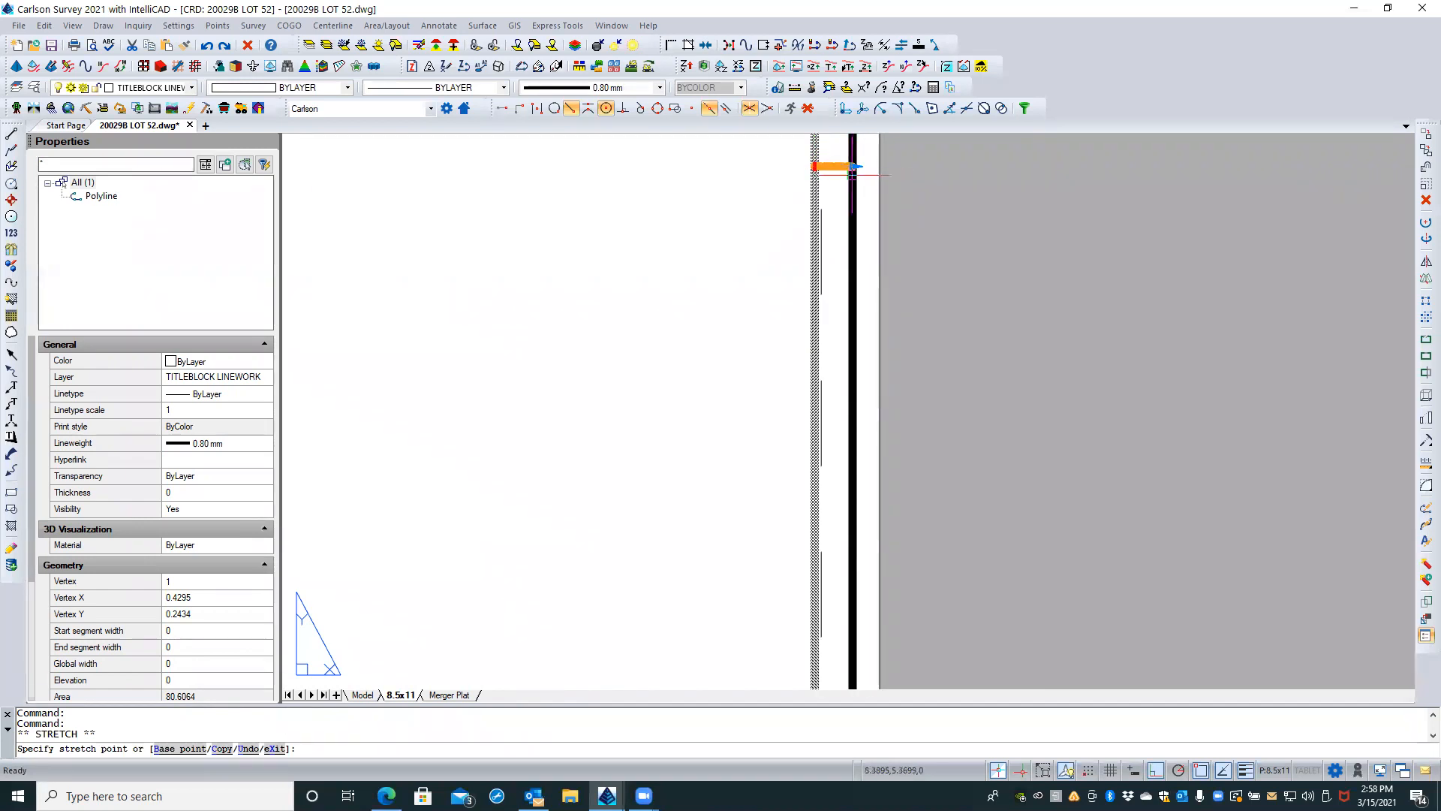
pyautogui.scroll(5, 816, 178)
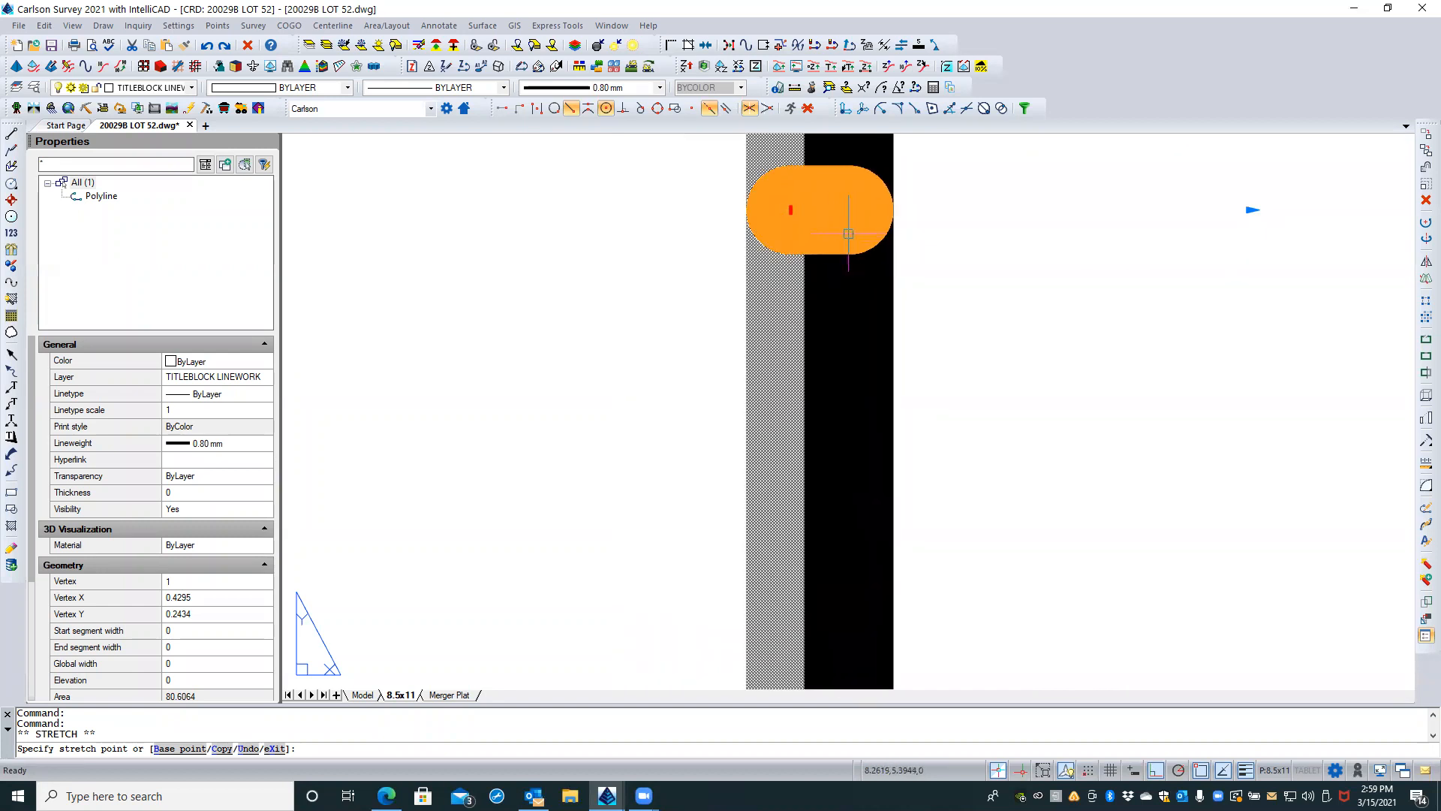
pyautogui.click(848, 234)
pyautogui.scroll(-4, 697, 246)
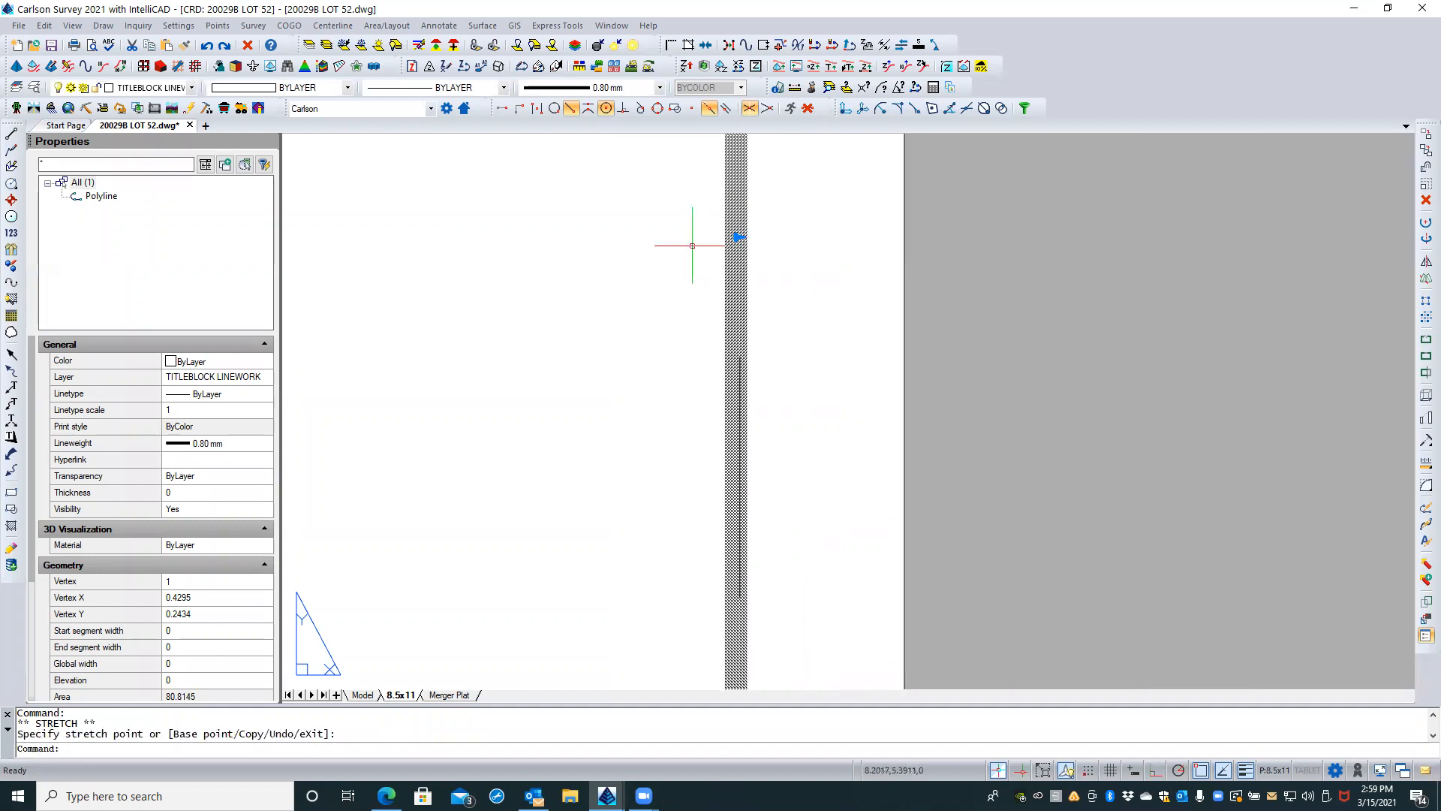
pyautogui.scroll(-2, 785, 459)
pyautogui.press('Escape')
pyautogui.press('Escape')
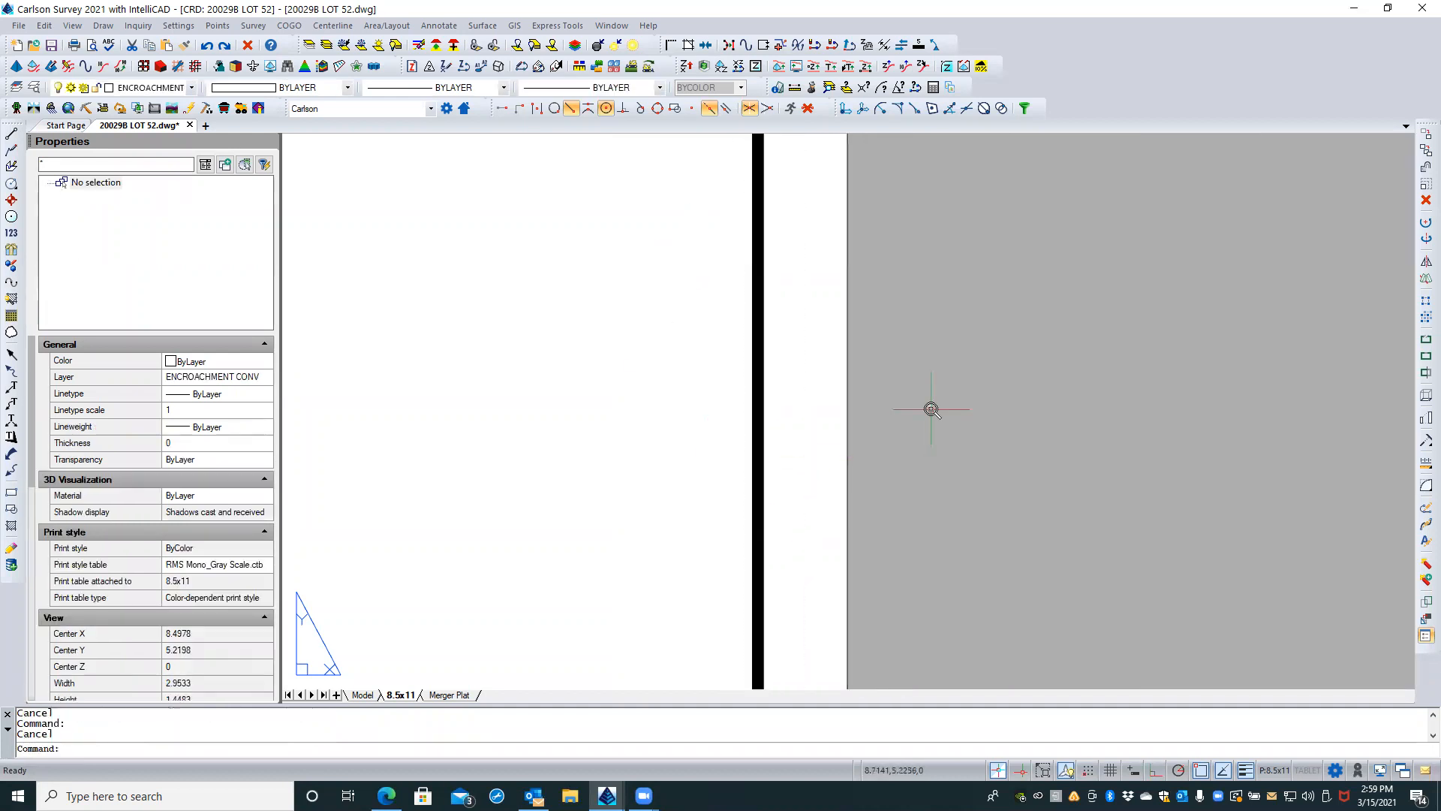
# Step: Stretch the red viewport's lower-left corner to just inside the black border's left edge, above the sheet's bottom strip
pyautogui.scroll(-3, 931, 409)
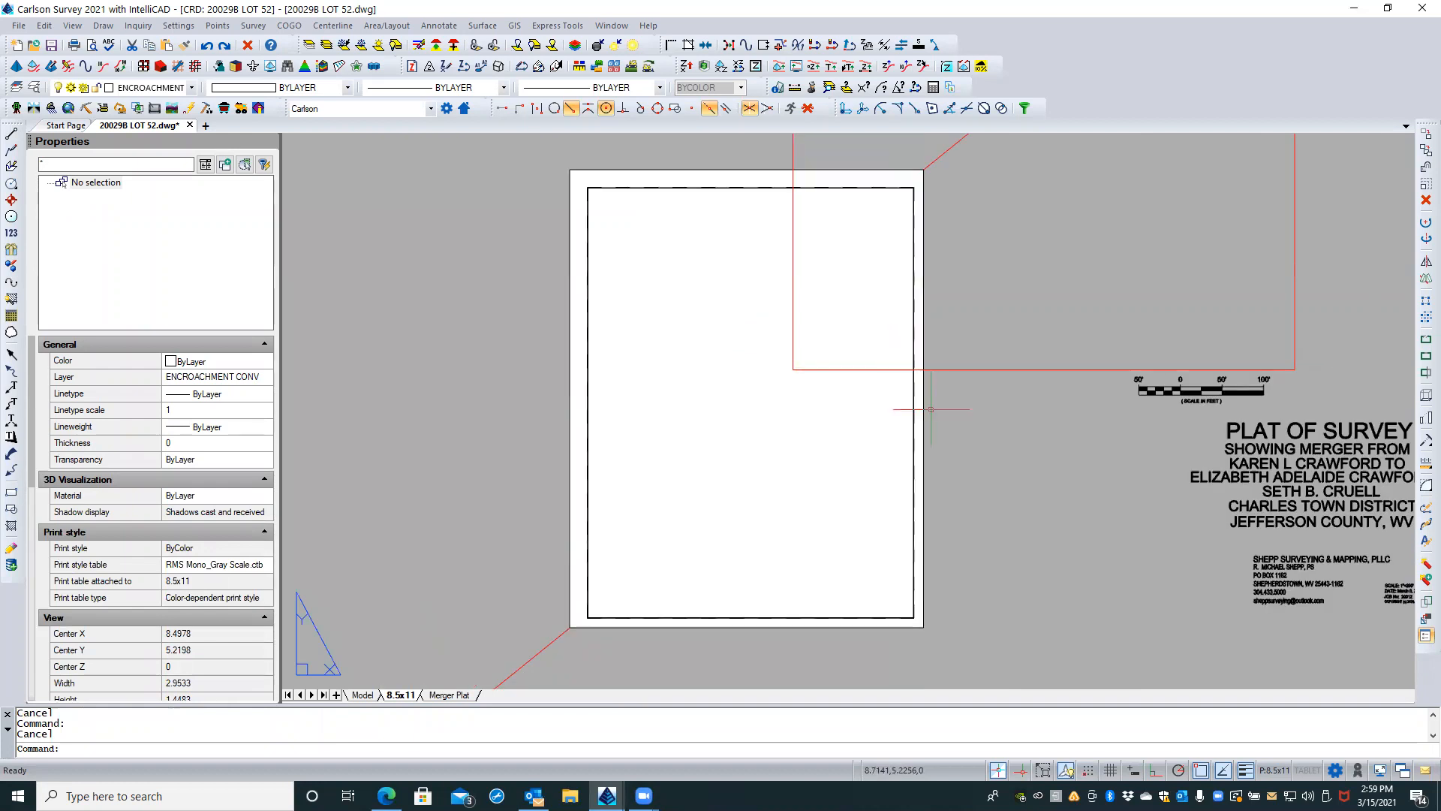
pyautogui.scroll(-3, 740, 428)
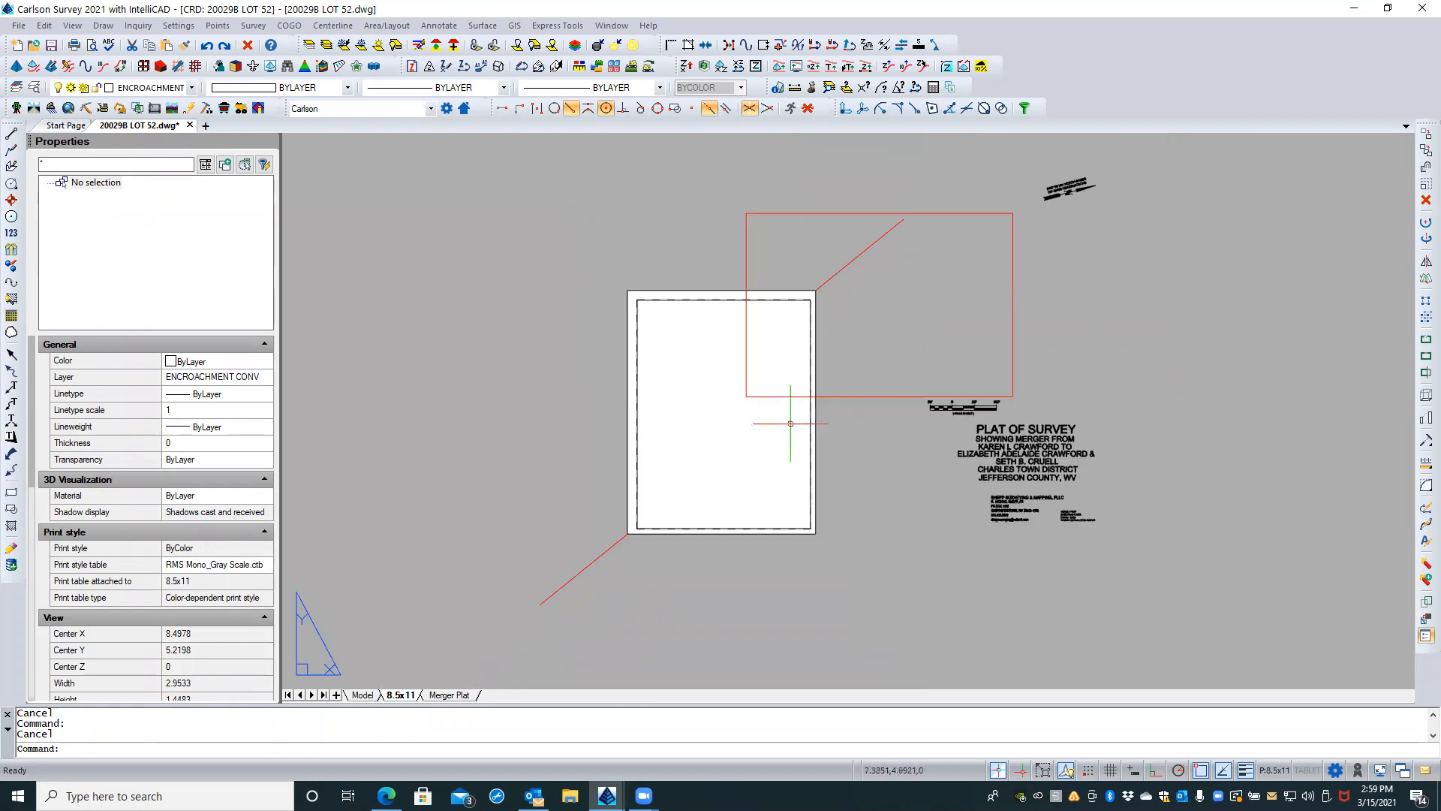
pyautogui.click(875, 397)
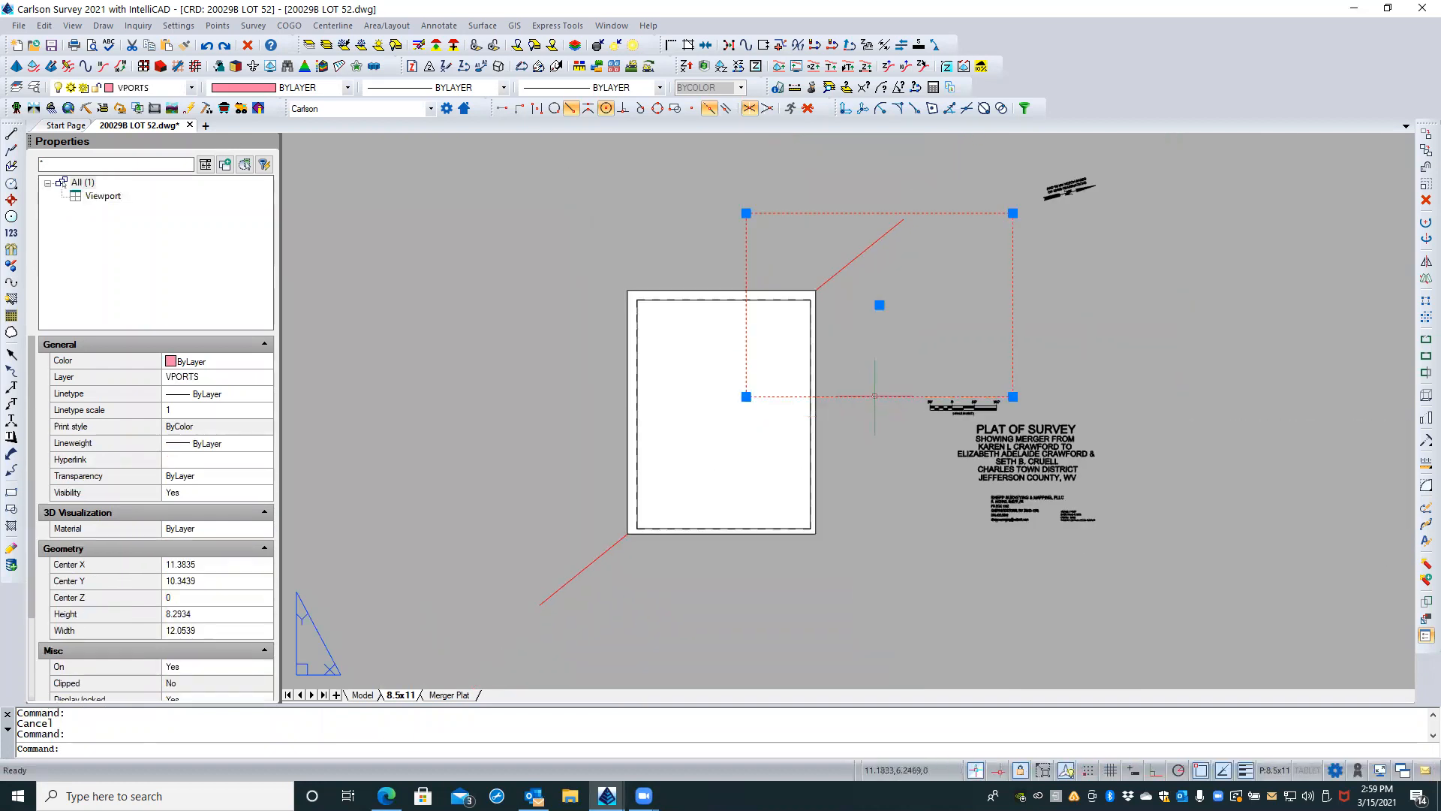
pyautogui.click(746, 397)
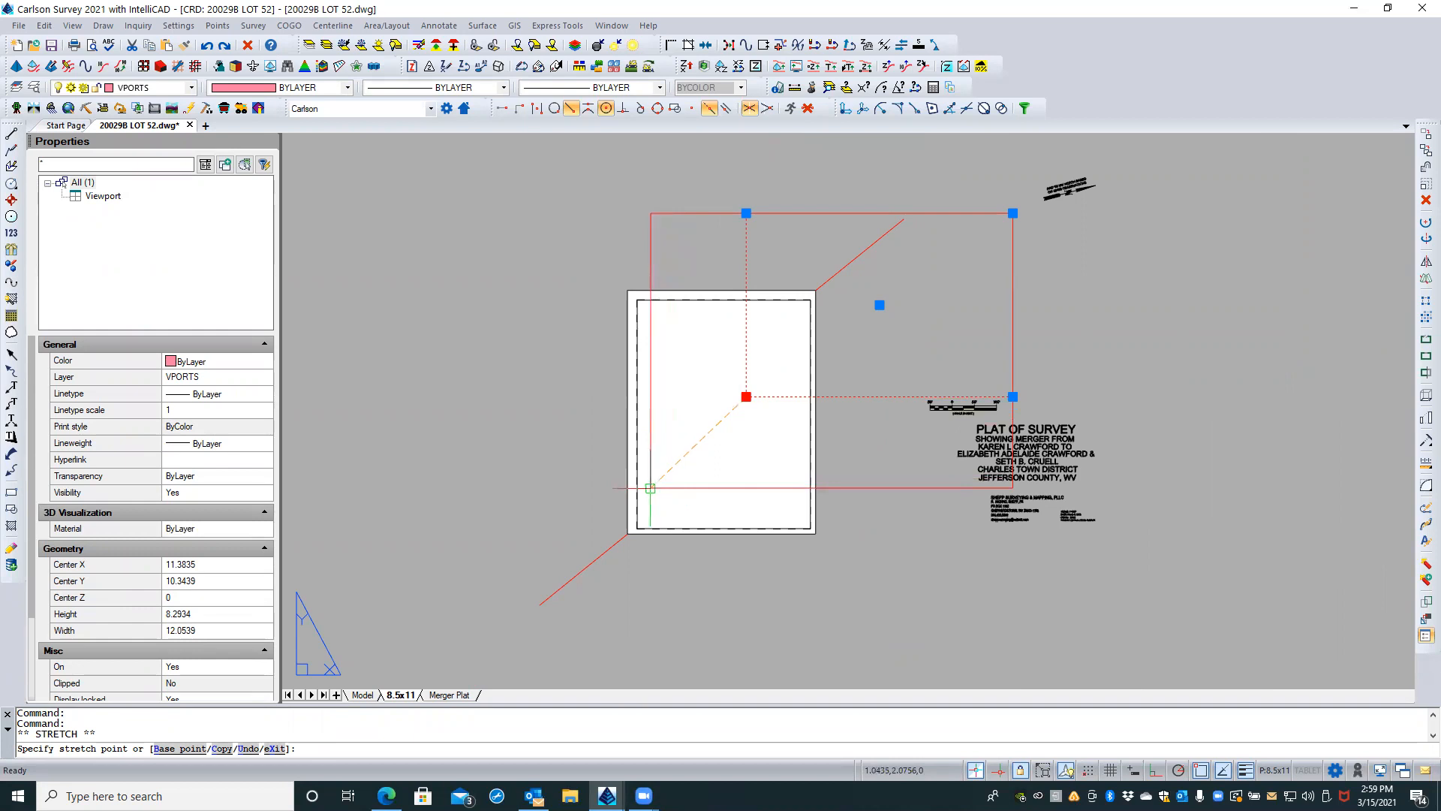
pyautogui.click(645, 488)
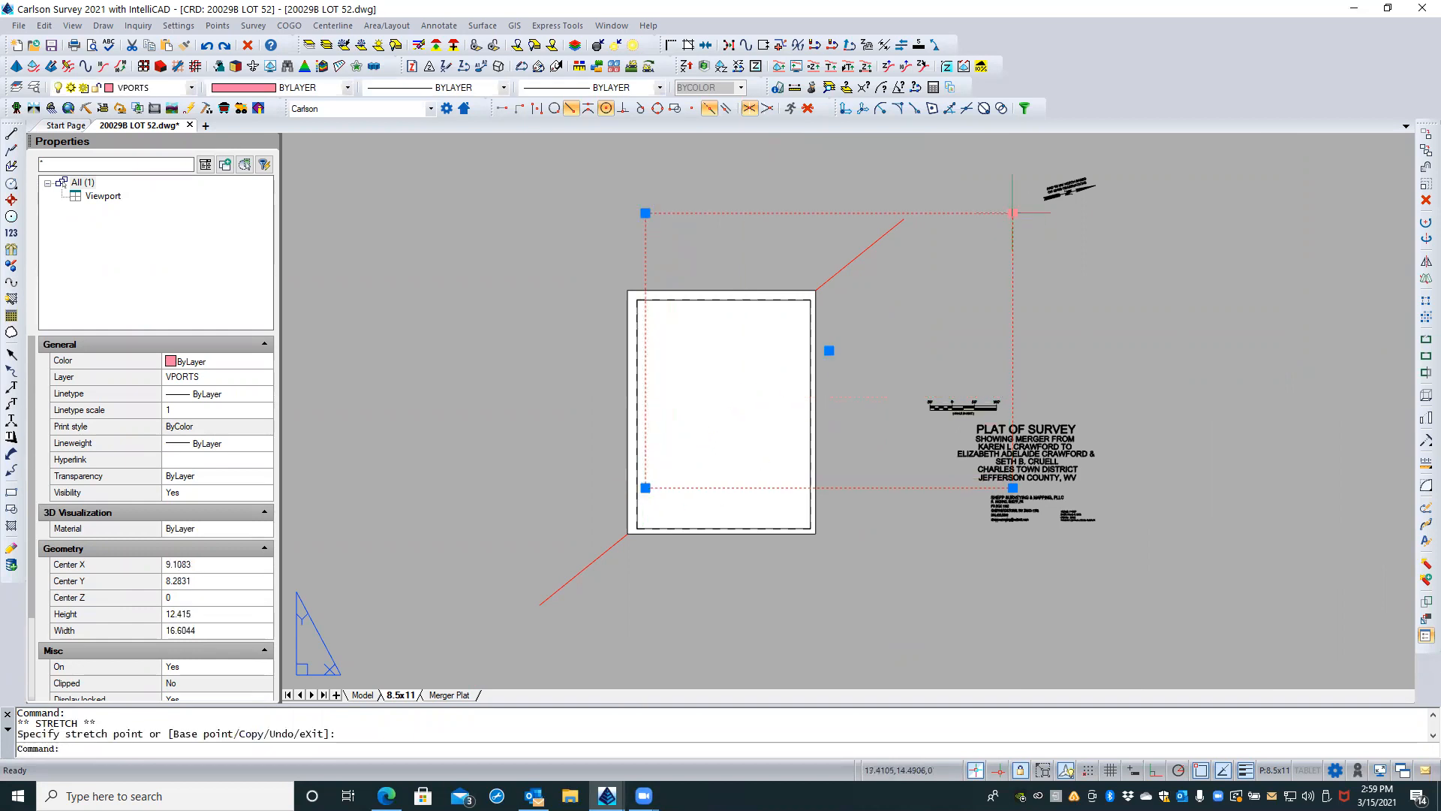
# Step: Stretch the viewport's upper-right corner to just inside the border's upper-right corner, about 7.22 wide by 8.24 high, and deselect it
pyautogui.click(1012, 213)
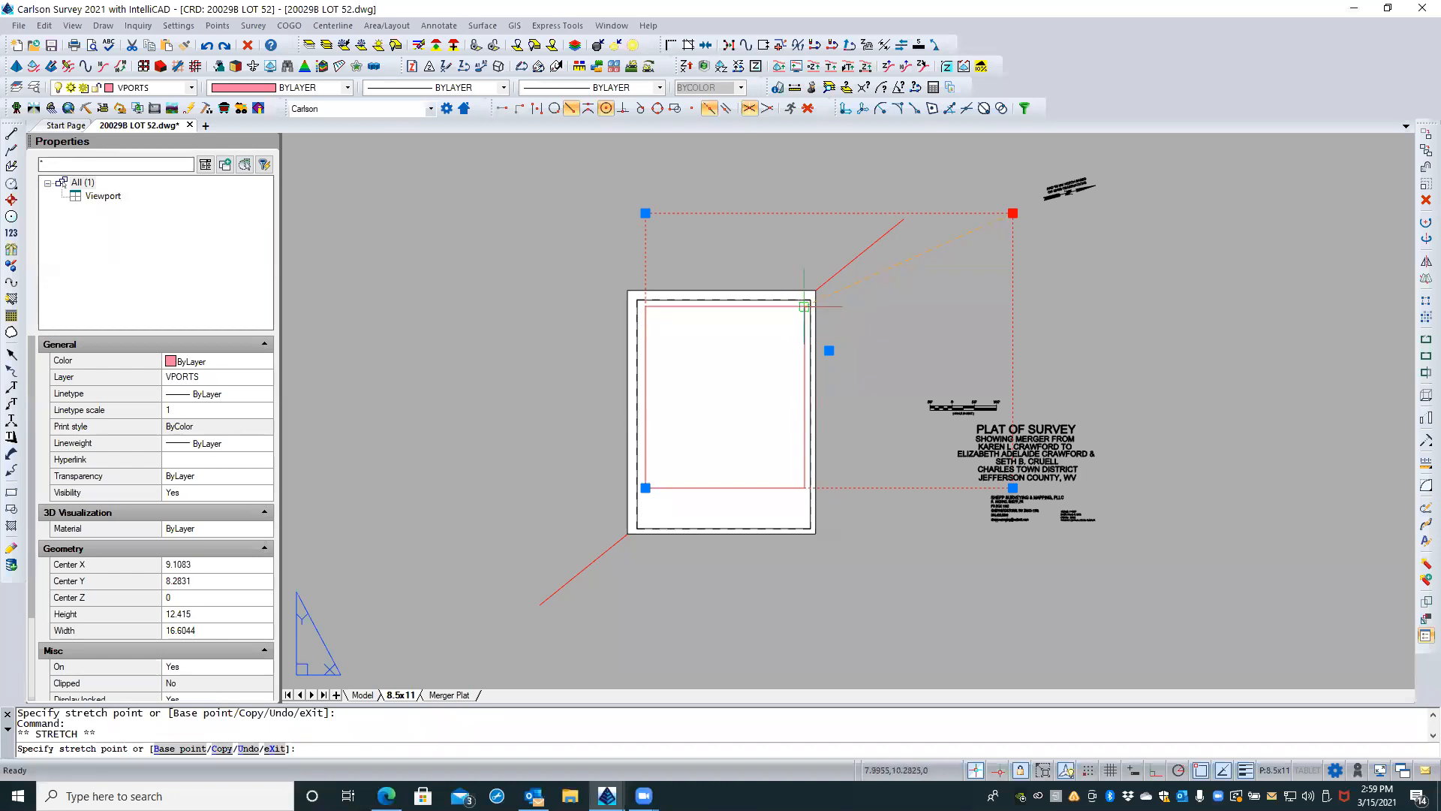
pyautogui.click(805, 305)
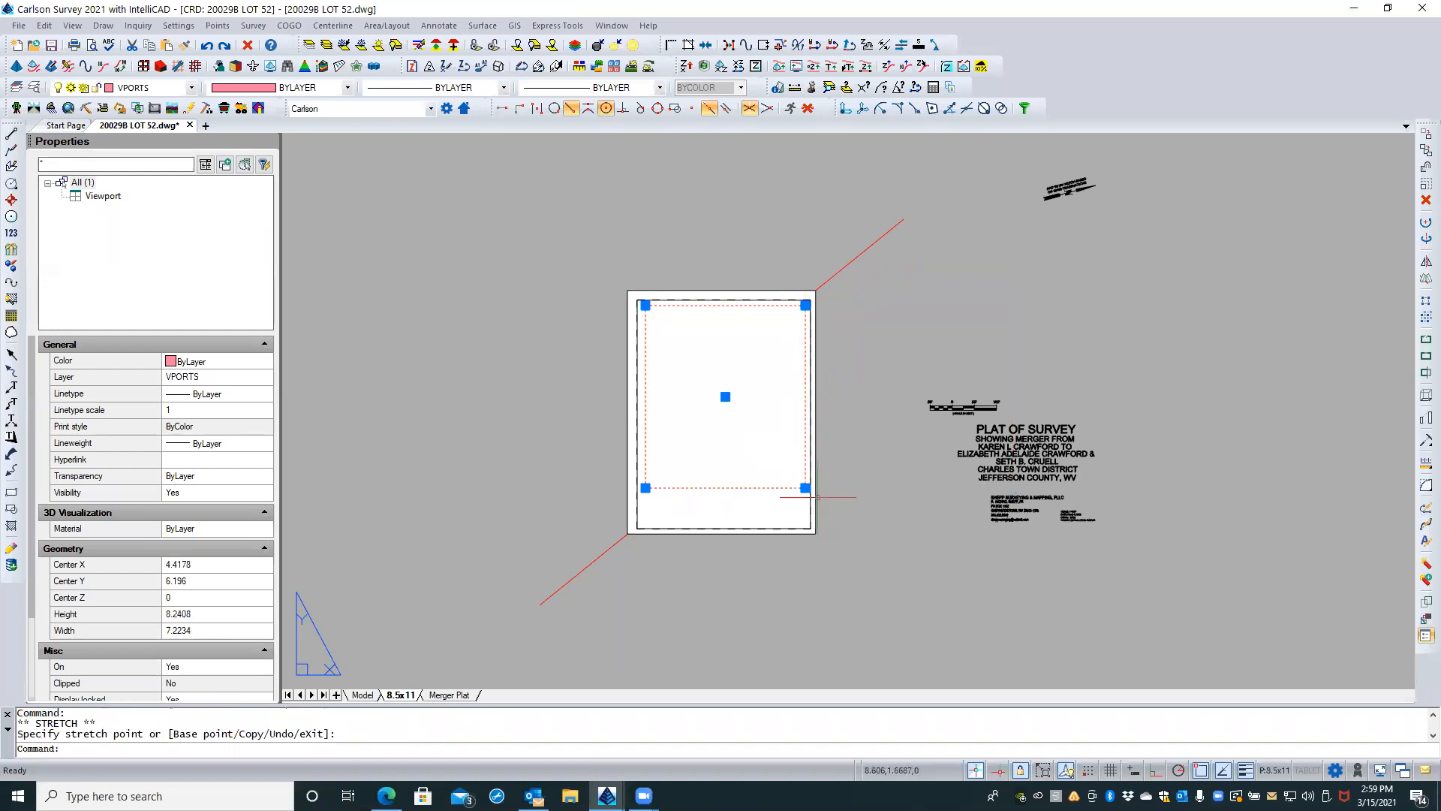
pyautogui.scroll(1, 953, 419)
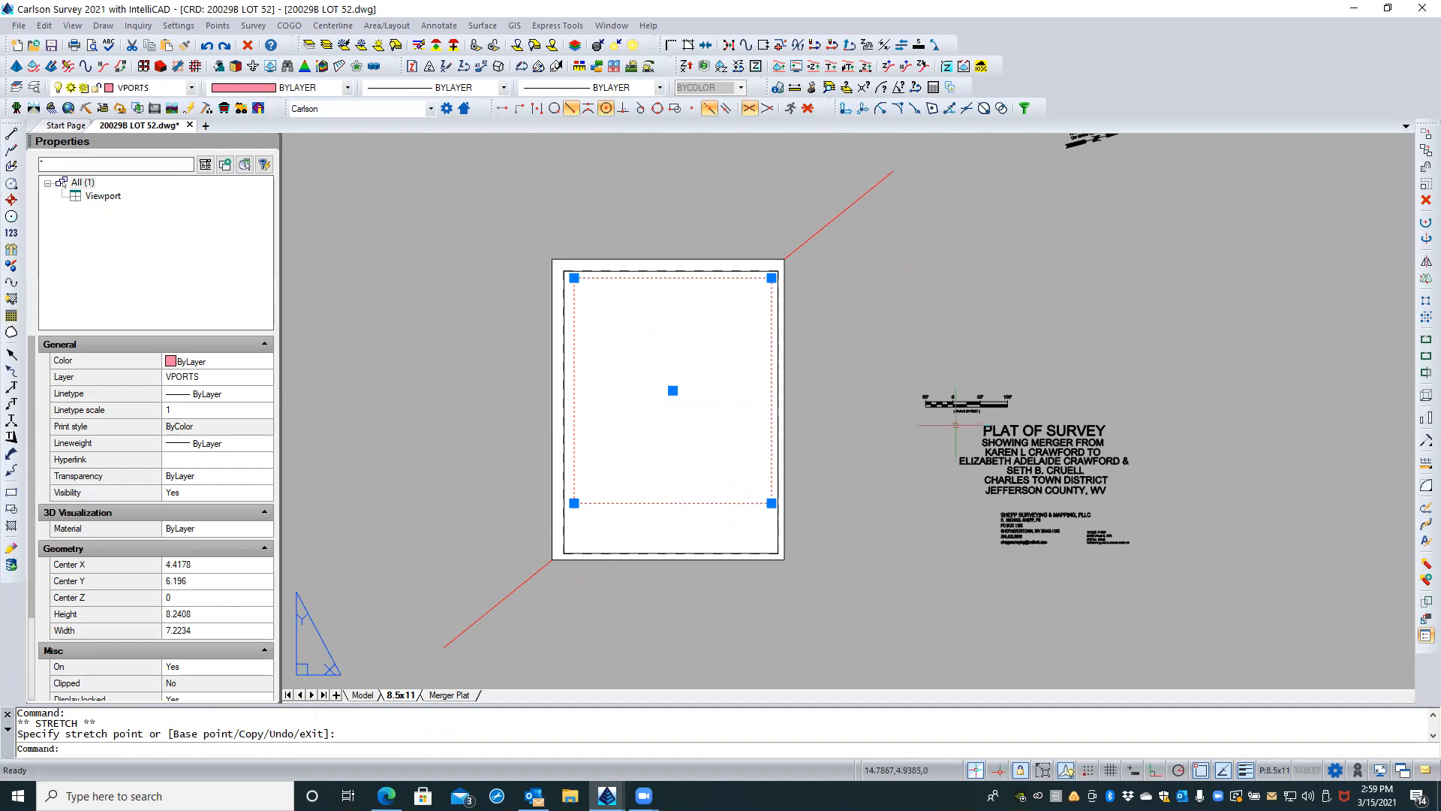
pyautogui.press('Escape')
pyautogui.press('Escape')
# Step: Move the bar scale block into the border's lower-left corner below the viewport, at about 2.13,0.55, and deselect it
pyautogui.click(980, 409)
pyautogui.press('Escape')
pyautogui.click(975, 402)
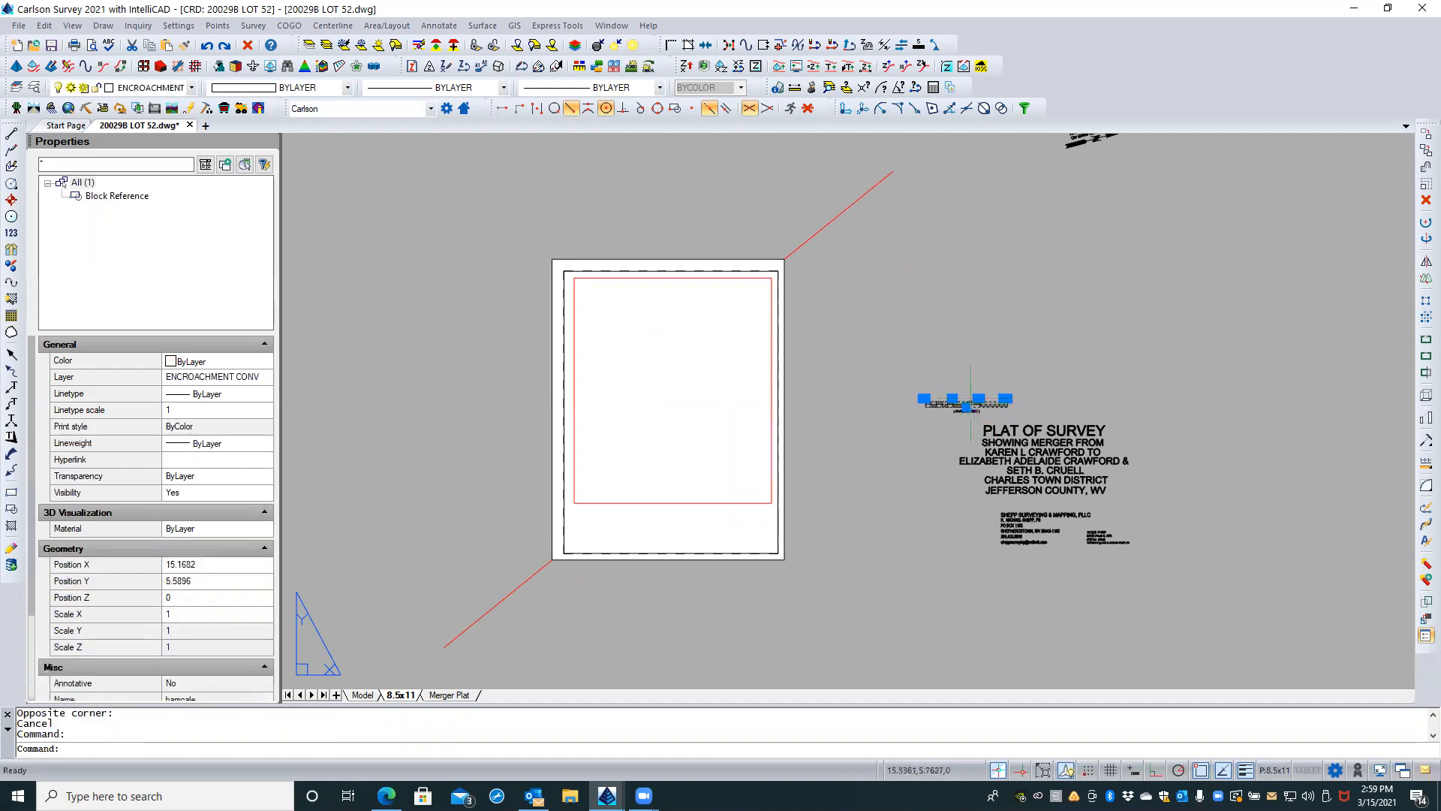
pyautogui.scroll(4, 998, 387)
pyautogui.press('Escape')
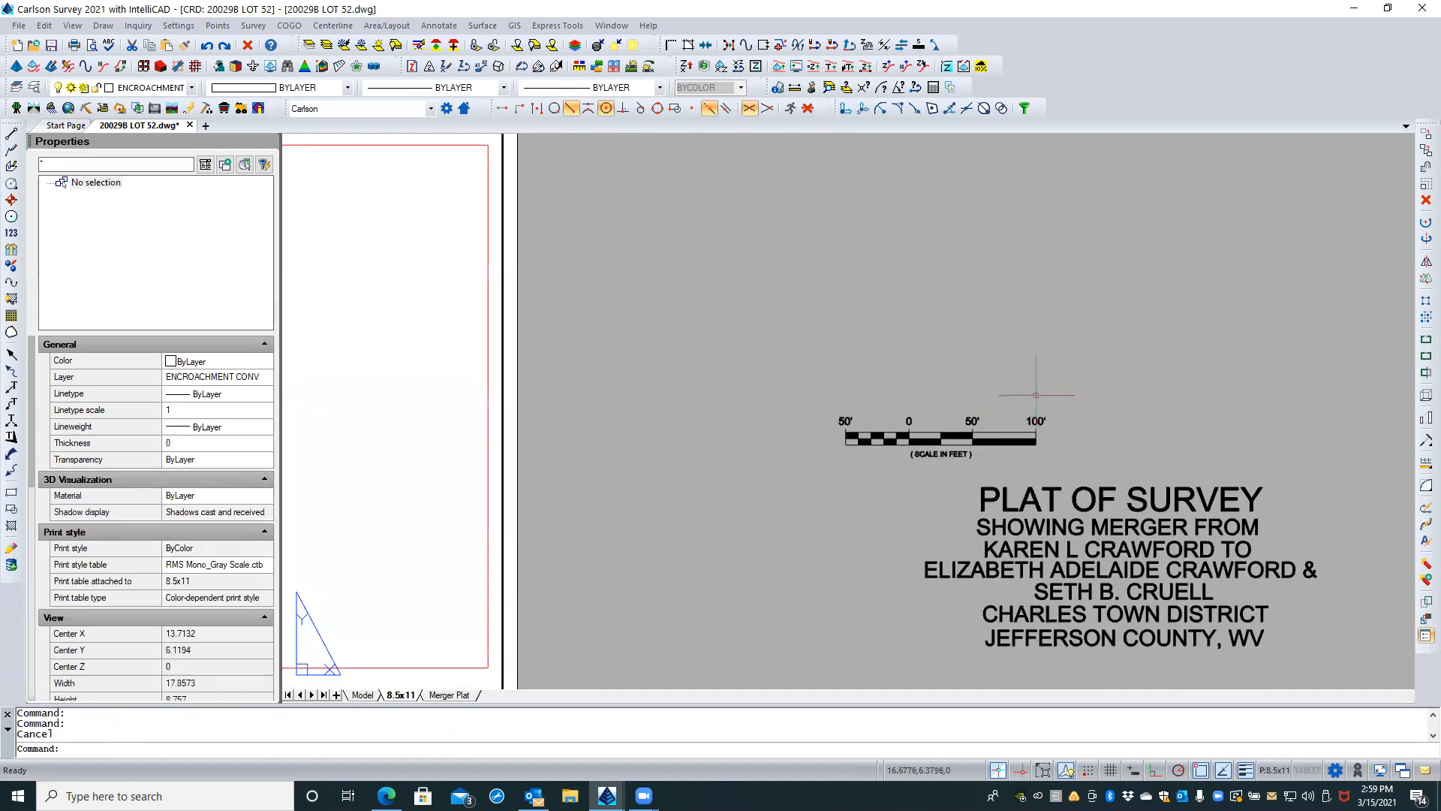
pyautogui.click(963, 449)
pyautogui.press('Escape')
pyautogui.click(963, 438)
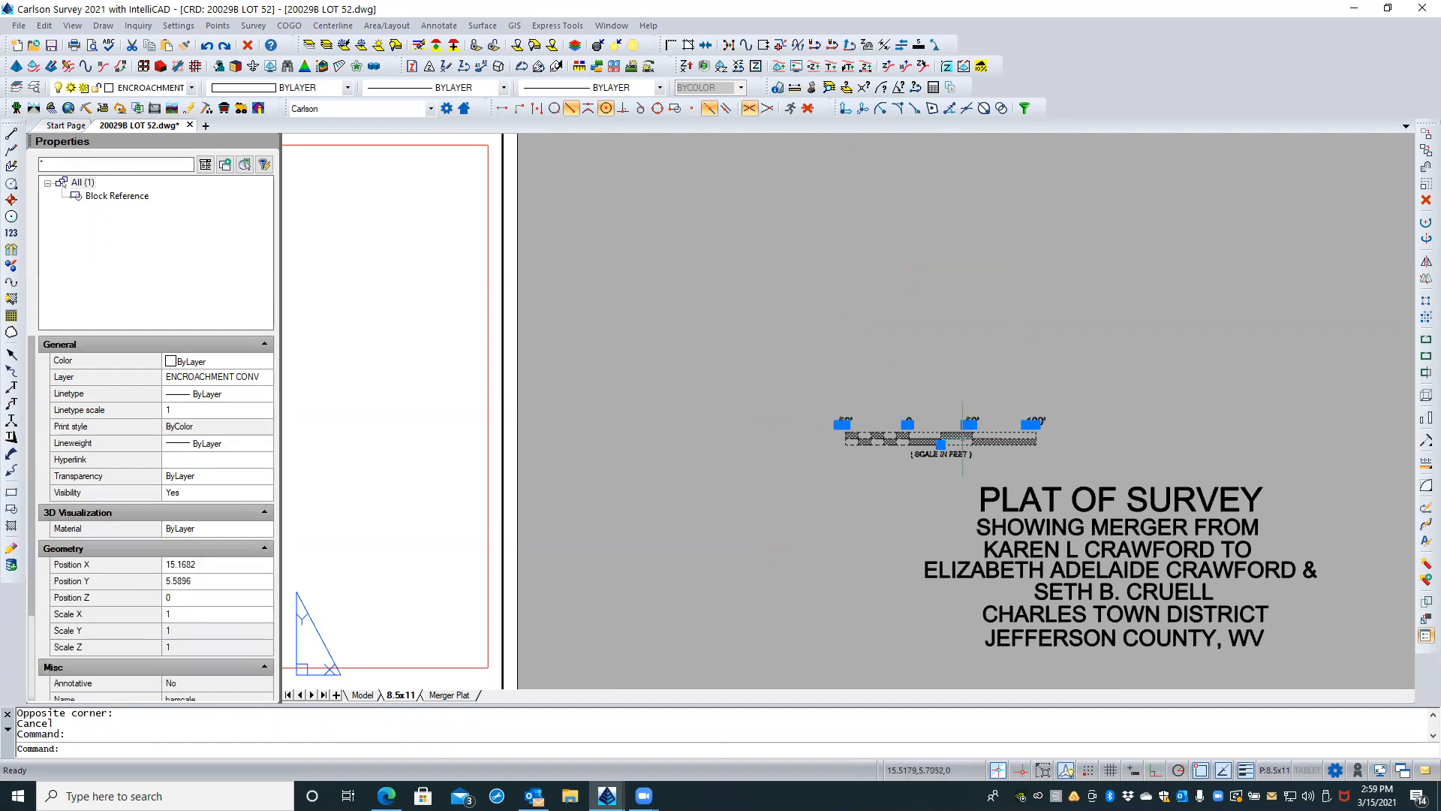
pyautogui.click(941, 444)
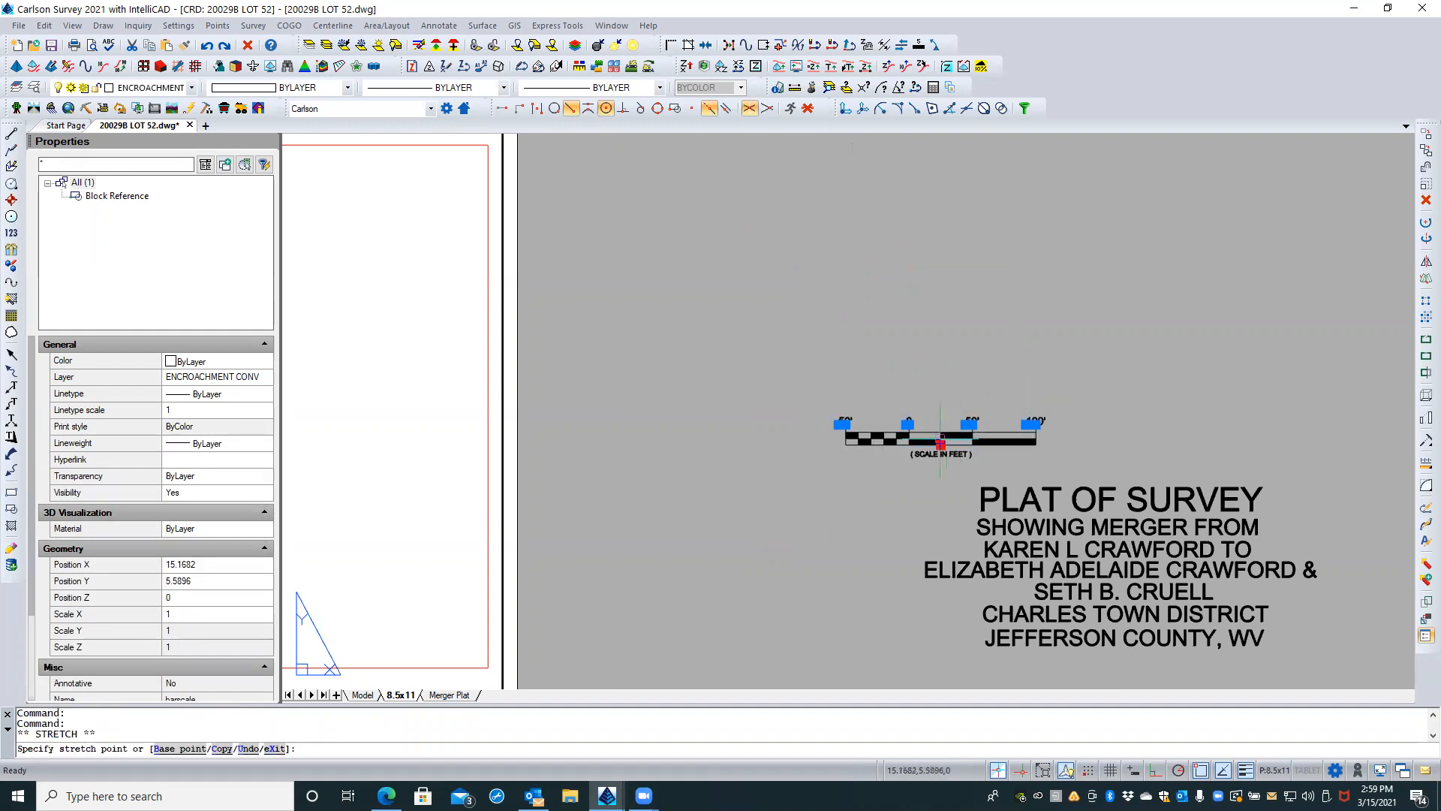
pyautogui.scroll(-2, 958, 375)
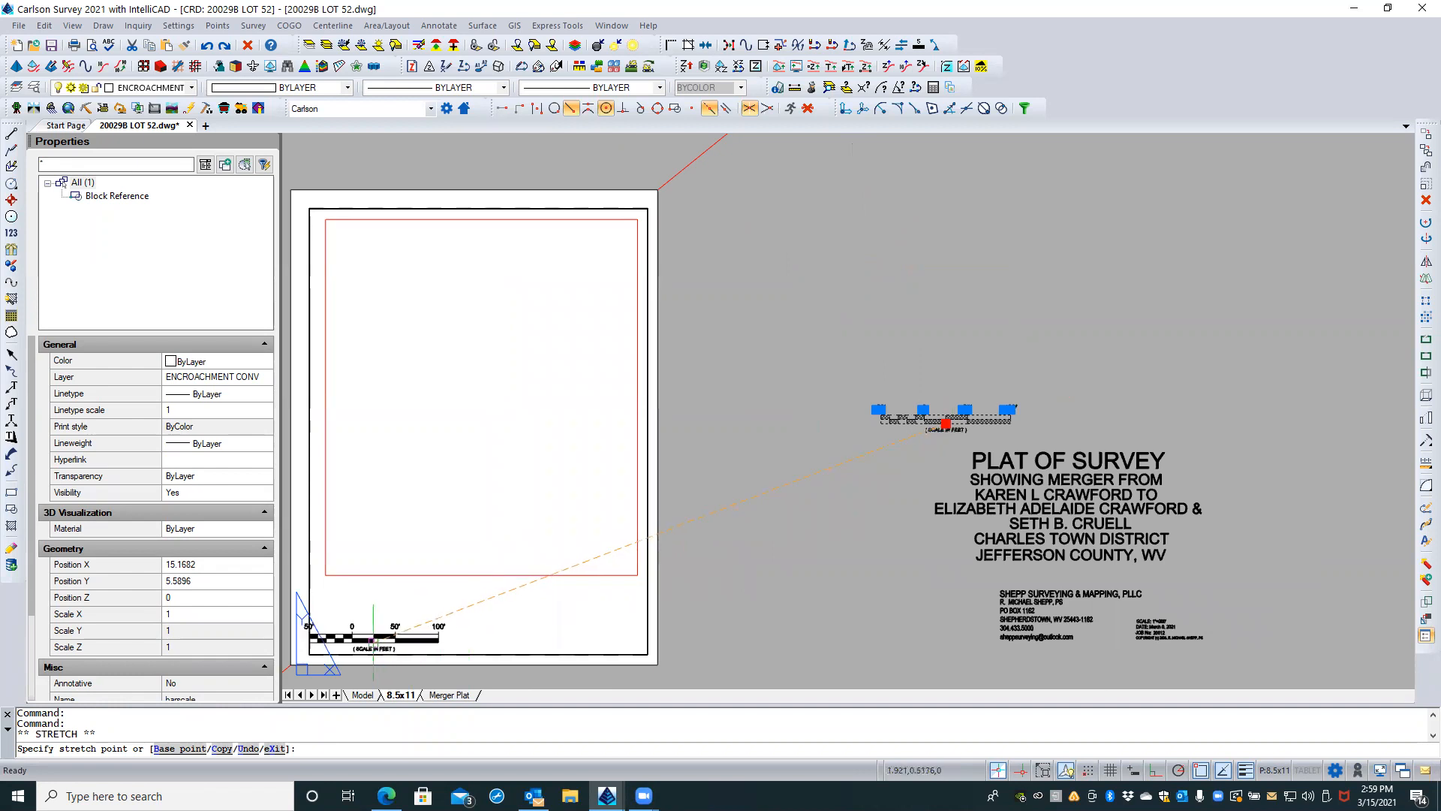
pyautogui.press('Escape')
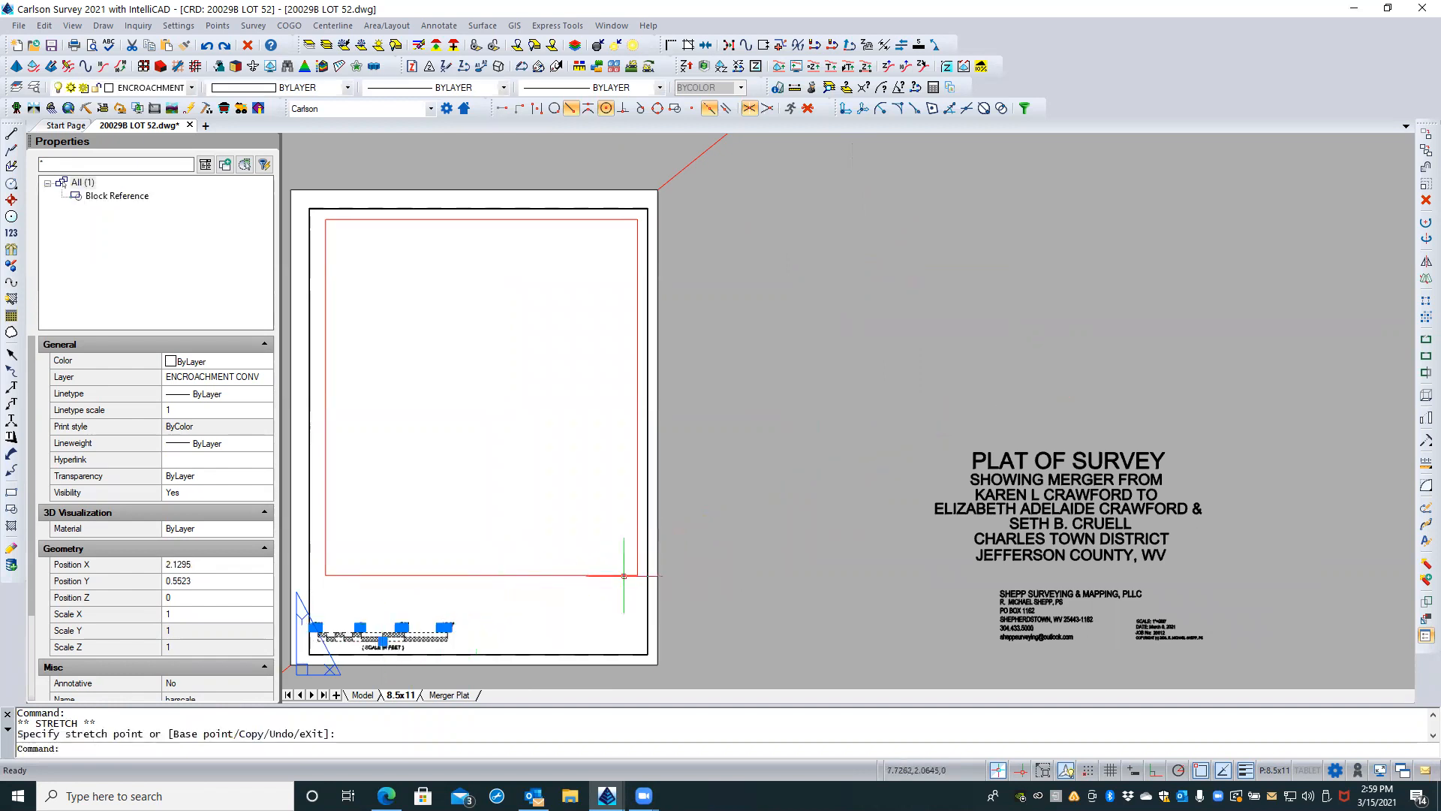
pyautogui.press('Escape')
# Step: Try to move the surveyor's contact text and the scale and date notes together beside the bar scale, and undo the move
pyautogui.scroll(-2, 868, 503)
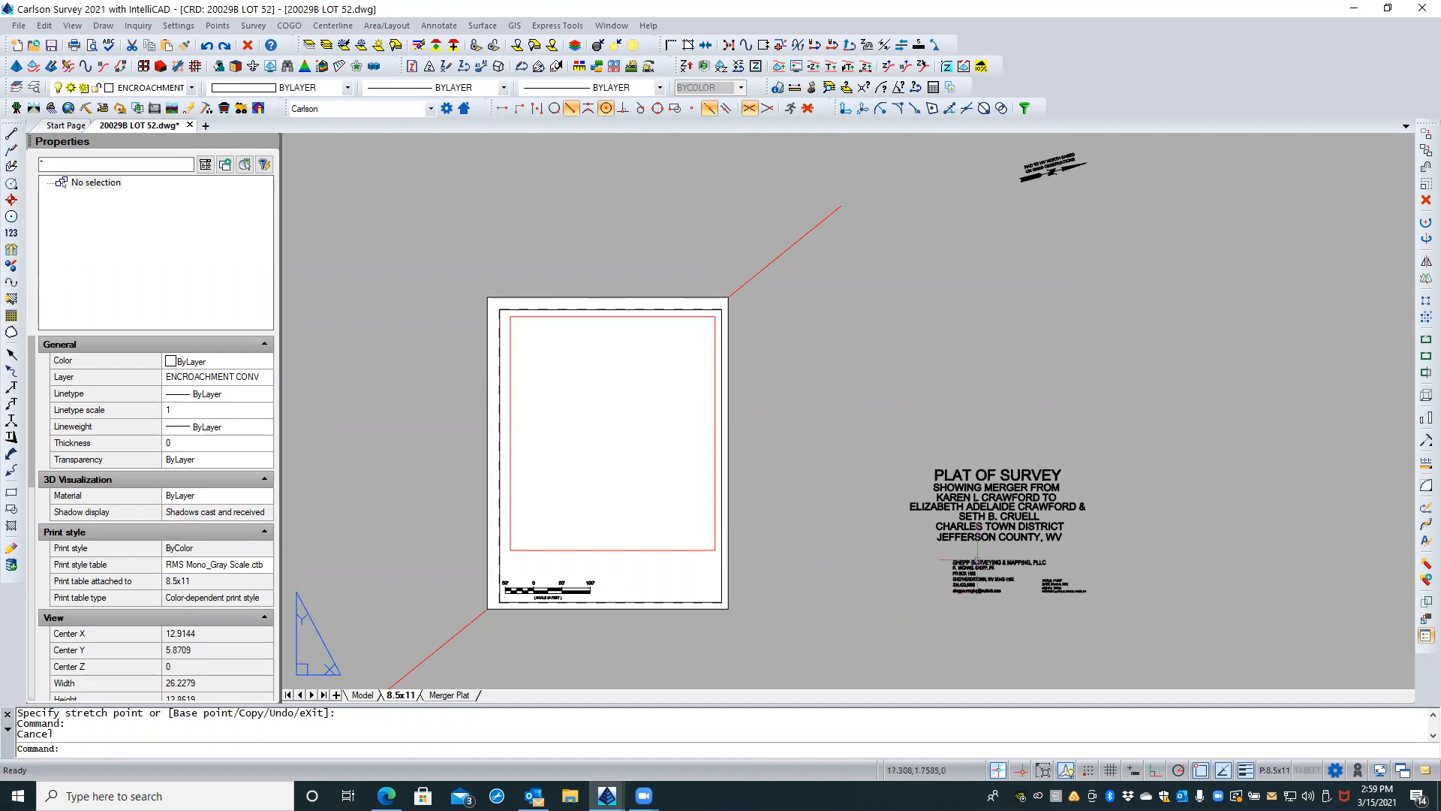
pyautogui.click(1118, 547)
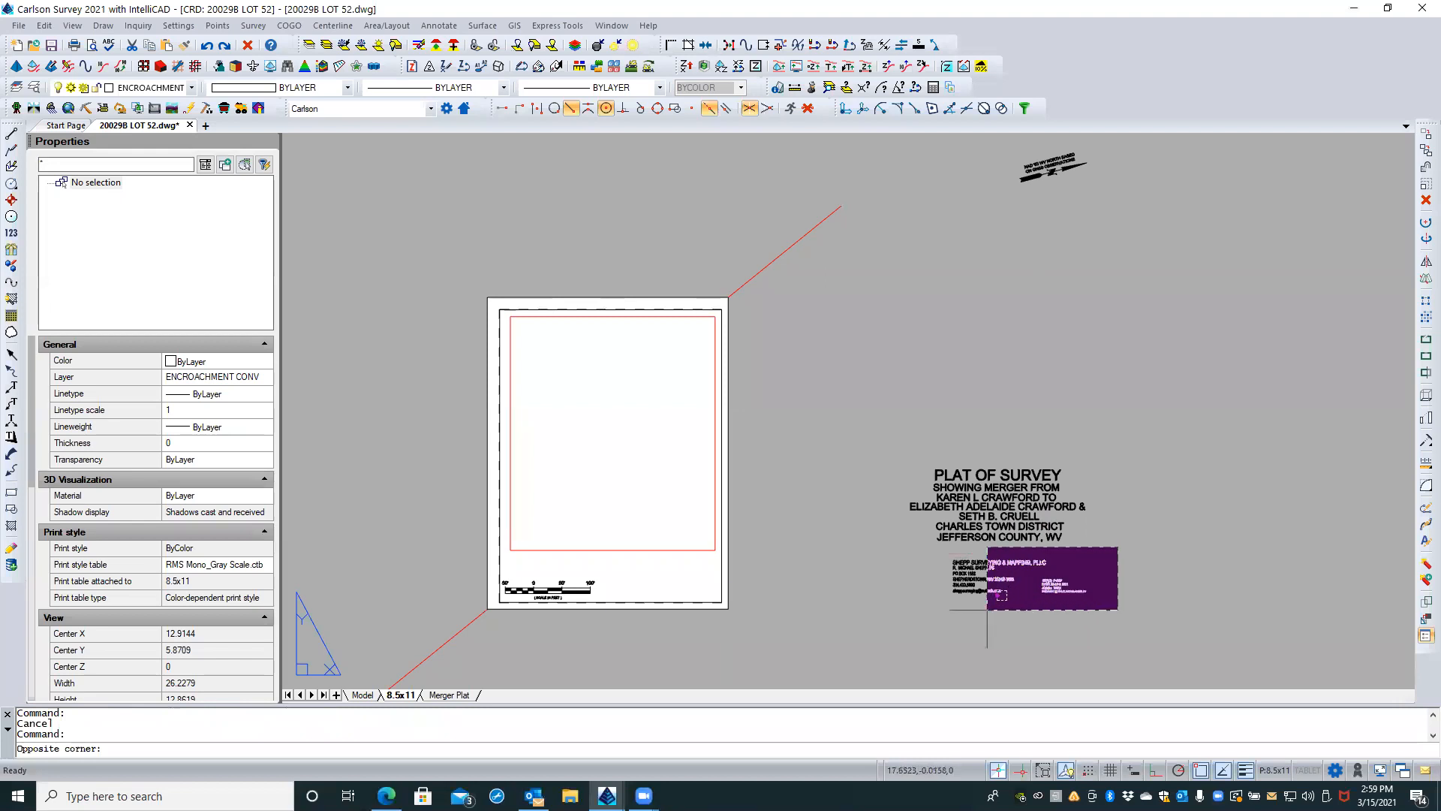
pyautogui.click(973, 614)
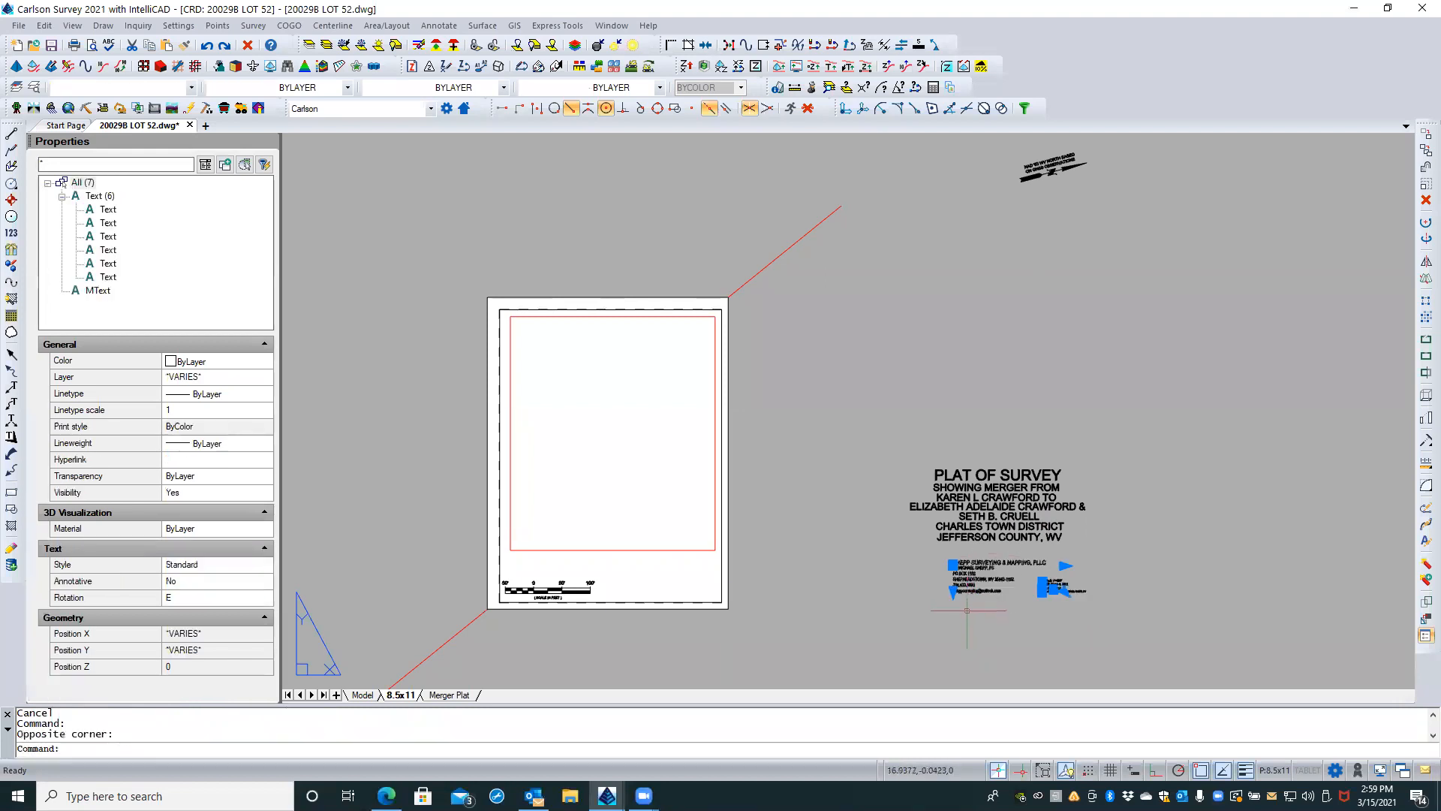
pyautogui.write('M')
pyautogui.press('Return')
pyautogui.click(894, 597)
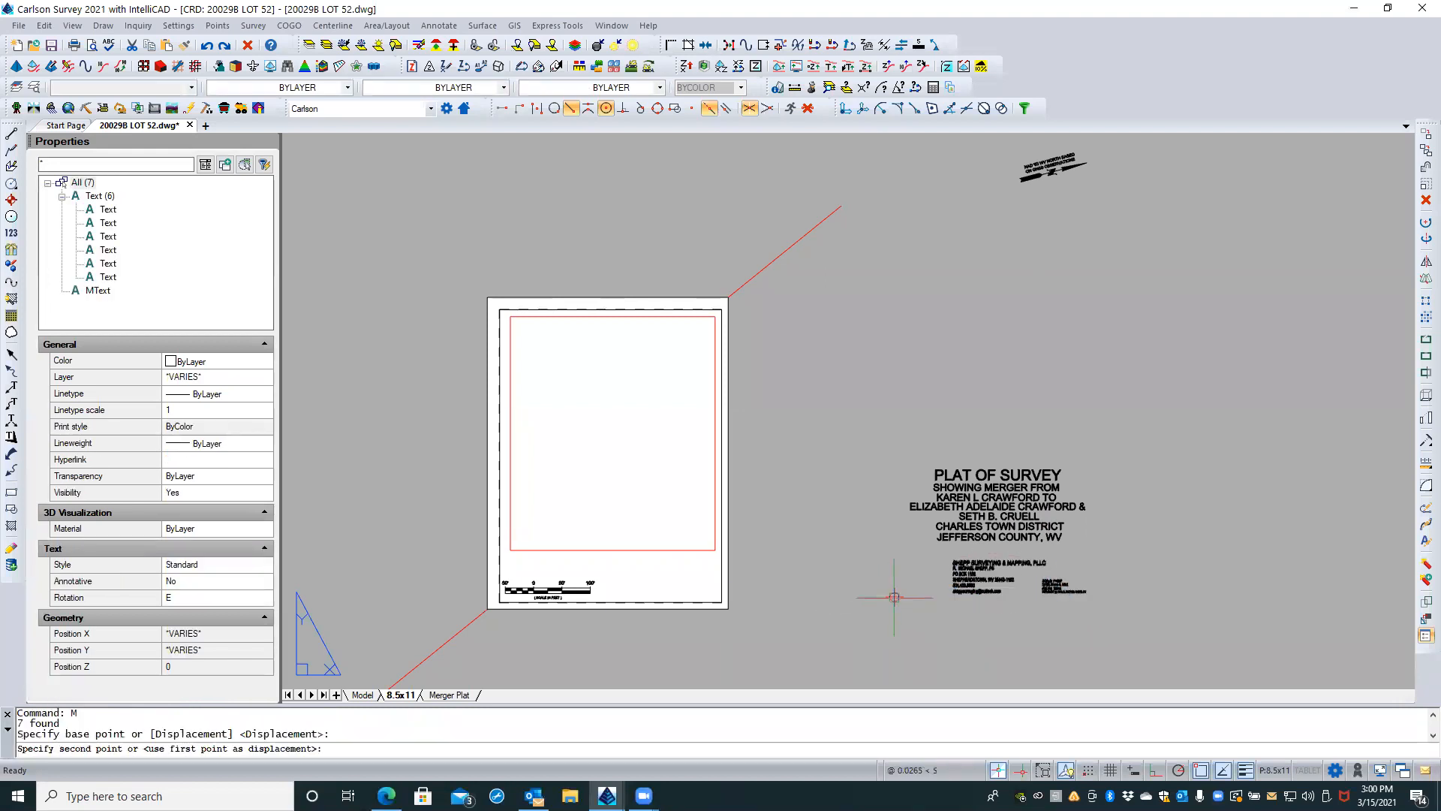
pyautogui.scroll(1, 563, 595)
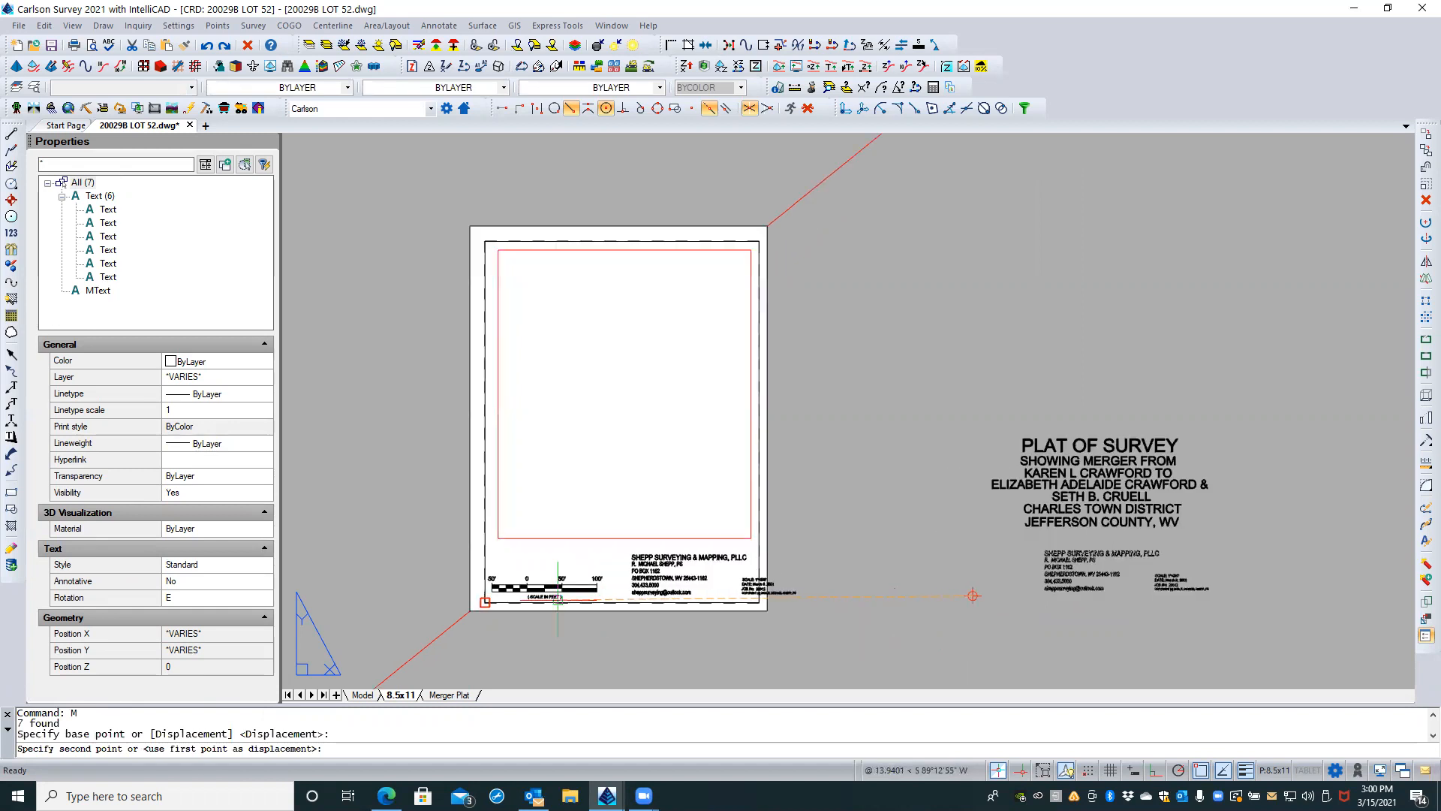
pyautogui.scroll(1, 553, 600)
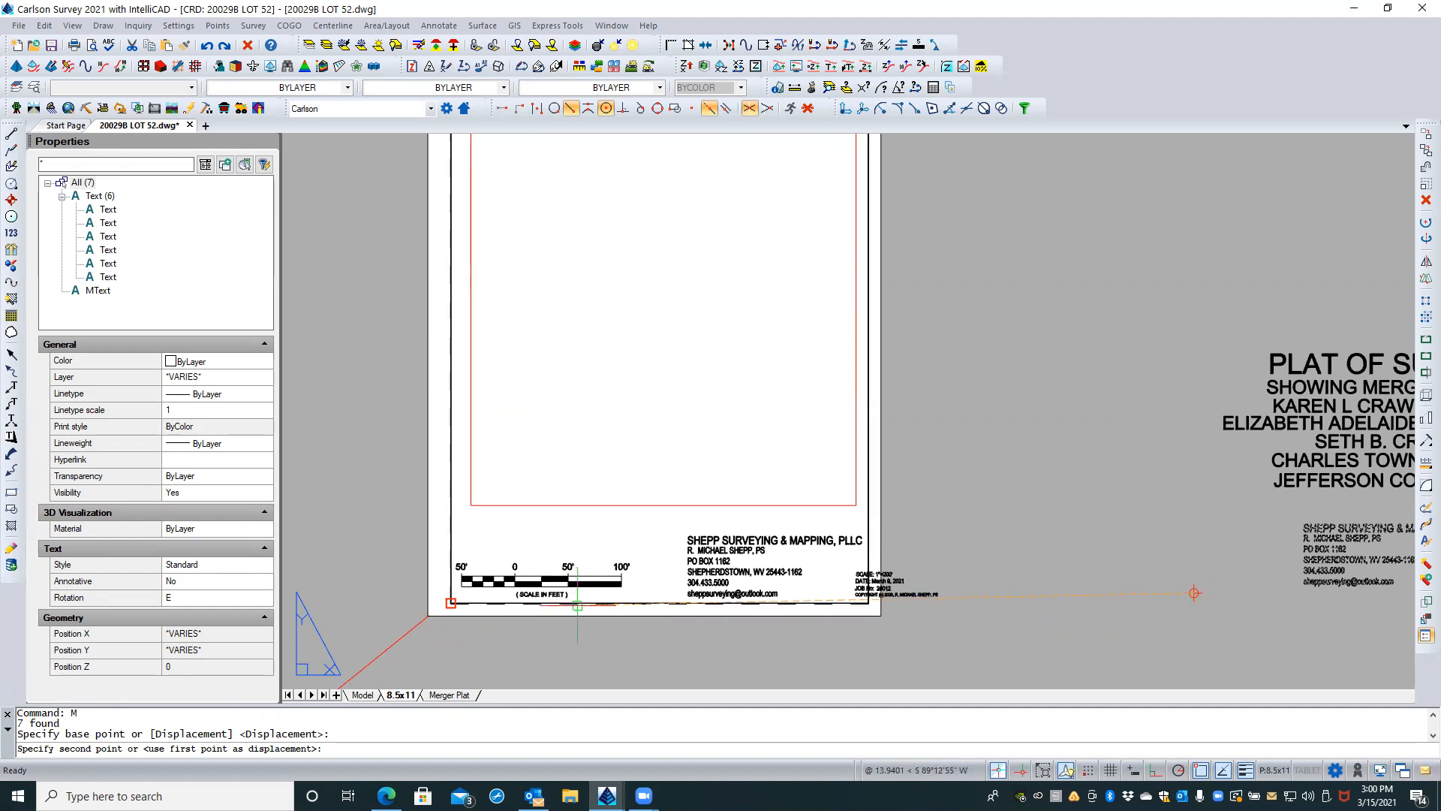
pyautogui.click(578, 605)
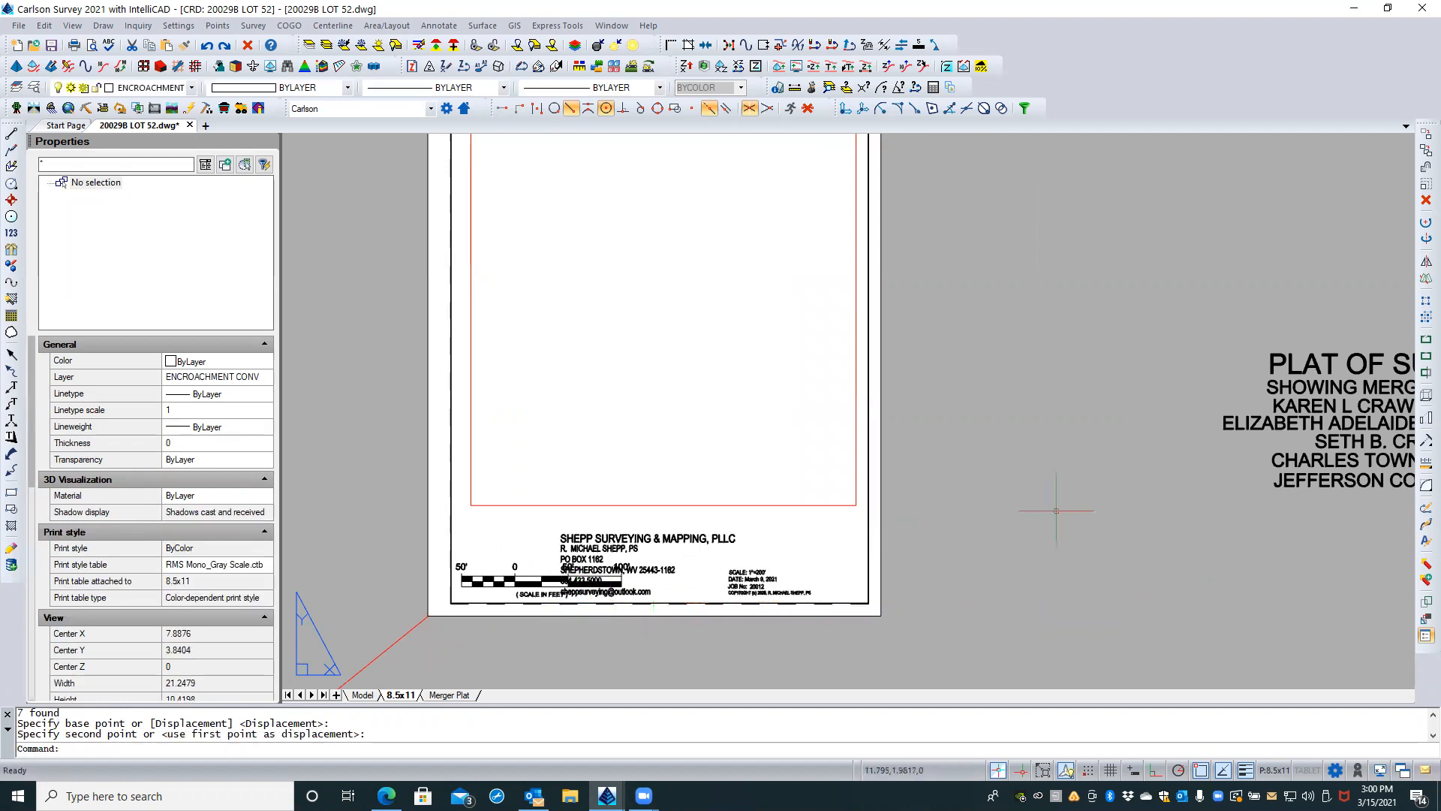
pyautogui.write('u')
pyautogui.press('Return')
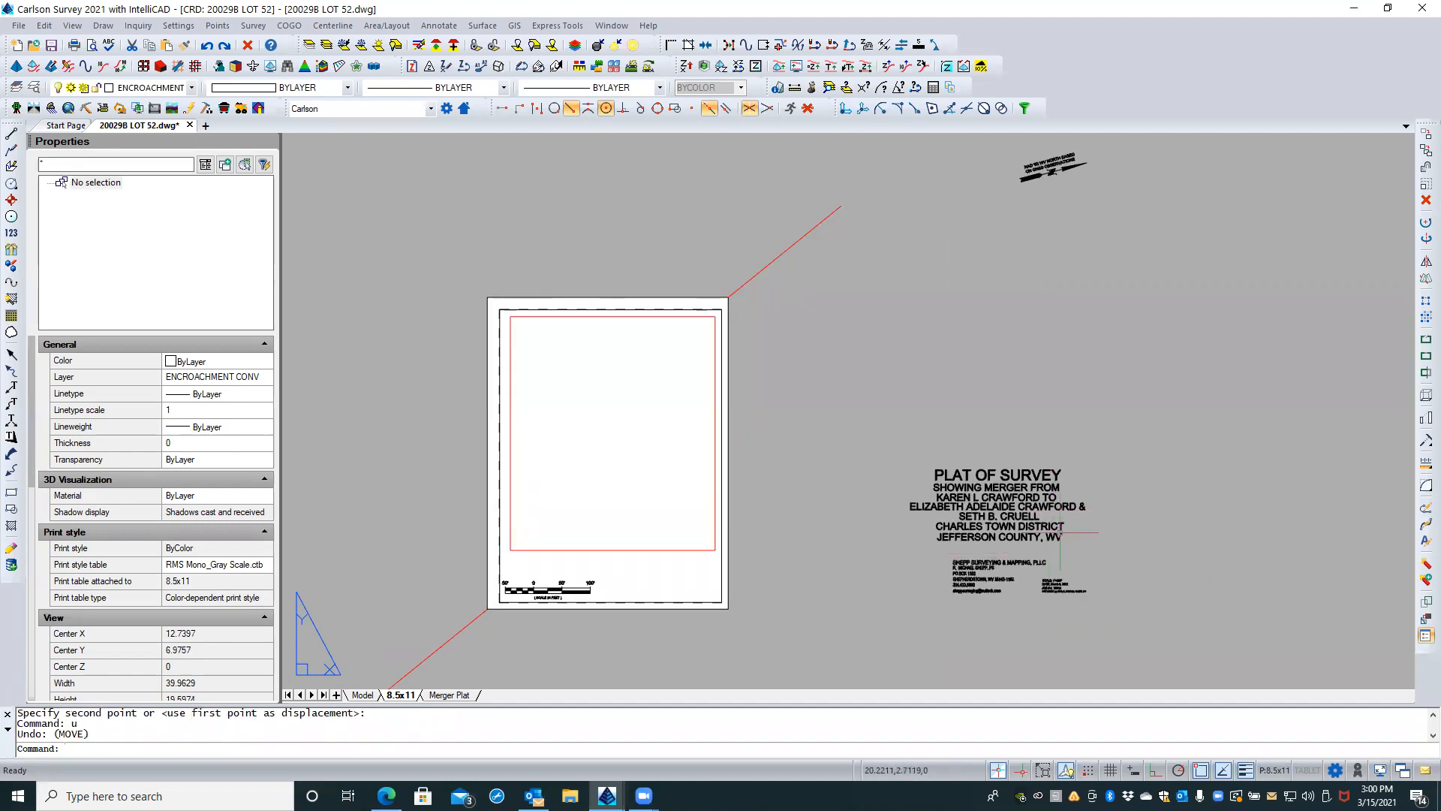
# Step: Move the surveyor's contact MText block onto the sheet below the viewport, beside the bar scale
pyautogui.click(970, 567)
pyautogui.write('M')
pyautogui.press('Return')
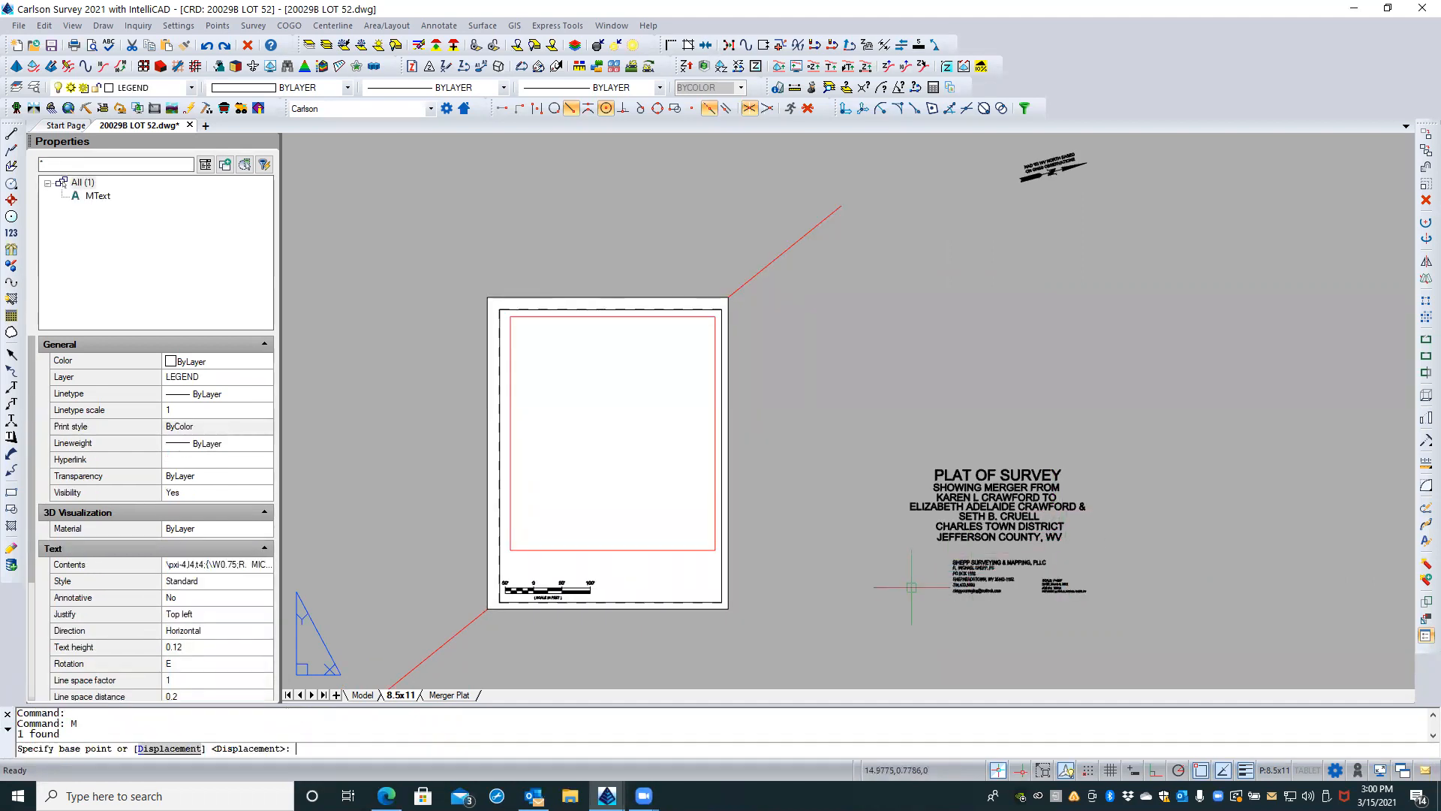
pyautogui.click(989, 613)
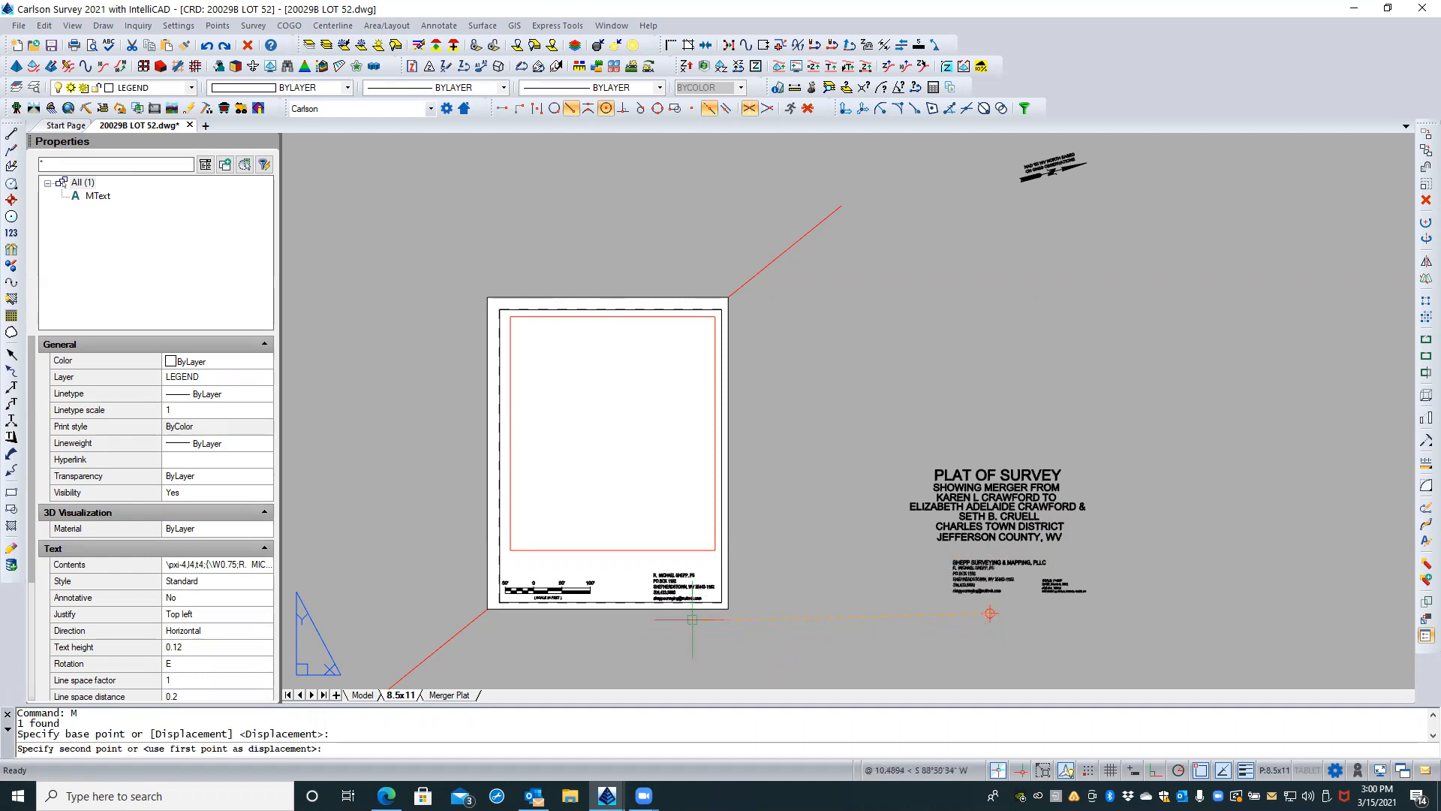
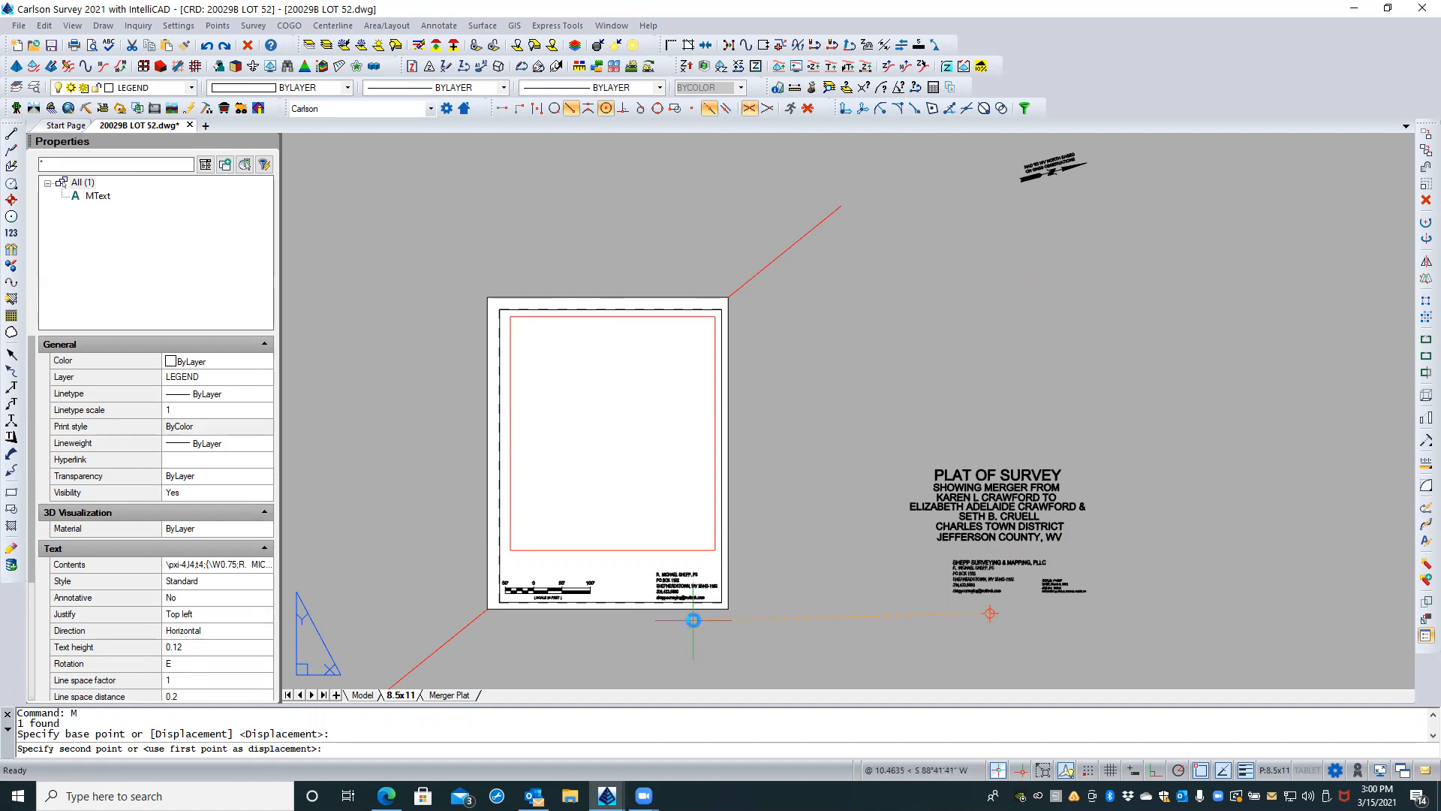
# Step: Place the surveyor's contact text block inside the 8.5x11 sheet's lower right corner, beside the scale bar
pyautogui.click(693, 619)
pyautogui.scroll(3, 691, 605)
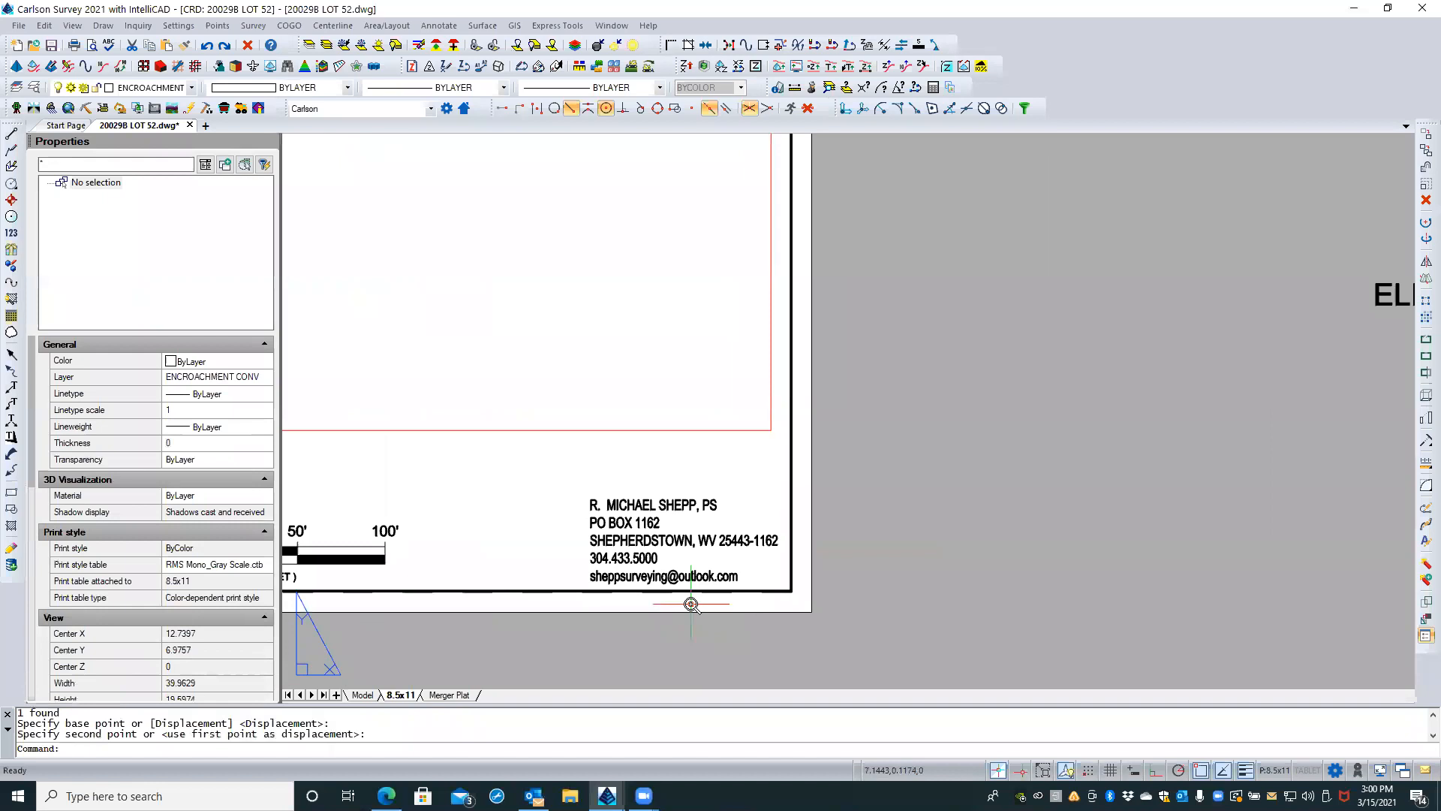
pyautogui.scroll(1, 691, 603)
pyautogui.scroll(-1, 501, 605)
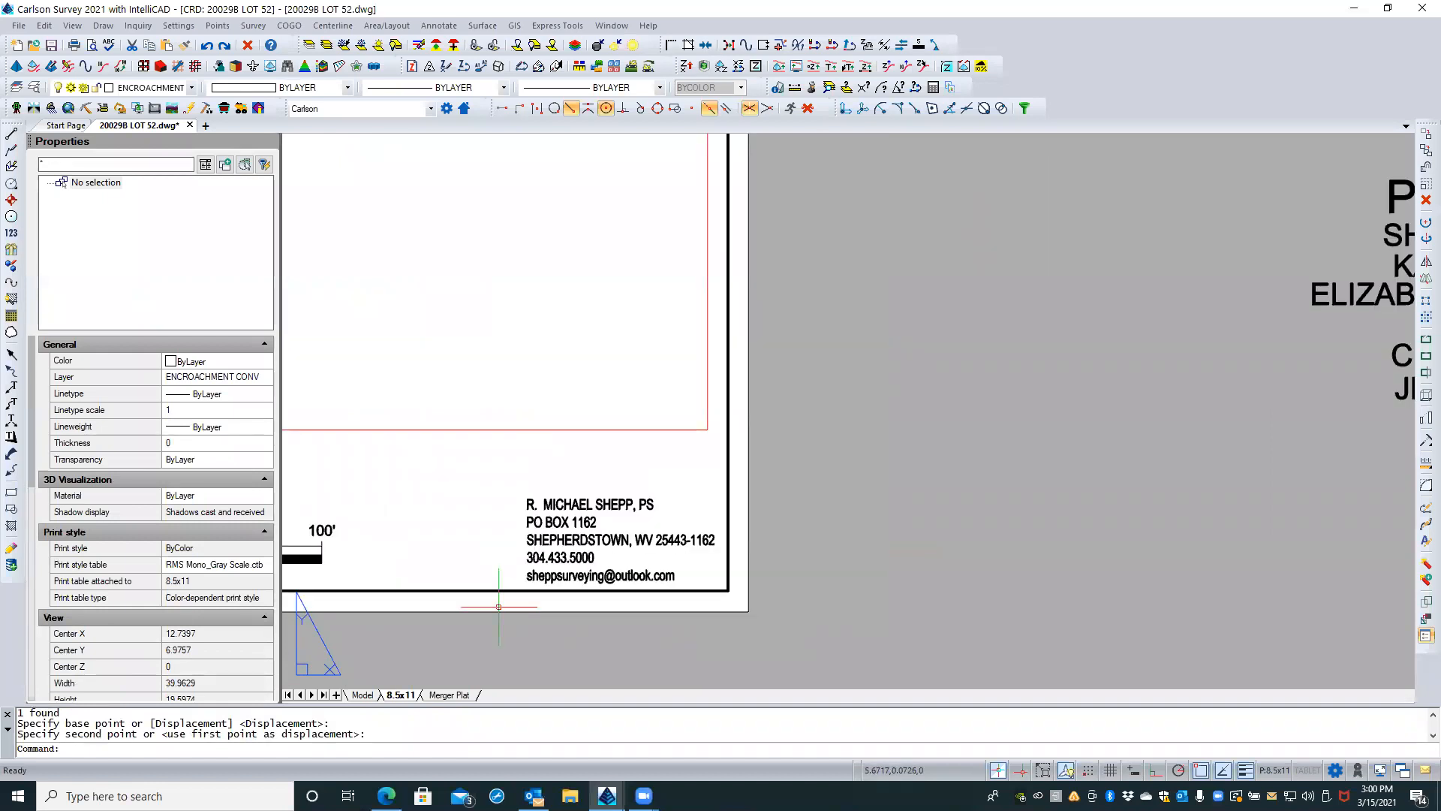
pyautogui.scroll(-1, 499, 607)
pyautogui.scroll(-2, 1079, 518)
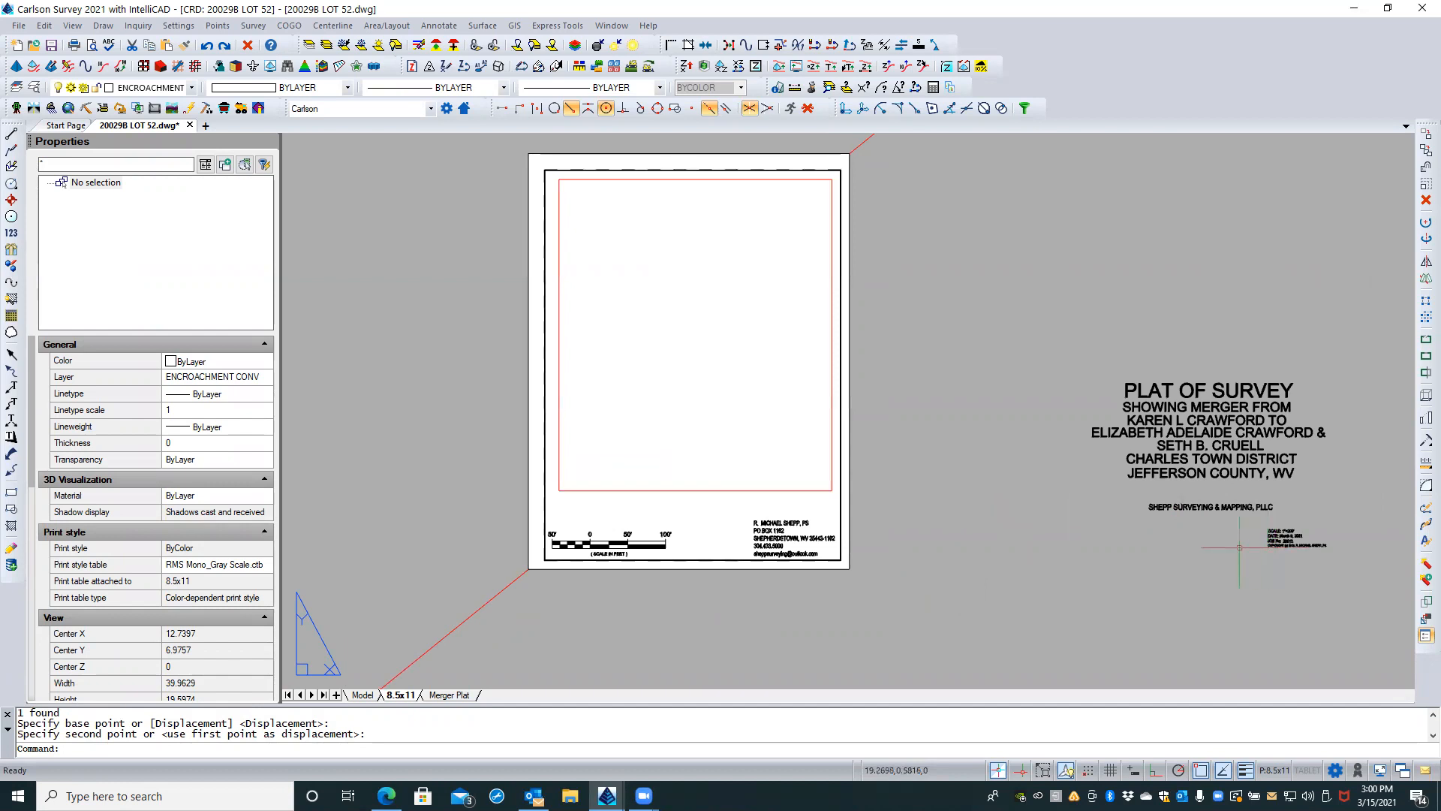
pyautogui.scroll(1, 966, 575)
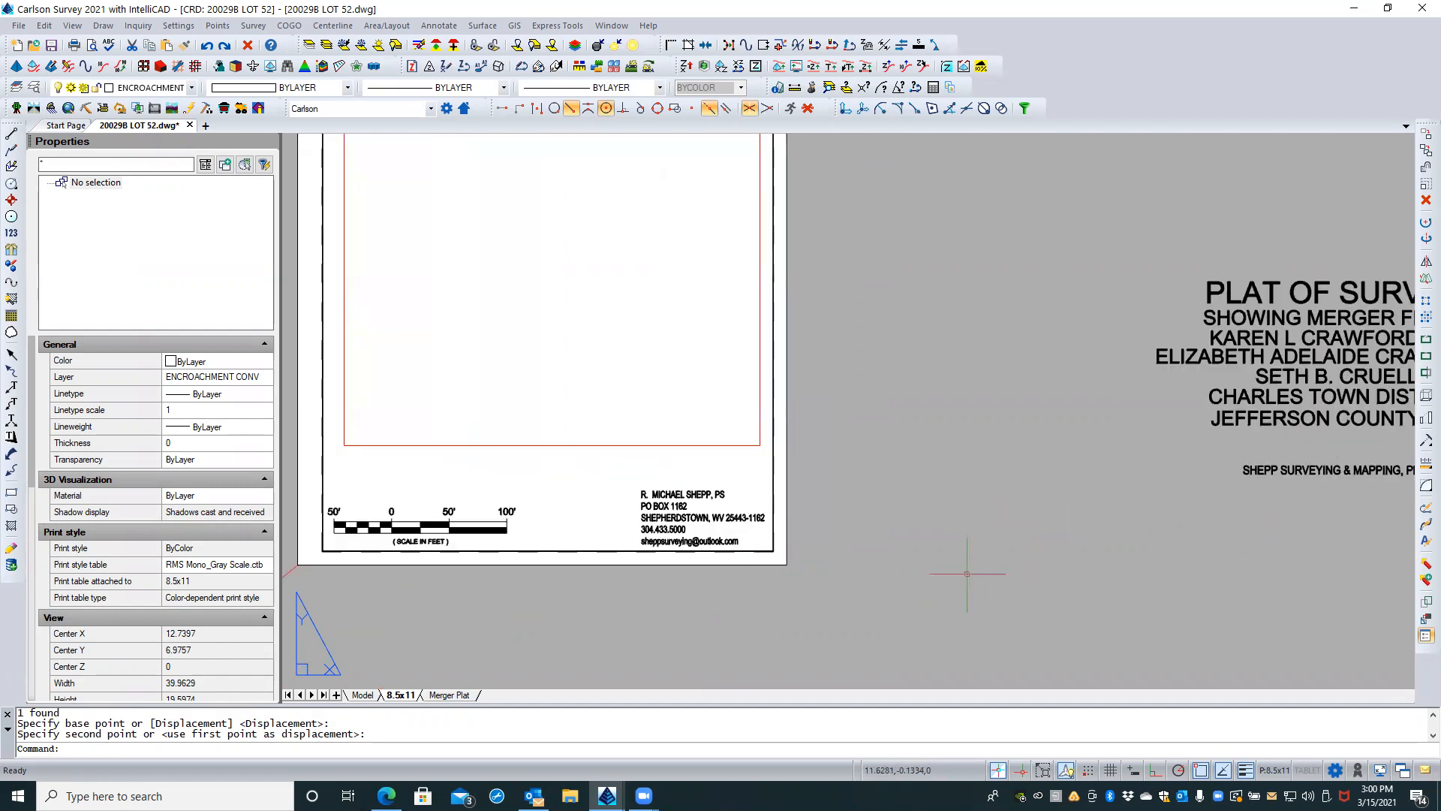
# Step: Undo the move of the surveyor's contact text block
pyautogui.click(654, 505)
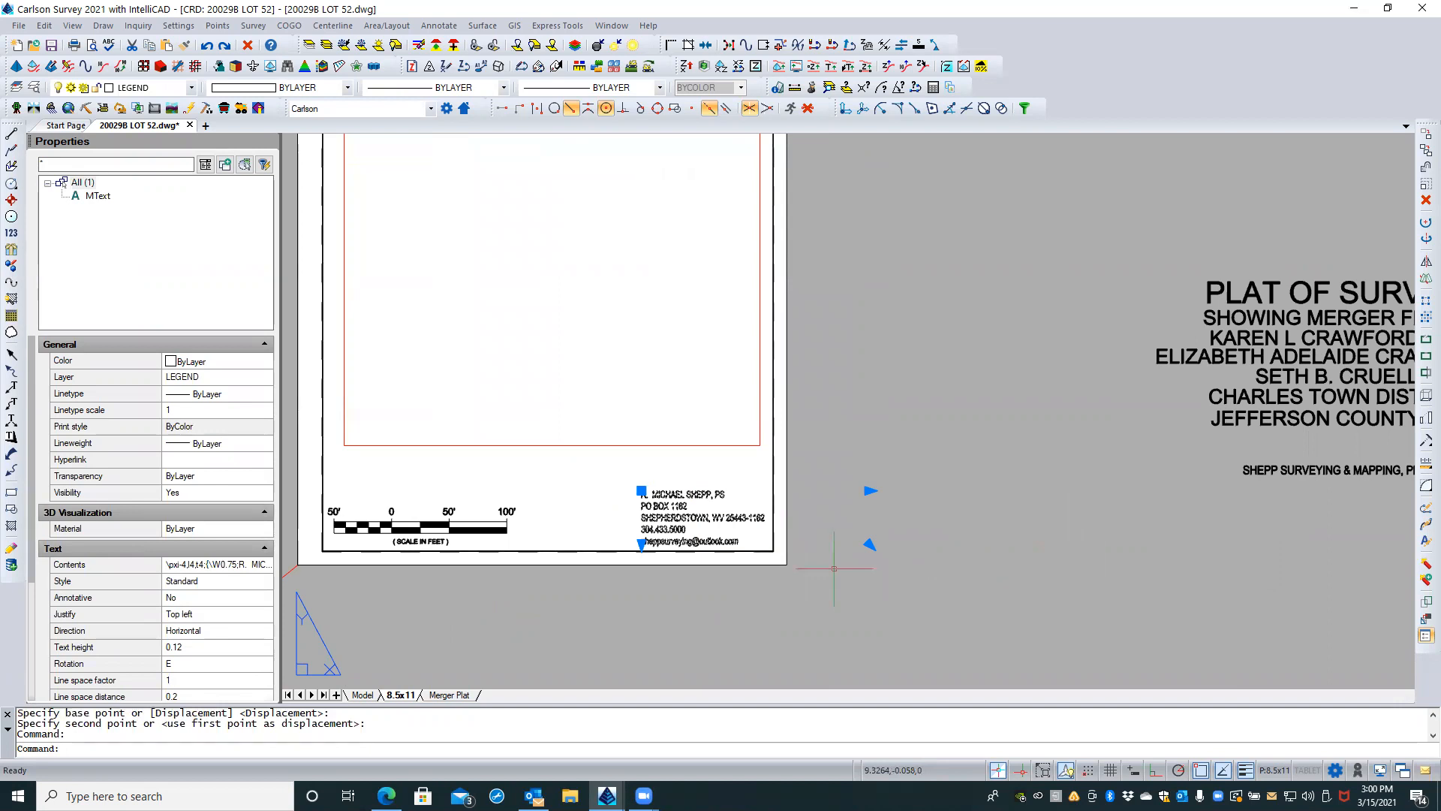
pyautogui.press('Escape')
pyautogui.write('u')
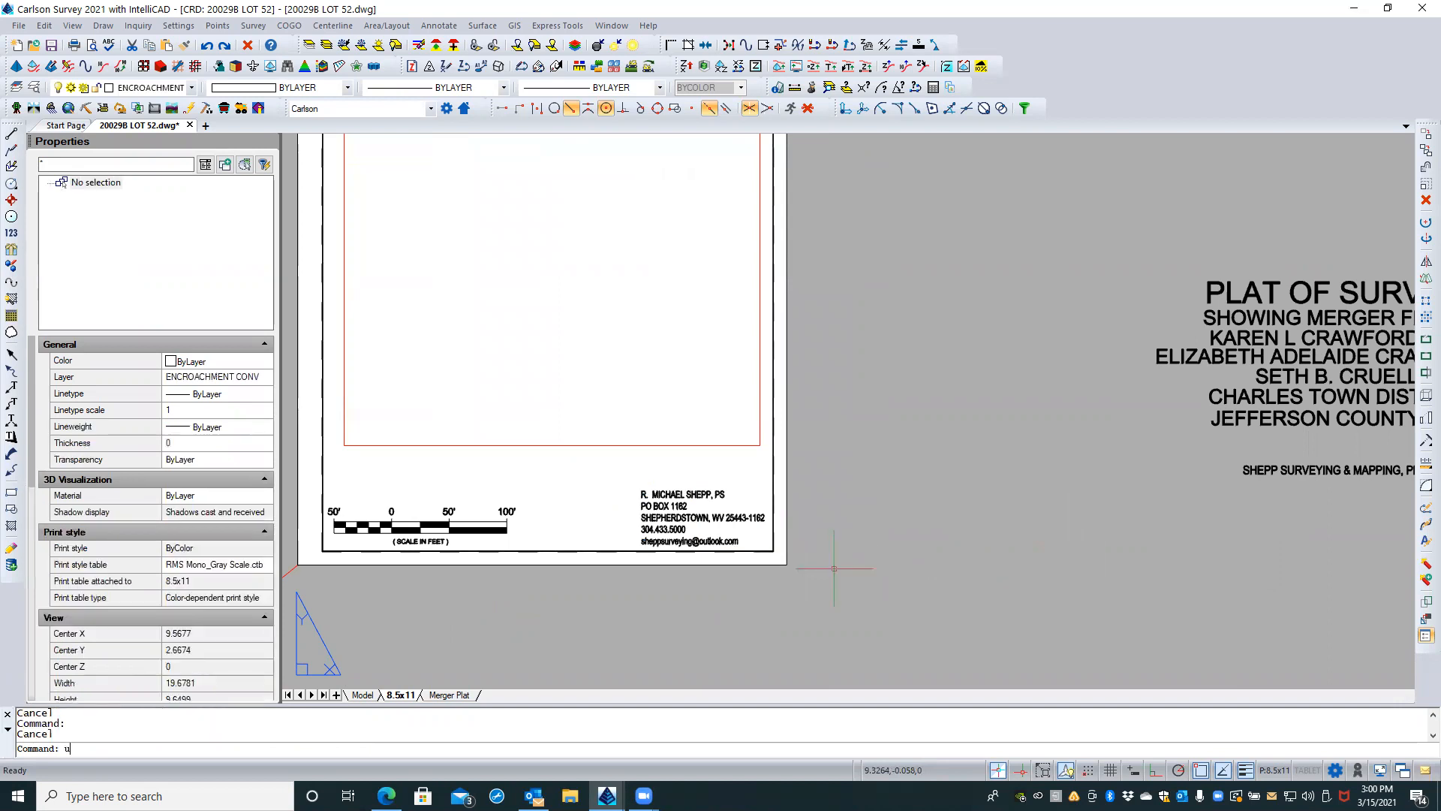
pyautogui.press('Return')
pyautogui.hotkey('ctrl', 'z')
# Step: Move the company name together with the surveyor's contact text into the sheet's lower right corner, inside the border
pyautogui.scroll(3, 1013, 555)
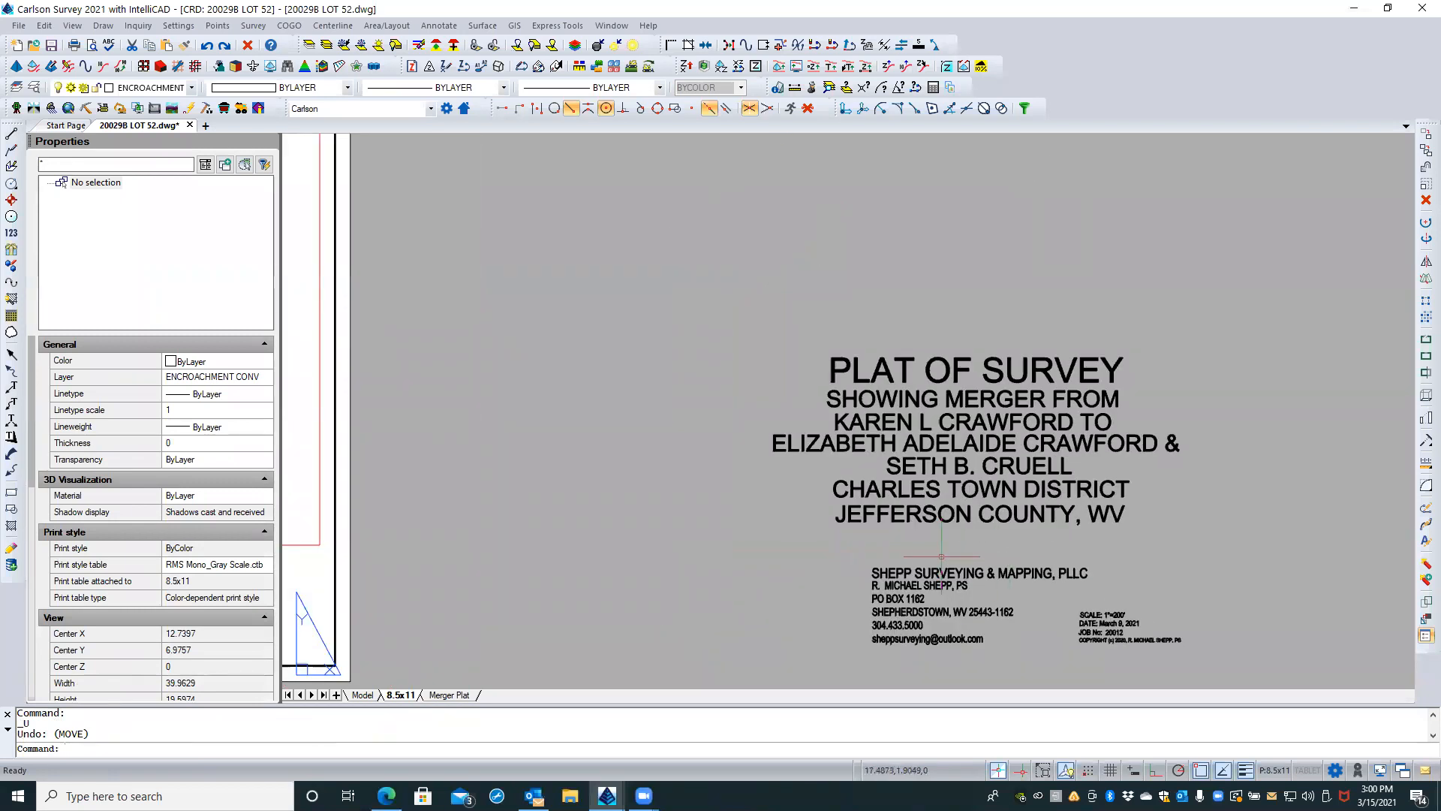
pyautogui.click(941, 557)
pyautogui.click(877, 650)
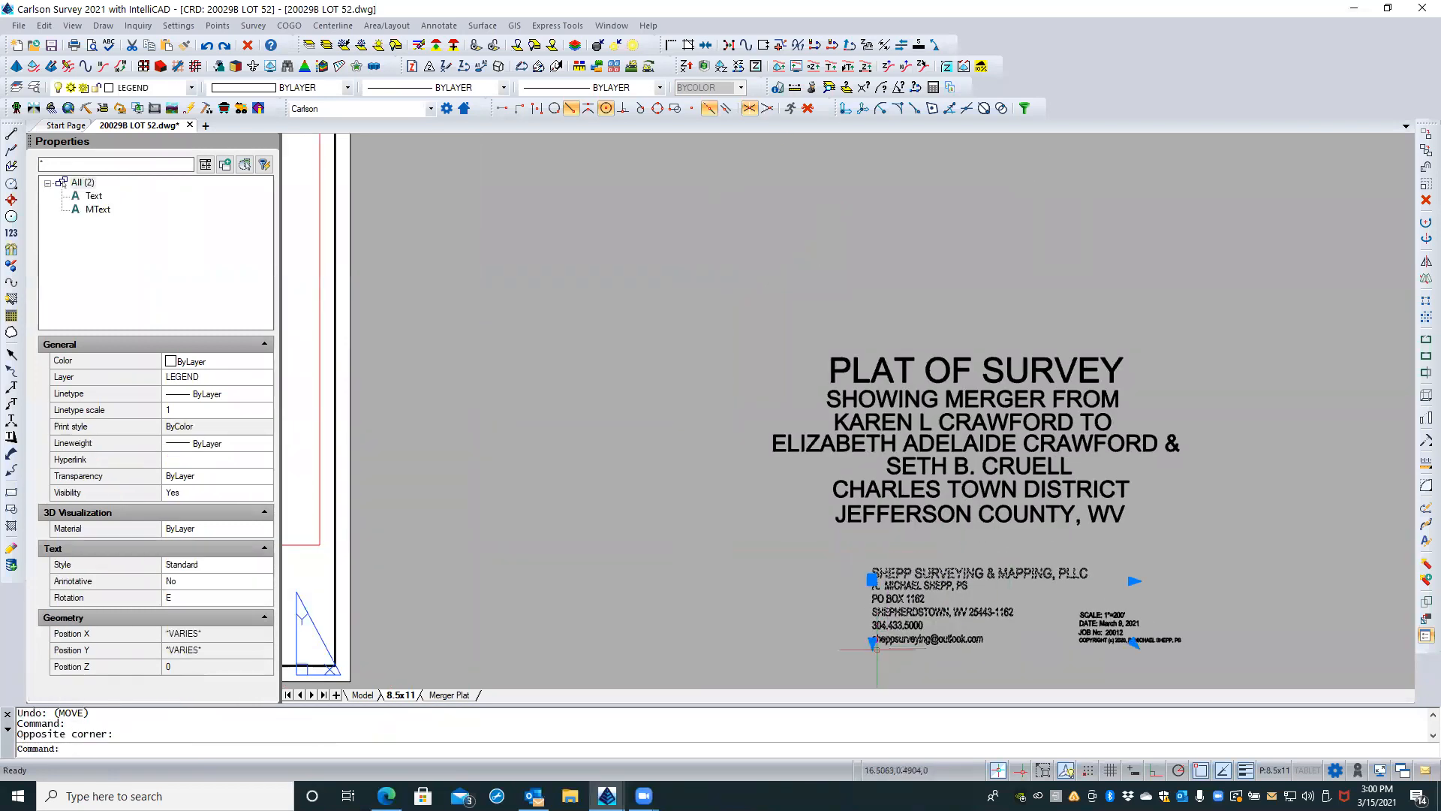
pyautogui.write('m')
pyautogui.press('Return')
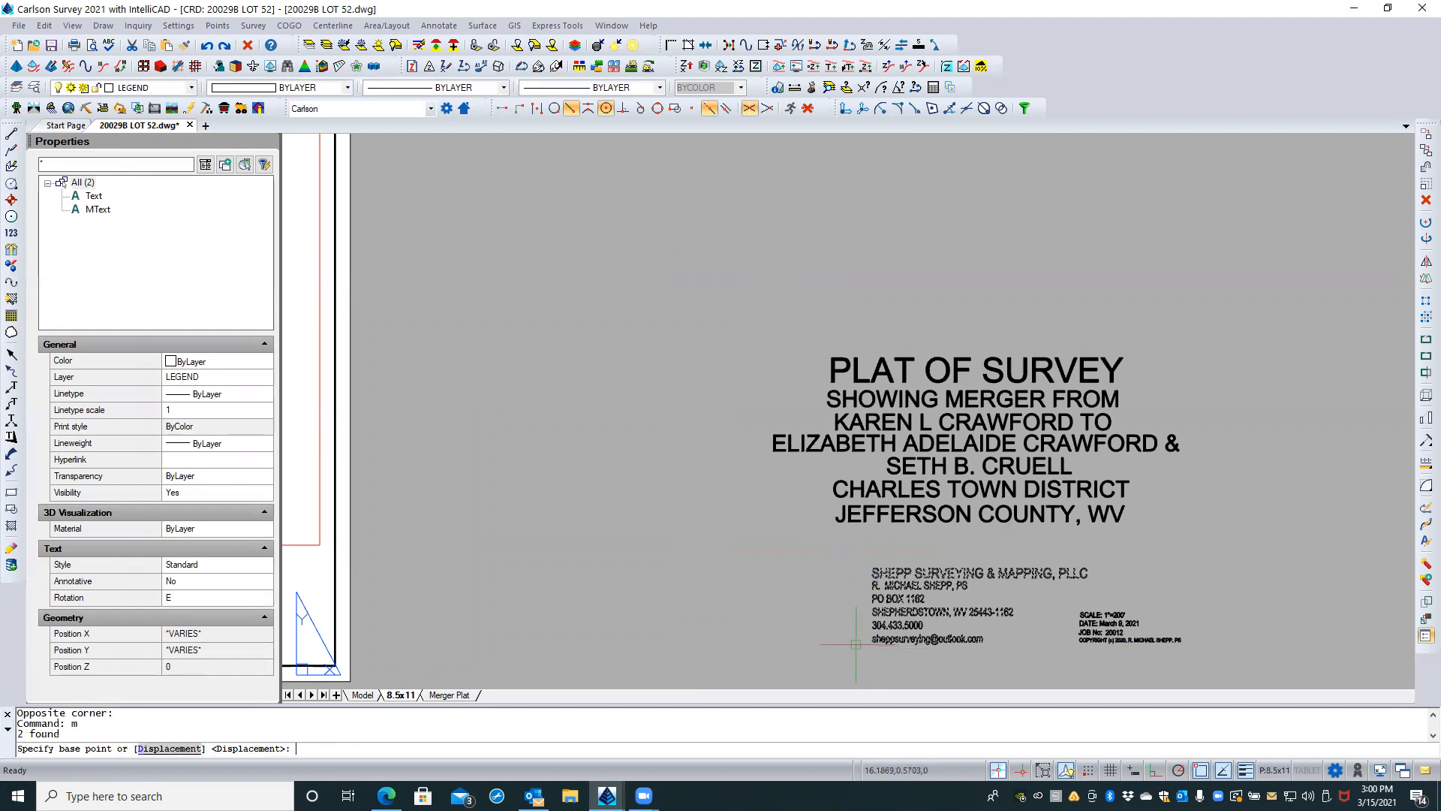
pyautogui.scroll(-2, 1017, 562)
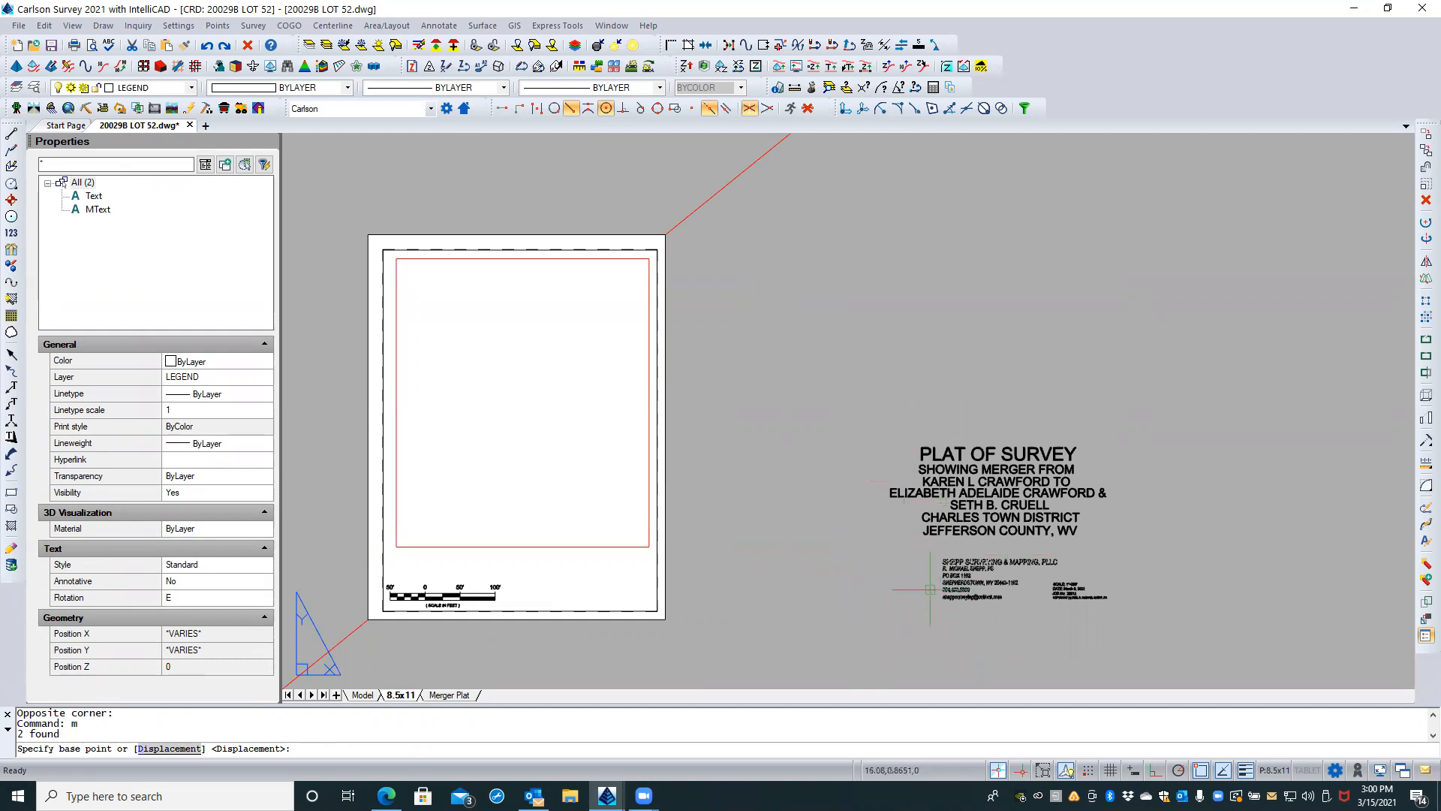
pyautogui.click(941, 614)
pyautogui.moveTo(618, 632); pyautogui.dragTo(728, 506, button='middle')
pyautogui.scroll(3, 687, 506)
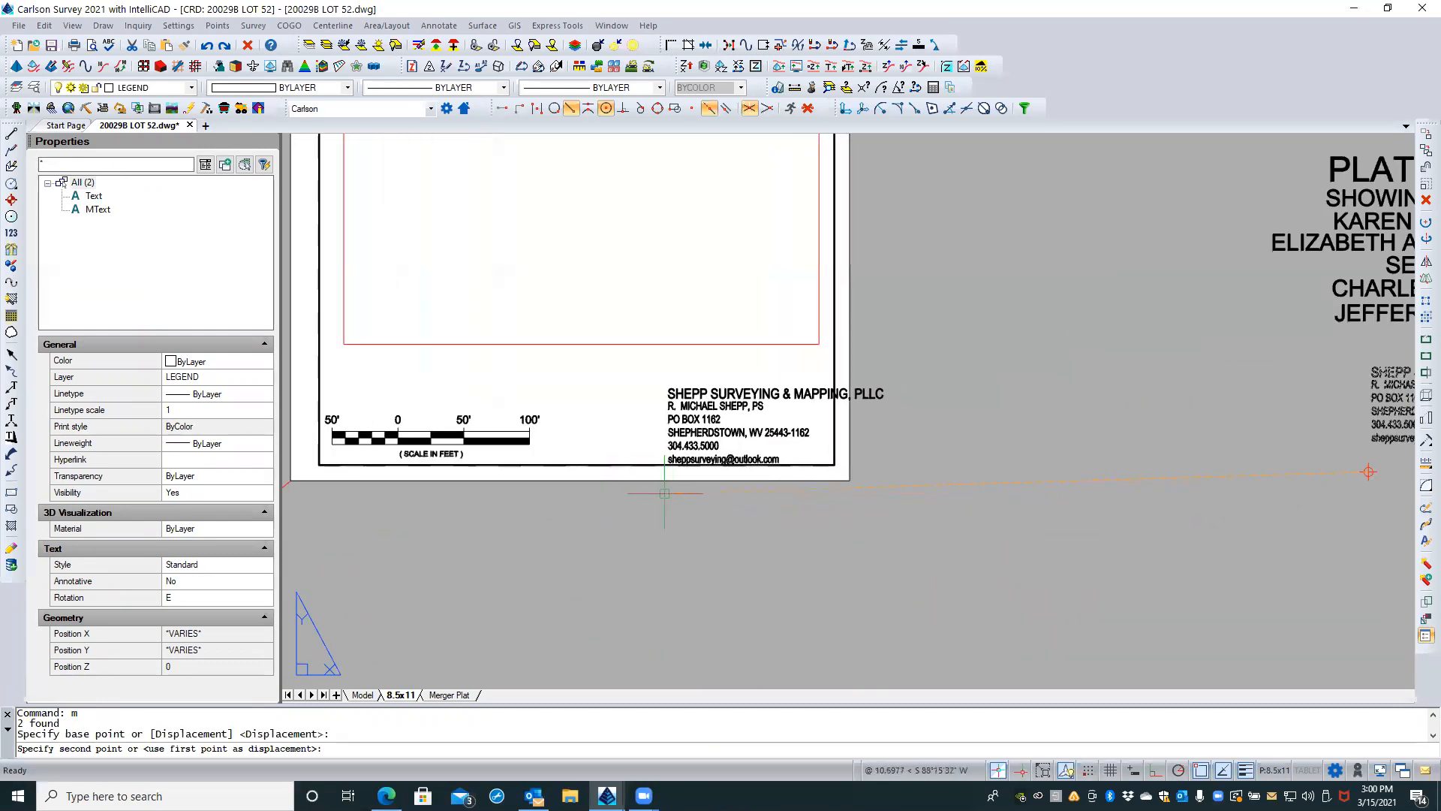
pyautogui.click(608, 488)
pyautogui.scroll(-2, 587, 536)
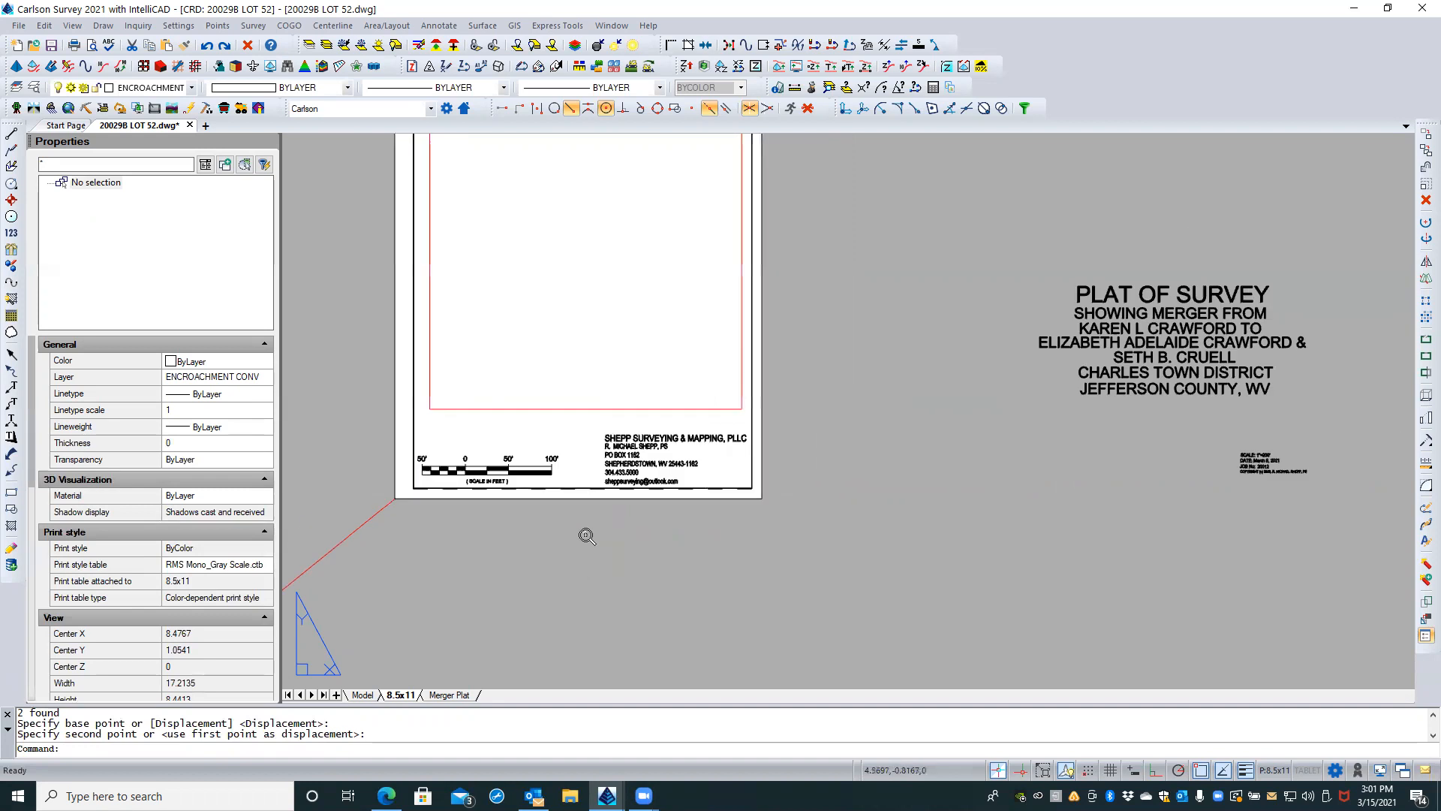
pyautogui.click(1257, 460)
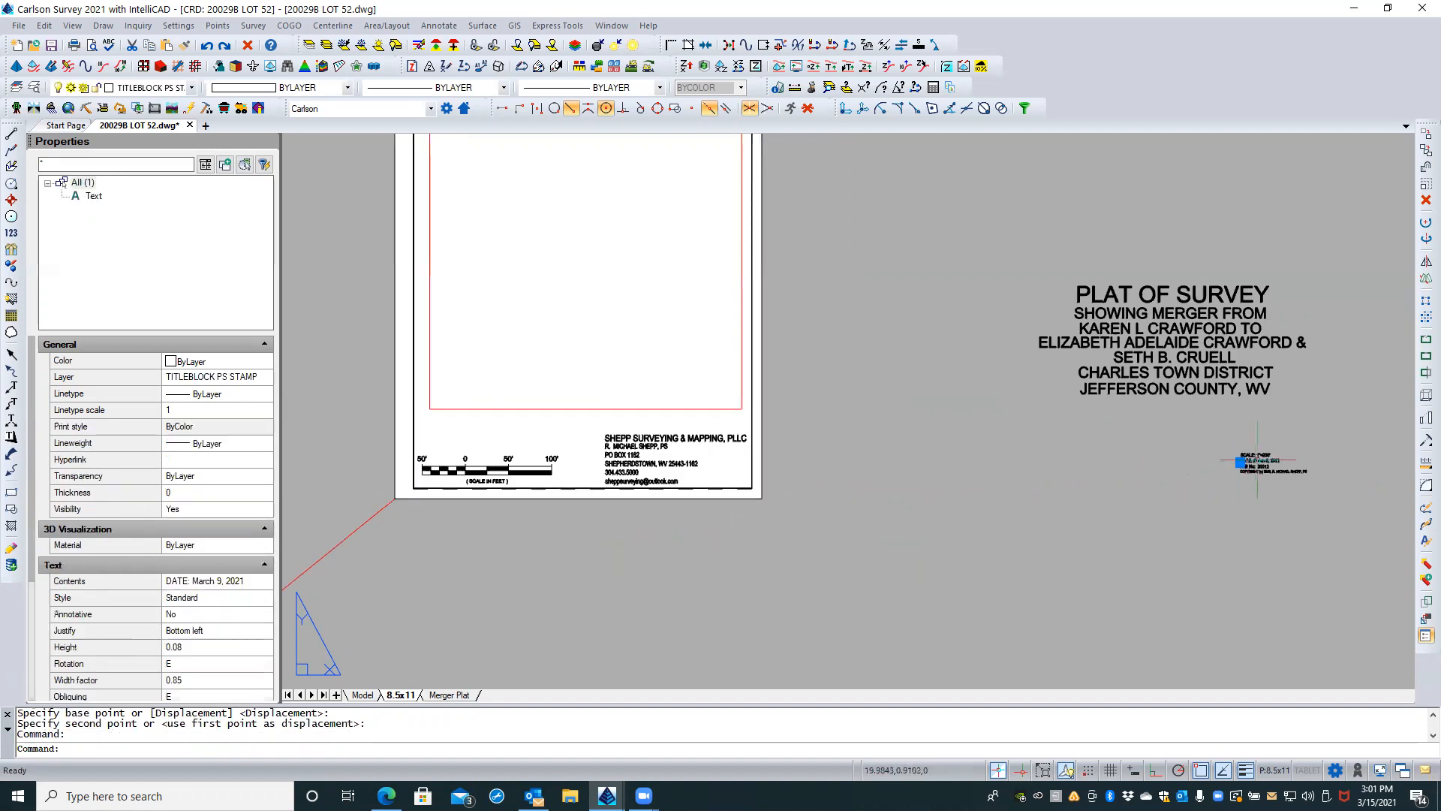
pyautogui.write(',')
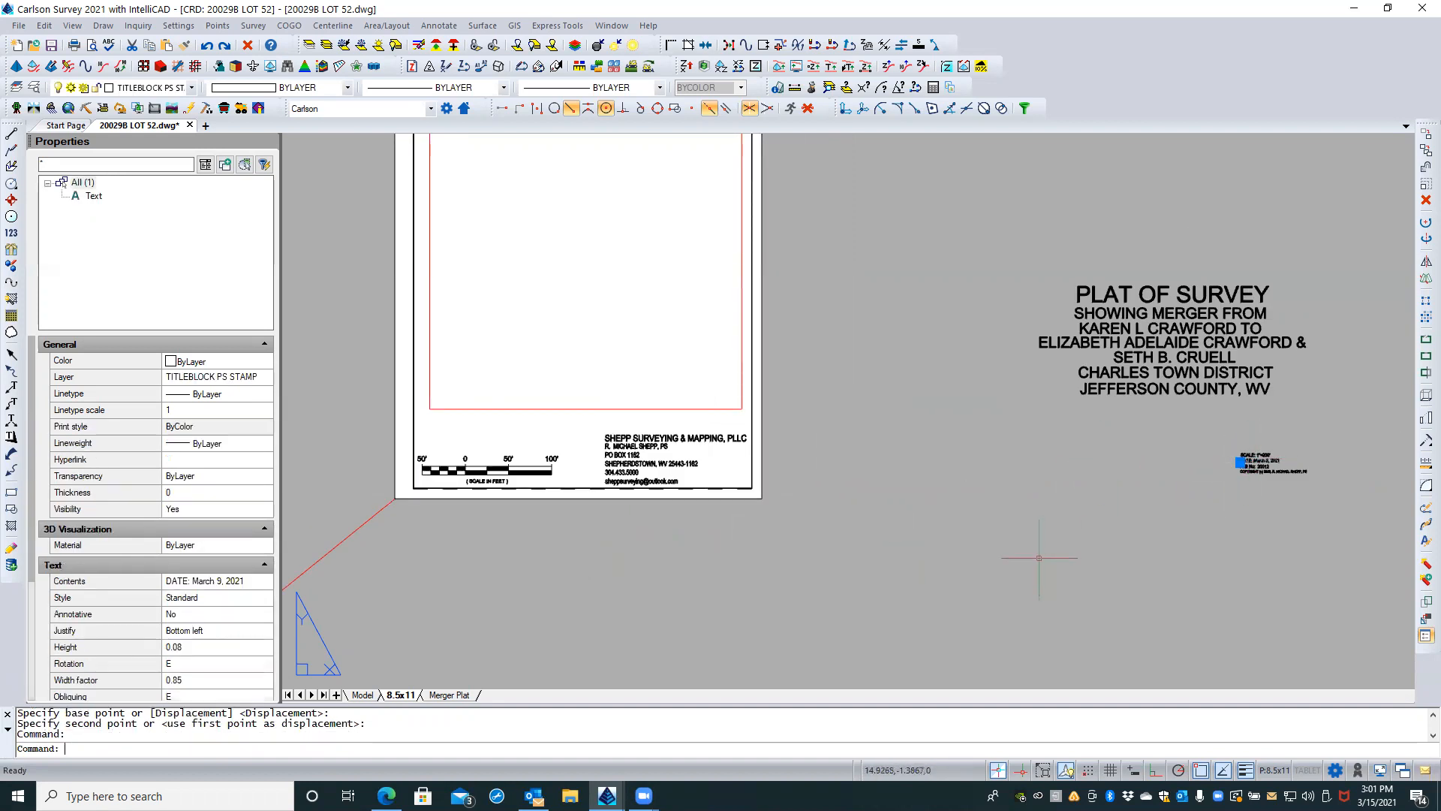
pyautogui.press('Return')
pyautogui.click(1206, 528)
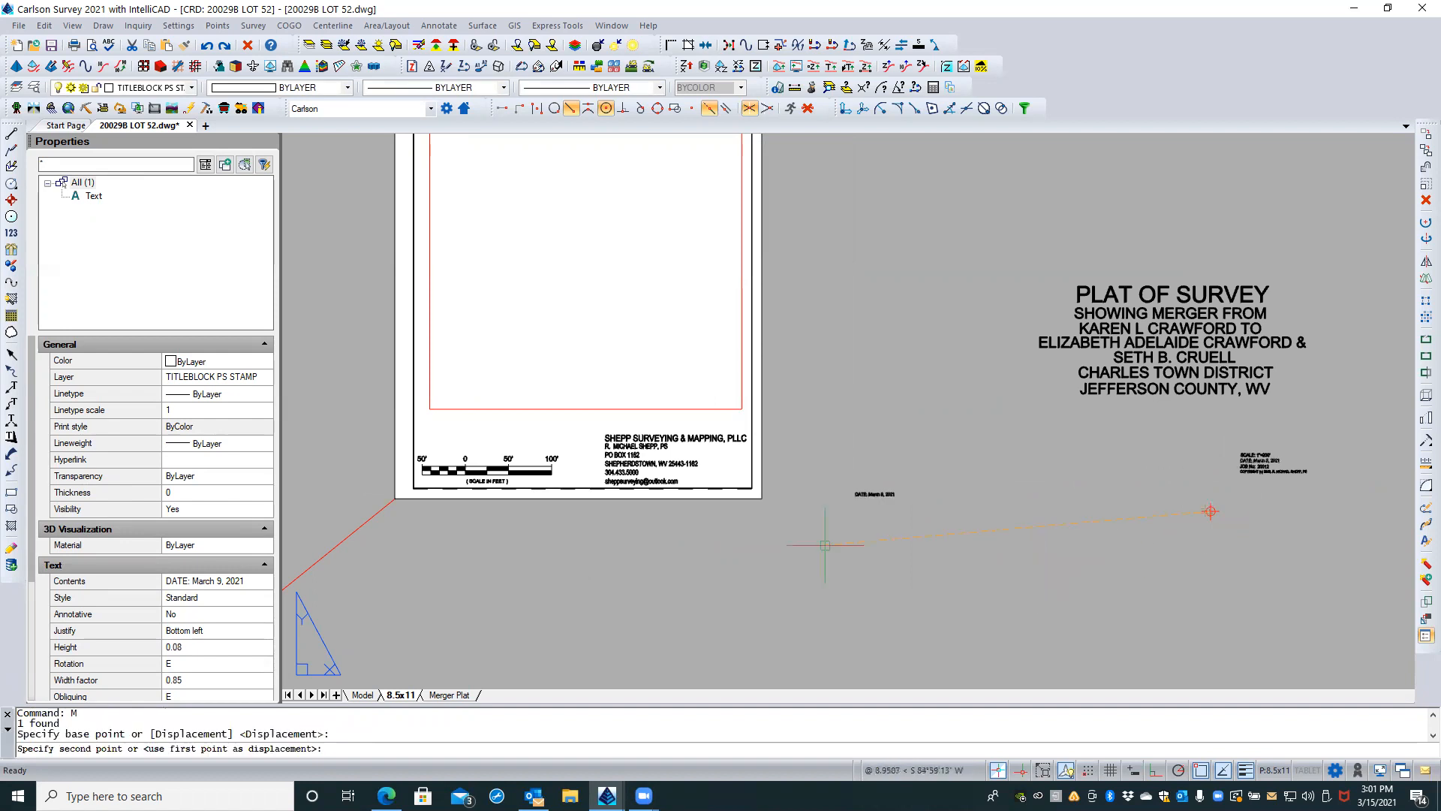
pyautogui.scroll(4, 691, 525)
pyautogui.press('Escape')
pyautogui.press('Escape')
pyautogui.scroll(-5, 680, 542)
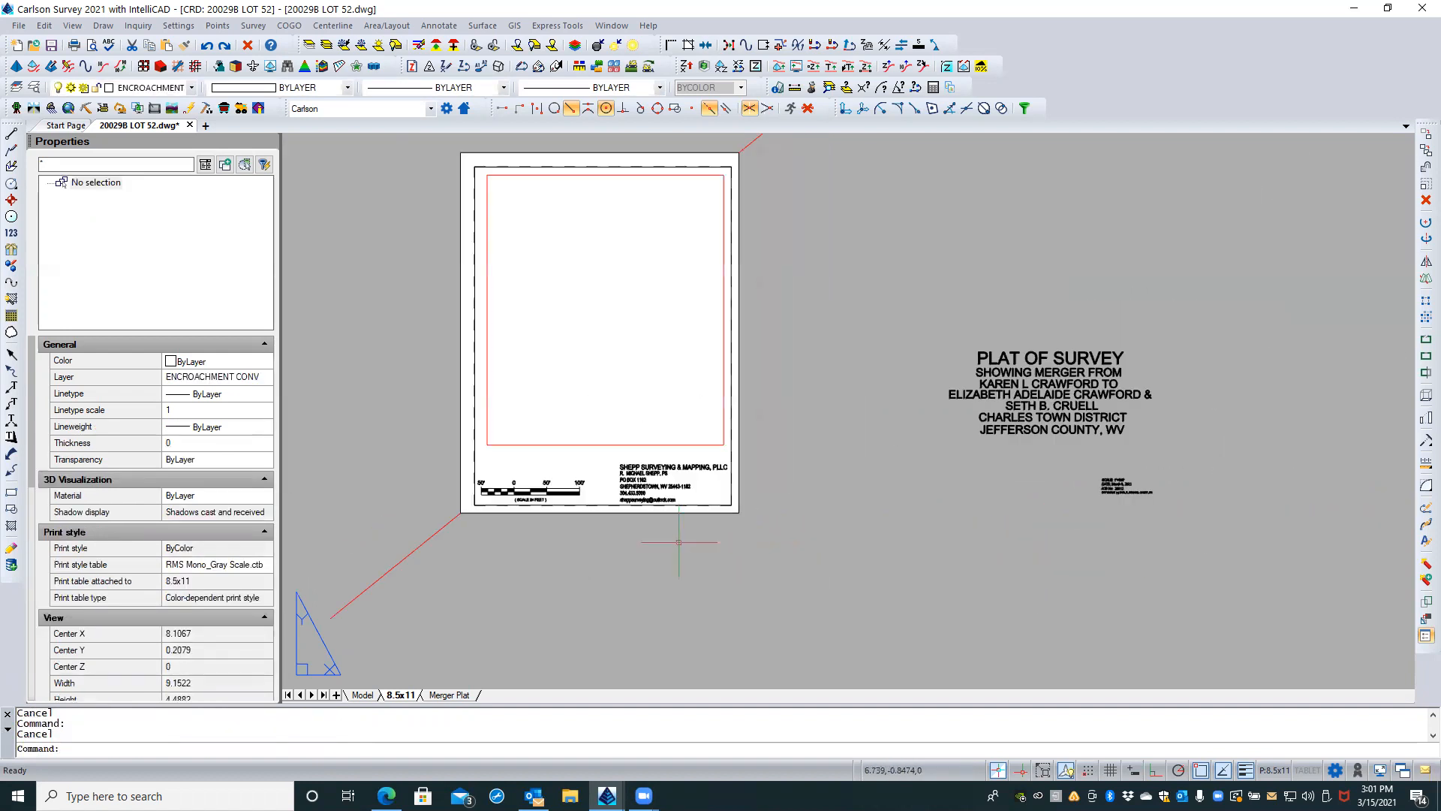
# Step: Move the scale, date, job number and copyright text lines into the border's lower left corner, placing them without object snap
pyautogui.click(1128, 467)
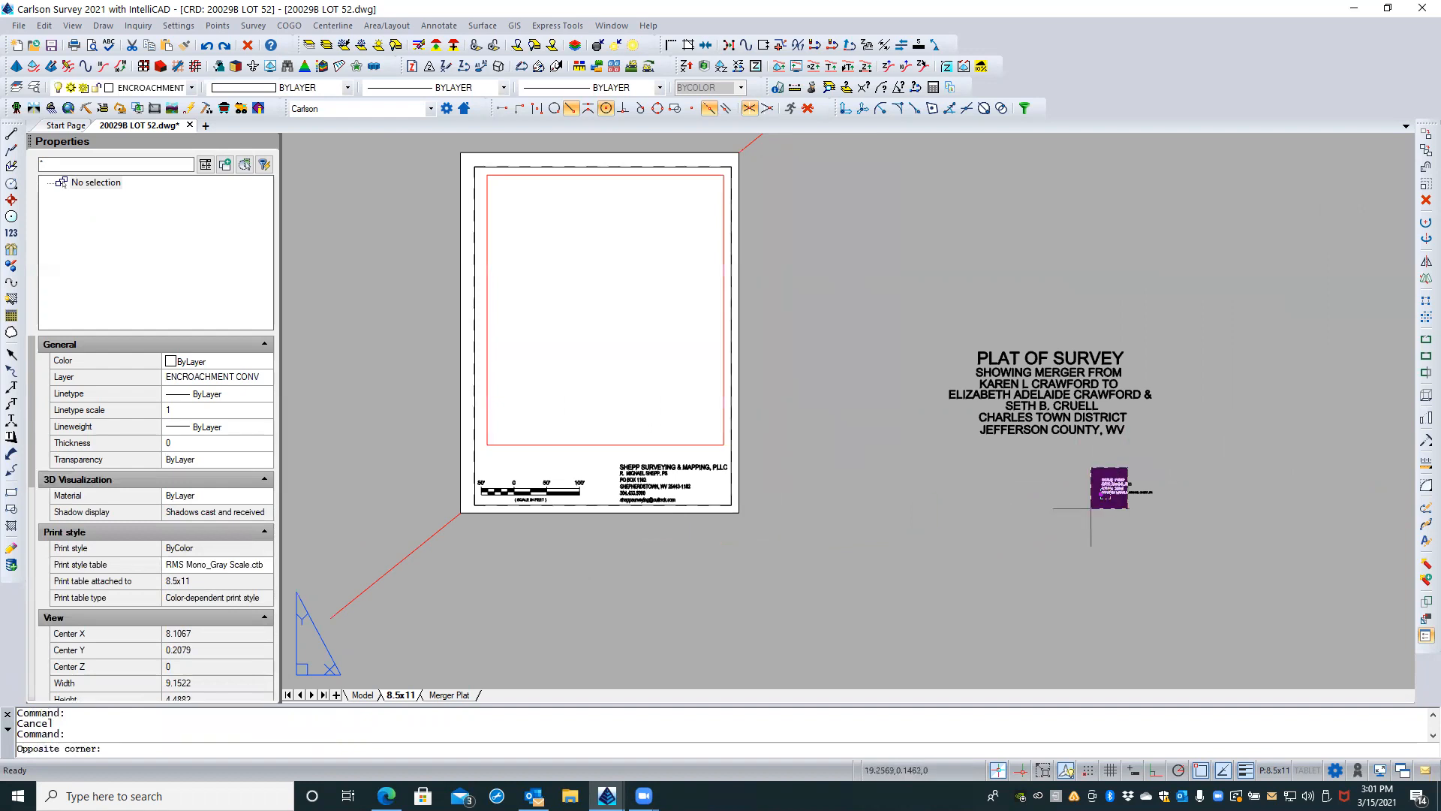
pyautogui.click(1091, 508)
pyautogui.write('m')
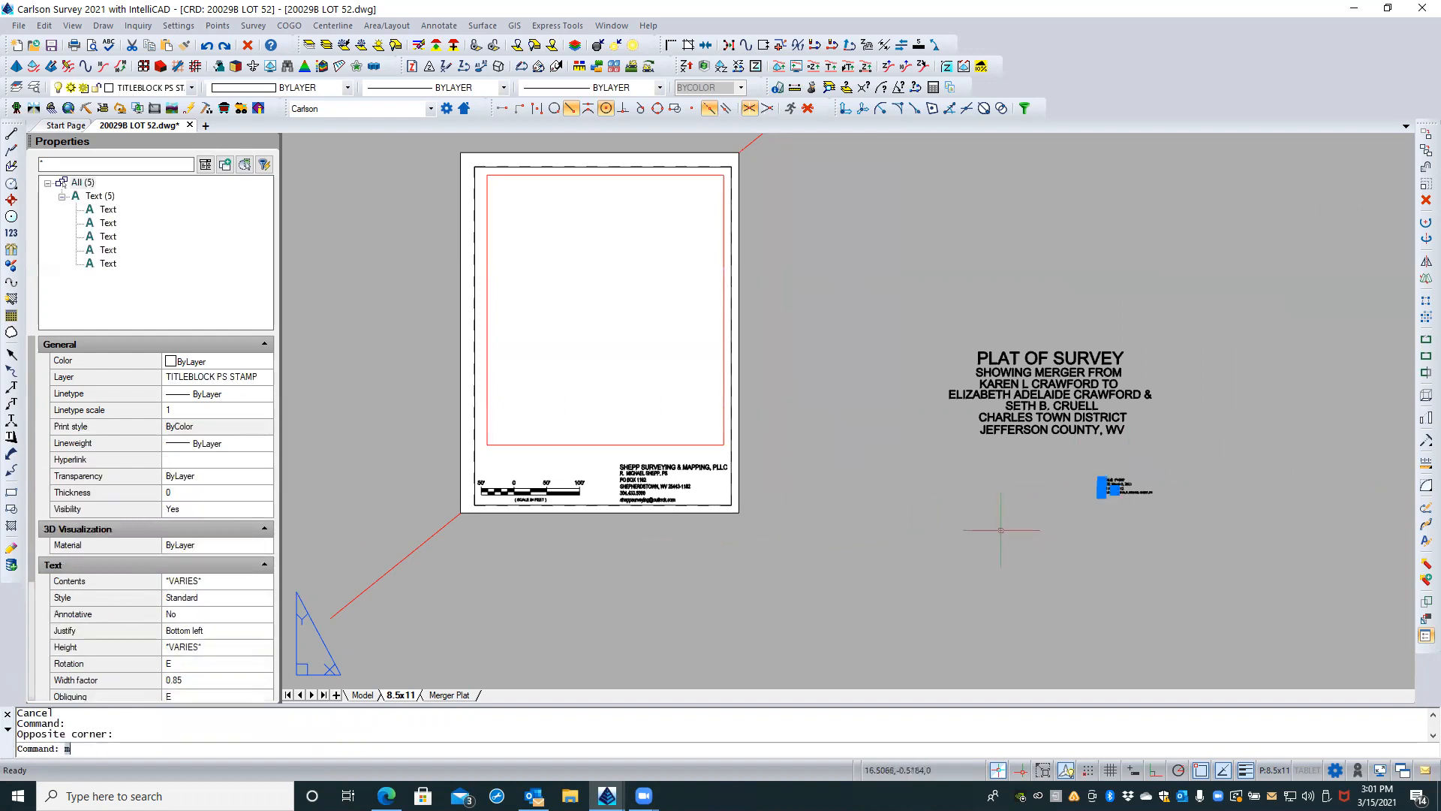
pyautogui.press('Return')
pyautogui.scroll(3, 1128, 454)
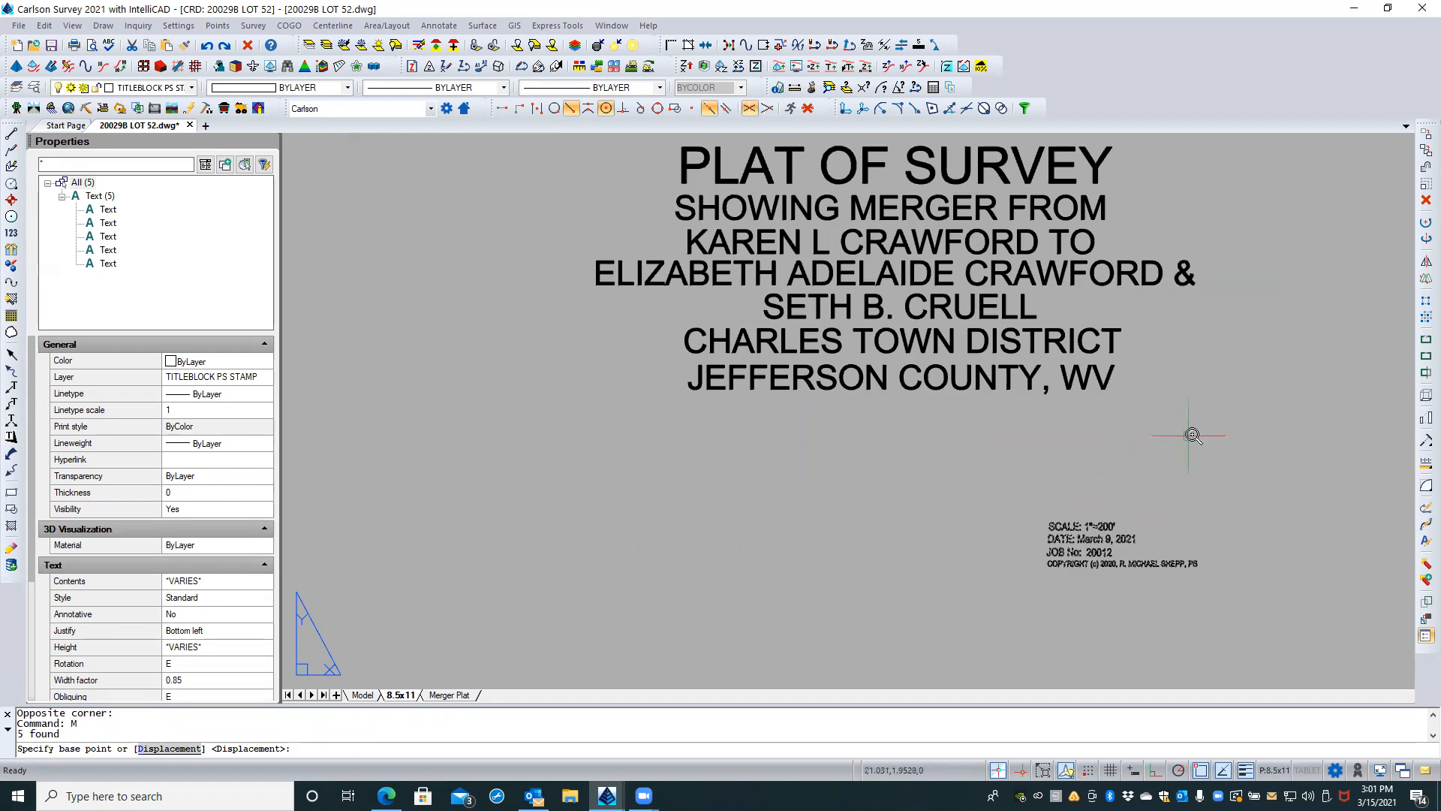
pyautogui.scroll(-2, 1193, 433)
pyautogui.click(1232, 436)
pyautogui.scroll(3, 644, 489)
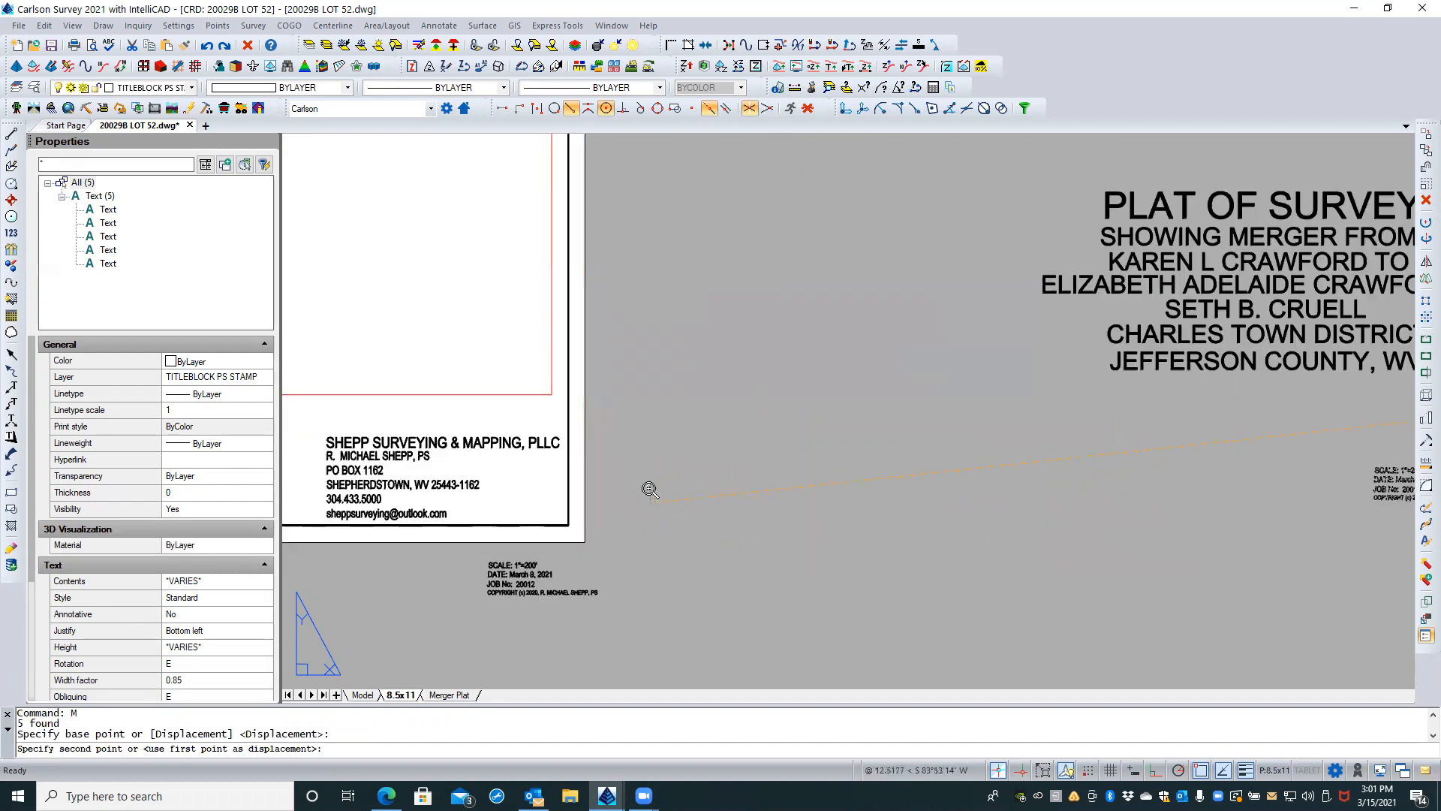
pyautogui.moveTo(680, 435); pyautogui.dragTo(926, 366, button='middle')
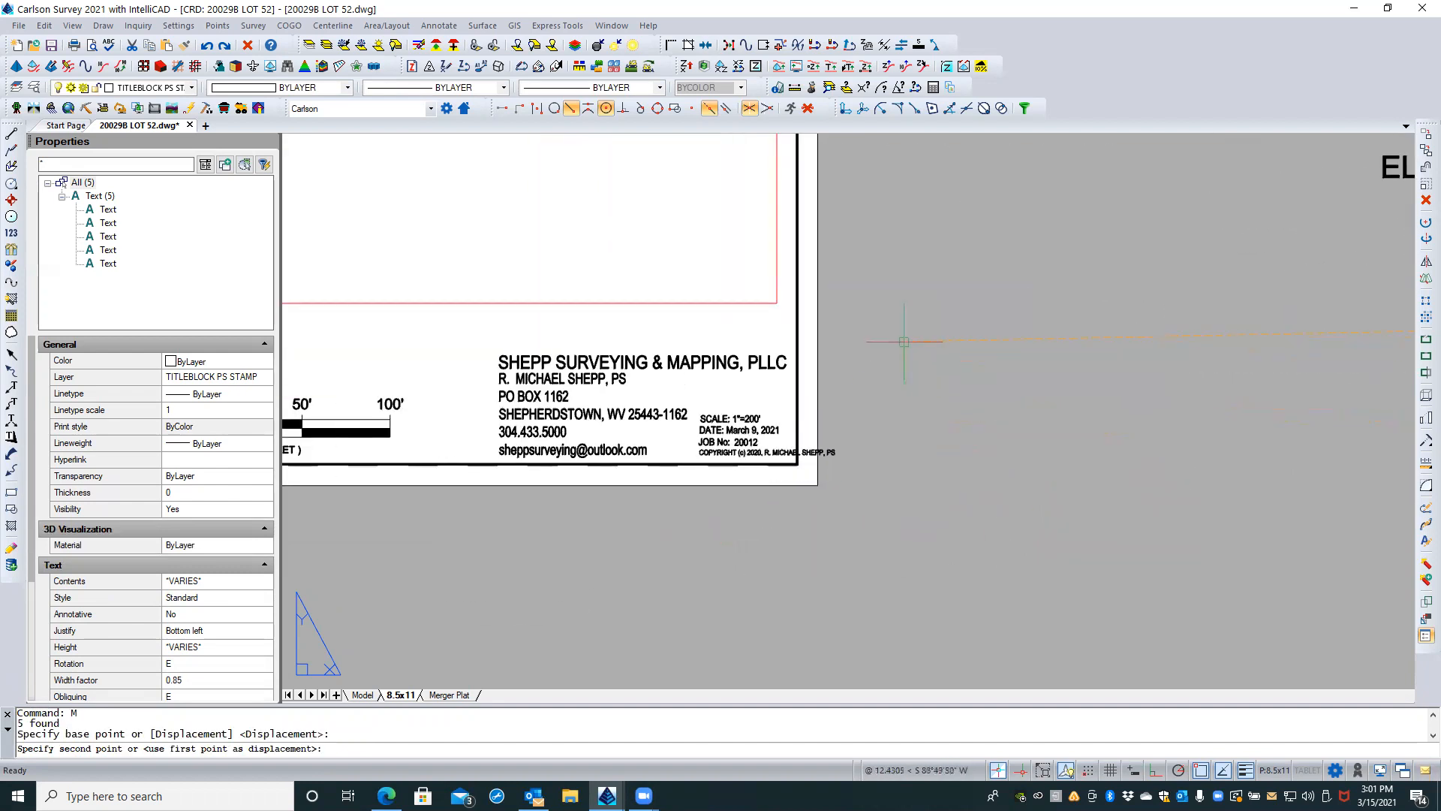
pyautogui.scroll(-4, 1051, 319)
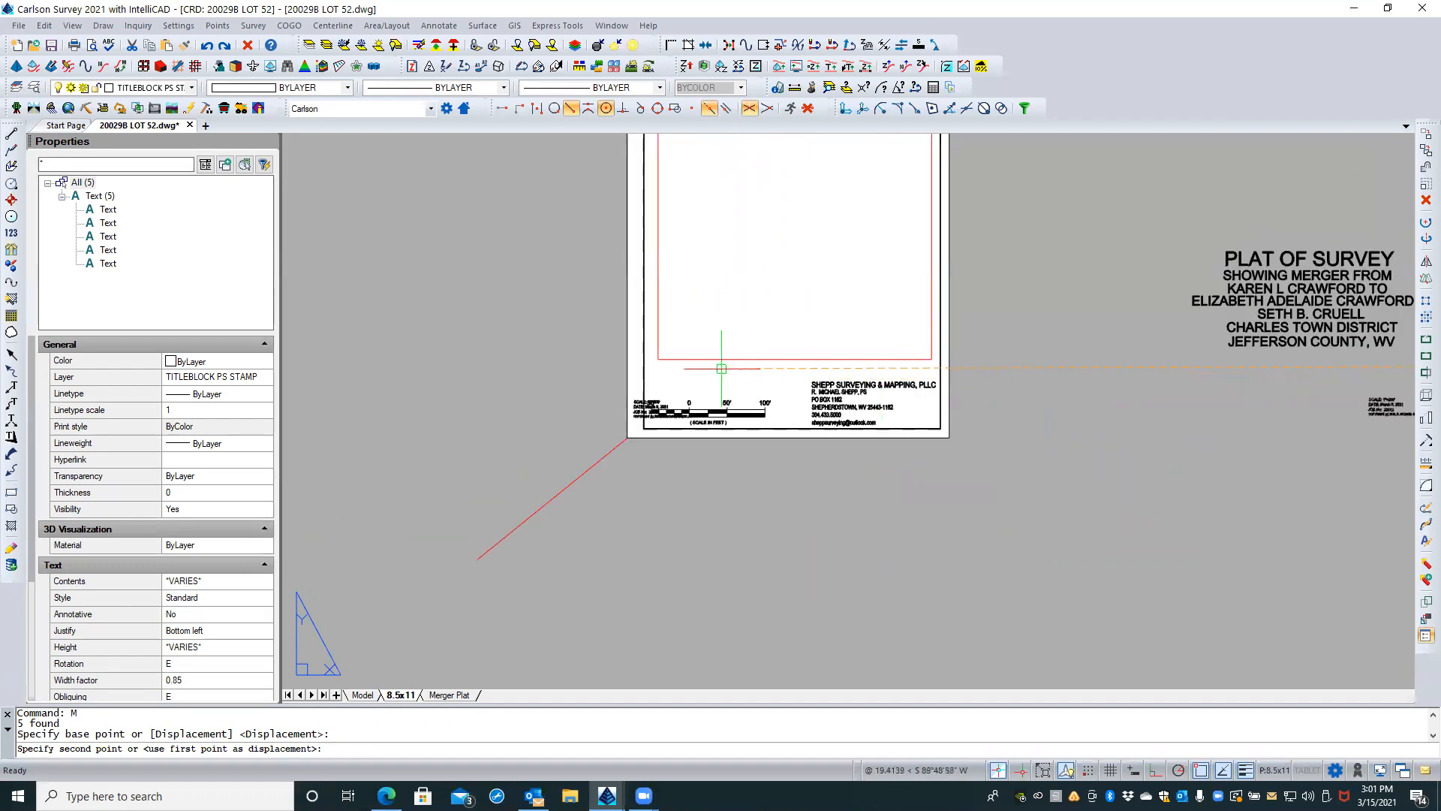
pyautogui.scroll(3, 722, 368)
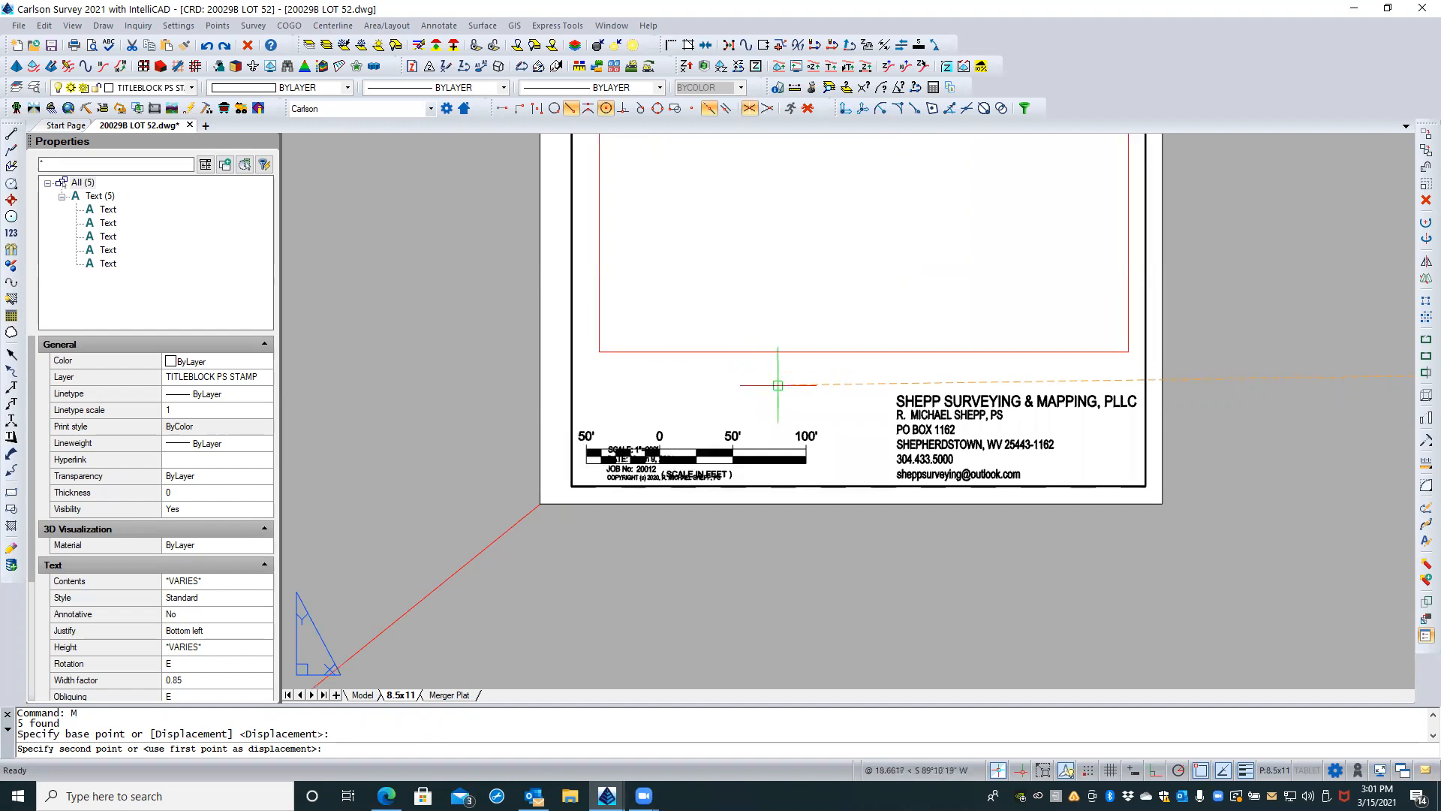
pyautogui.scroll(4, 762, 389)
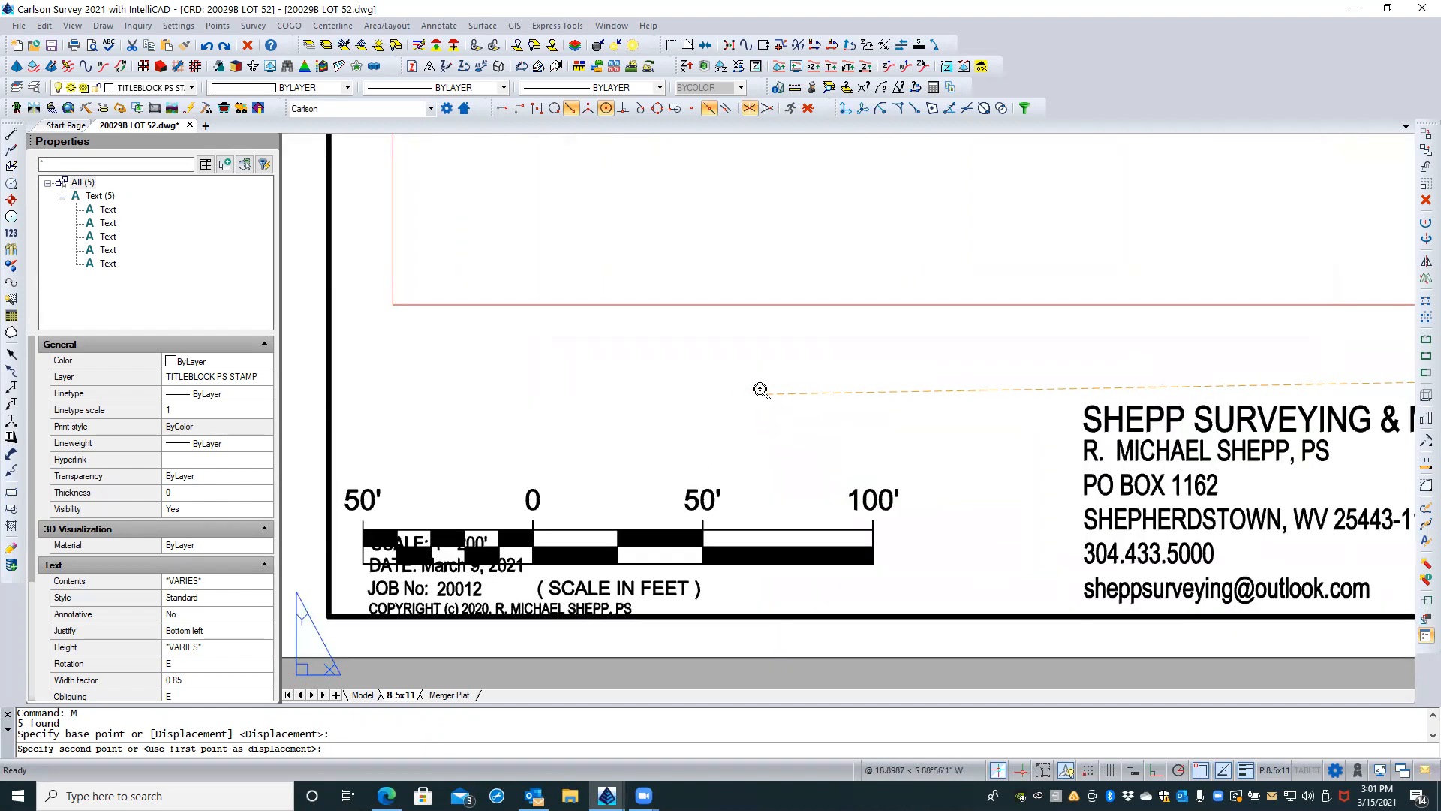
pyautogui.moveTo(759, 388); pyautogui.dragTo(831, 359, button='middle')
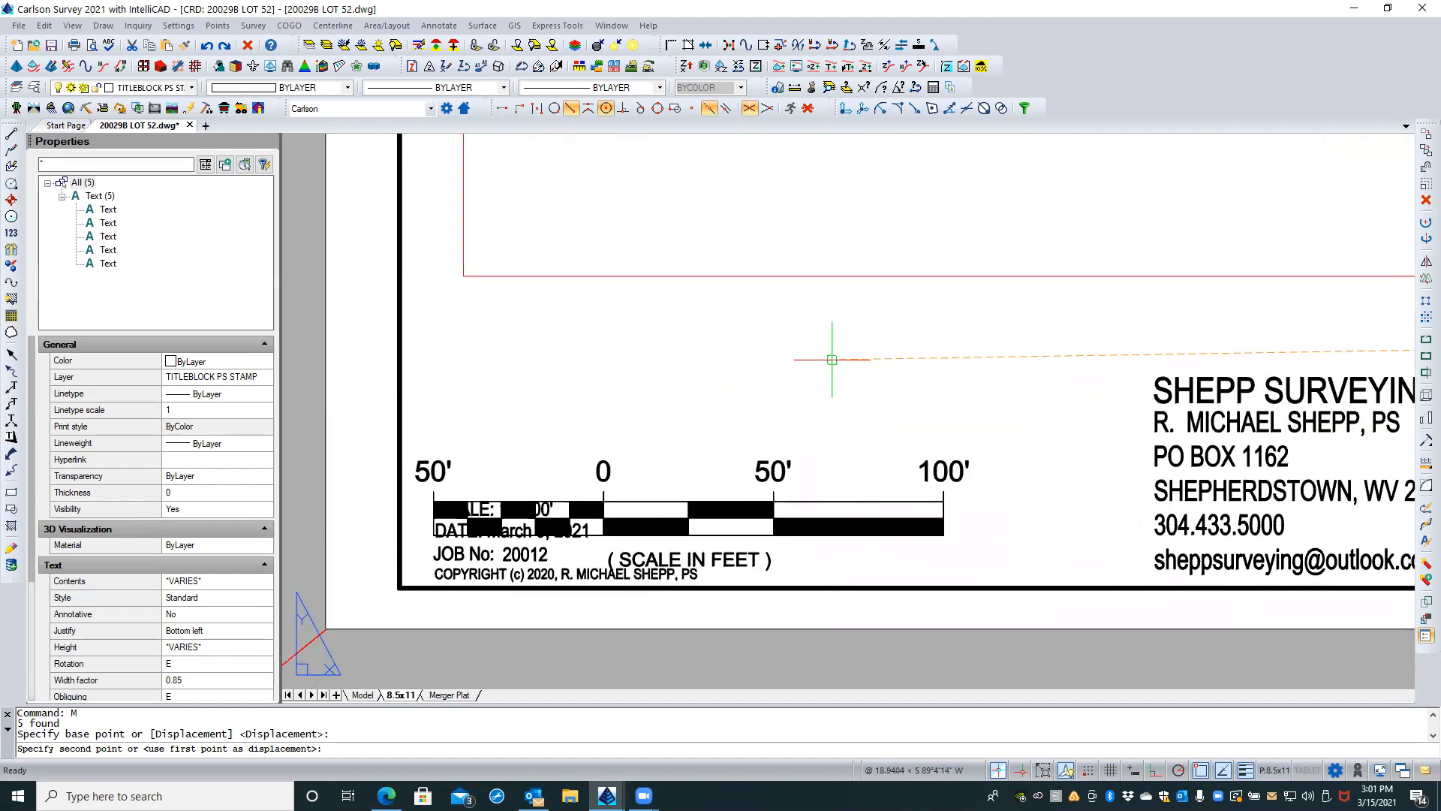
pyautogui.keyDown('shift'); pyautogui.rightClick(832, 360); pyautogui.keyUp('shift')
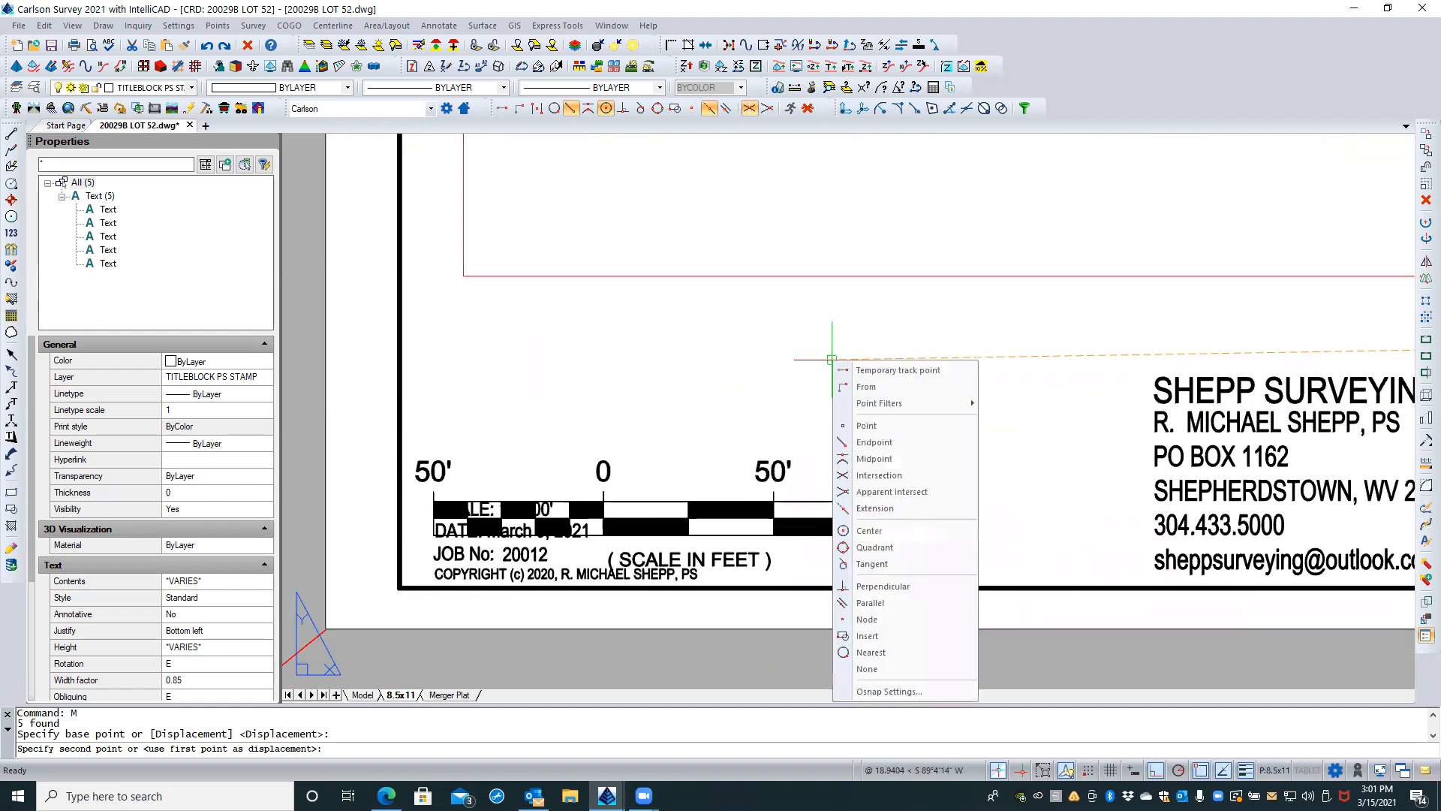
pyautogui.click(868, 668)
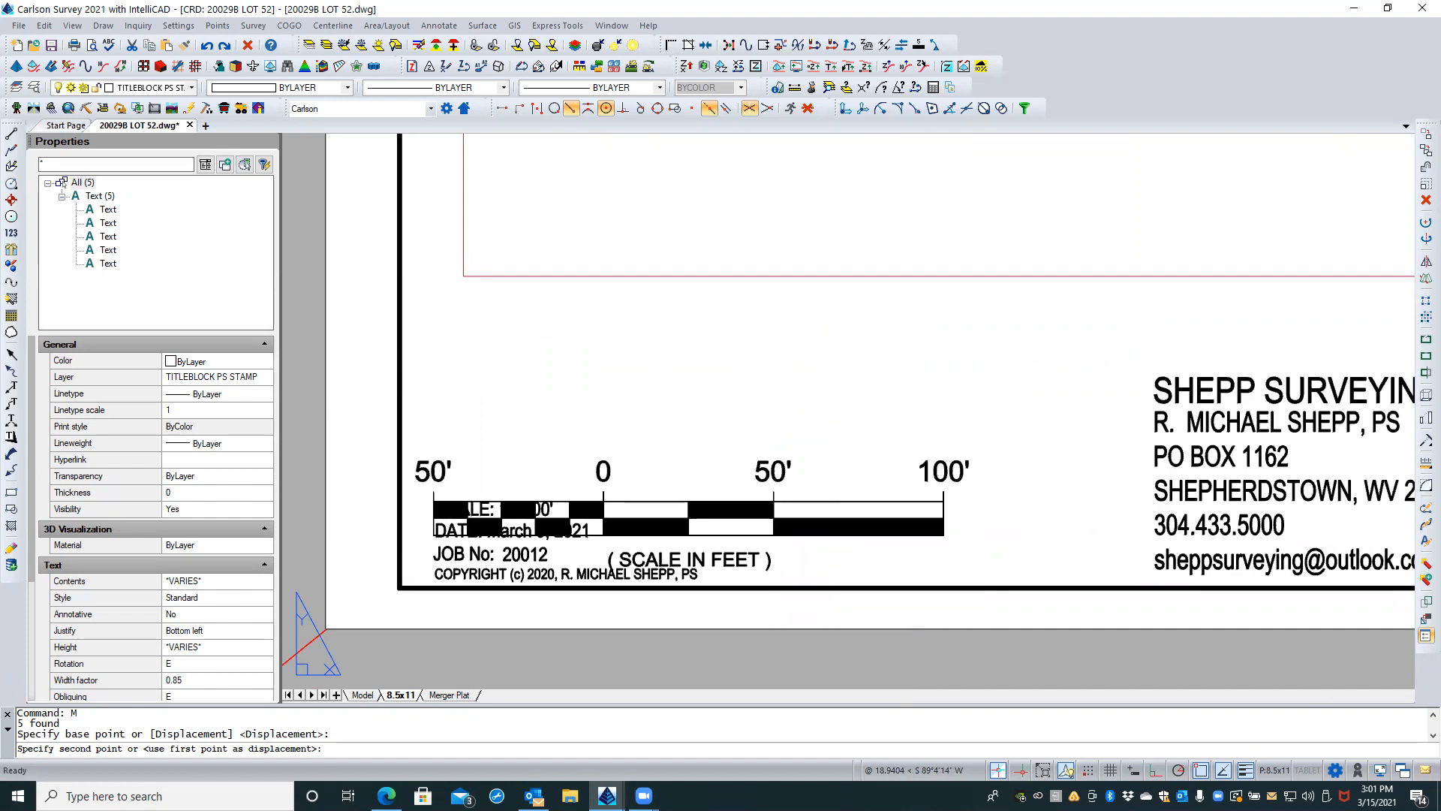
pyautogui.click(810, 356)
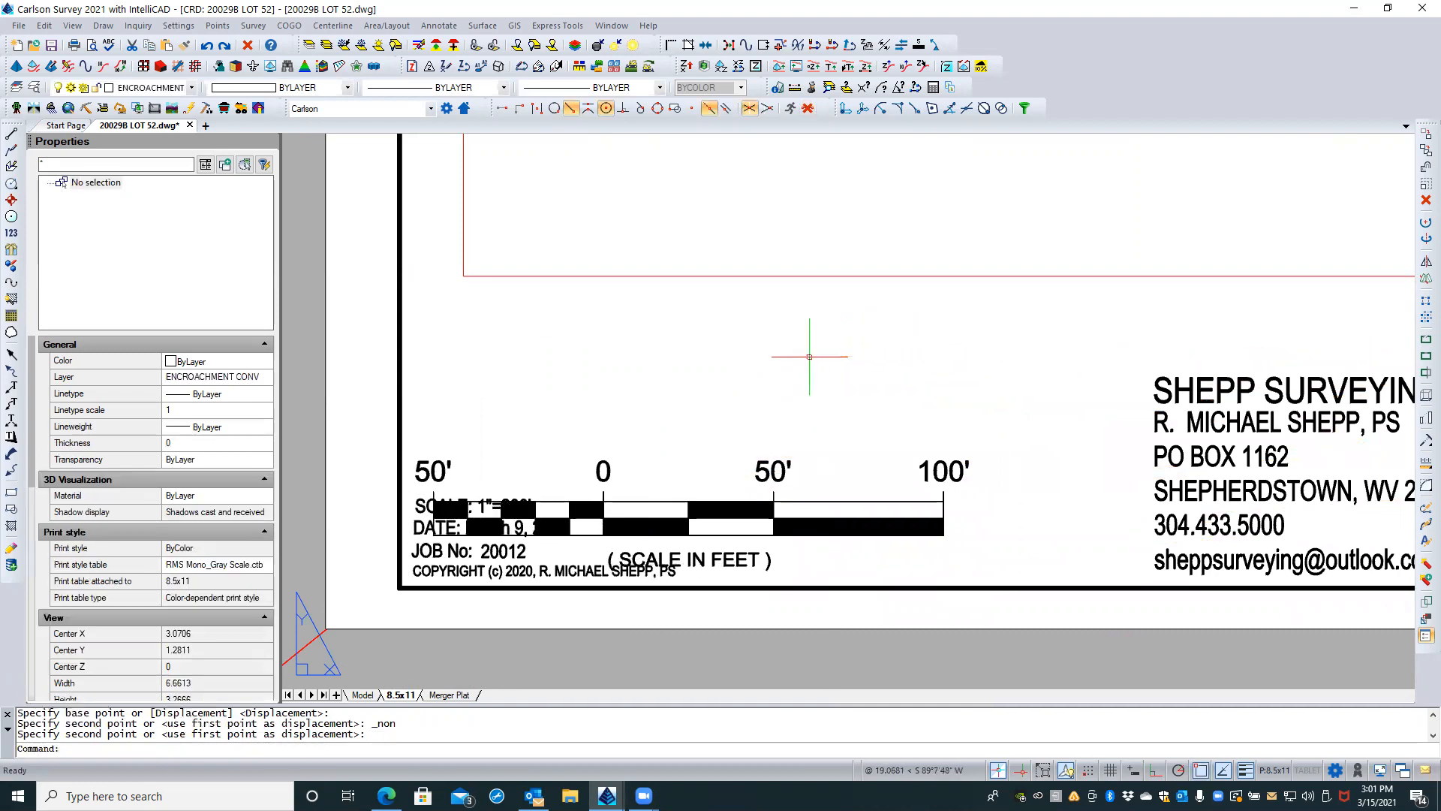
# Step: Move the scale bar block up, clear of the scale and date text and just below the red viewport frame
pyautogui.click(810, 500)
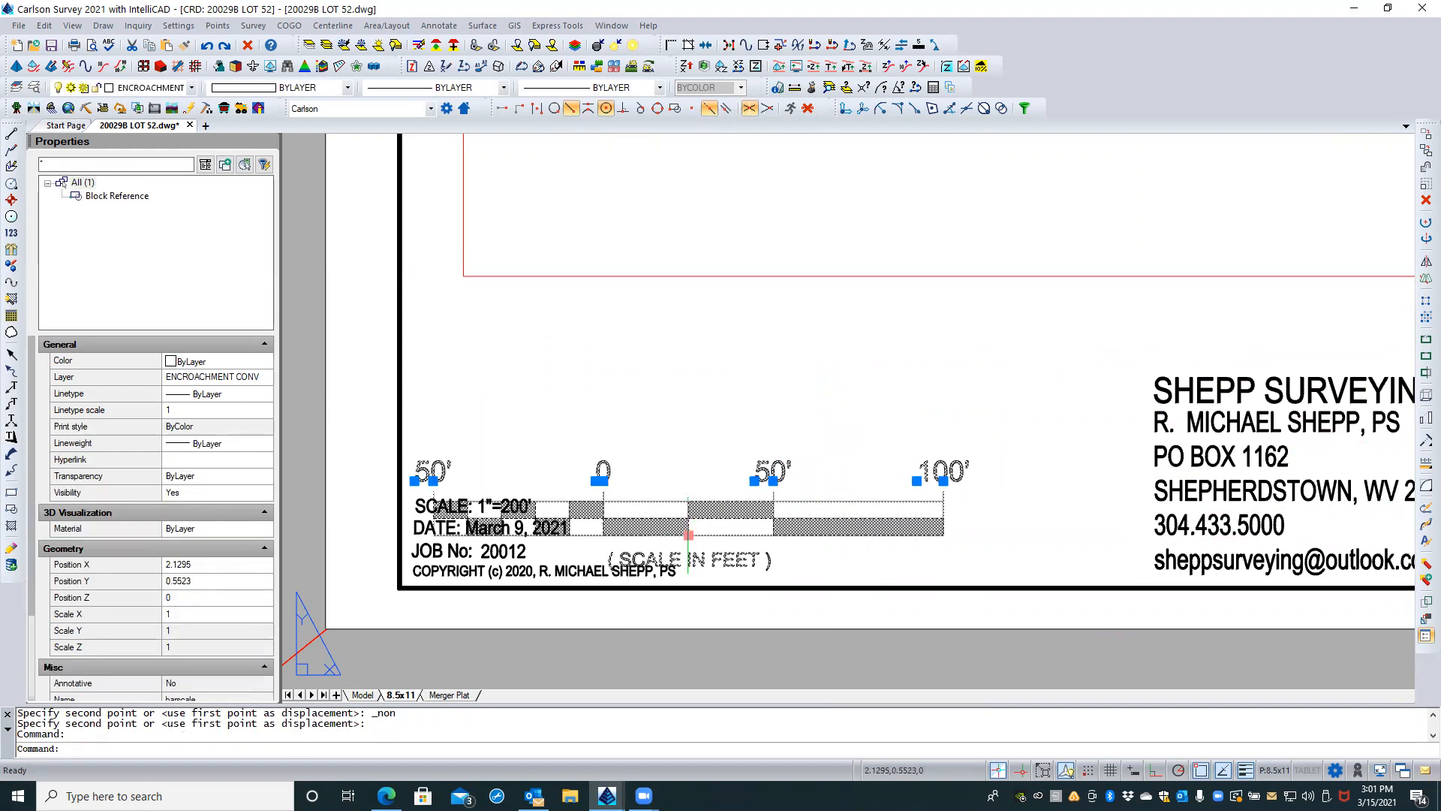
pyautogui.click(689, 535)
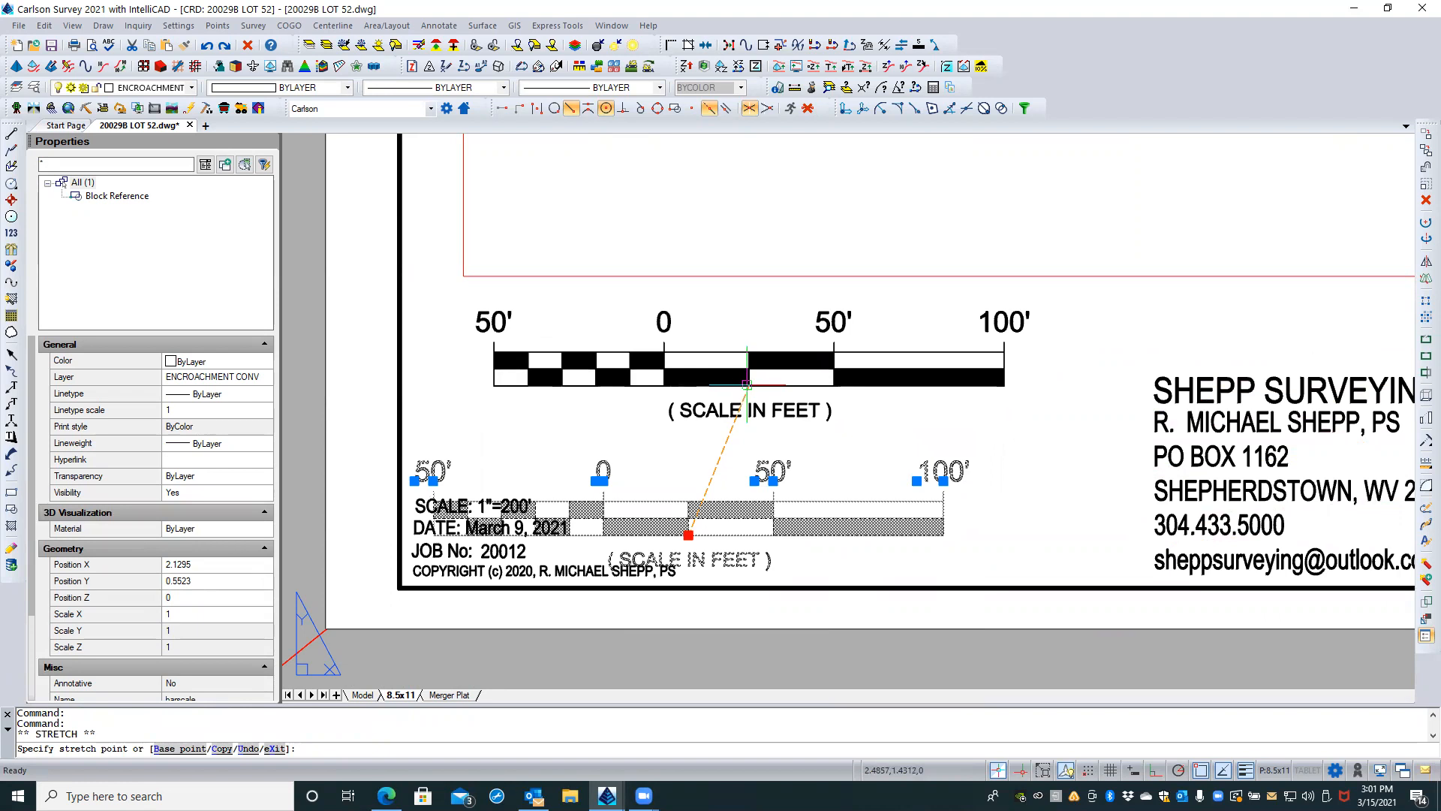
pyautogui.click(745, 382)
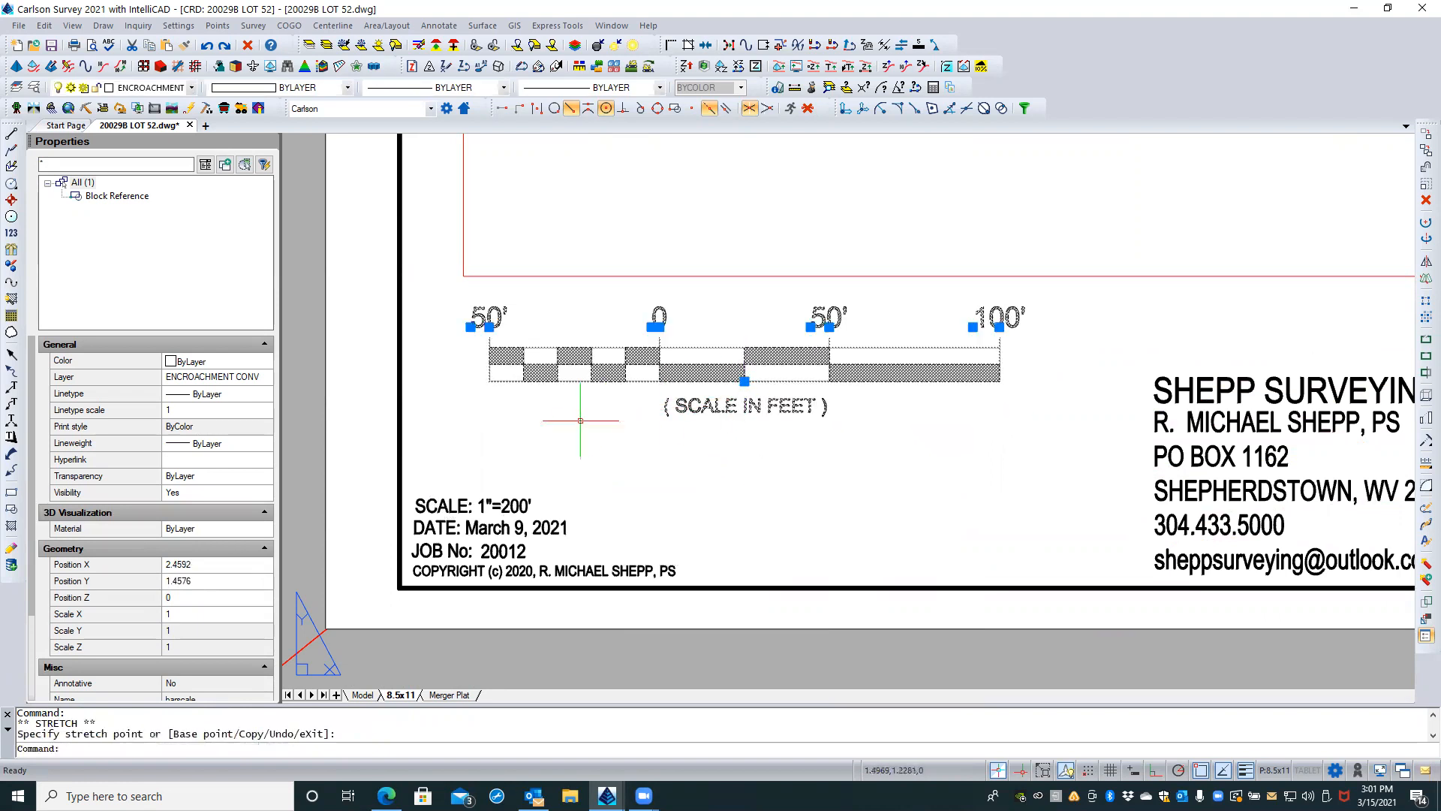
pyautogui.press('Escape')
pyautogui.press('Escape')
pyautogui.scroll(-3, 485, 572)
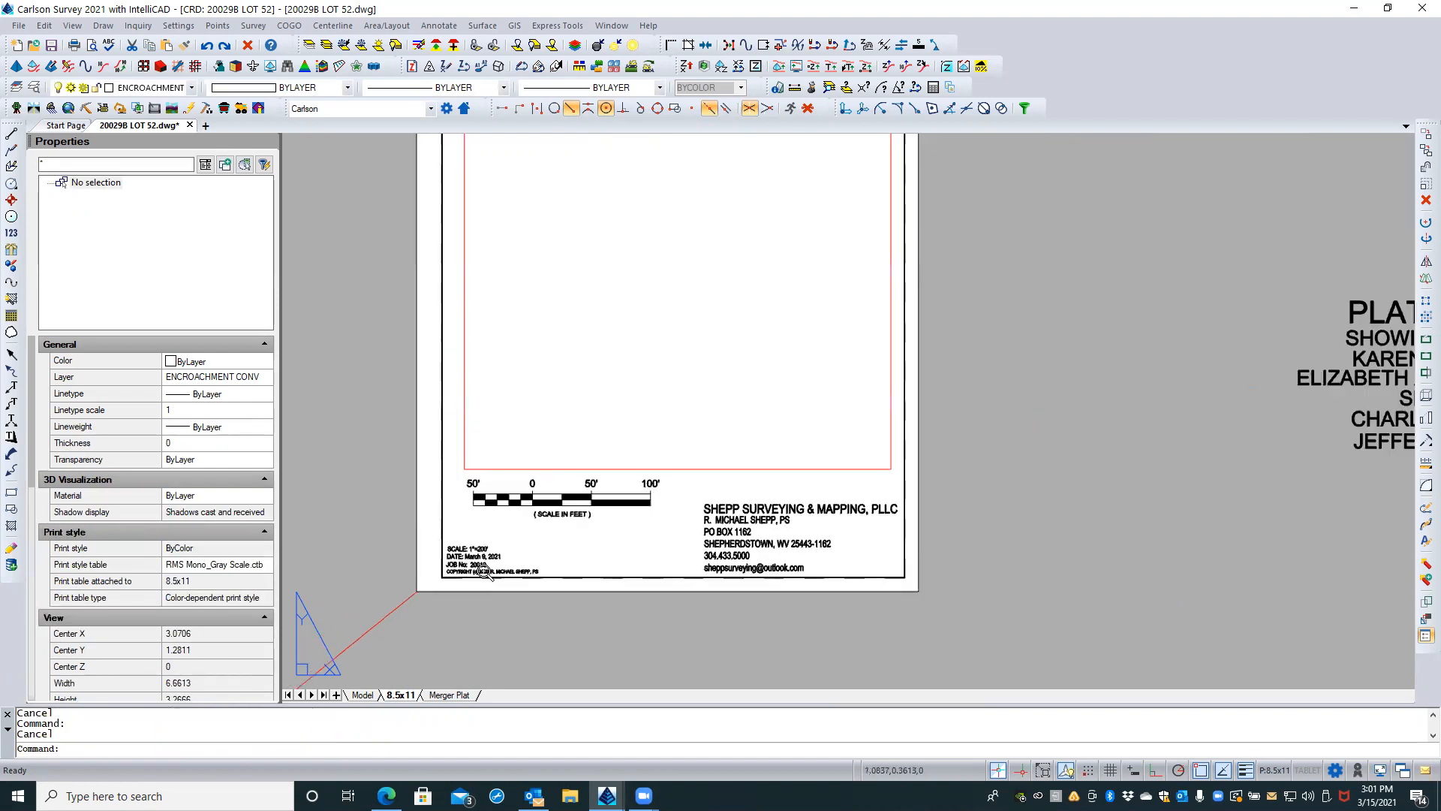
pyautogui.scroll(-1, 484, 572)
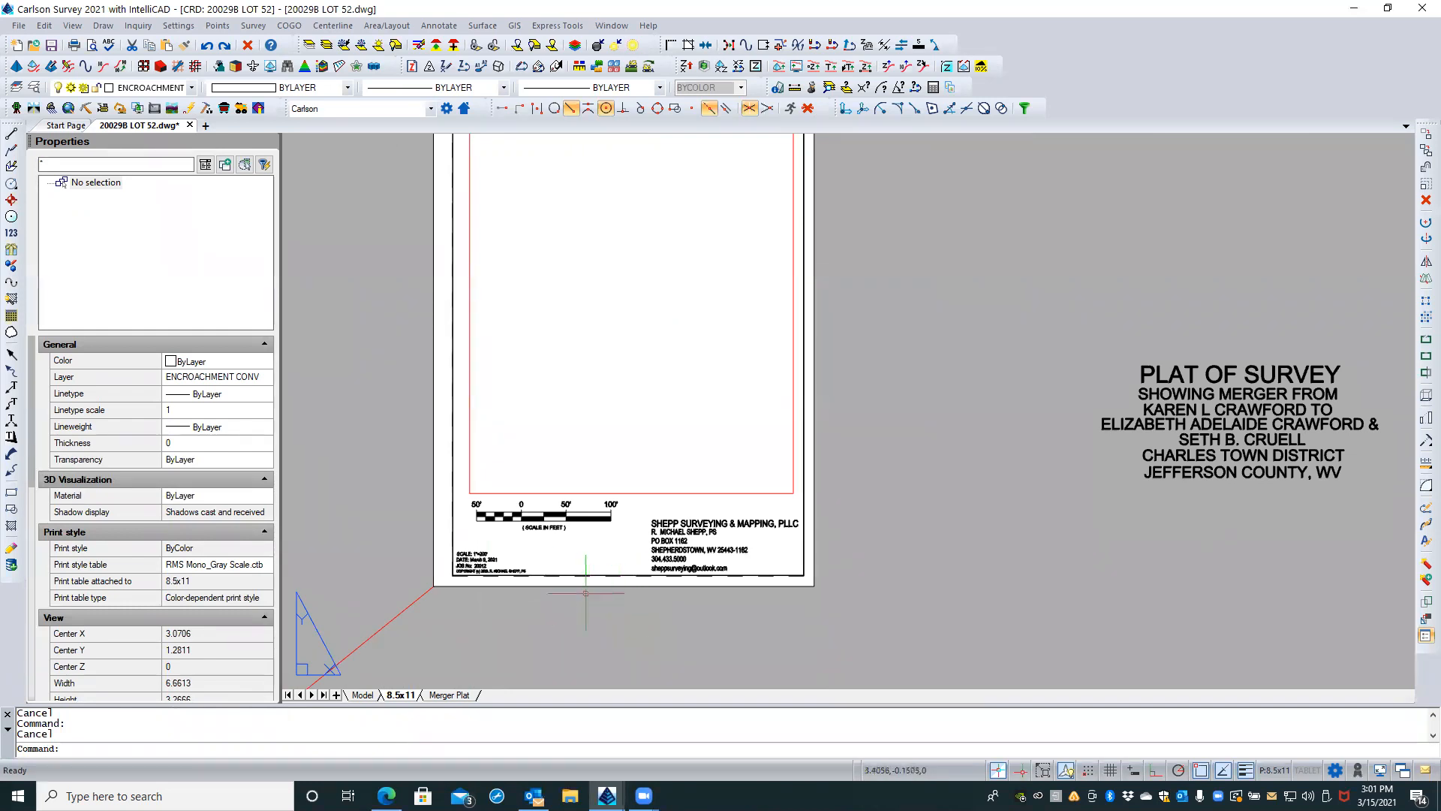
pyautogui.scroll(4, 491, 580)
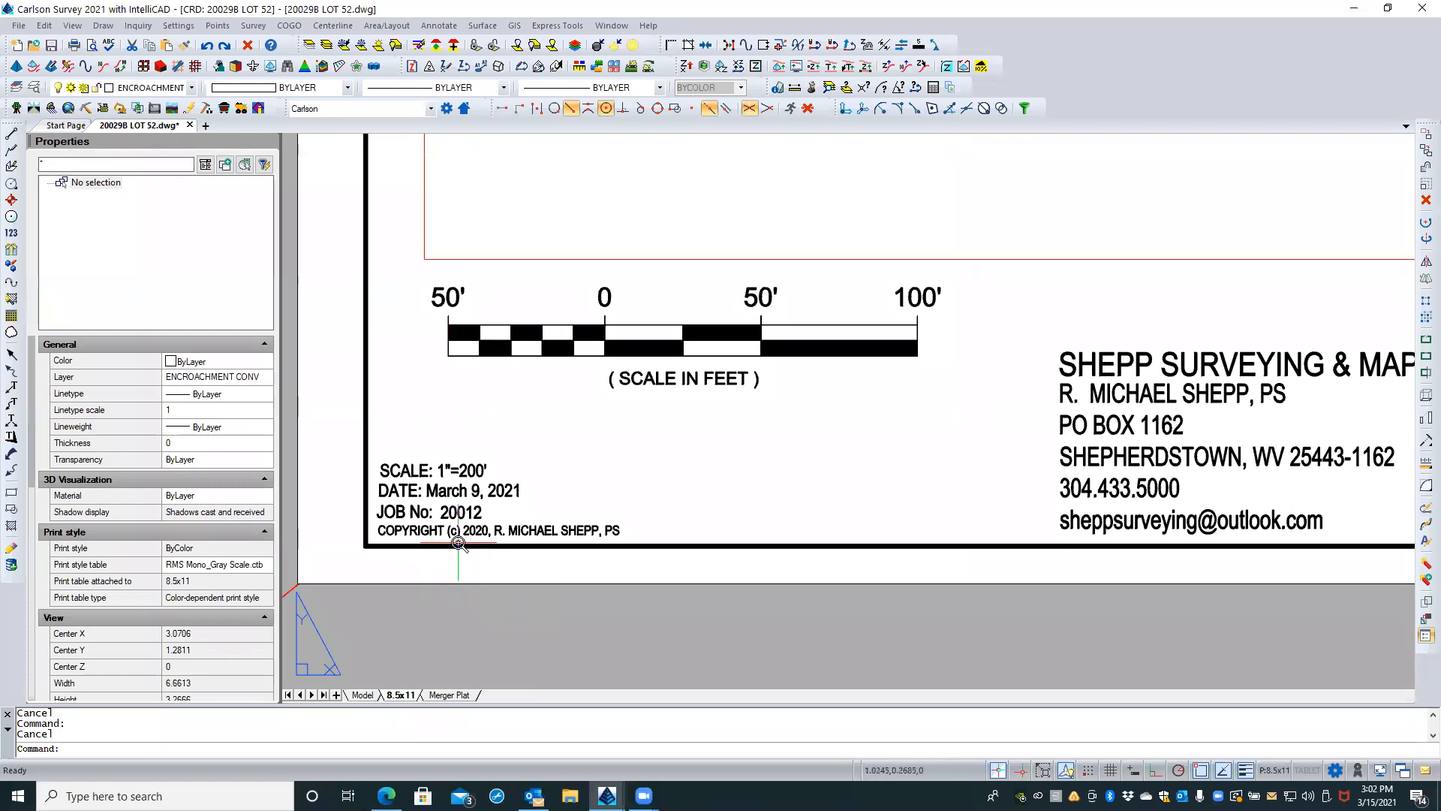
pyautogui.scroll(3, 458, 542)
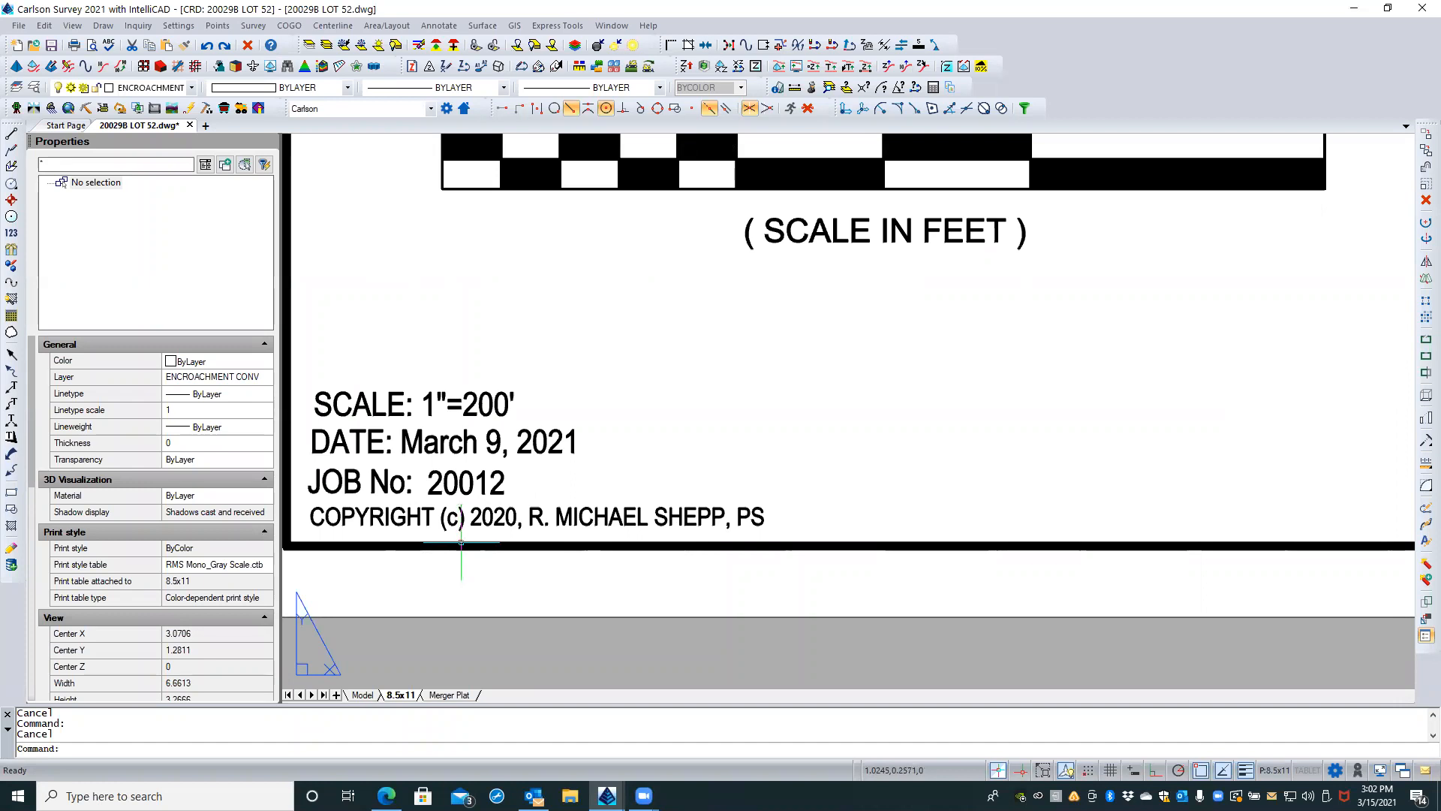
pyautogui.click(373, 410)
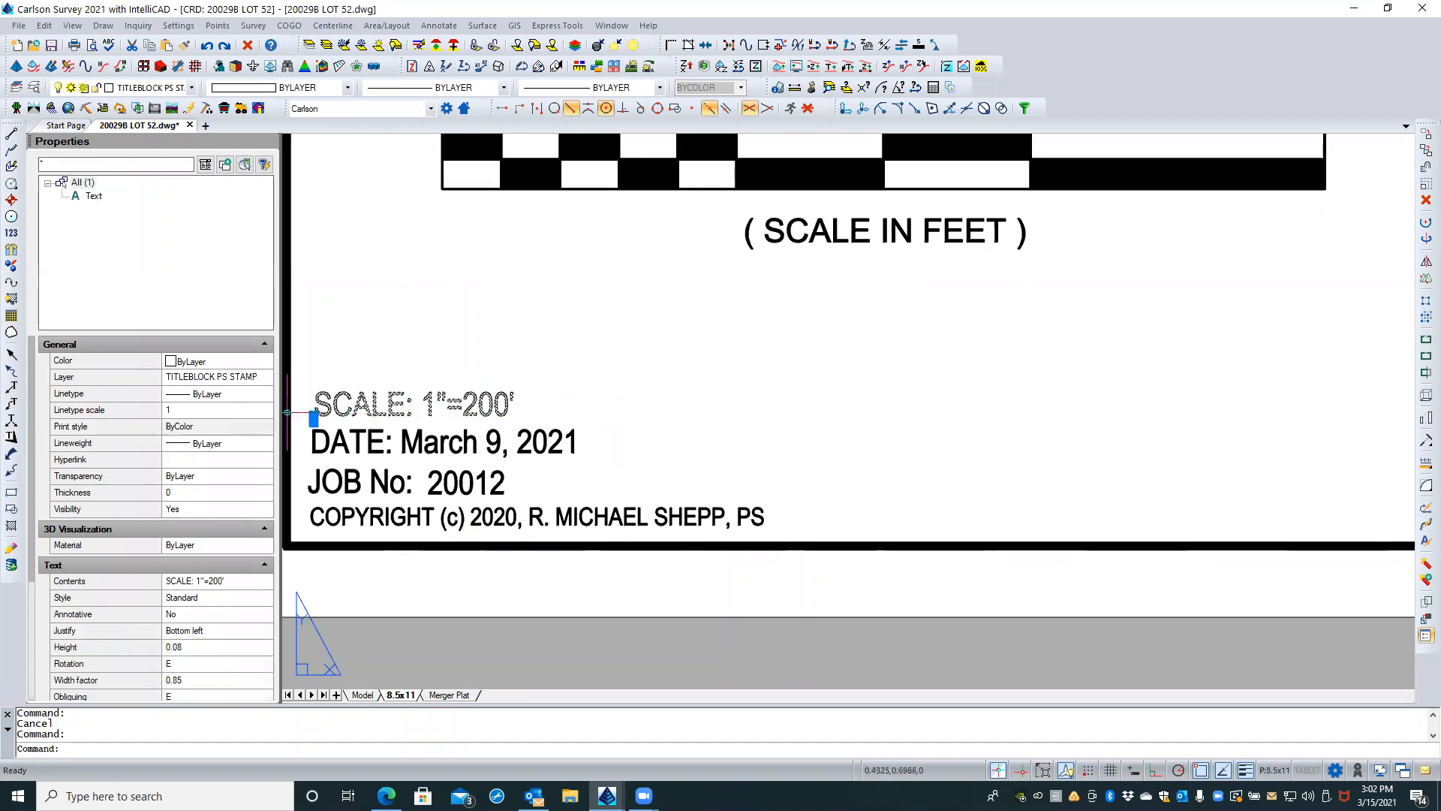
pyautogui.scroll(2, 287, 412)
pyautogui.scroll(1, 607, 336)
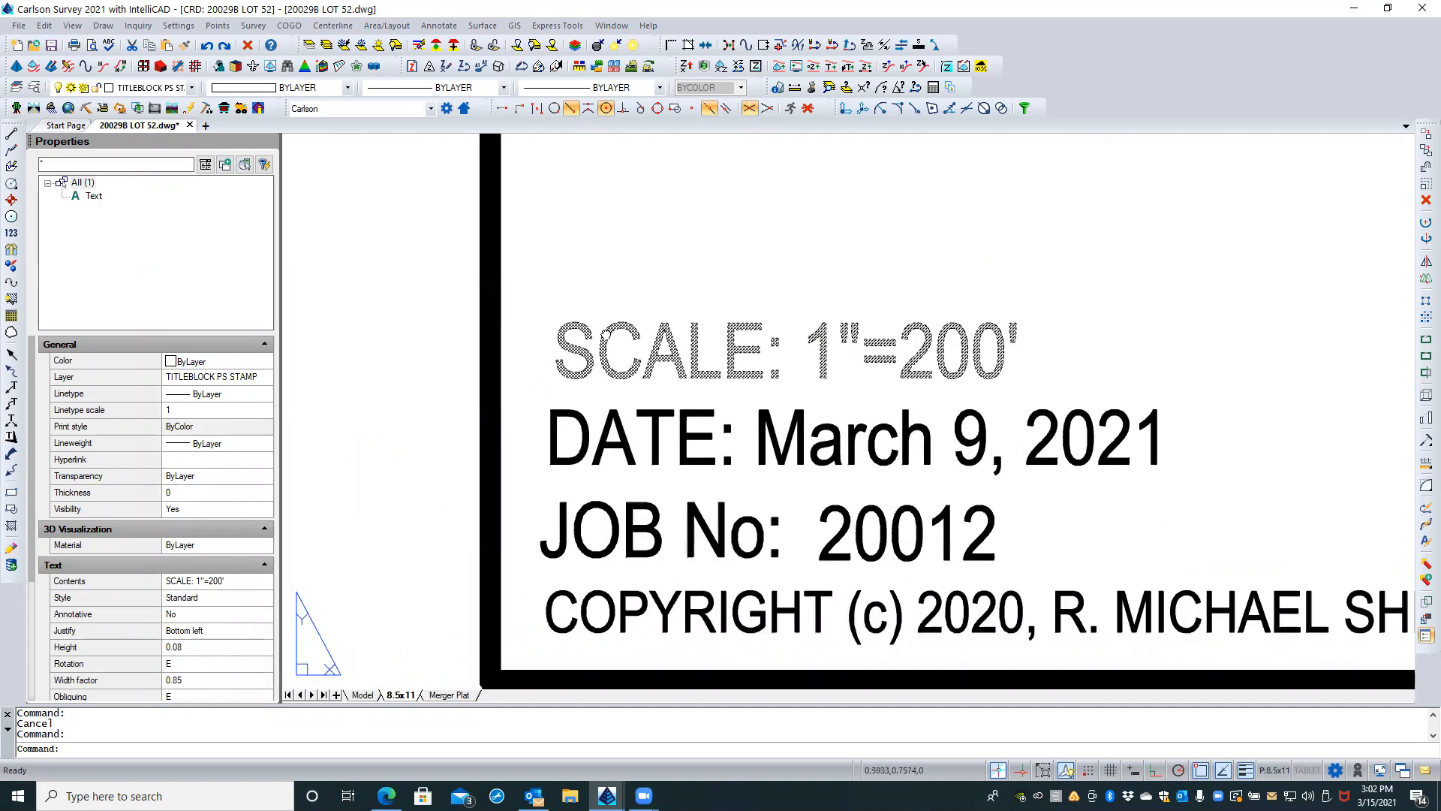
pyautogui.press('Escape')
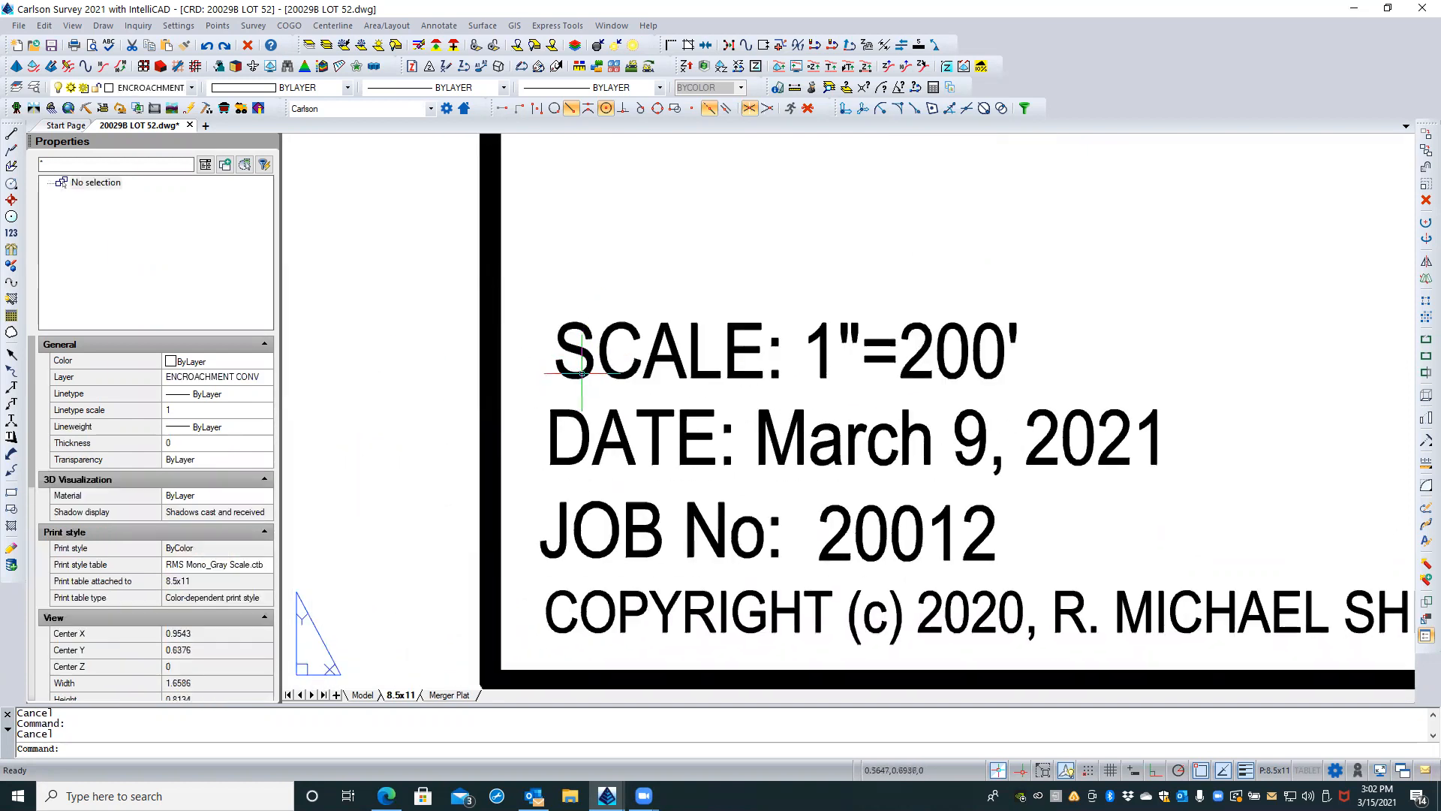
pyautogui.click(586, 376)
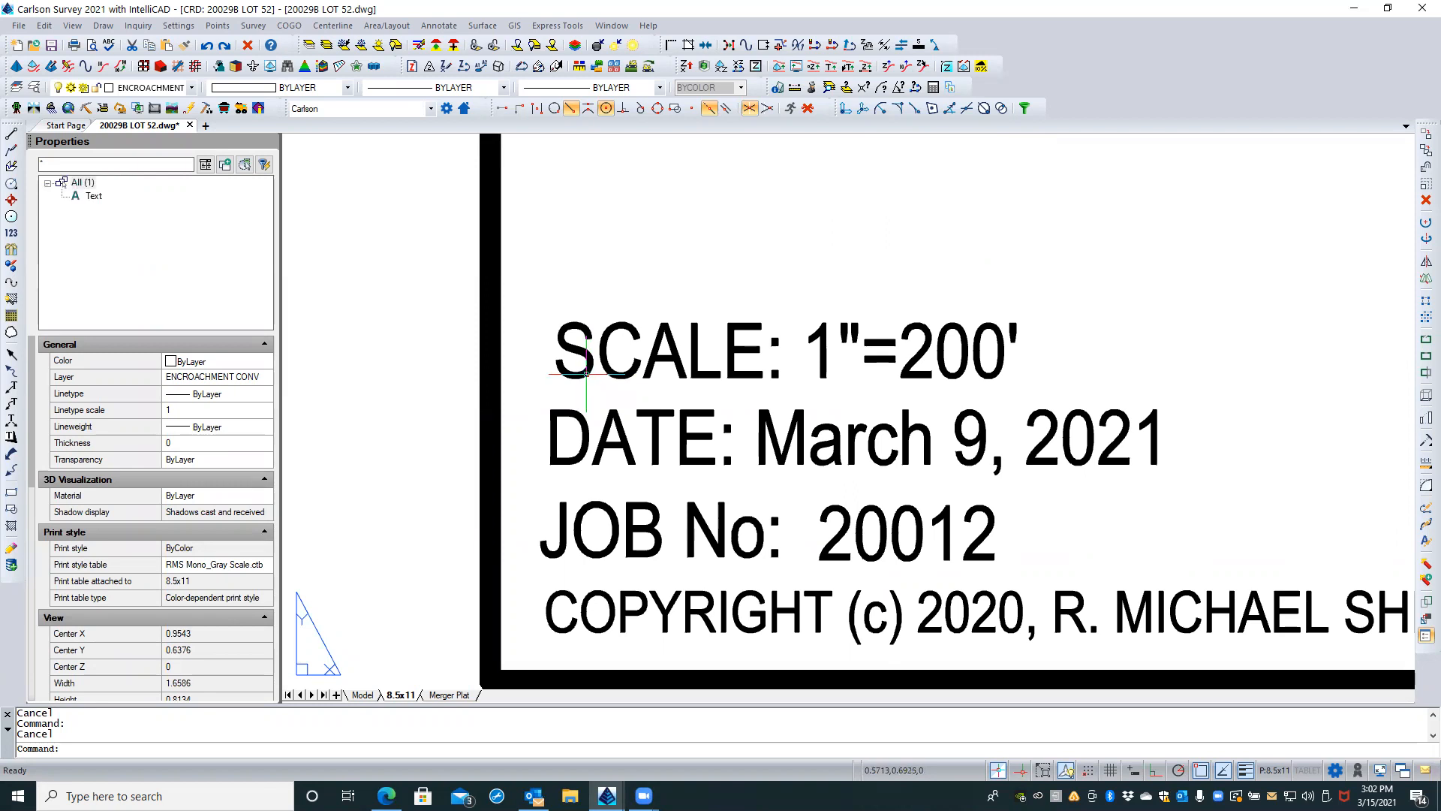
pyautogui.click(584, 444)
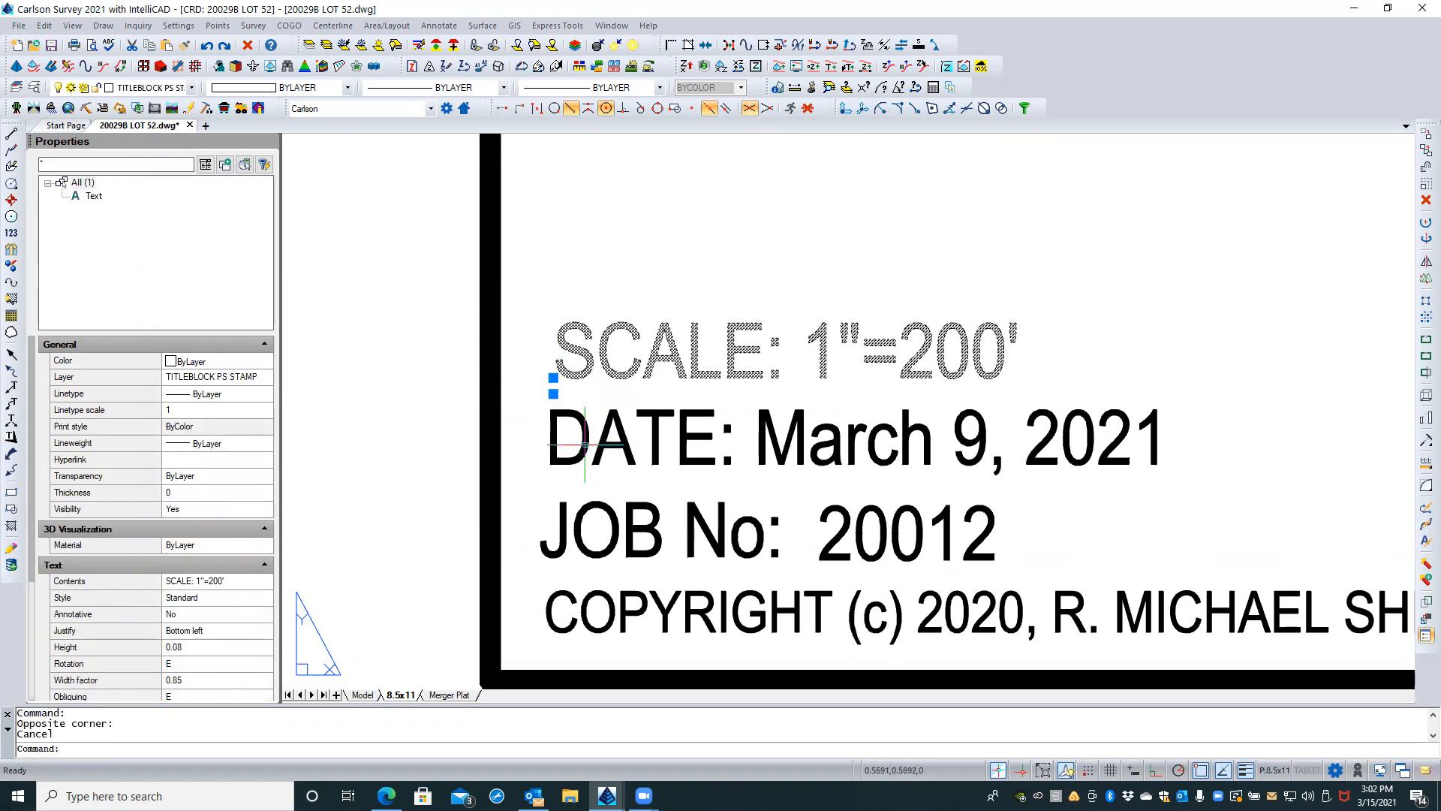
pyautogui.press('Escape')
pyautogui.click(585, 444)
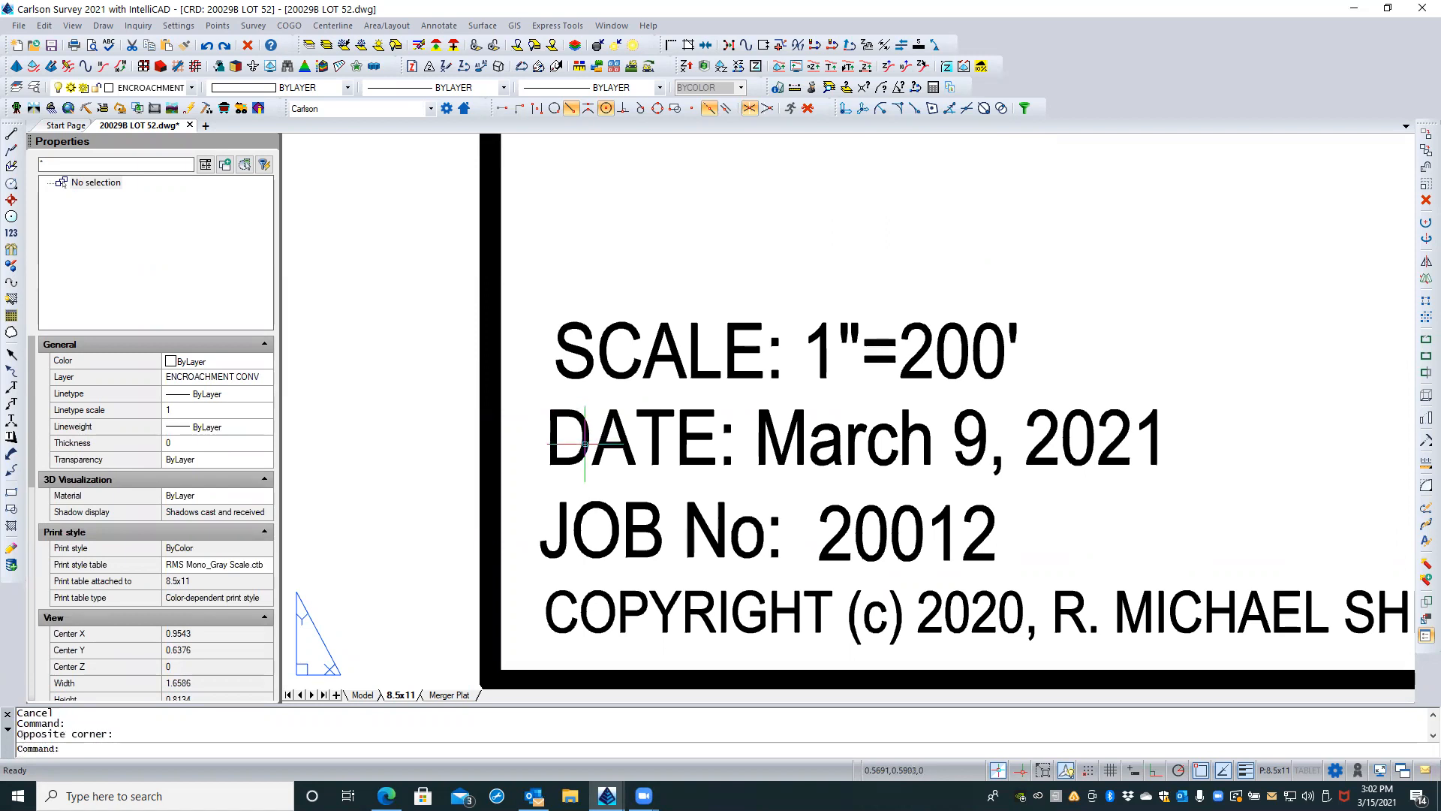
pyautogui.click(584, 443)
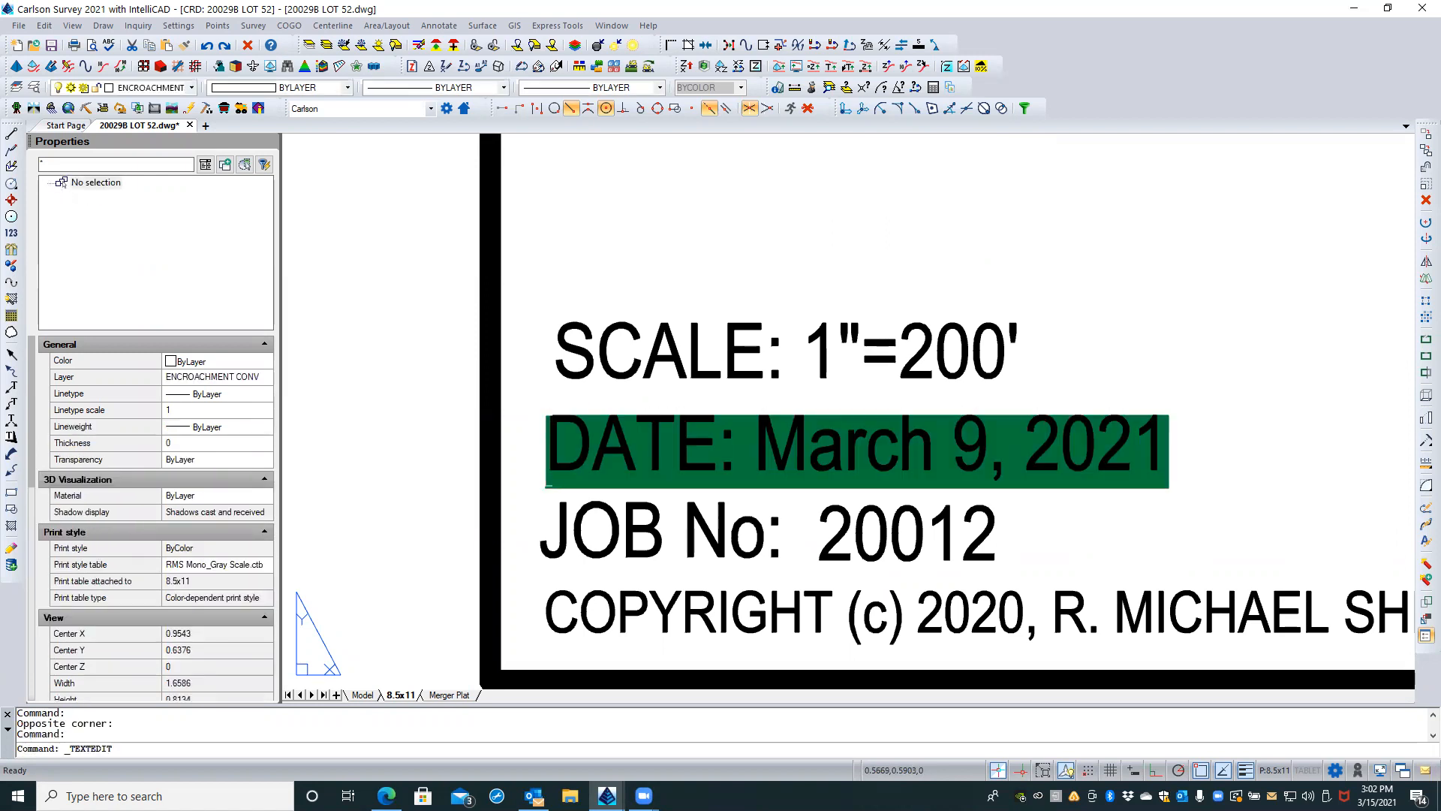
pyautogui.press('Escape')
pyautogui.press('Escape')
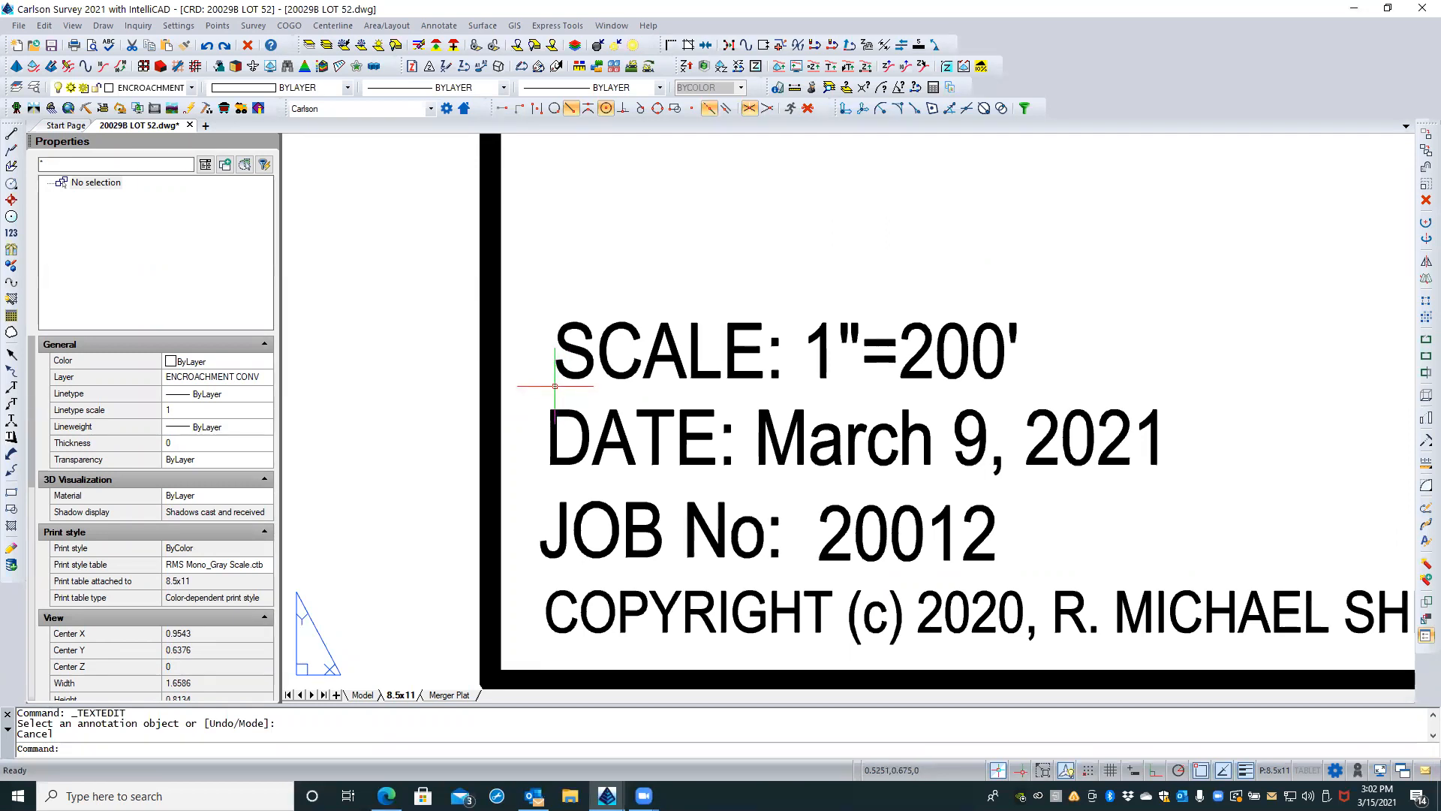
# Step: Try to edit the year in the copyright line below the job number
pyautogui.doubleClick(803, 595)
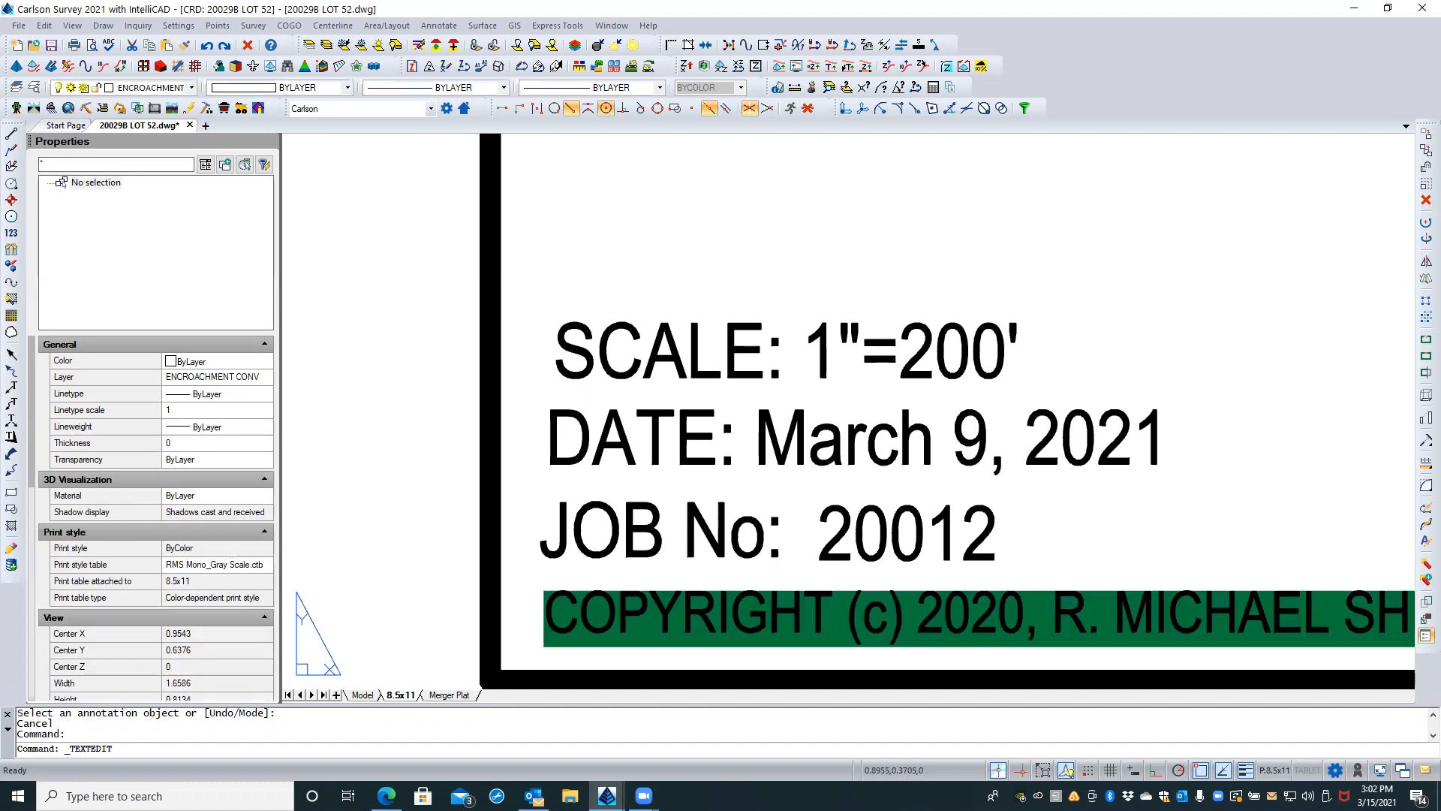
pyautogui.click(1002, 620)
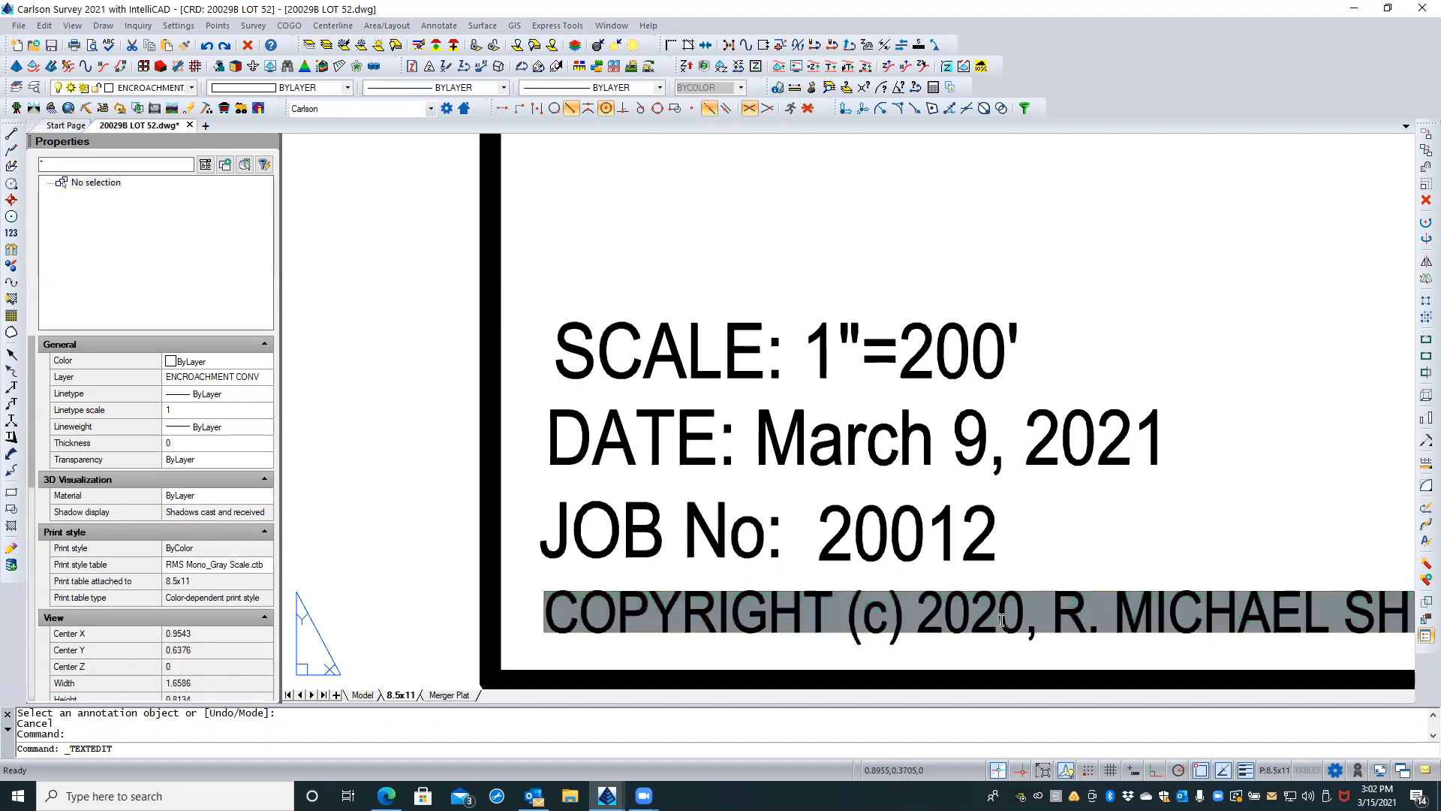
pyautogui.hotkey('shift', 'Right')
pyautogui.press('Escape')
pyautogui.press('Escape')
pyautogui.click(999, 620)
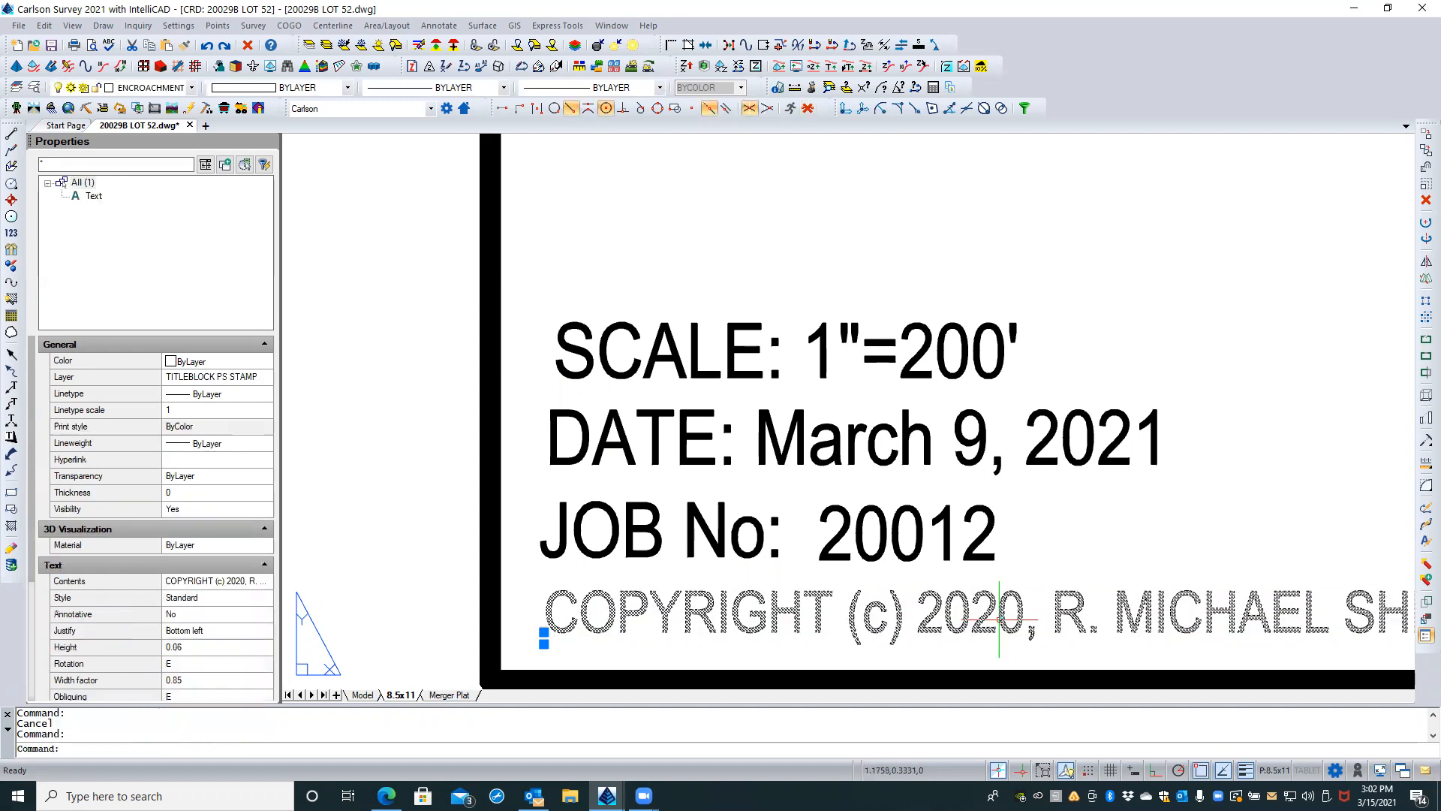
pyautogui.doubleClick(999, 620)
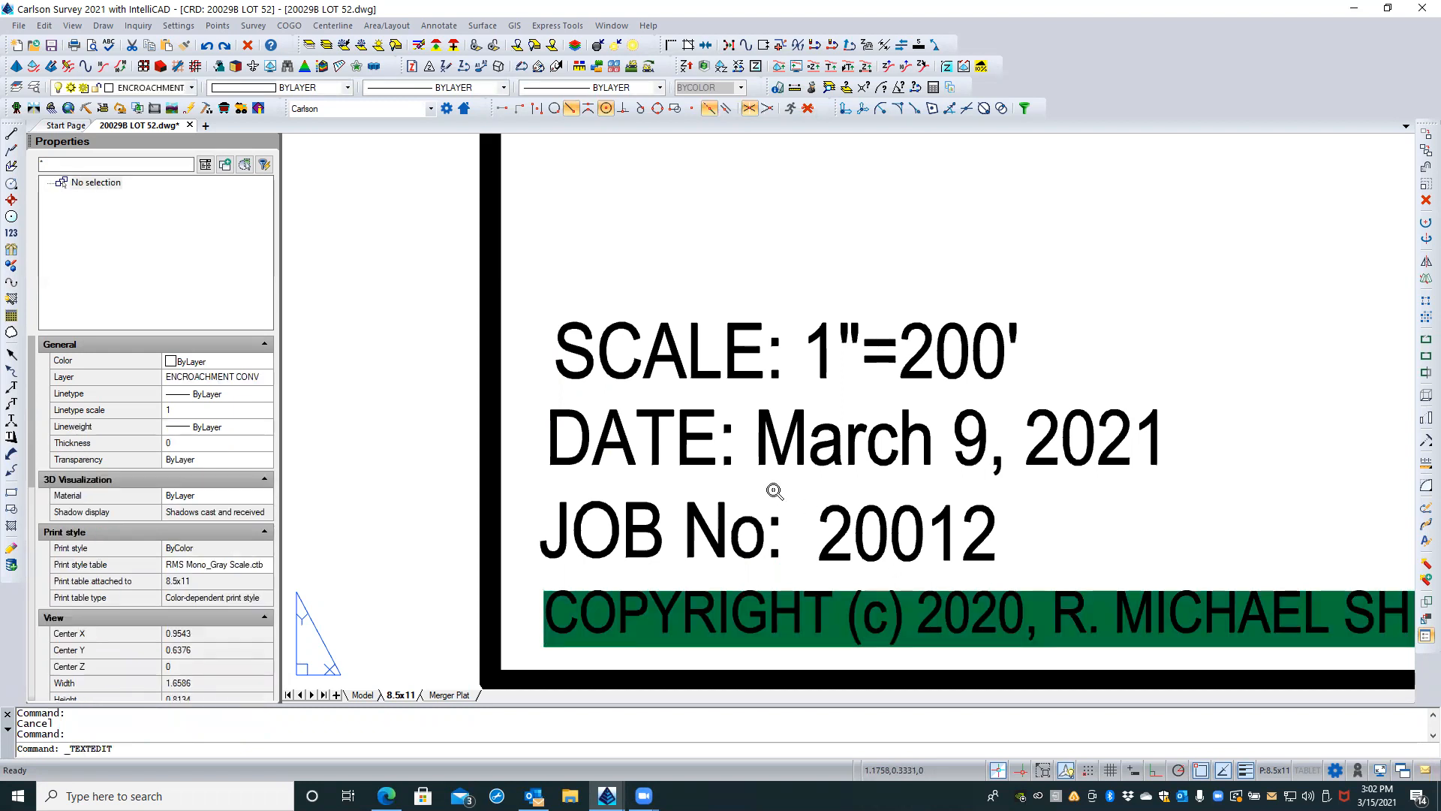
pyautogui.scroll(-1, 776, 496)
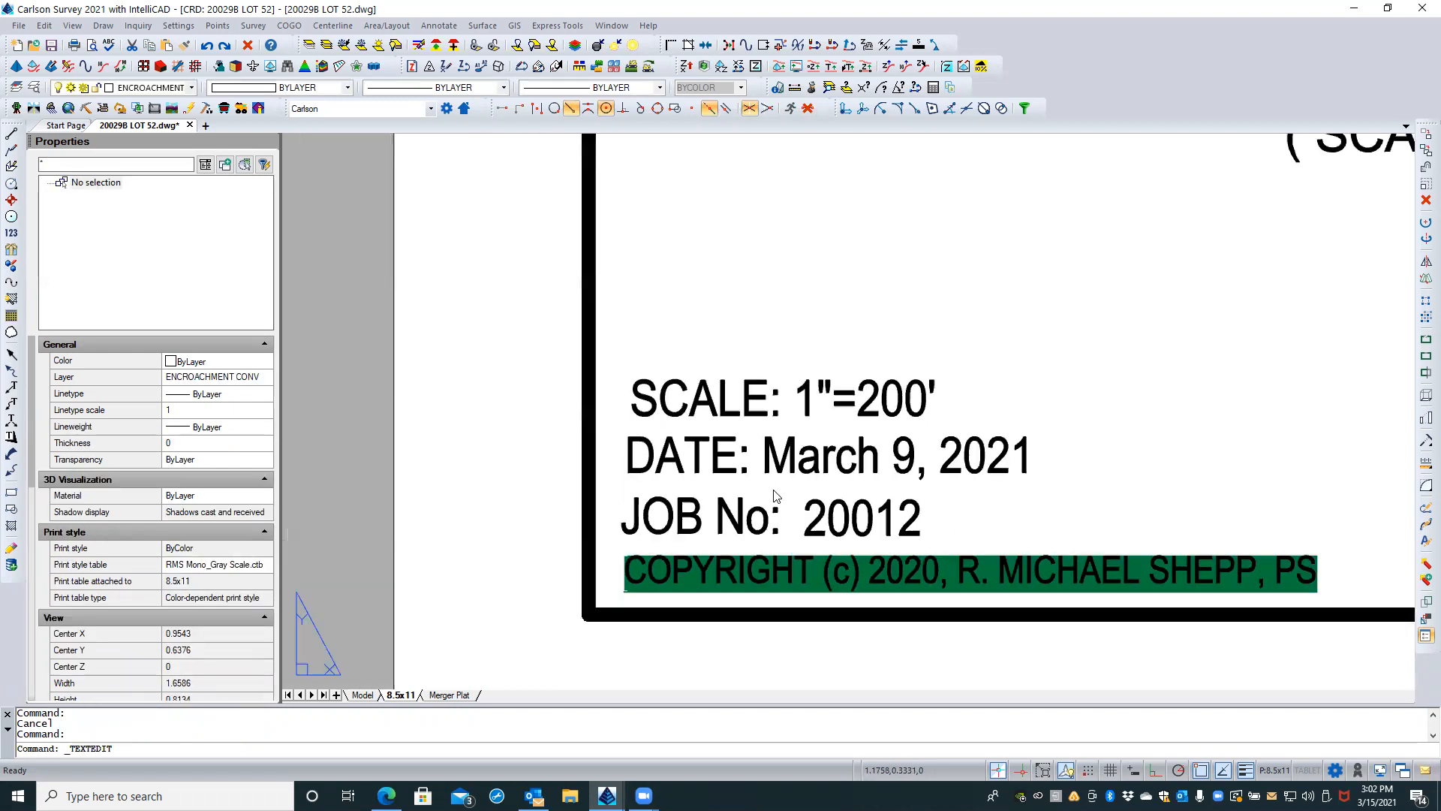
pyautogui.click(922, 564)
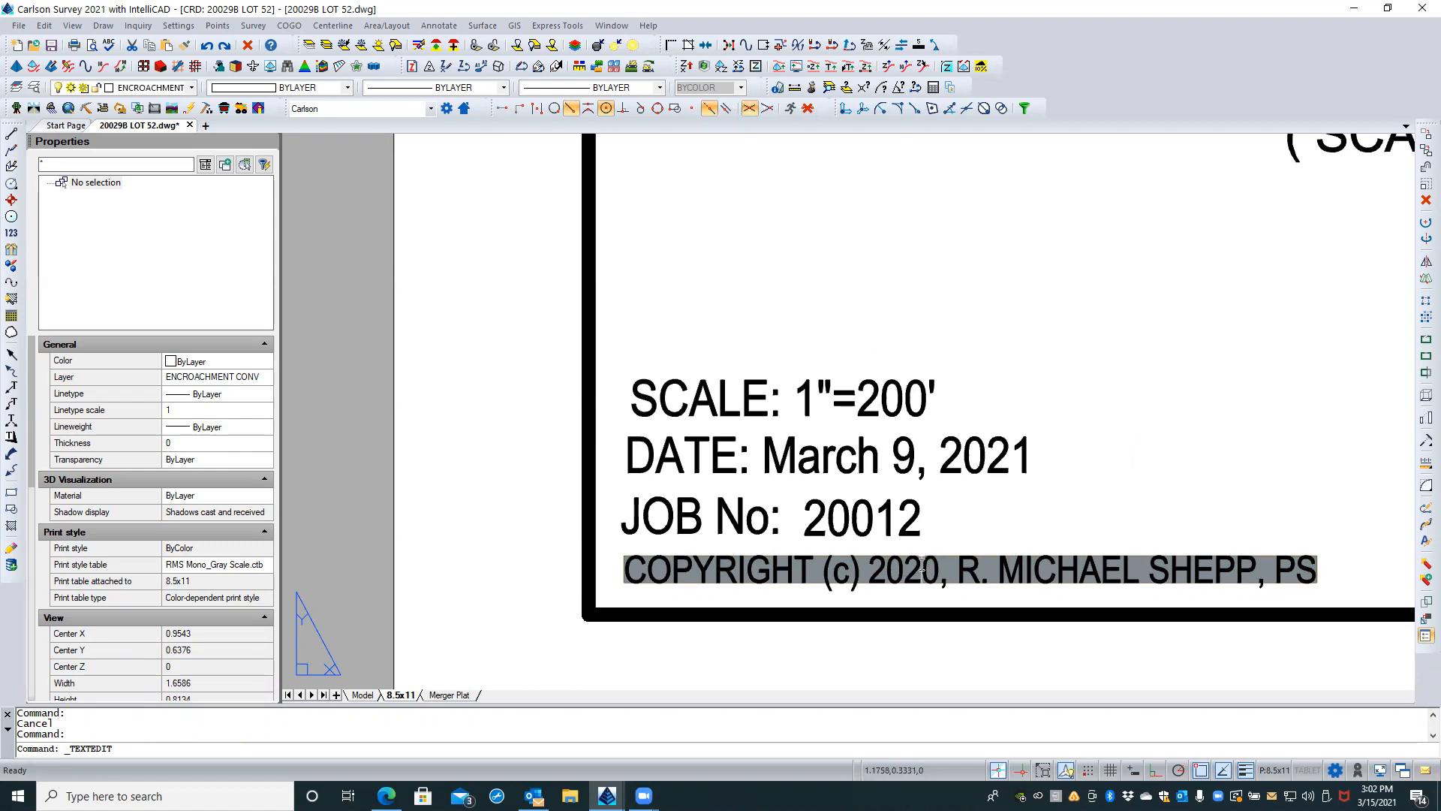
pyautogui.press('Escape')
pyautogui.press('Escape')
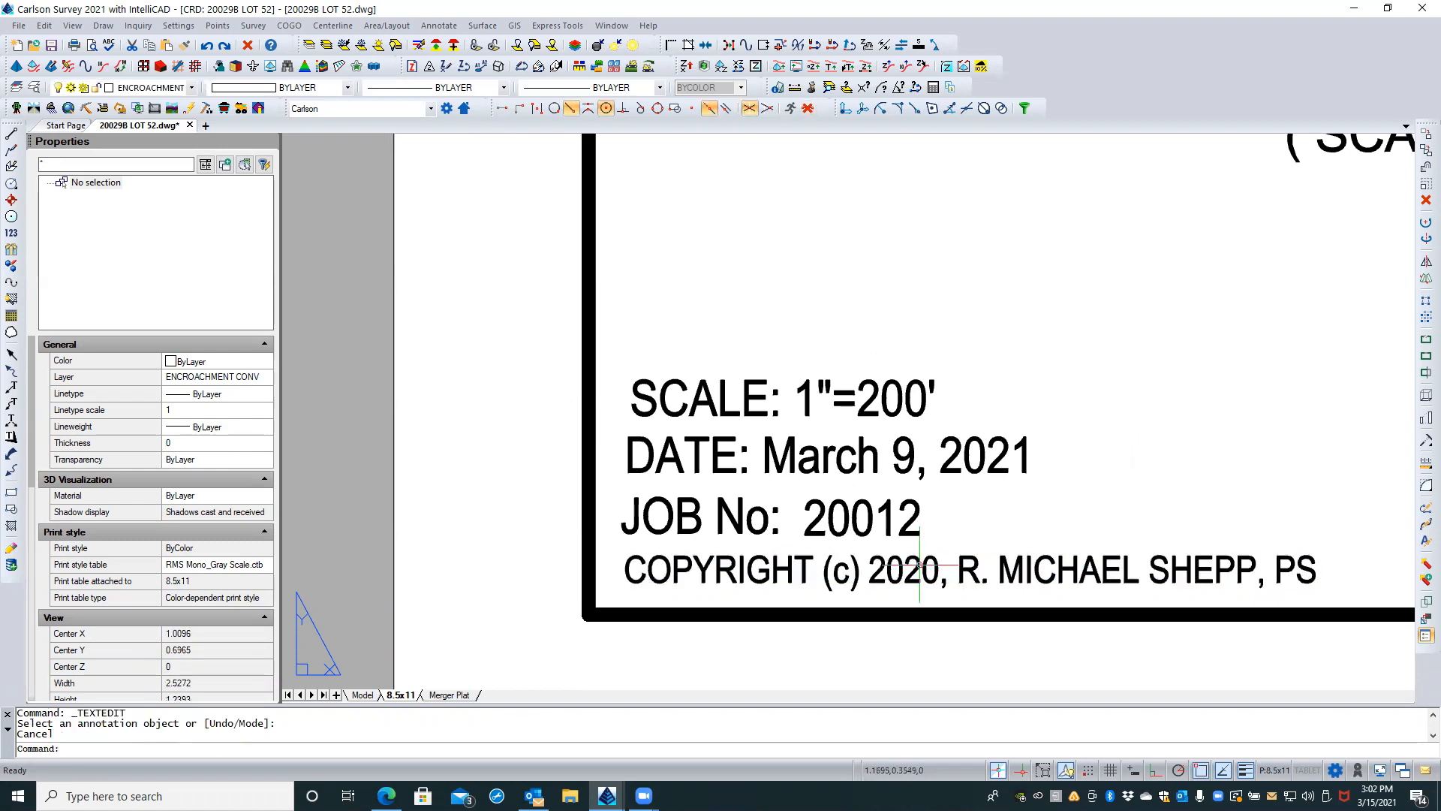
pyautogui.press('Escape')
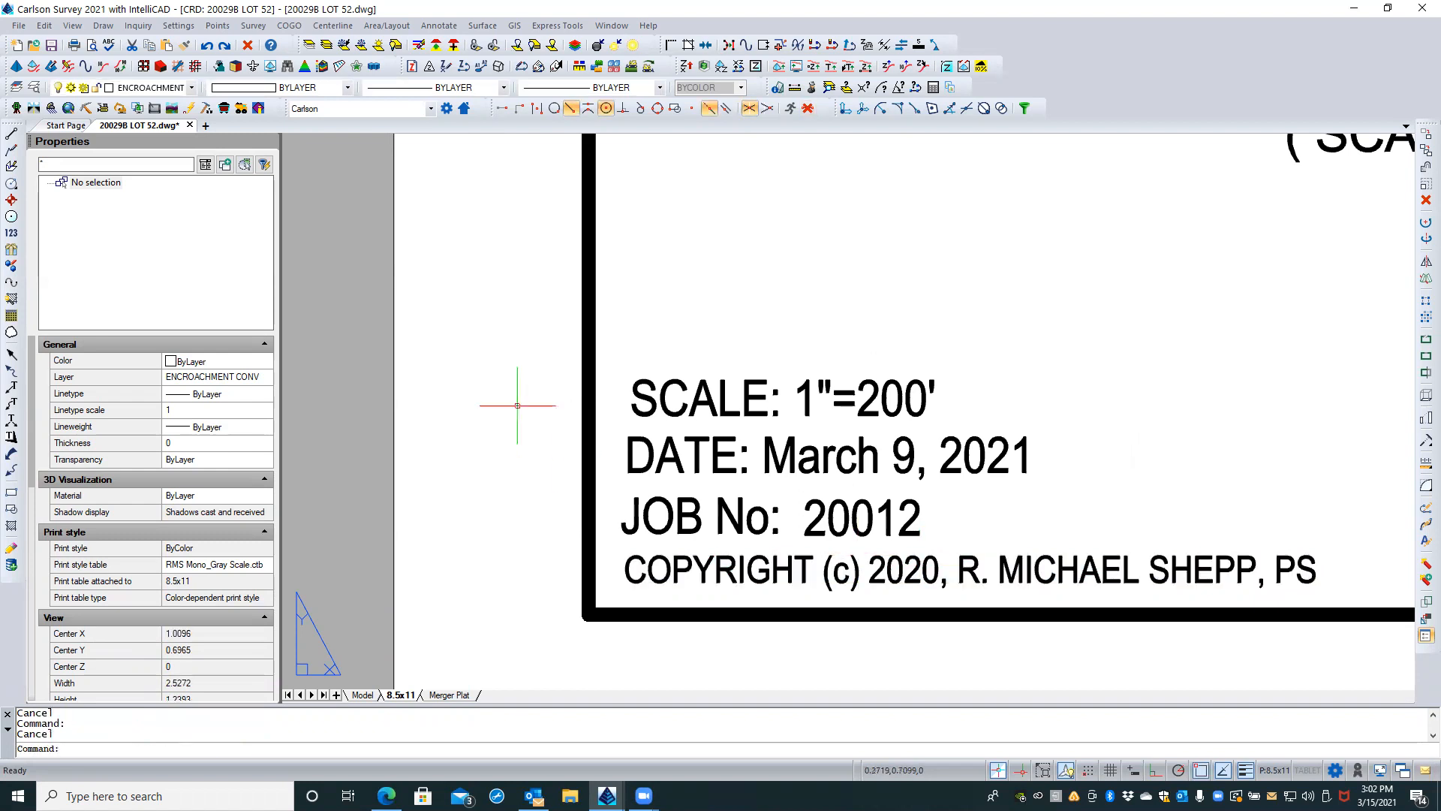
# Step: Examine the drawing file's general, summary, statistics and custom properties, leaving them without edits
pyautogui.click(15, 26)
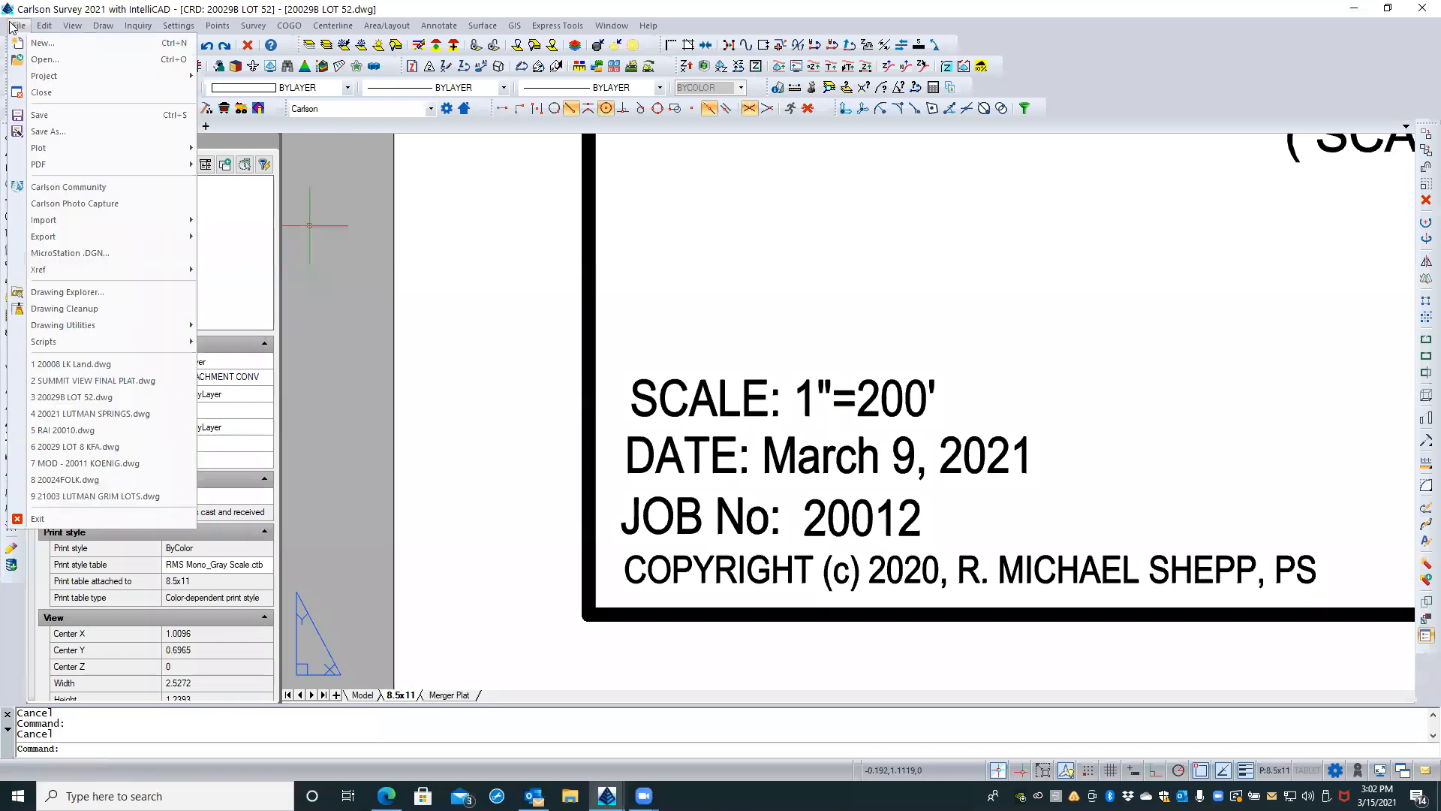
pyautogui.moveTo(94, 326)
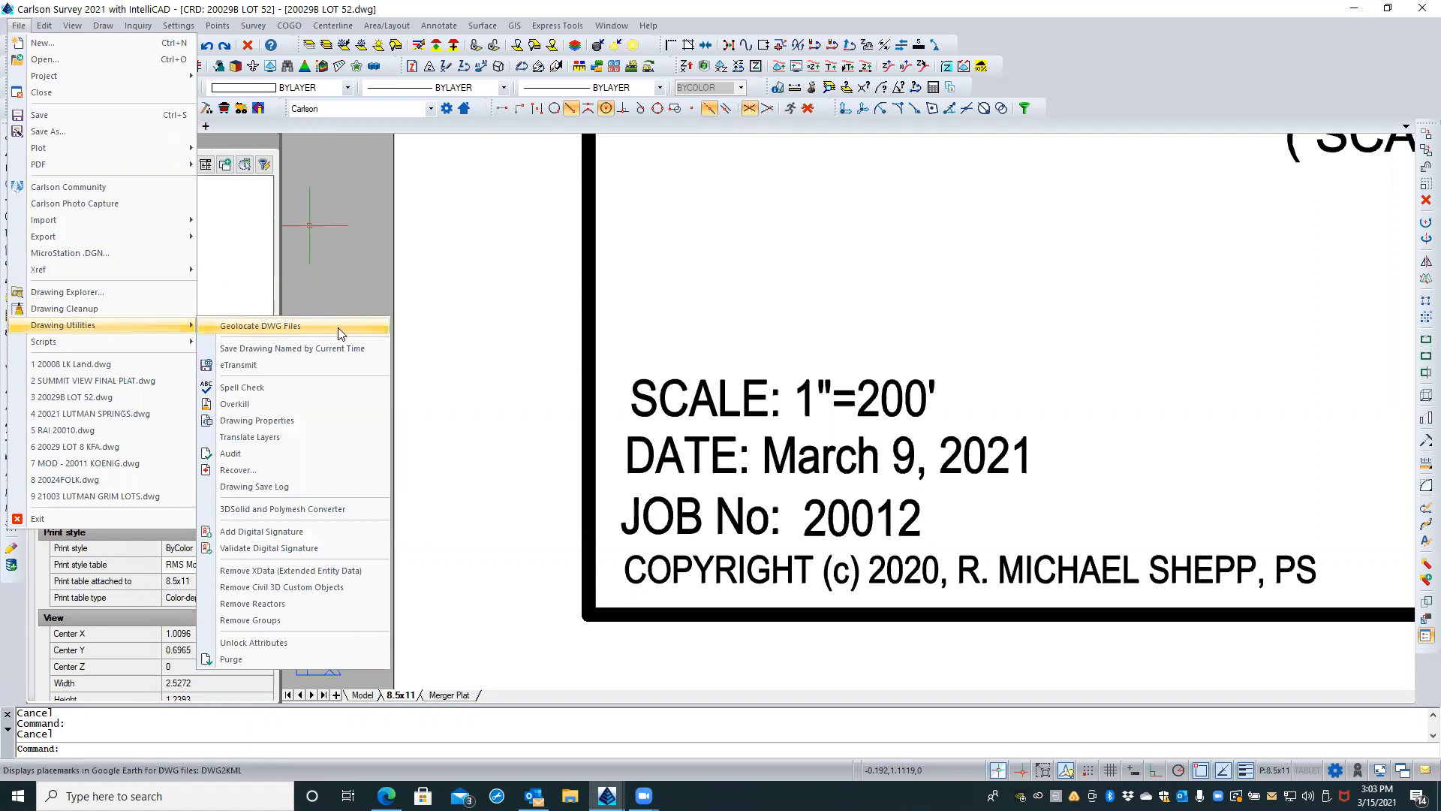
pyautogui.click(283, 423)
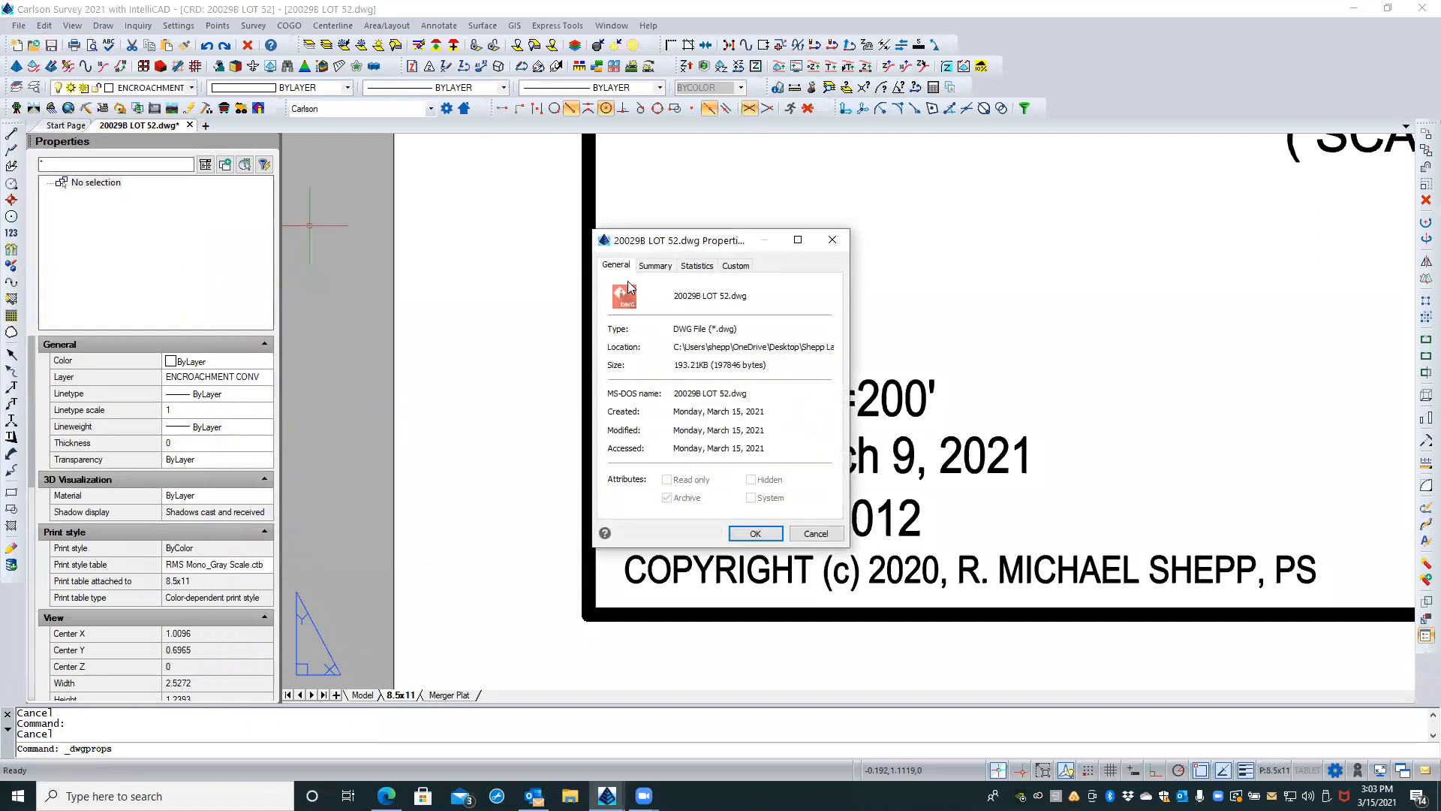
pyautogui.click(647, 268)
pyautogui.click(706, 266)
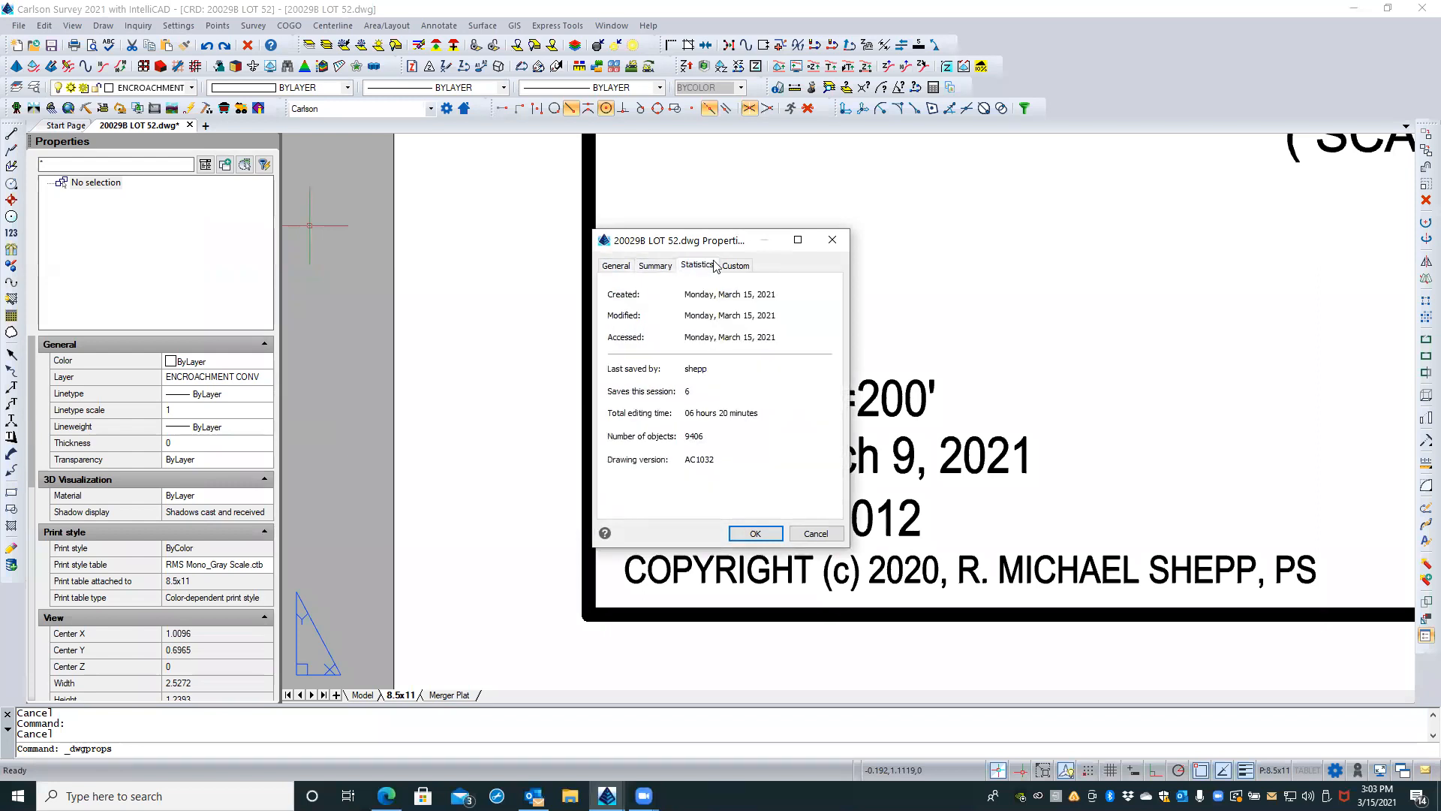
pyautogui.click(734, 267)
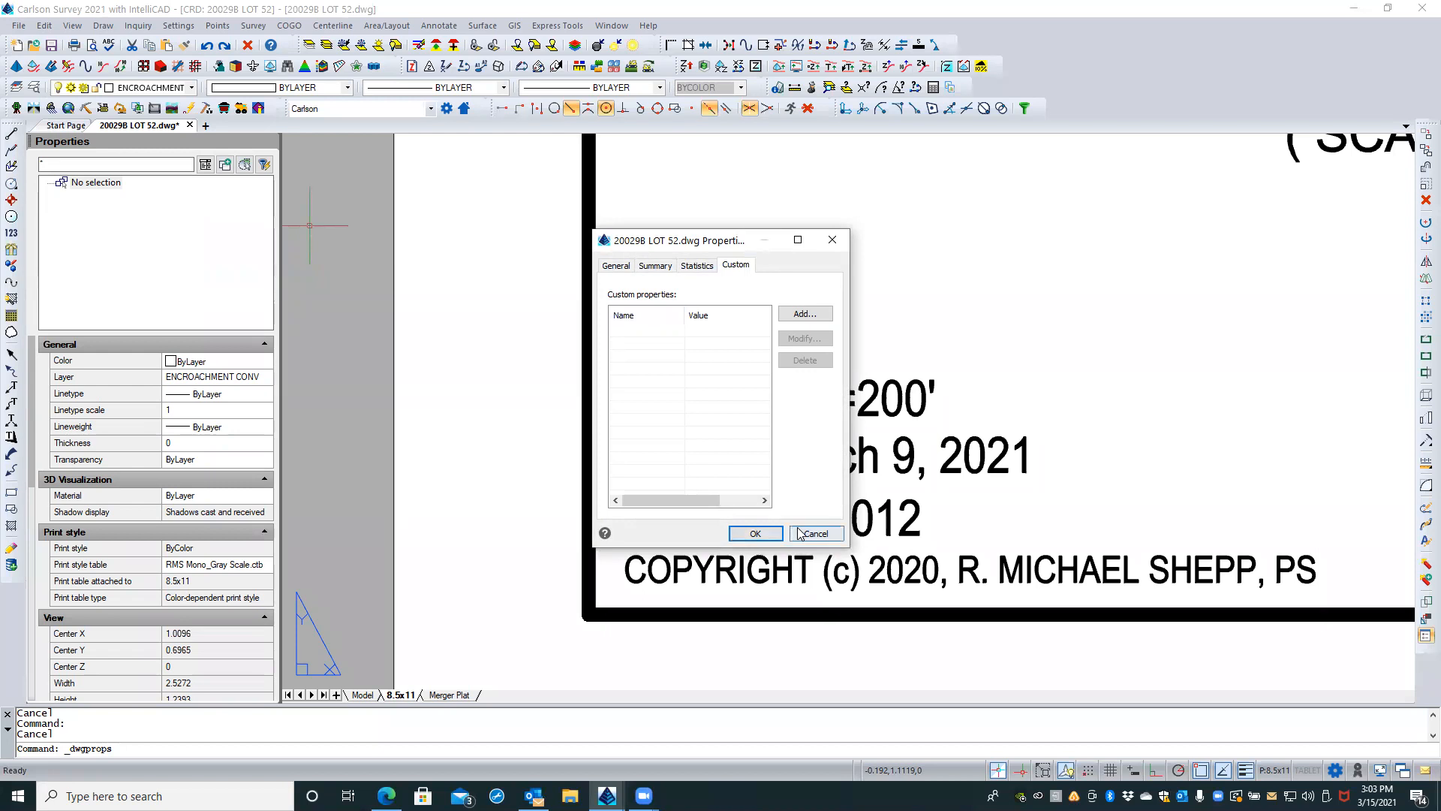
pyautogui.click(813, 533)
# Step: Change the year in the copyright line below the job number to 2021
pyautogui.doubleClick(855, 559)
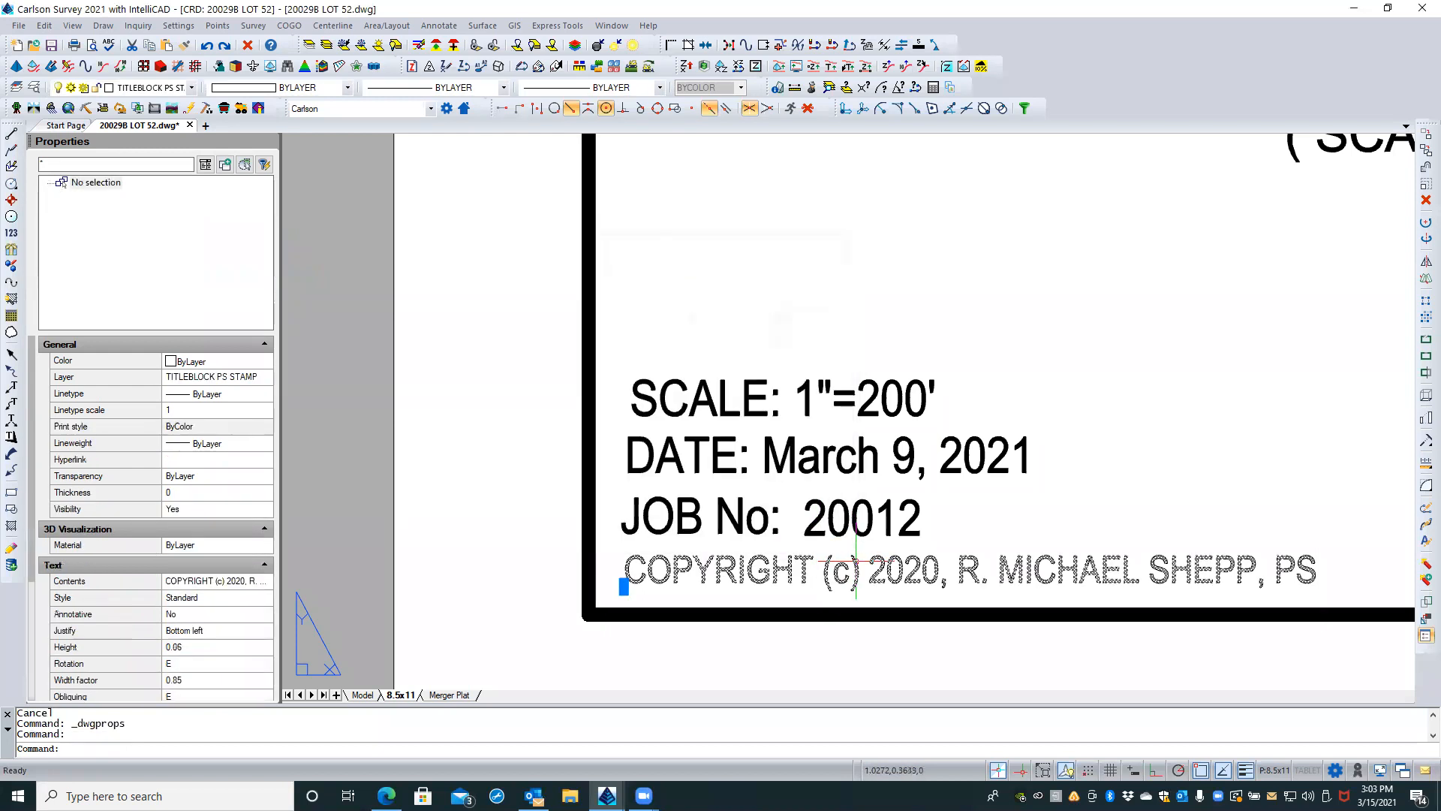
pyautogui.click(920, 566)
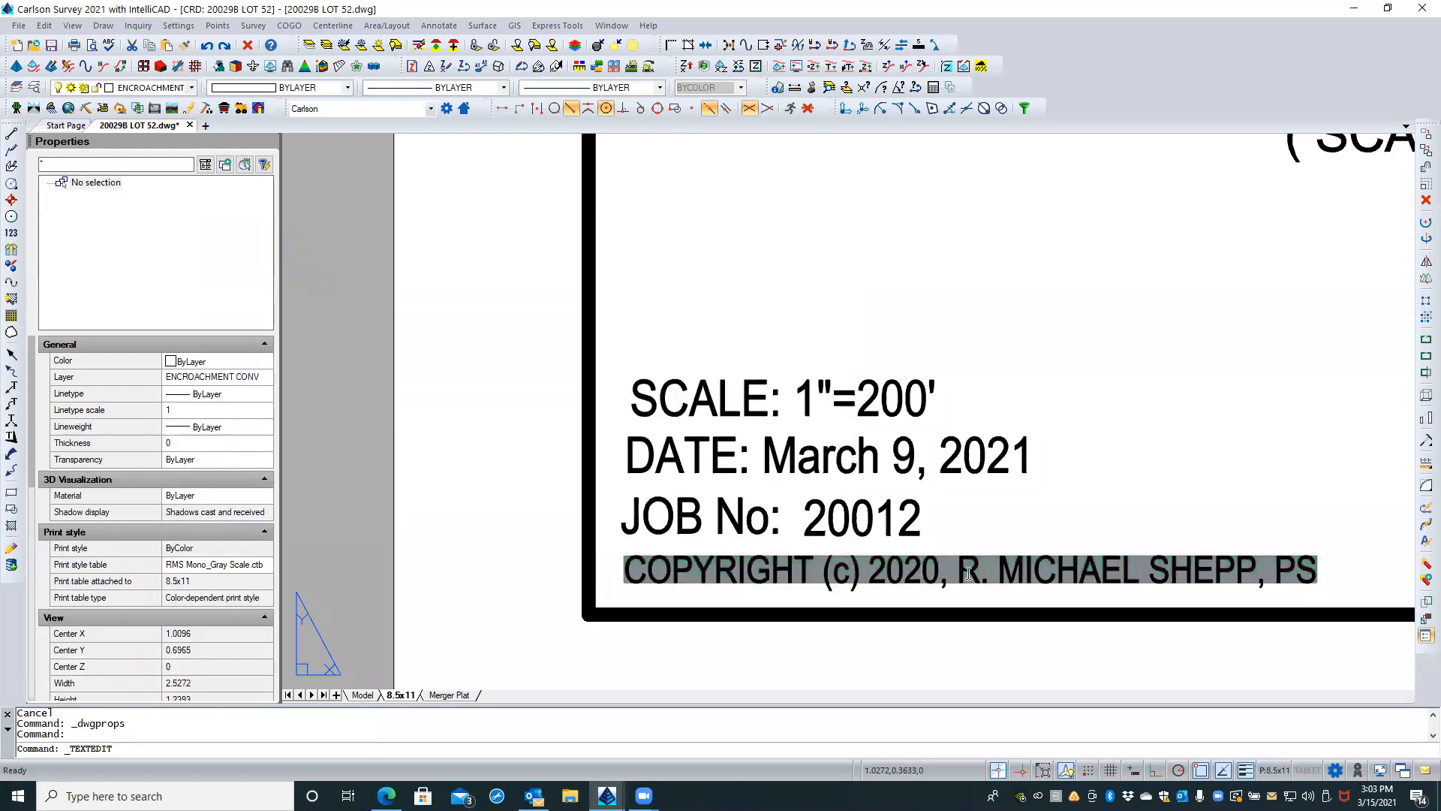
pyautogui.hotkey('shift', 'Right')
pyautogui.write('1')
pyautogui.click(821, 506)
# Step: Change the job number text in the title block to 20029A and finish text editing
pyautogui.click(823, 510)
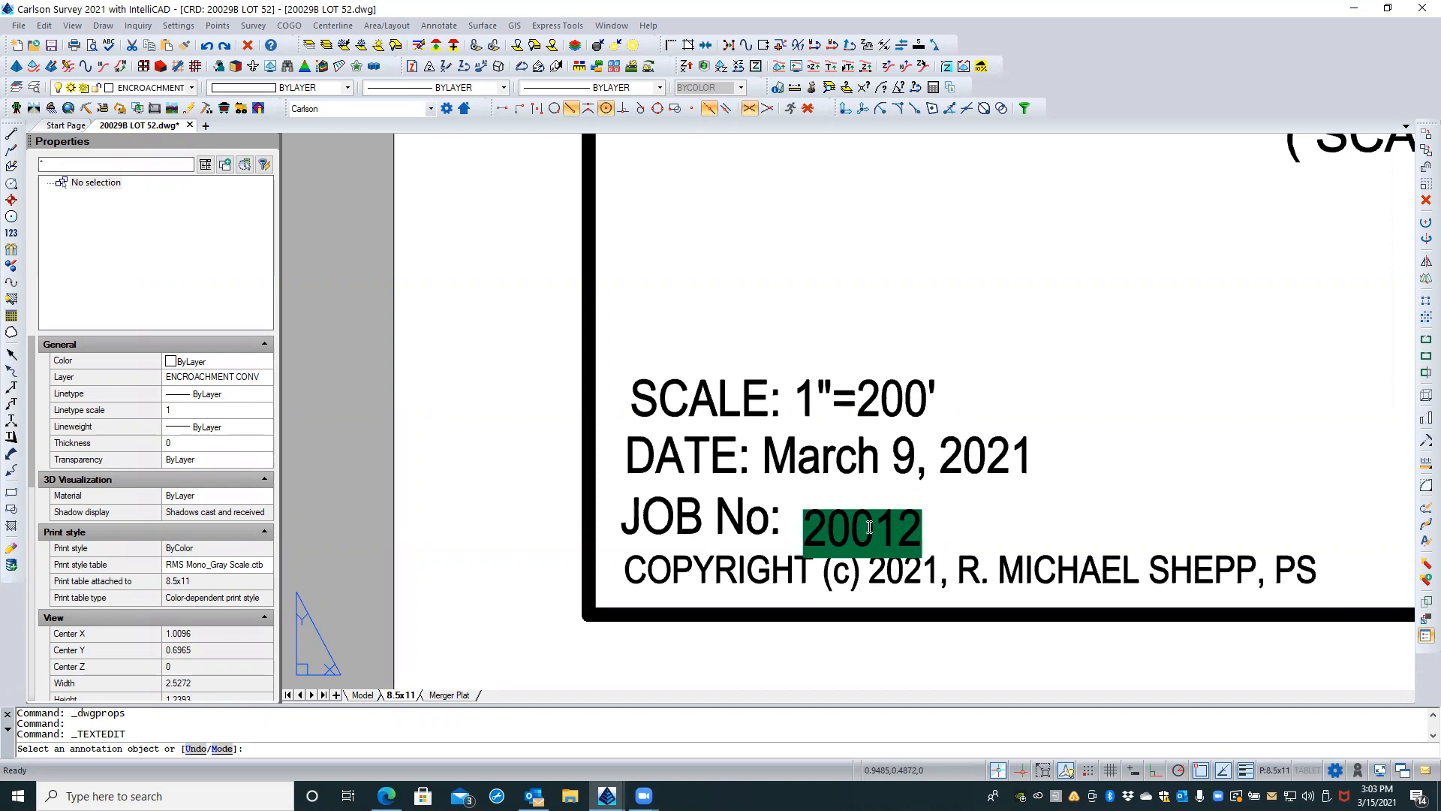
pyautogui.moveTo(876, 525); pyautogui.dragTo(918, 525)
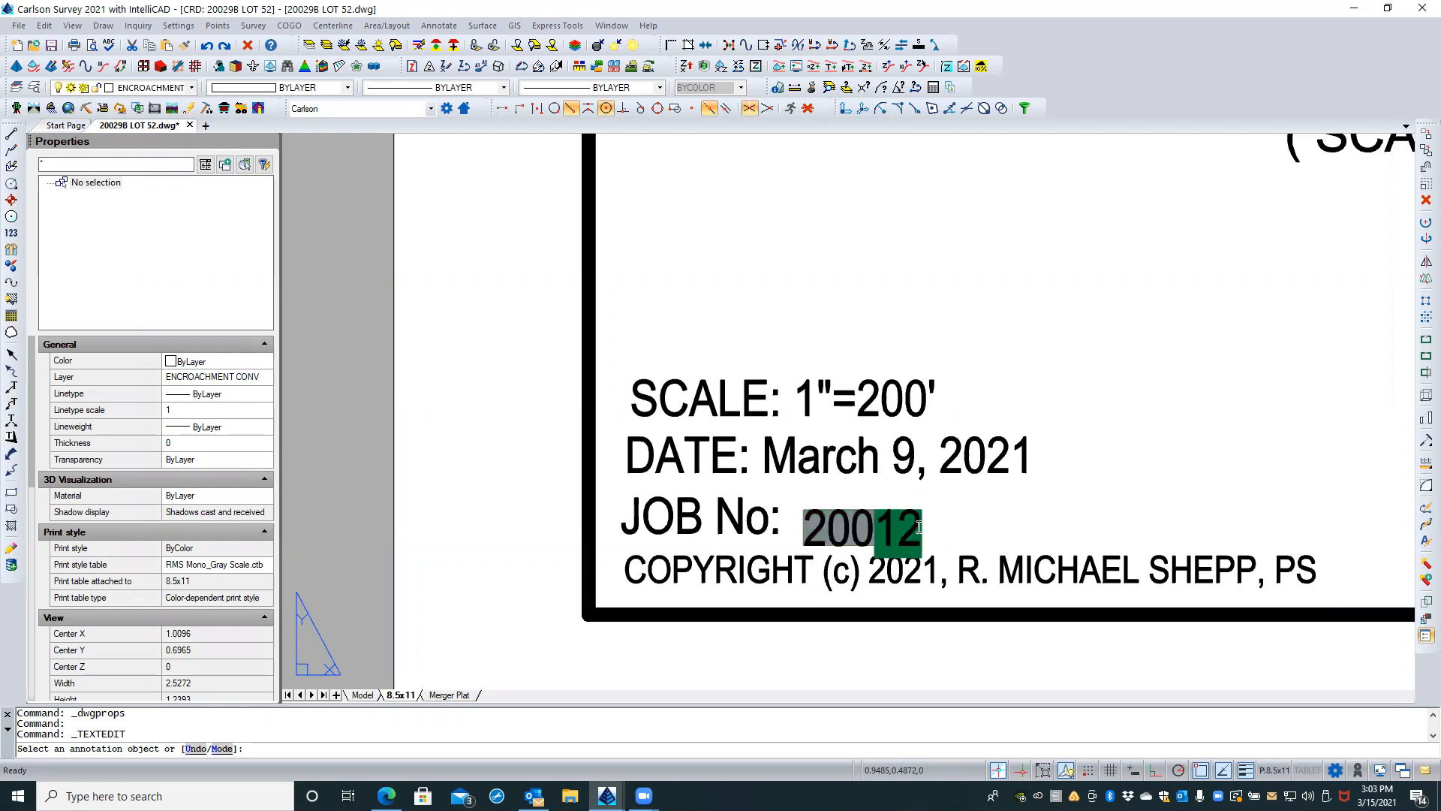
pyautogui.write('29A')
pyautogui.click(996, 509)
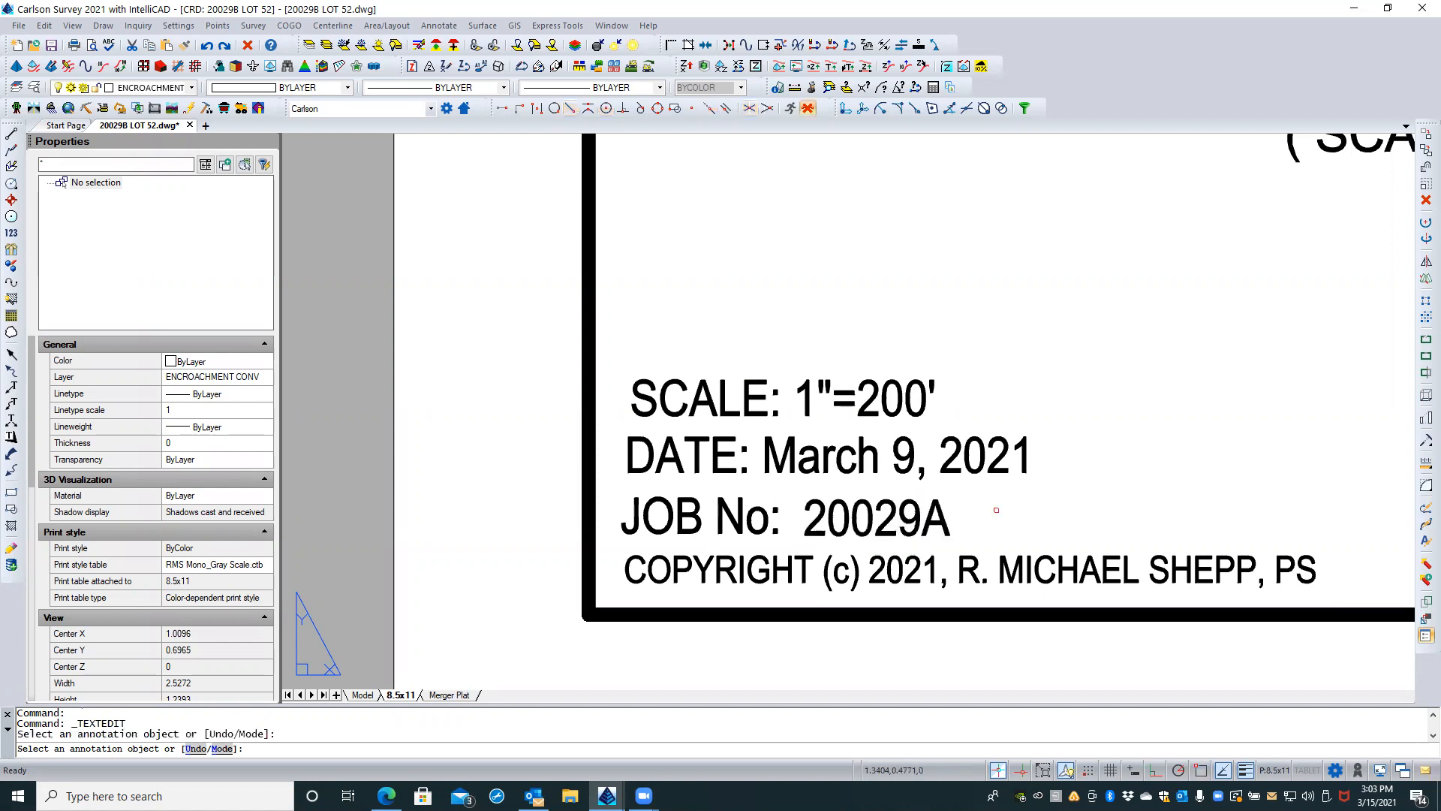
pyautogui.press('Return')
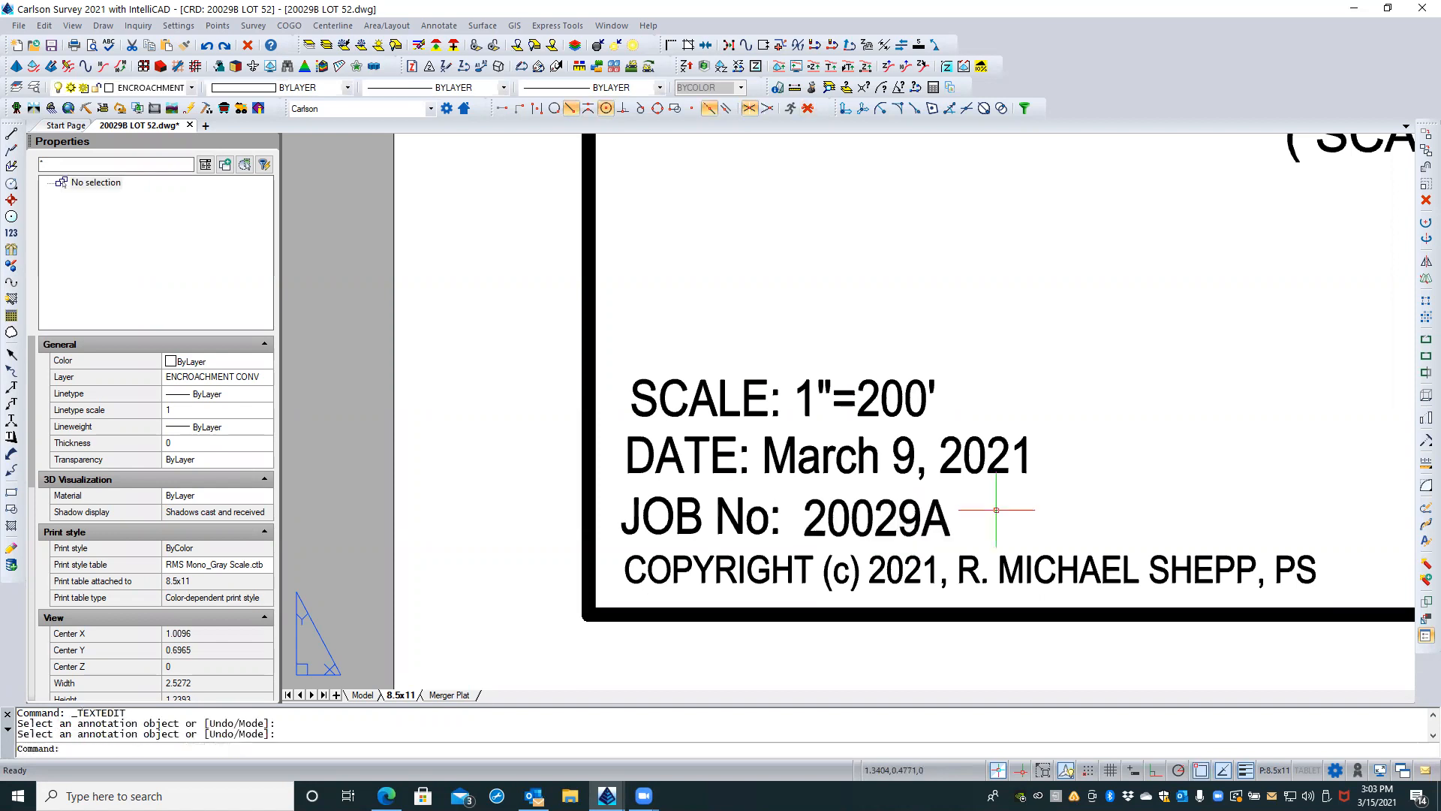
# Step: Change the date line in the title block to read March 15, 2021
pyautogui.doubleClick(841, 460)
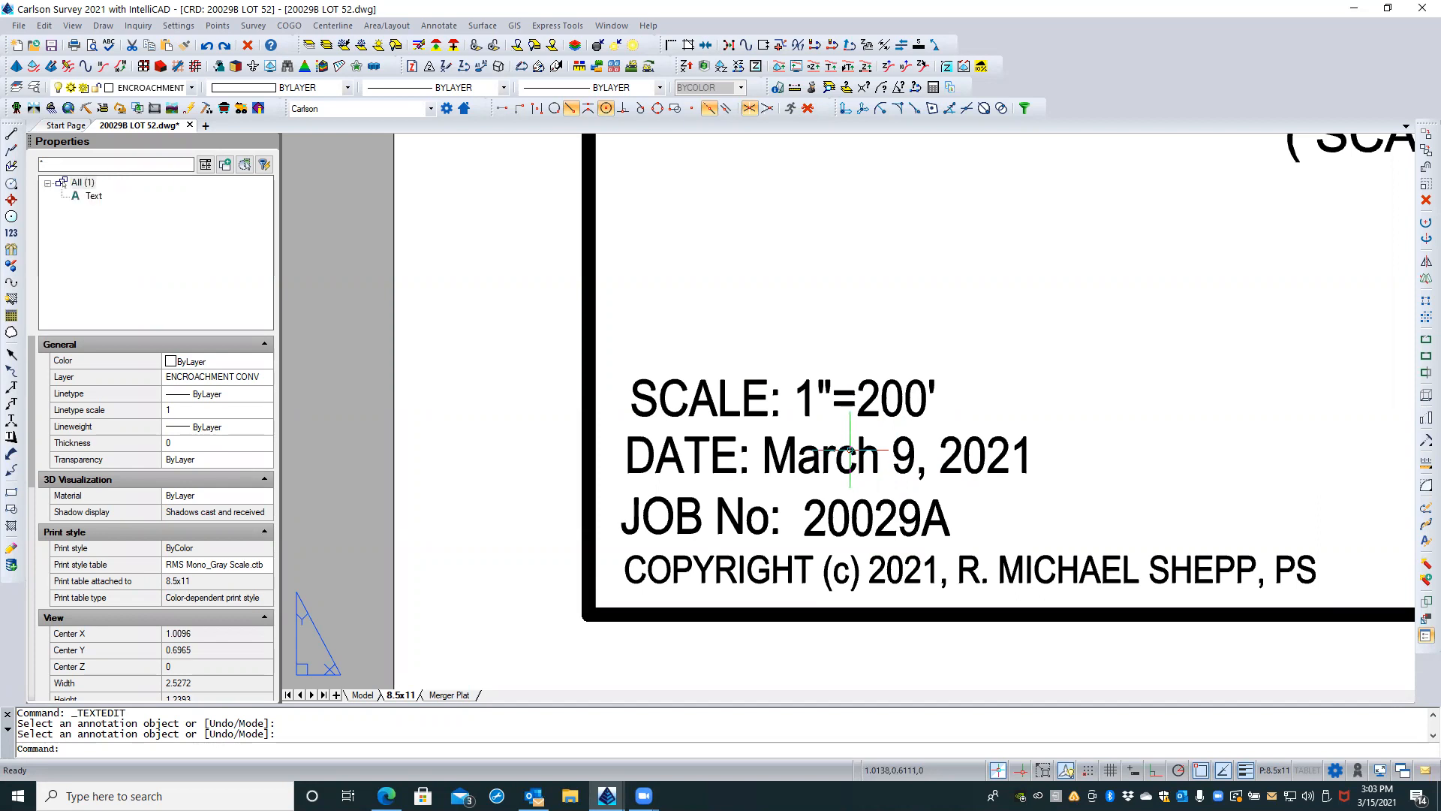
pyautogui.click(899, 450)
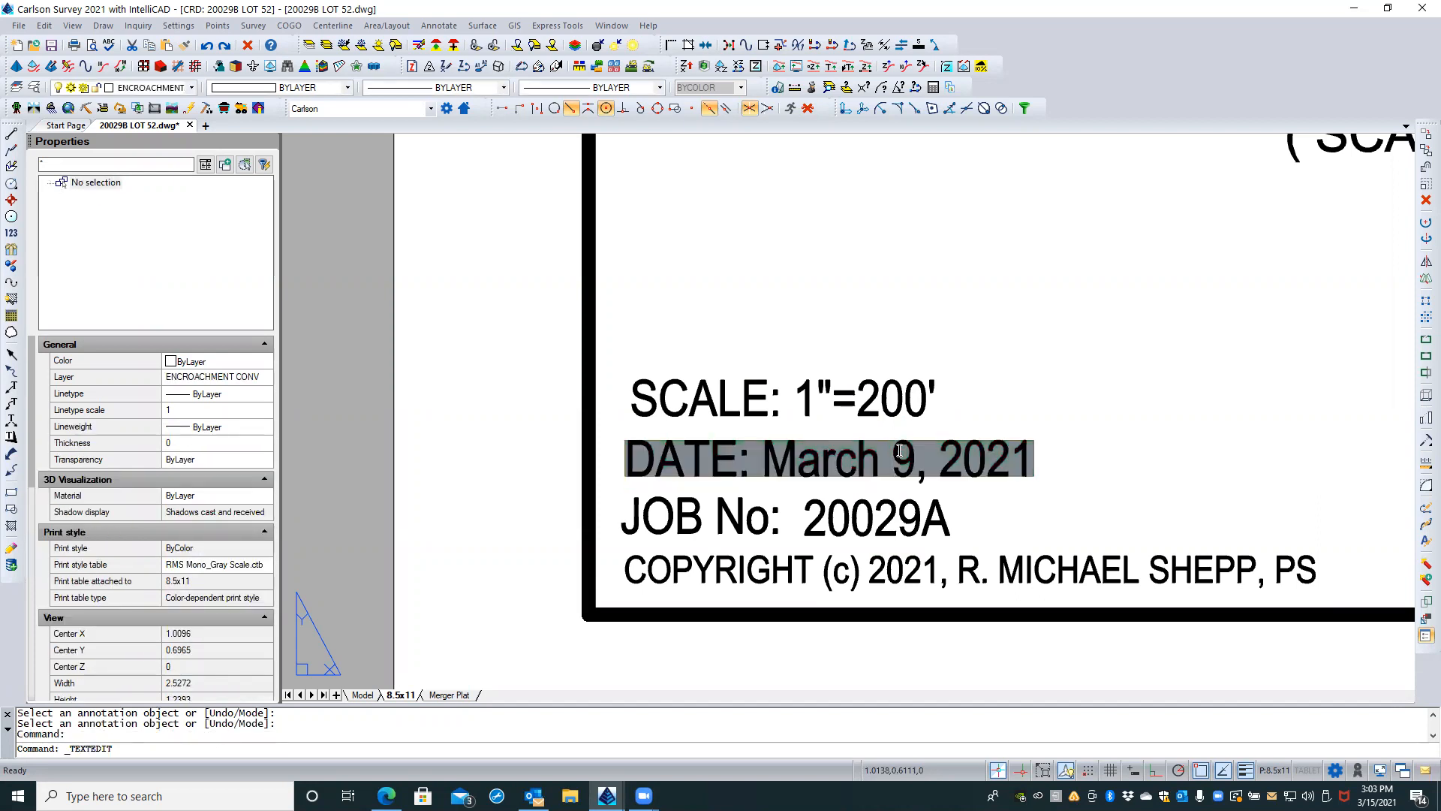
pyautogui.hotkey('shift', 'Right')
pyautogui.write('15')
pyautogui.click(1140, 441)
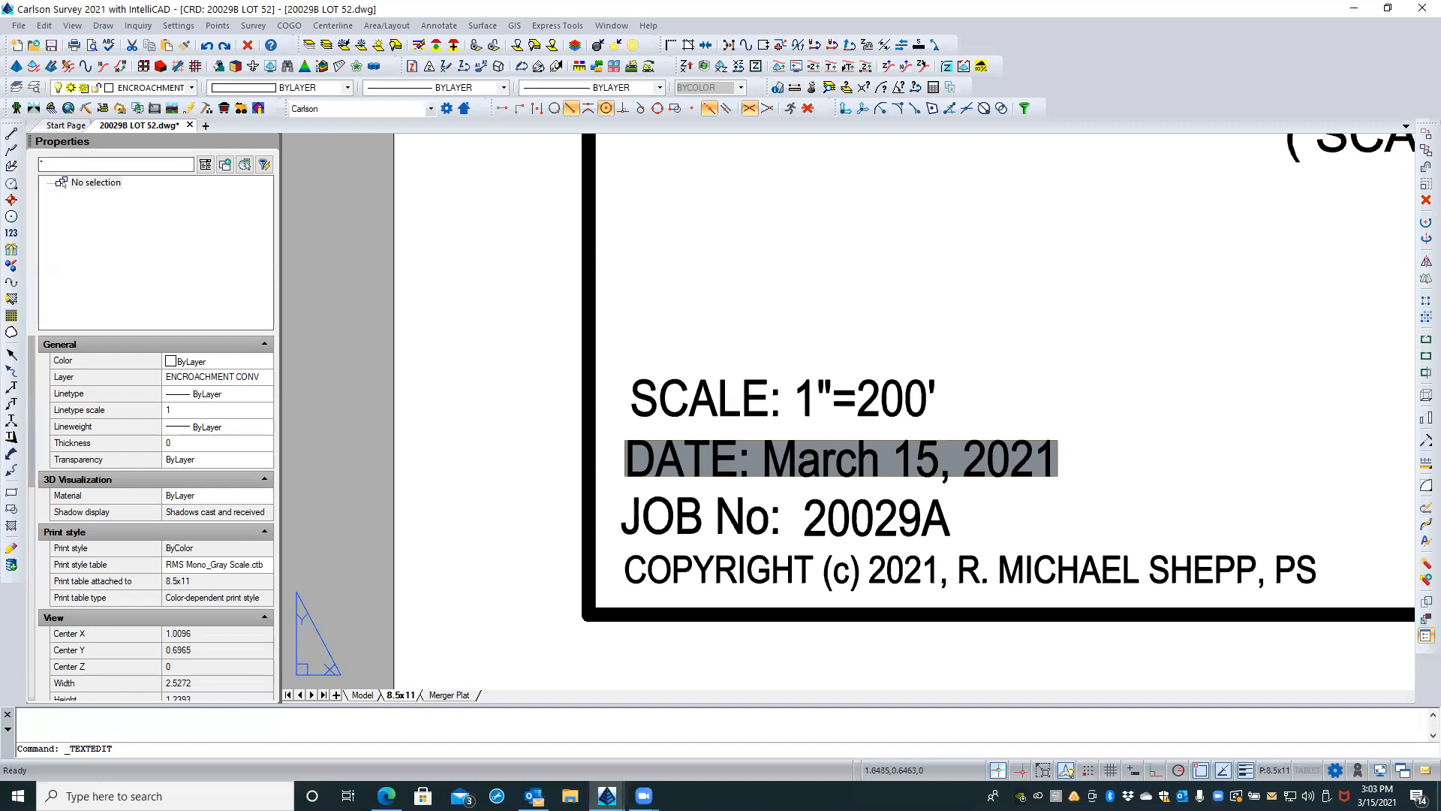
pyautogui.press('Return')
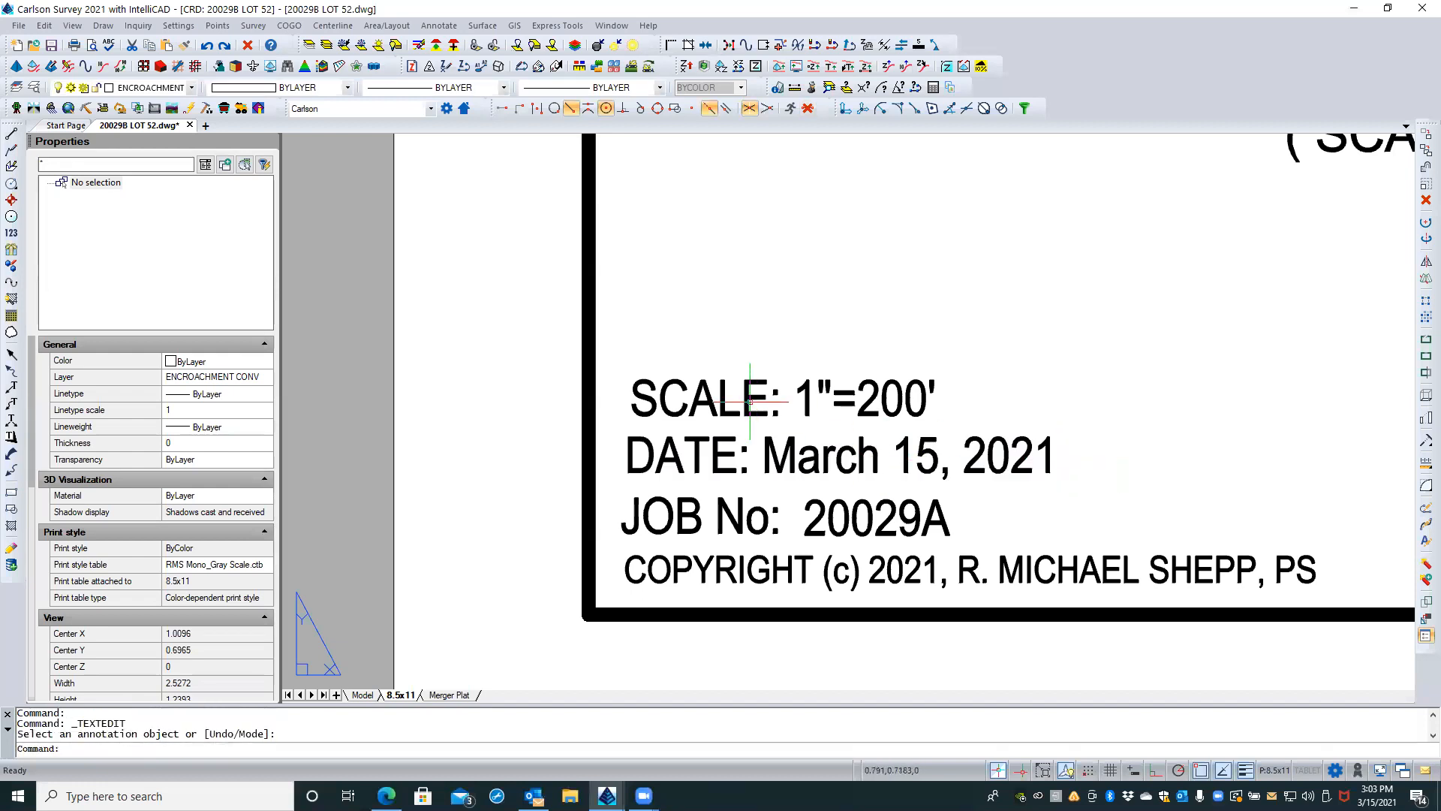
# Step: Activate model space inside the red viewport on the 8.5x11 layout sheet
pyautogui.scroll(-2, 538, 419)
pyautogui.moveTo(712, 377); pyautogui.dragTo(442, 475, button='middle')
pyautogui.scroll(-3, 442, 475)
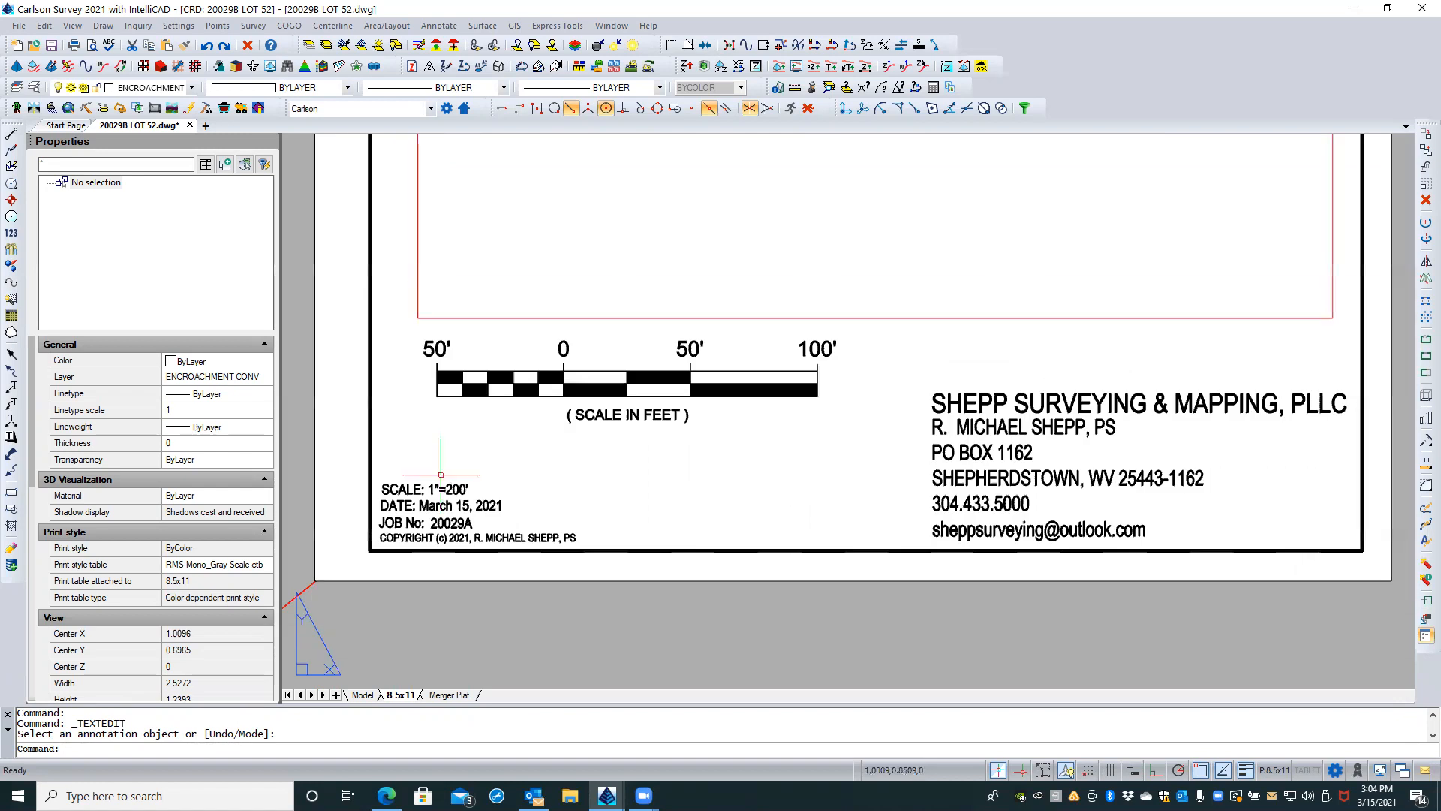
pyautogui.scroll(-3, 441, 475)
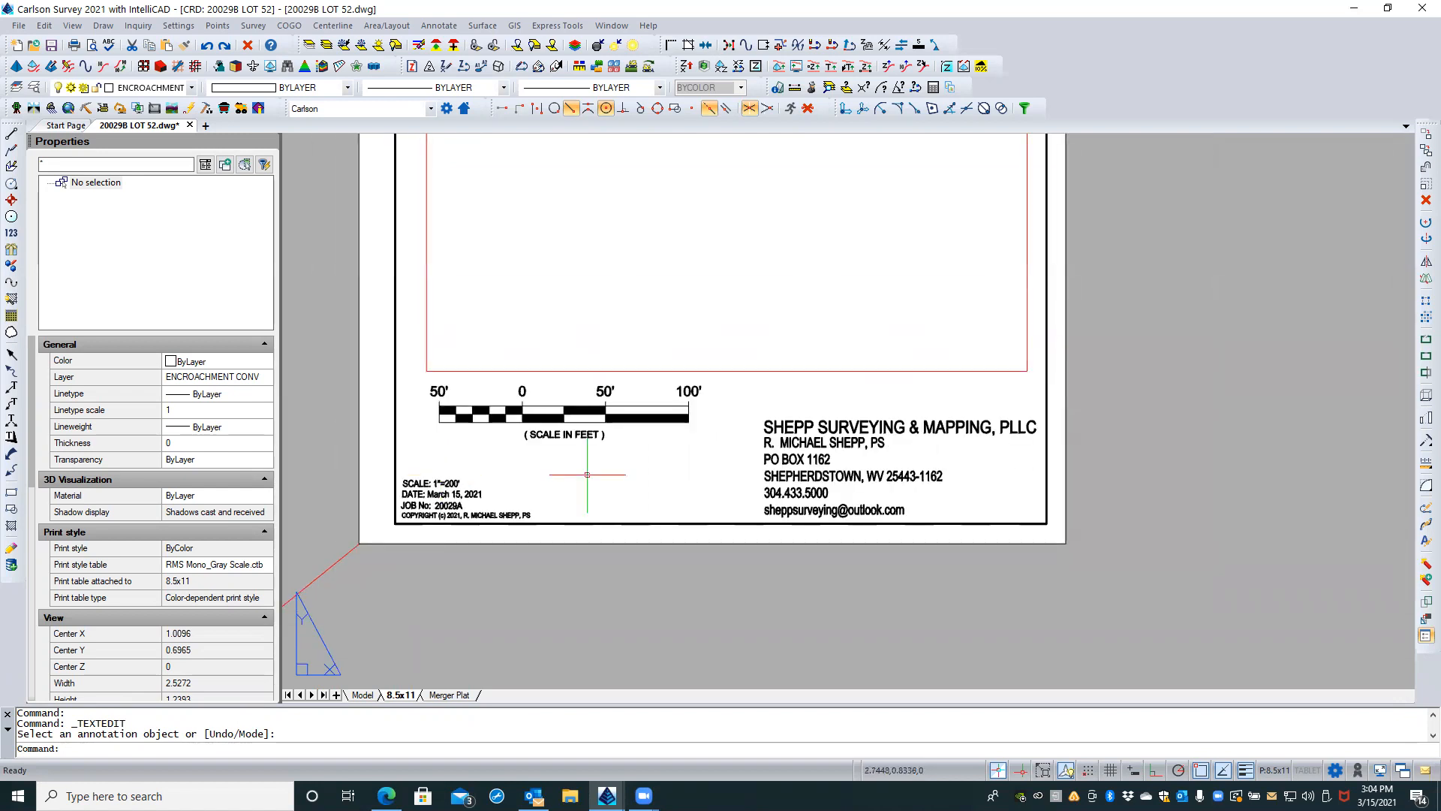
pyautogui.scroll(-3, 782, 588)
pyautogui.scroll(-2, 803, 591)
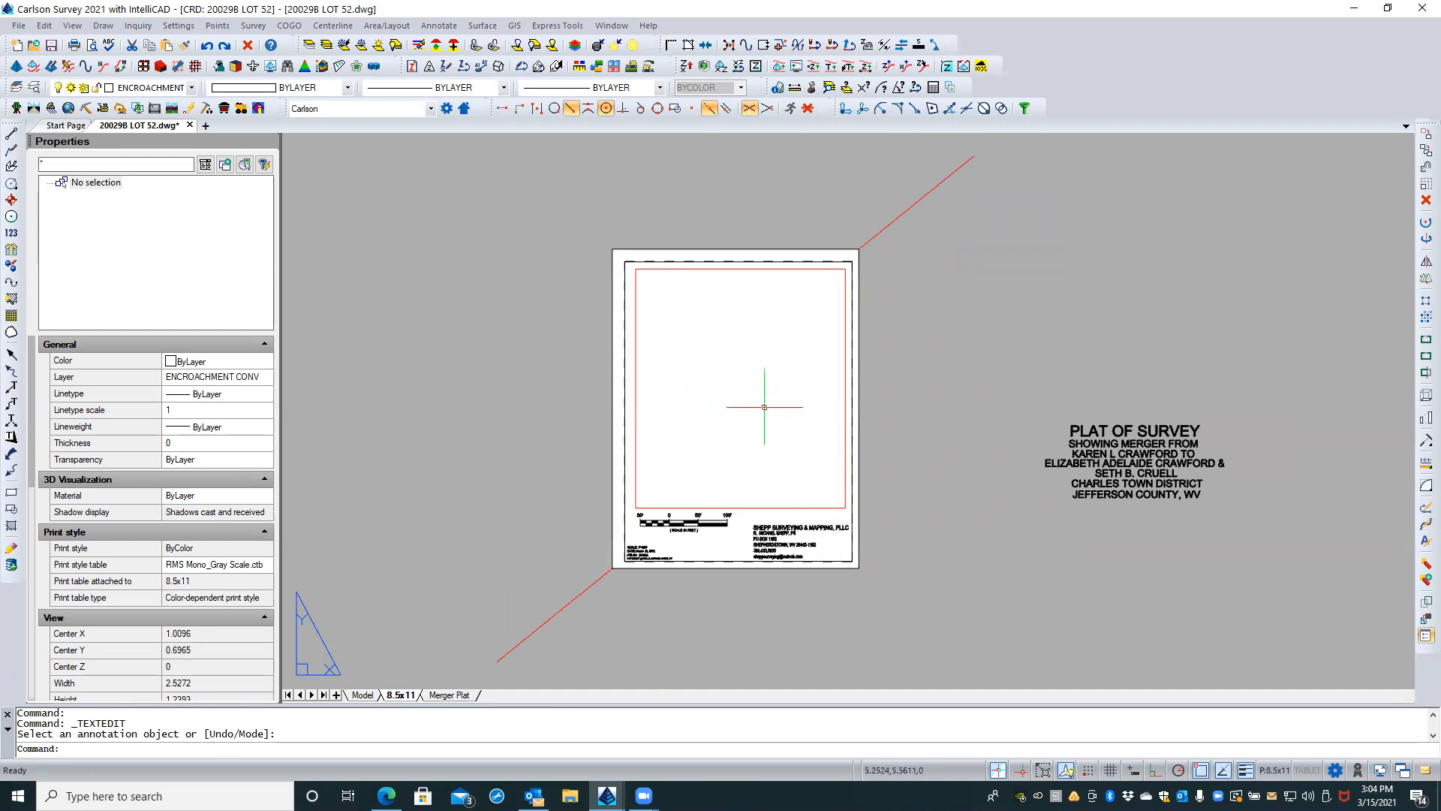
pyautogui.doubleClick(736, 406)
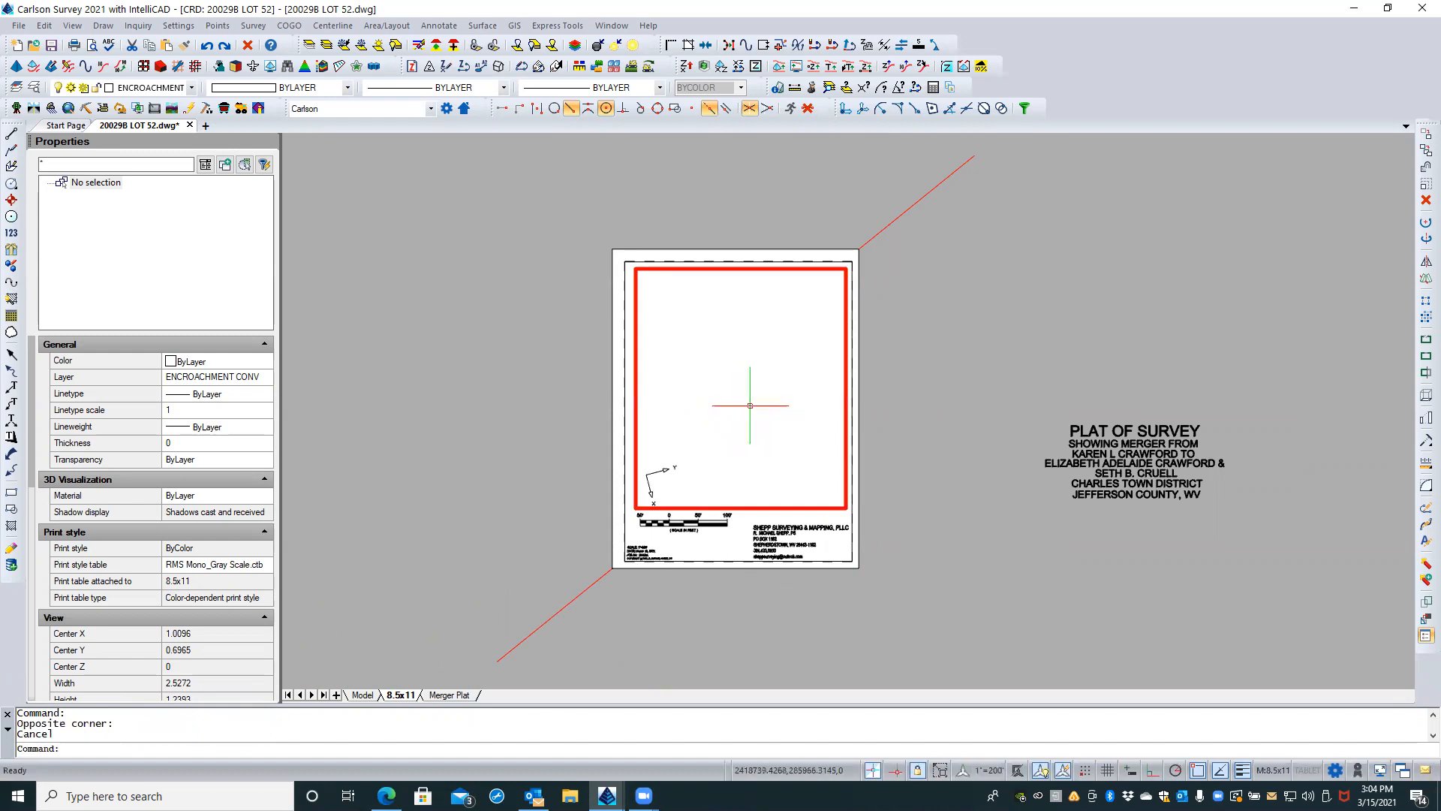
# Step: Set the 8.5x11 sheet's viewport to the plan view of the World coordinate system
pyautogui.doubleClick(611, 492)
pyautogui.scroll(3, 653, 479)
pyautogui.doubleClick(660, 478)
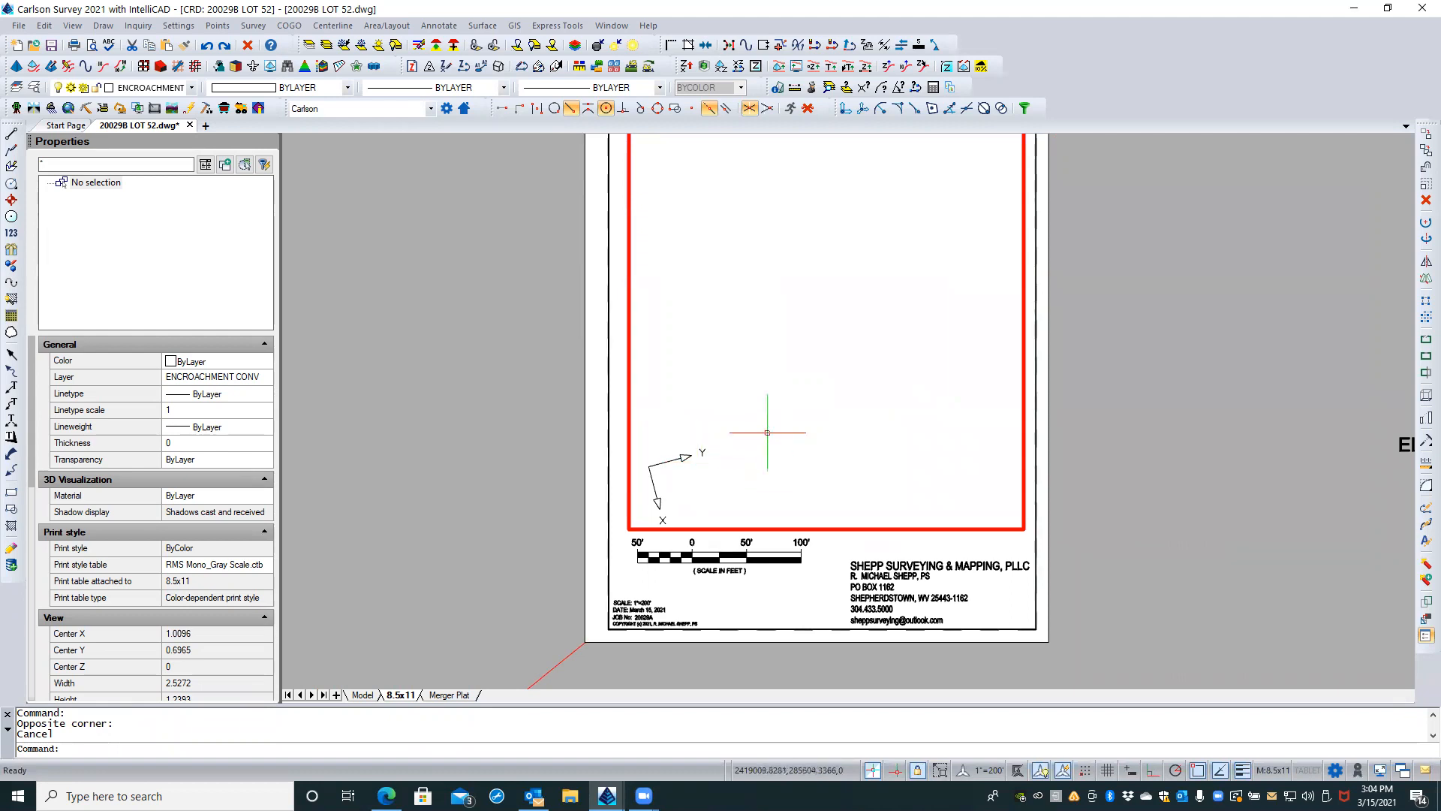
pyautogui.write('plan')
pyautogui.press('Return')
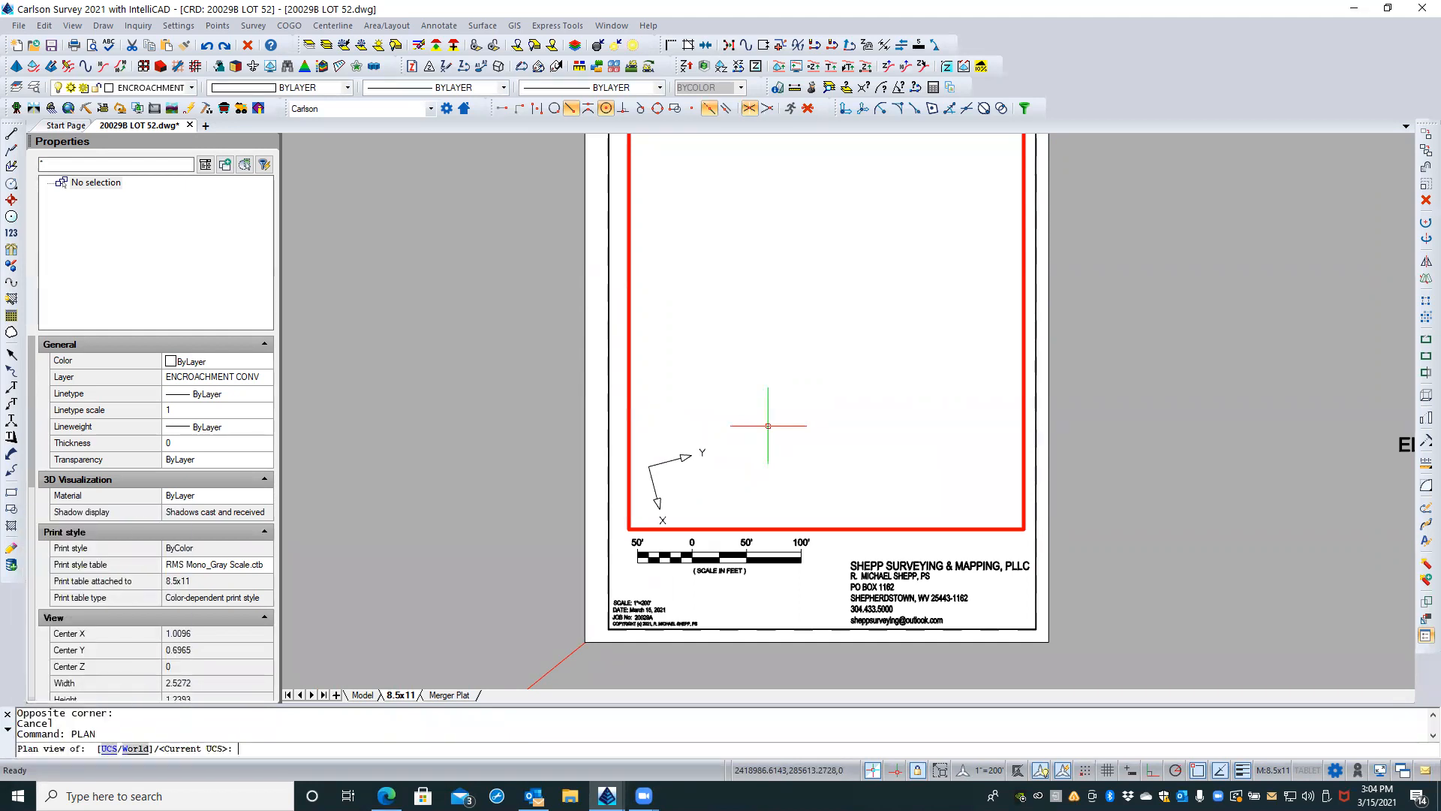
pyautogui.write('w')
pyautogui.press('Return')
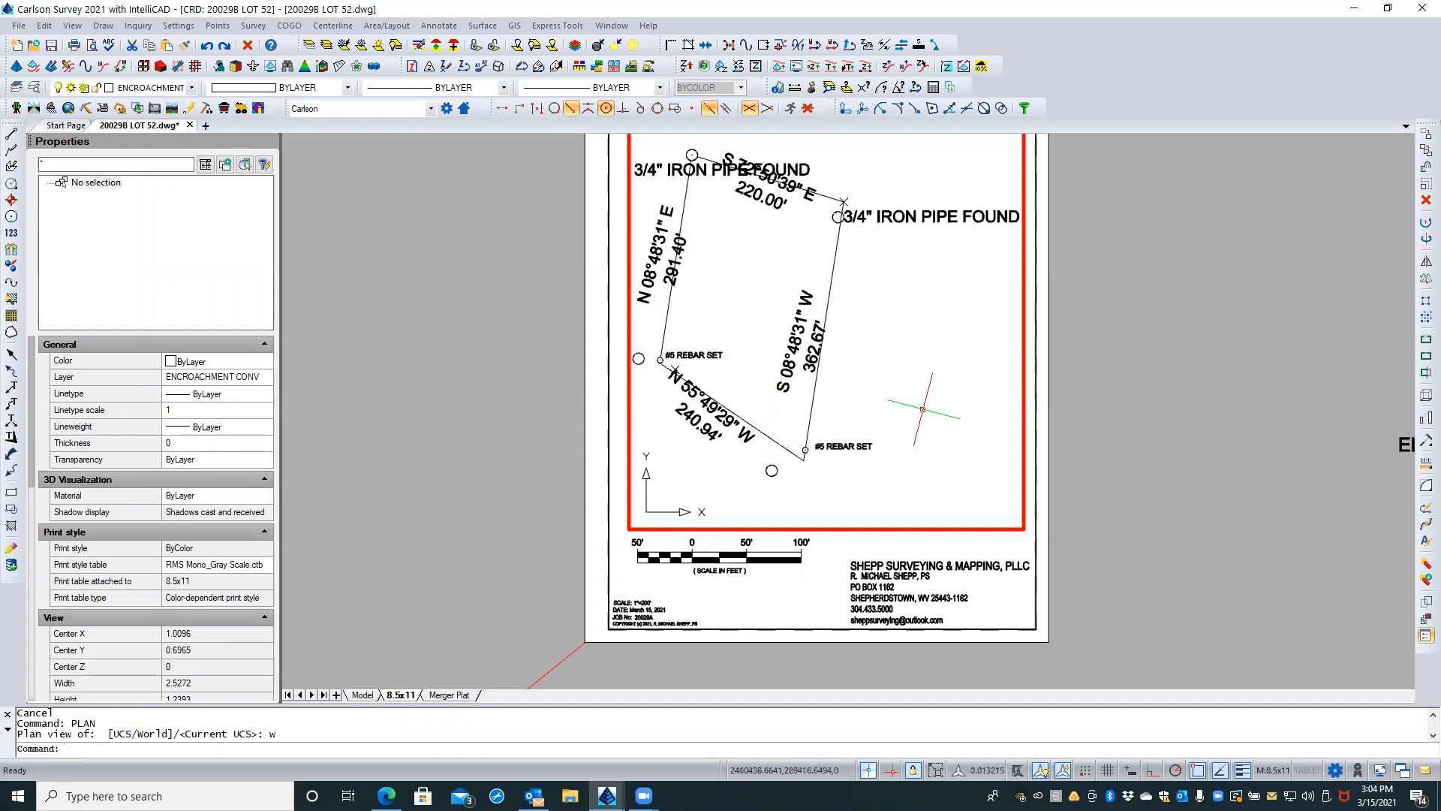
pyautogui.moveTo(773, 281); pyautogui.dragTo(811, 287, button='middle')
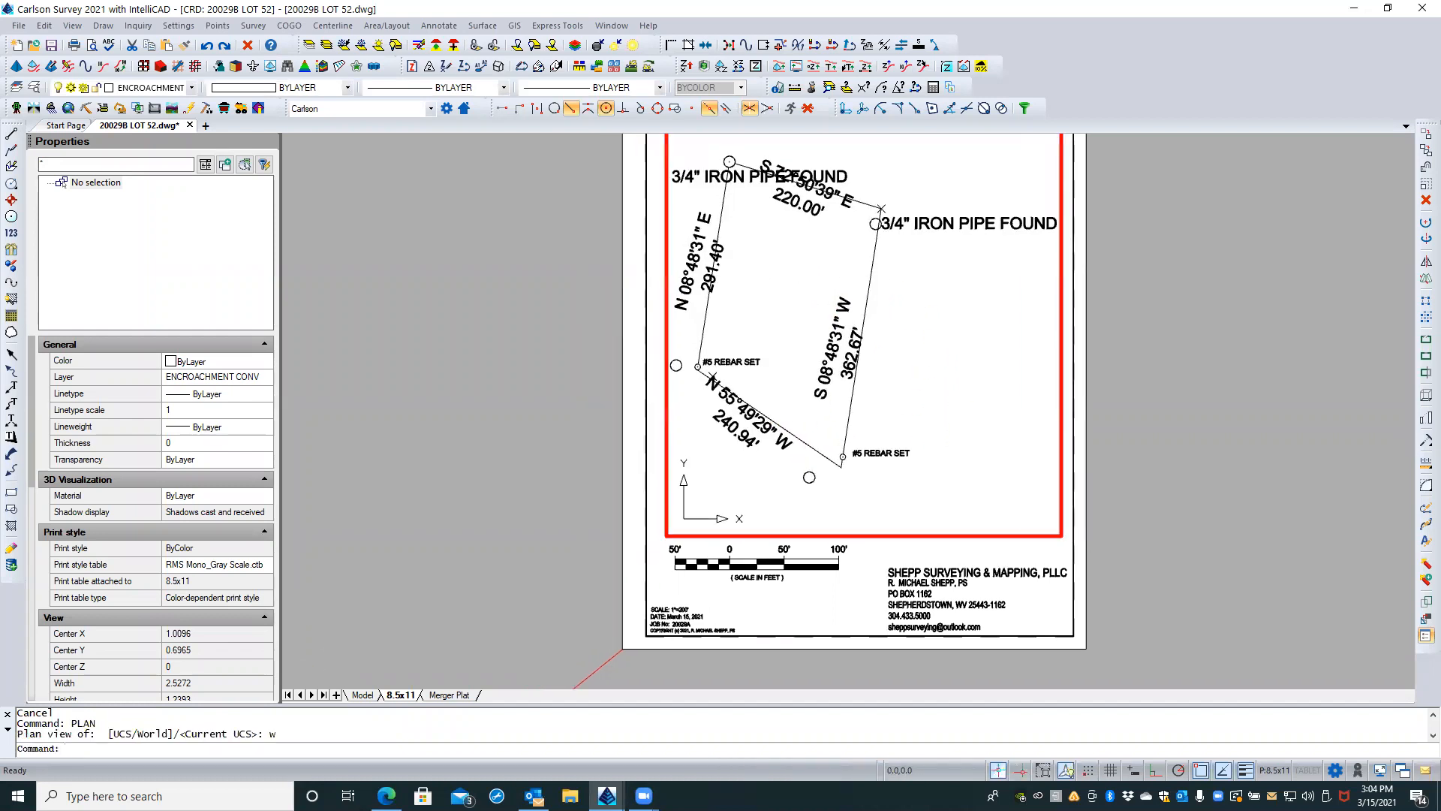
pyautogui.click(728, 501)
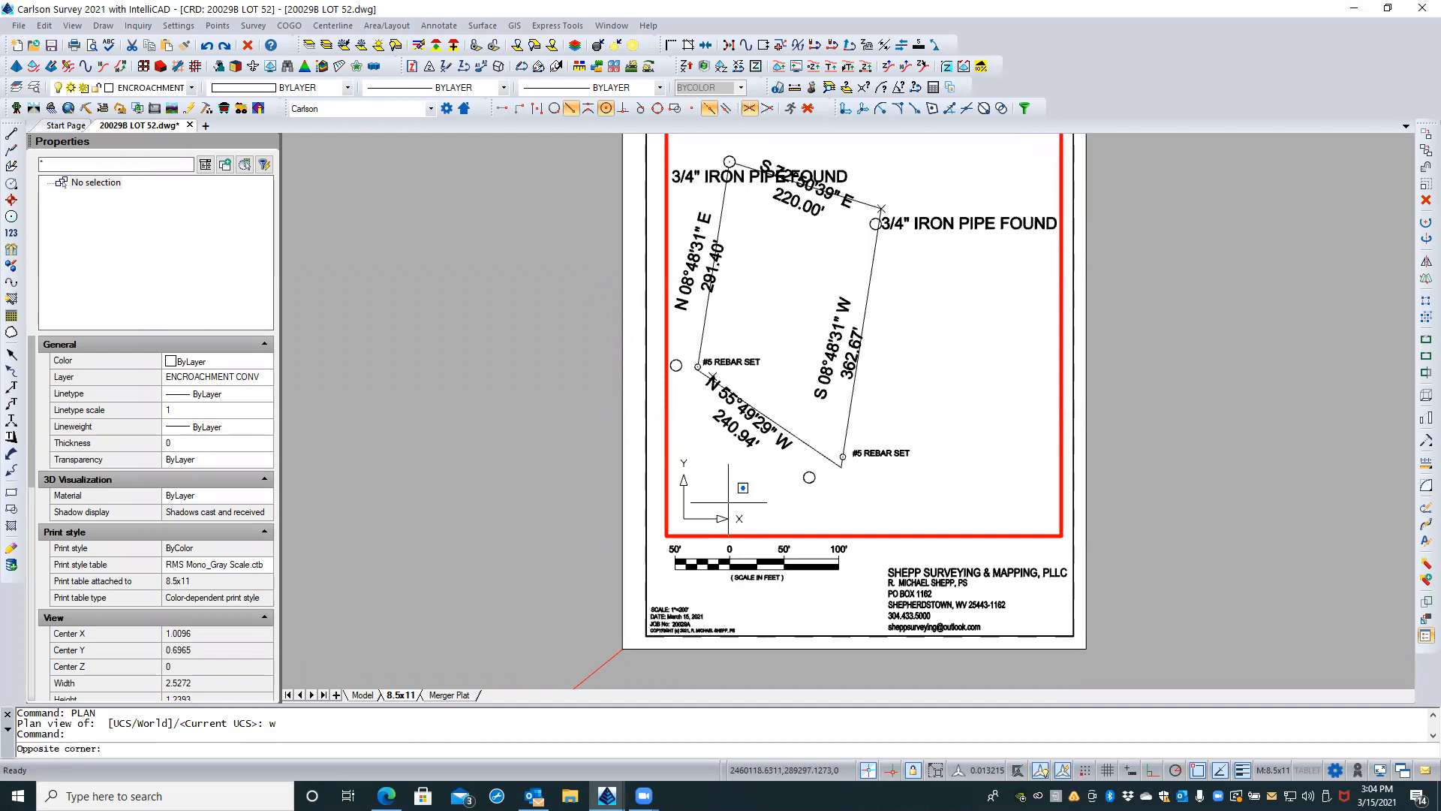
pyautogui.click(750, 462)
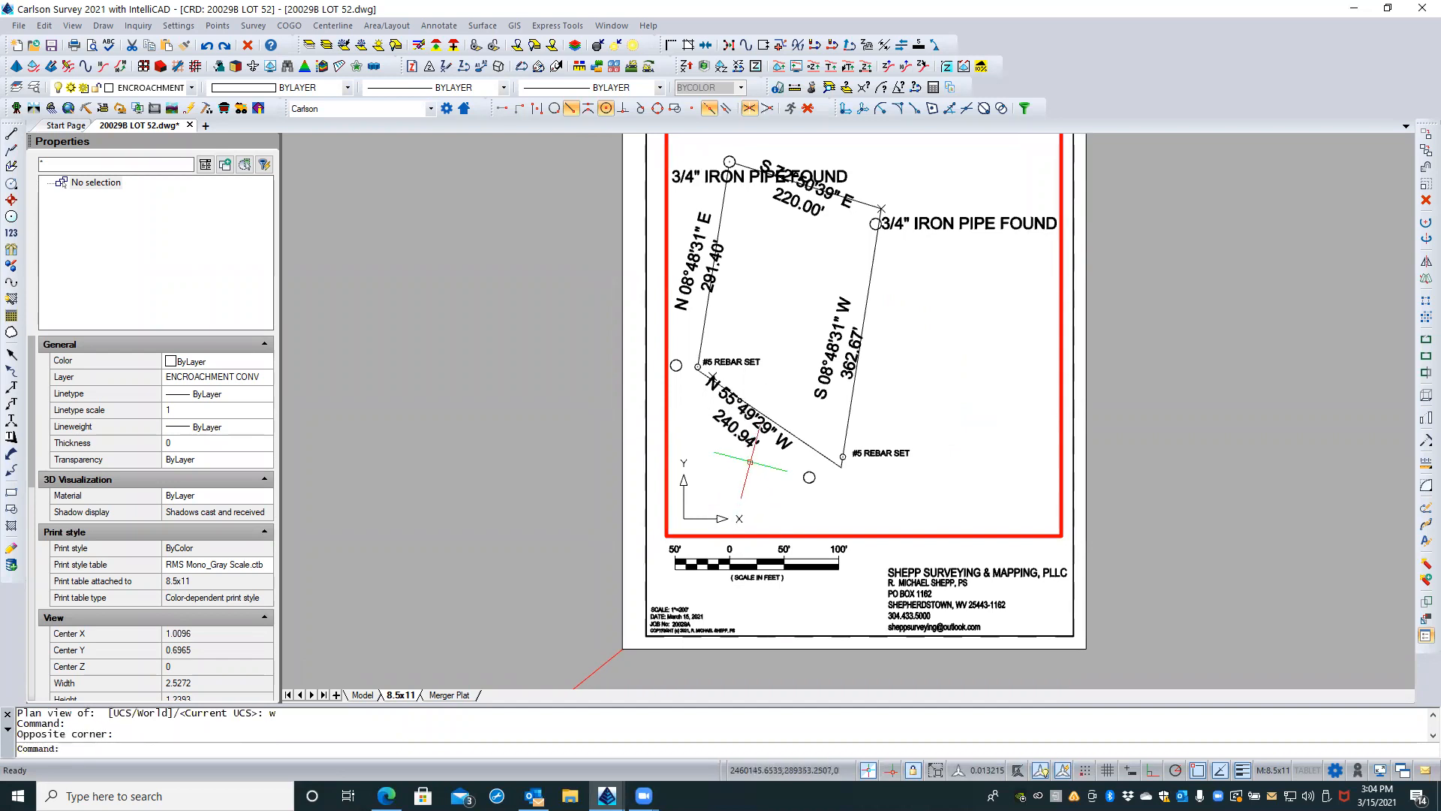
pyautogui.scroll(-1, 492, 503)
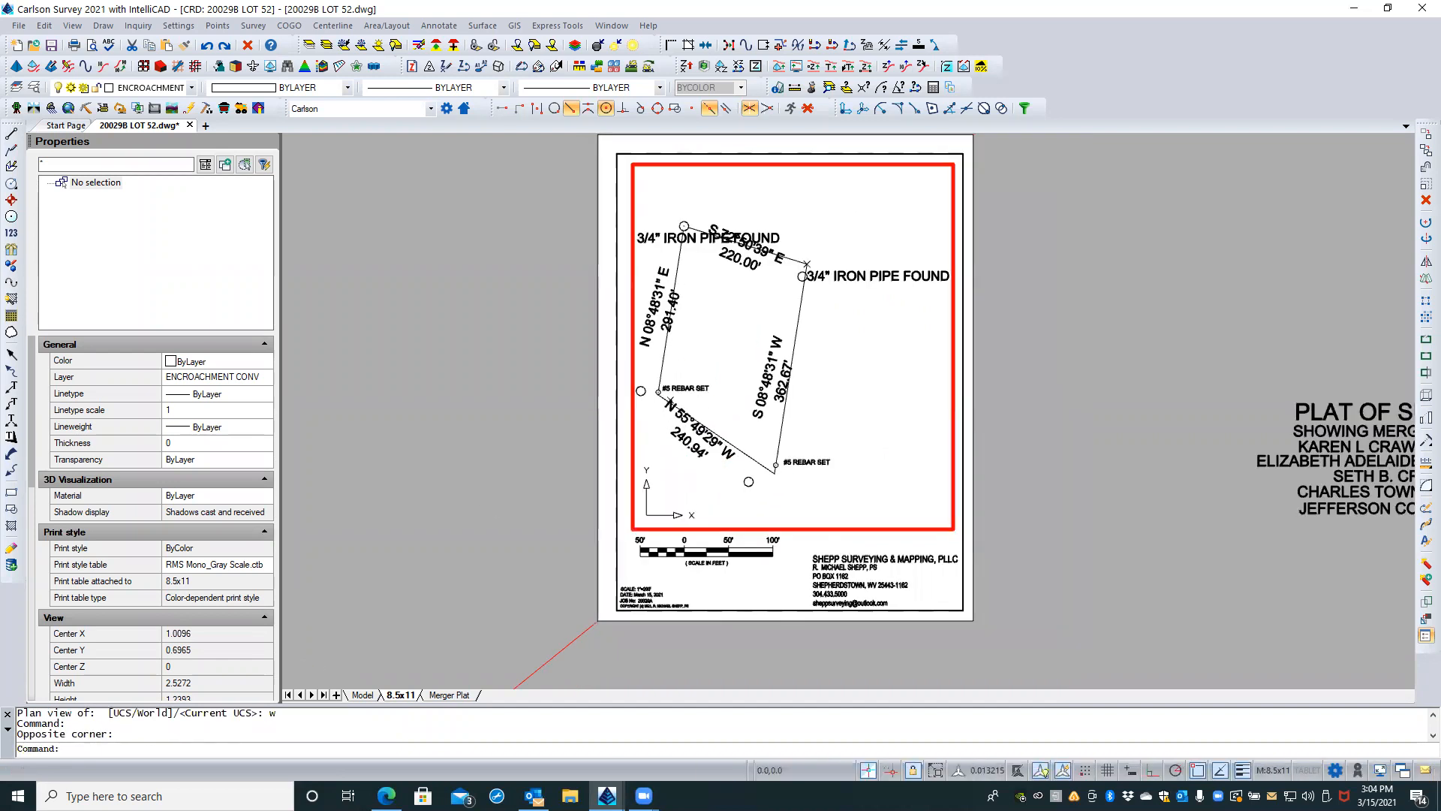
pyautogui.doubleClick(526, 376)
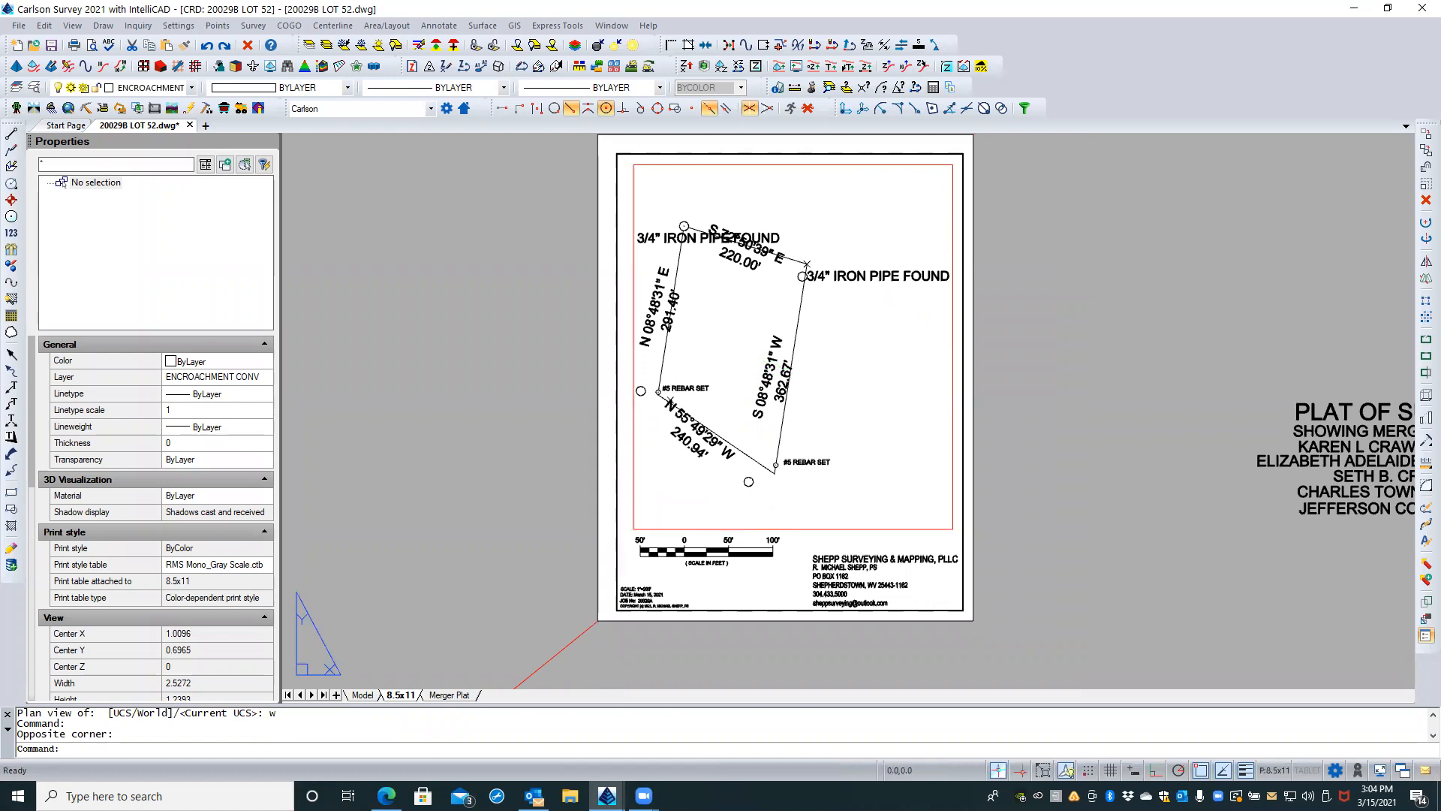
pyautogui.moveTo(750, 364); pyautogui.dragTo(760, 375, button='middle')
pyautogui.doubleClick(756, 371)
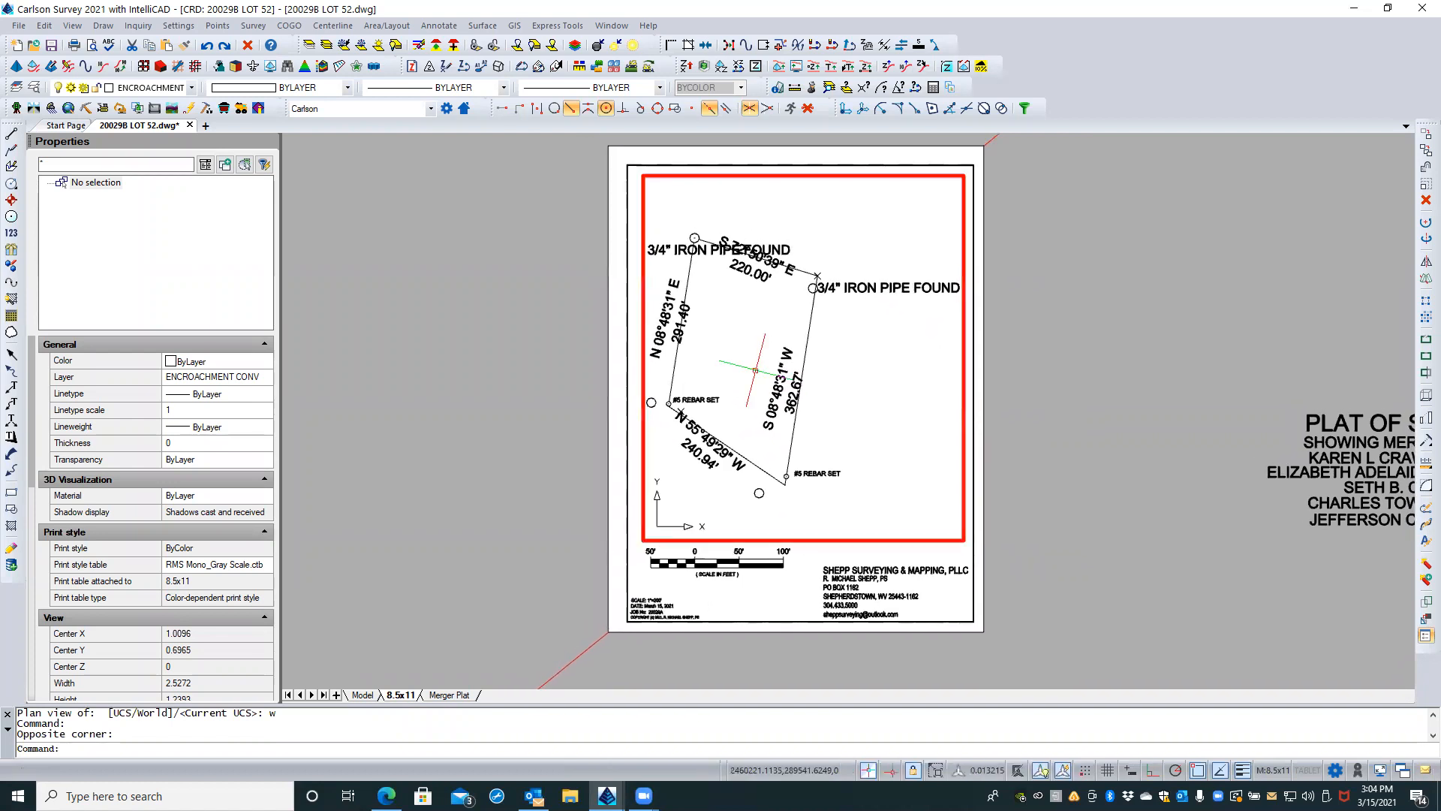
pyautogui.press('Escape')
pyautogui.click(847, 530)
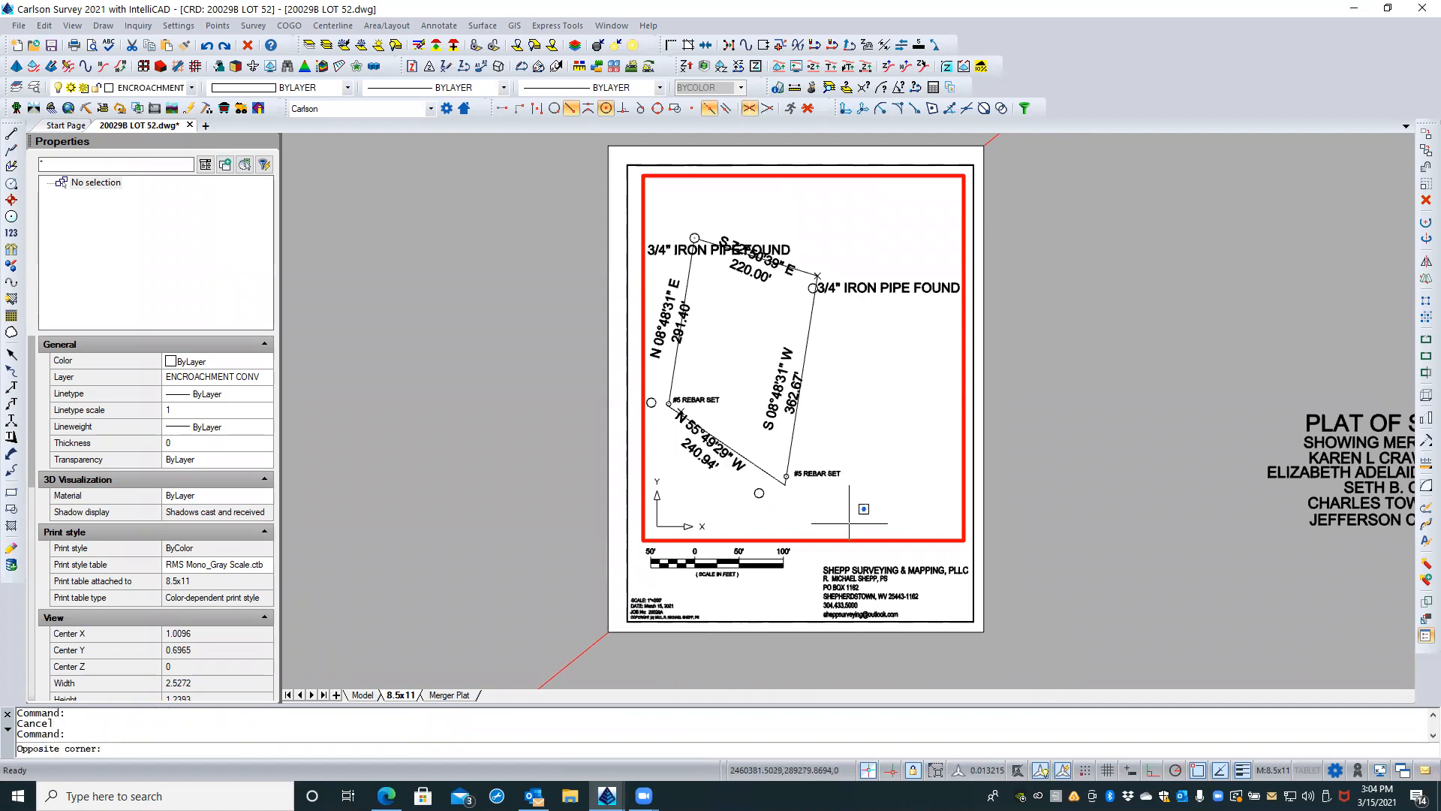
pyautogui.press('Escape')
pyautogui.click(851, 496)
pyautogui.press('Escape')
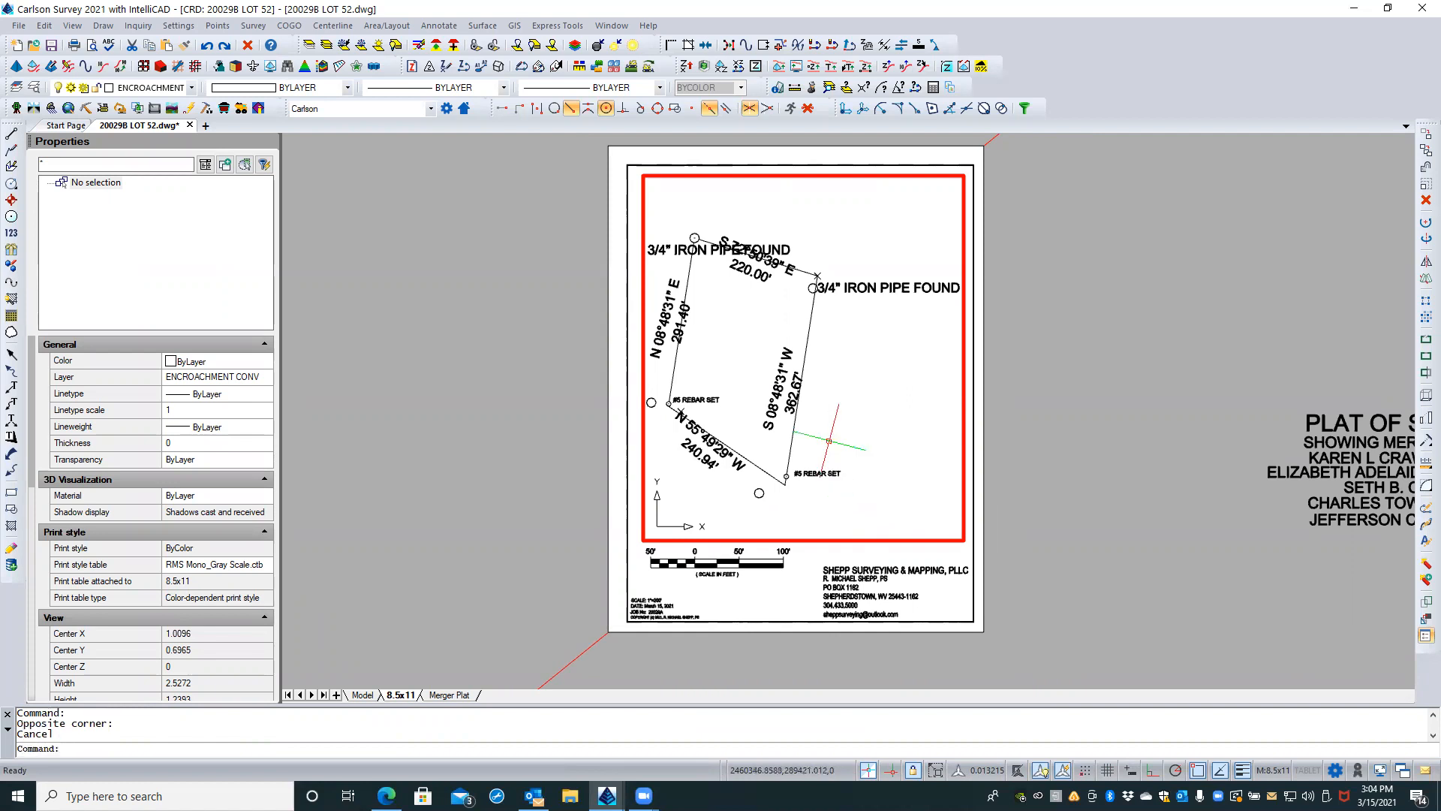
# Step: Unlock the red viewport's display and shift the parcel drawing inside it toward the viewport's center
pyautogui.doubleClick(787, 596)
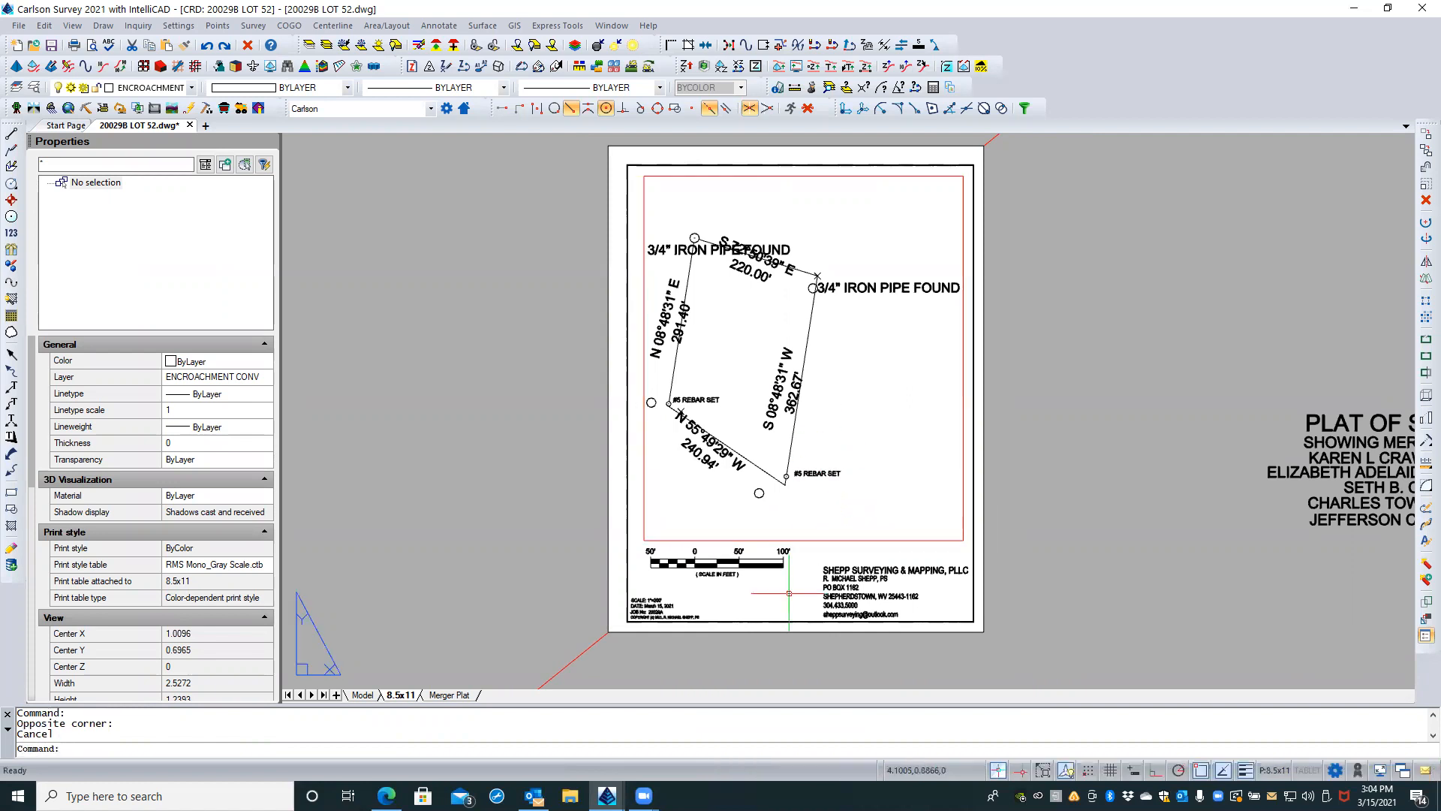
pyautogui.click(819, 539)
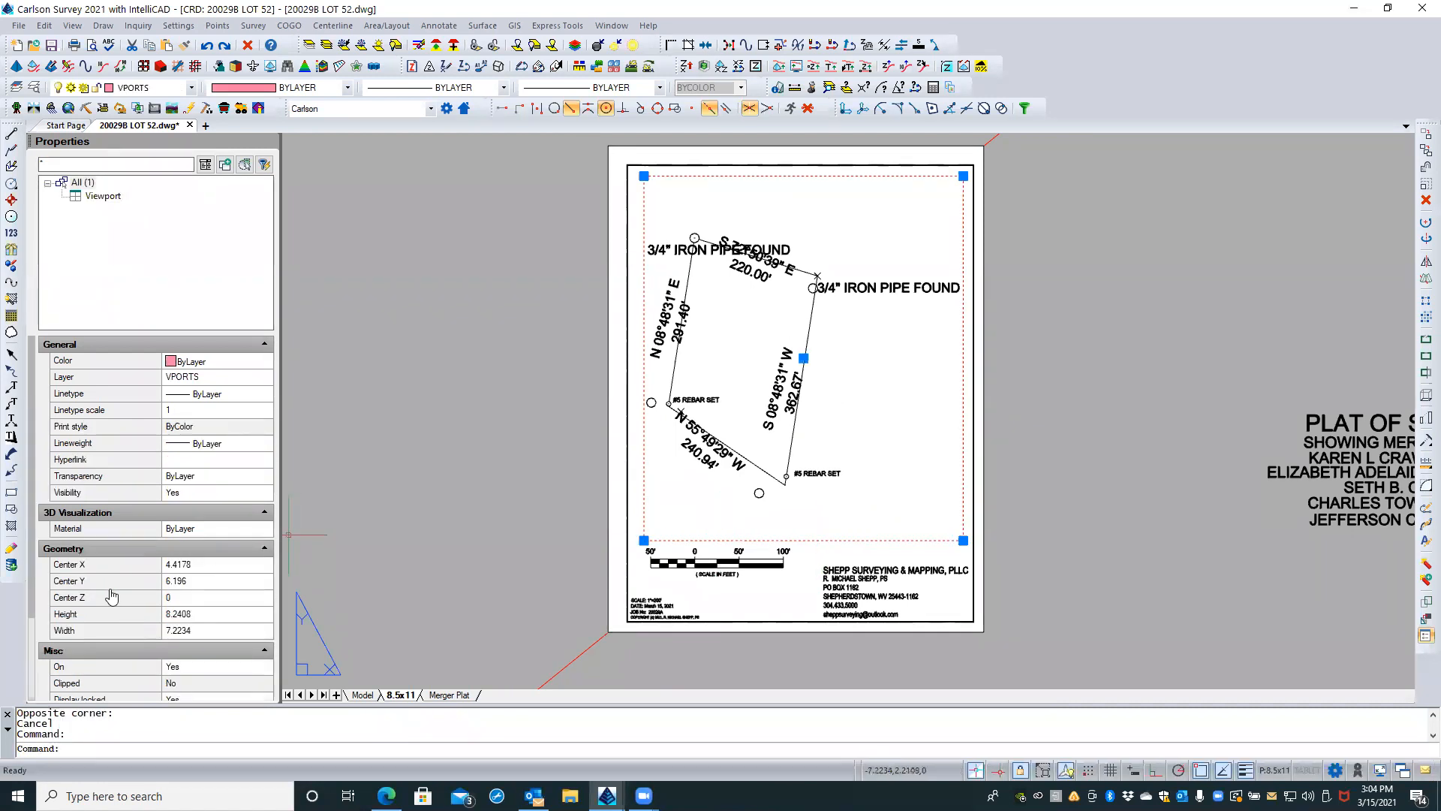
pyautogui.scroll(-3, 111, 593)
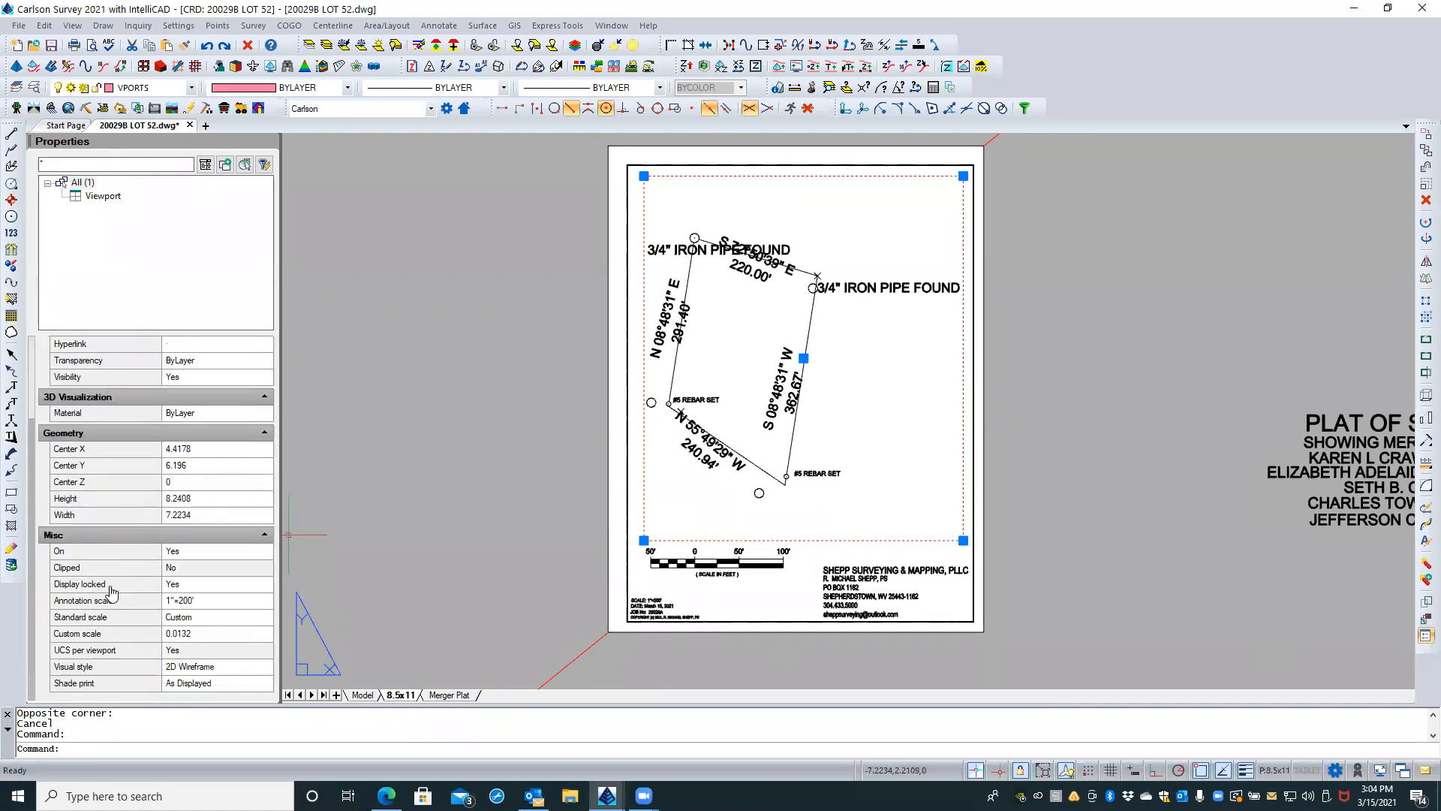
pyautogui.click(224, 584)
pyautogui.click(263, 585)
pyautogui.click(172, 616)
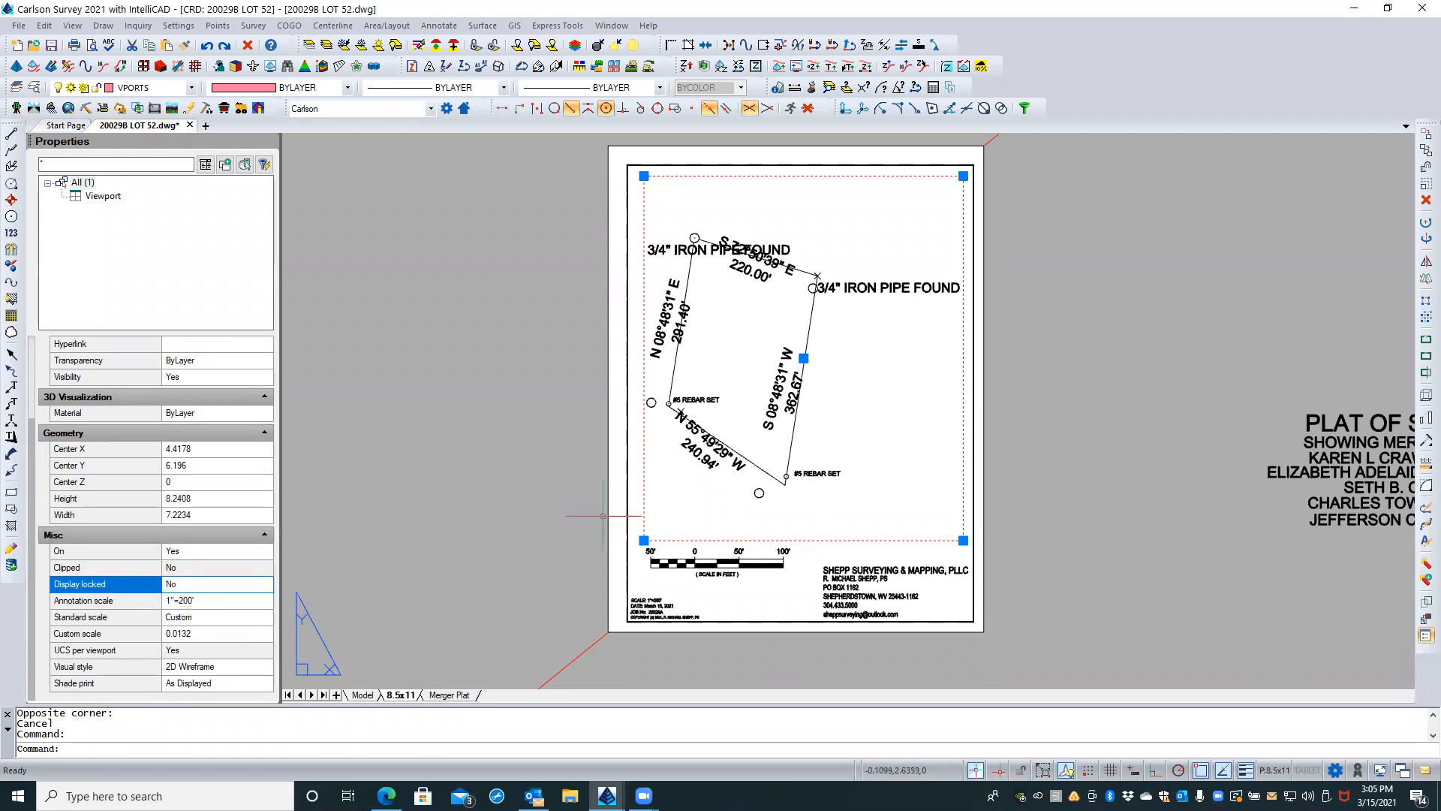
pyautogui.press('Escape')
pyautogui.doubleClick(845, 398)
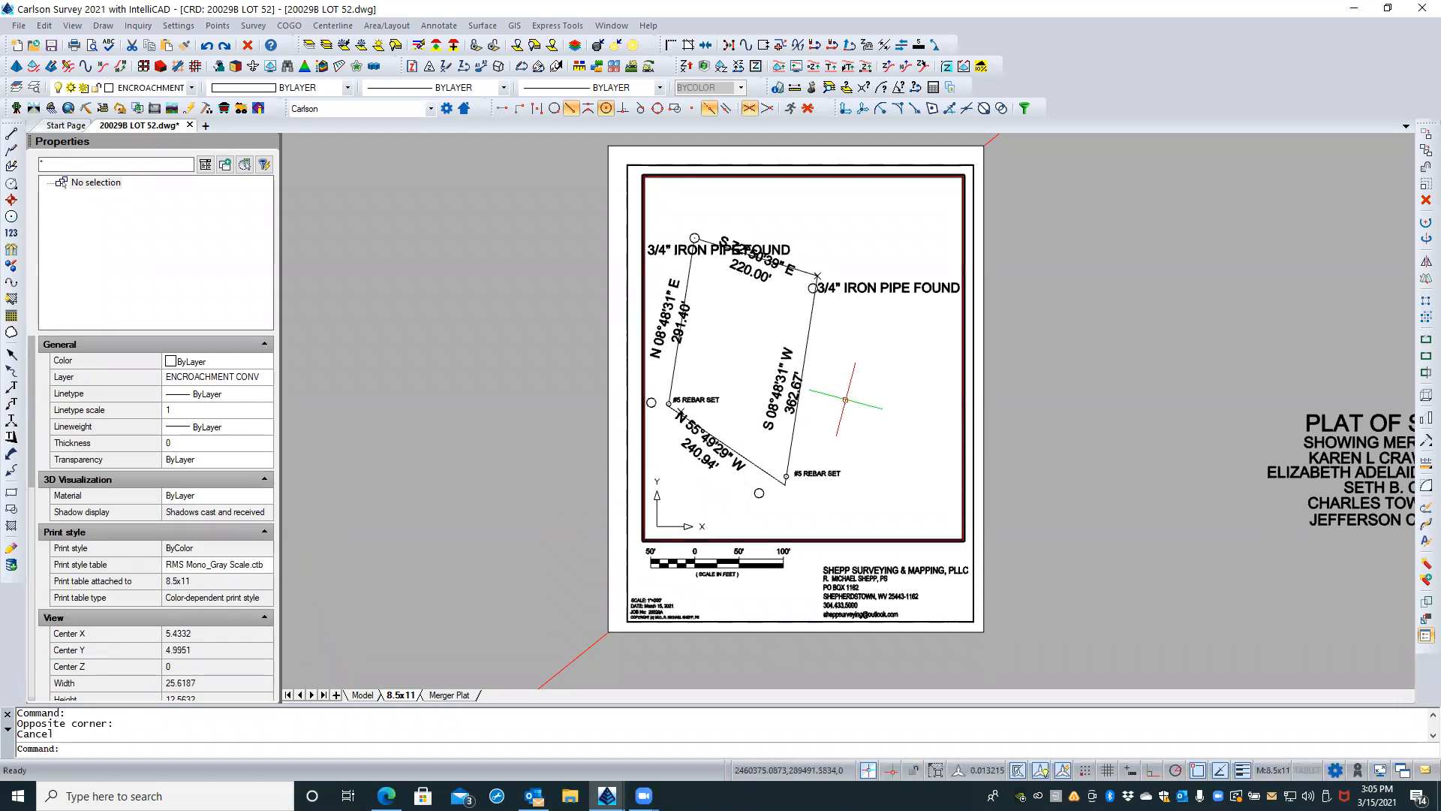
pyautogui.moveTo(837, 372); pyautogui.dragTo(890, 376, button='middle')
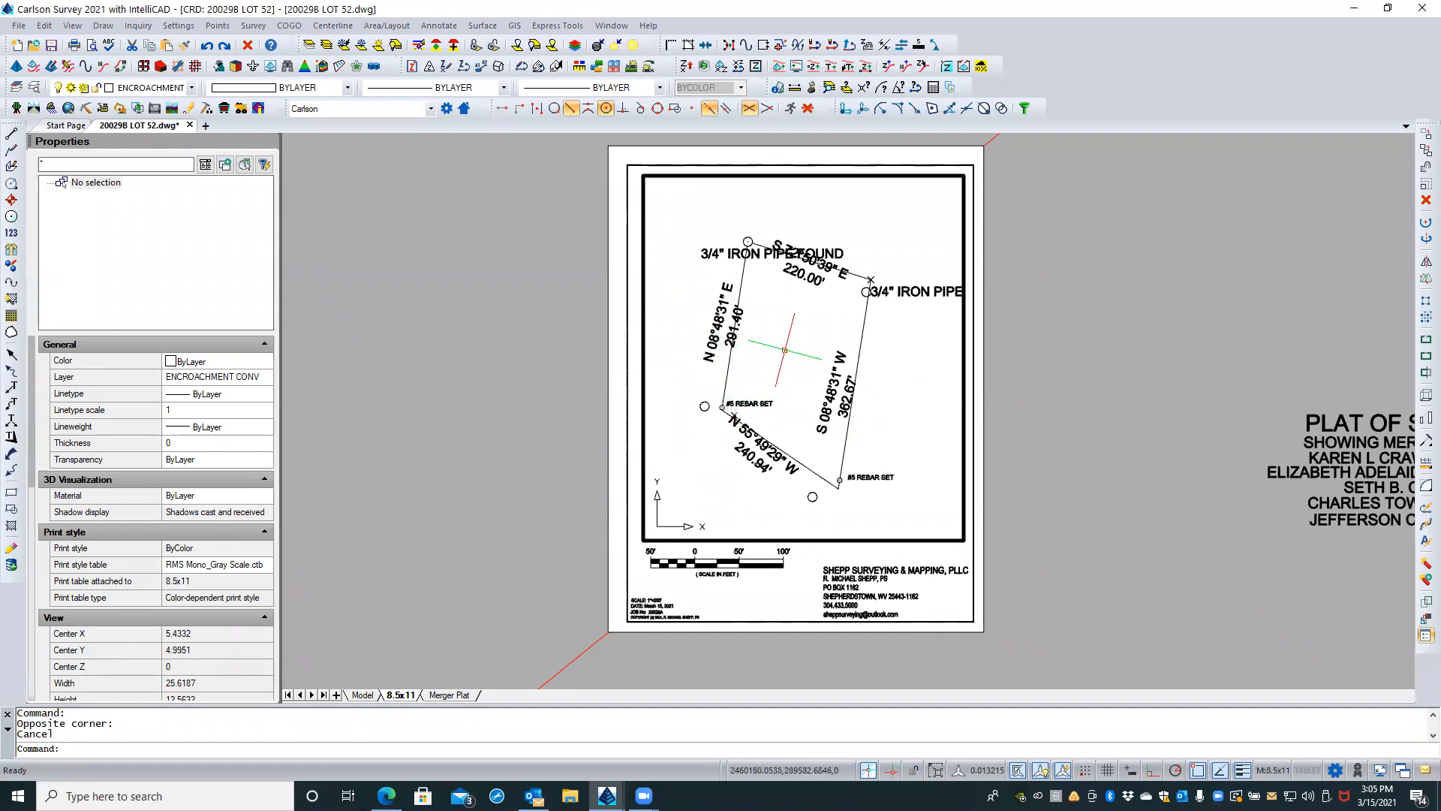
# Step: Regenerate the drawing in all viewports with the REA command
pyautogui.write('TR')
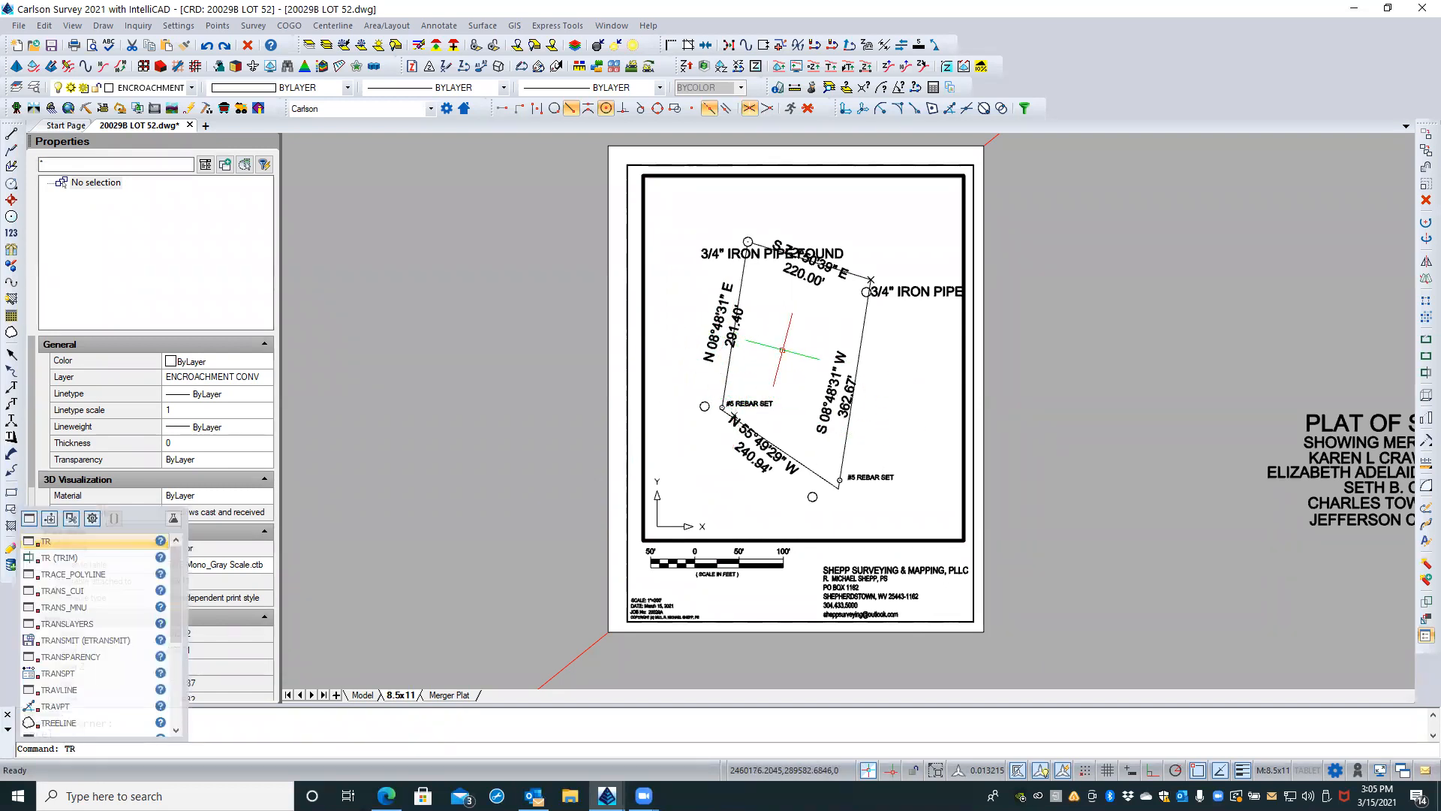
pyautogui.press('BackSpace')
pyautogui.press('BackSpace')
pyautogui.write('REA')
pyautogui.press('Return')
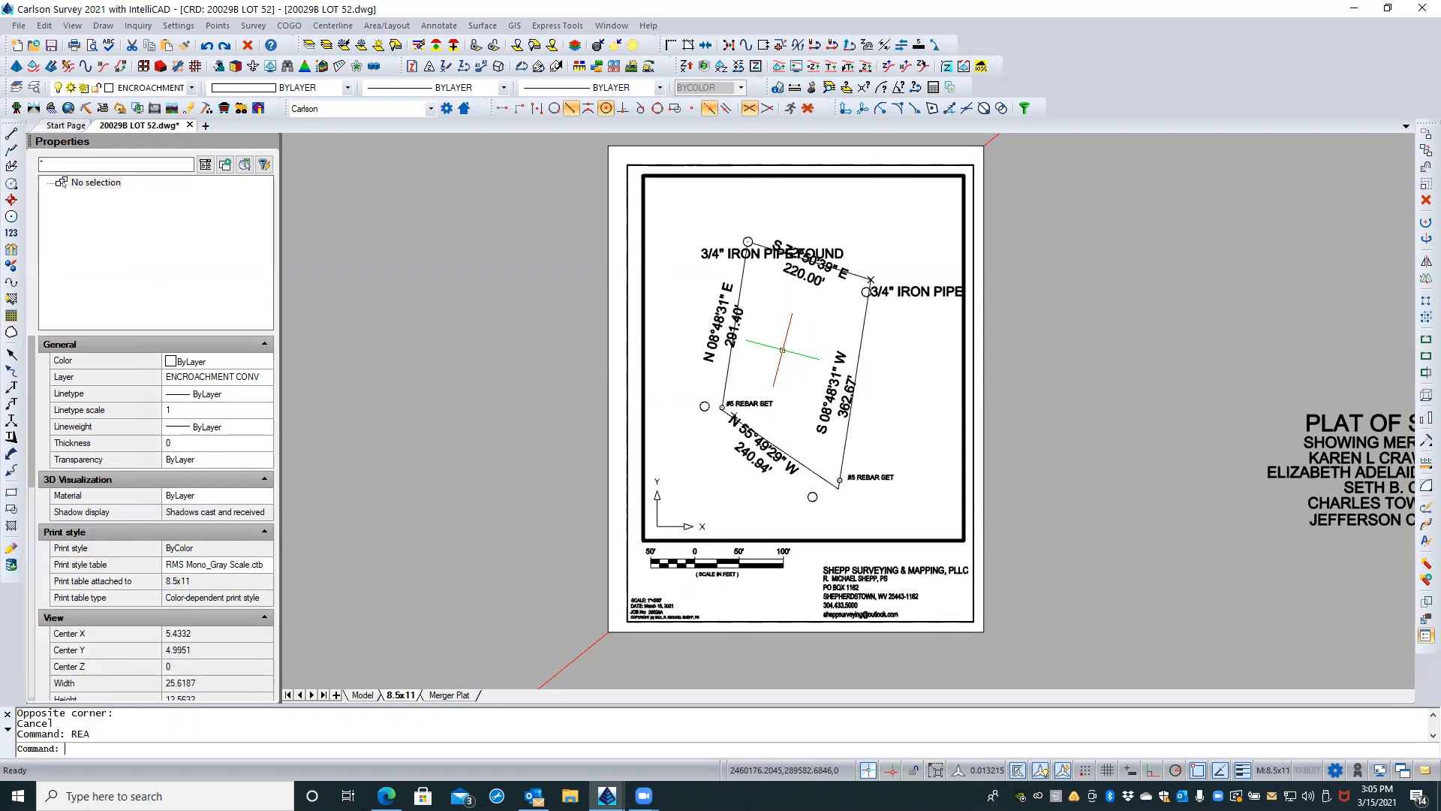
pyautogui.press('Escape')
pyautogui.press('Escape')
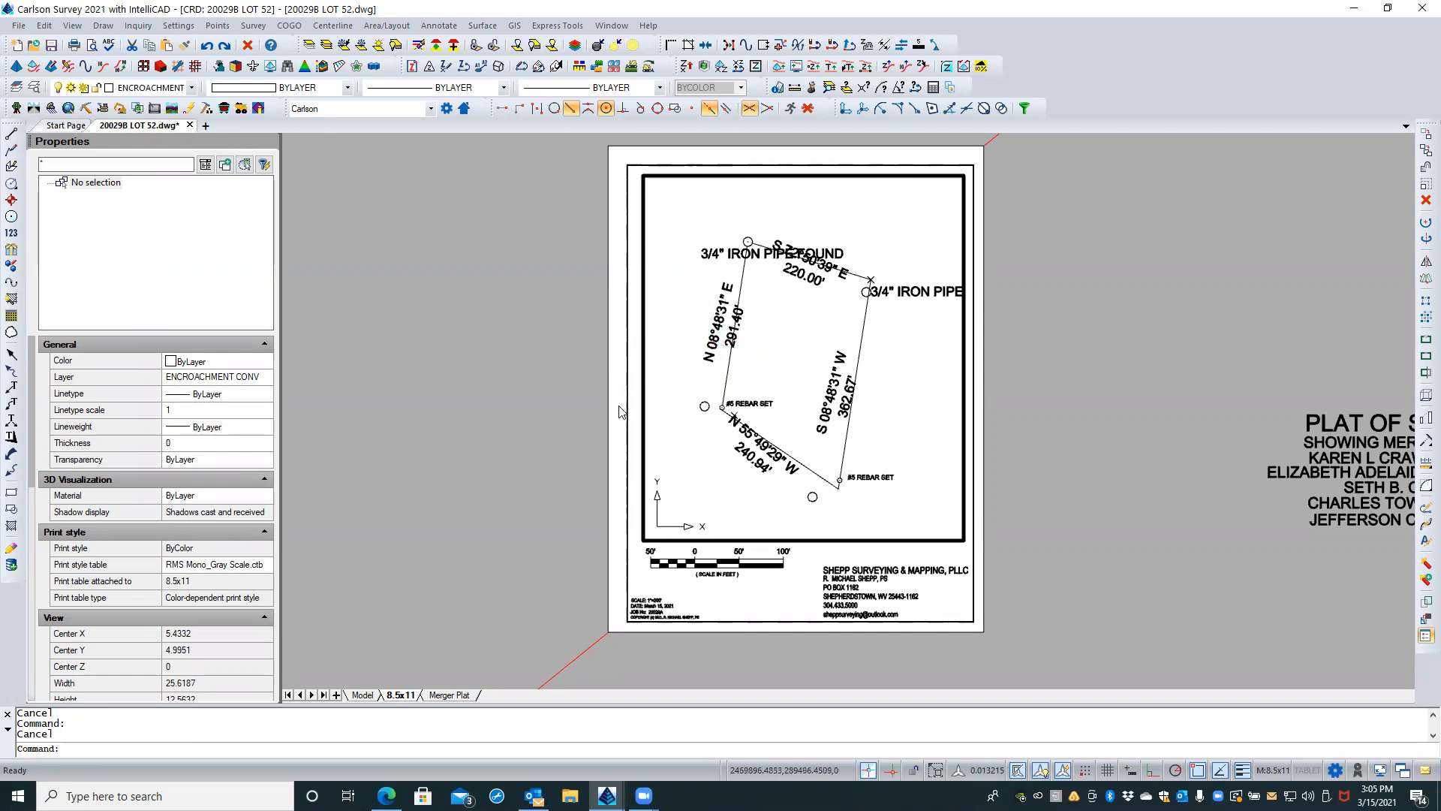
# Step: Restore due north in the active viewport's twisted view, using Grid north
pyautogui.doubleClick(620, 411)
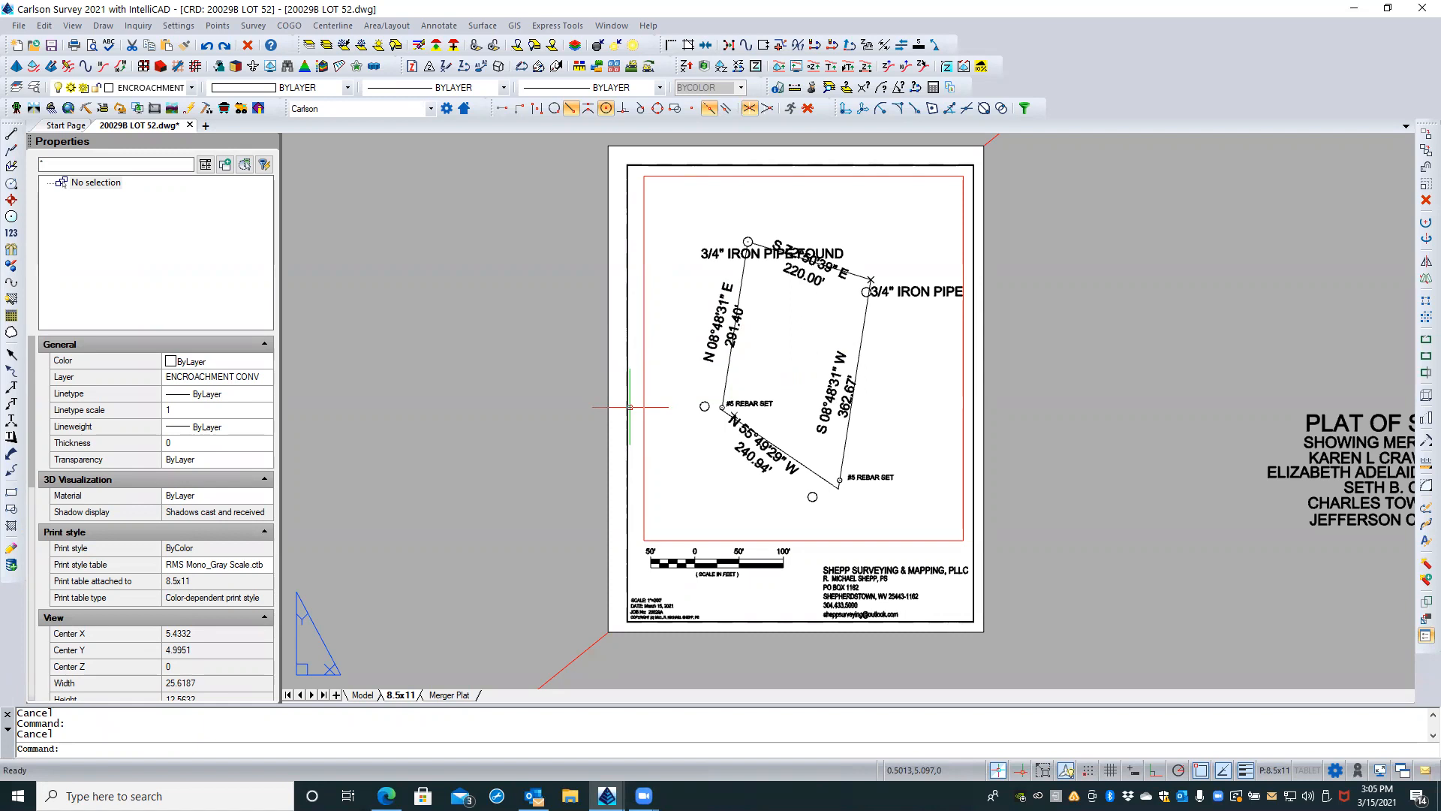
pyautogui.doubleClick(762, 363)
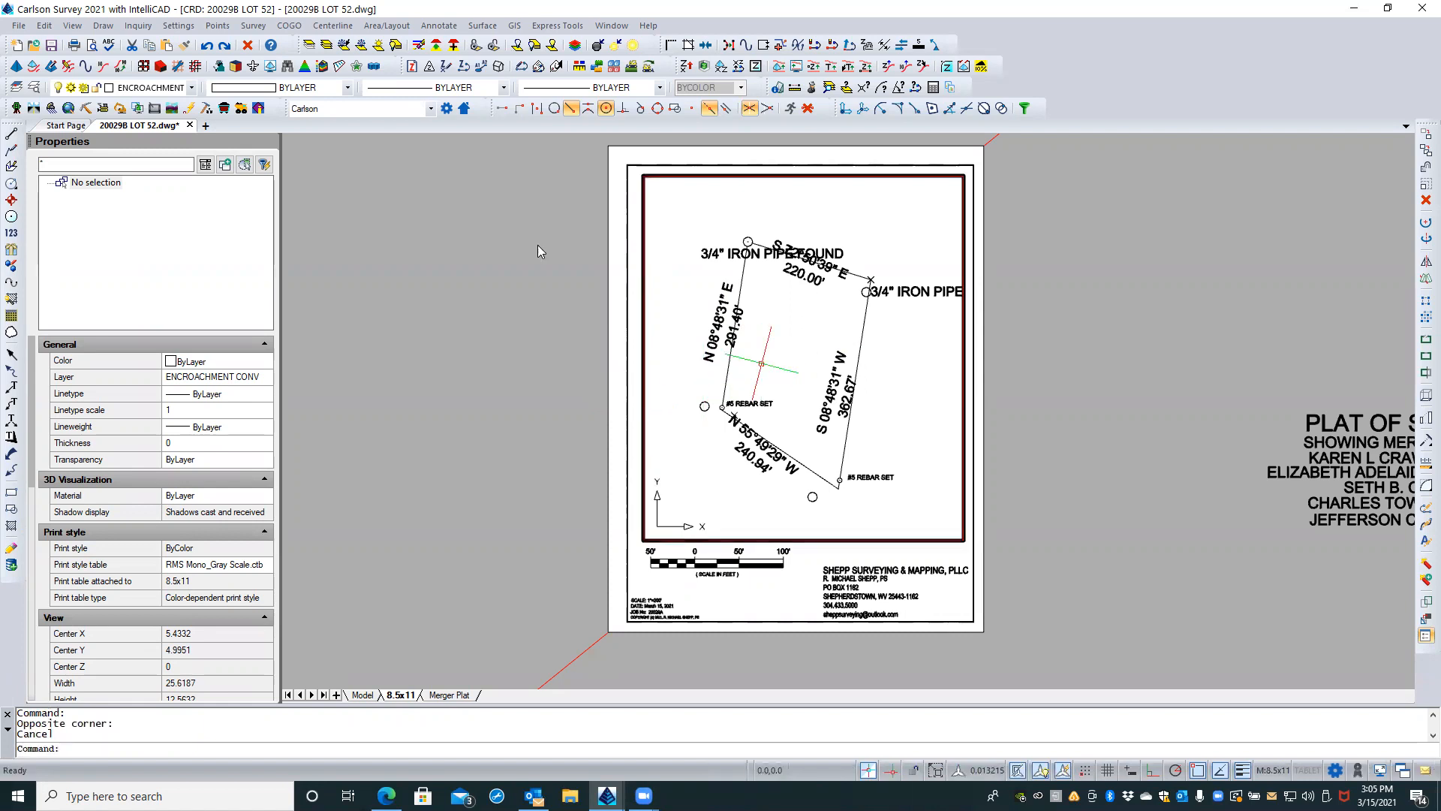
pyautogui.click(75, 26)
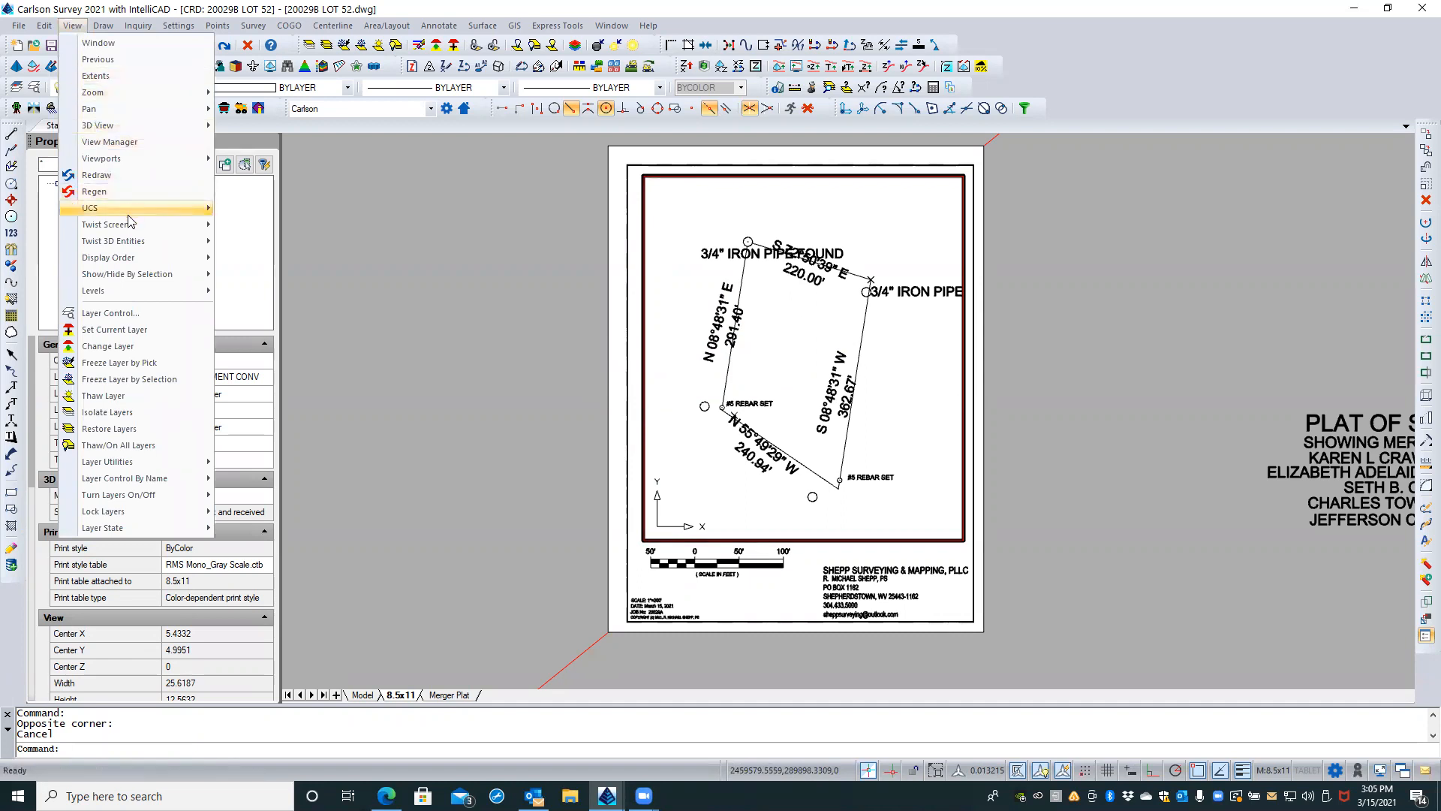
pyautogui.moveTo(129, 224)
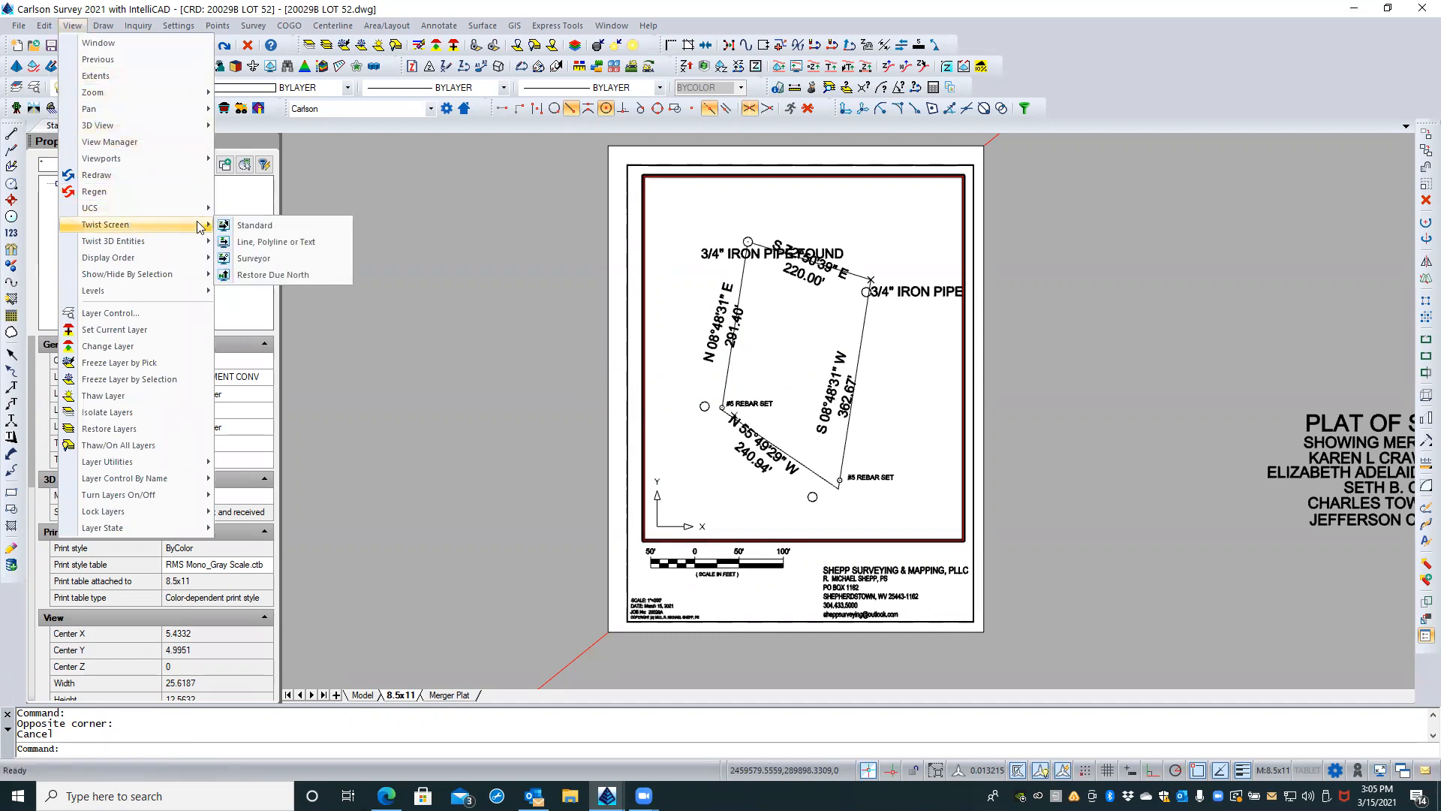
pyautogui.click(276, 274)
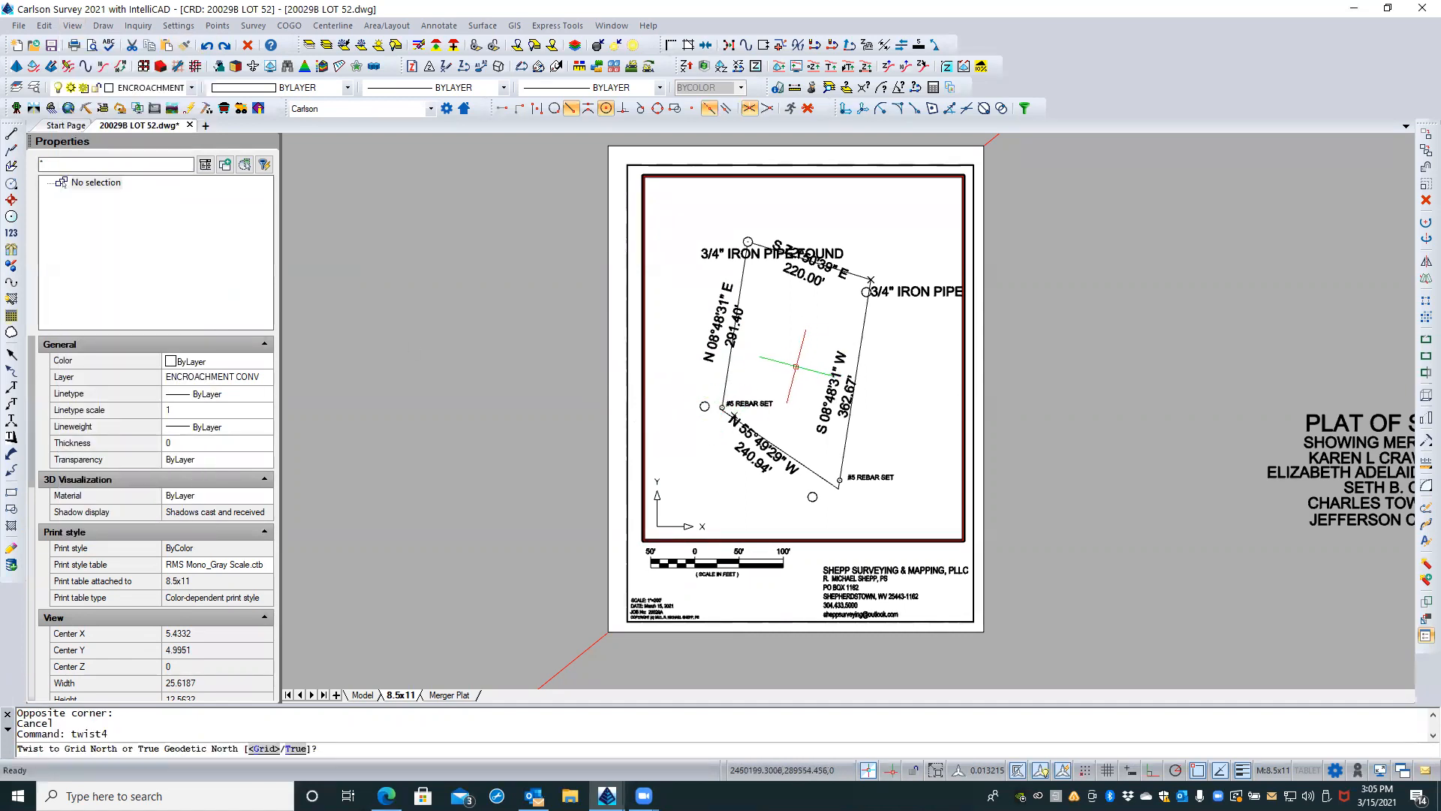
pyautogui.press('Return')
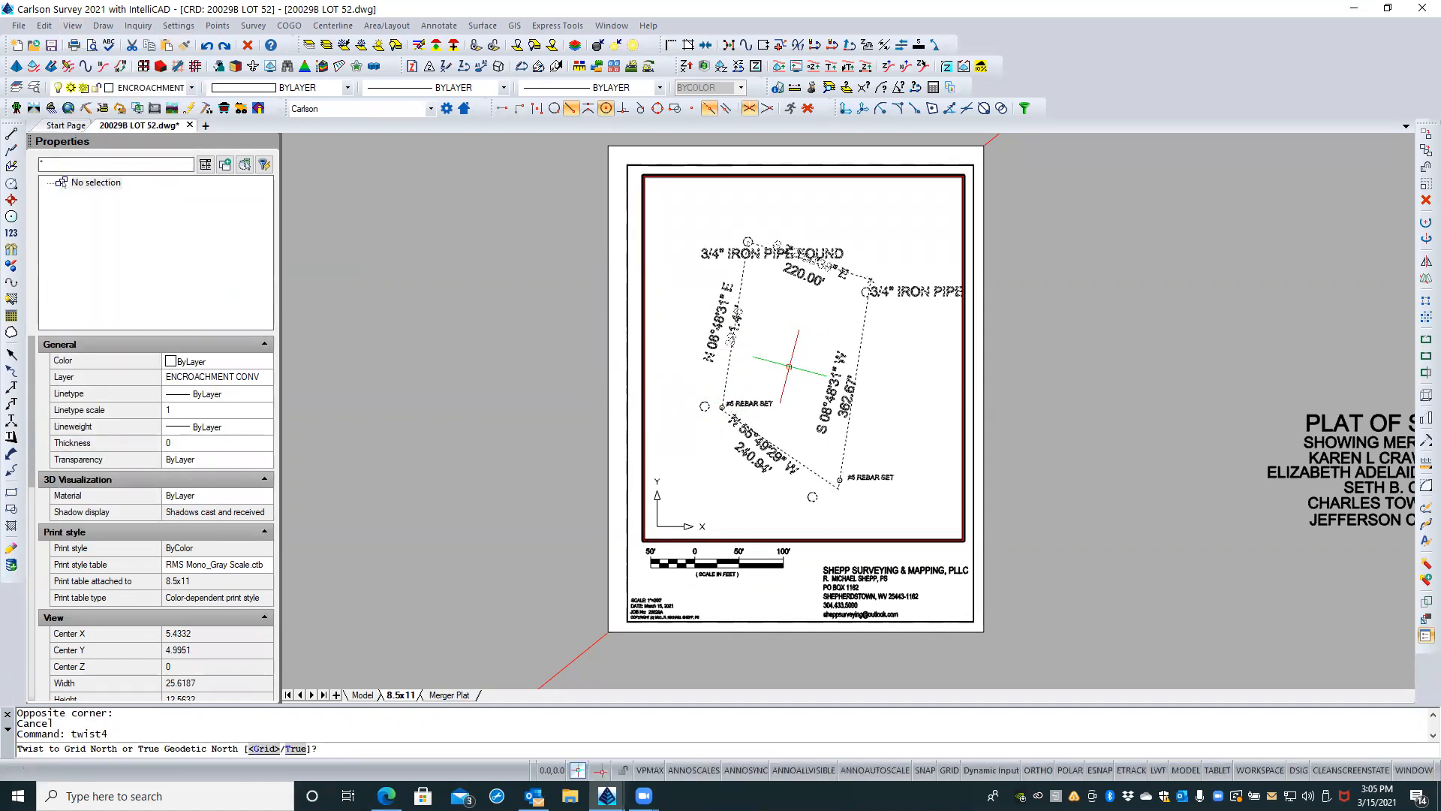
pyautogui.press('Escape')
pyautogui.click(789, 350)
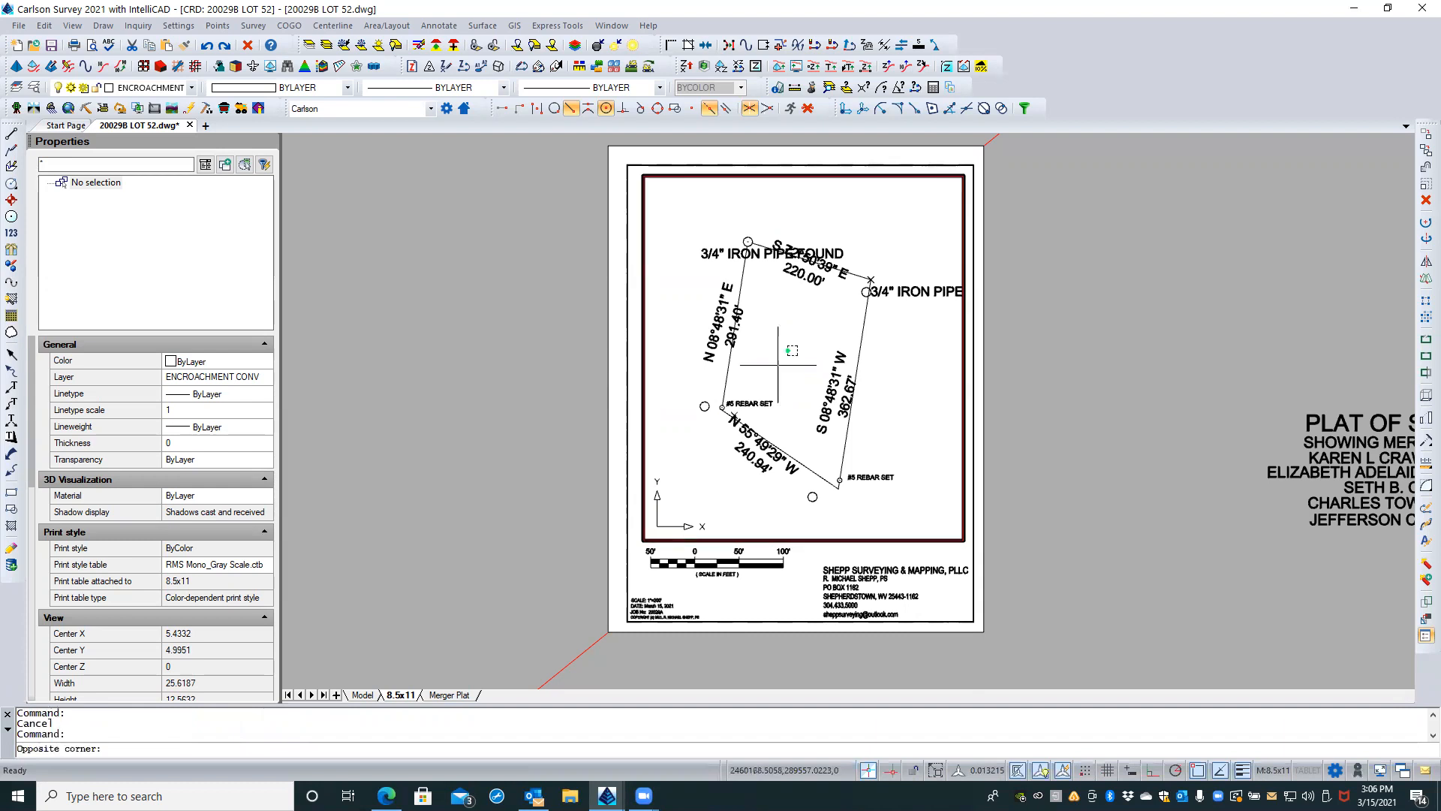
pyautogui.press('Escape')
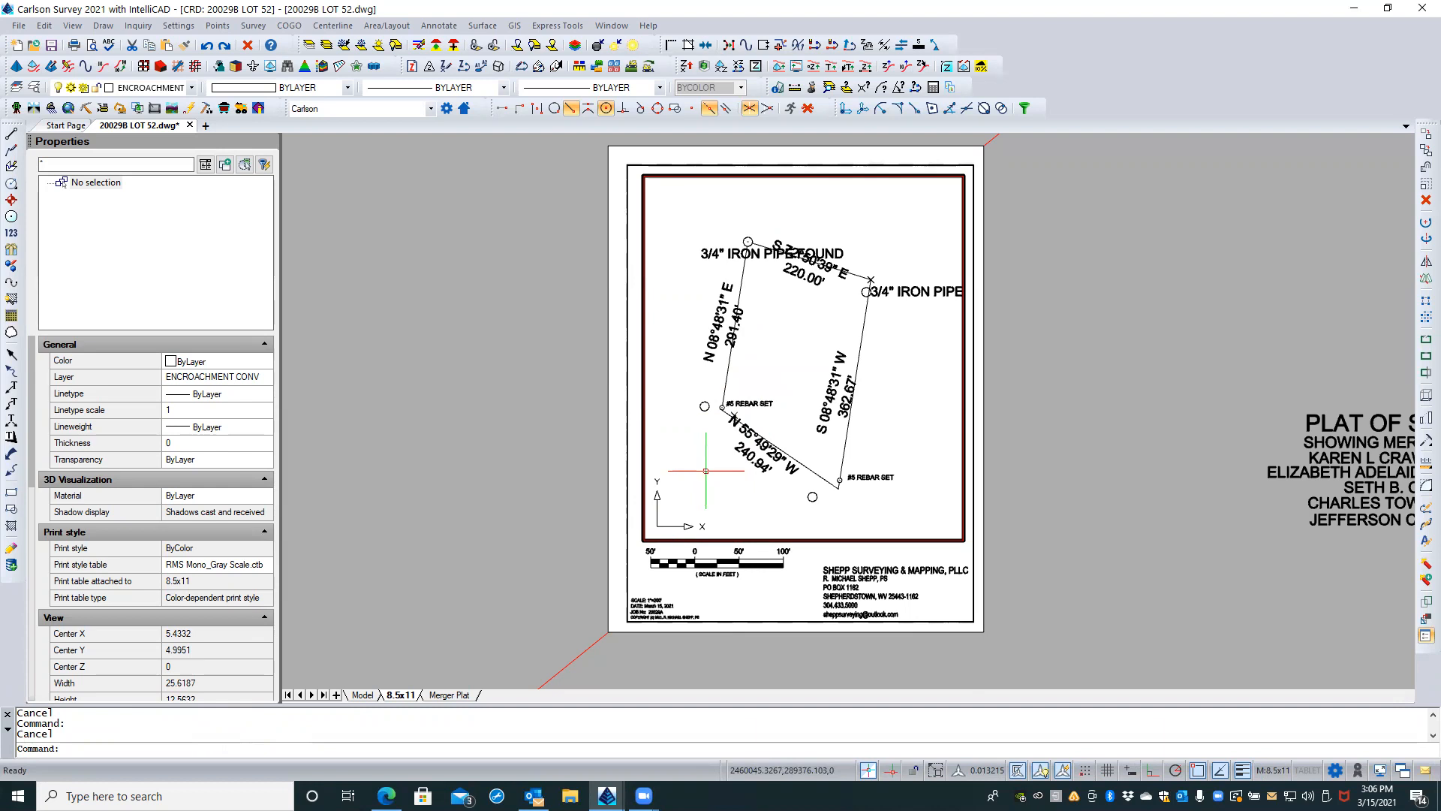
# Step: Set the UCS in the active viewport to World
pyautogui.write('ucs')
pyautogui.press('Return')
pyautogui.write('w')
pyautogui.press('Return')
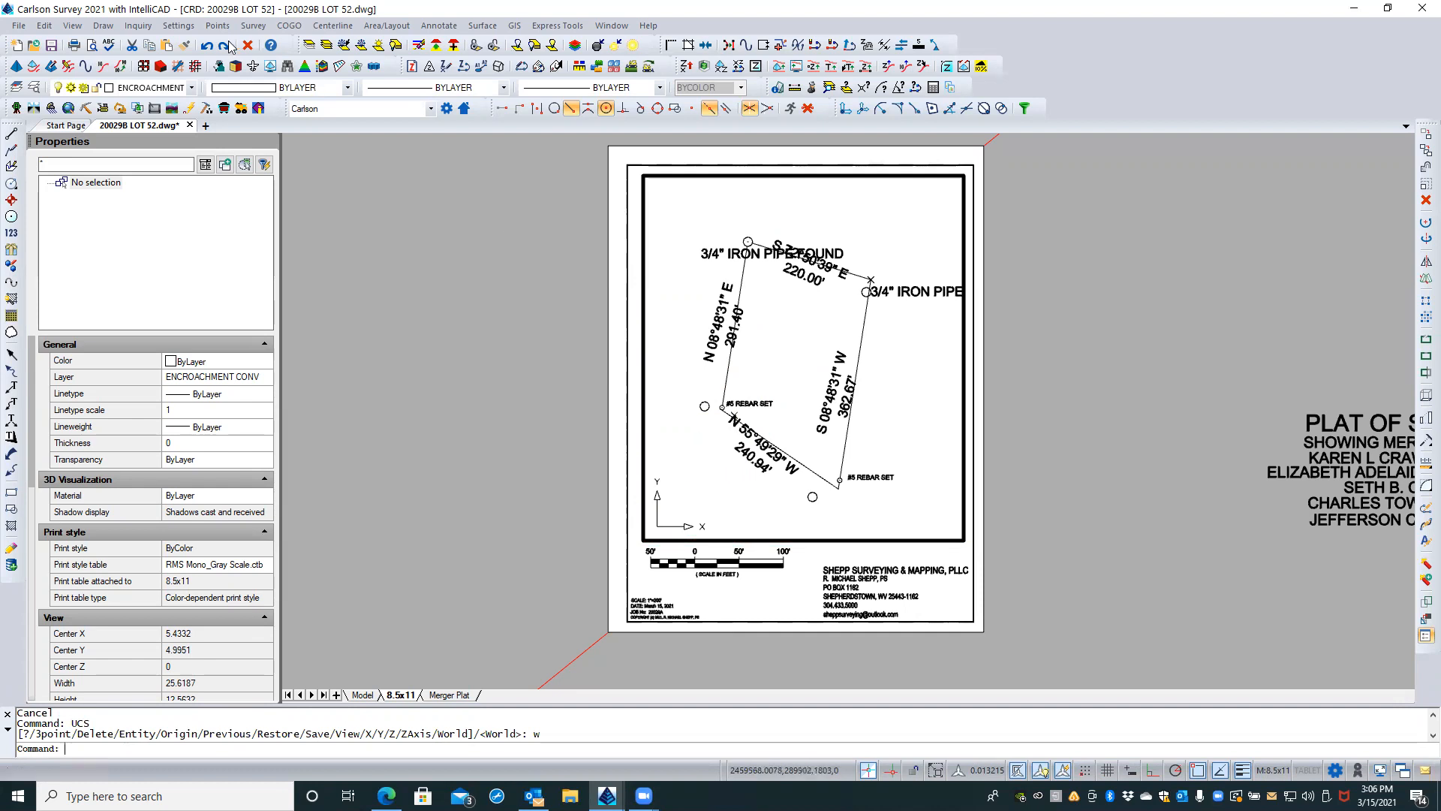
# Step: Restore the world view of twisted 3D points, symbols and text, selecting all entities
pyautogui.click(81, 29)
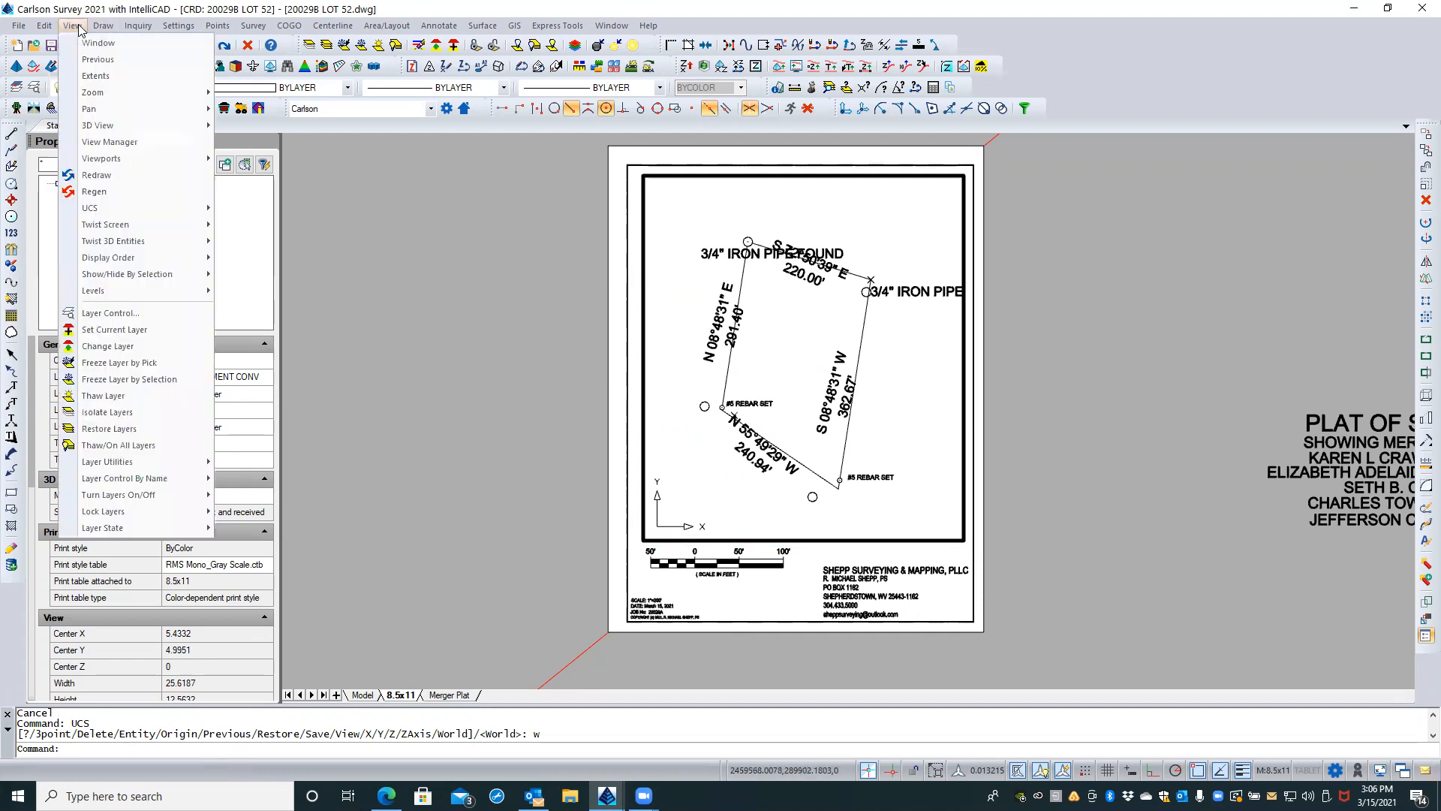
pyautogui.moveTo(171, 225)
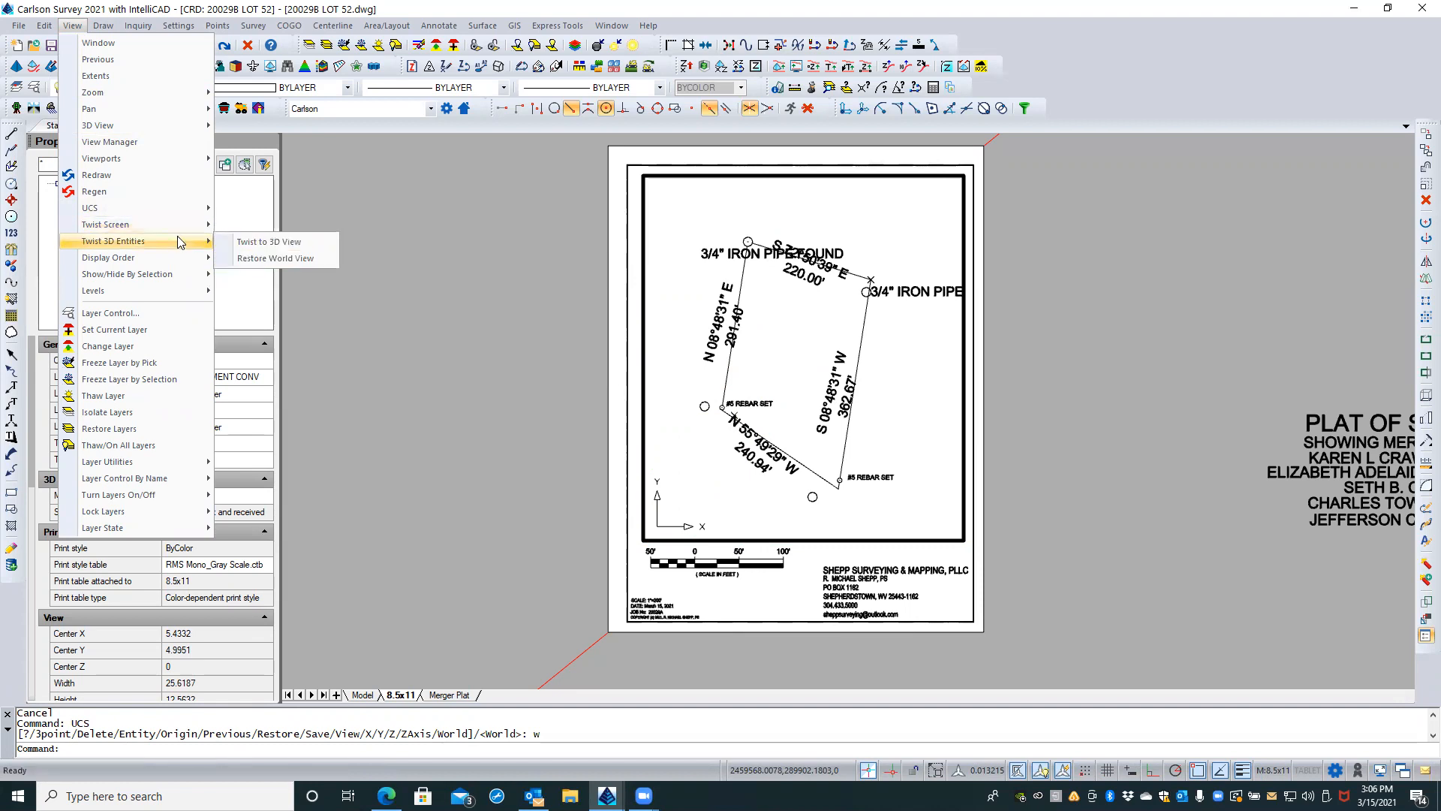
pyautogui.click(287, 257)
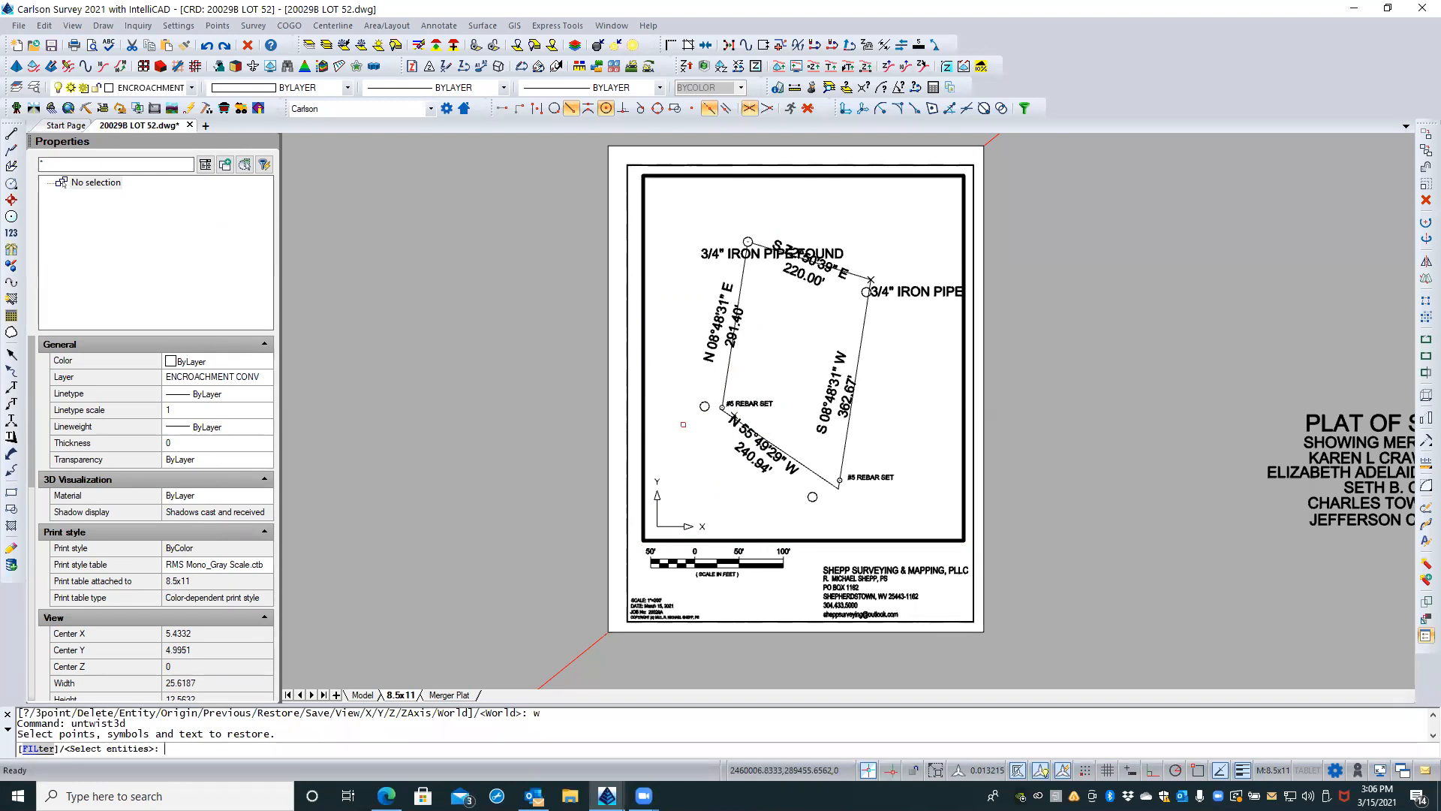
pyautogui.write('all')
pyautogui.press('Return')
pyautogui.press('Return')
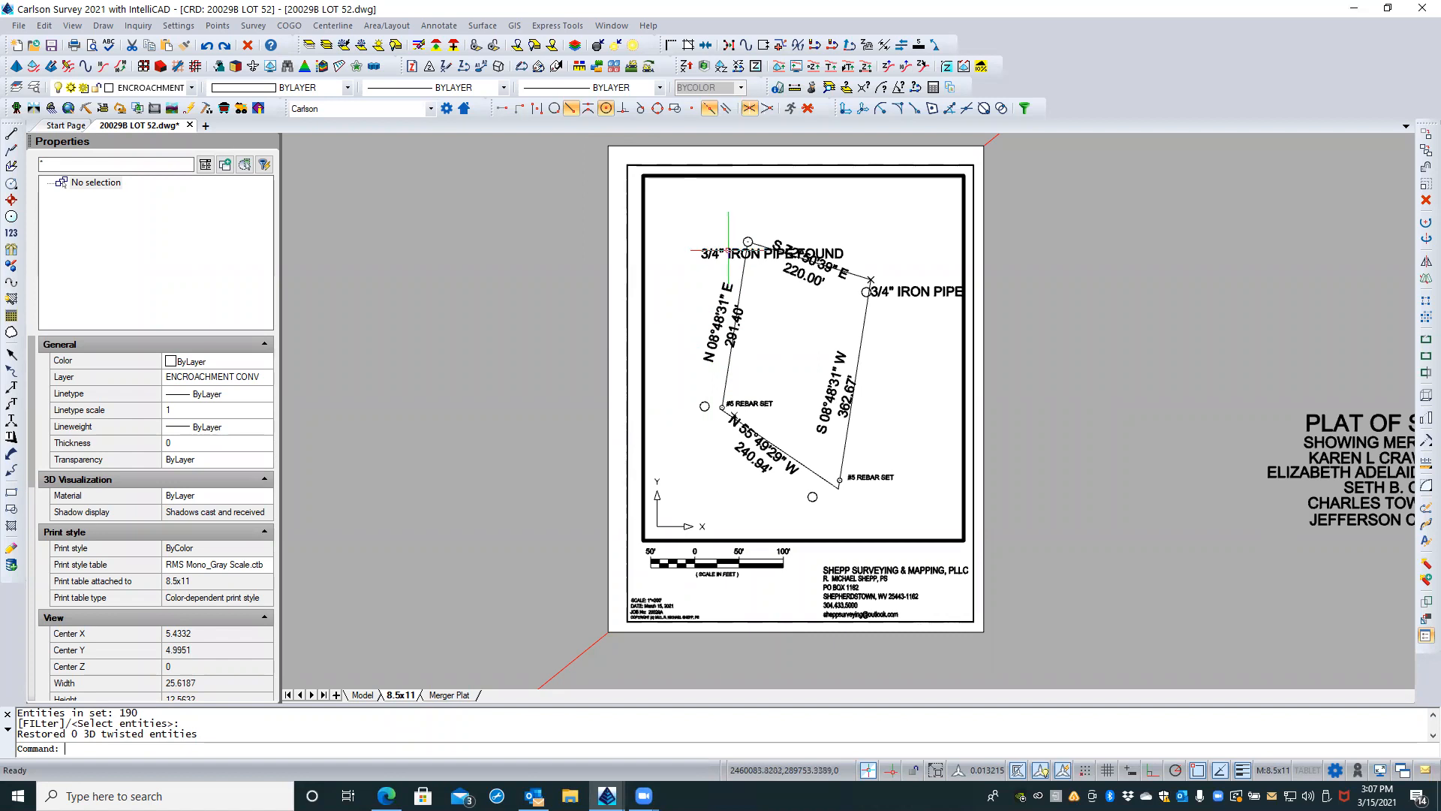
# Step: Return to paper space and set the 8.5x11 layout viewport's standard scale to 1" = 50'
pyautogui.doubleClick(569, 304)
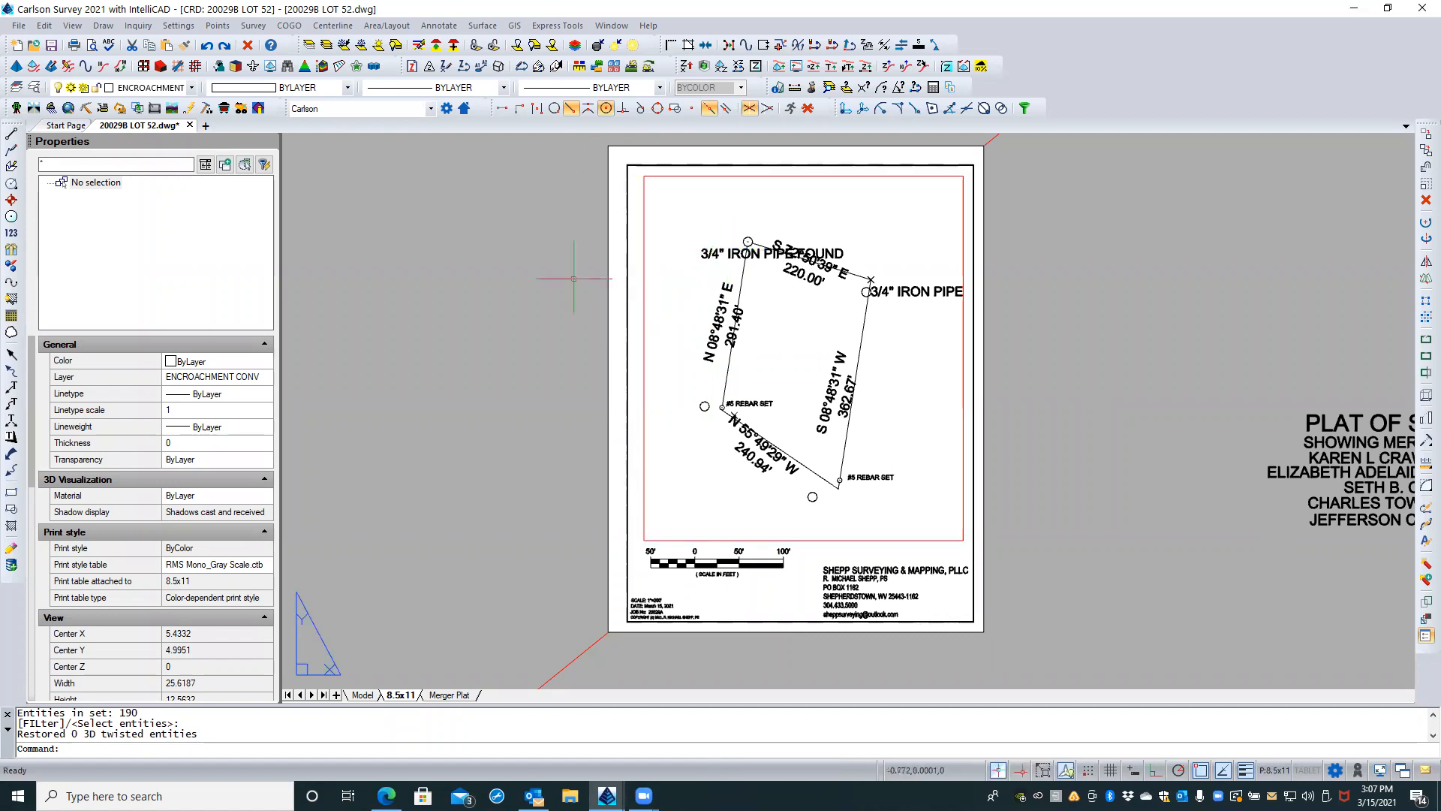
pyautogui.click(643, 310)
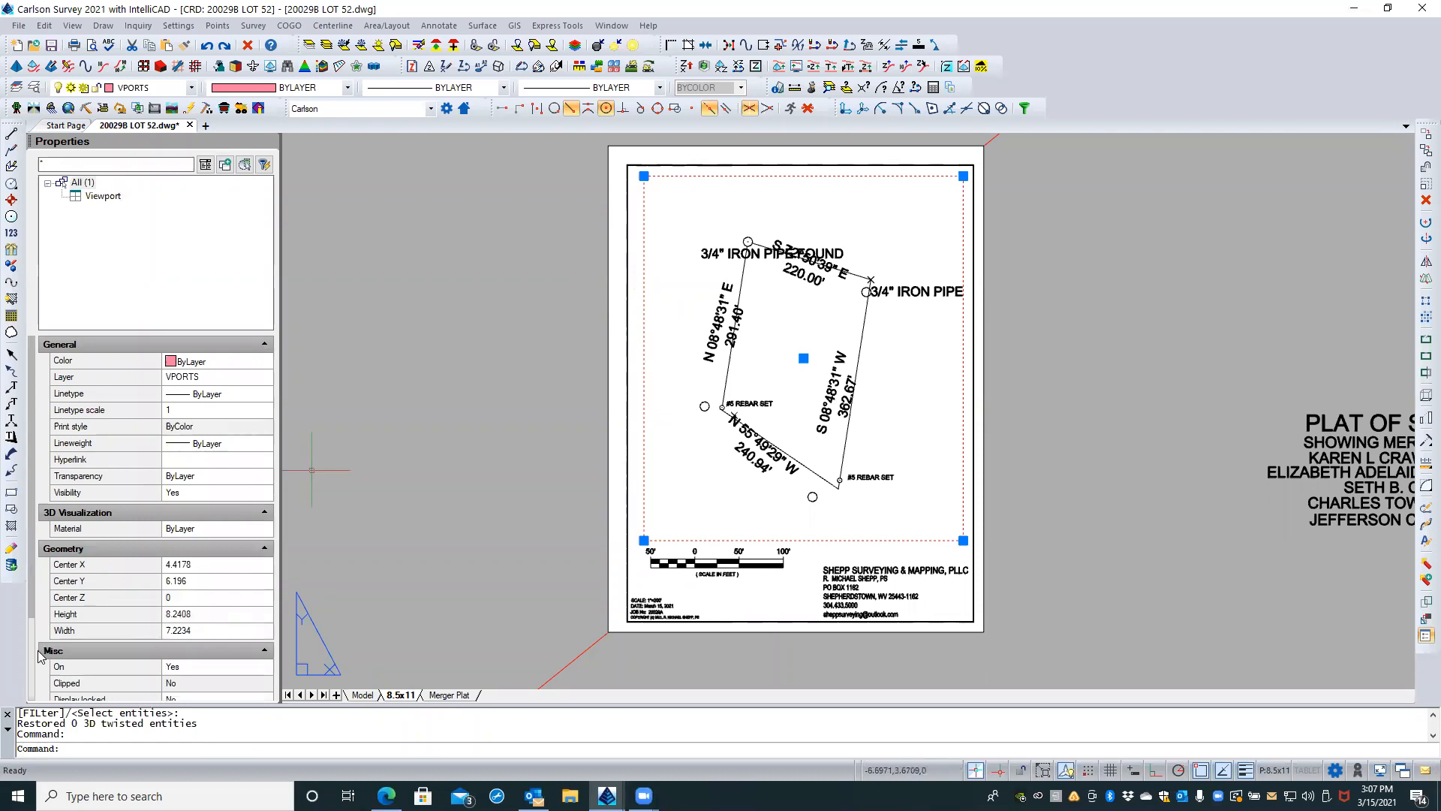
pyautogui.scroll(-3, 93, 478)
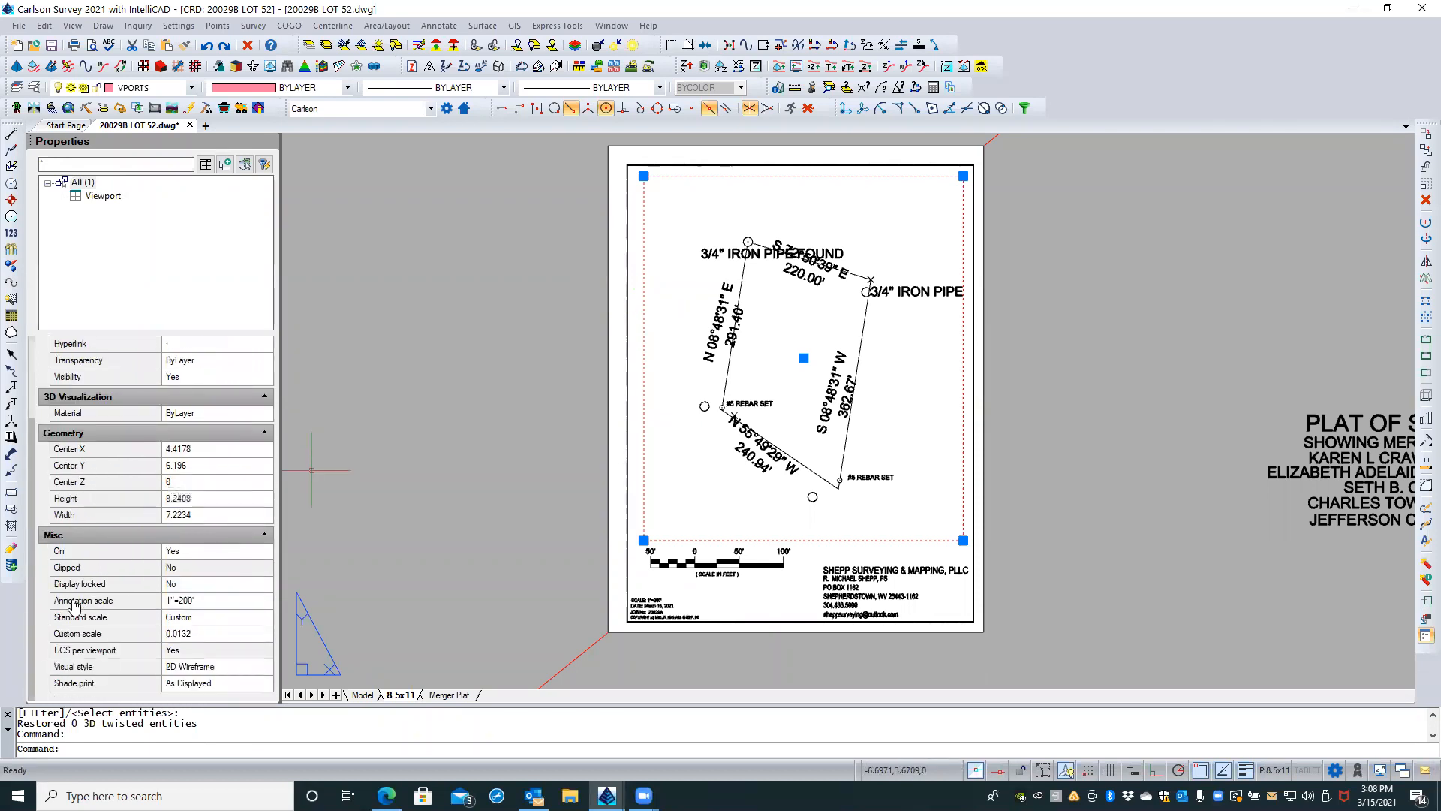
pyautogui.click(209, 634)
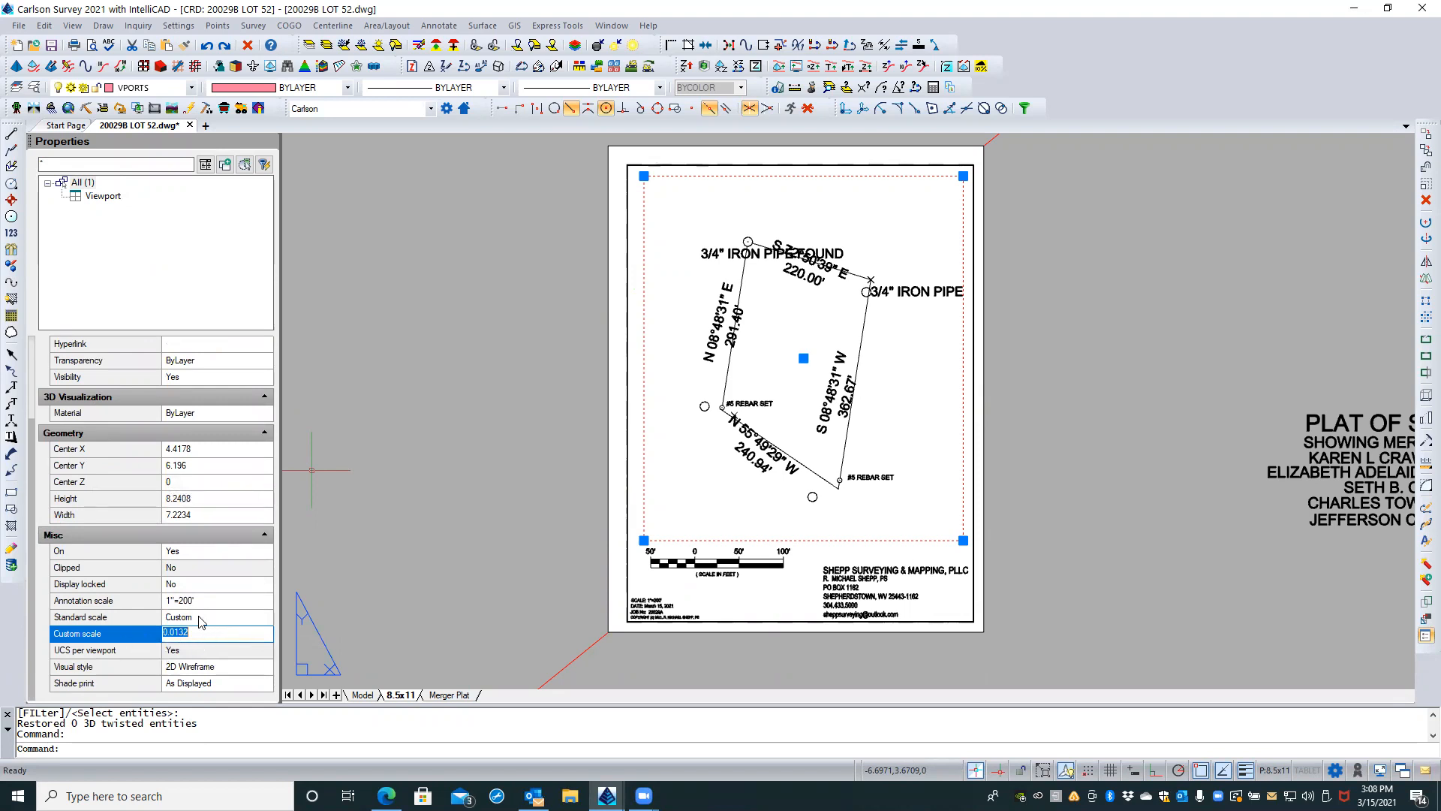
pyautogui.click(123, 616)
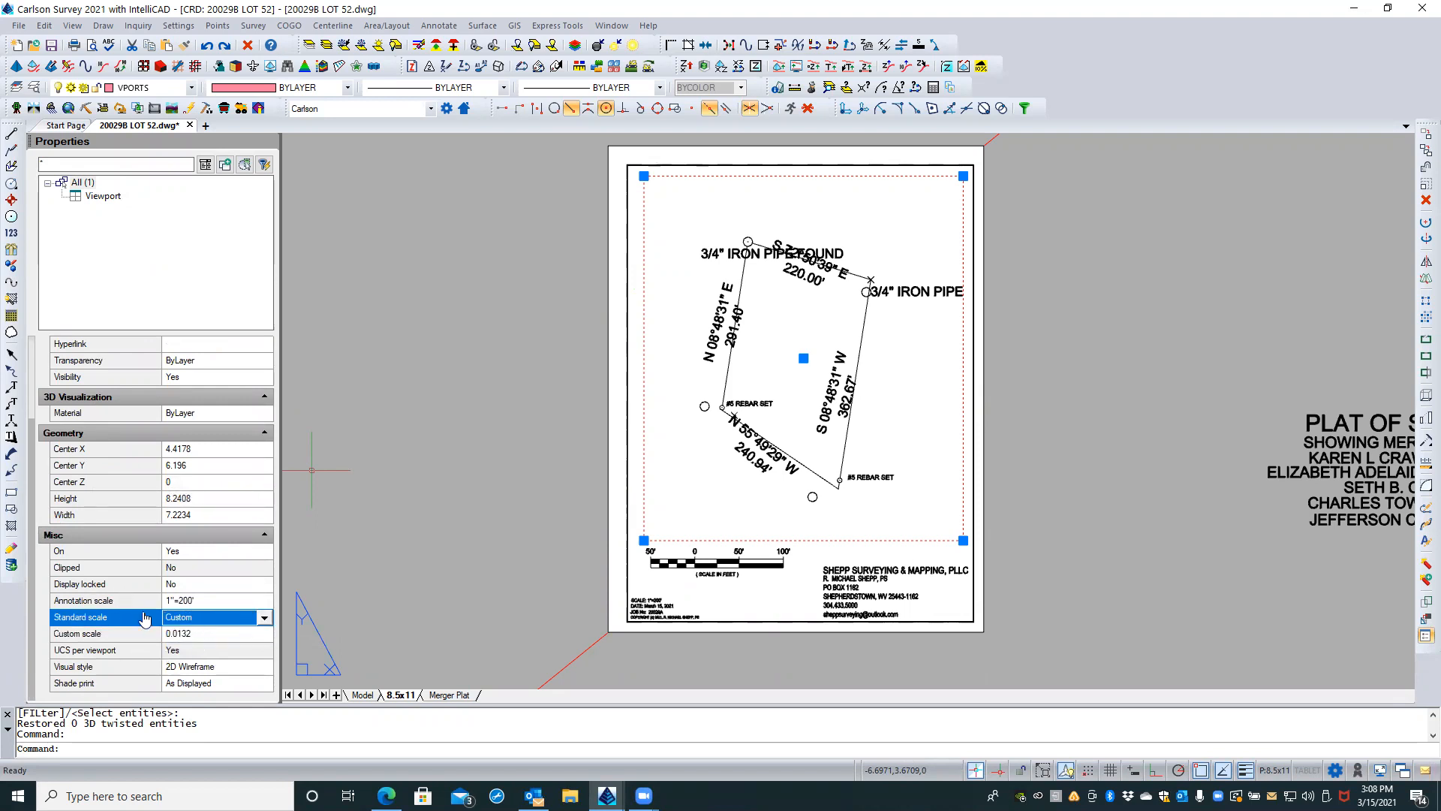
pyautogui.click(264, 619)
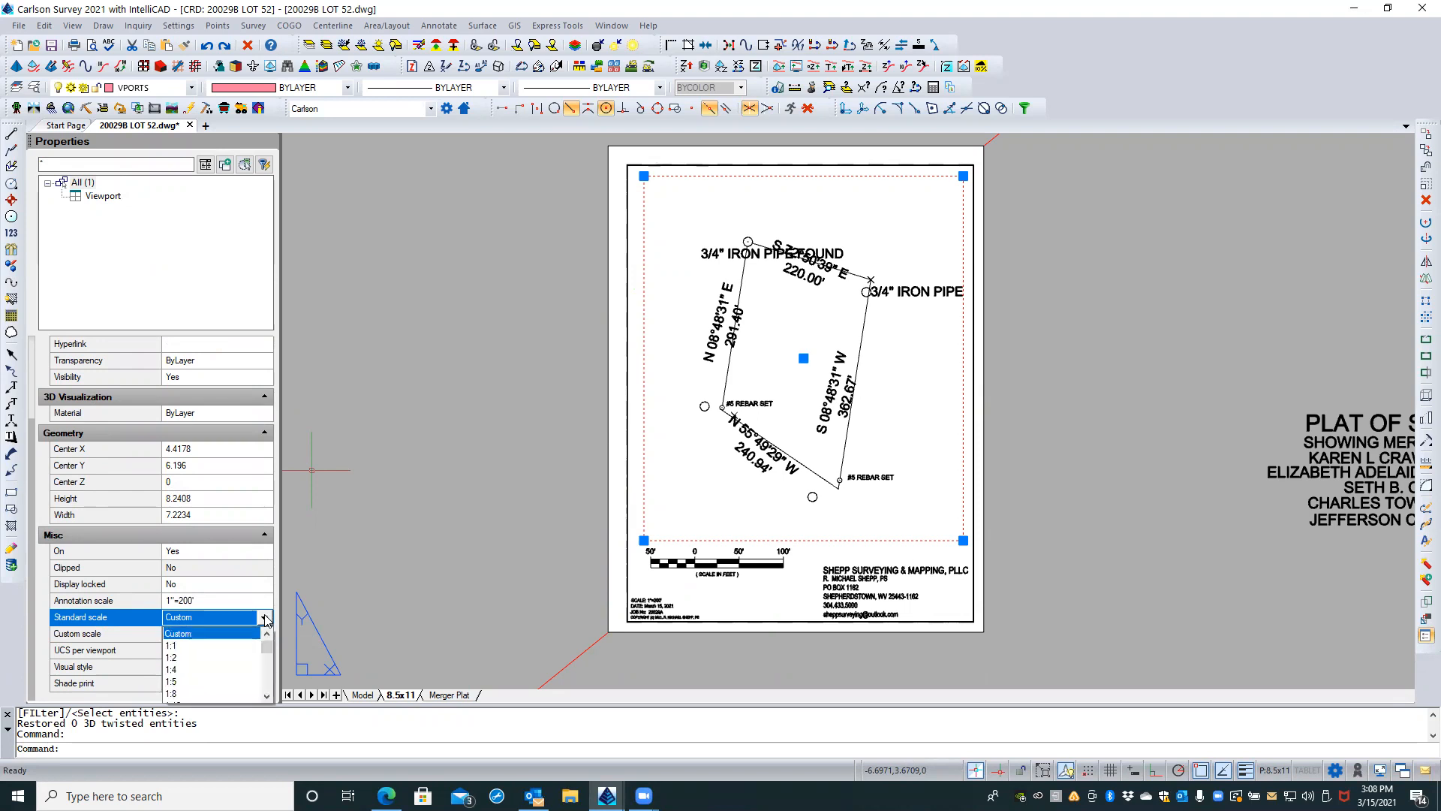
pyautogui.scroll(-5, 201, 691)
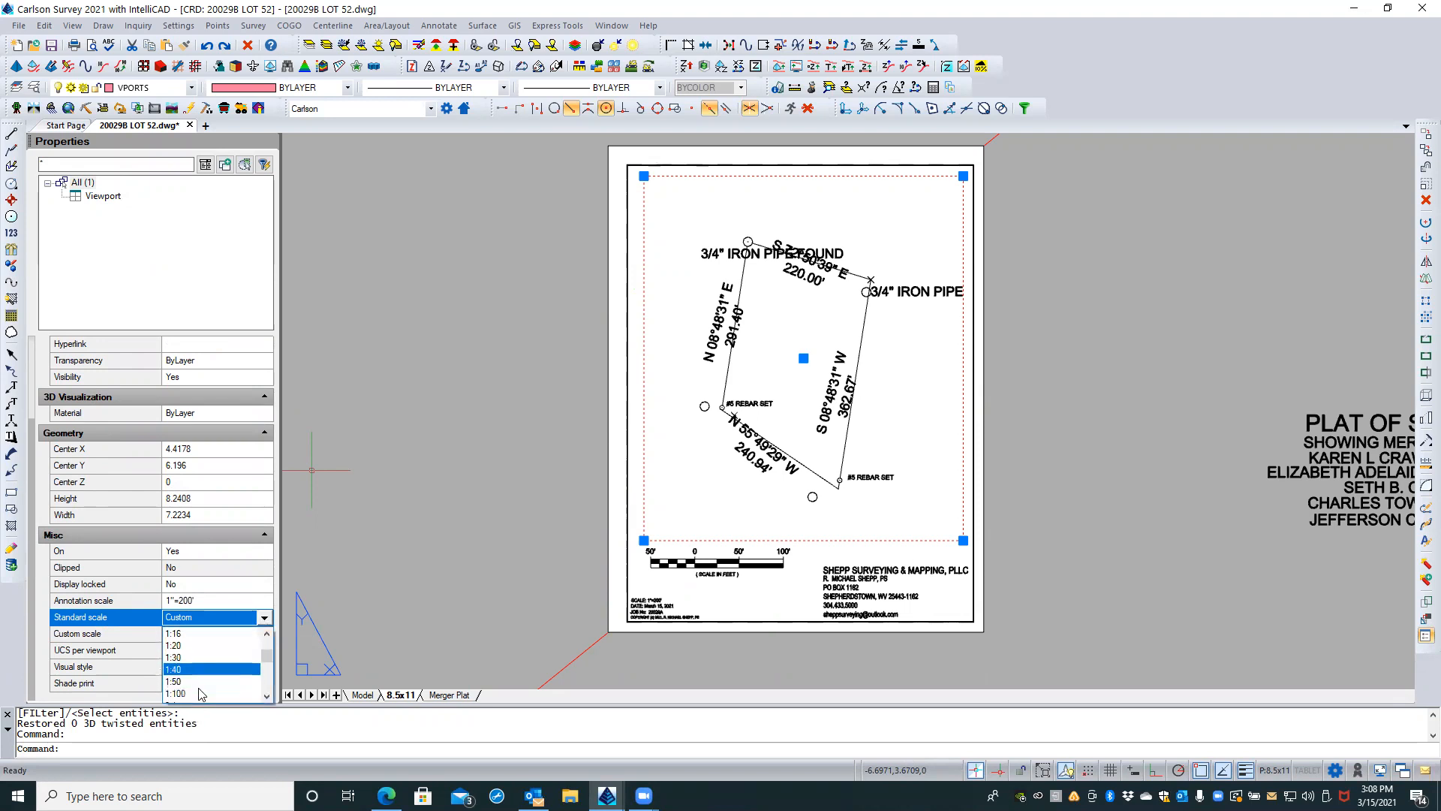
pyautogui.scroll(-3, 204, 675)
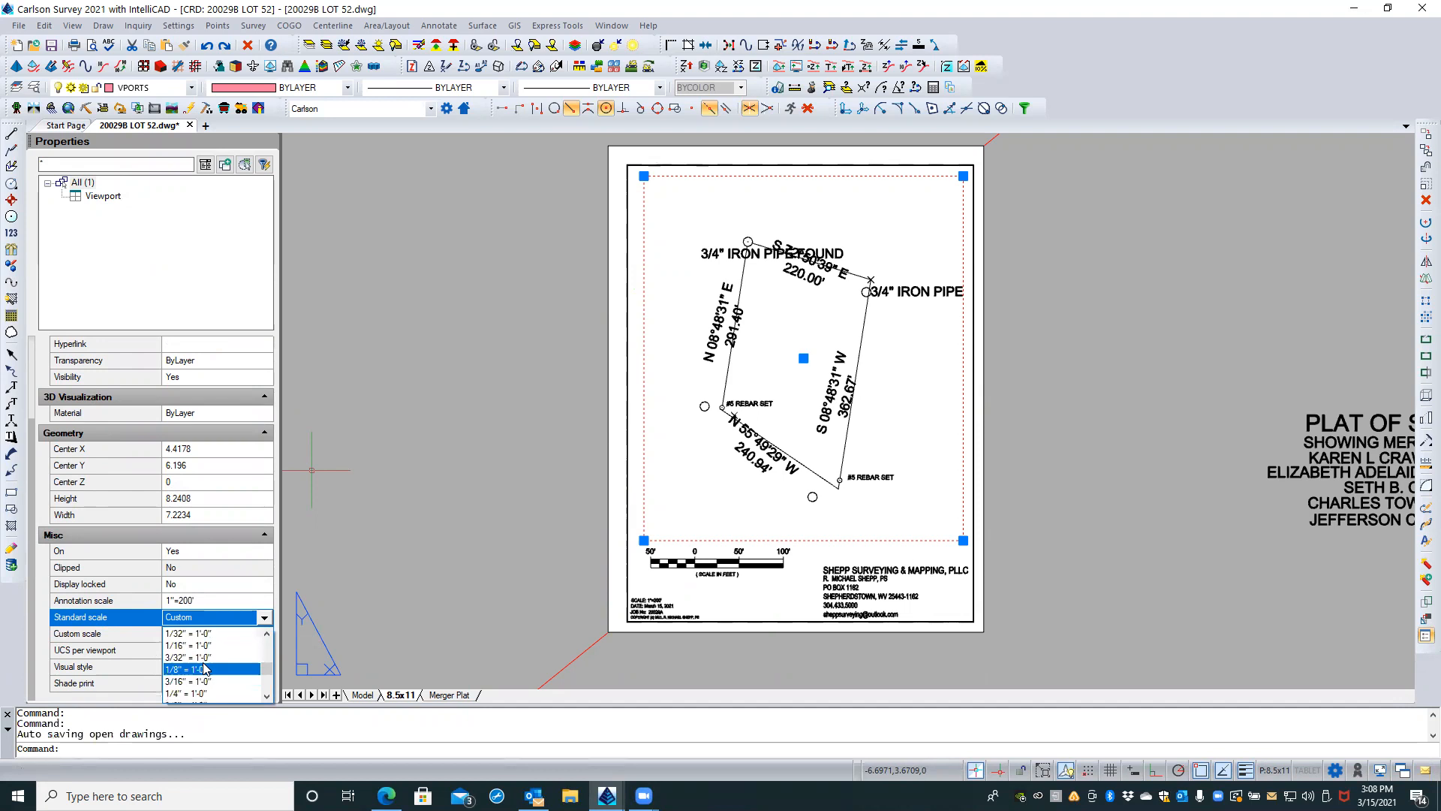
pyautogui.scroll(-3, 226, 664)
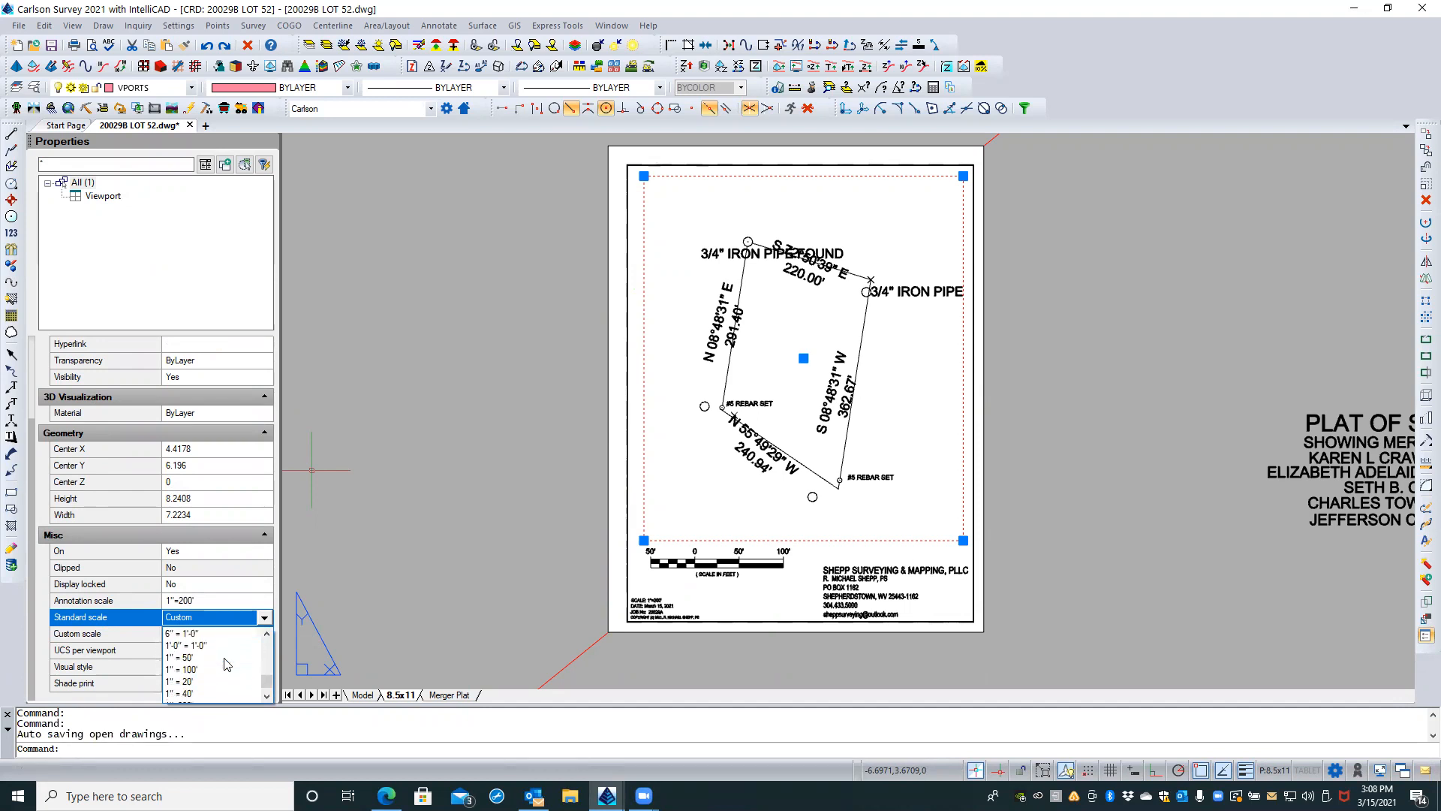
pyautogui.scroll(-2, 227, 664)
pyautogui.click(188, 635)
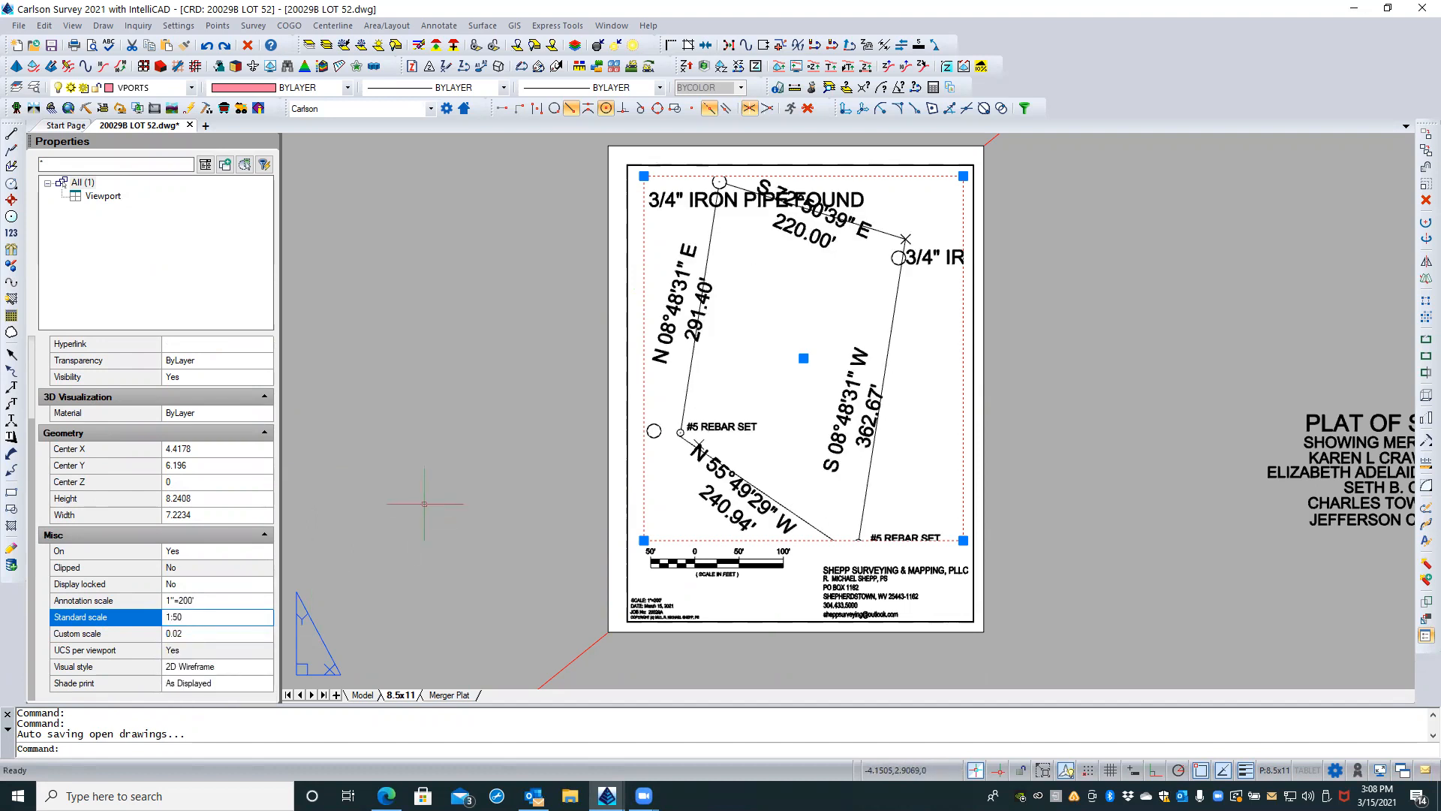
# Step: Try to change the viewport's standard scale to Custom
pyautogui.click(186, 619)
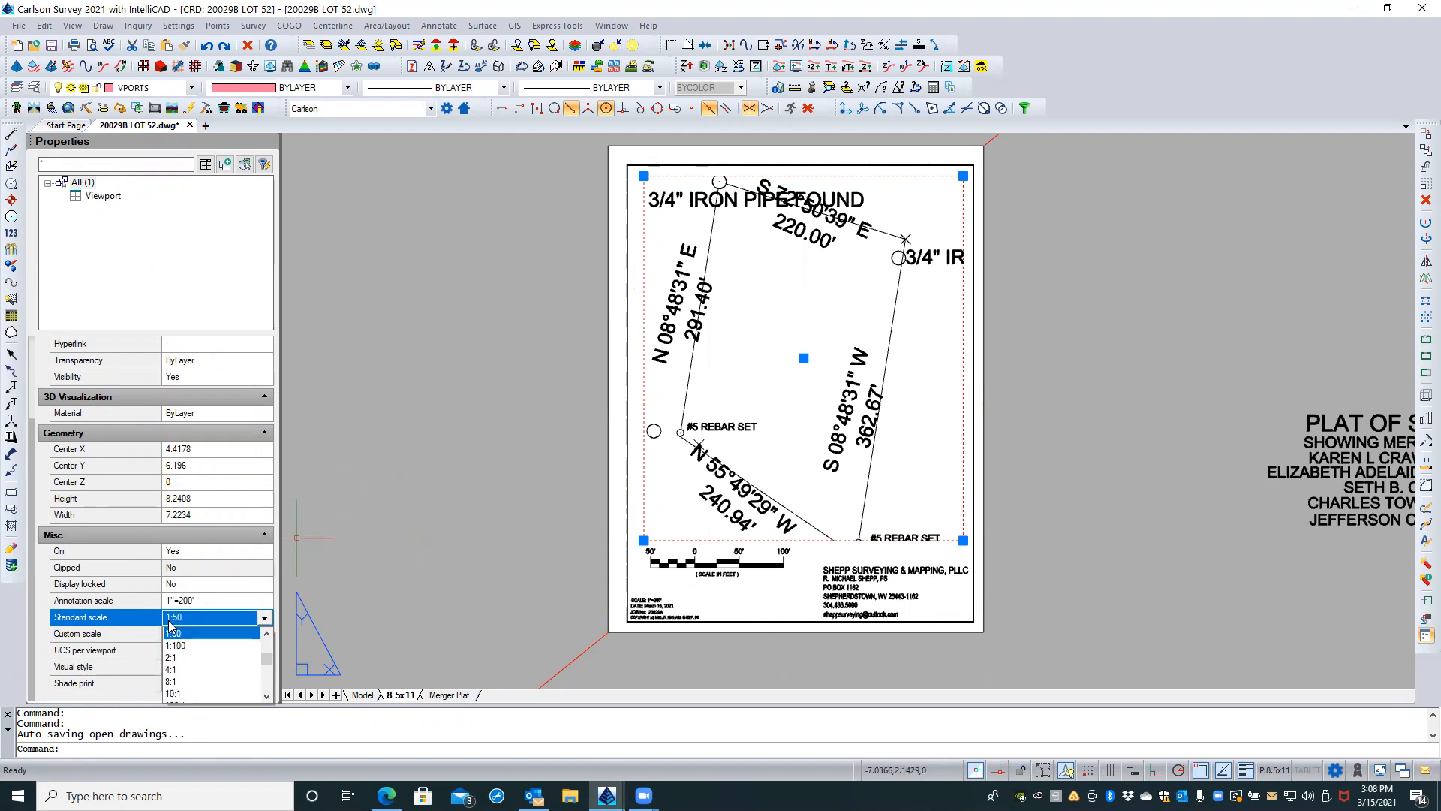
pyautogui.click(182, 631)
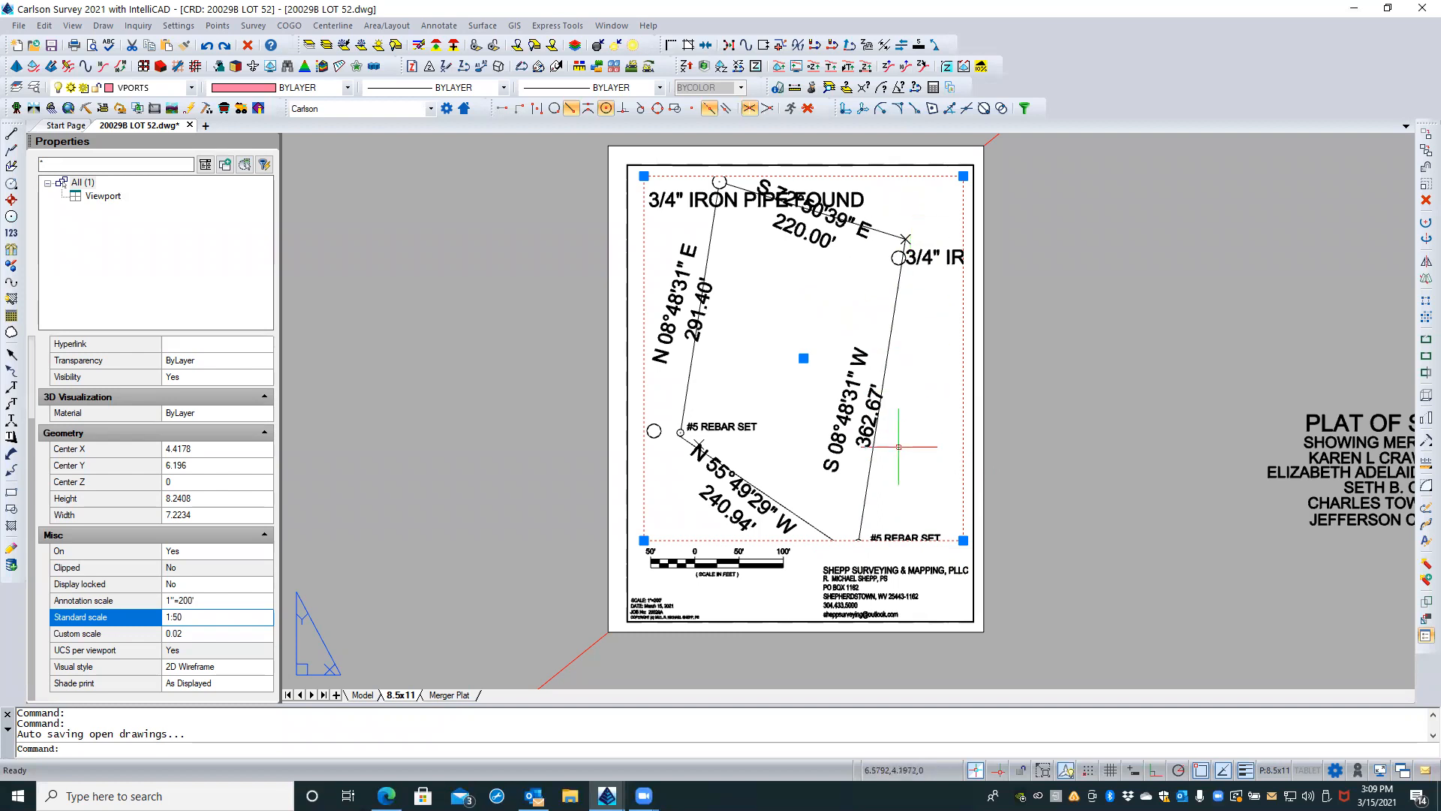
pyautogui.click(207, 615)
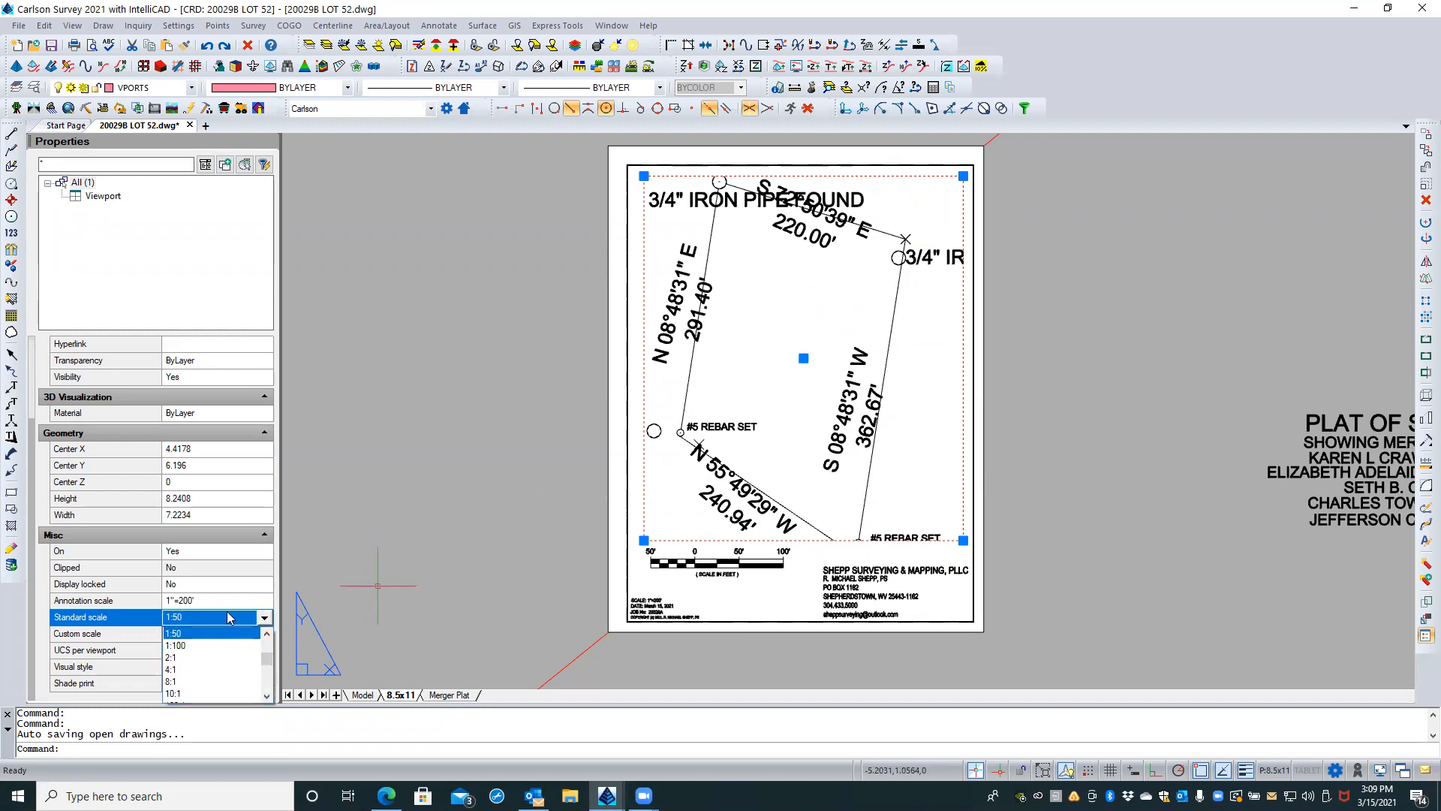
pyautogui.moveTo(267, 660)
pyautogui.mouseDown()
pyautogui.moveTo(267, 687)
pyautogui.moveTo(262, 662)
pyautogui.mouseUp()
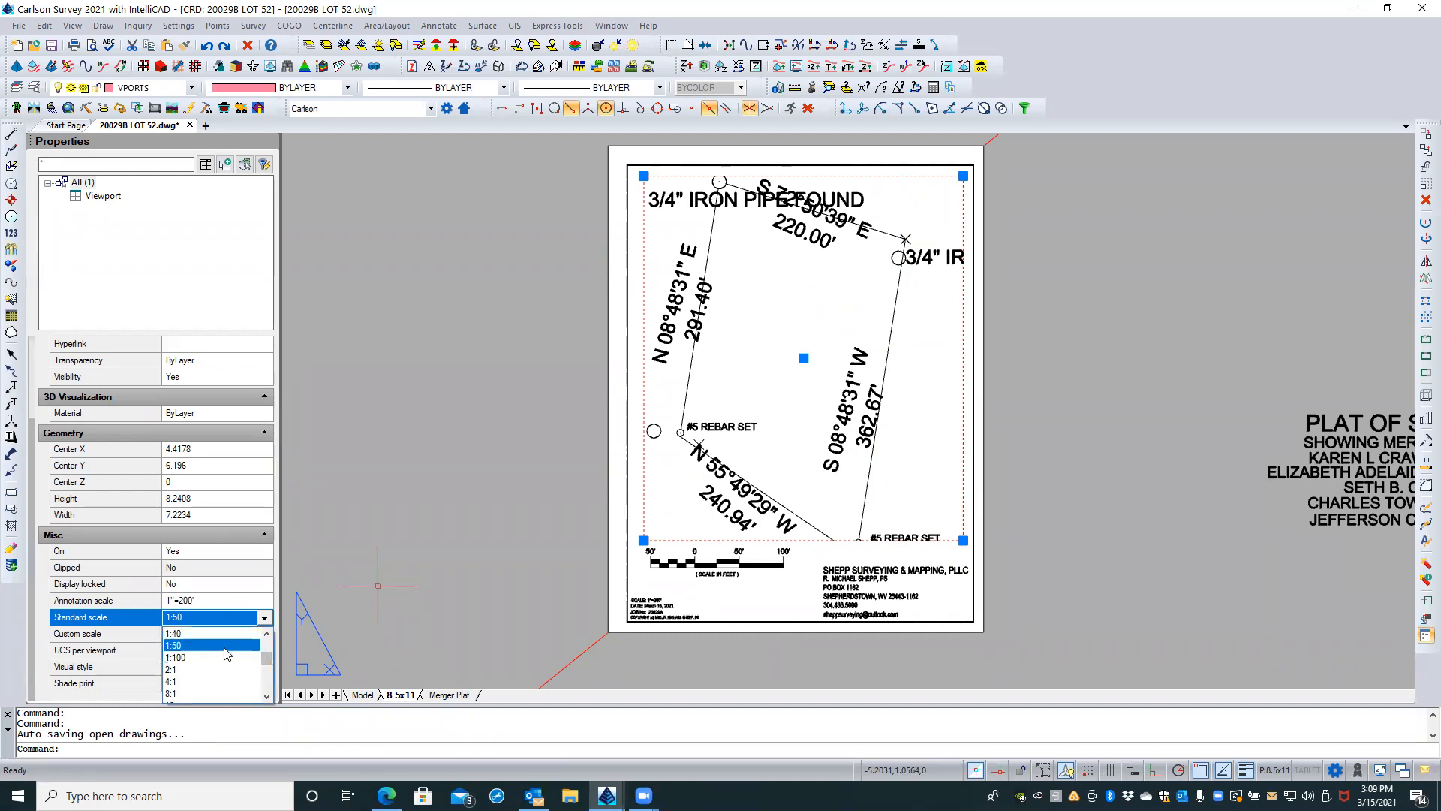
pyautogui.scroll(2, 227, 653)
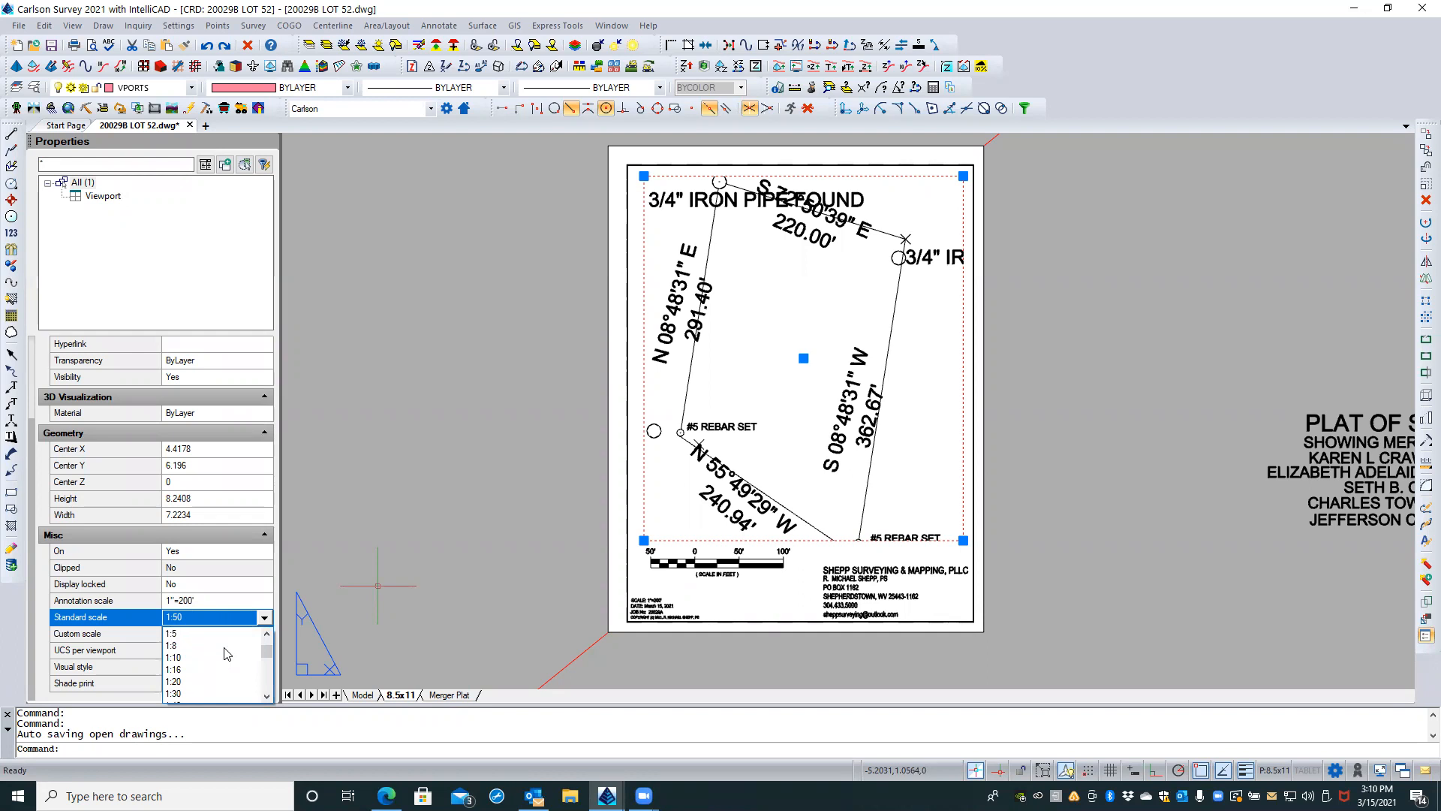
pyautogui.scroll(2, 228, 653)
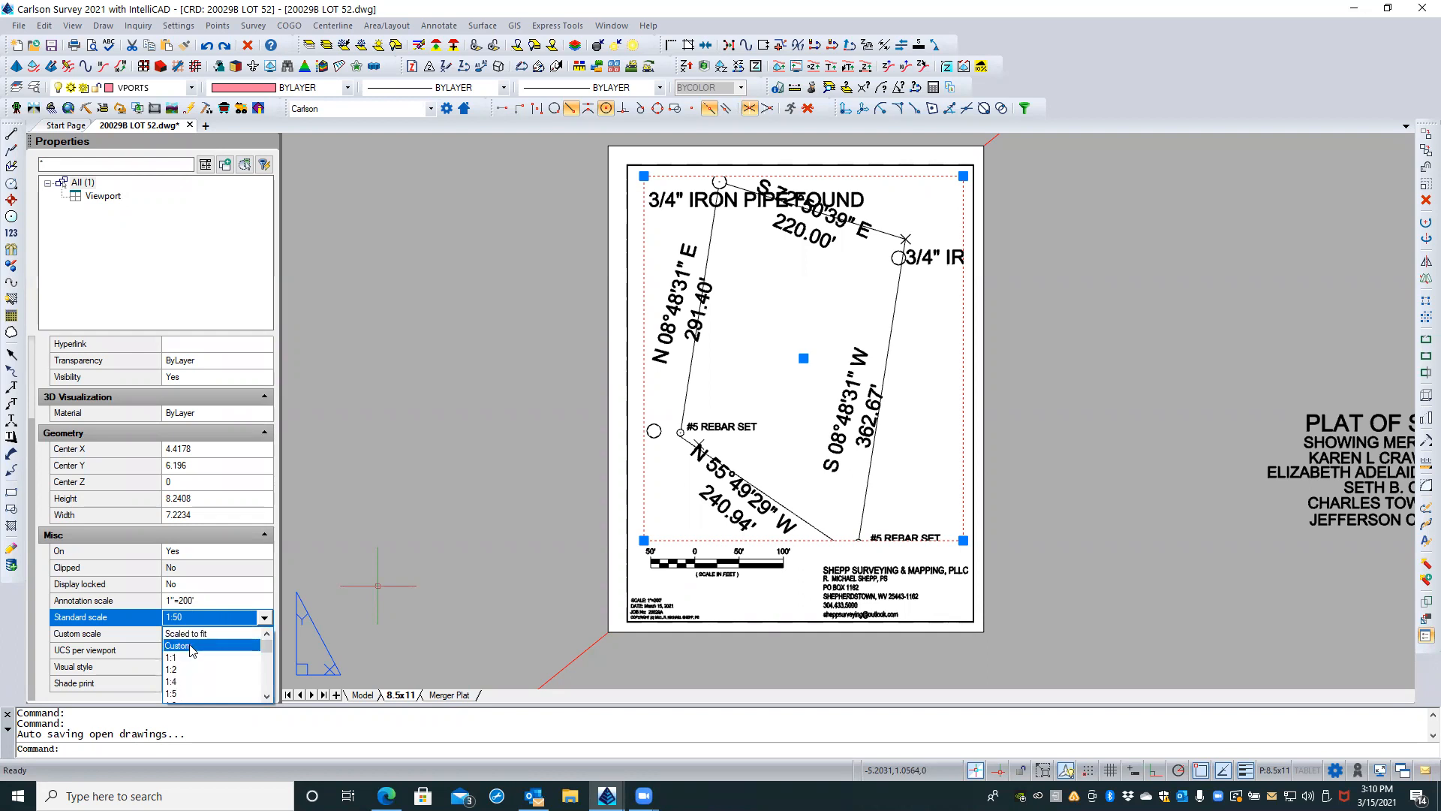
pyautogui.click(188, 648)
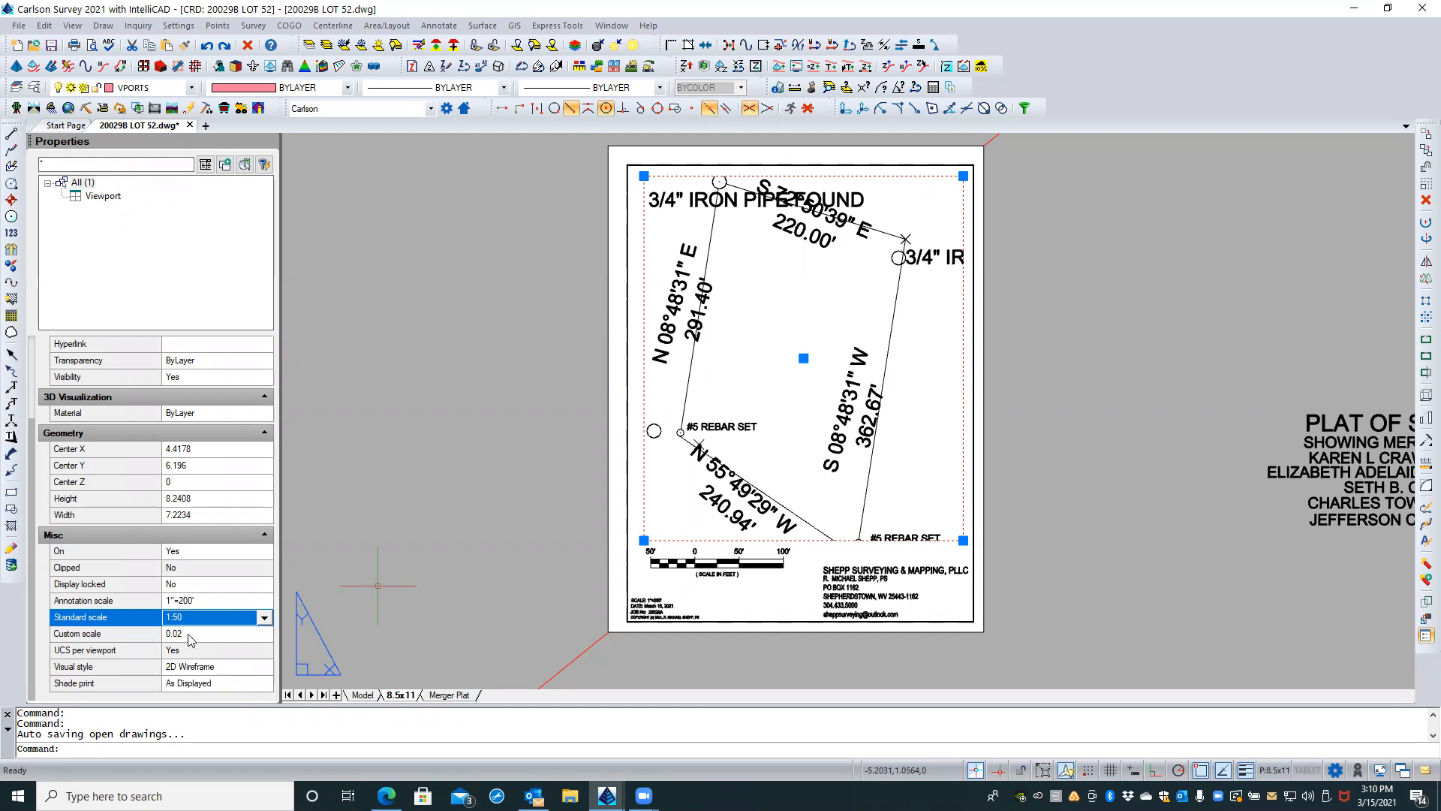
# Step: Review the viewport's custom scale and the available standard scale choices
pyautogui.click(189, 634)
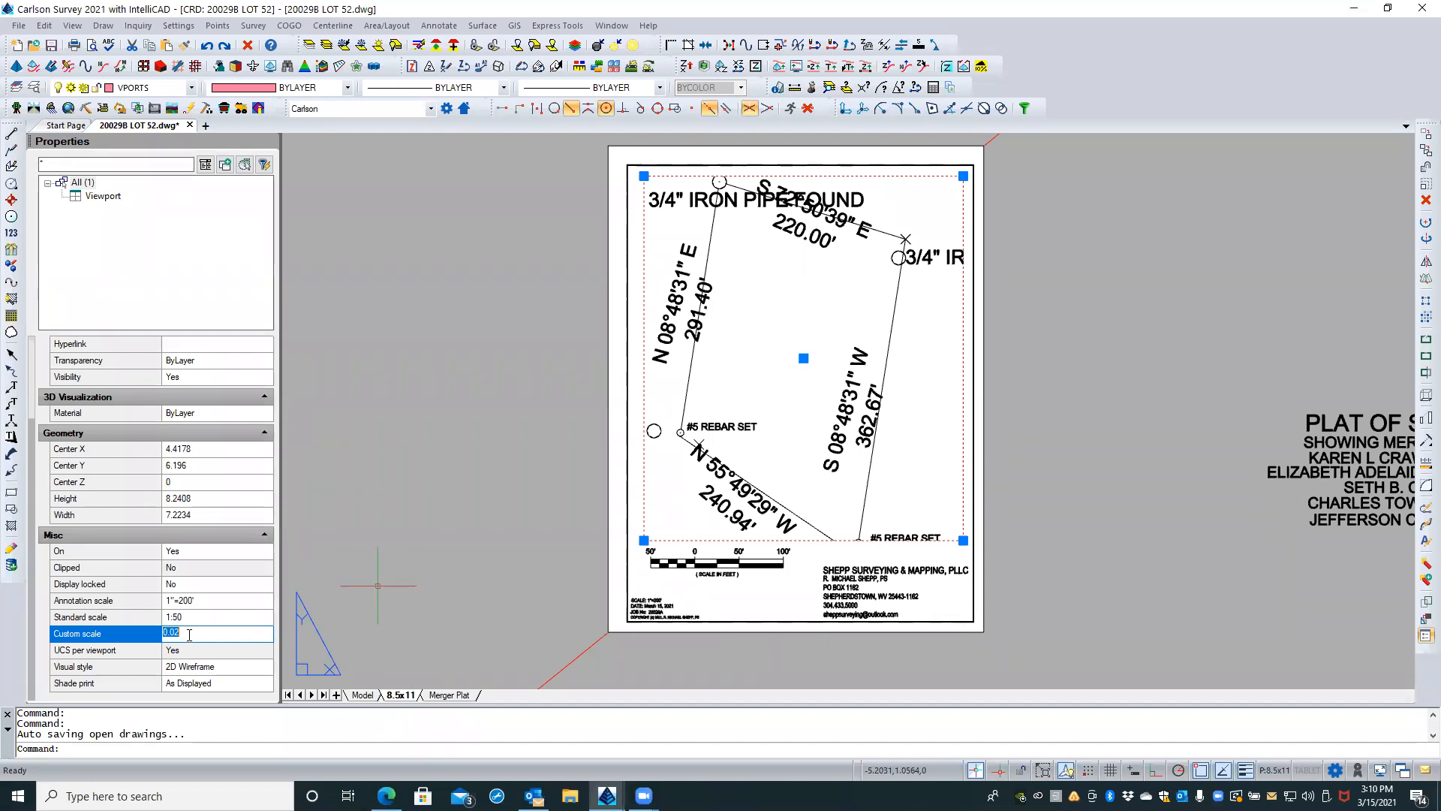
pyautogui.click(196, 618)
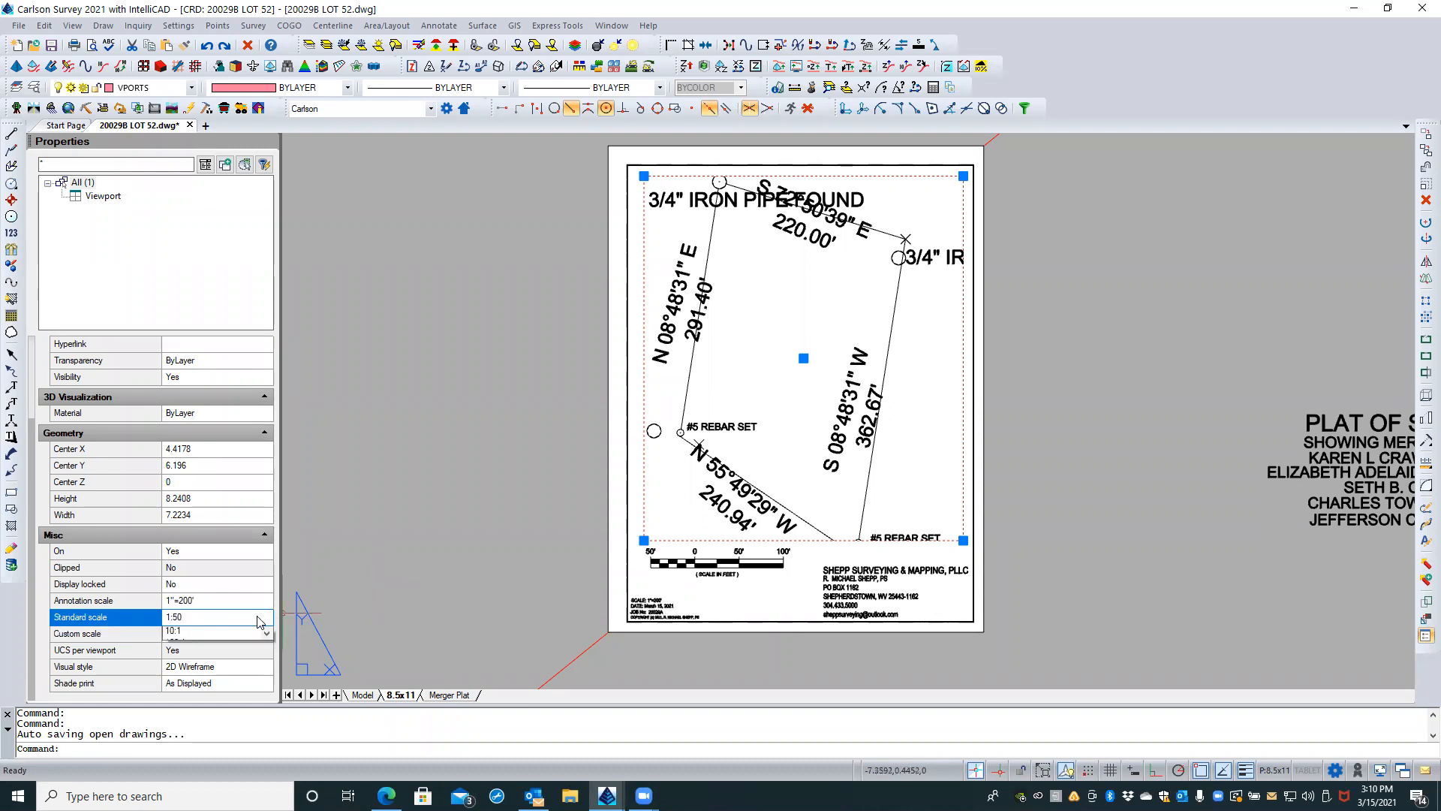
pyautogui.click(264, 618)
pyautogui.scroll(3, 239, 644)
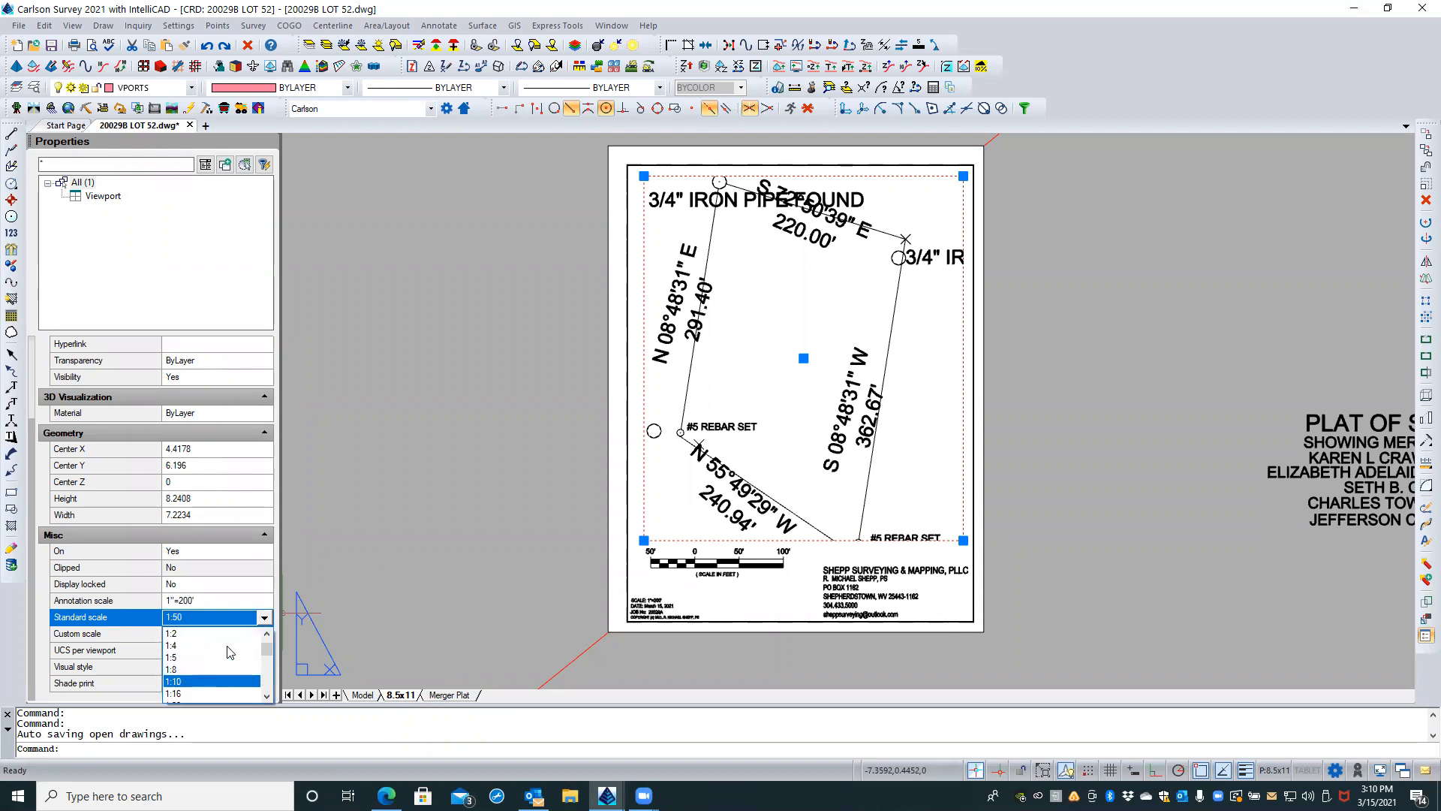
pyautogui.scroll(2, 229, 652)
pyautogui.scroll(-10, 229, 650)
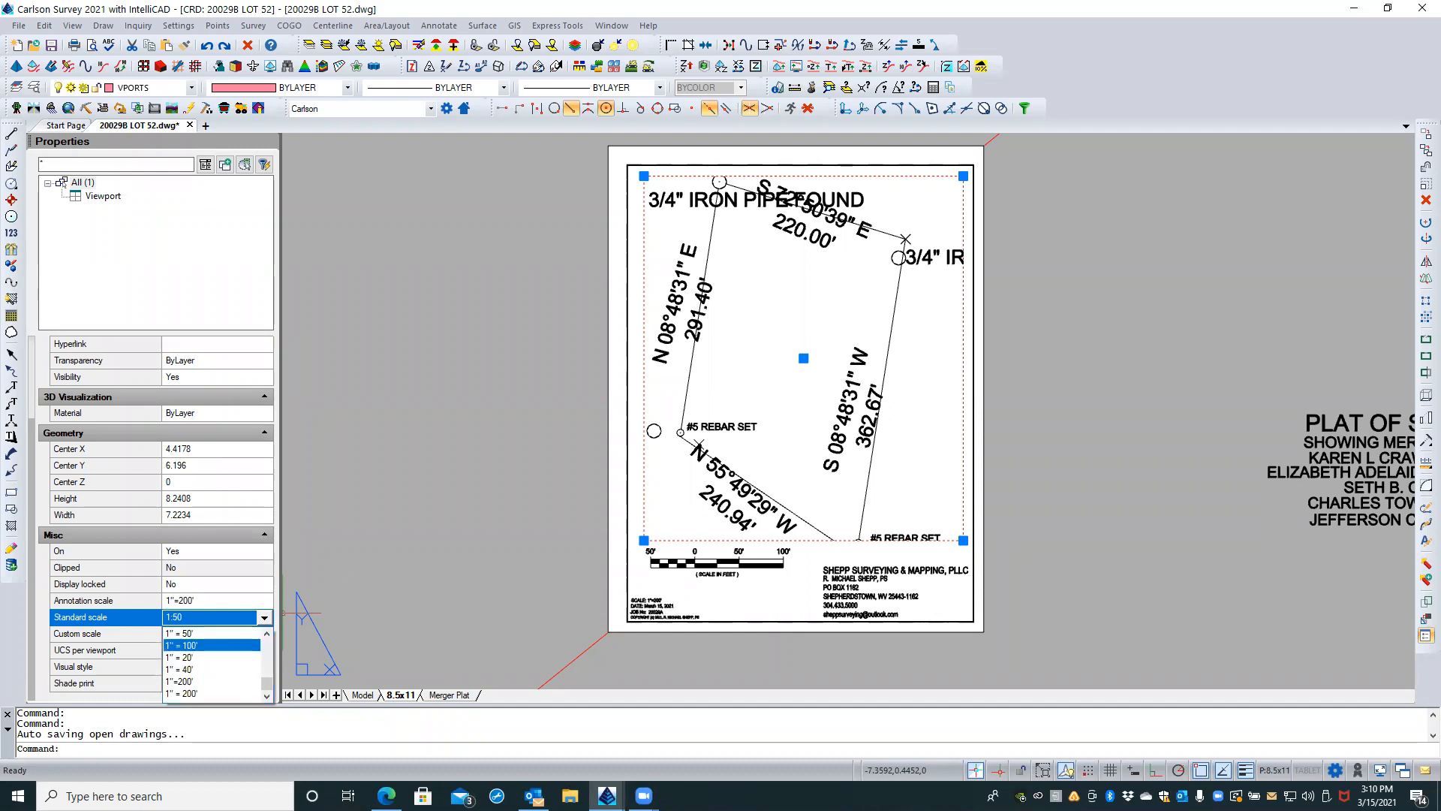
# Step: Clear the viewport selection and save the drawing
pyautogui.click(428, 507)
pyautogui.click(373, 526)
pyautogui.click(360, 536)
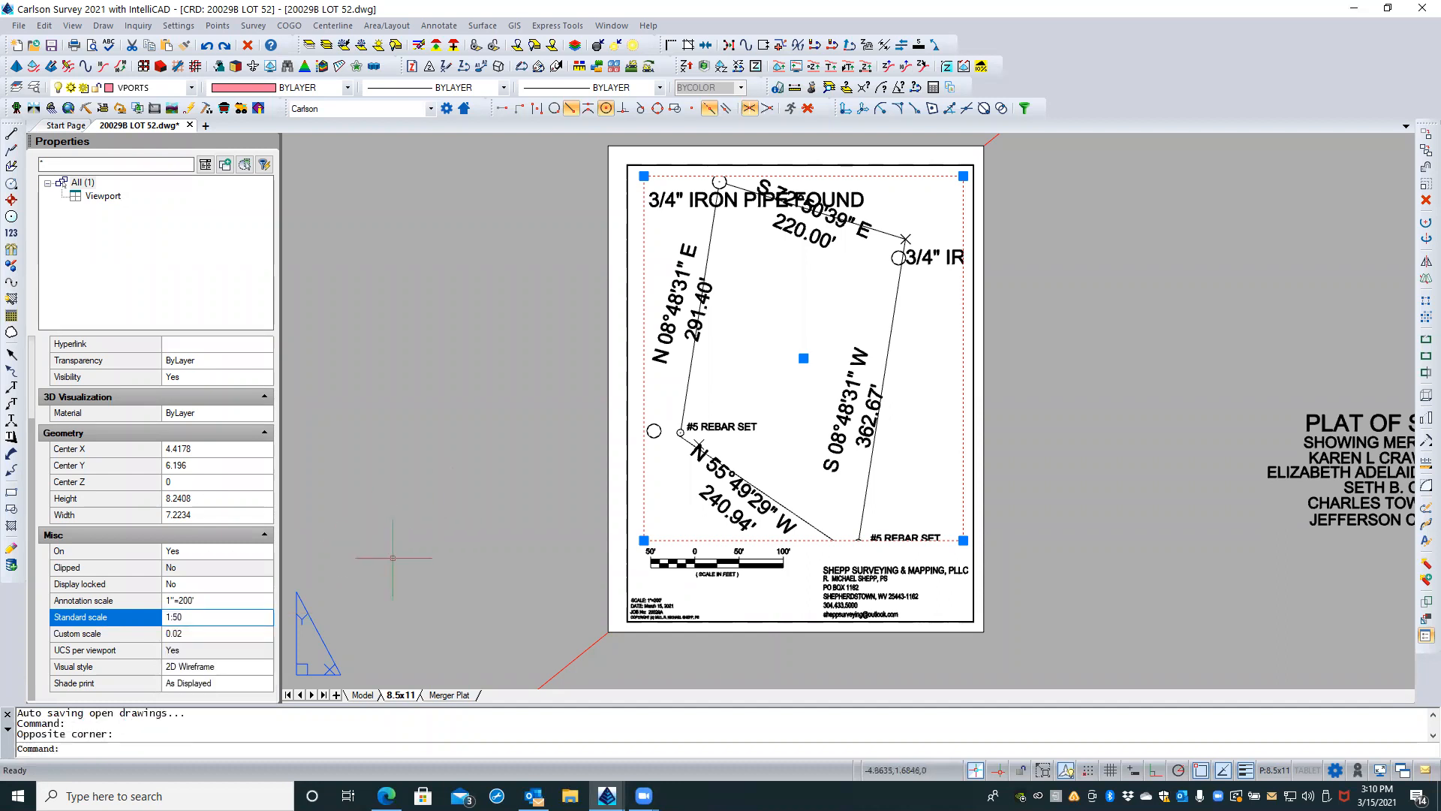
pyautogui.press('Escape')
pyautogui.press('Escape')
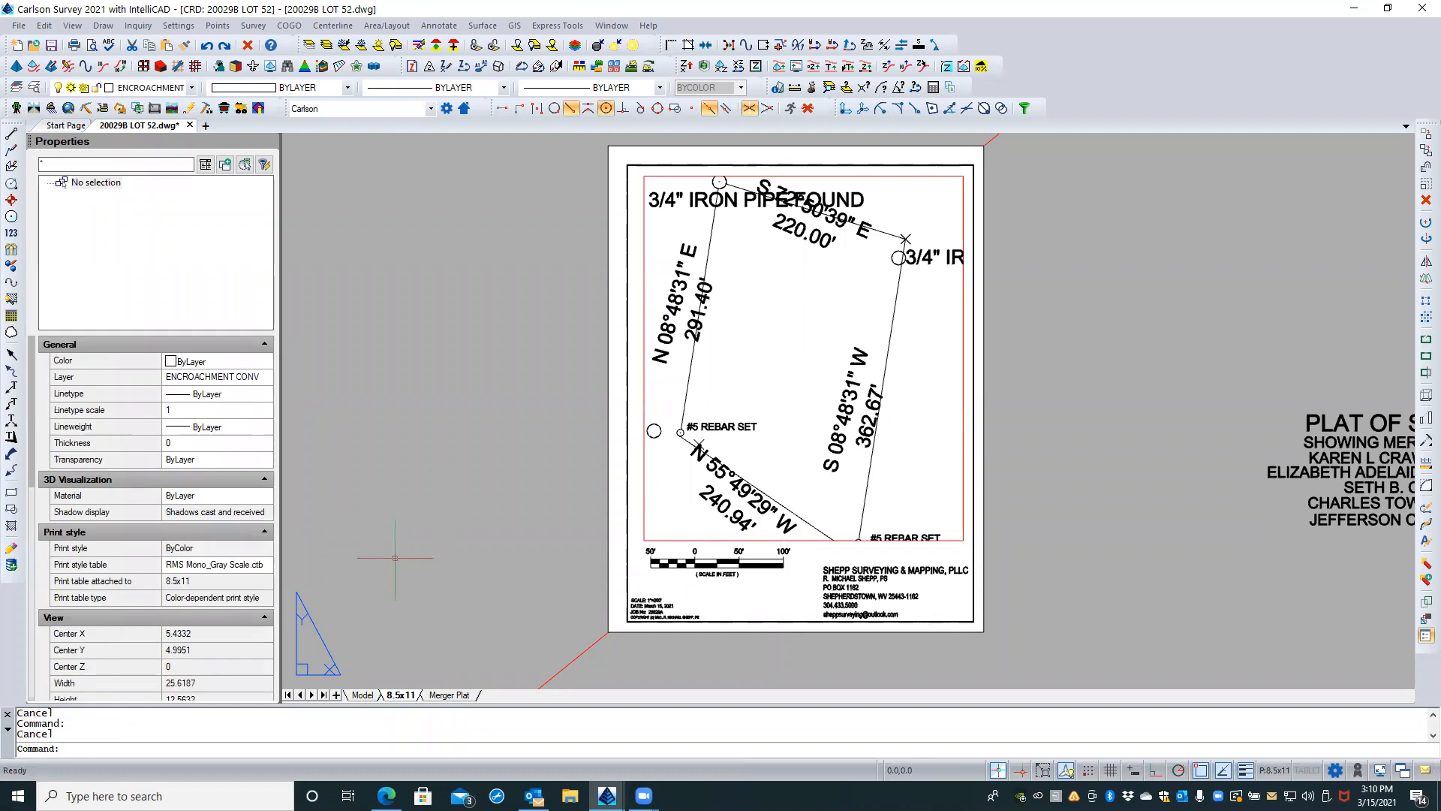
pyautogui.click(51, 47)
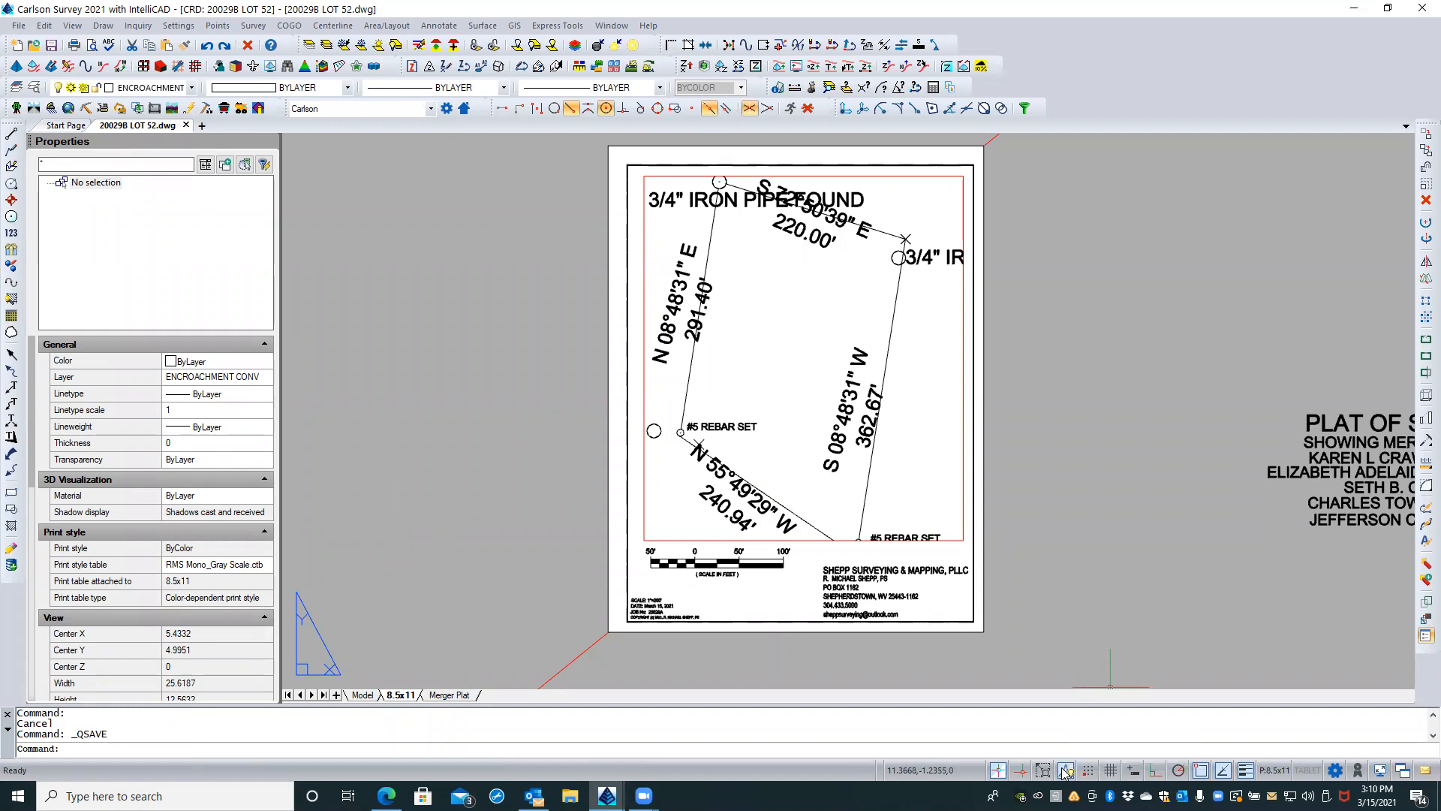
# Step: Examine the status bar's annotation visibility, units, window and clean screen options, leaving the settings as they are
pyautogui.click(1067, 771)
pyautogui.click(1067, 771)
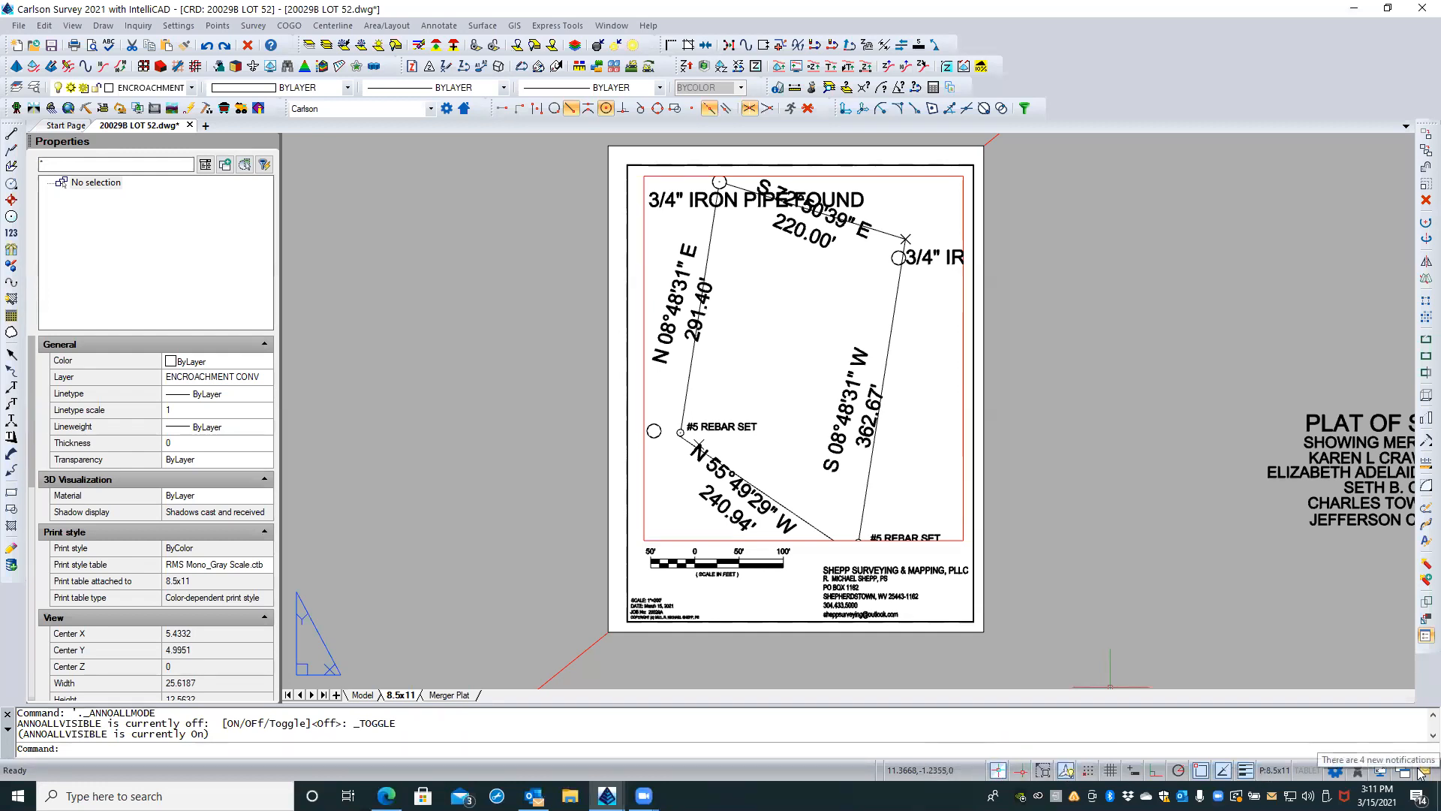
pyautogui.rightClick(979, 771)
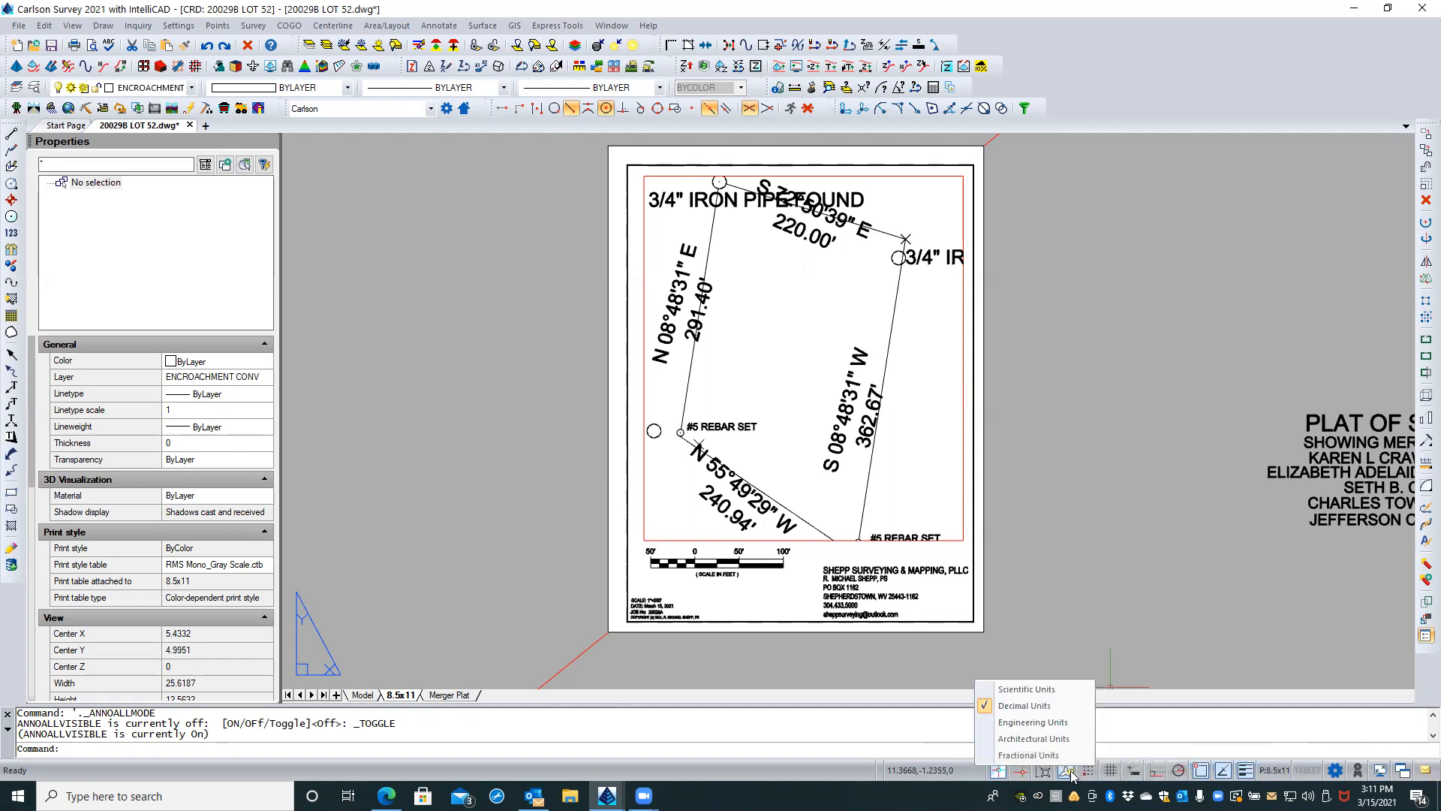
pyautogui.click(1069, 773)
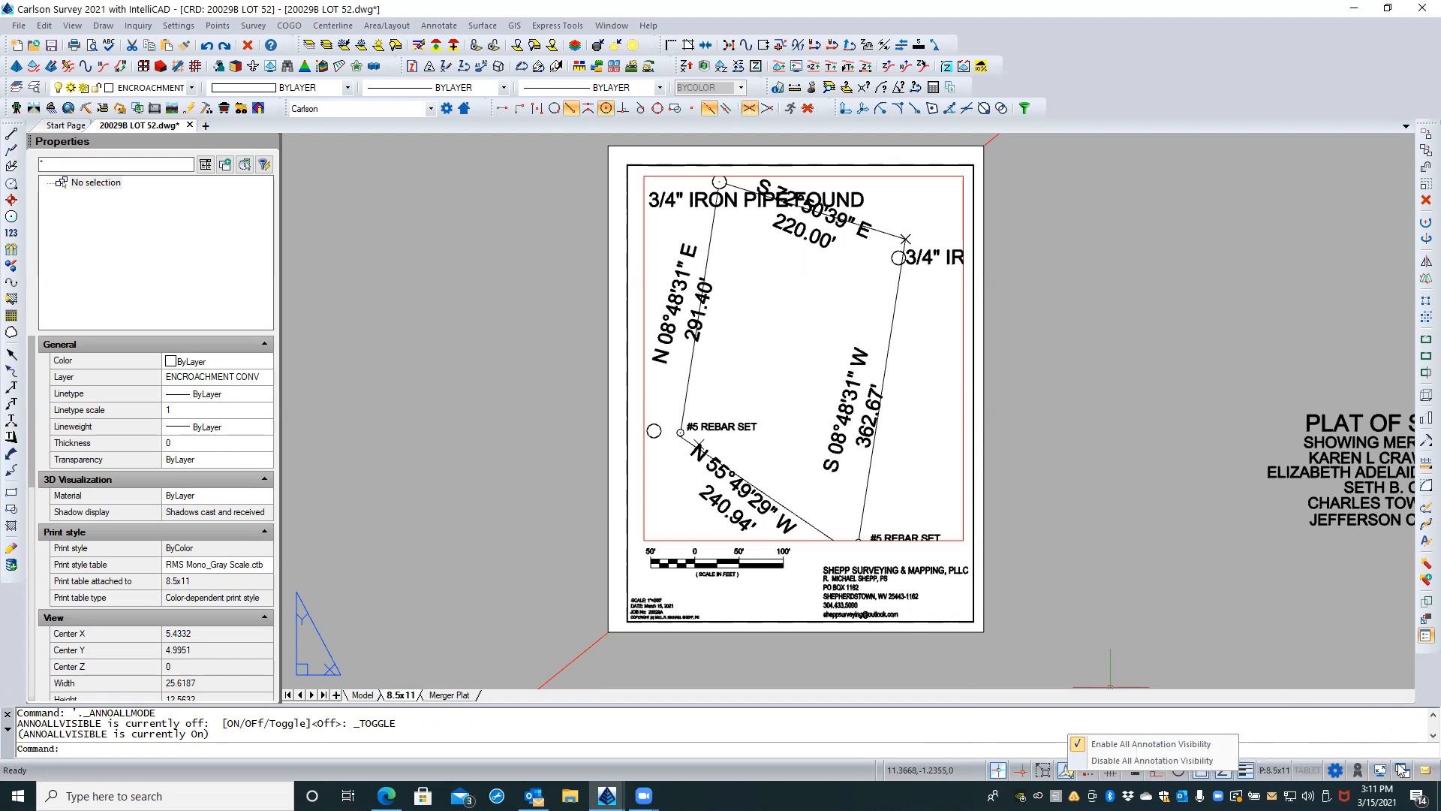
pyautogui.click(1401, 770)
pyautogui.click(1402, 771)
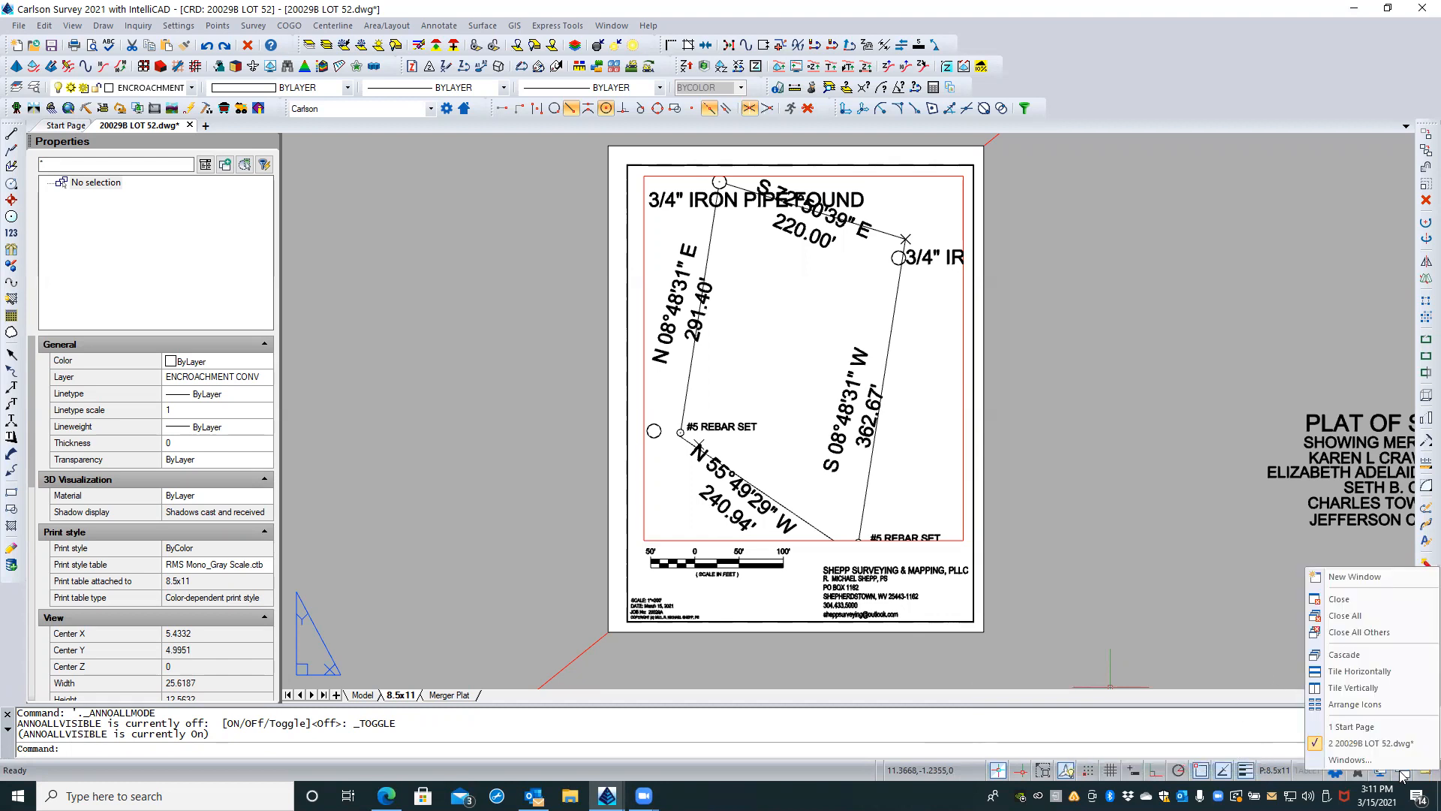
pyautogui.click(1237, 713)
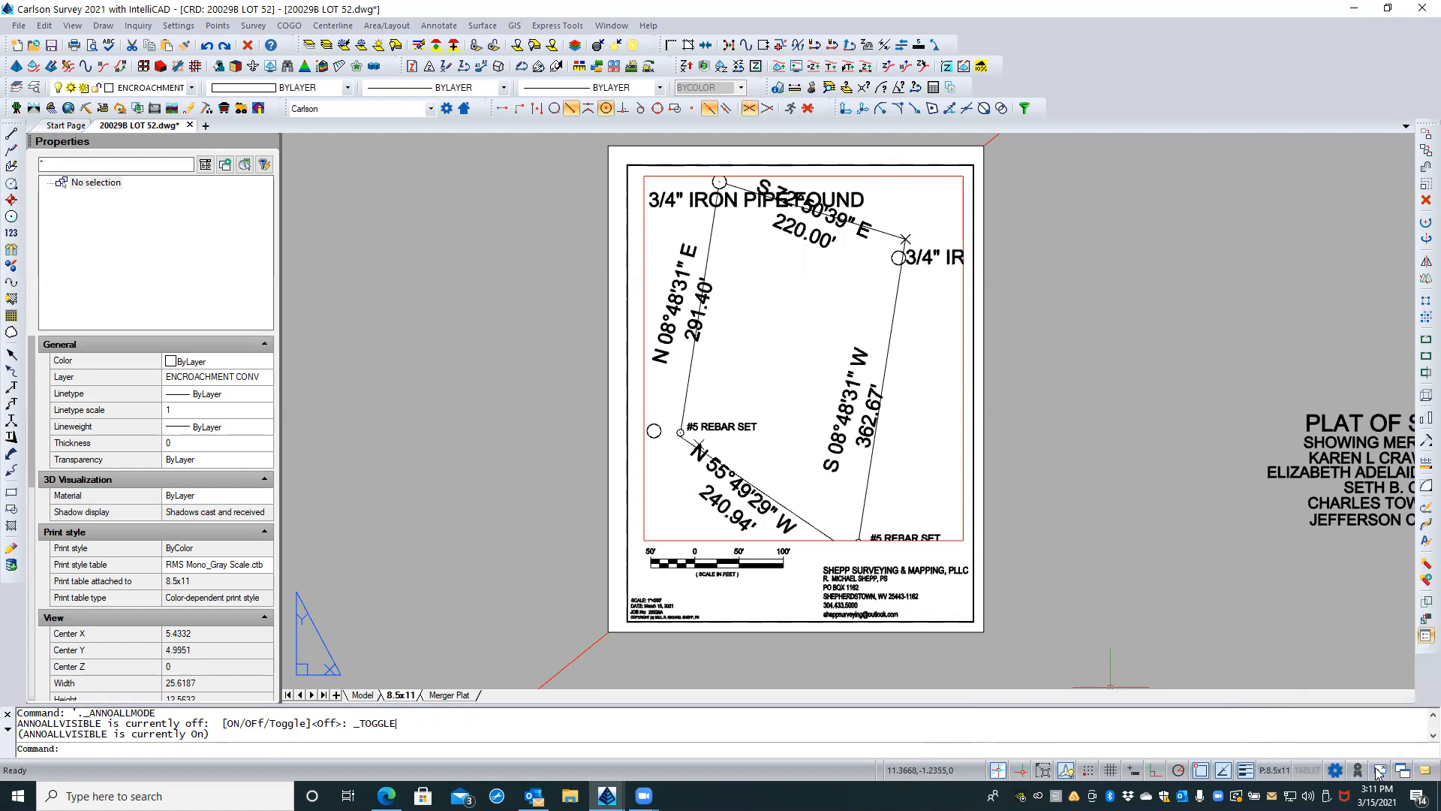
pyautogui.click(1380, 771)
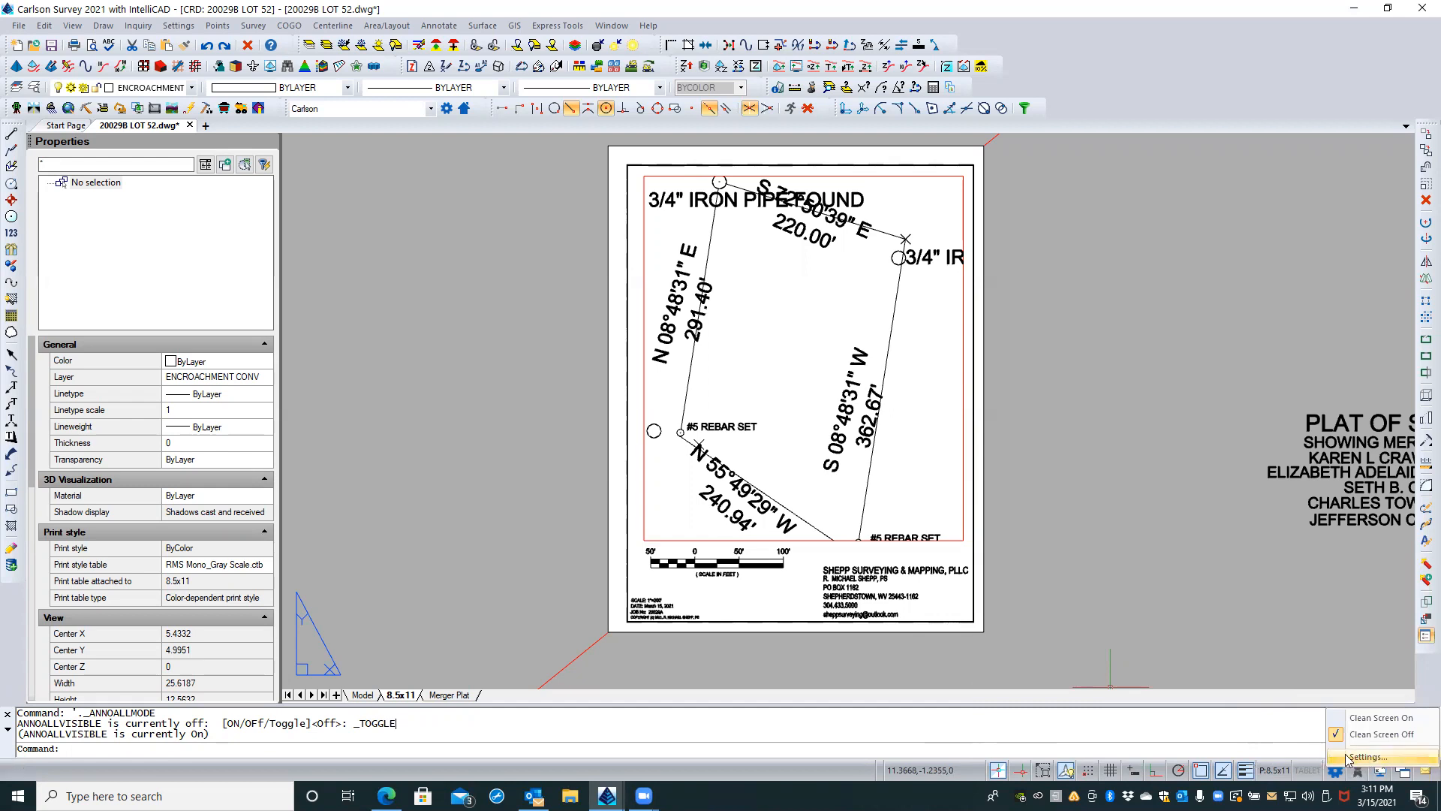
pyautogui.click(1366, 757)
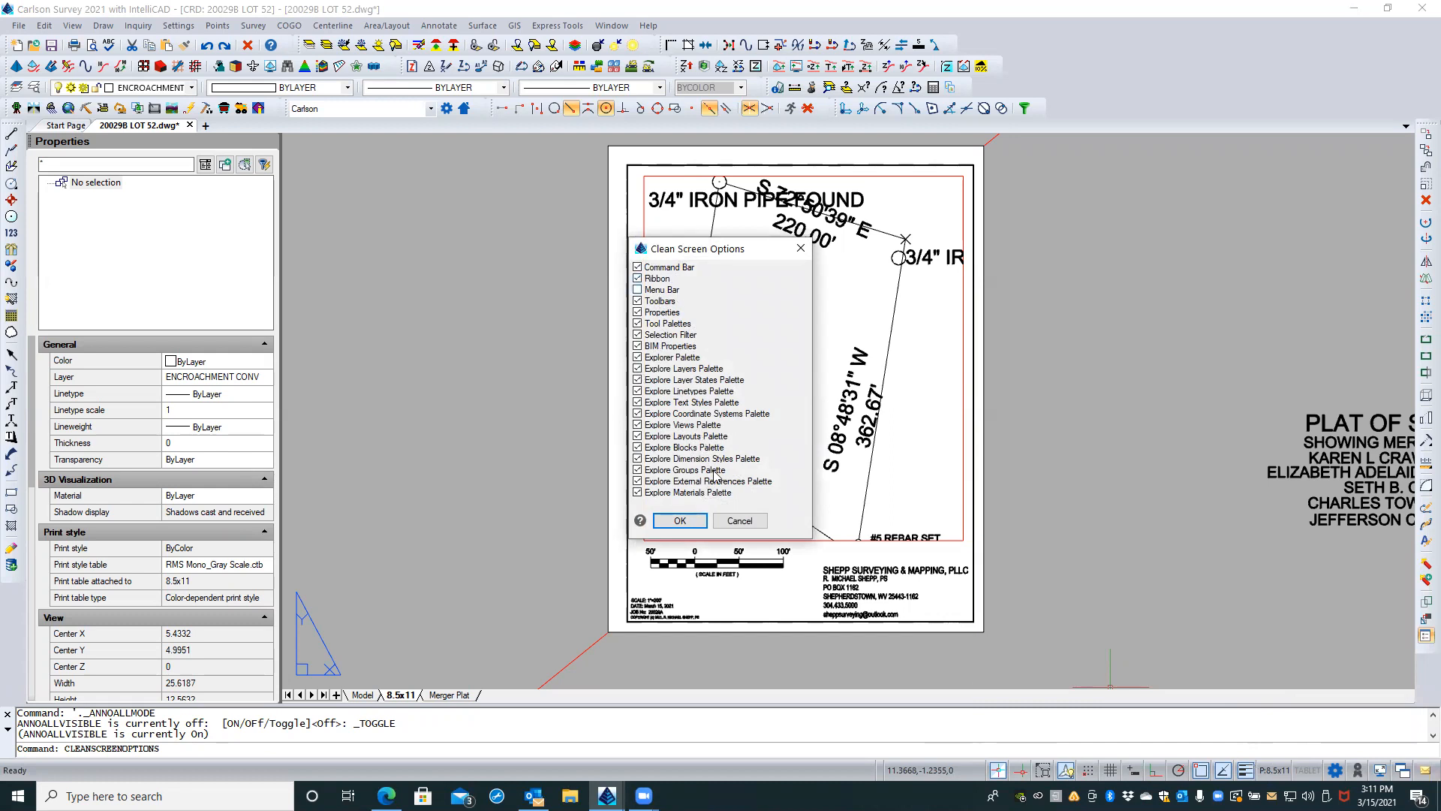
pyautogui.click(739, 520)
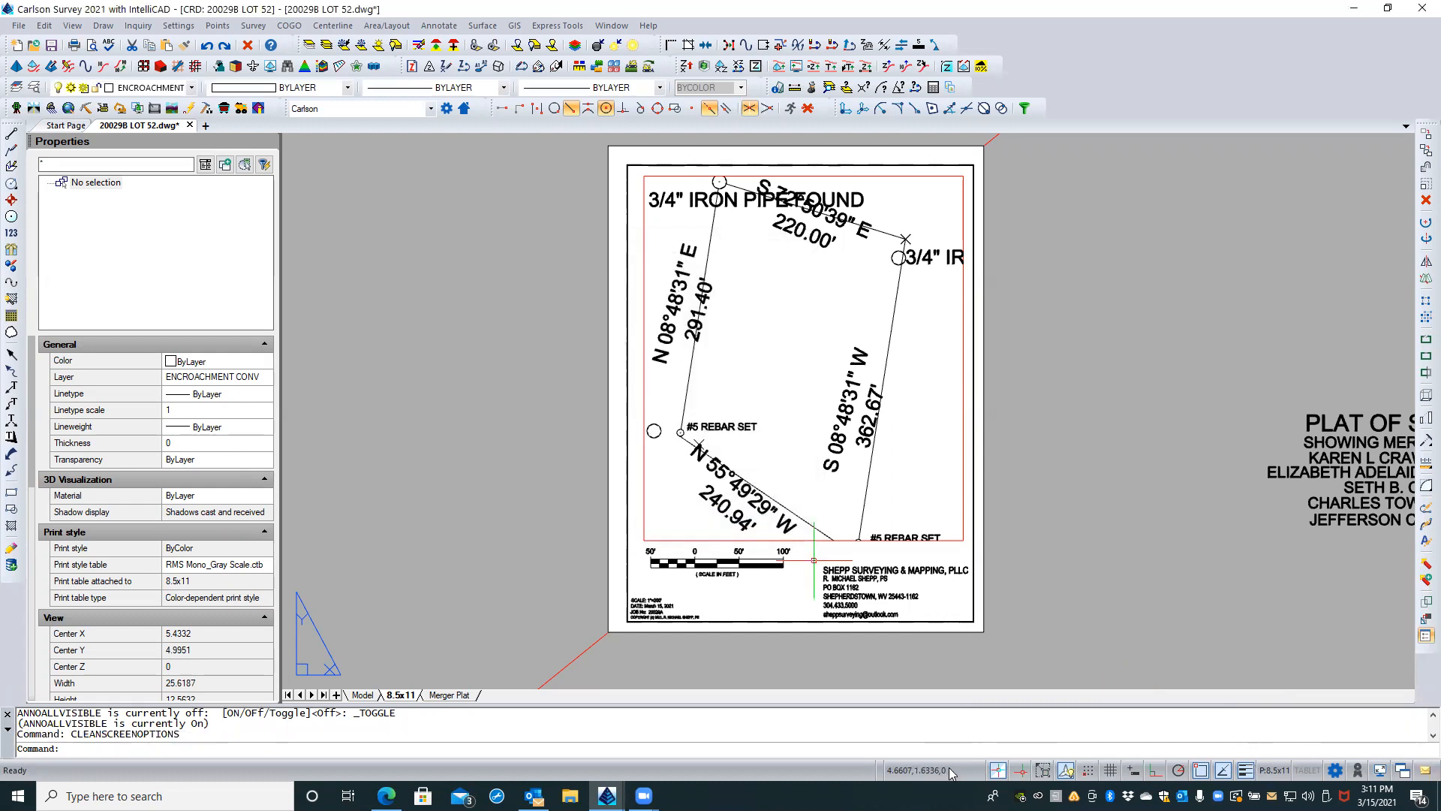
pyautogui.rightClick(883, 770)
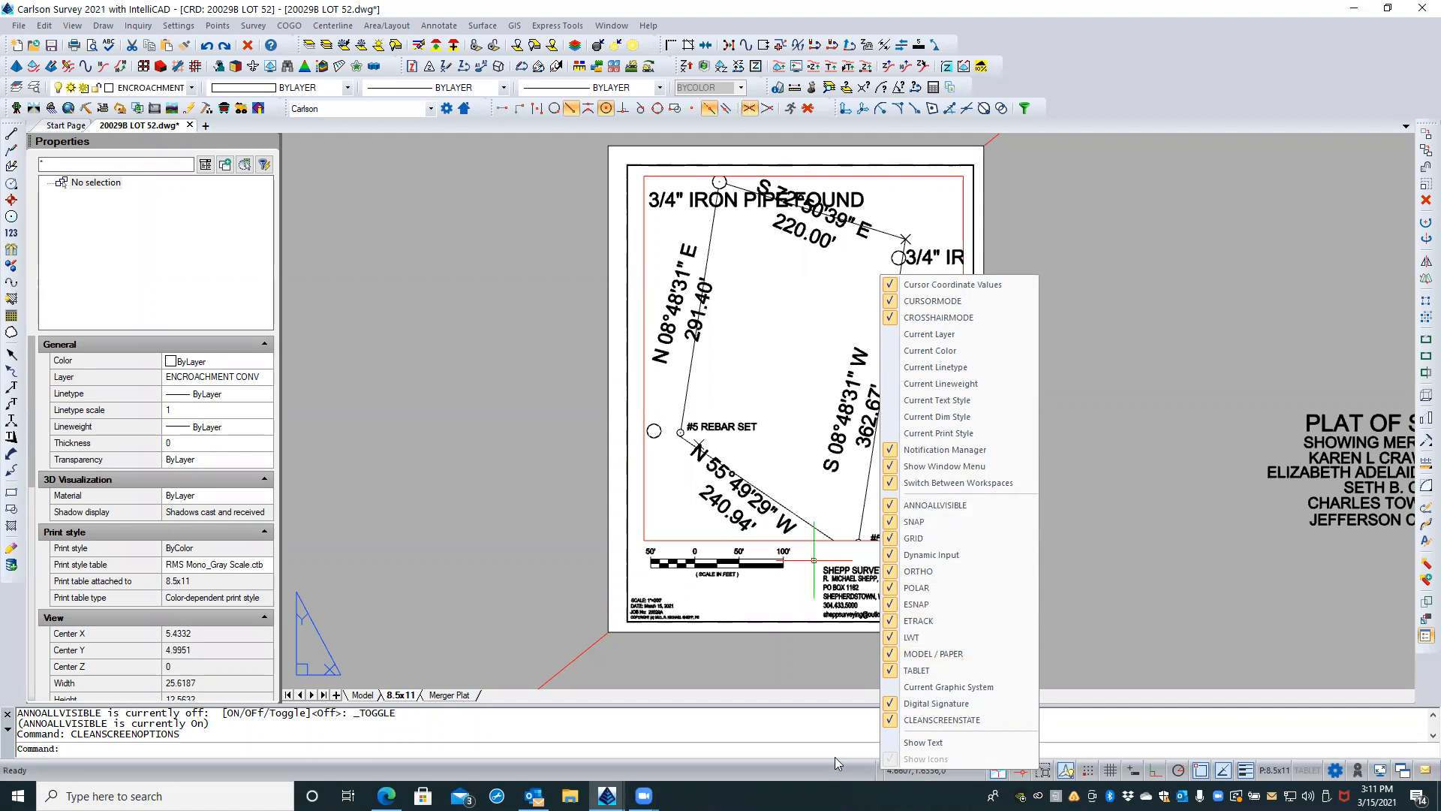
pyautogui.click(813, 767)
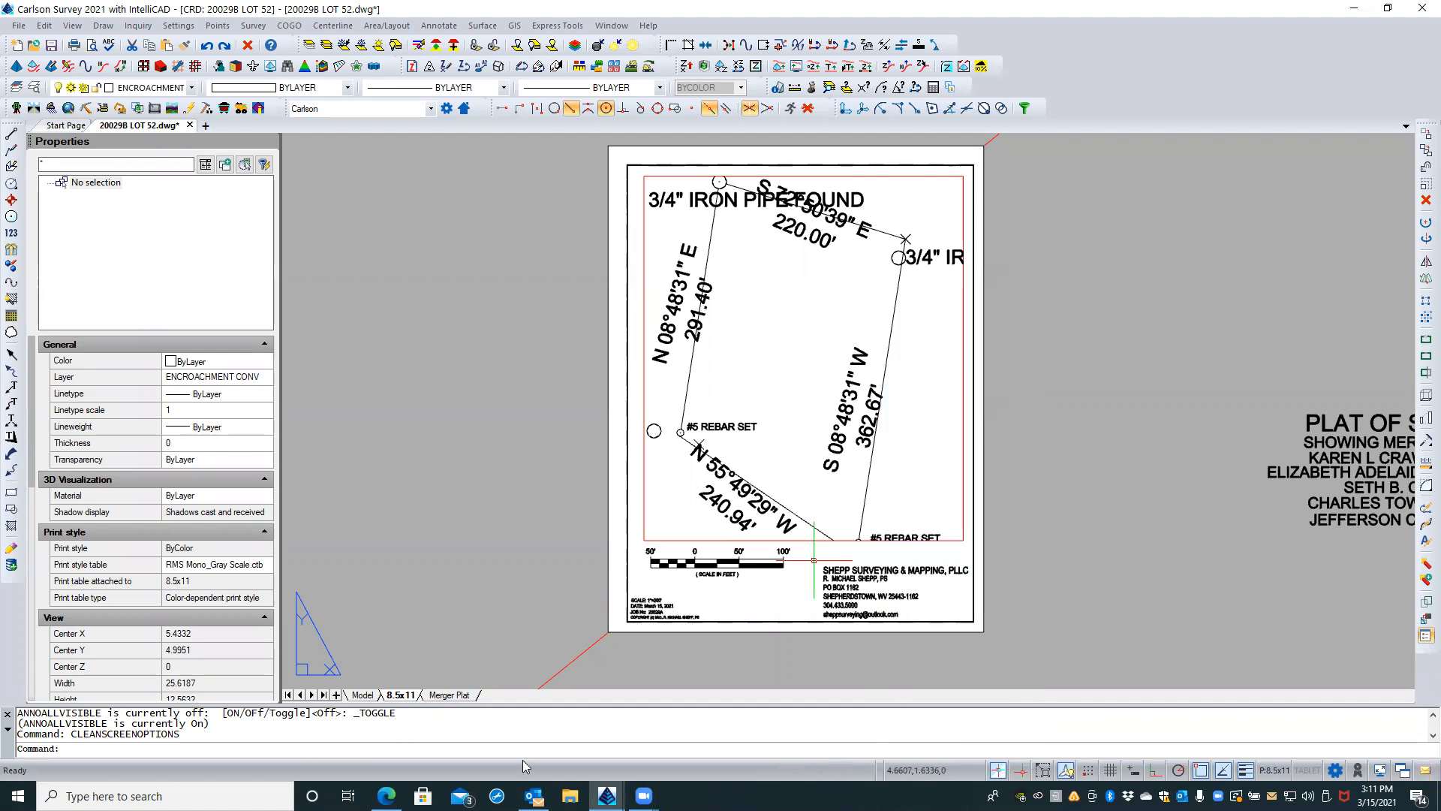
# Step: In model space, add a drawing scale named 1" = 60' with 1 paper unit equal to 60 drawing units
pyautogui.click(367, 695)
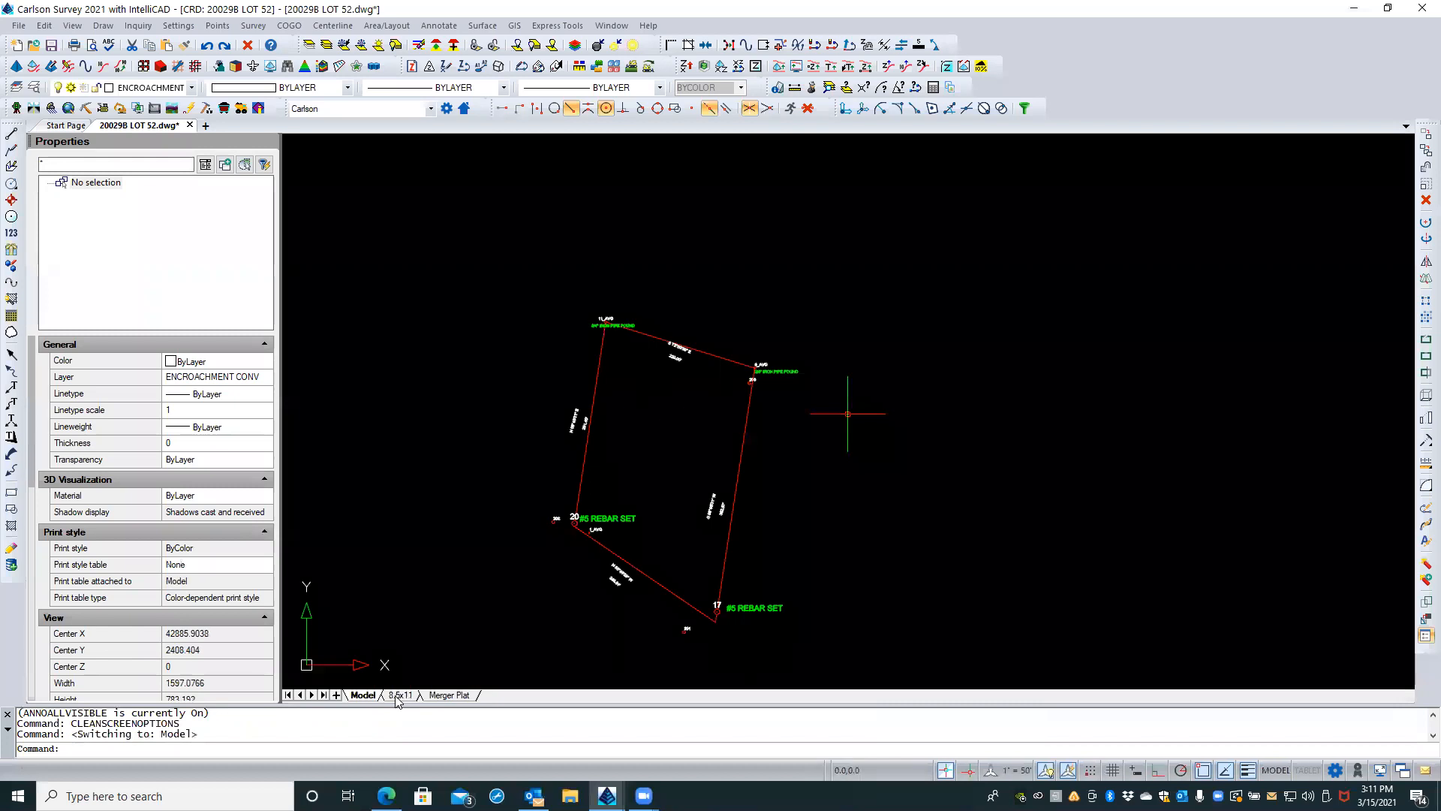
pyautogui.click(1023, 773)
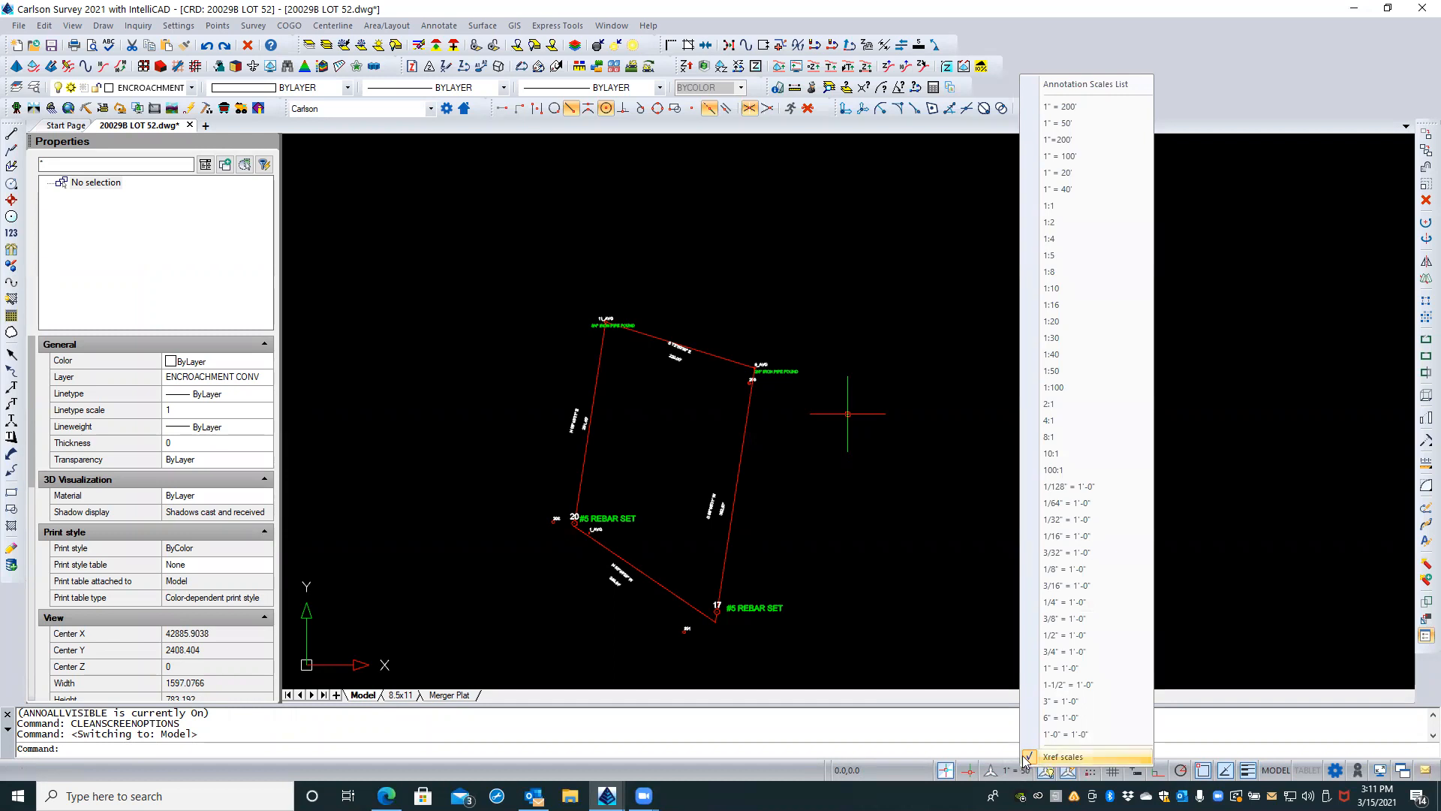
pyautogui.click(1061, 84)
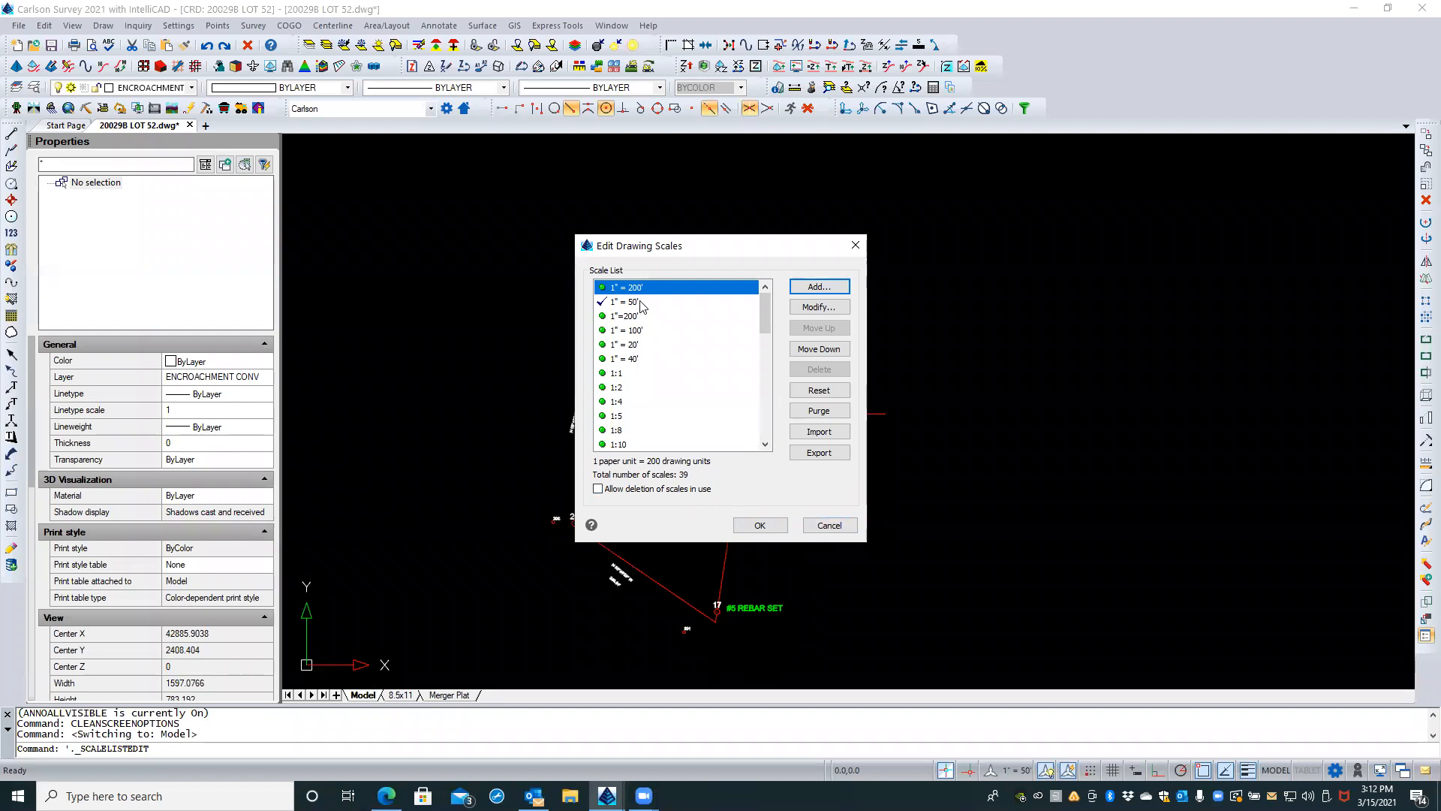
pyautogui.click(826, 290)
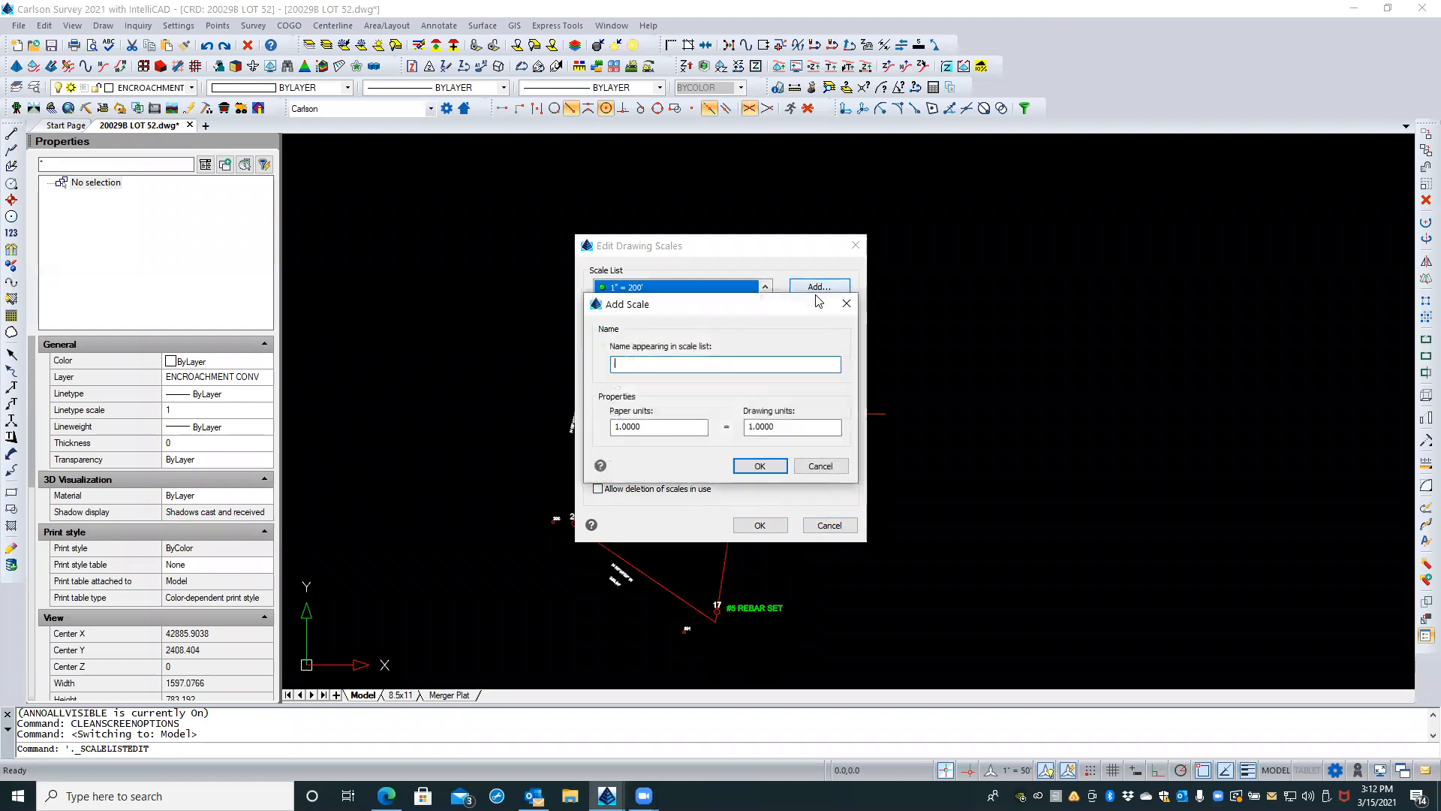
pyautogui.write('1"=60')
pyautogui.press('Right')
pyautogui.doubleClick(762, 434)
pyautogui.write('60')
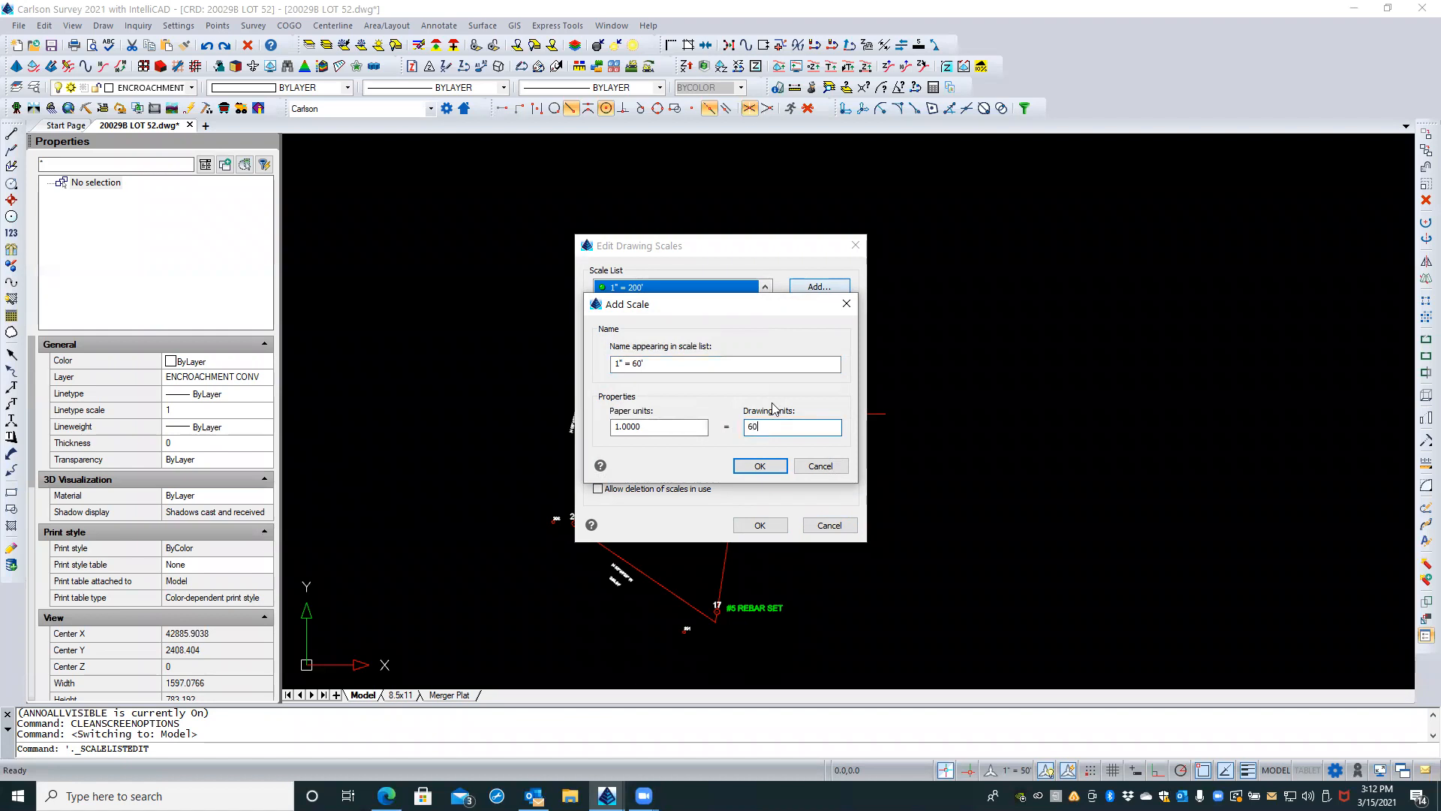
pyautogui.click(761, 466)
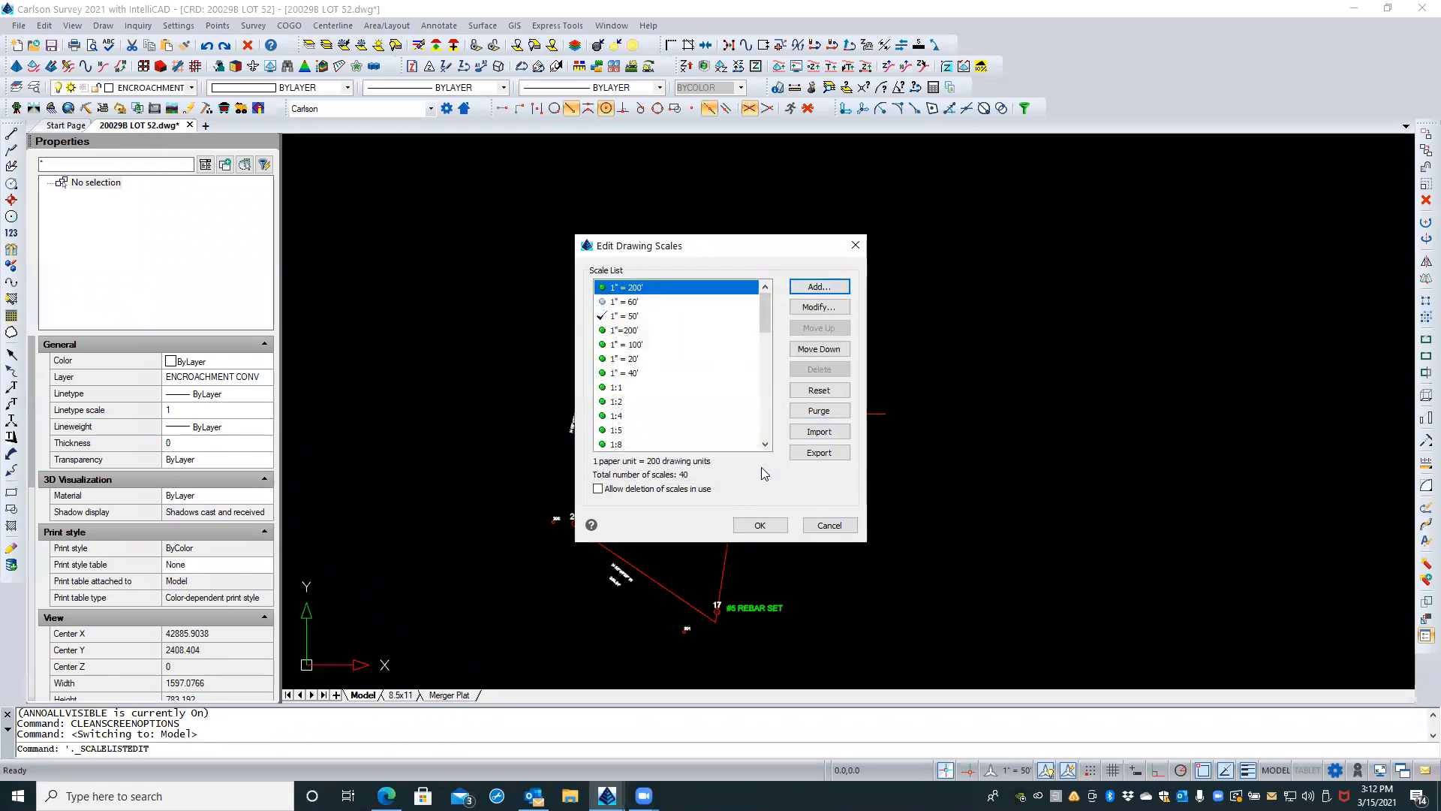
pyautogui.click(760, 525)
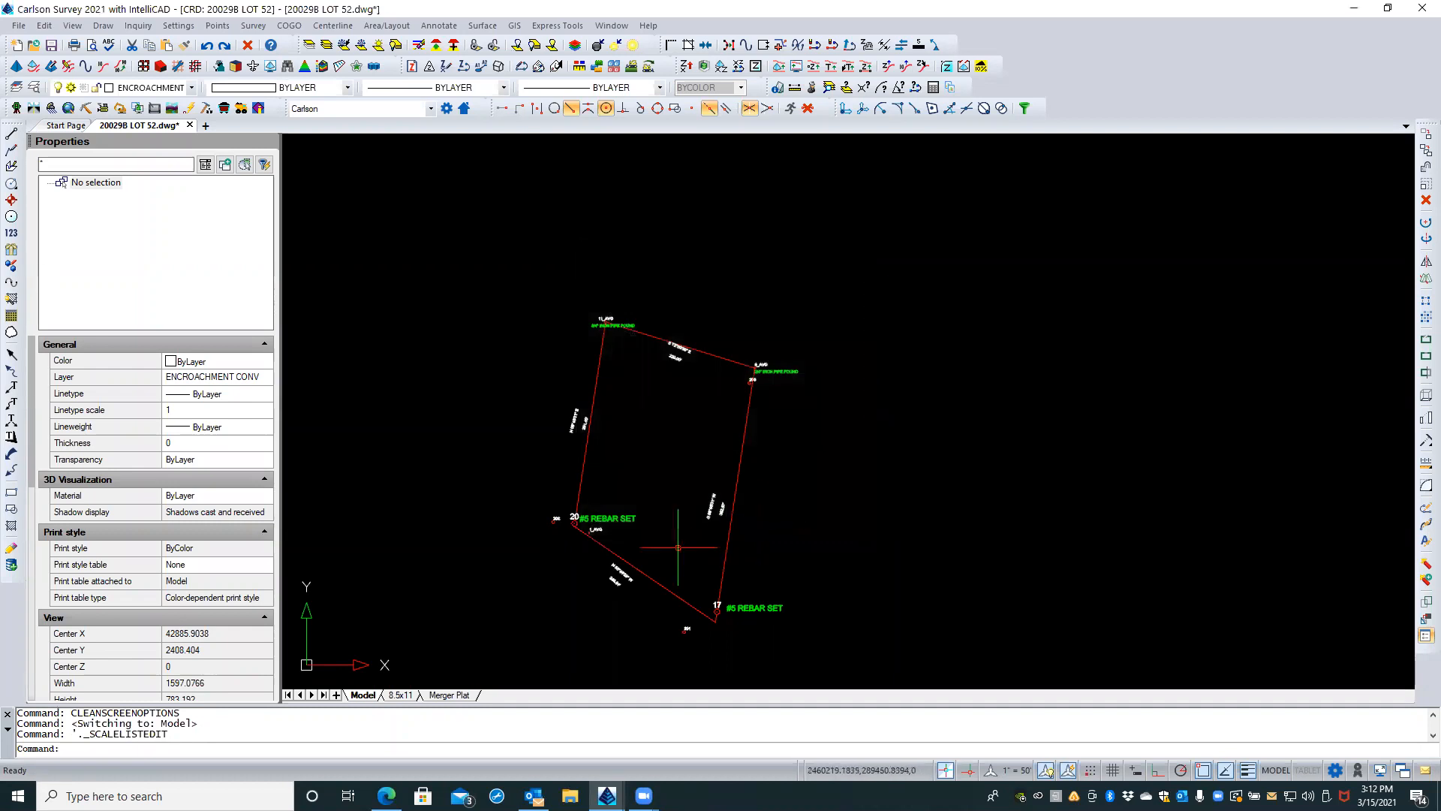
# Step: Return to the 8.5x11 layout and set its viewport's standard scale to 1" = 60'
pyautogui.click(433, 694)
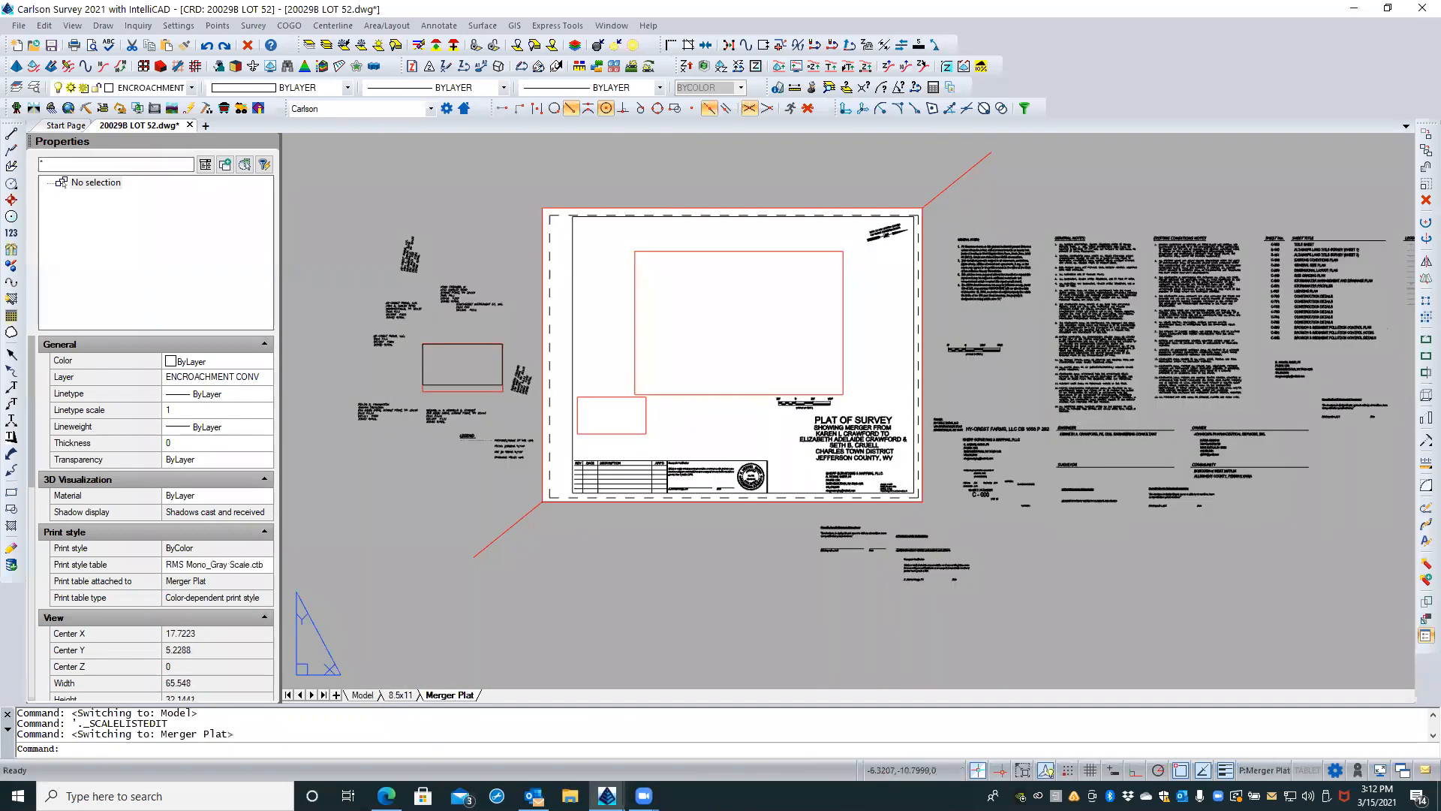
pyautogui.click(402, 695)
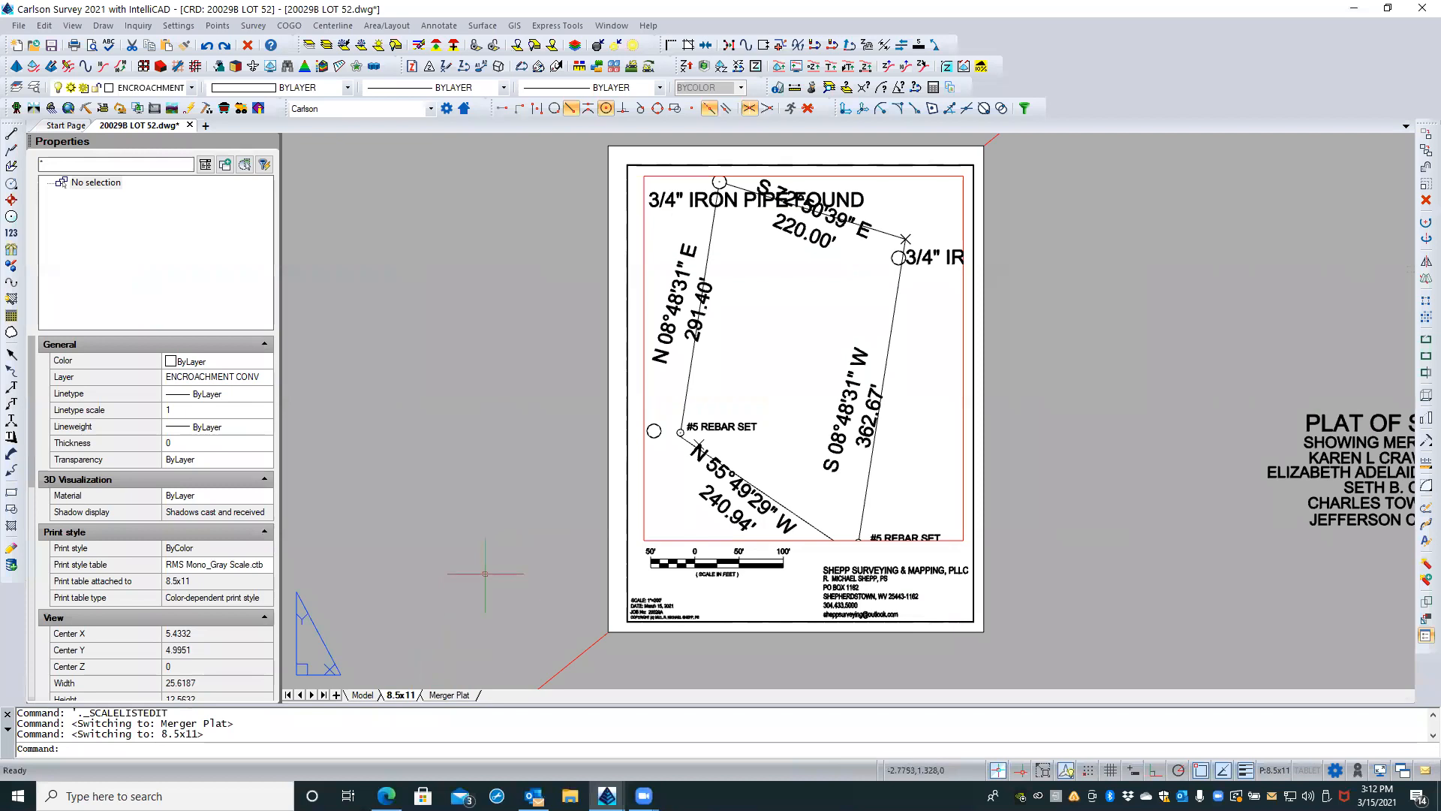
pyautogui.click(642, 502)
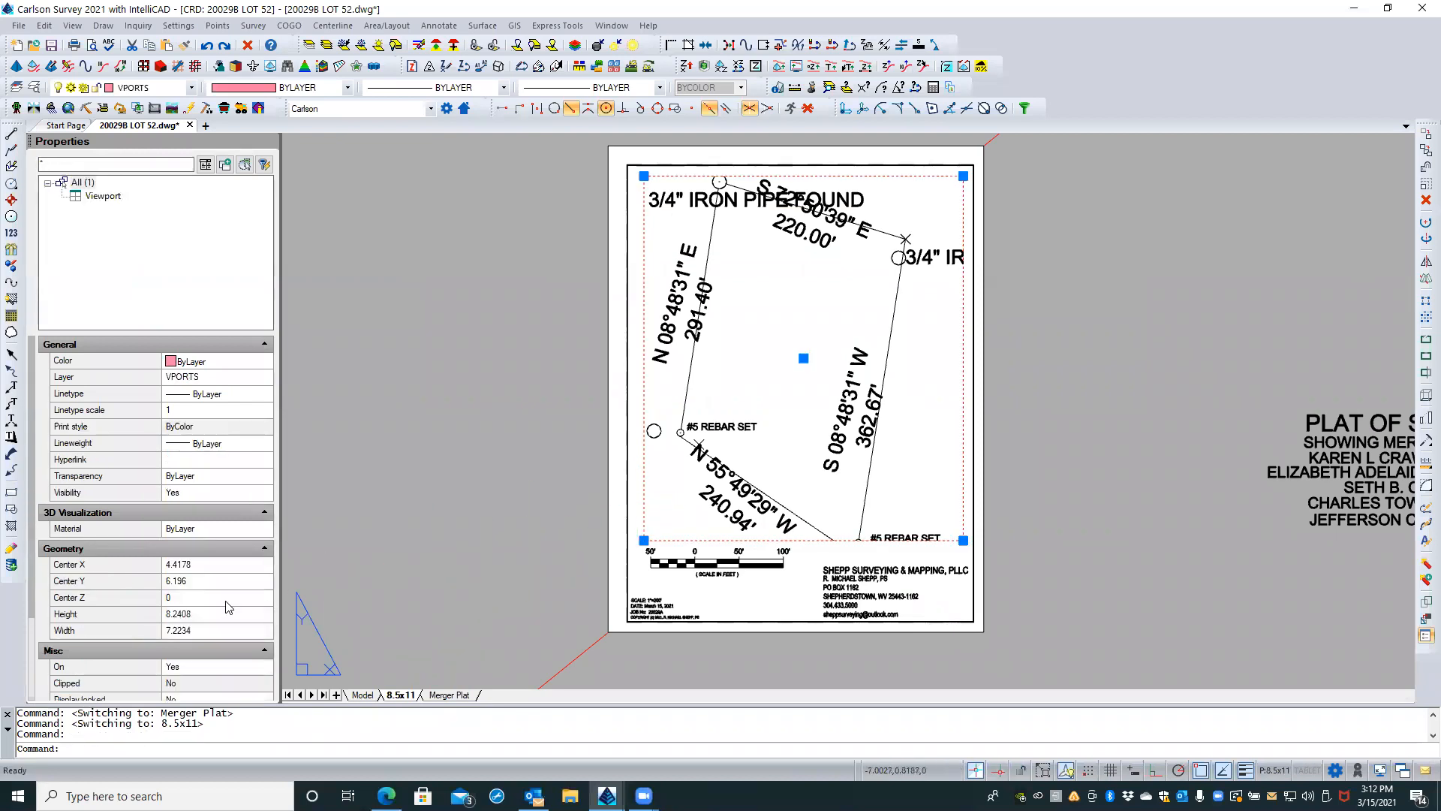
pyautogui.scroll(-3, 202, 653)
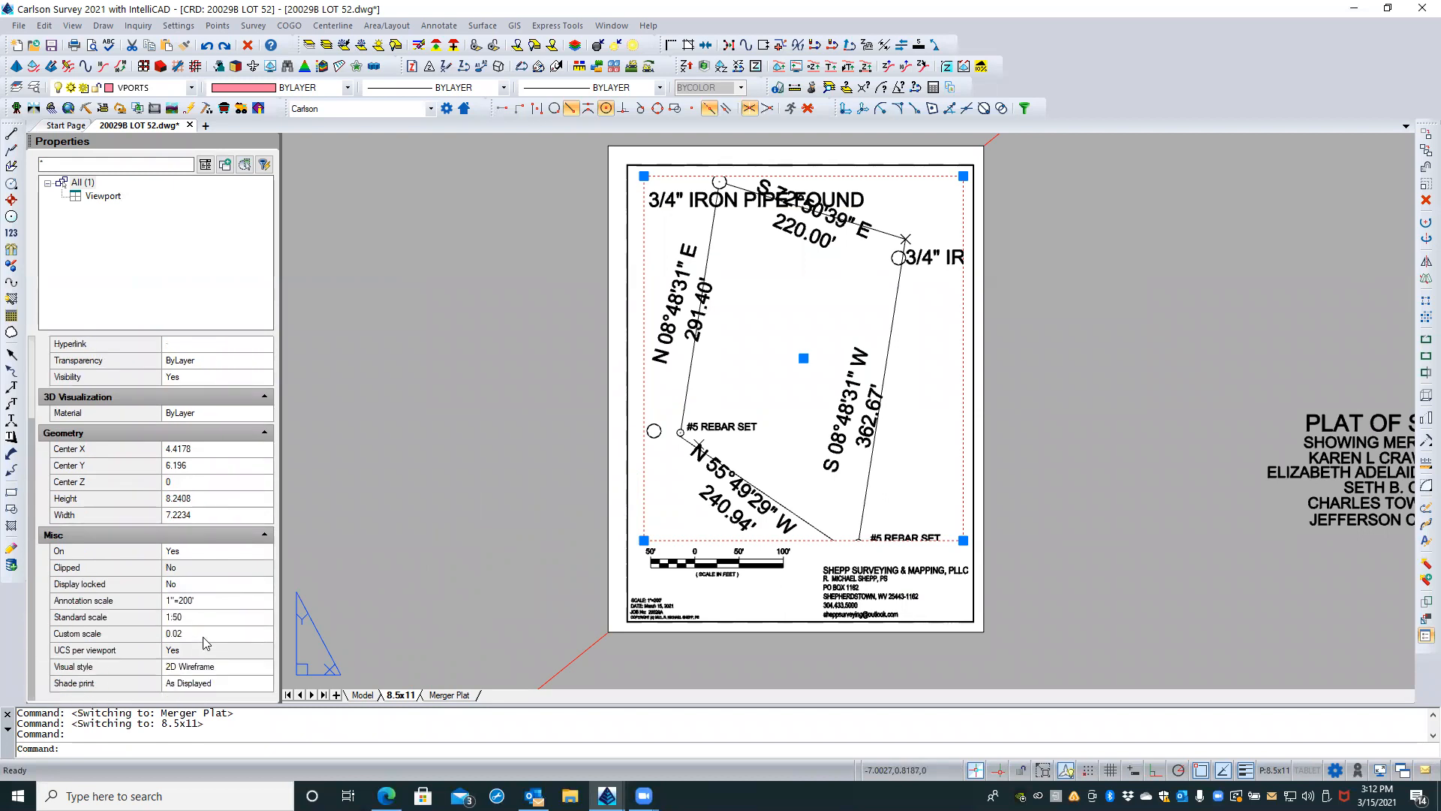
pyautogui.click(237, 620)
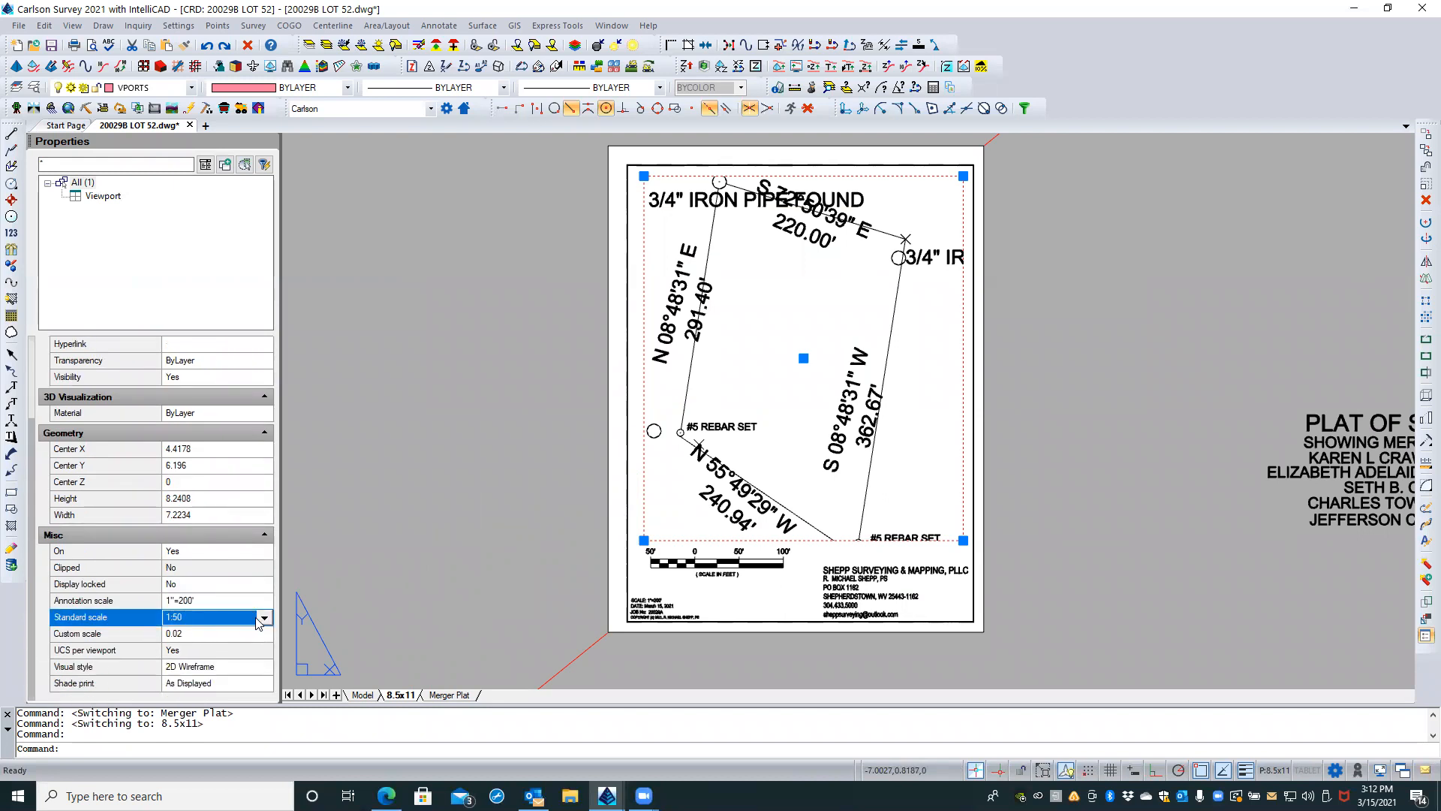
pyautogui.click(263, 618)
pyautogui.scroll(-6, 229, 649)
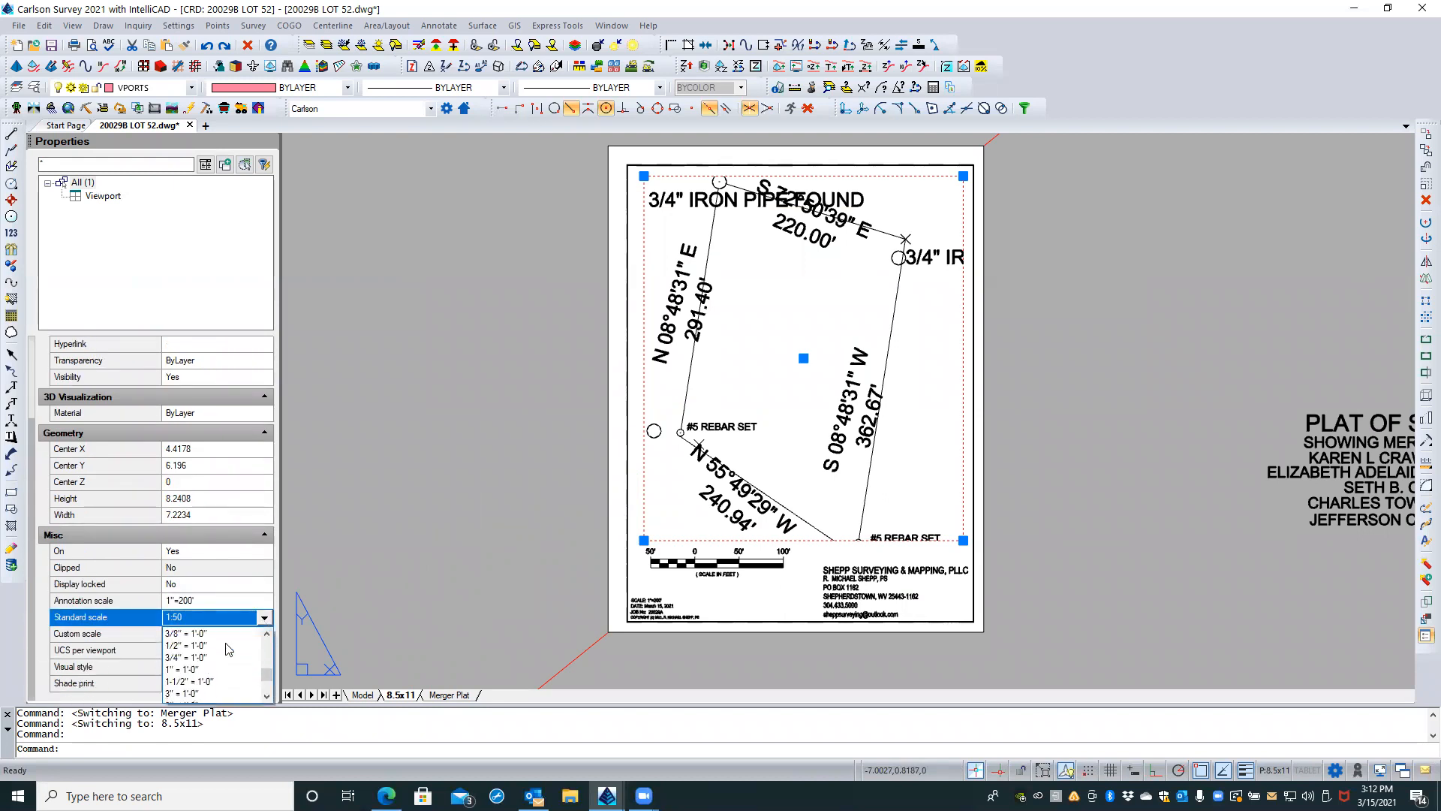
pyautogui.scroll(-2, 229, 650)
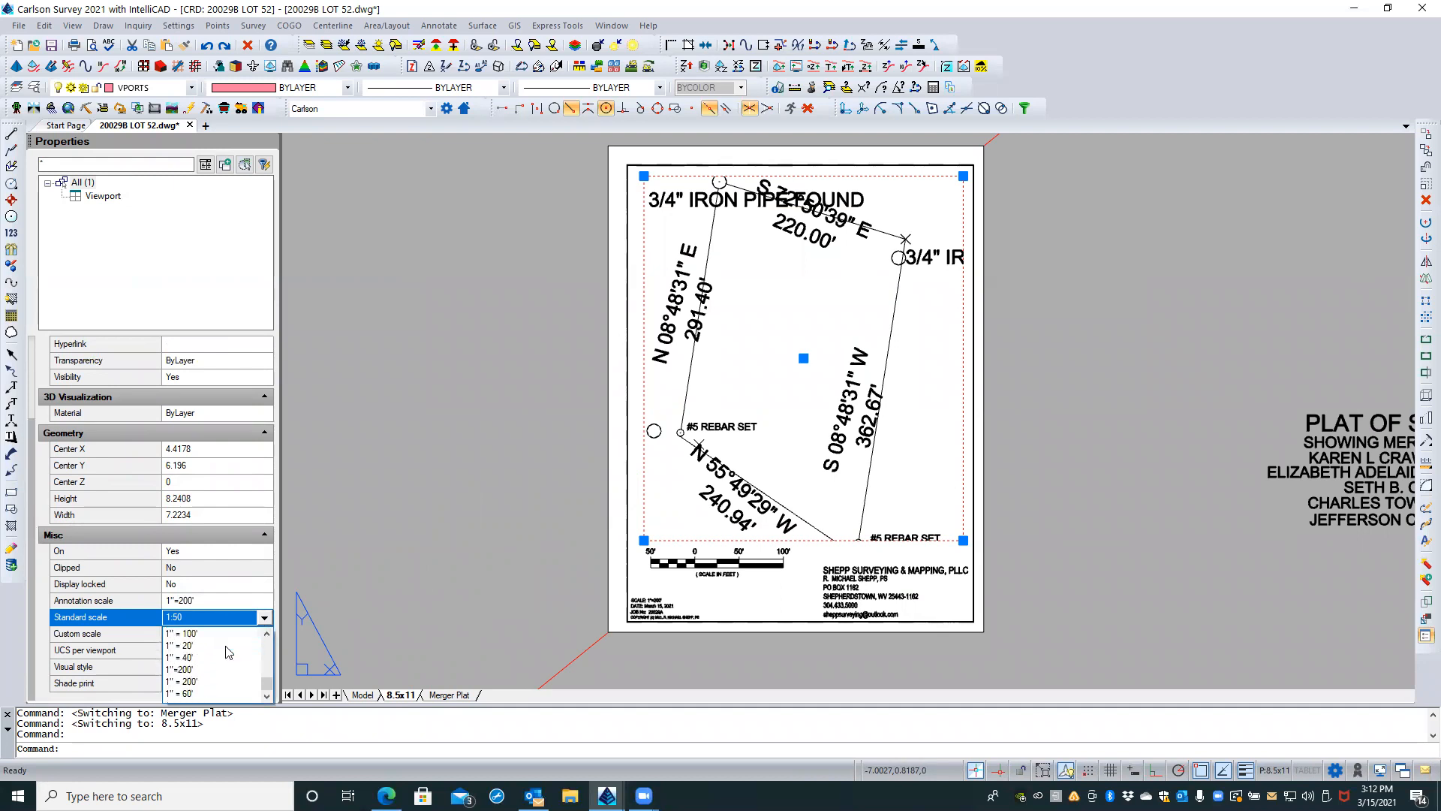
pyautogui.click(192, 693)
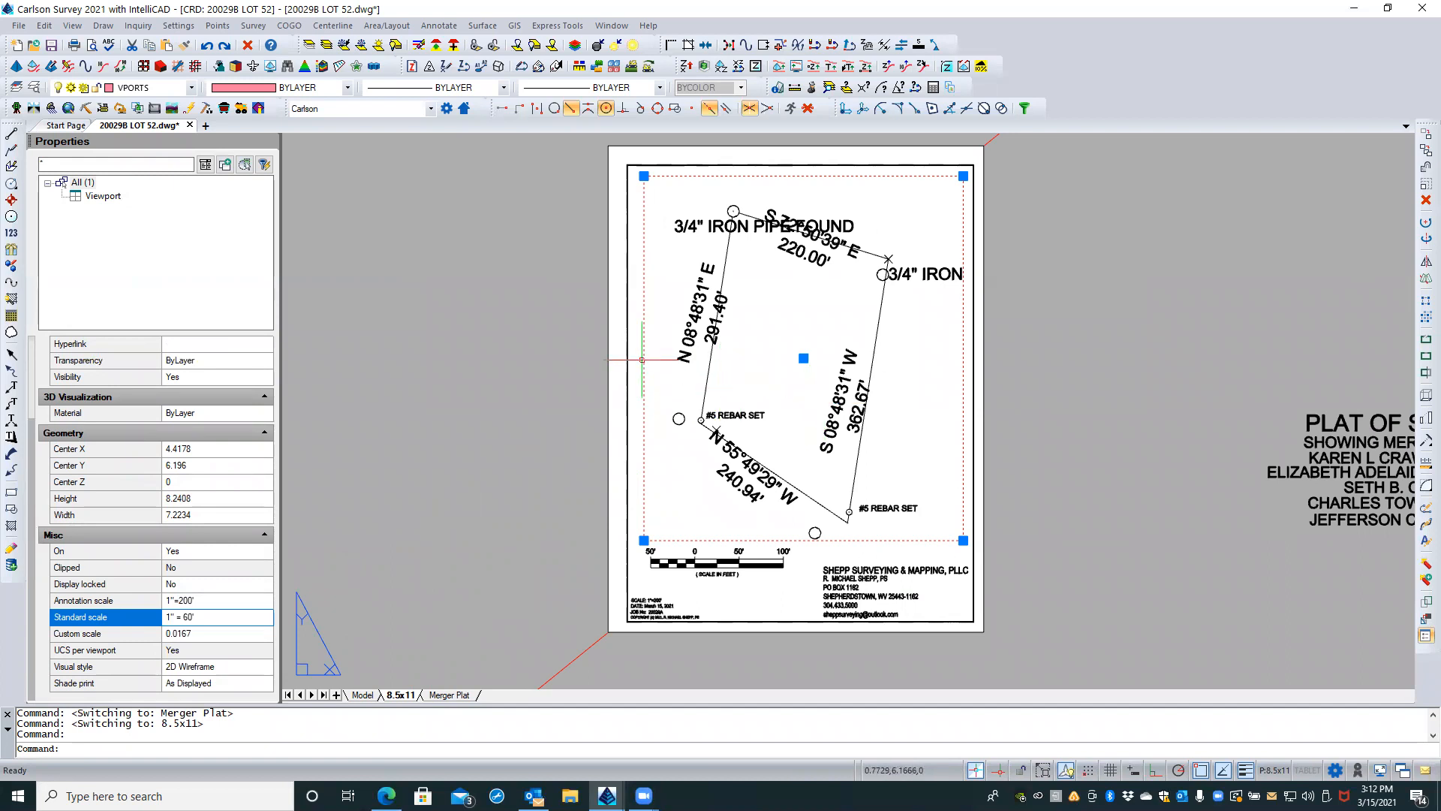
pyautogui.press('Escape')
pyautogui.press('Escape')
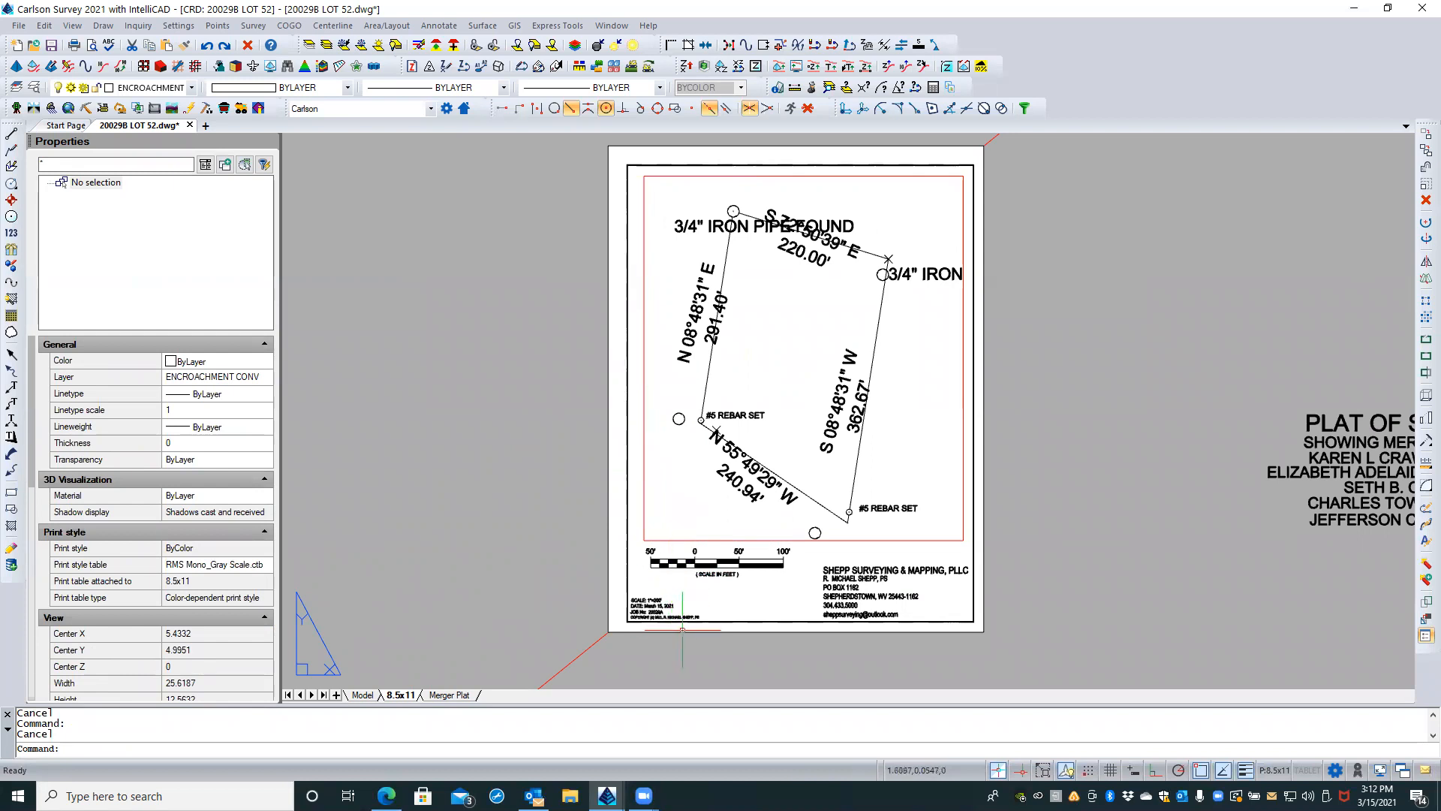
# Step: Review the scale properties of the 8.5x11 layout's viewport and clear the selection
pyautogui.click(643, 507)
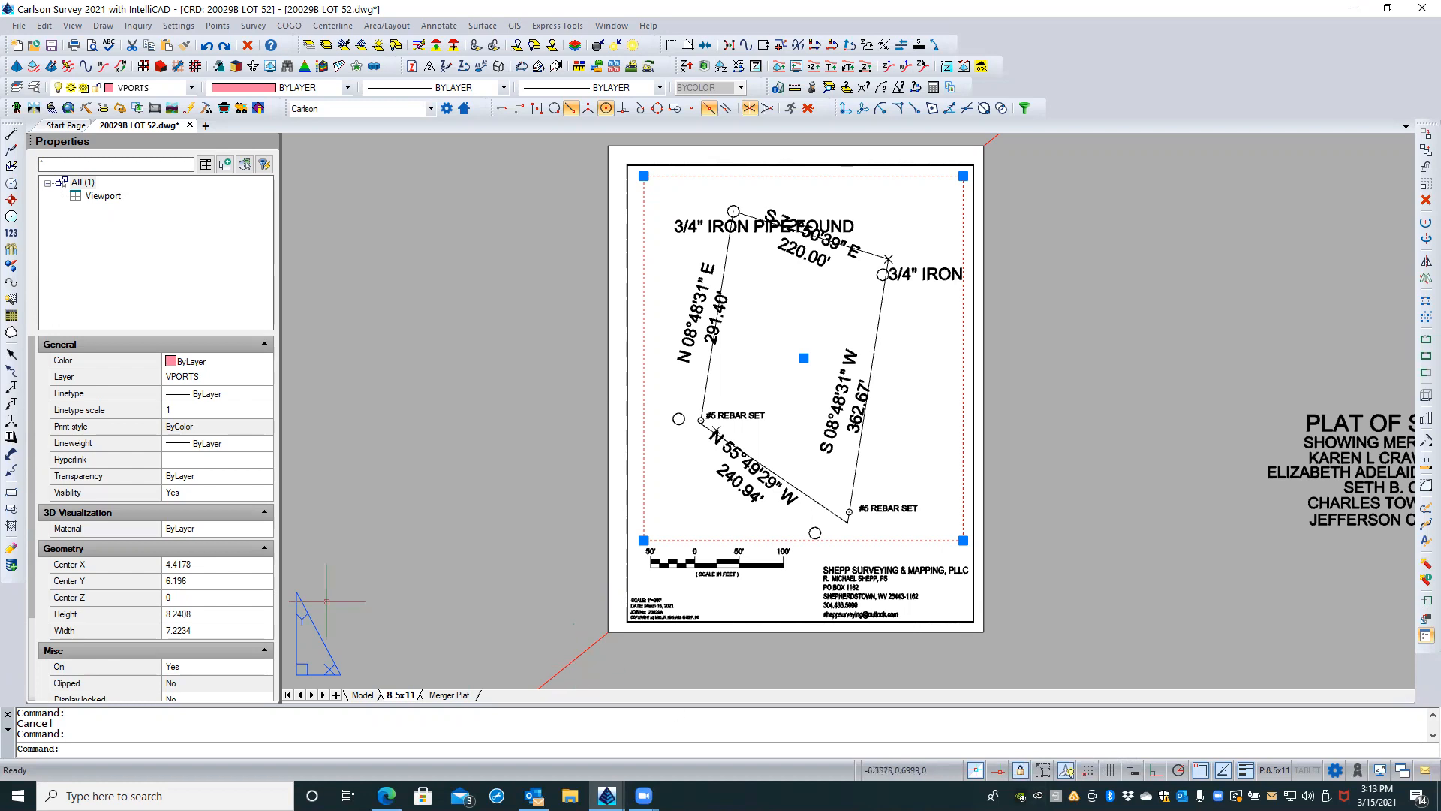
pyautogui.scroll(-3, 150, 563)
pyautogui.press('Escape')
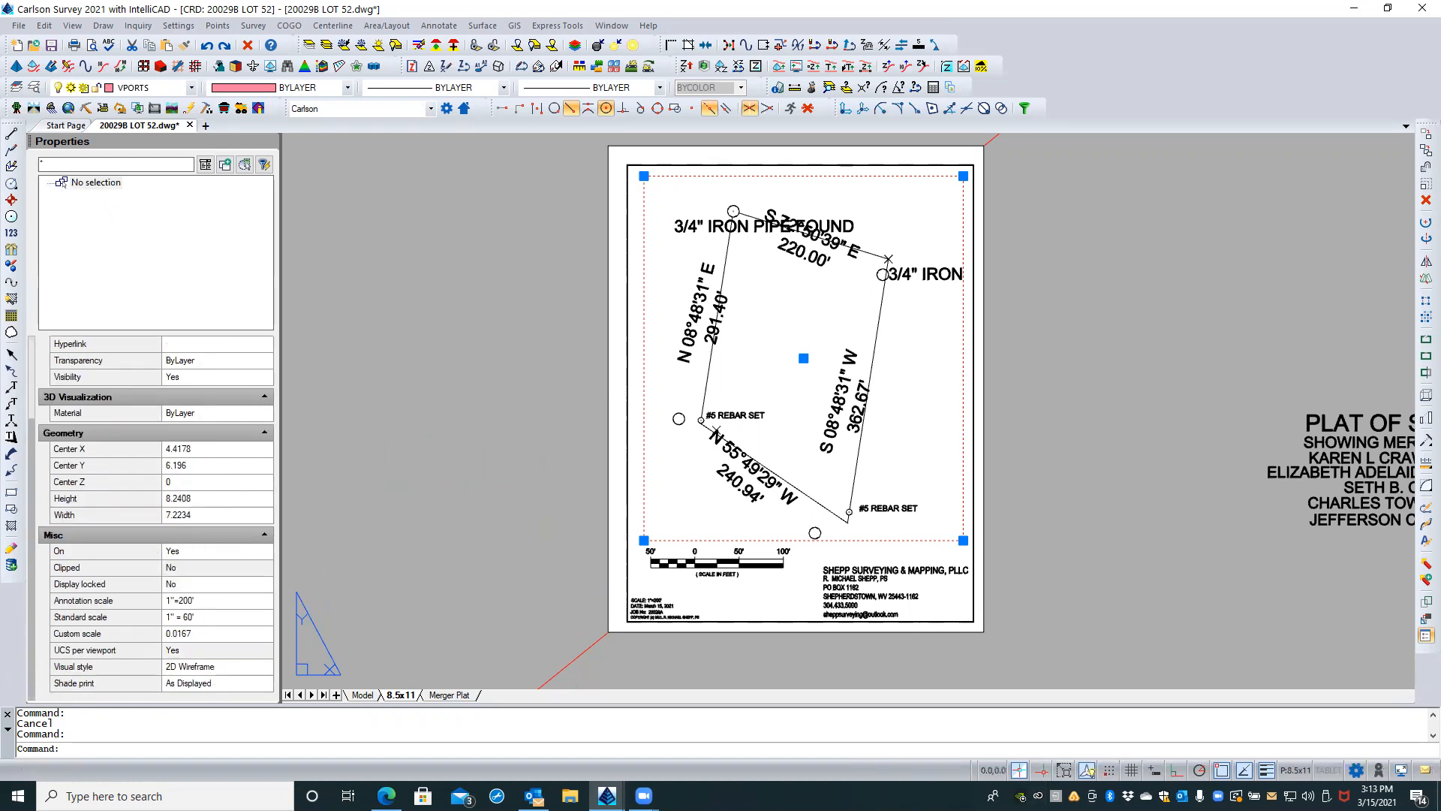
# Step: Inspect the bar scale block's DIM1, DIM3 and DIM4 attributes in its properties, leaving them as they are
pyautogui.scroll(4, 714, 580)
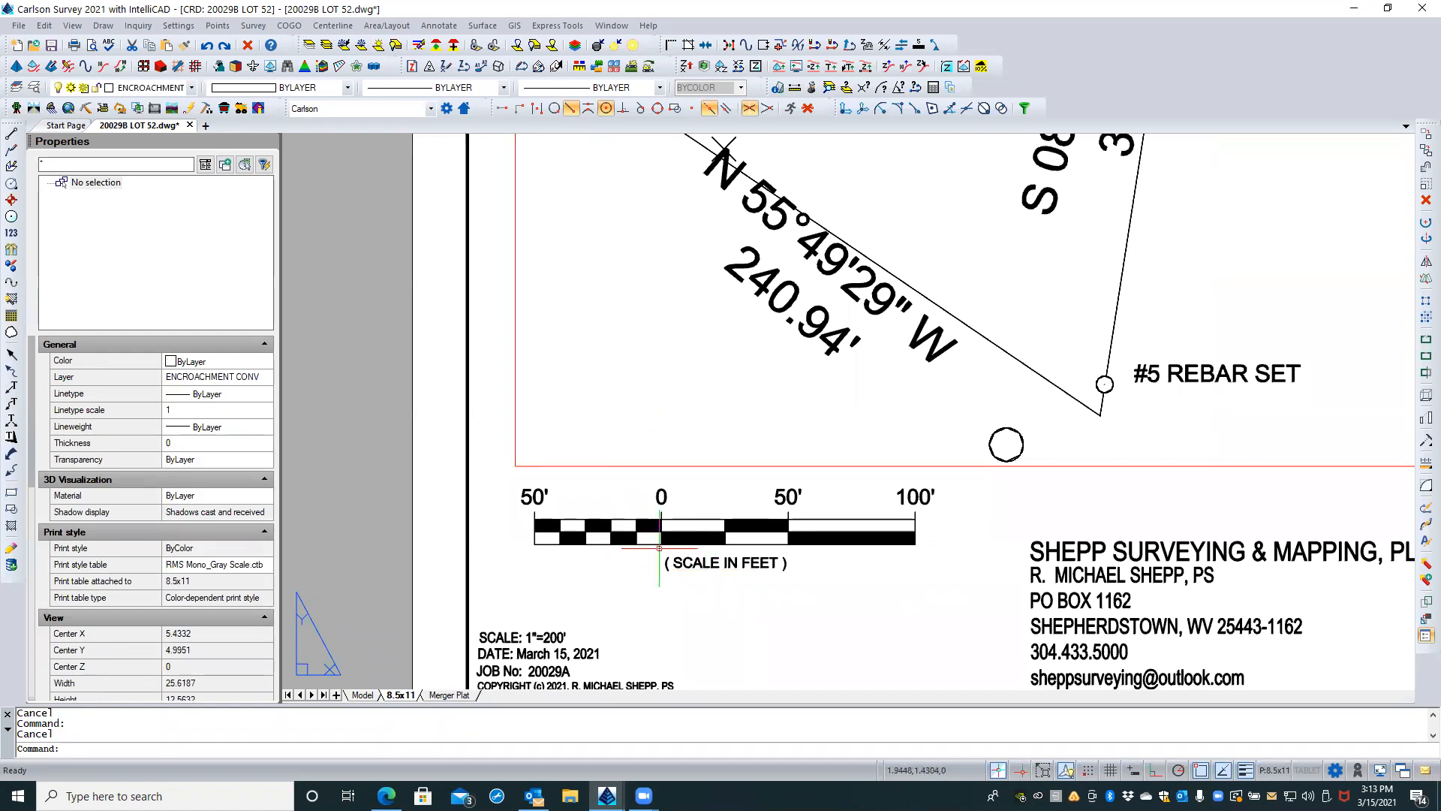
pyautogui.click(537, 498)
pyautogui.scroll(-3, 191, 523)
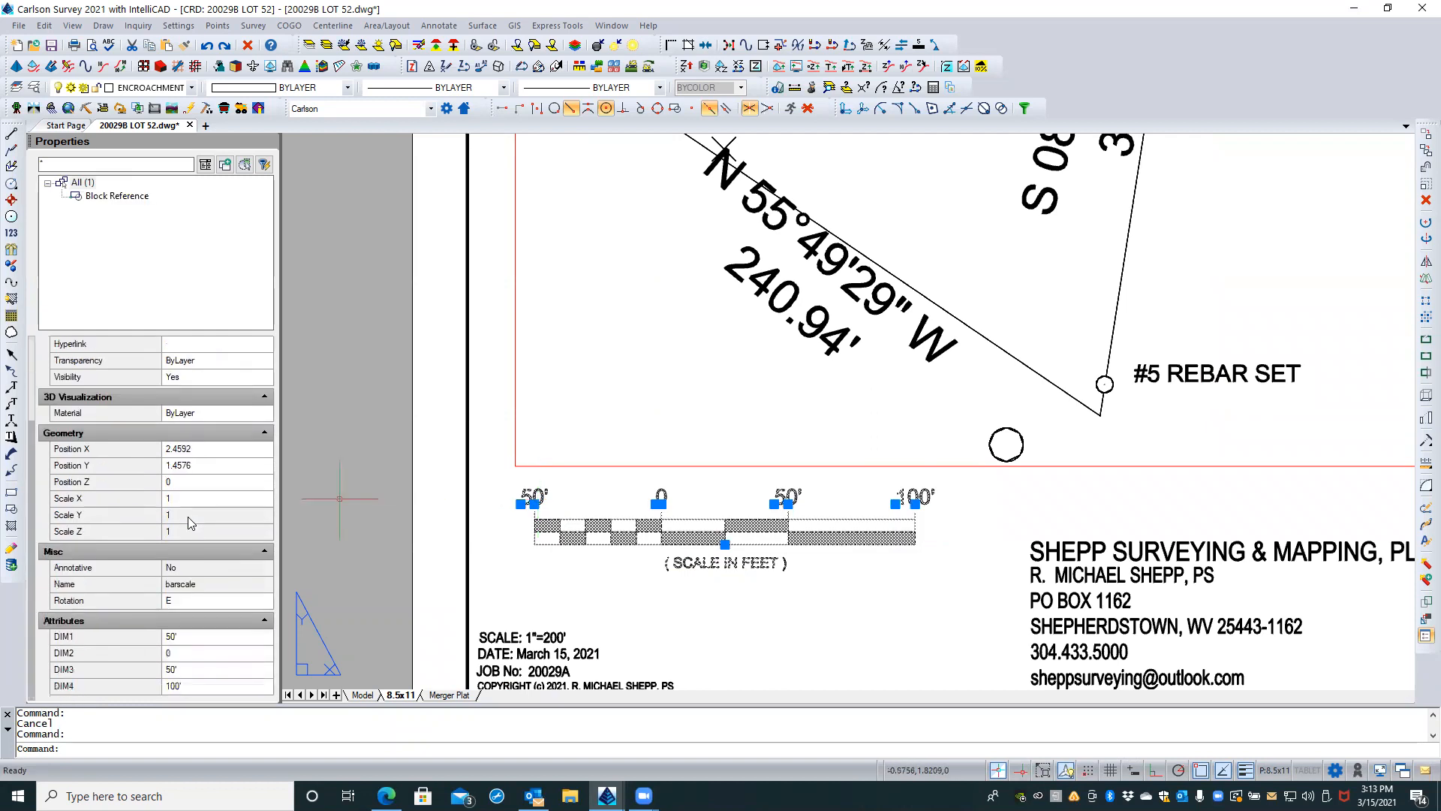
pyautogui.click(184, 644)
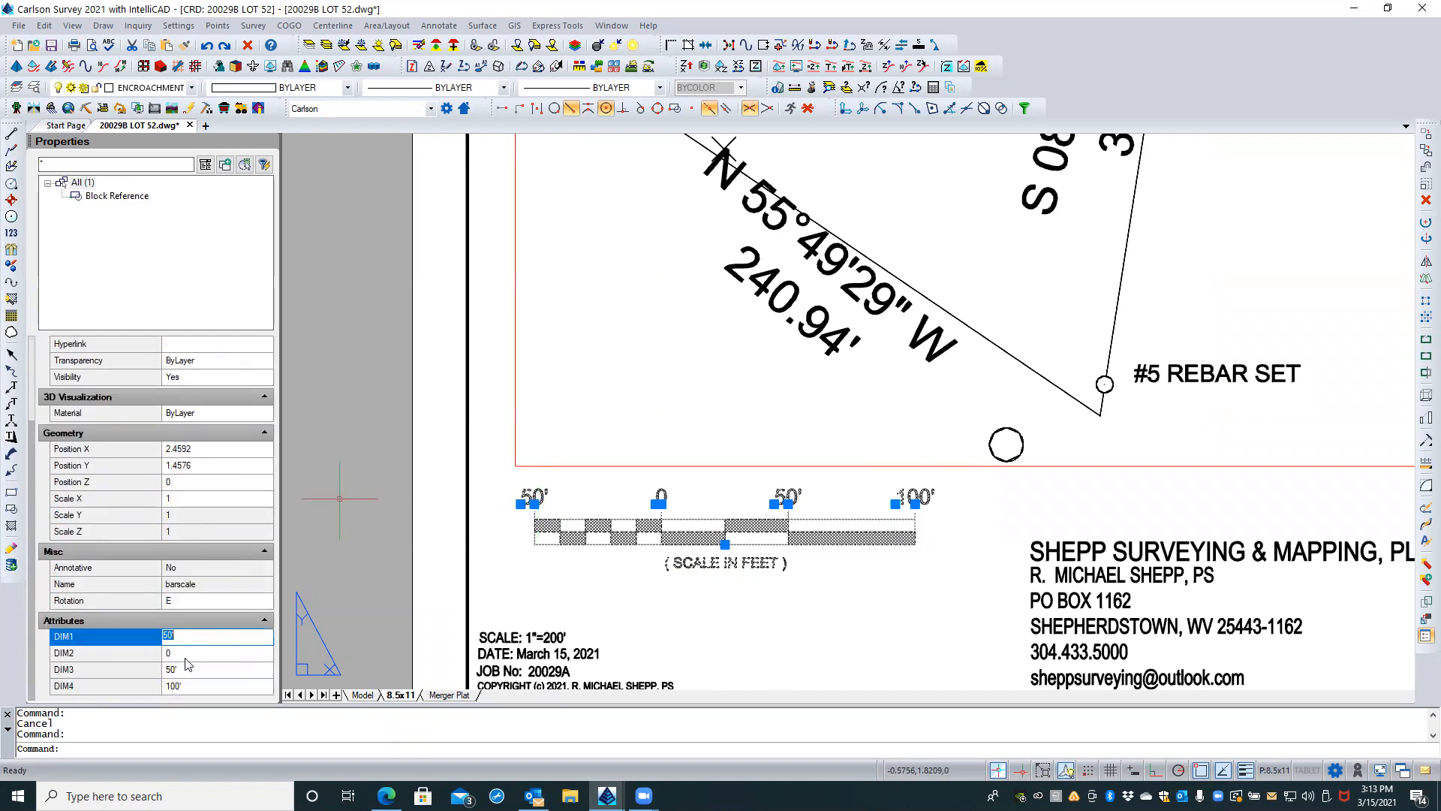
pyautogui.click(186, 667)
pyautogui.click(190, 685)
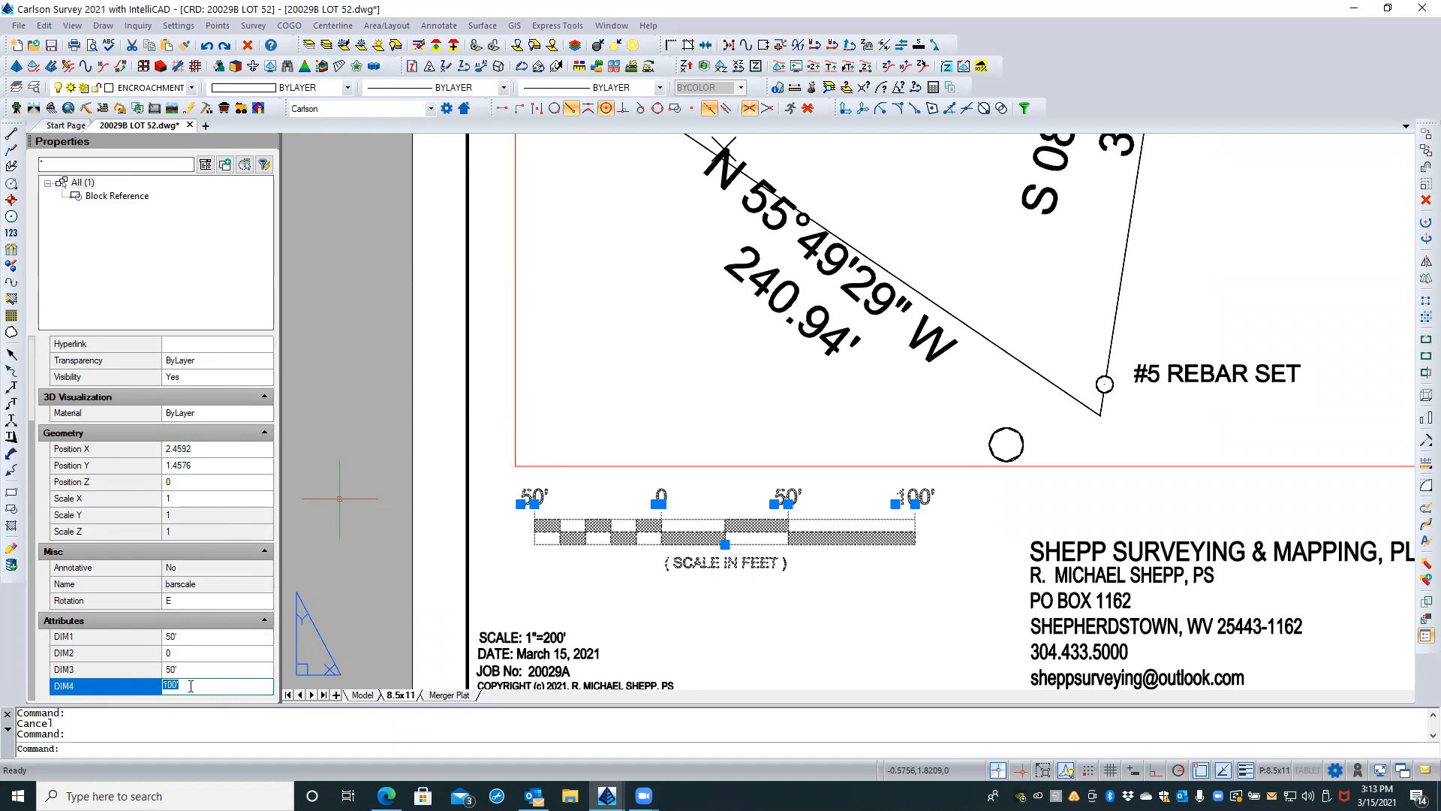
pyautogui.press('Escape')
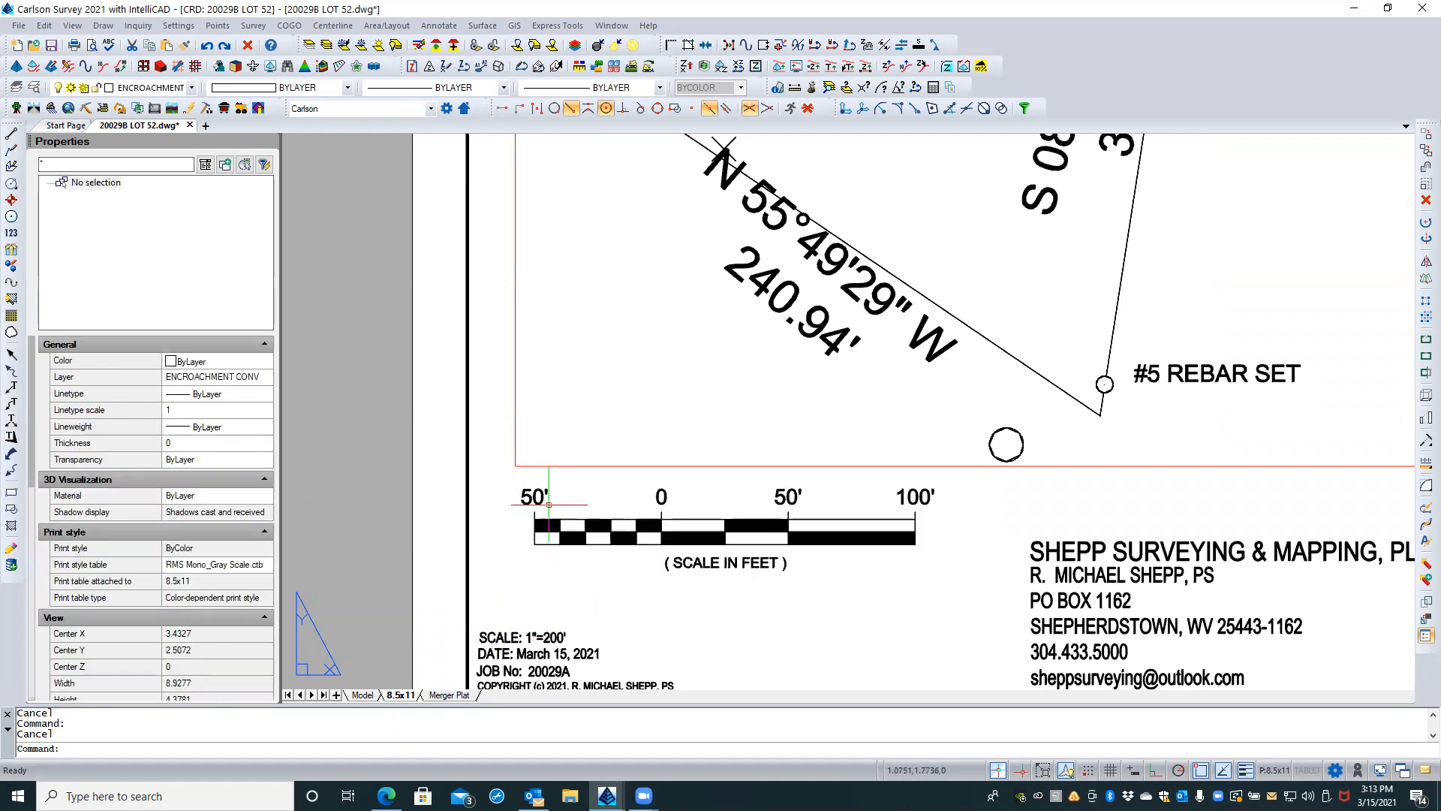
# Step: Review the bar scale's four dimension values in the block attribute editor and close it without changes
pyautogui.doubleClick(537, 497)
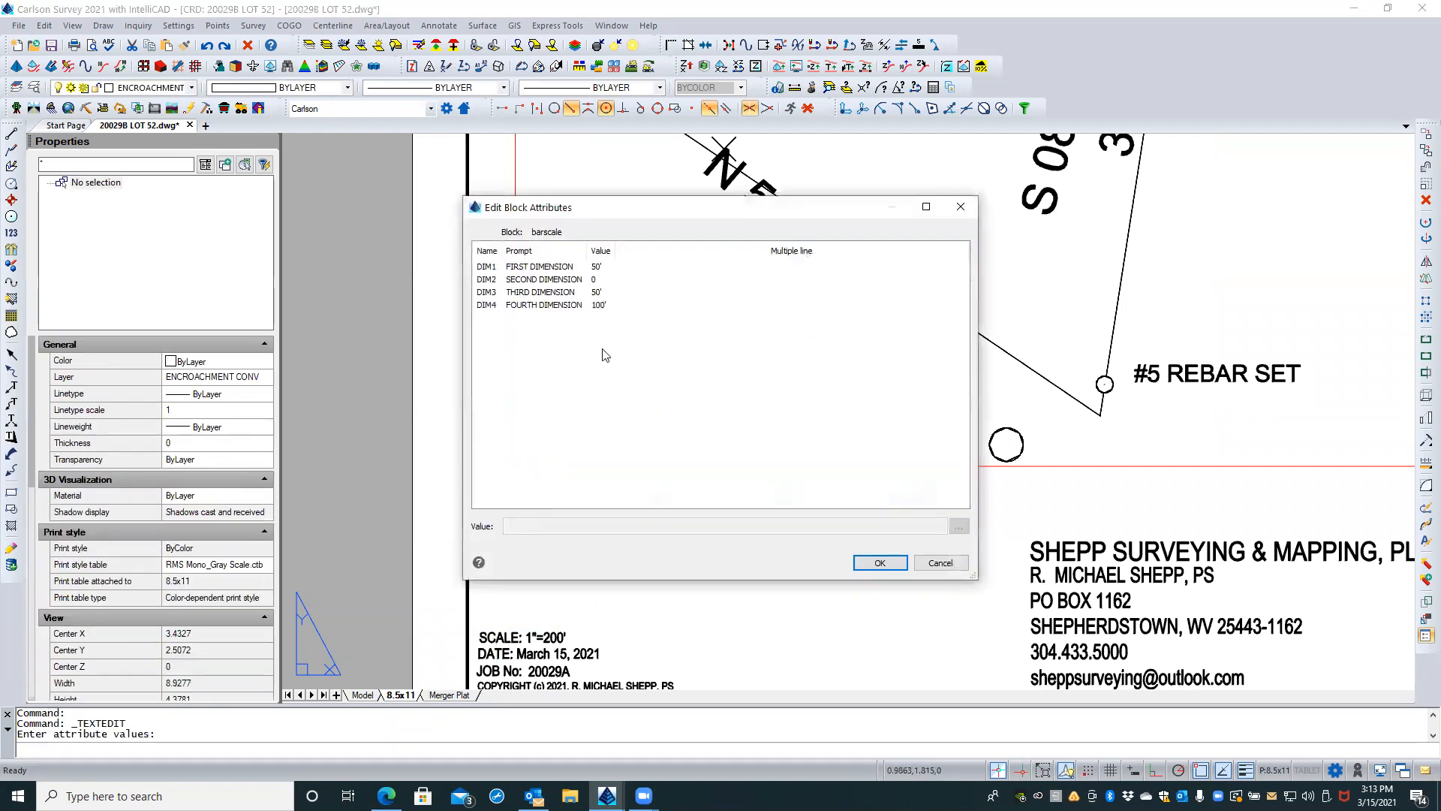
pyautogui.click(601, 268)
pyautogui.click(598, 280)
pyautogui.click(596, 292)
pyautogui.click(596, 304)
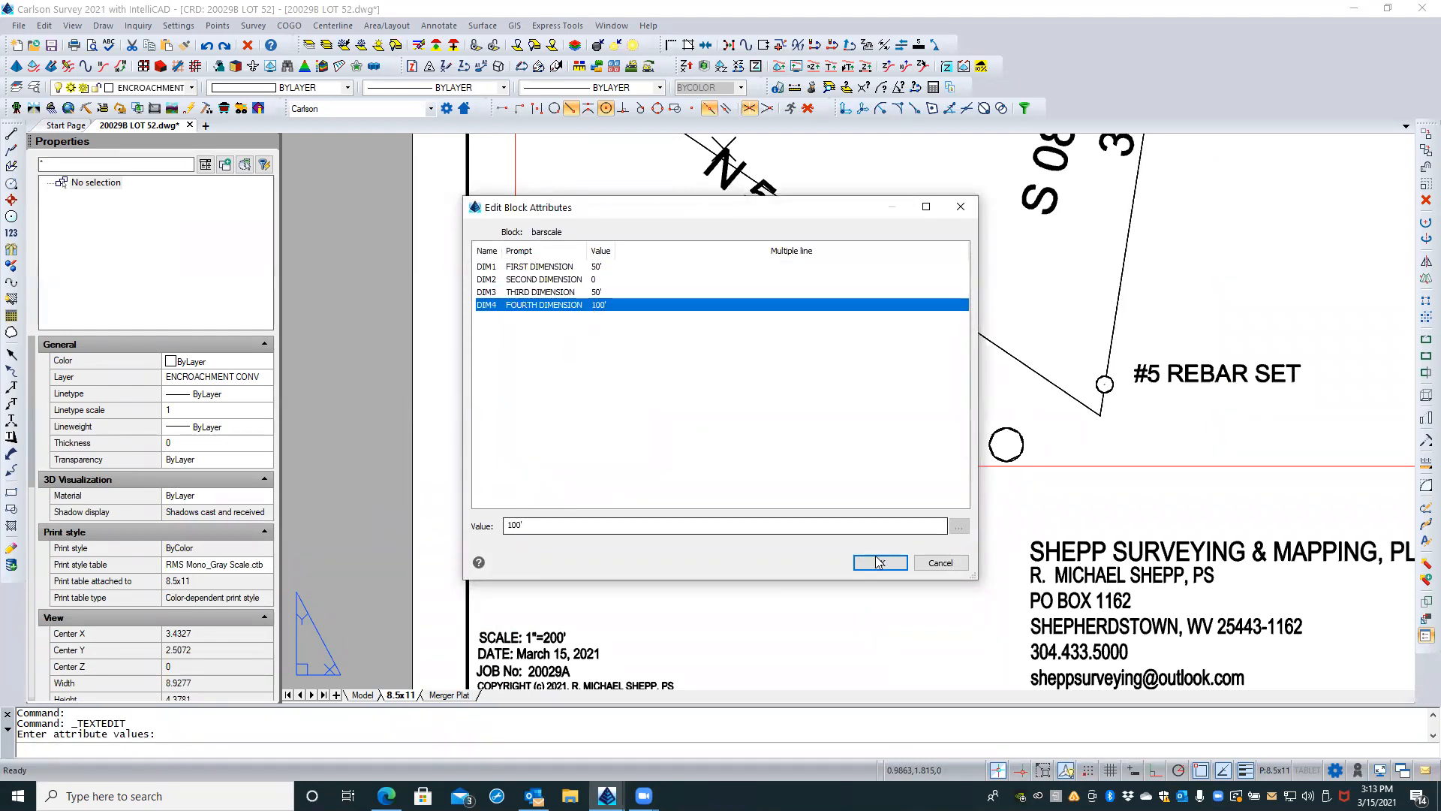
pyautogui.click(940, 563)
pyautogui.press('Escape')
pyautogui.press('Escape')
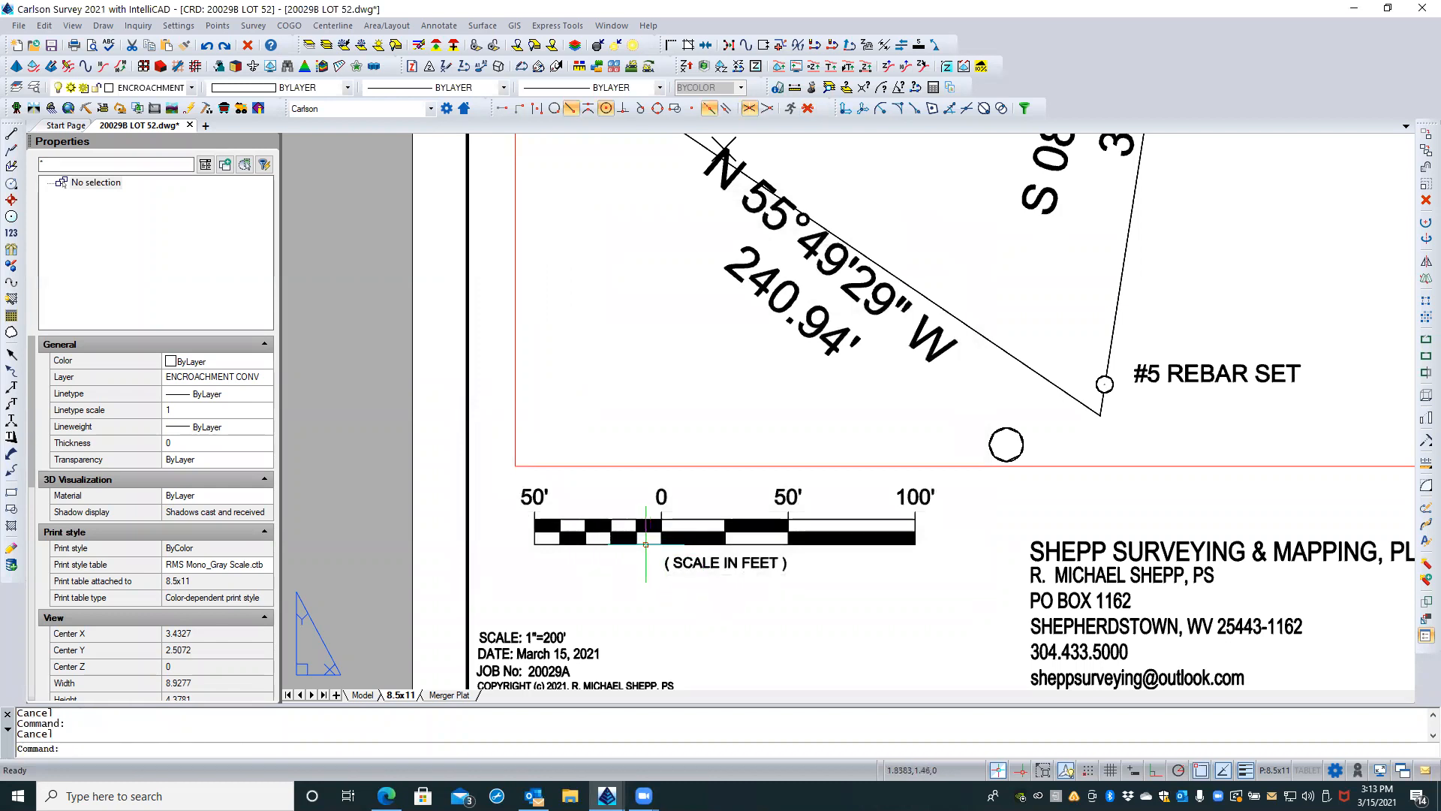
# Step: Set the bar scale block's DIM1 and DIM3 attributes to 60' and DIM4 to 120'
pyautogui.click(650, 539)
pyautogui.scroll(-3, 204, 632)
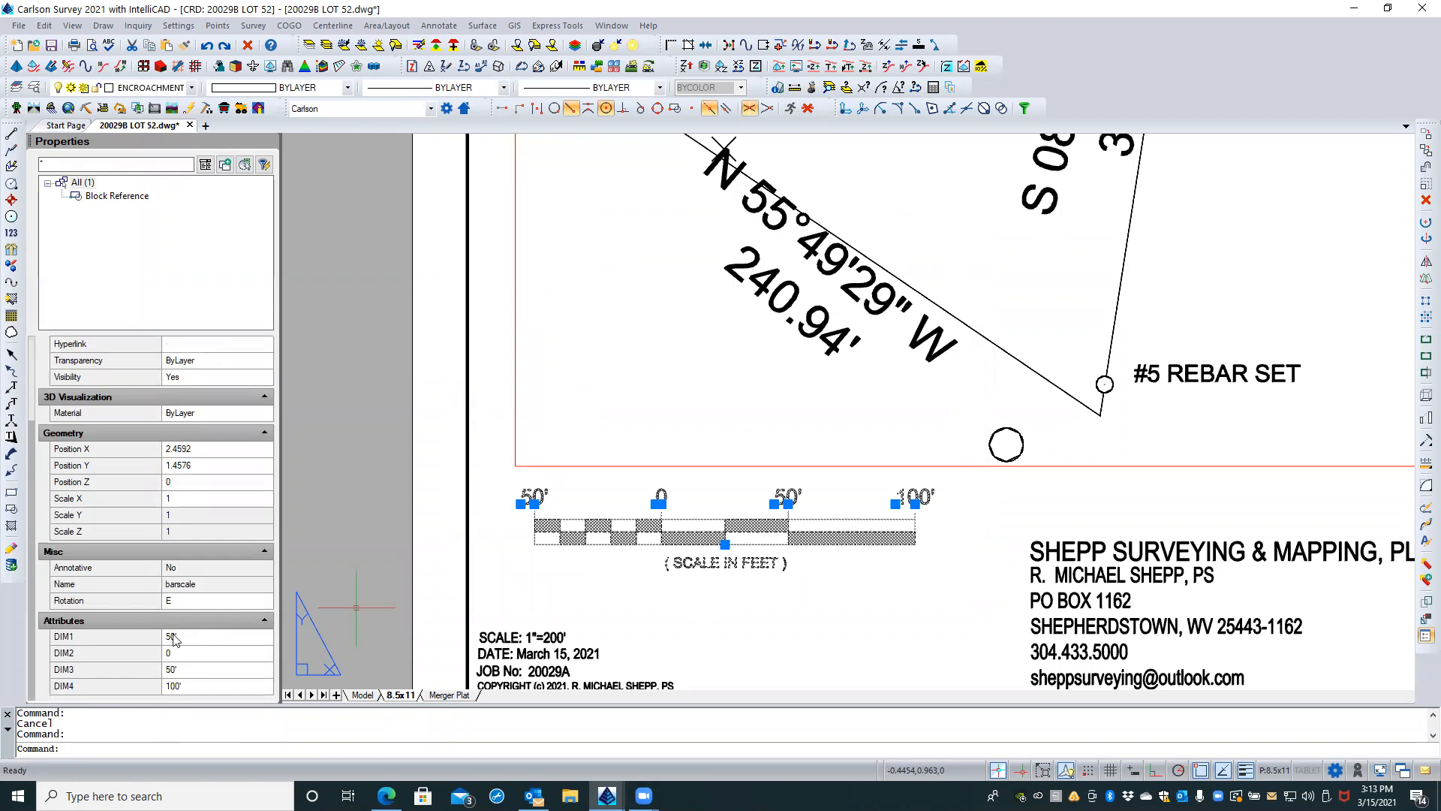
pyautogui.click(169, 637)
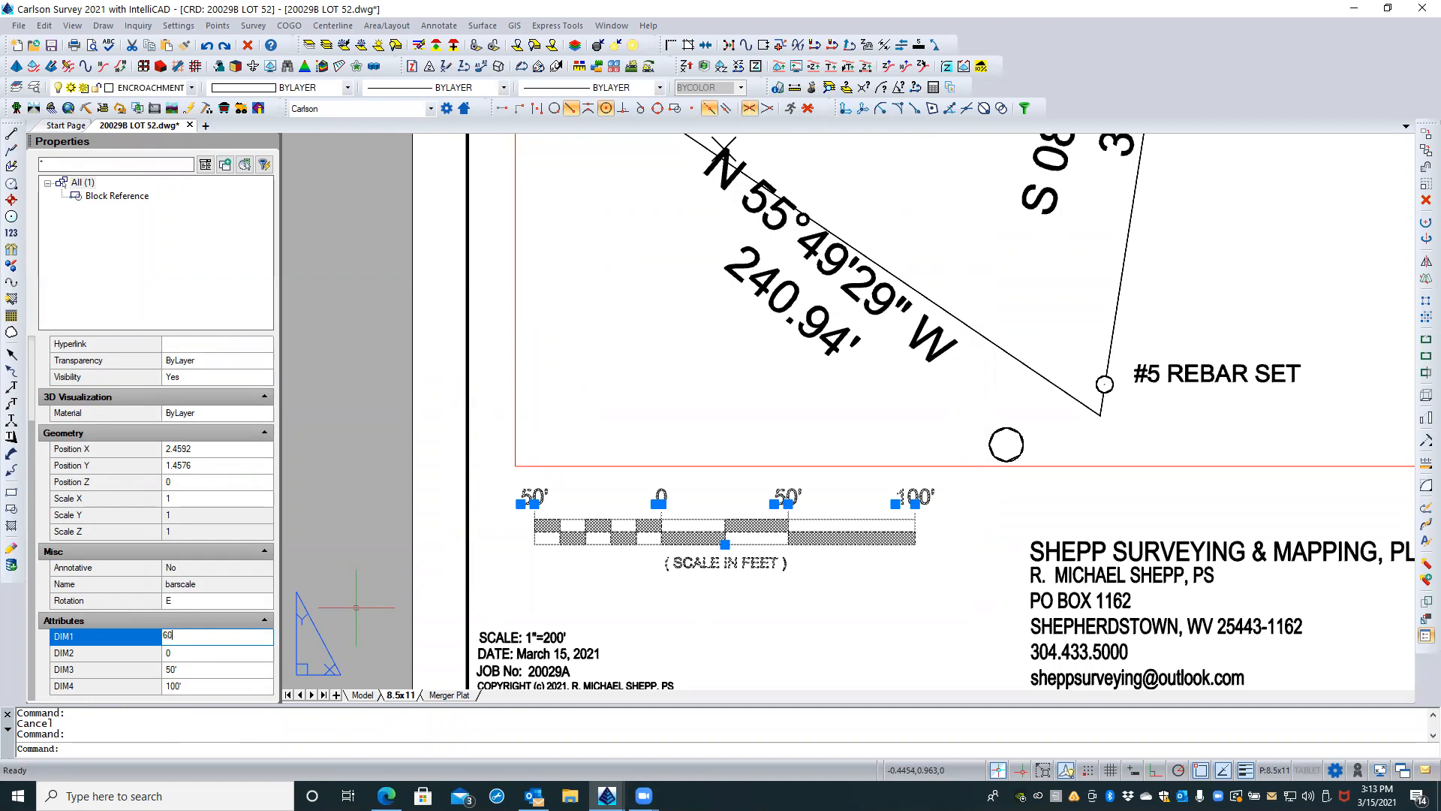
pyautogui.click(170, 669)
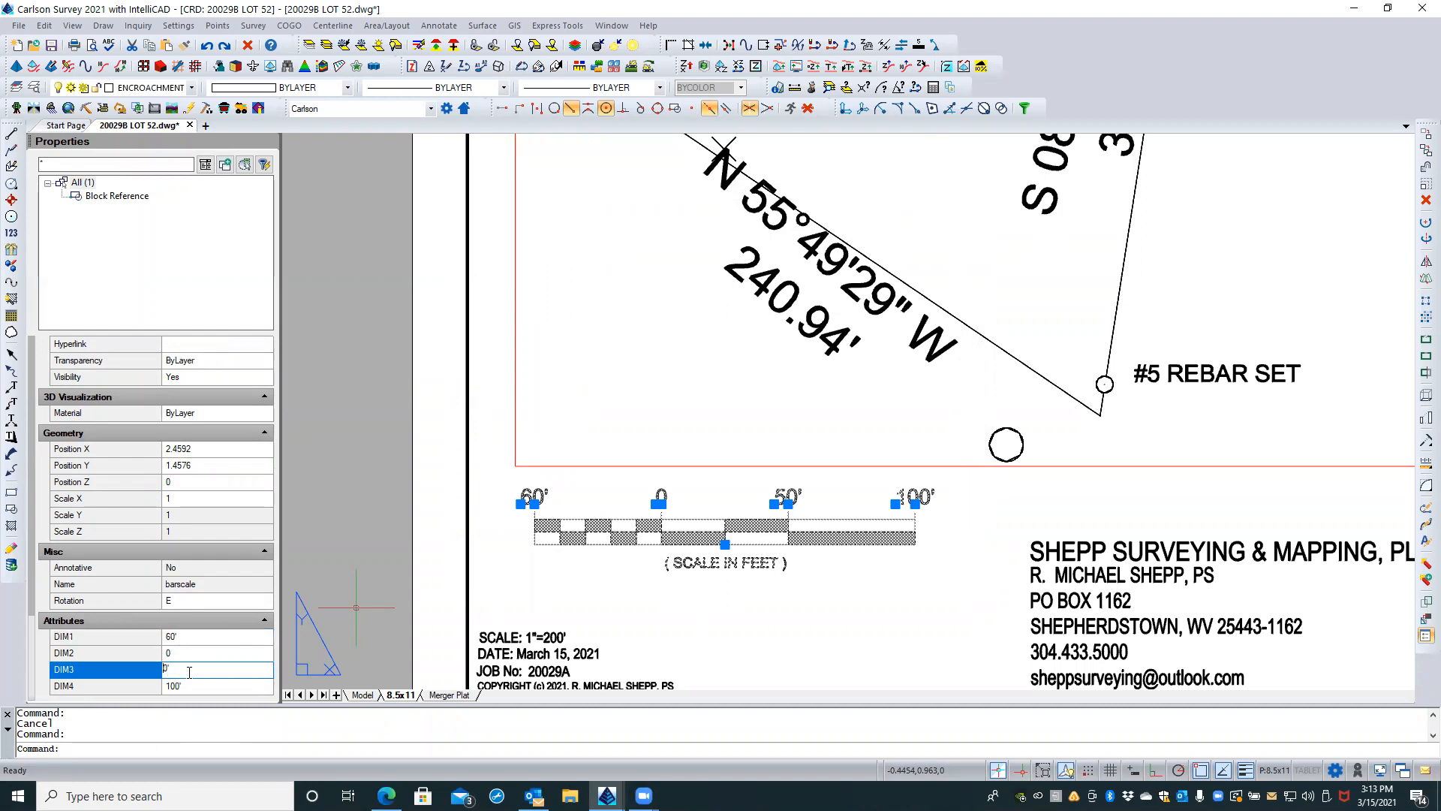
pyautogui.click(171, 686)
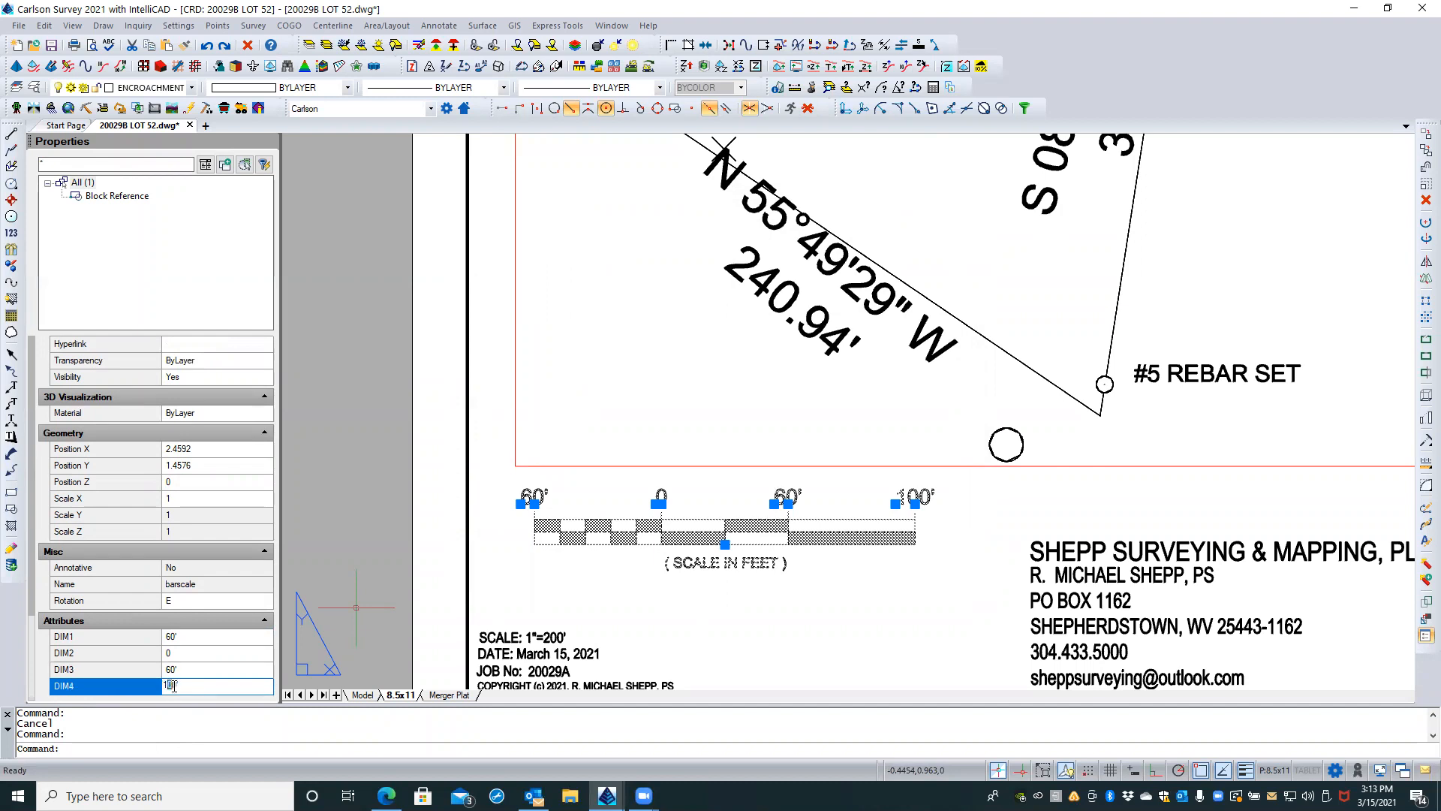
pyautogui.write("120'")
pyautogui.press('Return')
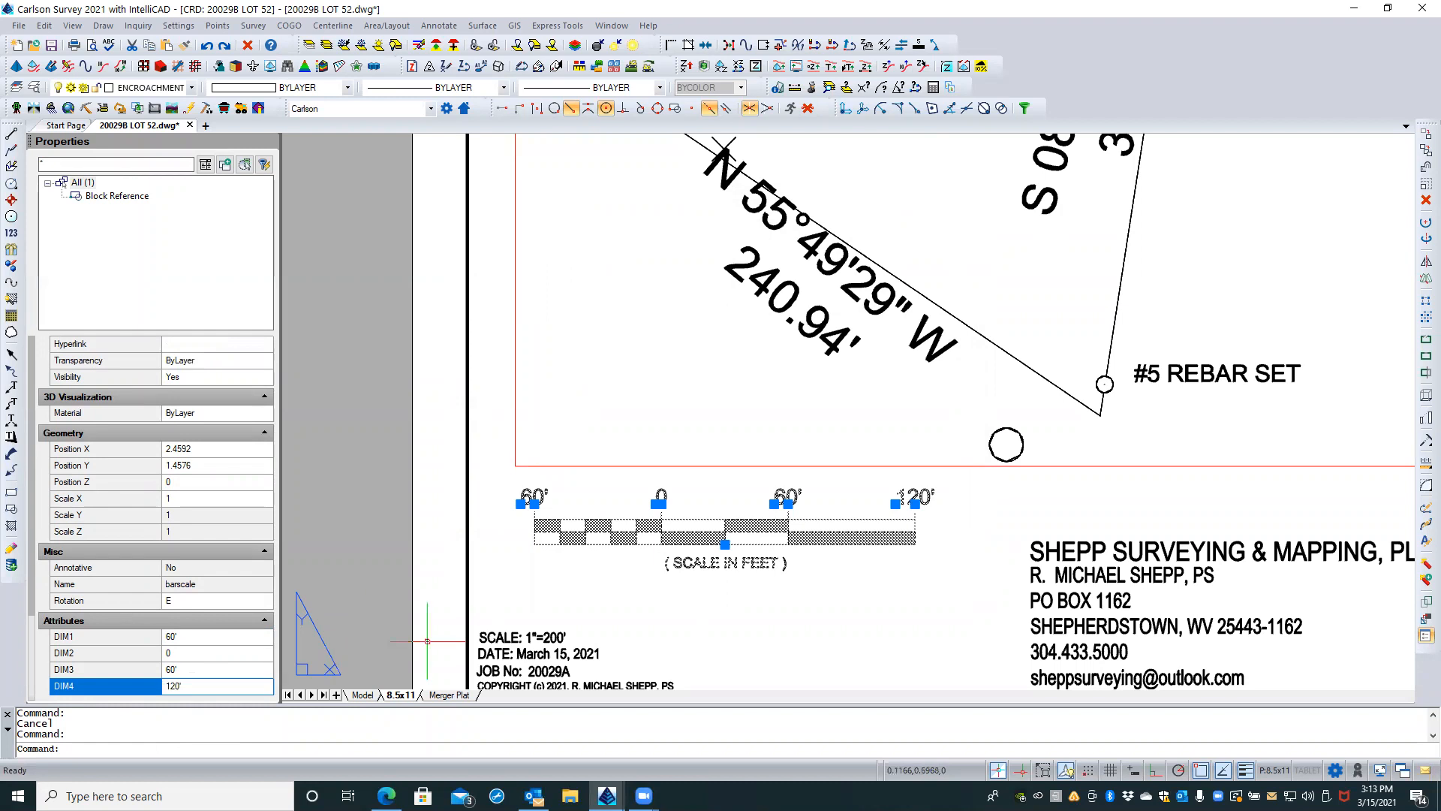
pyautogui.press('Escape')
# Step: Change the title block's scale note to read SCALE: 1"=60'
pyautogui.scroll(-2, 658, 356)
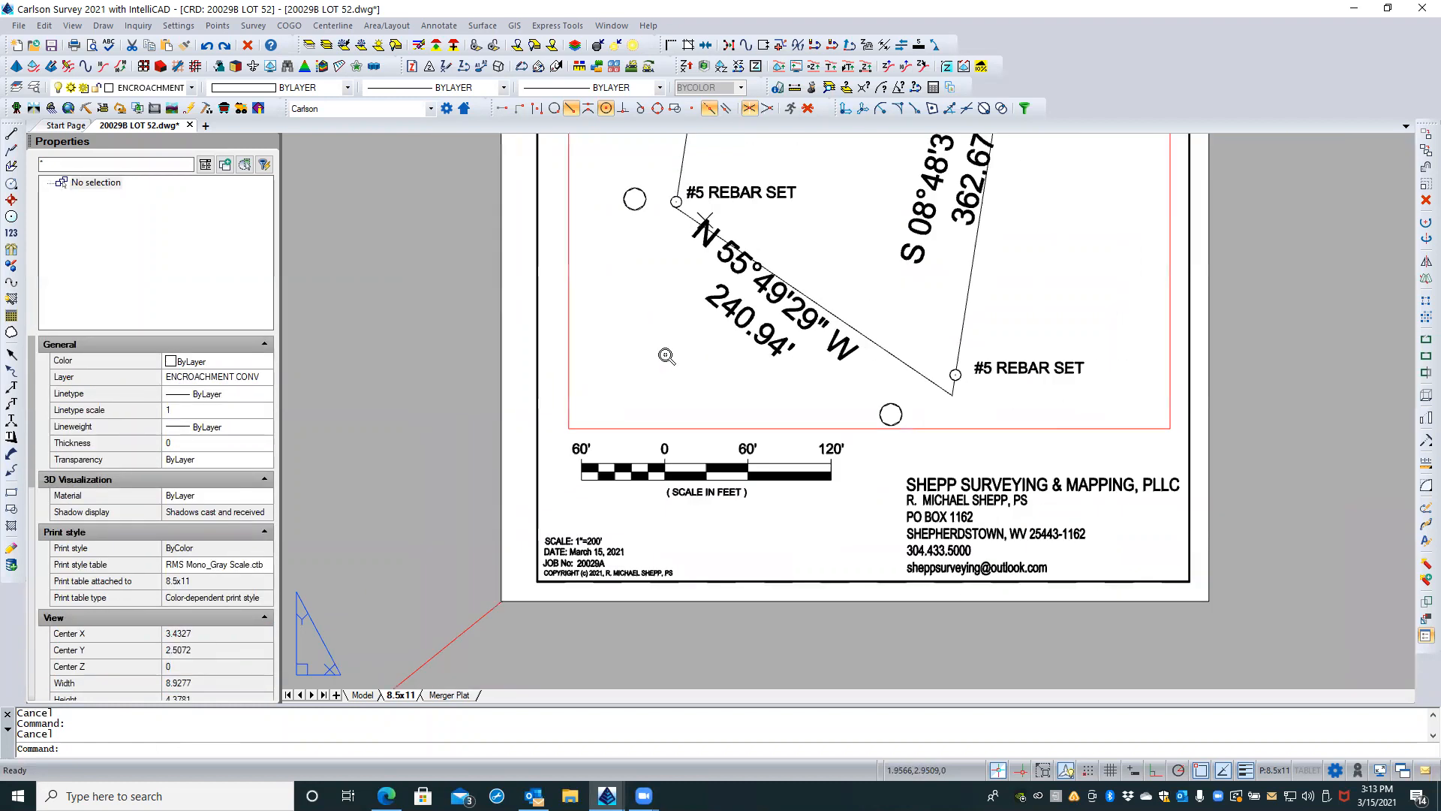
pyautogui.scroll(2, 609, 575)
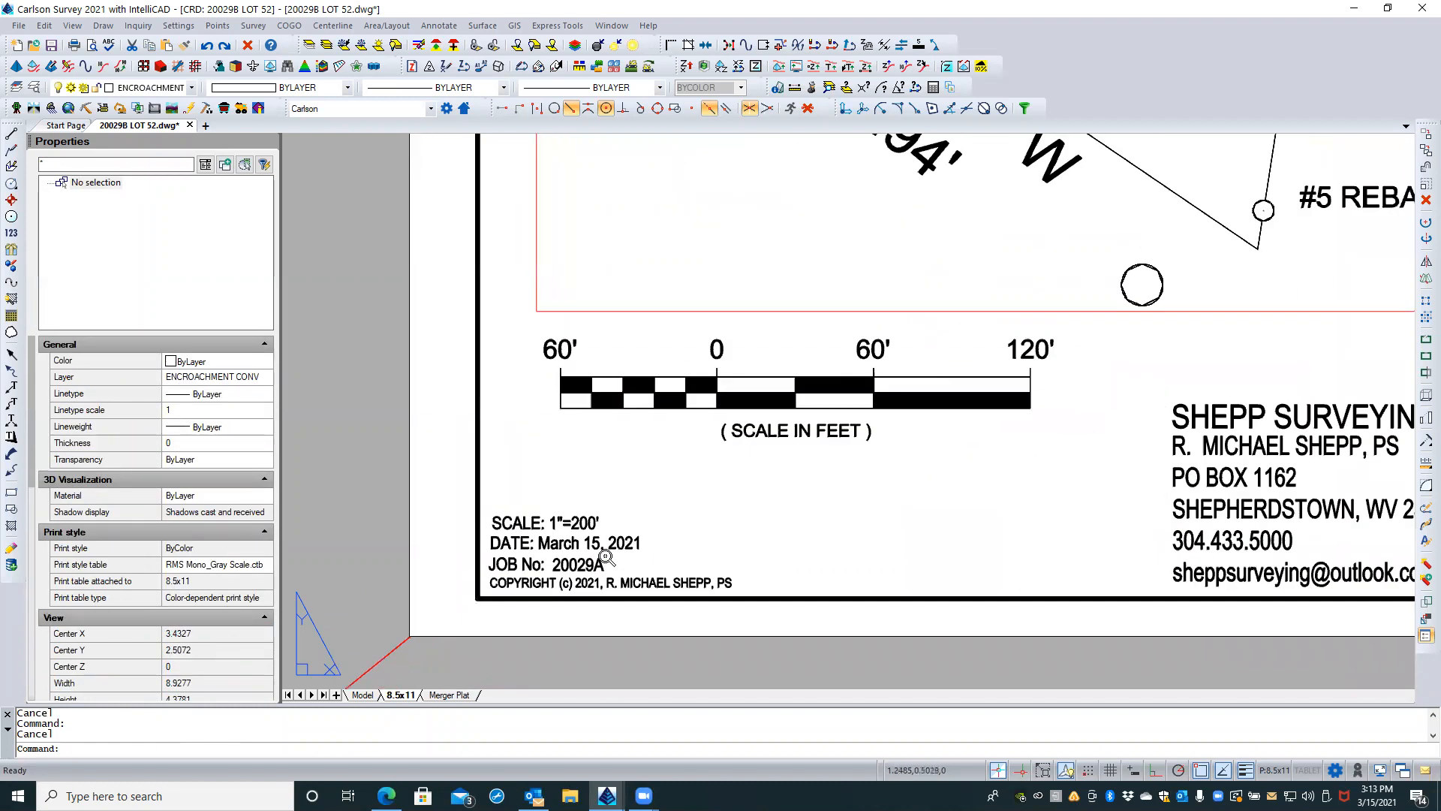
pyautogui.click(575, 523)
pyautogui.doubleClick(574, 523)
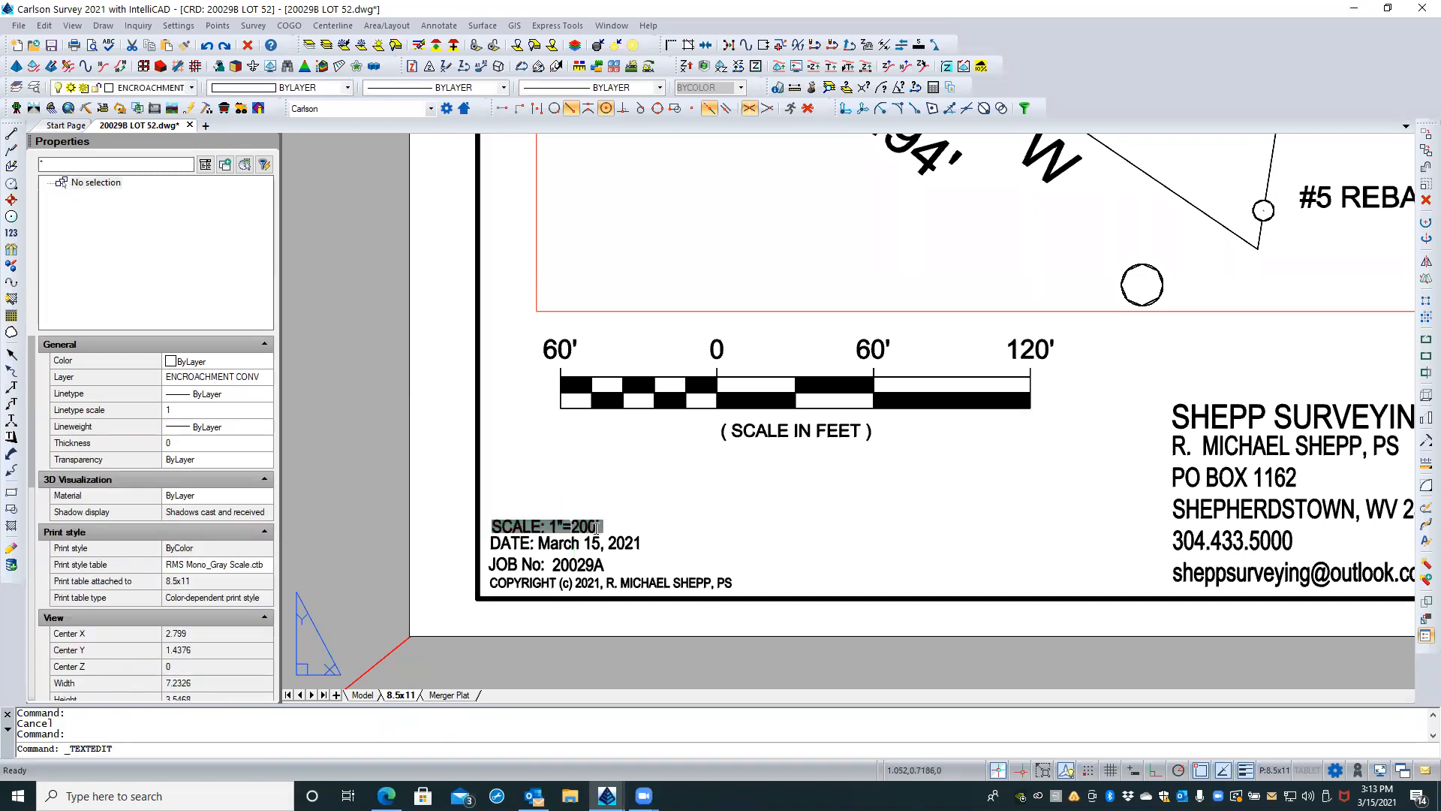
pyautogui.write('60')
pyautogui.press('Return')
pyautogui.press('Escape')
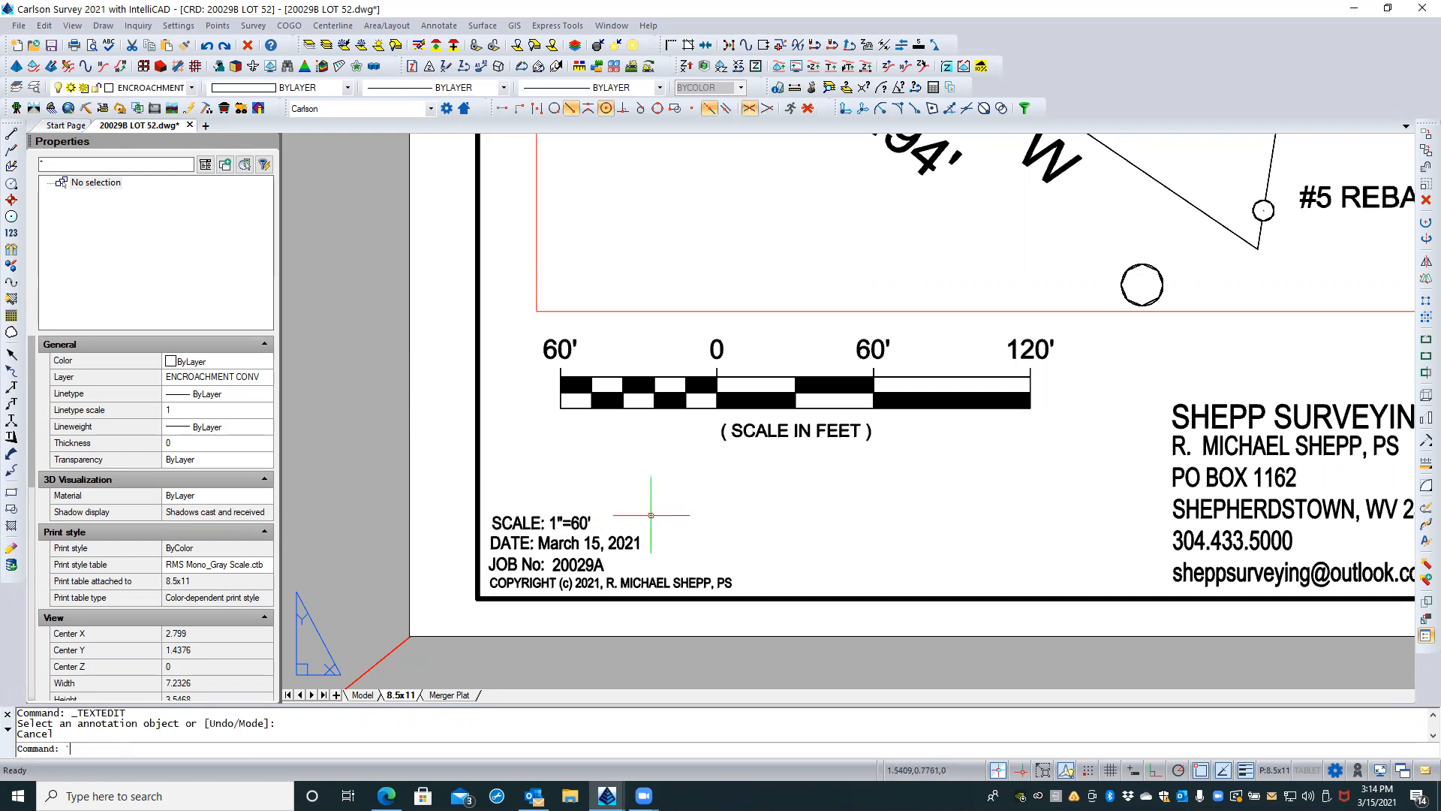
# Step: Set the annotation scale of the 8.5x11 layout's parcel viewport to 1" = 60'
pyautogui.scroll(-2, 430, 474)
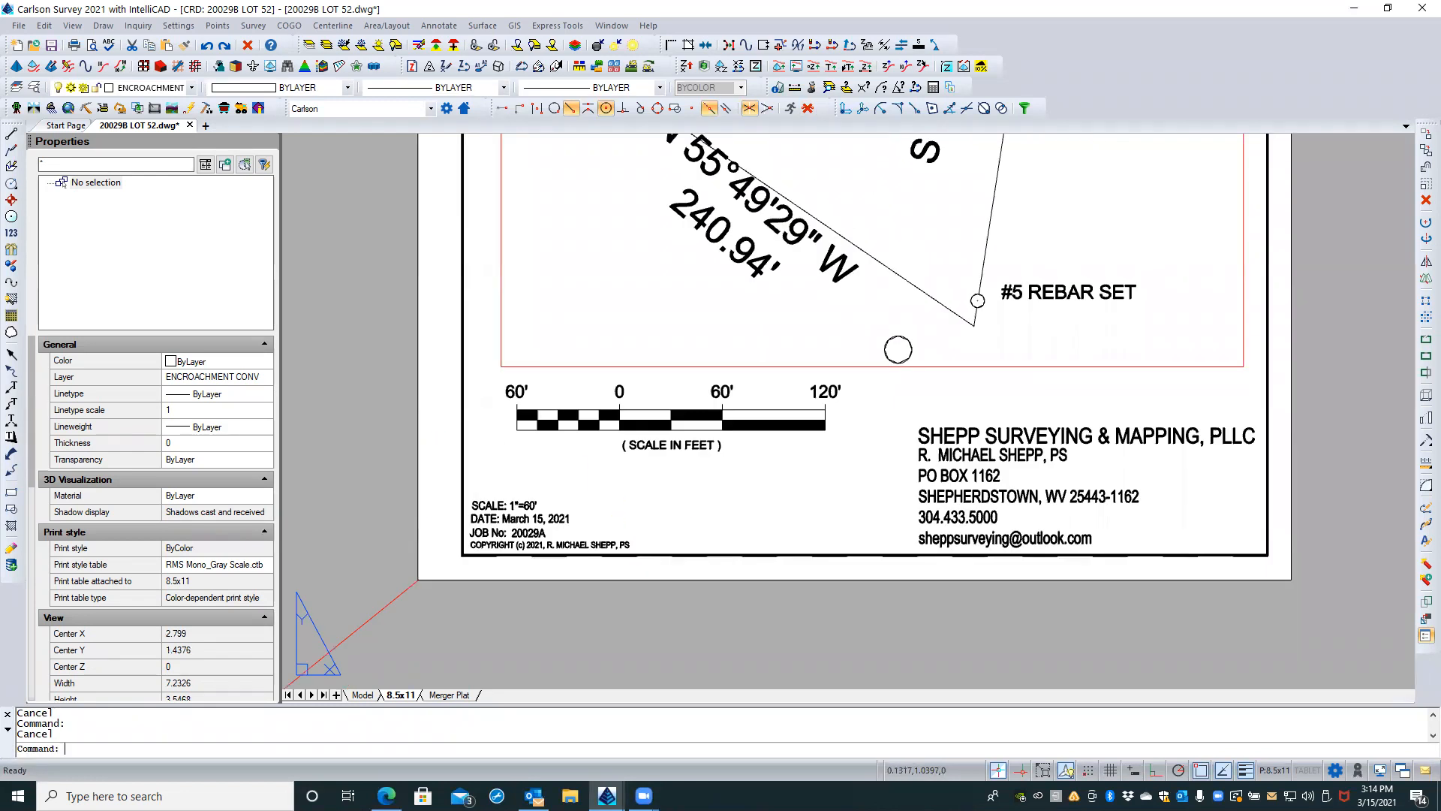
pyautogui.scroll(-2, 773, 517)
pyautogui.scroll(-2, 774, 518)
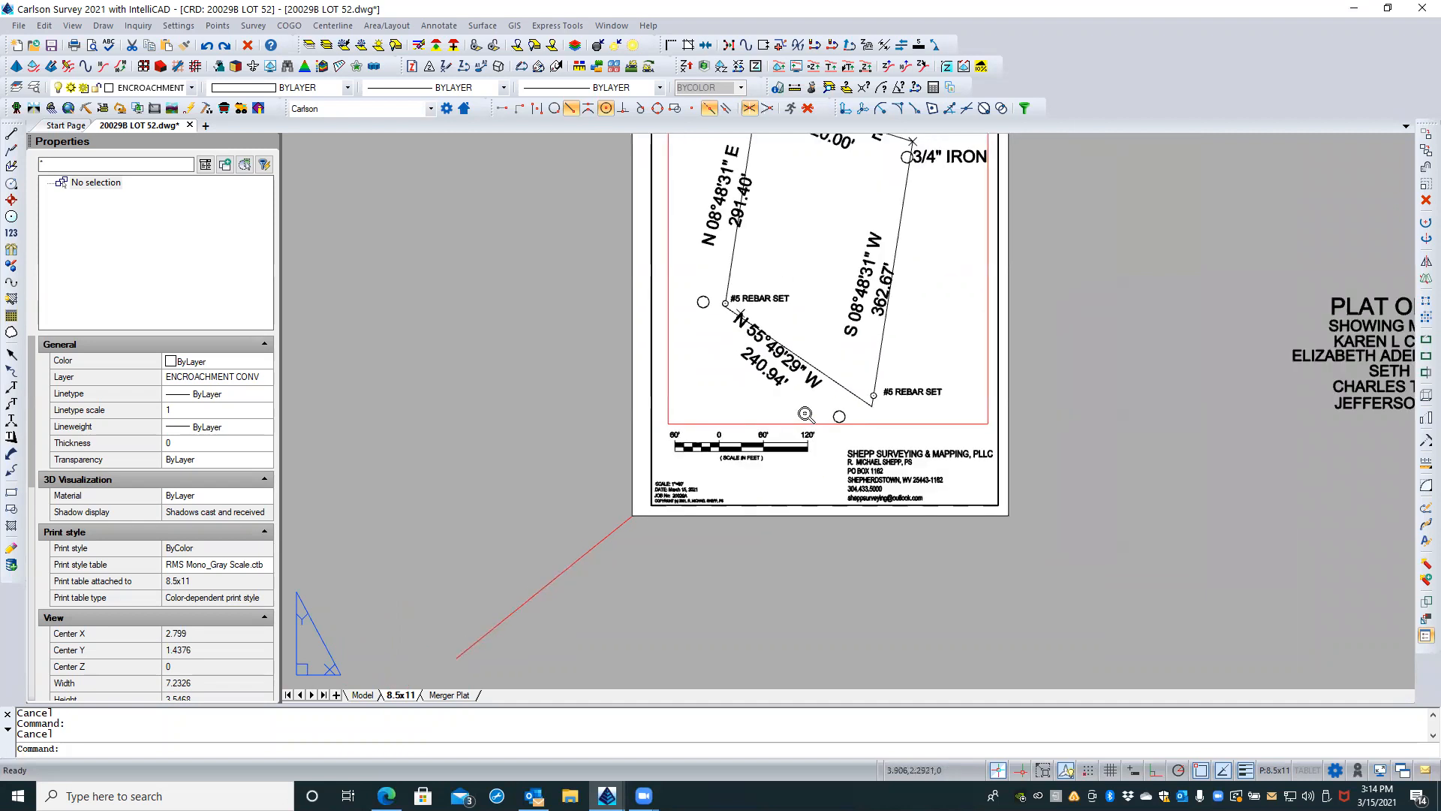
pyautogui.moveTo(850, 219); pyautogui.dragTo(738, 389, button='middle')
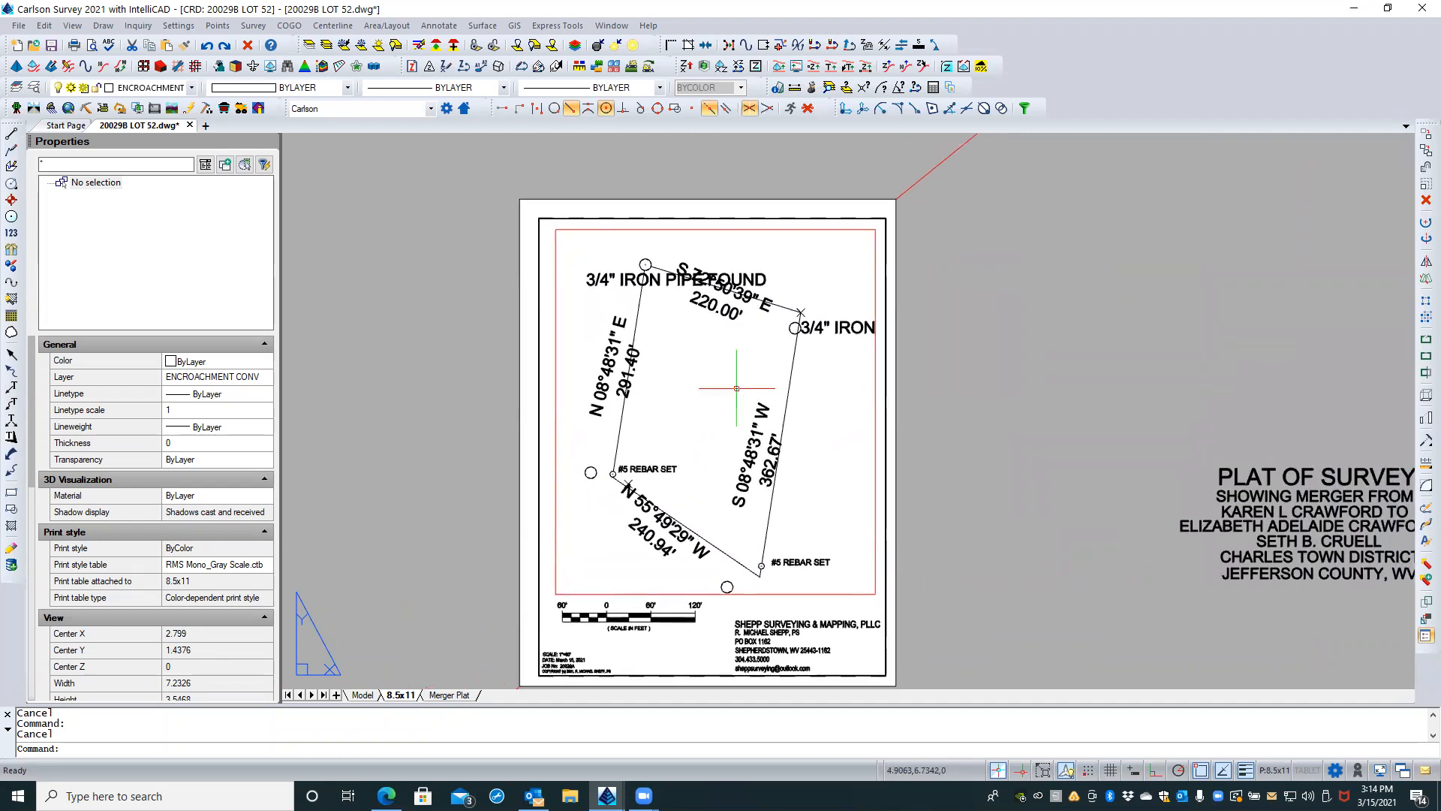
pyautogui.click(875, 380)
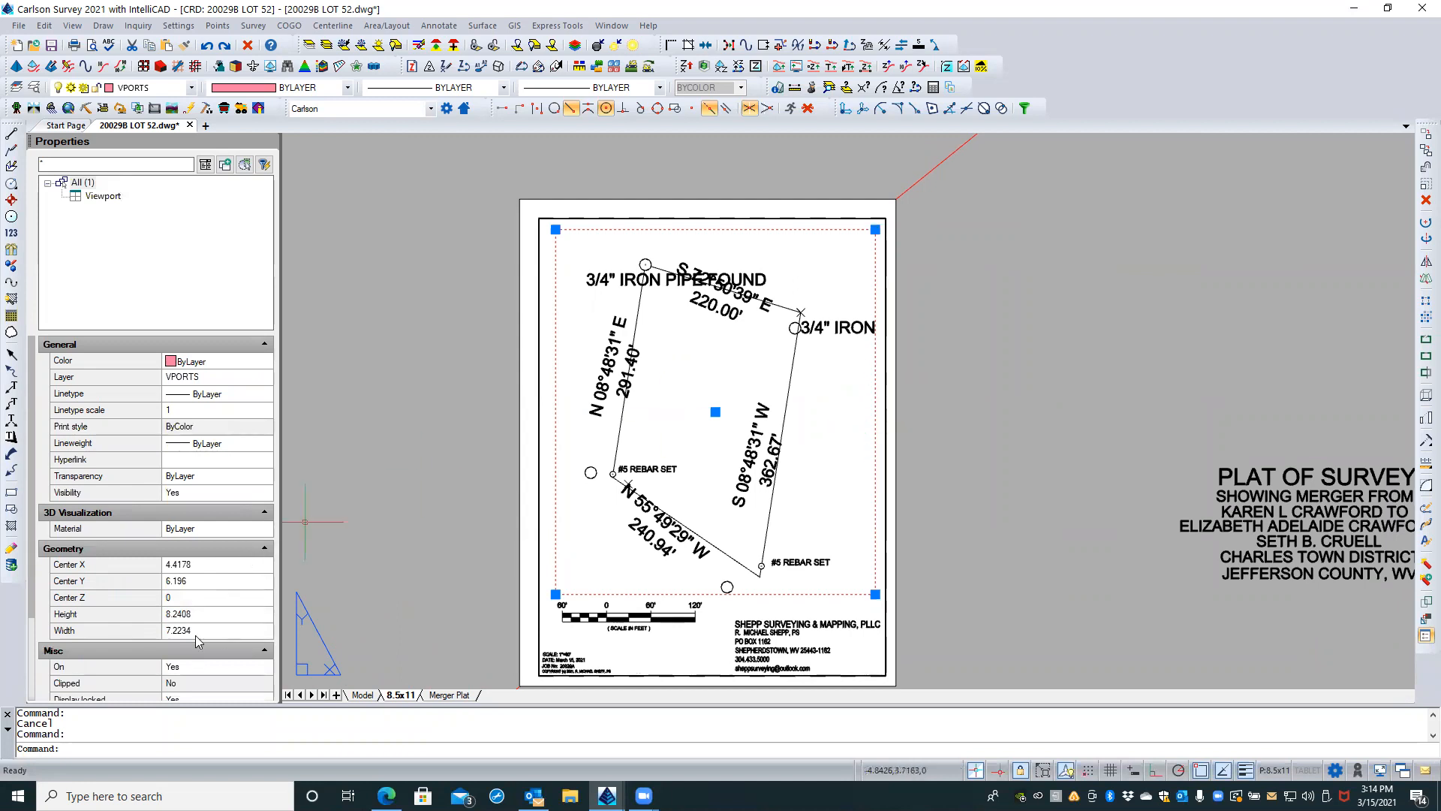
pyautogui.scroll(-3, 198, 640)
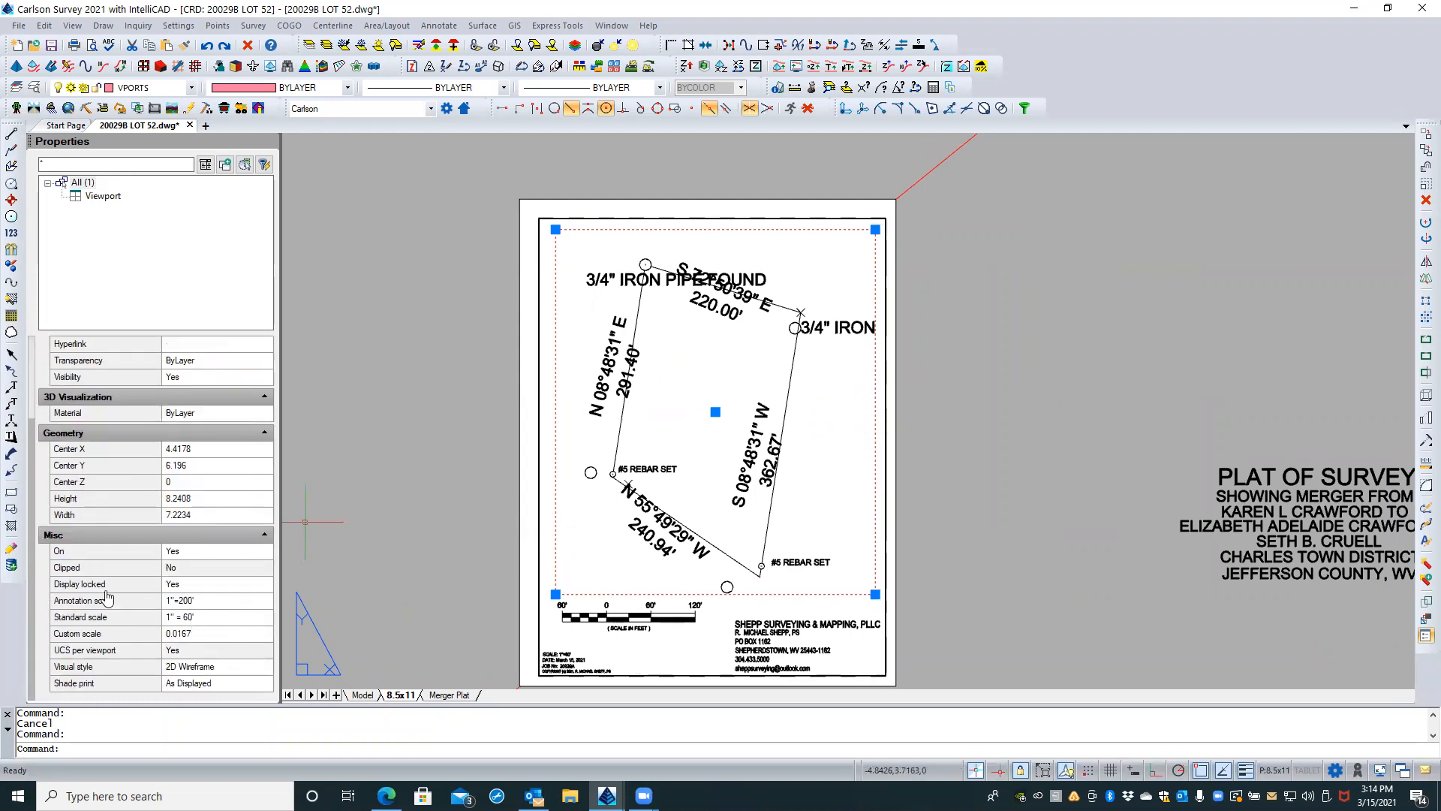
pyautogui.click(210, 601)
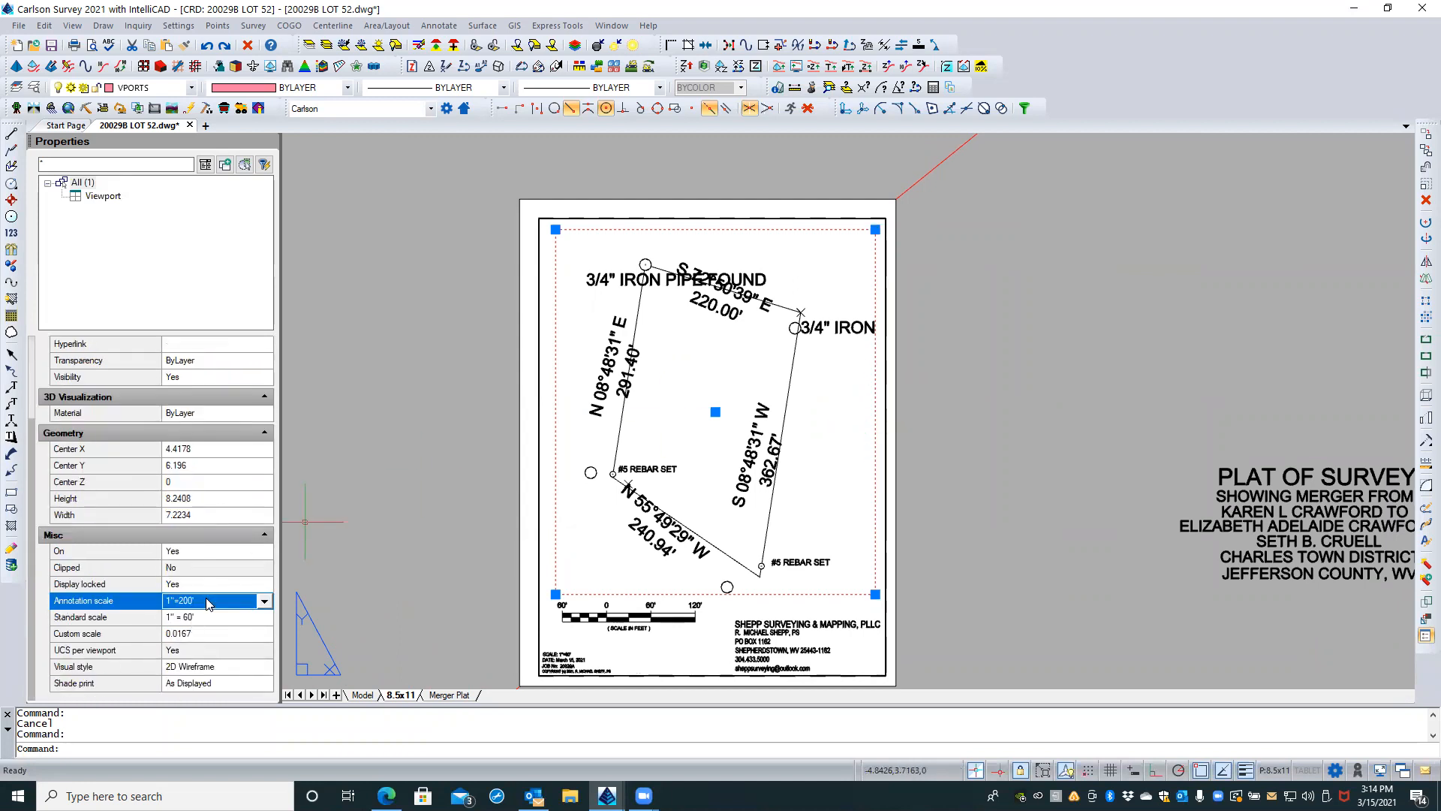
pyautogui.click(265, 602)
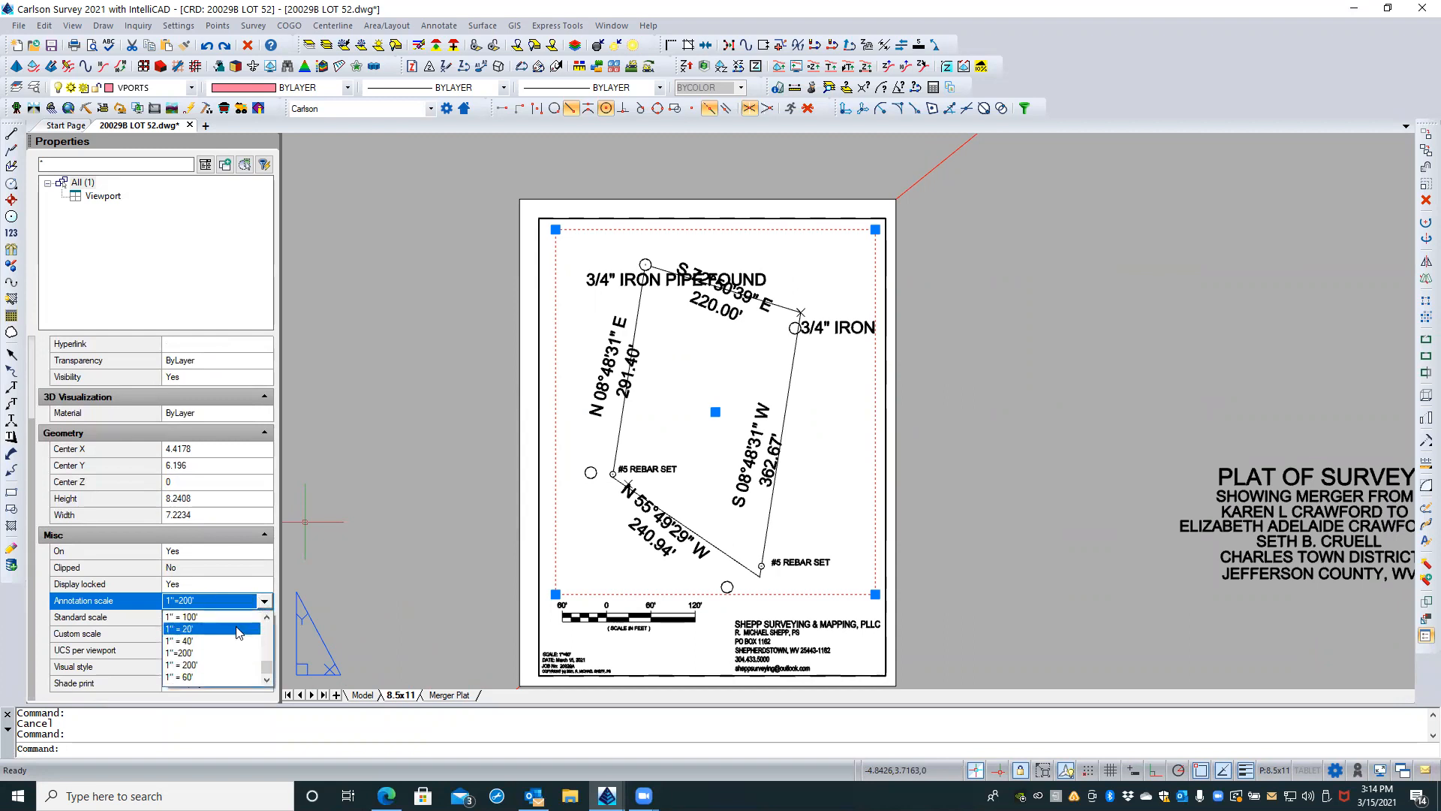
pyautogui.click(193, 677)
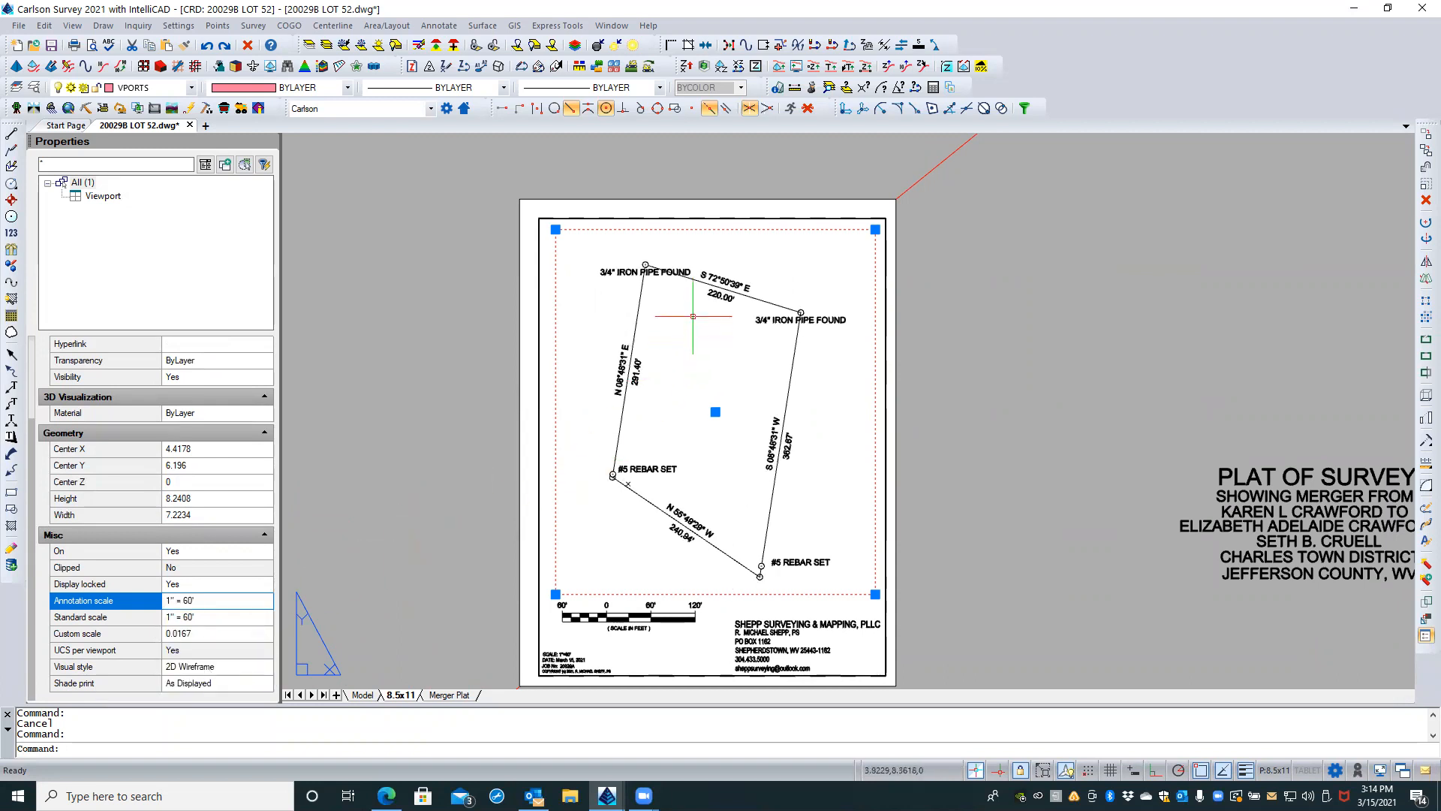
pyautogui.press('Escape')
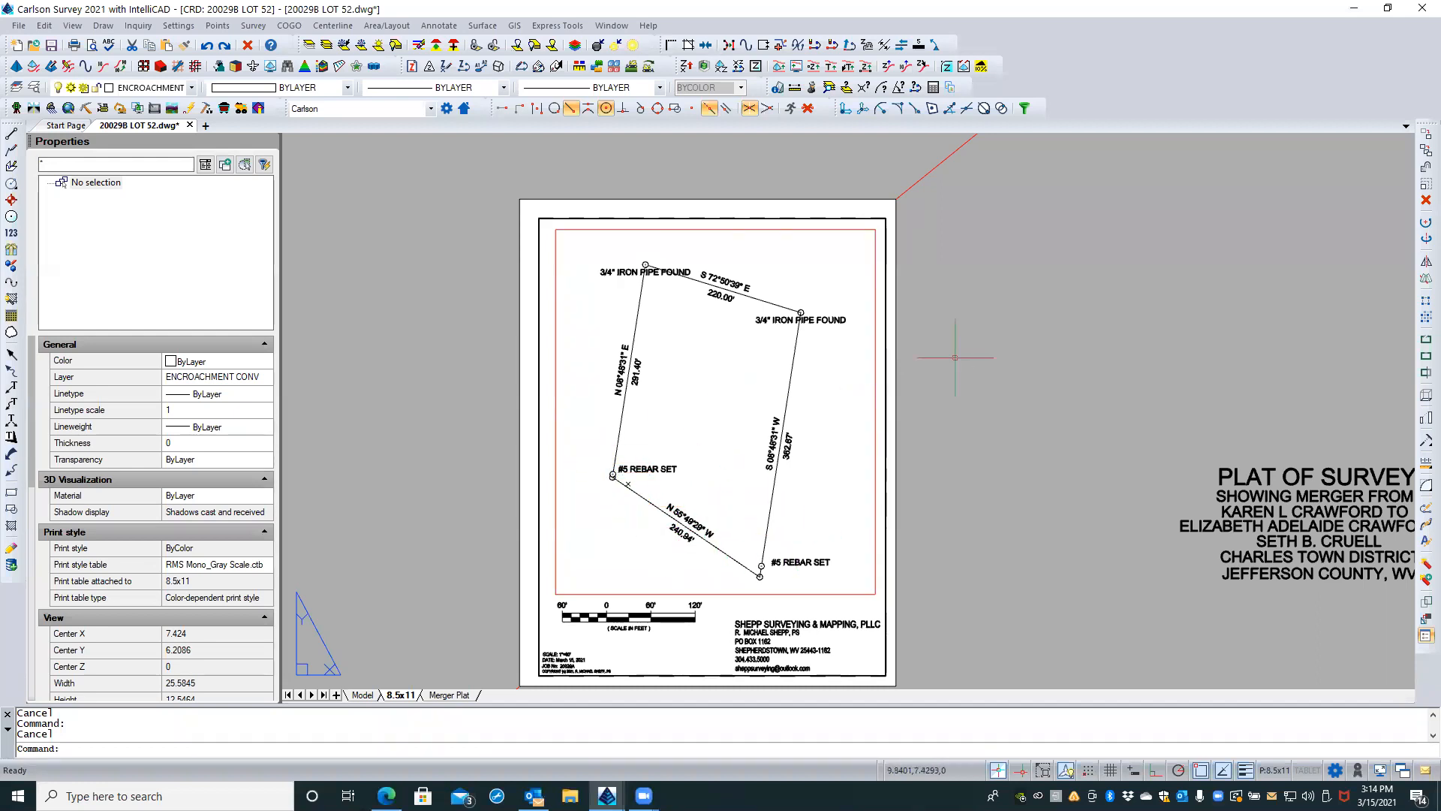
# Step: Inspect the text heights of the surveyor's contact block and the company name line above it
pyautogui.scroll(3, 931, 331)
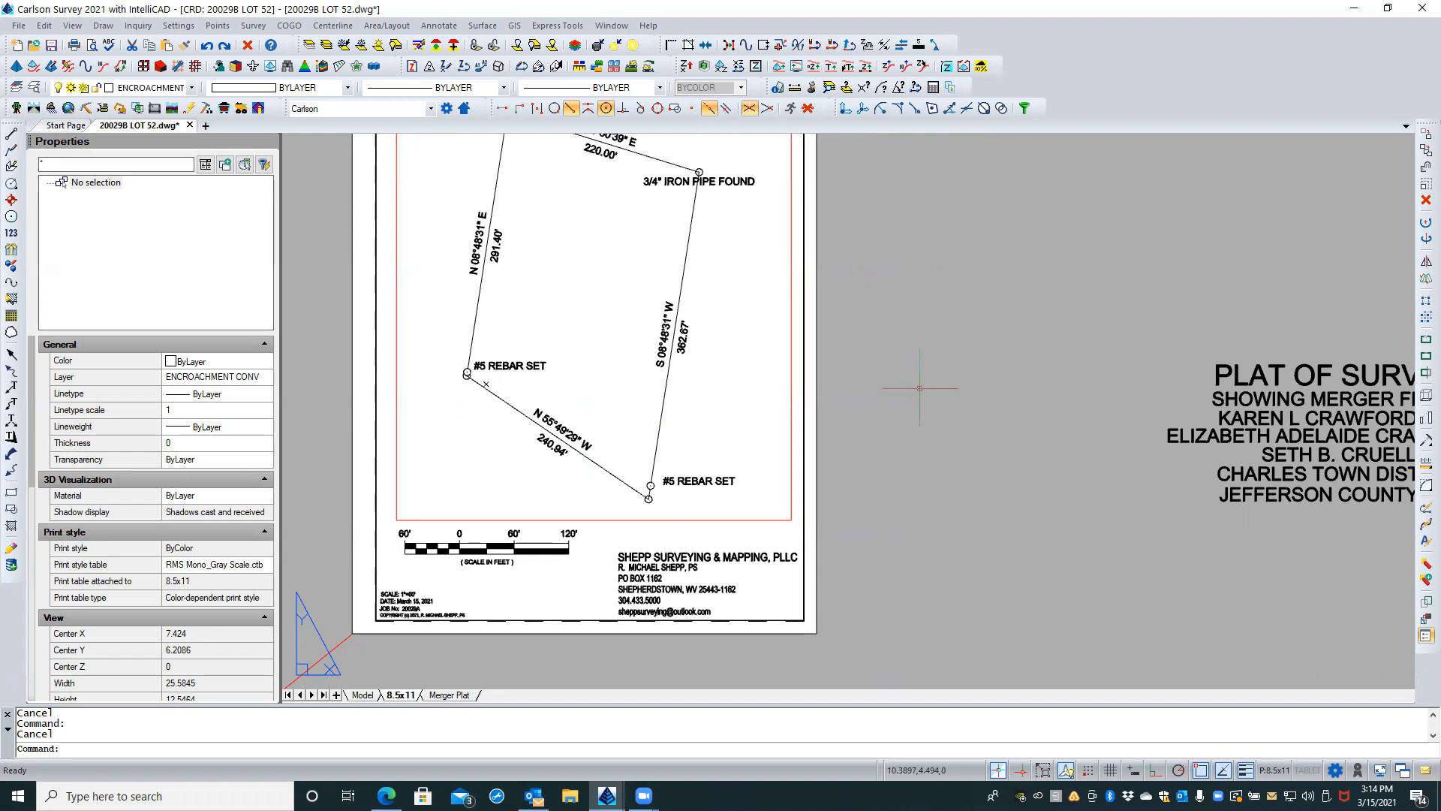
pyautogui.scroll(-3, 920, 388)
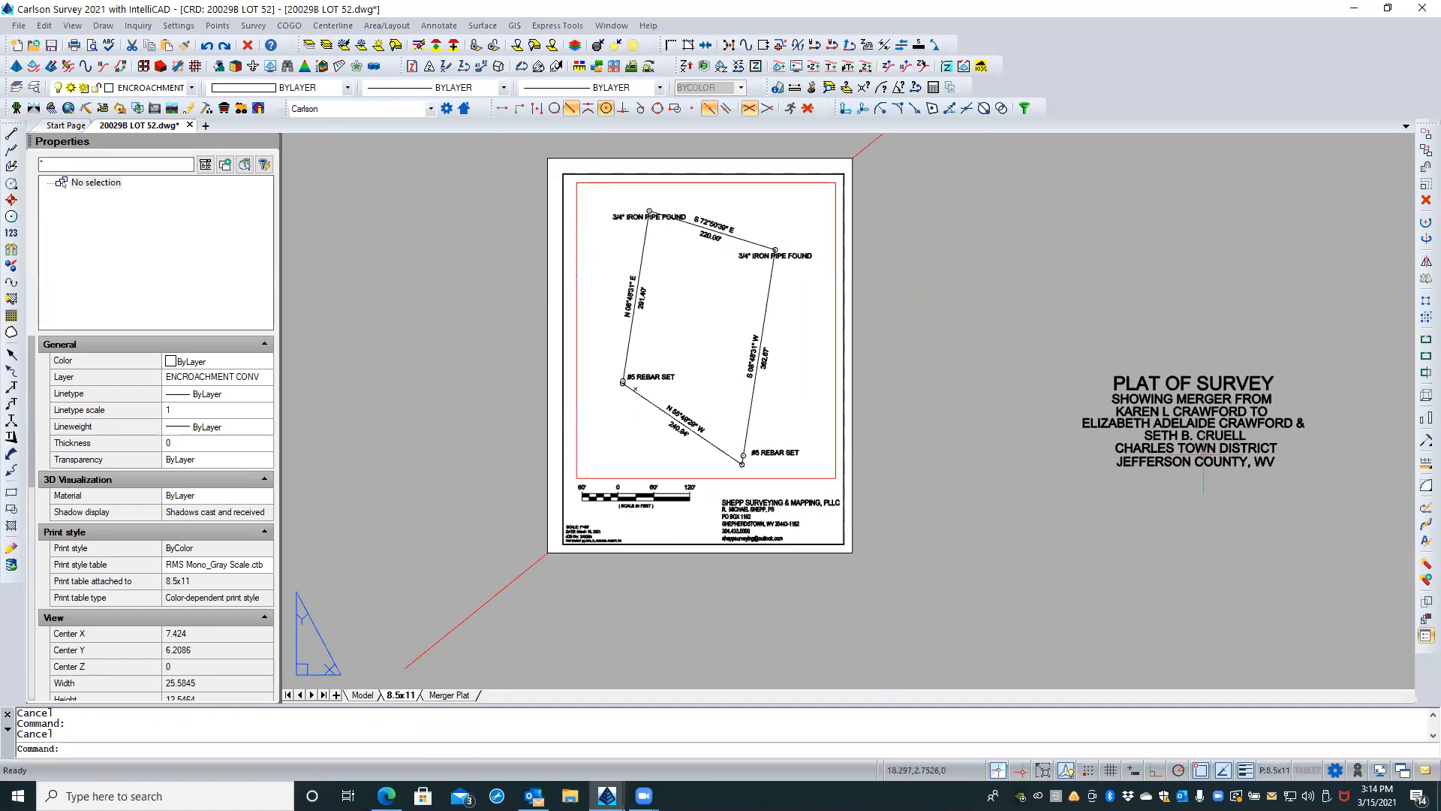
pyautogui.scroll(2, 1134, 402)
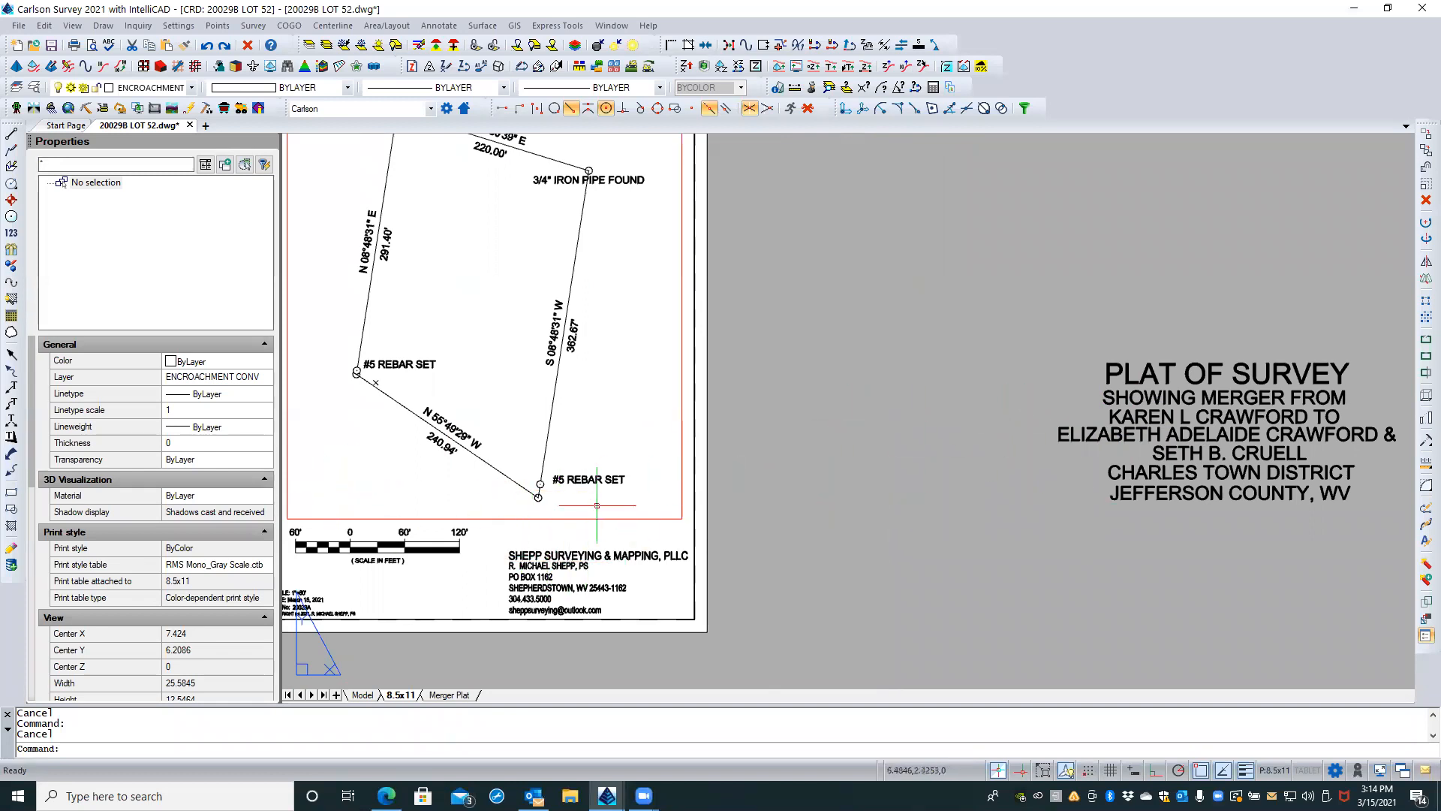
pyautogui.moveTo(891, 481); pyautogui.dragTo(1076, 455, button='middle')
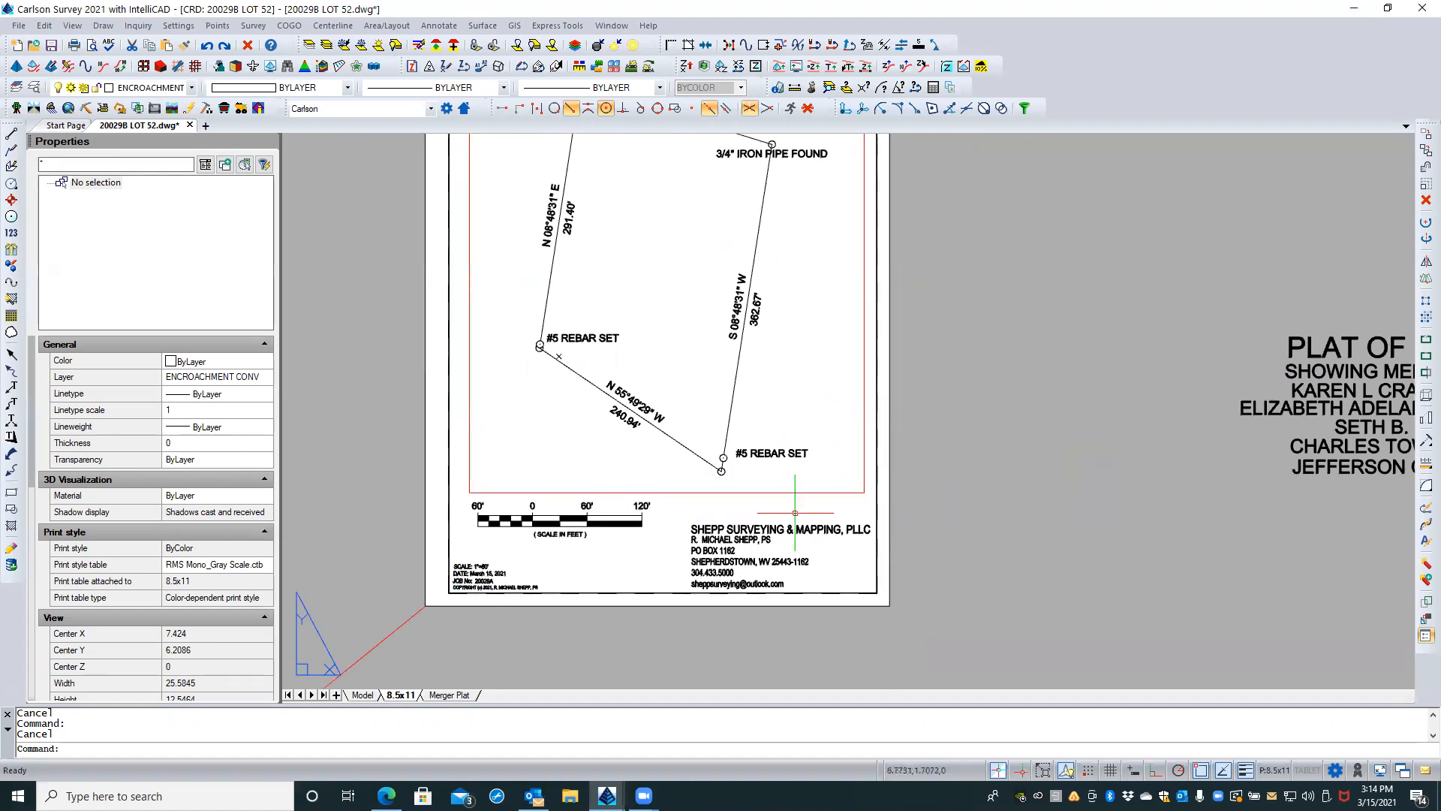
pyautogui.scroll(1, 641, 535)
pyautogui.scroll(-1, 619, 546)
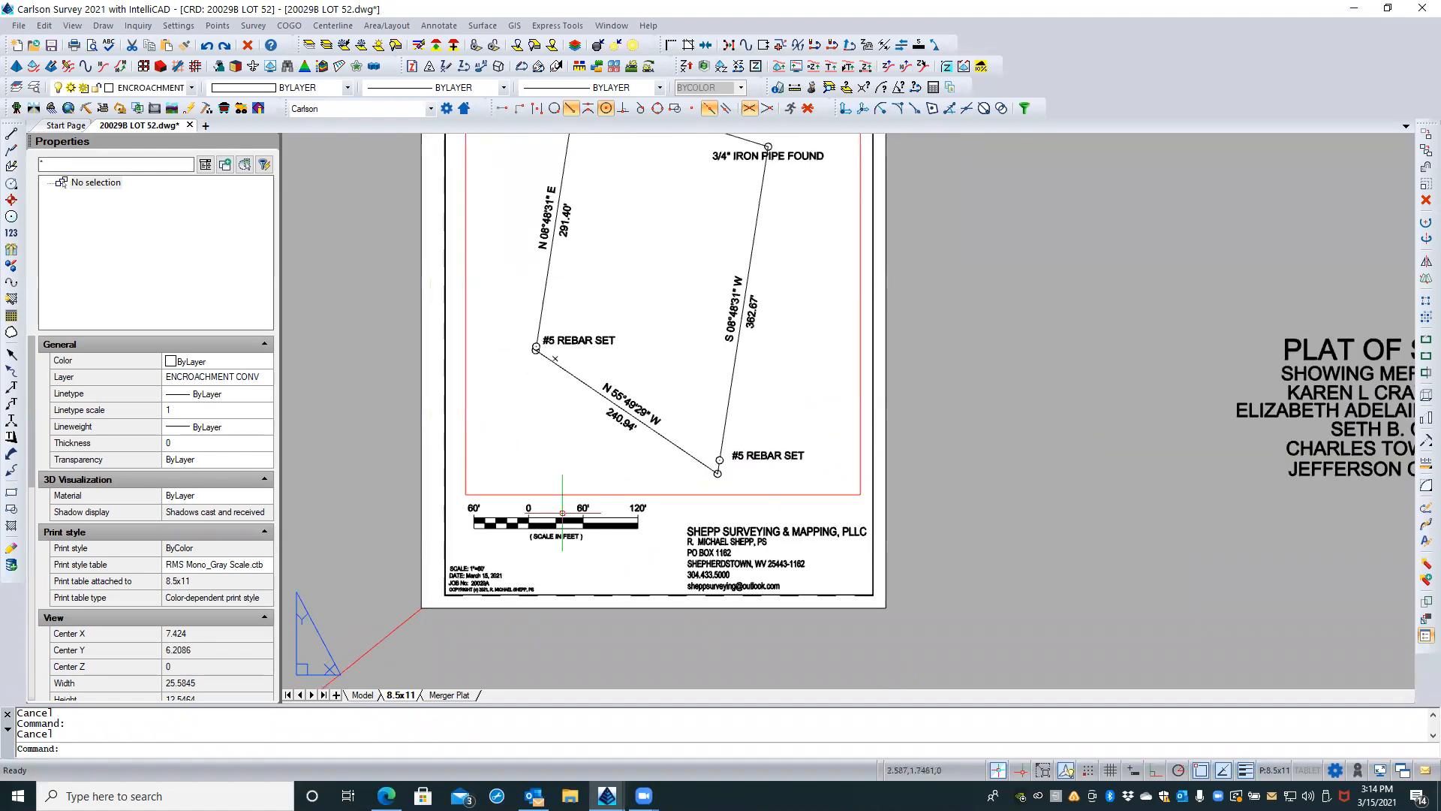
pyautogui.scroll(1, 604, 526)
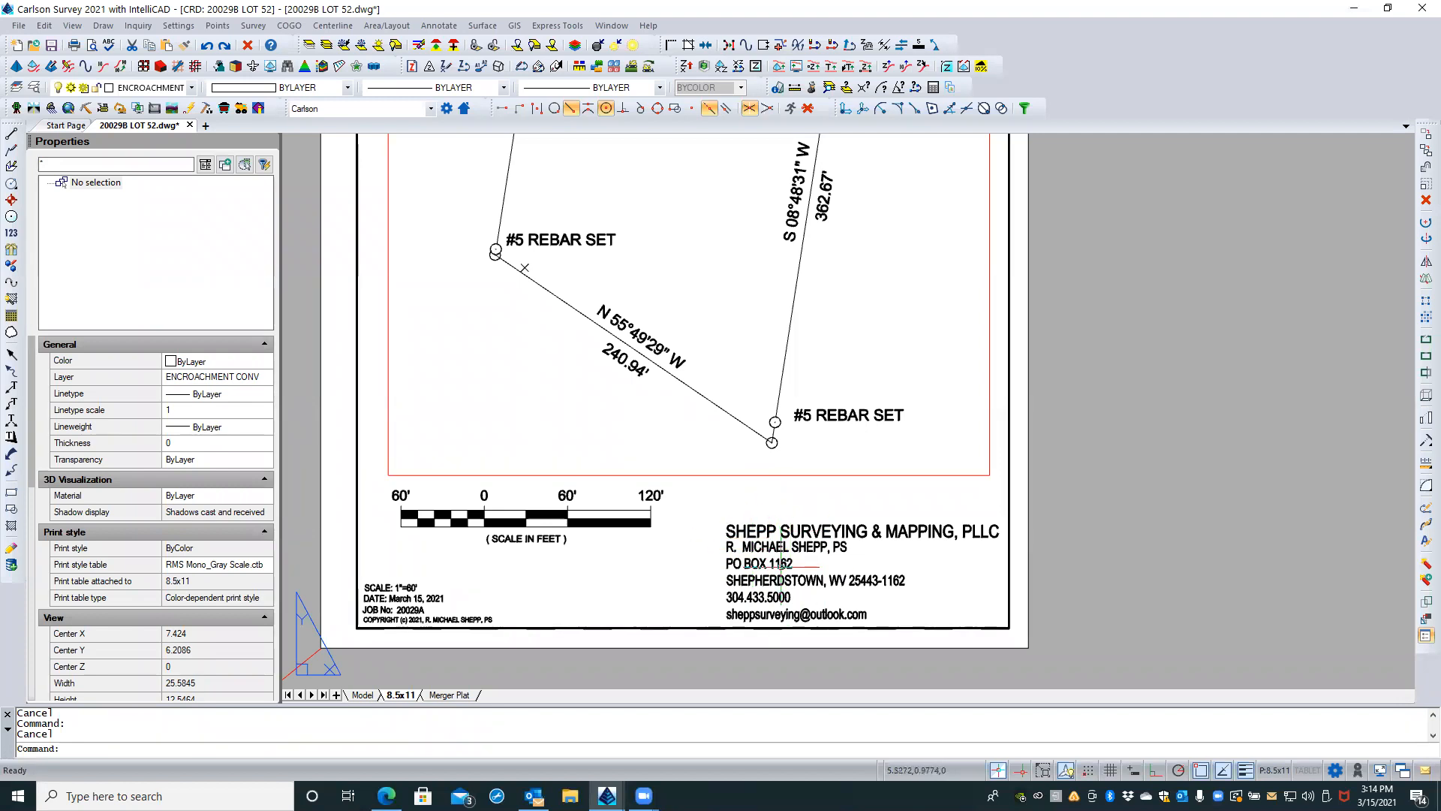
pyautogui.click(774, 551)
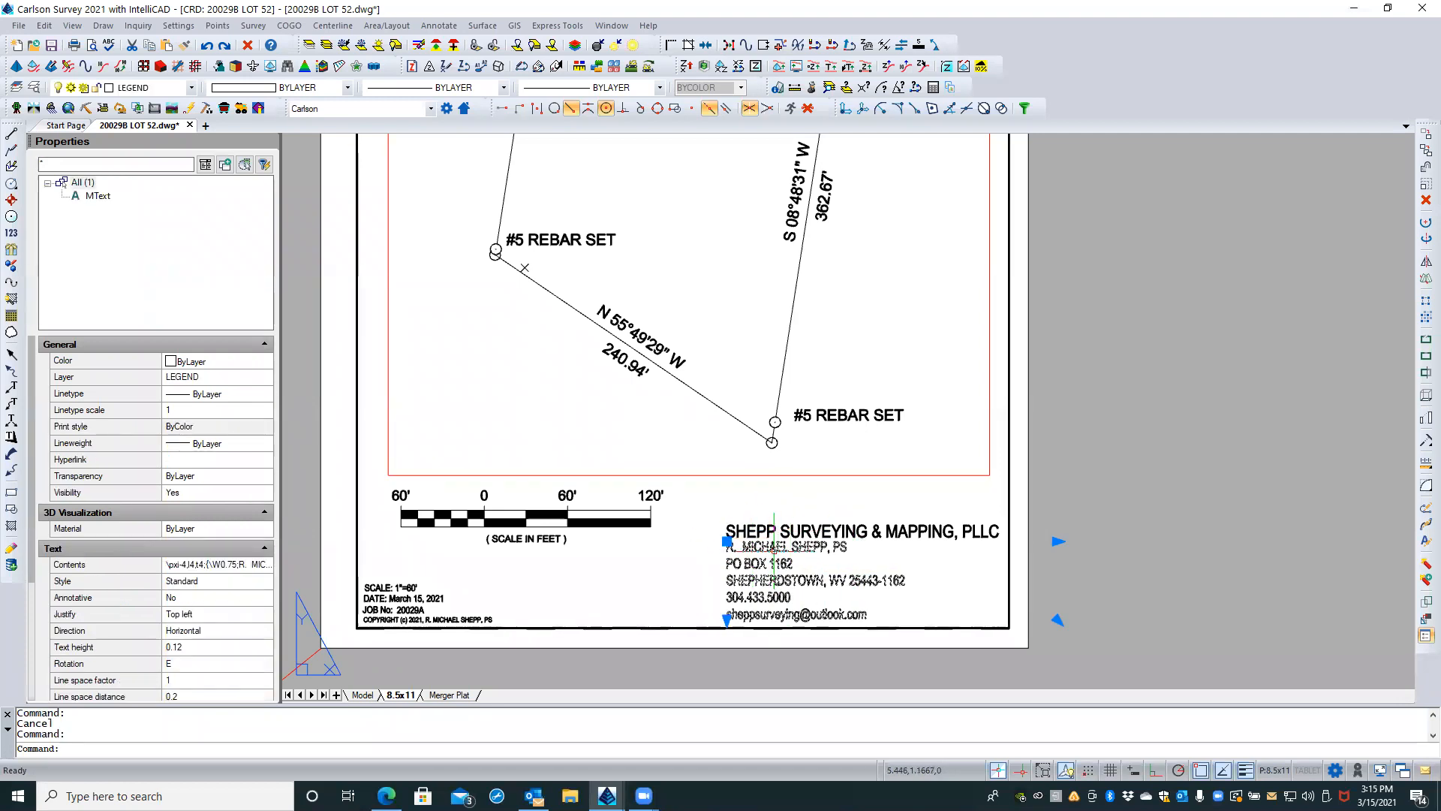
pyautogui.click(188, 647)
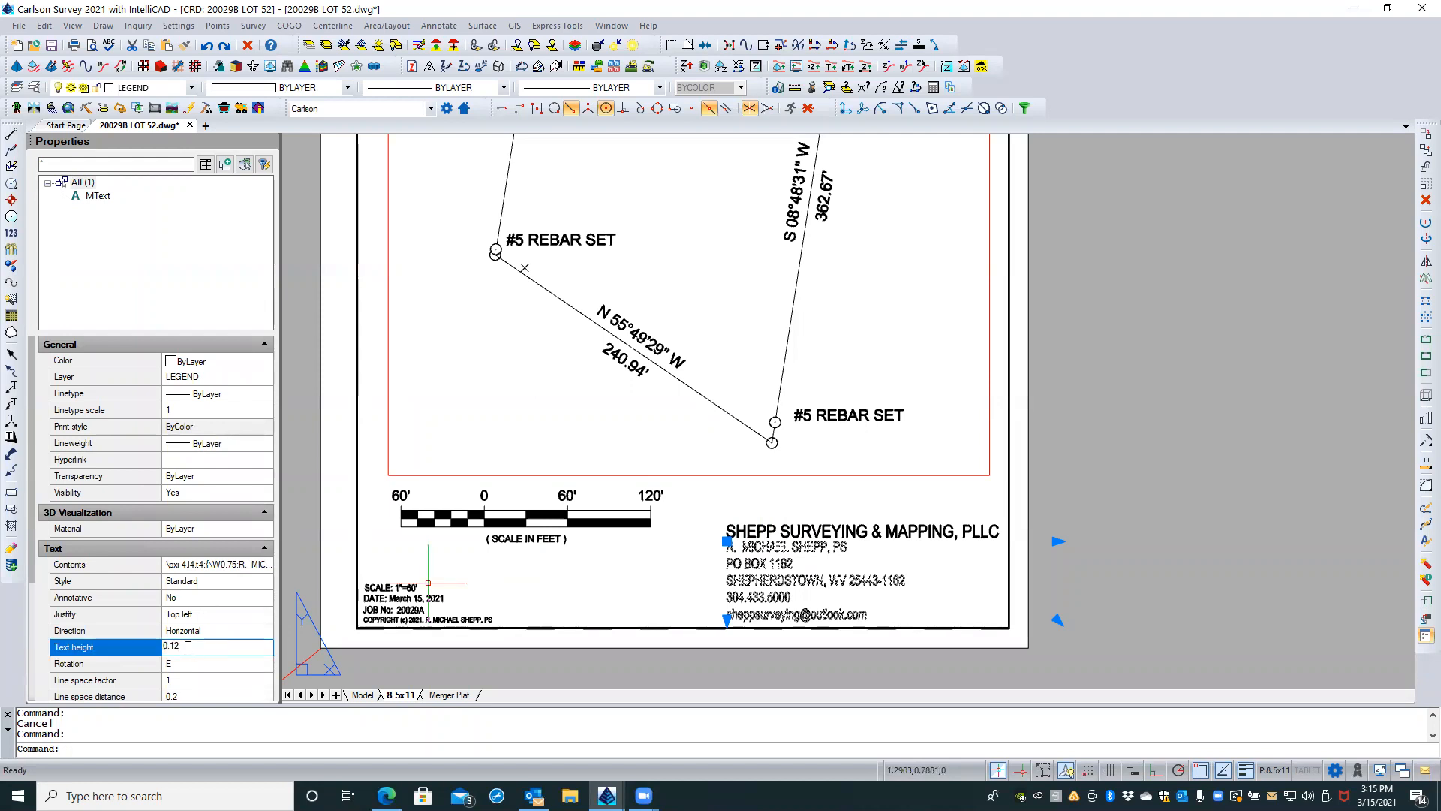
pyautogui.press('Escape')
pyautogui.click(785, 532)
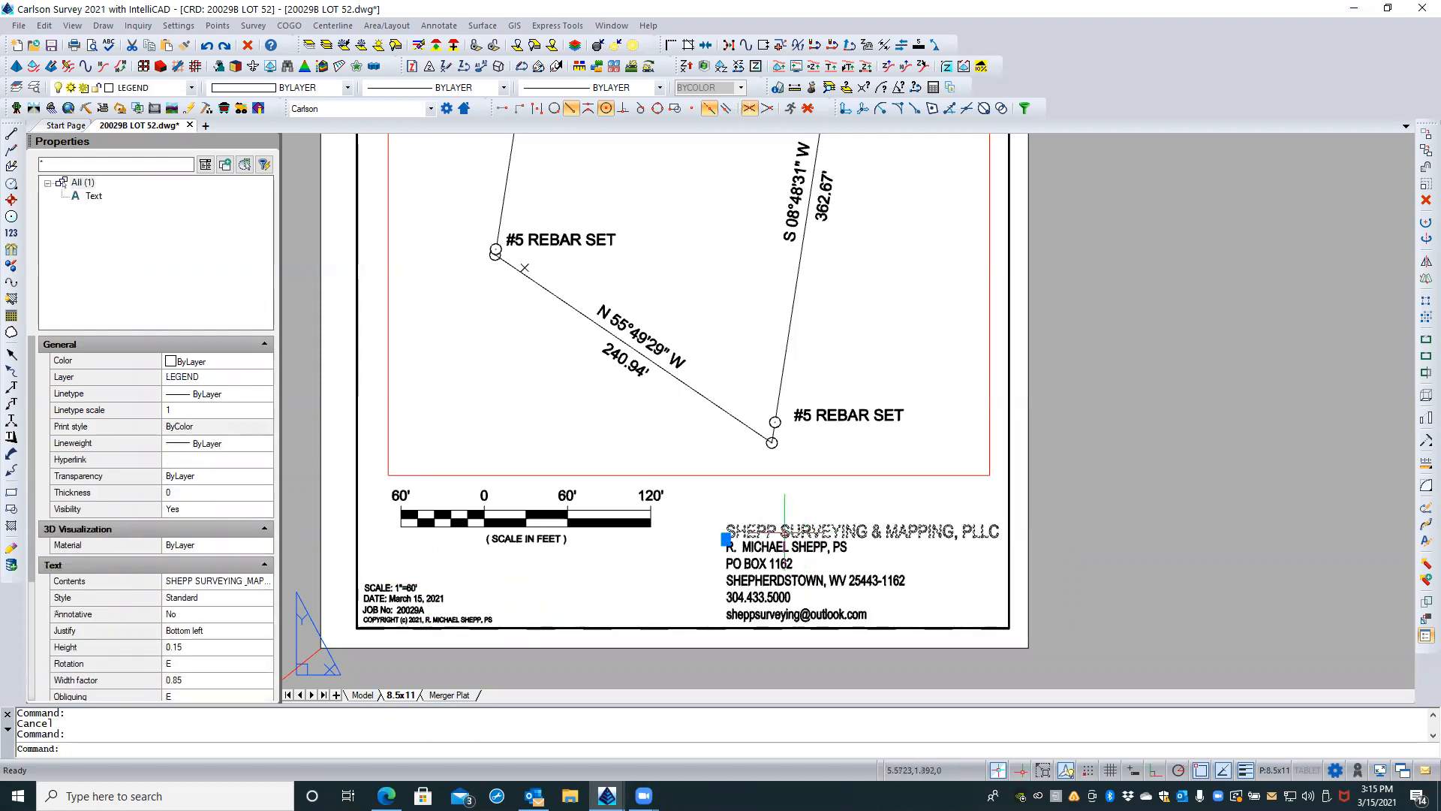
pyautogui.press('Escape')
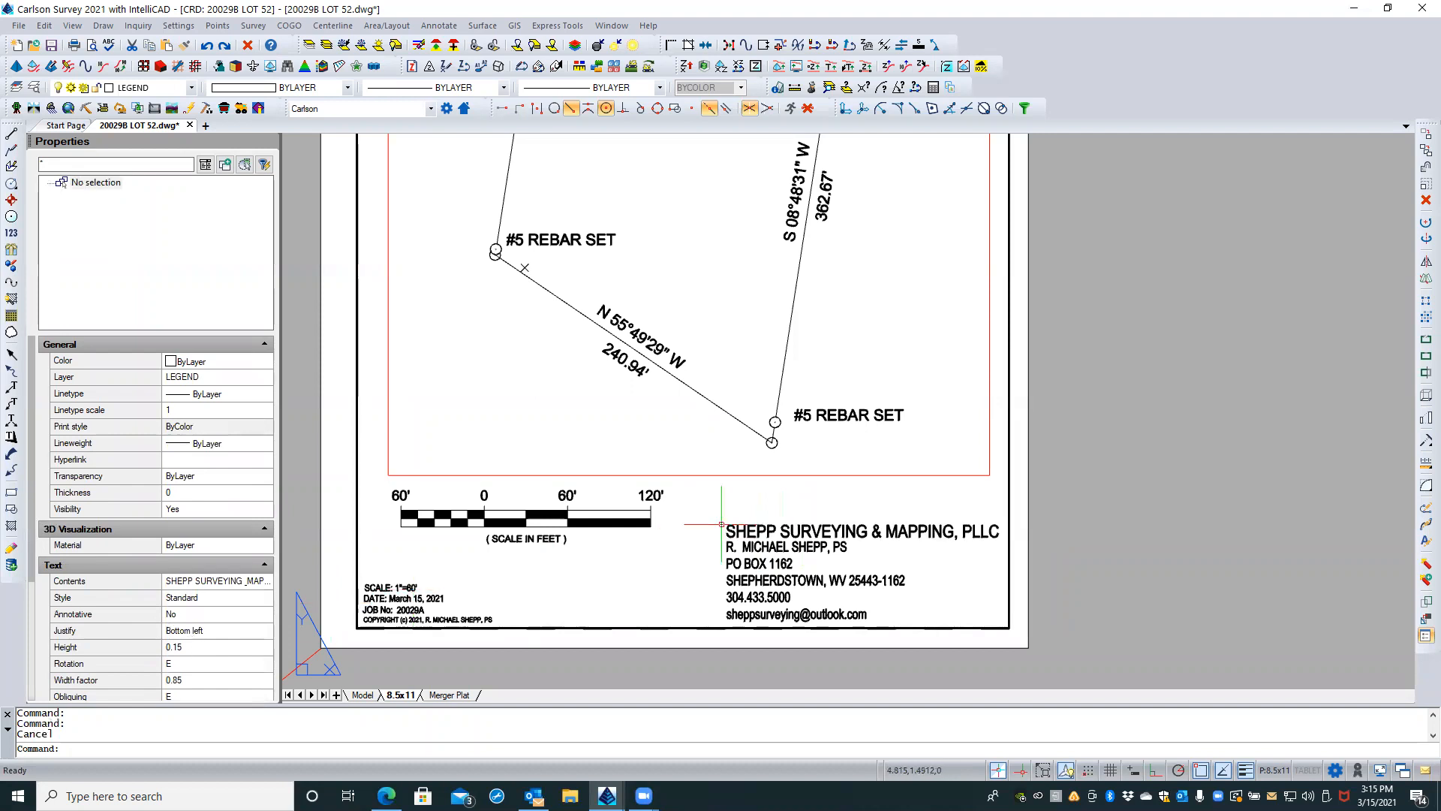
# Step: Compare the company name line with the contact text beneath it, checking them together and as separate text objects
pyautogui.click(807, 517)
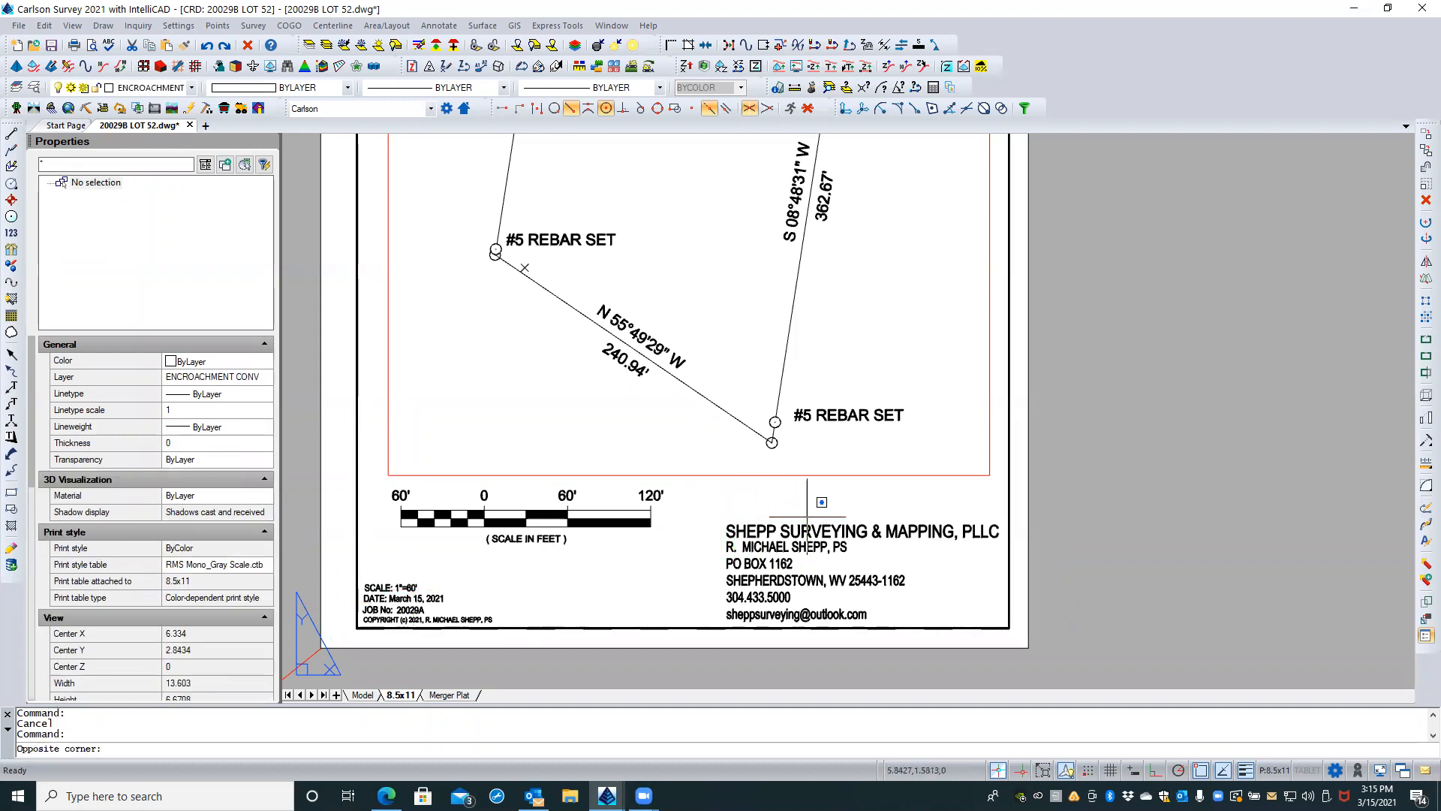
pyautogui.click(709, 621)
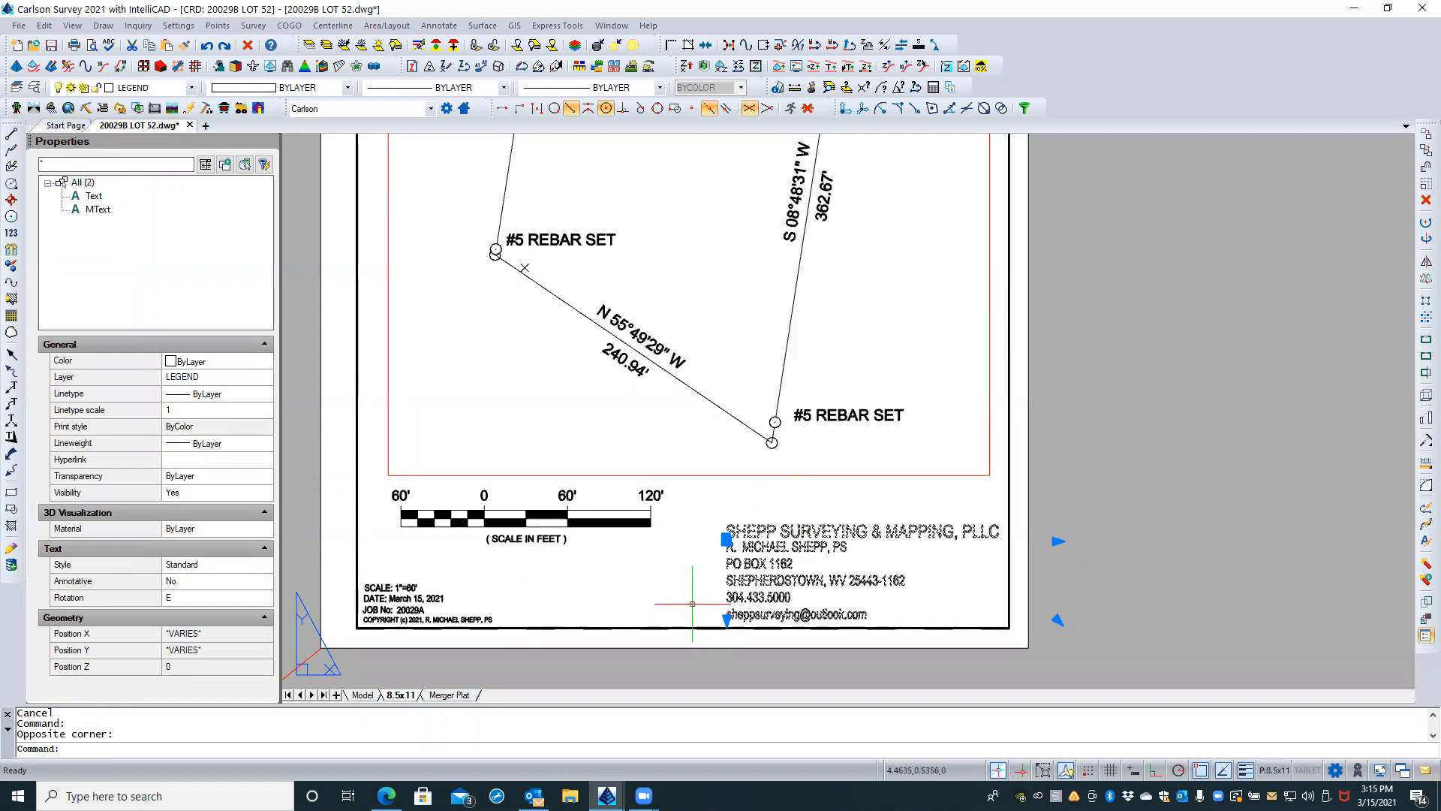
pyautogui.press('Escape')
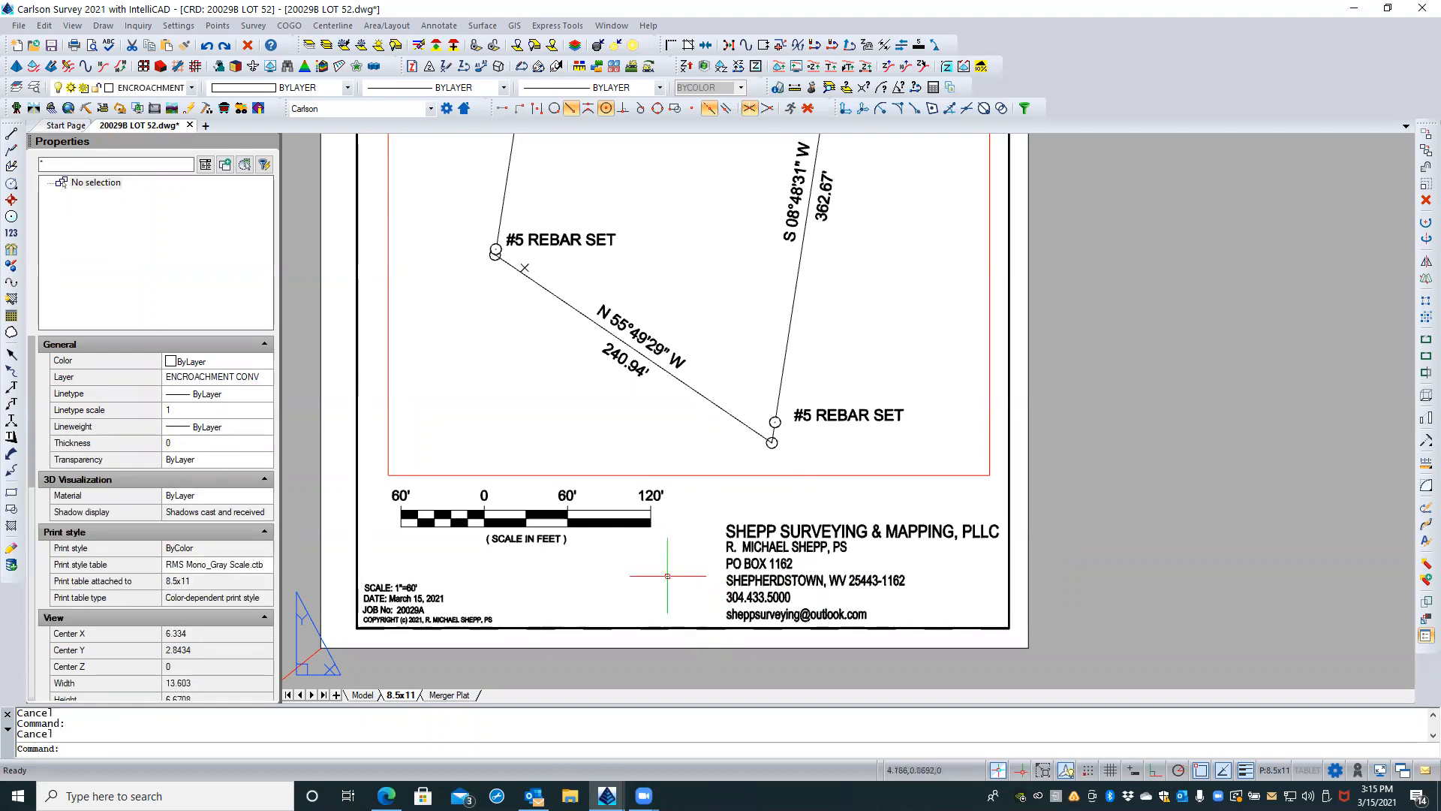
pyautogui.click(750, 533)
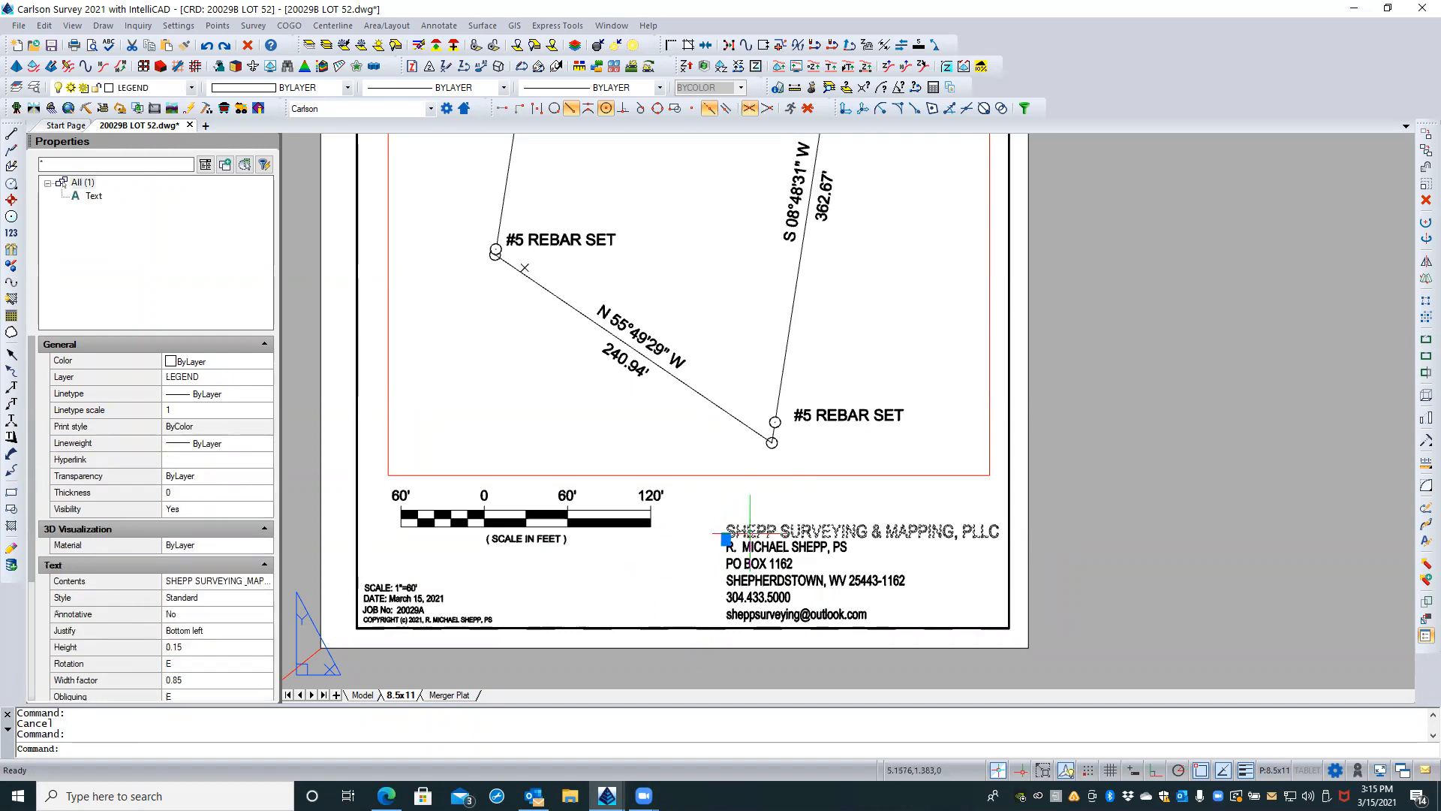
pyautogui.press('Escape')
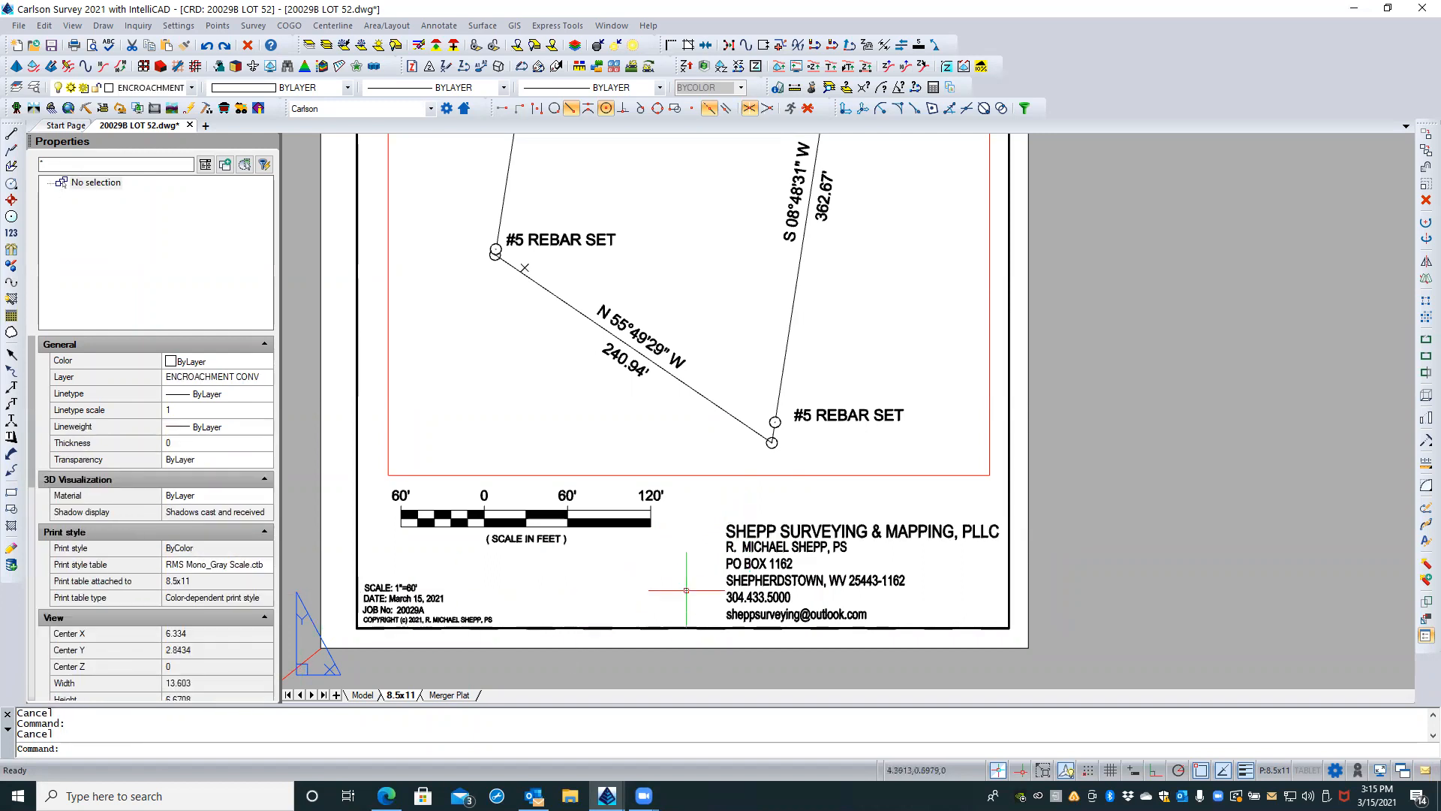
pyautogui.click(753, 577)
pyautogui.press('Escape')
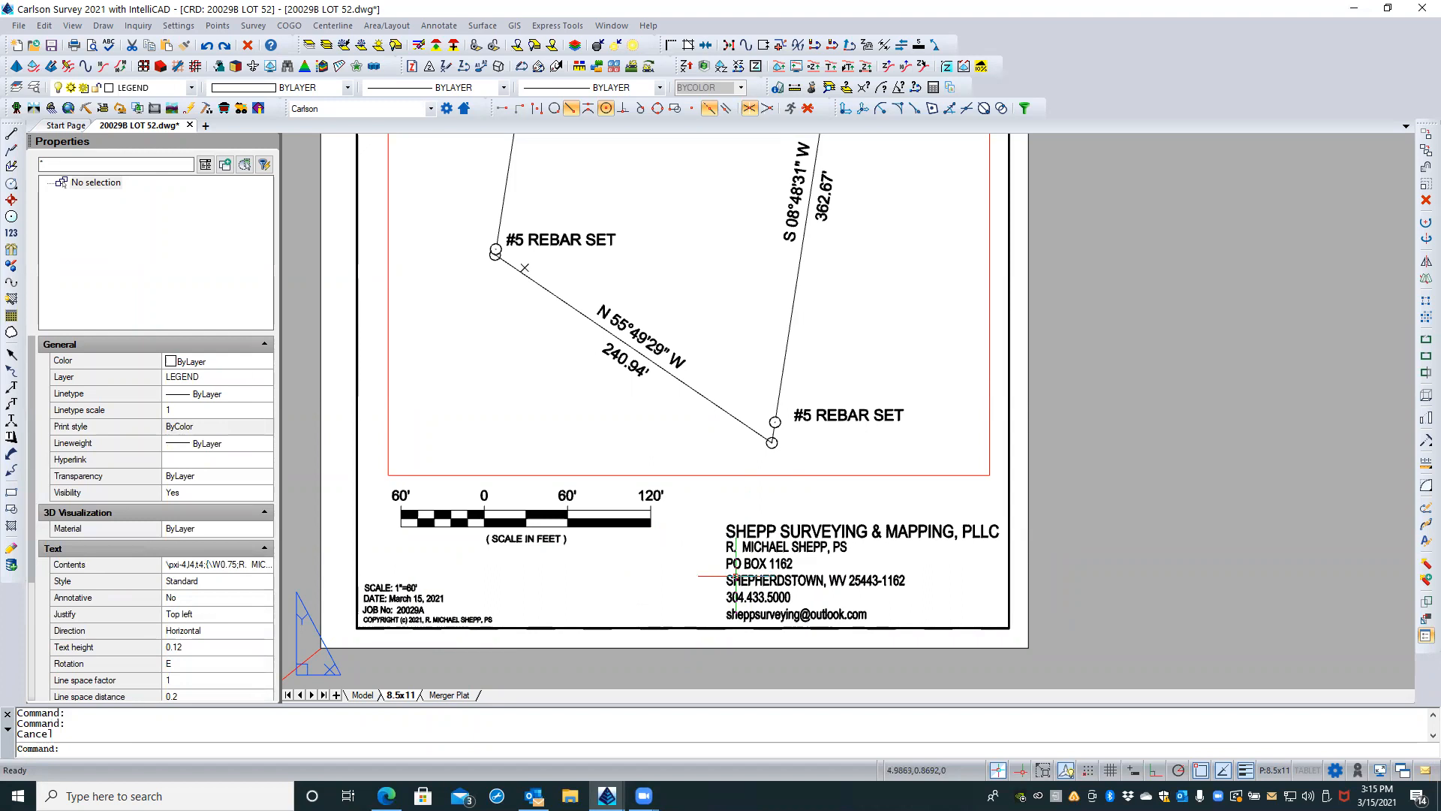
# Step: Scale the company name and contact text together by reference from .12 to .08, with the base point just below the start of the e-mail line
pyautogui.click(778, 516)
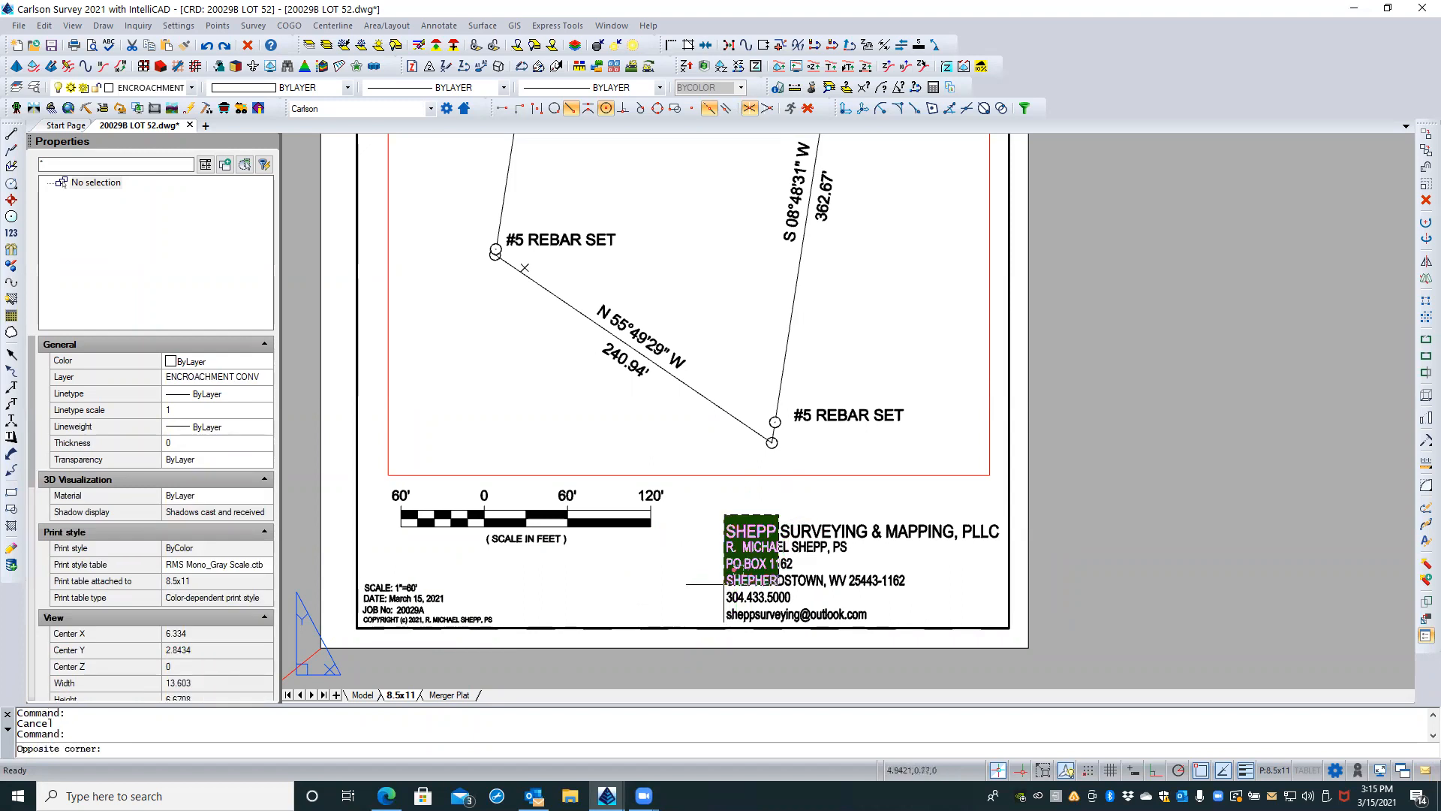
pyautogui.click(723, 623)
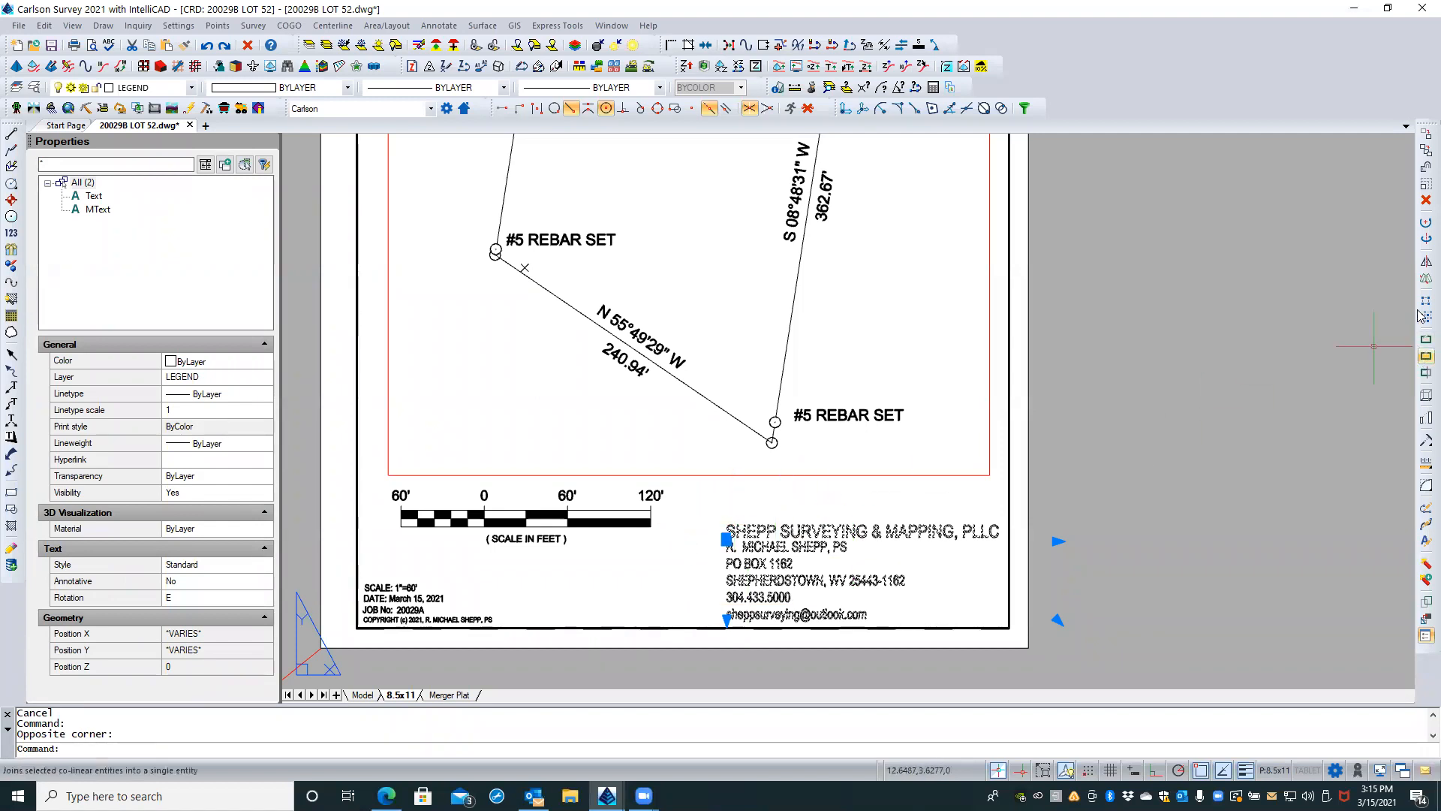
pyautogui.click(1421, 187)
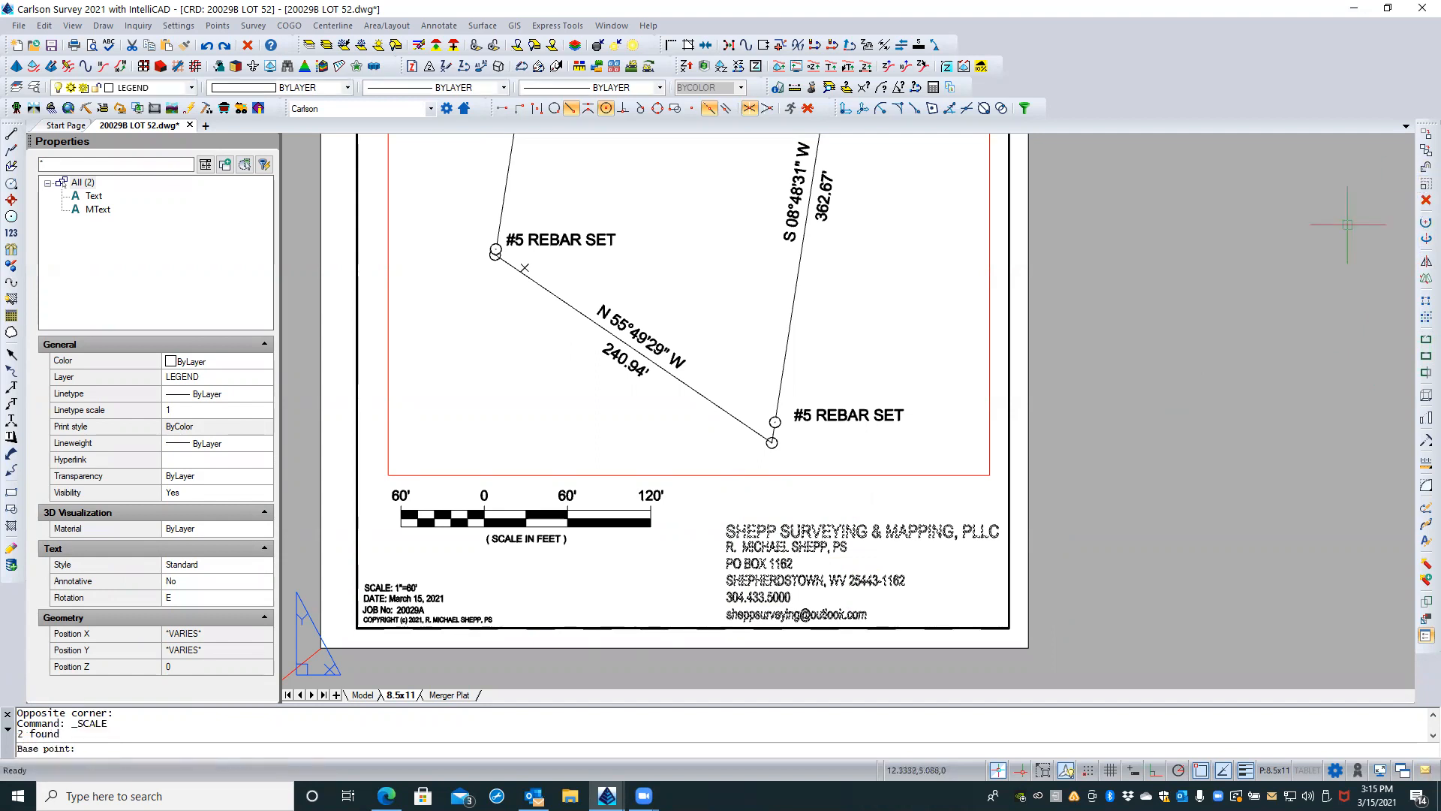
pyautogui.scroll(4, 723, 617)
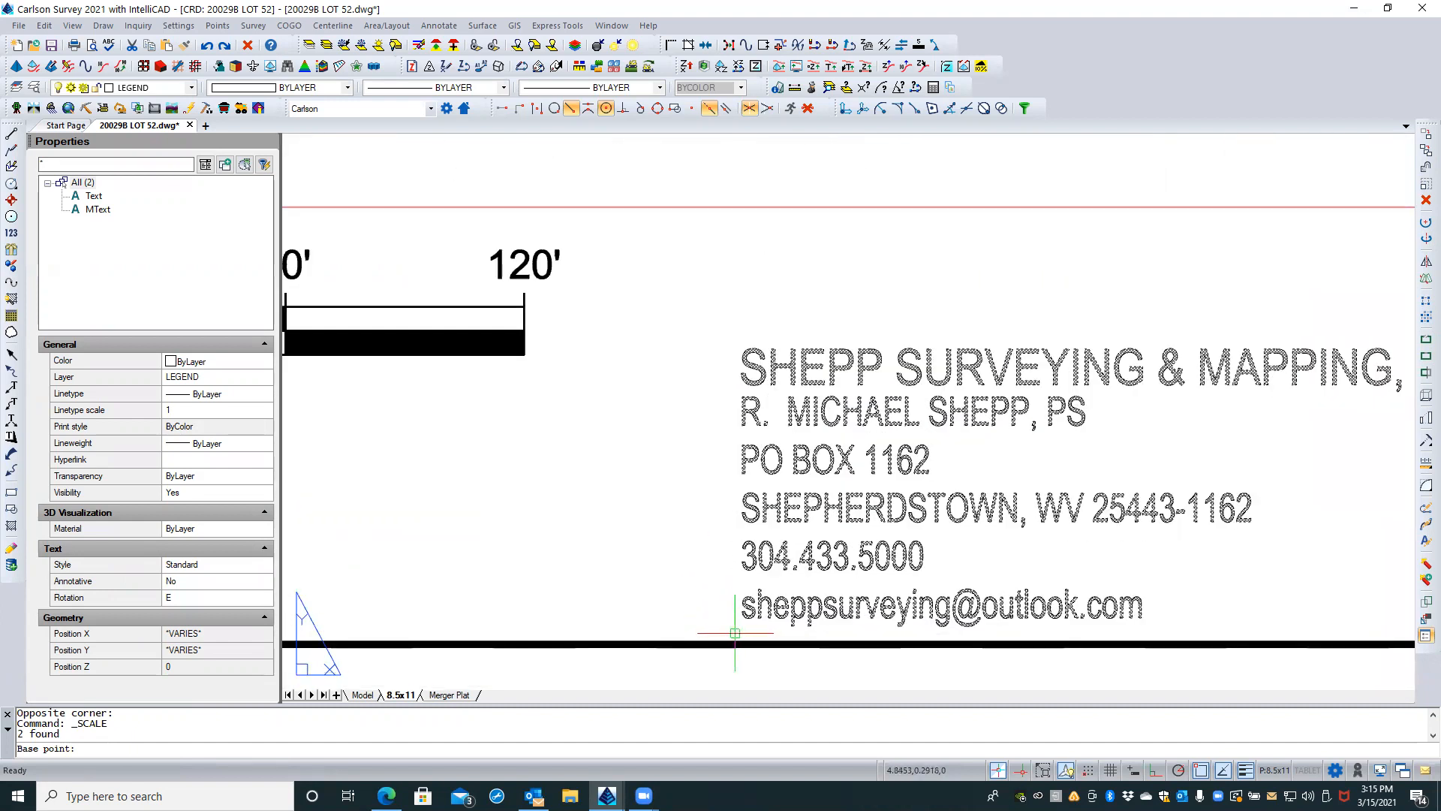
pyautogui.click(735, 633)
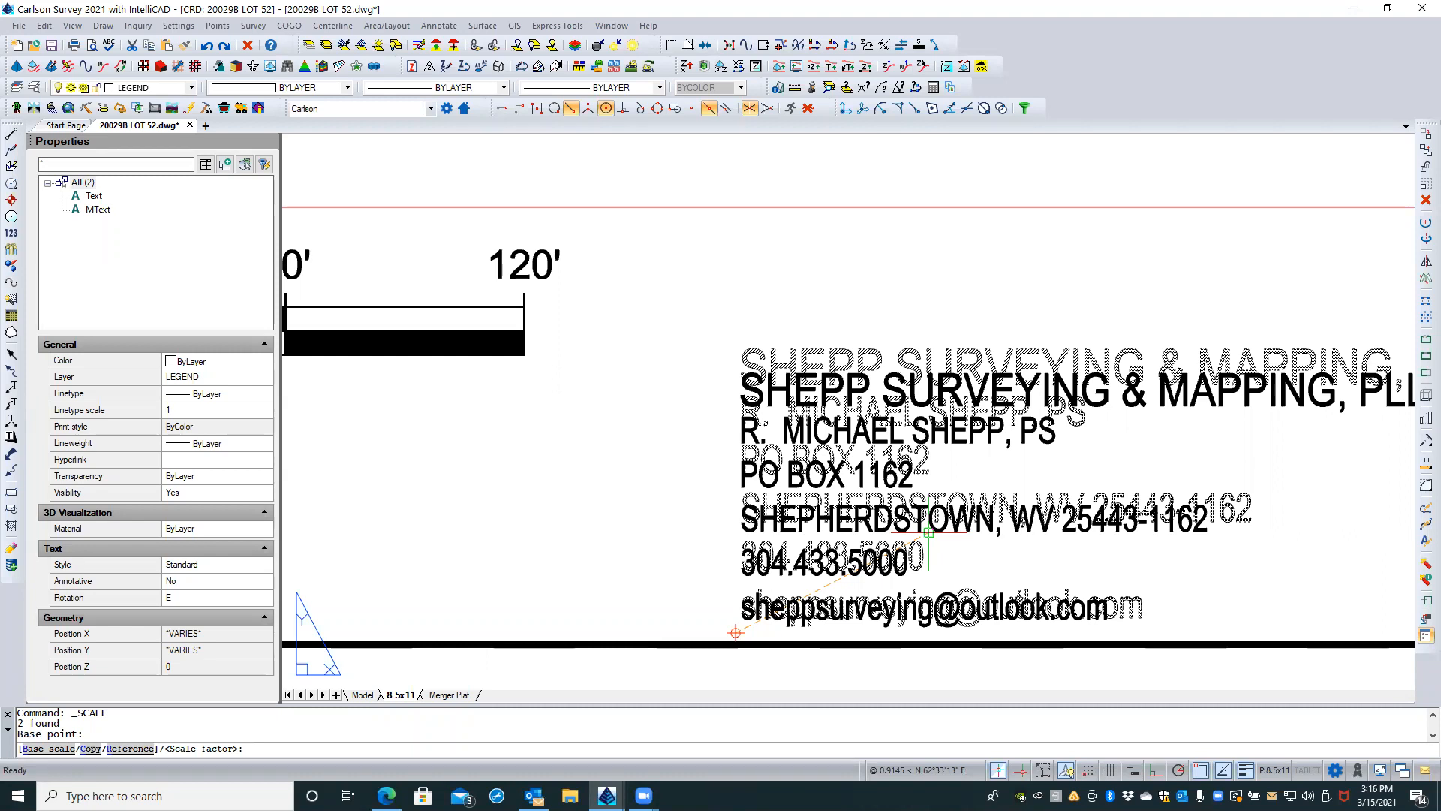
pyautogui.write('r')
pyautogui.press('Return')
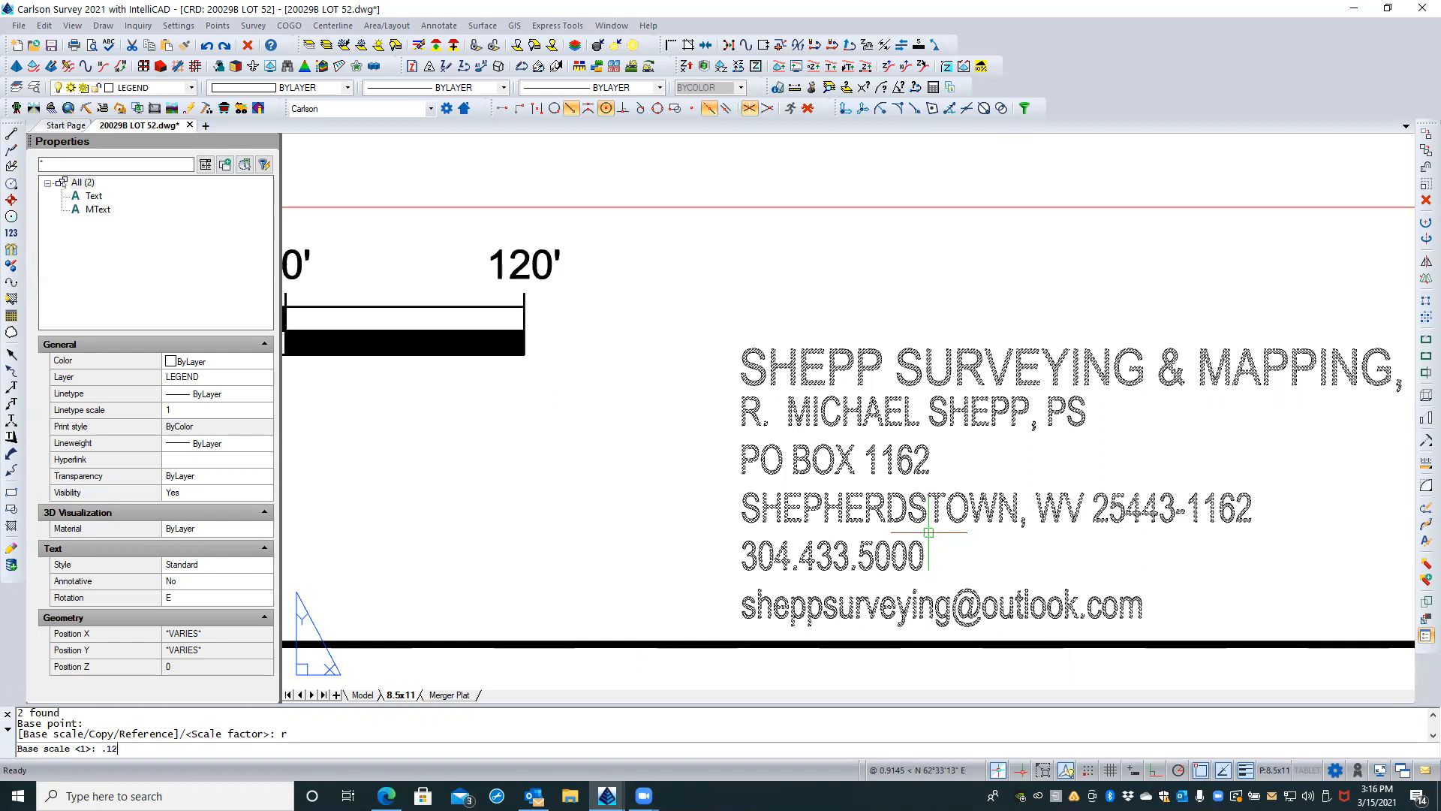
pyautogui.press('Return')
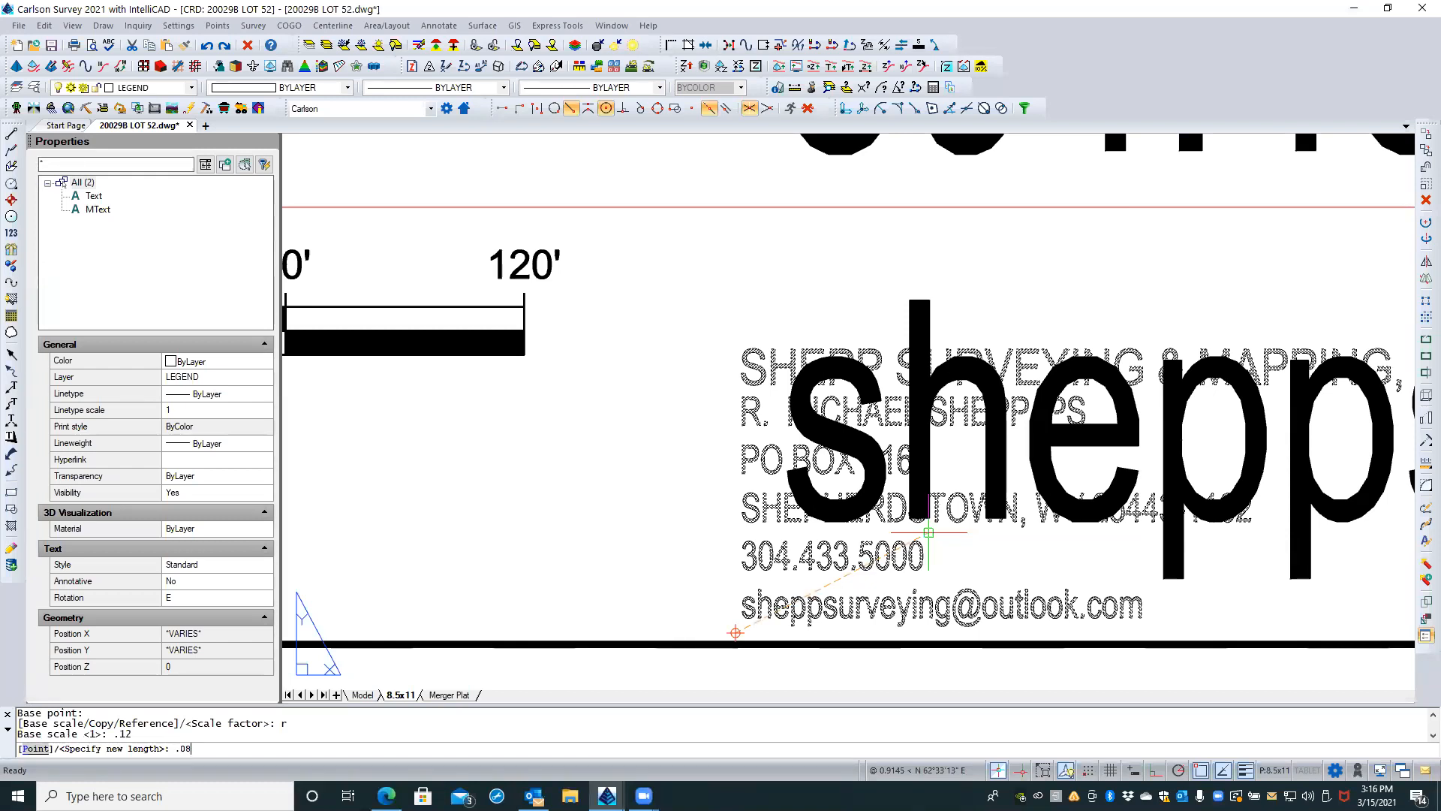
pyautogui.press('Return')
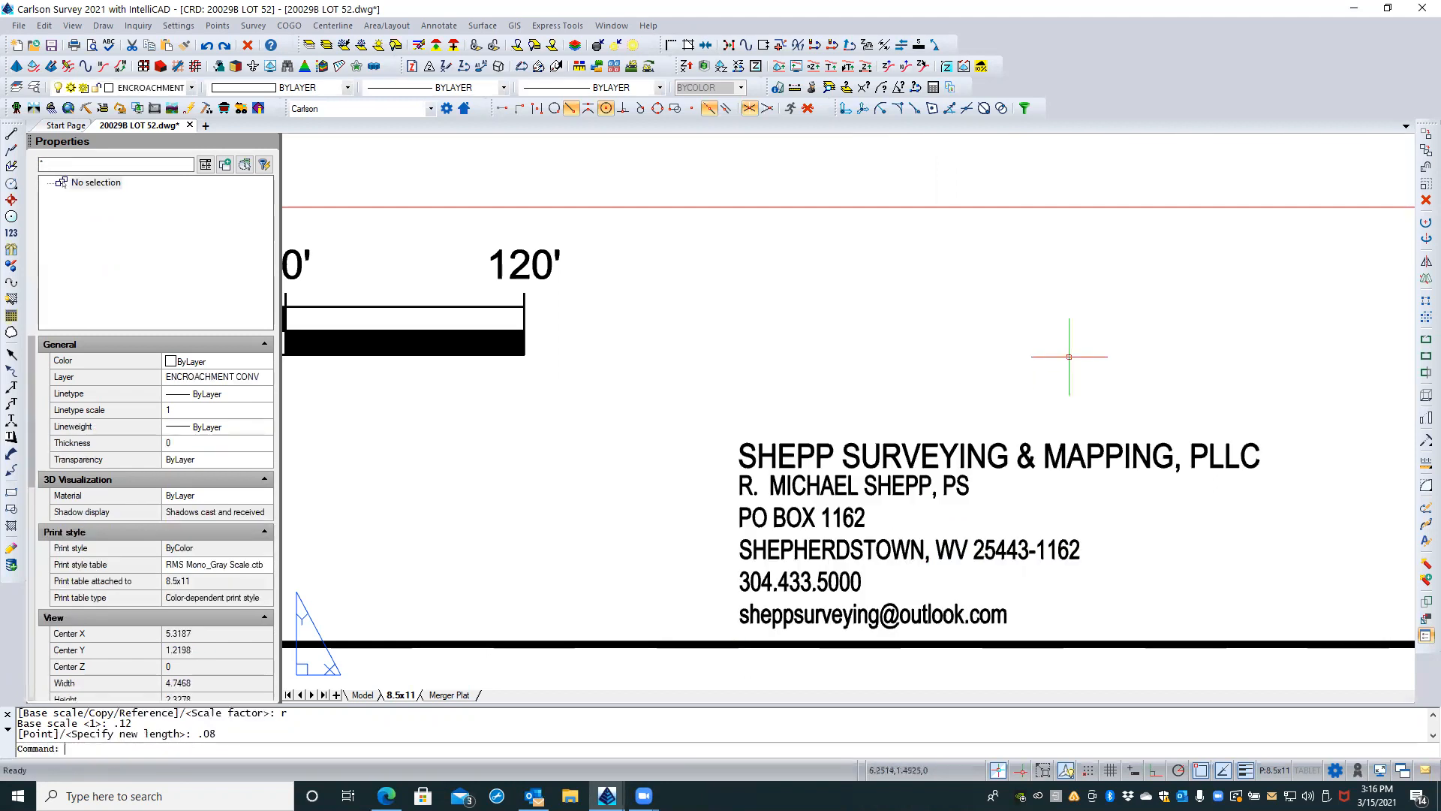
pyautogui.scroll(-3, 818, 405)
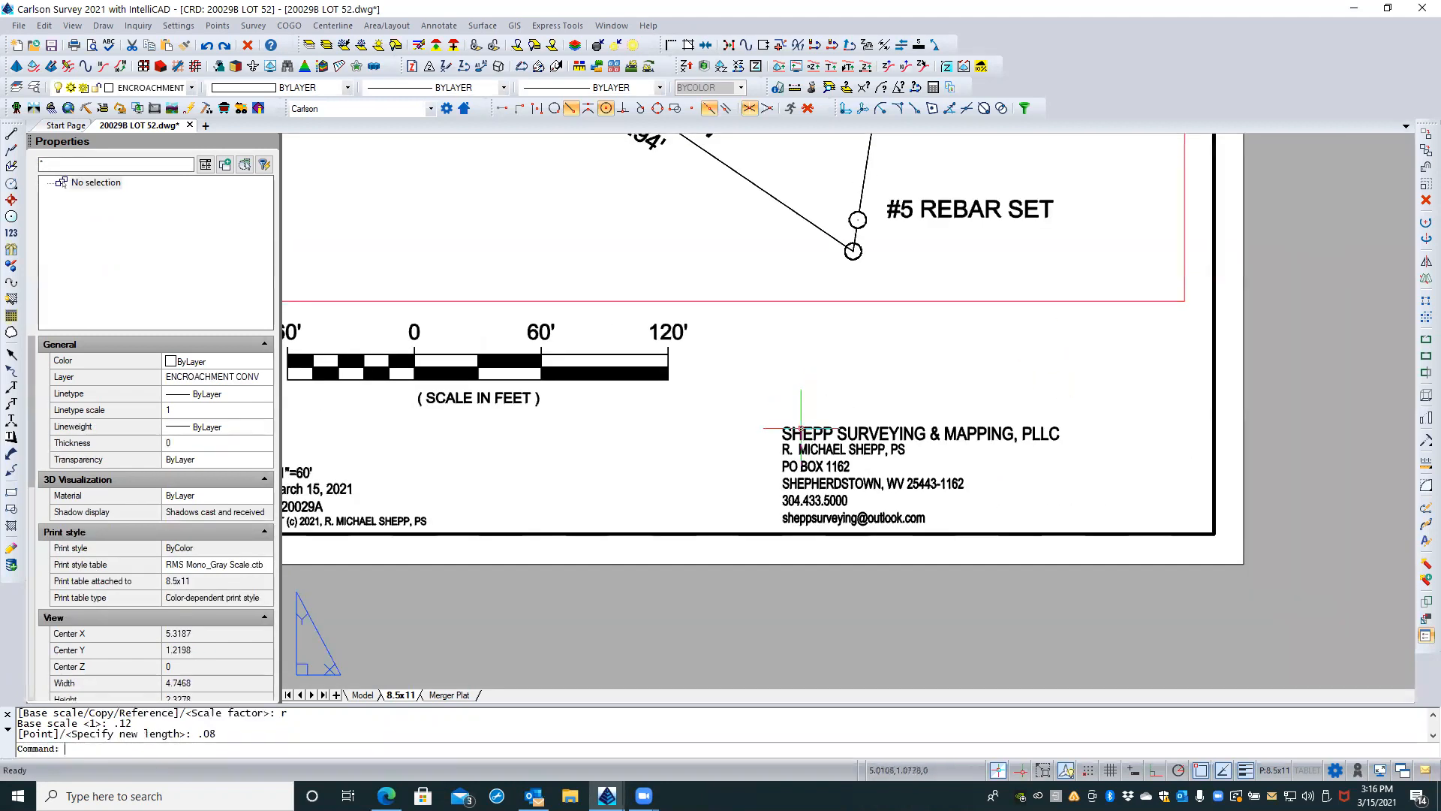
pyautogui.click(795, 434)
pyautogui.press('Escape')
pyautogui.press('Escape')
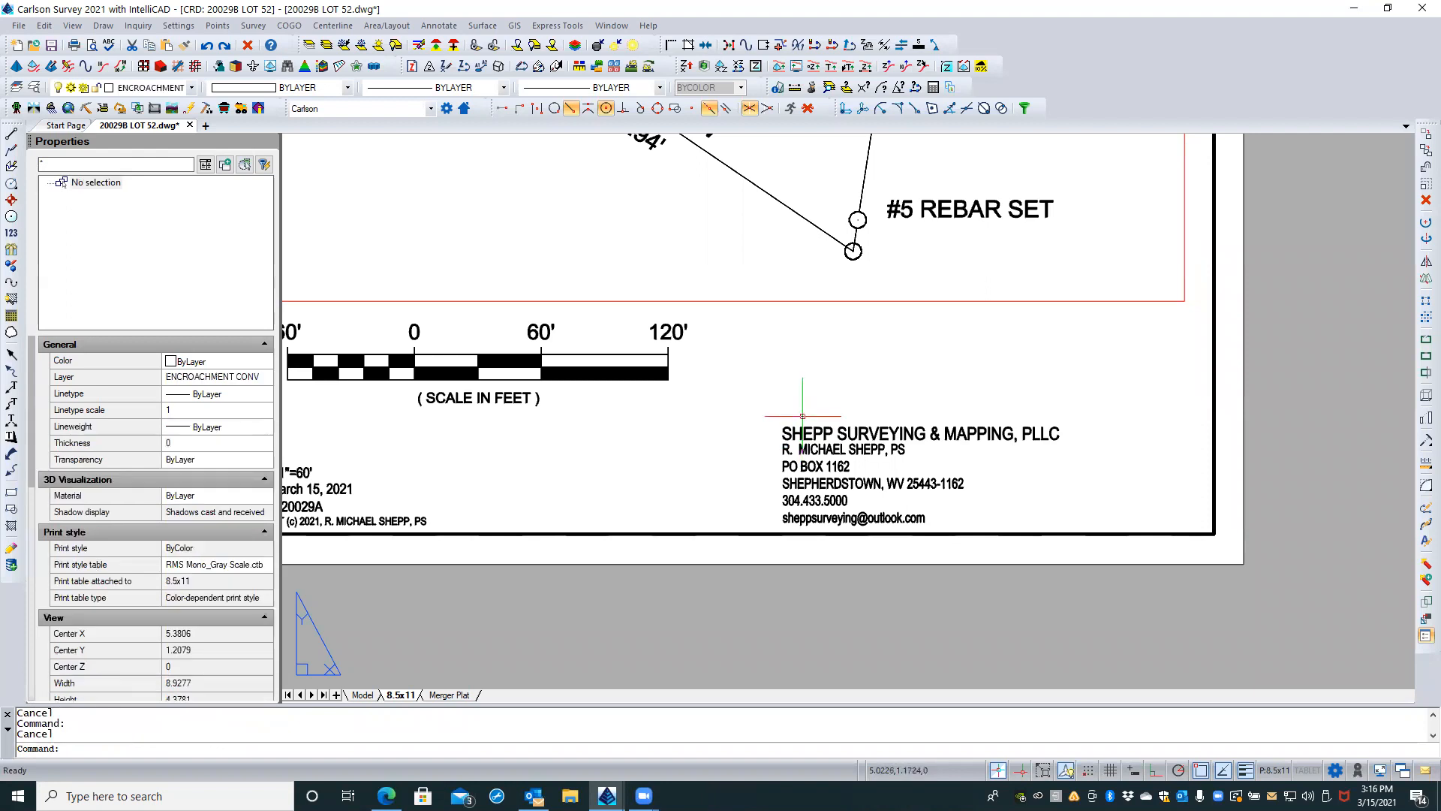
# Step: Move the company name and contact text together about 1.15 units due east, closer to the sheet border's lower right corner
pyautogui.click(803, 416)
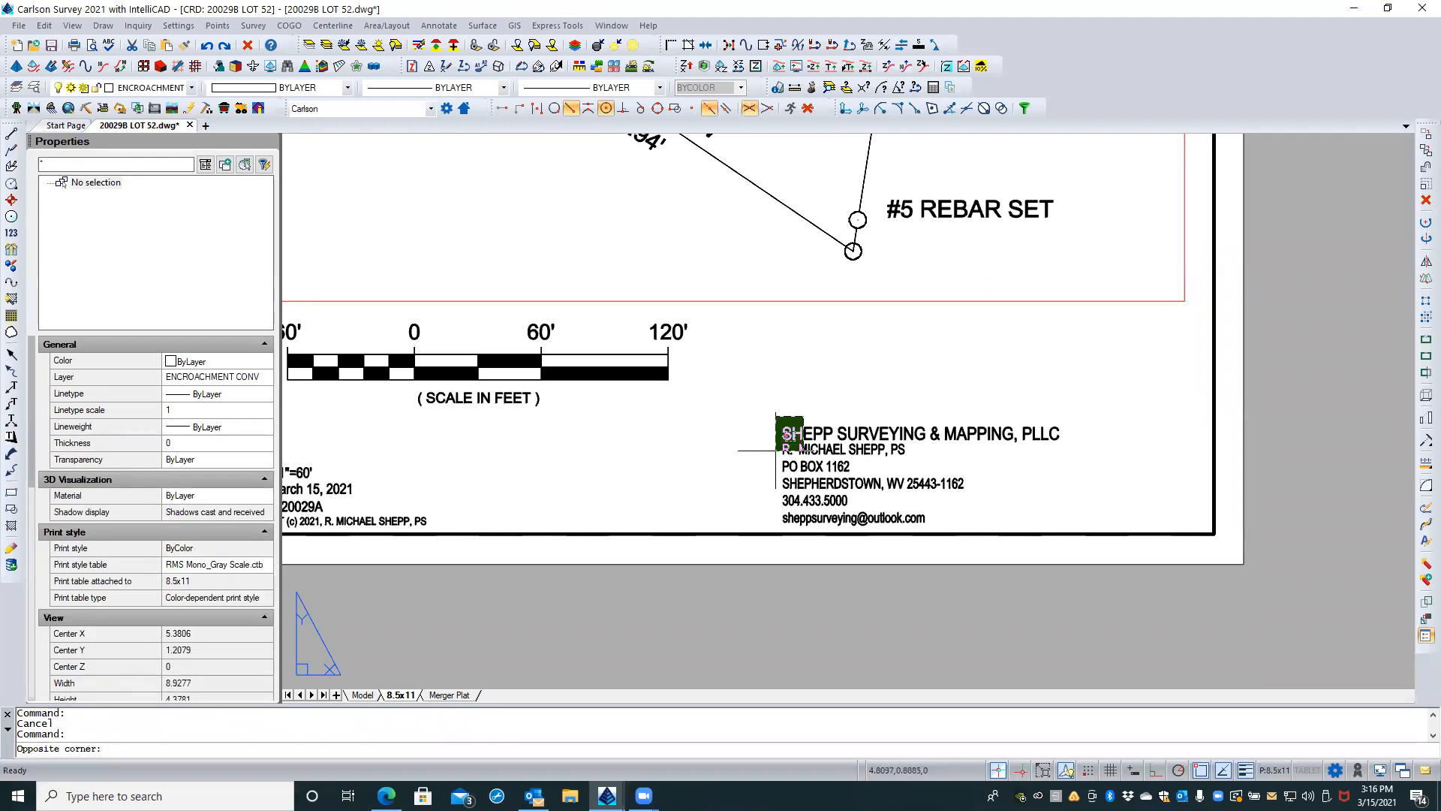
pyautogui.click(776, 450)
pyautogui.write('M')
pyautogui.press('Return')
pyautogui.click(641, 452)
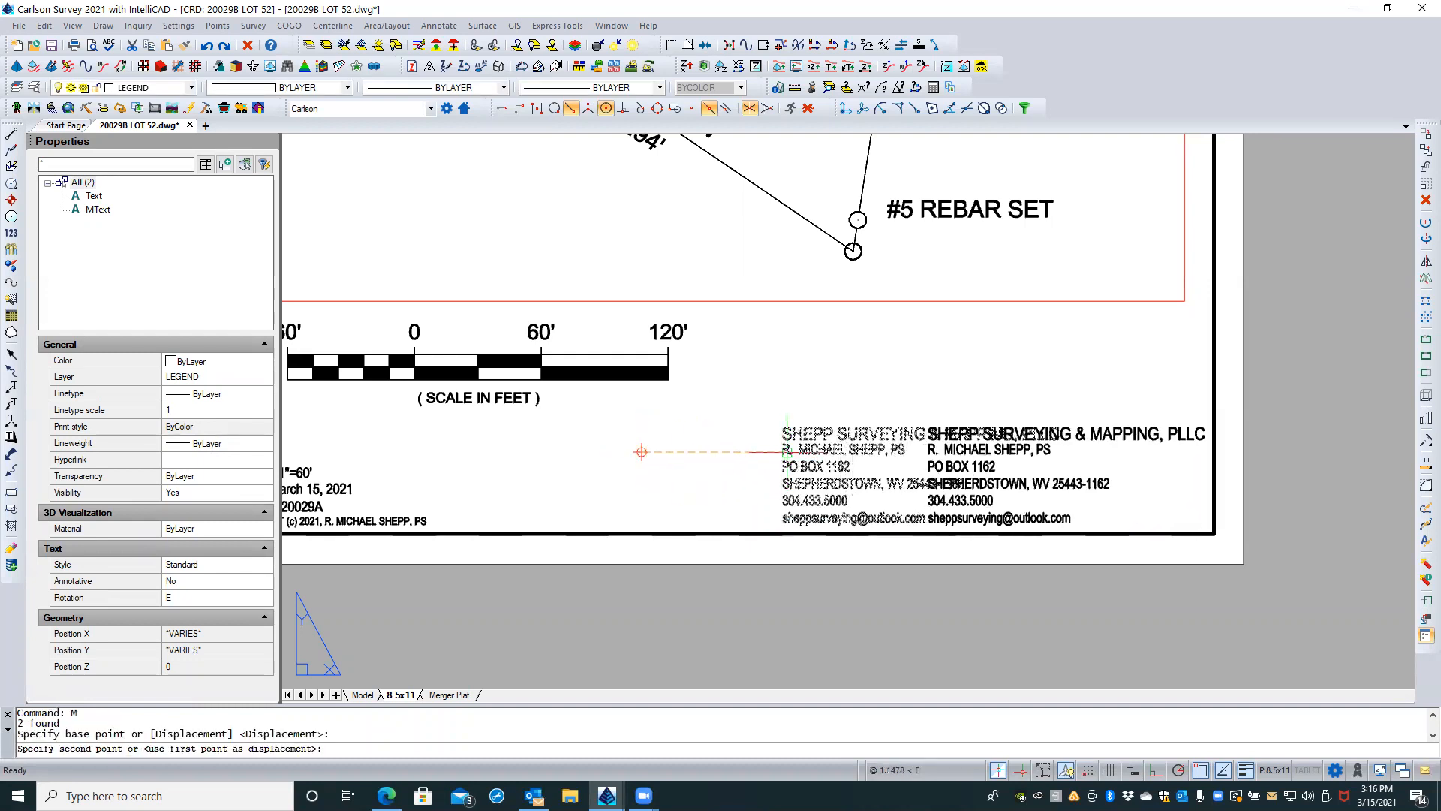
pyautogui.click(787, 450)
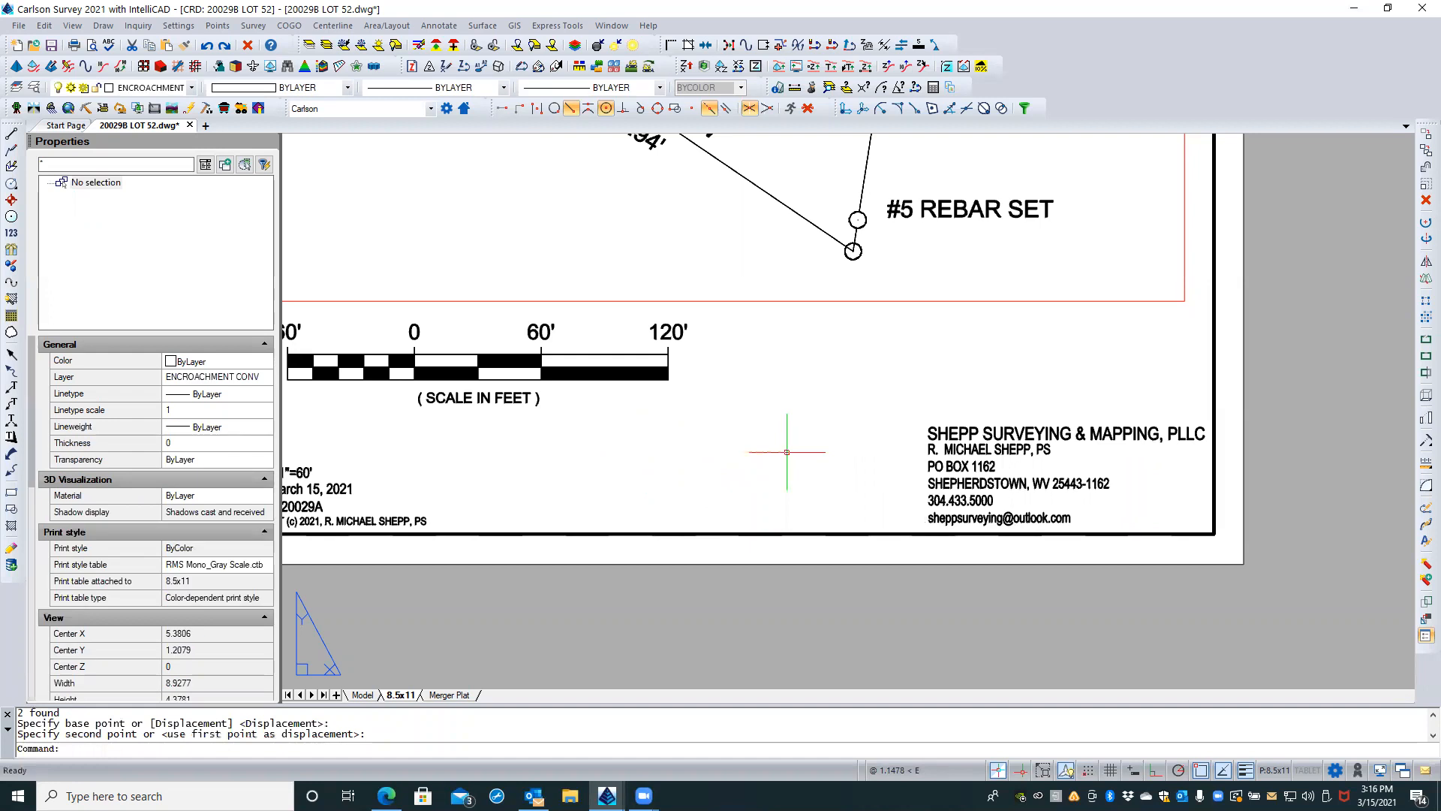
pyautogui.press('Escape')
# Step: Inspect the bar scale block's properties and its four dimension attribute values without editing them
pyautogui.scroll(-2, 1073, 466)
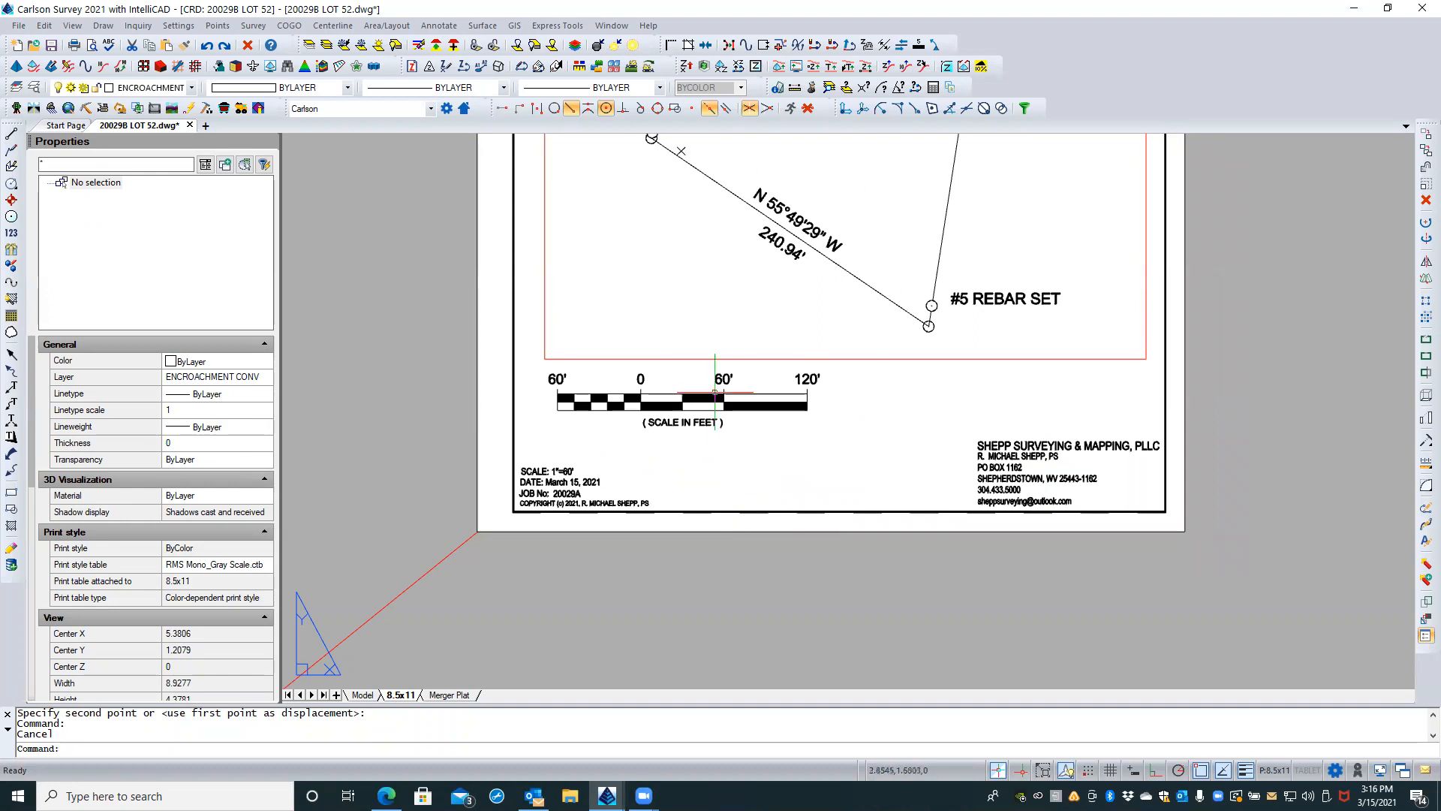
pyautogui.click(716, 381)
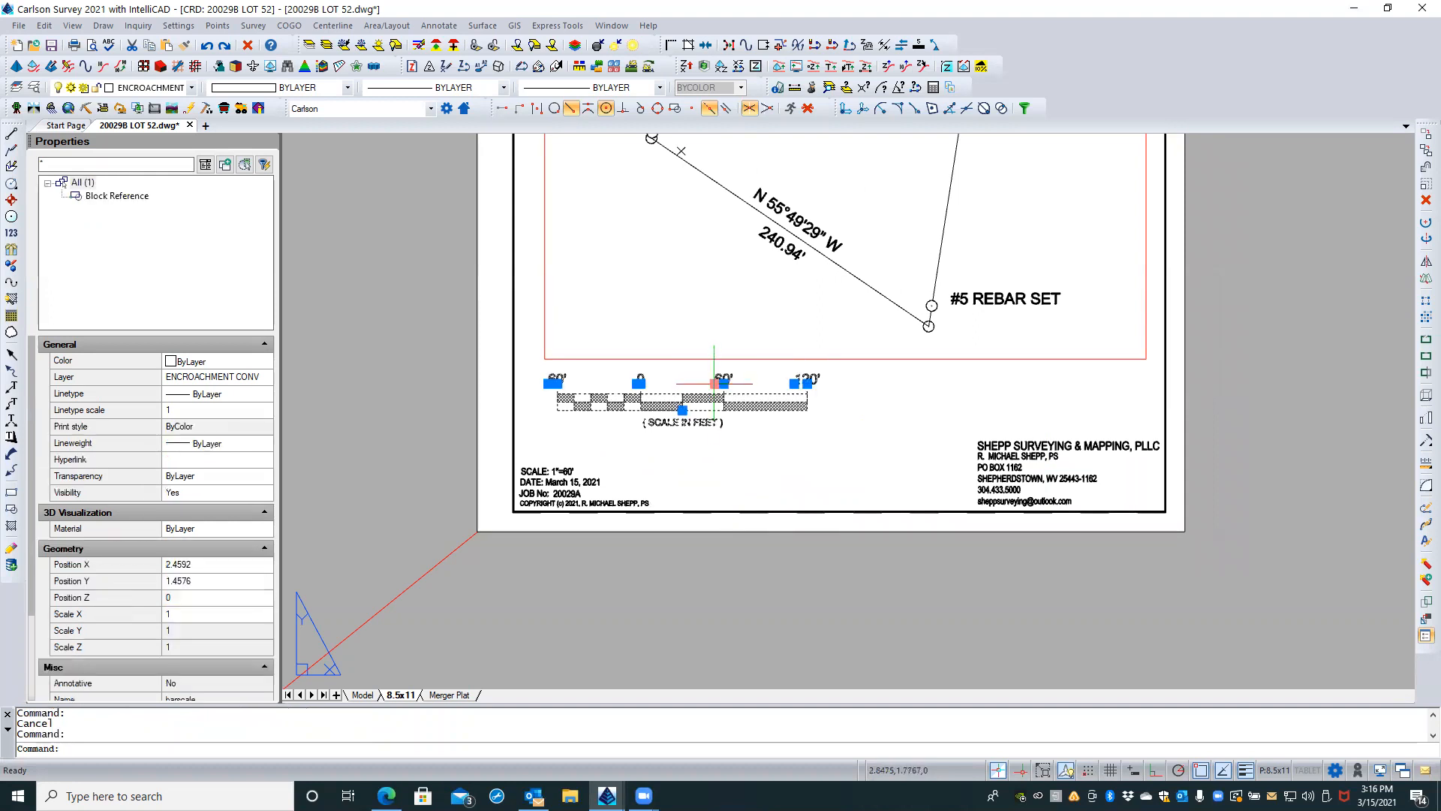
pyautogui.scroll(-3, 250, 499)
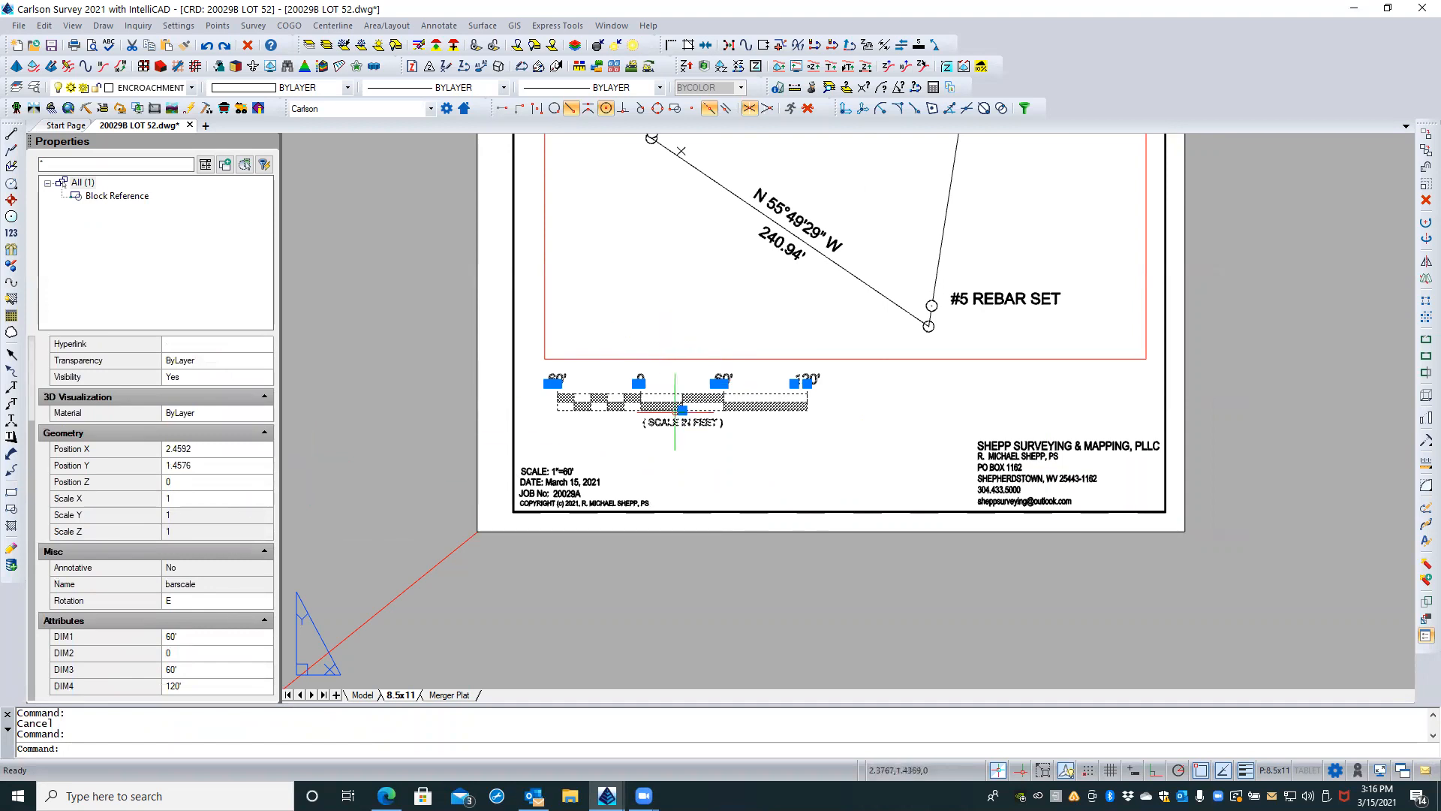
pyautogui.scroll(1, 672, 371)
pyautogui.press('Escape')
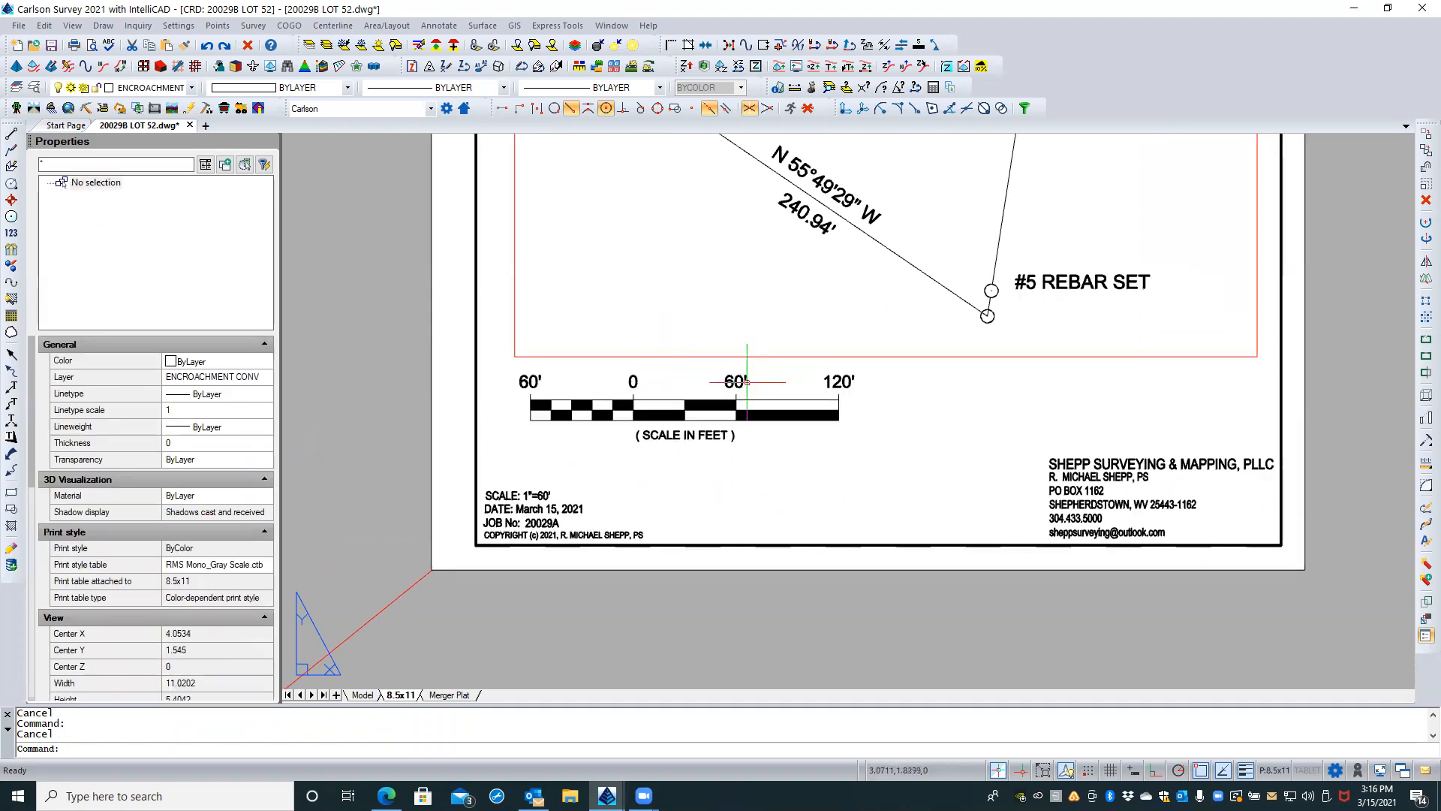
pyautogui.doubleClick(742, 382)
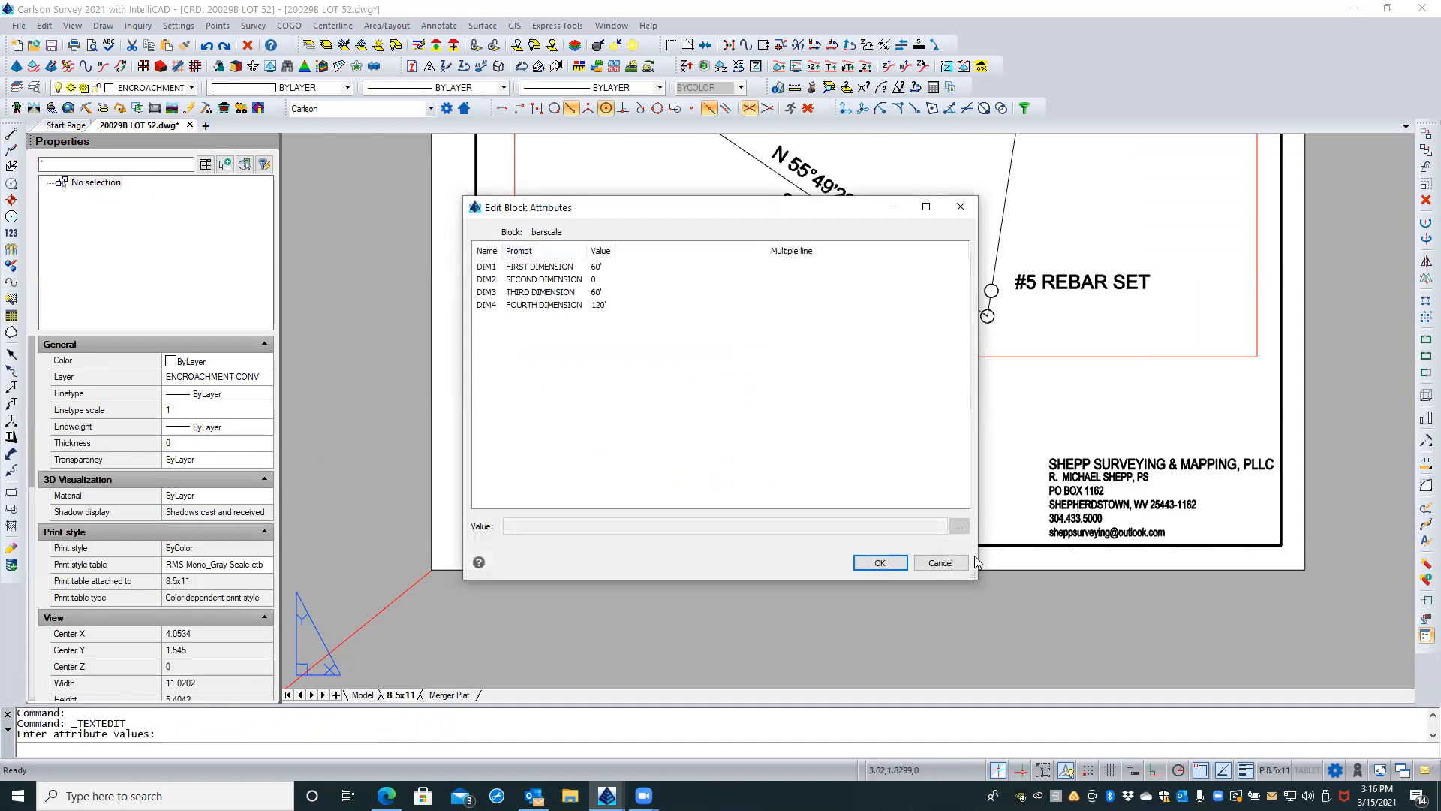
pyautogui.press('Escape')
pyautogui.press('Escape')
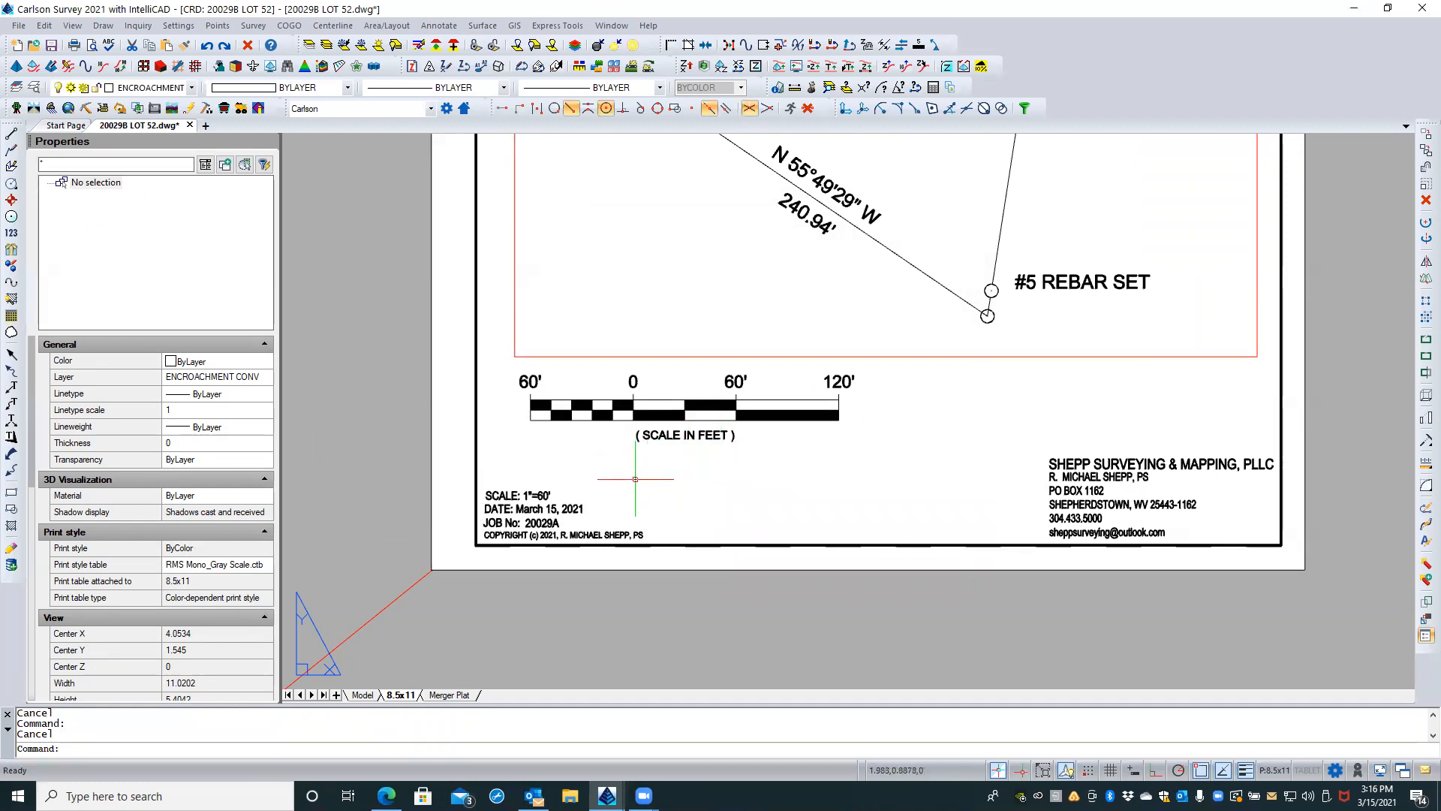
pyautogui.scroll(1, 643, 394)
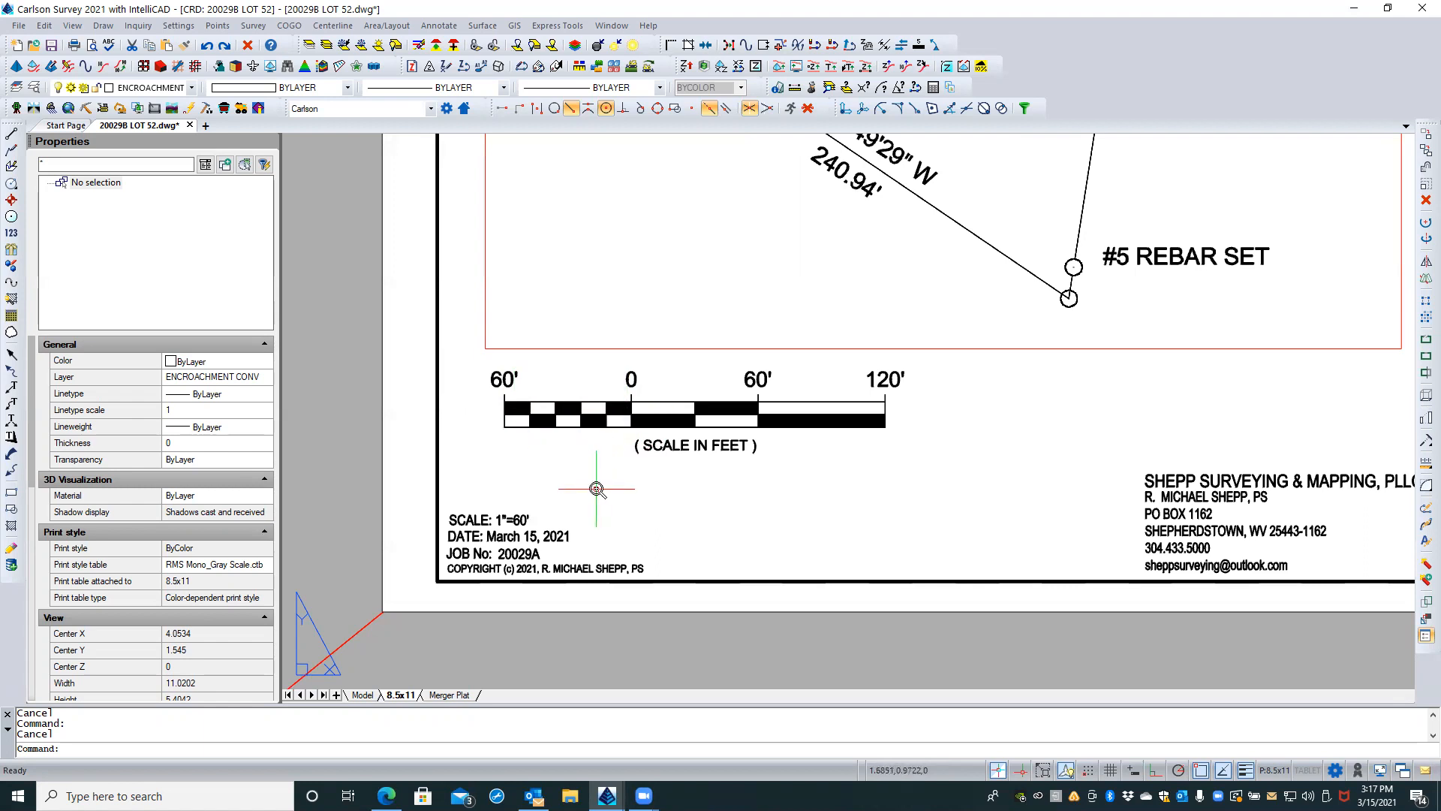
pyautogui.scroll(-6, 597, 489)
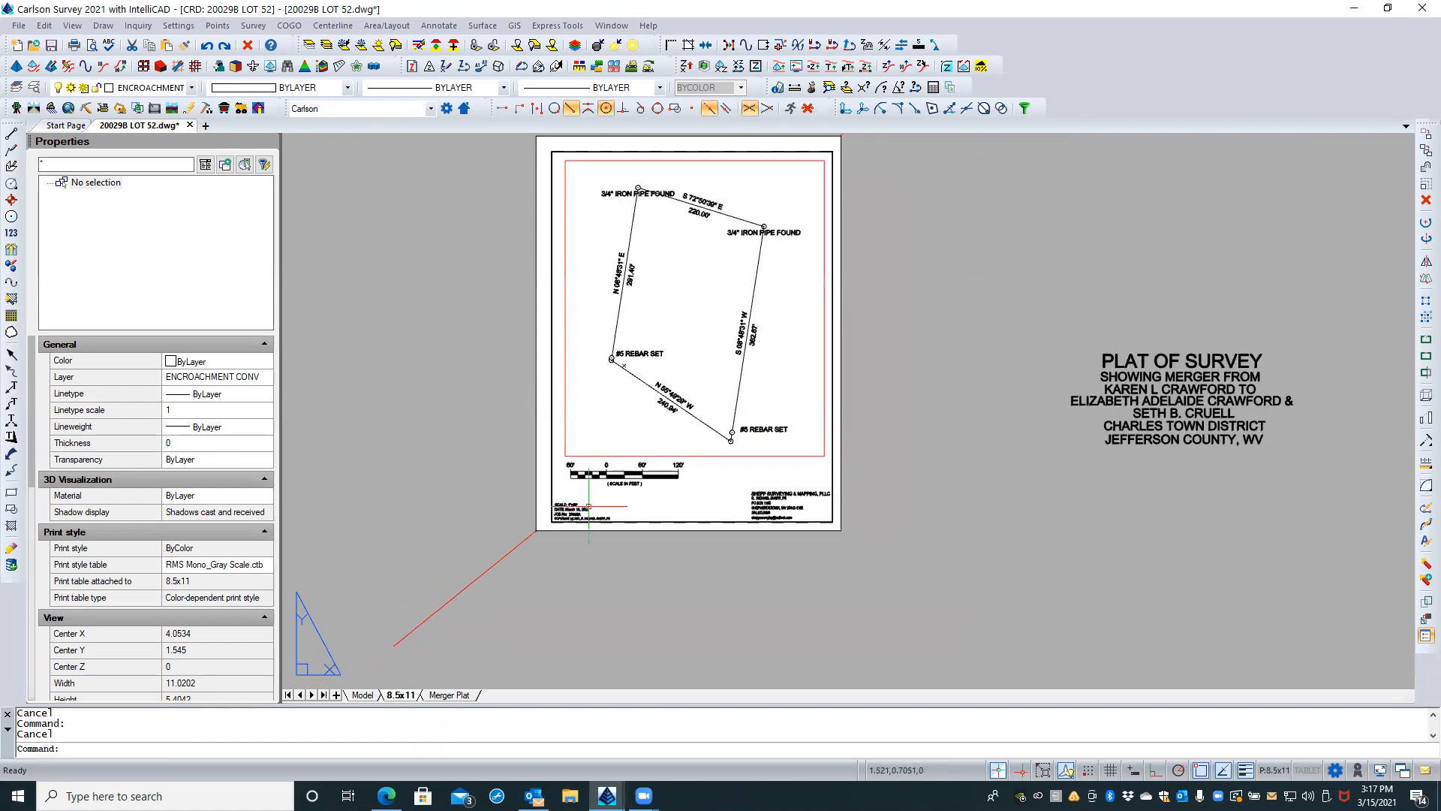
pyautogui.scroll(-5, 755, 456)
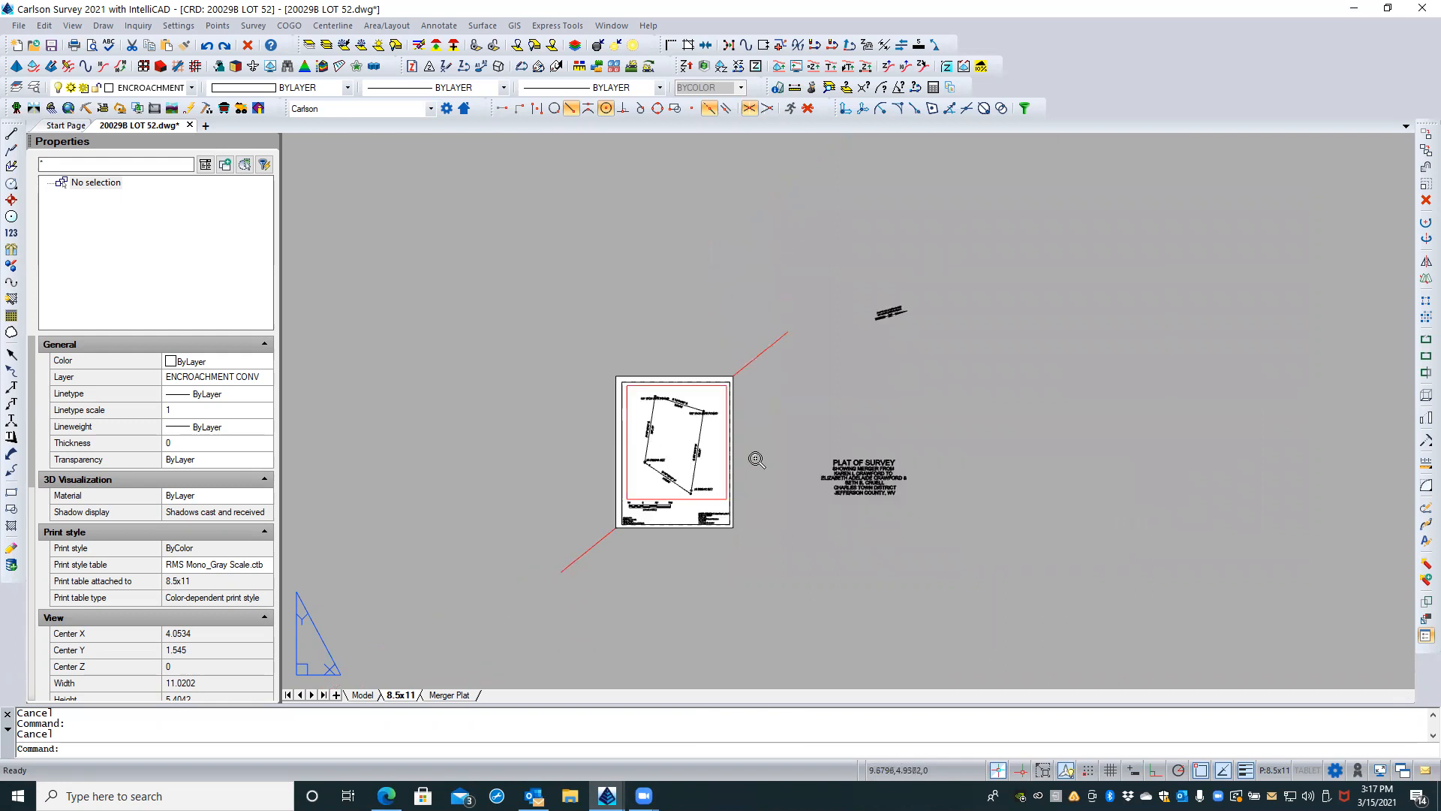
pyautogui.scroll(1, 871, 306)
pyautogui.click(889, 294)
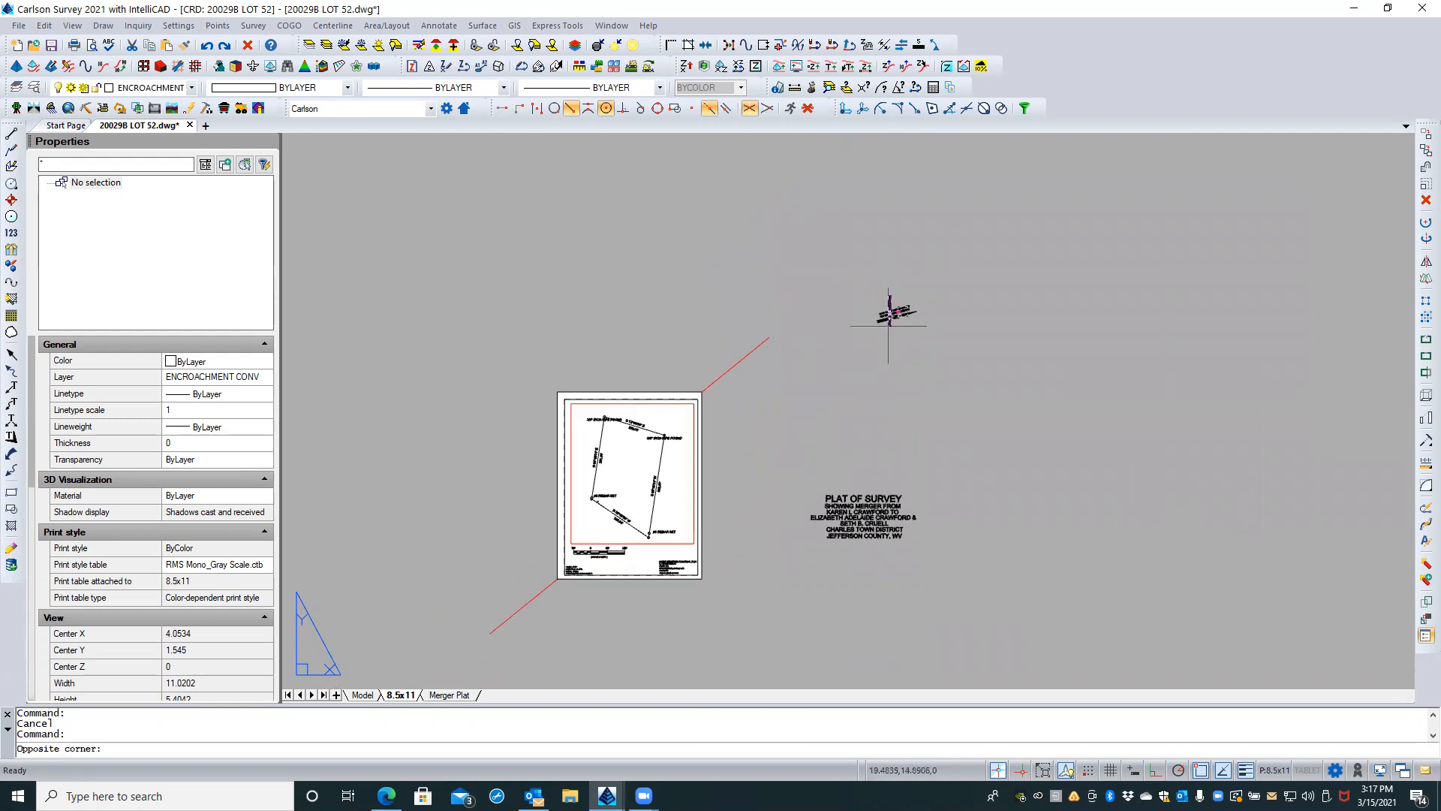
pyautogui.click(877, 330)
pyautogui.press('Escape')
pyautogui.press('Escape')
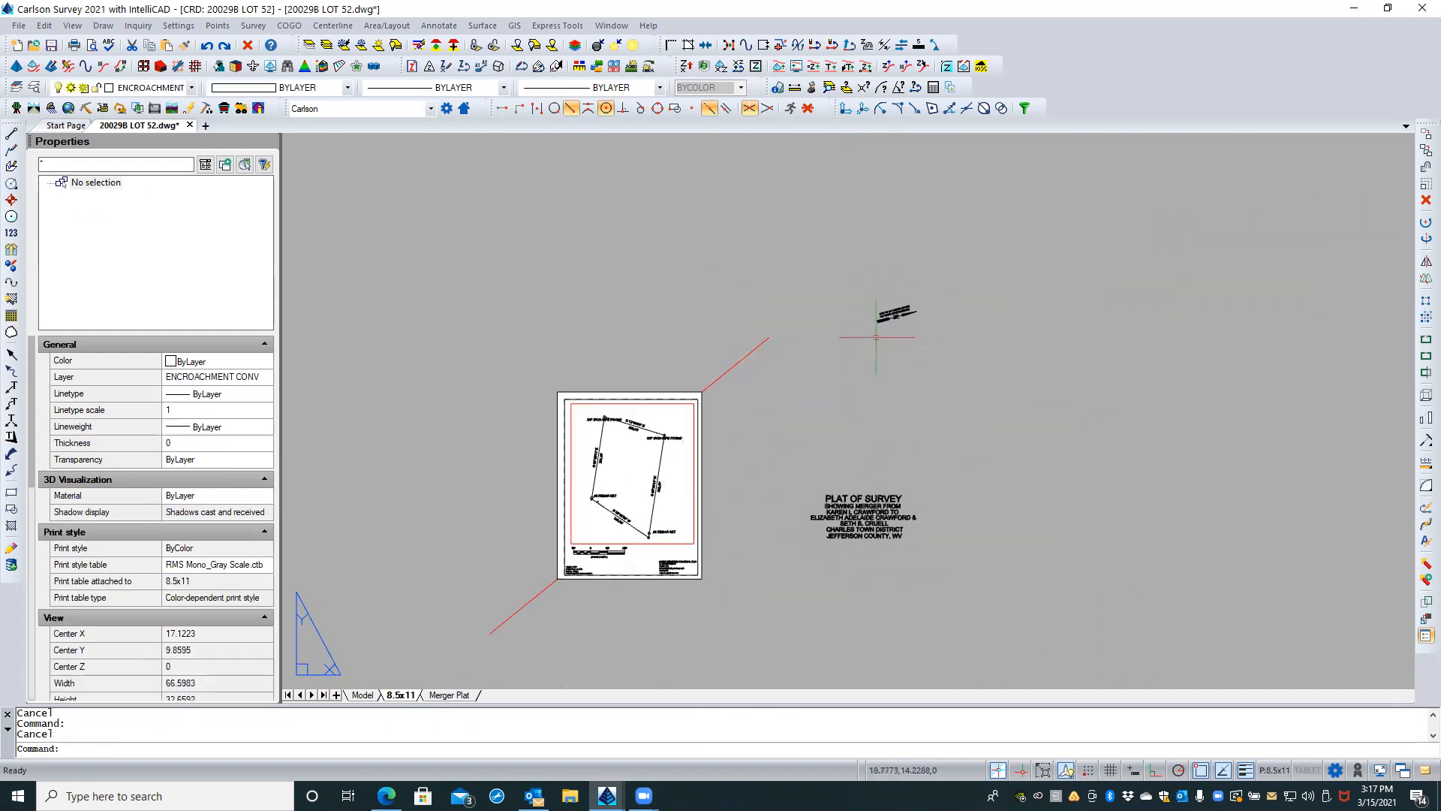
# Step: Move the north arrow and its NAD '83 note together from far off the sheet to just outside the sheet's upper right corner
pyautogui.scroll(2, 877, 320)
pyautogui.click(855, 271)
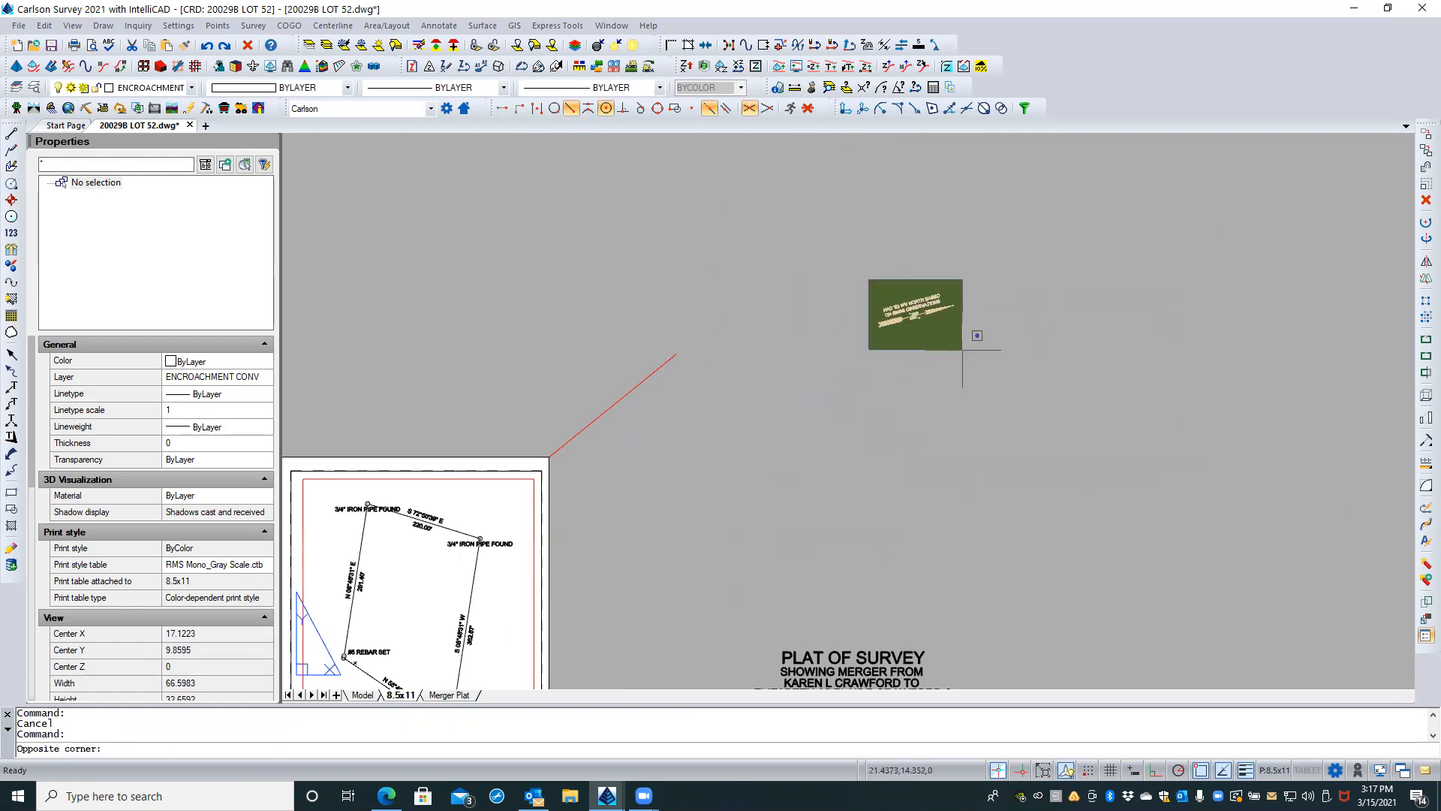
pyautogui.click(964, 351)
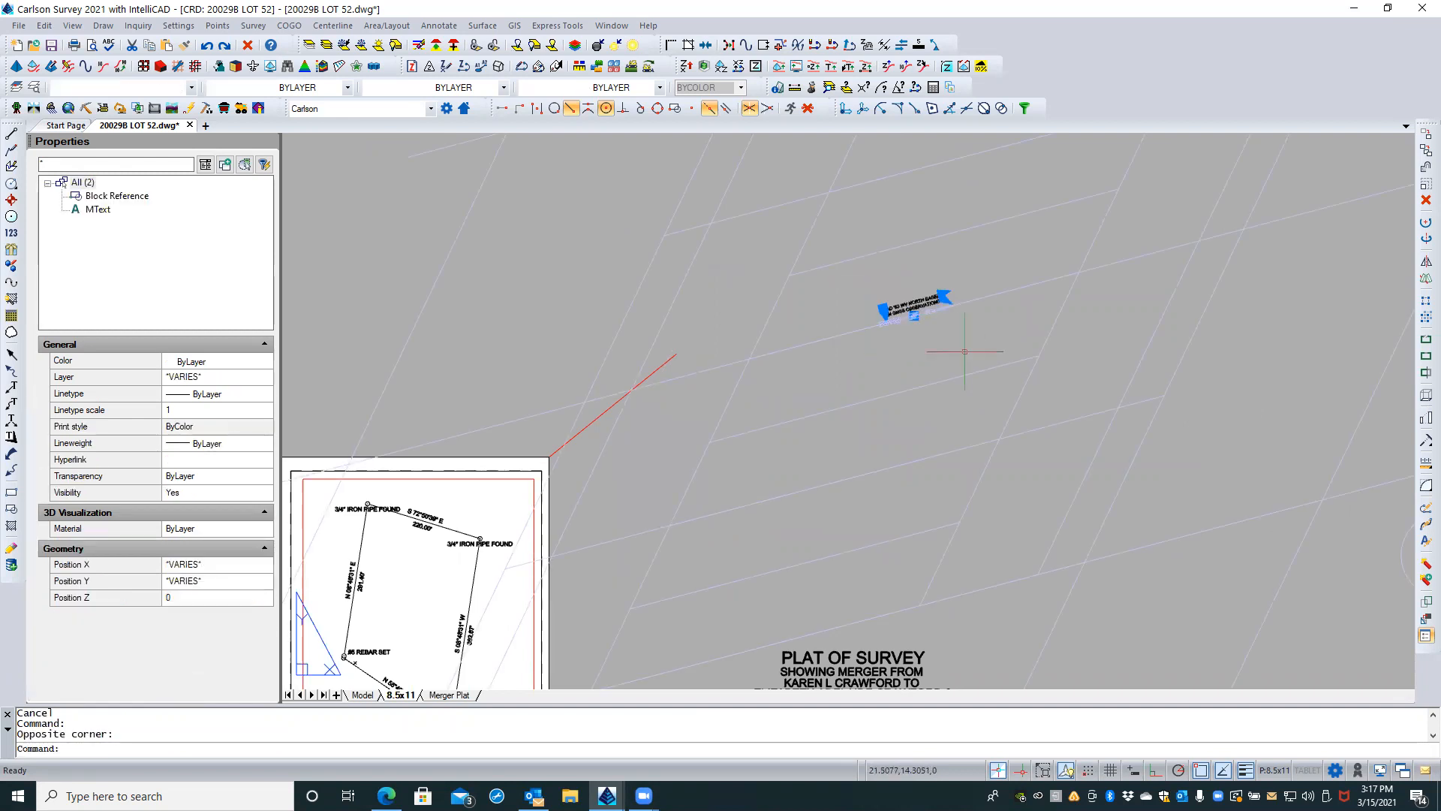
pyautogui.write('M')
pyautogui.press('Return')
pyautogui.click(962, 337)
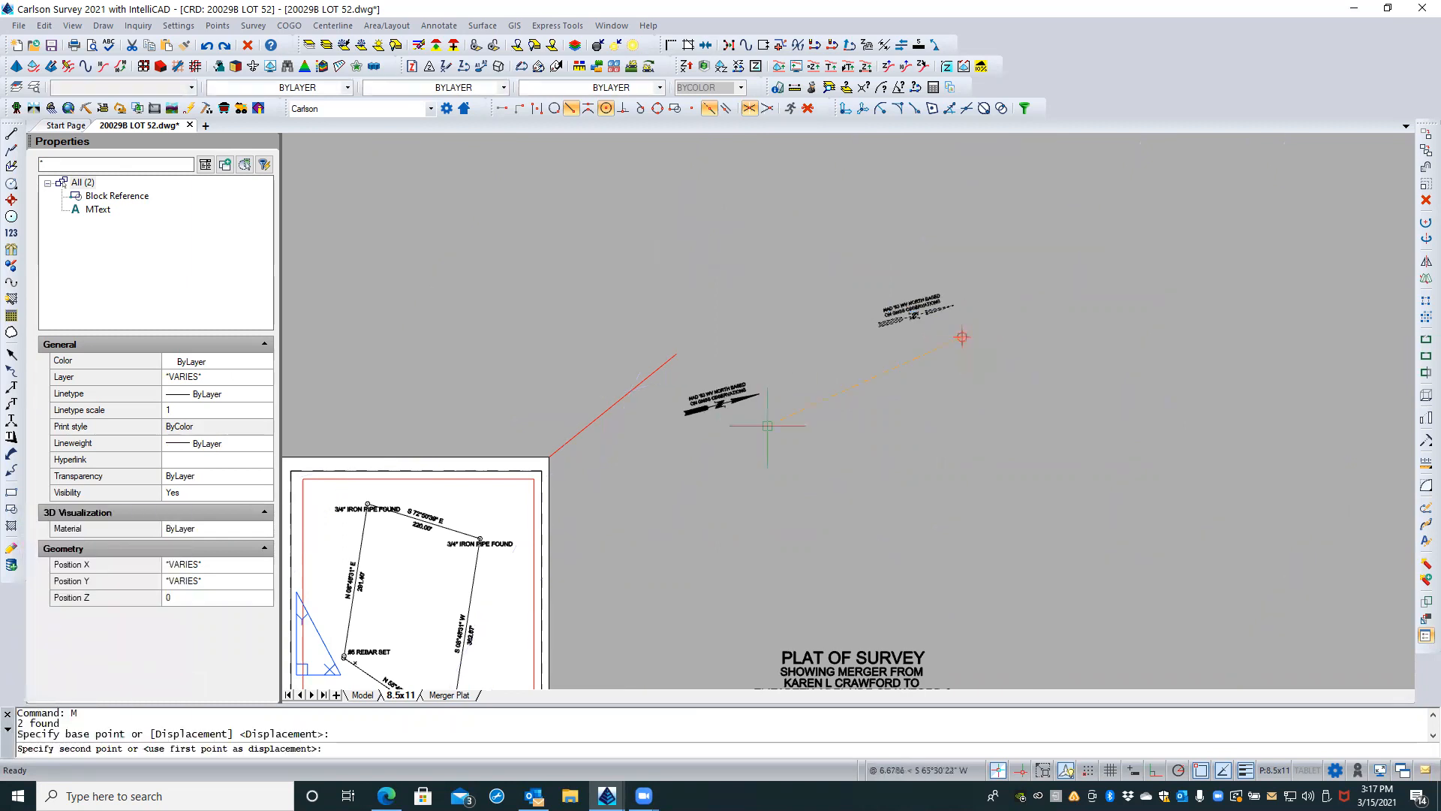
pyautogui.scroll(-2, 713, 387)
pyautogui.scroll(5, 679, 388)
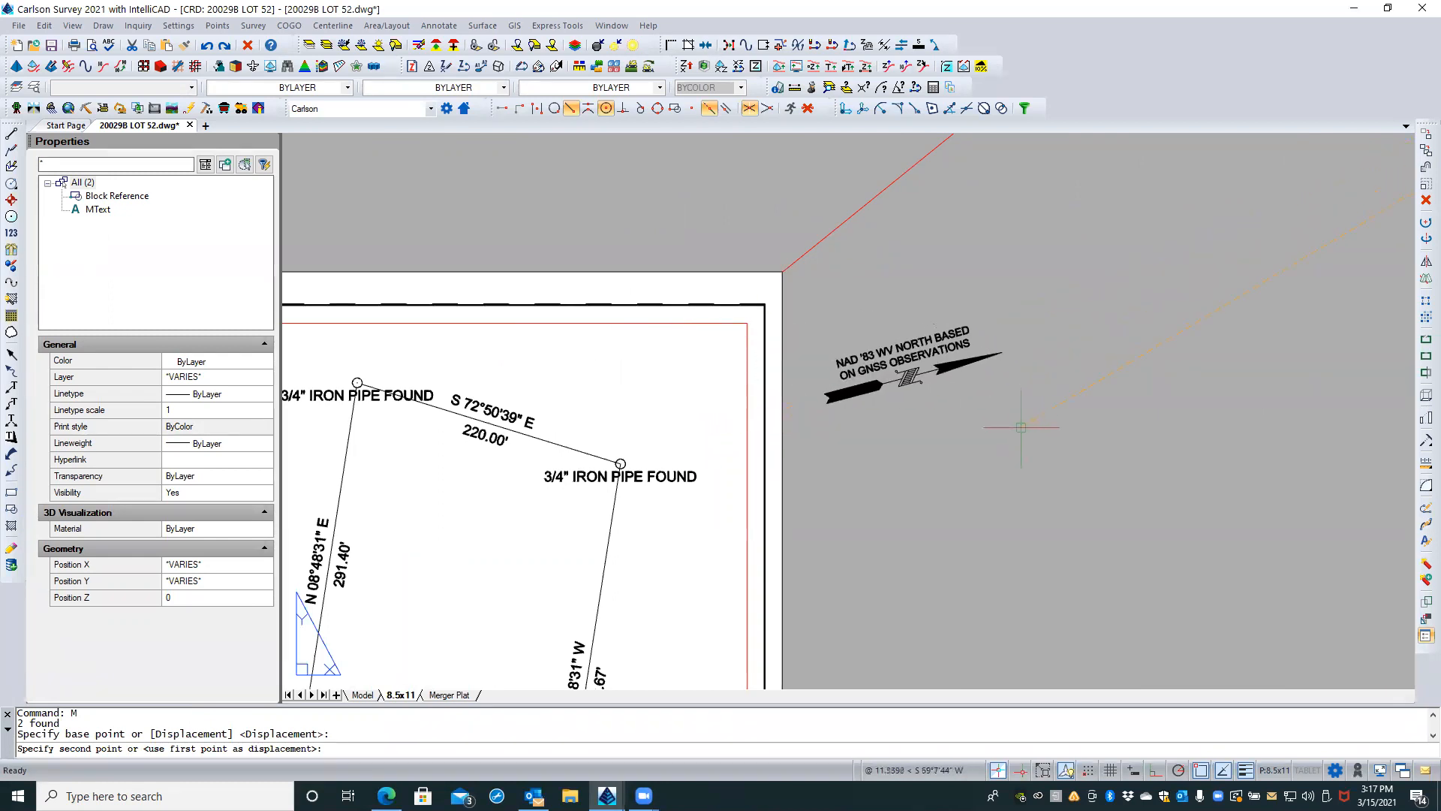
pyautogui.press('Escape')
pyautogui.press('Escape')
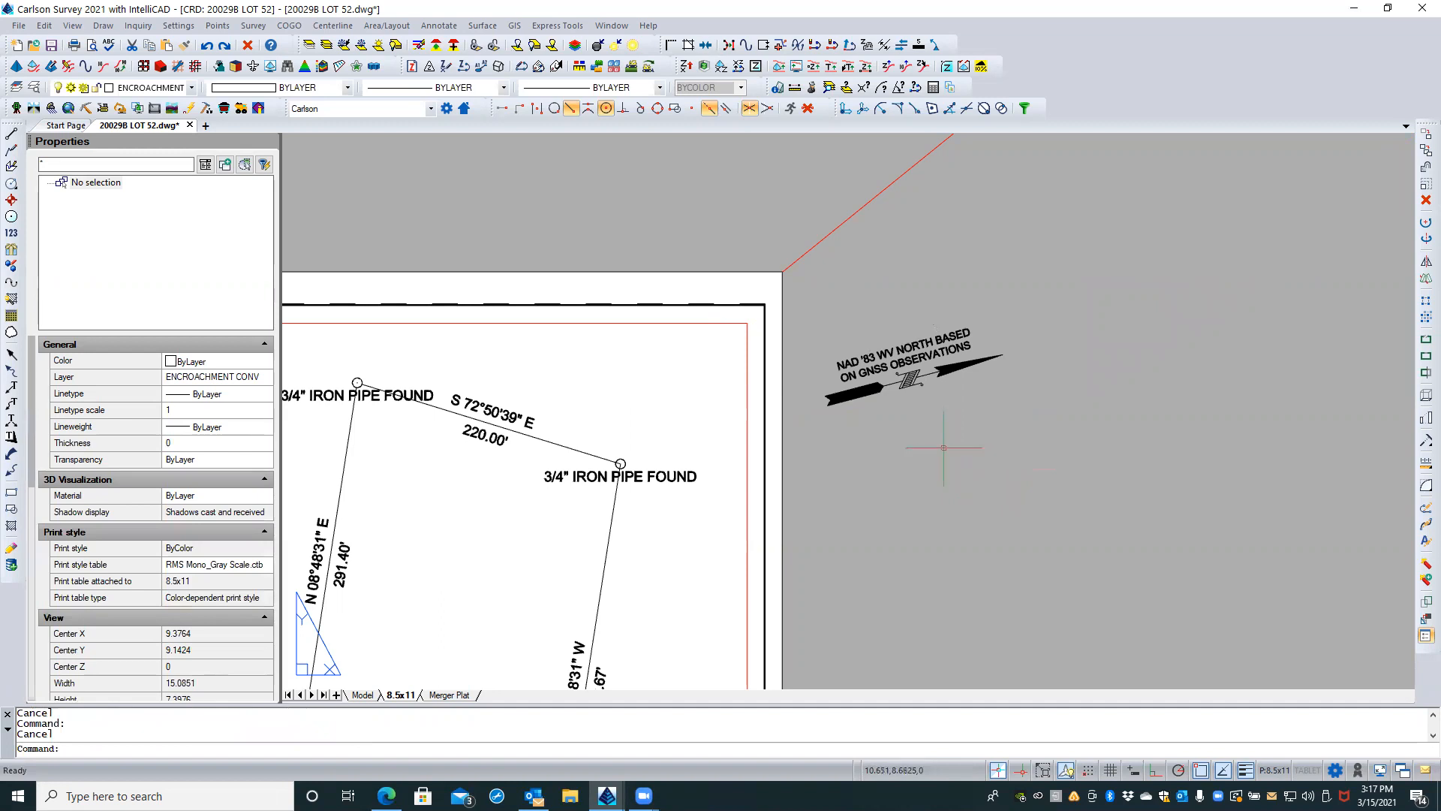
# Step: Inspect the text height of the north arrow's NAD '83 note
pyautogui.click(927, 342)
pyautogui.scroll(5, 927, 342)
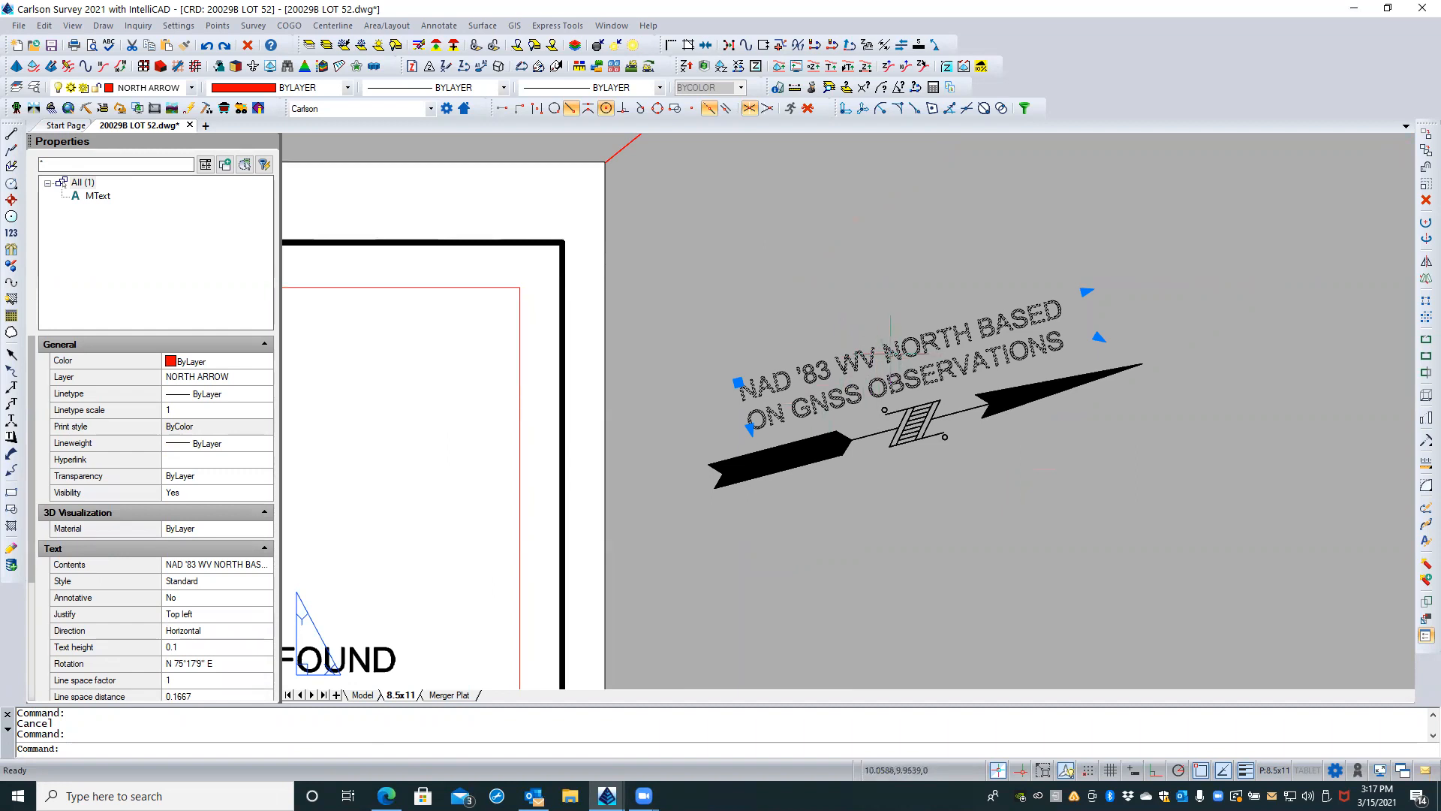
pyautogui.press('Escape')
# Step: Rotate the north arrow and its note together about the notch endpoint at the arrow's tail
pyautogui.click(992, 480)
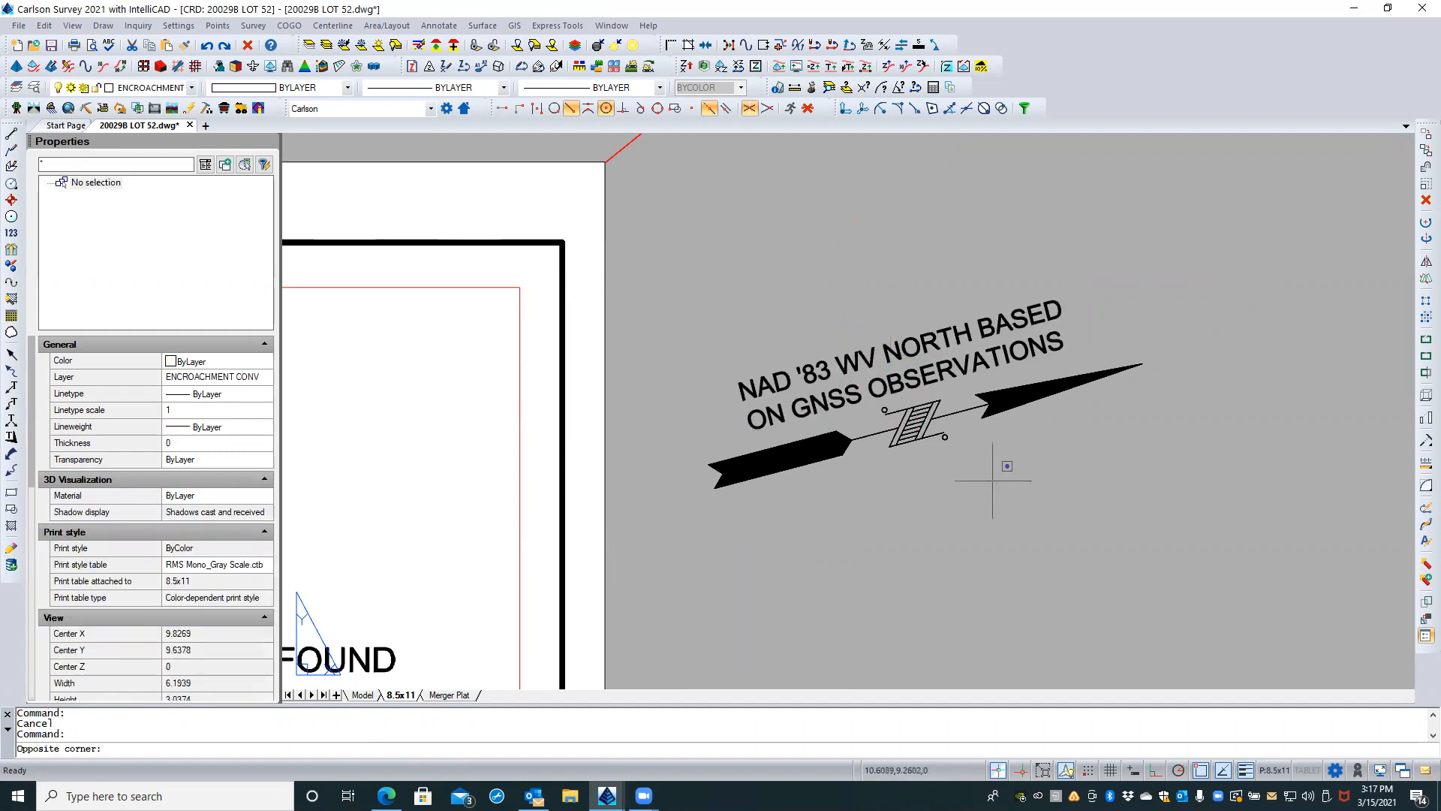
pyautogui.click(902, 323)
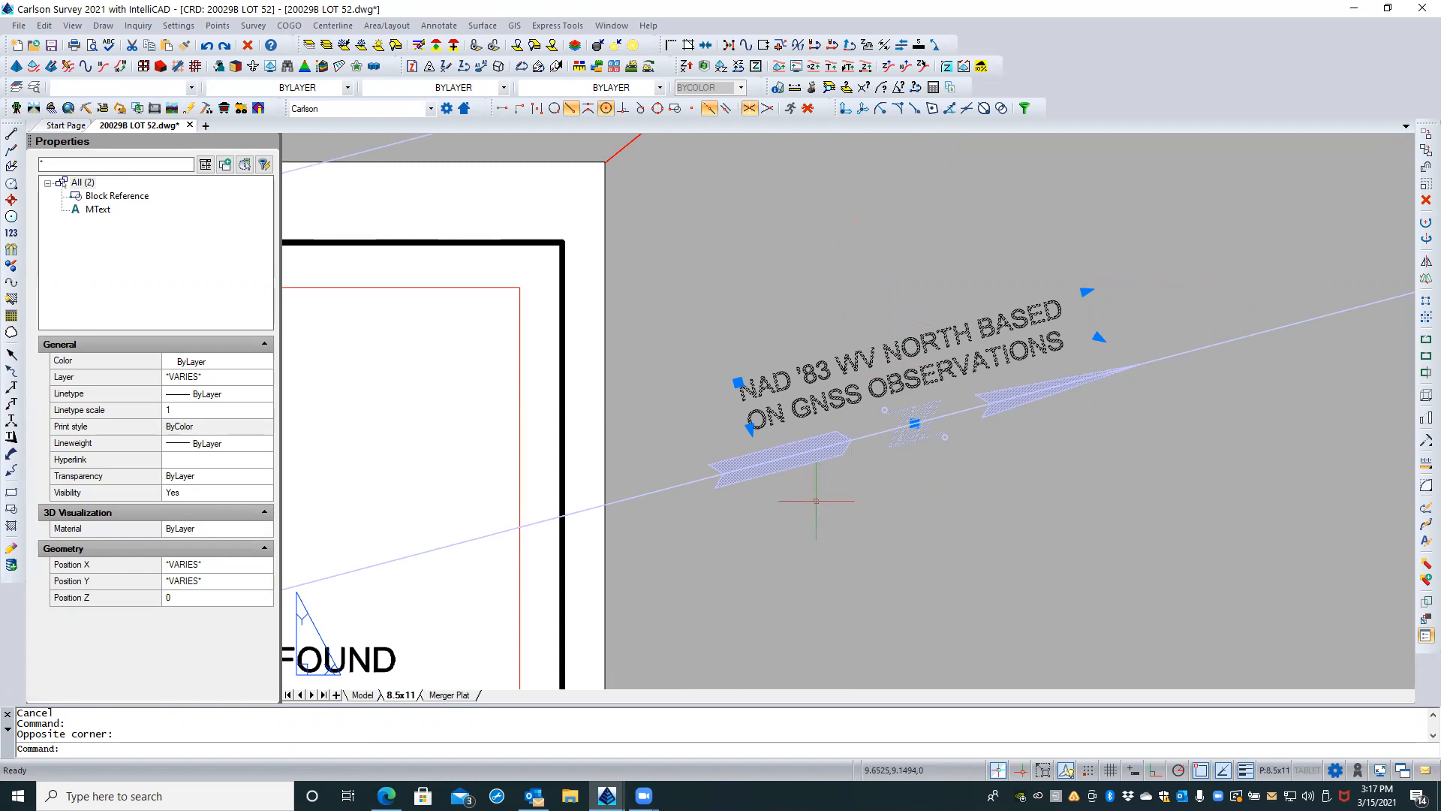
pyautogui.scroll(-1, 879, 517)
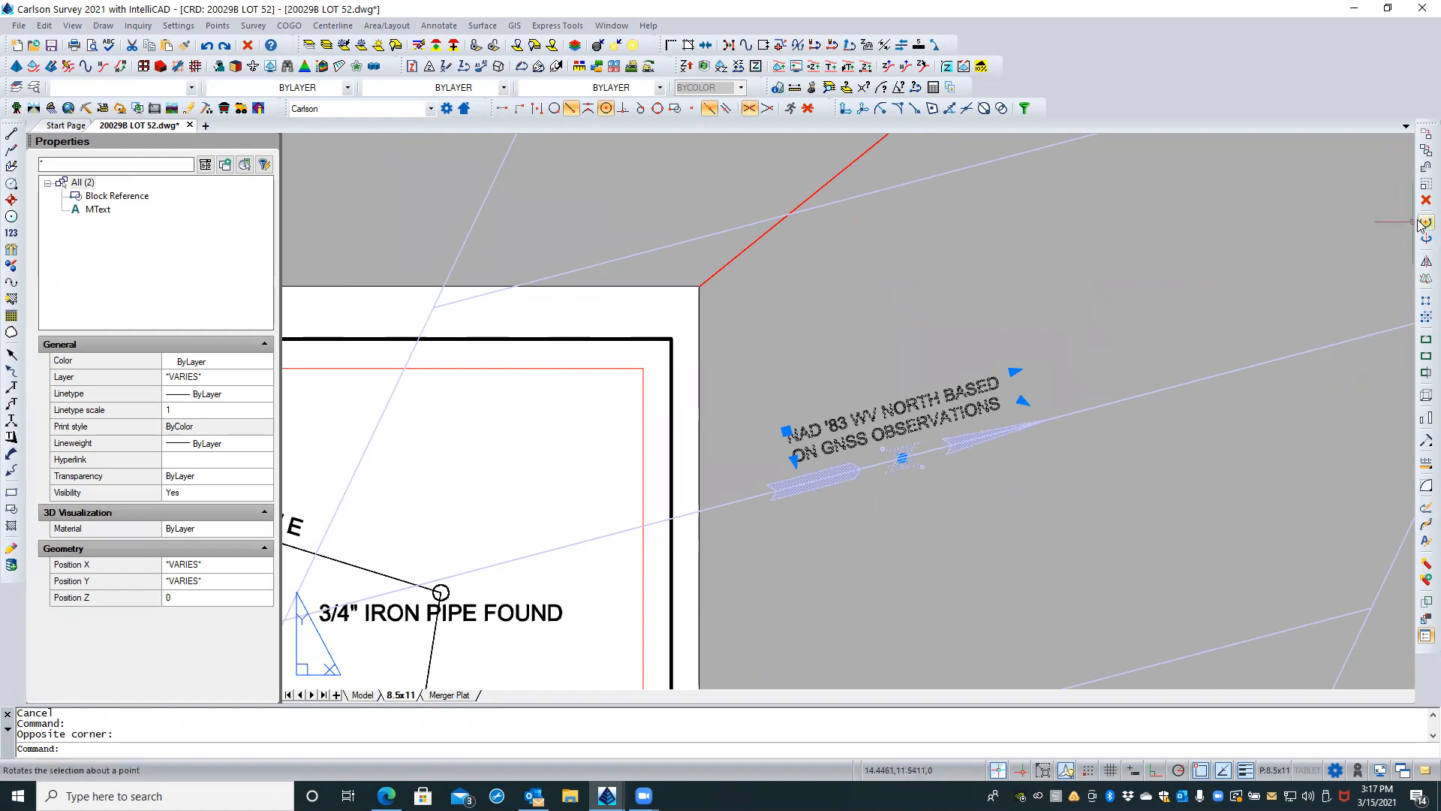
pyautogui.click(1424, 223)
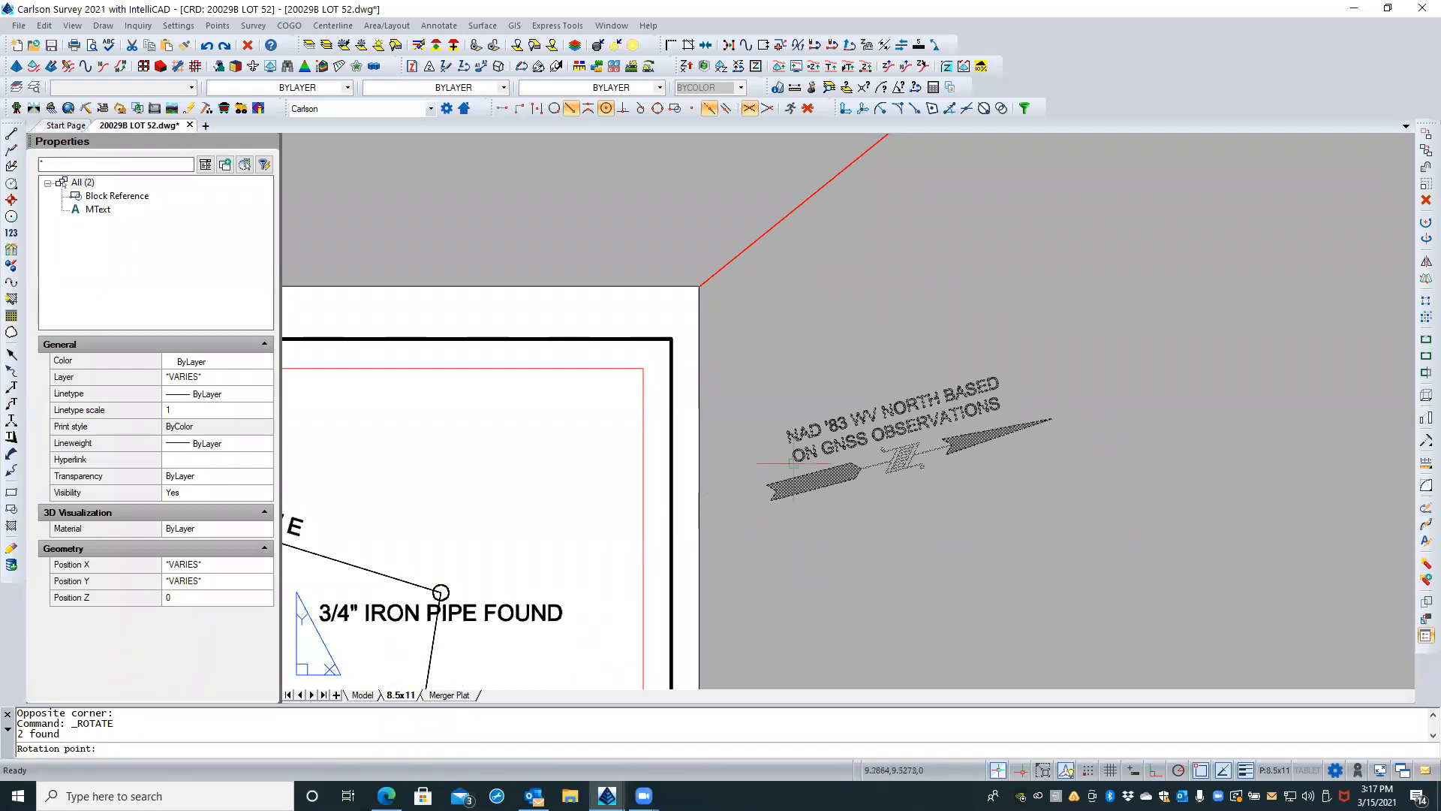
pyautogui.scroll(3, 758, 487)
pyautogui.scroll(4, 758, 488)
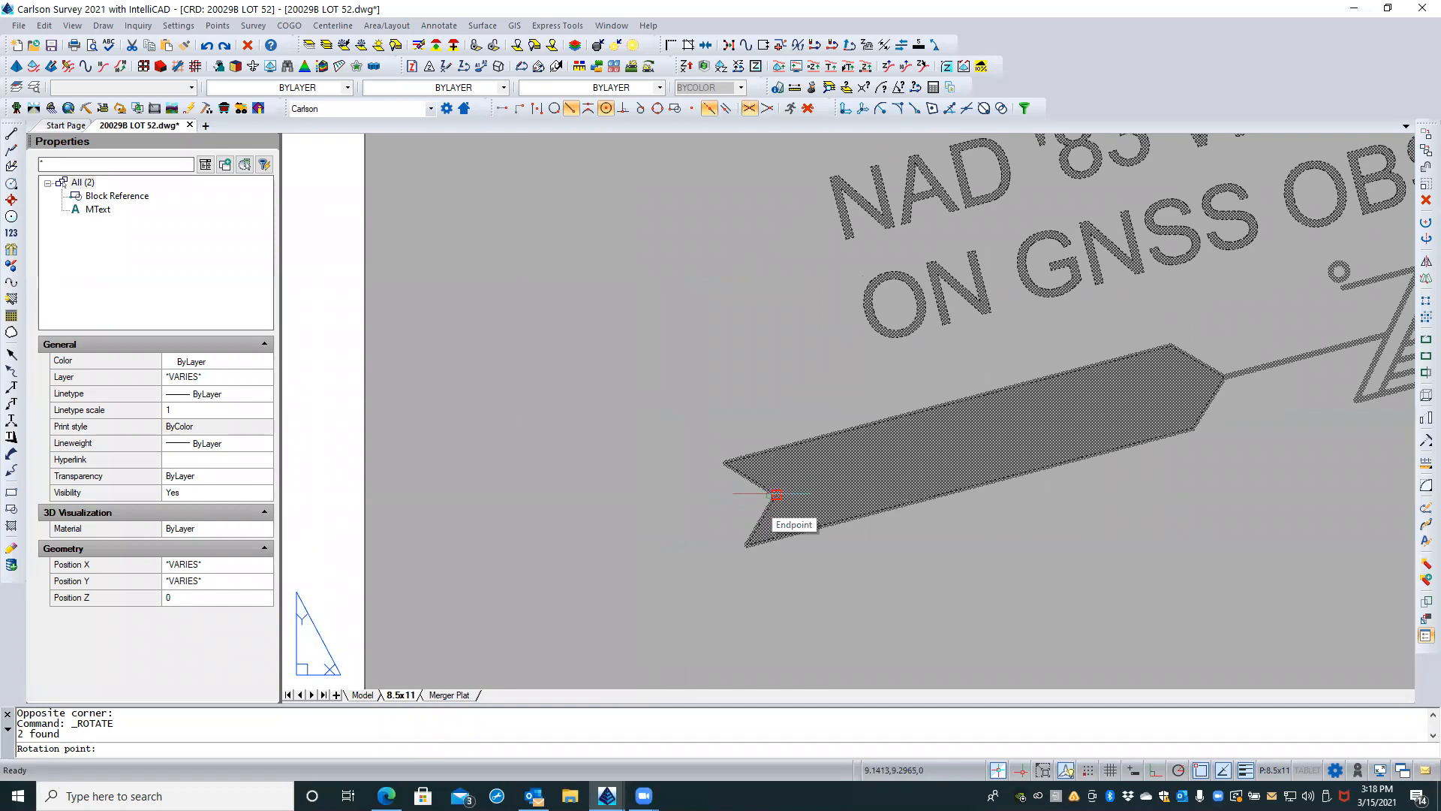
pyautogui.click(776, 494)
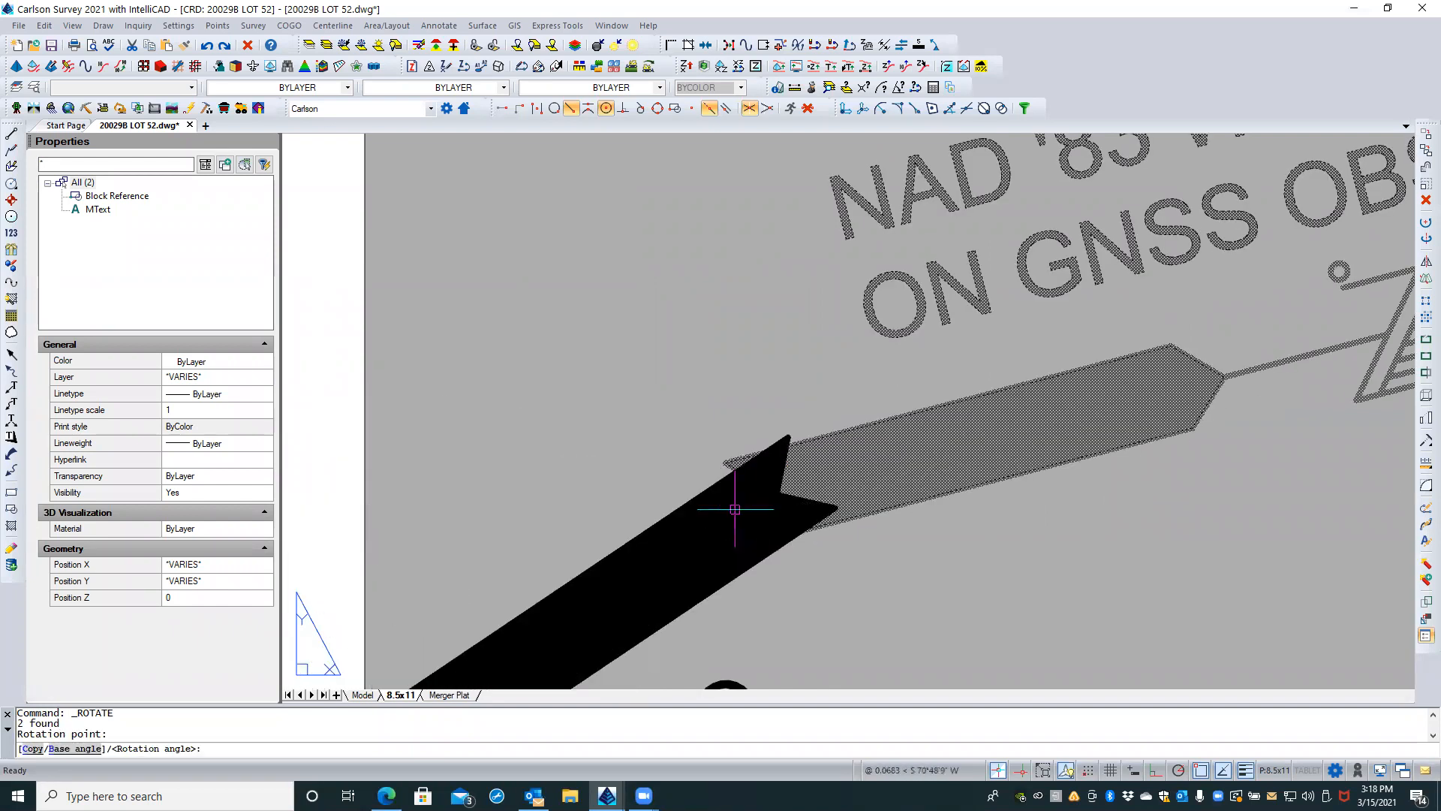
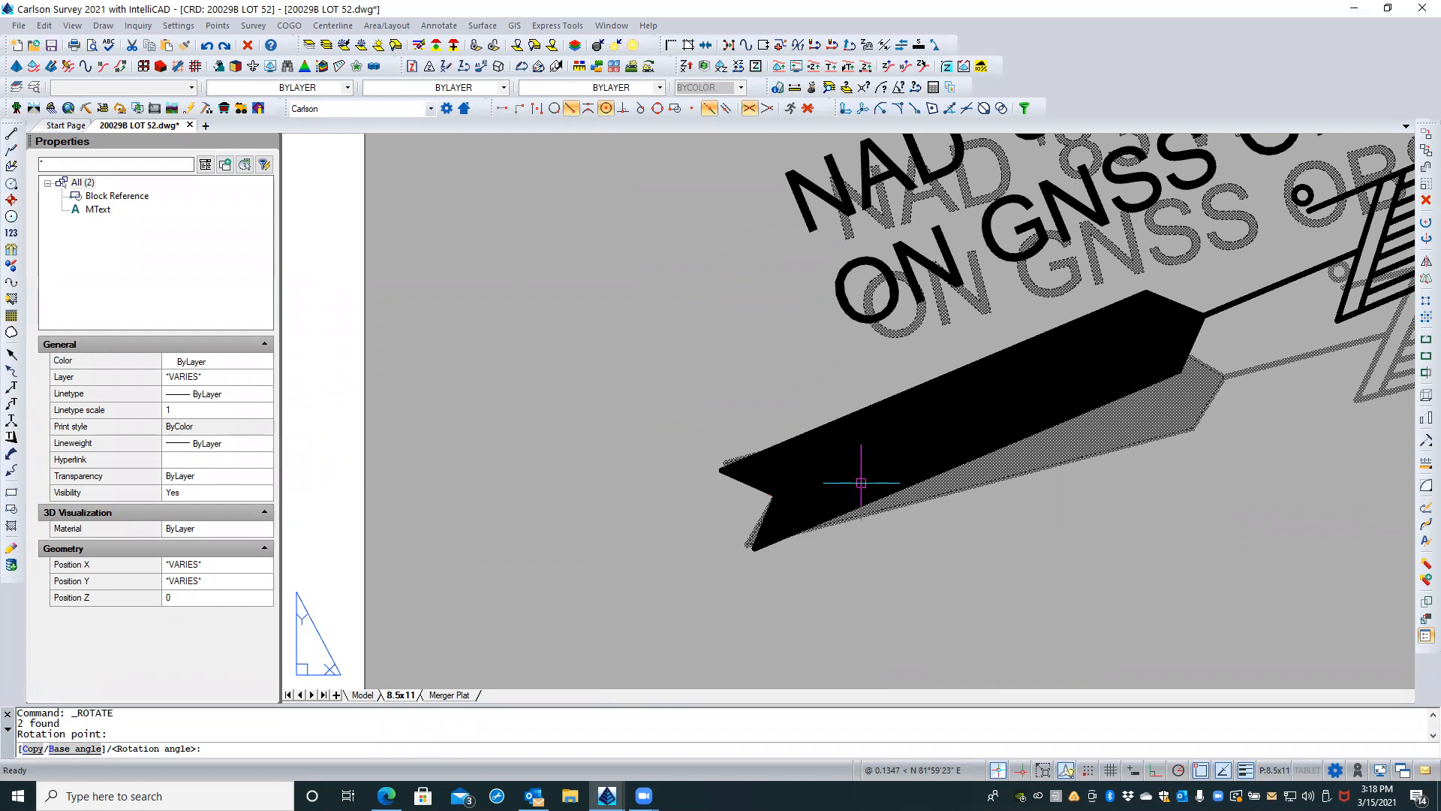
# Step: Rotate the north arrow and its note to a 90° angle, using the line from tail notch to arrow tip as the base angle
pyautogui.write('b')
pyautogui.press('Return')
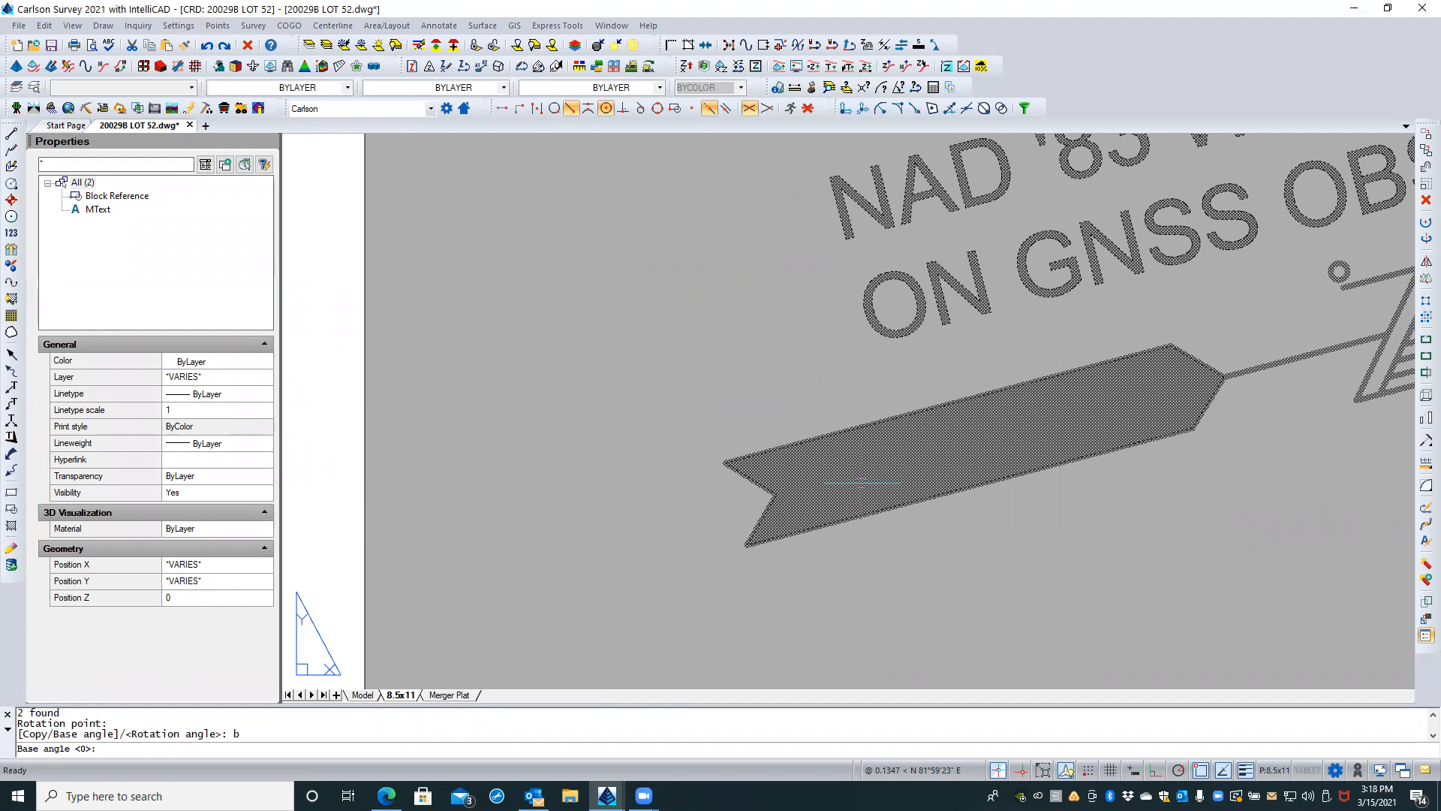
pyautogui.click(776, 495)
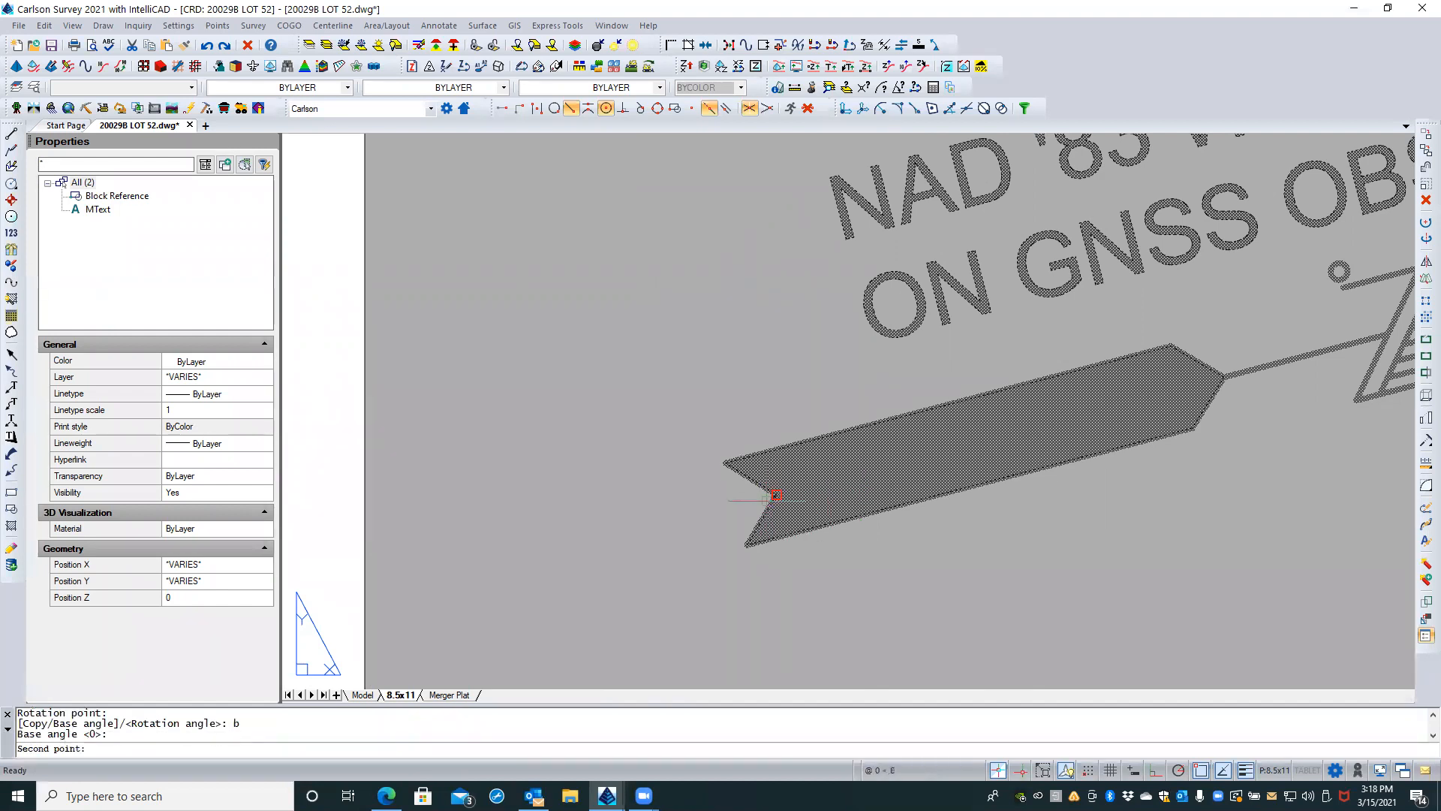
pyautogui.scroll(-3, 625, 524)
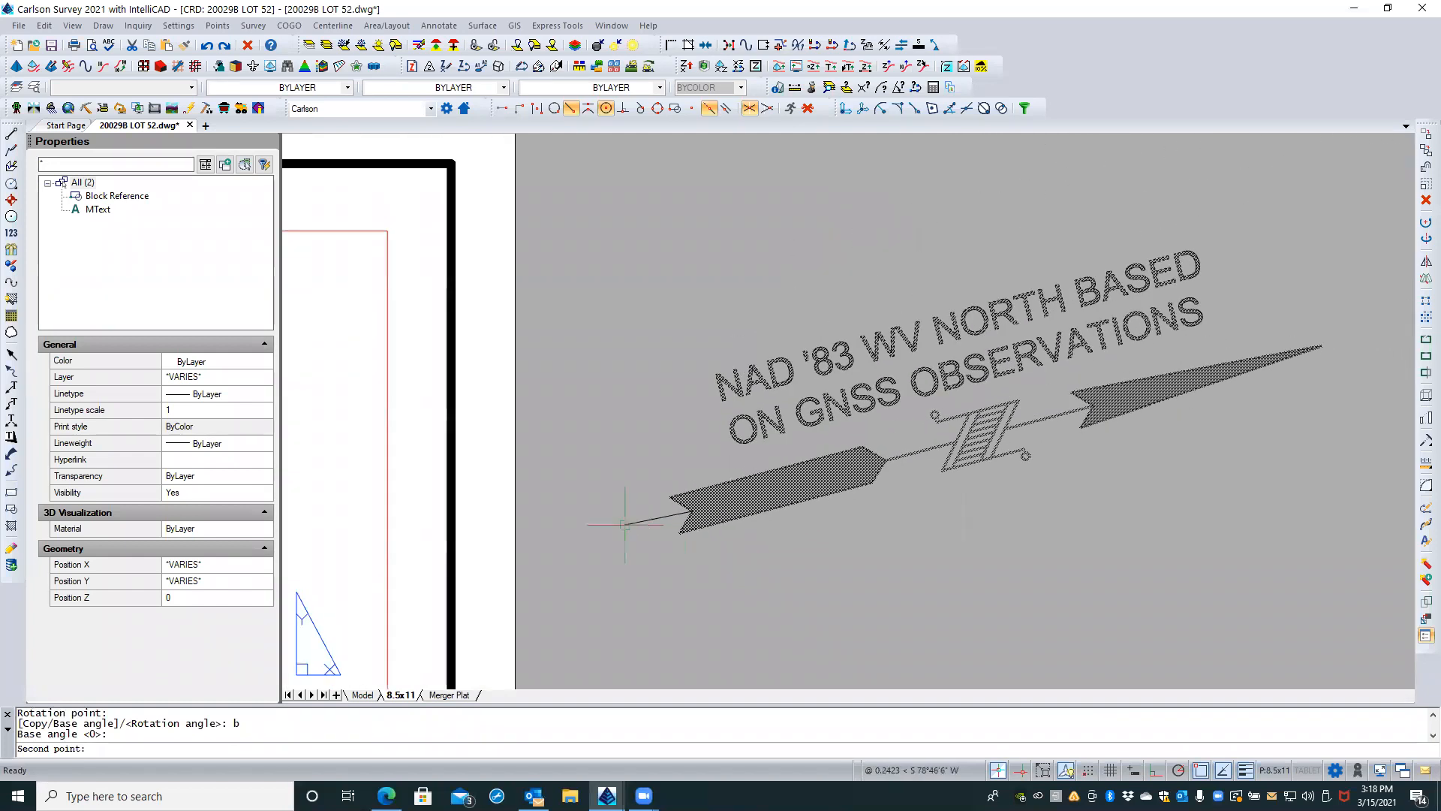
pyautogui.click(1321, 346)
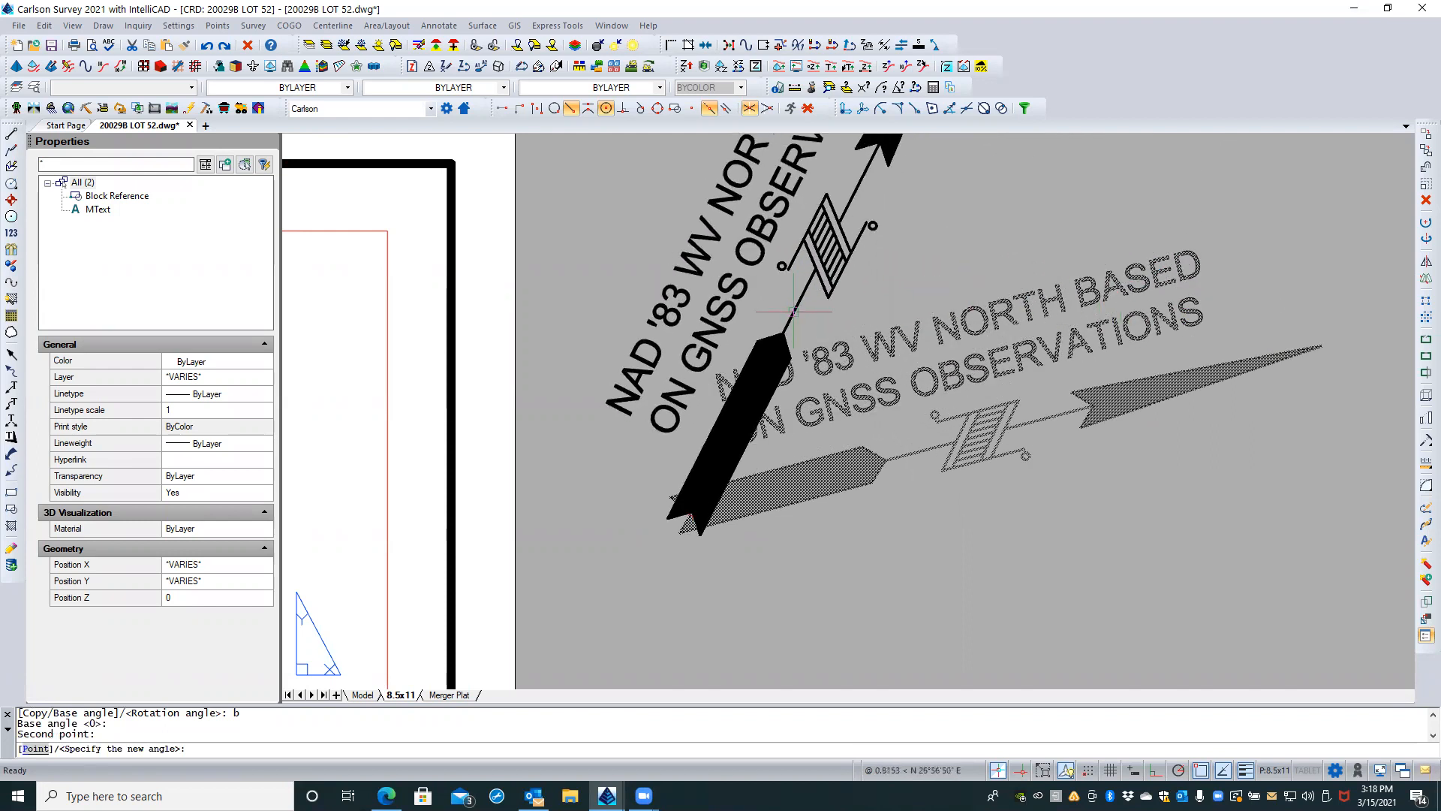
pyautogui.scroll(-2, 819, 451)
pyautogui.scroll(-1, 819, 451)
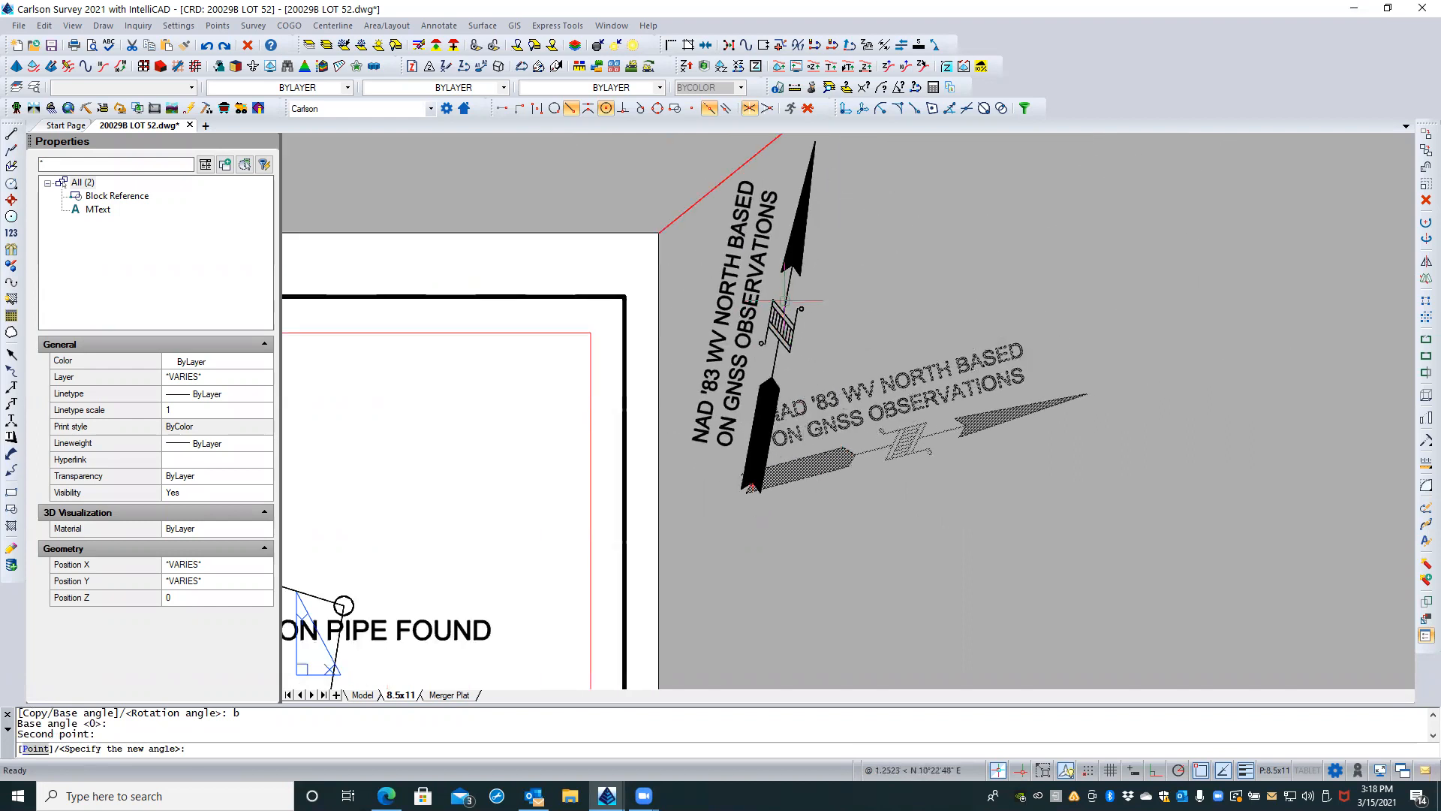
pyautogui.write('90')
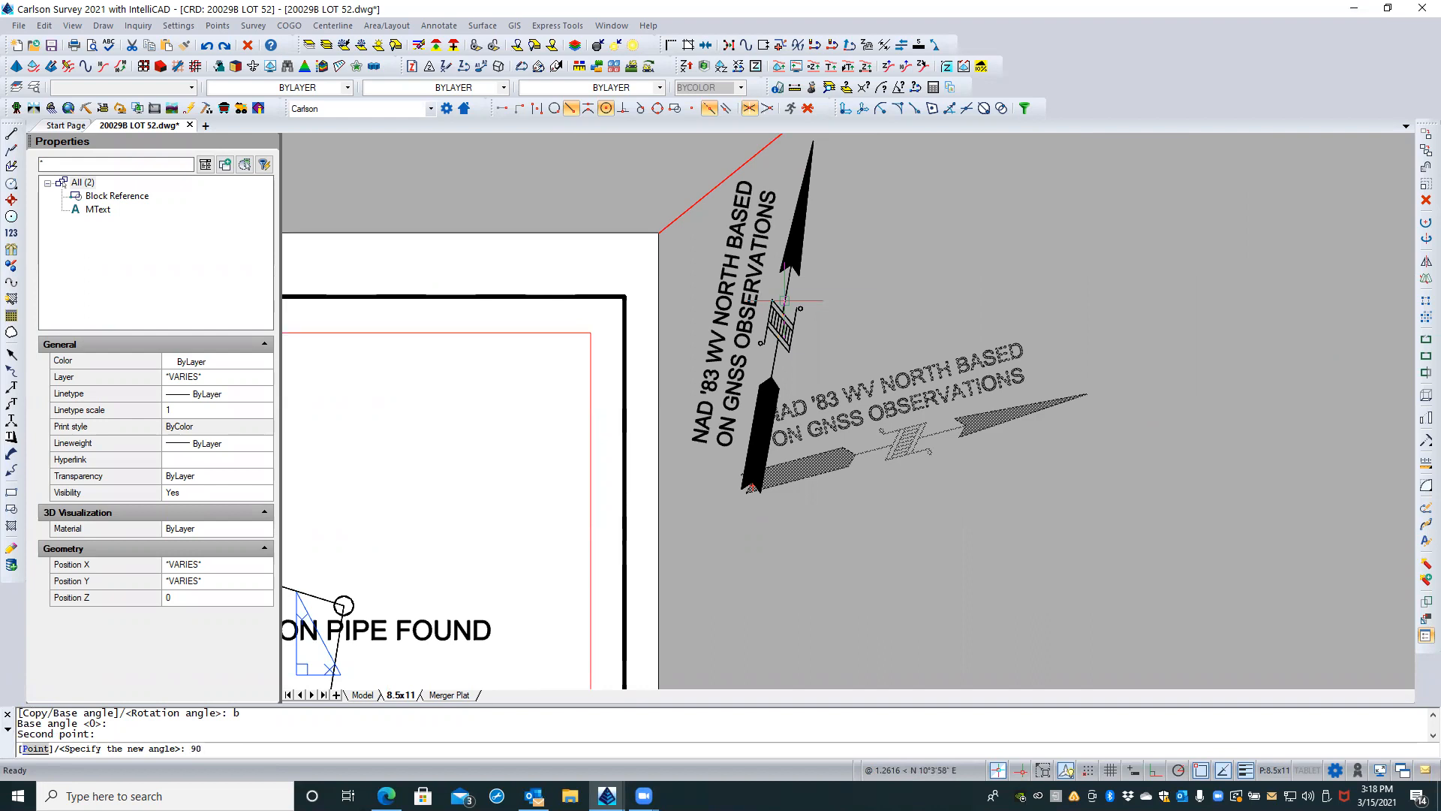
pyautogui.press('Return')
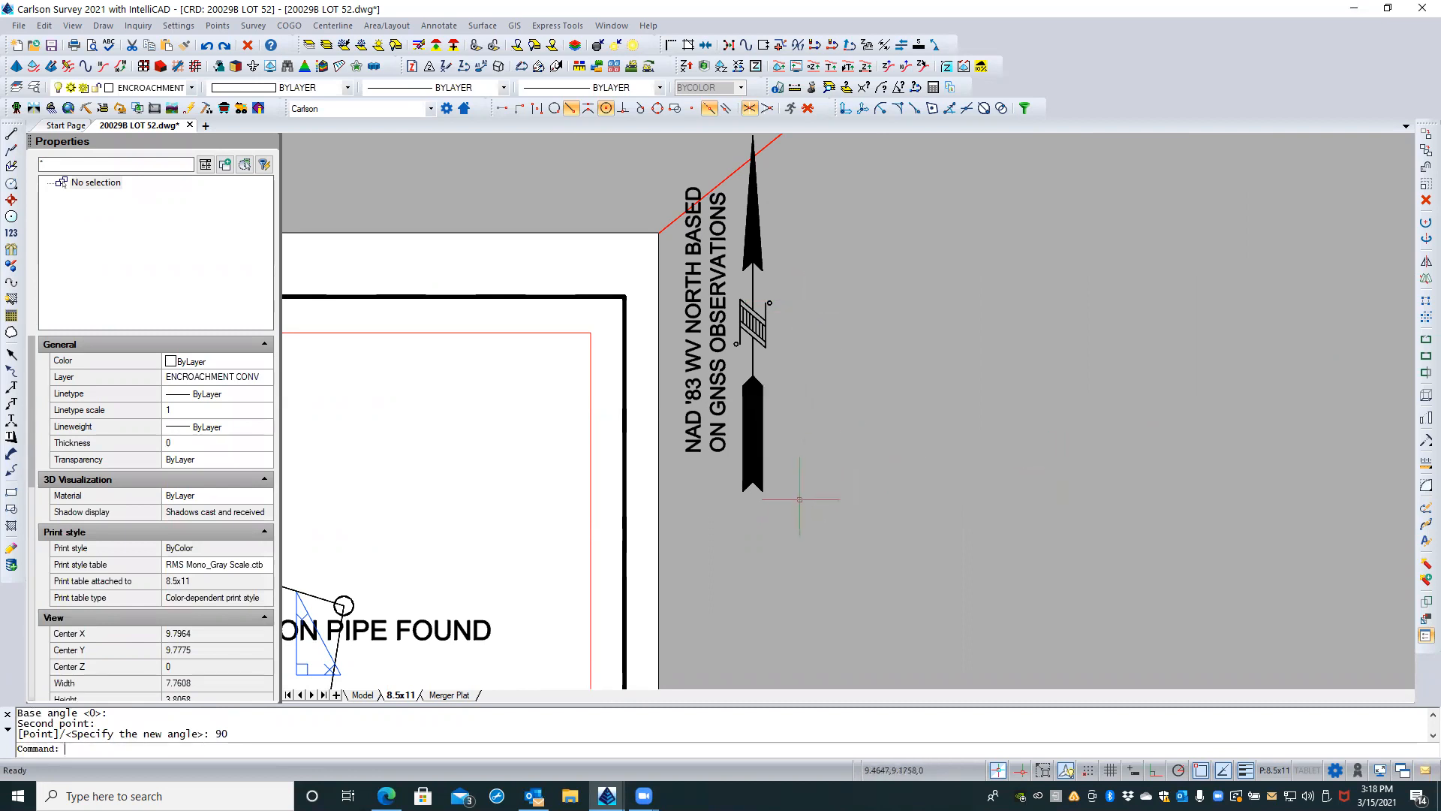
pyautogui.scroll(-2, 891, 440)
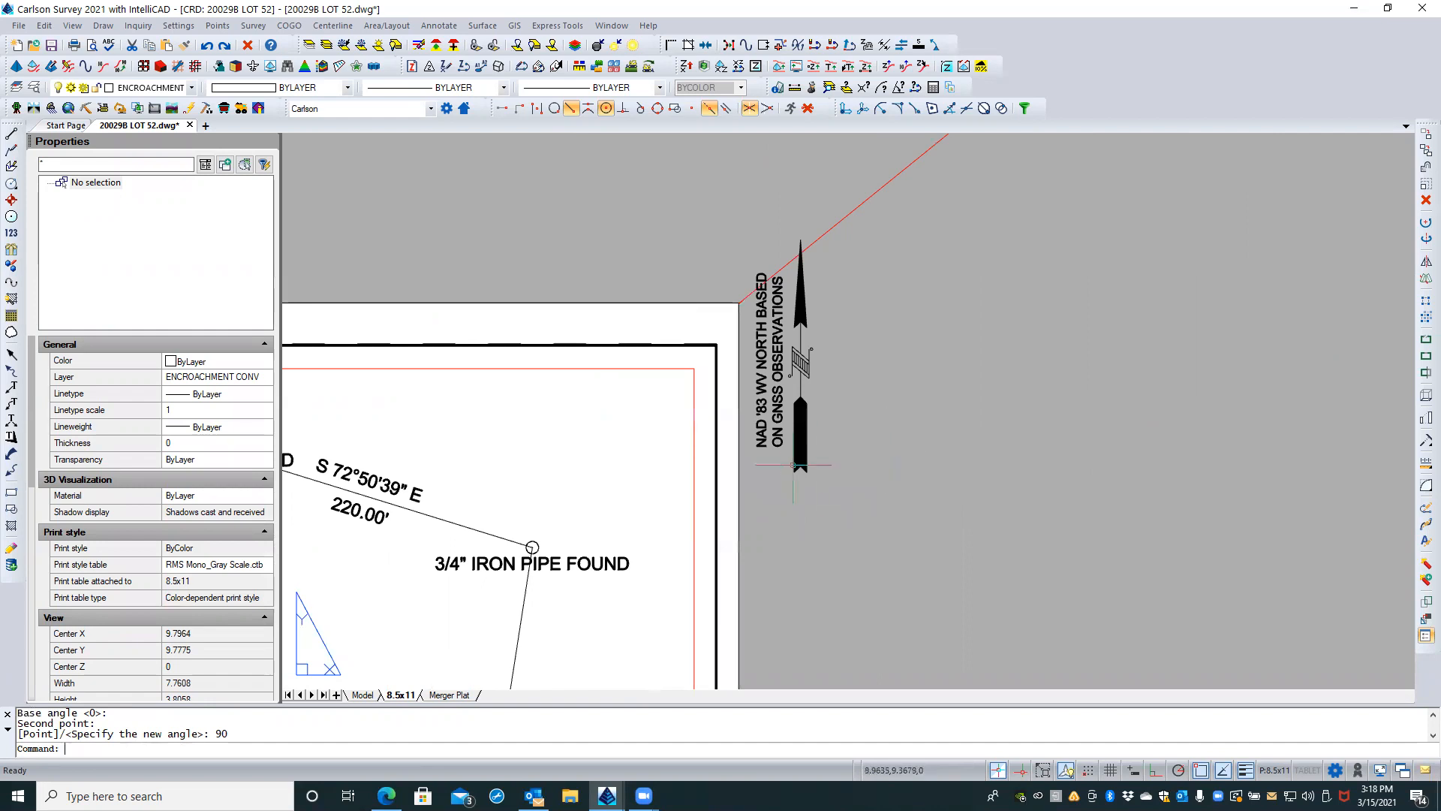
pyautogui.click(828, 481)
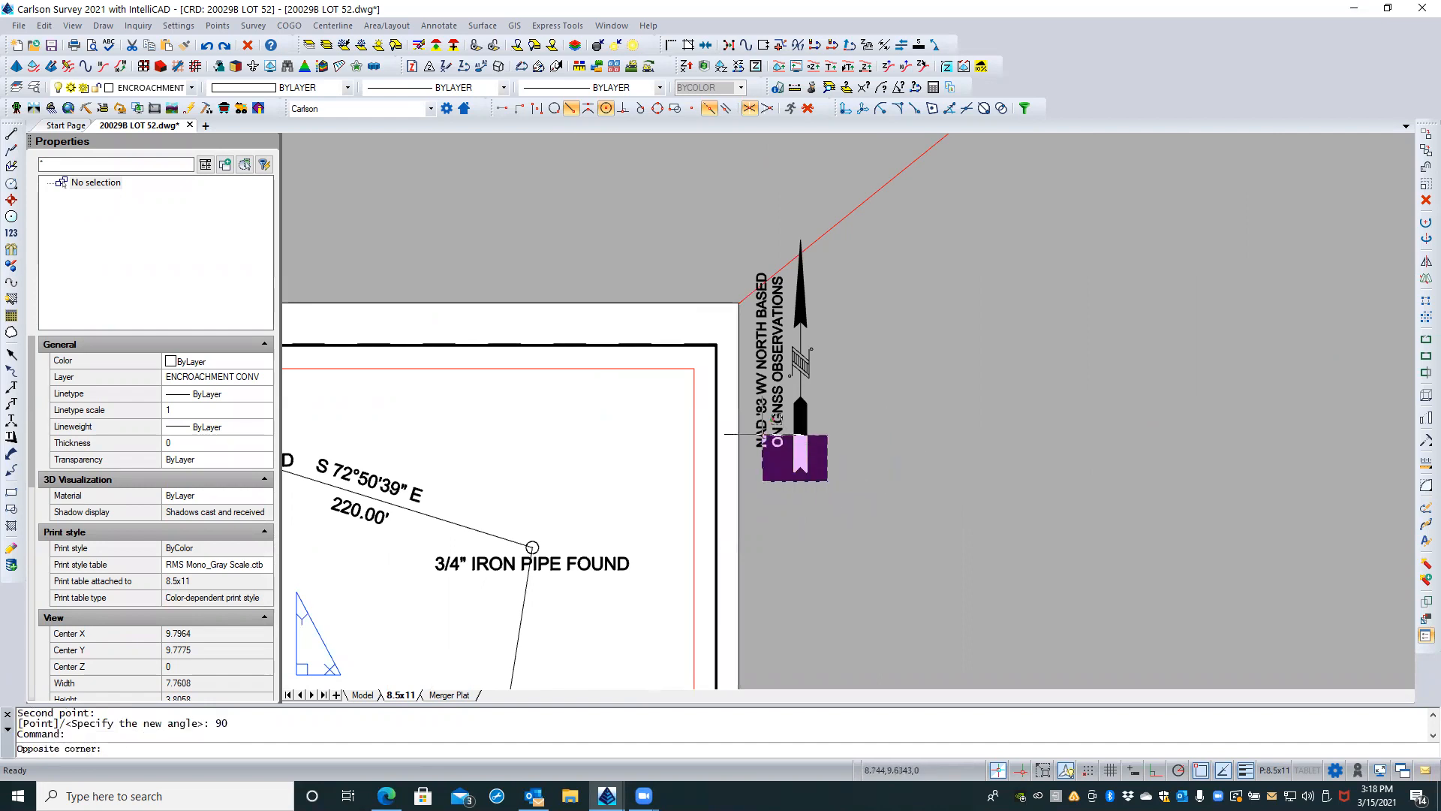
pyautogui.click(757, 396)
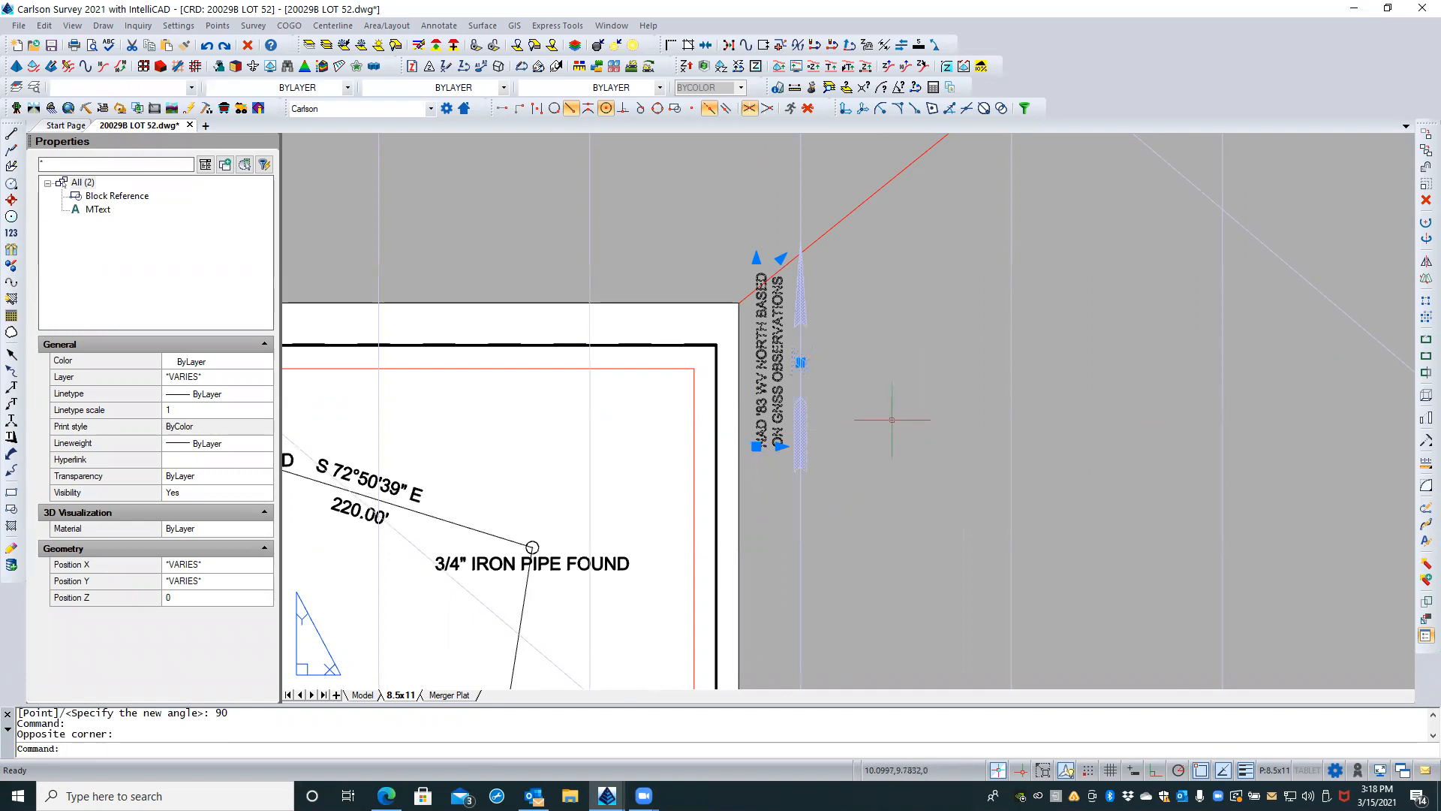
pyautogui.press('Escape')
pyautogui.press('Escape')
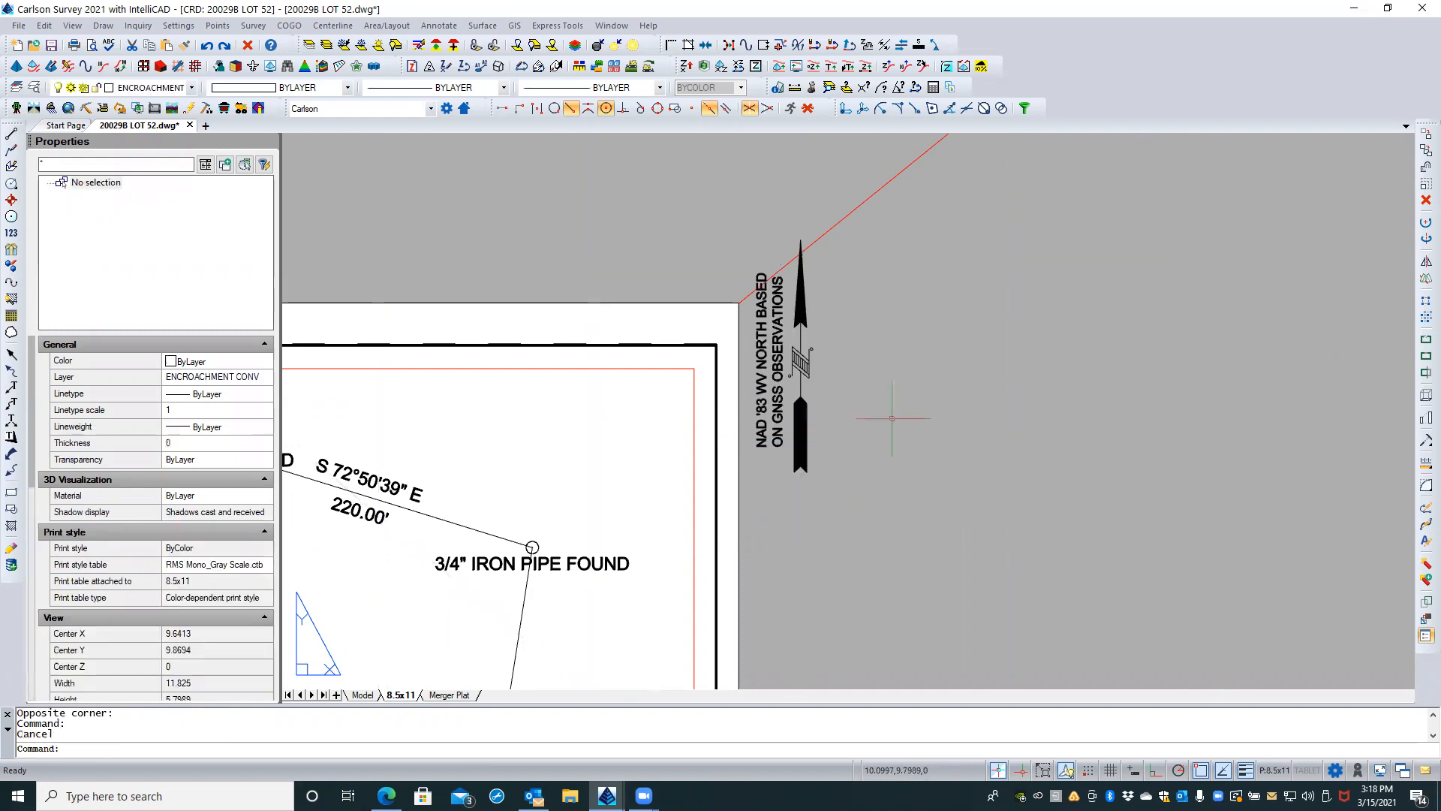
# Step: Measure the north arrow's overall length from tail to tip
pyautogui.write('dist')
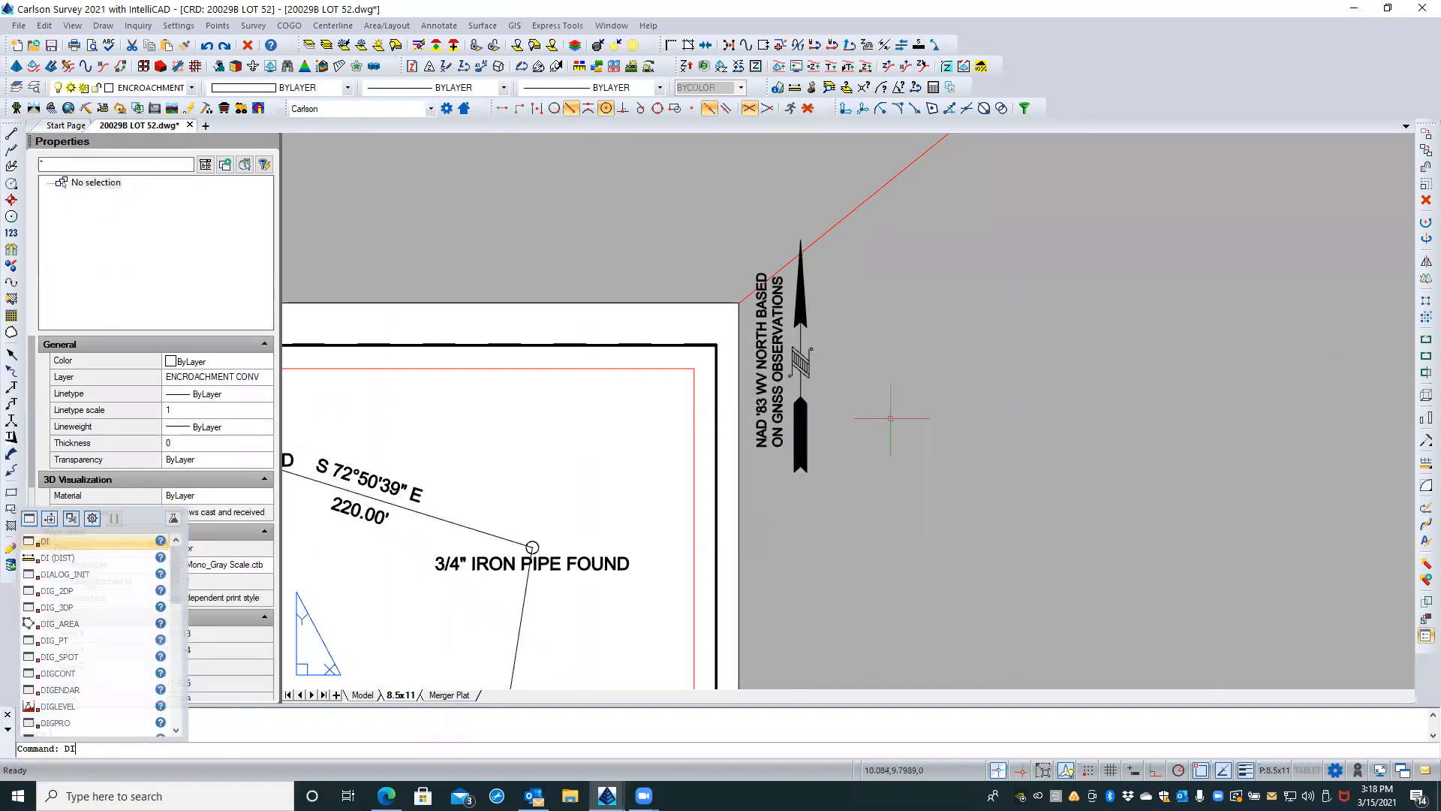
pyautogui.press('Return')
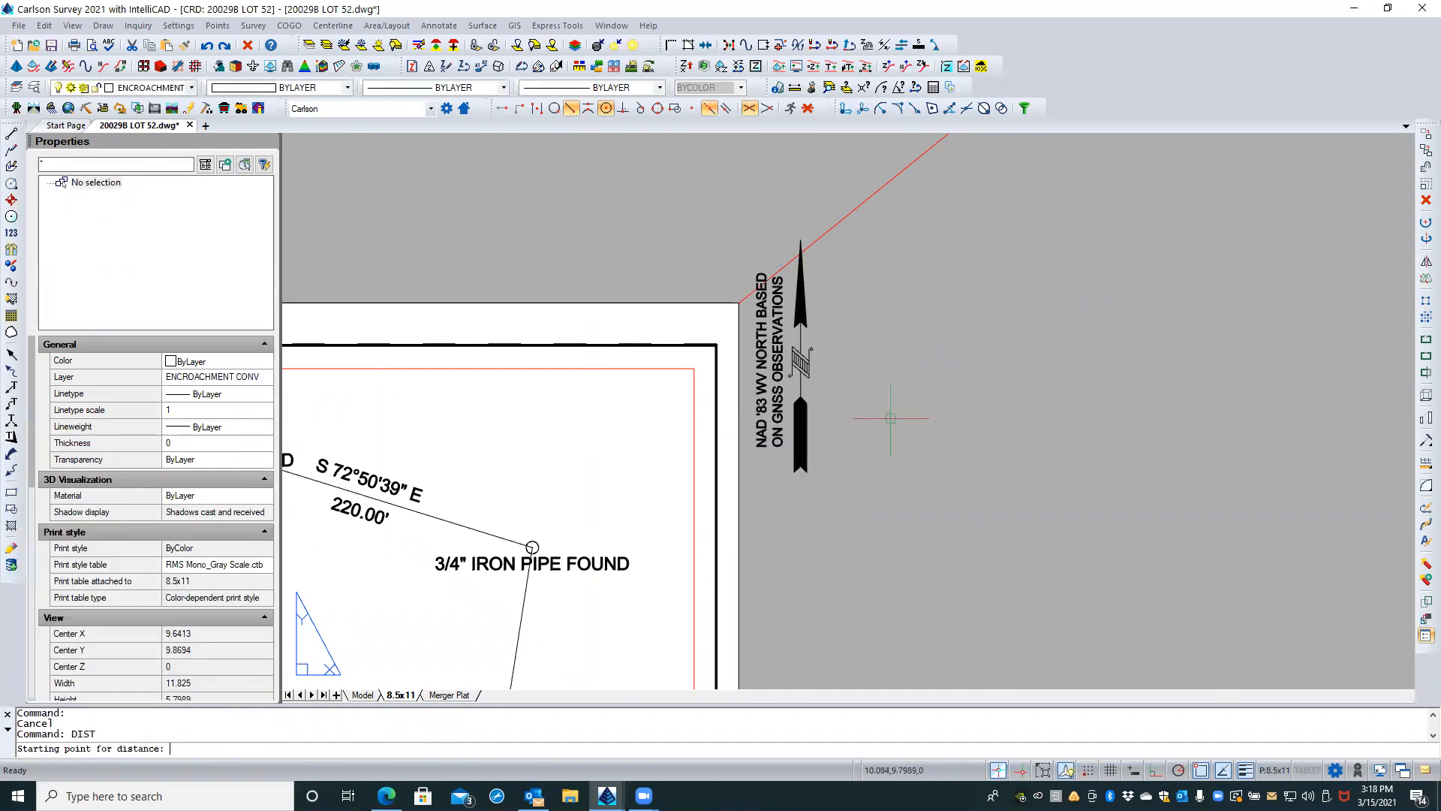
pyautogui.click(835, 473)
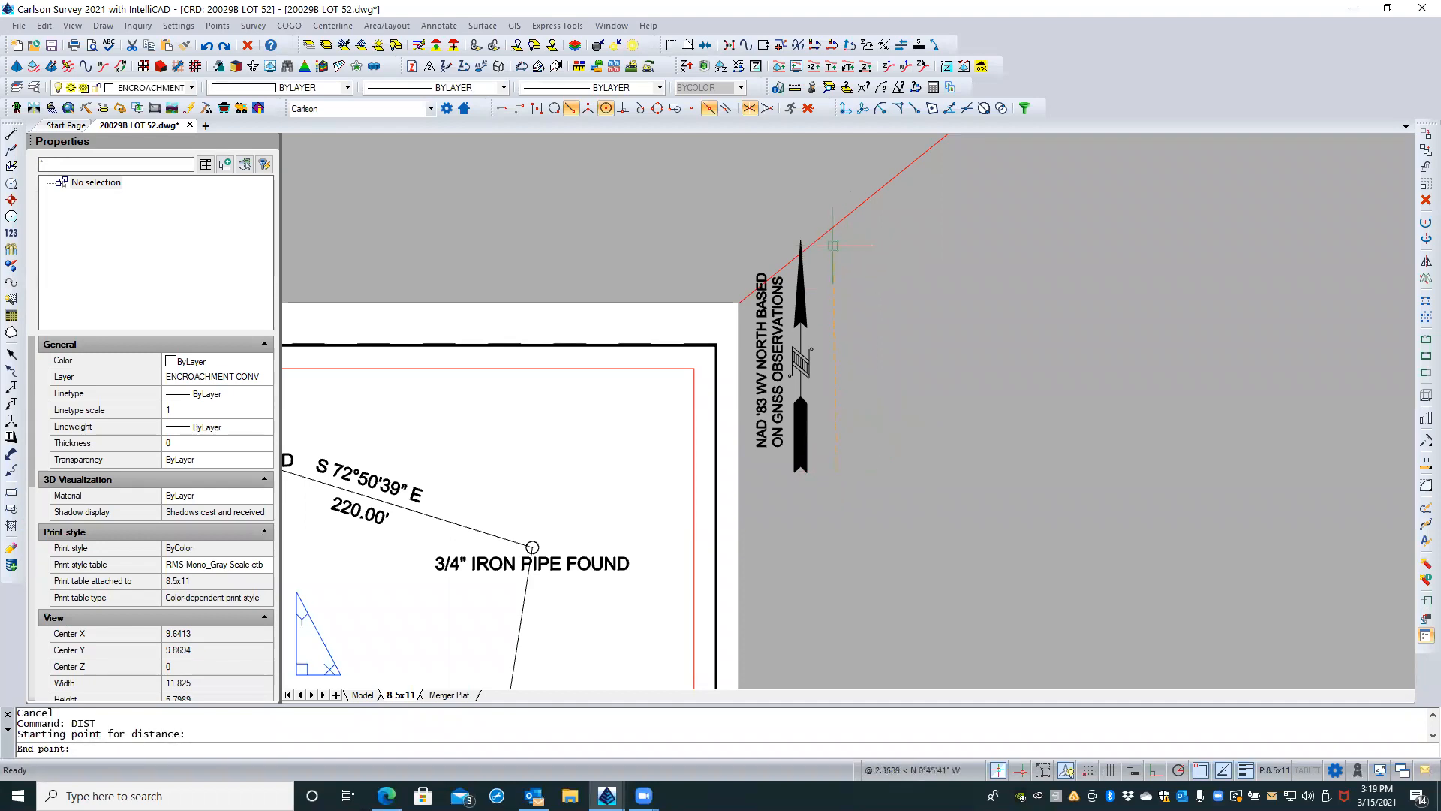
pyautogui.click(833, 245)
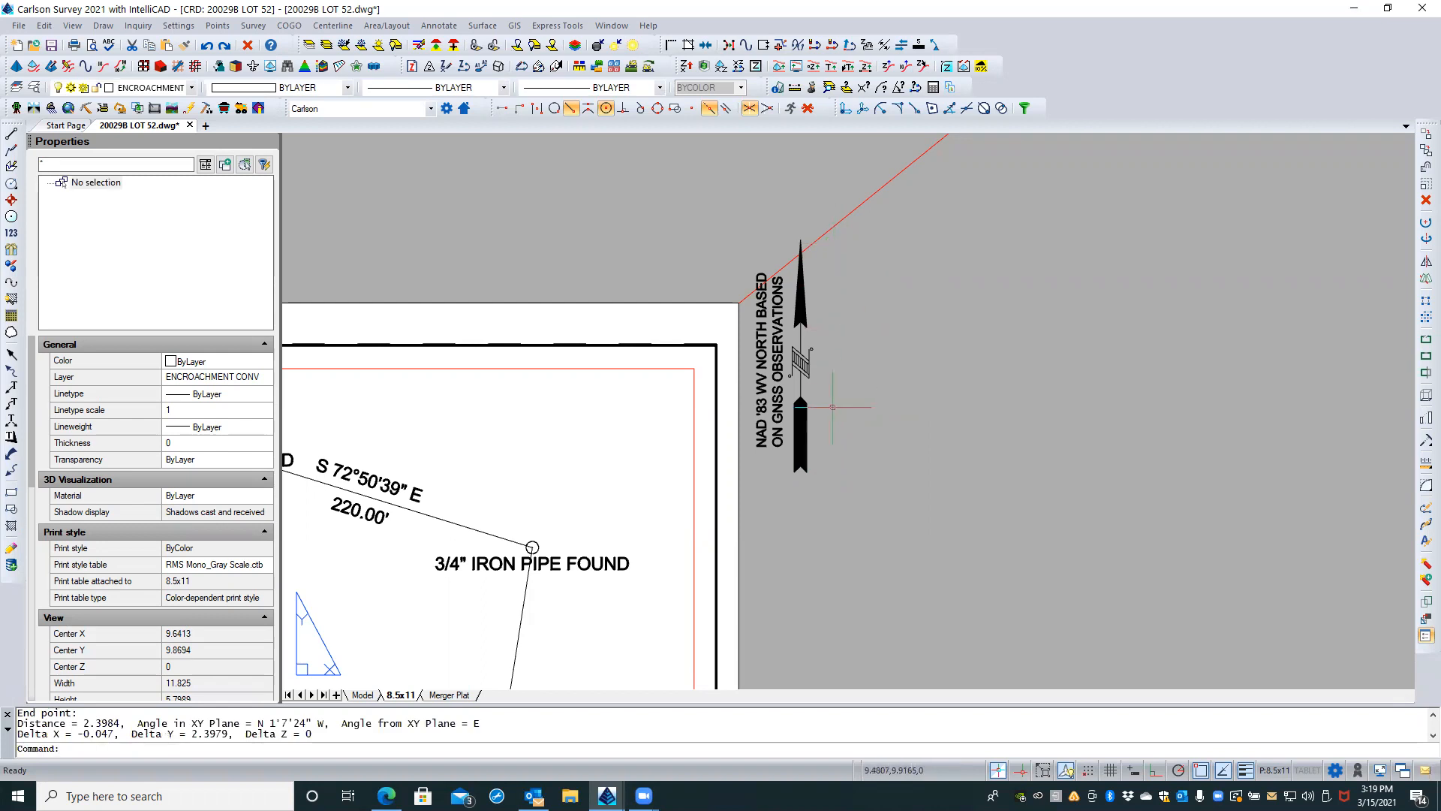
pyautogui.press('Escape')
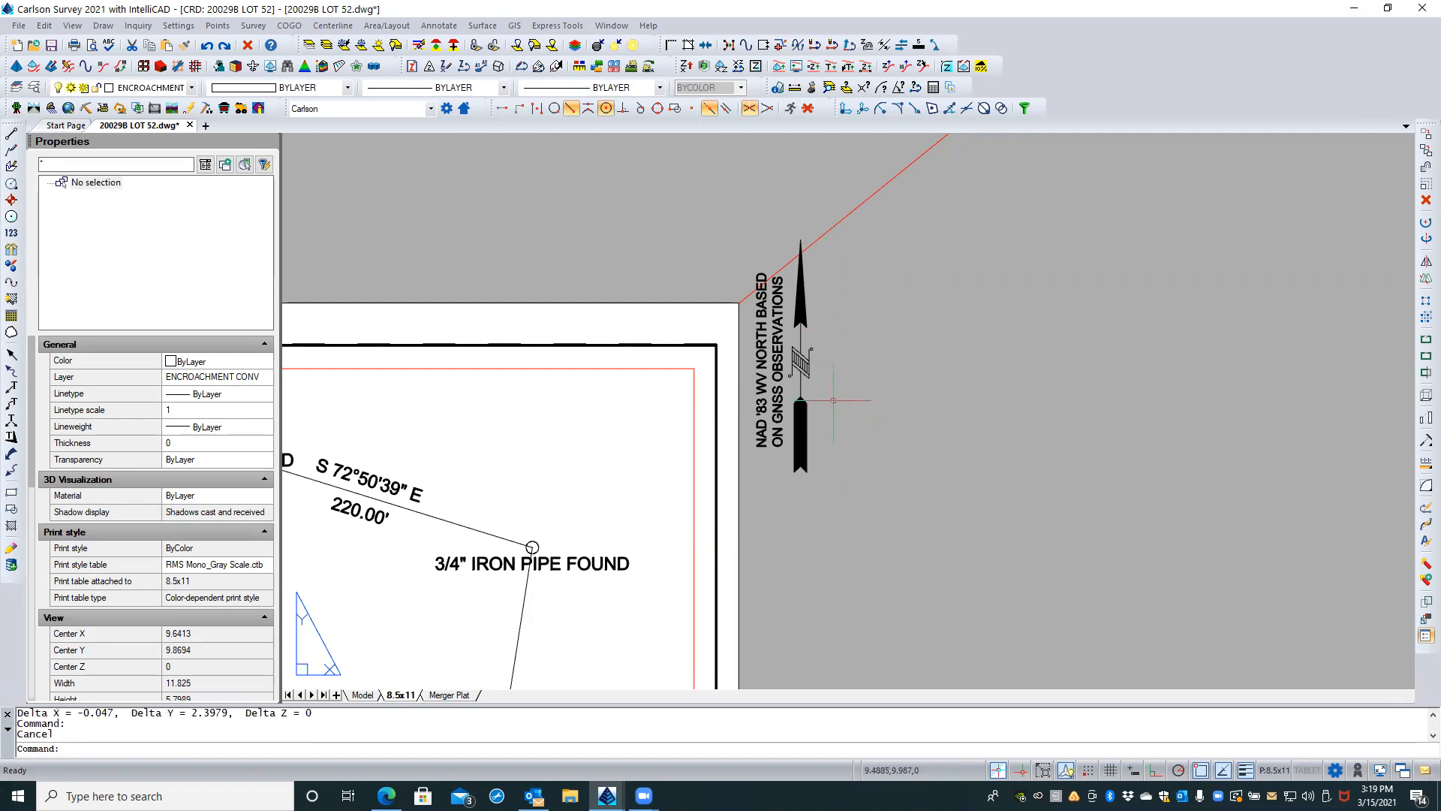
# Step: Scale the north arrow and its note by reference about the tail notch, making the tail-to-tip length 1.5
pyautogui.click(831, 487)
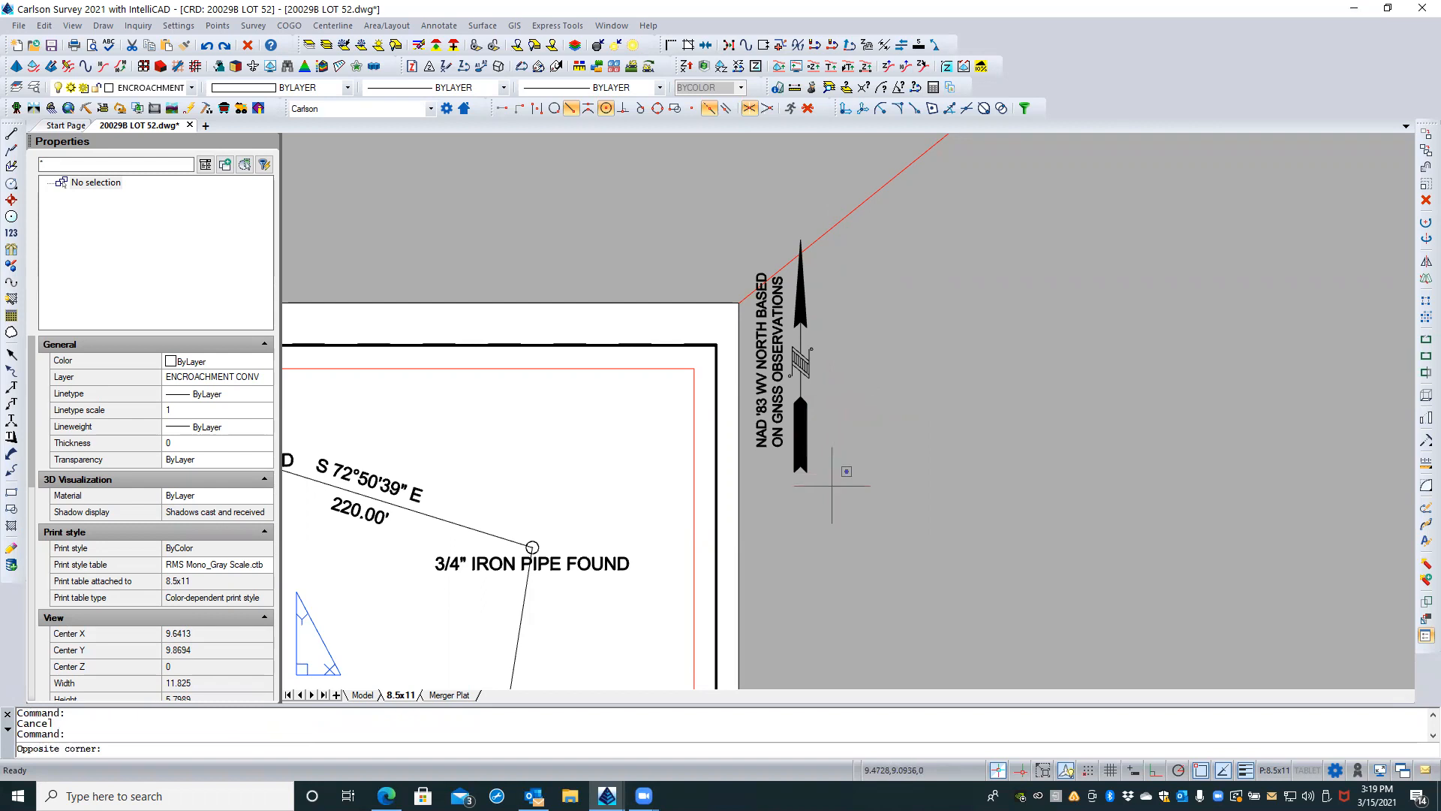
pyautogui.click(757, 397)
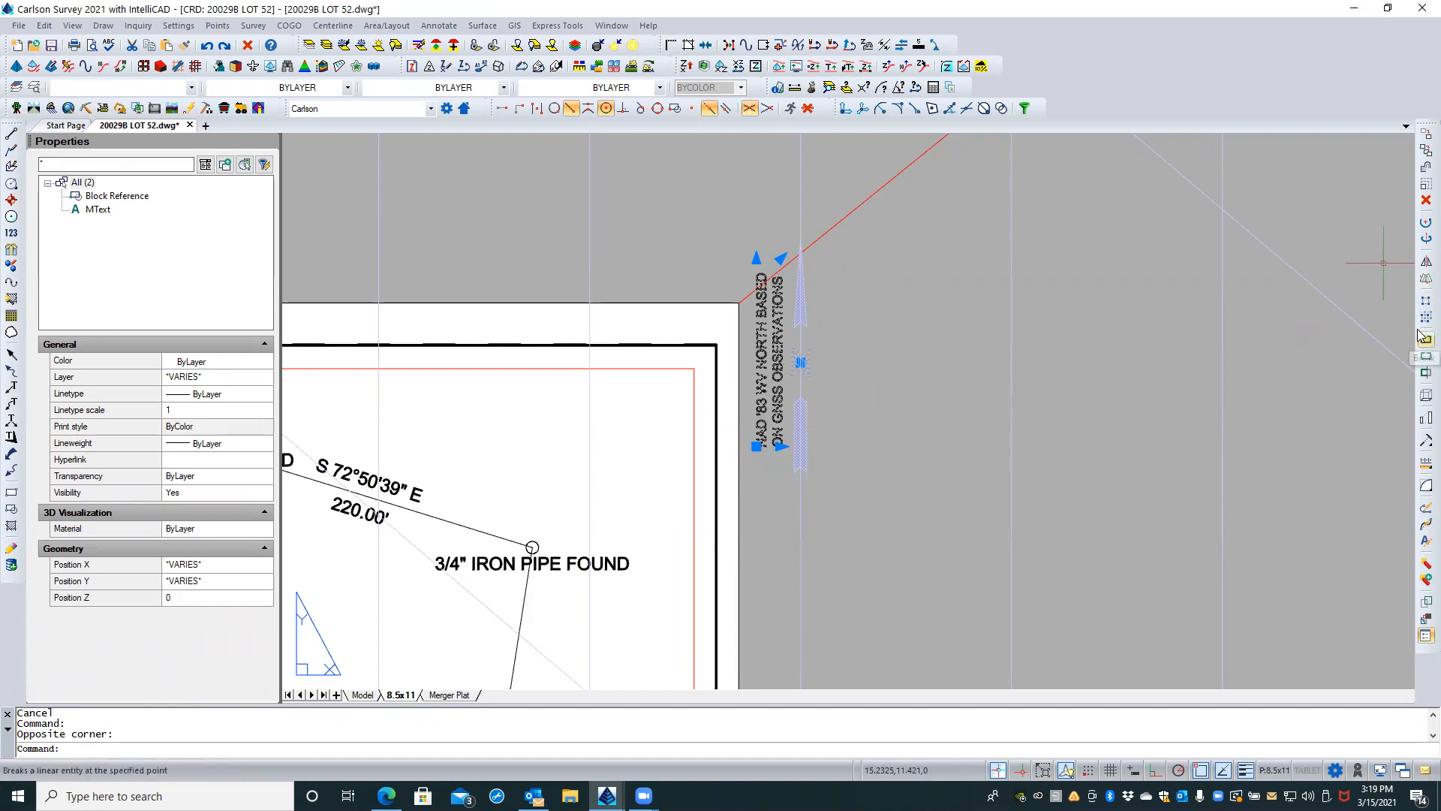
pyautogui.click(1426, 184)
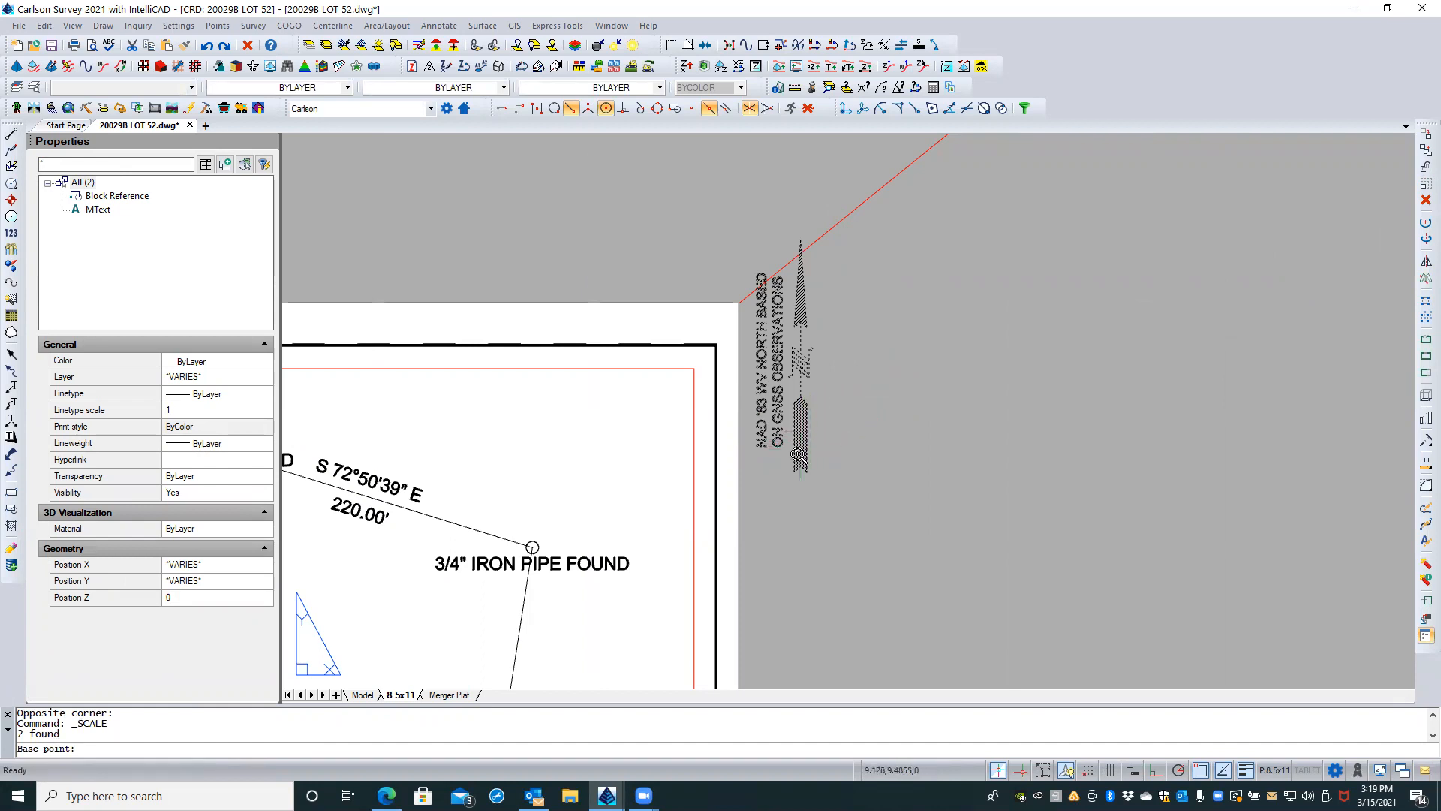
pyautogui.scroll(2, 800, 458)
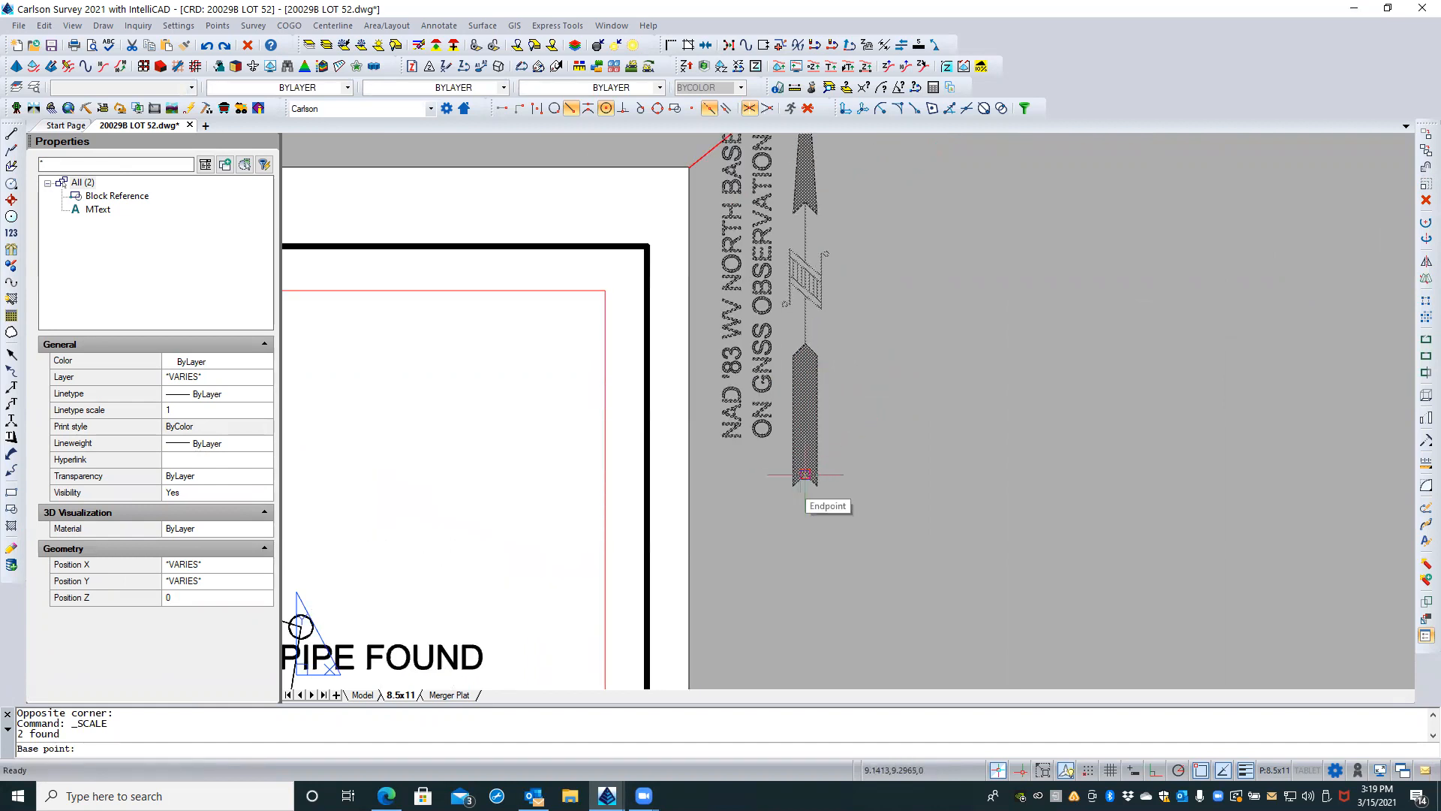
pyautogui.click(805, 474)
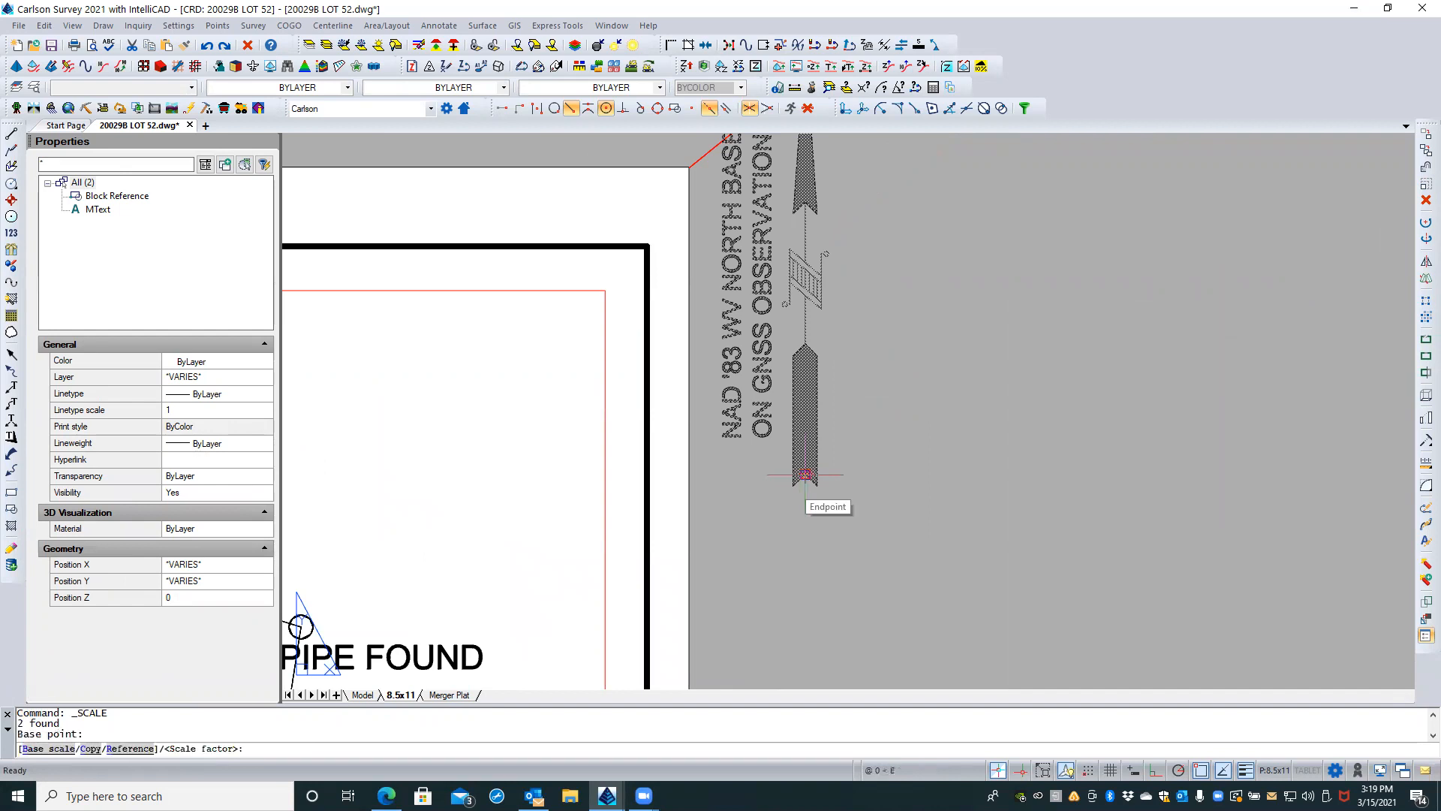
pyautogui.write('r')
pyautogui.press('Return')
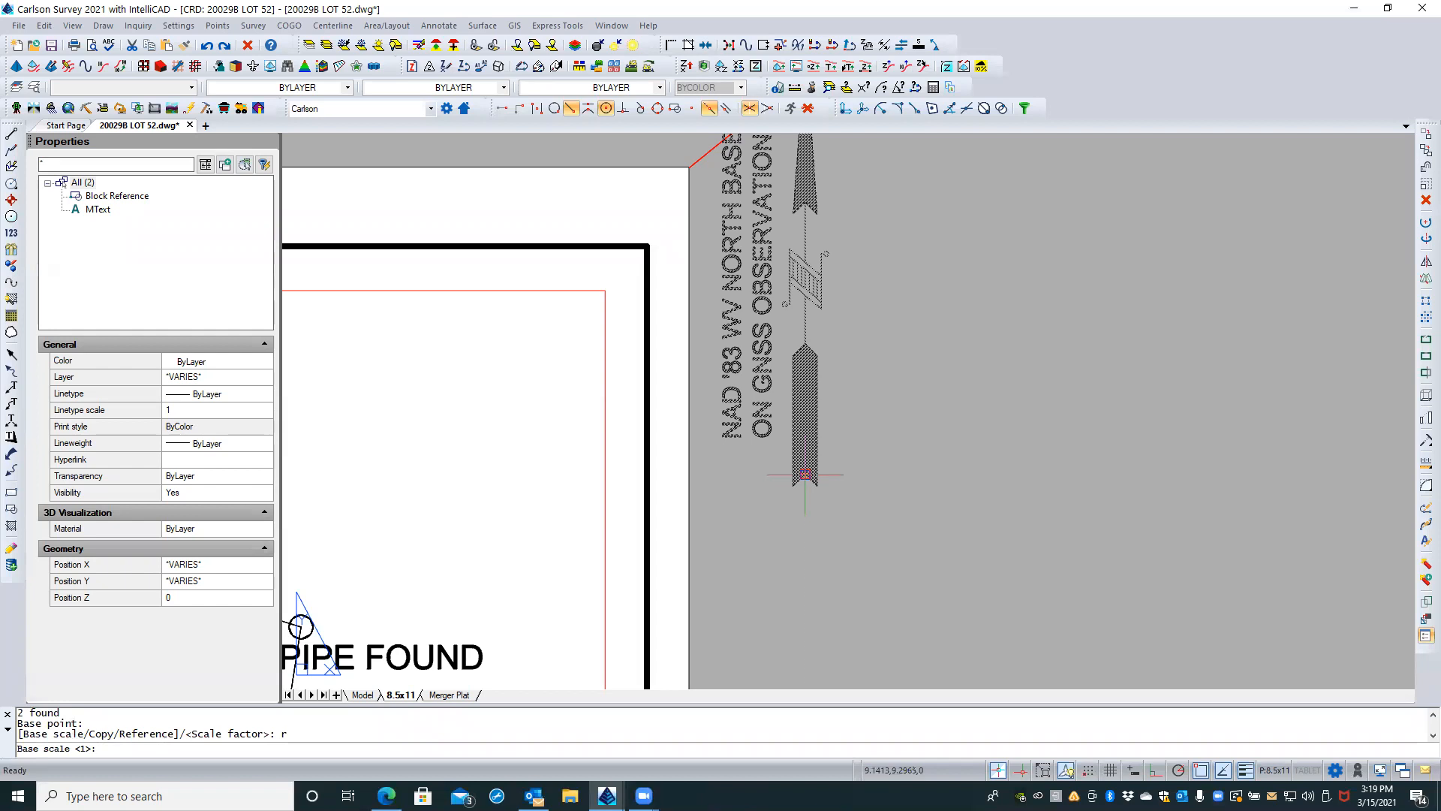
pyautogui.click(805, 474)
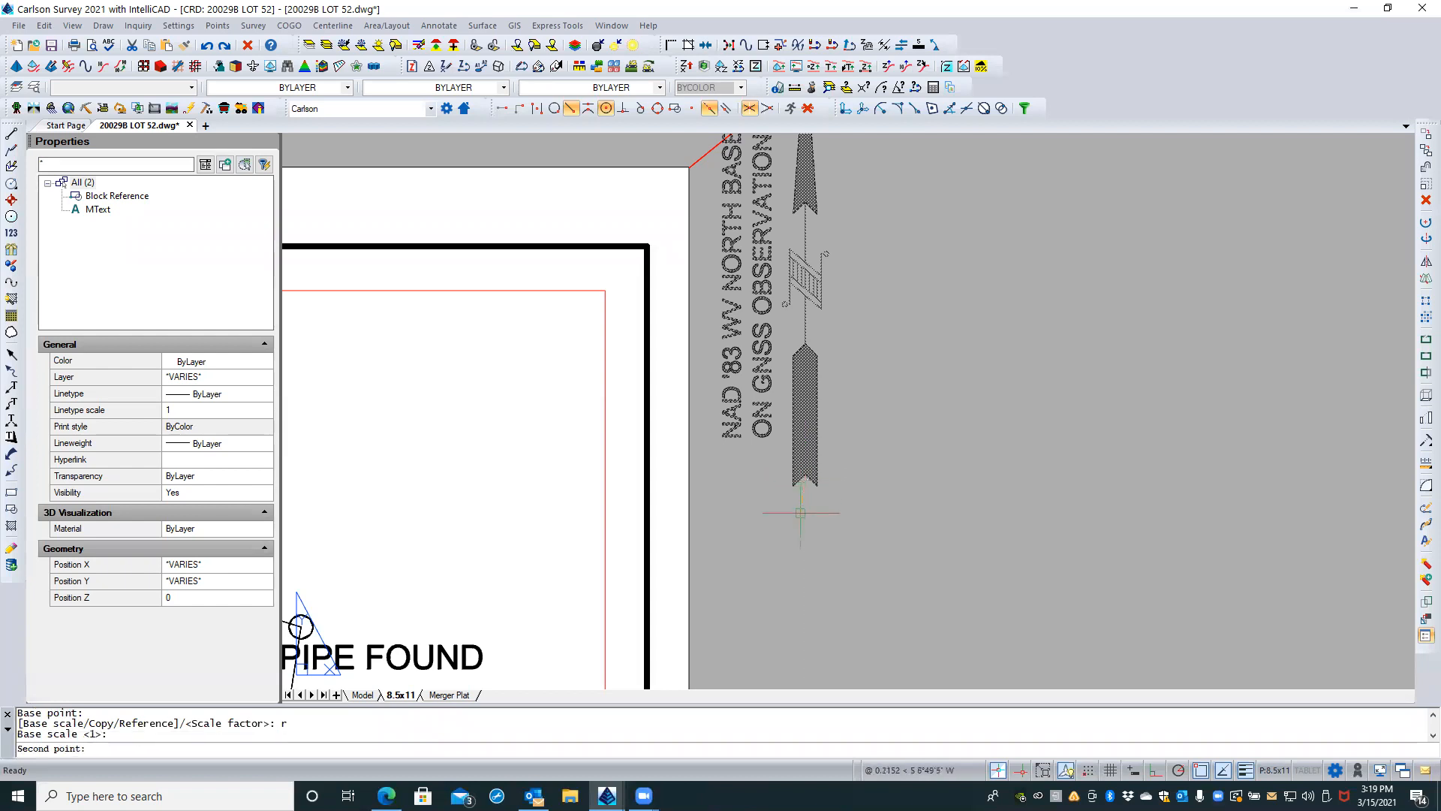
pyautogui.scroll(-3, 805, 474)
pyautogui.scroll(3, 805, 296)
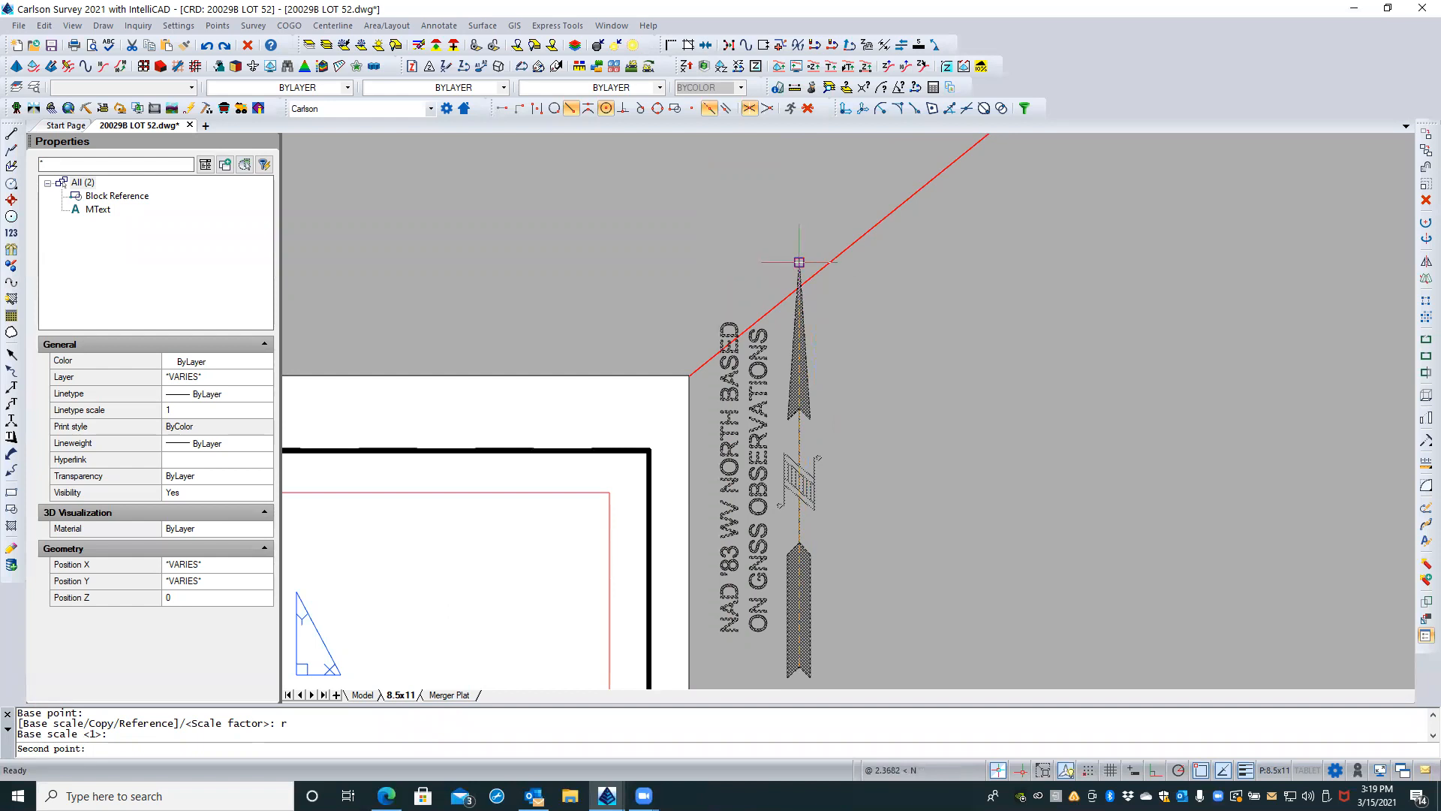
pyautogui.click(799, 262)
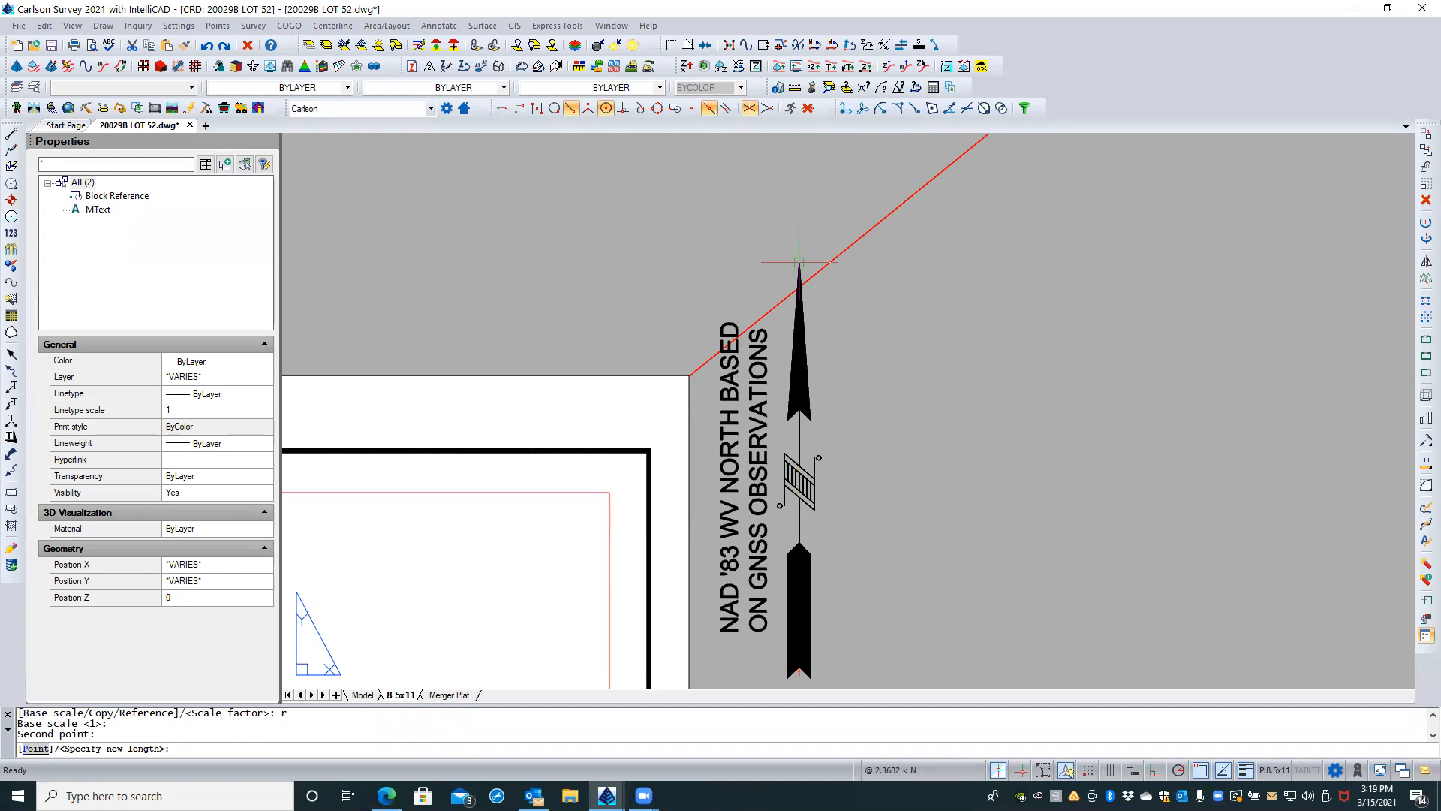
pyautogui.write('1')
pyautogui.press('Return')
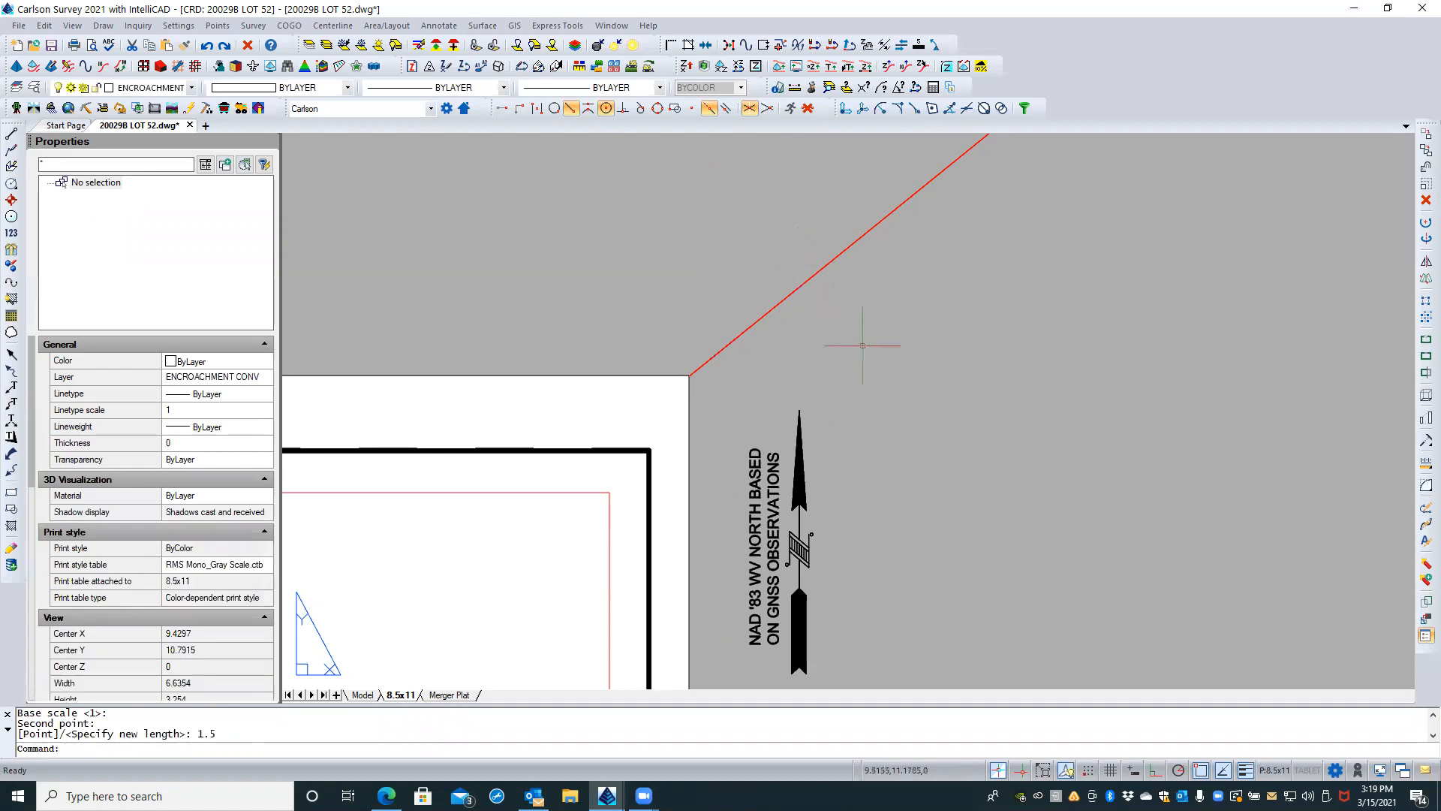
# Step: Turn off the display of annotative objects for all scales in the 8.5x11 layout and leave nothing selected
pyautogui.scroll(-1, 894, 298)
pyautogui.click(862, 397)
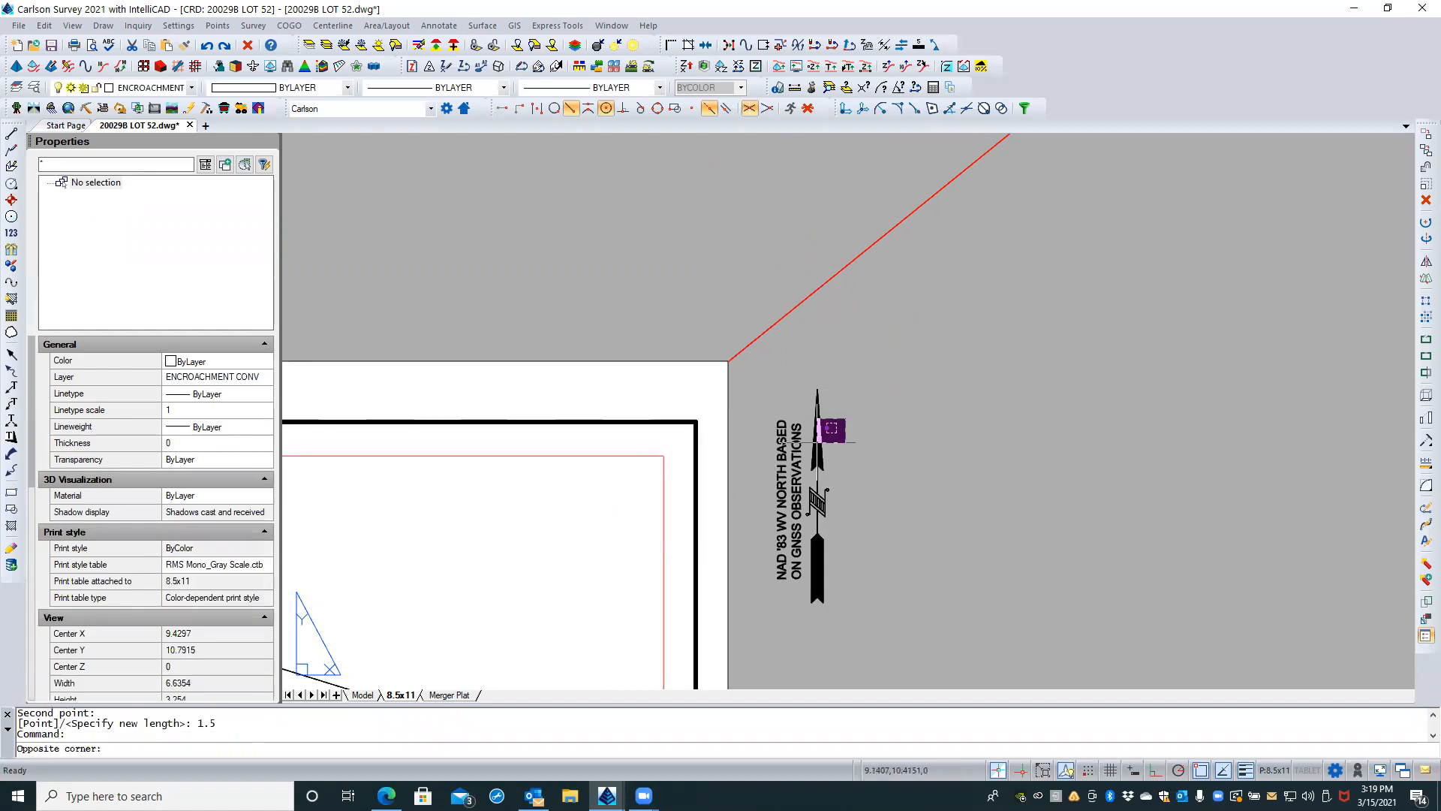
pyautogui.click(780, 466)
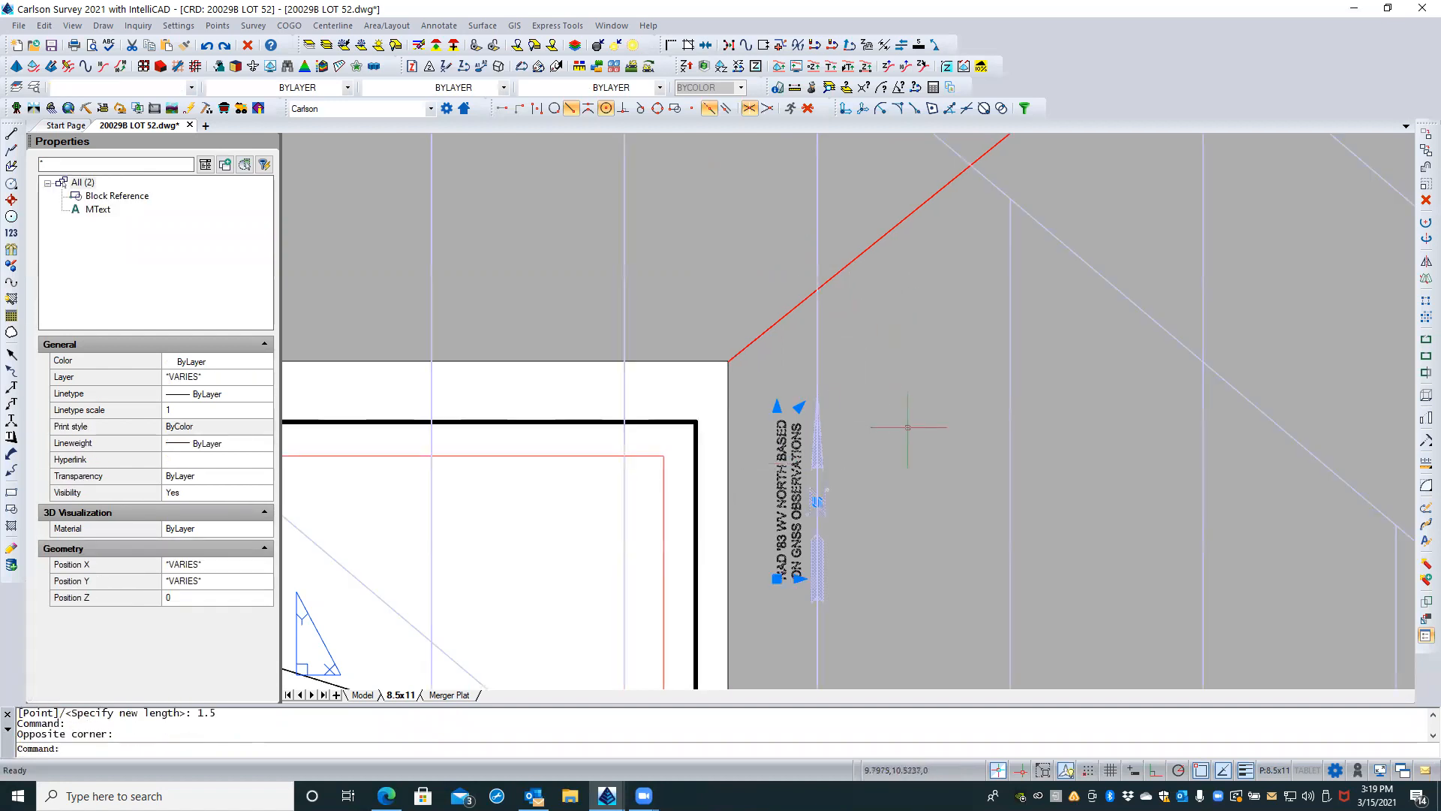
pyautogui.scroll(-3, 1006, 321)
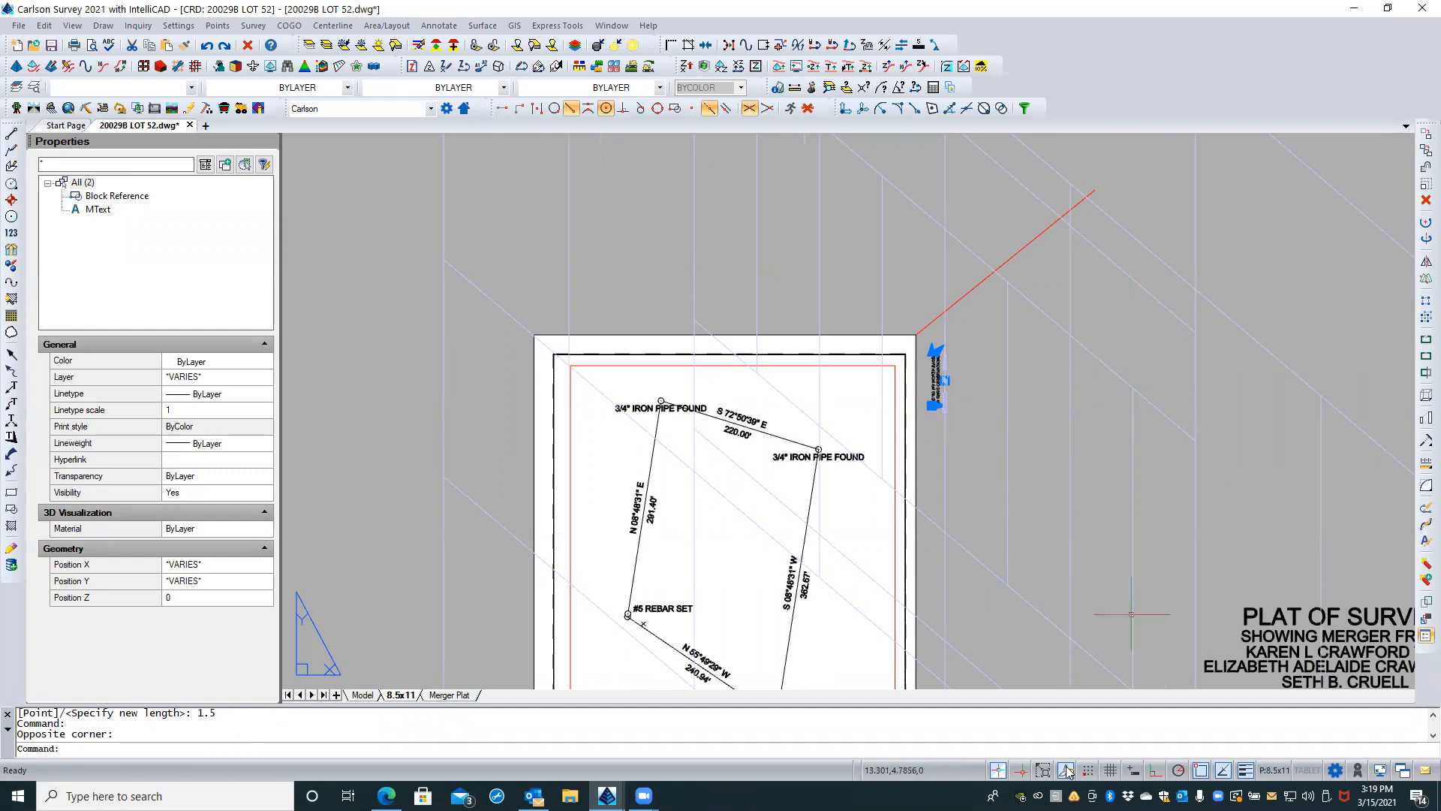
pyautogui.click(1067, 771)
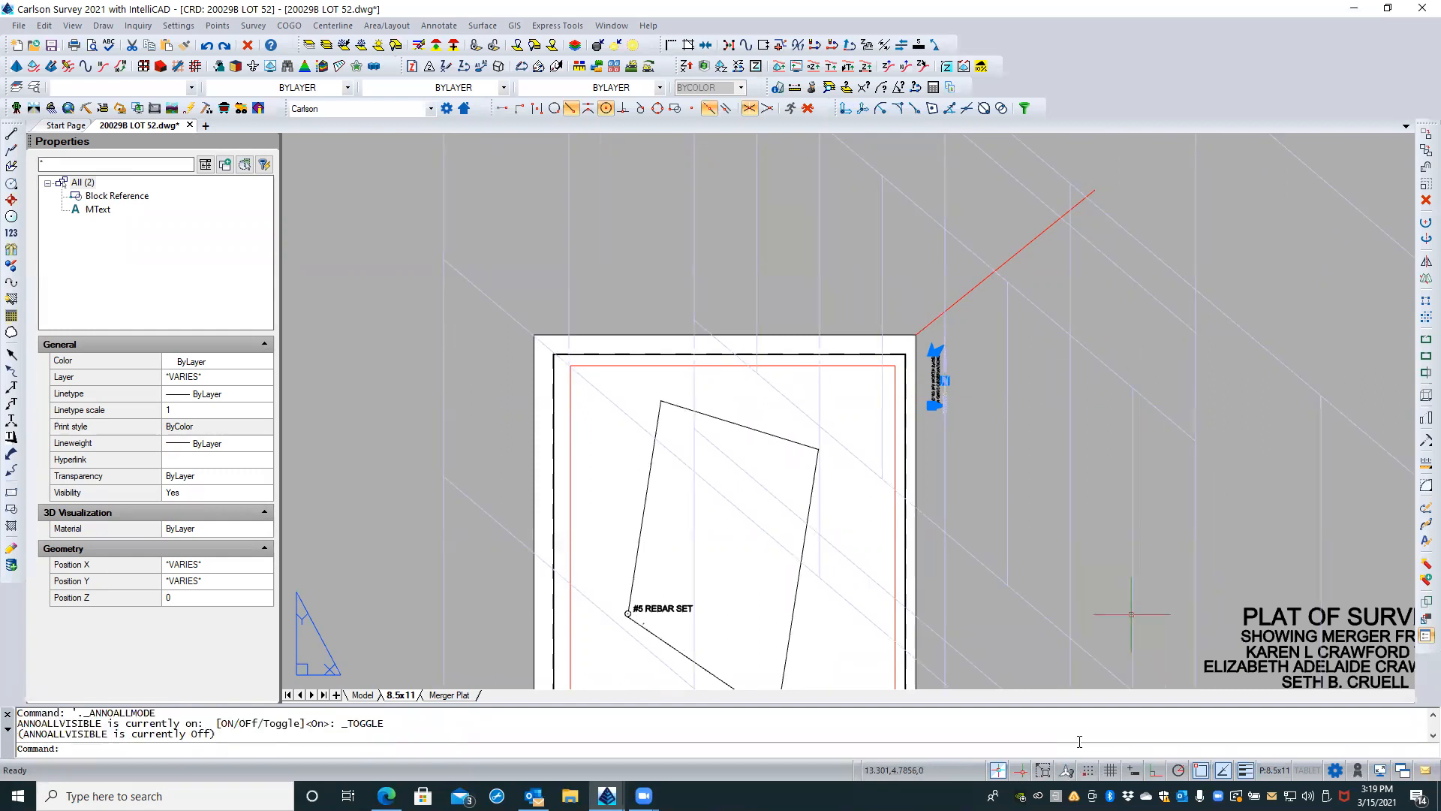
pyautogui.press('Escape')
pyautogui.press('Escape')
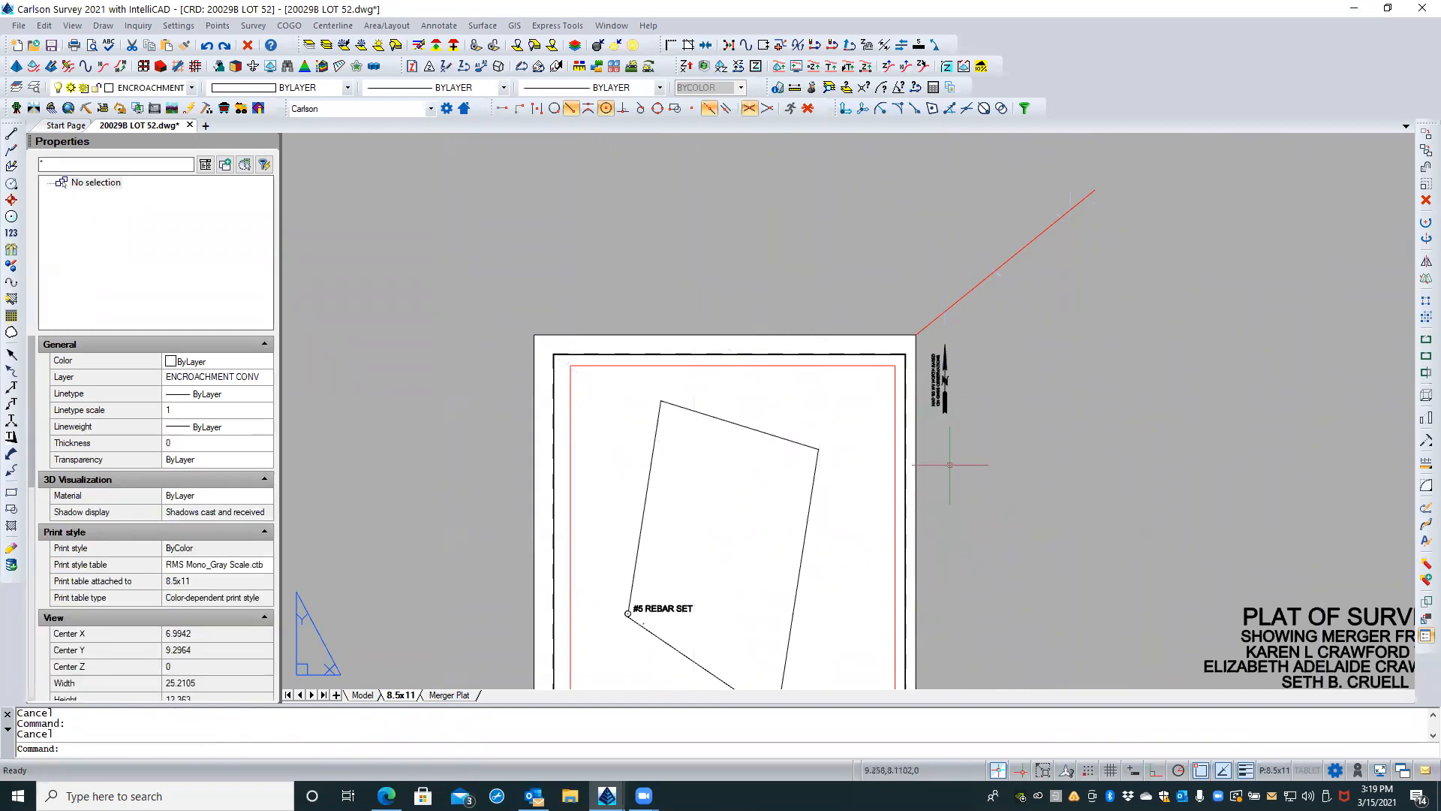
# Step: Move the north arrow and its NAD '83 note together onto the sheet, just inside the border's upper right corner
pyautogui.click(961, 367)
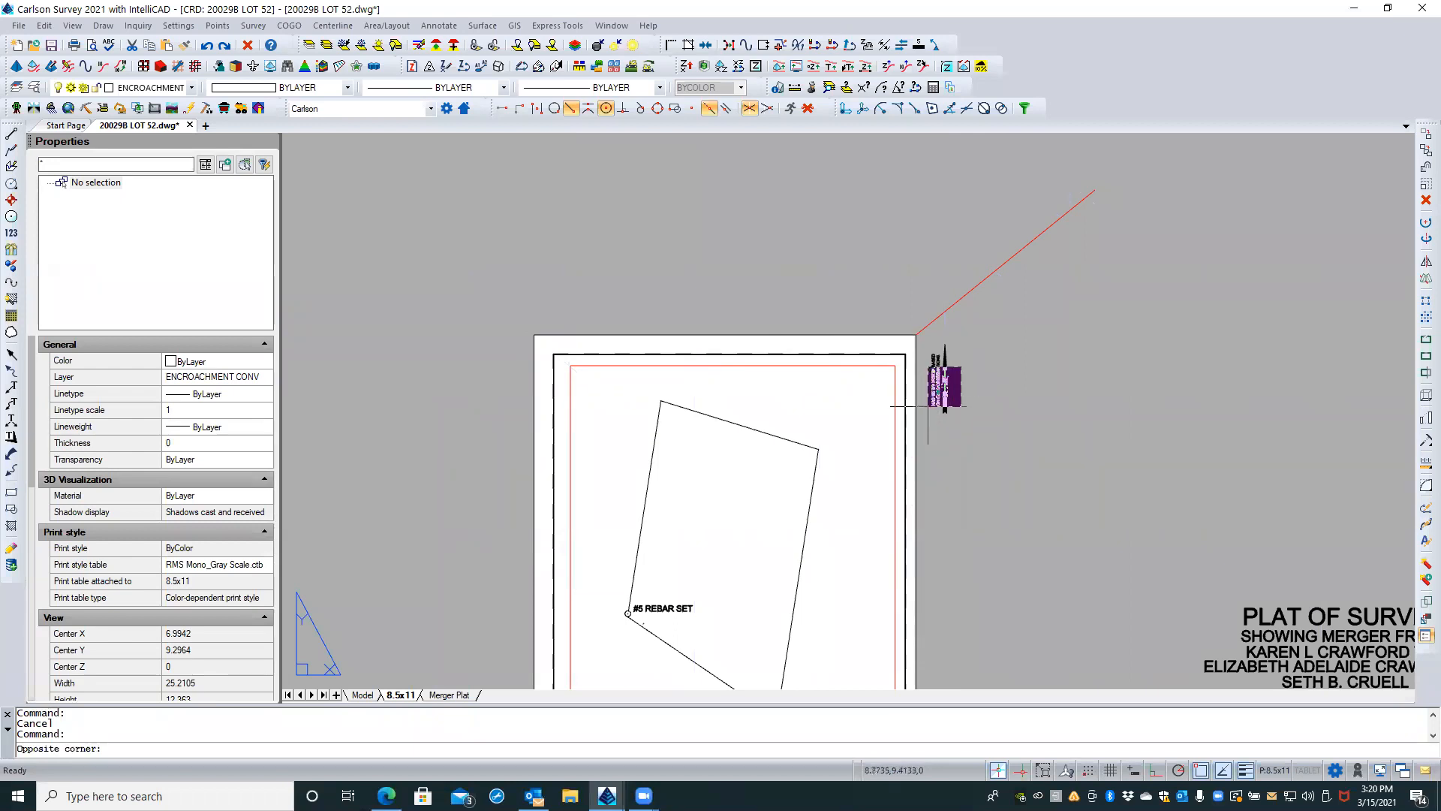
pyautogui.click(929, 406)
pyautogui.scroll(3, 942, 391)
pyautogui.write('M')
pyautogui.press('Return')
pyautogui.click(1073, 346)
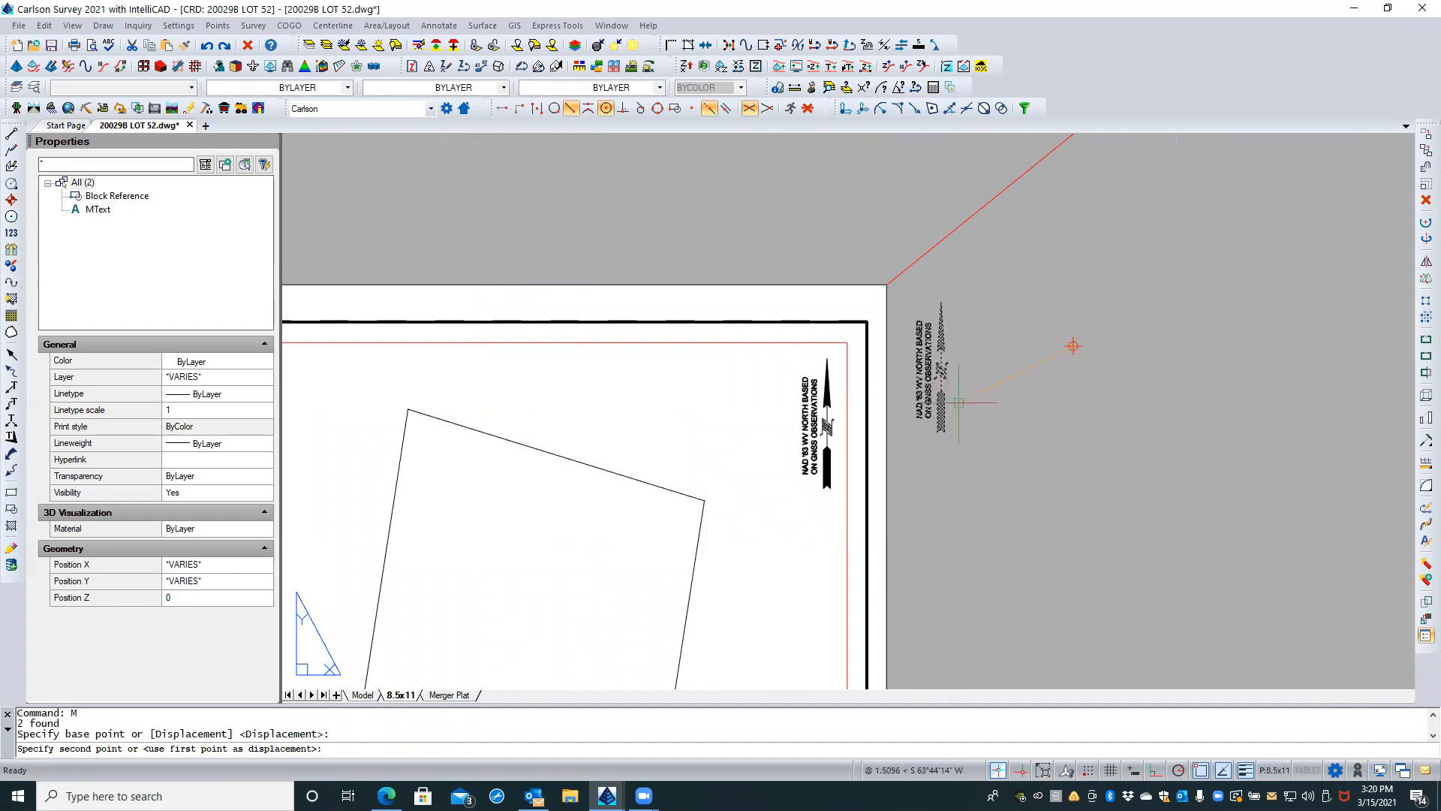
pyautogui.click(959, 400)
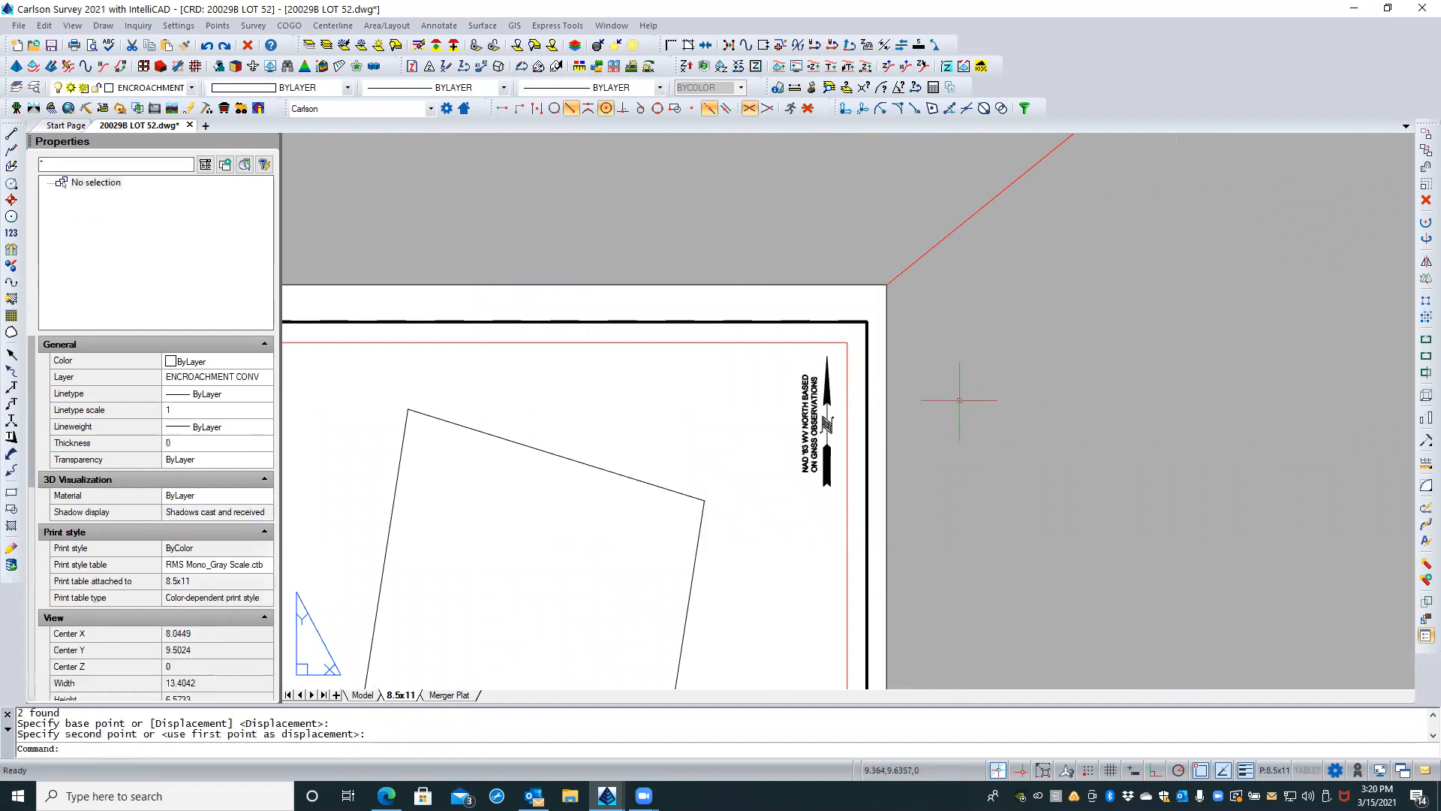
pyautogui.press('Escape')
pyautogui.press('Escape')
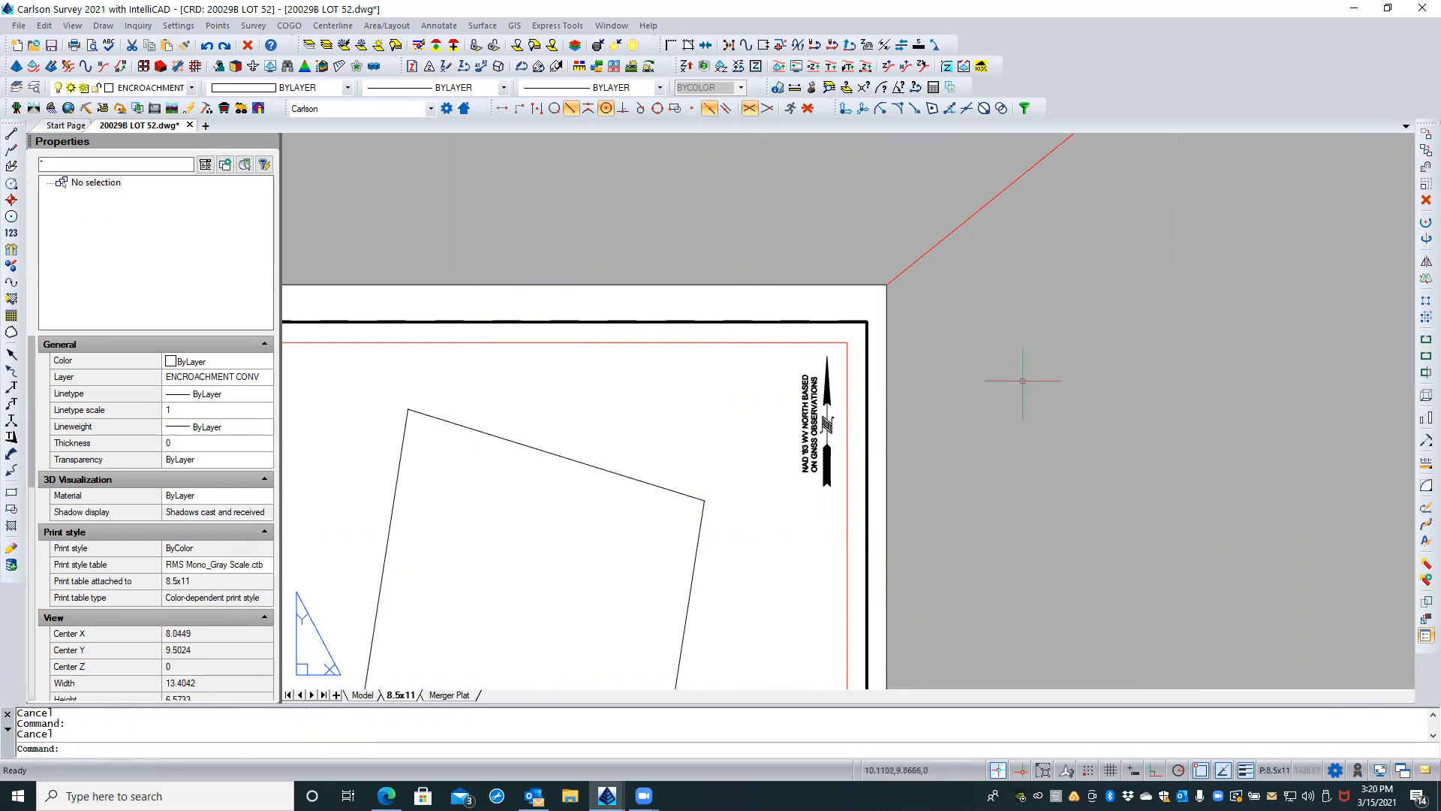
# Step: Regenerate the whole drawing from the 8.5x11 layout with the REA command
pyautogui.scroll(-4, 1023, 381)
pyautogui.moveTo(996, 385); pyautogui.dragTo(825, 284, button='middle')
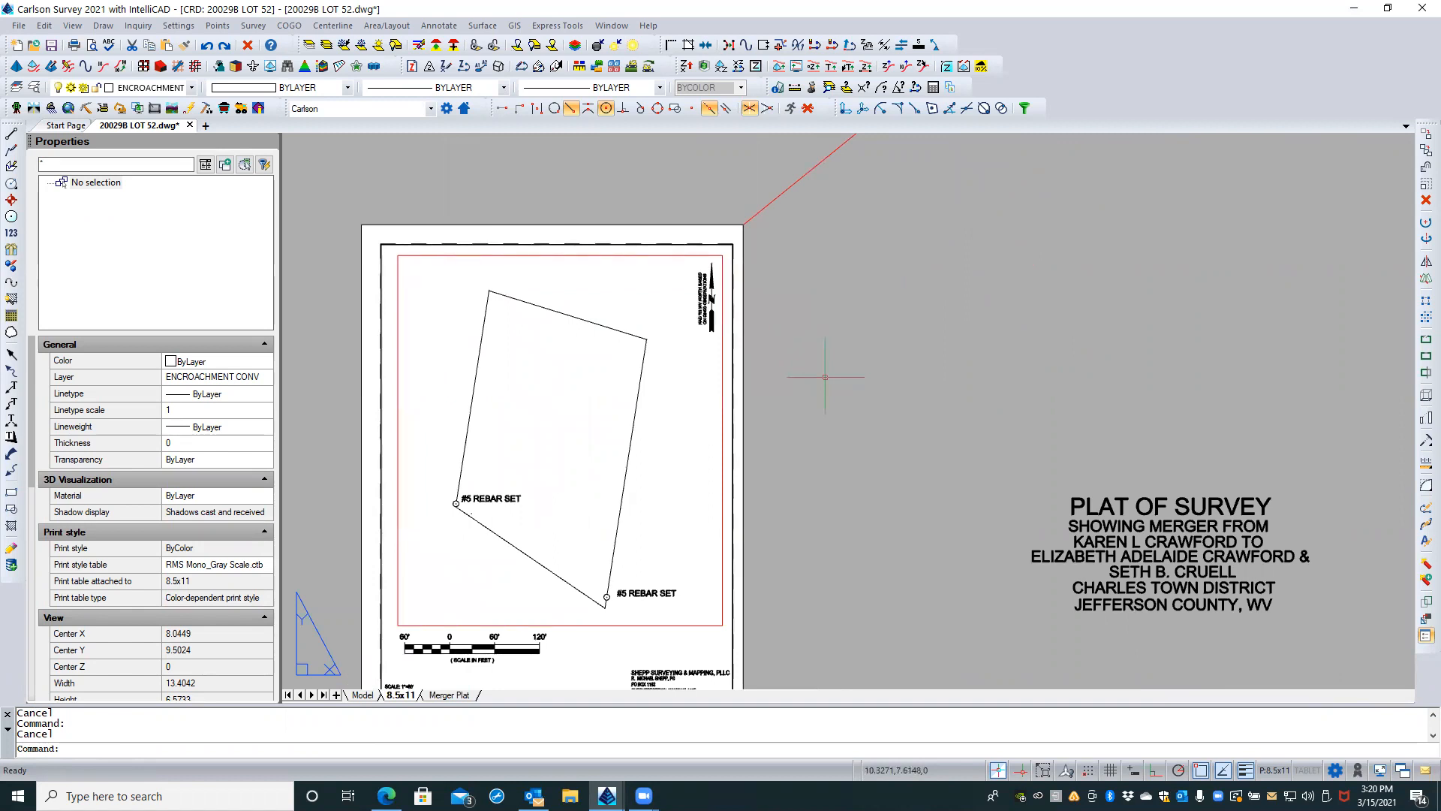
pyautogui.moveTo(831, 385); pyautogui.dragTo(867, 342, button='middle')
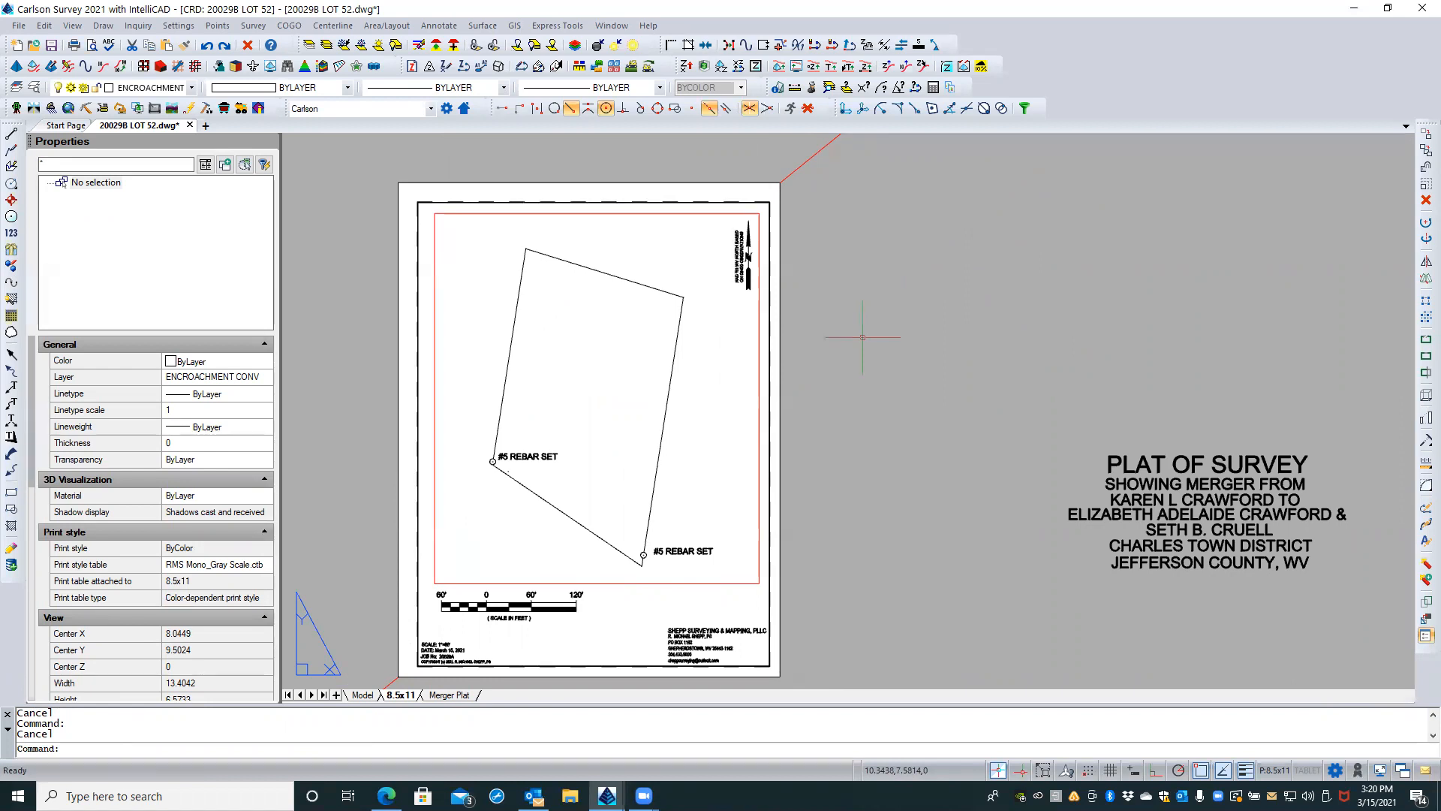
pyautogui.write('RES')
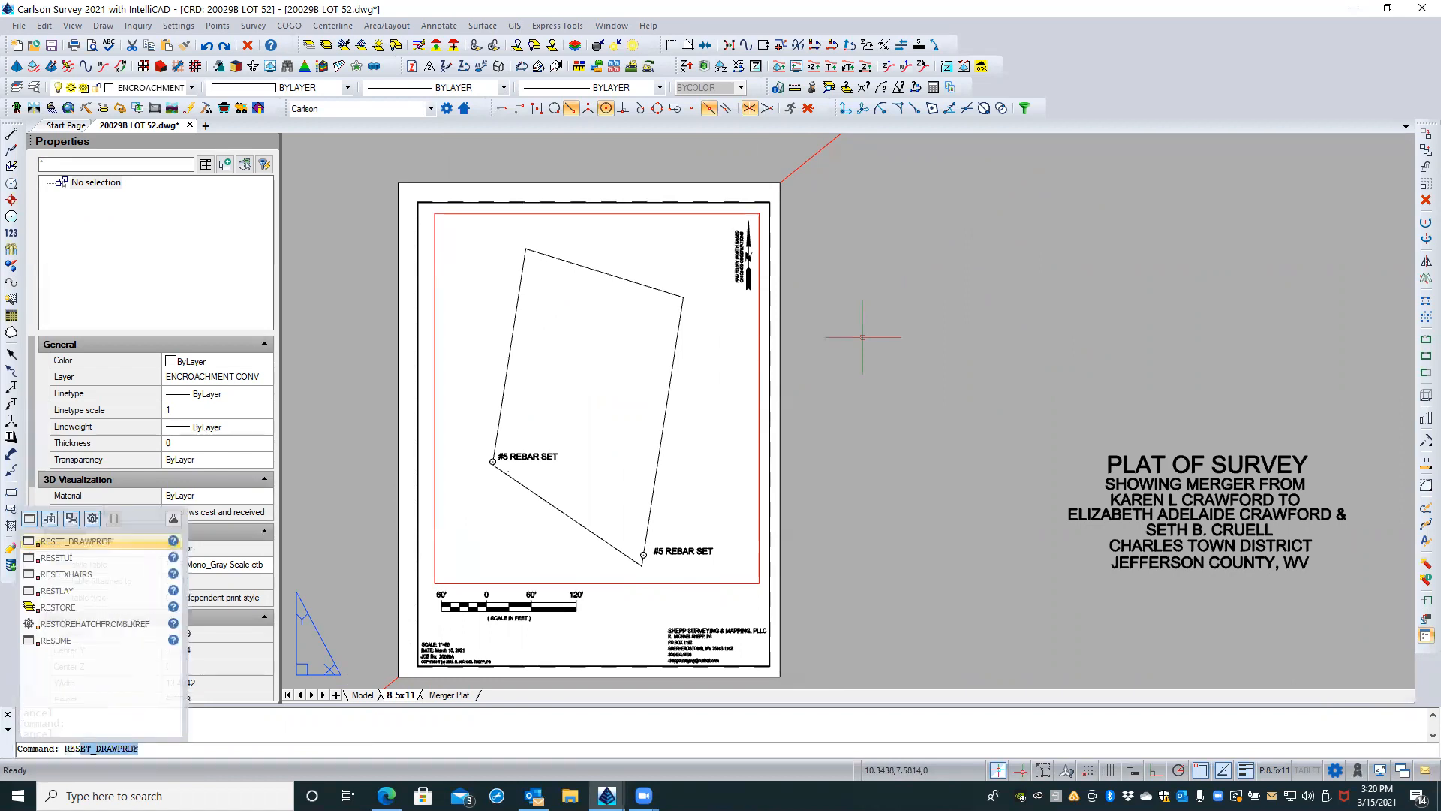
pyautogui.press('BackSpace')
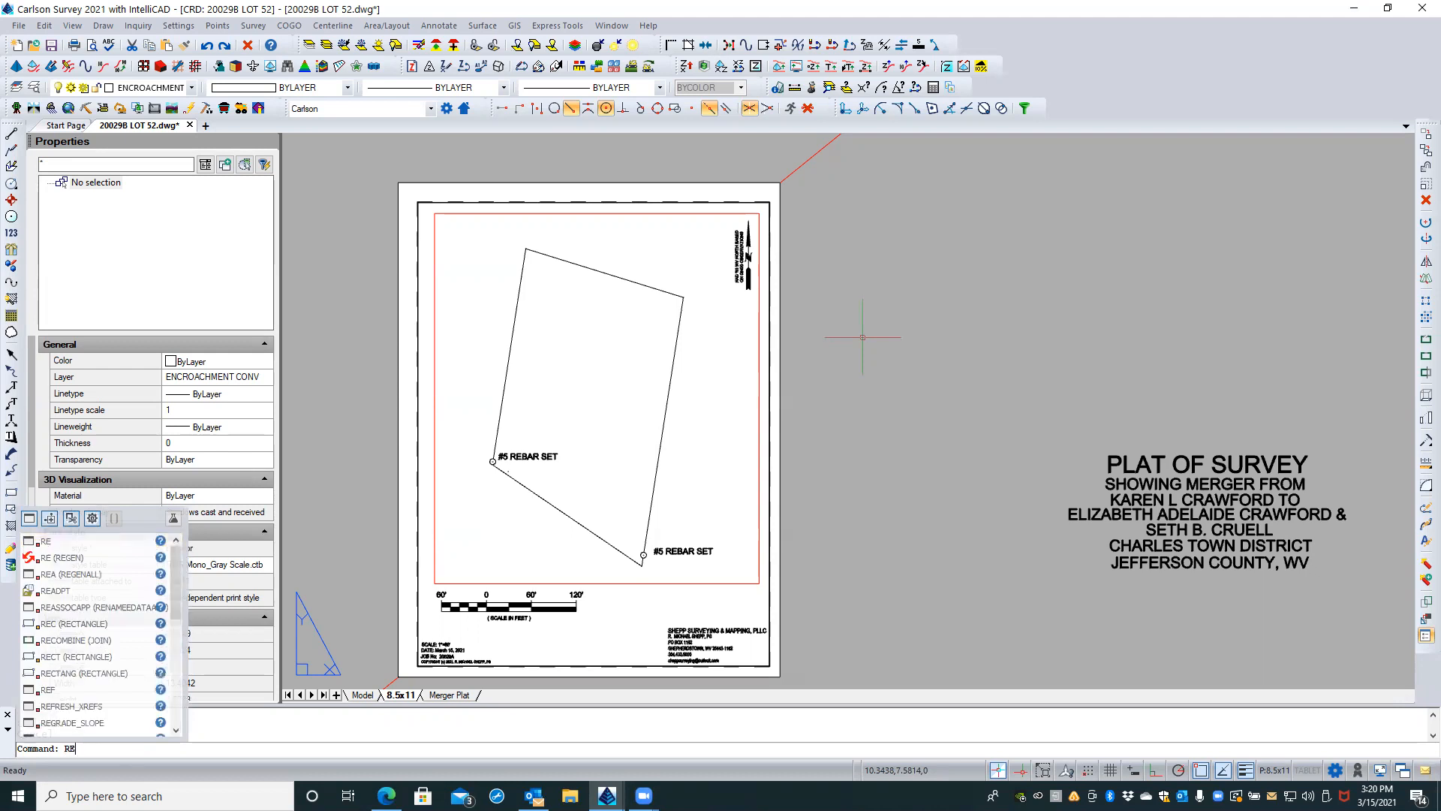
pyautogui.write('A')
pyautogui.press('Return')
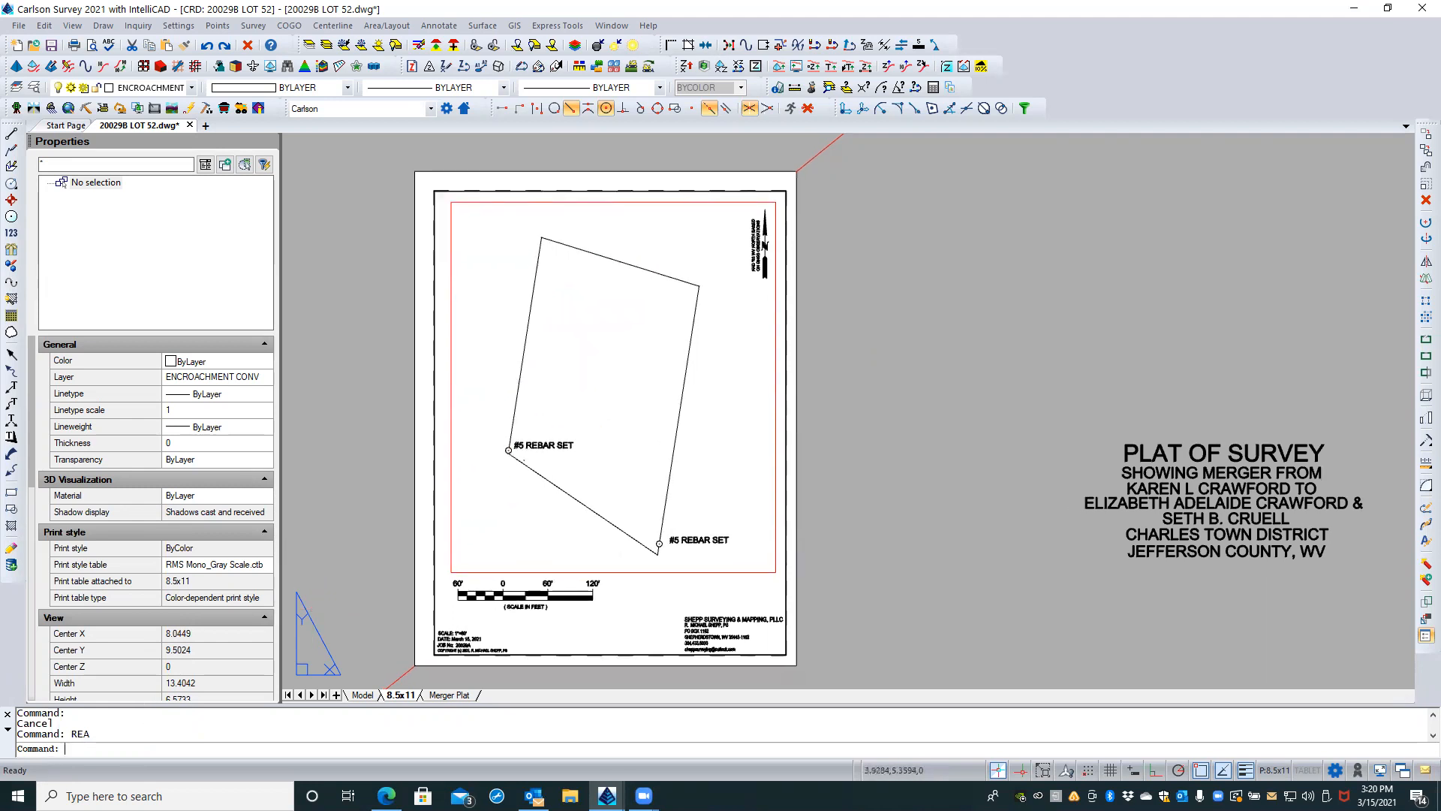
# Step: Activate the plat viewport near the west #5 REBAR SET label and regenerate the drawing from inside it
pyautogui.scroll(3, 527, 467)
pyautogui.scroll(5, 527, 467)
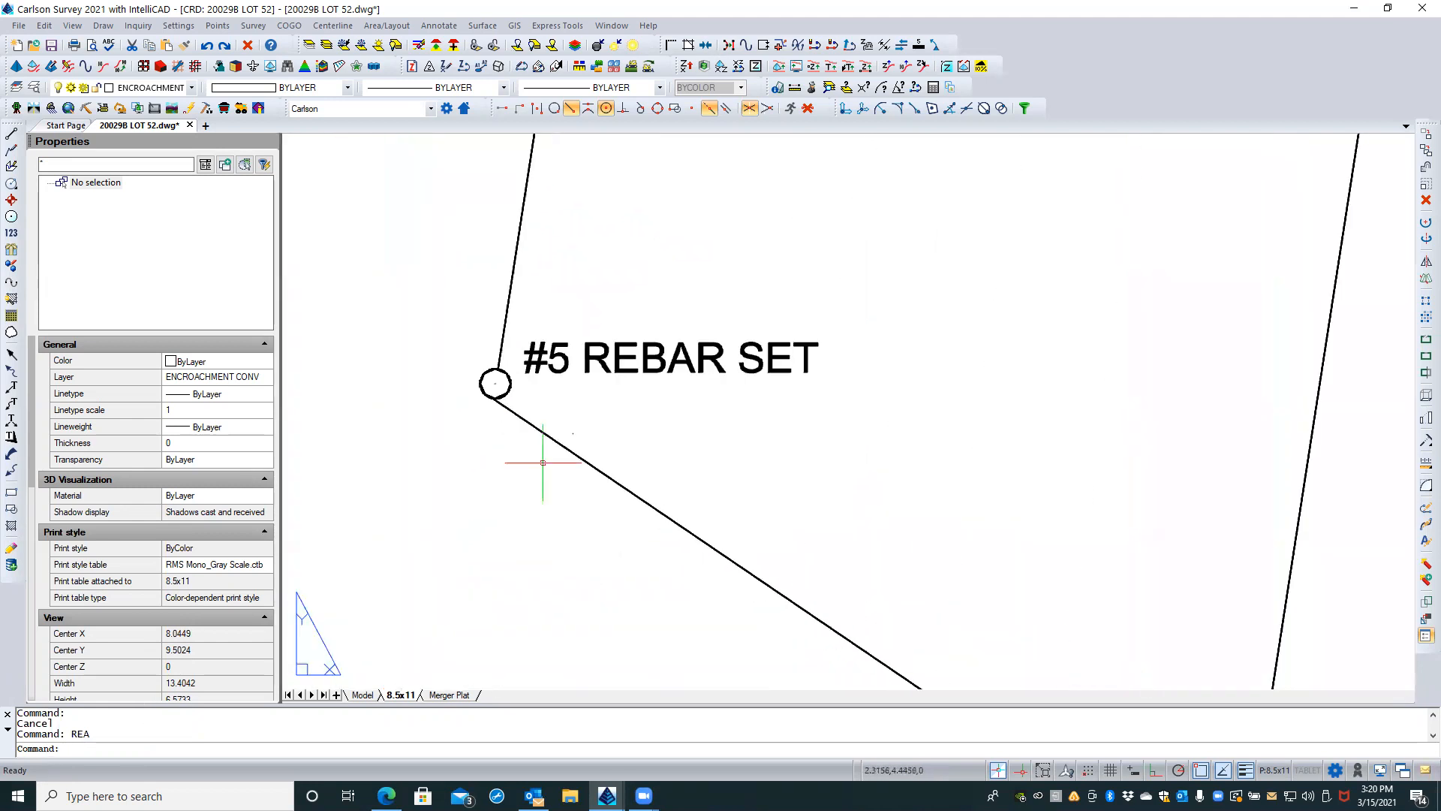
pyautogui.scroll(1, 604, 436)
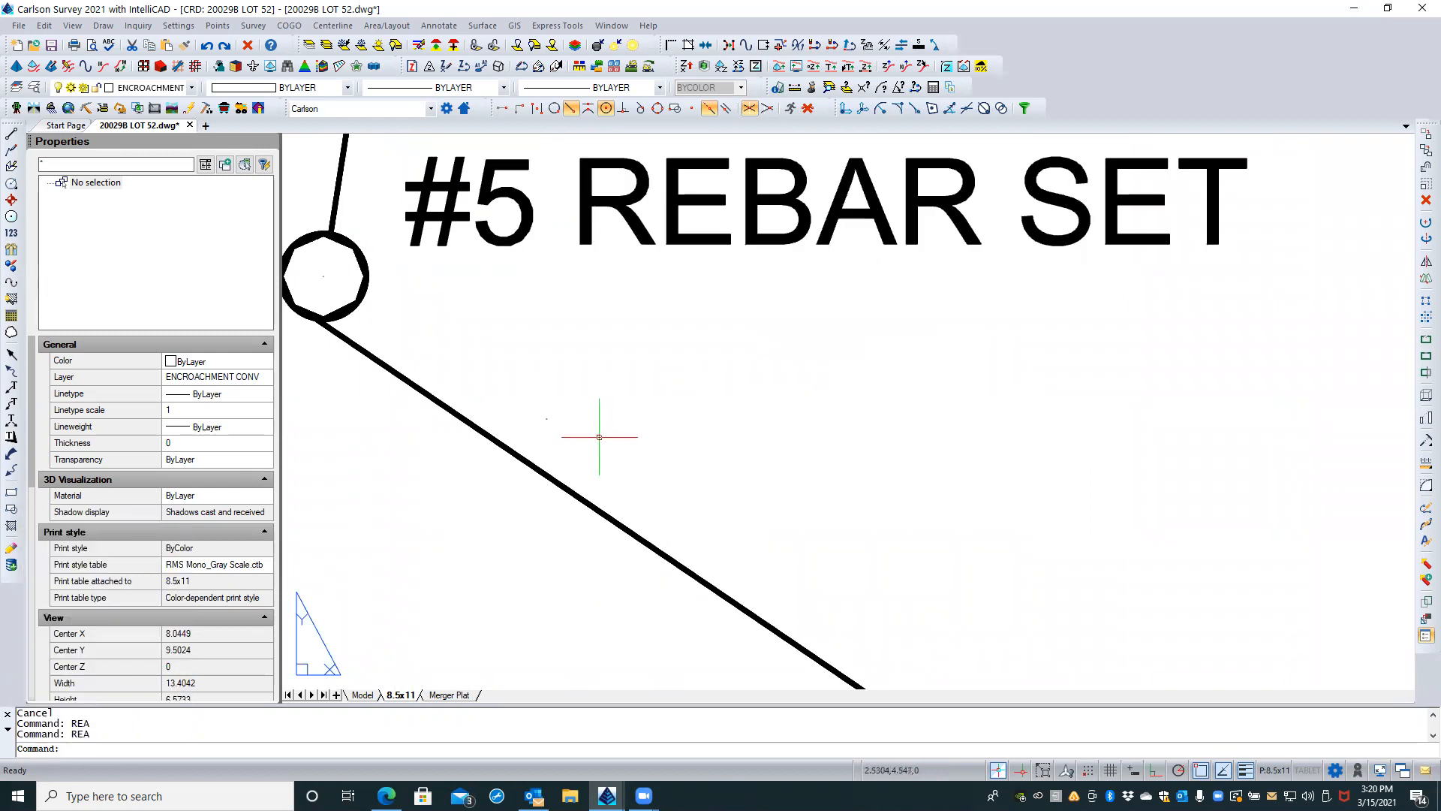
pyautogui.doubleClick(590, 441)
pyautogui.write('rea')
pyautogui.press('Return')
pyautogui.press('Escape')
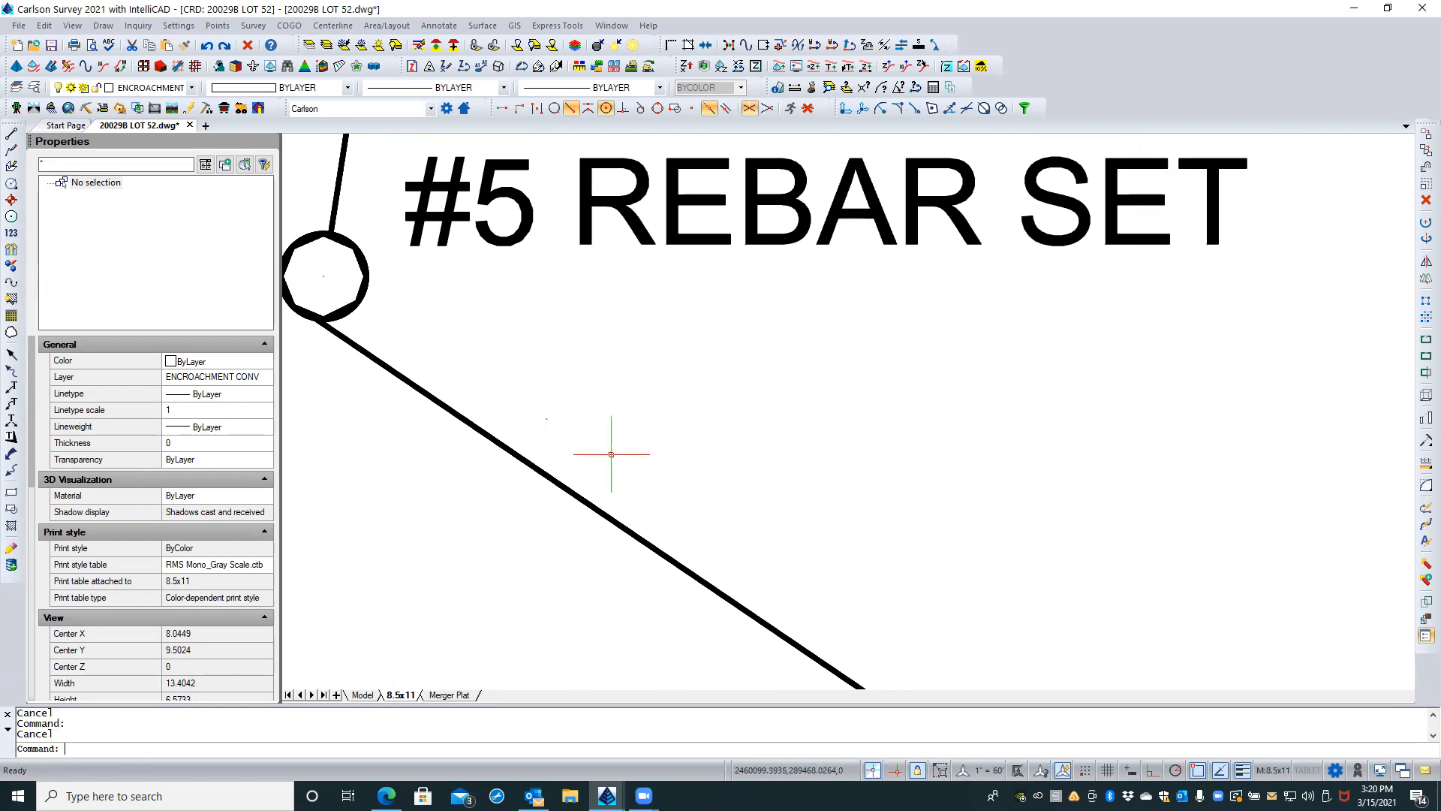
# Step: Select the tiny survey point below the west #5 REBAR SET label to examine its properties, and clear the selection
pyautogui.click(563, 412)
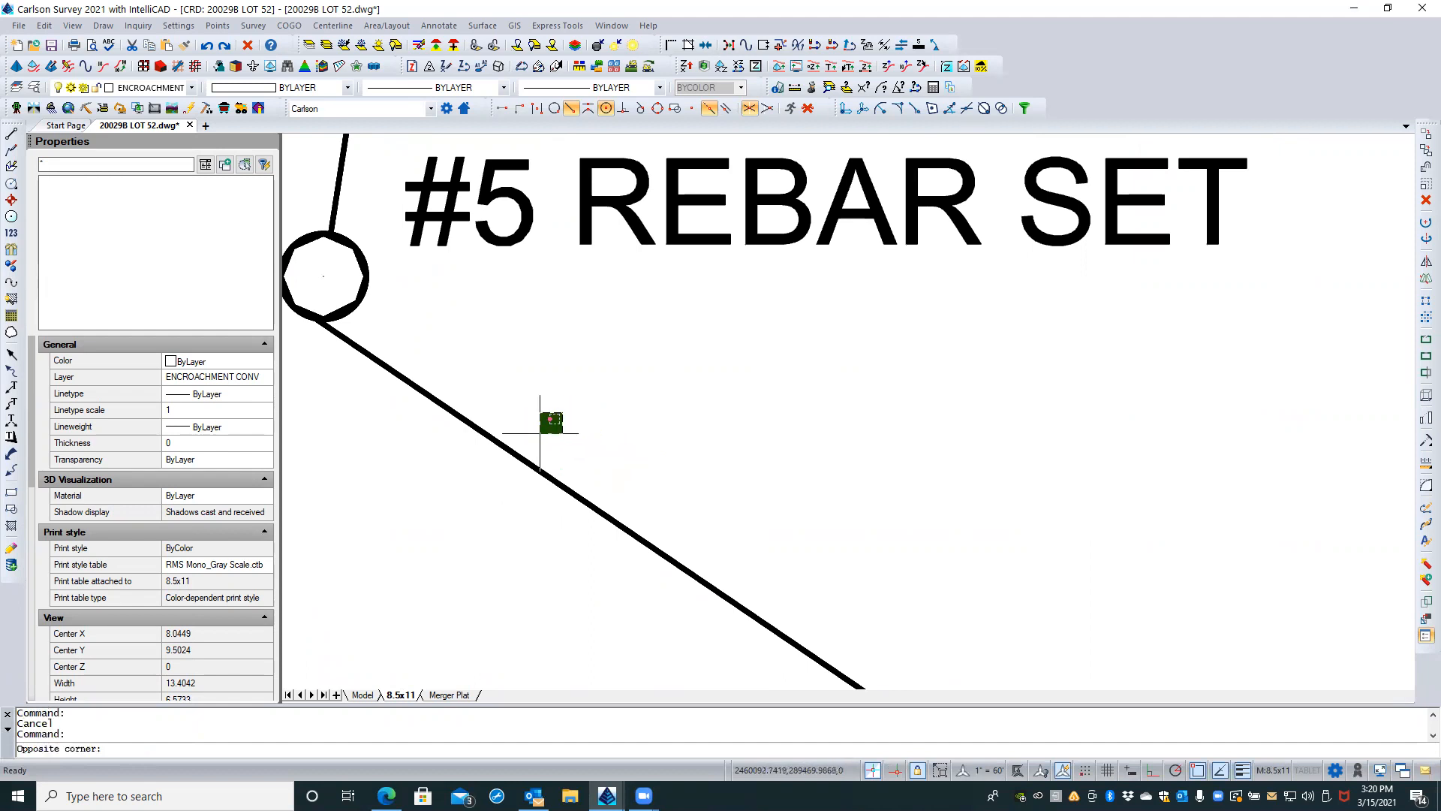
pyautogui.click(633, 434)
pyautogui.scroll(-3, 733, 486)
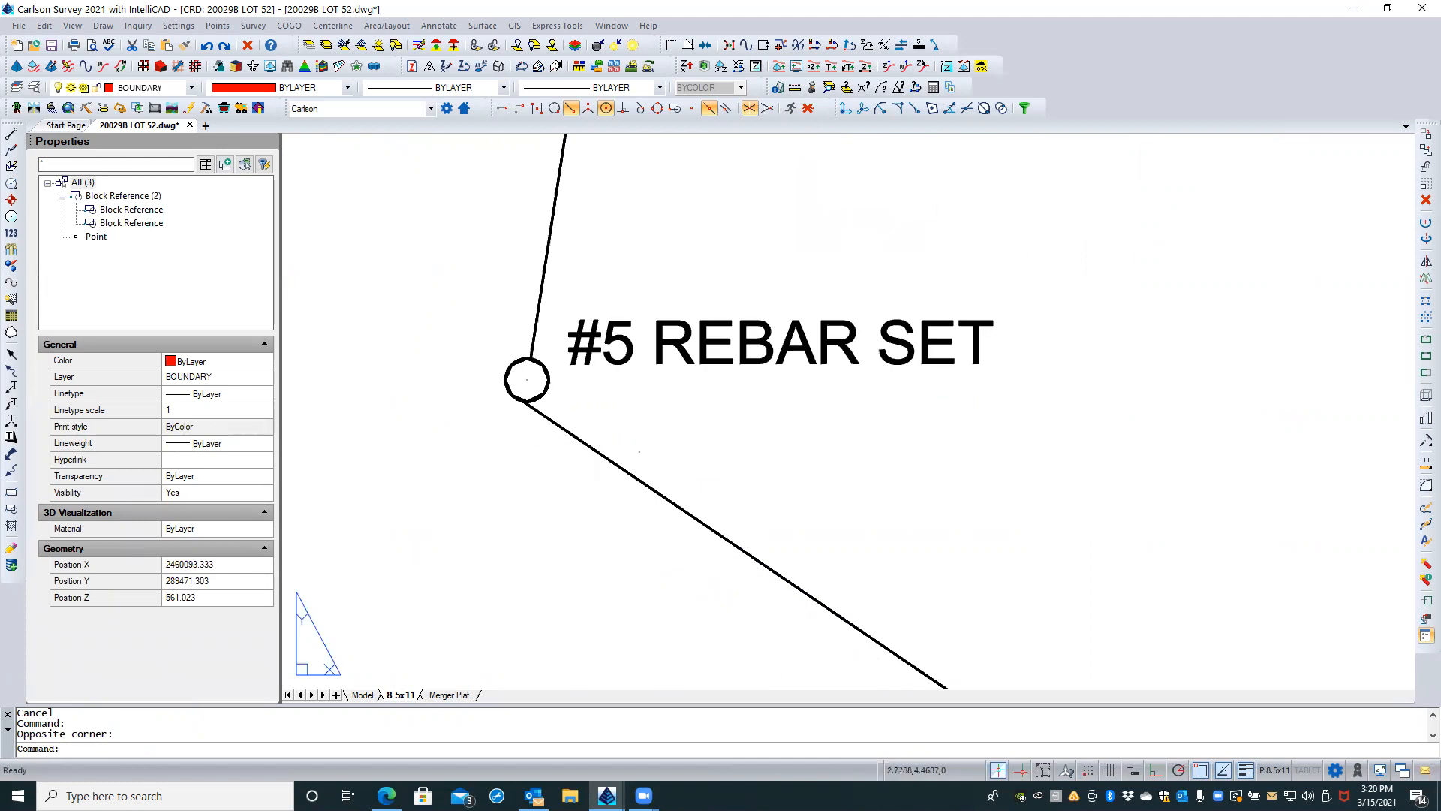
pyautogui.press('Escape')
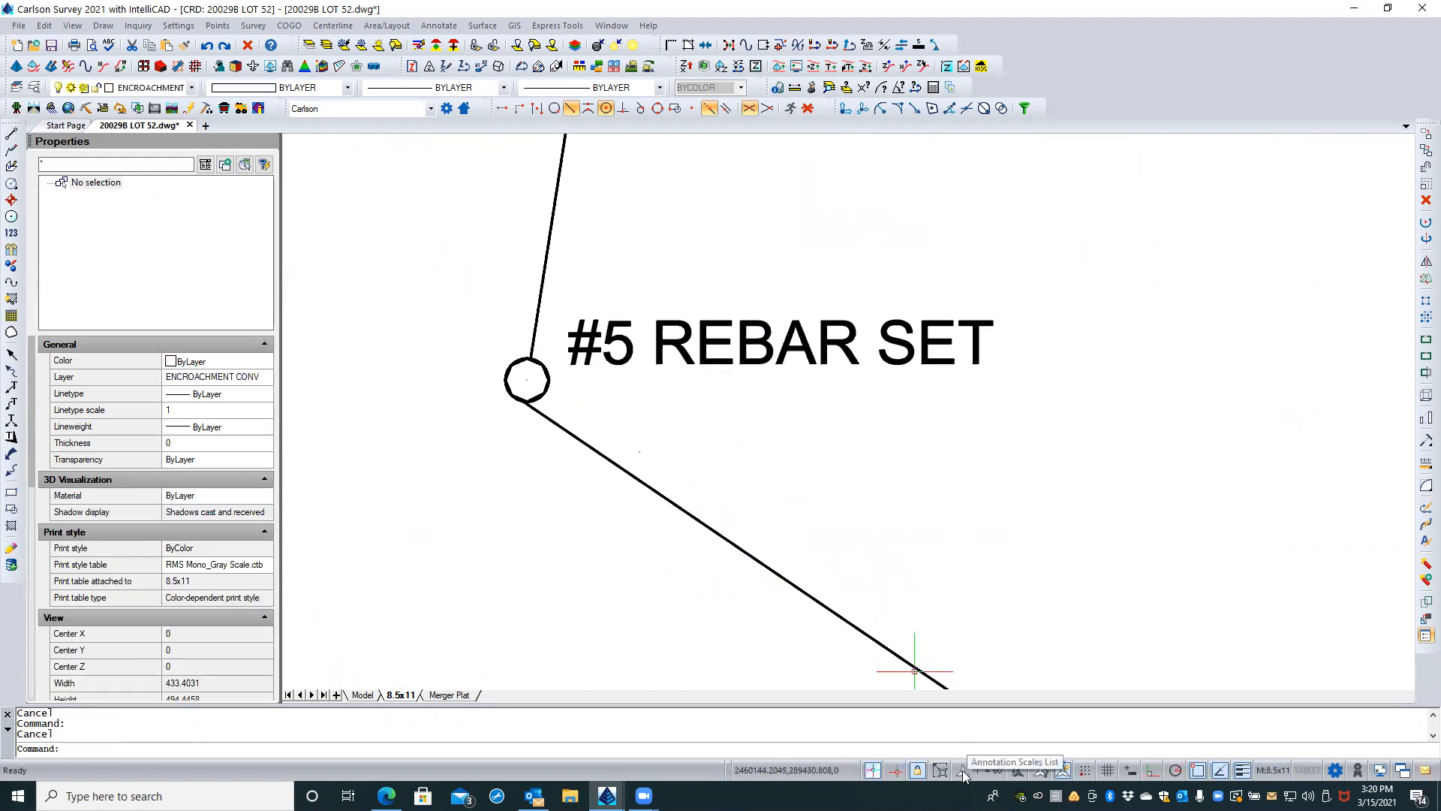
# Step: Return to paper space and turn on the display of annotative objects for all scales, toggling it off and on to compare
pyautogui.scroll(-5, 951, 511)
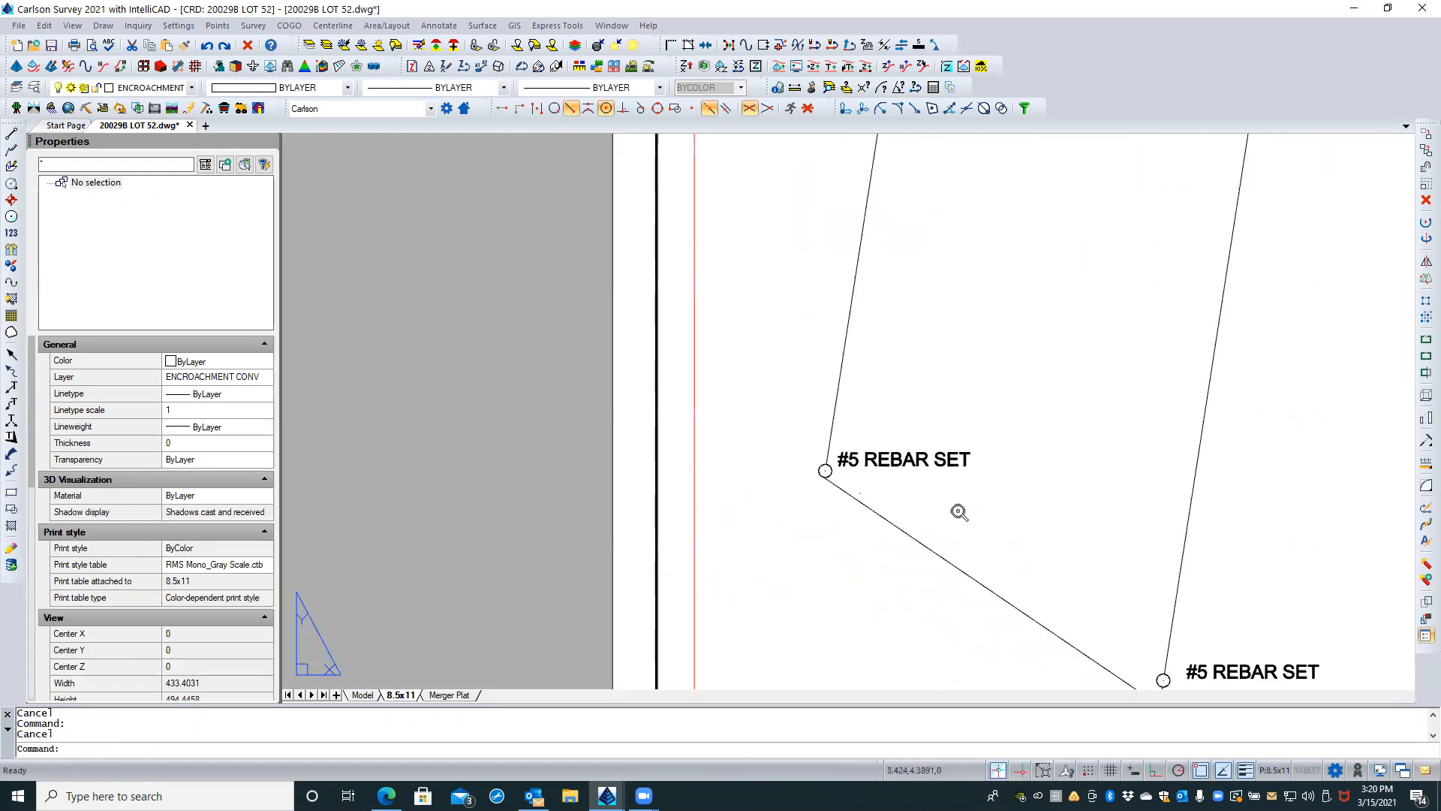
pyautogui.doubleClick(696, 494)
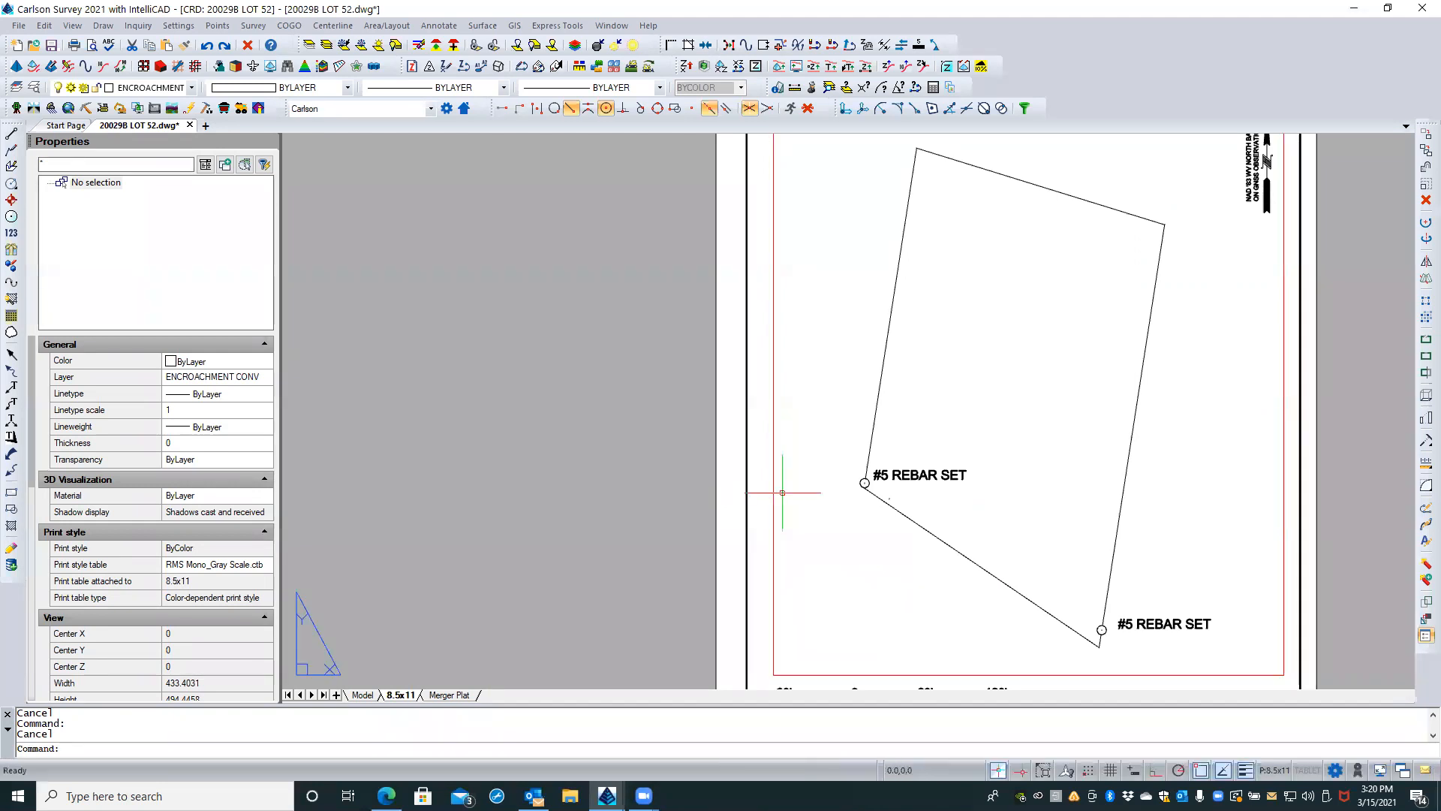
pyautogui.click(1066, 772)
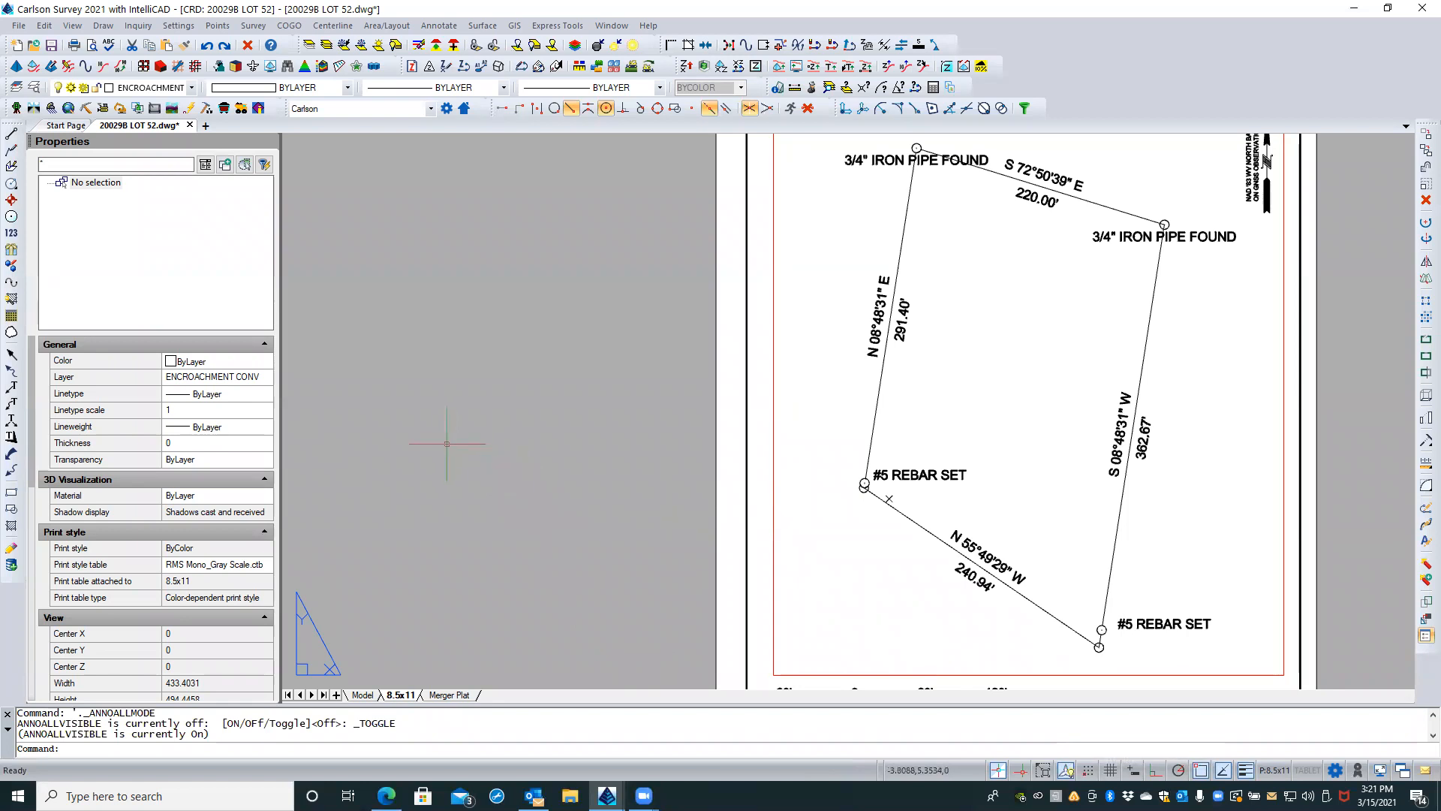
pyautogui.scroll(-3, 439, 441)
pyautogui.moveTo(439, 432); pyautogui.dragTo(435, 413, button='middle')
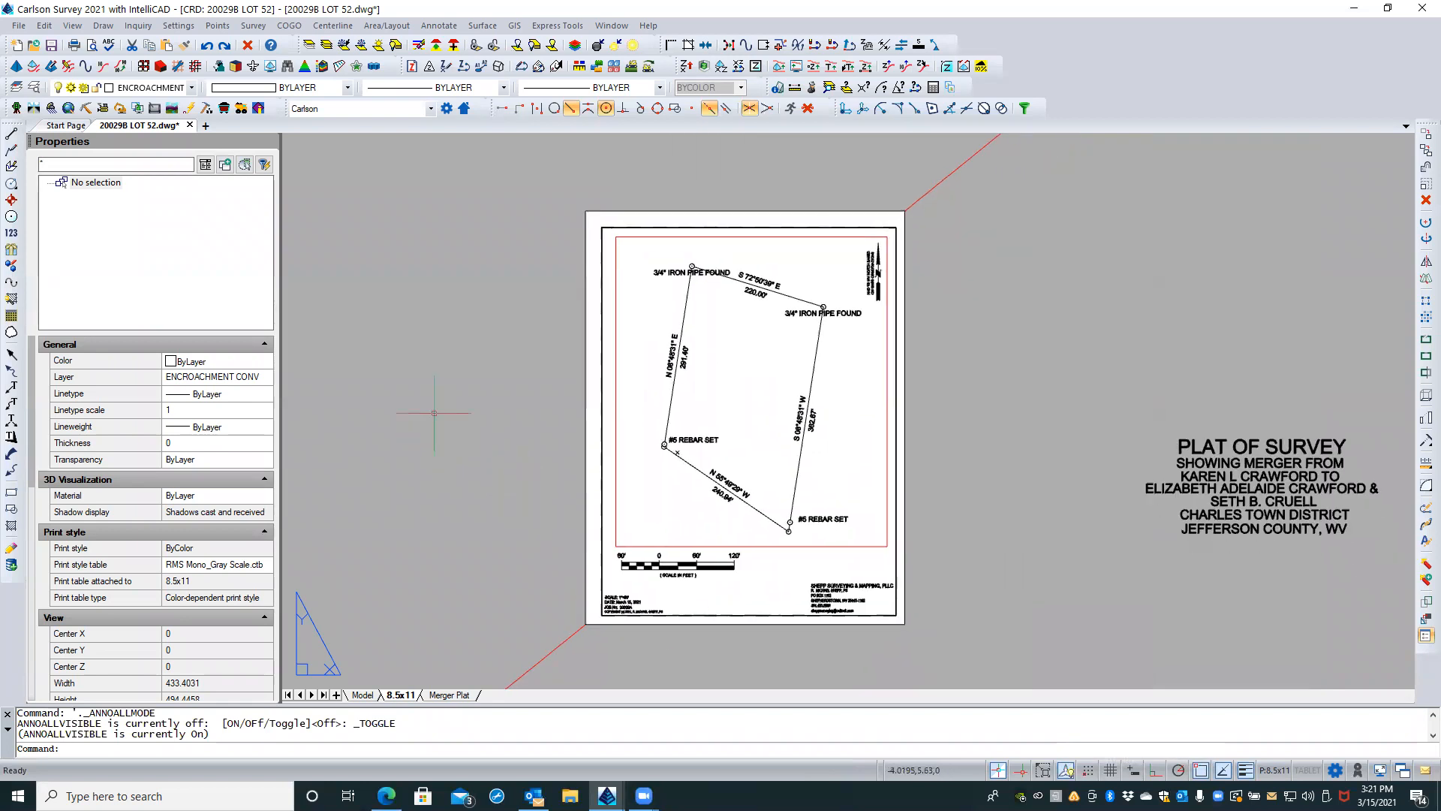
pyautogui.click(1066, 771)
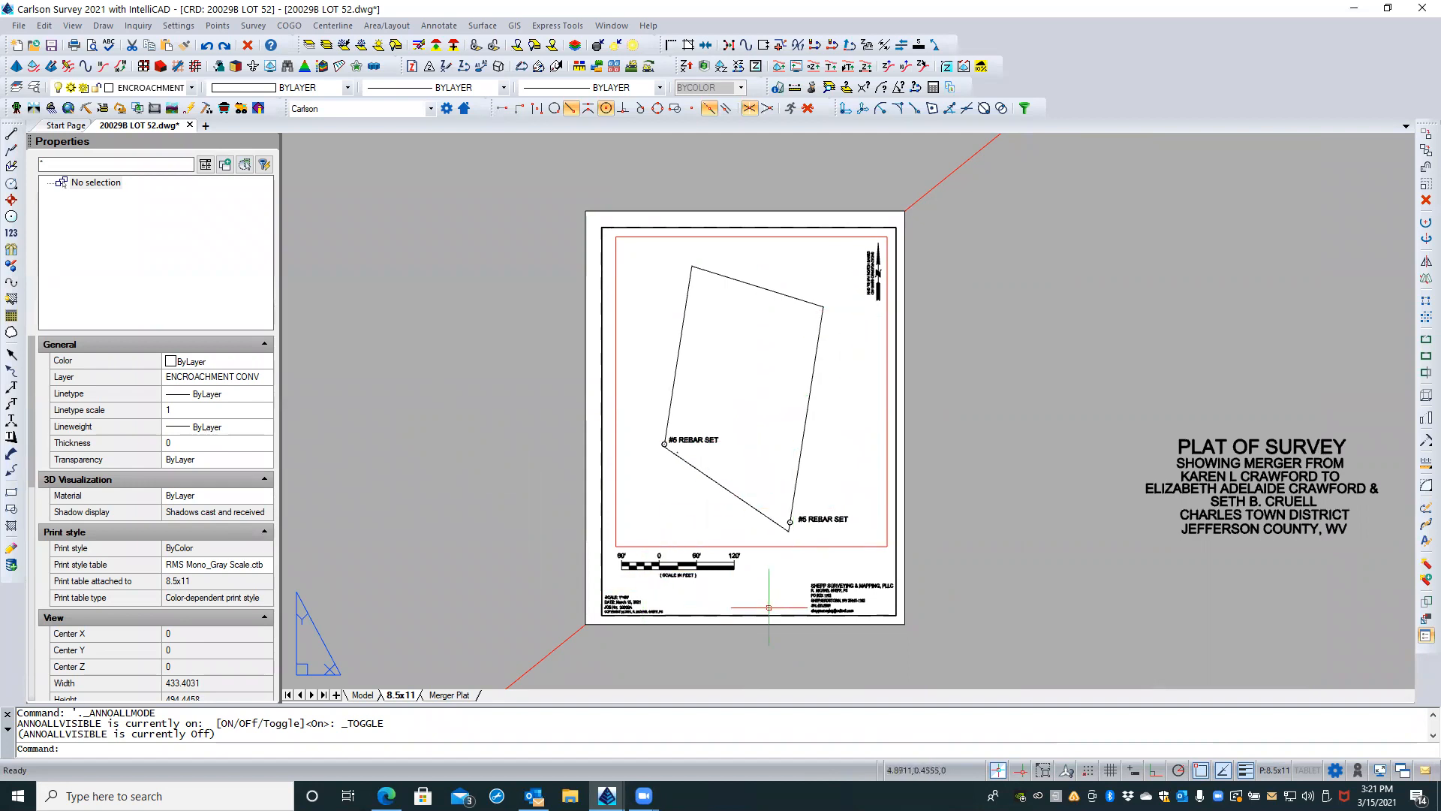
pyautogui.click(1065, 771)
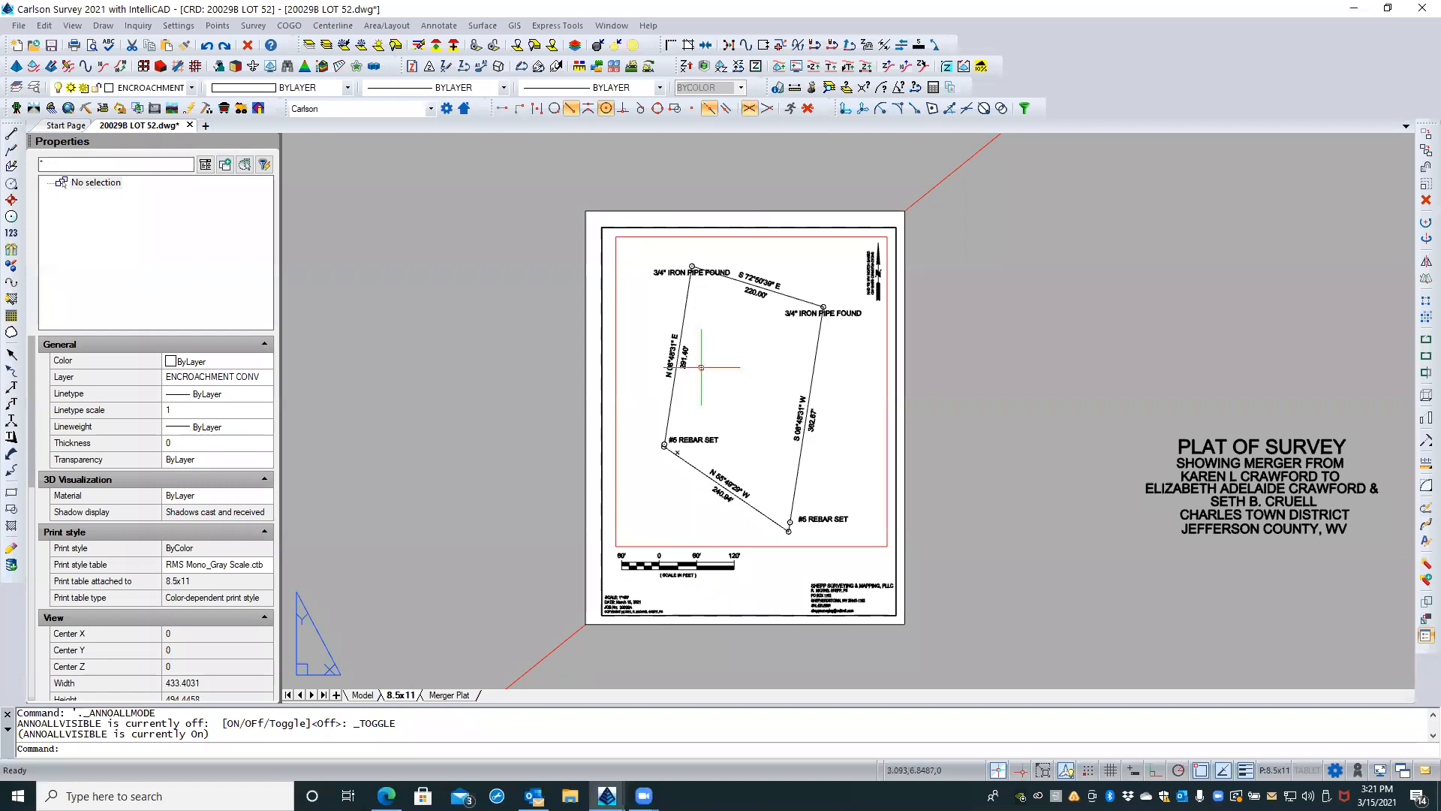
# Step: Inside the viewport, move the northwest corner's 3/4" IRON PIPE FOUND label up and left, clear of the boundary lines, and return to paper space
pyautogui.scroll(3, 698, 263)
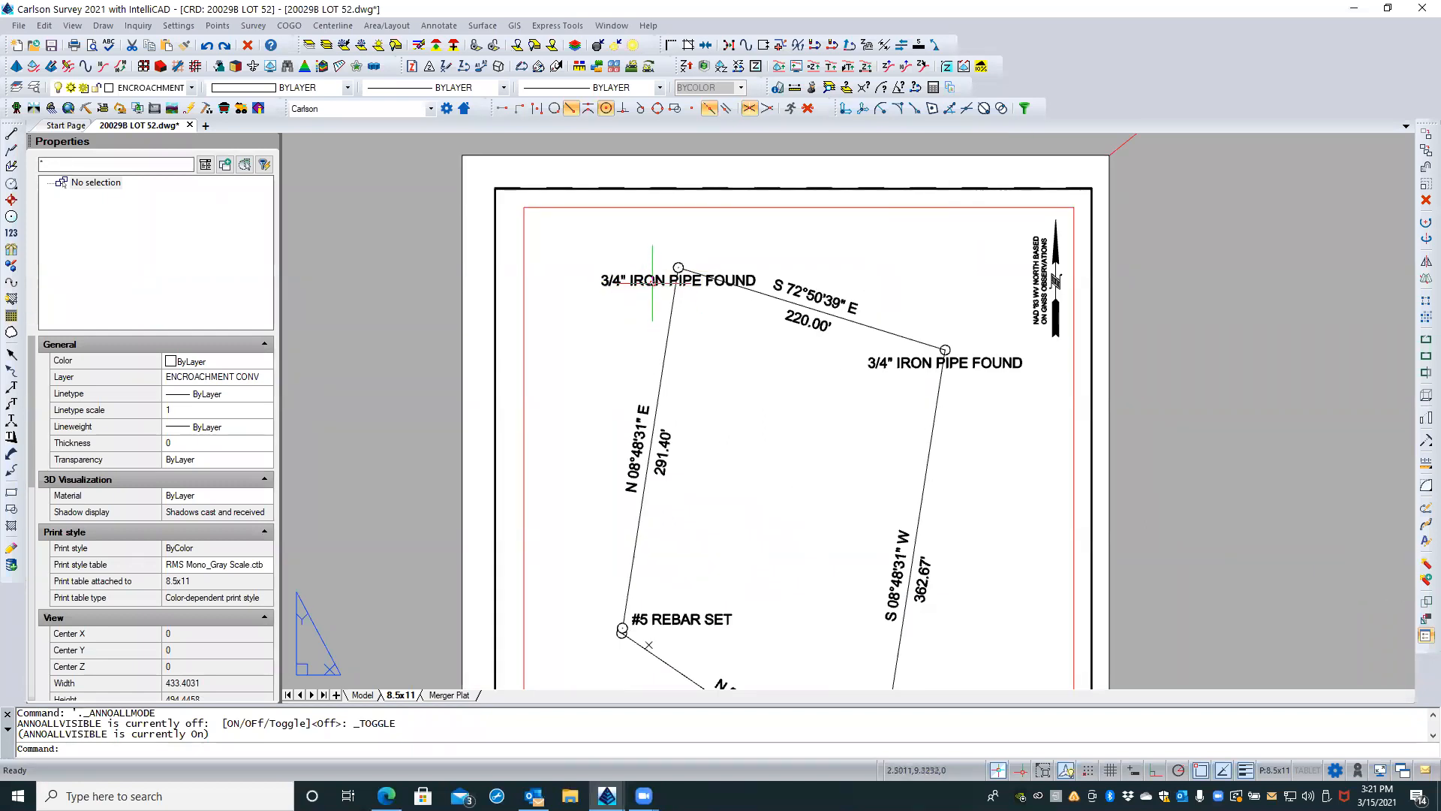
pyautogui.click(657, 281)
pyautogui.click(633, 324)
pyautogui.doubleClick(633, 323)
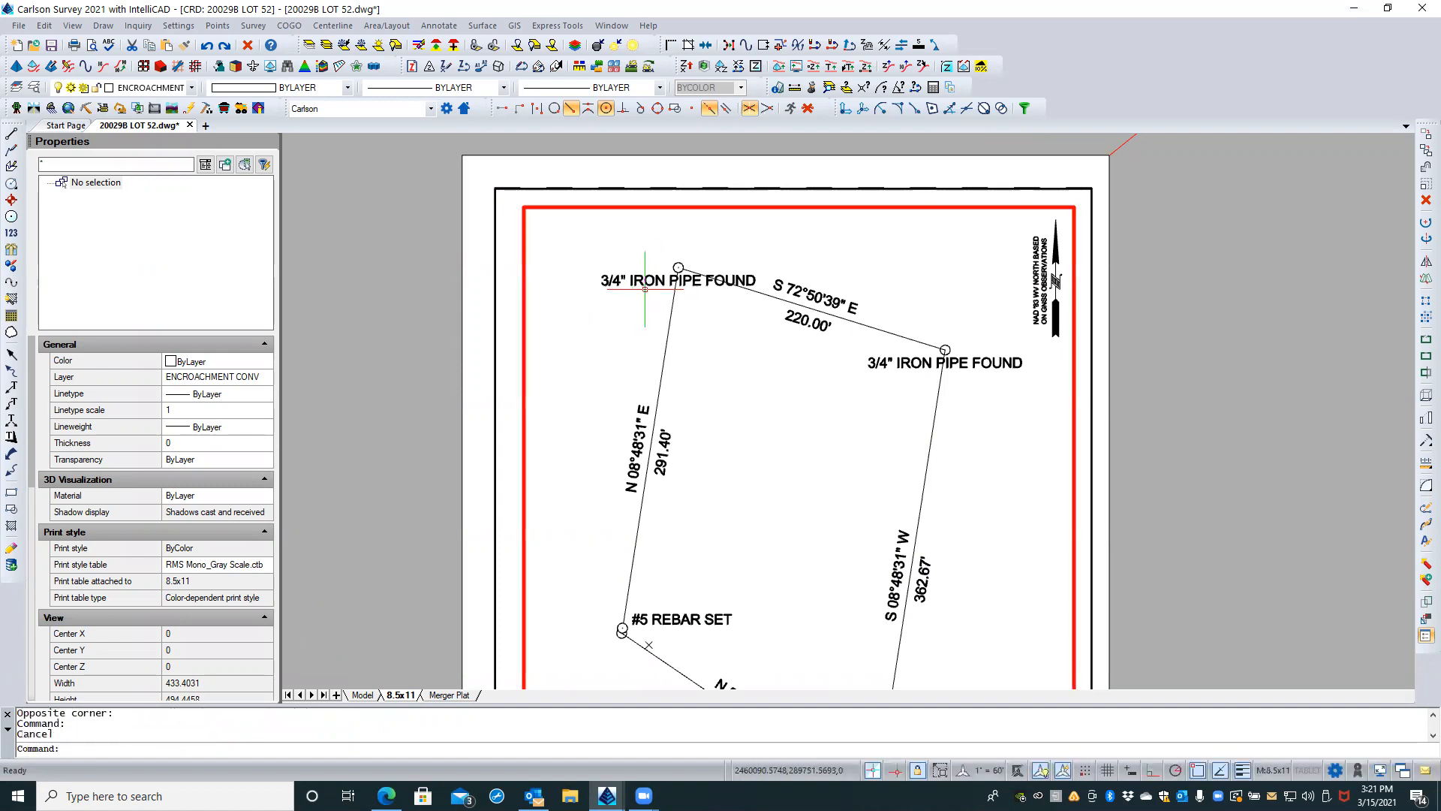
pyautogui.click(651, 284)
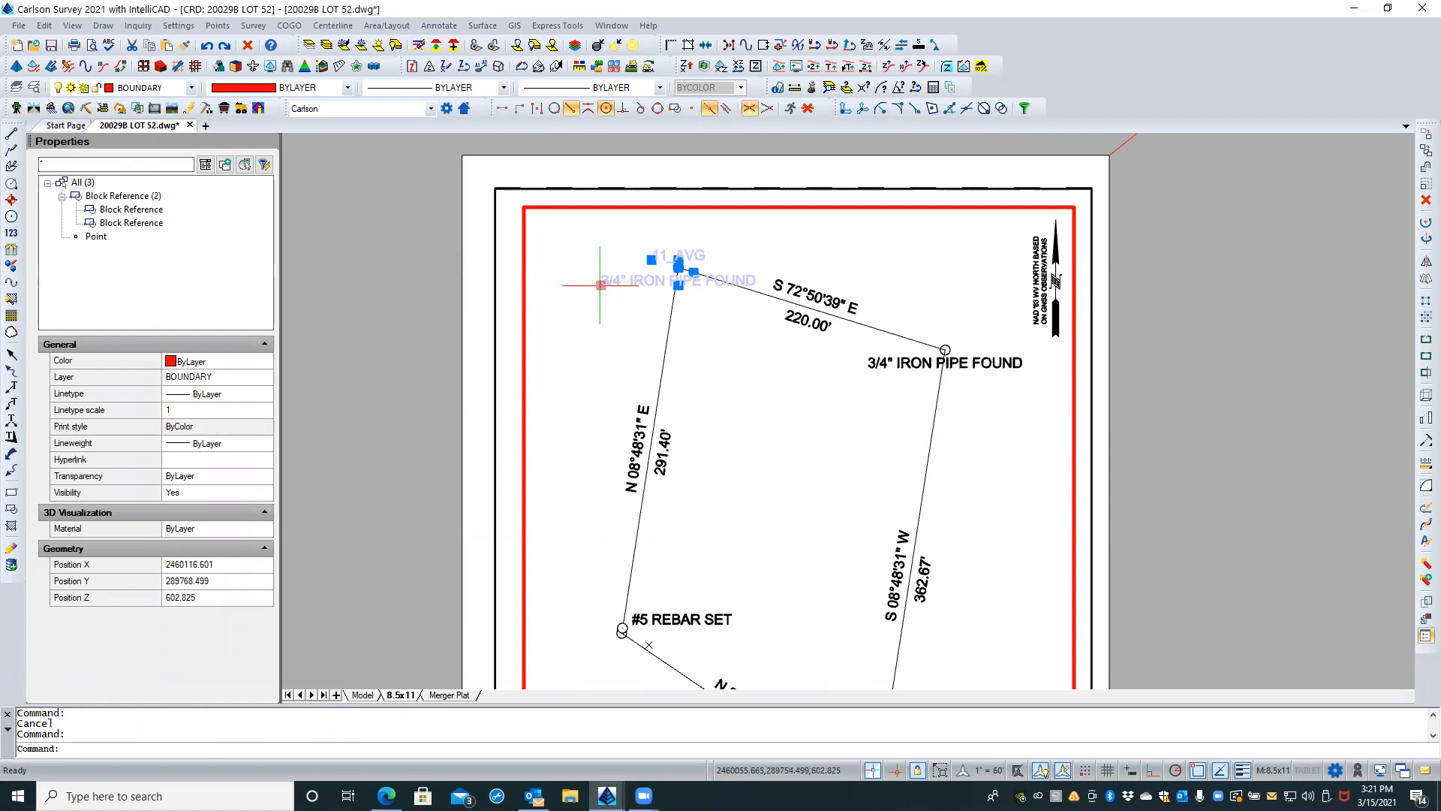
pyautogui.click(602, 284)
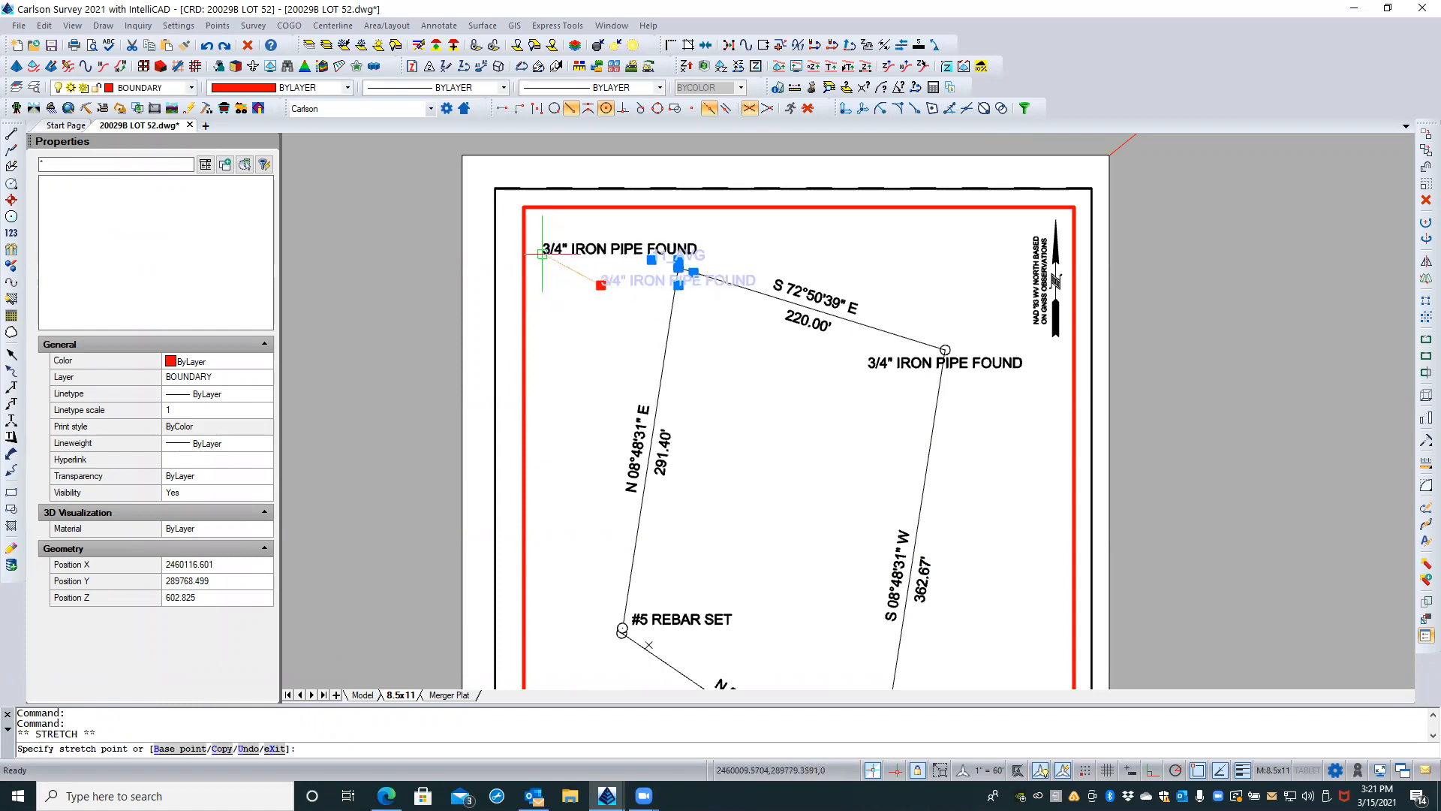
pyautogui.press('Escape')
pyautogui.press('Escape')
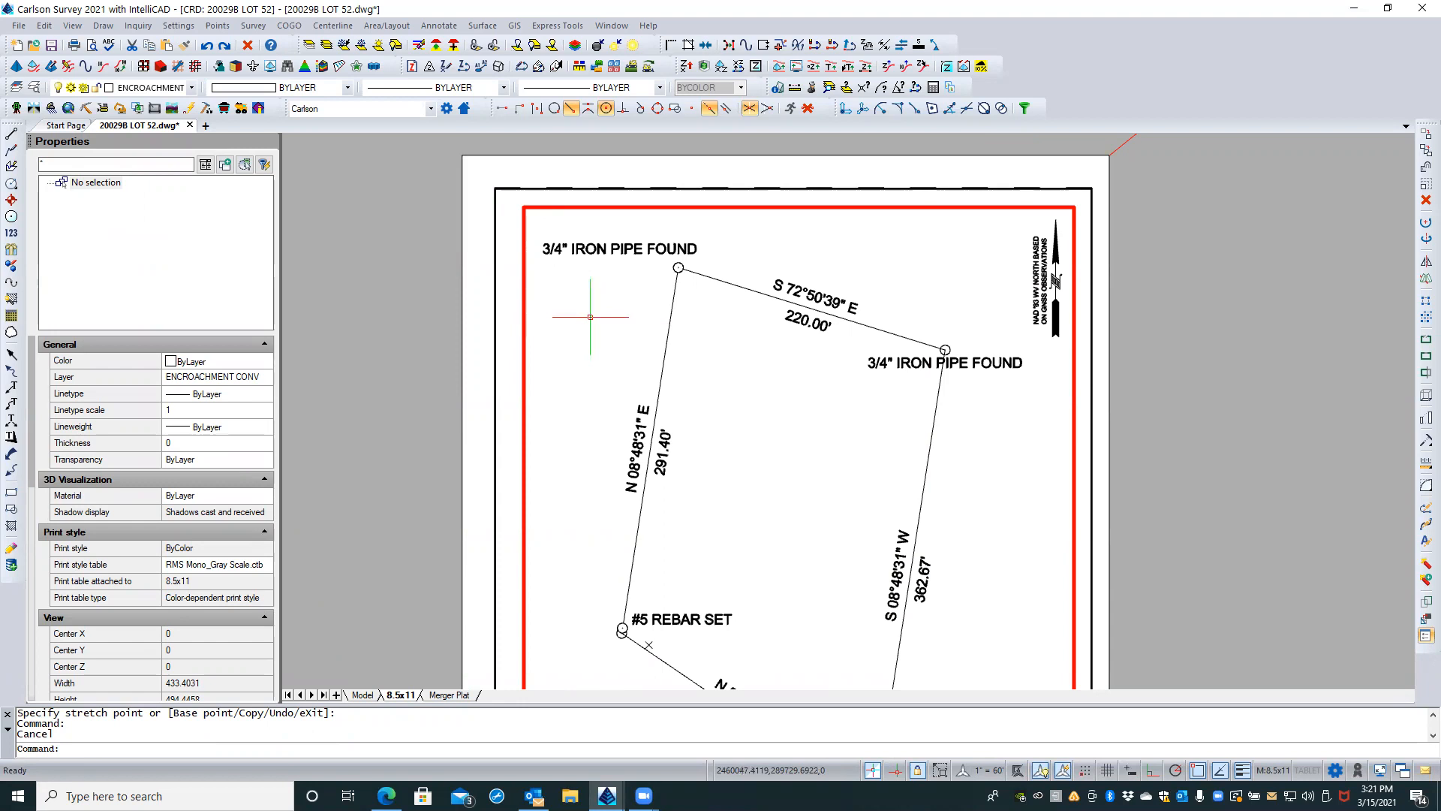
pyautogui.scroll(-2, 590, 318)
pyautogui.scroll(-1, 595, 320)
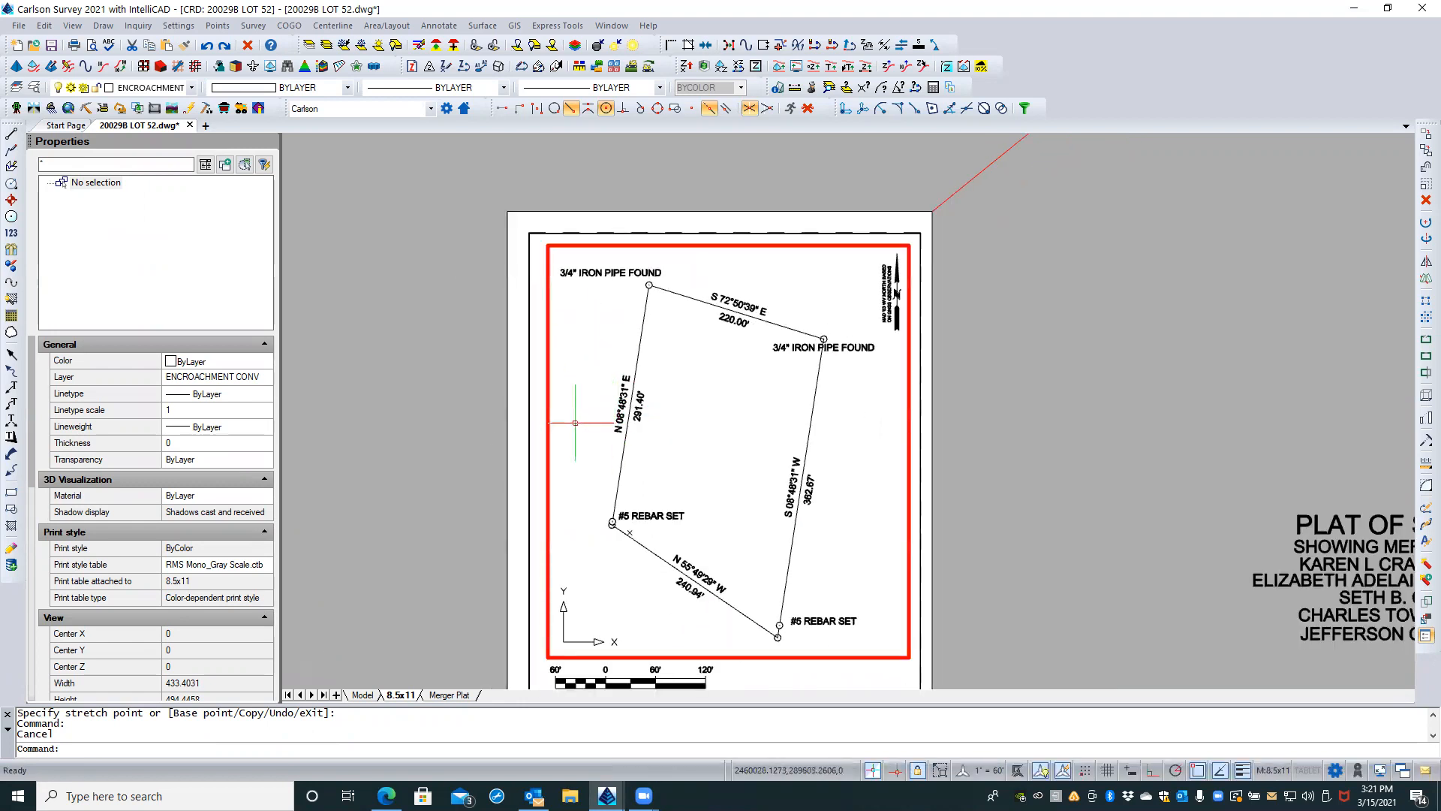
pyautogui.doubleClick(479, 428)
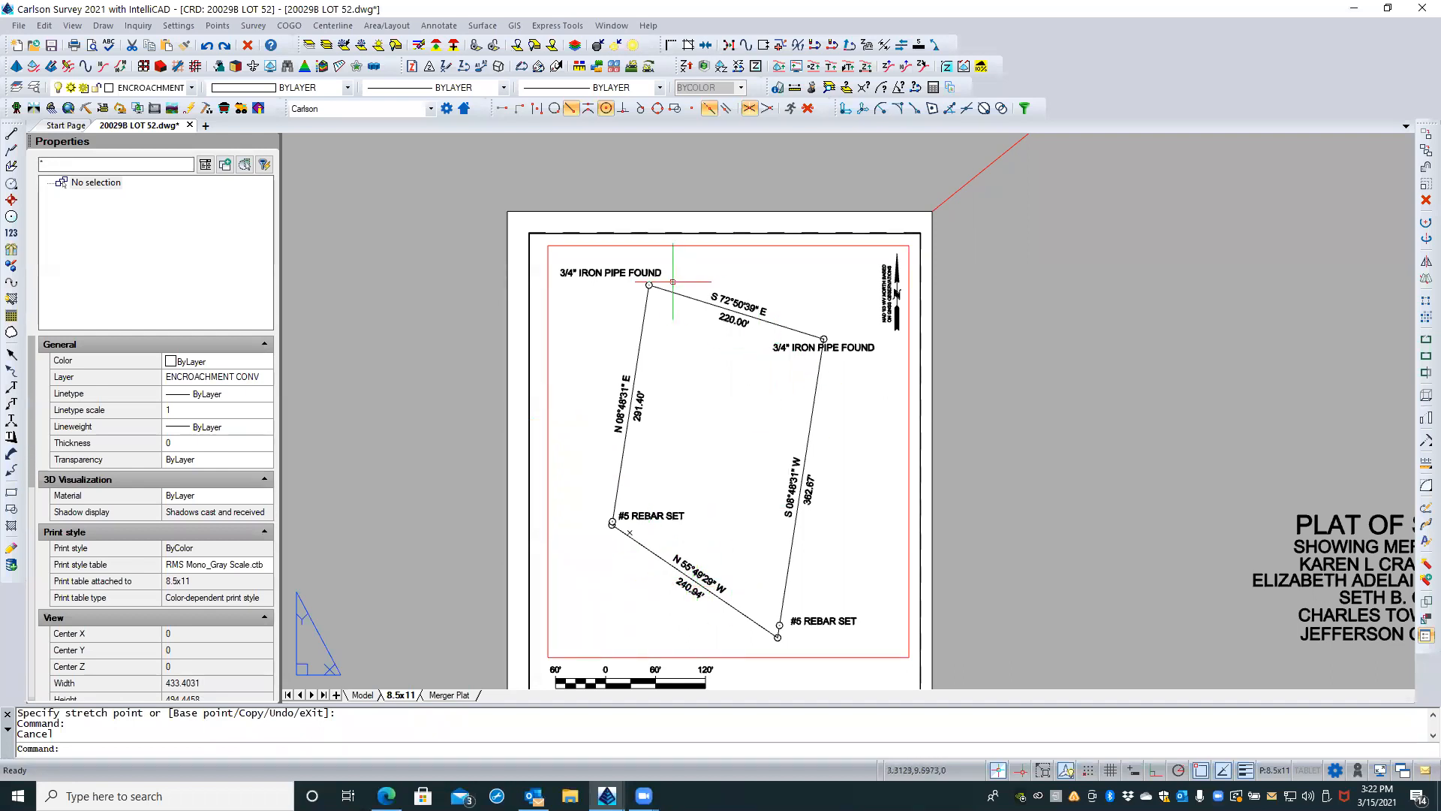
# Step: Inside the viewport, resize the point labels only at the four lot corners with Resize Point Attributes, using a scaling multiplier of .75
pyautogui.scroll(2, 633, 275)
pyautogui.scroll(-2, 634, 274)
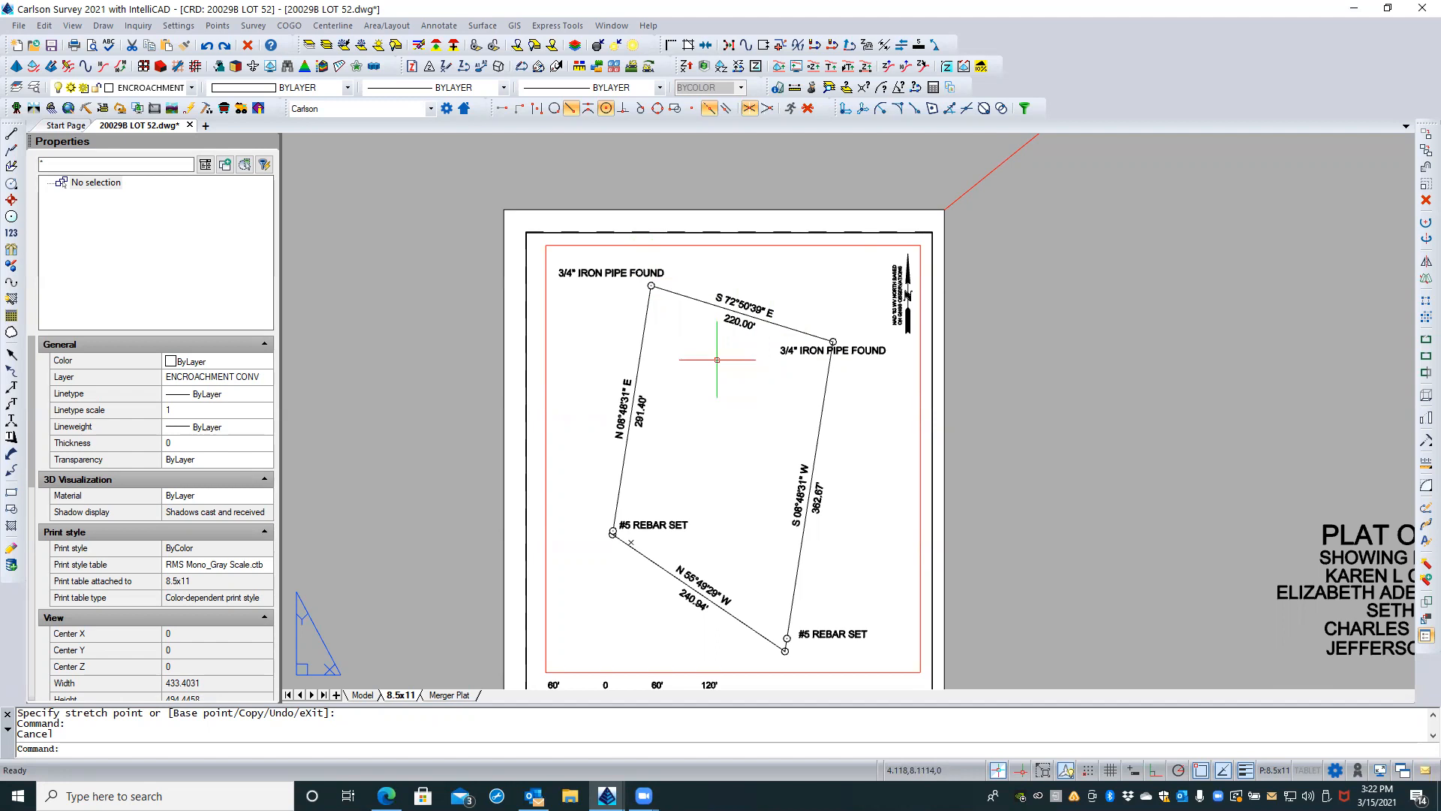
pyautogui.doubleClick(615, 324)
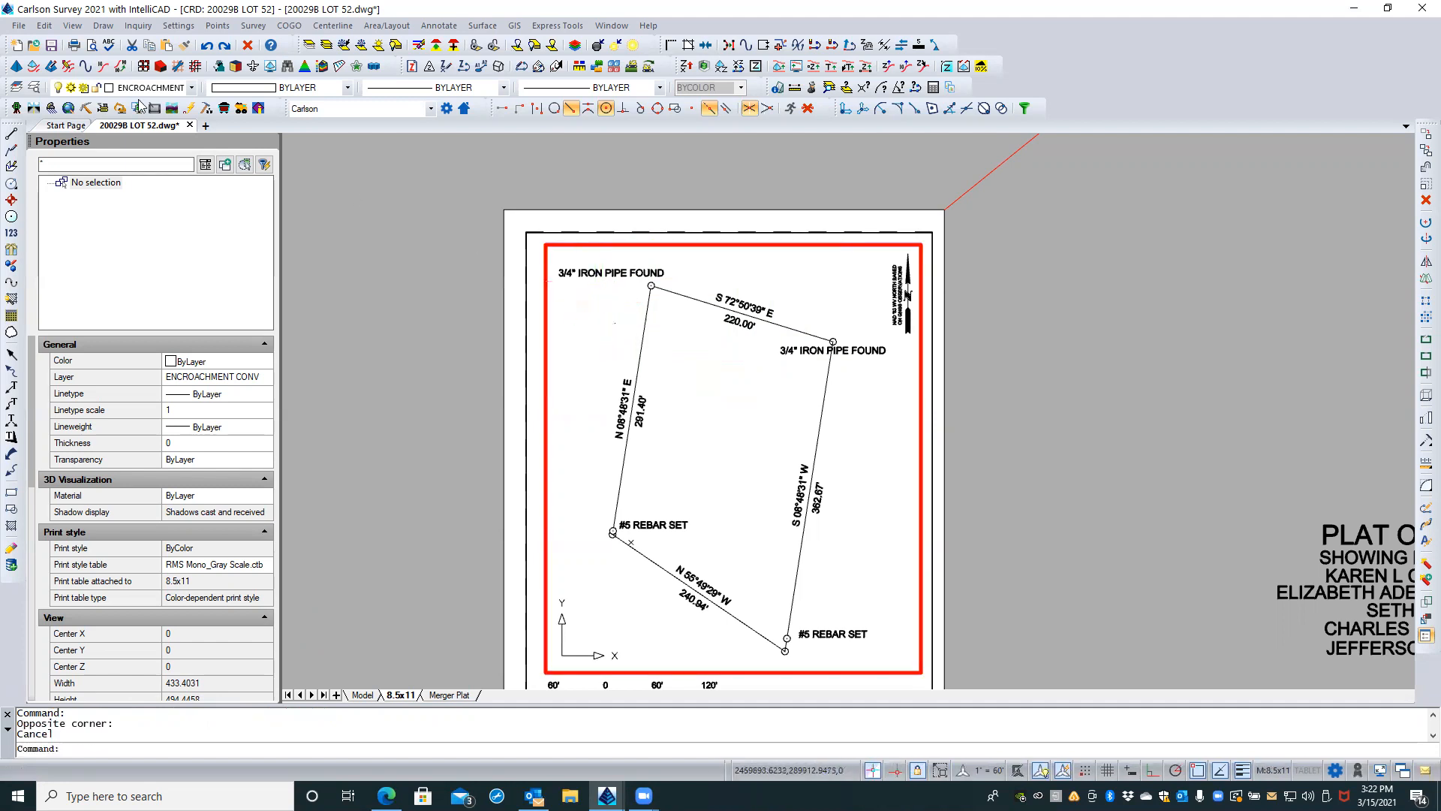
pyautogui.click(218, 26)
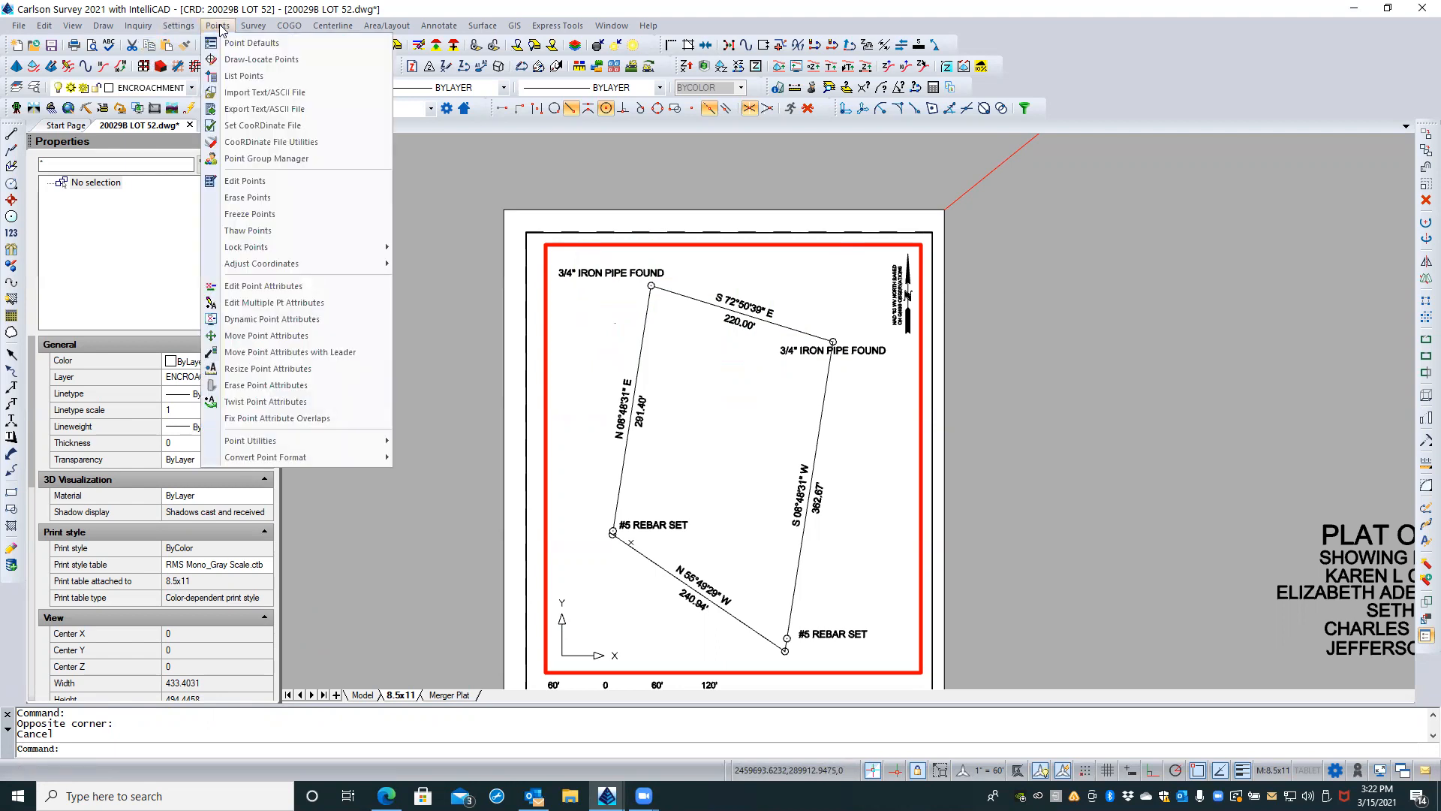
pyautogui.click(262, 372)
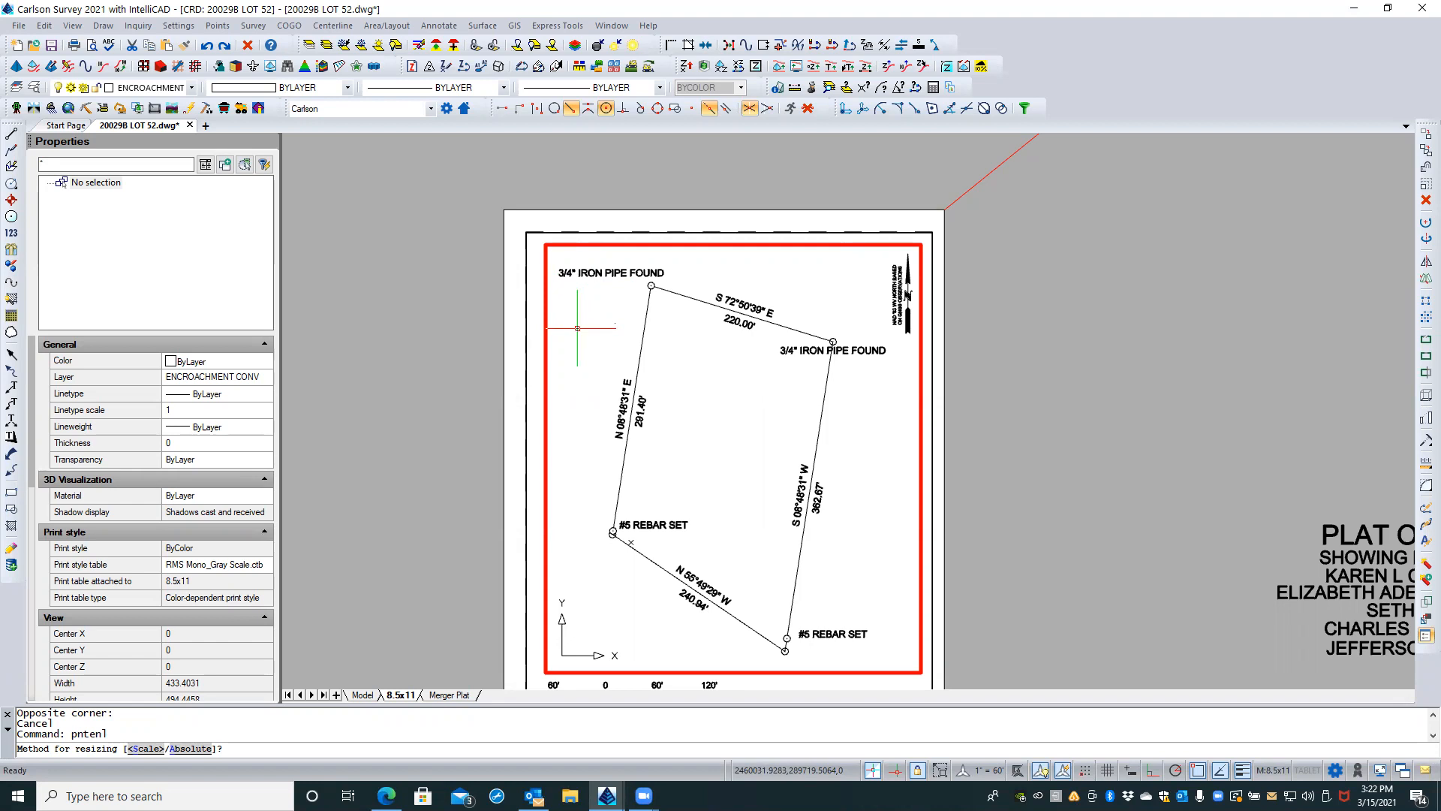
pyautogui.write('s')
pyautogui.press('Return')
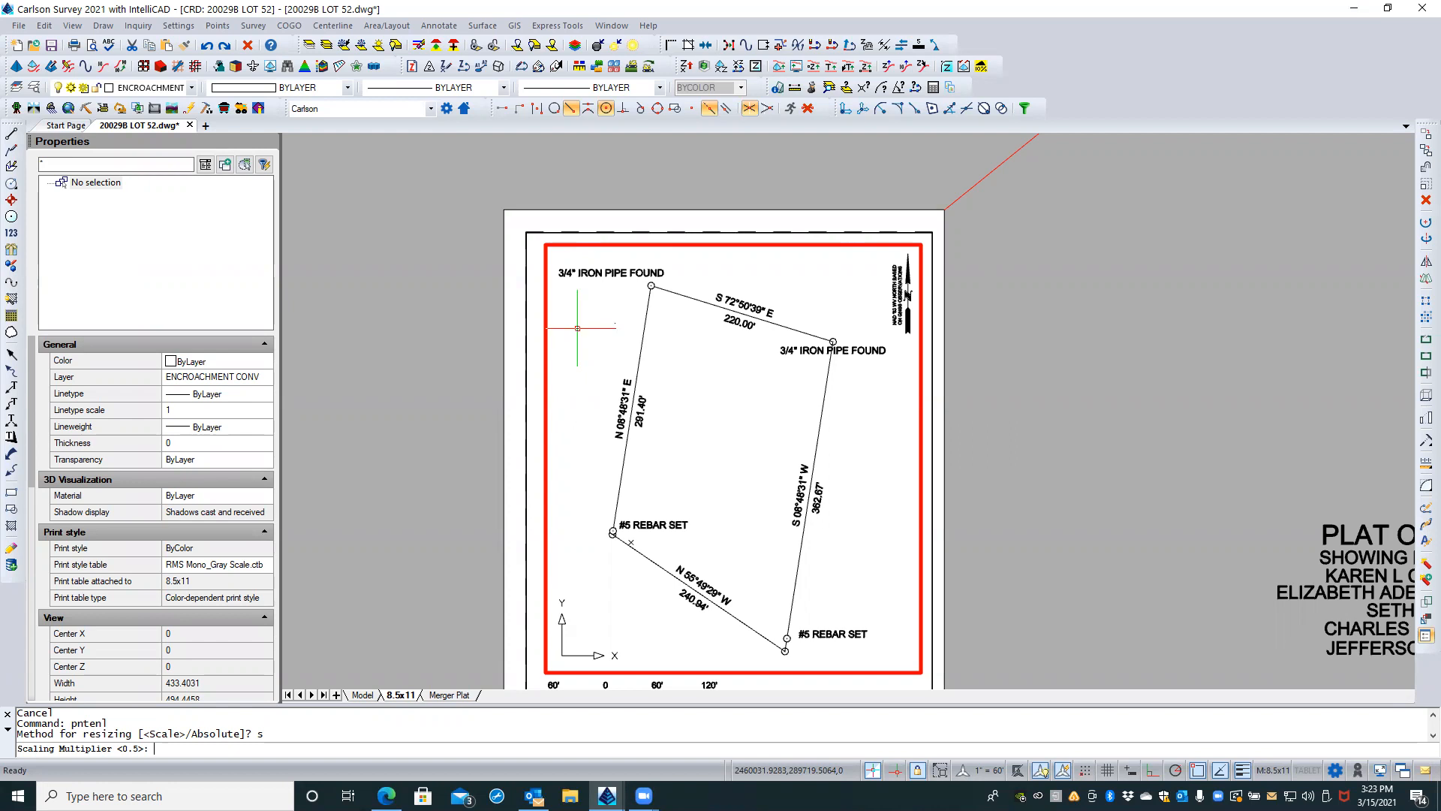
pyautogui.write('.75')
pyautogui.press('Return')
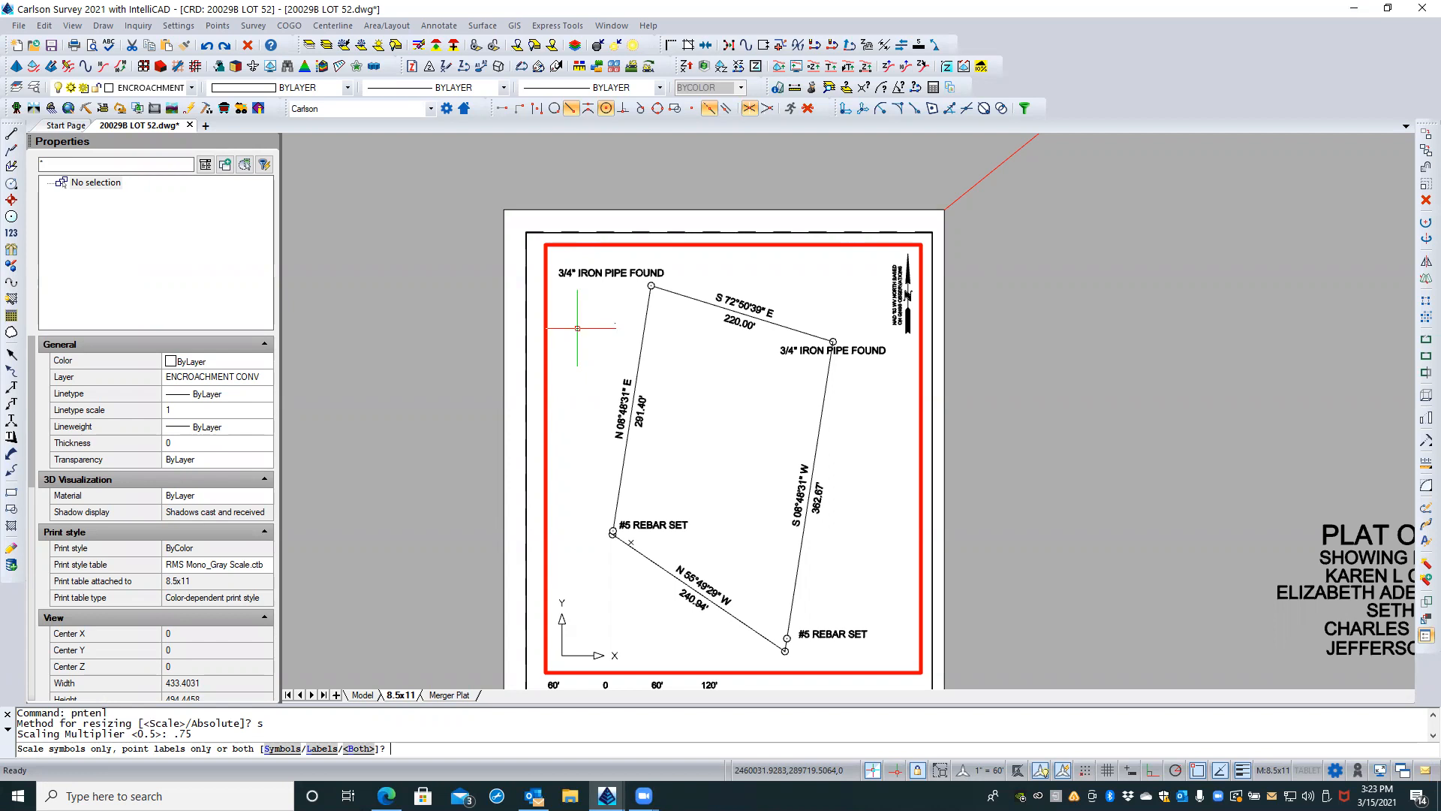
pyautogui.write('l')
pyautogui.press('Return')
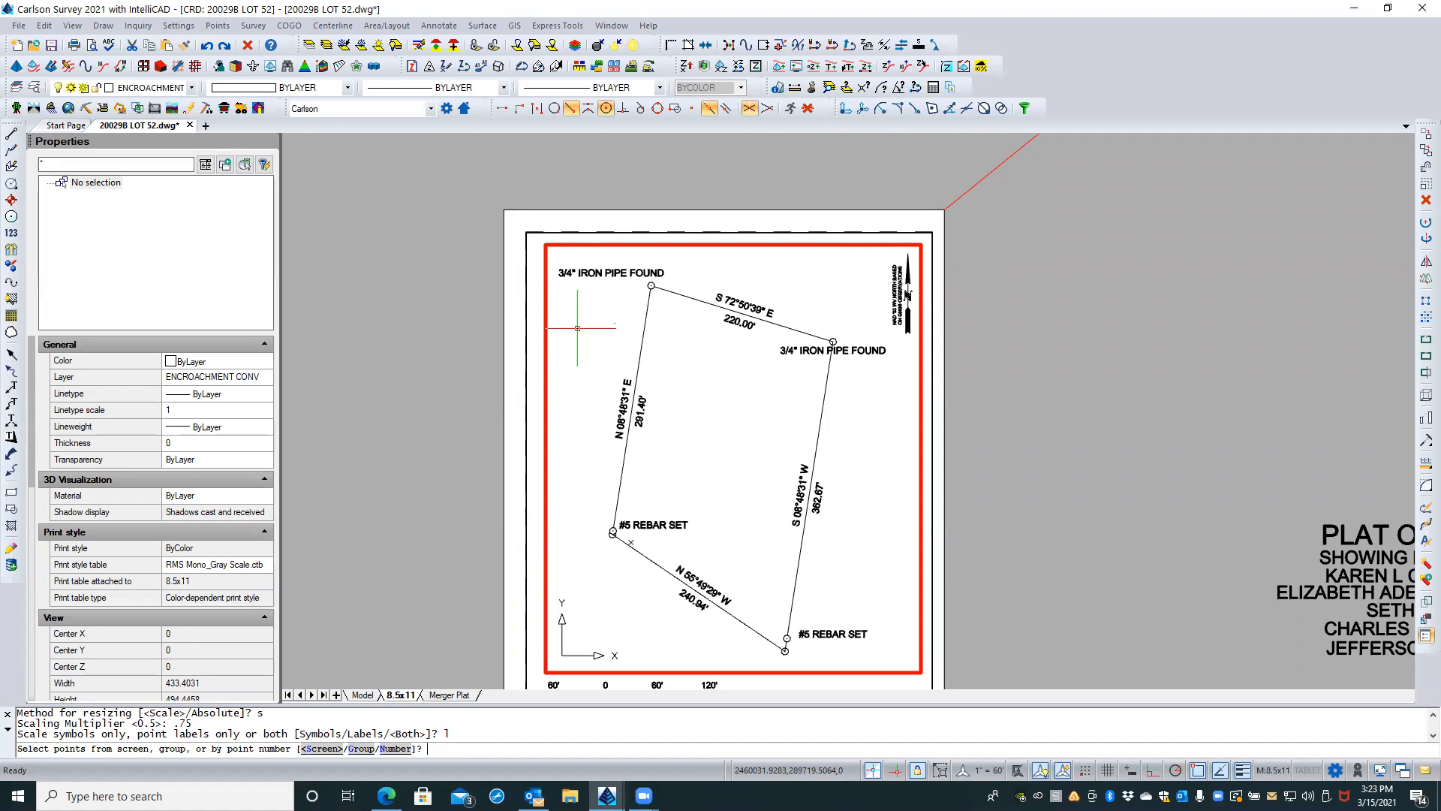
pyautogui.press('Return')
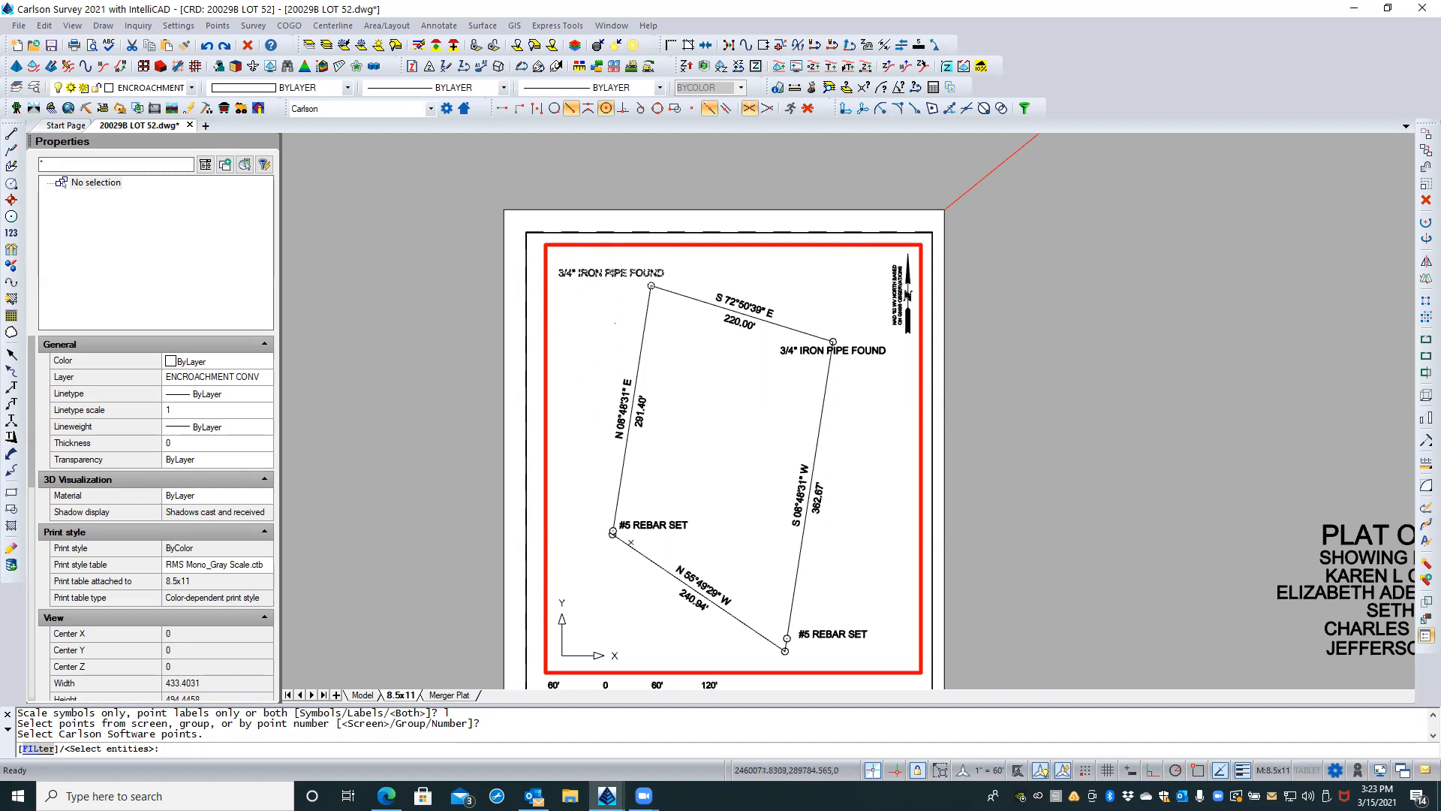
pyautogui.click(854, 351)
pyautogui.click(854, 351)
pyautogui.click(850, 634)
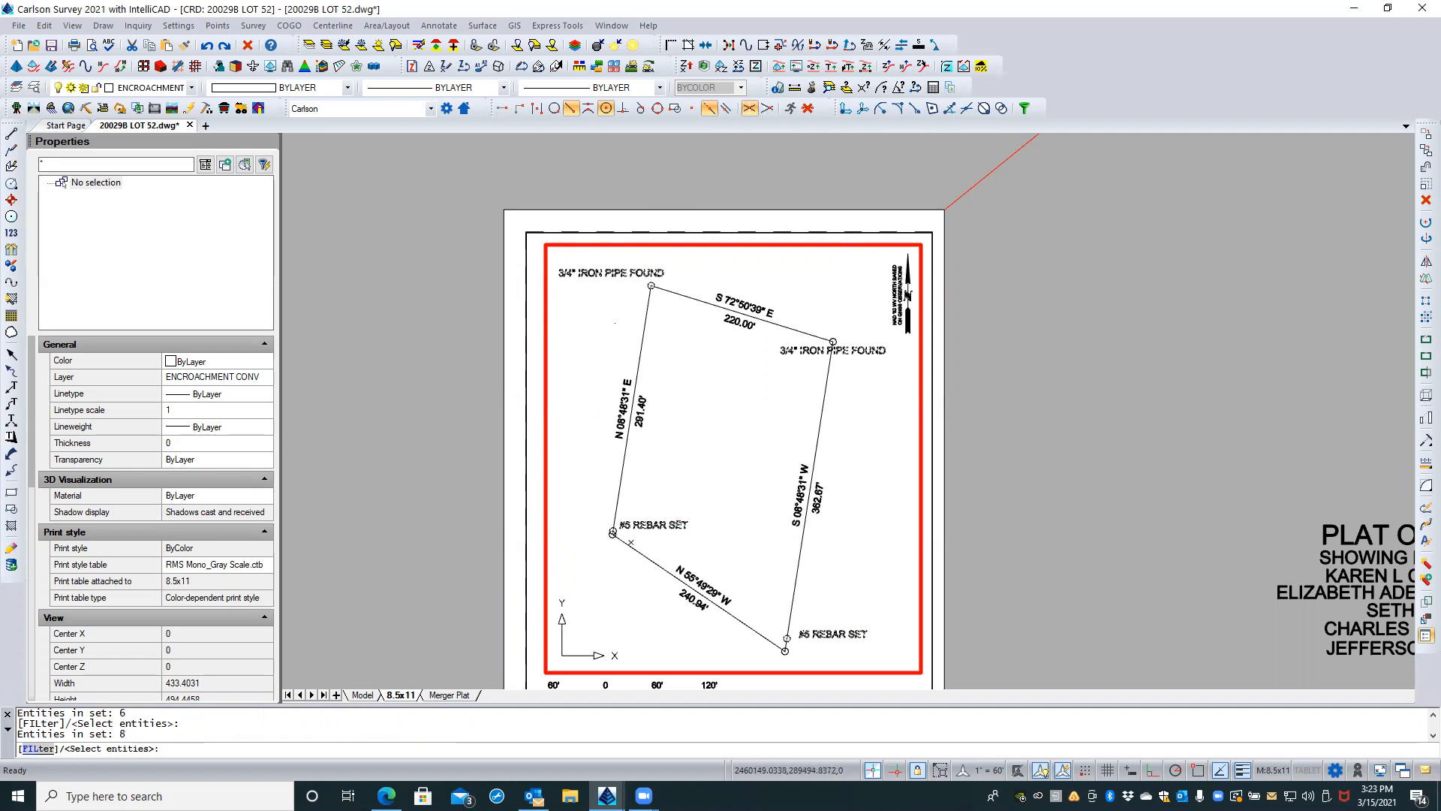
pyautogui.press('Return')
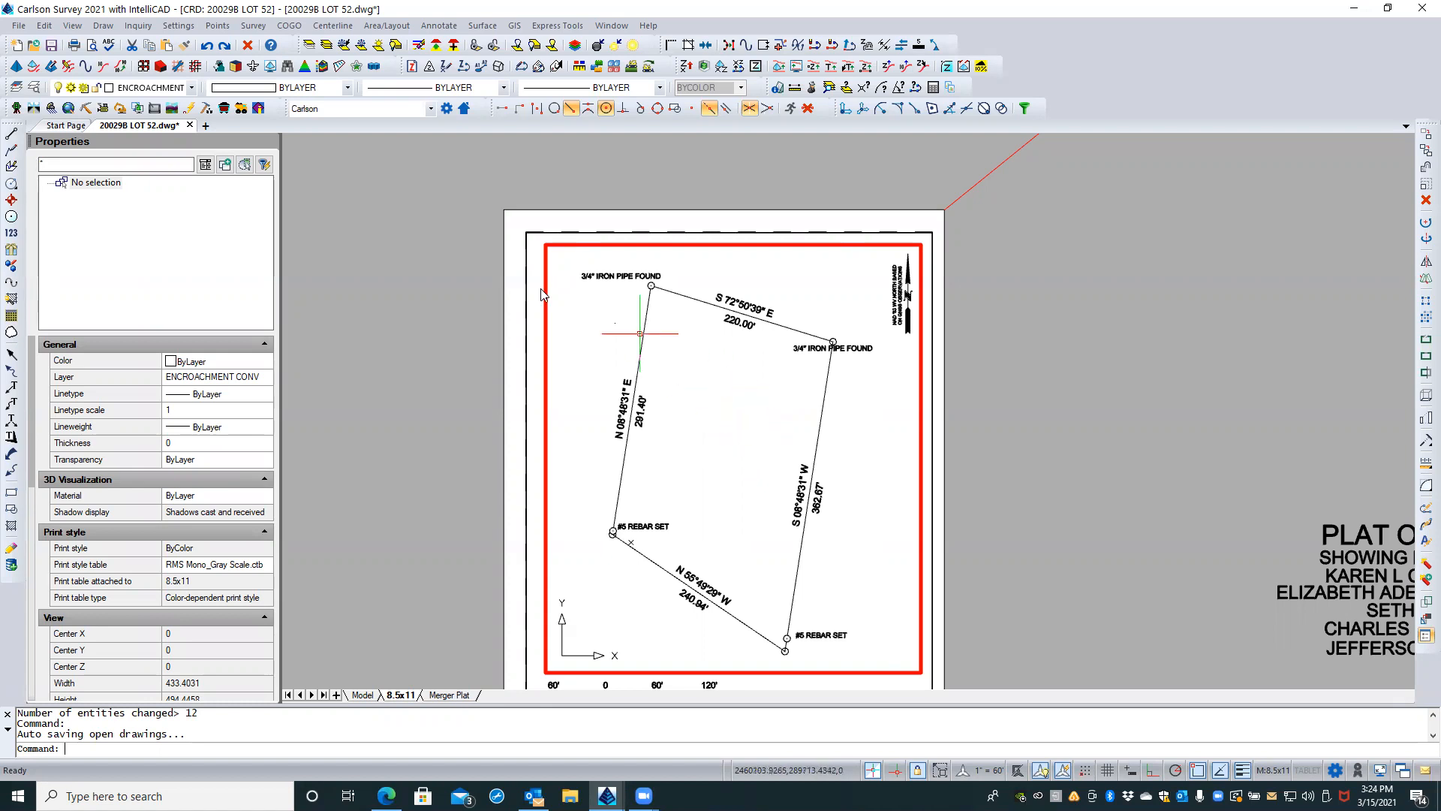
# Step: Using Move Point Attributes, move the northeast corner's 3/4" IRON PIPE FOUND label above its corner, clear of the boundary line, keeping its rotation horizontal
pyautogui.click(217, 25)
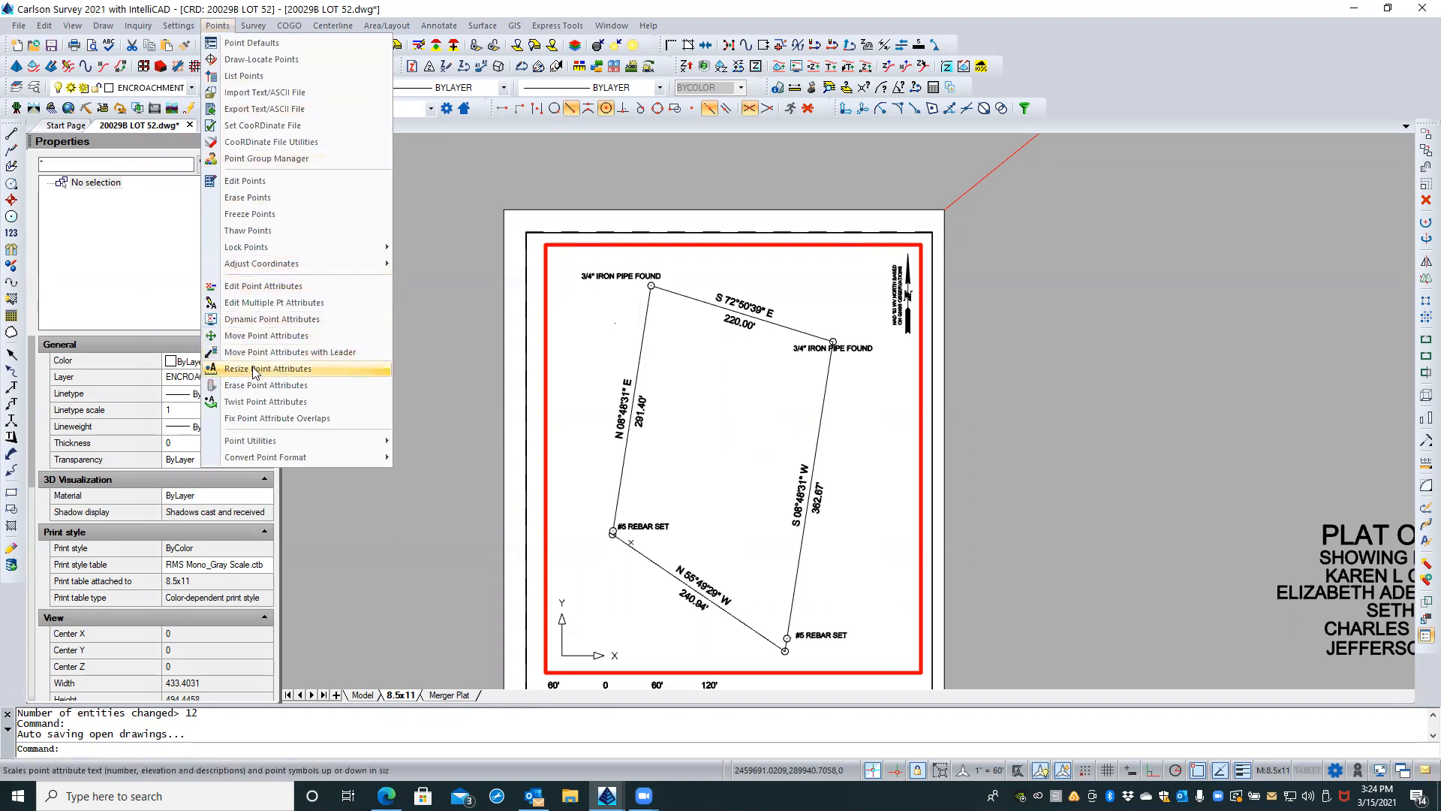
pyautogui.click(252, 339)
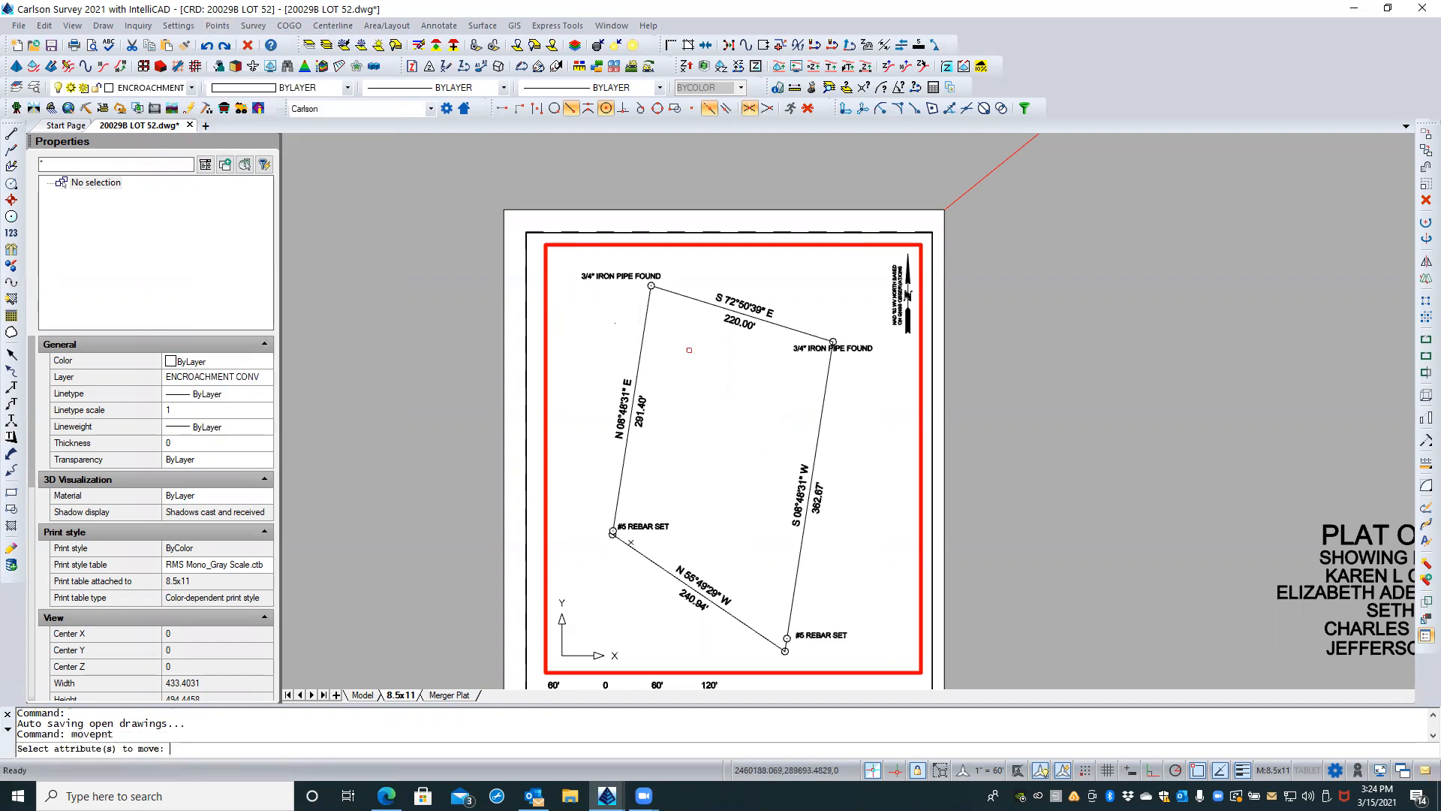
pyautogui.click(804, 350)
pyautogui.press('Return')
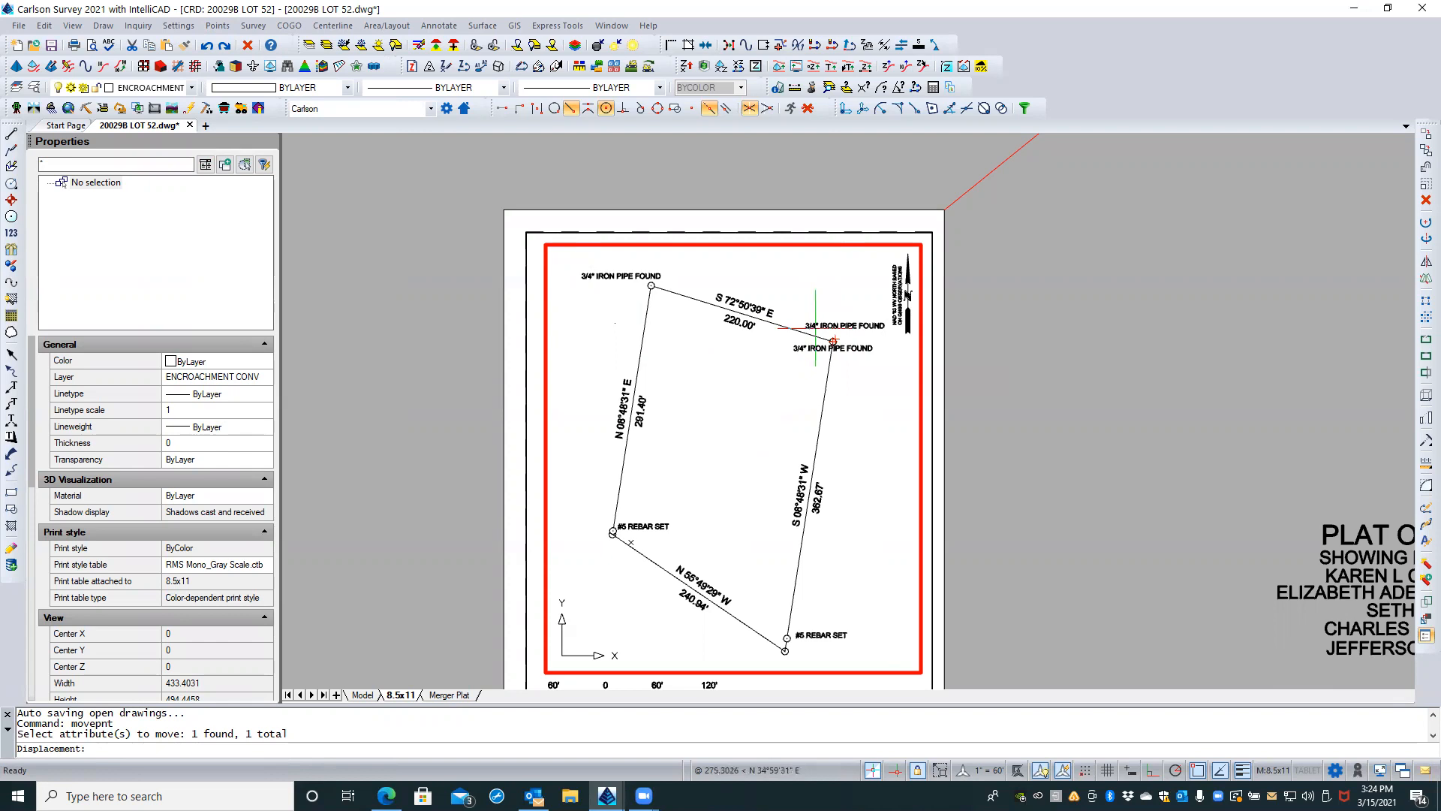
pyautogui.click(815, 328)
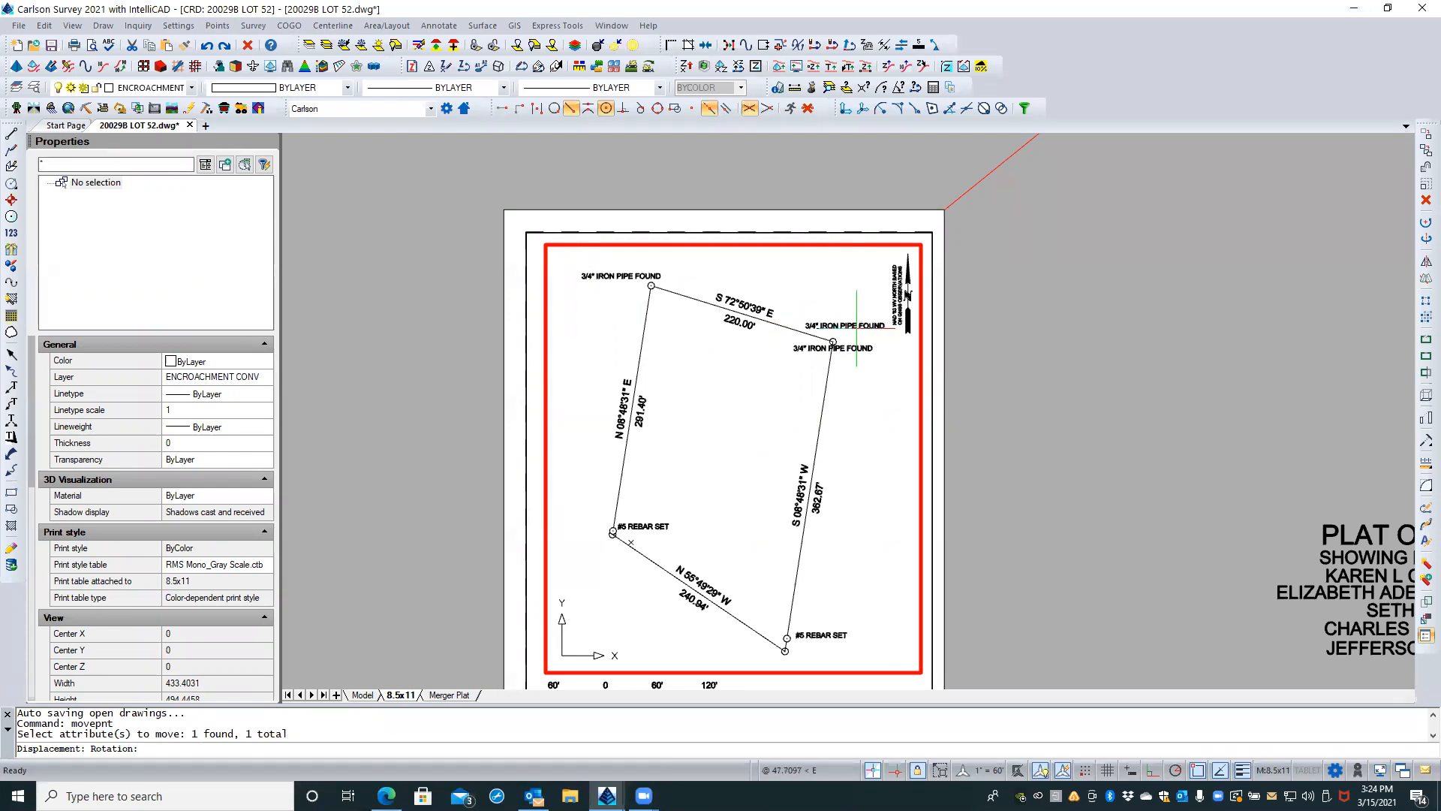
pyautogui.click(856, 328)
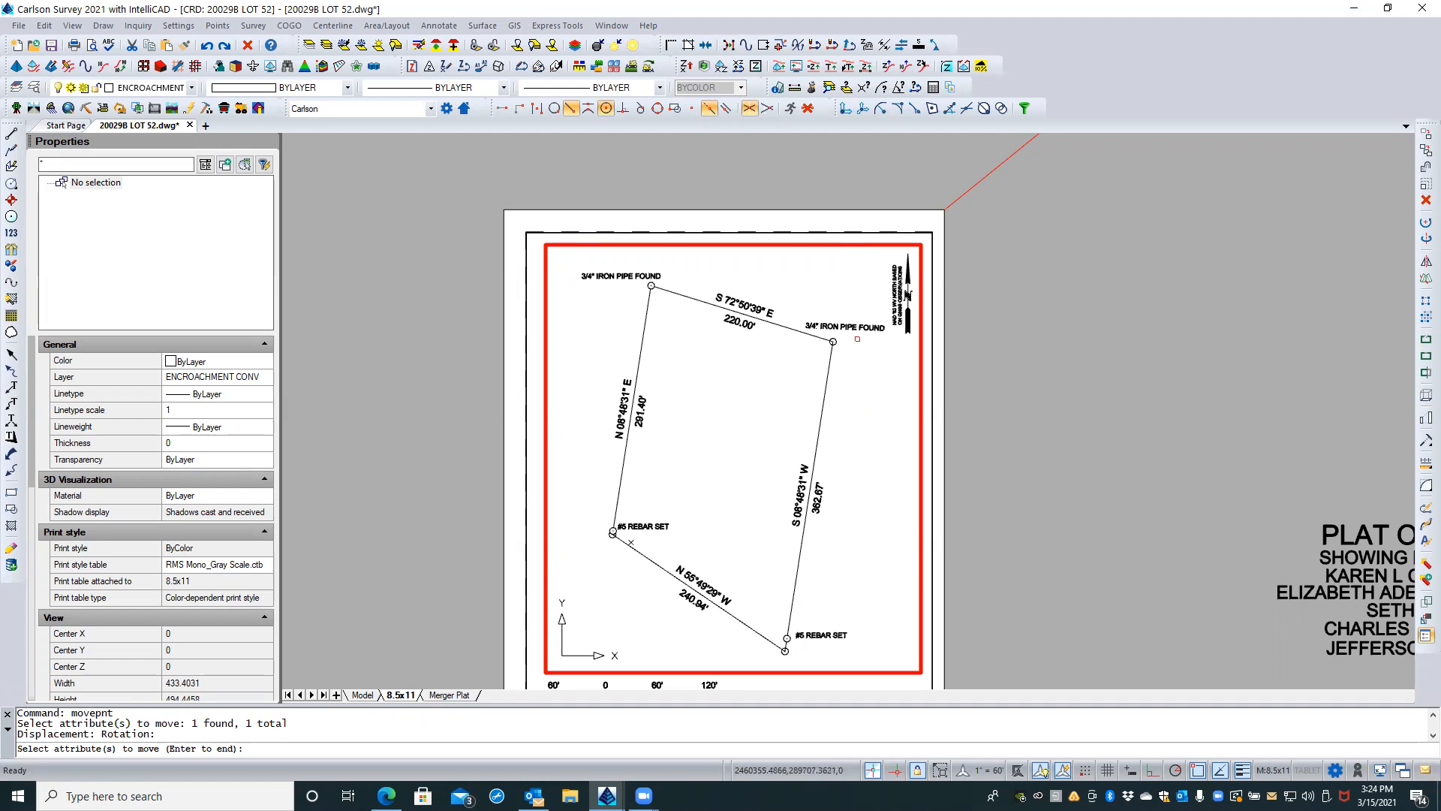
pyautogui.click(856, 340)
pyautogui.click(801, 534)
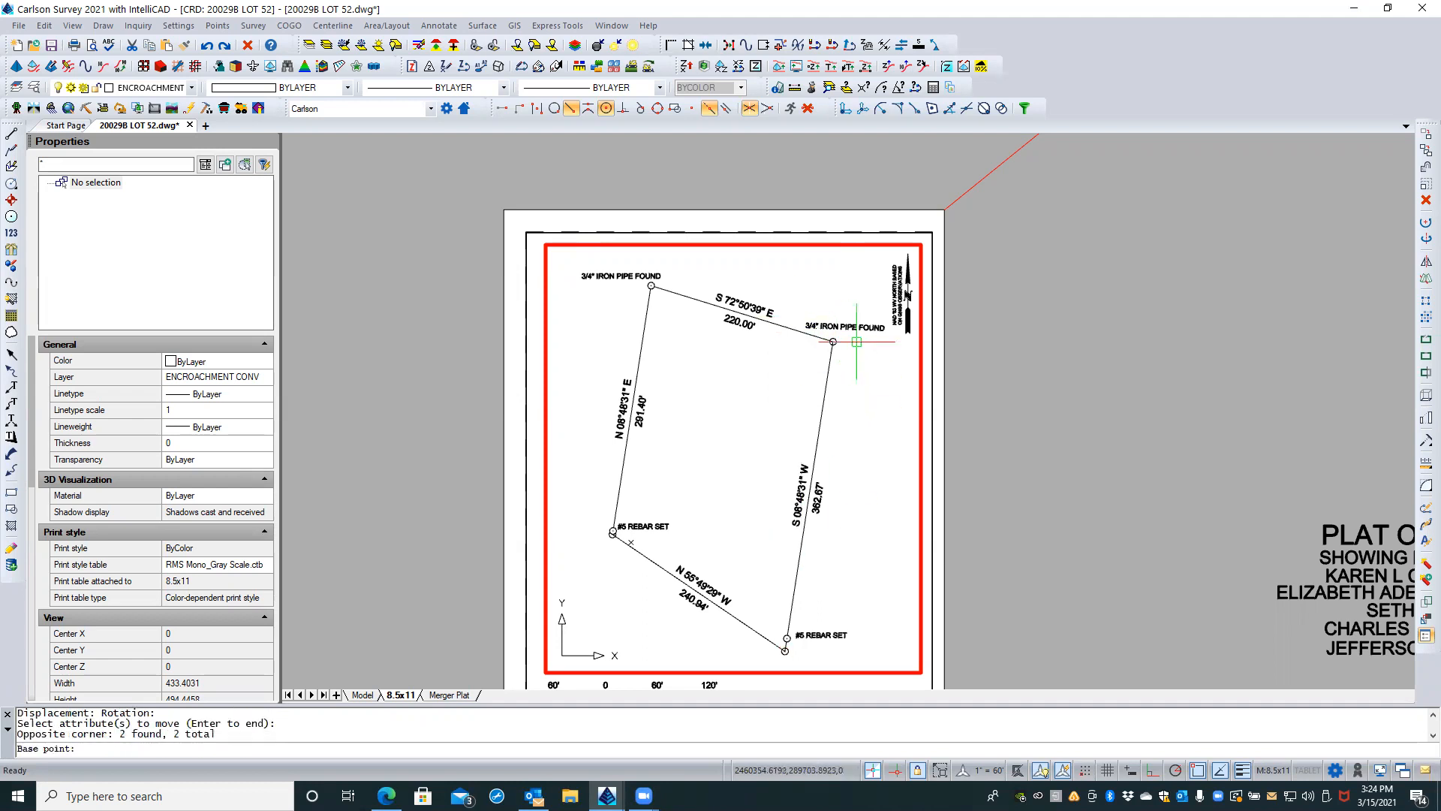
pyautogui.press('Escape')
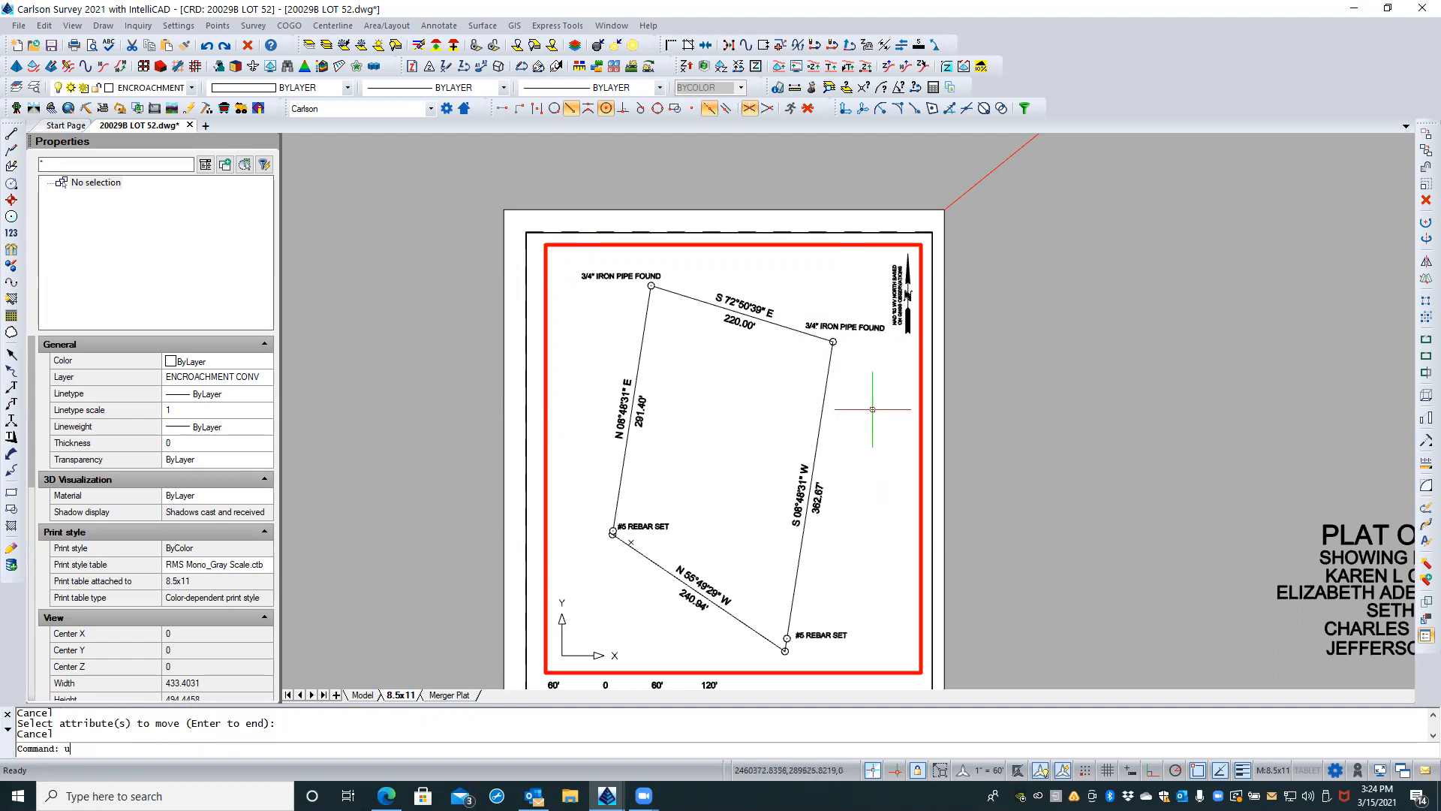
# Step: Undo the northeast label's move and the preceding resizing of the corner point labels
pyautogui.write('u')
pyautogui.press('Return')
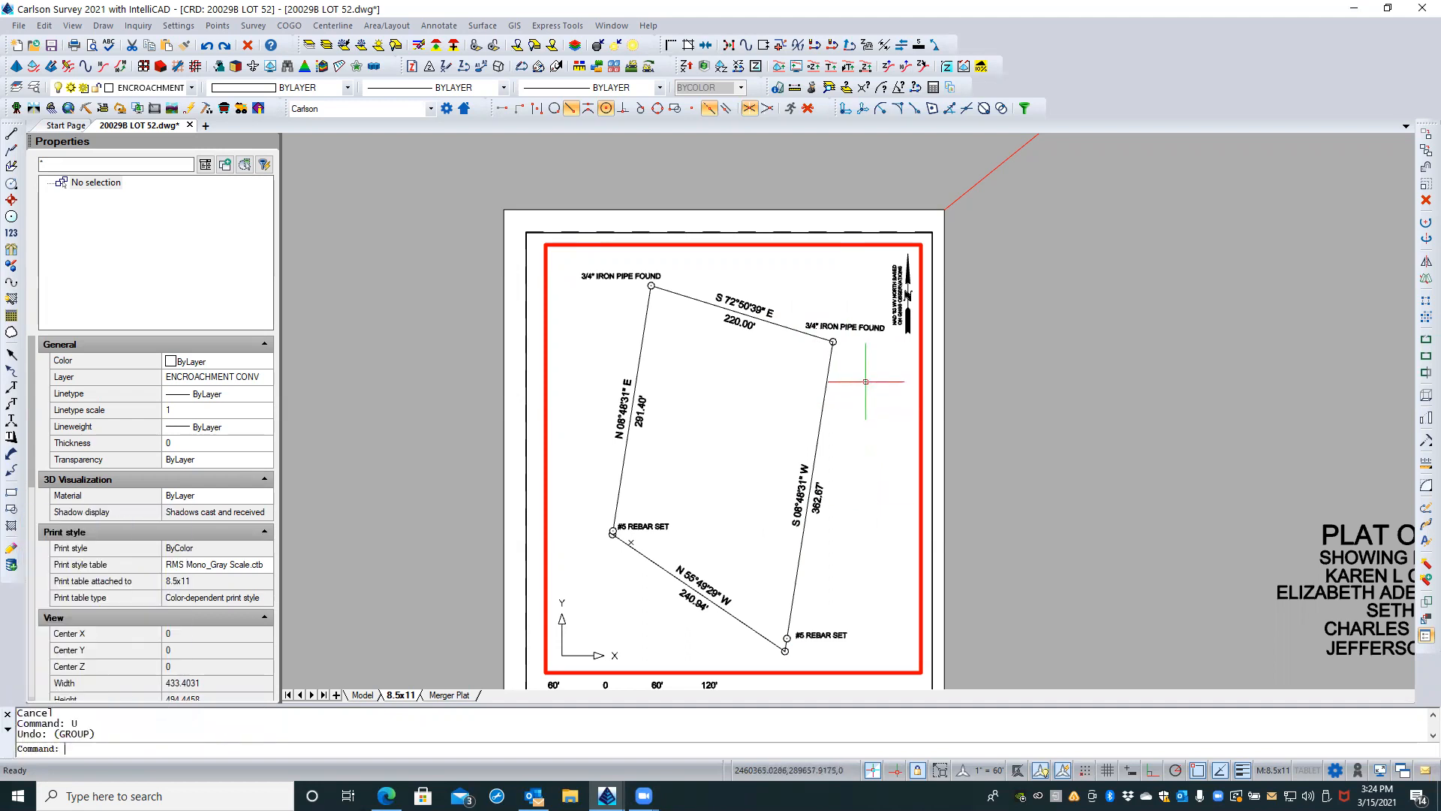
pyautogui.click(863, 381)
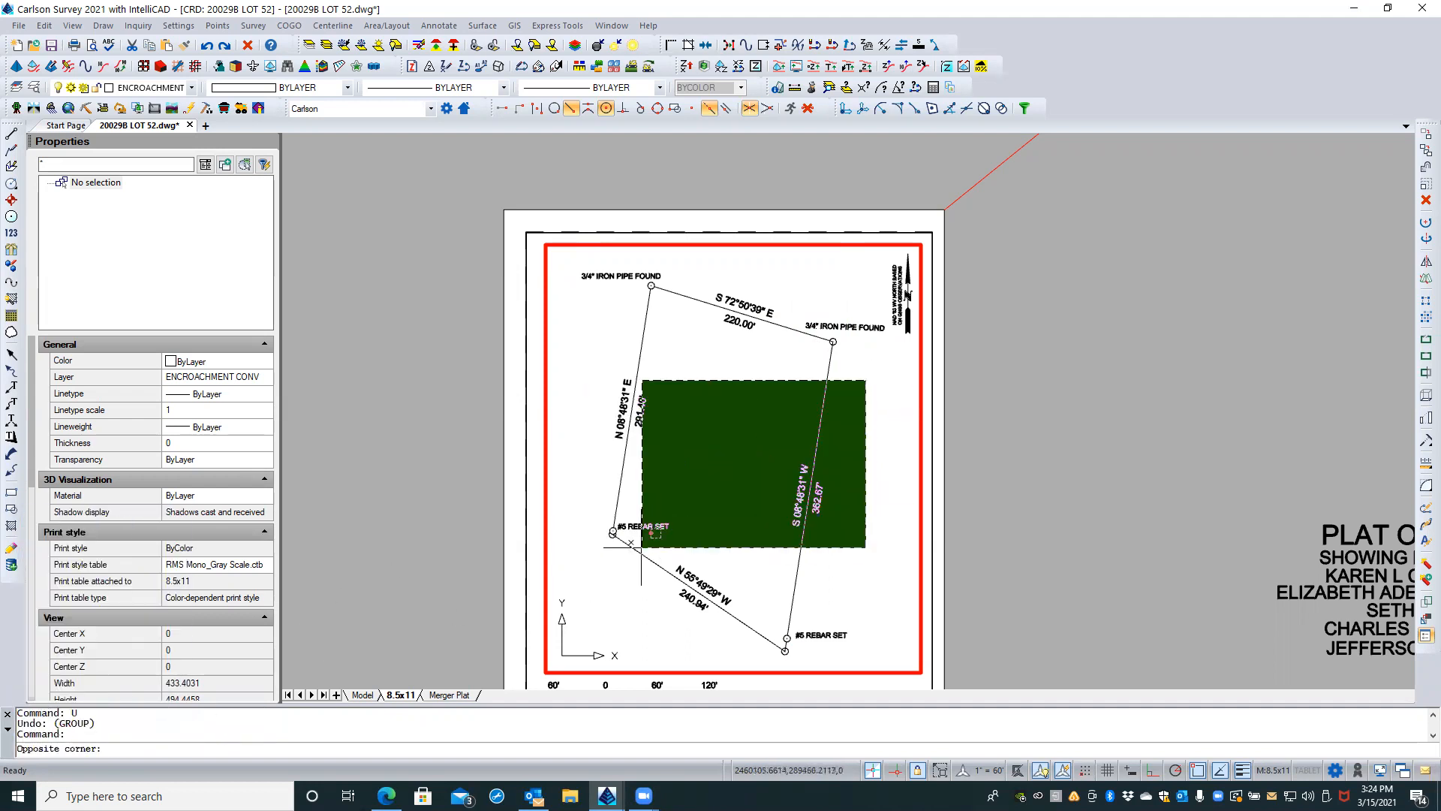
pyautogui.press('Escape')
pyautogui.press('Escape')
pyautogui.write('u')
pyautogui.press('Return')
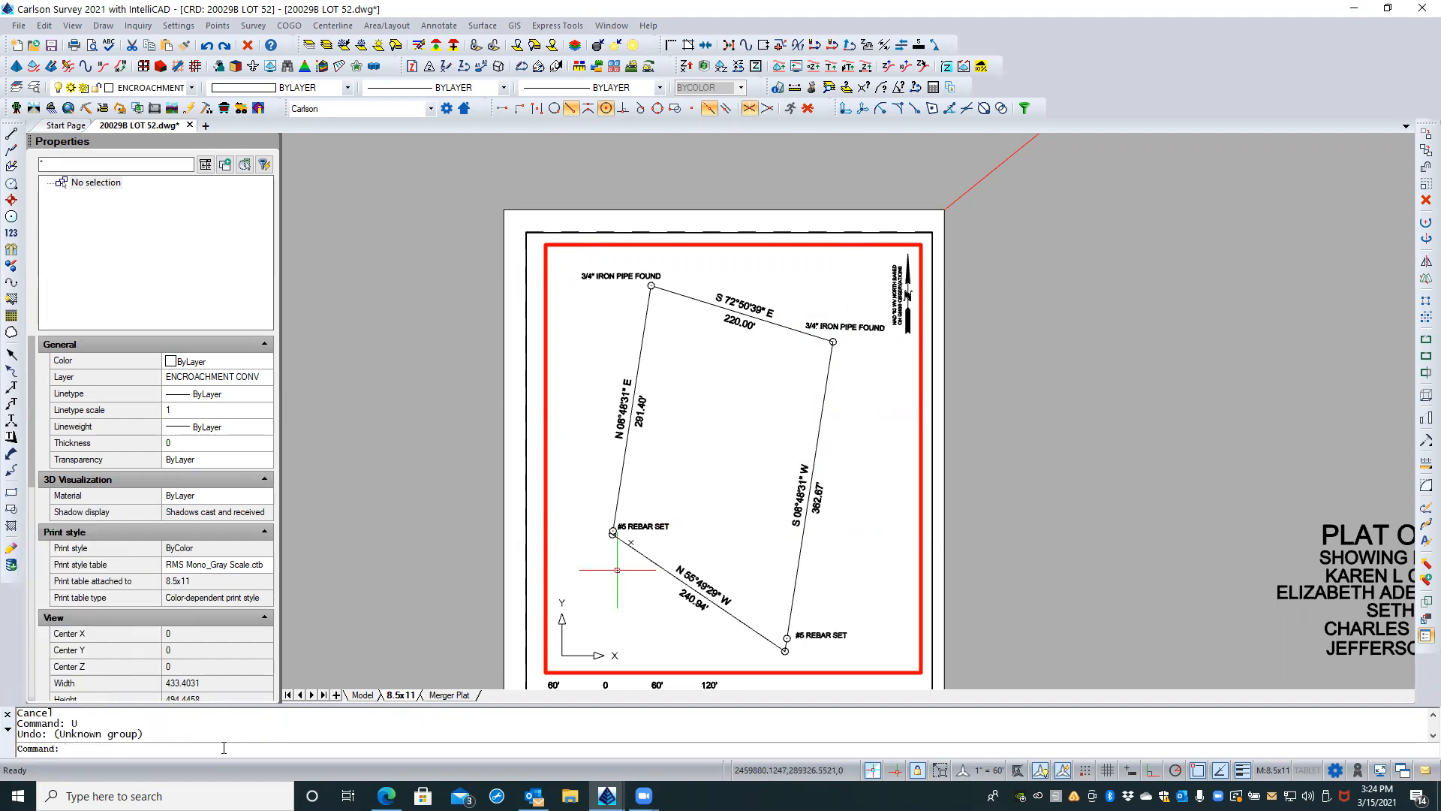
pyautogui.hotkey('ctrl', 'z')
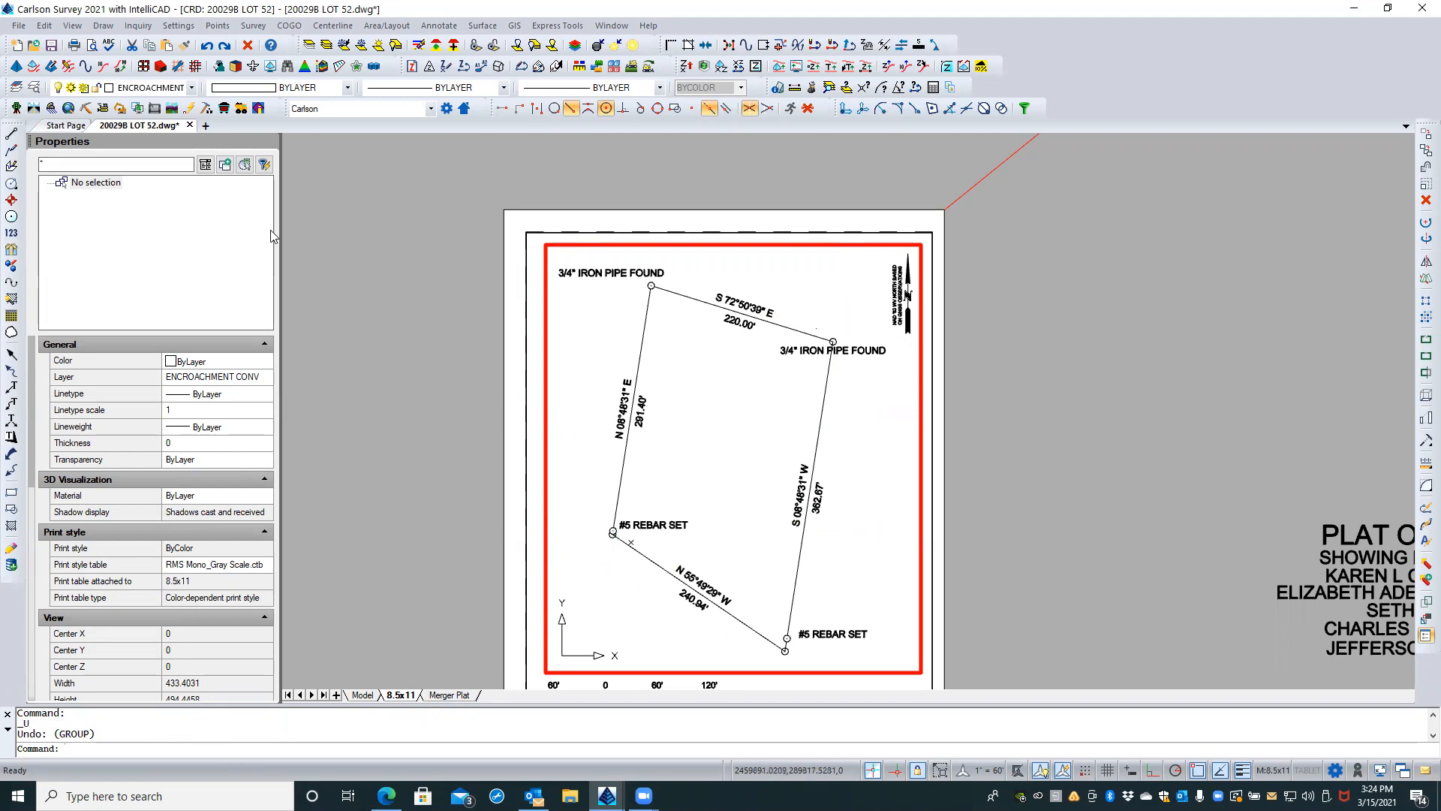
# Step: Try to redo the undone label changes, then undo the last redo
pyautogui.write('redo')
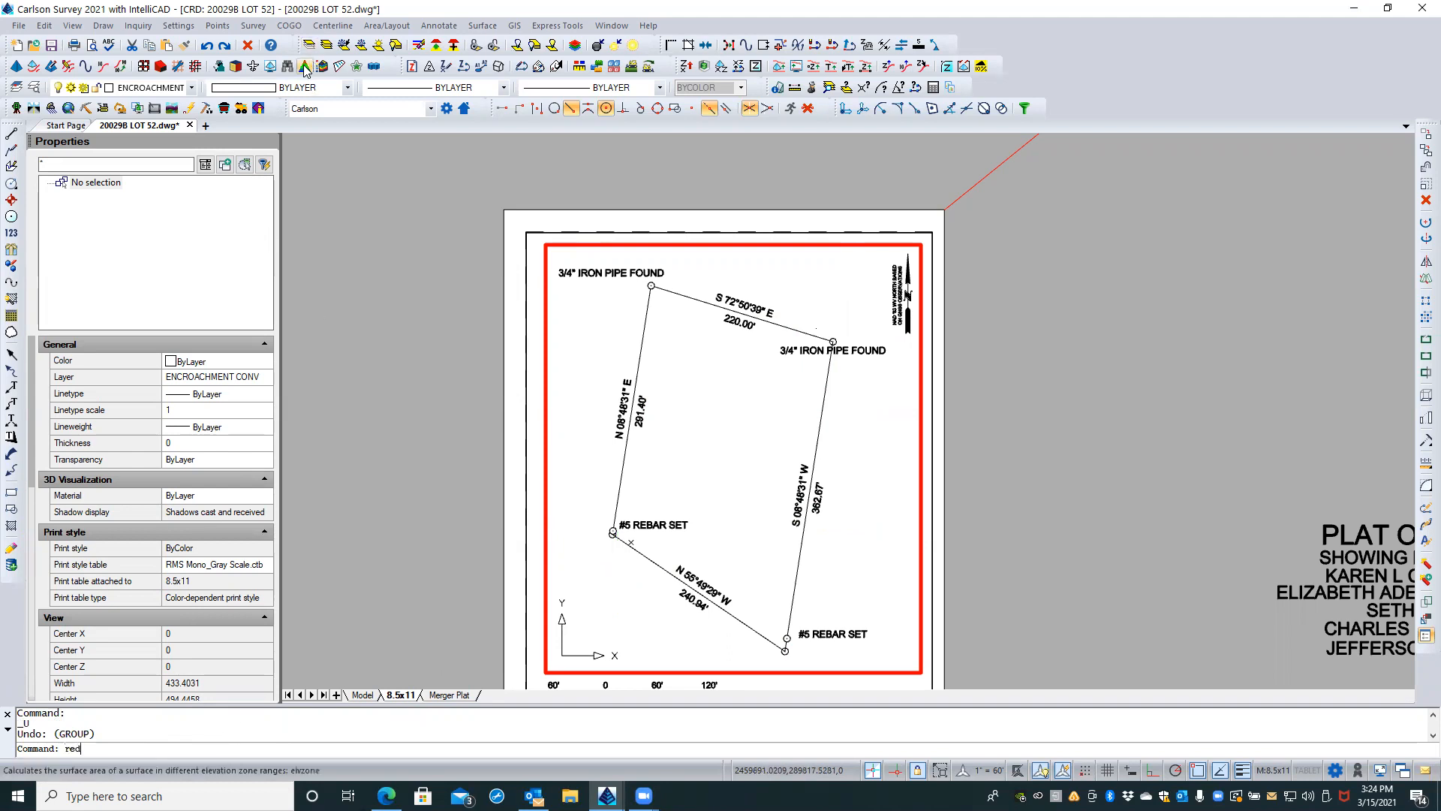
pyautogui.press('Return')
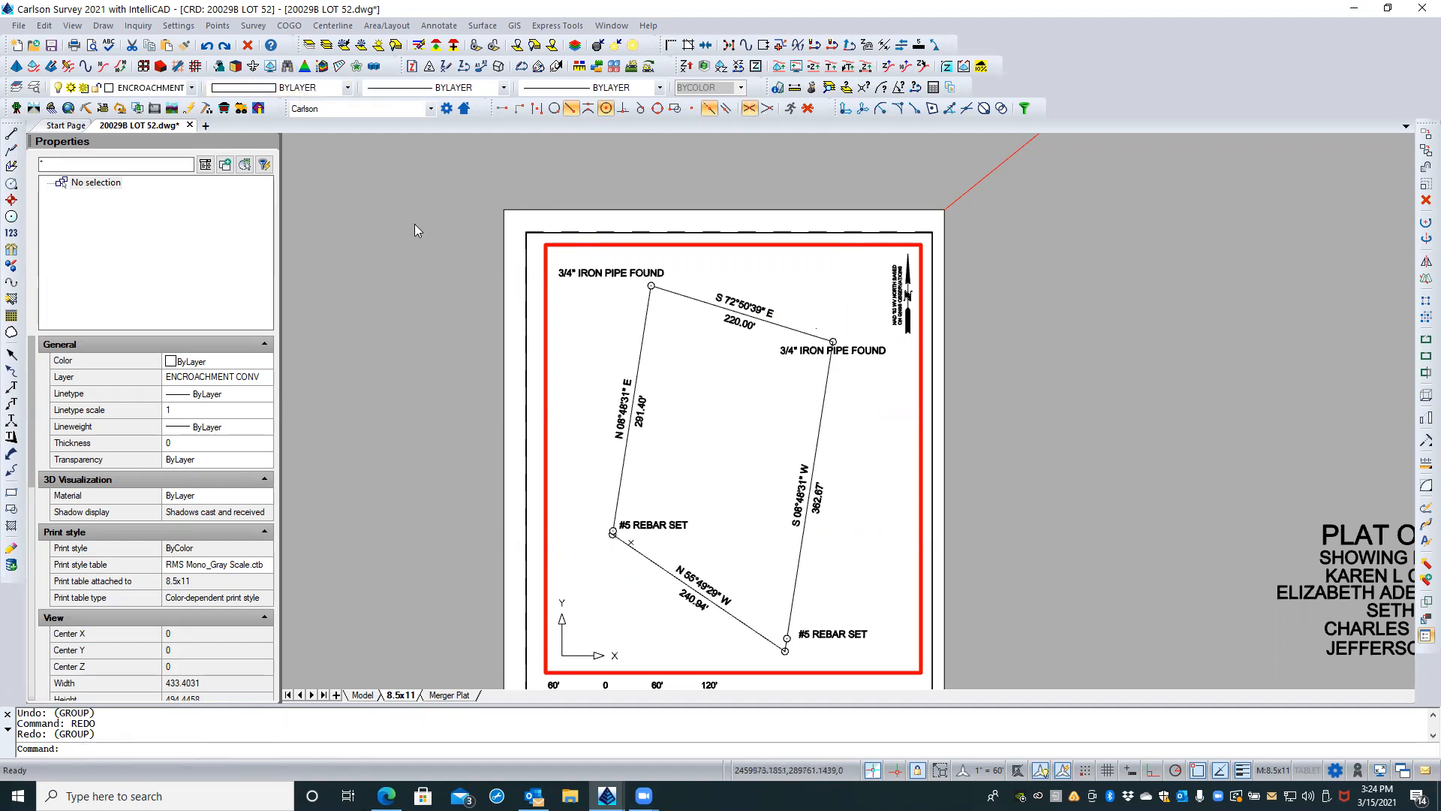
pyautogui.write('R')
pyautogui.press('Return')
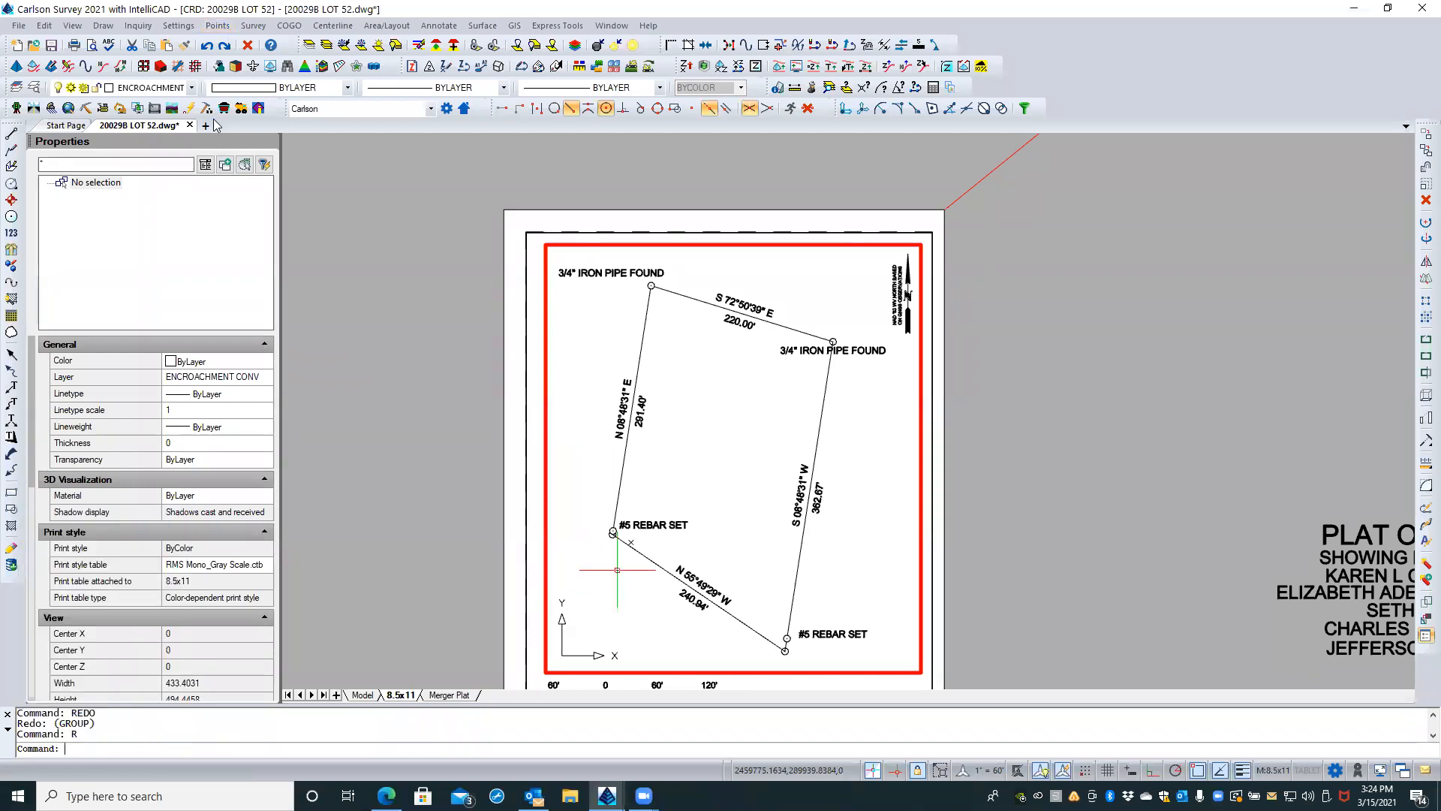
pyautogui.press('Return')
pyautogui.write('REDO')
pyautogui.press('Return')
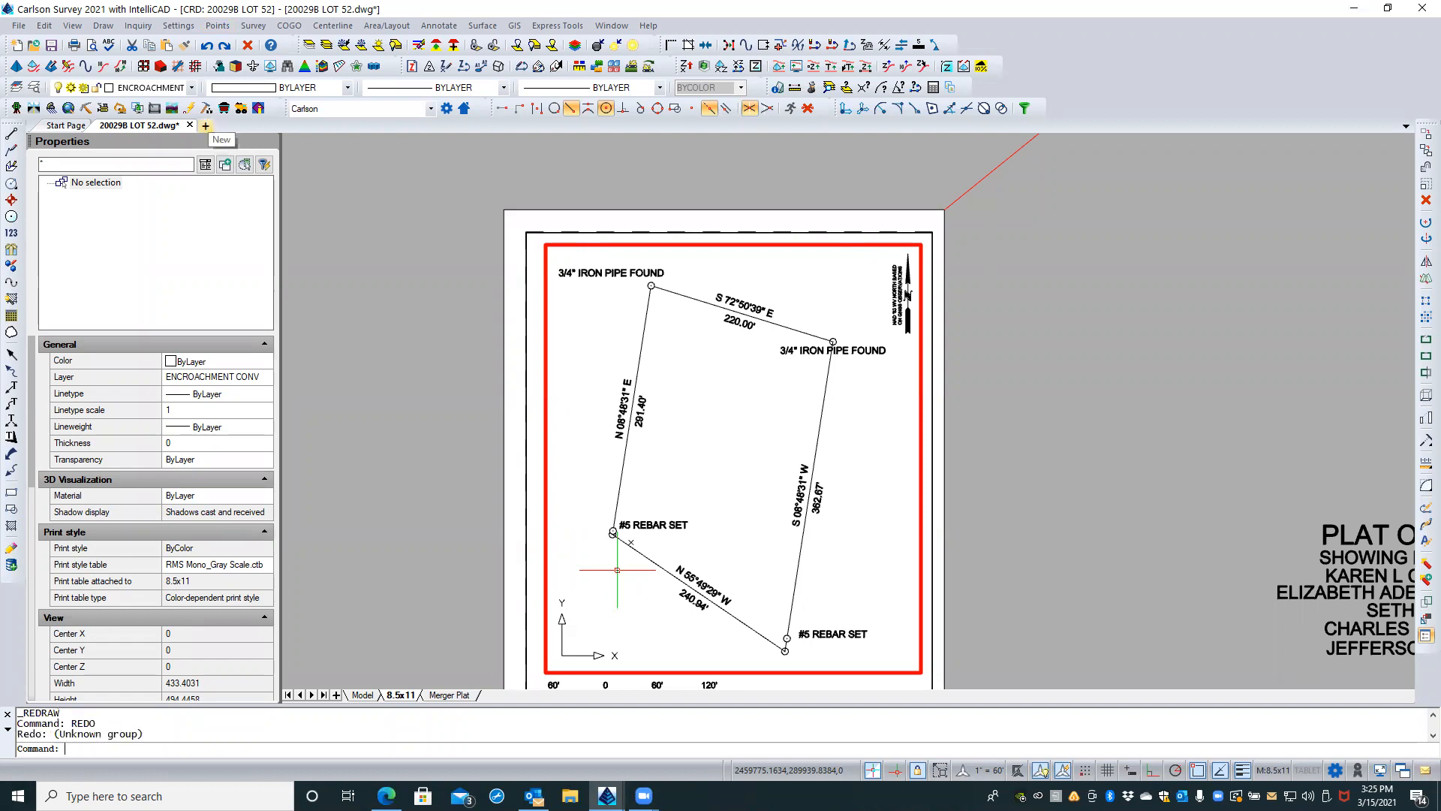
pyautogui.press('Return')
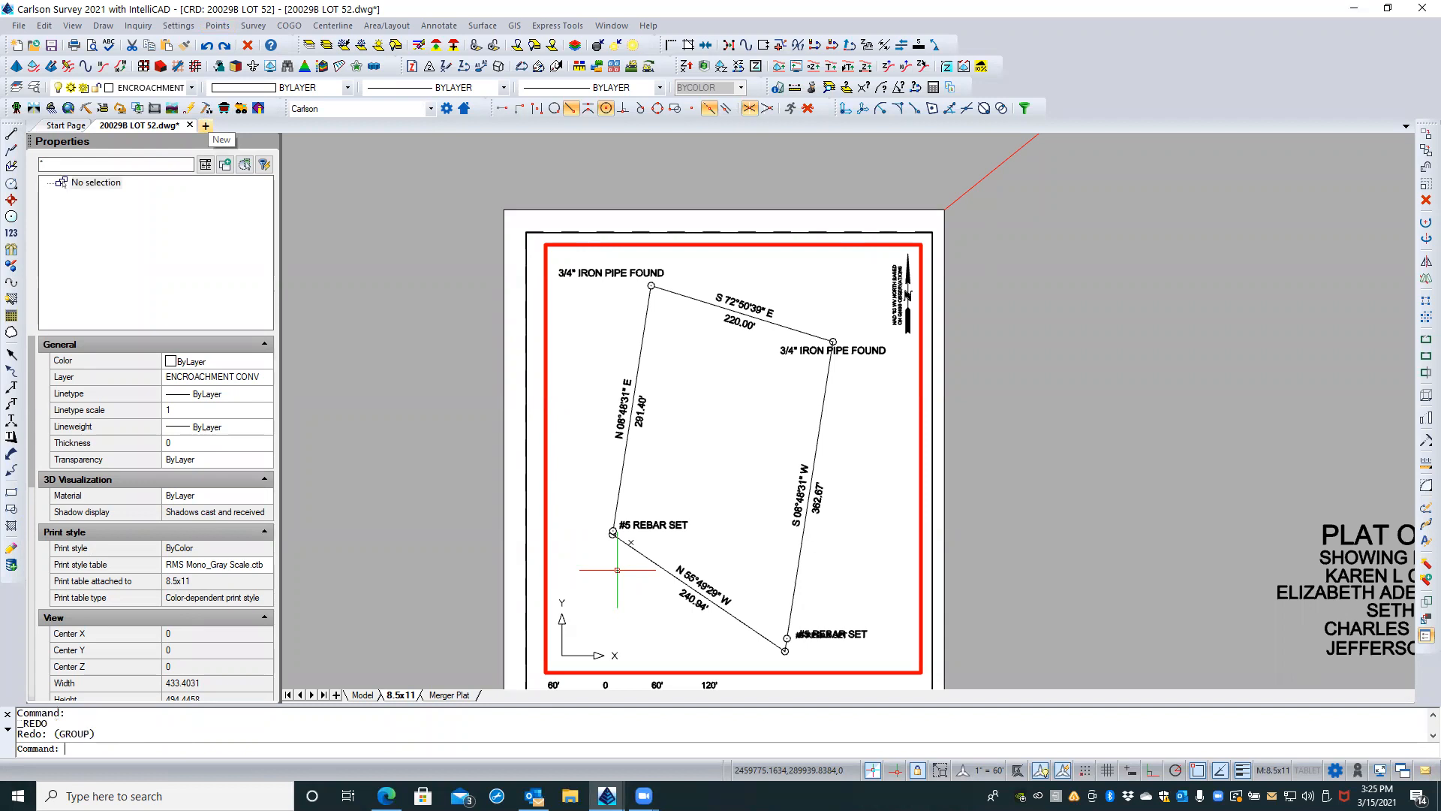
pyautogui.press('Return')
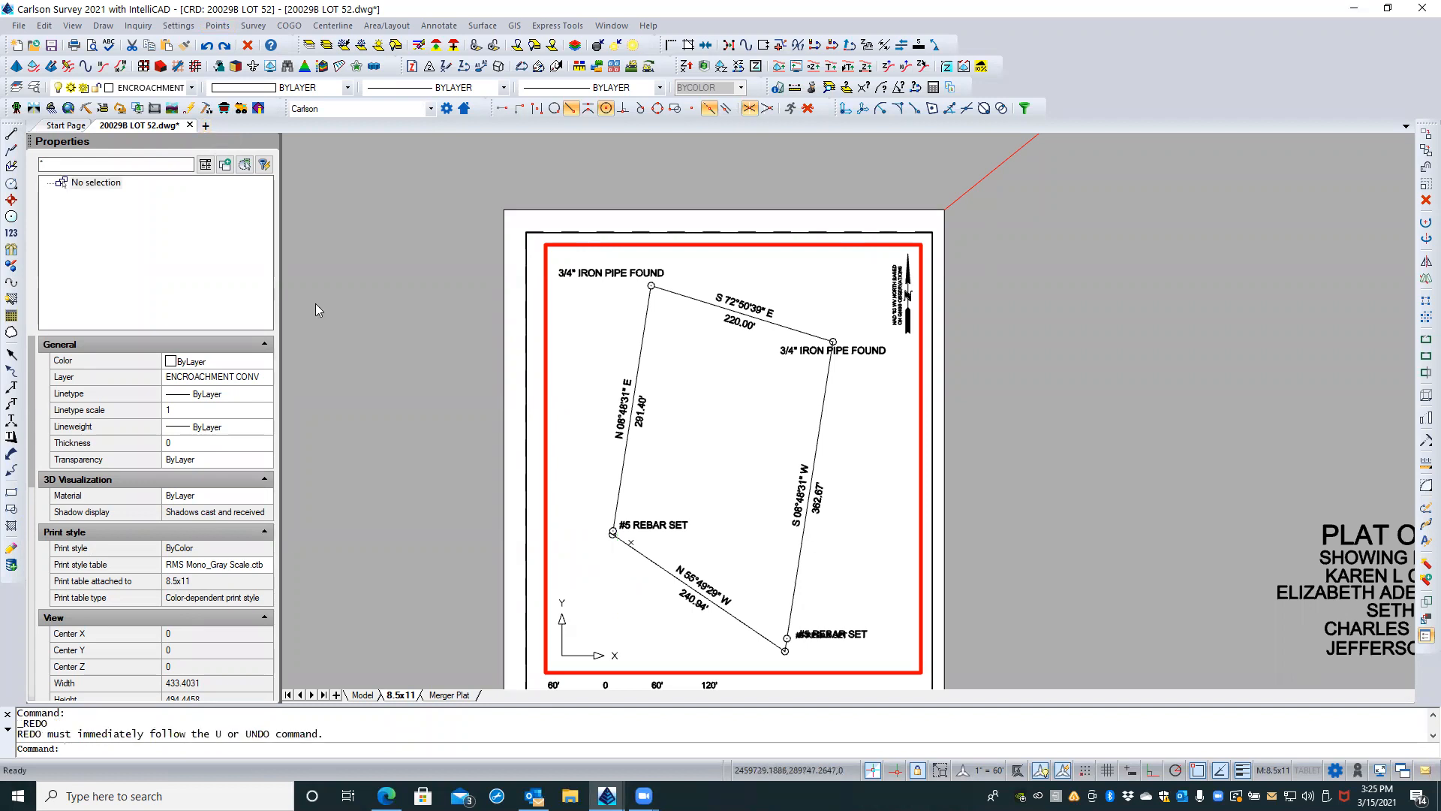
pyautogui.press('Escape')
pyautogui.press('Escape')
pyautogui.write('u')
pyautogui.press('Return')
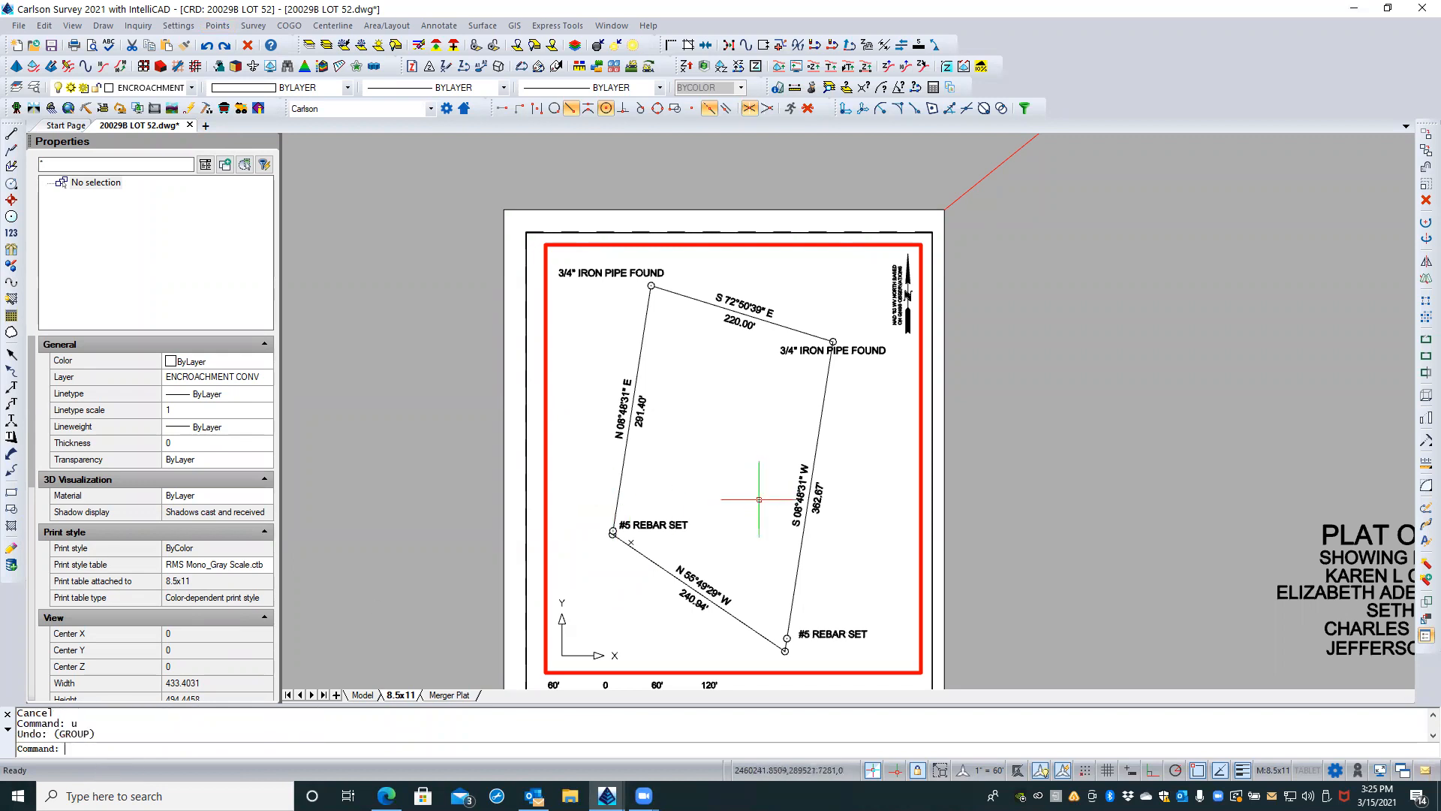
# Step: Resize the labels only at the four lot corners with Resize Point Attributes, using a scaling multiplier of .75 and screen selection
pyautogui.click(217, 26)
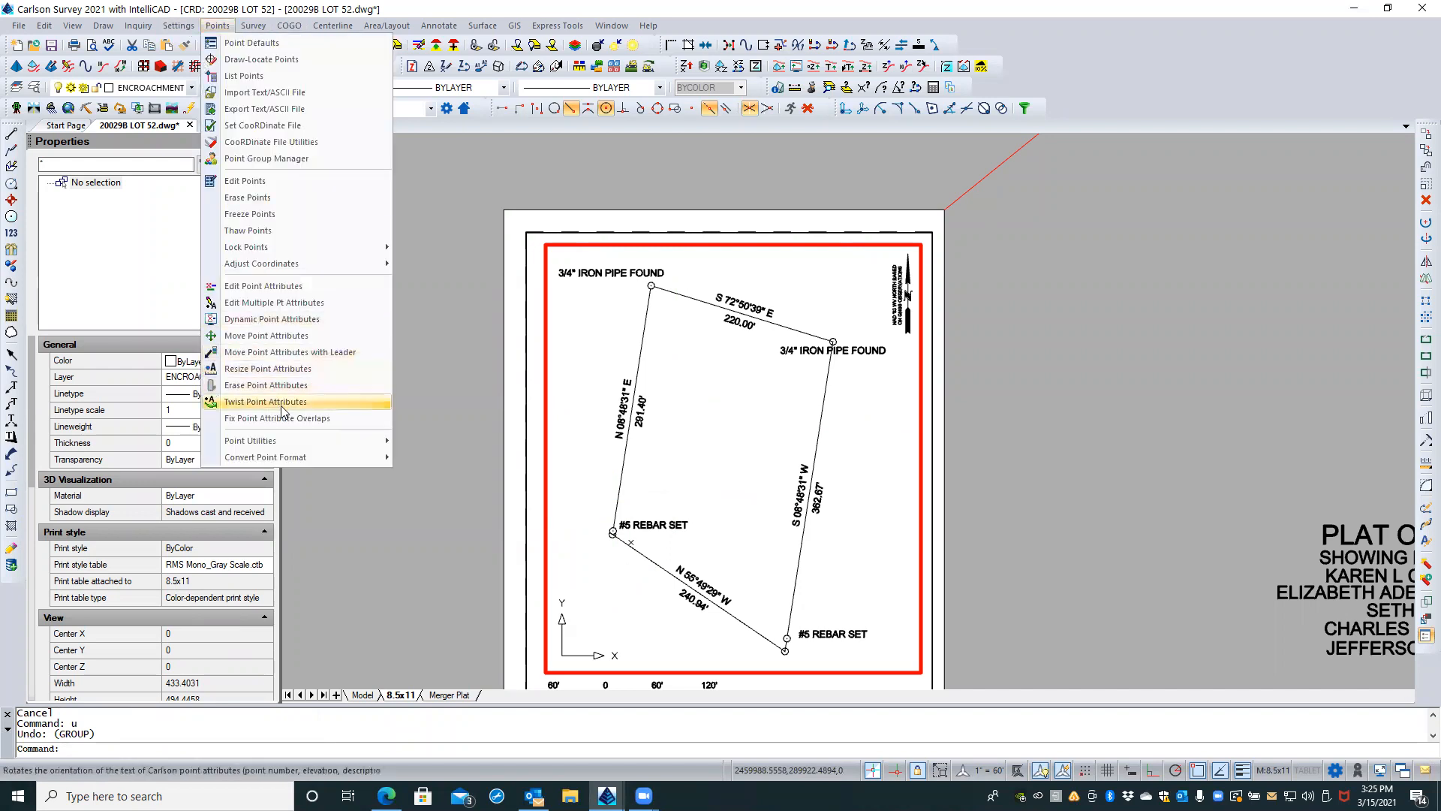
pyautogui.click(315, 367)
pyautogui.write('s')
pyautogui.press('Return')
pyautogui.write('.75')
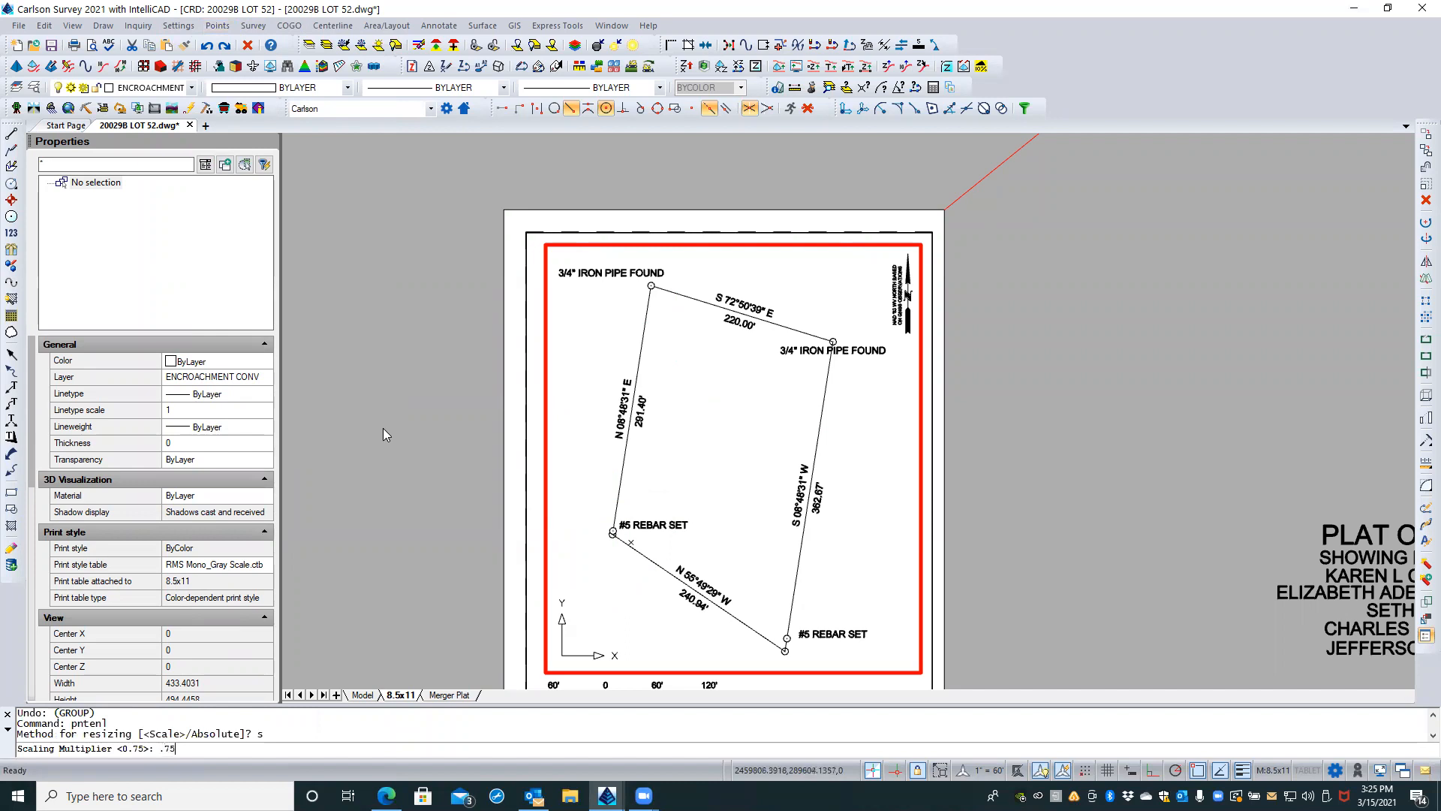
pyautogui.press('Return')
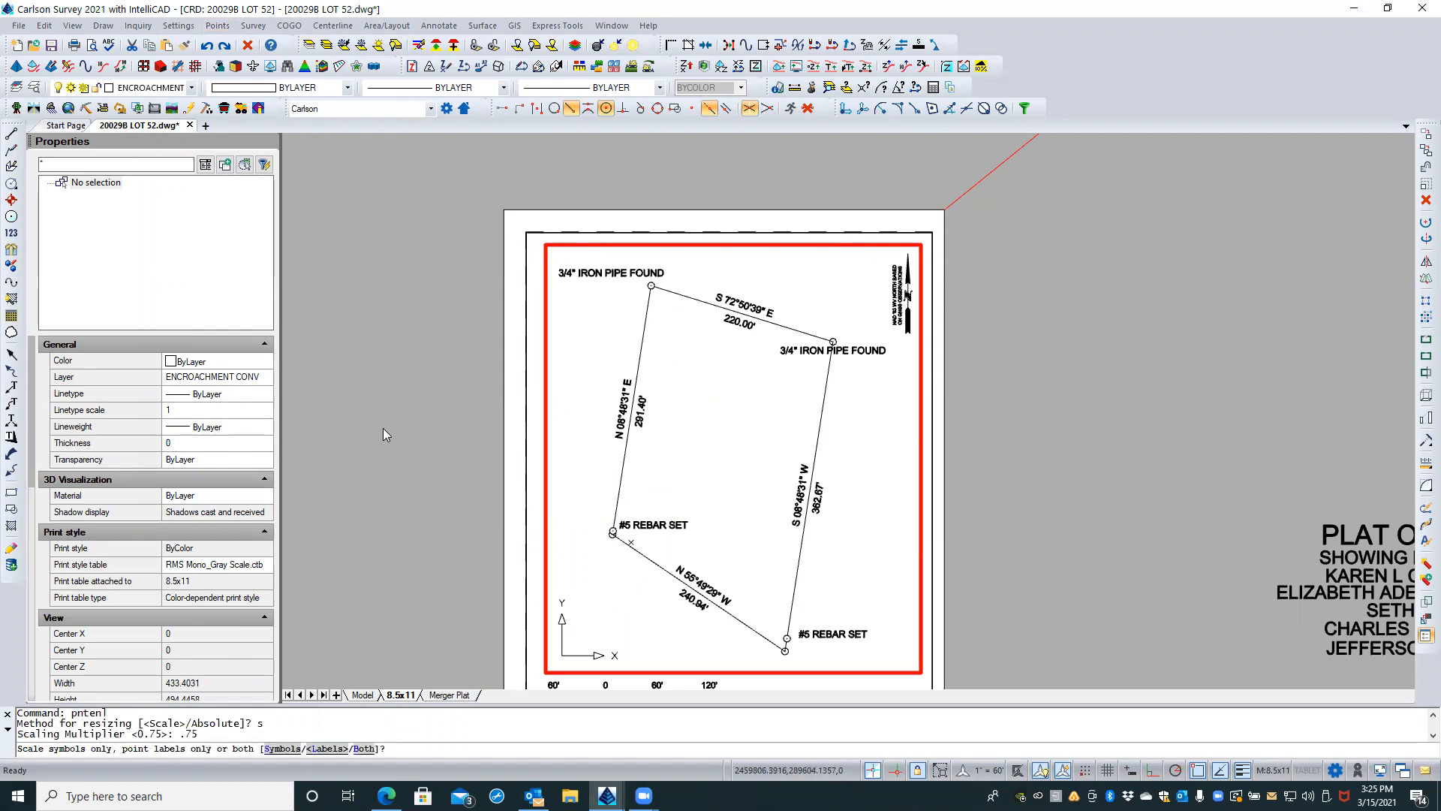
pyautogui.write('l')
pyautogui.press('Return')
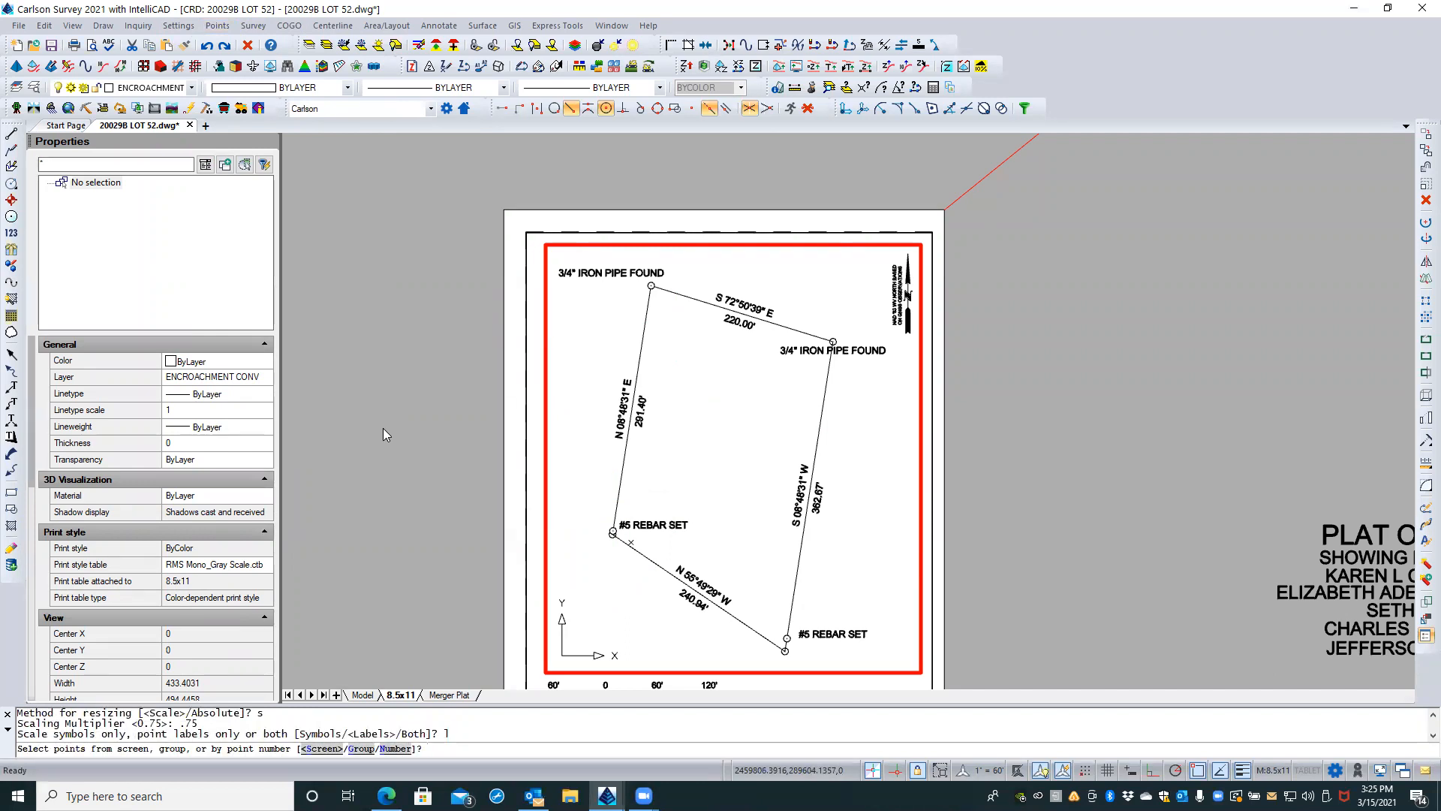
pyautogui.write('s')
pyautogui.press('Return')
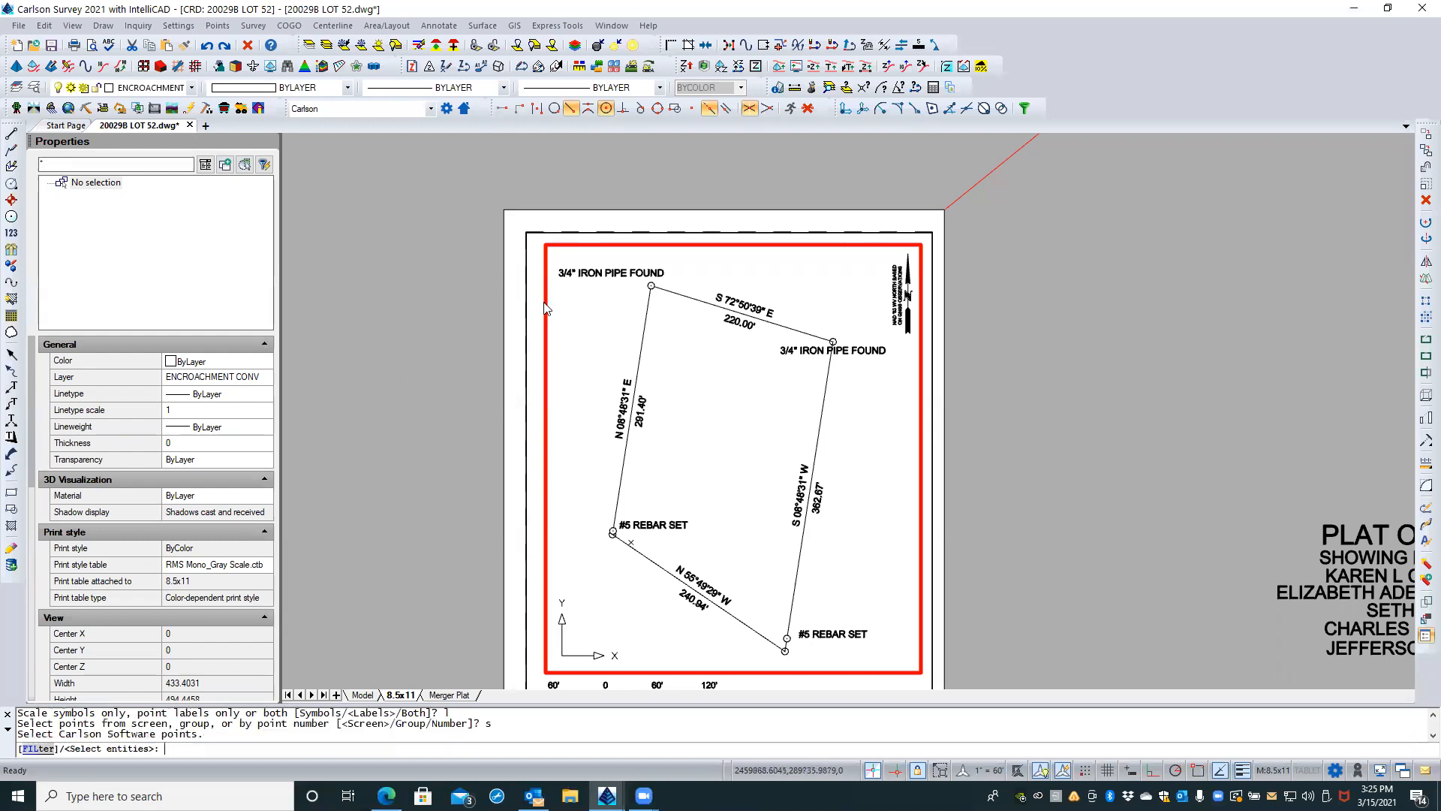
pyautogui.click(579, 268)
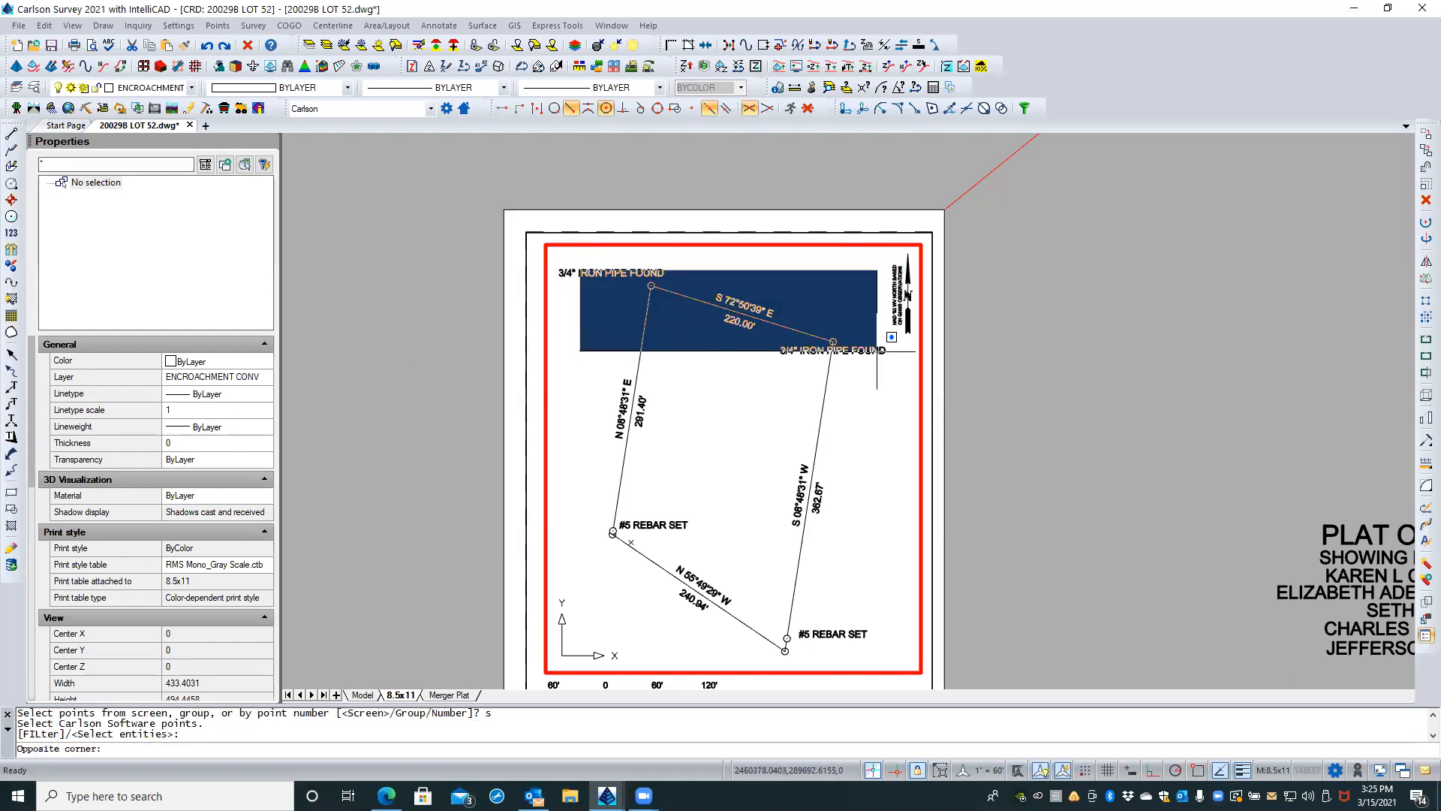
pyautogui.click(669, 280)
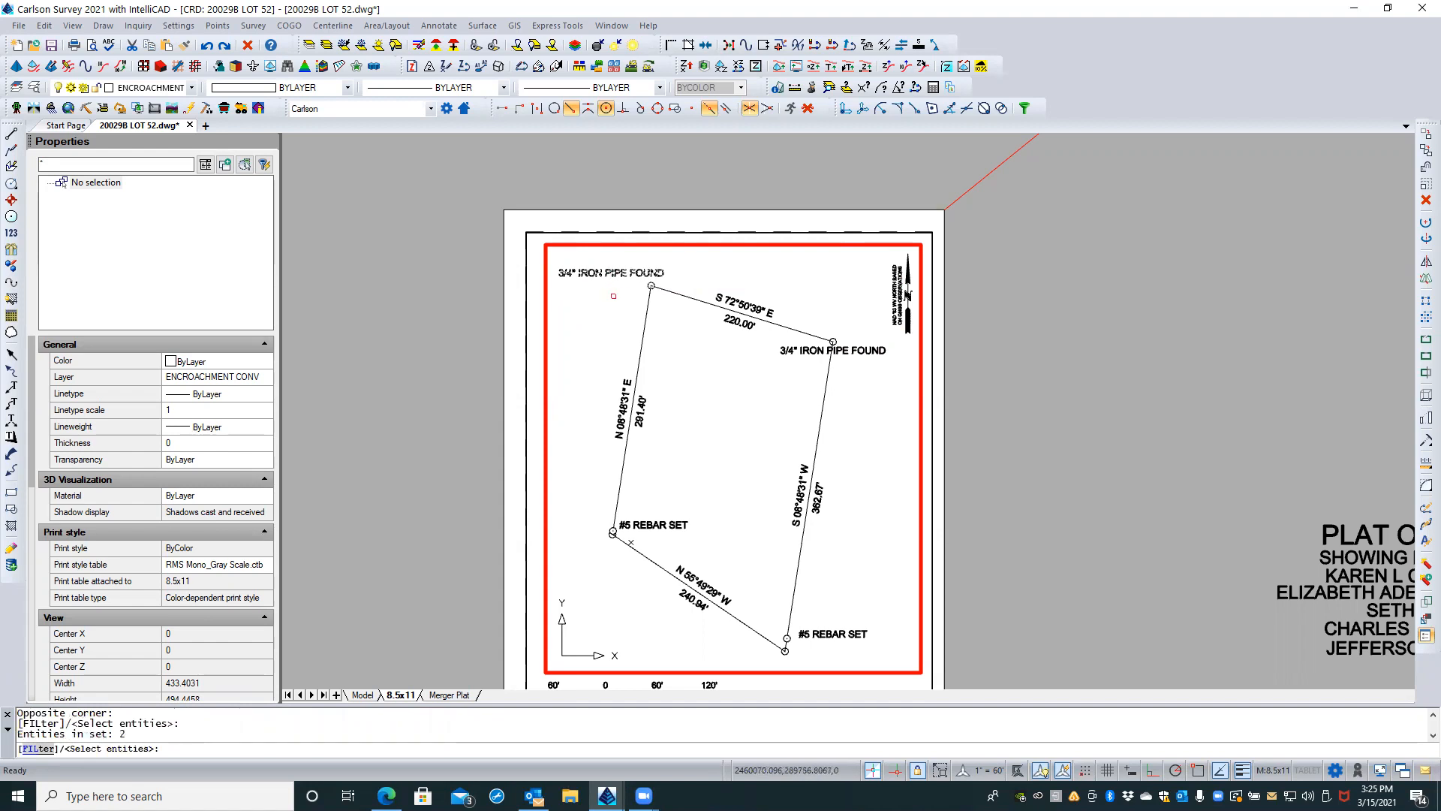
pyautogui.click(863, 354)
pyautogui.click(843, 636)
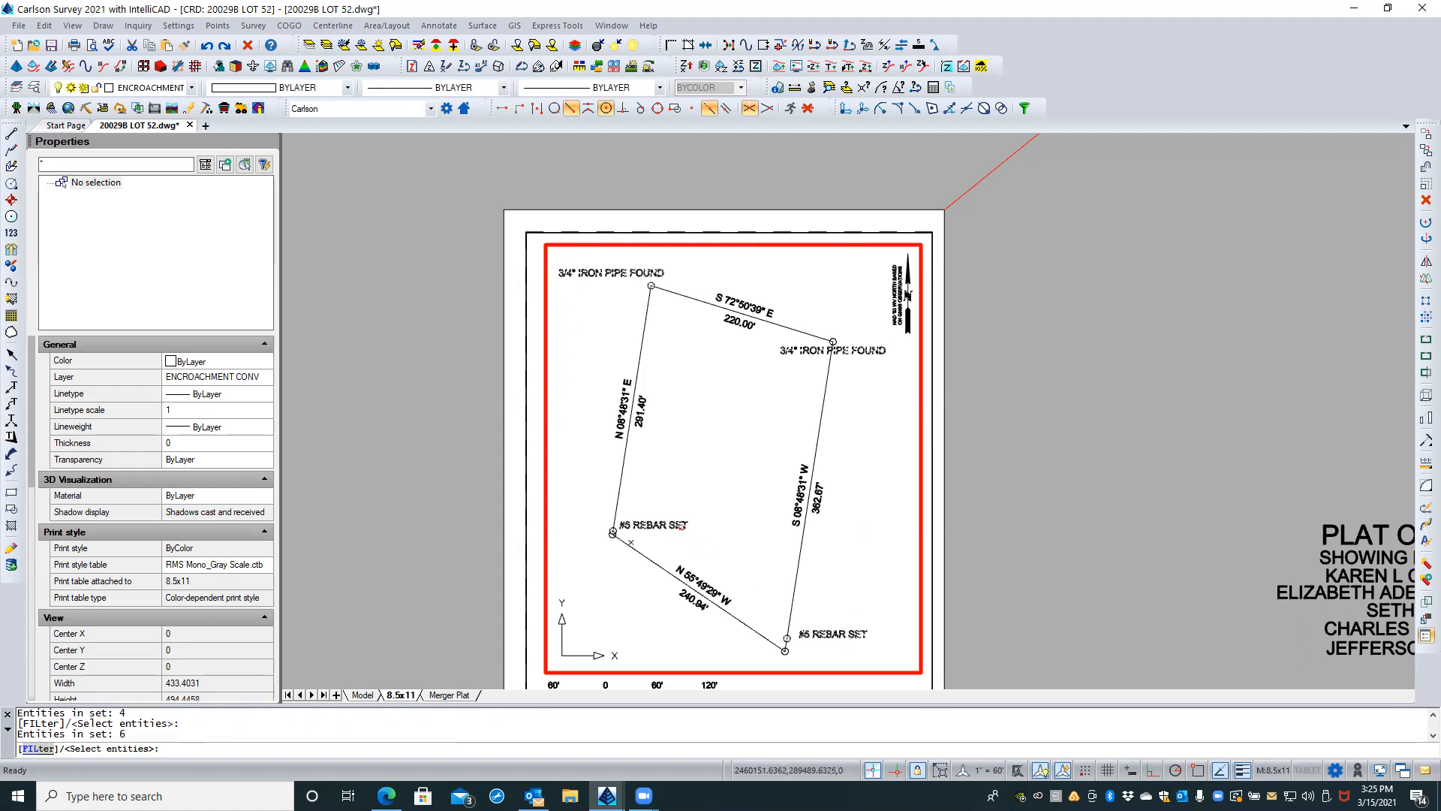
pyautogui.click(682, 523)
pyautogui.click(827, 537)
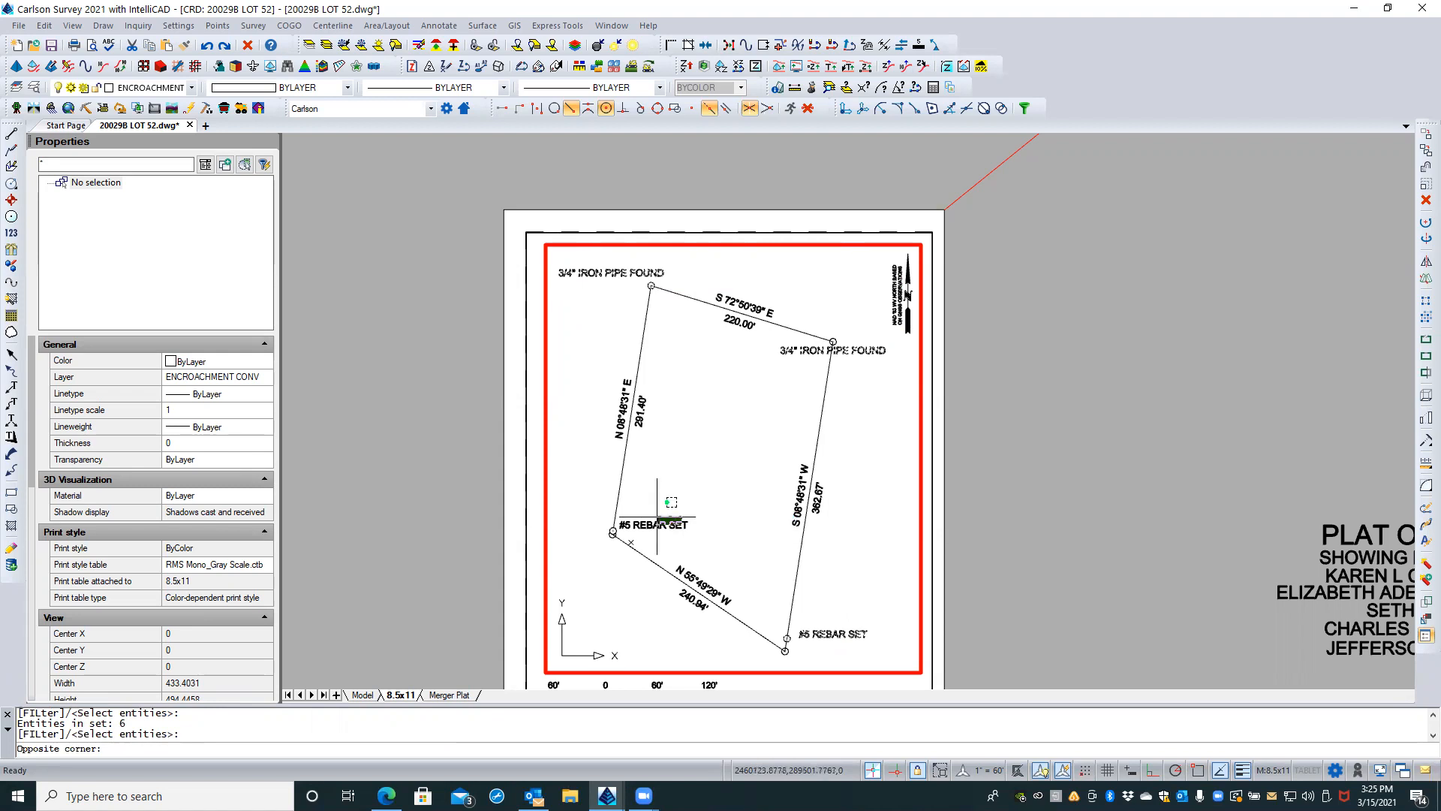
pyautogui.press('Return')
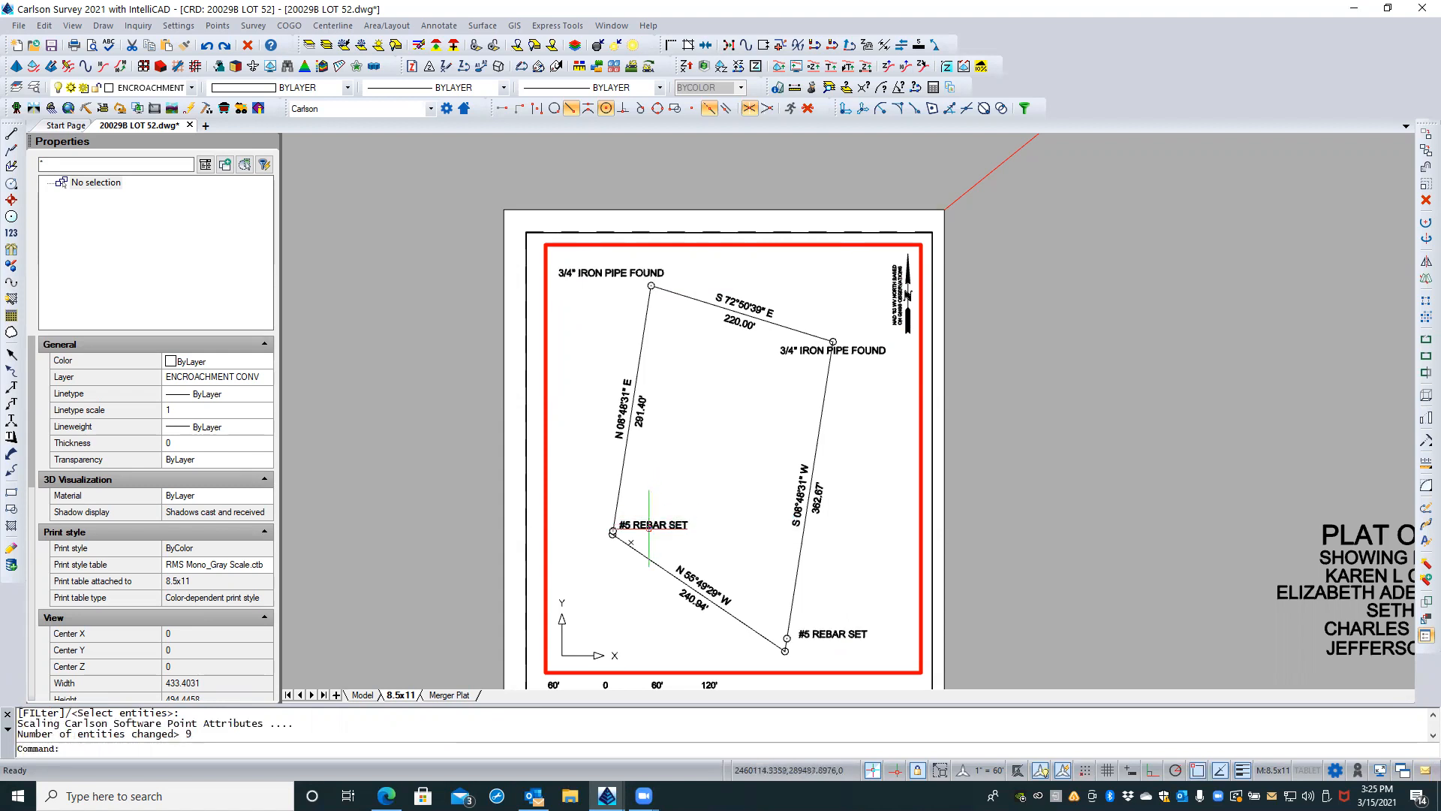
# Step: Examine the resized labels at the lot corners, regenerating the drawing display to check their actual size
pyautogui.scroll(2, 654, 523)
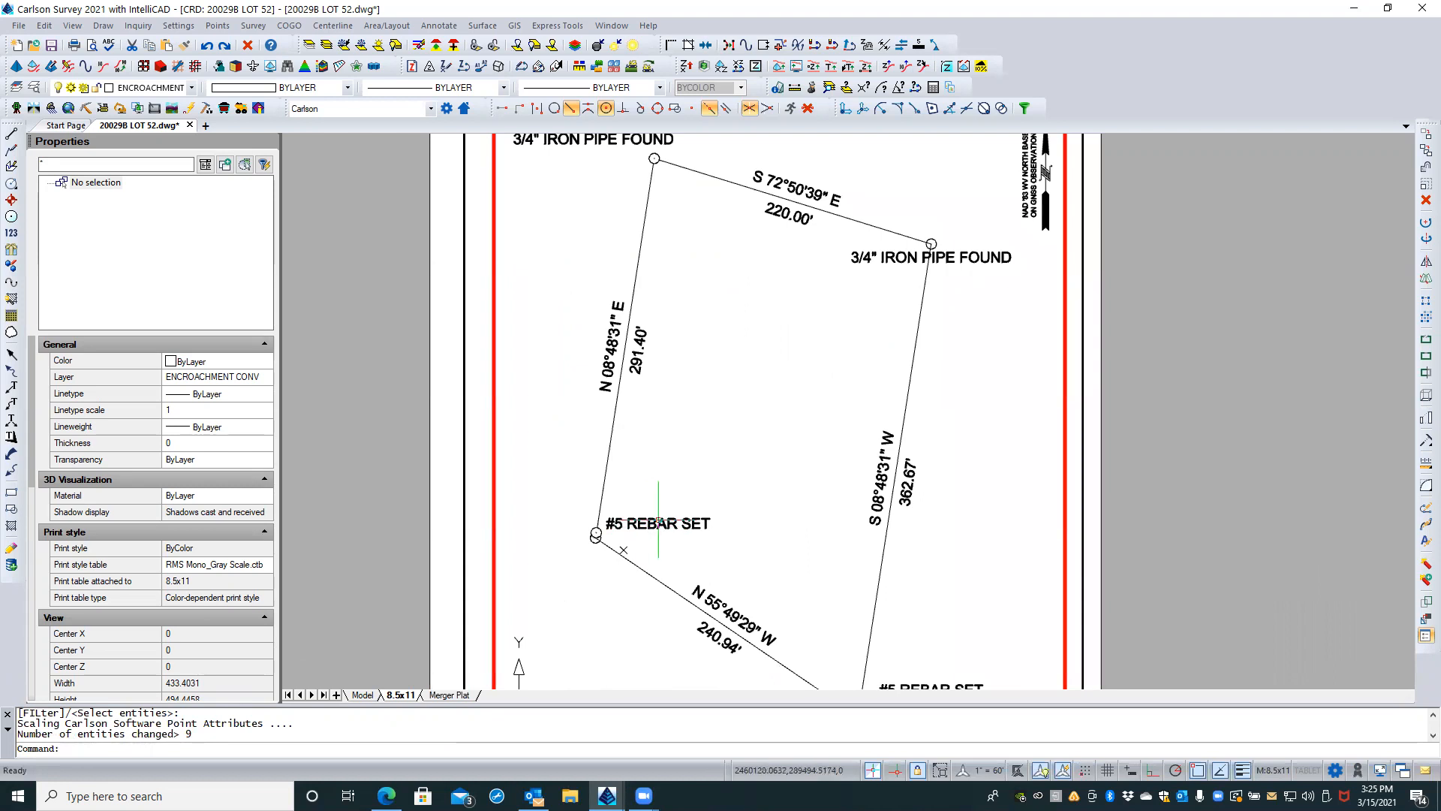
pyautogui.moveTo(661, 513); pyautogui.dragTo(626, 463, button='middle')
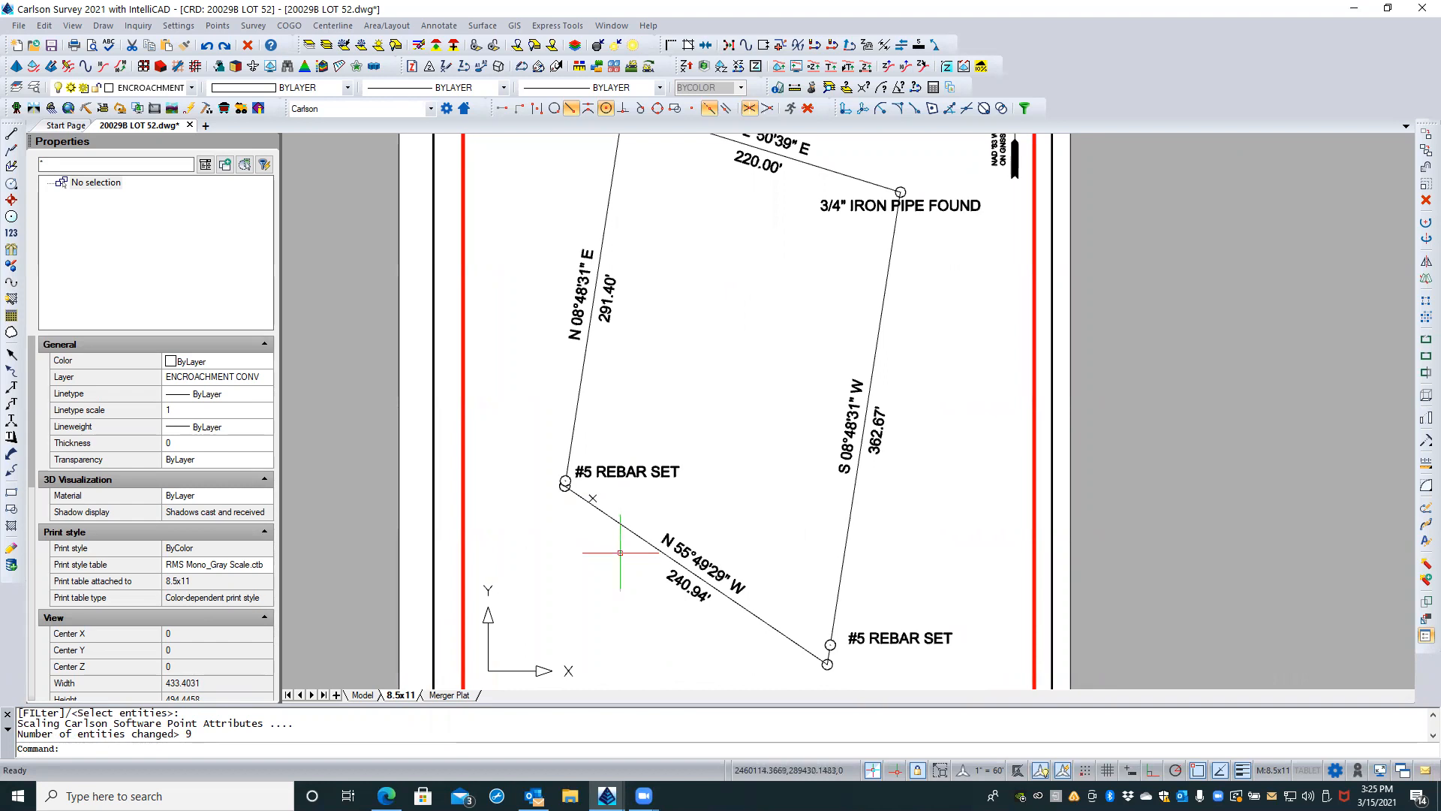
pyautogui.scroll(-2, 620, 553)
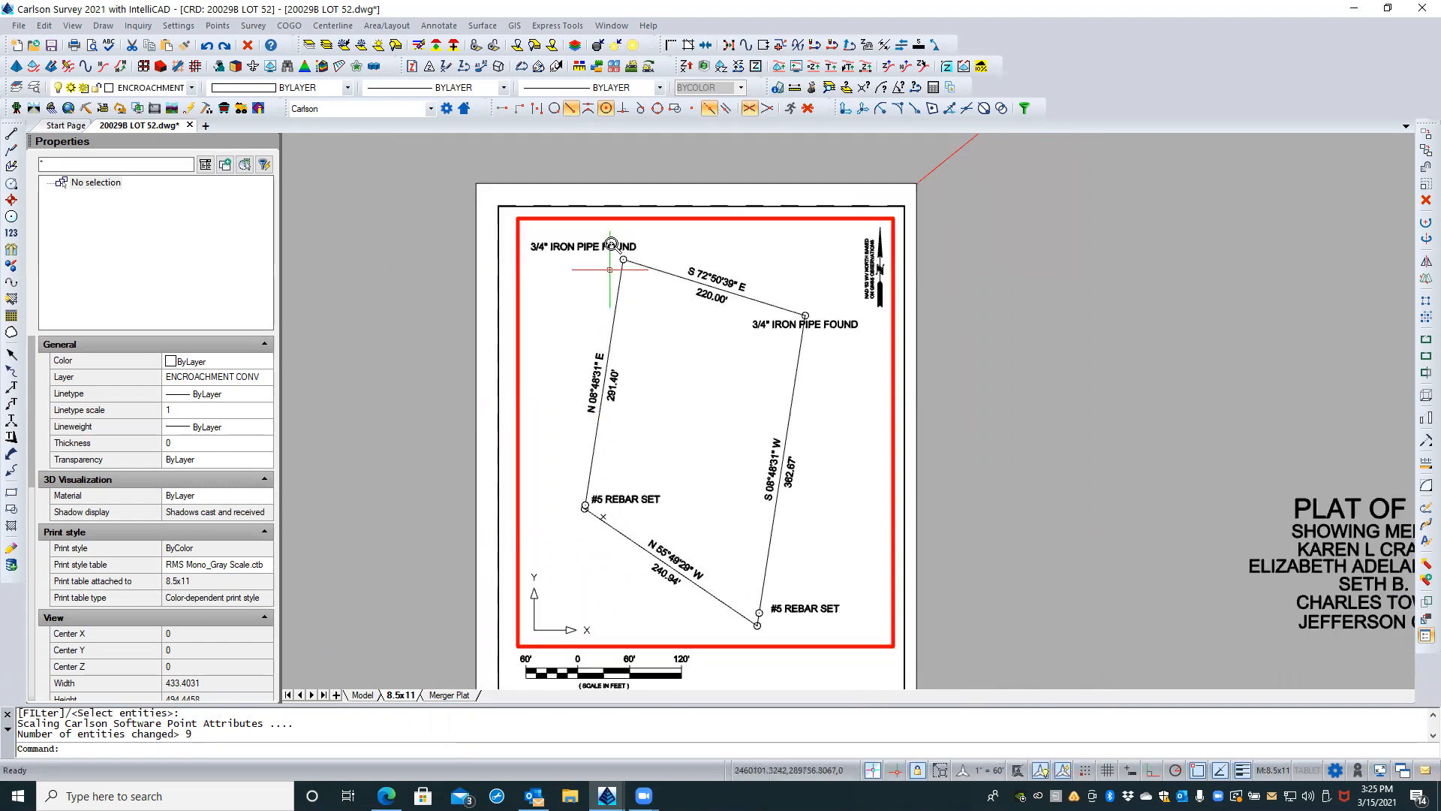
pyautogui.scroll(3, 613, 262)
pyautogui.doubleClick(594, 263)
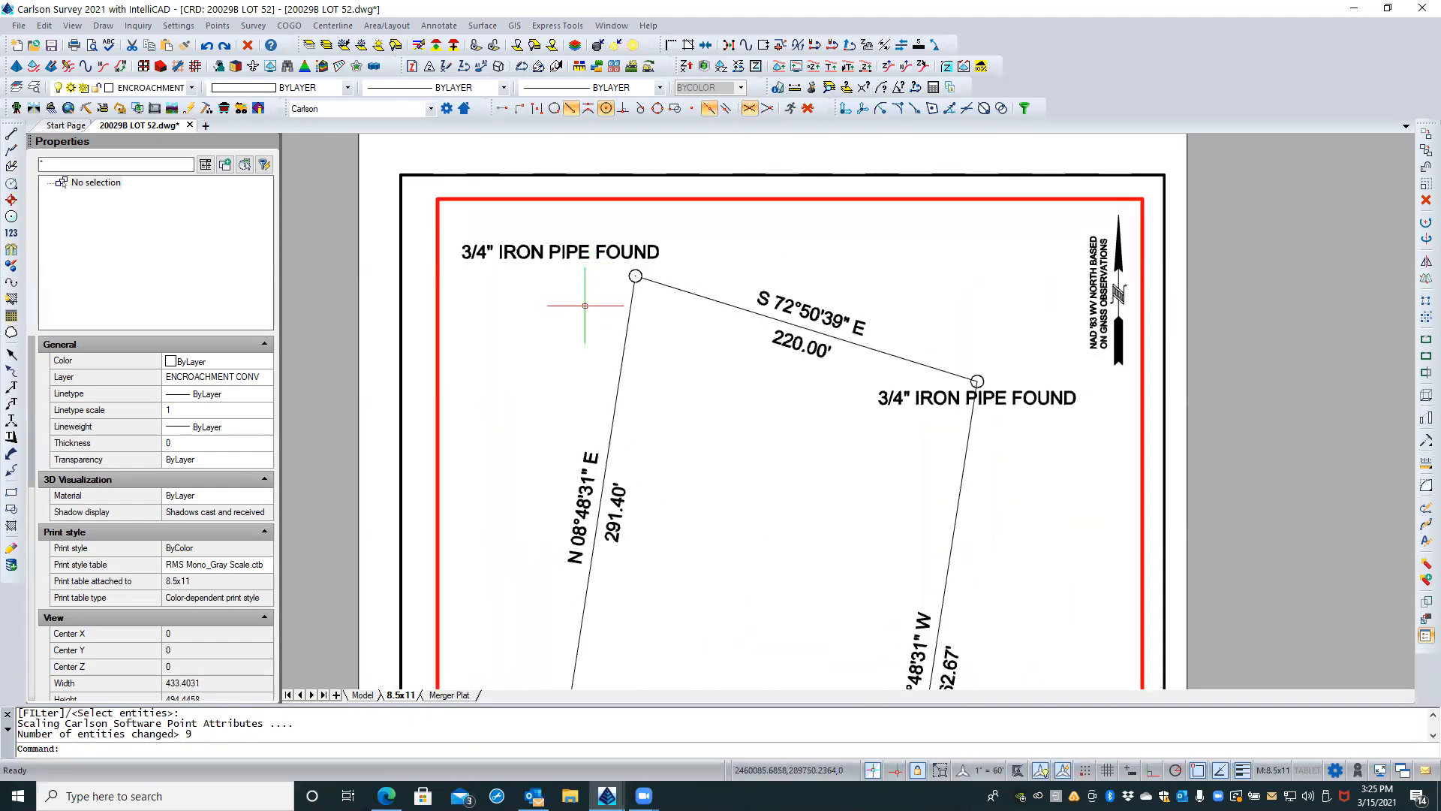
pyautogui.scroll(-2, 585, 306)
pyautogui.write('r')
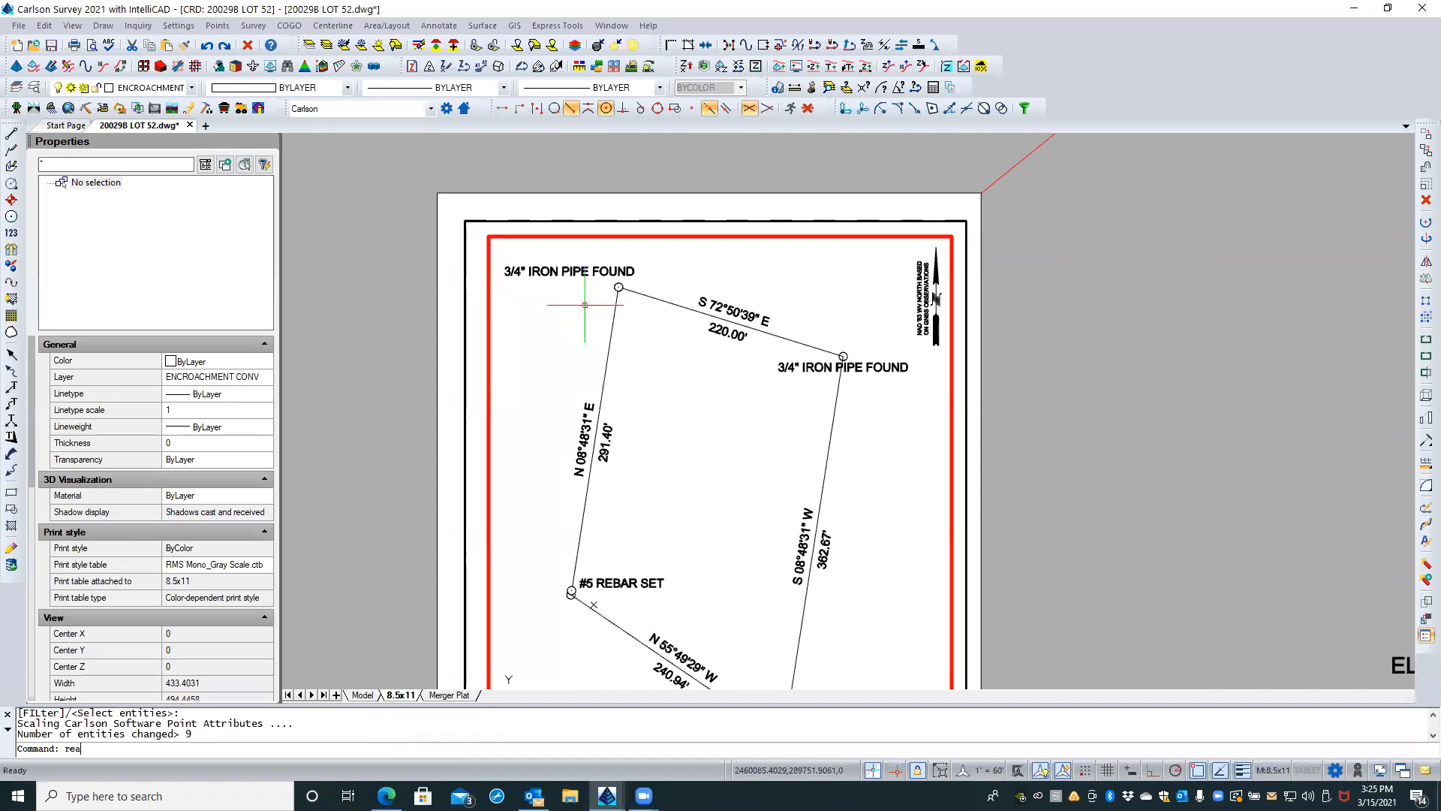
pyautogui.write('ea')
pyautogui.press('Return')
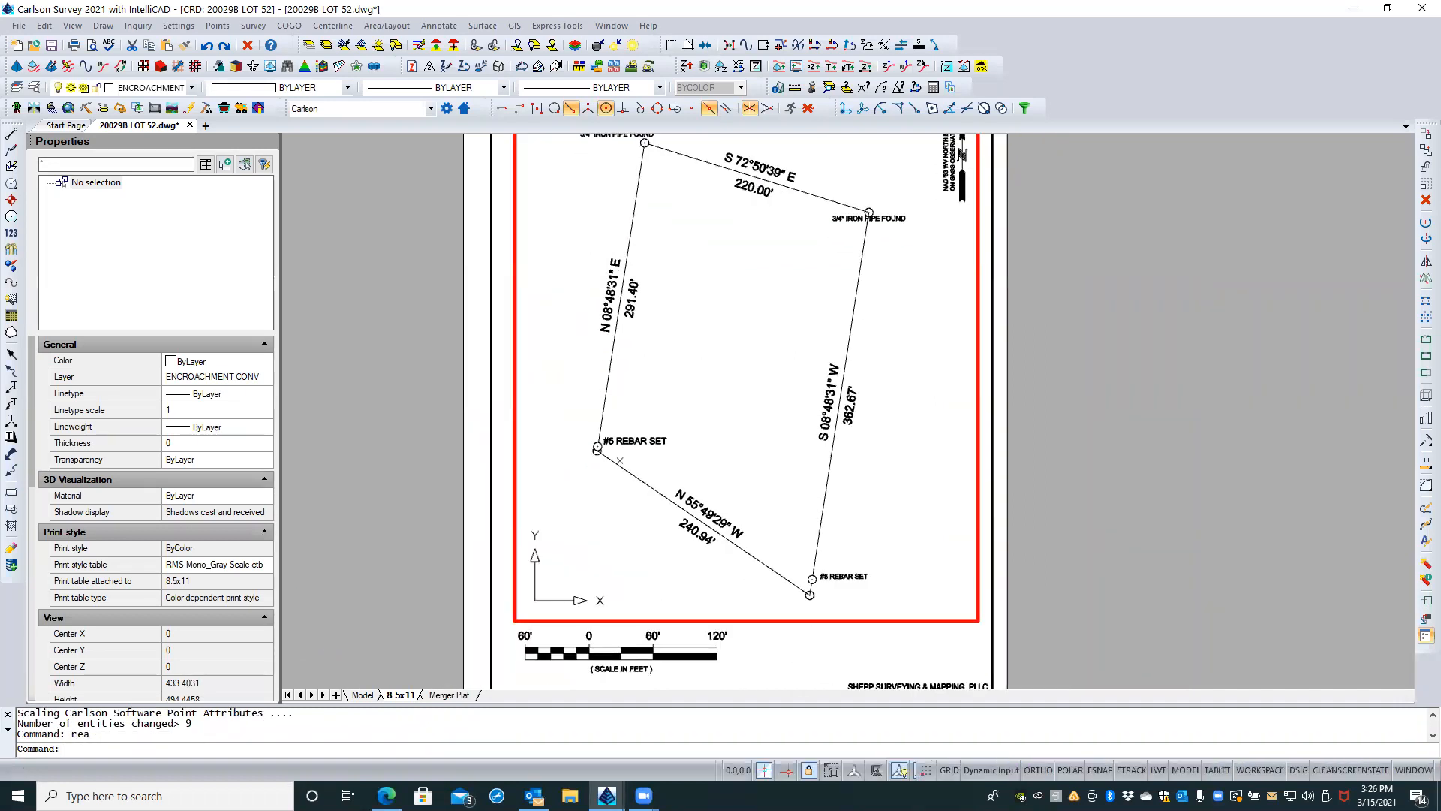
pyautogui.scroll(2, 661, 416)
pyautogui.doubleClick(661, 416)
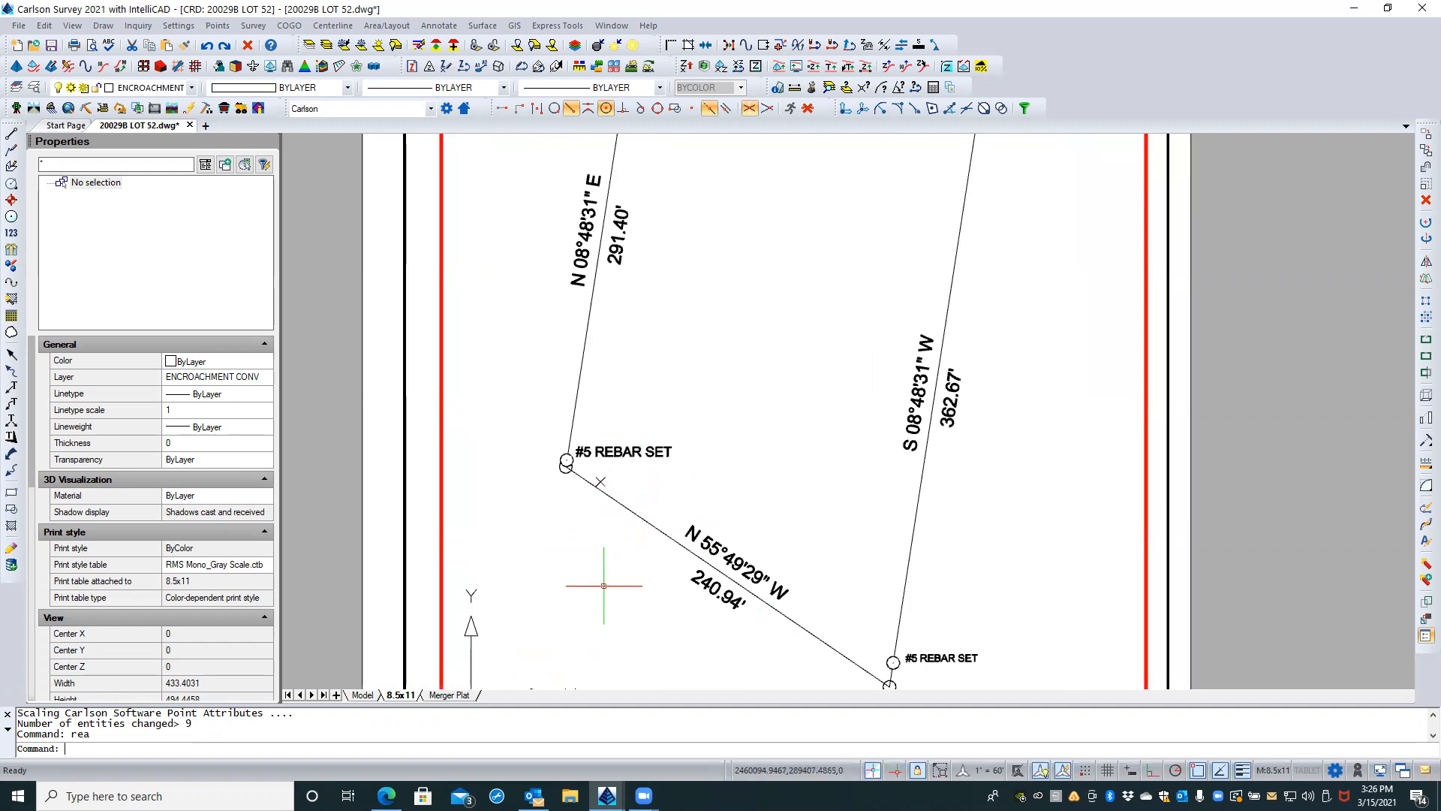
# Step: Set up Resize Point Attributes with an absolute size of 6, labels only, and points selected from the screen
pyautogui.scroll(-2, 598, 578)
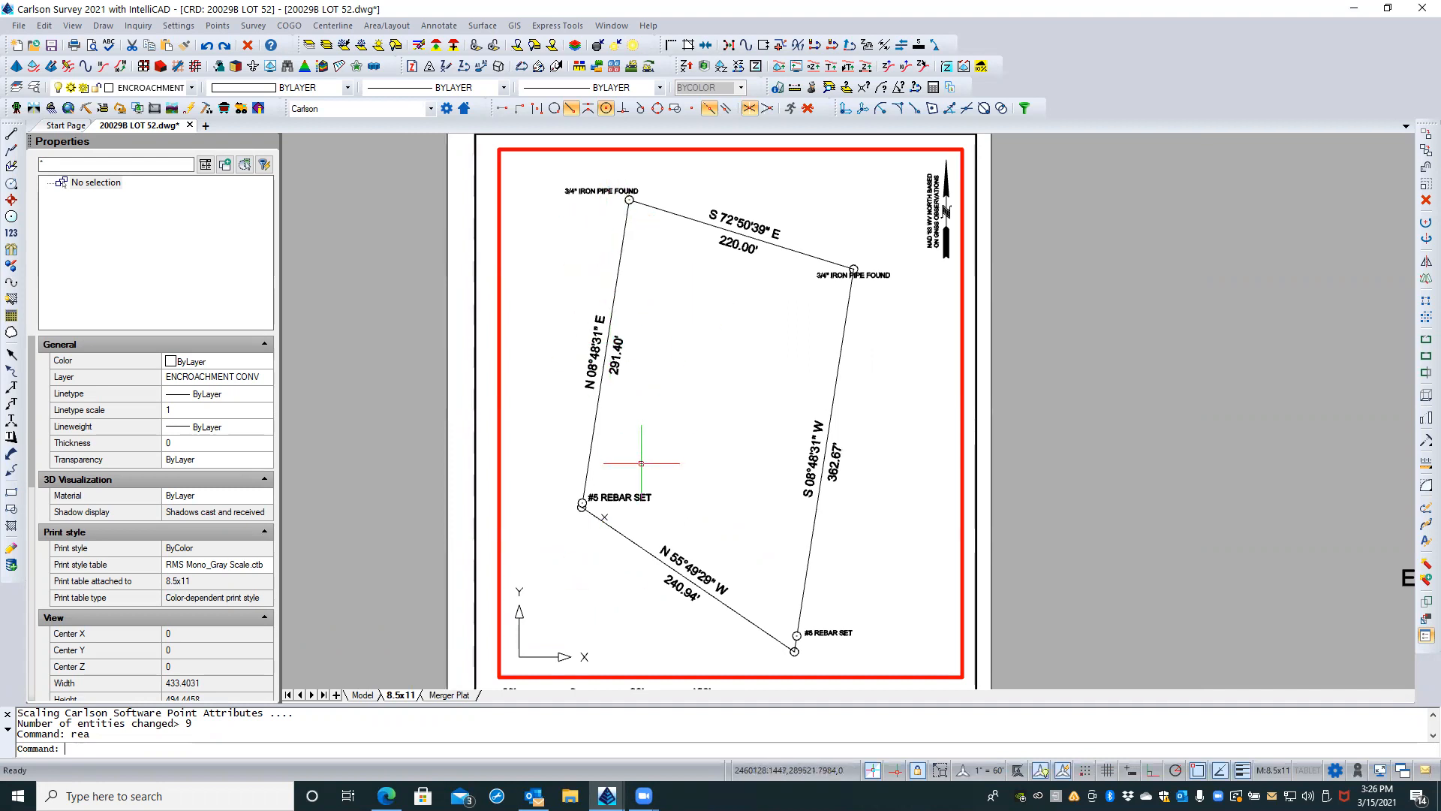
pyautogui.scroll(1, 651, 520)
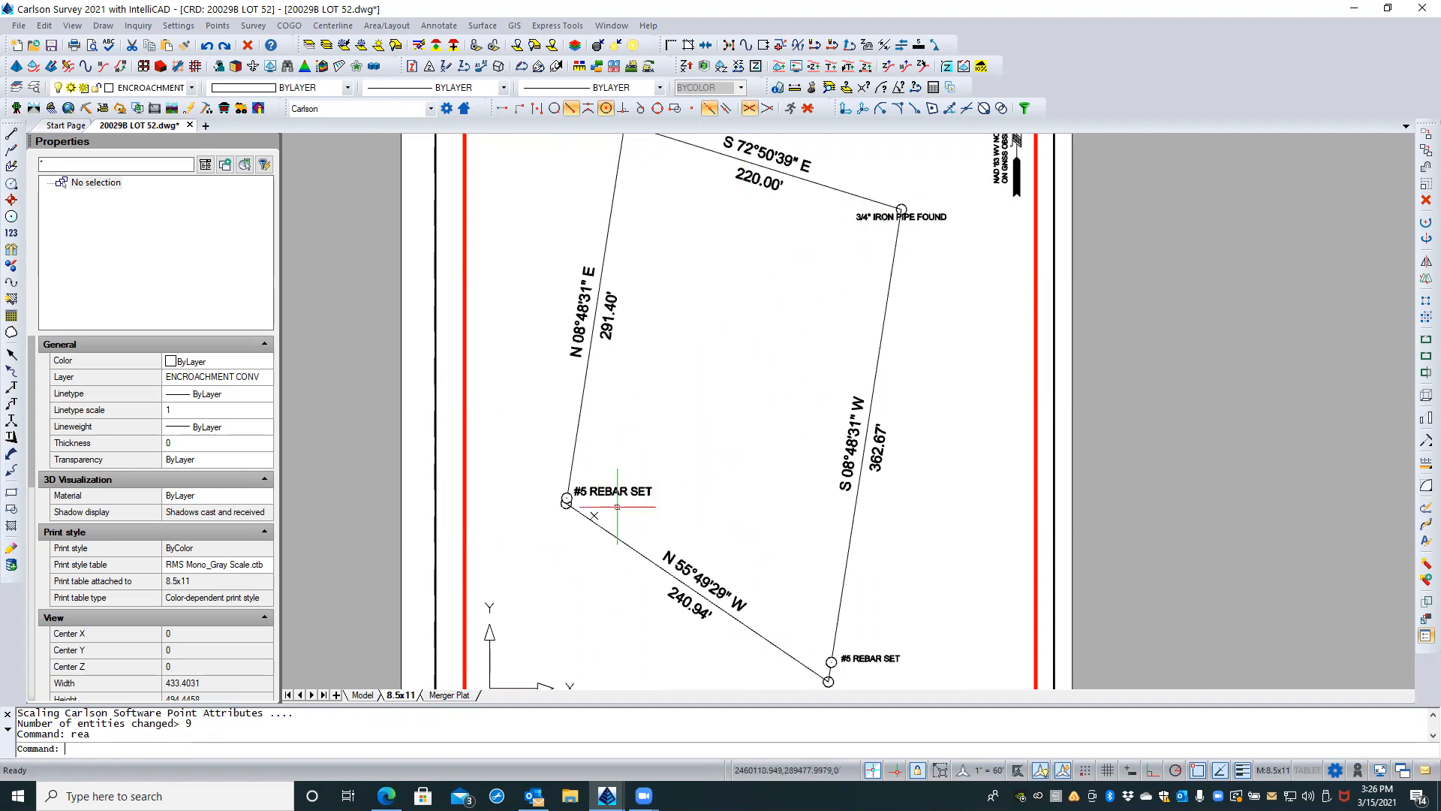
pyautogui.scroll(-1, 637, 552)
pyautogui.doubleClick(637, 552)
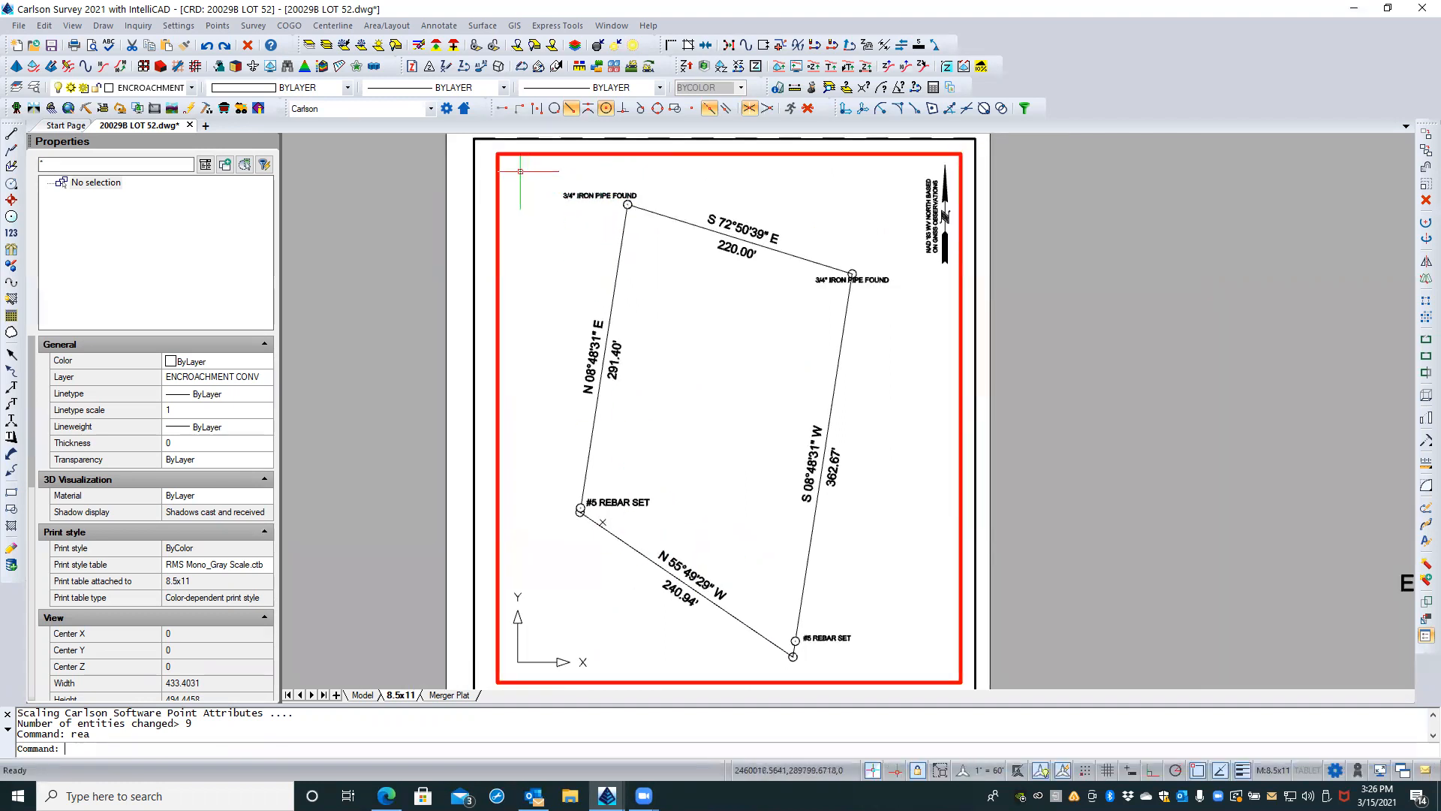
pyautogui.click(217, 25)
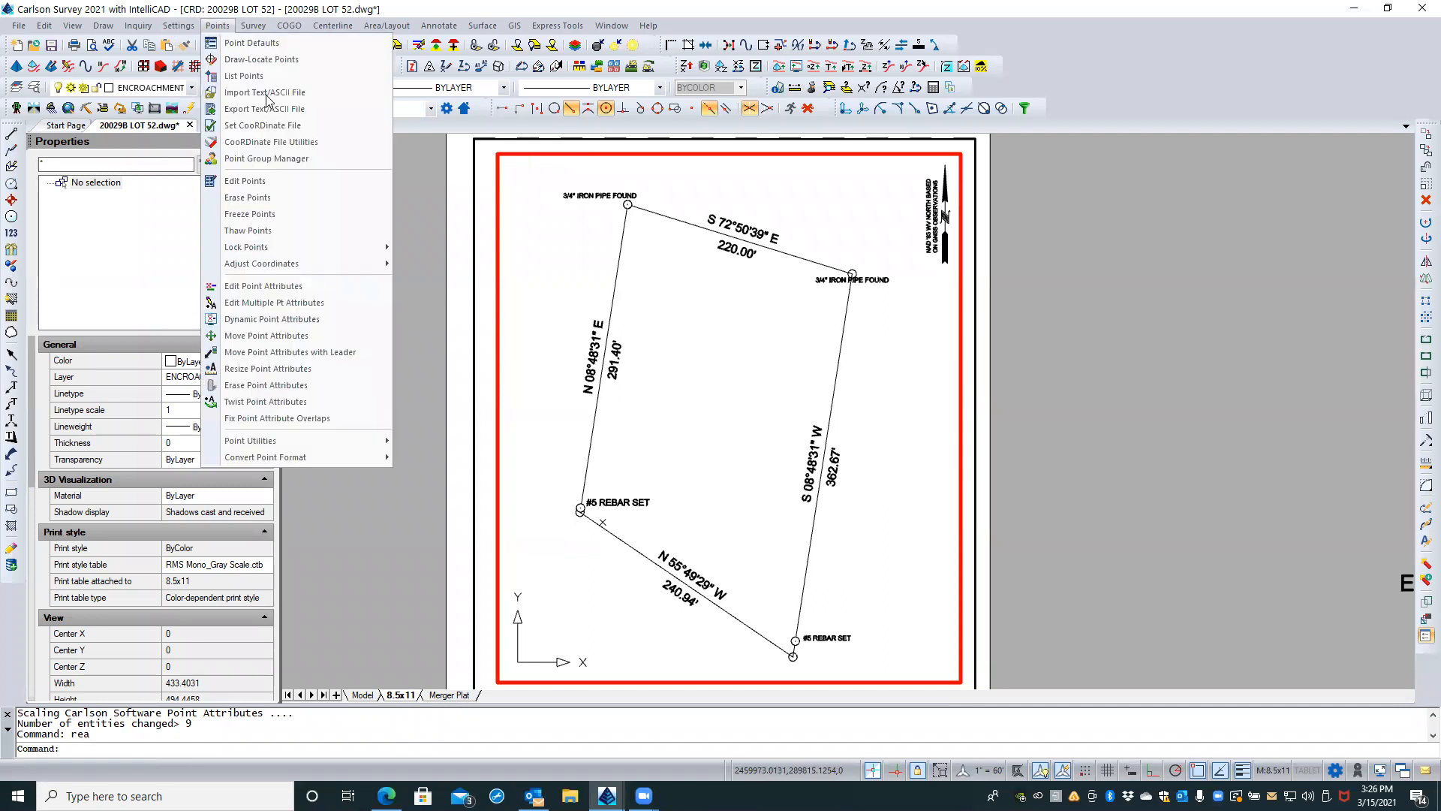
pyautogui.click(295, 369)
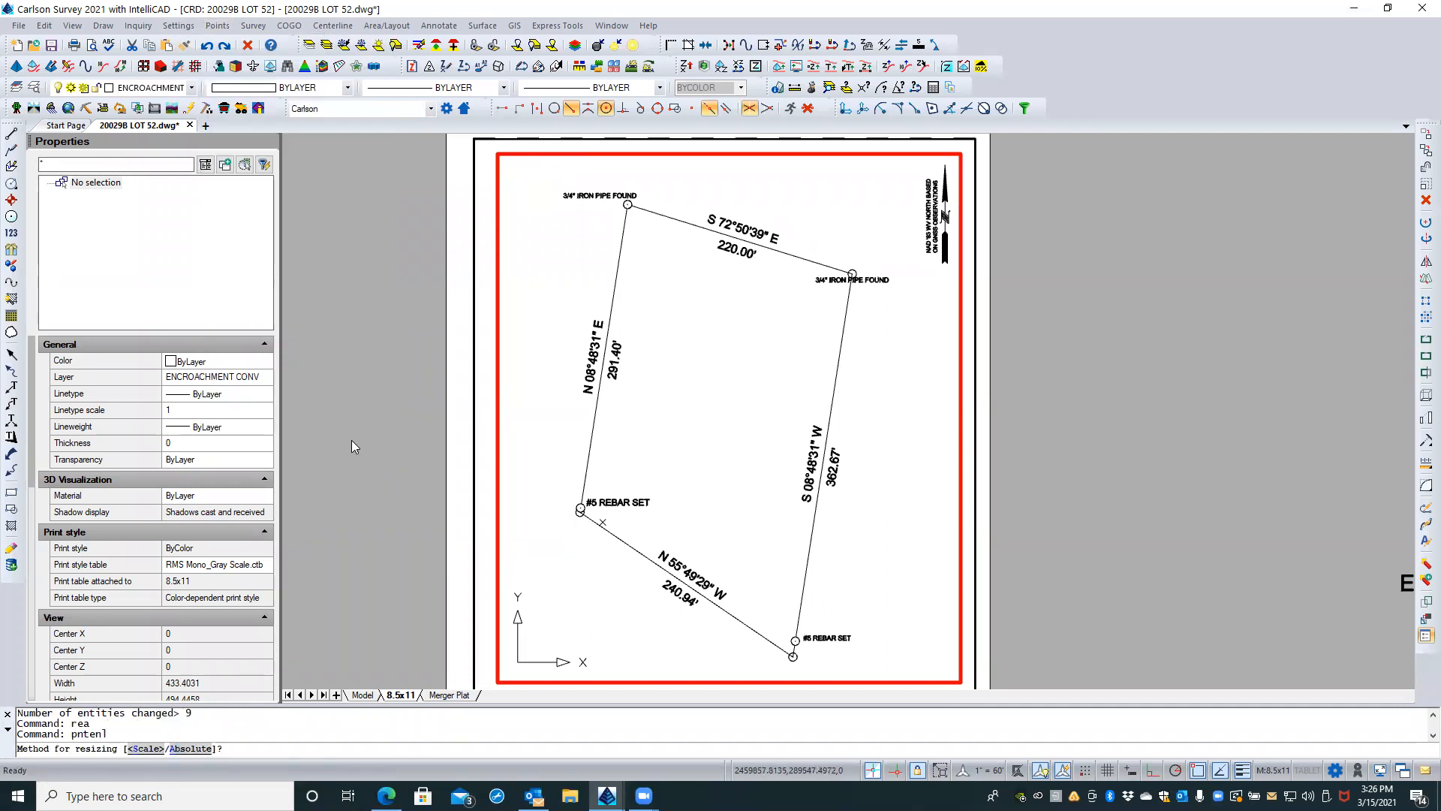
pyautogui.press('Return')
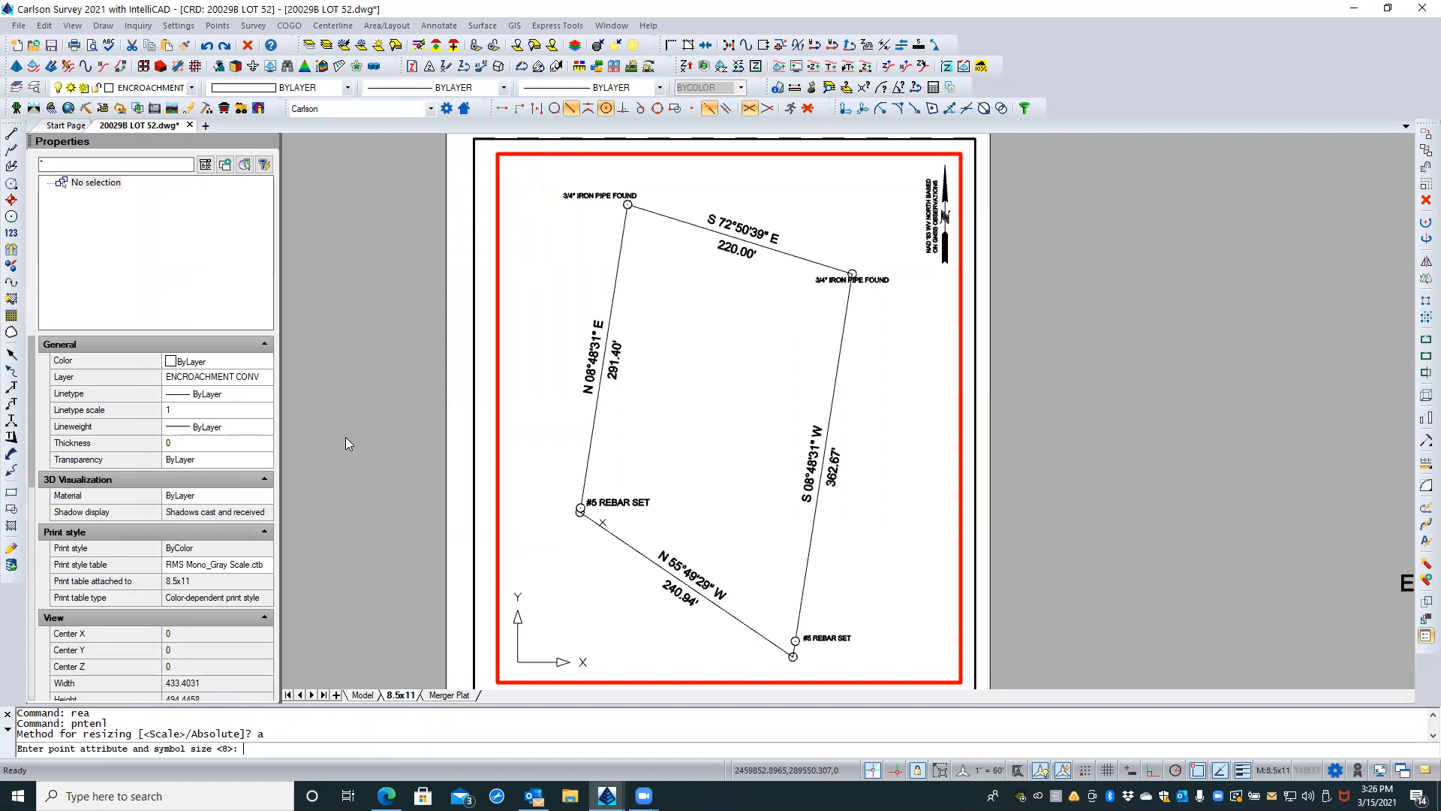
pyautogui.press('Return')
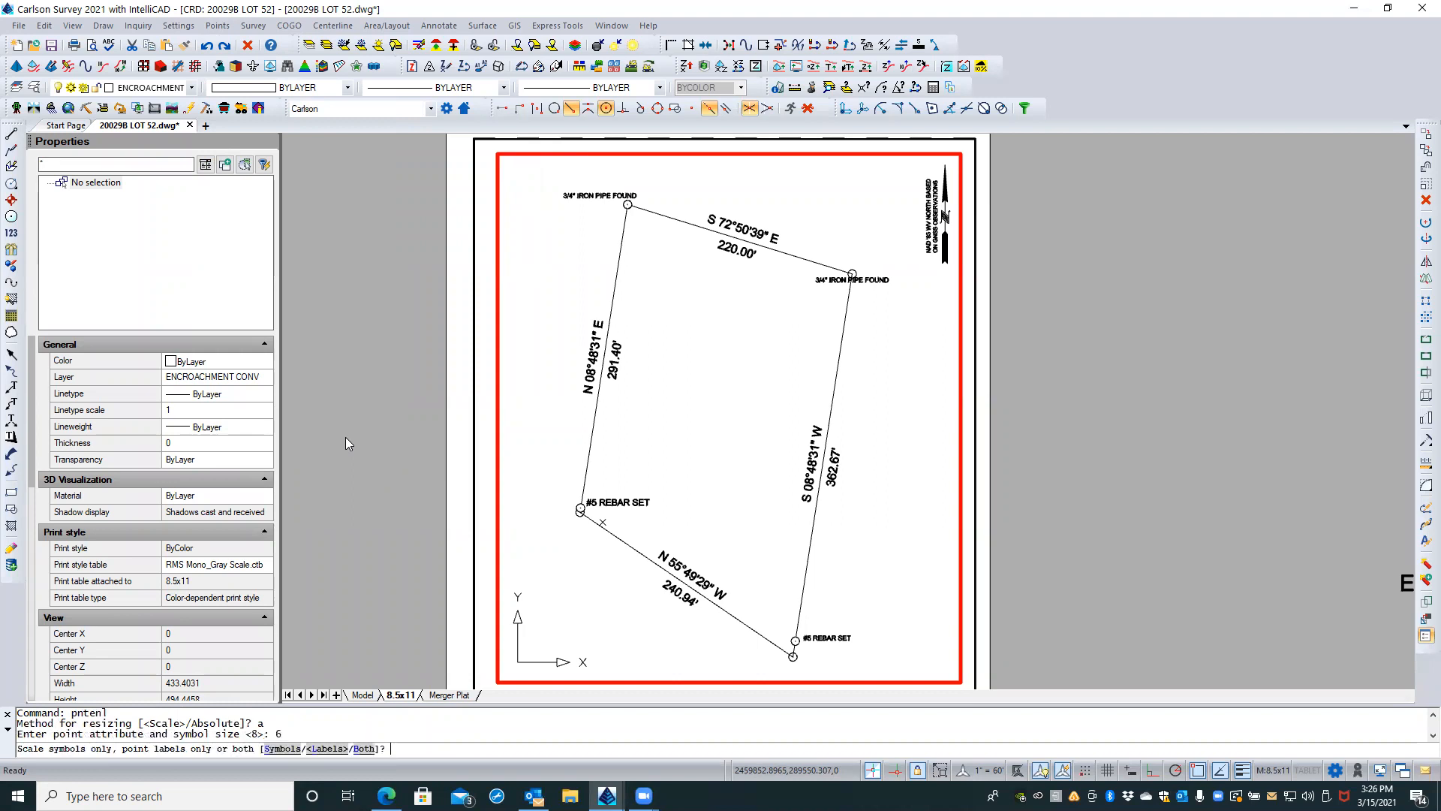
pyautogui.write('l')
pyautogui.press('Return')
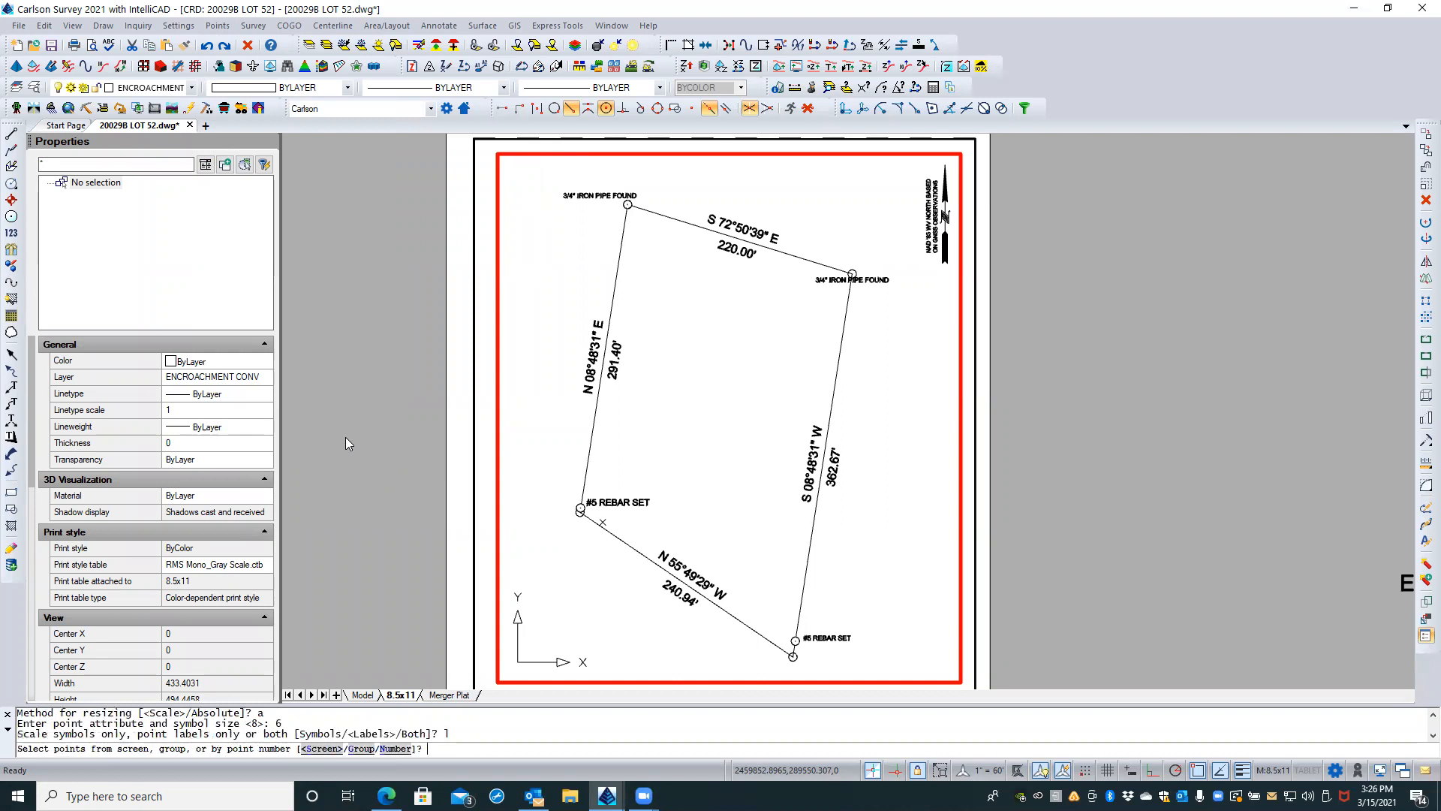
pyautogui.press('Return')
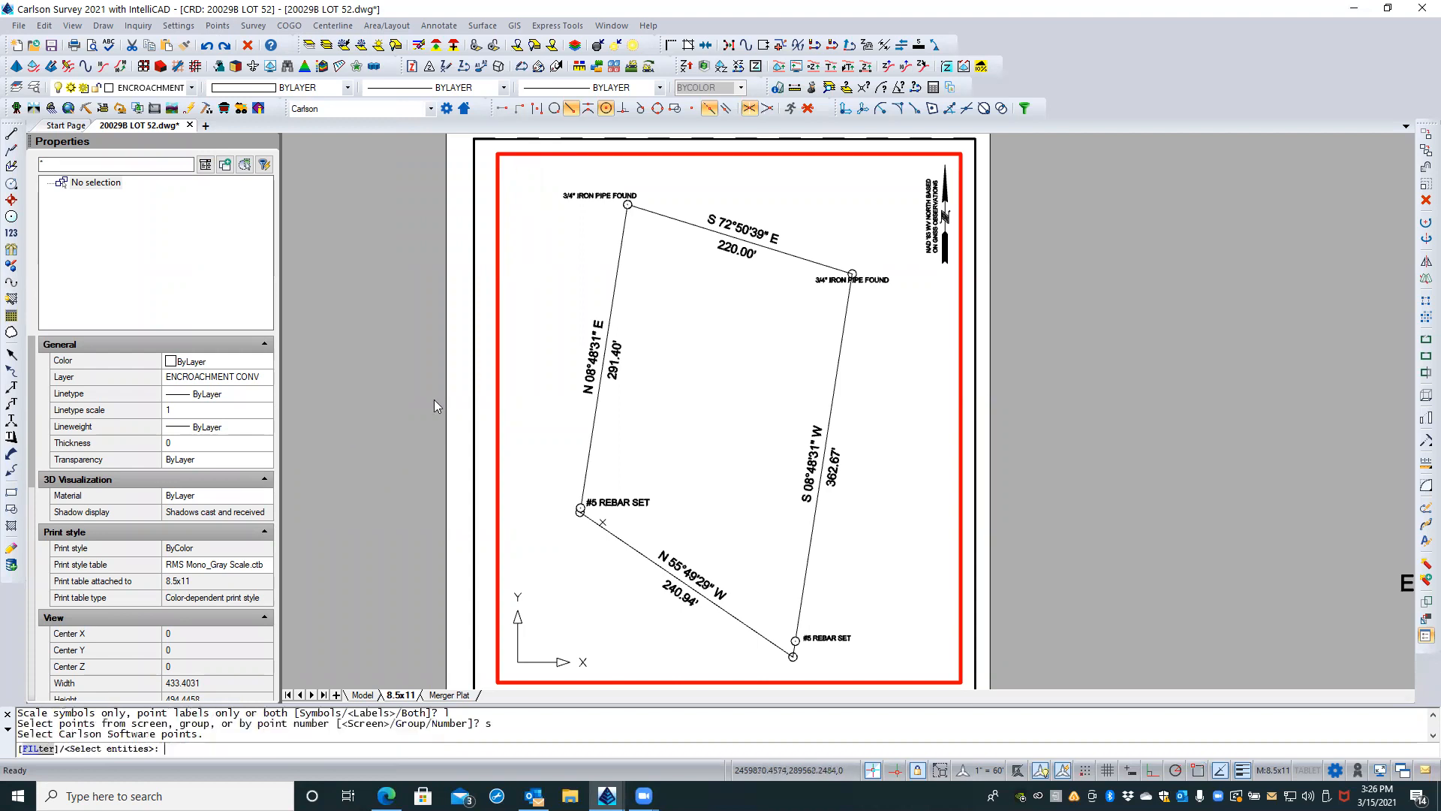
# Step: Apply the absolute resize to the labels at the four lot corners and regenerate the drawing
pyautogui.click(584, 195)
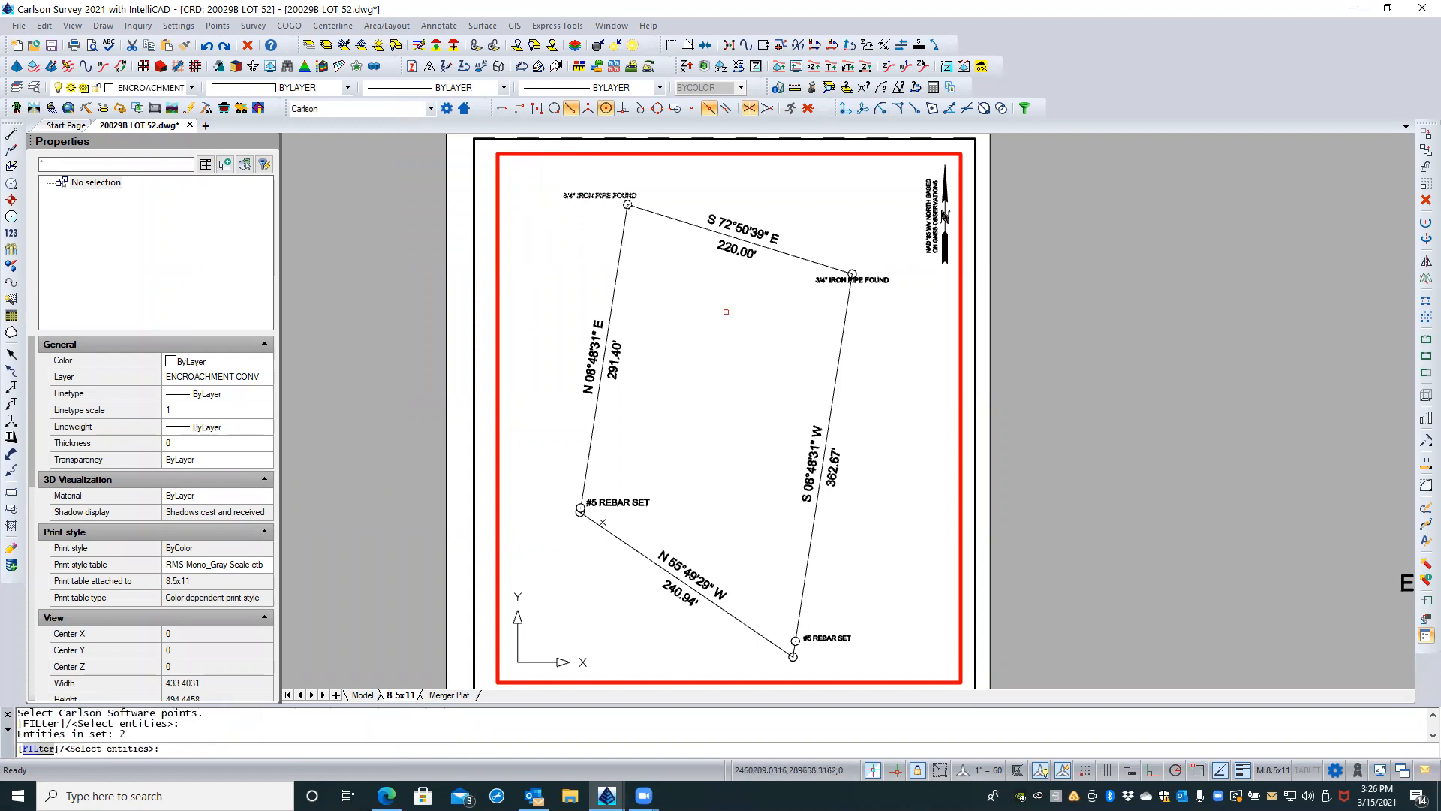
pyautogui.click(881, 279)
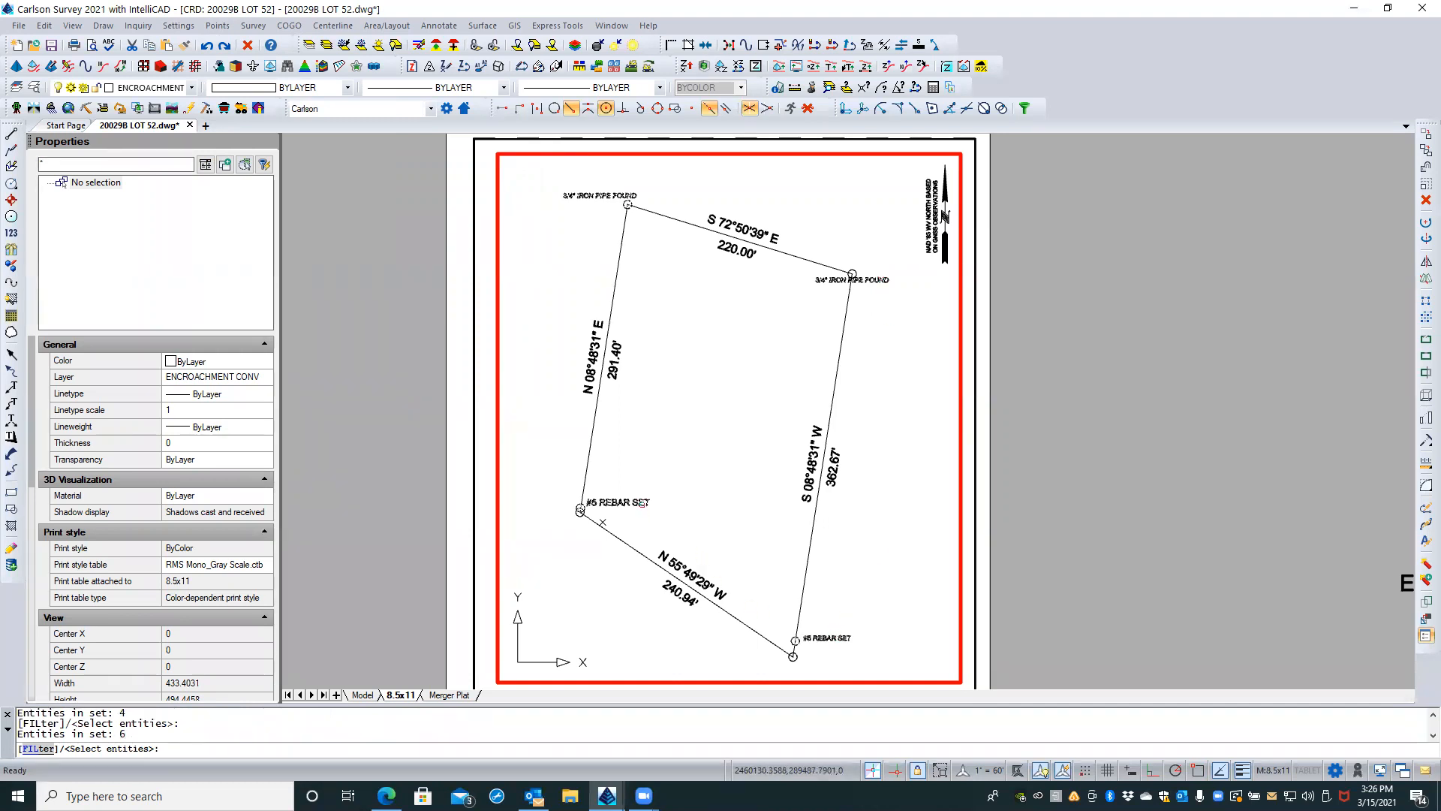
pyautogui.press('Return')
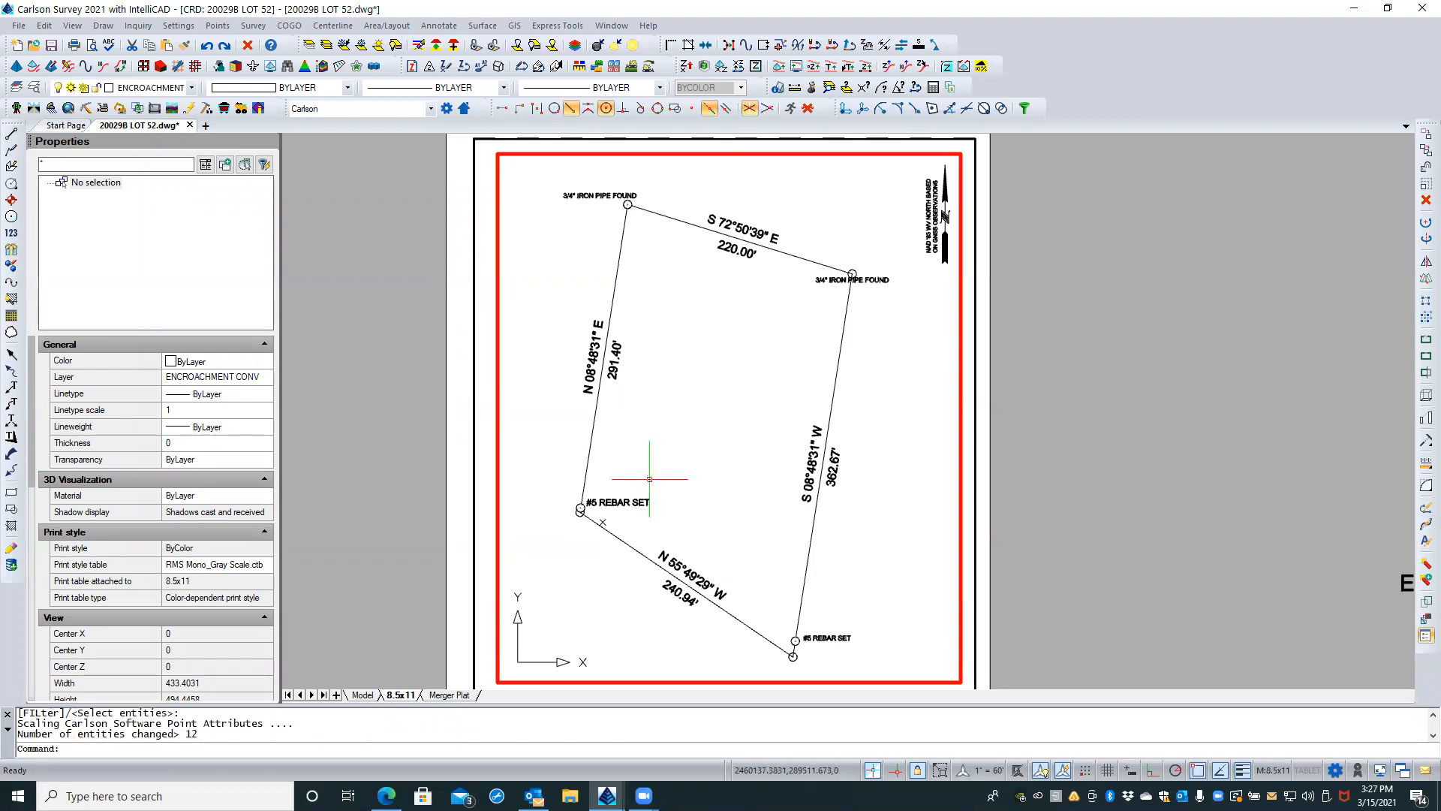
pyautogui.write('REA')
pyautogui.press('Return')
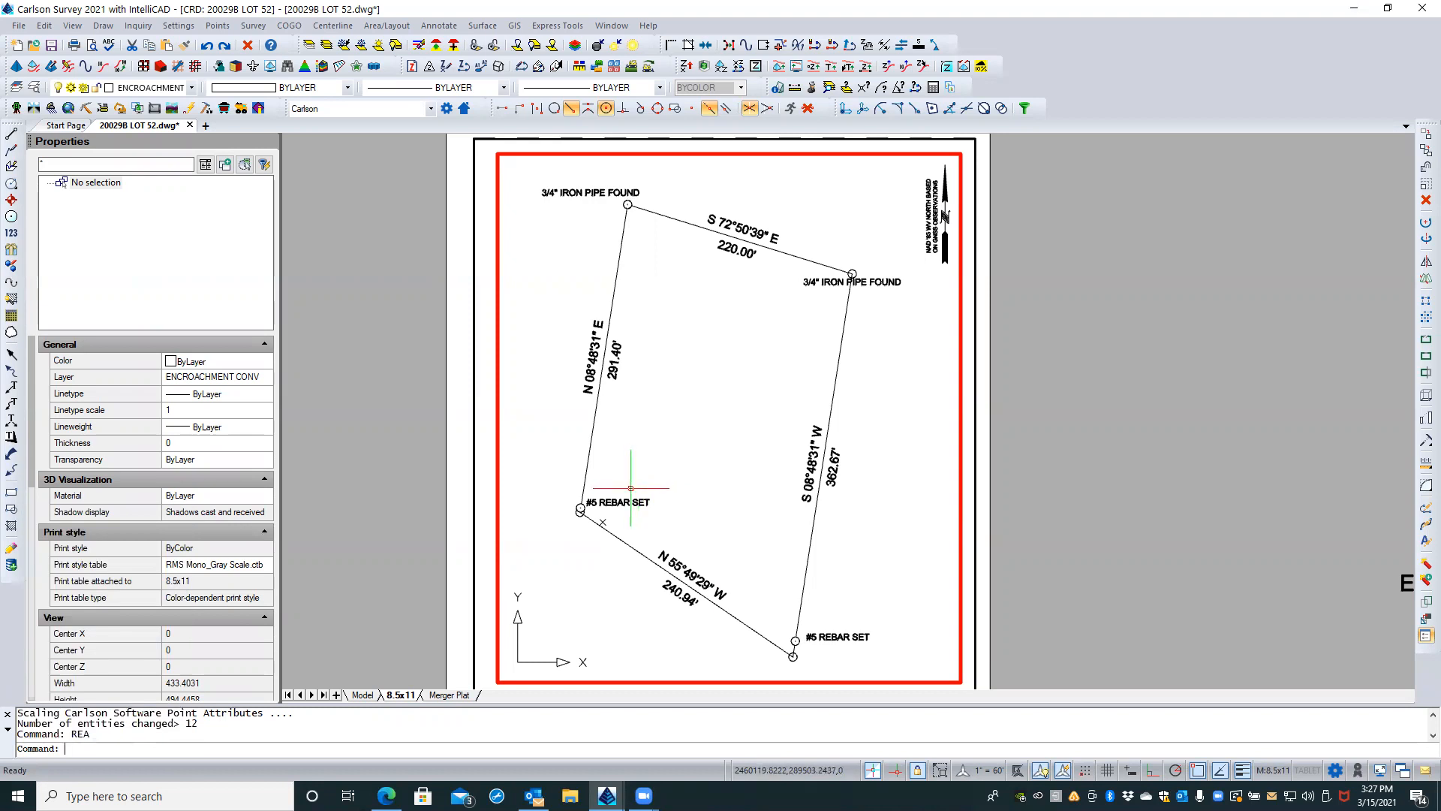
pyautogui.scroll(1, 870, 271)
pyautogui.press('Escape')
pyautogui.press('Escape')
pyautogui.click(878, 284)
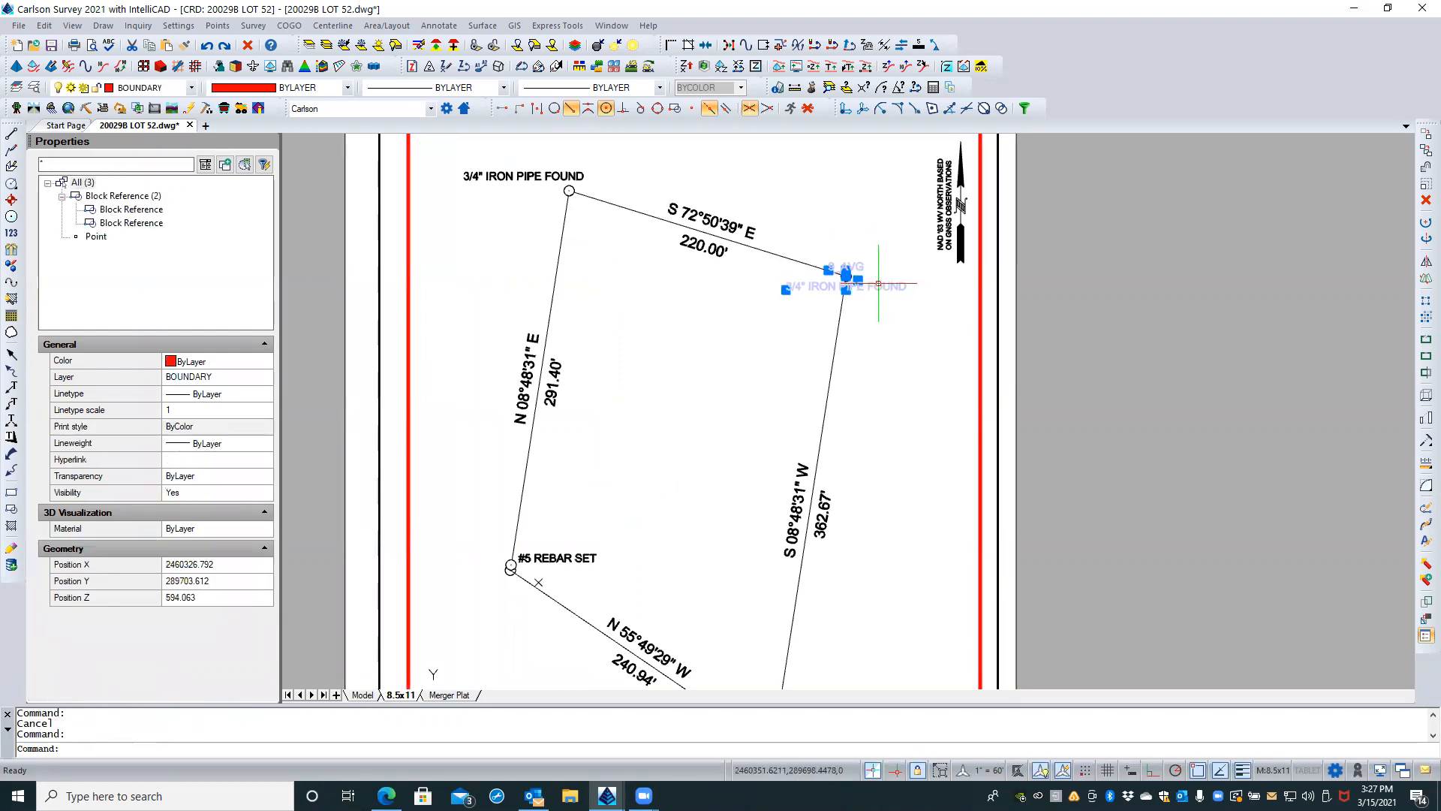
pyautogui.scroll(2, 882, 278)
pyautogui.moveTo(889, 380); pyautogui.dragTo(820, 443, button='middle')
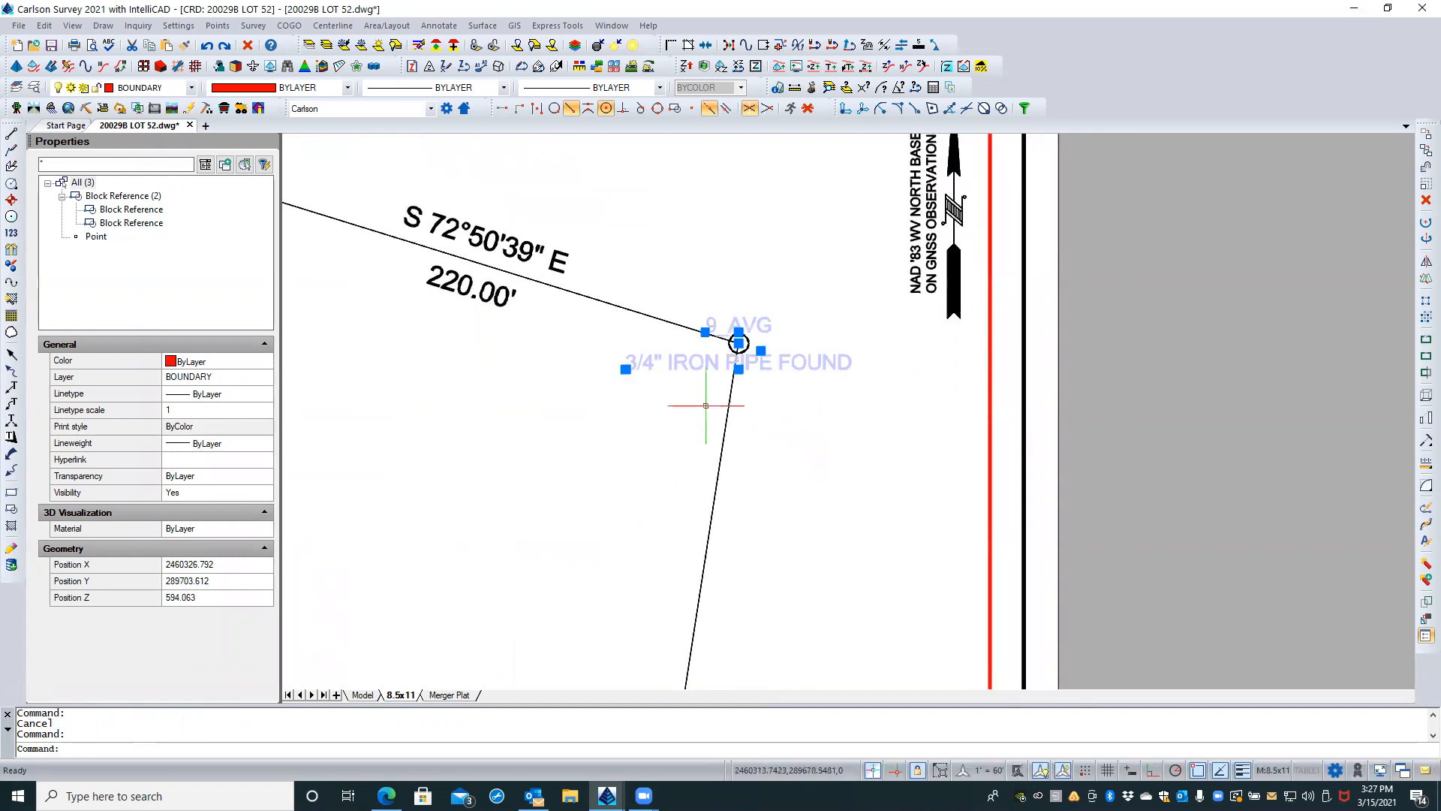
pyautogui.press('Escape')
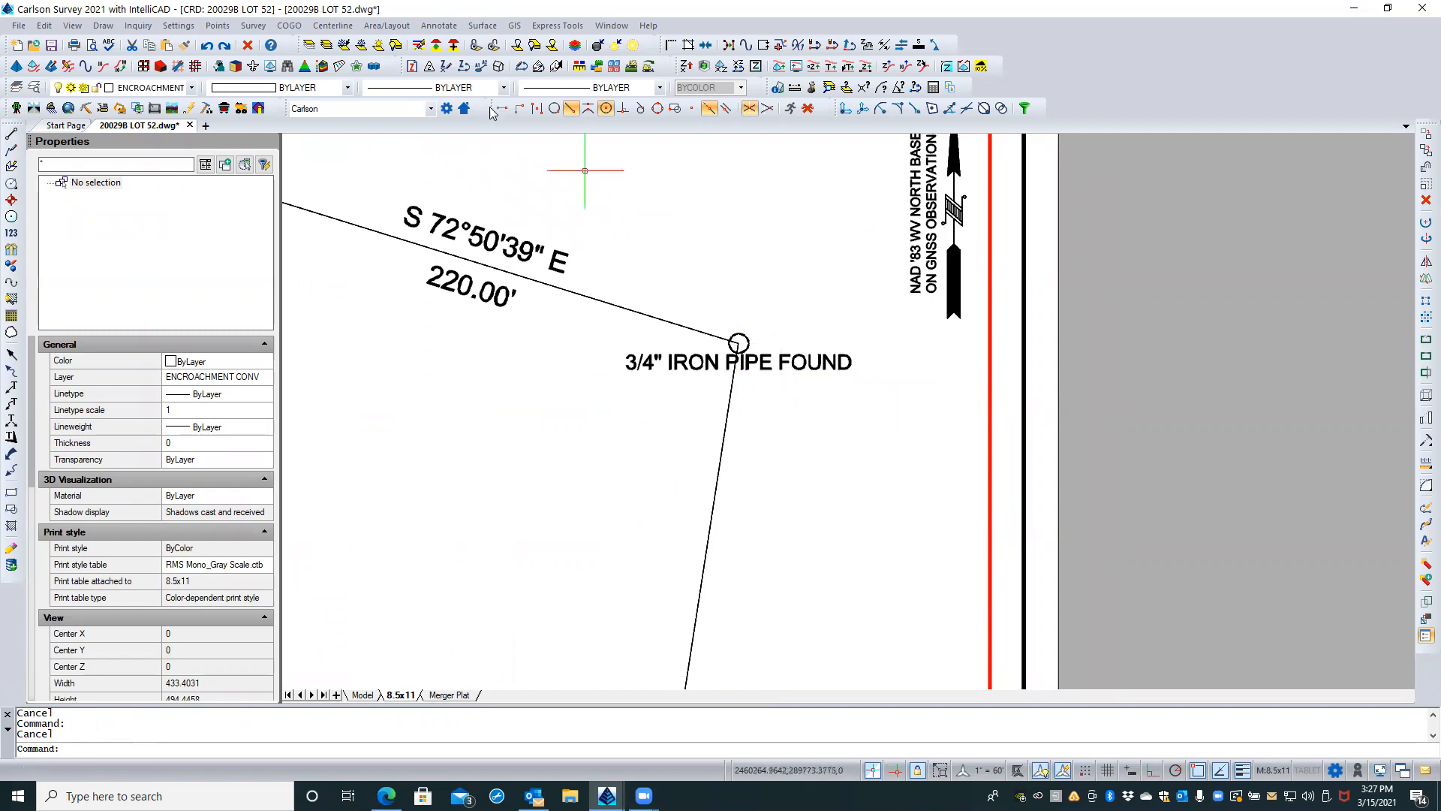
pyautogui.click(216, 27)
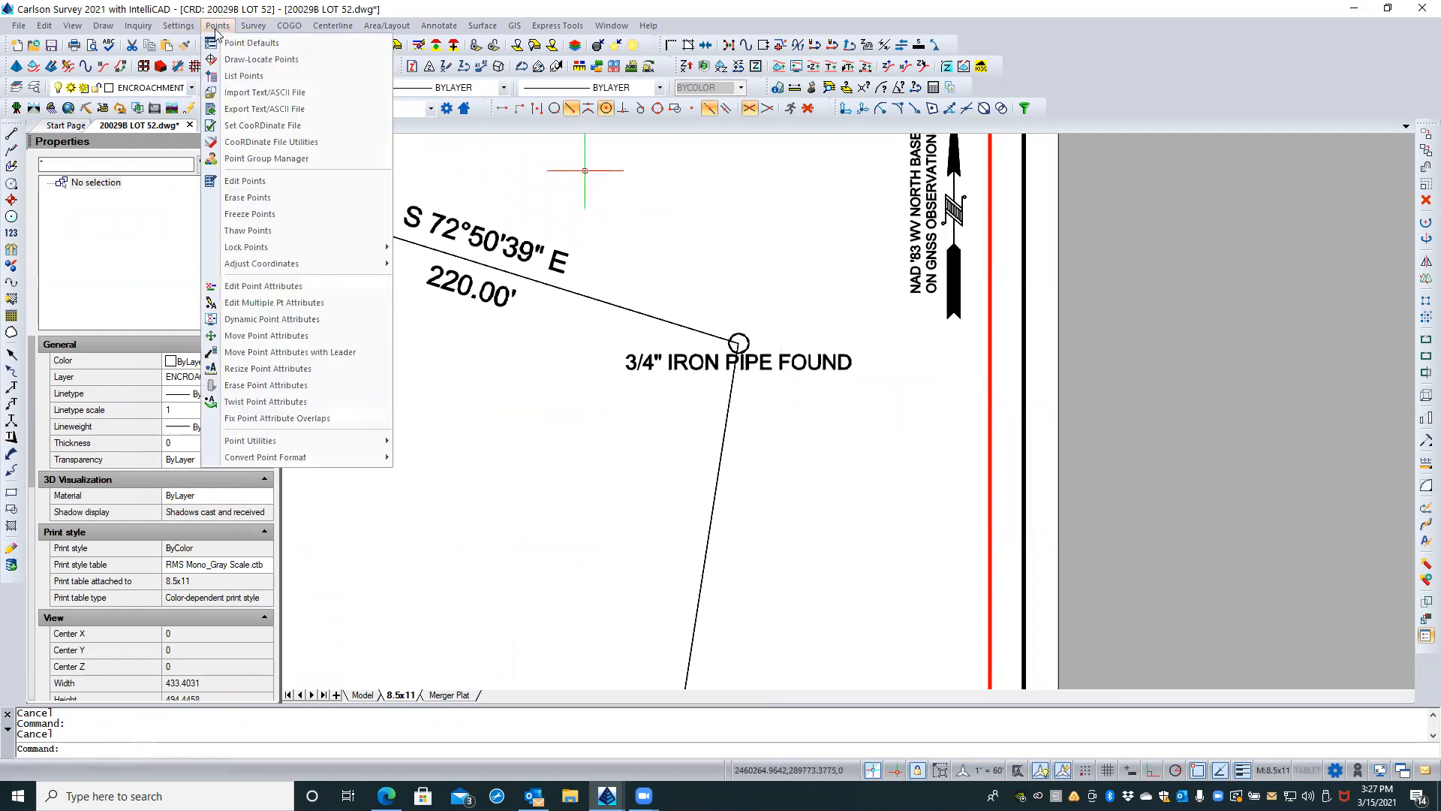
pyautogui.click(264, 338)
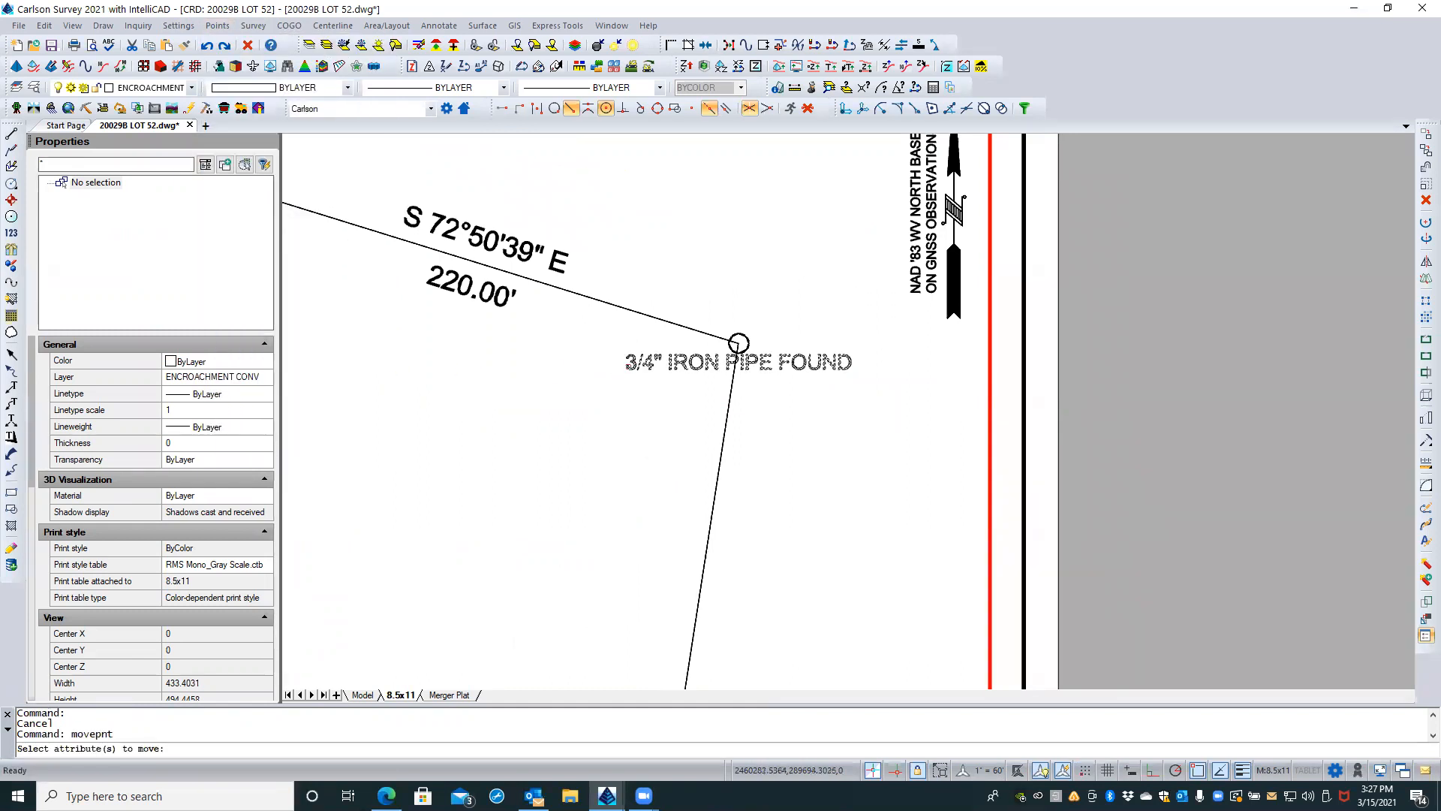
pyautogui.click(626, 366)
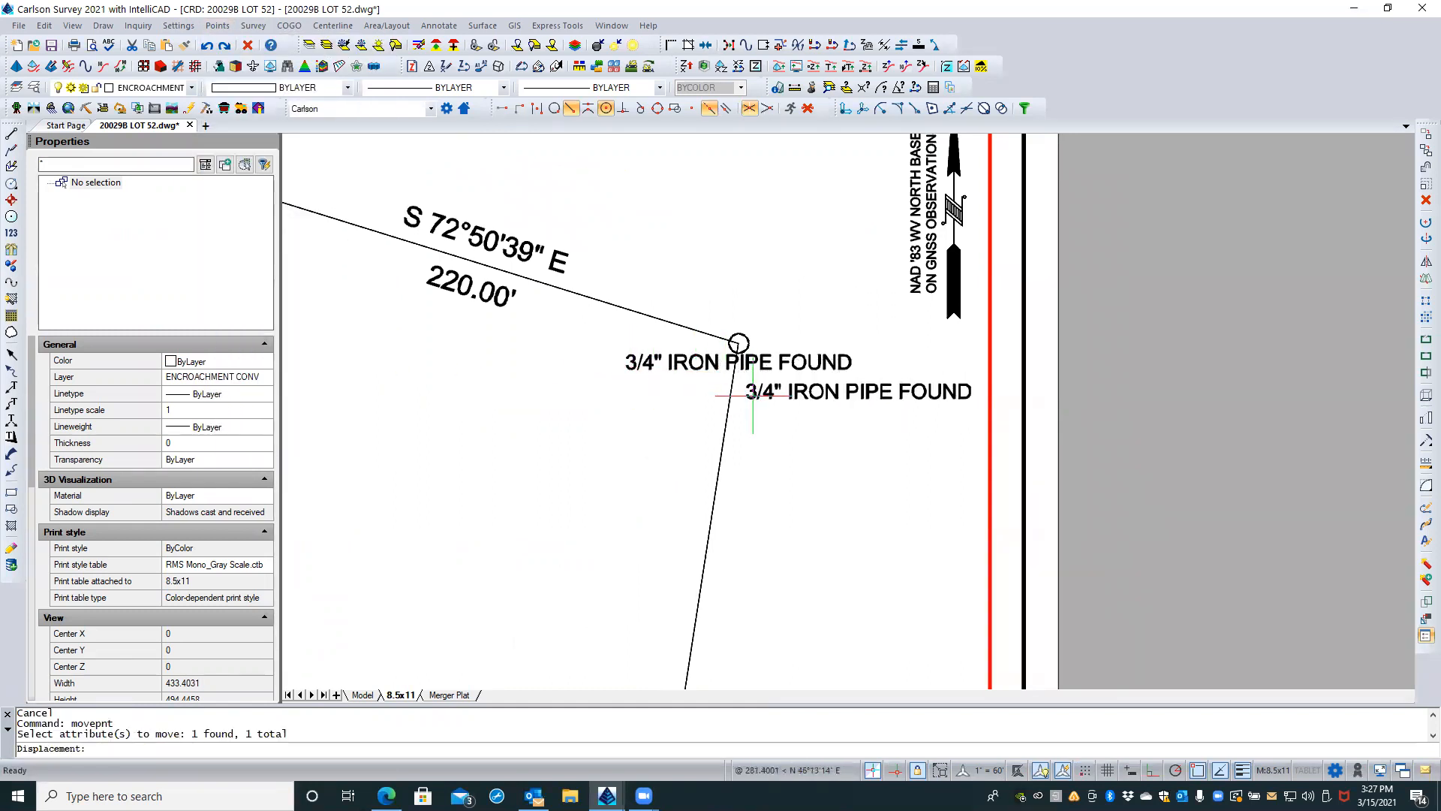
pyautogui.click(750, 381)
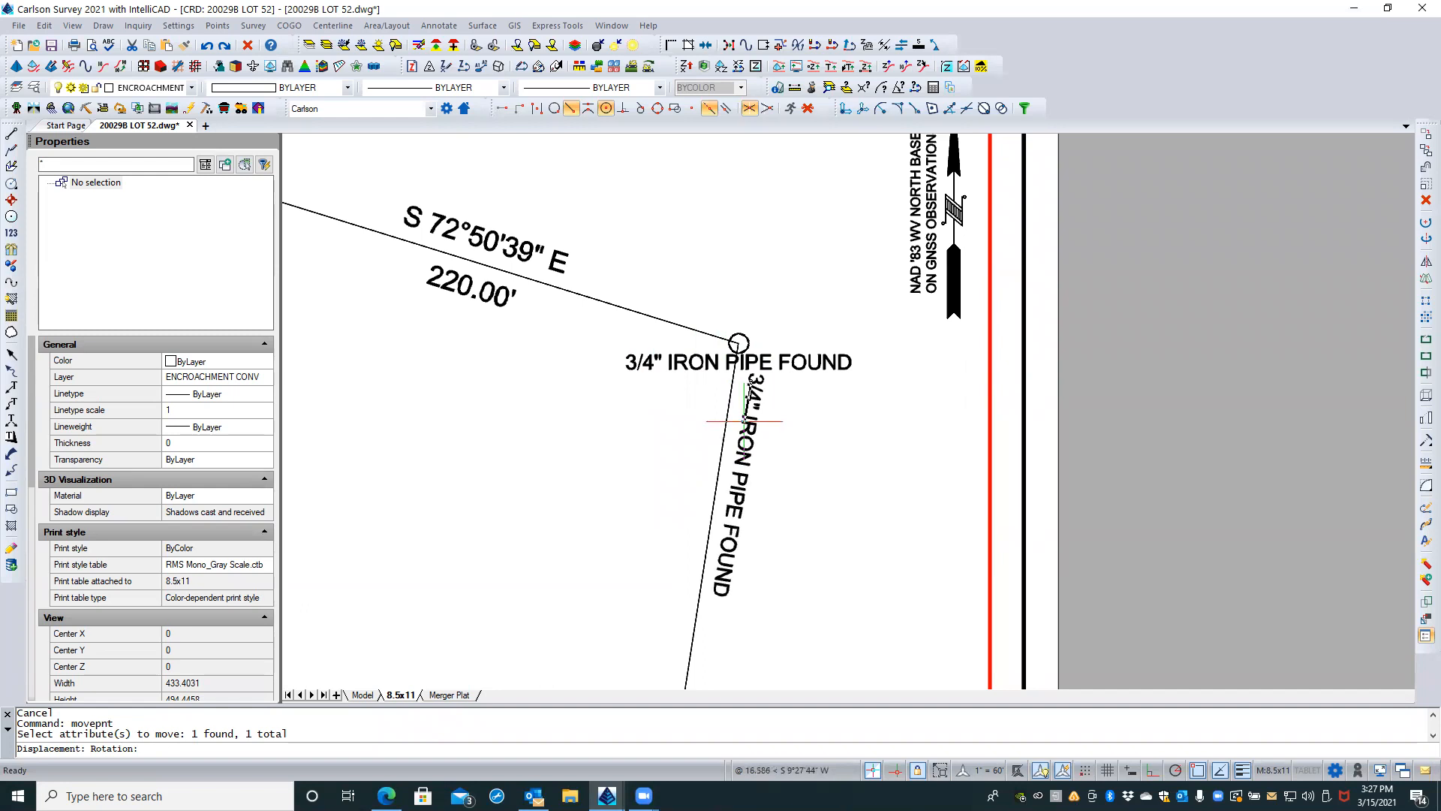
pyautogui.press('Escape')
pyautogui.press('Escape')
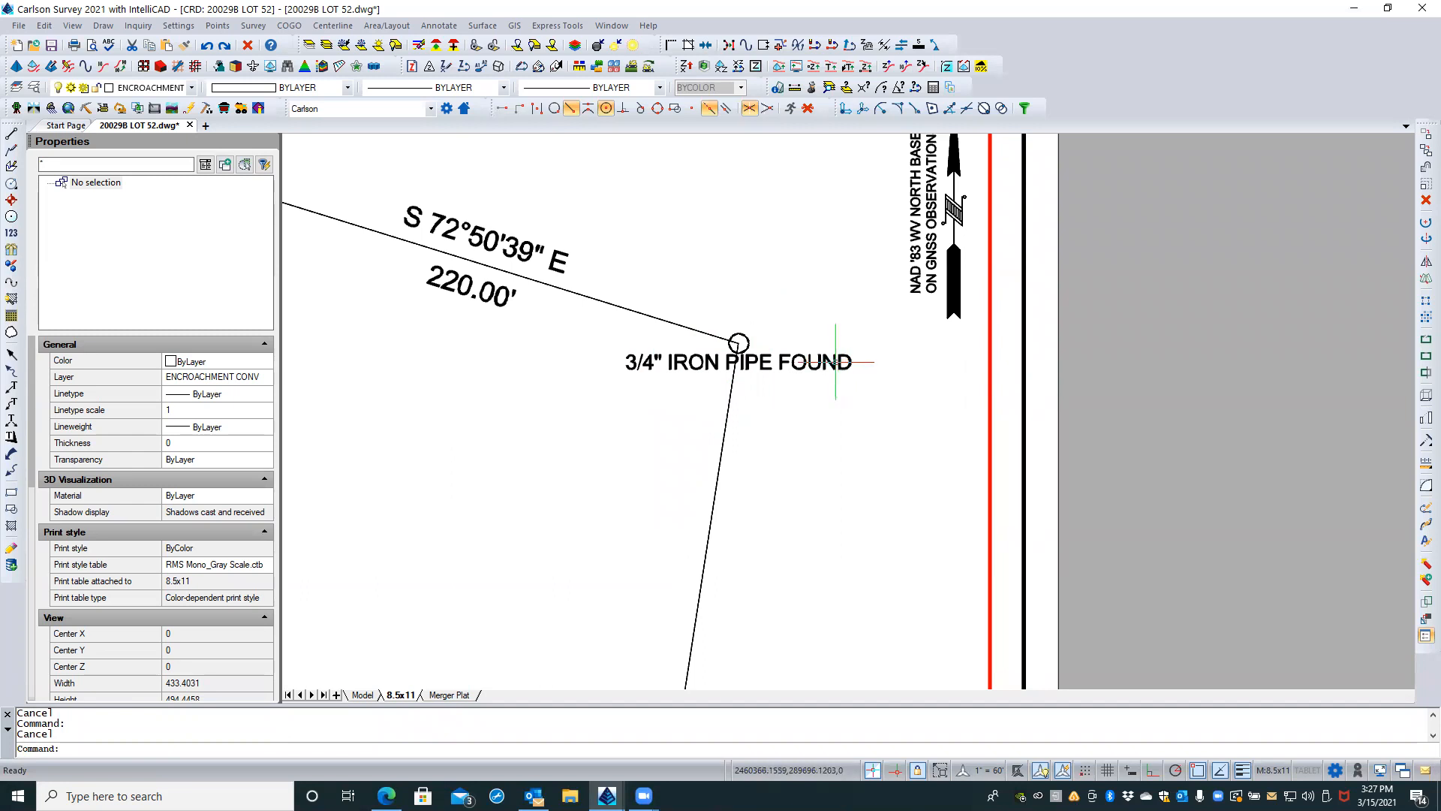
pyautogui.click(218, 26)
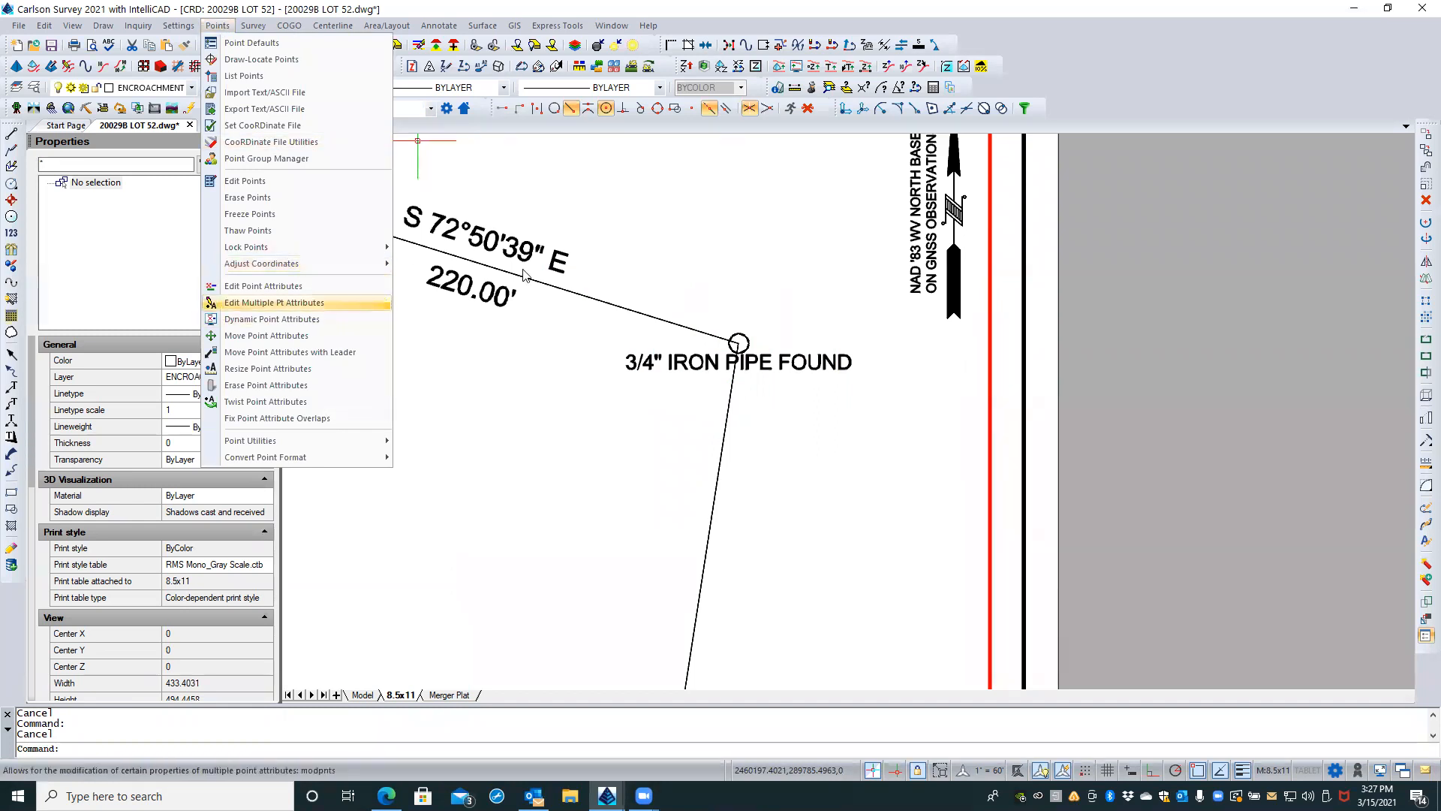
pyautogui.click(710, 249)
# Step: Move the northeast corner's 3/4" IRON PIPE FOUND label clear of the boundary line, just below and to the right of its symbol
pyautogui.click(798, 353)
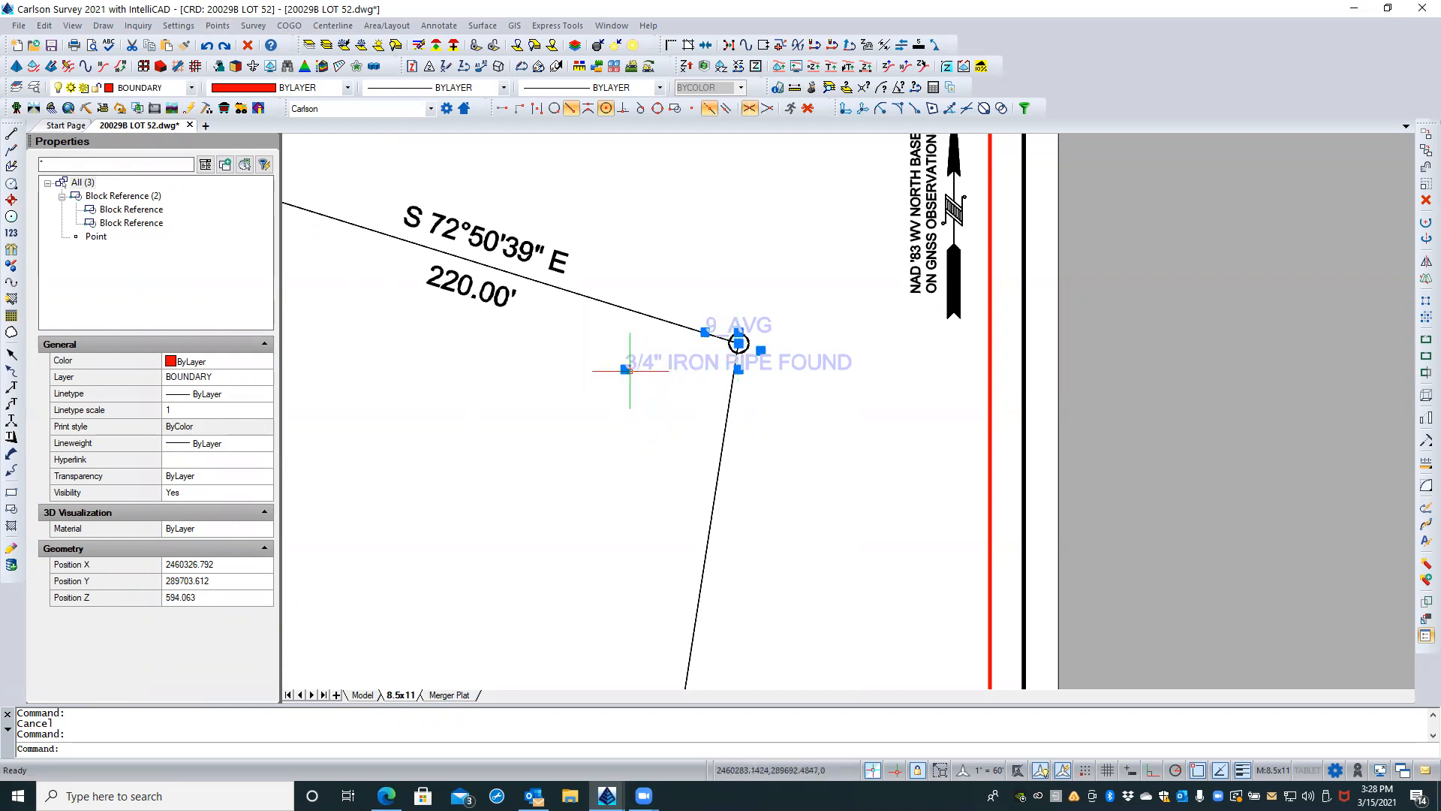
pyautogui.click(624, 368)
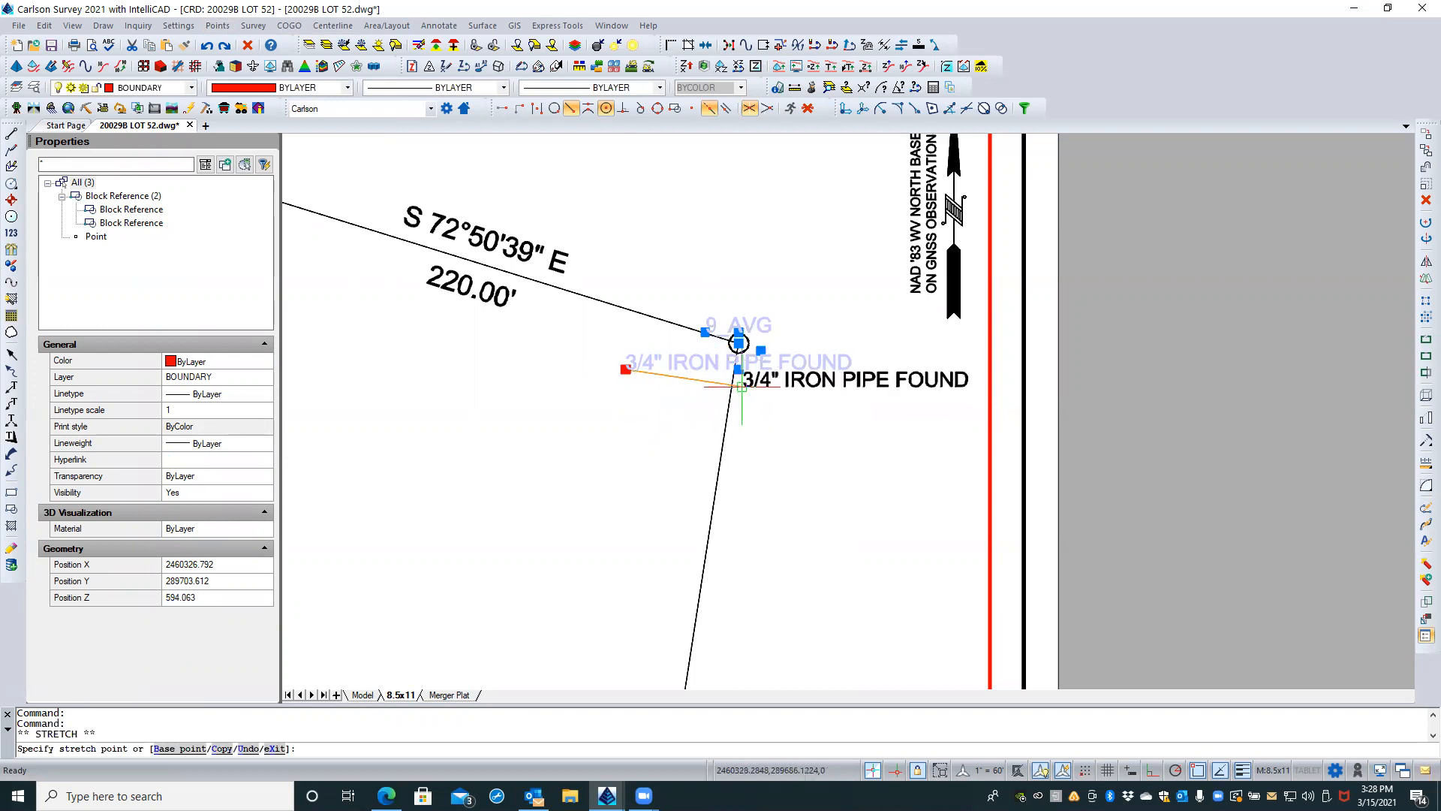
pyautogui.scroll(4, 743, 382)
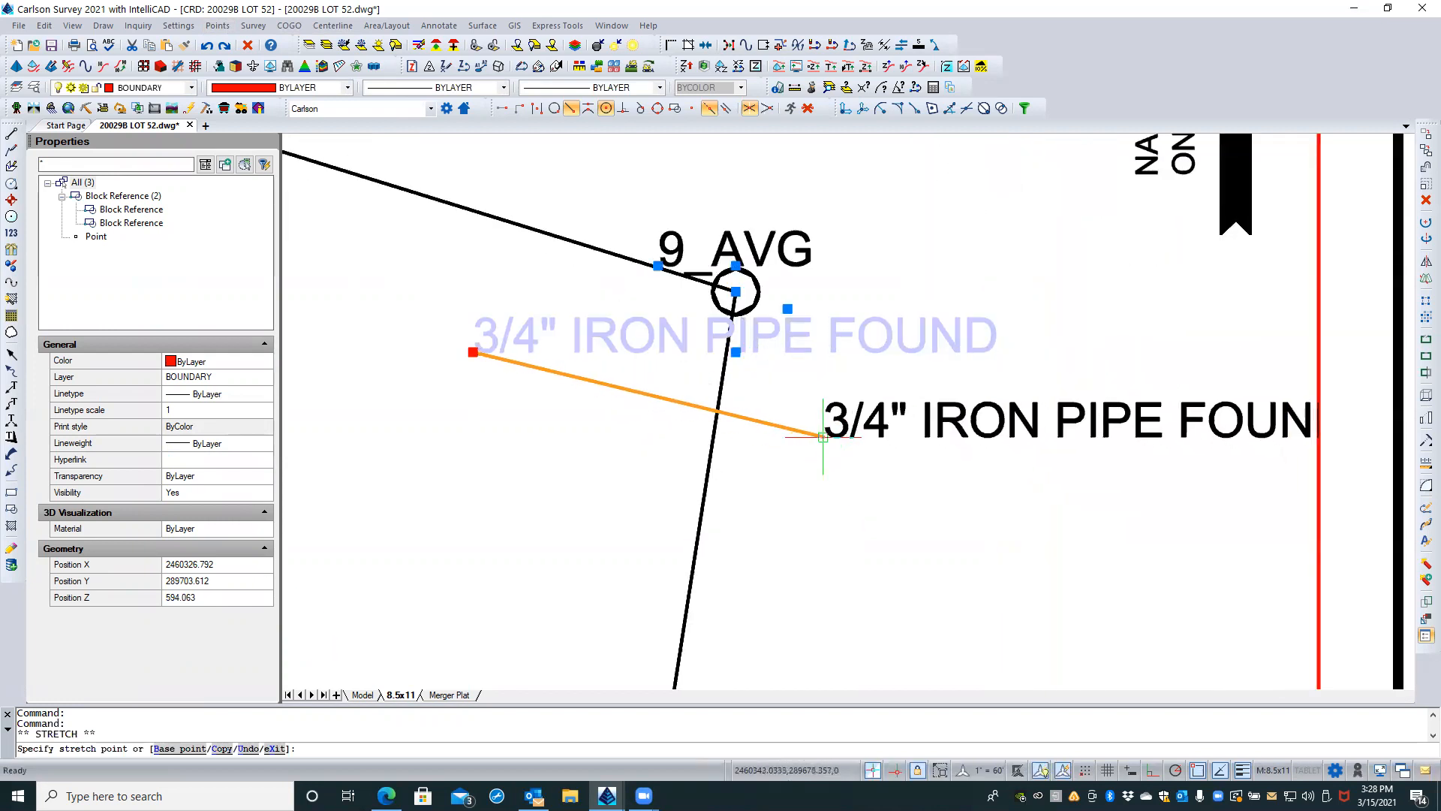
pyautogui.click(751, 371)
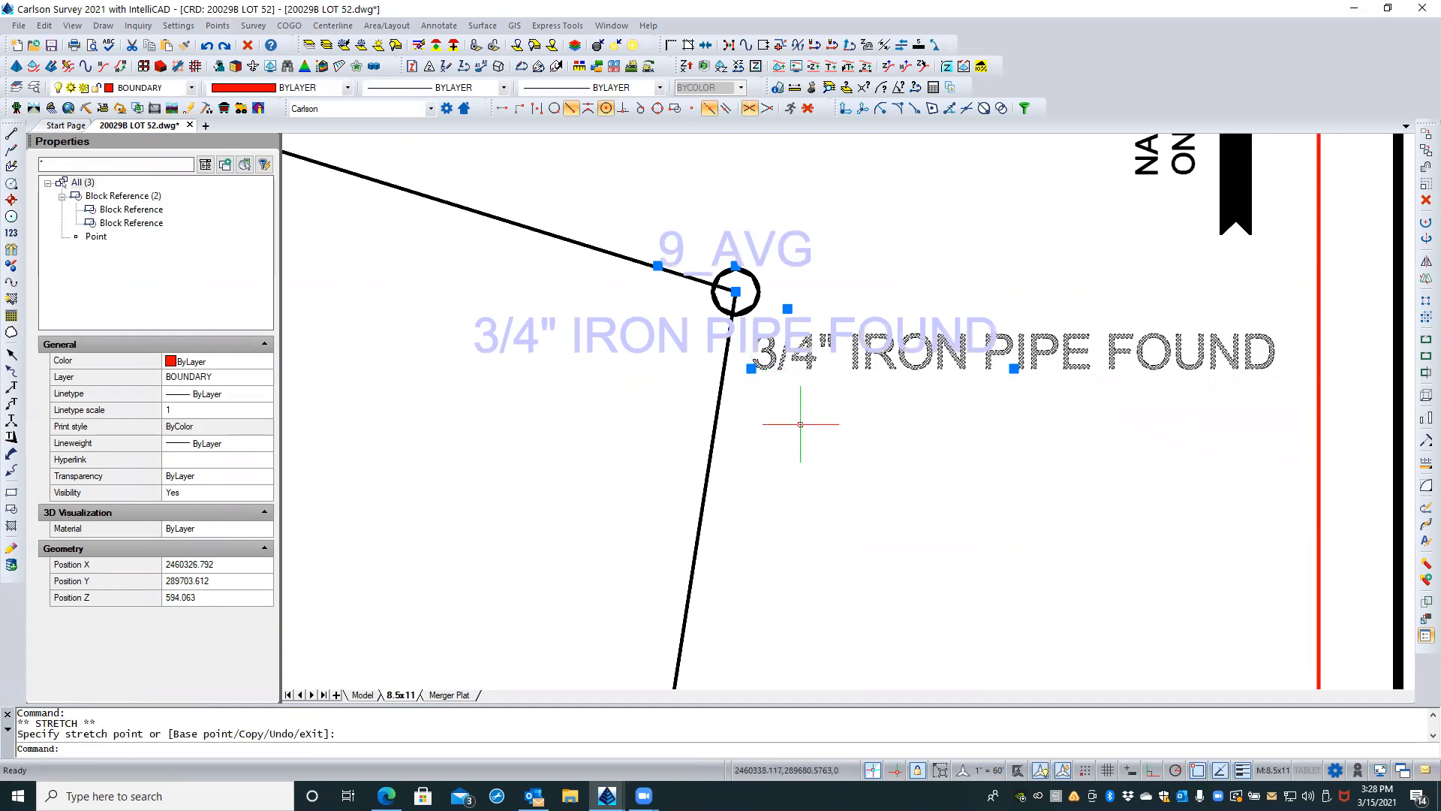
pyautogui.press('Escape')
pyautogui.press('Escape')
pyautogui.scroll(-2, 771, 406)
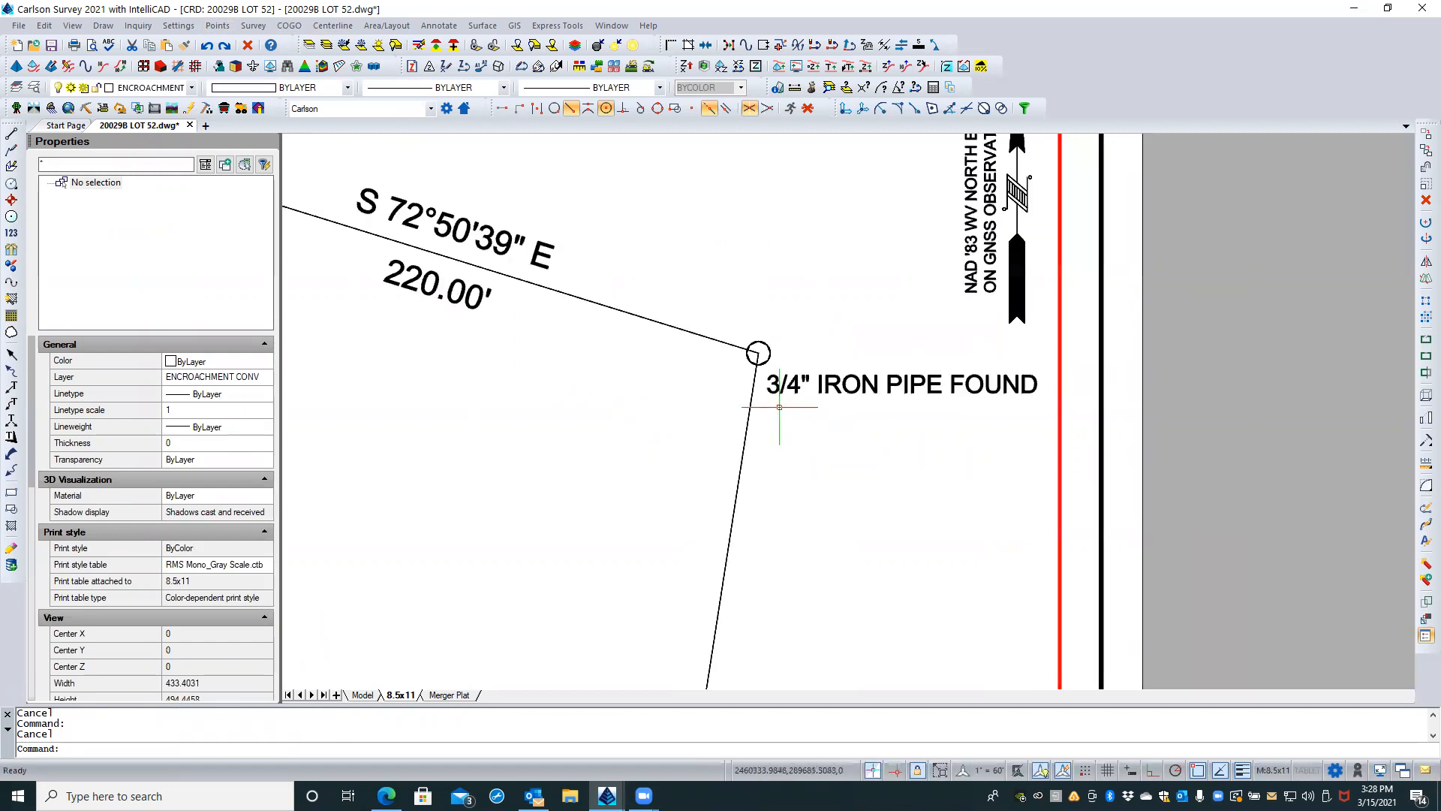
# Step: Select every survey point similar to the northeast corner point and bring them all to the front of the draw order
pyautogui.click(760, 344)
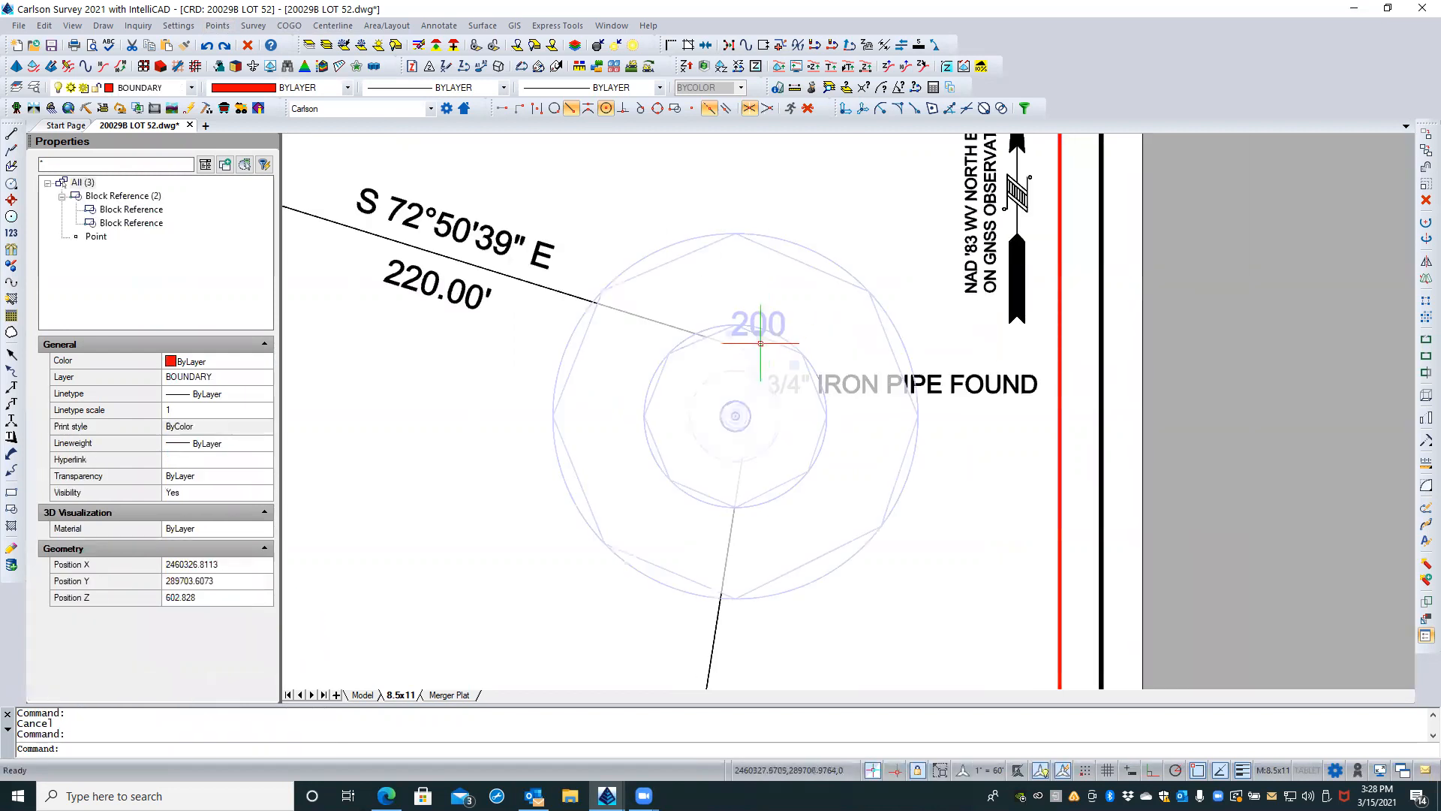
pyautogui.rightClick(761, 216)
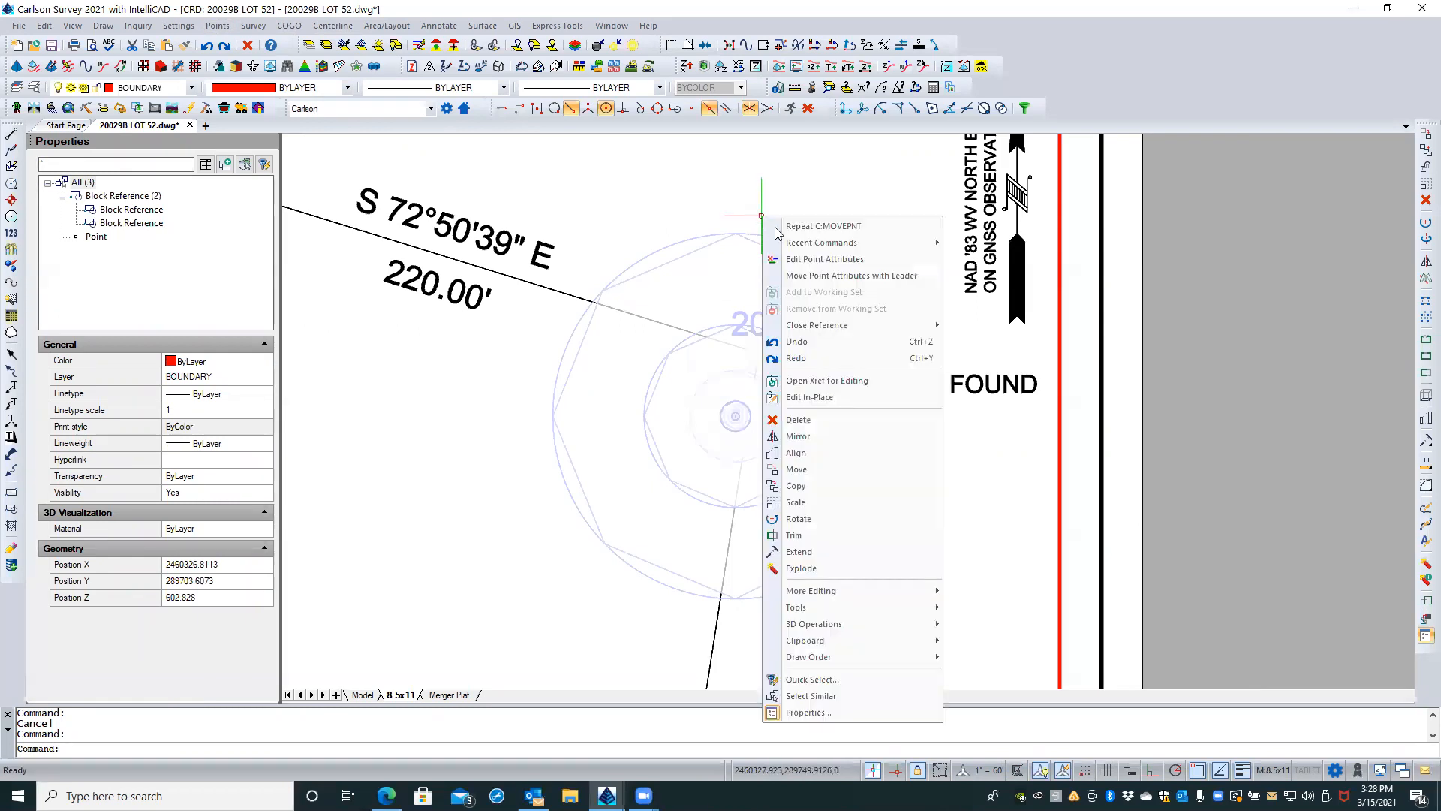
pyautogui.click(809, 696)
pyautogui.scroll(-10, 766, 338)
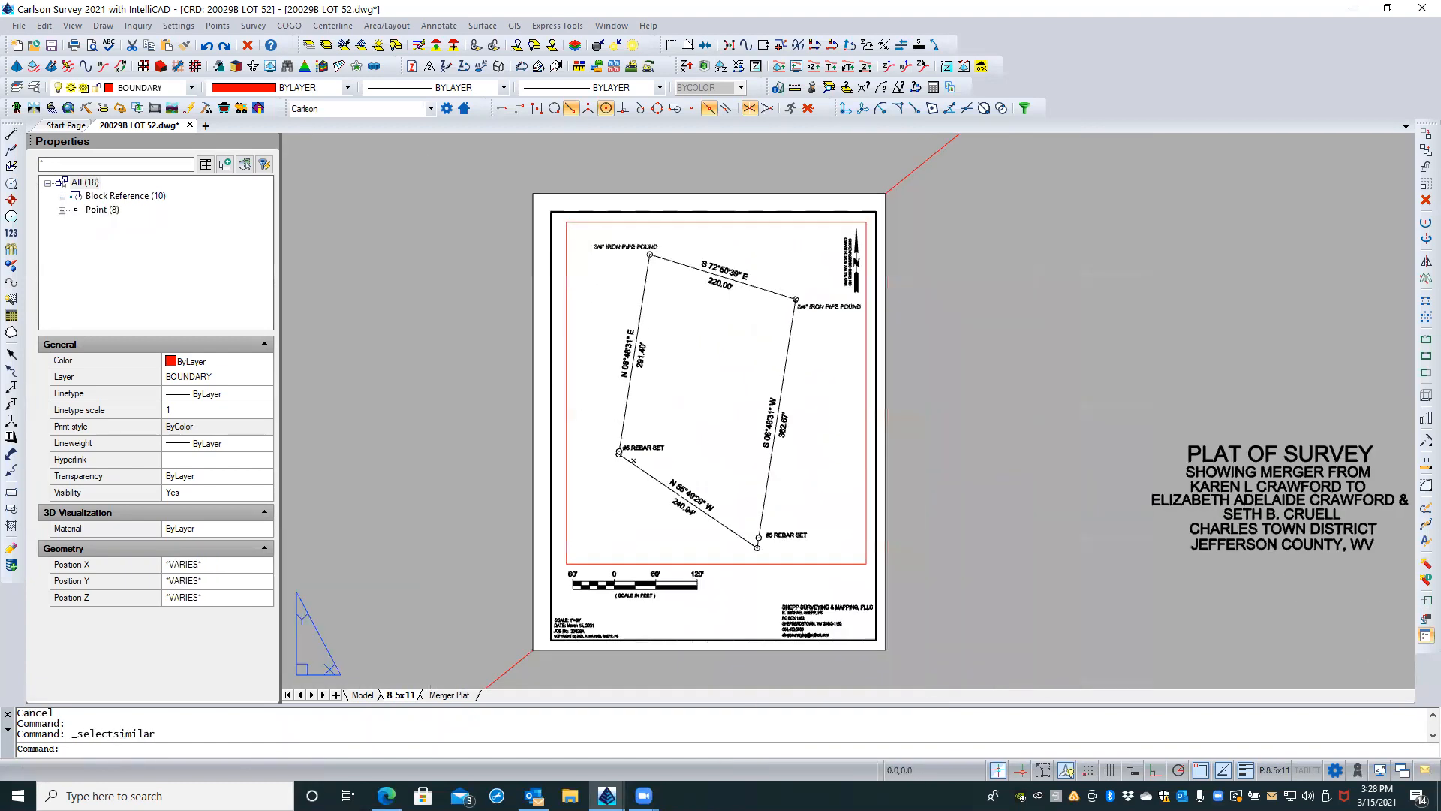
pyautogui.scroll(4, 807, 392)
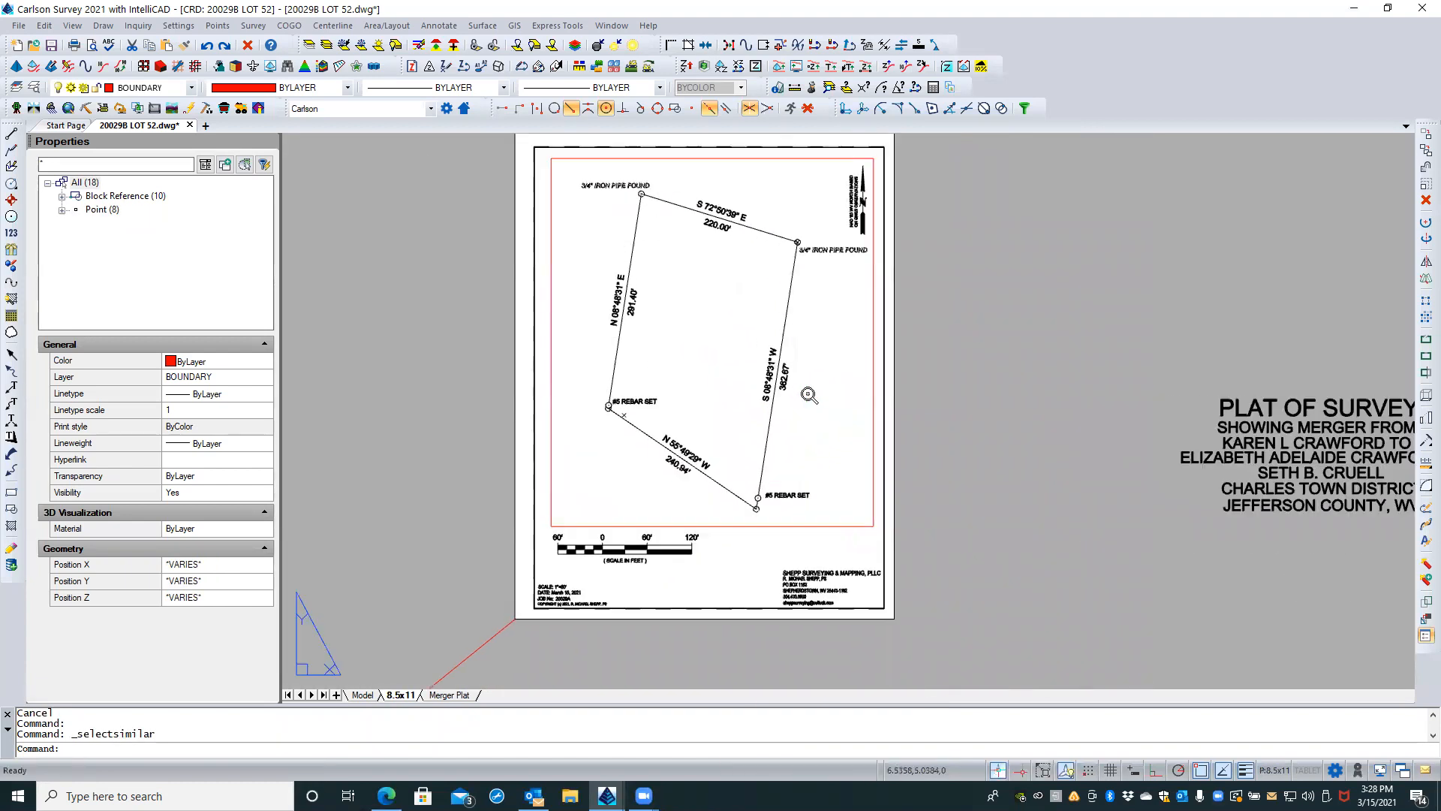
pyautogui.rightClick(809, 391)
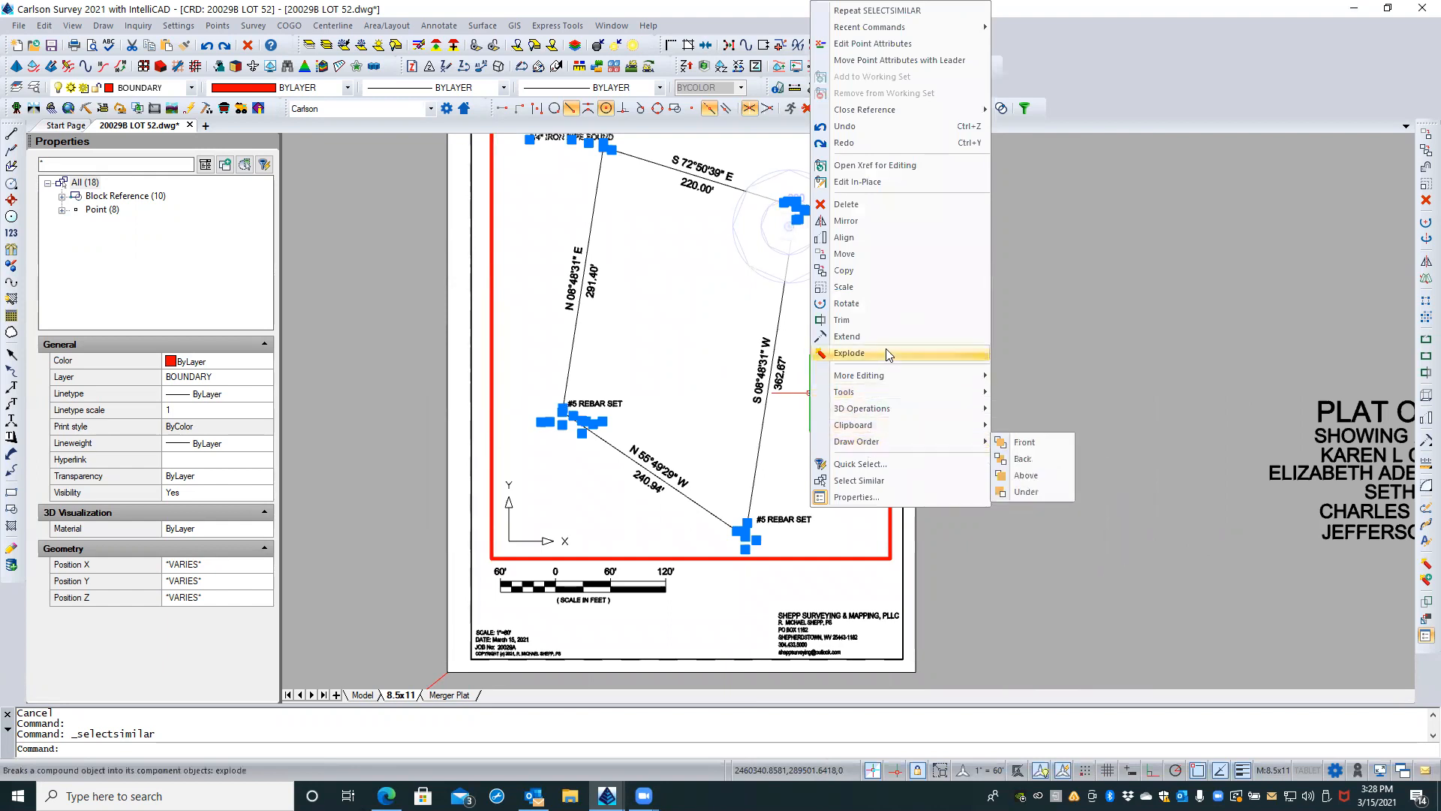
pyautogui.moveTo(937, 444)
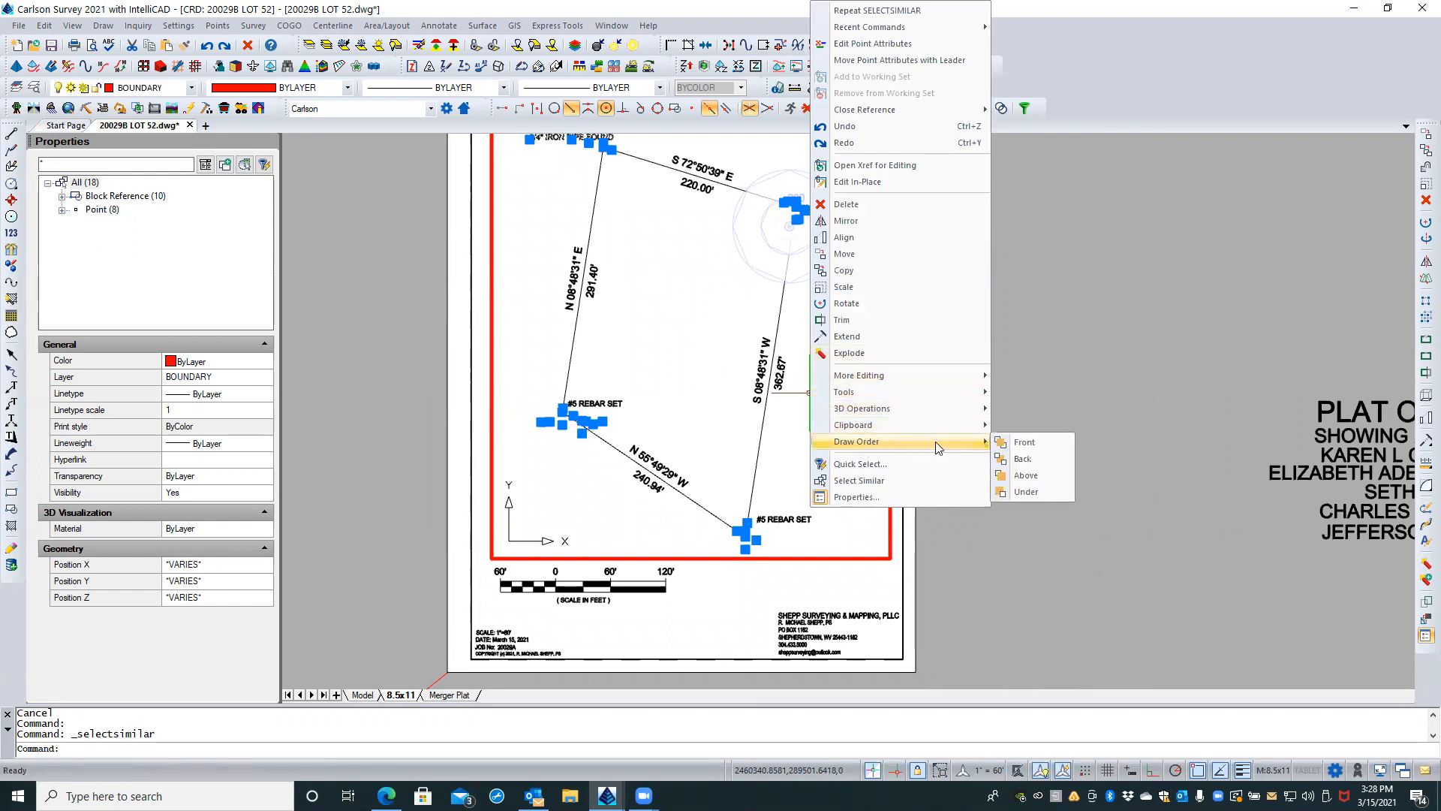
pyautogui.click(1021, 442)
pyautogui.press('Escape')
pyautogui.press('Escape')
pyautogui.scroll(8, 788, 207)
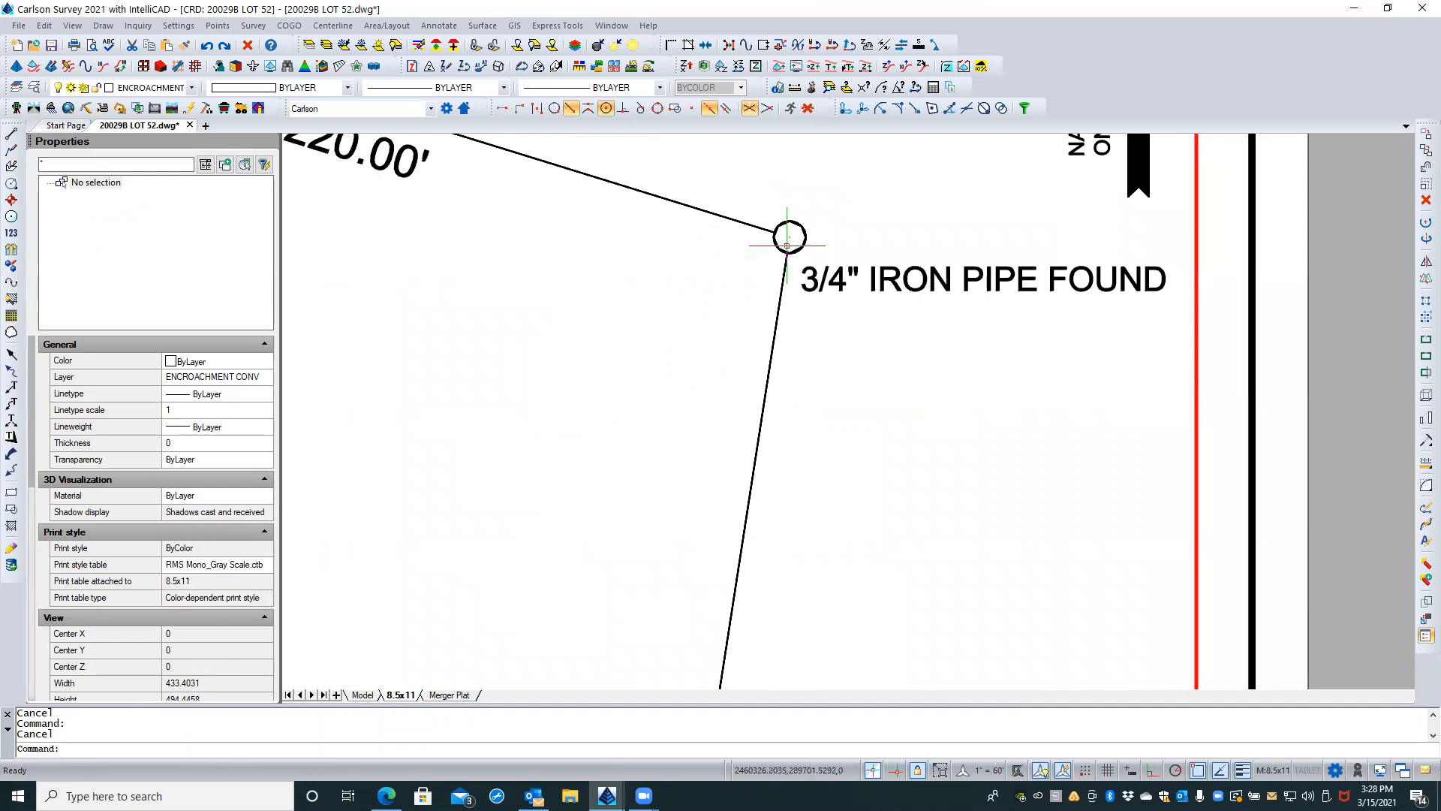
pyautogui.scroll(3, 787, 245)
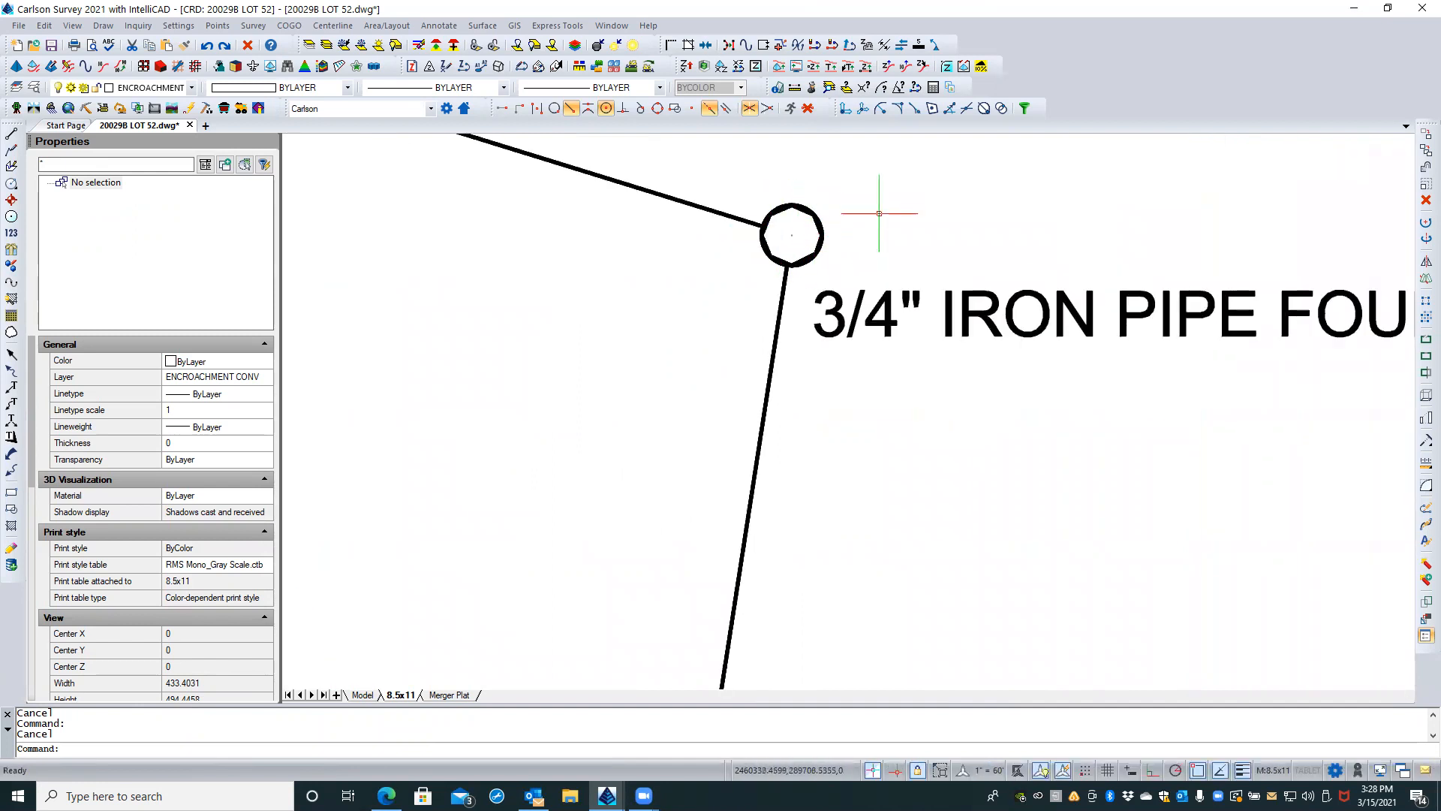
# Step: Bring the southwest corner's #5 REBAR SET survey point to the front of the draw order
pyautogui.scroll(-6, 879, 213)
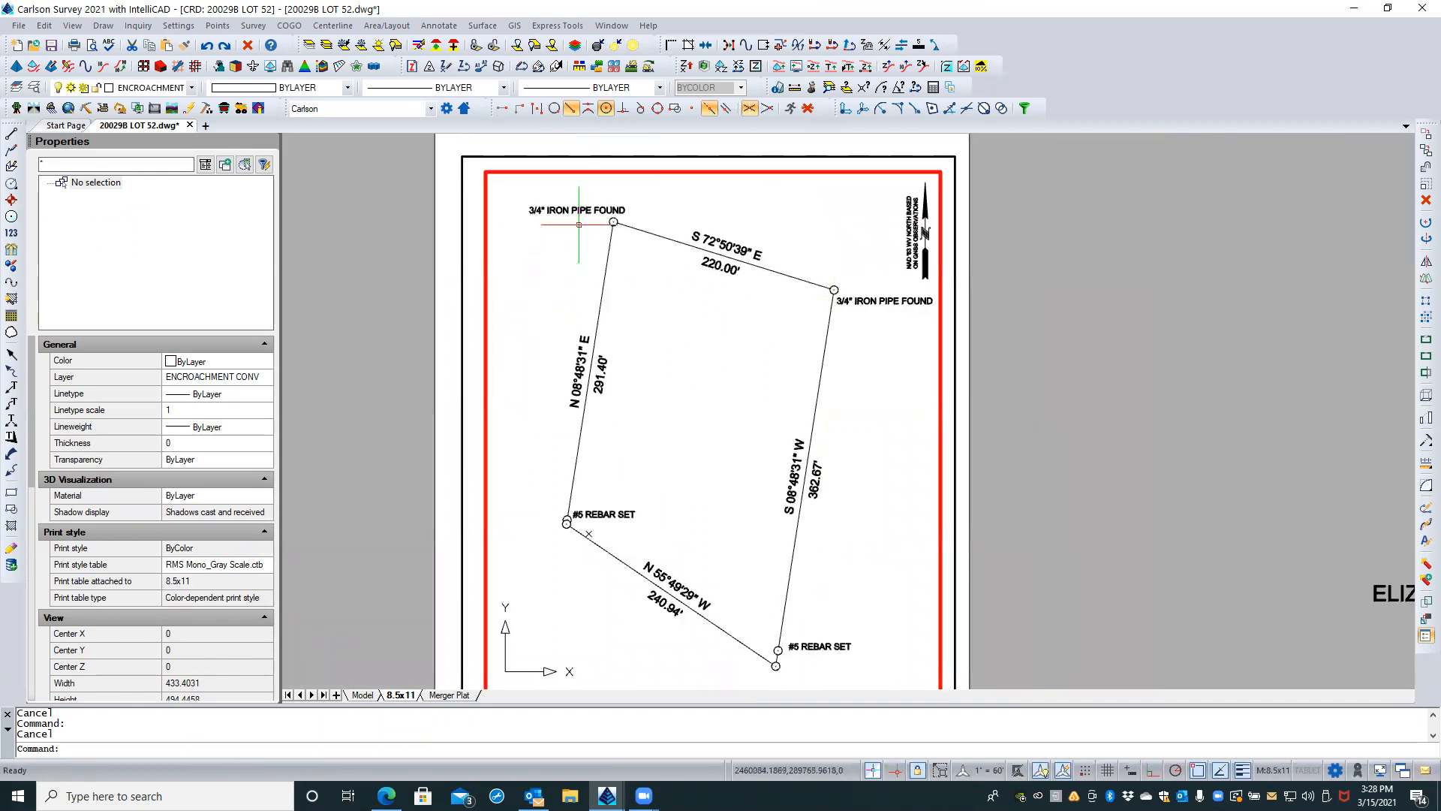
pyautogui.scroll(4, 583, 522)
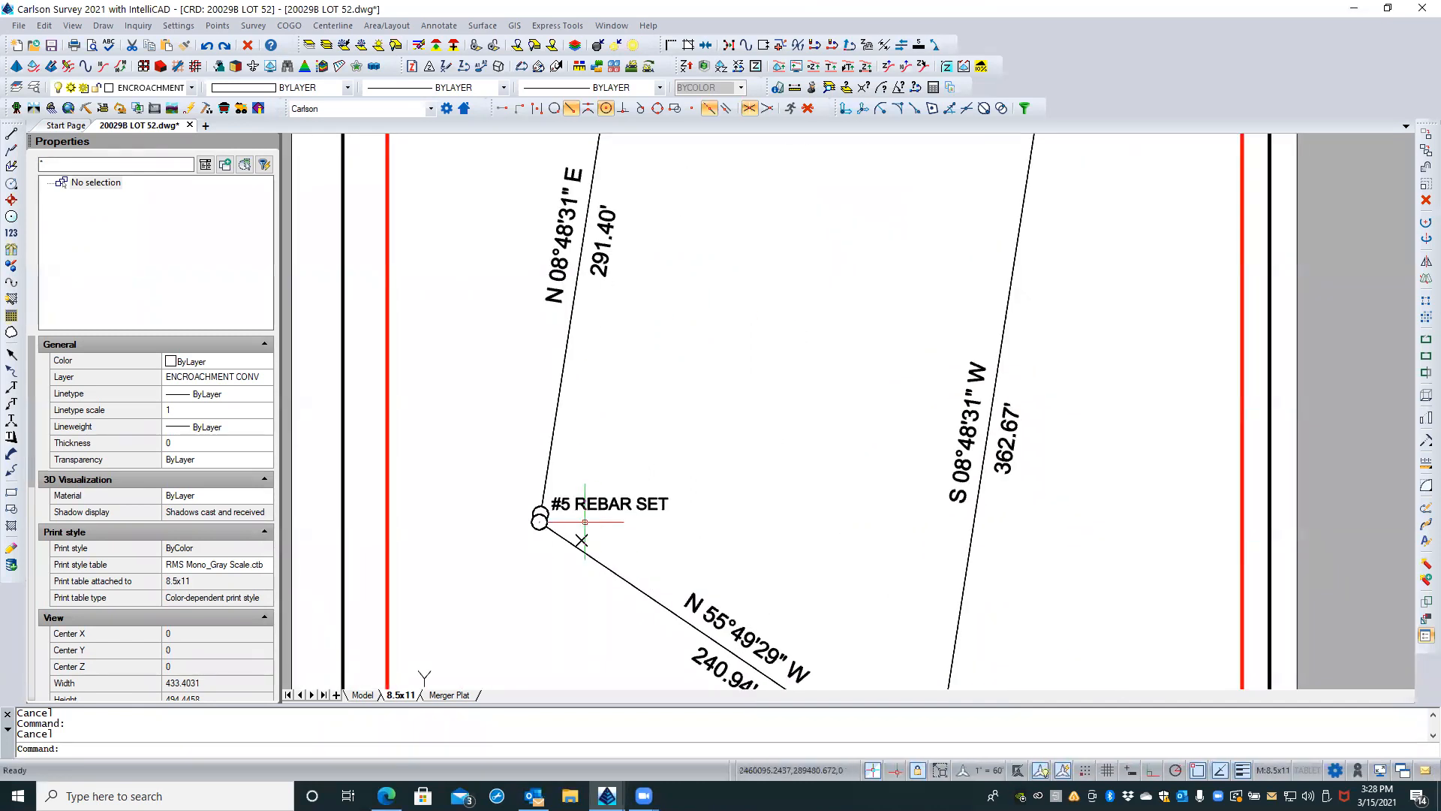
pyautogui.scroll(3, 542, 528)
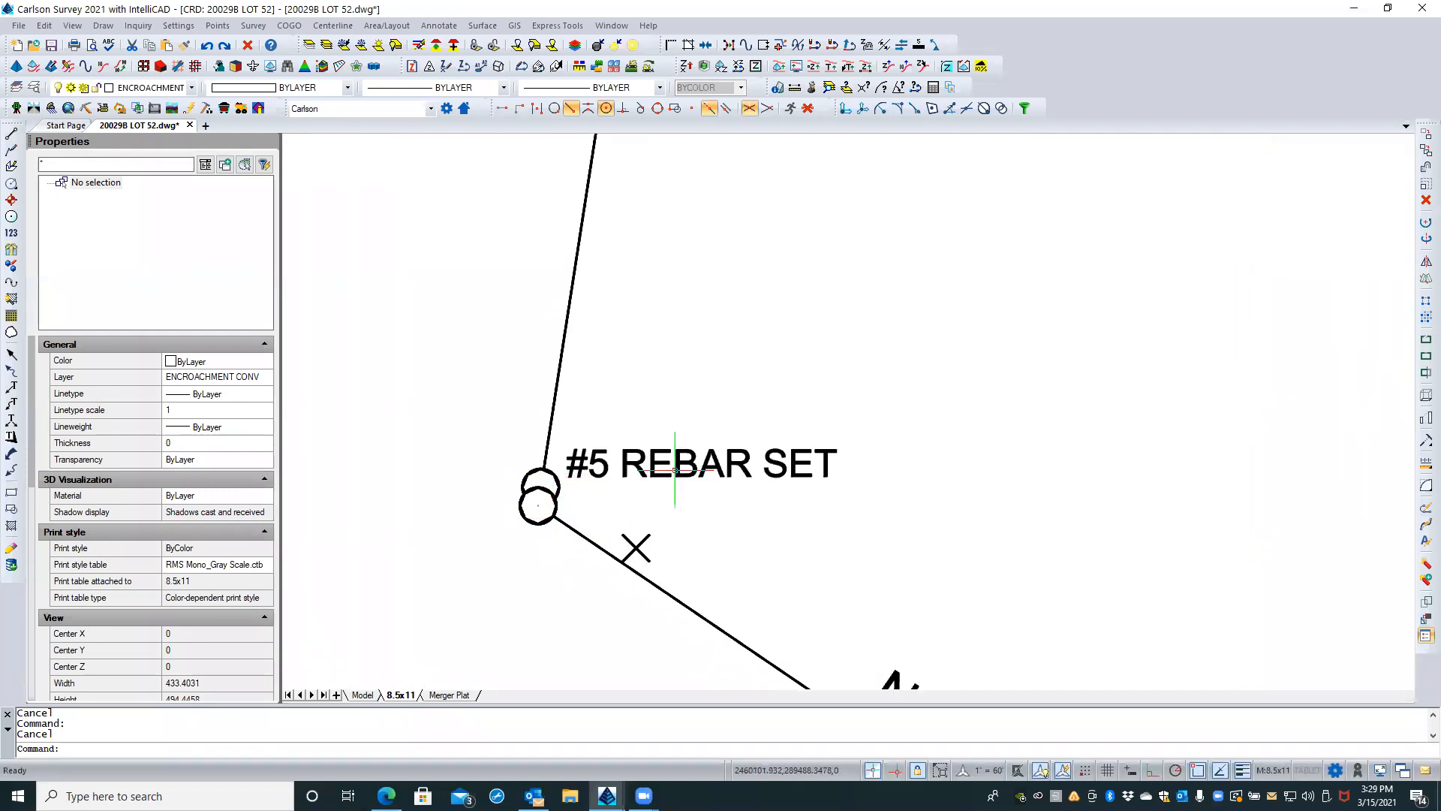
pyautogui.click(553, 474)
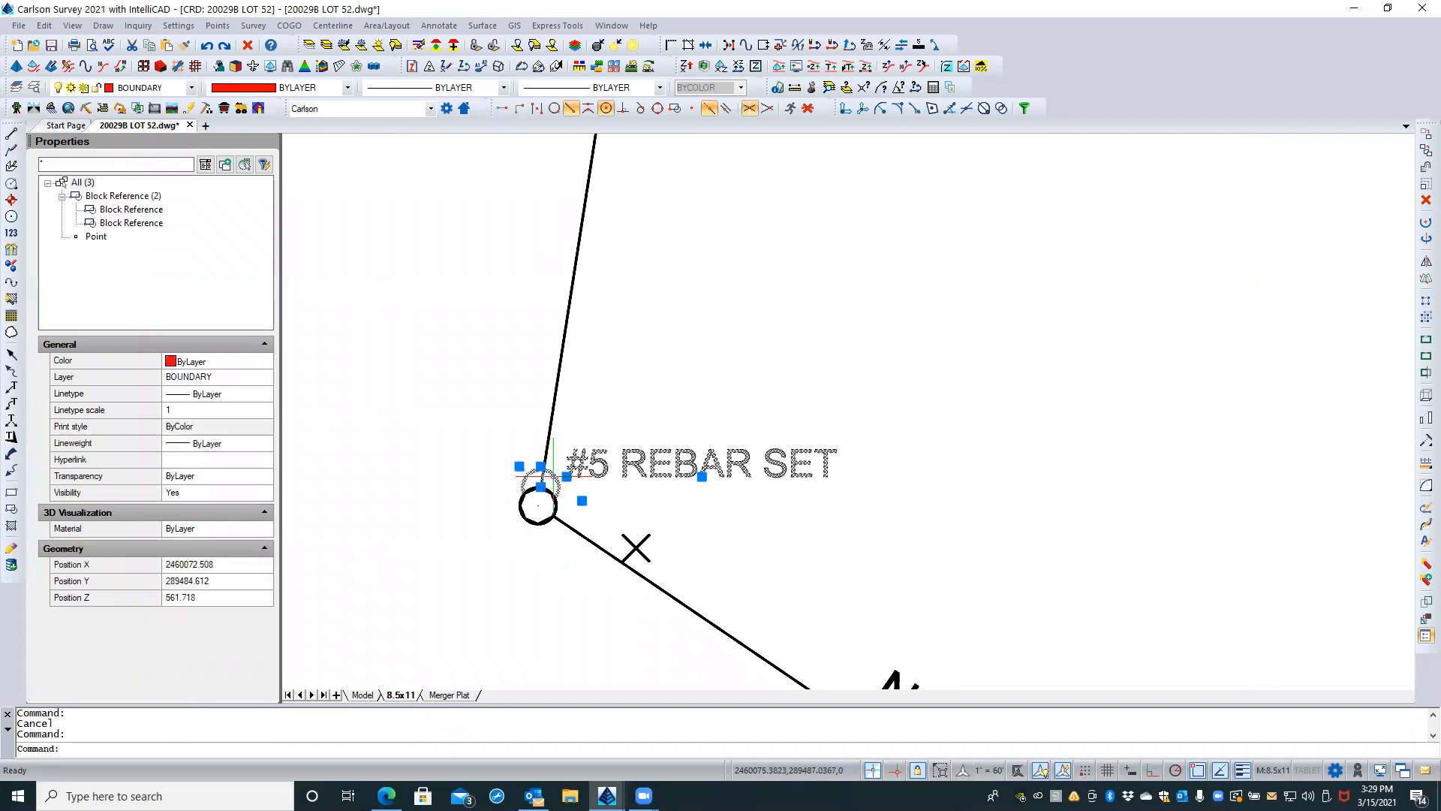
pyautogui.rightClick(553, 474)
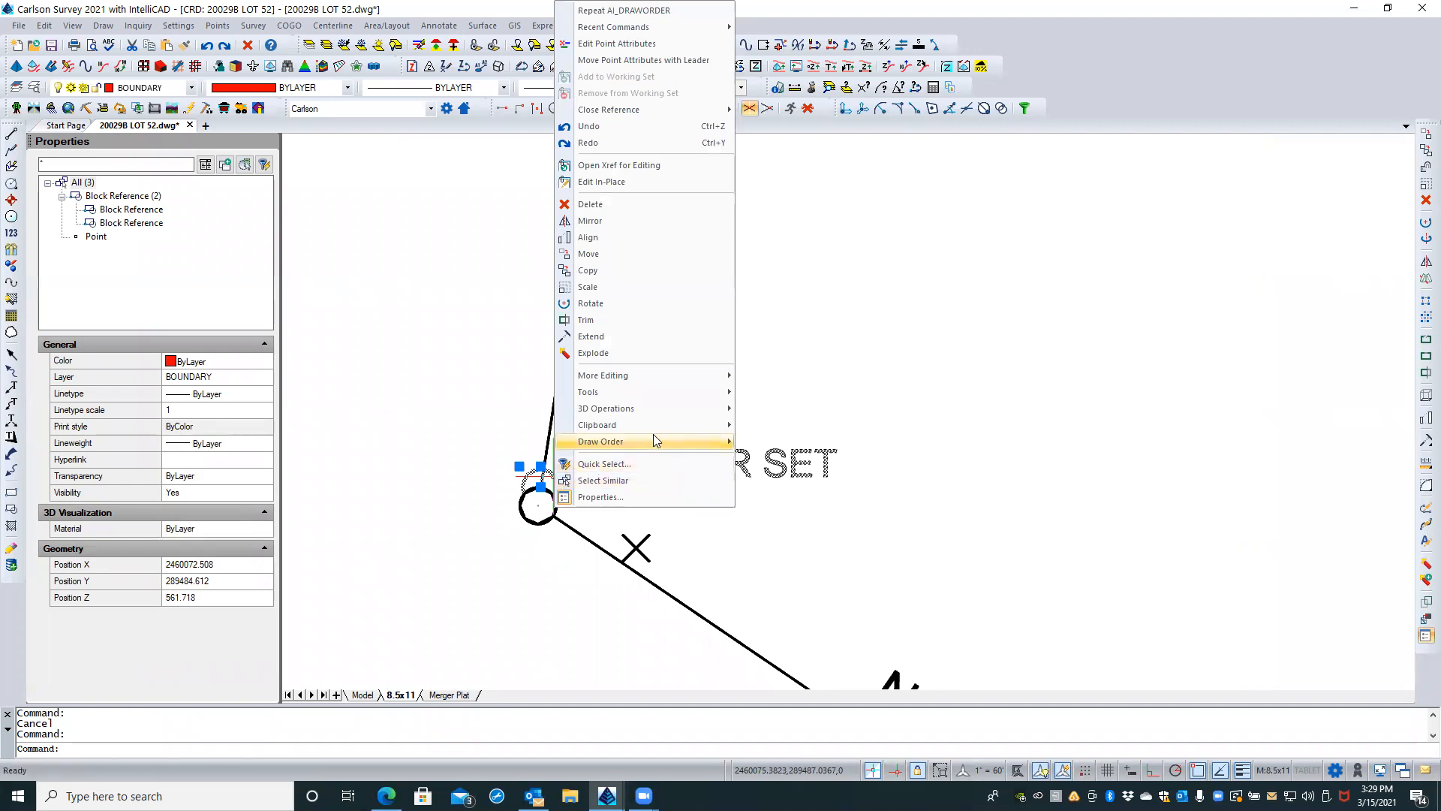
pyautogui.click(773, 441)
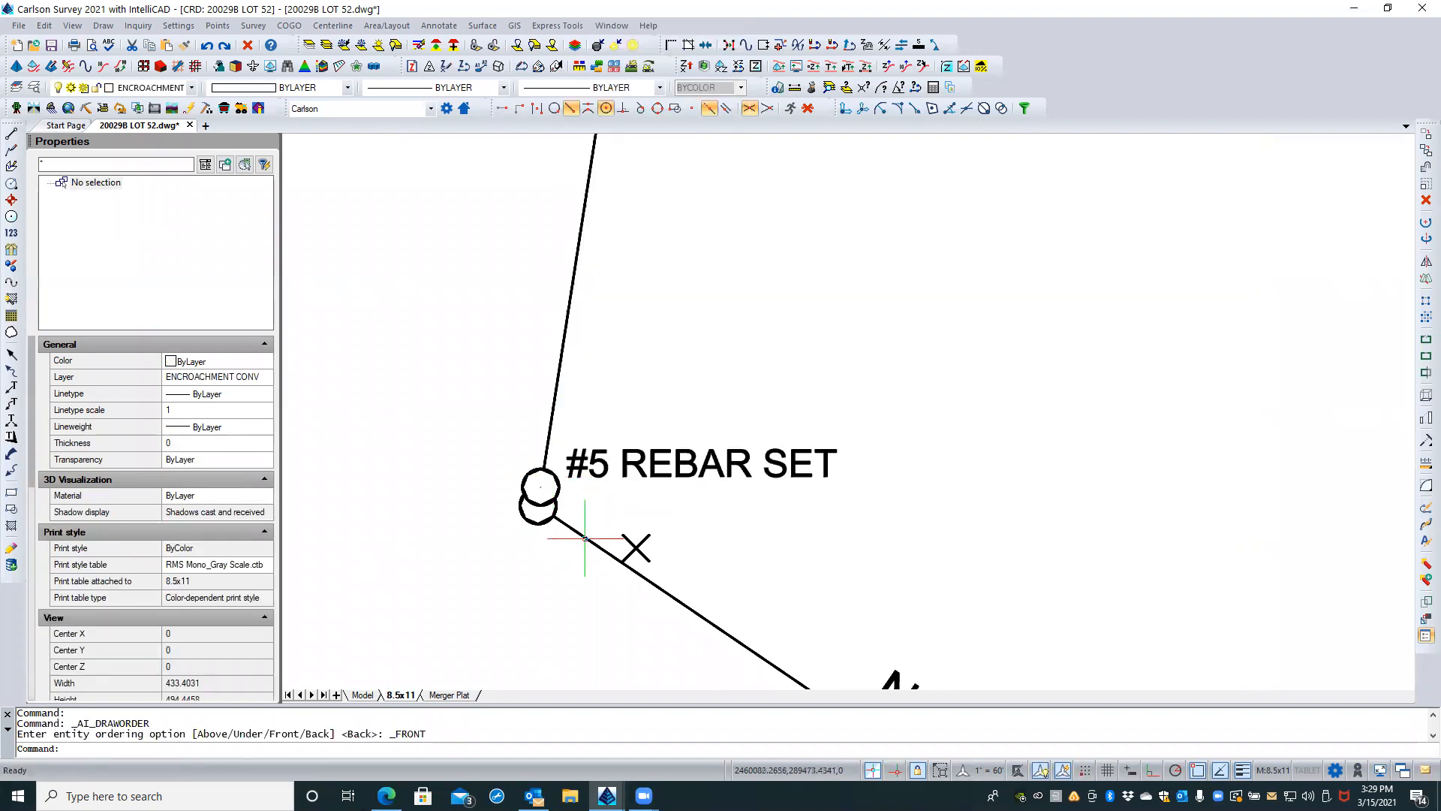
# Step: Move the northwest corner's 3/4" IRON PIPE FOUND label to just above and to the right of its symbol
pyautogui.scroll(-3, 634, 421)
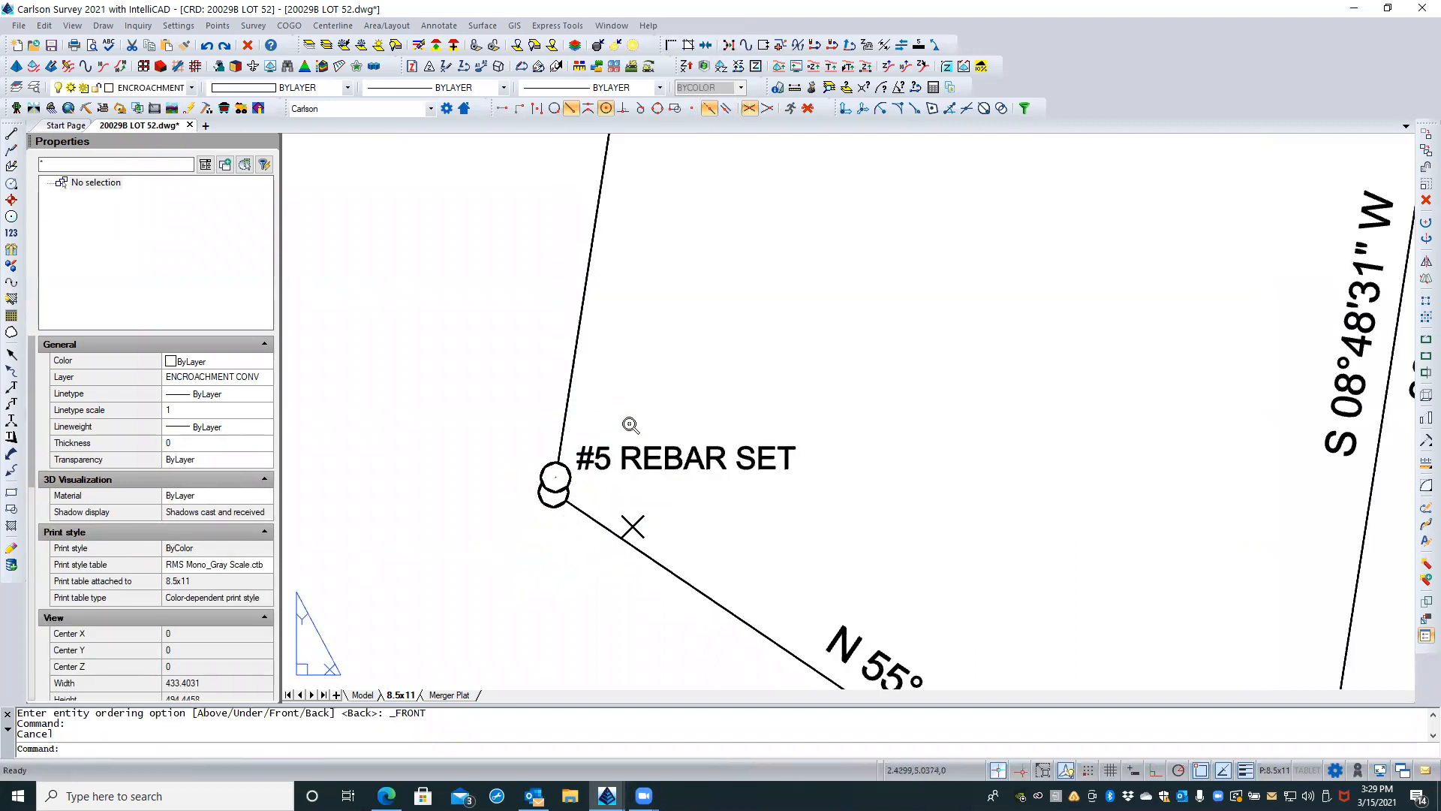
pyautogui.scroll(-4, 426, 410)
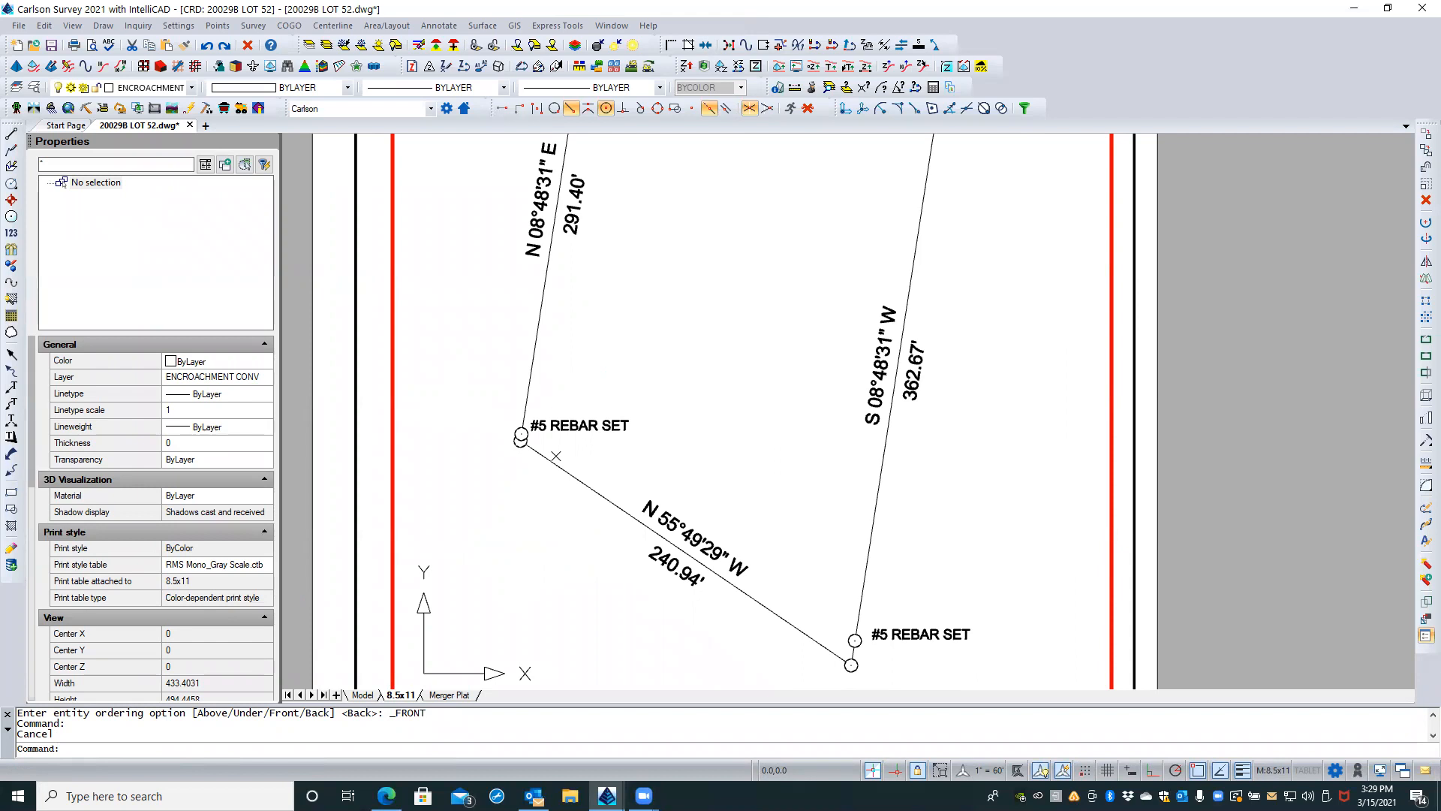
pyautogui.scroll(-2, 563, 515)
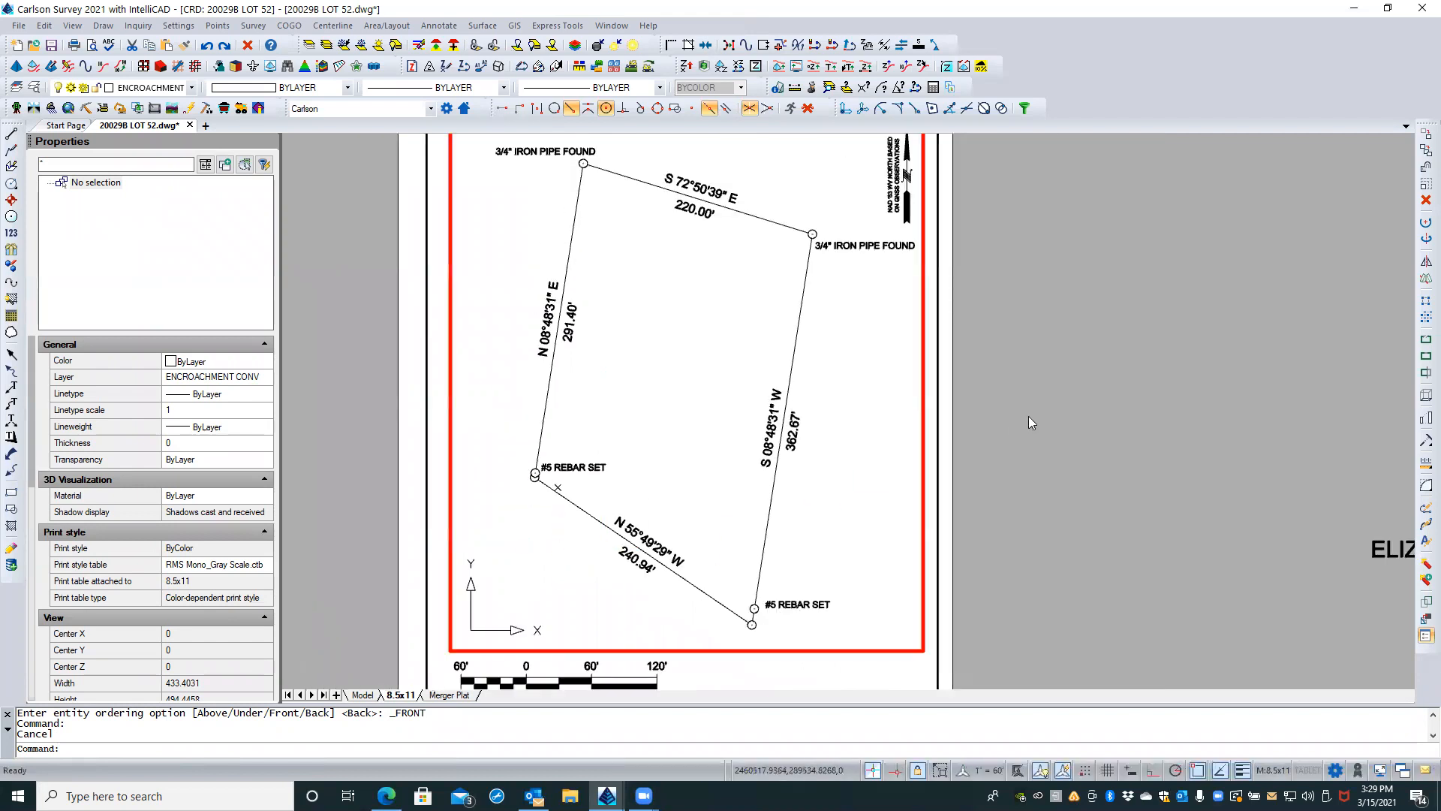
pyautogui.moveTo(851, 459); pyautogui.dragTo(801, 476, button='middle')
pyautogui.scroll(-3, 801, 475)
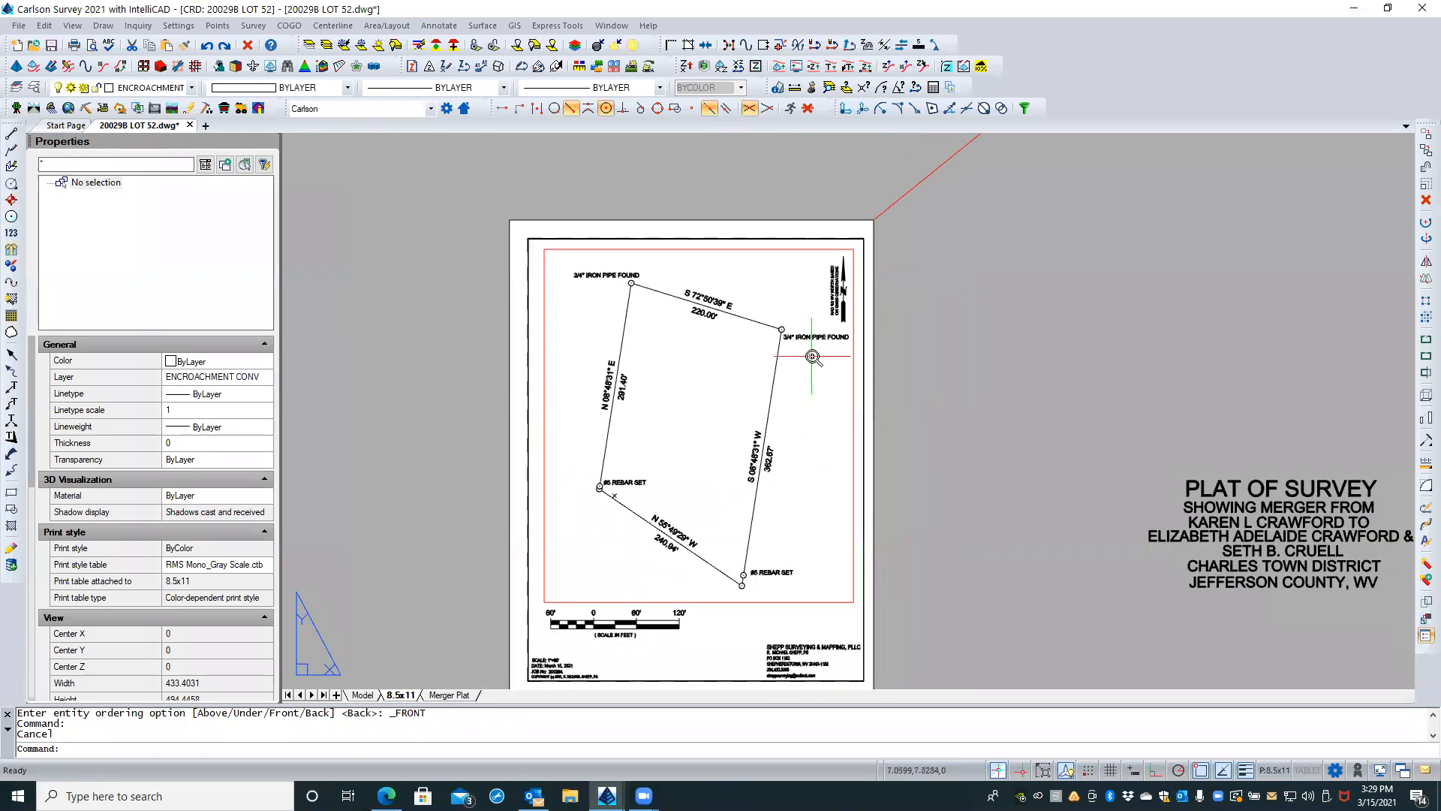
pyautogui.scroll(1, 813, 355)
pyautogui.scroll(1, 807, 368)
pyautogui.moveTo(807, 368); pyautogui.dragTo(754, 346, button='middle')
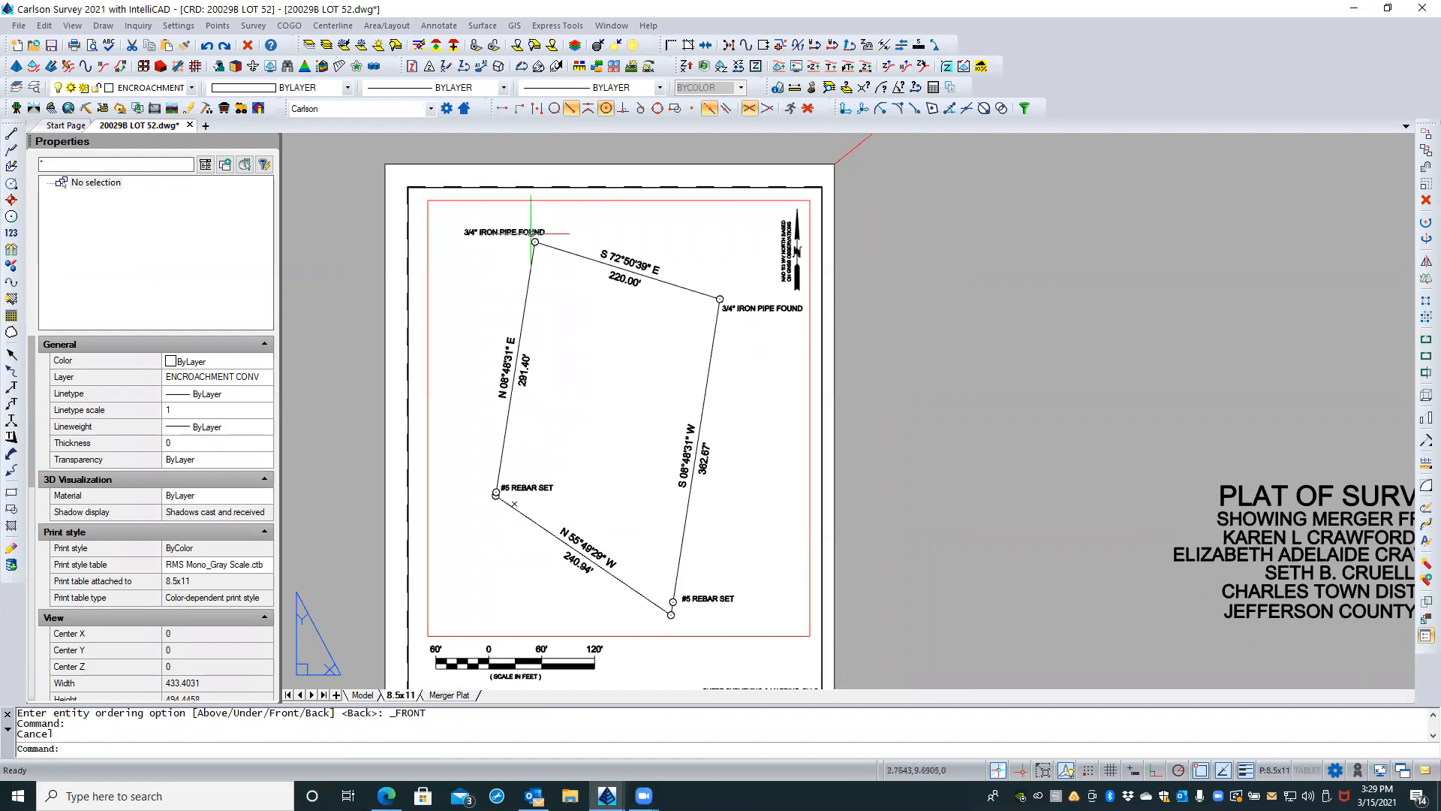
pyautogui.scroll(1, 524, 230)
pyautogui.doubleClick(523, 217)
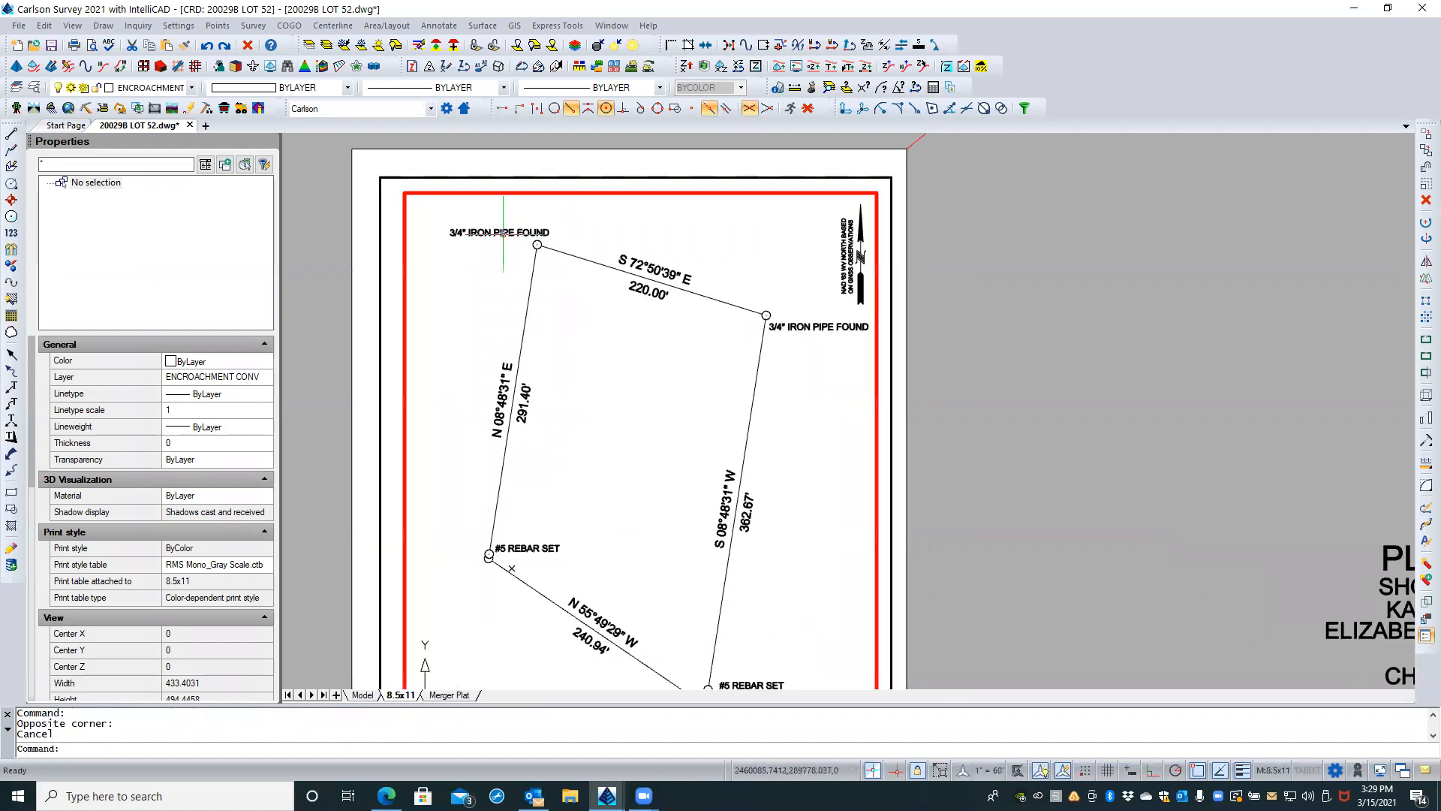
pyautogui.click(499, 237)
pyautogui.scroll(2, 451, 235)
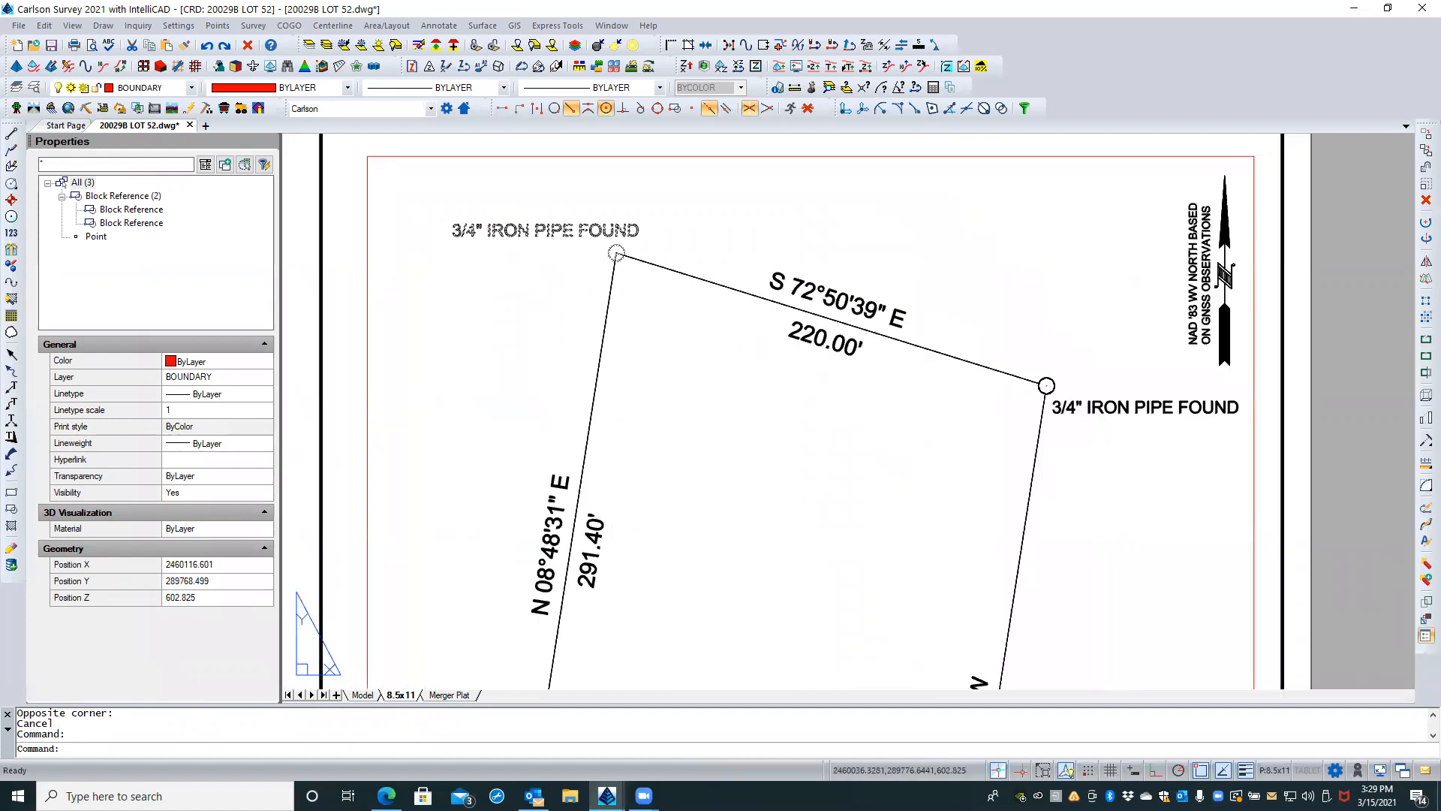
pyautogui.click(451, 236)
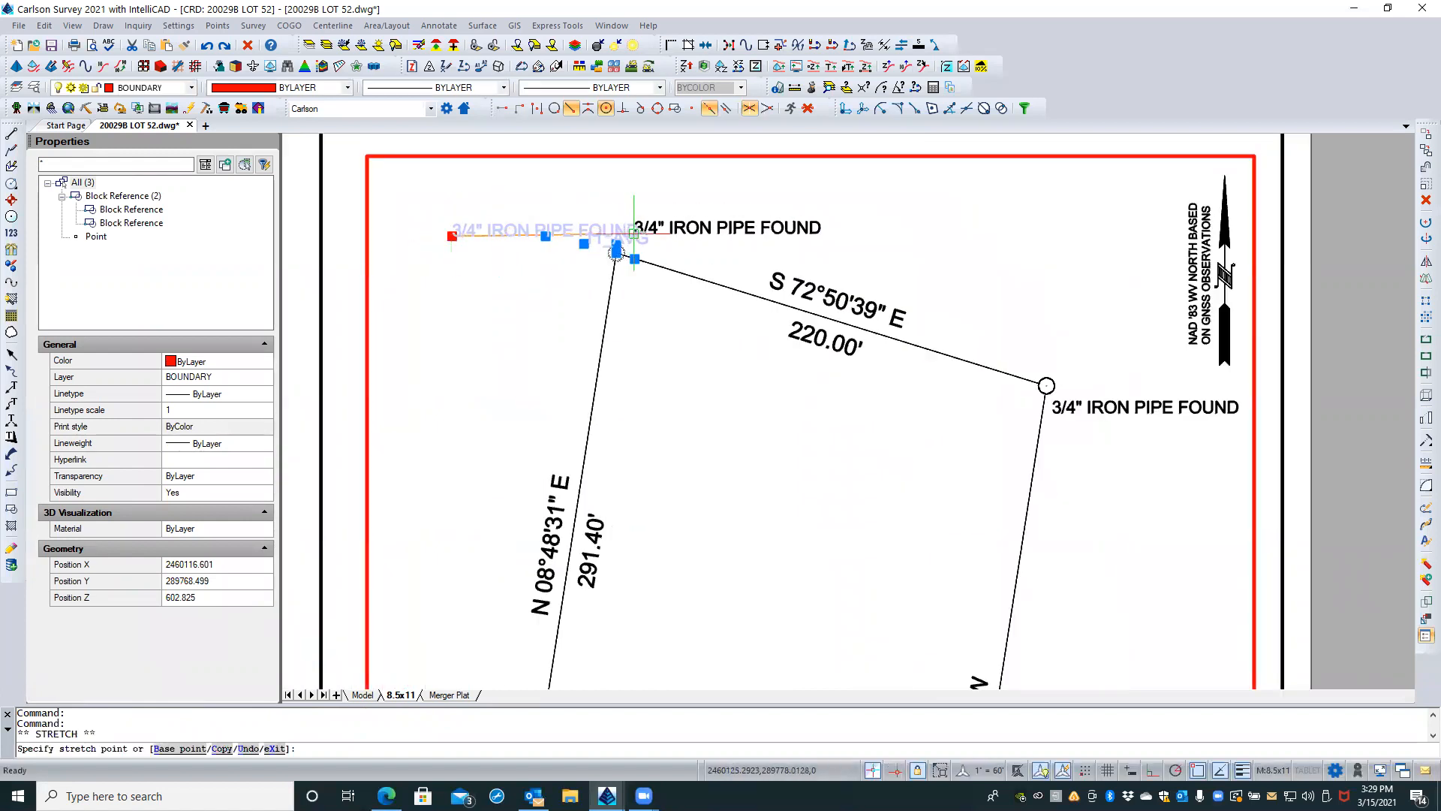
pyautogui.click(629, 232)
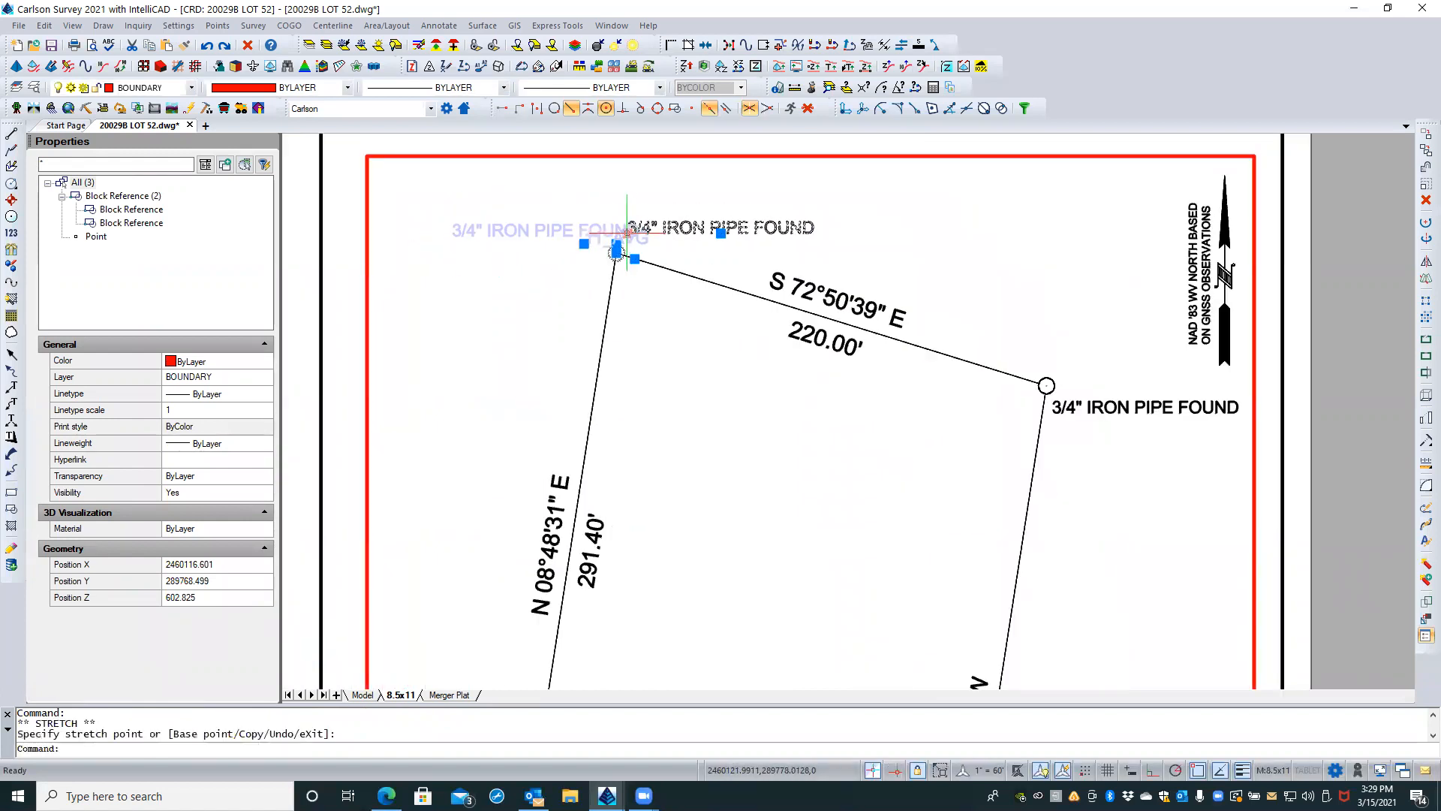
pyautogui.press('Escape')
pyautogui.press('Escape')
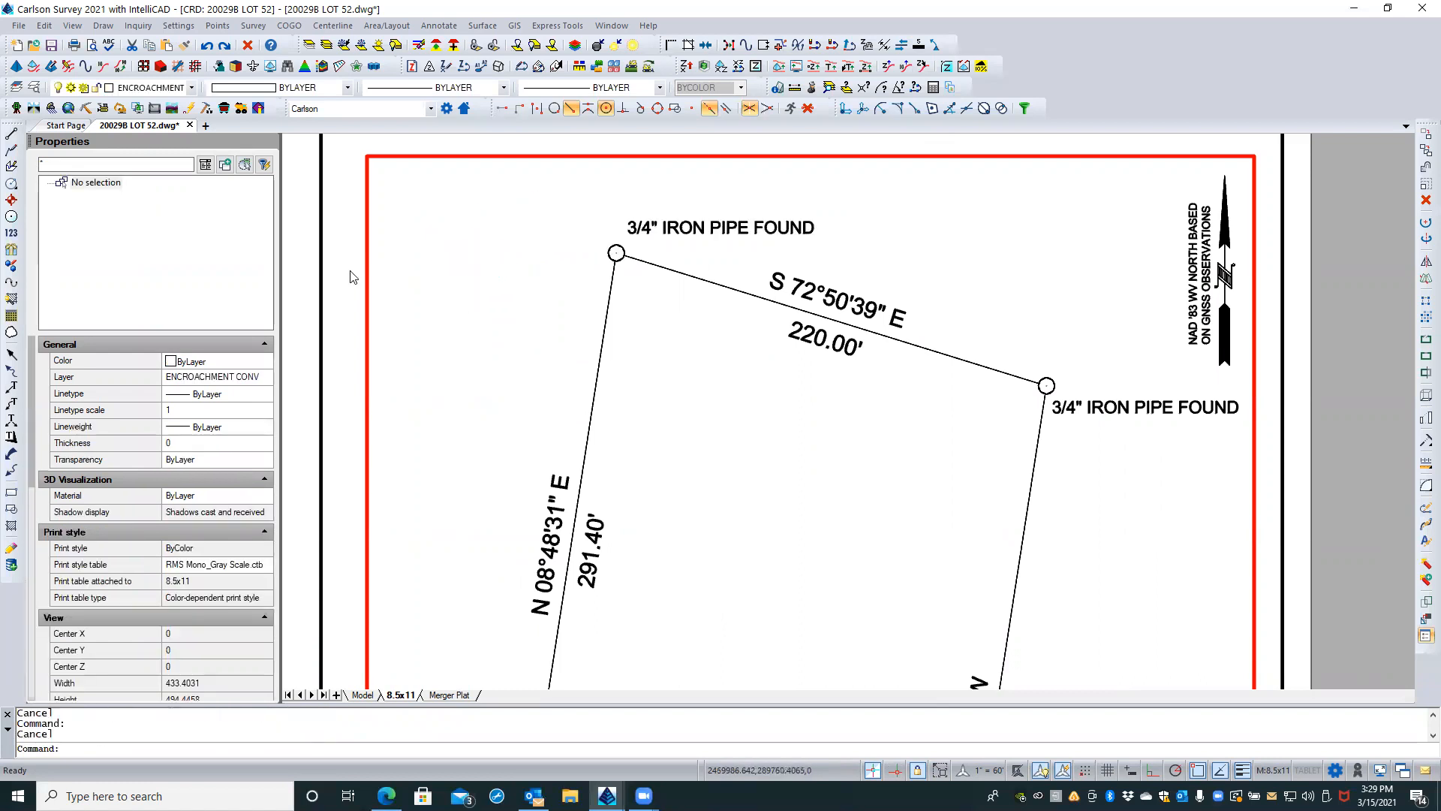
# Step: Narrow the layout viewport from its left side to about 6.17 wide and shift it left, close to the sheet border
pyautogui.scroll(-3, 505, 283)
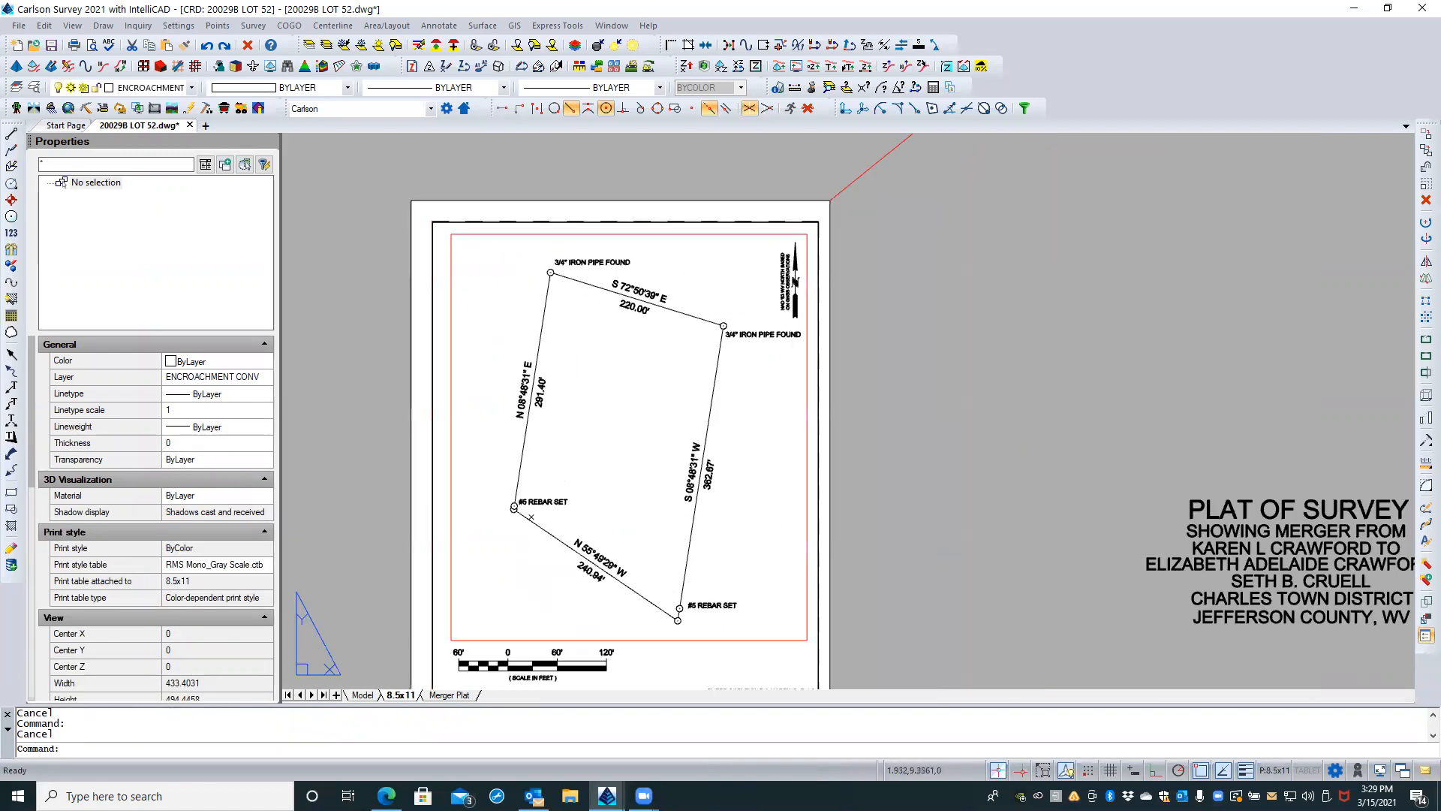
pyautogui.moveTo(502, 295); pyautogui.dragTo(539, 271, button='middle')
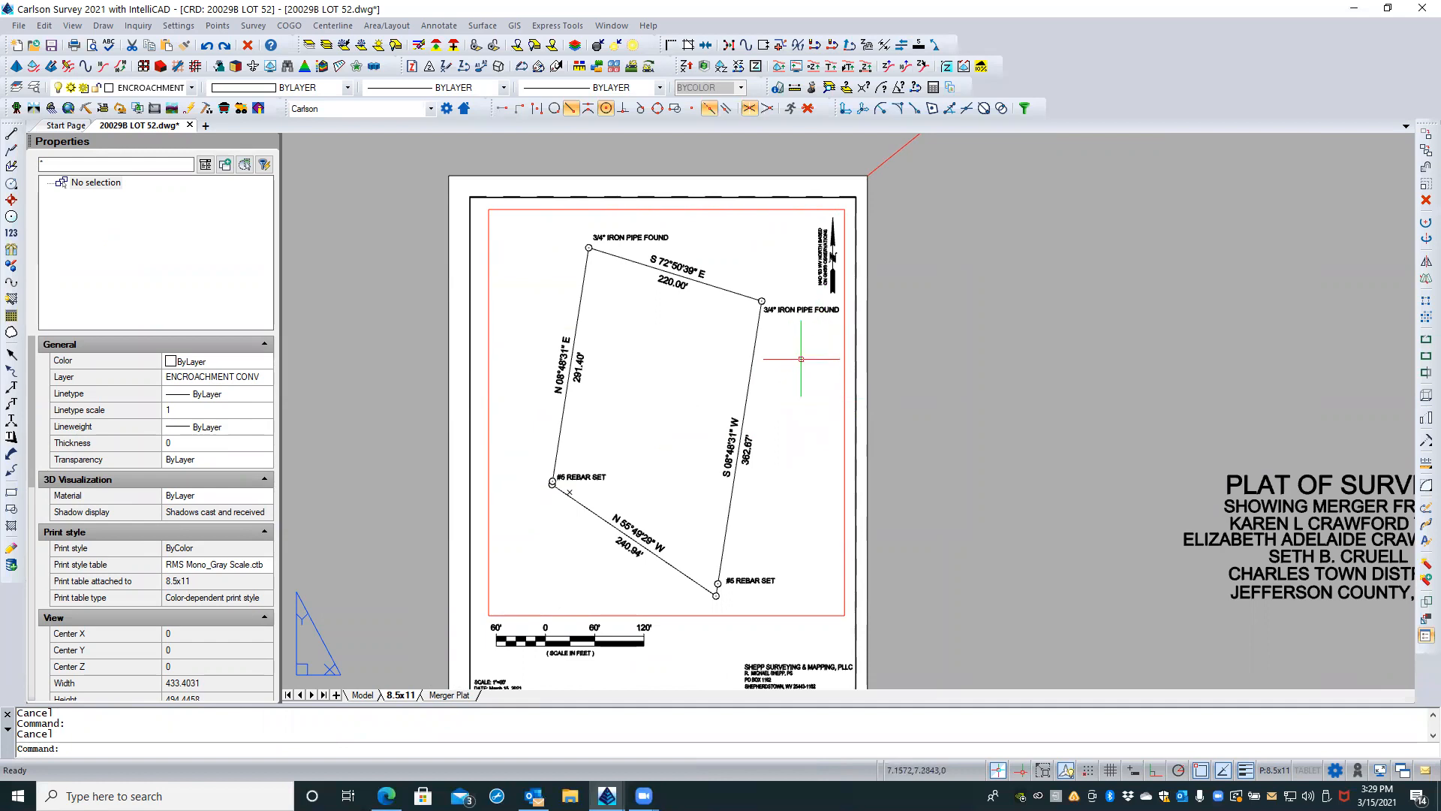
pyautogui.click(717, 615)
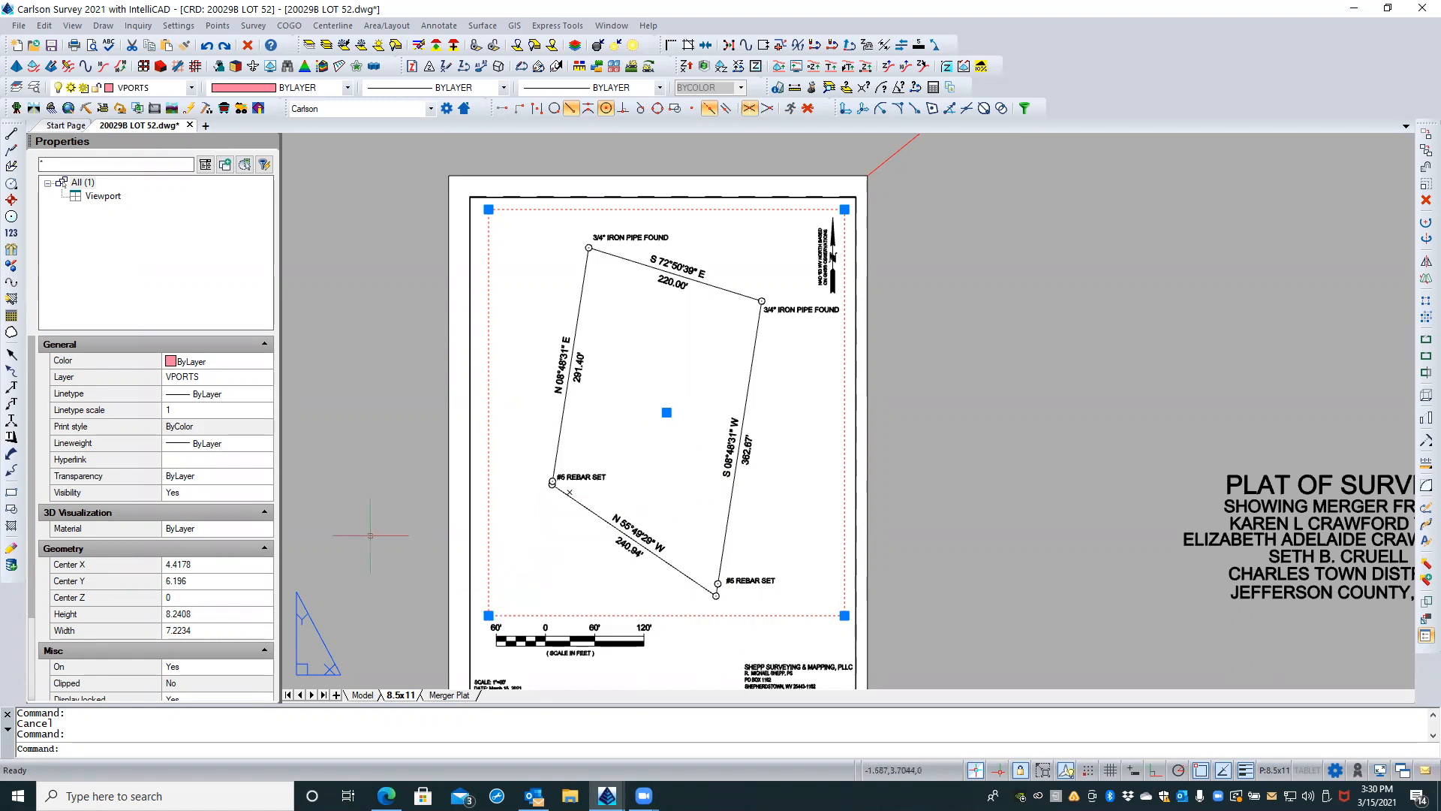
pyautogui.click(489, 614)
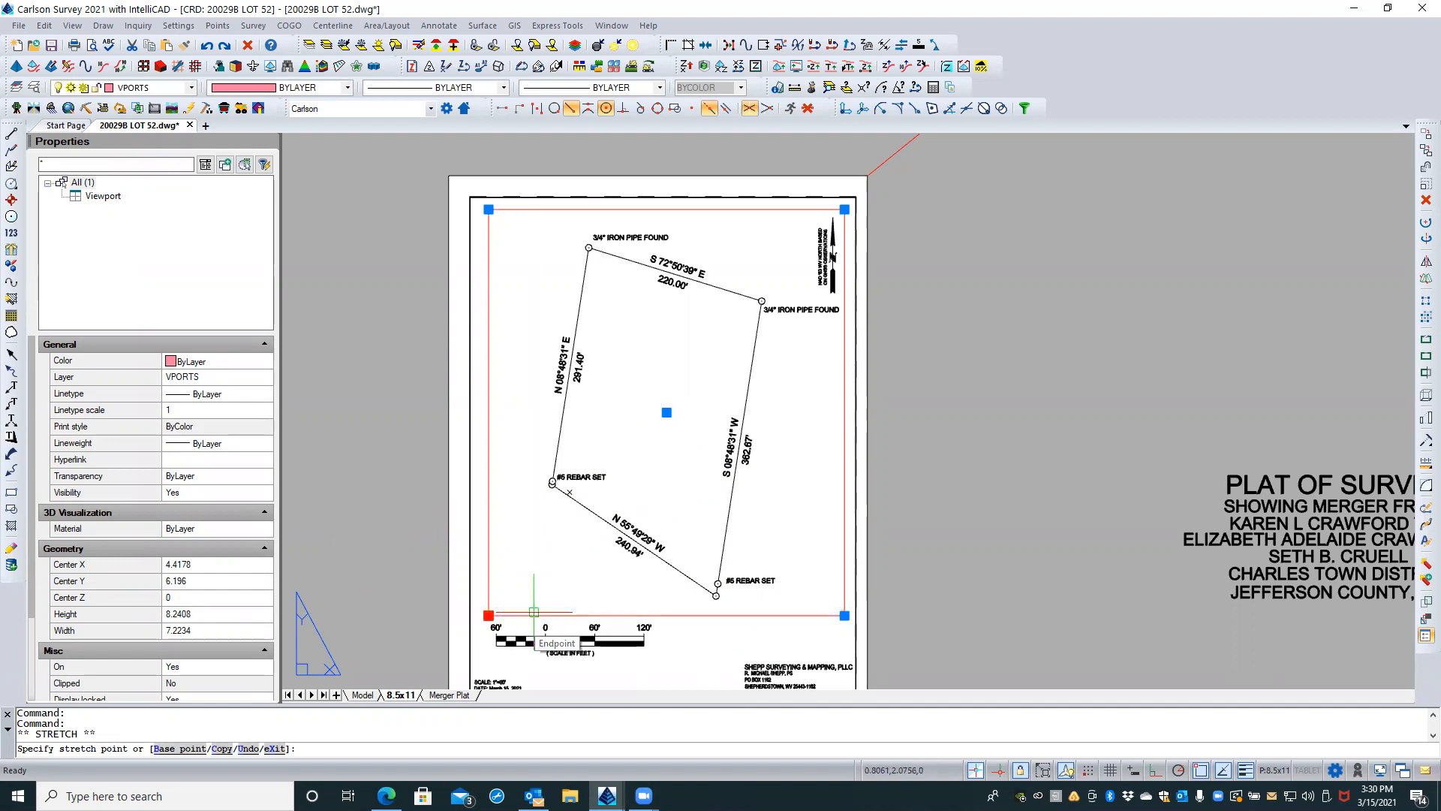
pyautogui.click(534, 611)
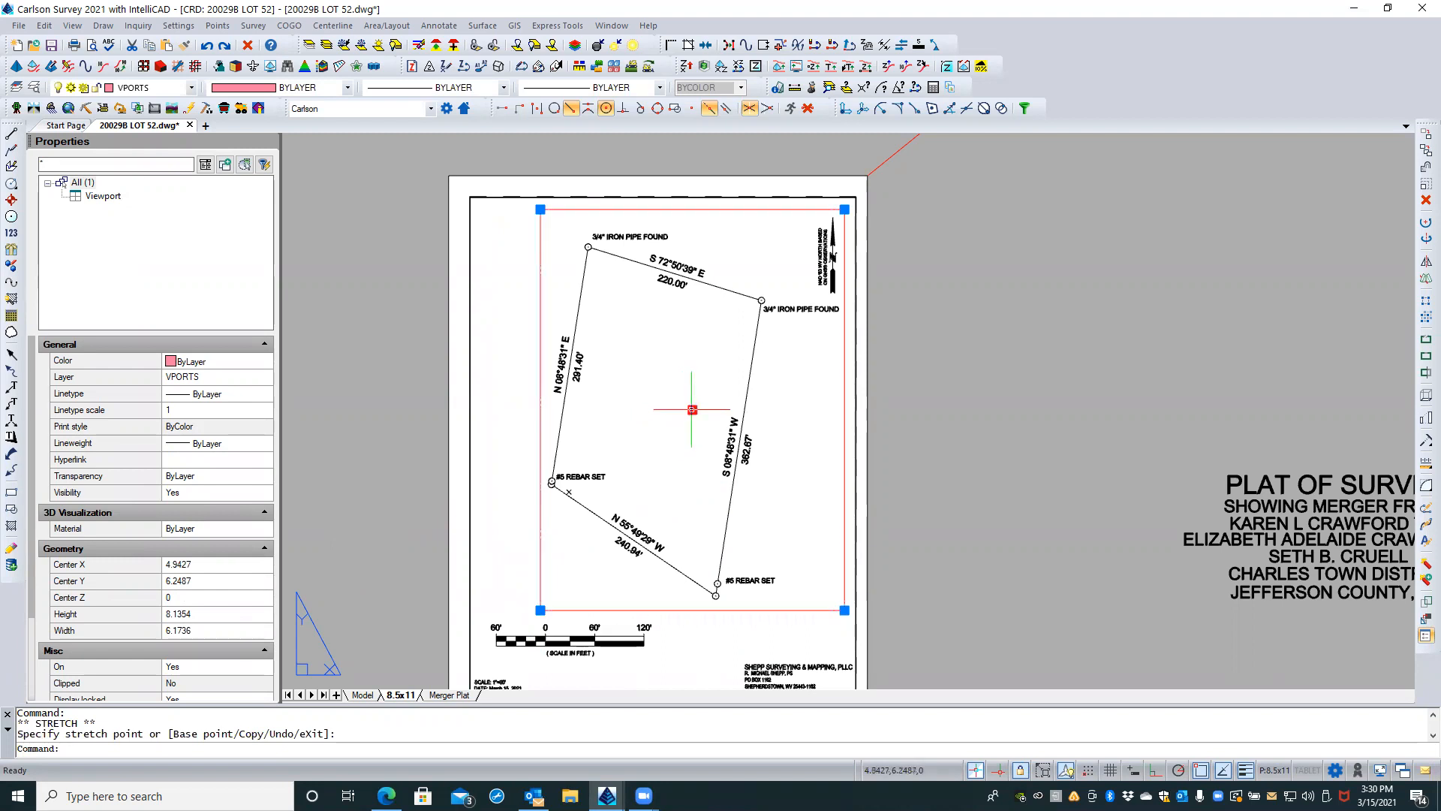
pyautogui.click(692, 409)
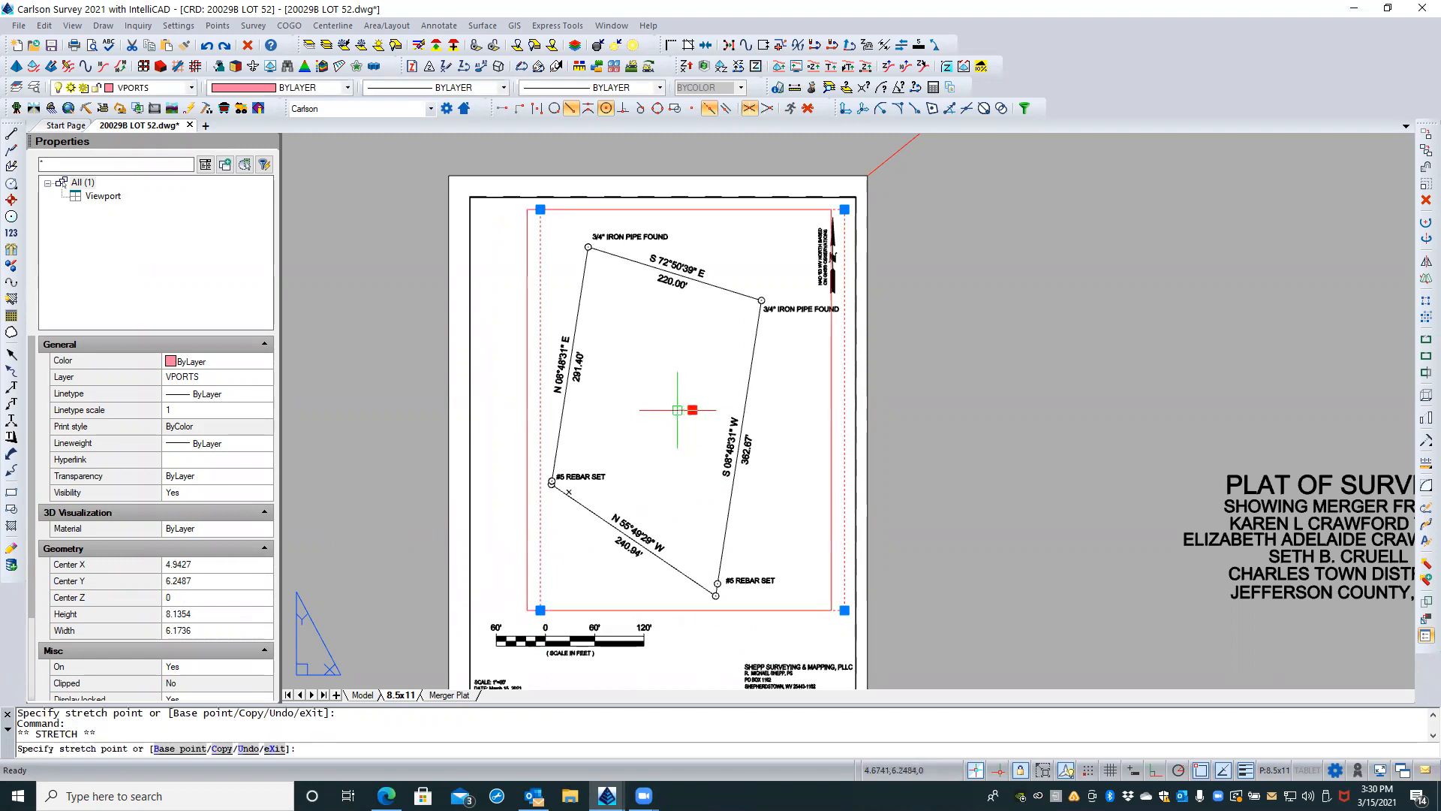
pyautogui.click(630, 405)
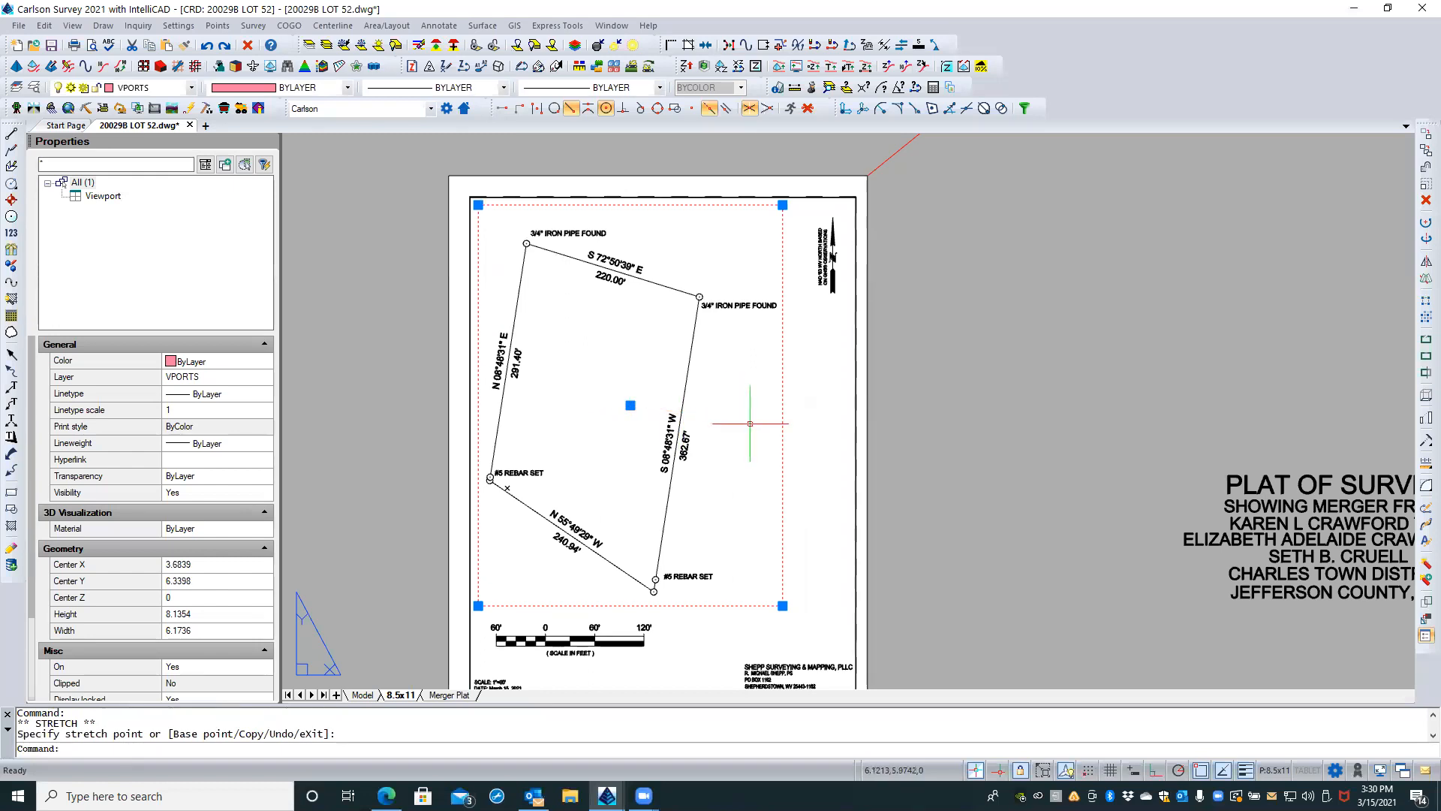
# Step: Stretch the viewport's lower-right corner outward past the north arrow, making it about 7.47 wide and 8.07 high
pyautogui.click(782, 605)
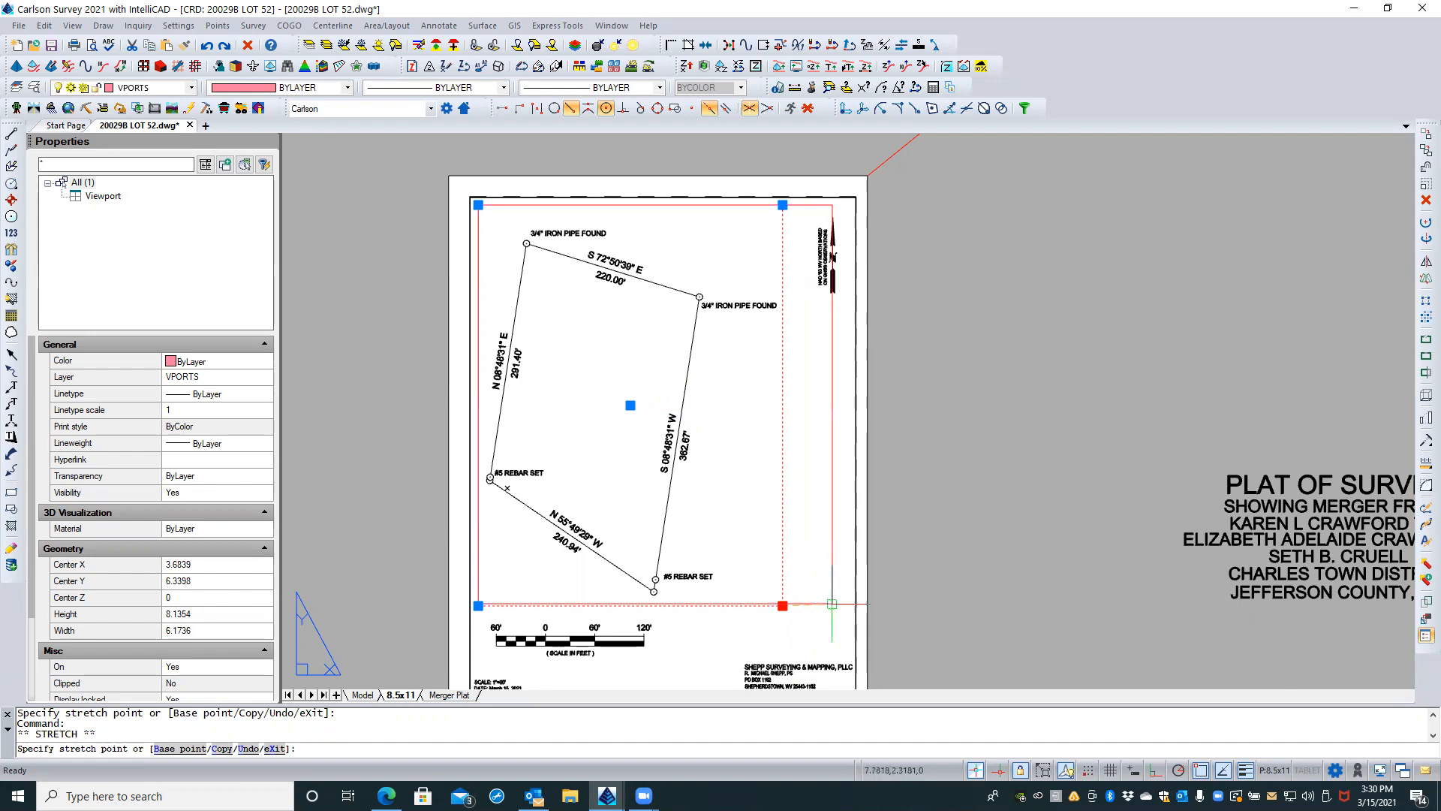
pyautogui.click(846, 603)
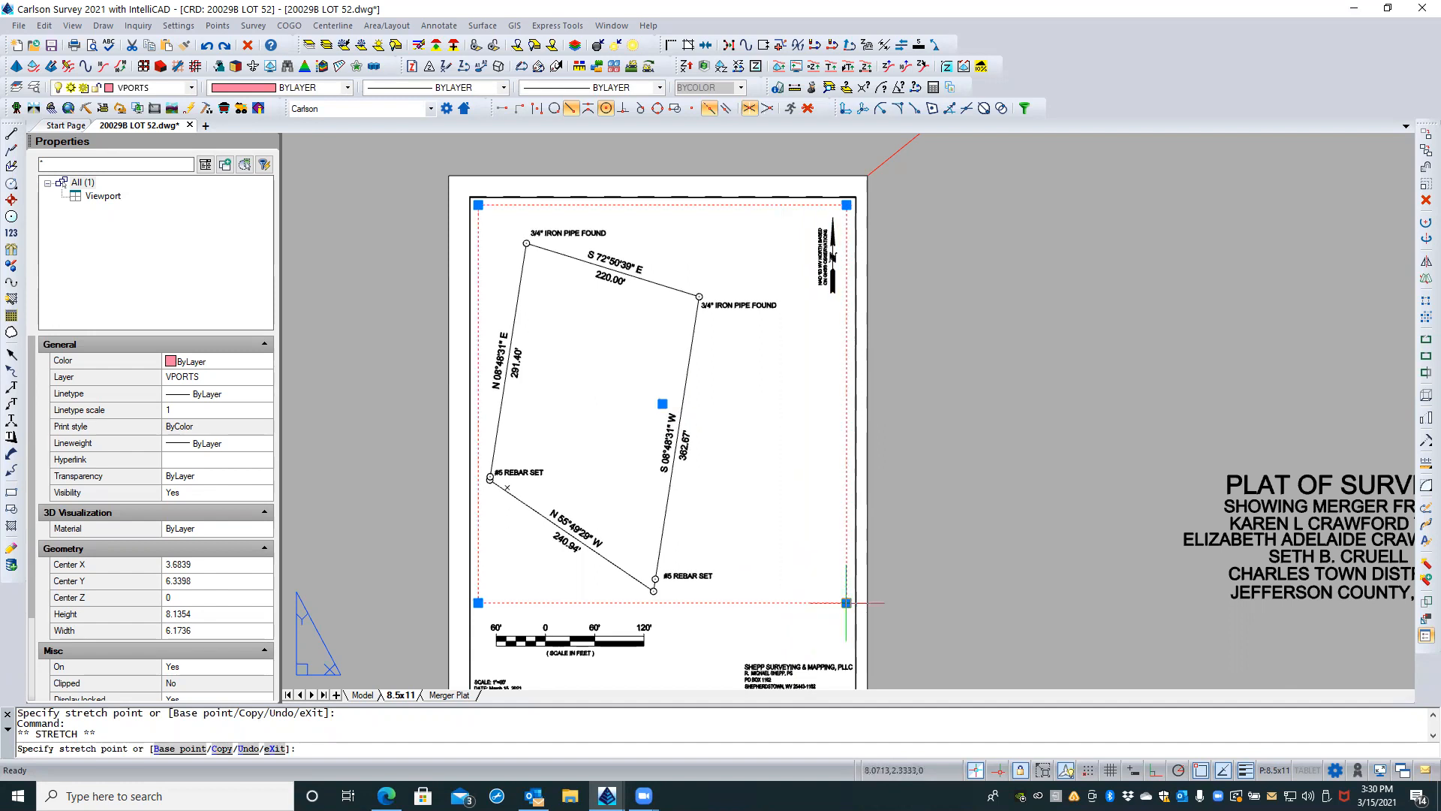
pyautogui.click(846, 603)
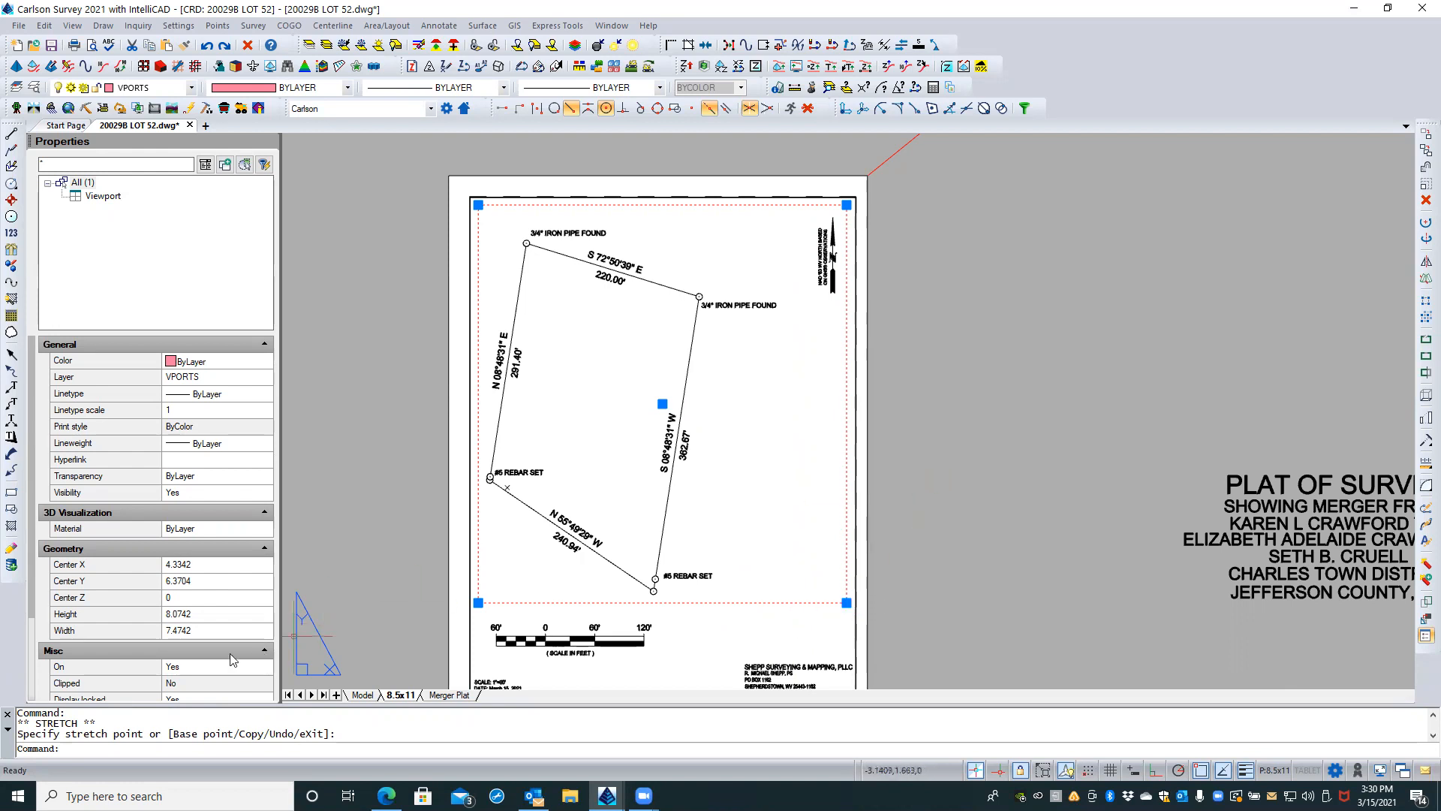
# Step: Unlock the viewport's display by setting Display locked to No, and clear the selection
pyautogui.scroll(-2, 177, 605)
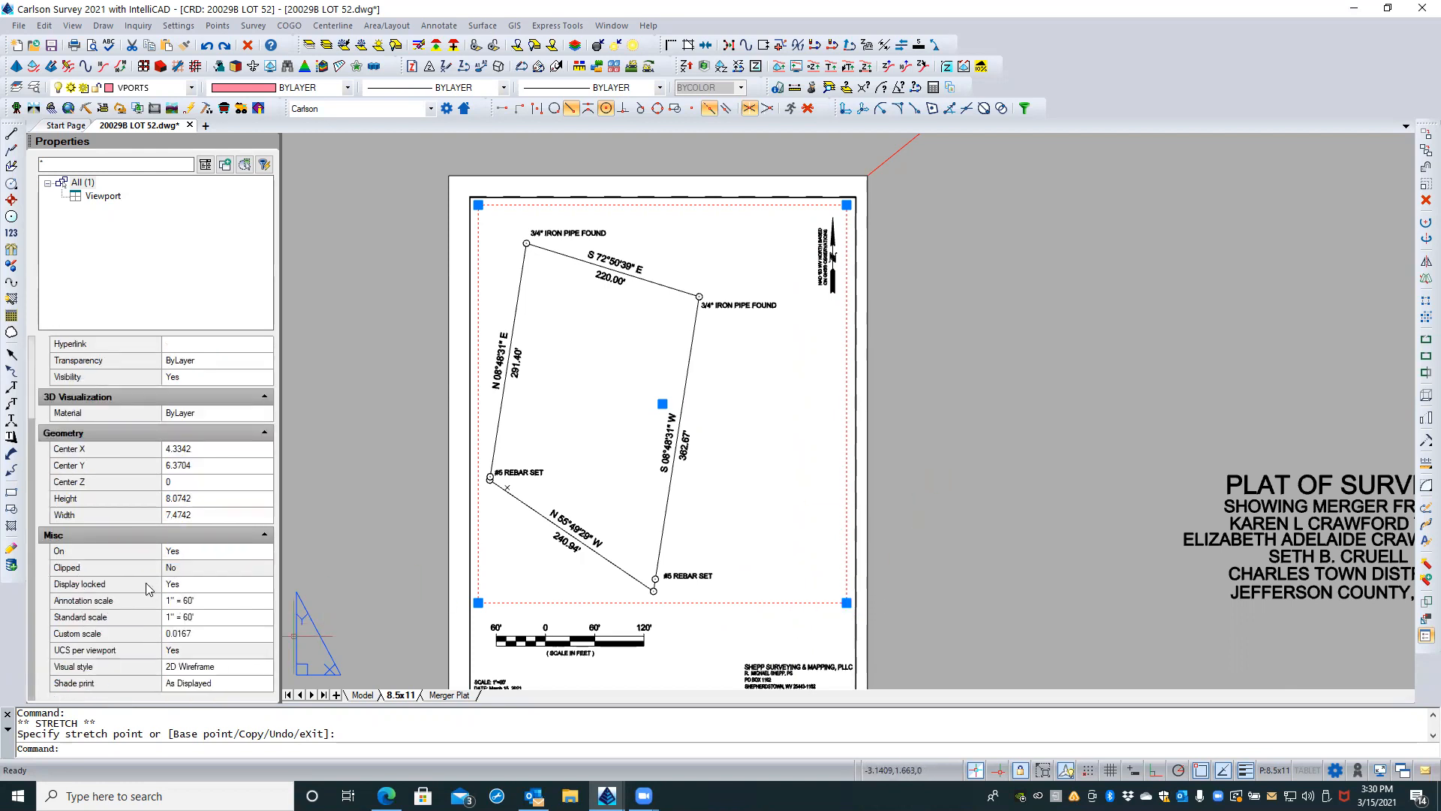
pyautogui.click(229, 589)
pyautogui.click(264, 585)
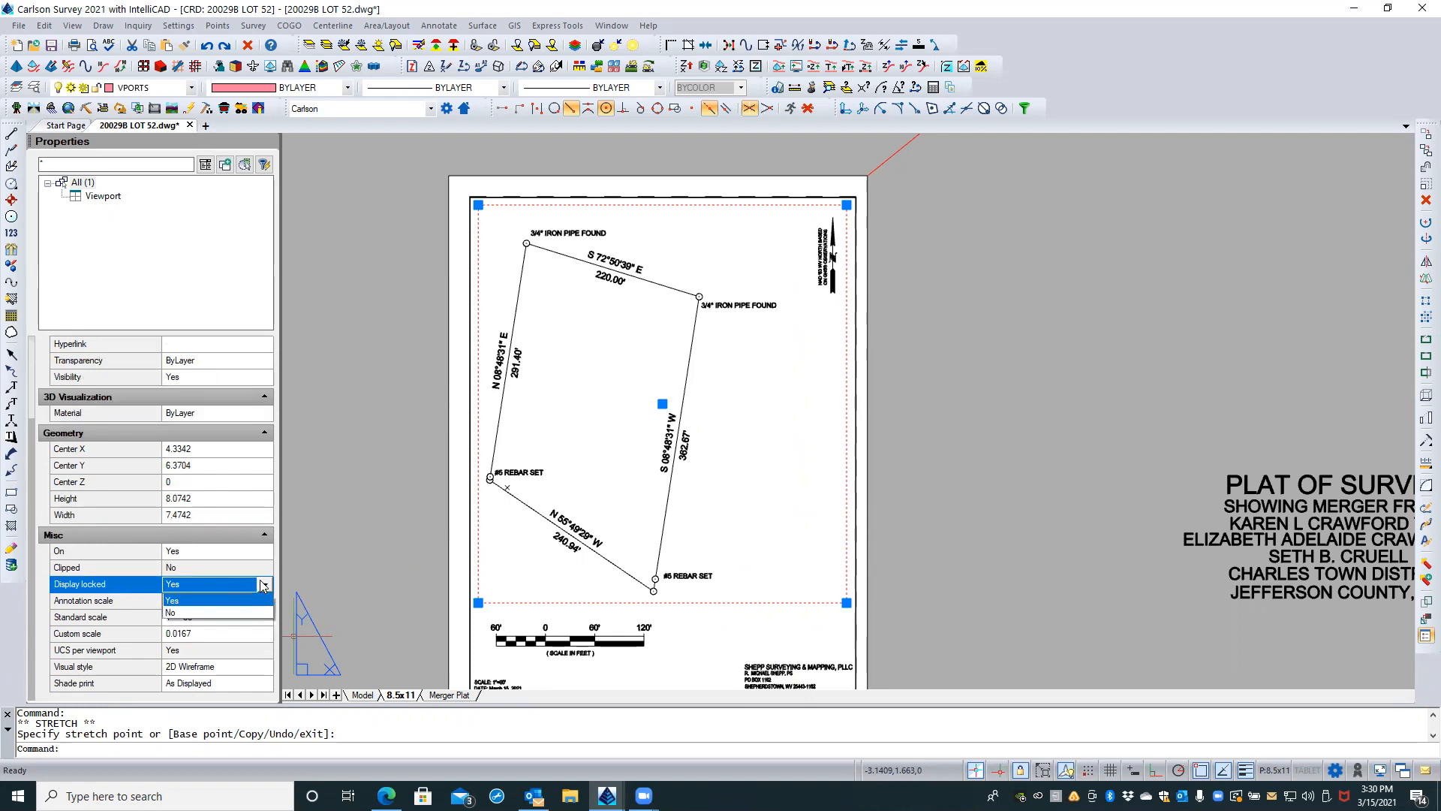
pyautogui.click(189, 613)
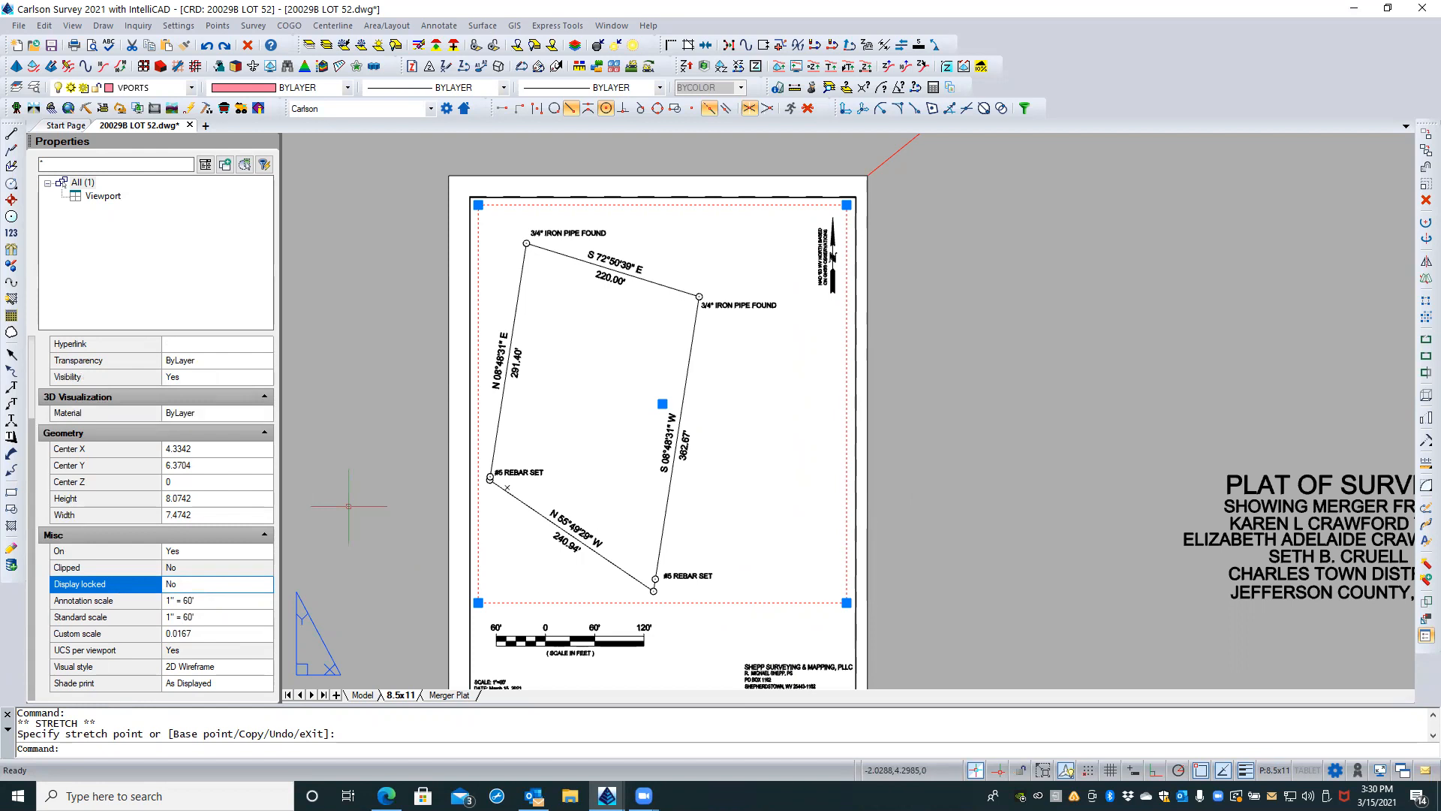
pyautogui.press('Escape')
pyautogui.press('Escape')
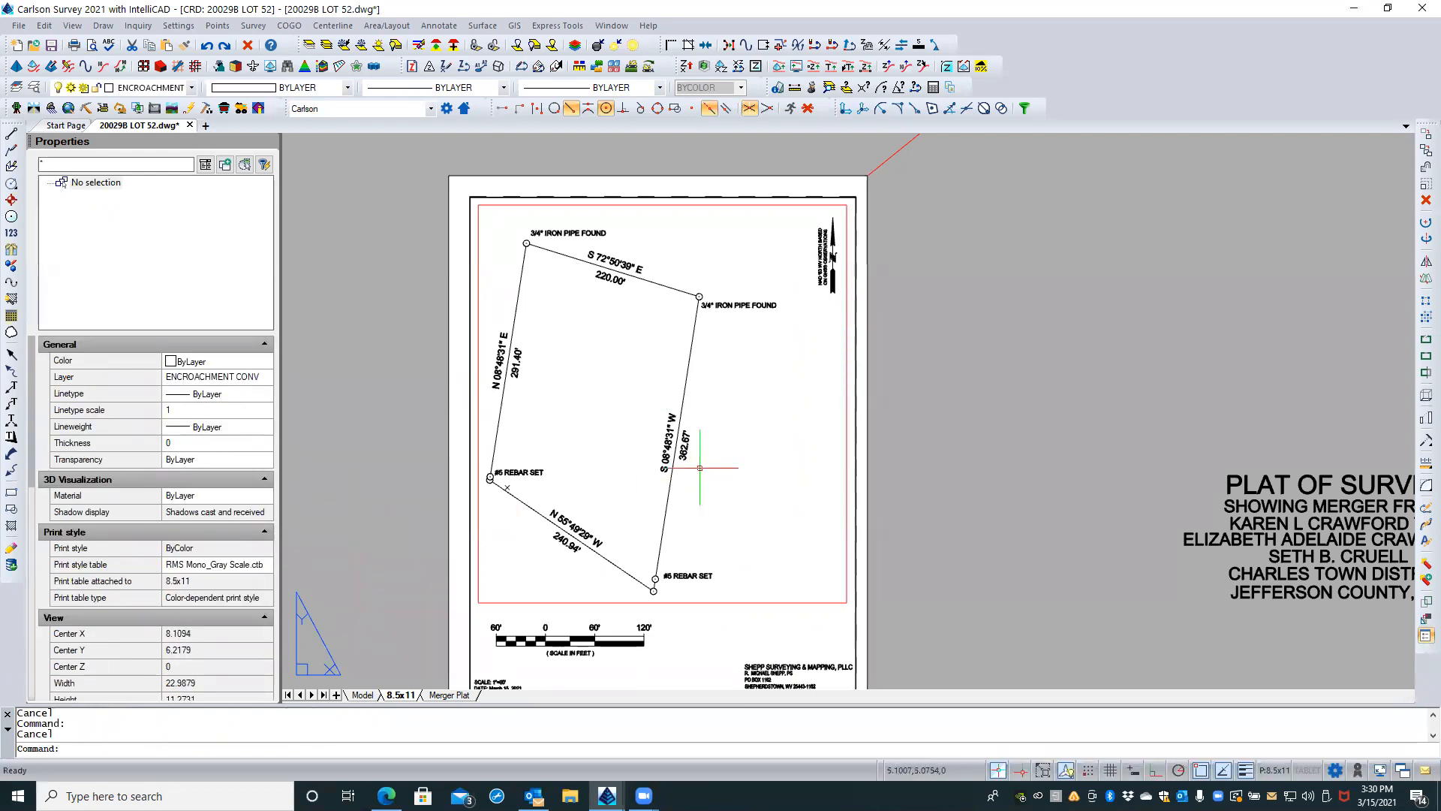
# Step: Pan the lot slightly right and up inside the viewport to center it, and return to paper space
pyautogui.doubleClick(740, 403)
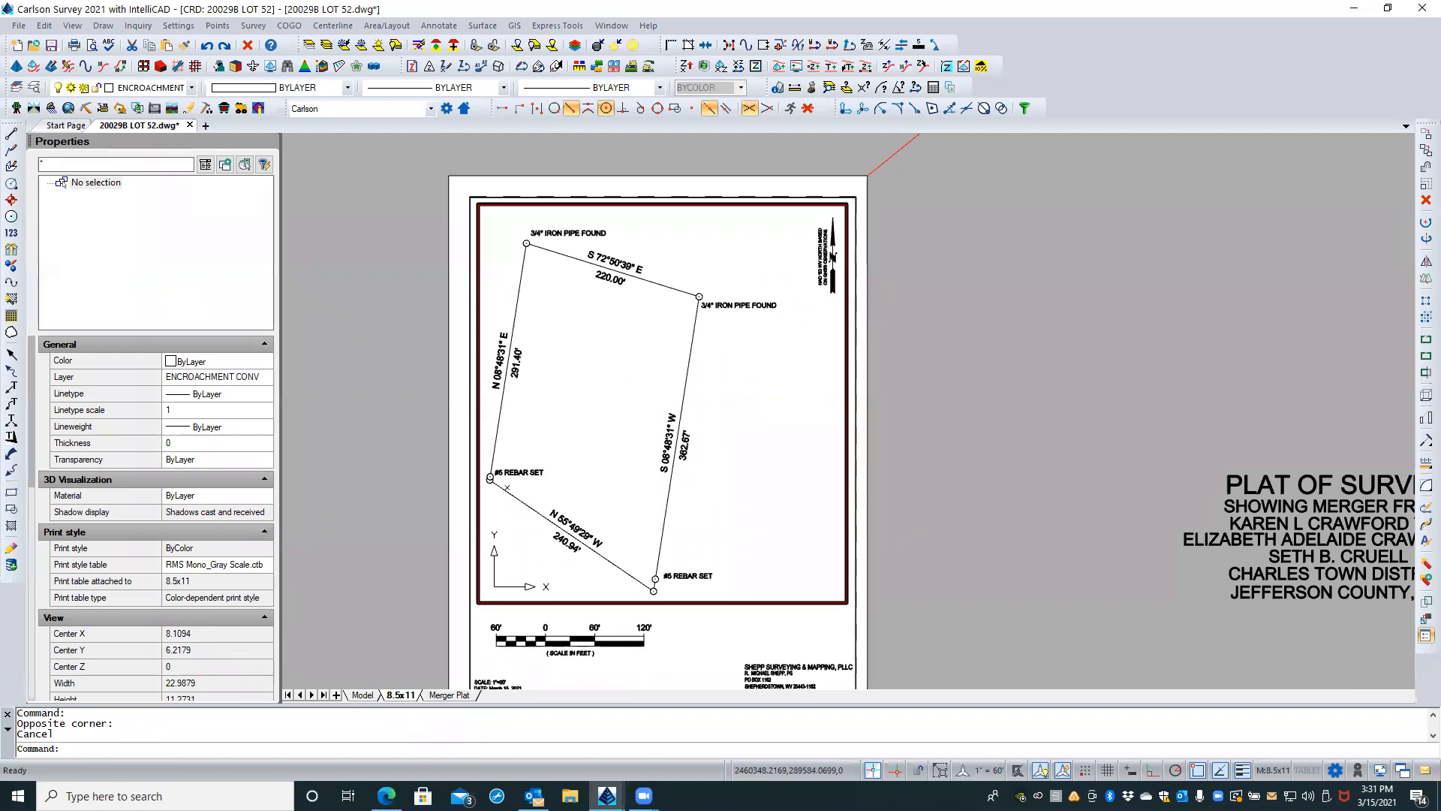
pyautogui.moveTo(721, 401); pyautogui.dragTo(759, 394, button='middle')
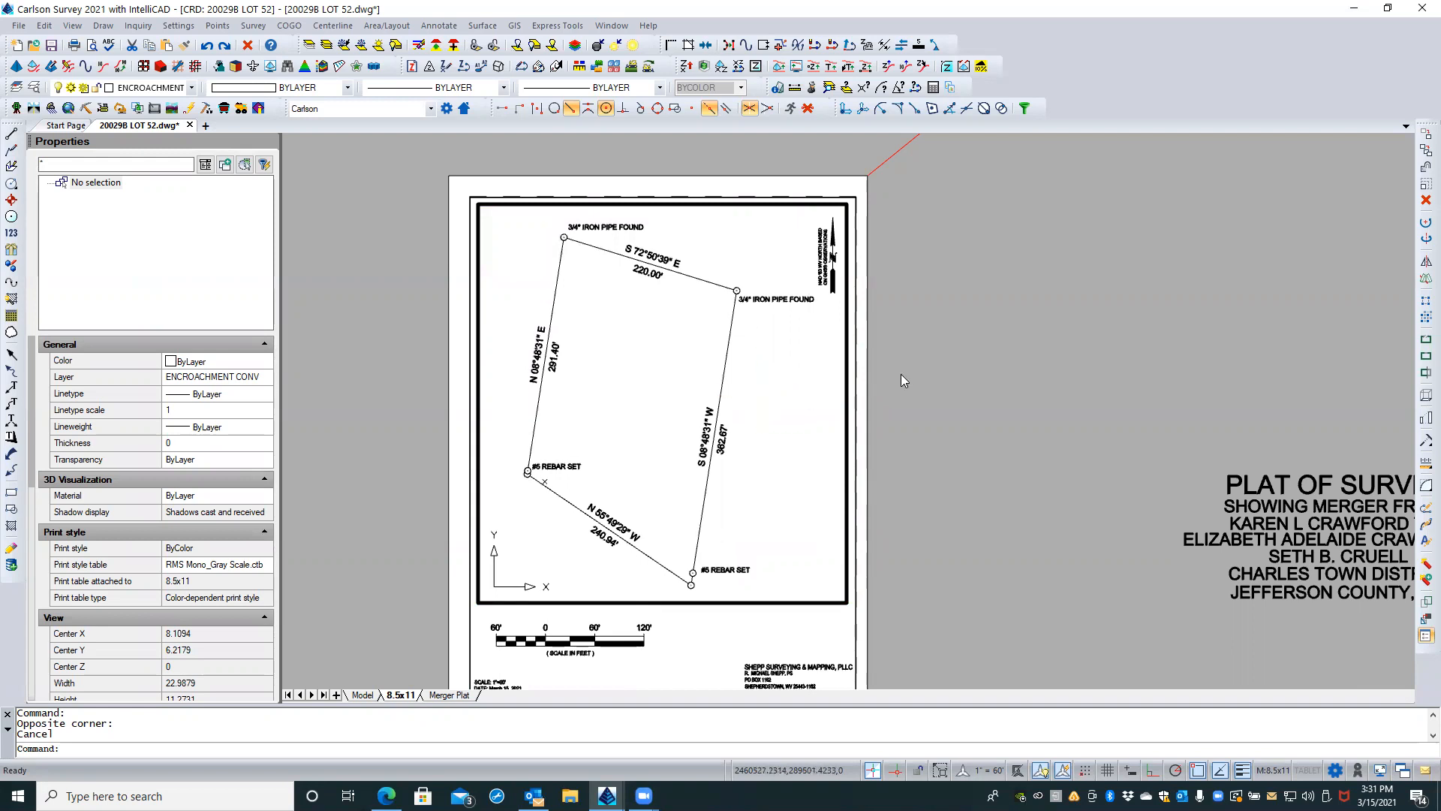
pyautogui.doubleClick(913, 328)
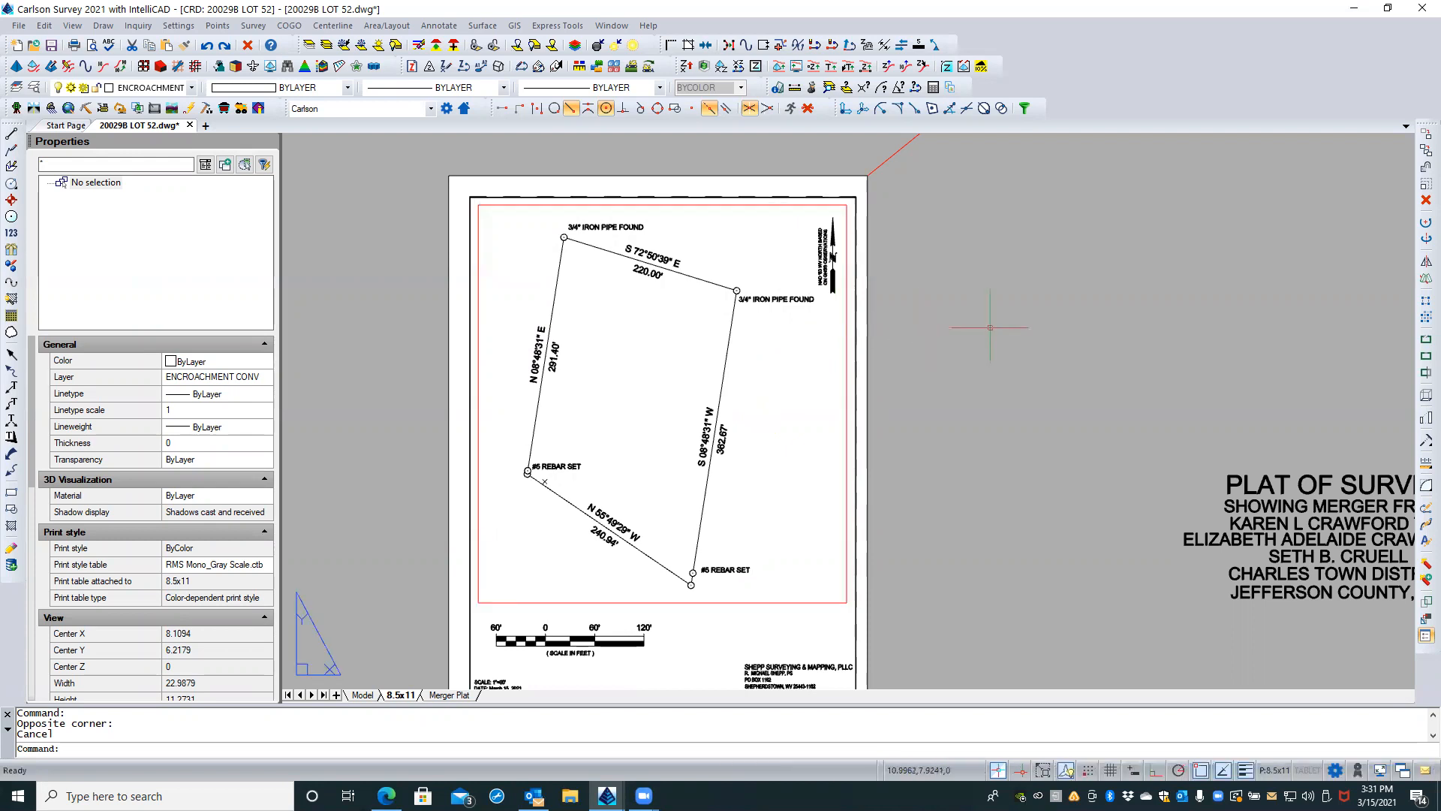
# Step: Lock the layout viewport's display by setting Display locked to Yes, and clear the selection
pyautogui.click(712, 603)
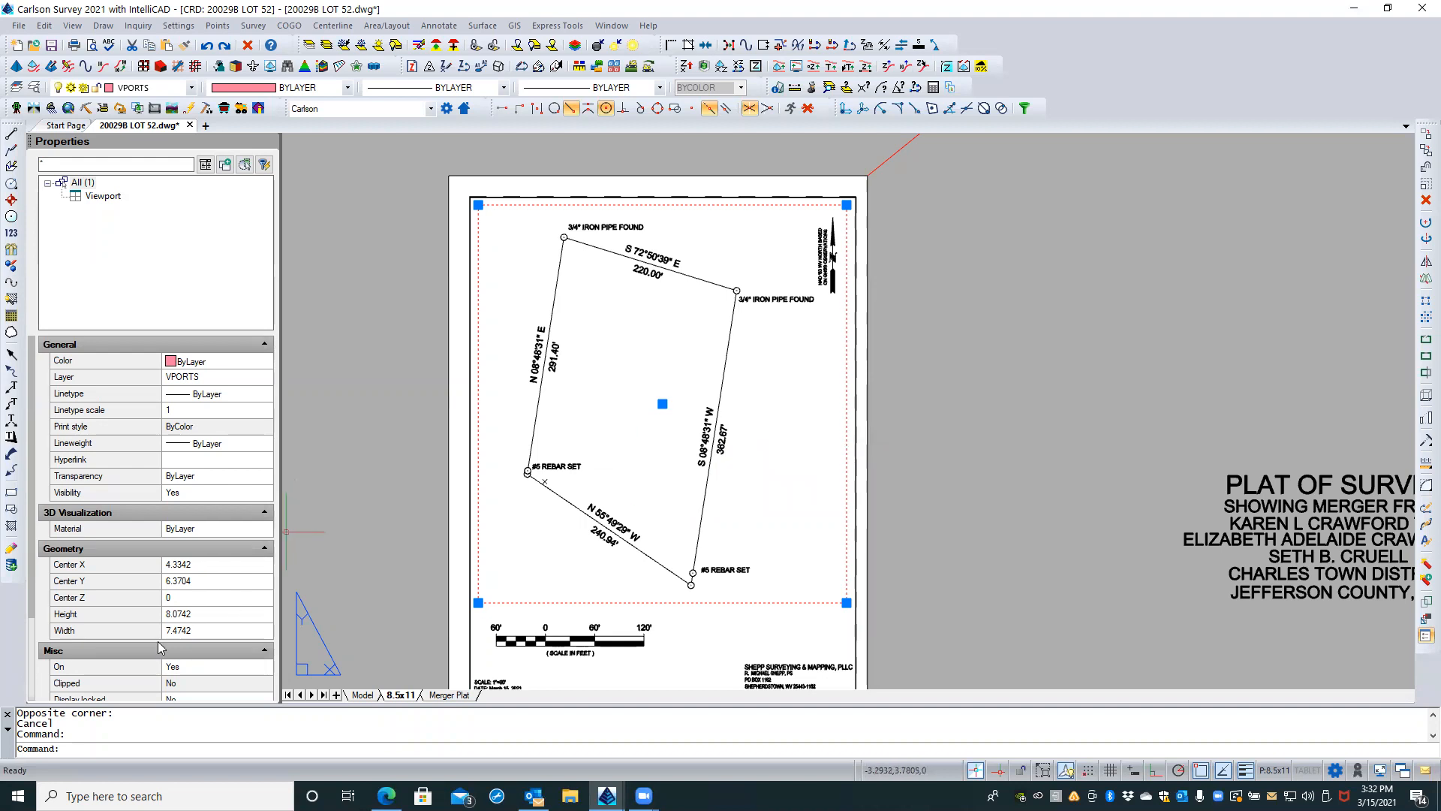
pyautogui.scroll(-3, 158, 641)
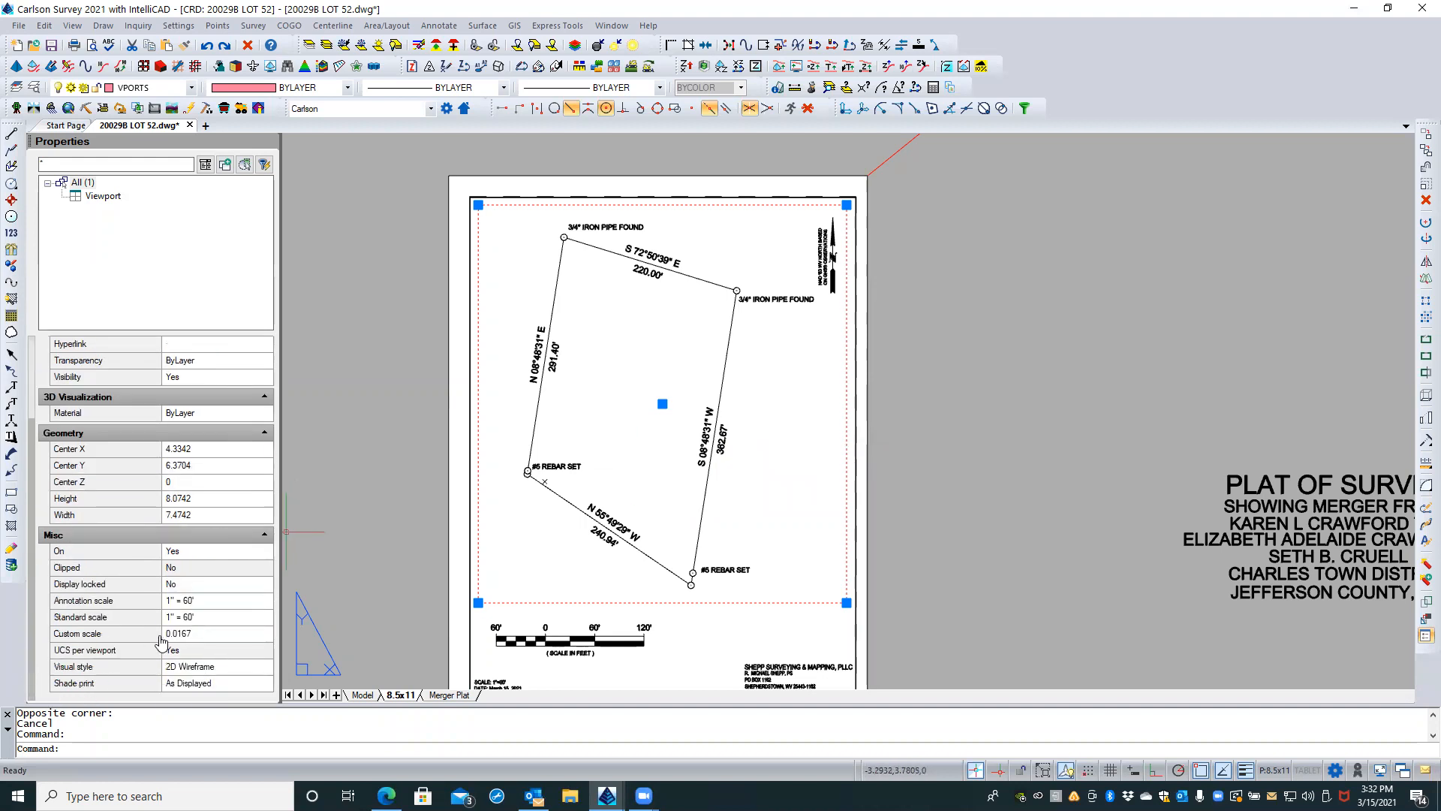
pyautogui.click(220, 587)
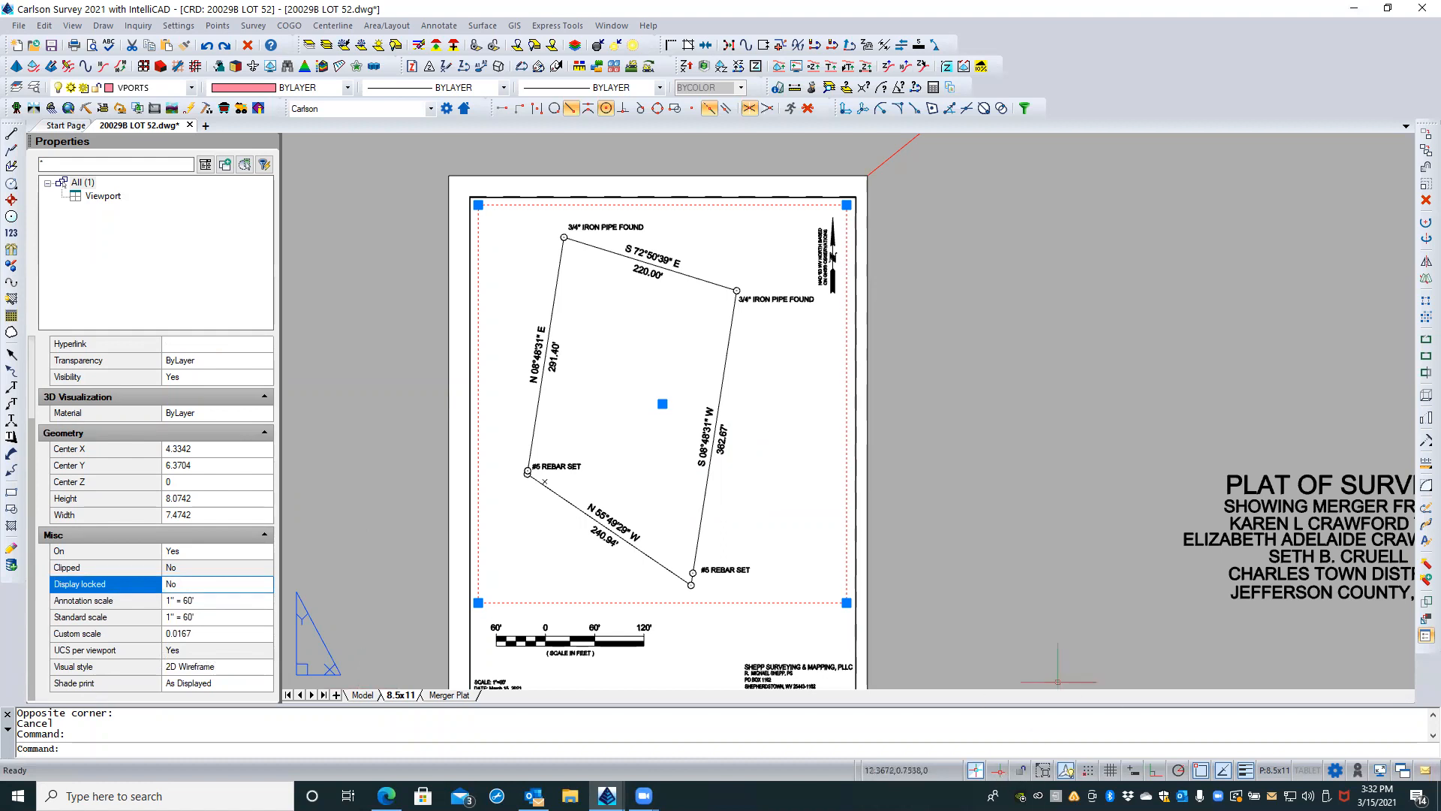
pyautogui.click(208, 583)
pyautogui.click(255, 589)
pyautogui.click(258, 586)
pyautogui.click(185, 603)
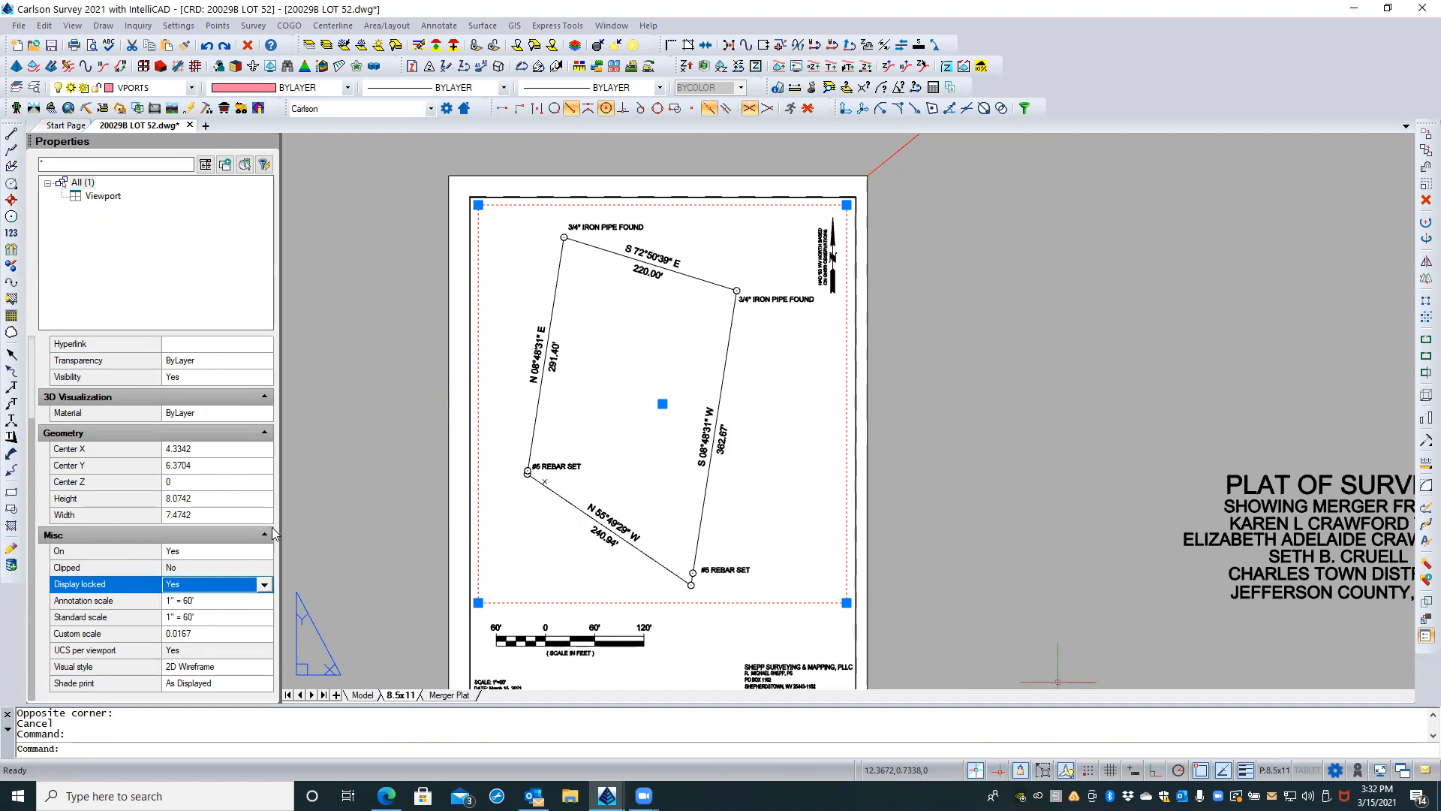
pyautogui.click(205, 617)
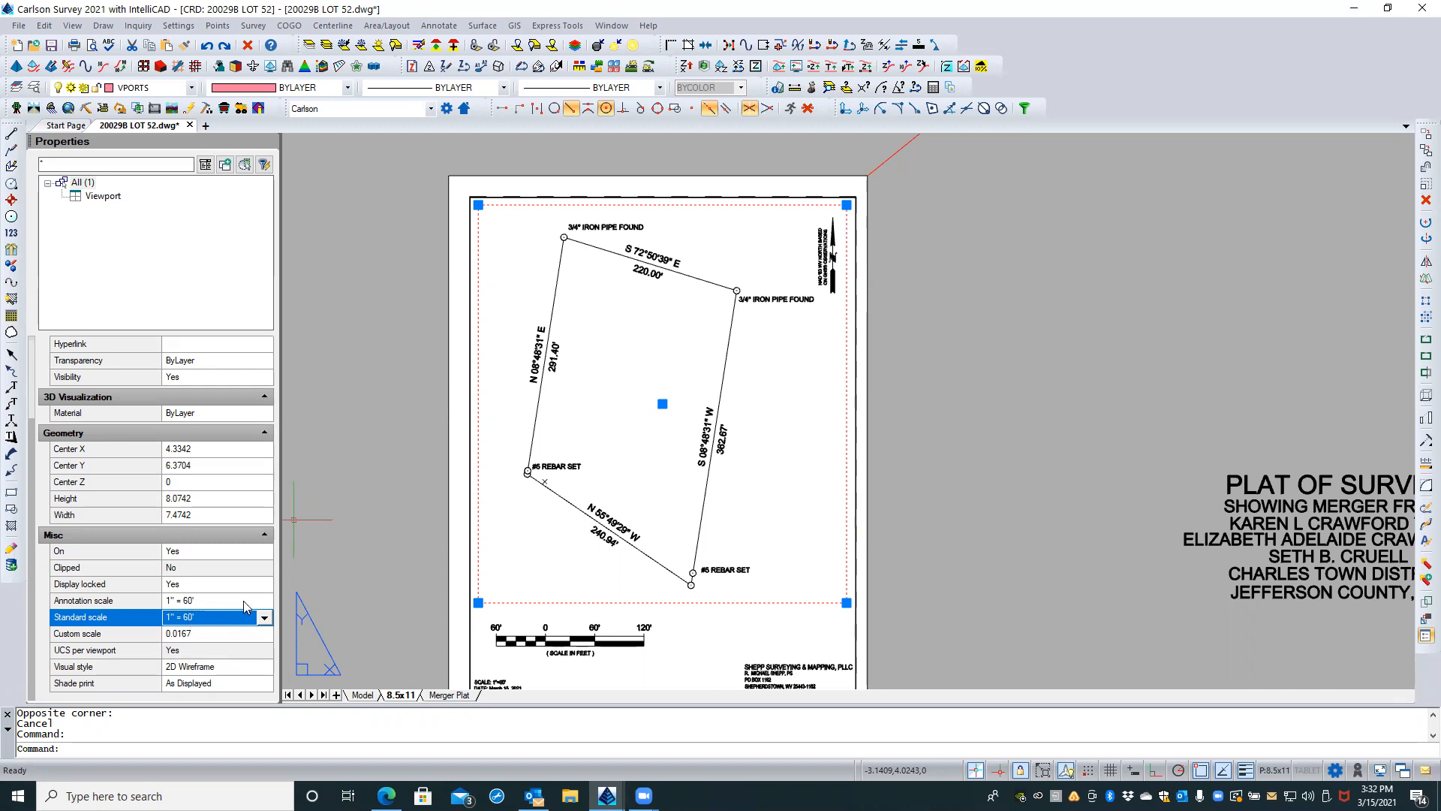
pyautogui.press('Escape')
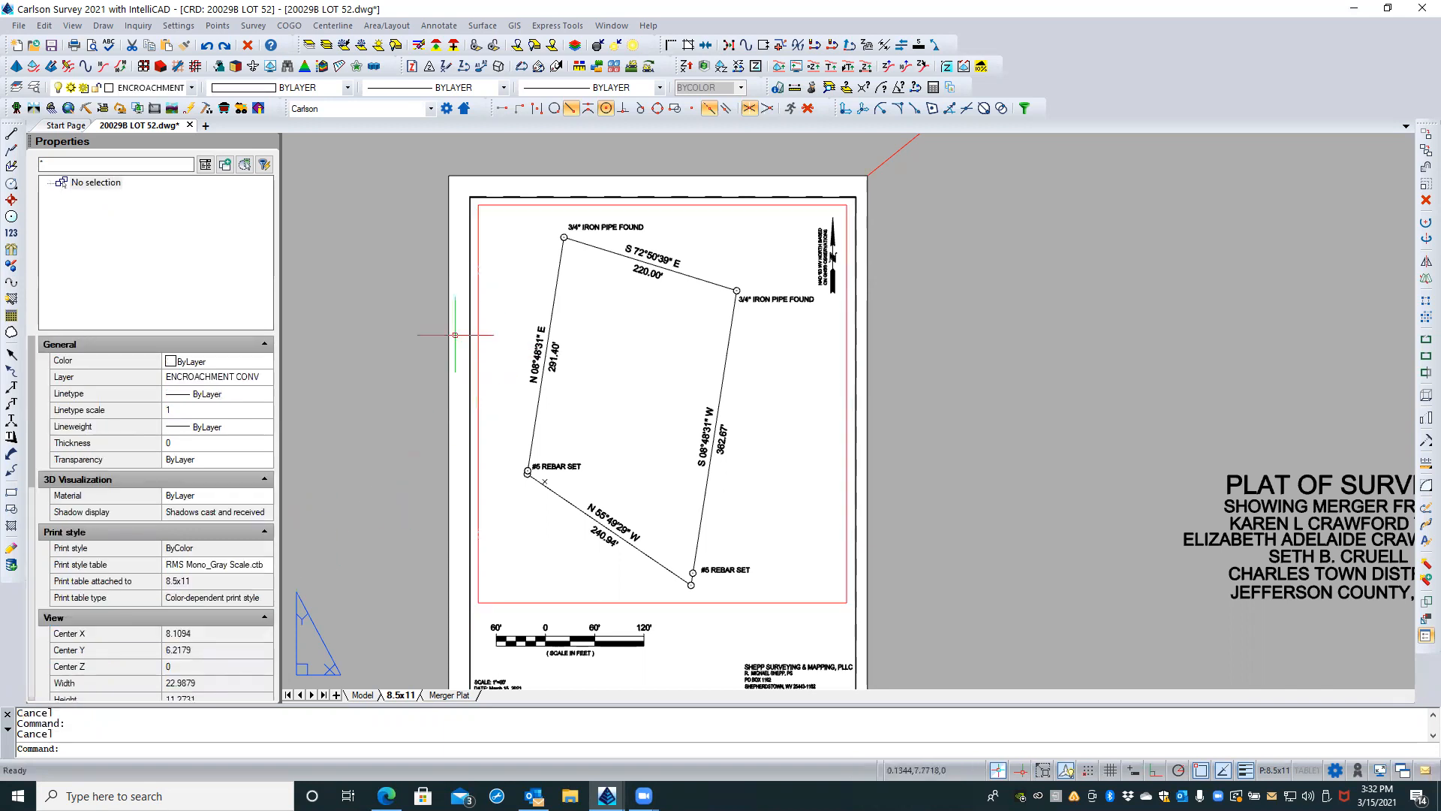
# Step: Move the bar scale up and slightly left so it sits just below the viewport's lower edge, and clear the selection
pyautogui.scroll(-1, 458, 334)
pyautogui.moveTo(410, 358); pyautogui.dragTo(428, 330, button='middle')
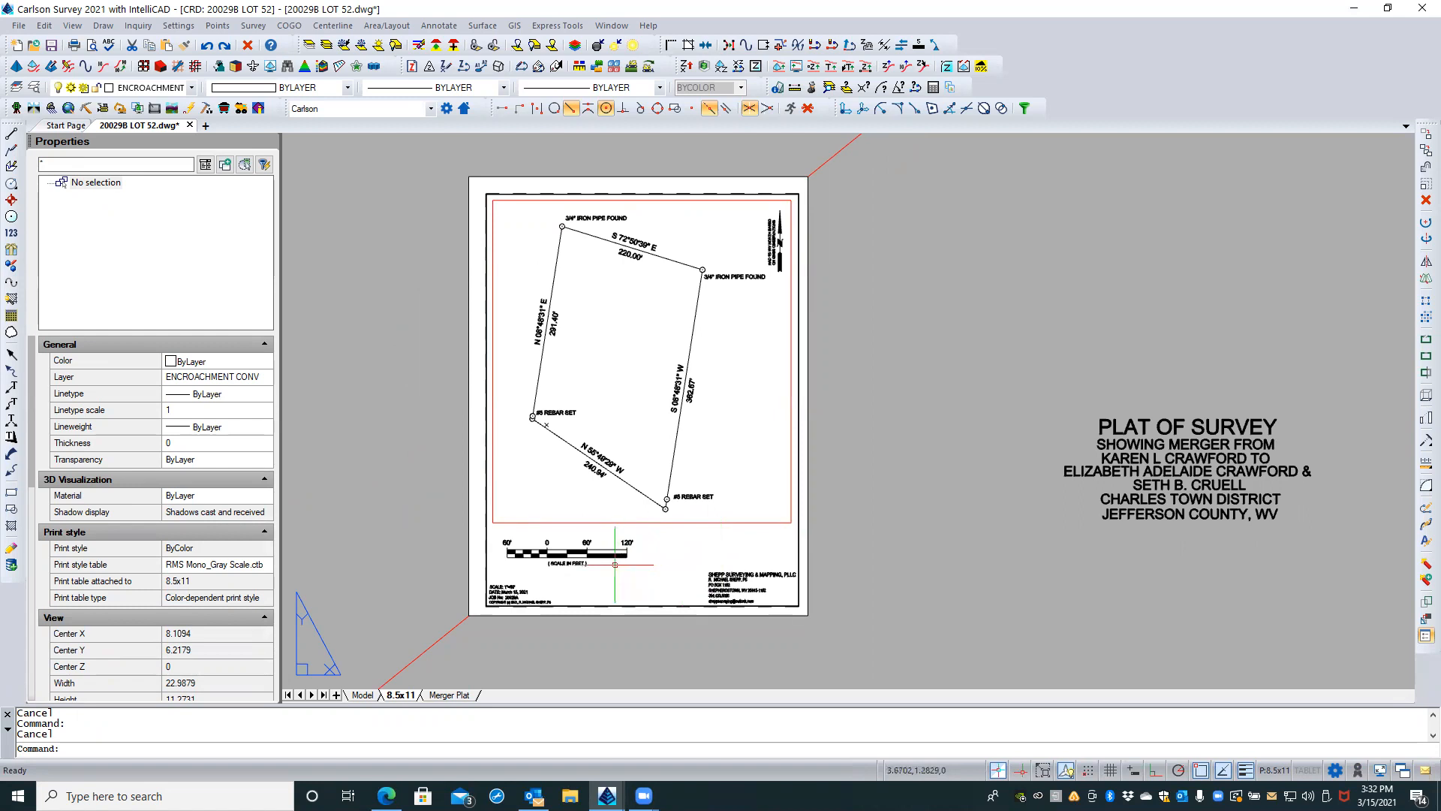
pyautogui.click(577, 554)
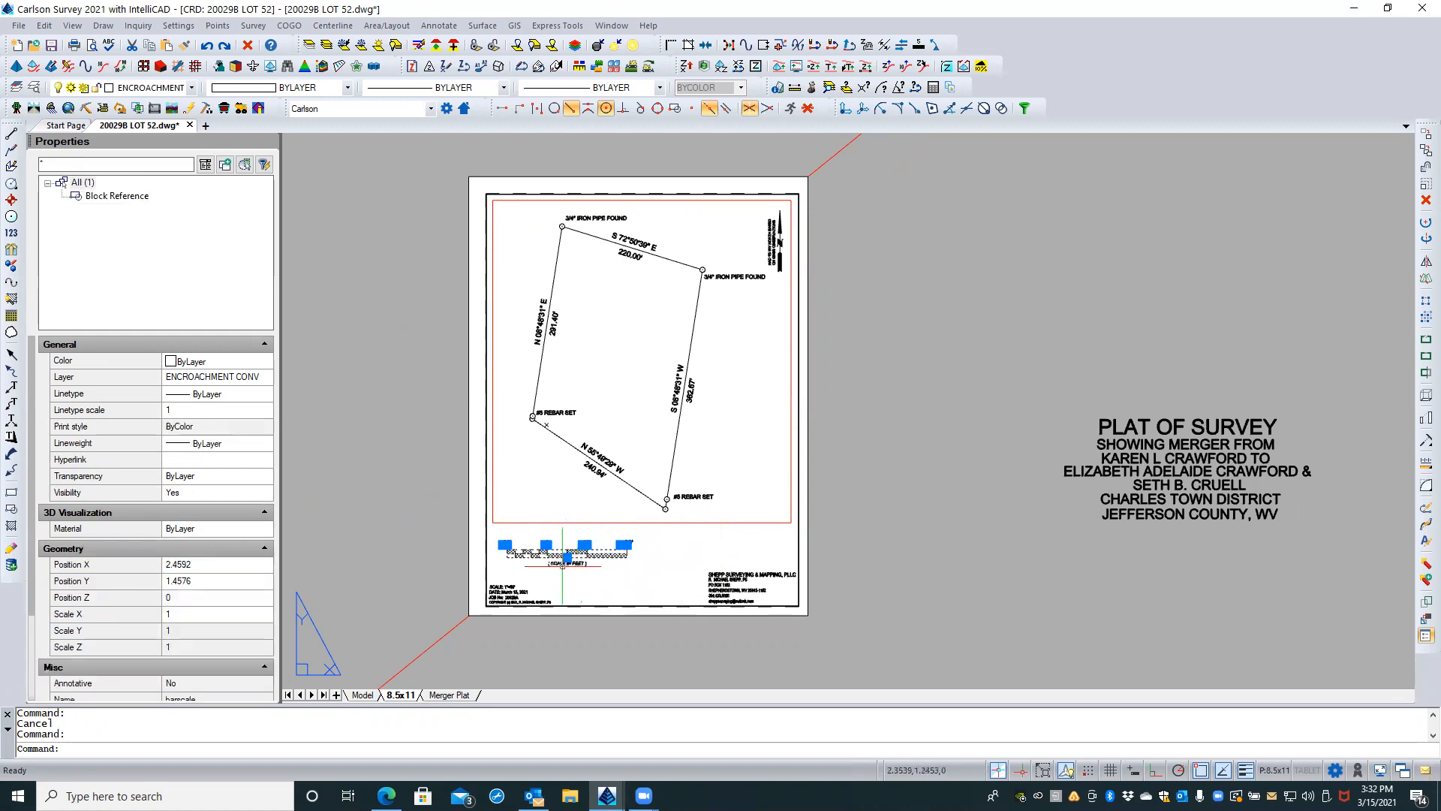
pyautogui.scroll(3, 558, 580)
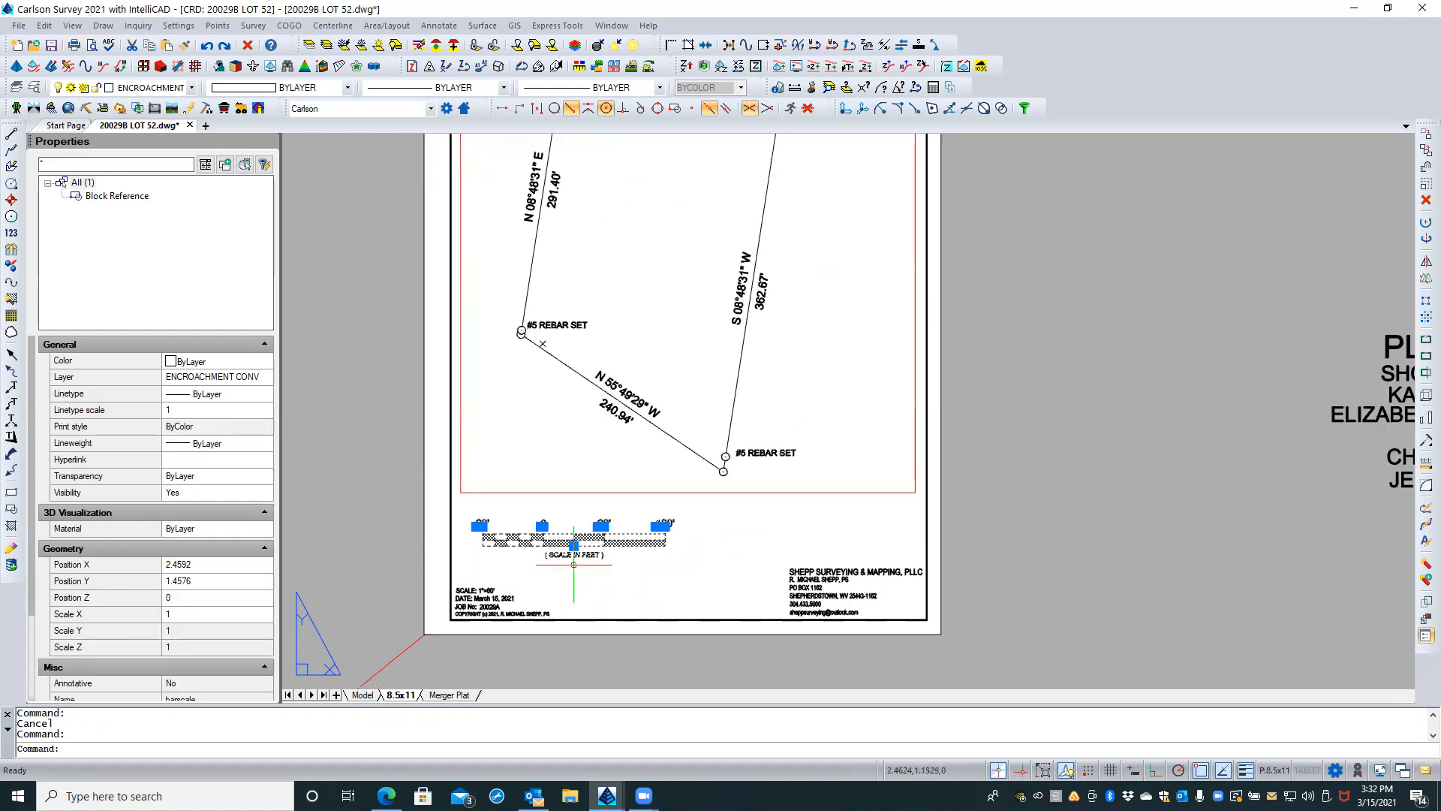
pyautogui.click(574, 546)
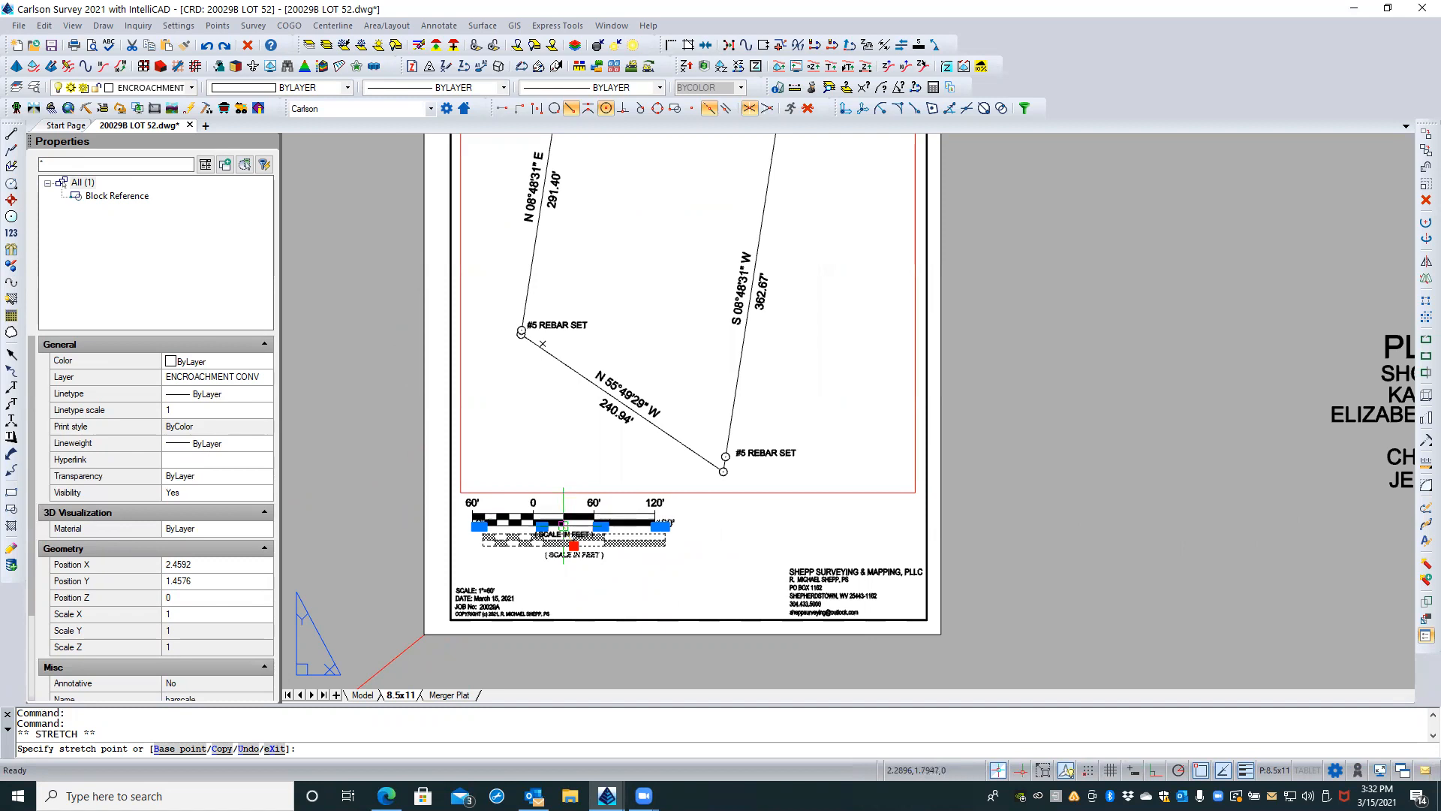
pyautogui.click(563, 525)
pyautogui.press('Escape')
pyautogui.press('Escape')
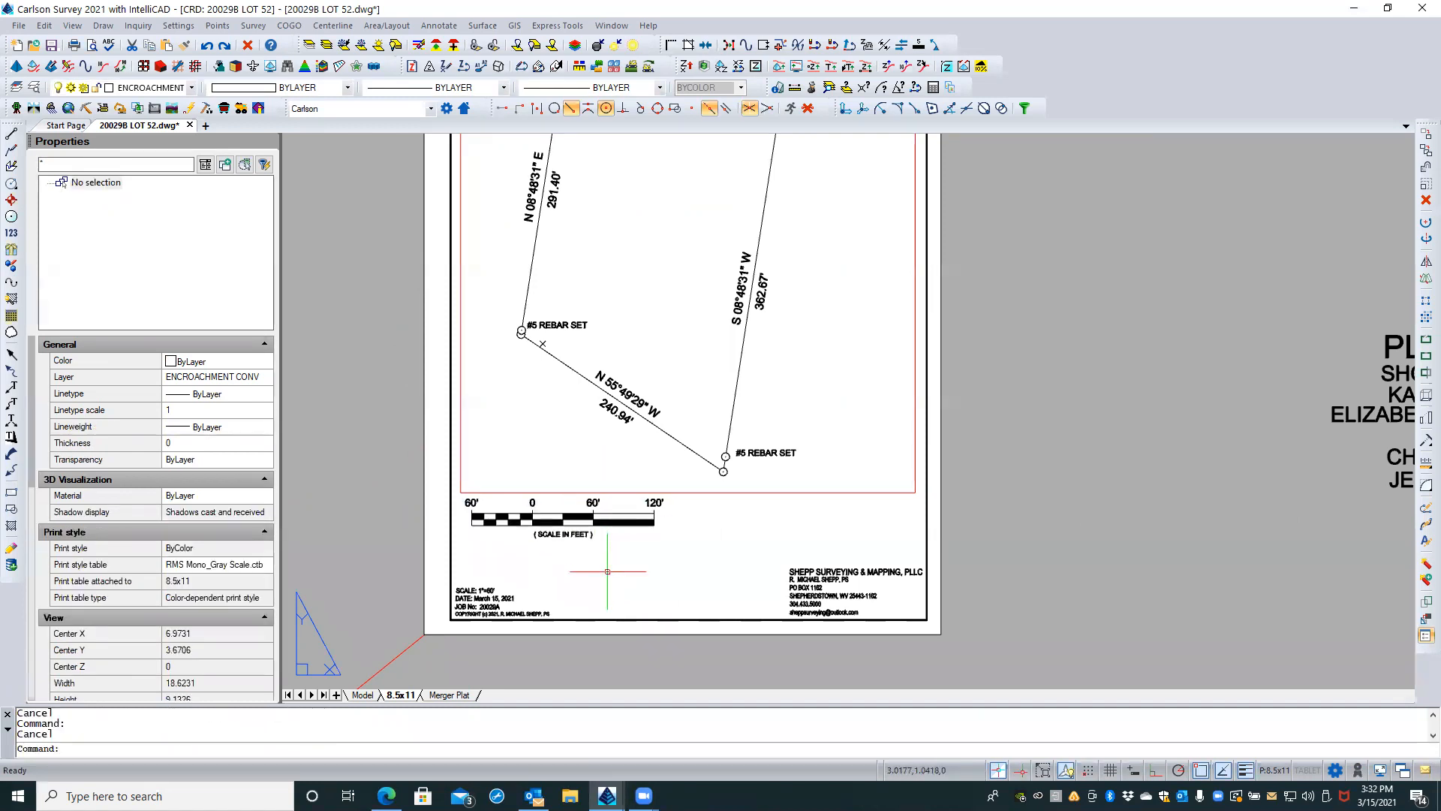
# Step: Save the drawing with the whole 8.5x11 sheet in view
pyautogui.scroll(-1, 593, 653)
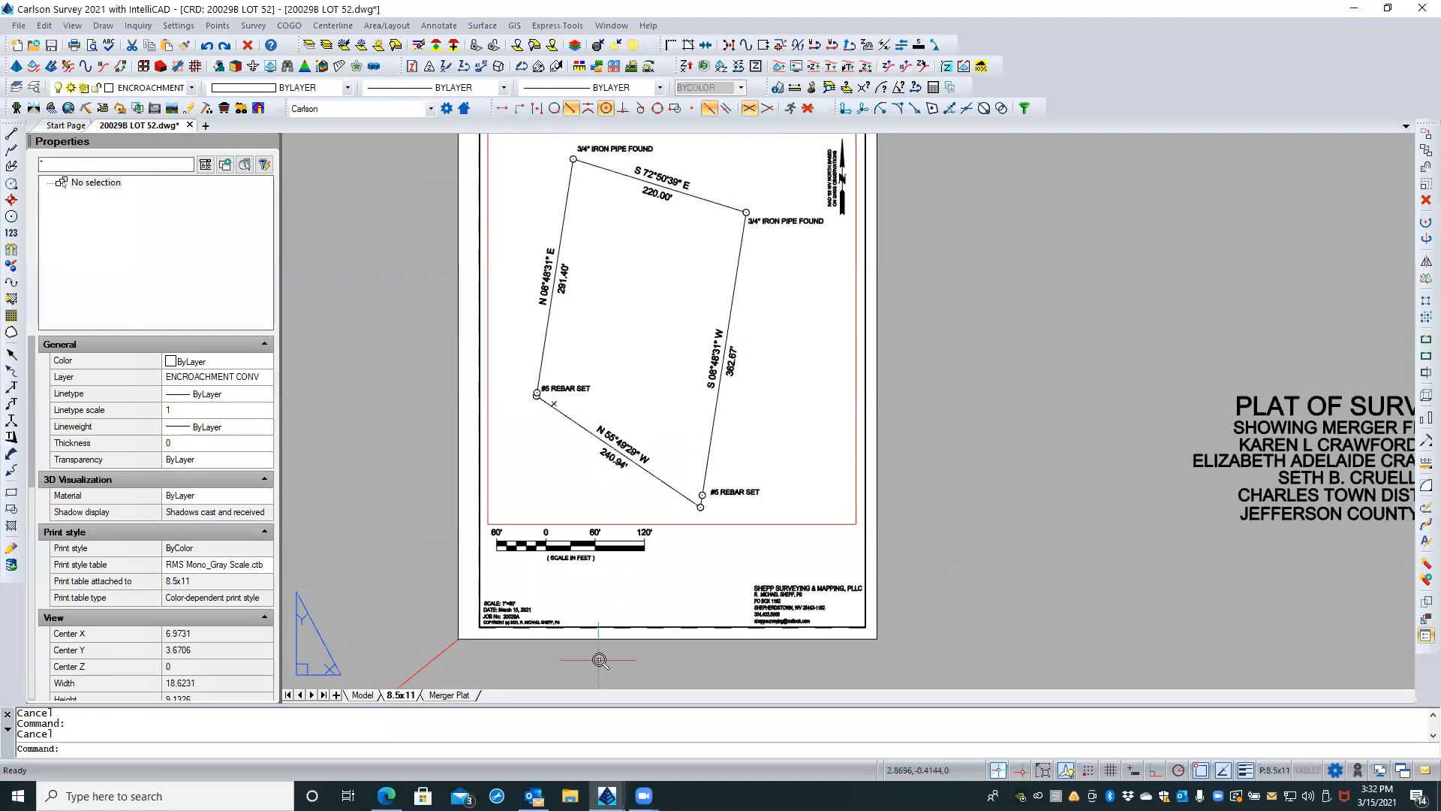
pyautogui.scroll(-1, 598, 660)
pyautogui.click(51, 45)
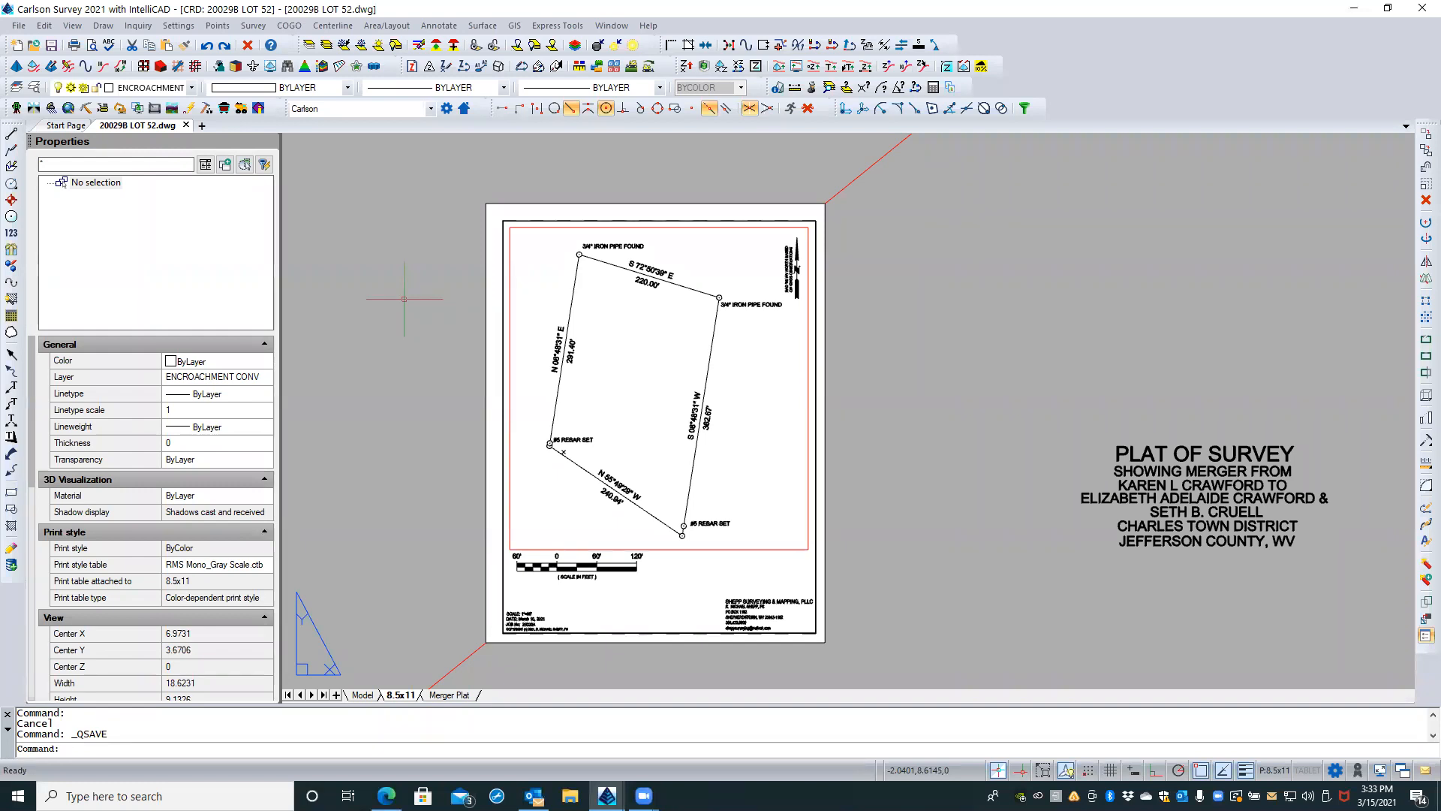
# Step: Examine the template name and its SUP folder path in Carlson Configure's Startup Settings, and leave without changes
pyautogui.click(173, 26)
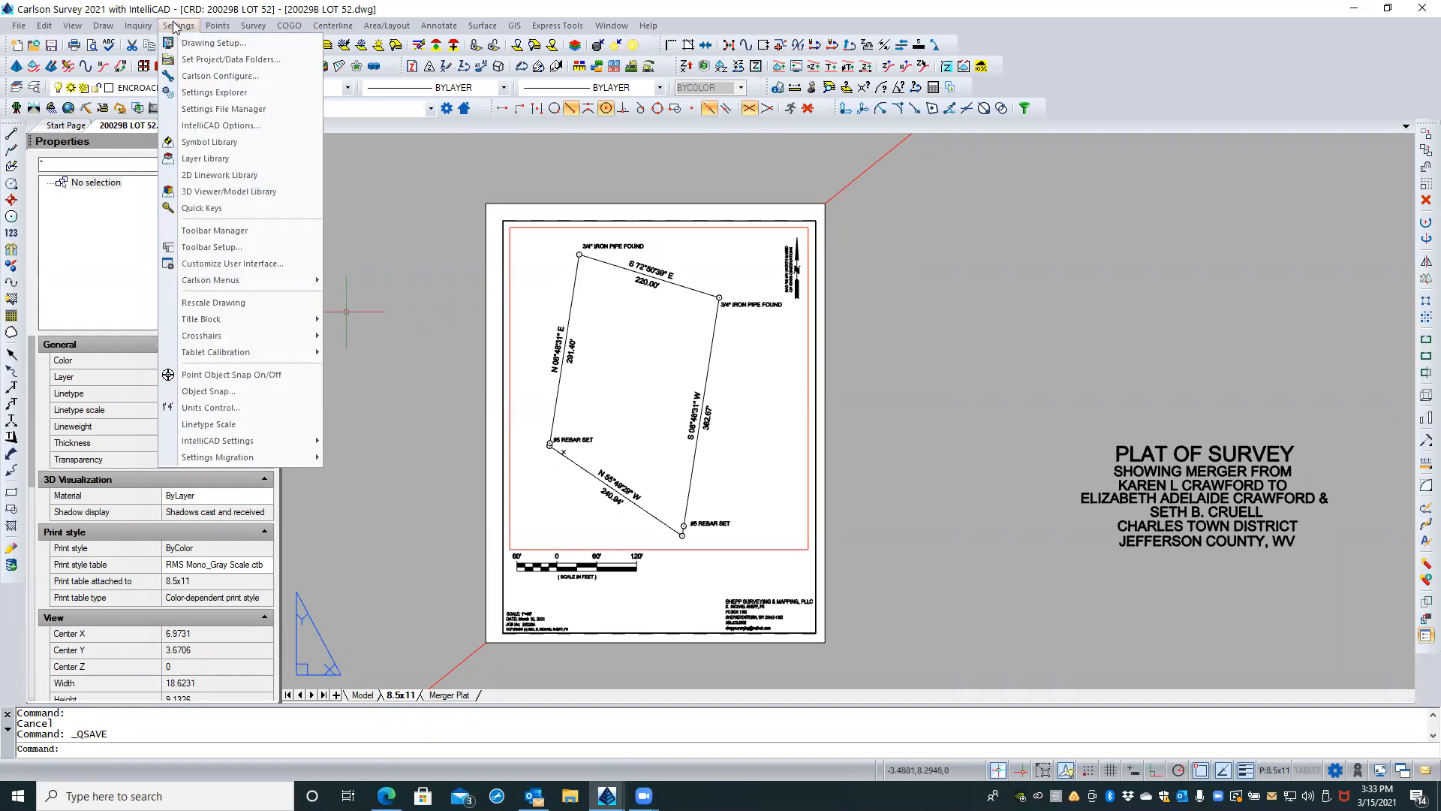
pyautogui.click(218, 76)
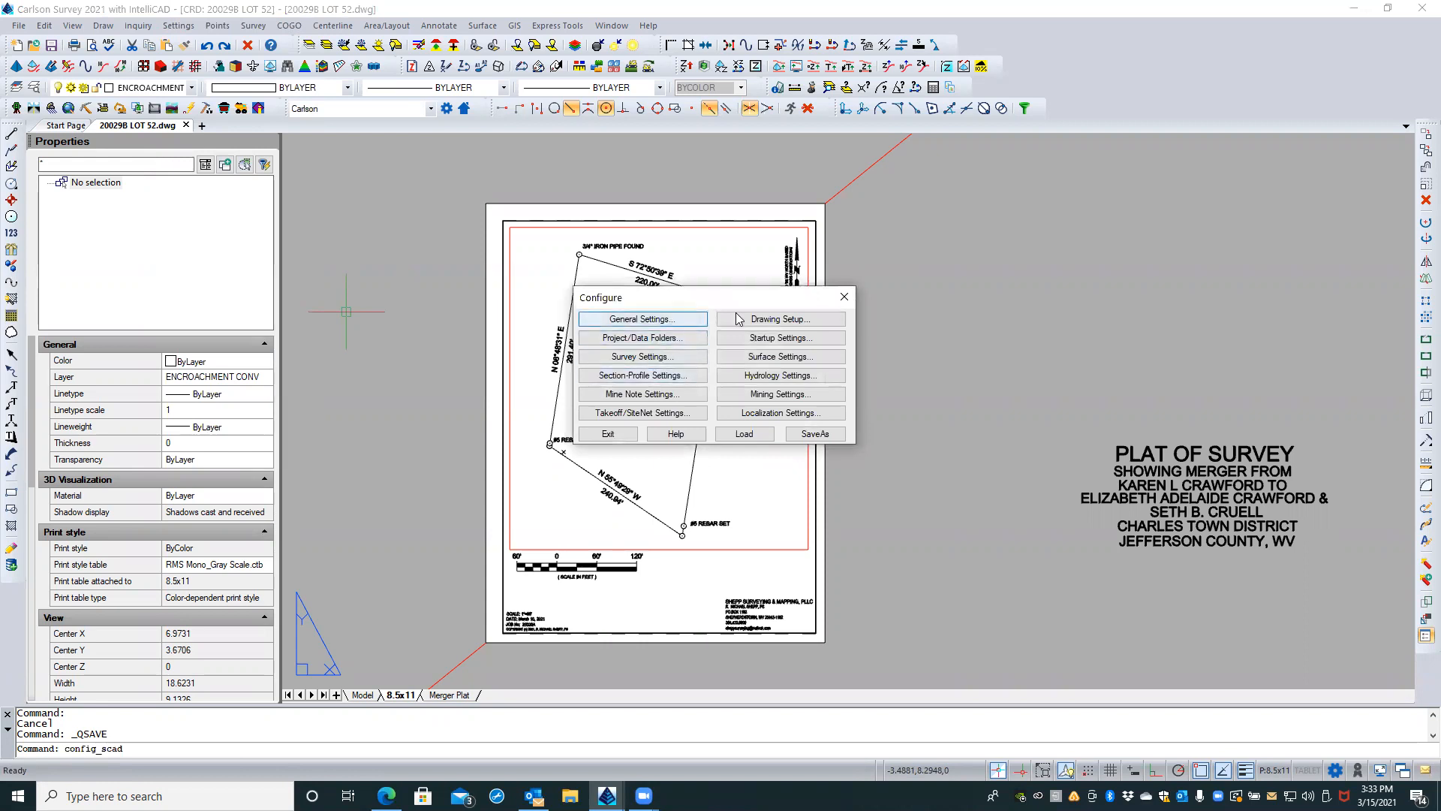
pyautogui.click(821, 336)
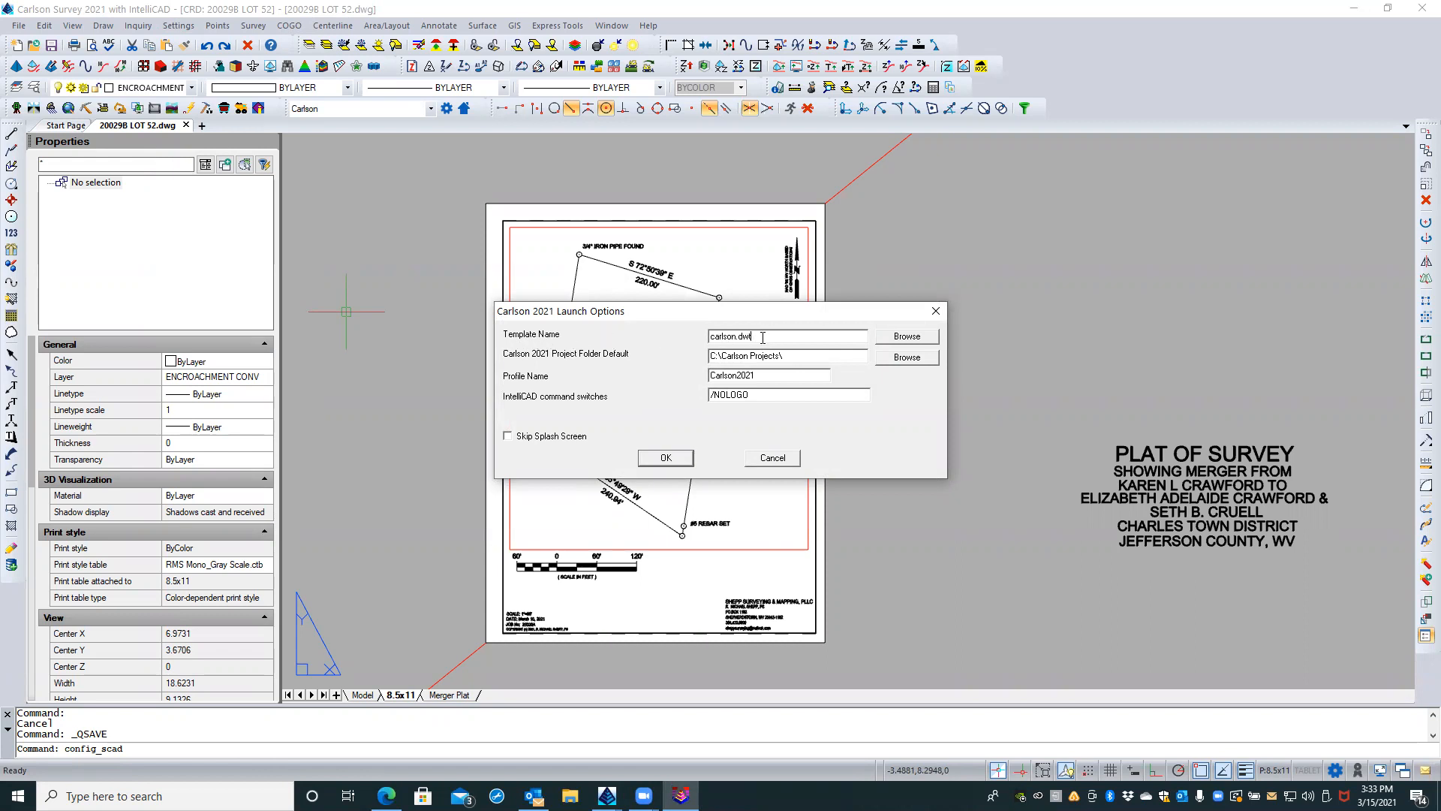
pyautogui.click(907, 335)
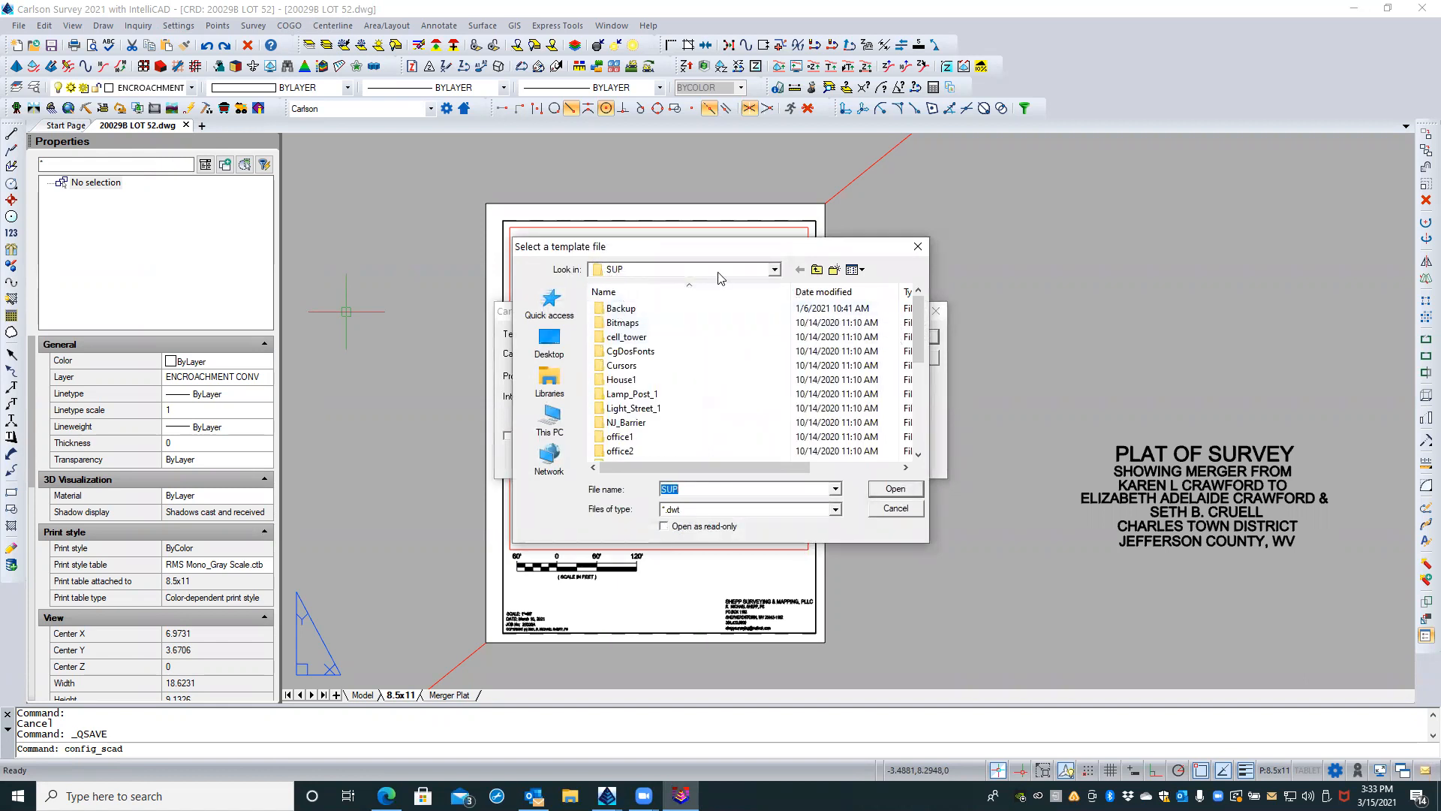
pyautogui.click(774, 269)
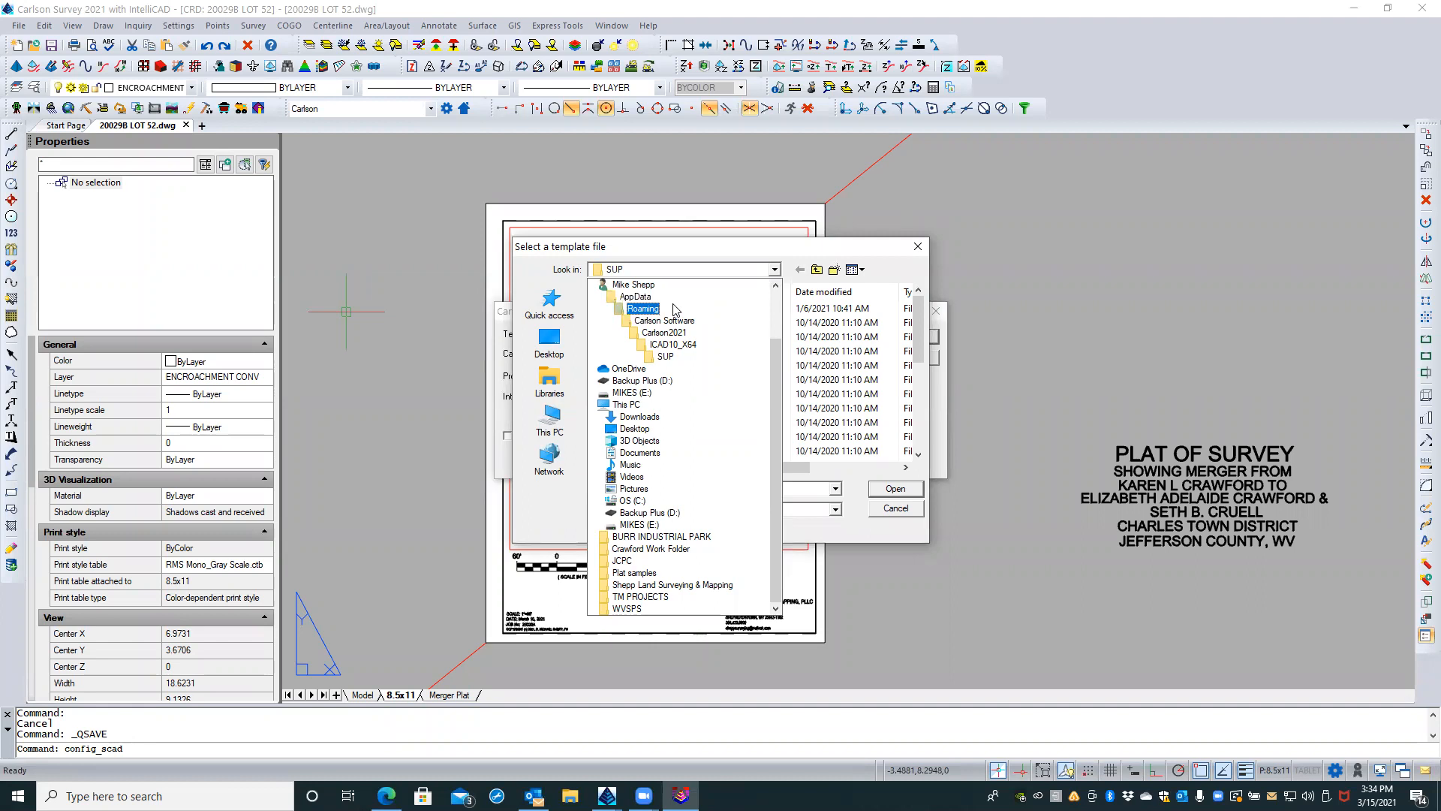
pyautogui.click(735, 259)
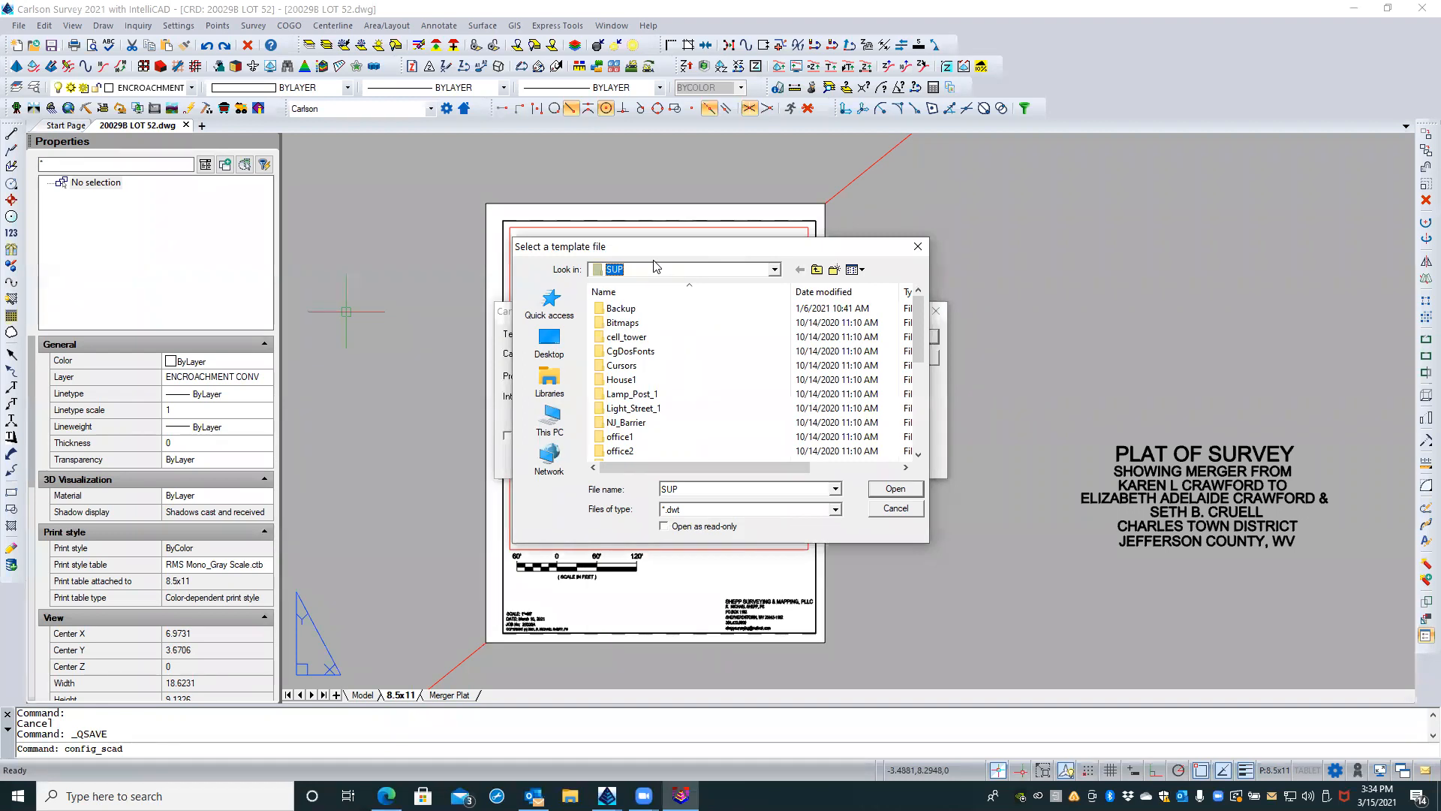
pyautogui.click(890, 511)
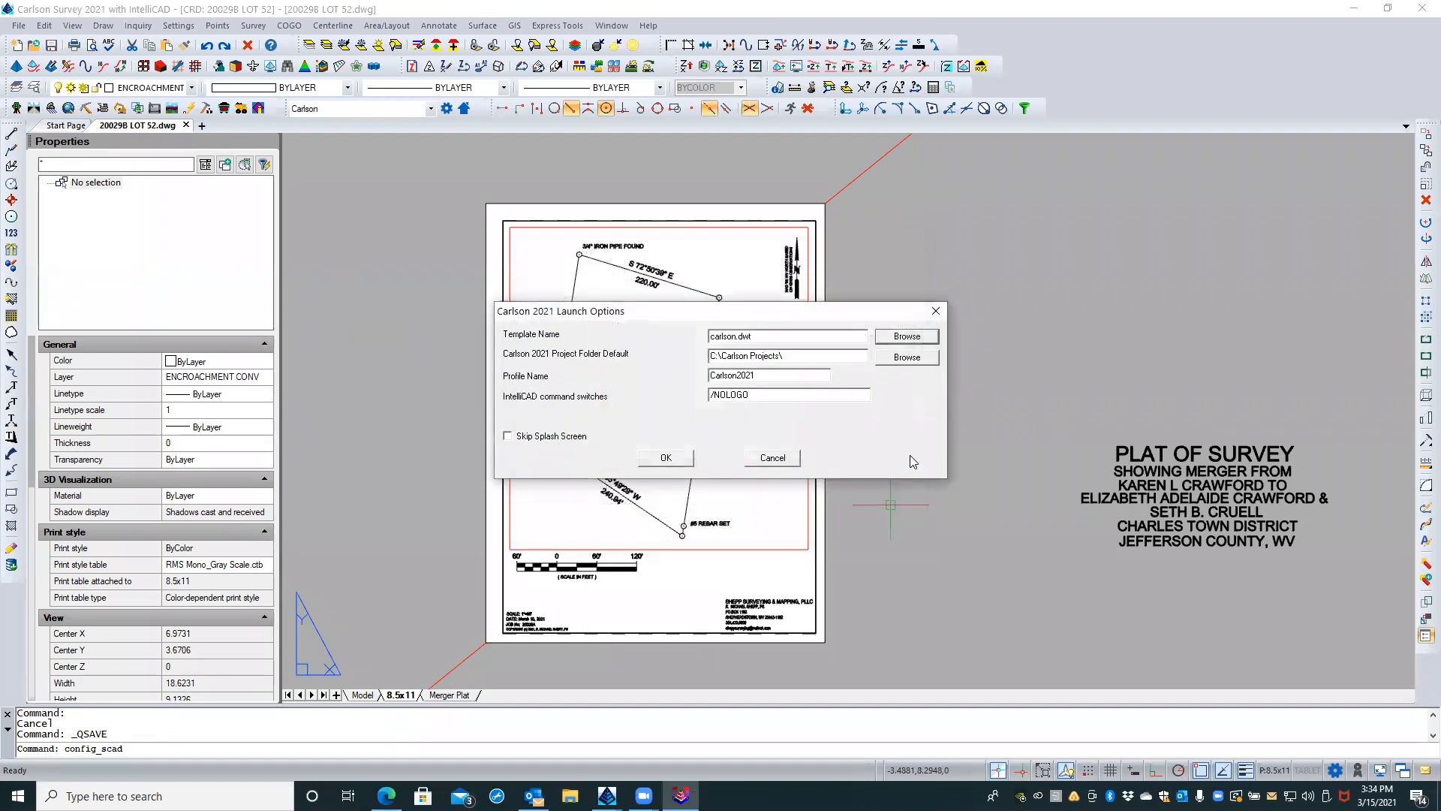
pyautogui.click(775, 458)
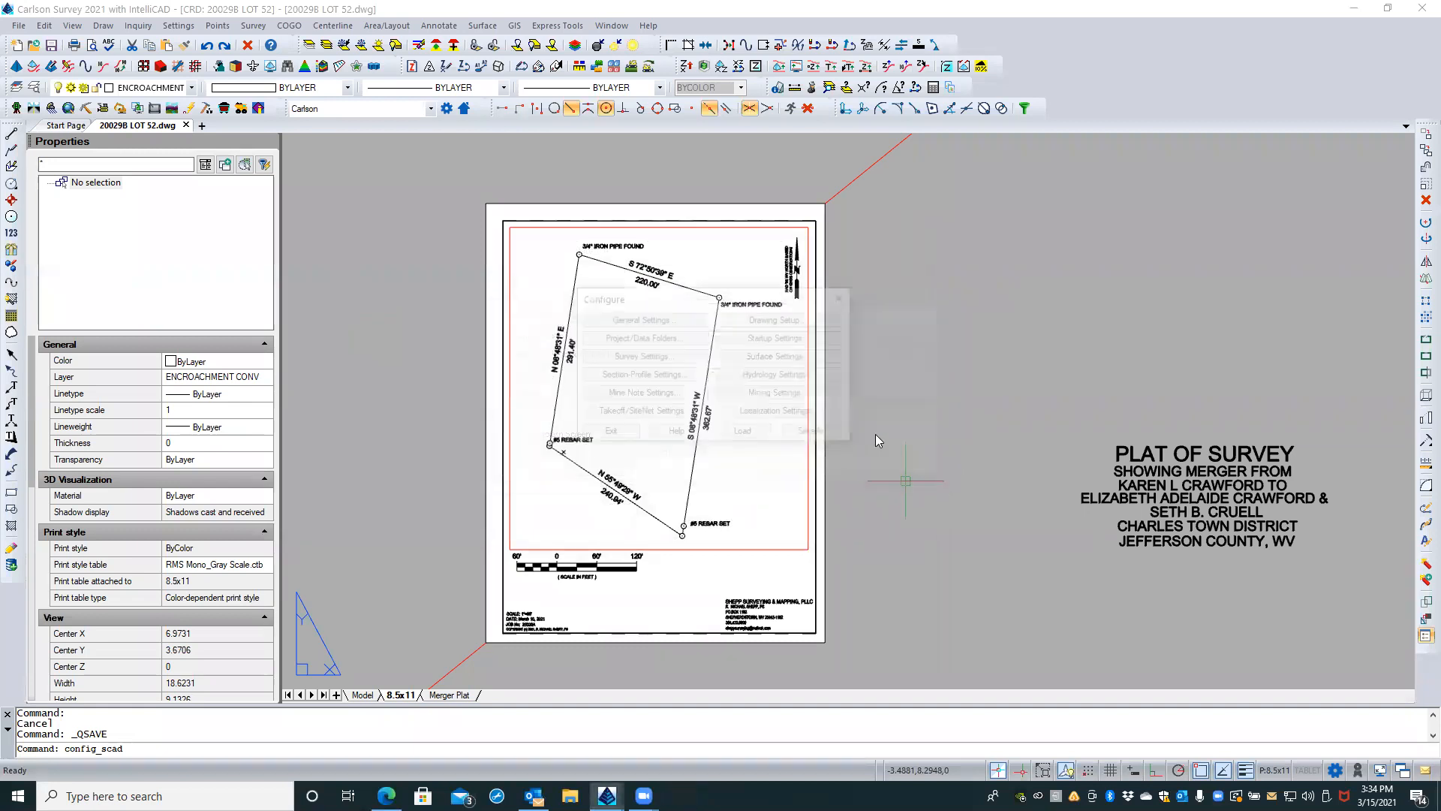
pyautogui.click(608, 434)
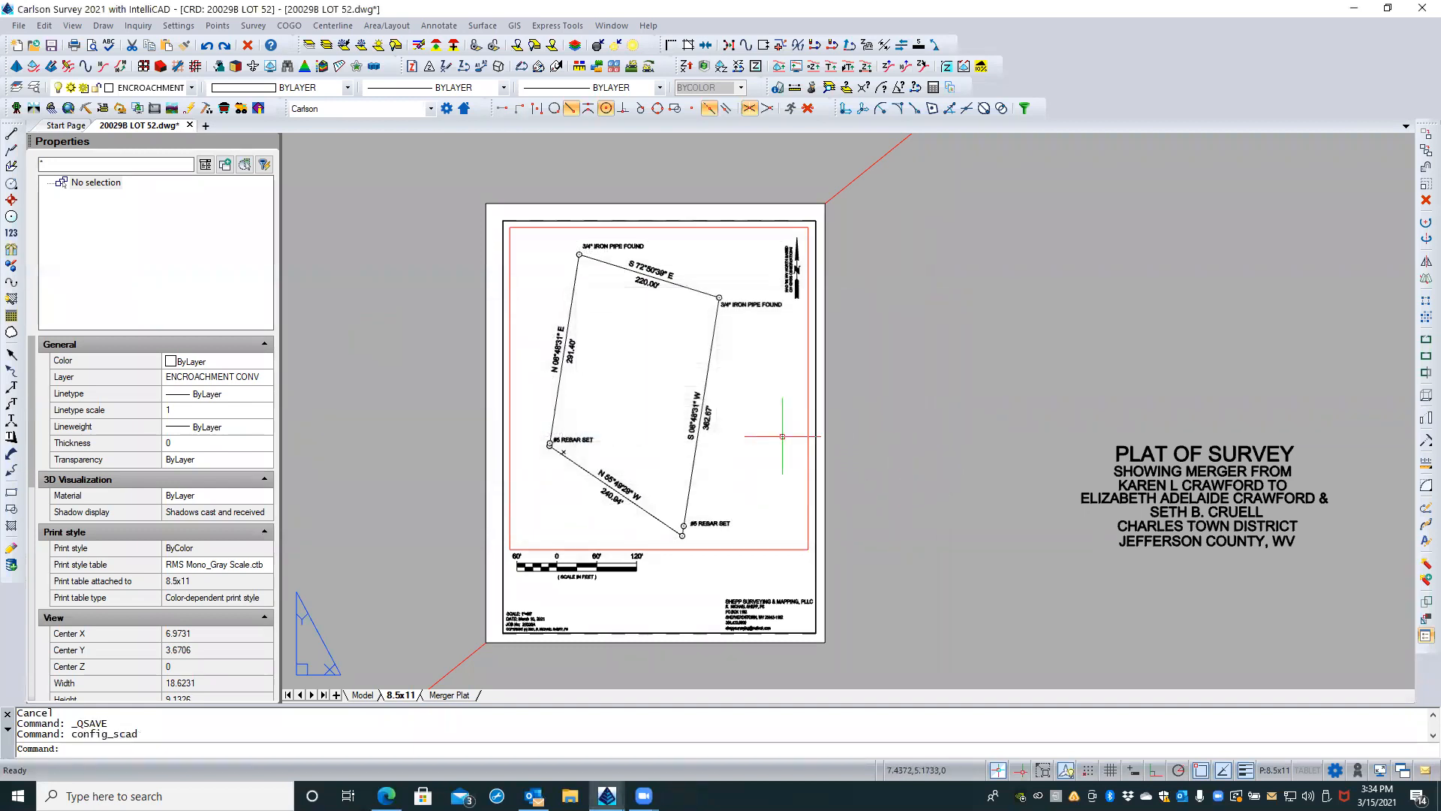
# Step: Check which template the New Drawing Wizard offers for a DWG drawing and where it browses for templates, and cancel the wizard
pyautogui.click(17, 45)
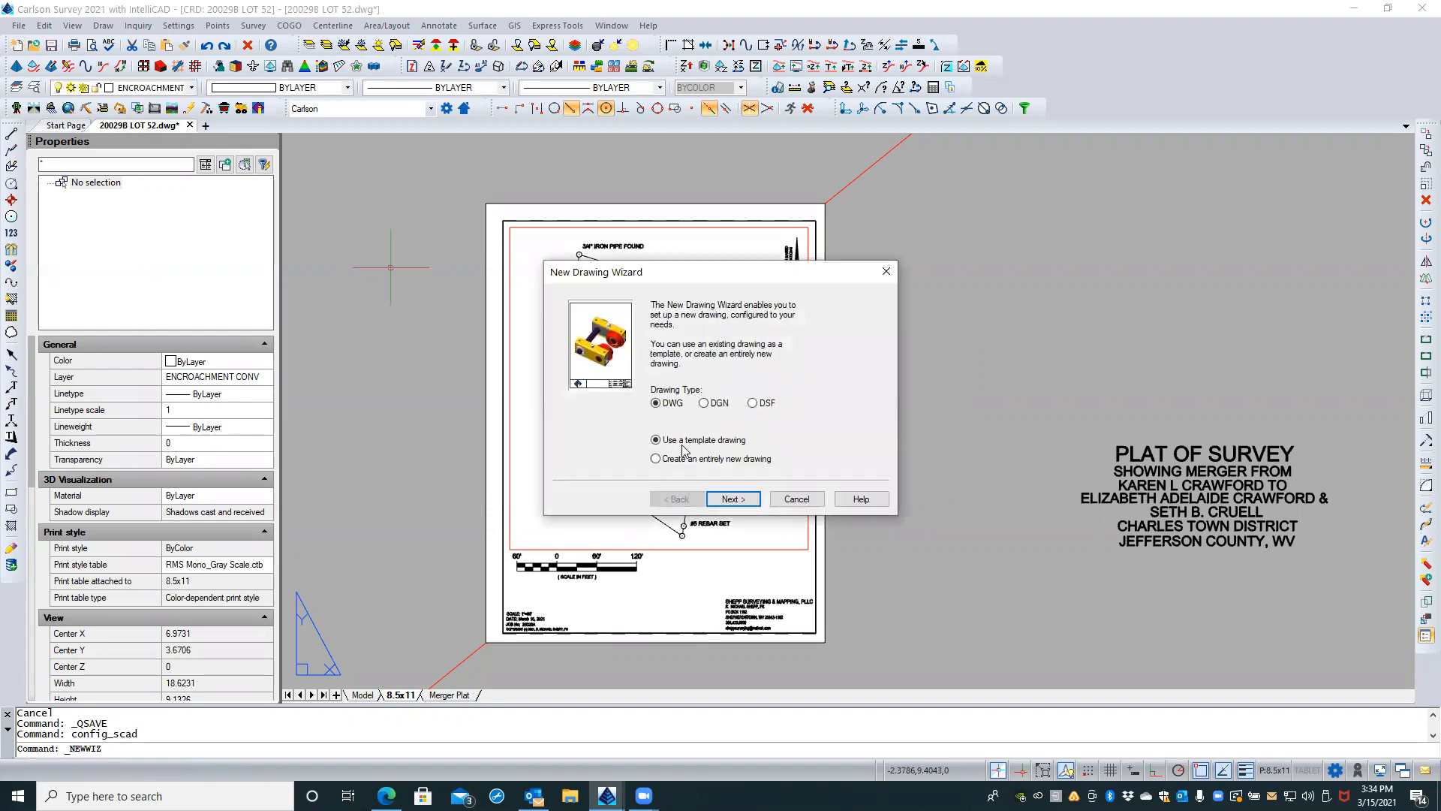
pyautogui.click(742, 498)
pyautogui.click(823, 381)
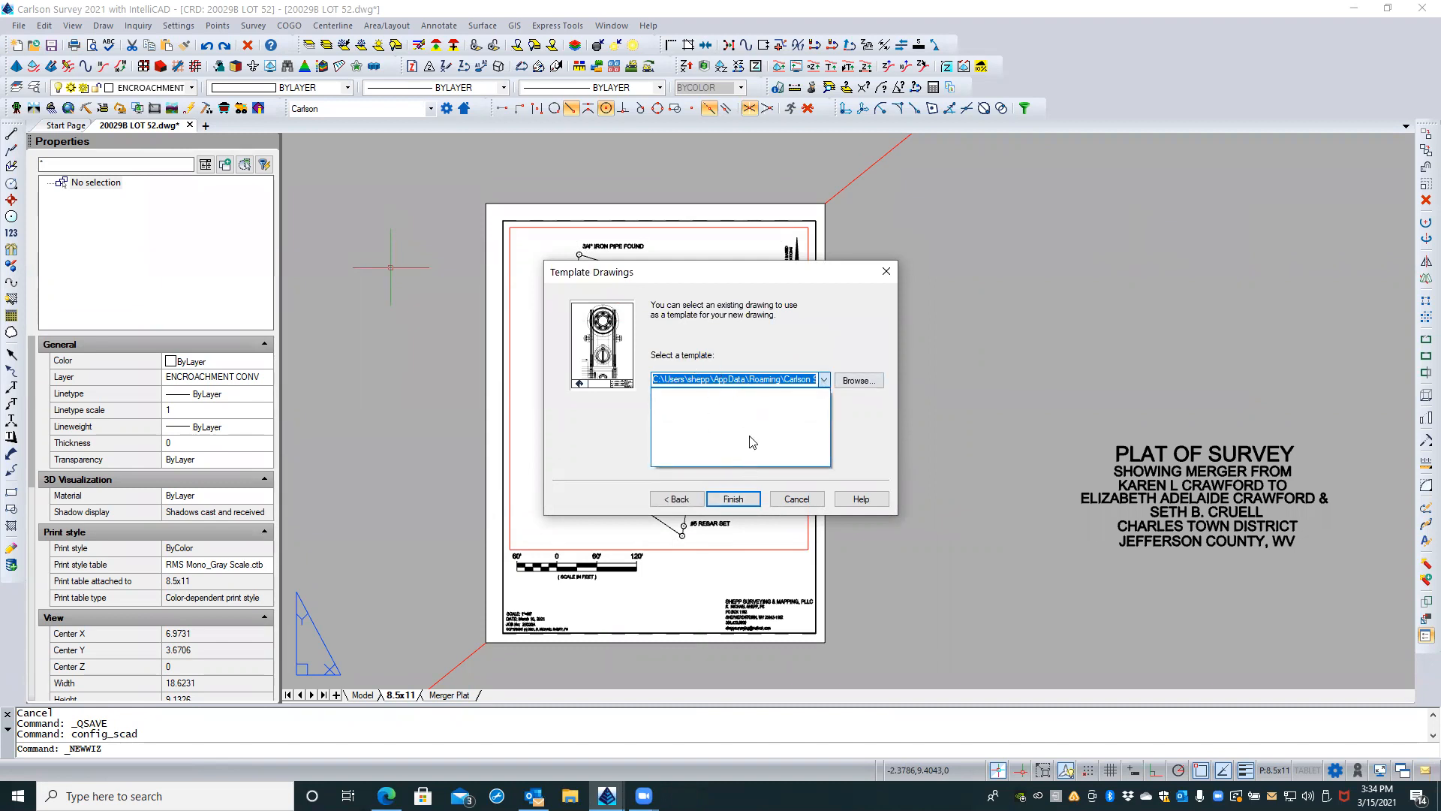
pyautogui.click(757, 337)
pyautogui.click(846, 381)
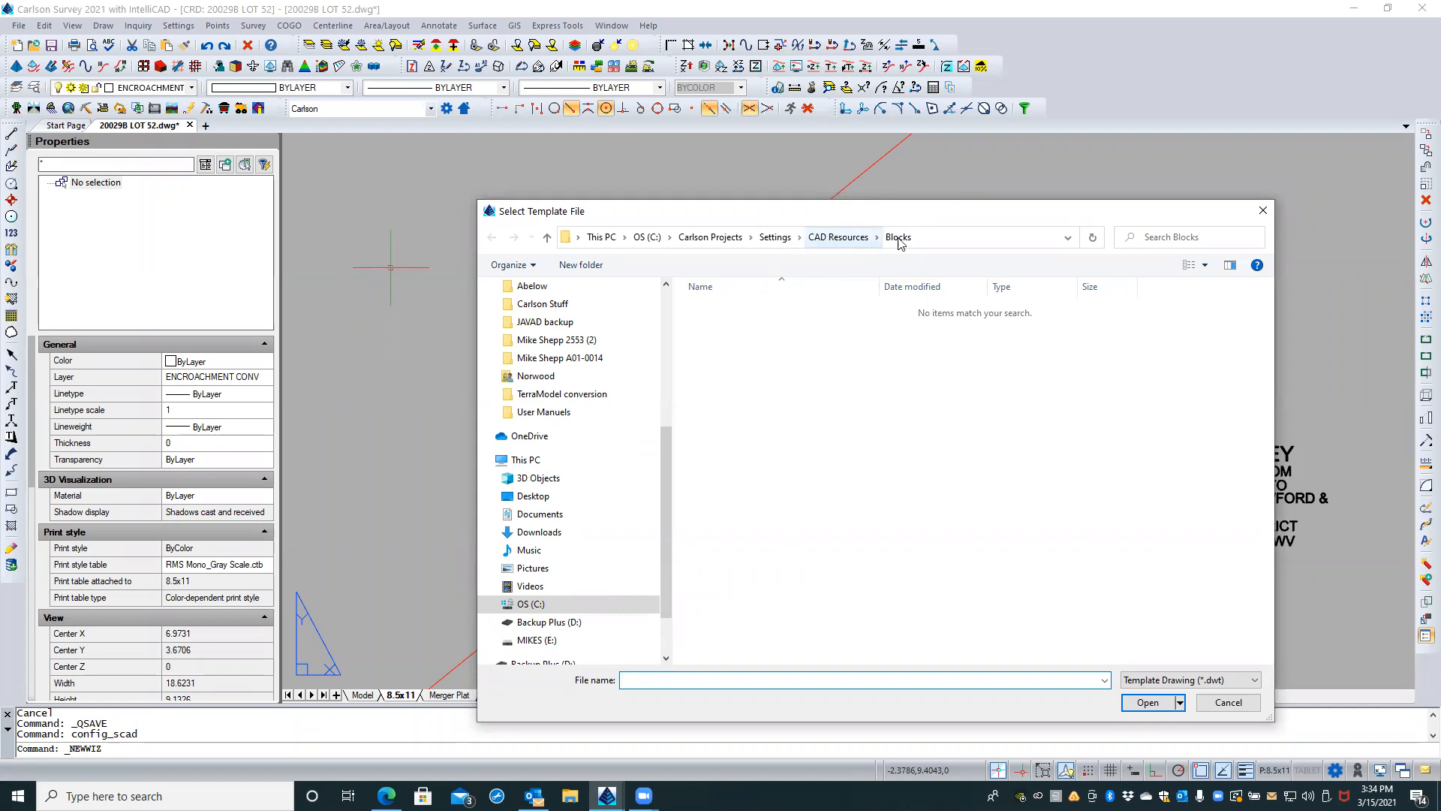
pyautogui.click(1226, 706)
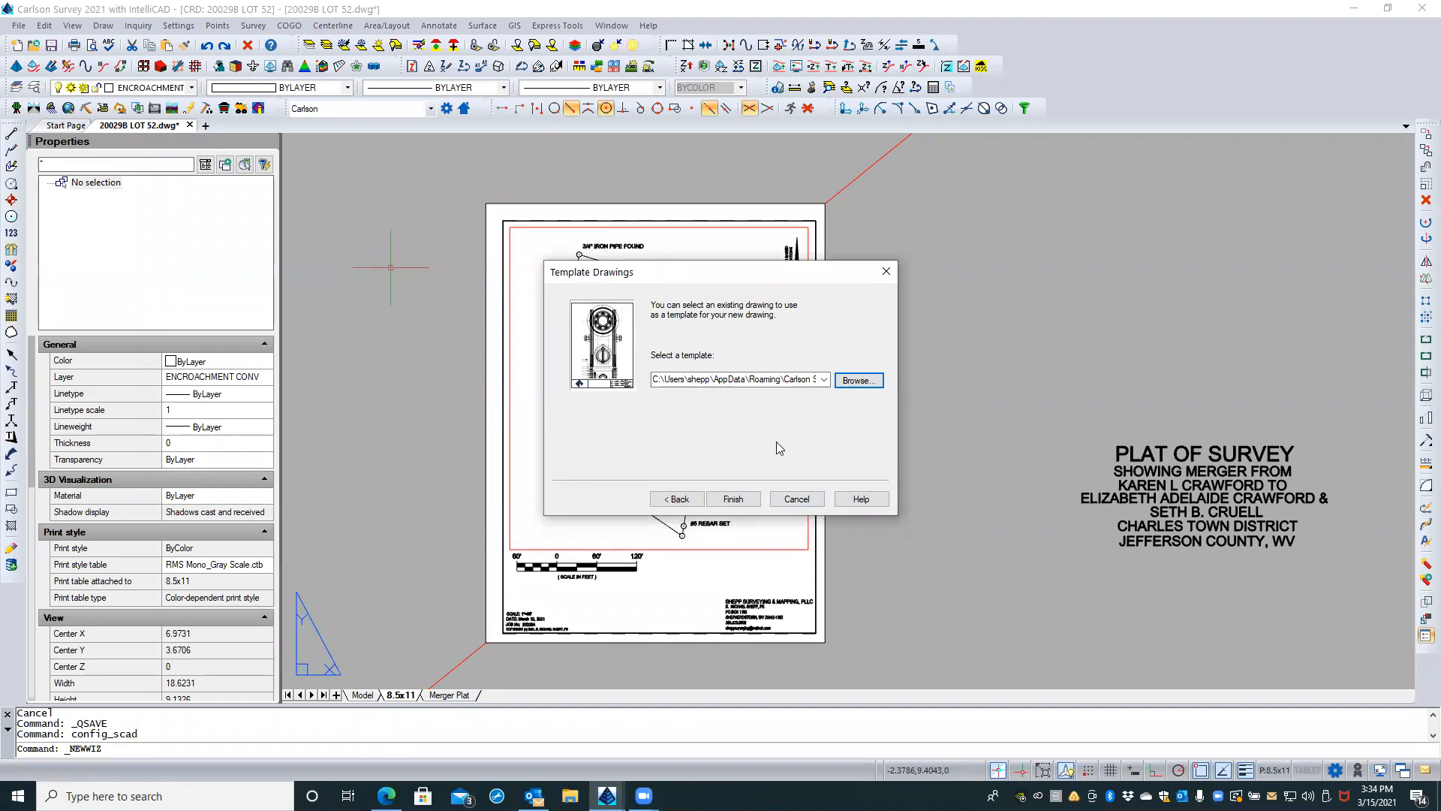
pyautogui.click(787, 497)
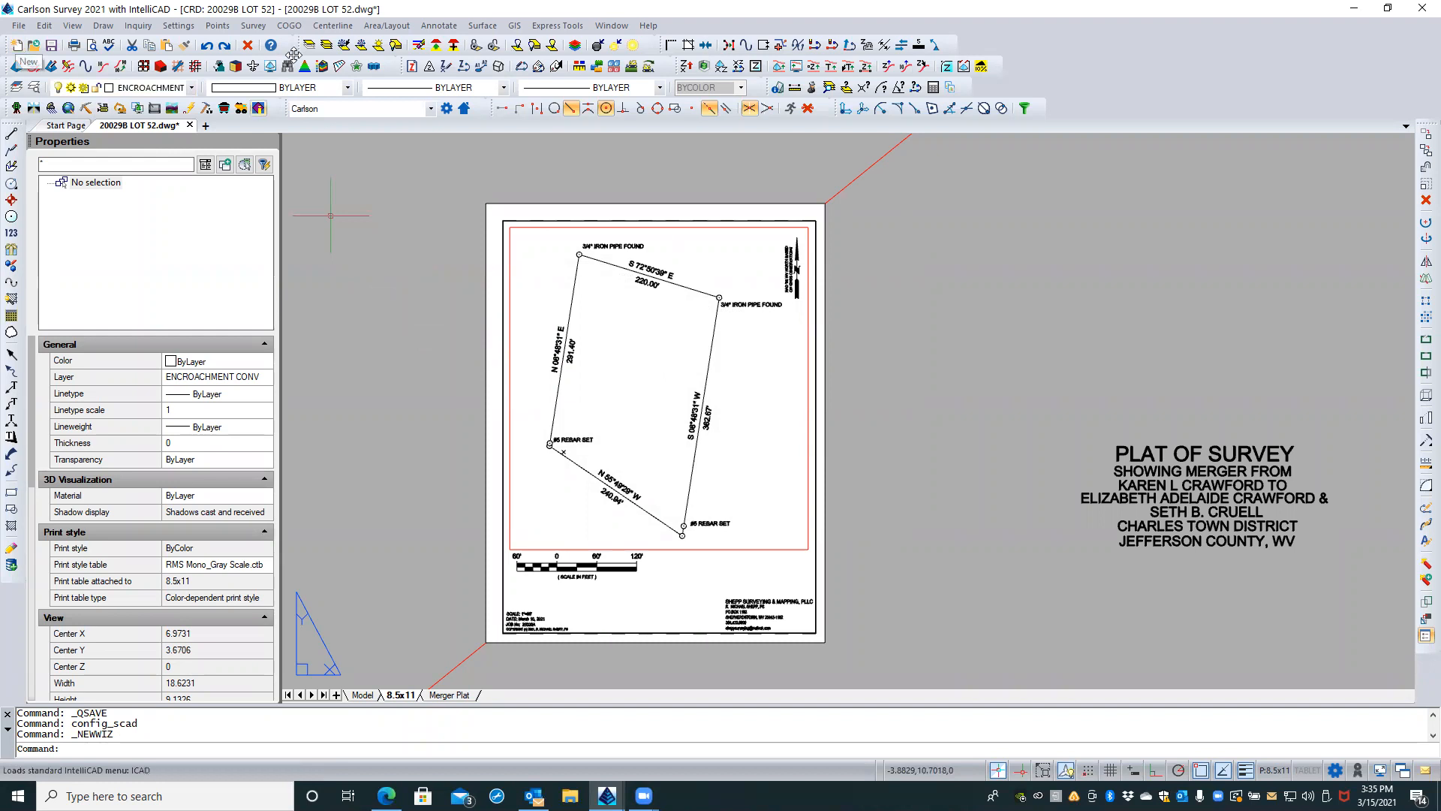
# Step: View the General options in IntelliCAD's Drawing Settings, and close the dialog without changes
pyautogui.click(173, 27)
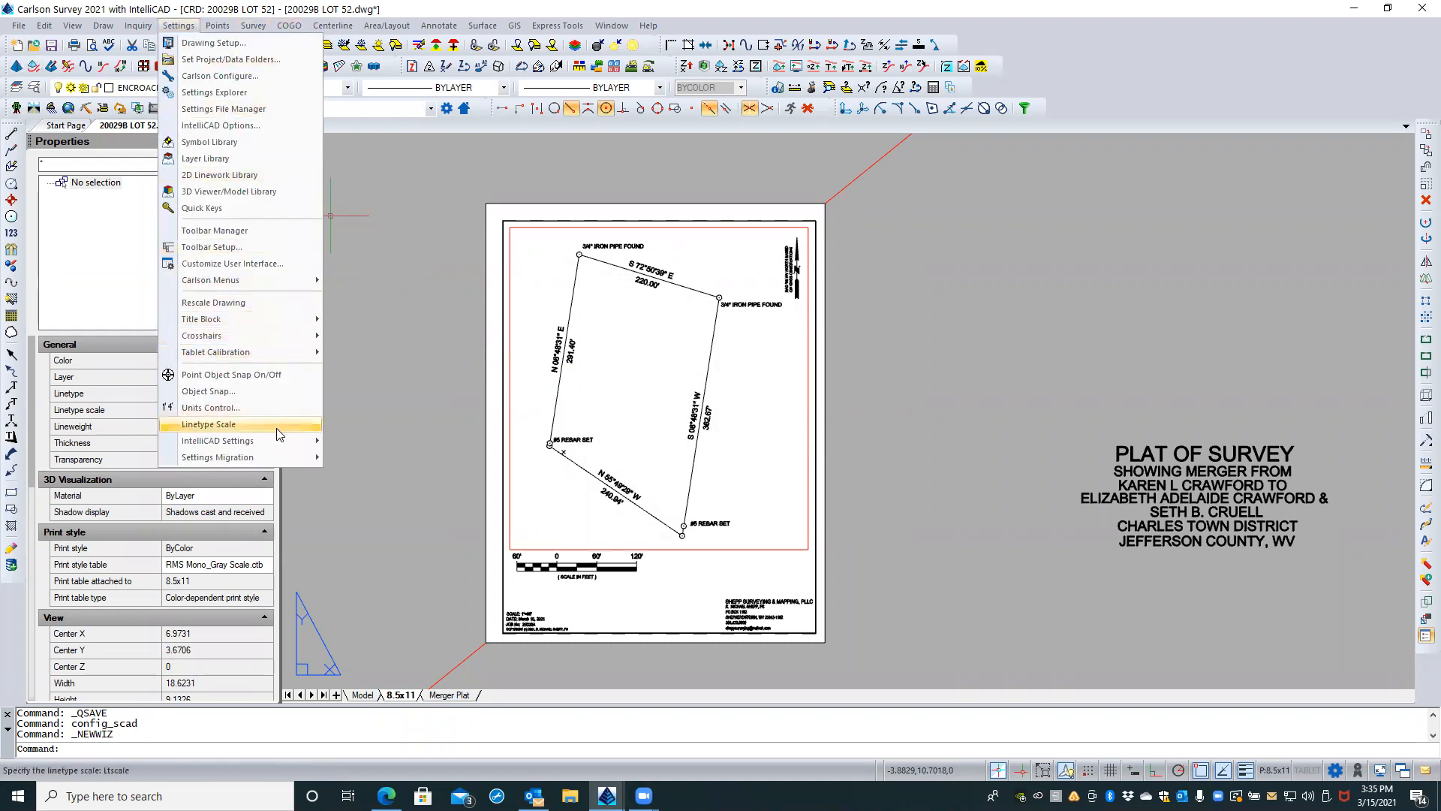
pyautogui.moveTo(275, 442)
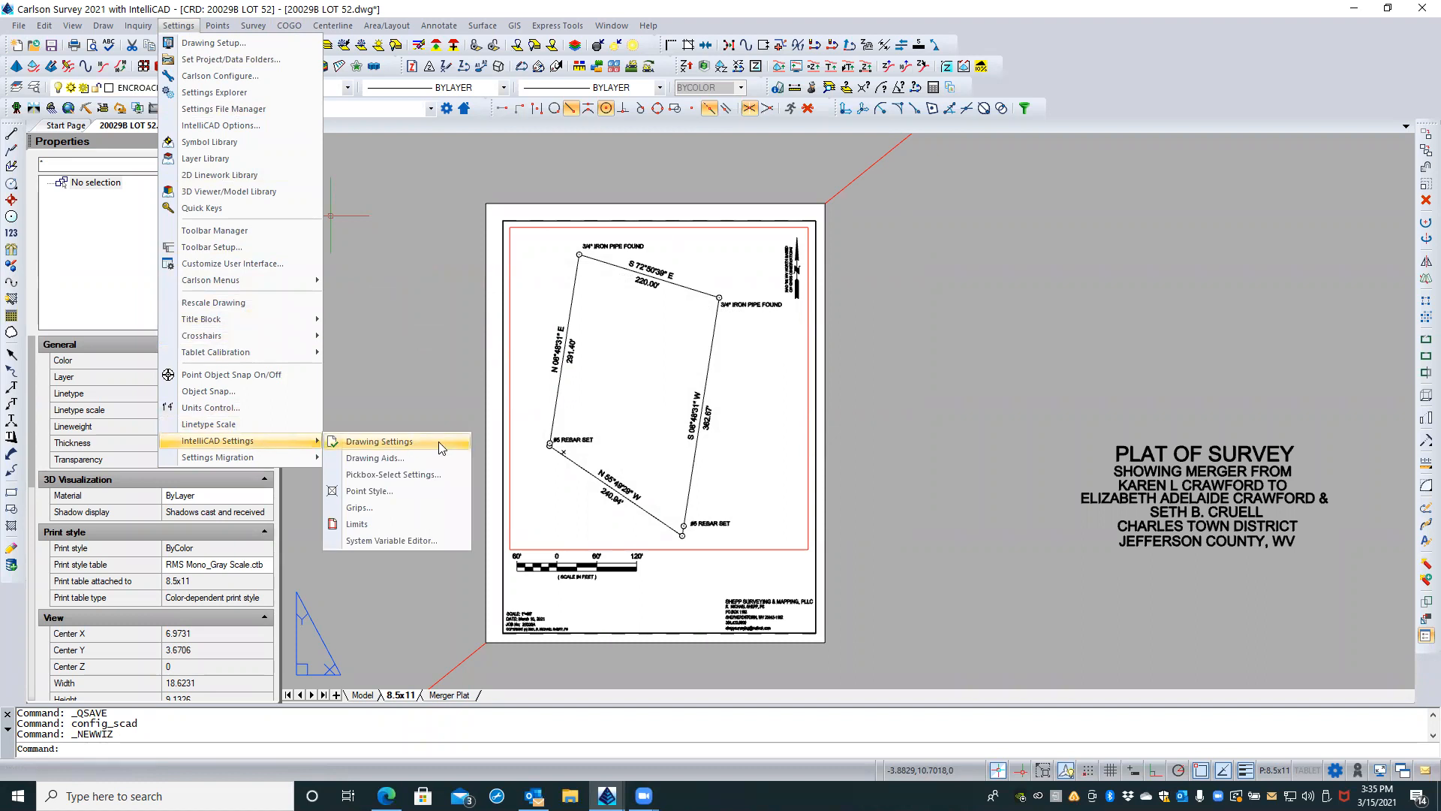
pyautogui.click(399, 445)
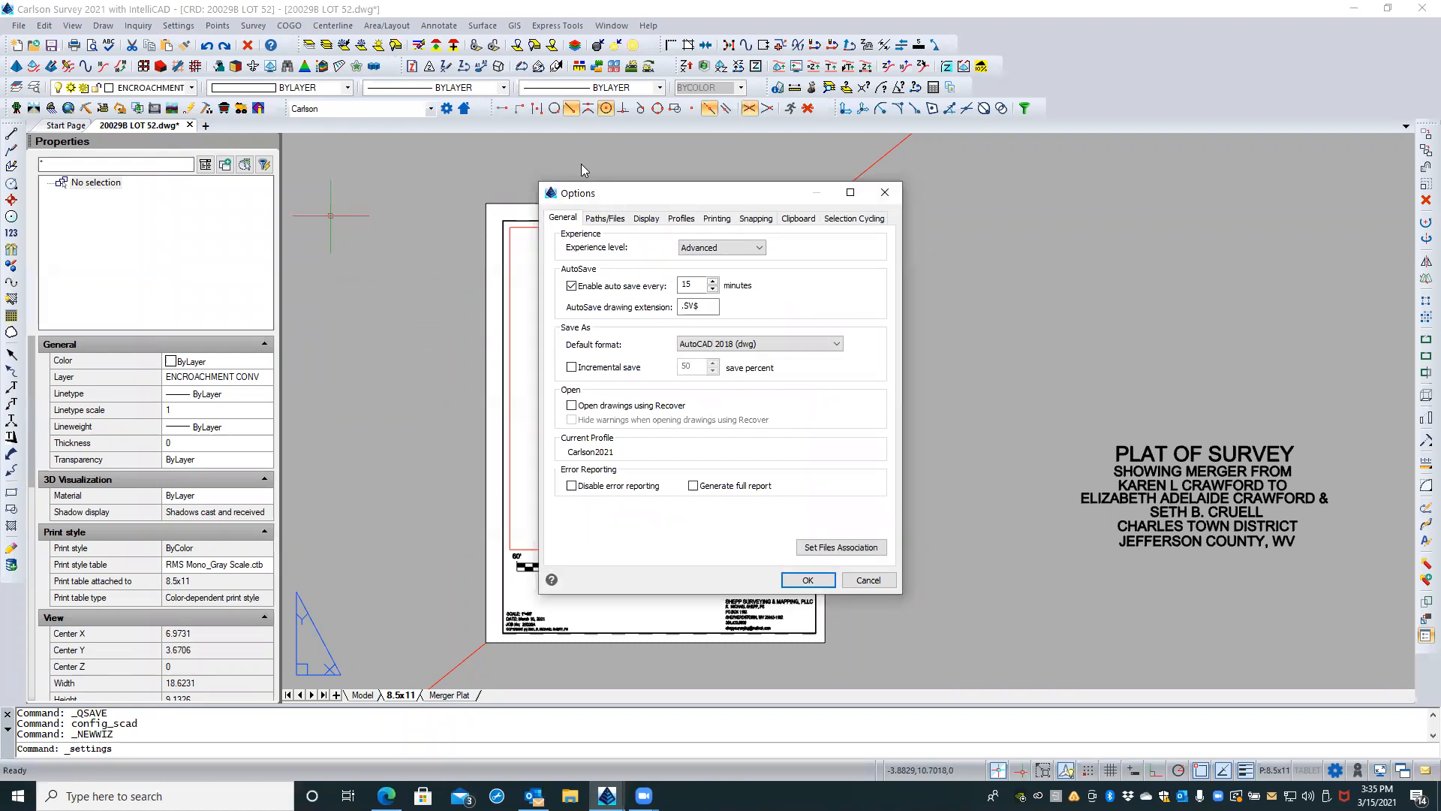
pyautogui.moveTo(654, 197); pyautogui.dragTo(781, 187)
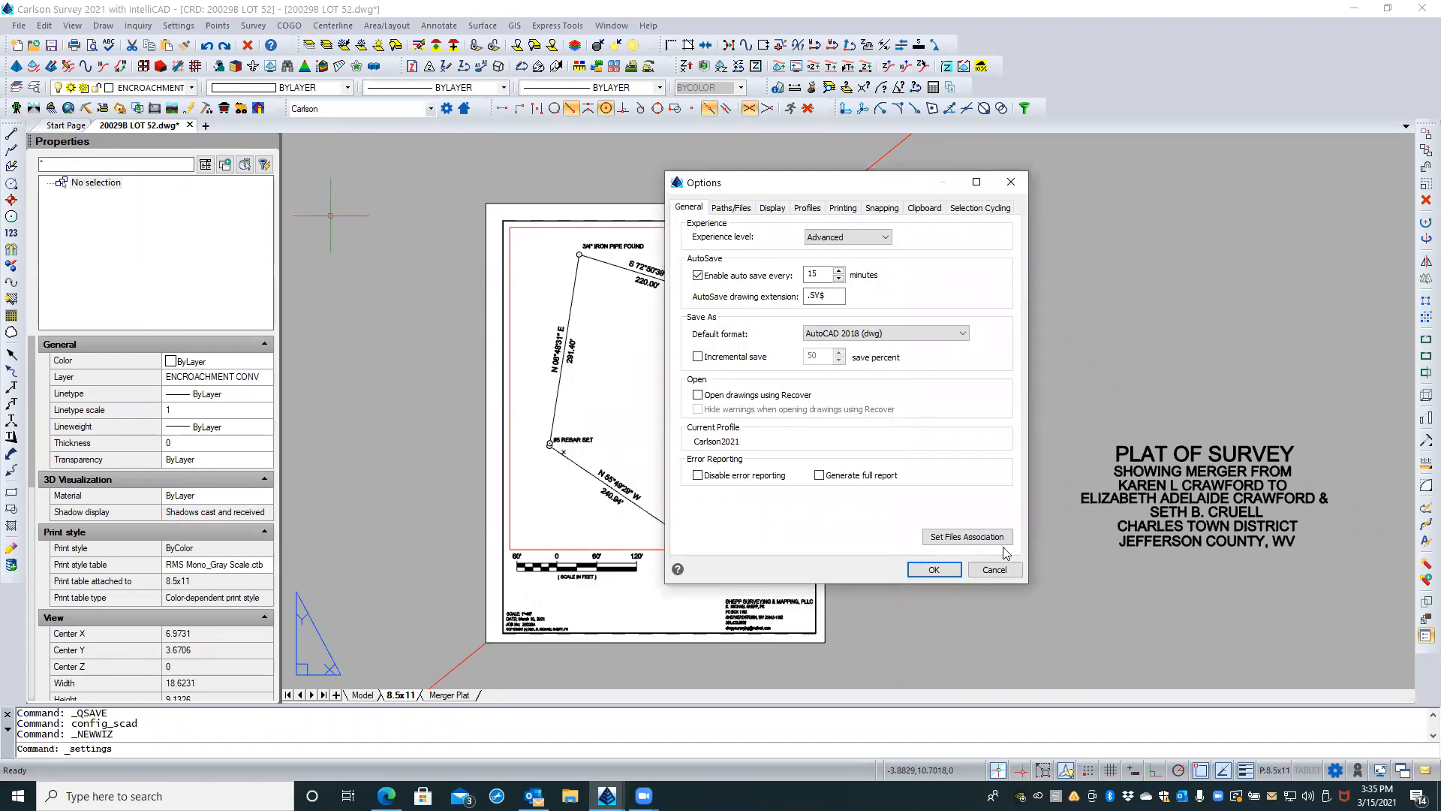
pyautogui.click(993, 570)
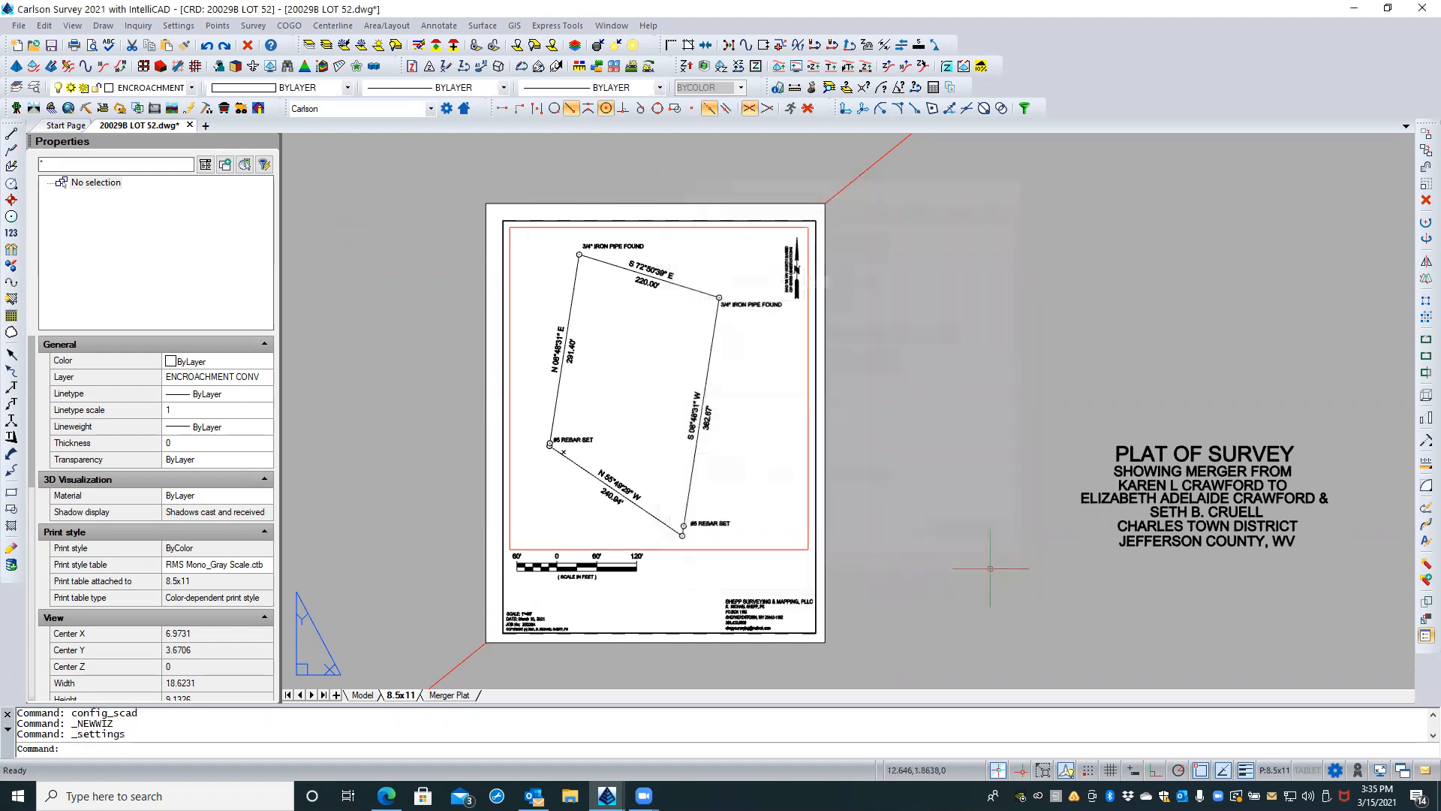
# Step: Open the program's Options and look through the General, Display, Profiles and Printing settings before bringing up Paths/Files
pyautogui.rightClick(908, 314)
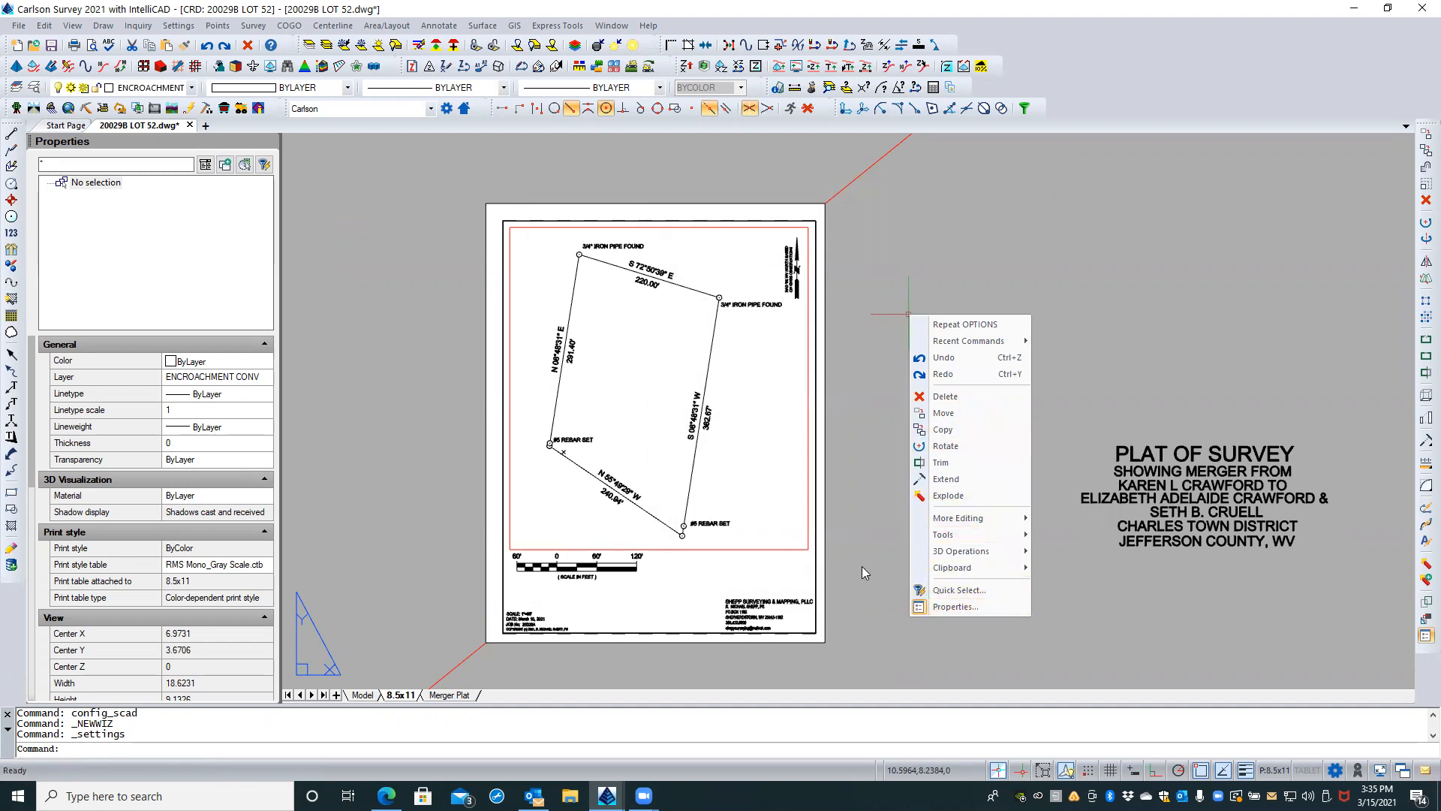
pyautogui.press('Escape')
pyautogui.press('Escape')
pyautogui.write('op')
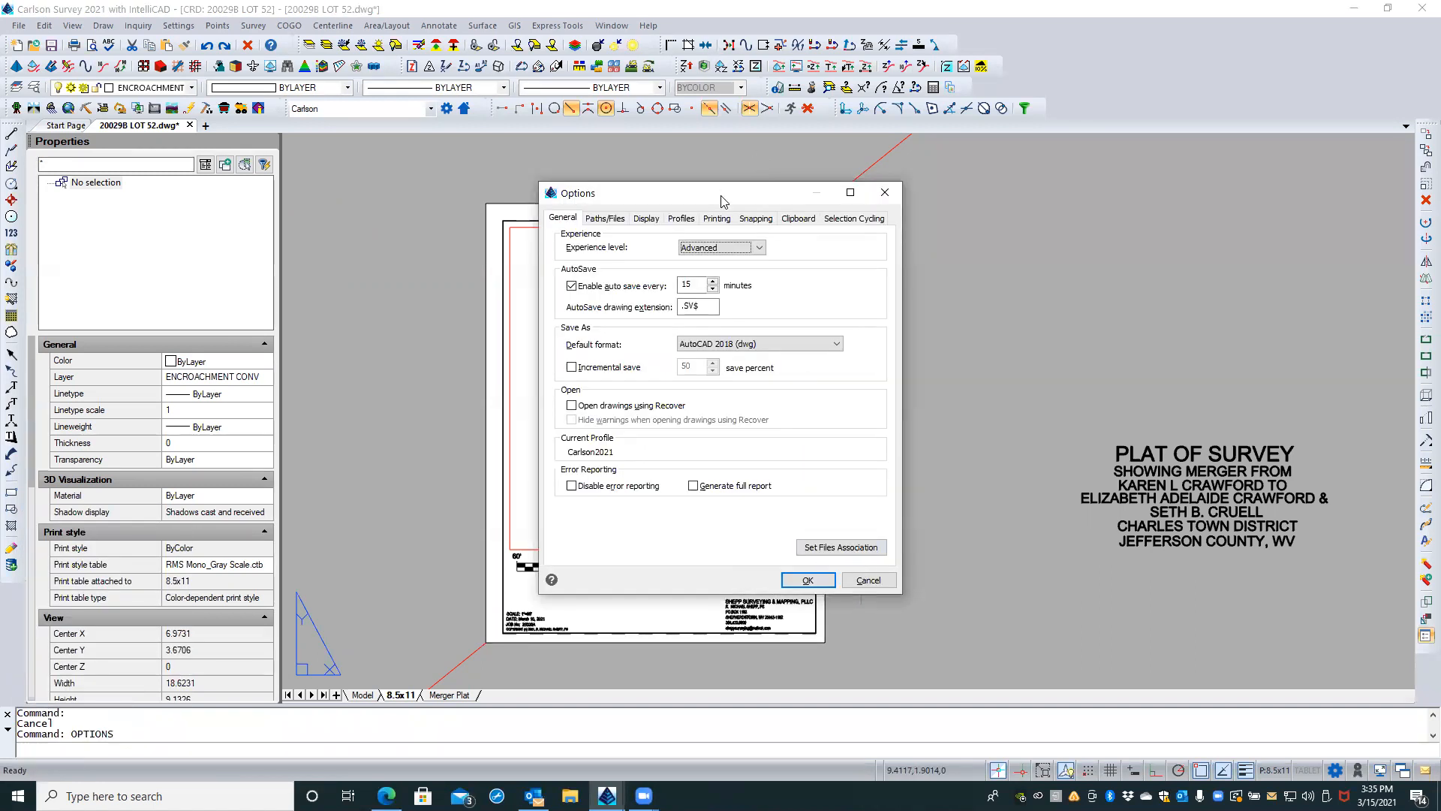
pyautogui.moveTo(723, 201); pyautogui.dragTo(735, 195)
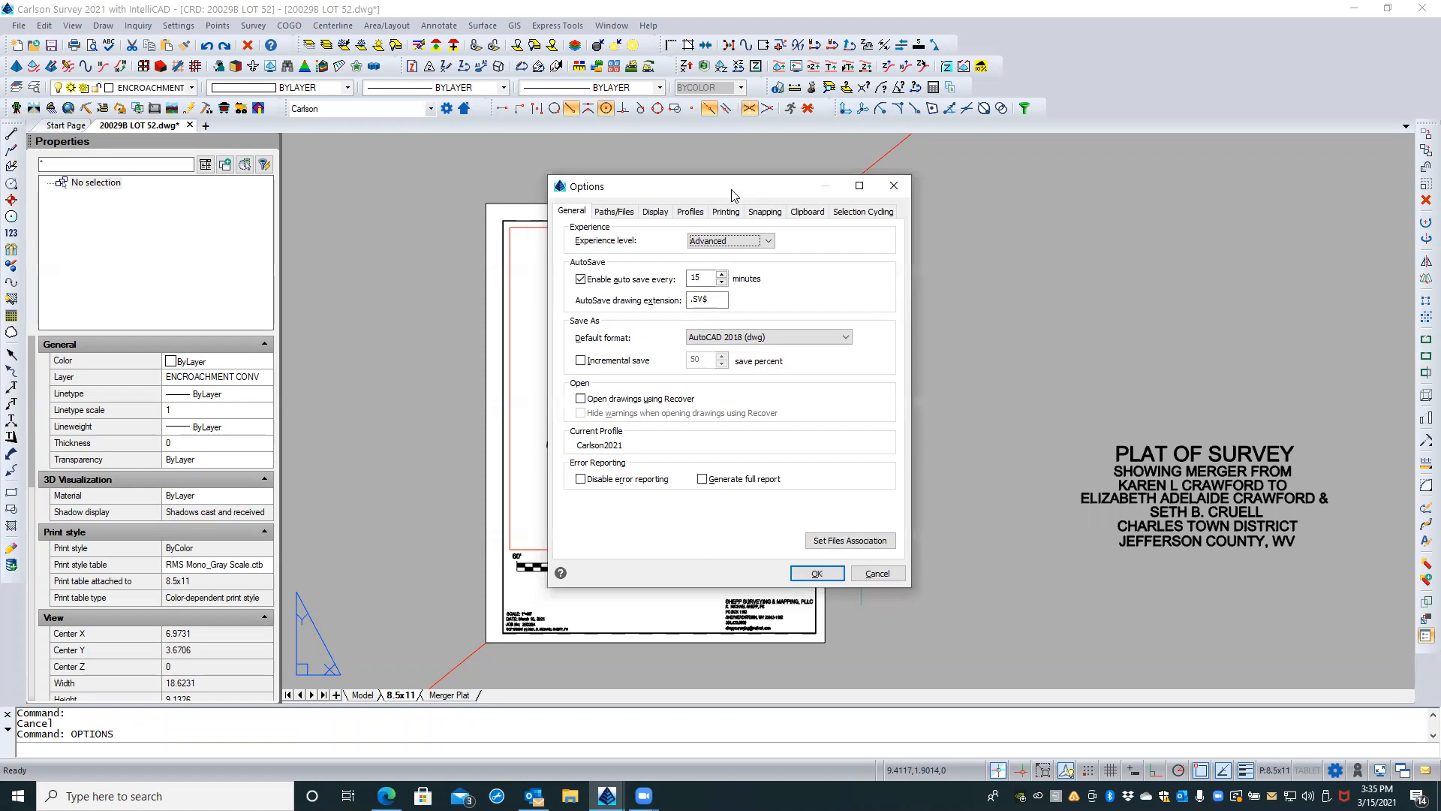
pyautogui.click(575, 214)
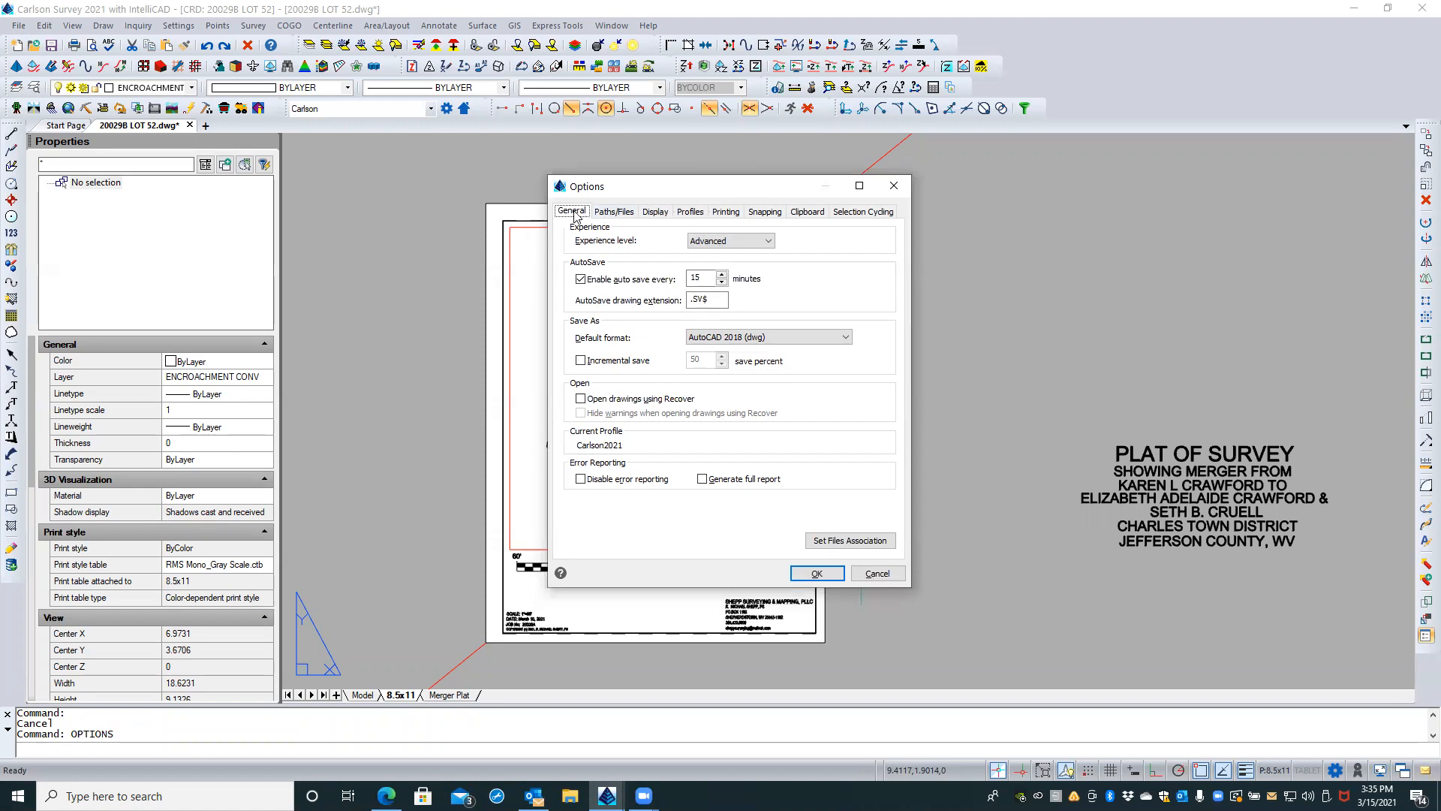
pyautogui.click(612, 213)
pyautogui.click(655, 213)
pyautogui.click(689, 212)
pyautogui.click(726, 212)
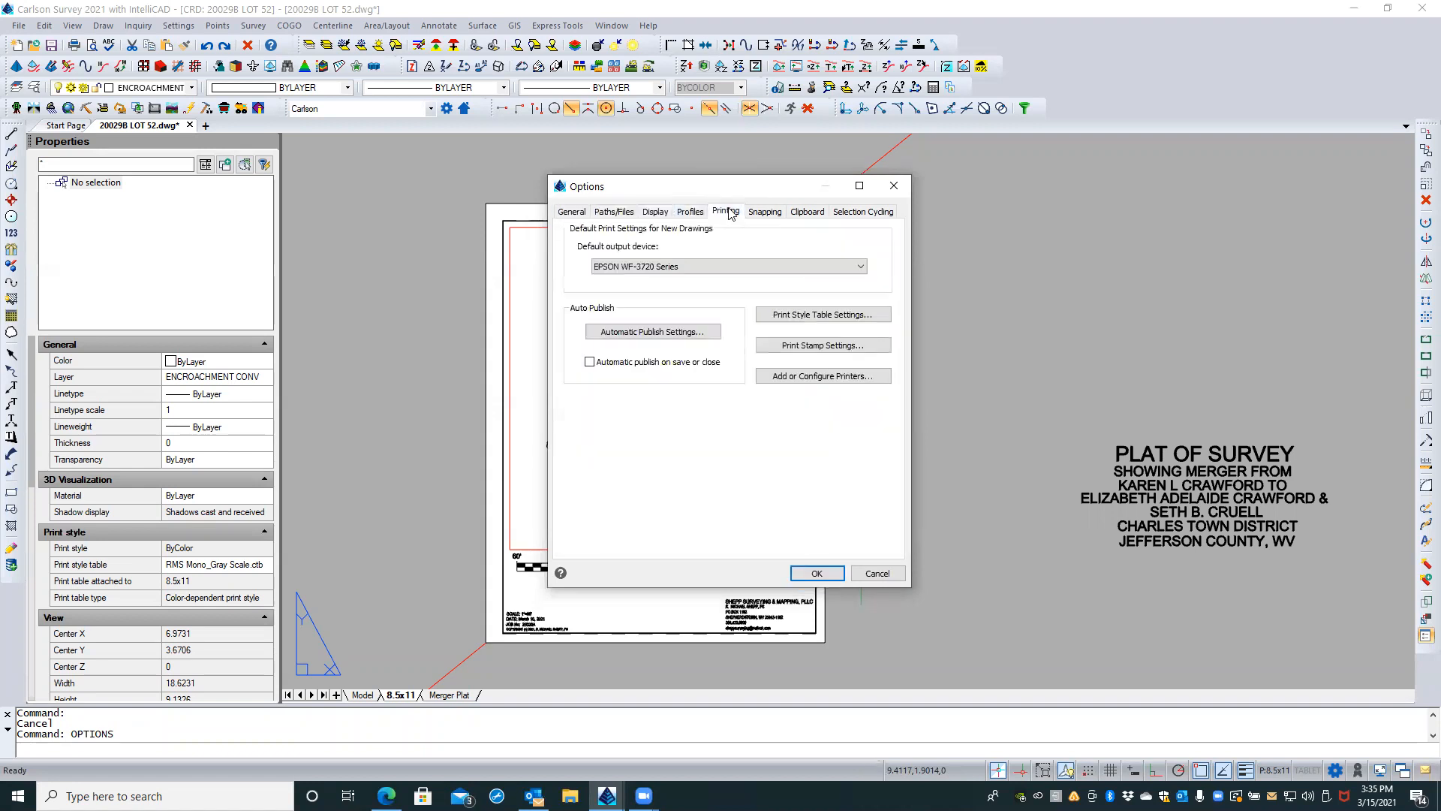
pyautogui.click(562, 212)
pyautogui.click(603, 214)
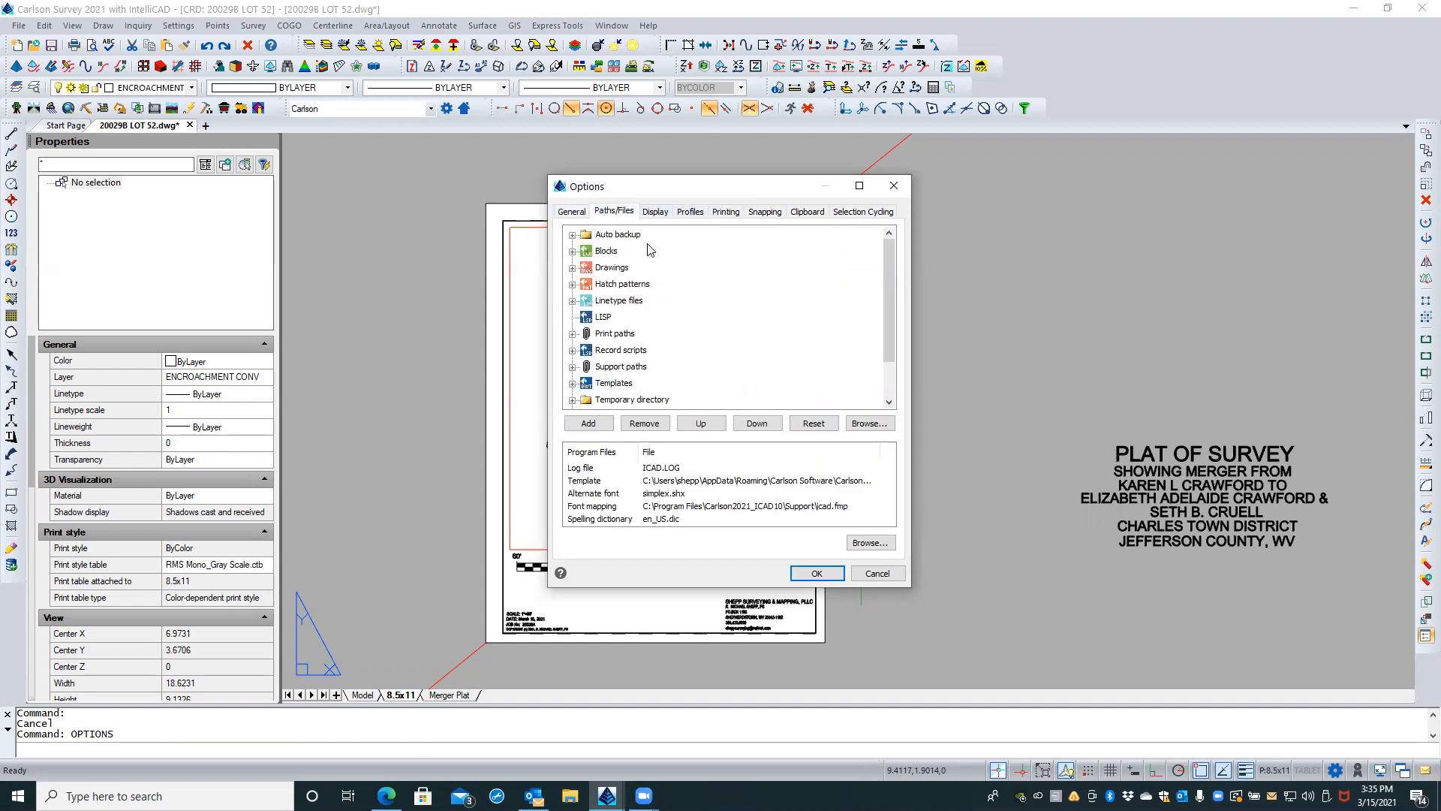
# Step: Add the folder C:\Carlson Projects\Settings\CAD Resources\Blocks to the Blocks search paths
pyautogui.click(572, 252)
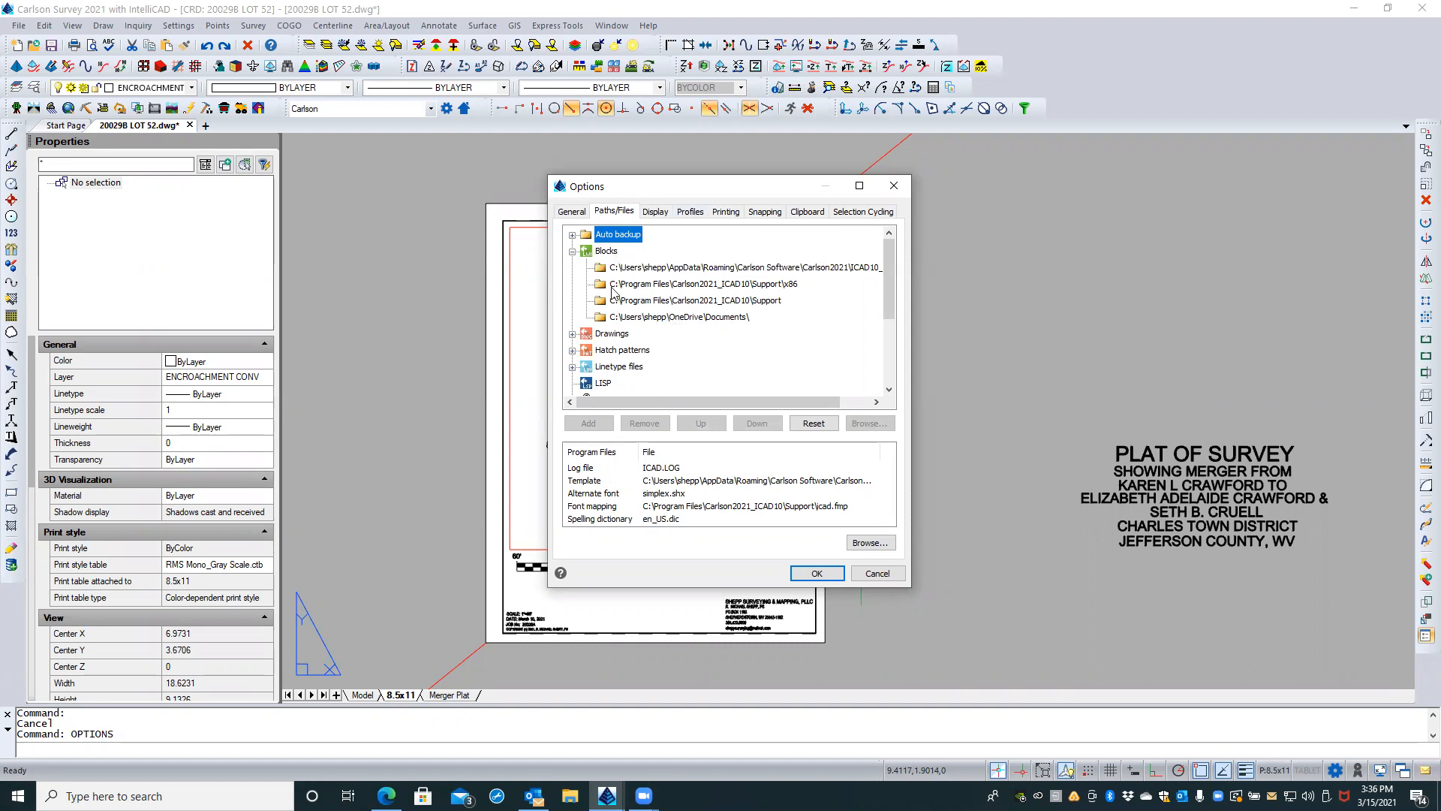
pyautogui.click(609, 252)
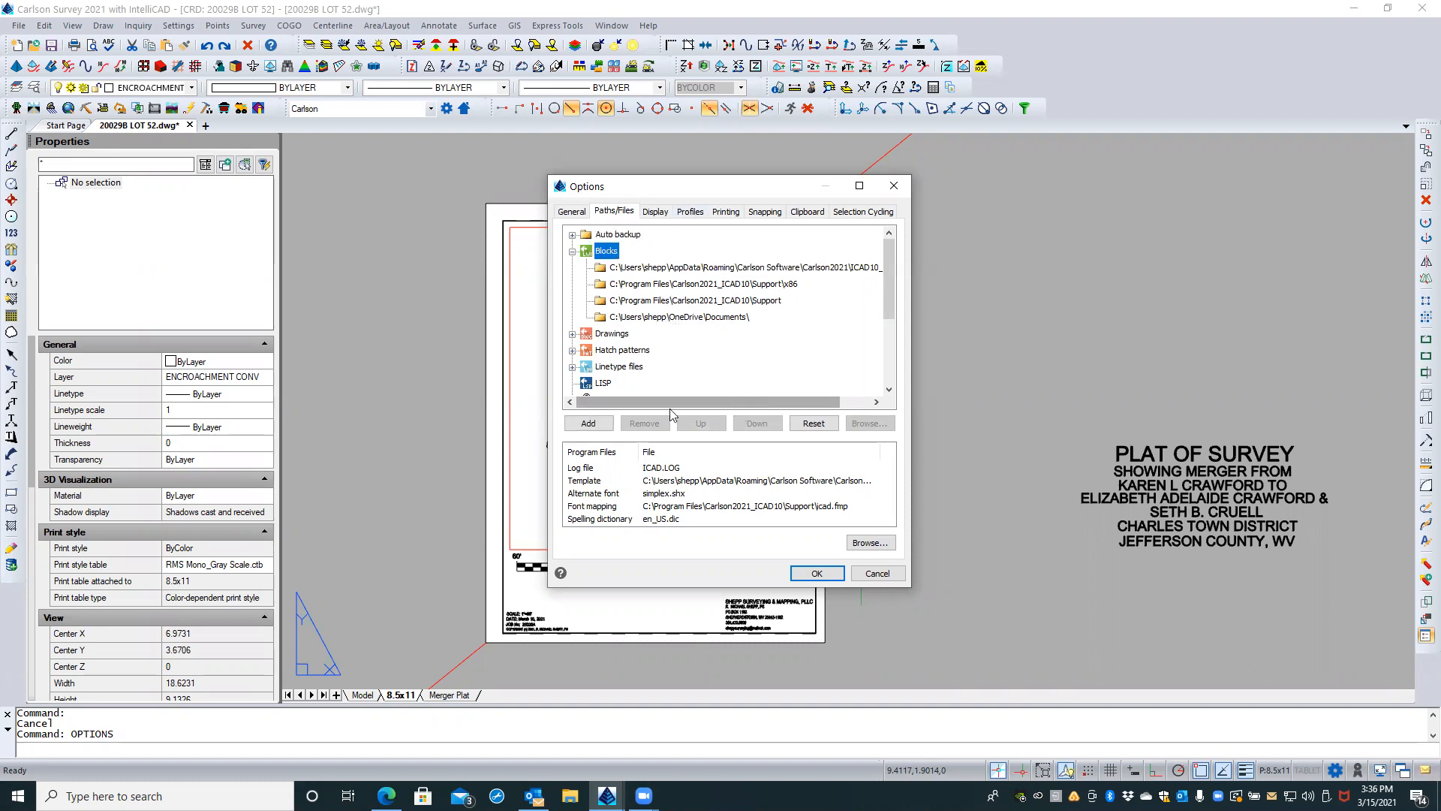
pyautogui.click(601, 424)
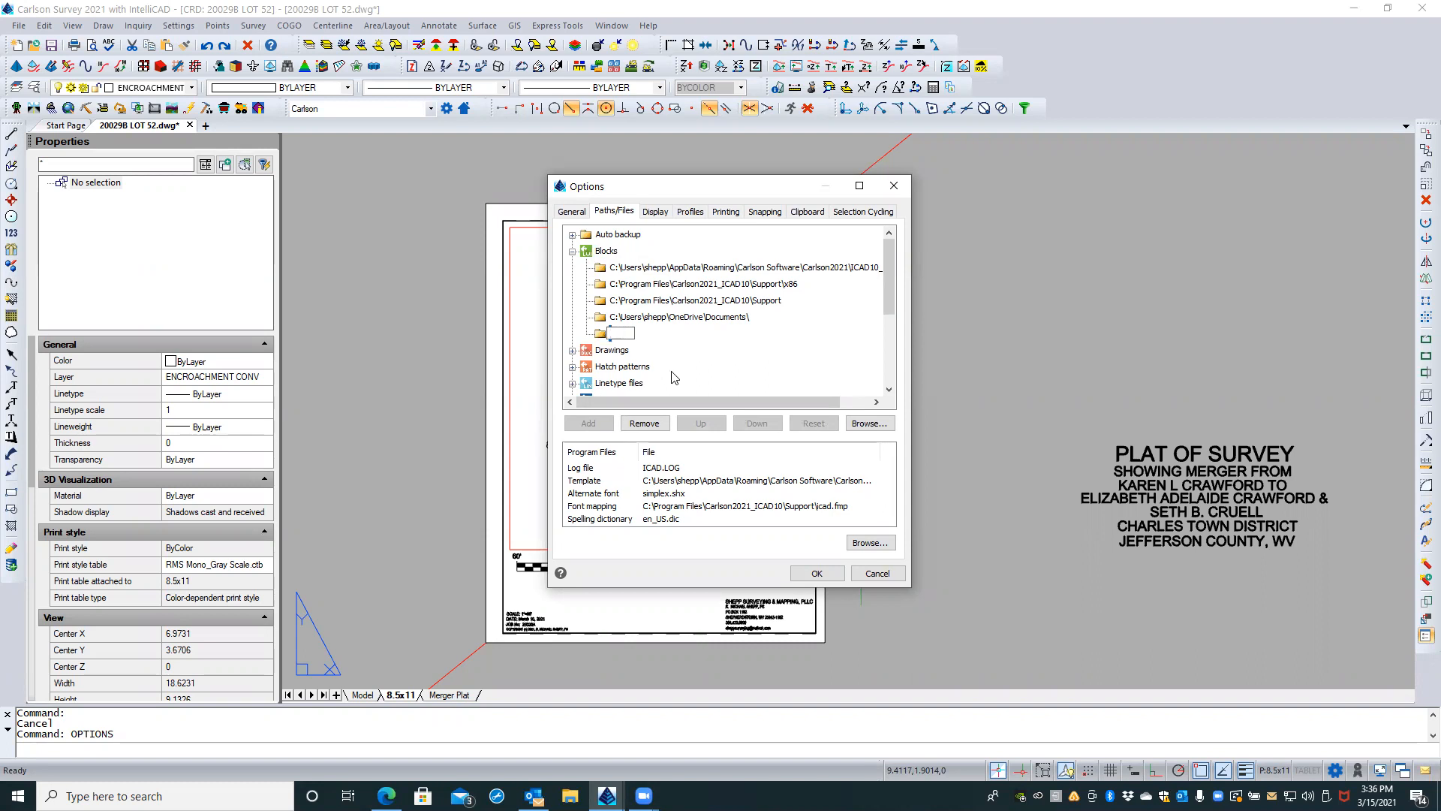
pyautogui.click(868, 423)
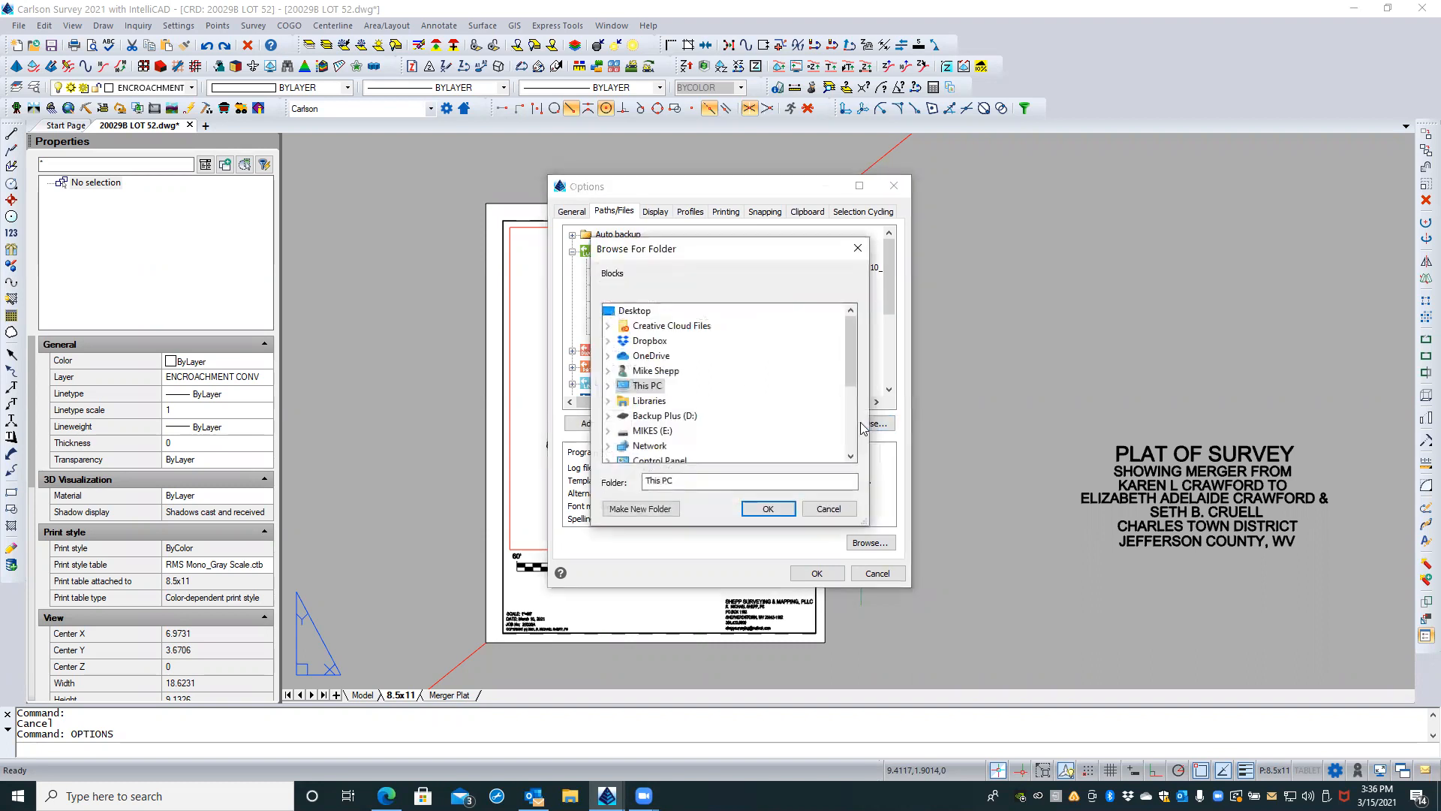
pyautogui.click(608, 386)
pyautogui.click(622, 431)
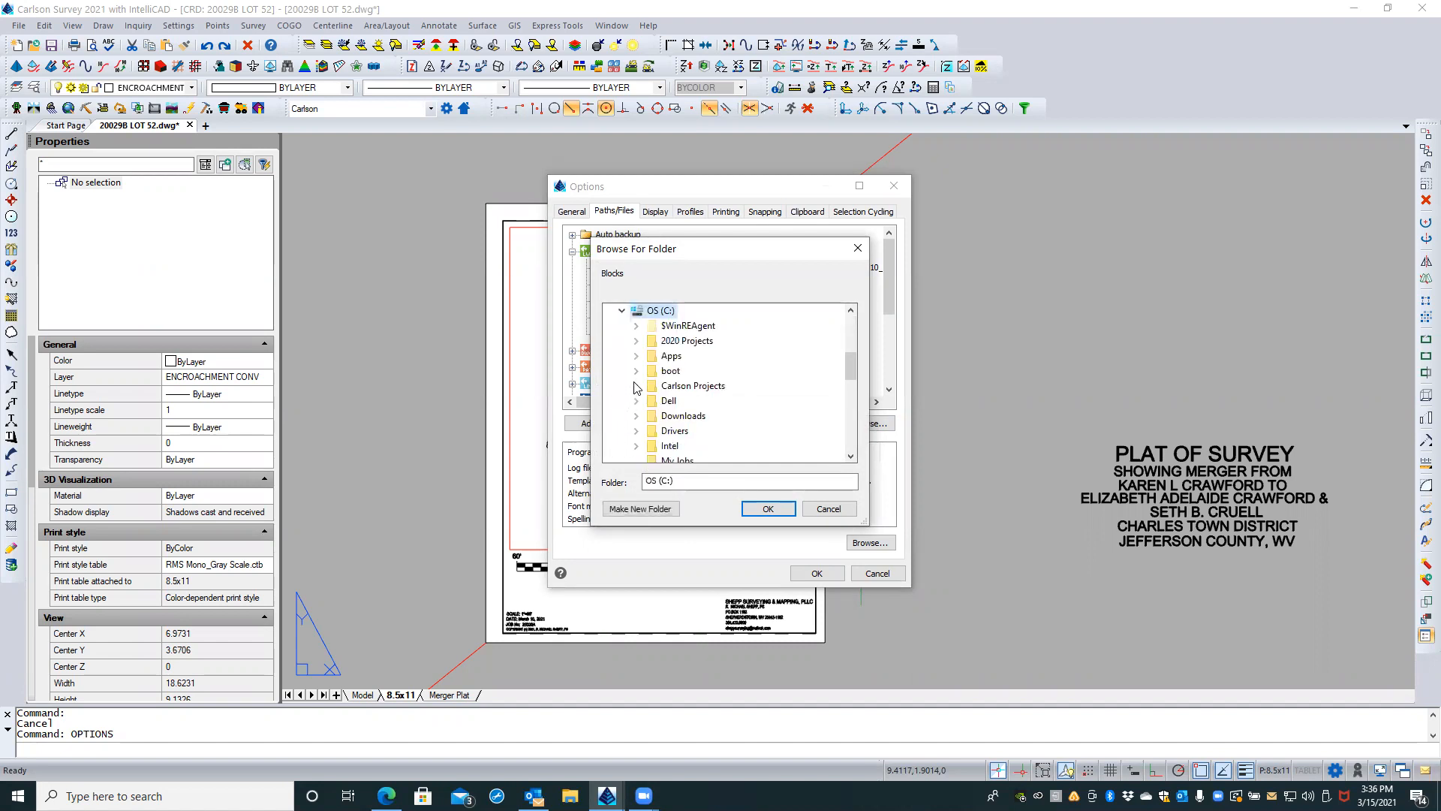
pyautogui.click(637, 387)
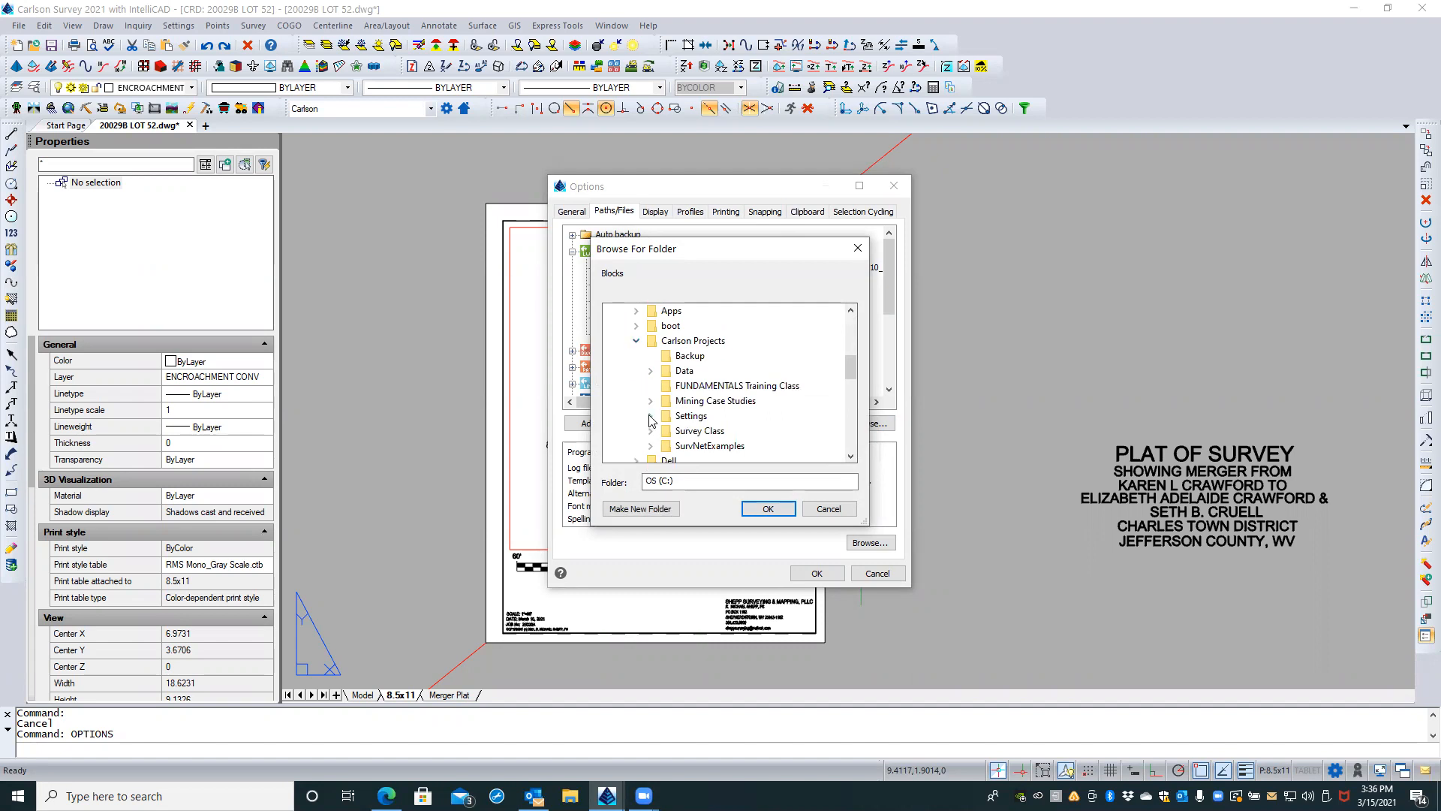
pyautogui.click(651, 416)
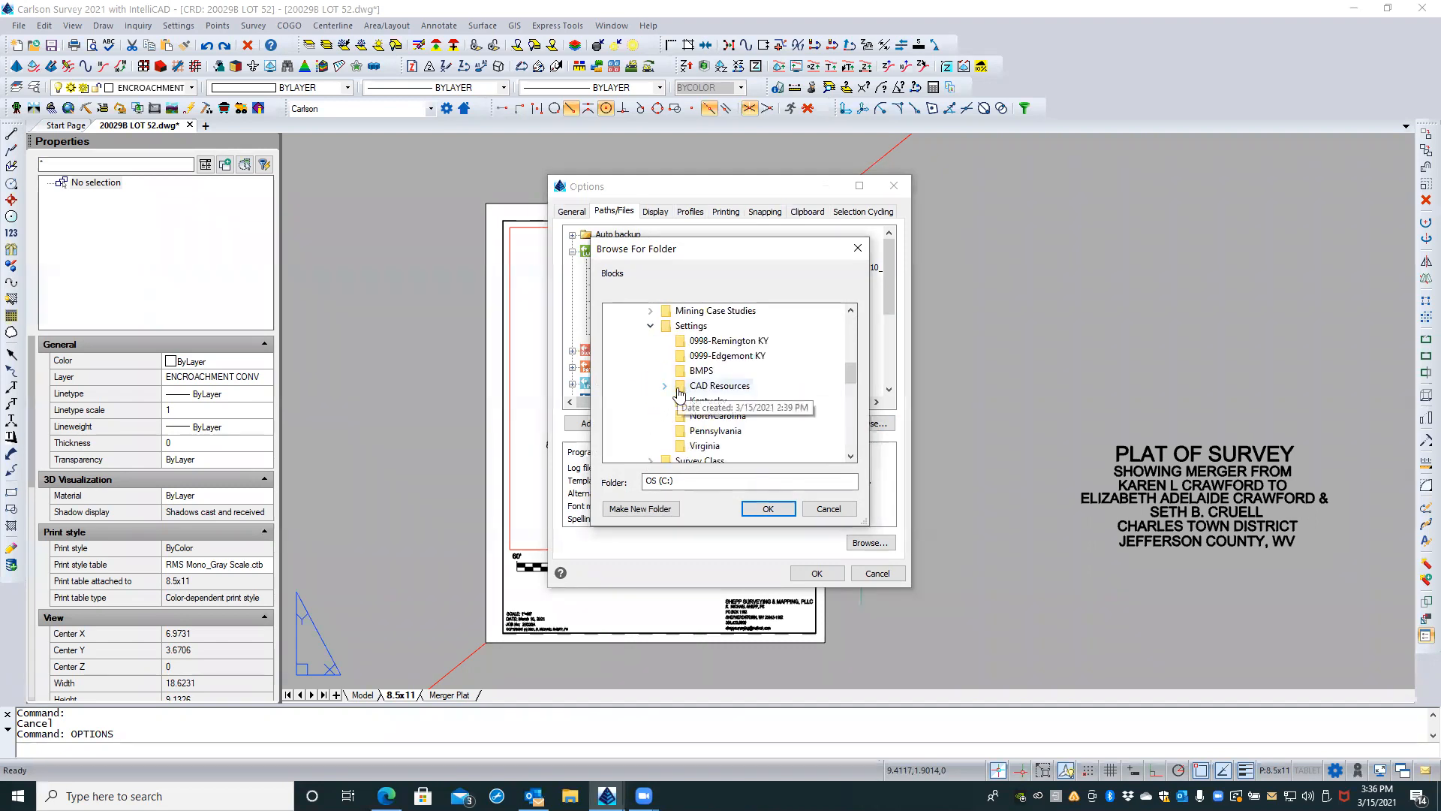
pyautogui.click(665, 387)
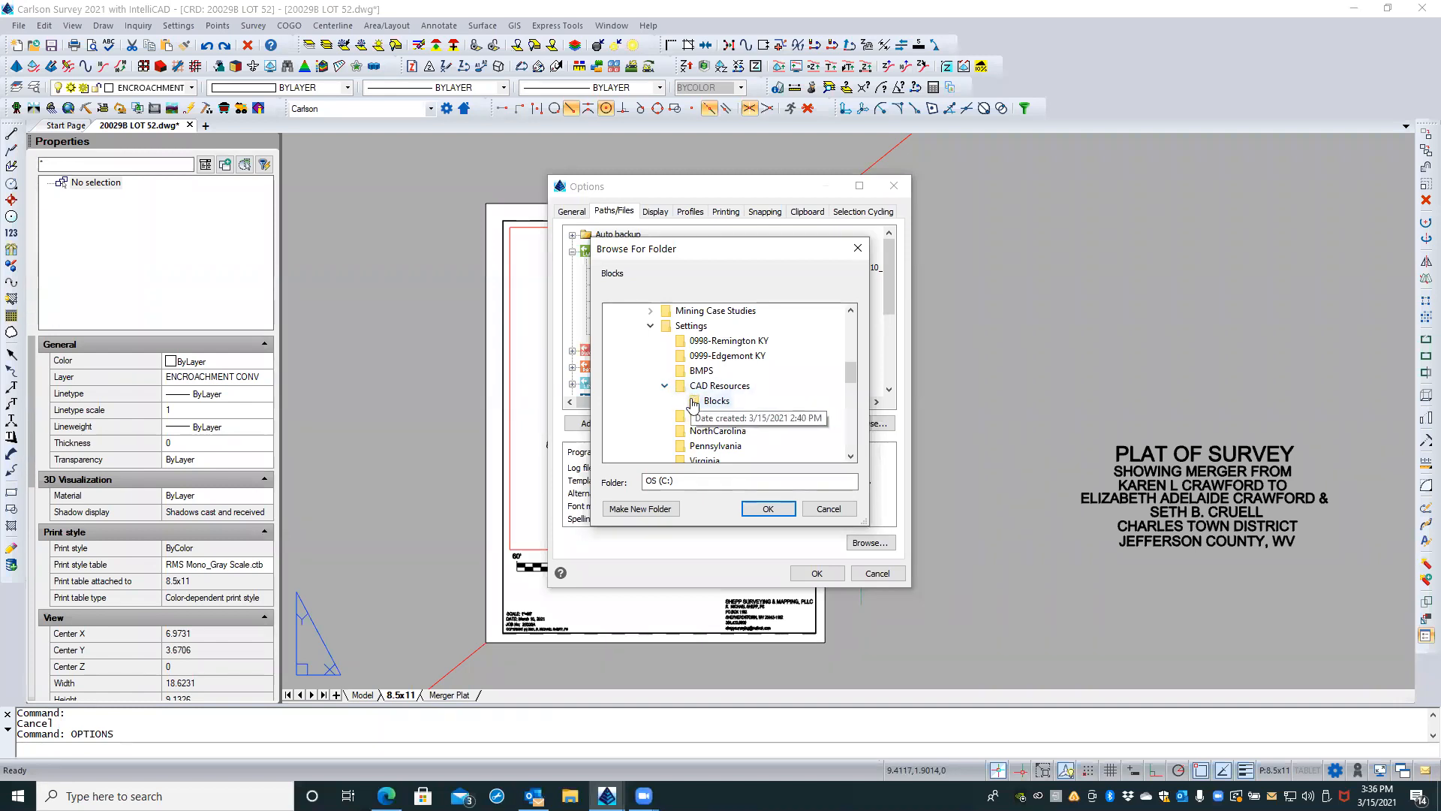
pyautogui.click(713, 401)
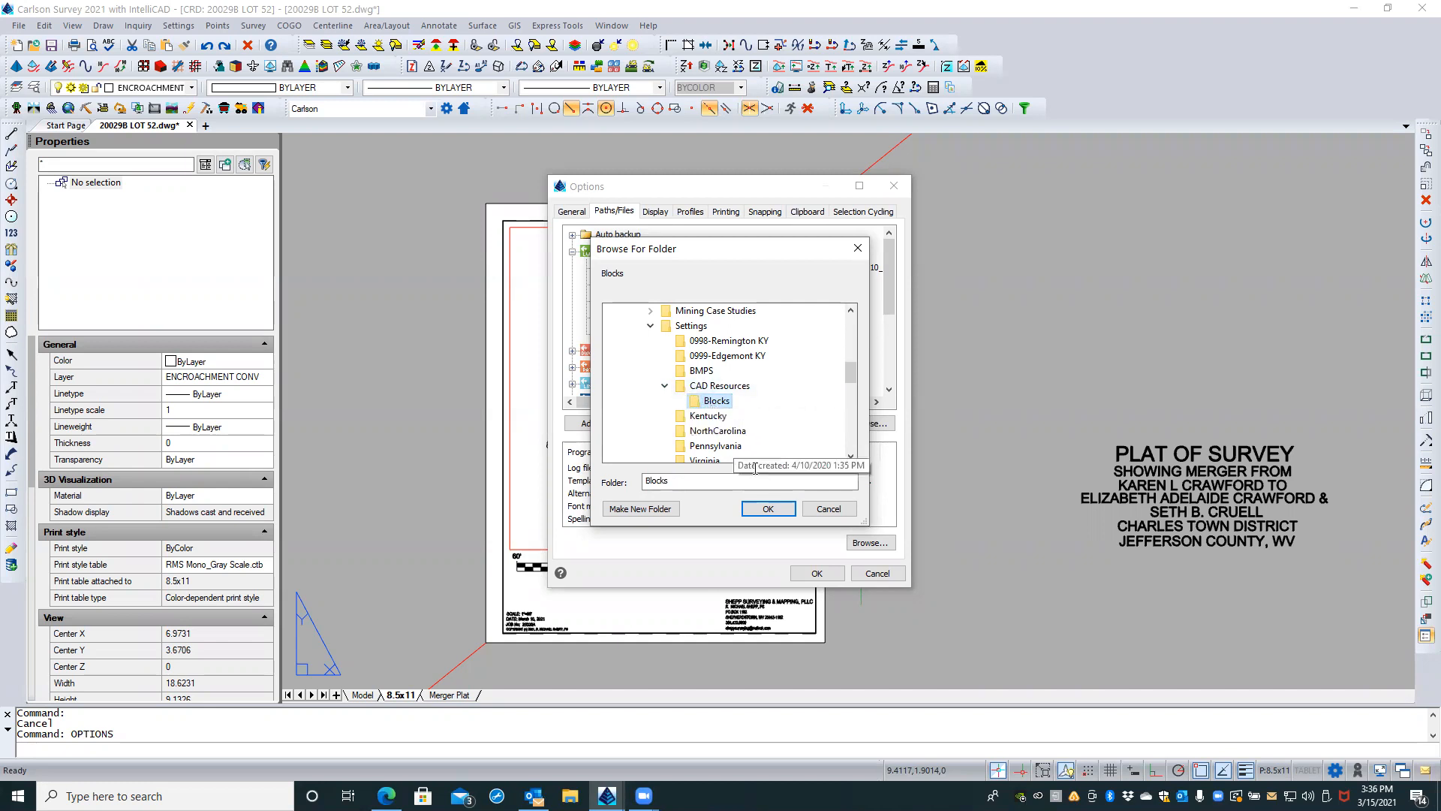
pyautogui.click(768, 508)
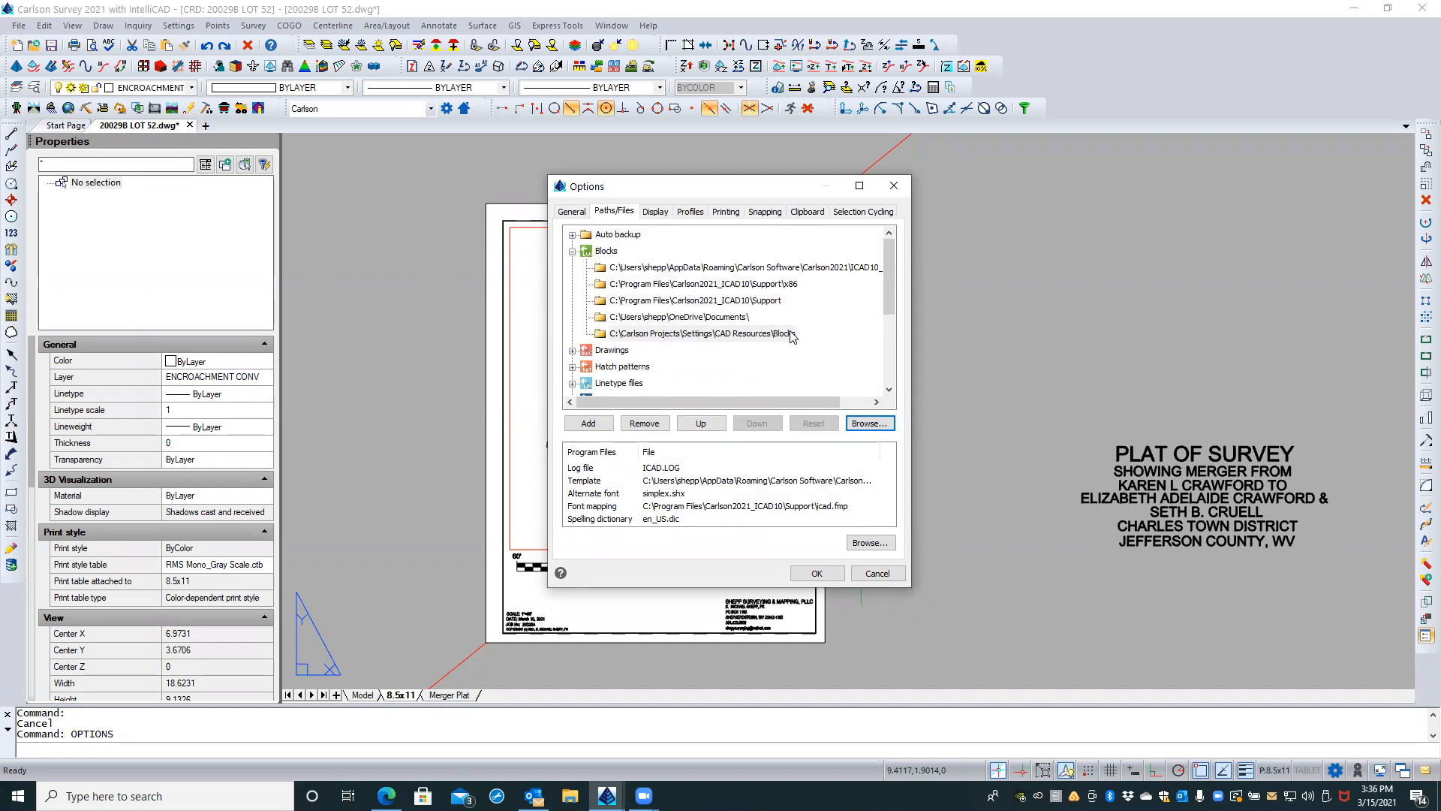
# Step: Reorder the Blocks search paths so the CAD Resources\Blocks folder sits directly above the OneDrive Documents folder, and collapse the list
pyautogui.click(702, 425)
pyautogui.click(704, 425)
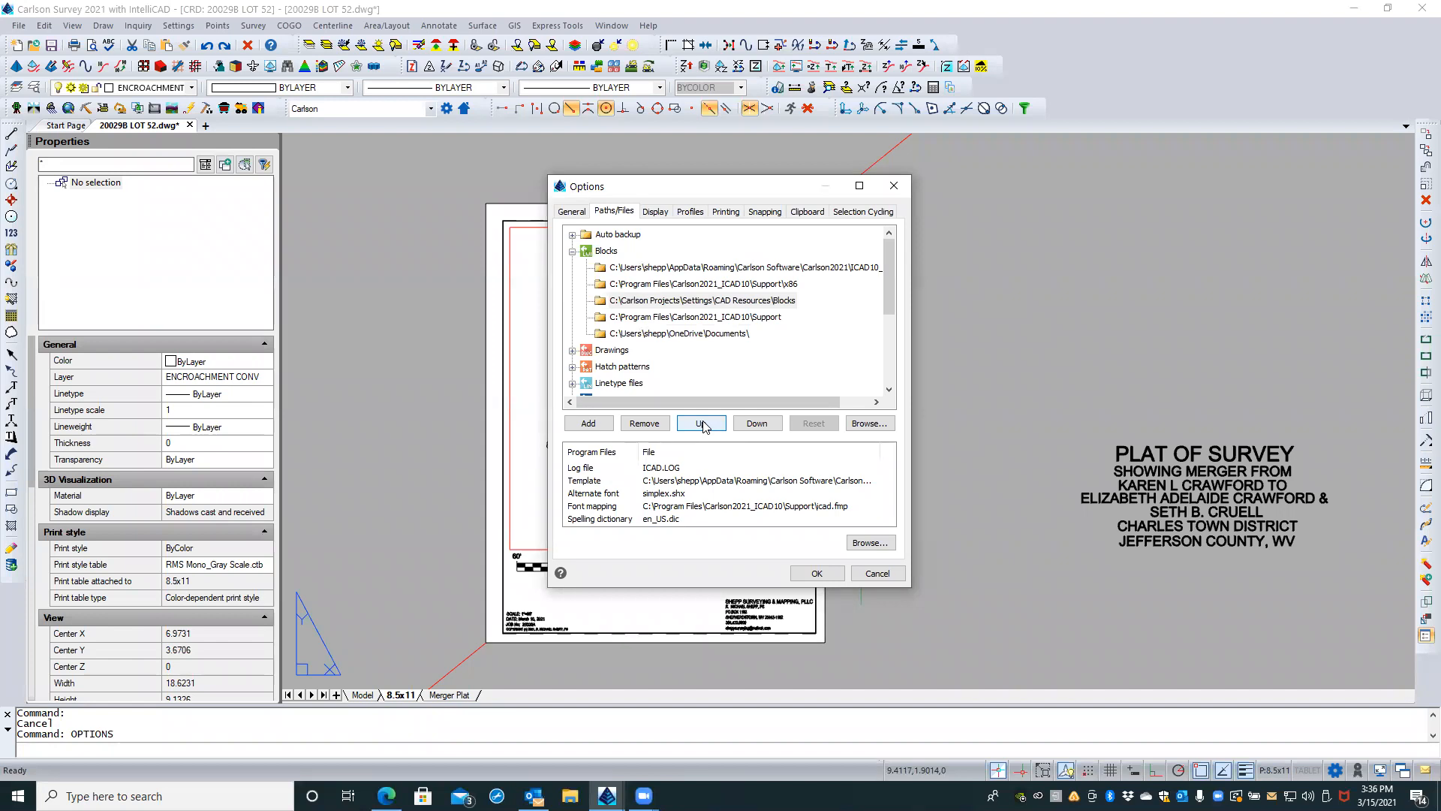
pyautogui.click(755, 424)
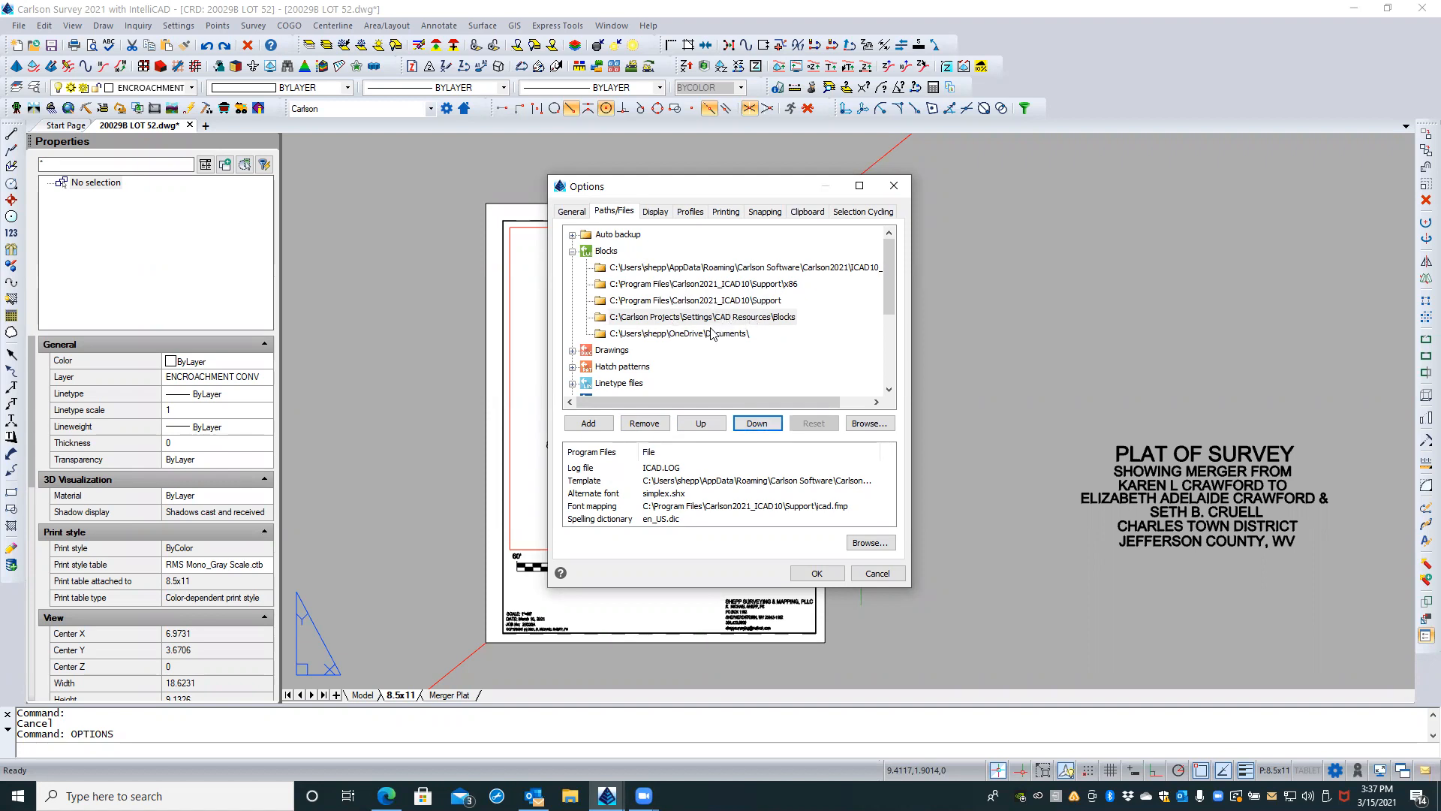
pyautogui.click(572, 252)
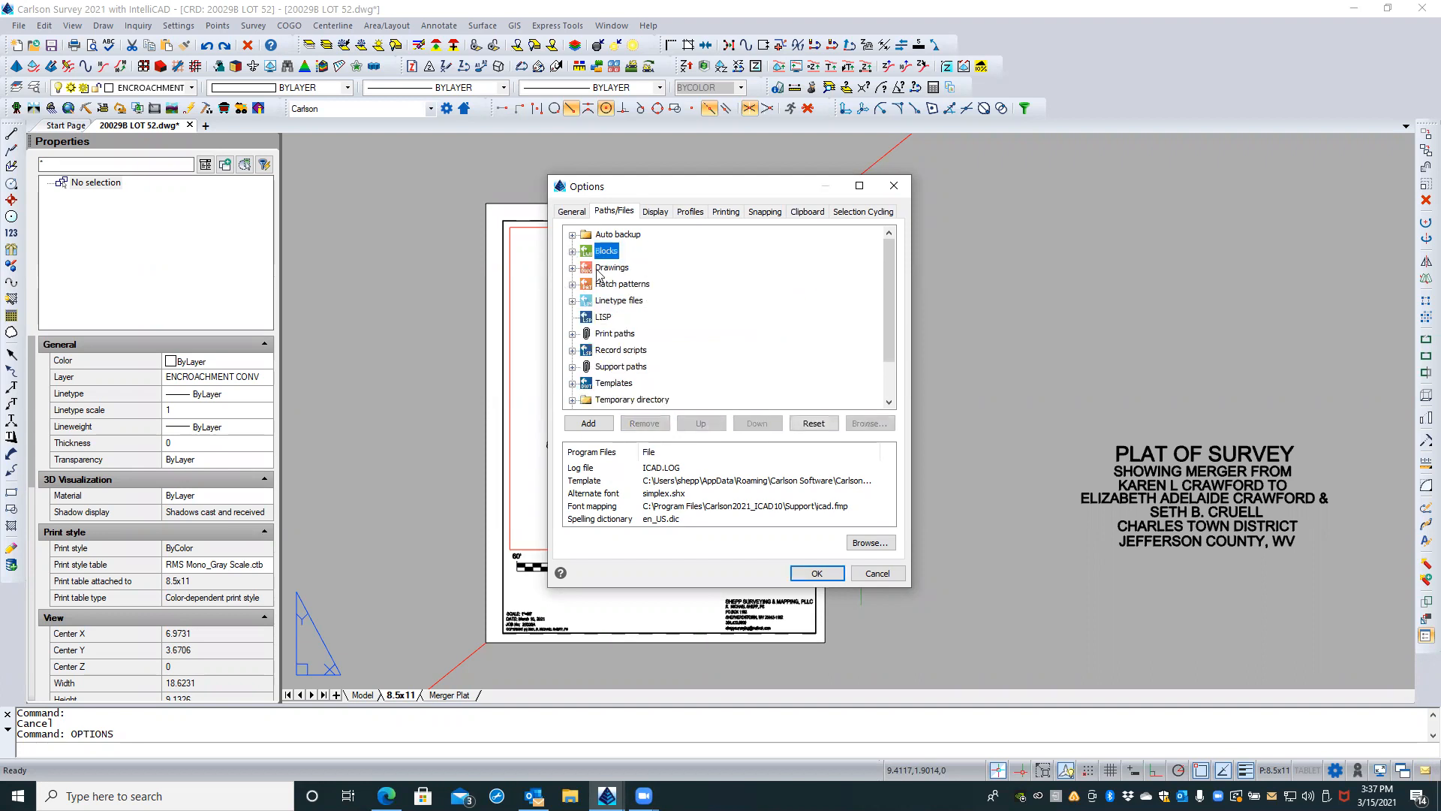
# Step: Examine the folders set as Drawings paths, enlarging the Options dialog to read the long path
pyautogui.click(572, 267)
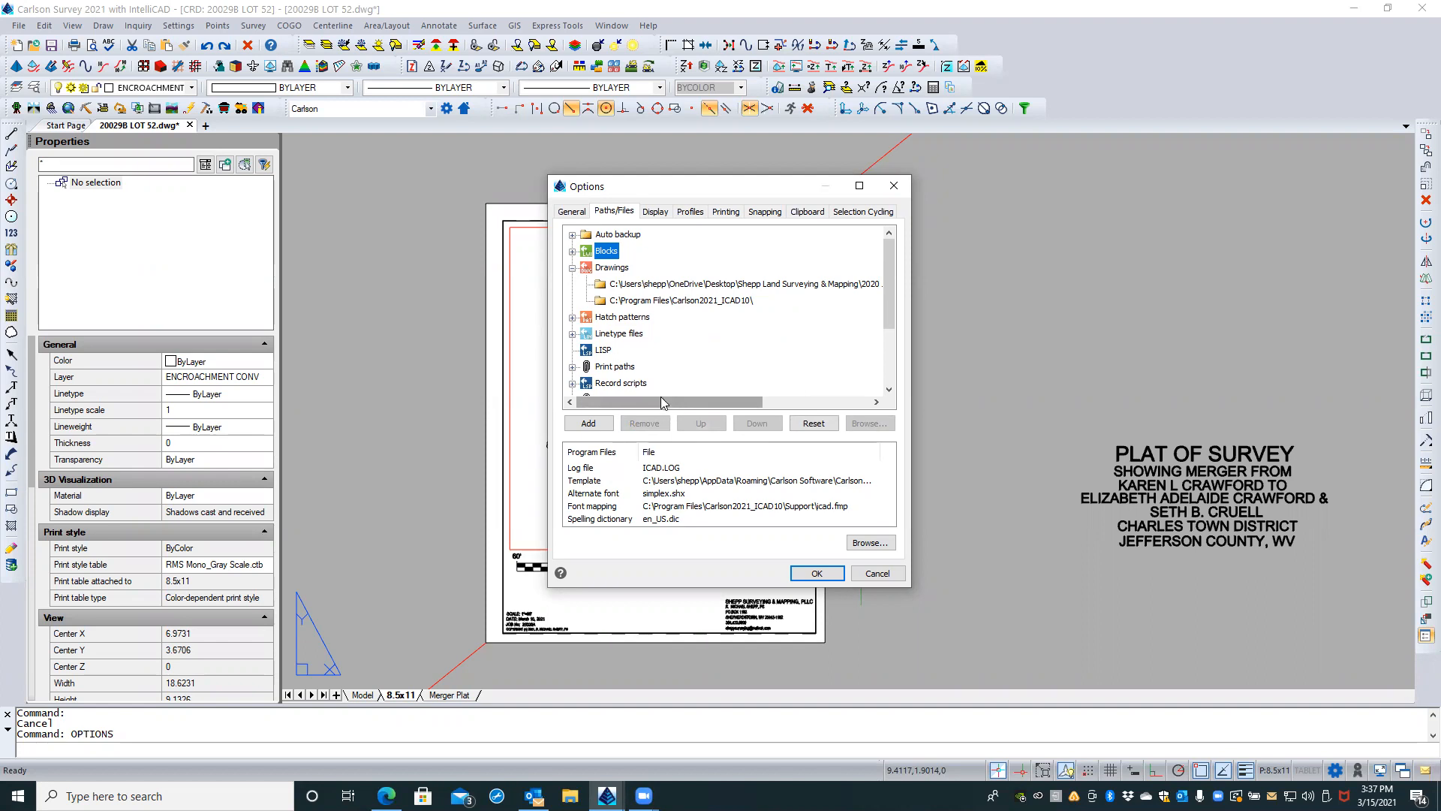
pyautogui.click(682, 284)
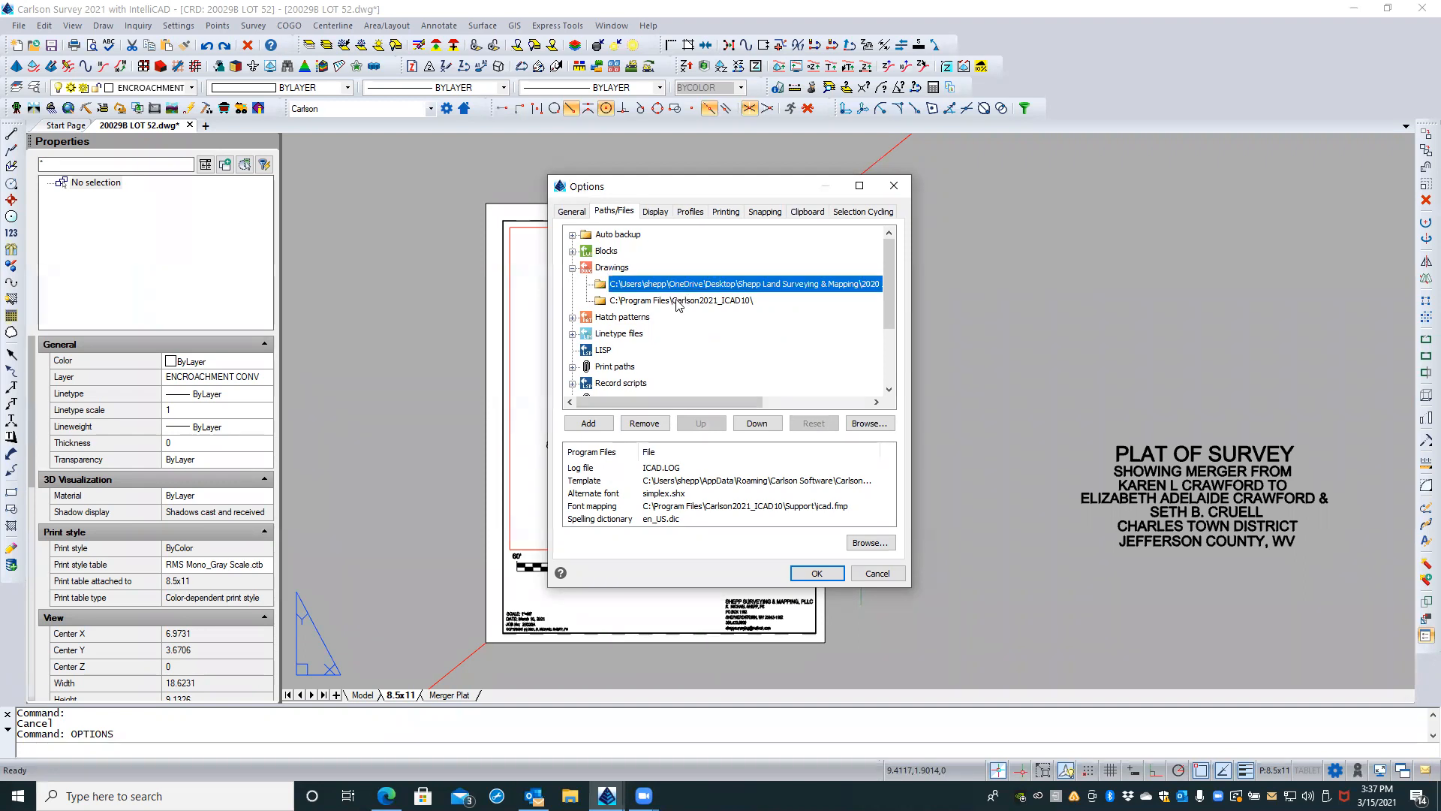
pyautogui.click(677, 300)
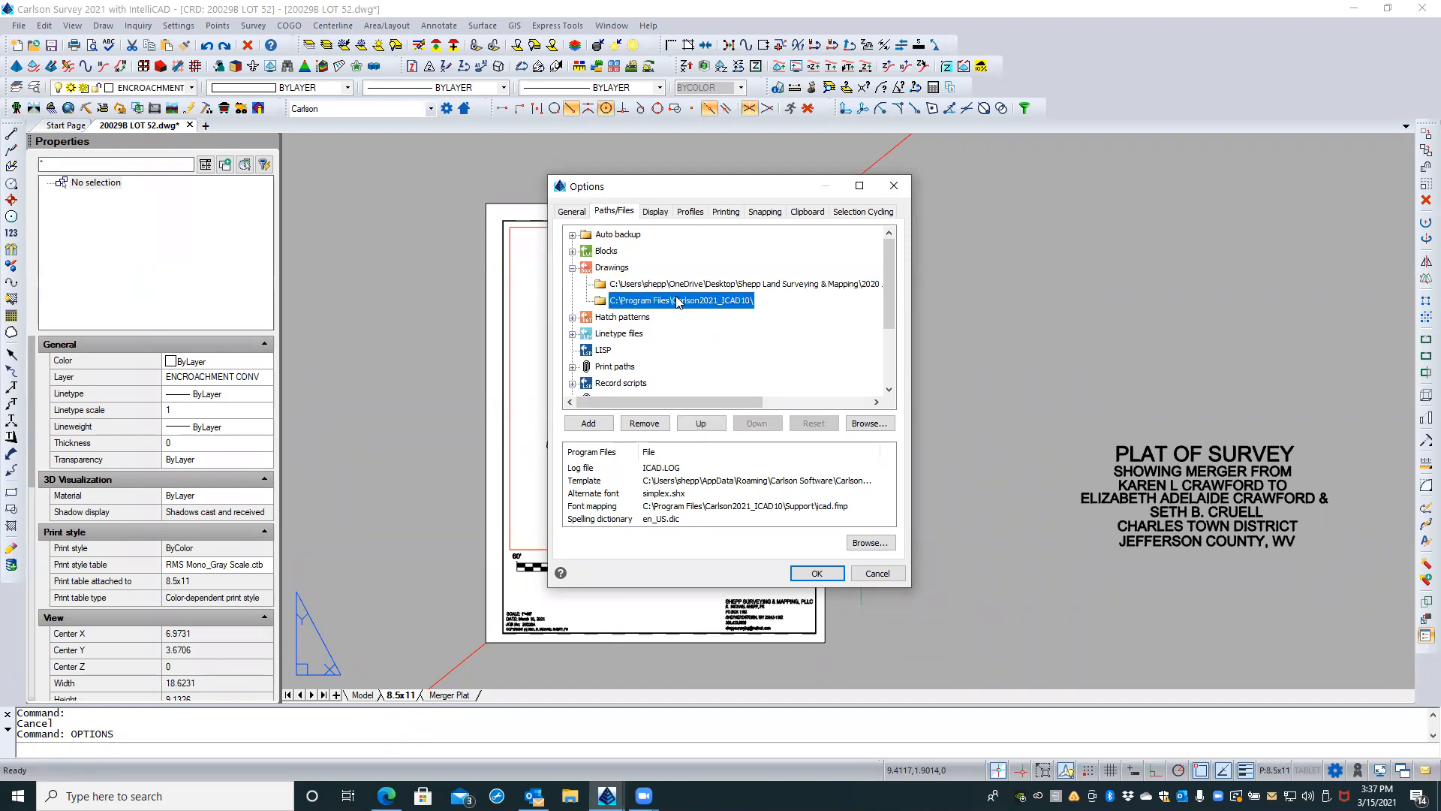
pyautogui.click(612, 268)
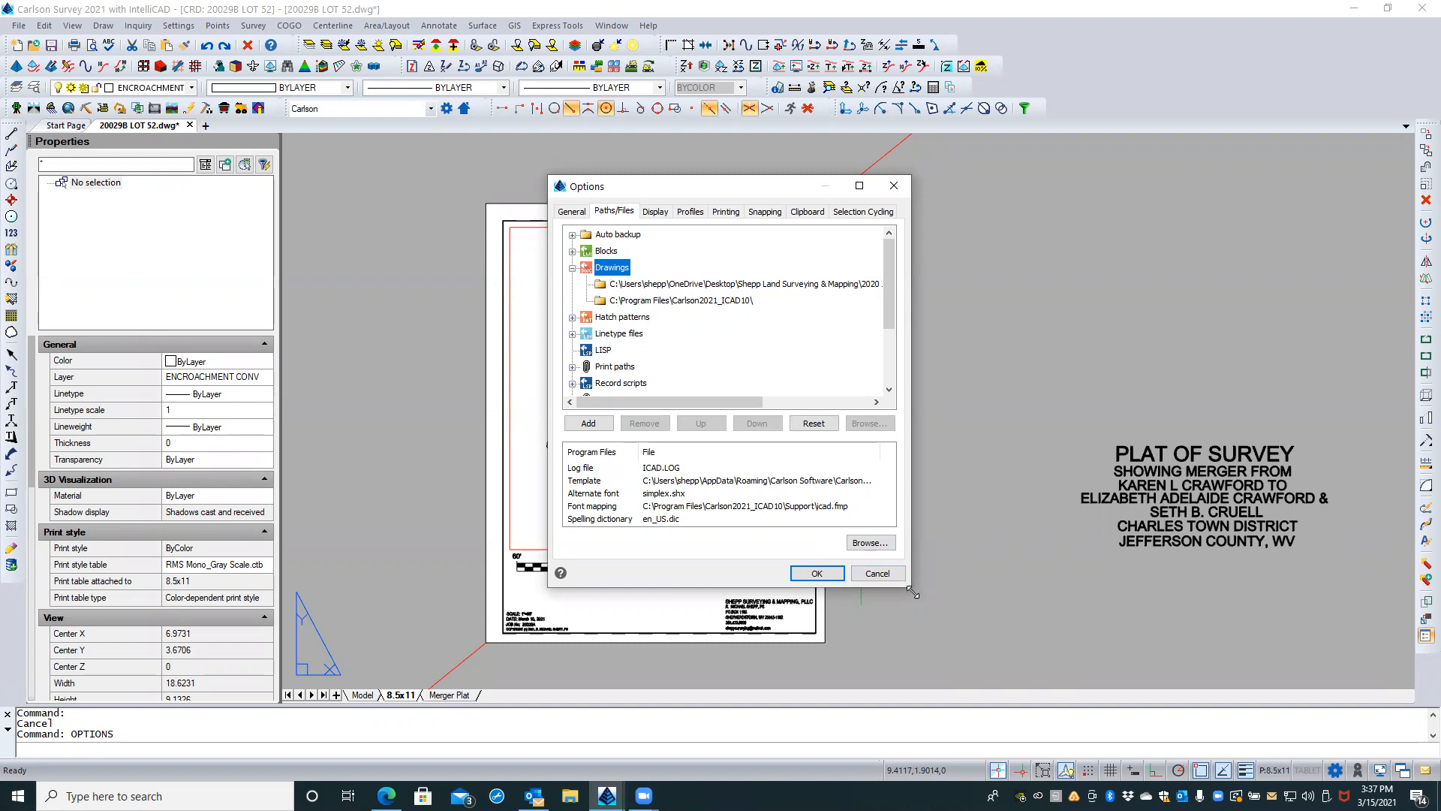
pyautogui.moveTo(914, 592); pyautogui.dragTo(1024, 629)
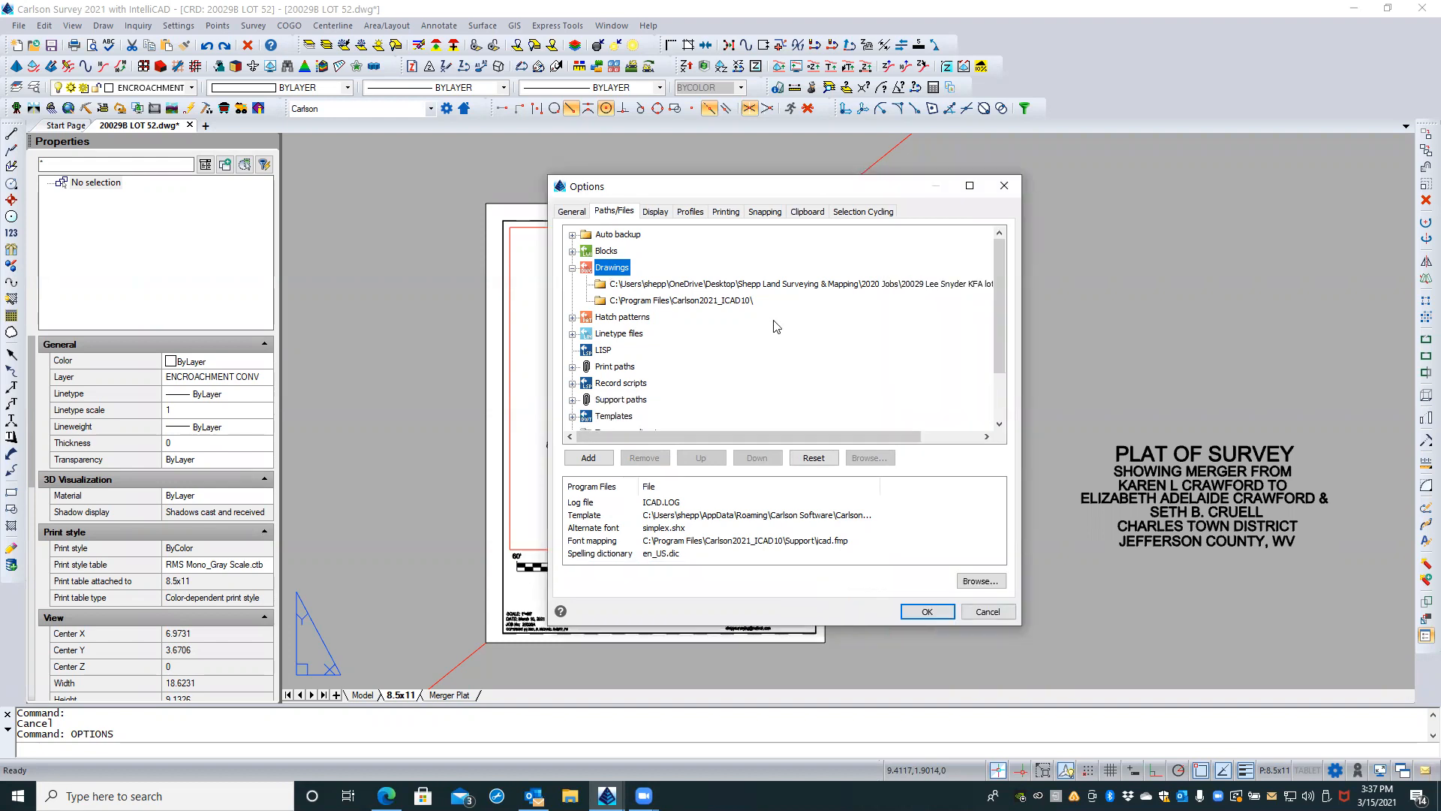
pyautogui.click(572, 268)
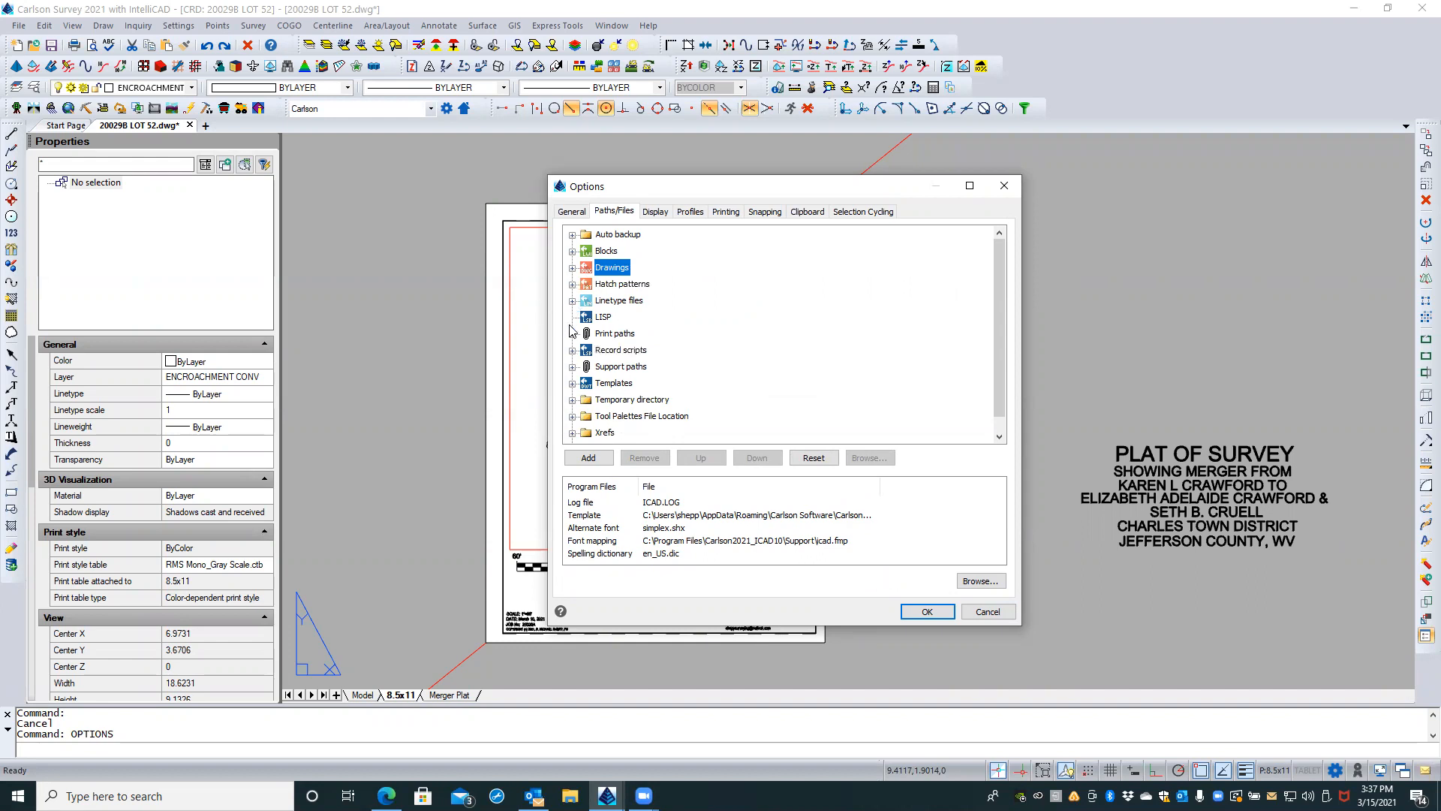
# Step: Examine the Support paths and the folders listed for Fonts, and collapse the group
pyautogui.click(572, 366)
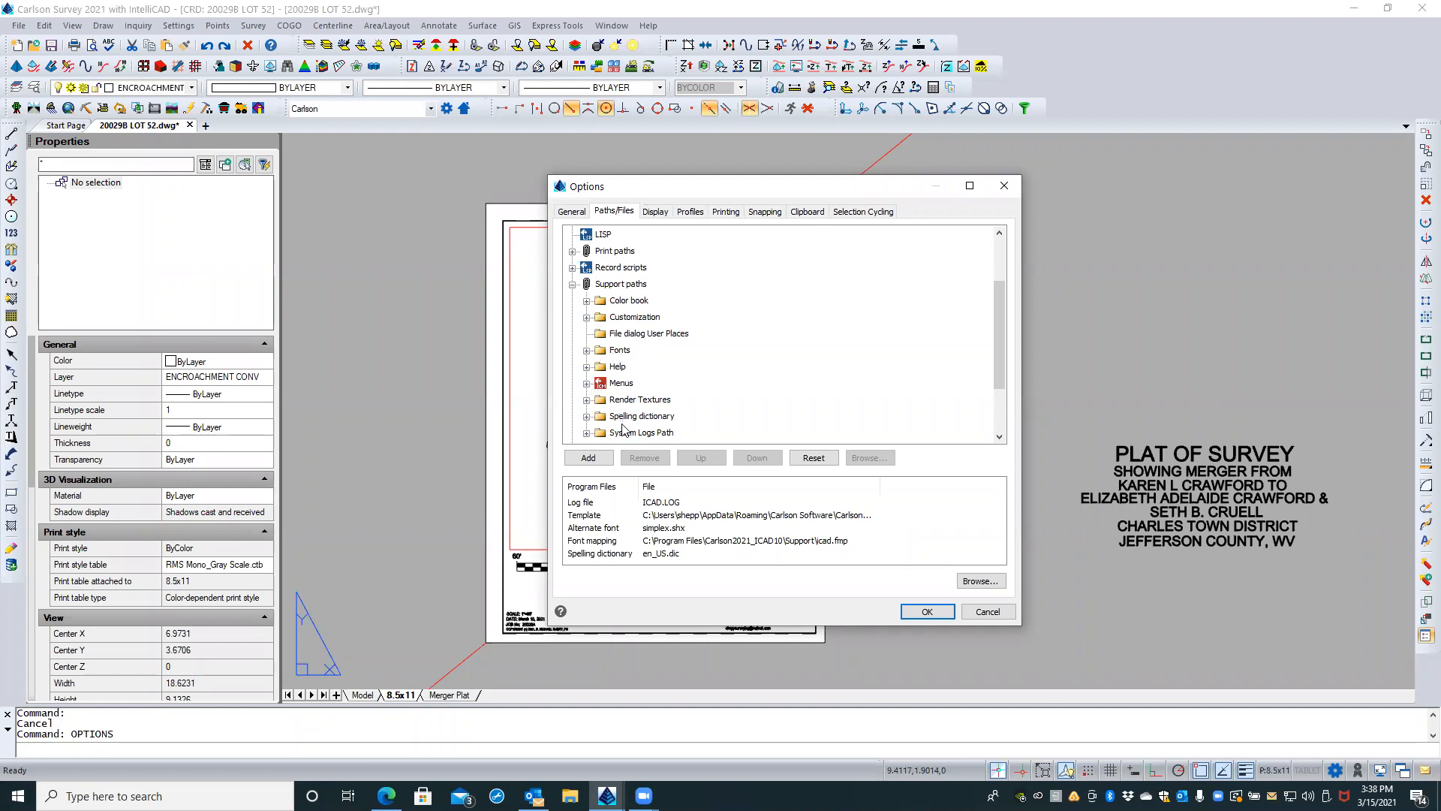
pyautogui.scroll(-2, 603, 385)
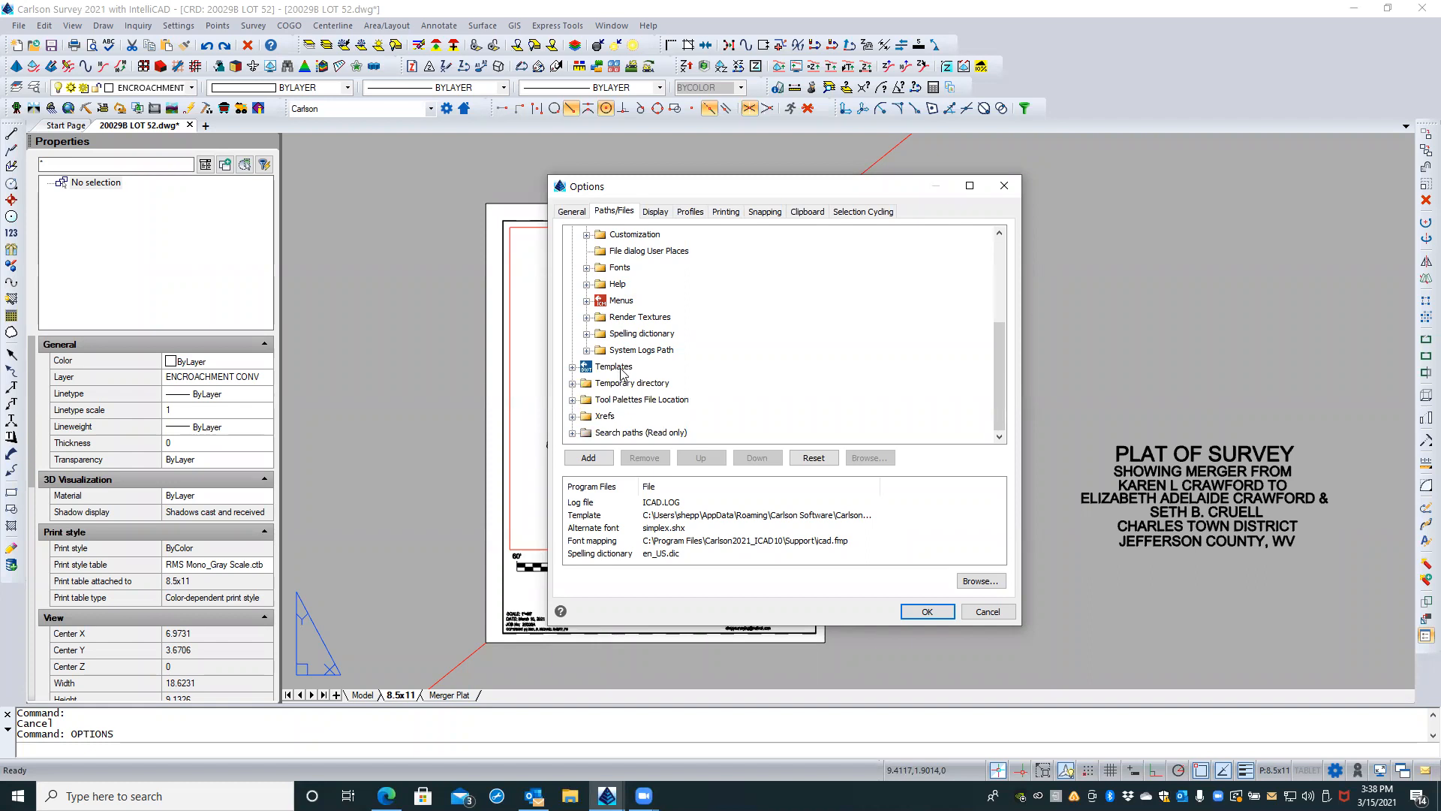
pyautogui.scroll(1, 615, 366)
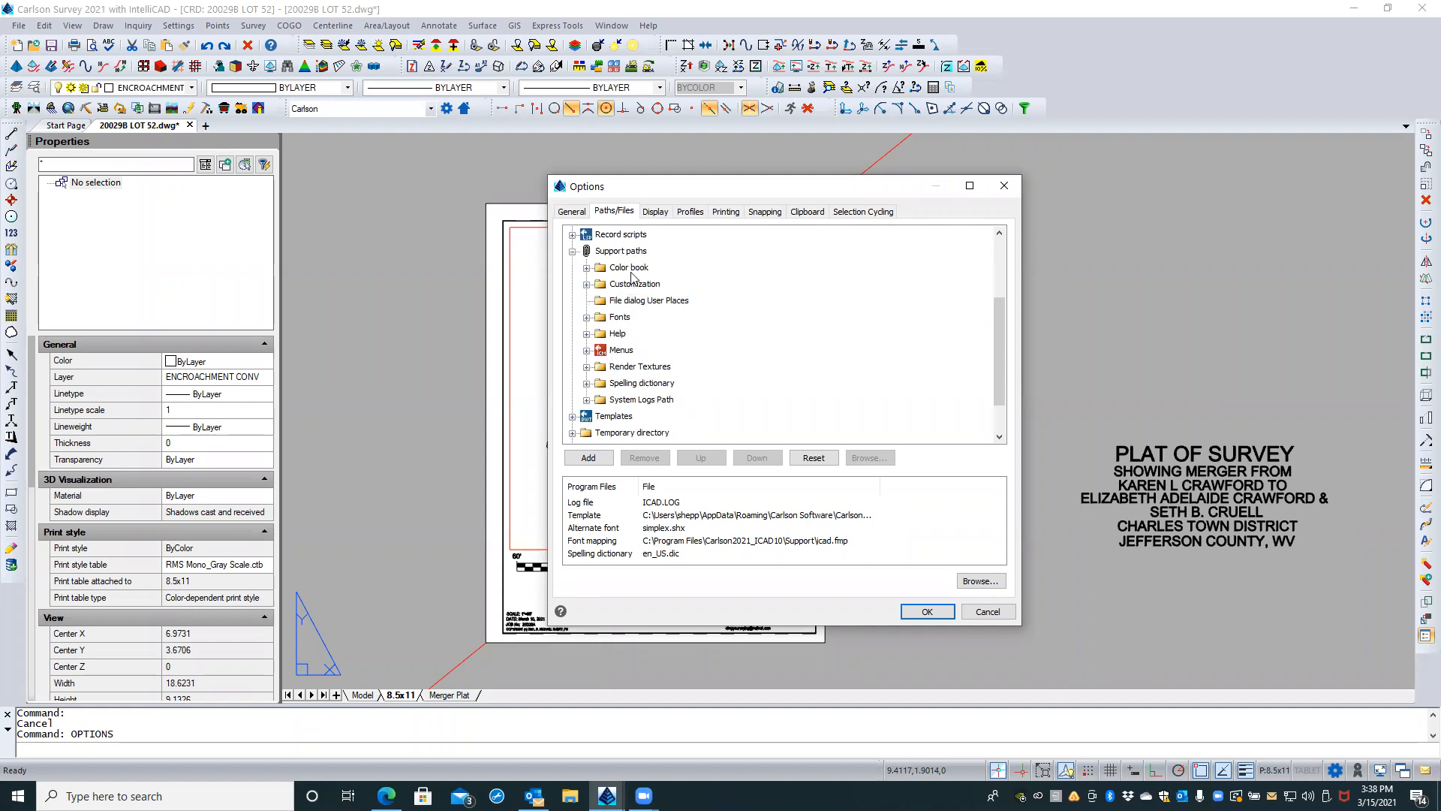
pyautogui.click(625, 252)
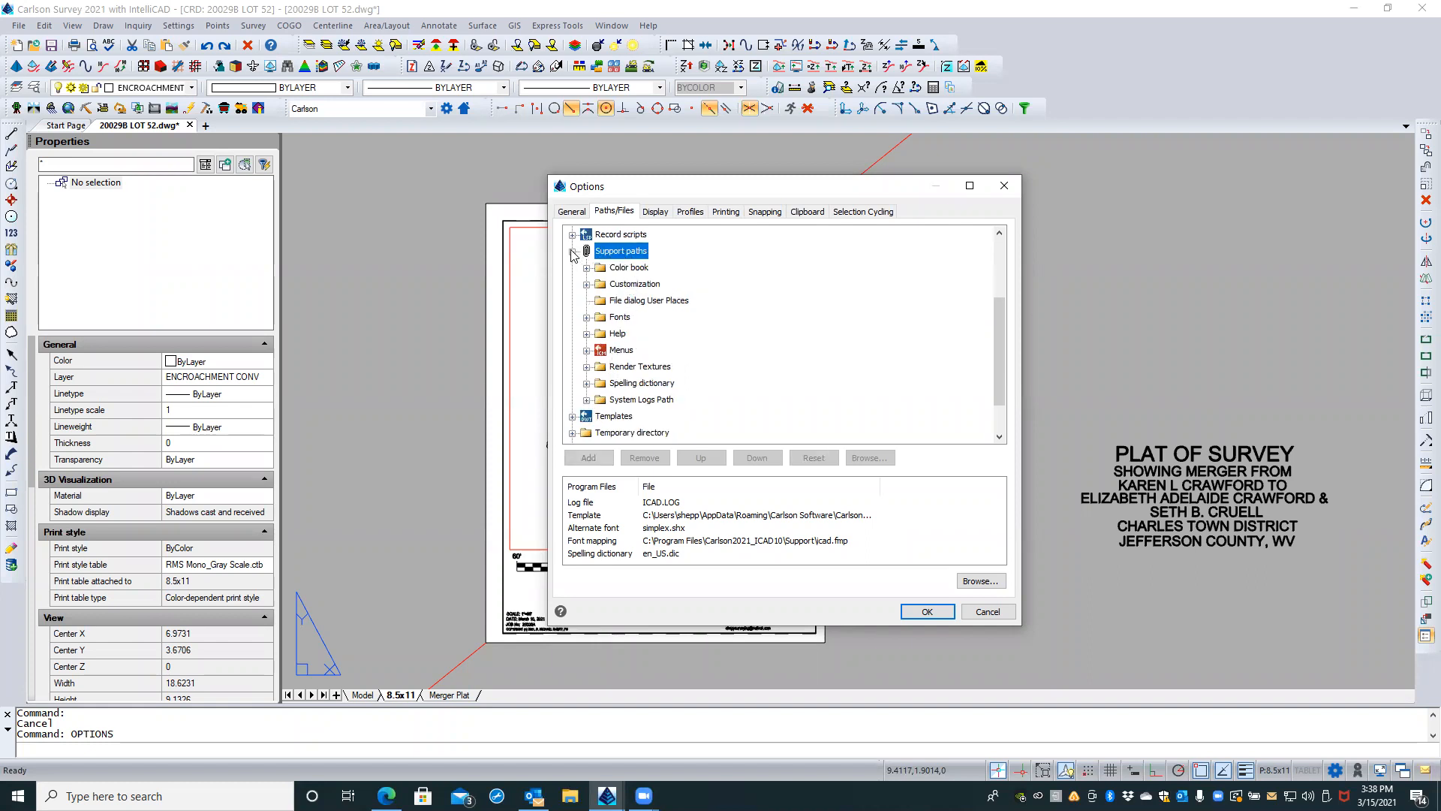
pyautogui.click(587, 317)
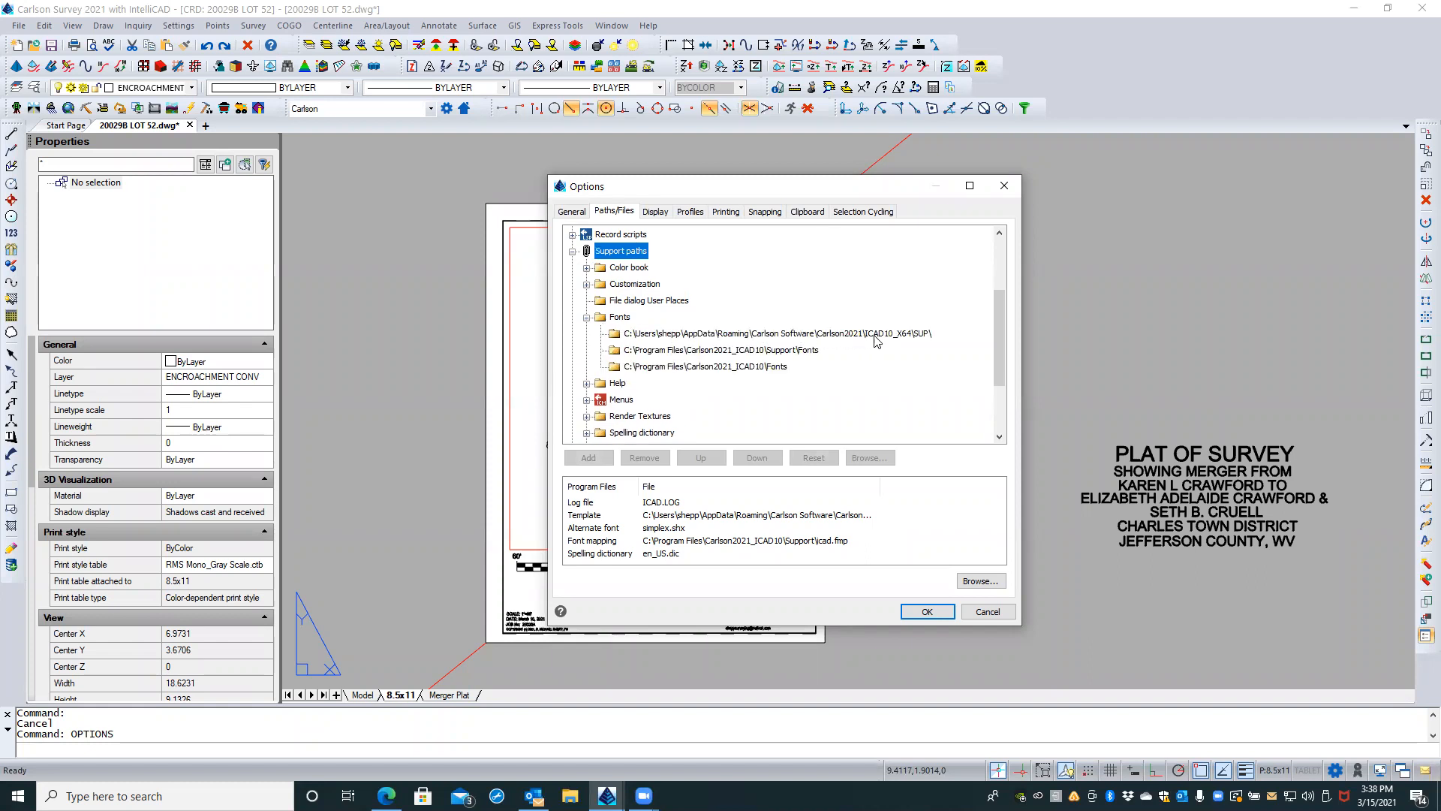
pyautogui.click(572, 252)
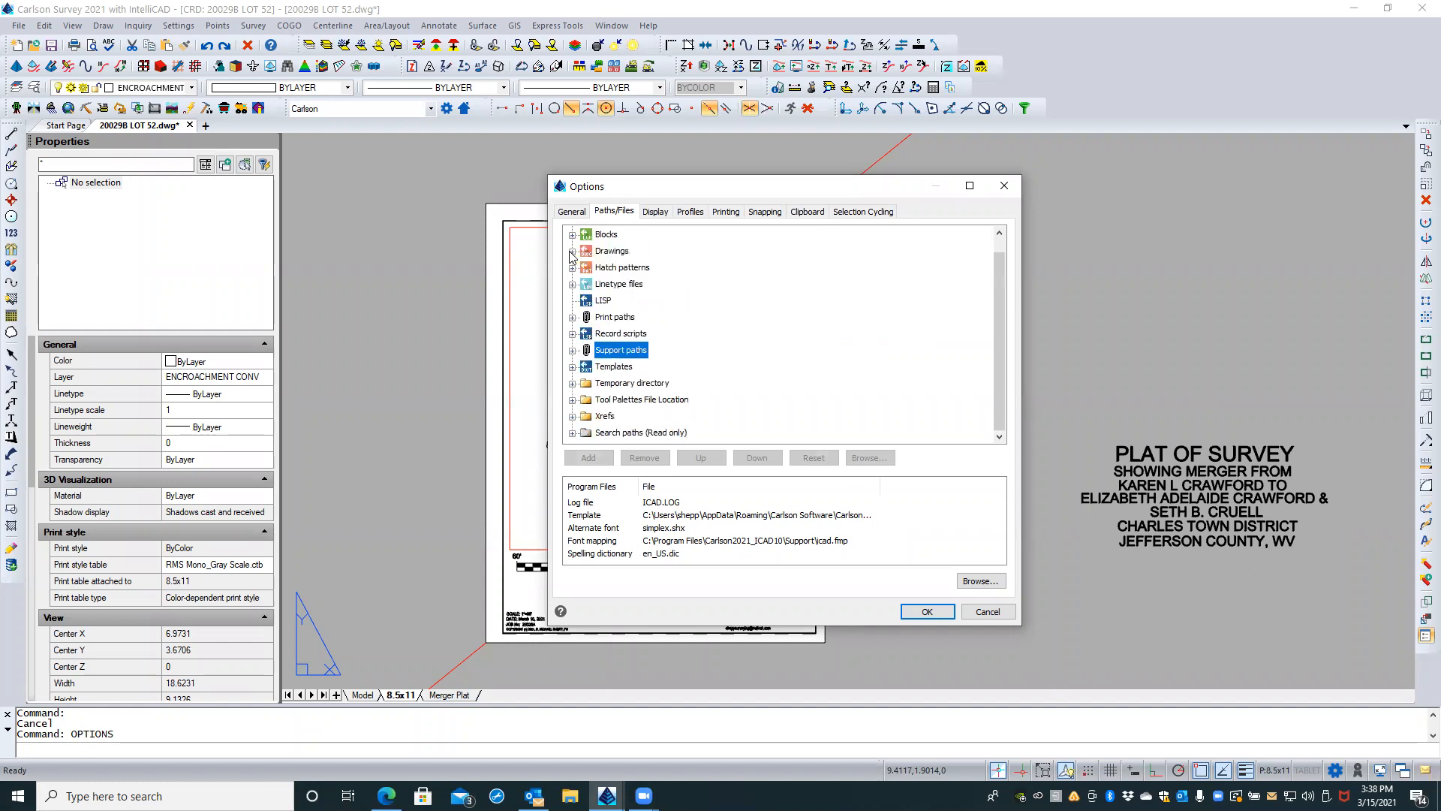
# Step: Set the Templates path to the user profile's AppData\Roaming\Carlson Software\Carlson2021\ICAD10_X64\SUP folder and apply the options
pyautogui.scroll(1, 571, 360)
pyautogui.click(572, 367)
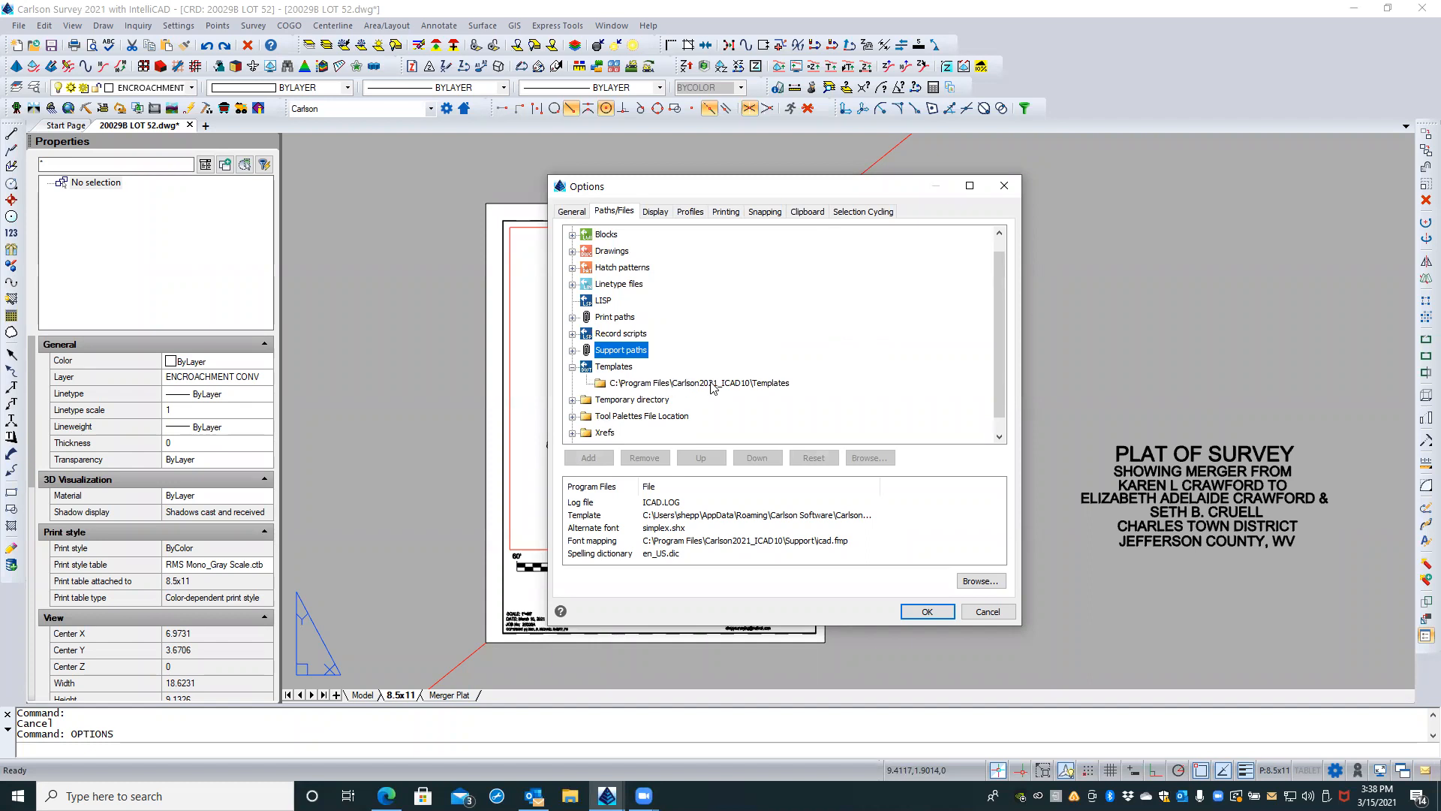
pyautogui.click(670, 391)
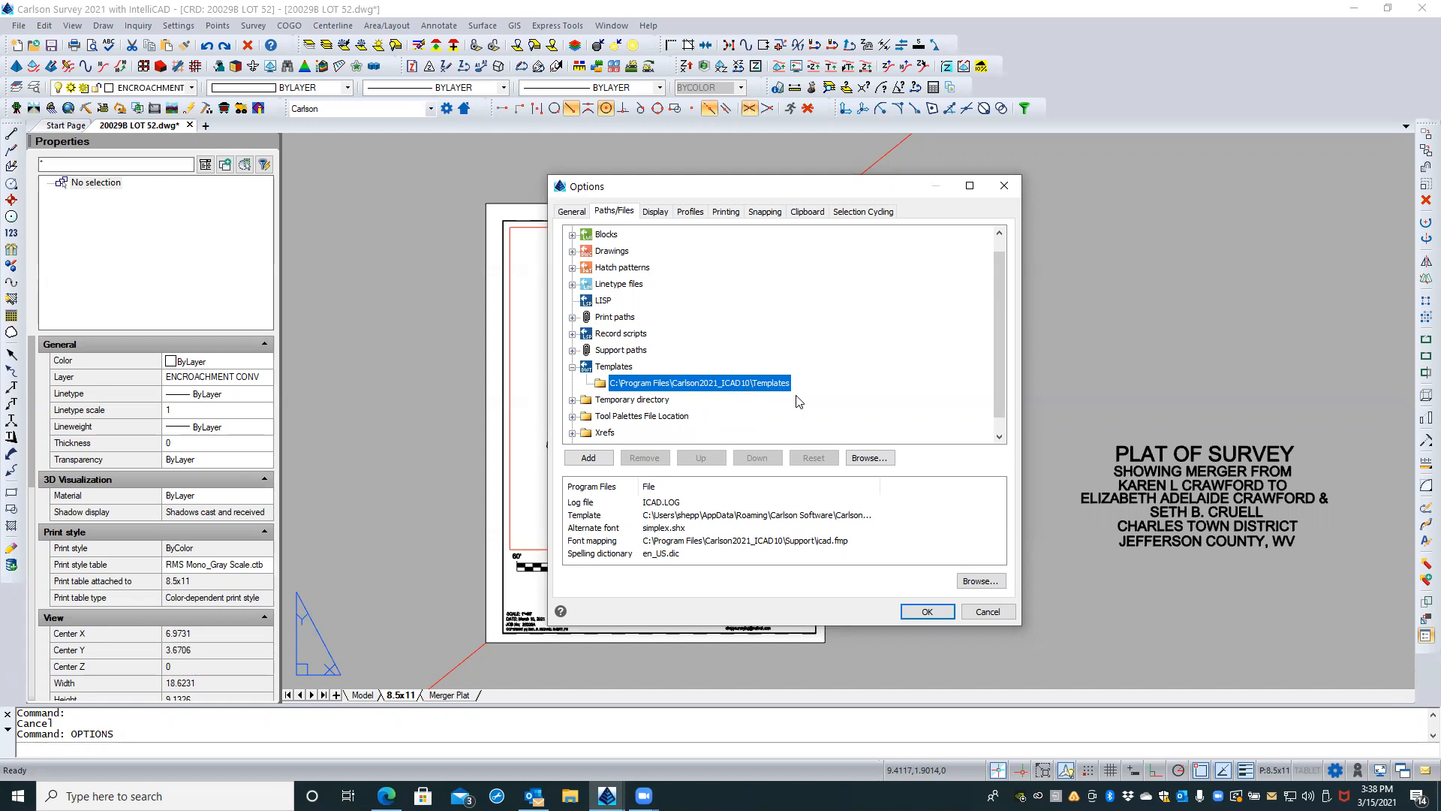
pyautogui.click(870, 458)
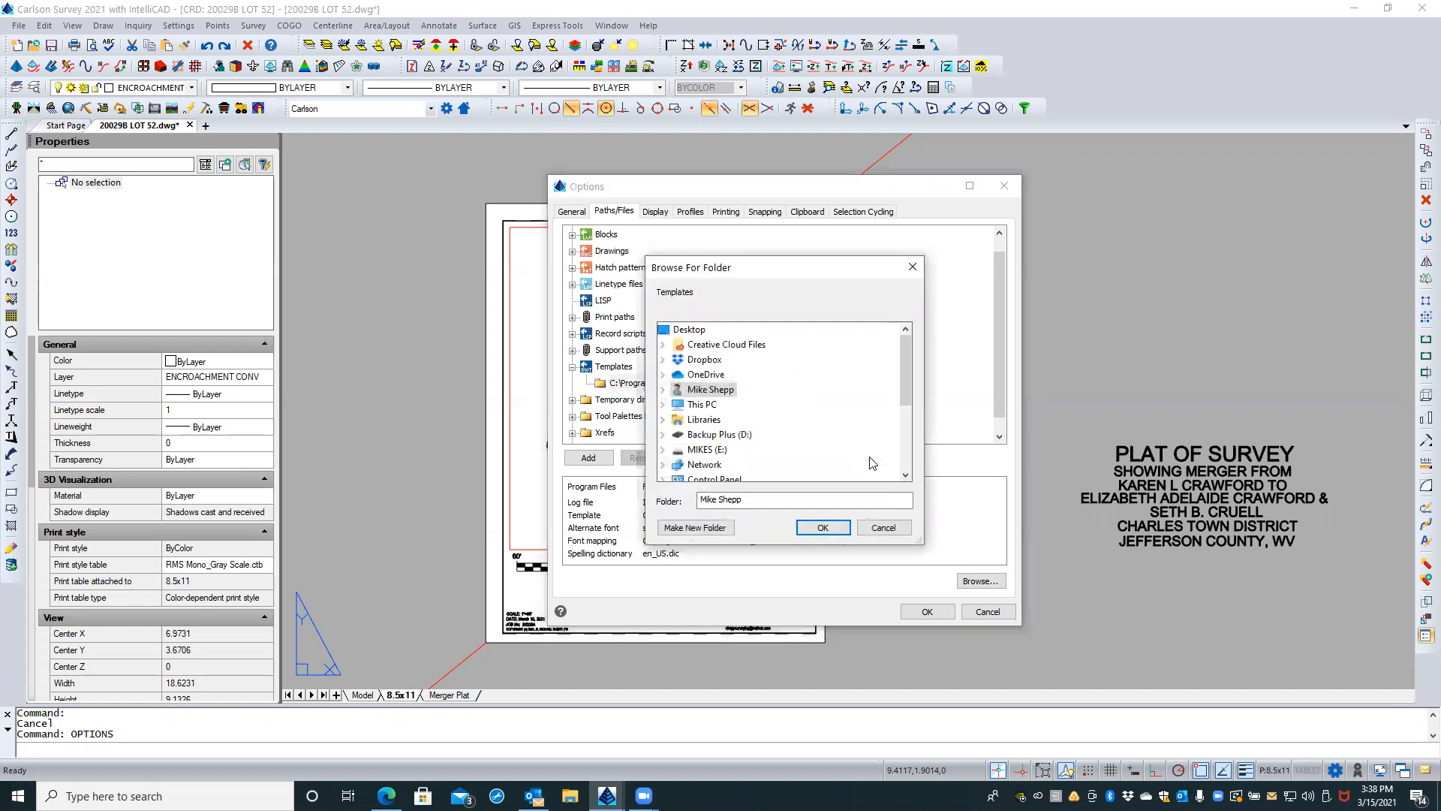
pyautogui.click(663, 390)
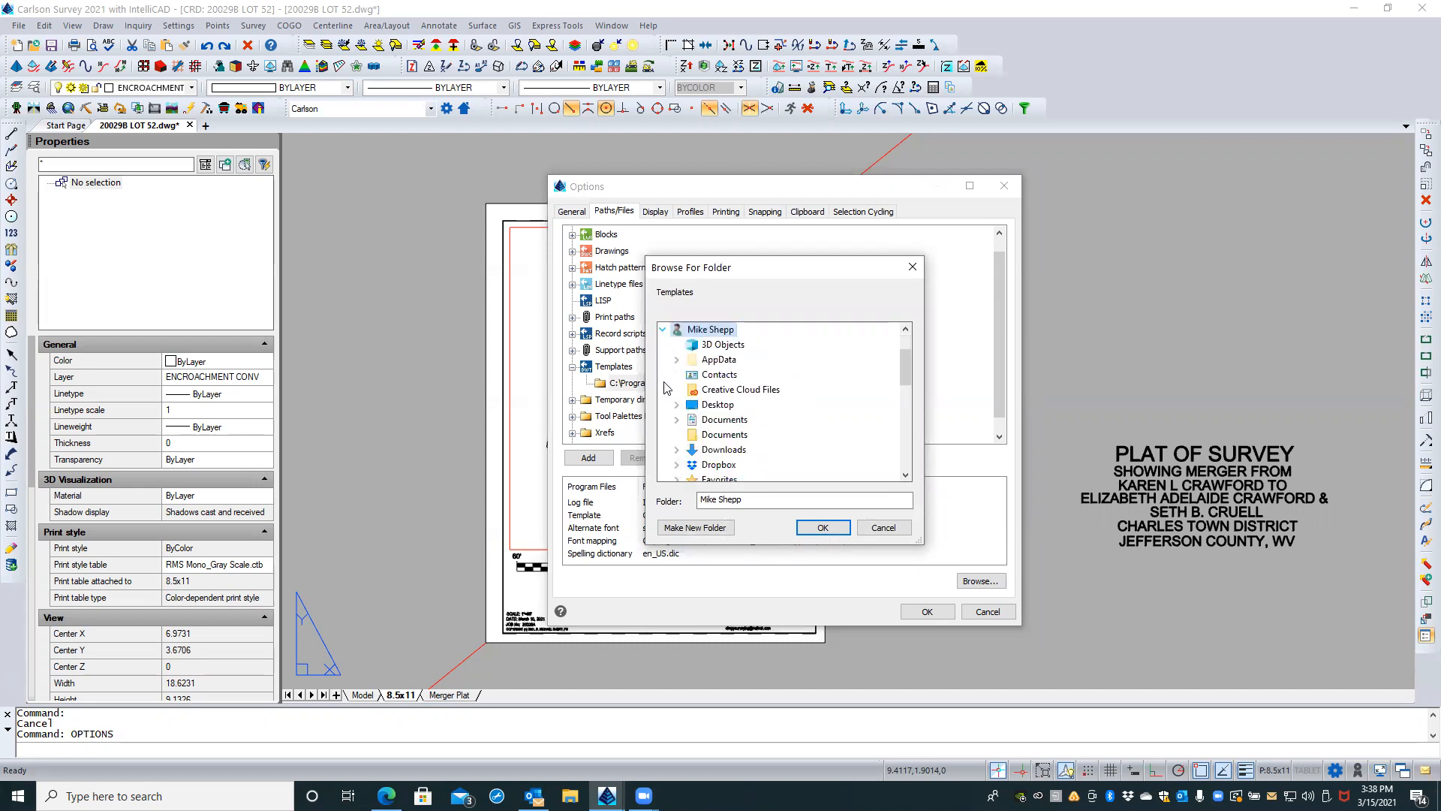
pyautogui.click(677, 361)
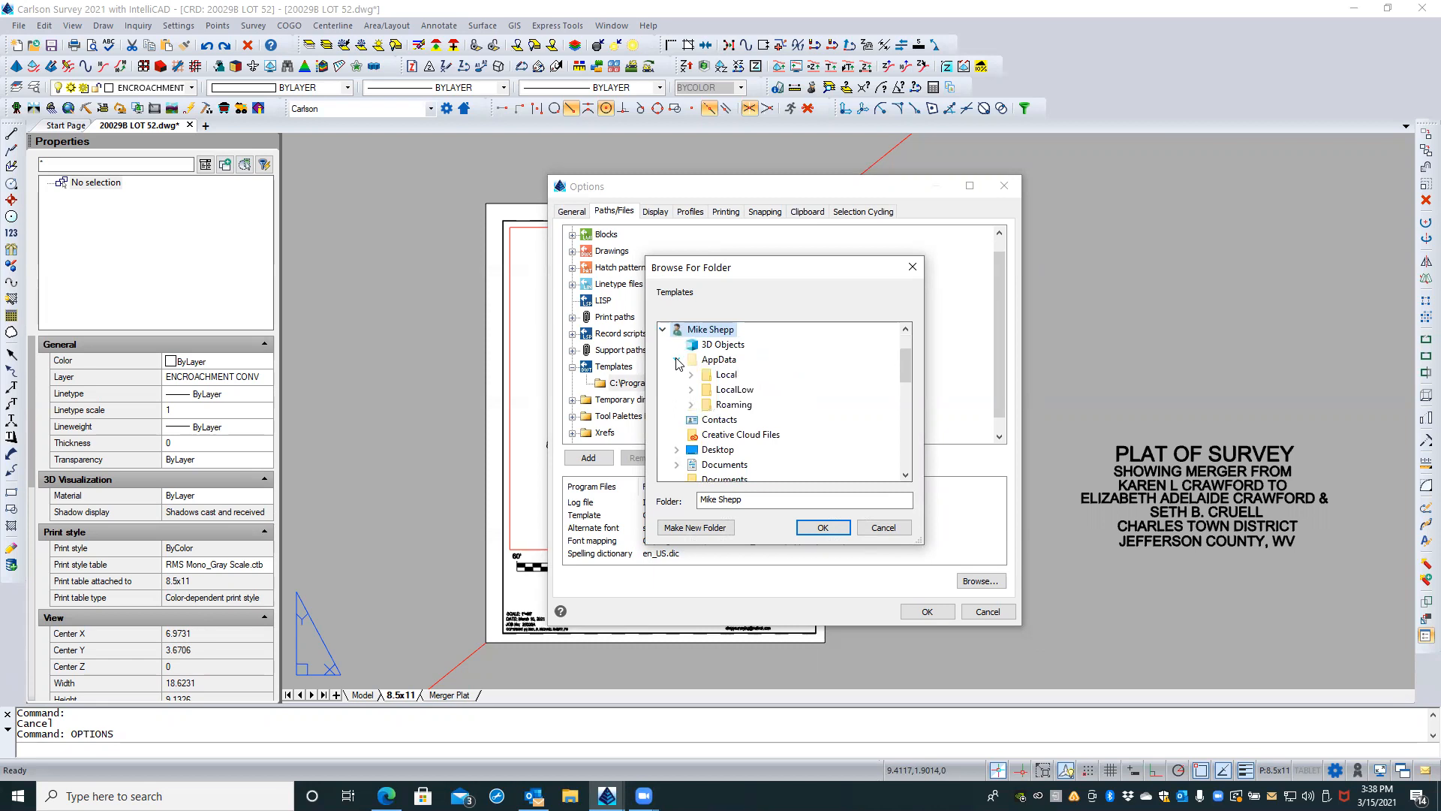
pyautogui.click(691, 406)
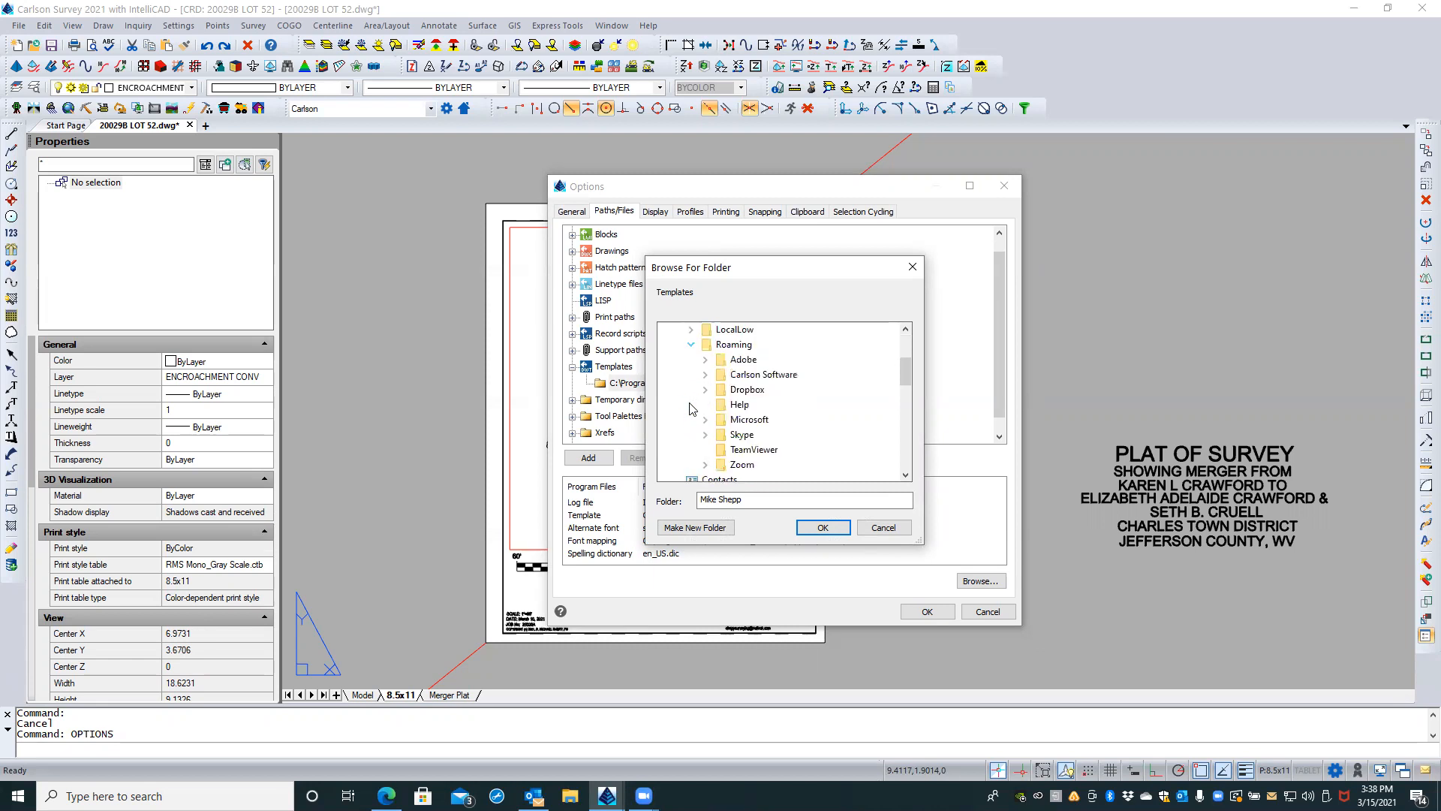
pyautogui.click(705, 374)
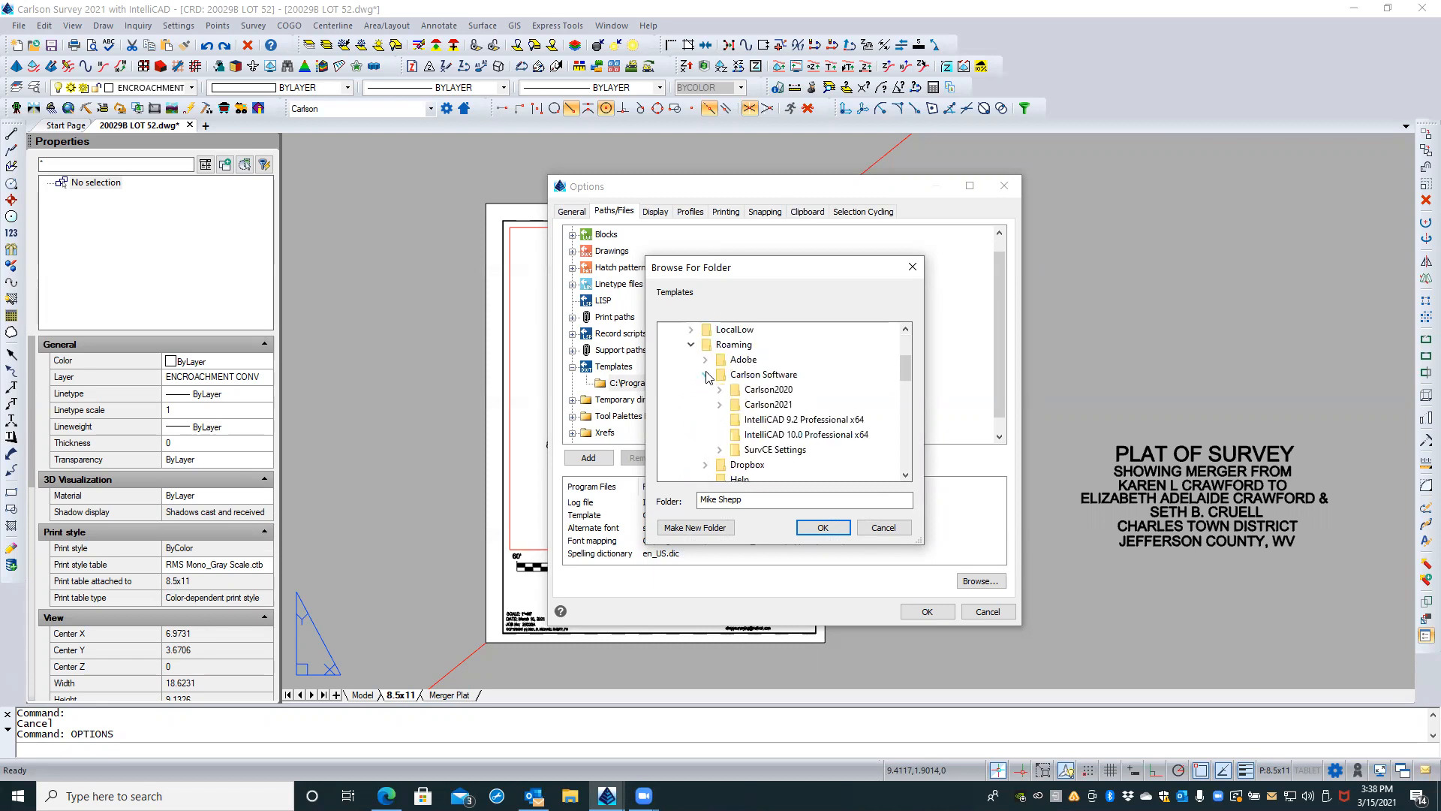
pyautogui.click(720, 404)
pyautogui.click(734, 419)
pyautogui.doubleClick(757, 434)
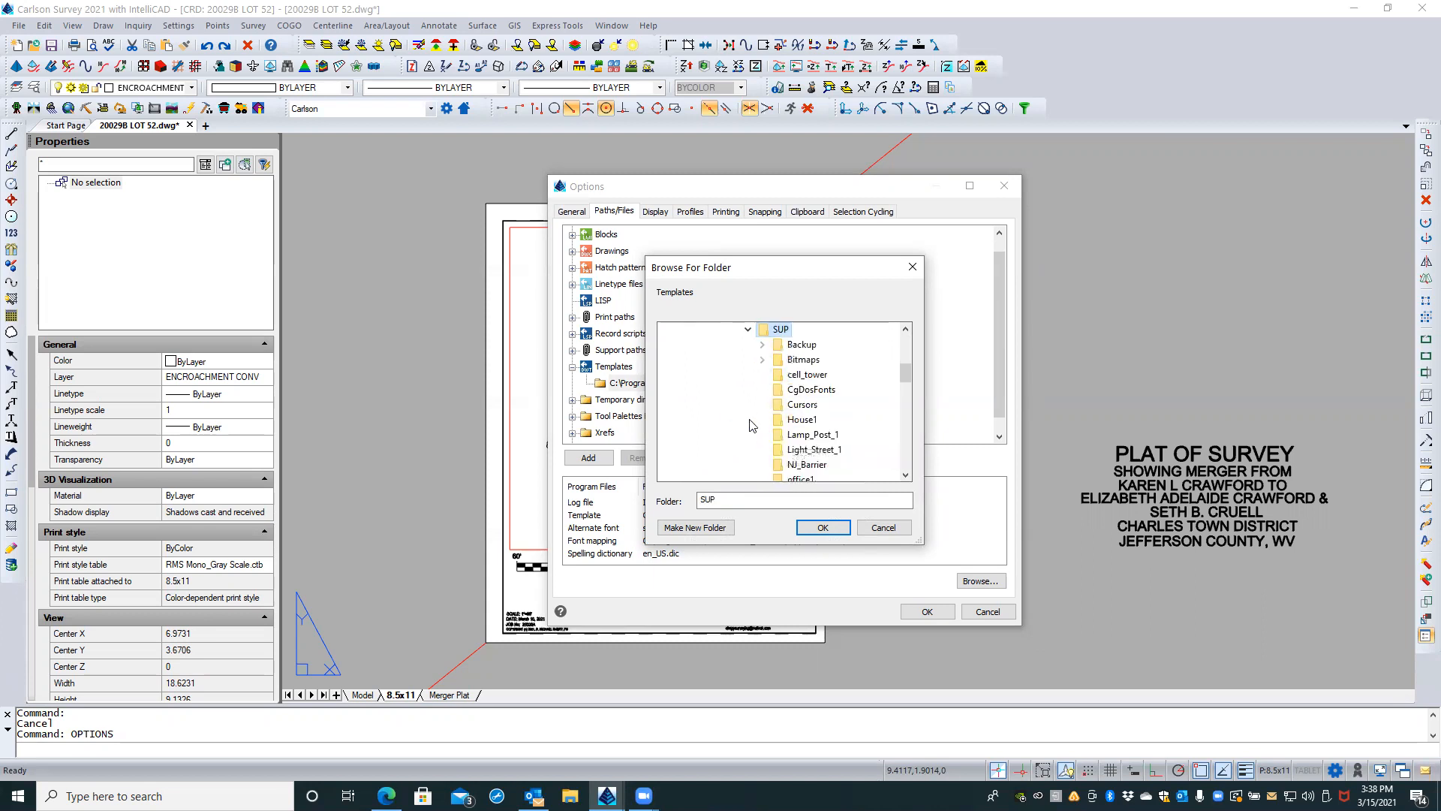
pyautogui.scroll(-2, 860, 398)
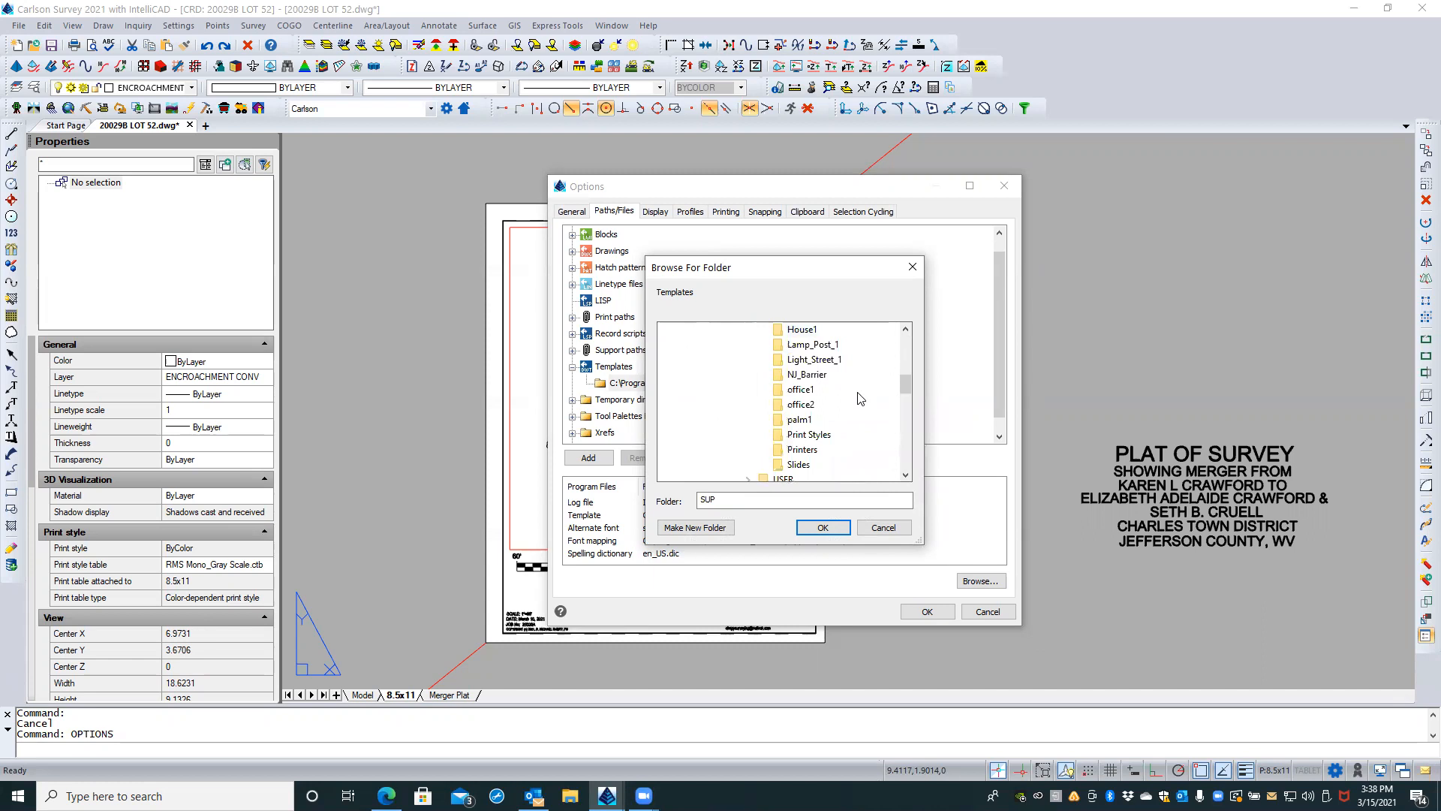
pyautogui.click(816, 527)
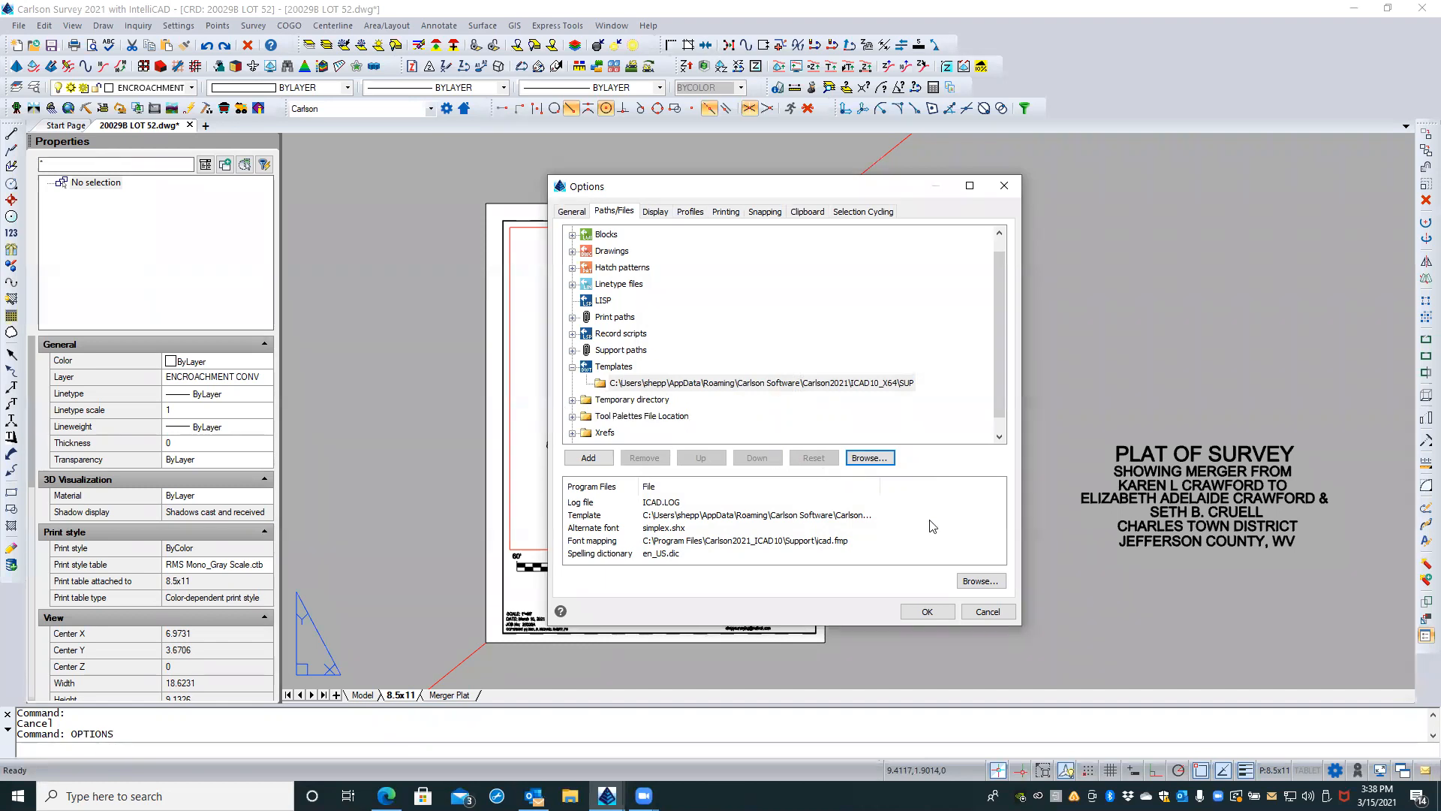
pyautogui.click(930, 610)
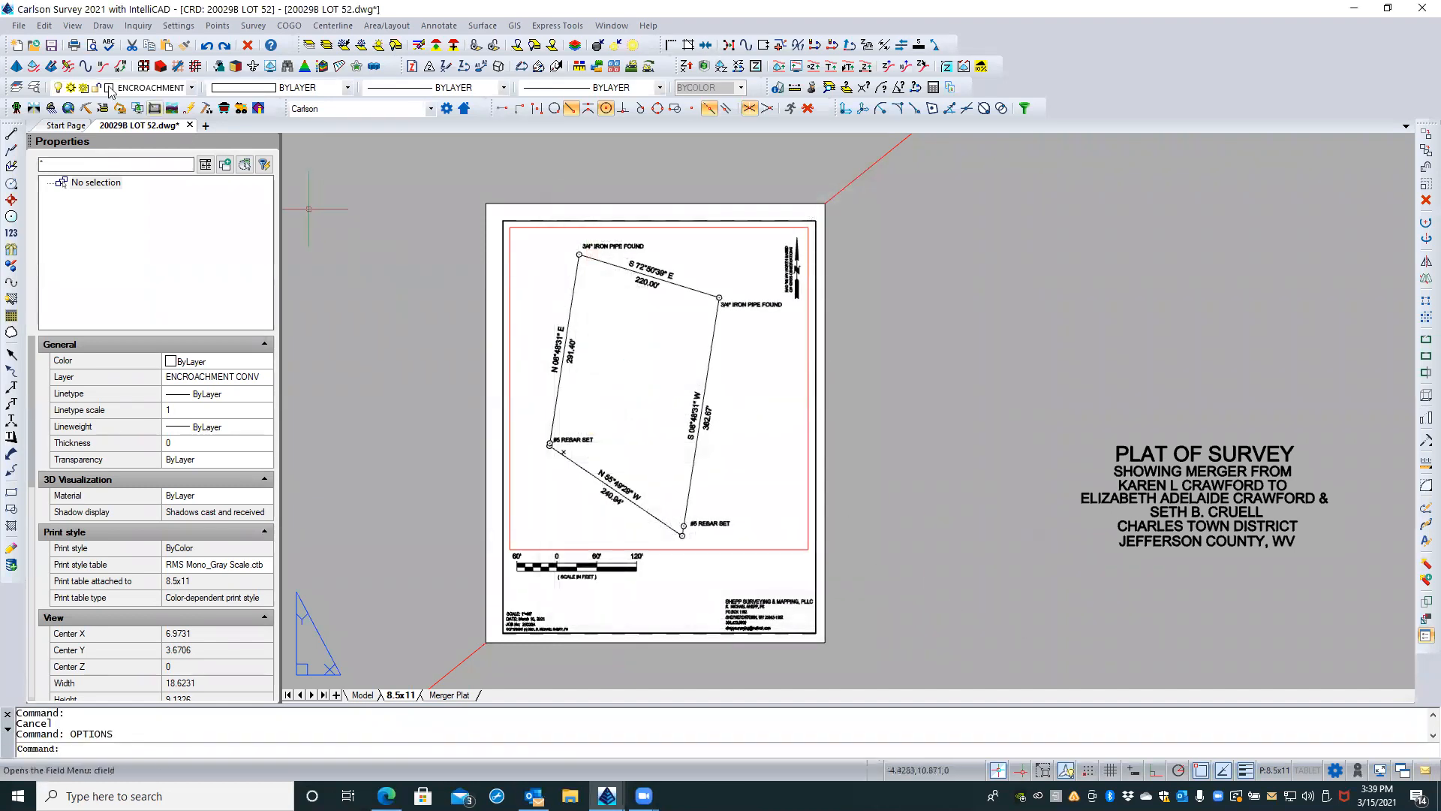
# Step: Check which template drawings the New Drawing Wizard offers from the template folder, and cancel without creating a drawing
pyautogui.click(15, 47)
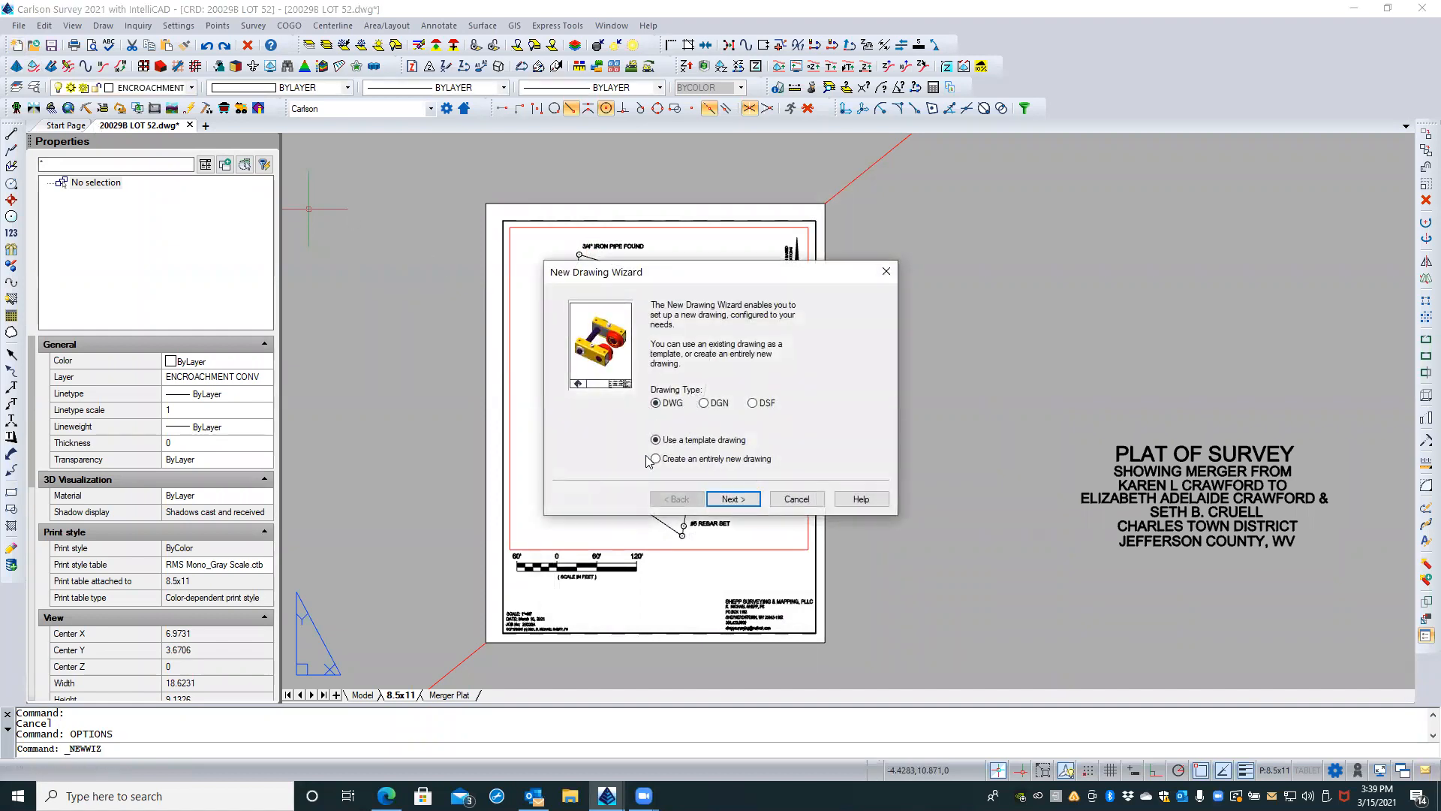
pyautogui.click(733, 498)
pyautogui.click(823, 379)
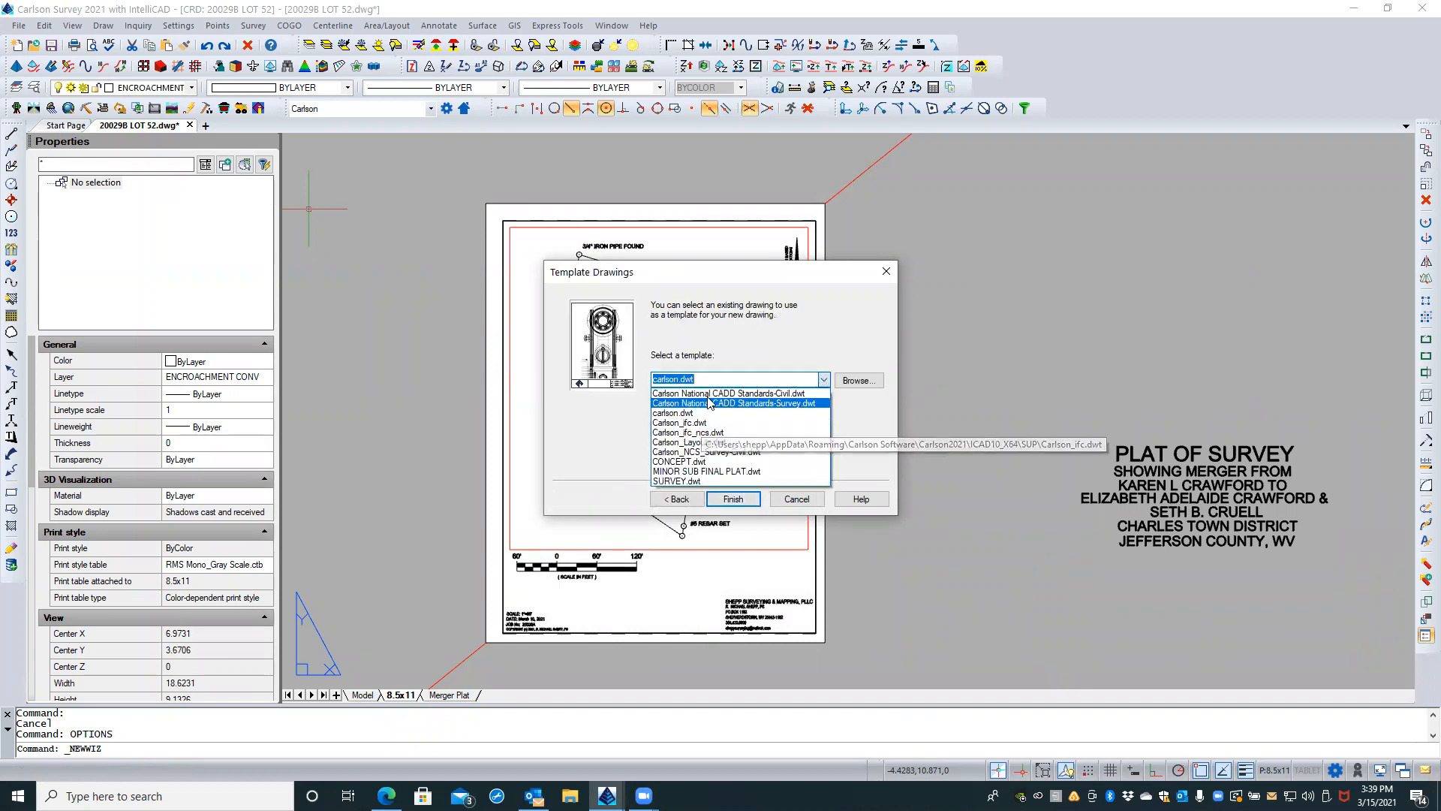
pyautogui.click(865, 422)
pyautogui.click(796, 498)
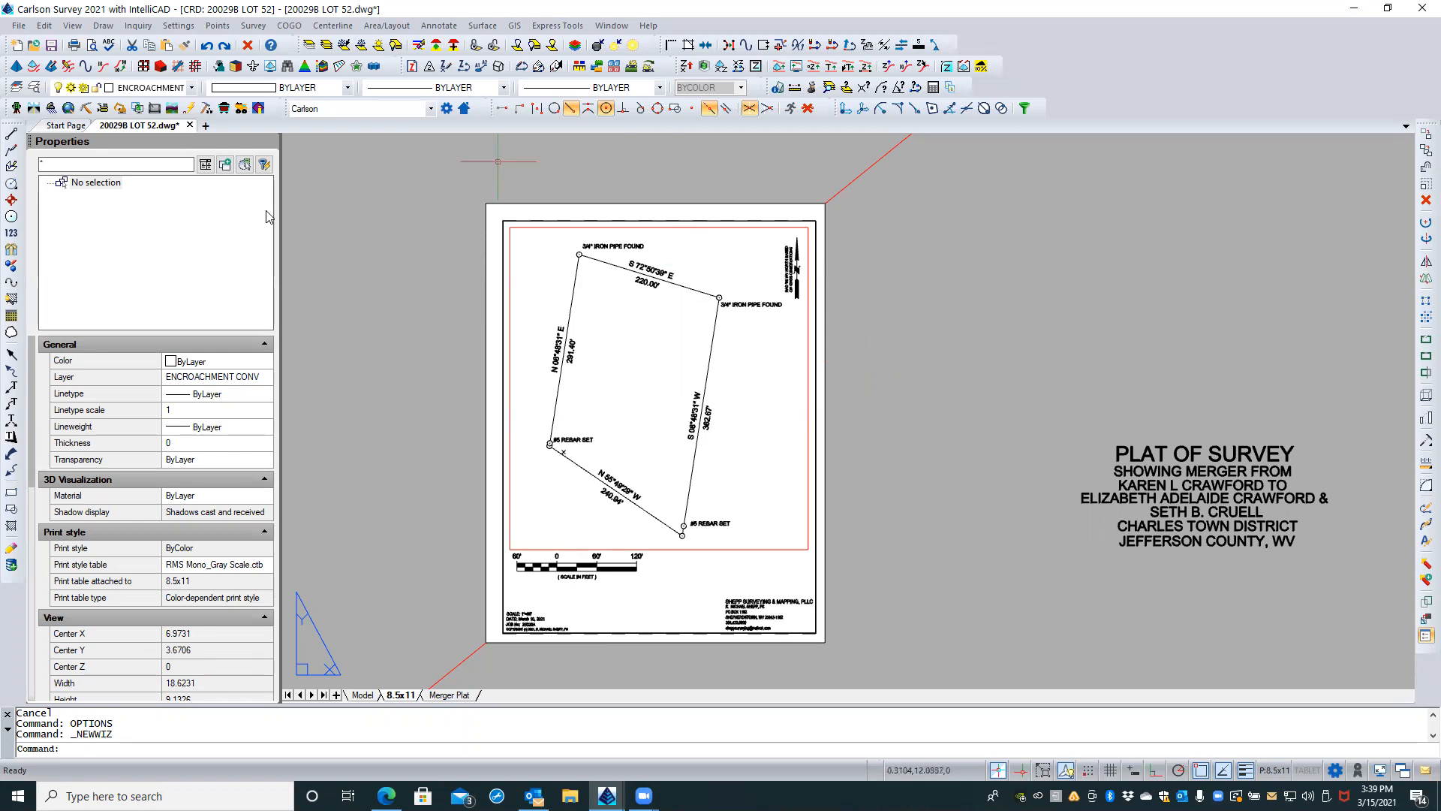
# Step: Save the drawing and examine the plat's boundary, scale bar and title block text on the 8.5x11 sheet
pyautogui.click(54, 45)
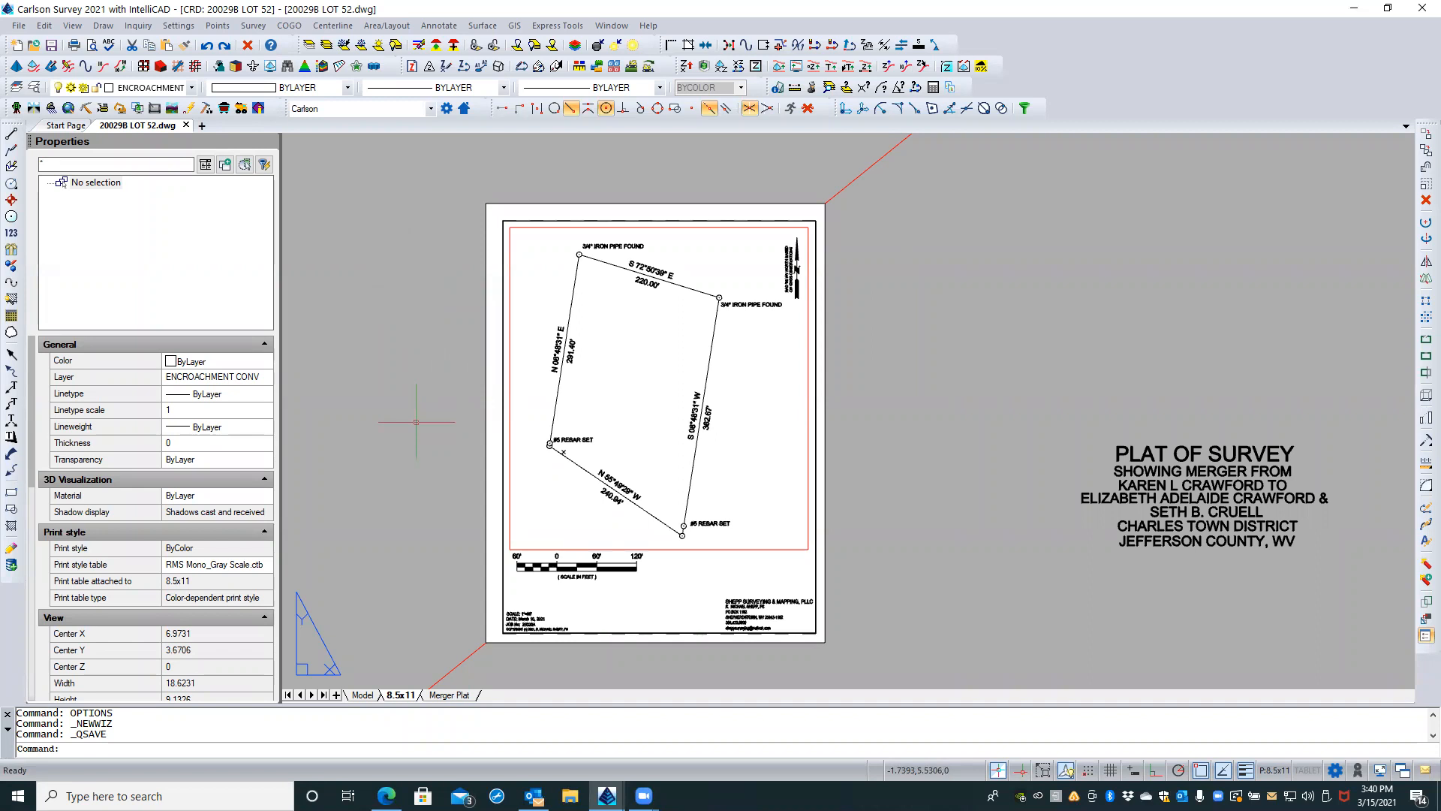
pyautogui.scroll(1, 698, 591)
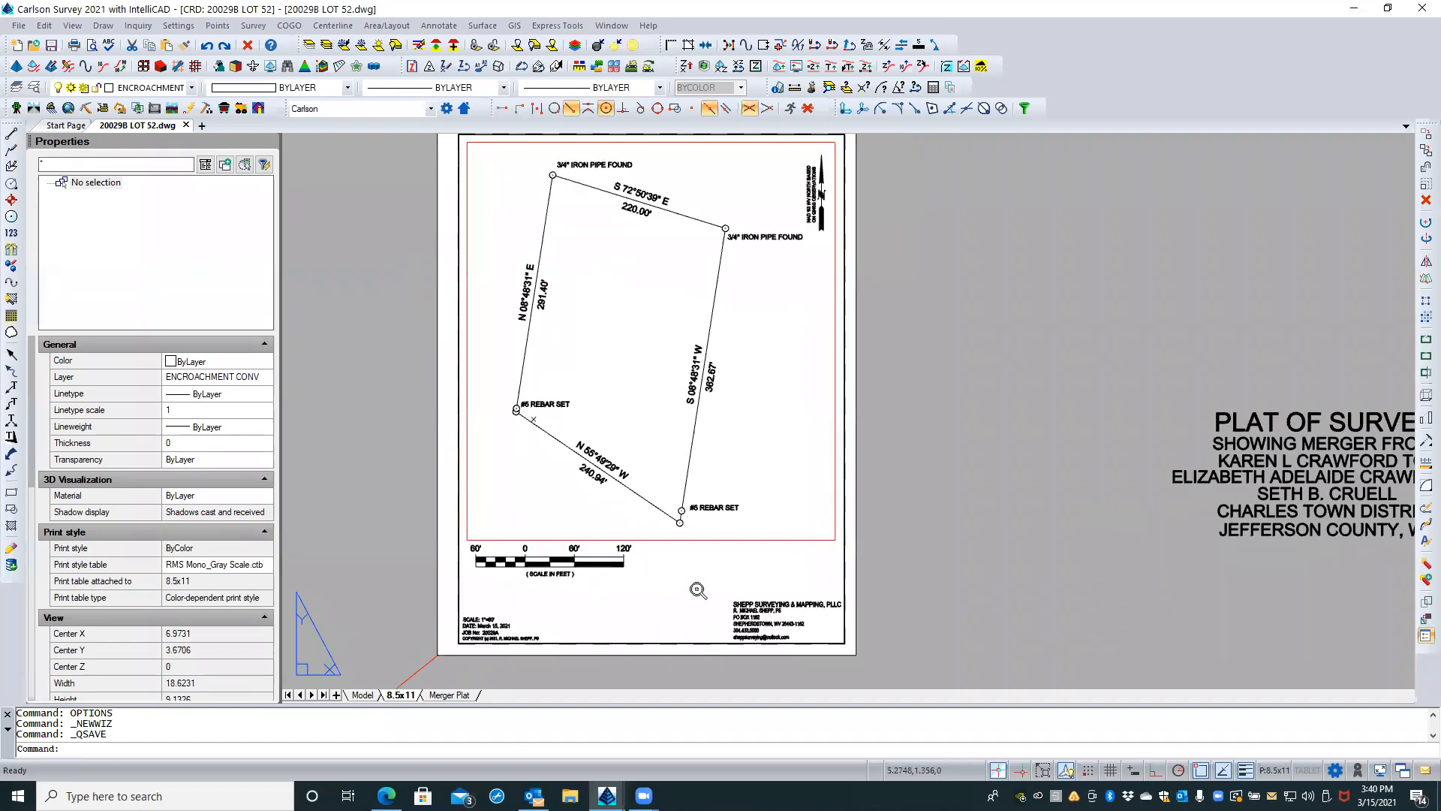
pyautogui.scroll(1, 698, 591)
pyautogui.scroll(-1, 696, 589)
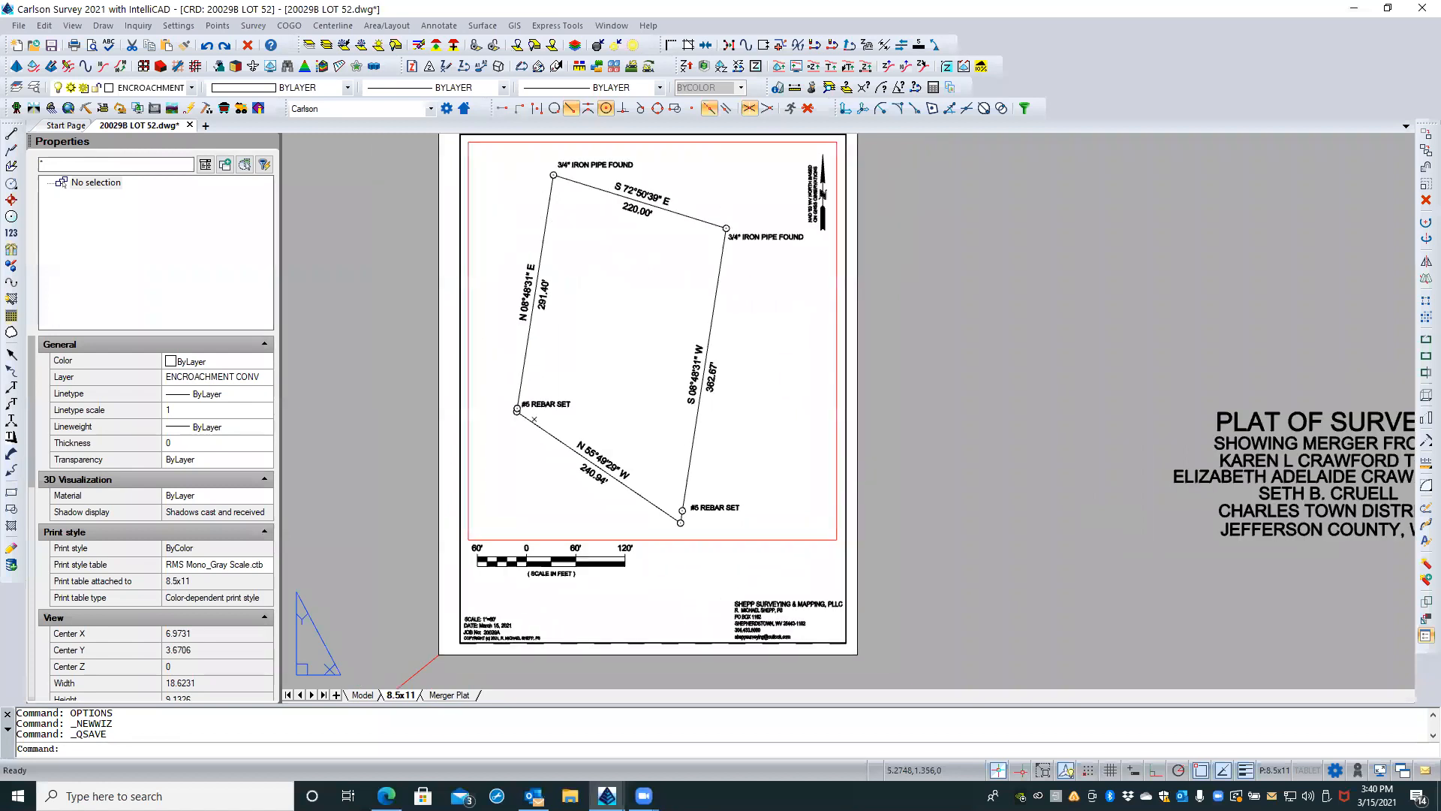
pyautogui.scroll(1, 699, 589)
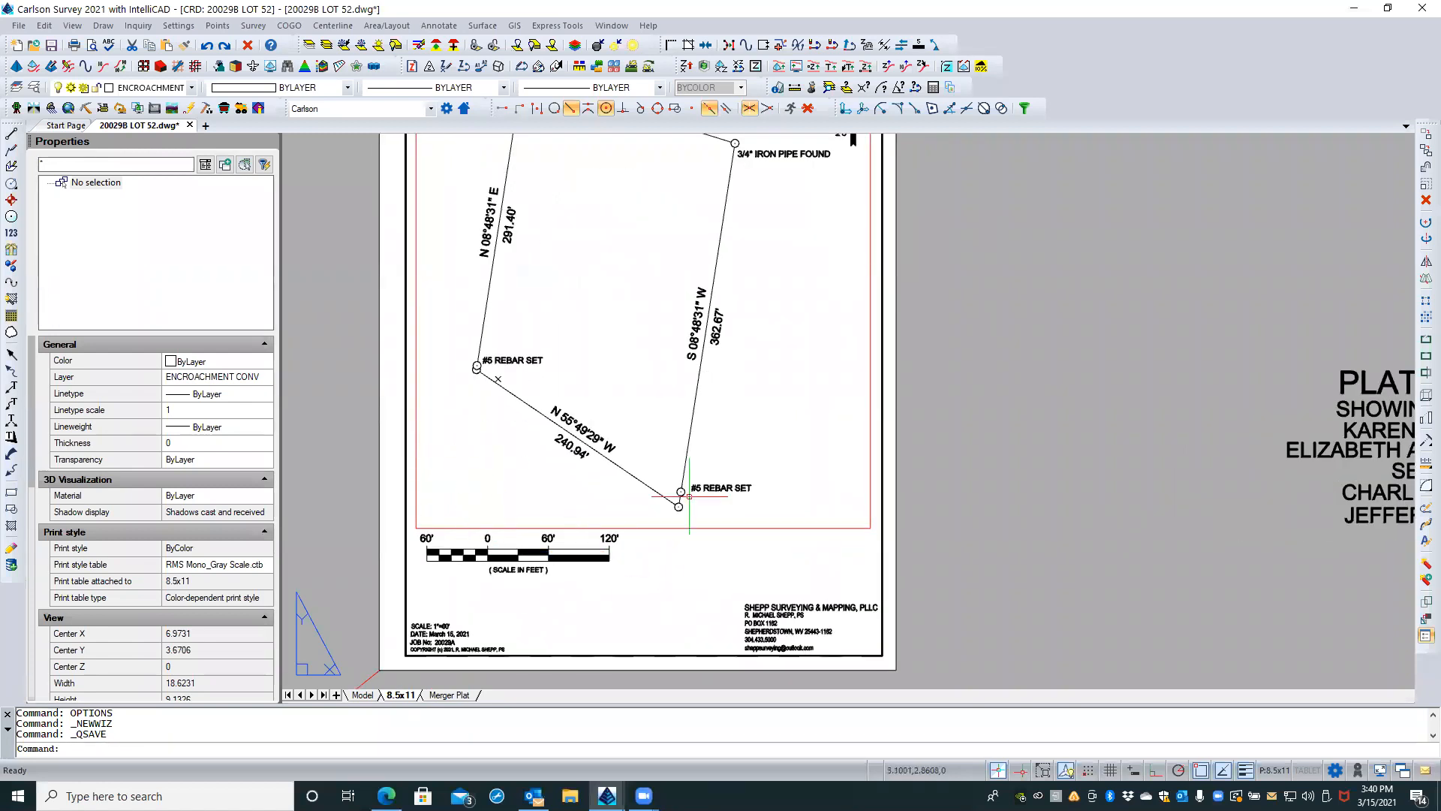
pyautogui.scroll(-1, 817, 452)
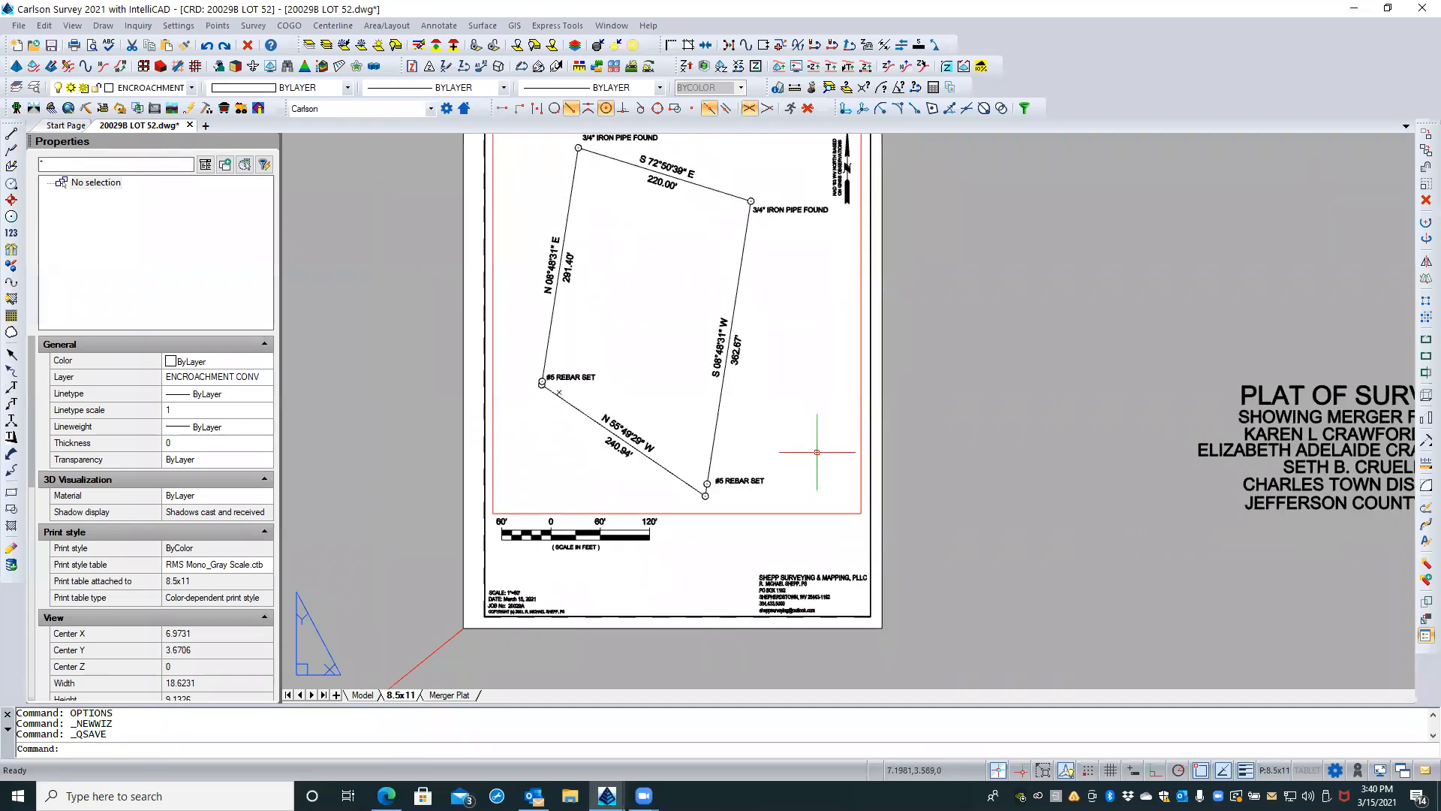
pyautogui.scroll(-1, 816, 452)
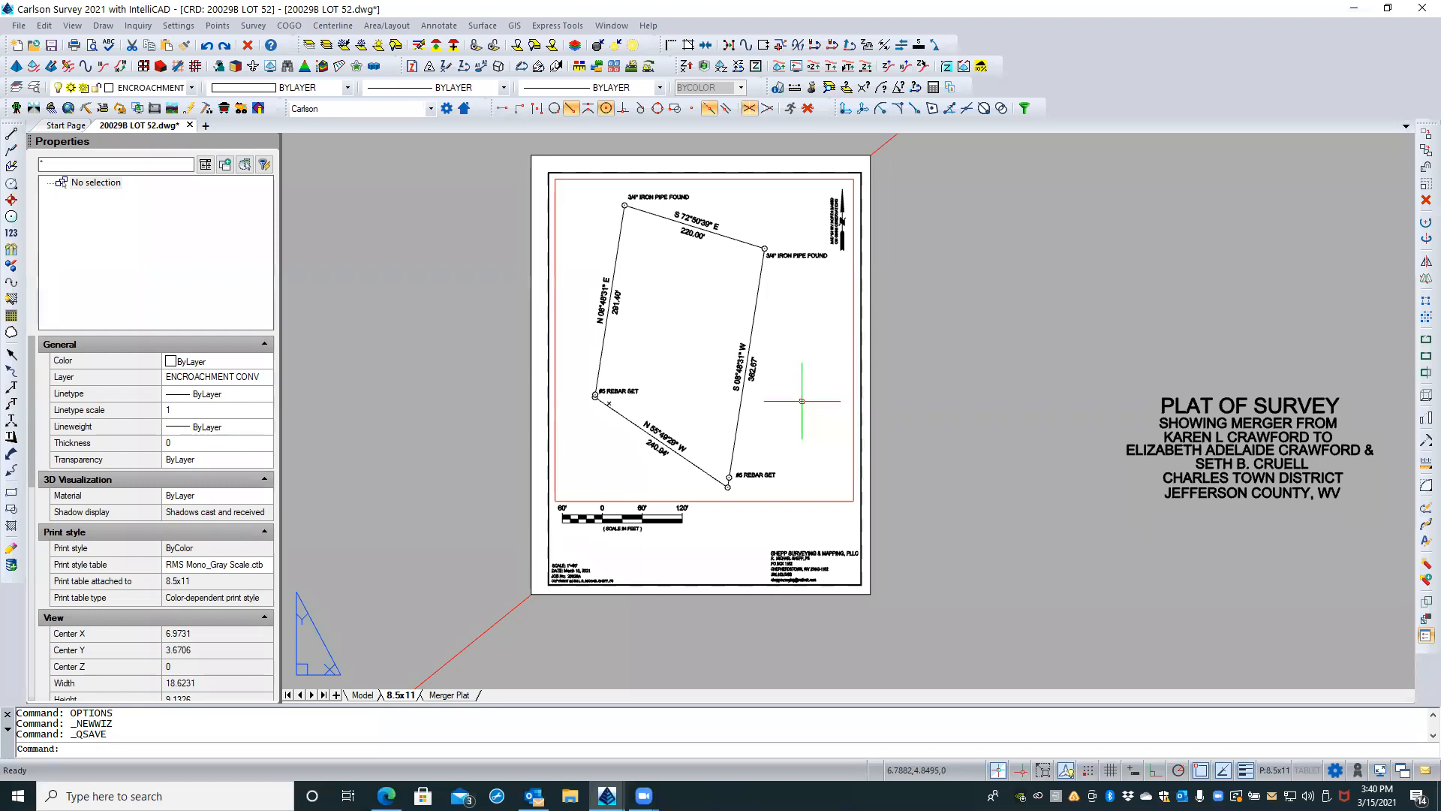
pyautogui.scroll(1, 801, 401)
pyautogui.scroll(-1, 802, 401)
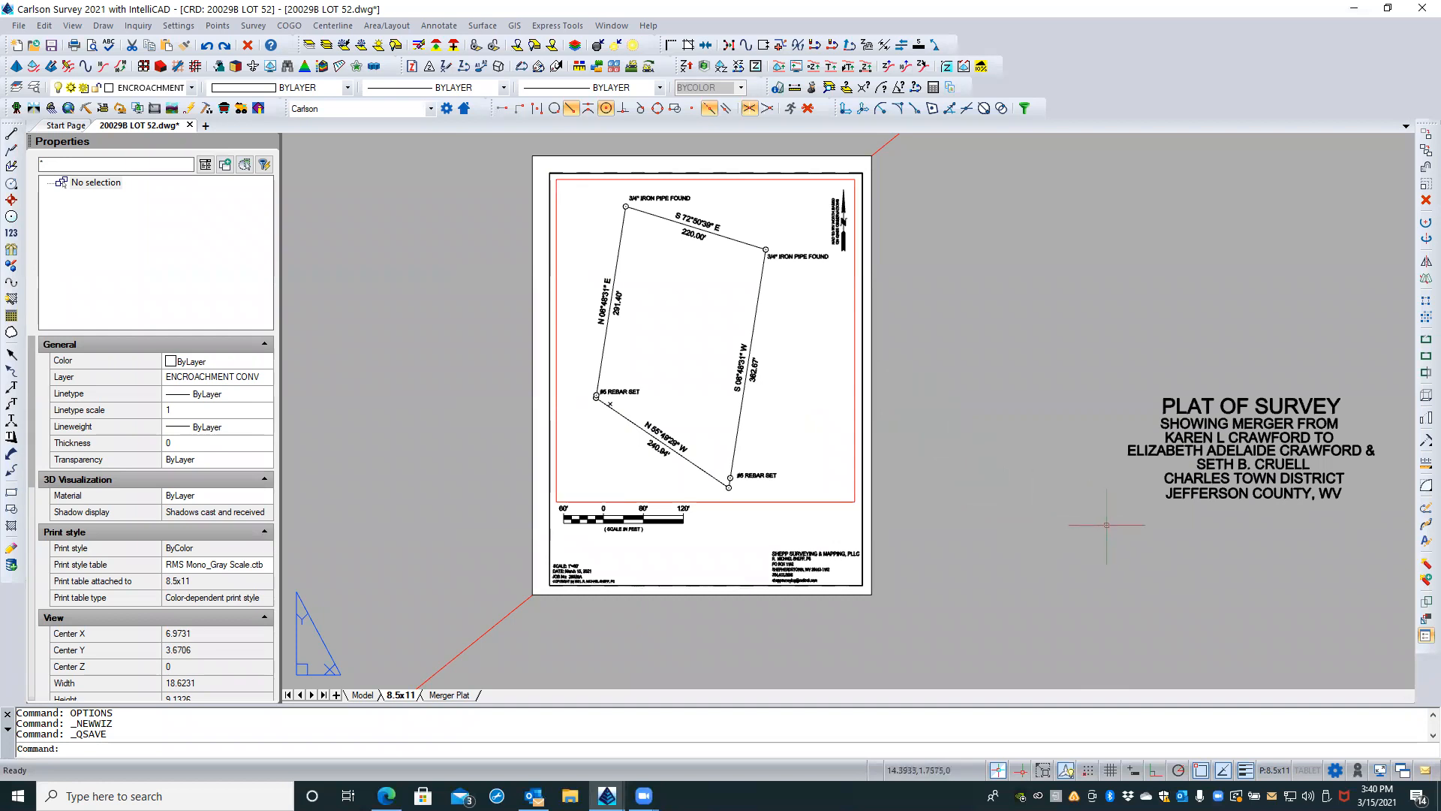
# Step: Erase the leftover PLAT OF SURVEY title text lying outside the 8.5x11 sheet and save the drawing
pyautogui.click(1123, 540)
pyautogui.click(1395, 362)
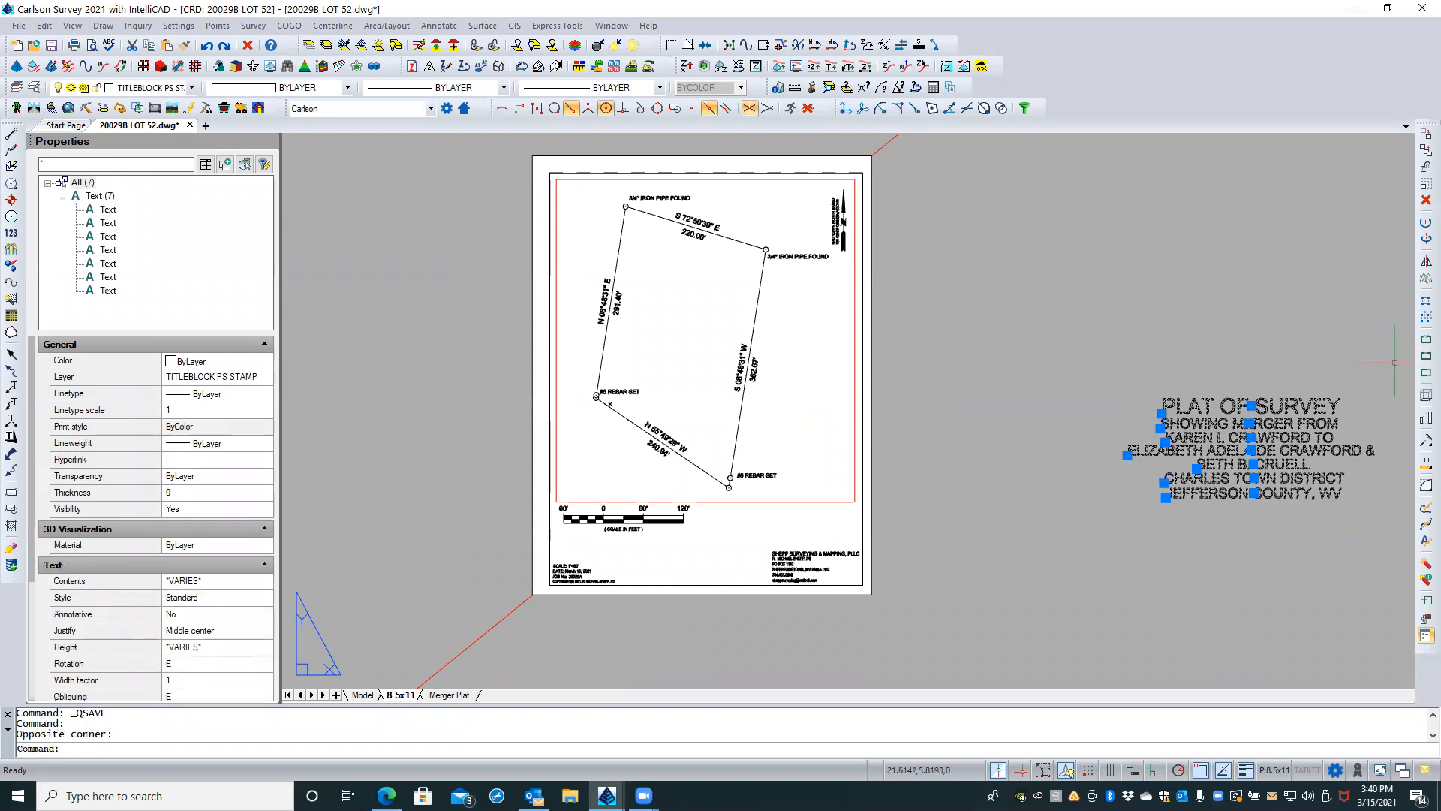
pyautogui.press('Delete')
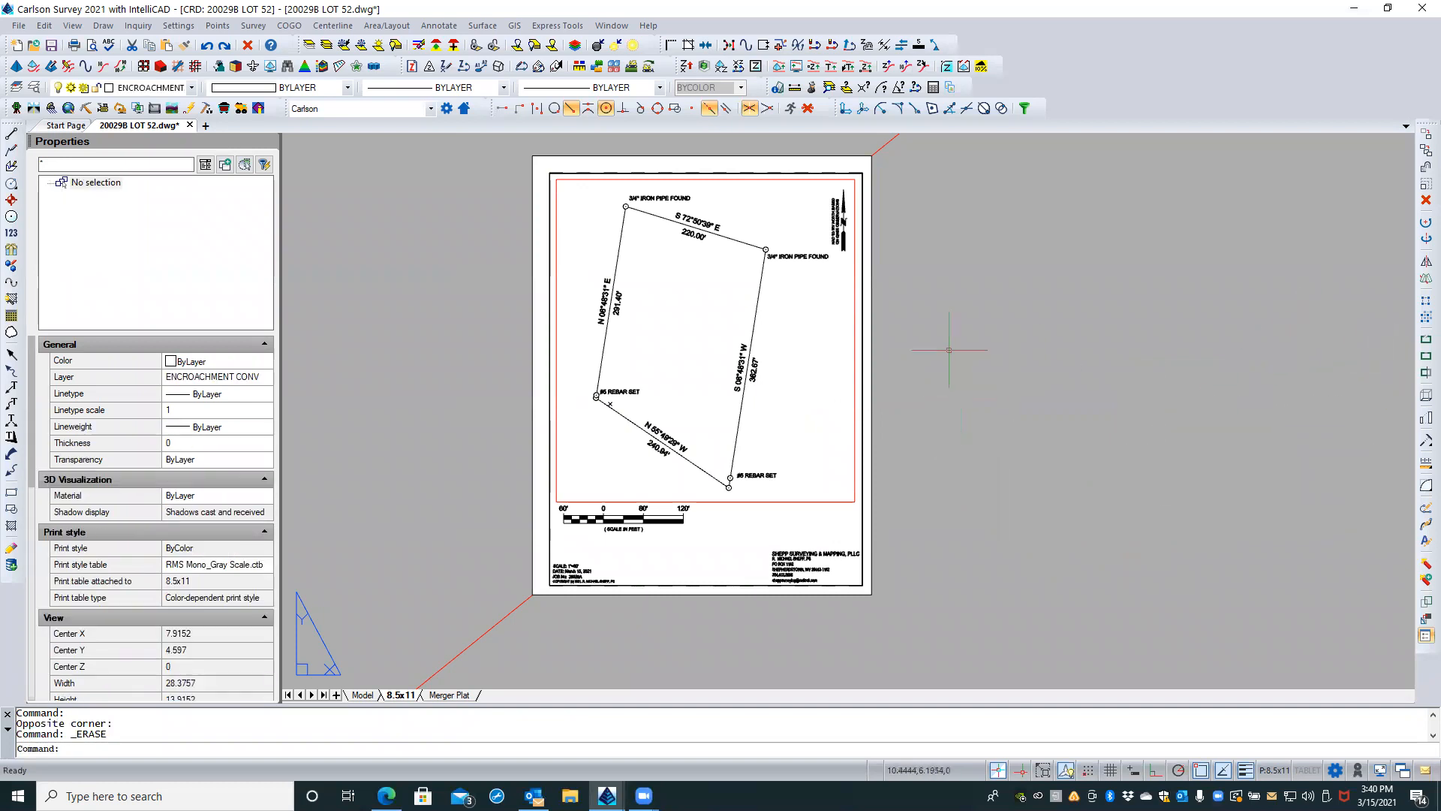
pyautogui.scroll(-1, 872, 365)
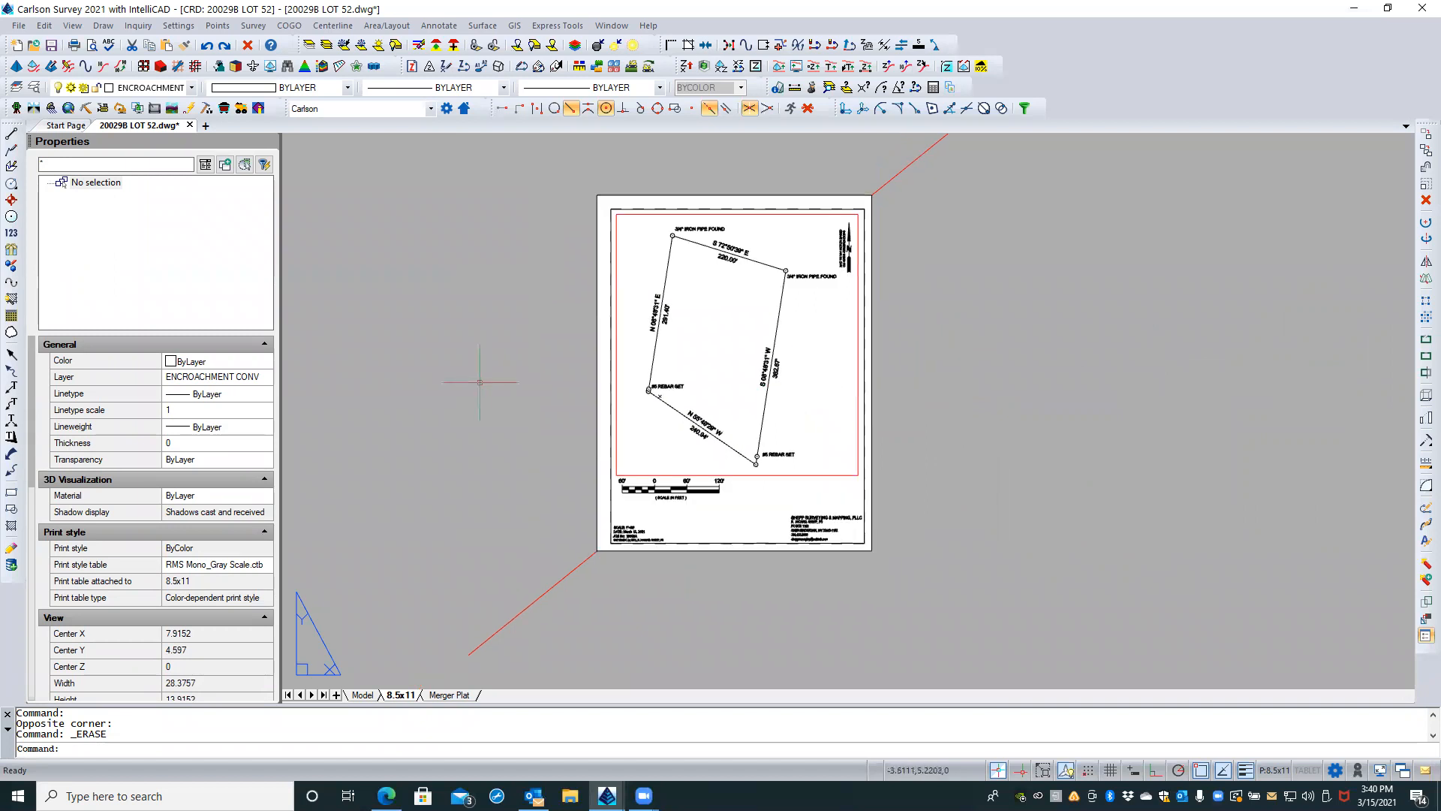
pyautogui.scroll(1, 508, 373)
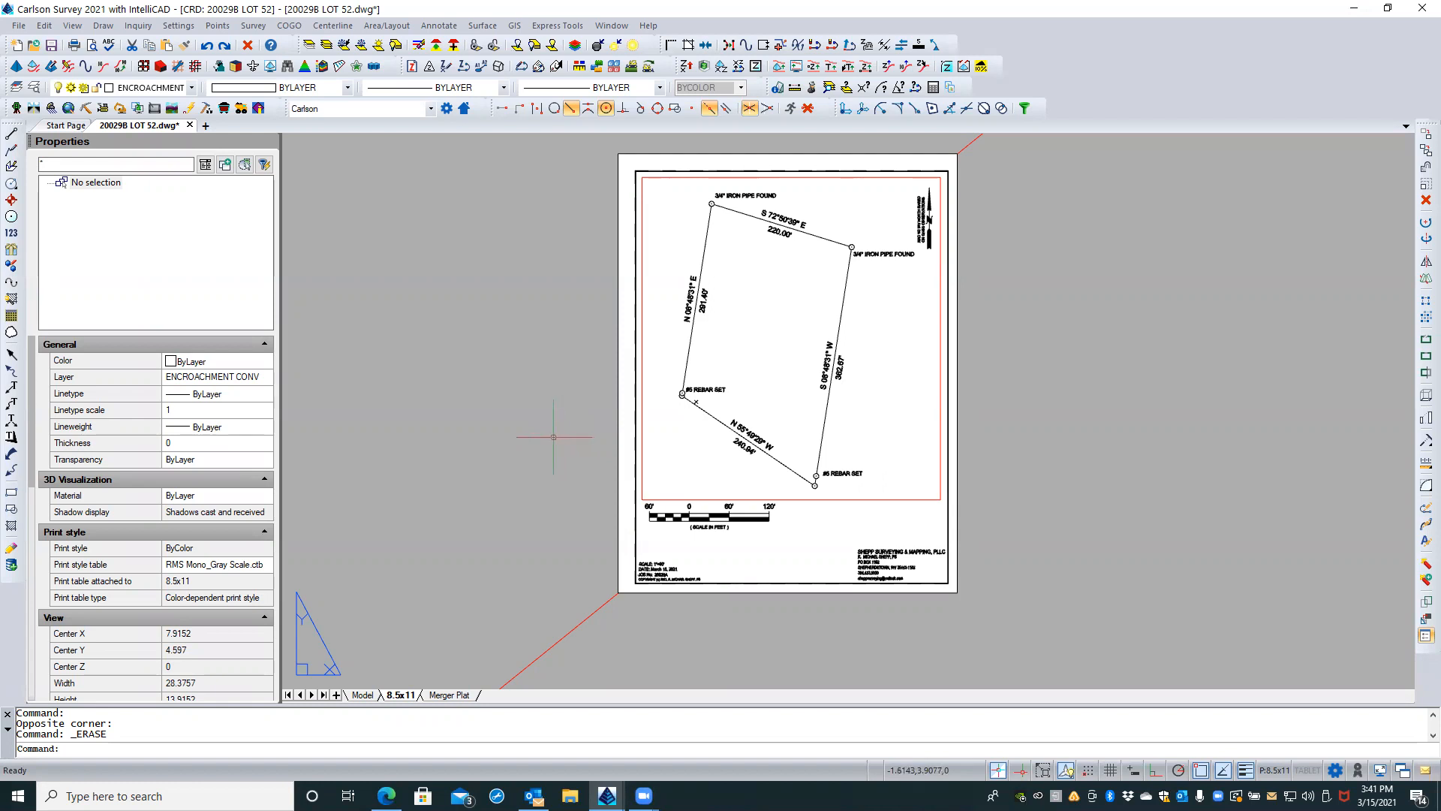
pyautogui.click(50, 51)
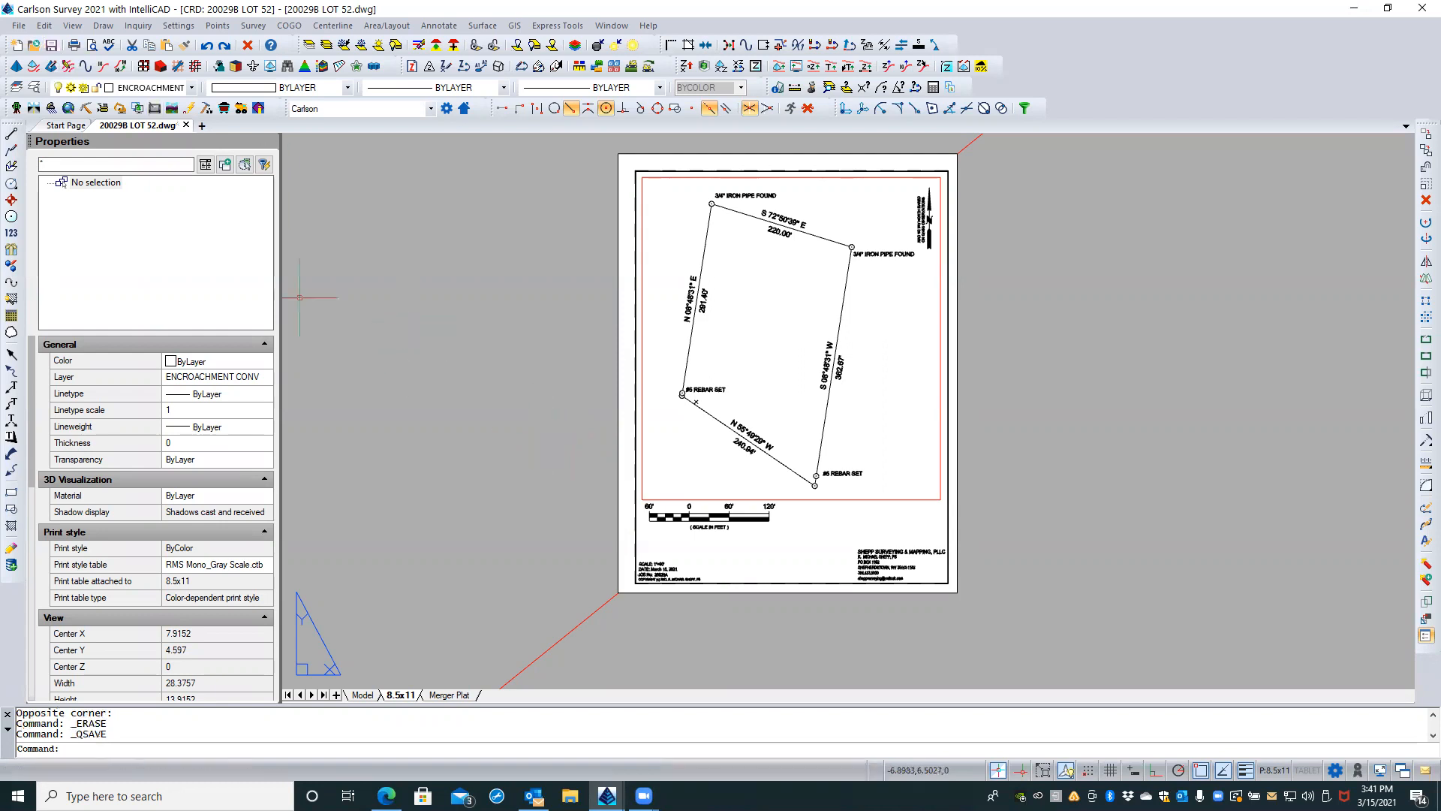